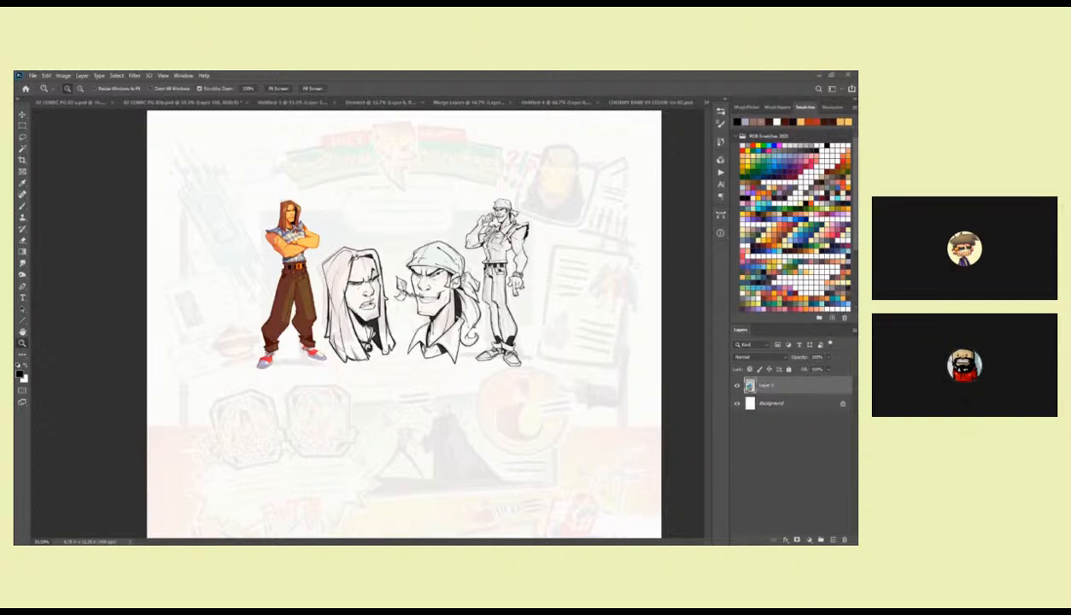
Close the Untitled-5 document without saving its changes.
key(ctrl+w)
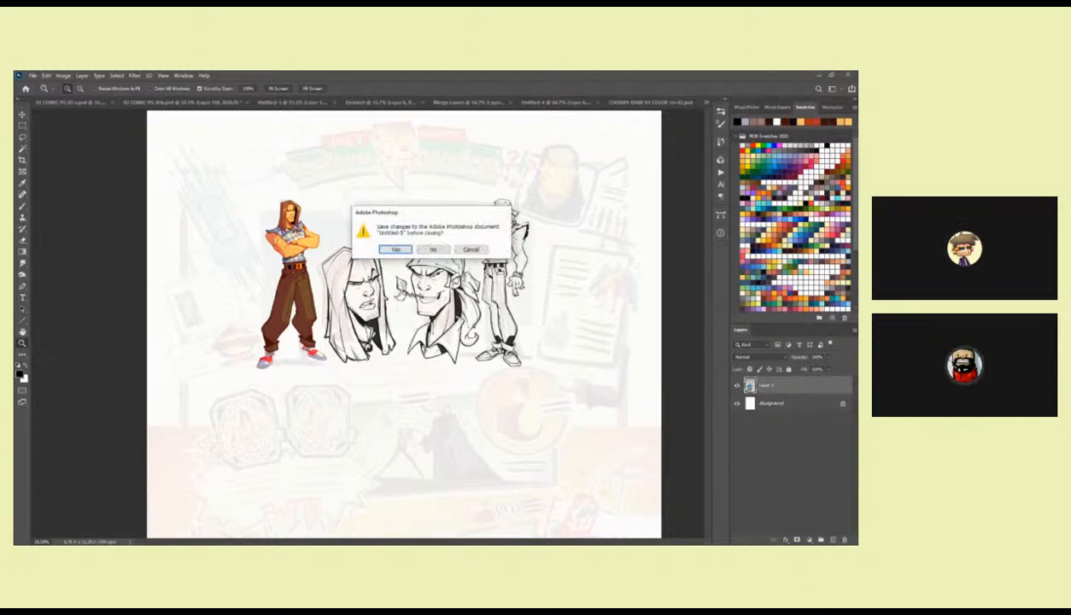
key(n)
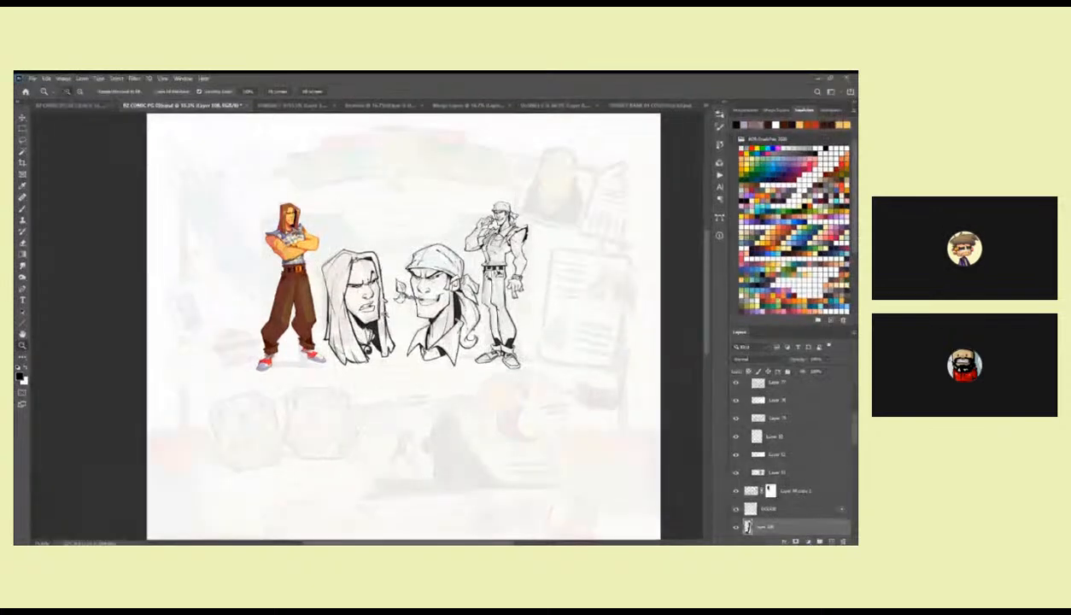
Expand Group 1 and select Layer 87, which holds the standing figure's flat colours.
click(380, 310)
click(380, 311)
drag(380, 311, 488, 378)
key(b)
key(v)
click(347, 247)
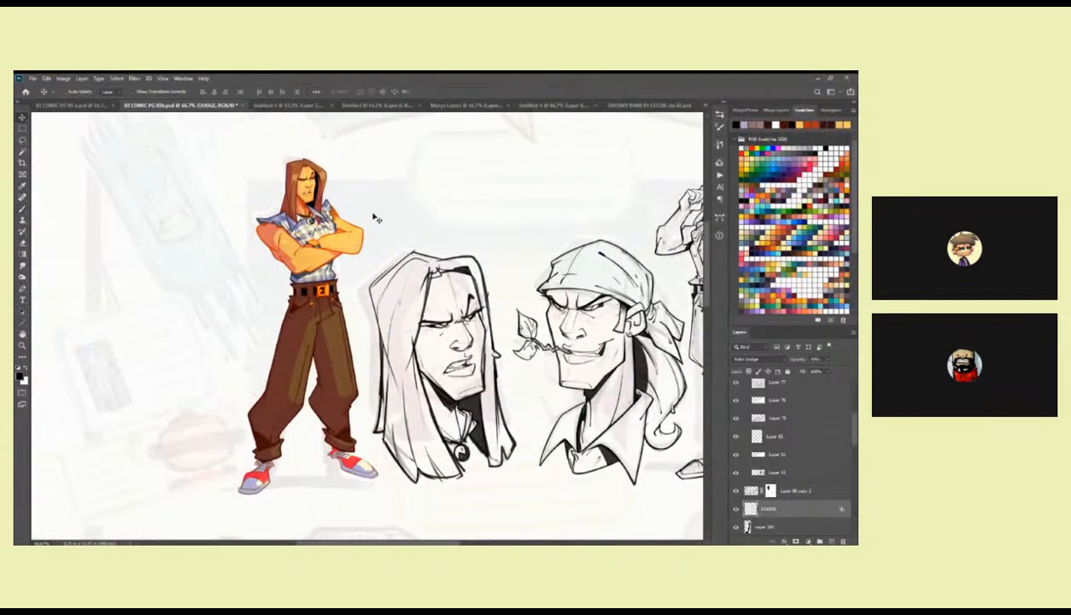
drag(854, 429, 851, 471)
scroll(735, 495, up, 5)
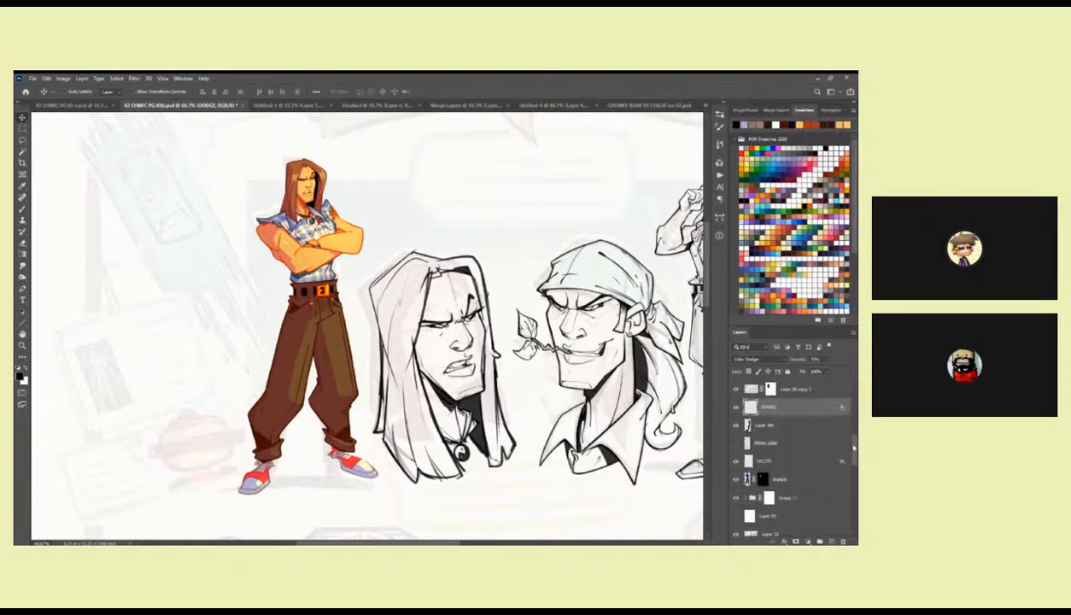
click(735, 505)
click(735, 506)
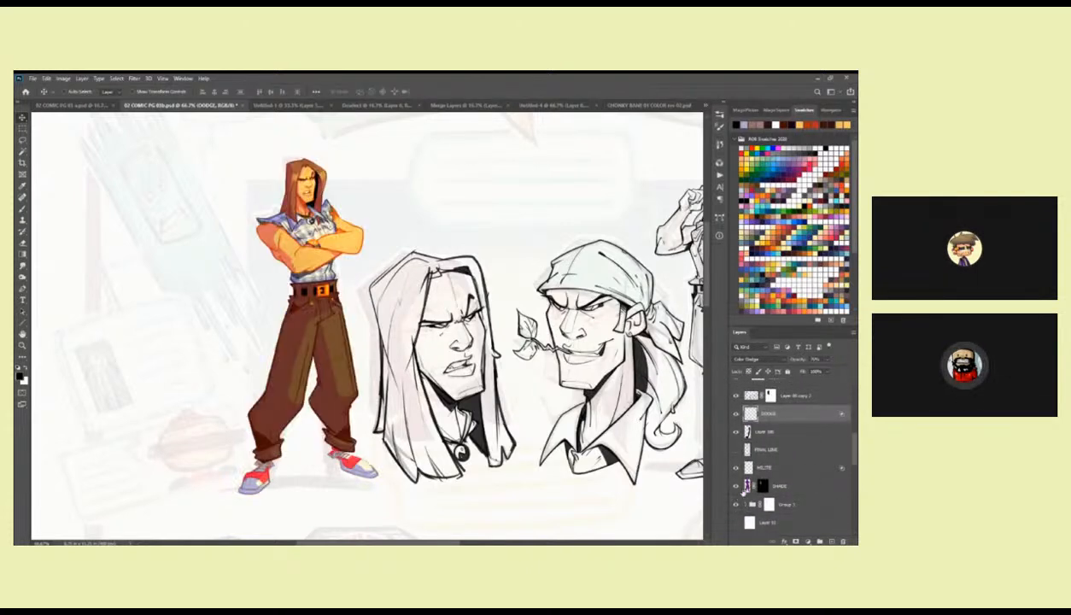
click(745, 505)
scroll(841, 459, down, 10)
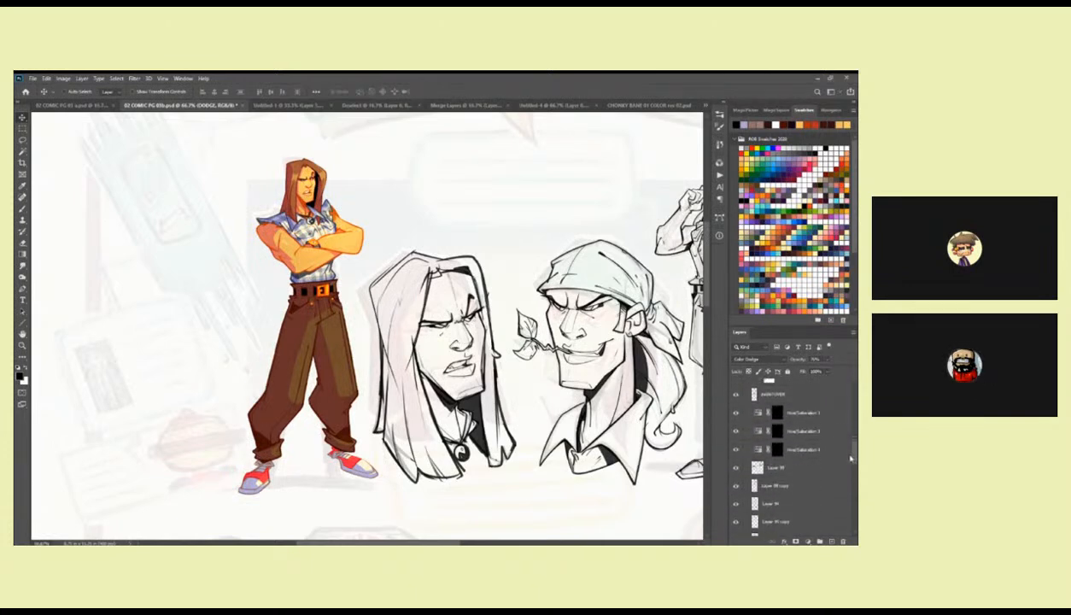
click(788, 467)
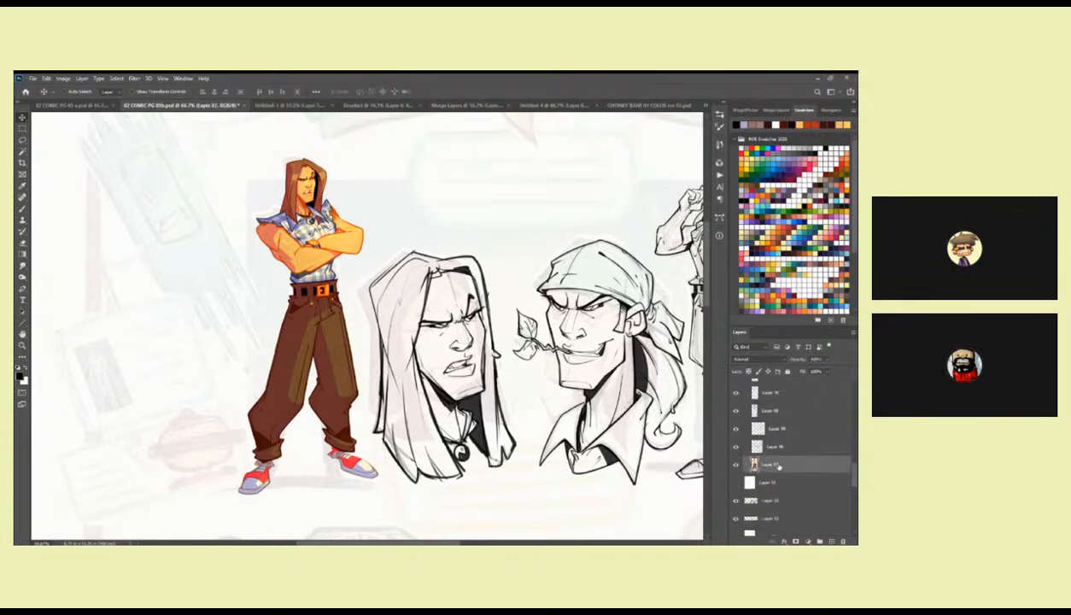
Sample the standing figure's light orange skin tone as the foreground colour.
key(b)
key(i)
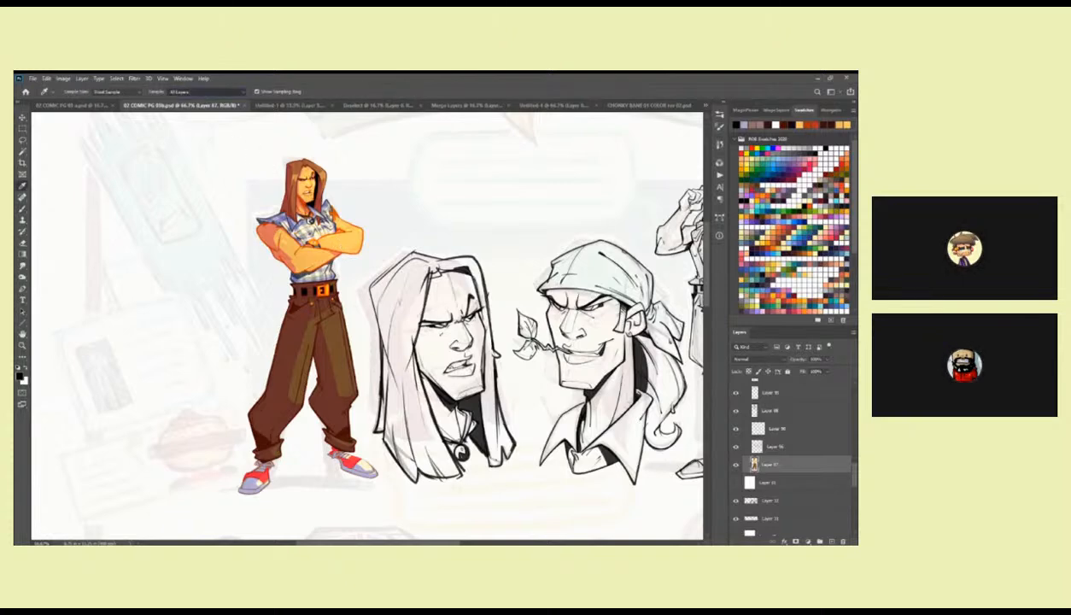
key(z)
click(448, 302)
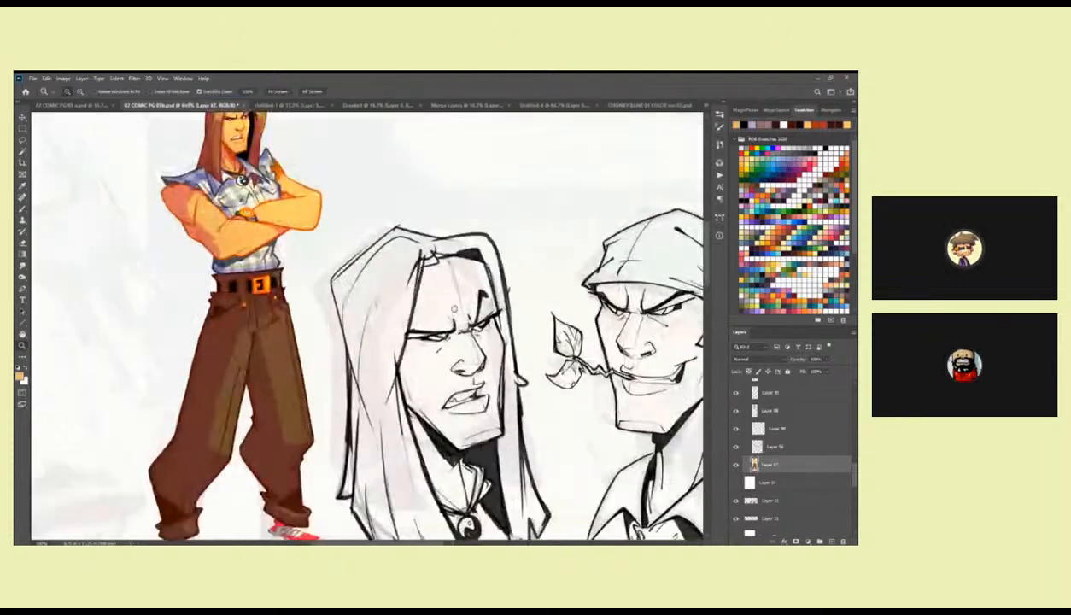
Lasso the left outline and lower hair tips of the long-haired head sketch.
drag(454, 309, 469, 257)
click(414, 203)
key(l)
mouse_move(410, 153)
mouse_down()
mouse_move(285, 269)
mouse_move(343, 423)
mouse_move(511, 461)
mouse_move(617, 394)
mouse_move(635, 333)
mouse_move(625, 243)
mouse_move(631, 252)
mouse_move(601, 171)
mouse_move(503, 173)
mouse_move(416, 140)
mouse_up()
mouse_move(411, 478)
mouse_down()
mouse_move(454, 371)
mouse_move(445, 350)
mouse_move(475, 287)
mouse_up()
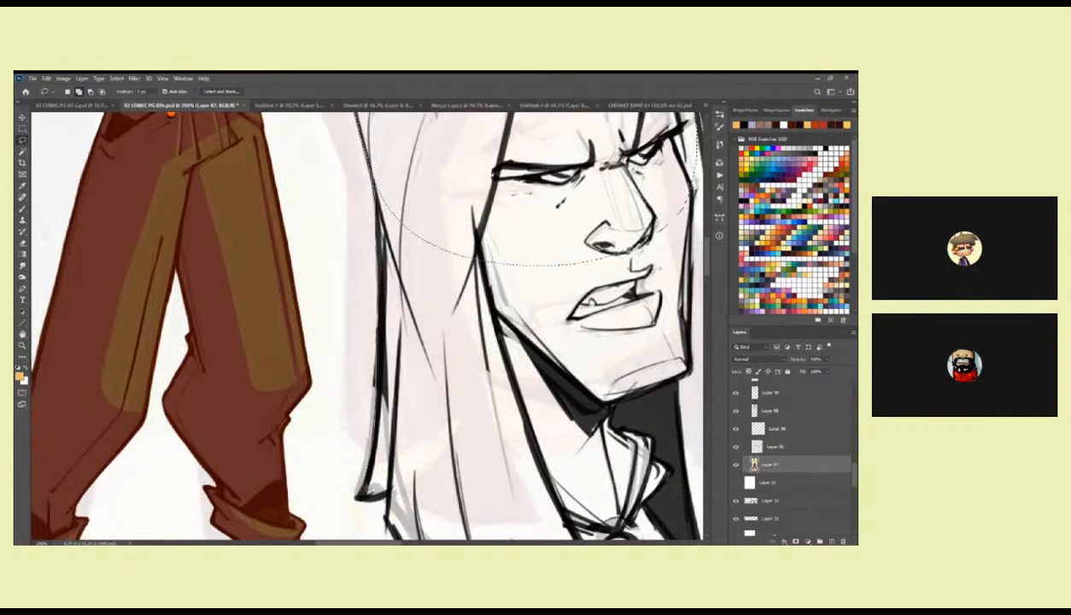
mouse_move(381, 502)
mouse_down()
mouse_move(434, 233)
mouse_move(401, 178)
mouse_up()
drag(409, 453, 283, 300)
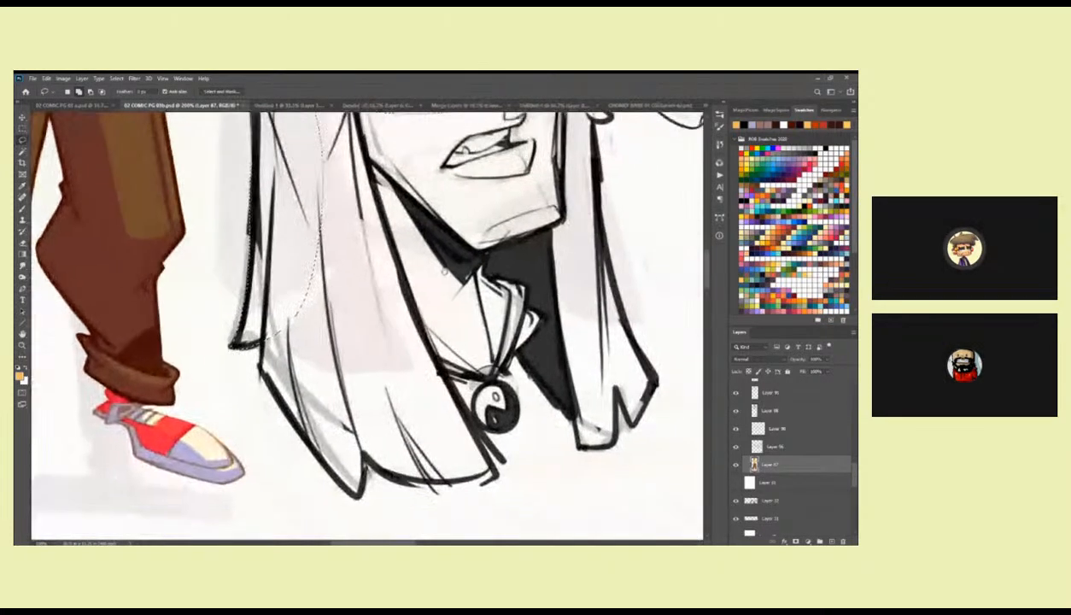
mouse_move(266, 342)
mouse_down()
mouse_move(261, 365)
mouse_move(332, 478)
mouse_move(381, 472)
mouse_up()
drag(487, 480, 495, 475)
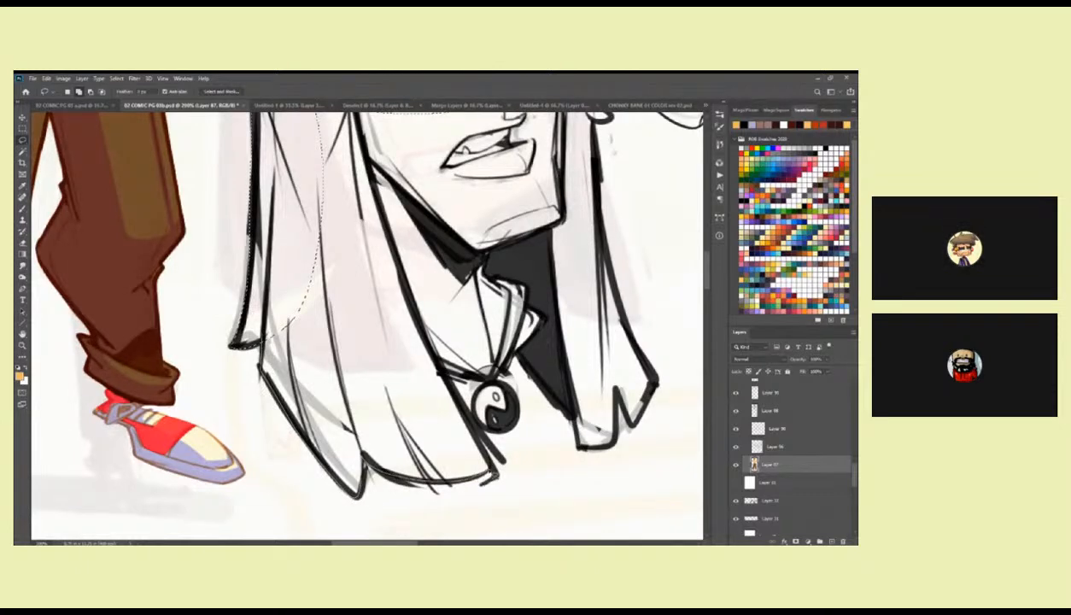
Extend the lasso selection along the right hair strand and up to the crown of the long-haired head.
mouse_move(448, 370)
mouse_down()
mouse_move(497, 394)
mouse_move(499, 371)
mouse_move(521, 358)
mouse_move(579, 424)
mouse_move(587, 455)
mouse_move(614, 451)
mouse_move(661, 389)
mouse_up()
mouse_move(632, 330)
mouse_down()
mouse_move(606, 234)
mouse_move(536, 135)
mouse_move(334, 128)
mouse_move(298, 313)
mouse_up()
drag(618, 201, 544, 391)
mouse_move(544, 312)
mouse_down()
mouse_move(441, 230)
mouse_move(263, 259)
mouse_move(249, 333)
mouse_move(287, 337)
mouse_up()
drag(522, 217, 531, 394)
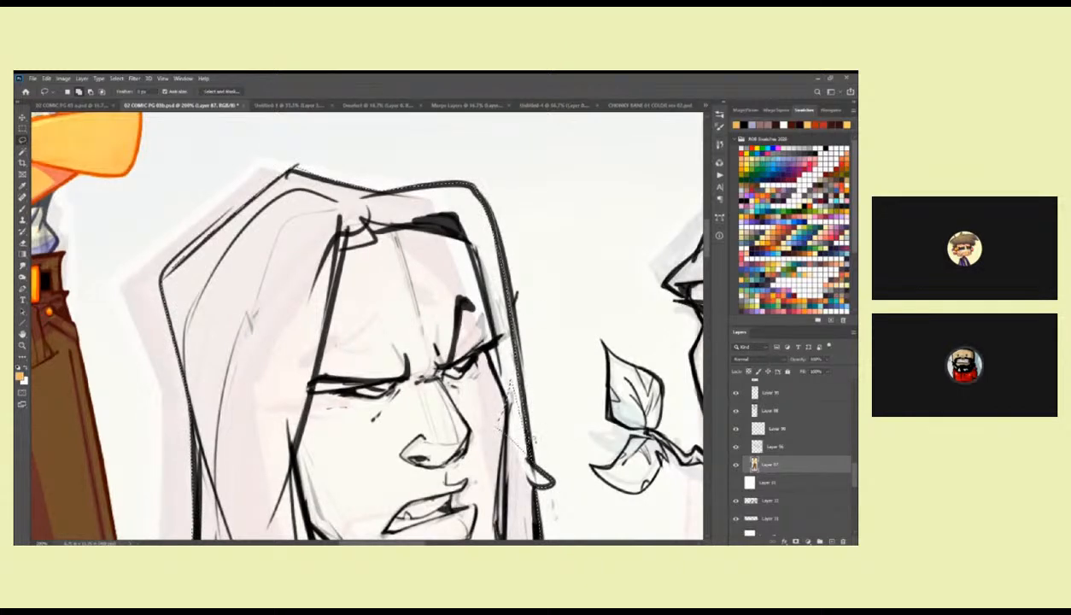
drag(550, 422, 495, 340)
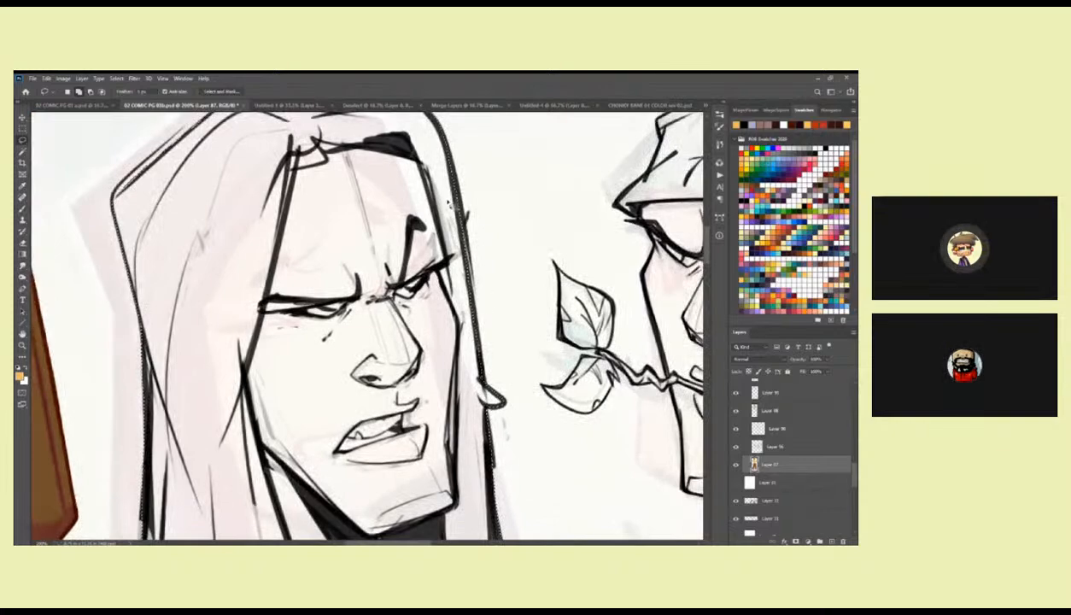
drag(450, 207, 478, 203)
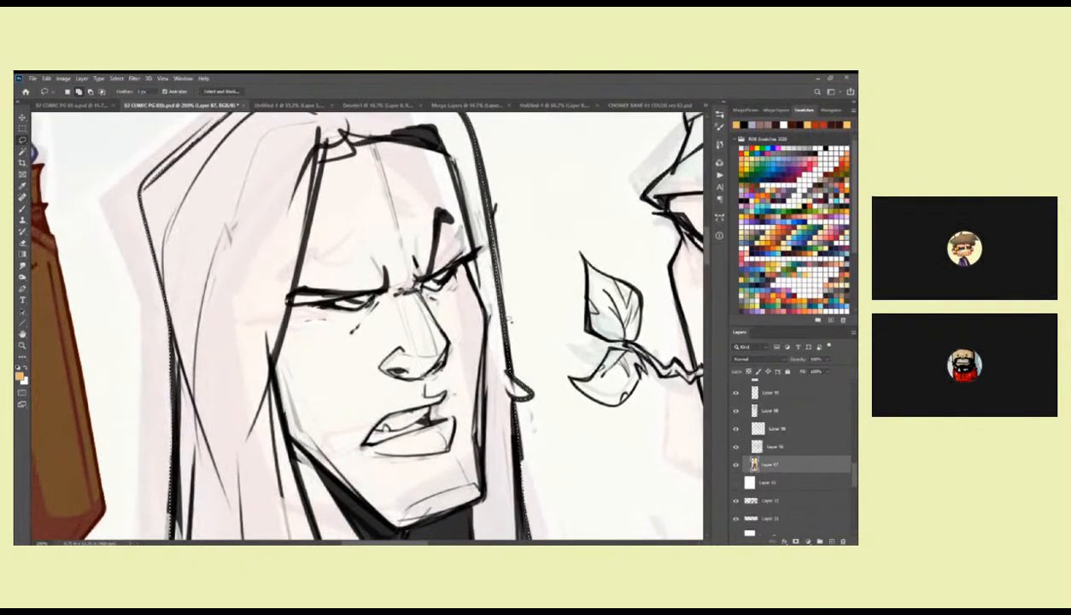
Add the remaining gaps inside the long-haired head, including the lower-left hair and the forehead, to the selection.
scroll(486, 324, down, 5)
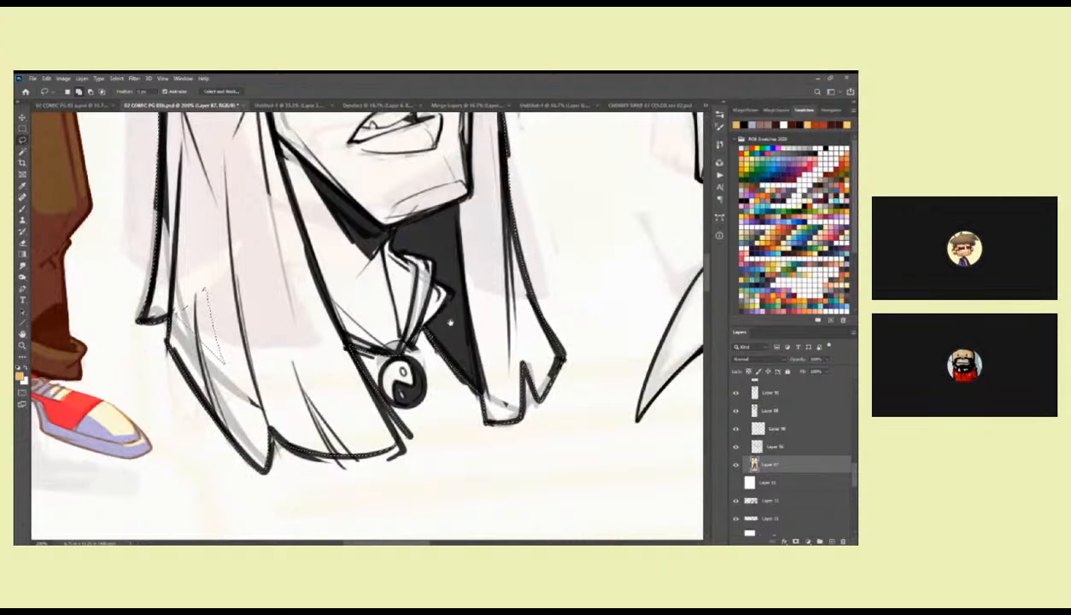
drag(431, 340, 493, 323)
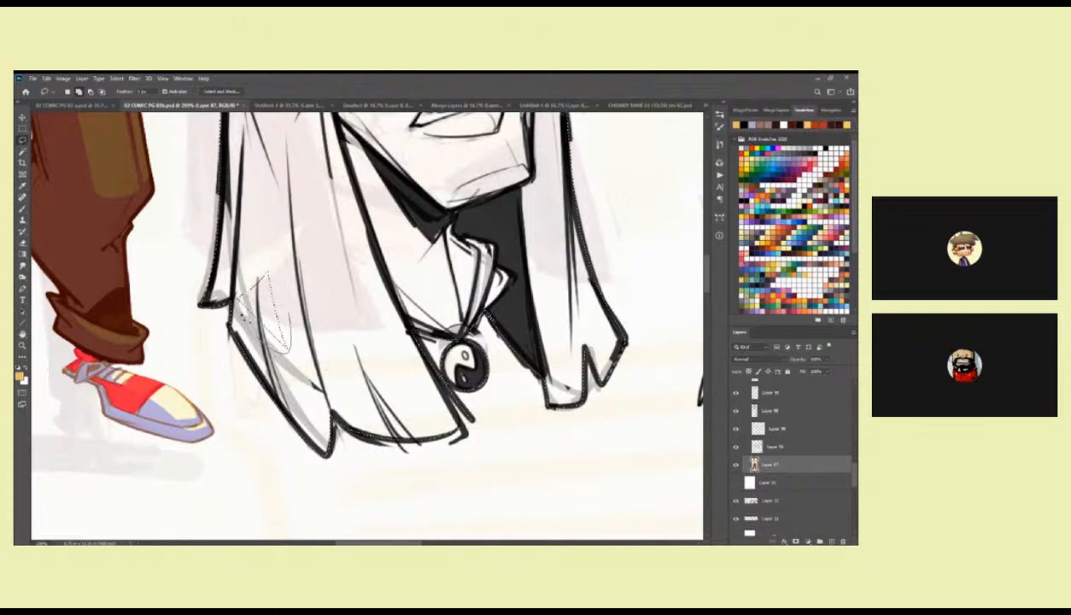
scroll(430, 266, up, 3)
scroll(419, 291, up, 10)
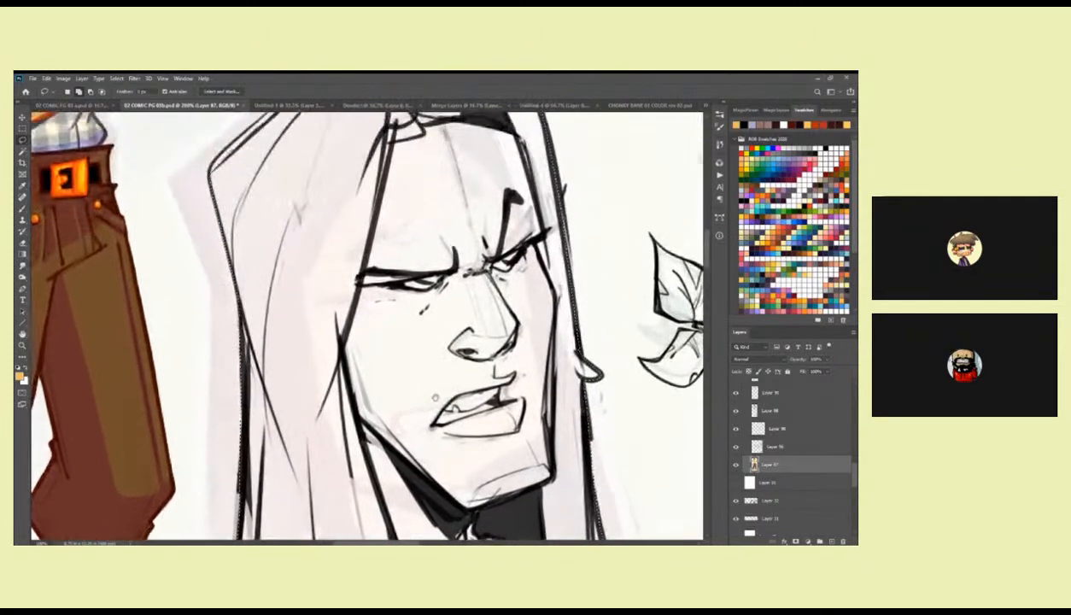
scroll(408, 316, up, 2)
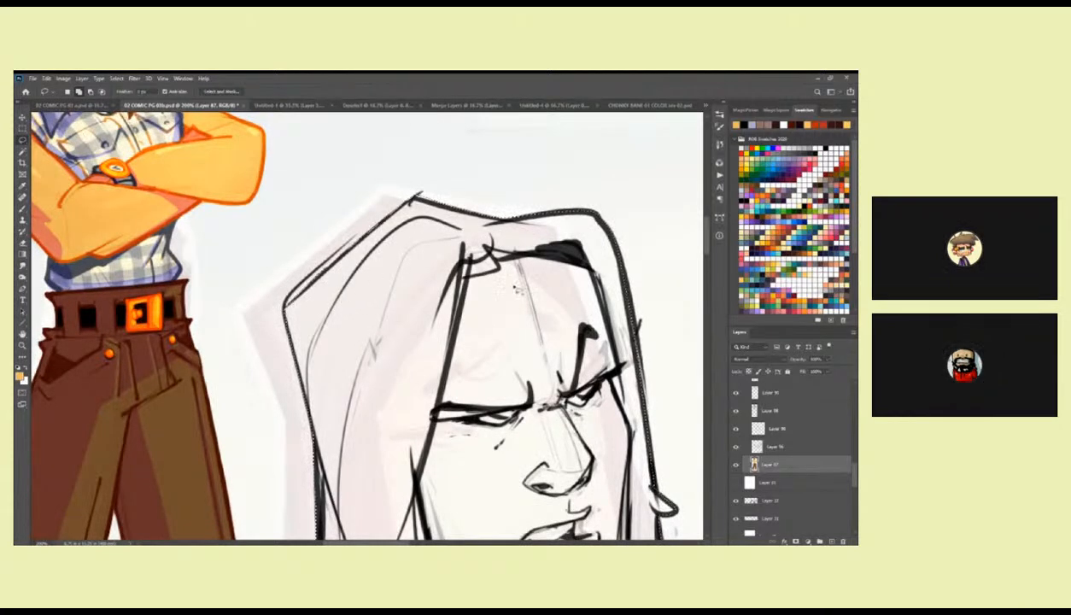
scroll(381, 229, right, 3)
mouse_move(344, 215)
mouse_down()
mouse_move(328, 210)
mouse_move(333, 201)
mouse_up()
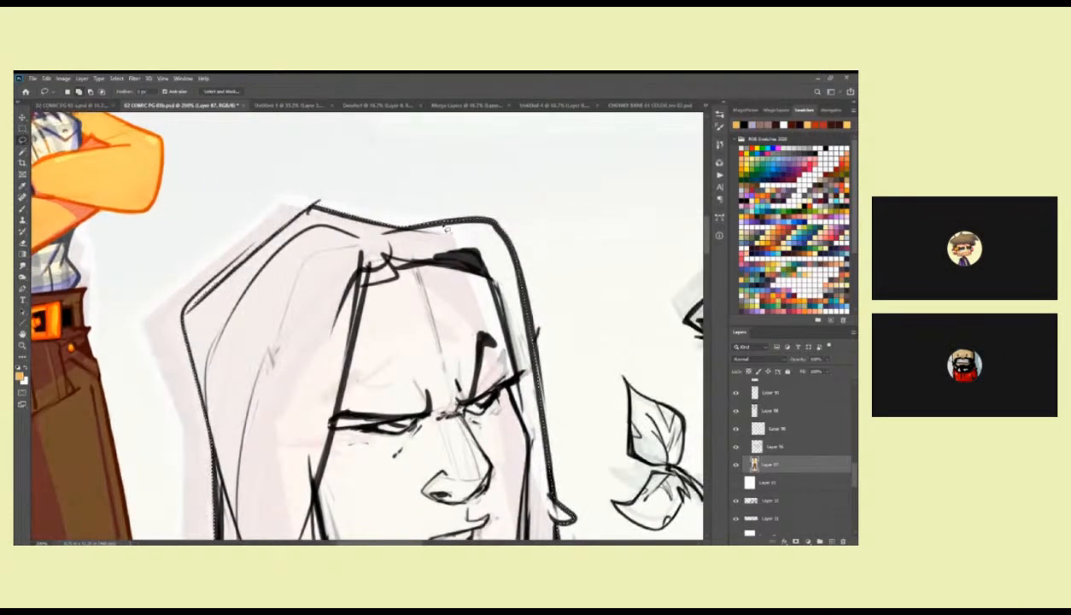
drag(565, 356, 448, 258)
scroll(478, 324, down, 3)
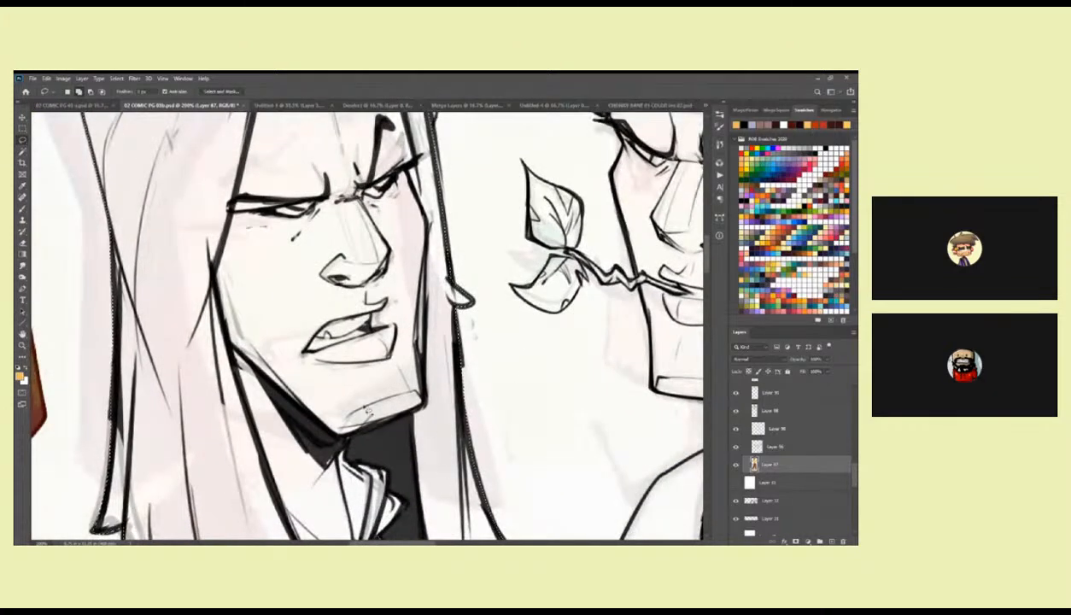
scroll(364, 403, left, 5)
Fill the selected long-haired head with the light orange foreground colour.
key(b)
scroll(381, 386, up, 3)
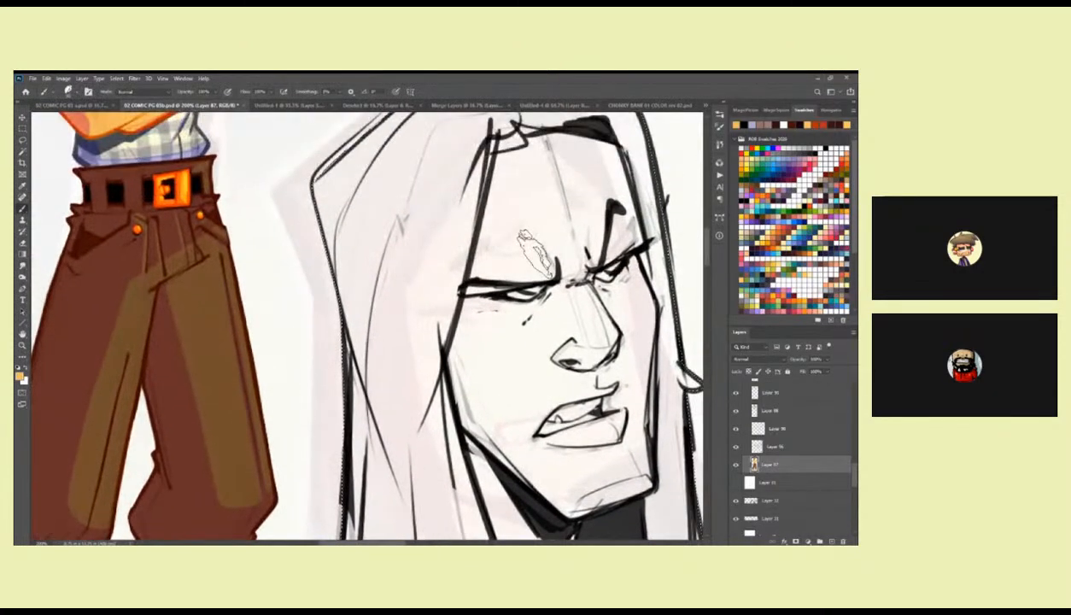
key(alt+BackSpace)
scroll(538, 300, up, 3)
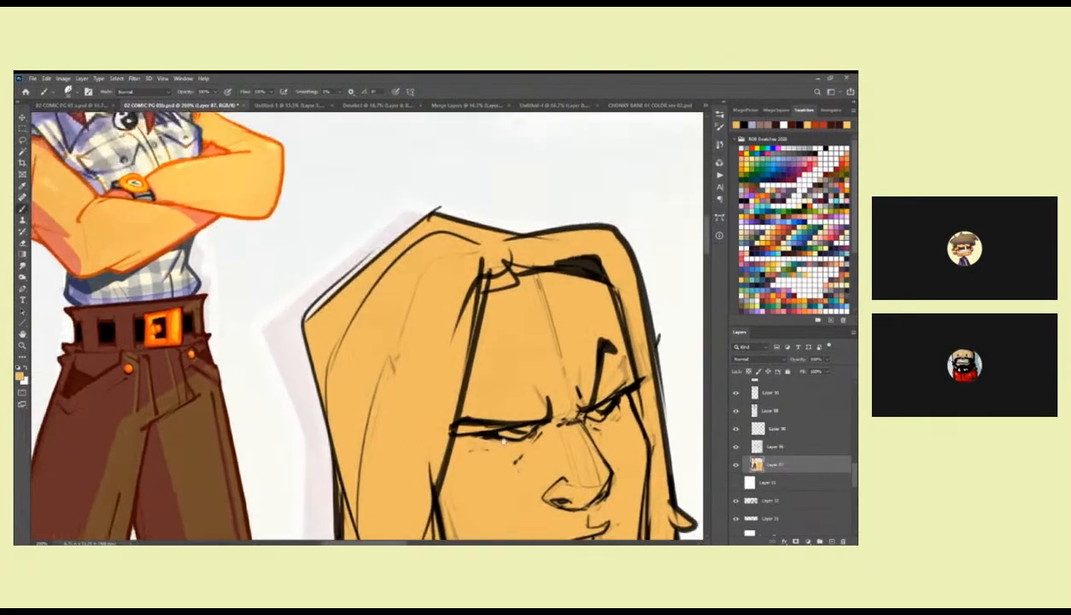
scroll(444, 290, down, 10)
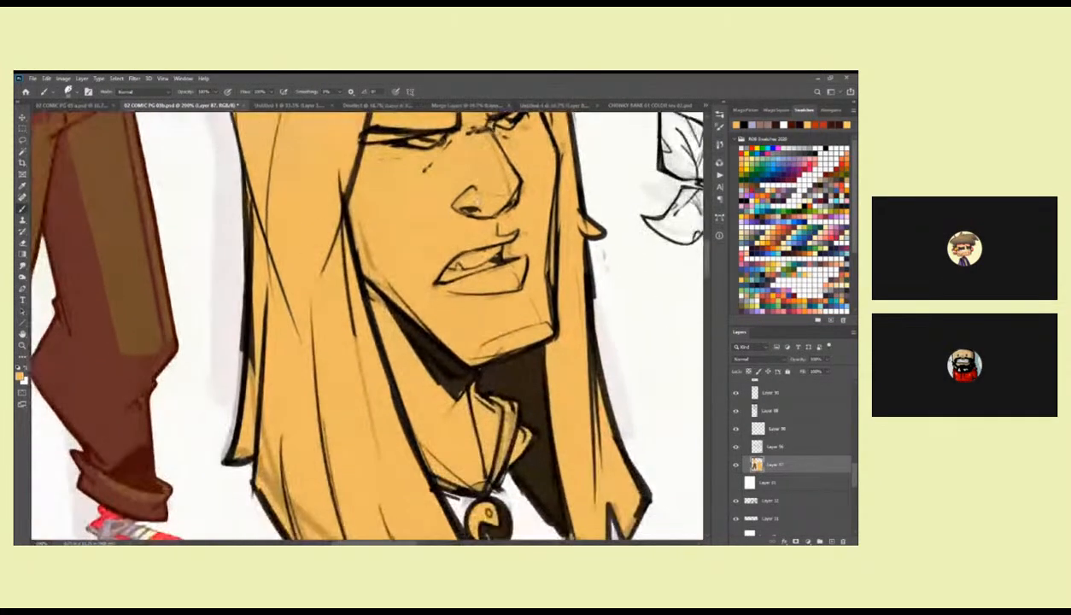
Lasso the shadowed neck area beside the yin-yang pendant and clear the selection.
key(z)
alt+click(496, 324)
click(448, 392)
key(l)
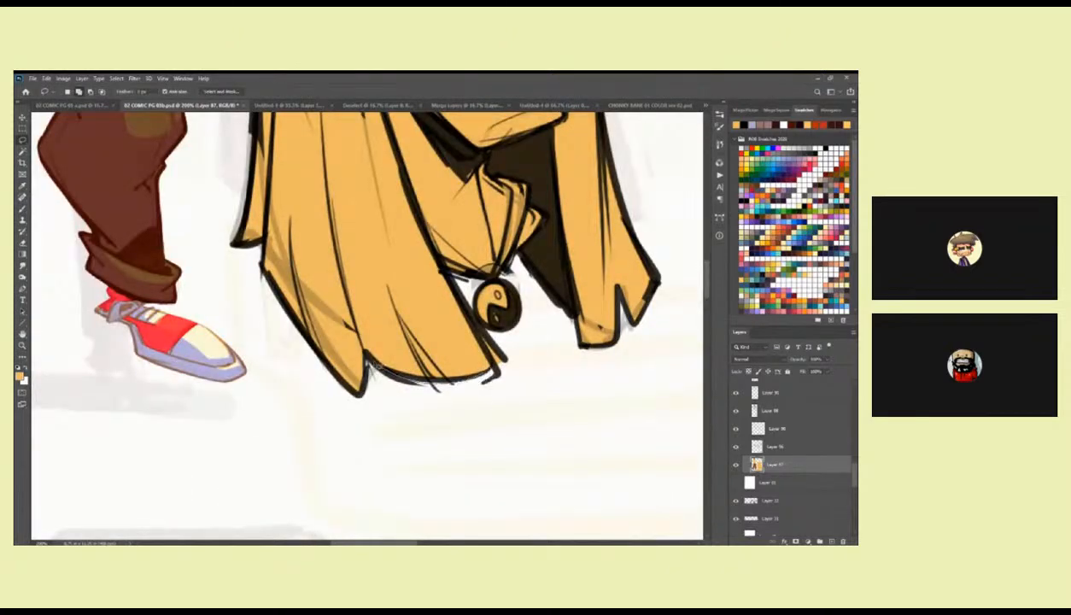
drag(600, 385, 444, 462)
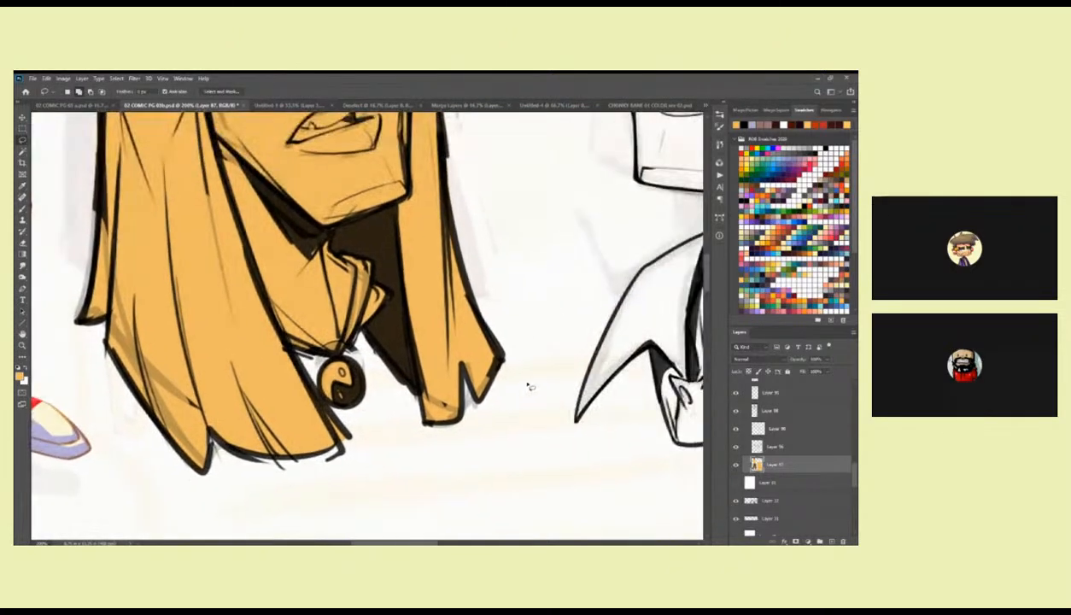
mouse_move(383, 359)
mouse_down()
mouse_move(395, 310)
mouse_move(367, 272)
mouse_up()
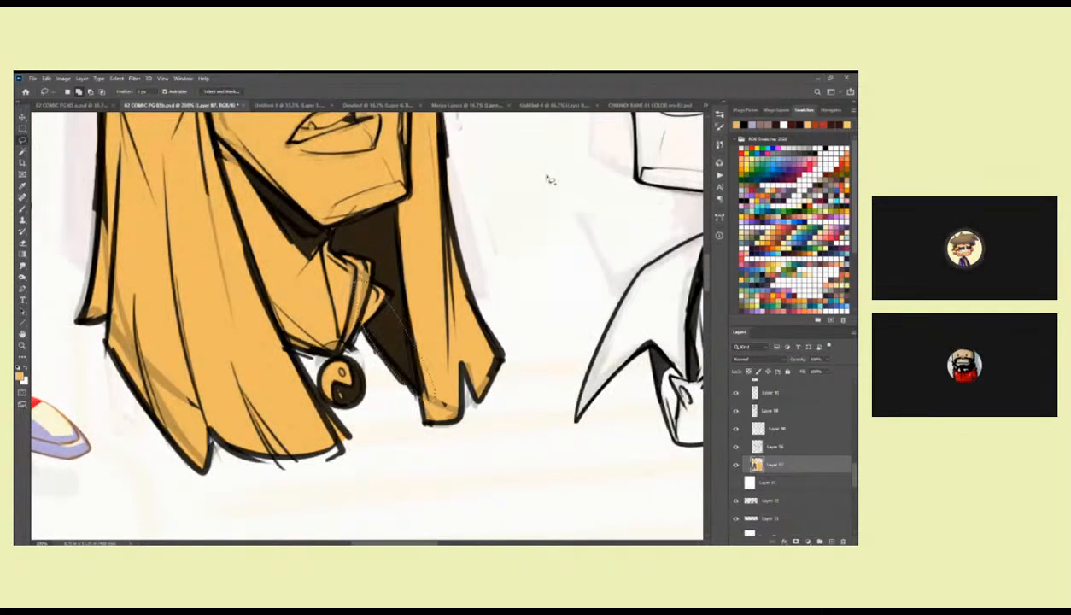
key(ctrl+d)
mouse_move(353, 311)
mouse_down()
mouse_move(348, 327)
mouse_move(311, 351)
mouse_move(344, 278)
mouse_move(355, 300)
mouse_up()
Lasso the bandana and upper face of the second head sketch along its outer outline.
drag(517, 305, 432, 388)
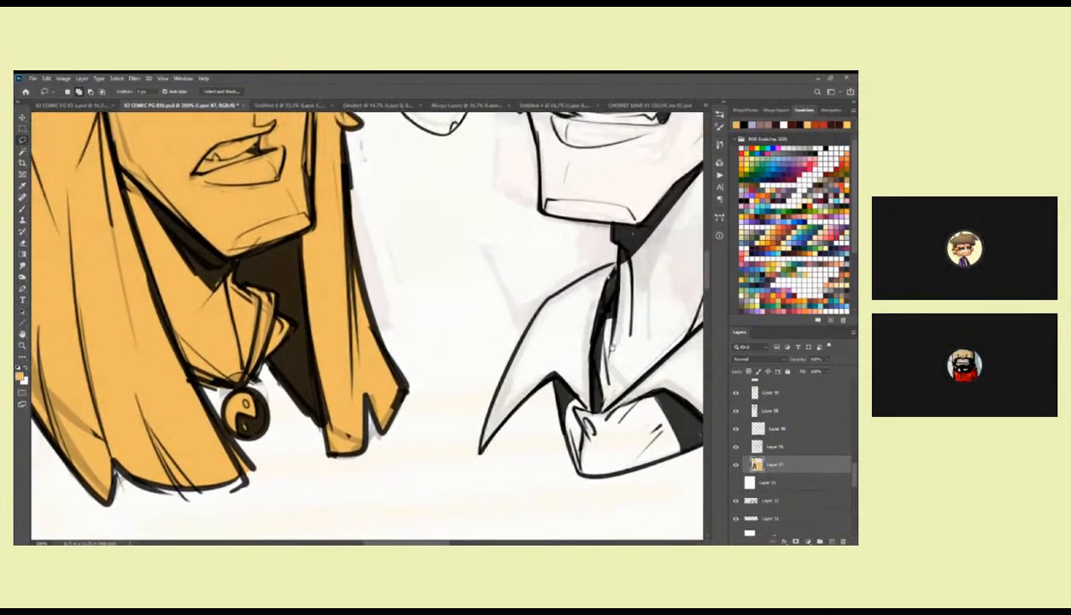
drag(547, 229, 407, 358)
drag(448, 123, 525, 402)
drag(511, 232, 466, 239)
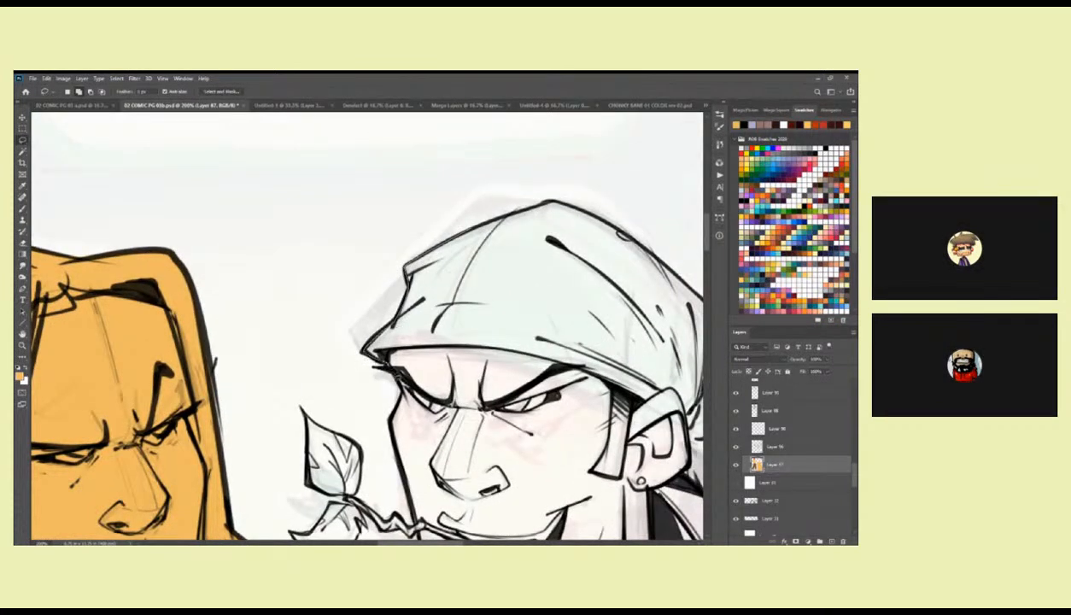
mouse_move(389, 394)
mouse_down()
mouse_move(478, 487)
mouse_move(605, 256)
mouse_move(561, 205)
mouse_move(450, 256)
mouse_up()
drag(574, 326, 339, 281)
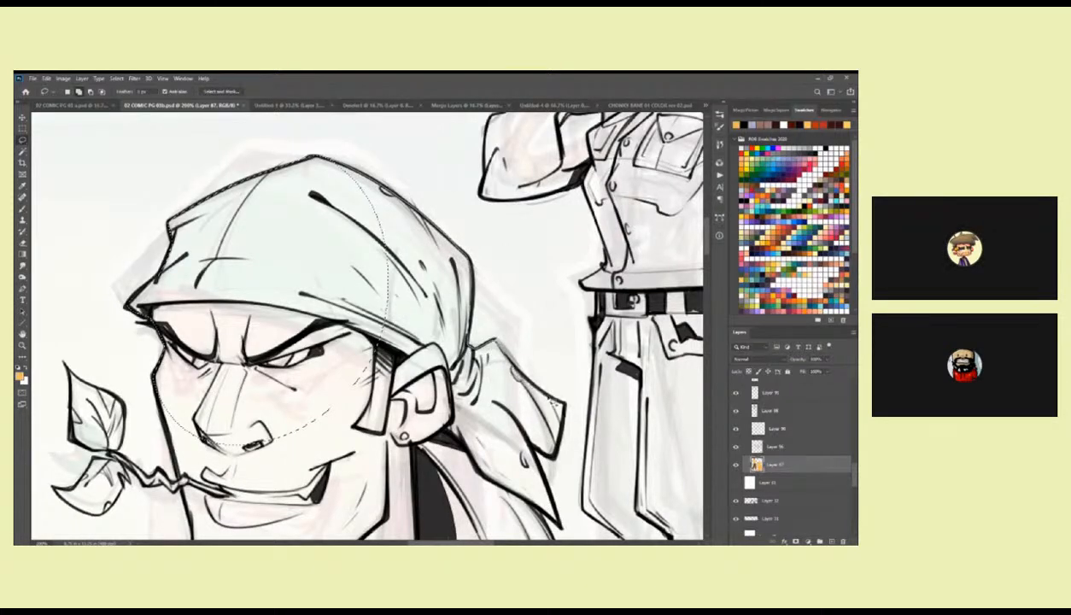
mouse_move(559, 461)
mouse_down()
mouse_move(391, 400)
mouse_move(327, 160)
mouse_up()
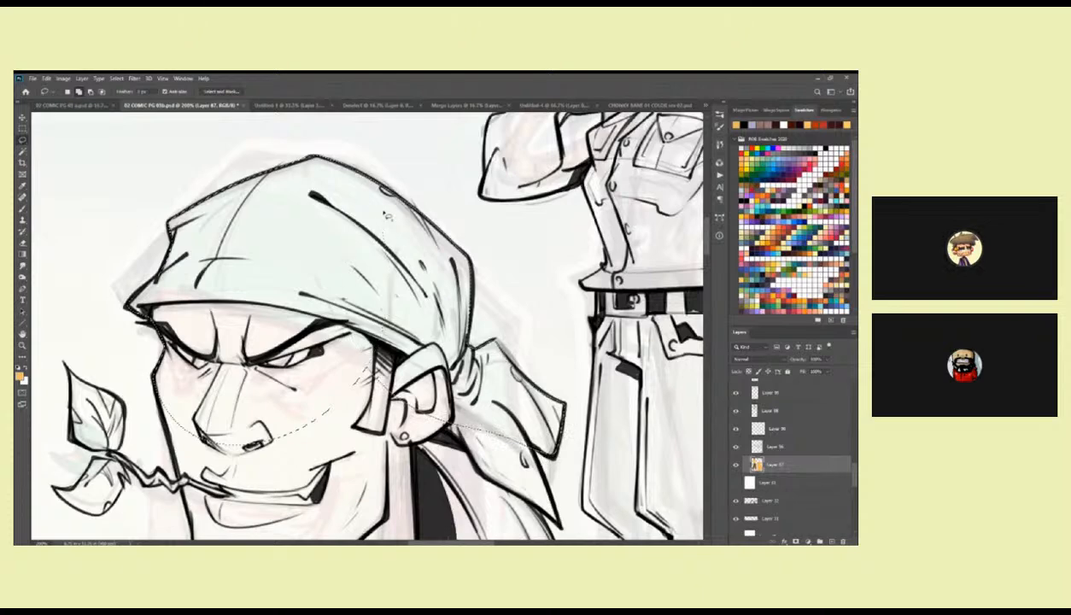
Extend the selection around the bandana's tails, the curled ponytail and the man's face and chin.
mouse_move(549, 444)
mouse_down()
mouse_move(511, 227)
mouse_move(508, 299)
mouse_move(538, 369)
mouse_up()
drag(520, 423, 502, 447)
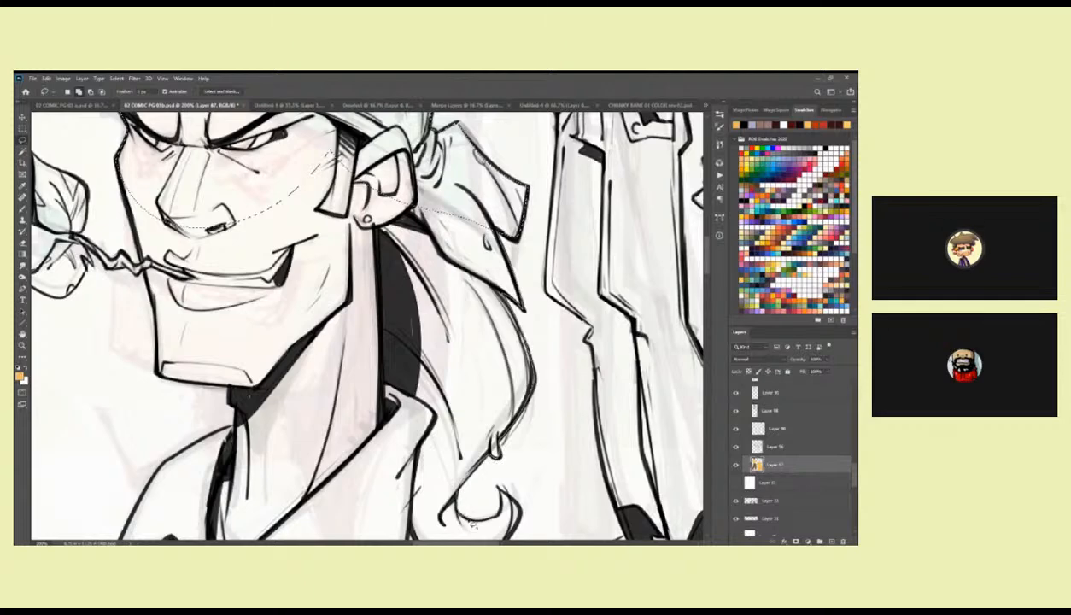
mouse_move(502, 492)
mouse_down()
mouse_move(415, 516)
mouse_move(280, 199)
mouse_move(334, 163)
mouse_move(512, 196)
mouse_move(427, 292)
mouse_move(493, 258)
mouse_up()
mouse_move(291, 187)
mouse_down()
mouse_move(328, 340)
mouse_move(324, 375)
mouse_move(357, 418)
mouse_move(448, 242)
mouse_move(335, 188)
mouse_up()
mouse_move(303, 285)
mouse_down()
mouse_move(401, 352)
mouse_move(321, 333)
mouse_move(341, 338)
mouse_up()
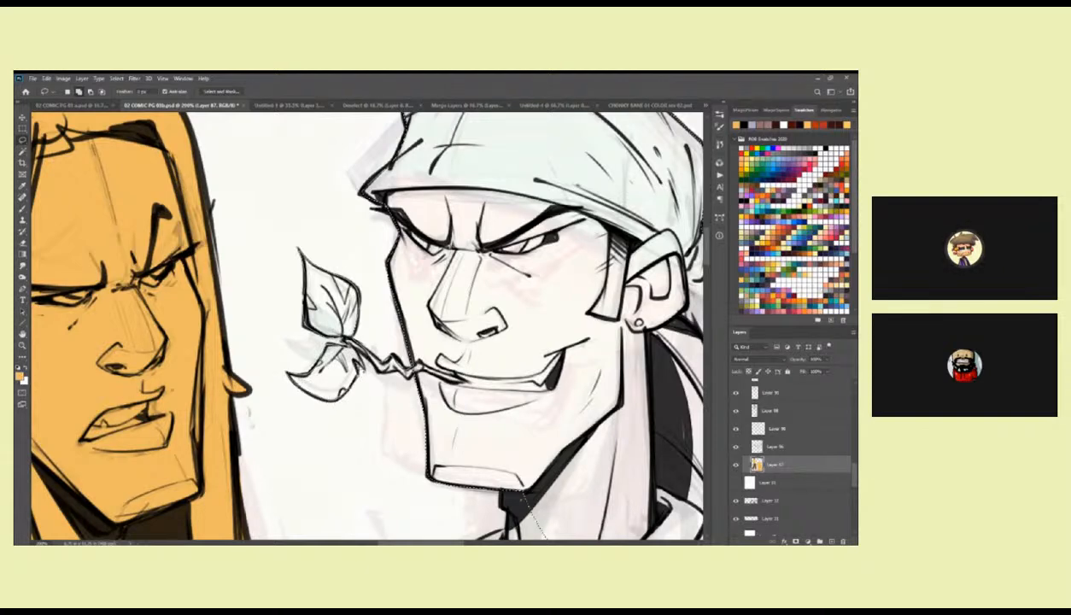
Add the leafy twig in the man's mouth, his neck and the pointed shirt collar to the lasso selection.
mouse_move(414, 384)
mouse_down()
mouse_move(398, 359)
mouse_move(362, 344)
mouse_move(365, 320)
mouse_up()
drag(343, 284, 328, 340)
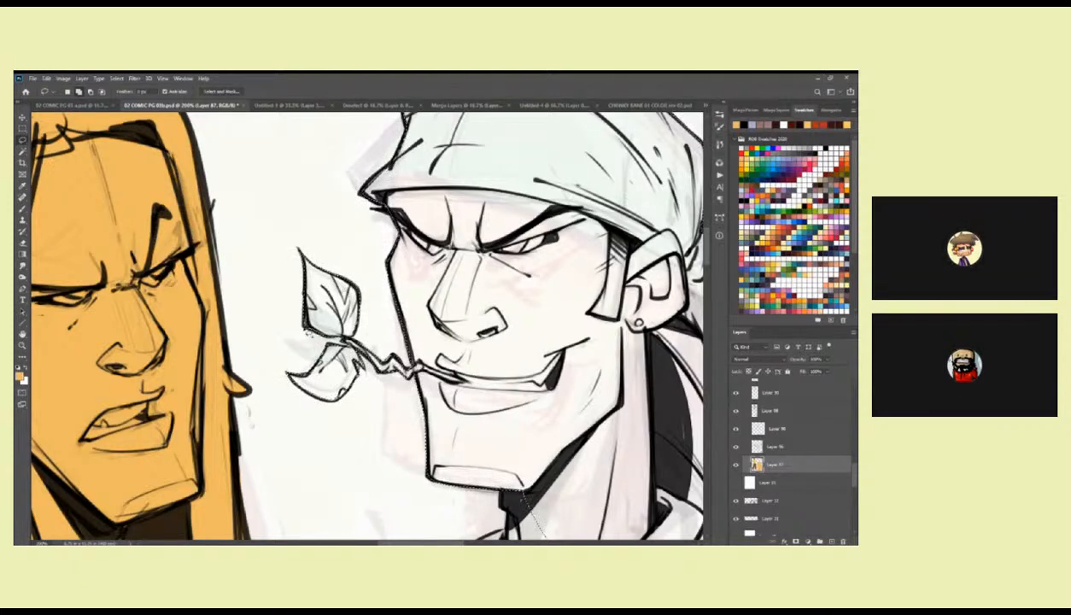
drag(503, 367, 417, 194)
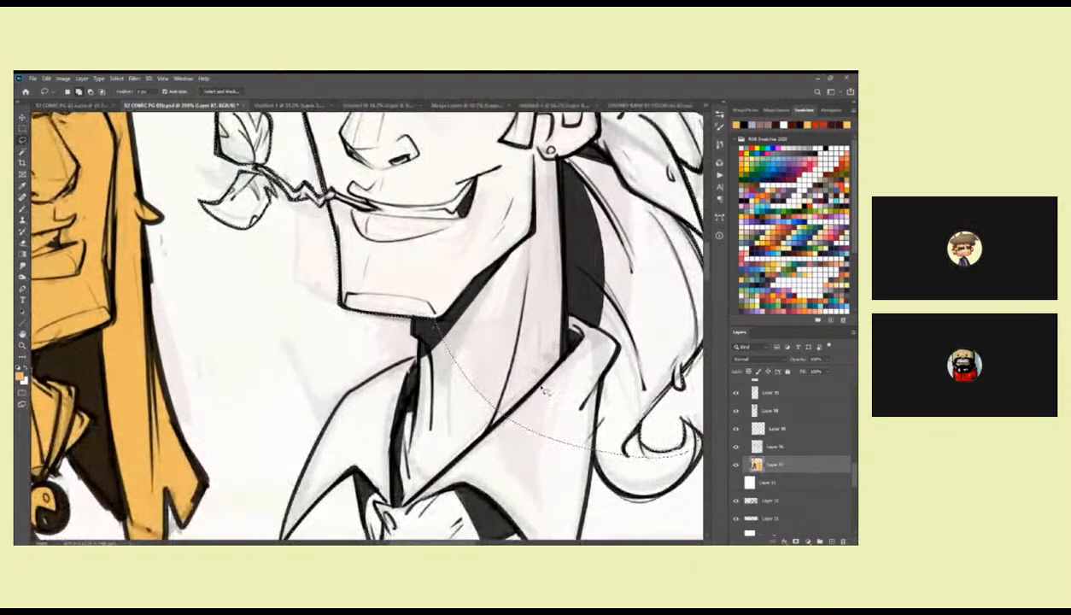
drag(579, 431, 554, 388)
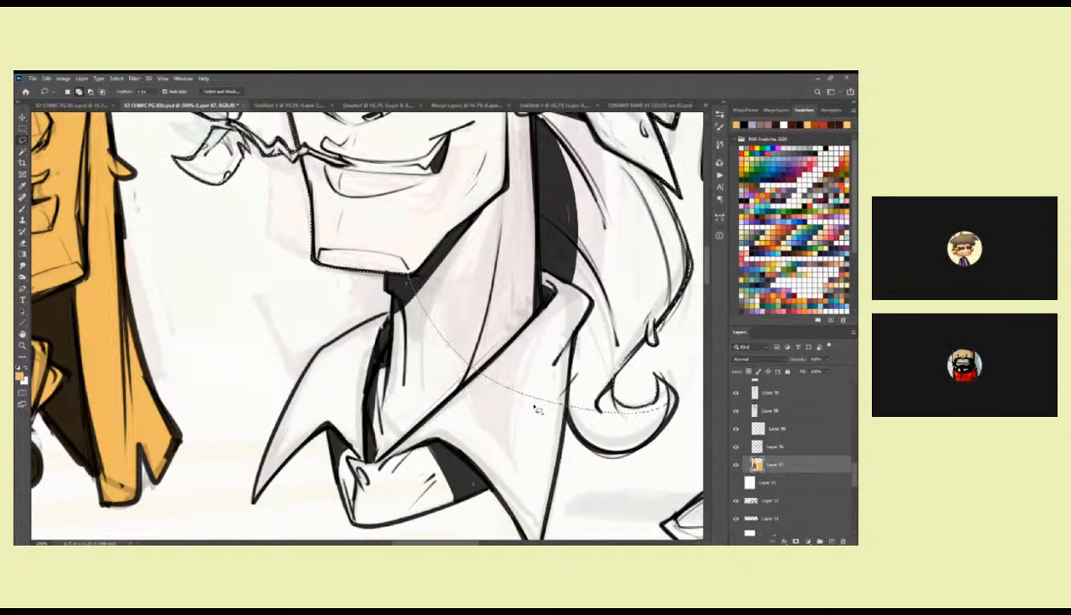
drag(528, 345, 529, 280)
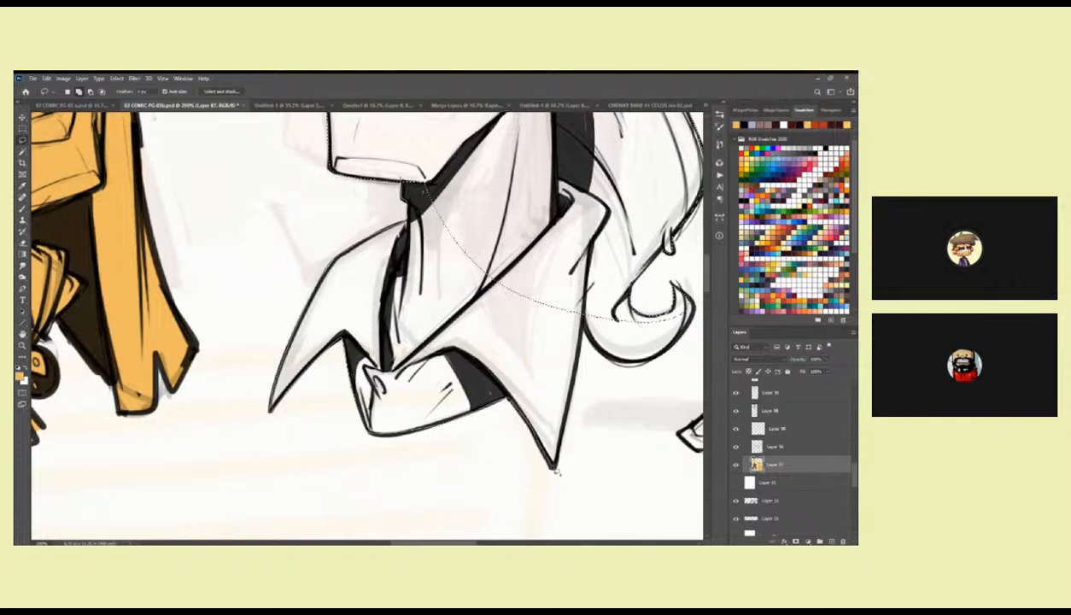
mouse_move(574, 401)
mouse_down()
mouse_move(581, 295)
mouse_move(444, 216)
mouse_move(295, 240)
mouse_up()
Refine the bandana head's selection around the ponytail's curled end, the neck shadow and the collar's outer edge.
drag(443, 355, 464, 263)
mouse_move(523, 304)
mouse_down()
mouse_move(525, 342)
mouse_move(493, 342)
mouse_move(484, 324)
mouse_move(511, 274)
mouse_up()
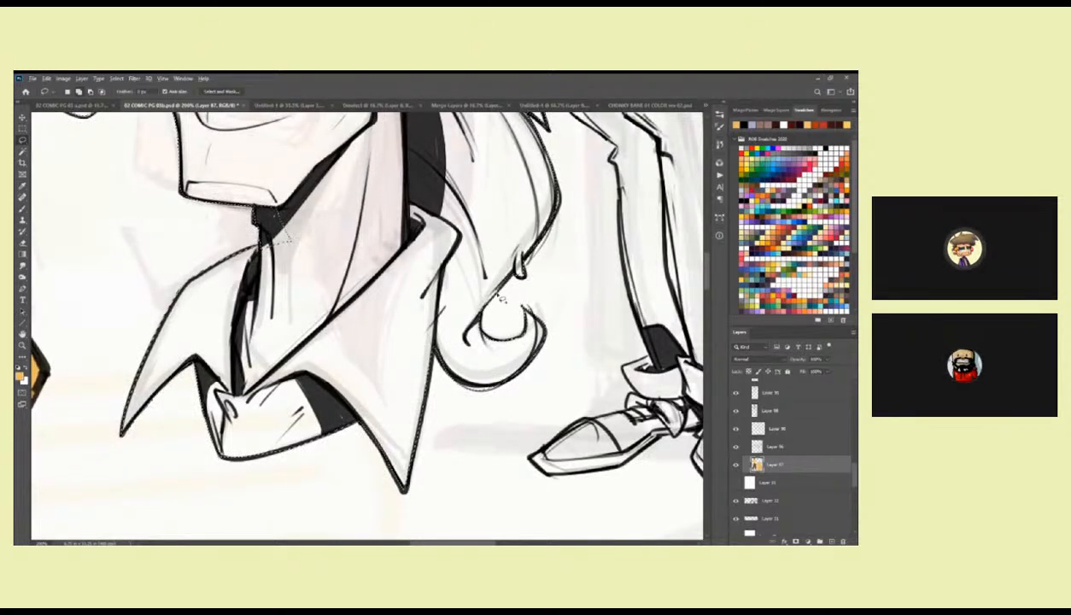
drag(328, 265, 492, 274)
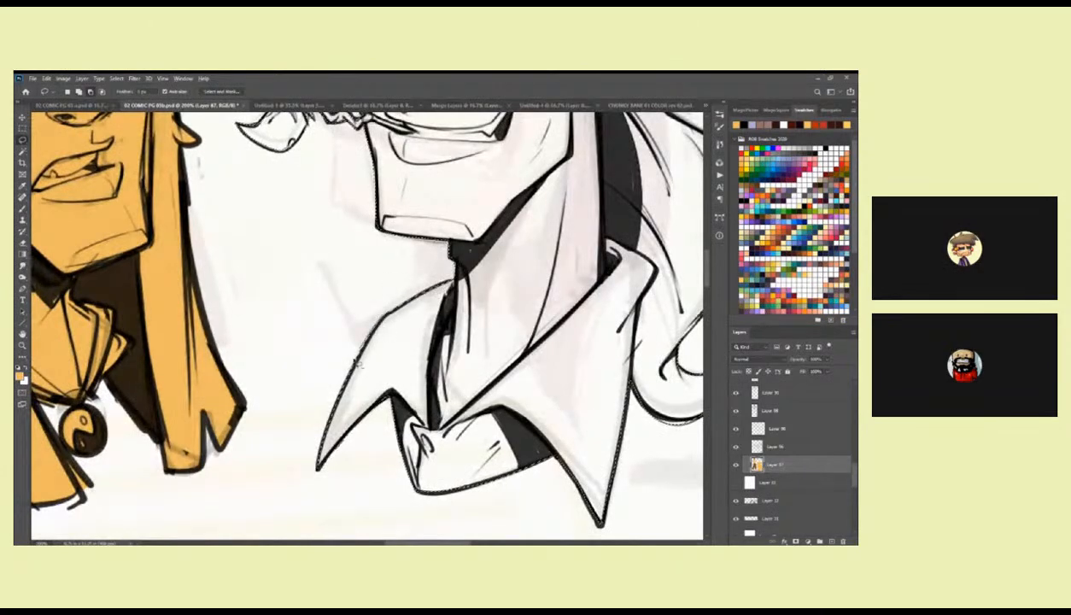
scroll(400, 277, up, 5)
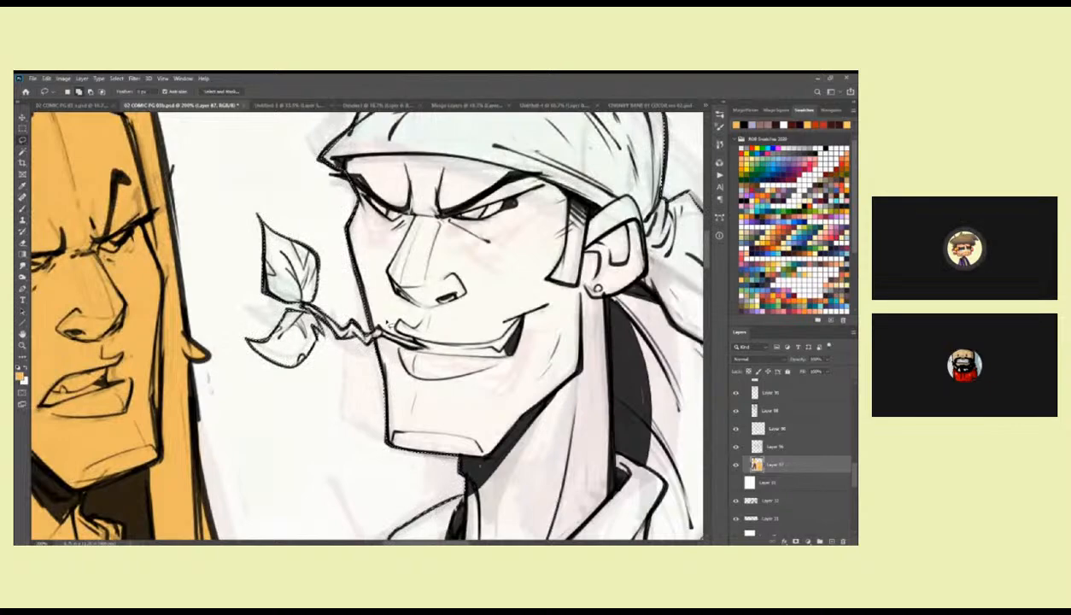
Lasso the standing bandana man's raised fist, bent arm and the adjoining side of his vest into the selection.
drag(601, 339, 405, 451)
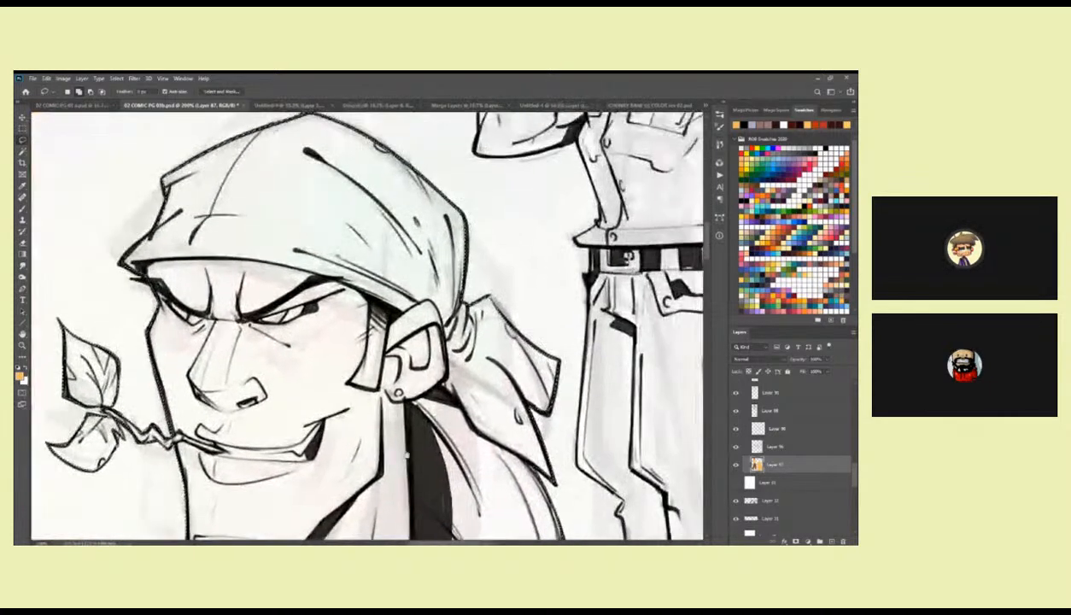
drag(511, 258, 423, 297)
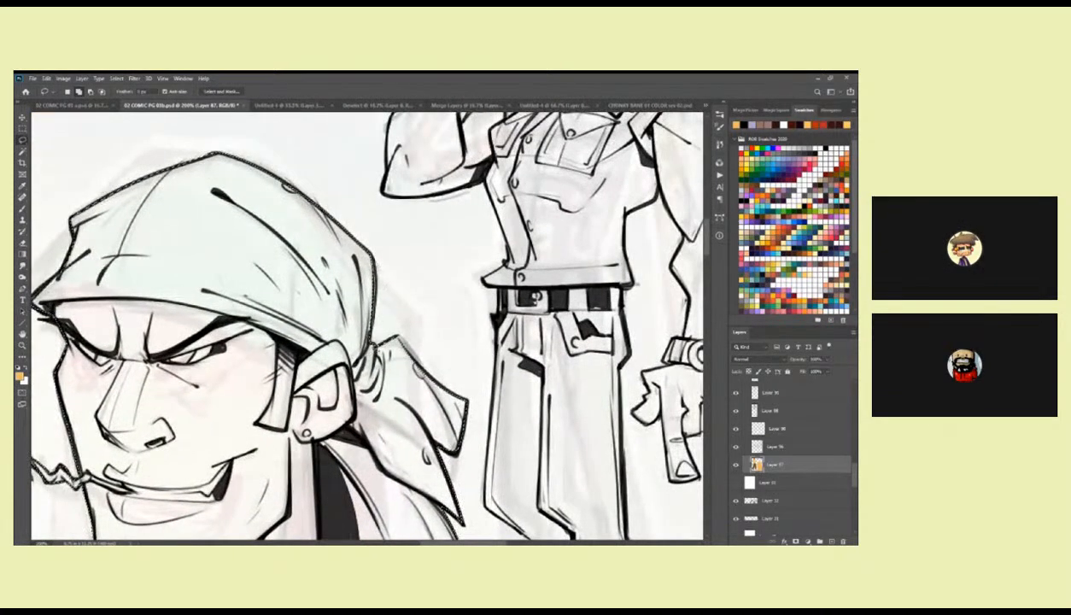
drag(393, 334, 337, 221)
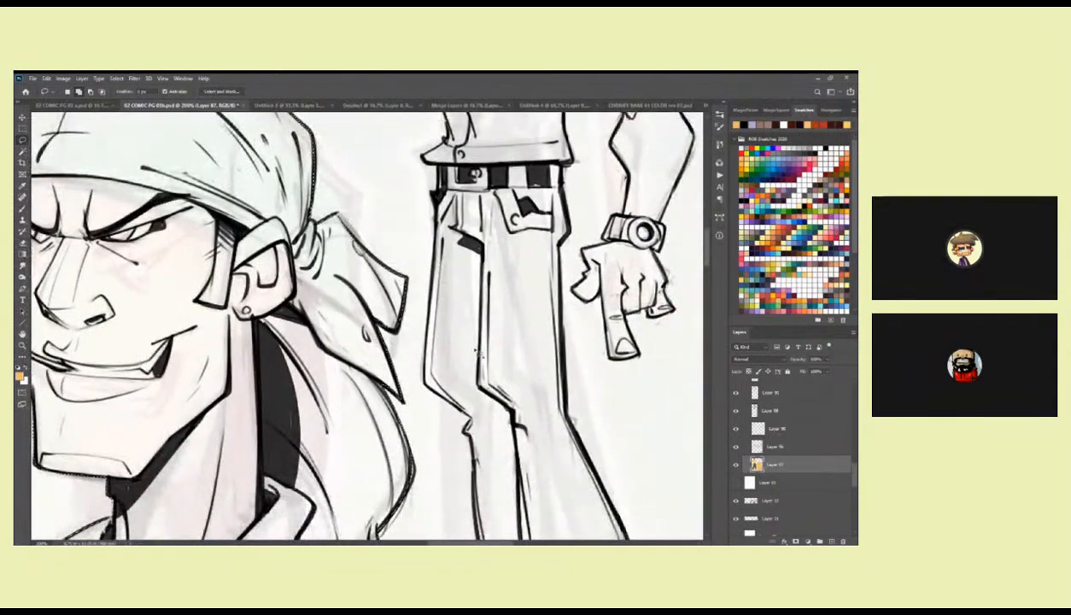
drag(465, 277, 433, 529)
drag(461, 256, 435, 397)
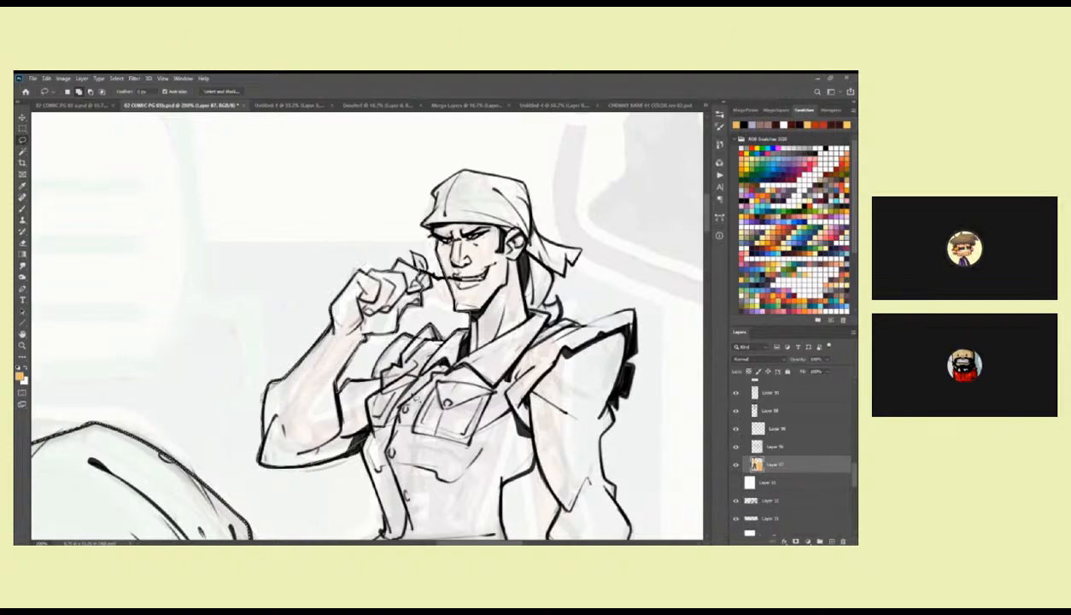
drag(415, 403, 408, 207)
mouse_move(323, 123)
mouse_down()
mouse_move(266, 185)
mouse_move(328, 270)
mouse_up()
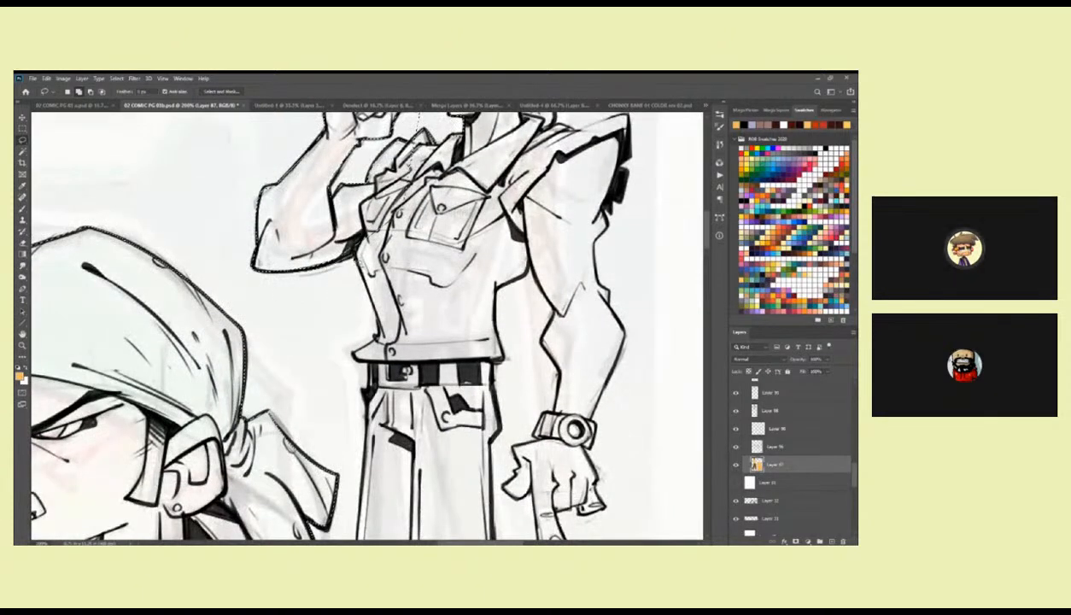
drag(404, 371, 403, 206)
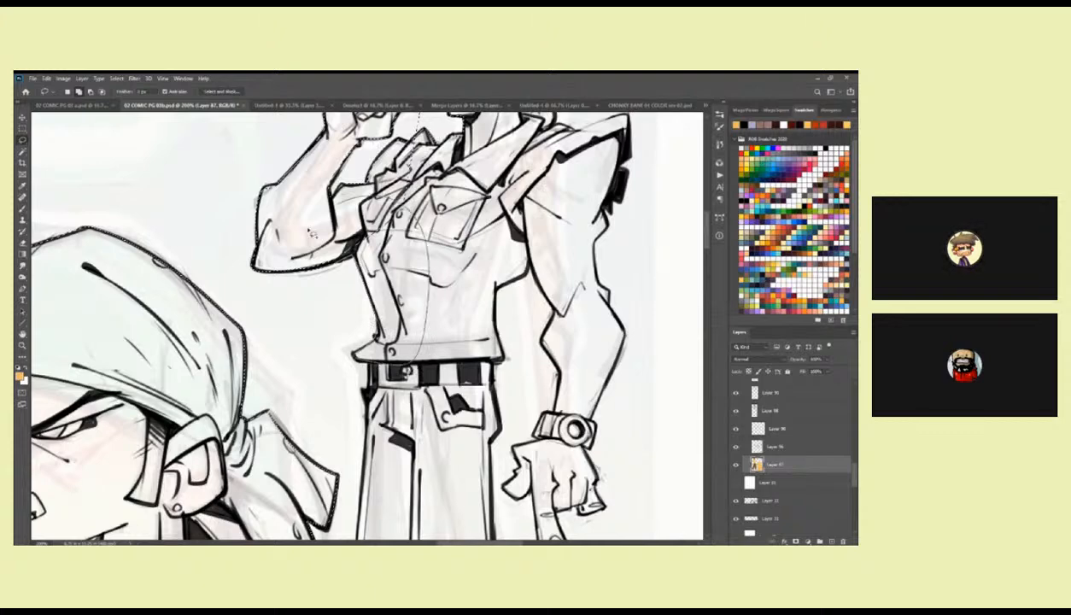
Extend the selection around the standing figure's torn shoulder, ponytail, face and bandana.
drag(601, 219, 491, 401)
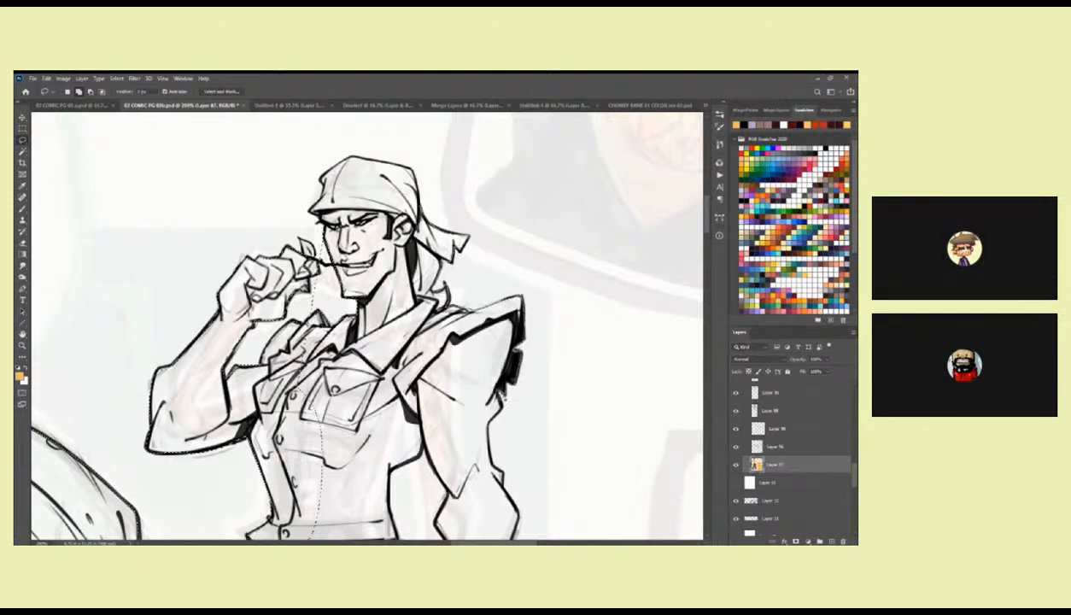
mouse_move(479, 434)
mouse_down()
mouse_move(373, 420)
mouse_move(410, 256)
mouse_move(450, 314)
mouse_up()
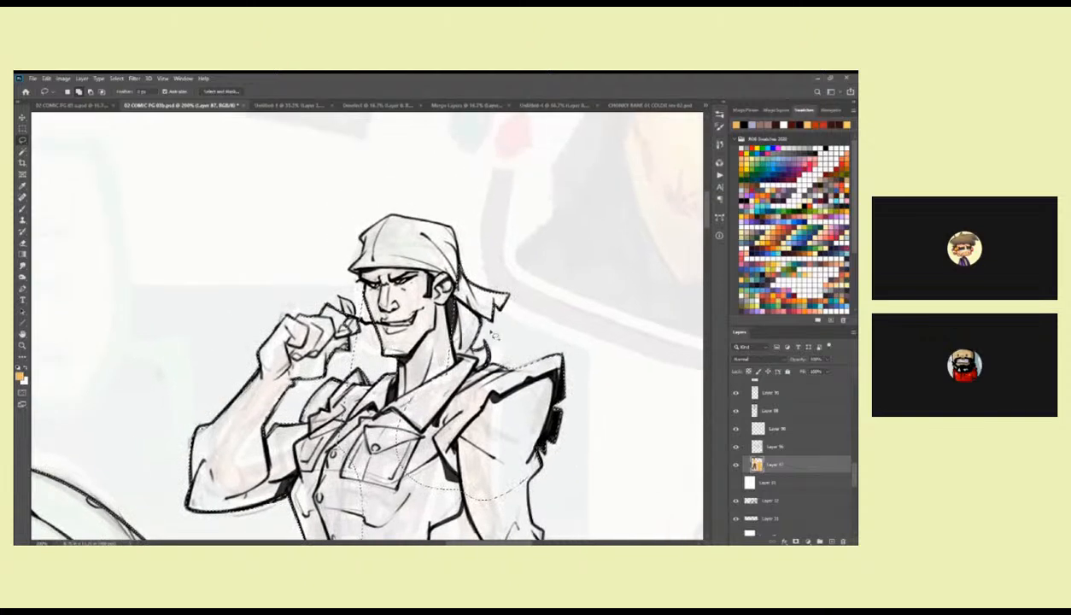
mouse_move(461, 273)
mouse_down()
mouse_move(456, 237)
mouse_move(385, 224)
mouse_move(352, 254)
mouse_move(357, 280)
mouse_move(351, 274)
mouse_up()
mouse_move(393, 303)
mouse_down()
mouse_move(425, 254)
mouse_move(394, 254)
mouse_move(429, 310)
mouse_move(393, 256)
mouse_move(397, 240)
mouse_up()
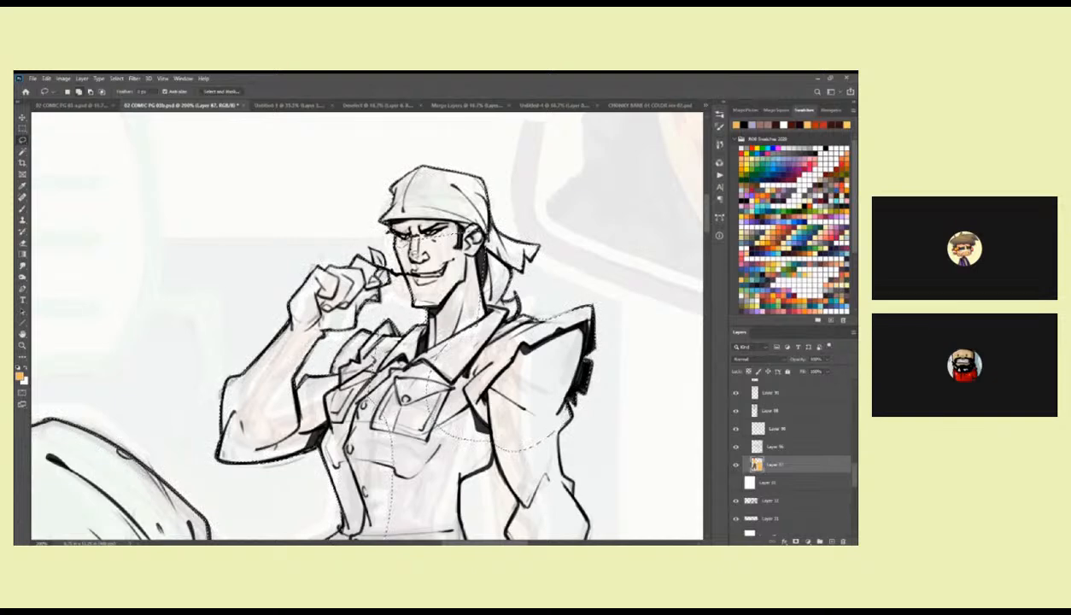
mouse_move(458, 209)
mouse_down()
mouse_move(484, 243)
mouse_move(466, 300)
mouse_move(477, 233)
mouse_up()
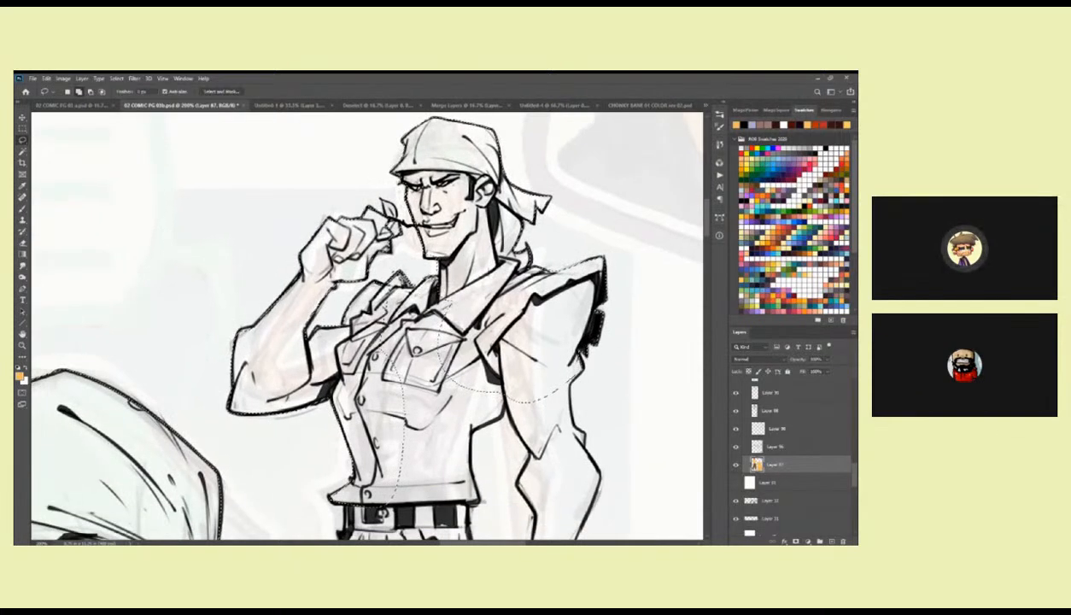
Add the standing figure's lower vest to the selection and subtract the gap between his raised fist and collar.
mouse_move(559, 336)
mouse_down()
mouse_move(518, 304)
mouse_move(569, 338)
mouse_up()
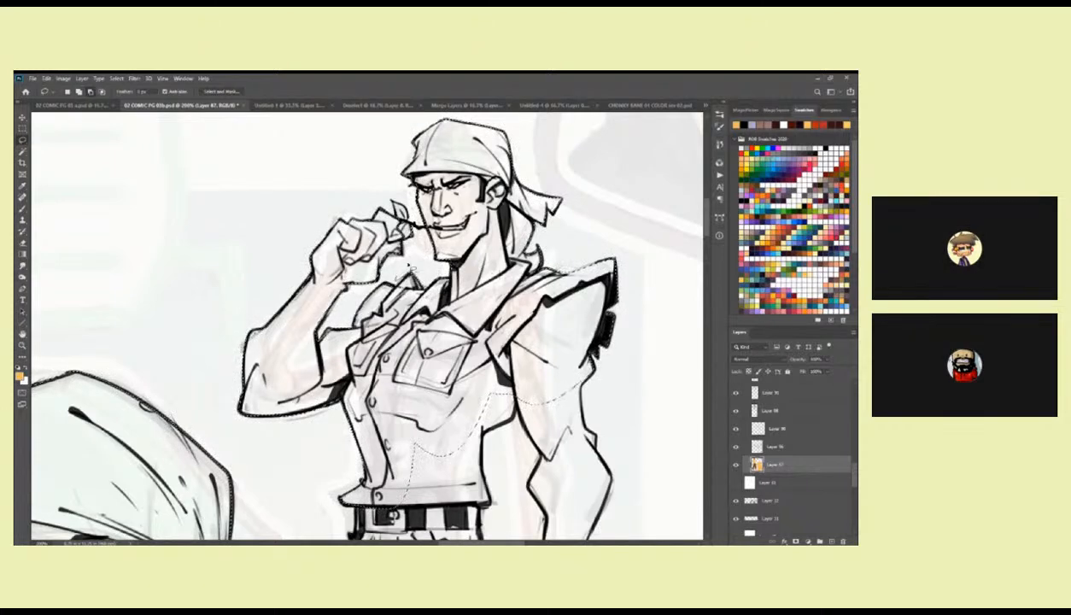
drag(267, 332, 261, 304)
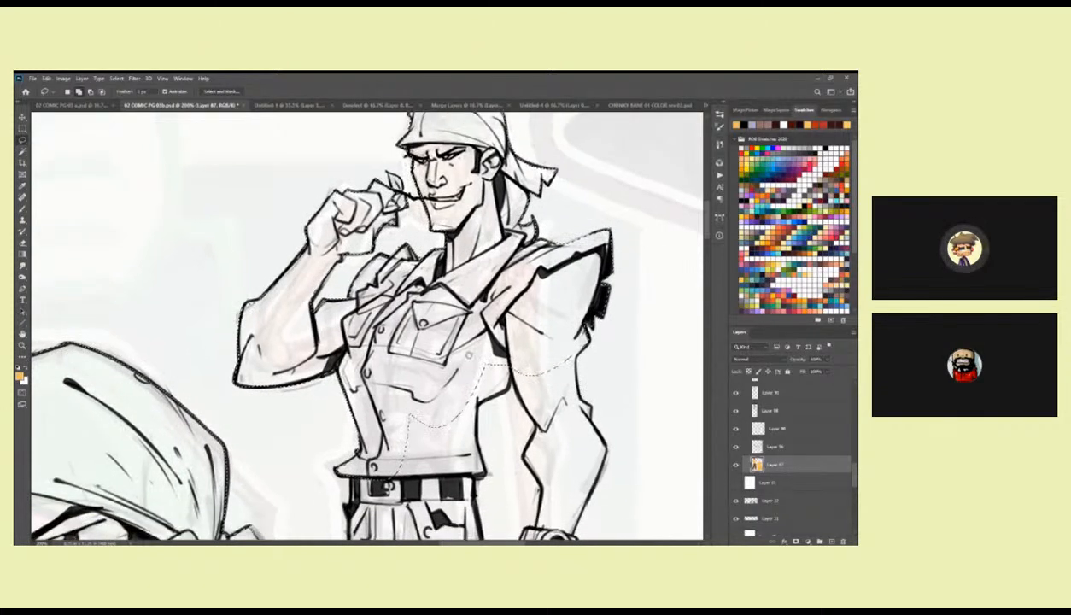
drag(628, 408, 517, 267)
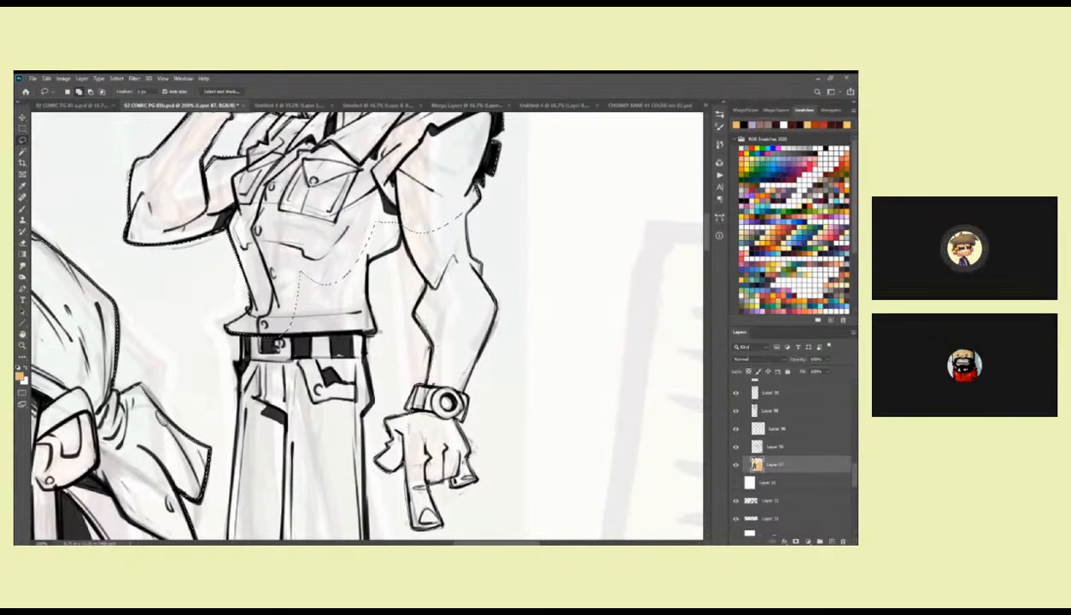
Extend the selection around the standing figure's lowered arm, watch, hand, belt and trousers down to the knees.
drag(402, 196, 496, 192)
mouse_move(469, 336)
mouse_down()
mouse_move(485, 258)
mouse_move(474, 236)
mouse_move(480, 264)
mouse_move(434, 412)
mouse_move(367, 393)
mouse_move(340, 340)
mouse_up()
scroll(461, 260, down, 5)
mouse_move(343, 230)
mouse_down()
mouse_move(341, 196)
mouse_move(442, 159)
mouse_move(461, 195)
mouse_up()
drag(479, 410, 490, 257)
mouse_move(348, 175)
mouse_down()
mouse_move(343, 229)
mouse_move(357, 279)
mouse_move(456, 397)
mouse_move(498, 344)
mouse_move(471, 254)
mouse_move(345, 177)
mouse_up()
mouse_move(505, 388)
mouse_down()
mouse_move(488, 474)
mouse_move(440, 232)
mouse_up()
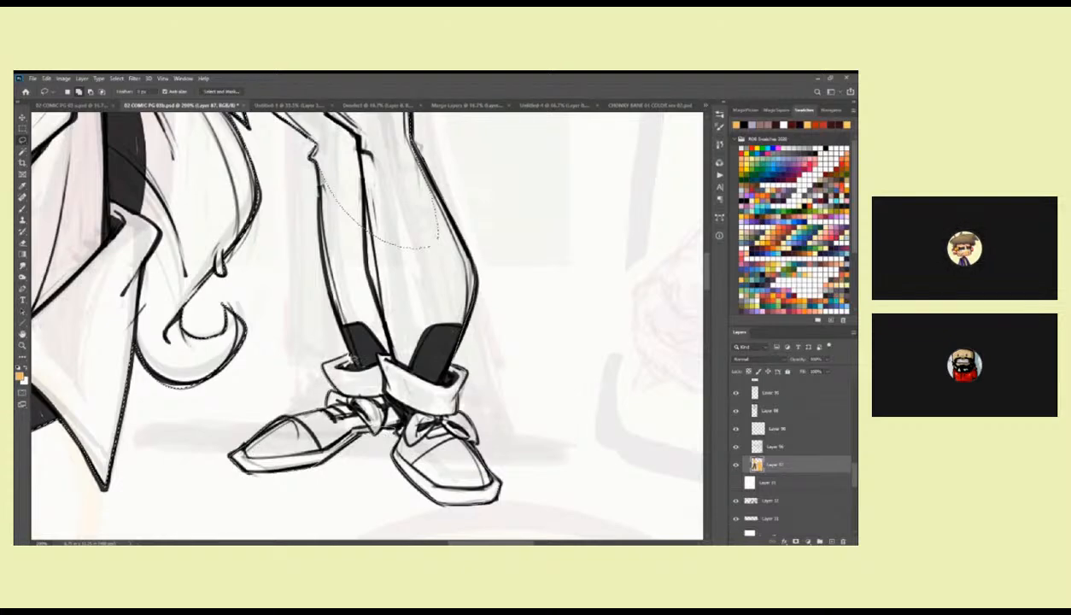
Add the standing figure's lower legs, trouser cuffs and shoes to the selection.
mouse_move(316, 236)
mouse_down()
mouse_move(312, 172)
mouse_move(347, 167)
mouse_move(327, 167)
mouse_up()
scroll(452, 393, up, 10)
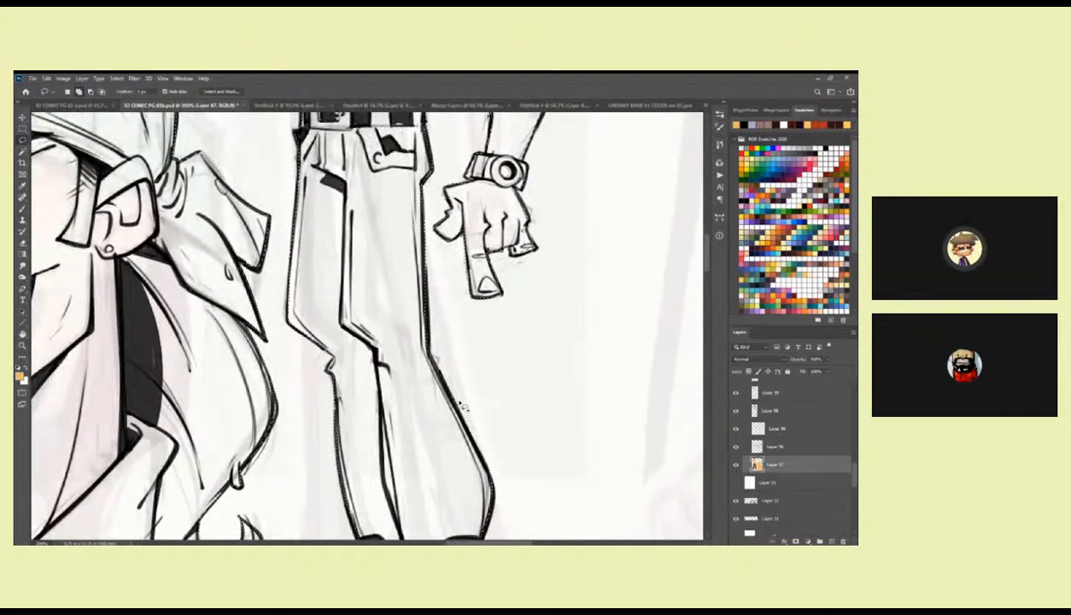
scroll(442, 391, up, 5)
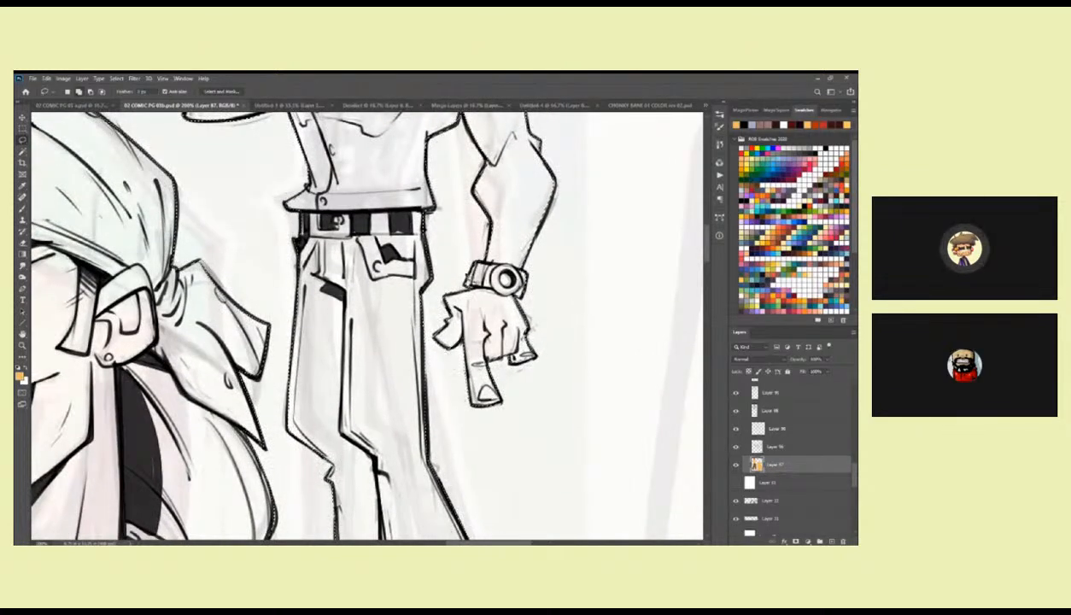
scroll(430, 332, up, 6)
scroll(504, 288, up, 5)
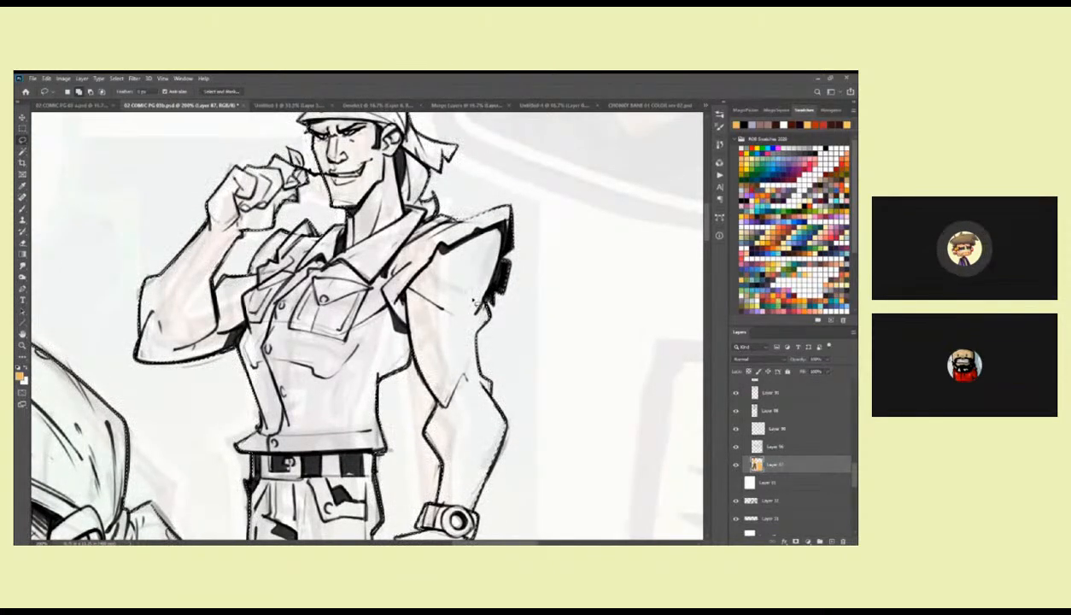
Check the outline of the standing figure, and fill the selected bandana head and full figure with the light orange foreground colour.
drag(480, 296, 594, 424)
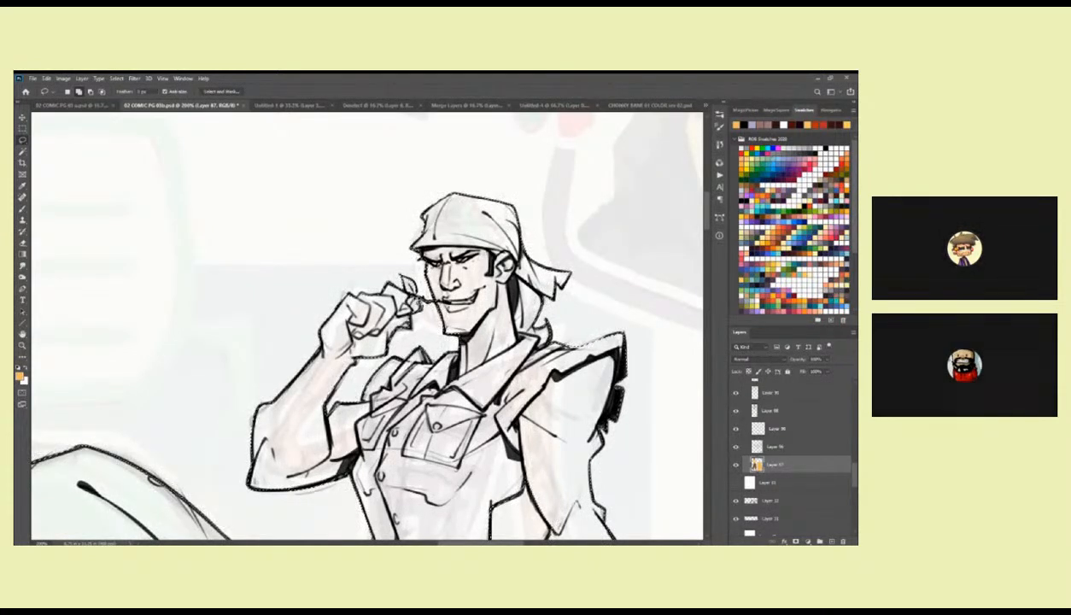
drag(475, 226, 405, 194)
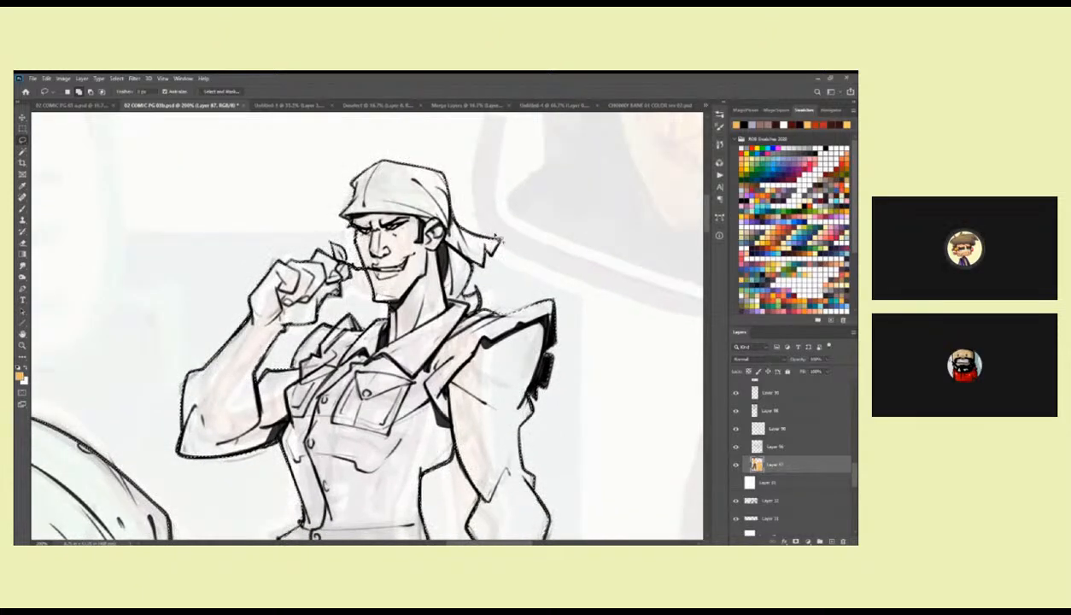
drag(482, 291, 595, 210)
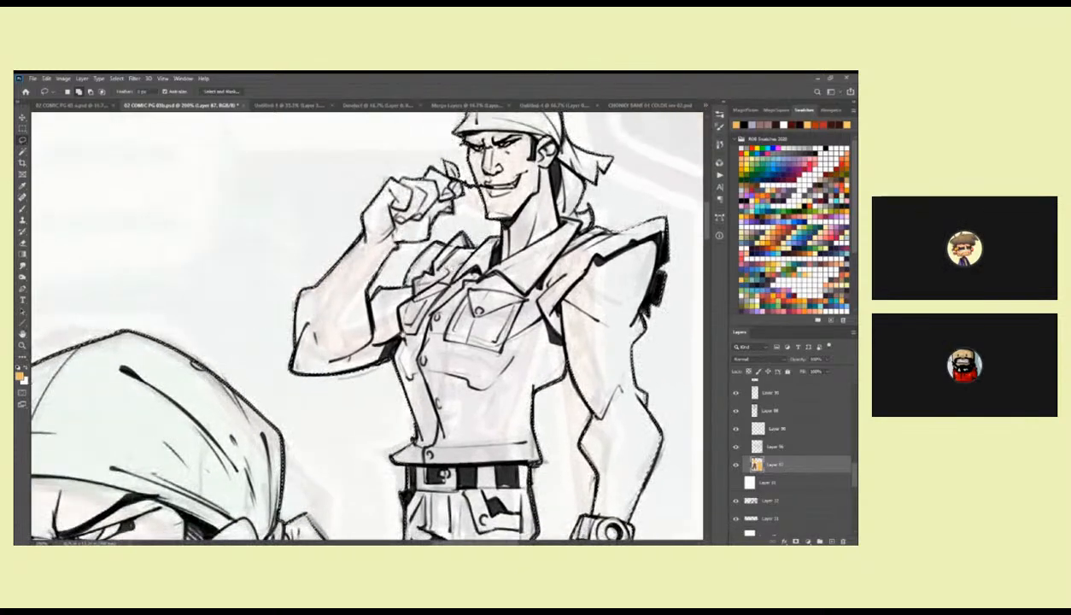
drag(511, 270, 483, 152)
drag(483, 307, 478, 167)
drag(480, 269, 477, 247)
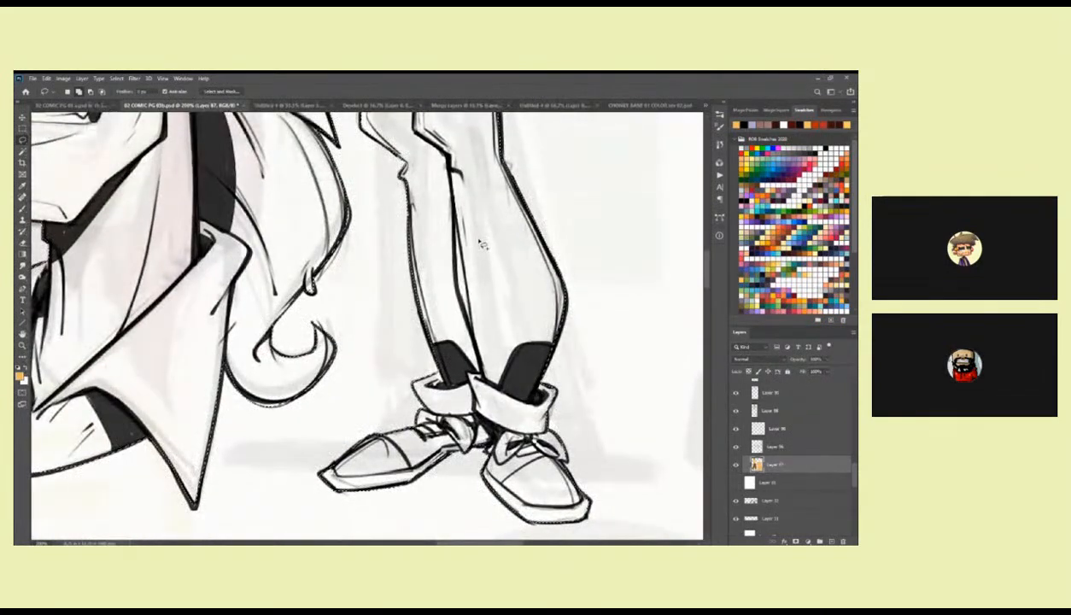
drag(490, 301, 534, 236)
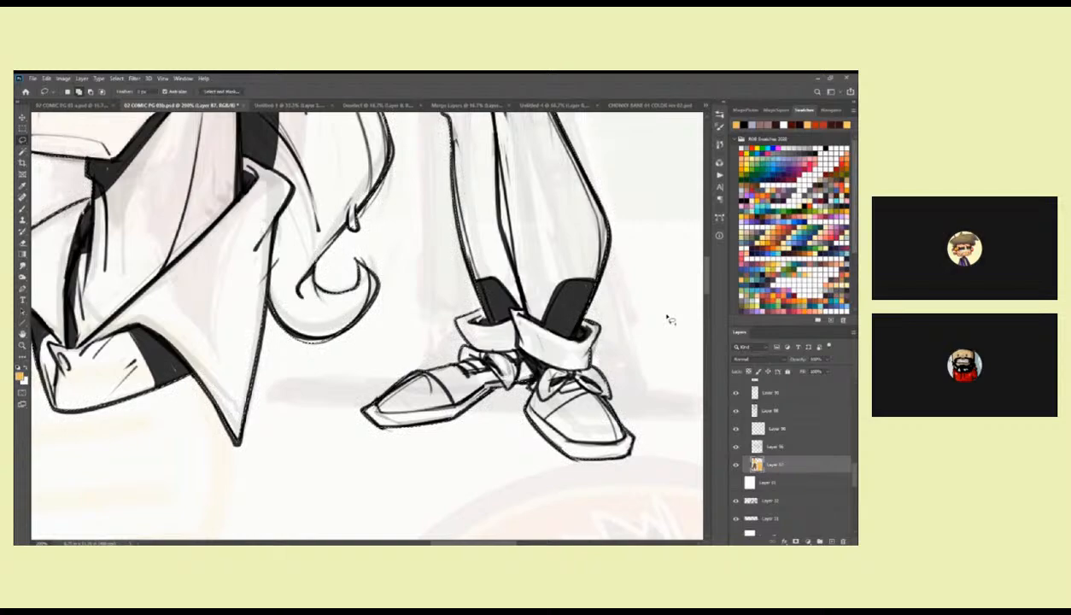
key(alt+BackSpace)
key(z)
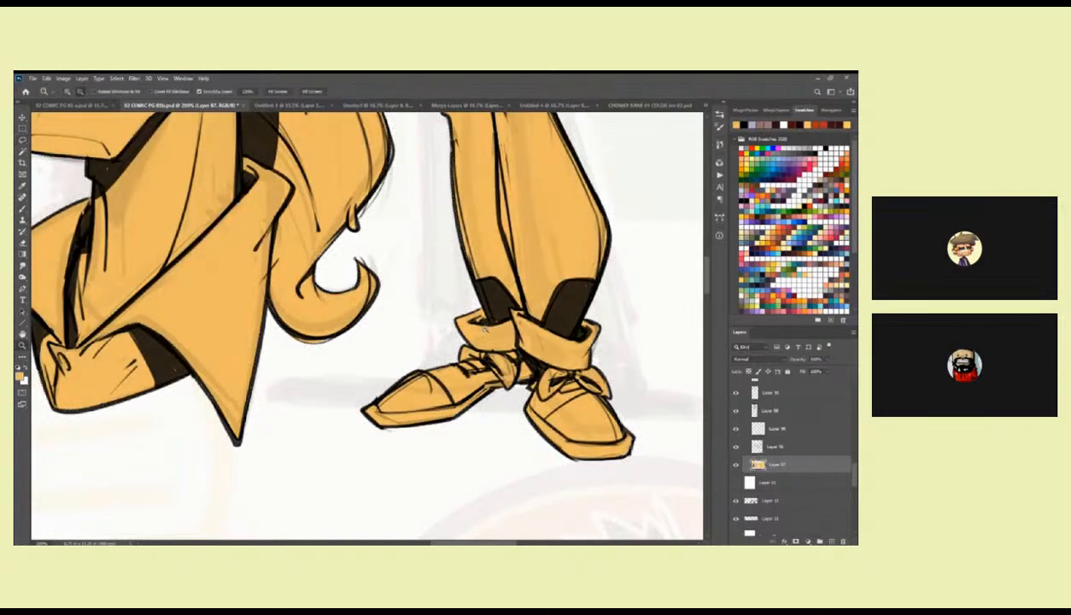
alt+click(488, 332)
alt+click(488, 331)
alt+click(488, 331)
alt+click(489, 331)
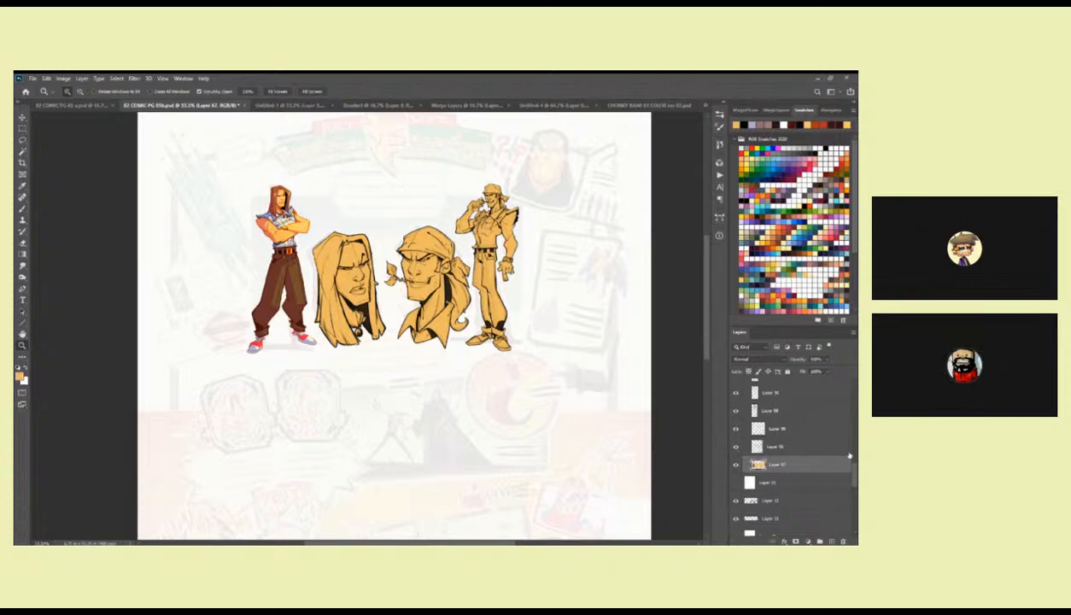
Collapse the character layer group, then identify the masked copy layer above it by toggling its visibility and make it active.
scroll(850, 454, up, 5)
scroll(850, 454, up, 5)
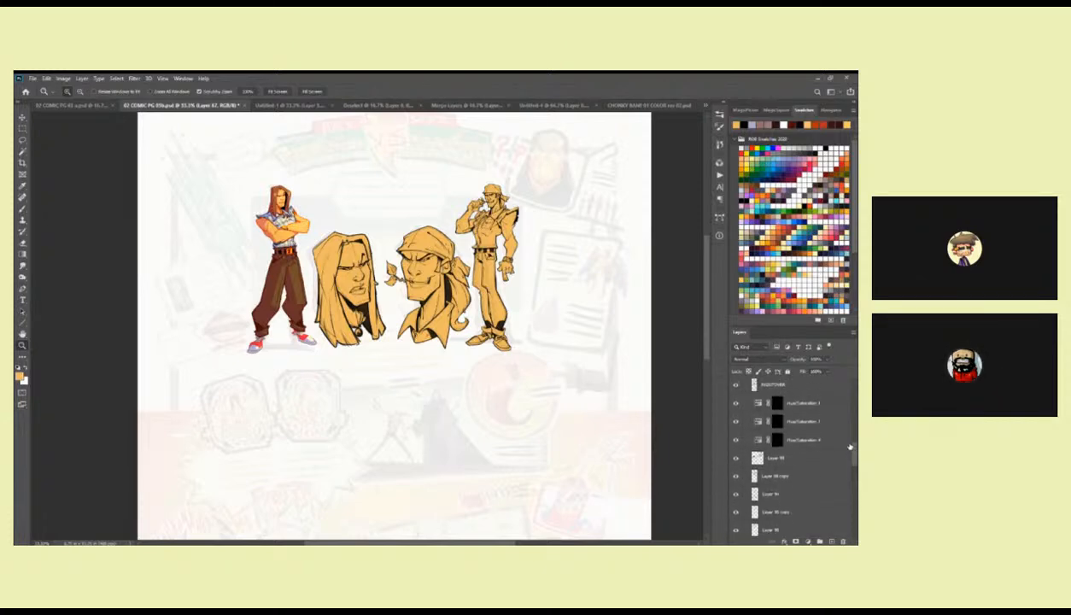
click(748, 403)
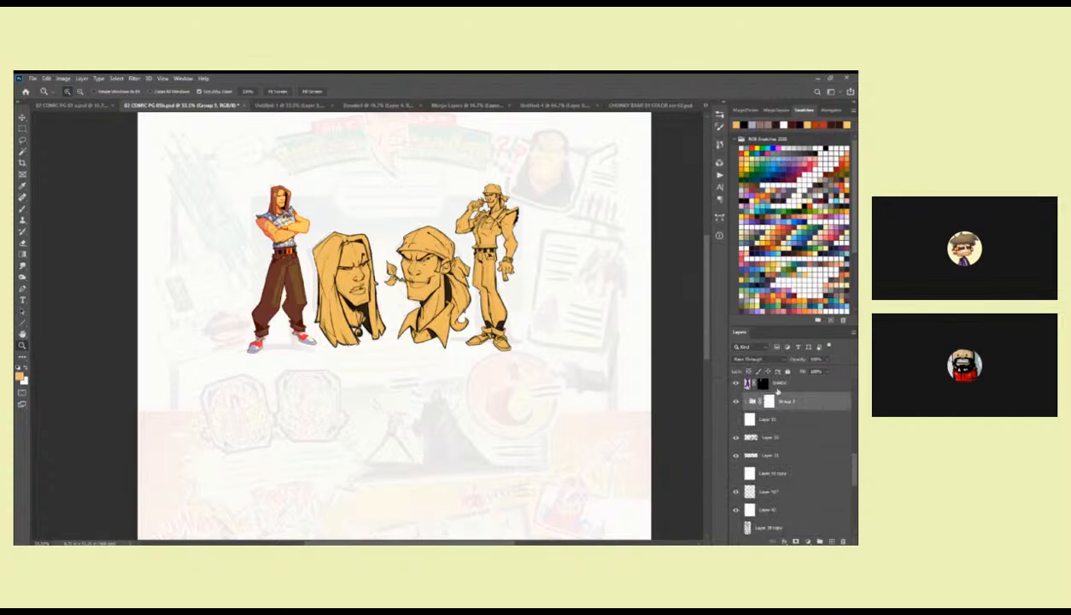
scroll(852, 444, up, 3)
scroll(853, 451, up, 3)
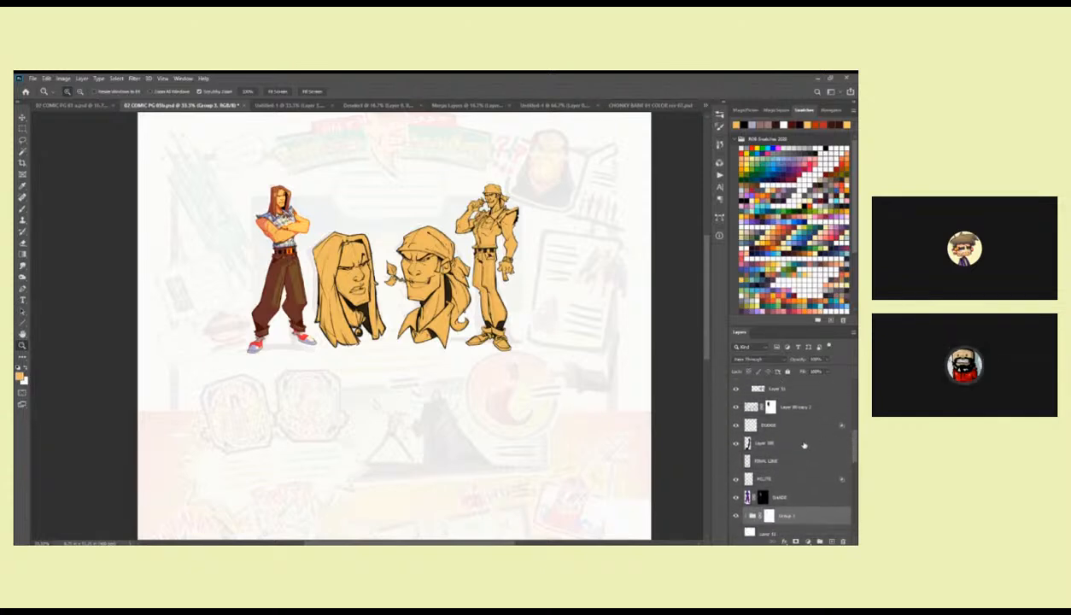
click(735, 408)
click(735, 408)
click(750, 406)
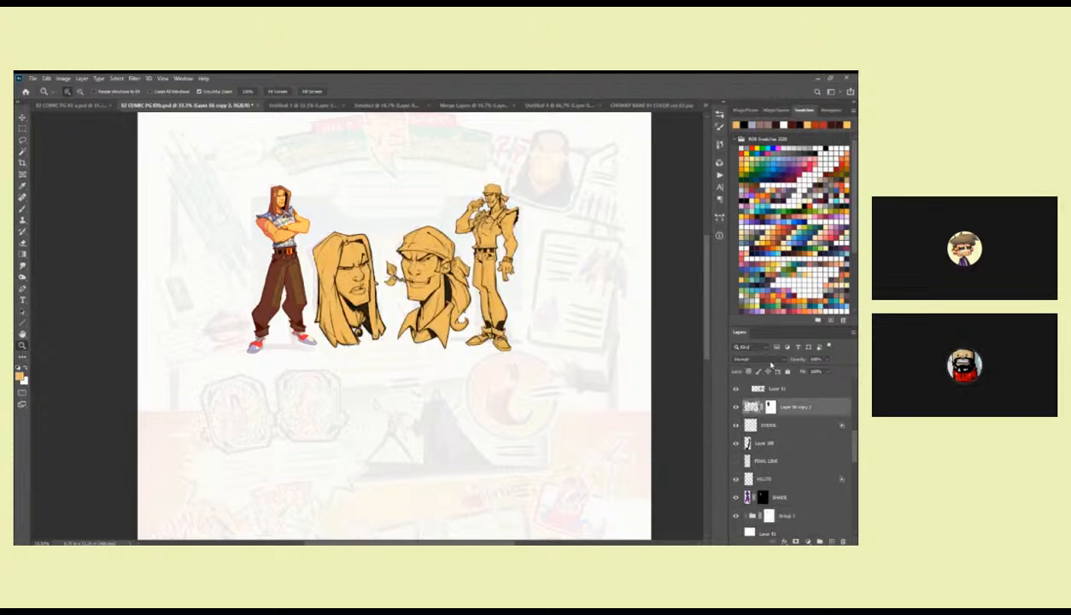
Apply the mask of the copied line art layer, then cut its artwork and paste it into a new document.
key(ctrl+n)
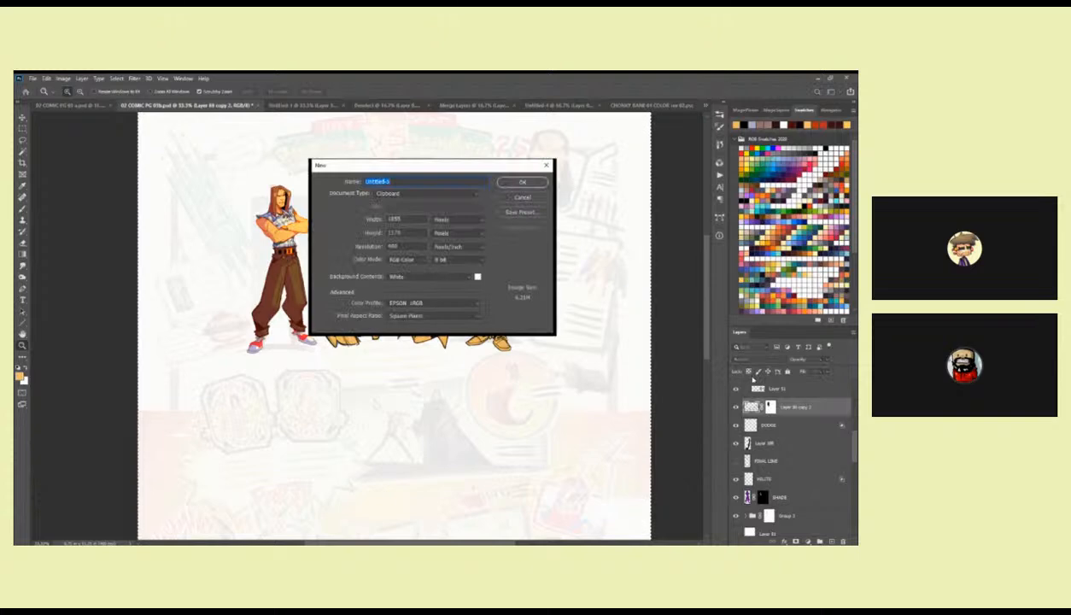
key(Escape)
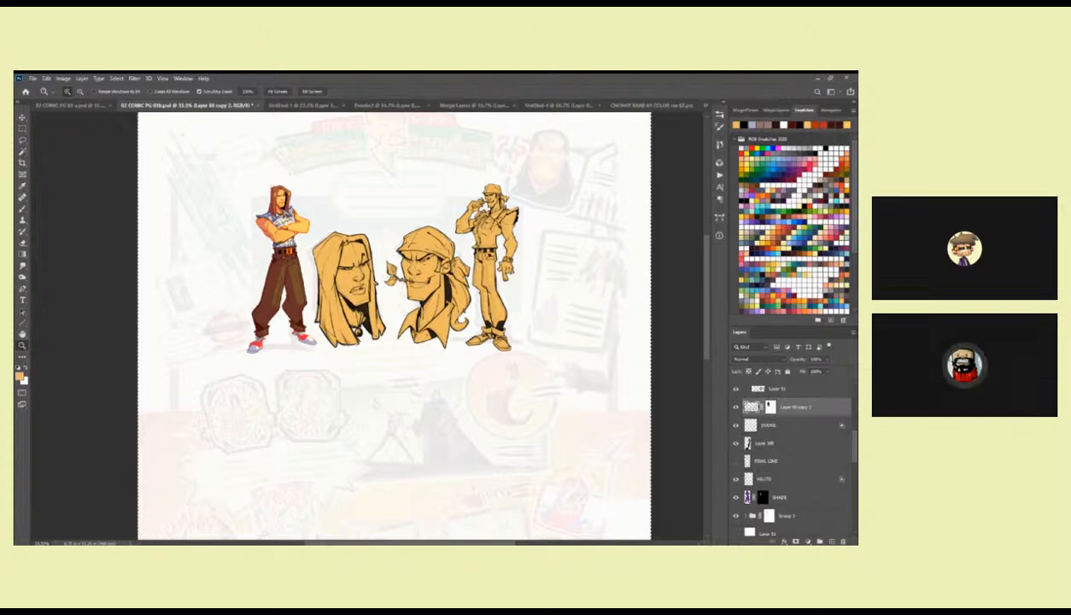
click(772, 434)
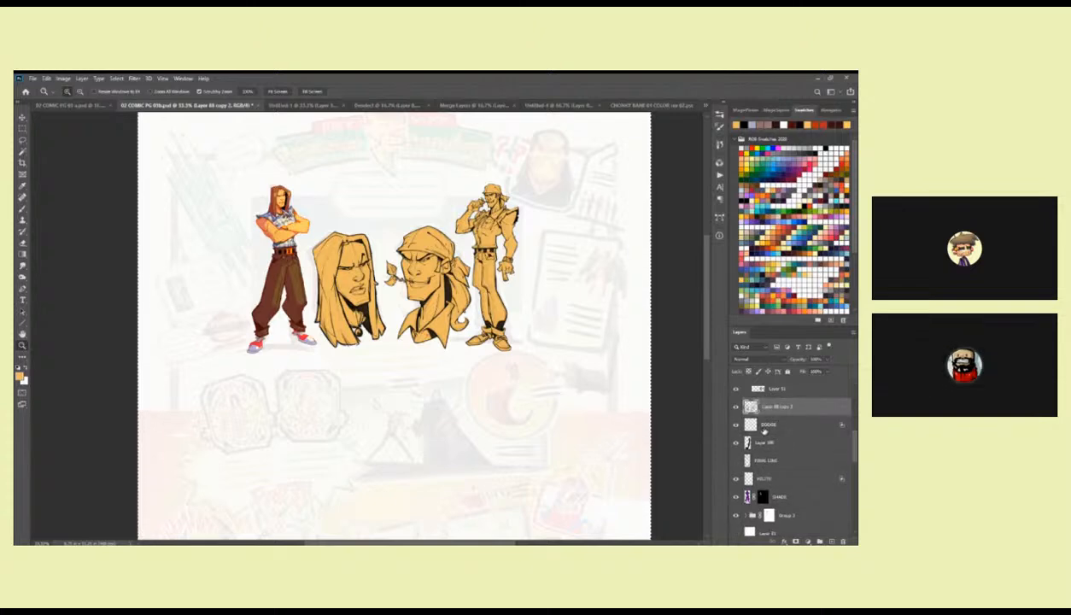
key(ctrl+x)
key(ctrl+n)
key(Return)
key(ctrl+v)
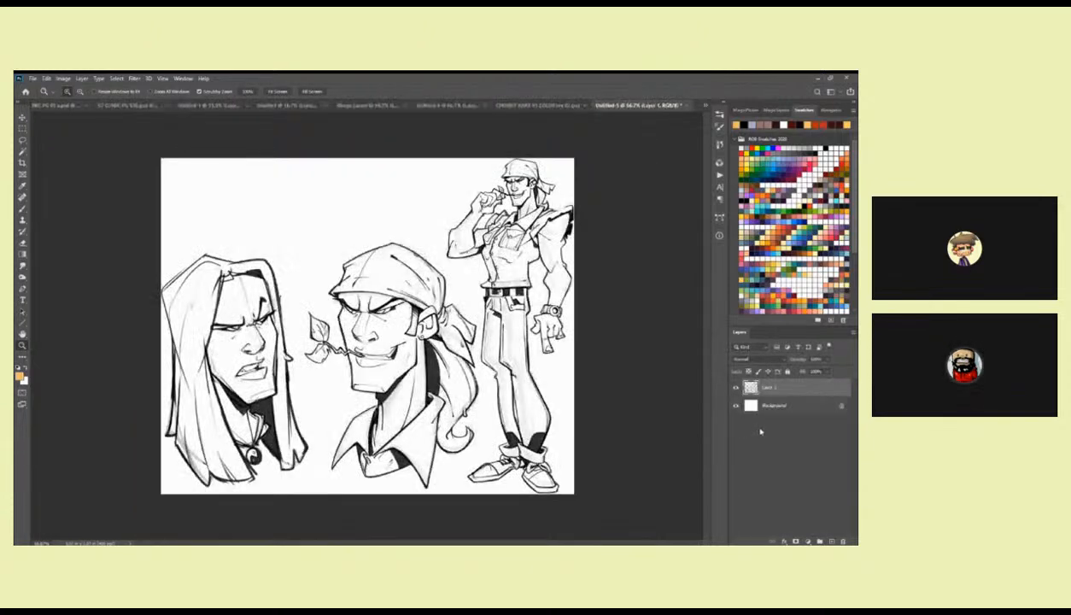
Isolate the pasted line art on its own layer above a white layer, and return to the comic page document.
key(ctrl+e)
key(ctrl+z)
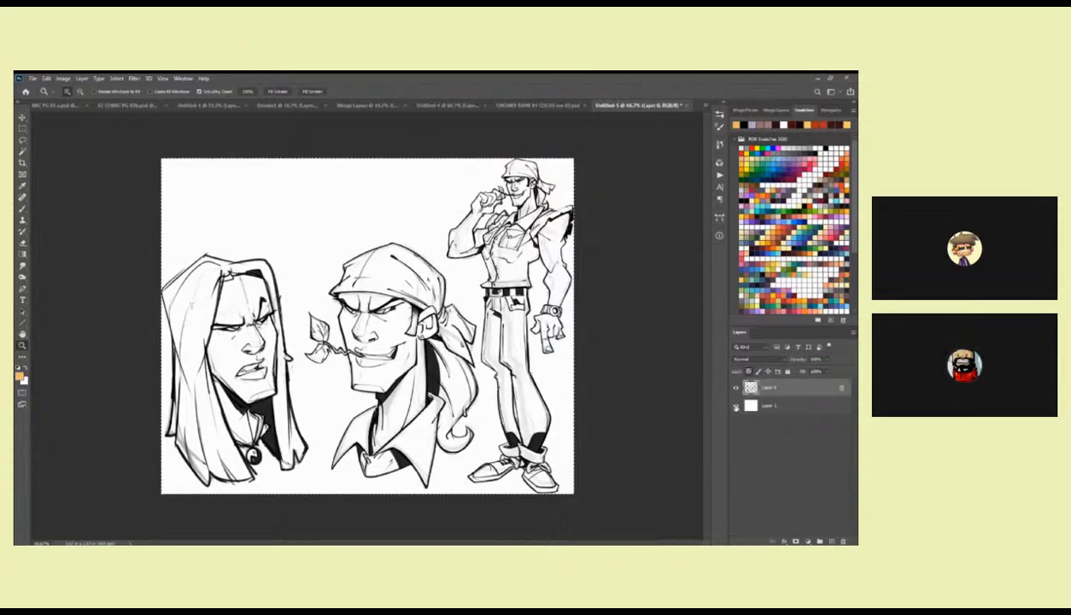
click(528, 105)
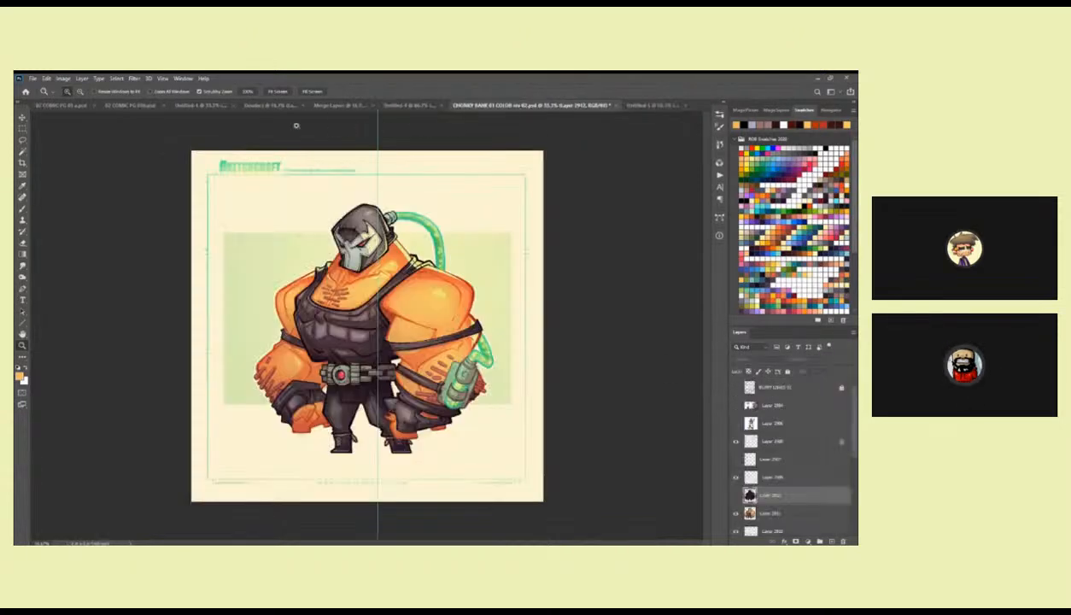
click(137, 106)
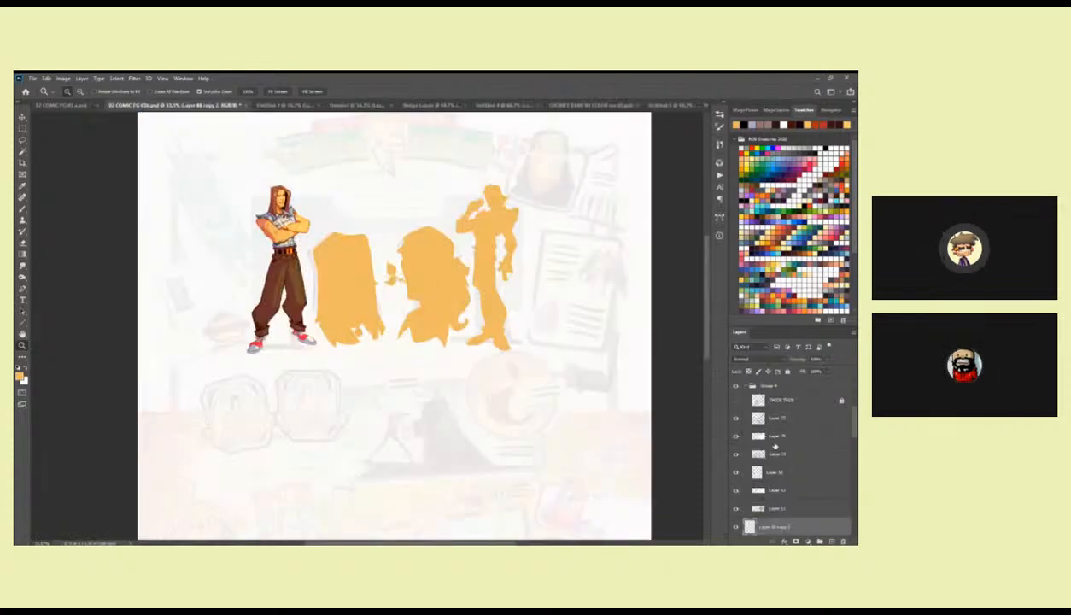
Paste the isolated line art onto the comic page as a new layer above the old copy layer.
mouse_move(847, 424)
mouse_down()
mouse_move(851, 404)
mouse_move(850, 445)
mouse_up()
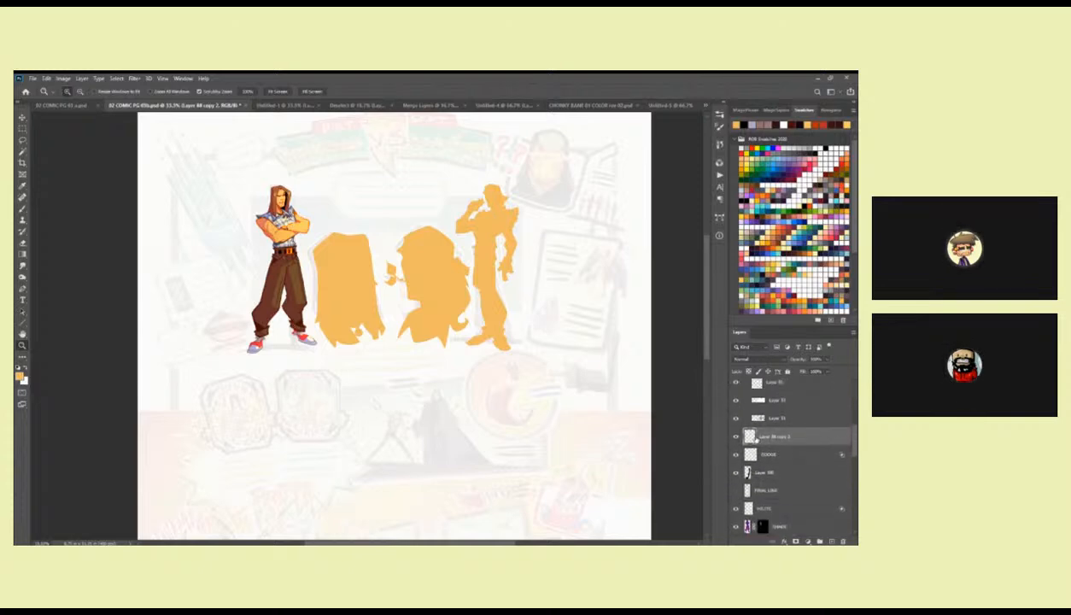
key(ctrl+v)
key(ctrl+z)
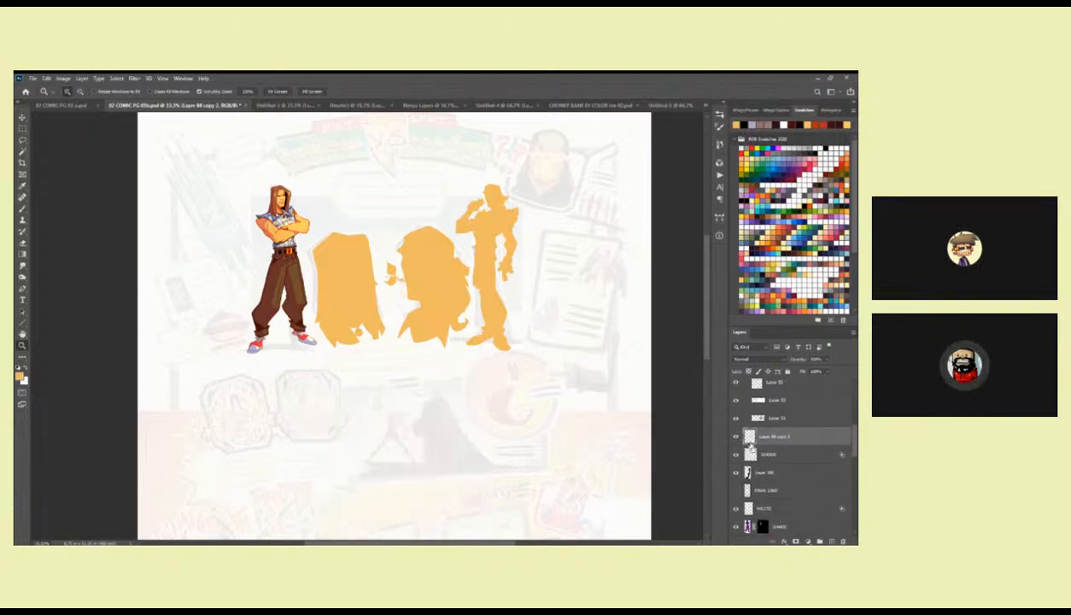
key(ctrl+z)
key(ctrl+v)
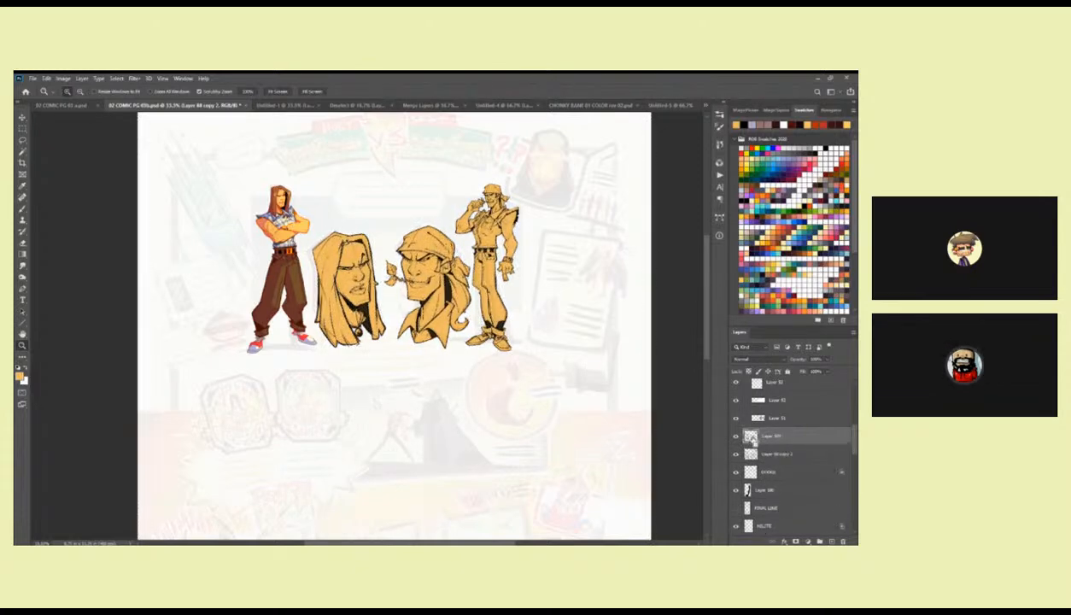
Hide and delete the old copy layer directly below the pasted line art.
click(736, 455)
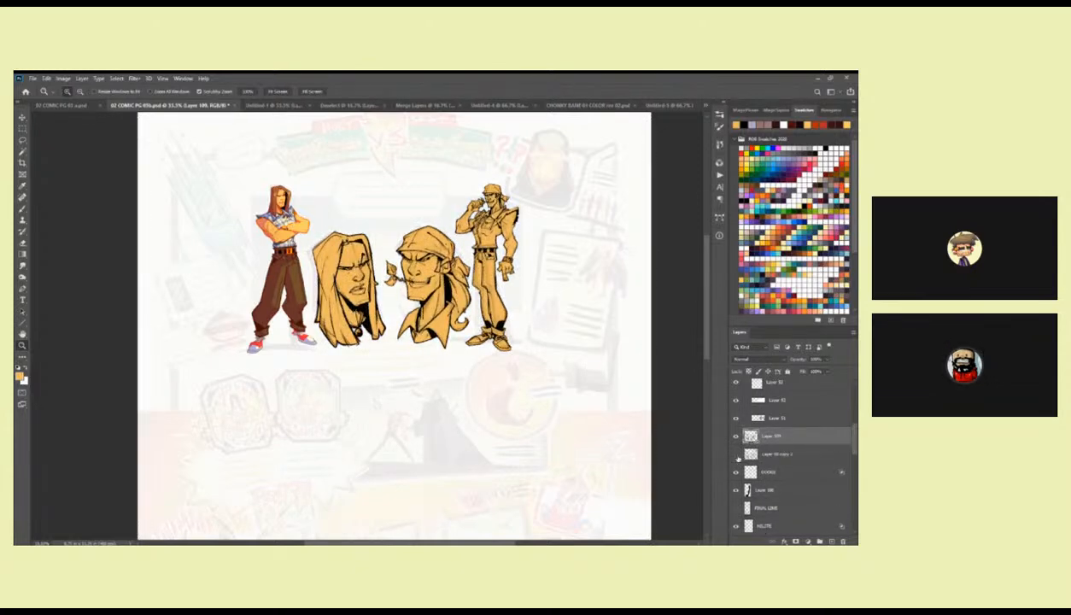
click(808, 454)
key(Delete)
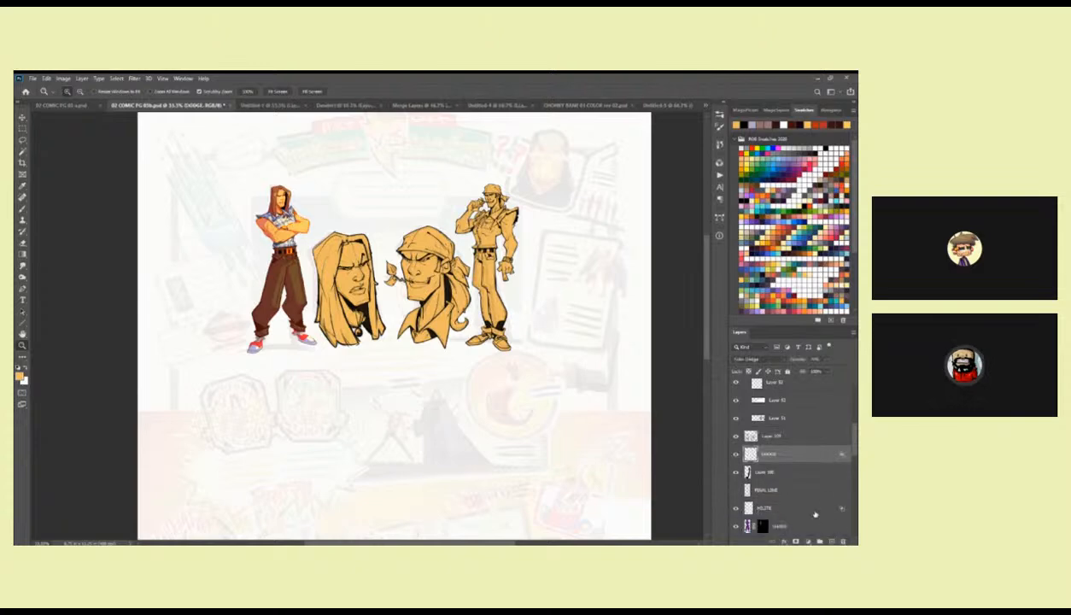
Set the blending mode of the pasted line art layer to Overlay.
click(470, 370)
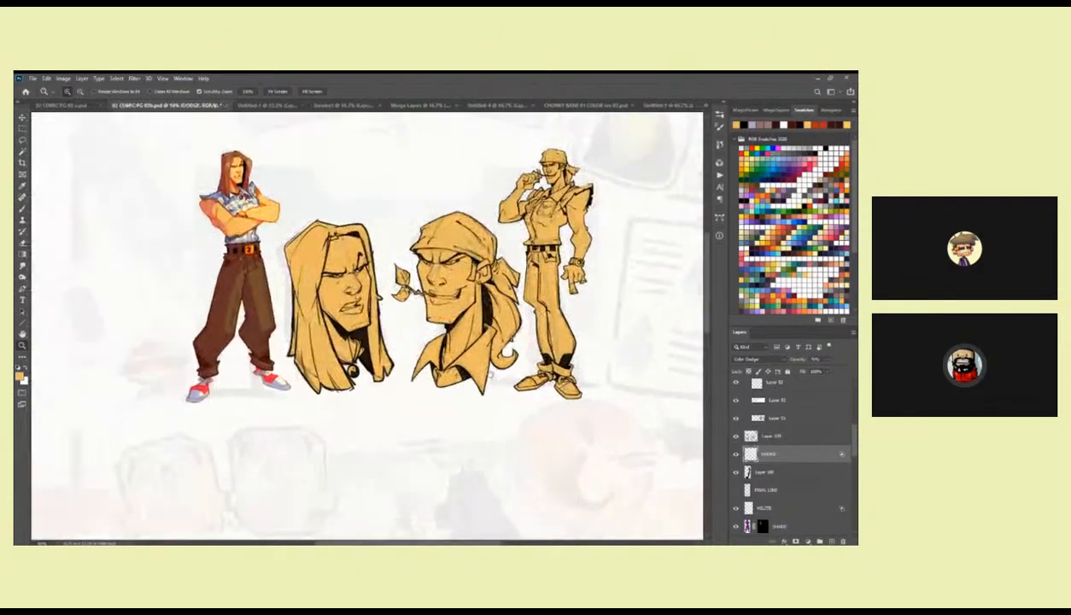
click(499, 406)
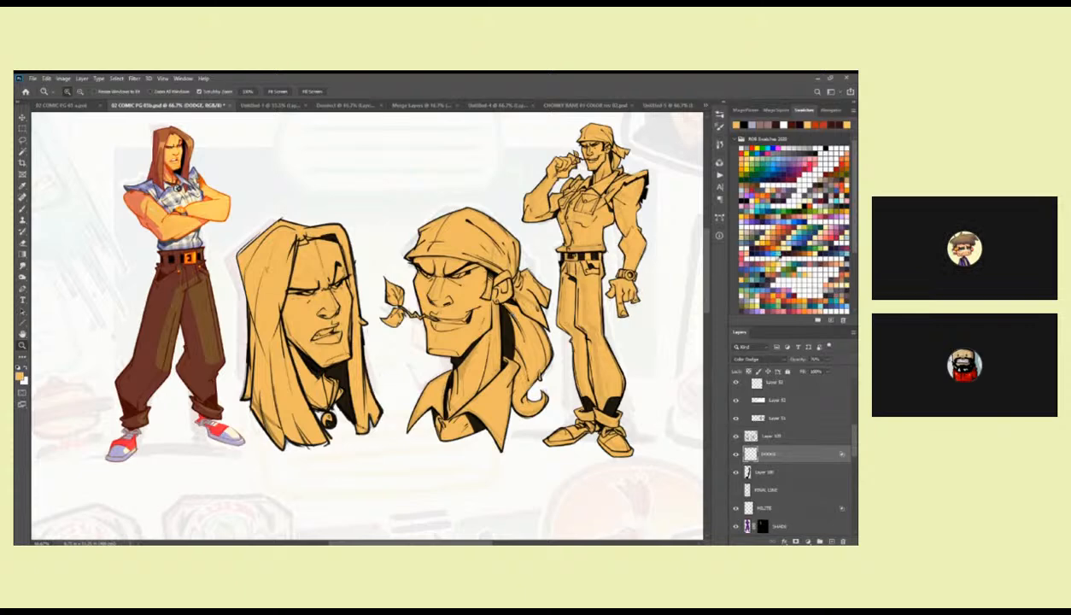
click(750, 361)
click(740, 433)
key(ctrl+z)
click(749, 436)
click(752, 360)
click(741, 433)
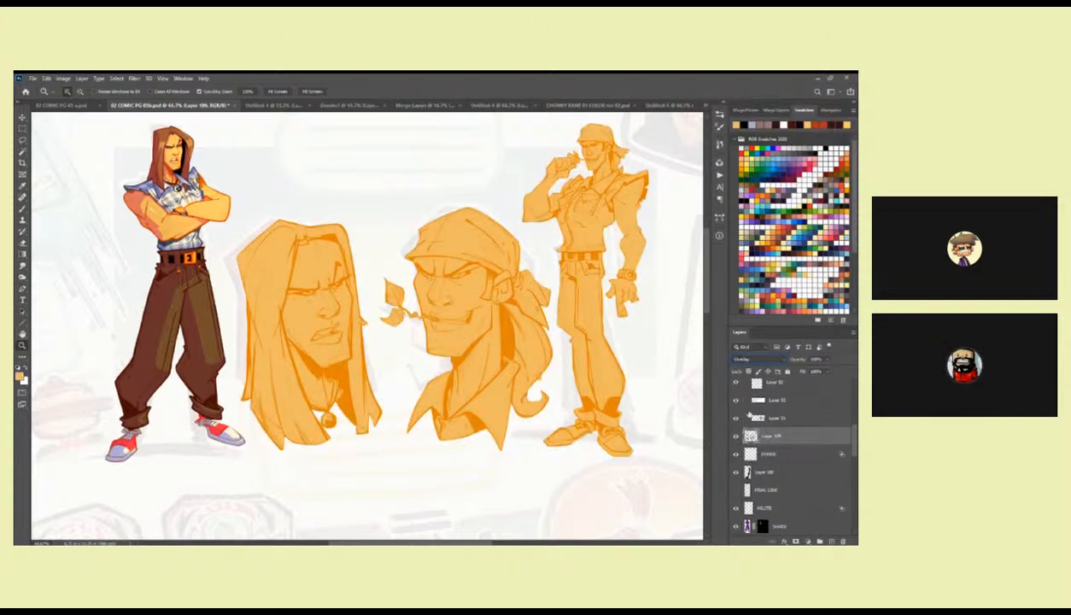
Load the line art as a selection, then expand the character layer group and make its base colour layer, Layer 87, active.
ctrl+click(749, 436)
scroll(851, 459, down, 3)
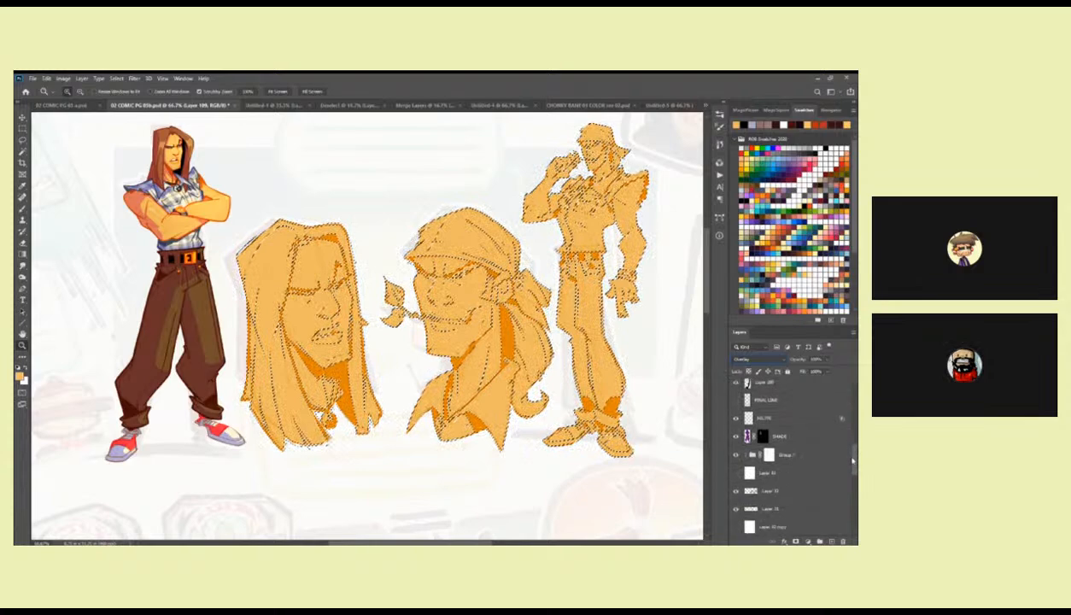
scroll(851, 460, down, 2)
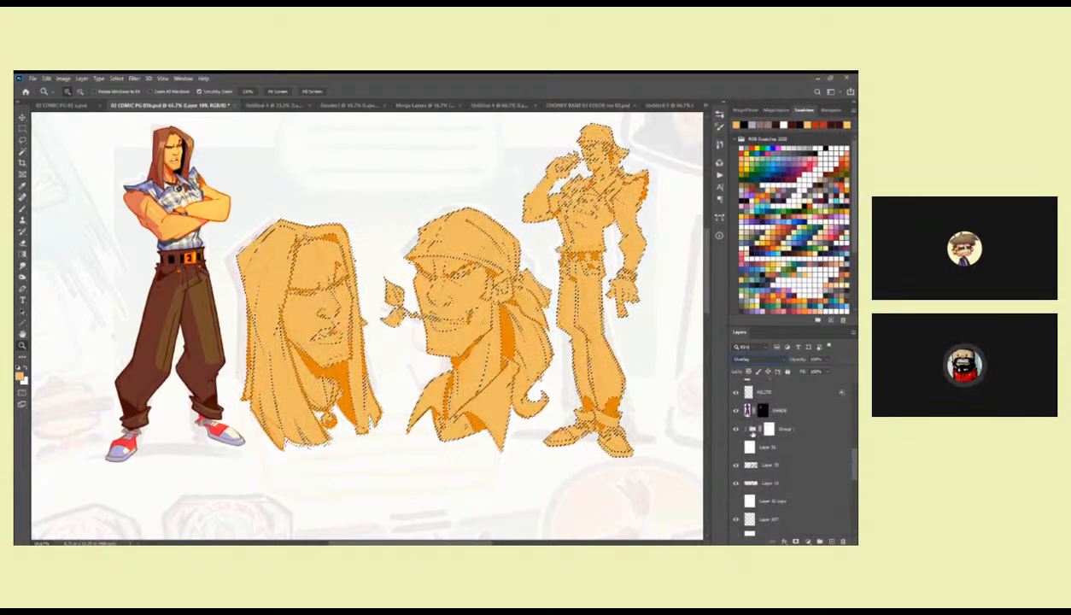
click(751, 429)
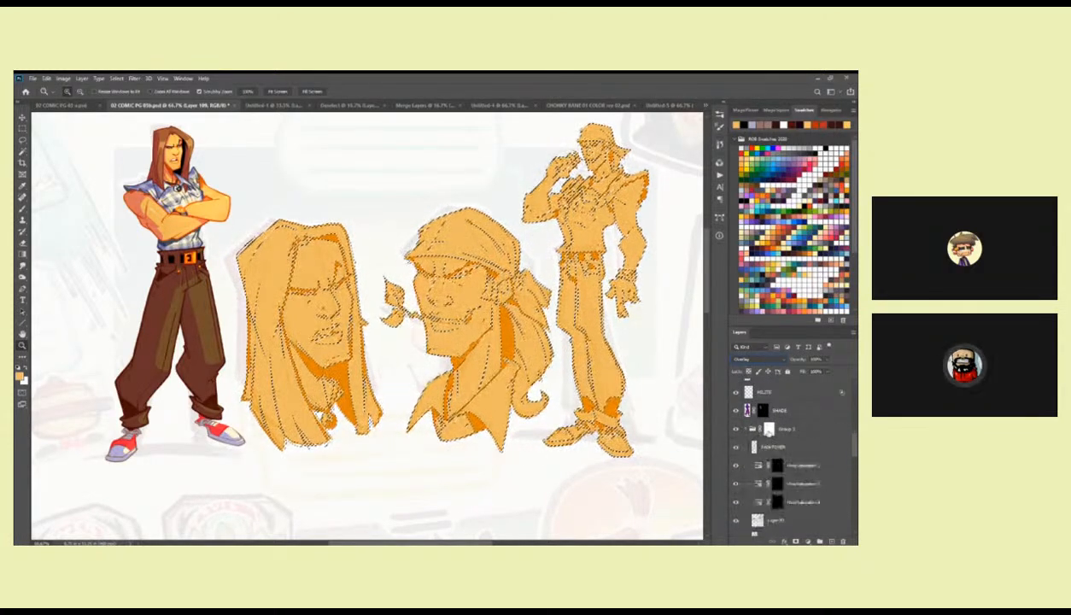
drag(852, 444, 852, 482)
click(770, 467)
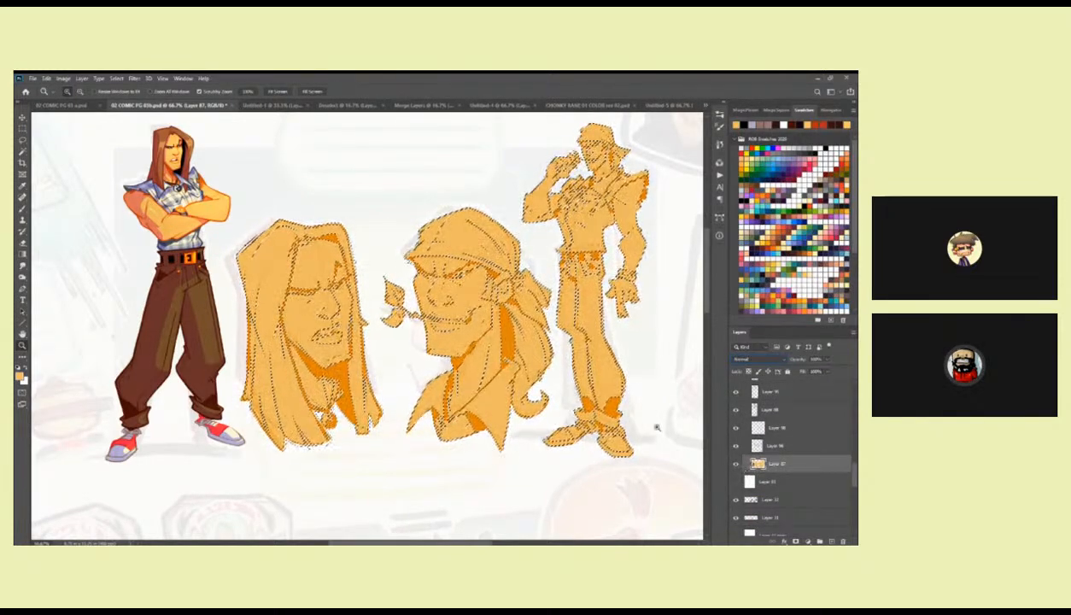
Drop the line art selection, then lasso the flat colours of both heads and the second figure and cut them from the base layer.
key(b)
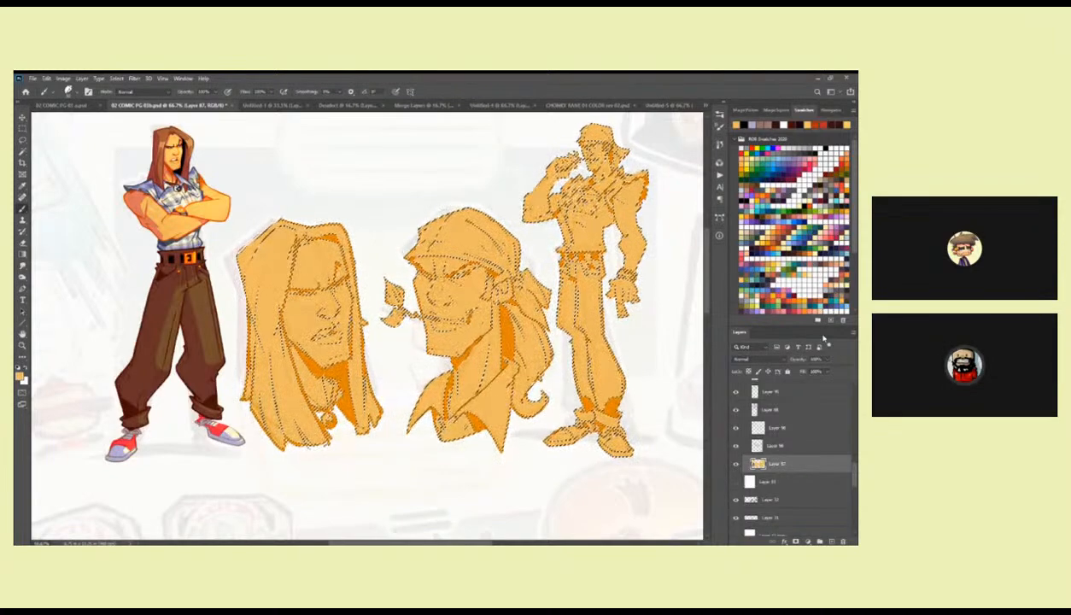
key(z)
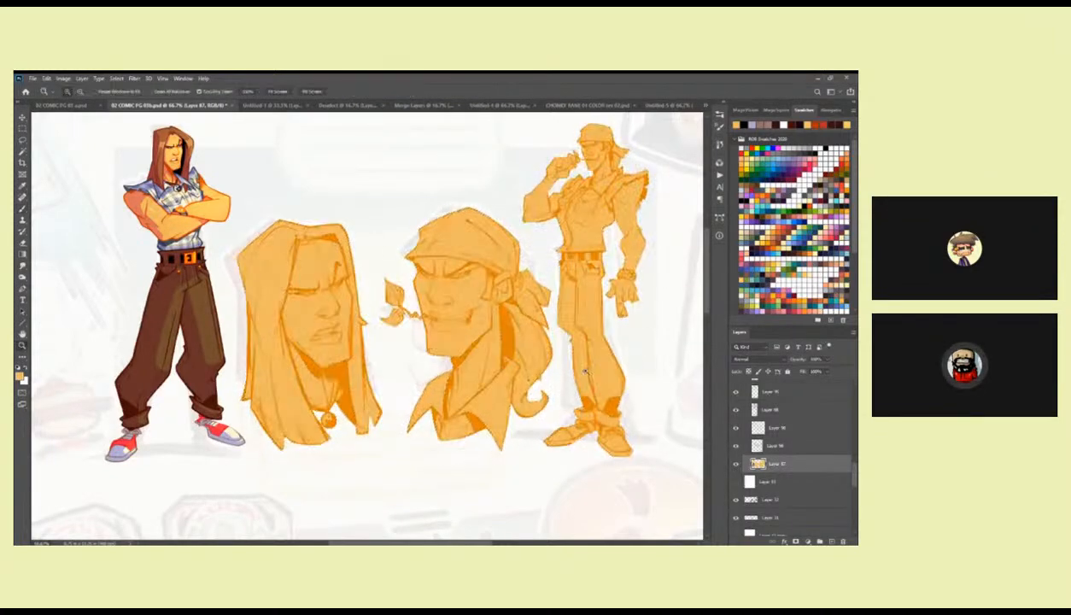
alt+click(583, 380)
key(l)
mouse_move(407, 313)
mouse_down()
mouse_move(442, 437)
mouse_move(605, 419)
mouse_move(596, 234)
mouse_move(546, 231)
mouse_up()
key(ctrl+x)
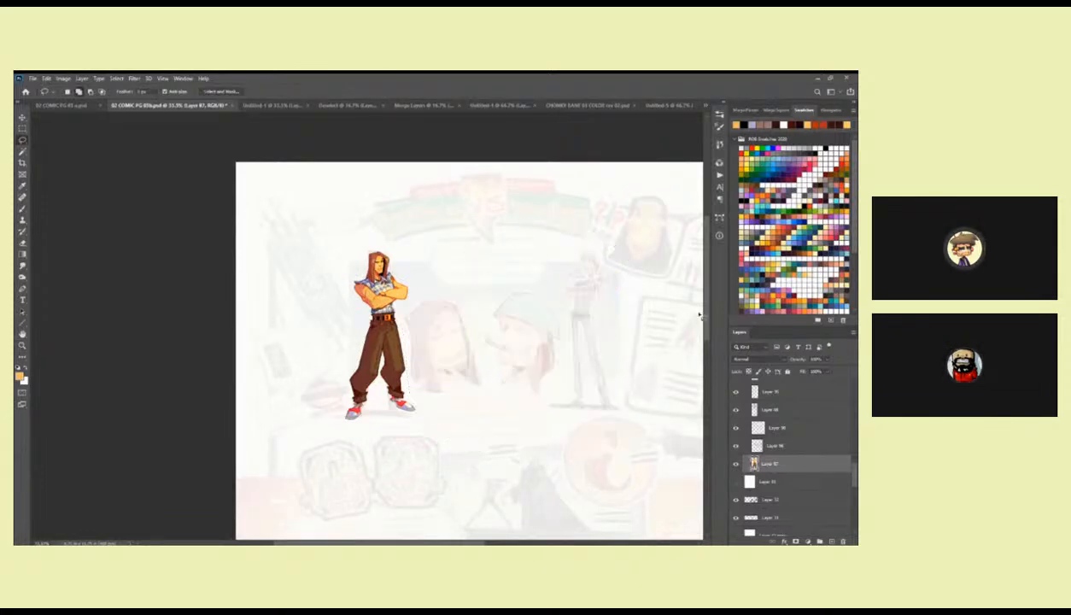
Collapse the character group and paste the cut flat colours as a new layer between the DODGE layer and the line art.
drag(854, 472, 853, 436)
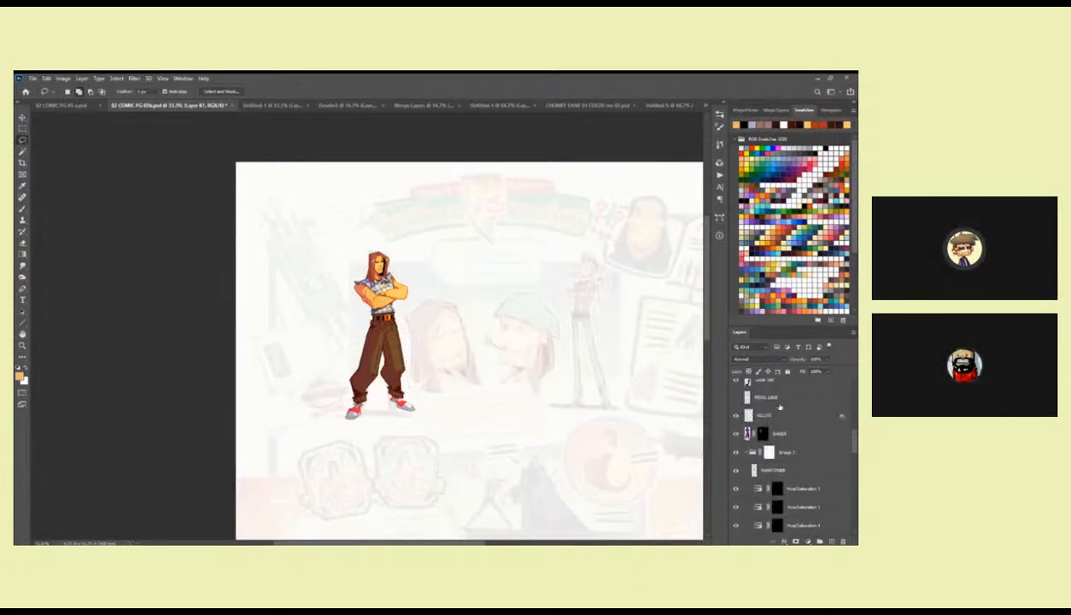
click(749, 451)
scroll(832, 431, up, 4)
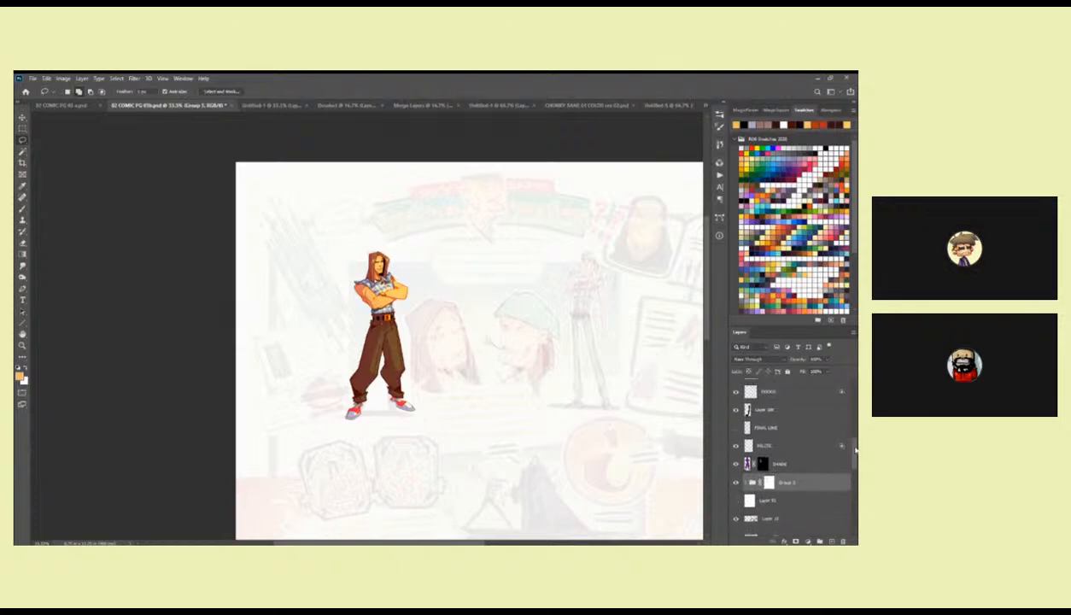
click(777, 438)
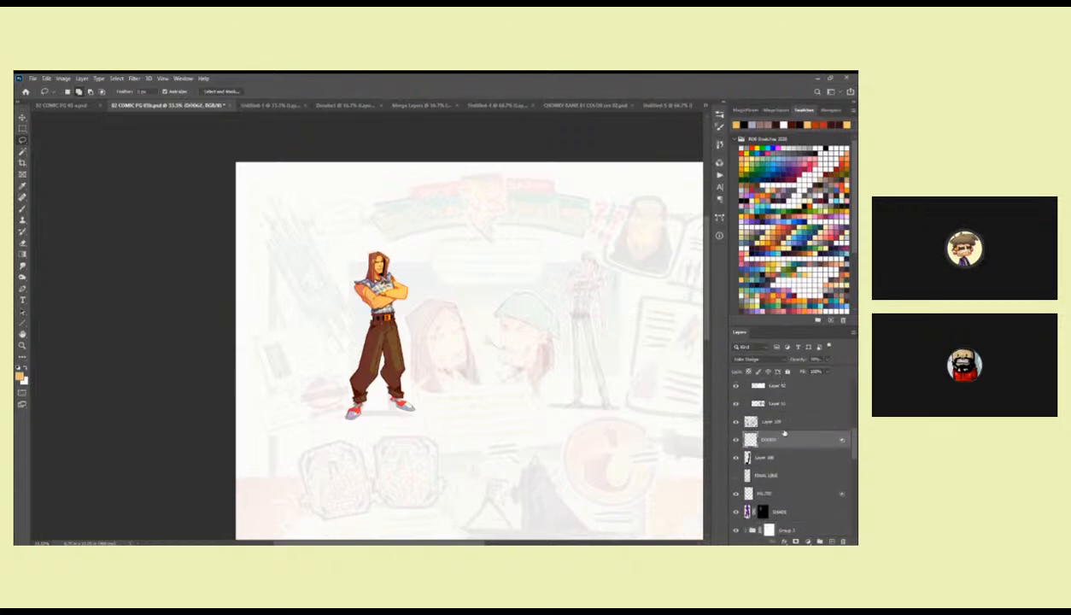
key(ctrl+v)
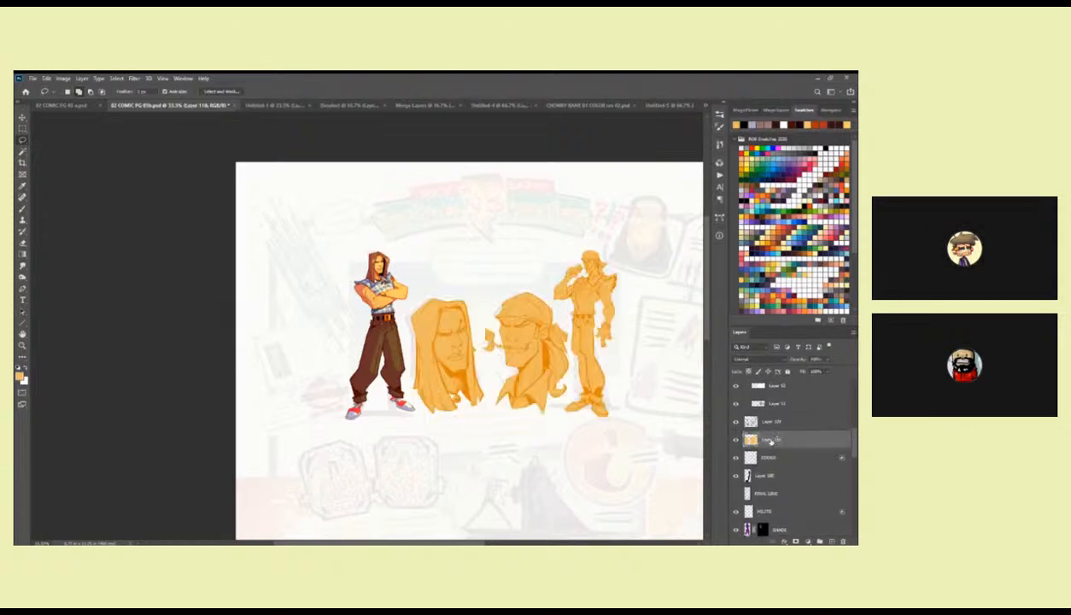
ctrl+click(752, 426)
key(z)
click(485, 353)
click(484, 353)
key(b)
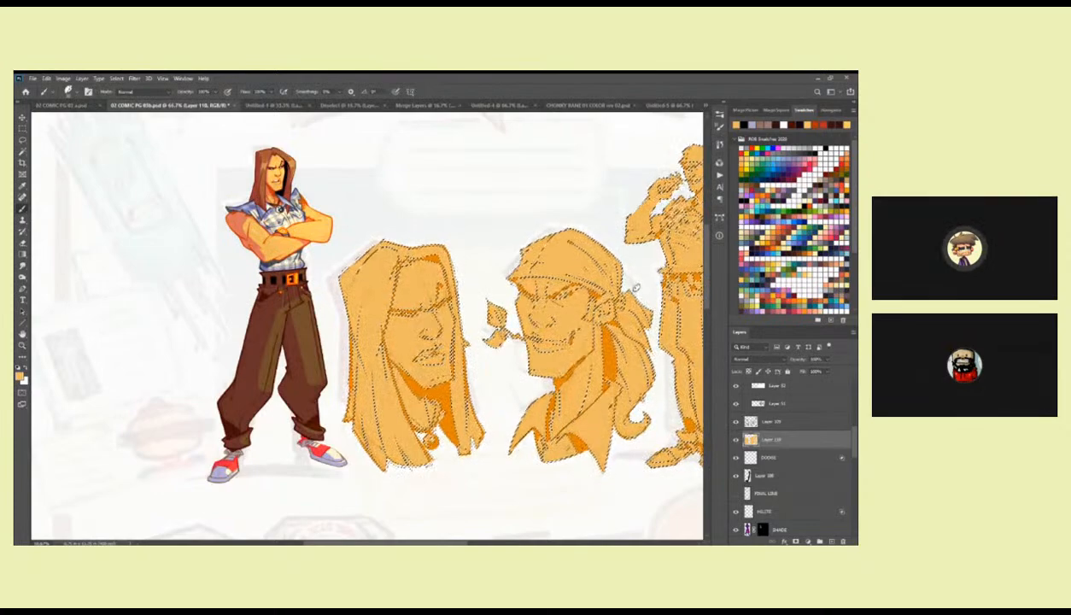
key(ctrl+d)
drag(621, 402, 501, 402)
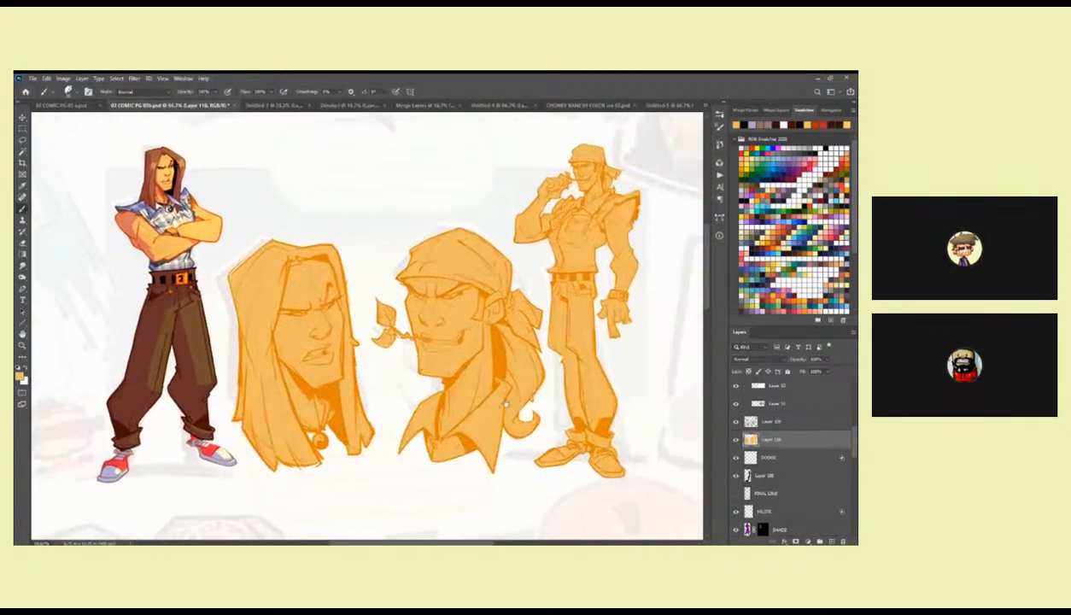
drag(425, 391, 533, 393)
key(l)
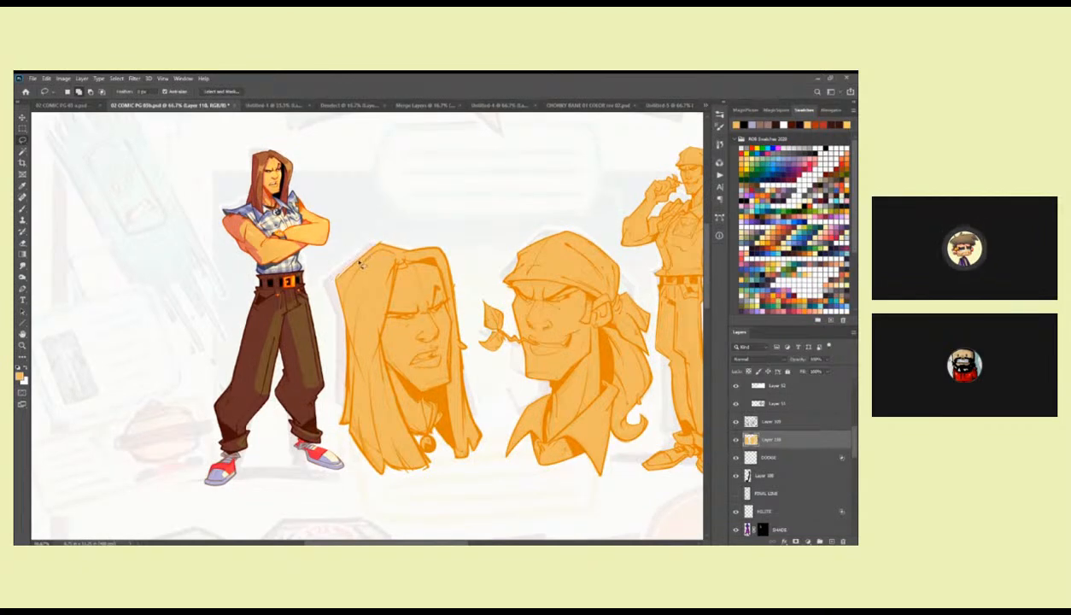
key(ctrl+d)
Activate the line art layer and choose the Hard Diamond brush preset for work on the two heads.
key(z)
click(354, 248)
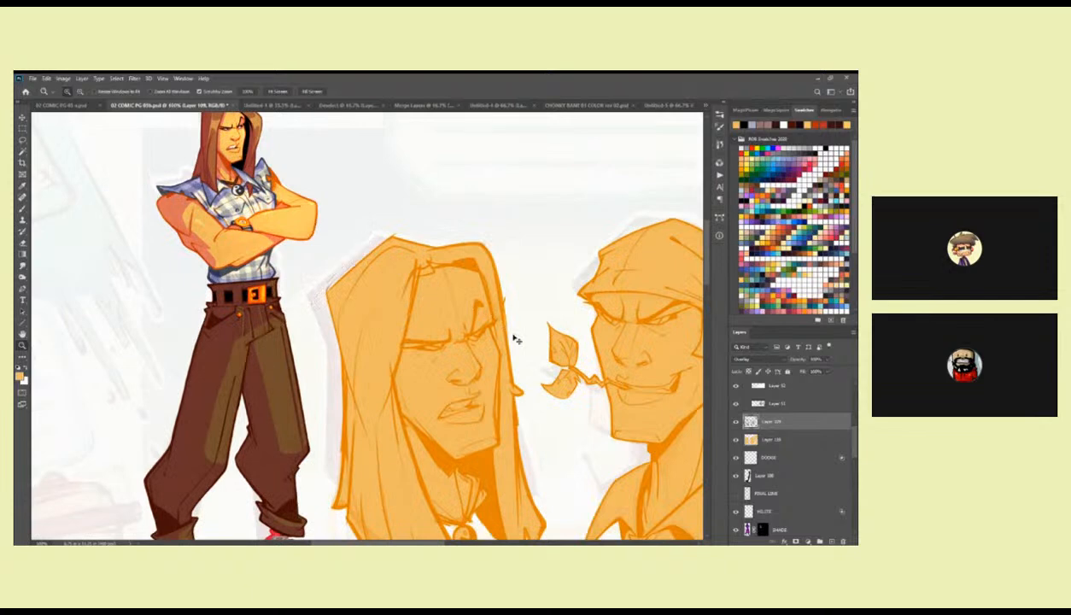
drag(569, 478, 472, 354)
key(b)
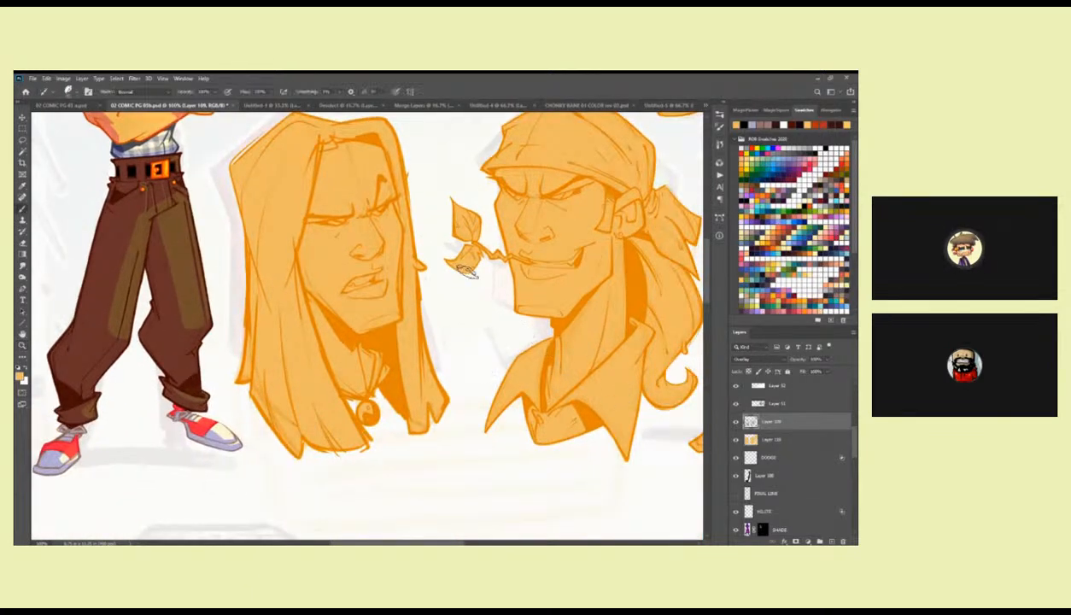
right_click(568, 362)
drag(723, 392, 722, 383)
click(633, 388)
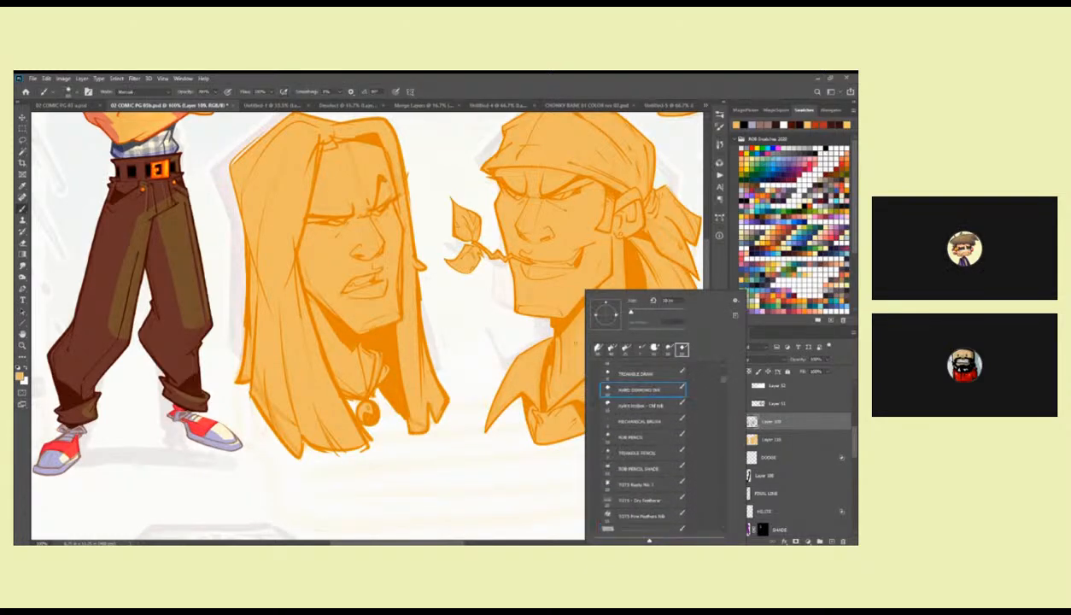
click(512, 249)
Make the pasted flat colour layer below the line art active, with light orange as the foreground colour.
key(d)
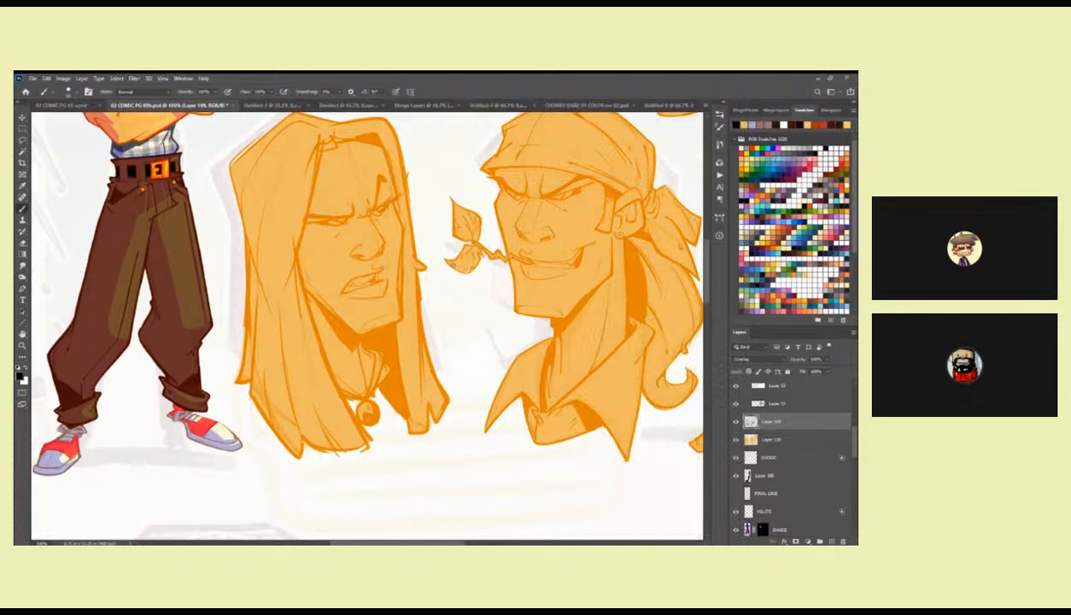
click(747, 437)
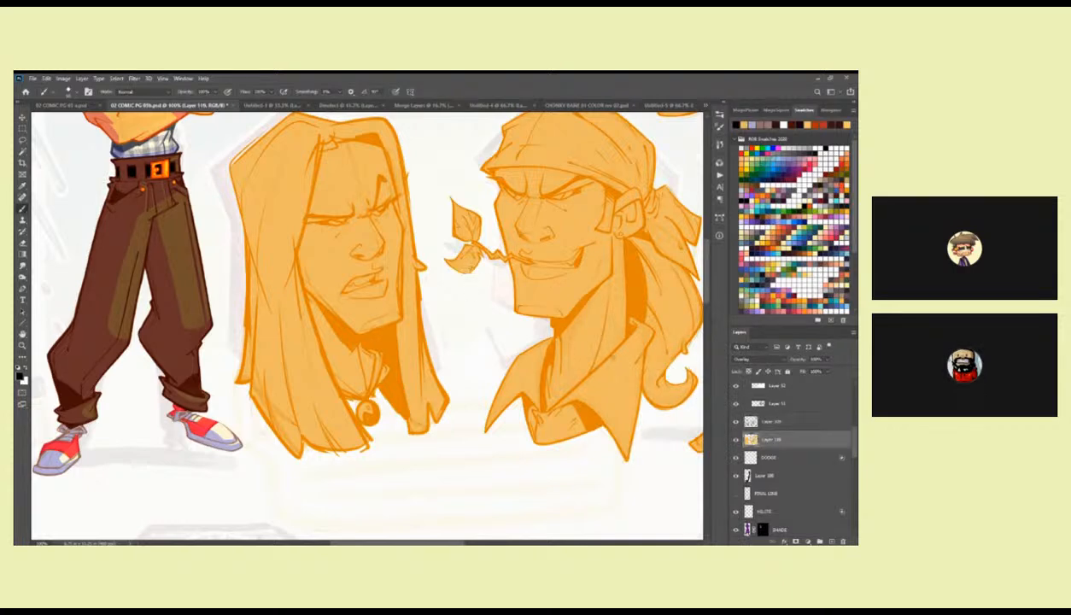
drag(546, 323, 525, 350)
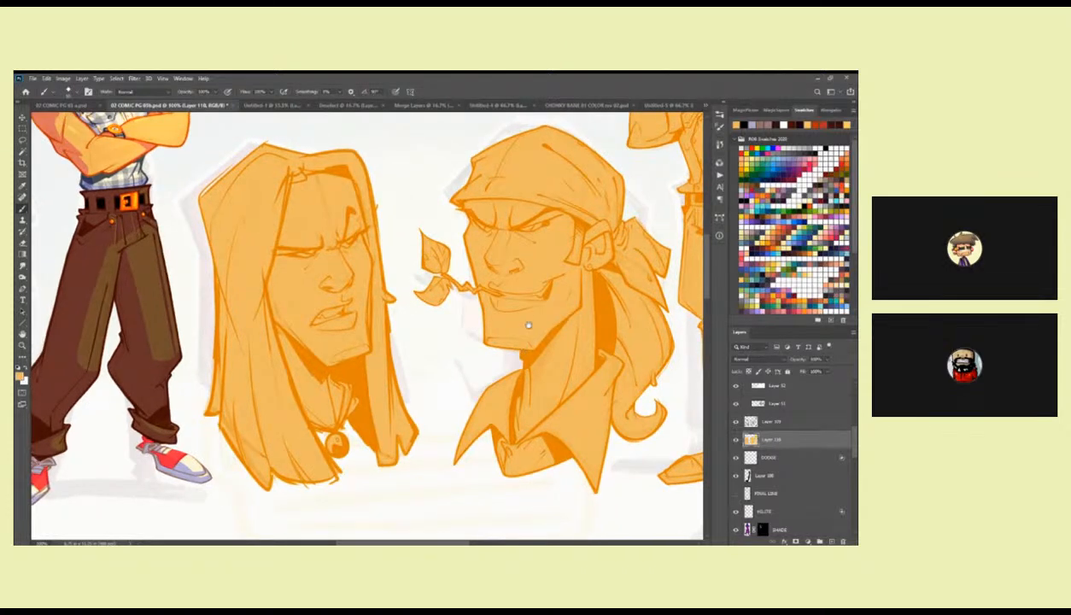
Select the outline of the flat colour layer, adjust it around the long-haired head, and mask the line art layer with it.
drag(531, 304, 523, 314)
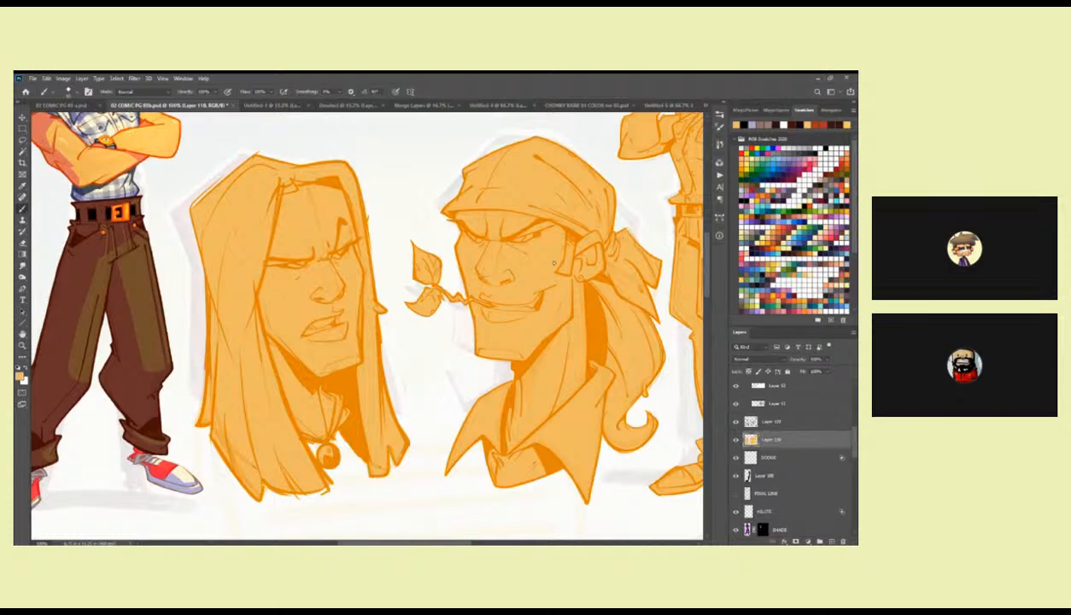
drag(432, 396, 265, 448)
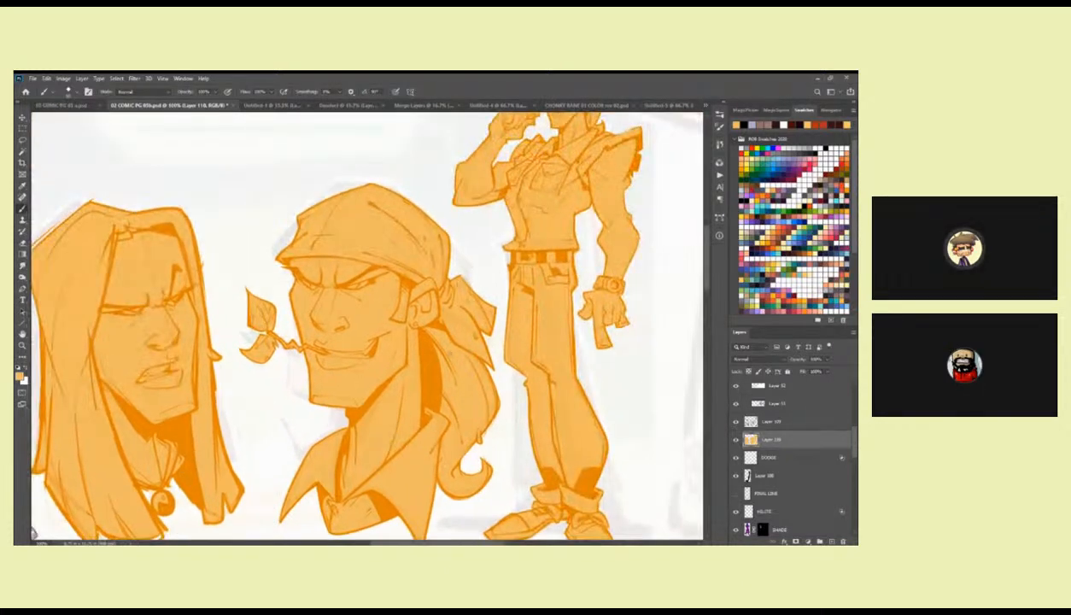
drag(546, 301, 535, 251)
drag(443, 349, 634, 462)
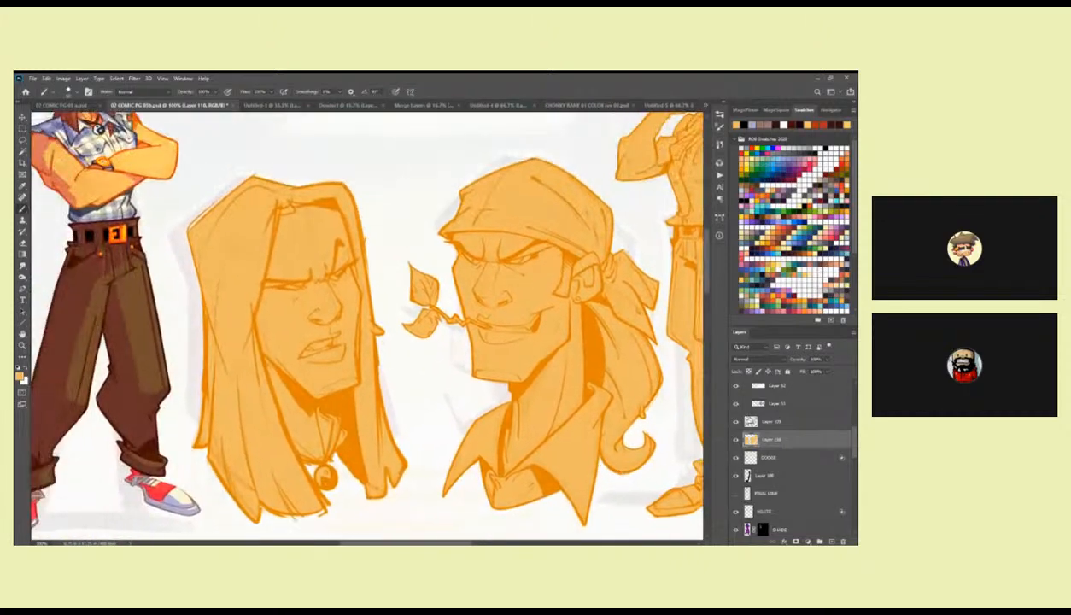
click(751, 423)
click(751, 438)
drag(473, 404, 584, 390)
ctrl+click(752, 441)
key(l)
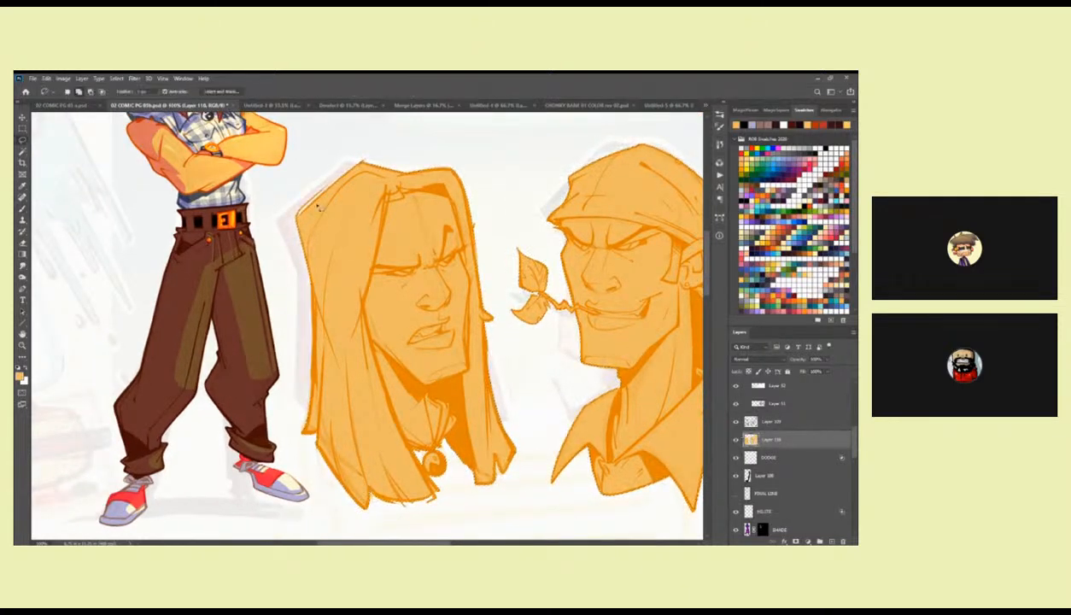
mouse_move(300, 218)
mouse_down()
mouse_move(334, 169)
mouse_move(328, 184)
mouse_up()
click(751, 421)
click(796, 541)
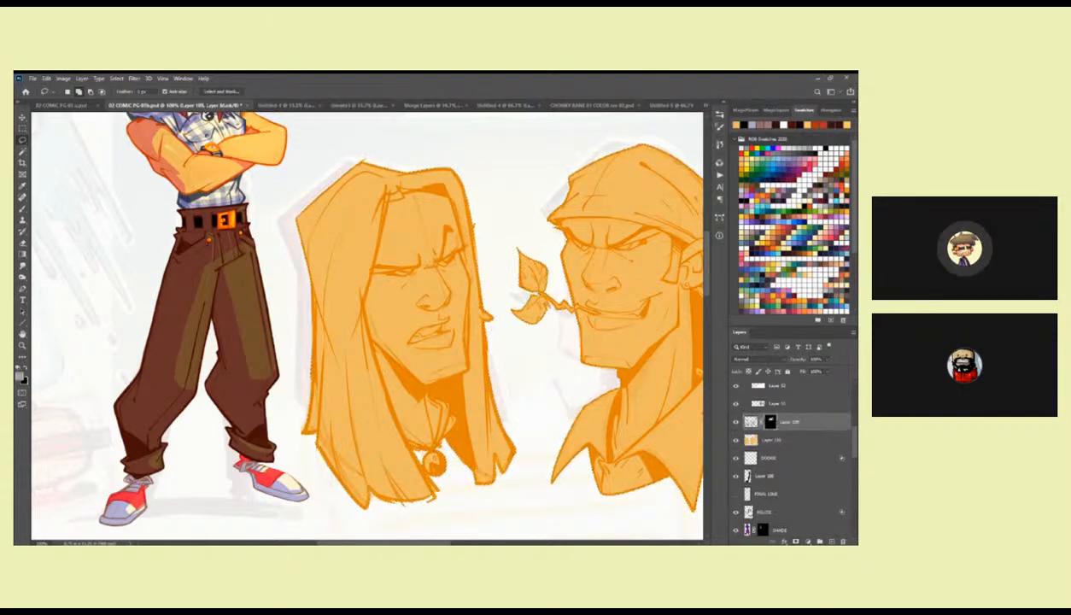
Set the masked line art layer's blend mode to Overlay.
drag(694, 458, 386, 497)
key(shift+alt+o)
key(z)
alt+click(532, 424)
alt+click(533, 424)
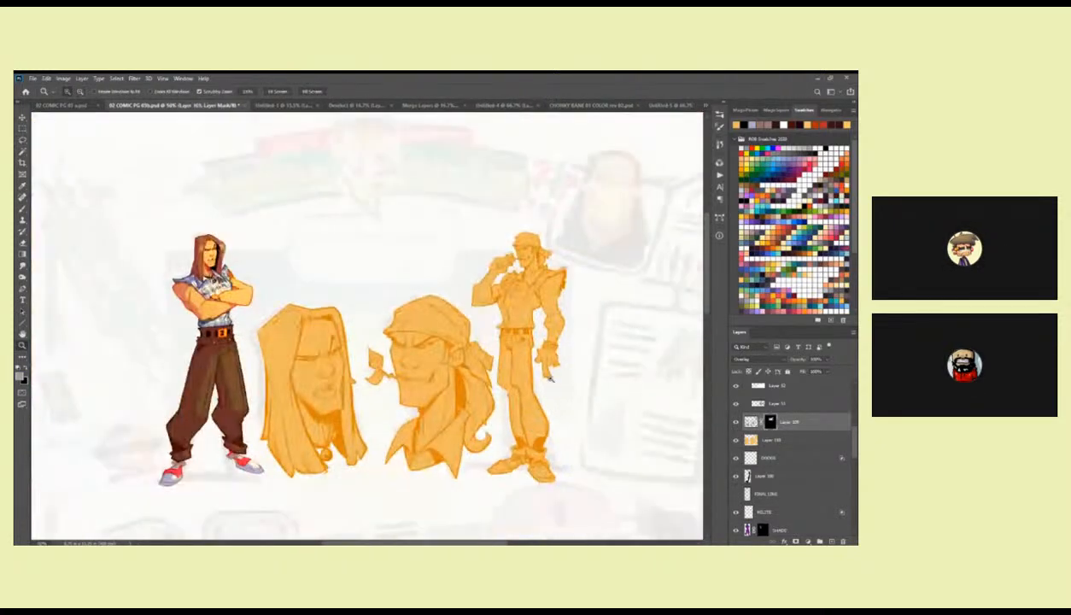
Lasso and touch up the fingertip of the second figure's lowered hand, then make the flat colour layer active.
click(560, 392)
click(559, 393)
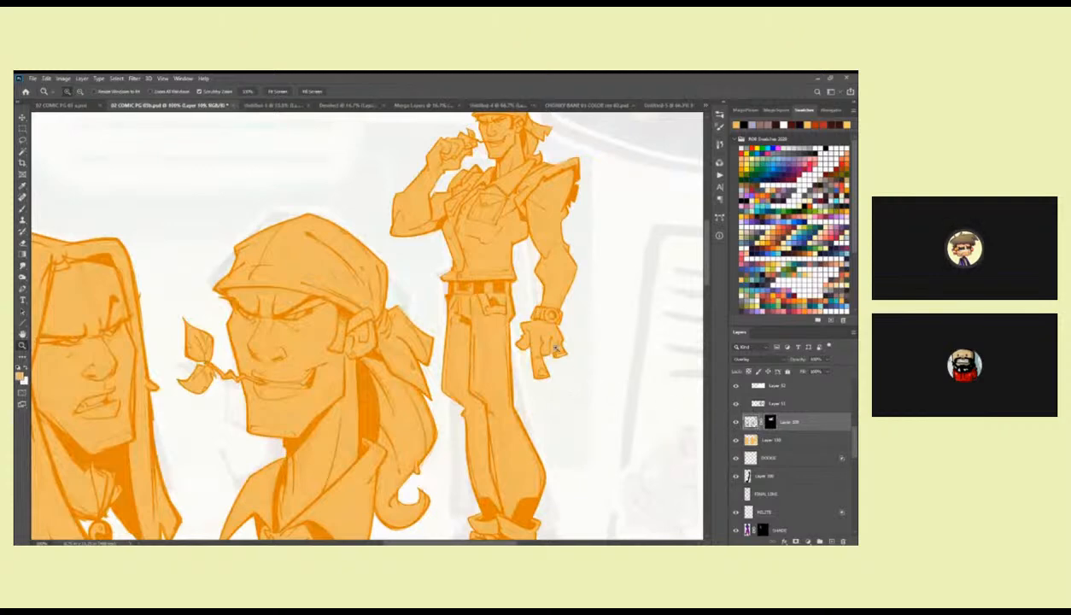
click(549, 344)
key(l)
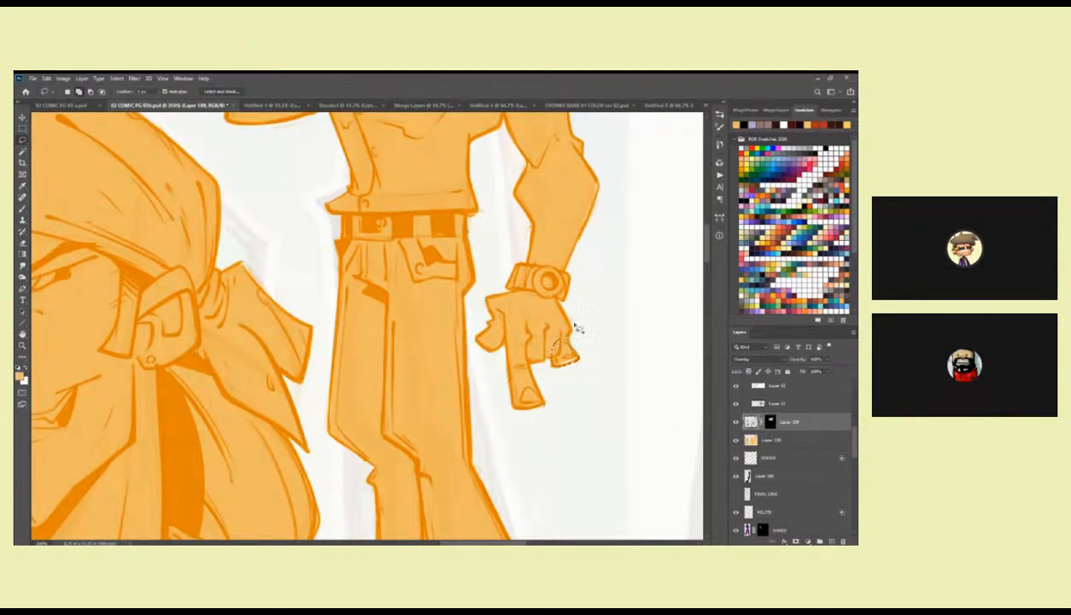
click(755, 440)
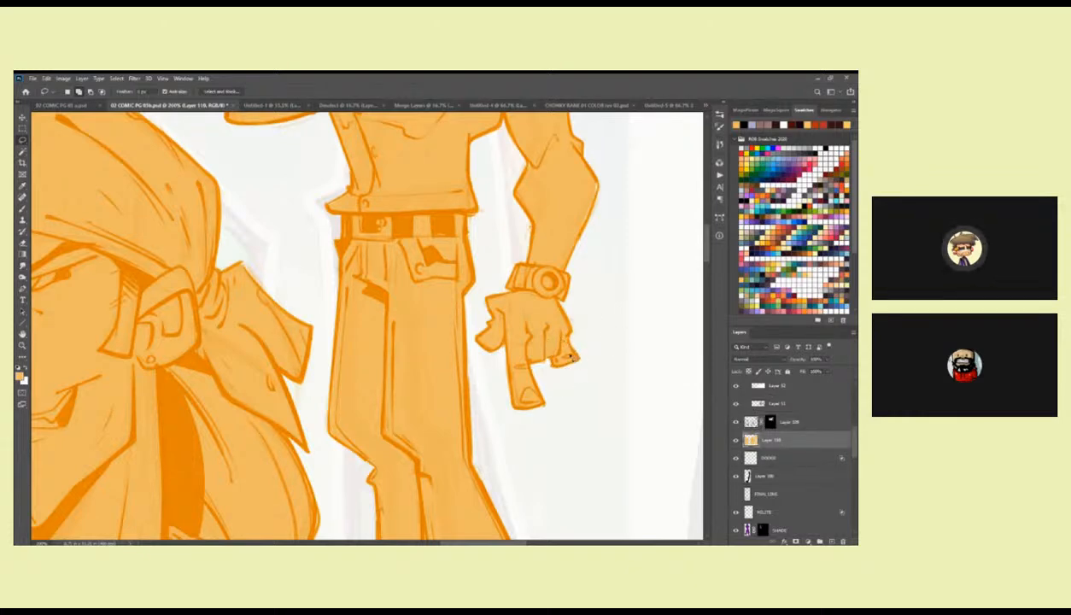
Lasso the excess flat colour along the second figure's raised arm, torso and legs and delete it.
scroll(538, 354, up, 4)
mouse_move(508, 331)
mouse_down()
mouse_move(470, 300)
mouse_move(470, 282)
mouse_move(504, 293)
mouse_move(477, 316)
mouse_move(571, 422)
mouse_up()
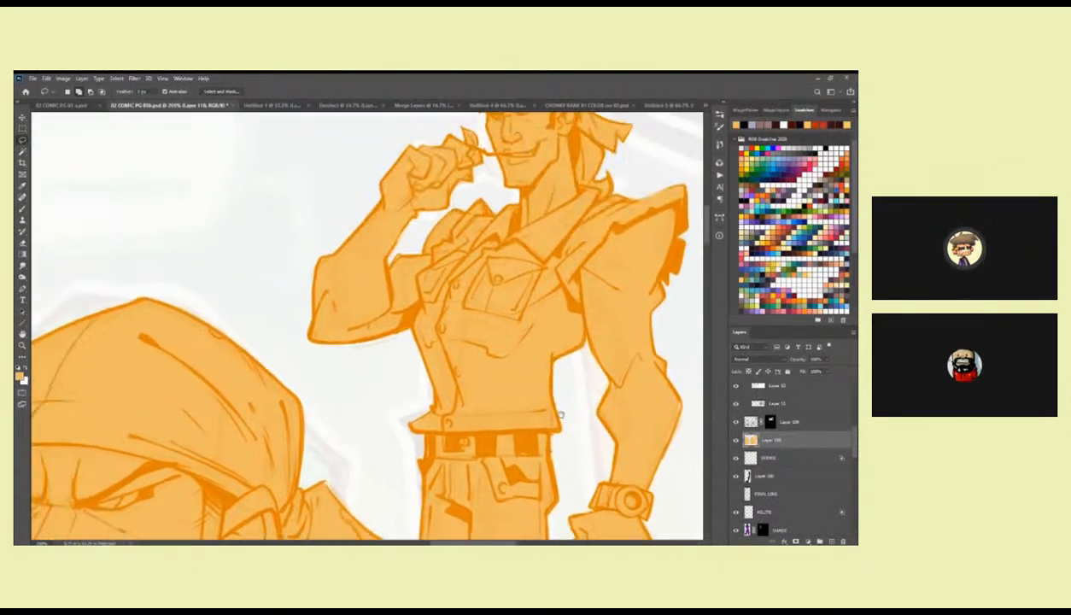
mouse_move(401, 338)
mouse_down()
mouse_move(331, 347)
mouse_move(323, 381)
mouse_move(422, 397)
mouse_move(402, 335)
mouse_up()
drag(467, 282, 430, 355)
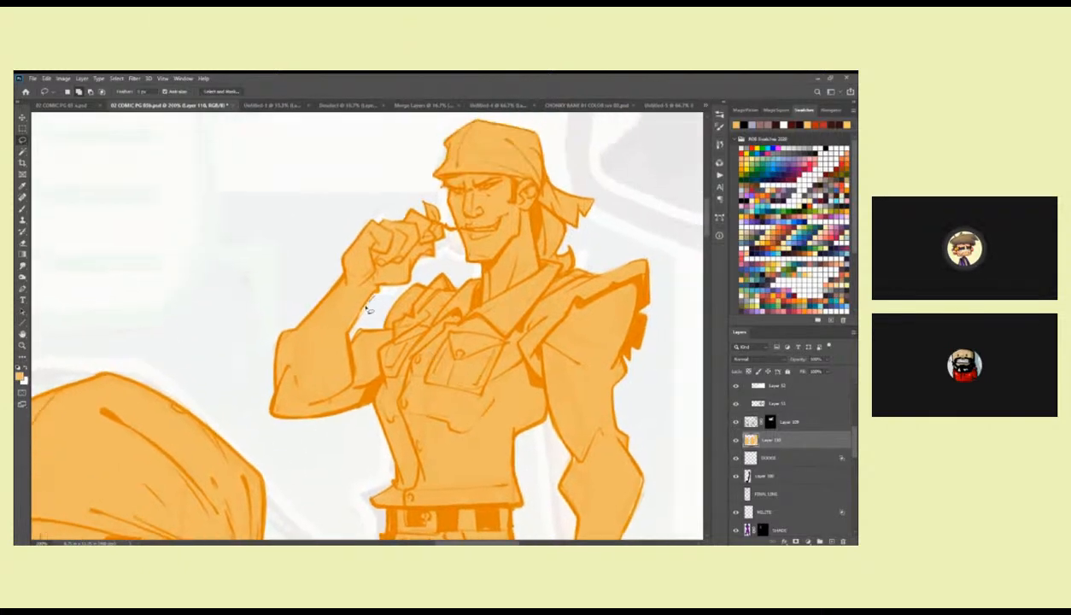
drag(354, 334, 376, 296)
drag(629, 349, 580, 346)
drag(579, 417, 511, 258)
scroll(427, 354, down, 1)
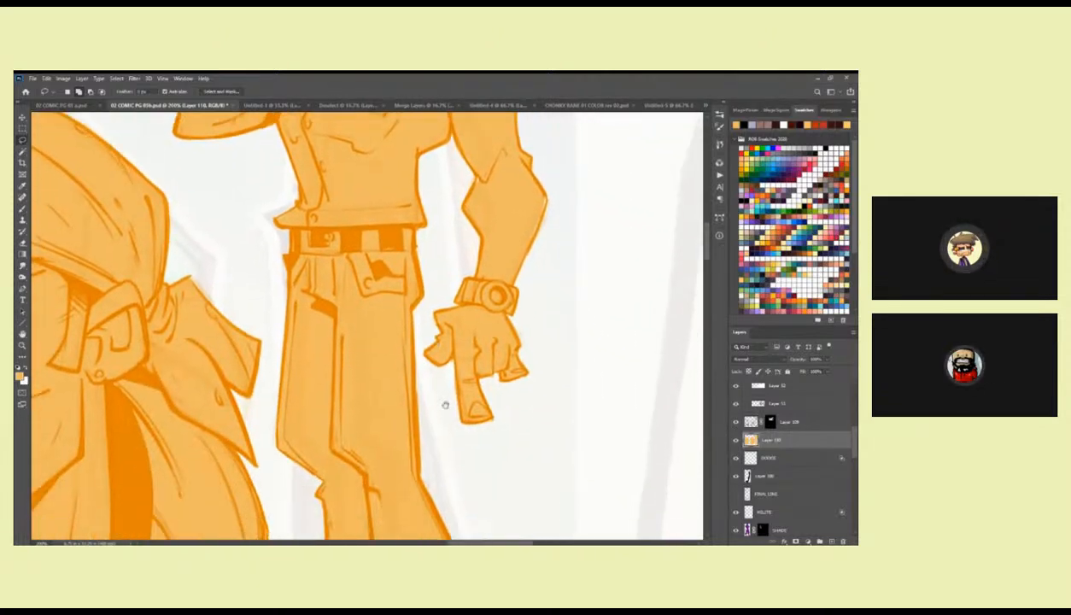
mouse_move(386, 437)
mouse_down()
mouse_move(508, 363)
mouse_move(513, 229)
mouse_up()
mouse_move(424, 241)
mouse_down()
mouse_move(397, 286)
mouse_move(435, 242)
mouse_up()
key(Delete)
key(ctrl+d)
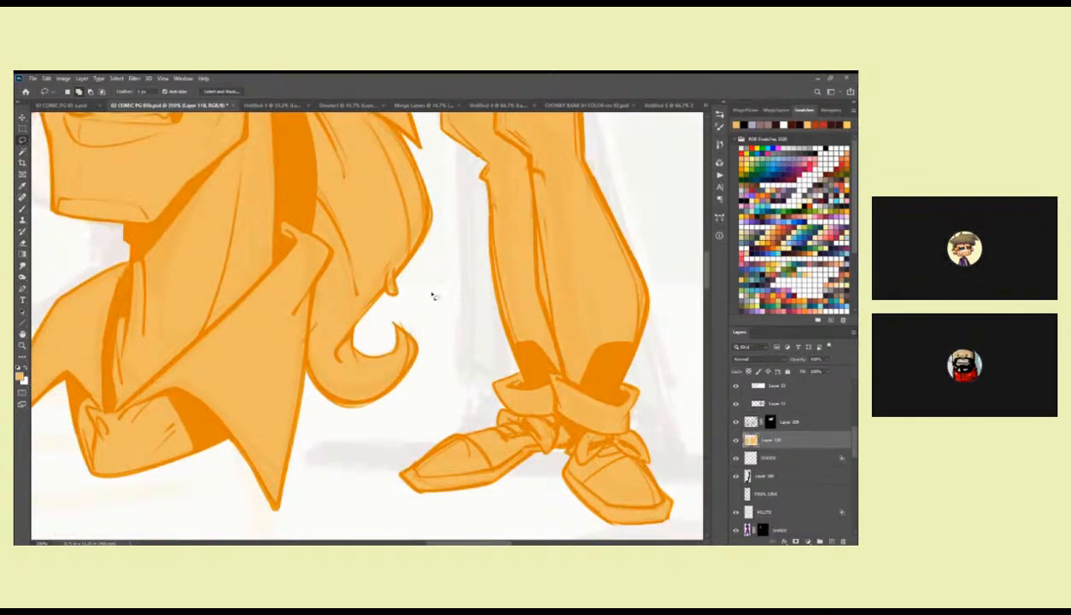
Tidy the flat colour edges at the bandana head's ponytail and the second figure's upper body with lasso selections.
drag(642, 410, 538, 348)
scroll(539, 321, up, 2)
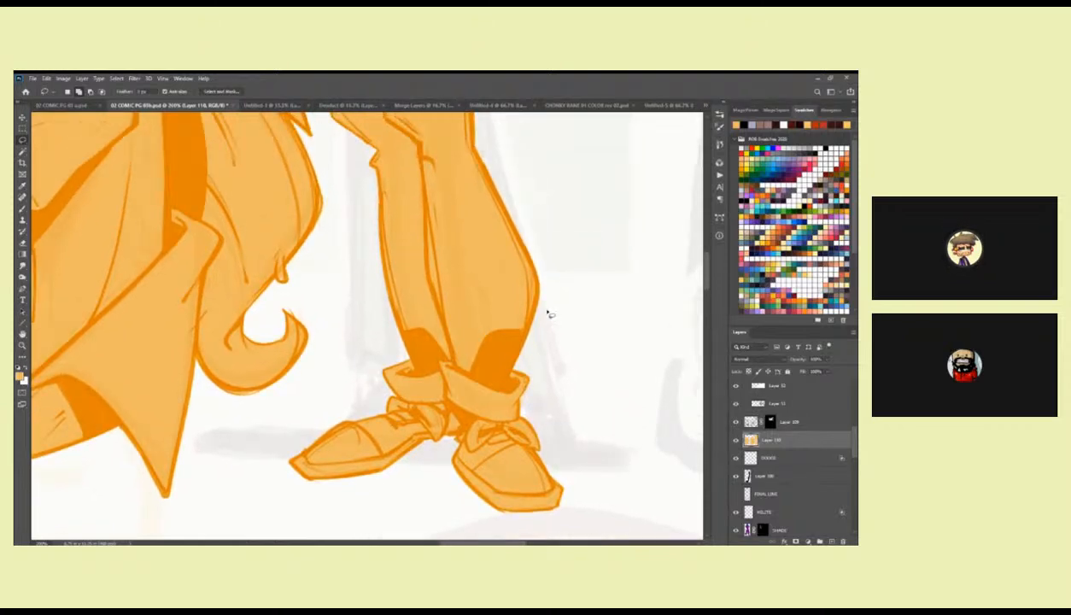
drag(408, 243, 555, 271)
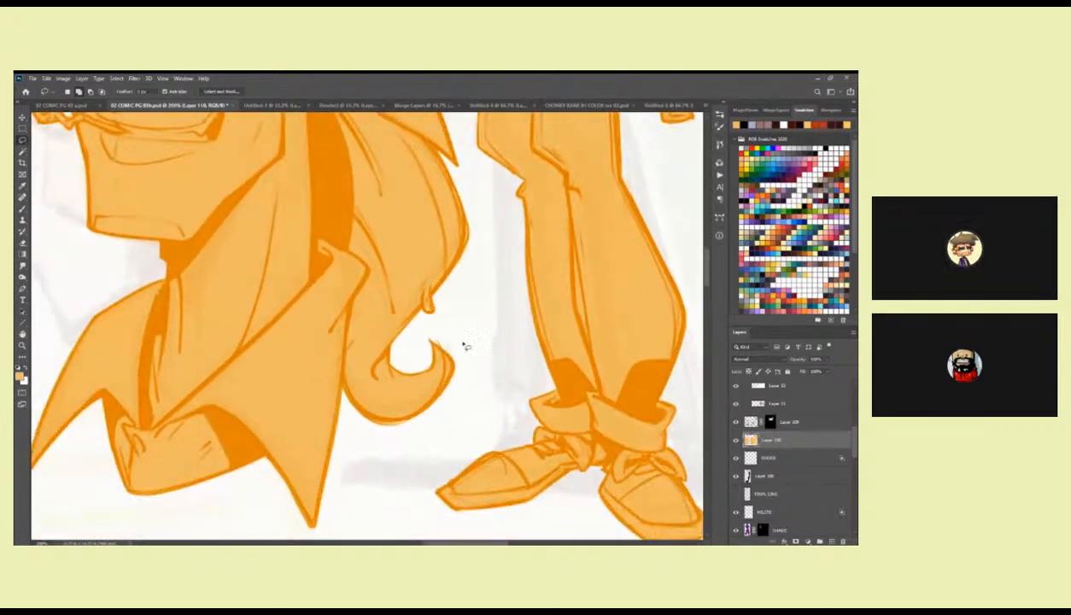
mouse_move(432, 296)
mouse_down()
mouse_move(418, 309)
mouse_move(427, 284)
mouse_up()
drag(482, 241, 487, 458)
drag(459, 280, 446, 436)
scroll(446, 435, down, 6)
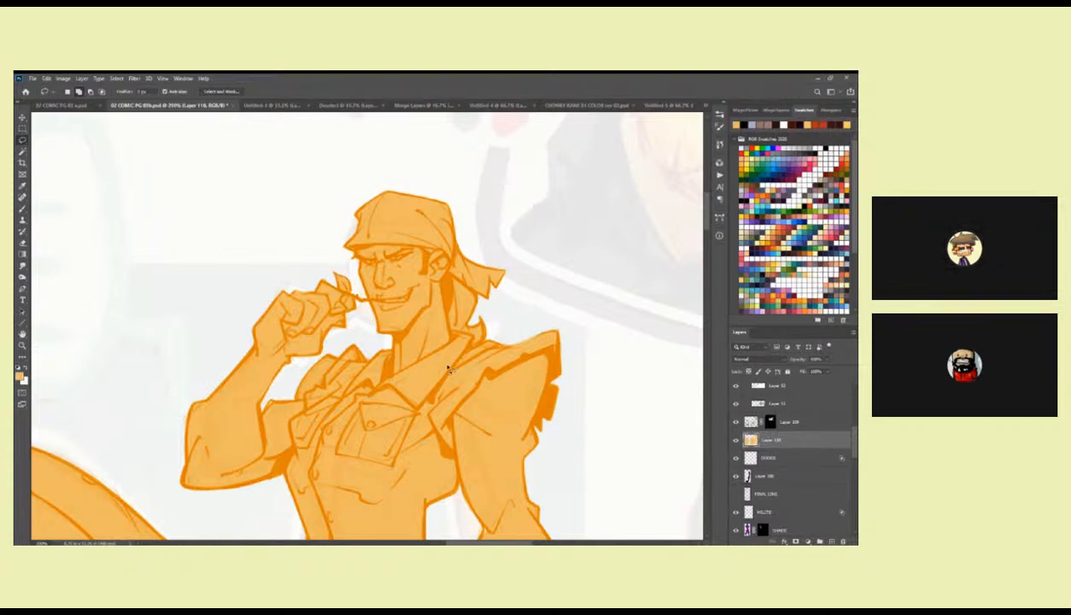
drag(361, 328, 438, 300)
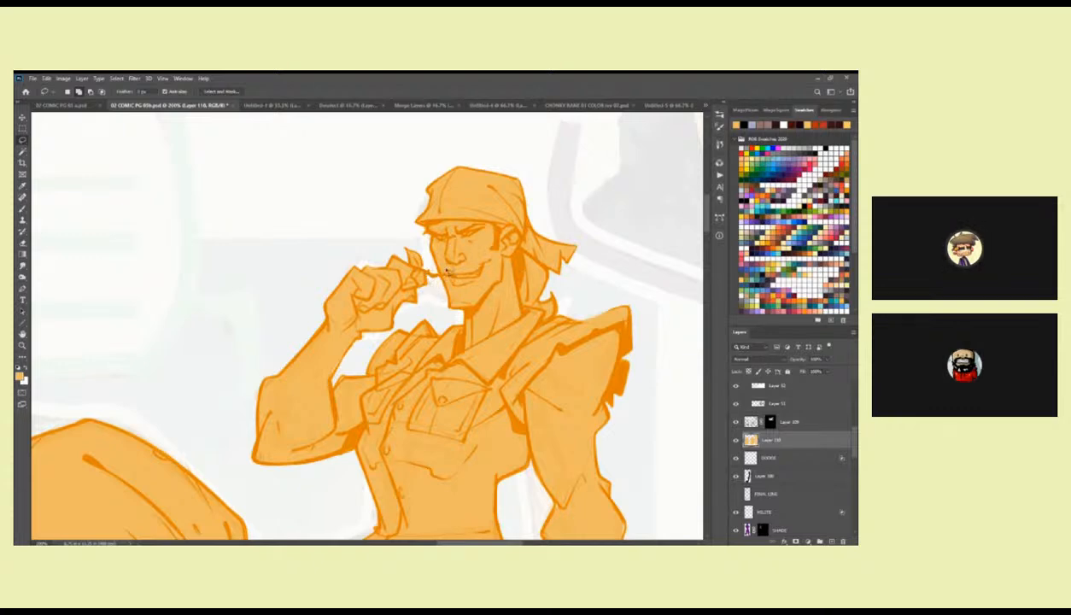
key(ctrl+d)
Examine the flat colour edges of the second figure and the bandana head for gaps or spill.
drag(569, 373, 523, 335)
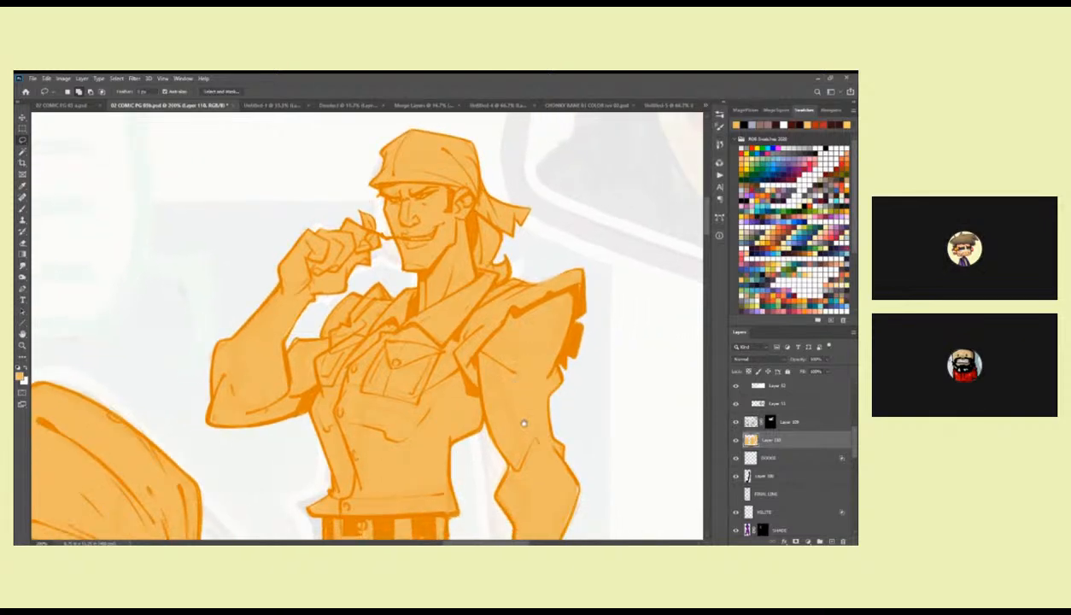
drag(522, 421, 518, 390)
drag(541, 343, 518, 416)
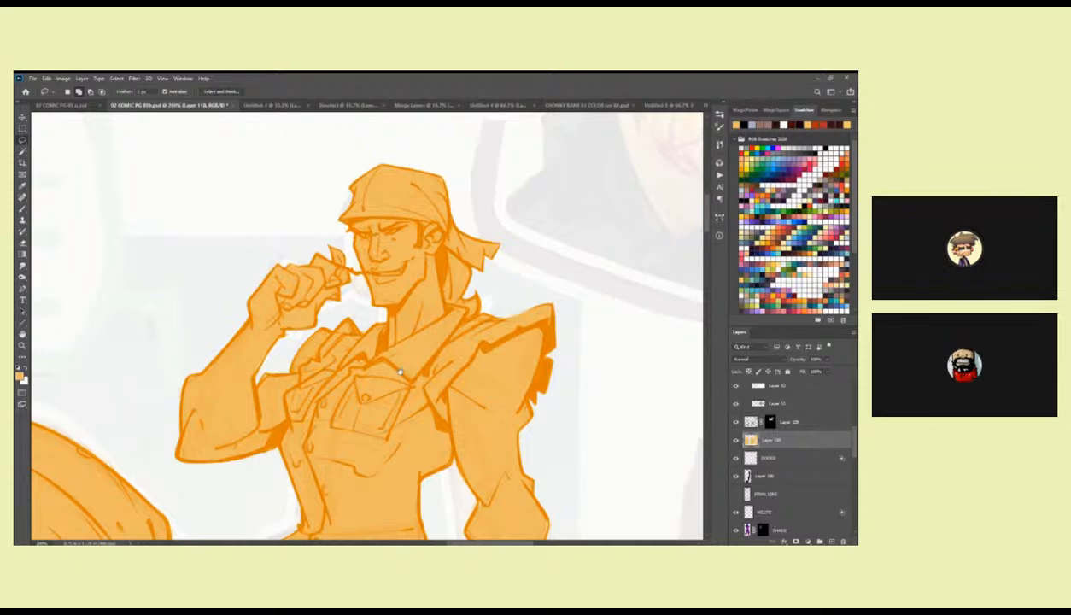
drag(370, 378, 653, 171)
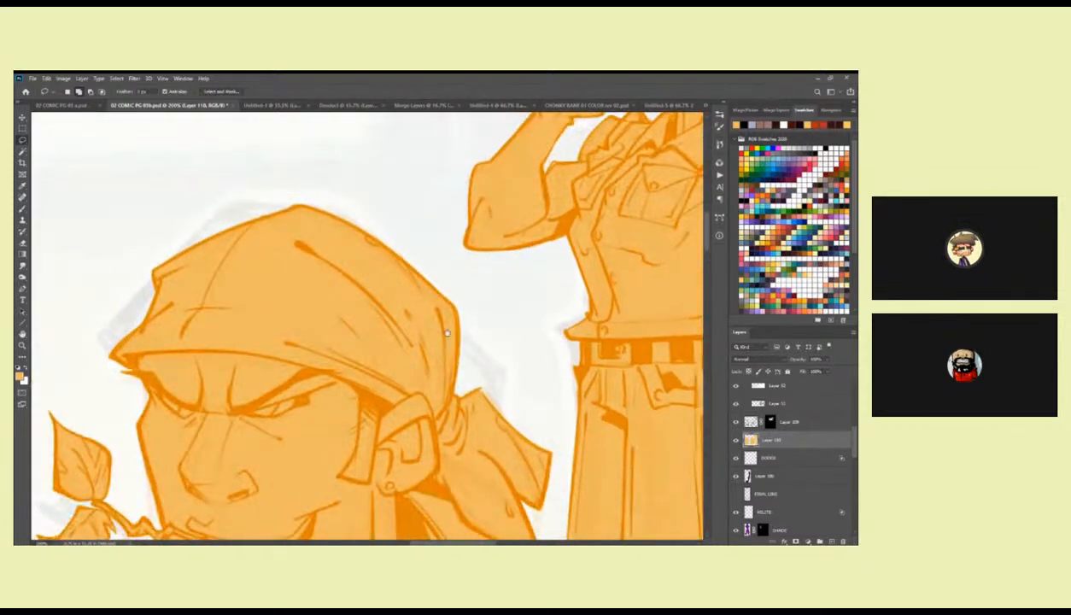
drag(432, 312, 417, 388)
mouse_move(389, 336)
mouse_down()
mouse_move(333, 298)
mouse_move(434, 344)
mouse_move(381, 330)
mouse_up()
mouse_move(483, 425)
mouse_down()
mouse_move(454, 227)
mouse_move(419, 246)
mouse_move(448, 279)
mouse_move(405, 210)
mouse_up()
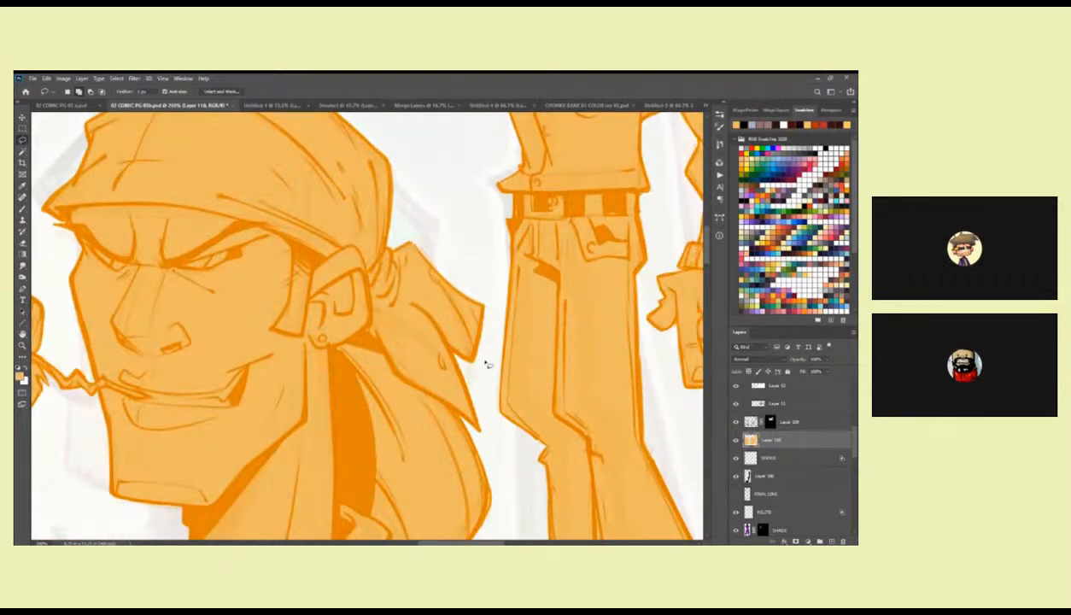
key(z)
alt+click(512, 379)
alt+click(502, 393)
alt+click(502, 394)
drag(510, 421, 581, 322)
click(453, 385)
drag(447, 367, 491, 458)
key(b)
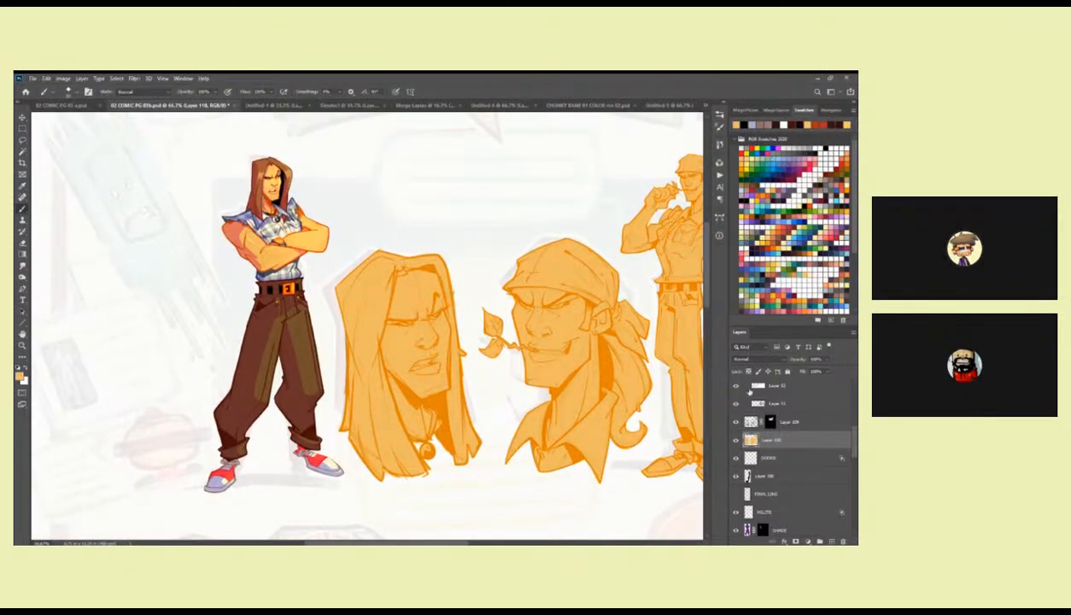
Duplicate the finished figure's flat colour layer and place the copy between the masked line art and the orange flat layer.
scroll(855, 450, down, 8)
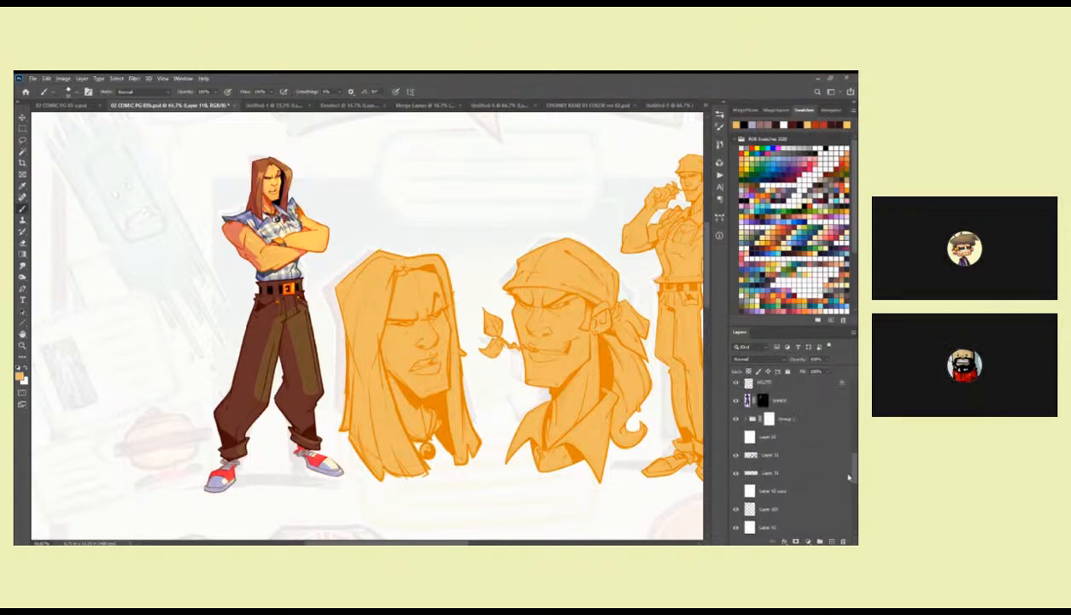
click(747, 419)
drag(854, 450, 852, 486)
click(775, 425)
key(ctrl+j)
drag(775, 425, 786, 304)
drag(777, 343, 774, 505)
alt+click(772, 501)
Move the duplicated flat colours into the empty area beside the second standing figure as a colour reference.
drag(459, 414, 316, 325)
key(v)
drag(194, 246, 396, 504)
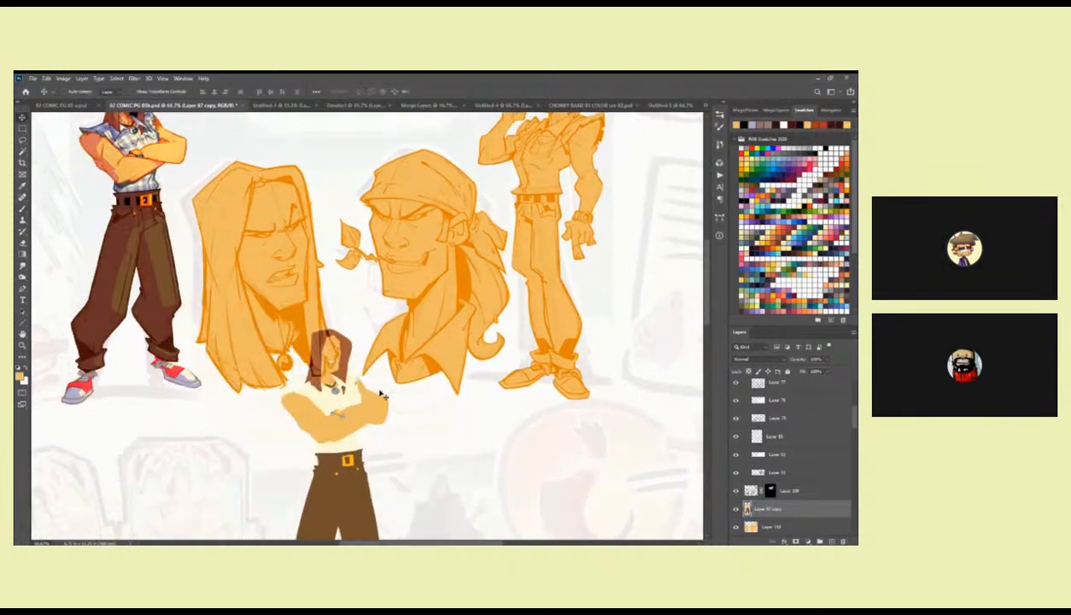
drag(384, 396, 452, 440)
drag(411, 488, 693, 285)
drag(521, 326, 491, 360)
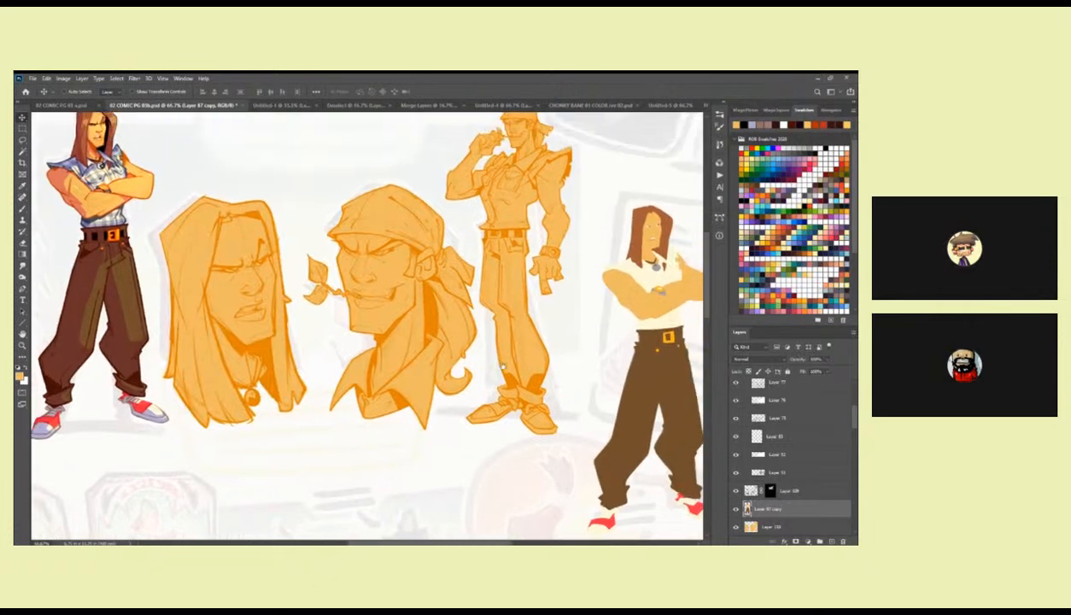
Sample the brown hair colour from the reference copy and make the orange flat colour layer active.
key(b)
alt+click(635, 233)
click(756, 525)
Lasso the hair of the long-haired head around the face and fill it with the sampled brown.
drag(355, 401, 538, 429)
key(z)
click(427, 331)
drag(462, 335, 464, 313)
key(l)
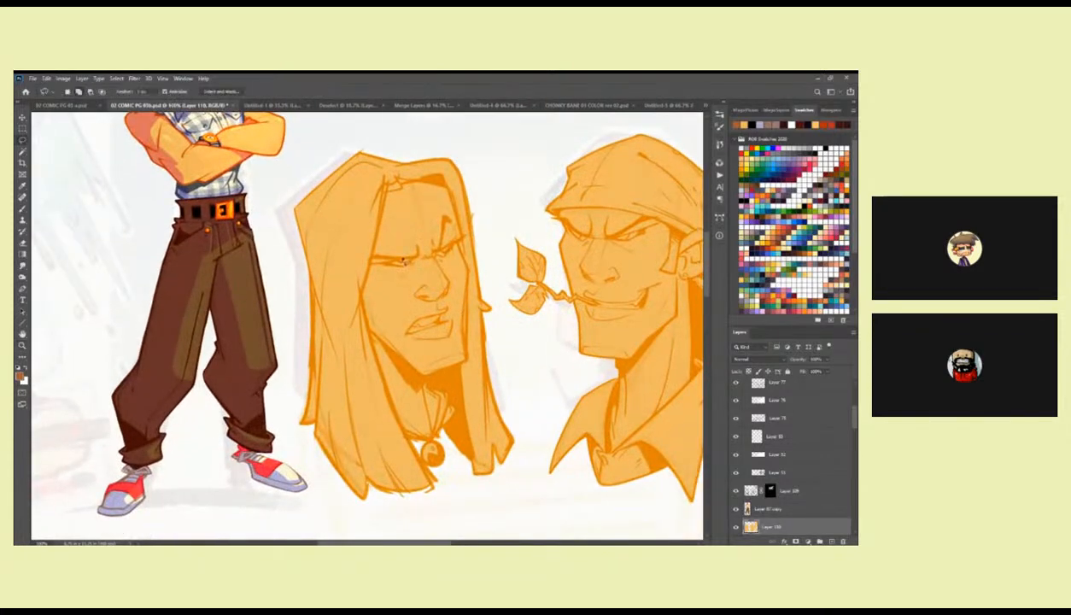
drag(384, 187, 376, 250)
mouse_move(389, 397)
mouse_down()
mouse_move(369, 517)
mouse_move(294, 431)
mouse_move(337, 141)
mouse_move(475, 192)
mouse_move(505, 320)
mouse_move(512, 467)
mouse_move(449, 449)
mouse_up()
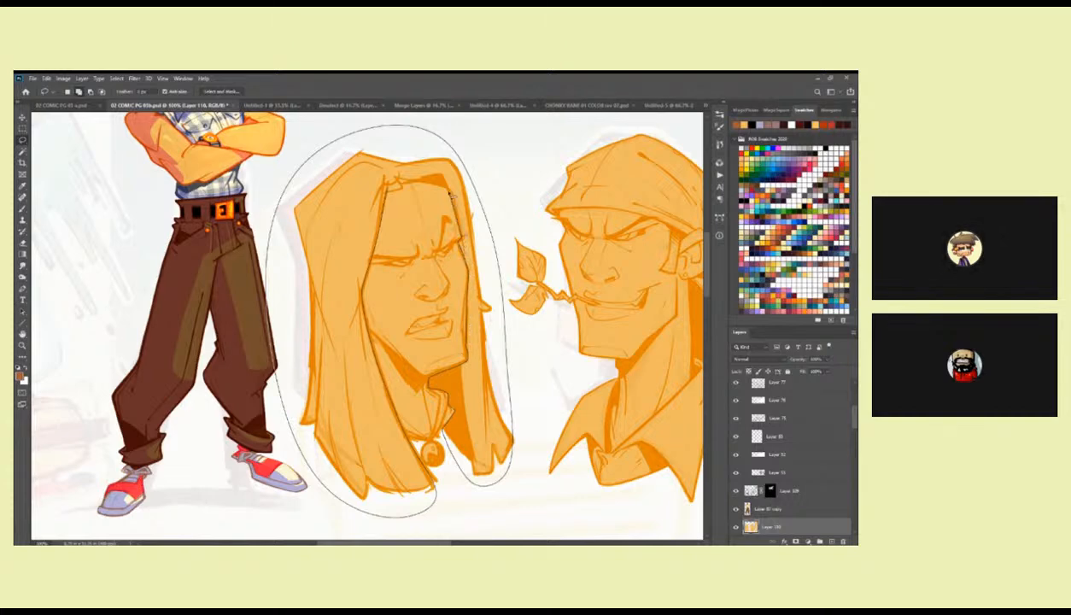
drag(385, 197, 384, 200)
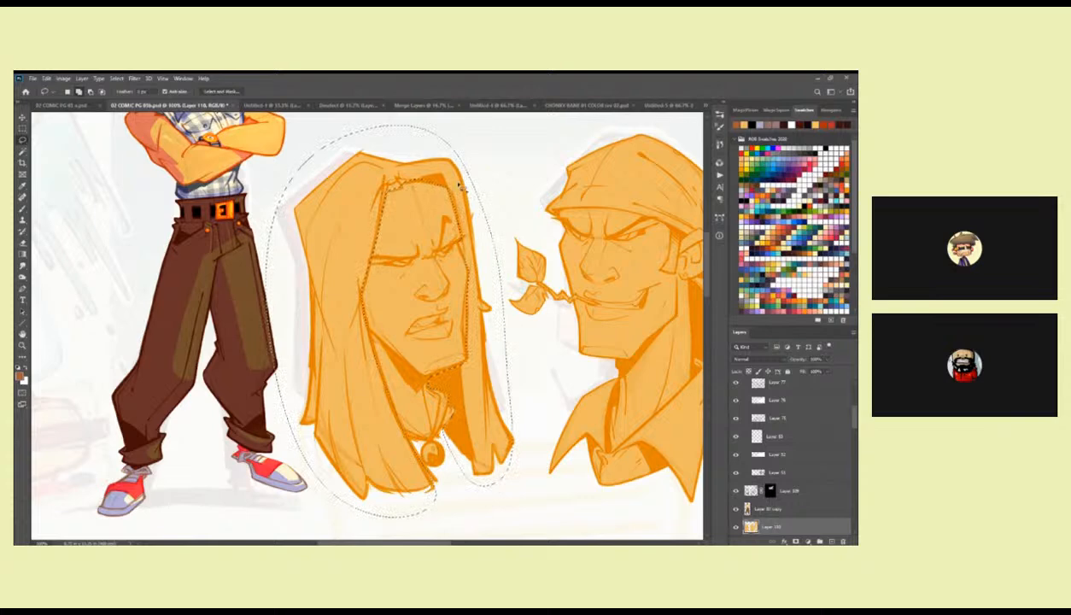
key(alt+BackSpace)
key(ctrl+d)
key(b)
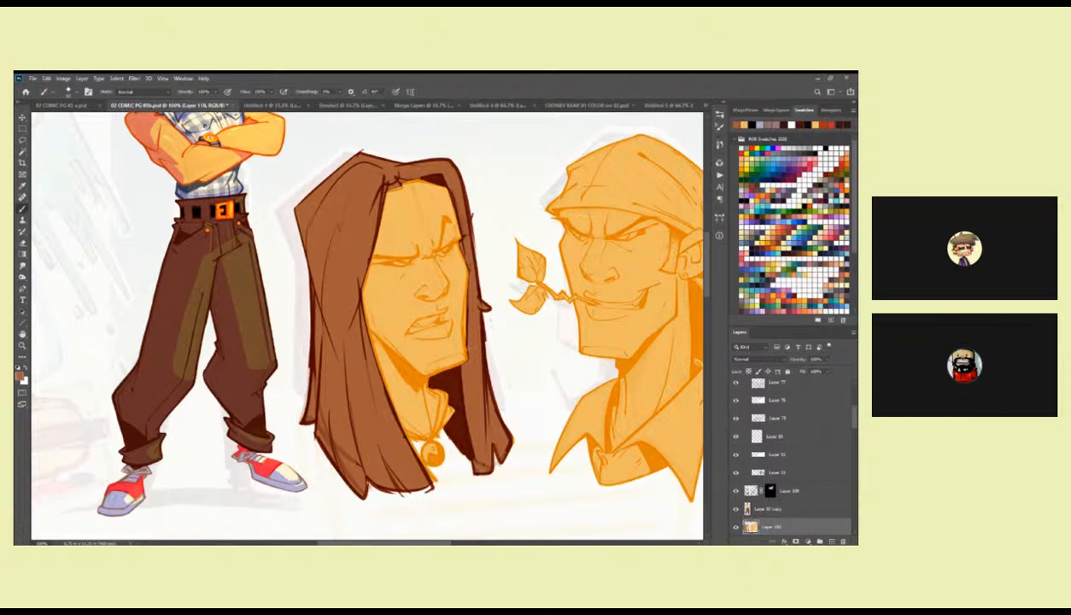
Lasso and correct the brown along the hair's inner edge and the hairline above the forehead.
key(l)
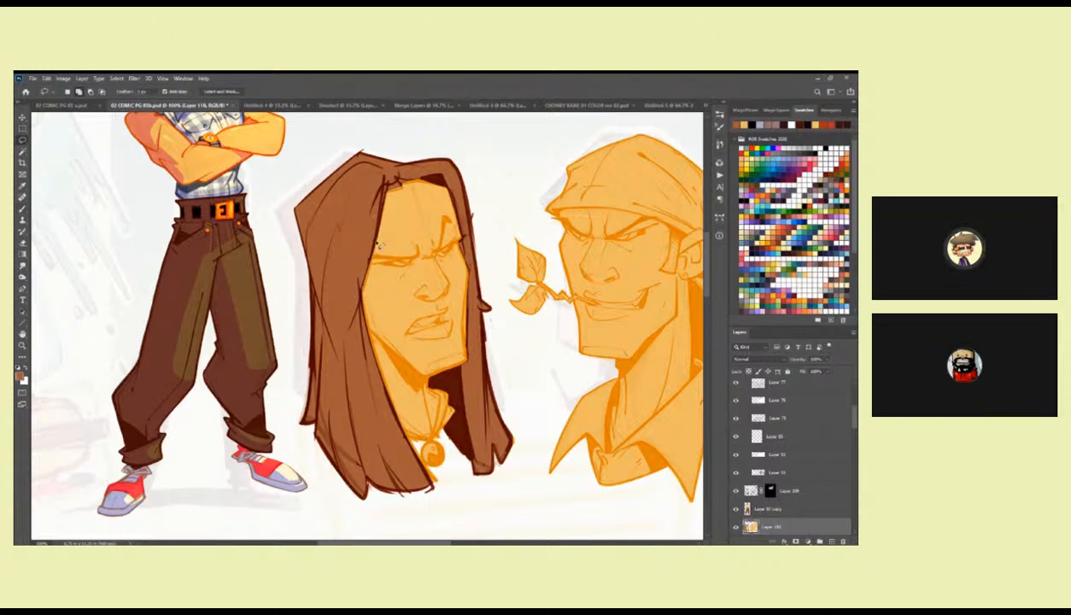
mouse_move(383, 190)
mouse_down()
mouse_move(360, 294)
mouse_move(373, 339)
mouse_up()
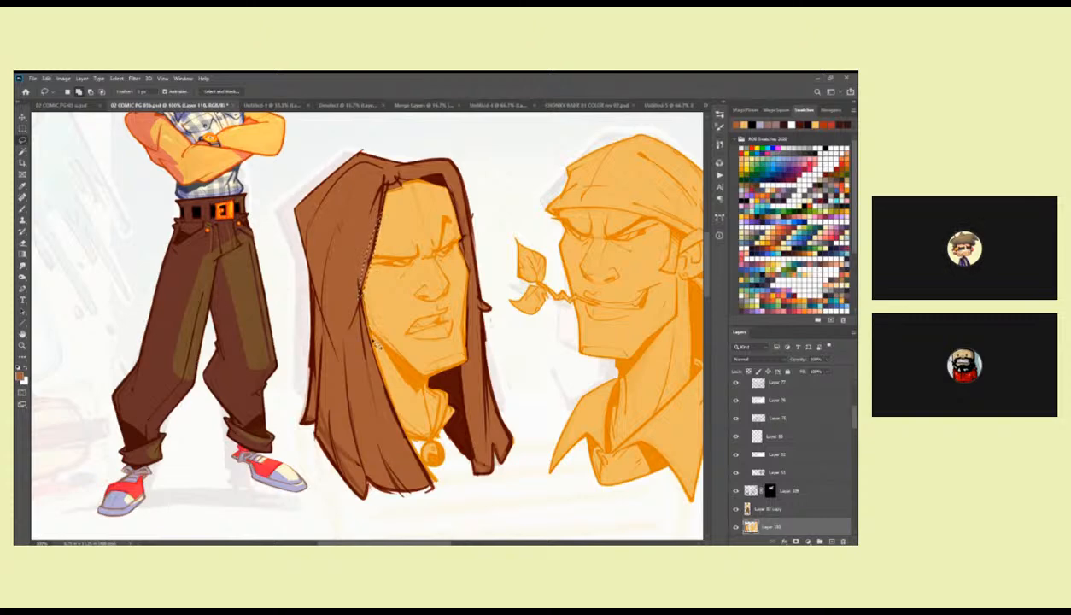
mouse_move(386, 391)
mouse_down()
mouse_move(411, 459)
mouse_move(350, 264)
mouse_move(369, 216)
mouse_move(410, 235)
mouse_up()
key(ctrl+d)
click(409, 235)
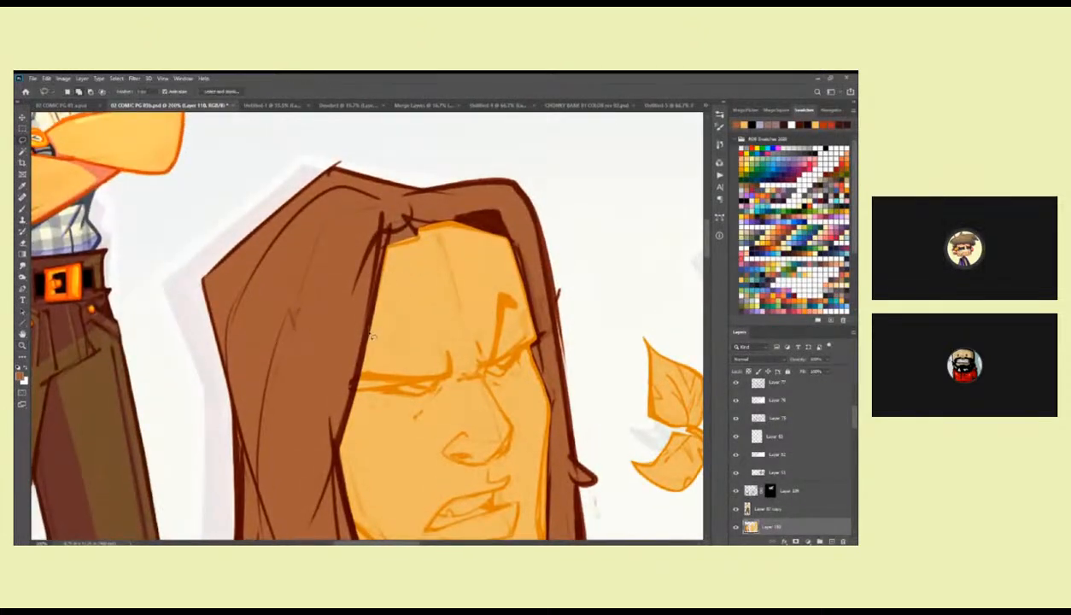
mouse_move(419, 240)
mouse_down()
mouse_move(508, 229)
mouse_move(448, 206)
mouse_move(358, 273)
mouse_up()
key(ctrl+d)
Brush brown along the inner edge of the long-haired head's far hair lock, from the forehead down to the jaw.
drag(555, 350, 476, 310)
mouse_move(433, 198)
mouse_down()
mouse_move(452, 278)
mouse_move(434, 204)
mouse_up()
key(b)
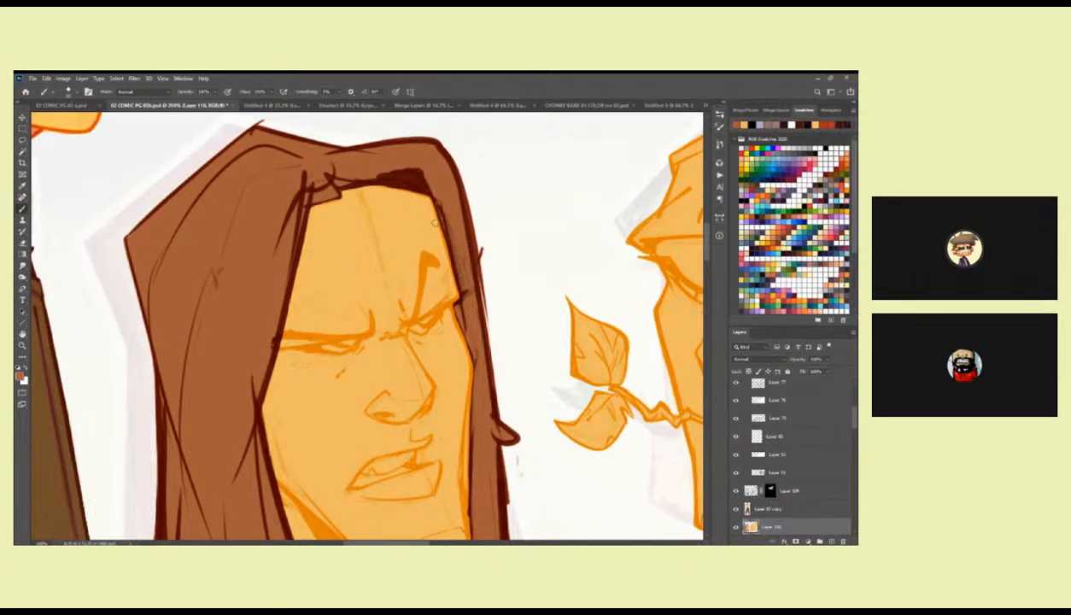
mouse_move(438, 205)
mouse_down()
mouse_move(429, 198)
mouse_move(462, 305)
mouse_up()
scroll(437, 175, down, 3)
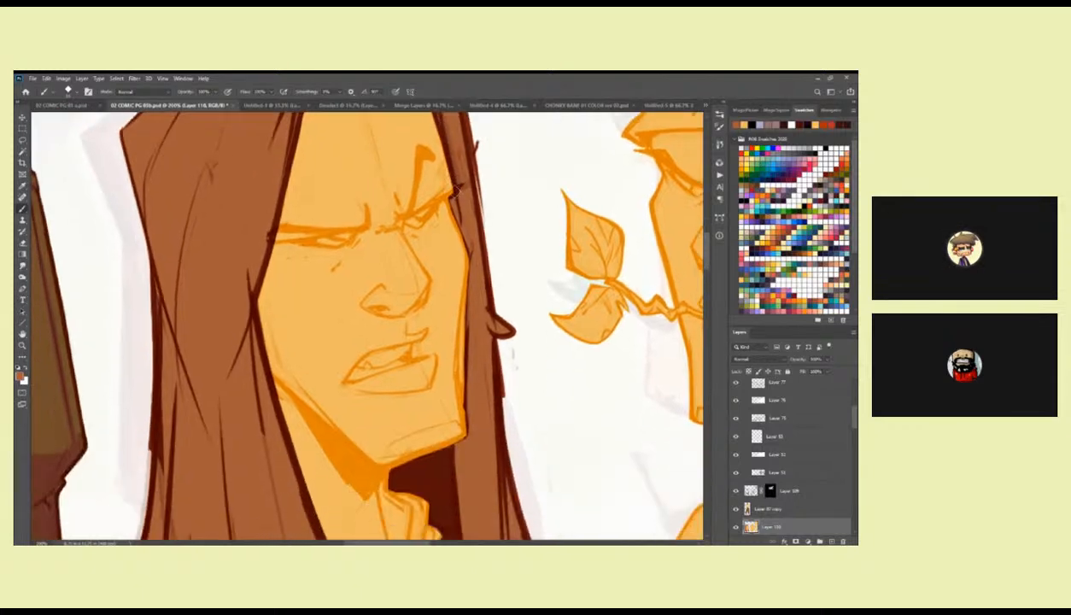
scroll(466, 286, down, 3)
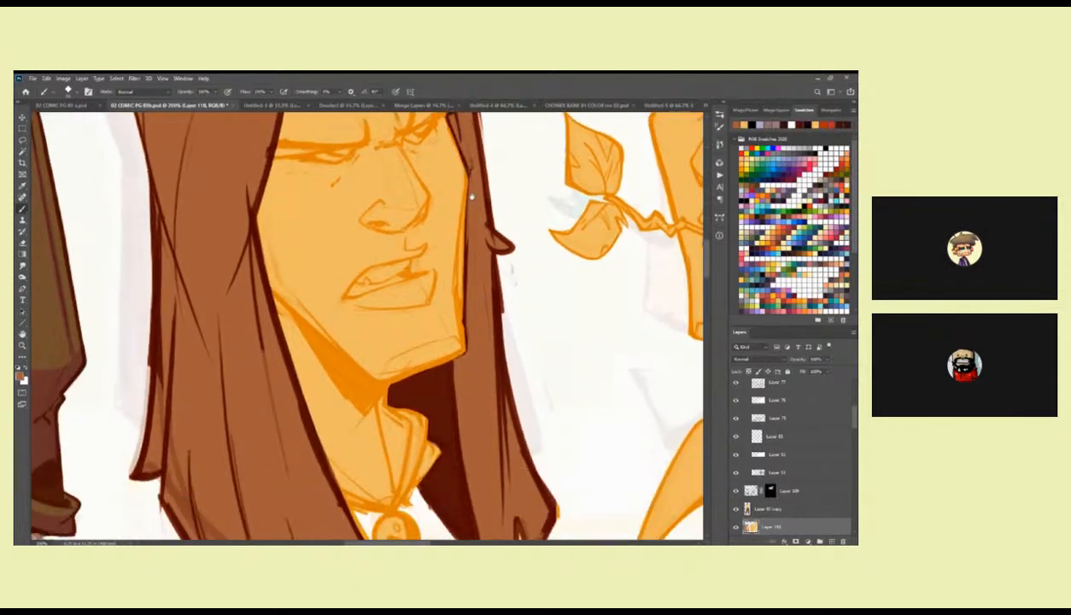
drag(467, 351, 517, 270)
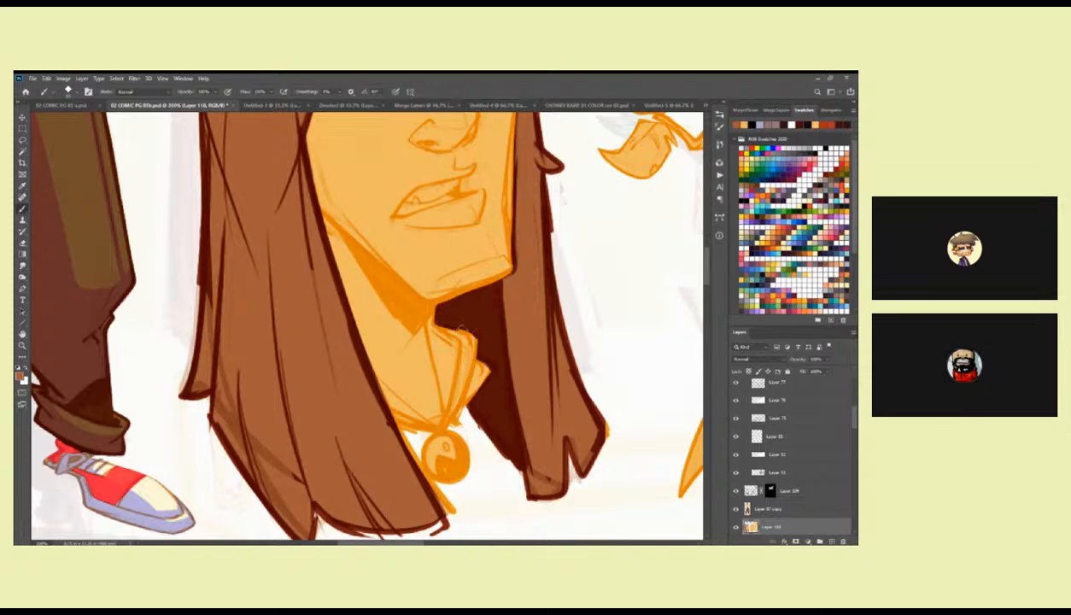
Brush brown along the near hair lock's inner edge beside the neck and pendant, down to its tip.
drag(444, 321, 447, 261)
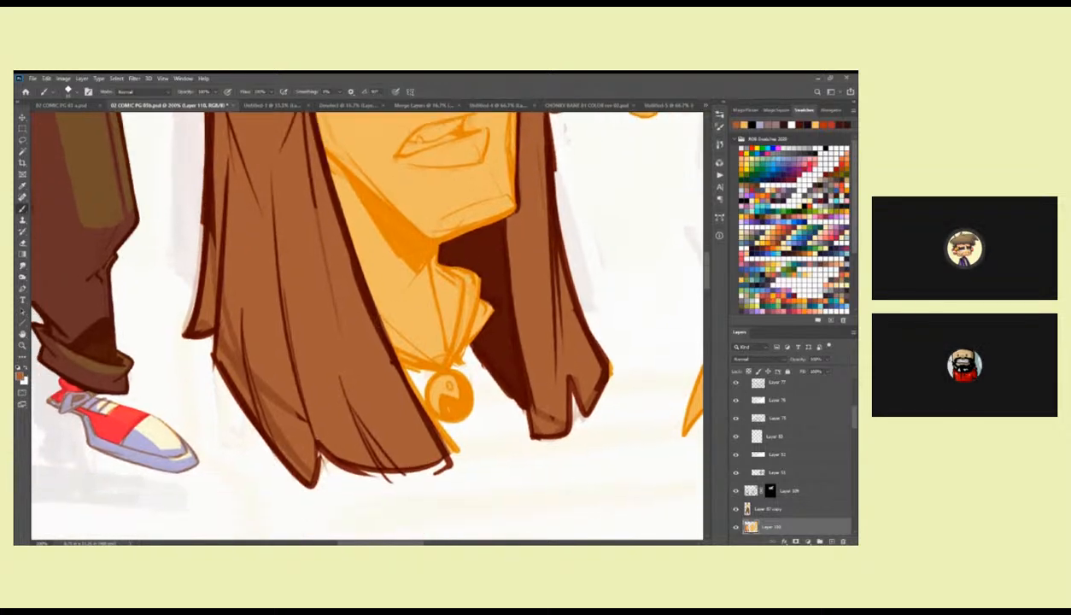
drag(389, 356, 429, 424)
mouse_move(409, 387)
mouse_down()
mouse_move(450, 444)
mouse_move(445, 435)
mouse_up()
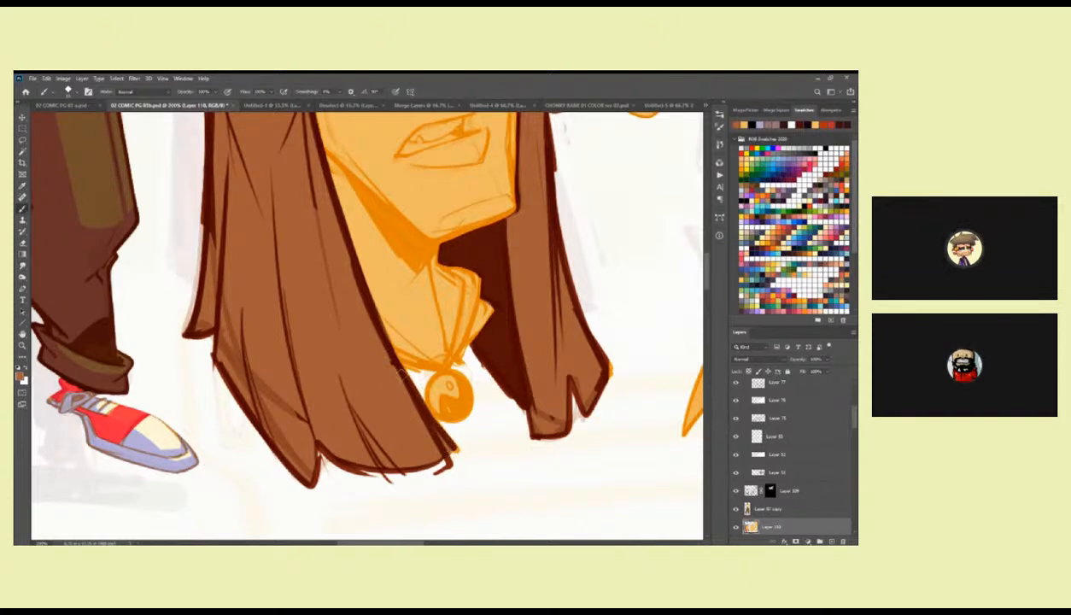
drag(412, 398, 448, 448)
drag(410, 393, 432, 425)
Change the blend mode of the heads' line art layer from Overlay to Soft Light.
scroll(359, 282, up, 5)
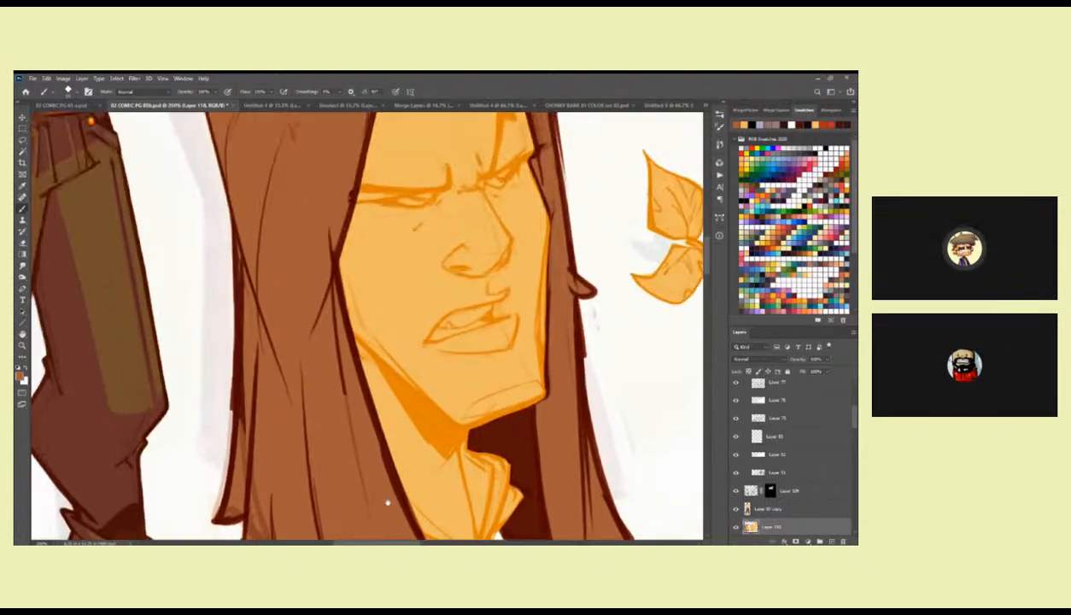
scroll(365, 254, up, 6)
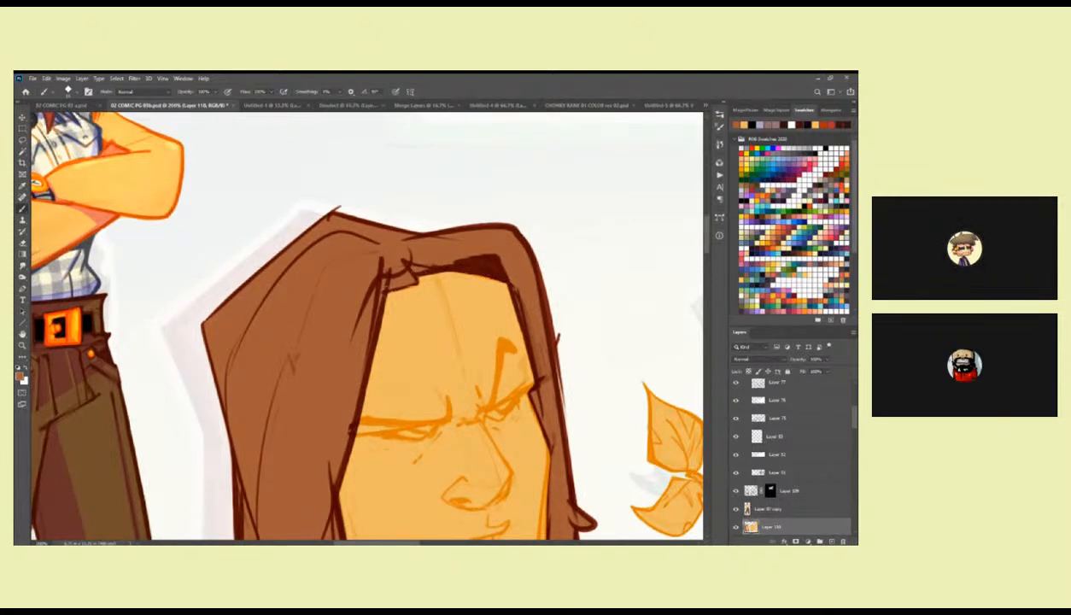
key(z)
alt+click(502, 307)
alt+click(502, 307)
drag(568, 346, 445, 319)
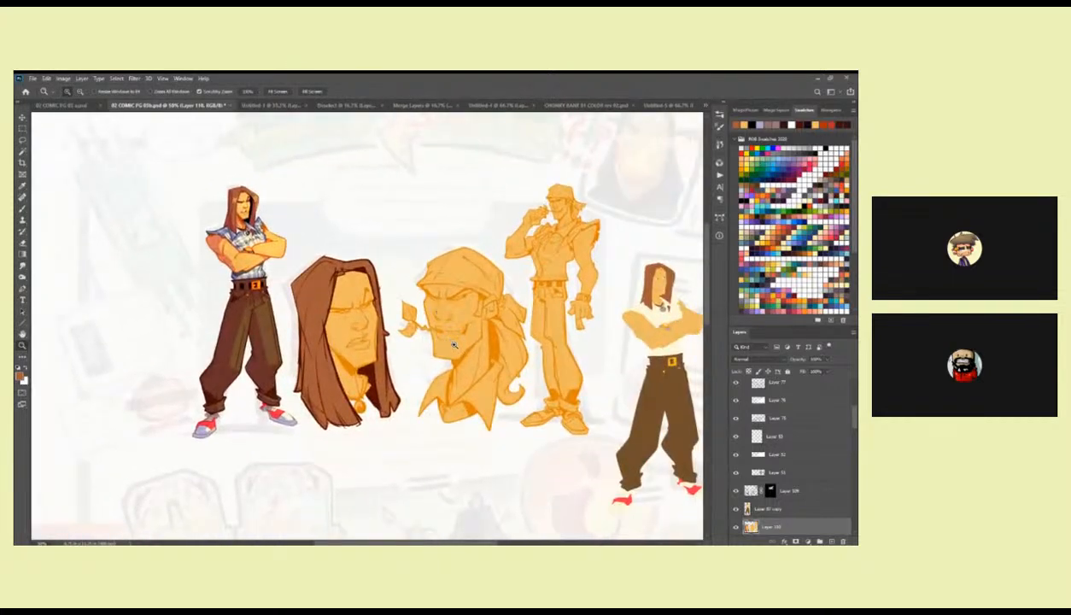
click(386, 357)
drag(386, 357, 479, 327)
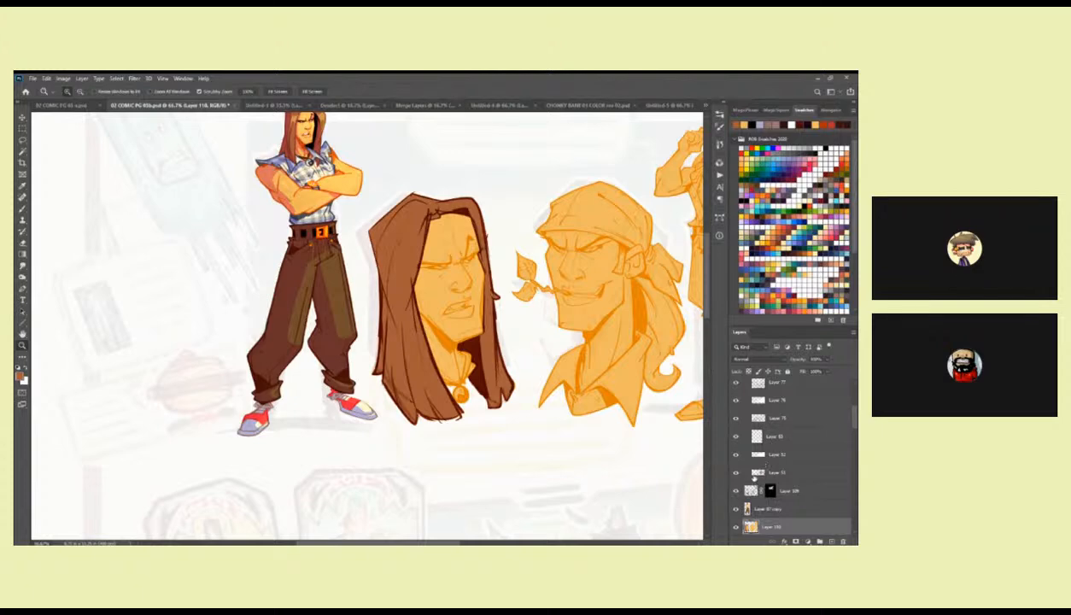
click(772, 488)
click(769, 360)
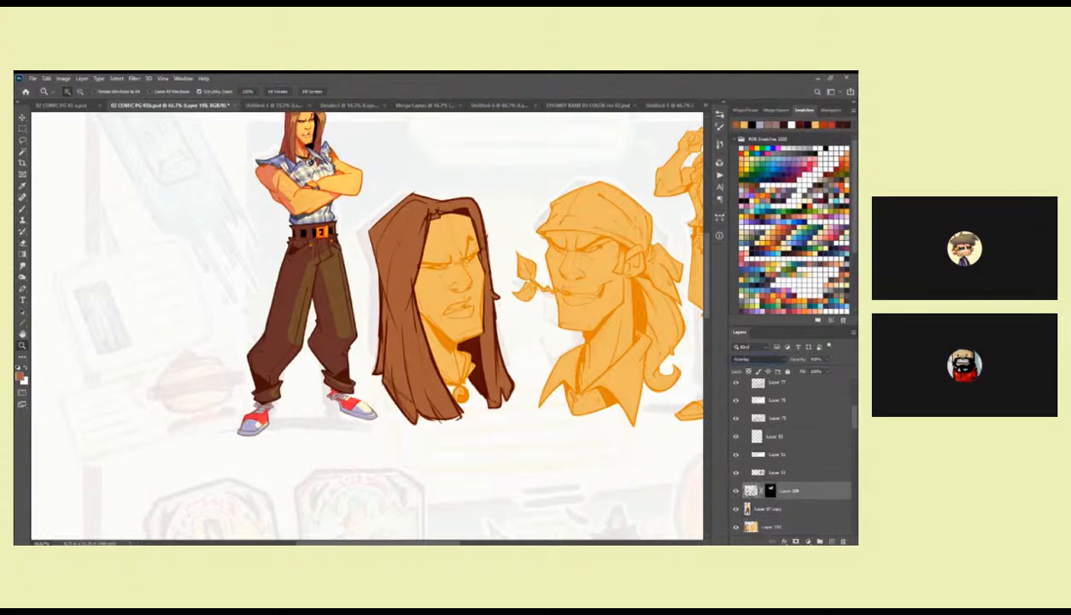
drag(647, 434, 626, 419)
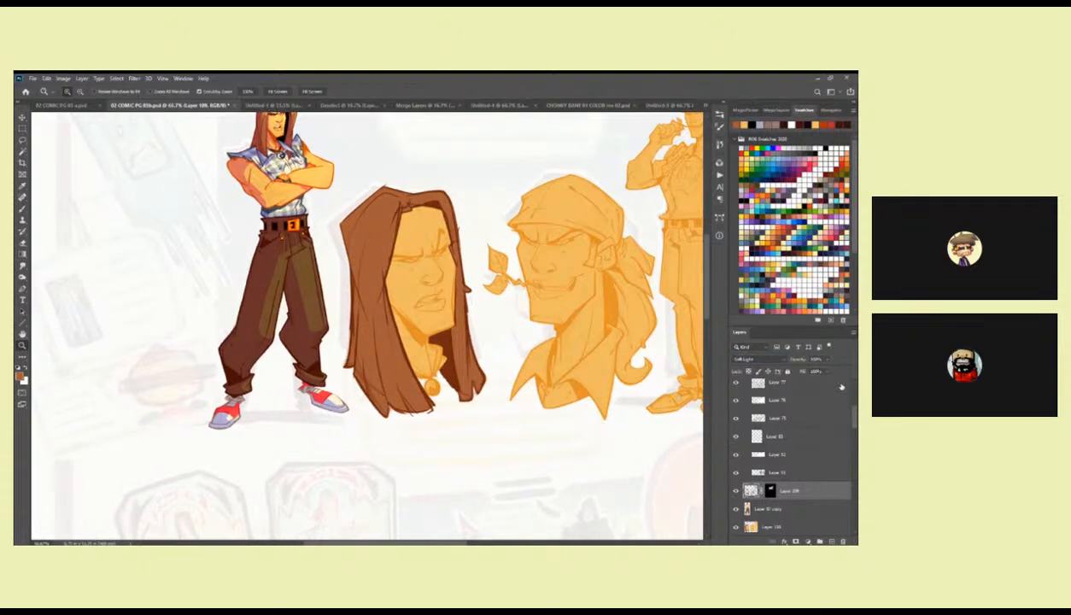
drag(483, 343, 488, 350)
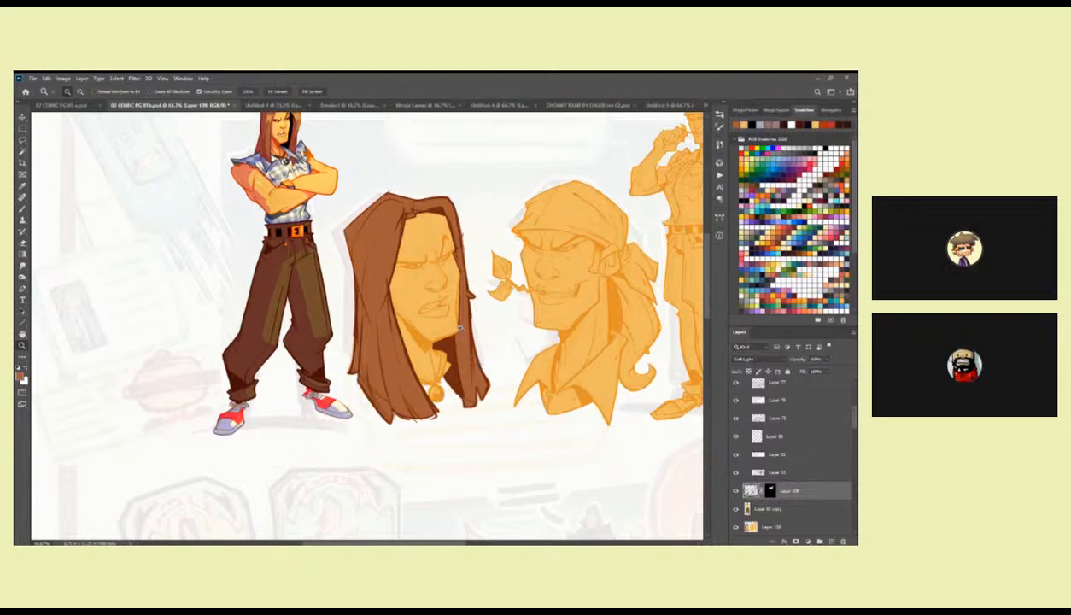
Make the orange flat colour layer active and touch up the brown hair area behind the neck and jaw.
click(460, 327)
click(452, 323)
key(b)
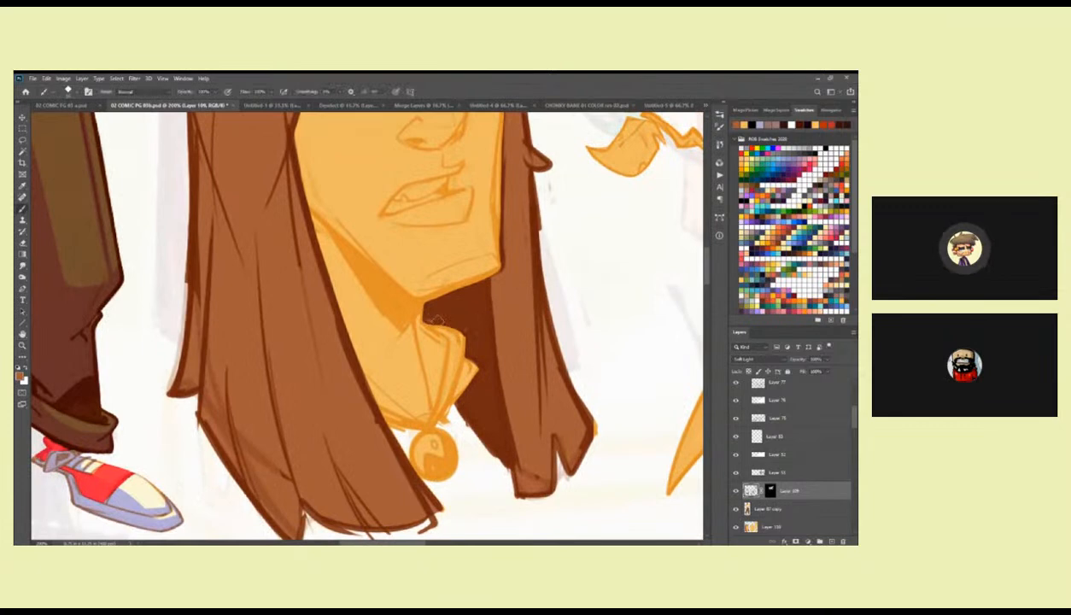
click(753, 509)
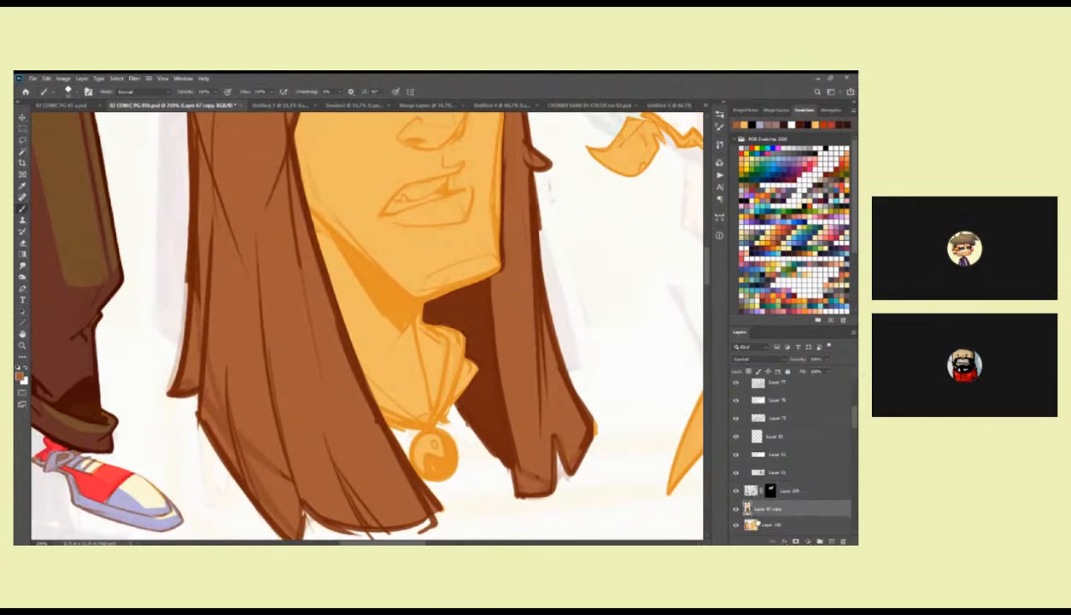
click(760, 526)
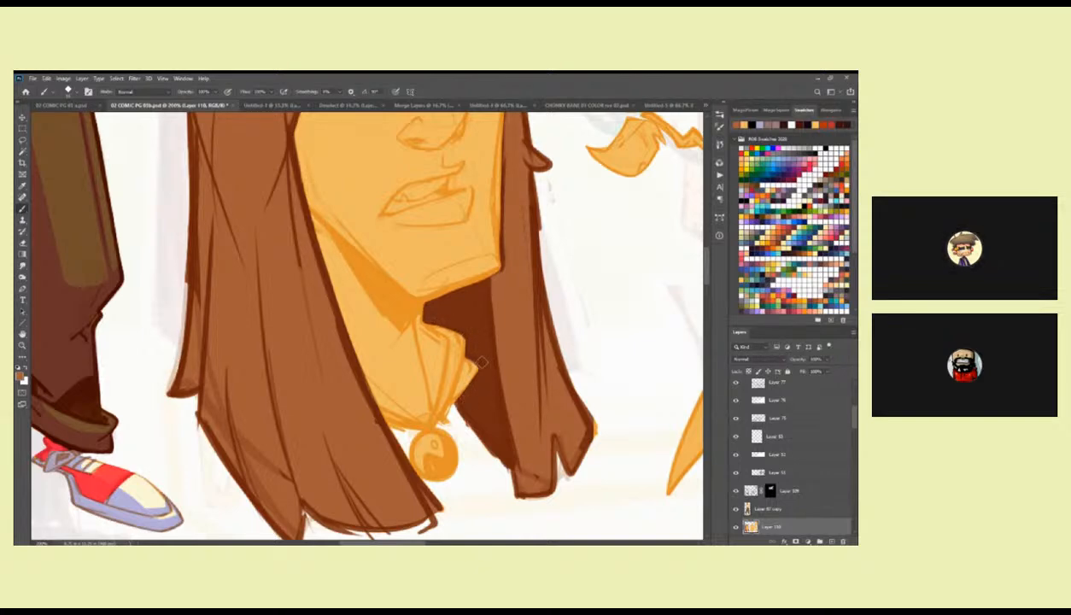
drag(477, 312, 456, 404)
drag(480, 260, 462, 385)
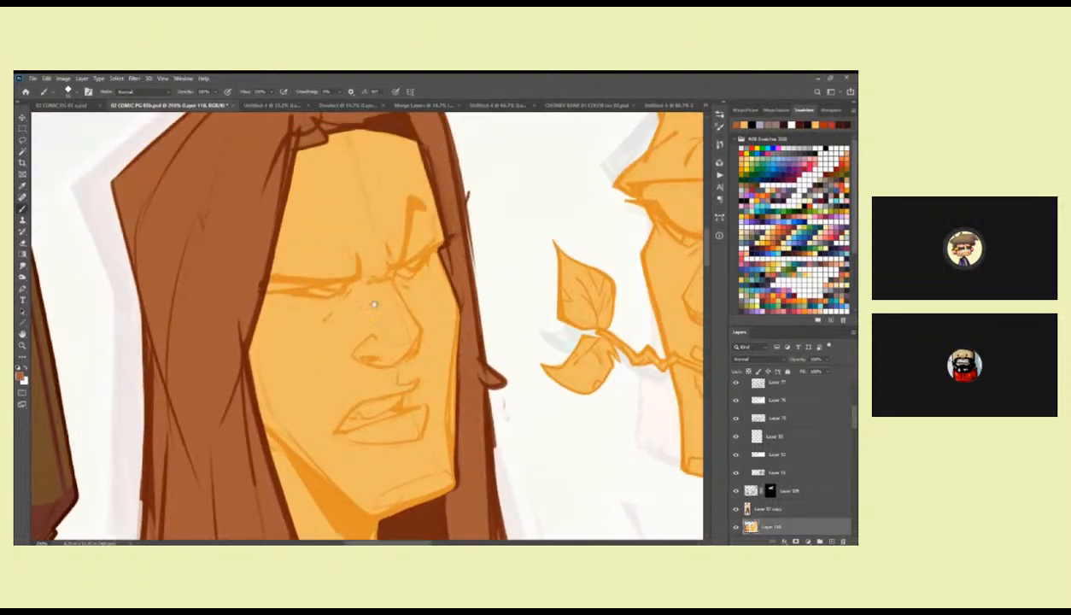
drag(388, 290, 421, 309)
Sample white from the flat colour reference figure as the foreground colour.
key(z)
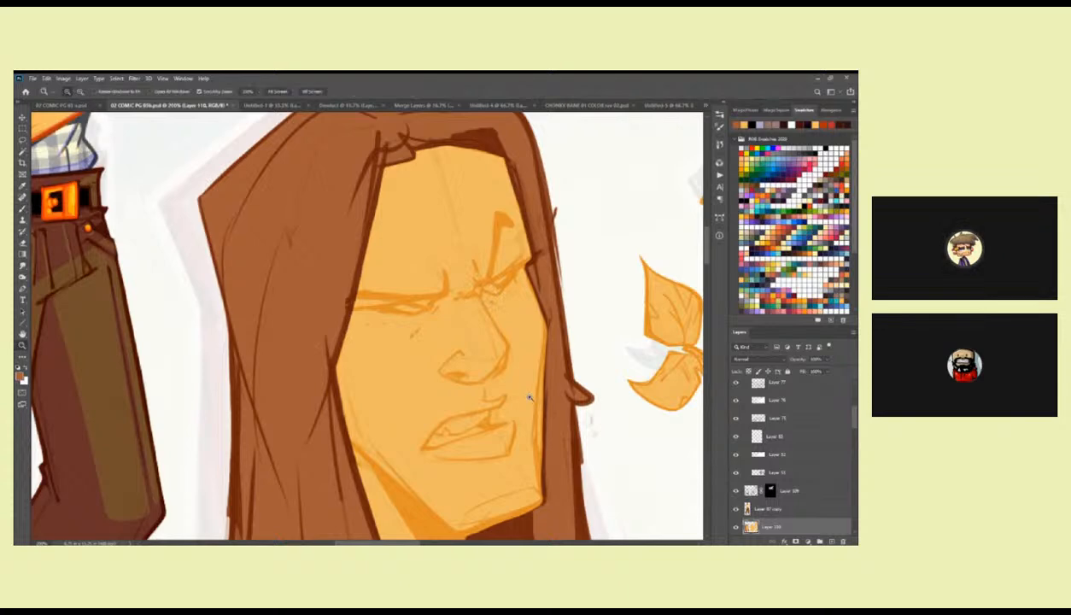
alt+click(521, 389)
alt+click(522, 389)
alt+click(521, 389)
drag(618, 470, 449, 353)
key(b)
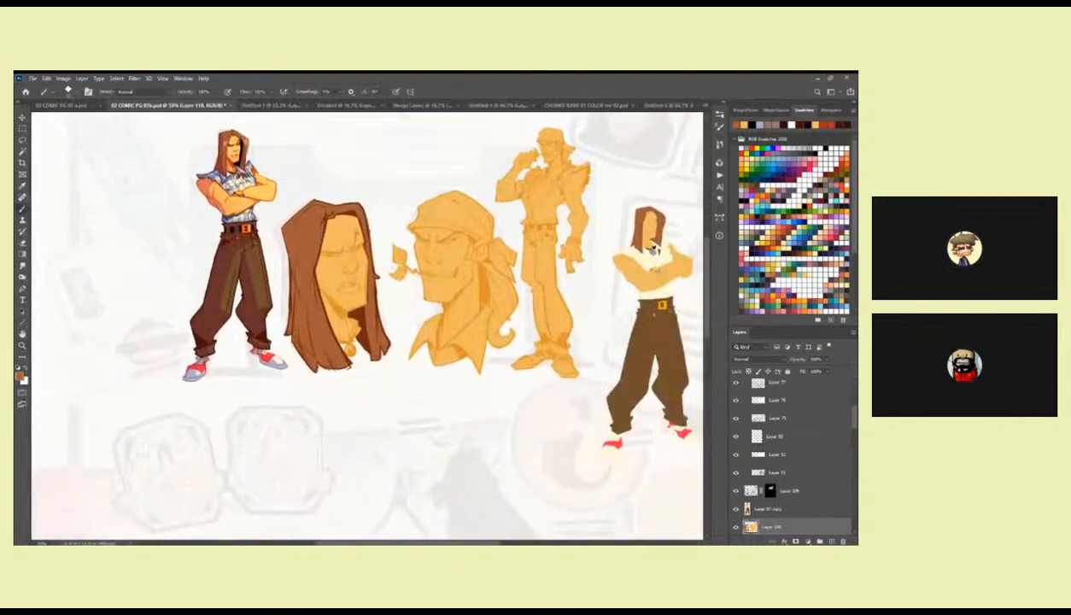
key(z)
click(655, 221)
click(655, 221)
click(654, 221)
click(655, 222)
key(b)
drag(628, 277, 609, 277)
key(z)
alt+click(619, 298)
alt+click(619, 298)
mouse_move(194, 409)
mouse_down()
mouse_move(239, 372)
mouse_move(617, 354)
mouse_up()
Lasso both eyes of the long-haired head, fill them with white and deselect.
click(445, 280)
click(465, 286)
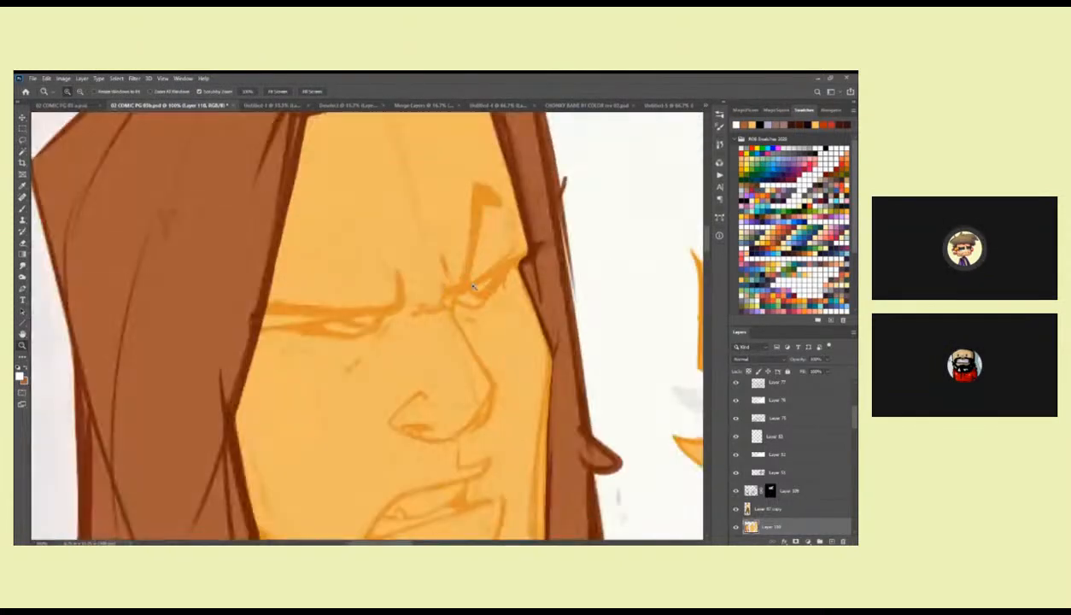
key(b)
mouse_move(510, 268)
mouse_down()
mouse_move(476, 305)
mouse_move(455, 296)
mouse_move(507, 277)
mouse_up()
mouse_move(431, 294)
mouse_down()
mouse_move(368, 308)
mouse_move(415, 320)
mouse_up()
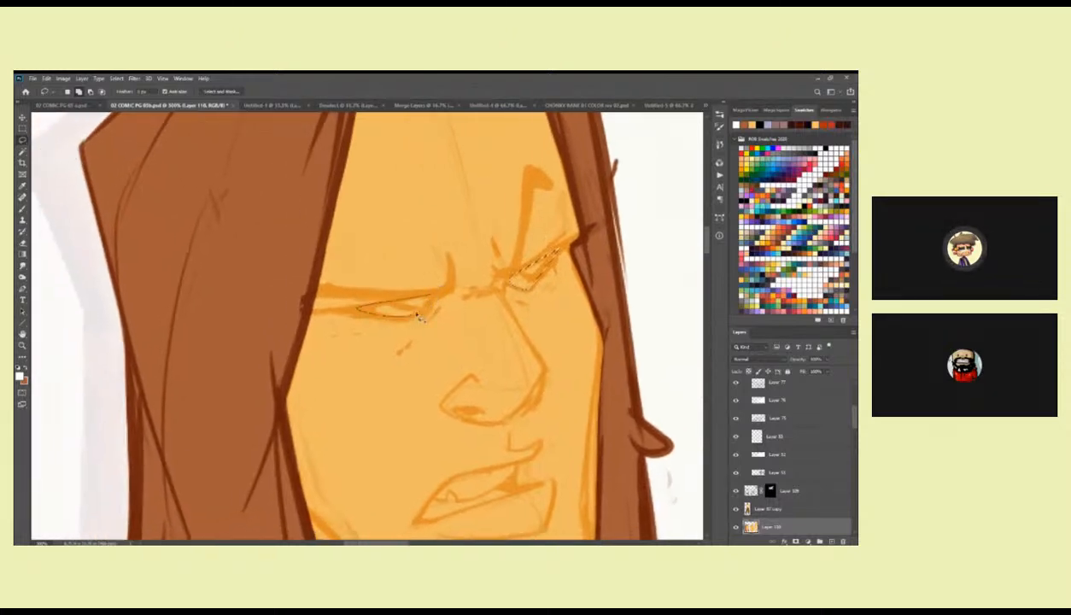
key(alt+BackSpace)
key(ctrl+d)
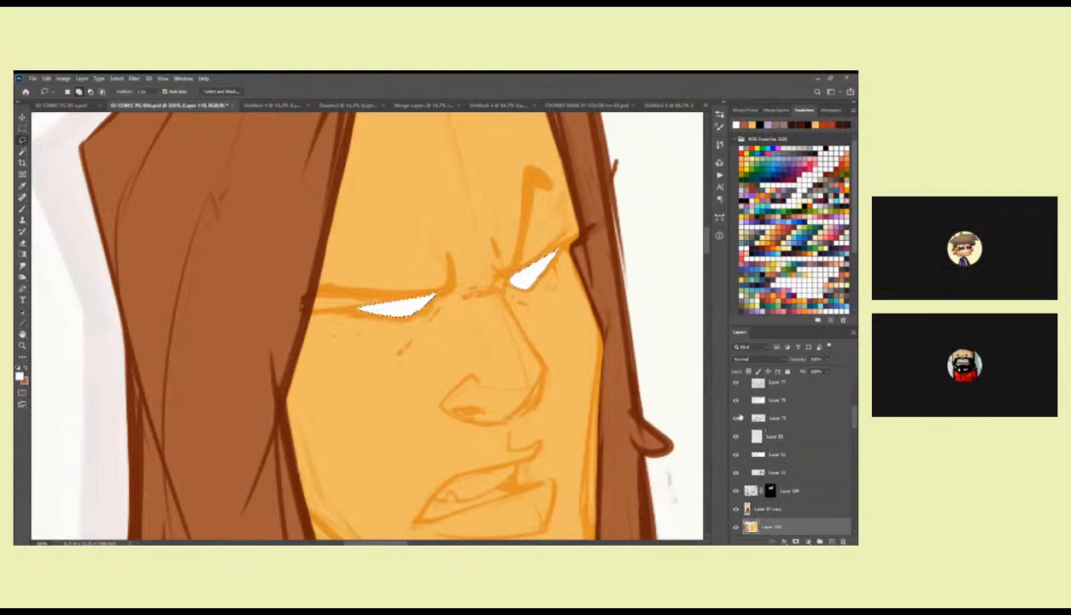
Find the shading layers of the finished standing figure in the layer stack.
click(757, 489)
drag(854, 417, 854, 448)
drag(633, 444, 589, 320)
key(z)
alt+click(574, 329)
alt+click(573, 329)
alt+click(573, 329)
drag(598, 358, 527, 333)
mouse_move(854, 447)
mouse_down()
mouse_move(850, 501)
mouse_move(847, 455)
mouse_move(846, 499)
mouse_move(848, 459)
mouse_move(846, 474)
mouse_up()
click(756, 479)
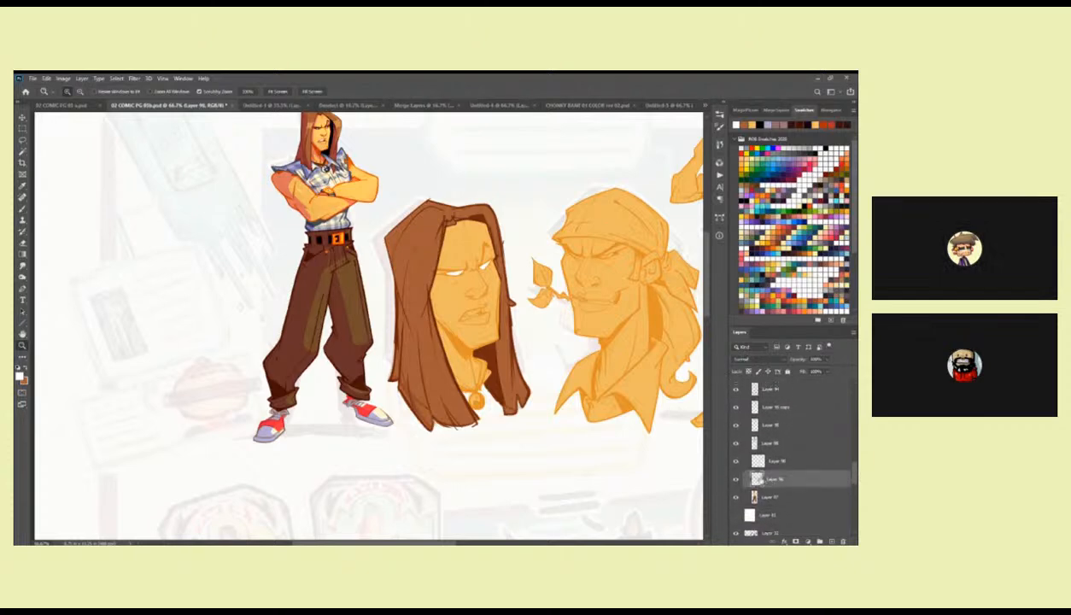
Examine the blend mode and opacity of each shading layer above the finished figure's flat colours.
click(764, 443)
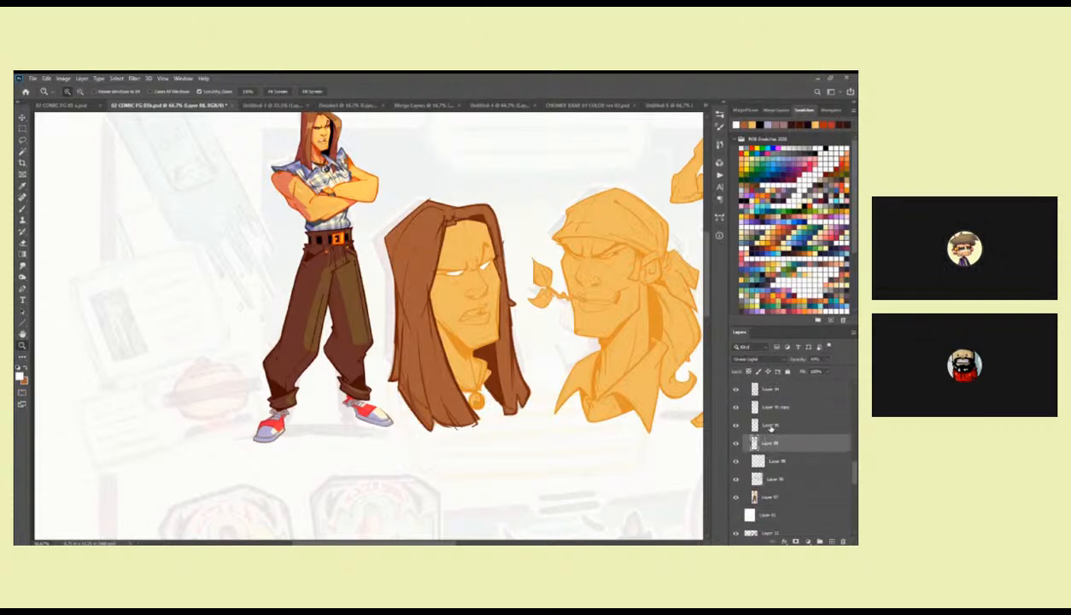
click(770, 425)
click(770, 408)
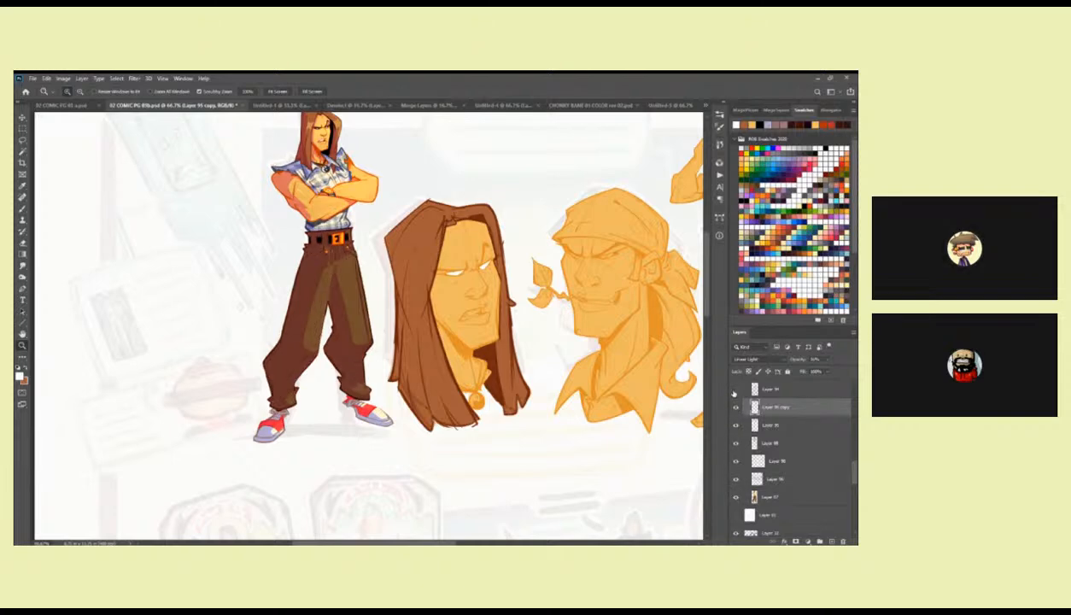
click(765, 394)
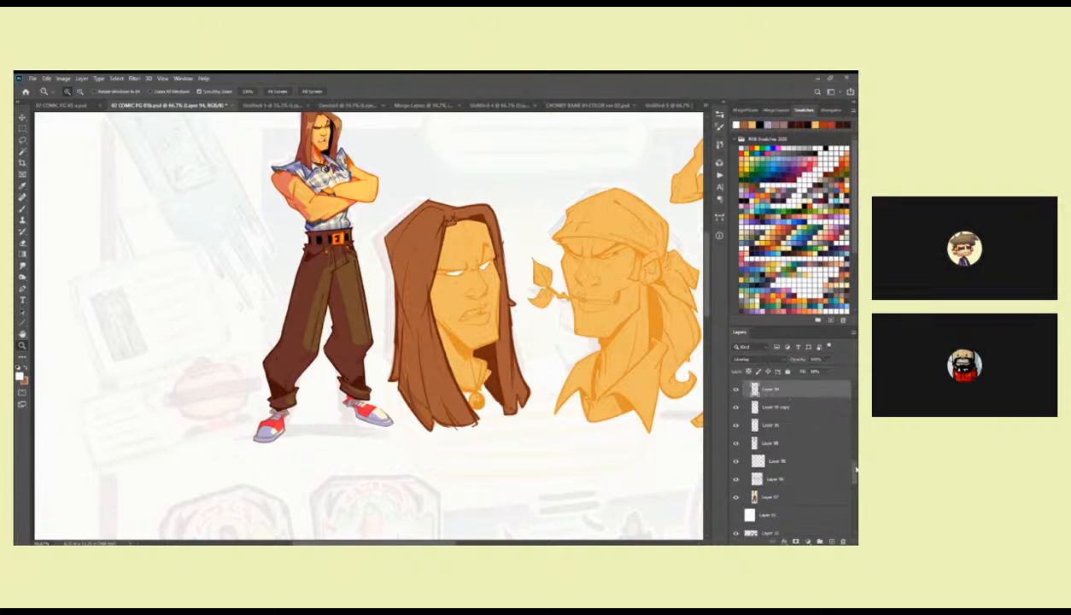
drag(855, 467, 854, 461)
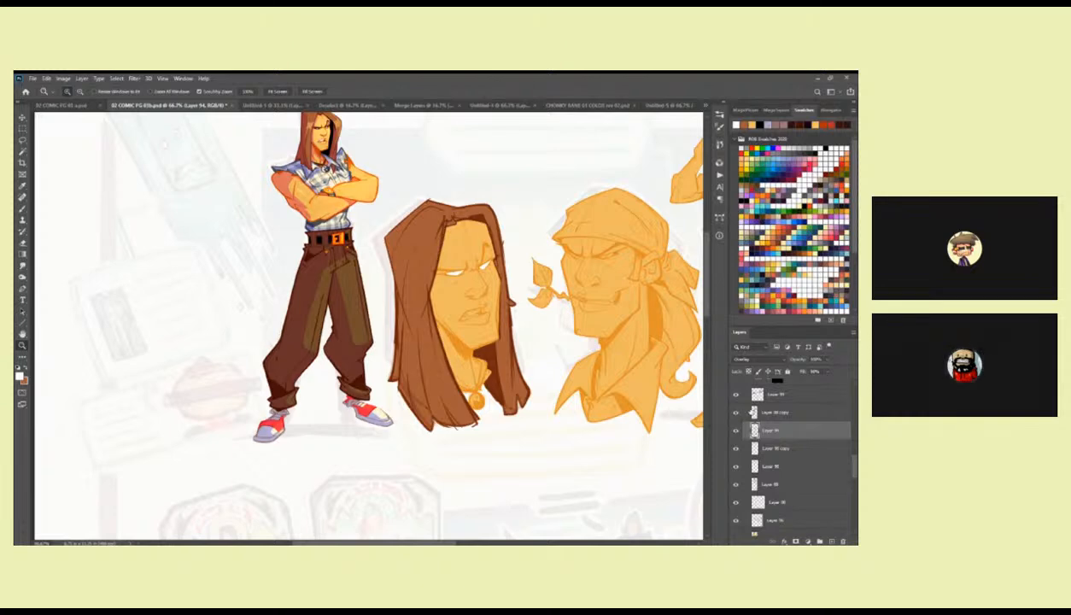
click(769, 414)
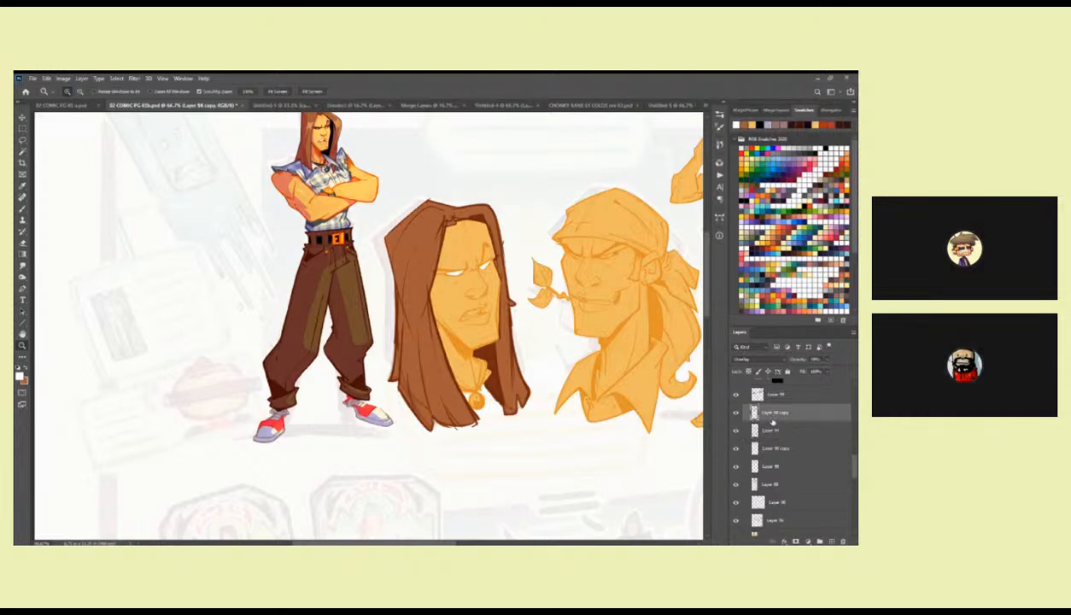
click(765, 466)
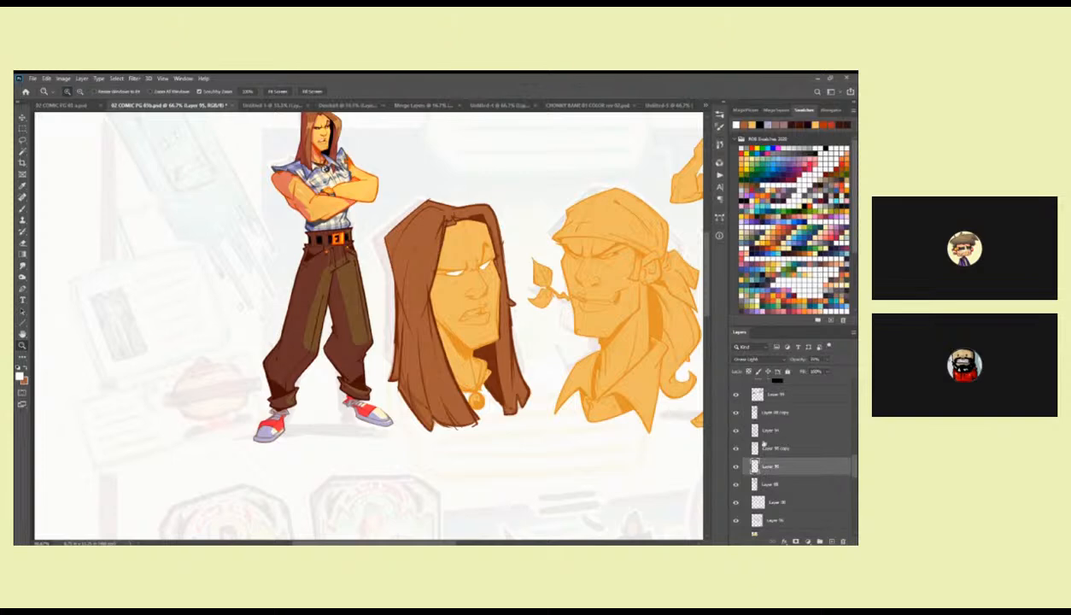
scroll(777, 427, up, 1)
click(748, 439)
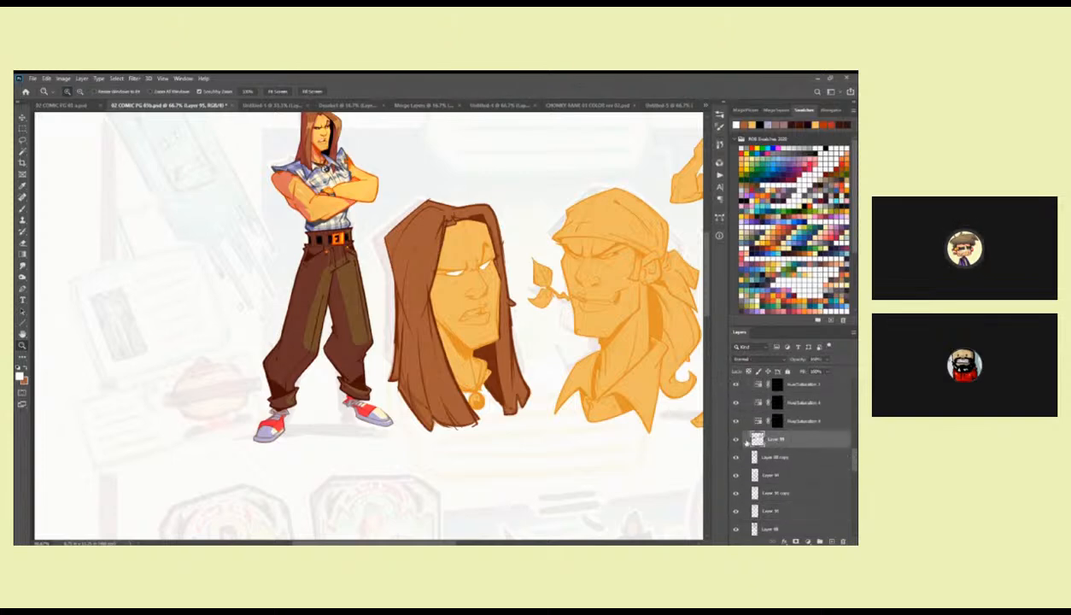
Turn the lower shading layers of the finished standing figure back on one at a time, working upward through the stack.
scroll(735, 526, down, 1)
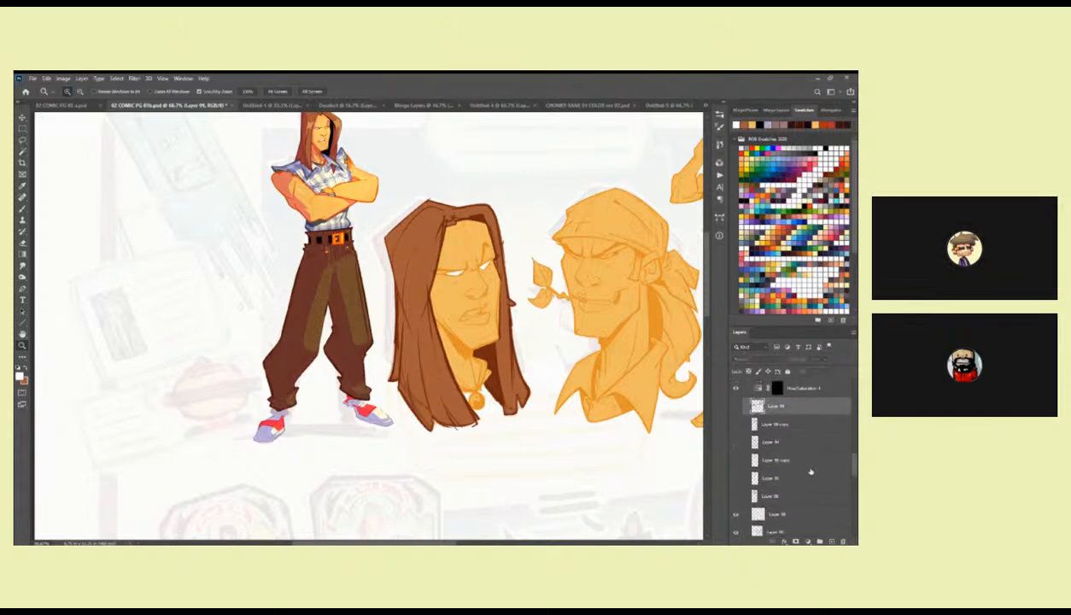
click(735, 533)
drag(854, 465, 853, 465)
click(735, 512)
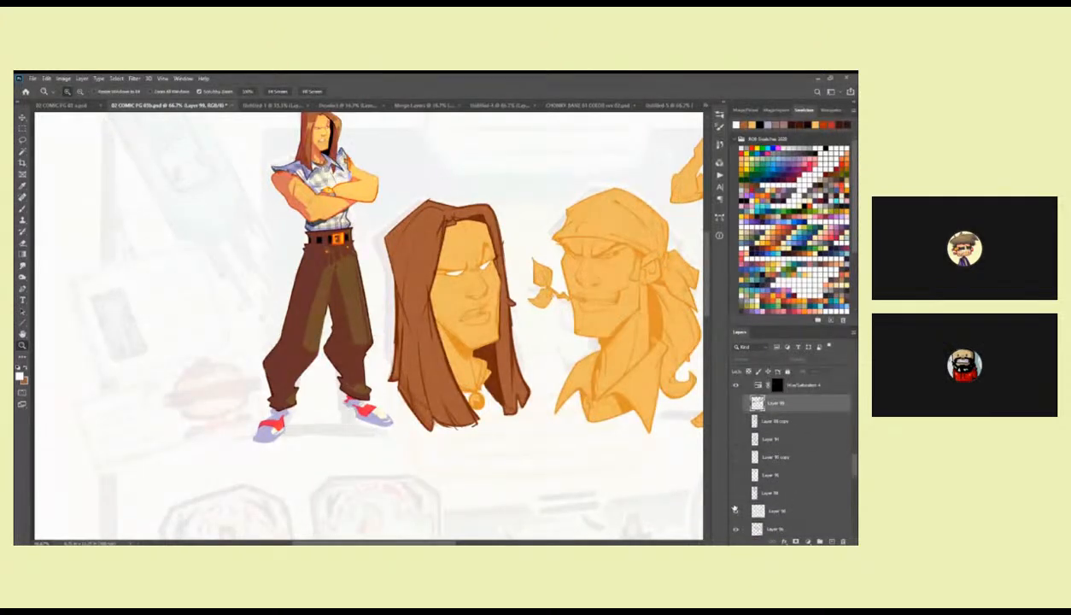
click(735, 475)
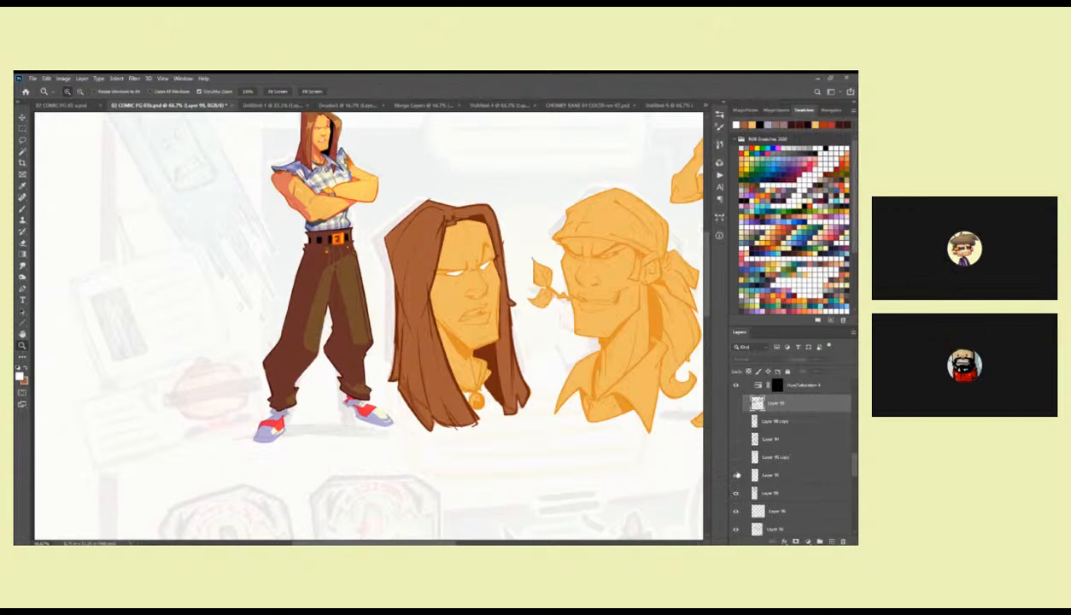
click(735, 440)
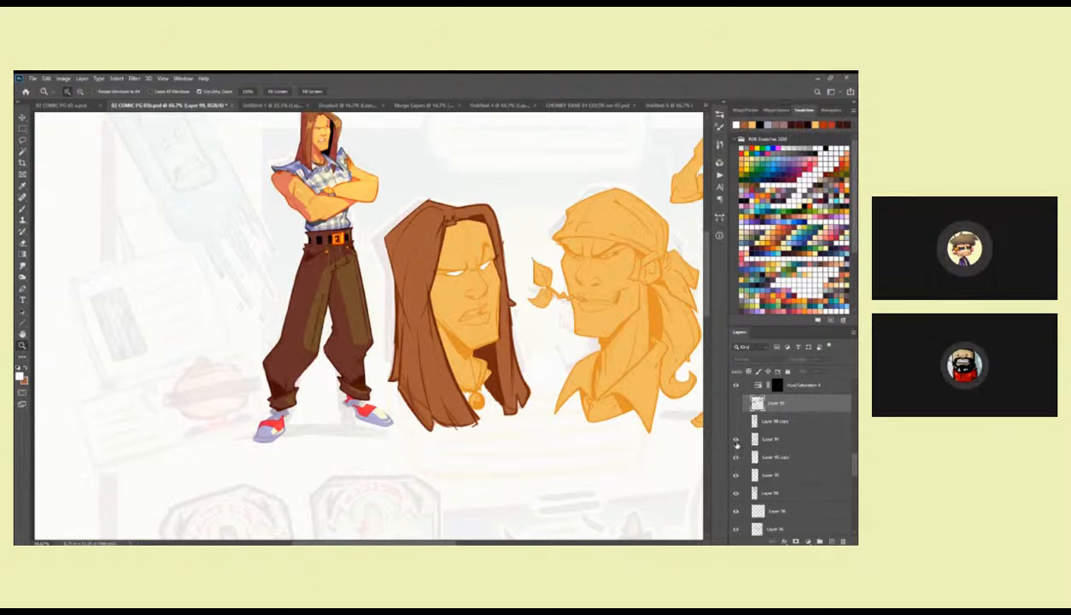
Show the uppermost shading layers of the finished figure again and compare the blend settings of the top two copies.
click(760, 426)
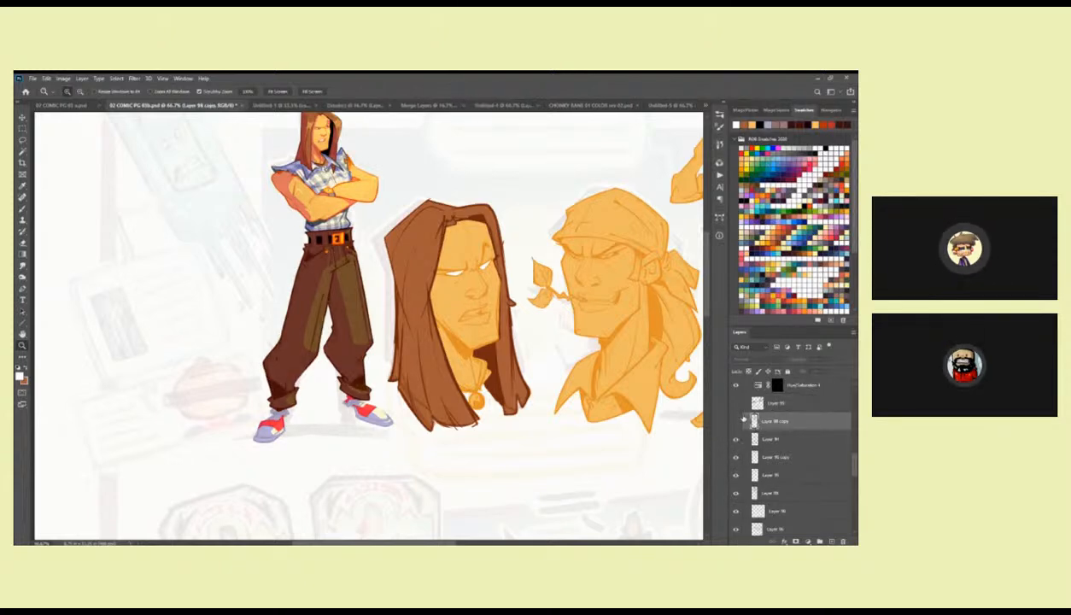
click(762, 439)
click(736, 421)
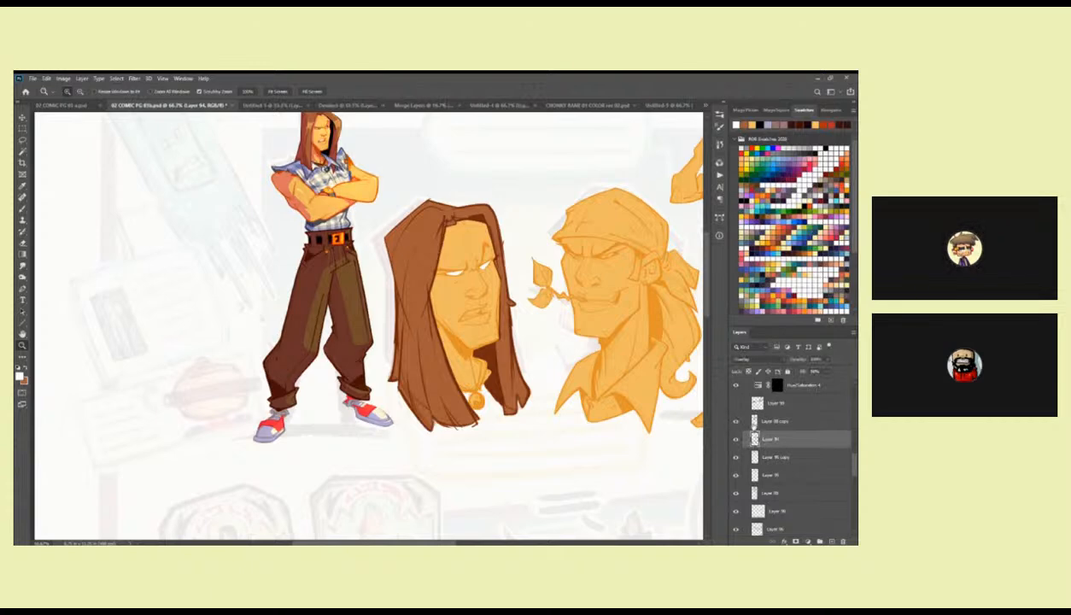
click(736, 422)
click(736, 421)
click(762, 421)
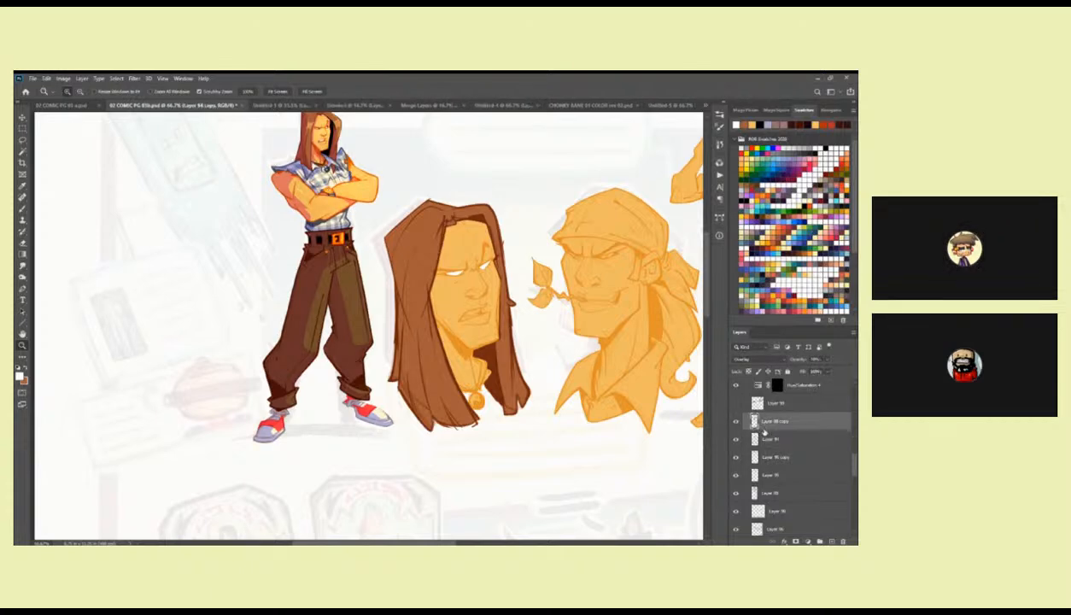
click(764, 438)
click(760, 422)
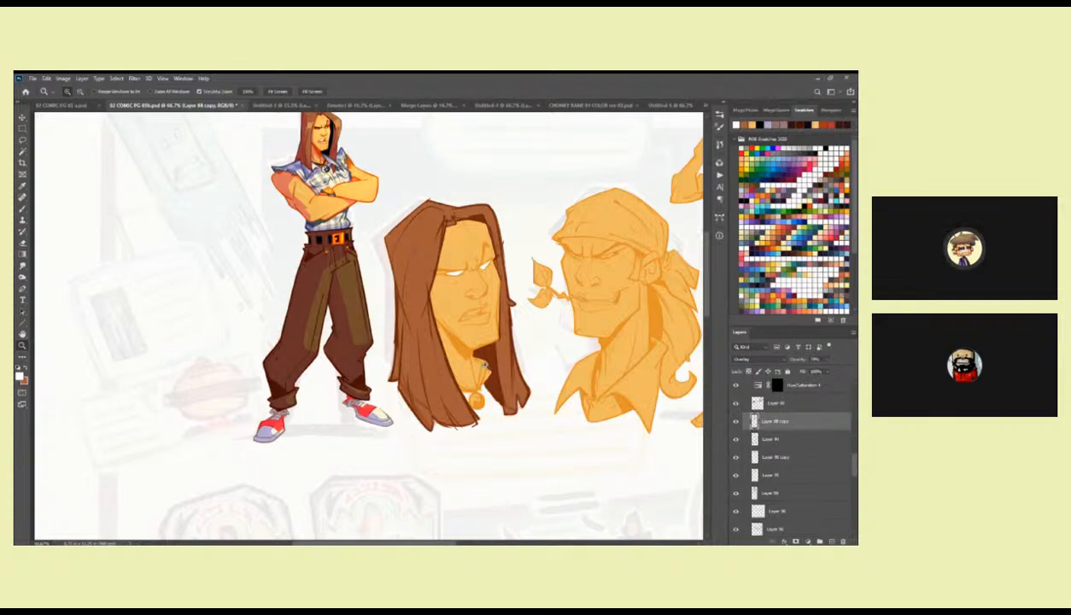
Select the sketch line layer of the heads, set its blend mode to Overlay and lower its opacity.
drag(485, 368, 487, 379)
key(v)
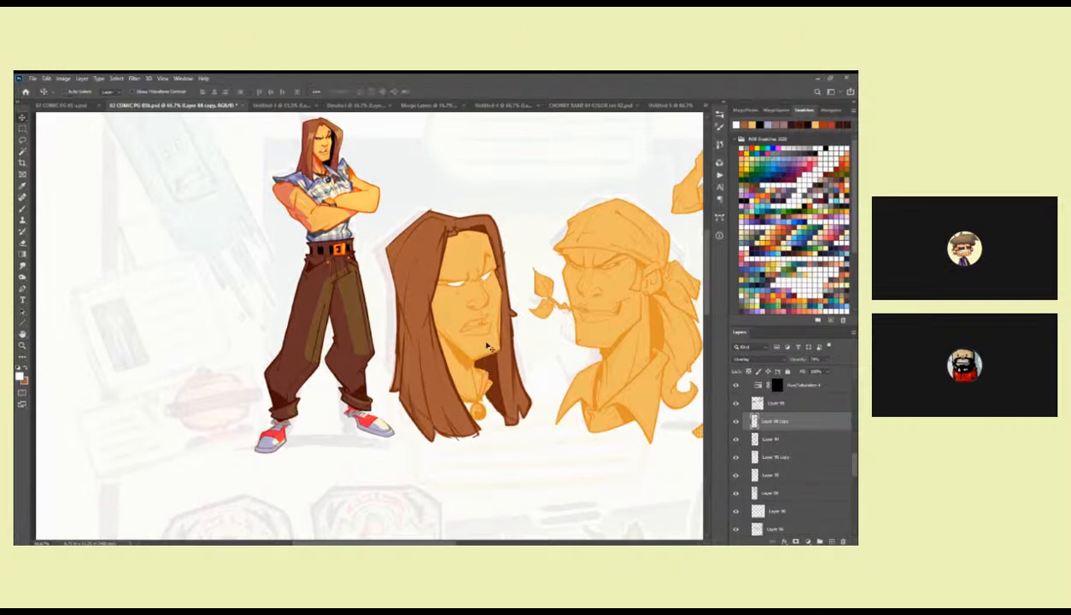
ctrl+click(489, 347)
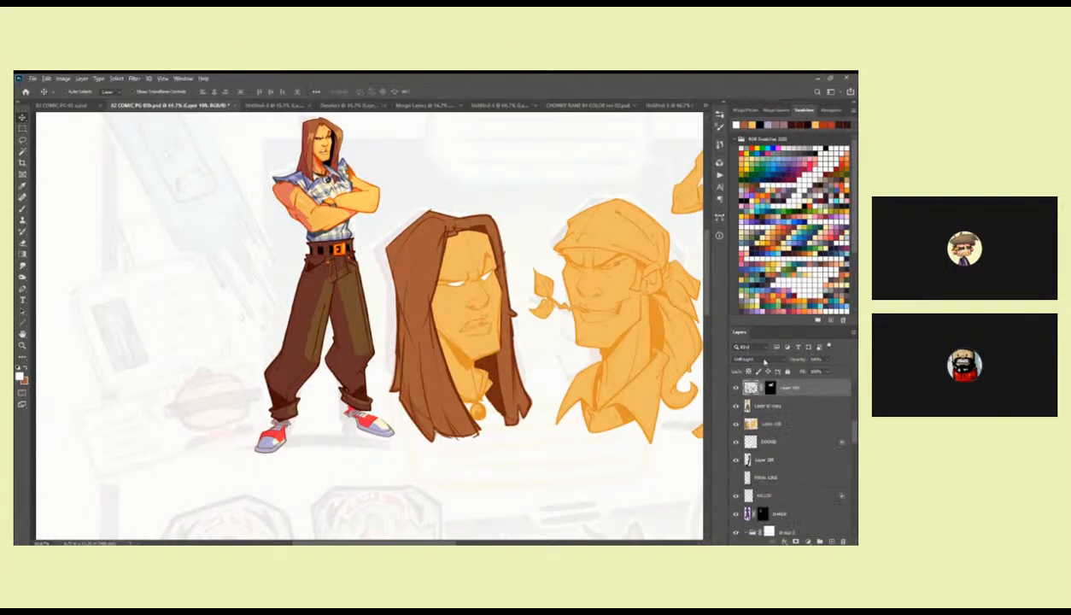
scroll(764, 362, up, 3)
scroll(764, 362, down, 2)
click(825, 360)
drag(827, 370, 815, 371)
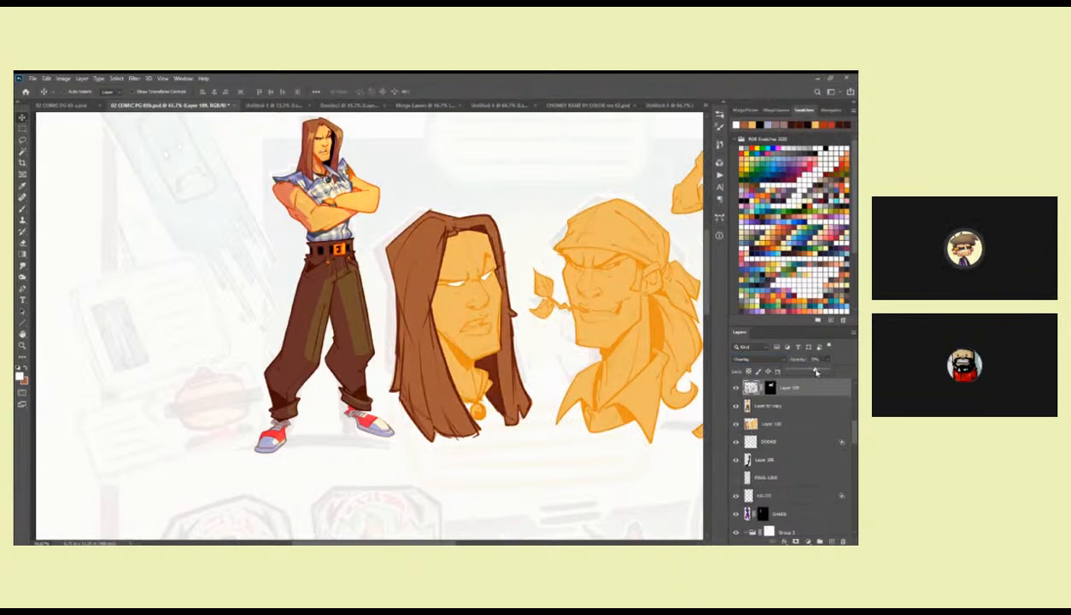
Compare the long-haired head with its flat colour layer hidden and shown.
click(770, 387)
key(z)
click(460, 290)
key(b)
drag(528, 387, 520, 344)
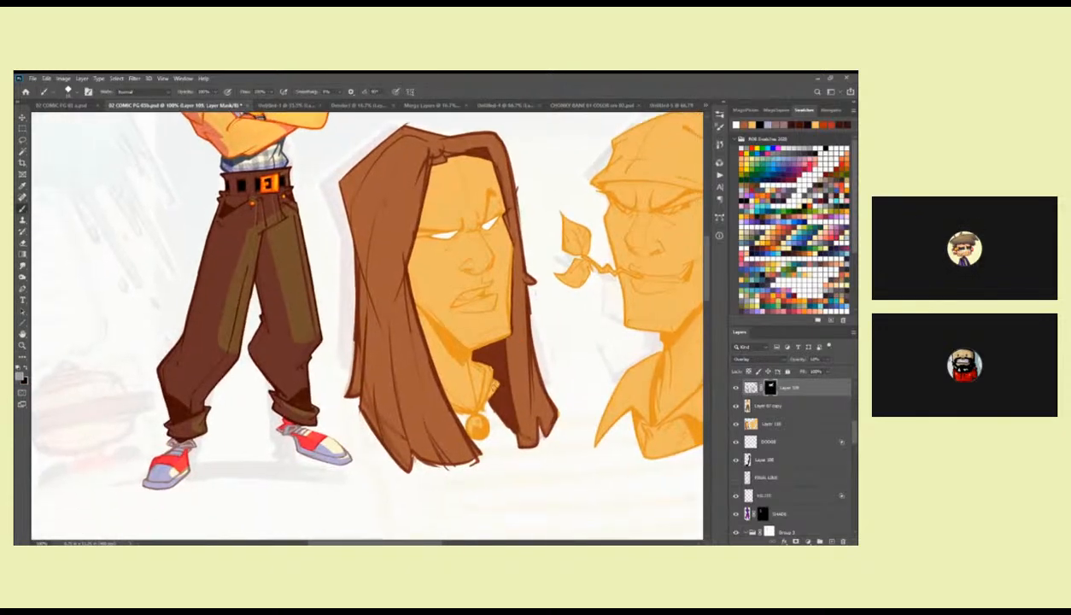
drag(479, 404, 474, 423)
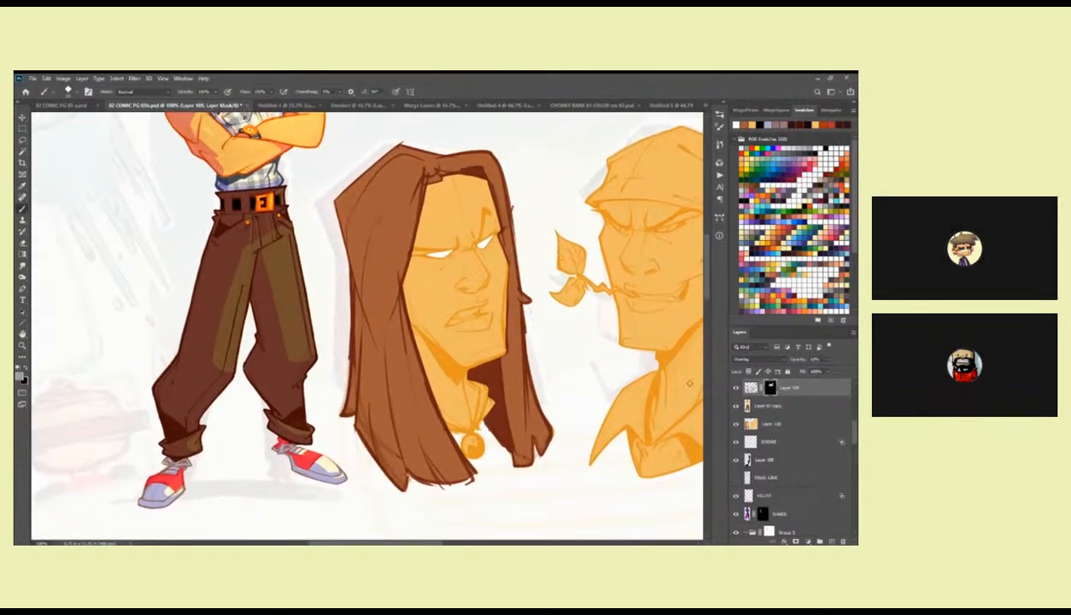
click(744, 421)
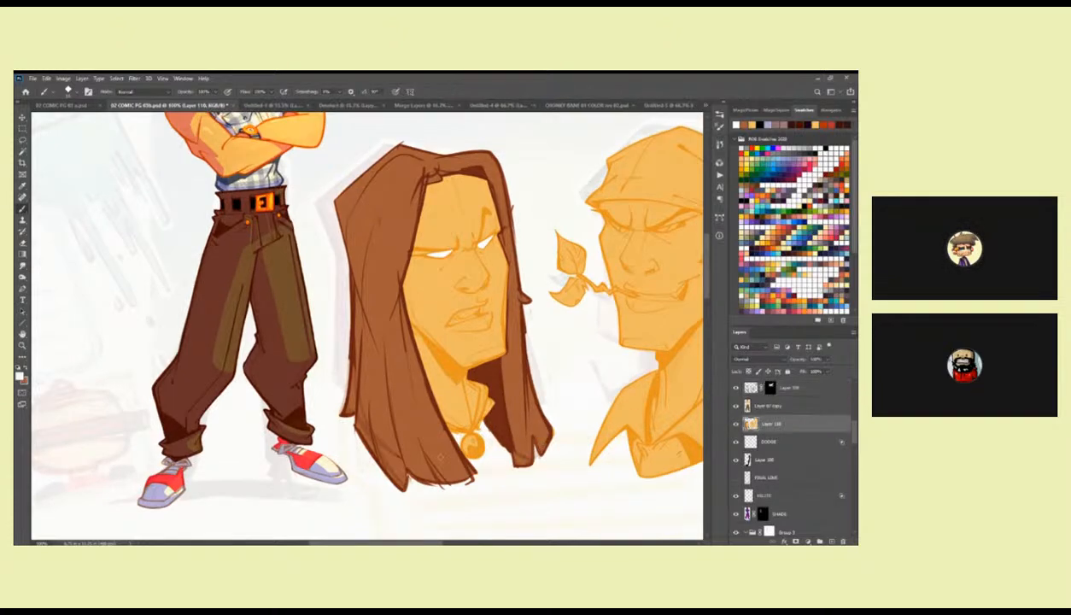
drag(530, 445, 493, 455)
click(736, 424)
click(735, 424)
drag(476, 345, 501, 346)
Compare the long-haired head with its masked line layer hidden and shown.
click(735, 388)
click(735, 387)
click(751, 387)
drag(572, 436, 570, 413)
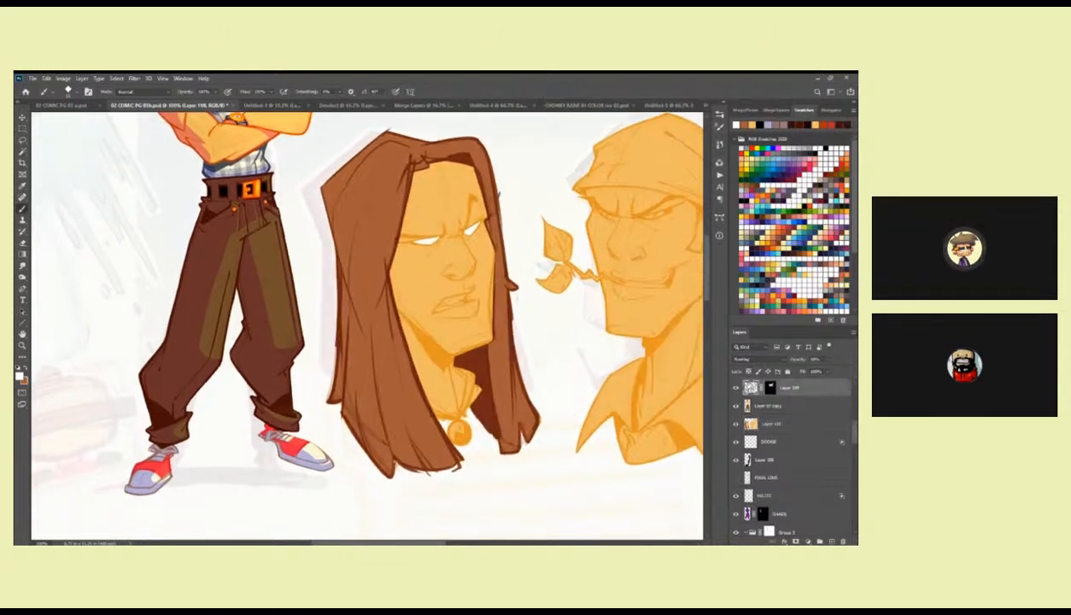
click(735, 387)
click(735, 387)
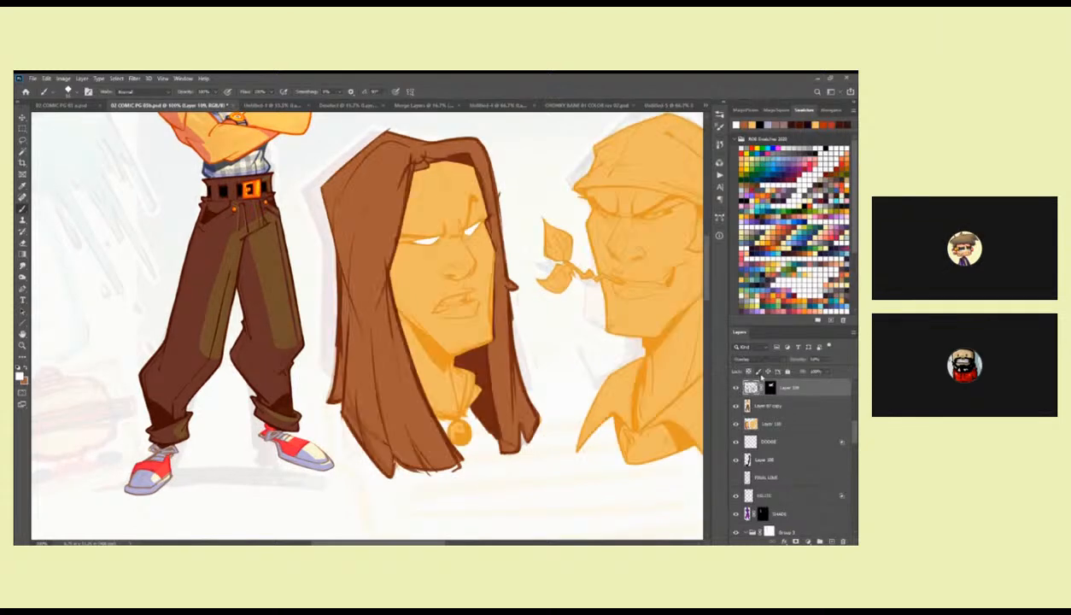
click(770, 387)
key(k)
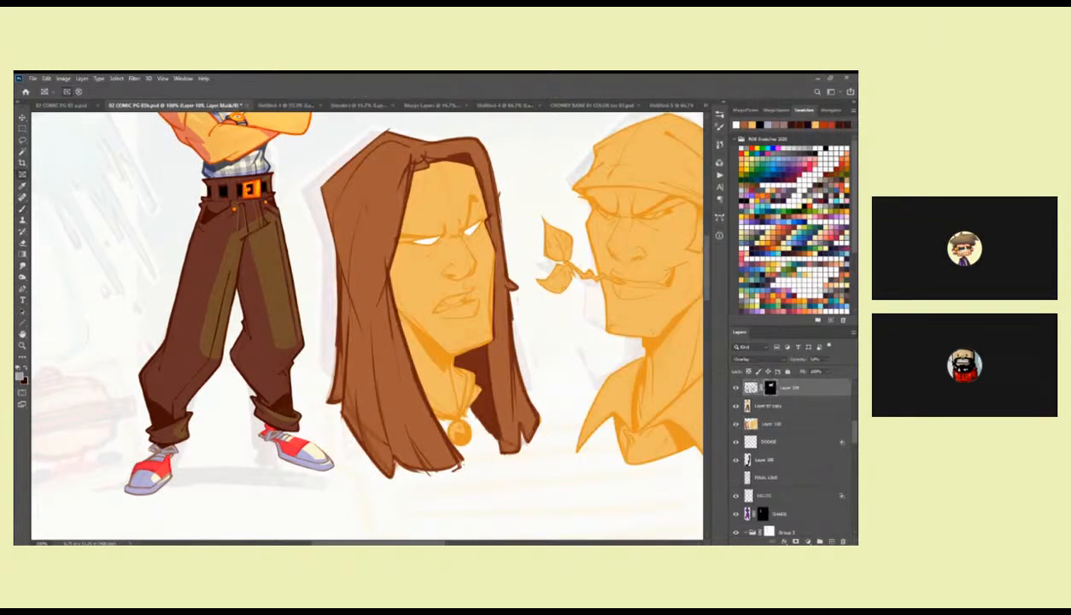
drag(465, 458, 545, 433)
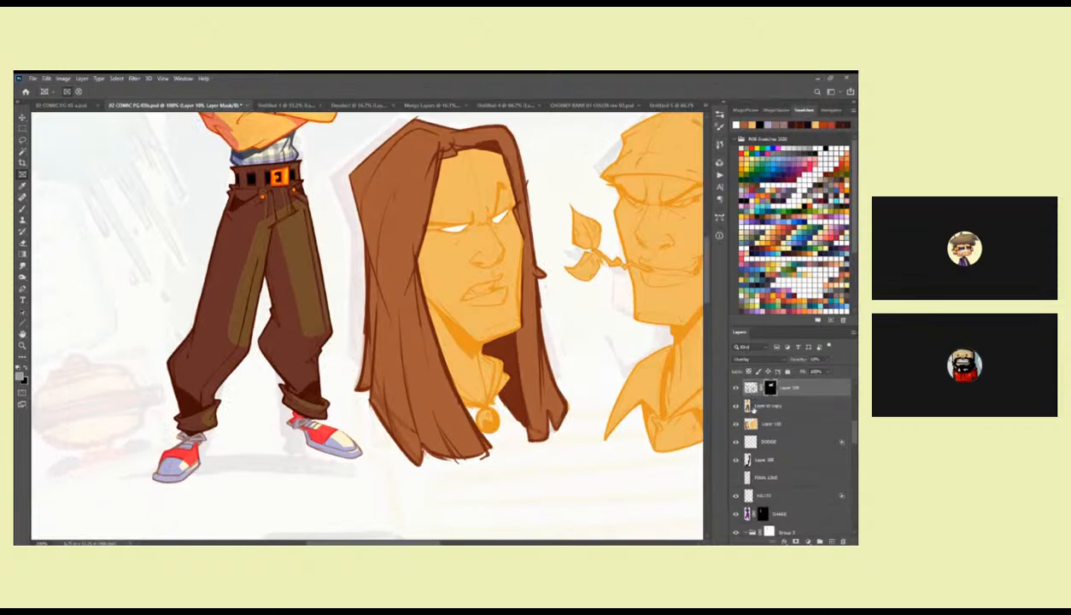
Move the masked line layer directly beneath the flat colour reference figure's layer.
drag(781, 392, 773, 423)
mouse_move(619, 419)
mouse_down()
mouse_move(607, 472)
mouse_move(291, 437)
mouse_up()
key(b)
drag(605, 389, 395, 433)
ctrl+click(557, 264)
ctrl+click(557, 264)
ctrl+click(558, 263)
drag(551, 271, 538, 270)
key(x)
alt+click(551, 270)
alt+click(552, 271)
alt+click(552, 271)
Activate the reference figure's layer and sample the pink of its mouth as the foreground colour.
drag(431, 368, 355, 389)
ctrl+click(497, 314)
ctrl+click(497, 313)
ctrl+click(497, 313)
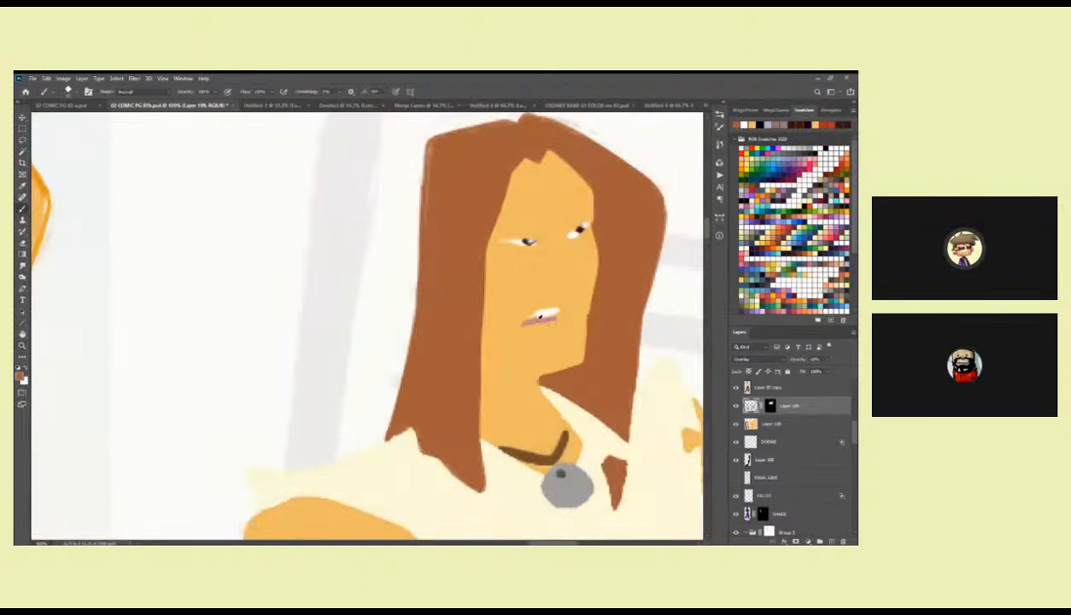
key(alt+bracketright)
key(i)
click(537, 320)
Lasso the lower part of the long-haired head's mouth opening, fill it with the sampled pink and deselect.
key(z)
alt+click(532, 331)
alt+click(533, 331)
alt+click(532, 331)
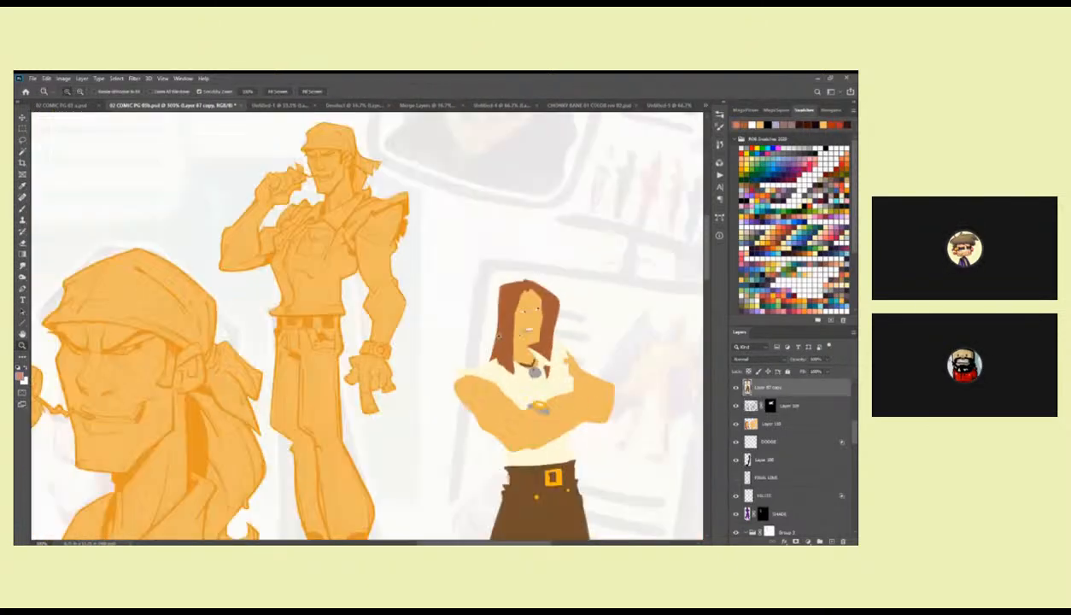
drag(286, 410, 536, 269)
drag(227, 357, 423, 333)
click(353, 273)
mouse_move(354, 273)
mouse_down()
mouse_move(437, 313)
mouse_move(460, 308)
mouse_move(531, 336)
mouse_up()
click(437, 313)
key(l)
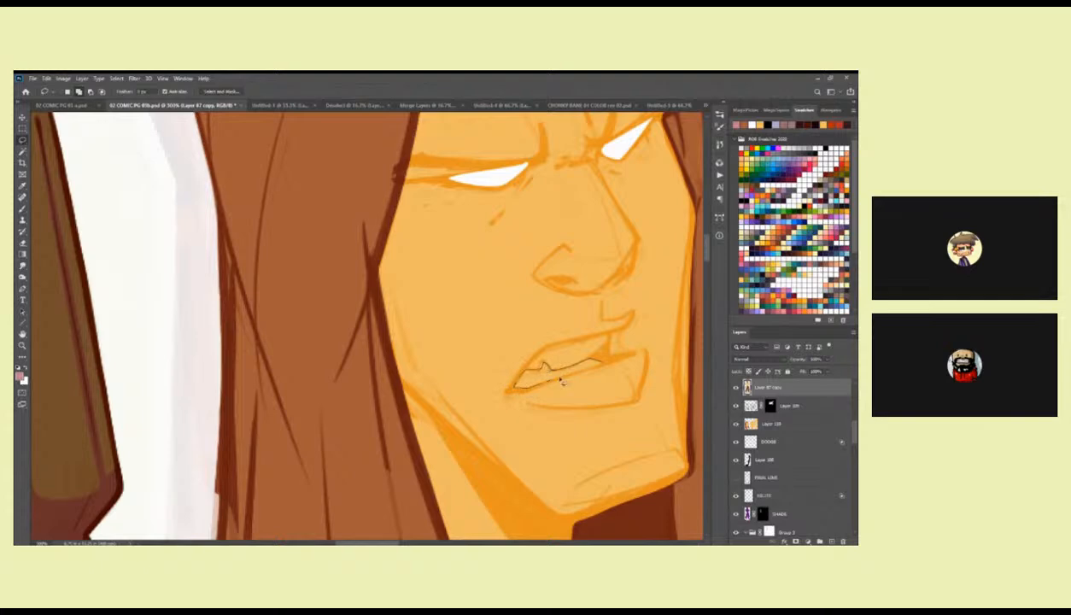
drag(606, 367, 515, 386)
key(alt+BackSpace)
key(ctrl+d)
Pick a pale near-white and fill a lassoed teeth area above the pink in the head's mouth.
key(b)
click(778, 147)
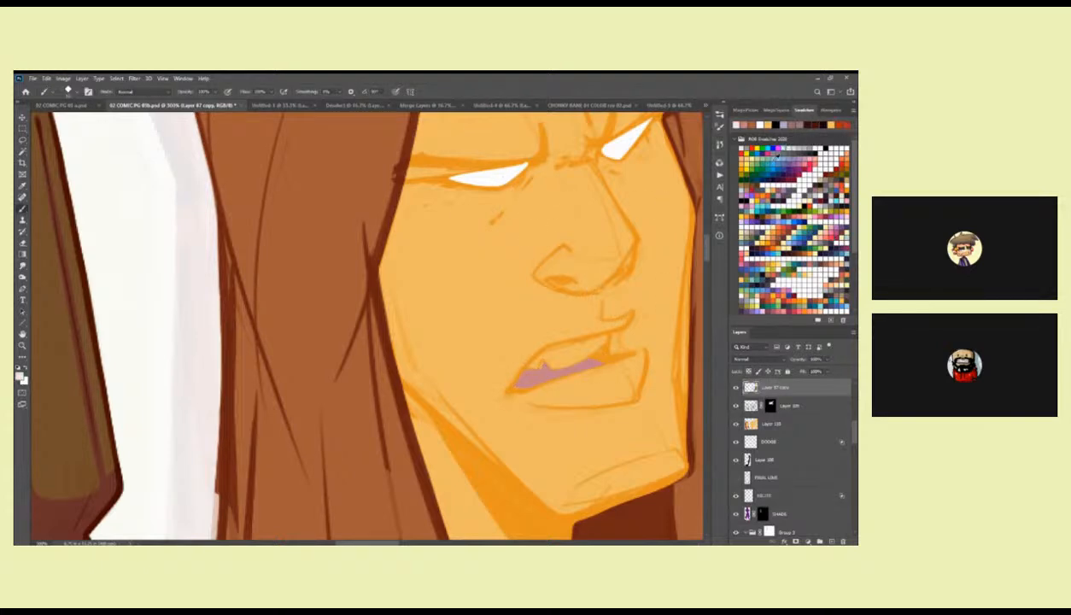
key(l)
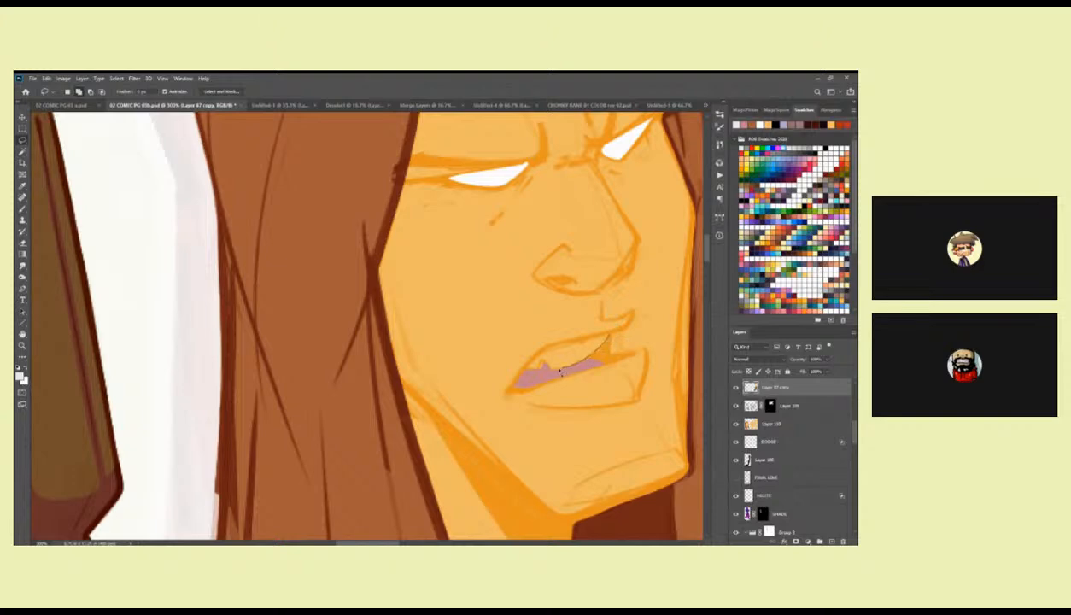
drag(600, 338, 605, 335)
key(alt+BackSpace)
key(ctrl+d)
Separate the pink mouth colour from the reference figure's layer and merge it into the heads' flat colour layer.
drag(614, 259, 578, 326)
key(w)
key(ctrl+shift+d)
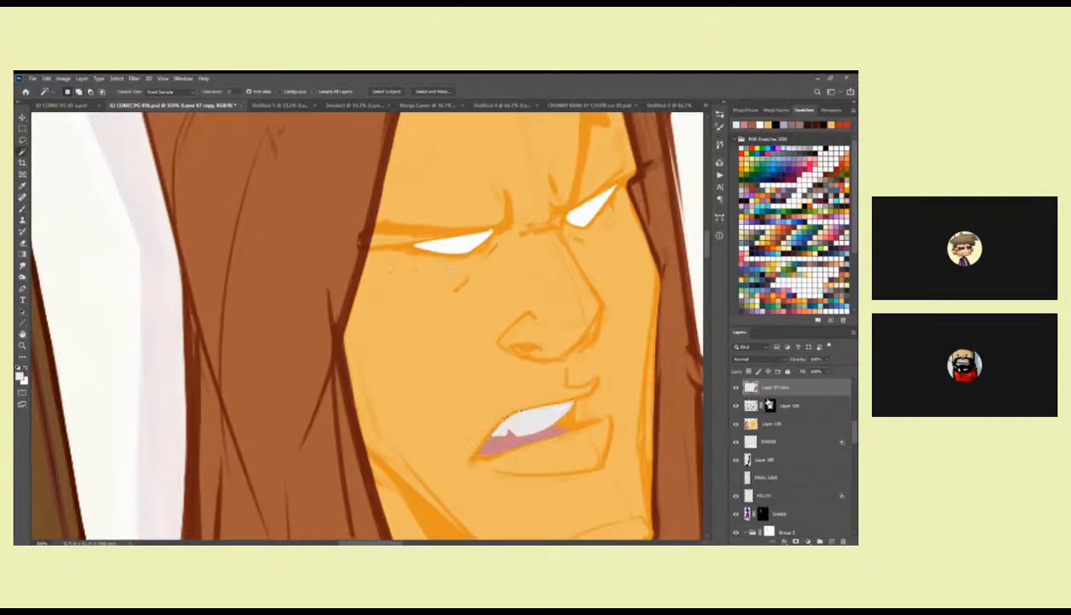
ctrl+click(768, 406)
key(Delete)
key(l)
mouse_move(577, 447)
mouse_down()
mouse_move(430, 437)
mouse_move(565, 411)
mouse_up()
key(Delete)
key(ctrl+d)
click(766, 424)
key(ctrl+z)
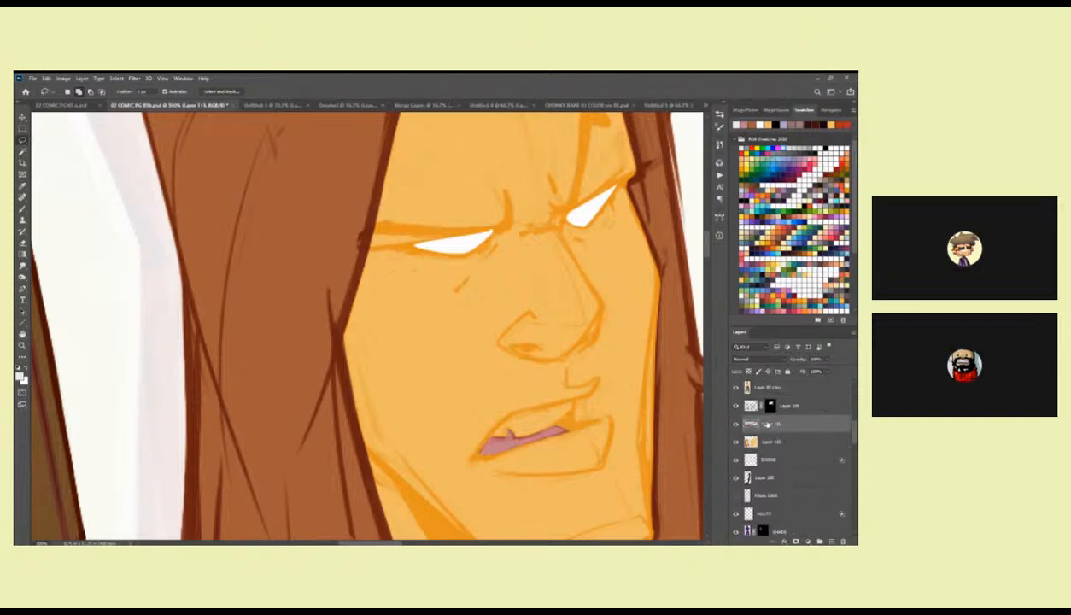
key(ctrl+e)
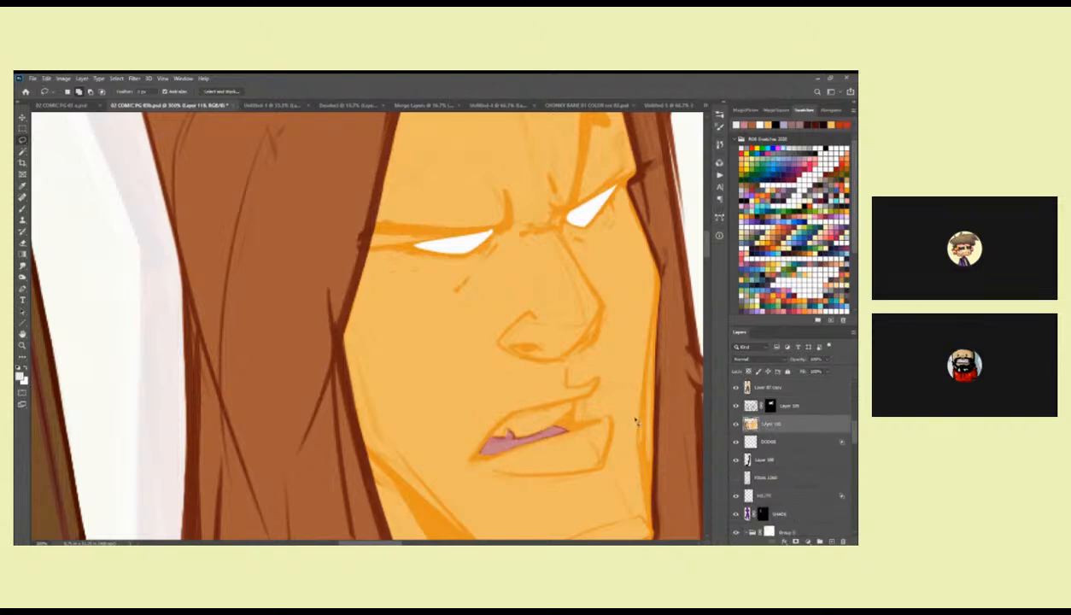
Lasso the upper teeth on the heads' flat colour layer, fill them with the pale near-white and deselect.
scroll(664, 423, down, 2)
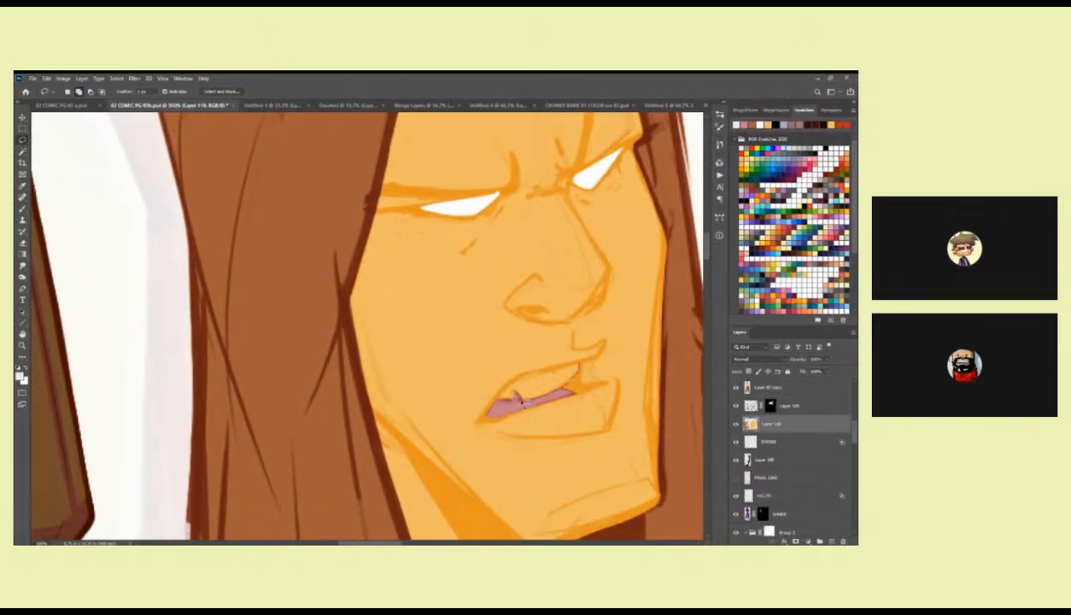
mouse_move(577, 365)
mouse_down()
mouse_move(505, 367)
mouse_move(501, 378)
mouse_up()
key(alt+BackSpace)
key(ctrl+d)
Select both white eyes of the long-haired head with the Magic Wand and fill them with the pale near-white.
drag(587, 290, 577, 320)
key(w)
click(475, 234)
shift+click(574, 204)
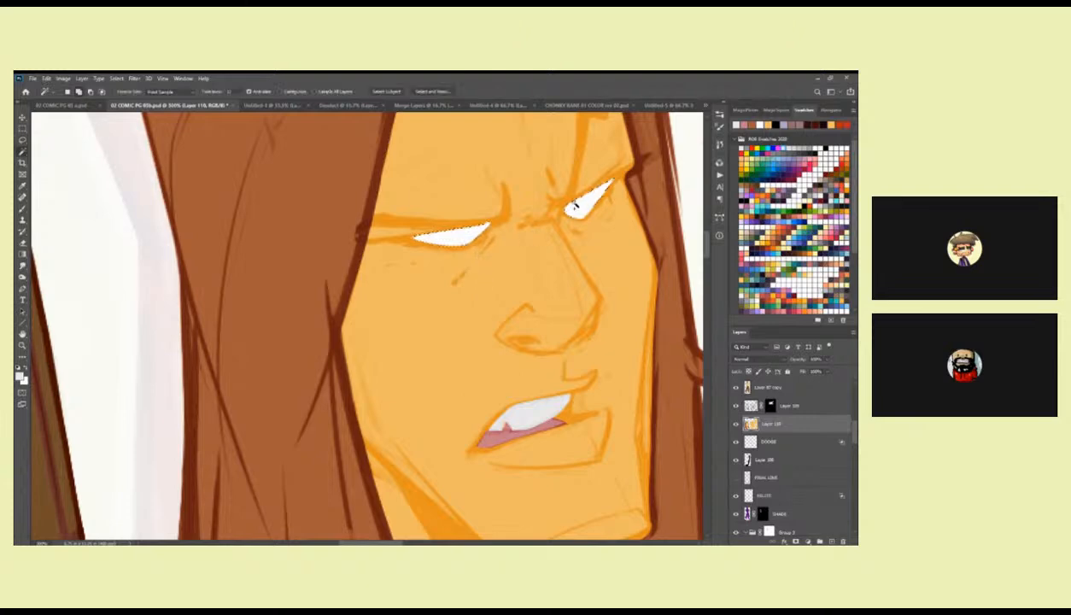
key(alt+BackSpace)
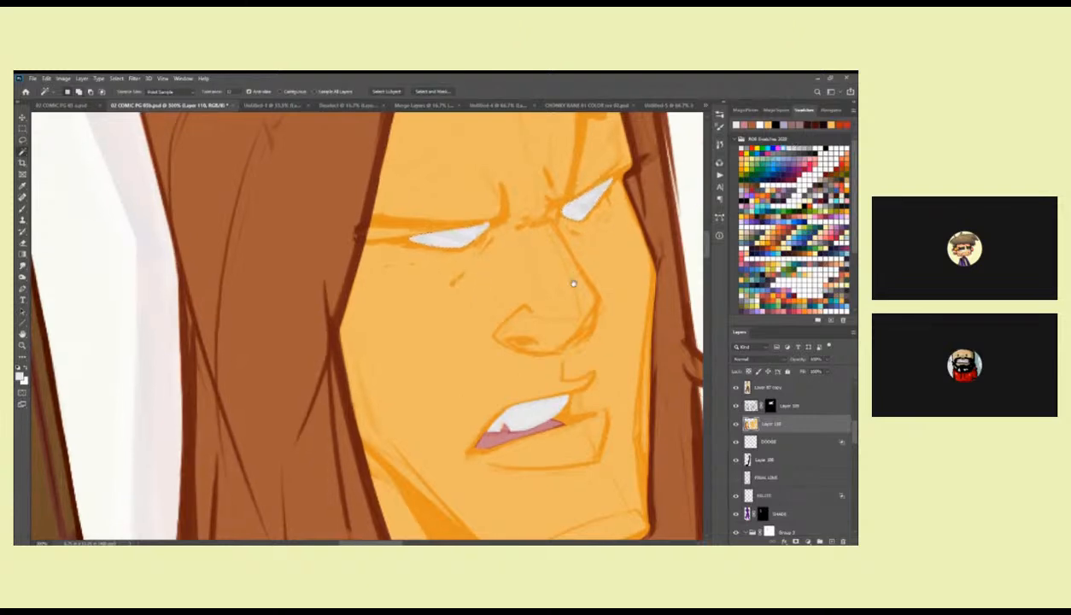
key(b)
drag(564, 290, 560, 296)
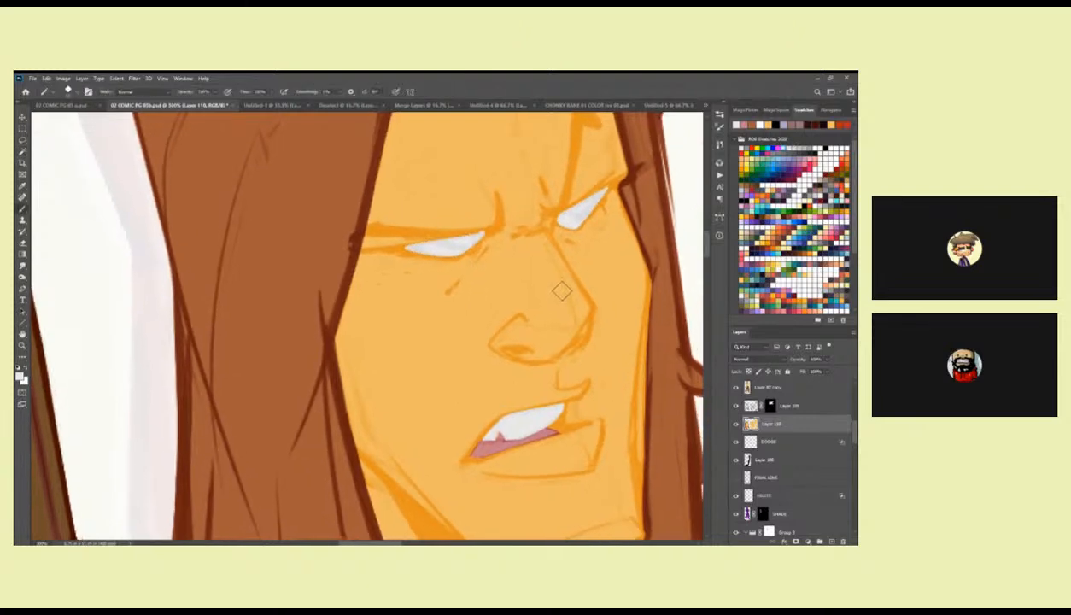
key(l)
mouse_move(439, 241)
mouse_down()
mouse_move(390, 244)
mouse_move(490, 228)
mouse_up()
key(ctrl+d)
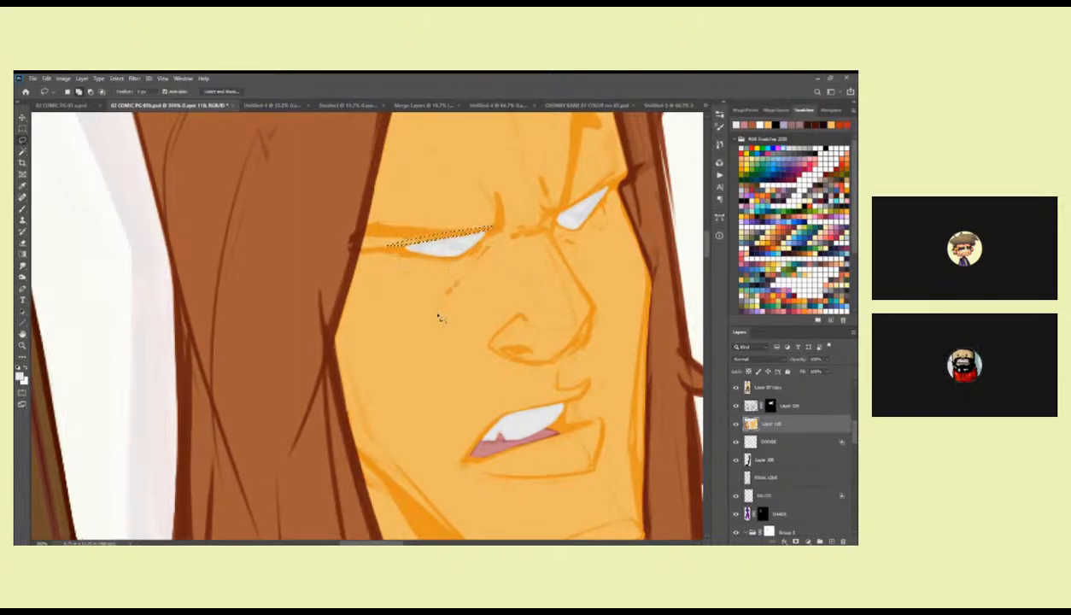
drag(510, 298, 527, 317)
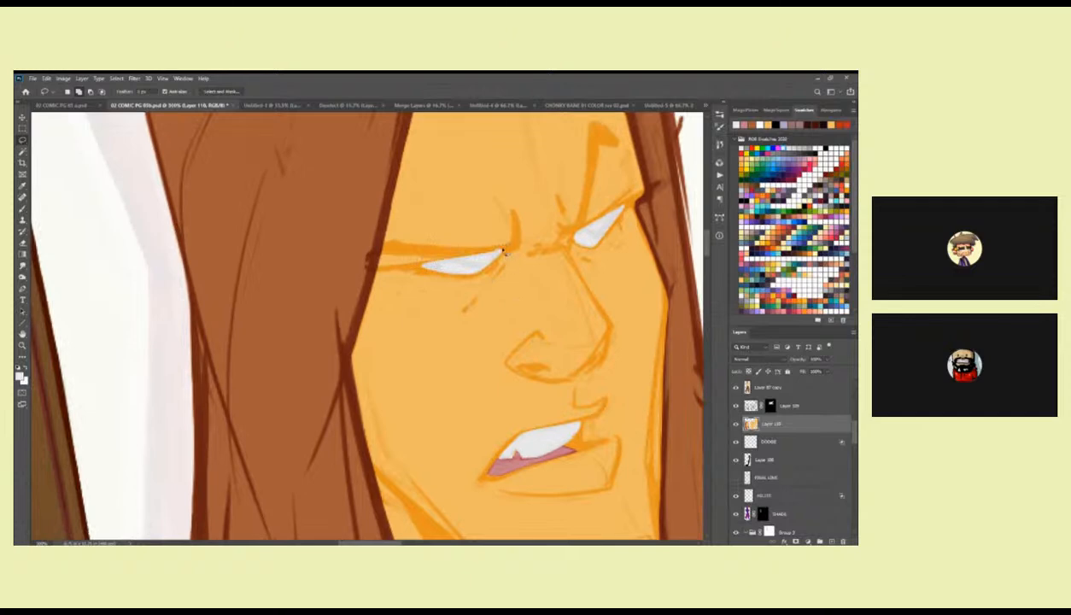
Sample the skin colour and brush it along the edges of both eyes to tidy their shapes.
key(b)
alt+click(477, 229)
drag(498, 252, 432, 253)
drag(532, 238, 440, 282)
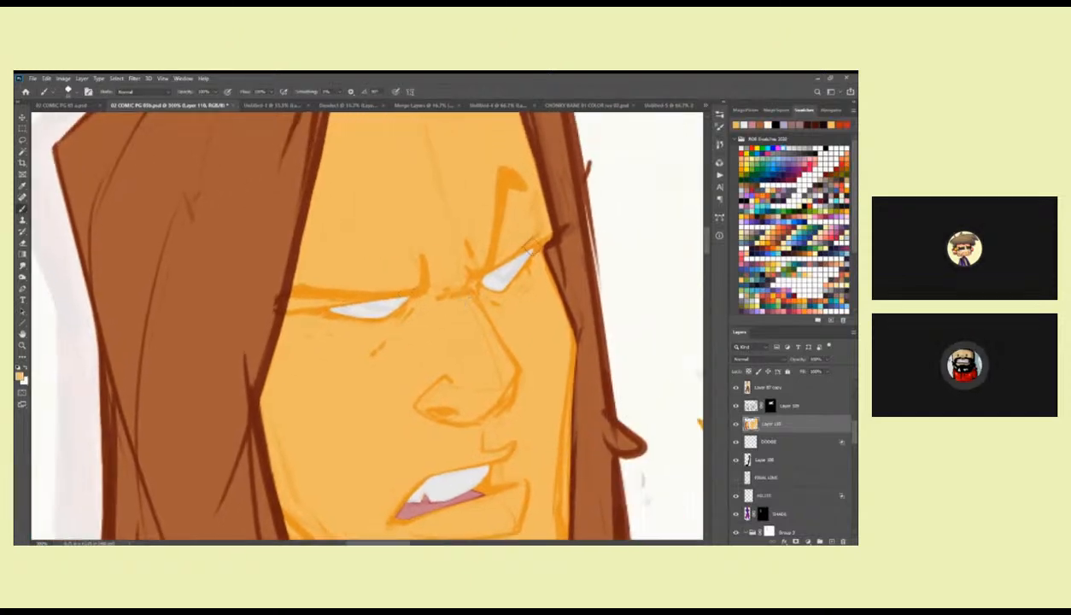
drag(358, 309, 469, 267)
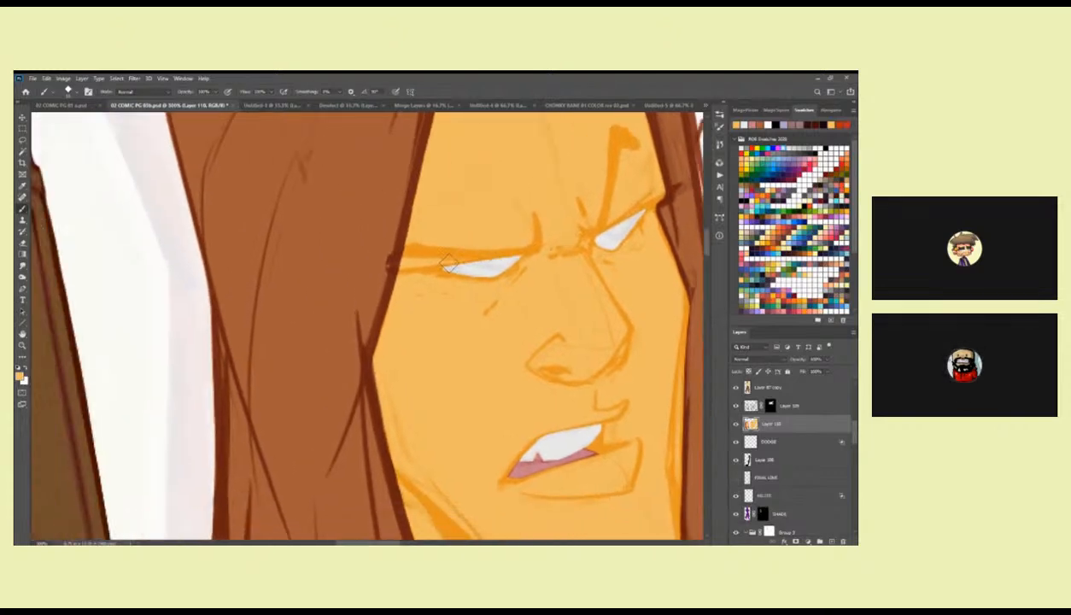
Check the long-haired head's eyes and mouth against the finished standing figure at a wider view.
key(z)
alt+click(571, 346)
alt+click(571, 347)
alt+click(571, 347)
alt+click(571, 347)
drag(611, 401, 531, 357)
click(497, 360)
click(497, 360)
key(b)
mouse_move(487, 307)
mouse_down()
mouse_move(479, 369)
mouse_move(494, 468)
mouse_up()
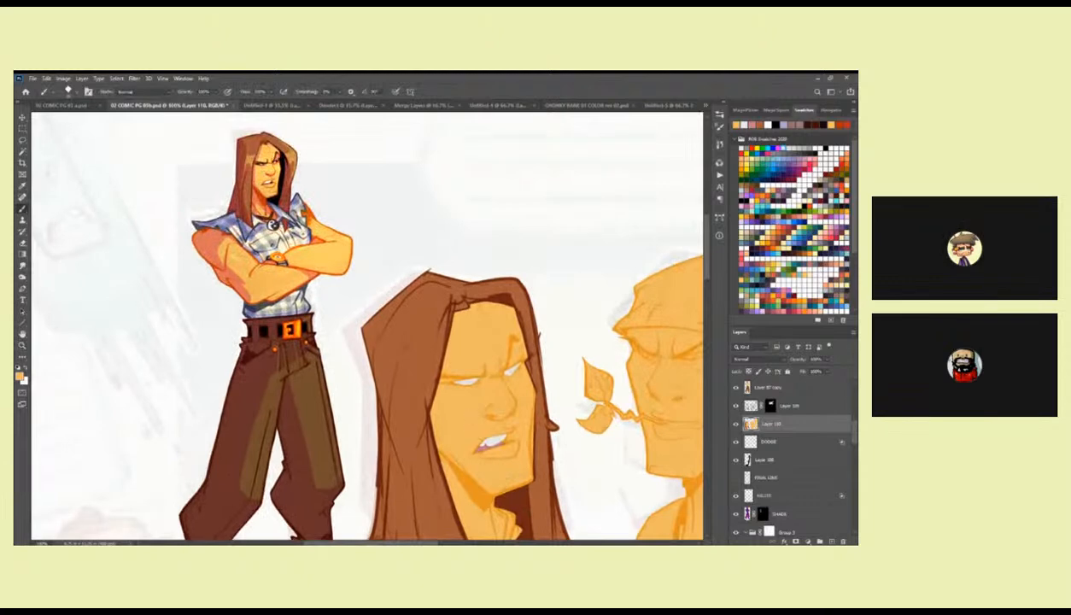
Sample the grey pendant colour and the dark brown necklace-cord colour from the flat-coloured standing figure.
drag(599, 481, 437, 289)
drag(659, 358, 532, 375)
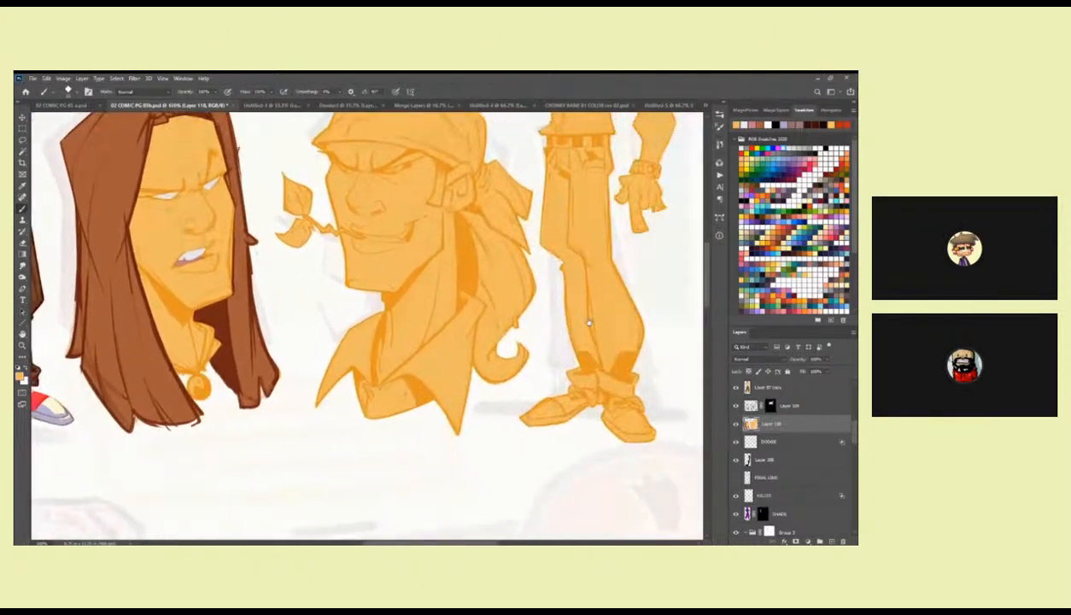
drag(597, 318, 424, 416)
key(i)
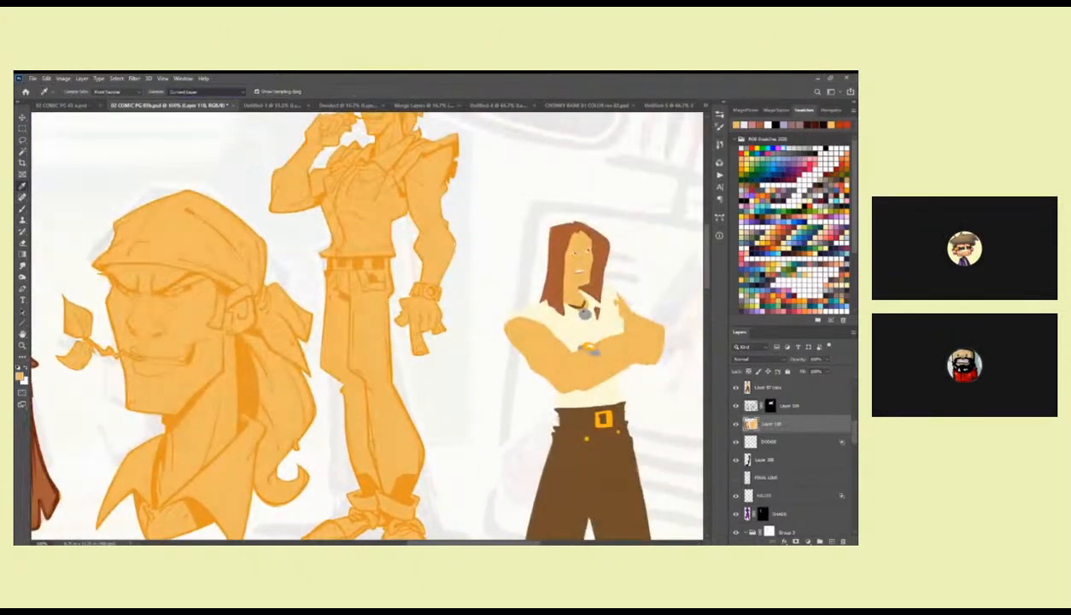
click(583, 306)
key(x)
click(586, 313)
drag(224, 455, 160, 484)
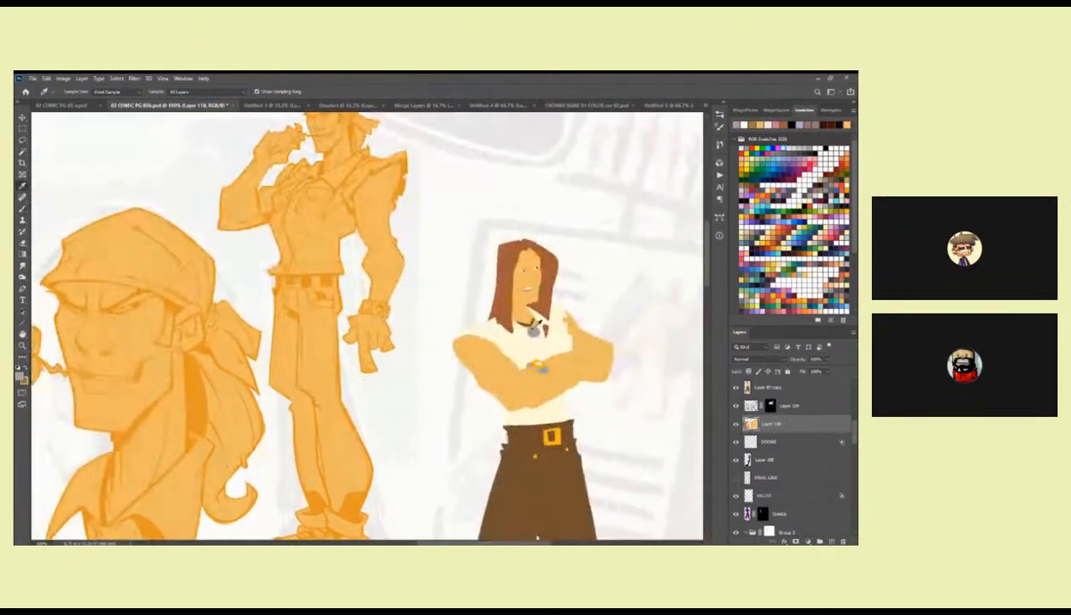
click(516, 317)
click(517, 318)
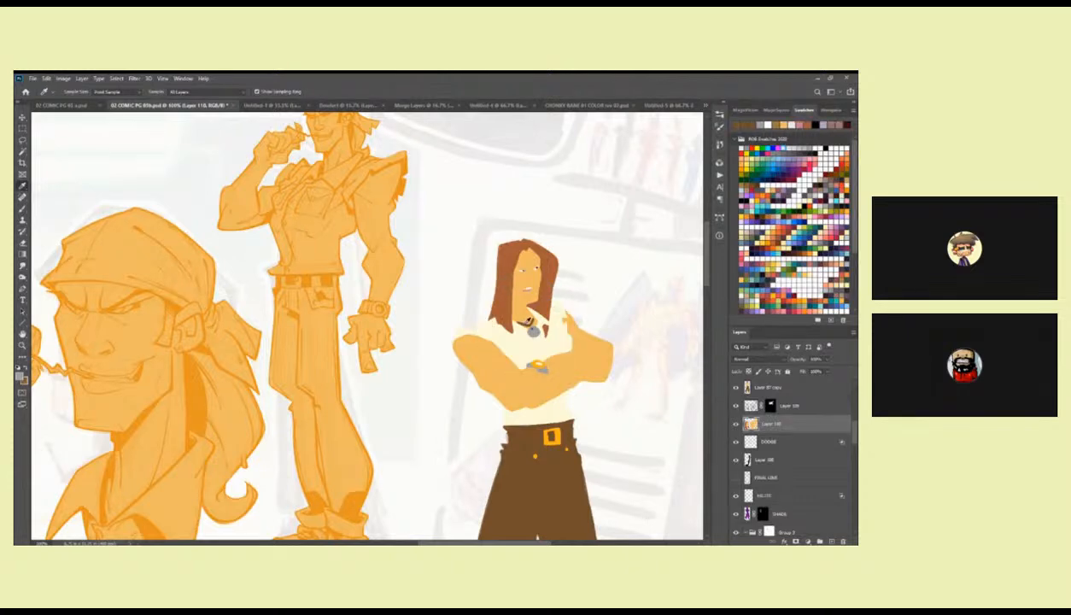
click(517, 320)
key(x)
Lasso the long-haired head's necklace cord, fill it with the sampled dark brown and touch up its edges with the brush.
drag(266, 412, 538, 342)
key(z)
click(442, 389)
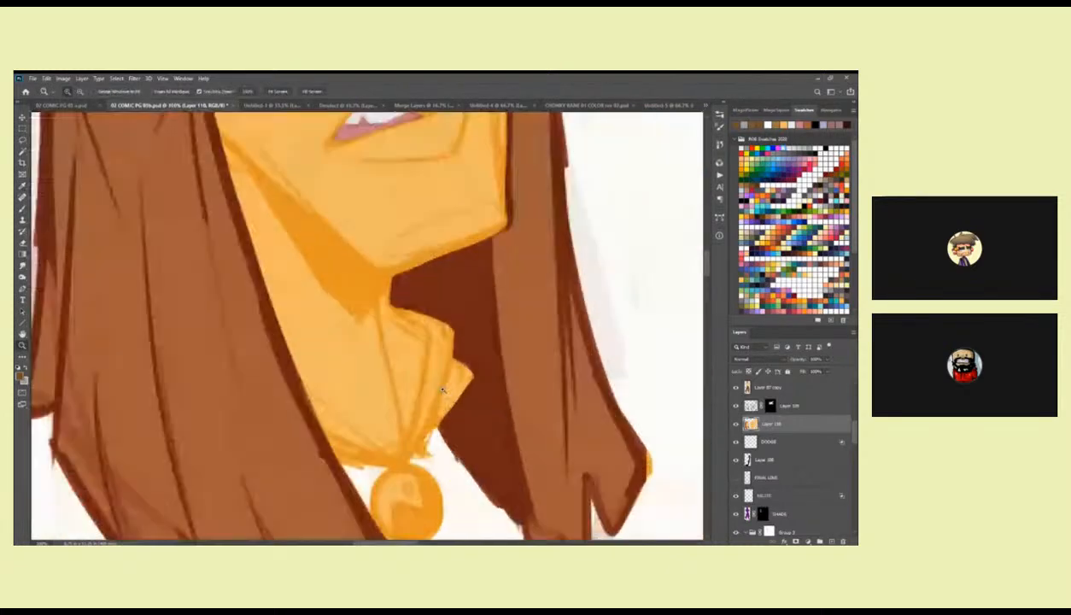
drag(442, 389, 498, 322)
key(l)
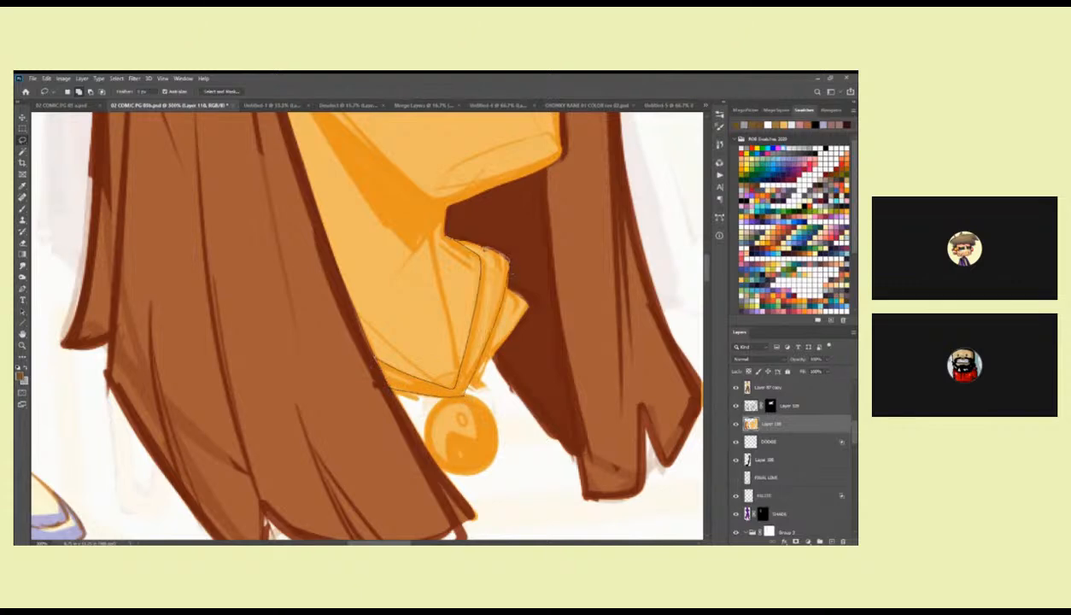
key(alt+BackSpace)
key(b)
mouse_move(483, 245)
mouse_down()
mouse_move(497, 266)
mouse_move(482, 360)
mouse_move(456, 379)
mouse_move(399, 362)
mouse_up()
drag(332, 356, 383, 374)
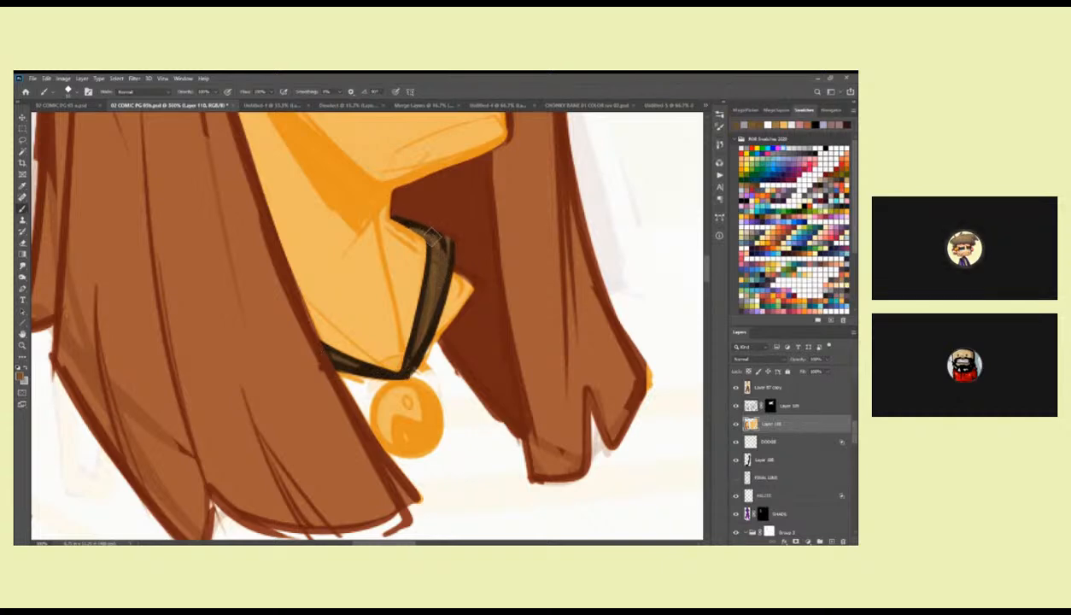
Lasso the round pendant below the necklace cord and desaturate it to grey.
drag(404, 383, 460, 301)
key(l)
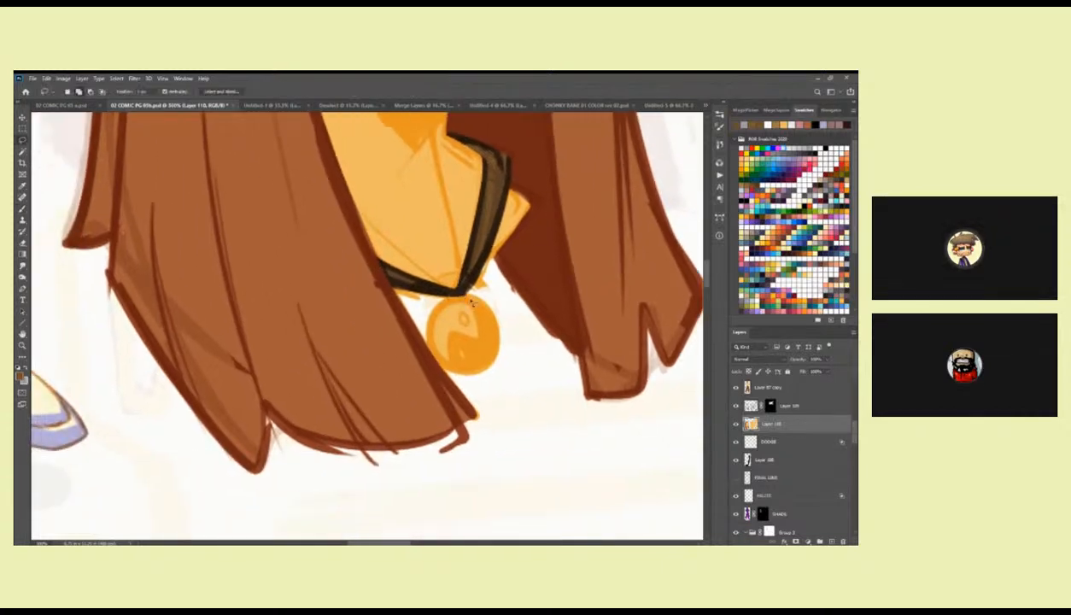
mouse_move(459, 378)
mouse_down()
mouse_move(497, 338)
mouse_move(465, 292)
mouse_move(452, 375)
mouse_up()
key(ctrl+shift+u)
key(b)
drag(472, 300, 491, 315)
key(ctrl+z)
key(x)
Lock the flats layer's transparent pixels and brush the sampled hair brown over the stray orange along the hair edge beside the pendant.
click(749, 372)
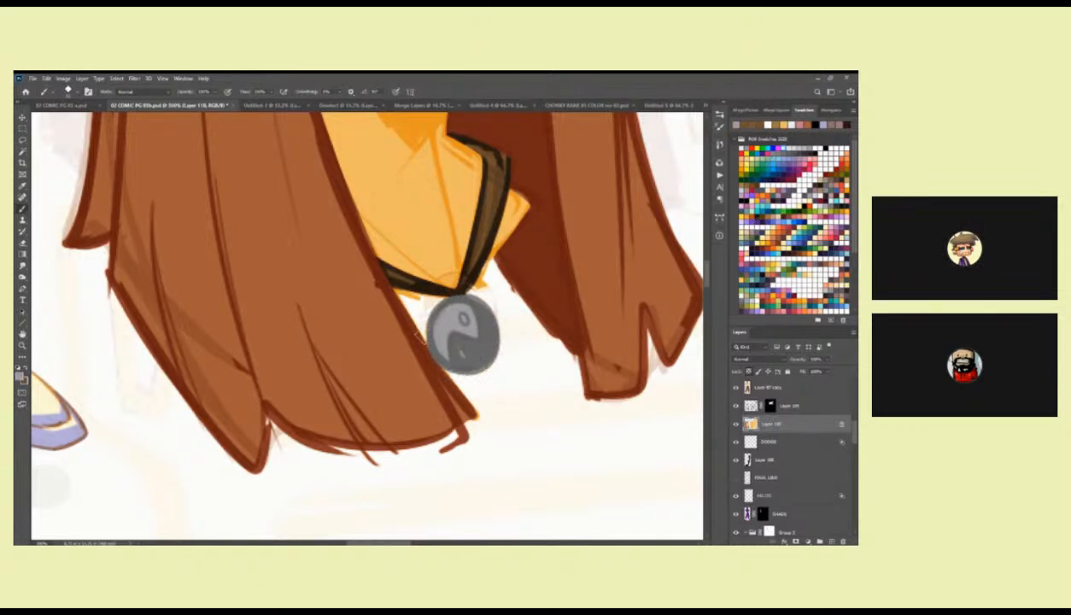
alt+click(415, 328)
drag(405, 323, 425, 354)
drag(404, 303, 416, 335)
drag(464, 397, 477, 417)
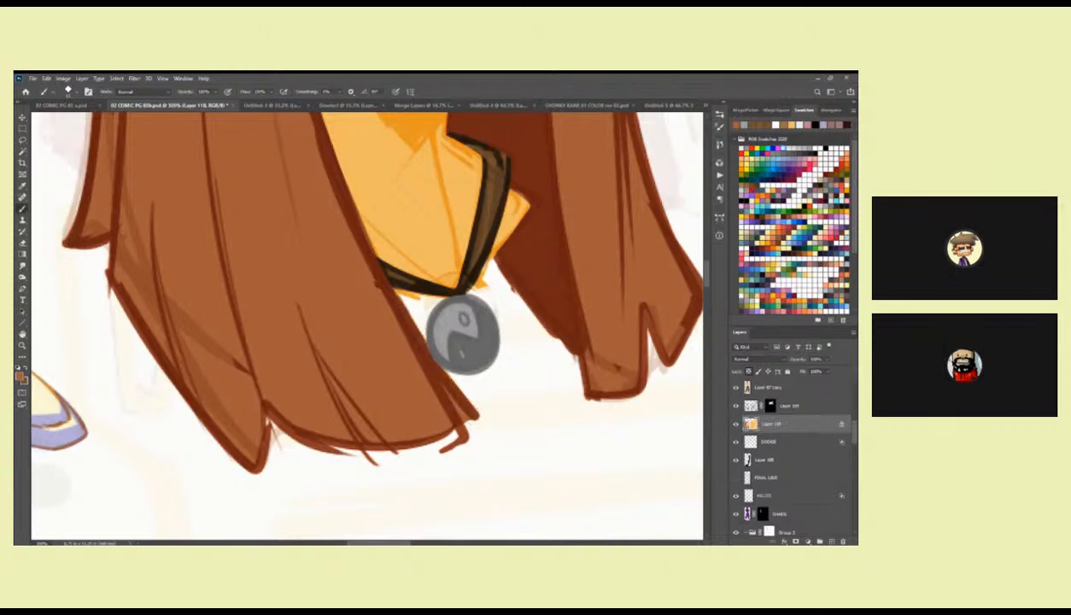
drag(379, 279, 409, 367)
drag(527, 340, 443, 346)
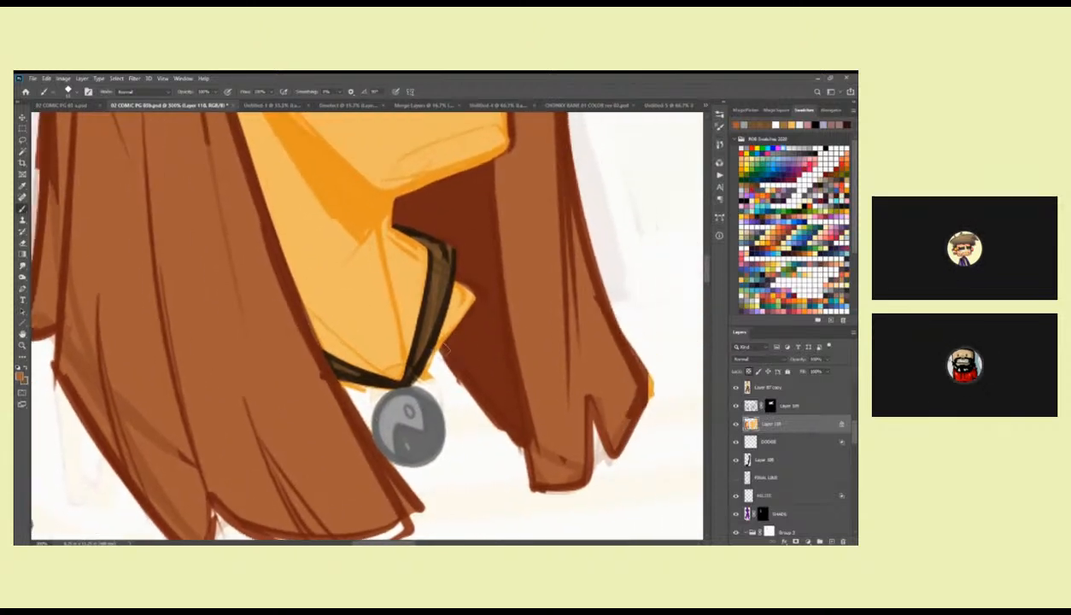
drag(487, 233, 538, 375)
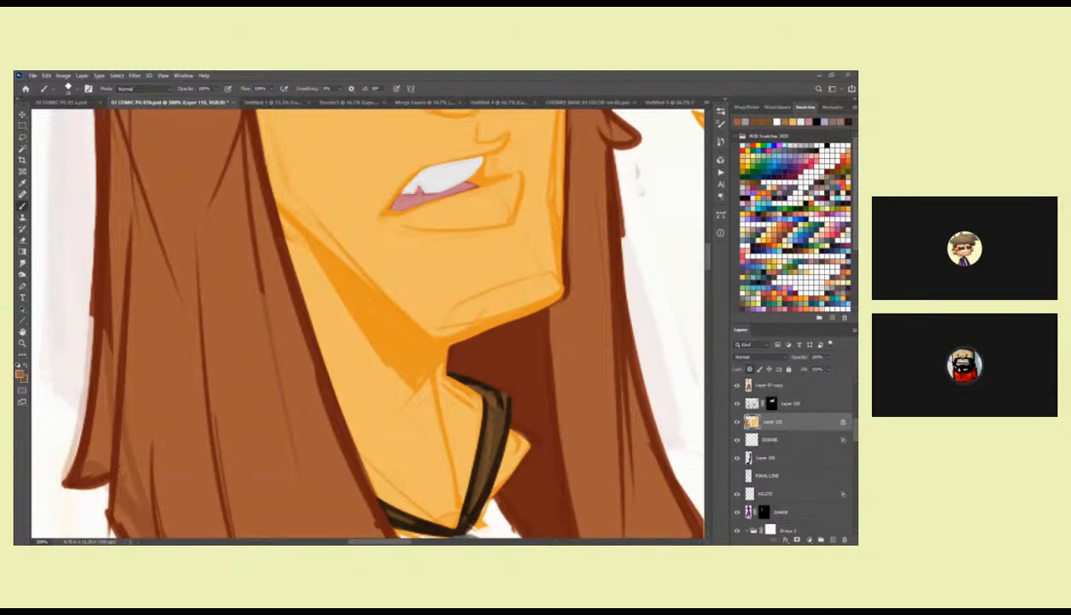
Examine the long-haired head at a wider view with the line overlay layer hidden and shown.
key(z)
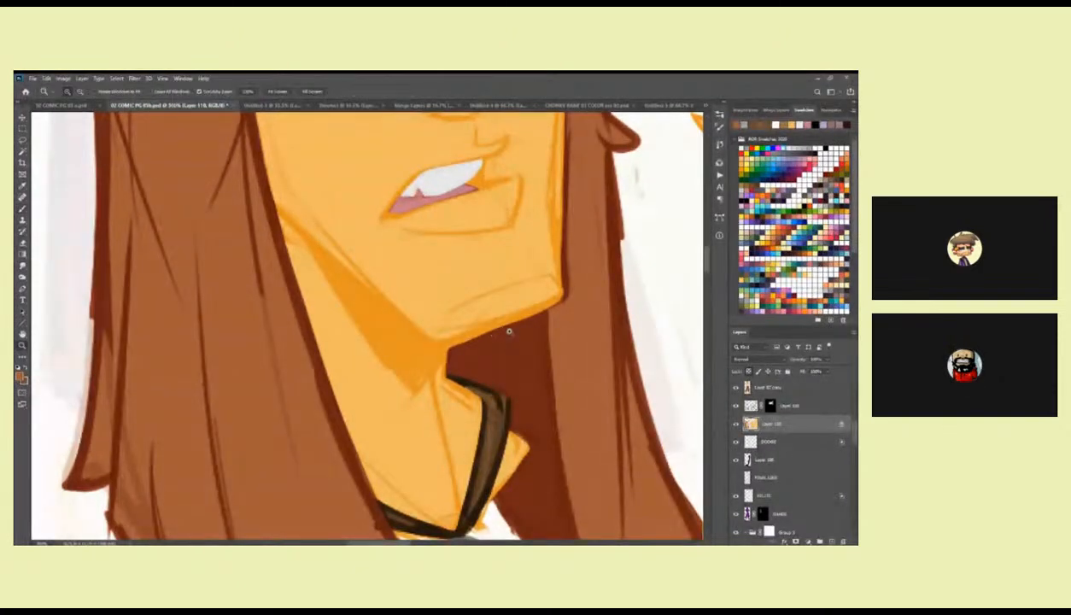
alt+click(510, 331)
alt+click(510, 332)
alt+click(510, 331)
alt+click(510, 331)
click(514, 290)
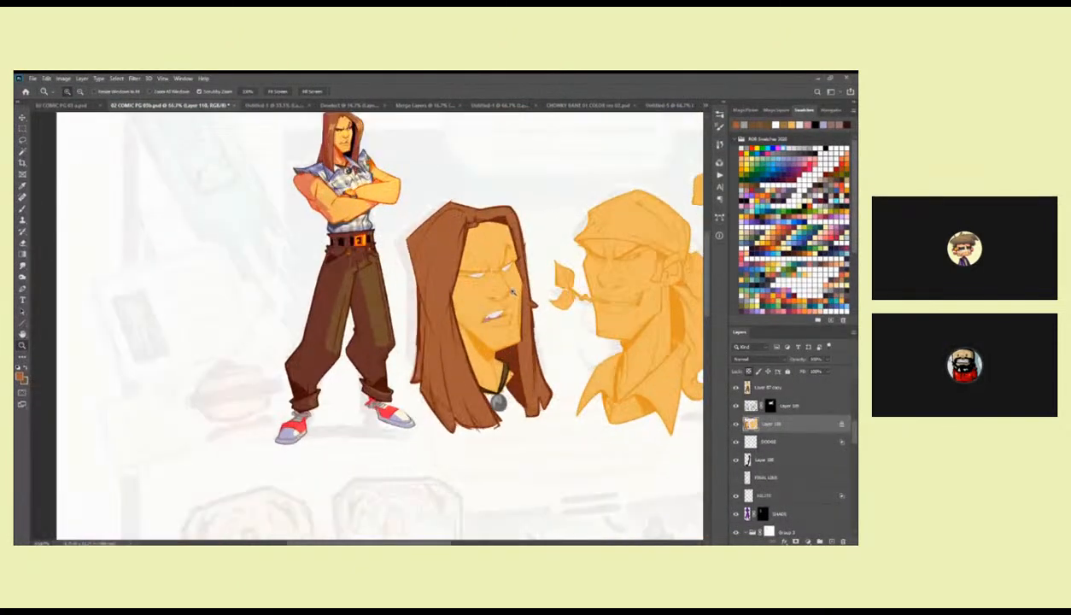
click(735, 405)
click(735, 406)
click(735, 406)
click(736, 406)
Lasso the stray stroke ends below the long-haired head's hair tips, cut them away and deselect.
double_click(500, 439)
key(l)
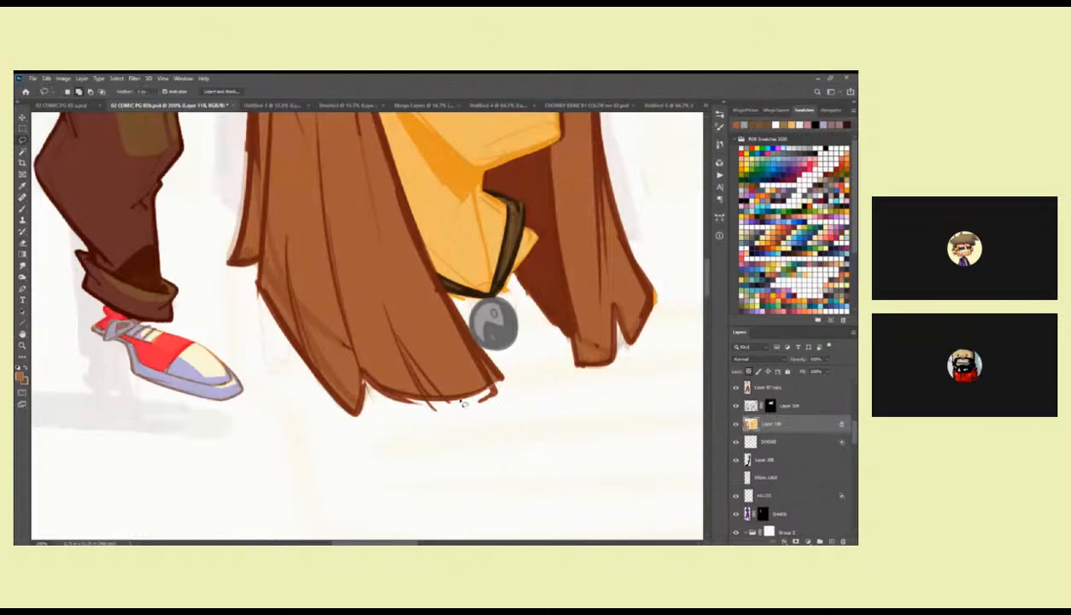
key(ctrl+x)
mouse_move(582, 399)
mouse_down()
mouse_move(525, 425)
mouse_move(561, 376)
mouse_move(559, 346)
mouse_move(589, 326)
mouse_move(593, 350)
mouse_move(551, 409)
mouse_up()
key(ctrl+x)
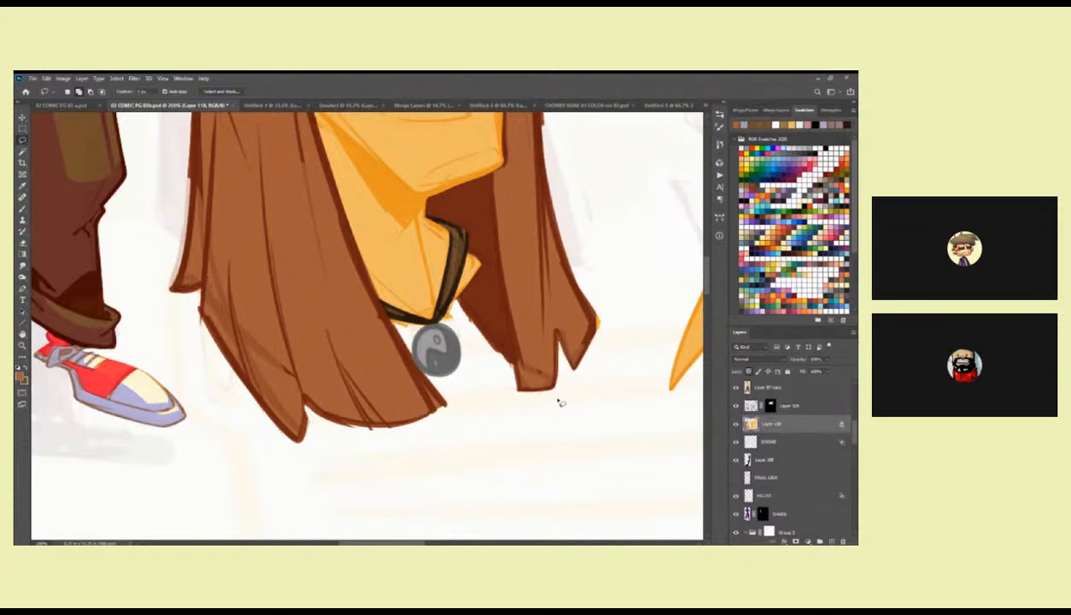
mouse_move(612, 300)
mouse_down()
mouse_move(593, 294)
mouse_move(602, 281)
mouse_move(527, 359)
mouse_up()
key(b)
key(ctrl+d)
Compare the trimmed hair with the finished figure, toggling the line overlay, and inspect that layer's blending settings.
key(z)
alt+click(548, 324)
alt+click(548, 325)
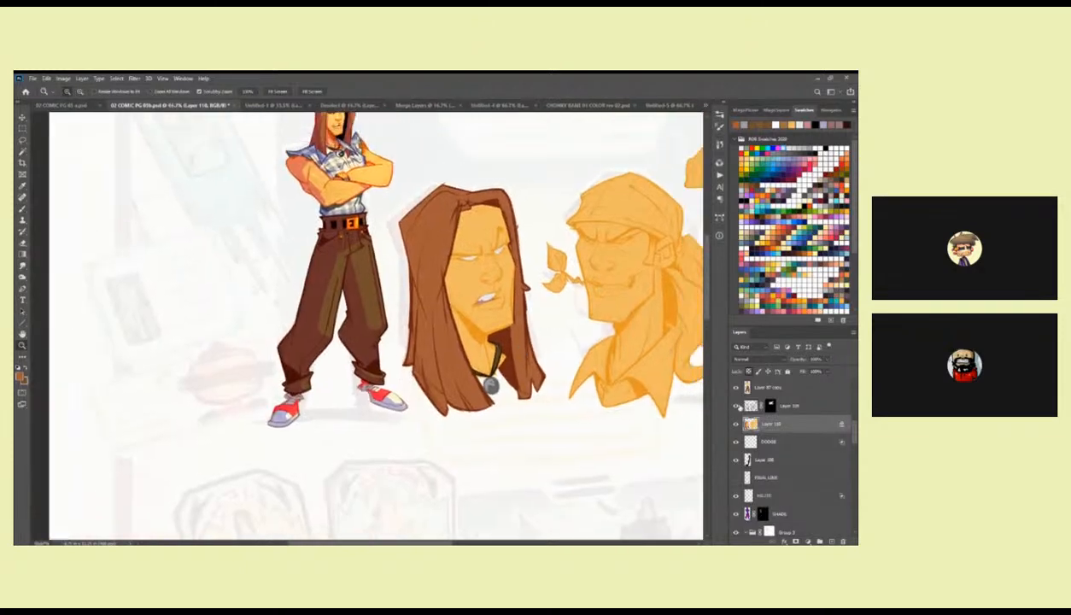
click(735, 406)
click(735, 407)
drag(589, 452, 386, 450)
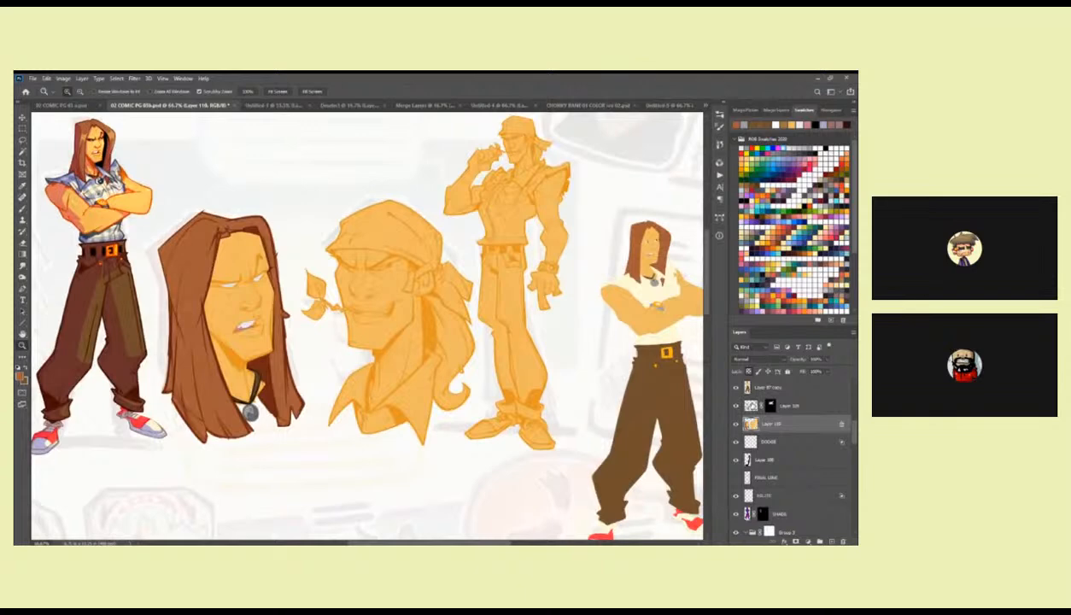
click(752, 407)
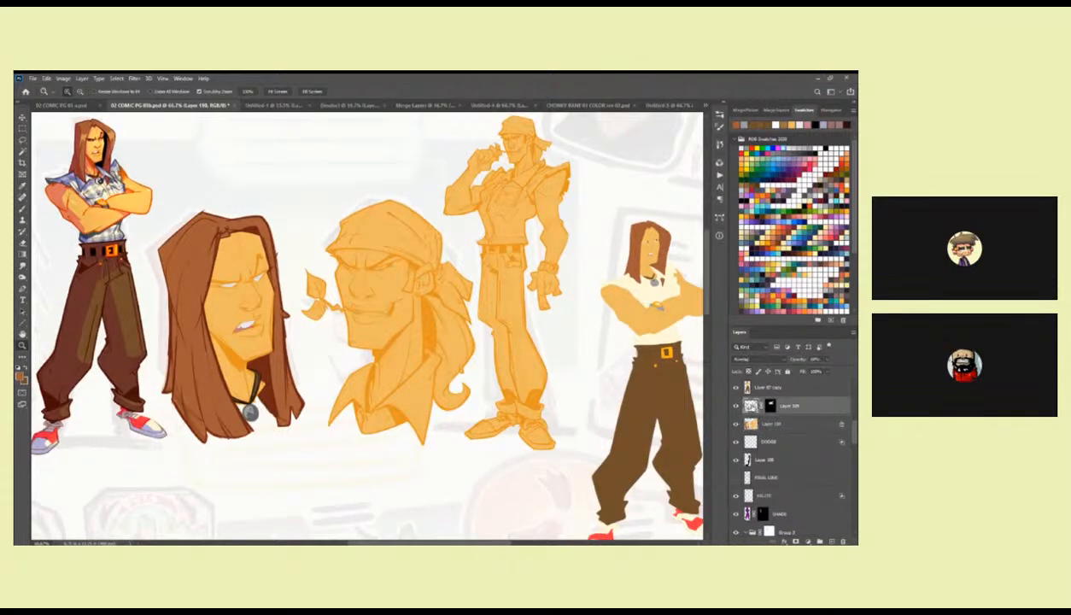
drag(418, 442, 543, 416)
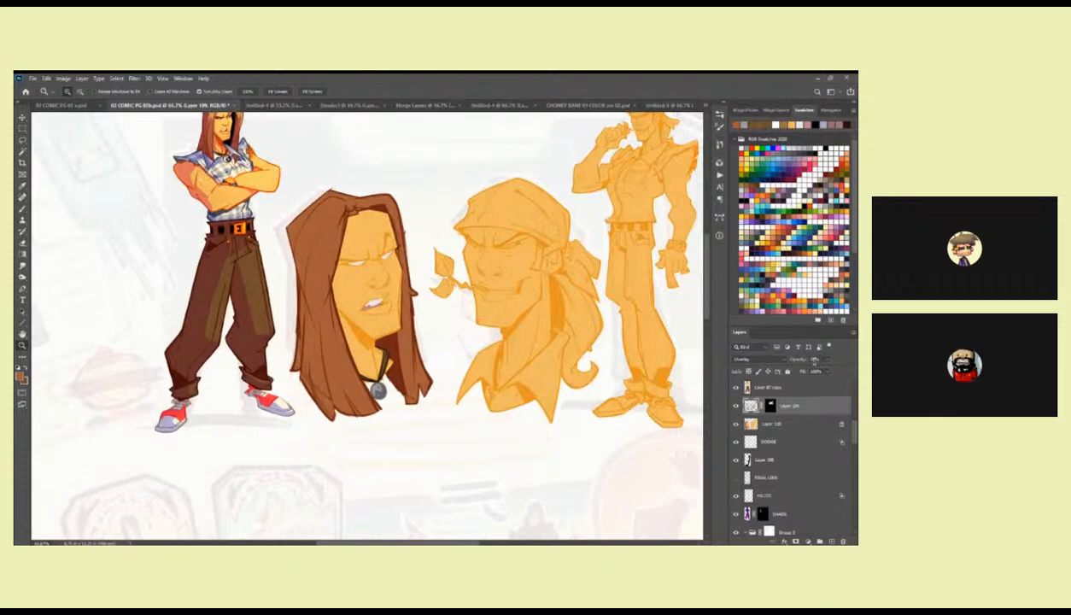
Select the long-haired head's face skin with the contiguous Magic Wand and duplicate the line overlay within it onto a new layer.
click(775, 422)
key(w)
click(375, 318)
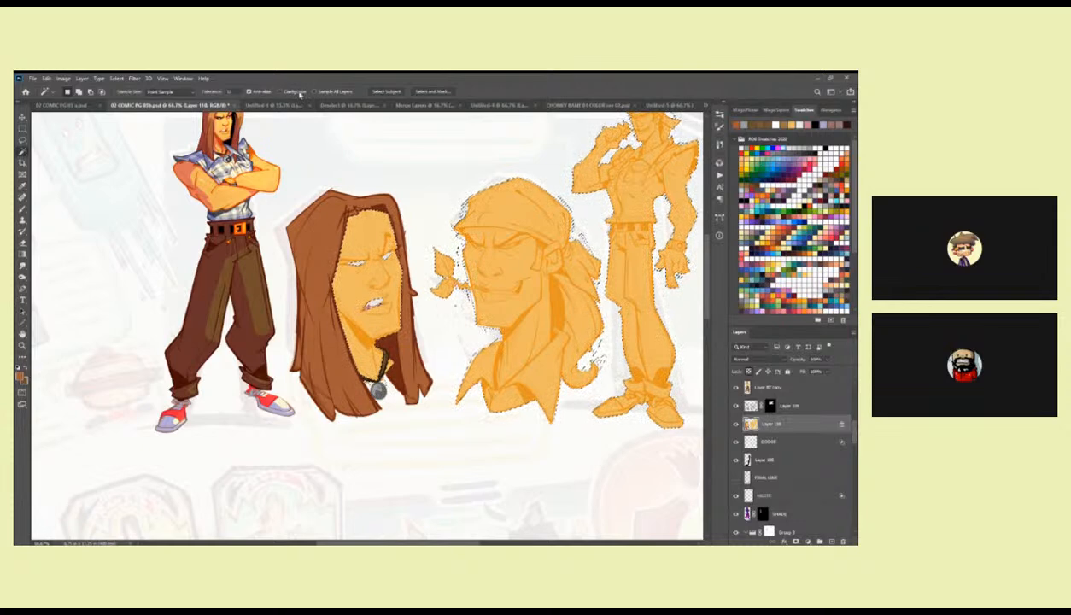
click(376, 243)
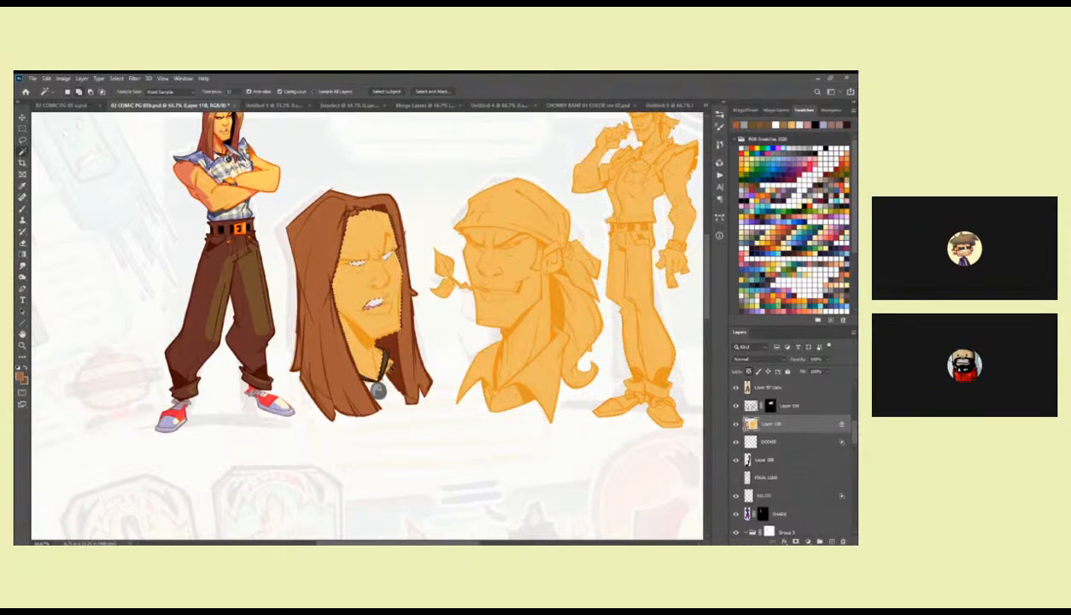
key(ctrl+j)
key(shift+alt+m)
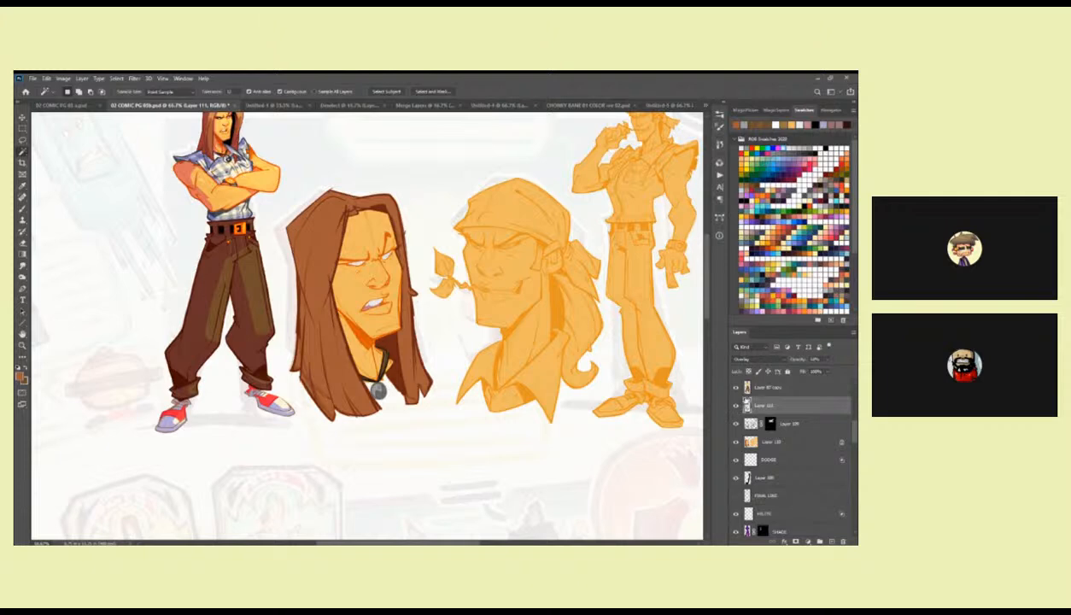
Group the two line overlay layers, compare the art with the group hidden and shown, and lower the group's opacity.
shift+click(770, 420)
key(ctrl+g)
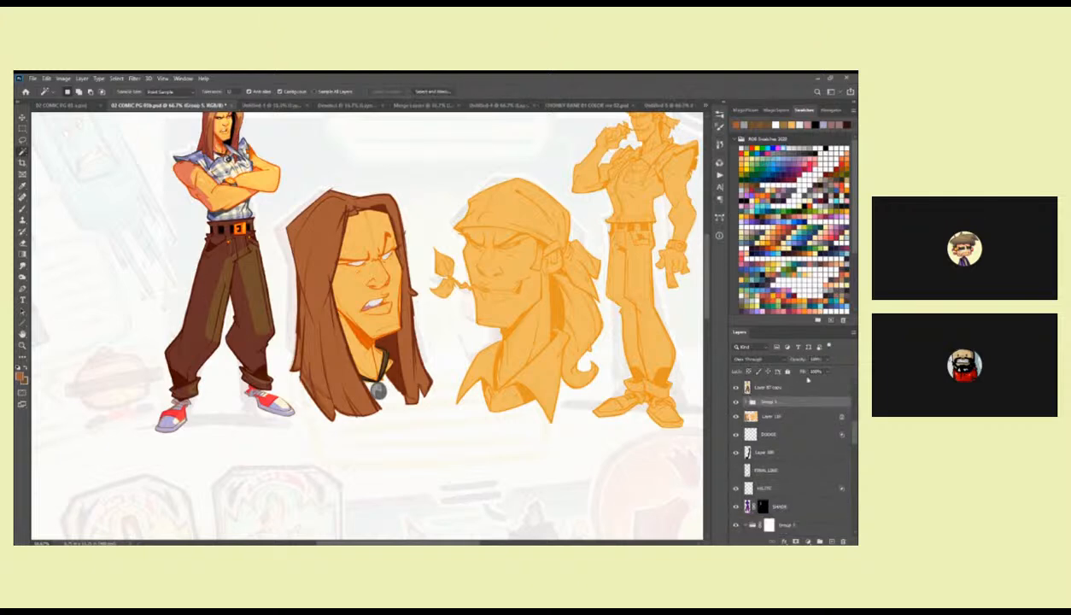
click(827, 373)
drag(815, 383, 837, 385)
click(736, 401)
click(736, 401)
click(735, 401)
click(736, 401)
drag(827, 362, 801, 370)
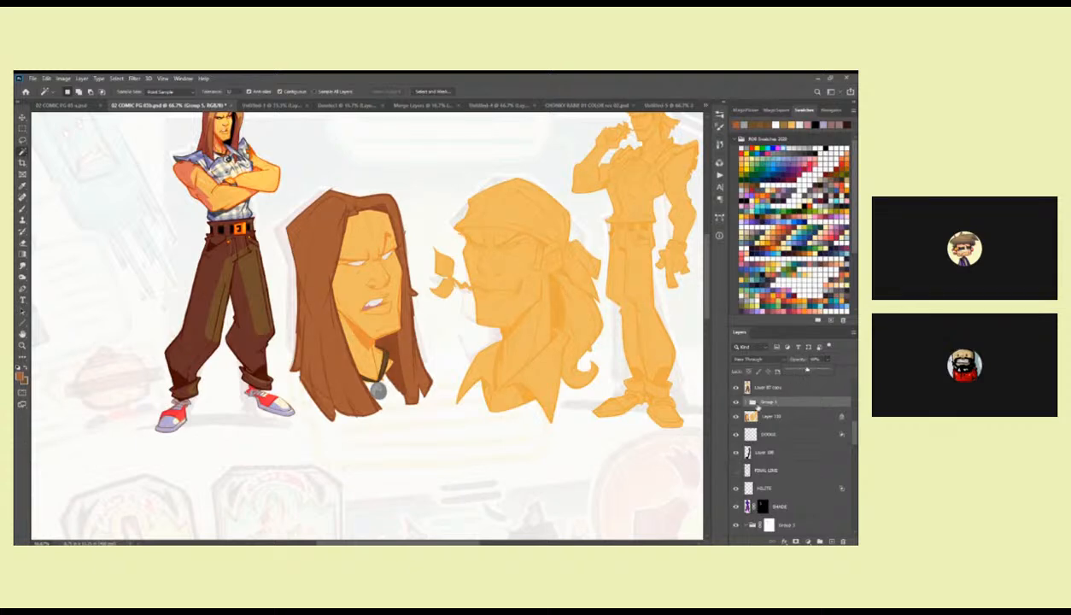
Load the face line layer's outline as a selection and add a masked Hue/Saturation adjustment, raising saturation and adjusting lightness and hue.
click(748, 417)
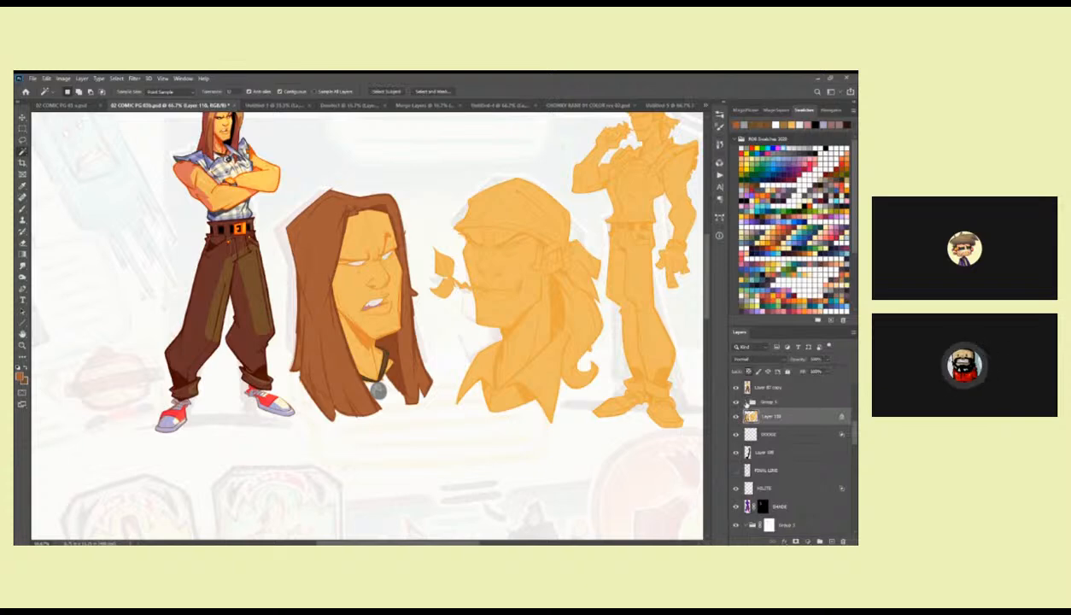
click(745, 402)
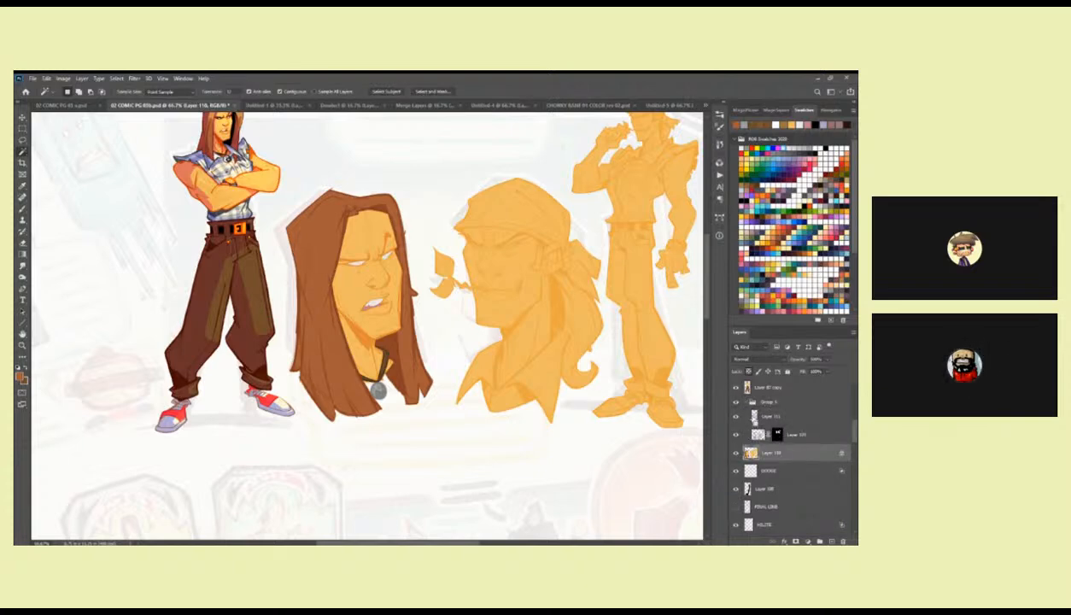
ctrl+click(752, 416)
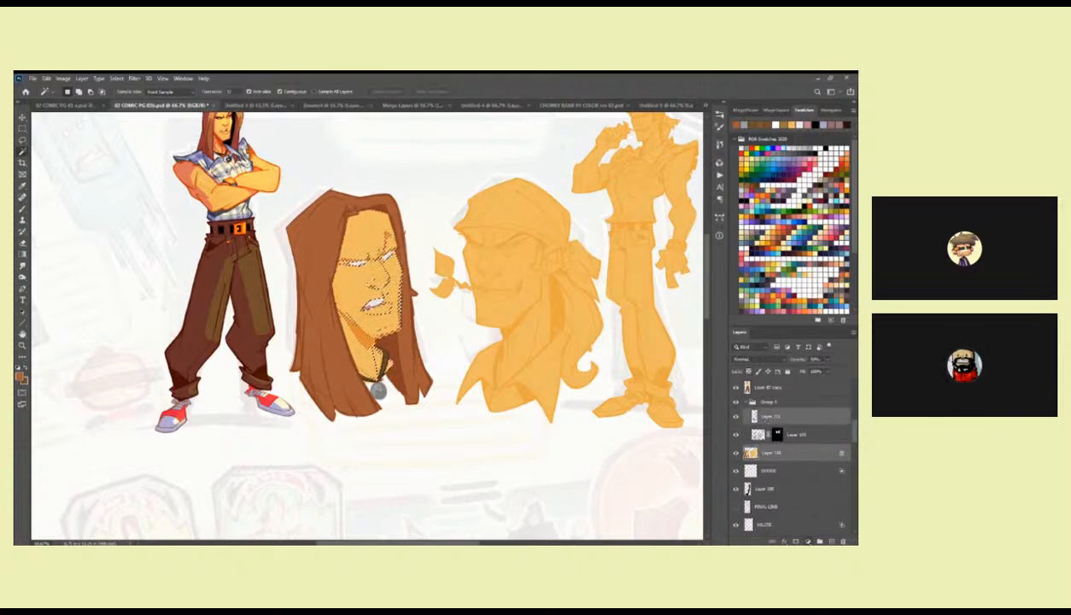
click(807, 541)
click(808, 461)
drag(695, 283, 724, 285)
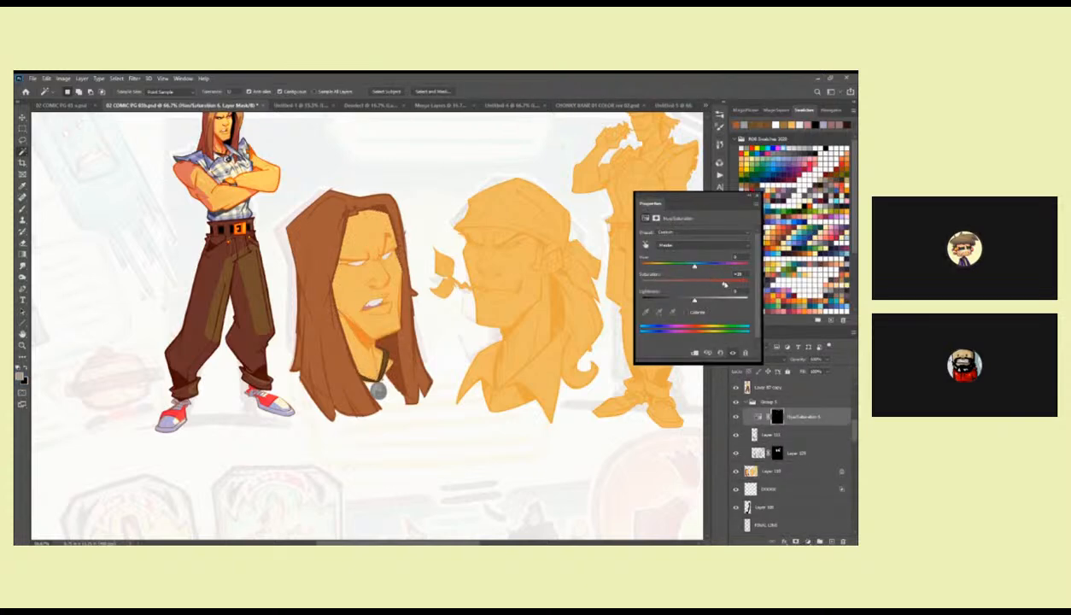
drag(702, 304, 693, 269)
click(751, 199)
Collapse the line overlay group, add a new layer above it and reset the colours to default black and white.
scroll(508, 389, left, 1)
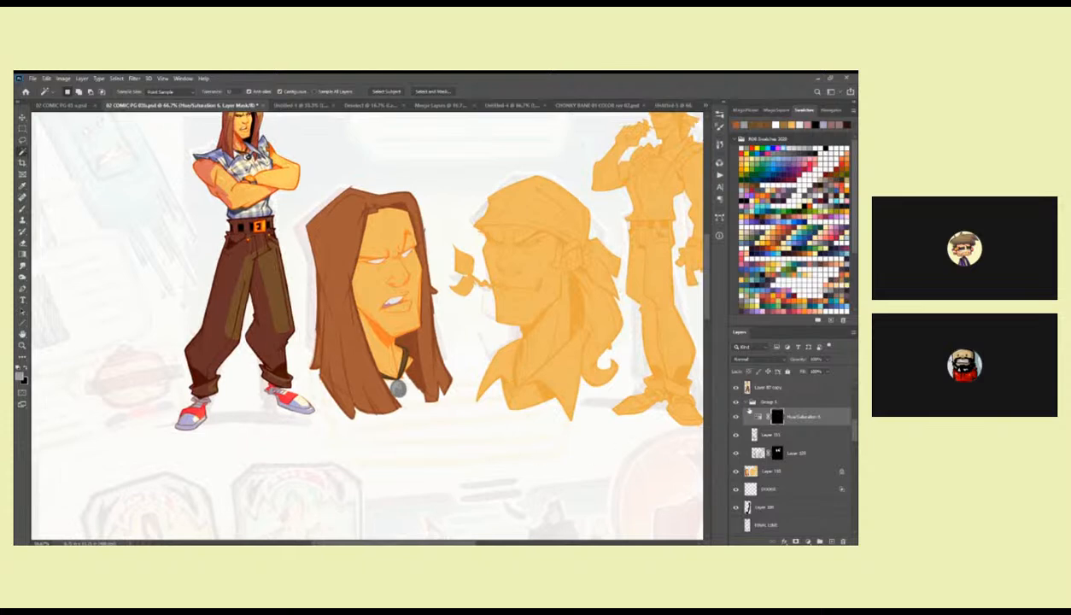
click(744, 401)
key(ctrl+shift+alt+n)
key(z)
click(400, 248)
click(400, 249)
click(401, 249)
key(b)
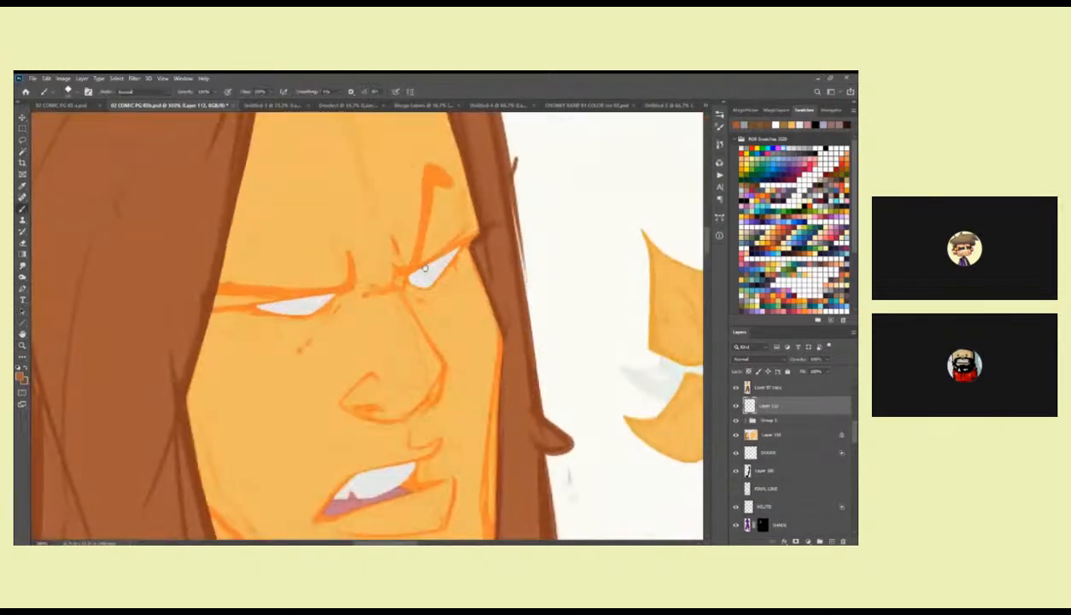
drag(404, 252, 473, 309)
key(d)
Brush a tapered black line along the upper lid of the long-haired head's right-hand eye on the new layer.
key(z)
alt+click(490, 333)
alt+click(490, 332)
alt+click(491, 333)
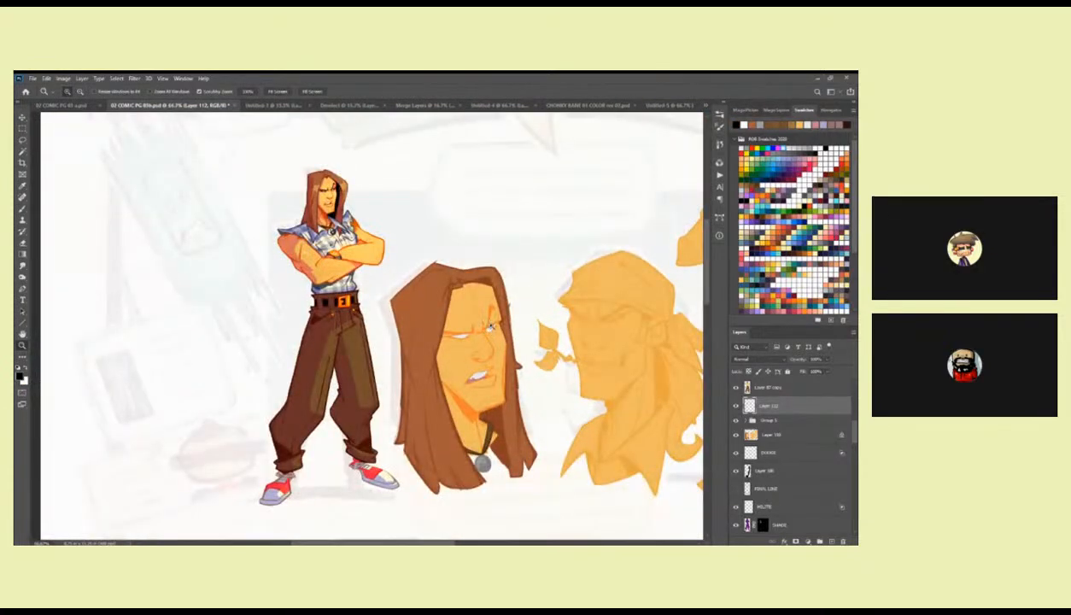
click(491, 332)
click(490, 332)
click(490, 332)
key(b)
key(z)
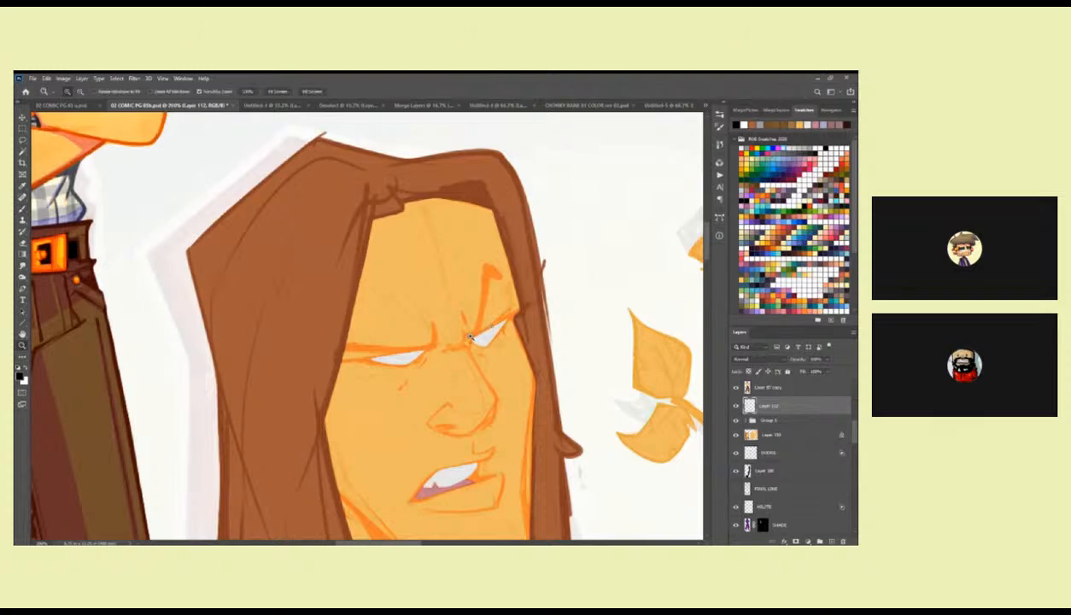
click(475, 340)
key(b)
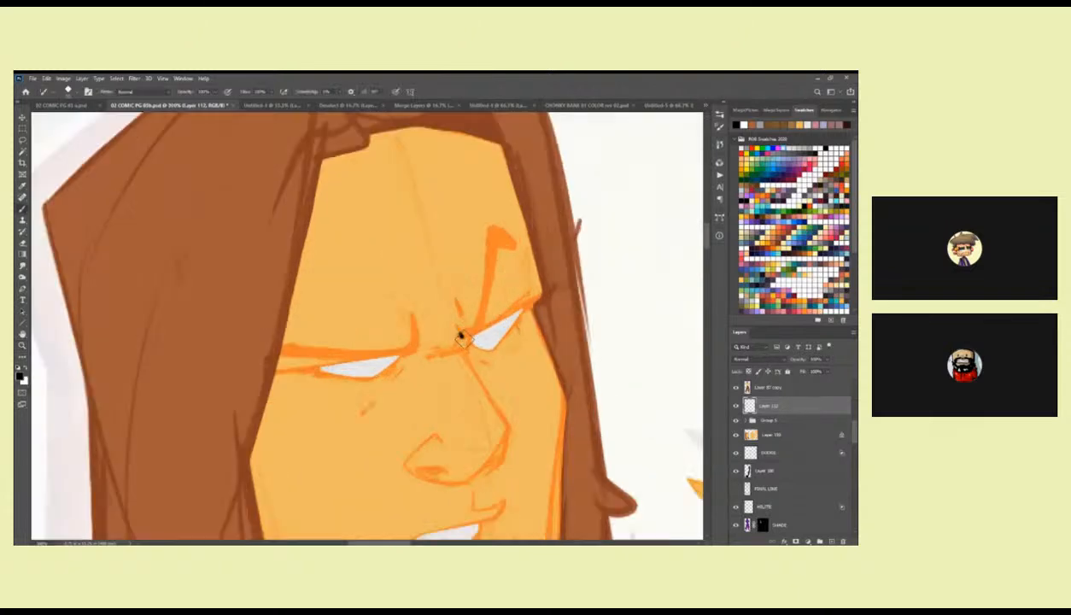
drag(466, 337, 546, 288)
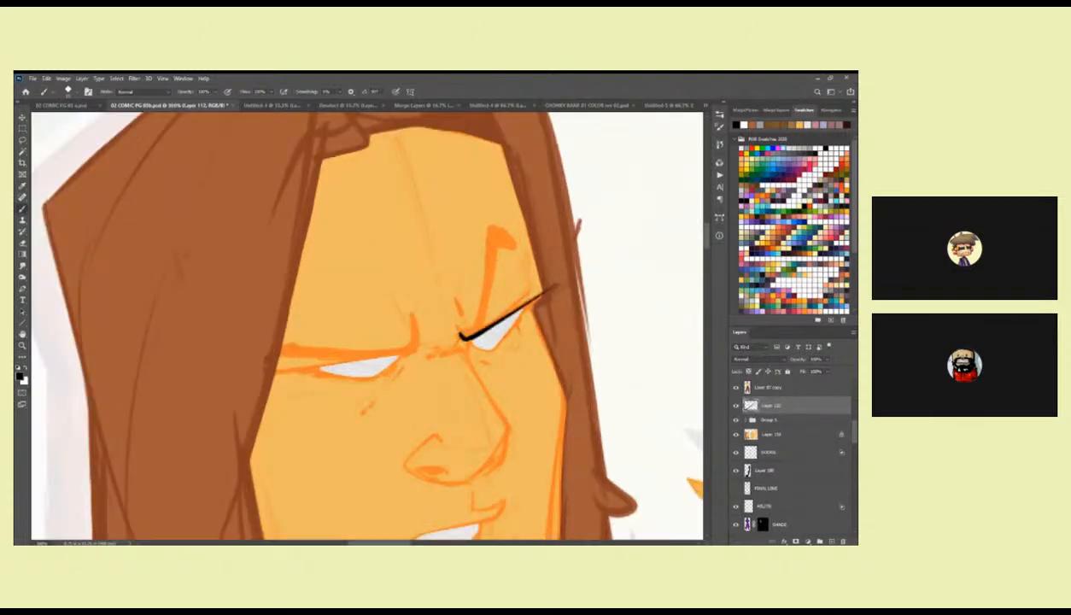
Thicken the upper lid line and ink the lower outline of the long-haired head's right-hand eye in black.
drag(497, 325, 539, 283)
drag(574, 249, 531, 269)
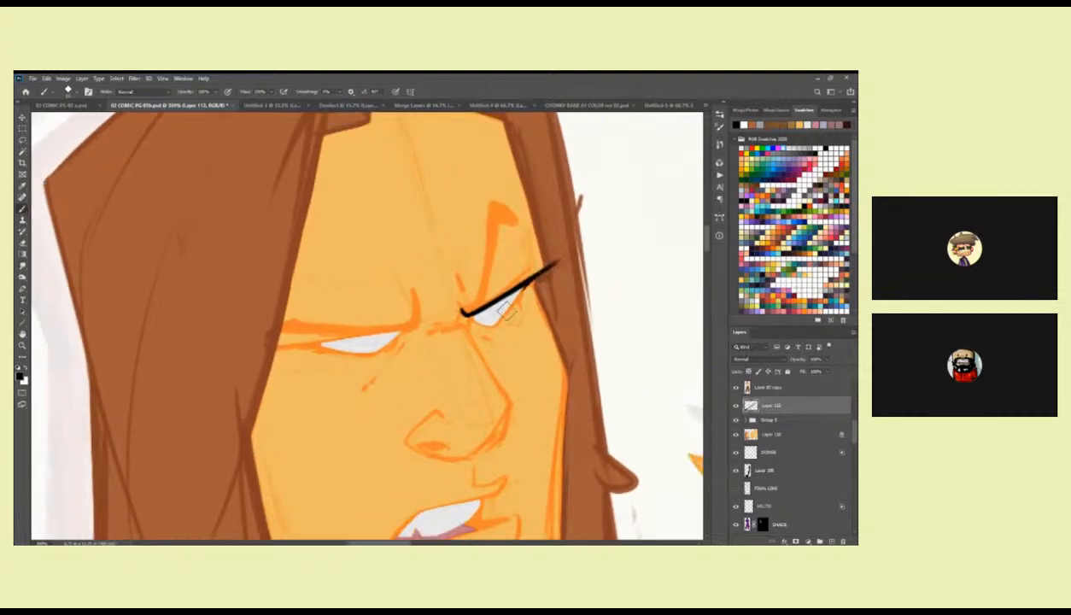
mouse_move(493, 301)
mouse_down()
mouse_move(465, 295)
mouse_move(504, 305)
mouse_up()
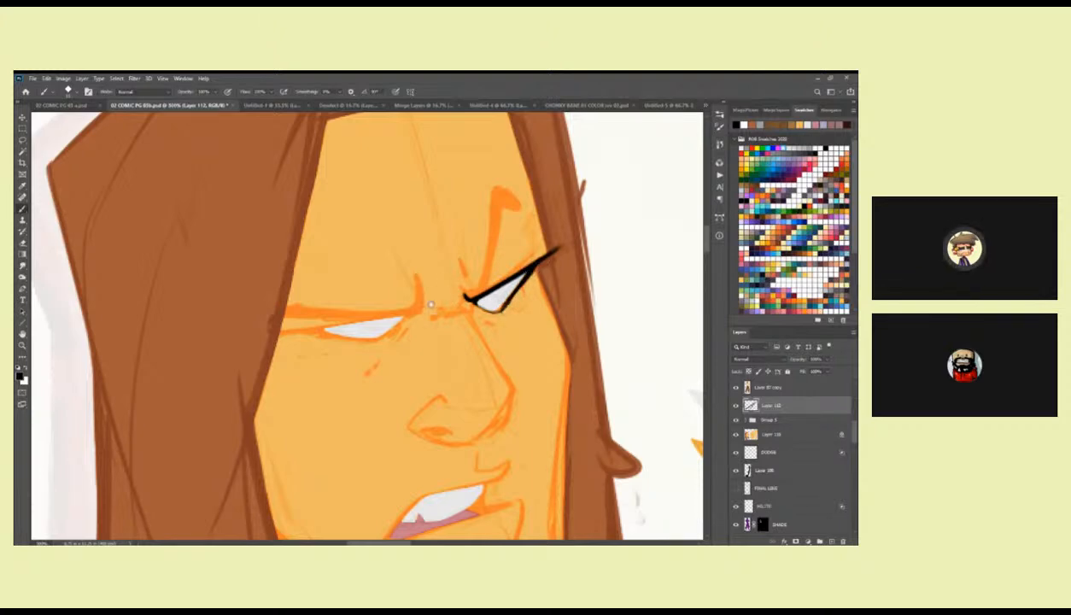
Ink the upper and lower lids of the long-haired head's left-hand eye with tapered black lines extending past the outer corner.
drag(441, 298, 615, 252)
drag(503, 276, 438, 285)
mouse_move(554, 268)
mouse_down()
mouse_move(490, 284)
mouse_move(555, 286)
mouse_up()
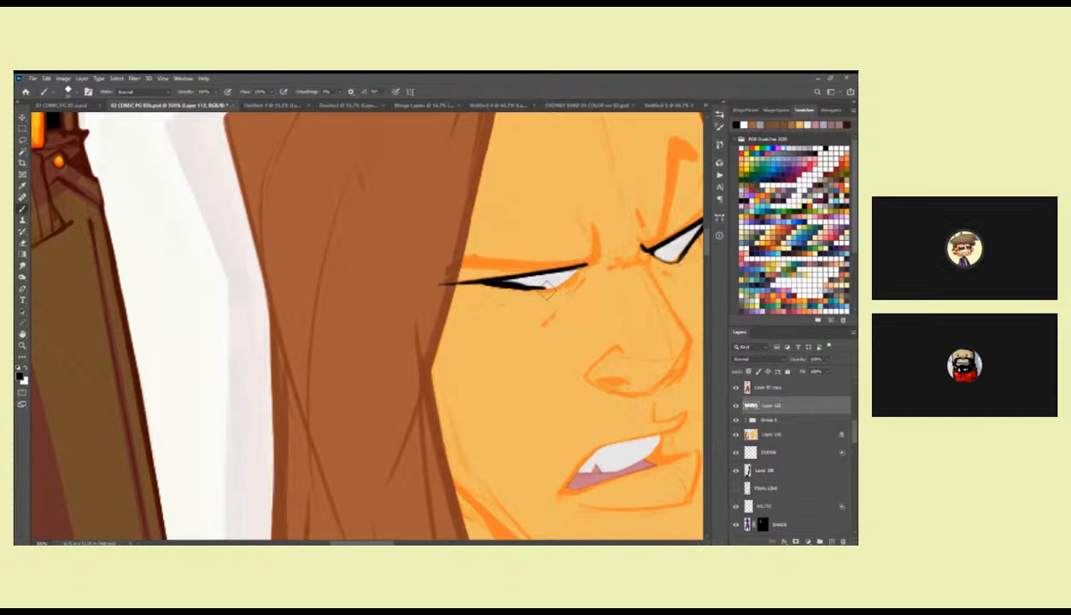
mouse_move(540, 288)
mouse_down()
mouse_move(294, 314)
mouse_move(294, 303)
mouse_move(261, 301)
mouse_move(321, 307)
mouse_move(266, 302)
mouse_move(333, 286)
mouse_up()
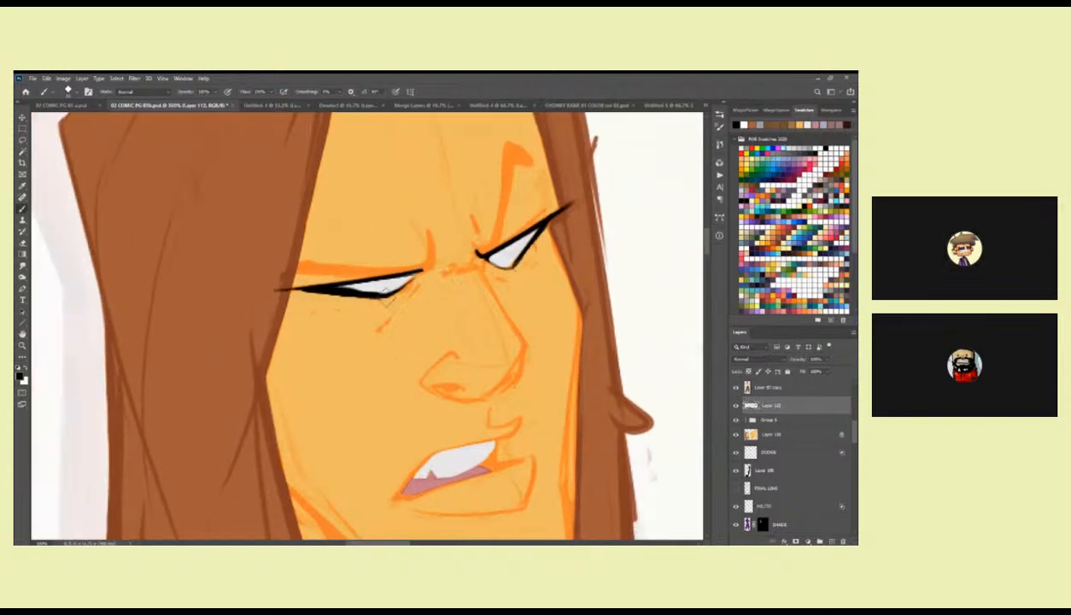
Paint black pupils in both eyes of the long-haired head and add small white highlights to them.
key(z)
alt+click(498, 291)
alt+click(498, 291)
alt+click(496, 291)
mouse_move(496, 291)
mouse_down()
mouse_move(497, 343)
mouse_move(557, 250)
mouse_up()
click(489, 327)
click(491, 327)
click(495, 327)
key(b)
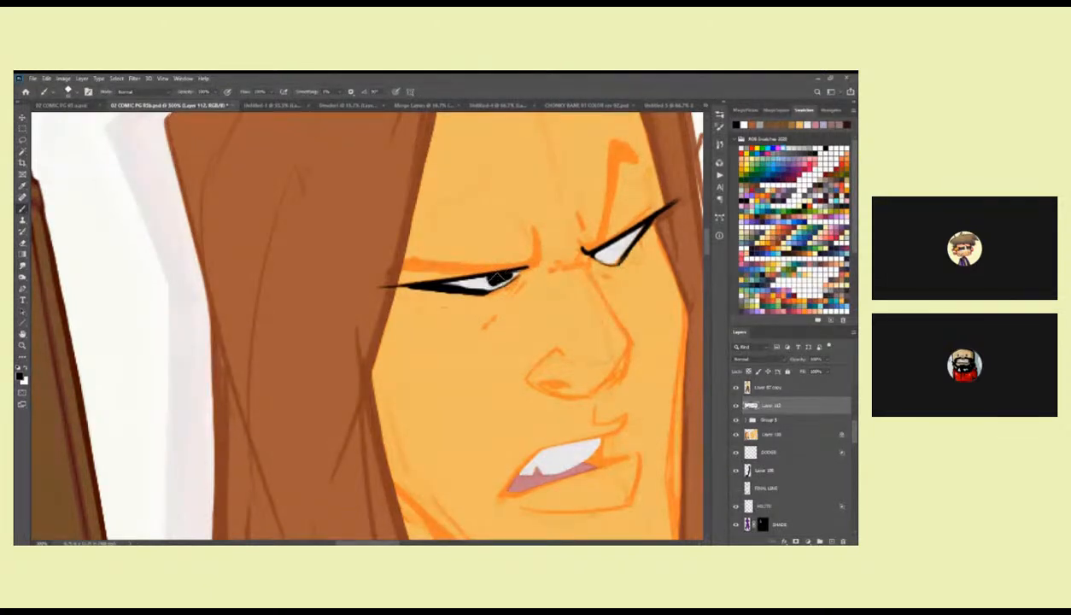
drag(605, 277, 561, 287)
mouse_move(574, 247)
mouse_down()
mouse_move(583, 255)
mouse_move(572, 245)
mouse_up()
key(x)
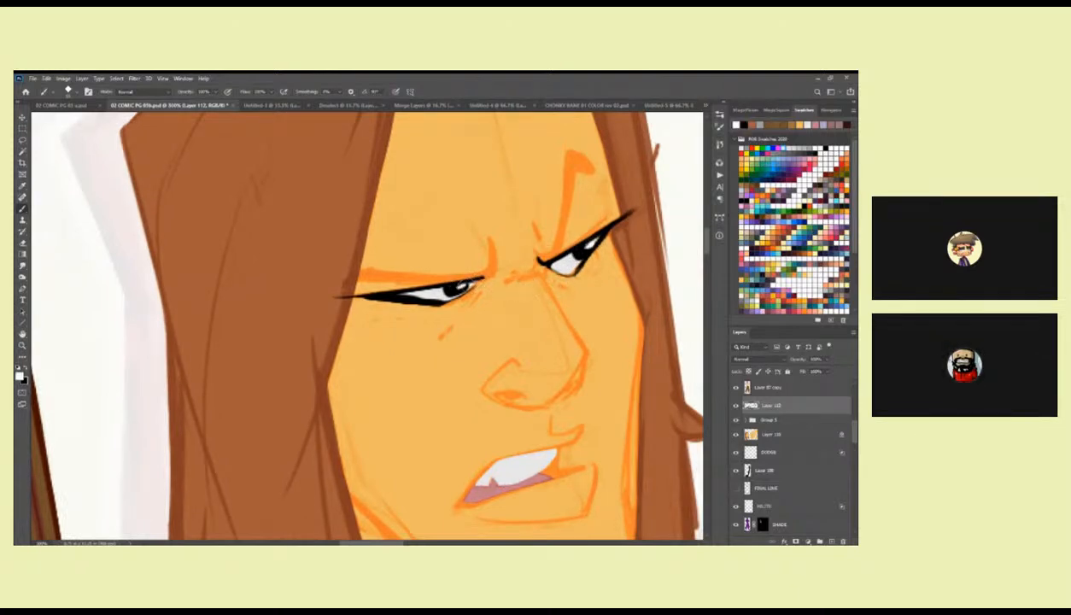
key(x)
drag(446, 286, 454, 290)
Ink the curved frown crease beside the nose bridge and a short diagonal crease under the left-hand eye in black.
drag(491, 241, 485, 271)
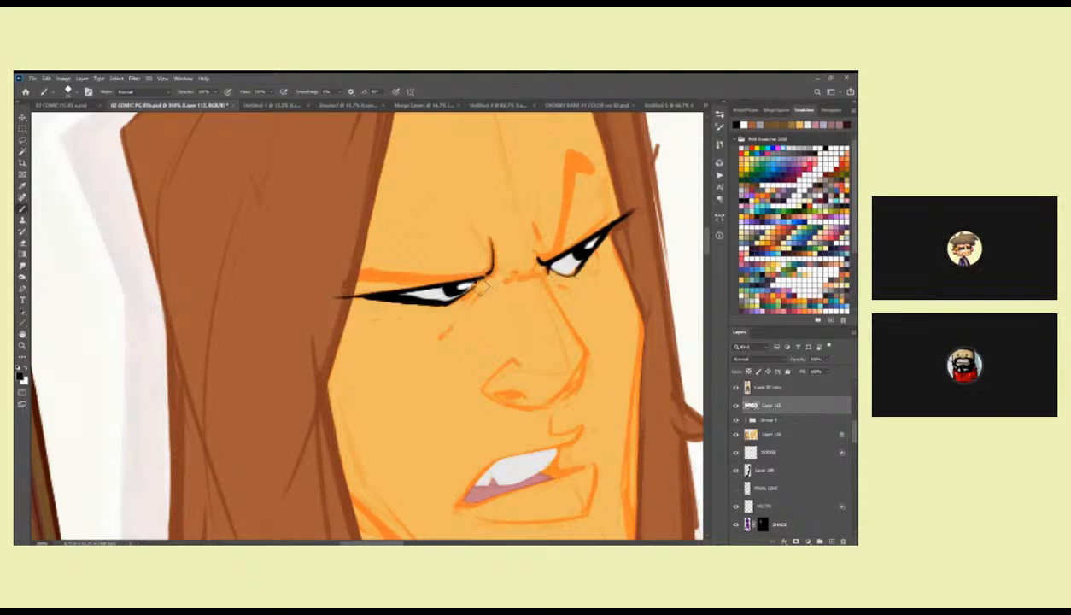
drag(450, 330, 462, 314)
drag(422, 295, 476, 294)
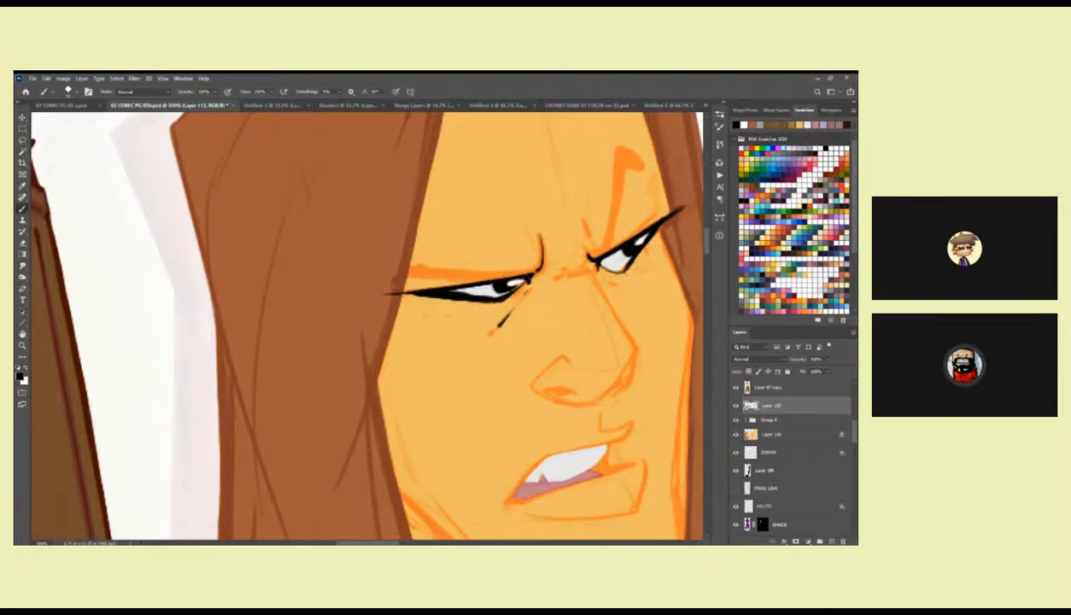
Ink both angry eyebrows of the long-haired head in solid black, following the orange sketch lines.
key(z)
alt+click(589, 289)
alt+click(589, 288)
alt+click(589, 288)
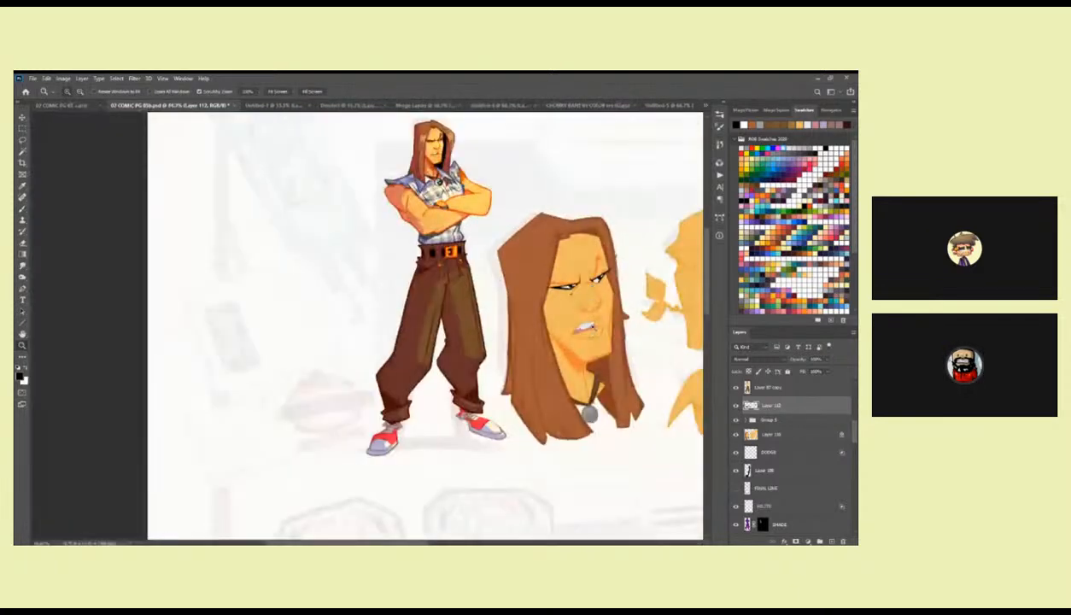
drag(594, 327, 562, 349)
click(560, 302)
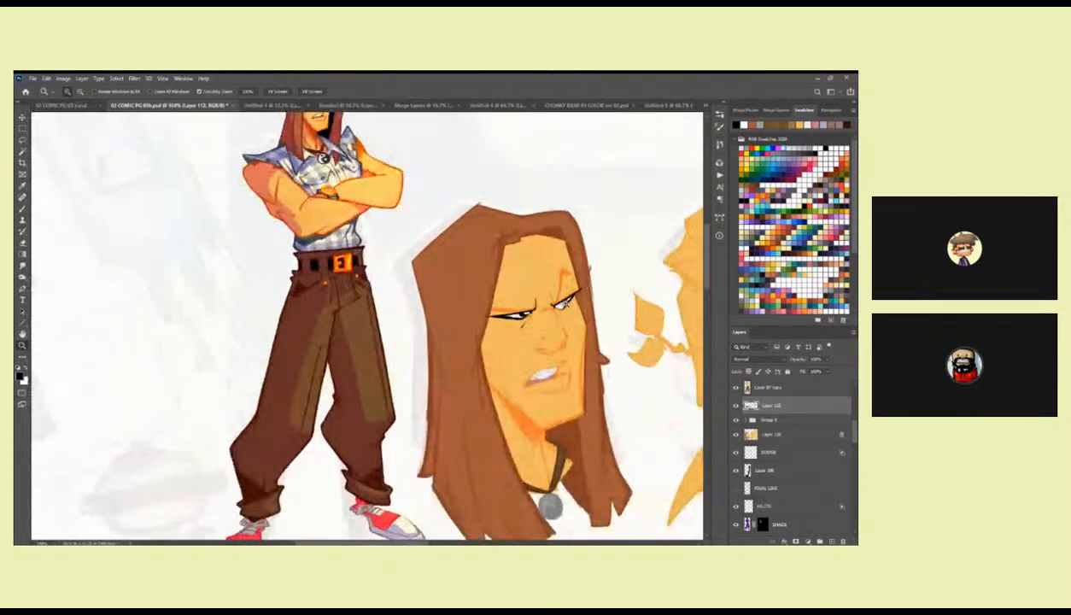
click(560, 302)
click(560, 302)
key(b)
mouse_move(559, 304)
mouse_down()
mouse_move(532, 347)
mouse_move(501, 333)
mouse_move(527, 246)
mouse_move(550, 261)
mouse_up()
drag(506, 356, 577, 301)
mouse_move(520, 278)
mouse_down()
mouse_move(520, 304)
mouse_move(391, 313)
mouse_up()
mouse_move(507, 305)
mouse_down()
mouse_move(601, 295)
mouse_move(463, 299)
mouse_move(427, 321)
mouse_move(535, 307)
mouse_move(380, 333)
mouse_up()
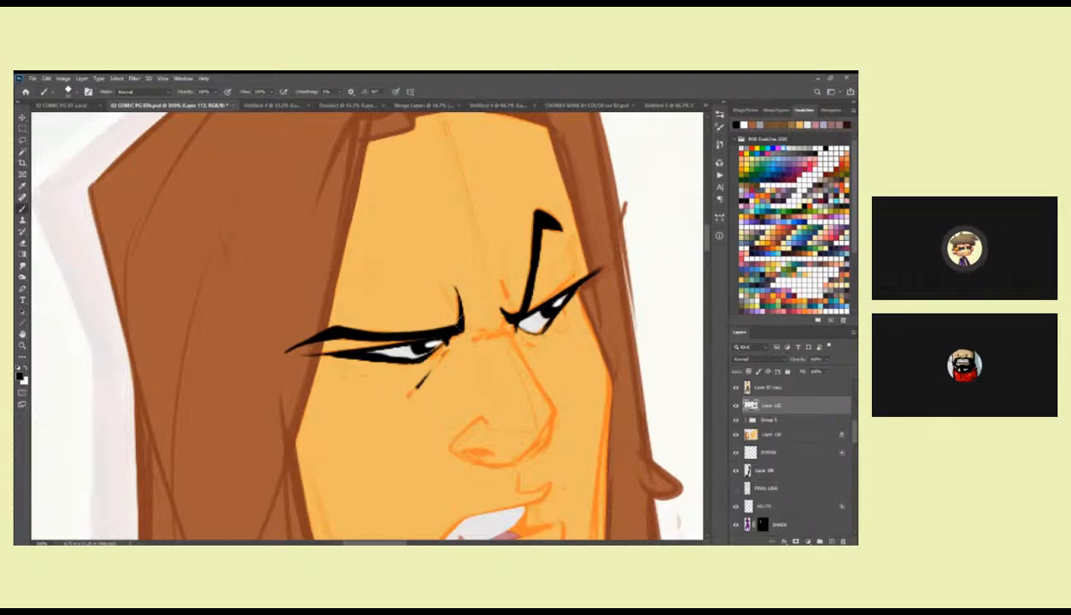
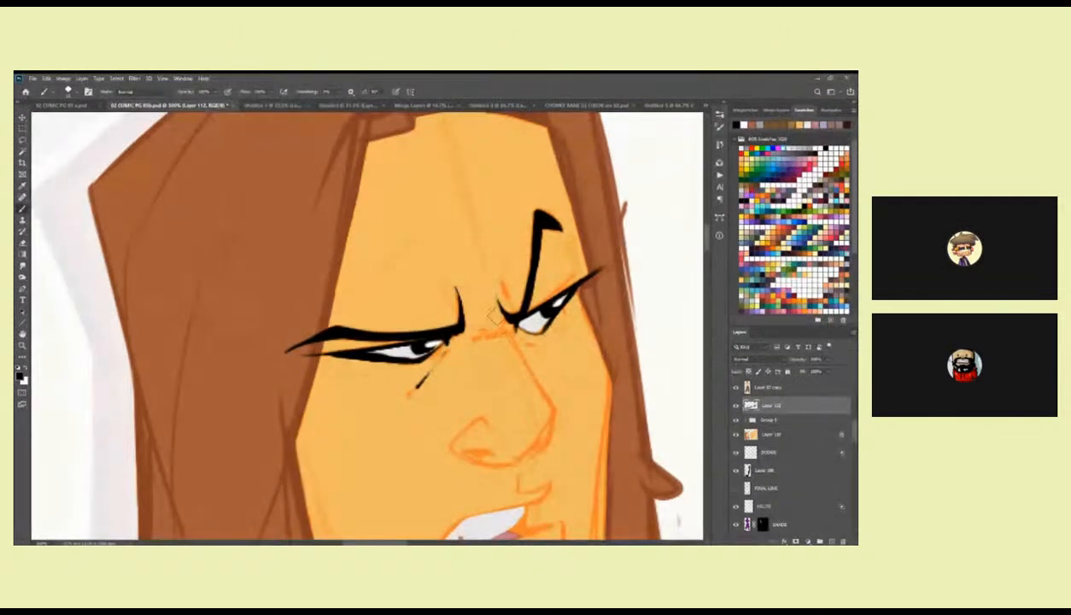
Reinforce the left-hand eye's lid line in black and ink a thin crease above the long-haired head's right-hand eye.
drag(511, 316, 522, 309)
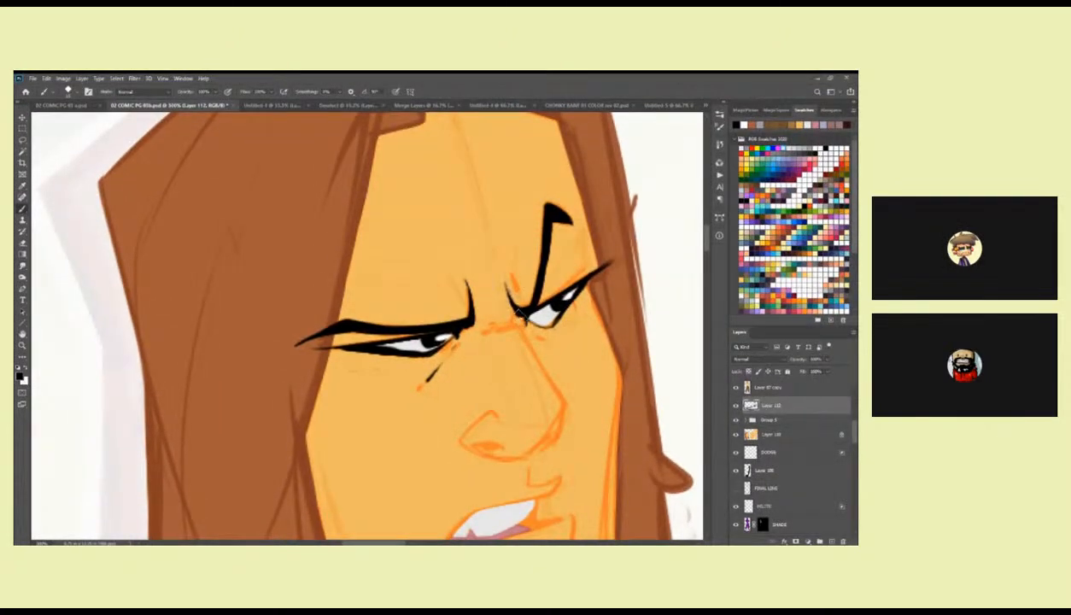
drag(506, 274, 516, 266)
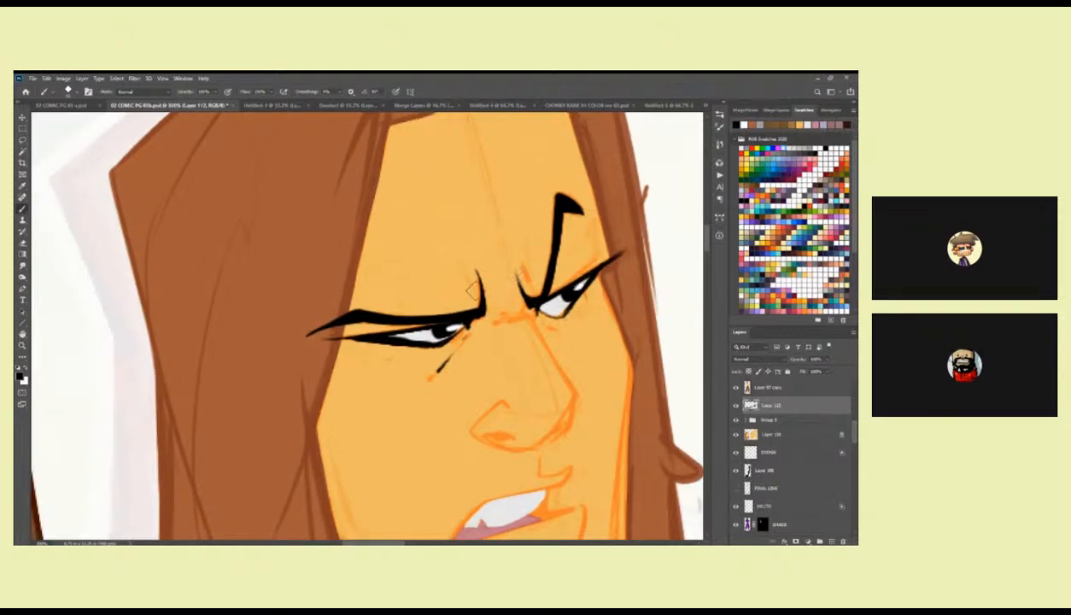
drag(467, 307, 562, 257)
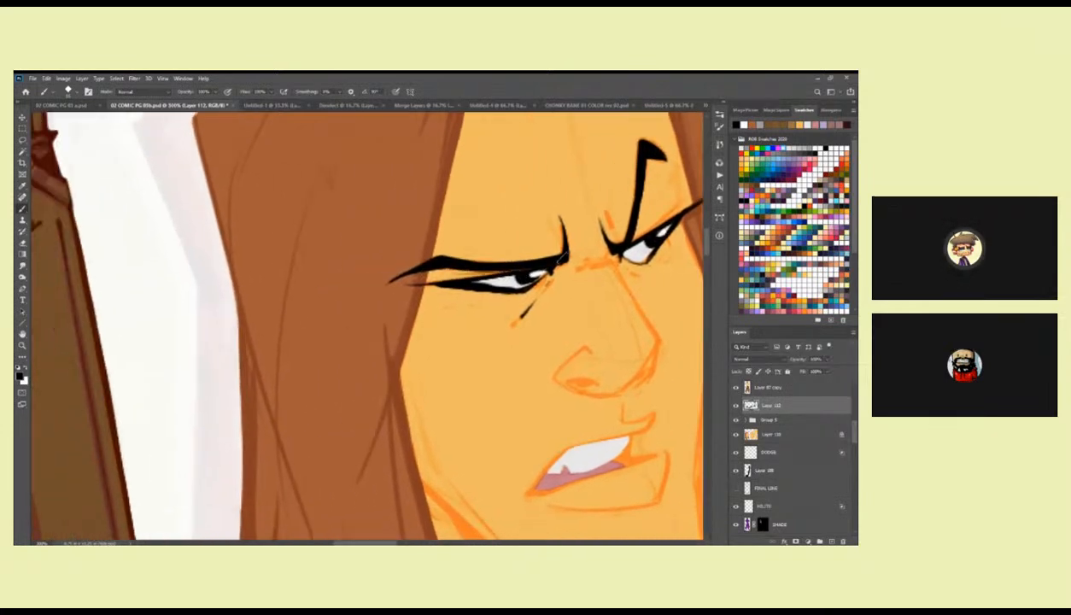
drag(427, 272, 502, 270)
drag(584, 259, 458, 301)
drag(551, 242, 519, 282)
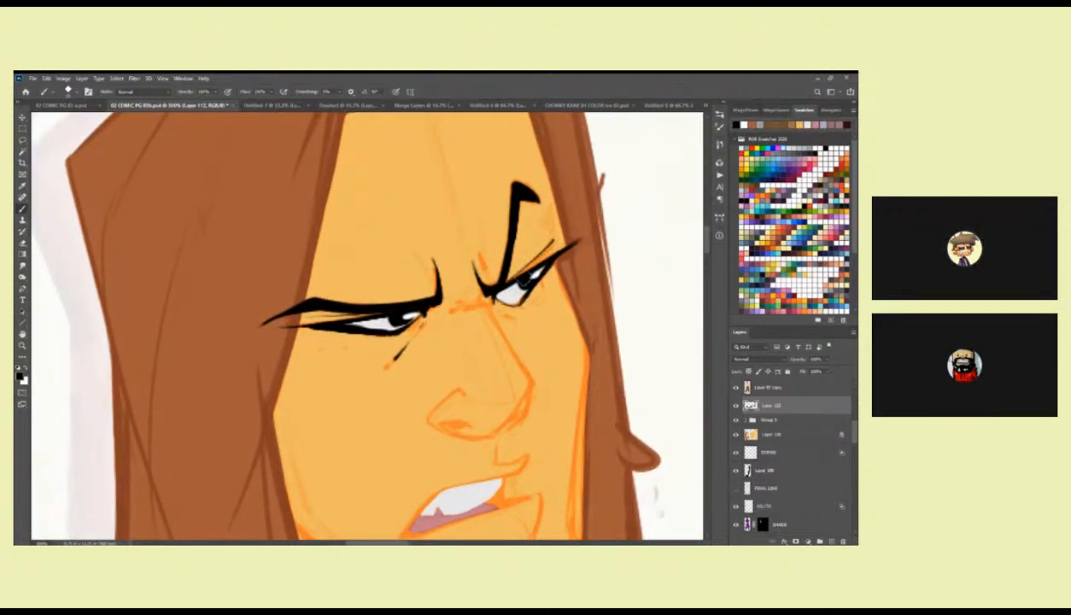
drag(557, 246, 522, 282)
Expand Group 5 to expose the line-art layers inside it.
key(z)
alt+click(542, 304)
alt+click(542, 305)
alt+click(542, 305)
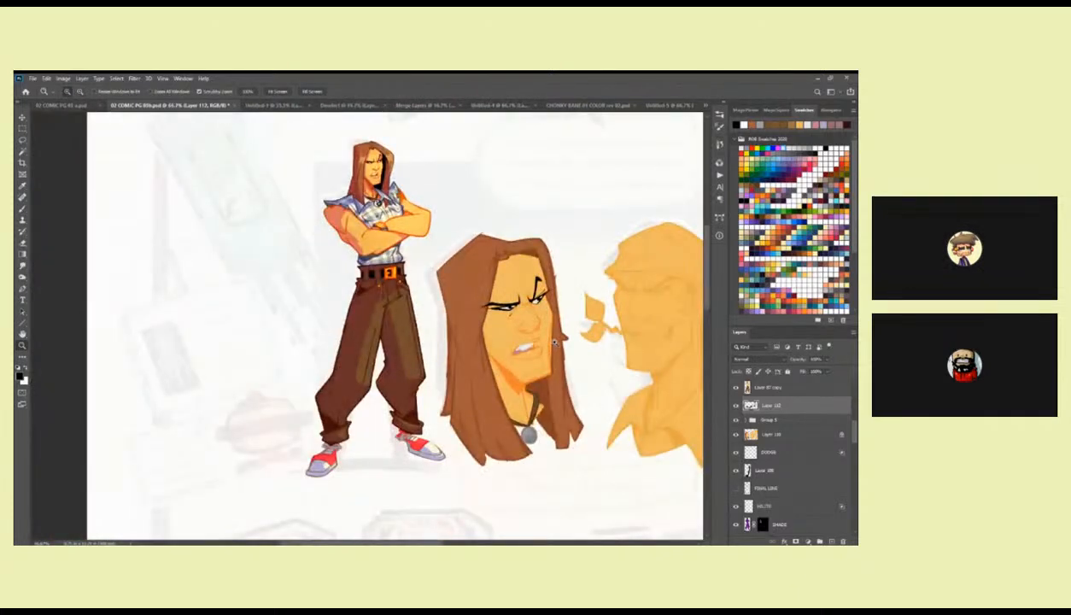
drag(555, 342, 545, 331)
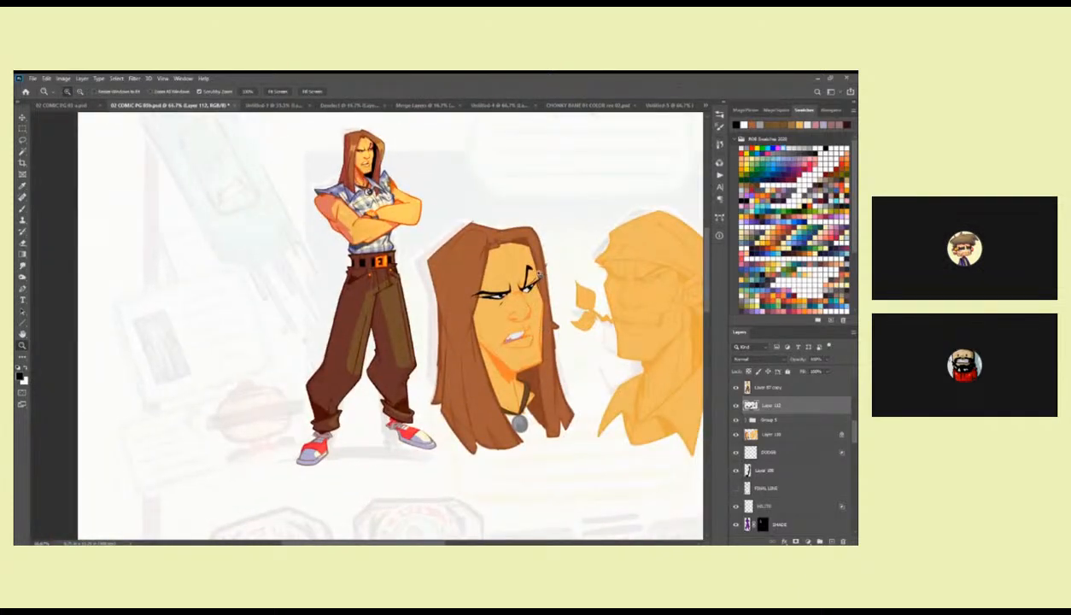
click(539, 278)
key(b)
drag(539, 292, 536, 338)
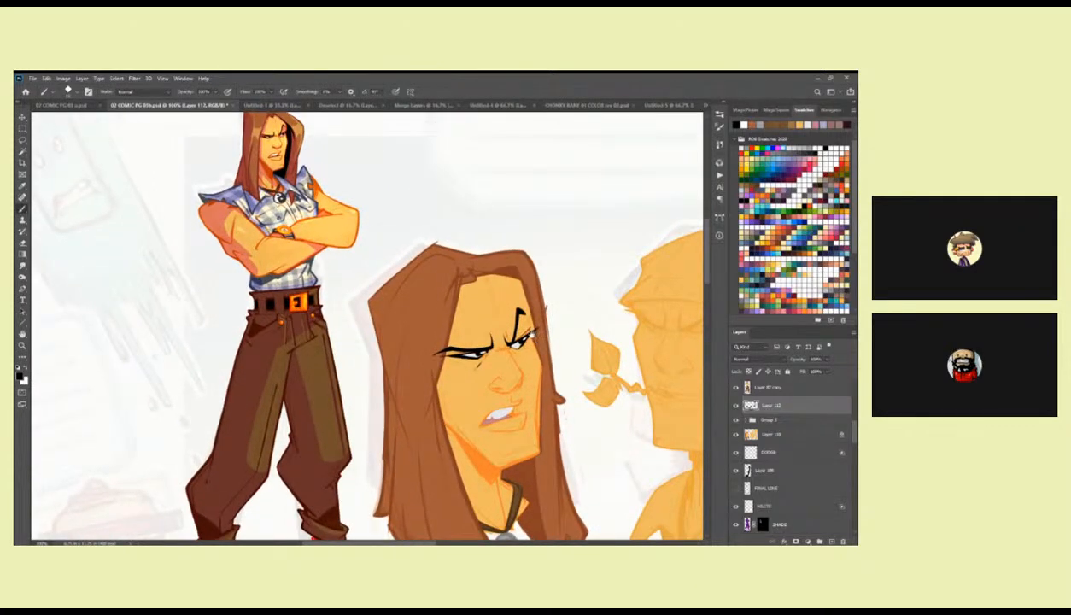
scroll(529, 339, down, 2)
click(748, 420)
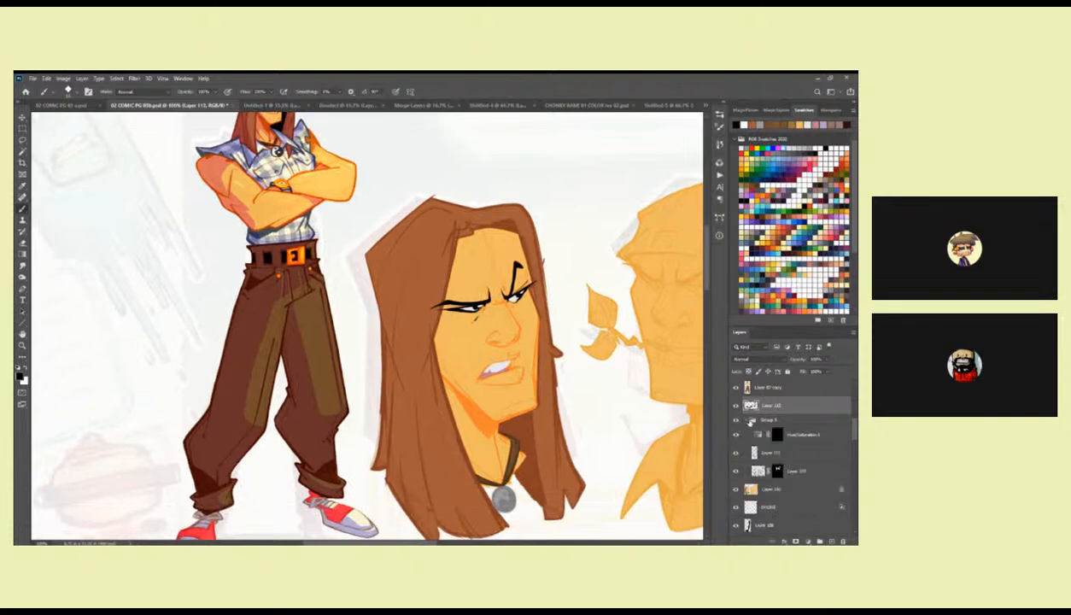
click(778, 435)
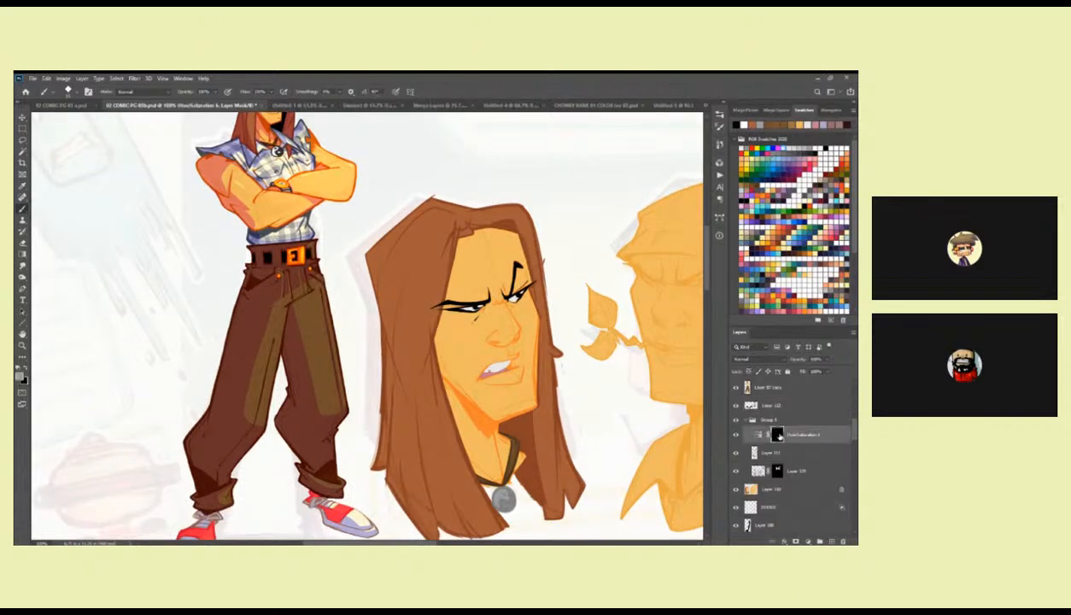
key(ctrl+j)
key(ctrl+z)
Raise the opacity of Layer 111 inside Group 5 and adjust the whole group's opacity to strengthen the line work.
click(773, 451)
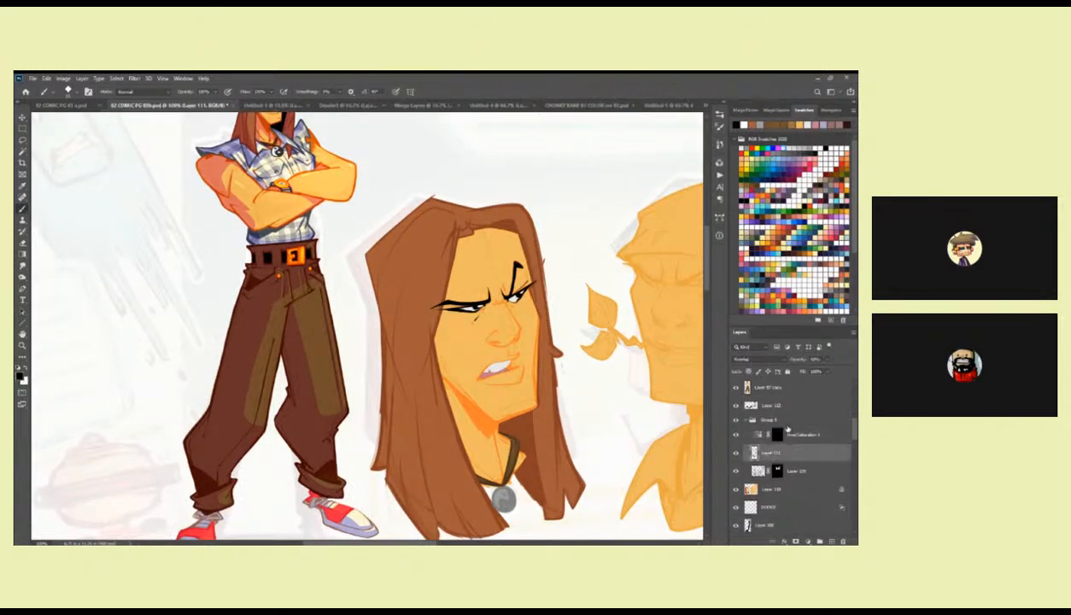
click(790, 422)
click(784, 453)
click(823, 359)
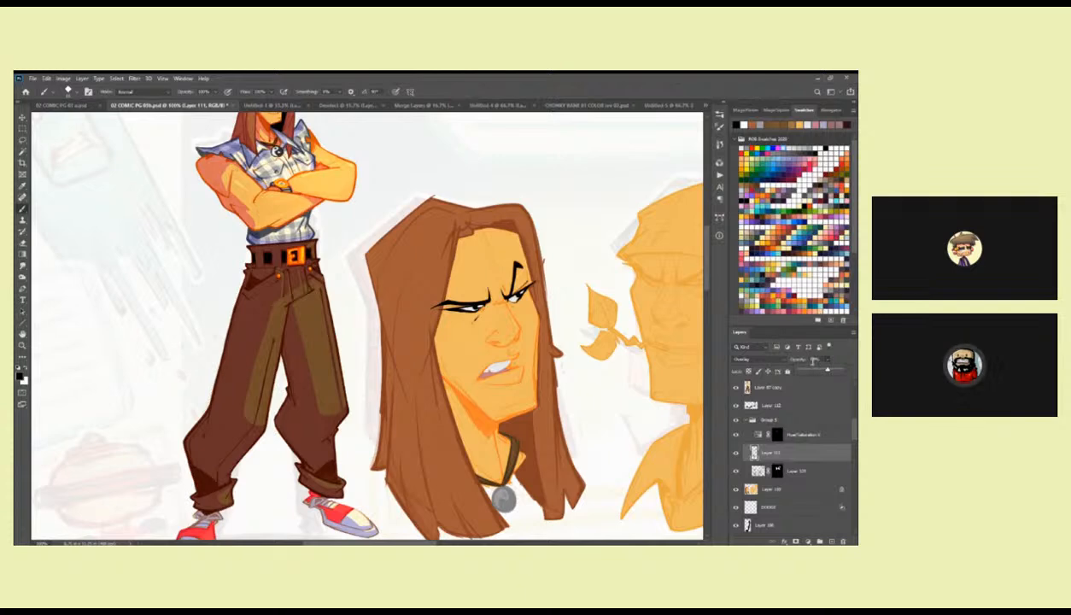
drag(827, 370, 831, 370)
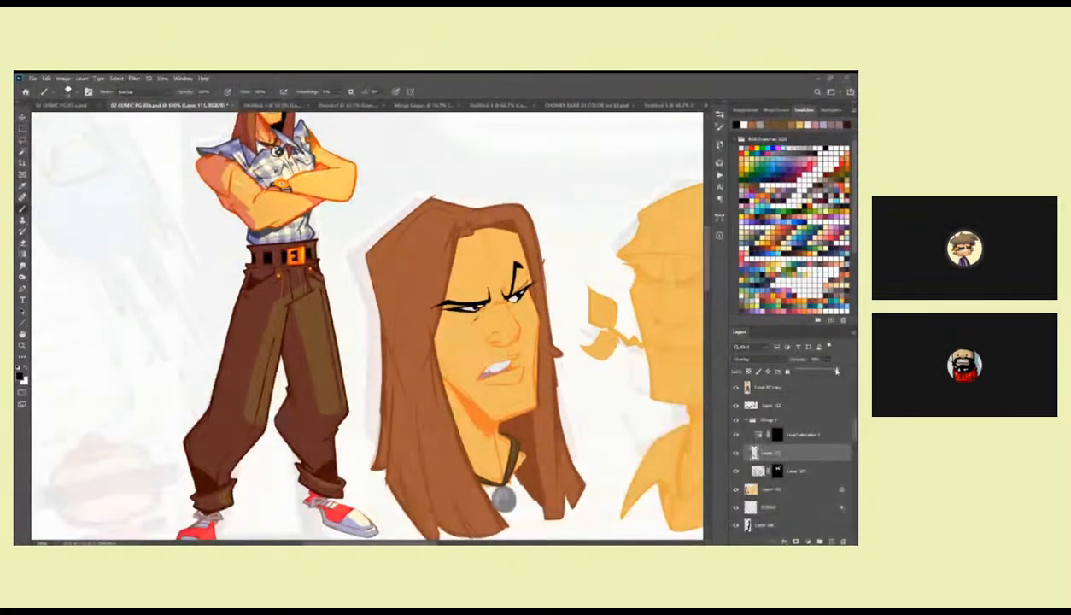
mouse_move(839, 372)
mouse_down()
mouse_move(852, 372)
mouse_move(836, 372)
mouse_up()
click(801, 422)
click(827, 360)
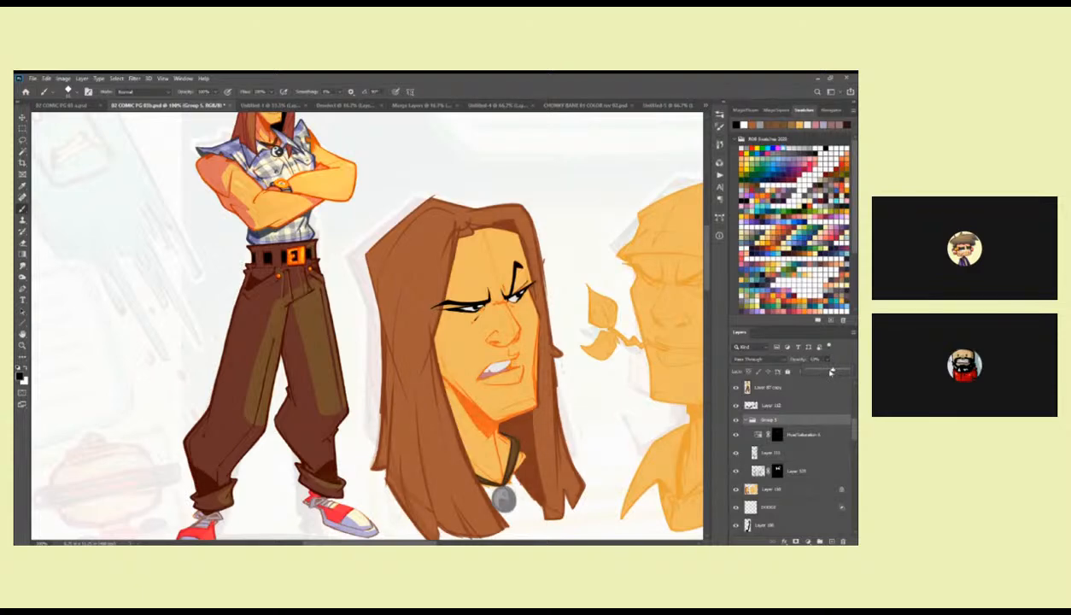
Return to Layer 112, choose the Kyle's Inkbox Old Nib brush and touch up the black crease under the left-hand eye.
mouse_move(589, 392)
mouse_down()
mouse_move(586, 430)
mouse_move(602, 375)
mouse_up()
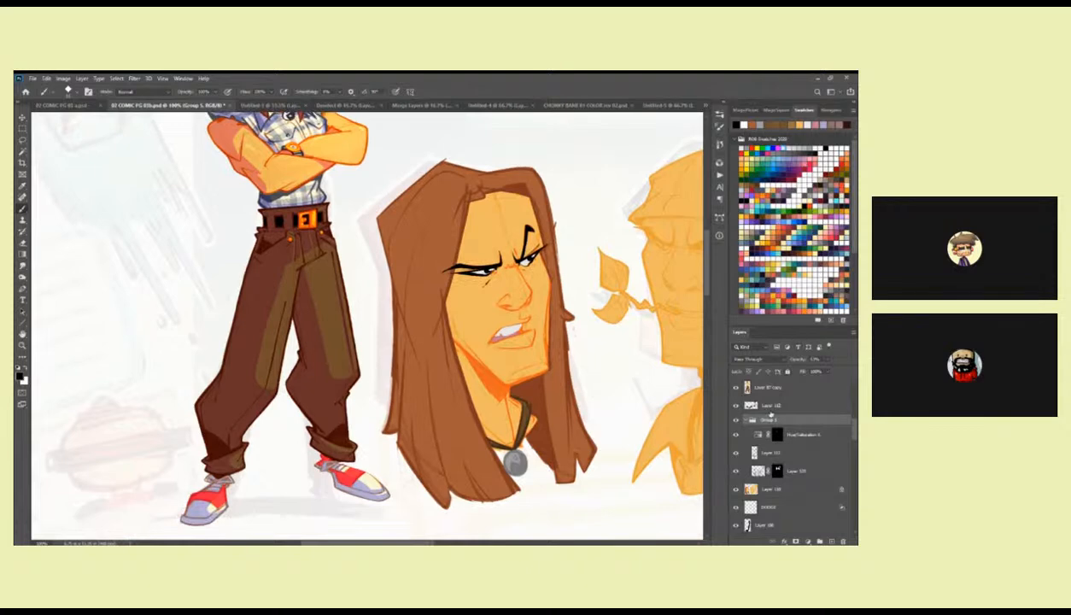
click(751, 405)
drag(529, 267, 430, 284)
ctrl+click(495, 335)
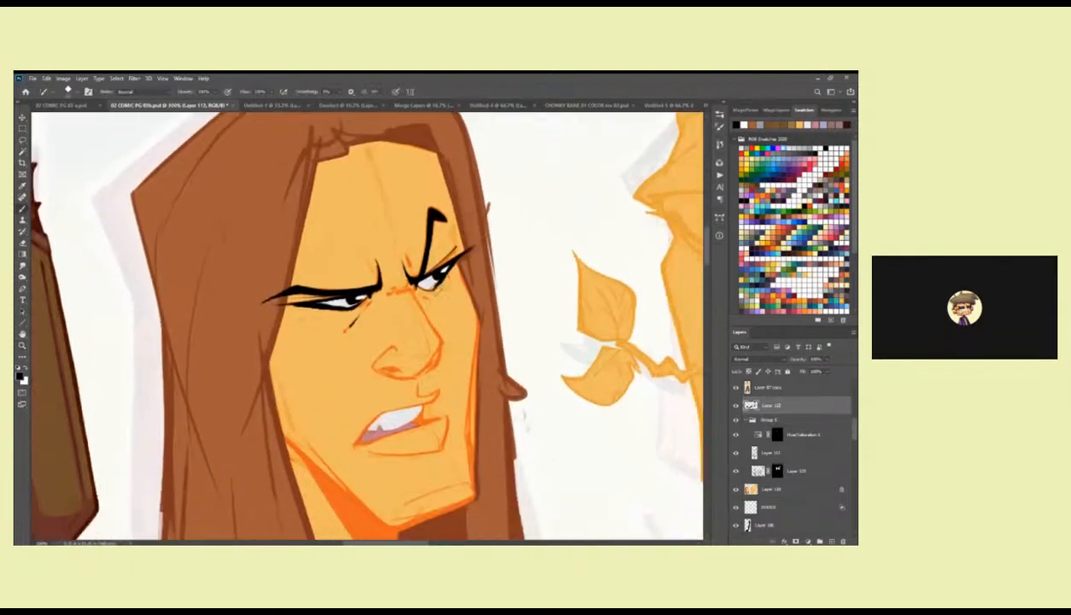
right_click(423, 275)
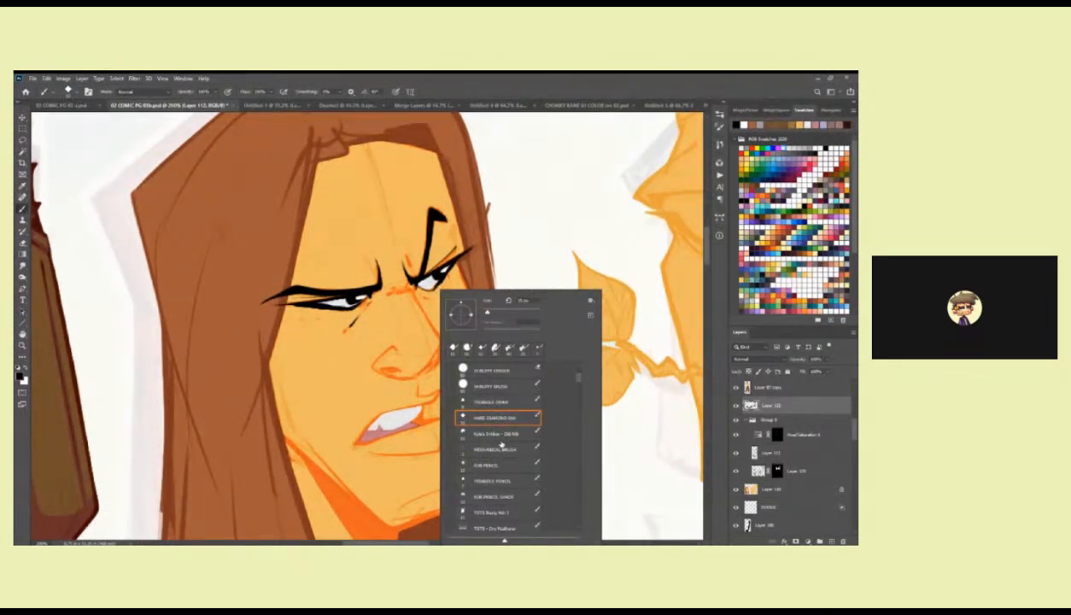
click(500, 436)
click(410, 277)
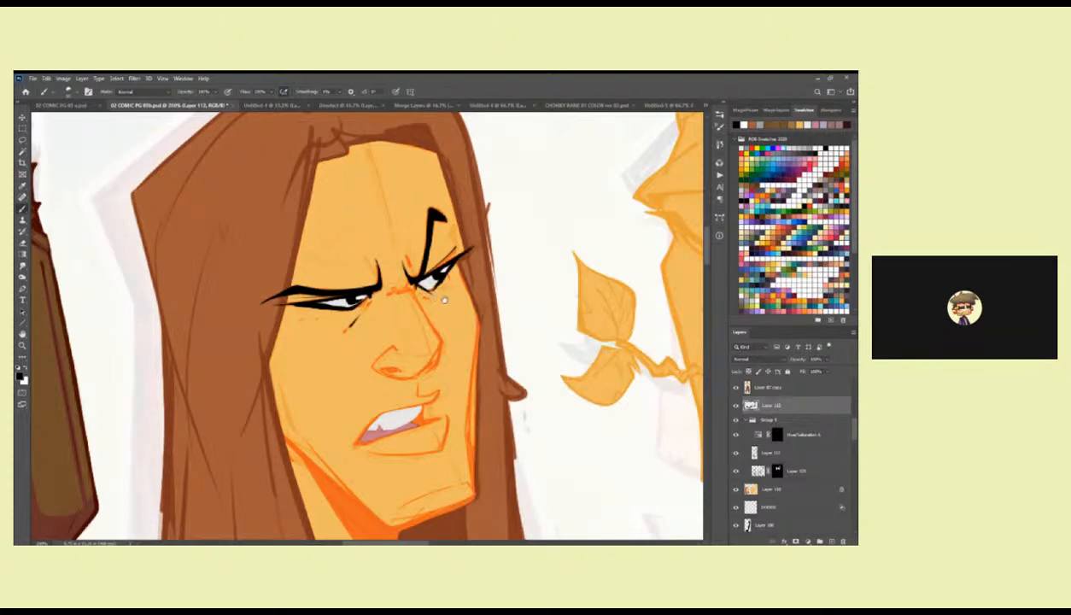
drag(444, 299, 580, 269)
drag(493, 275, 483, 288)
Replace the Old Nib with a finer Kyle's Inkbox brush from the brush presets.
right_click(522, 278)
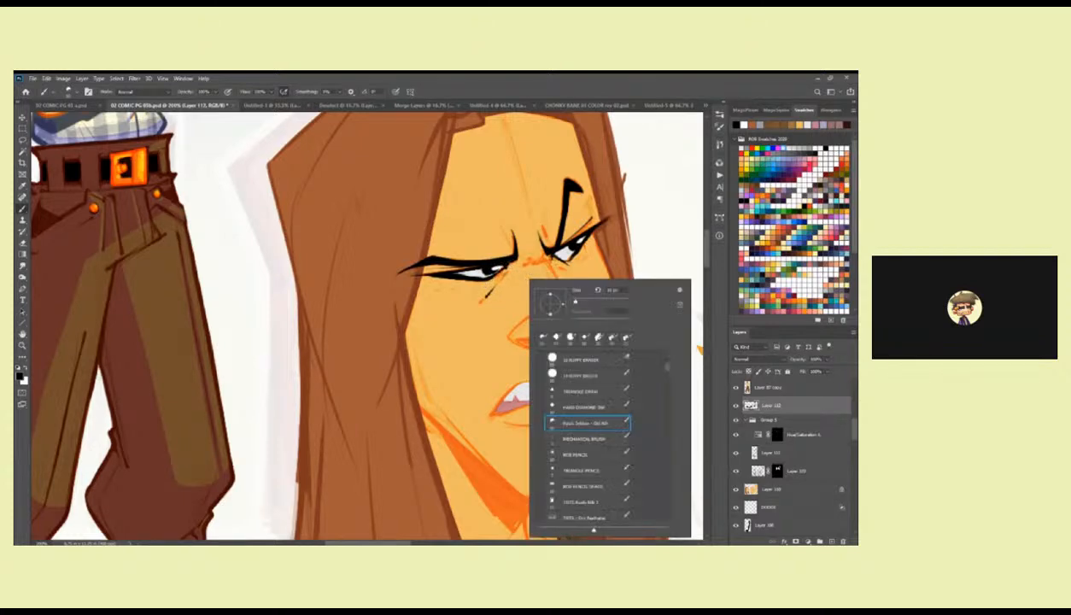
drag(668, 369, 667, 391)
click(577, 419)
click(500, 367)
drag(541, 281, 521, 301)
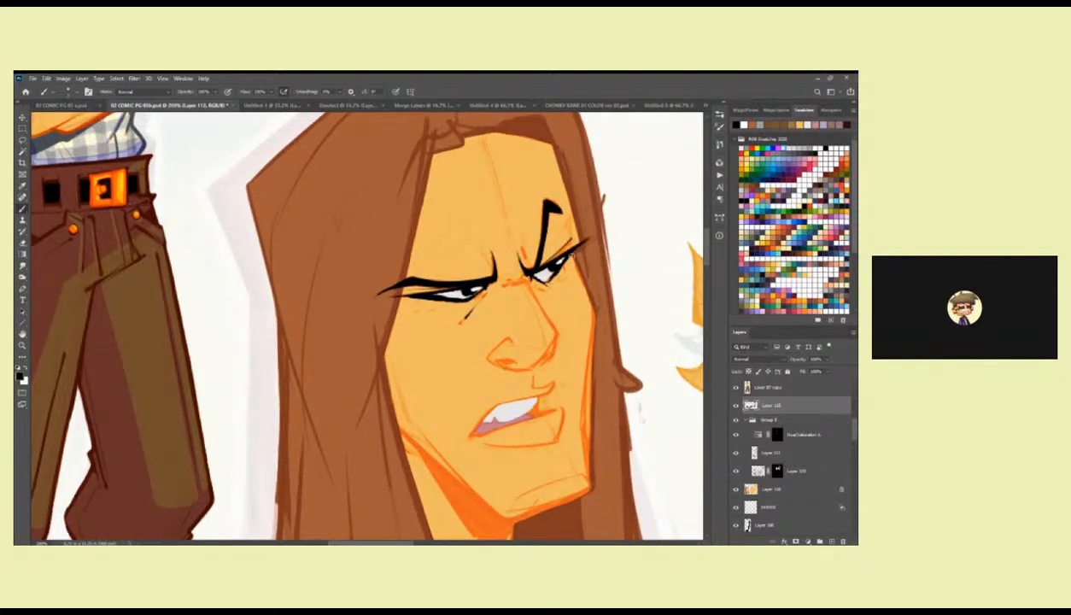
drag(563, 249, 517, 292)
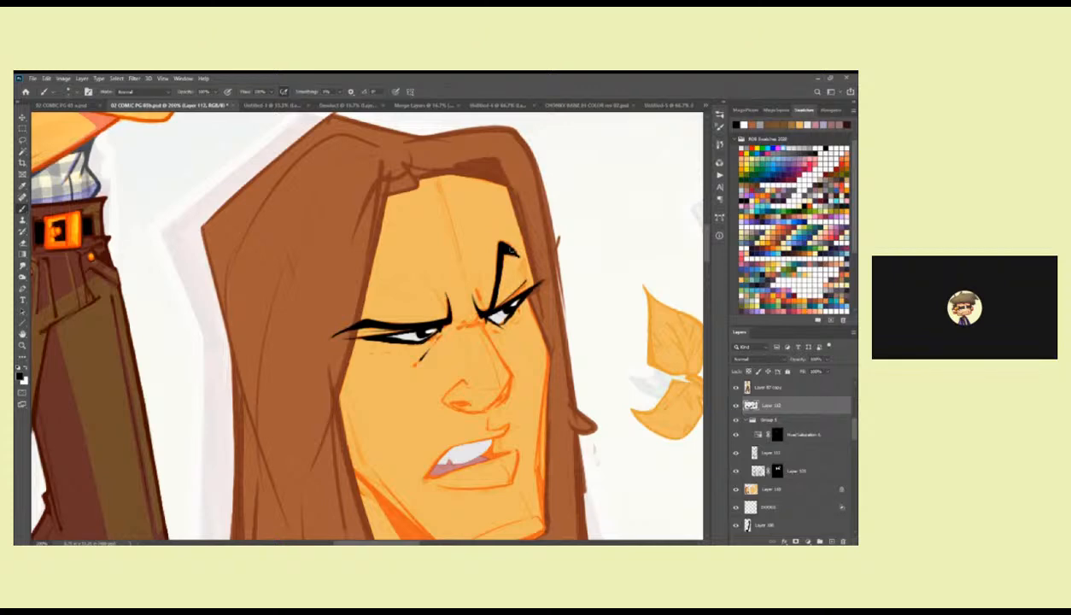
drag(469, 290, 555, 243)
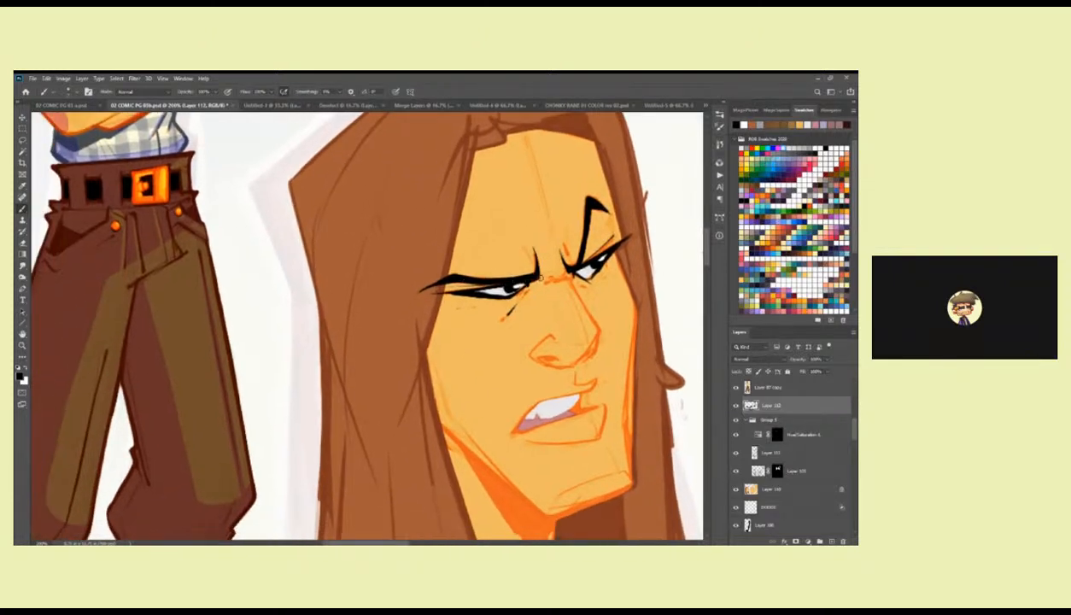
Switch to the Triangle Draw brush and ink the long-haired head's nostril in black over the orange sketch line.
mouse_move(559, 294)
mouse_down()
mouse_move(491, 290)
mouse_move(358, 223)
mouse_up()
alt+click(369, 237)
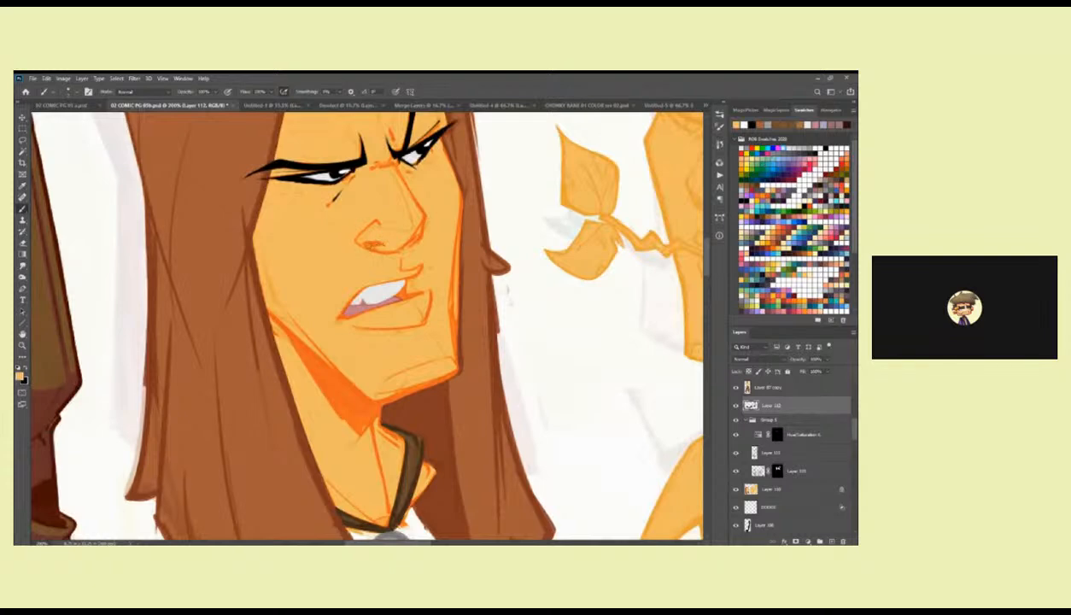
key(x)
drag(370, 243, 382, 247)
right_click(365, 234)
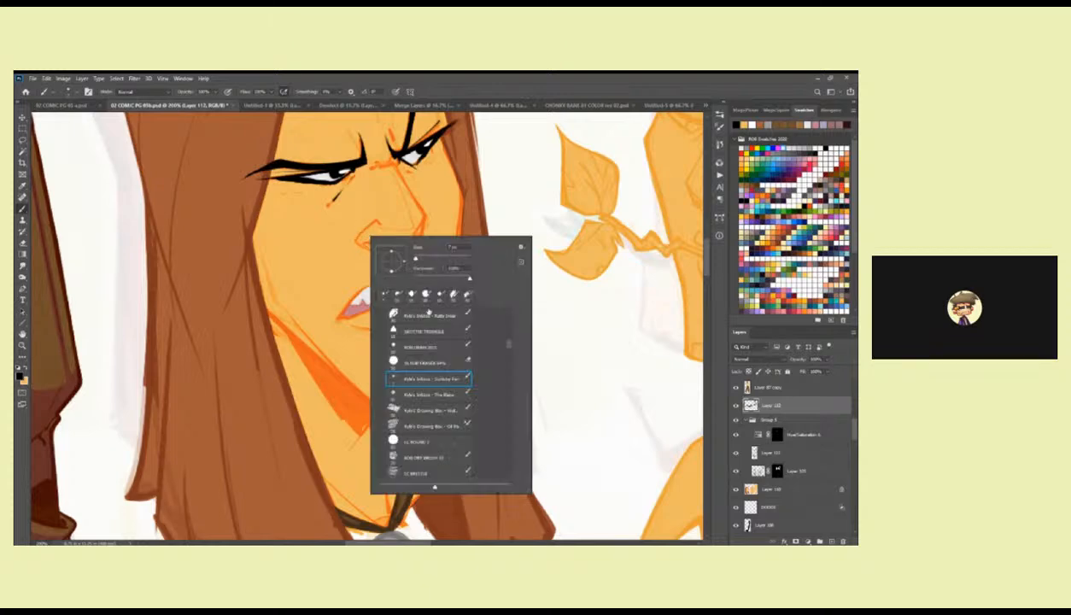
drag(510, 345, 510, 327)
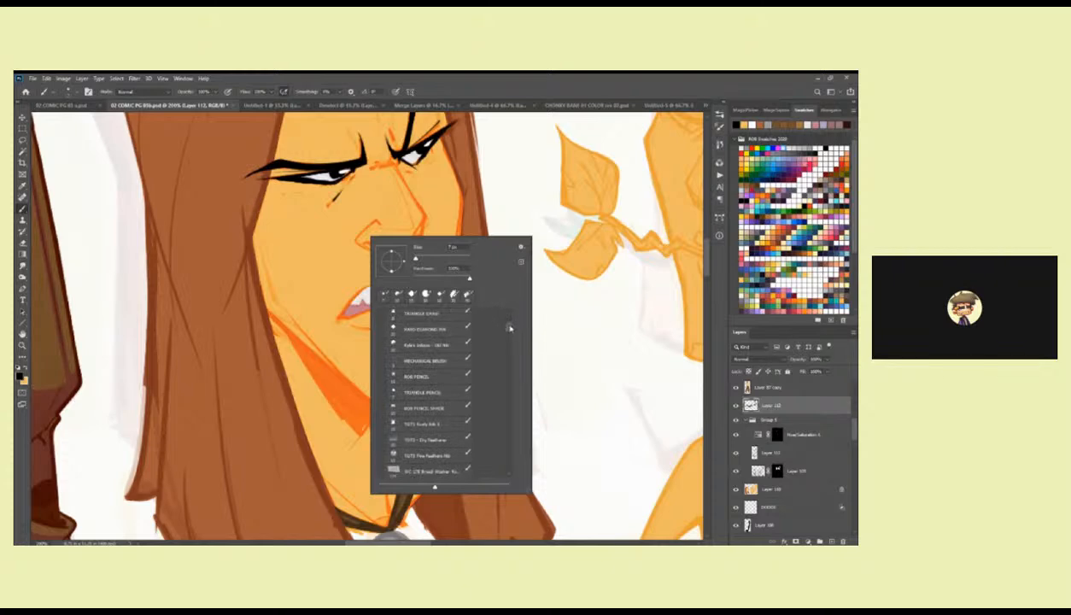
click(426, 313)
click(363, 230)
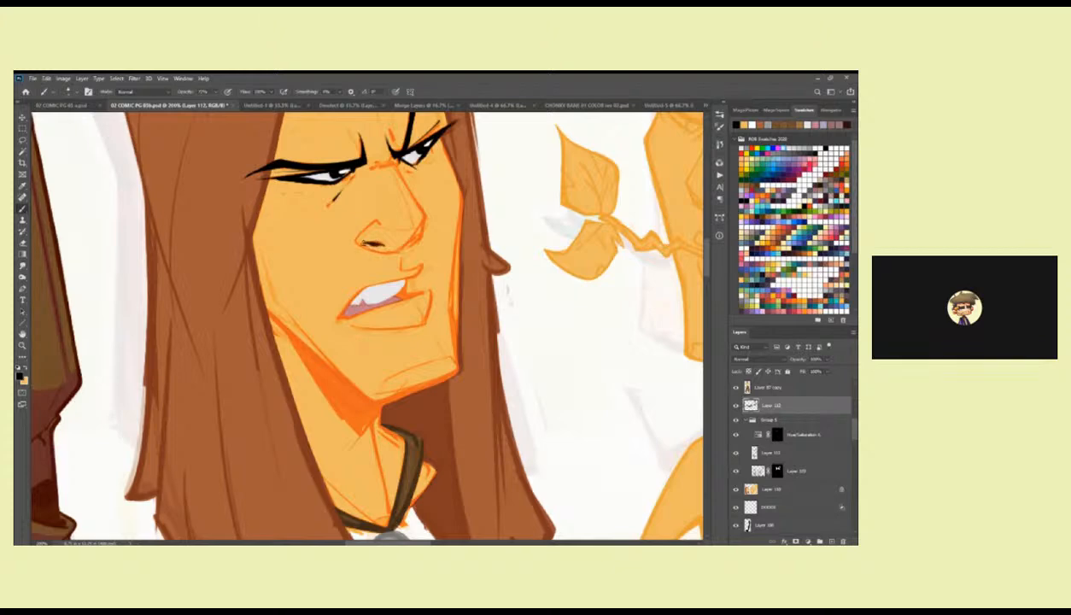
drag(392, 219, 486, 287)
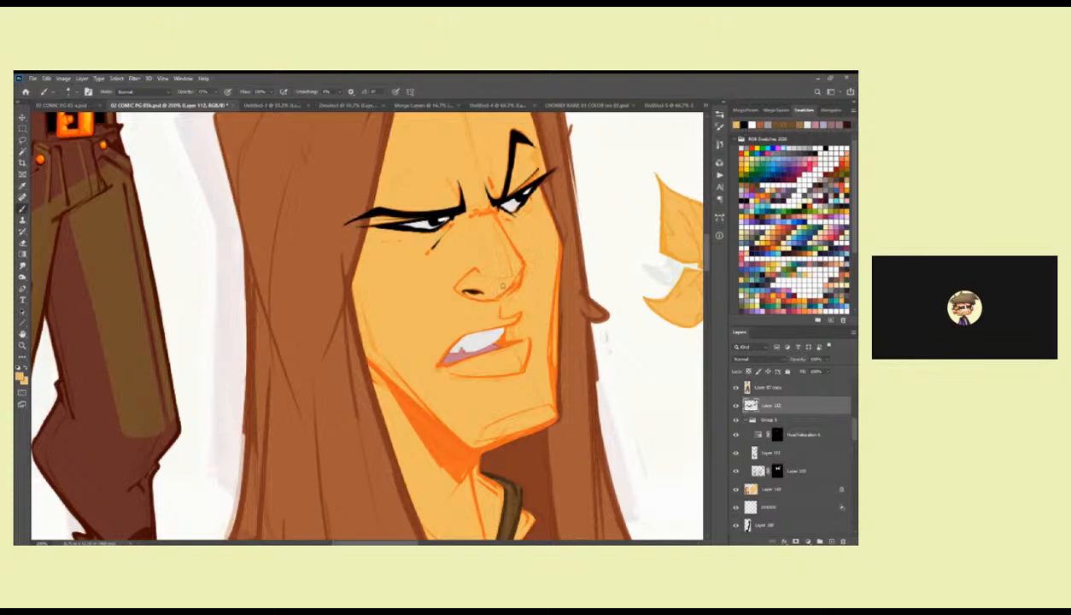
drag(492, 299, 479, 338)
Check the inked face against the finished figure and select Group 5 for another opacity adjustment.
key(z)
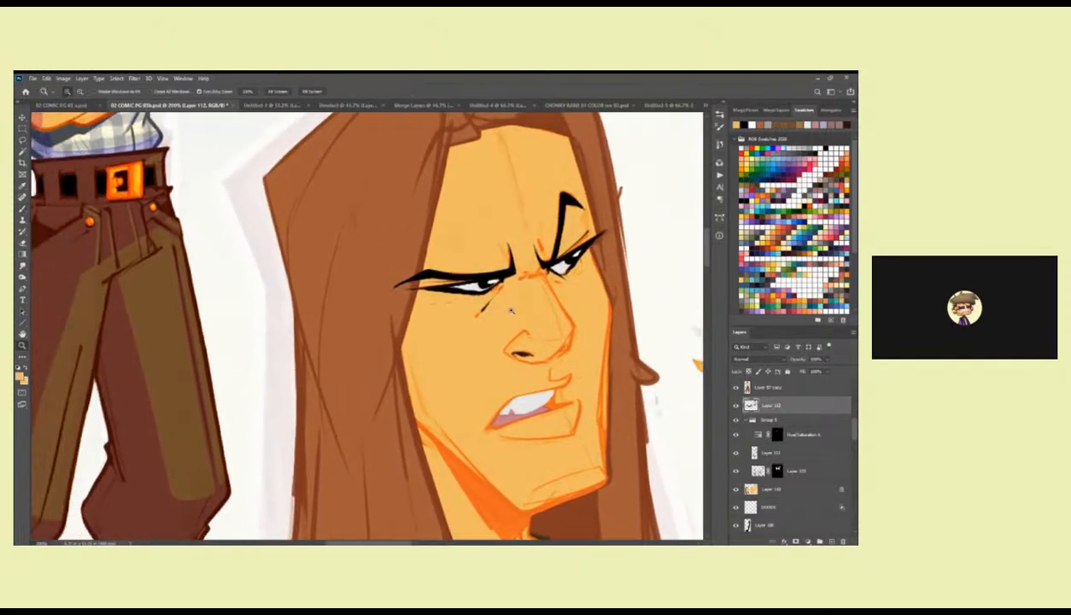
alt+click(510, 310)
alt+click(509, 312)
click(514, 309)
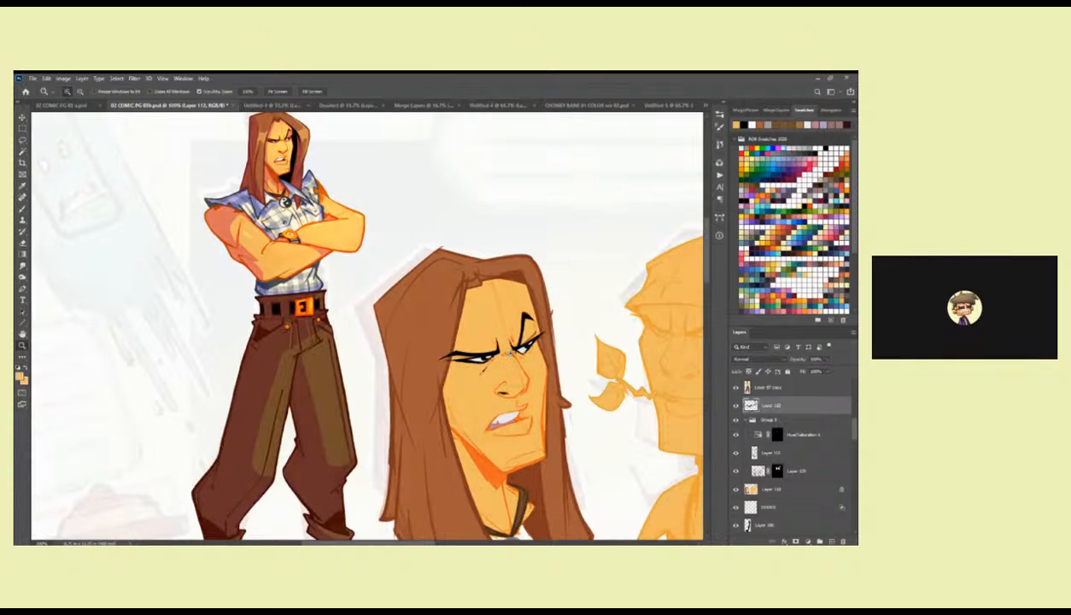
scroll(512, 363, down, 2)
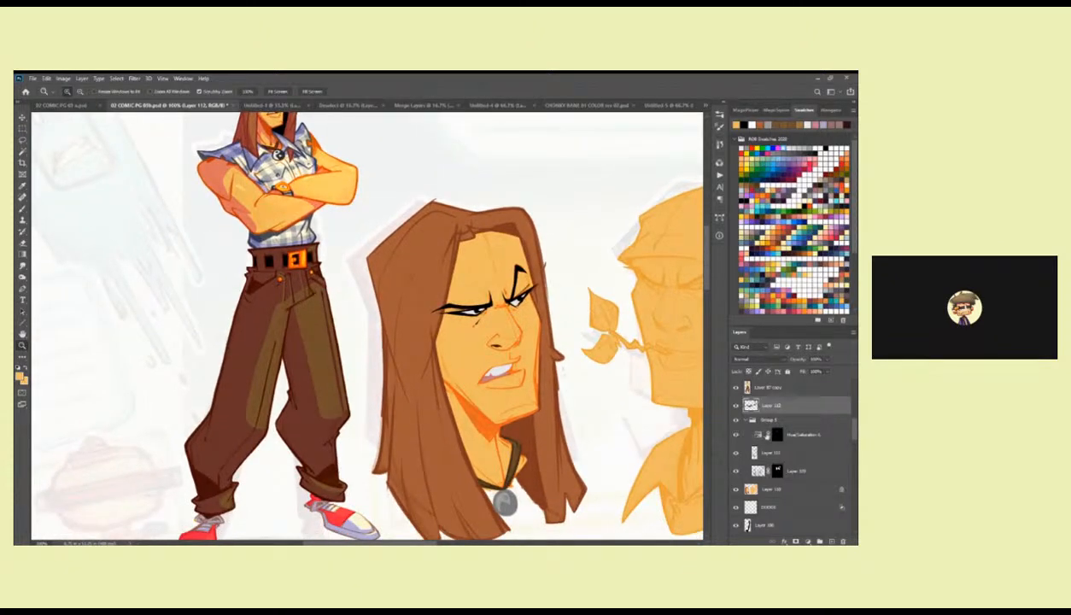
click(774, 421)
click(826, 359)
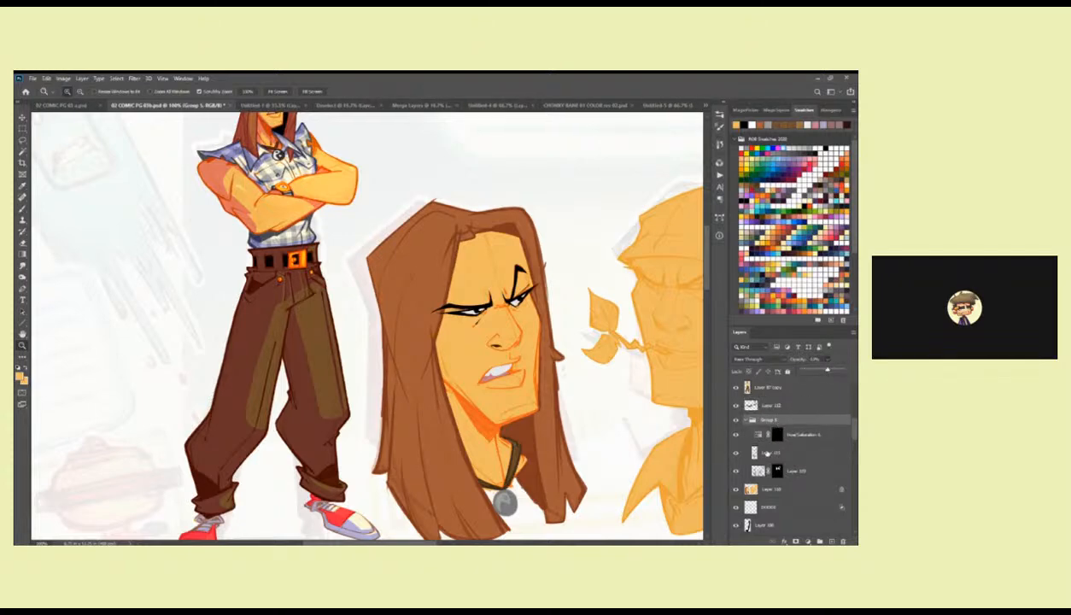
Duplicate Layer 111 in Group 5 to compare stronger line art, and hide the copy.
click(755, 453)
key(ctrl+j)
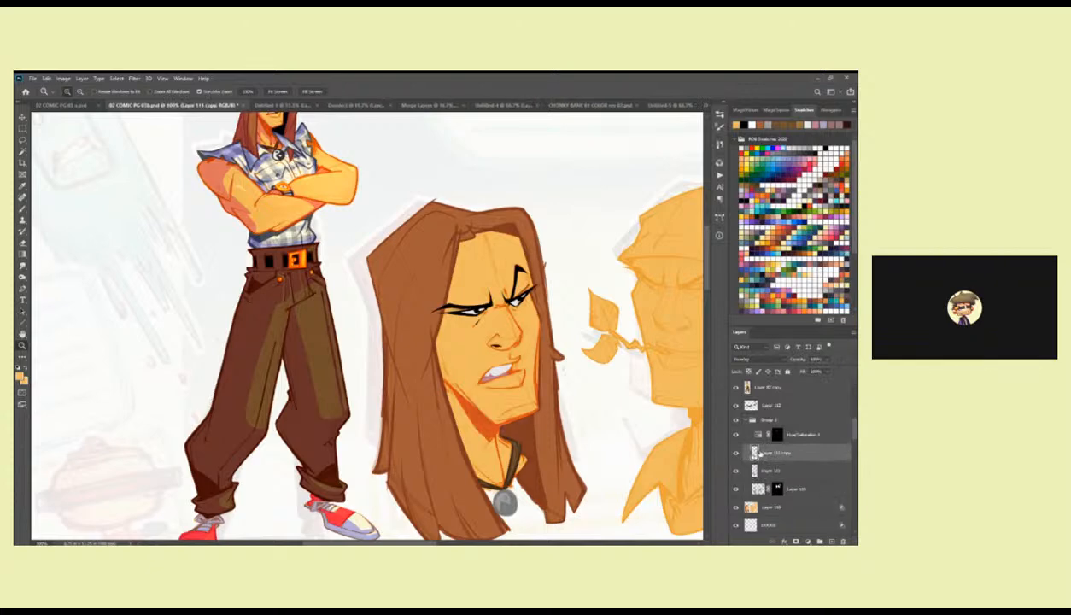
scroll(628, 435, up, 3)
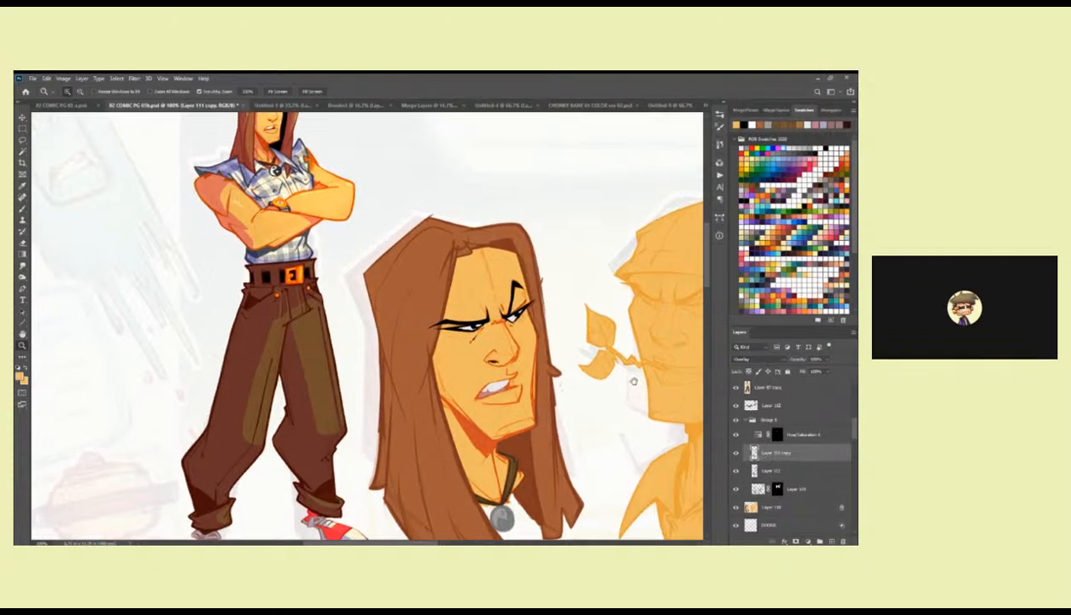
scroll(628, 435, down, 3)
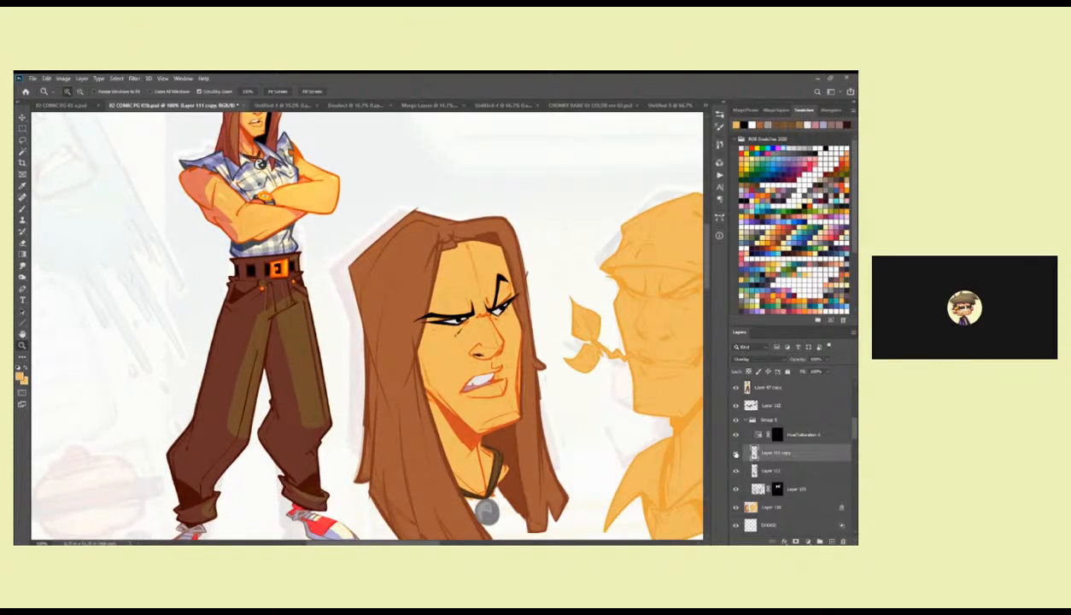
click(735, 454)
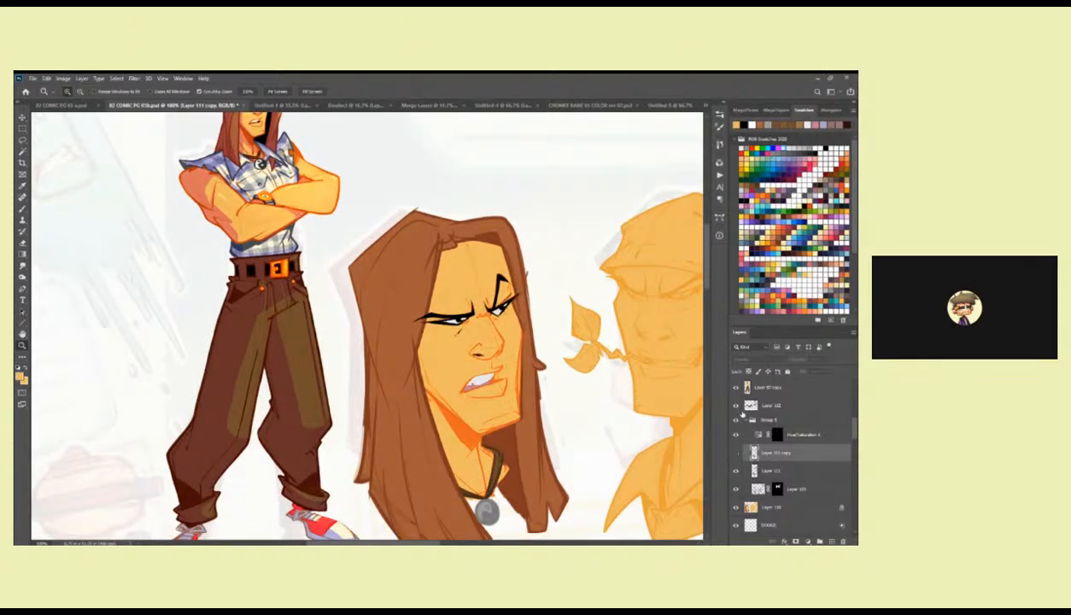
Select Layer 112, sample the hair brown, enlarge the brush and paint over sketch lines near the long-haired head's parting.
click(746, 403)
mouse_move(524, 333)
mouse_down()
mouse_move(527, 362)
mouse_move(516, 324)
mouse_up()
key(b)
alt+click(444, 245)
drag(462, 253, 472, 213)
key(])
key(])
click(216, 92)
click(478, 193)
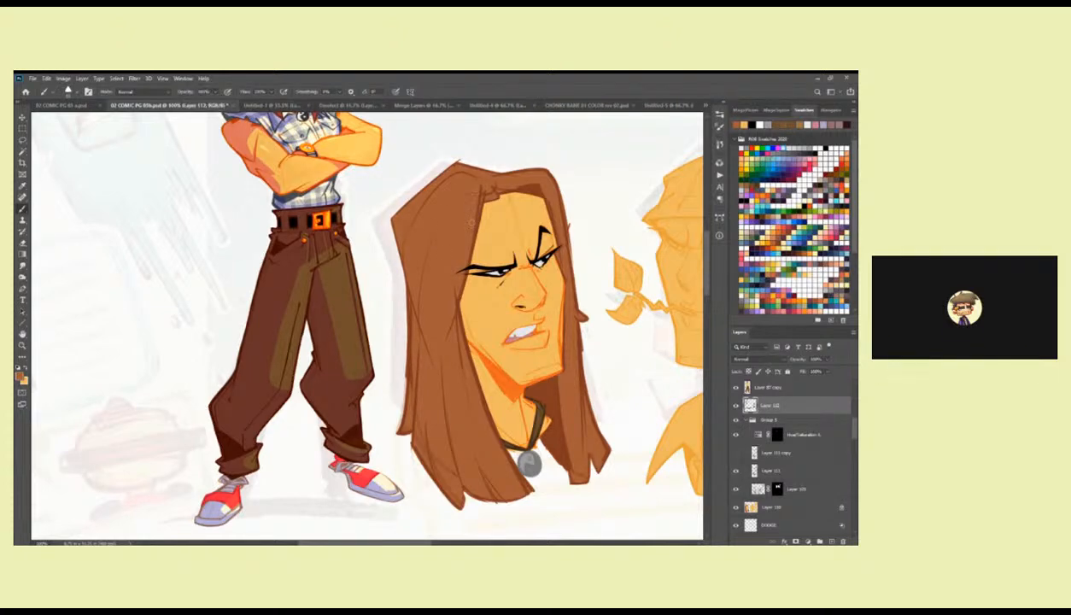
Reduce the brush opacity and paint hair brown over the black brow tail that overlaps the hair.
drag(474, 207, 470, 228)
click(215, 92)
drag(214, 103, 208, 103)
click(461, 256)
alt+click(470, 260)
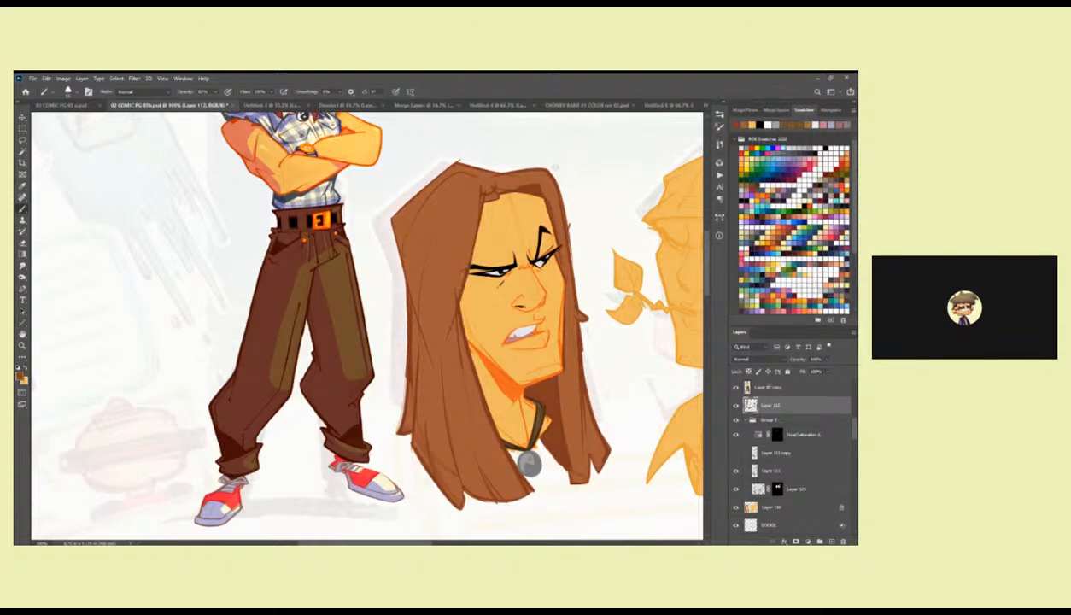
drag(553, 255, 520, 240)
alt+click(525, 222)
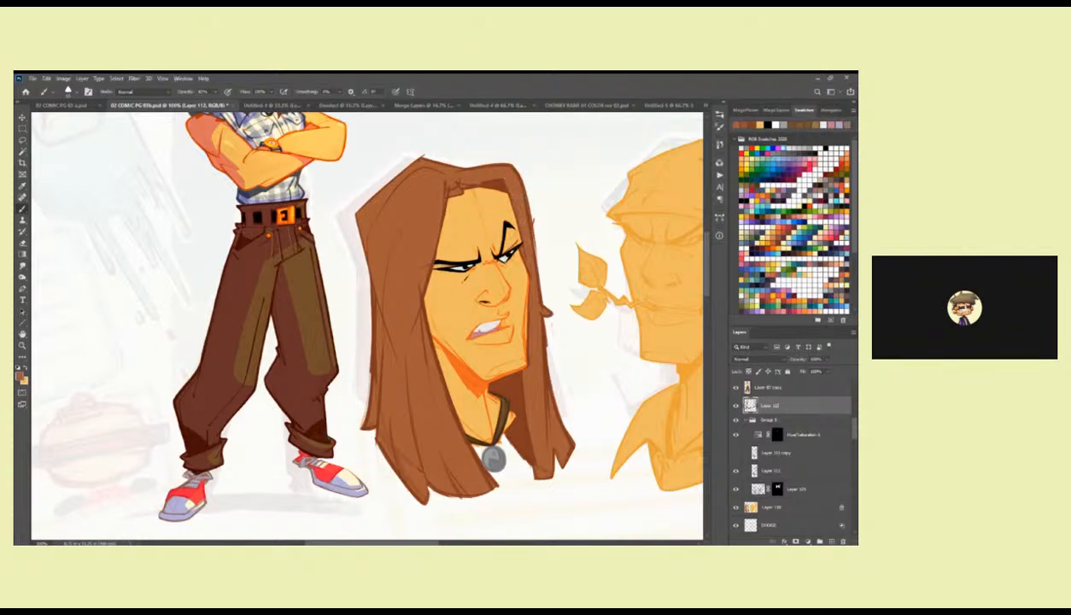
Try inking the long-haired head's mouth in black with the Triangle Draw brush, and undo the strokes.
scroll(529, 298, down, 2)
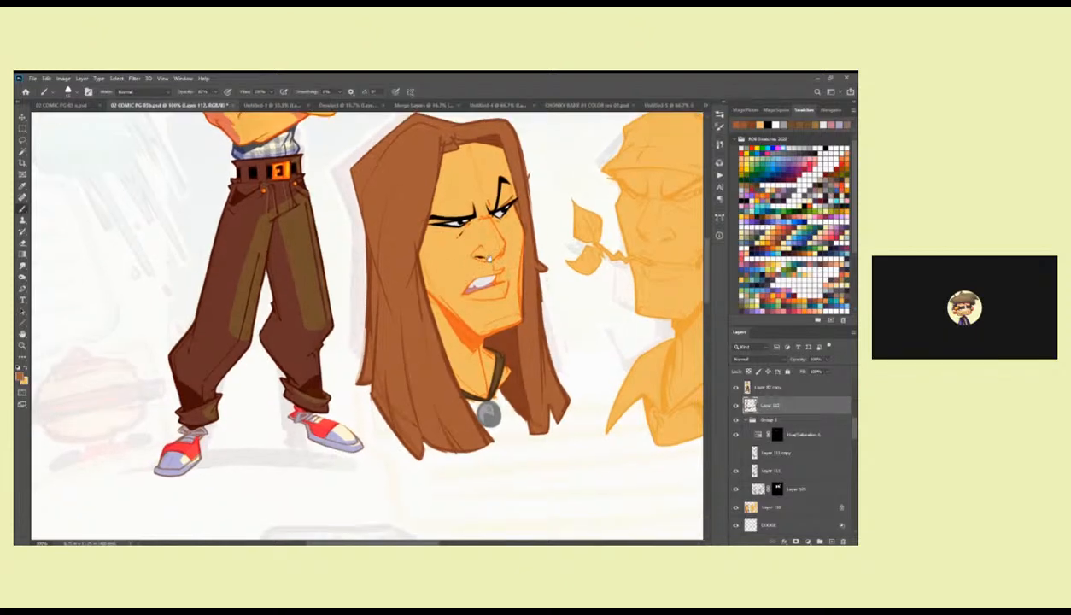
scroll(488, 261, up, 4)
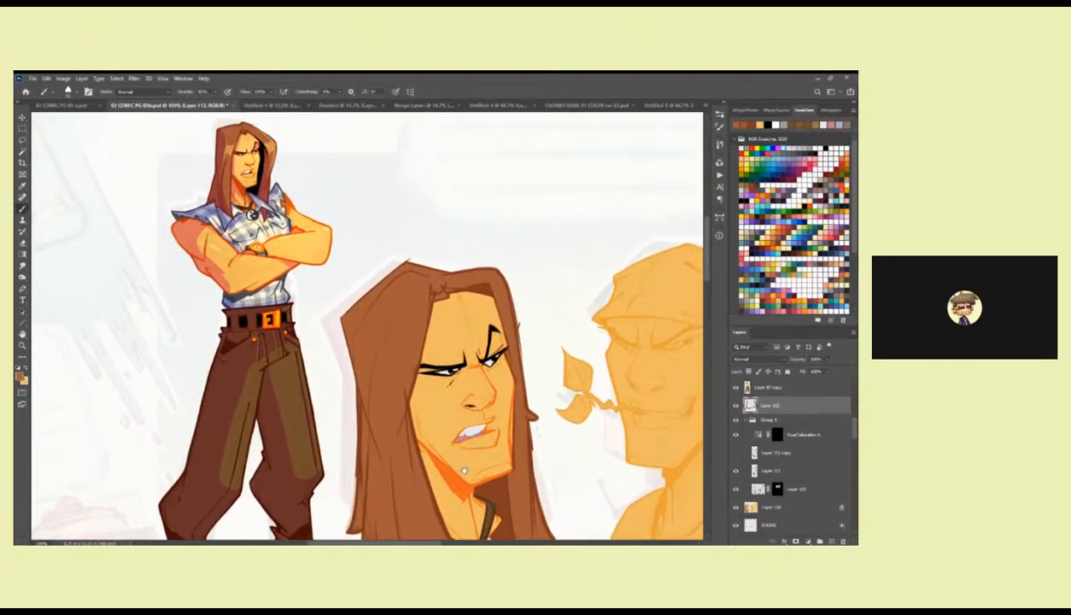
drag(461, 471, 515, 353)
ctrl+click(545, 331)
drag(499, 273, 497, 329)
right_click(474, 284)
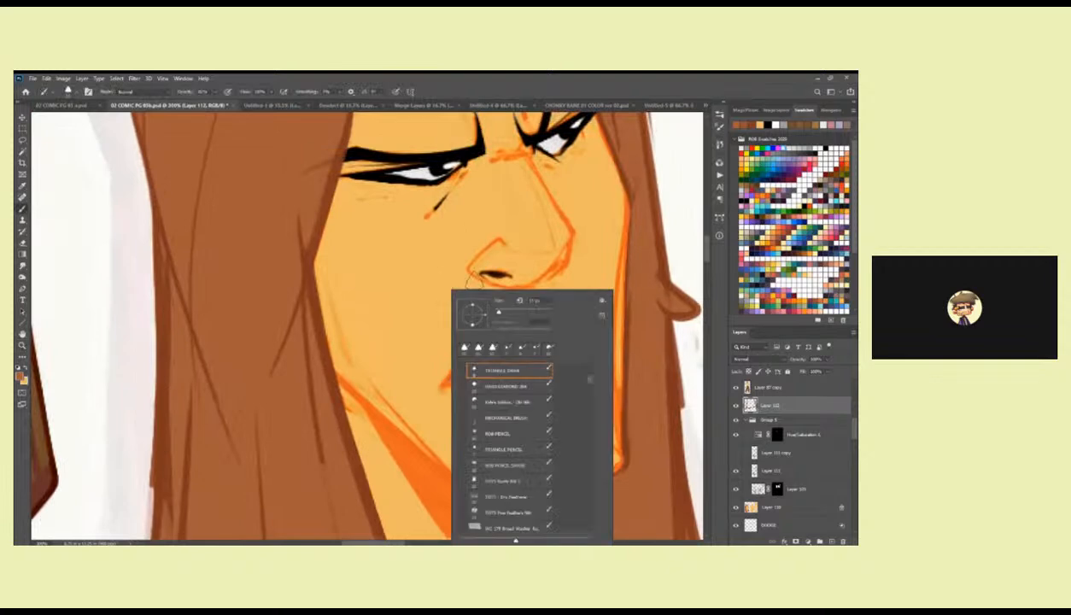
click(512, 370)
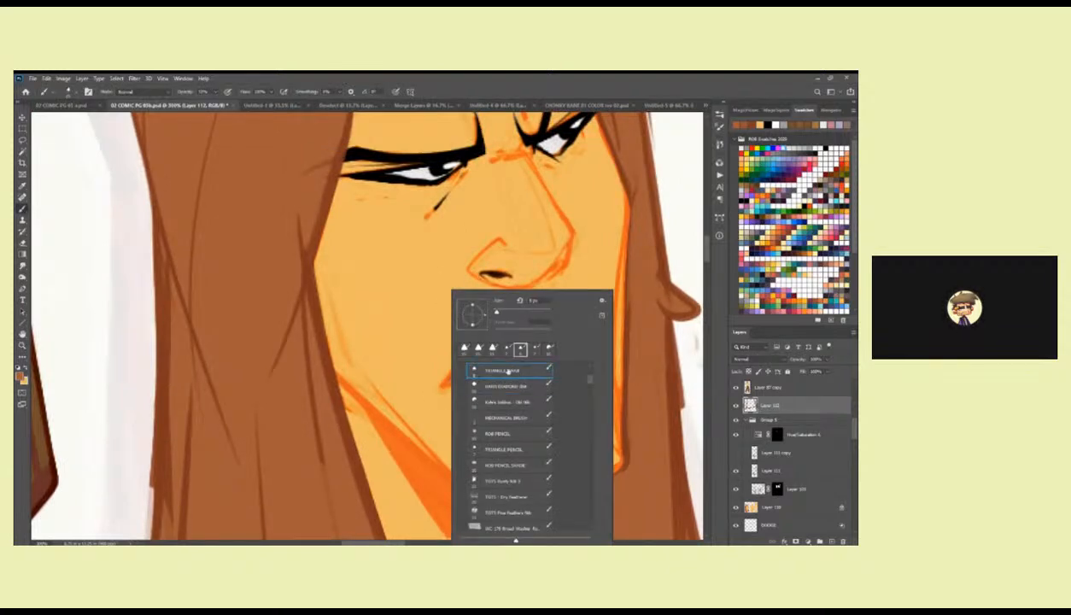
click(423, 398)
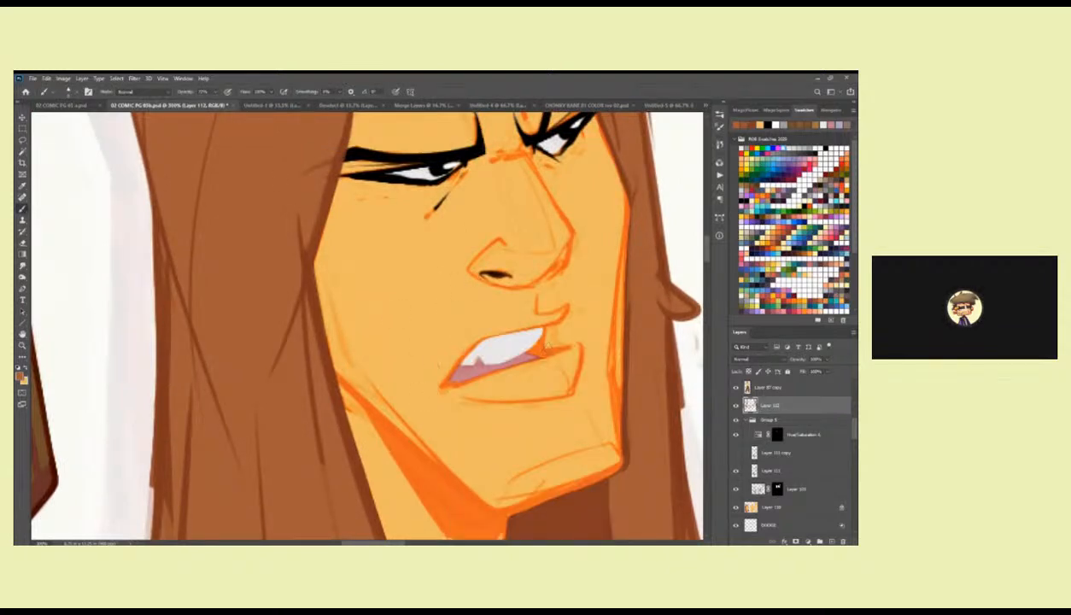
drag(522, 326, 538, 311)
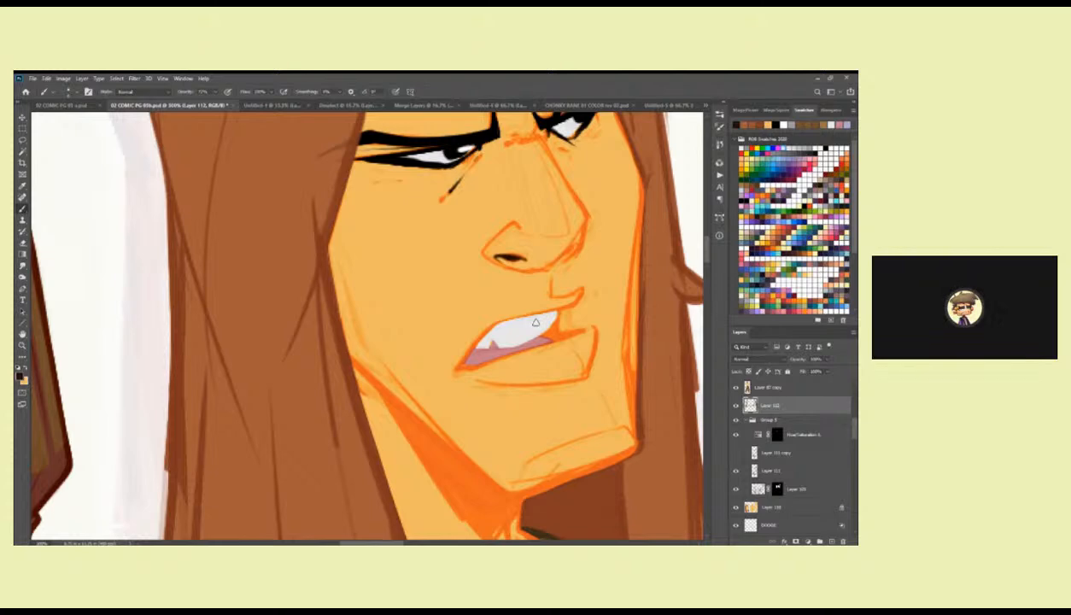
drag(535, 322, 561, 291)
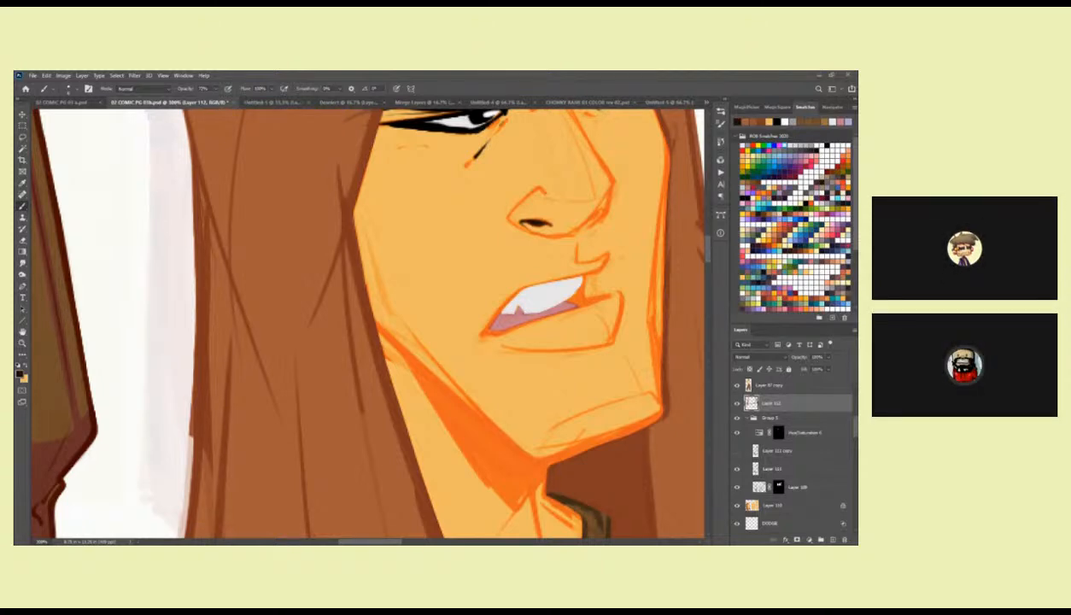
drag(581, 263, 610, 249)
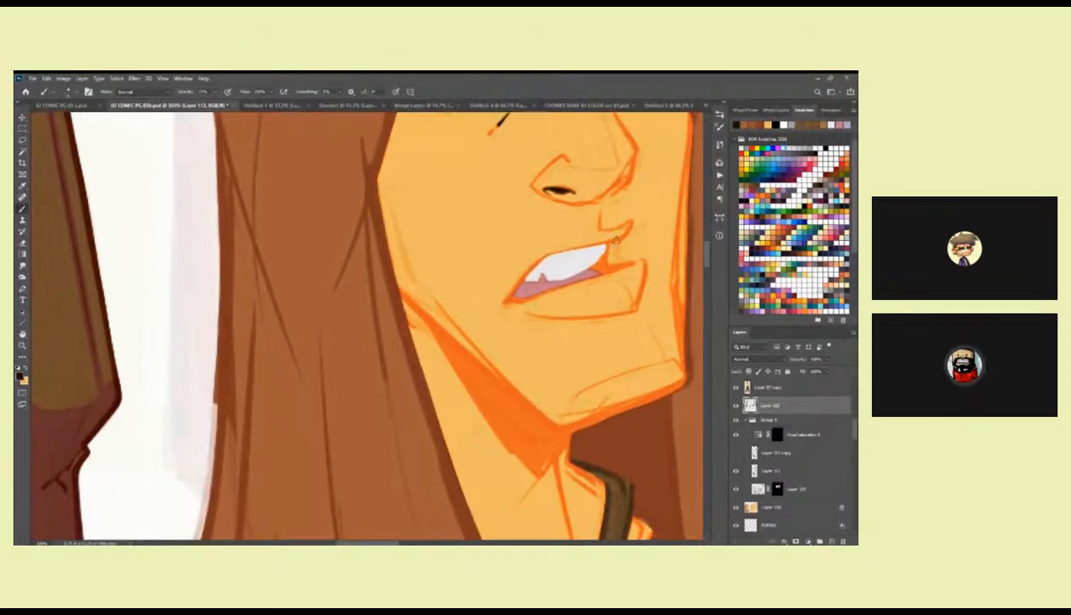
mouse_move(618, 239)
mouse_down()
mouse_move(563, 250)
mouse_move(618, 239)
mouse_move(579, 264)
mouse_up()
key(ctrl+z)
key(ctrl+z)
Switch to the Hard Diamond Ink brush, ink the mouth outline and its dark corner in black, and clean the edges with skin colour.
right_click(577, 260)
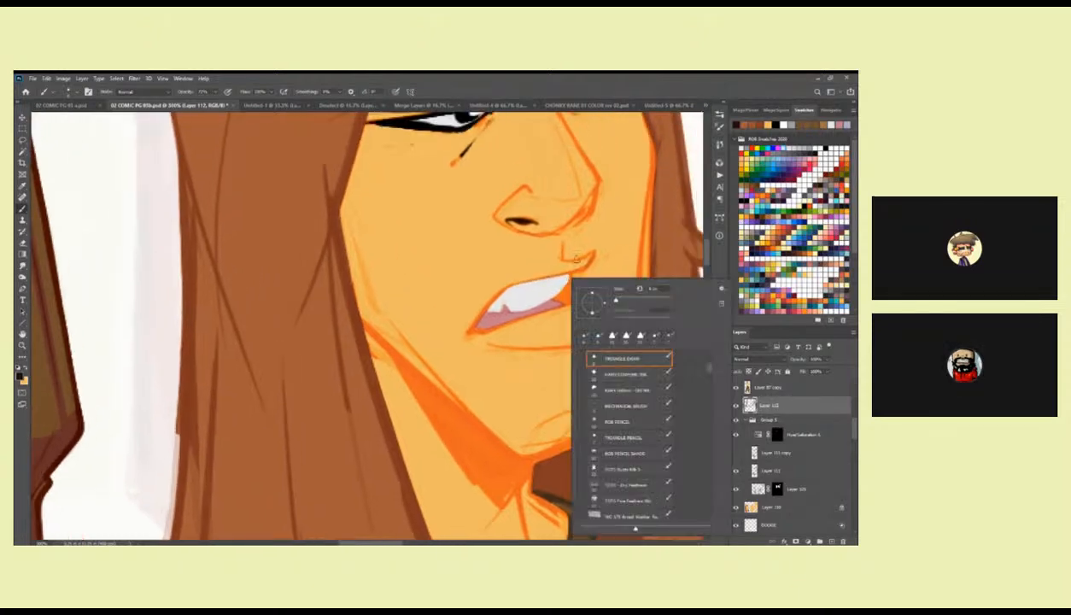
double_click(620, 373)
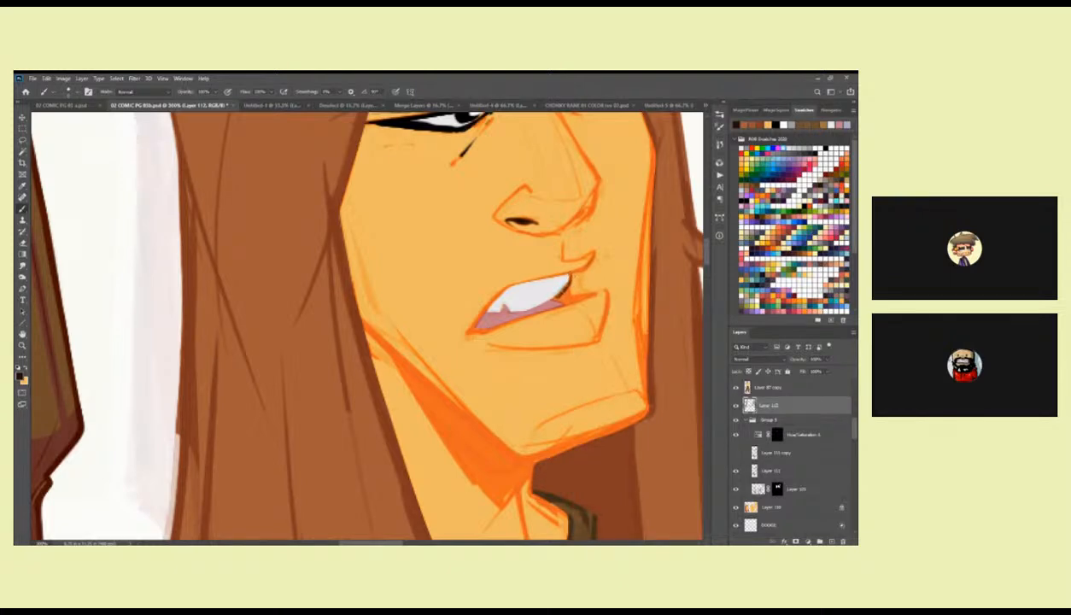
mouse_move(563, 288)
mouse_down()
mouse_move(556, 294)
mouse_move(591, 296)
mouse_move(555, 298)
mouse_move(579, 295)
mouse_move(555, 298)
mouse_move(607, 270)
mouse_move(619, 247)
mouse_up()
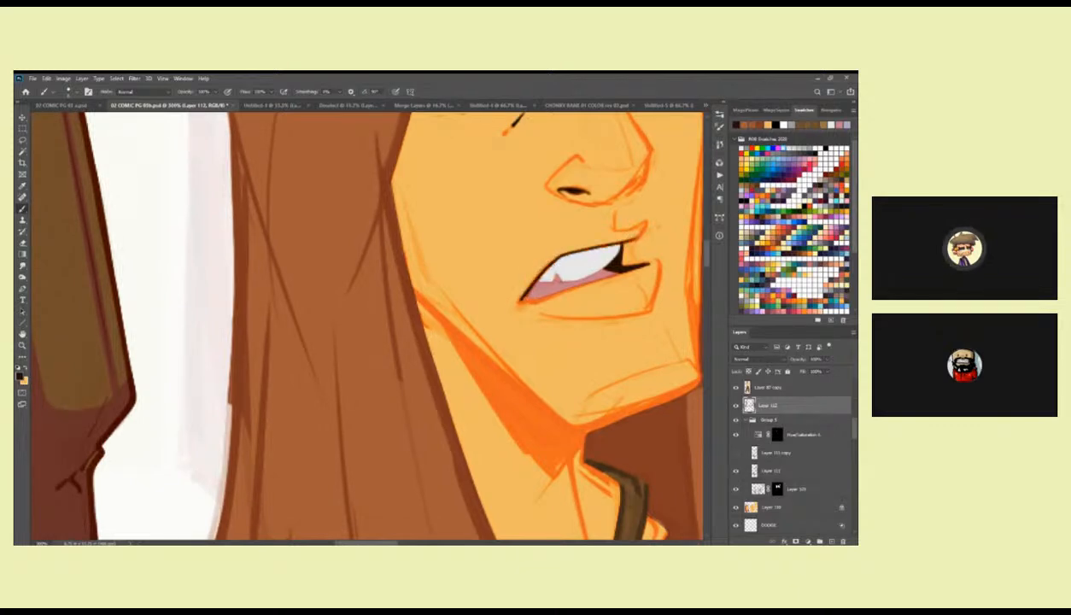
drag(516, 299, 608, 270)
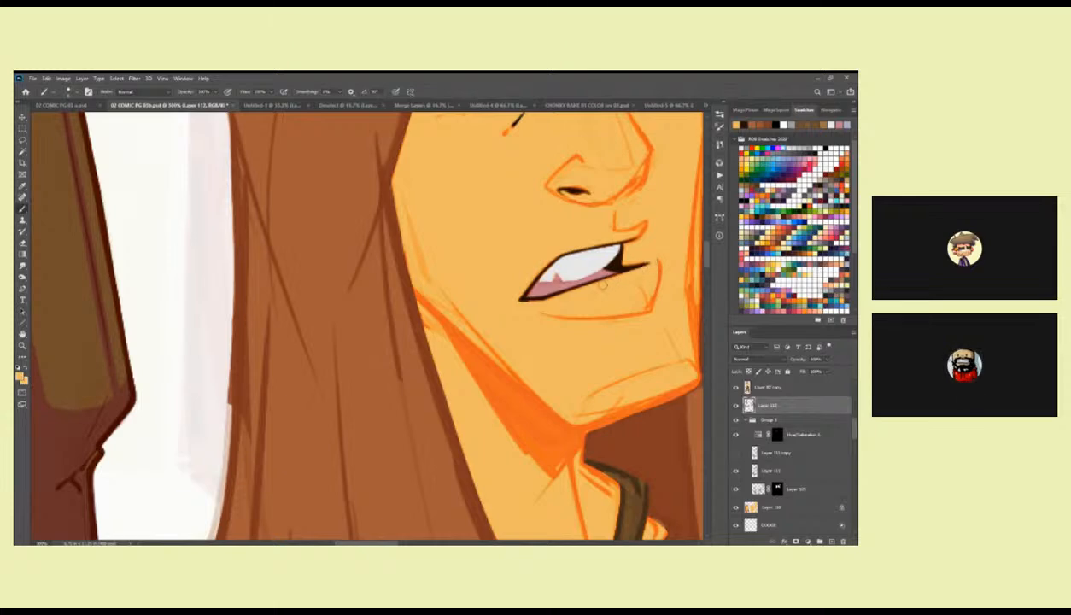
drag(627, 251, 595, 278)
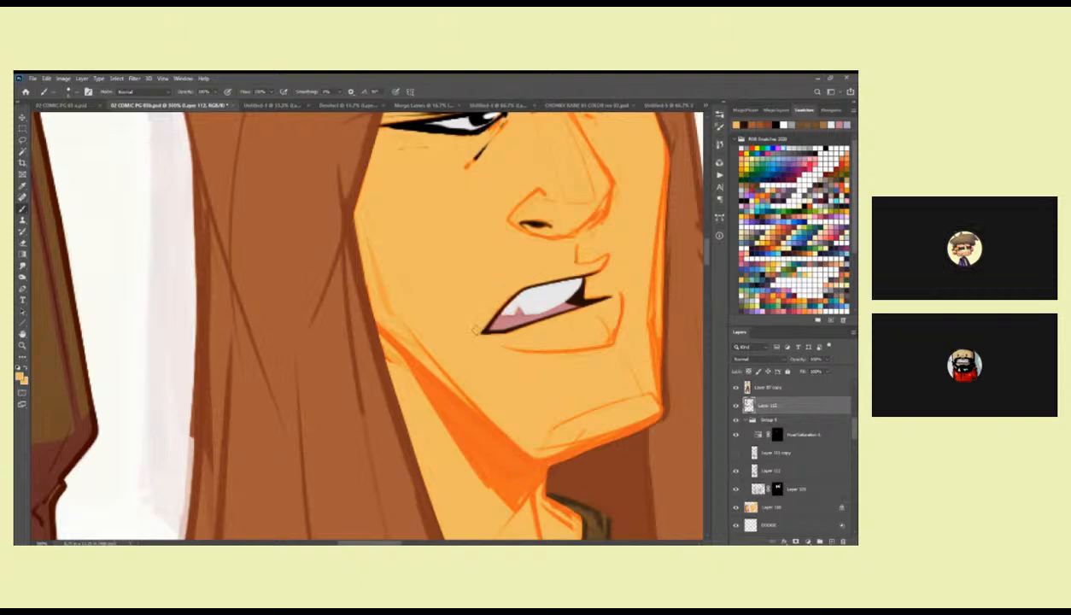
Compare the face with the finished figure, reset the colours to black and white, and ink the frown lines between the brows.
key(z)
key(ctrl+0)
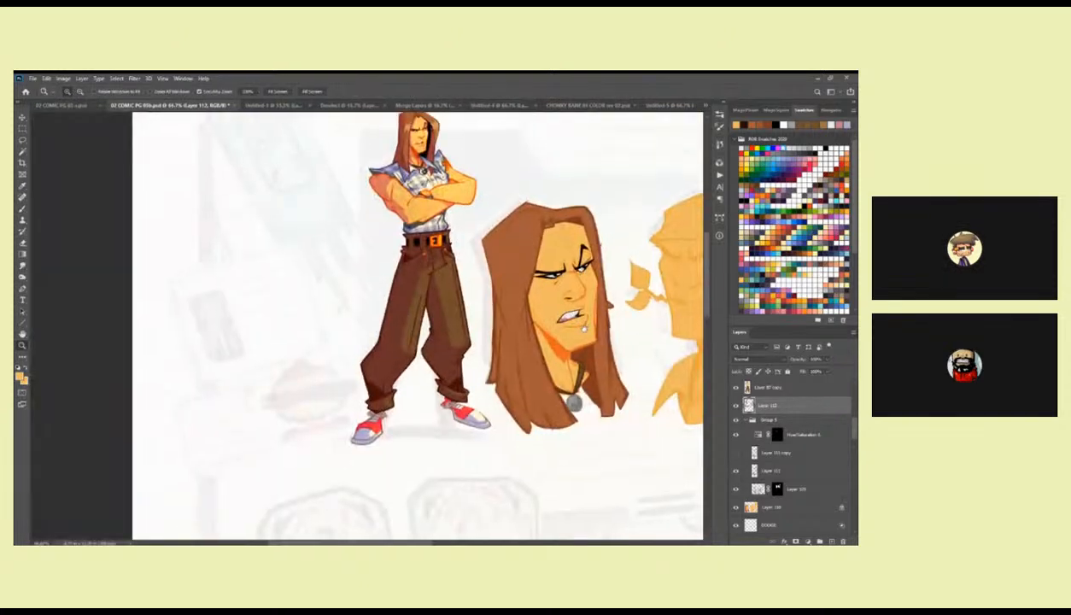
click(555, 289)
click(556, 289)
key(b)
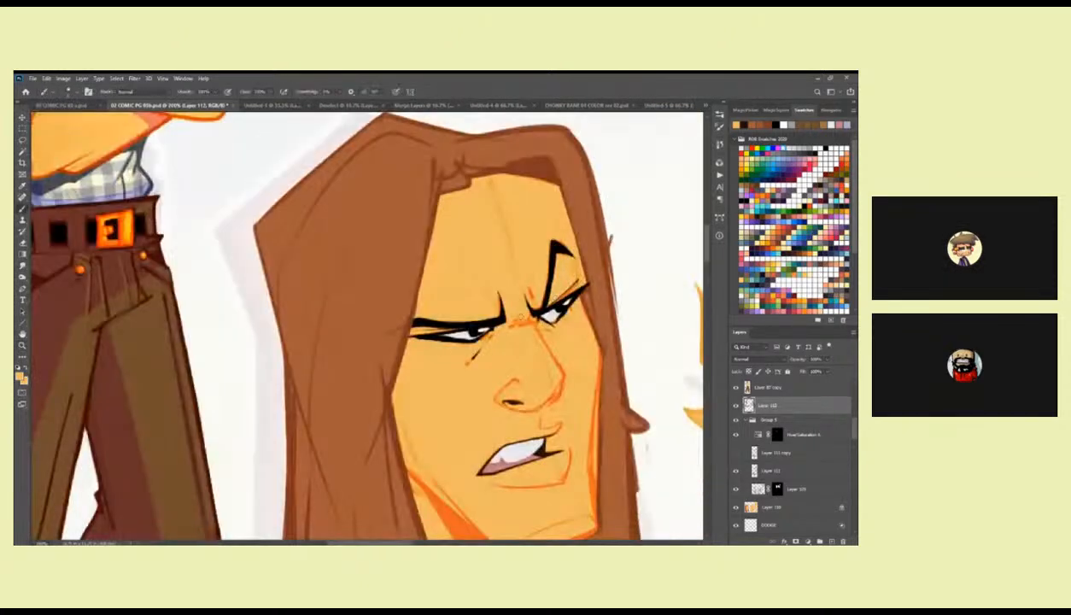
key(d)
drag(484, 284, 455, 240)
alt+click(454, 258)
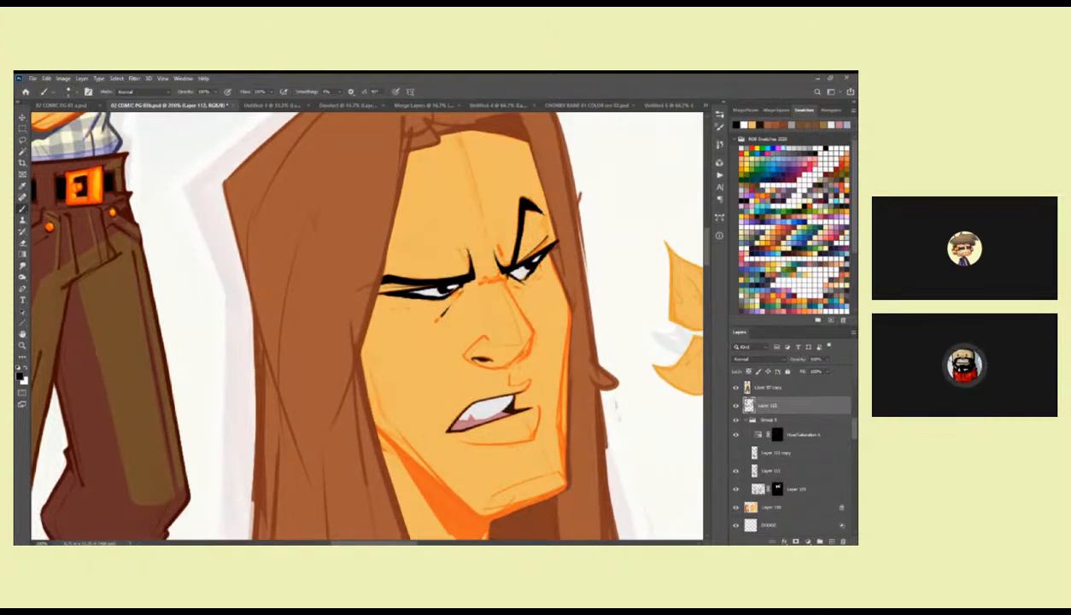
drag(464, 244, 470, 257)
drag(490, 242, 495, 276)
Sample the skin colour and paint out stray sketch lines on the forehead, jaw, chin and around the eyes.
alt+click(467, 183)
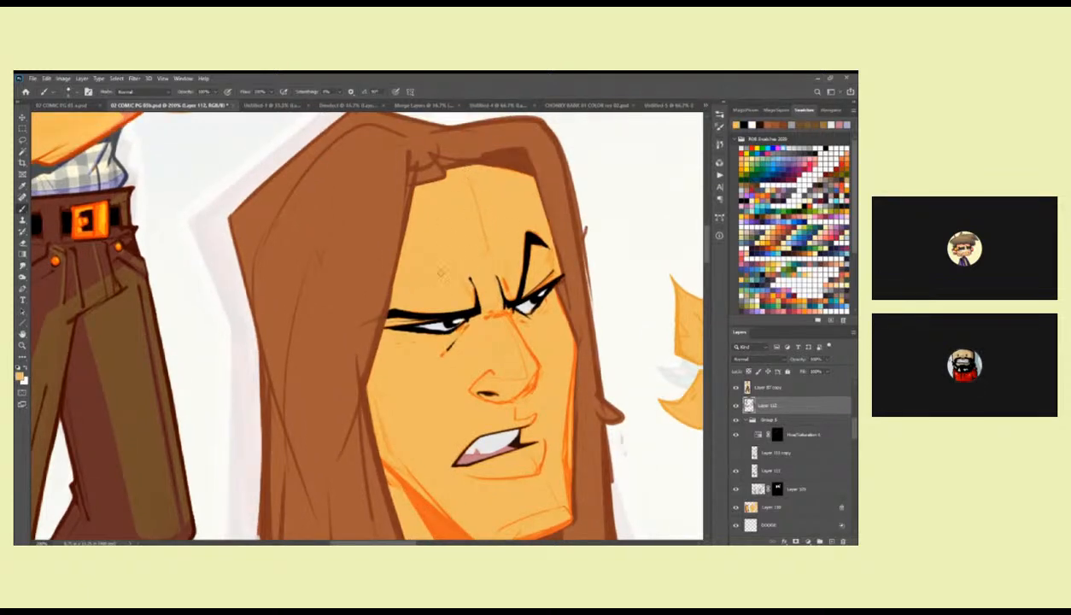
drag(452, 281, 464, 187)
drag(395, 335, 378, 306)
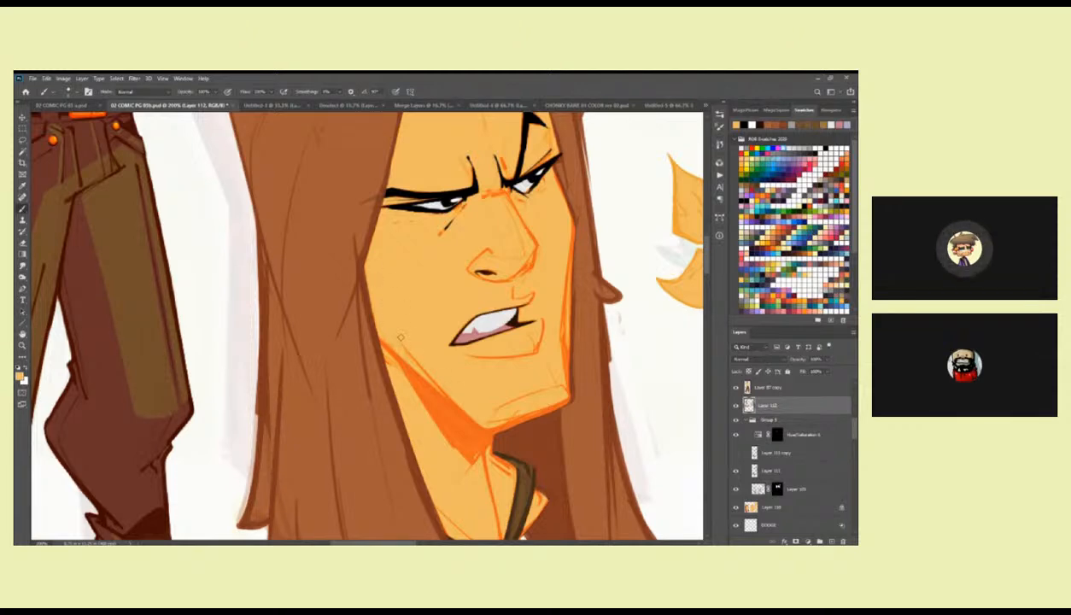
scroll(470, 288, down, 2)
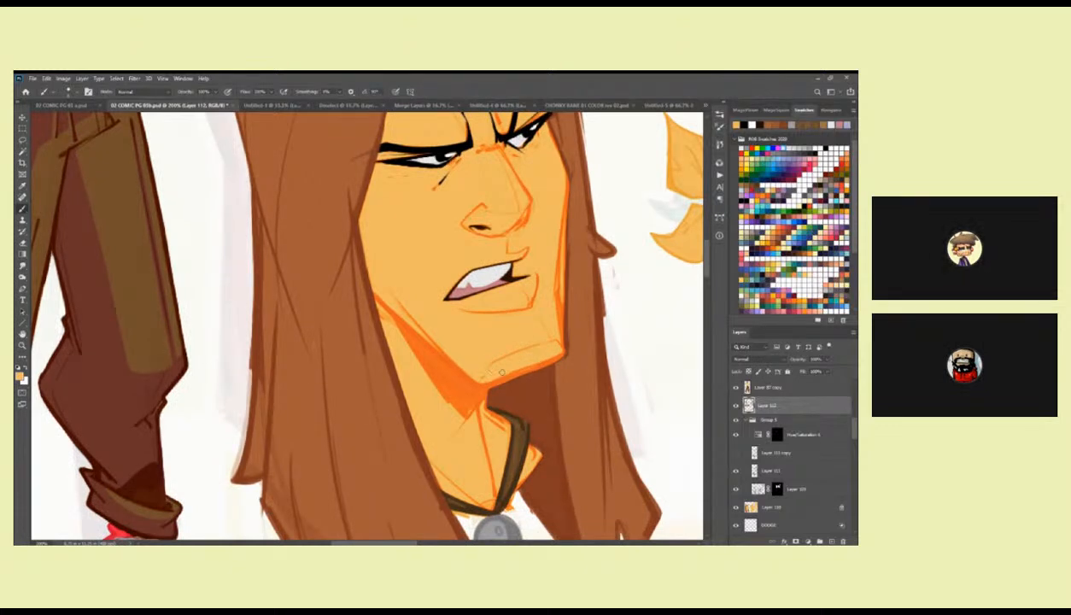
scroll(512, 350, up, 2)
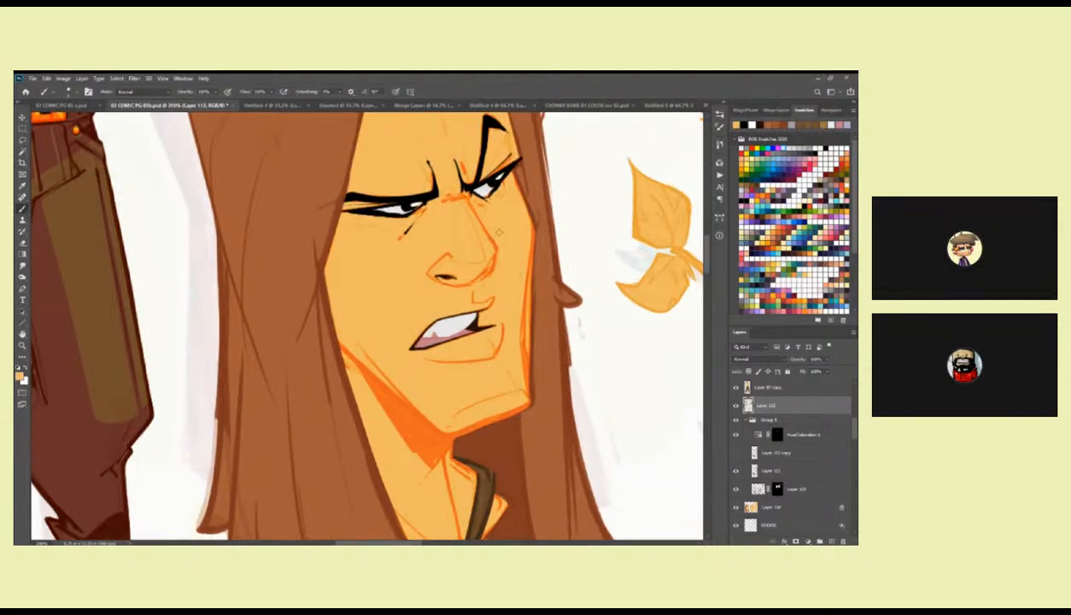
scroll(499, 230, up, 1)
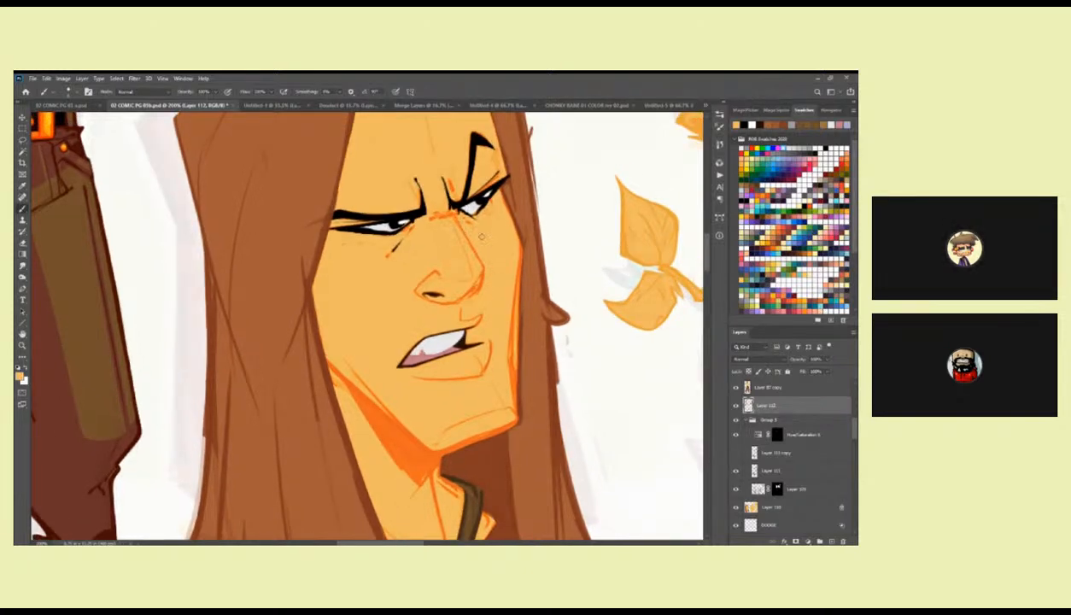
mouse_move(488, 215)
mouse_down()
mouse_move(523, 289)
mouse_move(545, 284)
mouse_up()
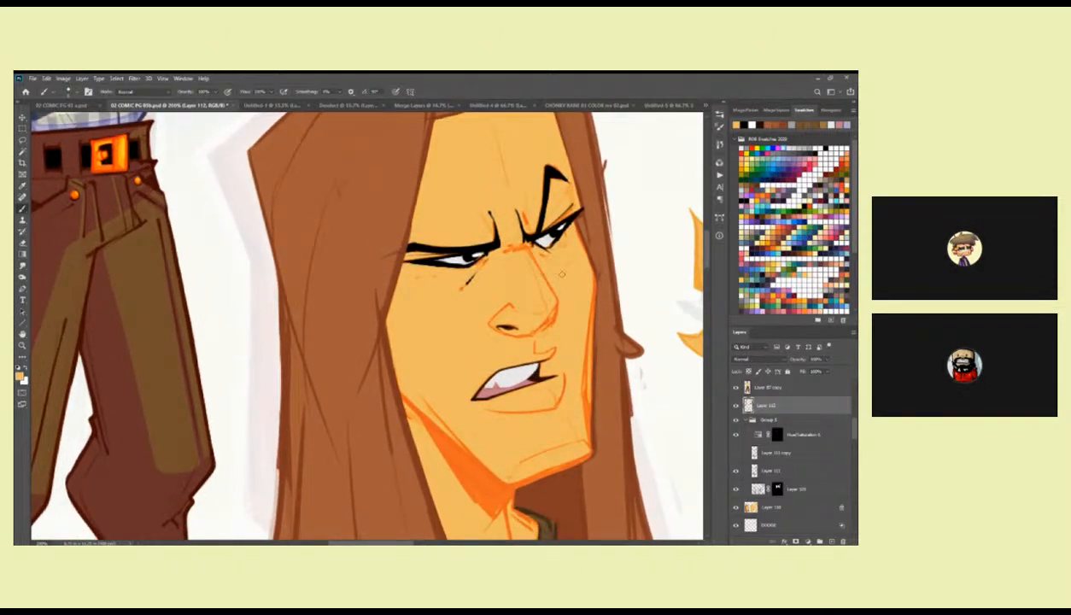
Switch to the Triangle Draw brush, sample black and refine the fine lines around both eyes and brows.
right_click(565, 254)
click(621, 368)
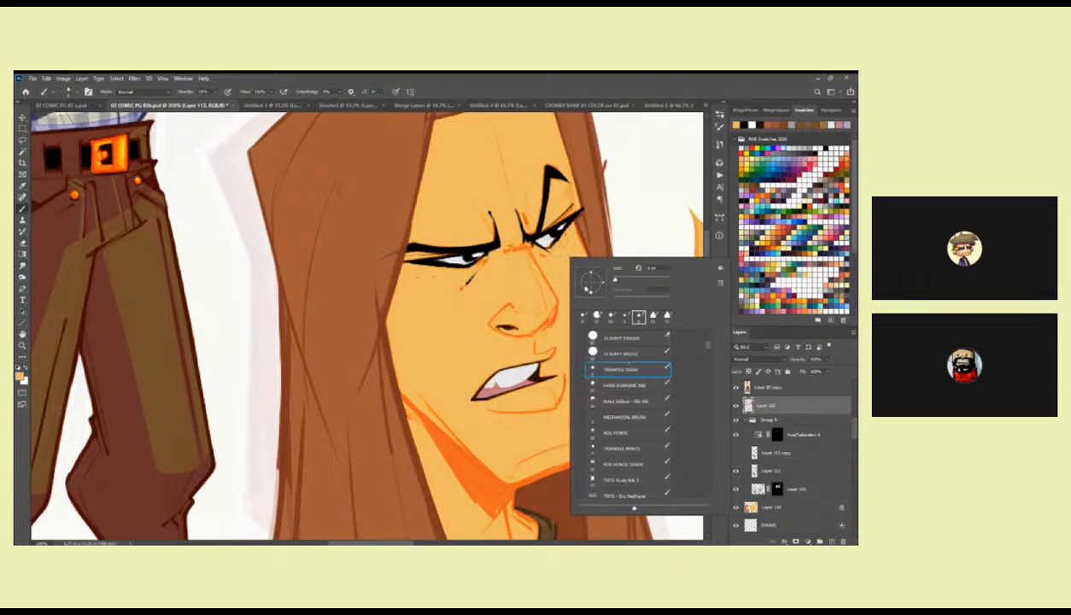
alt+click(566, 221)
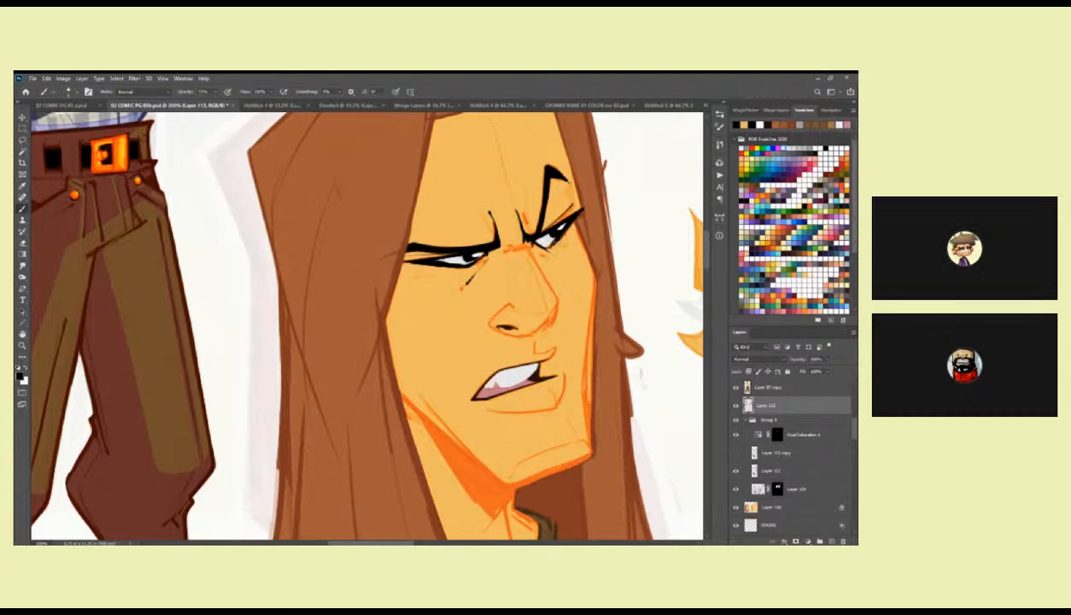
drag(541, 238, 512, 241)
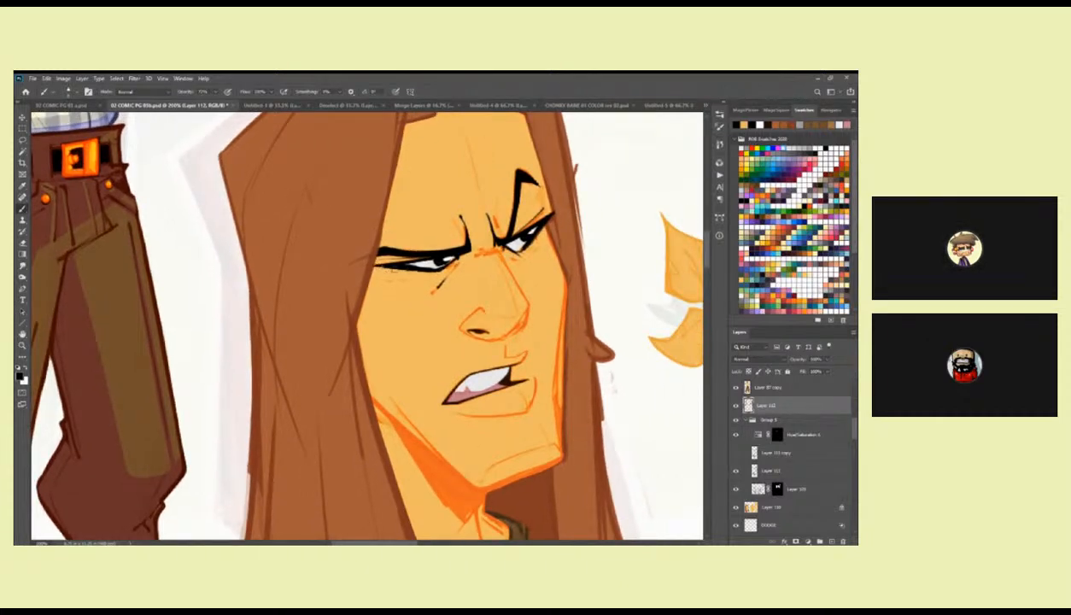
drag(429, 266, 495, 248)
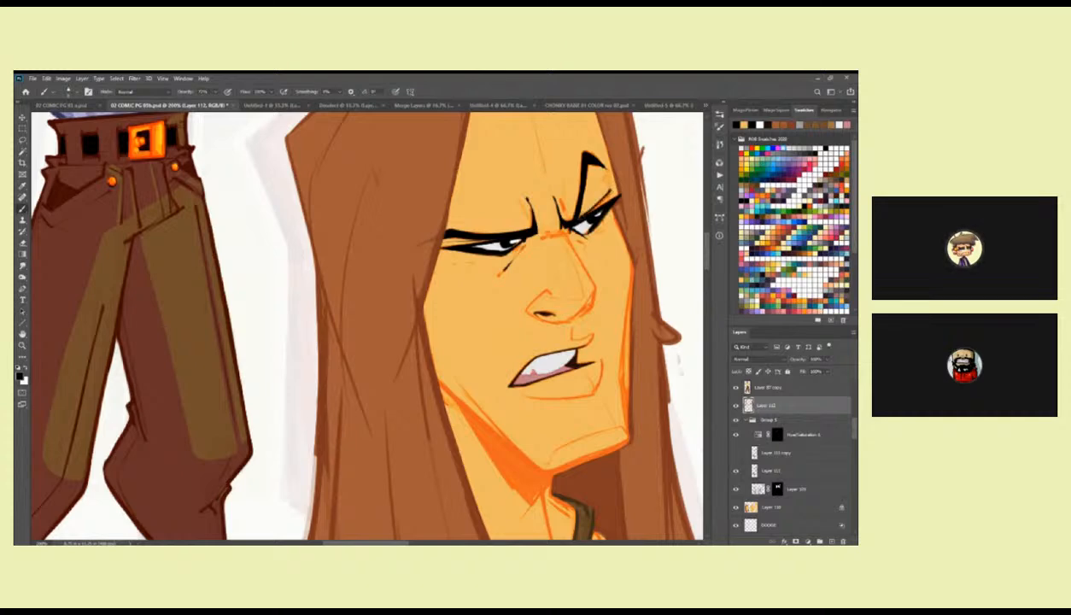
drag(495, 233, 444, 238)
drag(532, 229, 520, 227)
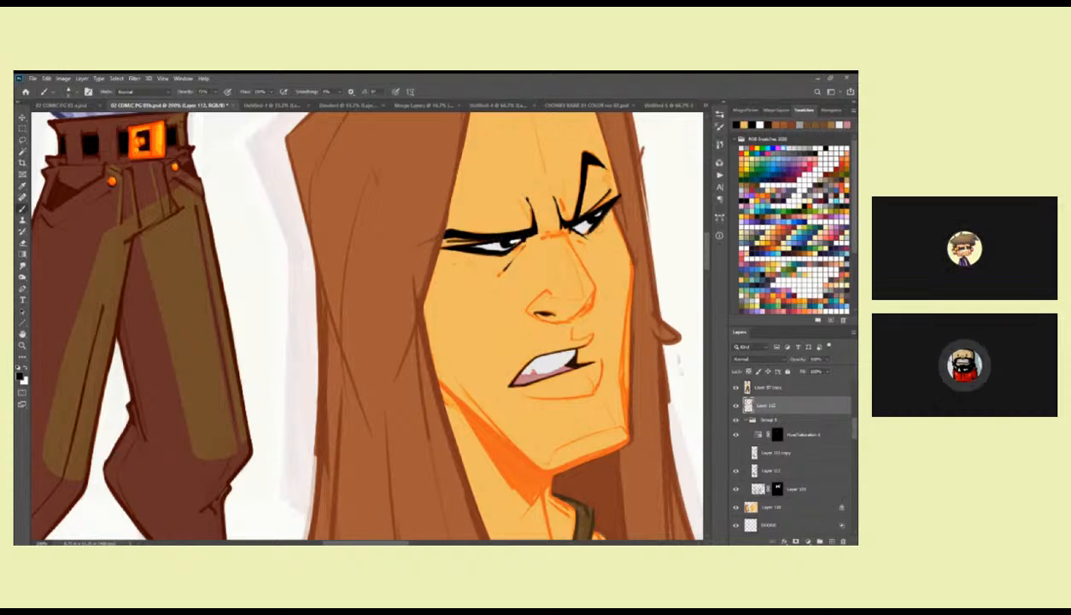
drag(617, 271, 515, 210)
drag(461, 250, 548, 222)
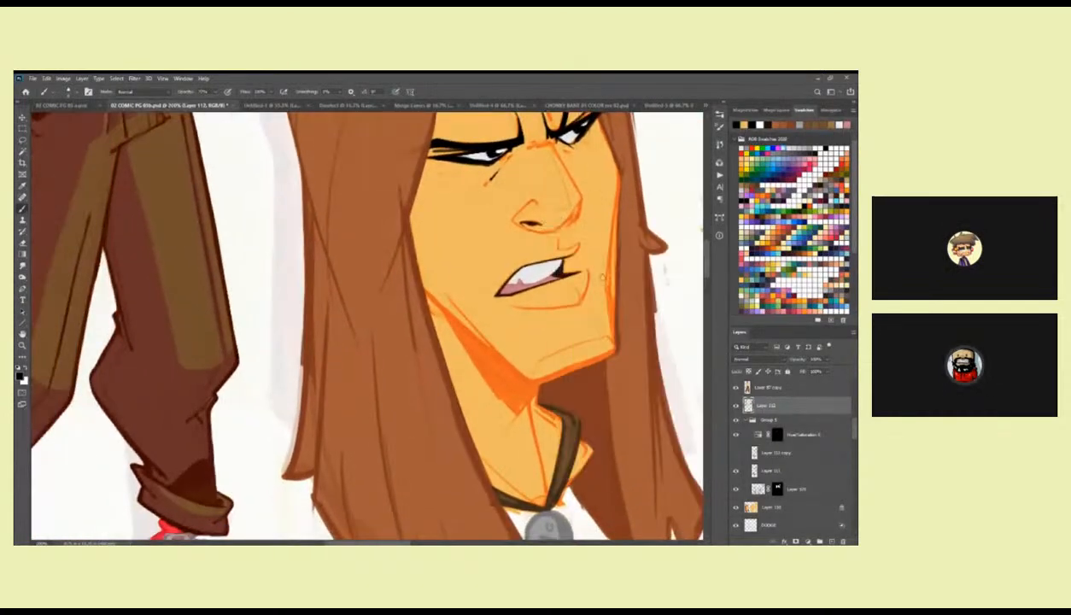
Switch back to the Hard Diamond Ink brush, undo the first stroke and ink the nose's far nostril in black.
right_click(589, 261)
click(616, 396)
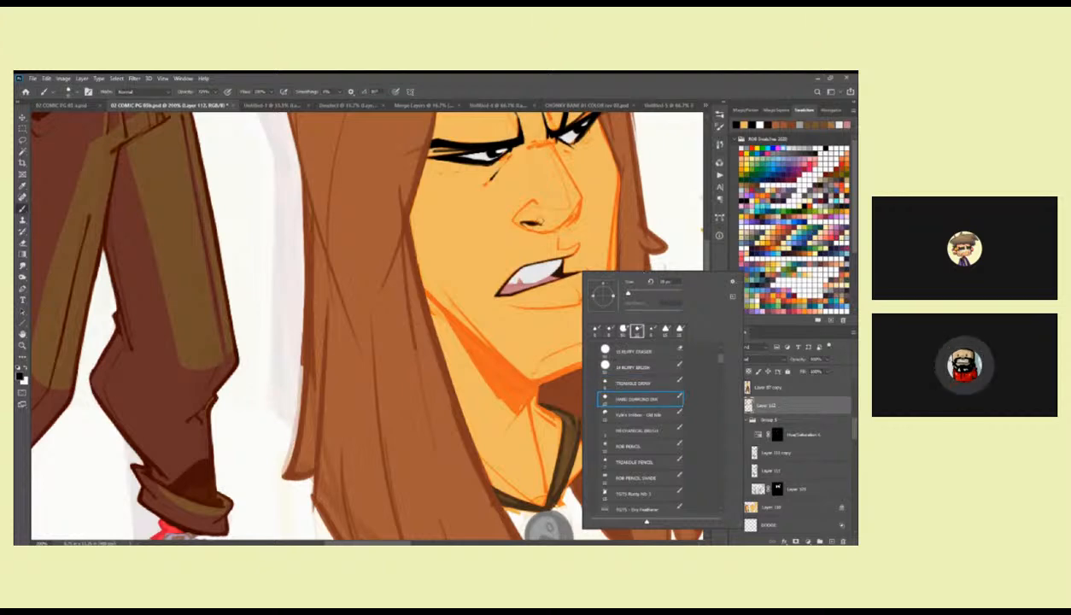
click(536, 225)
key(ctrl+z)
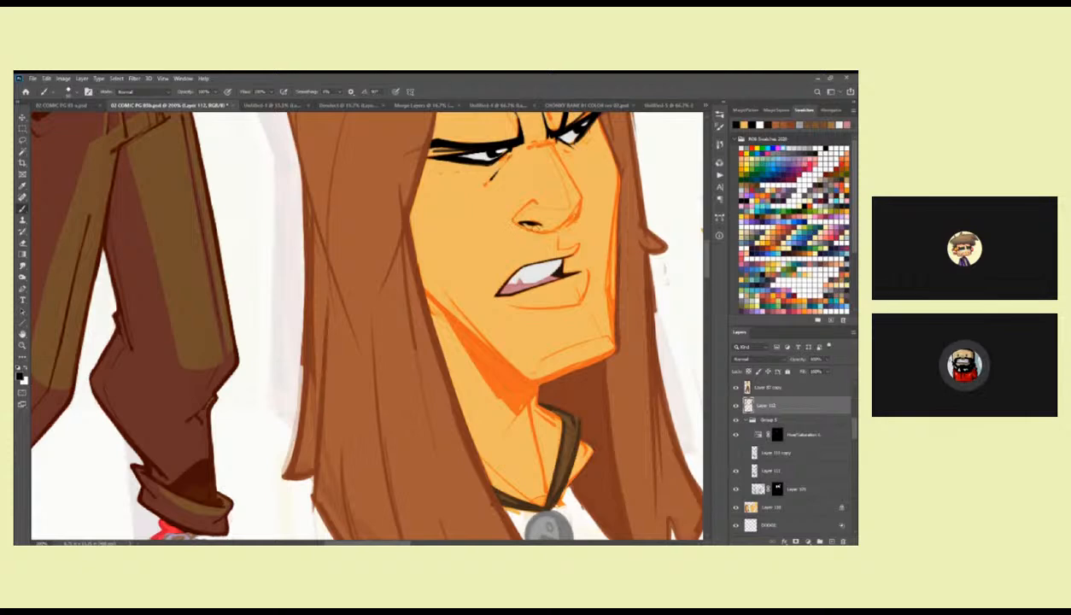
drag(584, 208, 567, 222)
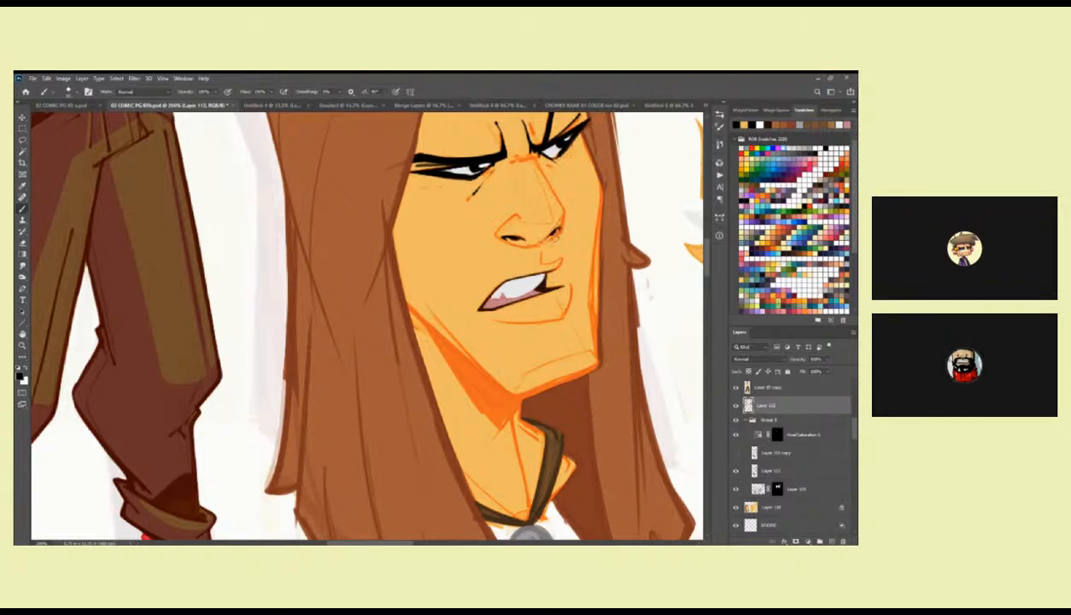
Sample the hair's brown and clean up the long strands beside the face and neck down to the hair tips.
drag(549, 254, 590, 401)
alt+click(398, 243)
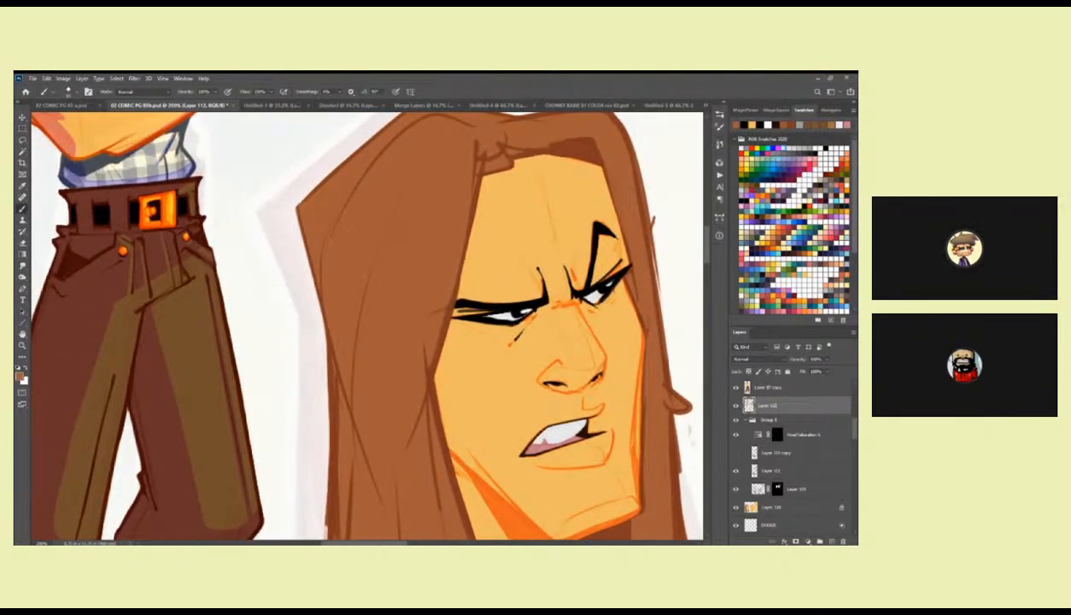
drag(414, 304, 424, 206)
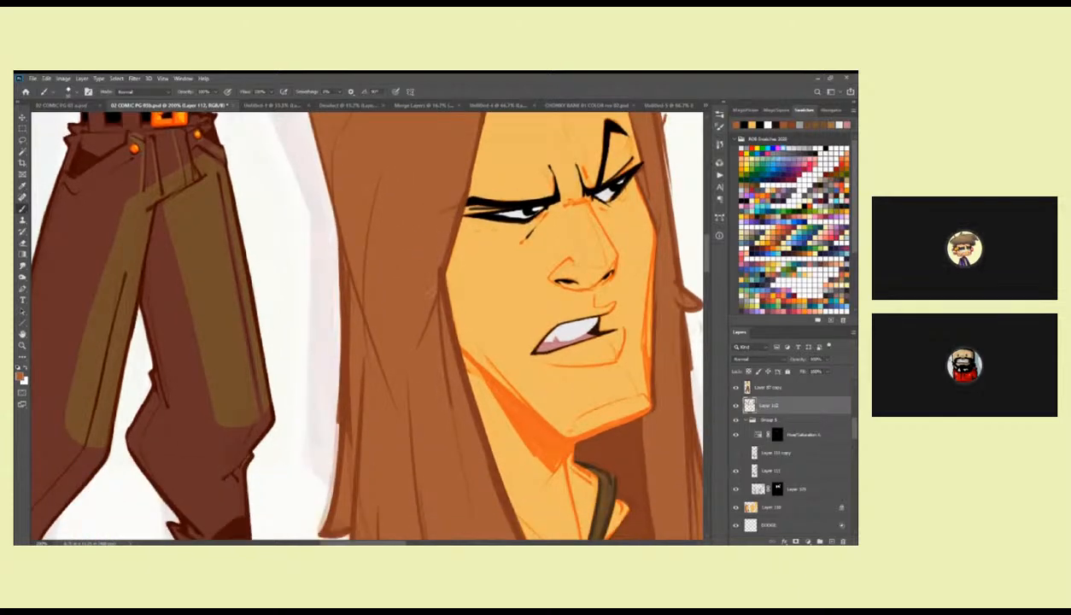
drag(423, 341, 423, 264)
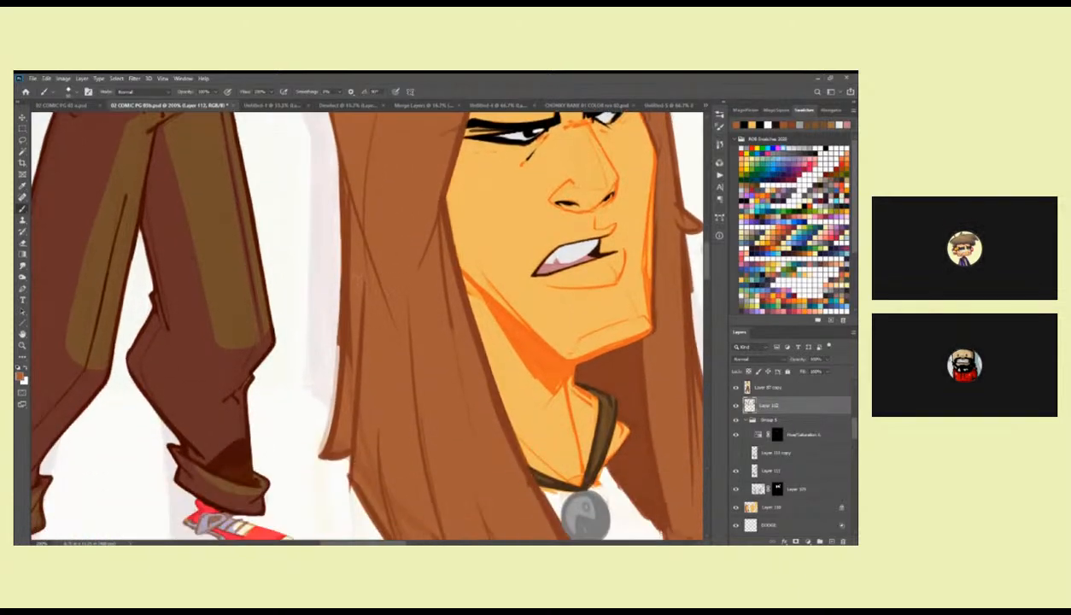
drag(346, 424, 360, 334)
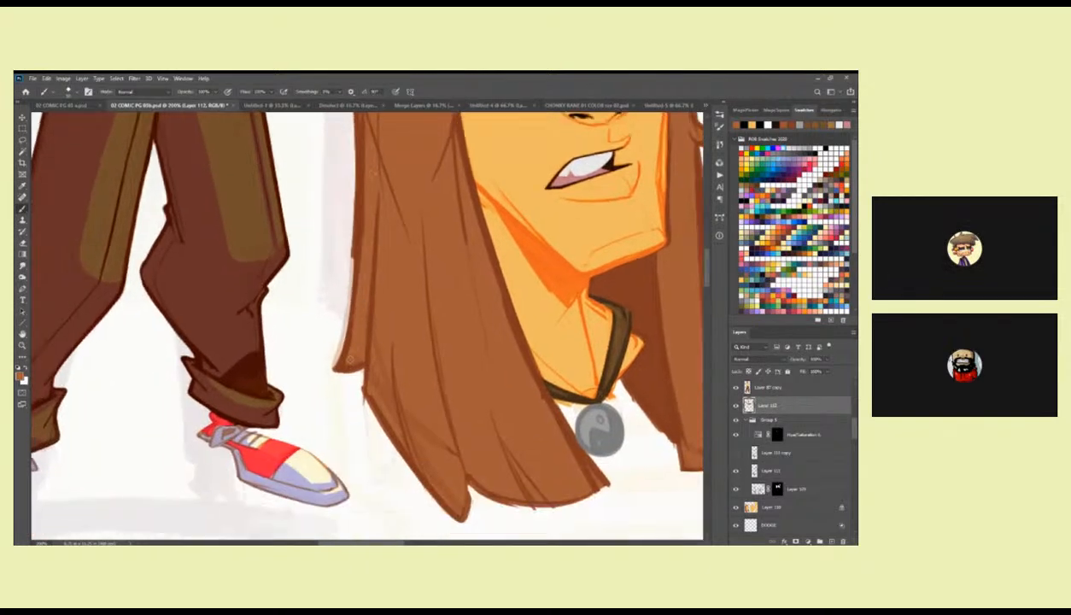
drag(384, 375, 381, 328)
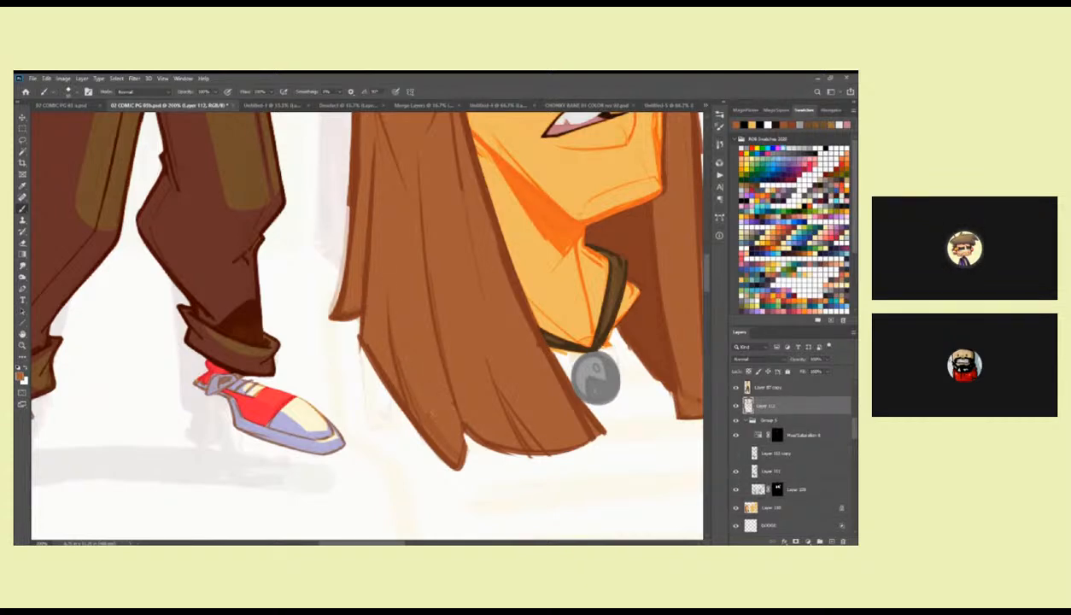
drag(473, 237, 403, 215)
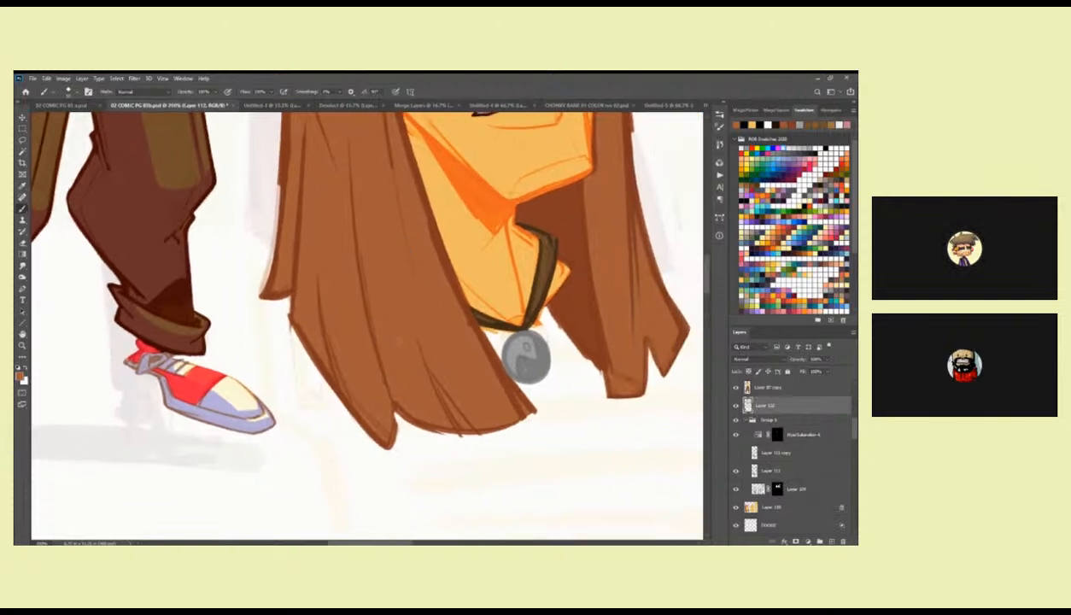
drag(507, 382, 403, 378)
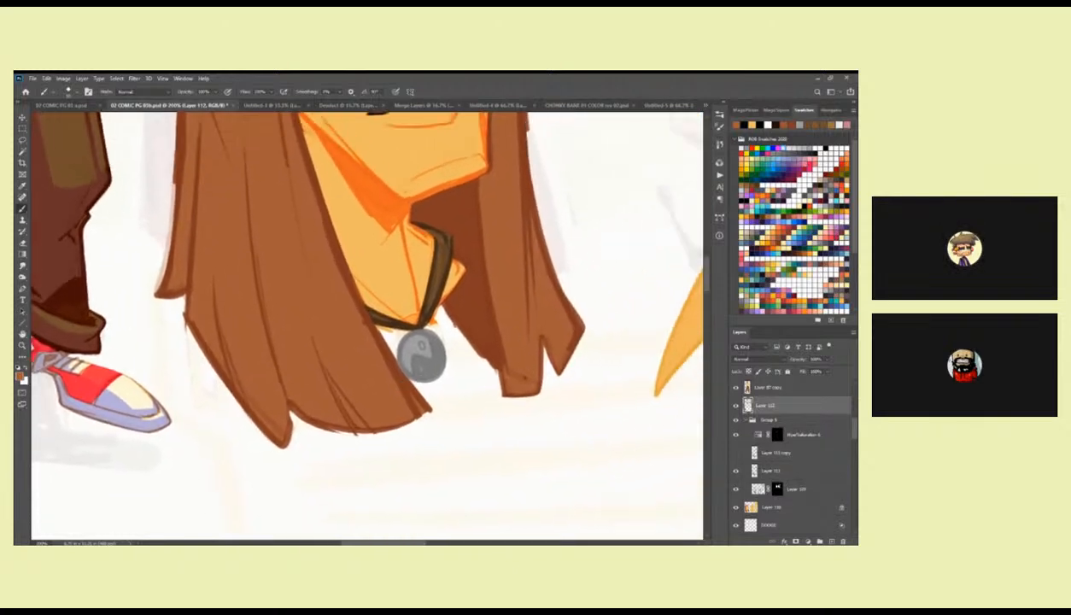
Tidy the neck beside the cord in skin colour and touch up the chin and far cheek edge in orange.
drag(499, 333, 503, 370)
mouse_move(440, 236)
mouse_down()
mouse_move(443, 265)
mouse_move(437, 236)
mouse_move(429, 301)
mouse_up()
alt+click(414, 300)
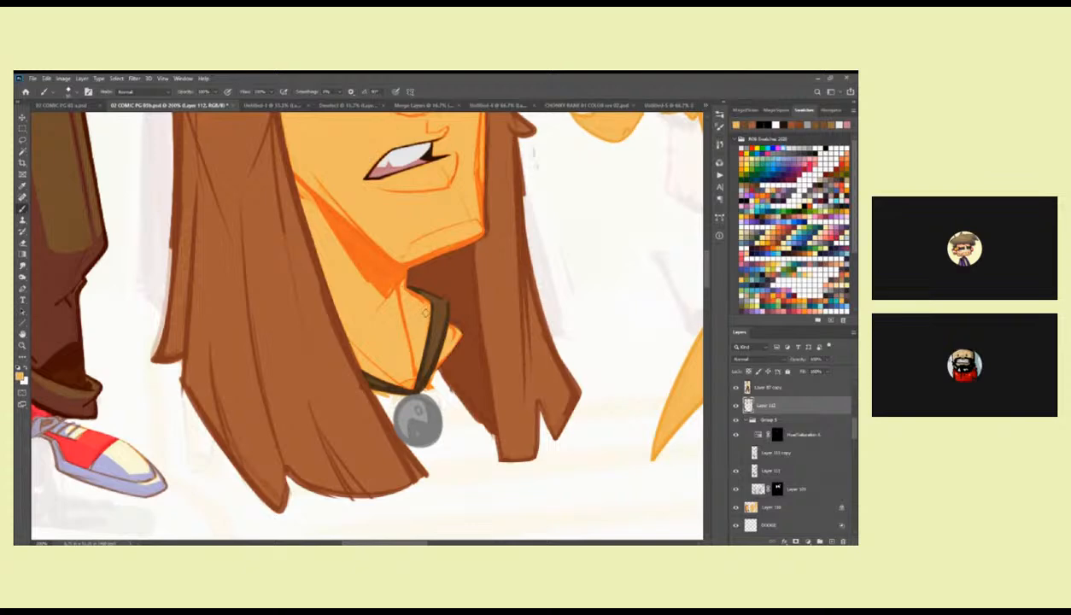
drag(462, 254, 452, 349)
alt+click(469, 198)
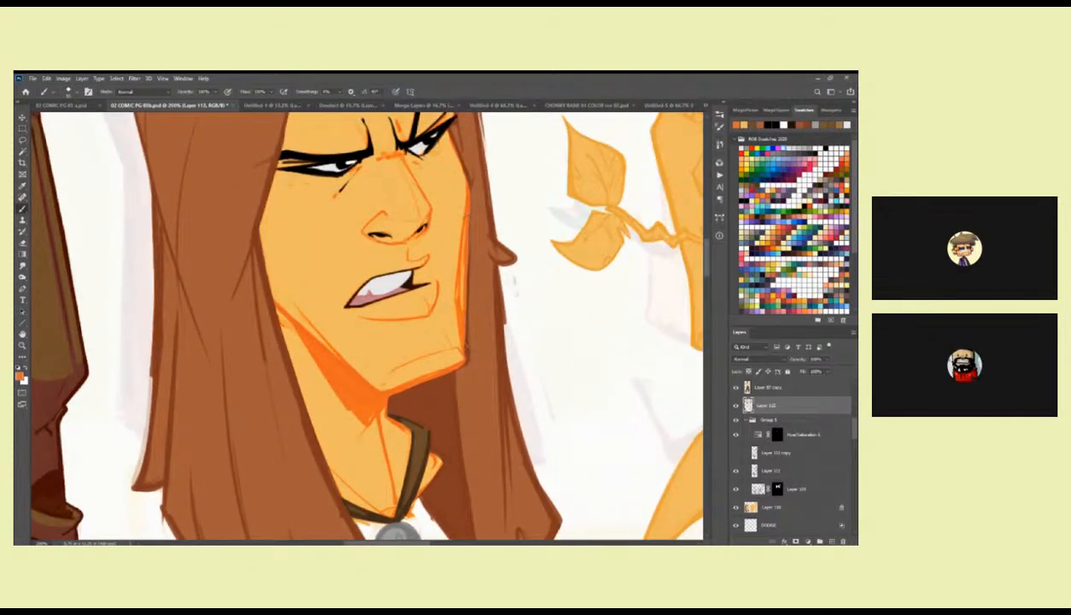
drag(416, 249, 413, 406)
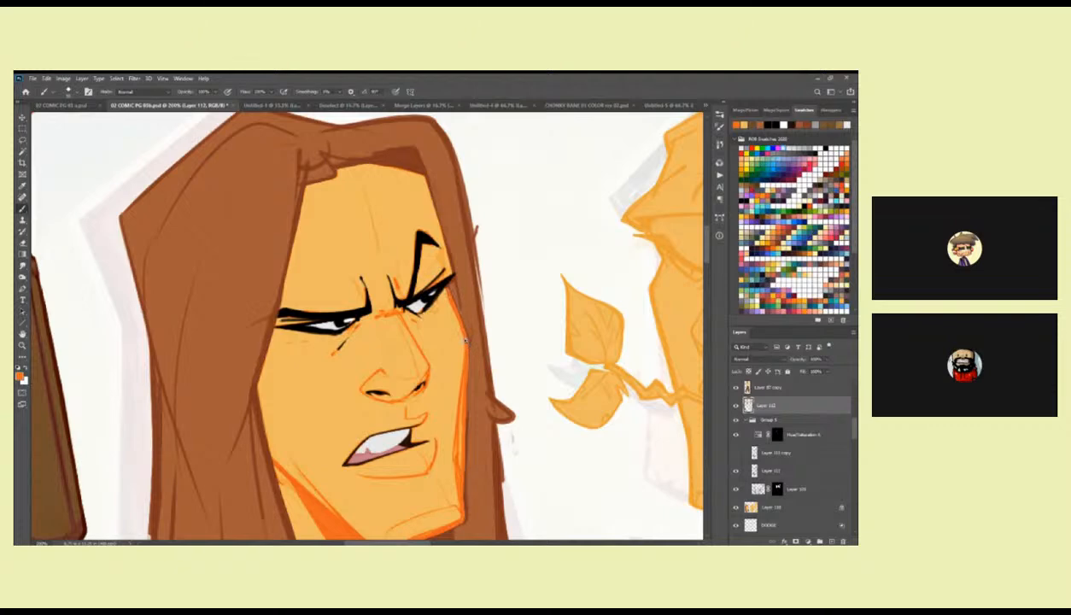
Sample the darker outline orange from the finished figure's crossed arms for the large face's contour.
key(z)
alt+click(463, 319)
alt+click(464, 317)
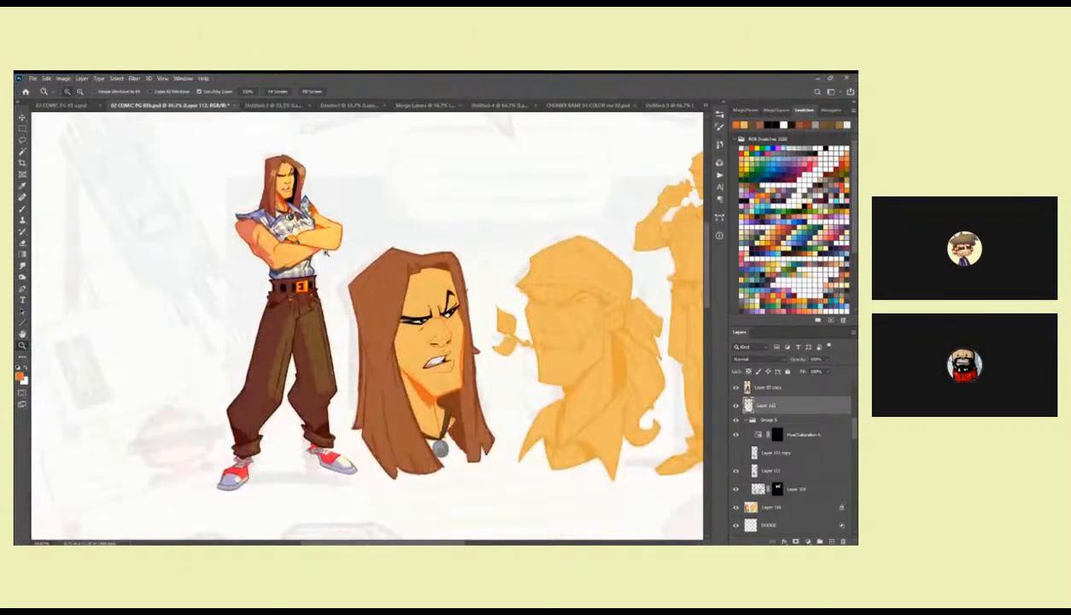
drag(326, 253, 531, 342)
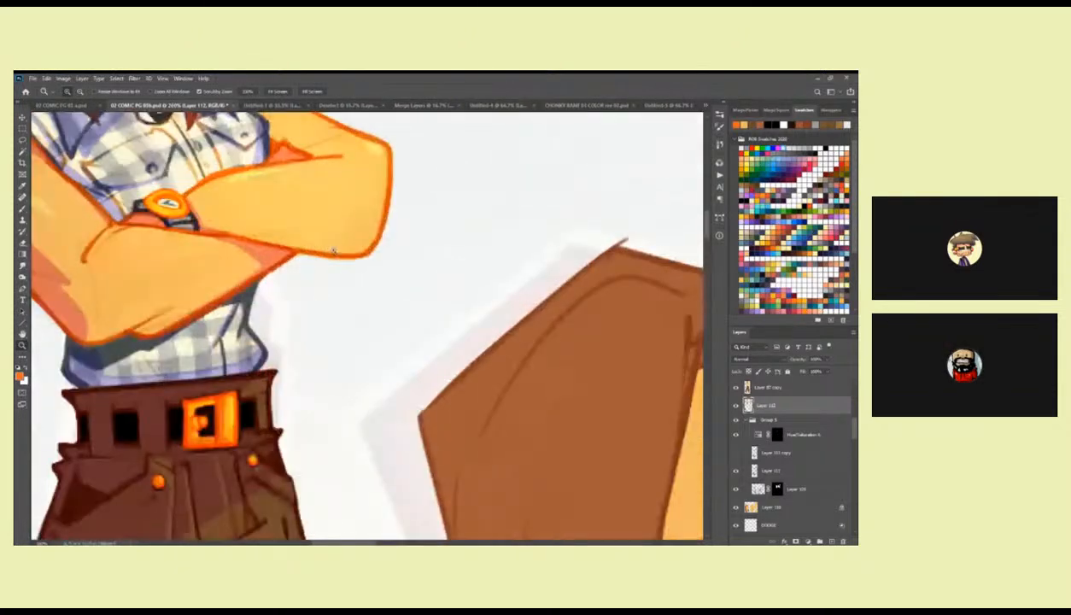
alt+click(531, 342)
alt+click(531, 342)
drag(589, 376, 455, 162)
click(465, 168)
click(465, 168)
Brush over the face's far contour from the eye down to the chin in the sampled orange.
key(b)
mouse_move(566, 245)
mouse_down()
mouse_move(429, 416)
mouse_move(422, 443)
mouse_up()
drag(436, 251, 463, 325)
scroll(475, 196, down, 5)
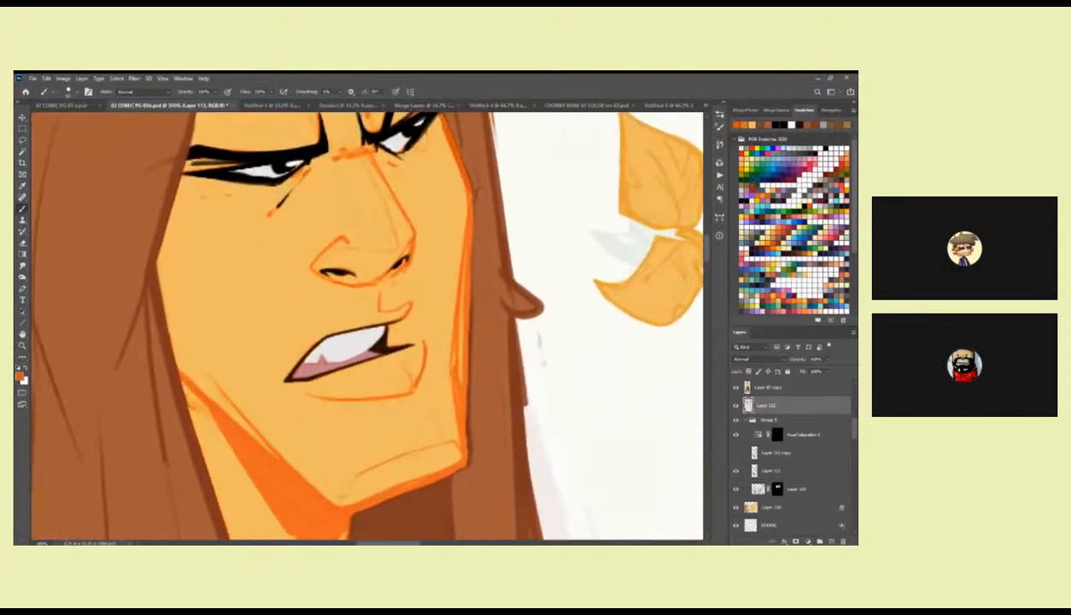
drag(462, 186, 458, 369)
scroll(458, 369, down, 5)
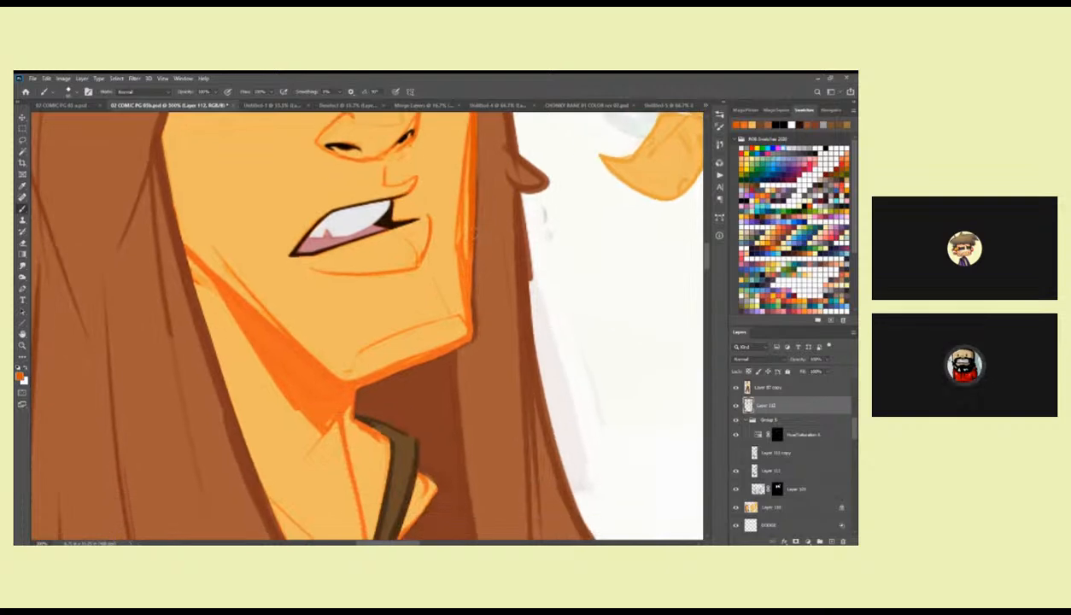
drag(466, 269, 462, 325)
mouse_move(188, 241)
mouse_down()
mouse_move(330, 377)
mouse_move(372, 362)
mouse_up()
key(ctrl+z)
drag(241, 244, 379, 367)
key(ctrl+z)
mouse_move(254, 253)
mouse_down()
mouse_move(383, 362)
mouse_move(374, 328)
mouse_up()
key(ctrl+z)
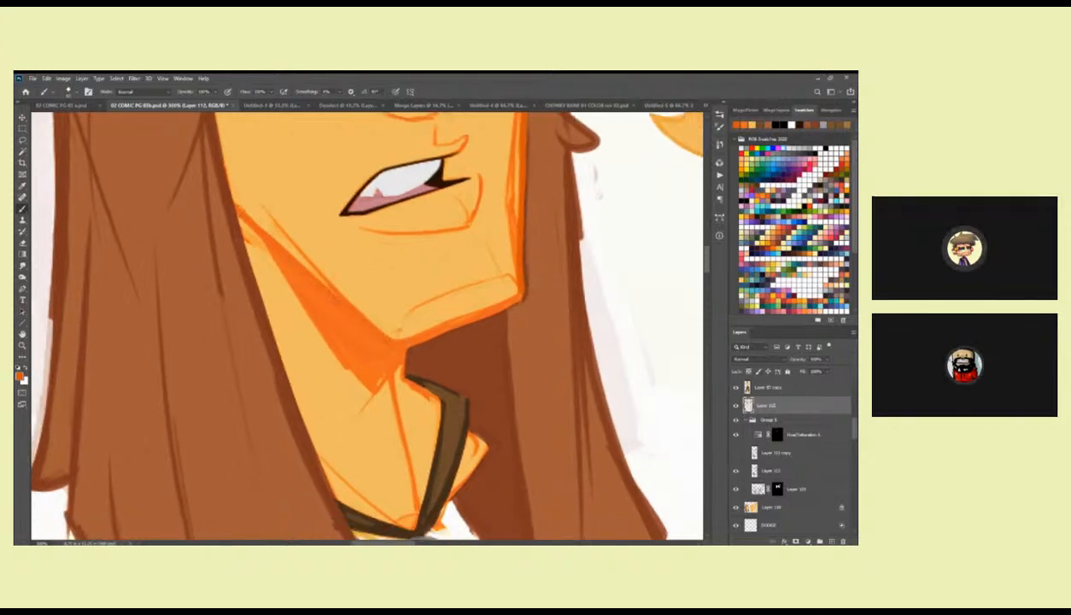
Redraw the near jawline and underside of the chin in orange, and tidy the nose area in skin colour.
mouse_move(260, 230)
mouse_down()
mouse_move(386, 337)
mouse_move(476, 276)
mouse_up()
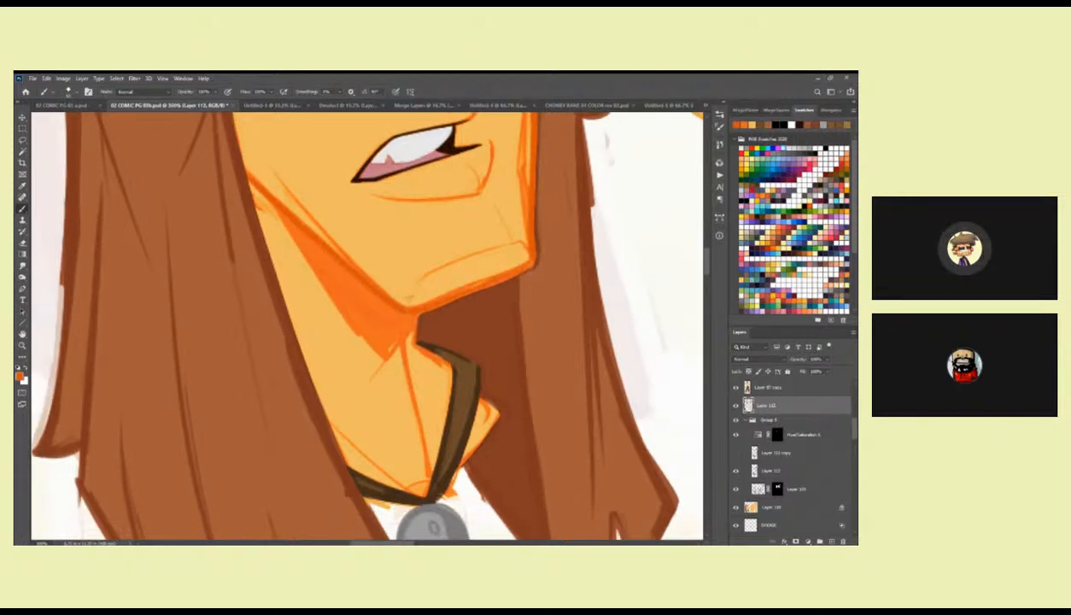
mouse_move(488, 226)
mouse_down()
mouse_move(452, 283)
mouse_move(444, 387)
mouse_up()
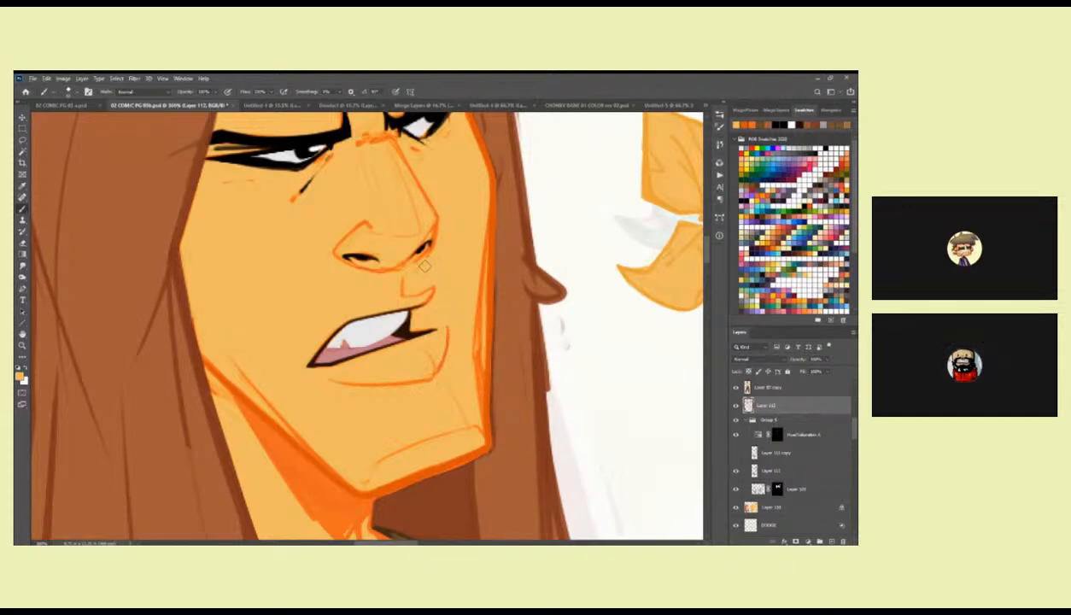
drag(442, 197, 440, 318)
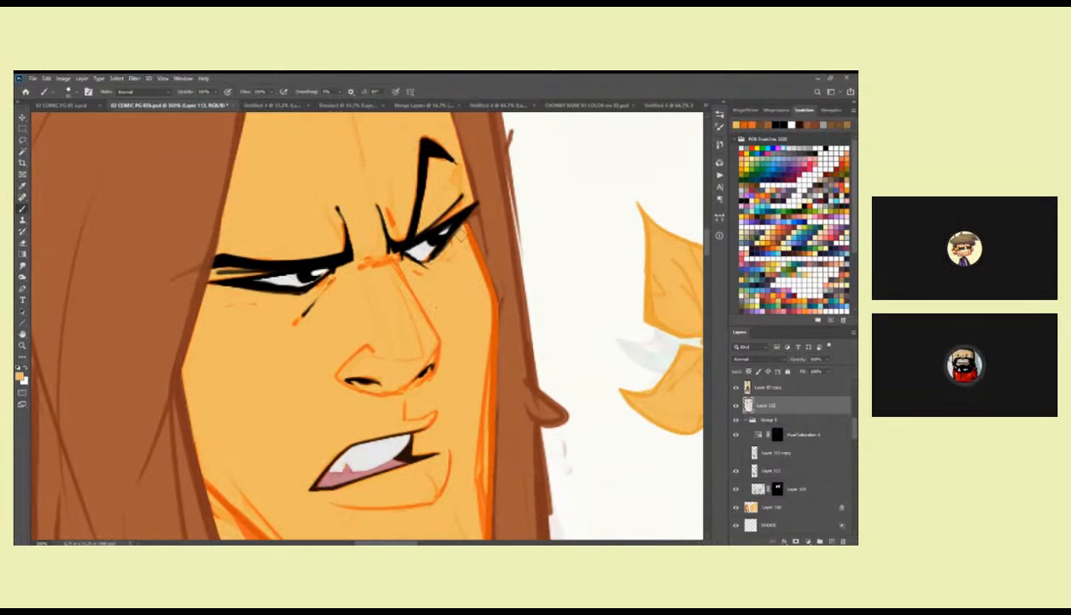
Sample the hair's brown and clean up the hairline around the forehead and the hair beside the far eye.
drag(295, 231, 475, 282)
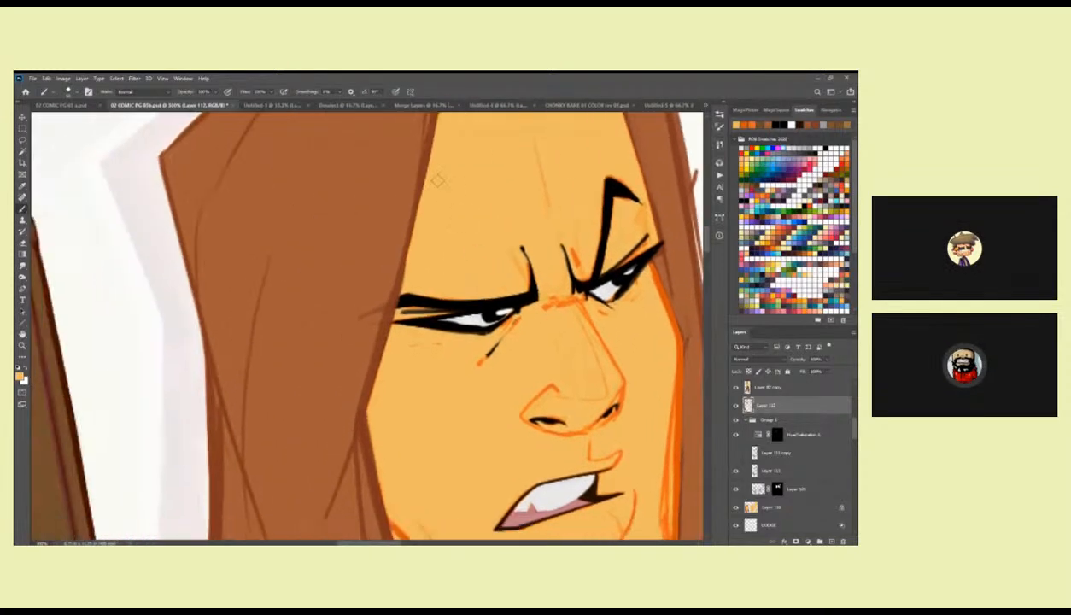
drag(421, 243, 326, 377)
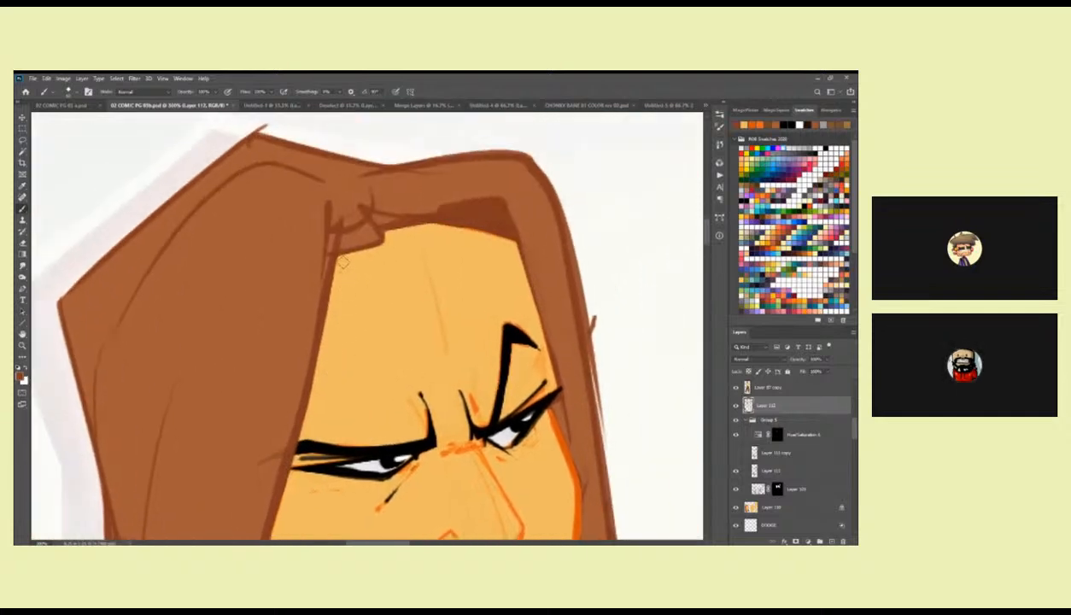
drag(516, 261, 447, 244)
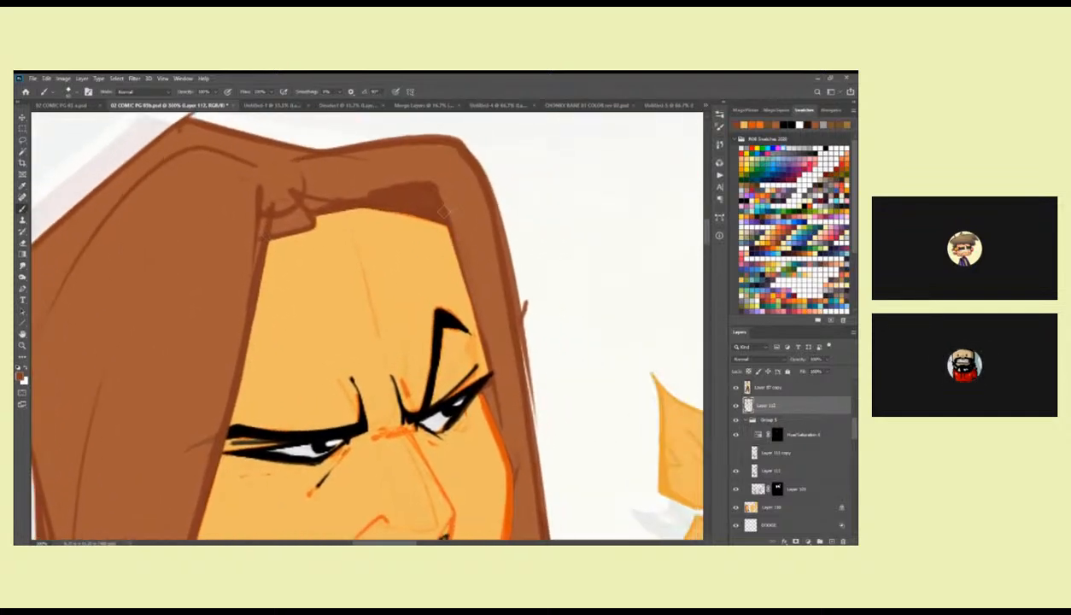
drag(470, 281, 475, 326)
drag(480, 376, 467, 260)
drag(497, 309, 474, 253)
drag(422, 365, 490, 292)
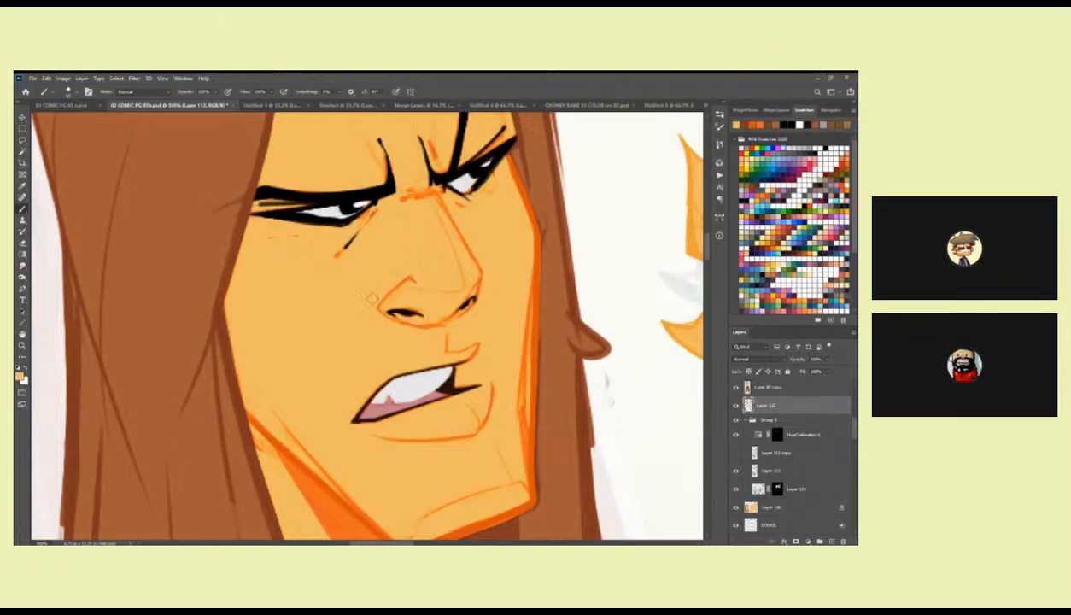
Paint out stray sketch marks on the near cheek, jaw and upper neck in skin colour.
drag(330, 344, 346, 221)
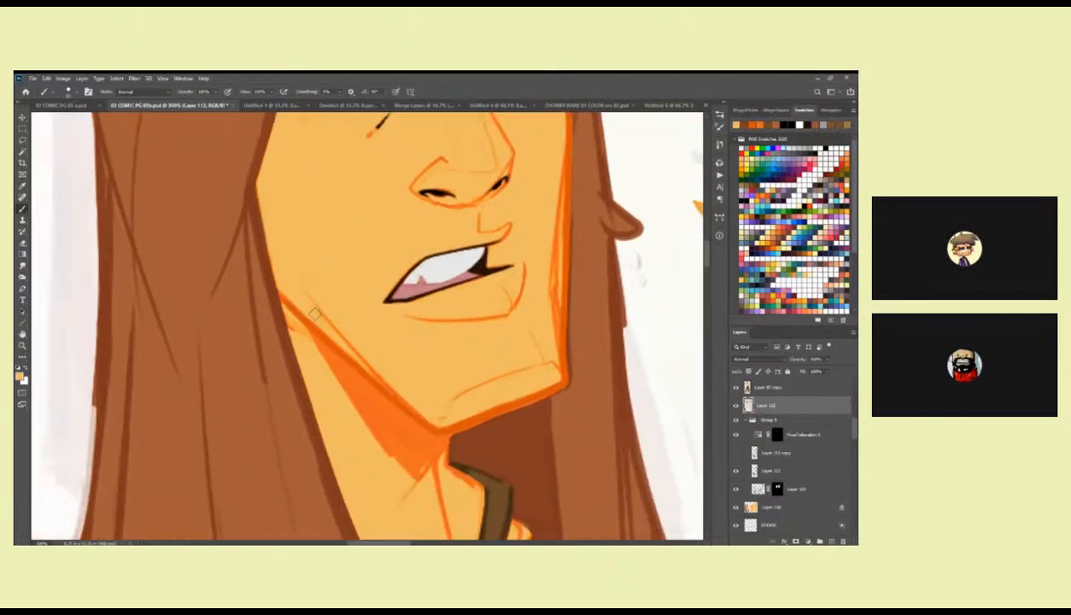
drag(341, 340, 298, 220)
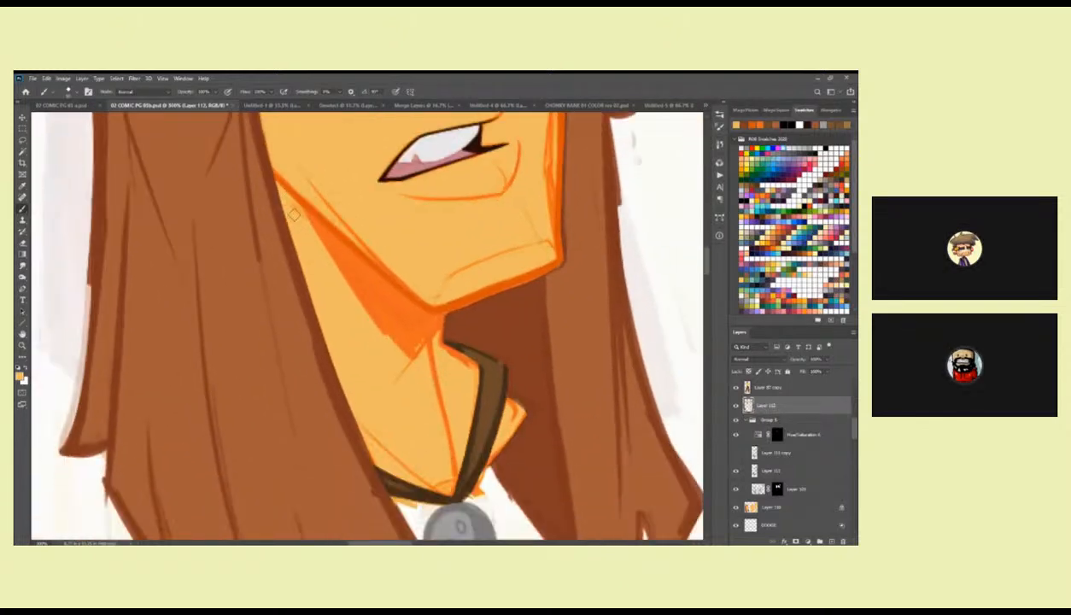
drag(379, 374, 417, 239)
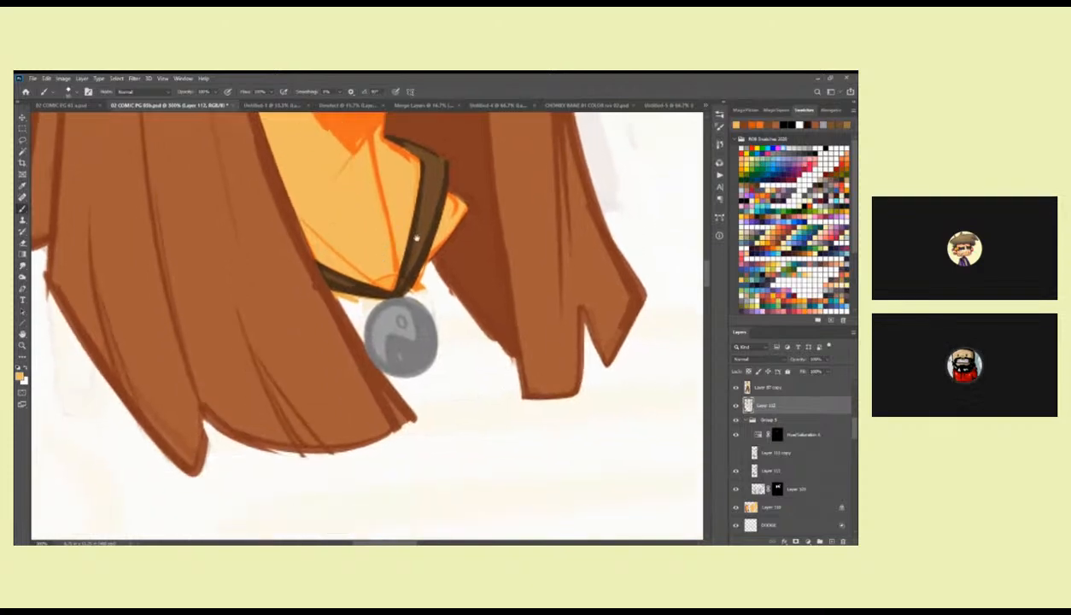
Group the large head's paint layer with the colour group and layer beneath it, and give the new group a mask.
drag(446, 356, 510, 411)
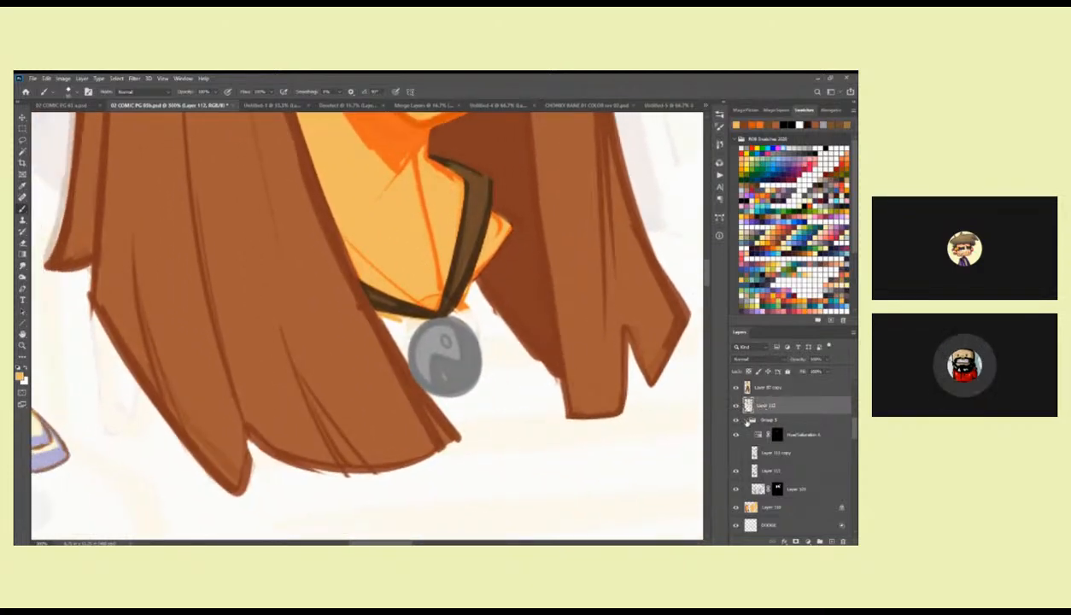
click(750, 420)
shift+click(759, 433)
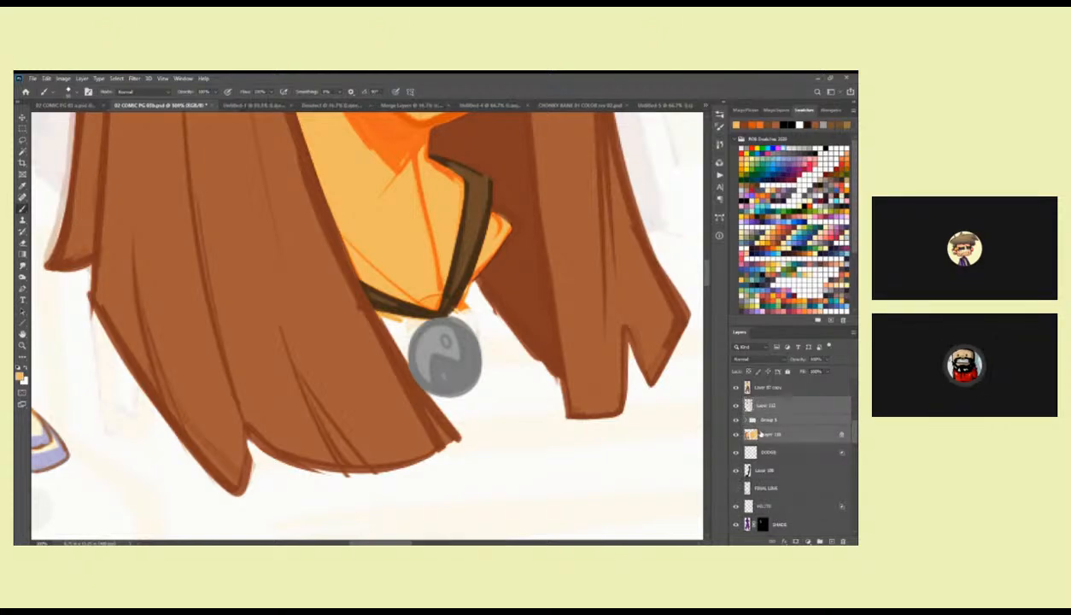
key(ctrl+g)
click(794, 540)
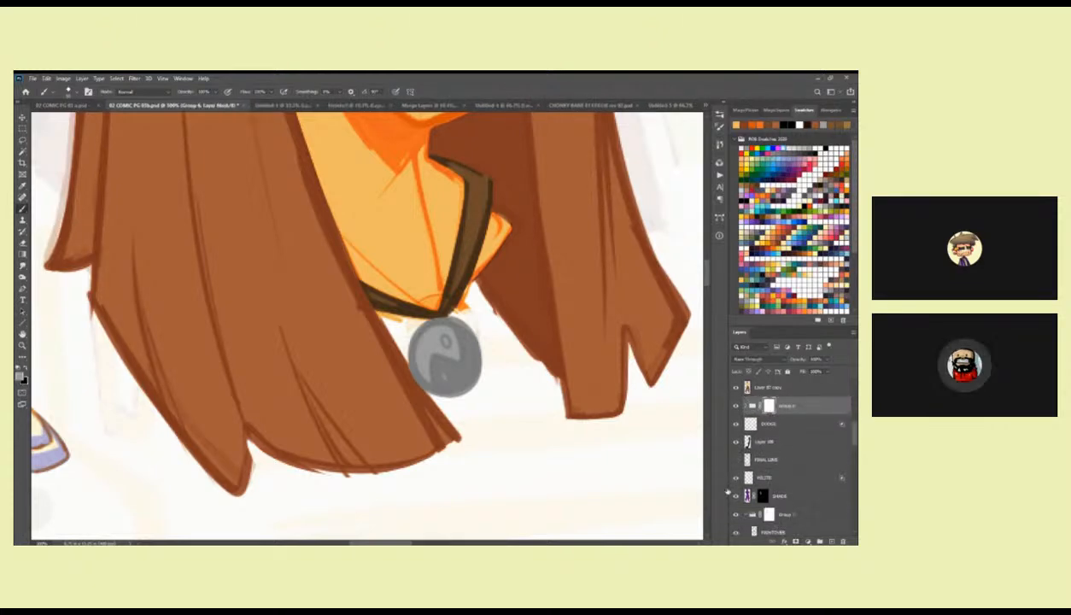
Lasso the stray colour beneath the neck cord beside the pendant and hide it on the group's mask.
key(l)
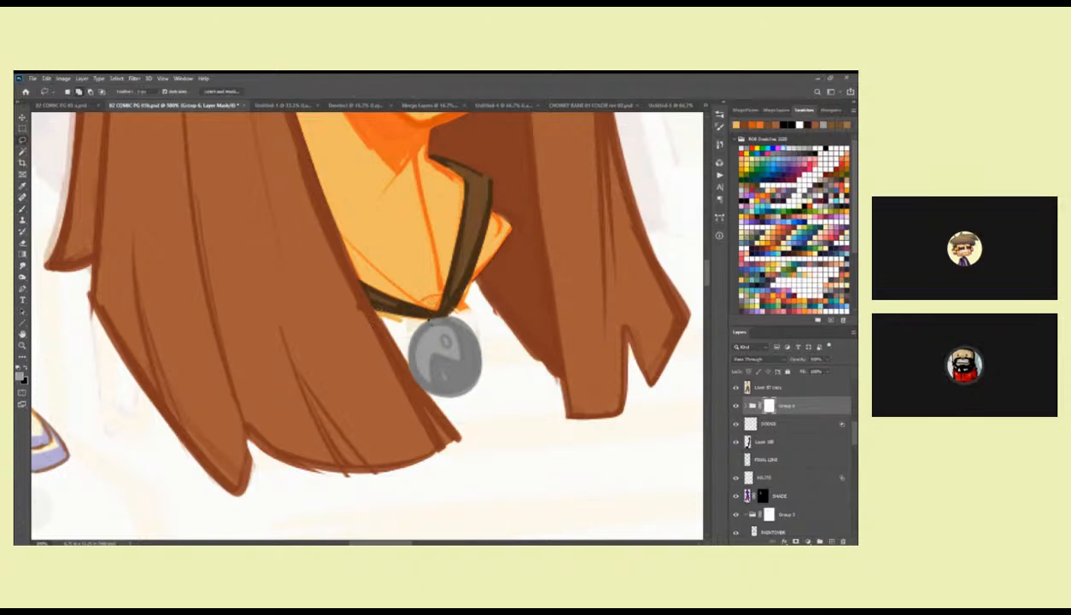
mouse_move(400, 317)
mouse_down()
mouse_move(459, 311)
mouse_move(451, 321)
mouse_move(474, 285)
mouse_move(555, 379)
mouse_move(555, 420)
mouse_move(500, 394)
mouse_move(483, 348)
mouse_move(436, 319)
mouse_up()
key(Delete)
key(ctrl+d)
Lasso around the near side's lower hair tips and mask out the rough overshooting edges.
mouse_move(461, 426)
mouse_down()
mouse_move(504, 370)
mouse_move(397, 414)
mouse_move(313, 402)
mouse_move(274, 434)
mouse_move(224, 383)
mouse_move(130, 246)
mouse_move(282, 494)
mouse_move(526, 387)
mouse_move(505, 382)
mouse_up()
drag(248, 239, 413, 345)
drag(307, 372, 327, 412)
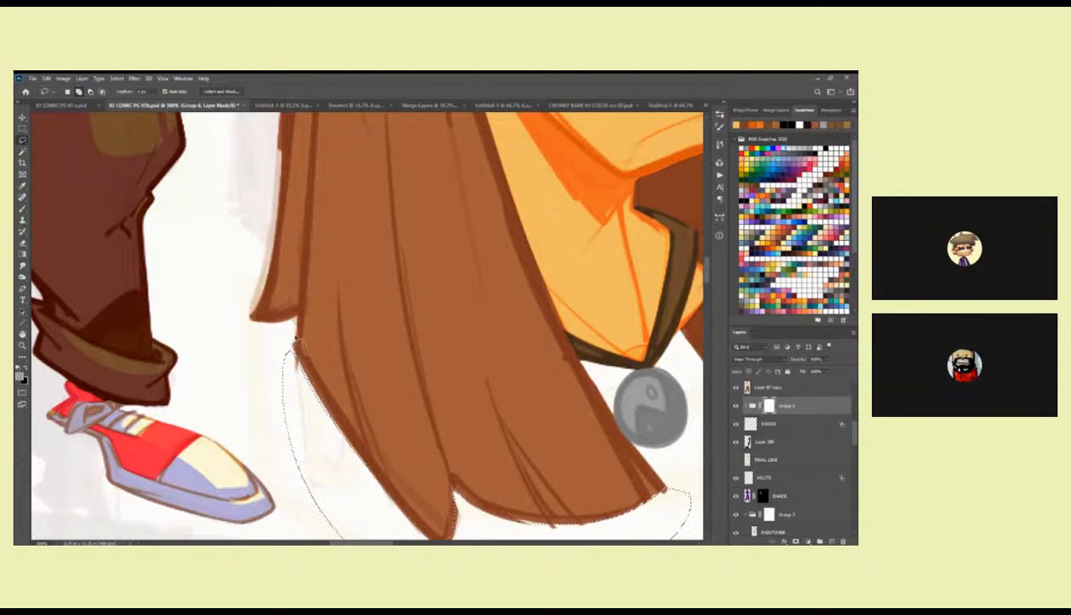
mouse_move(266, 294)
mouse_down()
mouse_move(271, 209)
mouse_move(222, 242)
mouse_move(282, 417)
mouse_up()
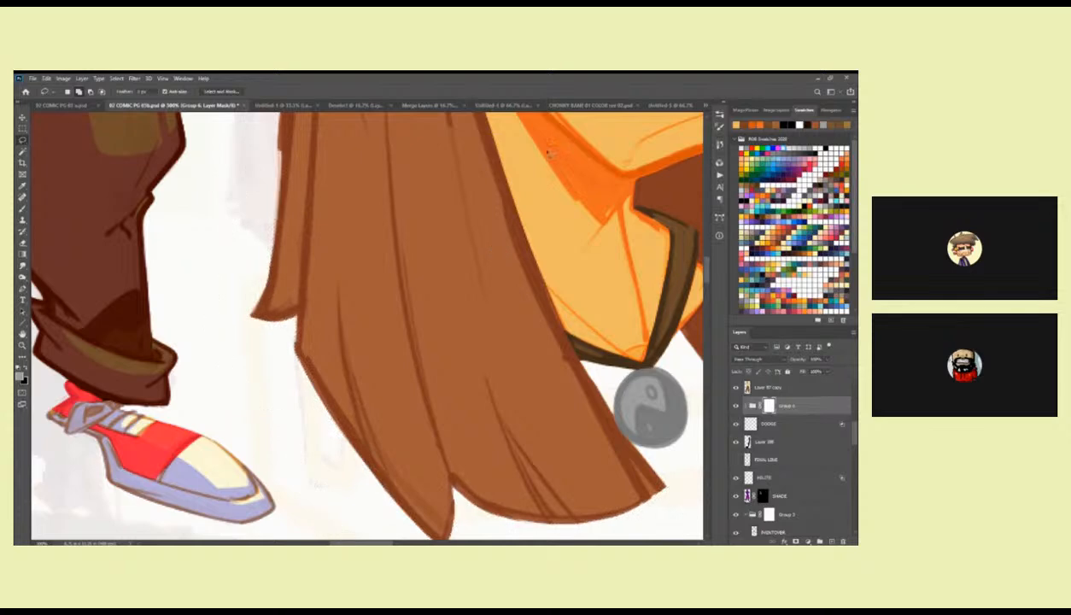
Trim the near side's outer hair edge with lasso selections on the group's mask, working up from the tips.
scroll(392, 380, up, 5)
mouse_move(321, 275)
mouse_down()
mouse_move(296, 251)
mouse_move(308, 422)
mouse_up()
drag(377, 212, 347, 461)
drag(351, 269, 347, 290)
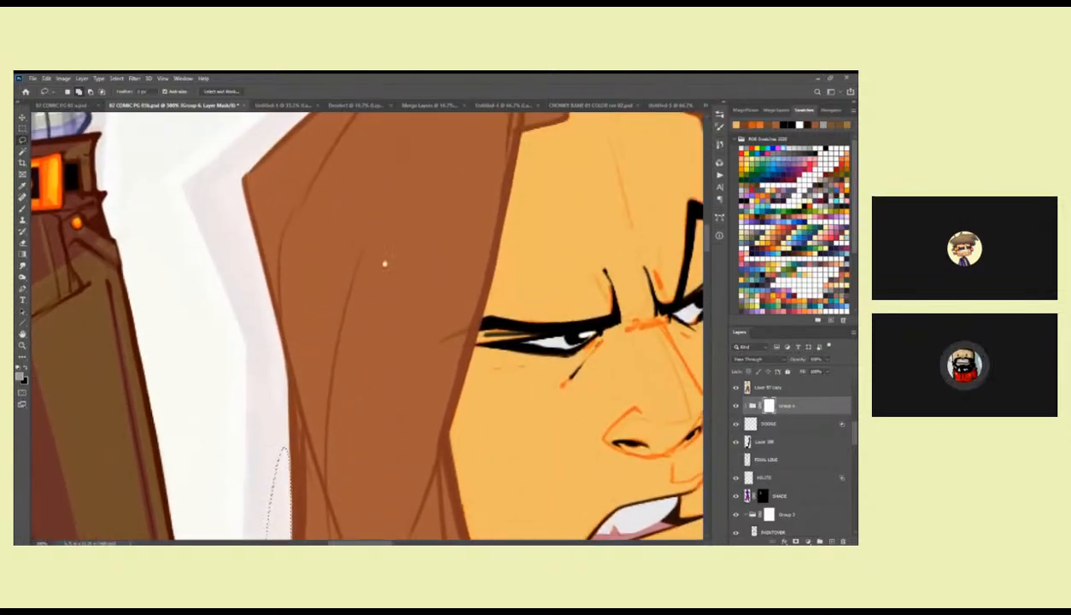
Lasso the line overshooting the hair's peak at the crown and mask it out.
scroll(332, 452, up, 3)
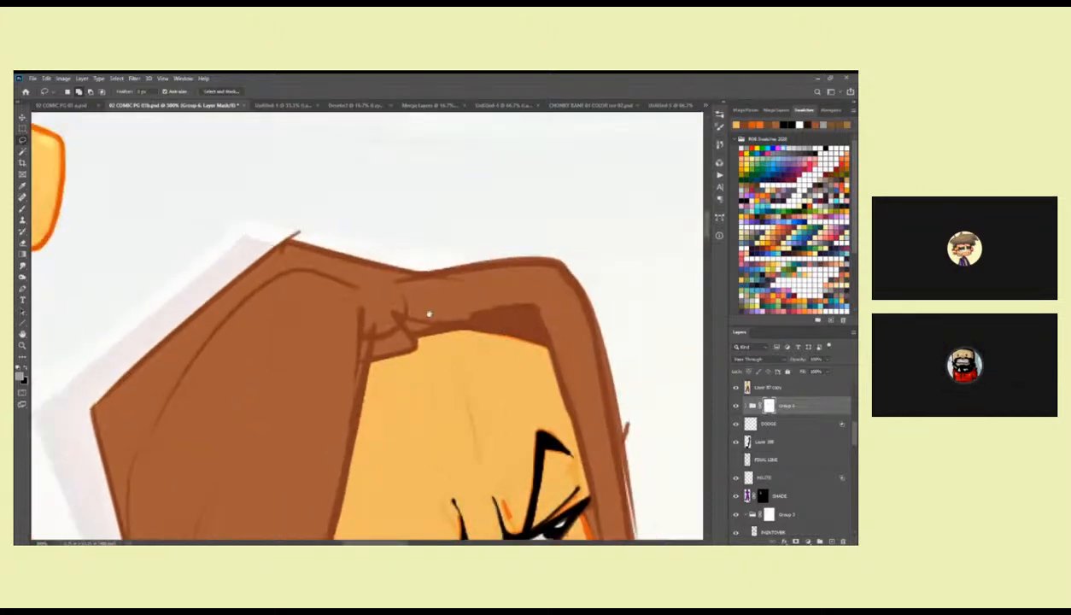
mouse_move(303, 239)
mouse_down()
mouse_move(277, 230)
mouse_move(307, 241)
mouse_up()
key(Delete)
key(ctrl+d)
Lasso the rough outer edge around the far upper corner of the hair and mask it out.
drag(560, 336, 423, 248)
mouse_move(466, 296)
mouse_down()
mouse_move(433, 169)
mouse_move(426, 225)
mouse_up()
mouse_move(420, 168)
mouse_down()
mouse_move(451, 370)
mouse_move(416, 167)
mouse_up()
mouse_move(441, 264)
mouse_down()
mouse_move(446, 348)
mouse_move(471, 280)
mouse_move(420, 166)
mouse_up()
key(Delete)
key(ctrl+d)
Mask out the stray line along the far side of the hair above the flicked-out strand.
mouse_move(478, 423)
mouse_down()
mouse_move(459, 163)
mouse_move(458, 187)
mouse_up()
mouse_move(437, 141)
mouse_down()
mouse_move(458, 268)
mouse_move(489, 122)
mouse_move(439, 135)
mouse_up()
key(Delete)
key(ctrl+d)
Lasso along the far hair edge below the flicked-out strand and mask out the overshoot.
drag(481, 369, 484, 210)
mouse_move(473, 260)
mouse_down()
mouse_move(496, 459)
mouse_move(497, 270)
mouse_move(468, 186)
mouse_up()
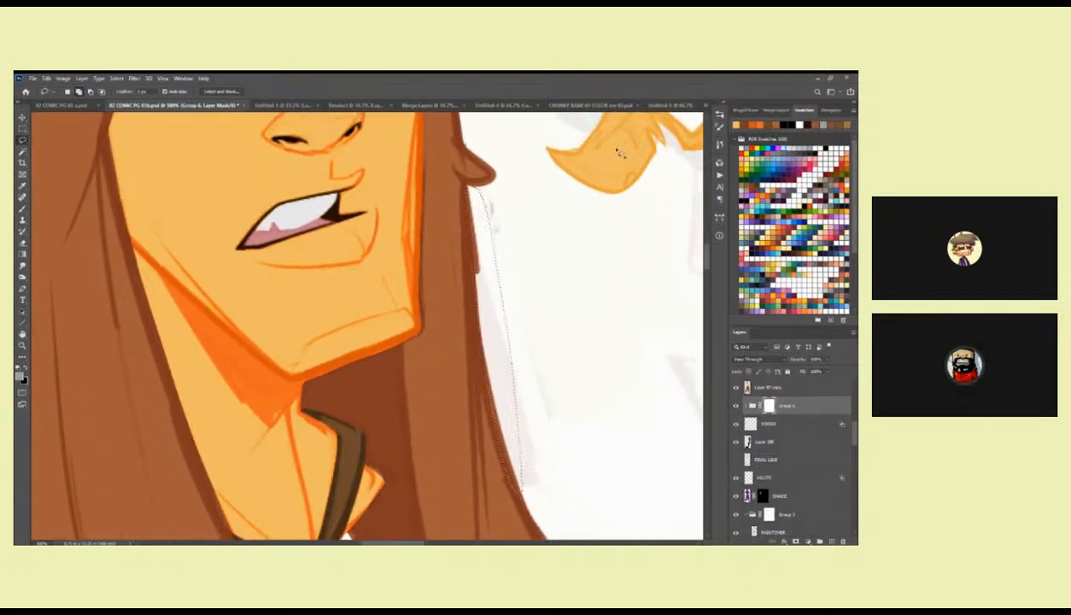
key(Delete)
key(ctrl+d)
Mask out the uneven edge near the far side's lower hair tips and switch back to the Brush.
mouse_move(543, 453)
mouse_down()
mouse_move(400, 164)
mouse_move(445, 426)
mouse_move(403, 312)
mouse_move(423, 465)
mouse_up()
drag(422, 453, 432, 378)
key(Delete)
key(ctrl+d)
key(b)
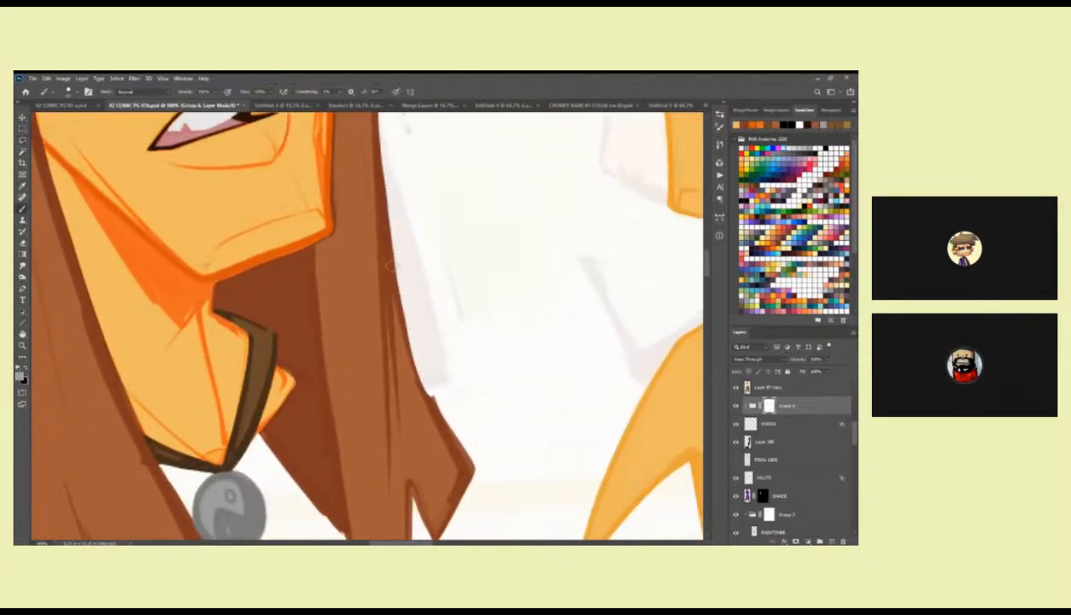
Touch up the group mask along the far hair edge, from below the flicked-out strand to the lower pointed tip.
drag(400, 321, 426, 400)
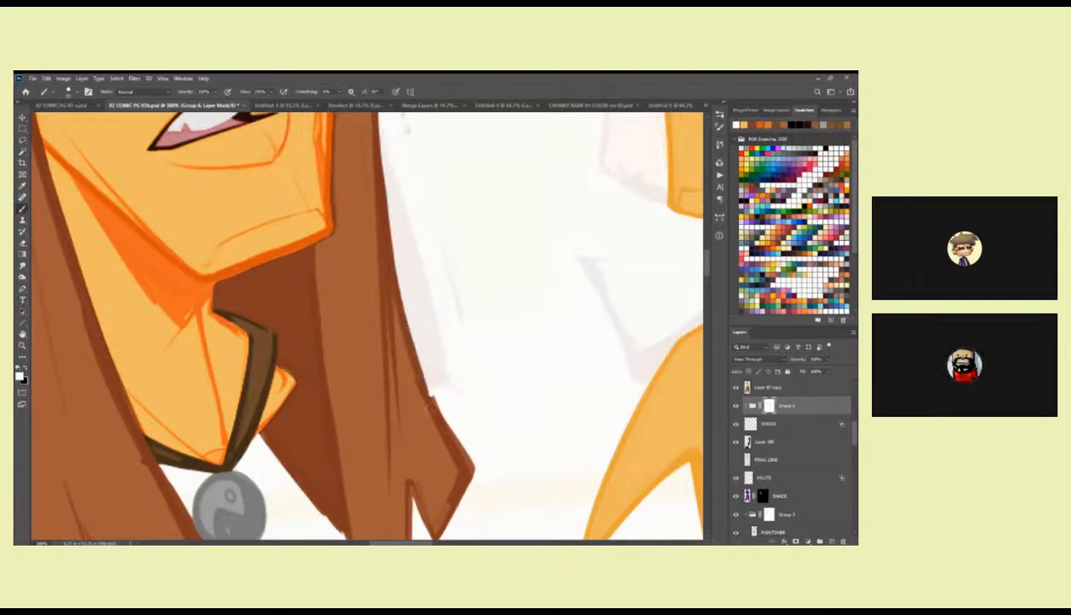
key(x)
drag(408, 326, 462, 450)
drag(430, 393, 458, 452)
Mask out the rough overshoot along the bottom edge of the hair and around the notch between the near-side tips.
drag(481, 476, 485, 334)
mouse_move(415, 339)
mouse_down()
mouse_move(437, 395)
mouse_move(420, 360)
mouse_move(419, 403)
mouse_move(417, 369)
mouse_up()
mouse_move(292, 328)
mouse_down()
mouse_move(264, 291)
mouse_move(345, 382)
mouse_move(348, 416)
mouse_move(339, 418)
mouse_move(392, 346)
mouse_move(388, 338)
mouse_move(390, 376)
mouse_up()
mouse_move(326, 333)
mouse_down()
mouse_move(369, 343)
mouse_move(402, 377)
mouse_move(373, 392)
mouse_move(424, 366)
mouse_up()
drag(372, 389, 406, 373)
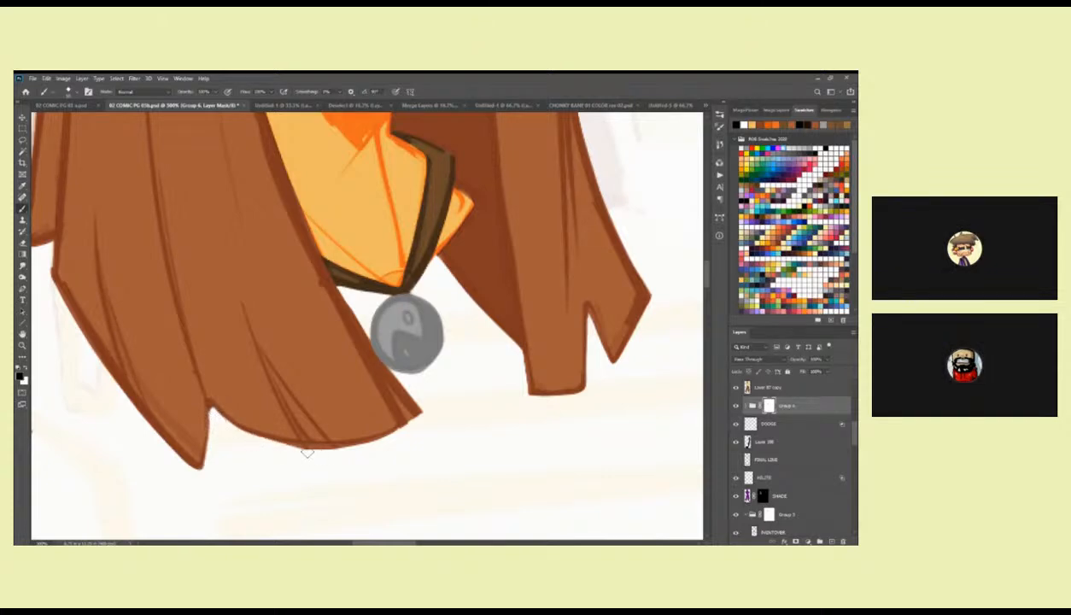
drag(318, 451, 358, 443)
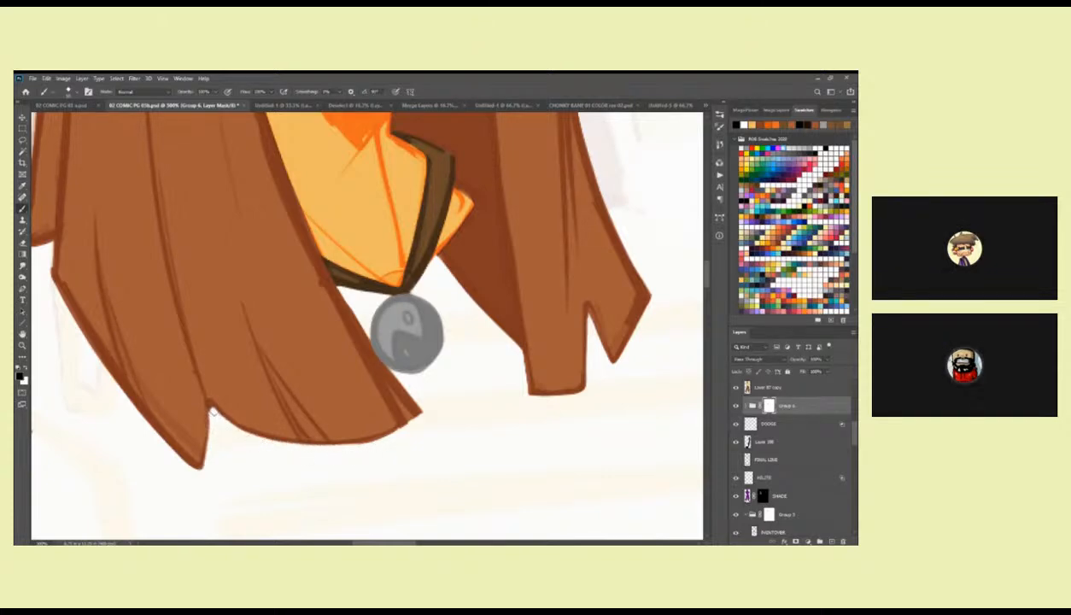
drag(193, 419, 305, 409)
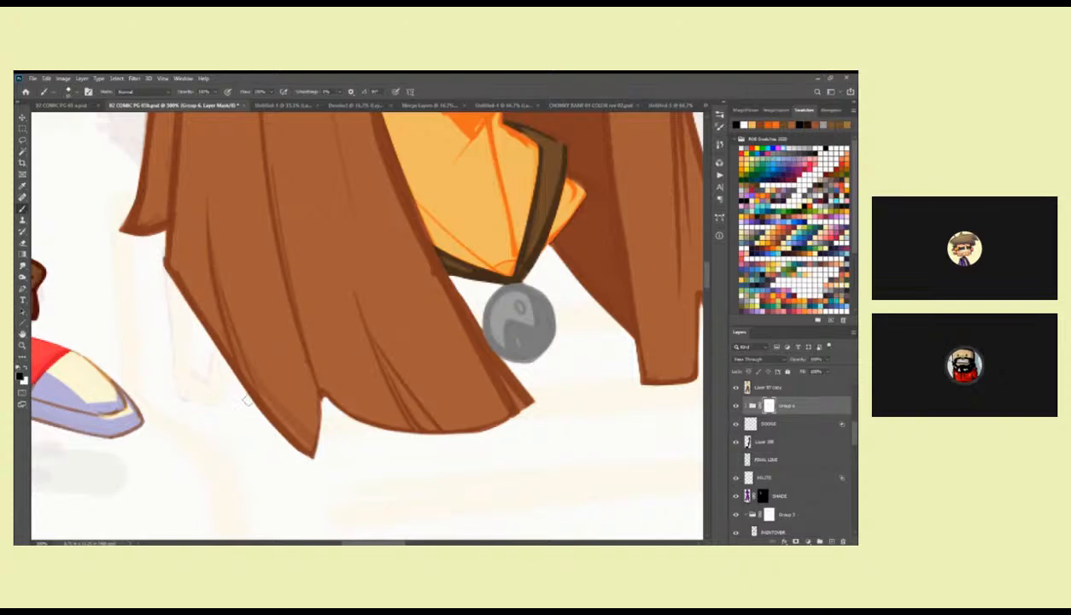
Mask the far hair edge cleanly around the small flicked-out strand beside the mouth.
drag(571, 343, 353, 461)
drag(470, 228, 468, 411)
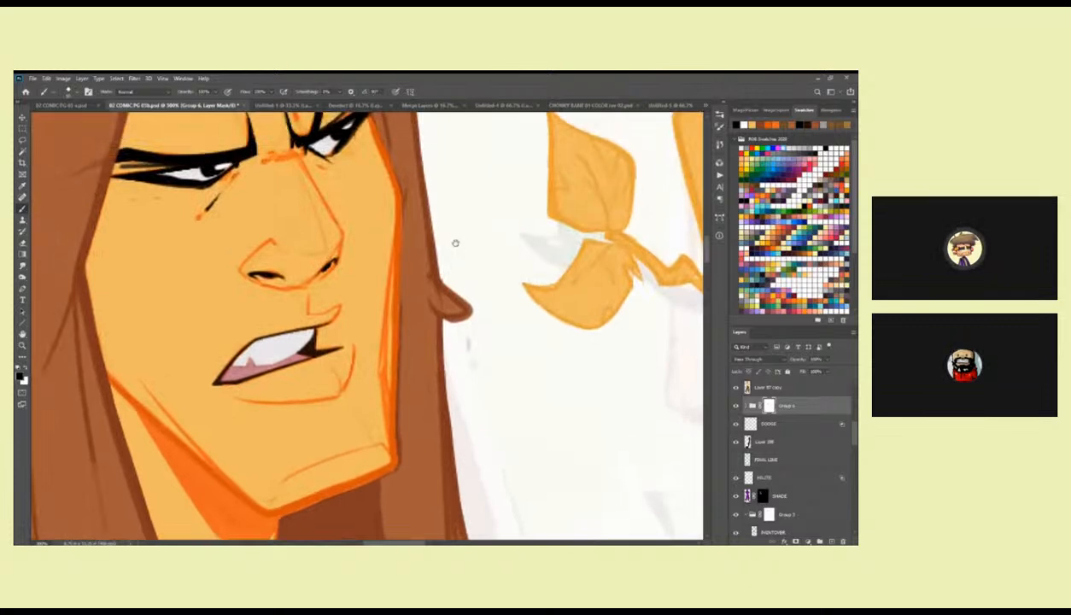
drag(452, 242, 466, 371)
drag(476, 445, 445, 303)
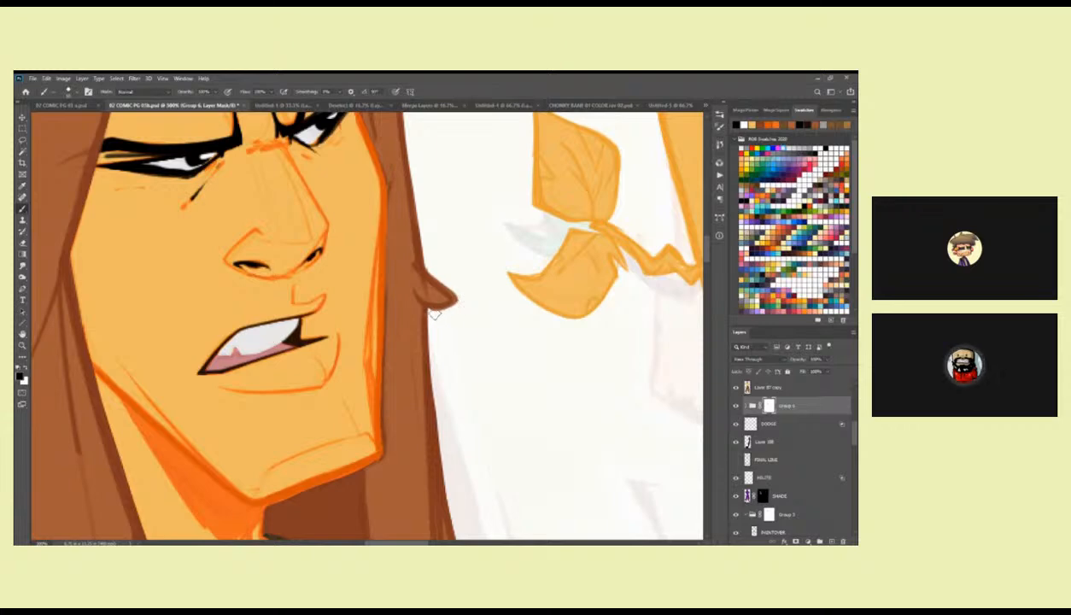
Expand the masked head group, toggle its uppermost layer to check its content, and make that layer active for painting.
scroll(436, 252, up, 5)
scroll(407, 292, up, 2)
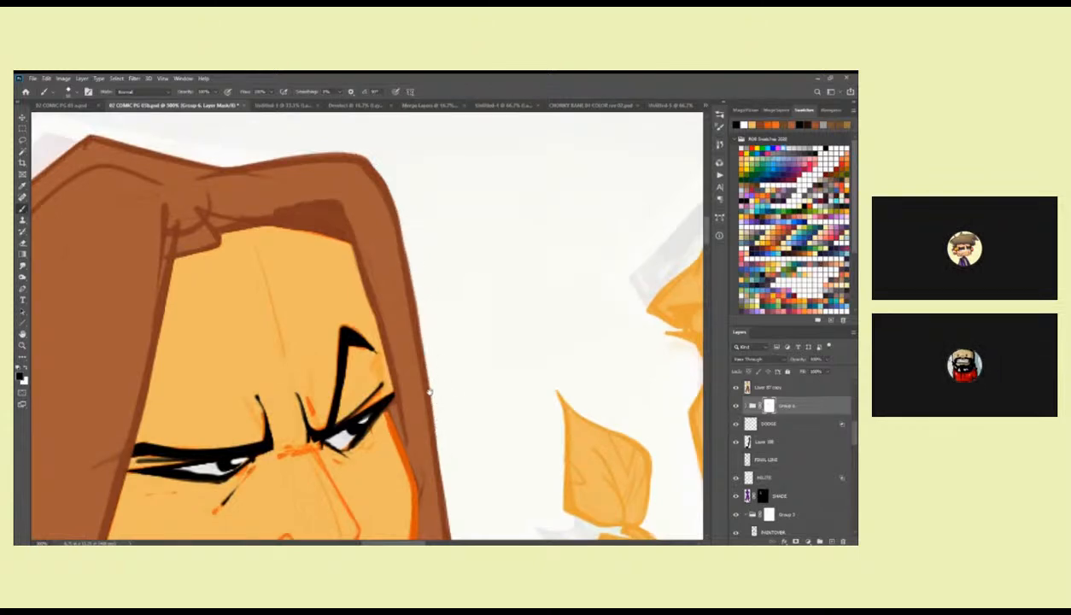
drag(429, 392, 614, 473)
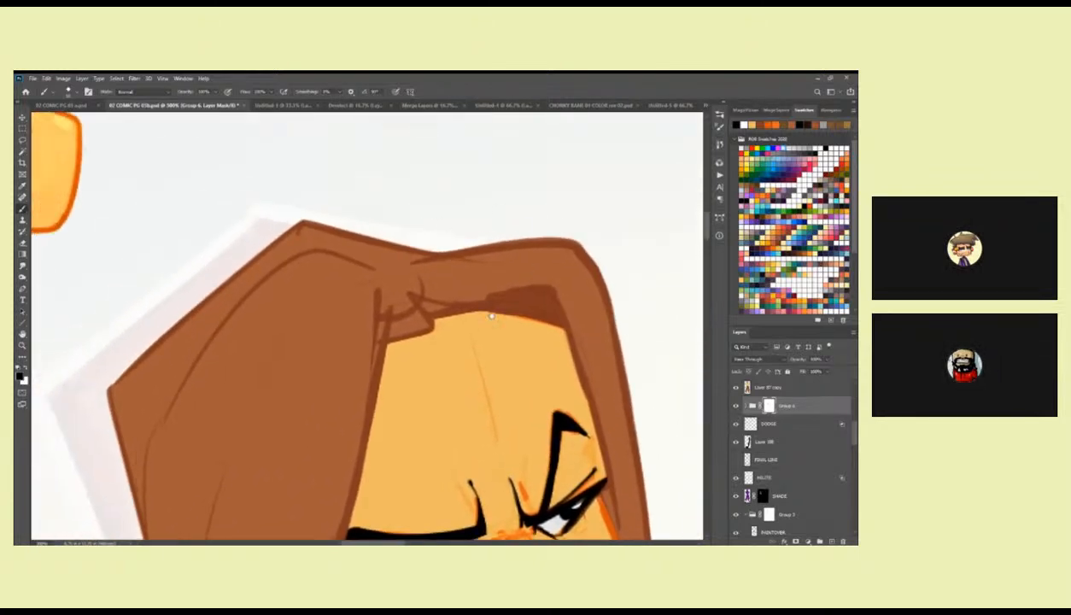
scroll(509, 311, down, 3)
click(751, 406)
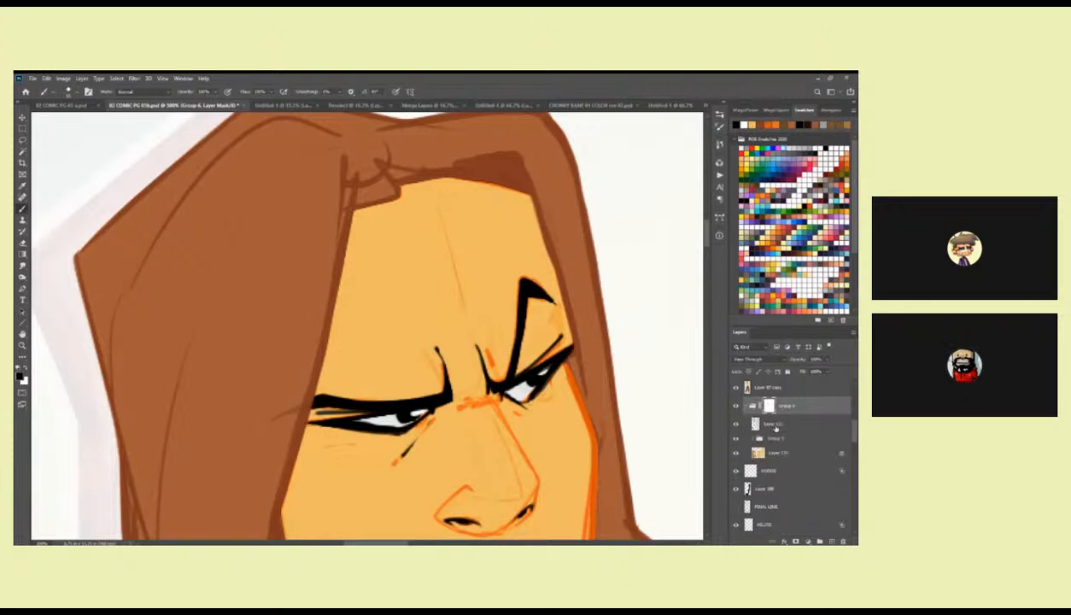
click(735, 424)
click(735, 424)
click(755, 423)
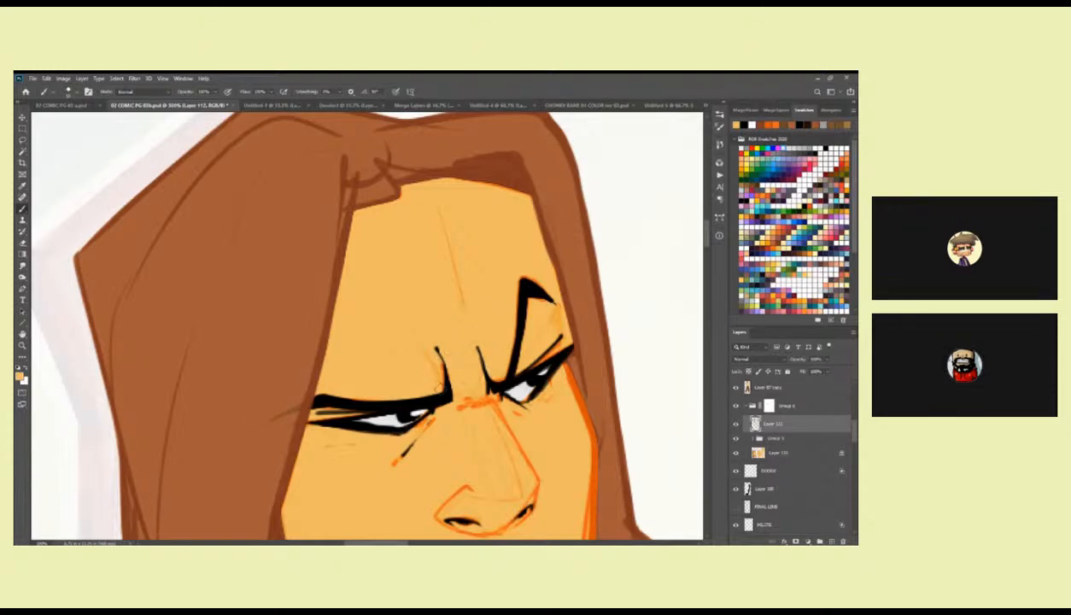
Touch up the brow and upper hair with the sampled skin tone and hair brown.
drag(419, 264, 527, 377)
alt+click(385, 209)
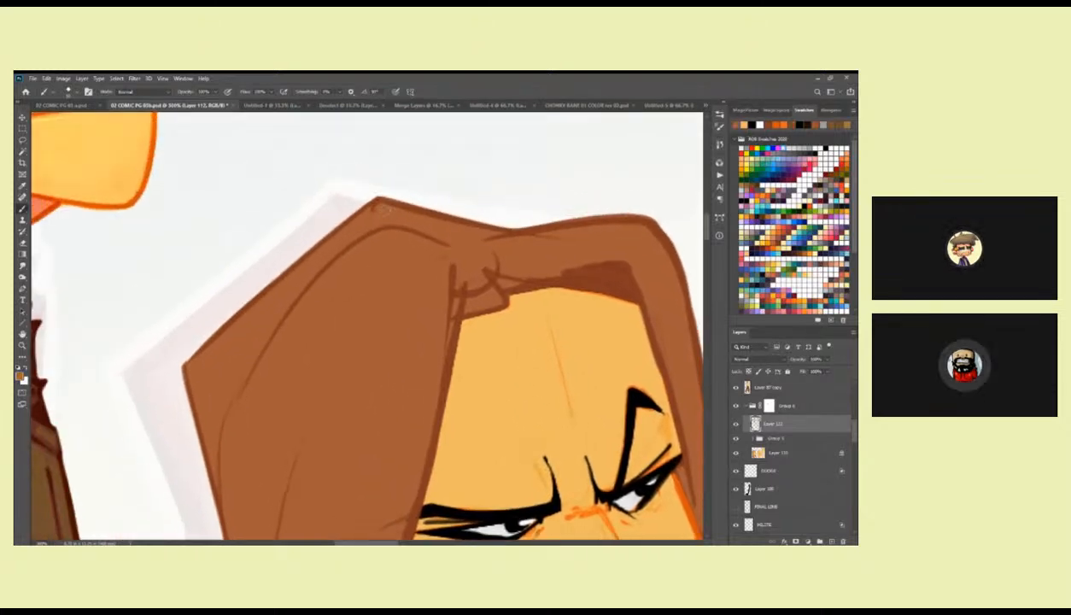
drag(618, 346, 394, 111)
drag(494, 398, 461, 265)
drag(459, 462, 431, 222)
drag(461, 459, 447, 323)
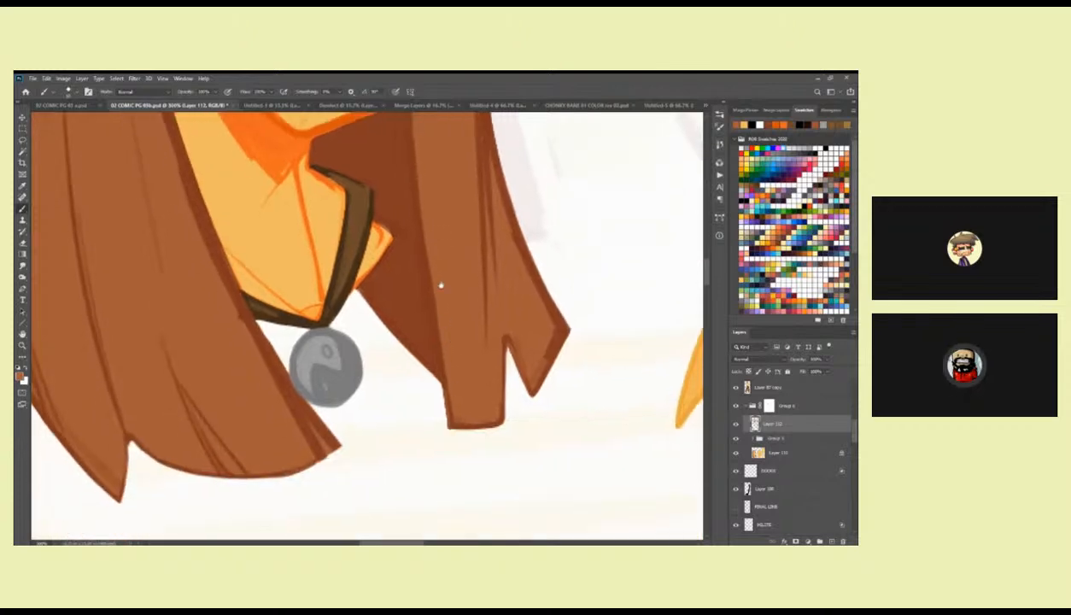
Clean up the line work at the lower hair tips on both sides with sampled hair browns.
drag(438, 388, 581, 353)
alt+click(459, 376)
mouse_move(467, 411)
mouse_down()
mouse_move(365, 429)
mouse_move(264, 417)
mouse_move(242, 441)
mouse_move(205, 398)
mouse_up()
drag(140, 291, 262, 385)
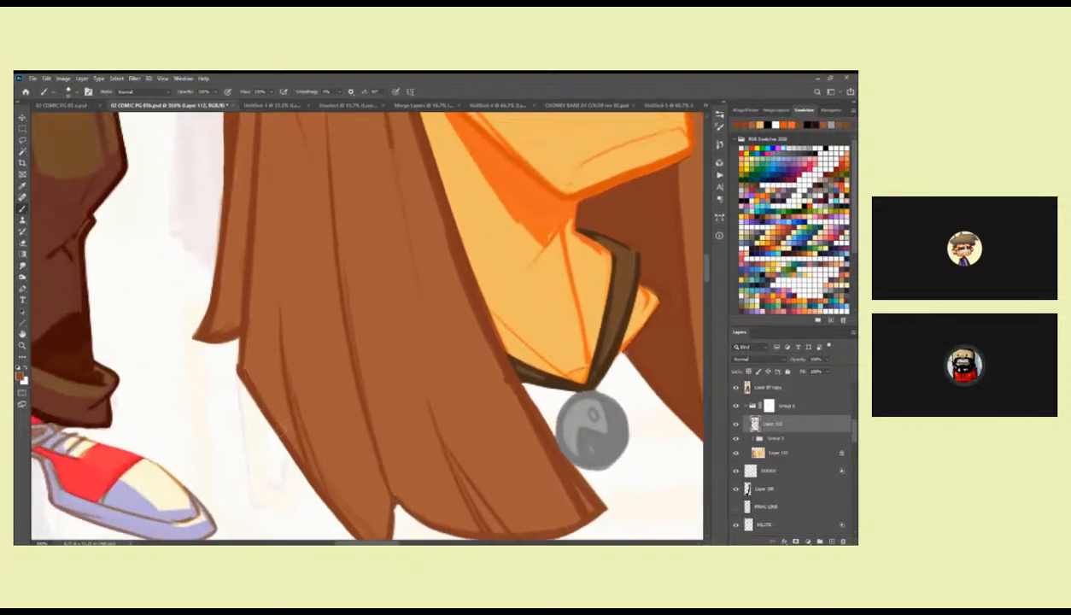
Touch up the near-side hair edge and inner strand lines beside the face in dark brown.
drag(244, 326, 277, 380)
drag(318, 269, 316, 488)
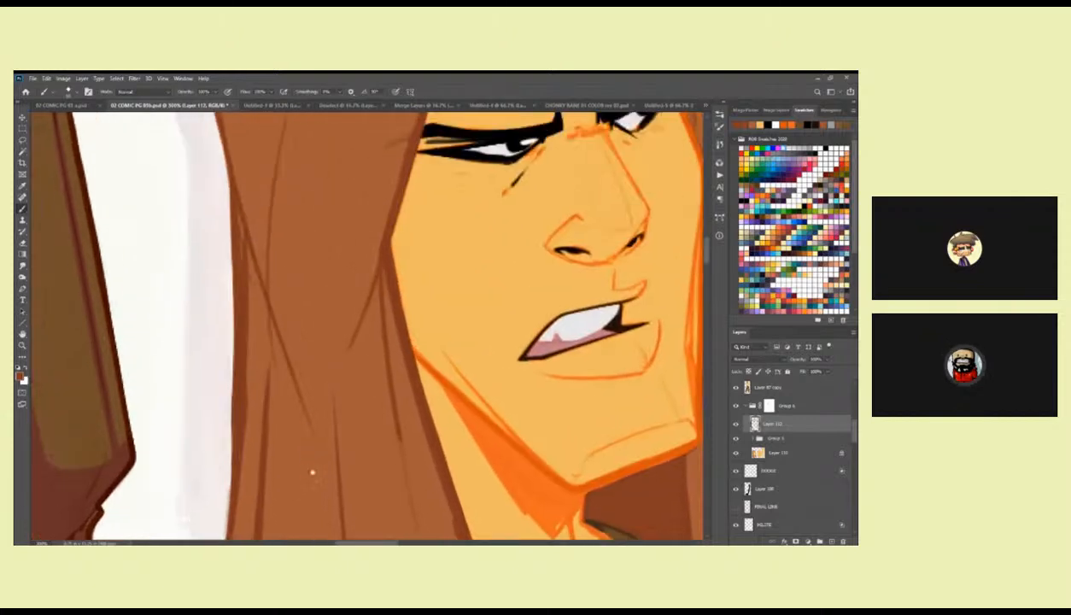
mouse_move(397, 342)
mouse_down()
mouse_move(348, 266)
mouse_move(362, 387)
mouse_up()
drag(387, 471, 360, 374)
drag(336, 295, 354, 369)
Reinforce the near-side hair outline with sampled dark brown, from the upper corner down to the lower tips.
key(z)
alt+click(437, 349)
alt+click(437, 349)
alt+click(437, 350)
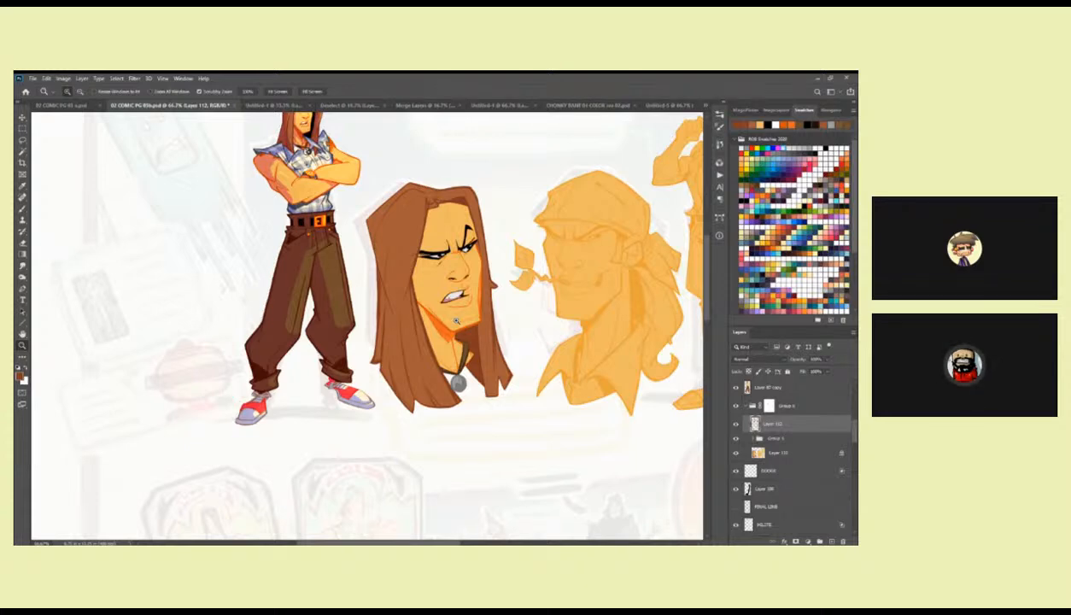
click(385, 214)
click(384, 213)
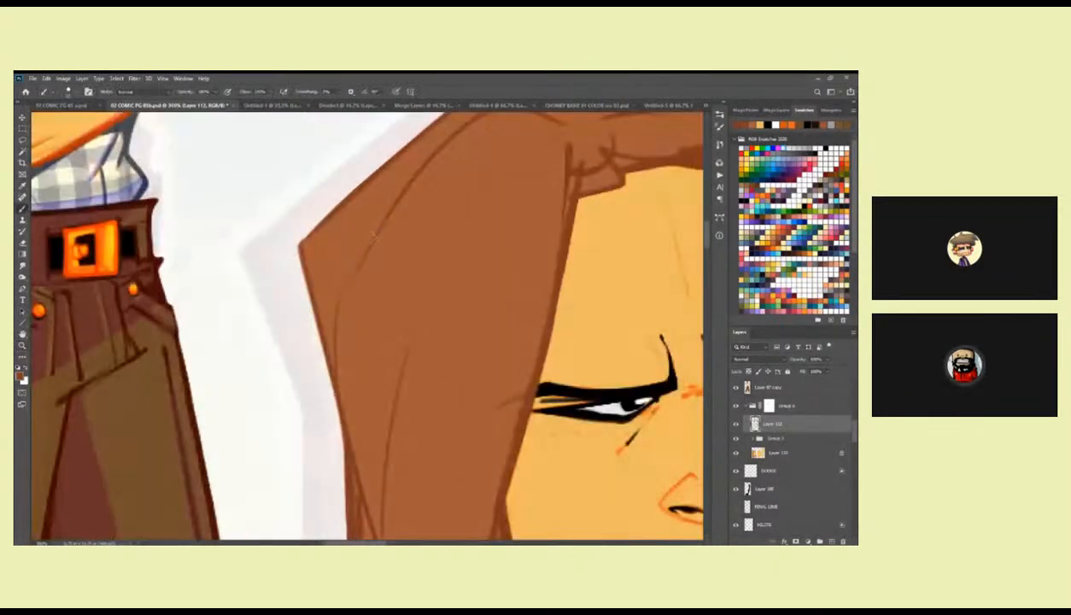
click(384, 213)
key(b)
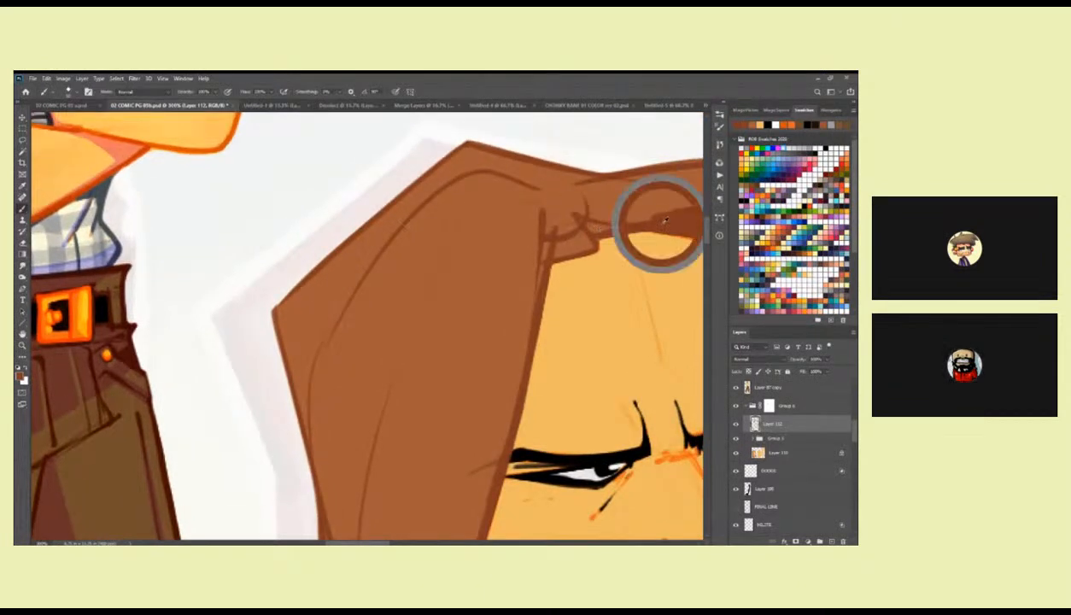
drag(273, 307, 295, 202)
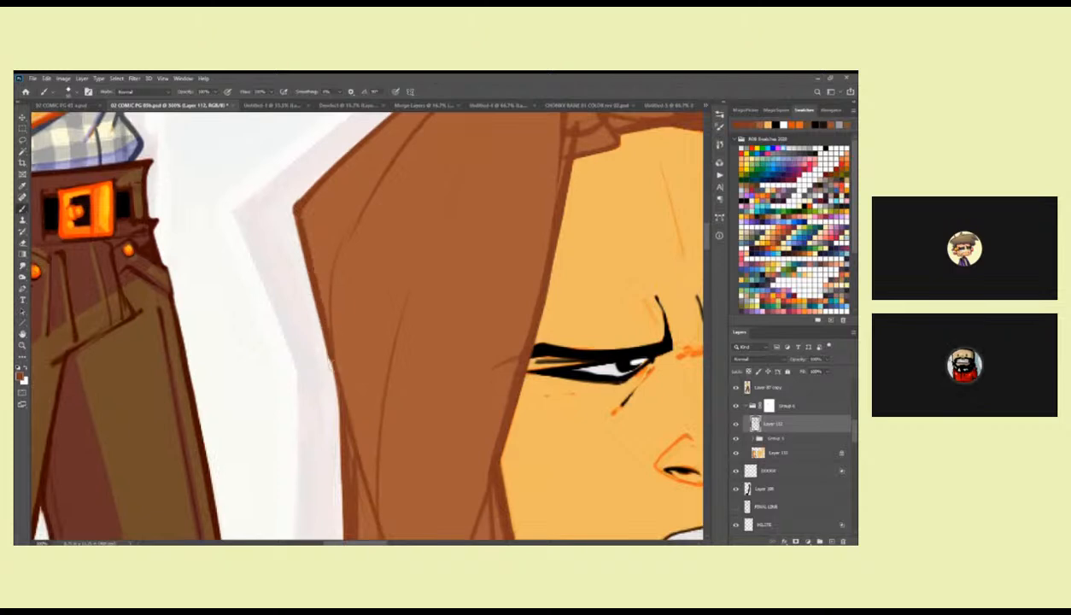
drag(340, 412, 325, 207)
scroll(318, 181, down, 5)
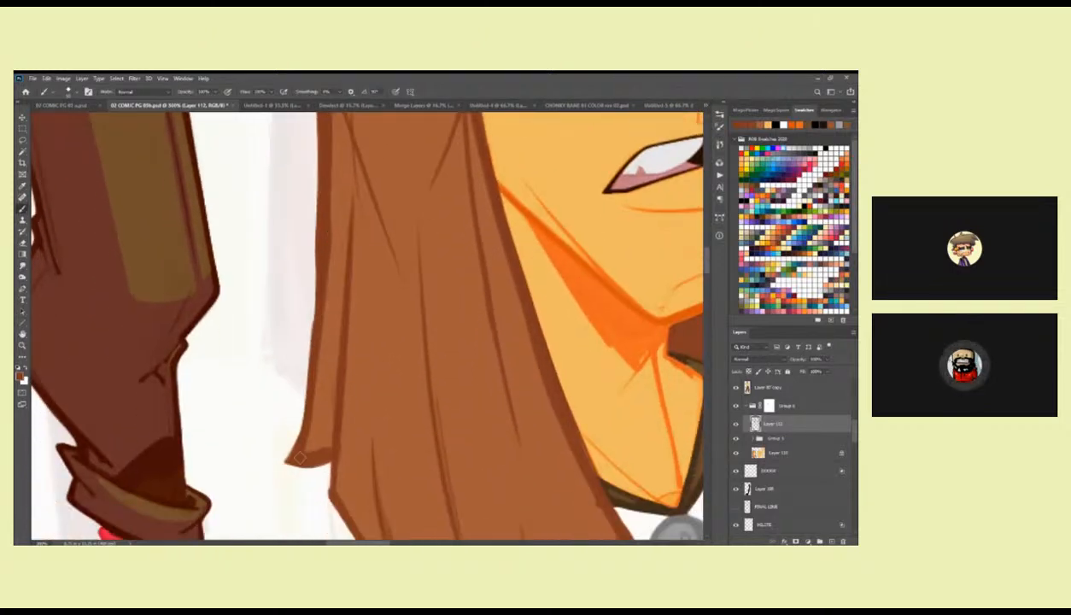
scroll(344, 430, down, 5)
drag(410, 490, 328, 378)
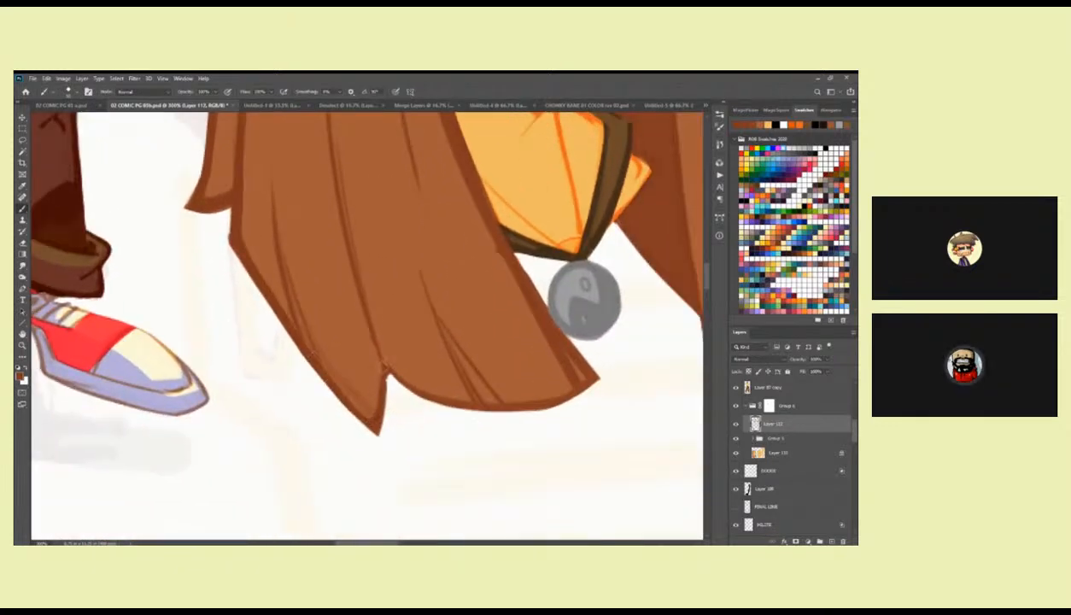
Repaint the yin-yang symbol on the pendant with sampled light and dark greys.
drag(614, 386, 391, 458)
drag(391, 343, 437, 293)
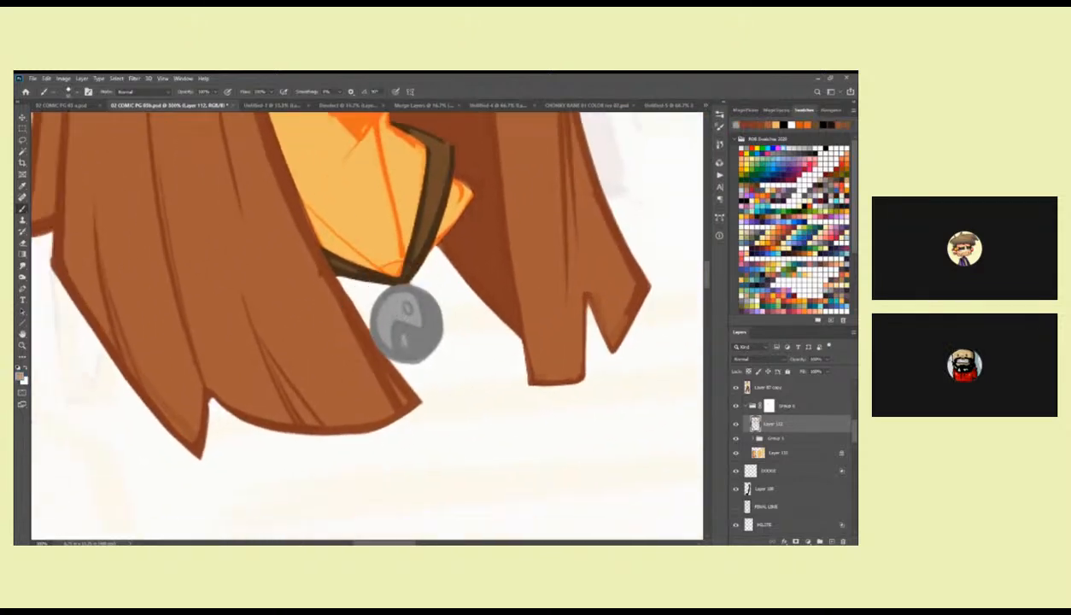
alt+click(418, 313)
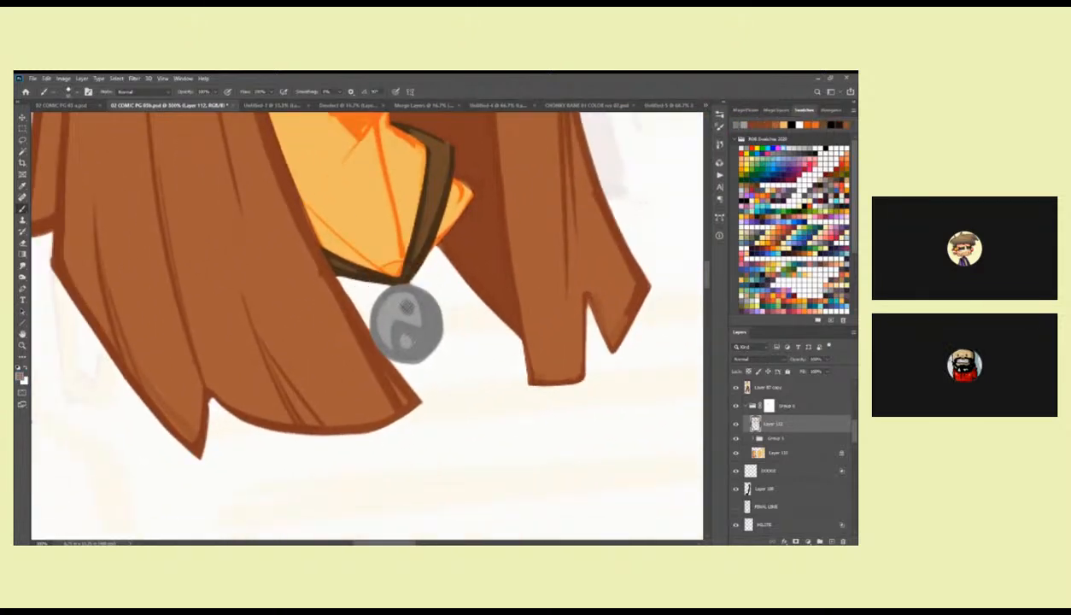
alt+click(393, 285)
drag(416, 300, 417, 314)
alt+click(412, 328)
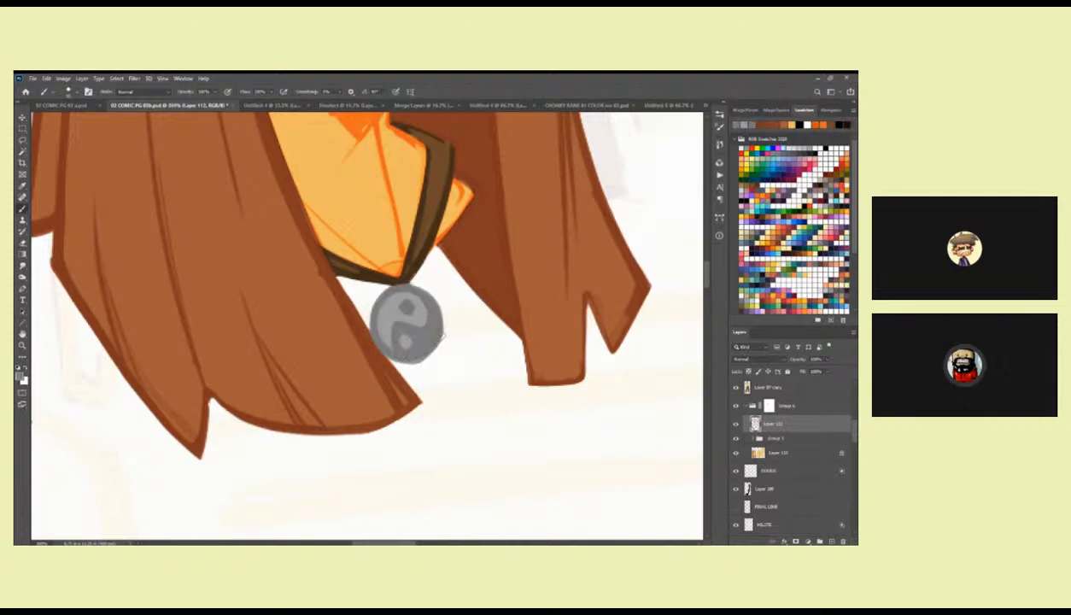
Refine the necklace cord's outline and brown fill with sampled dark browns.
scroll(367, 324, up, 5)
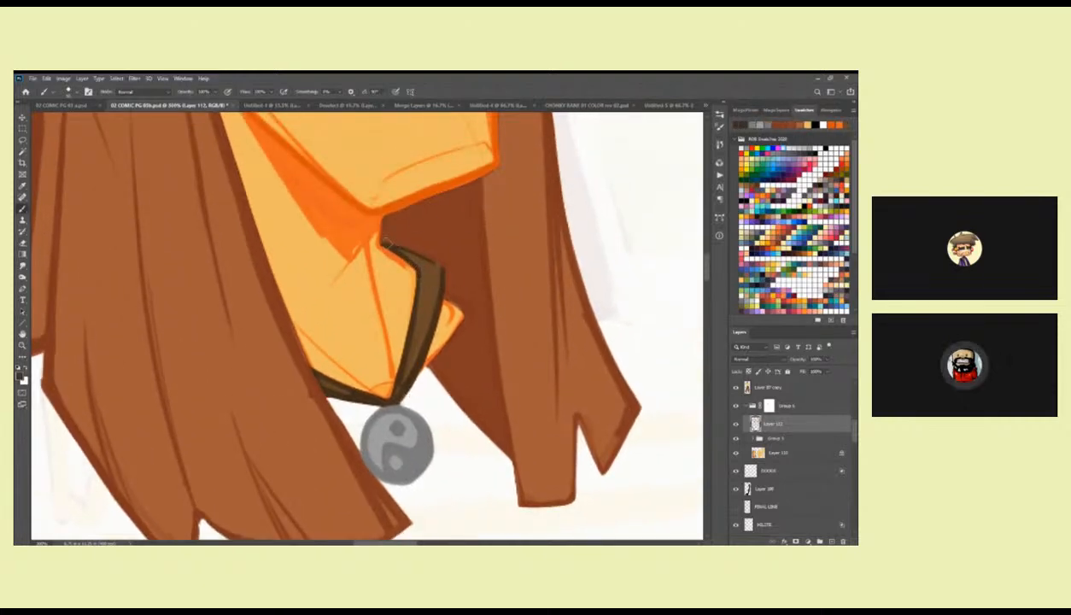
alt+click(430, 314)
drag(422, 266, 392, 386)
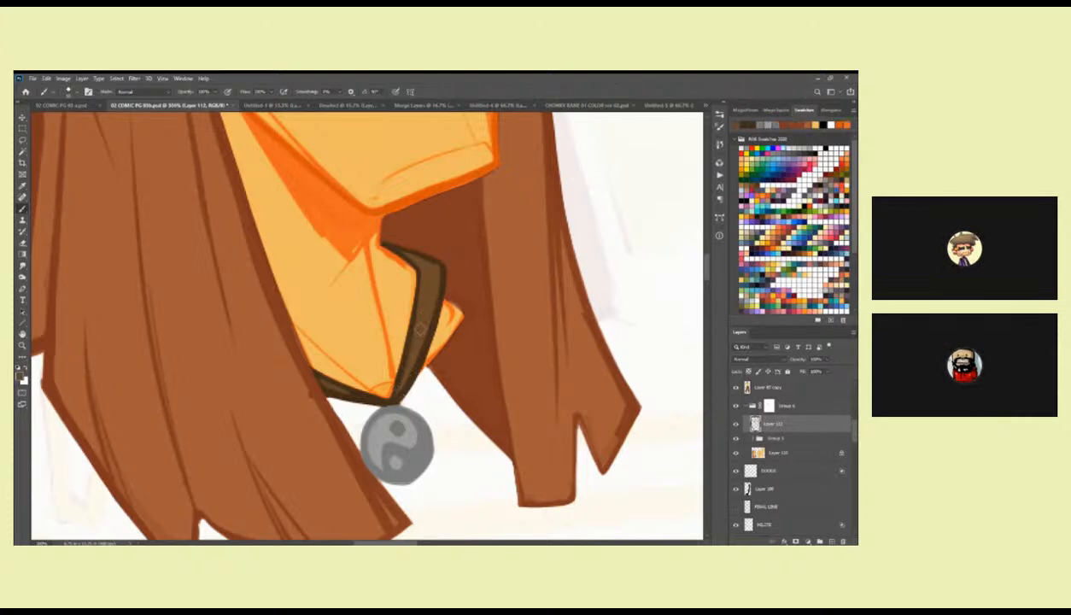
Redraw the neck contours on both sides of the necklace cord in sampled orange.
alt+click(384, 255)
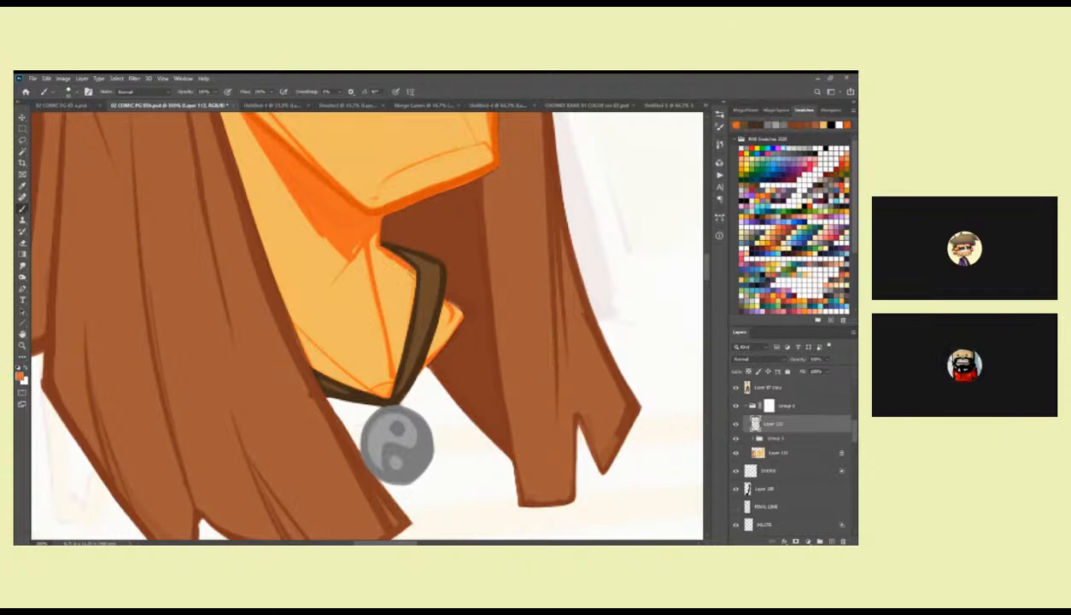
mouse_move(444, 297)
mouse_down()
mouse_move(460, 309)
mouse_move(423, 368)
mouse_up()
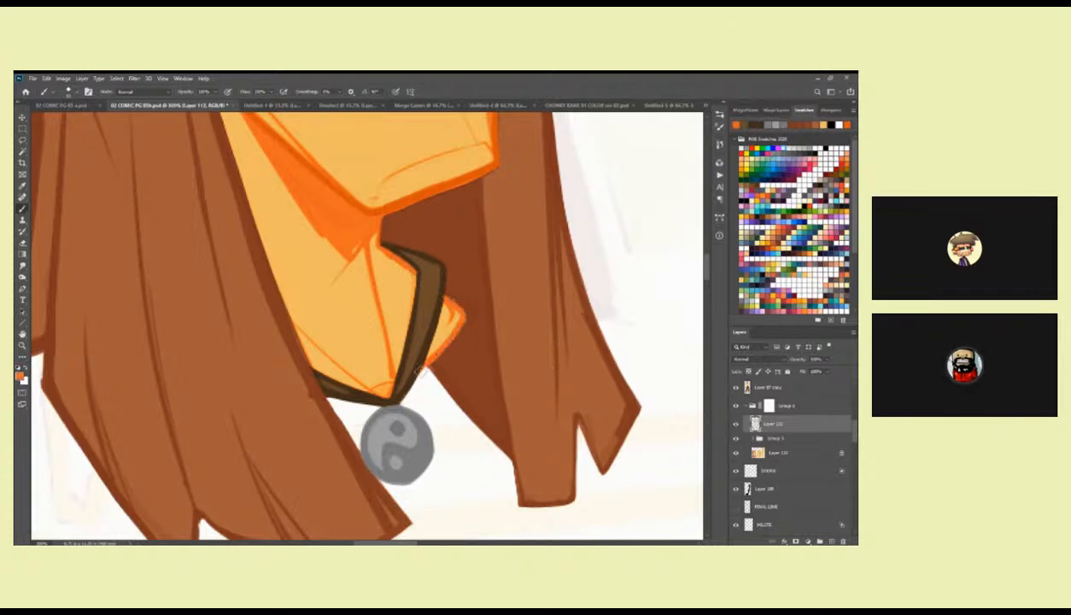
alt+click(443, 321)
drag(443, 321, 447, 306)
Clean up stray marks on the neck around the jaw shadow with the sampled skin tone.
drag(348, 258, 362, 390)
alt+click(288, 309)
drag(264, 260, 352, 387)
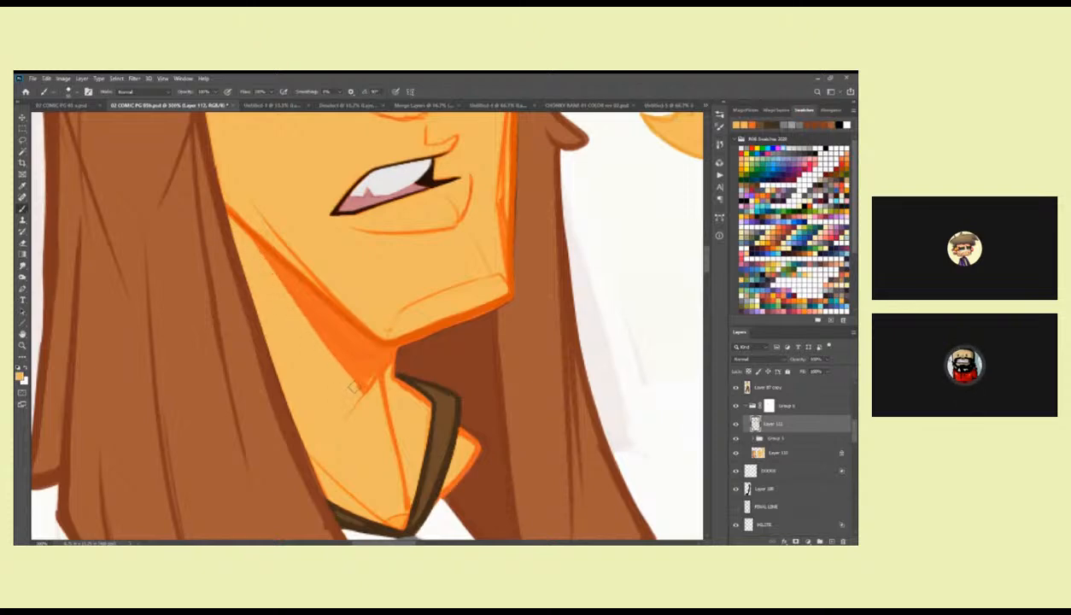
drag(271, 269, 358, 500)
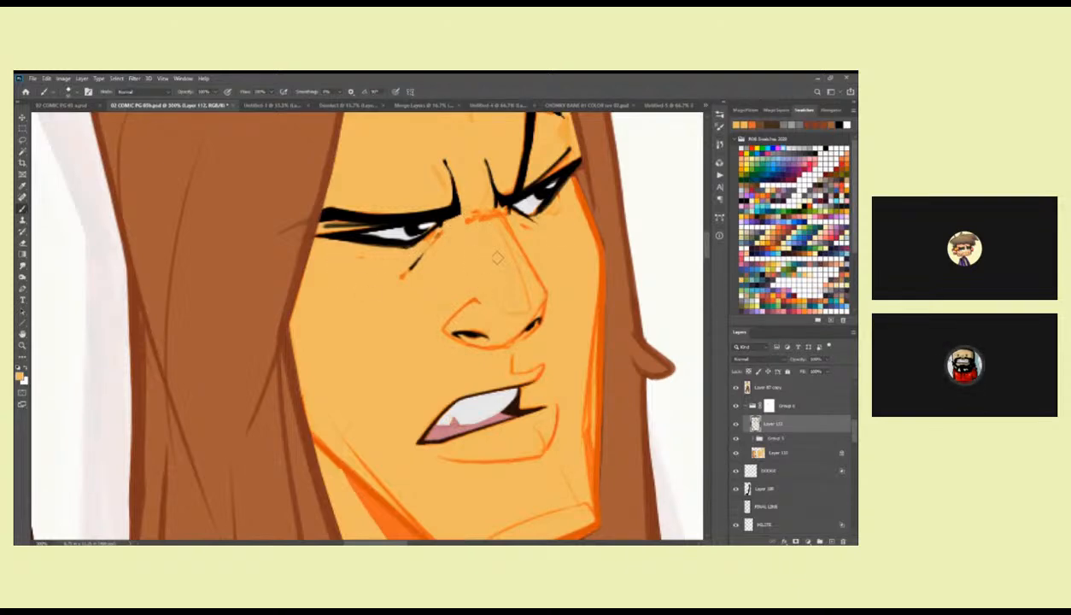
Sample black and sharpen the outer corner of the far eye where it meets the hair.
drag(555, 212, 423, 323)
mouse_move(405, 122)
mouse_down()
mouse_move(442, 265)
mouse_move(418, 297)
mouse_up()
alt+click(431, 276)
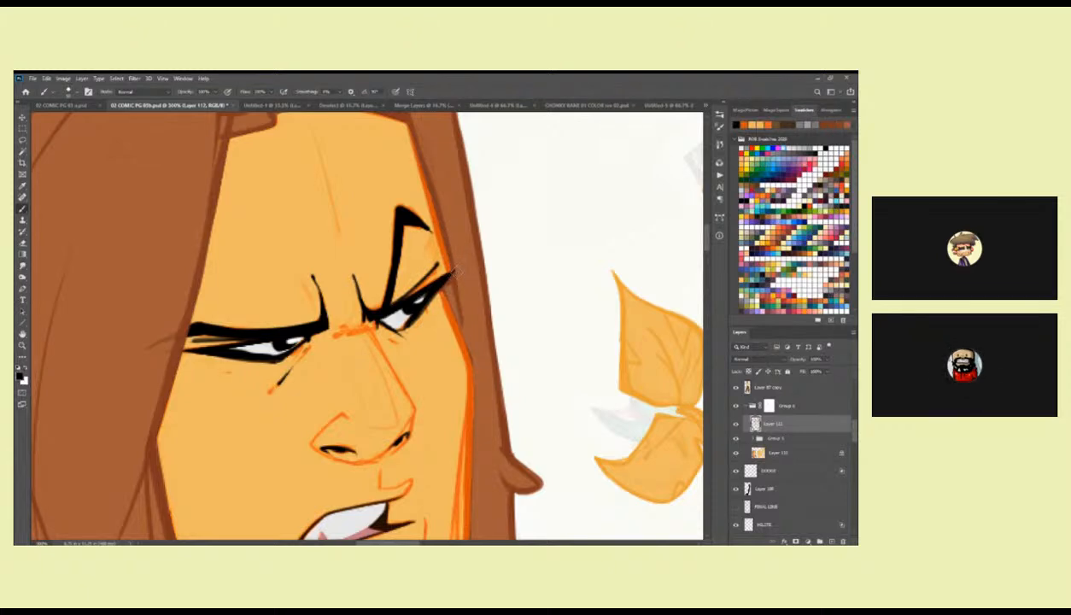
drag(460, 268, 413, 293)
Clean up the doubled contour along the far cheek and jaw with the sampled skin tone.
alt+click(434, 288)
drag(468, 373, 434, 194)
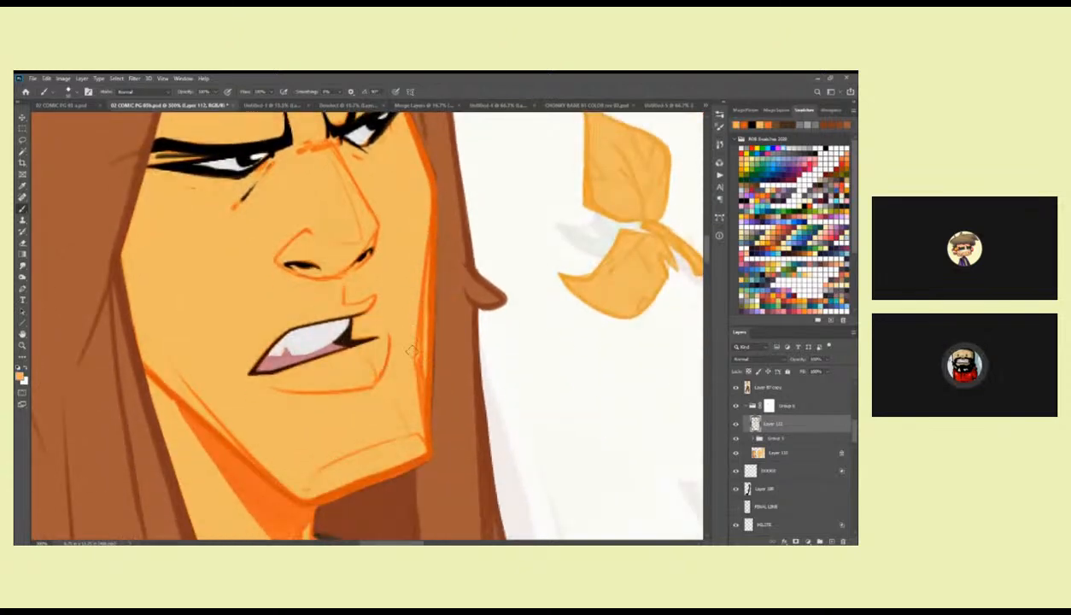
drag(399, 387, 438, 323)
alt+click(361, 406)
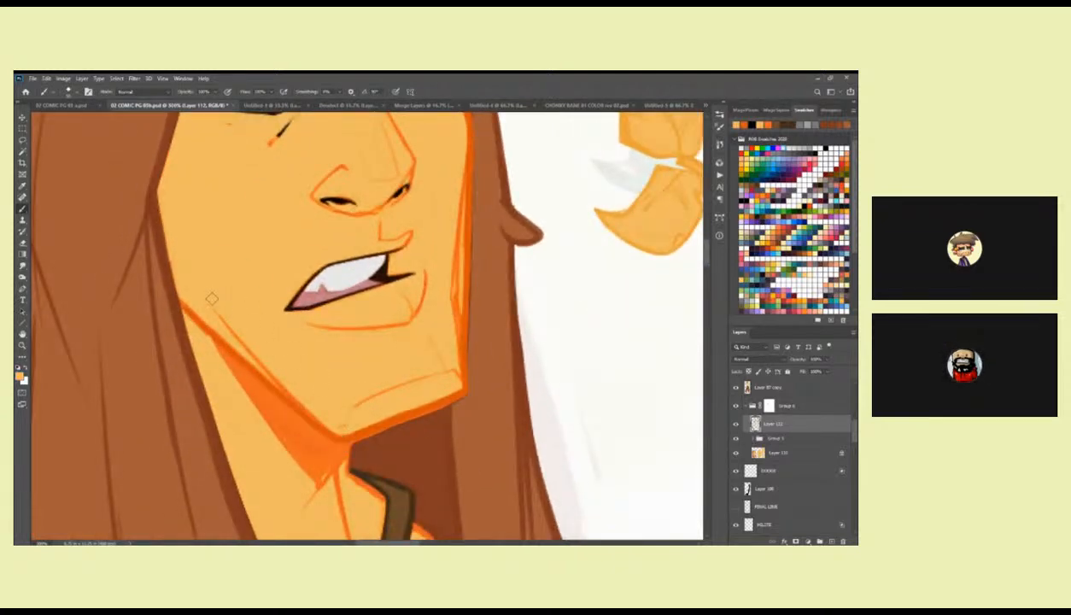
Redraw the neck line running down from the chin's corner in the sampled orange.
drag(325, 416, 368, 316)
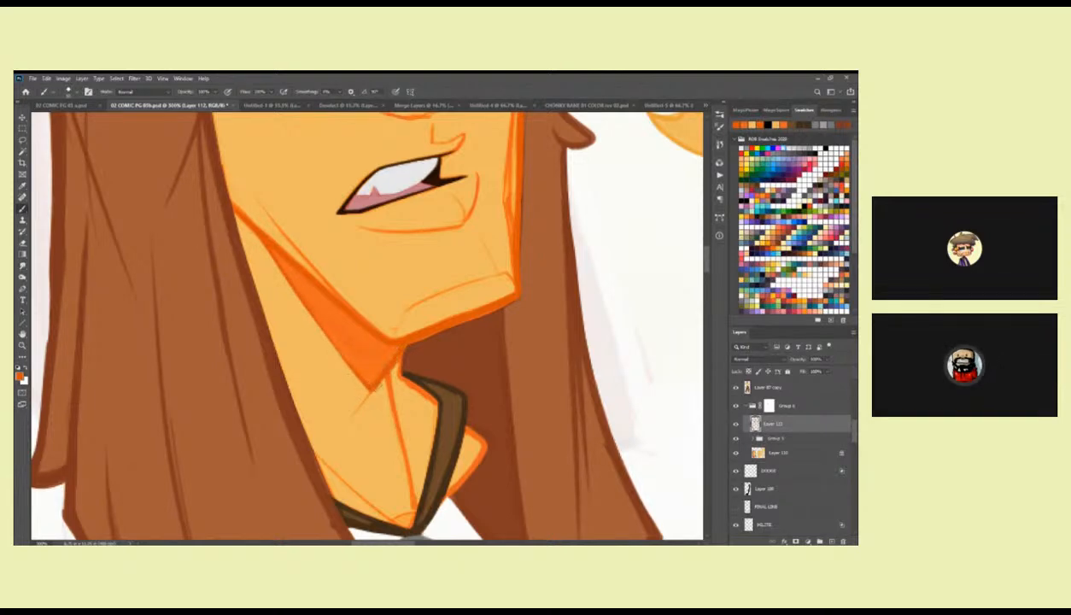
drag(380, 363, 394, 415)
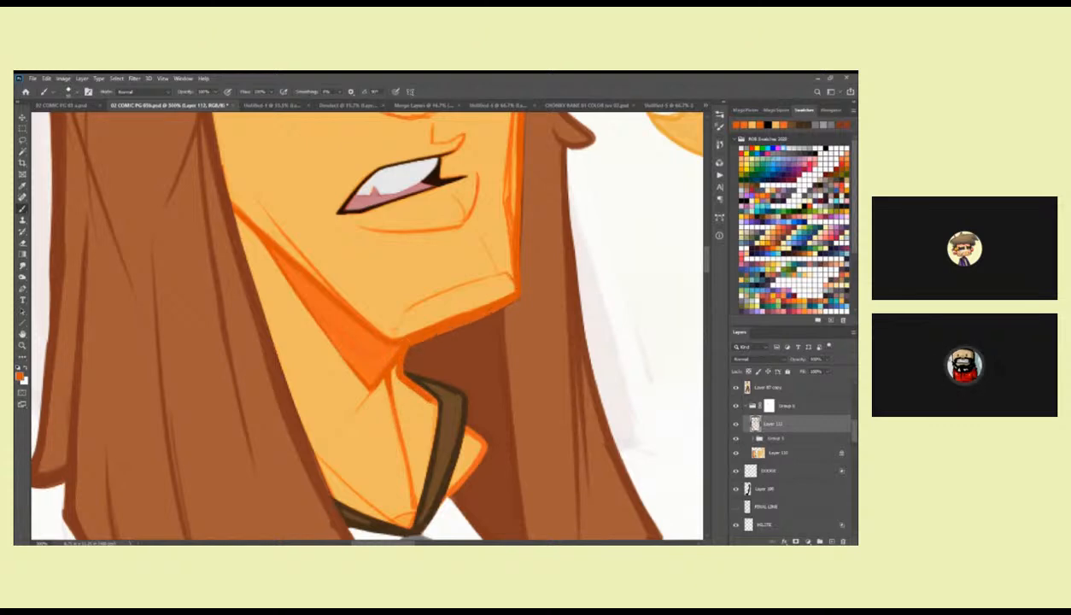
drag(465, 299, 458, 329)
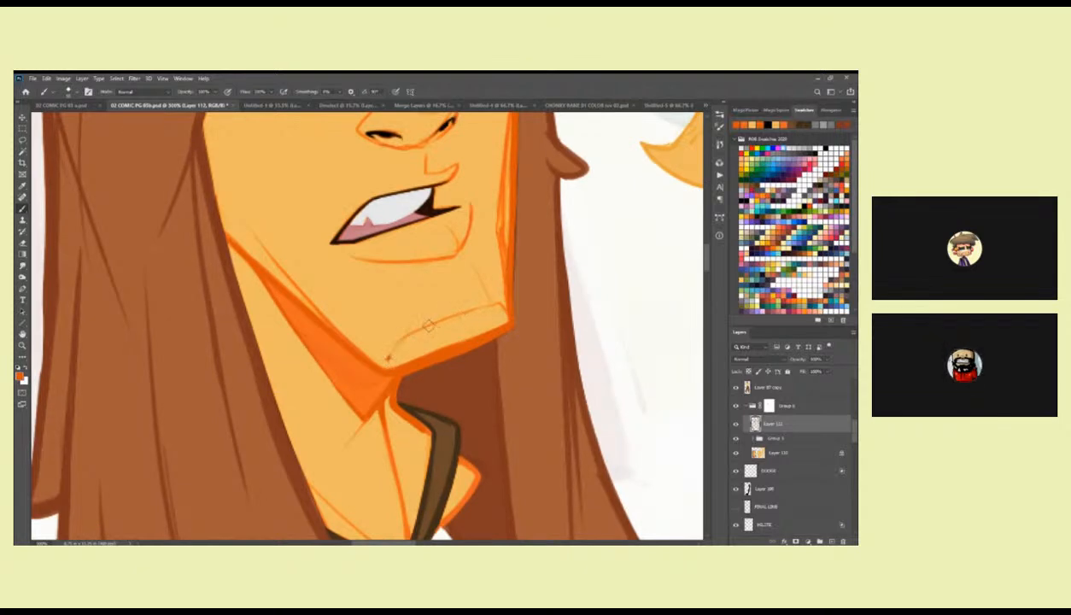
Touch up the line work around the upper lip and nose tip with the sampled skin tone.
drag(480, 204, 459, 316)
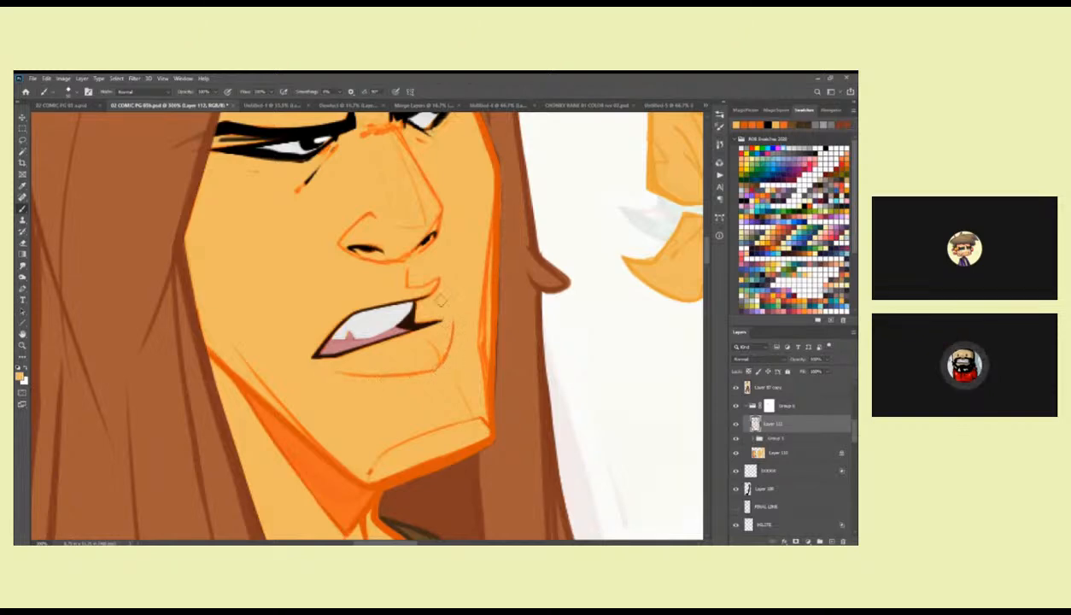
drag(438, 267, 432, 330)
alt+click(425, 297)
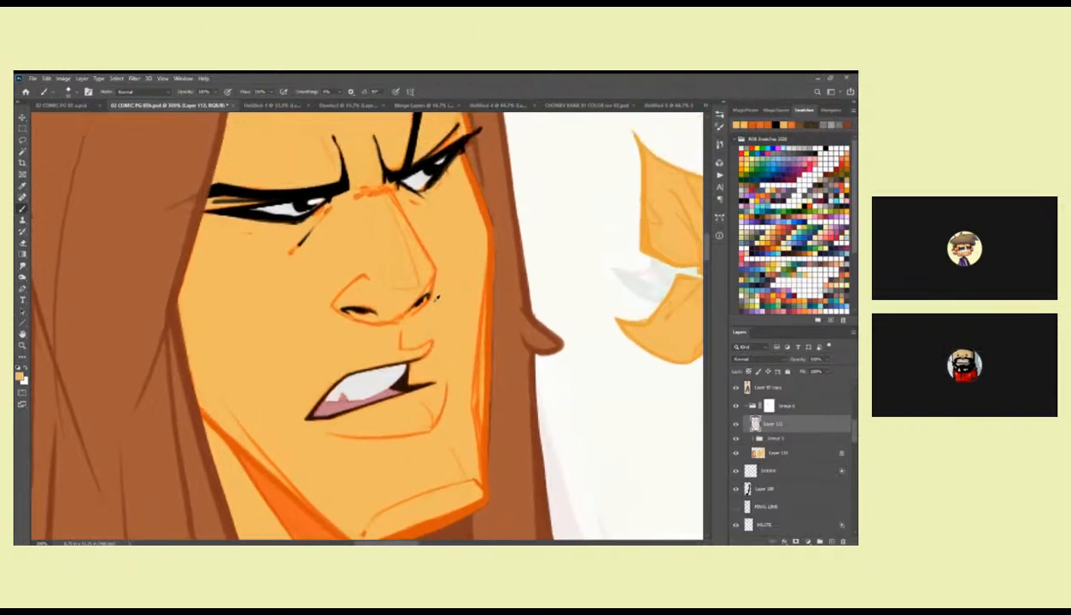
drag(430, 236, 451, 292)
alt+click(458, 303)
alt+click(458, 303)
alt+click(458, 303)
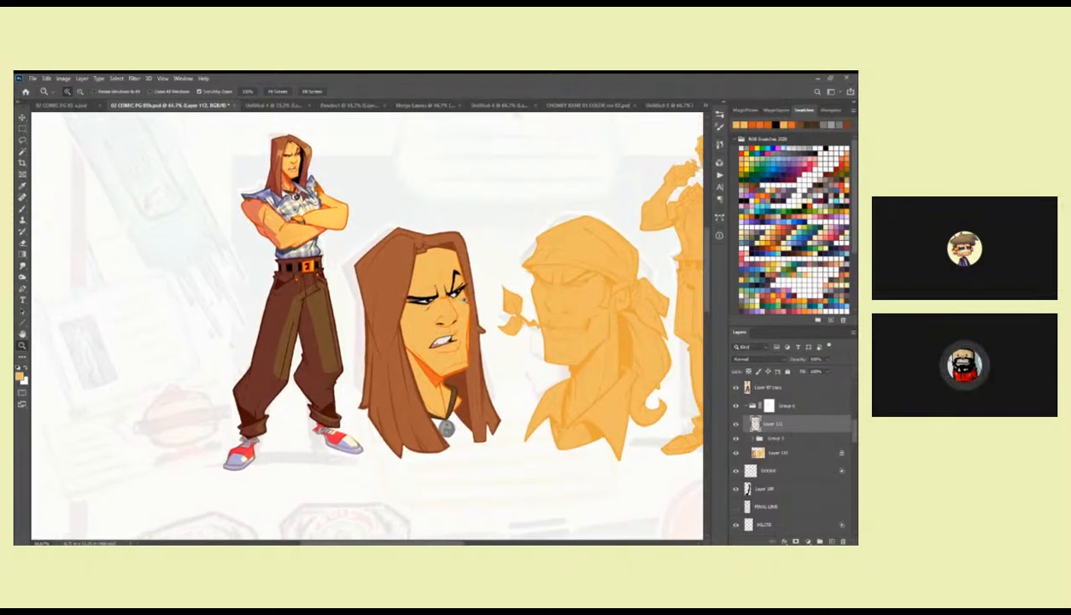
Sample black and paint the hair's inner shadow across the top of the forehead on a new layer.
double_click(456, 252)
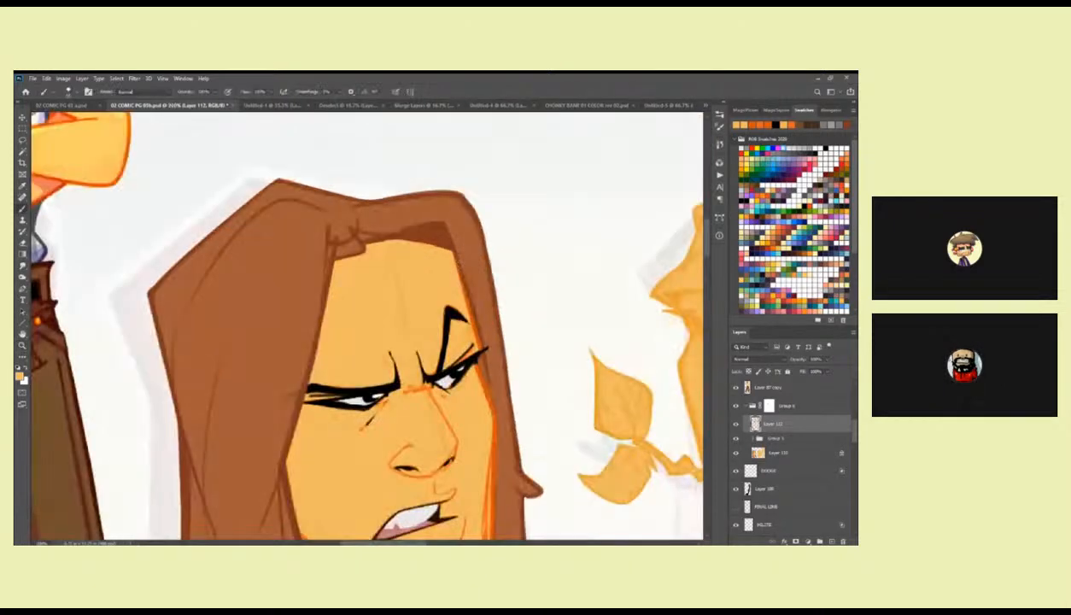
ctrl+click(455, 278)
alt+click(441, 320)
drag(400, 232, 439, 275)
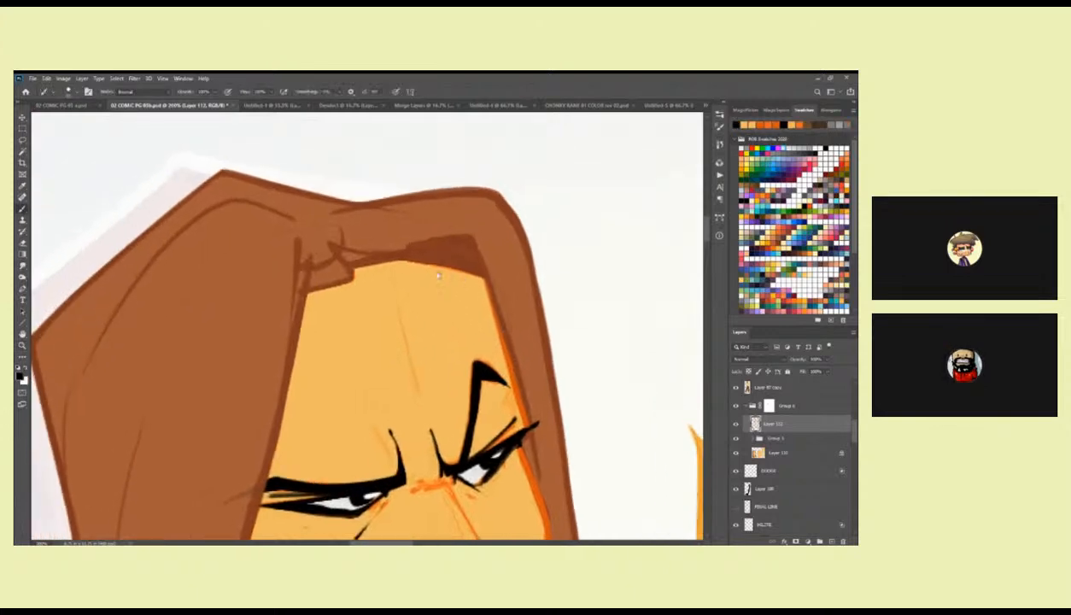
click(832, 541)
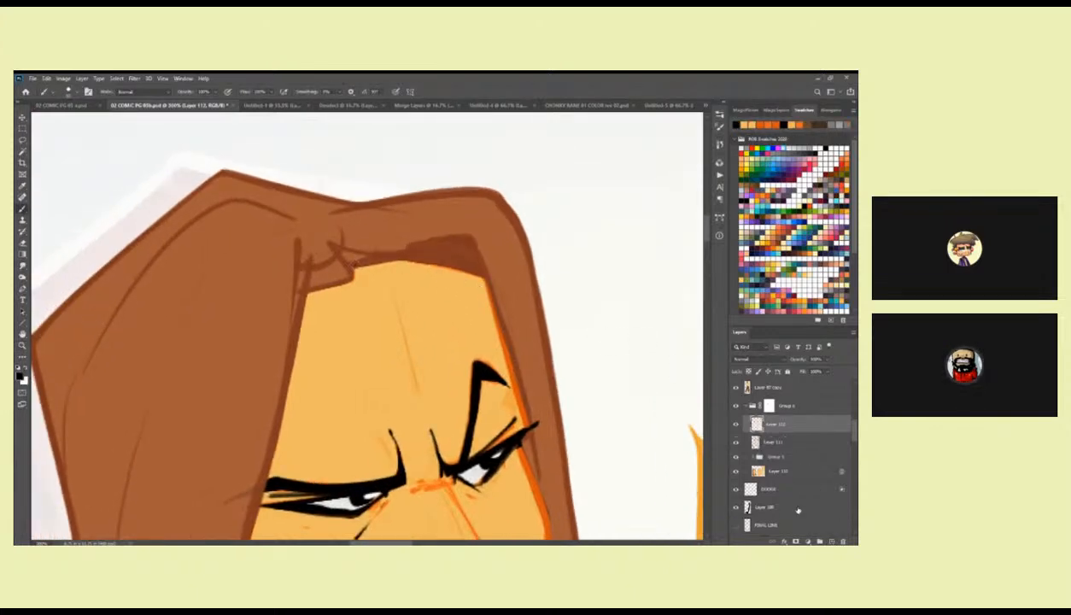
drag(353, 263, 497, 266)
drag(528, 303, 451, 239)
key(ctrl+z)
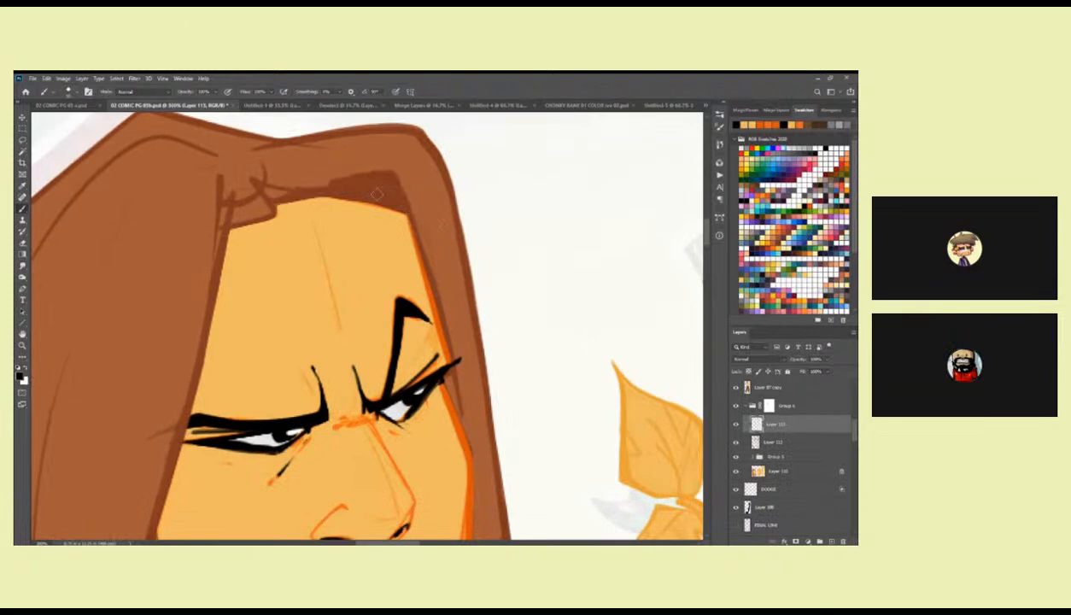
mouse_move(273, 202)
mouse_down()
mouse_move(427, 184)
mouse_move(412, 236)
mouse_move(440, 361)
mouse_up()
mouse_move(281, 196)
mouse_down()
mouse_move(403, 205)
mouse_move(309, 193)
mouse_move(393, 184)
mouse_move(309, 196)
mouse_move(367, 187)
mouse_up()
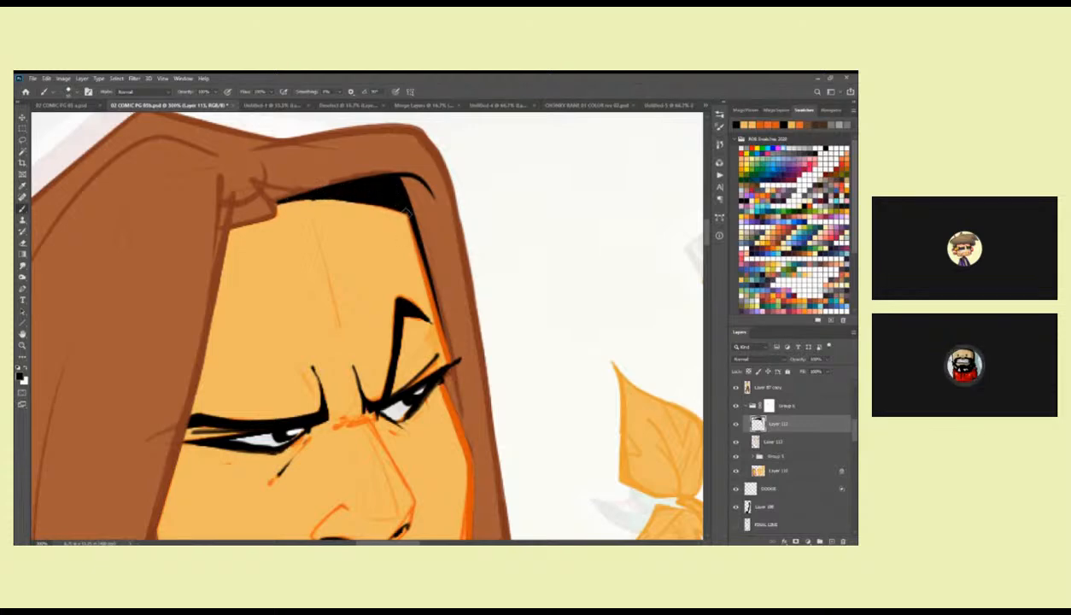
Extend the black shadow down the hair's inner edge along the far temple and past the far eye.
mouse_move(422, 255)
mouse_down()
mouse_move(445, 354)
mouse_move(416, 226)
mouse_up()
drag(395, 160, 415, 234)
mouse_move(409, 188)
mouse_down()
mouse_move(431, 281)
mouse_move(408, 180)
mouse_move(433, 296)
mouse_up()
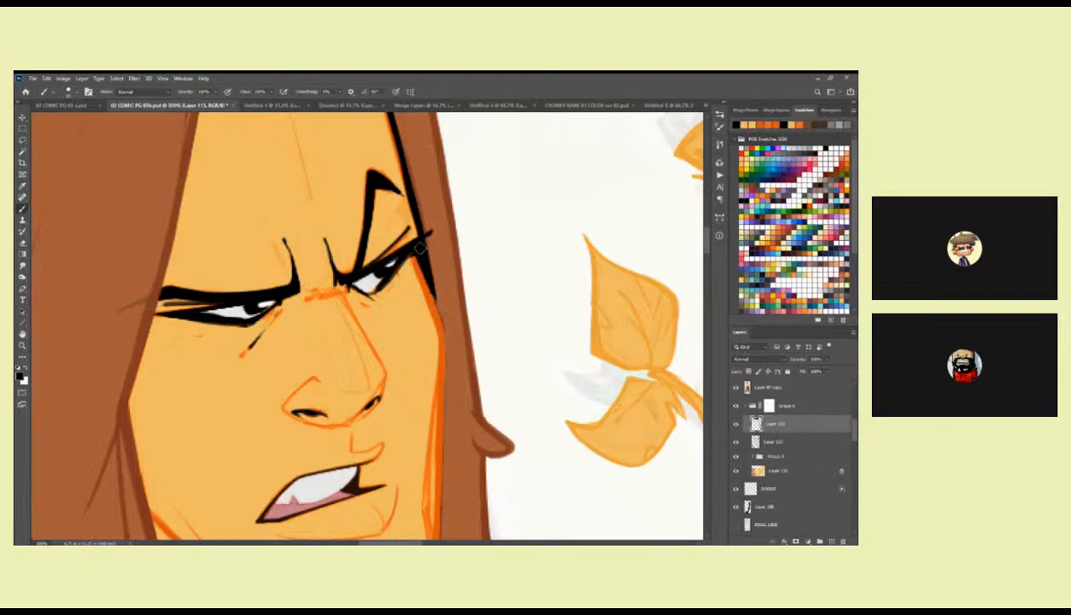
drag(401, 174, 420, 278)
drag(457, 388, 478, 361)
alt+click(478, 256)
alt+click(478, 256)
alt+click(478, 256)
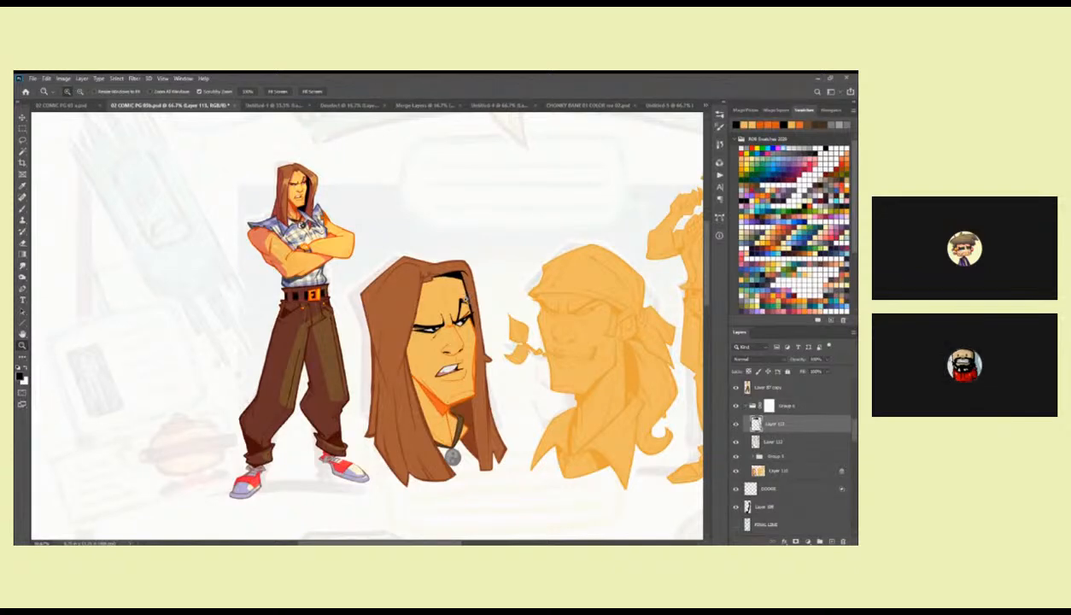
Try outlining the necklace's round pendant in black.
triple_click(466, 457)
key(b)
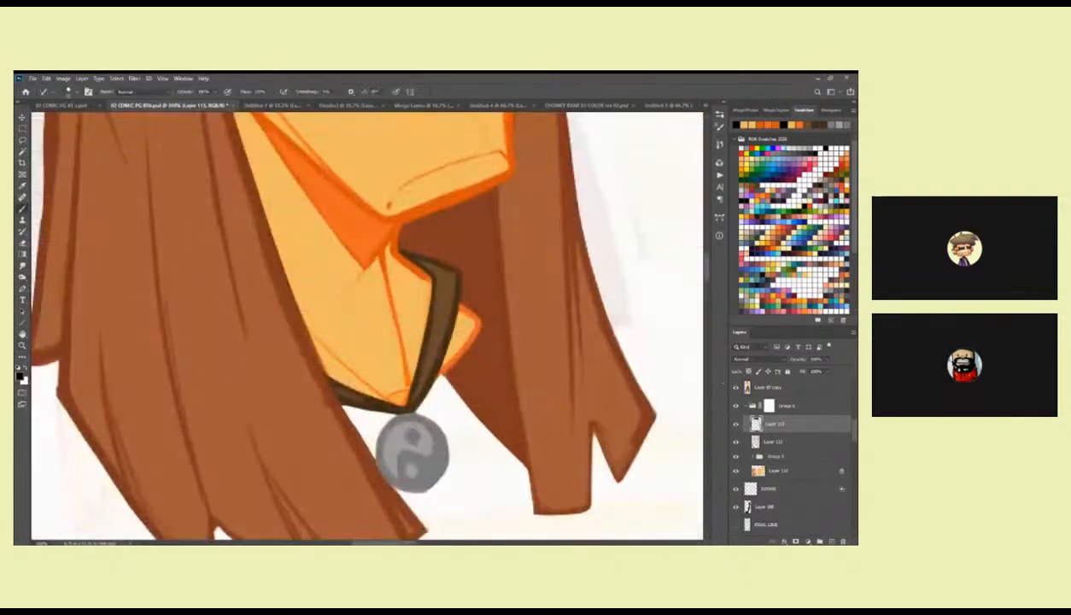
alt+click(424, 429)
drag(582, 324, 642, 262)
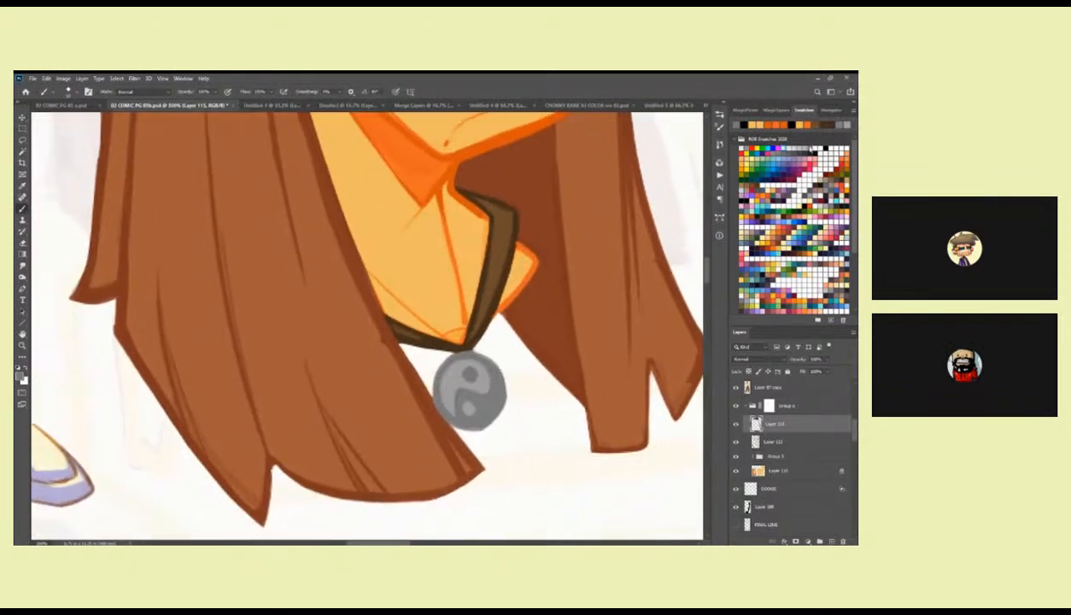
click(795, 152)
mouse_move(470, 351)
mouse_down()
mouse_move(440, 373)
mouse_move(454, 323)
mouse_up()
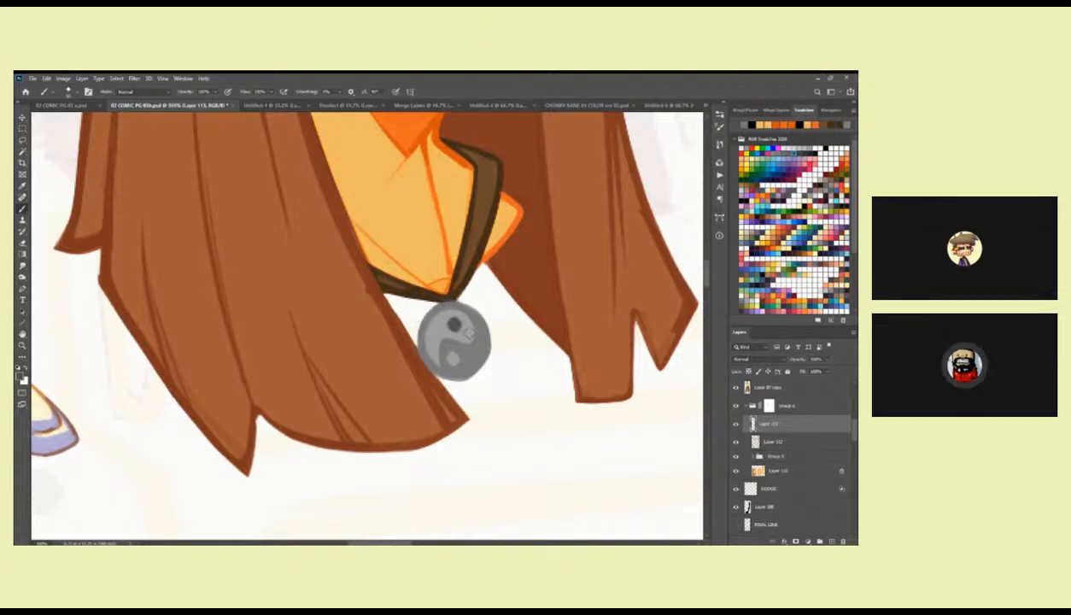
scroll(459, 319, up, 1)
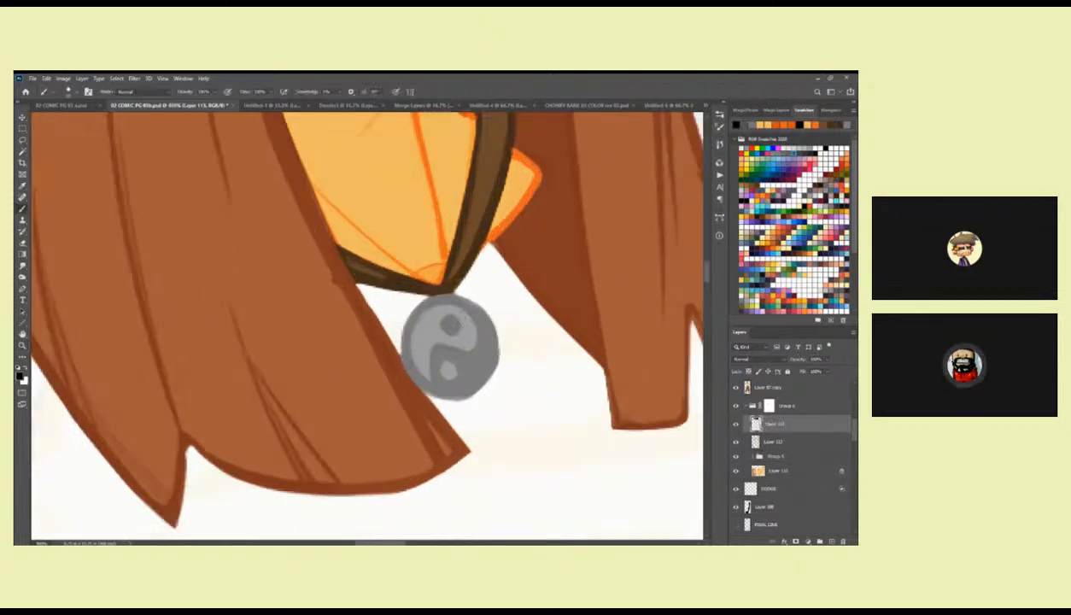
mouse_move(399, 360)
mouse_down()
mouse_move(420, 301)
mouse_move(443, 296)
mouse_move(492, 320)
mouse_move(499, 346)
mouse_move(474, 394)
mouse_move(454, 400)
mouse_move(403, 367)
mouse_move(399, 340)
mouse_up()
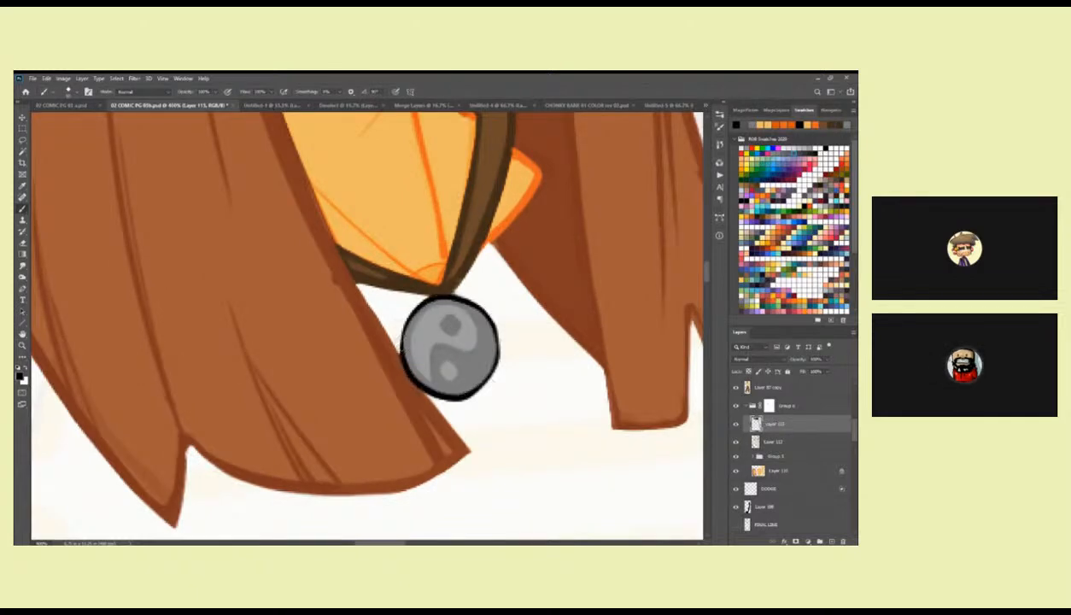
mouse_move(438, 294)
mouse_down()
mouse_move(406, 326)
mouse_move(419, 383)
mouse_move(457, 391)
mouse_move(487, 365)
mouse_move(481, 307)
mouse_move(427, 295)
mouse_move(443, 296)
mouse_move(454, 323)
mouse_up()
key(ctrl+z)
key(ctrl+z)
key(ctrl+z)
key(ctrl+z)
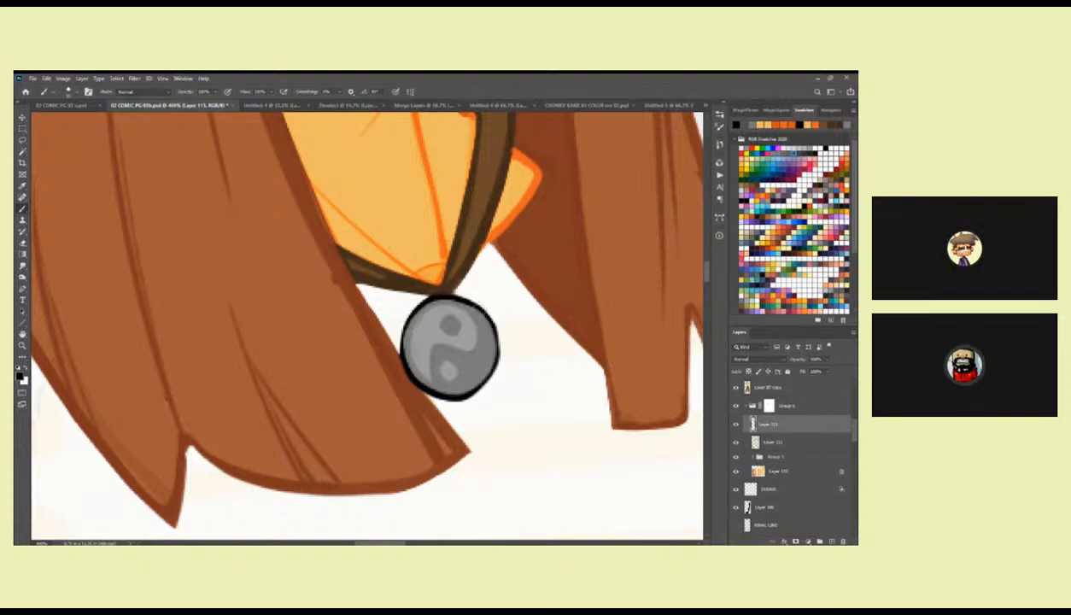
key(ctrl+z)
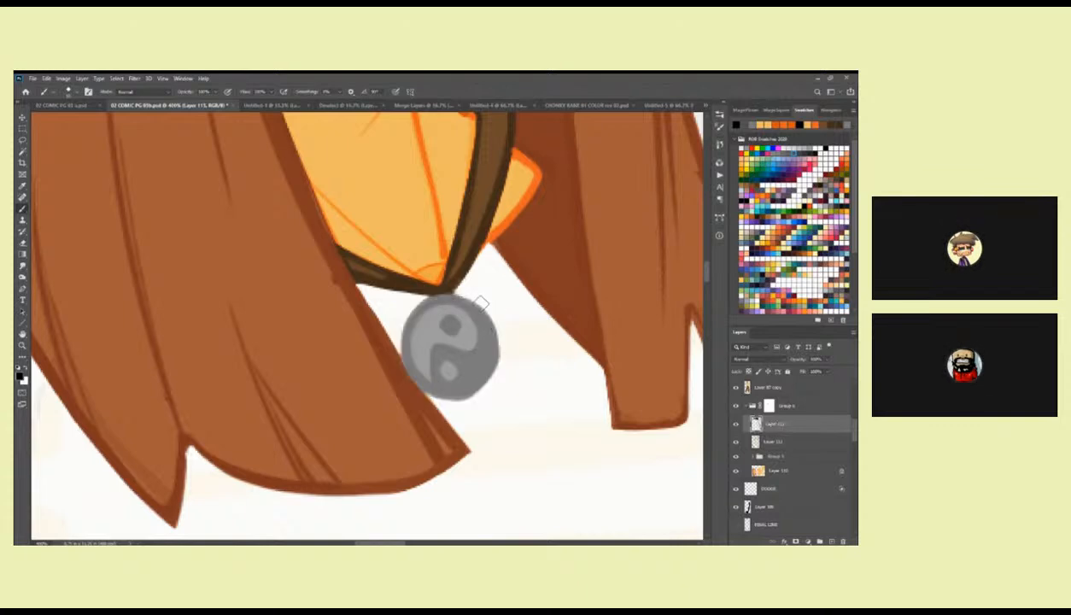
Outline the pendant with a dark grey swatch and tidy the overlapping hair edge with sampled brown.
click(784, 153)
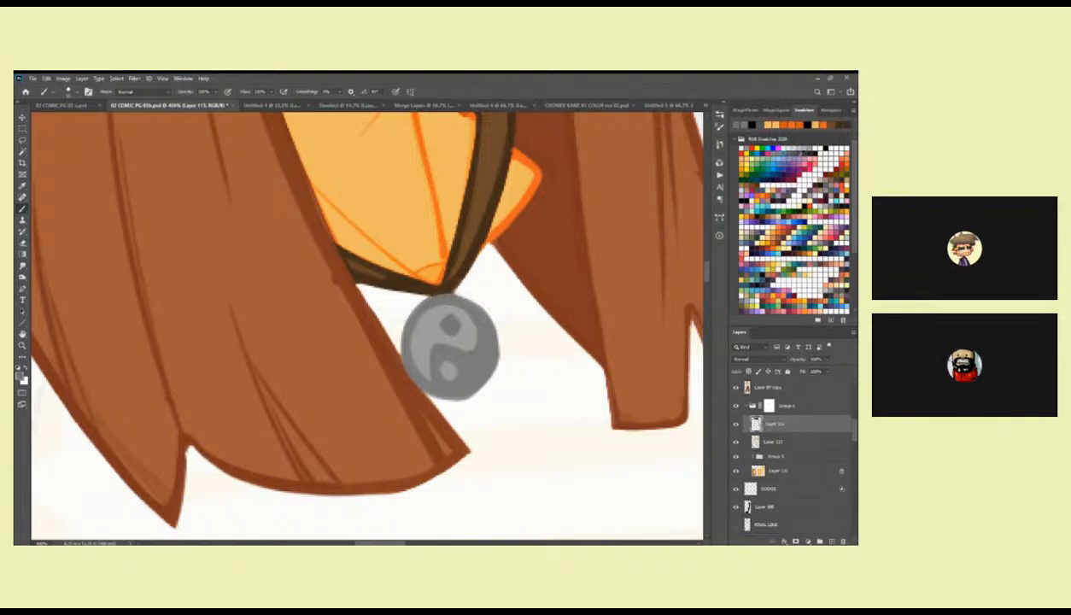
mouse_move(397, 308)
mouse_down()
mouse_move(468, 300)
mouse_move(488, 315)
mouse_move(499, 360)
mouse_move(487, 386)
mouse_move(441, 400)
mouse_move(406, 381)
mouse_move(402, 300)
mouse_up()
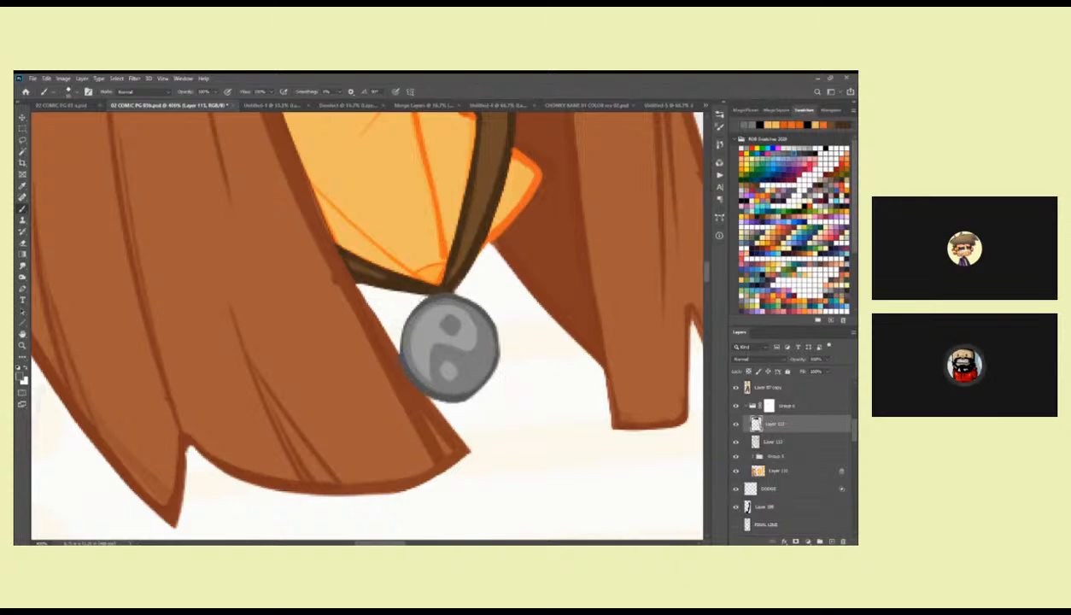
alt+click(395, 359)
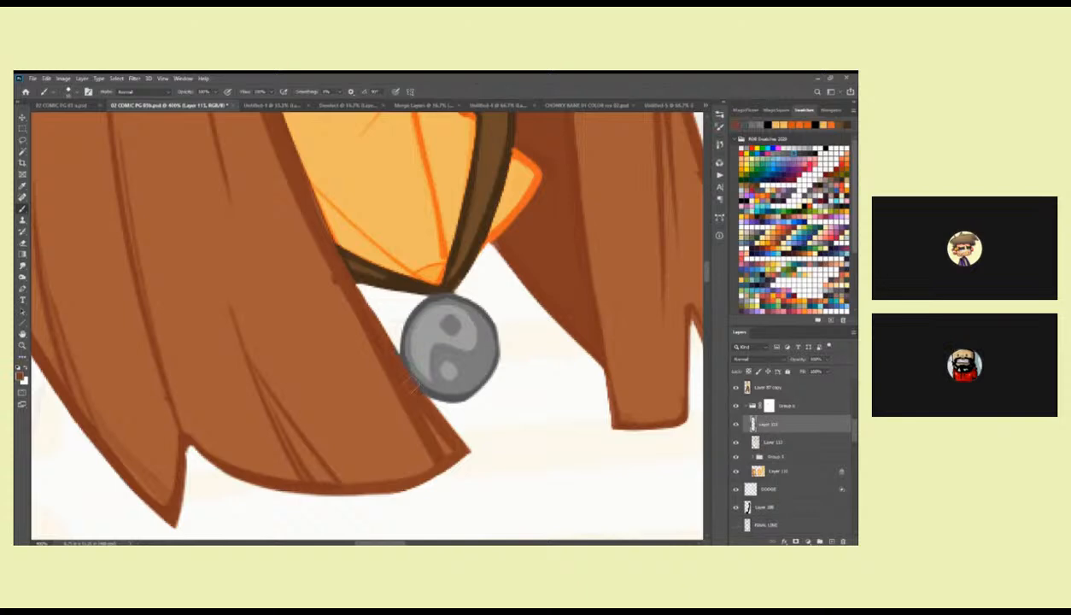
alt+click(407, 368)
drag(401, 346, 416, 378)
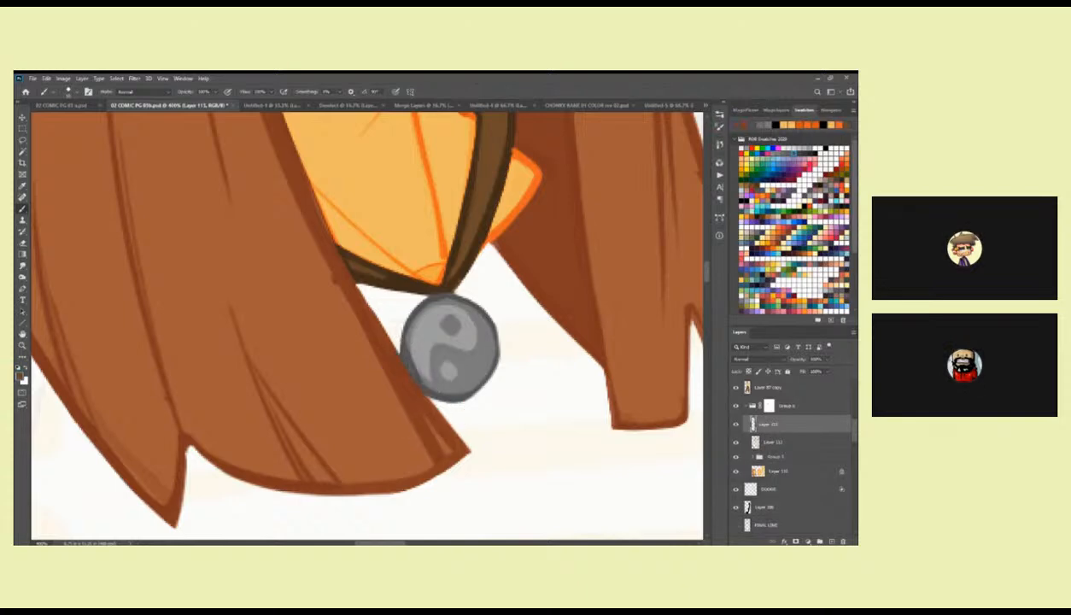
Fill the pendant's lower half in dark grey and refine its swirl and two dots with sampled greys.
mouse_move(398, 338)
mouse_down()
mouse_move(409, 309)
mouse_move(446, 293)
mouse_move(475, 316)
mouse_move(483, 359)
mouse_move(472, 389)
mouse_up()
mouse_move(447, 321)
mouse_down()
mouse_move(467, 341)
mouse_move(427, 340)
mouse_move(411, 378)
mouse_move(440, 386)
mouse_move(434, 341)
mouse_move(451, 375)
mouse_move(436, 359)
mouse_move(478, 331)
mouse_move(448, 389)
mouse_up()
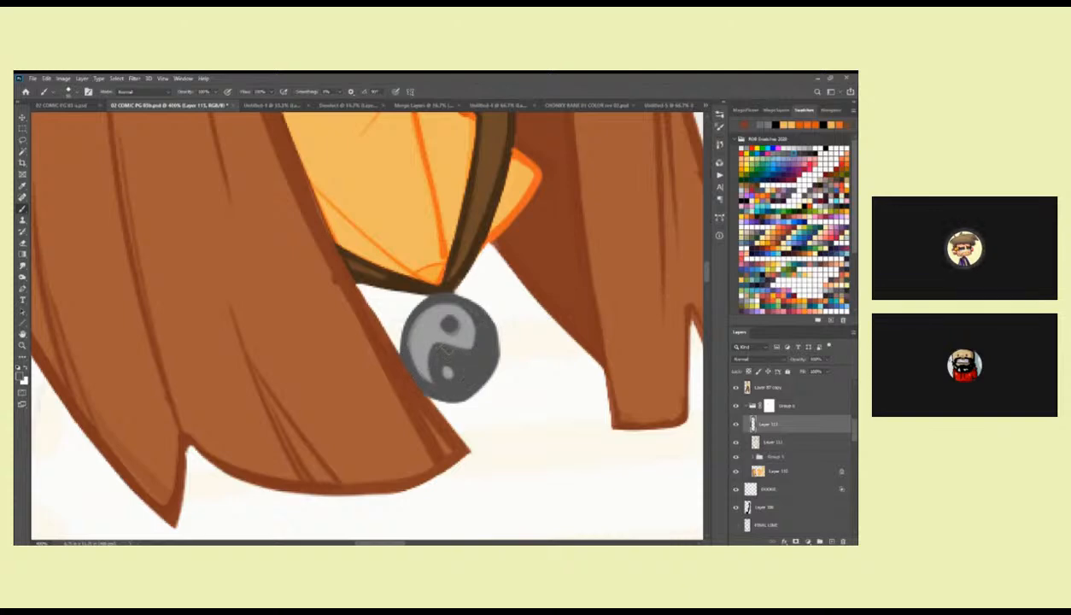
alt+click(441, 346)
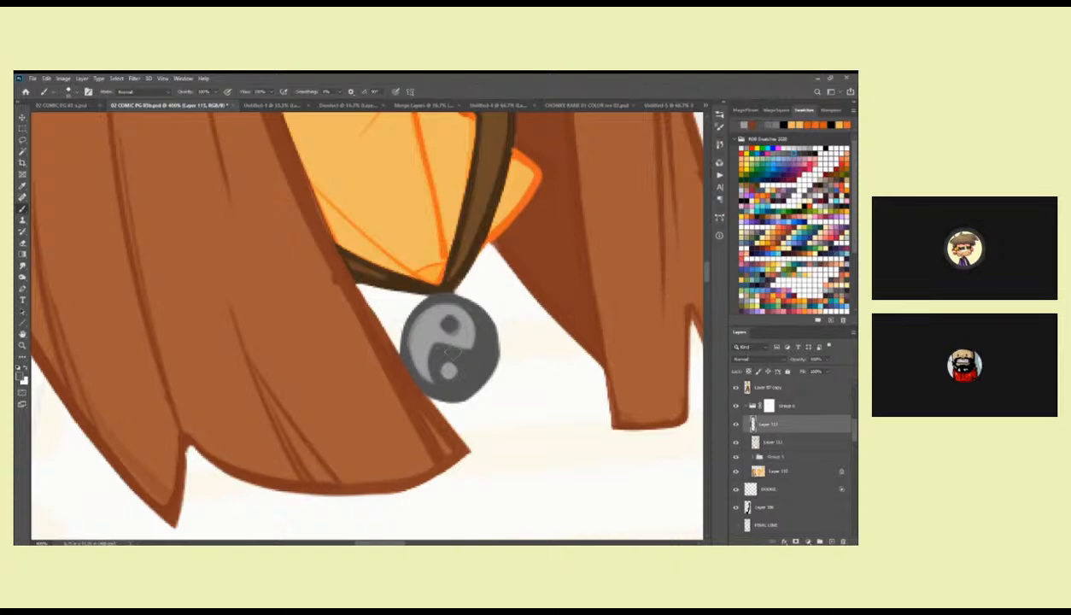
alt+click(458, 317)
alt+click(436, 299)
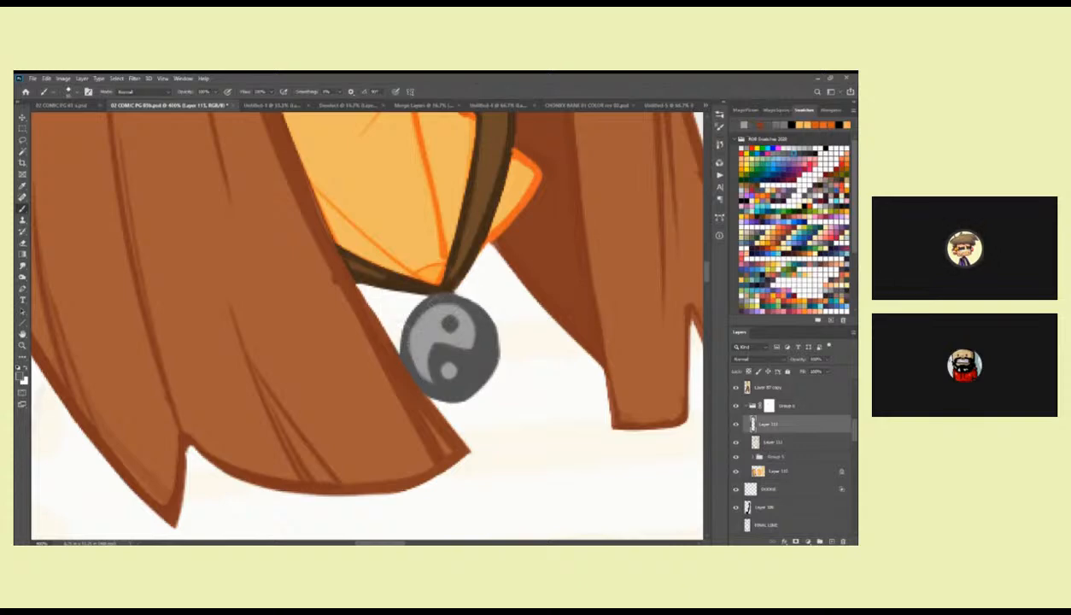
alt+click(442, 318)
alt+click(428, 380)
drag(424, 353, 415, 369)
Sample the white and near-black of the yin-yang pendant worn by the finished figure.
scroll(429, 323, up, 3)
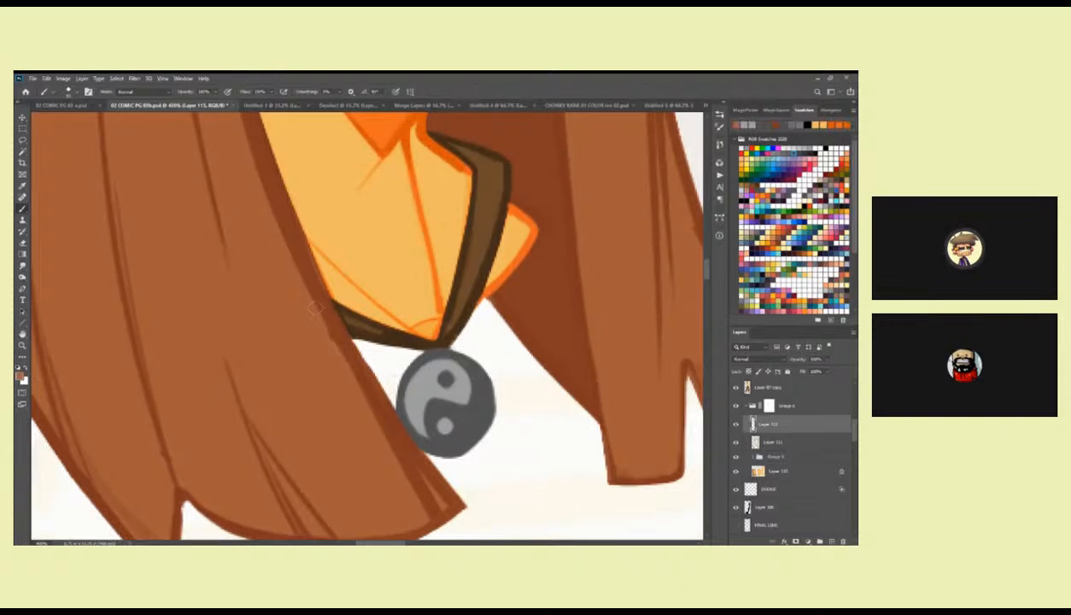
scroll(479, 294, up, 3)
scroll(479, 294, down, 8)
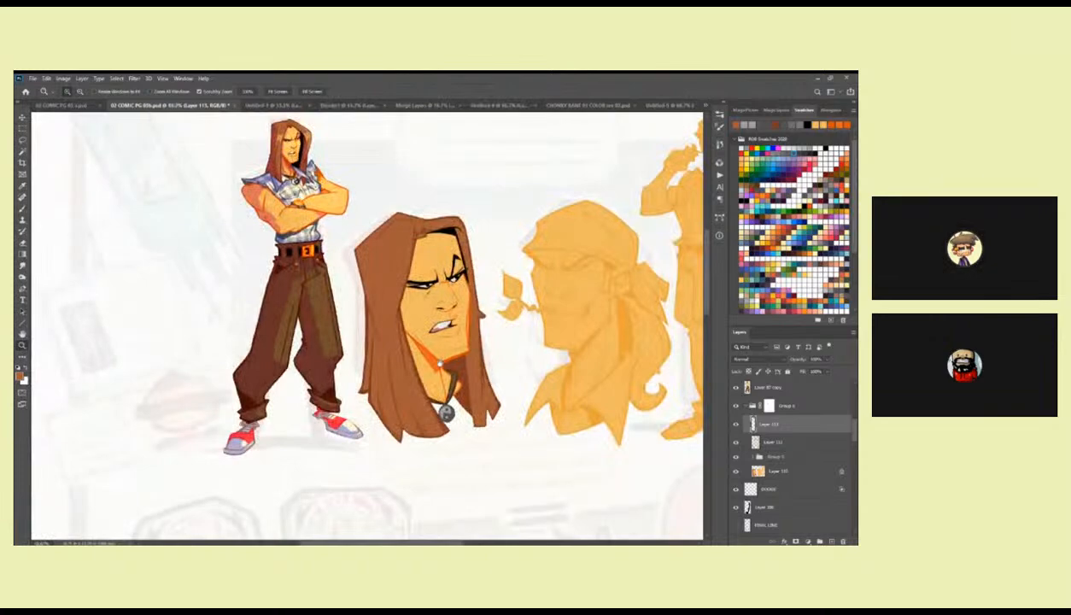
scroll(333, 254, up, 6)
key(b)
alt+click(331, 251)
key(z)
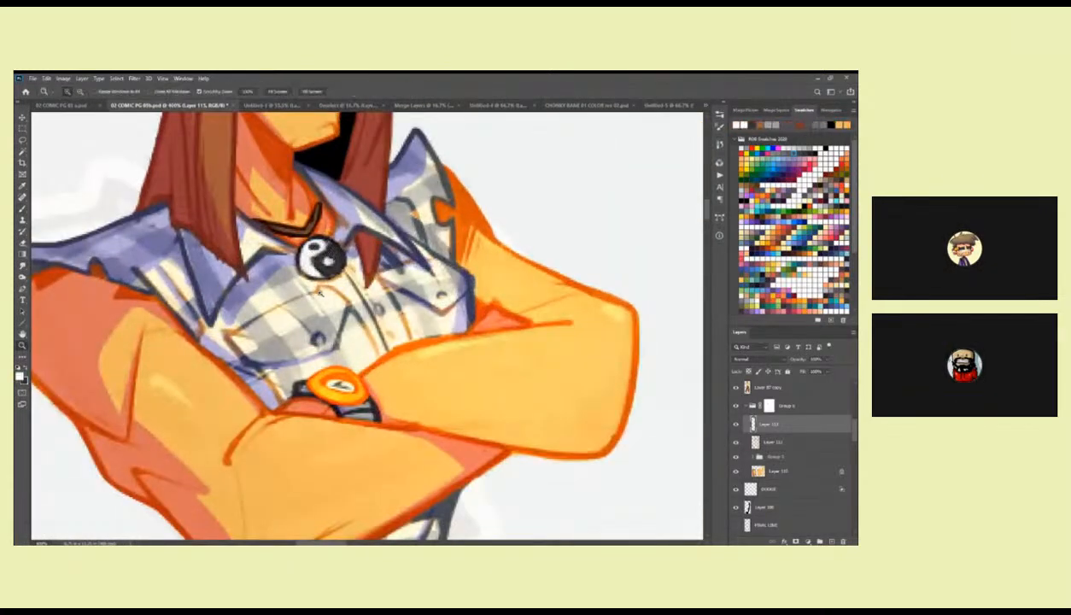
Repaint the large head's pendant with a near-black lower half and a white upper half.
scroll(330, 294, down, 4)
drag(431, 472, 330, 294)
mouse_move(461, 447)
mouse_down()
mouse_move(398, 274)
mouse_move(468, 294)
mouse_move(466, 327)
mouse_move(417, 328)
mouse_move(436, 373)
mouse_move(469, 335)
mouse_move(466, 303)
mouse_move(459, 350)
mouse_move(430, 362)
mouse_move(454, 345)
mouse_move(444, 329)
mouse_move(434, 338)
mouse_up()
triple_click(398, 274)
key(b)
key(x)
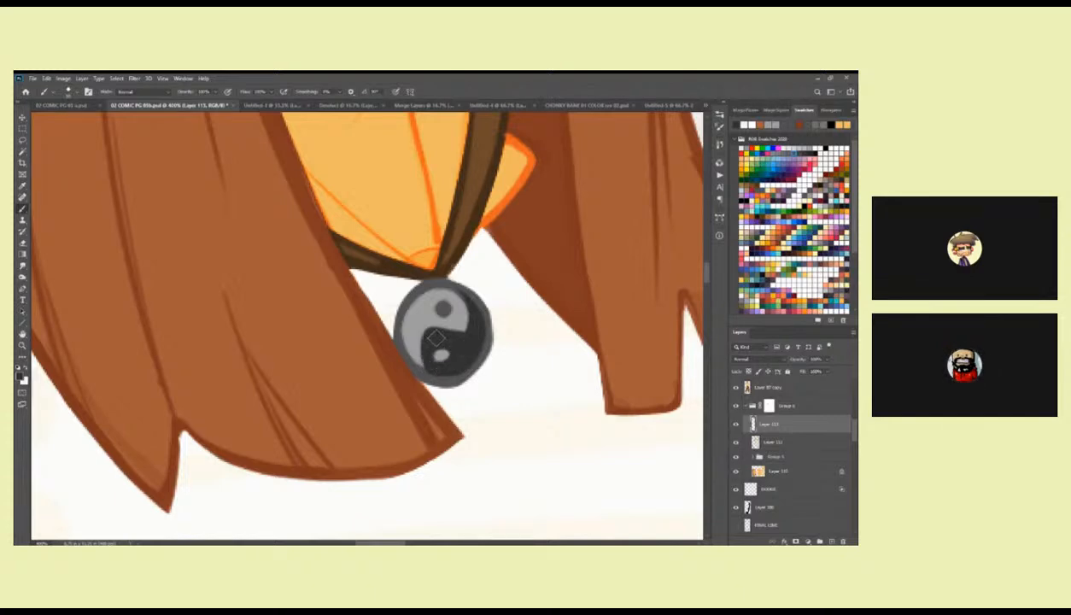
key(x)
mouse_move(444, 288)
mouse_down()
mouse_move(461, 322)
mouse_move(415, 319)
mouse_move(408, 354)
mouse_move(395, 334)
mouse_move(417, 283)
mouse_move(456, 317)
mouse_move(411, 322)
mouse_move(397, 299)
mouse_move(451, 290)
mouse_move(423, 301)
mouse_move(426, 314)
mouse_move(447, 314)
mouse_move(420, 334)
mouse_move(433, 341)
mouse_move(417, 328)
mouse_move(410, 358)
mouse_move(439, 368)
mouse_move(431, 342)
mouse_move(428, 366)
mouse_up()
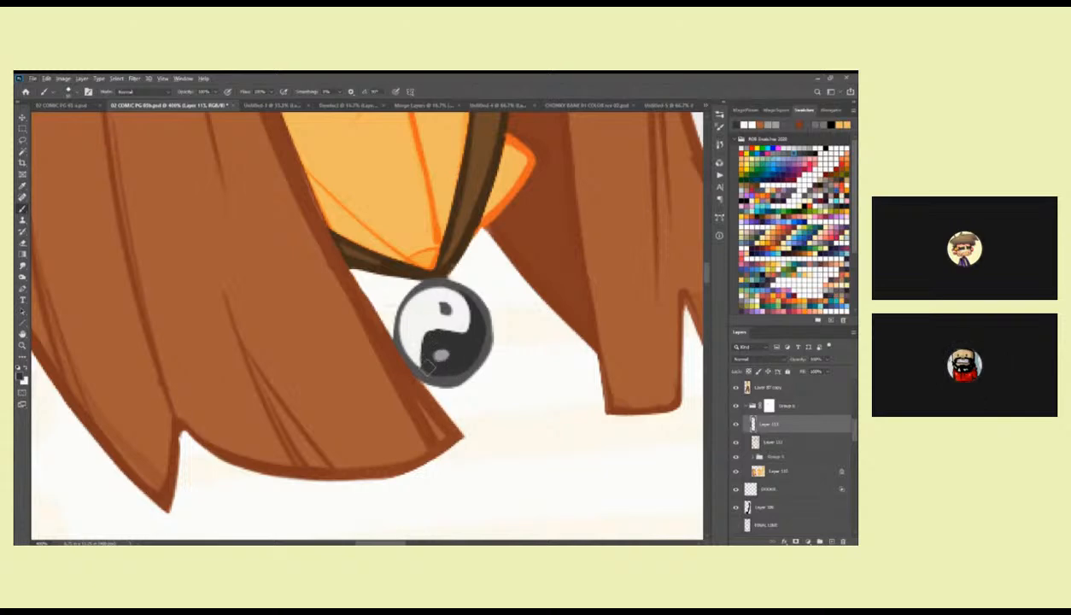
Paint a white dot in the pendant's dark half and a near-black dot in its white half.
key(x)
click(441, 353)
key(x)
click(445, 308)
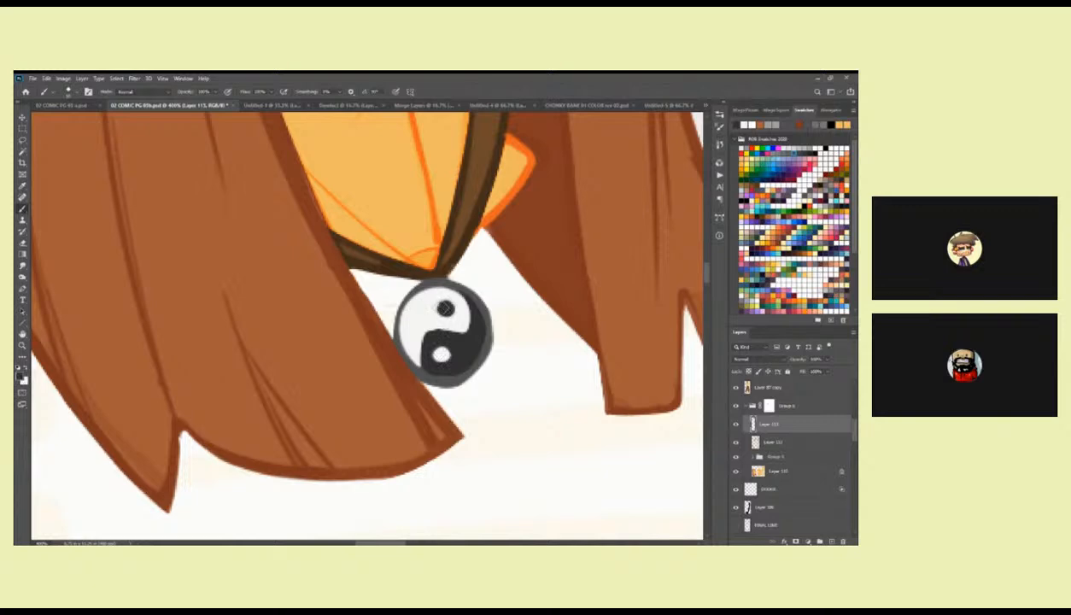
Clean up the pendant's grey rim and the edge of the swirl between its two halves.
alt+click(458, 283)
drag(438, 280, 396, 313)
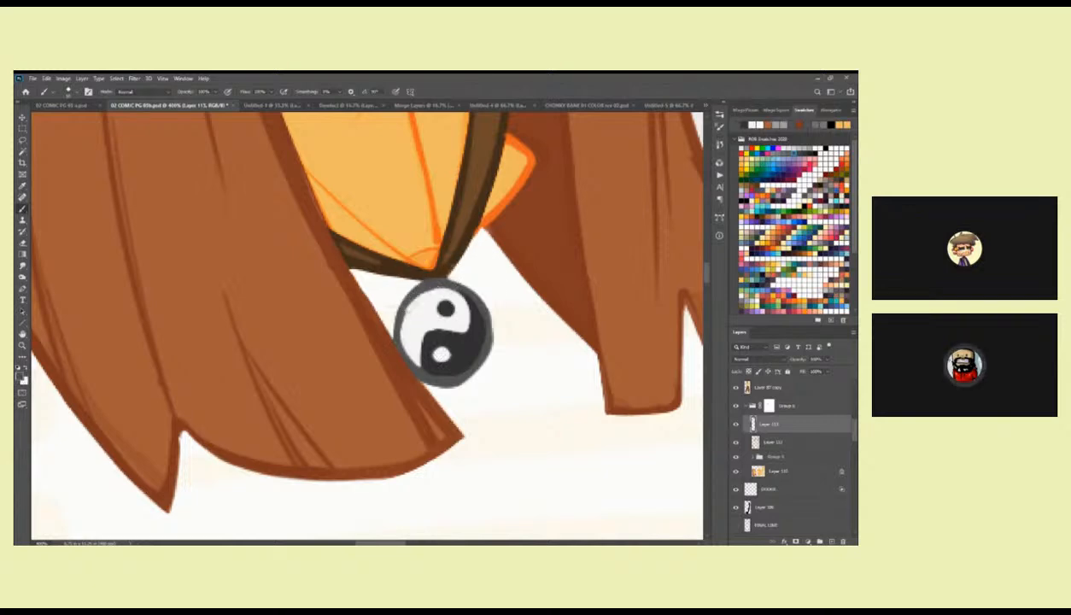
alt+click(452, 332)
drag(435, 340, 425, 334)
alt+click(434, 373)
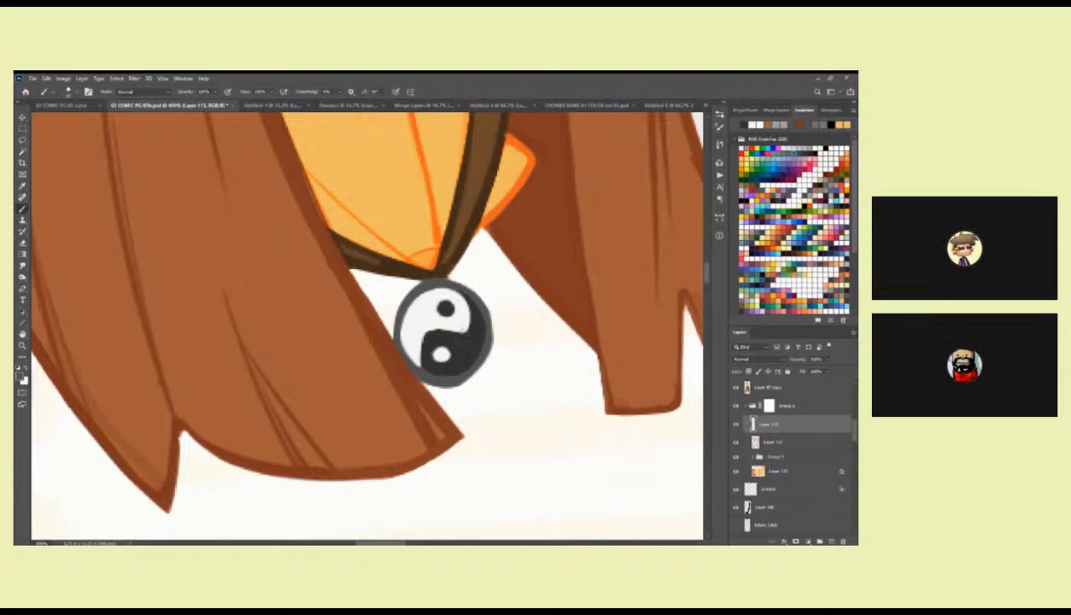
Refine the first head's facial line work in orange, adding the line that defines the side of the nose.
key(z)
alt+click(453, 246)
alt+click(453, 246)
alt+click(453, 246)
drag(453, 200, 450, 397)
mouse_move(443, 295)
mouse_down()
mouse_move(446, 407)
mouse_move(431, 314)
mouse_up()
click(446, 311)
click(446, 311)
key(b)
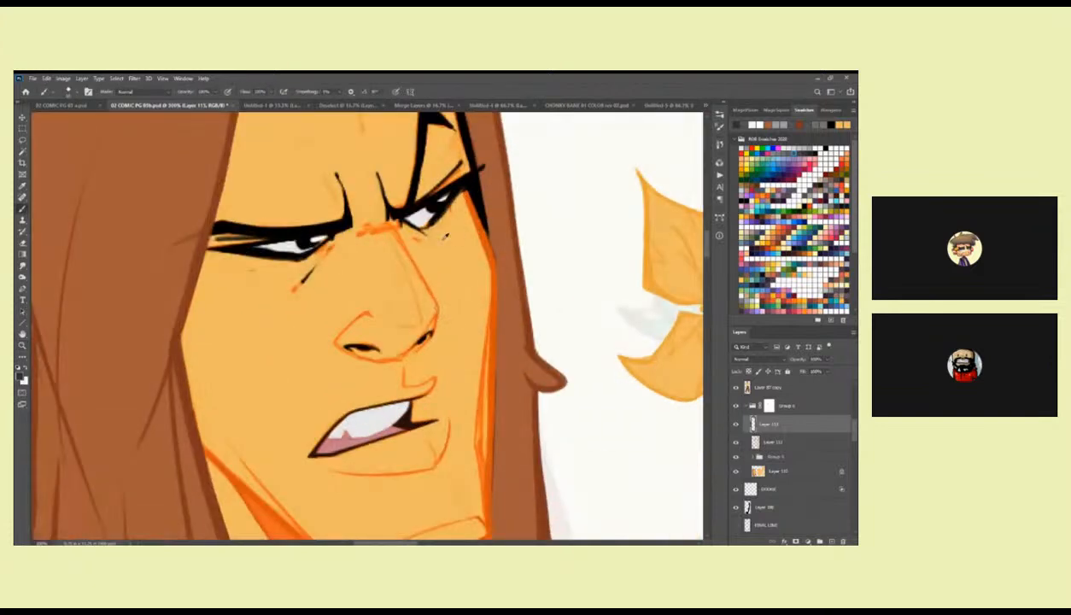
alt+click(475, 219)
mouse_move(393, 230)
mouse_down()
mouse_move(439, 313)
mouse_move(478, 277)
mouse_up()
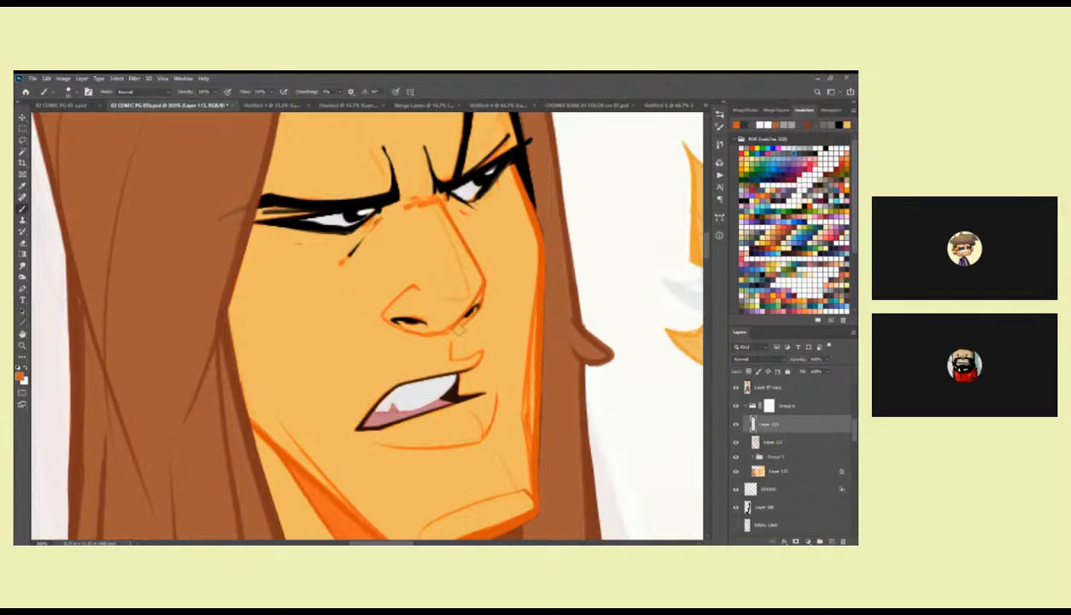
drag(422, 241, 443, 299)
key(z)
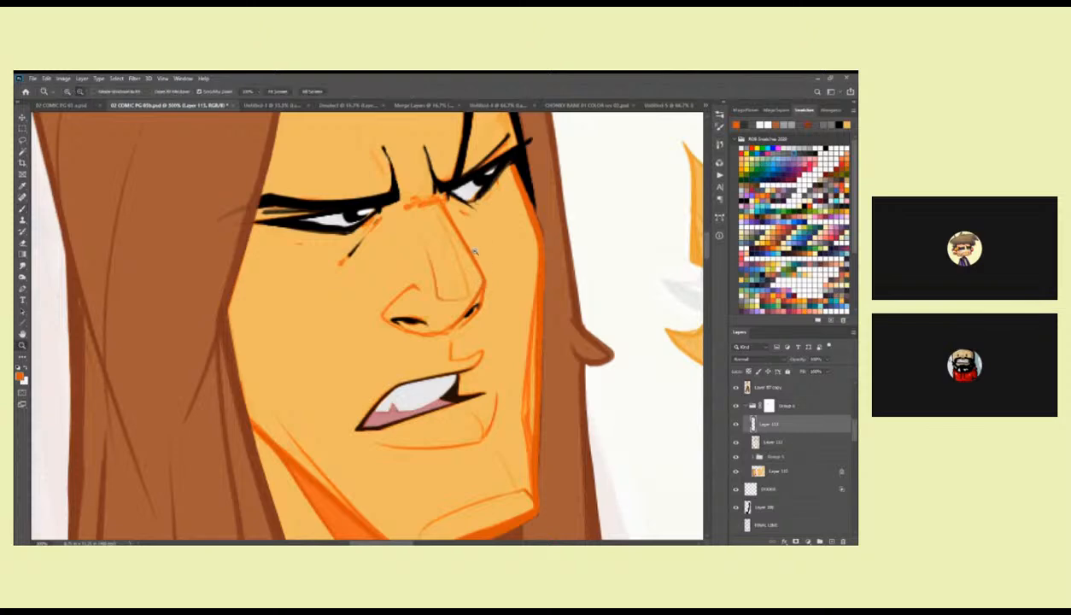
alt+click(475, 253)
alt+click(475, 252)
alt+click(476, 253)
drag(497, 269, 500, 323)
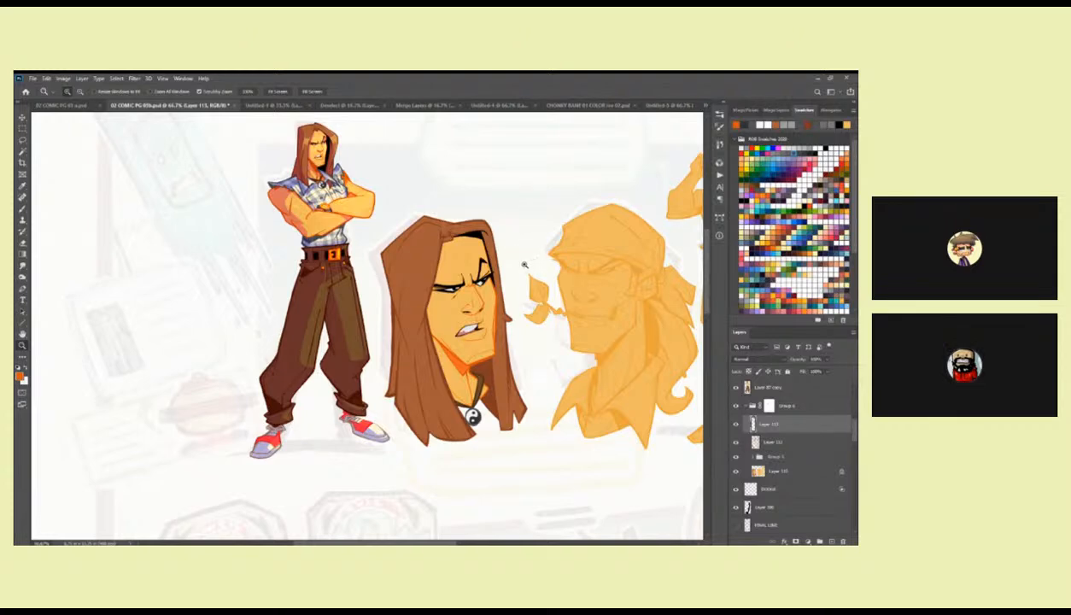
Paint over the tangled lines at the first head's hair parting with hair brown, leaving one clean folded lock.
click(498, 230)
click(499, 231)
key(b)
drag(498, 232, 495, 293)
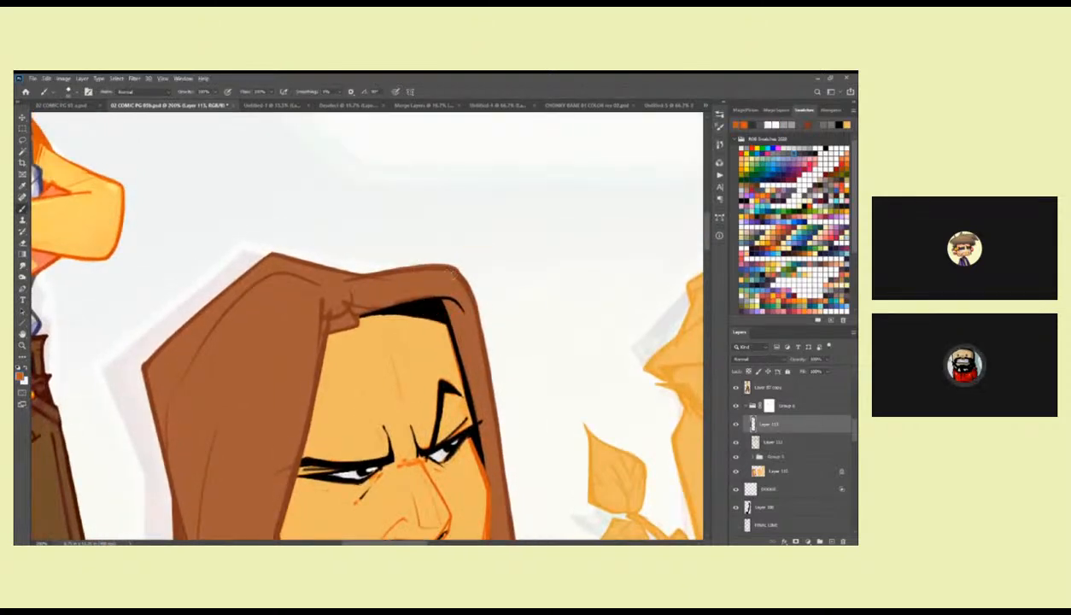
key(z)
click(422, 286)
key(b)
mouse_move(422, 287)
mouse_down()
mouse_move(526, 261)
mouse_move(467, 283)
mouse_up()
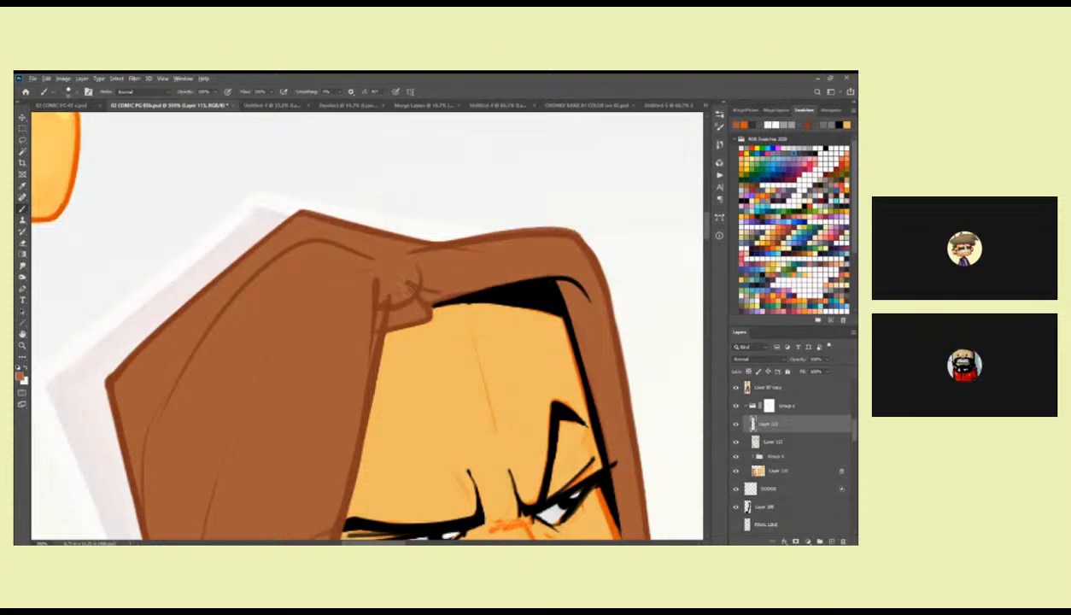
drag(368, 272, 377, 341)
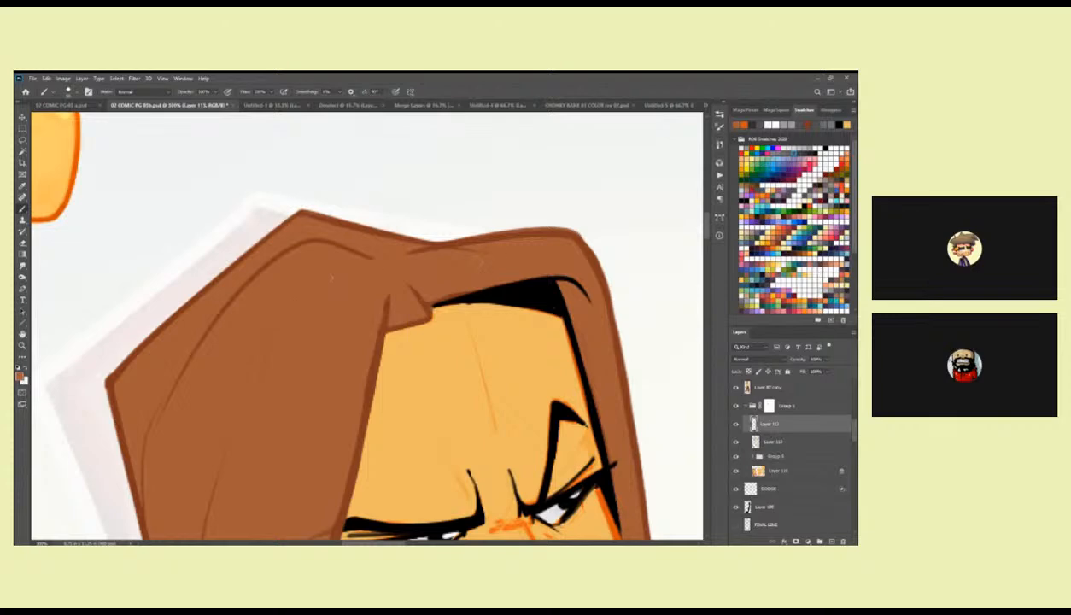
Clean up and strengthen the darker brown outline of the first head's outer hair lock nearest the finished figure.
drag(323, 345, 452, 175)
drag(372, 437, 371, 305)
drag(322, 452, 337, 294)
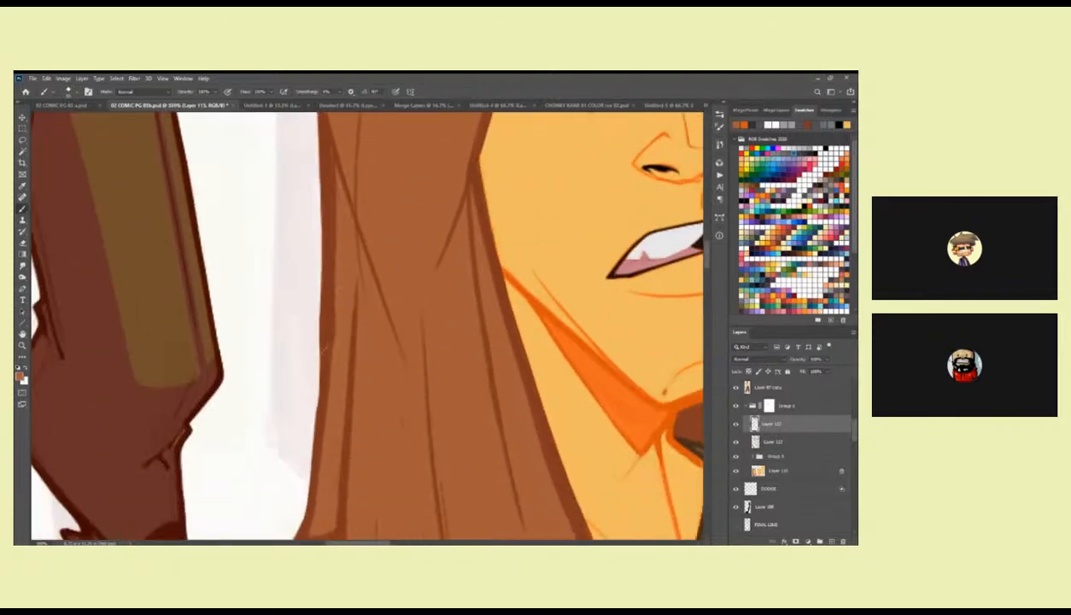
drag(312, 472, 313, 458)
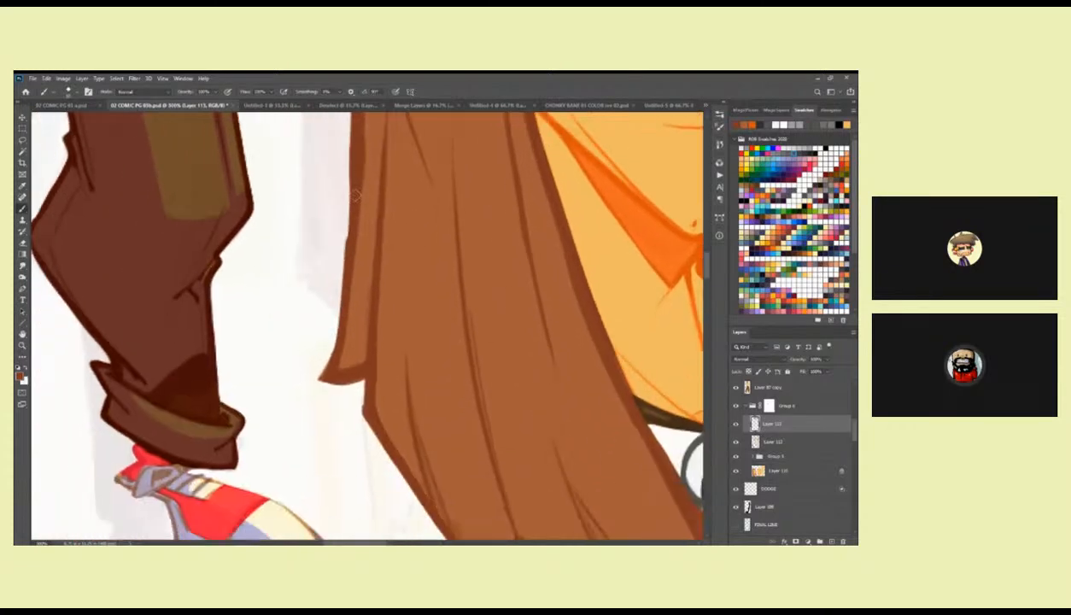
scroll(338, 271, up, 2)
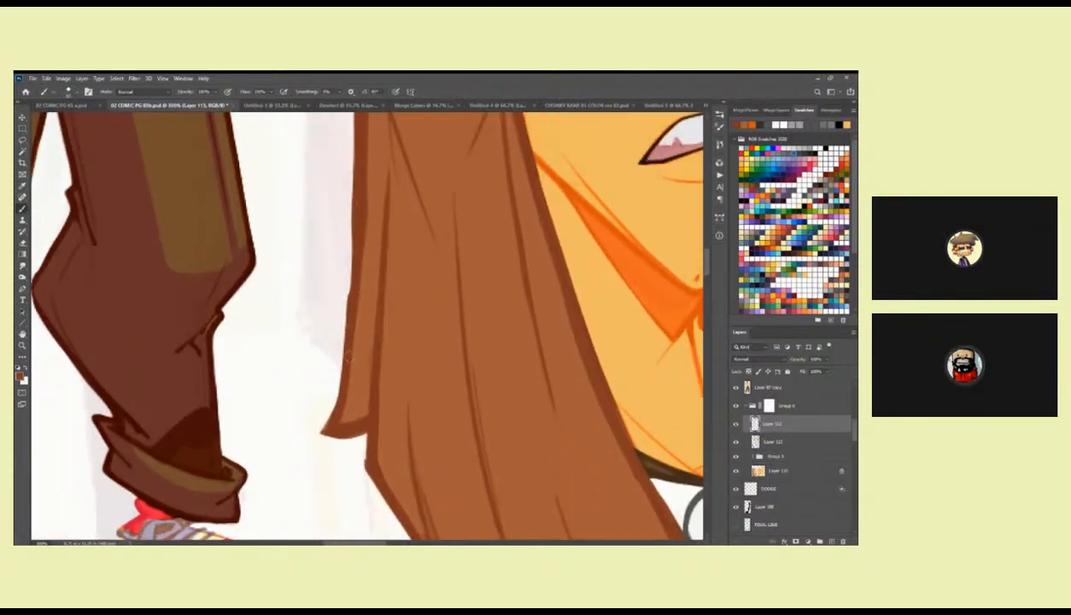
drag(447, 409, 394, 330)
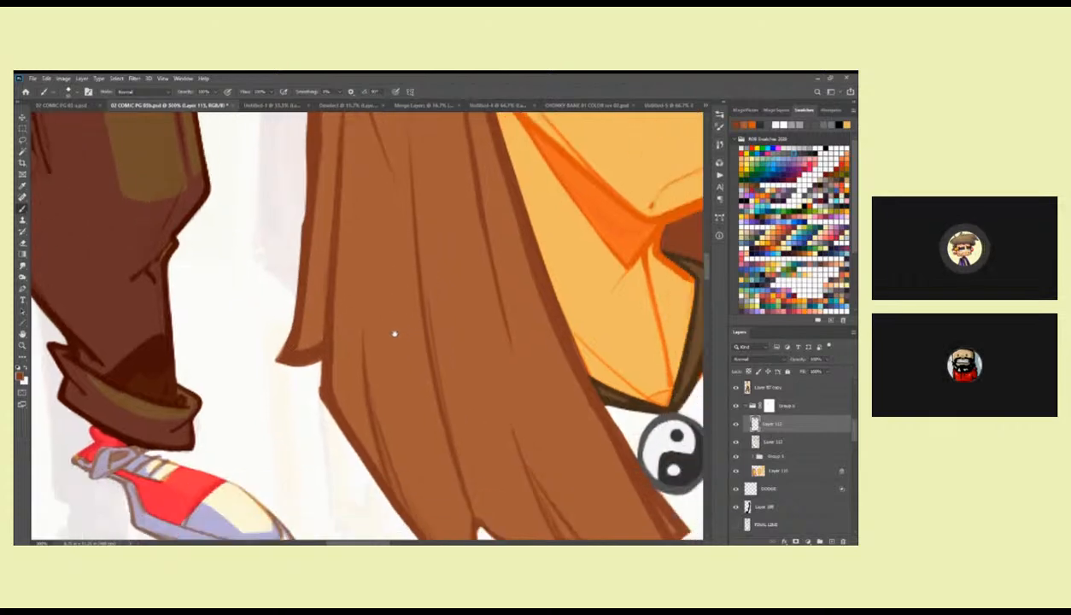
Refine the brown outlines around the lower hair tips and the strands beside the pendant.
drag(400, 437, 350, 346)
drag(283, 308, 425, 497)
mouse_move(474, 427)
mouse_down()
mouse_move(332, 346)
mouse_move(434, 377)
mouse_move(483, 362)
mouse_up()
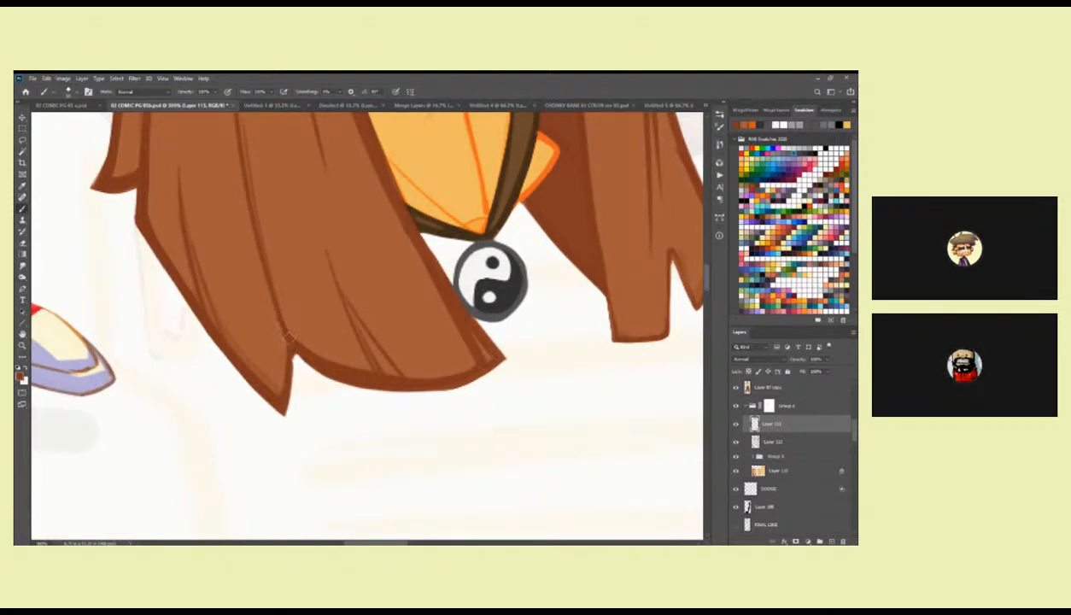
drag(281, 398, 275, 323)
scroll(338, 286, up, 5)
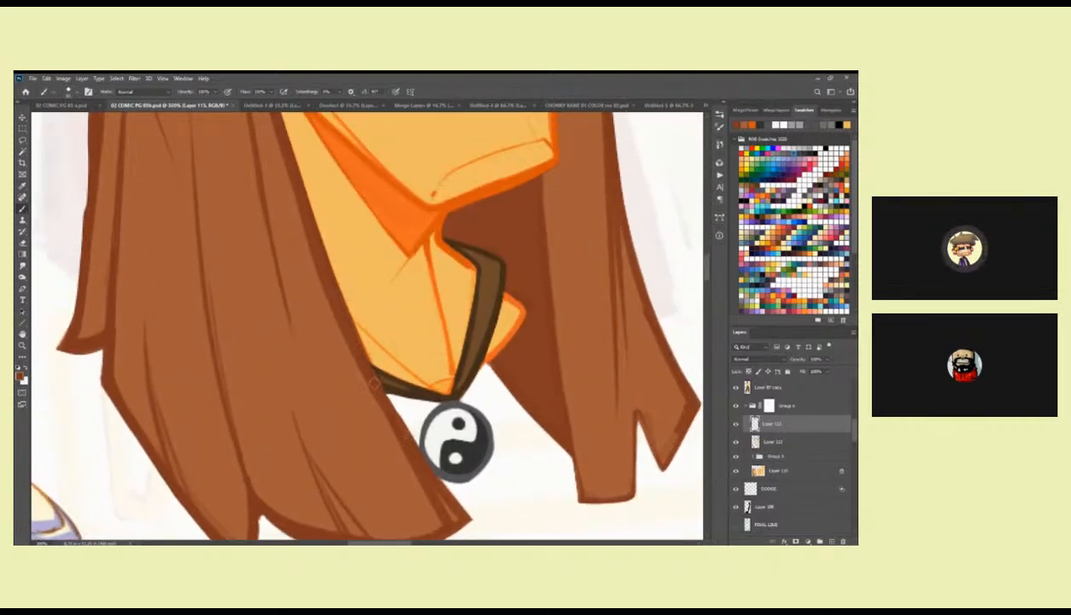
scroll(382, 385, up, 4)
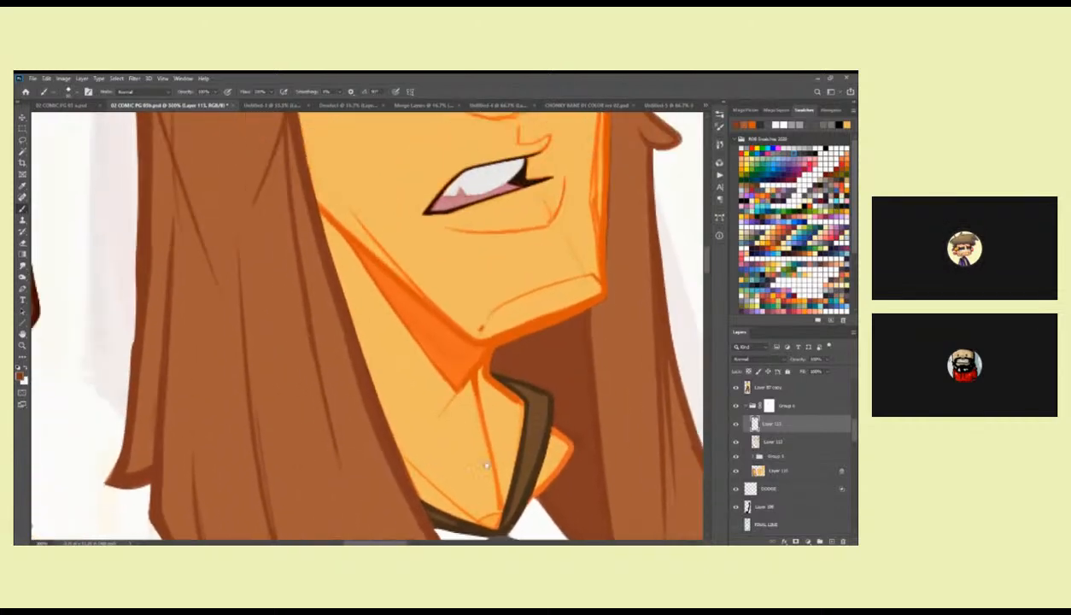
scroll(384, 341, down, 4)
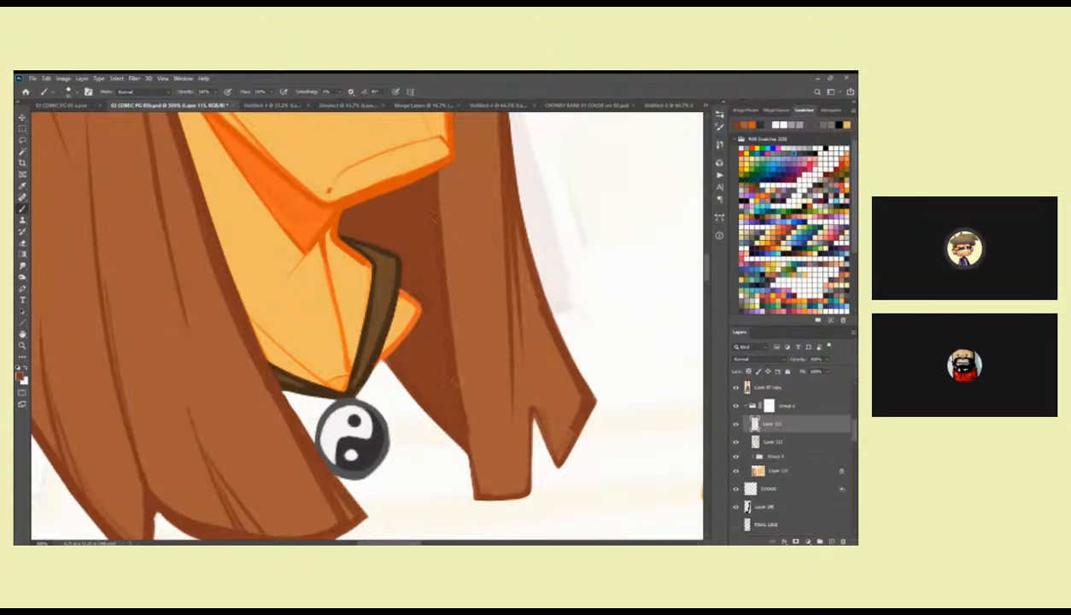
Tidy the hair behind the far cheek and jaw of the first head with hair brown.
scroll(436, 478, up, 10)
drag(451, 342, 463, 303)
alt+click(460, 299)
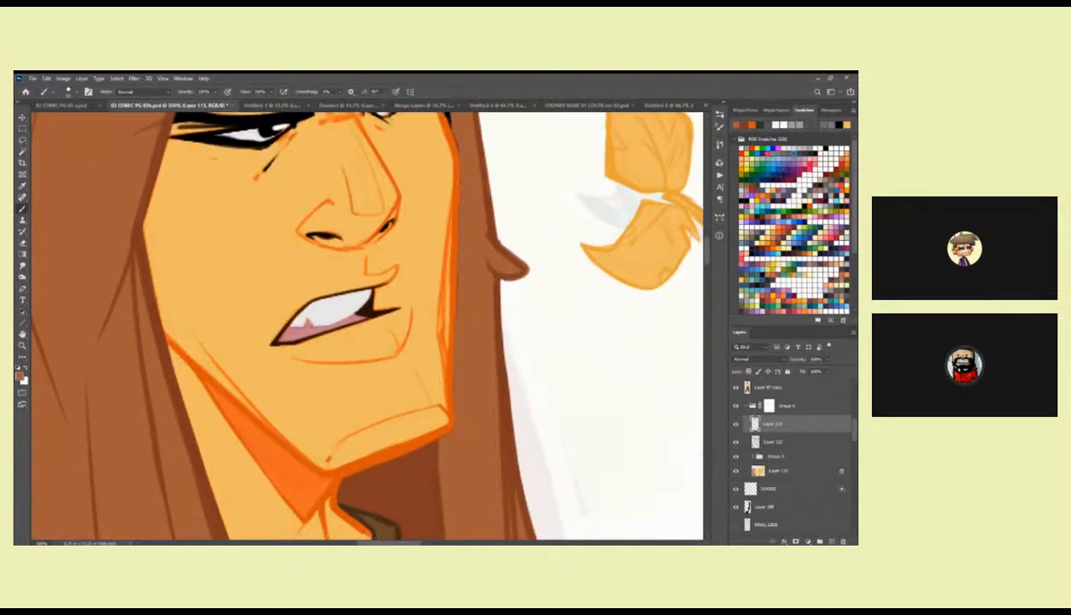
alt+click(446, 395)
alt+click(445, 395)
alt+click(446, 396)
alt+click(445, 395)
drag(444, 396, 518, 400)
click(523, 342)
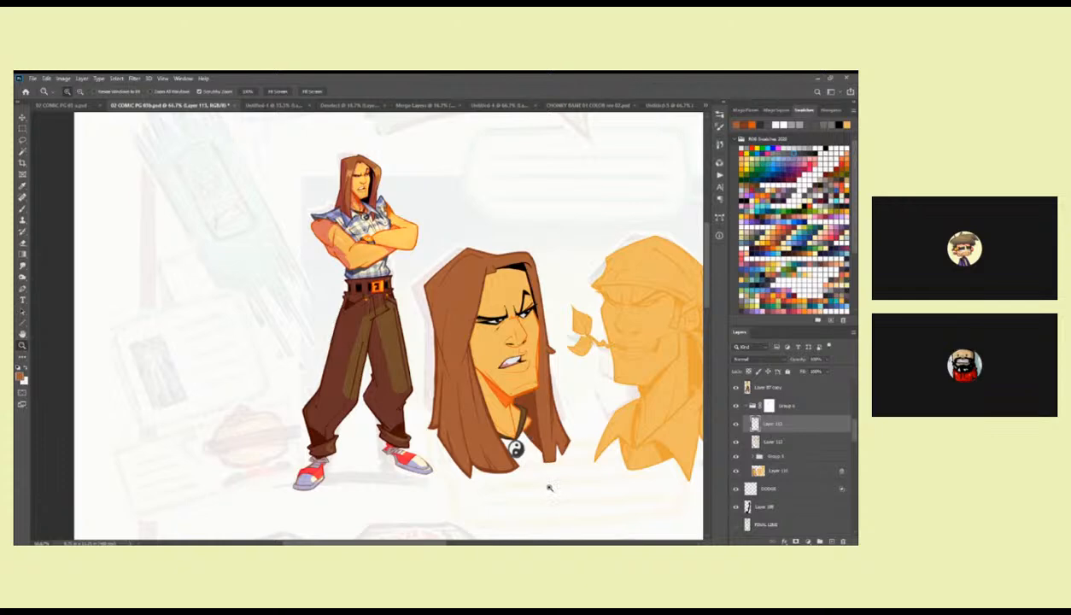
Redraw the first head's jawline, chin edge and neck shadow contour with cleaner, heavier orange lines.
click(517, 393)
click(518, 393)
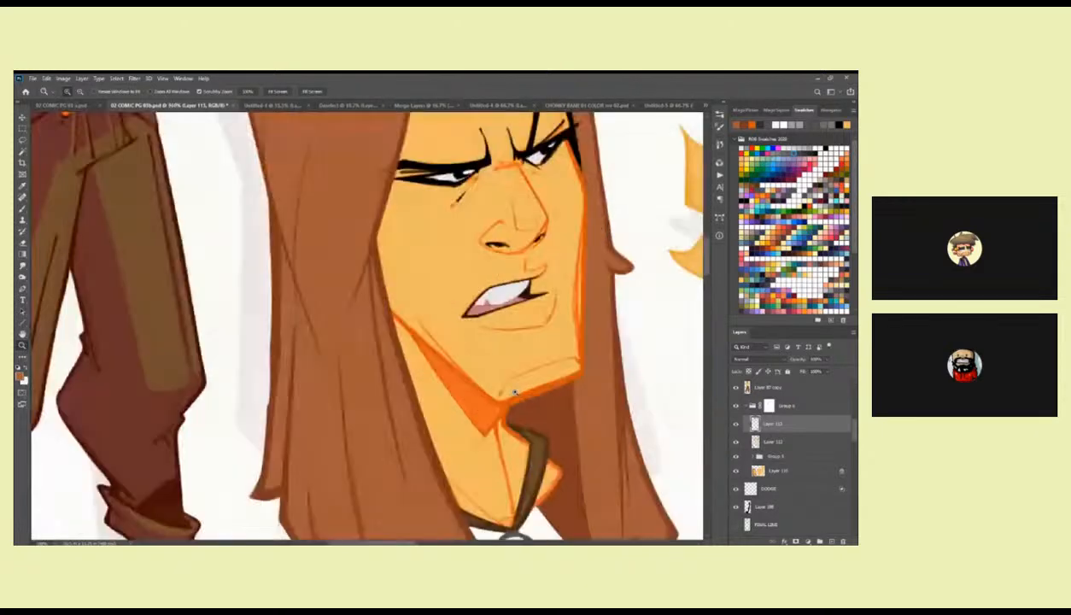
click(517, 393)
alt+click(426, 382)
mouse_move(347, 297)
mouse_down()
mouse_move(453, 452)
mouse_move(367, 320)
mouse_up()
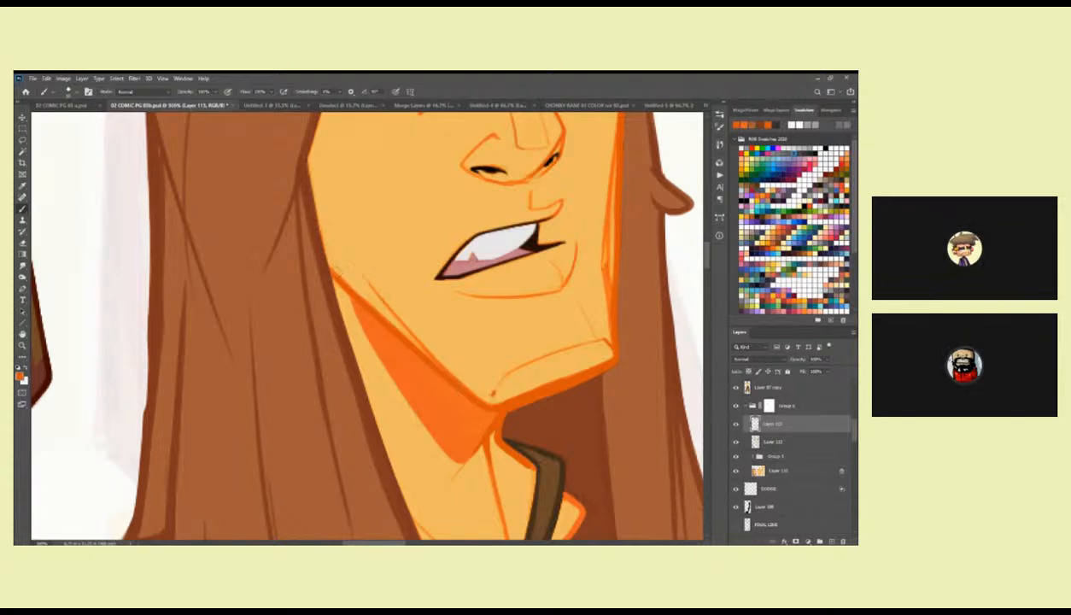
drag(517, 416, 478, 322)
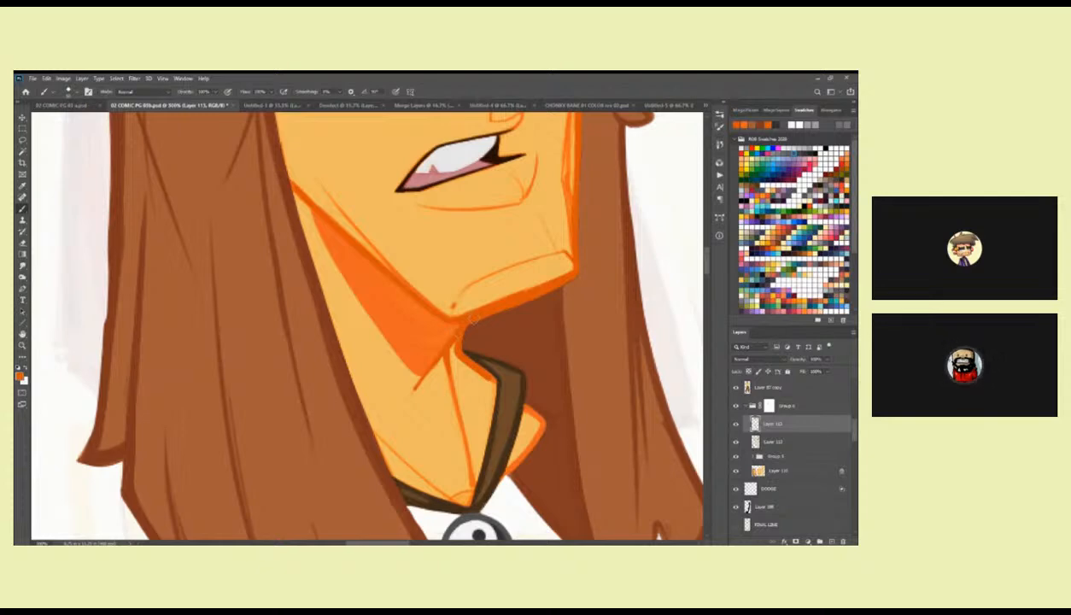
drag(551, 283, 508, 318)
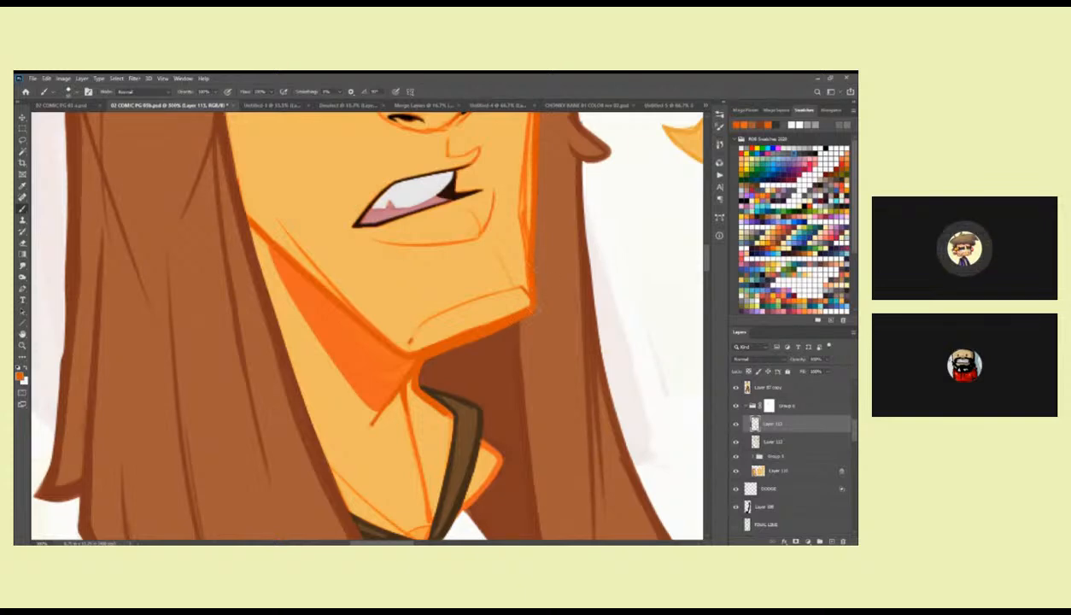
drag(534, 255, 525, 313)
Trim stray and rough lines around the first head's mouth, nose and far cheek with the sampled skin colour.
drag(505, 271, 522, 305)
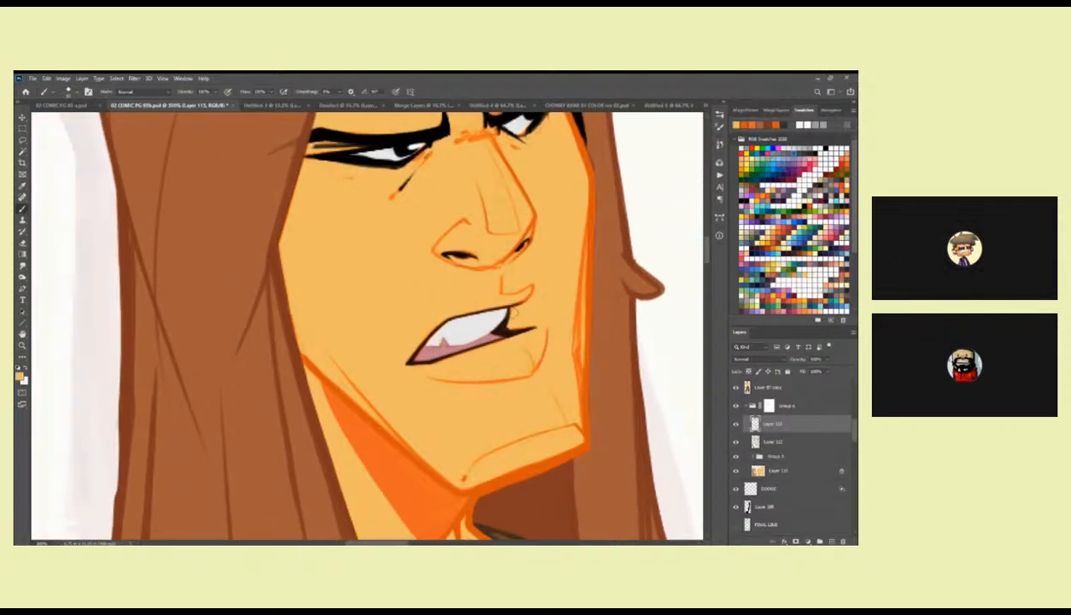
drag(503, 321, 555, 296)
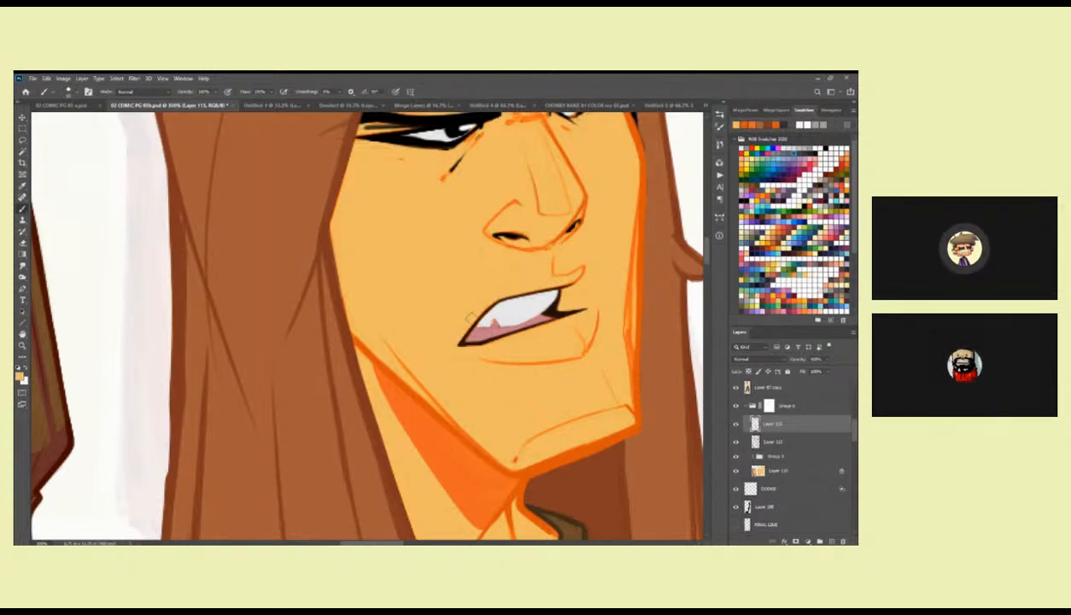
mouse_move(516, 233)
mouse_down()
mouse_move(474, 325)
mouse_move(426, 314)
mouse_move(506, 330)
mouse_up()
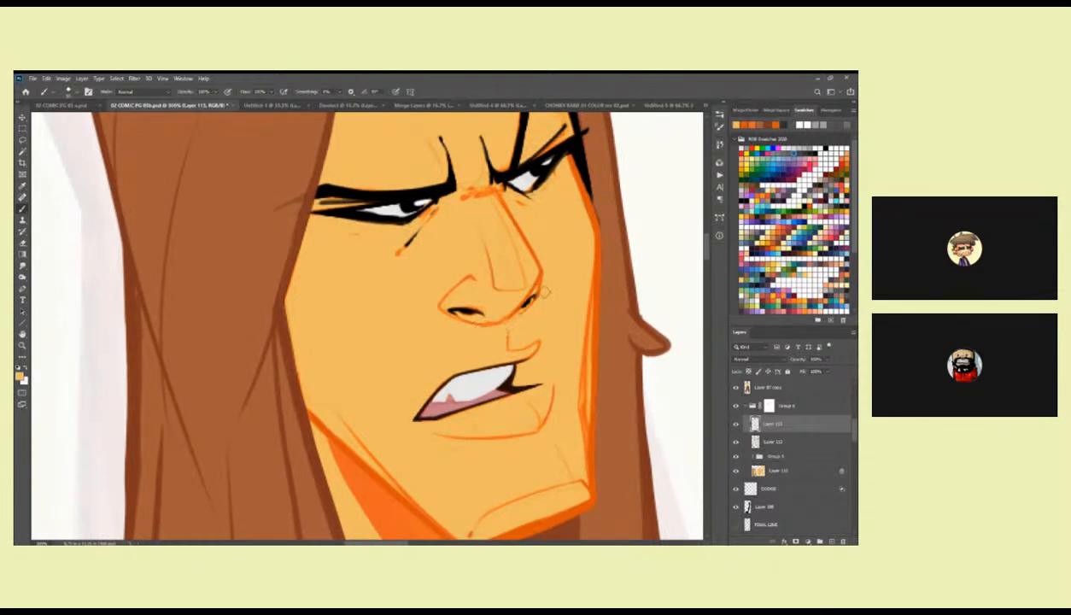
drag(533, 260, 515, 316)
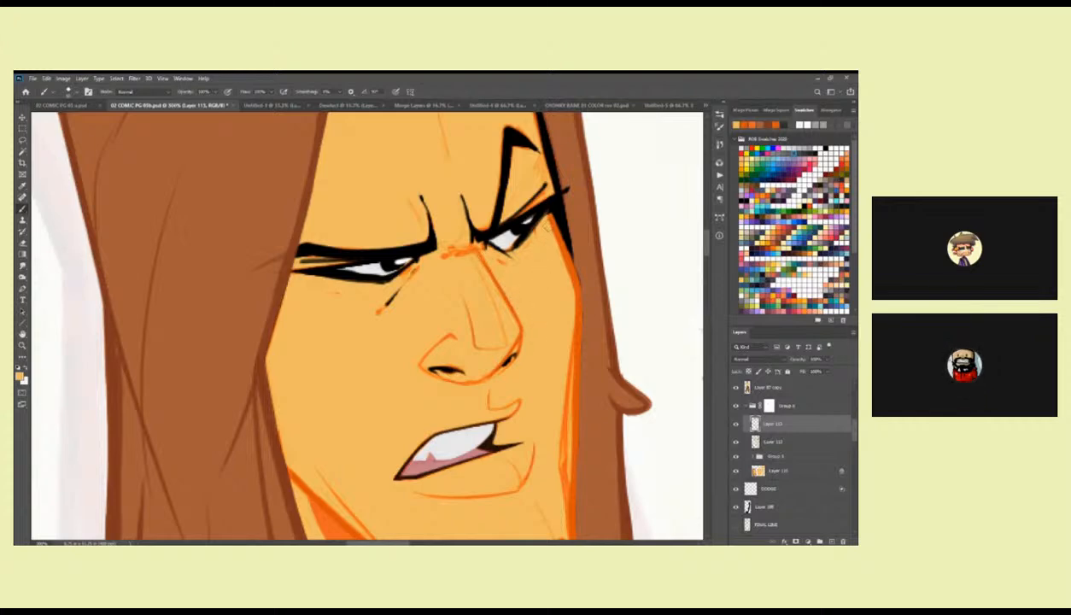
drag(559, 292, 549, 195)
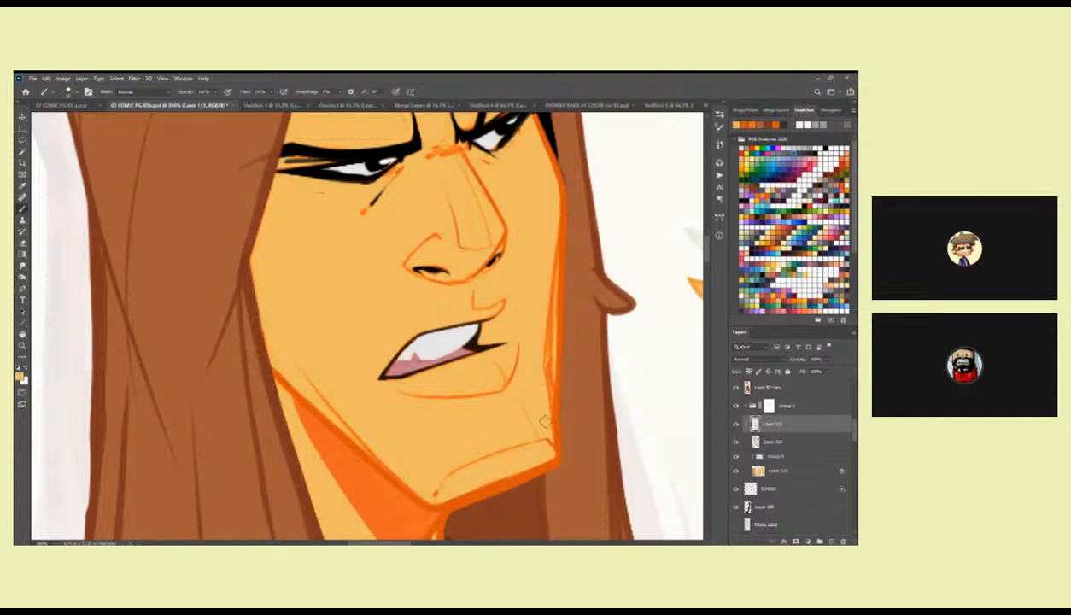
key(z)
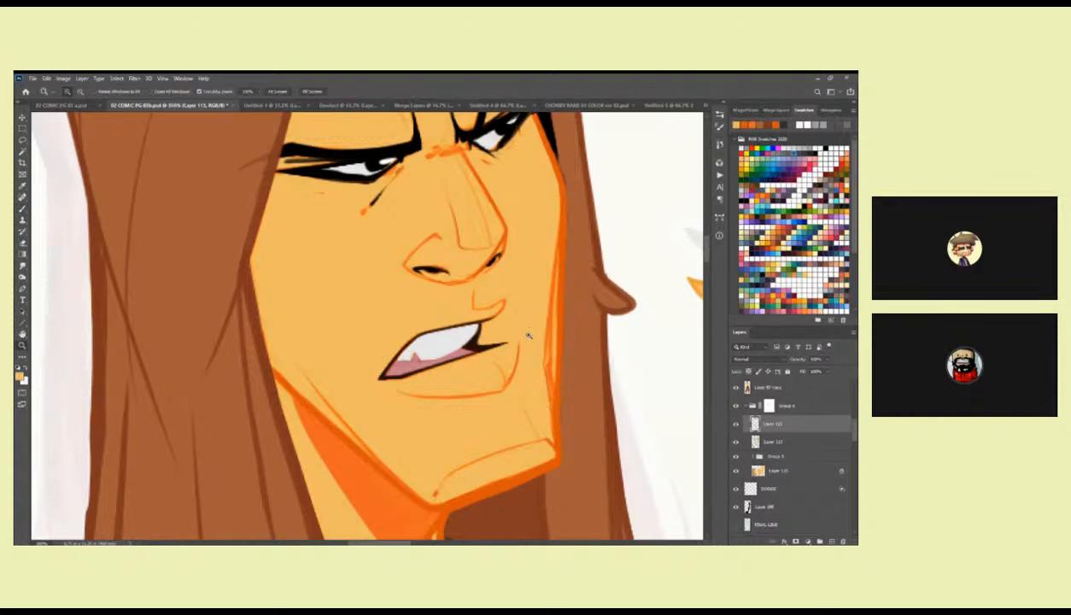
alt+click(529, 334)
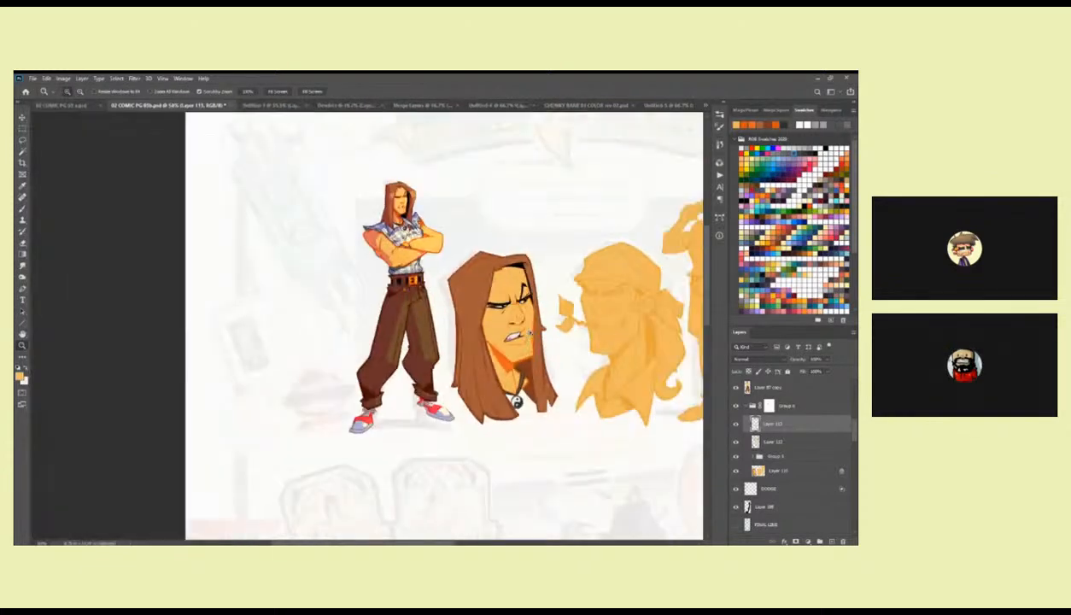
click(523, 311)
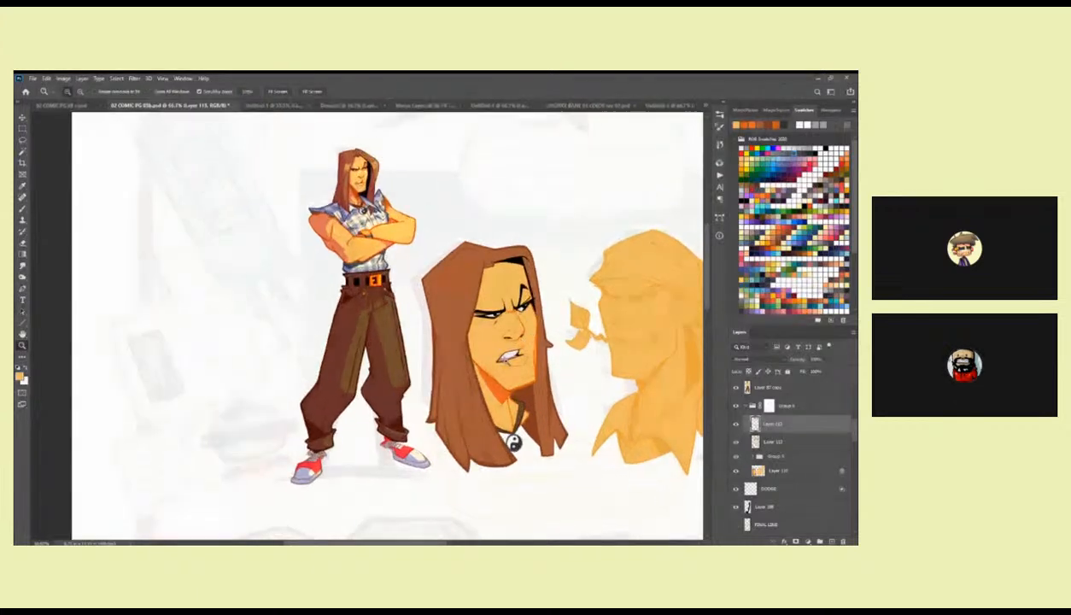
key(b)
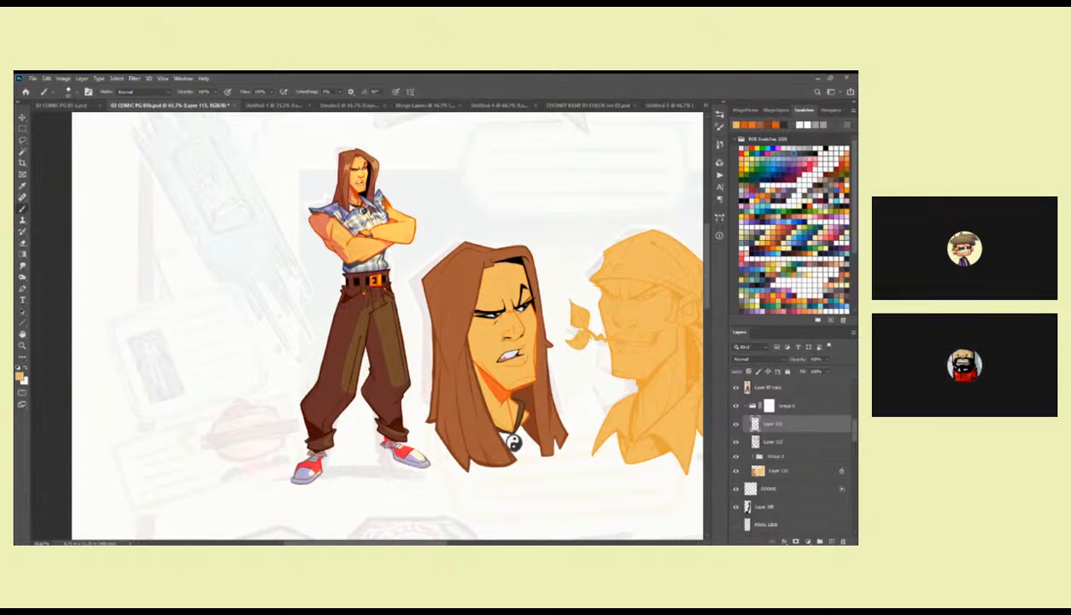
Reset the brush to black and paint a dark inner edge along the first head's necklace cord.
drag(410, 240, 414, 332)
ctrl+double_click(415, 332)
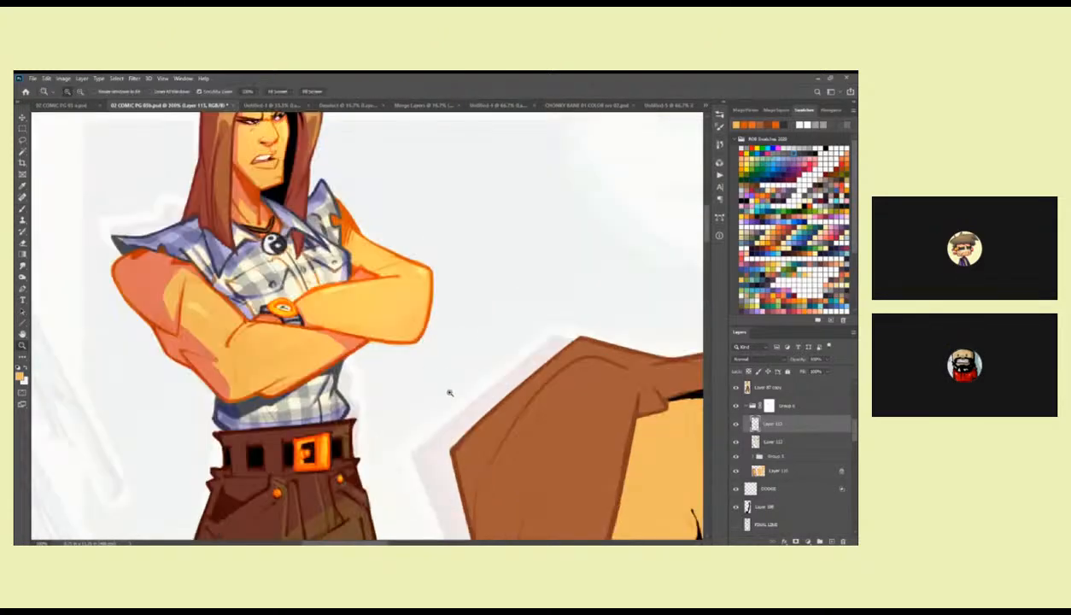
ctrl+alt+click(445, 390)
drag(563, 521, 505, 315)
ctrl+click(483, 312)
ctrl+click(482, 311)
key(d)
drag(458, 269, 484, 295)
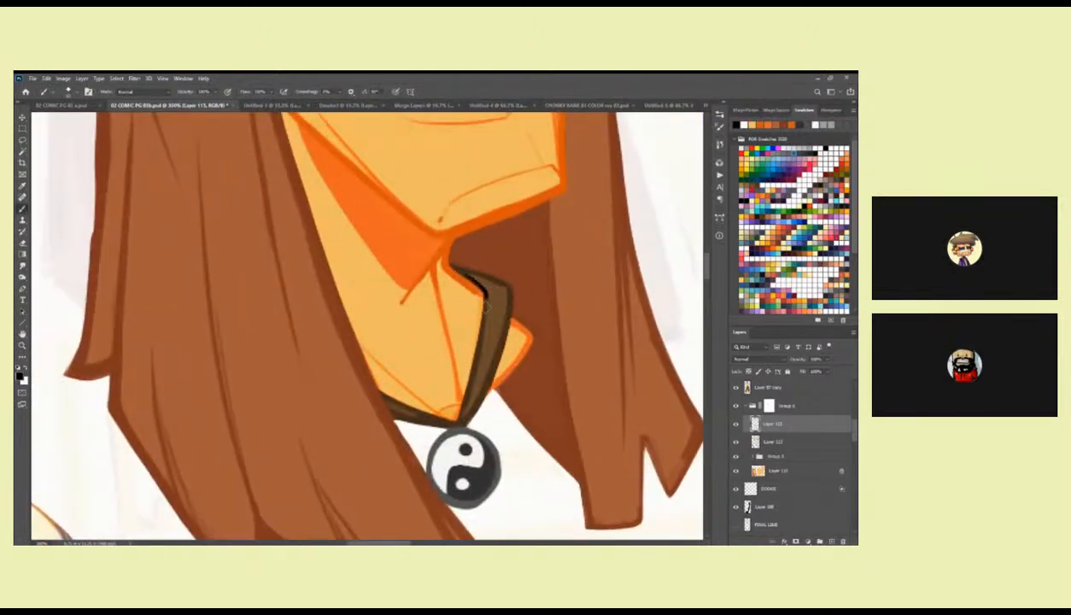
key(ctrl+z)
mouse_move(445, 261)
mouse_down()
mouse_move(485, 298)
mouse_move(458, 420)
mouse_up()
alt+click(478, 365)
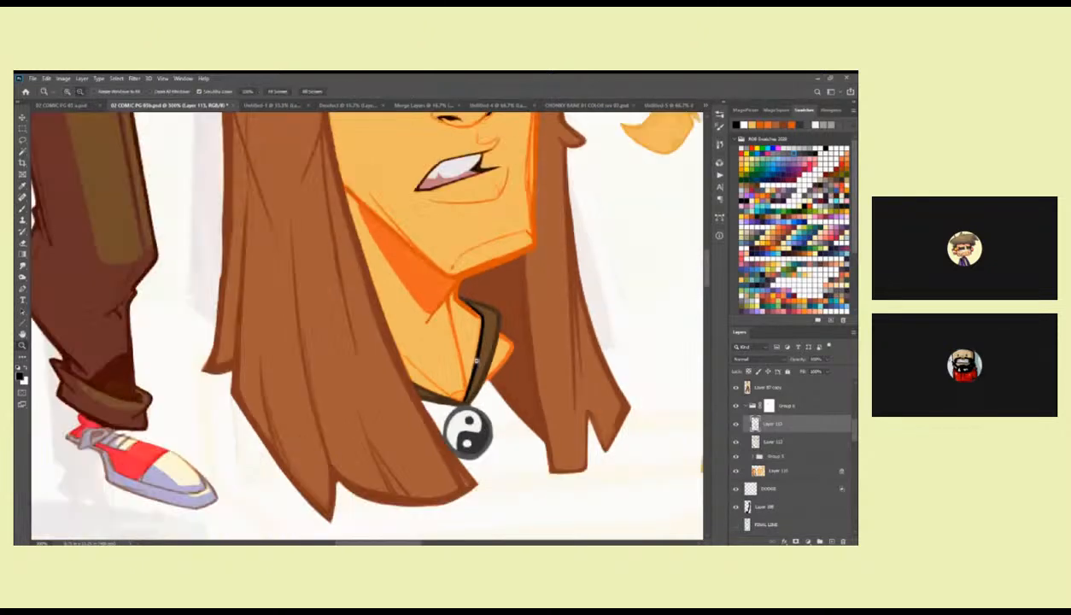
alt+click(478, 364)
alt+click(477, 364)
alt+click(474, 384)
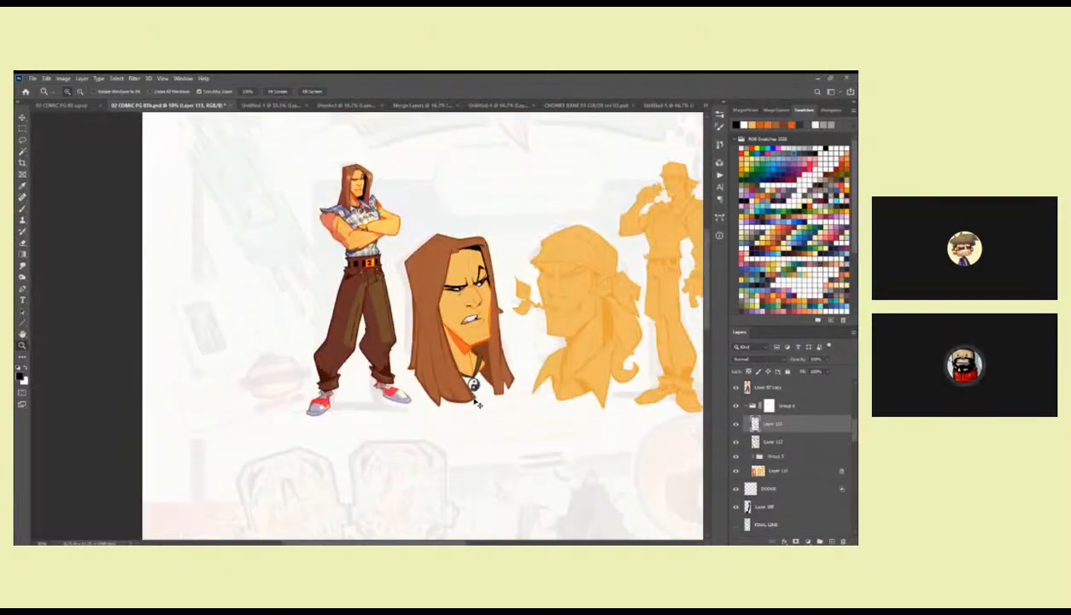
ctrl+click(468, 366)
scroll(466, 358, up, 1)
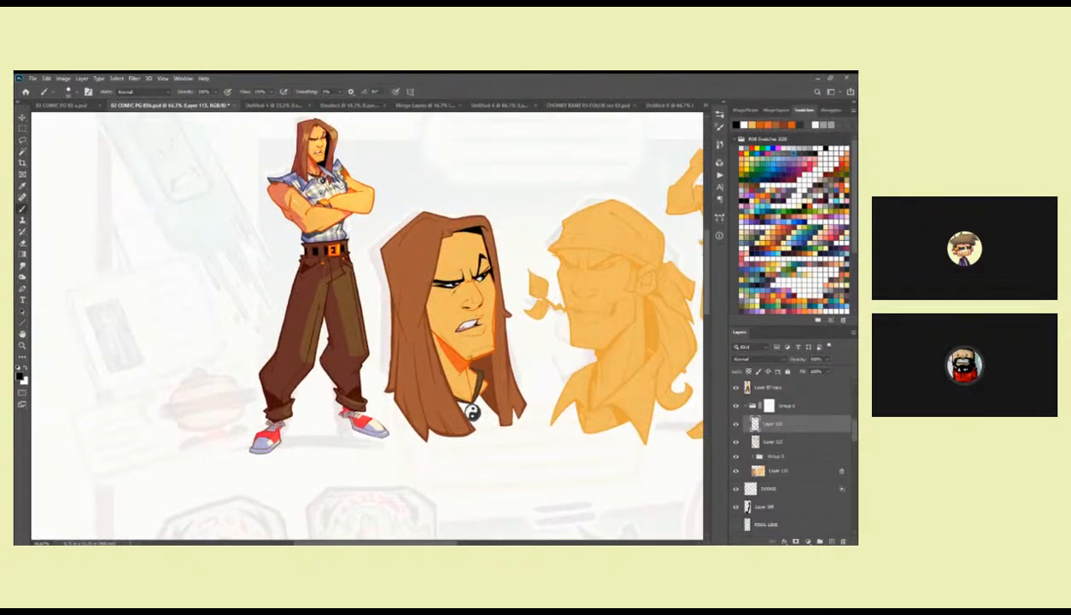
Sample the purple shadow colour from the finished figure's SHADE layer, with the eyedropper limited to the current layer.
click(748, 406)
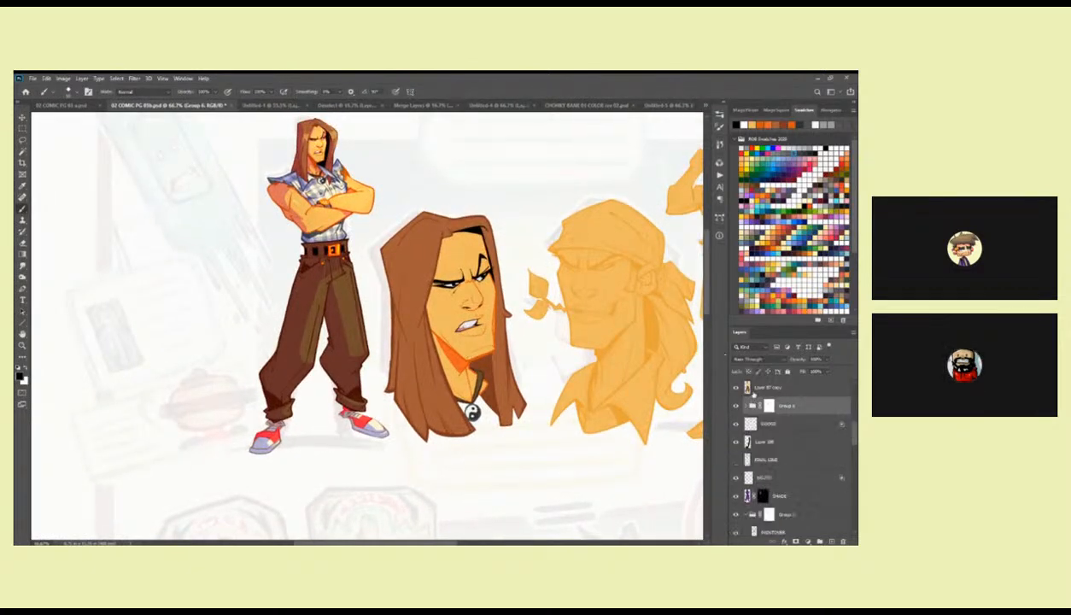
click(781, 497)
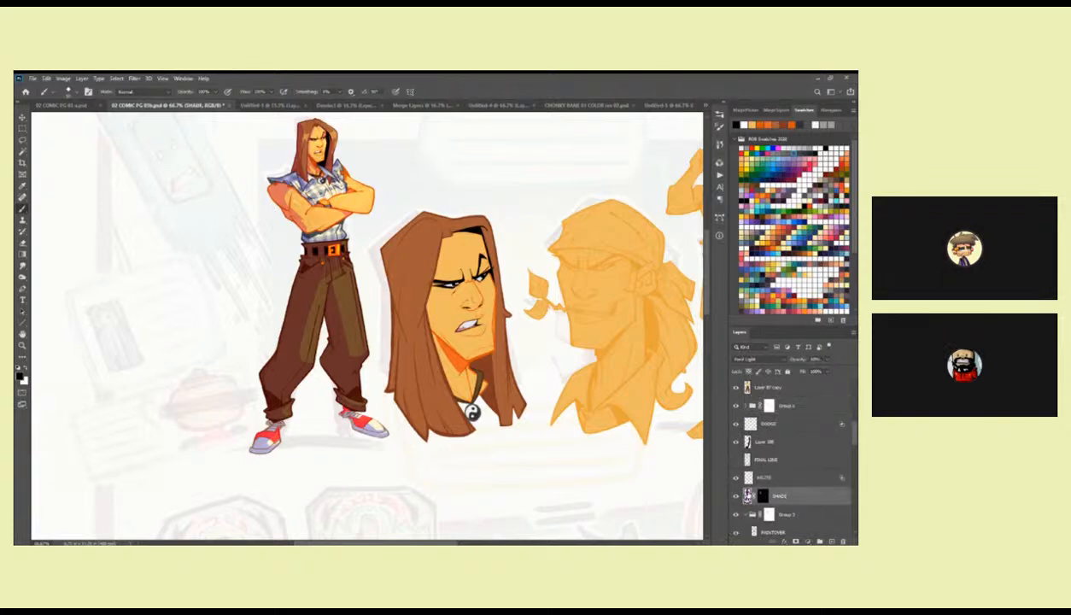
key(i)
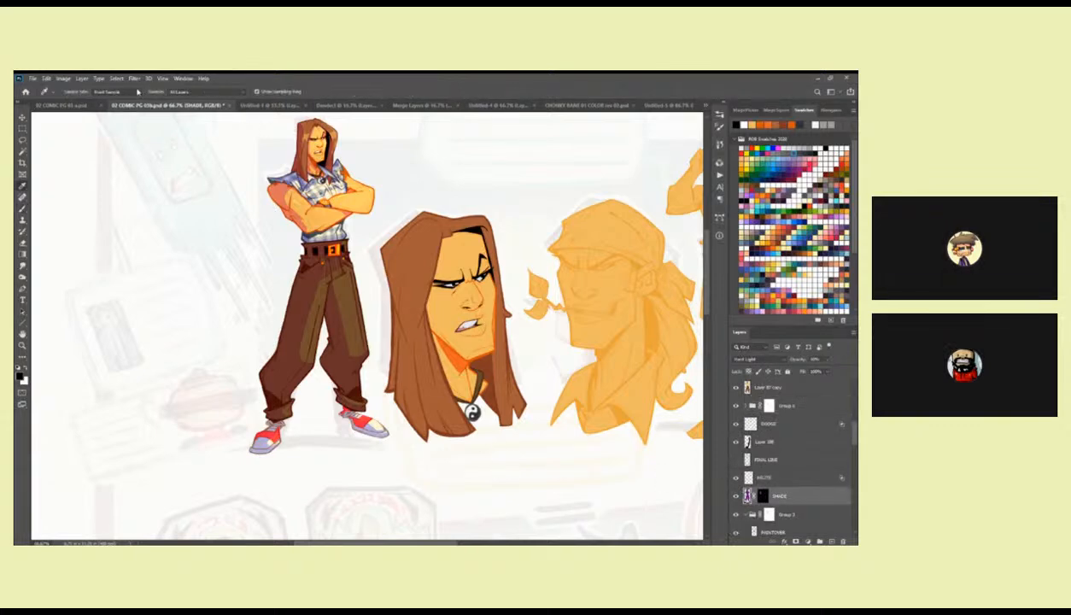
click(175, 92)
click(184, 104)
click(316, 150)
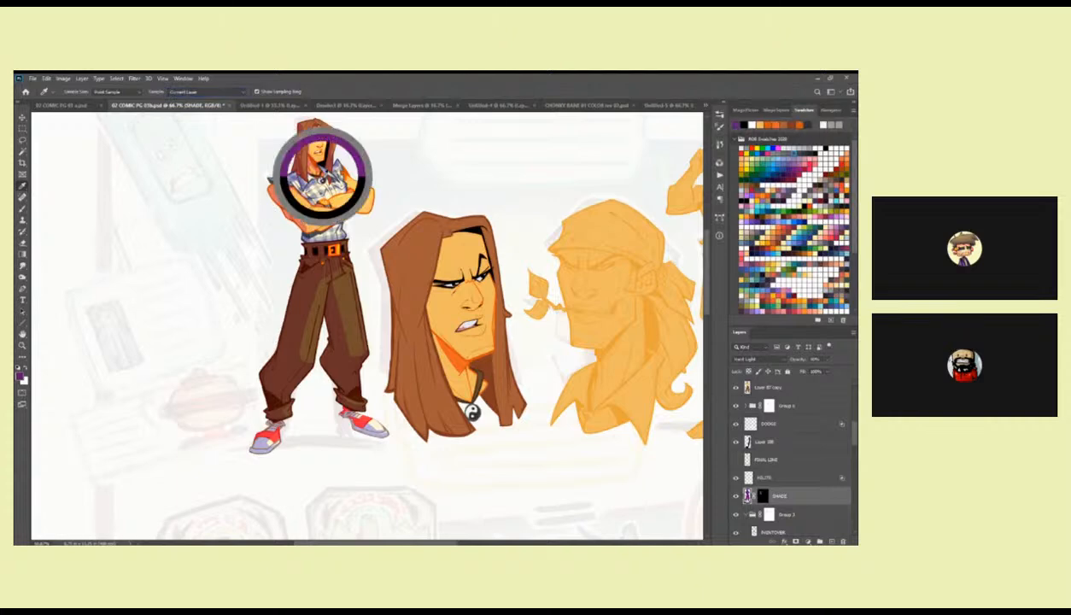
mouse_move(316, 150)
mouse_down()
mouse_move(299, 162)
mouse_move(311, 256)
mouse_move(313, 197)
mouse_move(296, 167)
mouse_move(306, 155)
mouse_up()
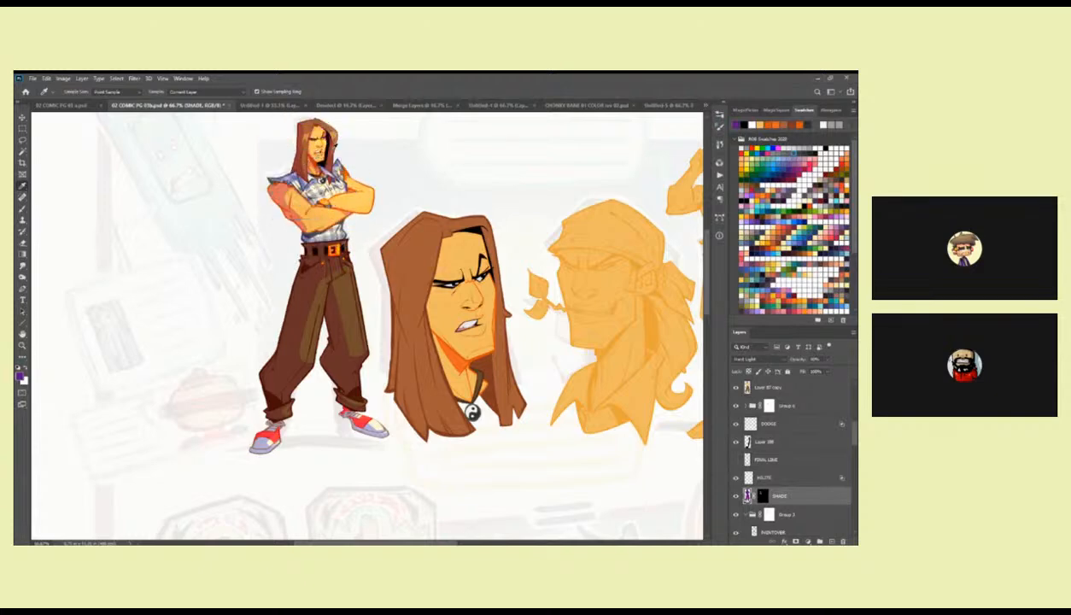
Duplicate Group 6 with the coloured heads and merge the duplicate into a single layer.
click(750, 407)
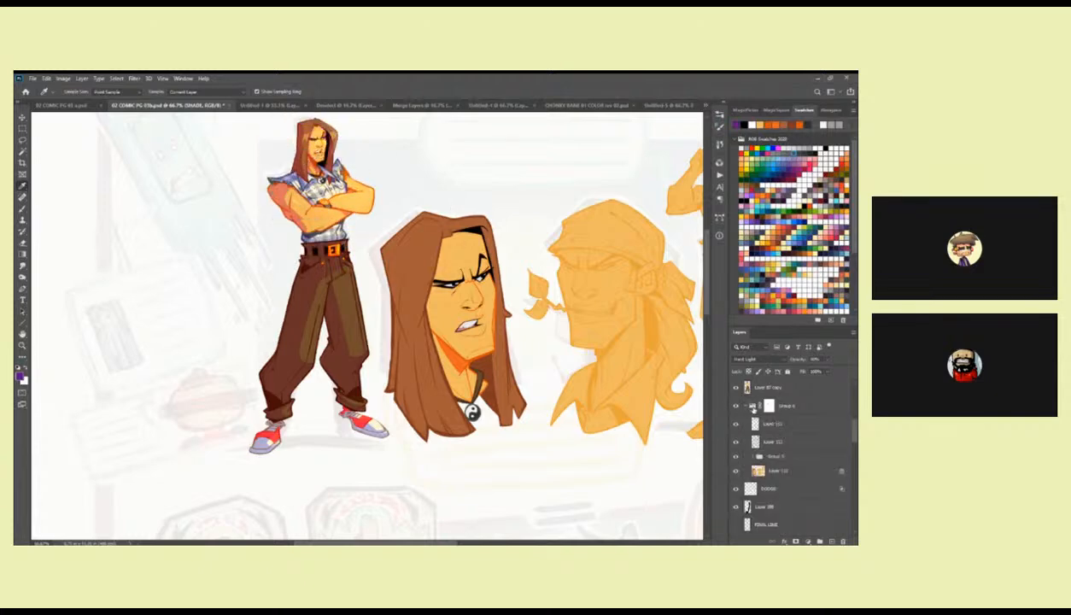
click(751, 406)
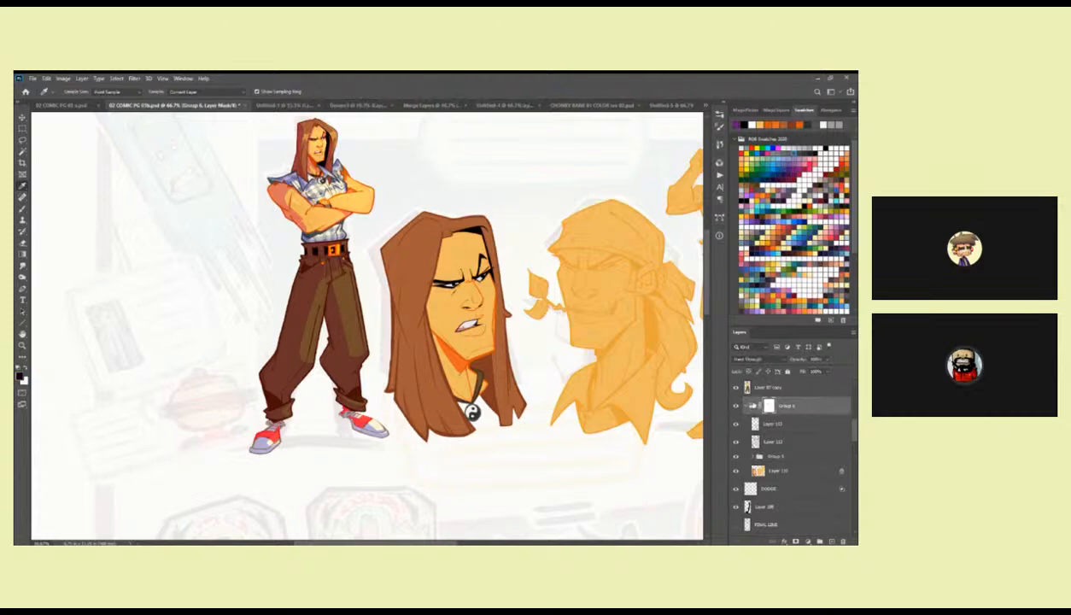
click(746, 406)
click(735, 406)
click(735, 406)
key(ctrl+j)
key(ctrl+e)
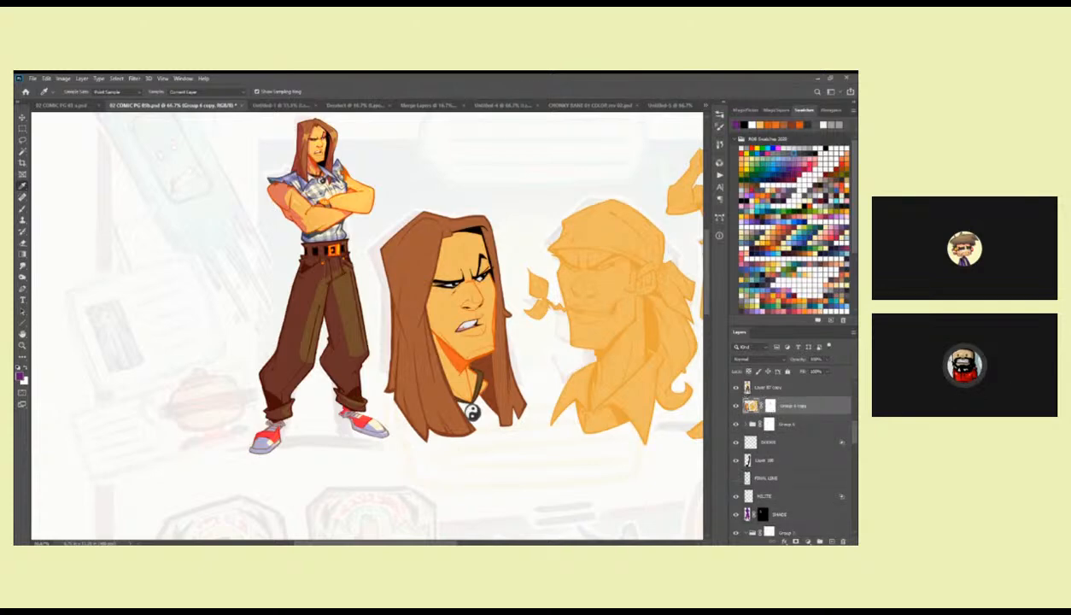
Copy the first head from the merged group onto its own layer and fill its silhouette with the sampled purple.
key(l)
mouse_move(513, 265)
mouse_down()
mouse_move(378, 219)
mouse_move(367, 330)
mouse_move(436, 471)
mouse_move(526, 453)
mouse_move(527, 372)
mouse_up()
key(ctrl+j)
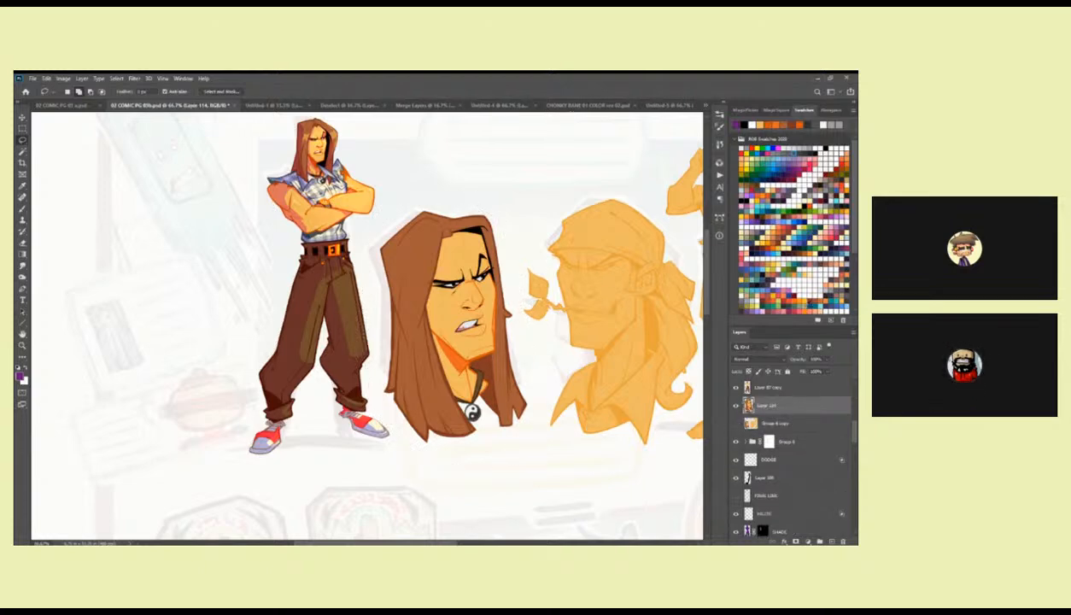
key(shift+alt+BackSpace)
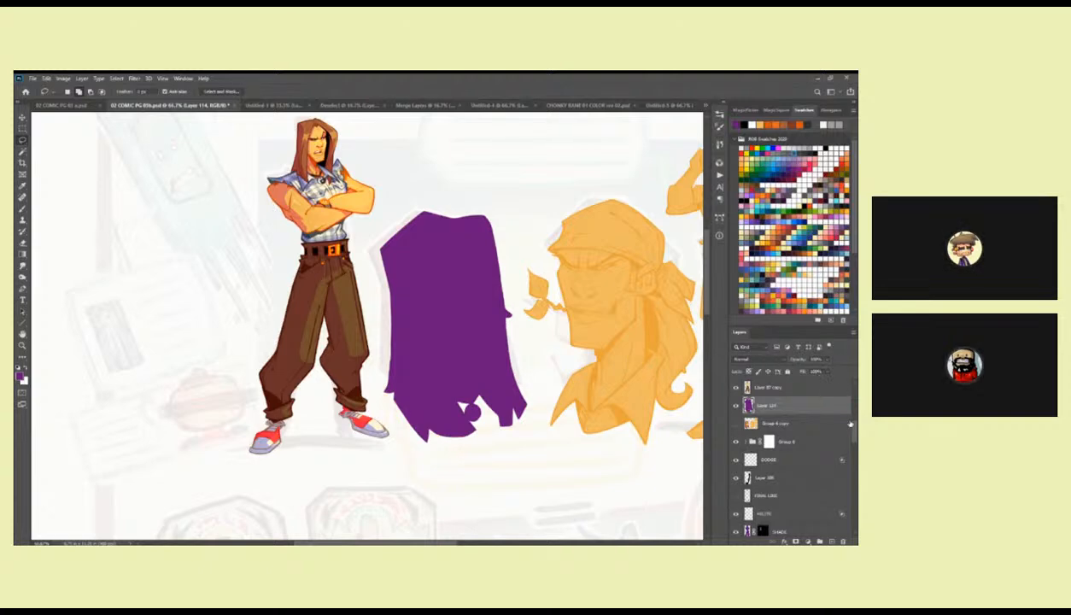
Set the purple head layer to Hard Light blending at about 50% opacity.
click(749, 360)
key(Down)
key(Down)
key(Down)
drag(803, 372, 807, 372)
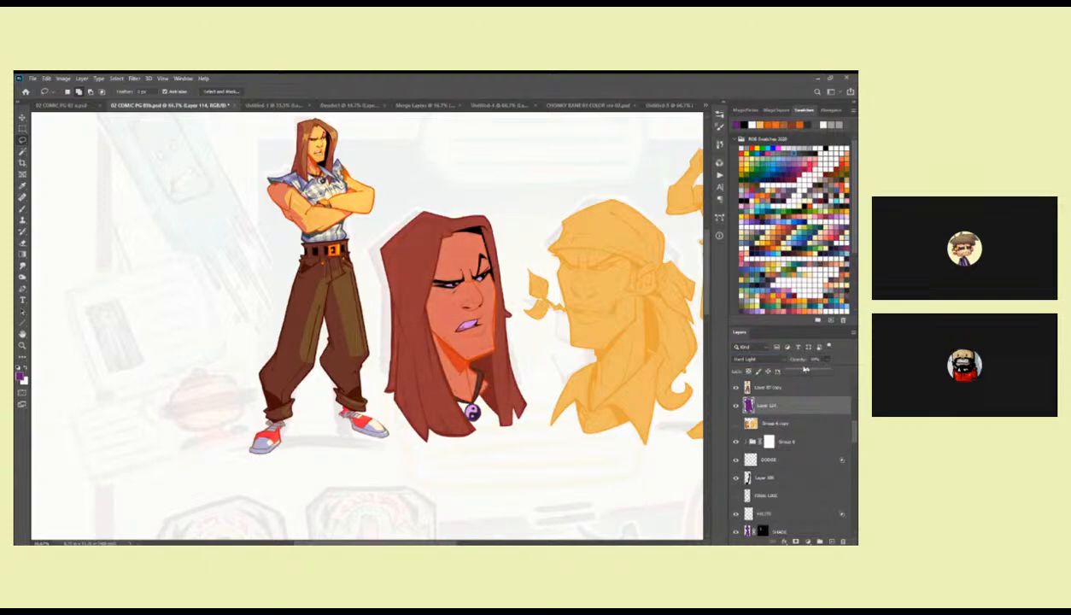
Try Darken and neighbouring blend modes on the purple head layer.
click(757, 359)
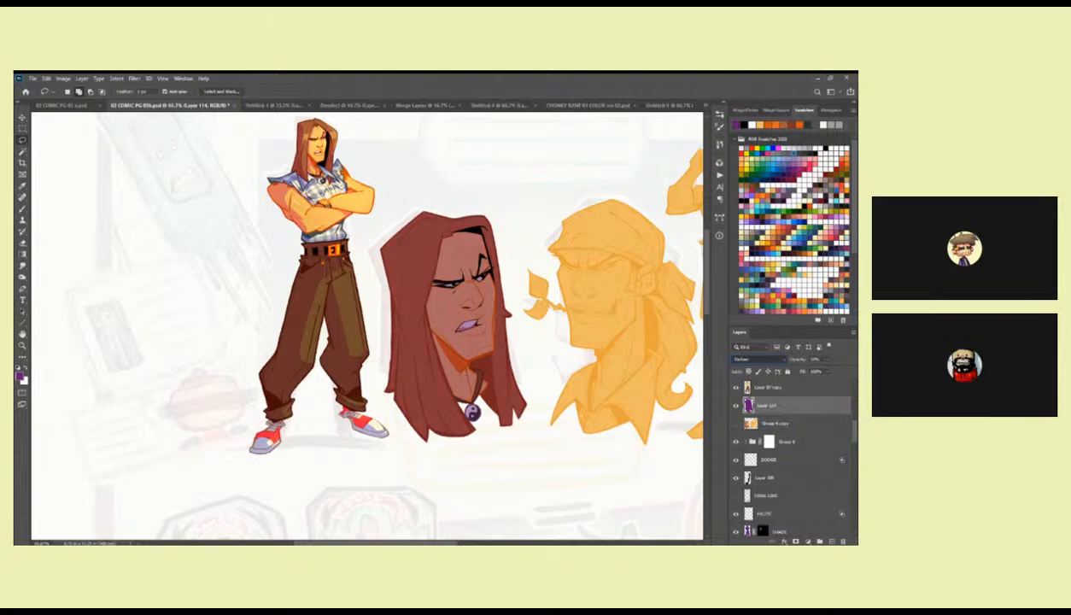
key(Down)
key(Up)
key(Down)
key(Down)
key(Up)
key(Up)
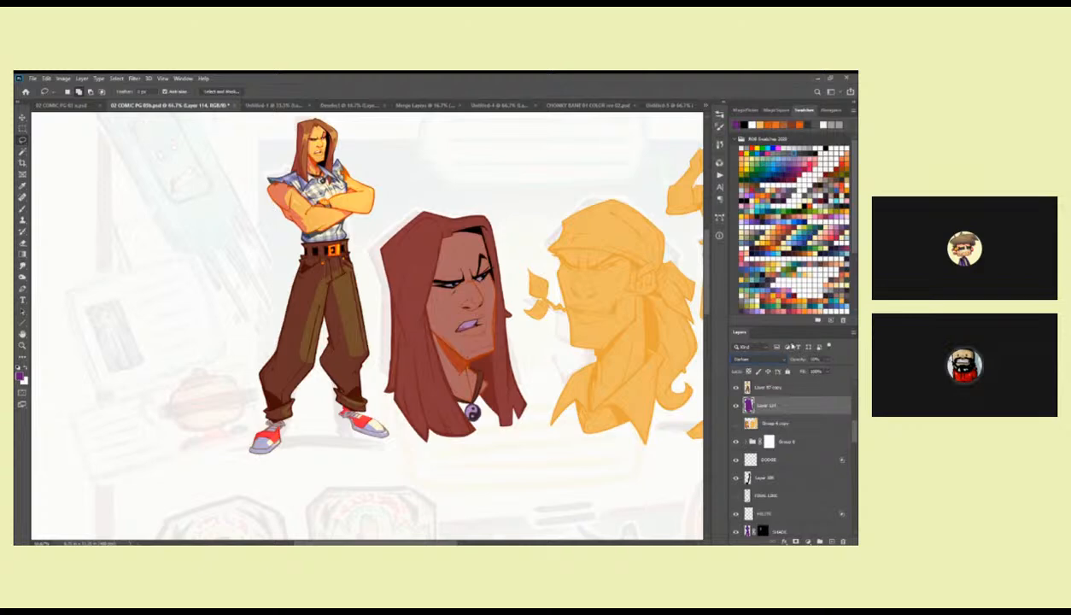
Hide the purple layer behind a black mask and reveal a shadow shape around the first head's near eye.
click(794, 541)
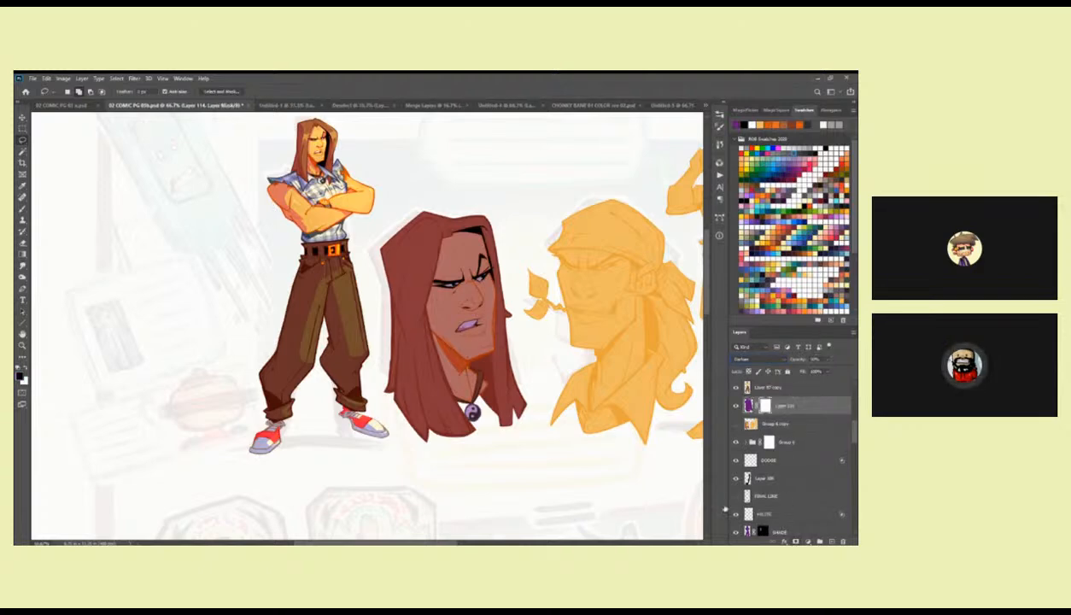
key(ctrl+i)
key(z)
click(438, 294)
key(l)
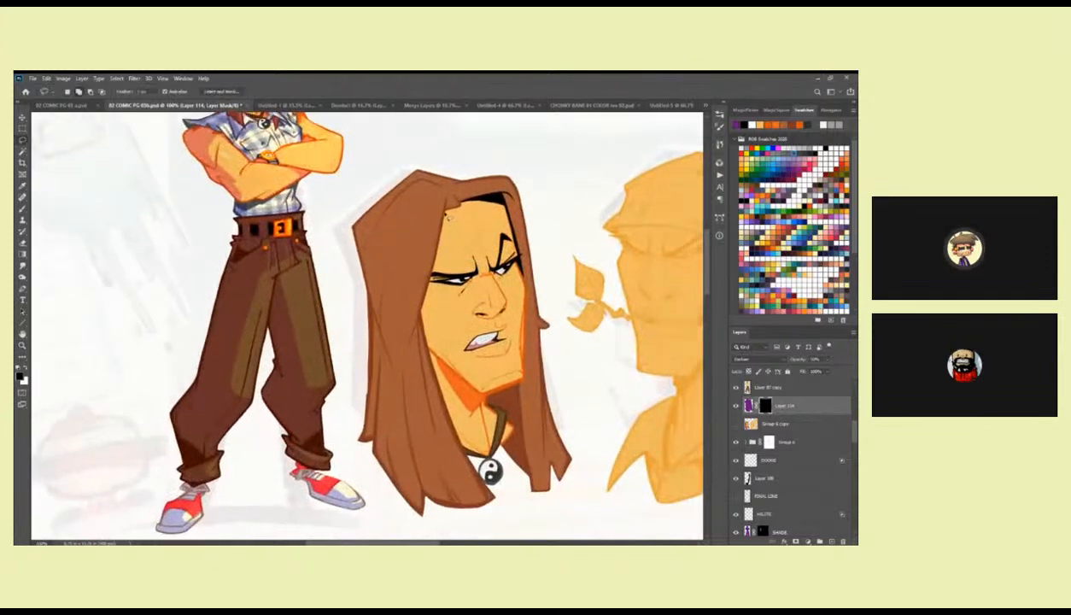
mouse_move(444, 224)
mouse_down()
mouse_move(445, 313)
mouse_move(447, 294)
mouse_move(494, 367)
mouse_move(497, 342)
mouse_up()
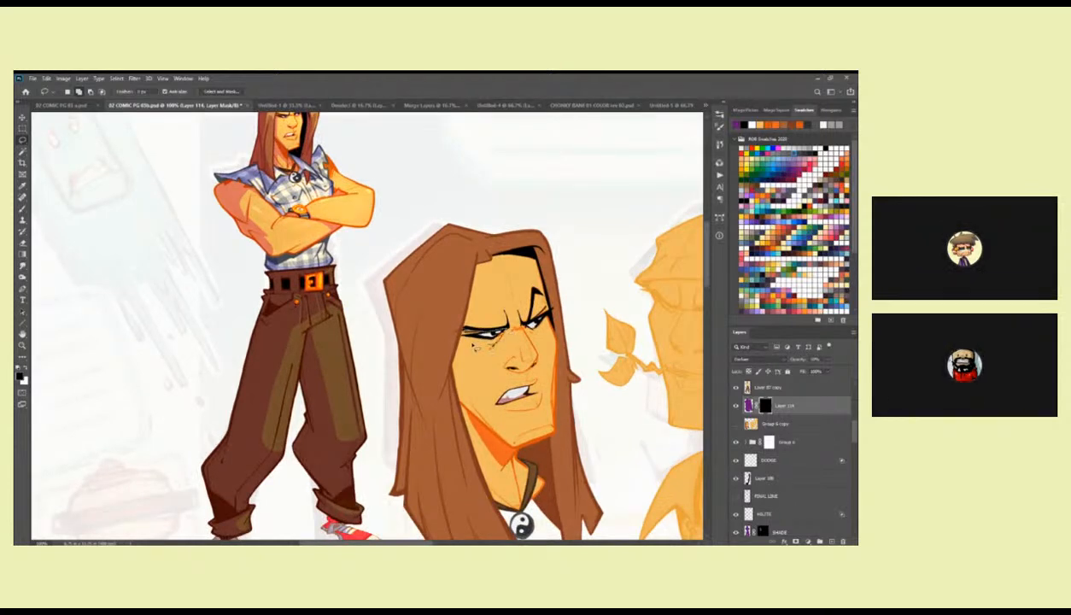
key(ctrl+BackSpace)
Set the masked purple shading layer's blend mode to Hard Light.
mouse_move(575, 322)
mouse_down()
mouse_move(560, 361)
mouse_move(560, 332)
mouse_up()
click(758, 360)
click(756, 414)
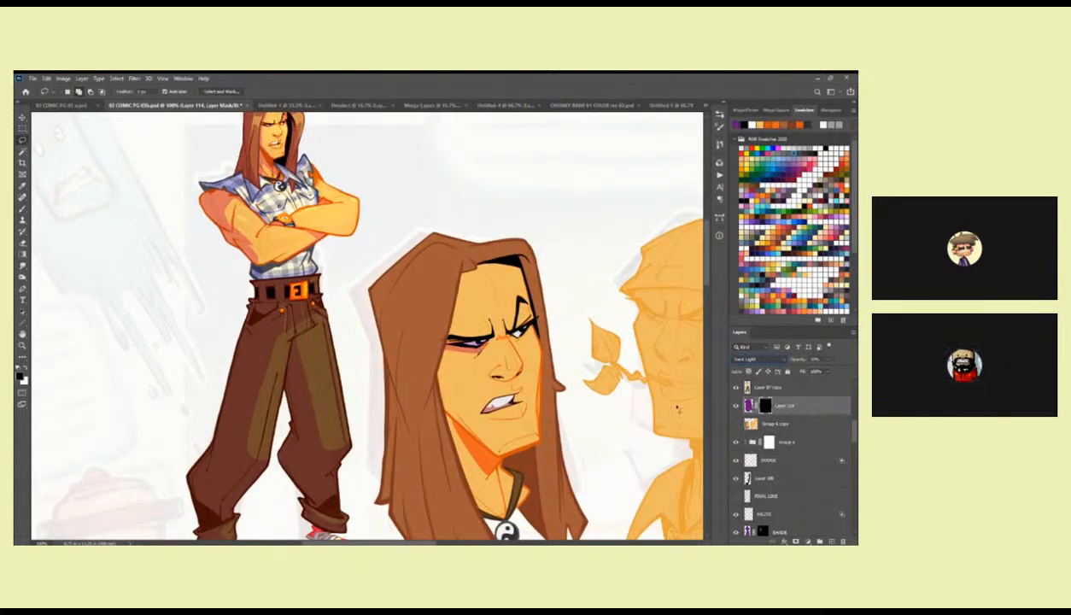
Reveal purple shading in the first head's far eye socket and beside the black hair shadow.
drag(519, 359, 579, 347)
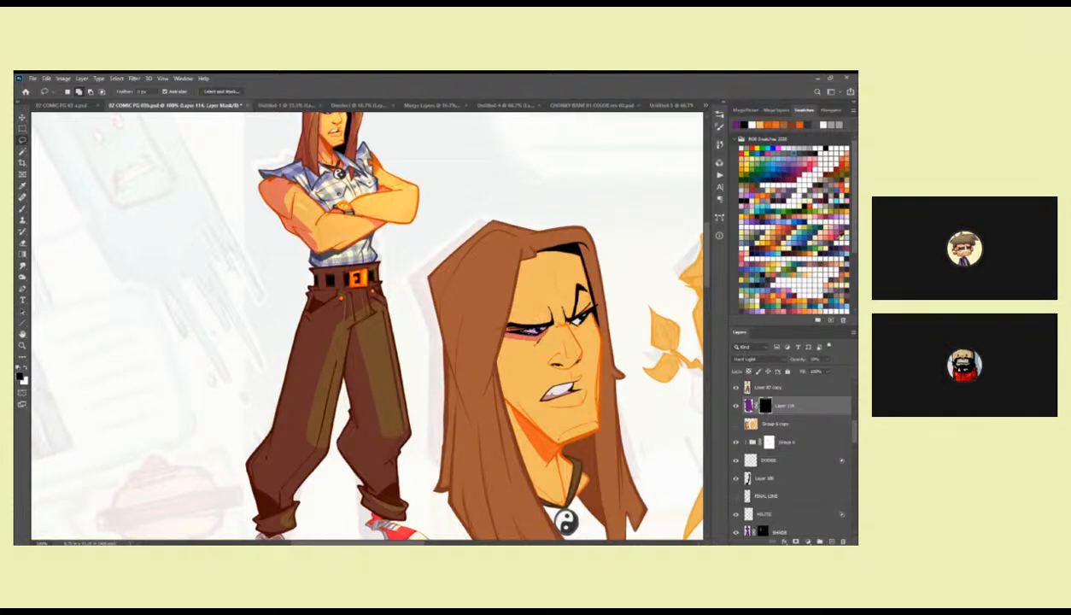
key(ctrl+z)
drag(584, 317, 563, 344)
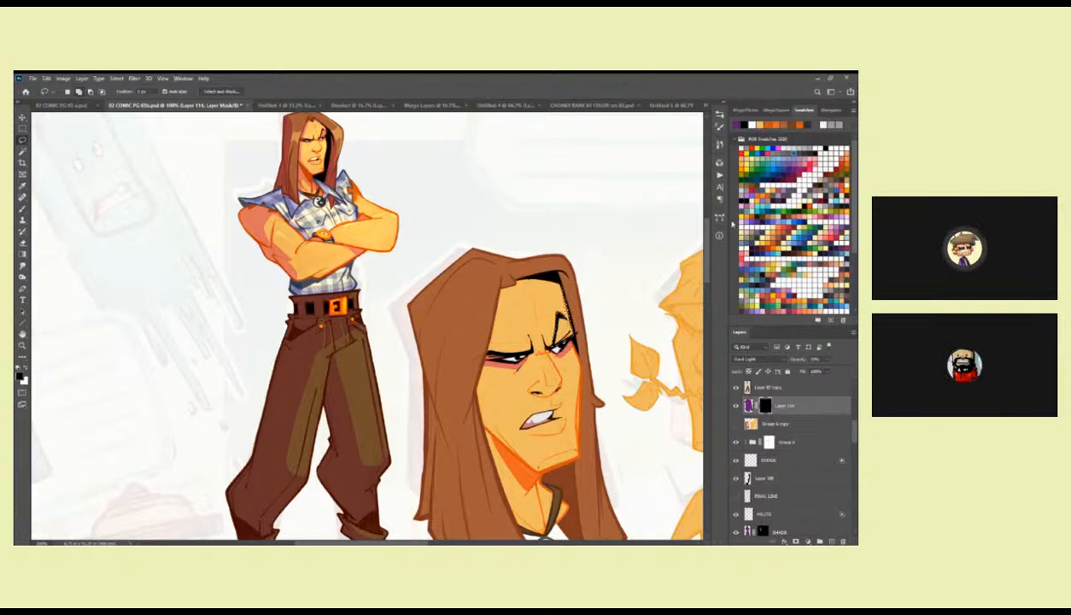
key(b)
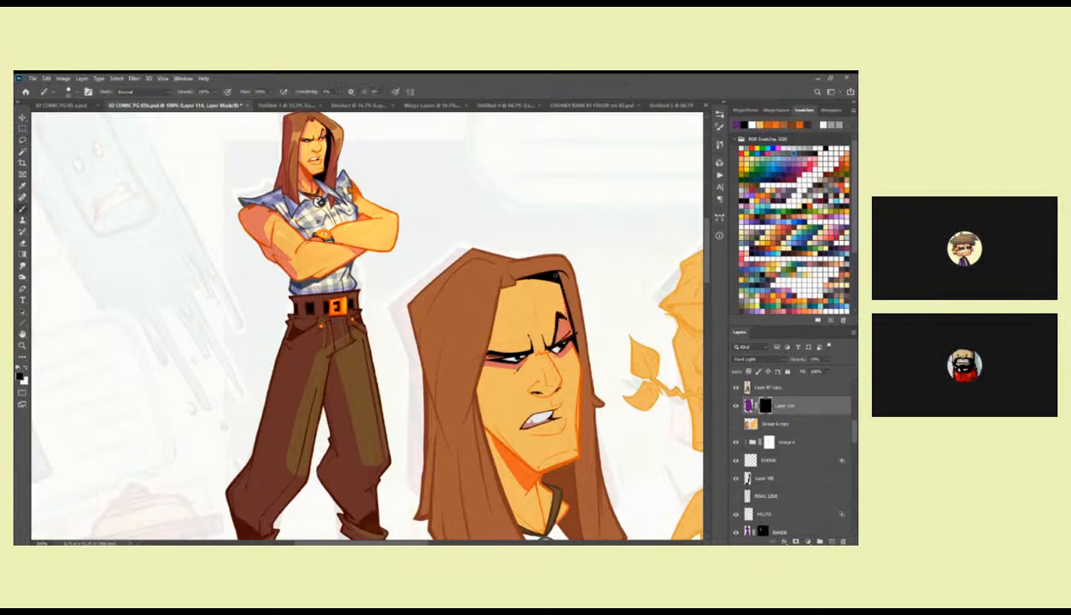
key(x)
Reveal purple shading on the first head's near cheek beside the hair and across the neck below the jaw.
drag(563, 402, 489, 300)
key(l)
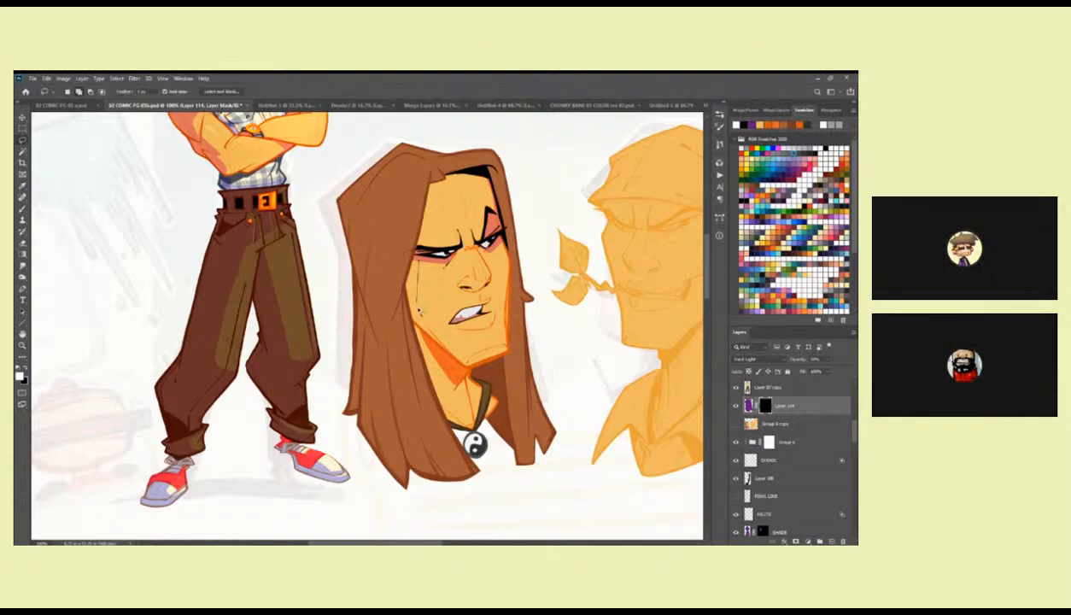
drag(412, 270, 471, 227)
key(alt+BackSpace)
key(ctrl+d)
mouse_move(457, 331)
mouse_down()
mouse_move(417, 285)
mouse_move(457, 419)
mouse_move(410, 313)
mouse_up()
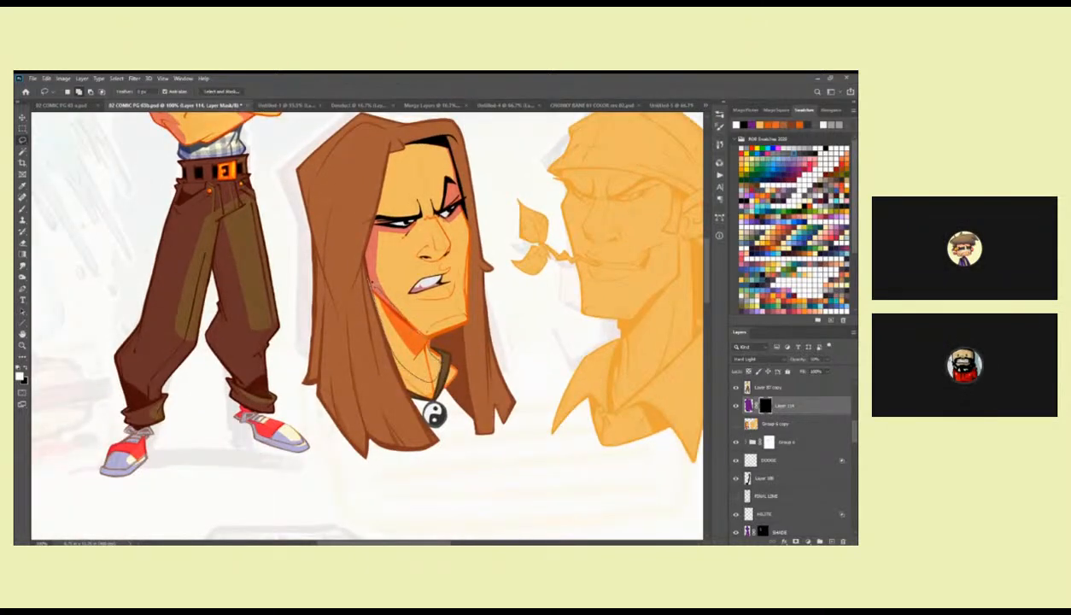
key(alt+BackSpace)
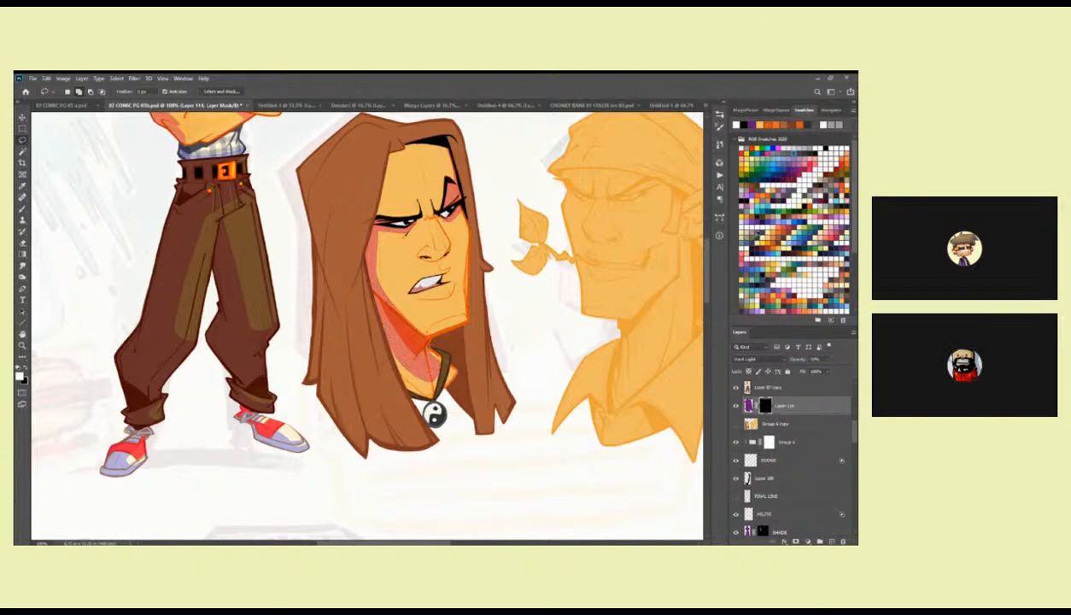
Try Multiply blending on the purple shading layer, then restore Hard Light.
click(753, 359)
click(749, 384)
key(Up)
key(Down)
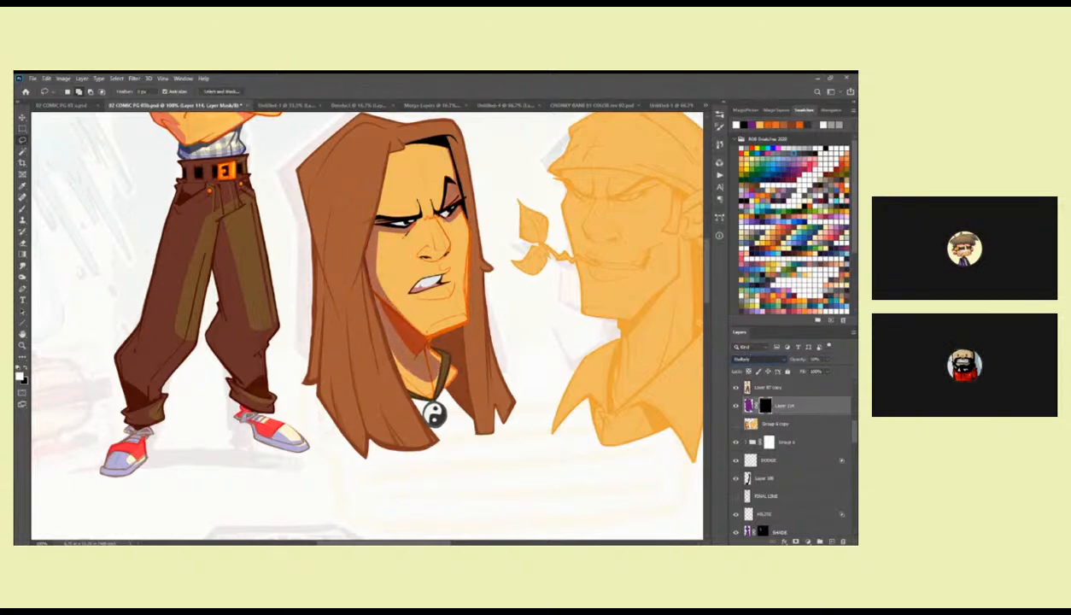
scroll(546, 444, up, 3)
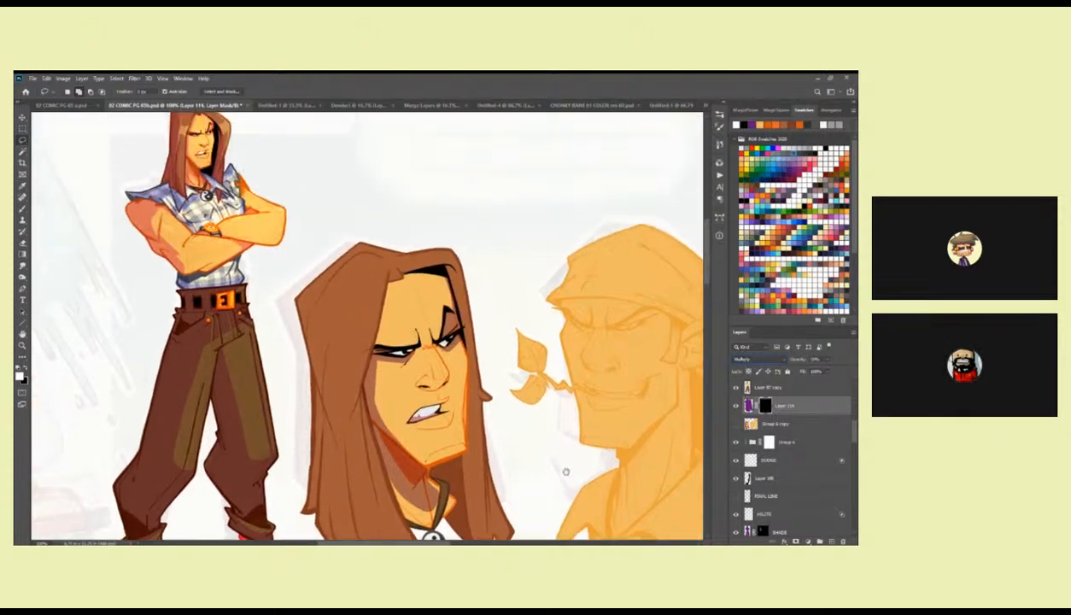
key(alt+shift+h)
Lower the purple shading layer's opacity to about 40%.
drag(552, 439, 573, 414)
click(826, 359)
drag(822, 371, 828, 372)
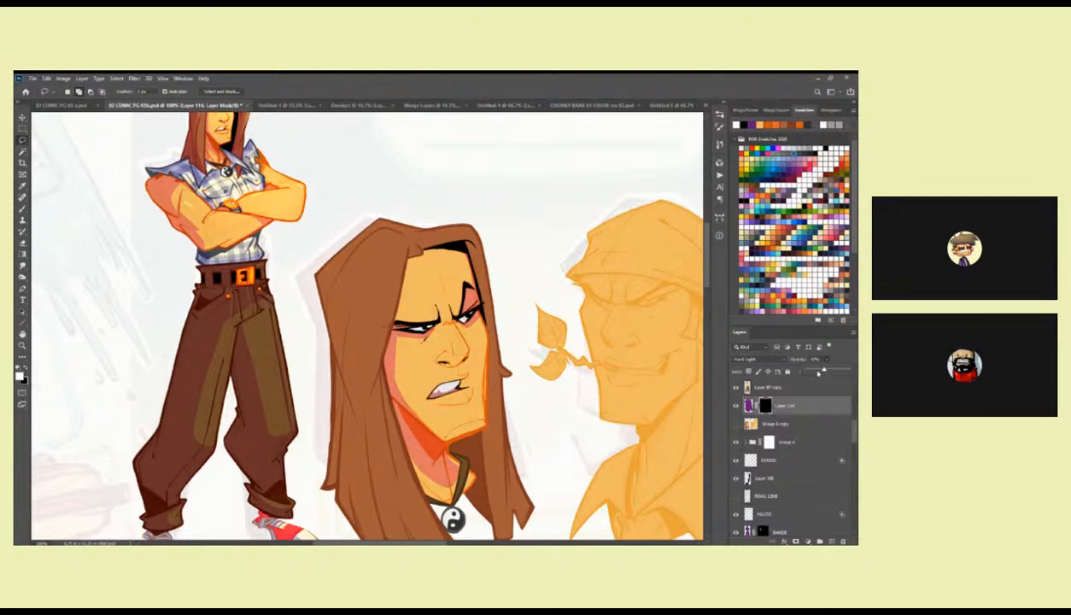
Add a narrow strip of shading on the first head's forehead along the near hairline.
drag(557, 395, 586, 406)
drag(451, 270, 454, 288)
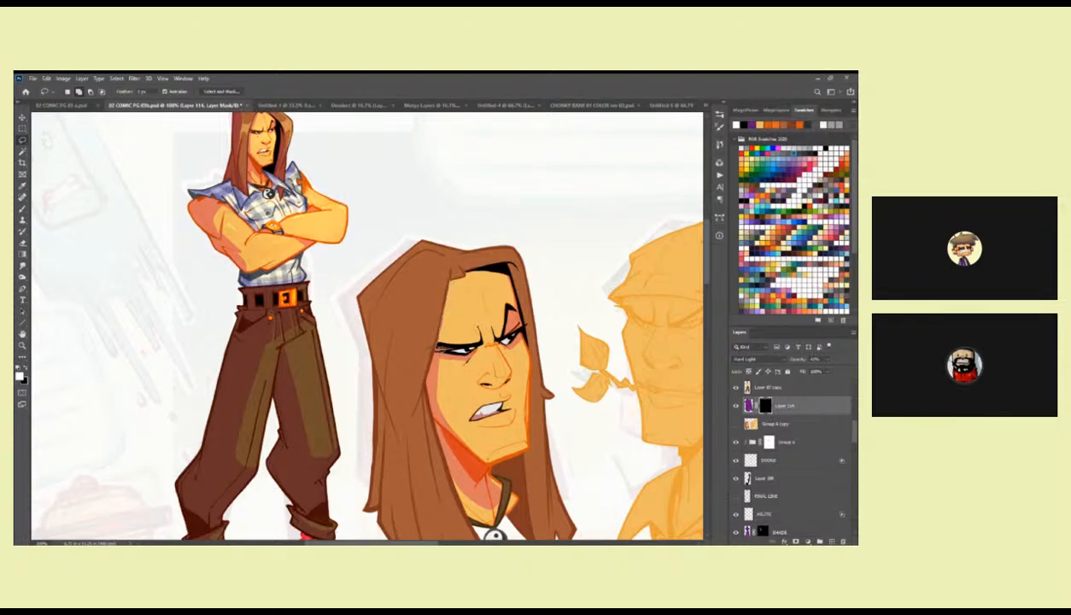
mouse_move(432, 341)
mouse_down()
mouse_move(450, 279)
mouse_move(498, 290)
mouse_up()
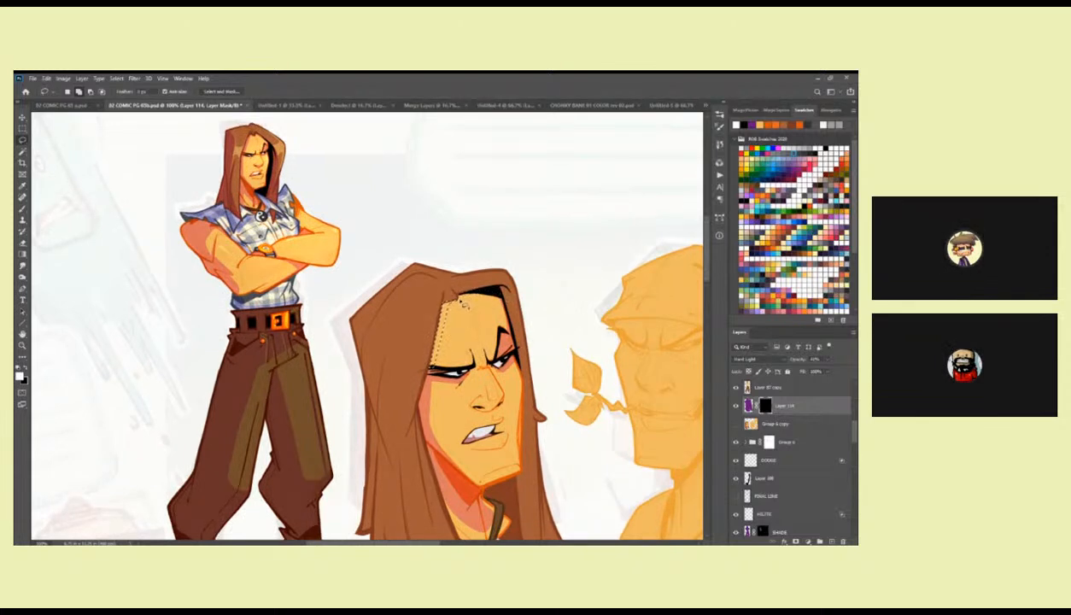
click(673, 196)
Reveal shading on the underside of the first head's nose and touch up its edge on the mask.
drag(493, 396, 557, 351)
ctrl+click(510, 382)
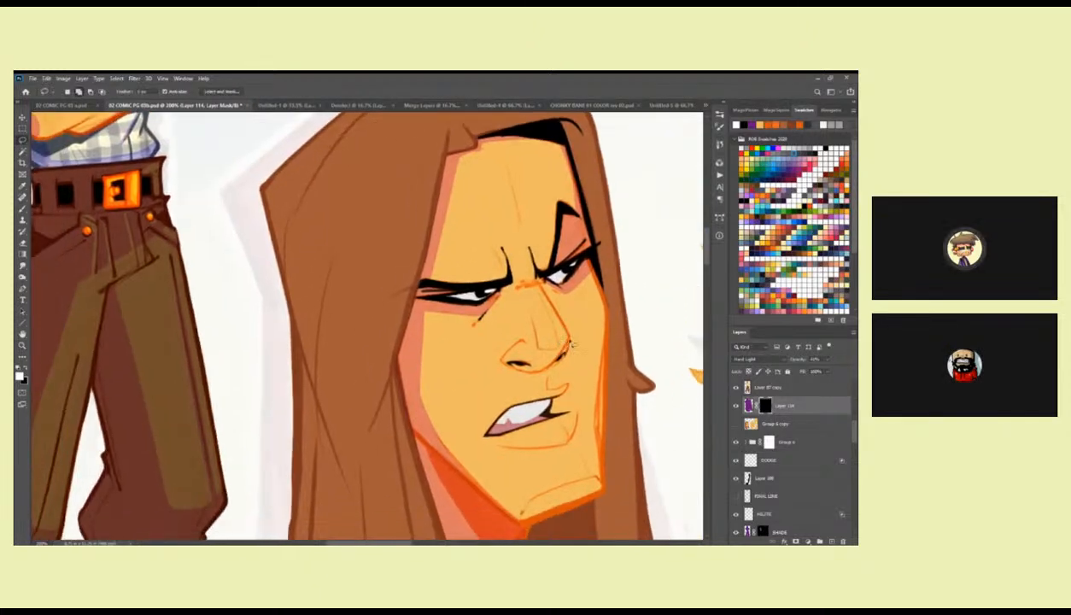
mouse_move(566, 363)
mouse_down()
mouse_move(556, 341)
mouse_move(544, 376)
mouse_up()
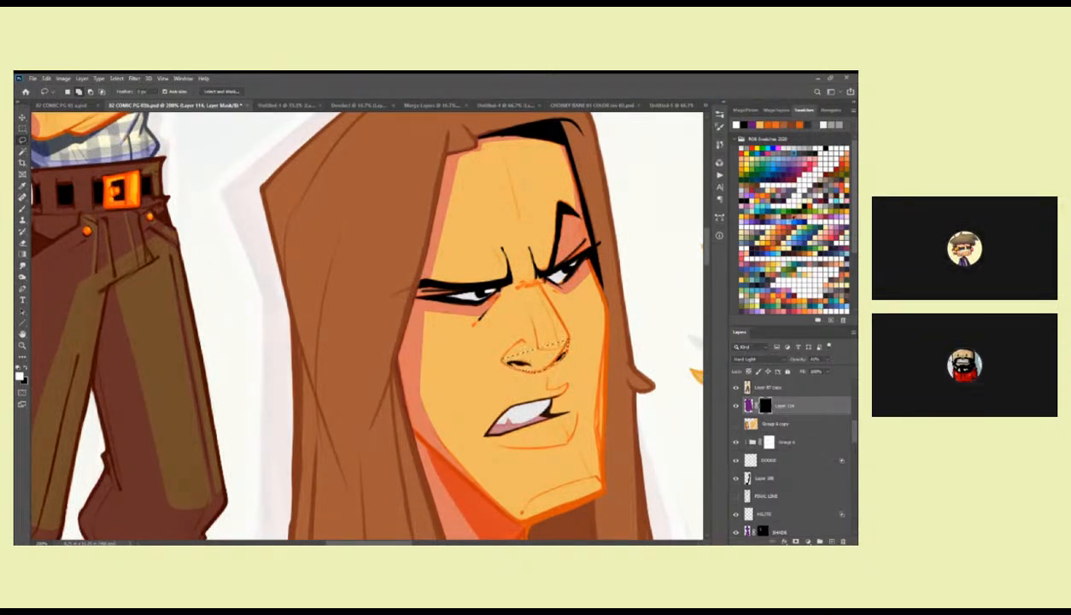
key(alt+BackSpace)
key(ctrl+d)
key(b)
key(x)
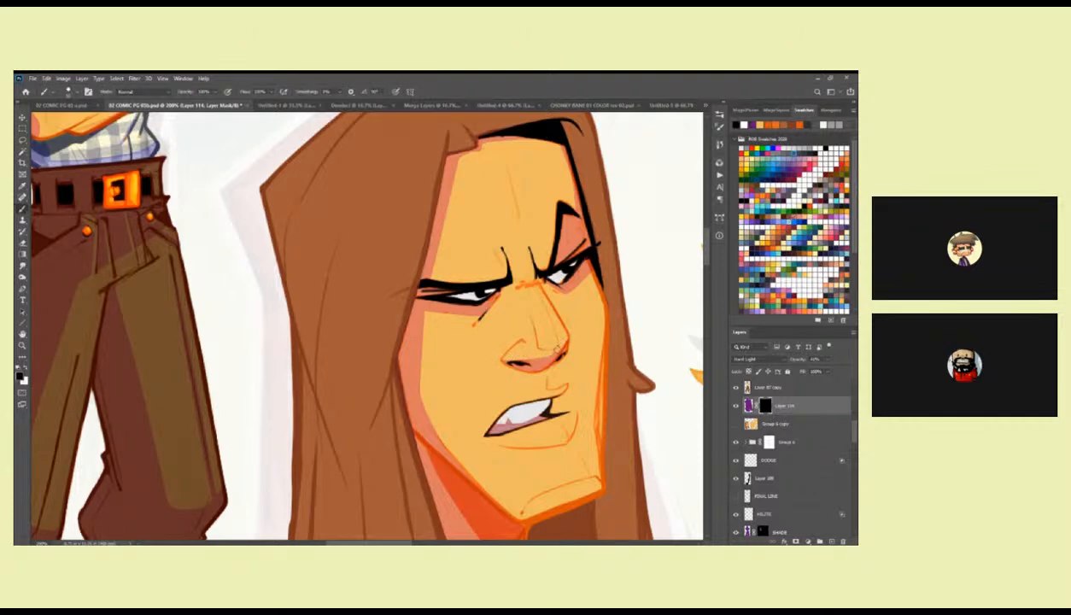
key(x)
alt+click(569, 340)
alt+click(569, 340)
Change the purple shading layer's blend mode to Linear Light.
drag(602, 389, 516, 393)
click(748, 405)
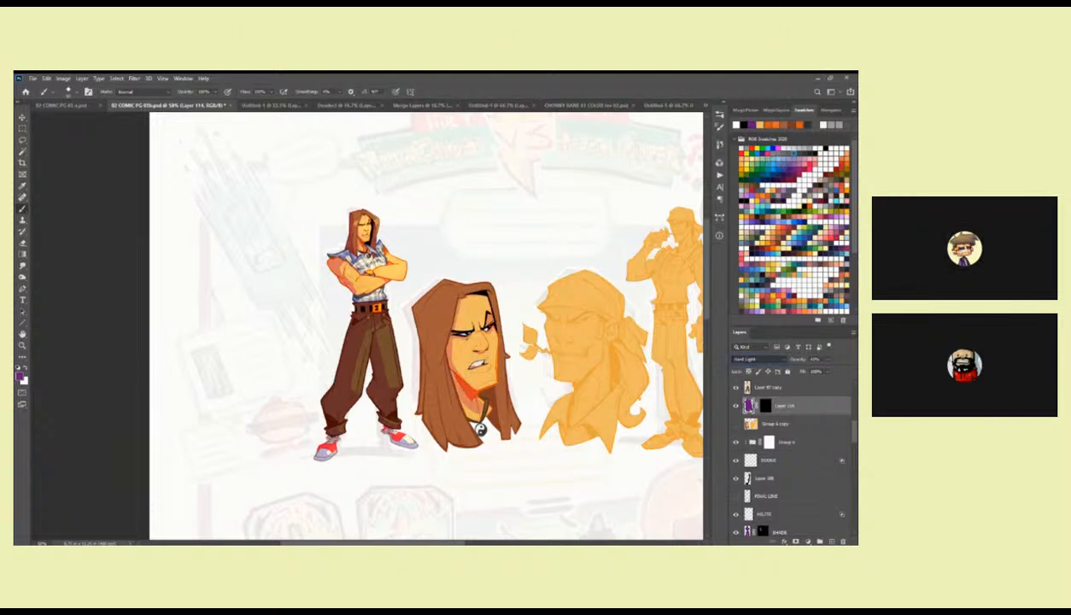
key(Down)
key(Down)
key(Down)
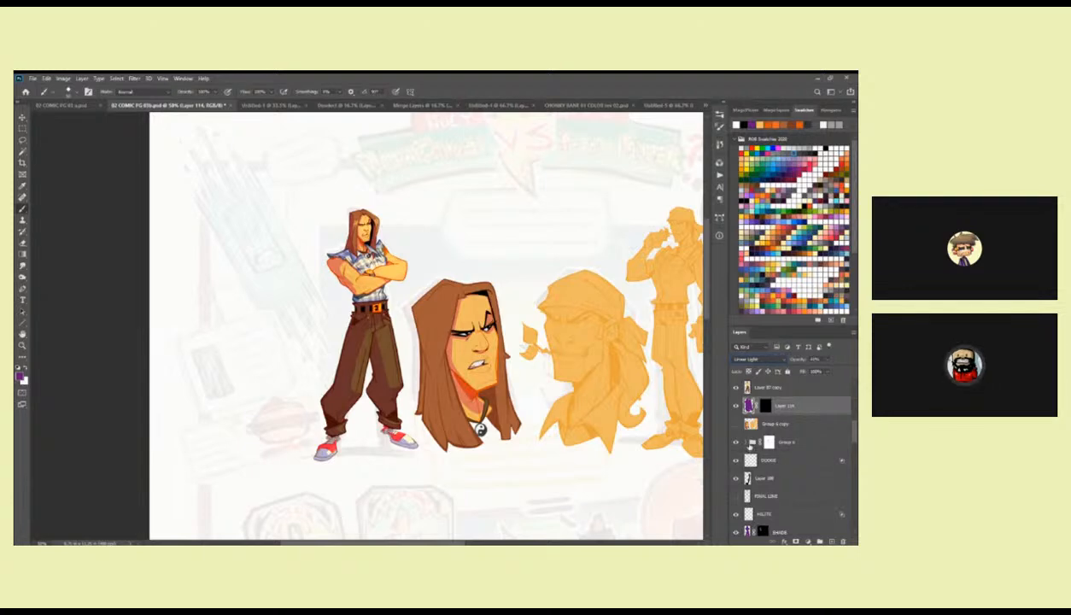
Touch up the shading mask around the first head's brow with the brush.
key(z)
click(487, 327)
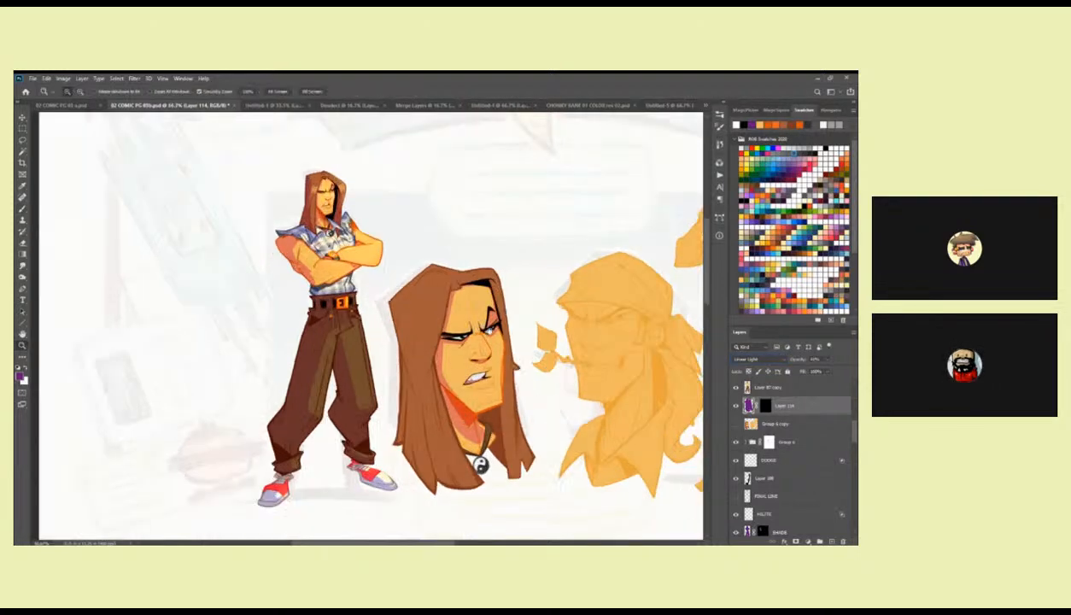
drag(491, 330, 513, 338)
click(503, 334)
key(b)
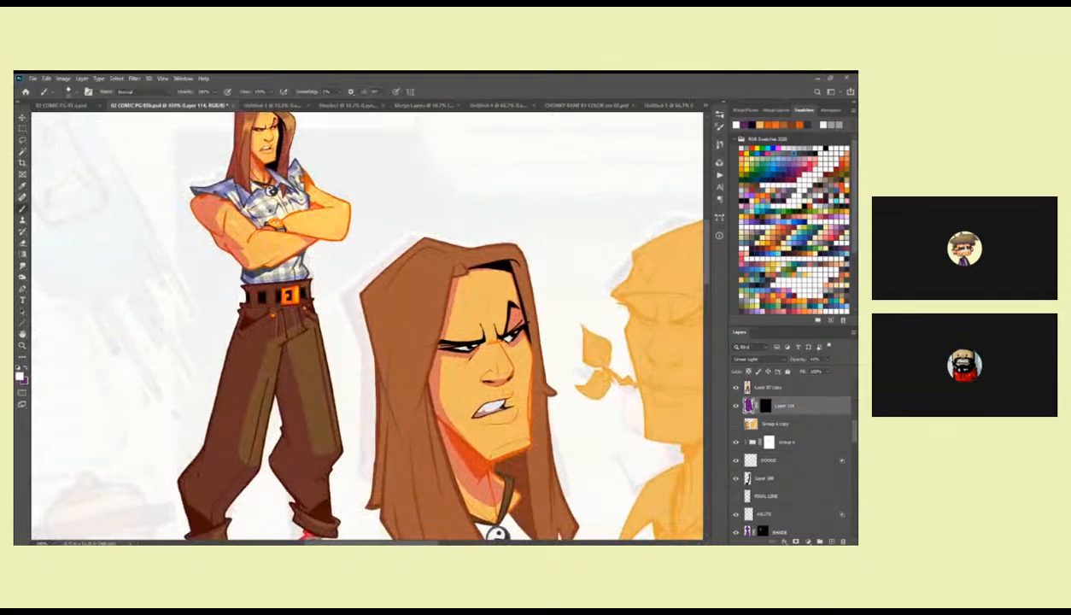
click(765, 405)
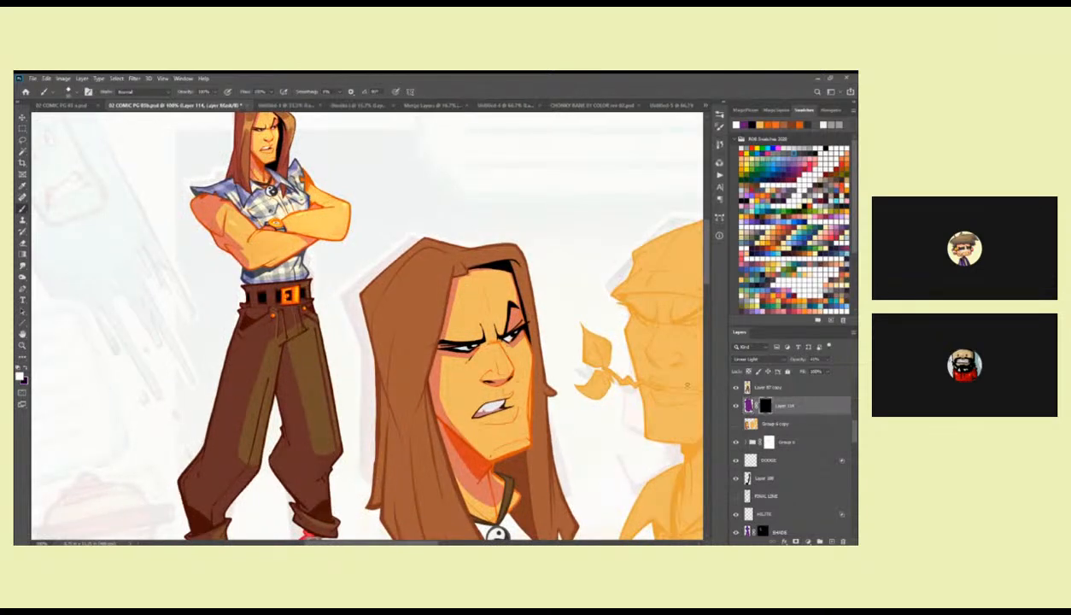
key(x)
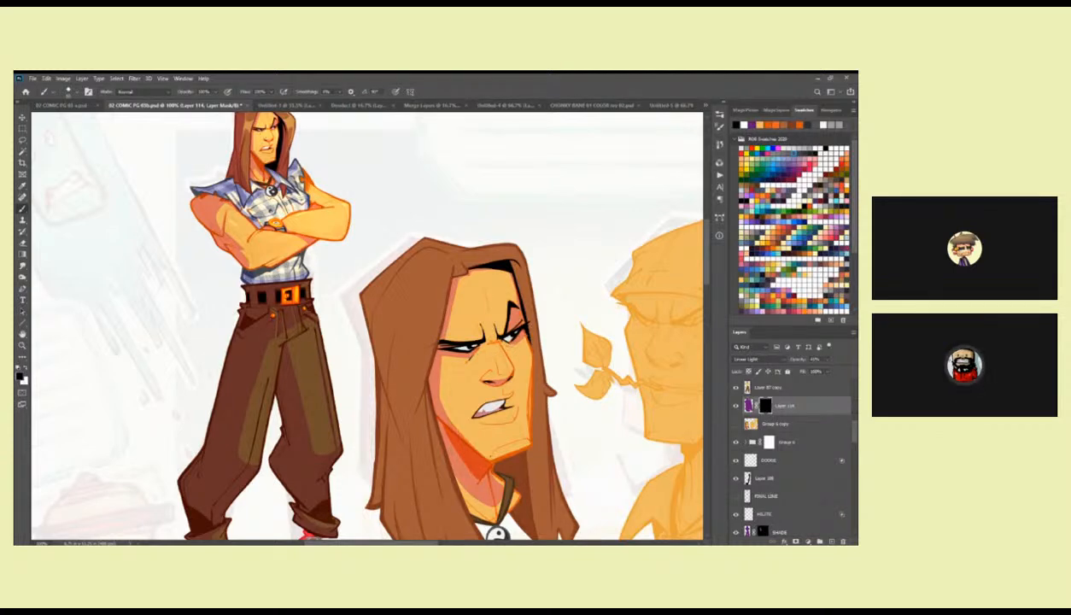
drag(341, 325, 365, 305)
key(x)
drag(504, 311, 499, 340)
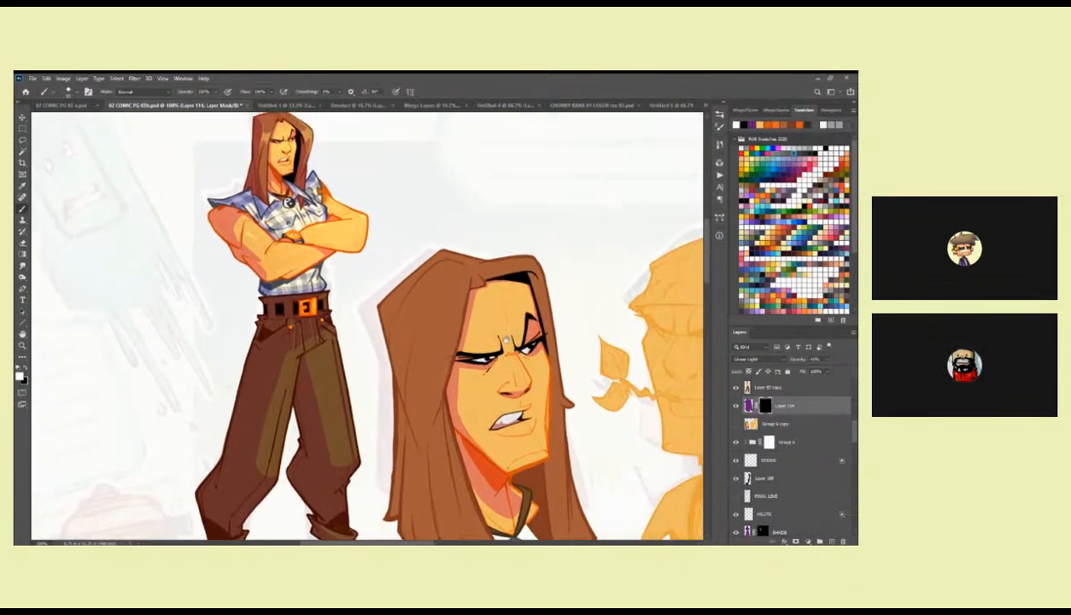
key(l)
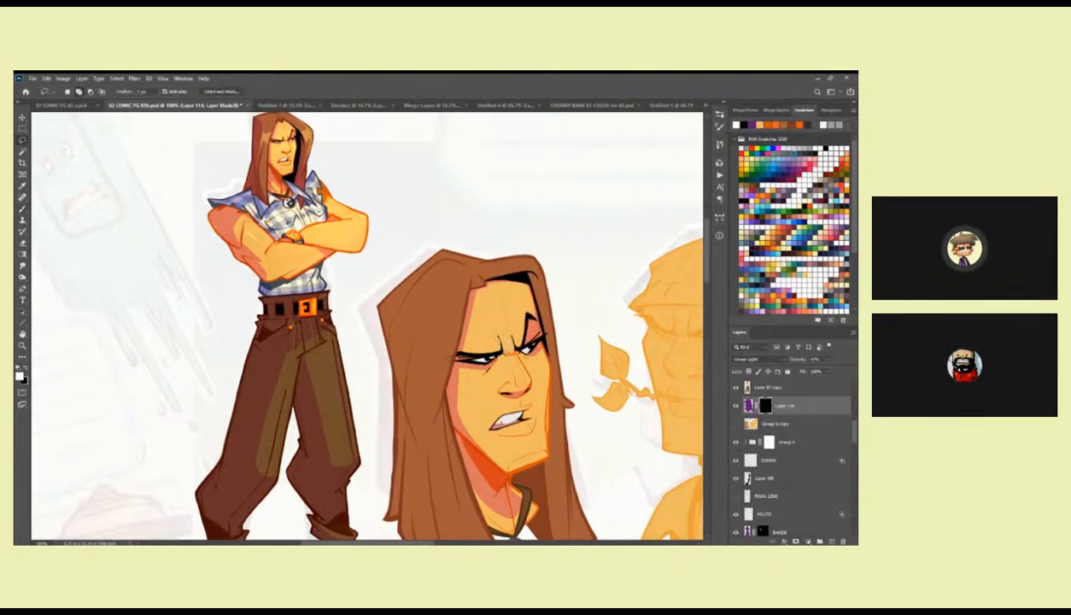
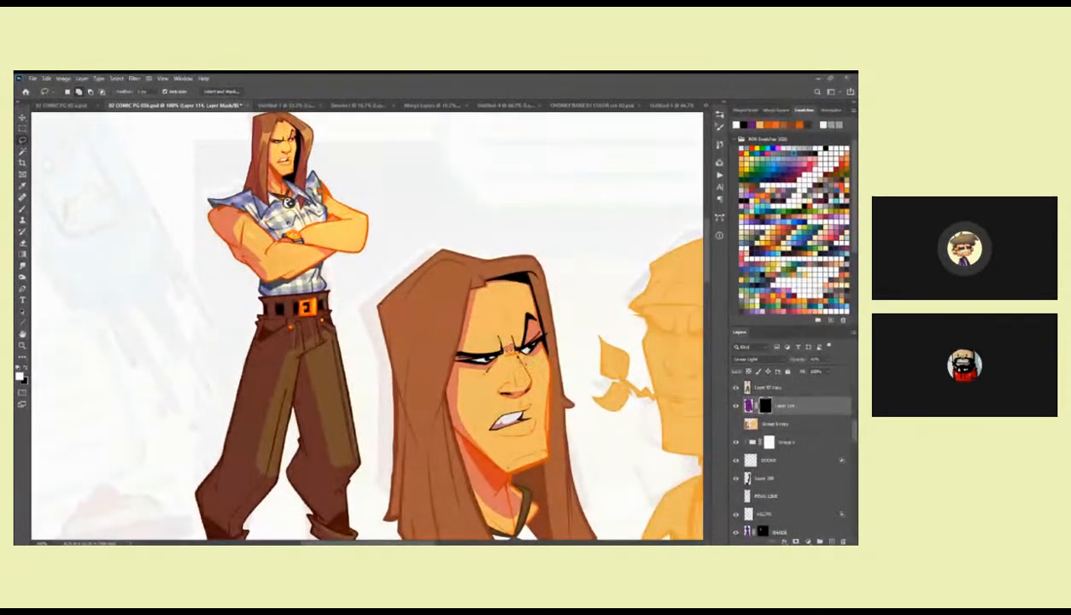
Lasso the near-side outer section of the first head's hair and reveal purple shading there on the layer mask.
drag(512, 352, 525, 290)
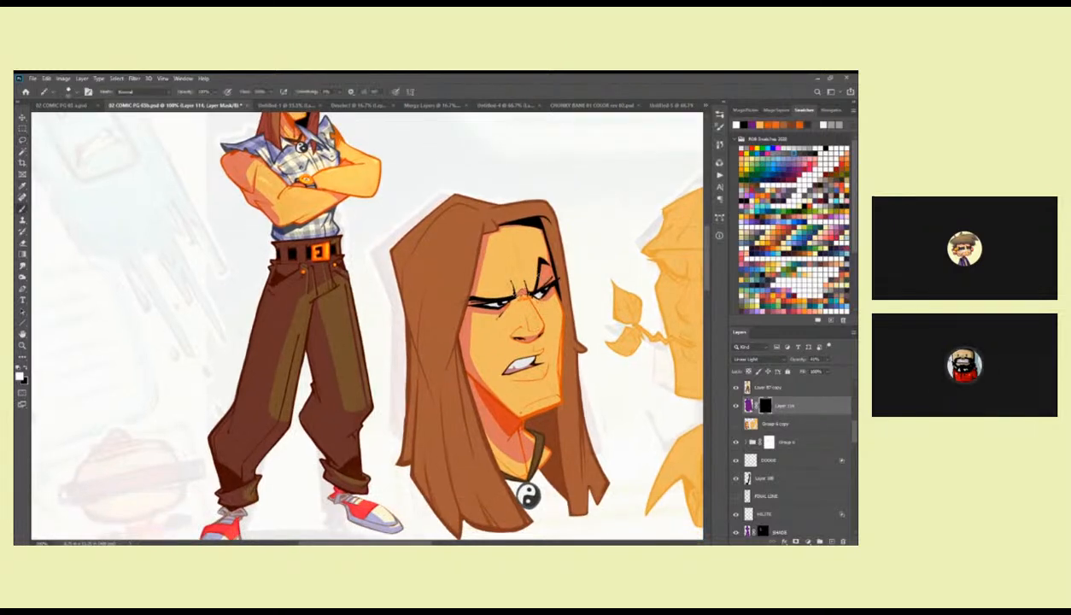
scroll(516, 316, up, 2)
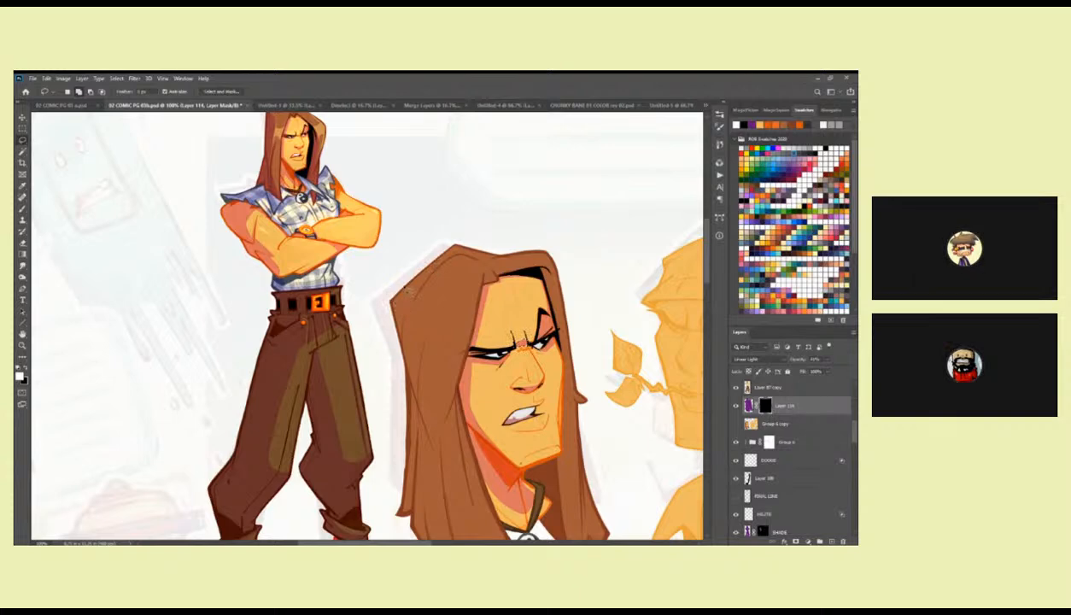
scroll(424, 272, up, 1)
mouse_move(391, 314)
mouse_down()
mouse_move(424, 317)
mouse_move(443, 372)
mouse_move(439, 517)
mouse_move(413, 531)
mouse_move(389, 487)
mouse_move(382, 301)
mouse_up()
drag(429, 386, 419, 265)
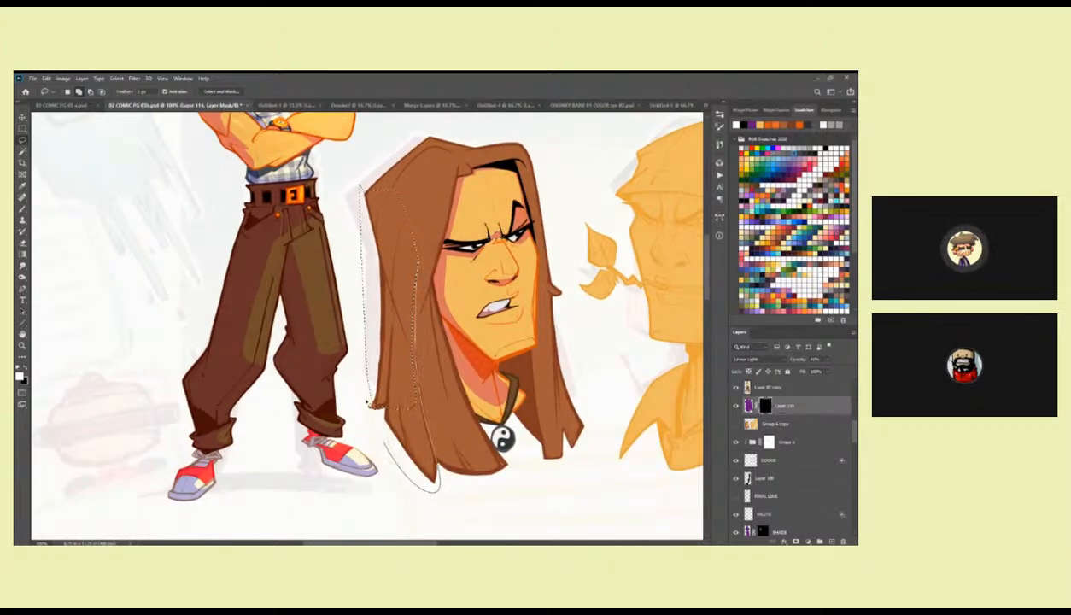
scroll(380, 449, up, 5)
drag(495, 474, 478, 301)
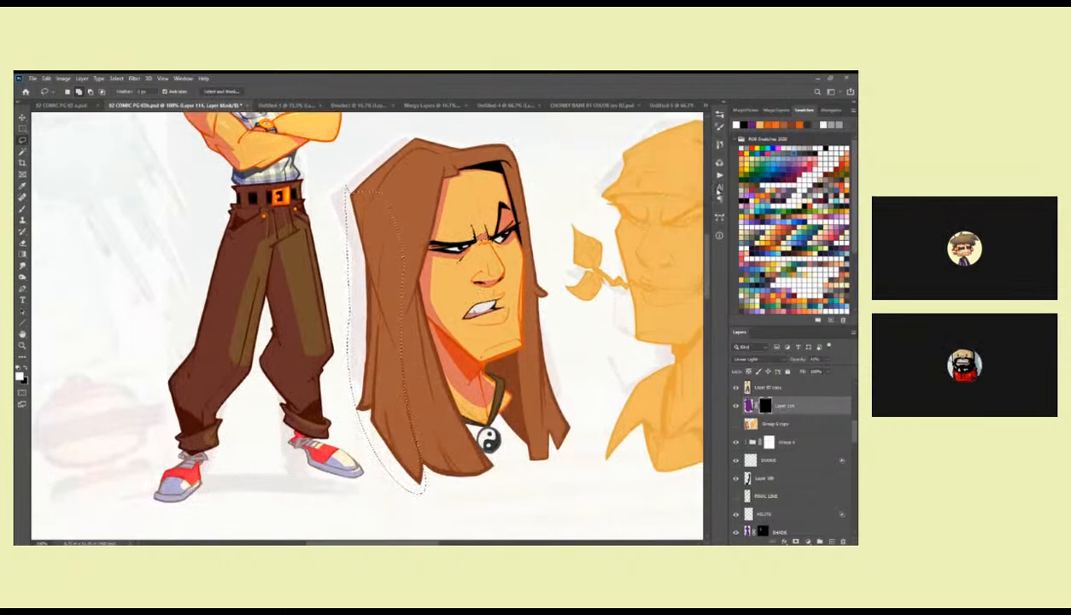
key(alt+BackSpace)
key(ctrl+d)
Extend the mask shading over the lower near-side hair locks of the first head.
mouse_move(479, 350)
mouse_down()
mouse_move(471, 427)
mouse_move(454, 324)
mouse_up()
mouse_move(376, 310)
mouse_down()
mouse_move(376, 376)
mouse_move(468, 439)
mouse_move(422, 459)
mouse_up()
key(ctrl+d)
Lasso the far-side hair strand beside the first head's jaw and reveal shading on it.
mouse_move(526, 263)
mouse_down()
mouse_move(506, 442)
mouse_move(477, 281)
mouse_up()
mouse_move(479, 363)
mouse_down()
mouse_move(482, 432)
mouse_move(486, 365)
mouse_up()
mouse_move(461, 244)
mouse_down()
mouse_move(484, 453)
mouse_move(469, 459)
mouse_move(465, 377)
mouse_up()
drag(467, 299, 461, 249)
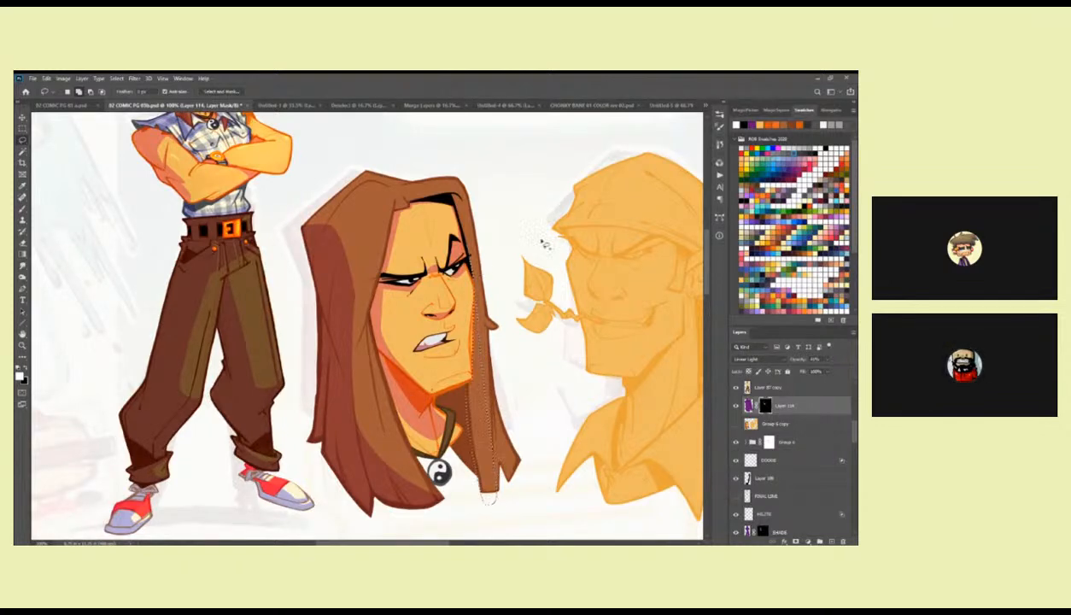
drag(508, 306, 539, 370)
Reveal a shadow area on the first head's neck beneath the jaw on the shading mask.
key(b)
mouse_move(520, 437)
mouse_down()
mouse_move(517, 407)
mouse_move(513, 464)
mouse_move(512, 336)
mouse_up()
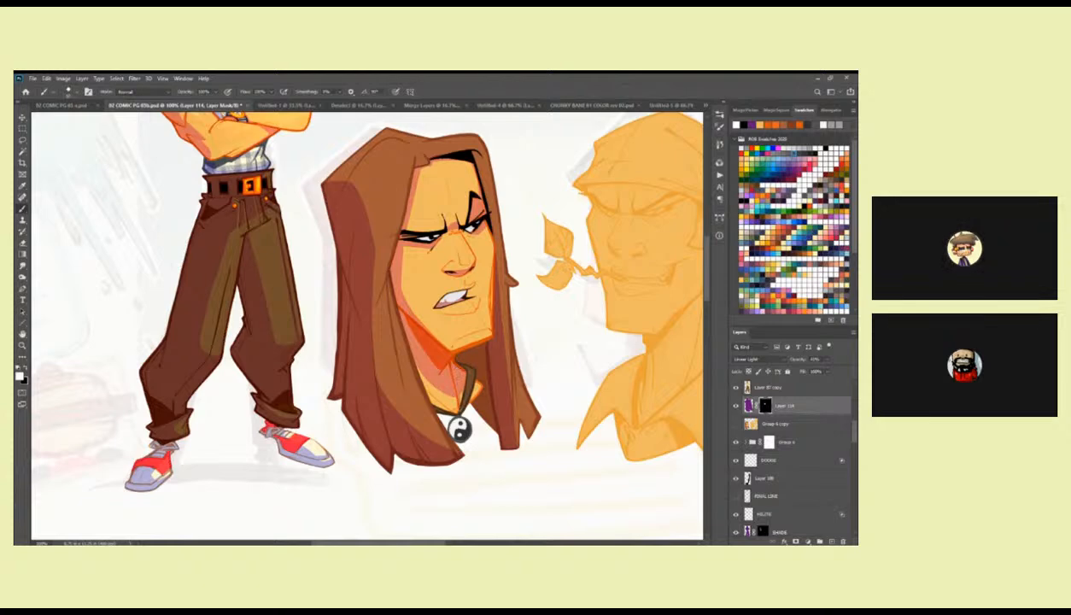
mouse_move(469, 363)
mouse_down()
mouse_move(486, 349)
mouse_move(458, 424)
mouse_move(479, 376)
mouse_move(478, 341)
mouse_up()
ctrl+click(482, 349)
key(l)
key(alt+BackSpace)
key(ctrl+d)
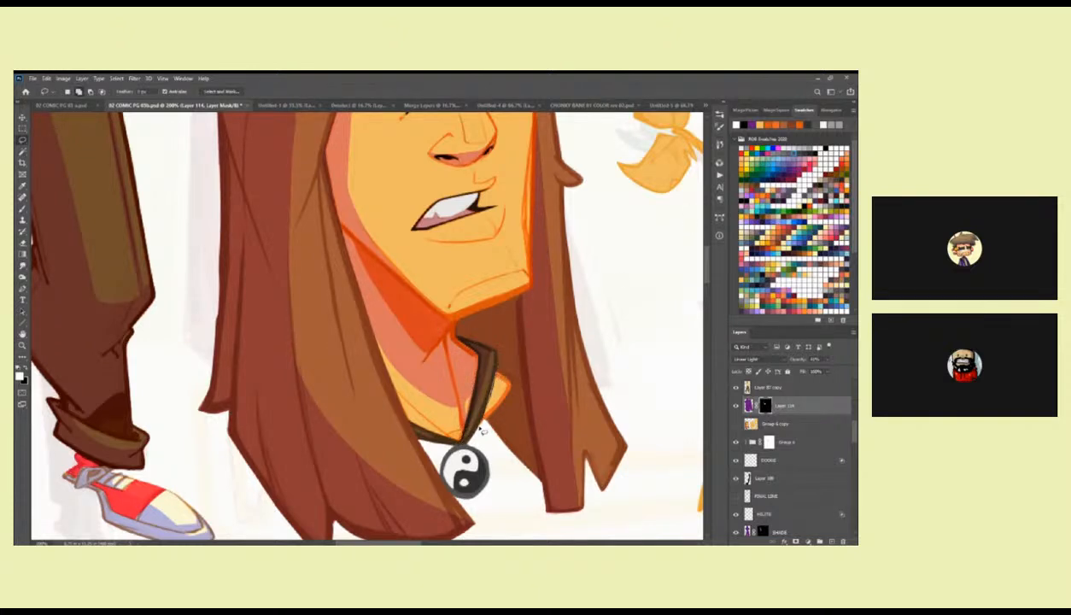
Brush shading onto the skin beyond the necklace cord and along the neck's edge beside the hair.
key(b)
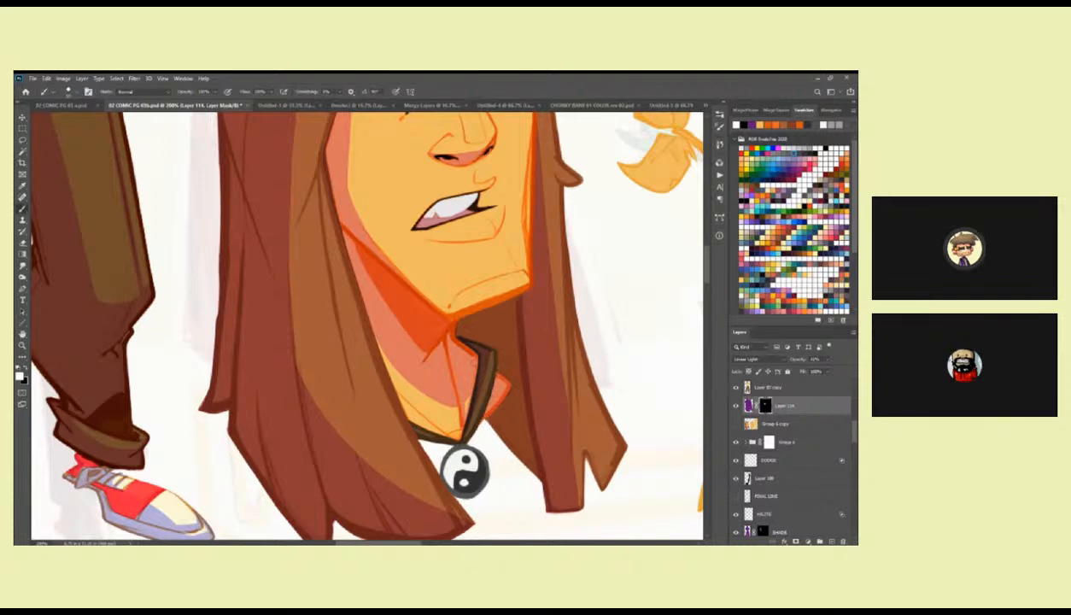
drag(372, 334, 417, 432)
drag(391, 382, 412, 418)
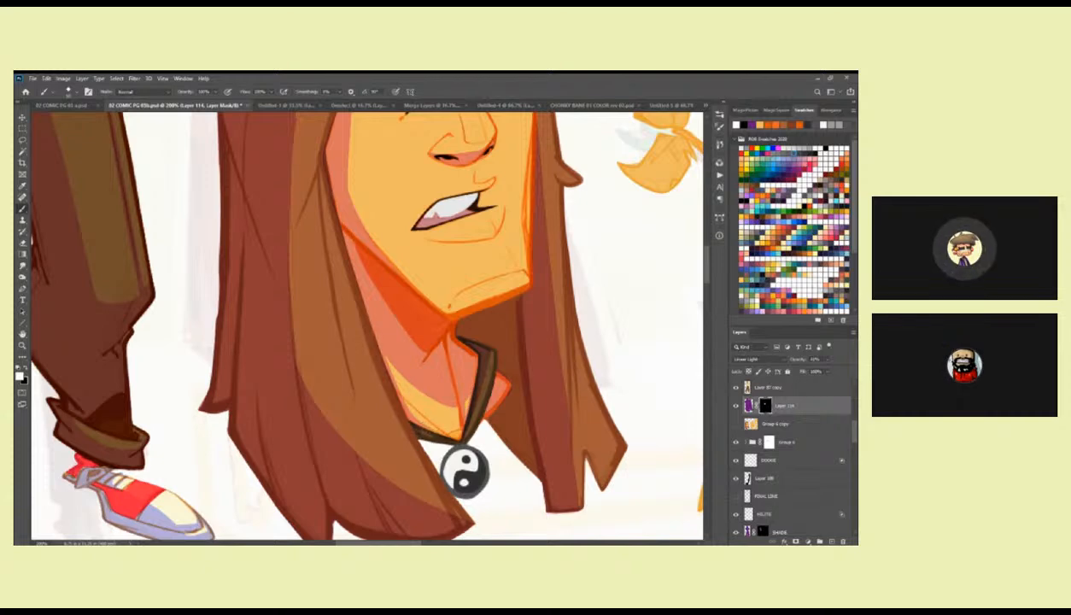
drag(392, 304, 419, 444)
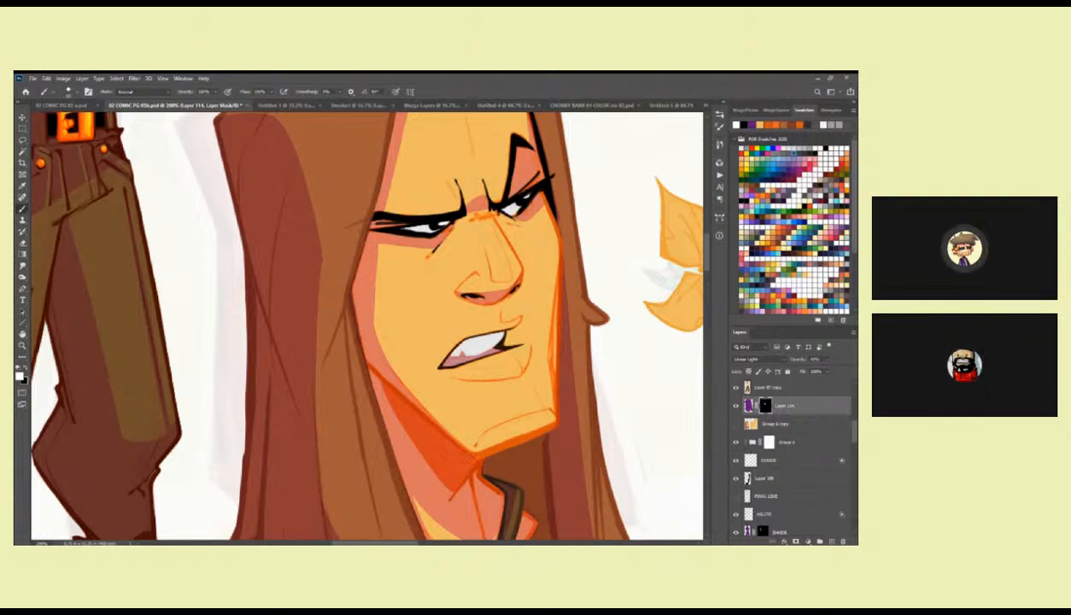
Touch up the shading under the first head's nose with the brush on the mask.
drag(483, 451, 479, 403)
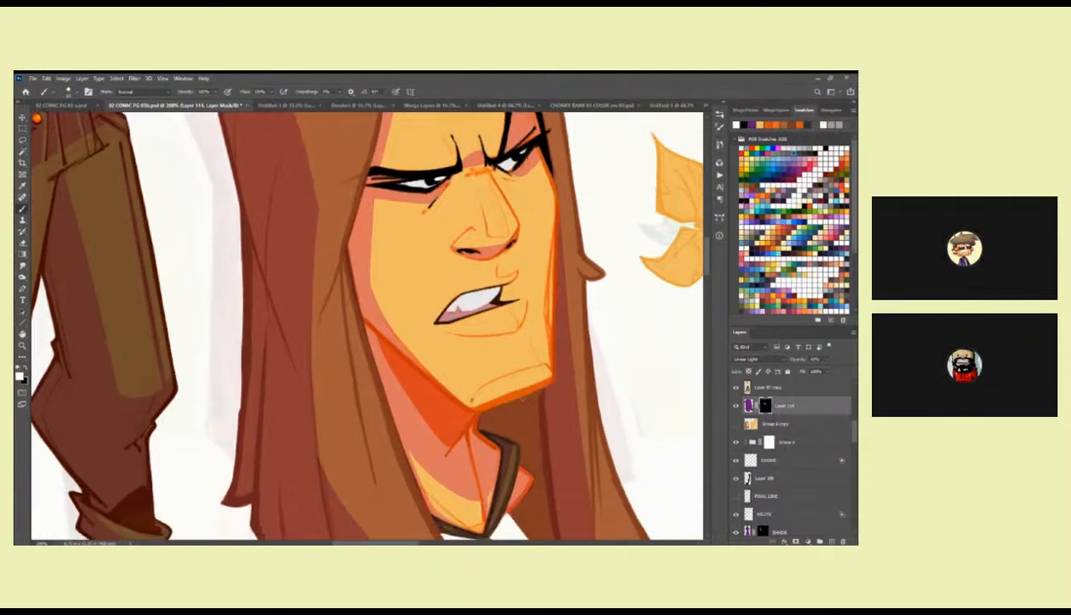
drag(549, 327, 534, 445)
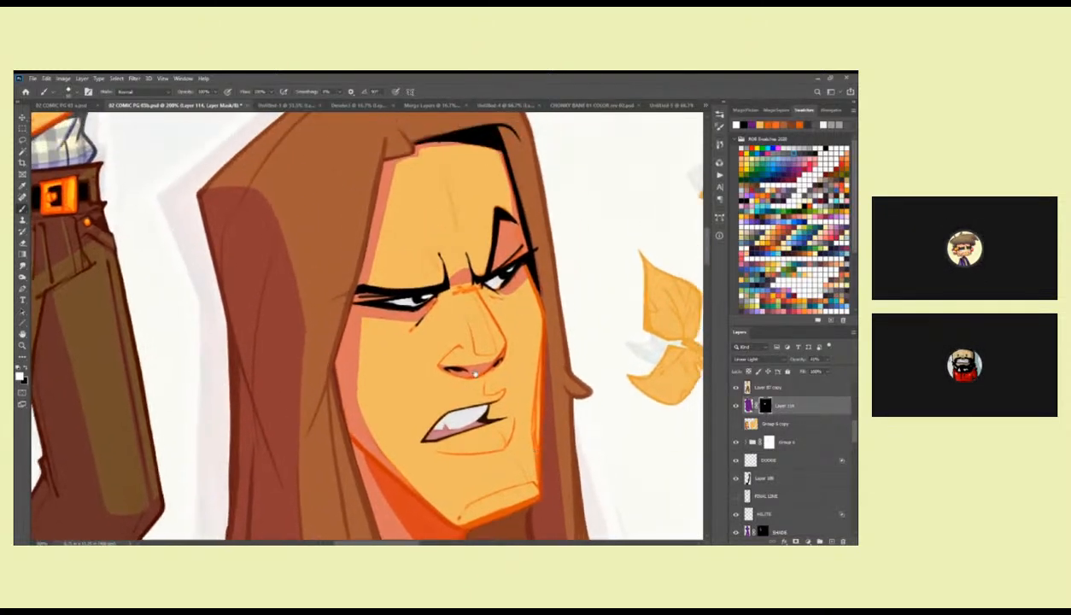
drag(480, 373, 545, 342)
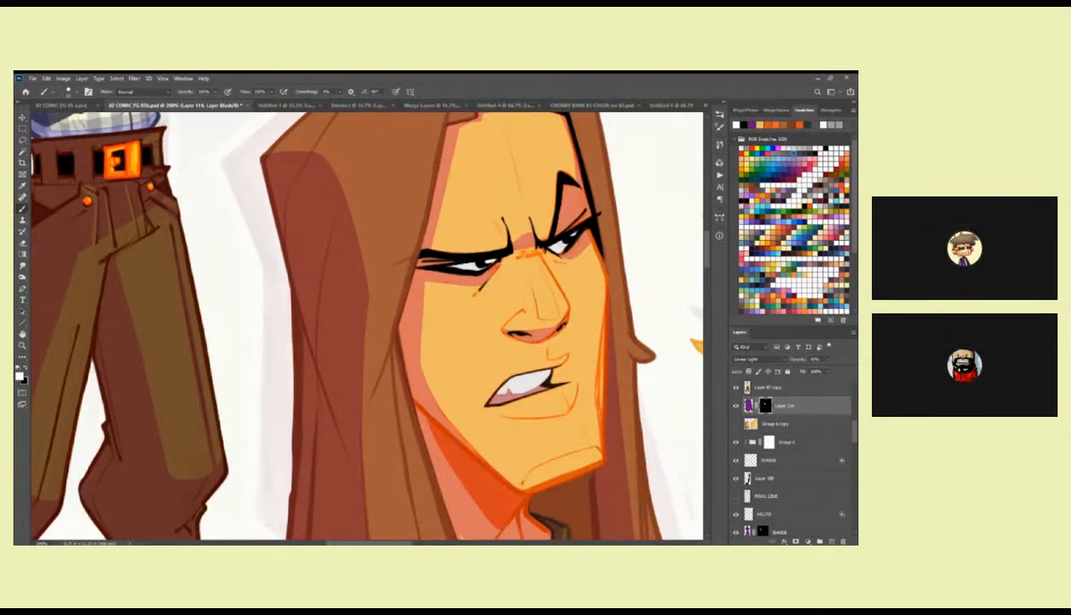
drag(555, 258, 546, 273)
Brush shading onto the far-side hair beside the first head's forehead and black hairline.
key(z)
alt+click(565, 282)
alt+click(565, 283)
alt+click(565, 282)
drag(573, 317, 514, 368)
click(512, 351)
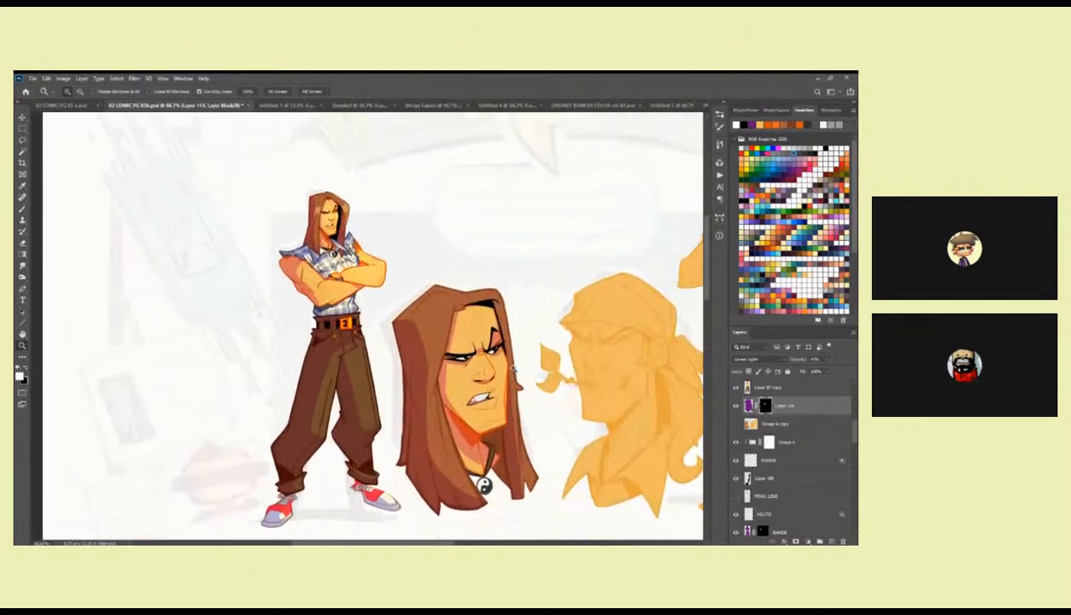
click(505, 331)
click(505, 331)
key(b)
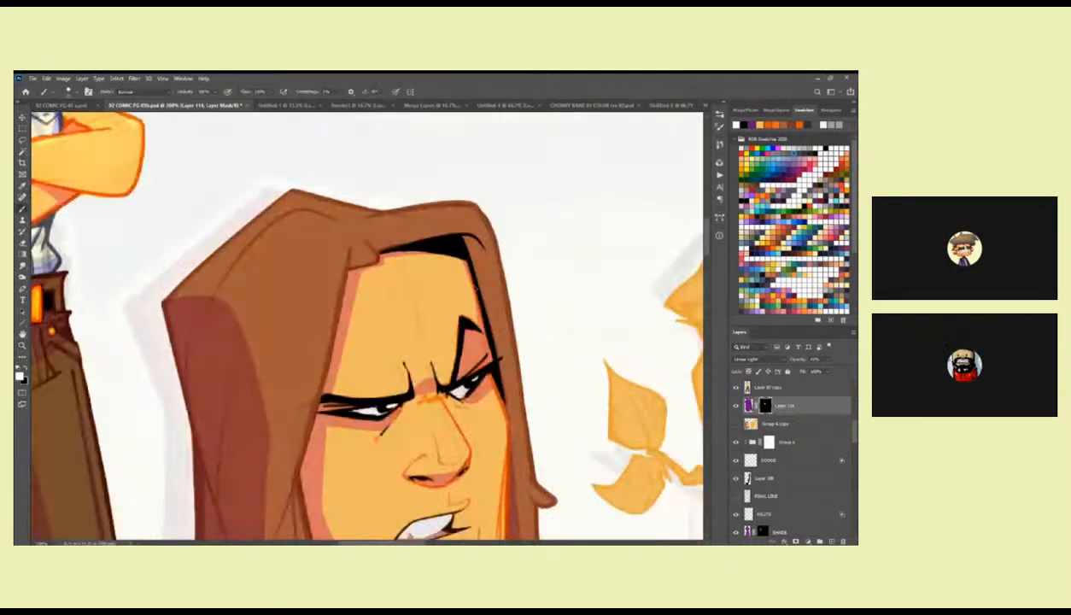
mouse_move(431, 279)
mouse_down()
mouse_move(393, 301)
mouse_move(458, 215)
mouse_up()
mouse_move(478, 264)
mouse_down()
mouse_move(473, 241)
mouse_move(507, 375)
mouse_move(510, 304)
mouse_up()
alt+click(473, 241)
alt+click(511, 304)
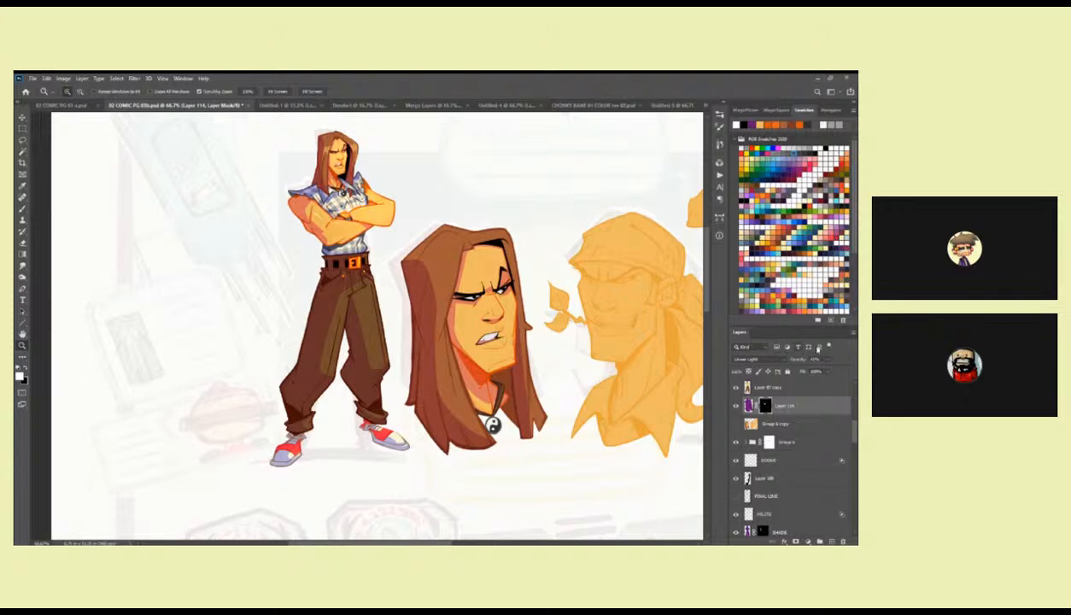
Reduce the opacity of the first head's purple shading layer.
click(828, 361)
click(607, 379)
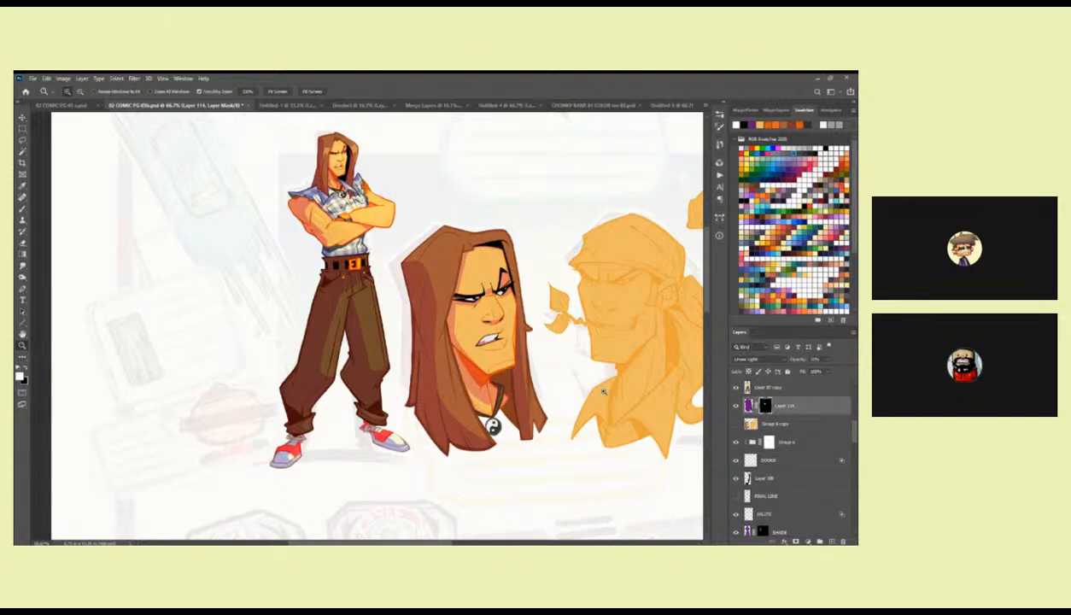
drag(601, 391, 601, 391)
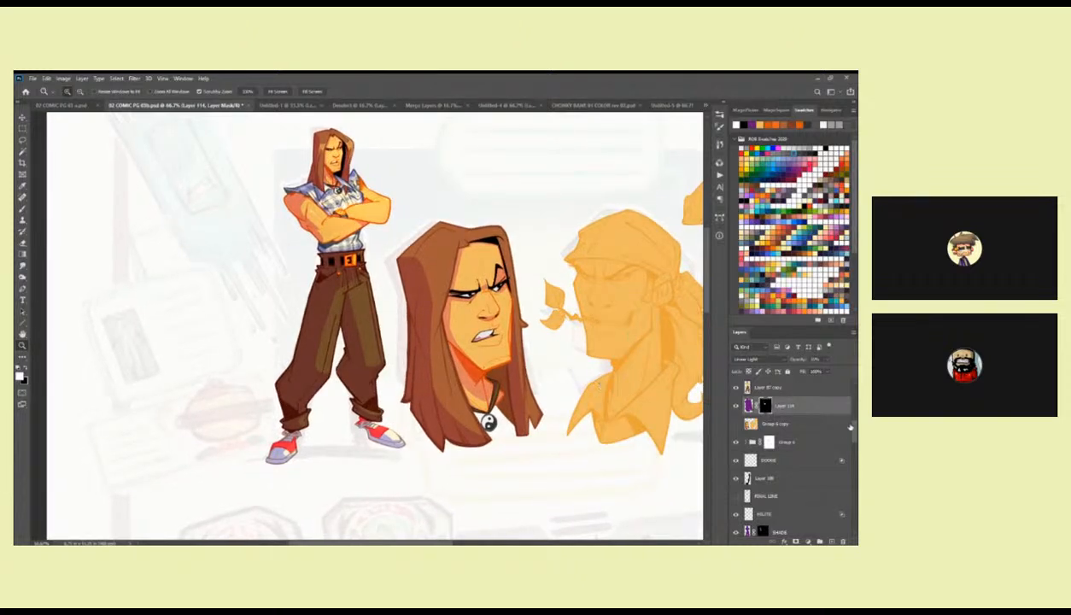
Toggle the FINAL LINE layer on and off to compare the full figure with and without its black linework.
drag(852, 427, 848, 441)
click(737, 406)
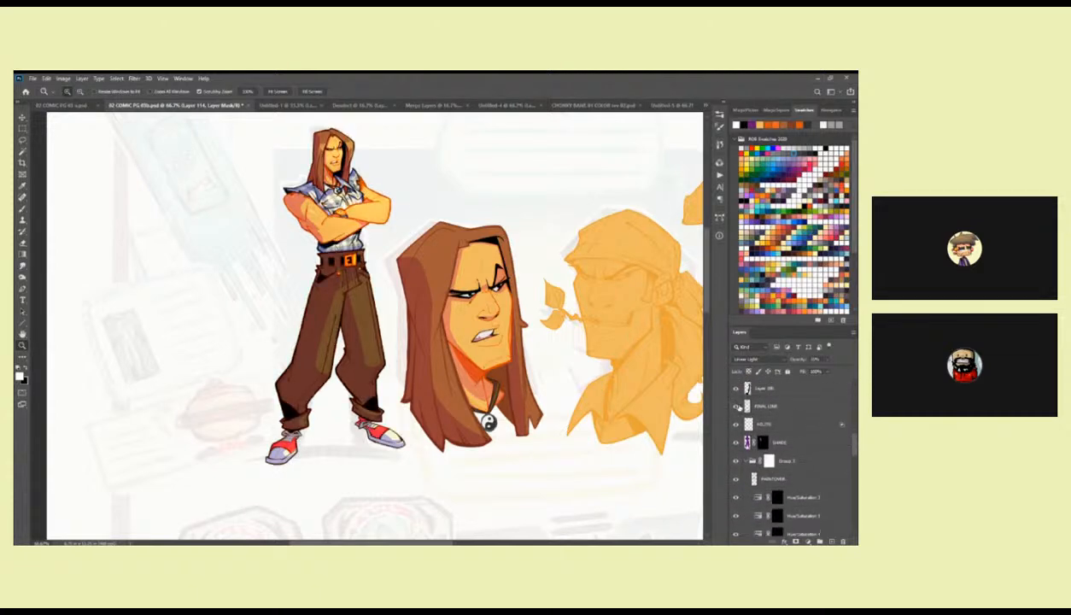
click(737, 406)
click(737, 407)
click(737, 407)
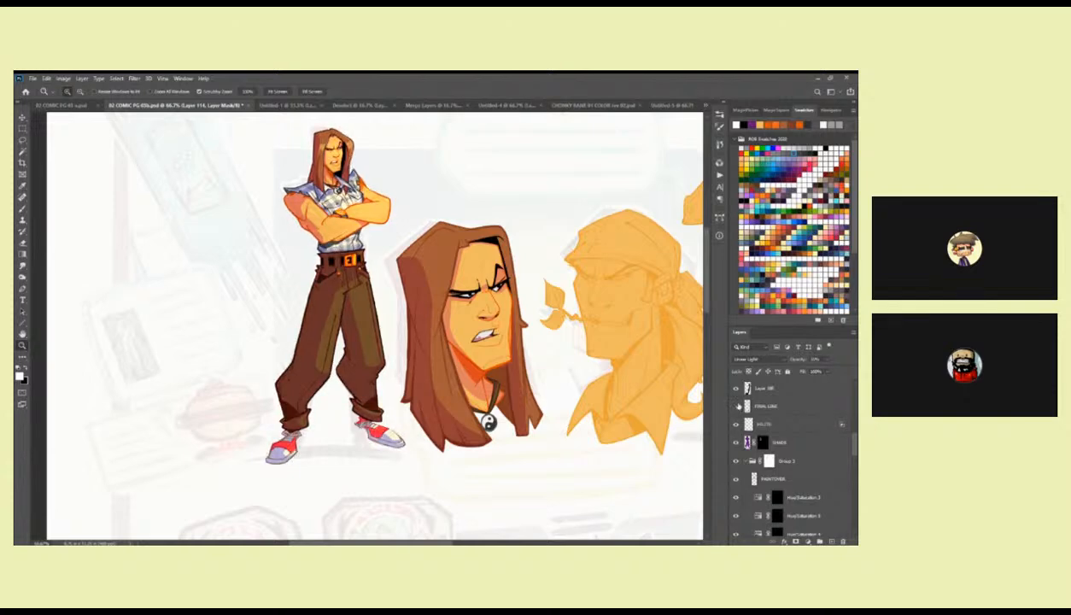
click(737, 406)
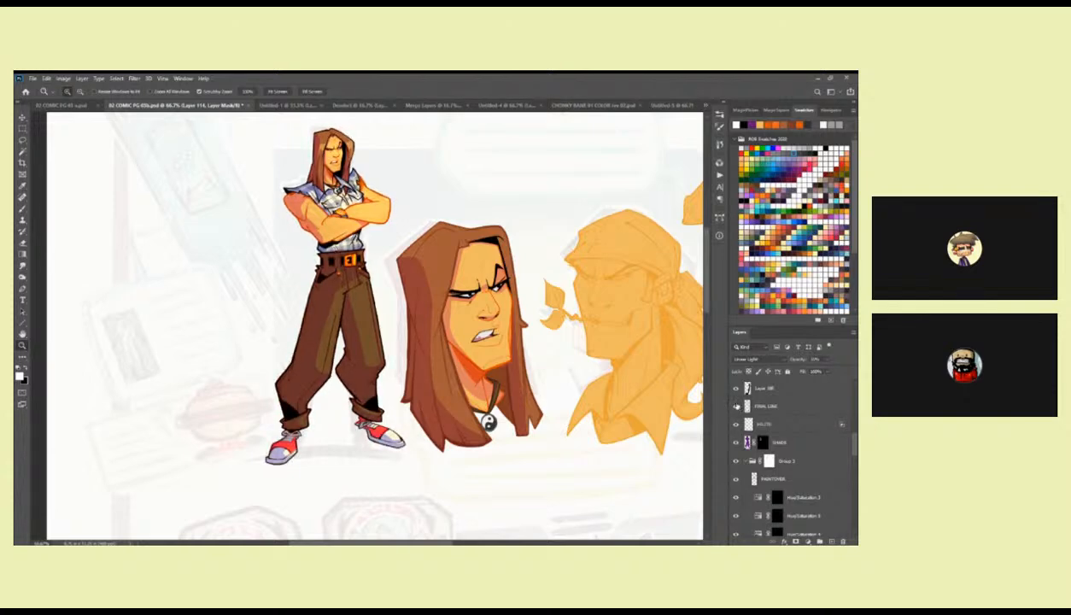
click(736, 406)
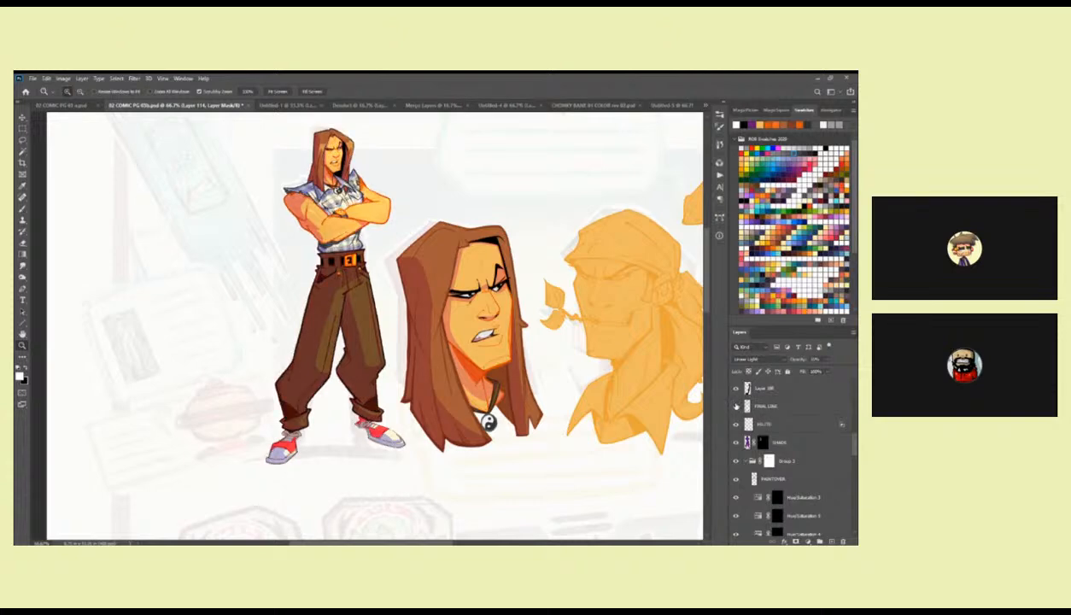
click(737, 406)
click(737, 406)
click(737, 406)
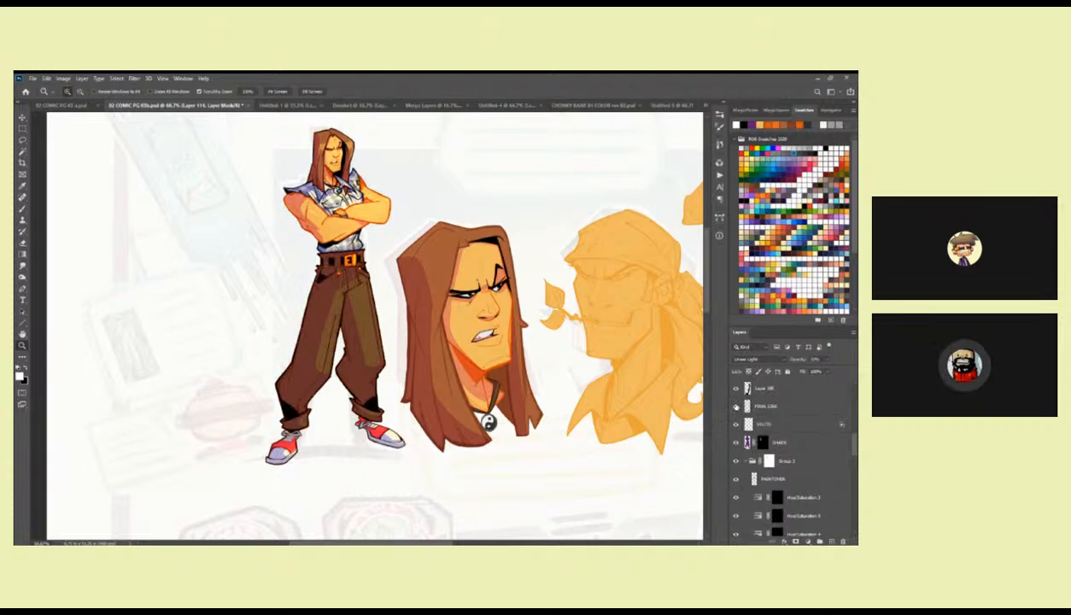
click(737, 407)
Add a new empty layer directly above the first head's purple shading layer.
scroll(853, 419, up, 10)
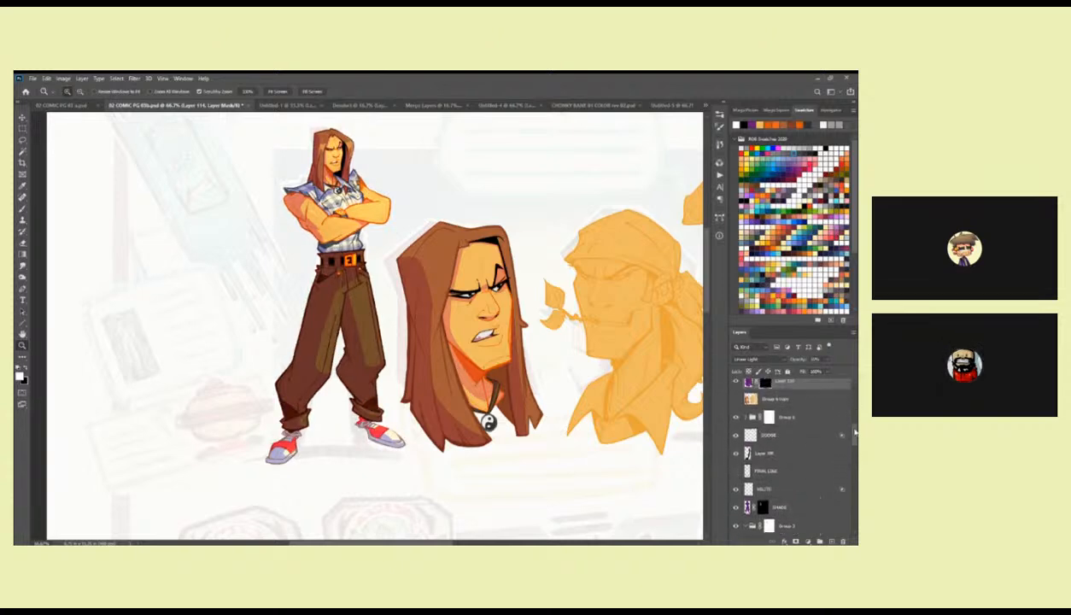
scroll(852, 409, up, 8)
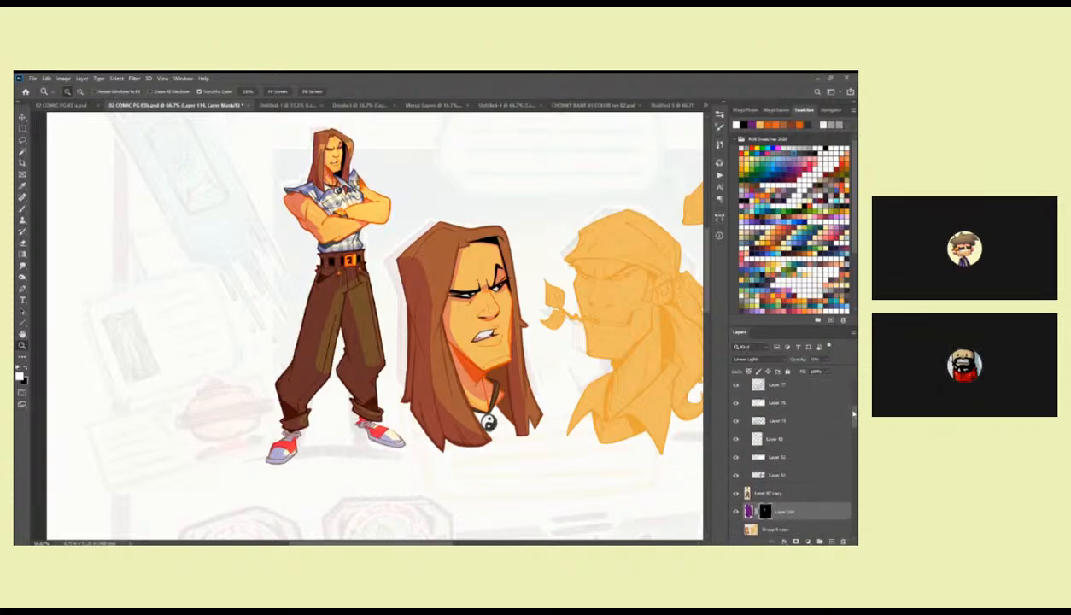
click(746, 433)
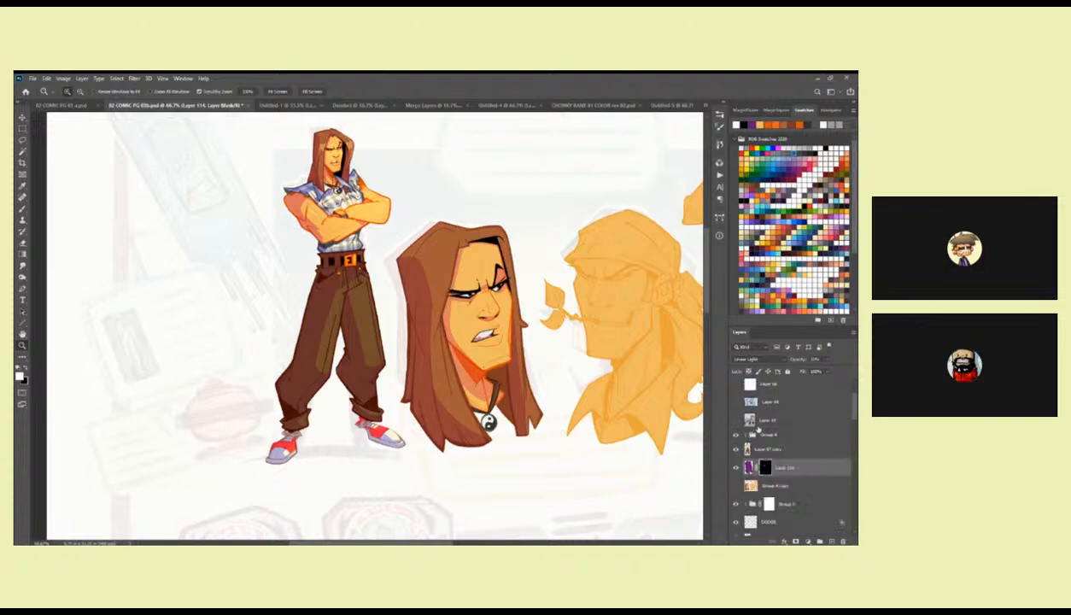
click(829, 541)
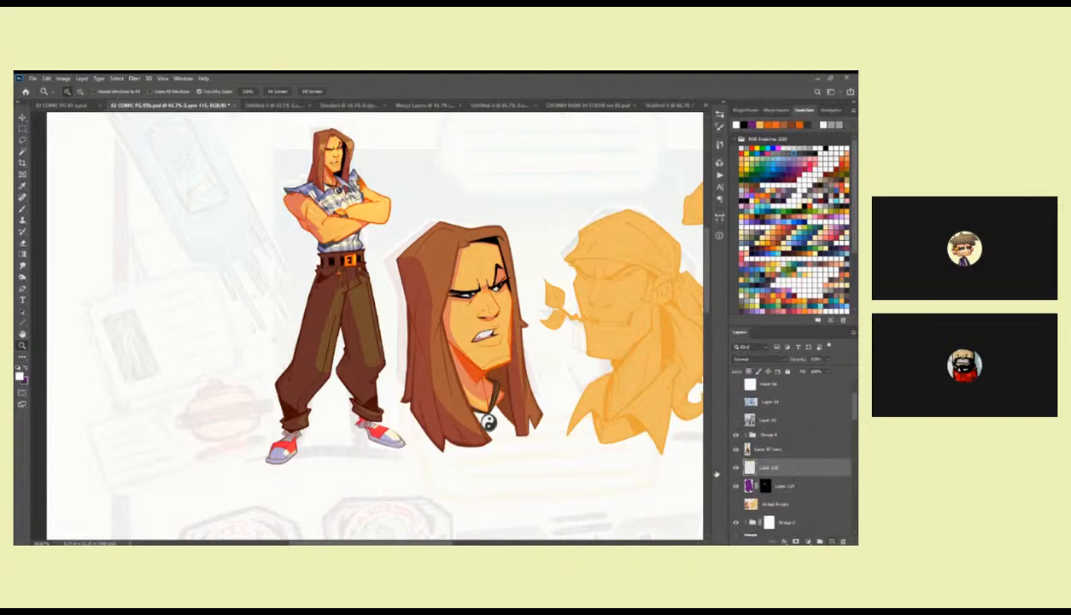
Ink a bold black outline down the near-side outer edge of the first head's hair on the new layer.
double_click(445, 244)
key(b)
drag(478, 240, 570, 287)
drag(440, 273, 492, 175)
mouse_move(437, 234)
mouse_down()
mouse_move(413, 164)
mouse_move(447, 353)
mouse_up()
scroll(467, 347, down, 2)
scroll(467, 347, down, 3)
mouse_move(418, 121)
mouse_down()
mouse_move(433, 297)
mouse_move(406, 436)
mouse_move(437, 435)
mouse_up()
scroll(427, 342, down, 3)
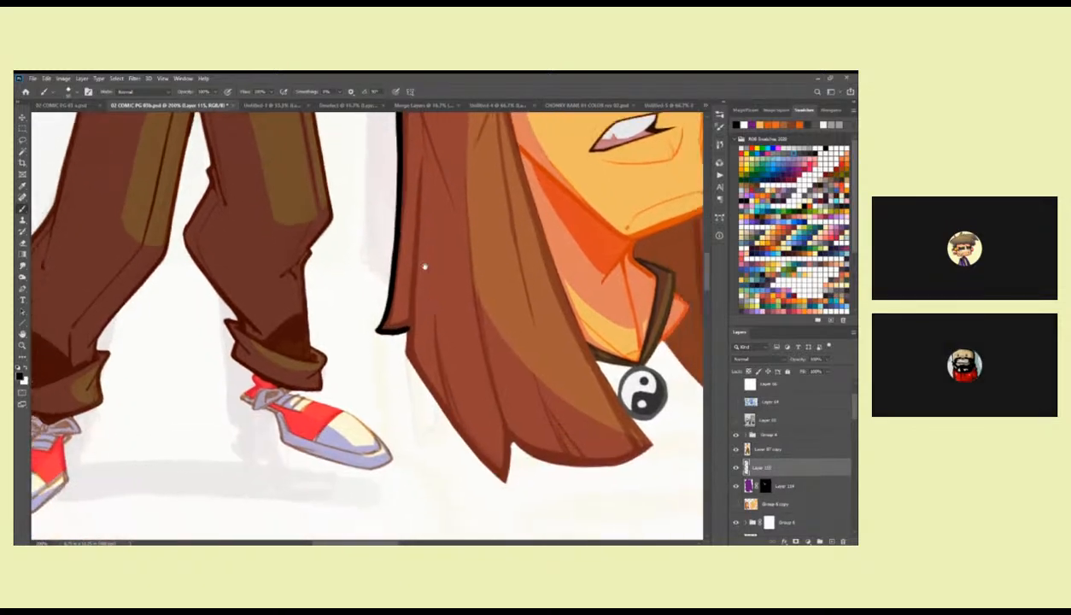
Try to ink the inner edge of the near-side hair lock and the outline below it in black.
drag(414, 151, 407, 331)
drag(409, 330, 393, 338)
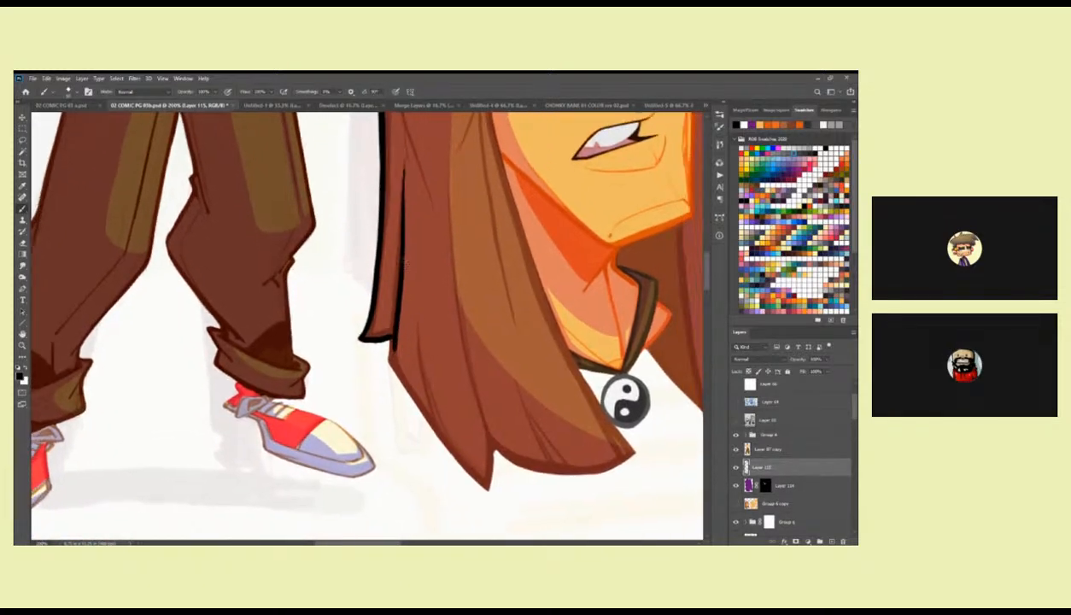
key(ctrl+z)
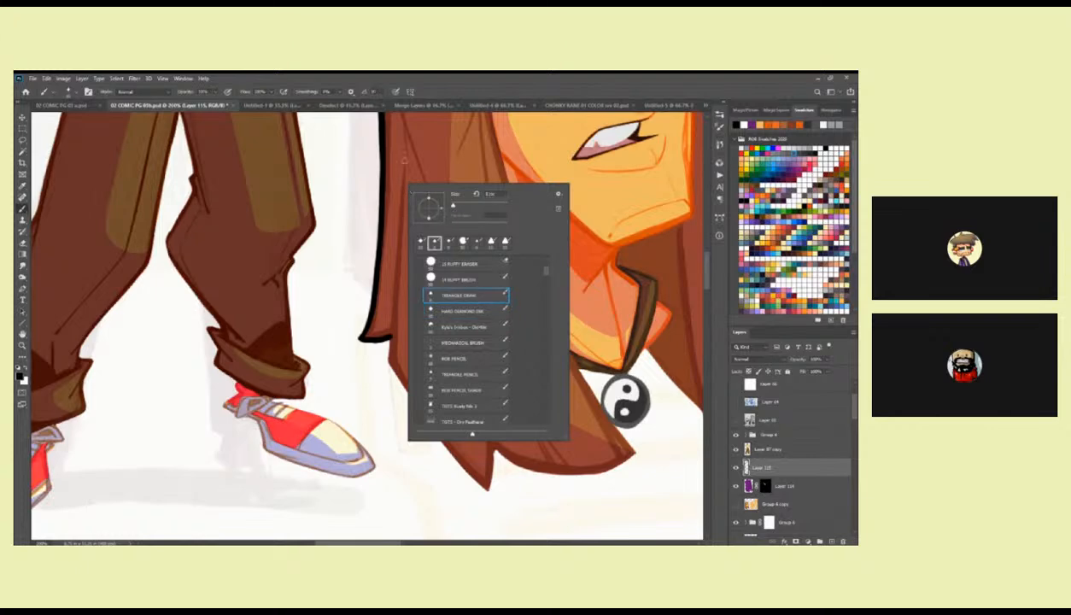
click(395, 162)
mouse_move(395, 159)
mouse_down()
mouse_move(384, 326)
mouse_move(392, 358)
mouse_move(372, 338)
mouse_up()
mouse_move(373, 275)
mouse_down()
mouse_move(372, 349)
mouse_move(369, 338)
mouse_move(383, 369)
mouse_move(369, 339)
mouse_move(414, 417)
mouse_up()
key(ctrl+z)
key(ctrl+z)
key(ctrl+z)
key(ctrl+z)
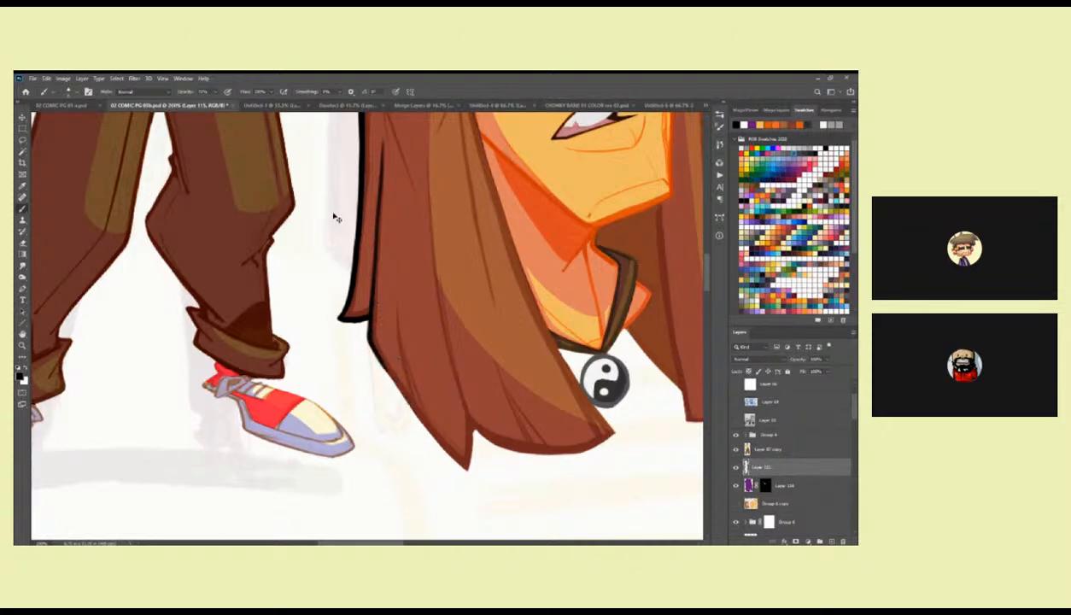
Try the inner hair-lock line again with an adjusted brush opacity, and undo the stroke.
right_click(383, 160)
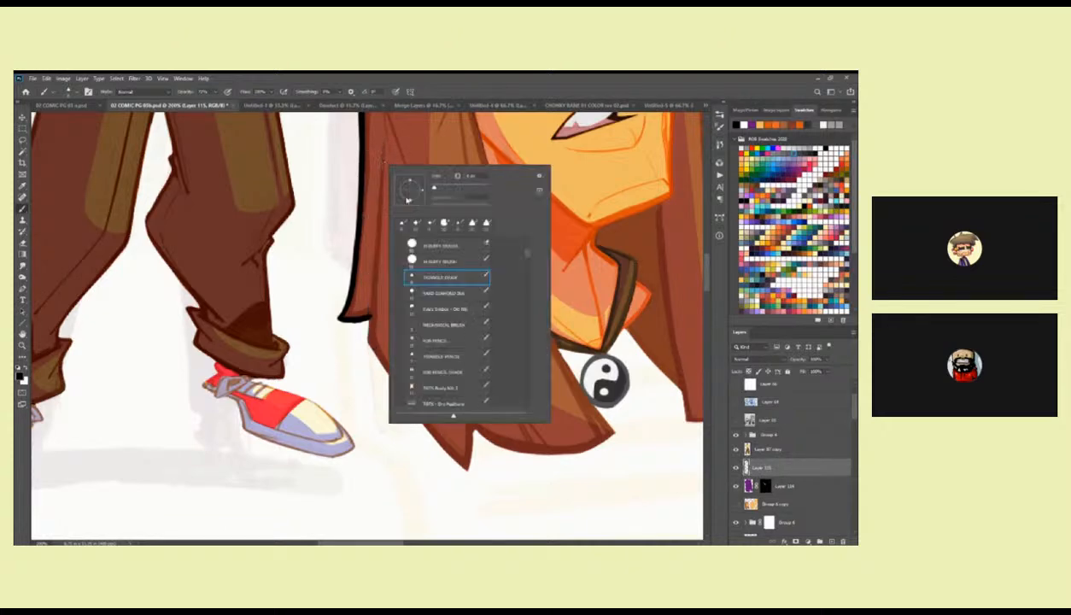
drag(215, 92, 220, 104)
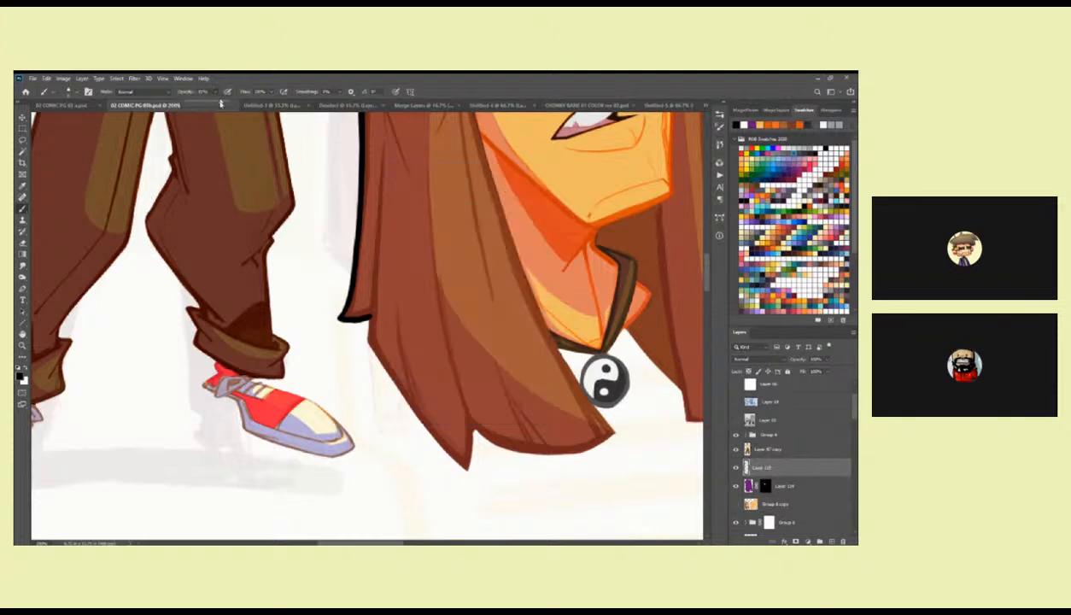
drag(375, 147, 371, 314)
key(ctrl+z)
key(ctrl+z)
Switch to the plain pencil brush preset above Triangle Pencil, test it with strokes on the near-side hair, and undo the earlier outlines.
right_click(386, 317)
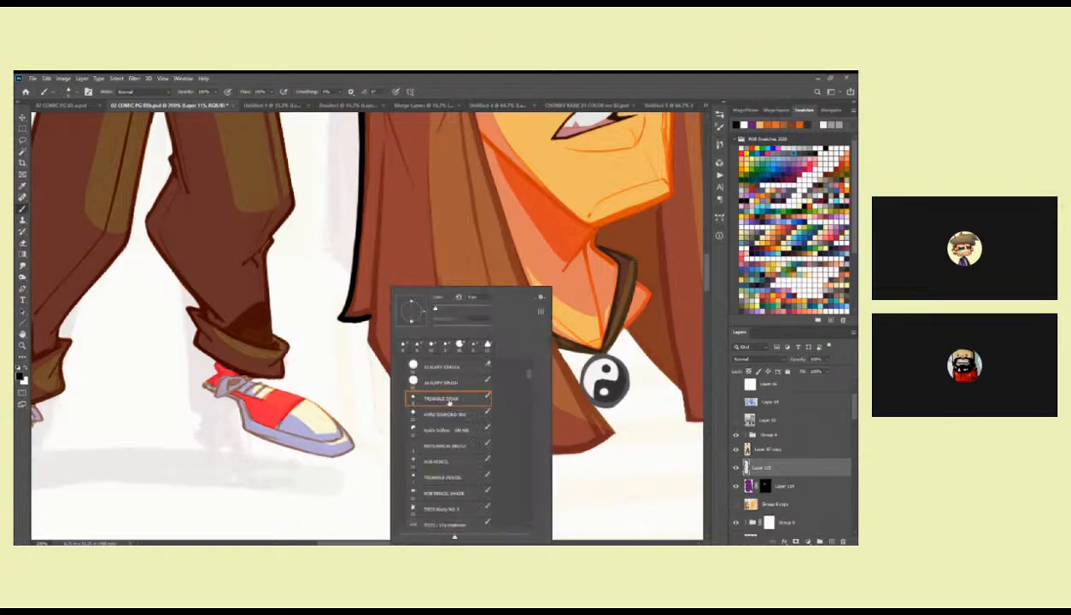
click(442, 461)
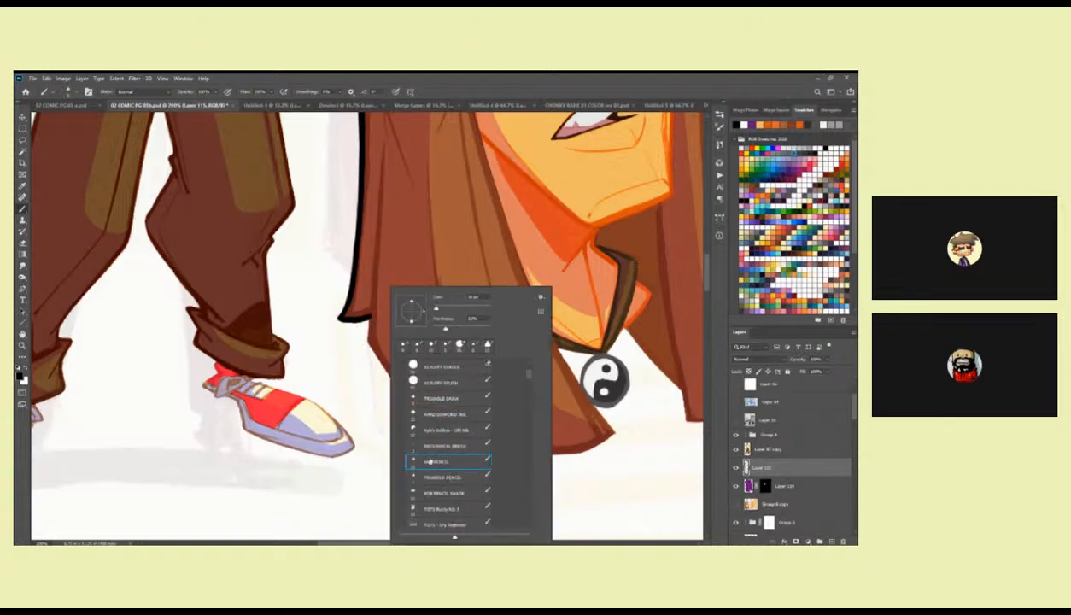
drag(374, 167, 366, 274)
key(ctrl+z)
drag(386, 211, 422, 262)
key(ctrl+z)
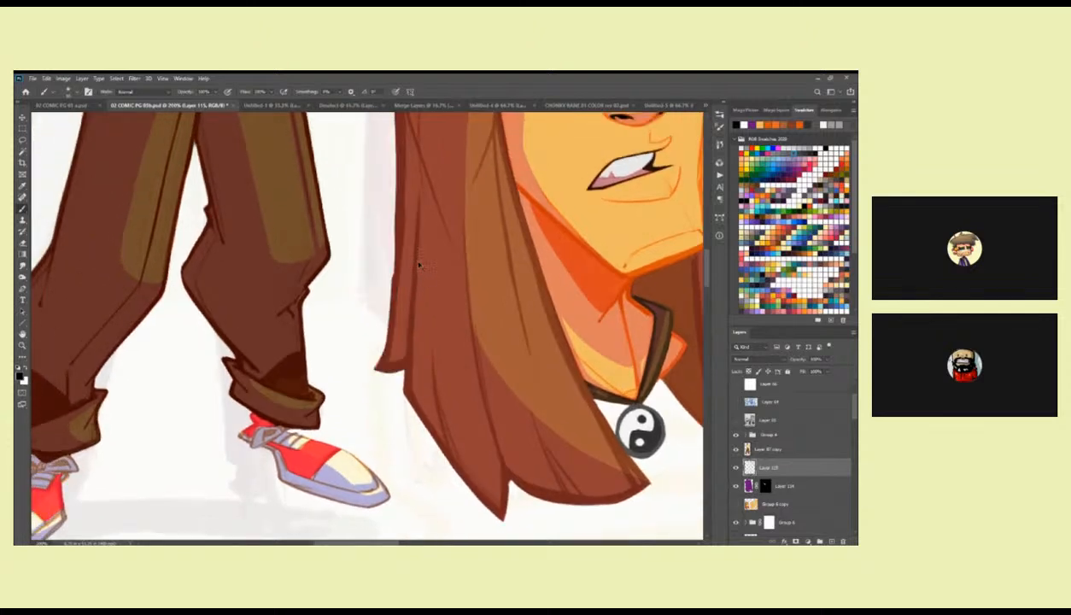
Ink the inner edge and pointed lower tip of the first head's near-side hair lock in black.
drag(412, 201, 404, 382)
mouse_move(408, 326)
mouse_down()
mouse_move(404, 390)
mouse_move(368, 335)
mouse_up()
mouse_move(372, 281)
mouse_down()
mouse_move(366, 342)
mouse_move(366, 333)
mouse_move(379, 372)
mouse_move(366, 332)
mouse_move(432, 439)
mouse_move(412, 414)
mouse_move(455, 466)
mouse_up()
drag(460, 467, 422, 420)
mouse_move(376, 370)
mouse_down()
mouse_move(408, 405)
mouse_move(415, 352)
mouse_up()
mouse_move(385, 269)
mouse_down()
mouse_move(413, 383)
mouse_move(374, 425)
mouse_move(375, 443)
mouse_move(376, 429)
mouse_up()
drag(480, 370, 472, 381)
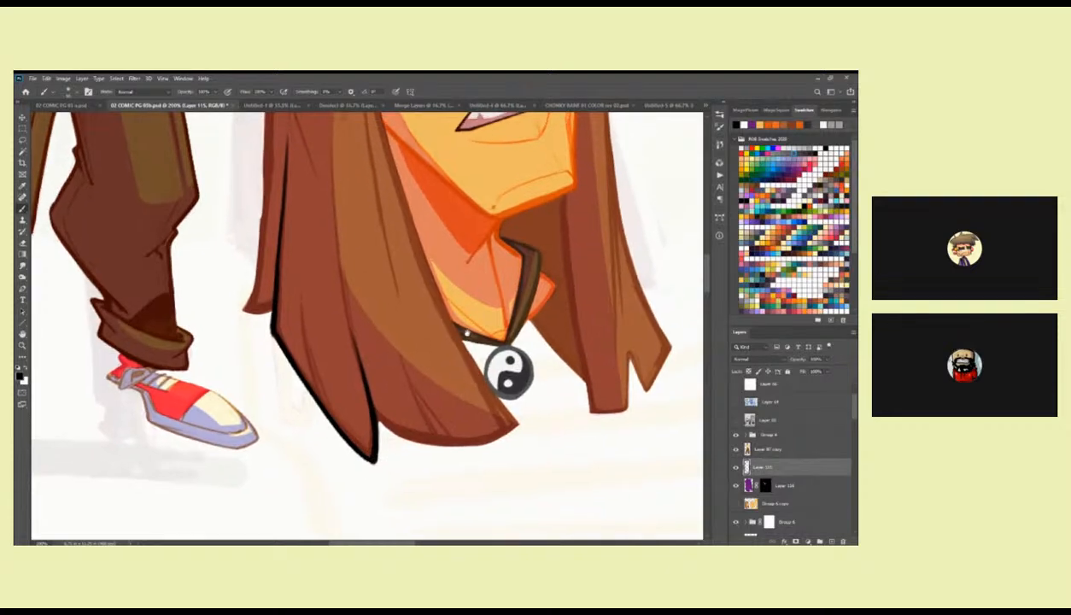
Ink the face-side edge of the near-side hair in black from the parting down past the neck towards the collar.
drag(459, 324, 456, 398)
drag(428, 292, 428, 403)
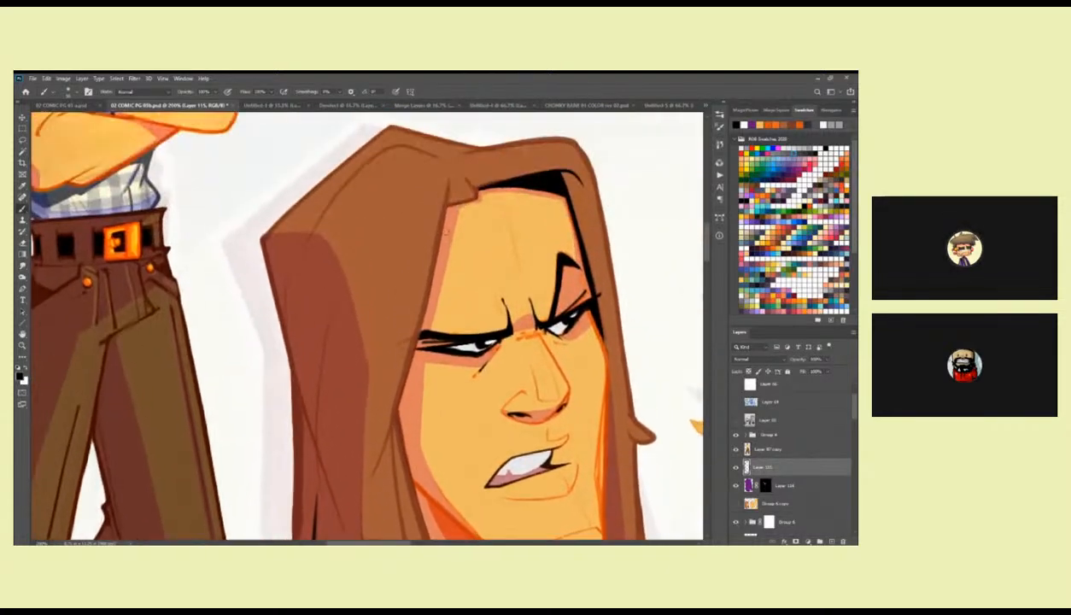
mouse_move(452, 180)
mouse_down()
mouse_move(421, 318)
mouse_move(460, 237)
mouse_up()
drag(474, 163, 475, 220)
key(ctrl+z)
drag(475, 162, 395, 446)
drag(461, 434, 441, 264)
drag(405, 193, 432, 293)
drag(444, 342, 401, 228)
drag(379, 150, 400, 244)
drag(383, 188, 399, 241)
drag(377, 170, 442, 347)
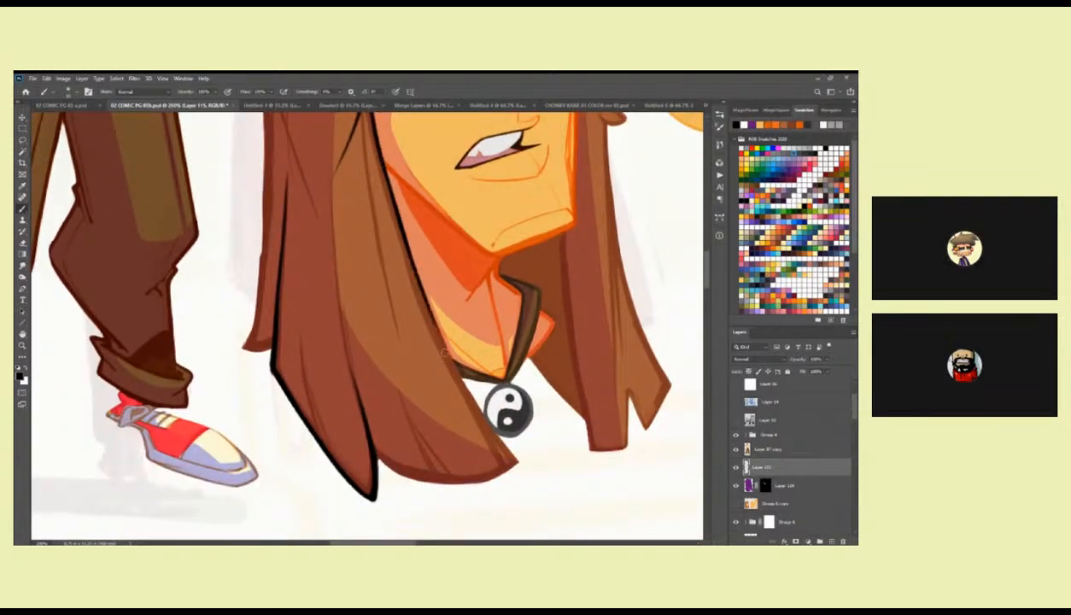
Ink the curved bottom edge of the near-side hair and add short black strand lines rising from it.
mouse_move(415, 279)
mouse_down()
mouse_move(448, 360)
mouse_move(515, 460)
mouse_move(474, 355)
mouse_move(431, 291)
mouse_move(485, 372)
mouse_move(484, 358)
mouse_move(474, 377)
mouse_move(432, 381)
mouse_move(364, 351)
mouse_move(408, 380)
mouse_move(303, 350)
mouse_up()
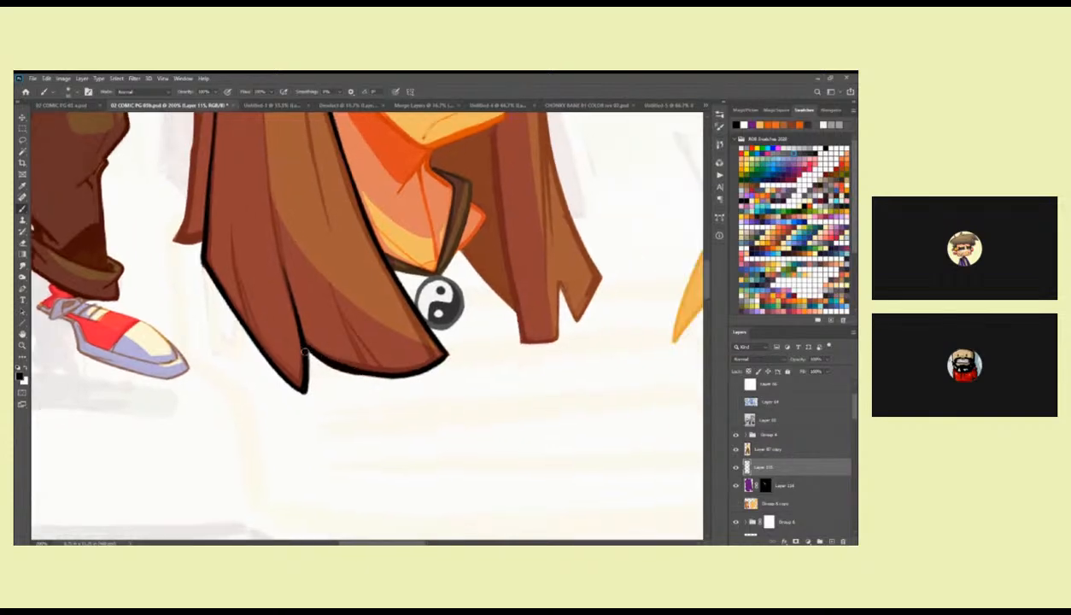
drag(406, 363, 486, 340)
drag(405, 260, 437, 337)
mouse_move(419, 296)
mouse_down()
mouse_move(474, 359)
mouse_move(413, 340)
mouse_move(472, 351)
mouse_up()
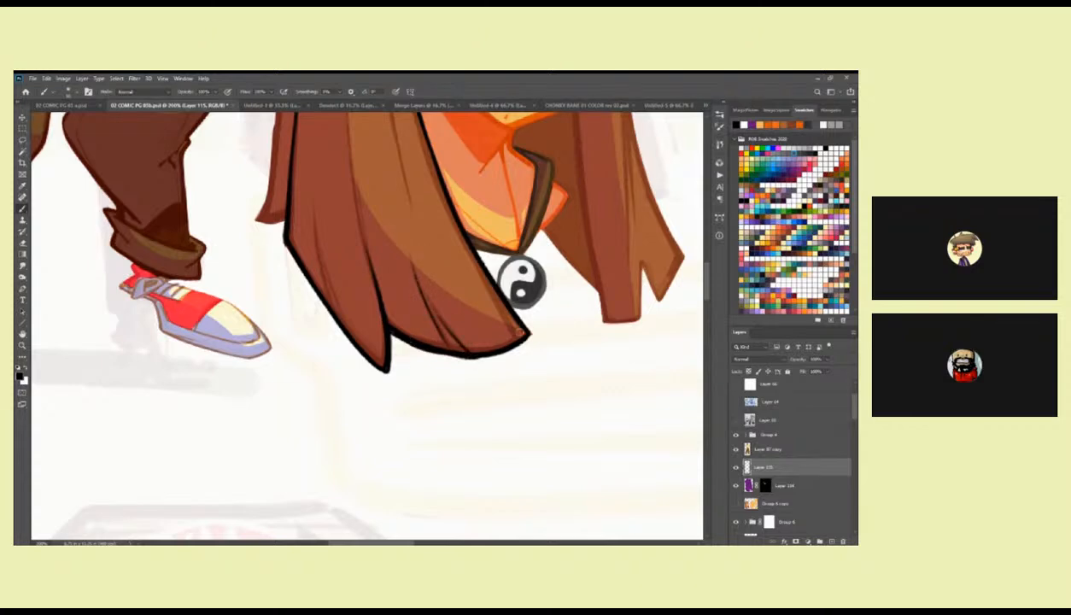
mouse_move(500, 301)
mouse_down()
mouse_move(531, 334)
mouse_move(509, 351)
mouse_move(448, 355)
mouse_move(396, 333)
mouse_up()
Switch to the Triangle Pencil brush and ink the far-side cheek contour below the eye in black.
key(z)
alt+click(503, 310)
alt+click(503, 310)
alt+click(504, 310)
drag(514, 285, 503, 341)
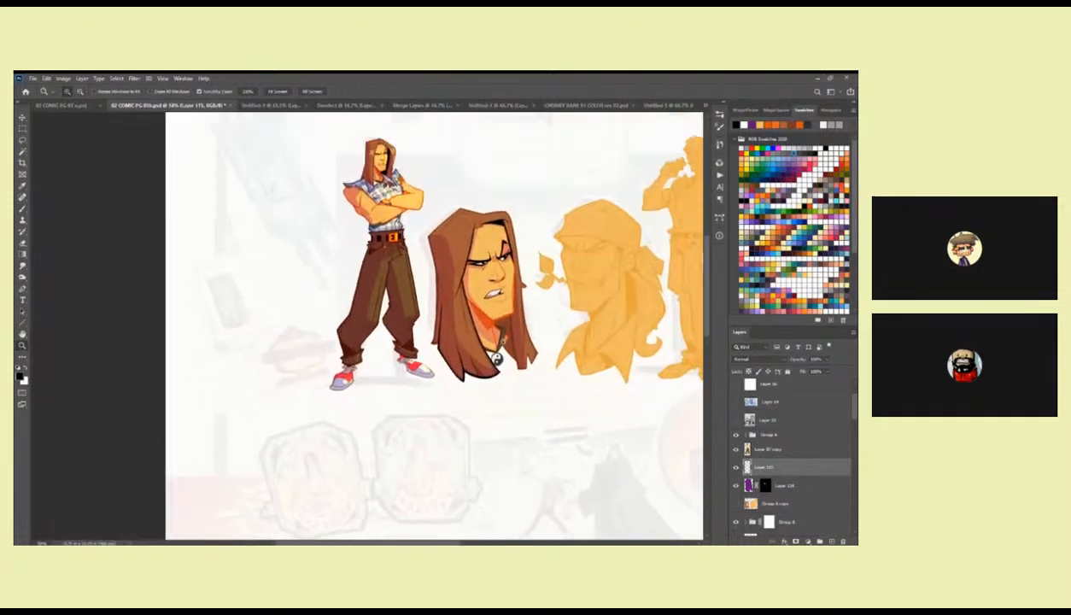
click(509, 287)
click(501, 279)
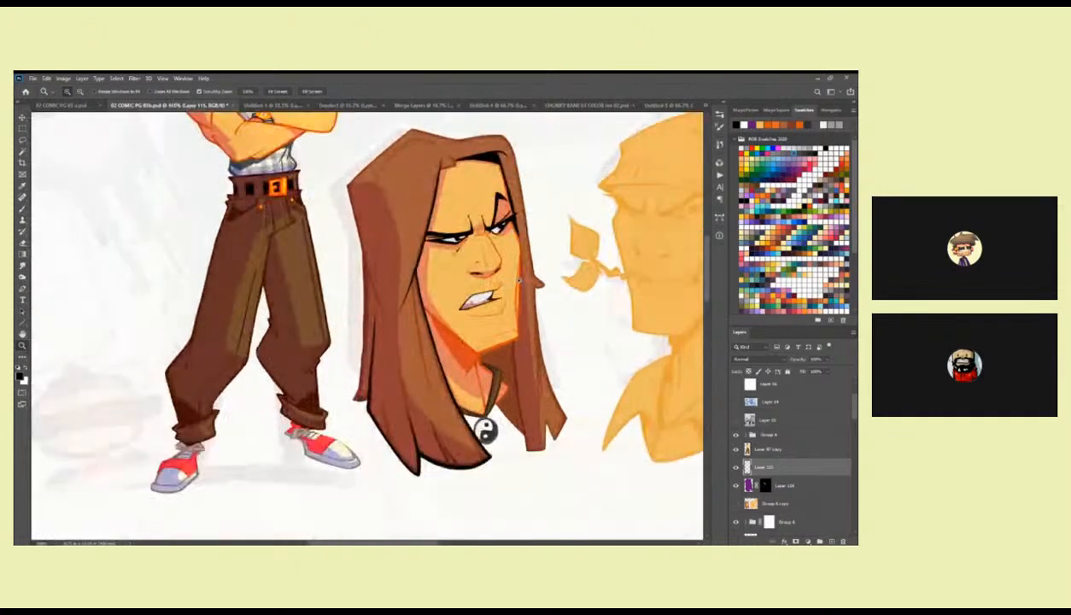
click(502, 277)
key(b)
drag(512, 225, 461, 323)
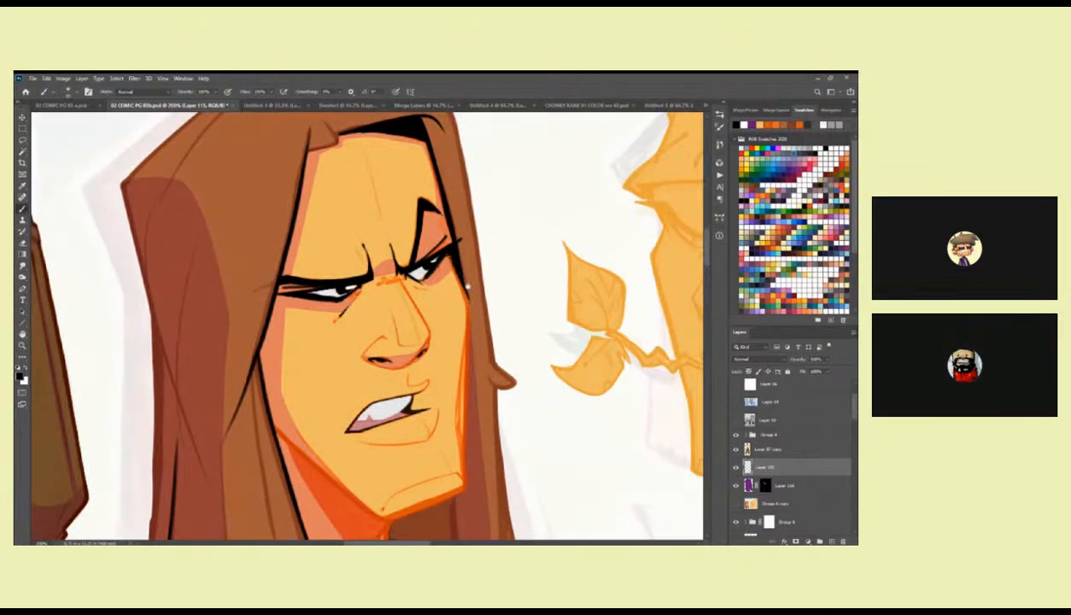
drag(458, 290, 478, 209)
right_click(495, 215)
click(560, 400)
click(478, 269)
mouse_move(492, 244)
mouse_down()
mouse_move(507, 194)
mouse_move(492, 334)
mouse_move(502, 345)
mouse_up()
drag(502, 294, 455, 298)
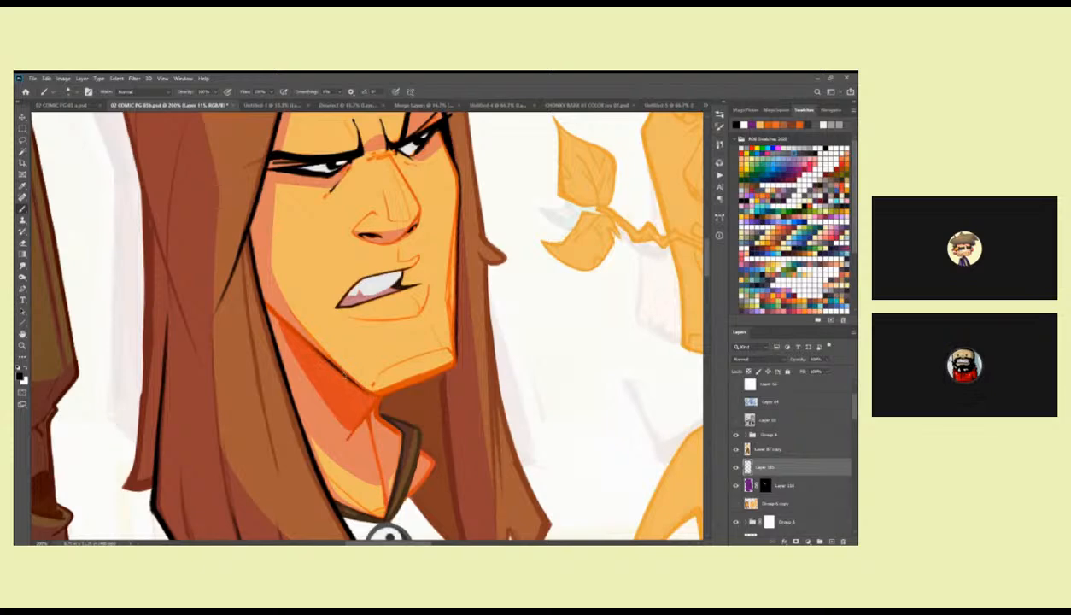
Ink the jawline and the underside of the chin in black as far as the far jaw corner.
drag(375, 384, 515, 326)
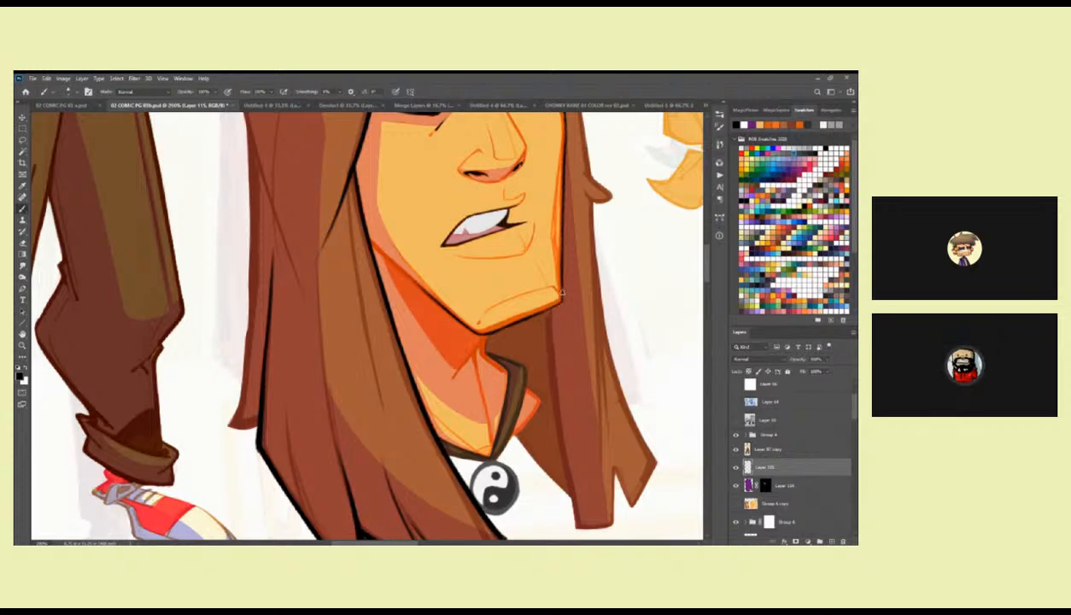
drag(550, 280, 602, 268)
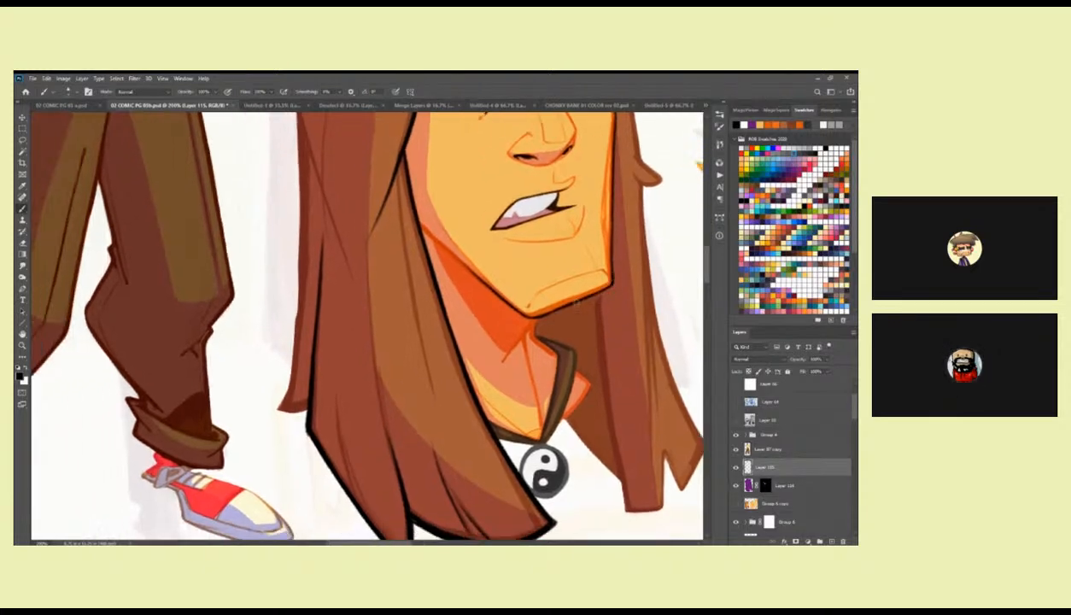
drag(546, 305, 388, 308)
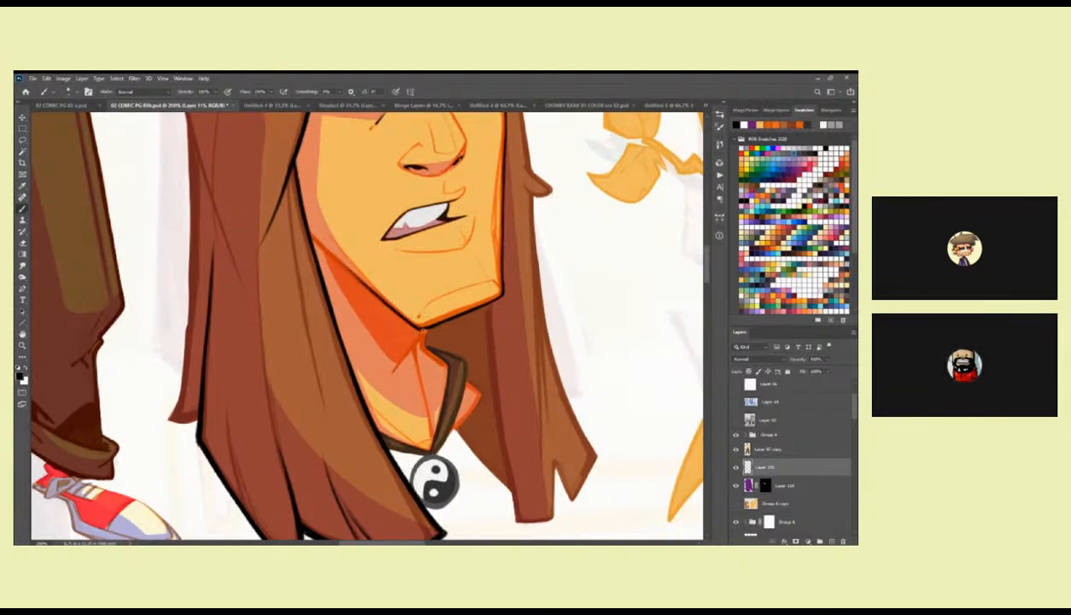
drag(408, 321, 525, 281)
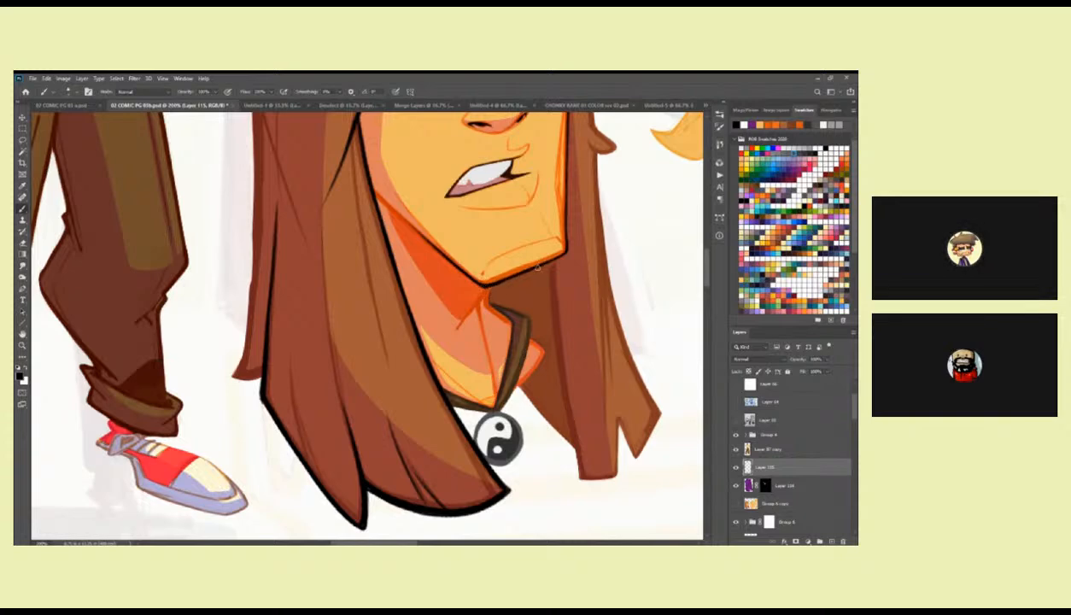
mouse_move(504, 279)
mouse_down()
mouse_move(535, 261)
mouse_move(489, 291)
mouse_up()
key(ctrl+z)
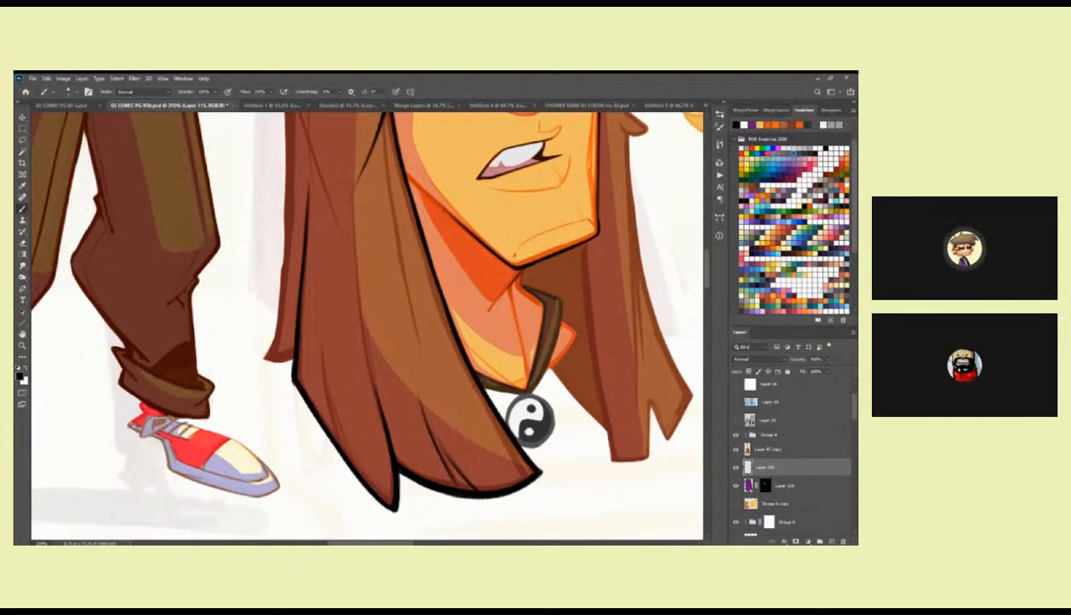
Ink the neck lines below the chin and the far-side edge of the face down to the jaw corner.
drag(512, 267, 486, 310)
mouse_move(528, 269)
mouse_down()
mouse_move(494, 266)
mouse_move(478, 277)
mouse_move(491, 361)
mouse_up()
drag(425, 207, 406, 344)
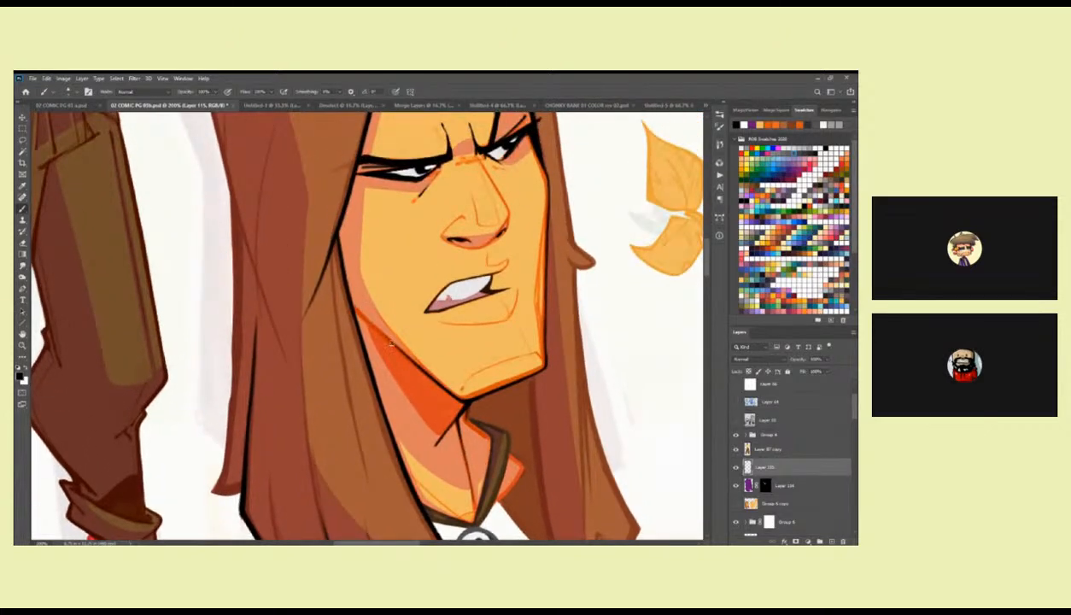
drag(510, 334, 580, 300)
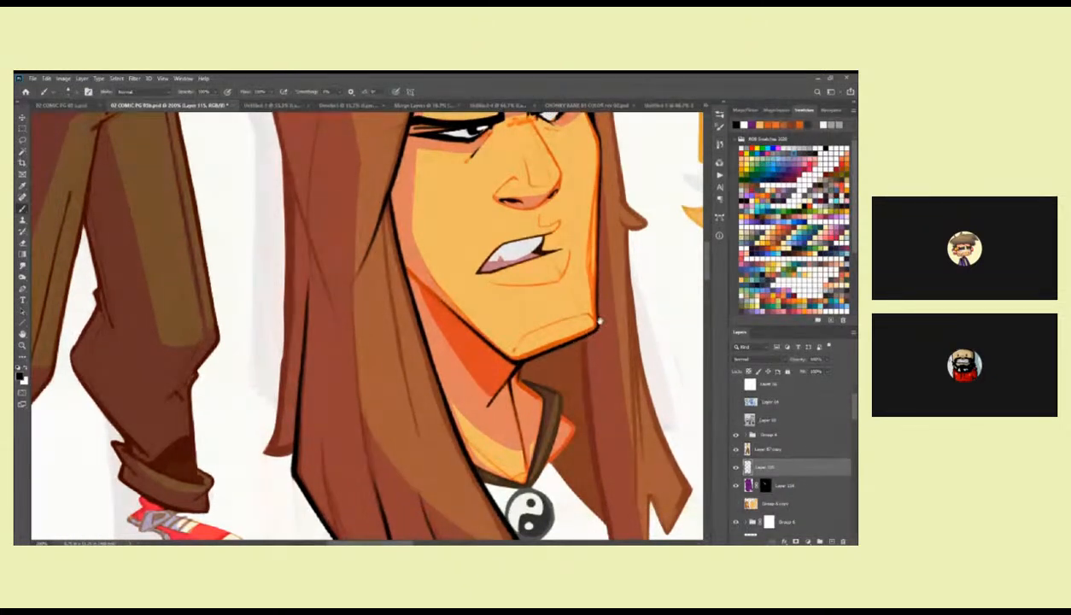
drag(583, 323, 523, 393)
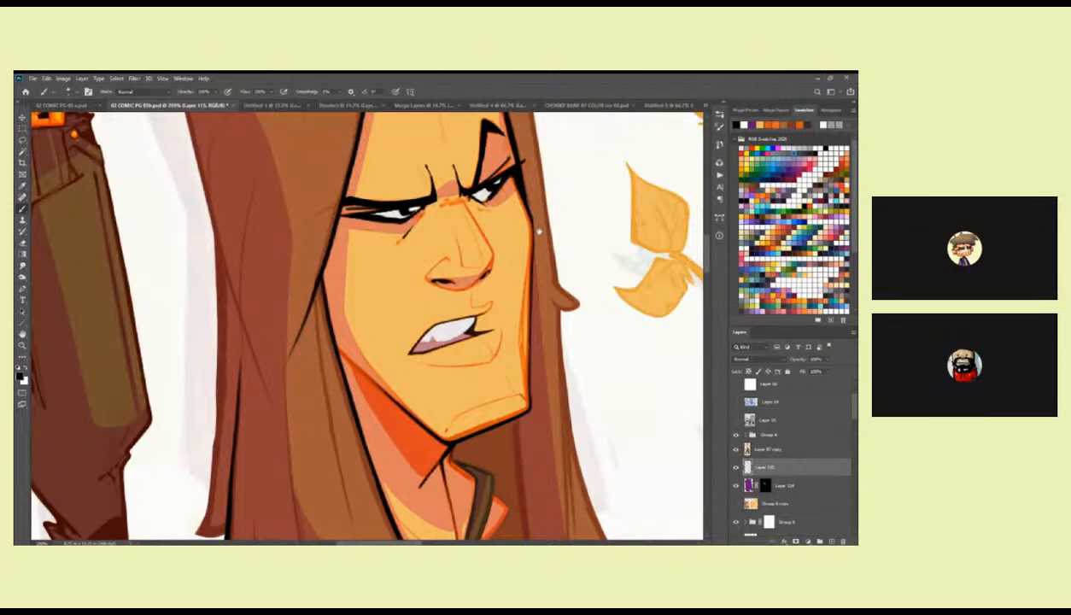
drag(532, 222, 539, 202)
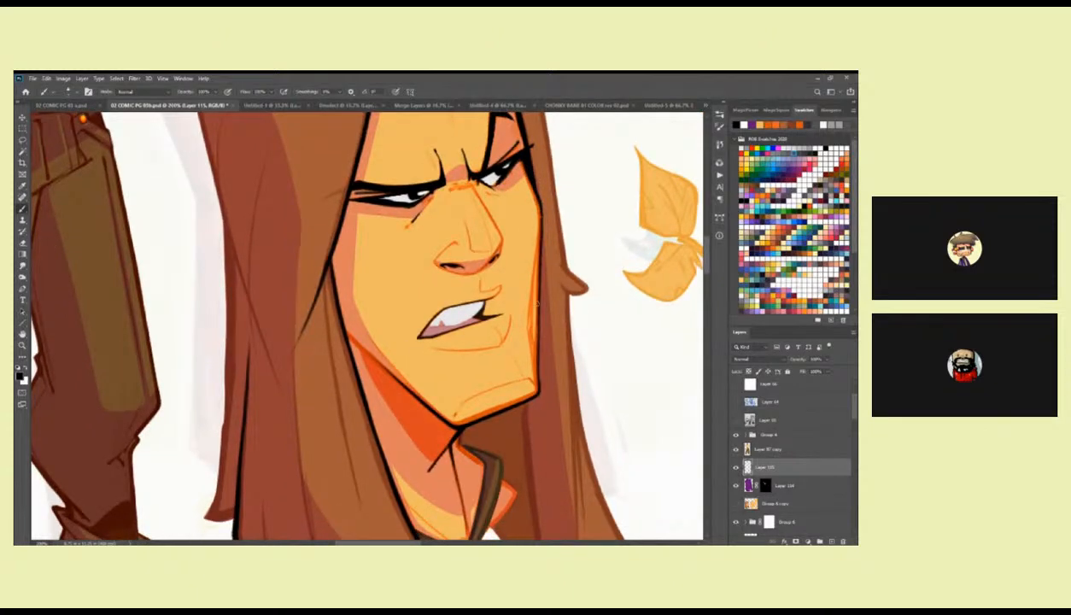
Try the Hard Diamond Ink brush beneath the jaw, and switch back to the plain pencil brush.
key(z)
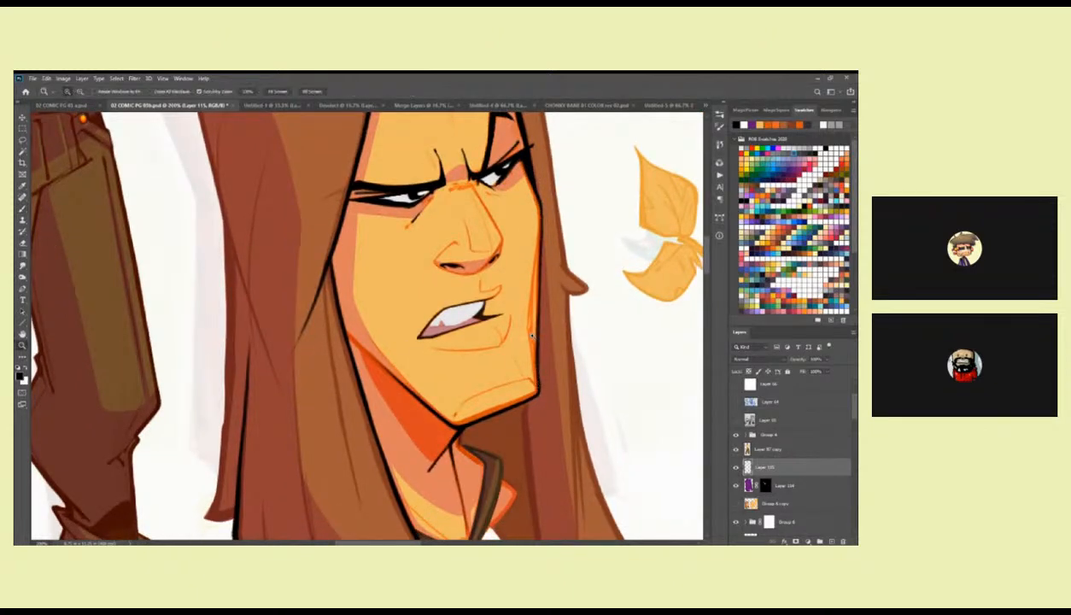
alt+click(536, 338)
alt+click(535, 338)
click(551, 354)
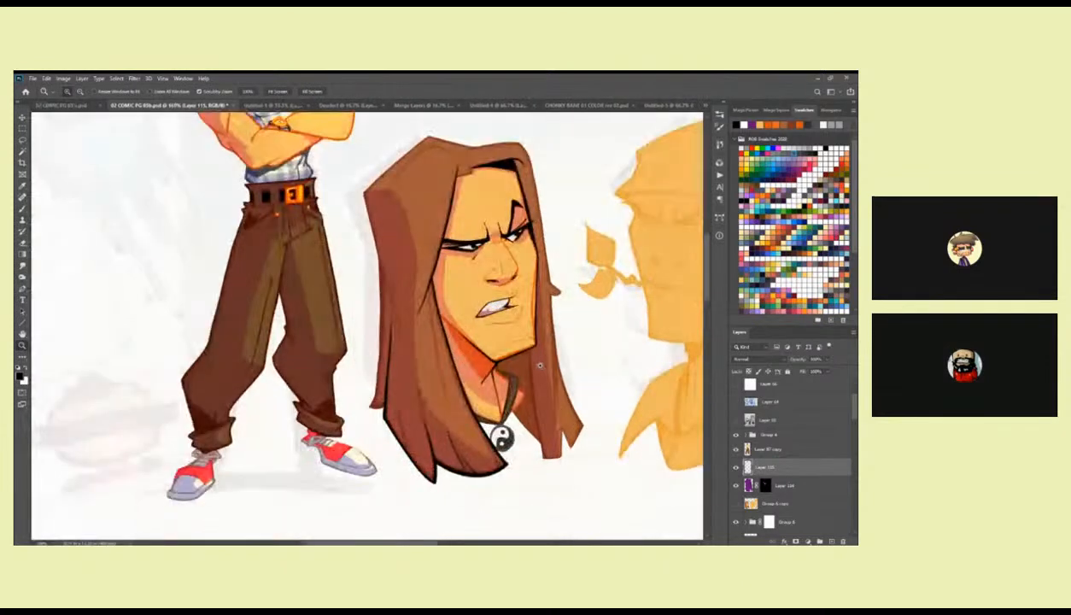
click(551, 355)
key(b)
drag(503, 268, 500, 320)
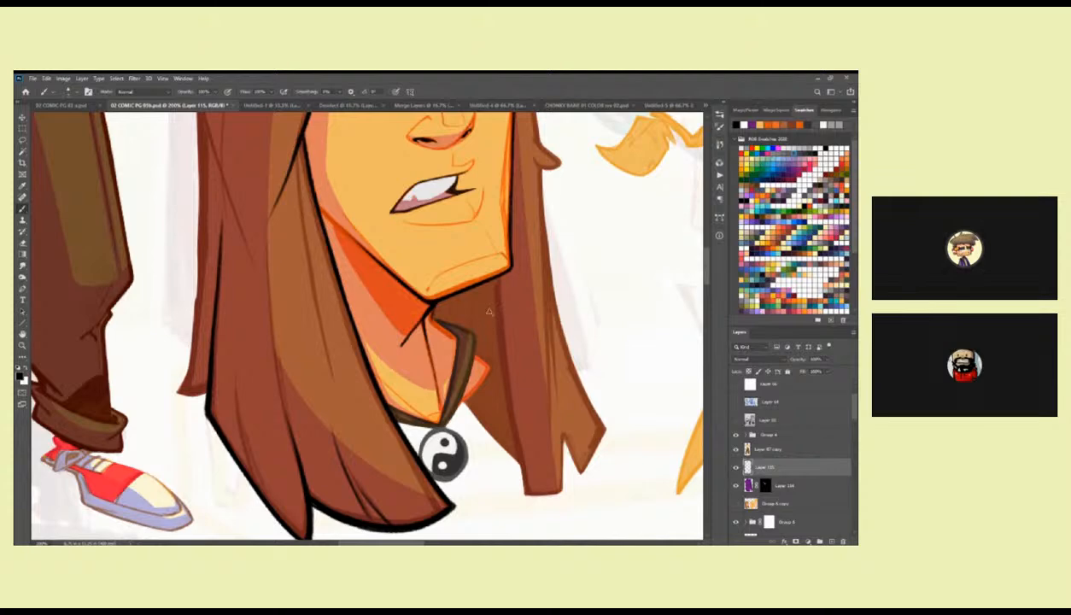
right_click(487, 294)
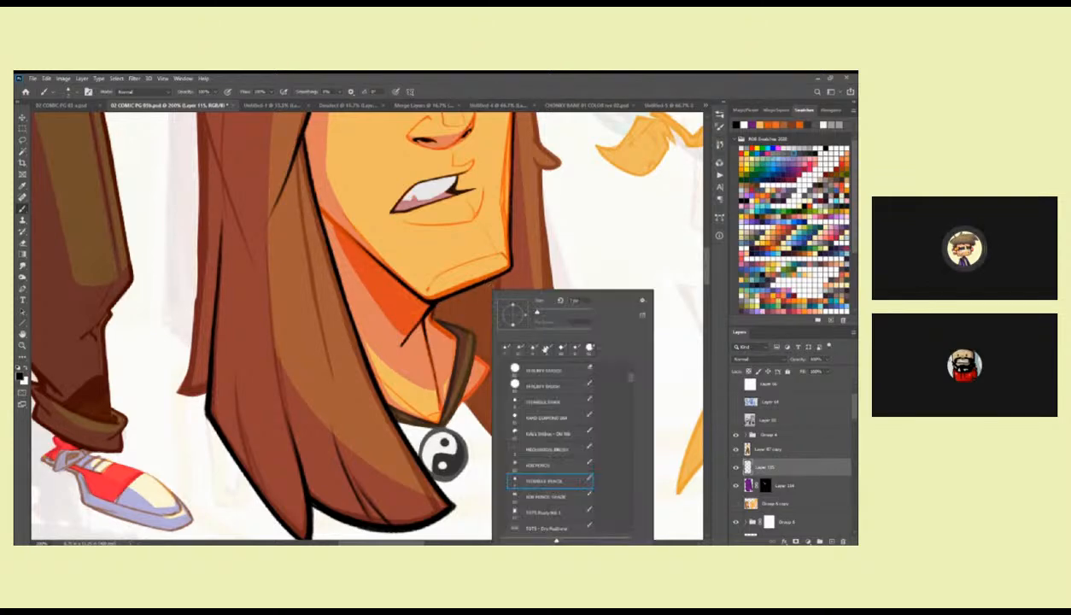
click(556, 417)
drag(495, 366, 467, 359)
right_click(461, 287)
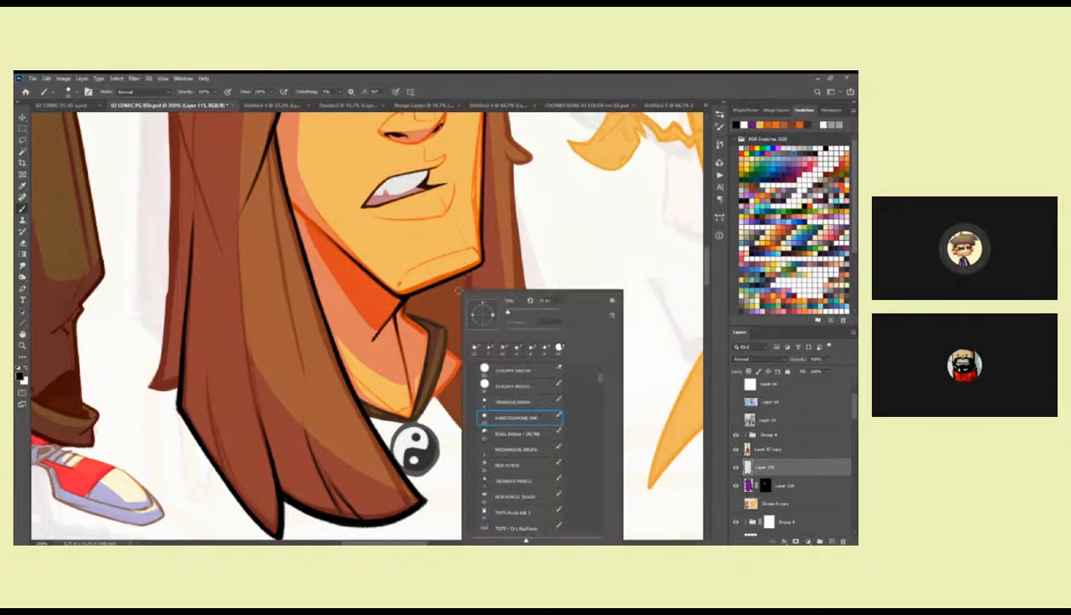
double_click(514, 464)
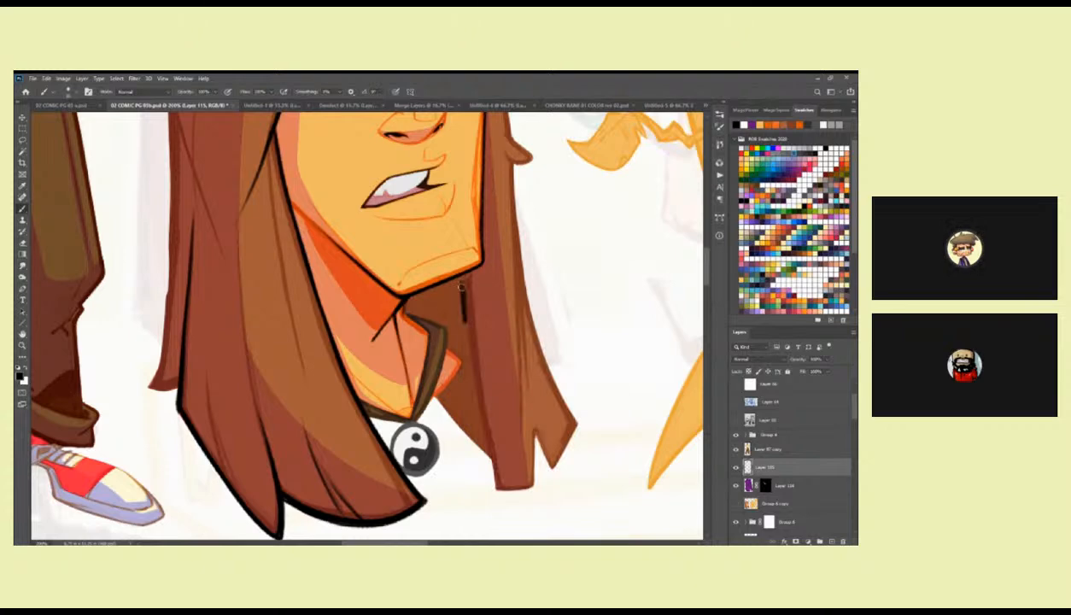
Select the area of hair behind the neck below the chin, fill it with solid black, and clear the selection.
key(l)
mouse_move(468, 273)
mouse_down()
mouse_move(496, 461)
mouse_move(435, 402)
mouse_move(462, 369)
mouse_move(448, 334)
mouse_move(409, 318)
mouse_move(468, 273)
mouse_up()
key(alt+BackSpace)
key(b)
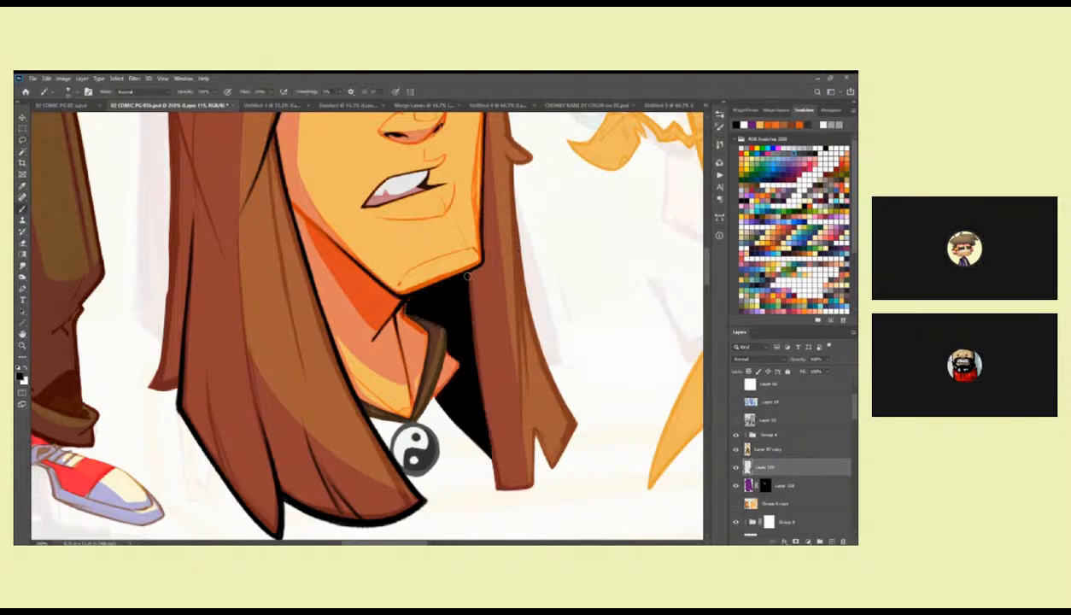
key(ctrl+d)
Ink the far-side hair's inner edge, squared lower end and split pointed tip in black.
mouse_move(405, 291)
mouse_down()
mouse_move(396, 306)
mouse_move(439, 315)
mouse_move(410, 310)
mouse_move(417, 263)
mouse_move(500, 263)
mouse_move(478, 314)
mouse_up()
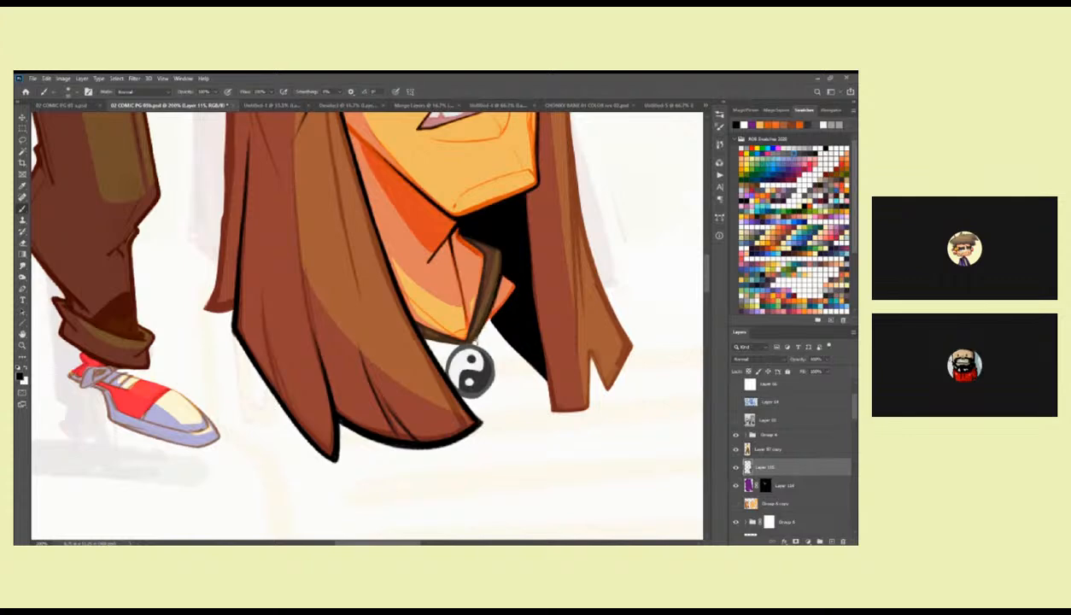
drag(495, 270, 466, 340)
key(ctrl+z)
drag(537, 304, 495, 332)
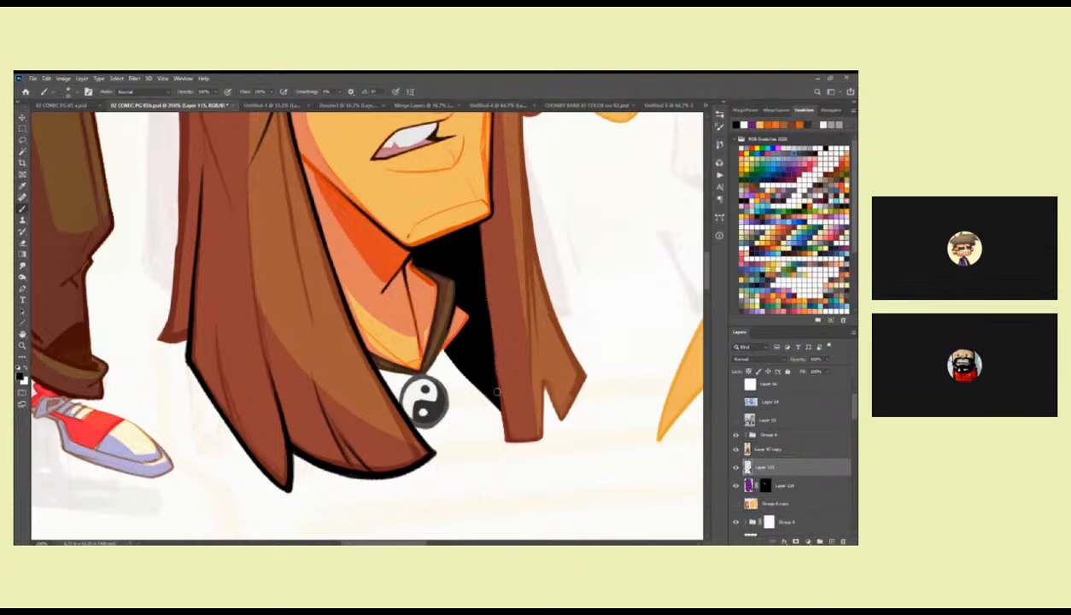
mouse_move(494, 424)
mouse_down()
mouse_move(505, 337)
mouse_move(511, 361)
mouse_up()
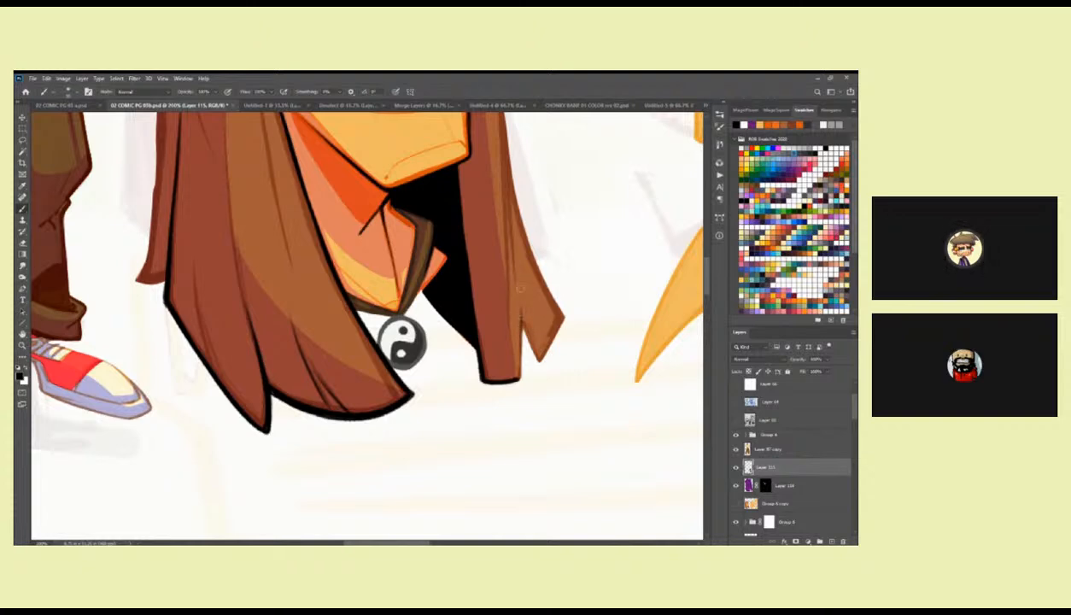
mouse_move(522, 276)
mouse_down()
mouse_move(521, 363)
mouse_move(510, 379)
mouse_move(485, 381)
mouse_move(510, 374)
mouse_move(524, 304)
mouse_move(519, 404)
mouse_move(533, 418)
mouse_move(550, 388)
mouse_up()
scroll(530, 382, up, 6)
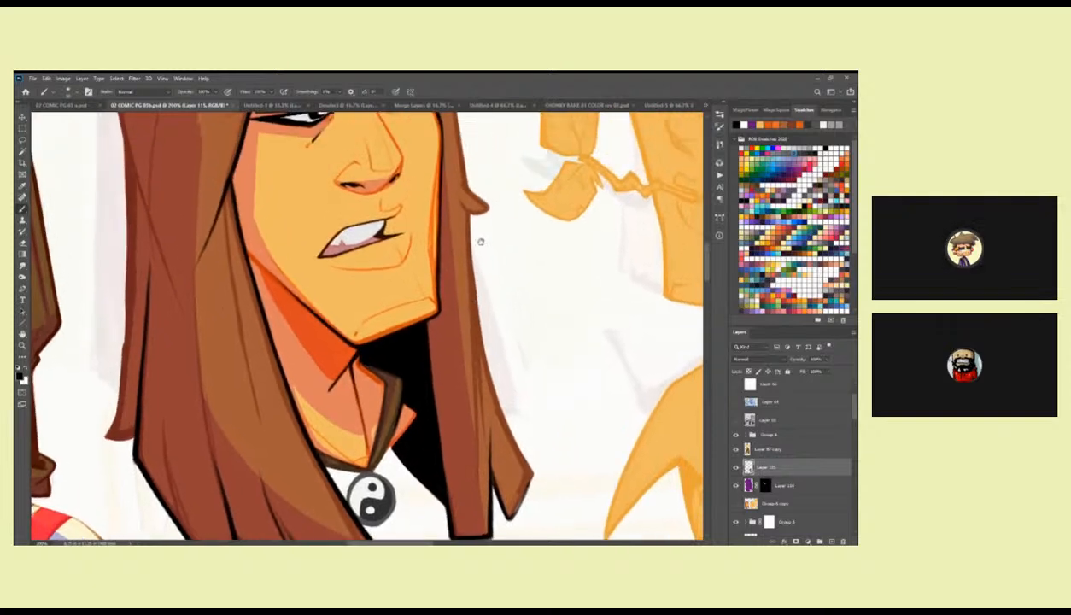
Try to ink the outer edge of the far-side hair in black, and undo the recent strokes.
mouse_move(482, 272)
mouse_down()
mouse_move(514, 285)
mouse_move(483, 275)
mouse_move(491, 265)
mouse_move(509, 284)
mouse_move(489, 285)
mouse_up()
key(ctrl+z)
key(ctrl+z)
key(ctrl+z)
key(ctrl+z)
Pick the pencil brush and ink the small flick of hair on the far side of the head in black.
right_click(482, 261)
click(551, 398)
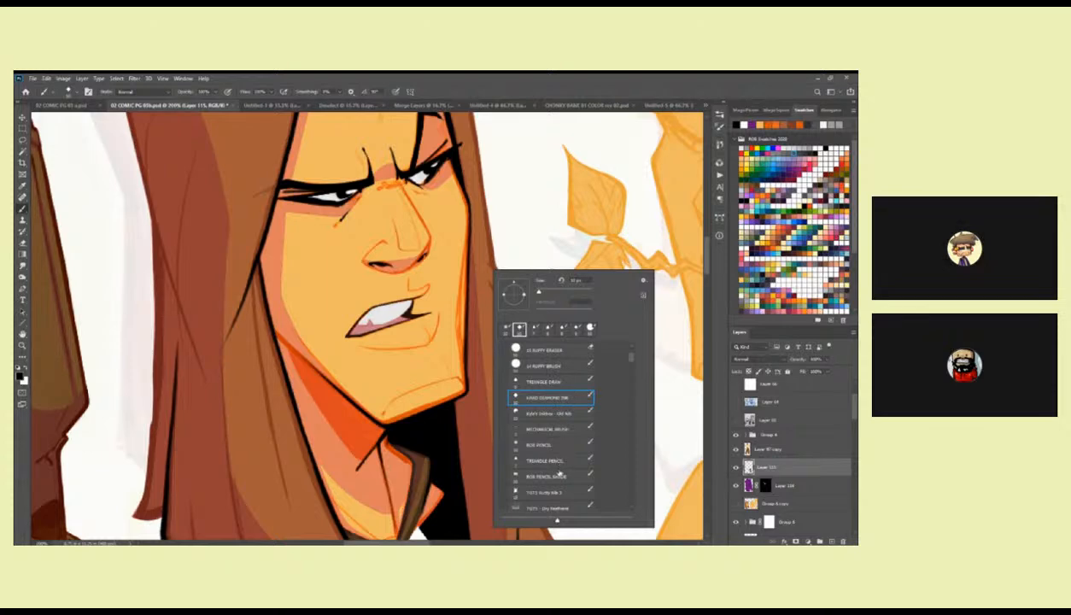
click(540, 444)
click(492, 263)
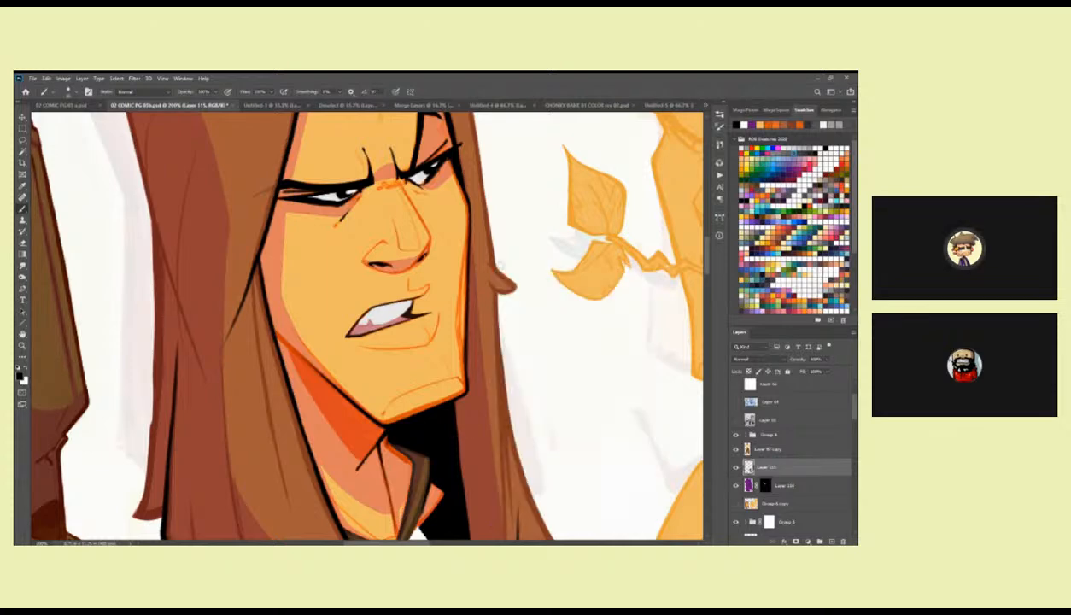
drag(493, 269, 460, 272)
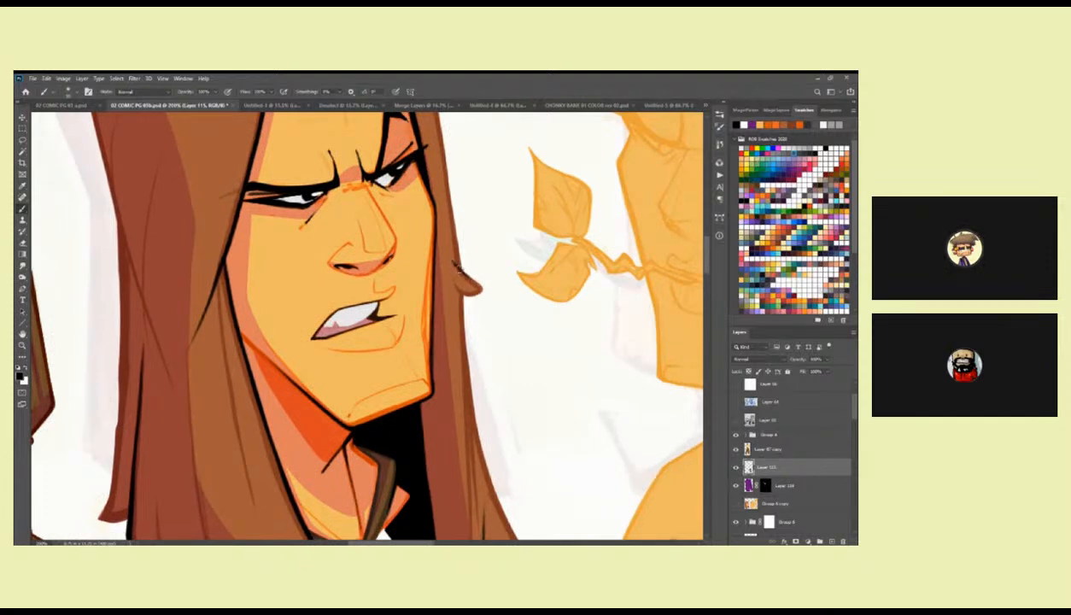
drag(462, 274, 475, 292)
Ink the outer edge of the far-side hair in black from below the flick to the pointed lower tip.
scroll(455, 246, down, 5)
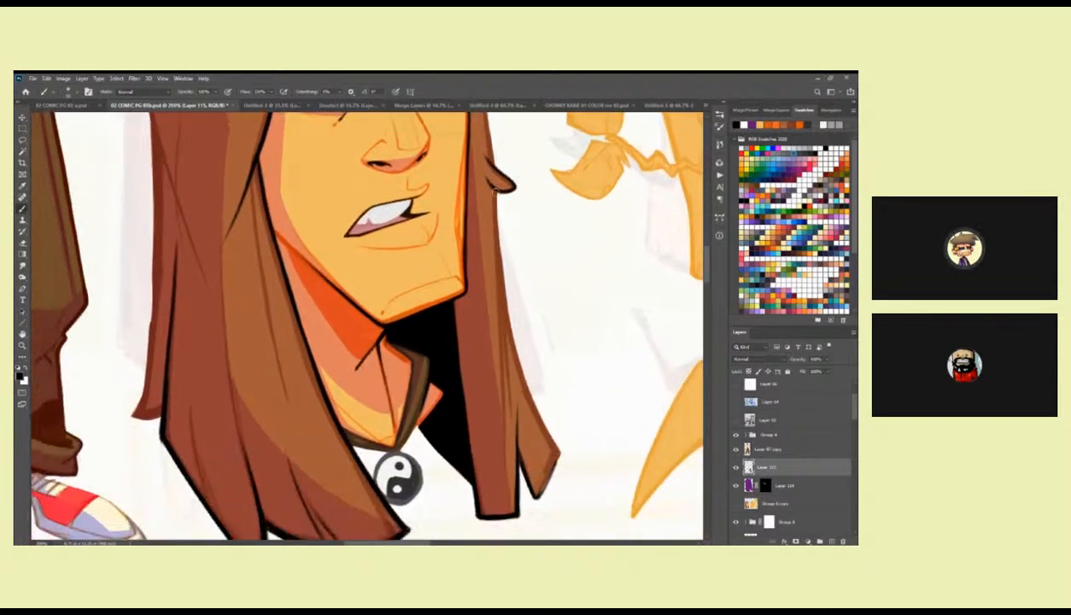
drag(489, 161, 497, 262)
drag(492, 188, 511, 309)
mouse_move(493, 246)
mouse_down()
mouse_move(506, 326)
mouse_move(546, 408)
mouse_up()
scroll(553, 399, down, 1)
scroll(553, 400, down, 1)
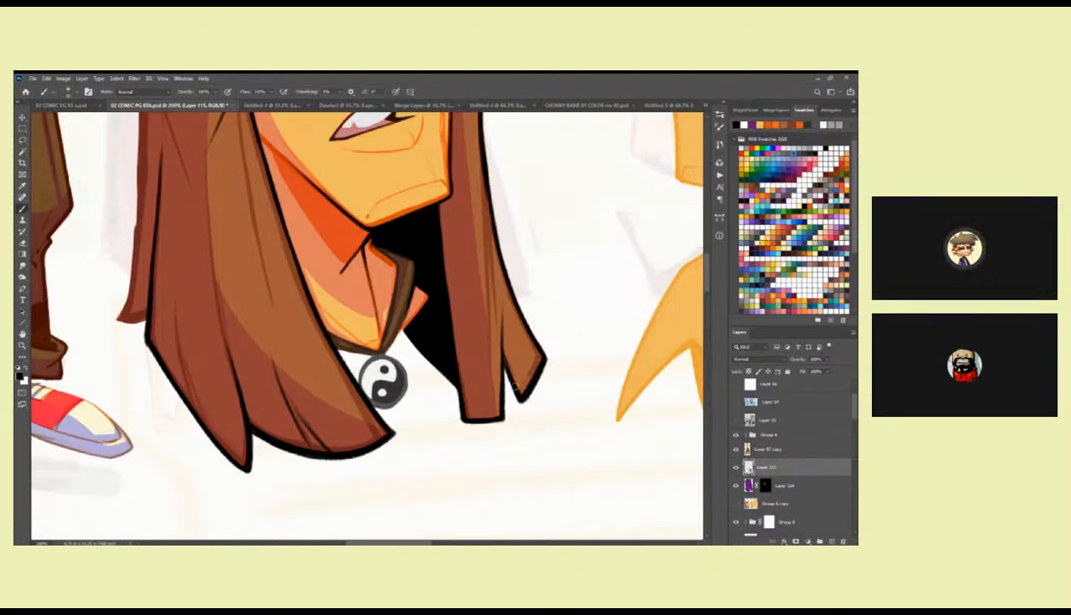
Ink the outer edge of the far-side hair in black from the flick up towards the crown.
scroll(506, 330, up, 2)
scroll(506, 331, up, 4)
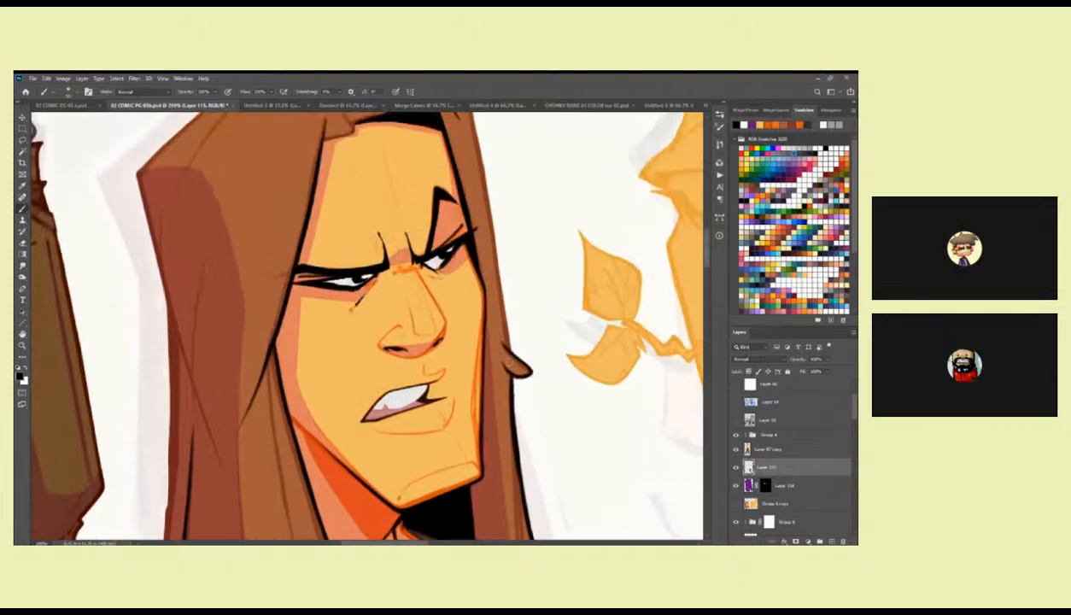
scroll(512, 324, up, 1)
drag(454, 144, 488, 264)
drag(490, 256, 484, 223)
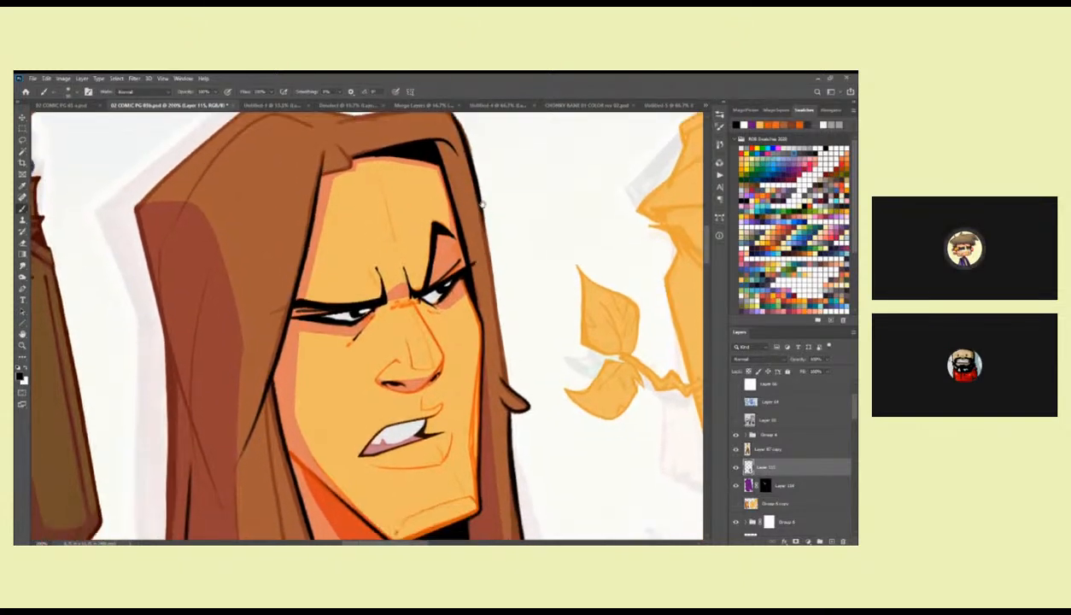
Ink the top contour of the hair and the near-side outer edge in black, redoing the first stroke over the crown.
mouse_move(475, 186)
mouse_down()
mouse_move(499, 380)
mouse_move(567, 283)
mouse_move(677, 309)
mouse_up()
mouse_move(654, 267)
mouse_down()
mouse_move(609, 245)
mouse_move(517, 256)
mouse_up()
key(ctrl+z)
mouse_move(654, 254)
mouse_down()
mouse_move(598, 242)
mouse_move(522, 257)
mouse_up()
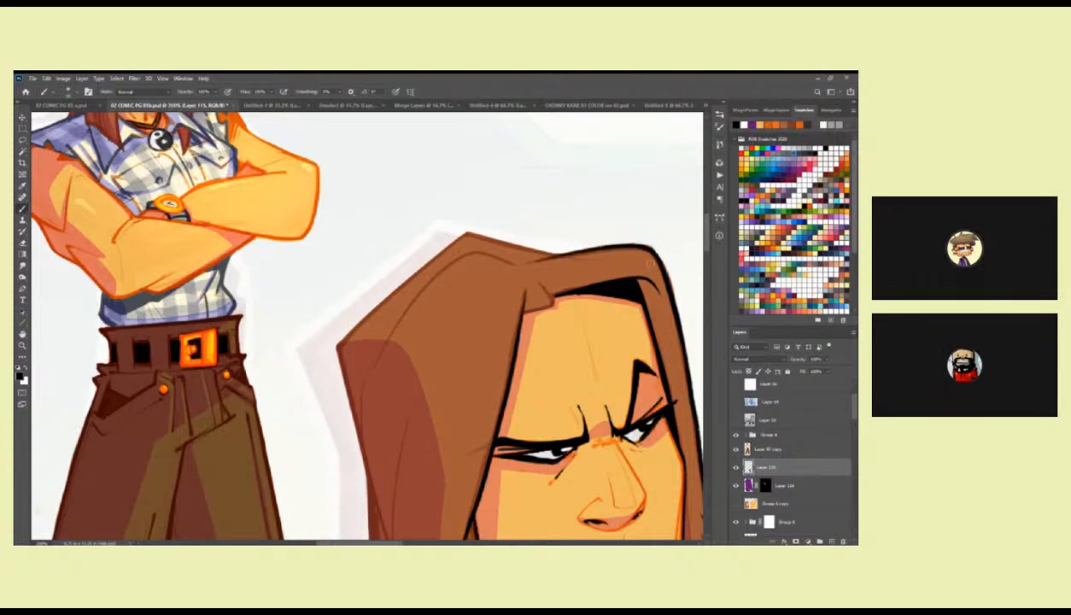
drag(553, 313, 563, 282)
drag(523, 332, 584, 348)
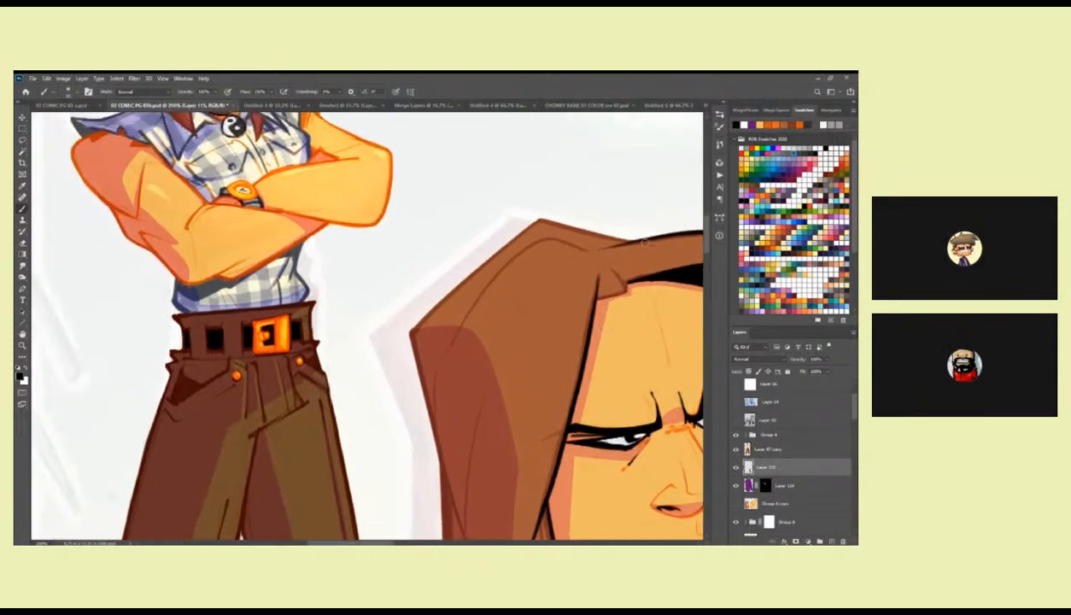
mouse_move(646, 238)
mouse_down()
mouse_move(528, 215)
mouse_move(414, 326)
mouse_move(425, 148)
mouse_move(472, 369)
mouse_up()
drag(485, 408, 467, 284)
mouse_move(425, 138)
mouse_down()
mouse_move(435, 289)
mouse_move(414, 461)
mouse_move(441, 458)
mouse_up()
Check the whole head outline, and thicken the black contour along the upper far-side hair.
key(z)
alt+click(519, 388)
alt+click(523, 368)
alt+click(523, 367)
click(594, 365)
drag(594, 366, 580, 368)
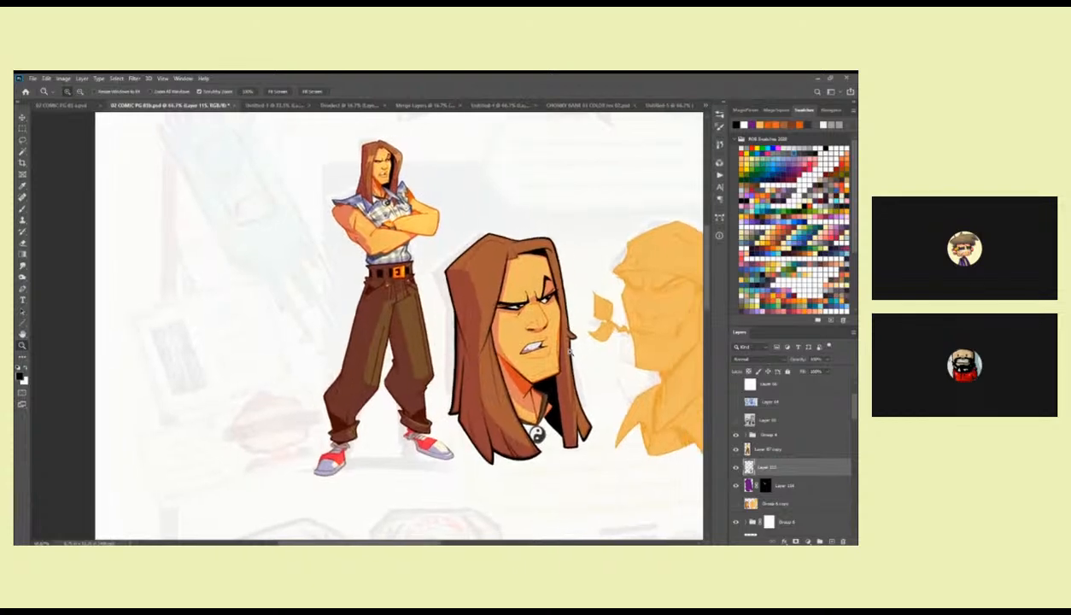
click(570, 350)
click(570, 350)
key(b)
drag(552, 234, 484, 364)
drag(448, 178, 465, 238)
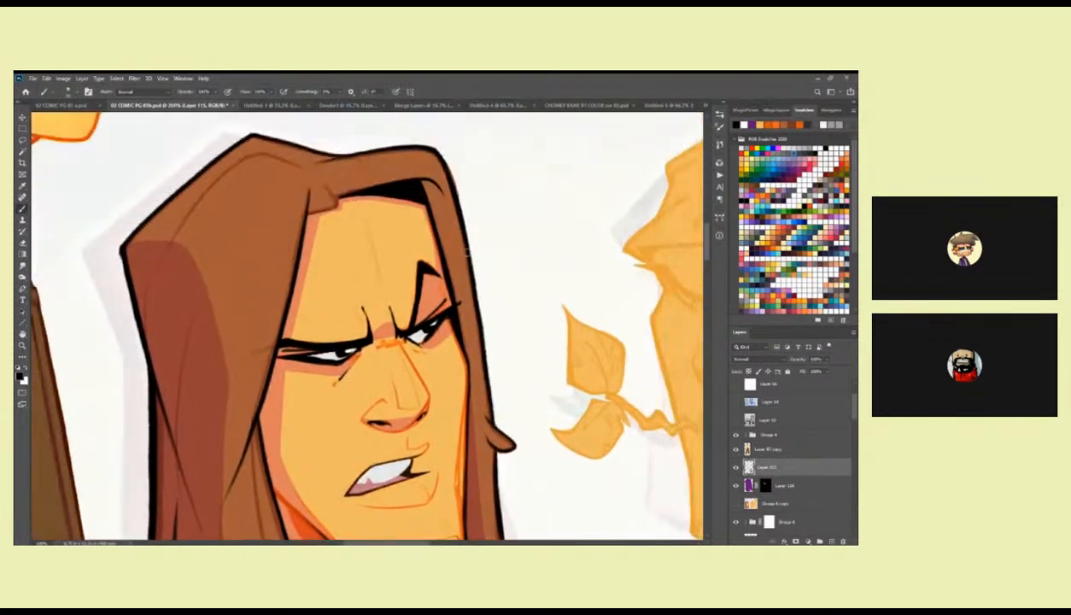
drag(444, 164, 471, 329)
mouse_move(465, 284)
mouse_down()
mouse_move(488, 416)
mouse_move(485, 199)
mouse_up()
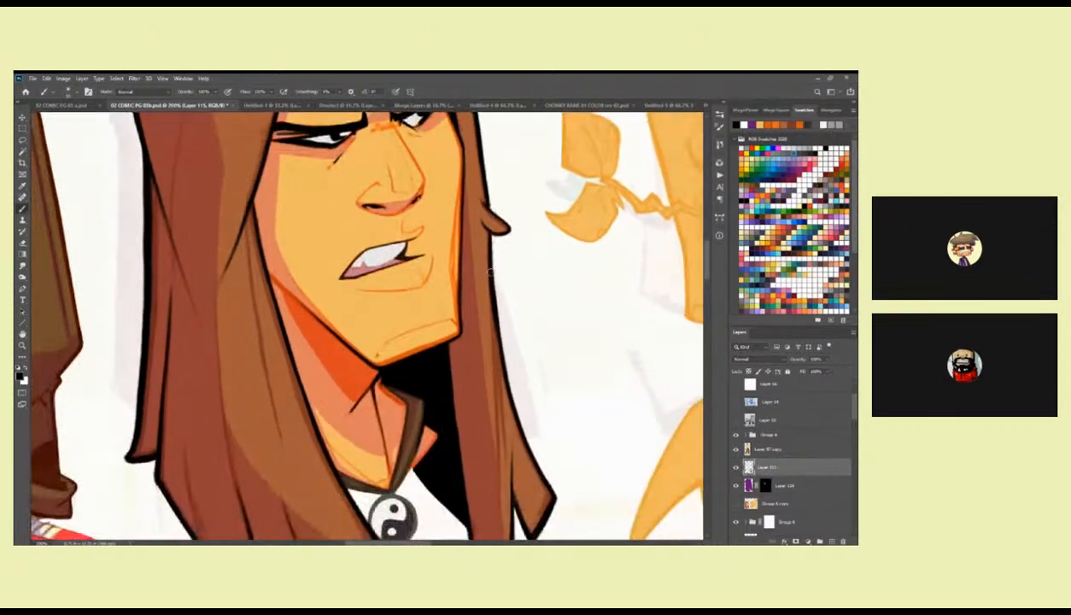
Ink black strand lines inside the lower far-side hair and strengthen its squared lower end.
mouse_move(491, 300)
mouse_down()
mouse_move(472, 210)
mouse_move(478, 435)
mouse_up()
drag(472, 209, 476, 430)
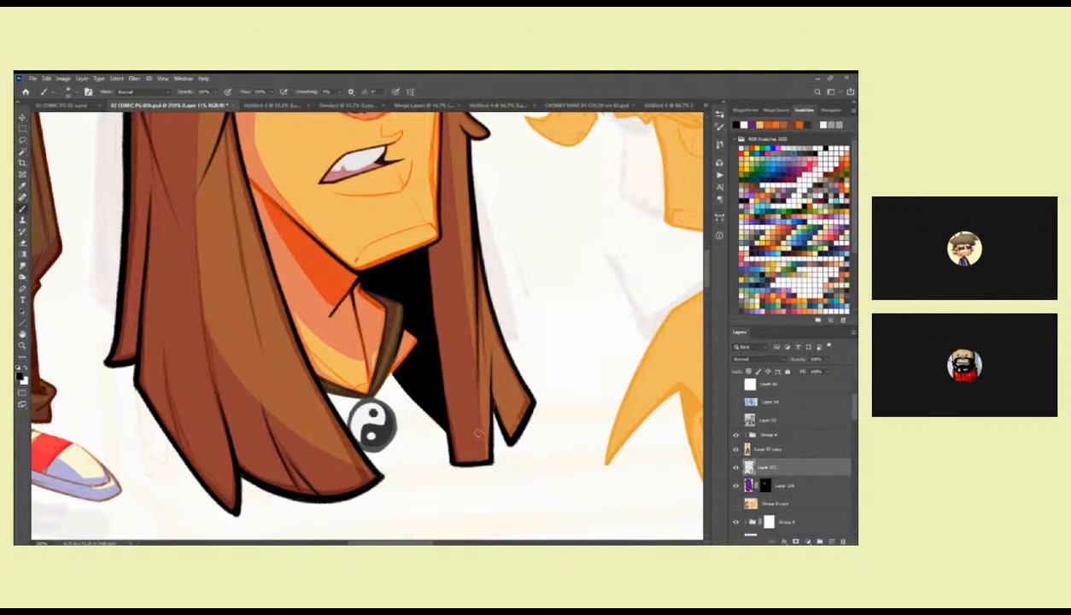
drag(477, 224, 478, 412)
key(ctrl+z)
drag(473, 210, 480, 368)
drag(478, 267, 523, 390)
drag(483, 330, 492, 390)
scroll(491, 390, down, 2)
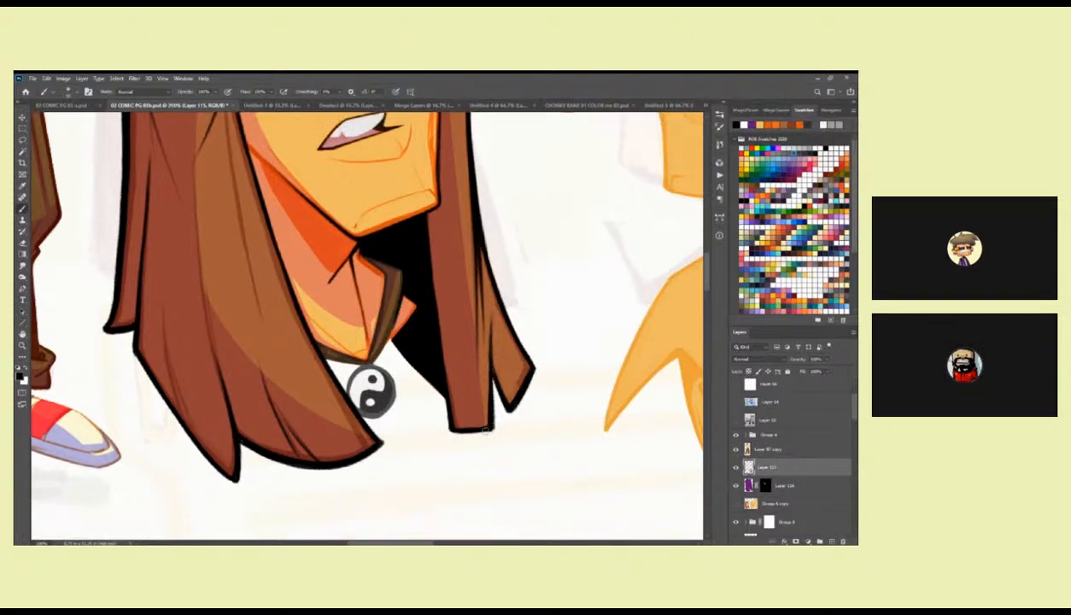
drag(441, 416, 542, 426)
drag(462, 304, 477, 391)
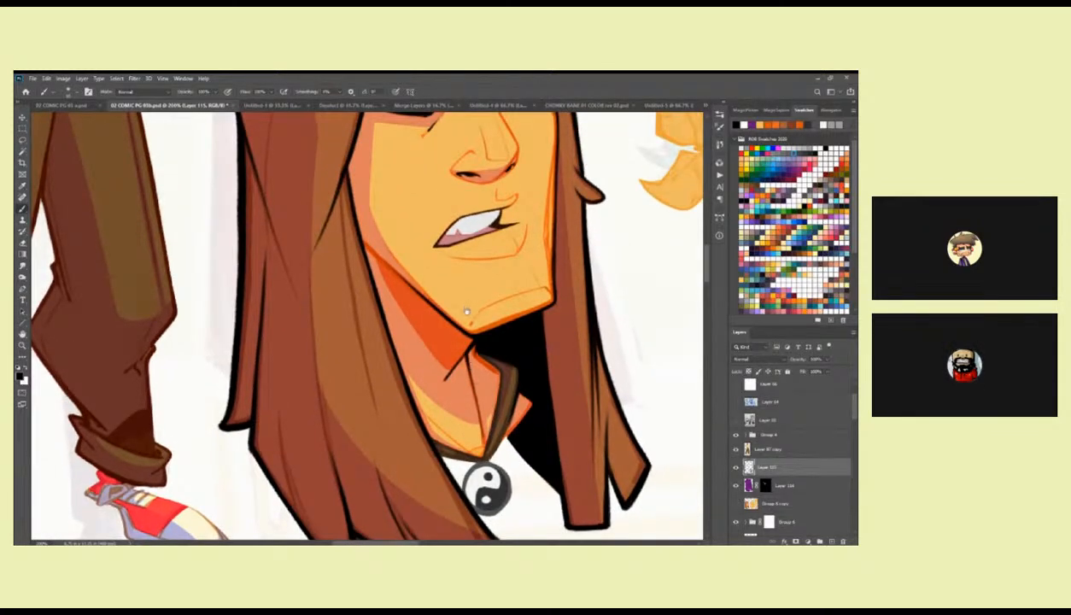
Ink the hairline above the forehead and the notched lock at the parting in black.
scroll(466, 297, up, 10)
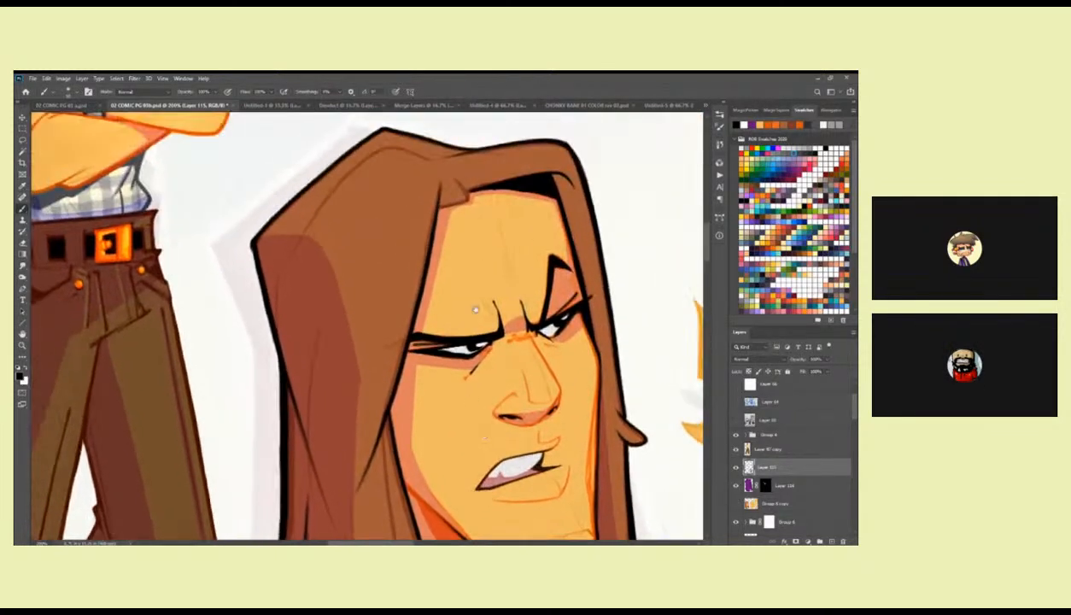
scroll(474, 237, up, 3)
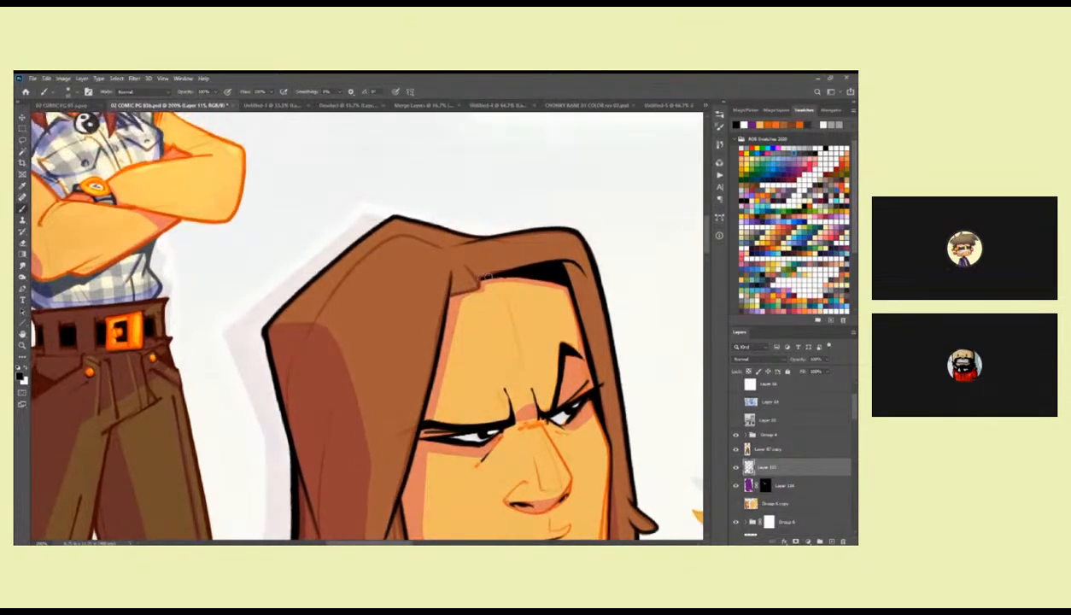
mouse_move(564, 262)
mouse_down()
mouse_move(479, 276)
mouse_move(501, 279)
mouse_move(518, 316)
mouse_move(487, 276)
mouse_move(505, 371)
mouse_up()
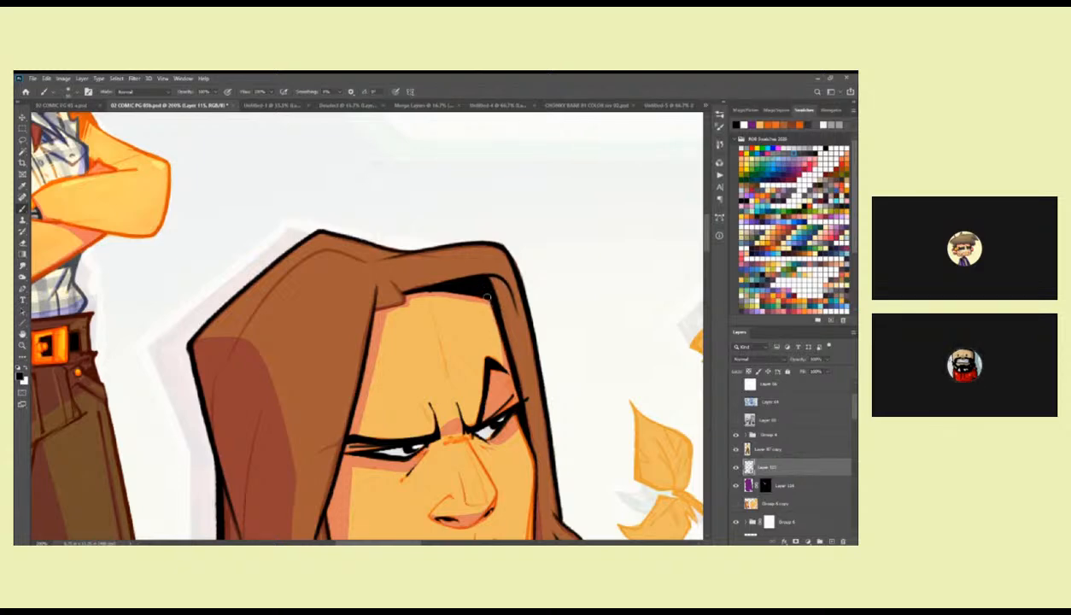
drag(479, 281, 543, 269)
mouse_move(450, 271)
mouse_down()
mouse_move(504, 247)
mouse_move(512, 263)
mouse_move(492, 271)
mouse_up()
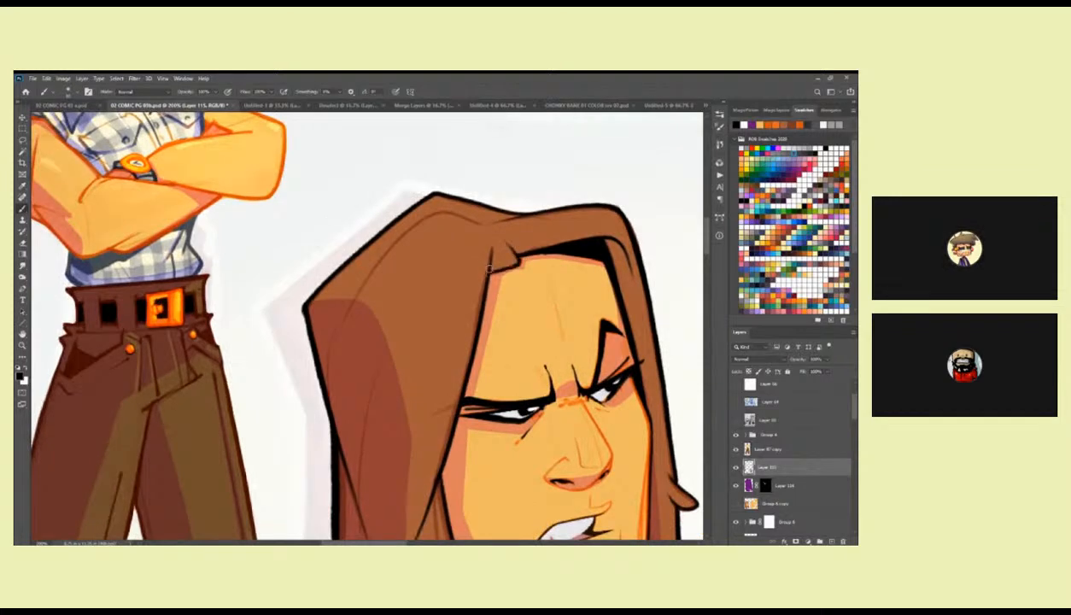
drag(449, 397, 486, 249)
Ink tapering black strand lines down the near-side hair and into its lower locks, redoing one stroke.
drag(369, 292, 379, 328)
drag(402, 370, 424, 289)
drag(392, 211, 421, 318)
mouse_move(444, 356)
mouse_down()
mouse_move(444, 316)
mouse_move(381, 412)
mouse_move(372, 453)
mouse_move(409, 374)
mouse_move(394, 297)
mouse_move(389, 312)
mouse_up()
drag(420, 258, 431, 366)
key(ctrl+z)
drag(419, 246, 431, 368)
drag(422, 305, 447, 395)
drag(402, 332, 476, 429)
drag(441, 392, 481, 432)
drag(535, 369, 500, 362)
drag(417, 206, 444, 352)
drag(441, 268, 481, 398)
drag(497, 321, 561, 419)
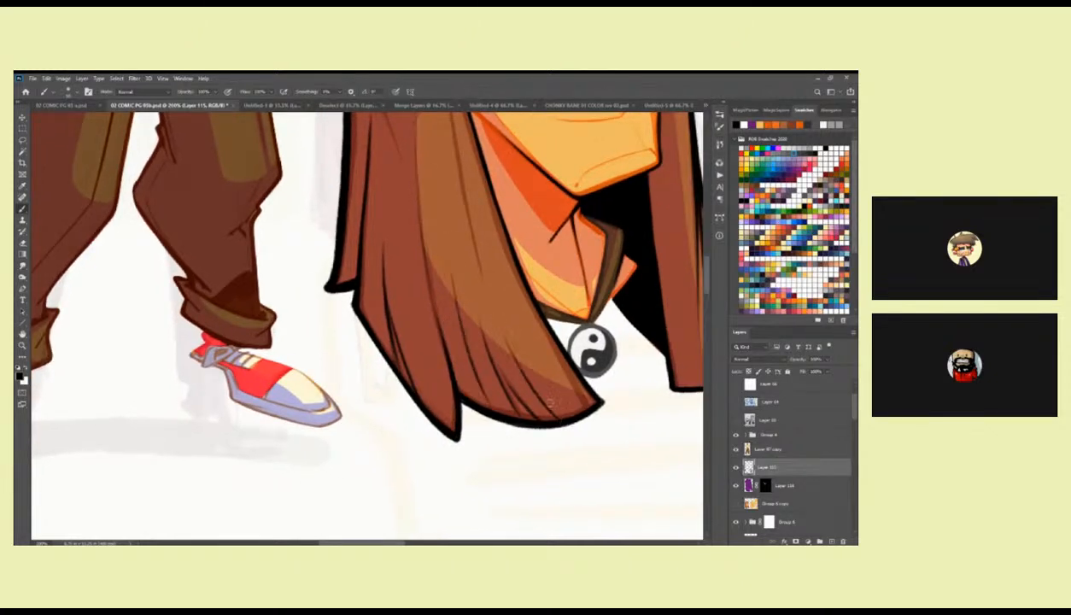
View both characters together and show the FINAL LINES layer of the full figure.
key(z)
alt+click(572, 348)
alt+click(572, 347)
drag(588, 342, 536, 448)
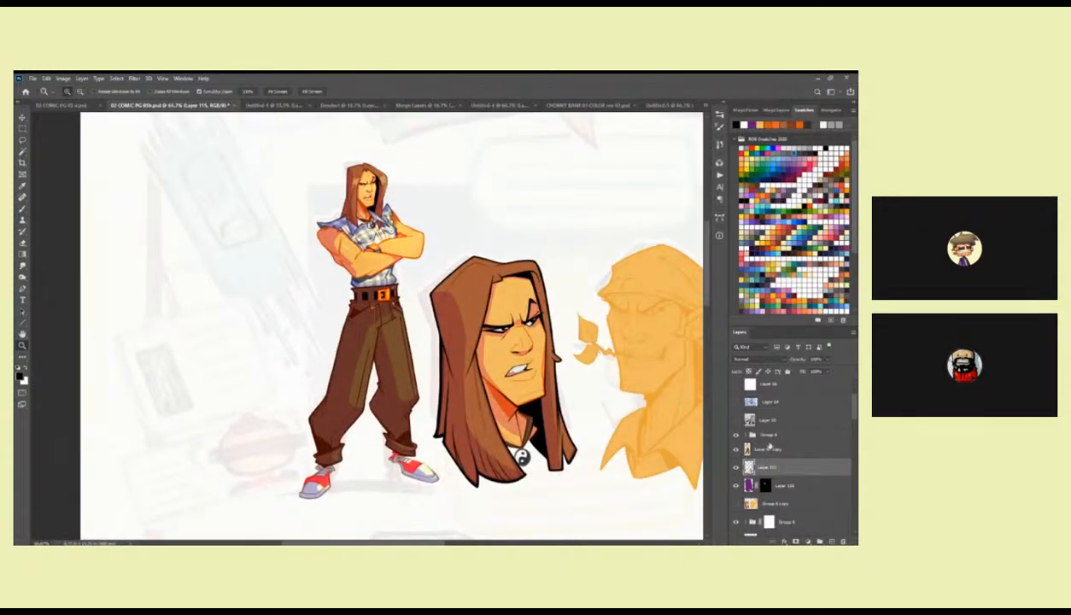
scroll(834, 449, down, 3)
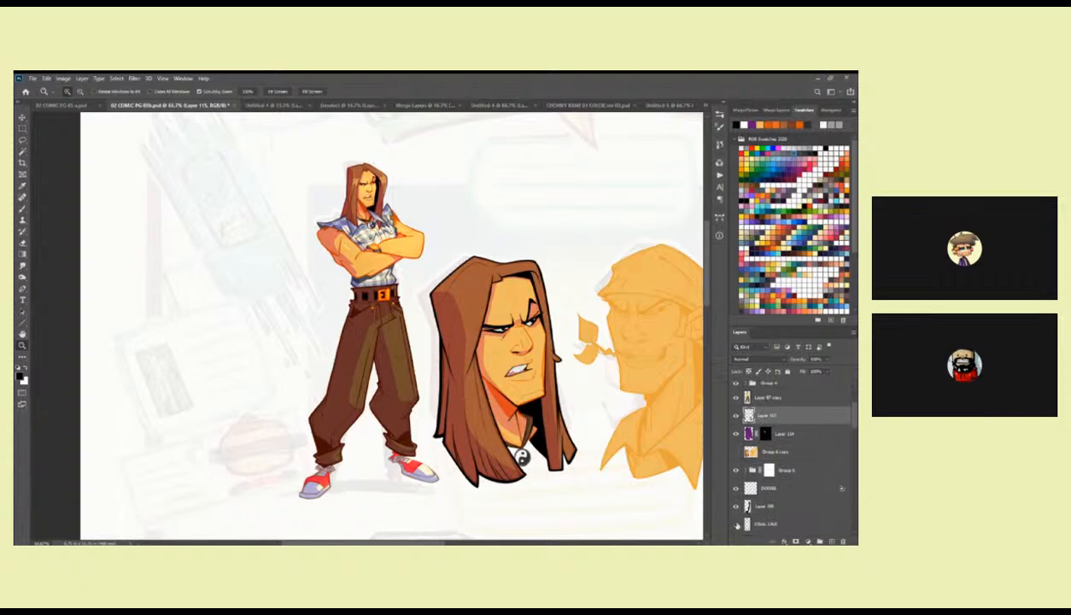
click(736, 524)
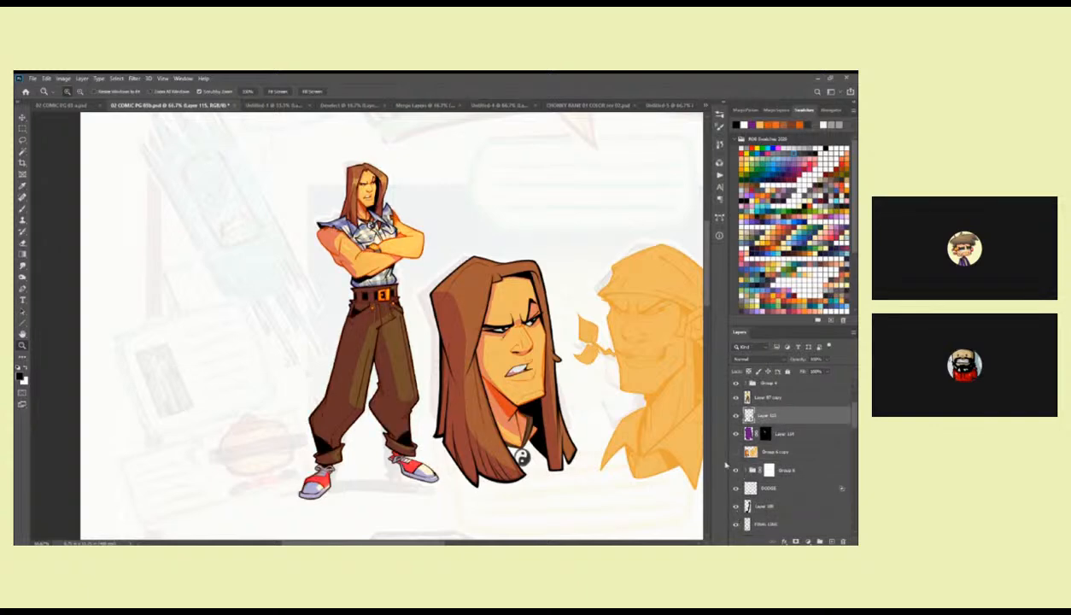
click(549, 343)
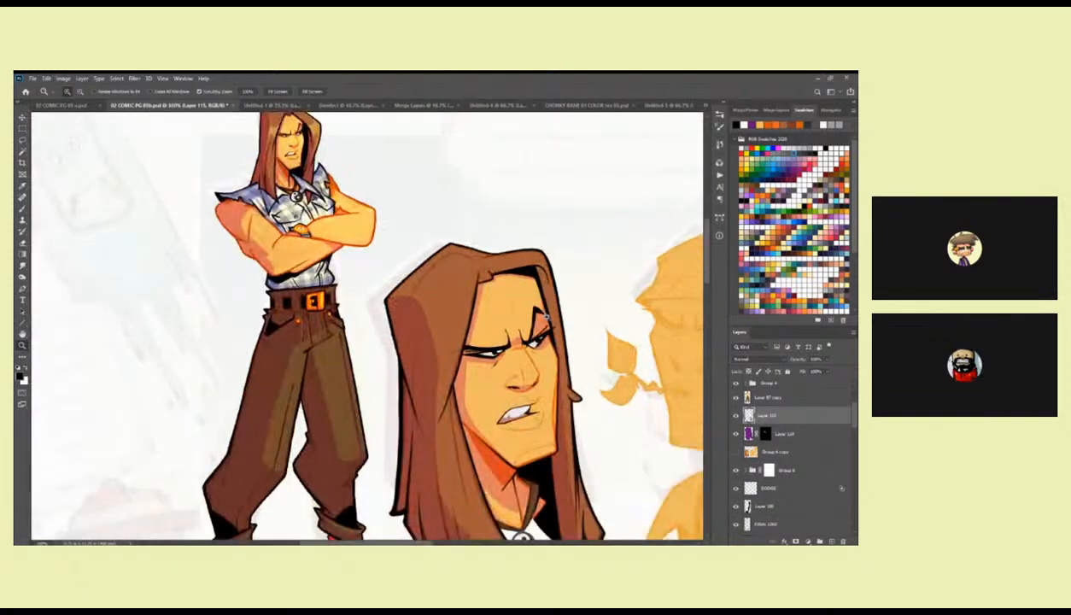
Switch to a finer inking brush, and ink the far contour of the face and the crease between the brows.
click(535, 307)
key(b)
drag(560, 333, 548, 224)
right_click(553, 276)
scroll(673, 419, down, 5)
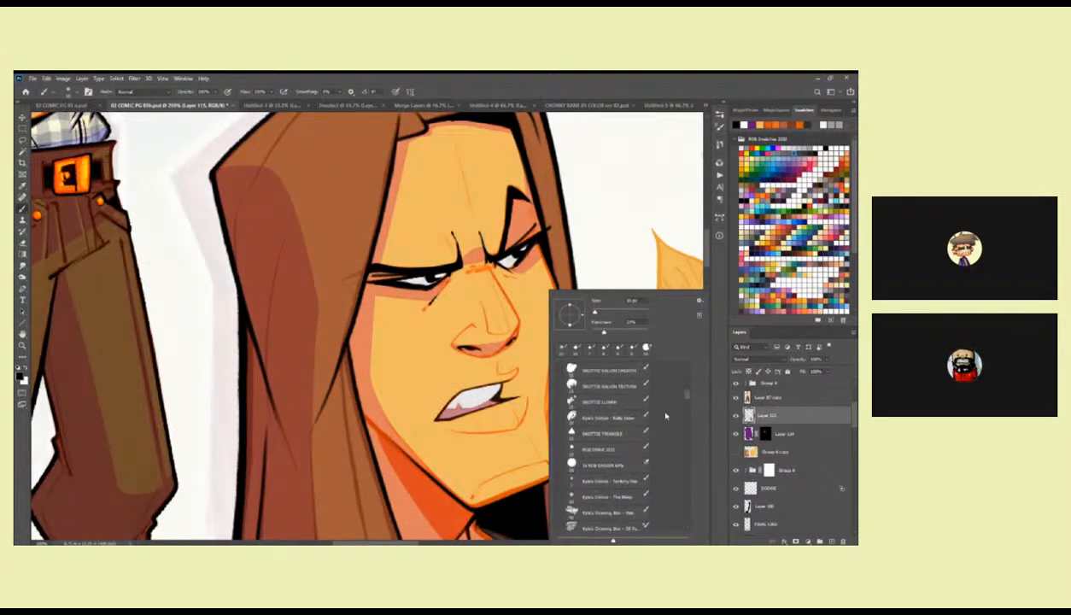
click(626, 482)
click(504, 479)
scroll(549, 357, up, 2)
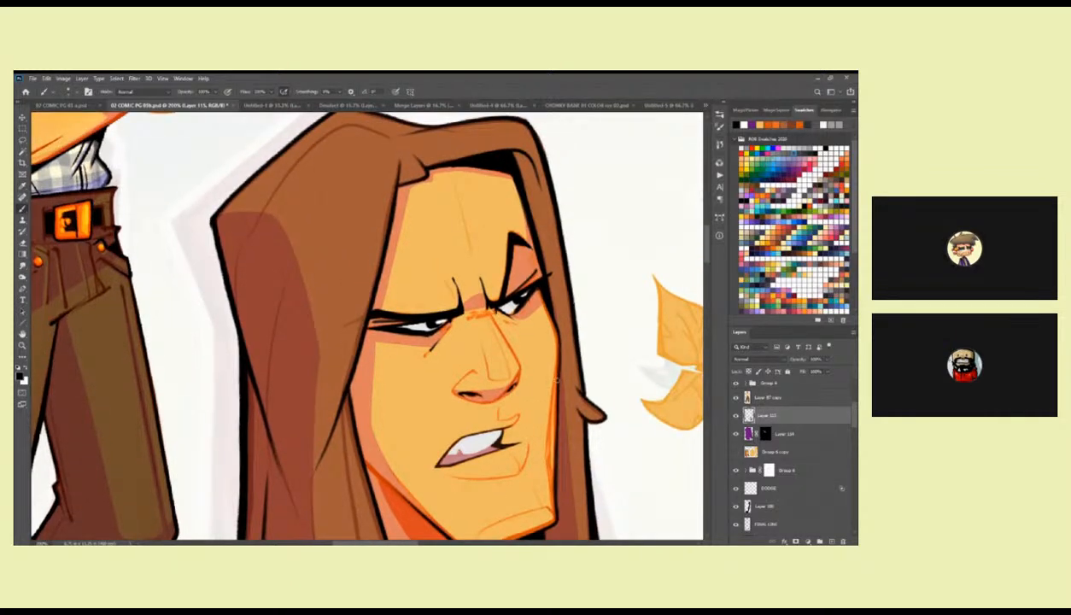
drag(564, 326, 561, 328)
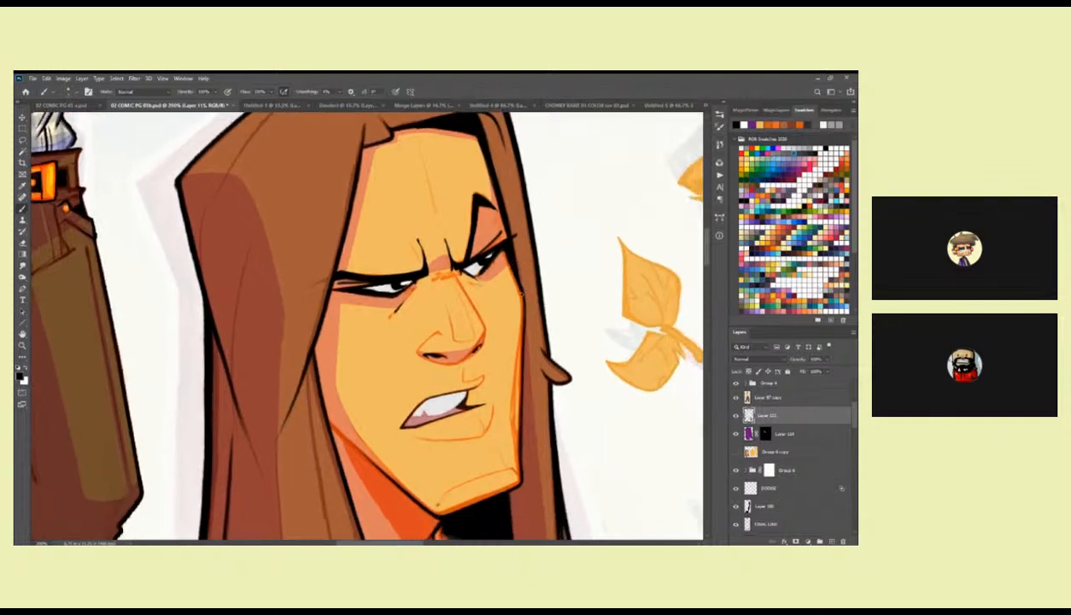
drag(504, 277, 519, 252)
drag(445, 249, 517, 236)
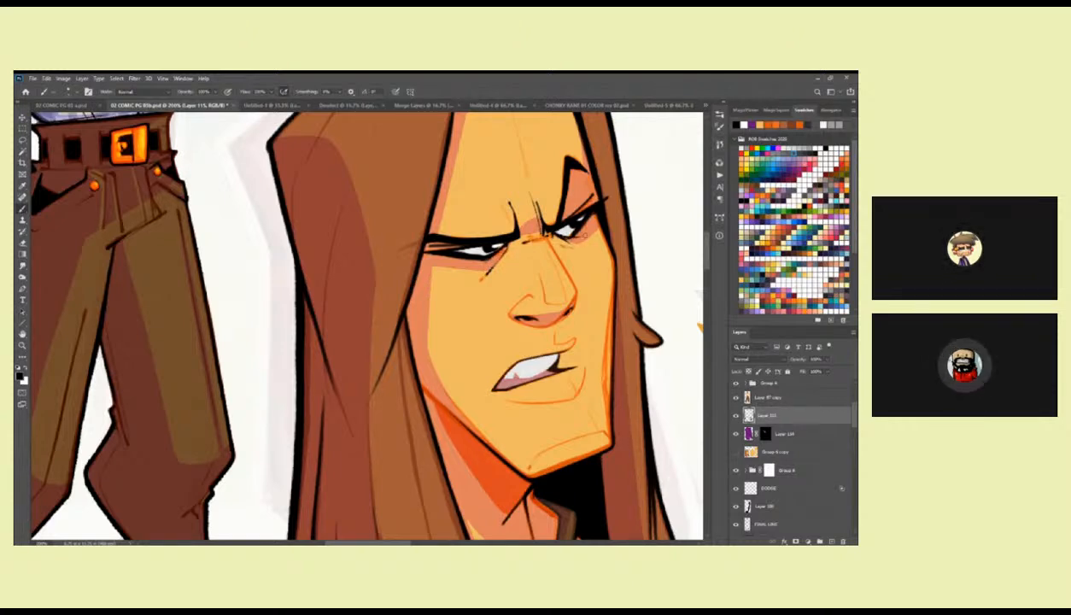
Ink the lower edge of the upper teeth with its pointed fang, and darken the far corner of the mouth.
scroll(565, 253, up, 2)
scroll(549, 301, up, 2)
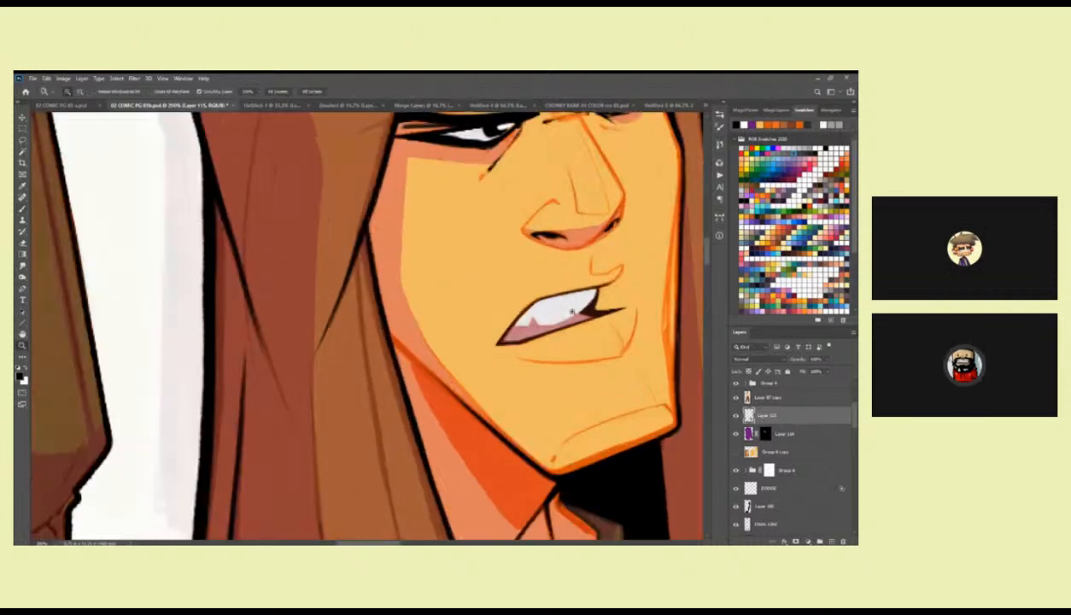
scroll(551, 303, up, 1)
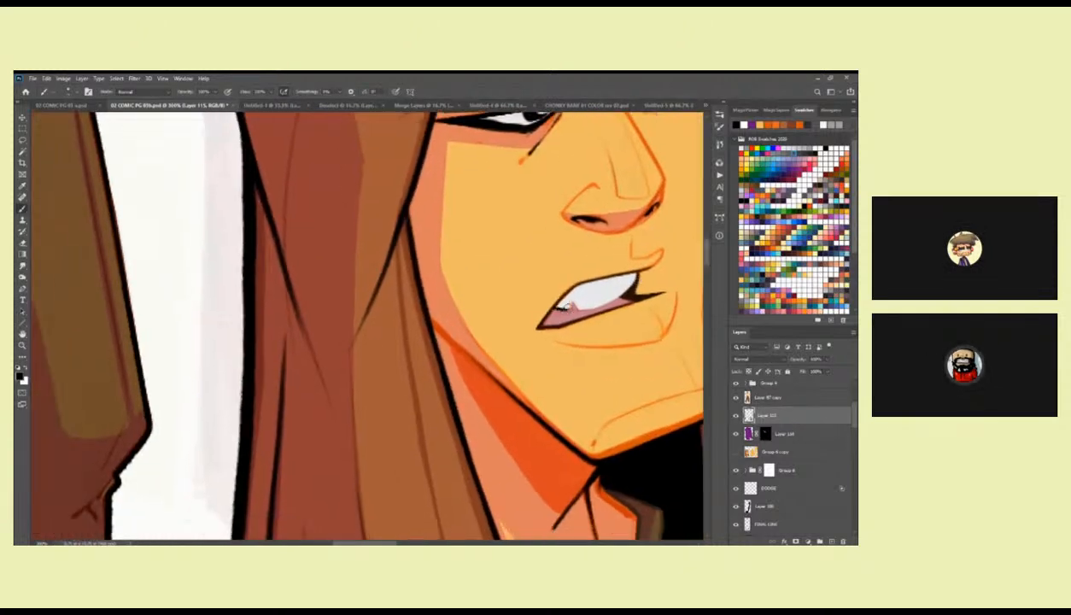
mouse_move(562, 300)
mouse_down()
mouse_move(596, 299)
mouse_move(621, 273)
mouse_up()
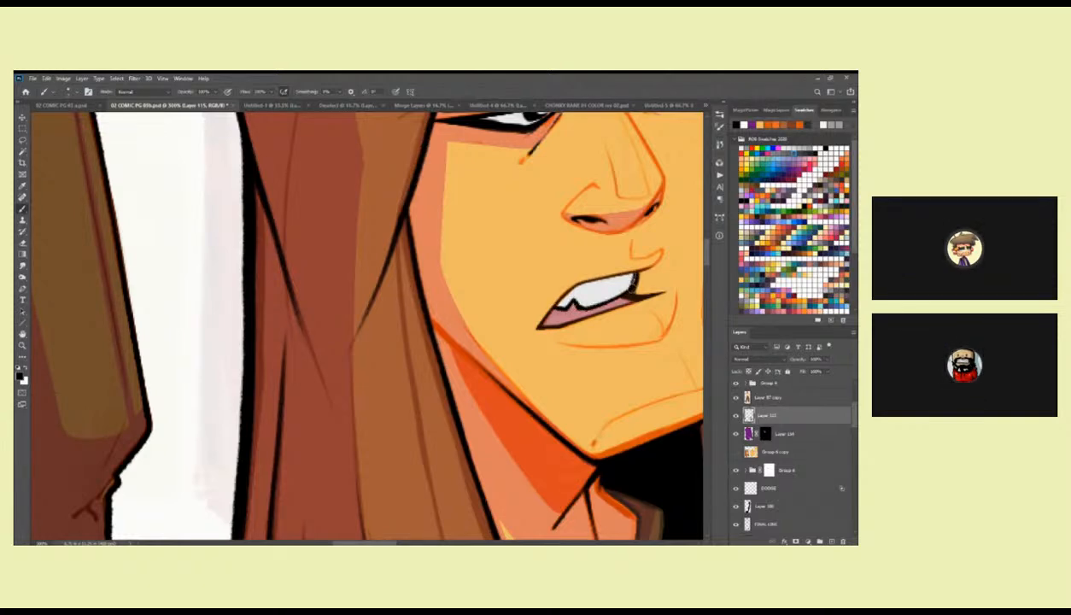
mouse_move(635, 275)
mouse_down()
mouse_move(604, 279)
mouse_move(594, 269)
mouse_up()
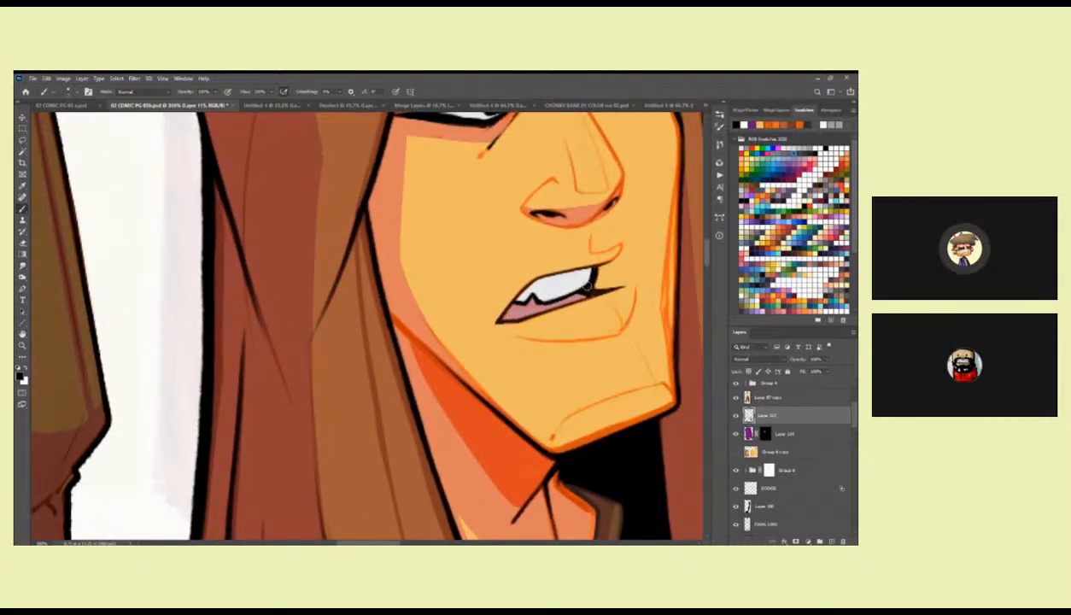
drag(611, 223, 573, 285)
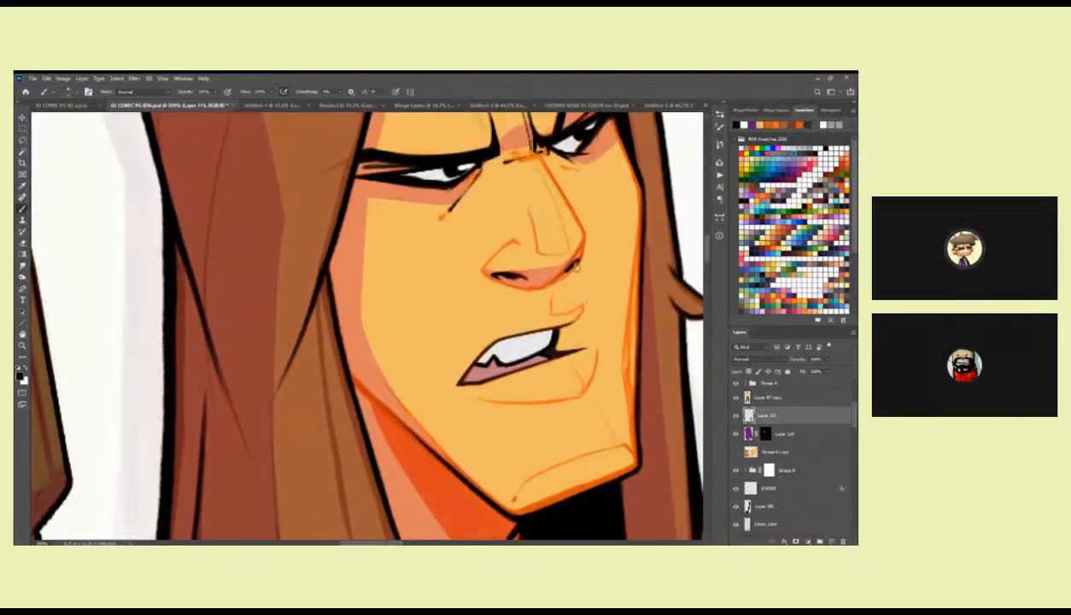
Ink the underside of the chin and the far cheek contour in black, redoing the cheek stroke.
drag(557, 347, 493, 241)
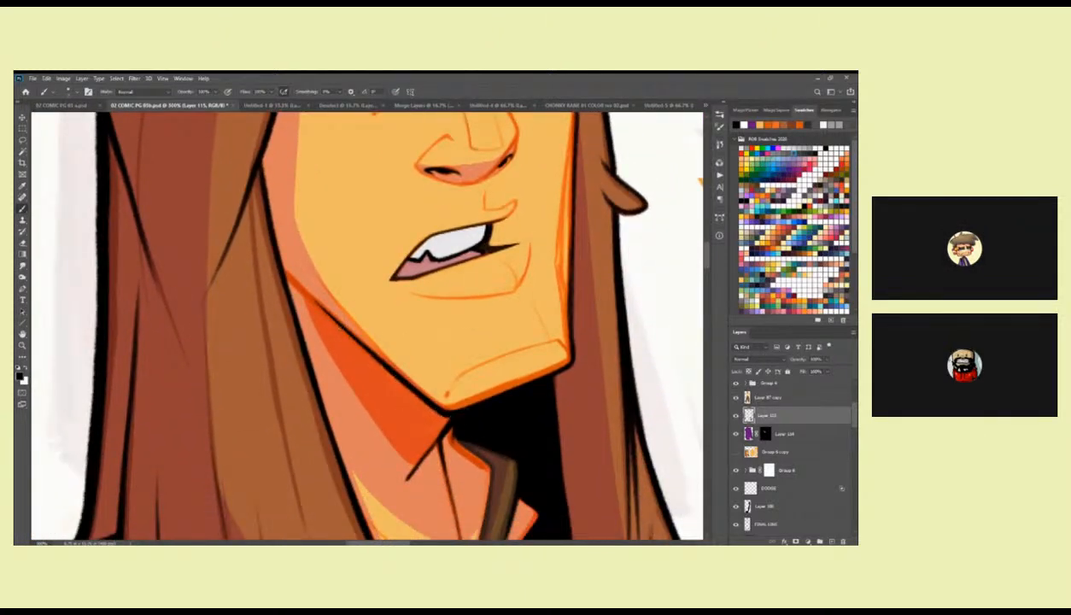
drag(442, 412, 549, 373)
drag(574, 303, 566, 395)
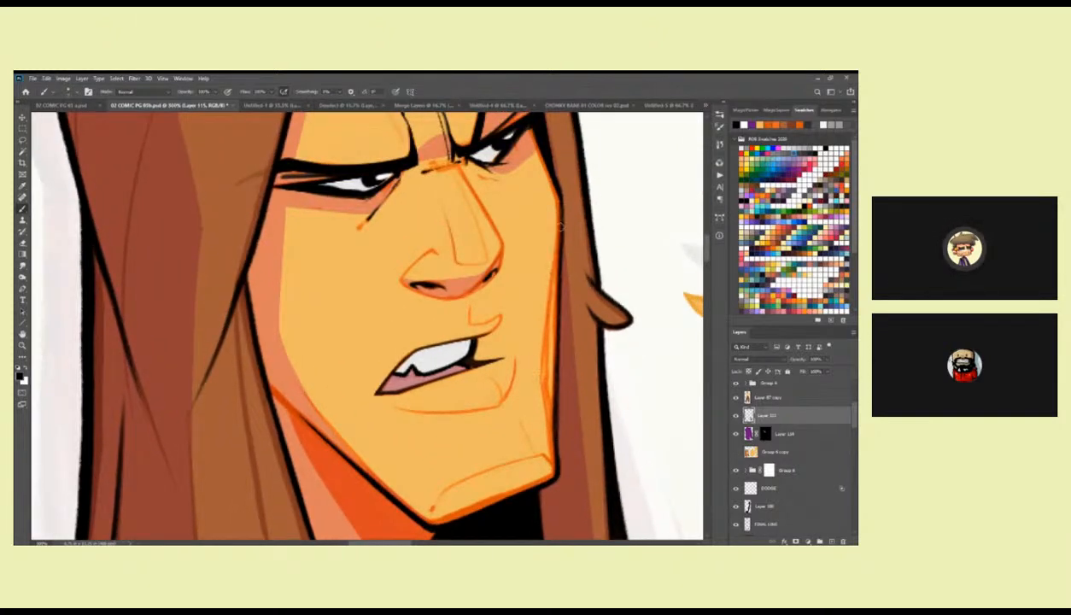
drag(559, 209, 558, 299)
key(ctrl+z)
drag(560, 227, 551, 323)
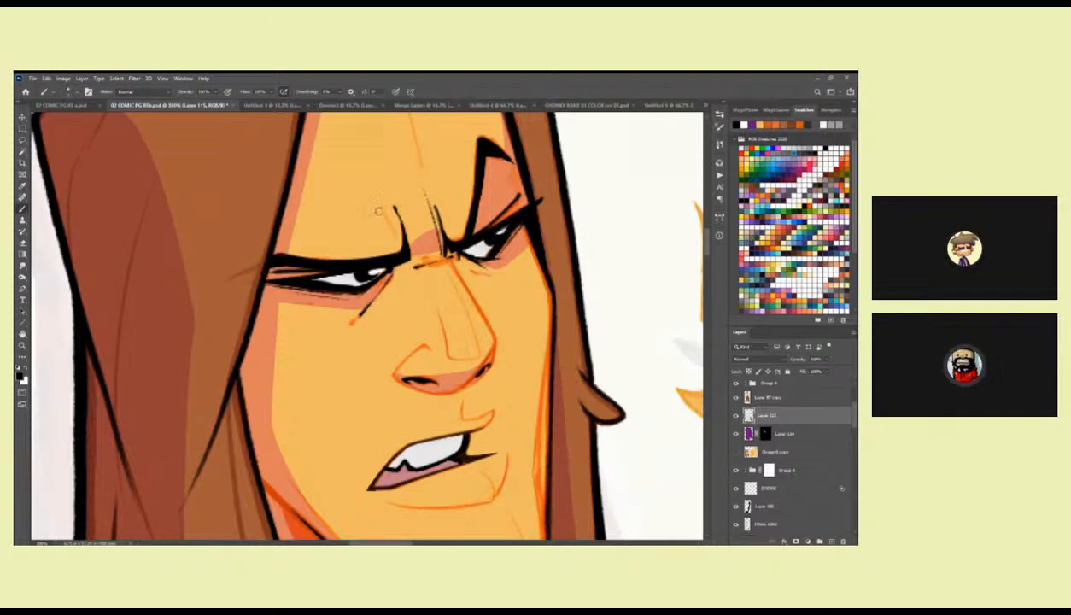
Darken the thin crease line rising between the brows, next to the far eye.
drag(429, 189, 438, 229)
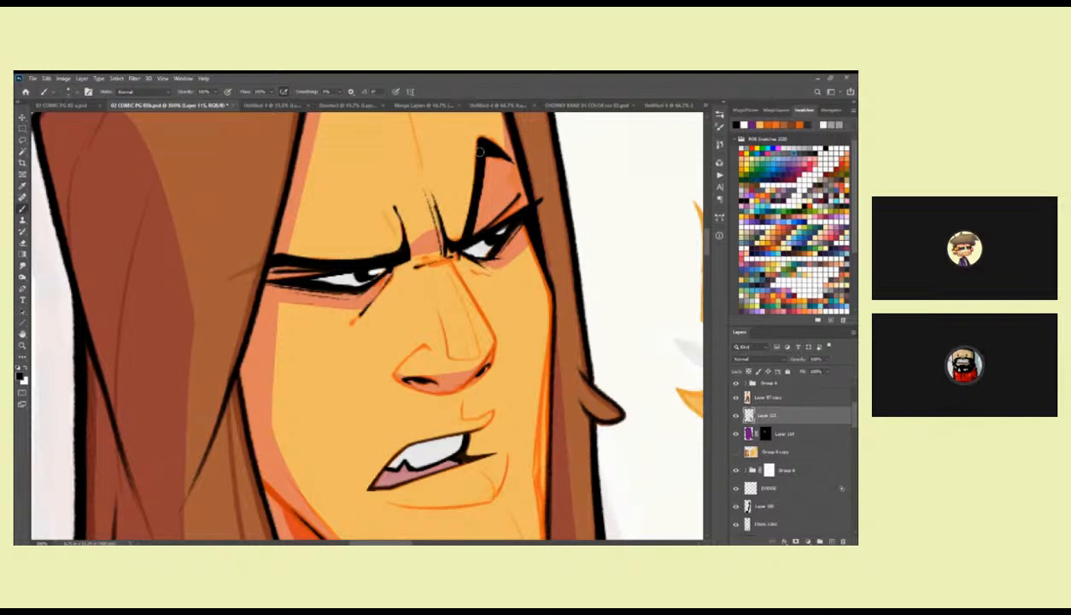
drag(495, 154, 502, 219)
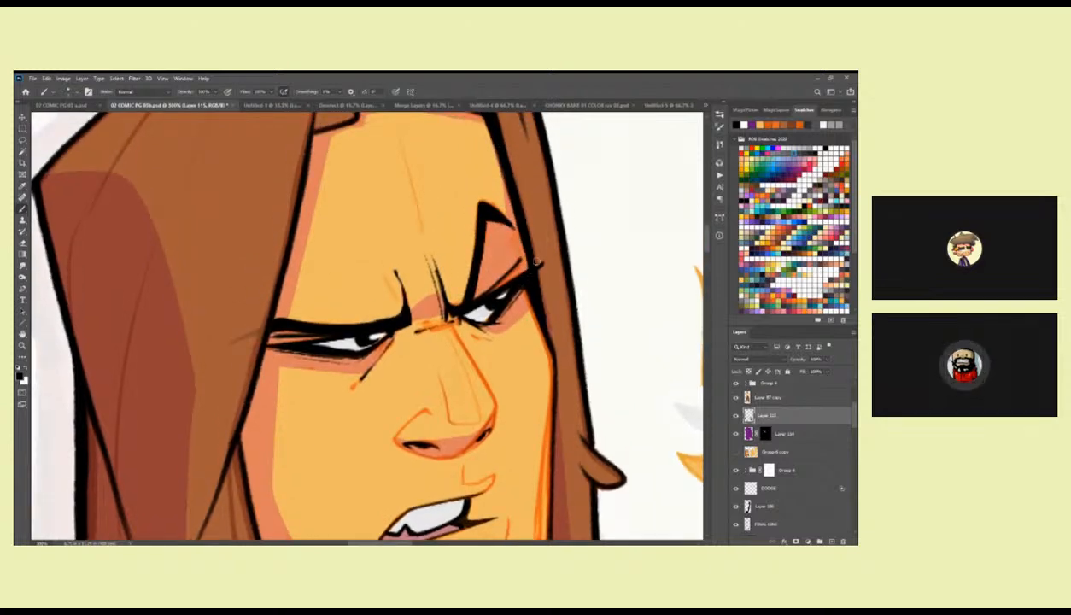
drag(477, 303, 480, 334)
Examine the inked head next to the finished full figure, comparing the line work on both.
scroll(477, 333, up, 2)
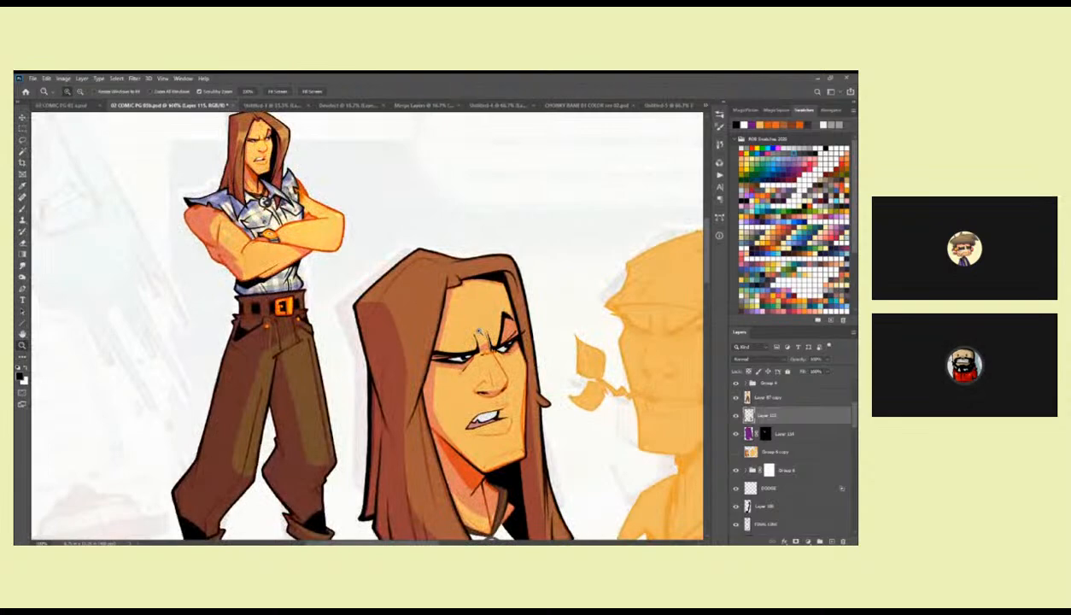
click(485, 346)
drag(487, 376, 488, 274)
alt+click(478, 299)
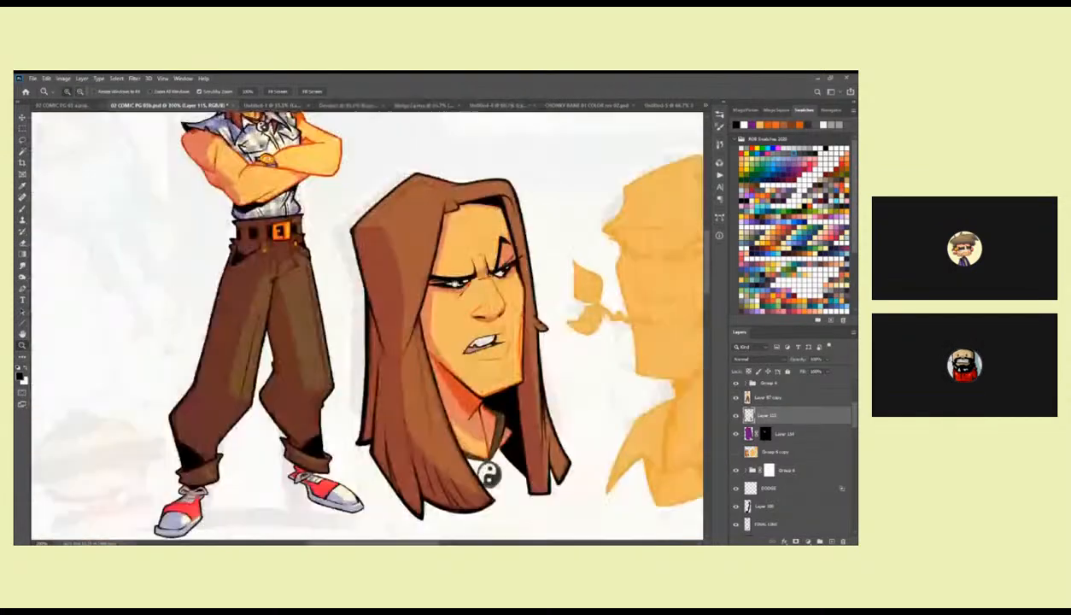
drag(373, 241, 438, 422)
double_click(326, 257)
alt+double_click(339, 278)
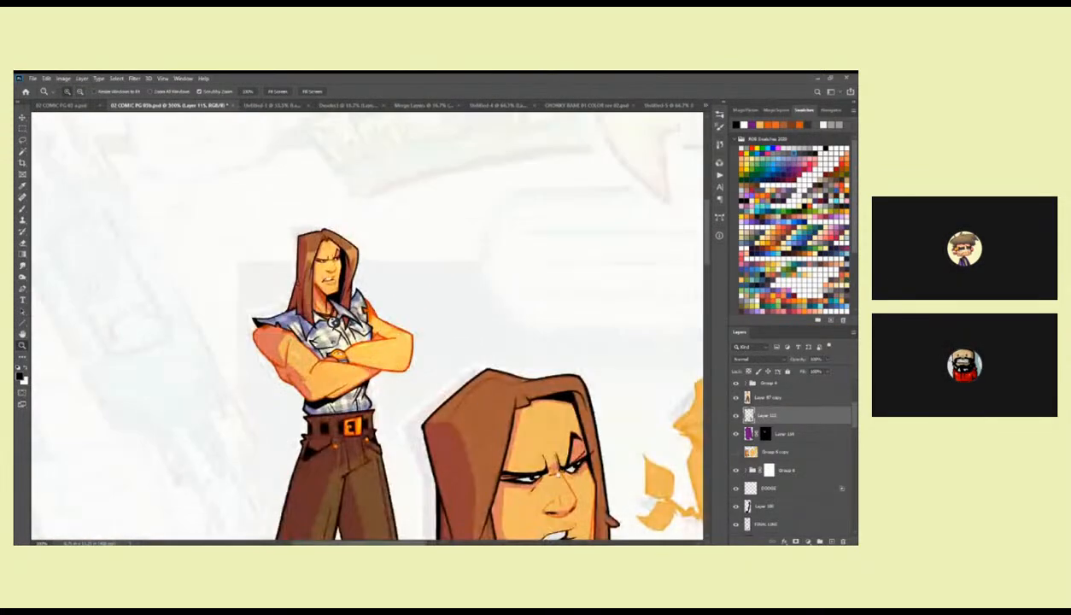
drag(578, 480, 520, 231)
click(503, 286)
double_click(505, 284)
drag(505, 285, 527, 312)
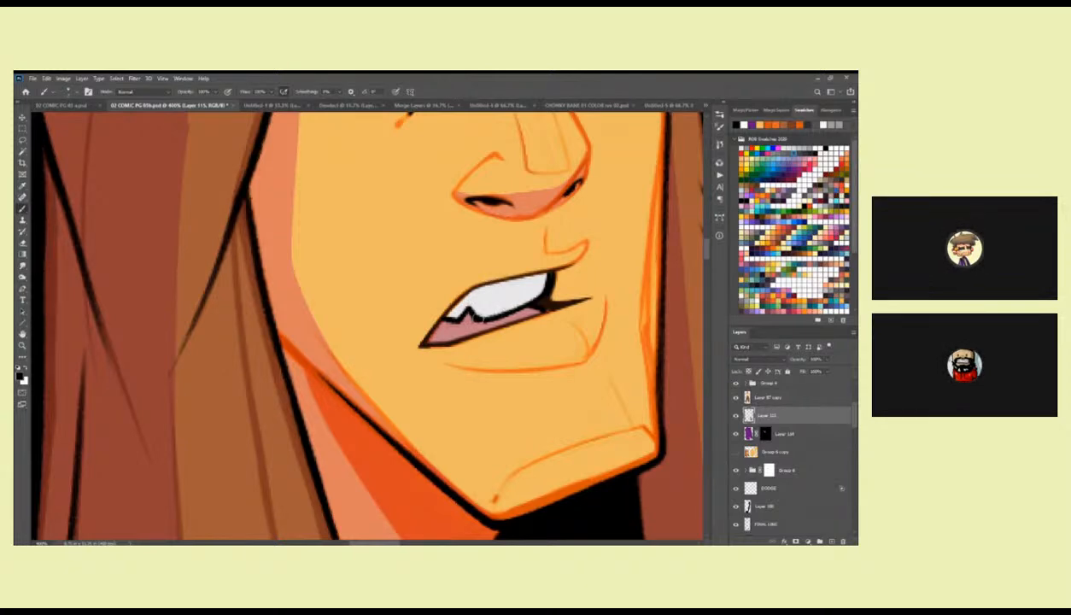
mouse_move(444, 327)
mouse_down()
mouse_move(514, 316)
mouse_move(449, 326)
mouse_up()
key(ctrl+z)
key(ctrl+z)
Sample the pink of the mouth and the skin tone, and clean up the ink edges around the mouth.
key(i)
key(b)
alt+click(448, 325)
drag(502, 367, 527, 373)
key(i)
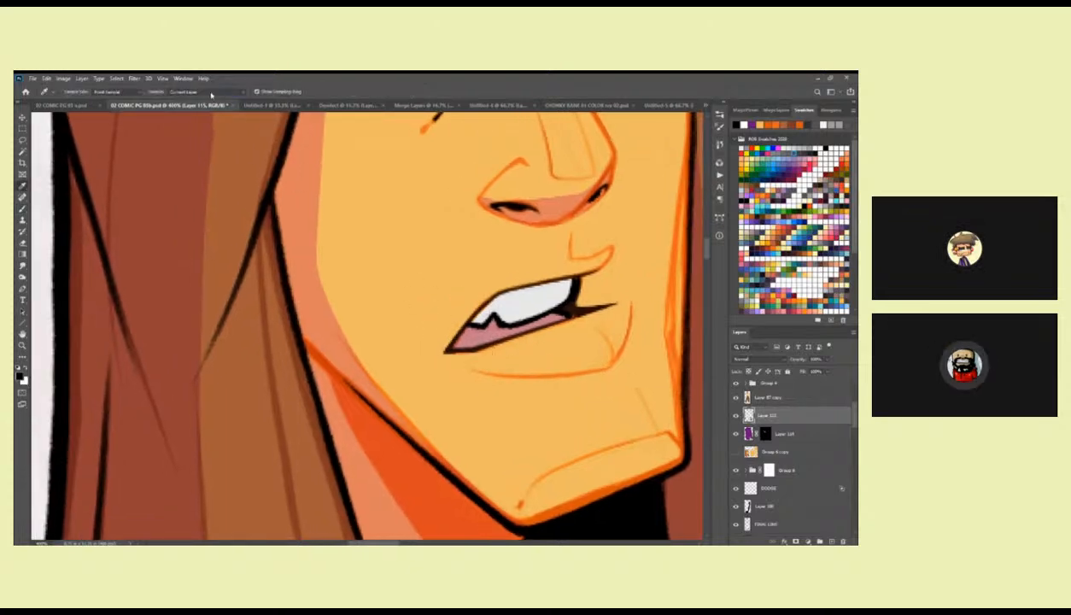
click(497, 333)
key(b)
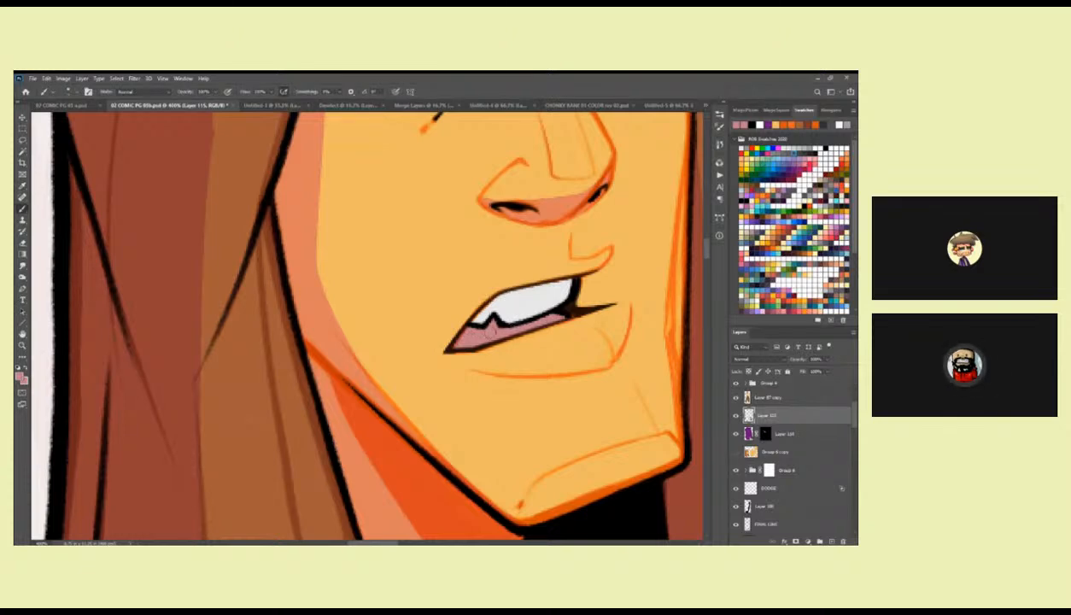
alt+click(476, 357)
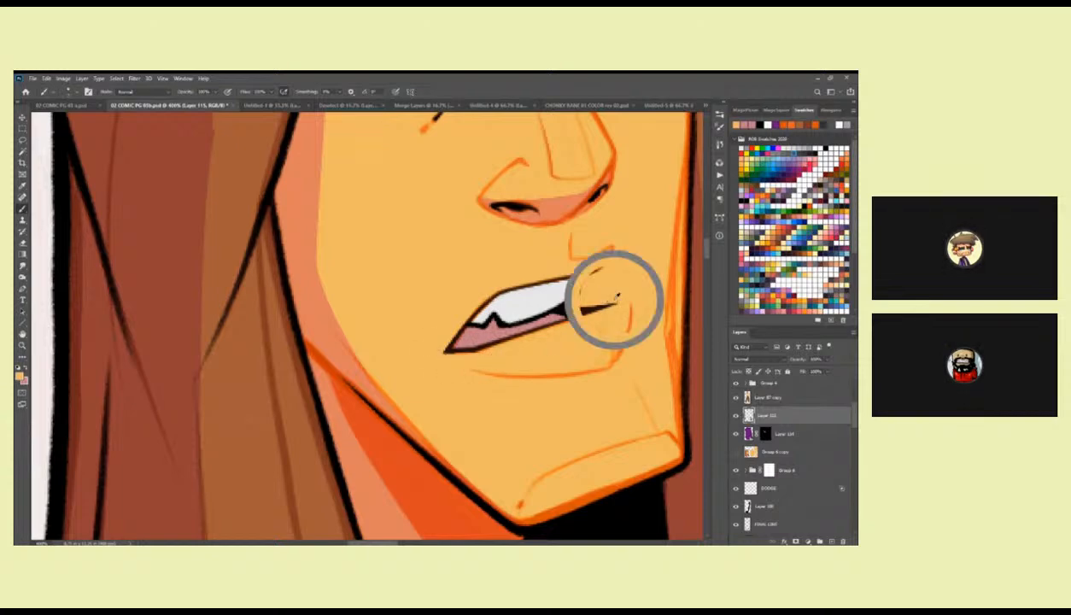
drag(611, 300, 571, 301)
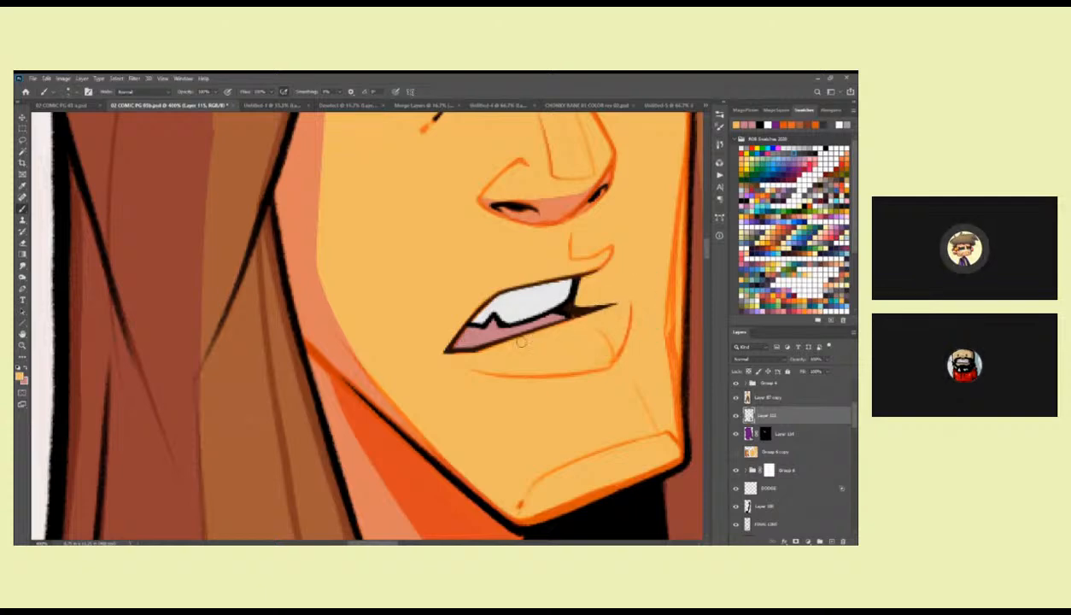
scroll(462, 369, right, 3)
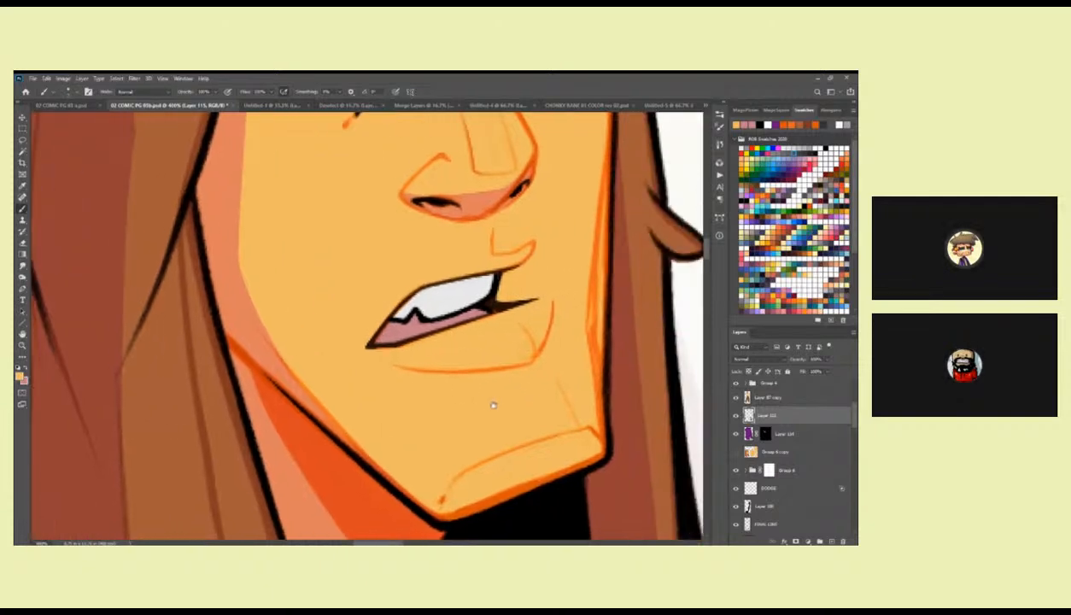
scroll(479, 298, up, 4)
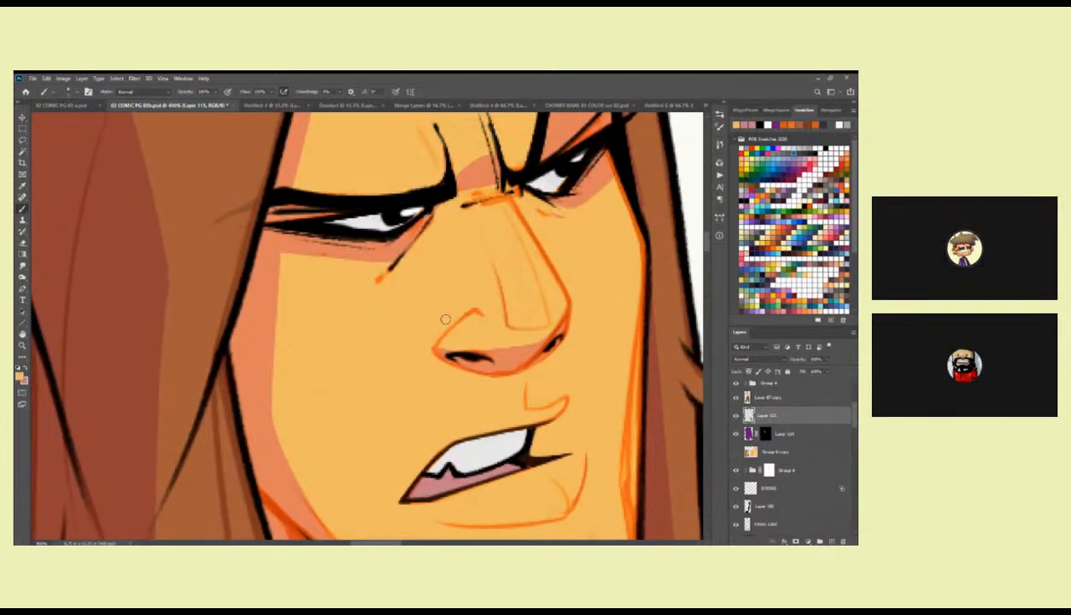
Rework the black line of the near eyebrow out to the hair edge, retrying the stroke several times.
scroll(444, 319, up, 3)
mouse_move(418, 301)
mouse_down()
mouse_move(505, 282)
mouse_move(573, 288)
mouse_up()
mouse_move(427, 280)
mouse_down()
mouse_move(529, 284)
mouse_move(417, 283)
mouse_move(555, 279)
mouse_move(395, 274)
mouse_up()
key(ctrl+z)
key(ctrl+z)
drag(534, 273, 402, 274)
key(ctrl+z)
drag(504, 285, 381, 273)
key(ctrl+z)
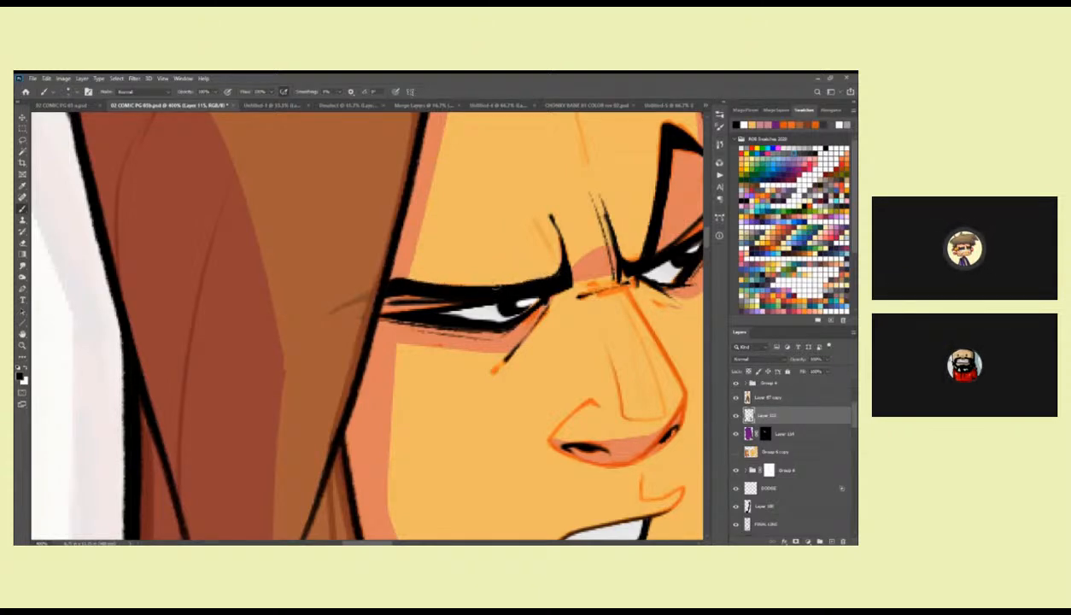
mouse_move(497, 285)
mouse_down()
mouse_move(388, 274)
mouse_move(403, 282)
mouse_move(361, 476)
mouse_up()
drag(579, 316, 538, 391)
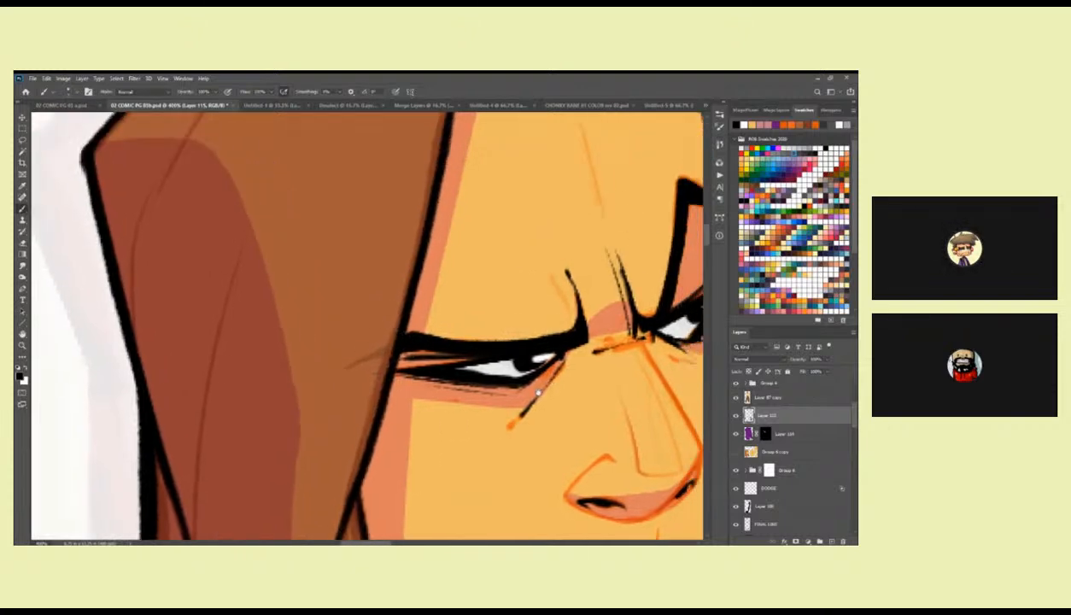
Thicken the black front hair edge beside the near eye, redoing one stroke, and extend the crease above the near eyebrow.
drag(430, 180, 343, 513)
key(ctrl+z)
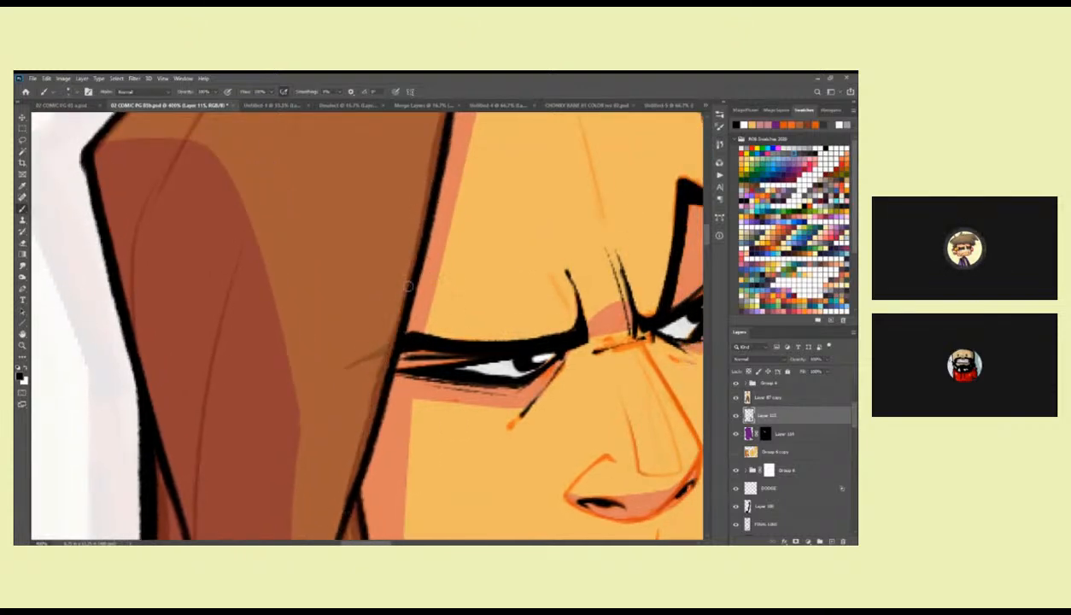
drag(388, 350, 340, 508)
drag(488, 385, 343, 409)
drag(414, 268, 441, 362)
drag(488, 395, 407, 467)
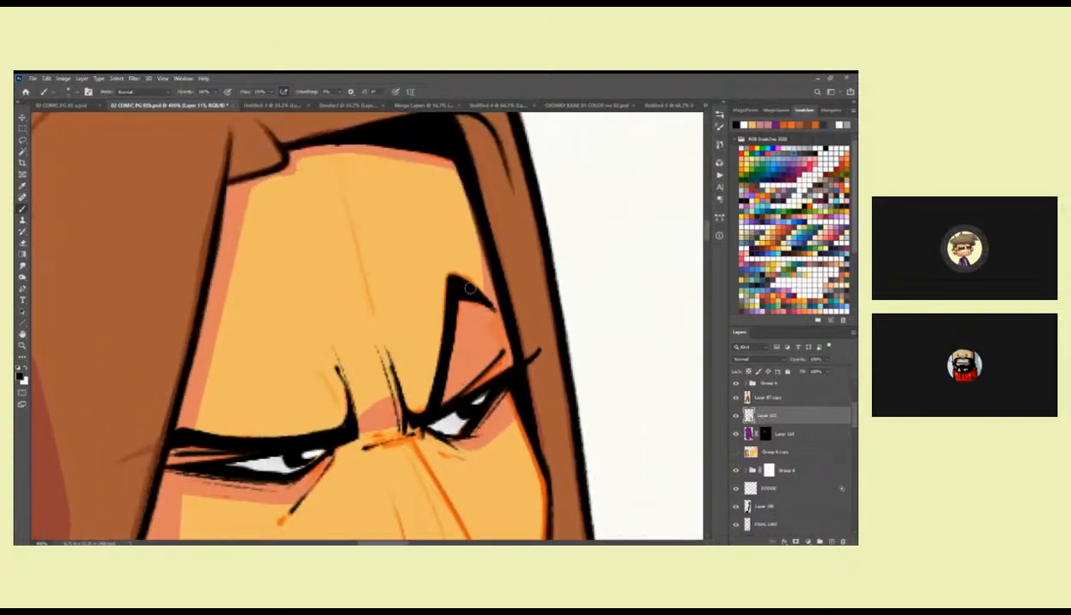
drag(504, 367, 523, 256)
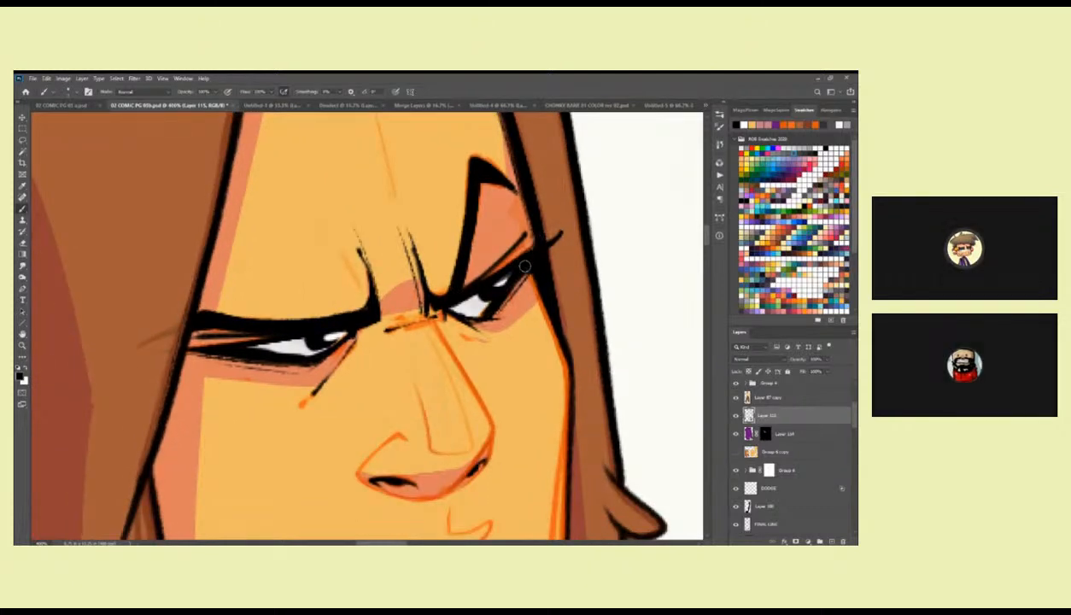
Check the head's eyes, mouth and jaw lines up close and from afar beside the full figure.
key(z)
alt+click(490, 348)
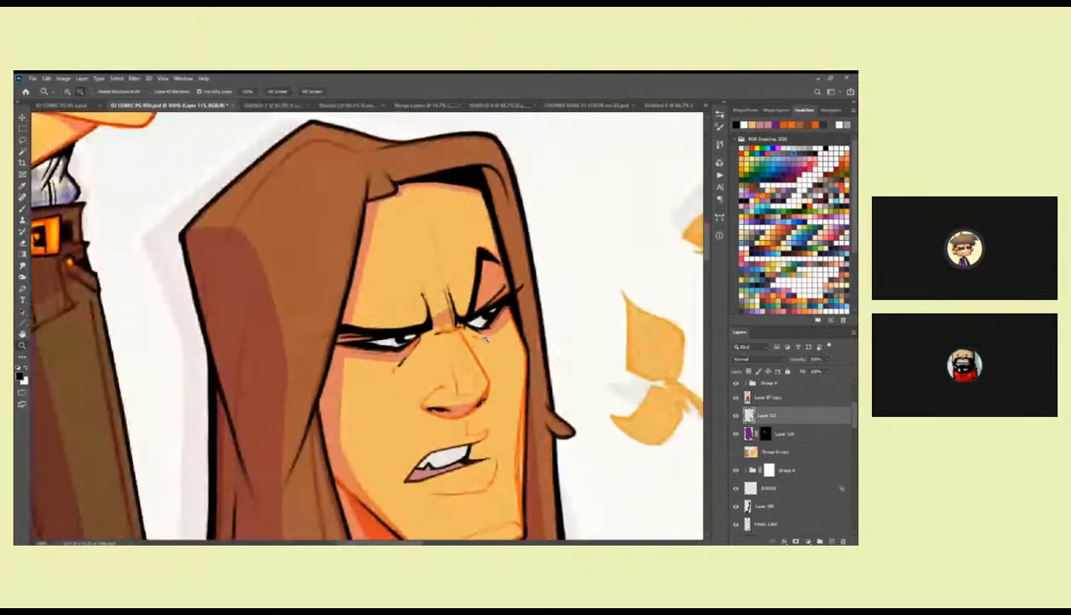
alt+click(491, 350)
alt+click(491, 350)
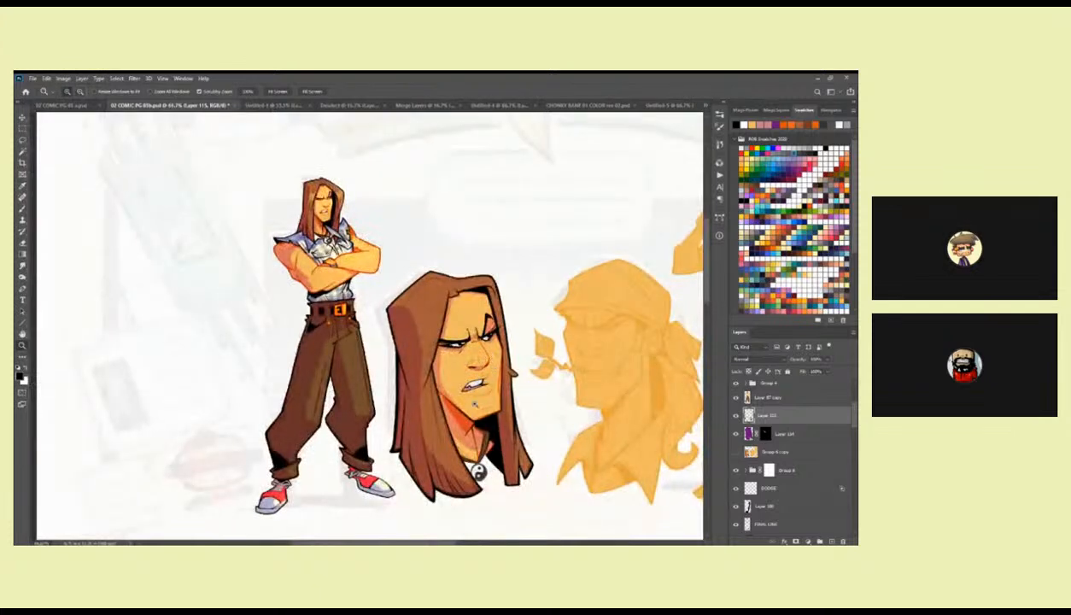
click(476, 392)
click(476, 392)
click(476, 392)
key(b)
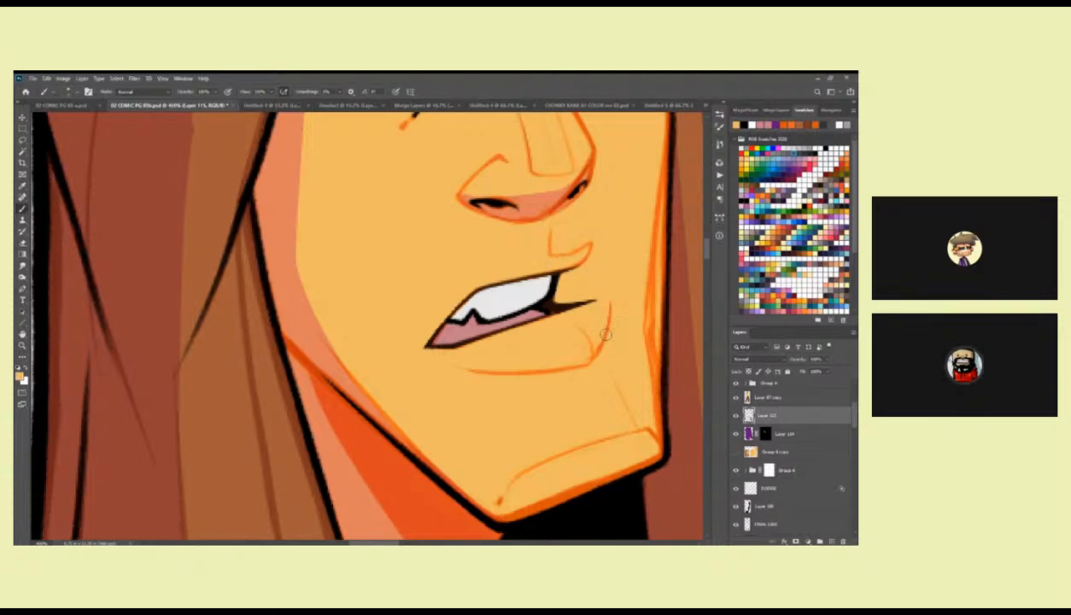
drag(428, 424, 424, 357)
alt+click(429, 368)
alt+click(429, 368)
alt+click(429, 368)
alt+click(429, 368)
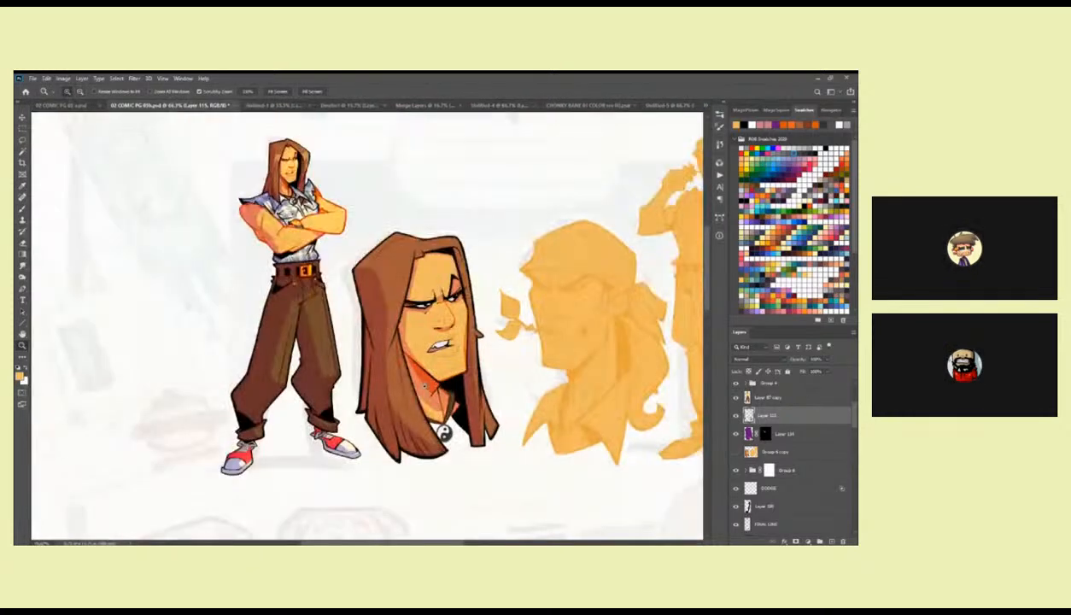
Reset the brush colour to black and ink thin tapering strands in the near-side lower locks, redoing strokes that miss.
click(409, 394)
click(409, 394)
key(d)
mouse_move(412, 429)
mouse_down()
mouse_move(422, 378)
mouse_move(443, 462)
mouse_up()
drag(380, 353, 405, 442)
key(ctrl+z)
drag(376, 339, 408, 449)
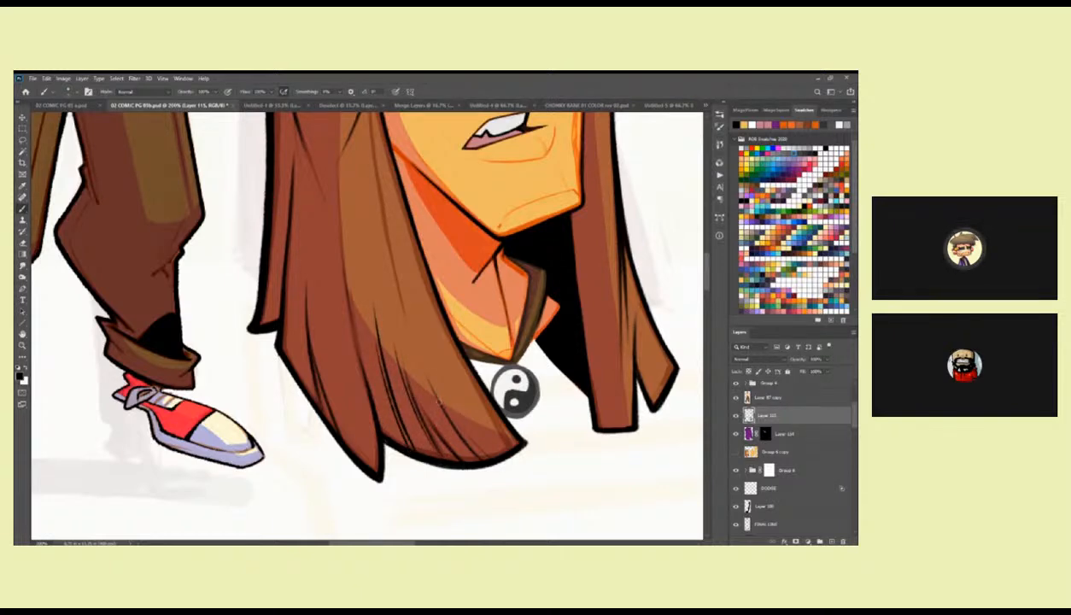
drag(451, 419, 464, 441)
key(ctrl+z)
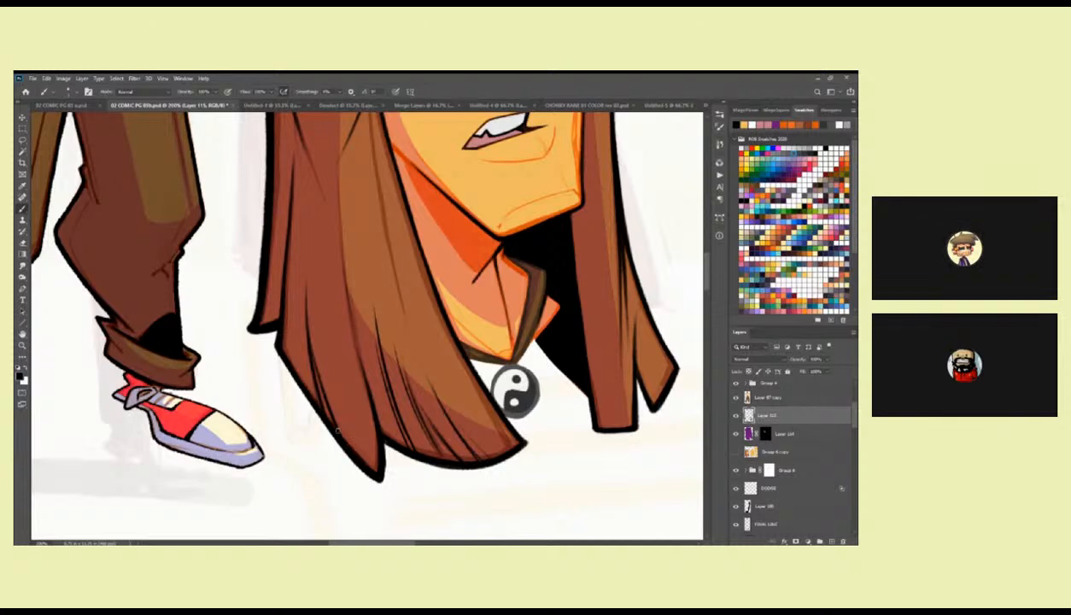
Touch up the black lines where the near hair meets the cheek and along the far cheek down to the jaw.
drag(267, 333, 344, 355)
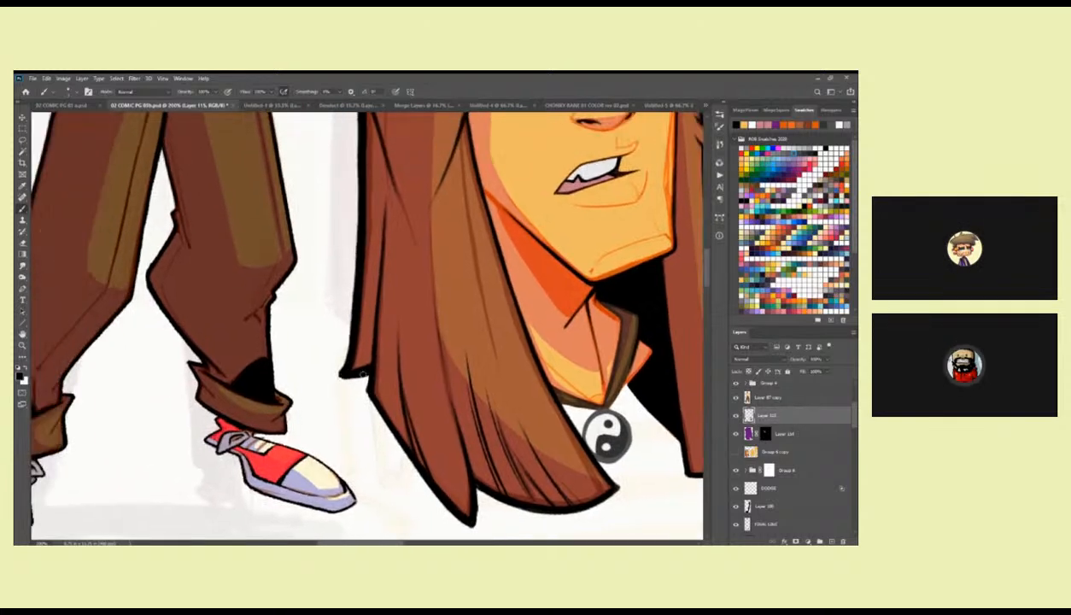
drag(537, 317, 395, 423)
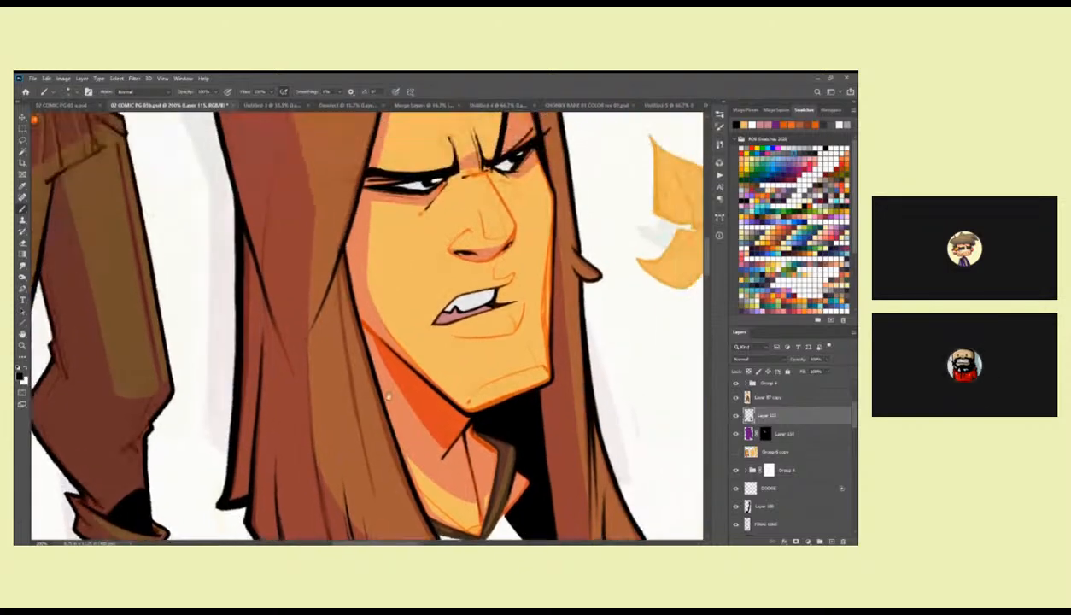
drag(344, 247, 353, 248)
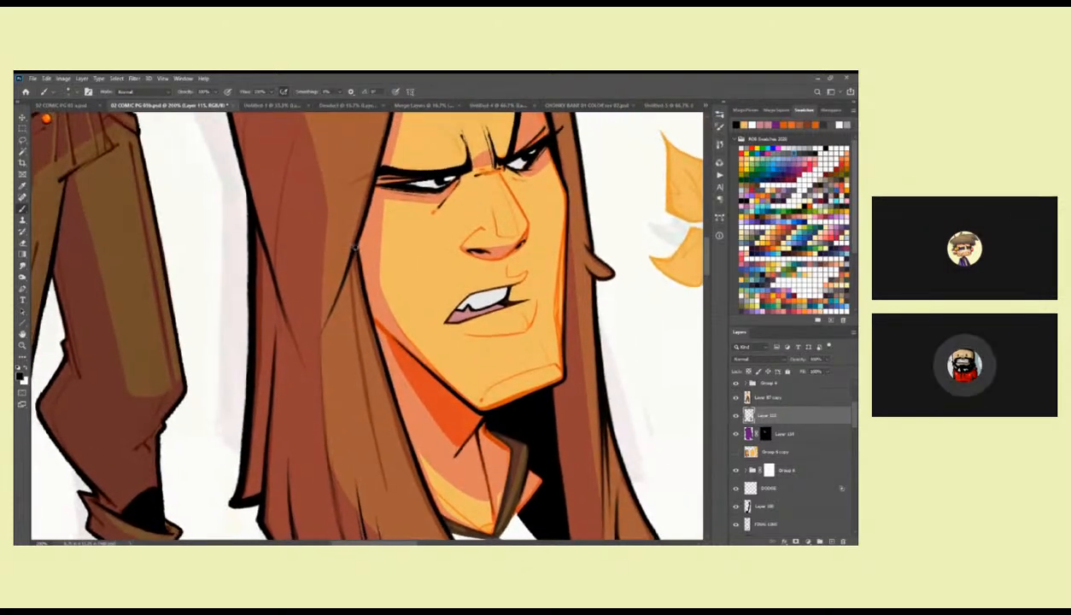
drag(565, 325, 509, 315)
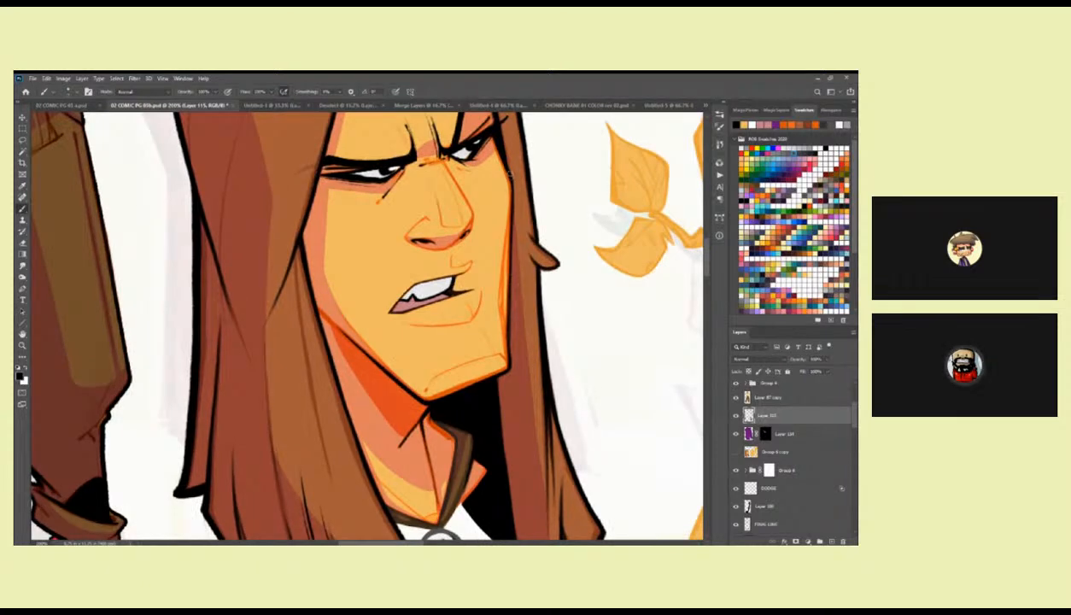
mouse_move(514, 192)
mouse_down()
mouse_move(509, 244)
mouse_move(516, 206)
mouse_up()
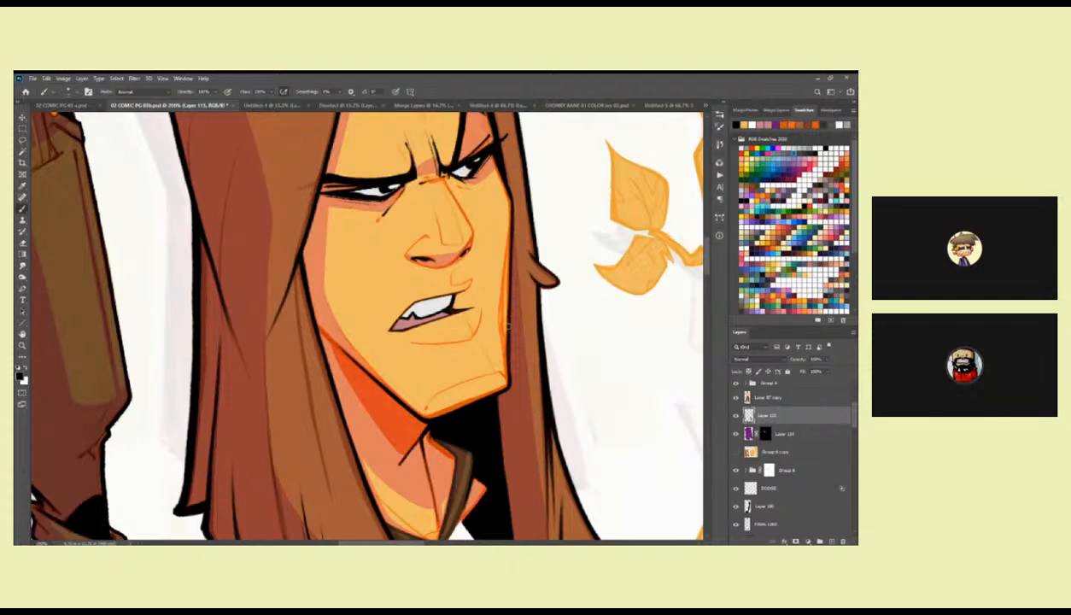
mouse_move(508, 385)
mouse_down()
mouse_move(473, 346)
mouse_move(525, 319)
mouse_up()
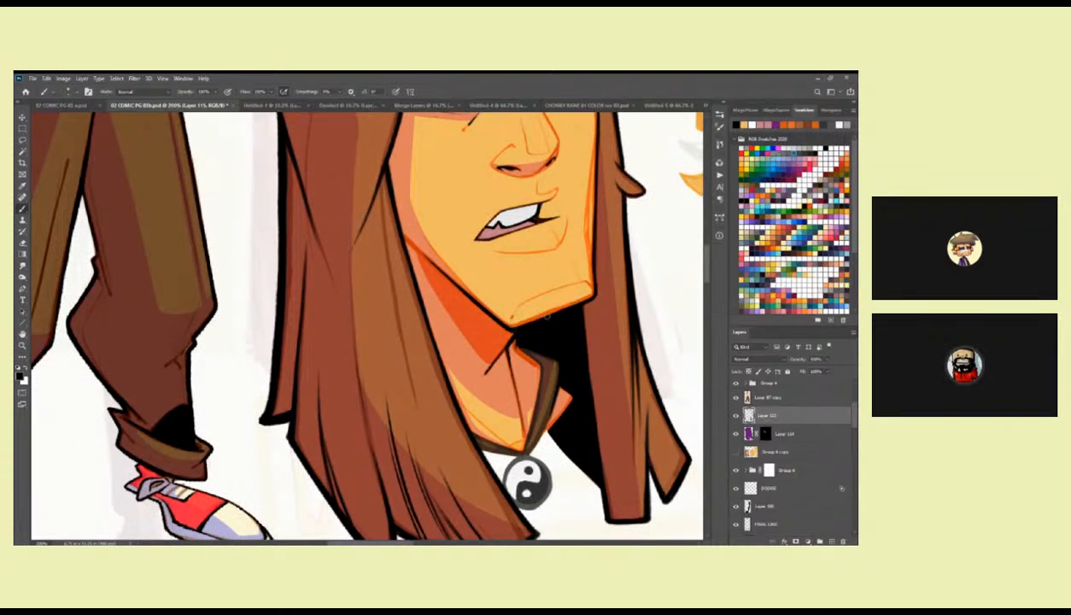
Ink a short neck crease and the necklace, covering its cord, knot and the round outline of the yin-yang pendant.
mouse_move(573, 339)
mouse_down()
mouse_move(536, 325)
mouse_move(496, 343)
mouse_move(409, 271)
mouse_move(421, 289)
mouse_move(406, 280)
mouse_move(449, 315)
mouse_move(440, 265)
mouse_move(425, 260)
mouse_move(464, 273)
mouse_up()
ctrl+click(418, 279)
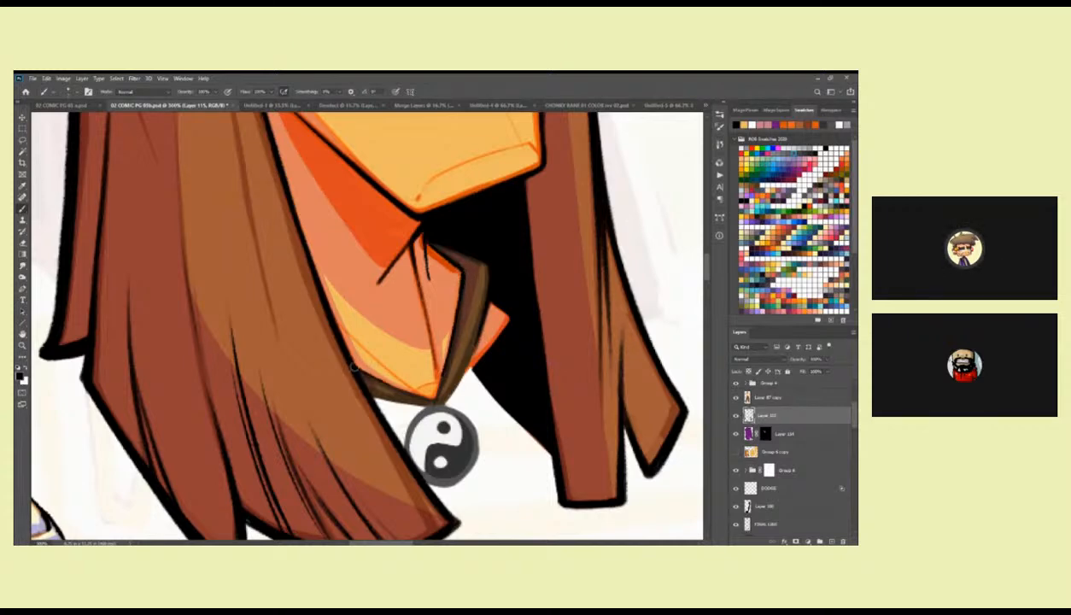
drag(472, 328, 517, 264)
mouse_move(499, 308)
mouse_down()
mouse_move(487, 344)
mouse_move(412, 342)
mouse_up()
mouse_move(319, 342)
mouse_down()
mouse_move(376, 354)
mouse_move(472, 284)
mouse_move(442, 326)
mouse_up()
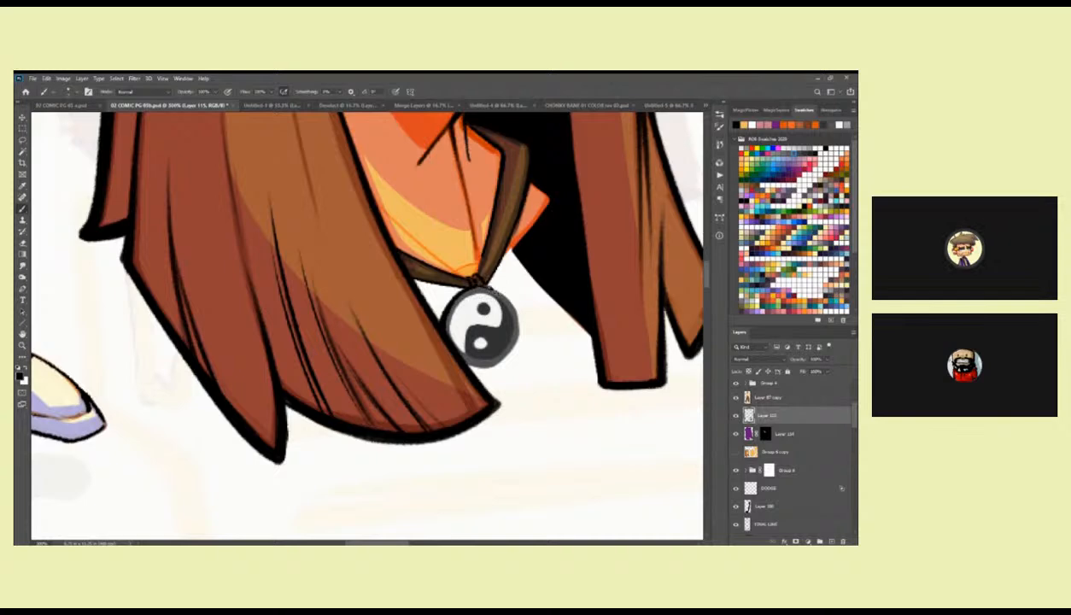
mouse_move(502, 290)
mouse_down()
mouse_move(516, 343)
mouse_move(498, 361)
mouse_move(459, 353)
mouse_up()
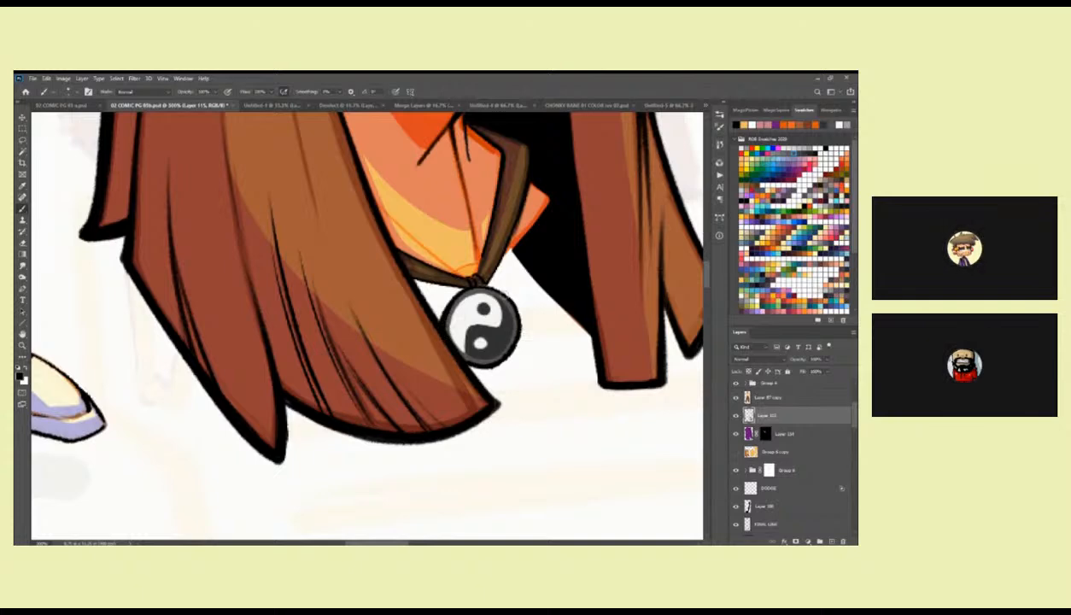
Ink the edges of the necklace cord and touch up the shadow edge beside the collar, undoing a misplaced stroke.
scroll(515, 321, up, 3)
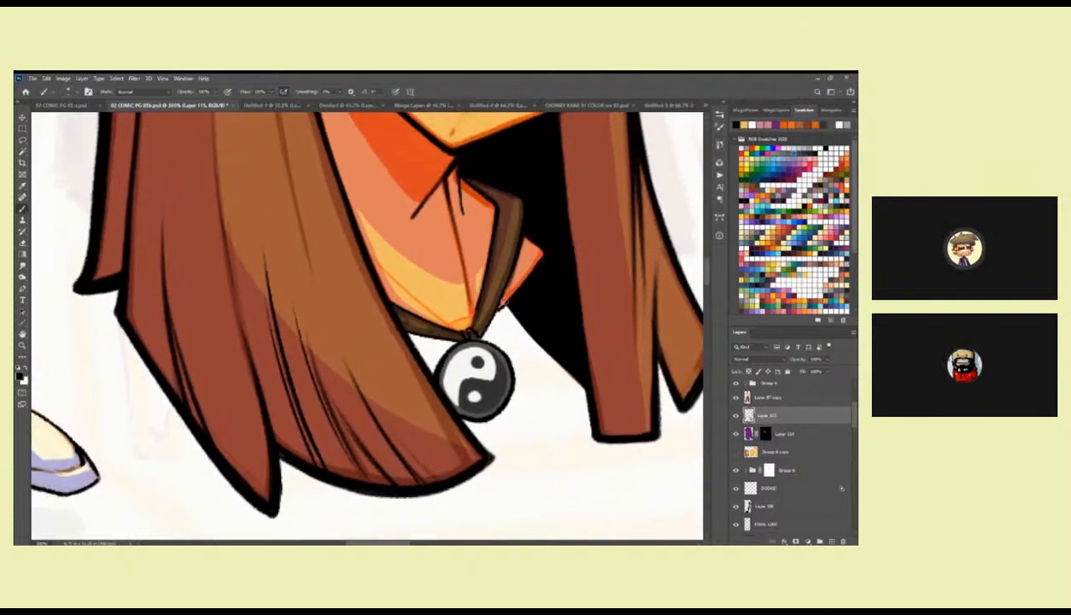
scroll(500, 309, up, 2)
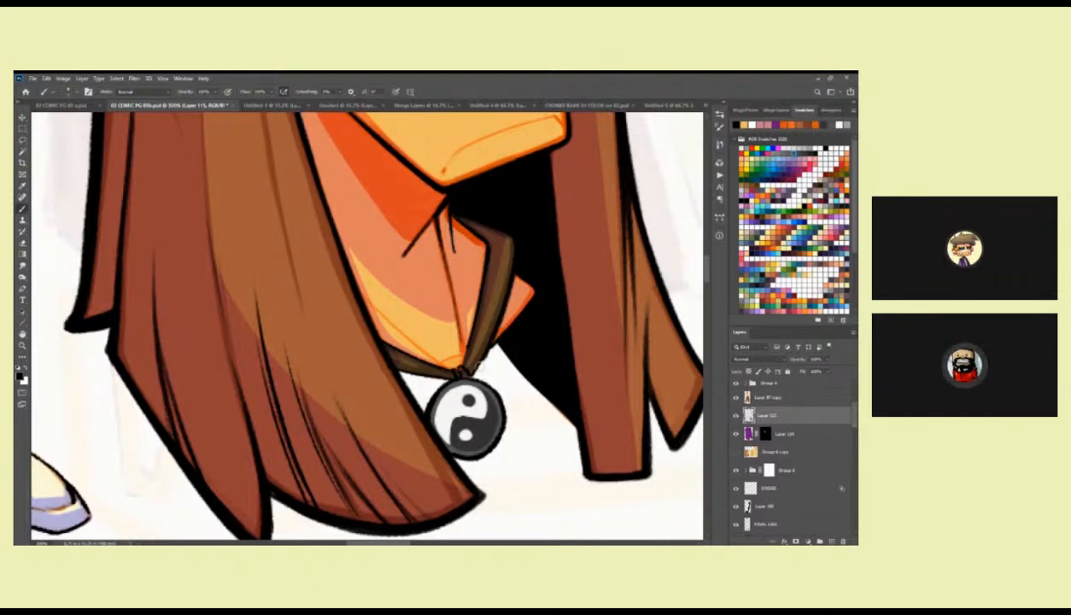
drag(395, 366, 439, 378)
key(ctrl+z)
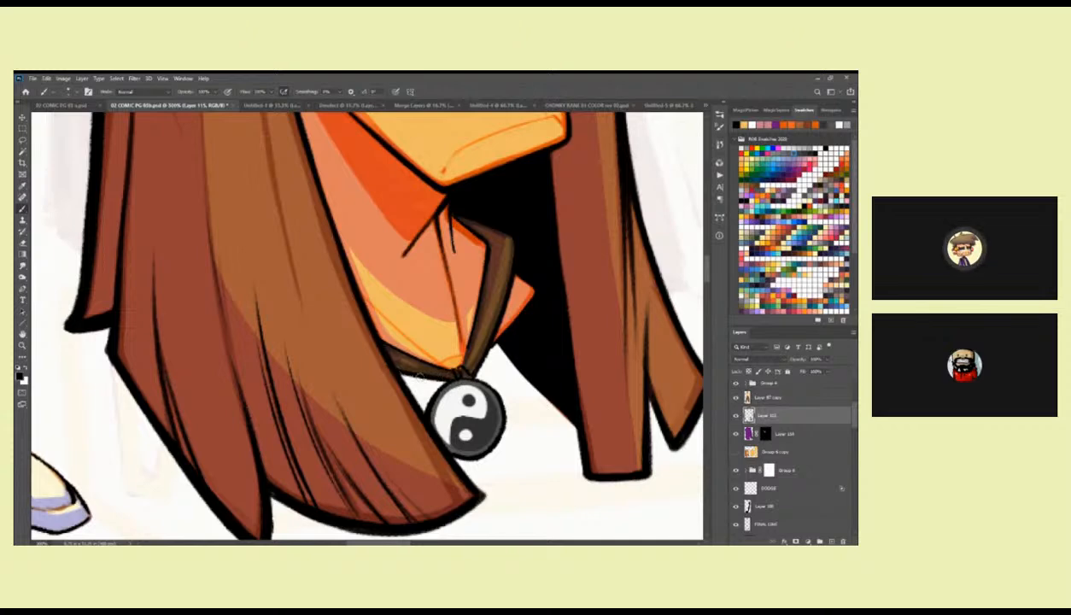
drag(388, 345, 439, 366)
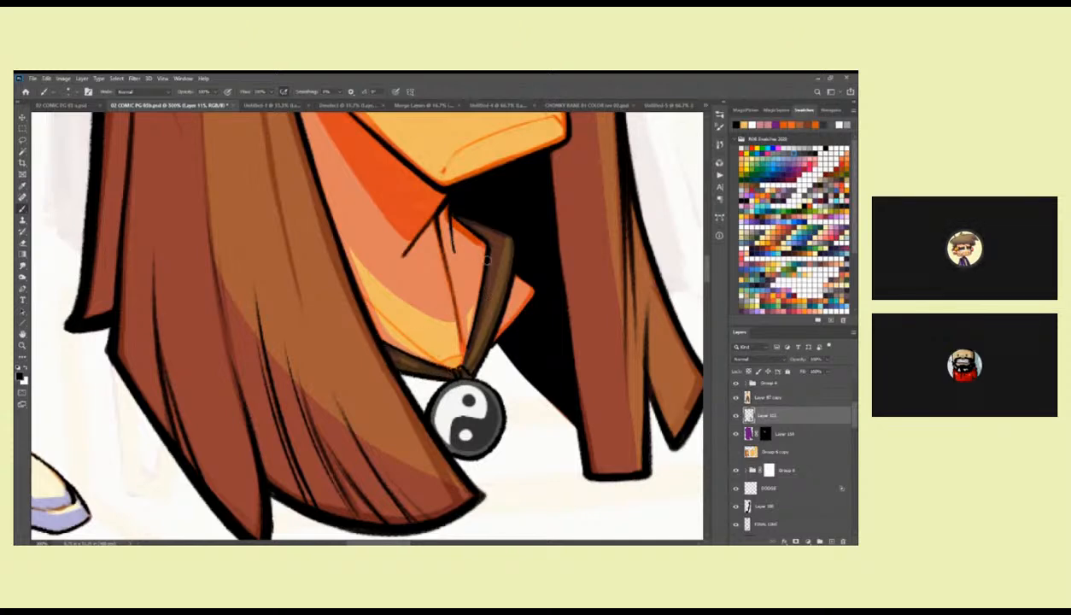
scroll(485, 232, up, 3)
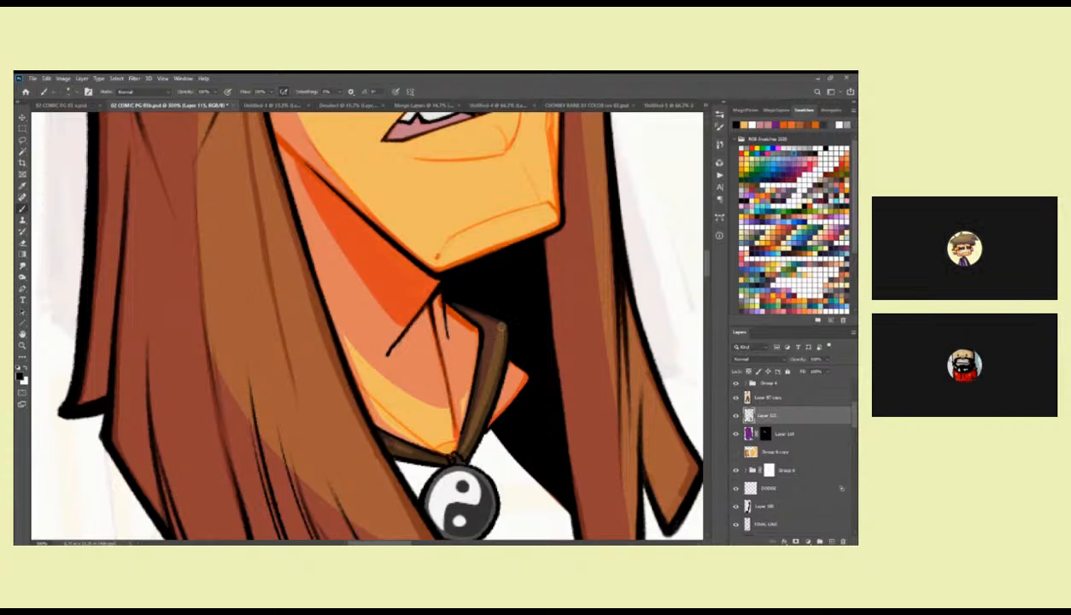
drag(493, 330, 487, 267)
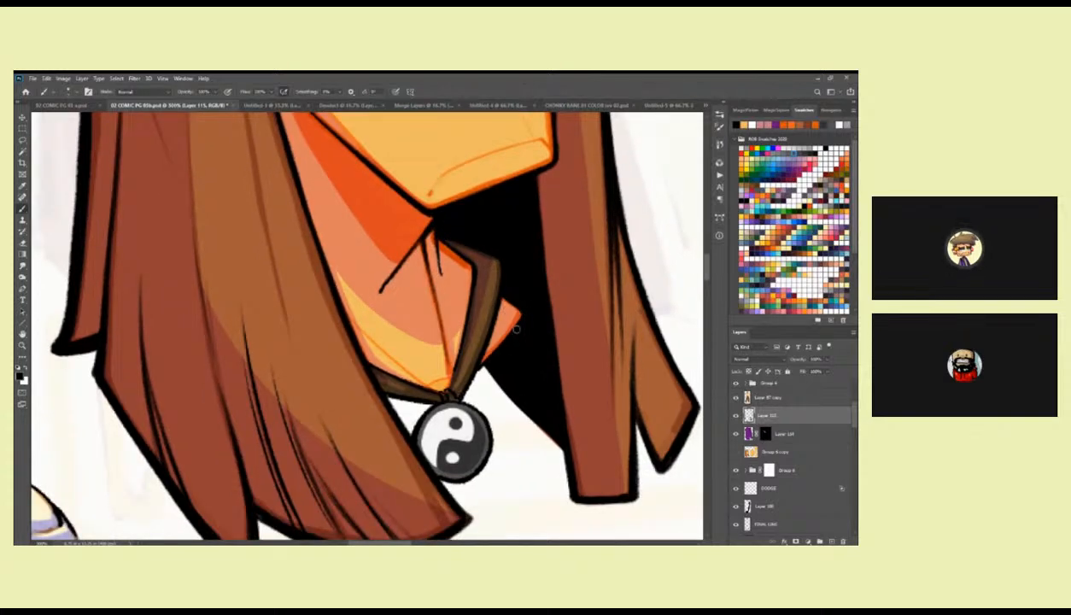
drag(525, 235, 507, 430)
drag(518, 250, 509, 396)
Check the head beside the full figure and target the mask of the purple shading layer, Layer 114.
key(z)
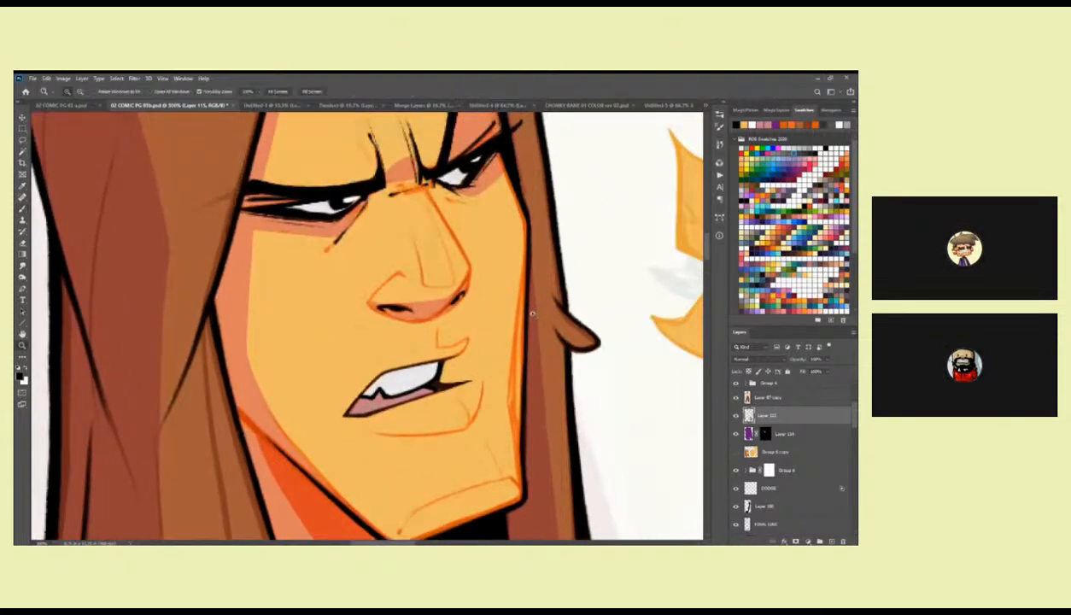
alt+click(532, 312)
alt+click(531, 314)
alt+click(530, 317)
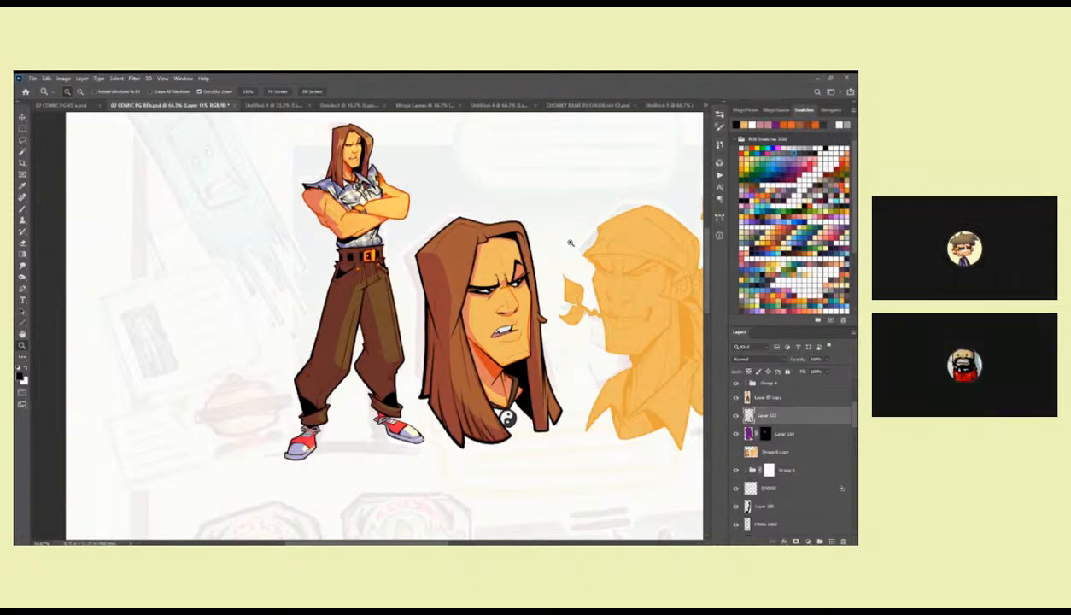
click(764, 433)
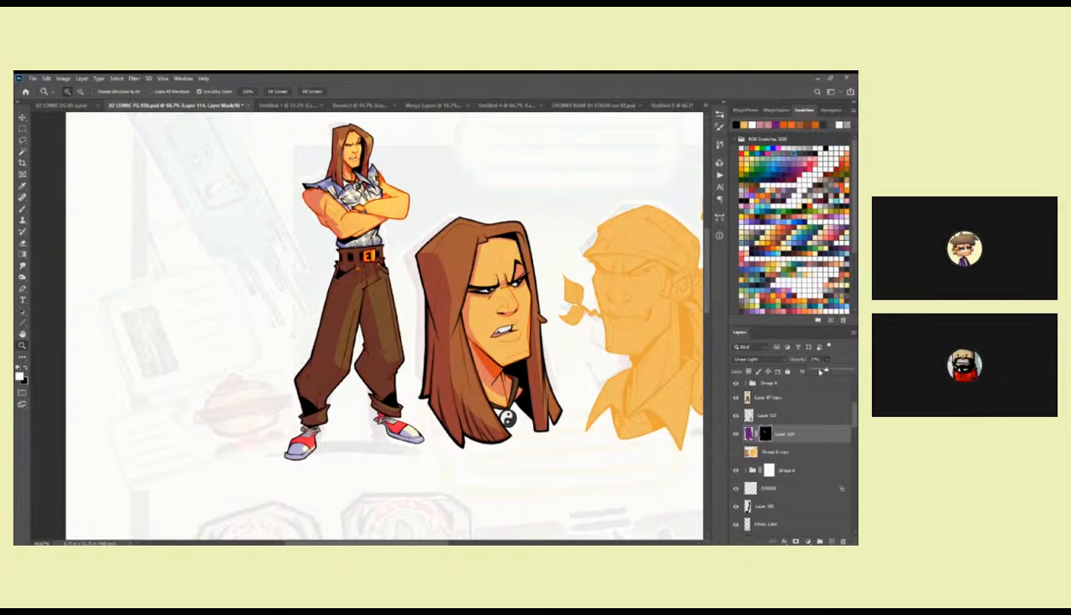
click(777, 414)
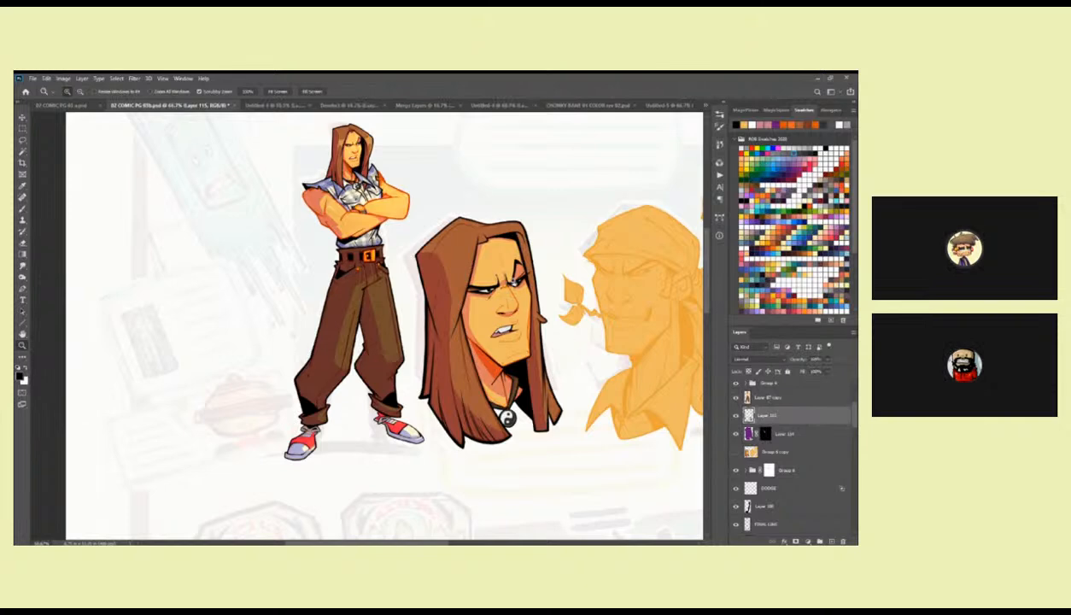
click(765, 433)
Switch the brush to the hard ink preset for mask work around the eyes.
click(516, 270)
click(515, 270)
click(515, 270)
key(b)
right_click(494, 292)
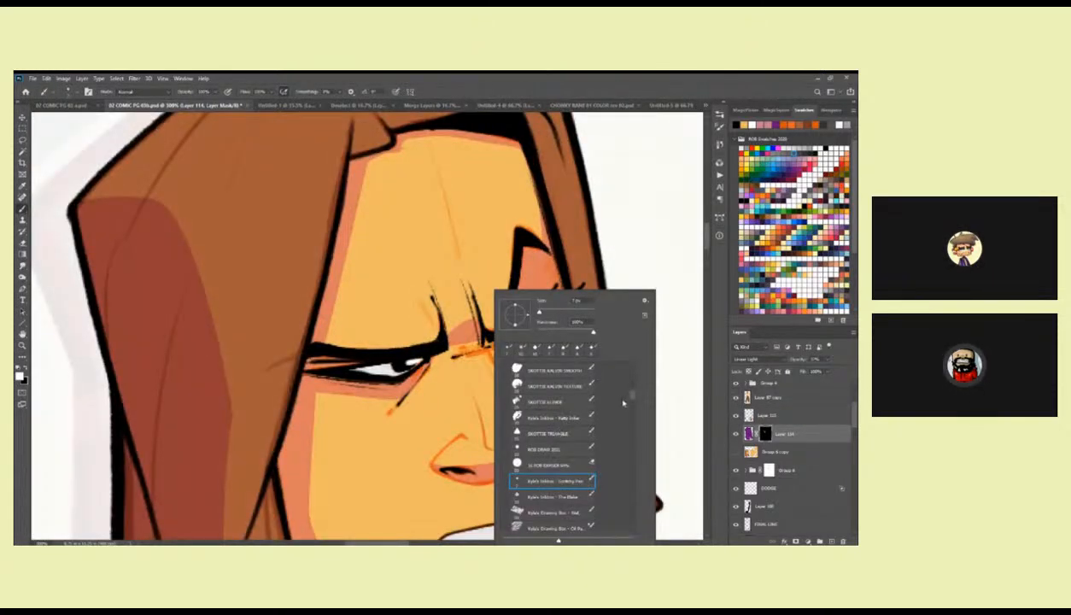
drag(632, 396, 632, 382)
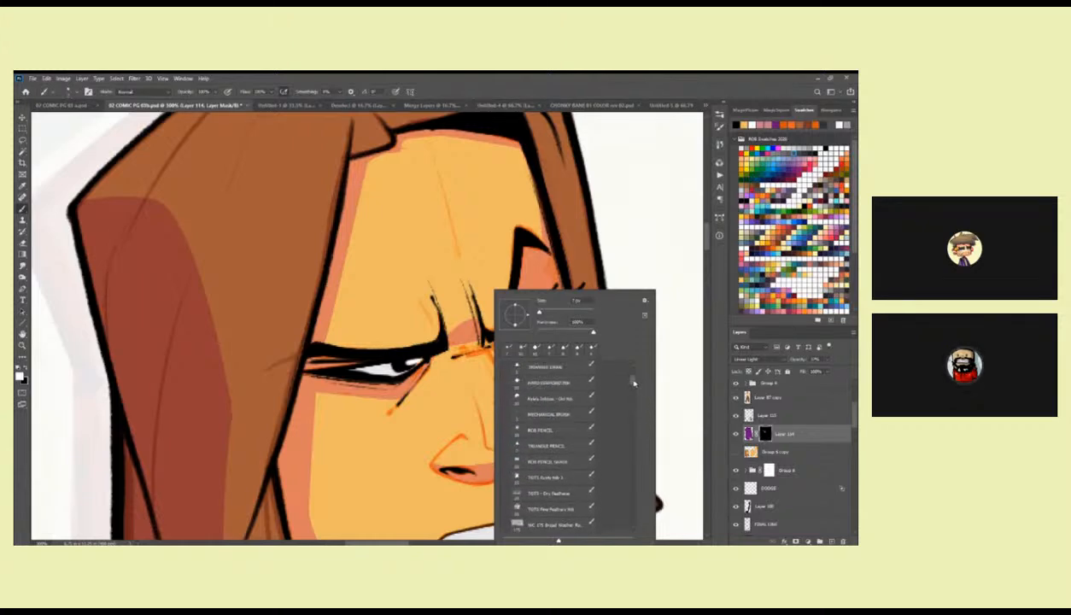
double_click(565, 387)
Paint with white on the shading mask across the brow and nose bridge between the eyes.
mouse_move(460, 350)
mouse_down()
mouse_move(524, 321)
mouse_move(507, 313)
mouse_move(543, 307)
mouse_up()
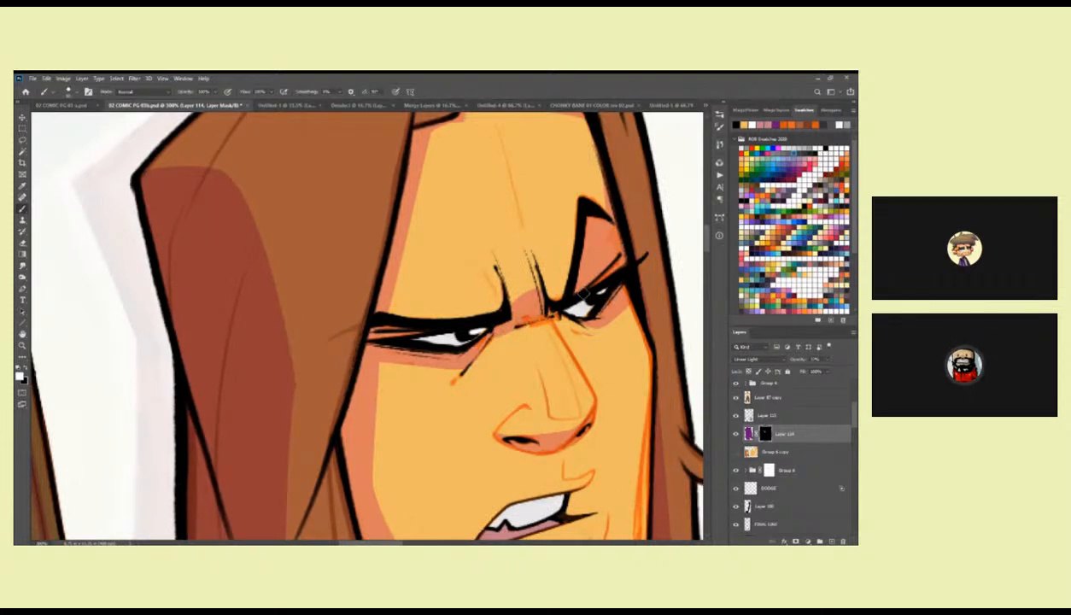
mouse_move(475, 328)
mouse_down()
mouse_move(508, 310)
mouse_move(555, 307)
mouse_up()
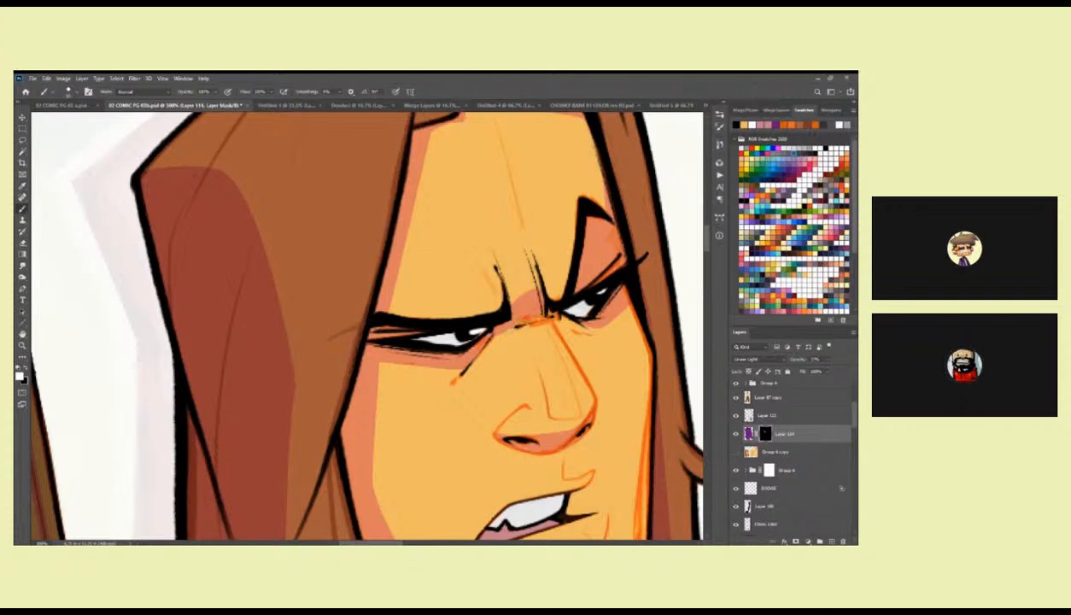
key(z)
alt+click(568, 324)
alt+click(568, 323)
alt+click(573, 389)
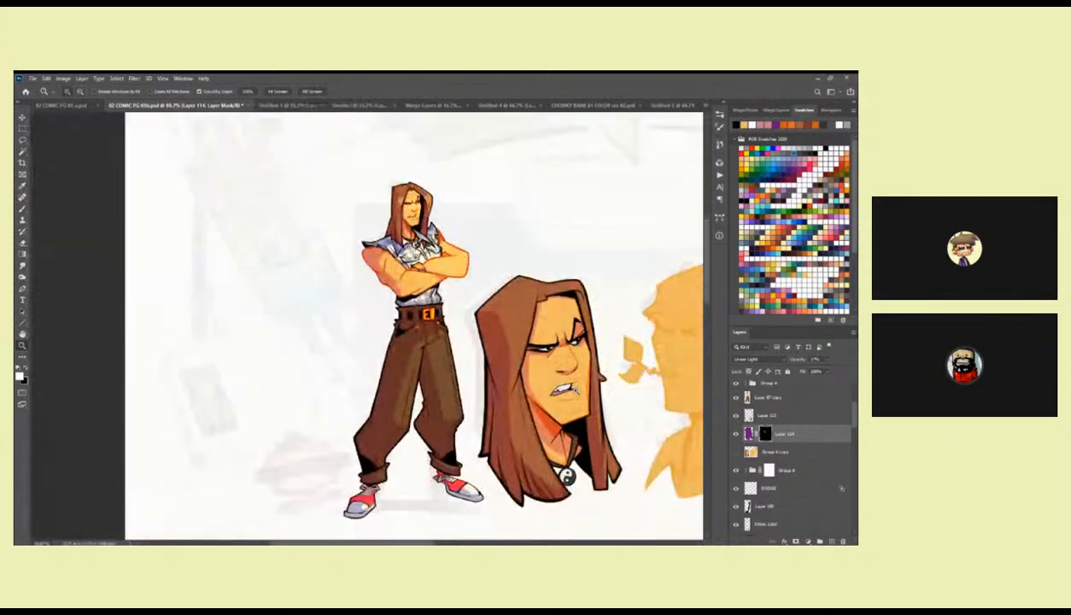
Swap to black, trim the mask's shading around the brow, and compare the face with the full figure.
click(568, 347)
click(567, 346)
key(b)
key(x)
mouse_move(536, 316)
mouse_down()
mouse_move(541, 339)
mouse_move(543, 299)
mouse_move(530, 280)
mouse_up()
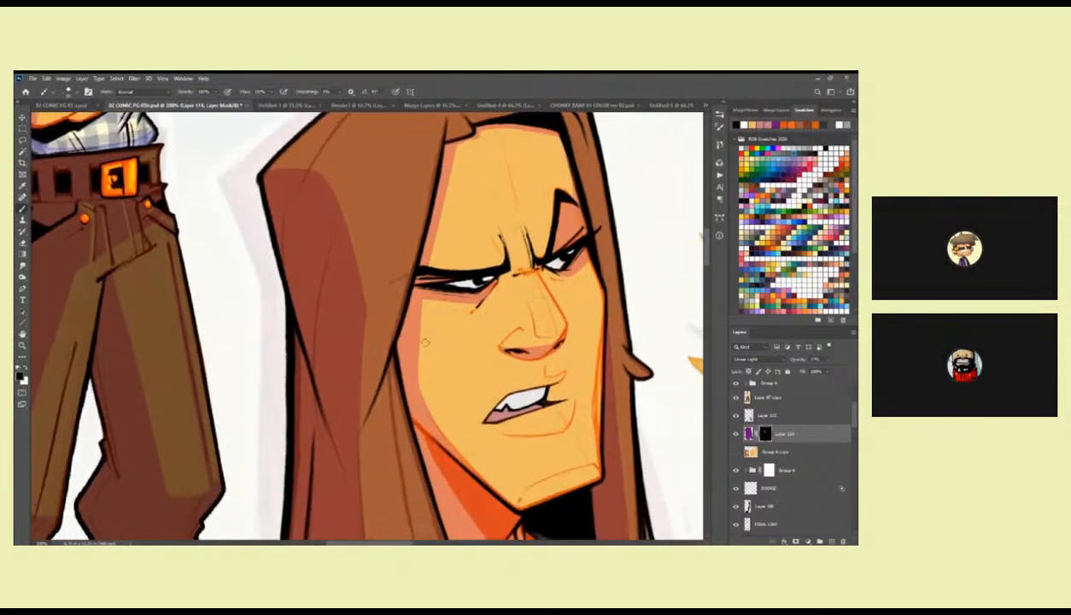
key(z)
alt+click(484, 413)
alt+click(484, 412)
alt+click(484, 413)
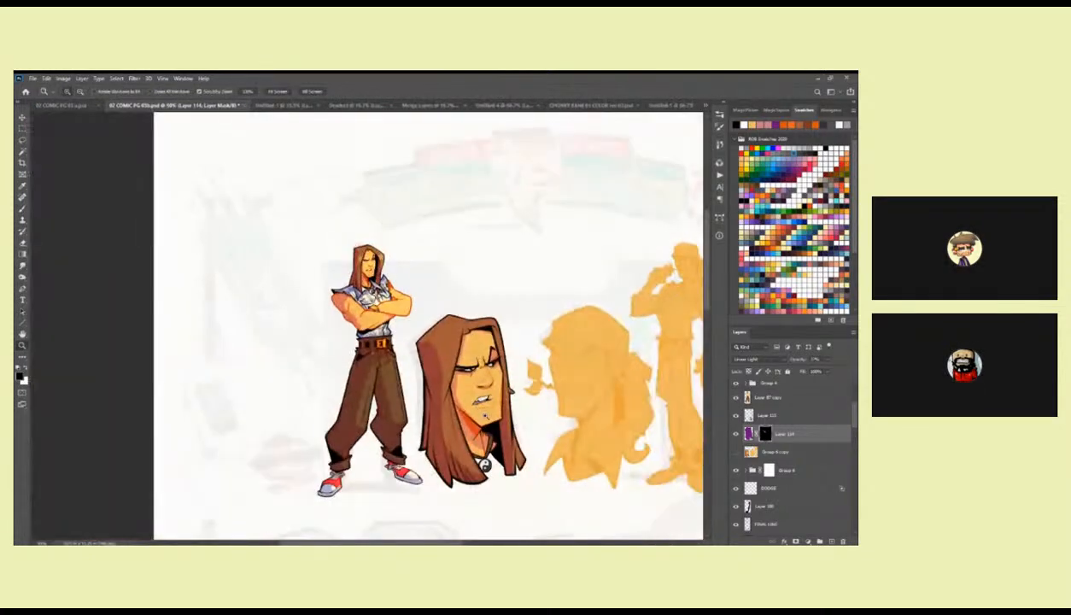
click(489, 407)
drag(490, 392, 488, 355)
click(489, 343)
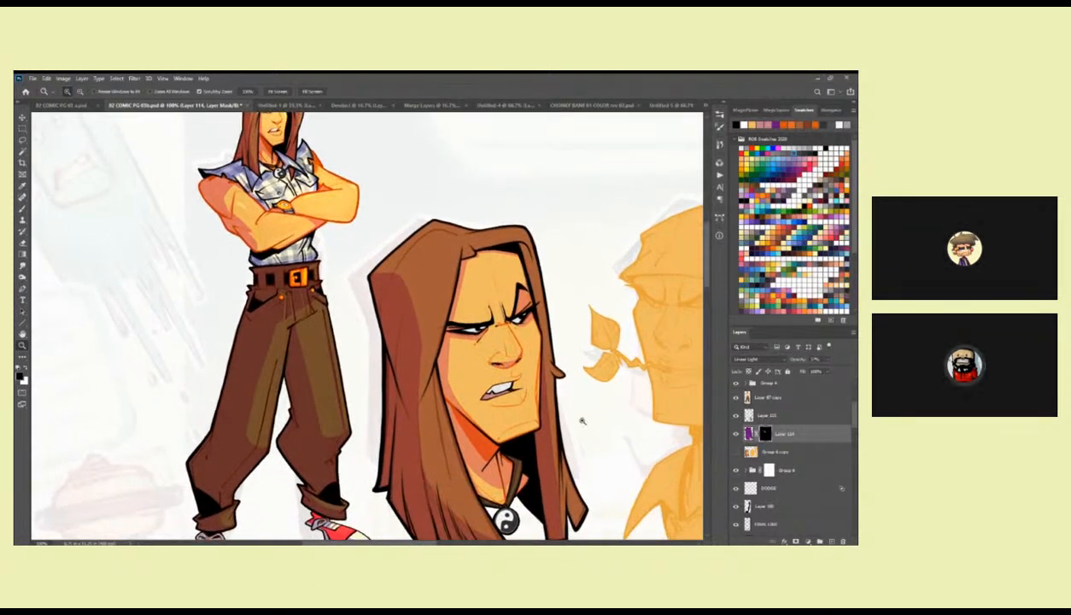
On Layer 115, thicken the black outline of the hair along the near-side crown and its outer corner.
click(767, 415)
click(392, 257)
click(393, 256)
key(b)
drag(409, 261, 444, 303)
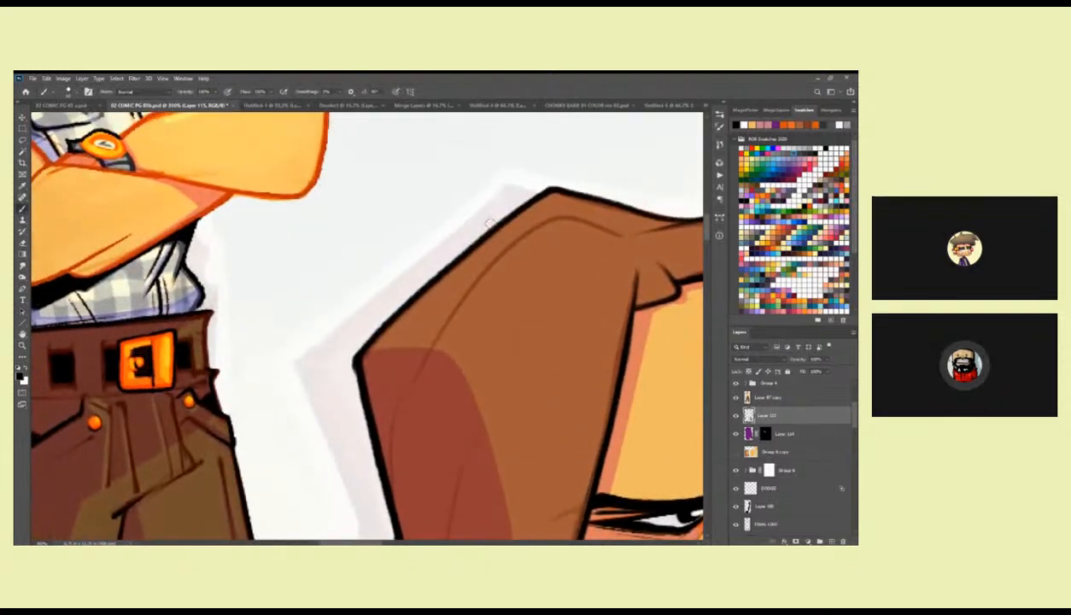
mouse_move(517, 211)
mouse_down()
mouse_move(361, 358)
mouse_move(439, 273)
mouse_move(371, 345)
mouse_move(416, 299)
mouse_up()
drag(417, 339, 438, 426)
drag(485, 324, 395, 435)
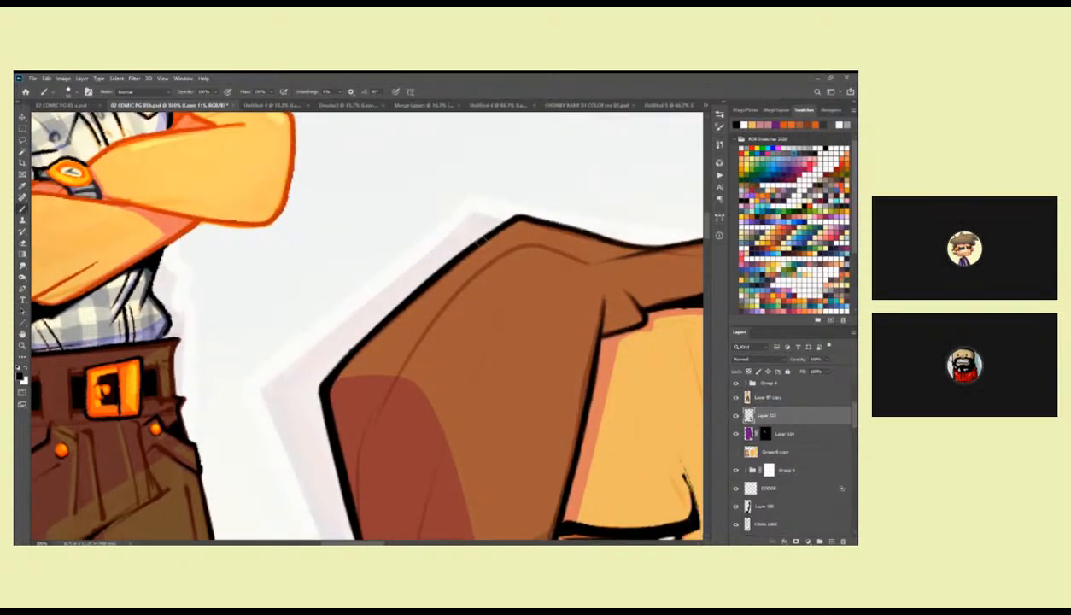
Thicken the hair outline over the top of the head and down the far side to the flicked lock.
drag(634, 270, 371, 250)
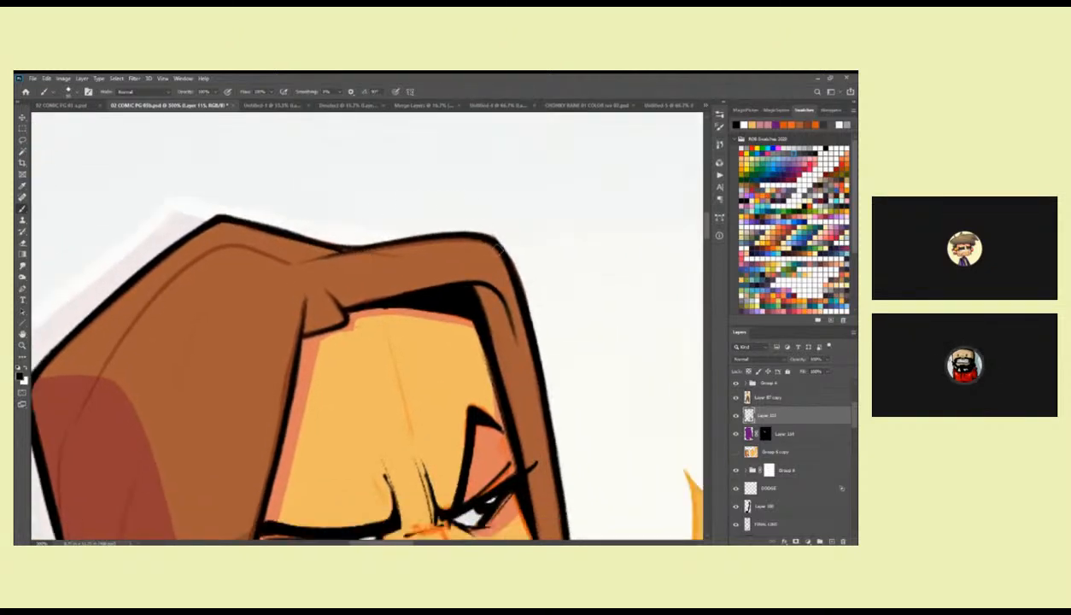
drag(522, 303, 506, 262)
drag(471, 195, 498, 231)
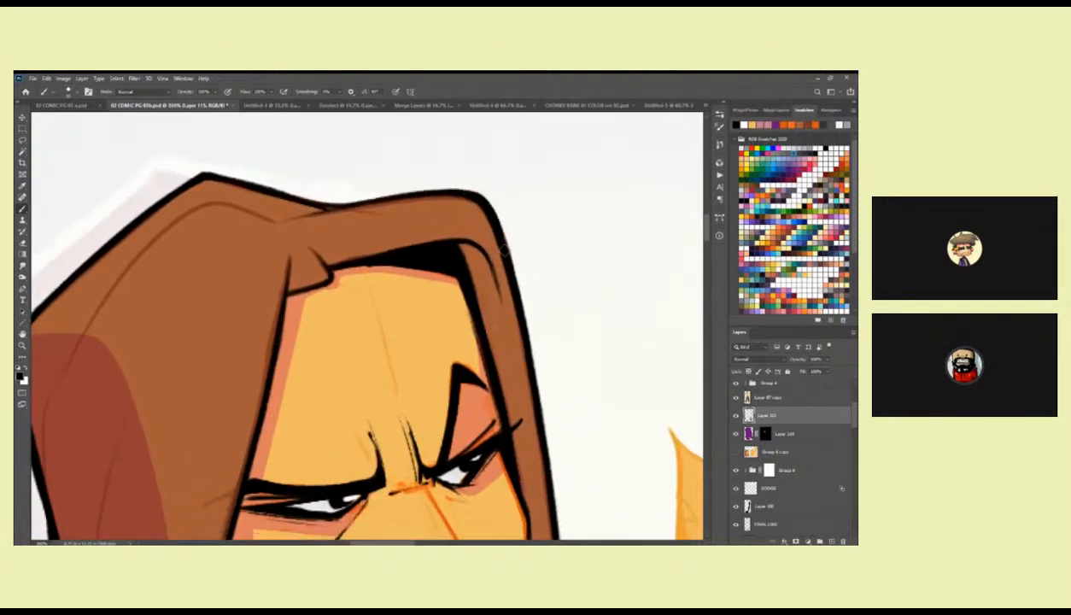
drag(536, 406, 518, 265)
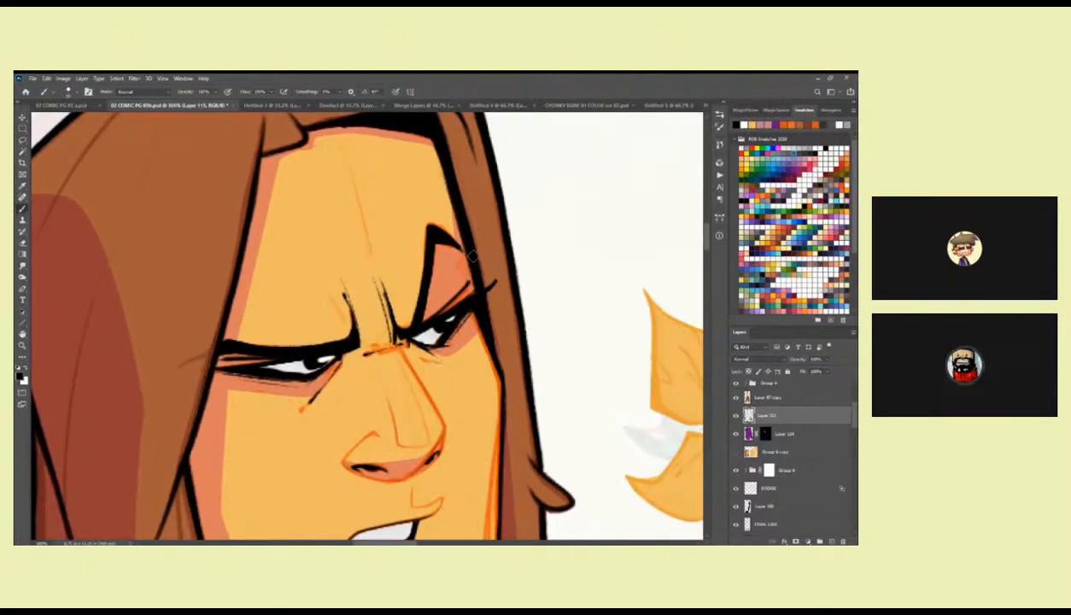
drag(504, 382, 480, 283)
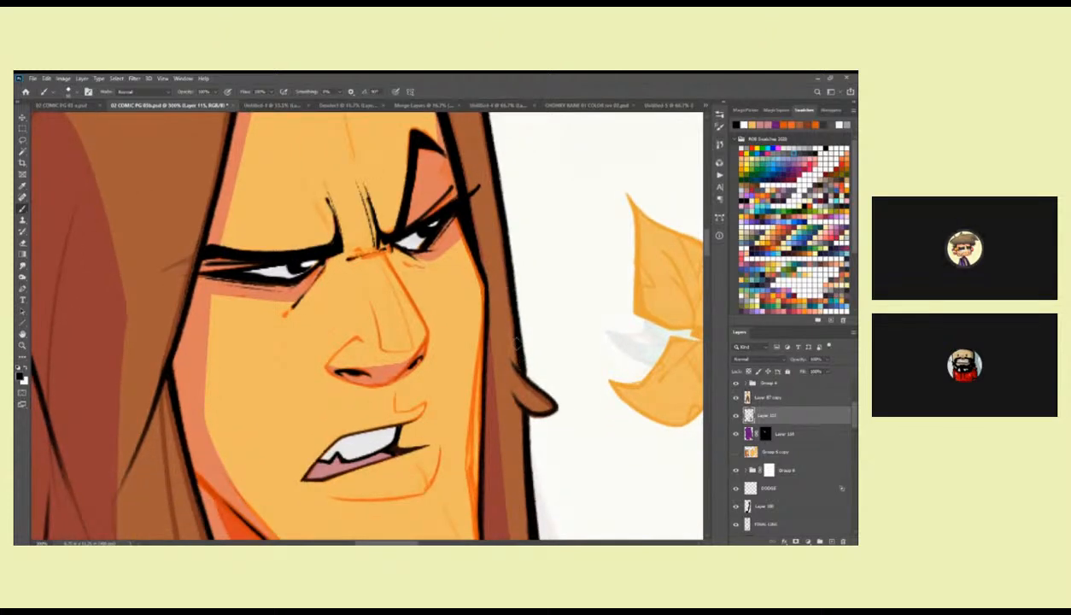
drag(518, 372, 504, 351)
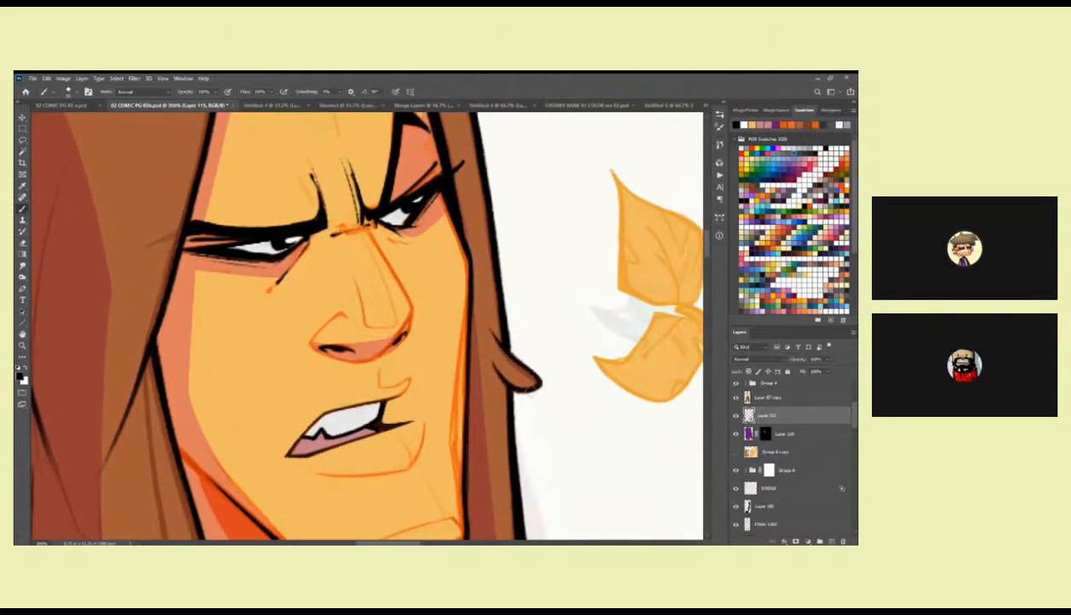
Strengthen the outline of the far-side lower hair and save the document.
scroll(504, 291, down, 3)
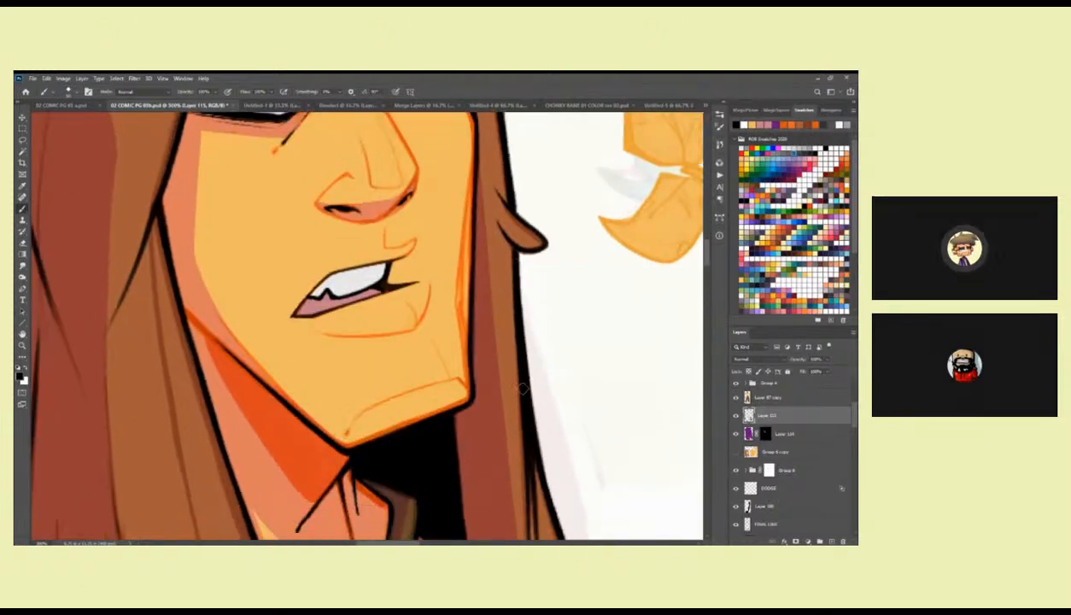
scroll(506, 256, down, 3)
drag(511, 305, 603, 343)
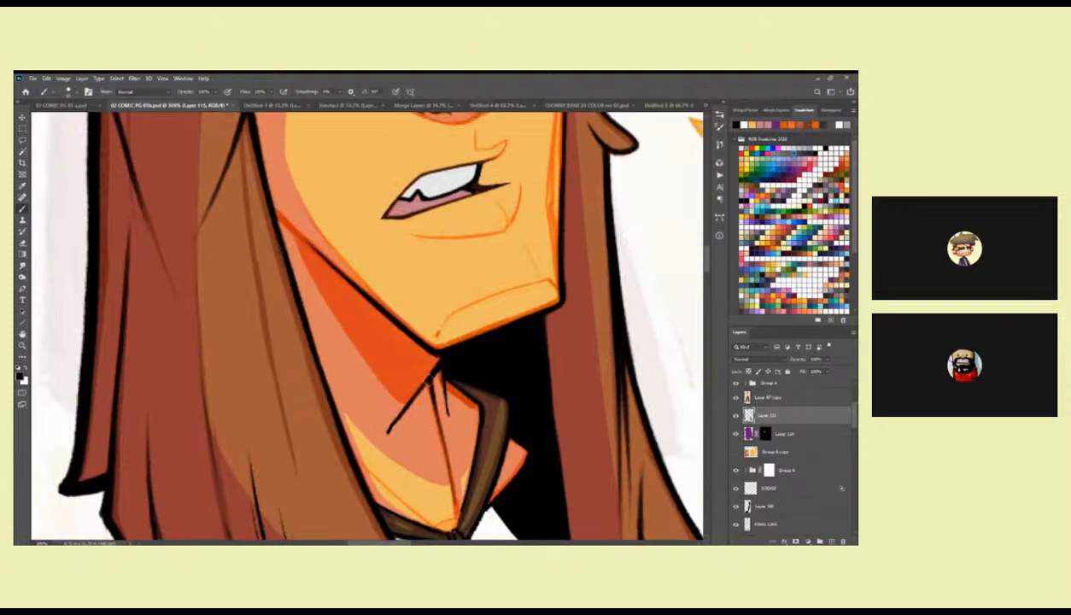
key(z)
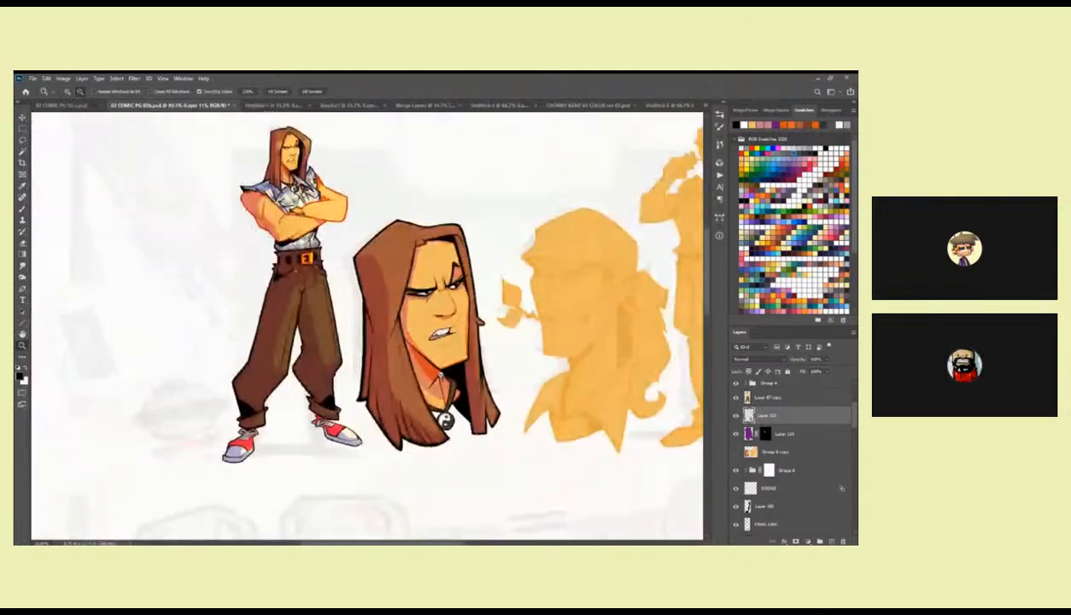
alt+click(443, 409)
key(ctrl+s)
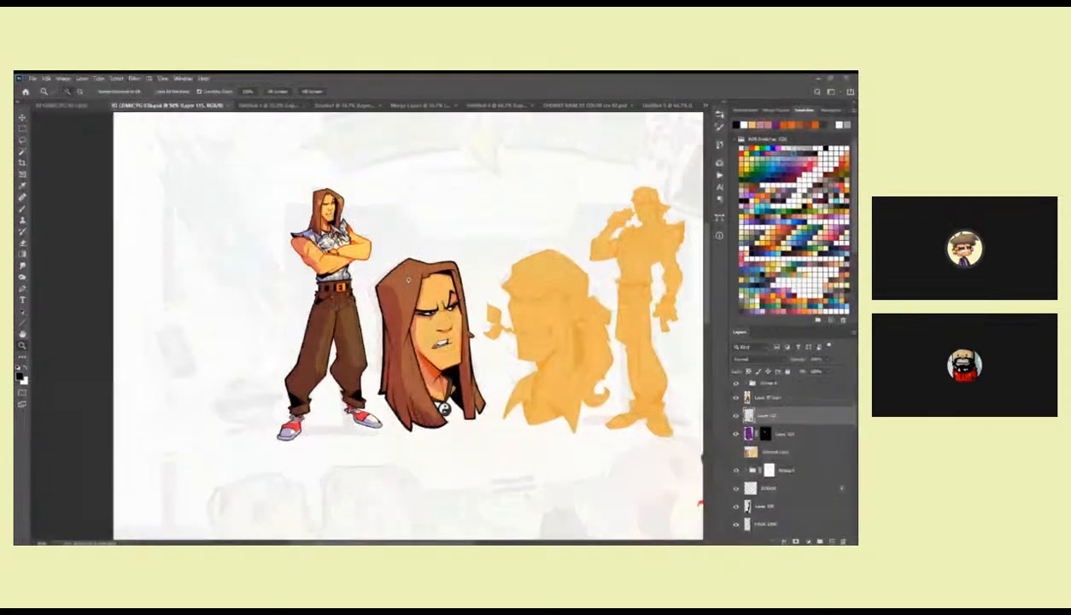
Compare the head with and without the Layer 115 line work beside the full figure and the flat silhouettes.
click(437, 264)
drag(443, 271, 512, 219)
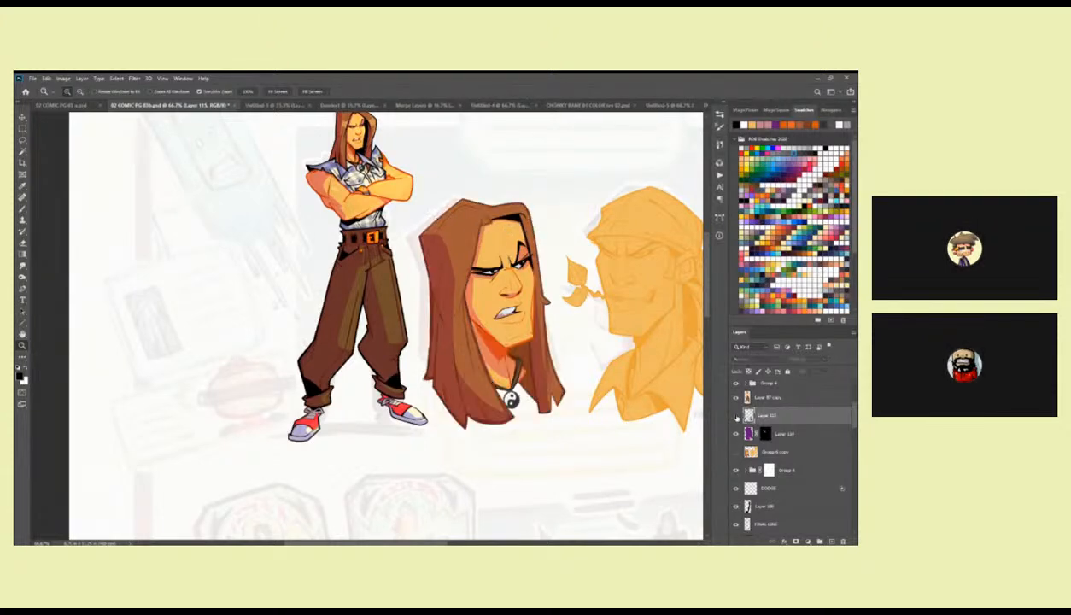
scroll(622, 401, up, 3)
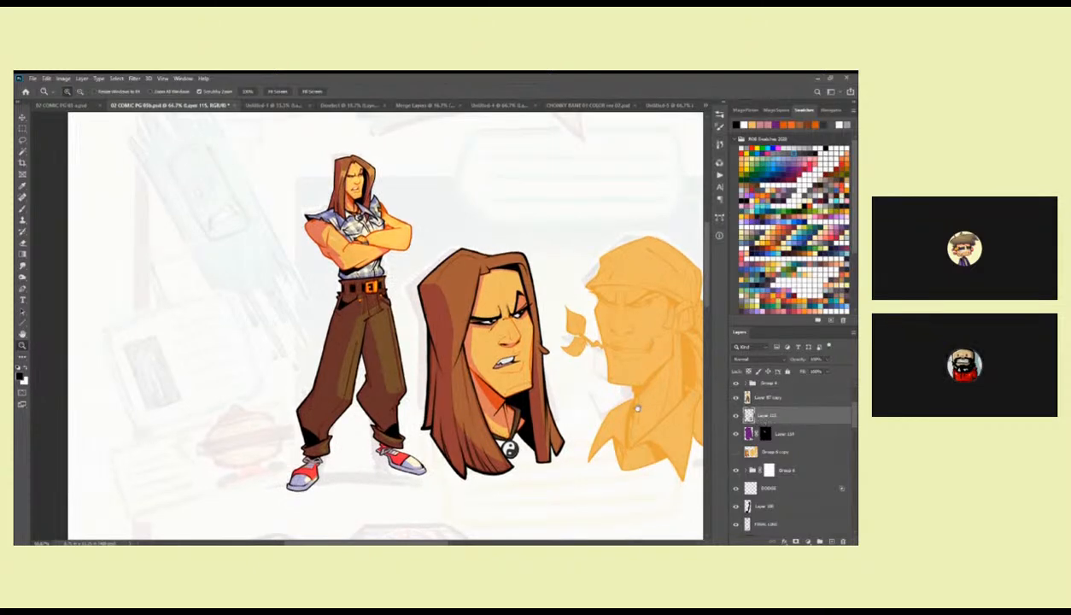
drag(637, 410, 568, 362)
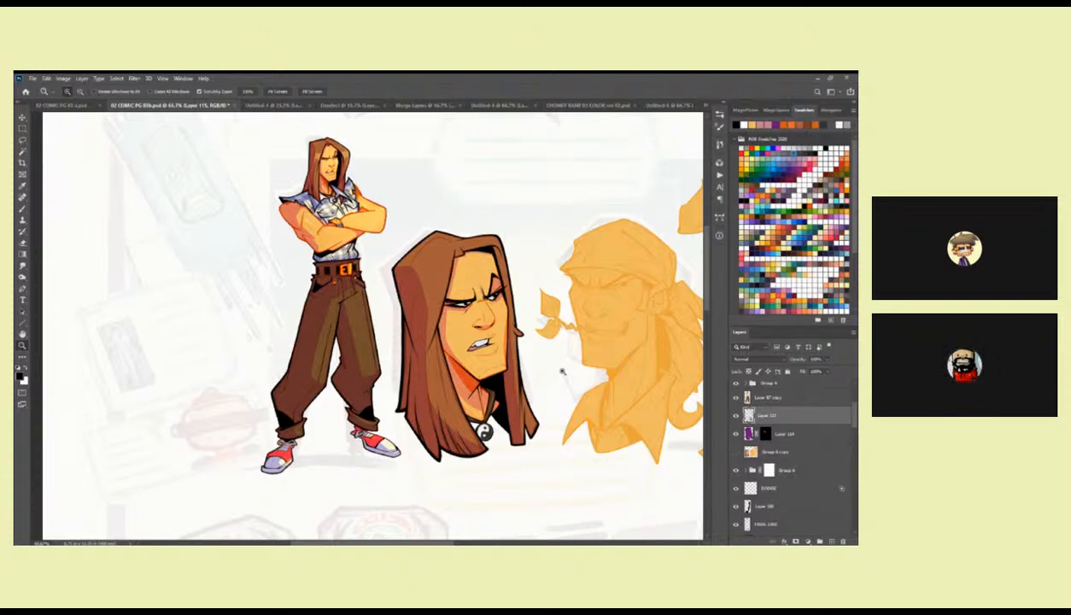
Try the Kyle's Inkbox Scratchy Pen brush for the line work on the first head's face.
mouse_move(552, 384)
mouse_down()
mouse_move(558, 360)
mouse_move(501, 280)
mouse_up()
double_click(511, 363)
key(b)
right_click(501, 281)
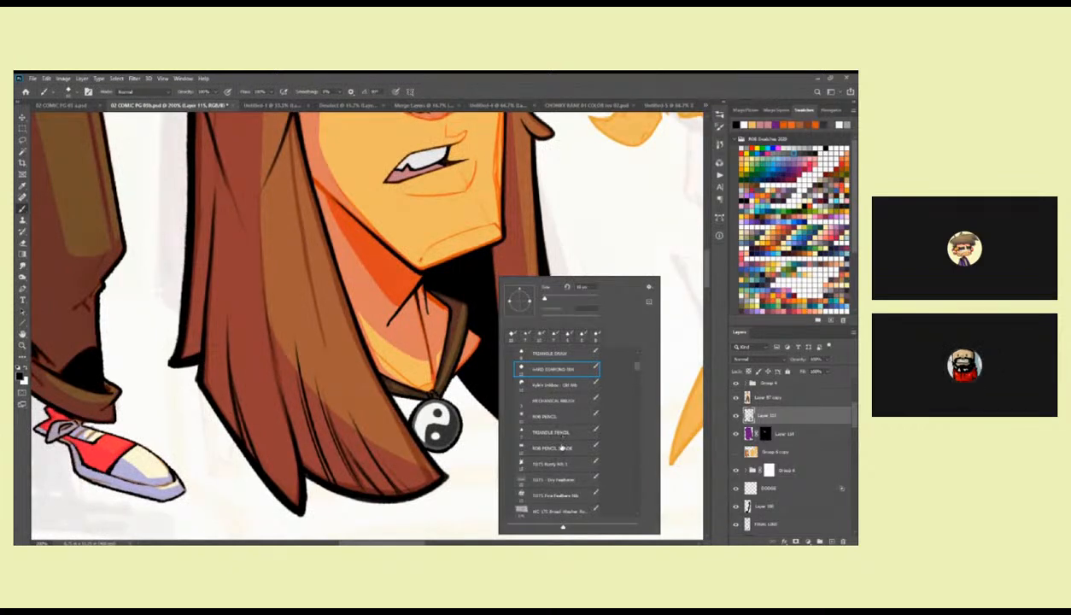
scroll(636, 370, down, 5)
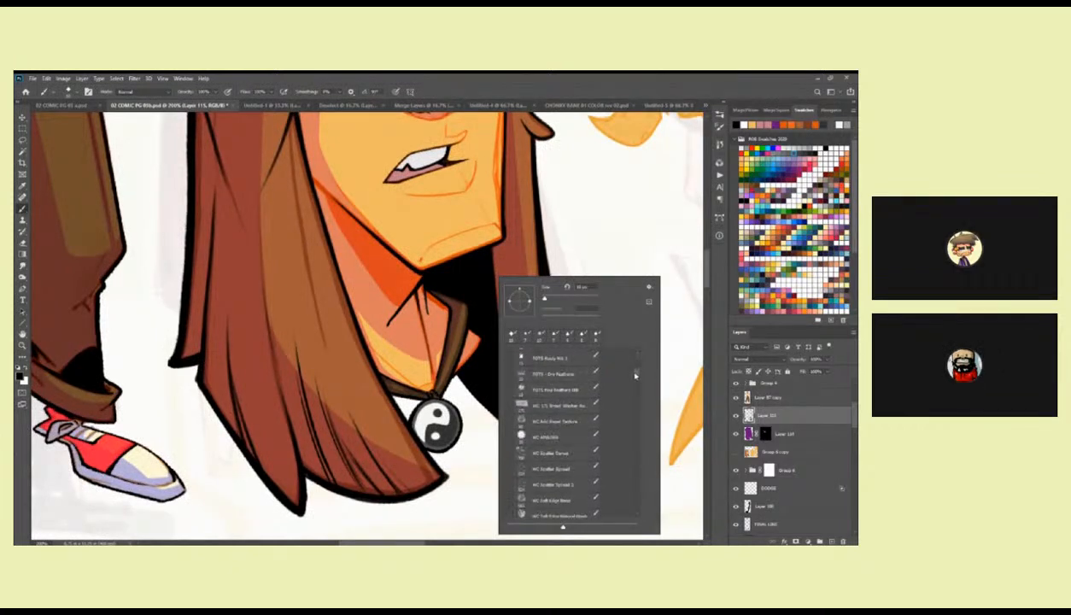
scroll(632, 384, up, 2)
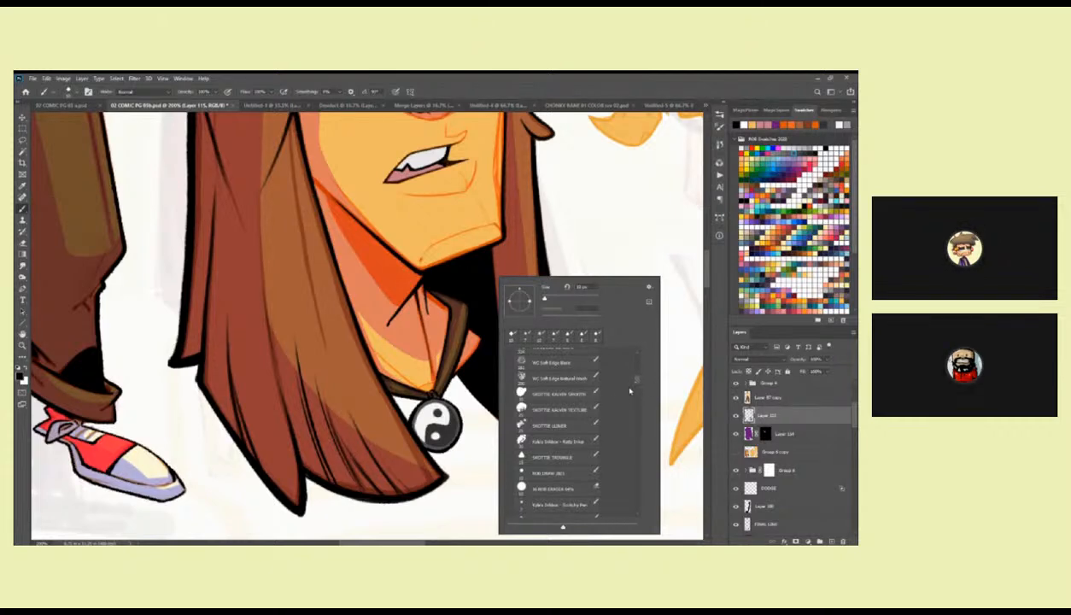
drag(637, 384, 637, 386)
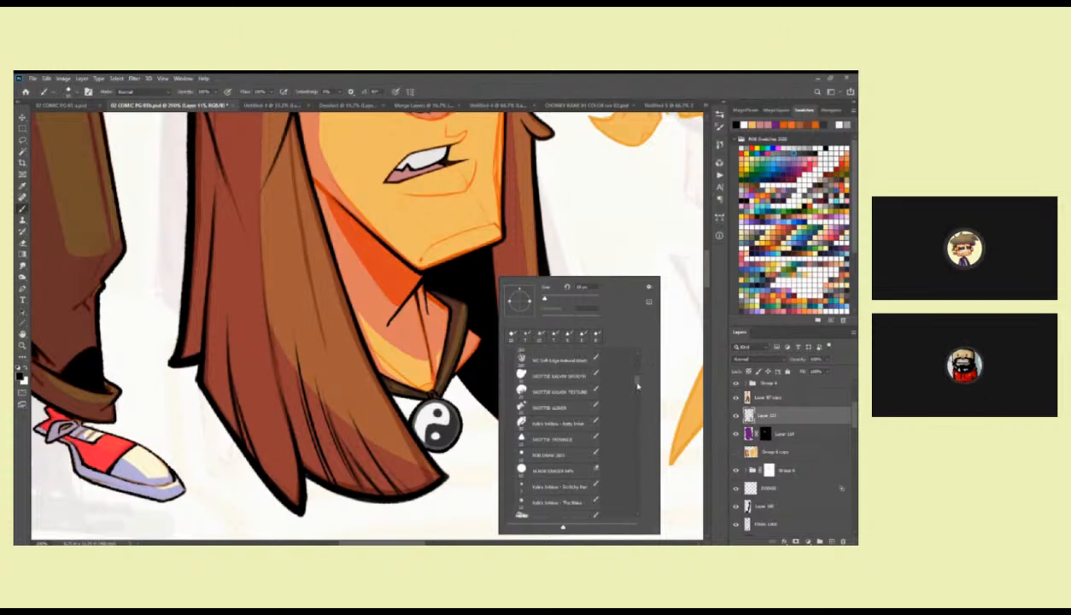
double_click(582, 485)
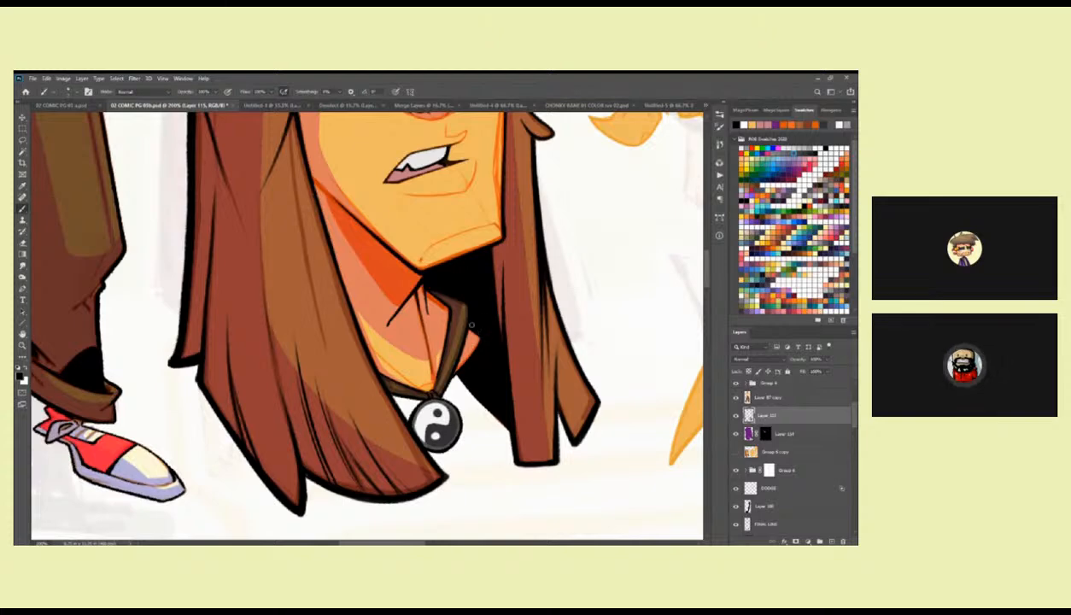
scroll(473, 296, up, 5)
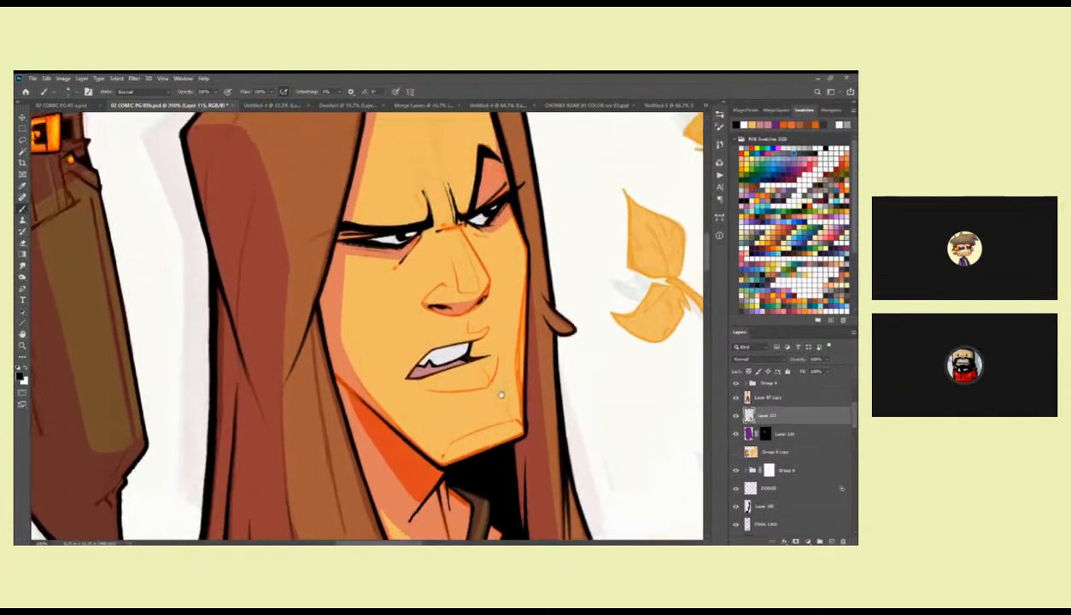
drag(492, 326, 531, 417)
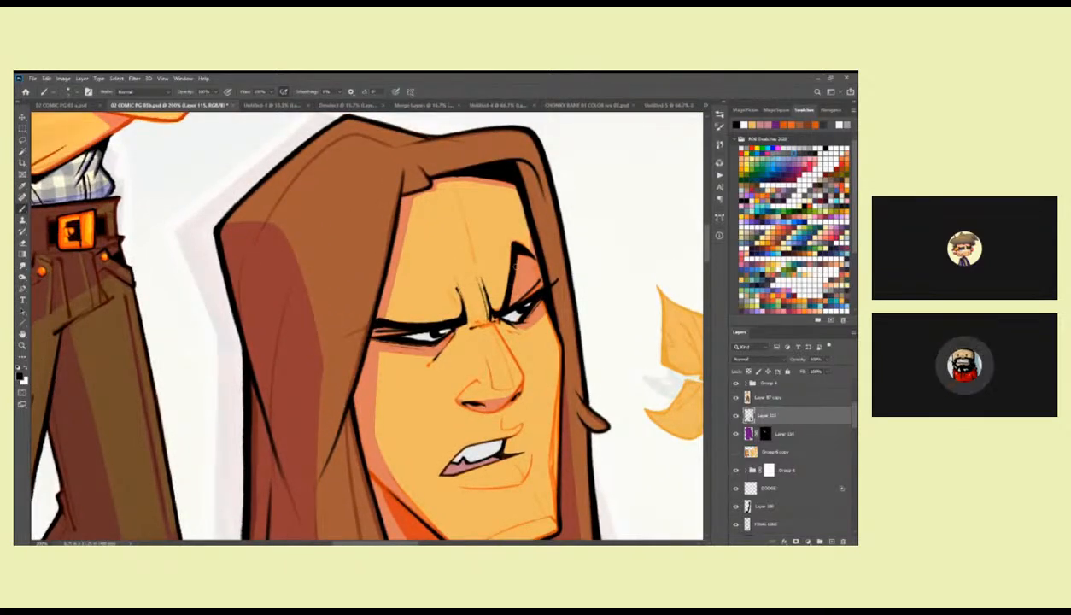
drag(521, 272, 517, 247)
Switch to a pencil brush and touch up the black line work around the eyes and brows on Layer 115.
right_click(517, 248)
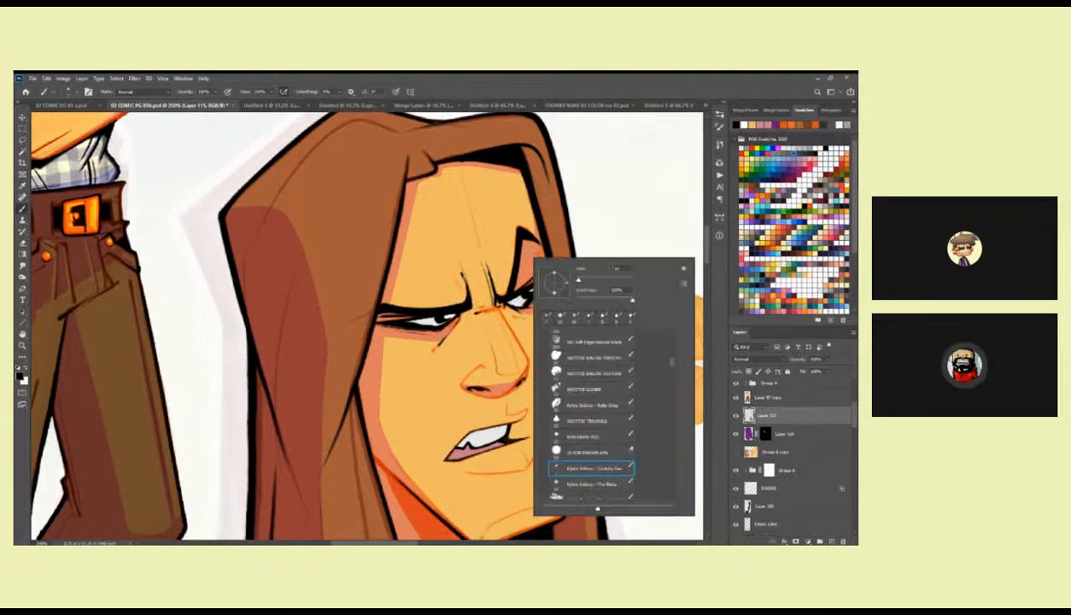
scroll(671, 358, up, 8)
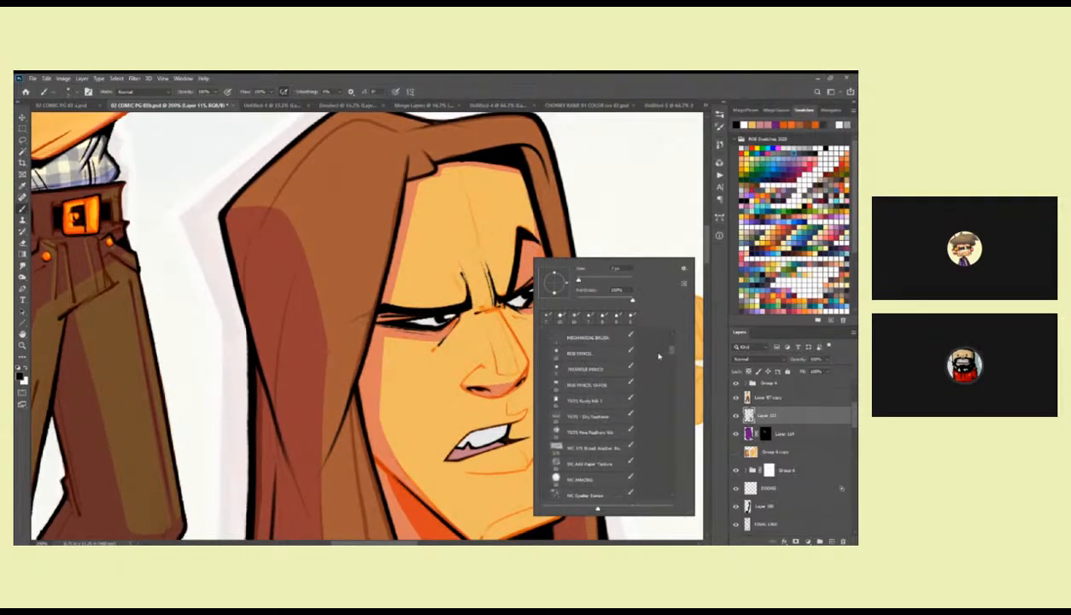
double_click(607, 355)
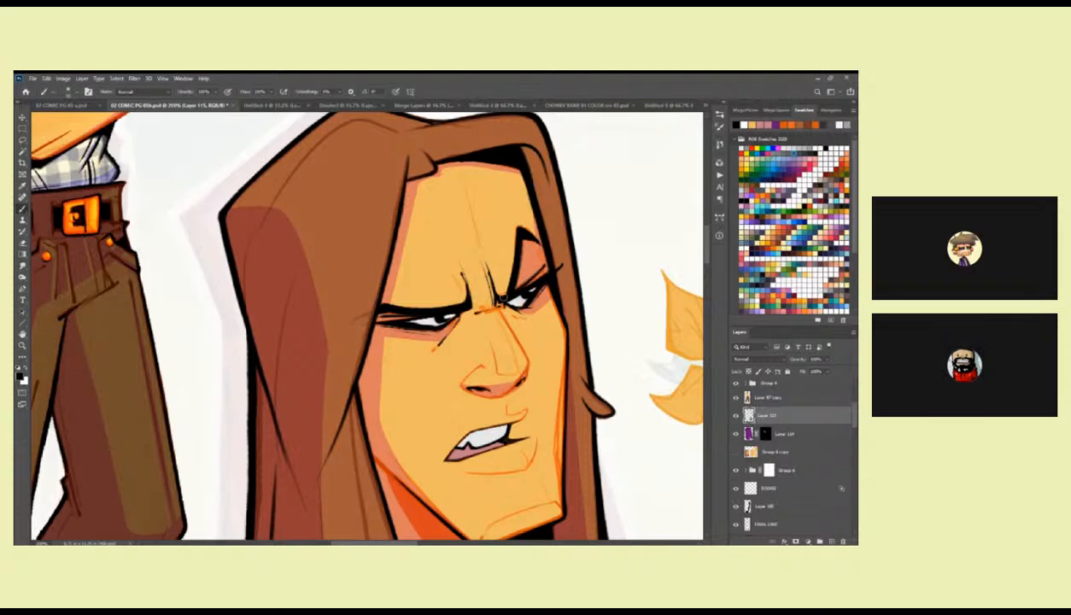
drag(474, 288, 551, 228)
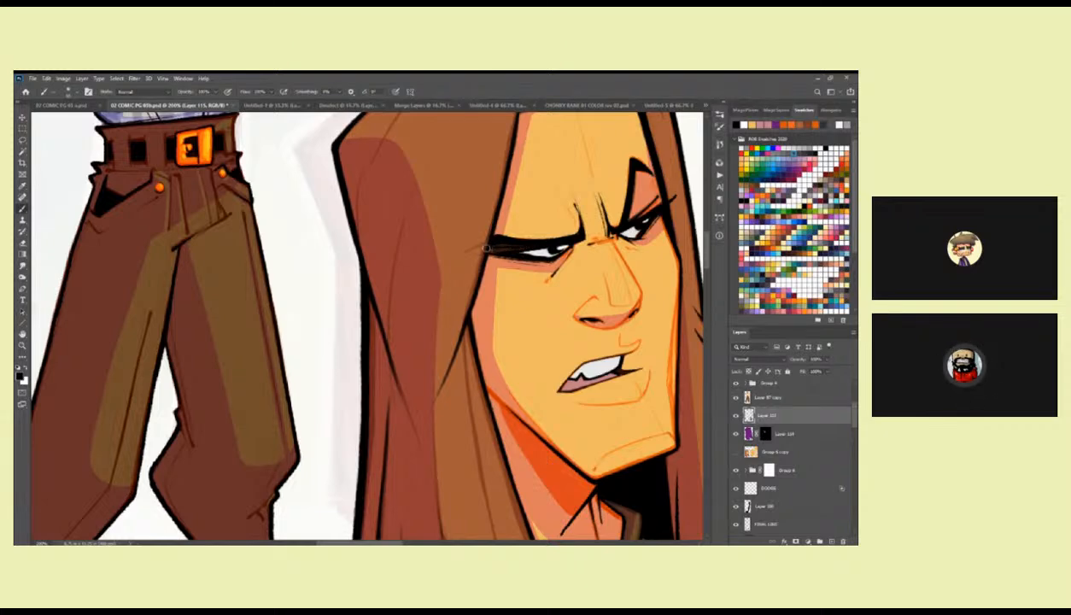
drag(560, 312, 463, 344)
drag(557, 205, 549, 238)
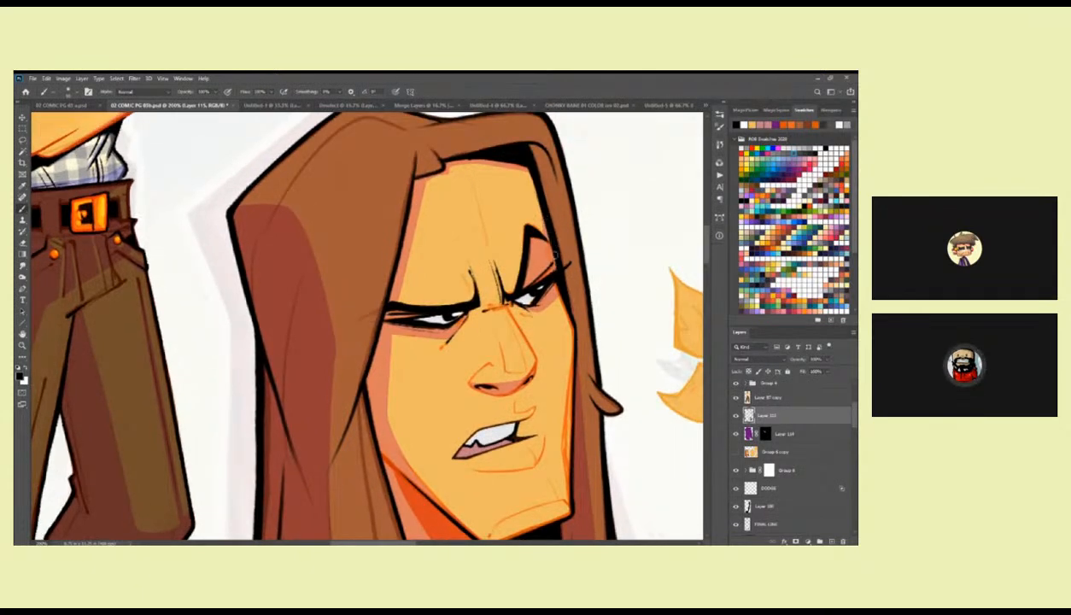
drag(534, 284, 548, 214)
key(z)
alt+click(528, 281)
alt+click(528, 281)
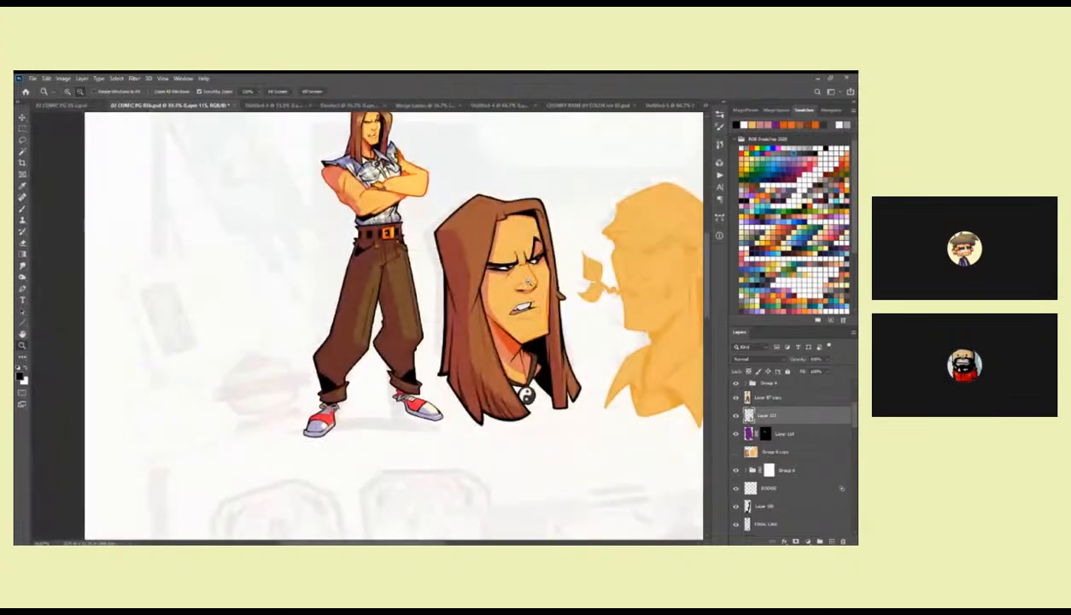
scroll(555, 252, up, 2)
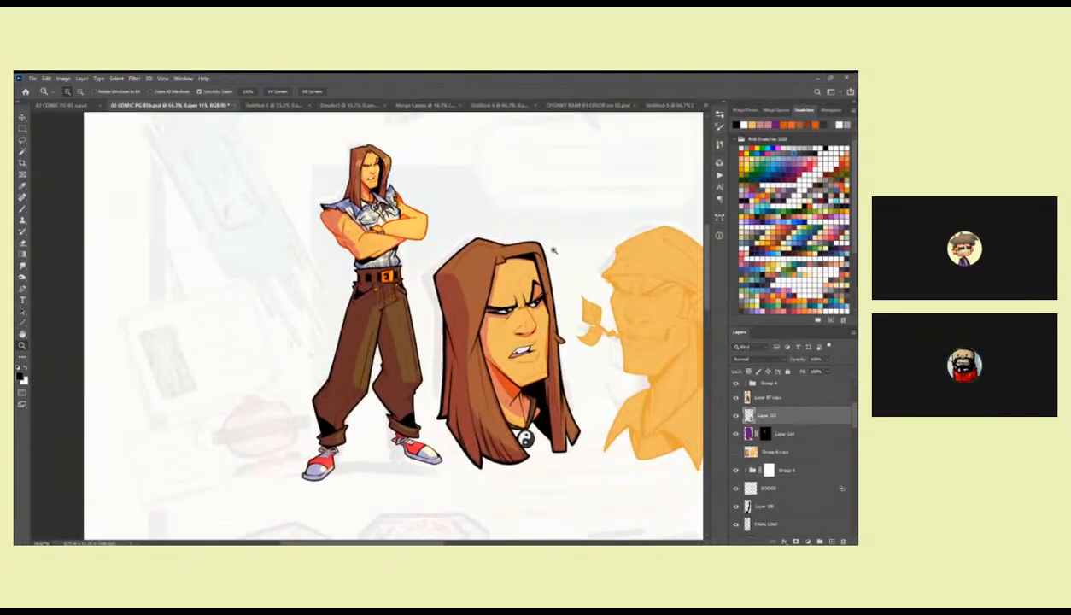
Choose a brush for shading the mouth, move Layer 114 above Layer 115, and activate its layer mask.
click(531, 331)
click(531, 332)
click(532, 331)
key(b)
drag(507, 453, 498, 362)
click(765, 434)
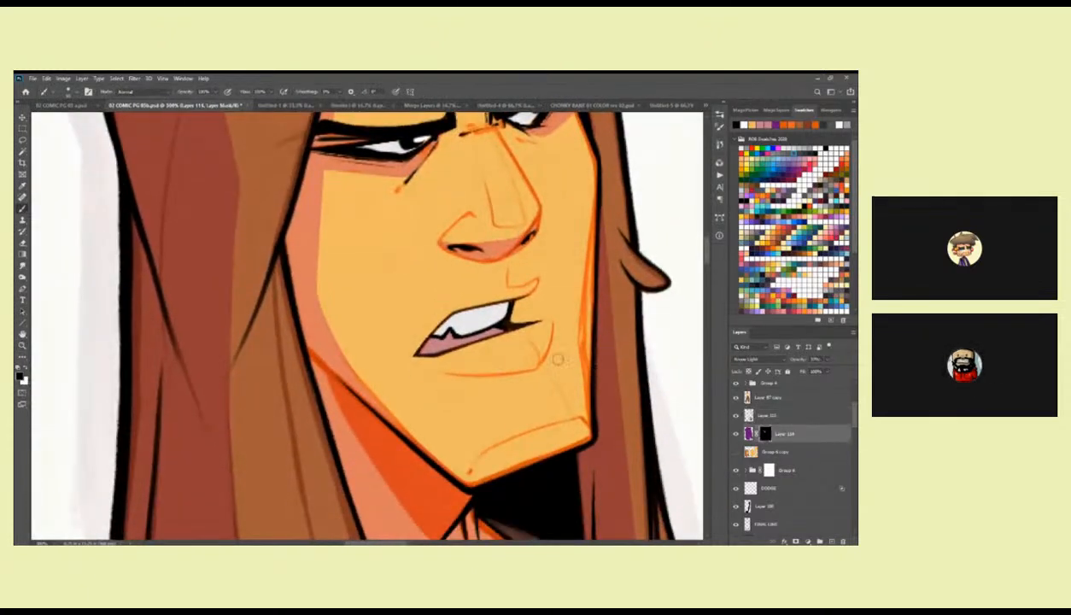
right_click(592, 373)
drag(655, 379, 654, 365)
click(583, 387)
click(485, 339)
key(x)
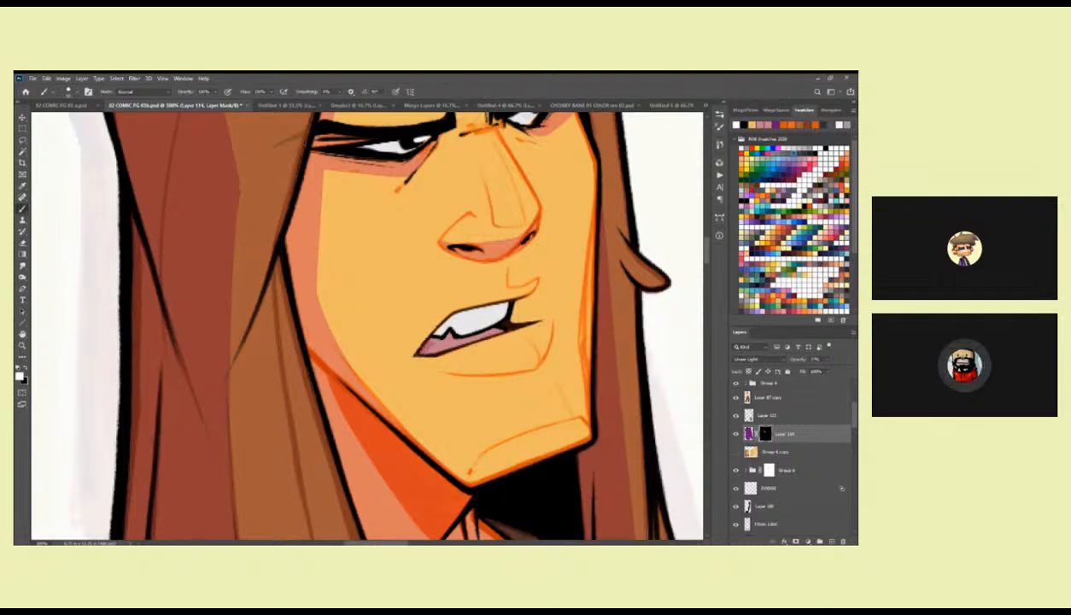
drag(789, 434, 780, 406)
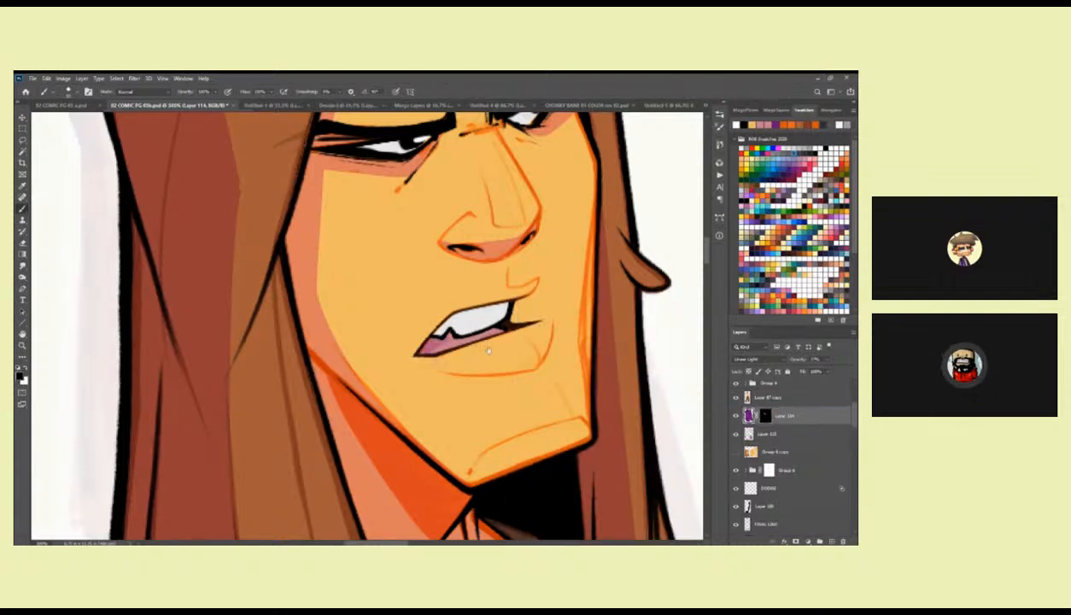
click(765, 416)
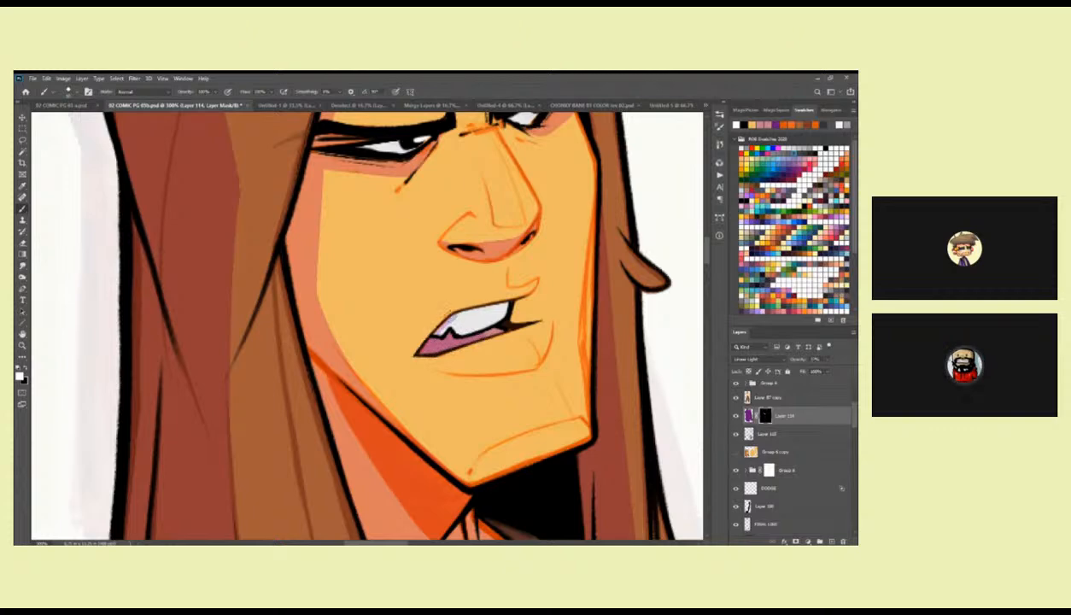
Try shading the upper teeth through the mask of Layer 114.
mouse_move(458, 329)
mouse_down()
mouse_move(459, 315)
mouse_move(459, 330)
mouse_move(479, 310)
mouse_move(427, 326)
mouse_up()
key(ctrl+z)
mouse_move(502, 300)
mouse_down()
mouse_move(424, 332)
mouse_move(507, 306)
mouse_up()
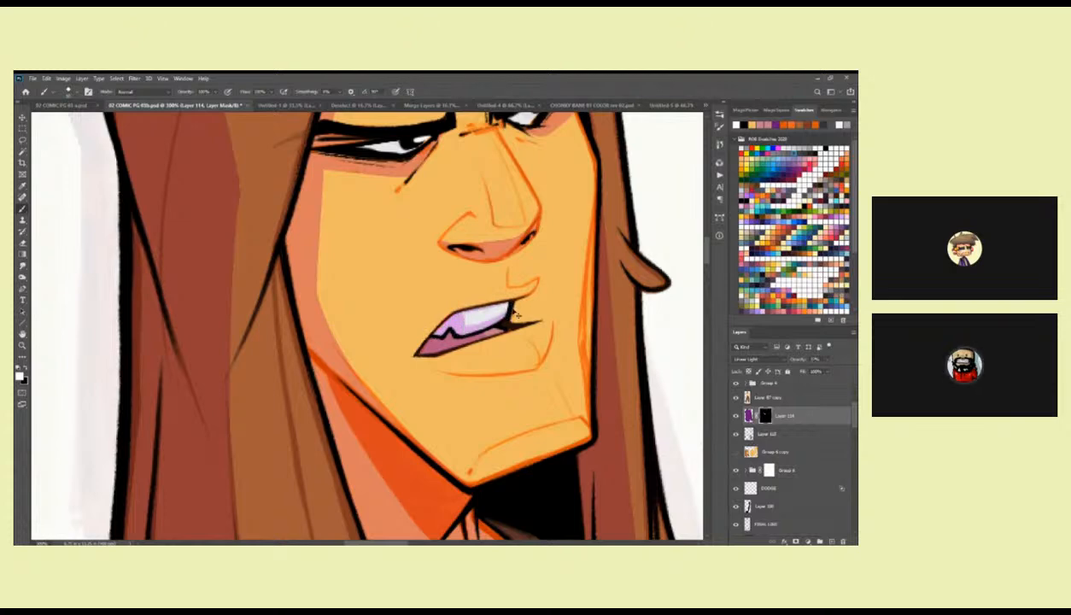
key(ctrl+z)
Paint a shadow beneath the lower lip on Layer 114's mask and trim its edge near the mouth corner.
key(x)
drag(541, 347, 549, 306)
key(x)
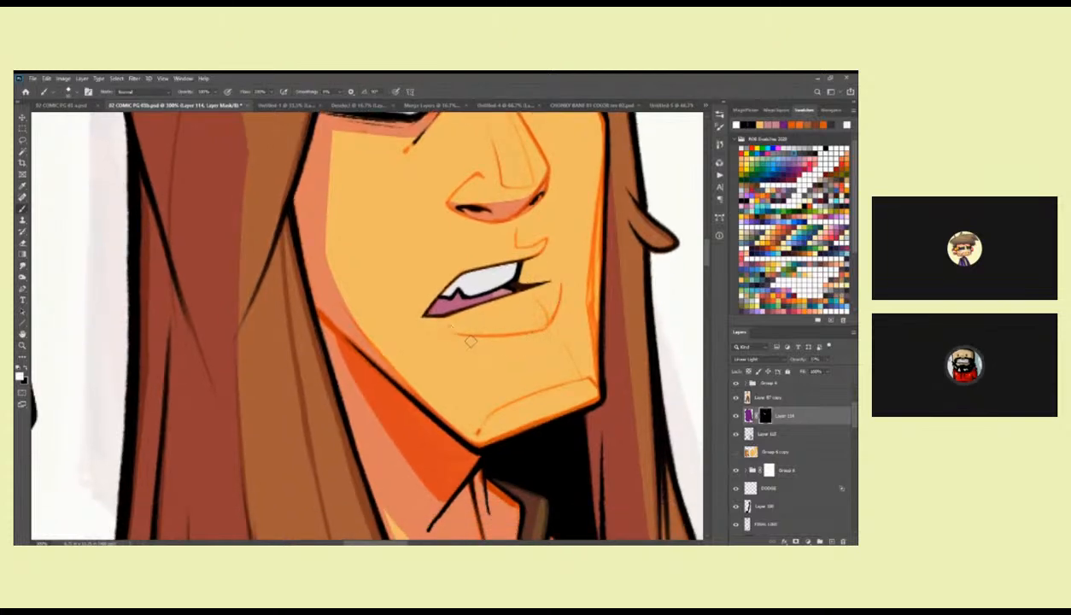
mouse_move(446, 325)
mouse_down()
mouse_move(544, 334)
mouse_move(560, 287)
mouse_move(550, 325)
mouse_move(461, 337)
mouse_move(534, 335)
mouse_up()
key(ctrl+z)
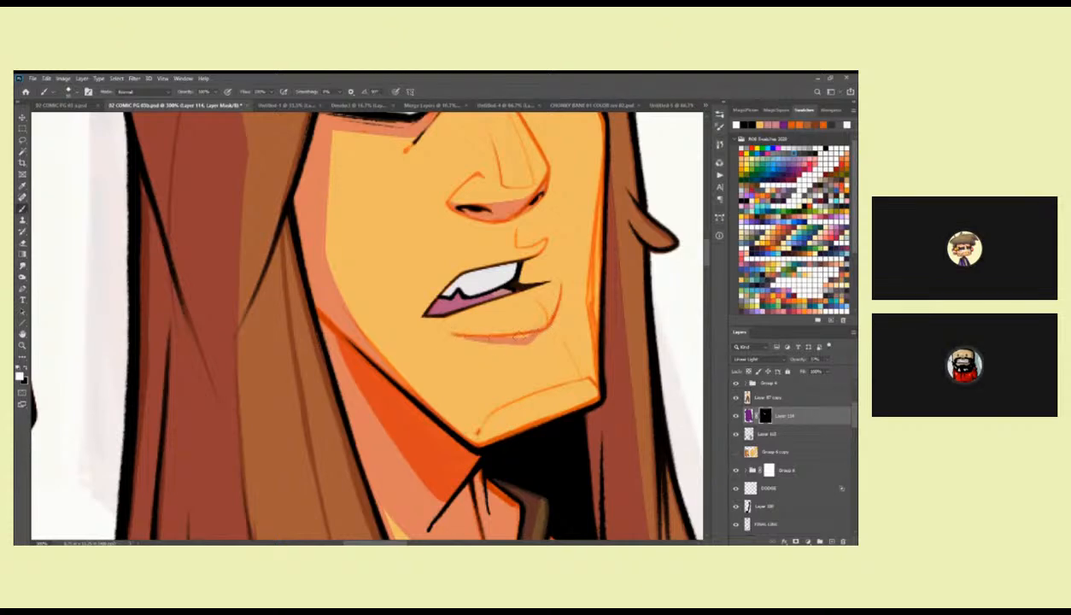
key(x)
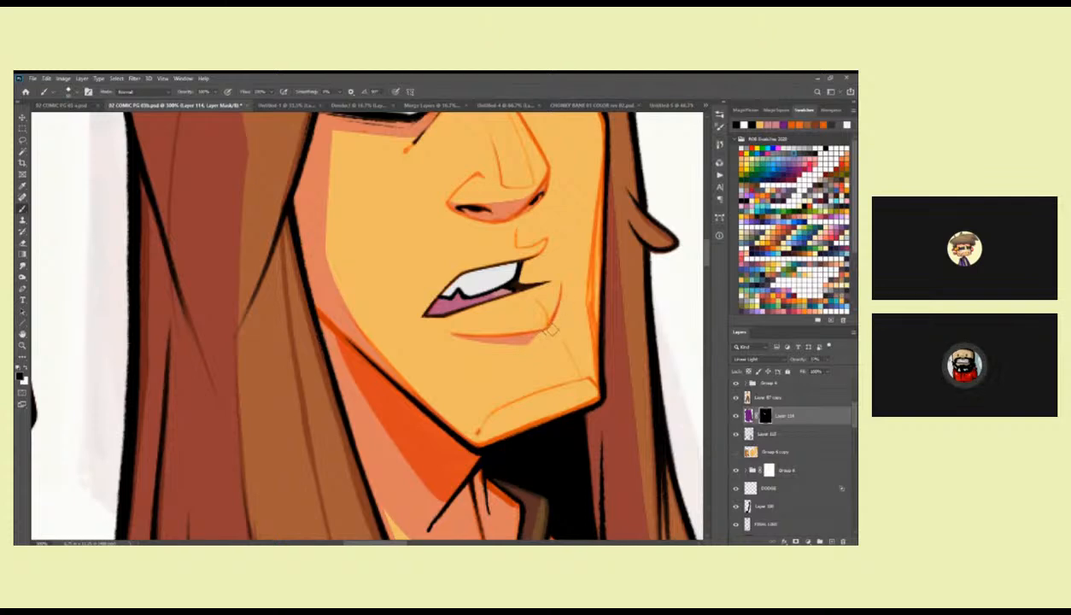
scroll(524, 303, up, 2)
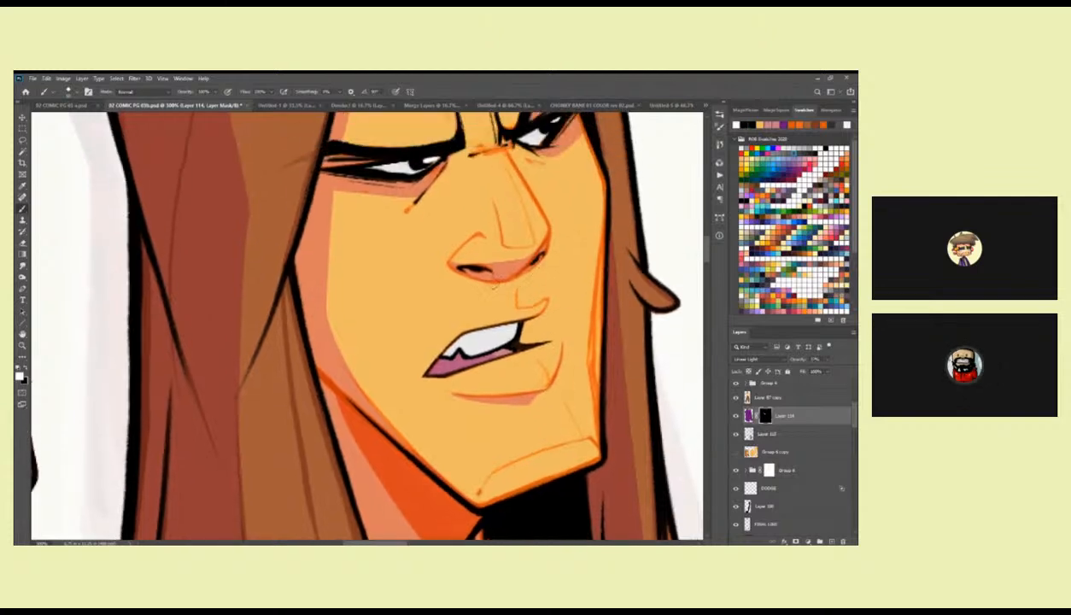
drag(497, 325, 512, 303)
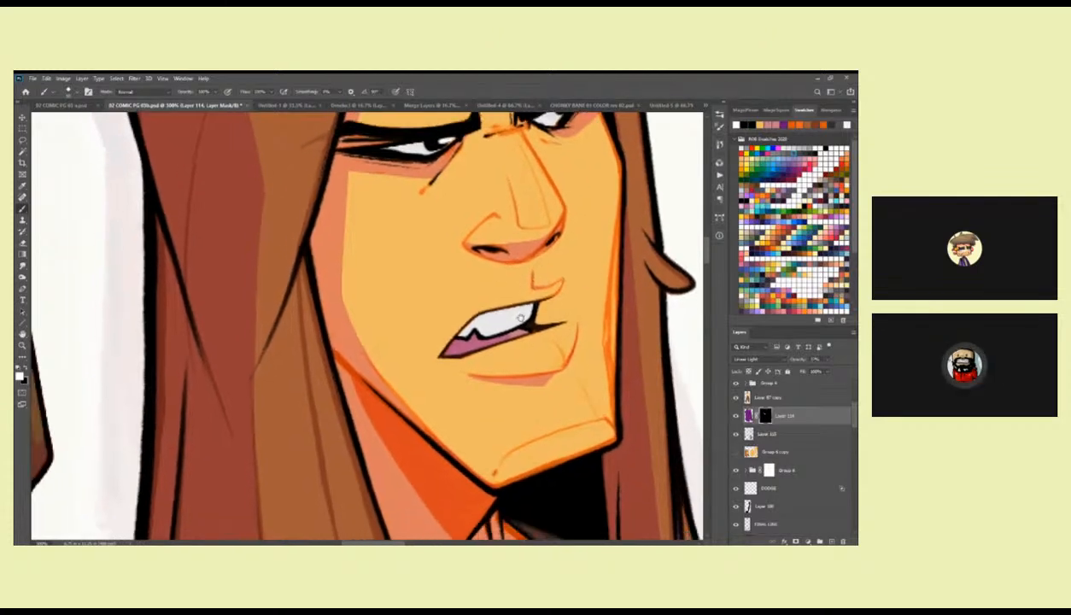
Refine the shadow edge along the near-side cheek and check the face beside the full figure.
drag(442, 217, 477, 288)
drag(378, 313, 376, 374)
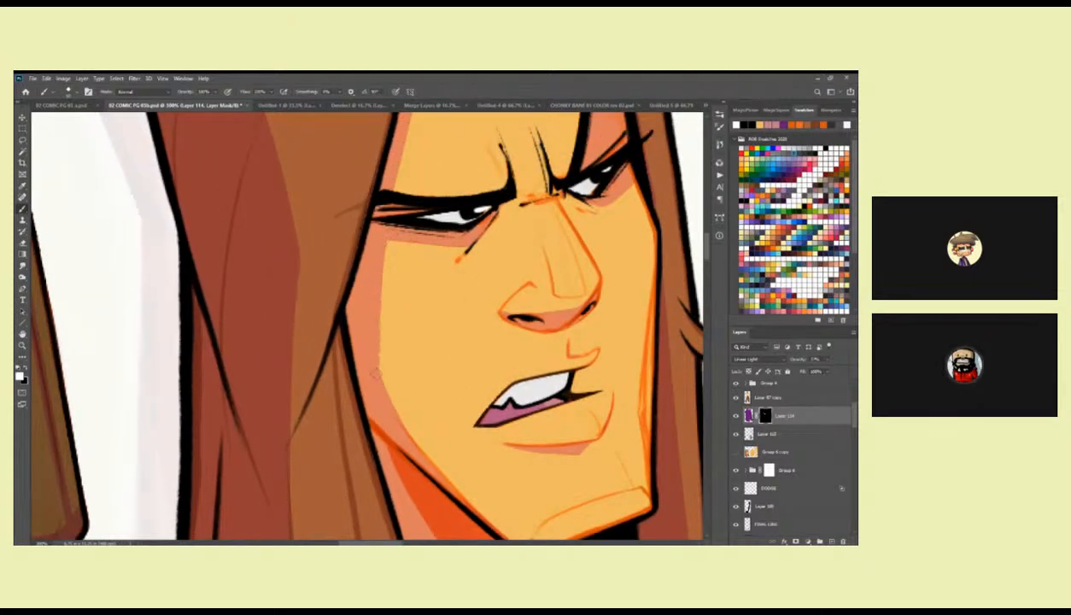
drag(433, 473, 334, 292)
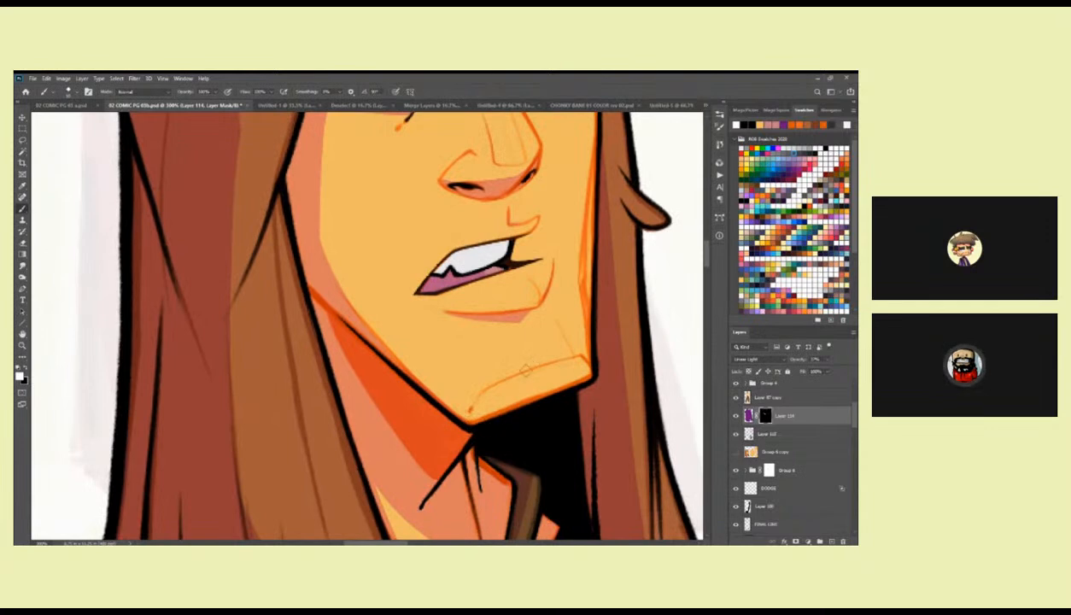
drag(474, 264, 491, 324)
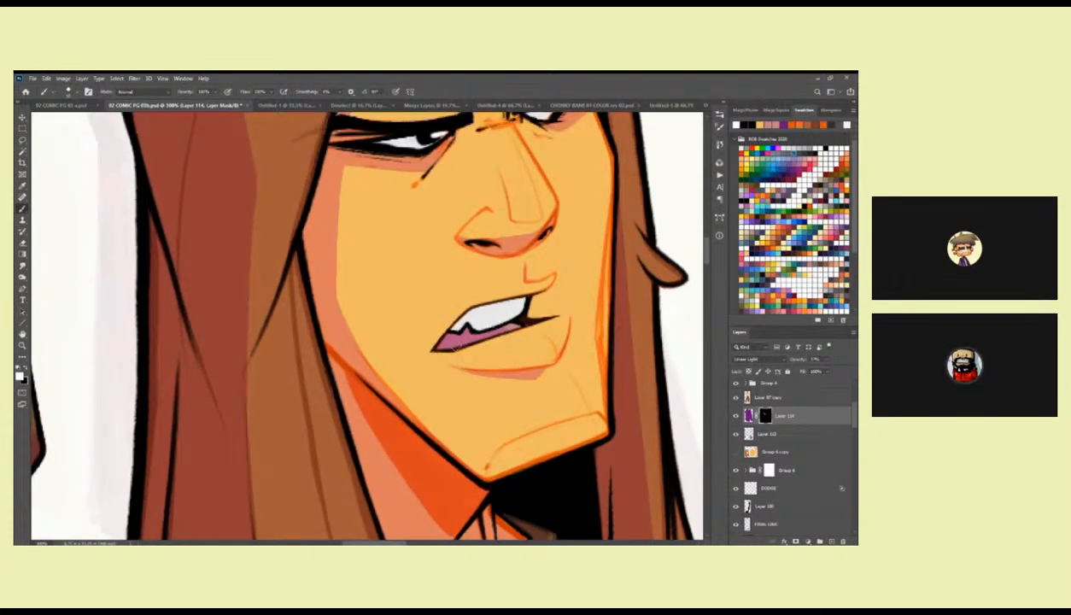
key(z)
alt+click(484, 318)
alt+click(484, 318)
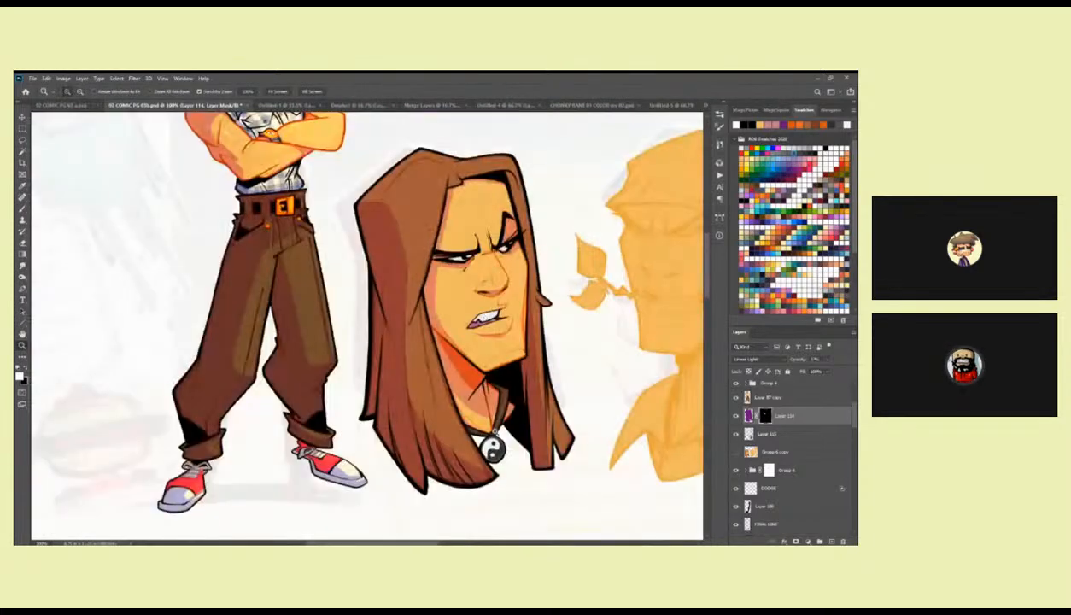
alt+click(482, 410)
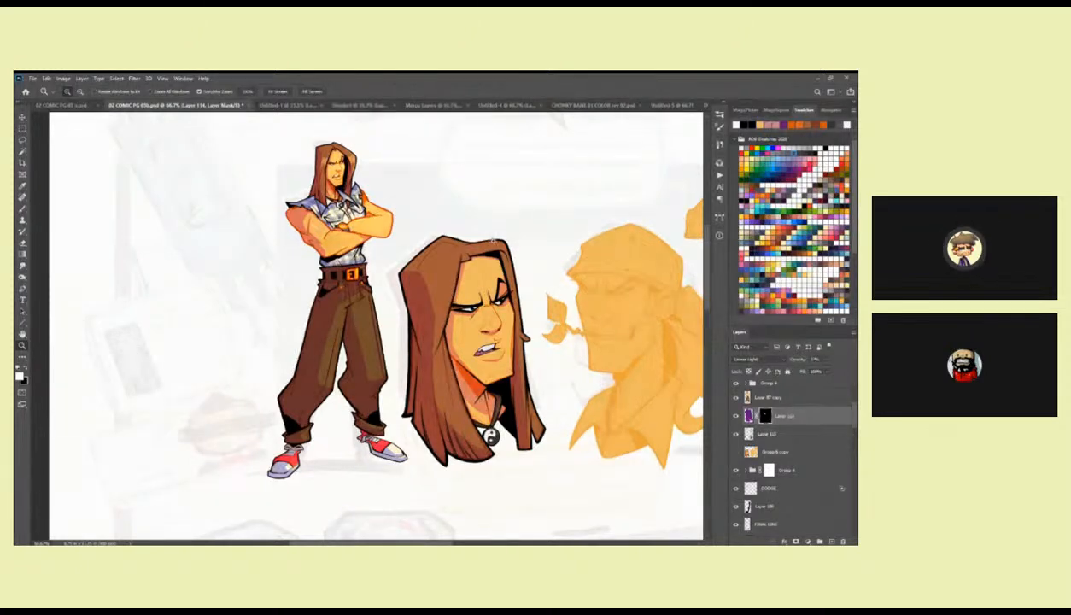
Refine the forehead shadow beneath the hair parting on Layer 114's mask.
triple_click(496, 247)
drag(514, 295, 449, 215)
key(b)
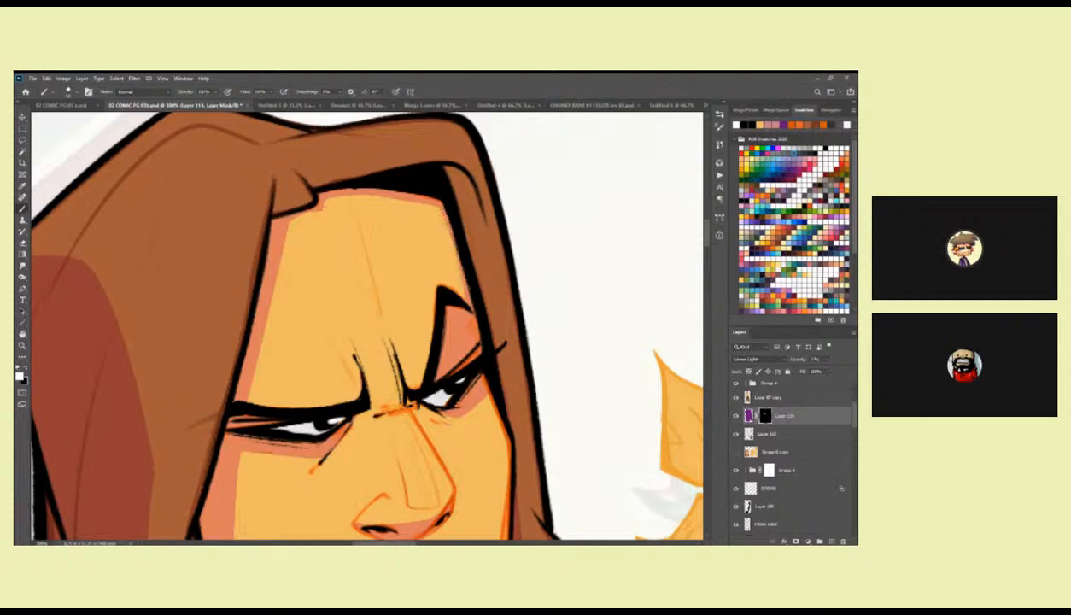
drag(374, 228, 468, 217)
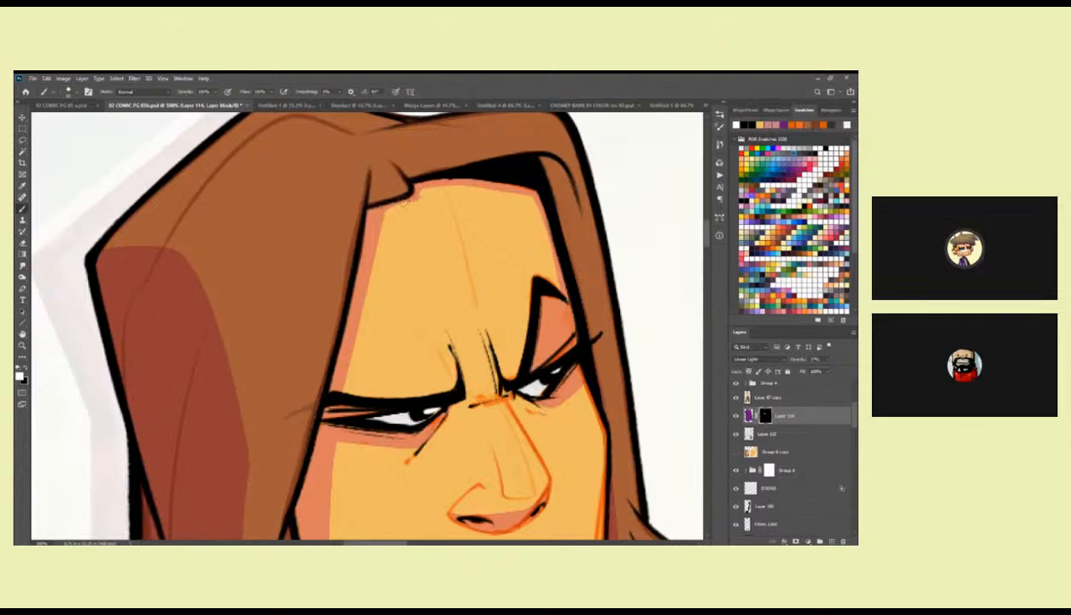
drag(394, 202, 467, 187)
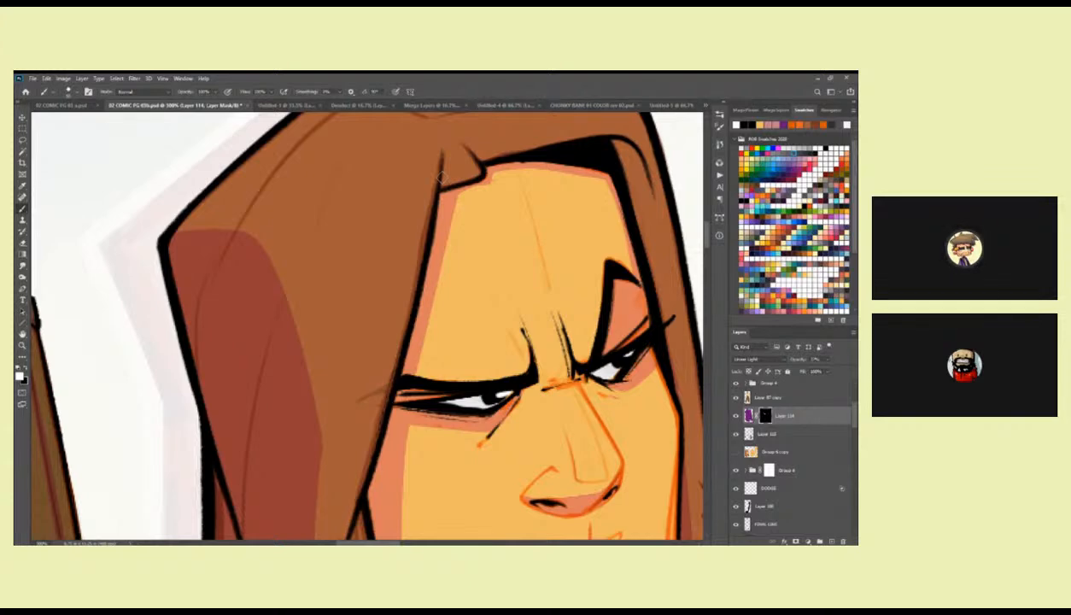
key(z)
alt+click(480, 212)
alt+click(480, 212)
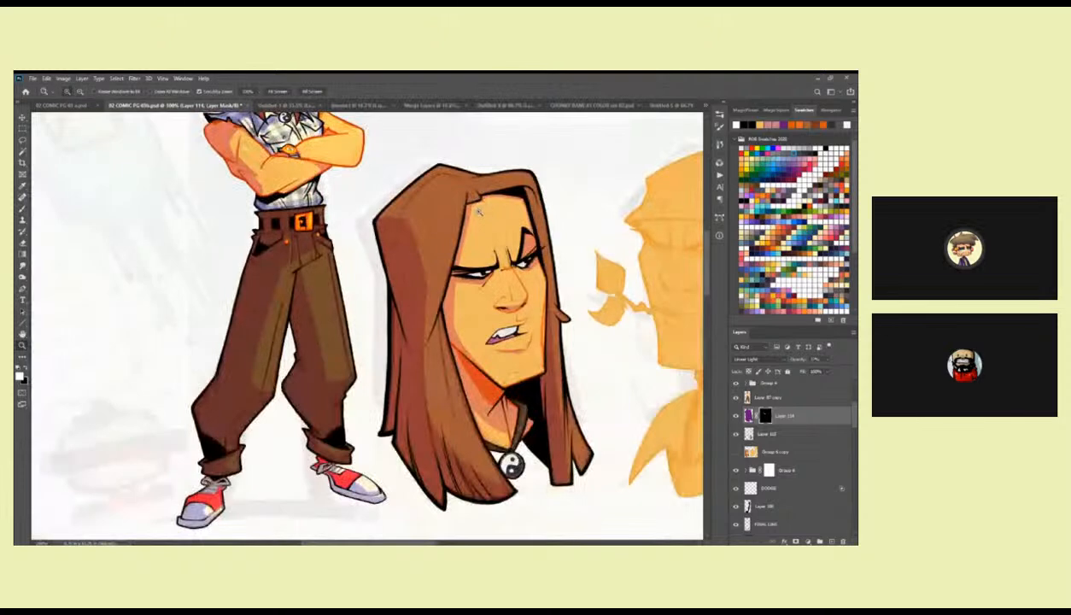
drag(481, 193, 473, 276)
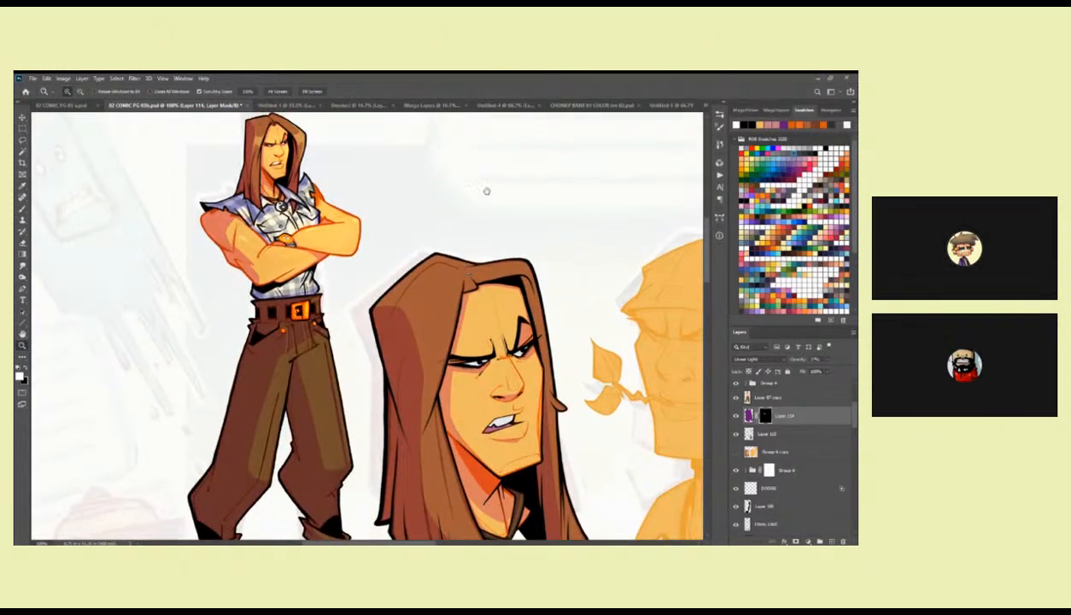
drag(503, 355, 509, 250)
click(761, 451)
key(w)
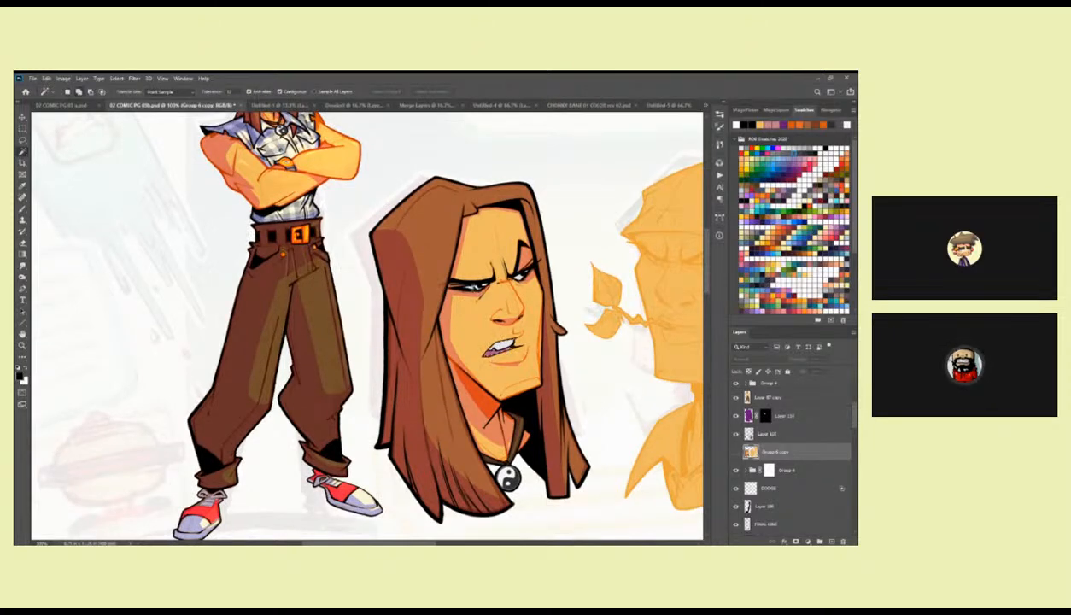
key(l)
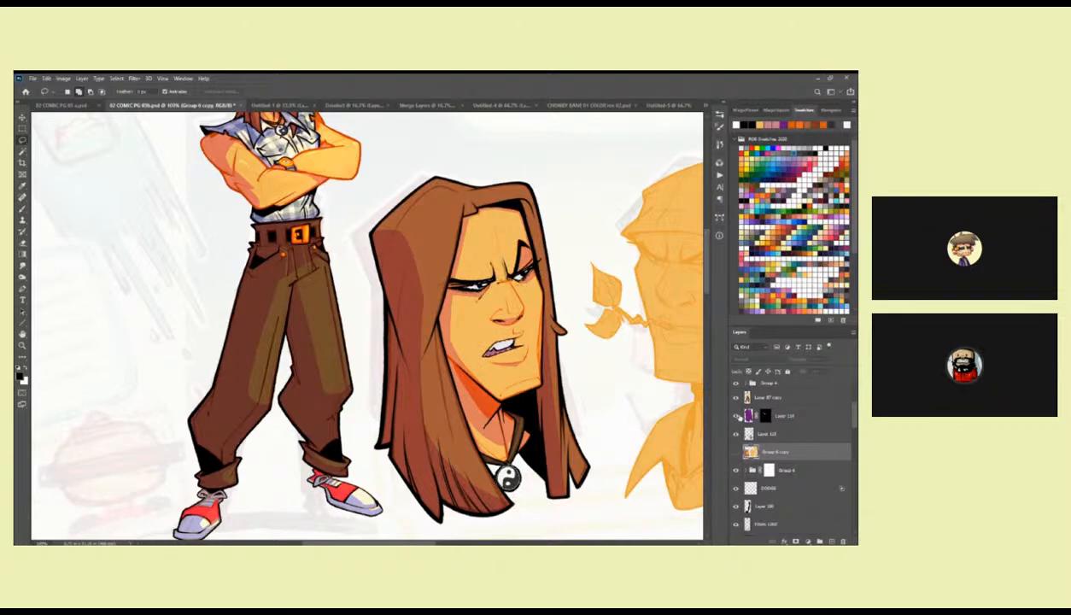
Adjust the shadow colour of Layer 114 with Hue/Saturation, shifting its hue and raising its lightness.
click(742, 415)
click(64, 78)
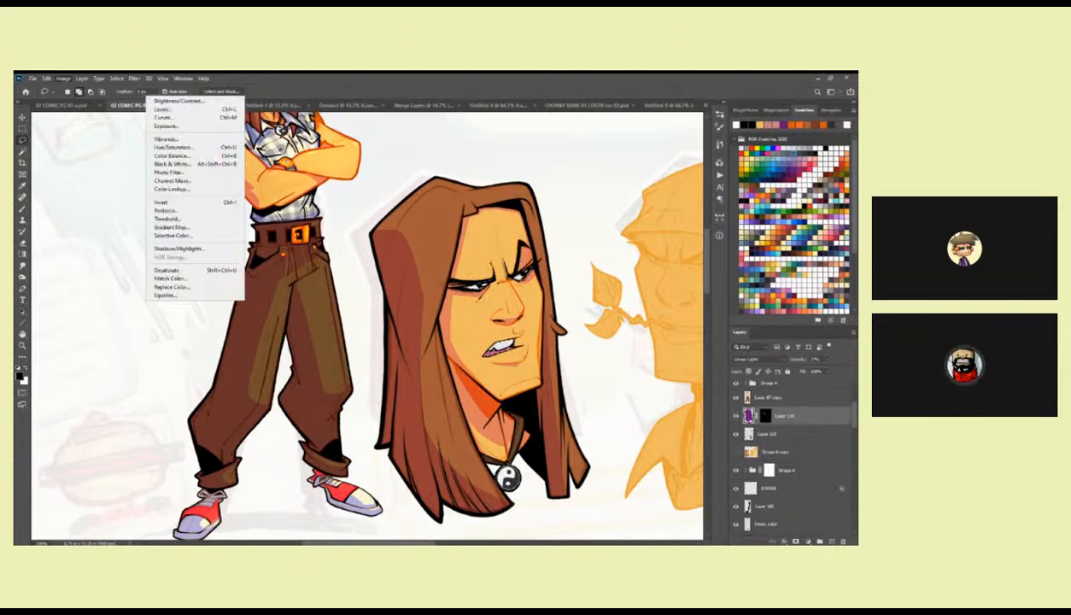
click(214, 146)
drag(718, 308, 734, 356)
key(Return)
drag(701, 308, 701, 308)
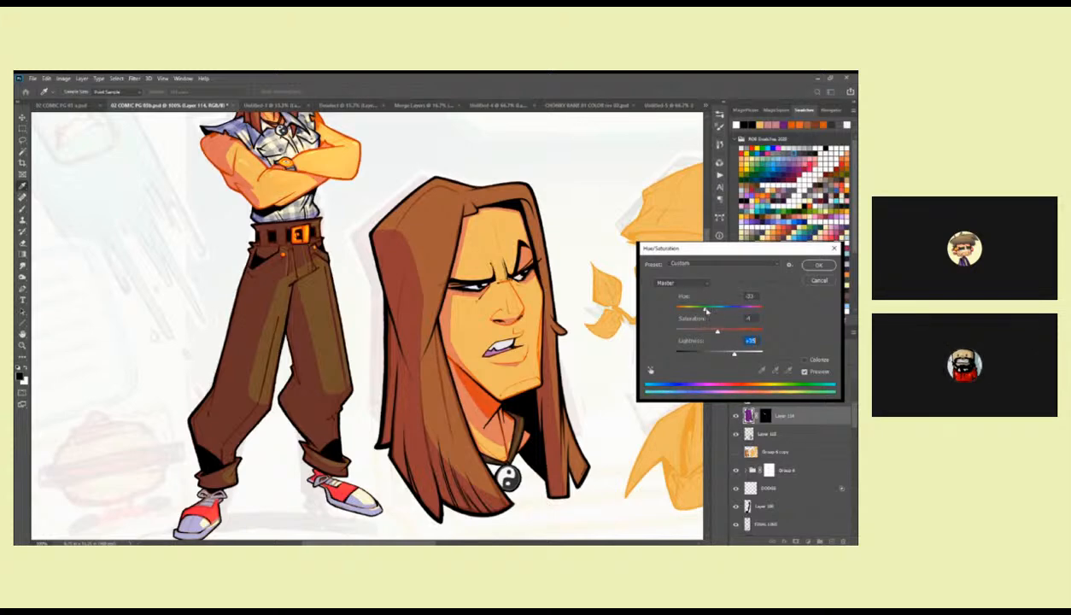
click(703, 309)
mouse_move(734, 356)
mouse_down()
mouse_move(693, 356)
mouse_move(739, 354)
mouse_move(715, 352)
mouse_move(729, 353)
mouse_up()
click(817, 265)
Touch up the shadow beside the first head's mouth corner with a white brush on Layer 114's mask.
key(b)
scroll(522, 277, up, 1)
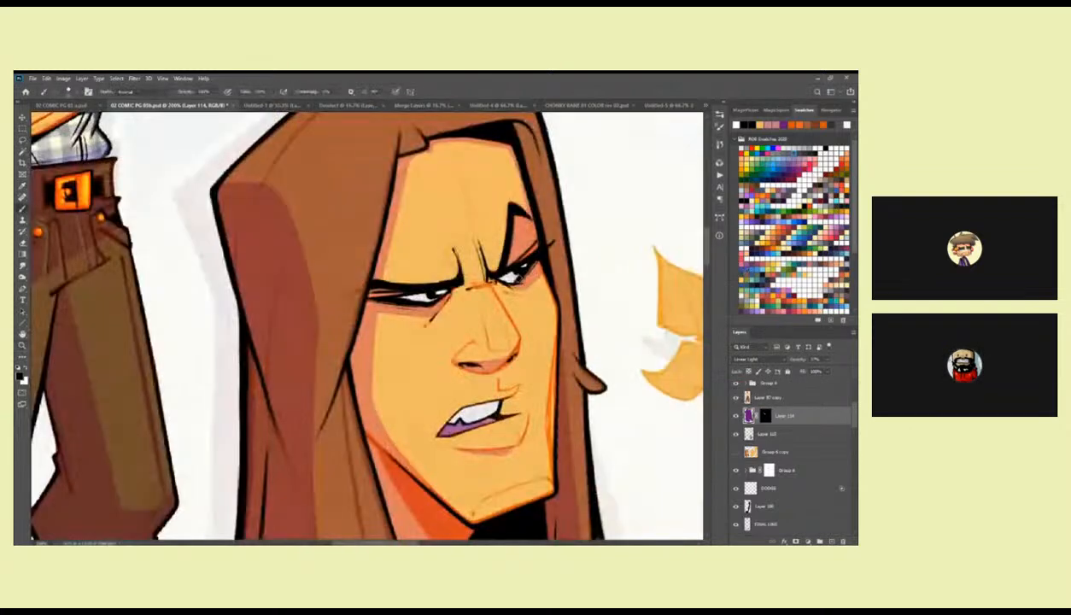
key(x)
click(764, 415)
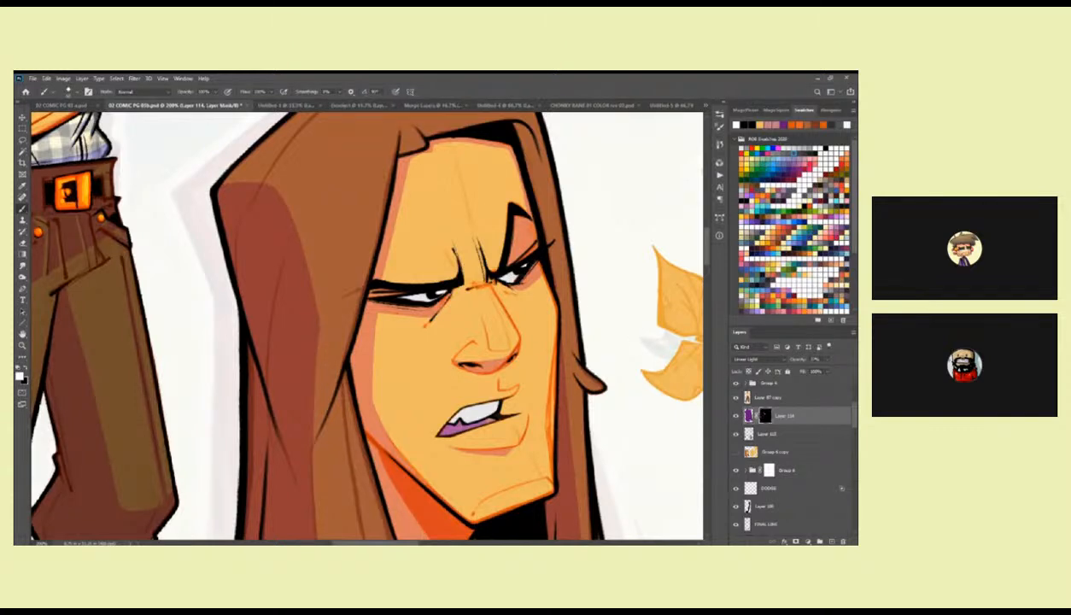
drag(540, 303, 506, 315)
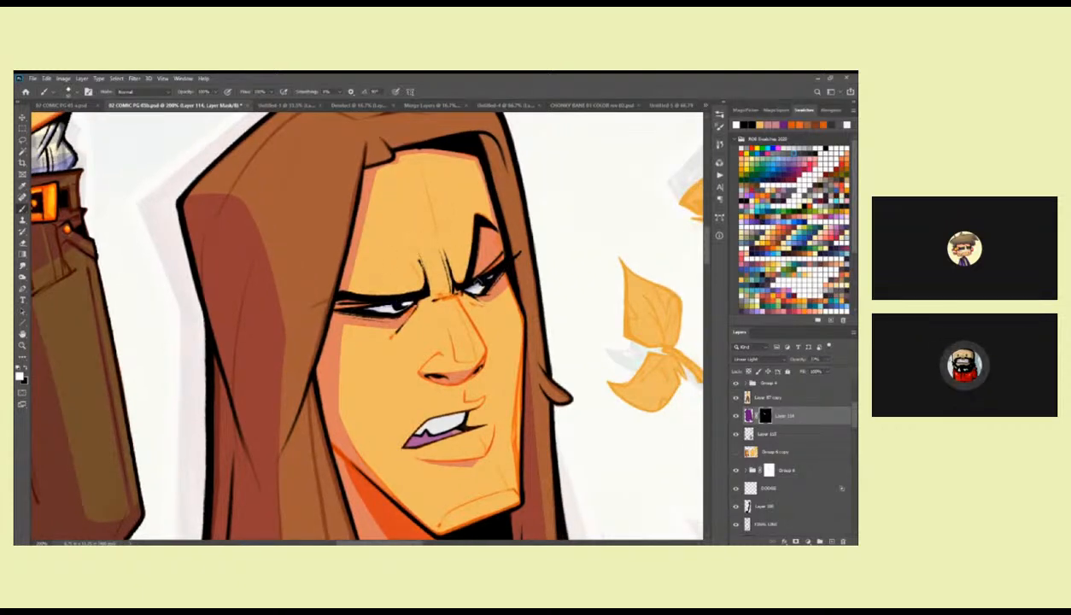
drag(426, 423, 490, 308)
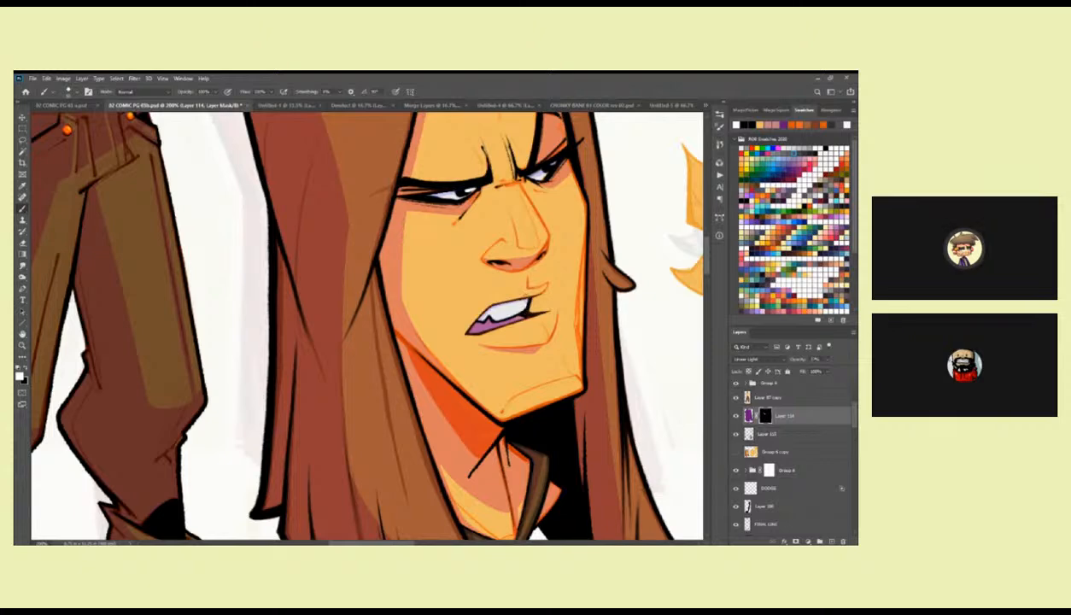
mouse_move(513, 287)
mouse_down()
mouse_move(488, 354)
mouse_move(496, 316)
mouse_up()
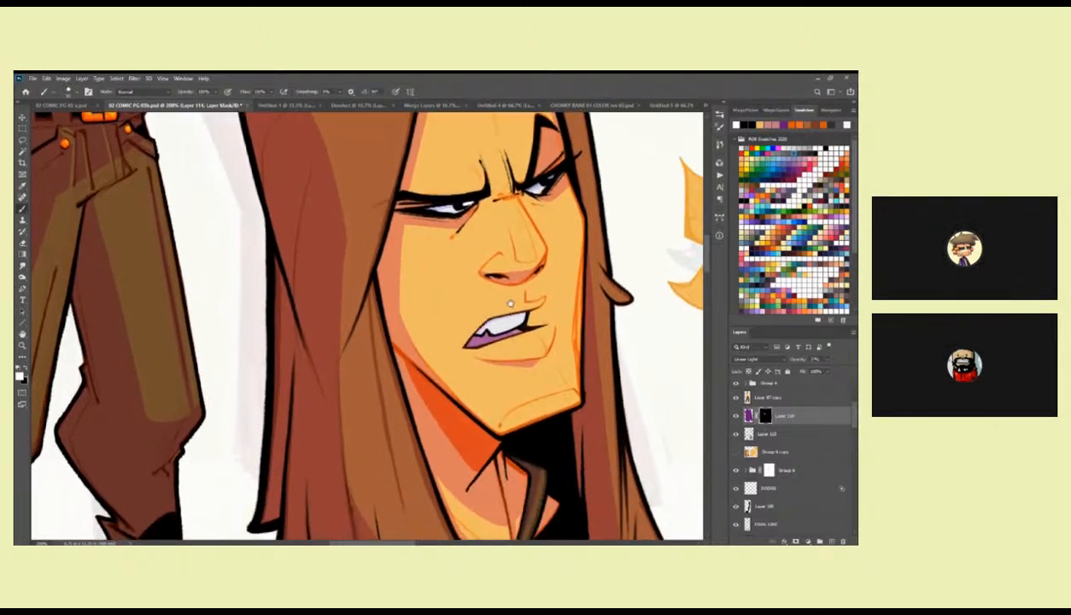
mouse_move(552, 342)
mouse_down()
mouse_move(539, 326)
mouse_move(545, 337)
mouse_up()
Try painting a shadow down the far side of the first head's face on Layer 114's mask.
drag(516, 281, 516, 340)
key(ctrl+z)
drag(525, 260, 516, 341)
key(ctrl+z)
drag(524, 266, 524, 360)
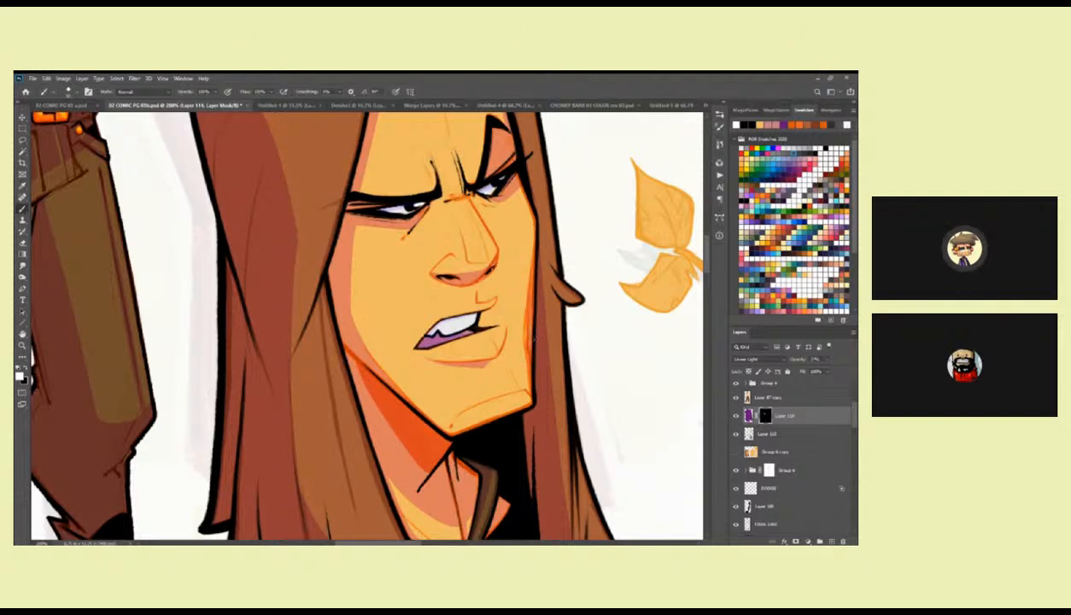
key(ctrl+z)
mouse_move(492, 215)
mouse_down()
mouse_move(495, 289)
mouse_move(501, 270)
mouse_move(528, 291)
mouse_move(511, 297)
mouse_move(544, 275)
mouse_move(530, 283)
mouse_up()
key(ctrl+z)
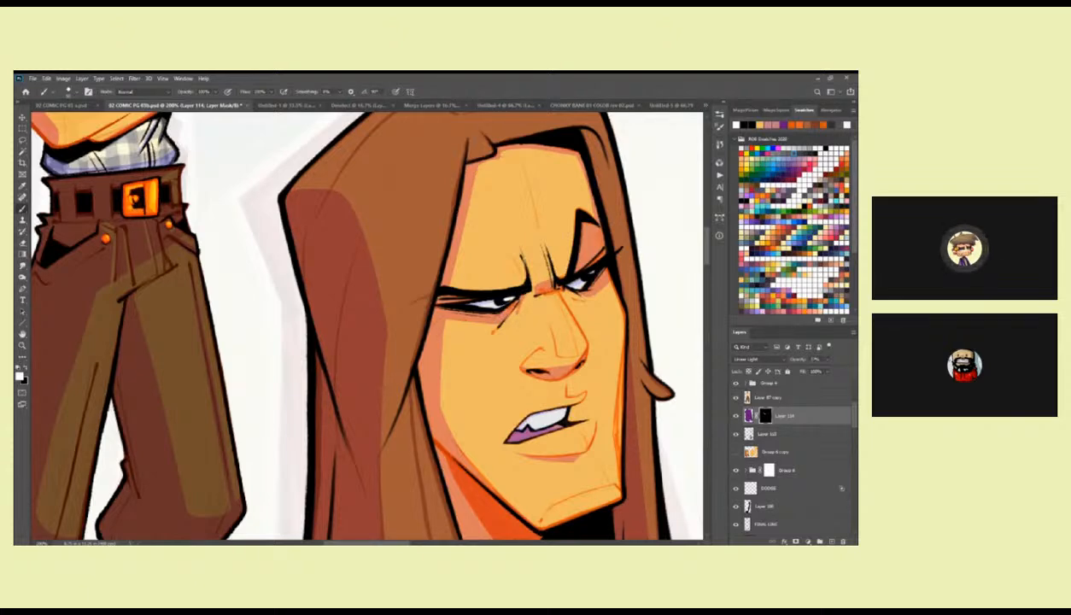
Paint shadows along the first head's far-side hair strands down to their tips on Layer 114's mask.
drag(461, 292, 372, 338)
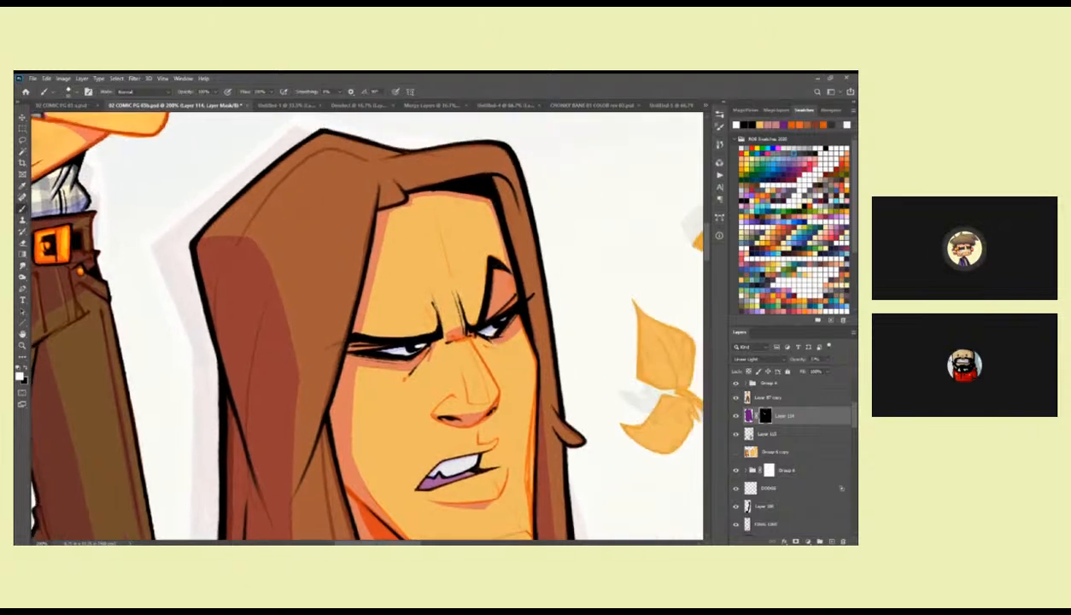
drag(505, 271, 508, 174)
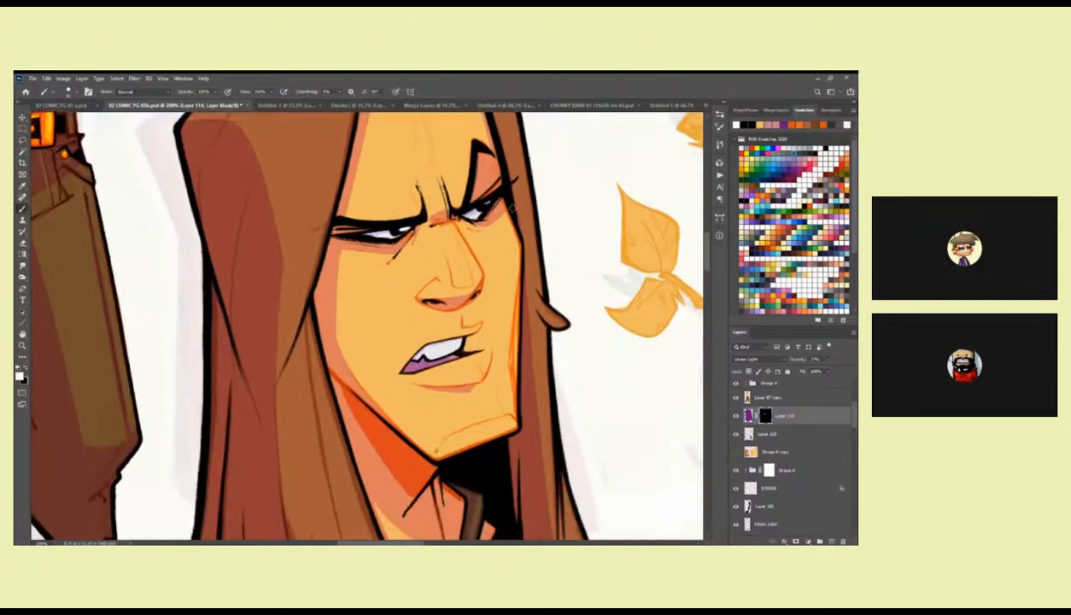
drag(523, 253, 517, 186)
mouse_move(525, 275)
mouse_down()
mouse_move(512, 143)
mouse_move(507, 381)
mouse_up()
mouse_move(539, 451)
mouse_down()
mouse_move(532, 331)
mouse_move(531, 396)
mouse_up()
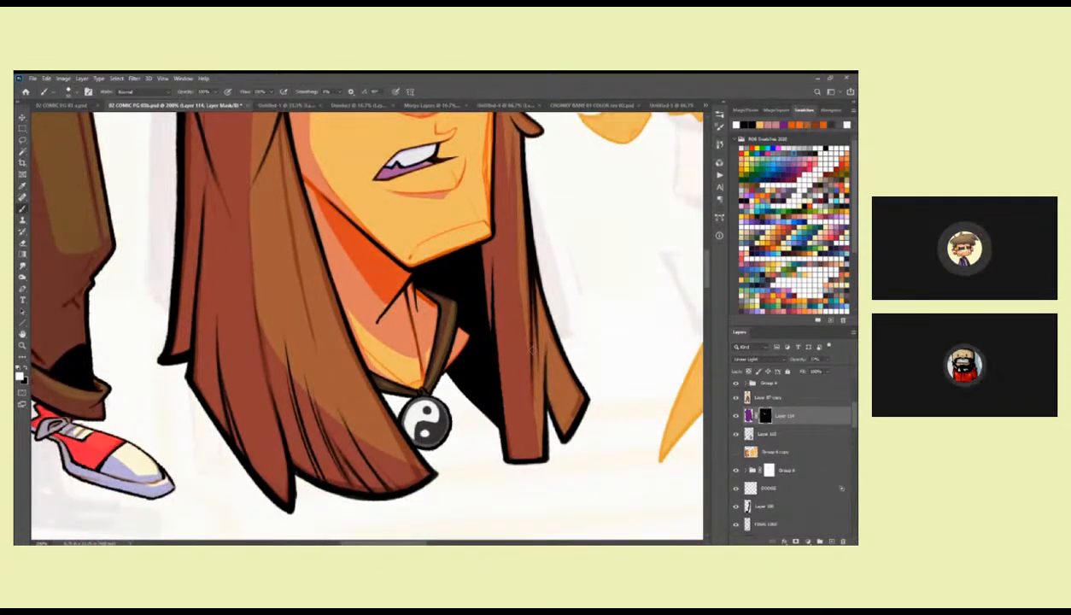
drag(535, 329, 540, 448)
drag(534, 410, 529, 447)
drag(534, 320, 530, 426)
drag(538, 342, 559, 420)
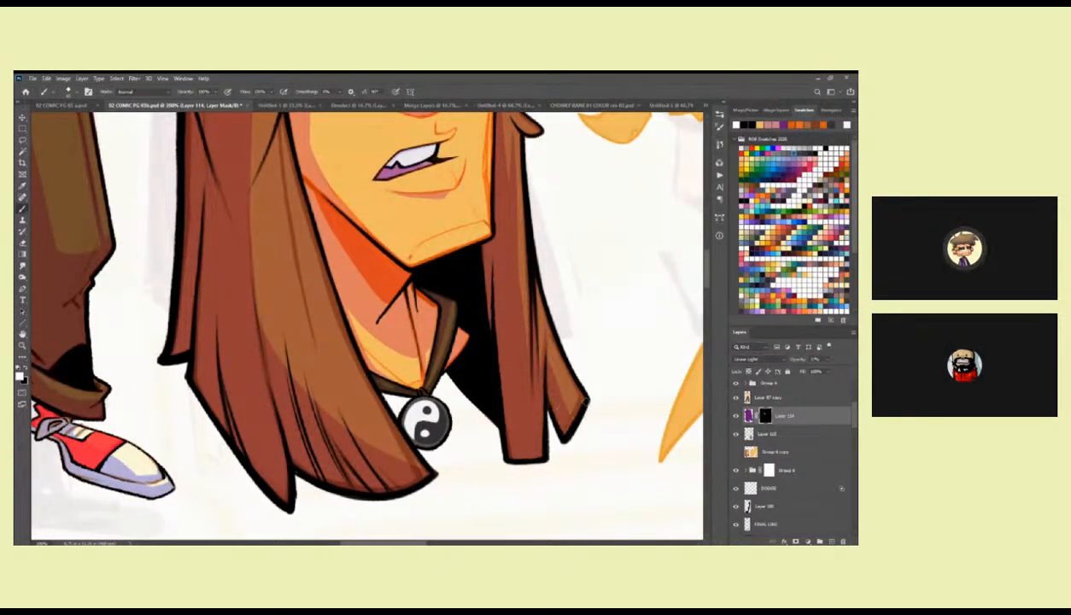
drag(464, 307, 507, 295)
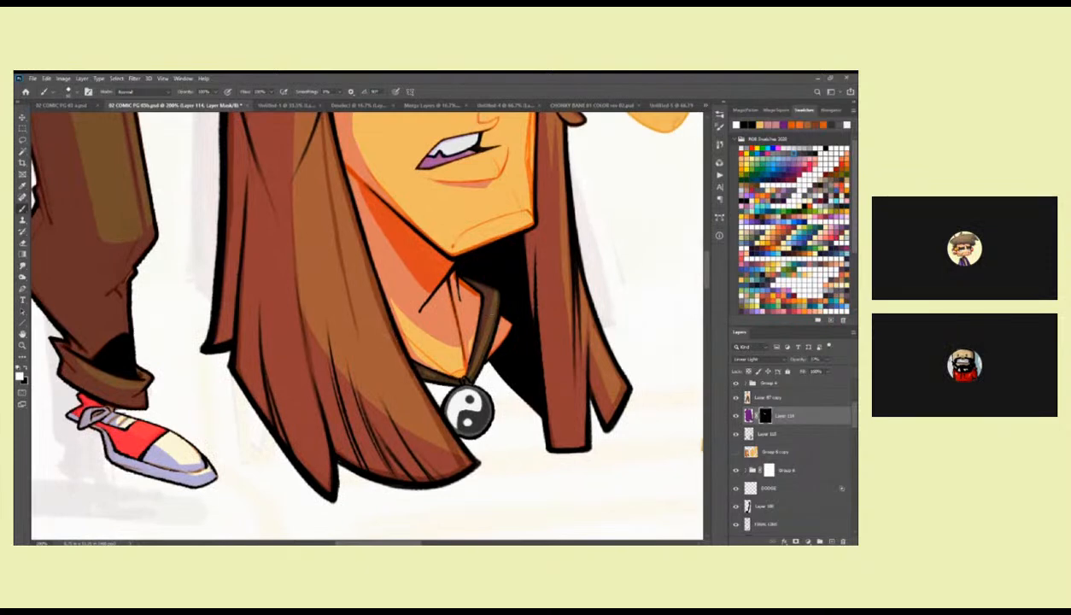
drag(453, 403, 514, 372)
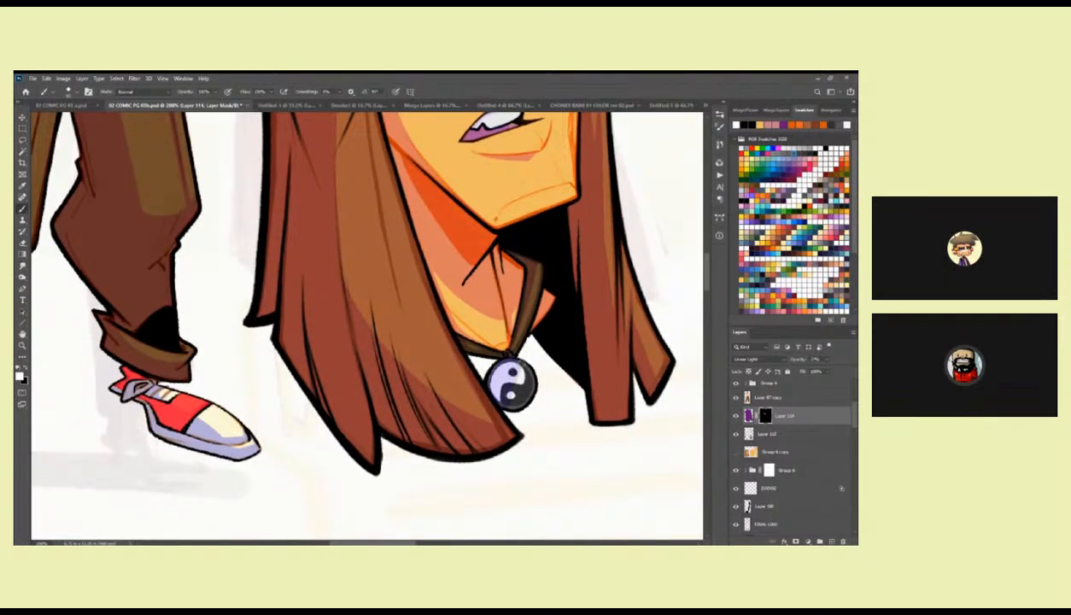
Compare blend modes for Layer 114's shadow fill and set it to Hard Light.
click(748, 416)
click(756, 359)
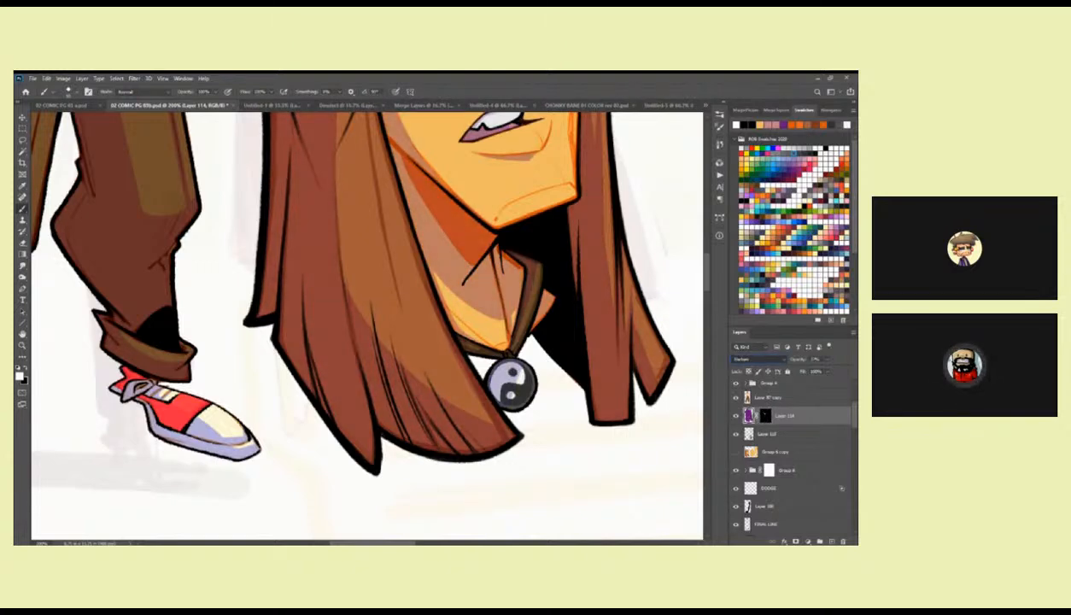
key(Down)
key(Down)
key(Down)
key(Down)
key(Down)
key(Down)
key(Down)
key(Down)
key(Down)
key(Down)
key(Down)
key(Down)
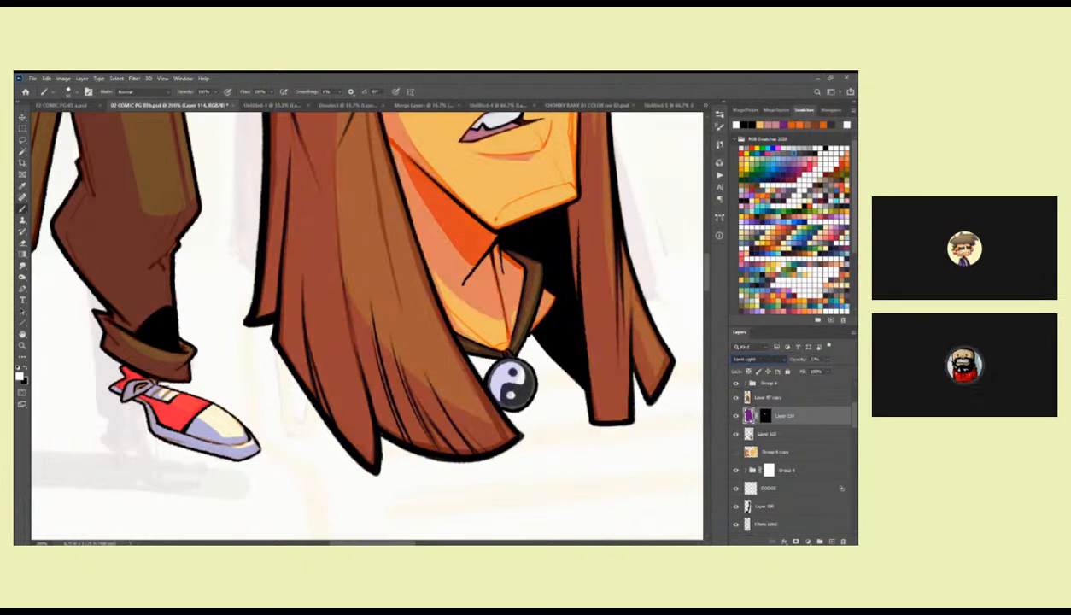
key(Down)
key(Down)
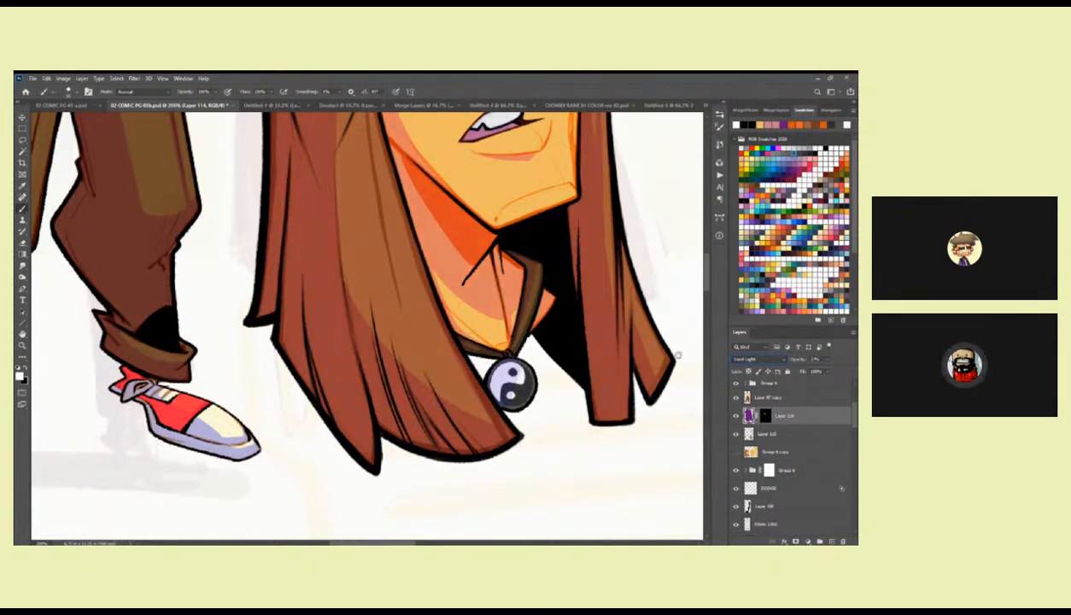
Examine the first head's shading beside the full figure, both from a distance and close up.
drag(609, 298, 608, 497)
drag(581, 345, 593, 475)
key(z)
key(ctrl+0)
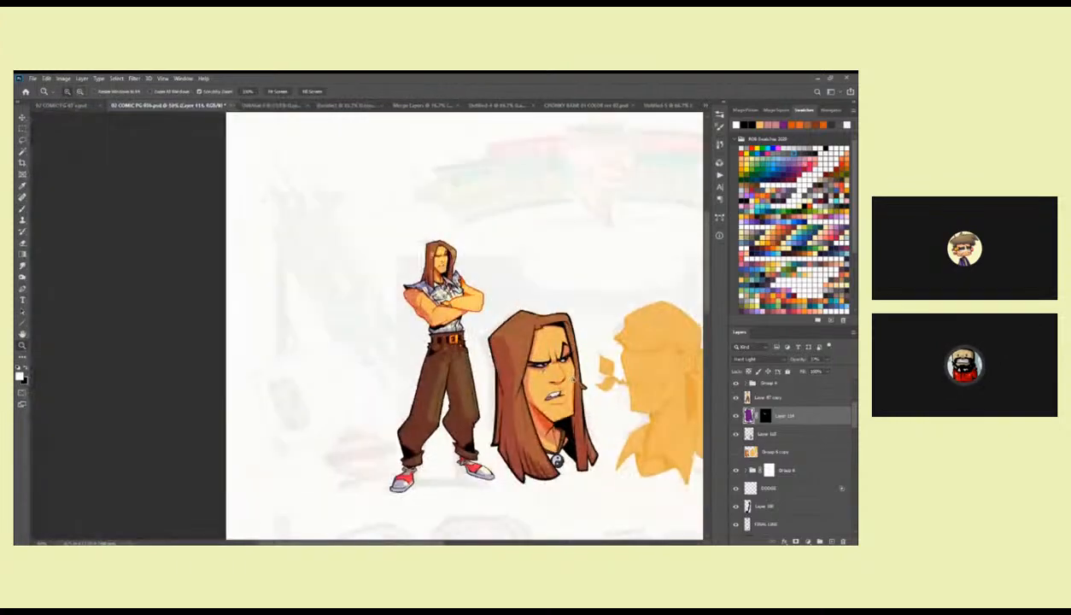
drag(589, 401, 592, 376)
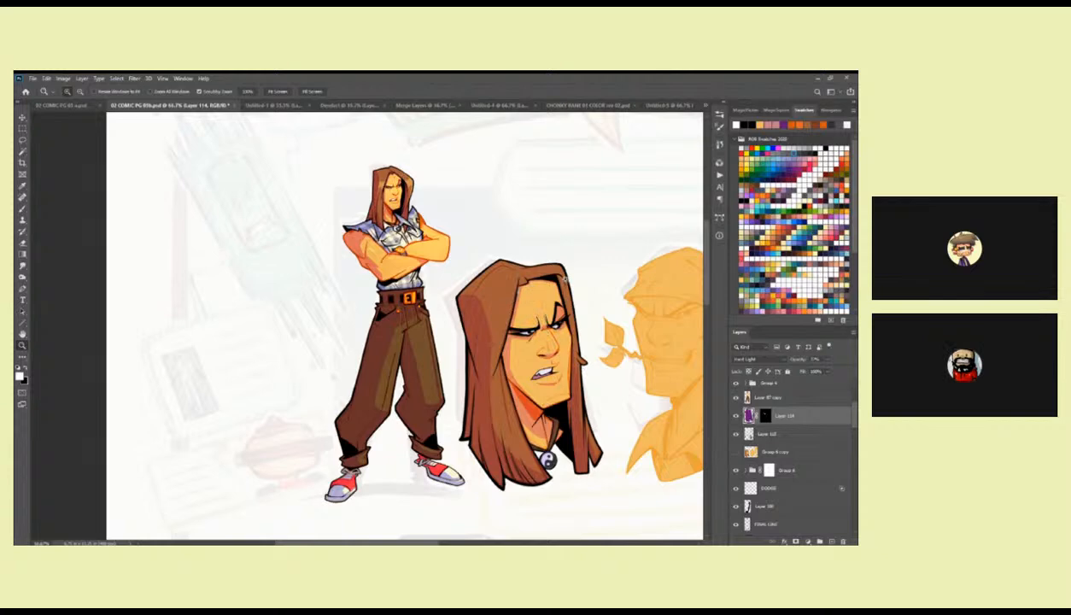
key(b)
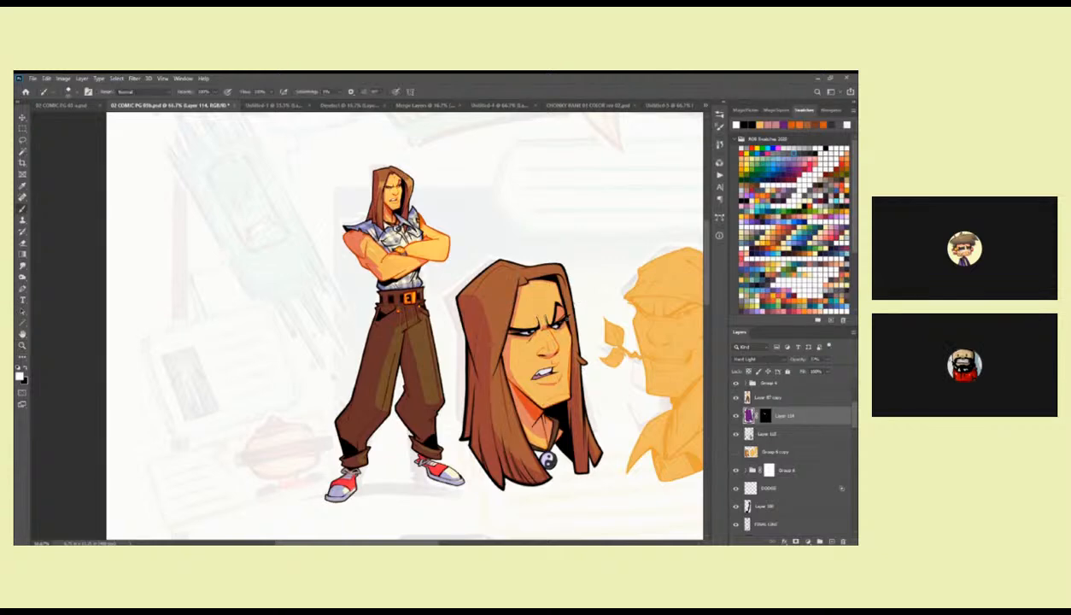
key(z)
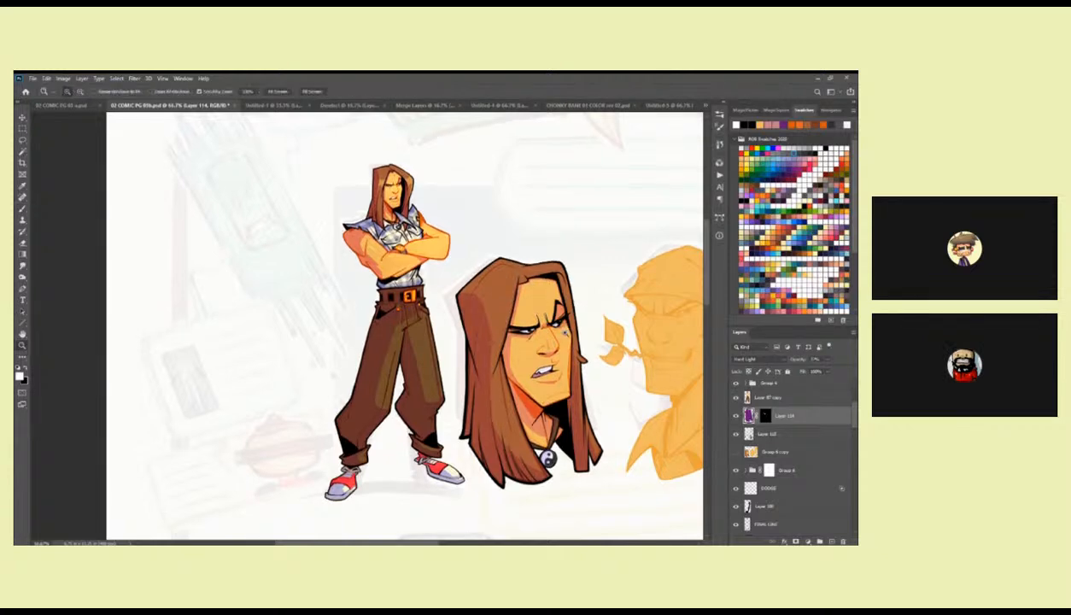
click(555, 325)
key(b)
drag(555, 343, 541, 274)
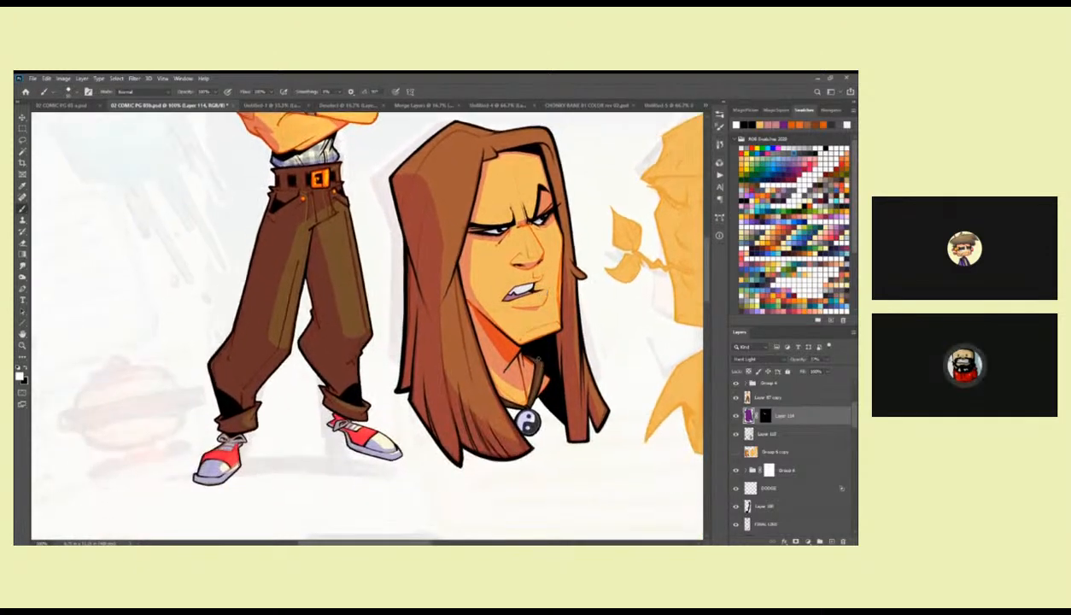
drag(535, 340, 541, 426)
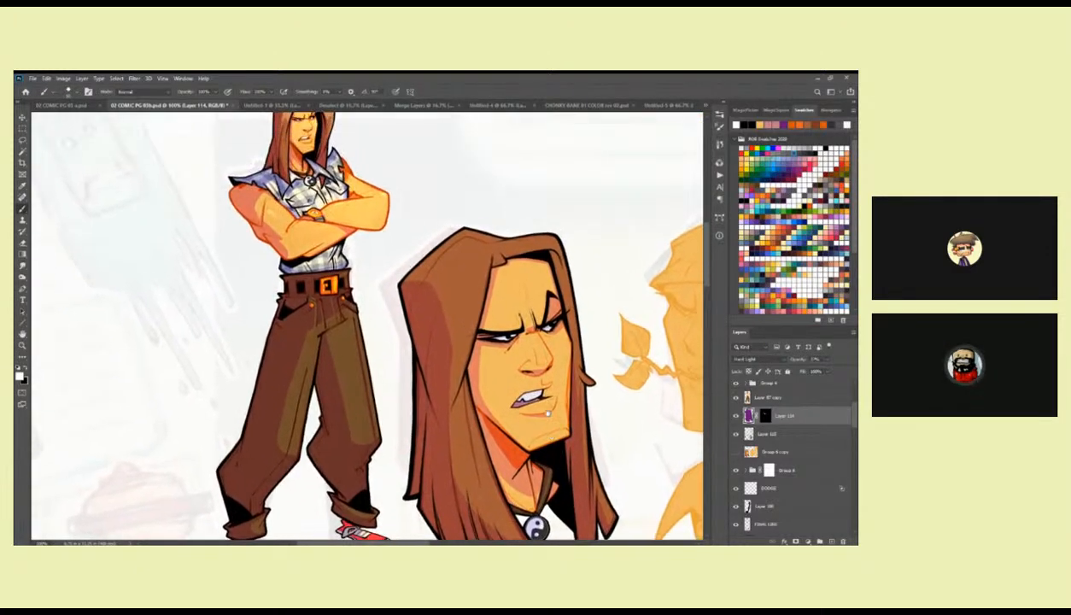
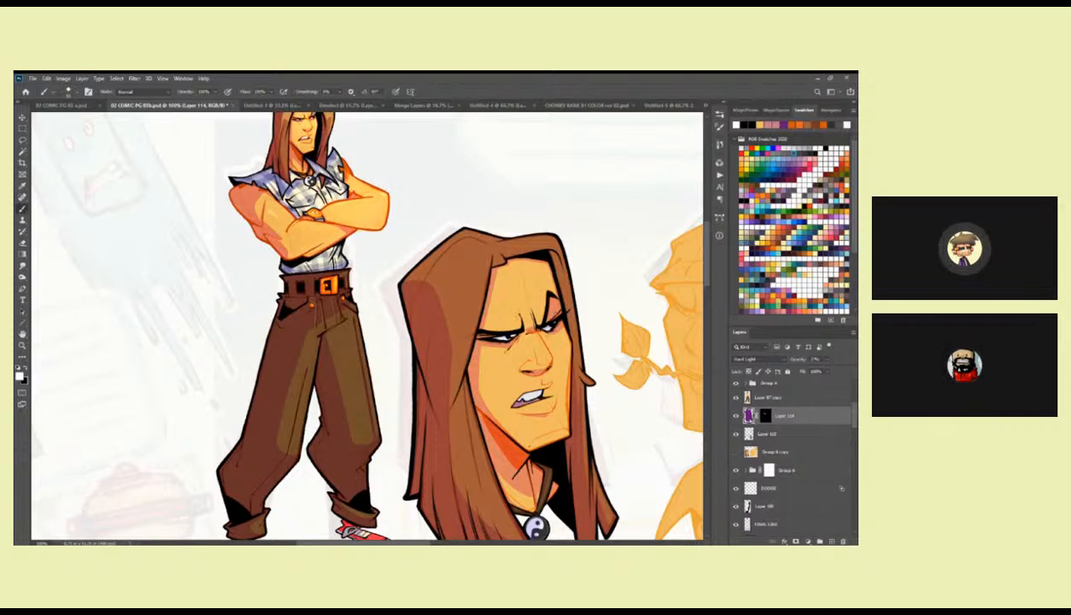
Examine the first head's eyes, nose and mouth up close with Layer 114's mask selected.
drag(554, 388, 524, 397)
ctrl+click(517, 382)
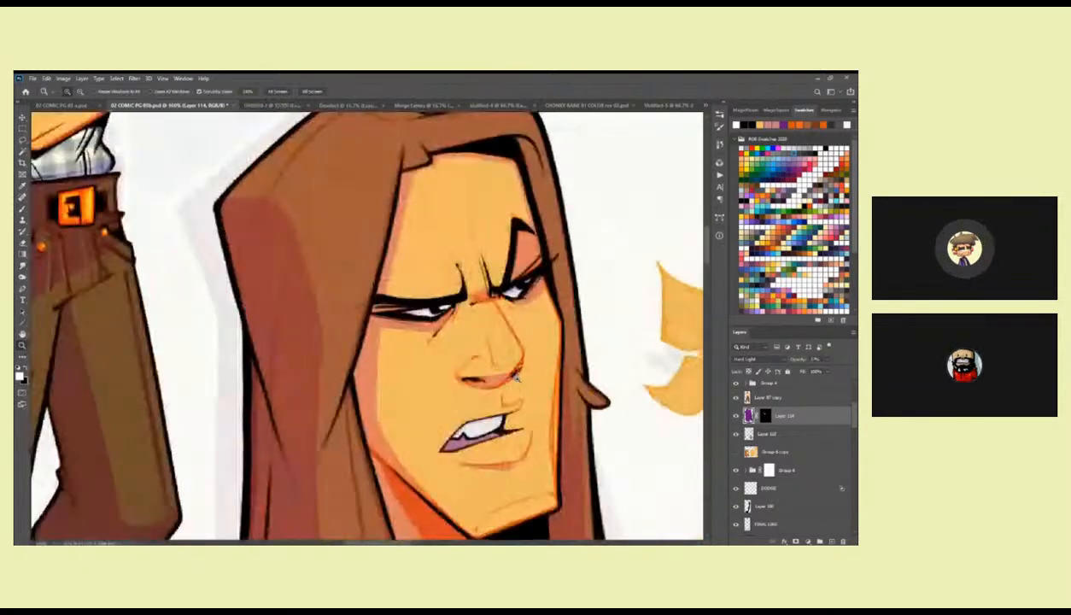
ctrl+click(518, 376)
key(l)
mouse_move(452, 335)
mouse_down()
mouse_move(487, 358)
mouse_move(529, 335)
mouse_move(513, 409)
mouse_move(557, 419)
mouse_up()
key(ctrl+d)
key(b)
click(765, 416)
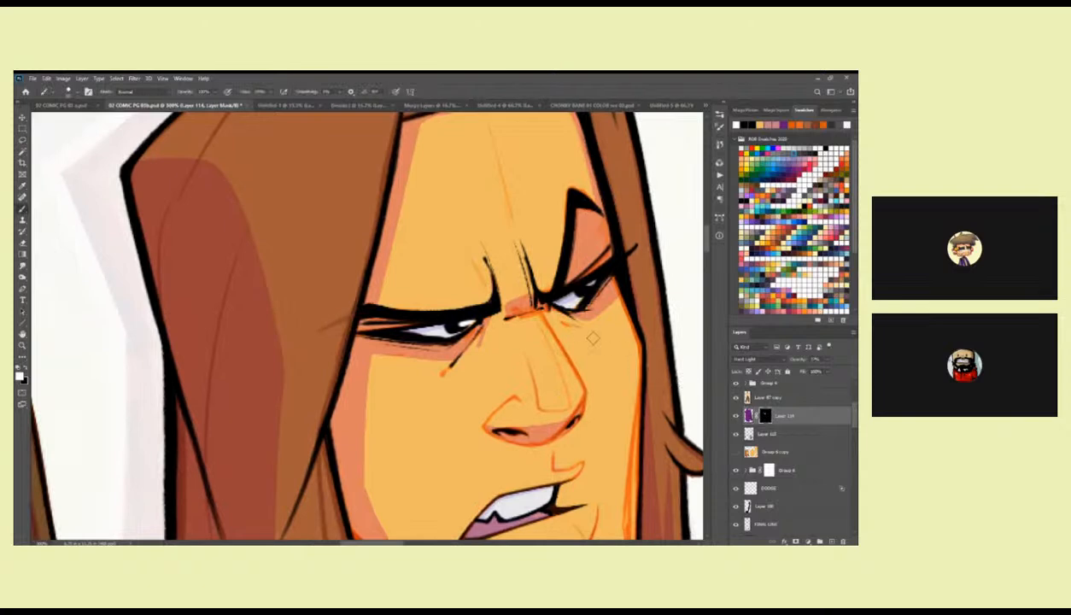
drag(574, 289, 637, 309)
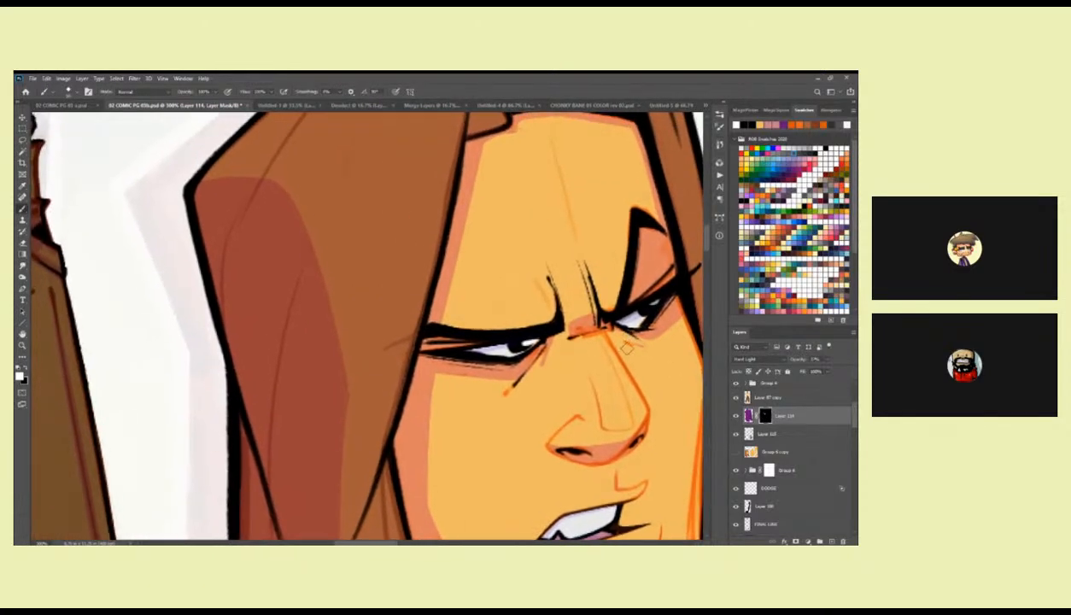
drag(626, 345, 601, 355)
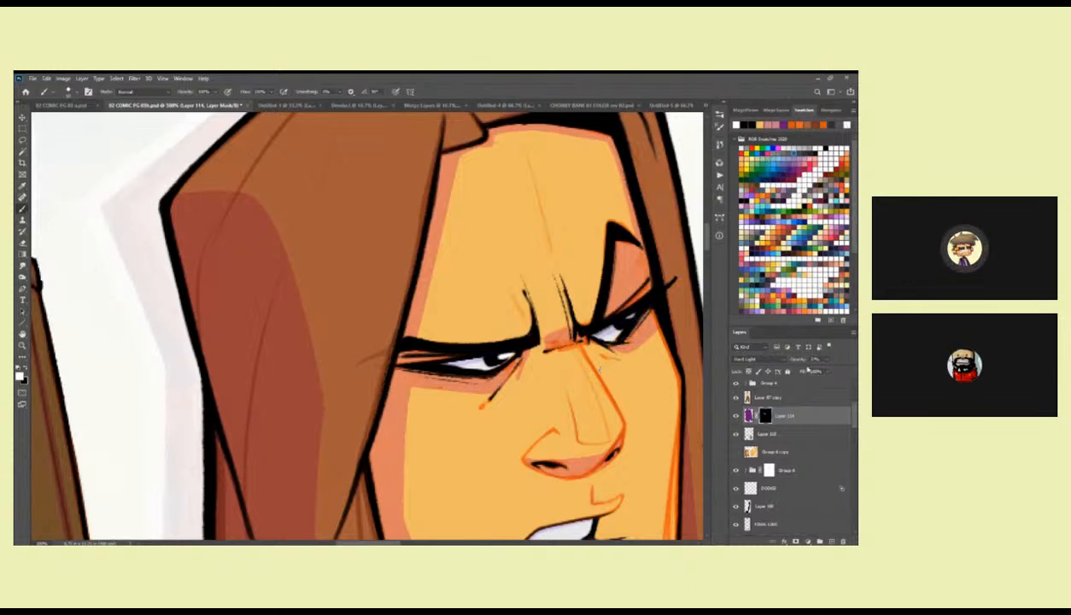
Add a new layer above Layer 114 and paint white over the whites of the first head's eyes.
click(831, 541)
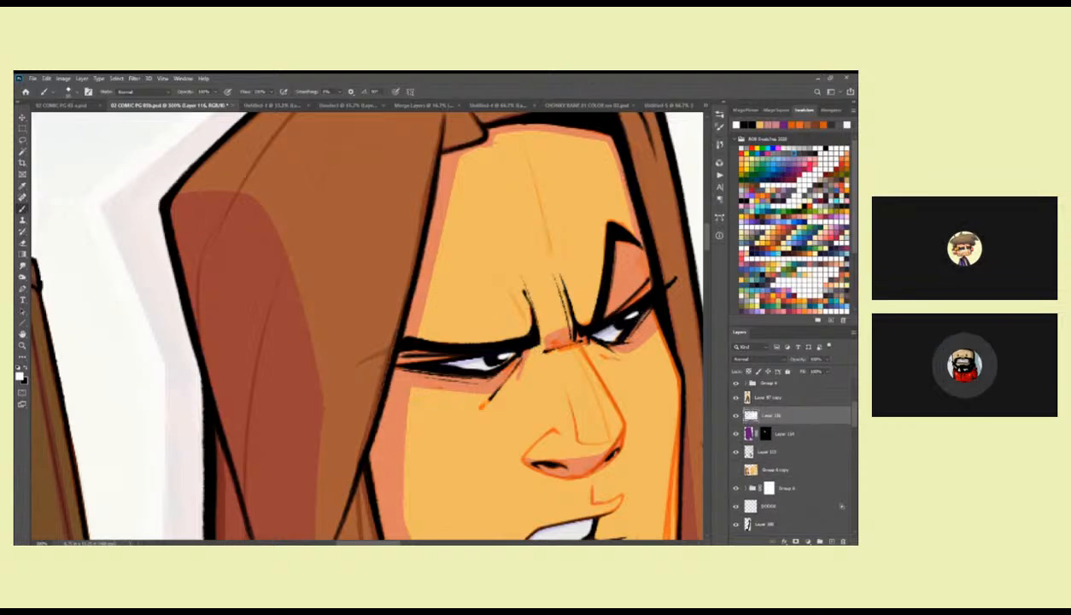
drag(462, 363, 444, 365)
click(437, 366)
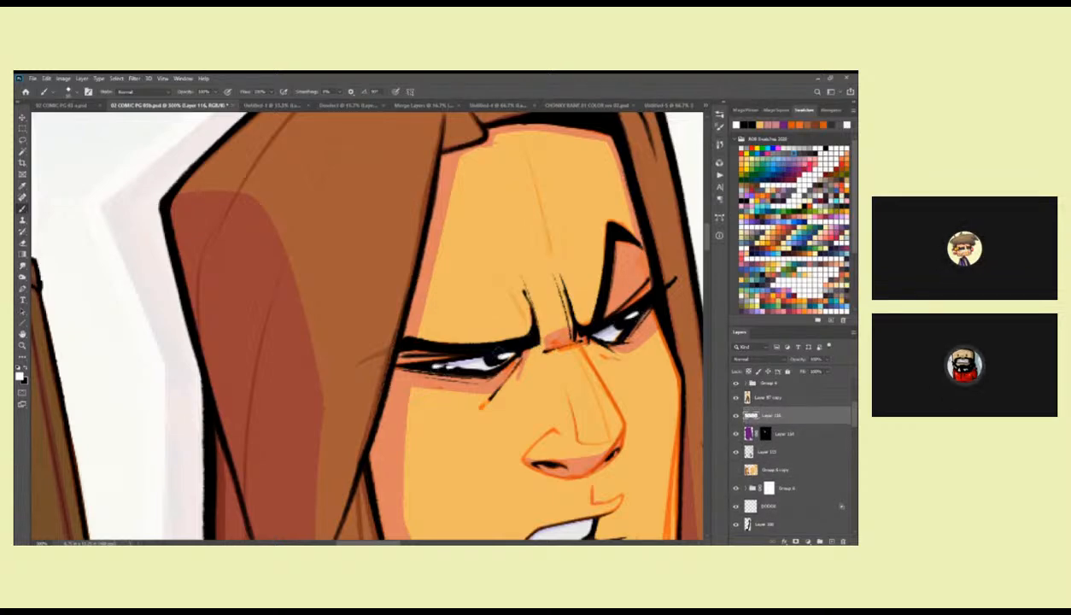
key(ctrl+z)
drag(453, 364, 438, 366)
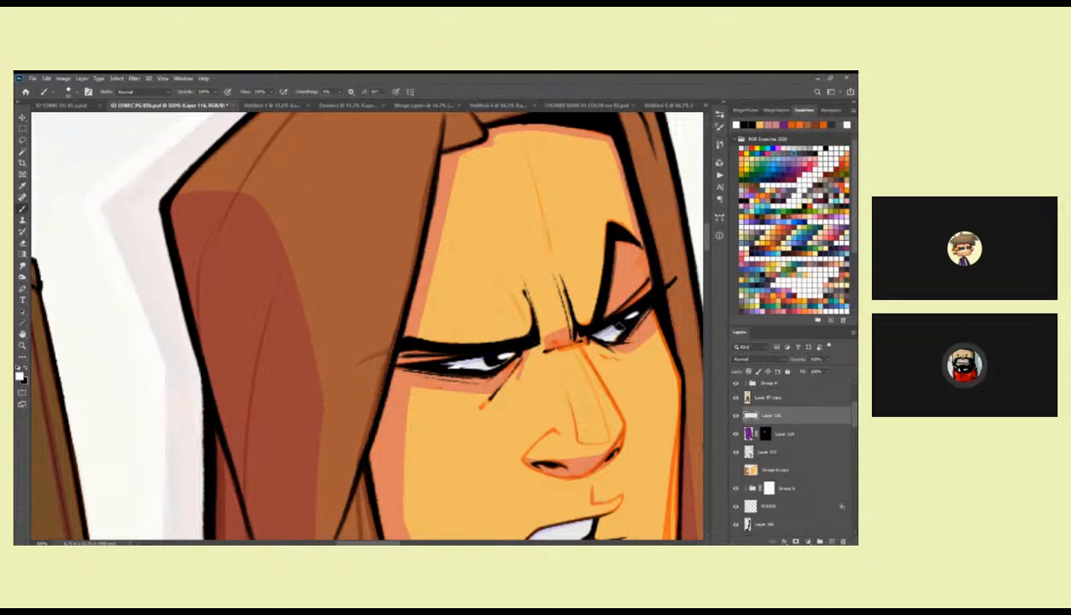
Compare the first head's brightened eyes and overall shading with the full figure at several magnifications.
key(z)
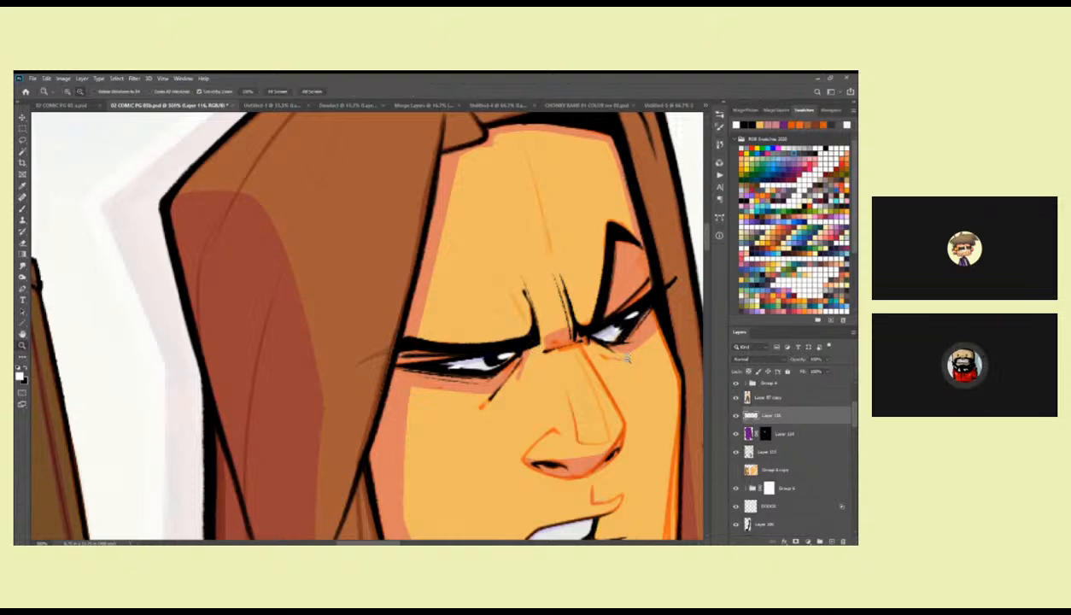
alt+click(626, 359)
alt+click(626, 358)
alt+click(626, 359)
mouse_move(625, 402)
mouse_down()
mouse_move(616, 338)
mouse_move(618, 349)
mouse_move(572, 354)
mouse_up()
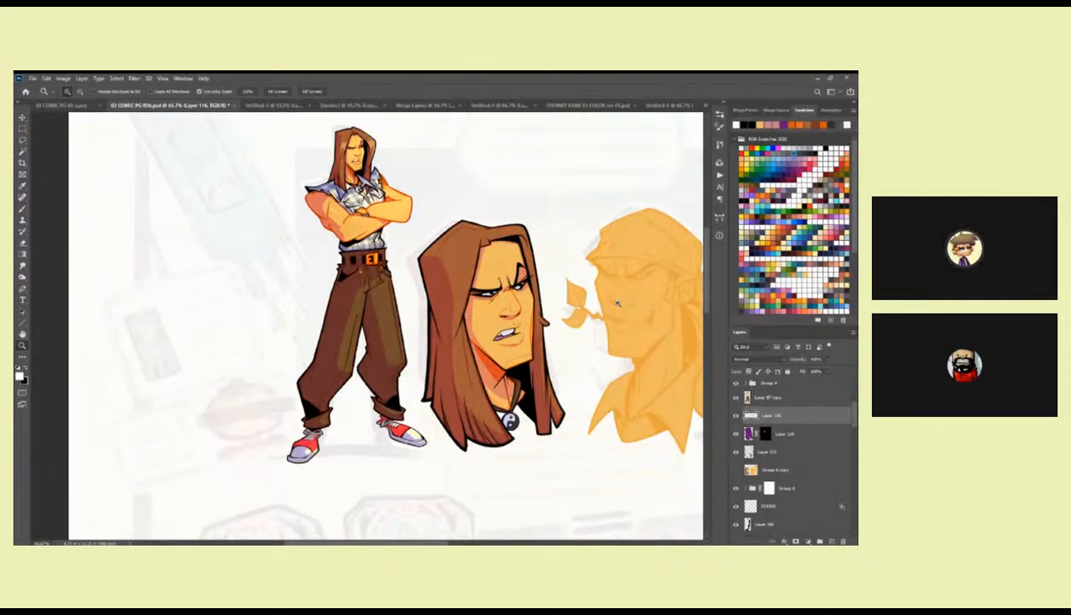
drag(484, 236, 485, 255)
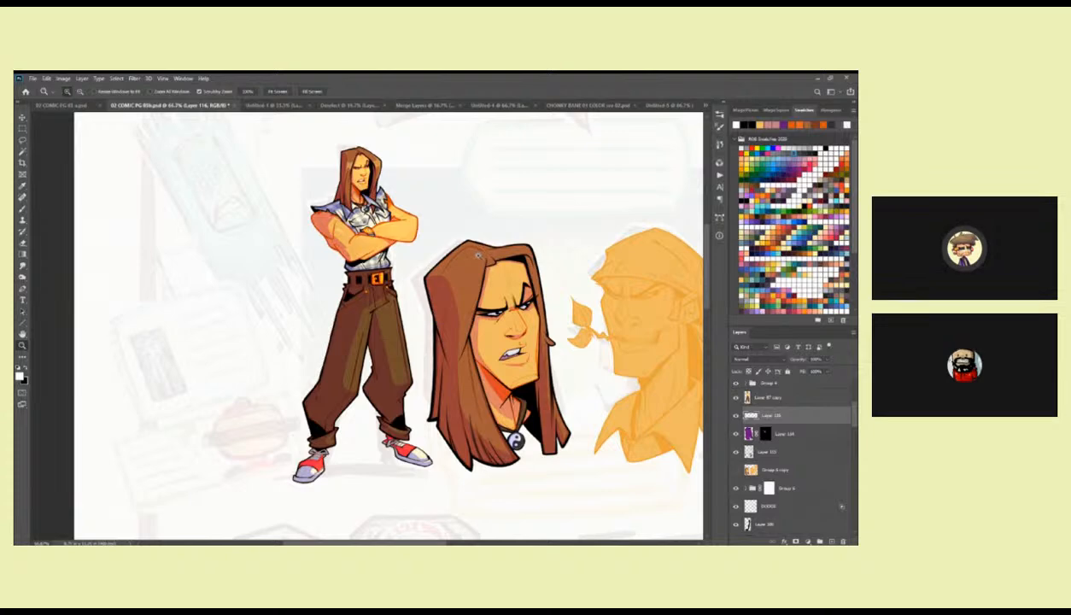
scroll(503, 270, down, 1)
drag(503, 270, 501, 260)
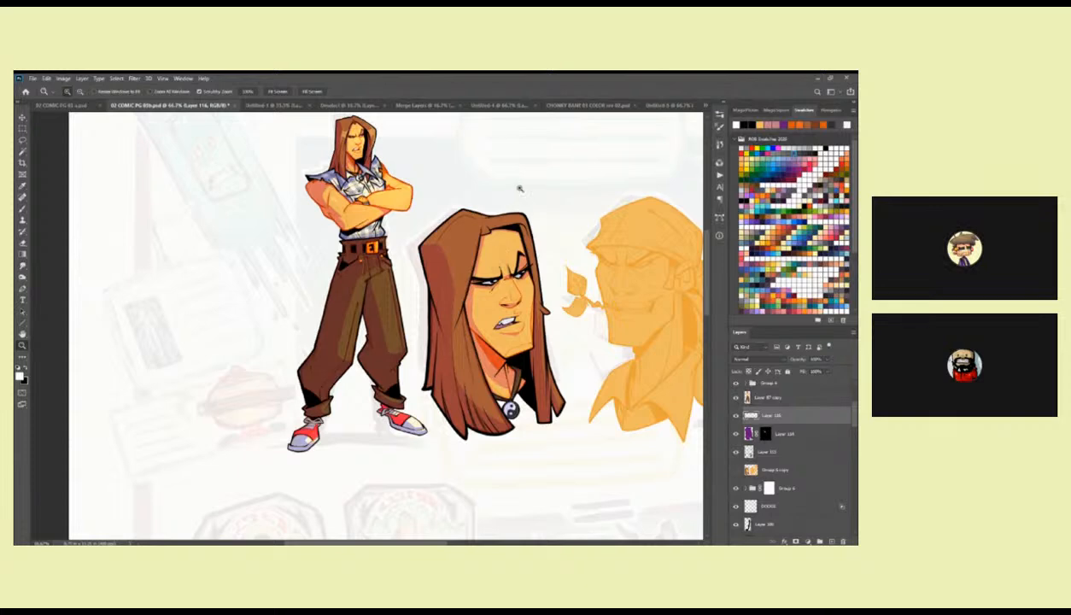
click(511, 231)
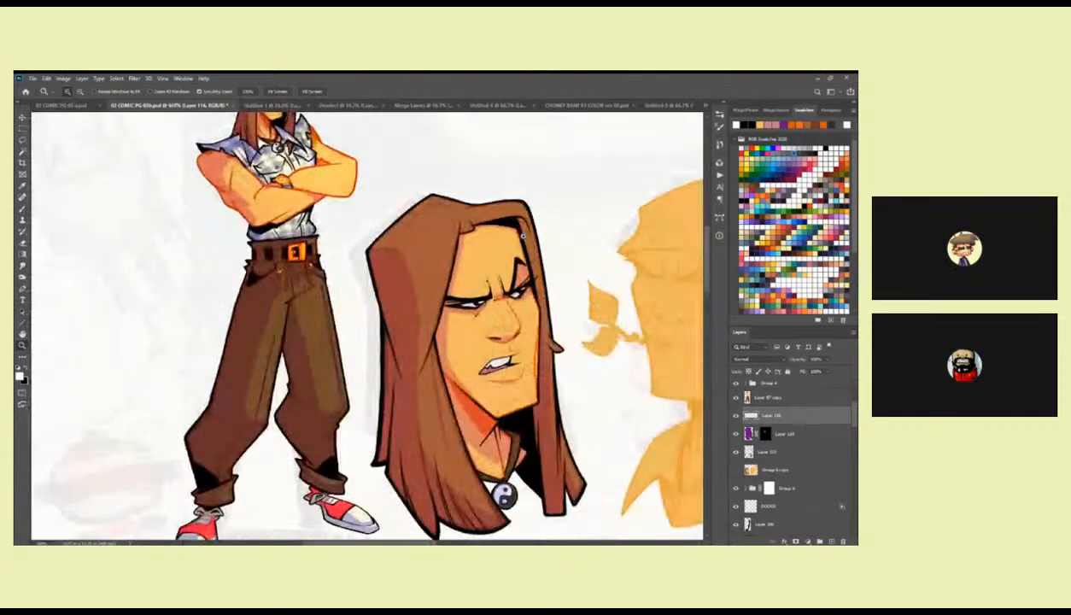
click(511, 230)
Check Layer 114's shadows by toggling the layer, and inspect its masked shading across the first head's hair, face and neck.
click(735, 433)
click(735, 434)
click(750, 434)
drag(506, 237, 452, 248)
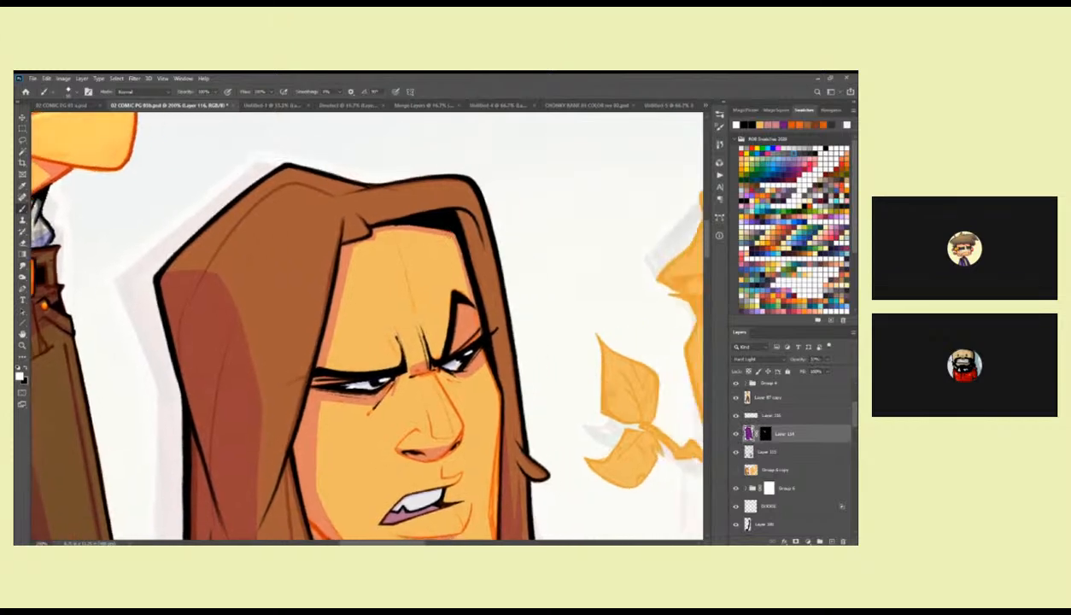
click(765, 434)
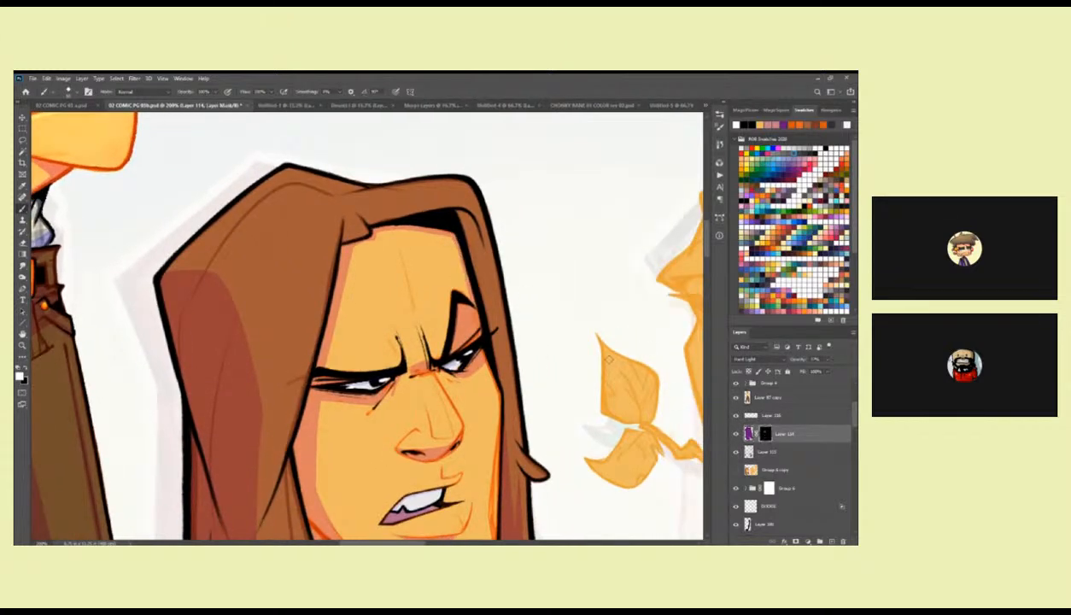
mouse_move(459, 271)
mouse_down()
mouse_move(442, 228)
mouse_move(417, 231)
mouse_up()
drag(471, 344, 456, 242)
drag(487, 293, 496, 252)
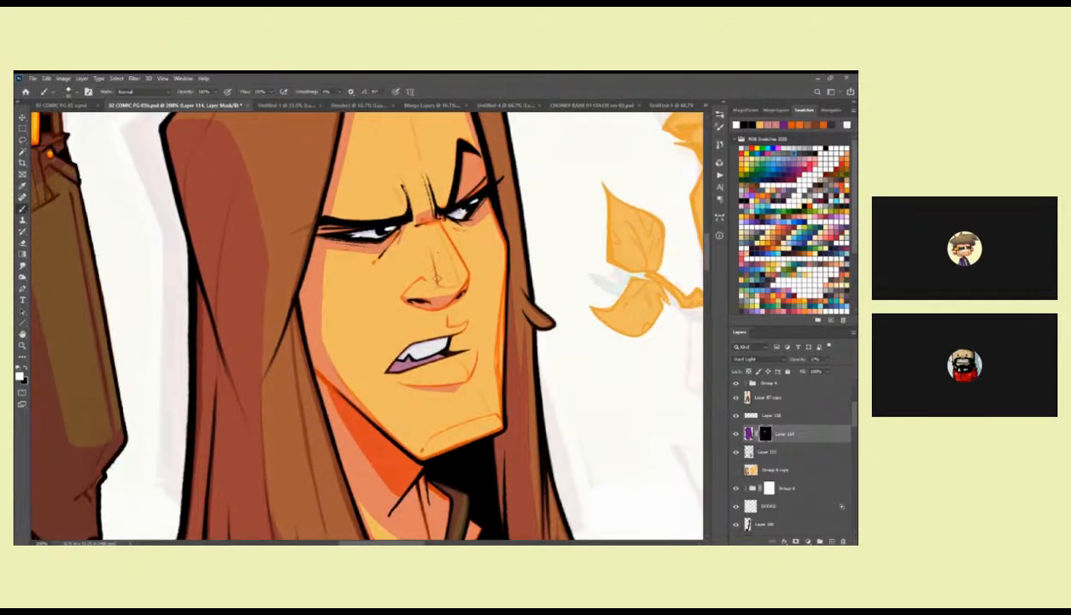
drag(373, 259, 454, 256)
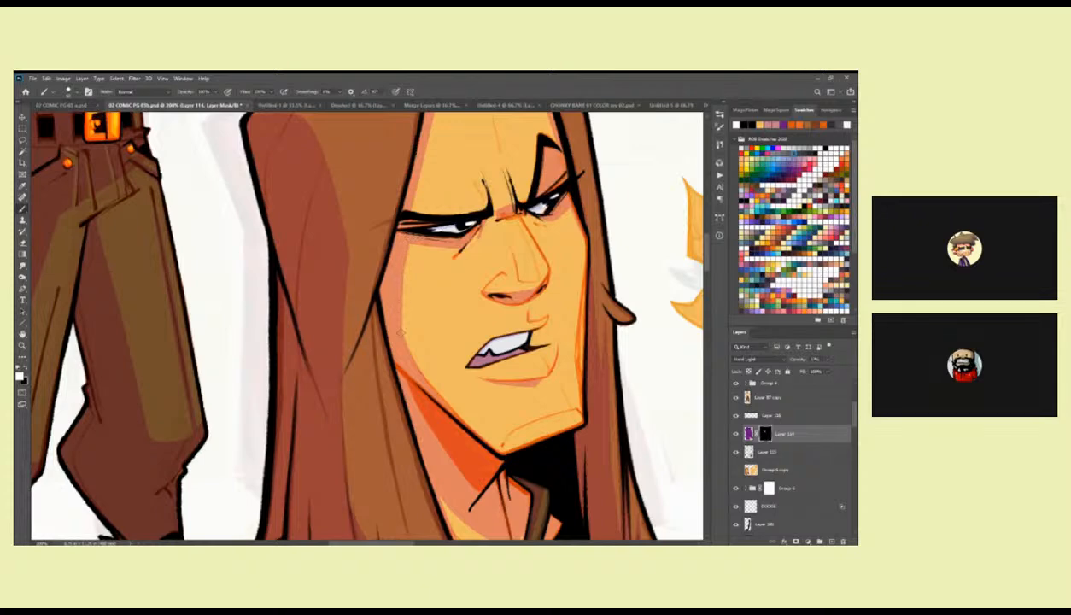
alt+click(416, 285)
alt+click(418, 286)
alt+click(418, 286)
alt+click(418, 286)
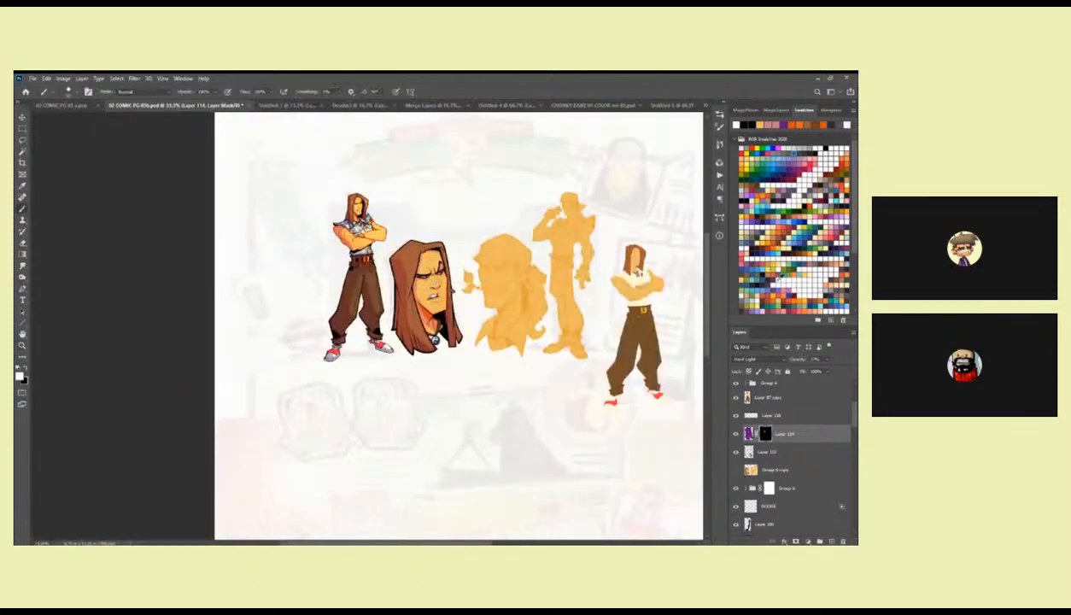
Add a layer above the flat-colour copy layer, fill it with dark brown from the swatches and set it to Lighten.
drag(856, 250, 853, 306)
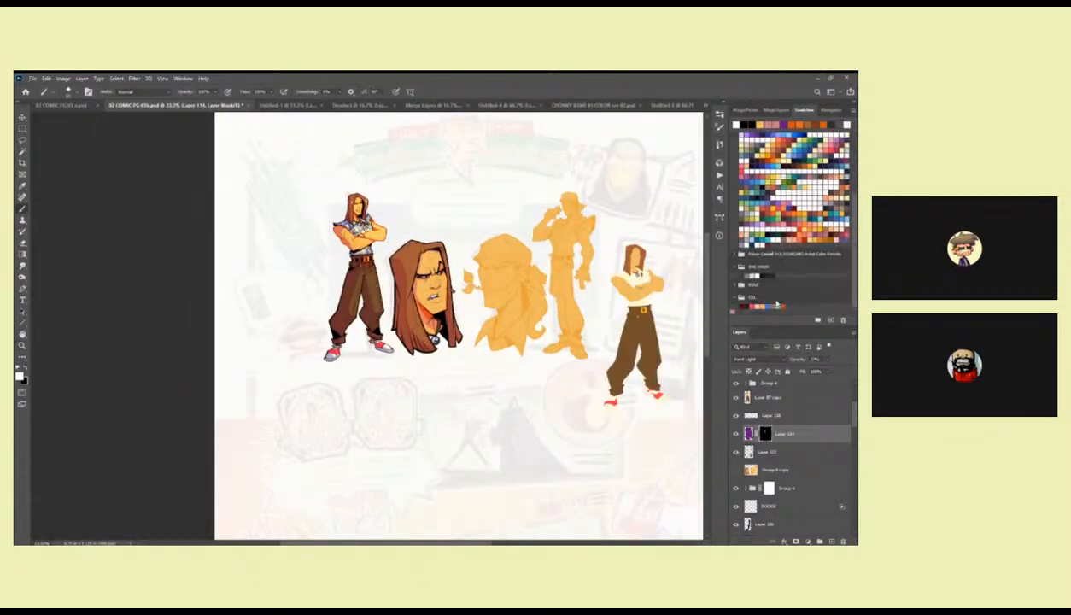
click(747, 307)
click(781, 397)
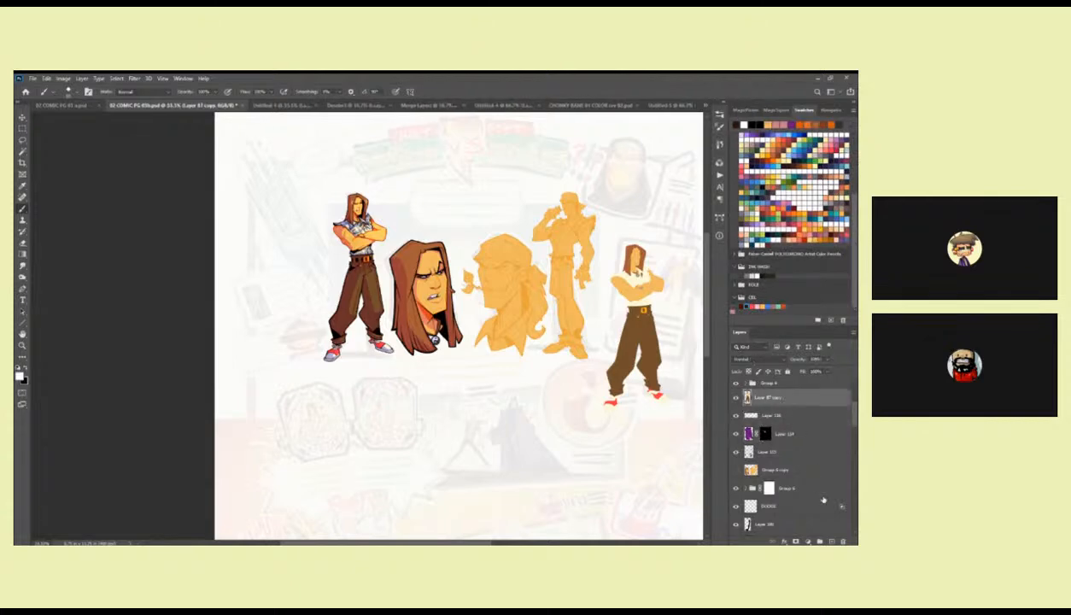
click(832, 541)
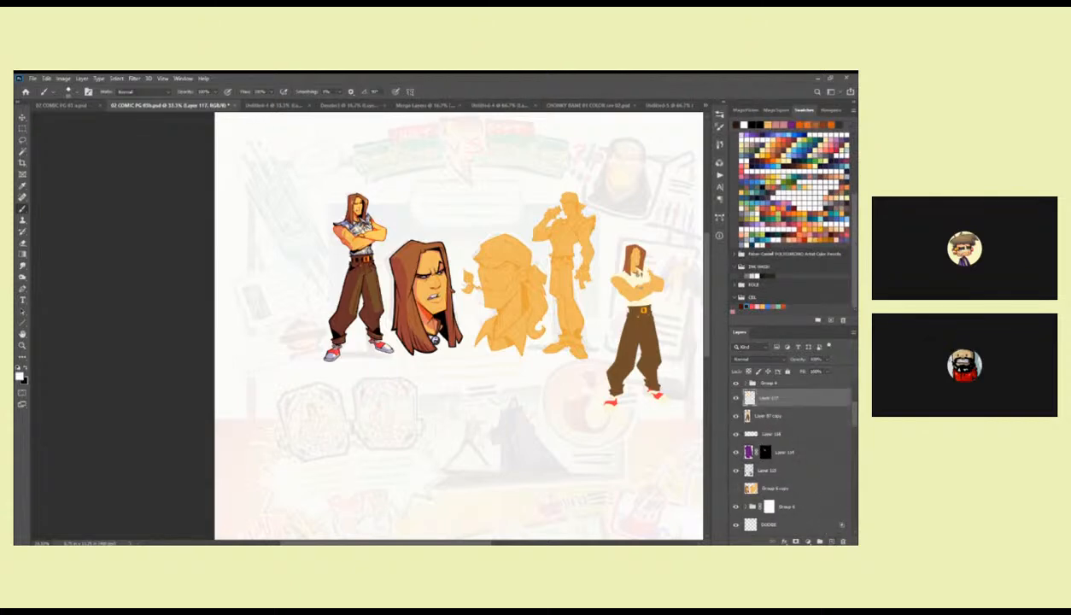
key(alt+BackSpace)
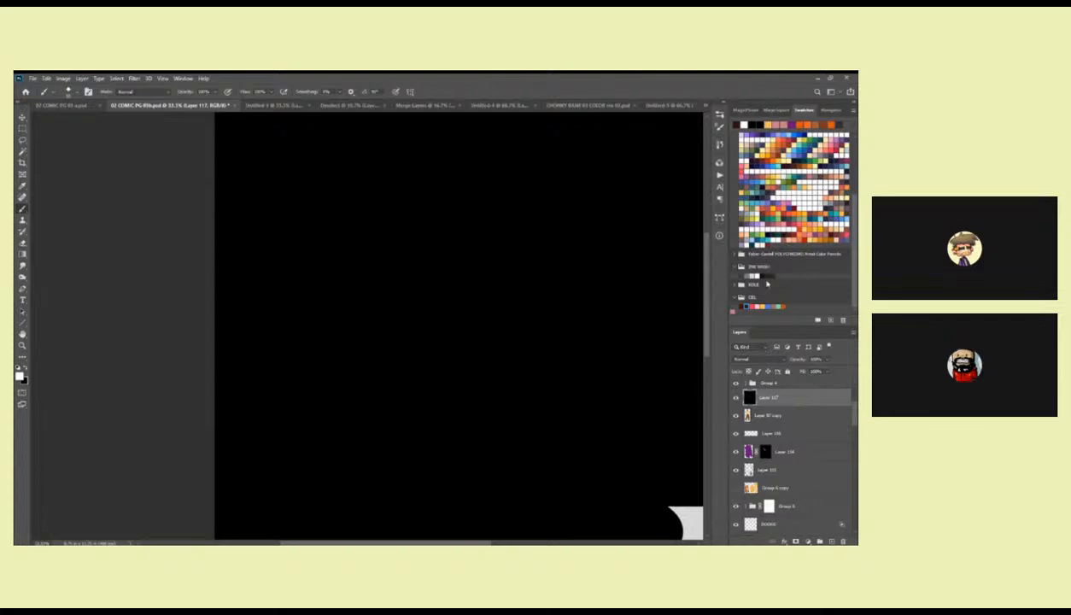
key(x)
key(alt+BackSpace)
click(751, 359)
click(747, 398)
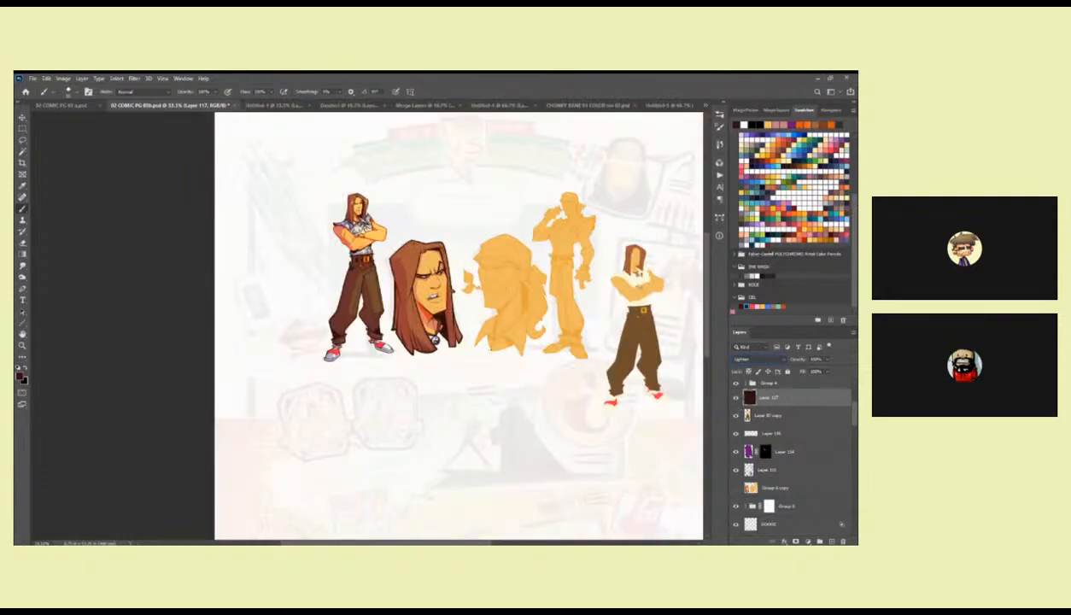
Compare the artwork with and without the dark brown Lighten layer, and leave that layer hidden.
key(z)
click(446, 318)
click(445, 317)
drag(453, 331, 459, 400)
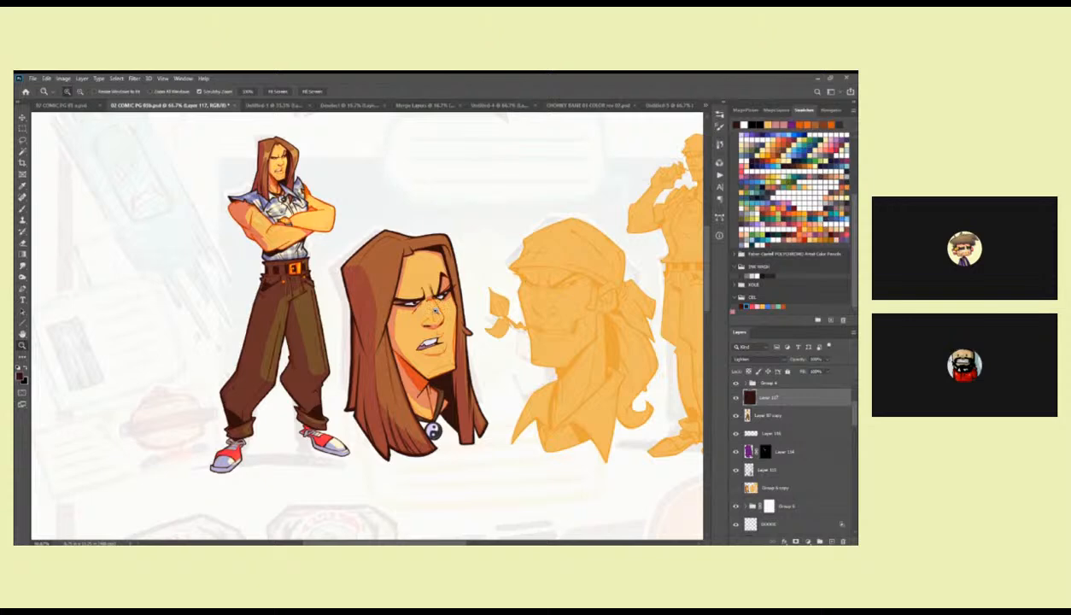
click(434, 312)
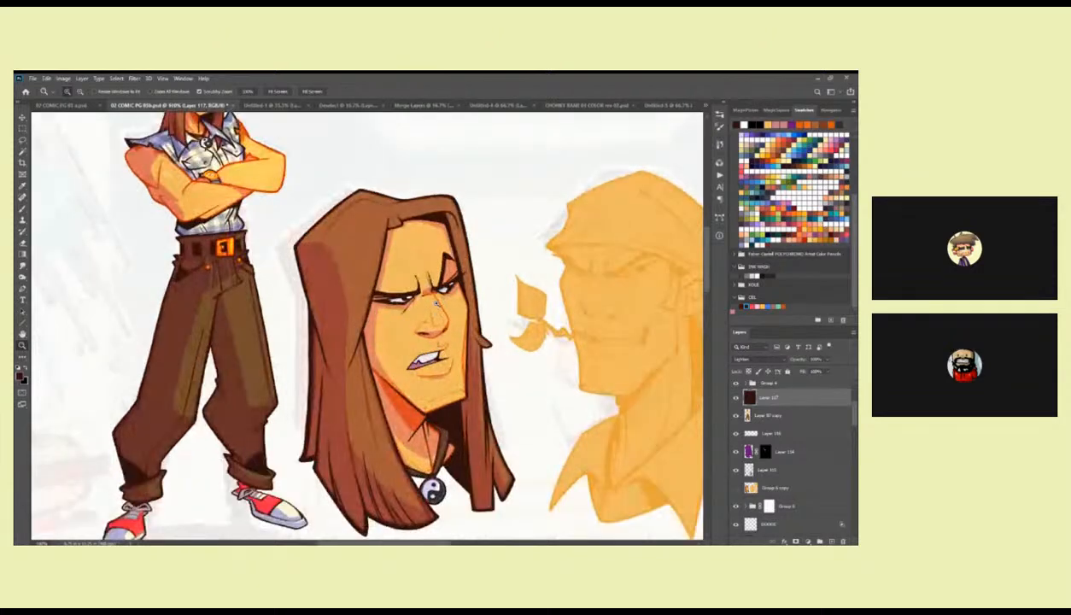
alt+click(439, 298)
alt+click(439, 298)
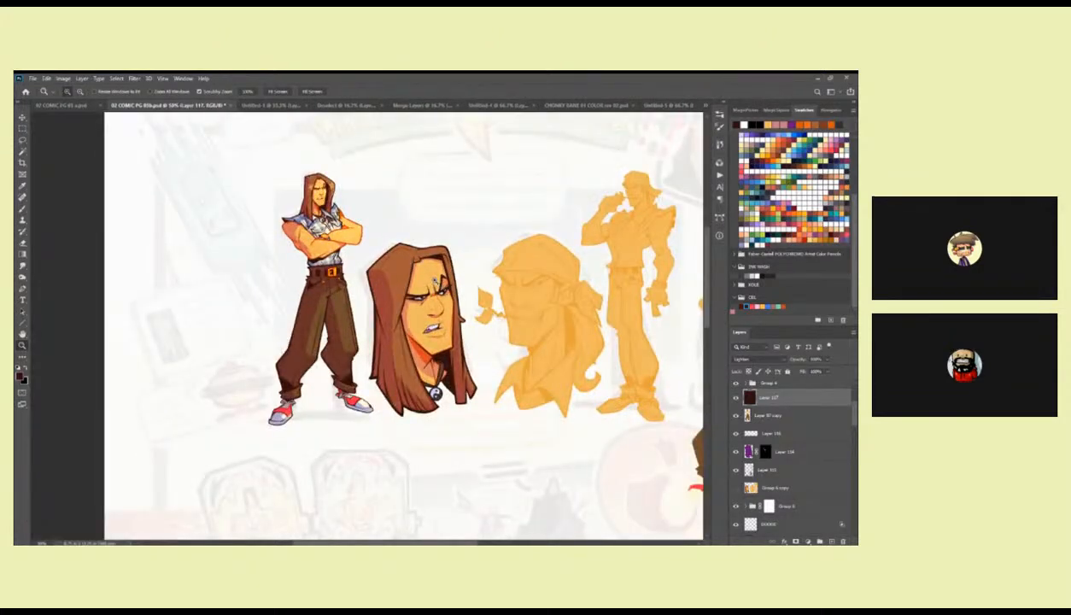
click(434, 281)
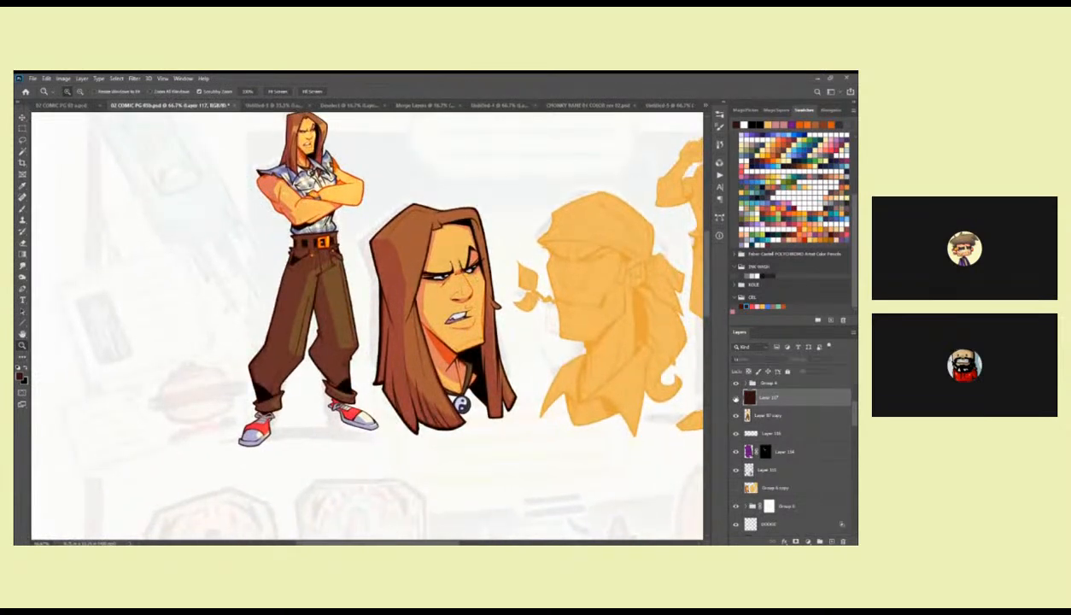
click(736, 399)
click(736, 399)
click(736, 399)
click(736, 398)
Add a new layer directly above Layer 114, set it to Overlay and choose a near-white swatch for highlights.
click(747, 432)
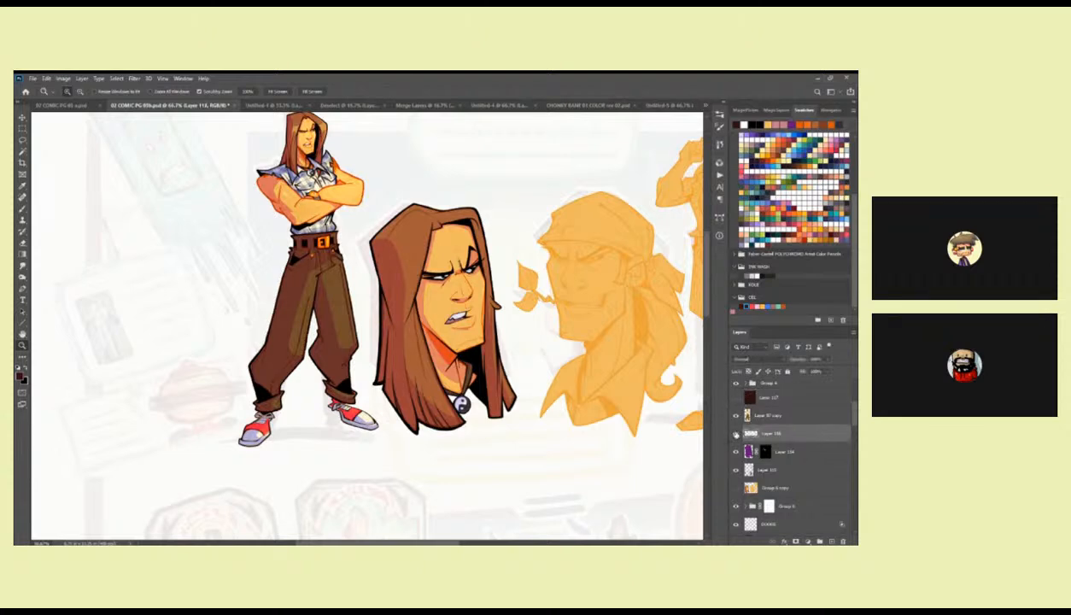
click(774, 450)
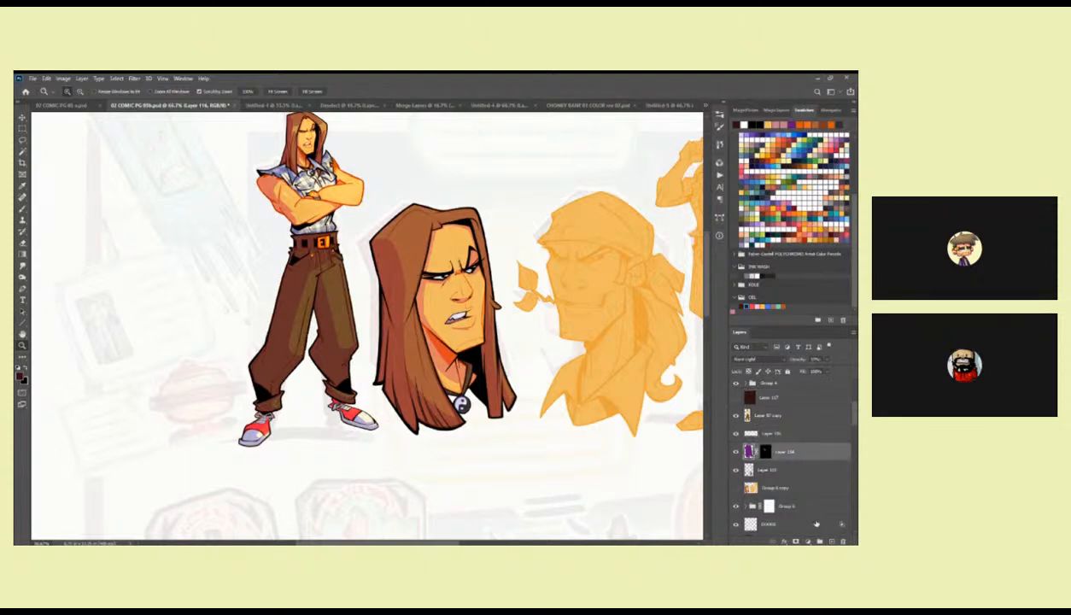
click(831, 541)
click(749, 358)
click(743, 435)
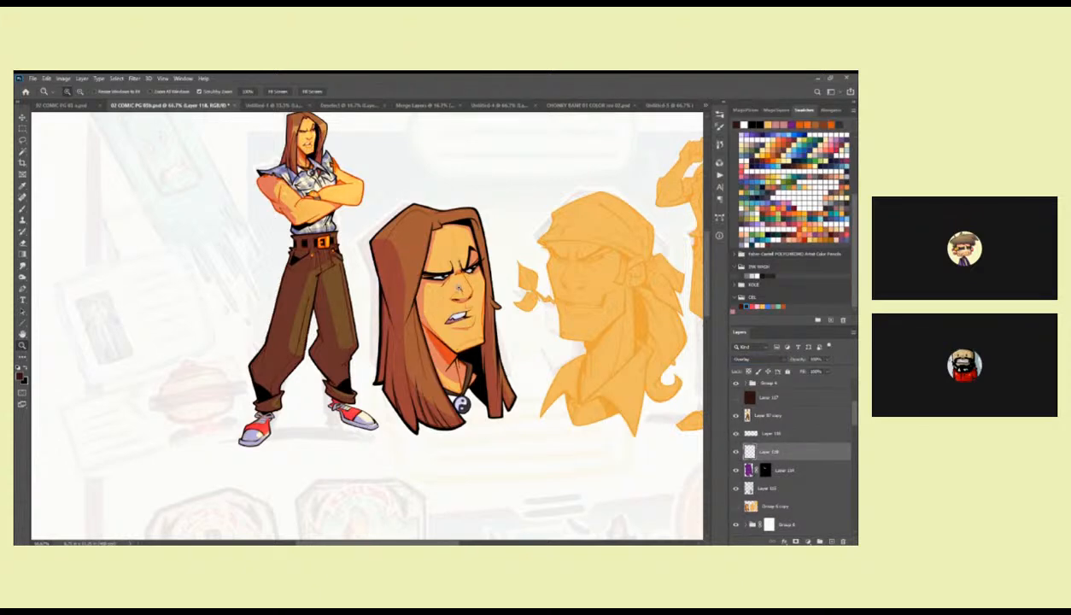
click(756, 276)
Select curved highlight bands across the hair on both sides of the first head's face and fill them with the near-white colour.
click(408, 240)
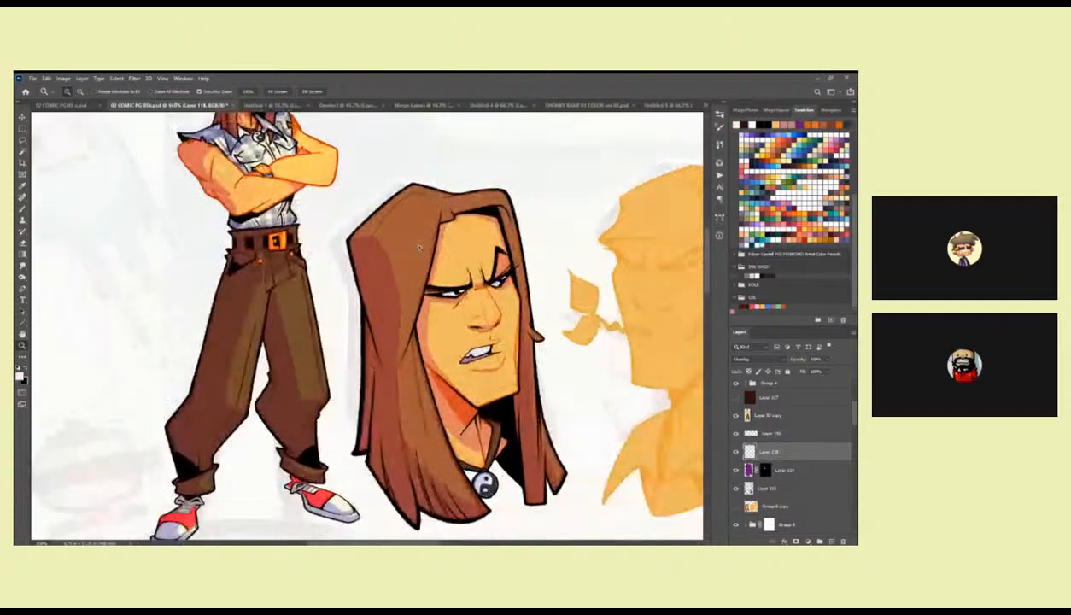
click(405, 239)
key(l)
mouse_move(386, 251)
mouse_down()
mouse_move(414, 333)
mouse_move(450, 334)
mouse_move(394, 267)
mouse_move(406, 314)
mouse_move(467, 334)
mouse_move(484, 272)
mouse_move(444, 283)
mouse_move(388, 253)
mouse_up()
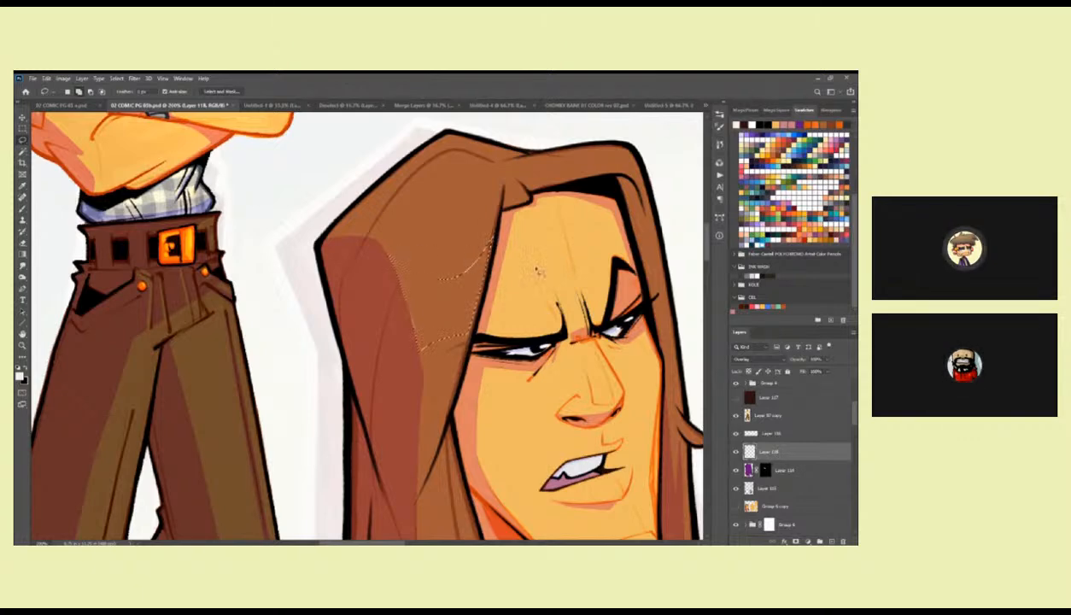
scroll(465, 248, right, 1)
scroll(513, 235, right, 3)
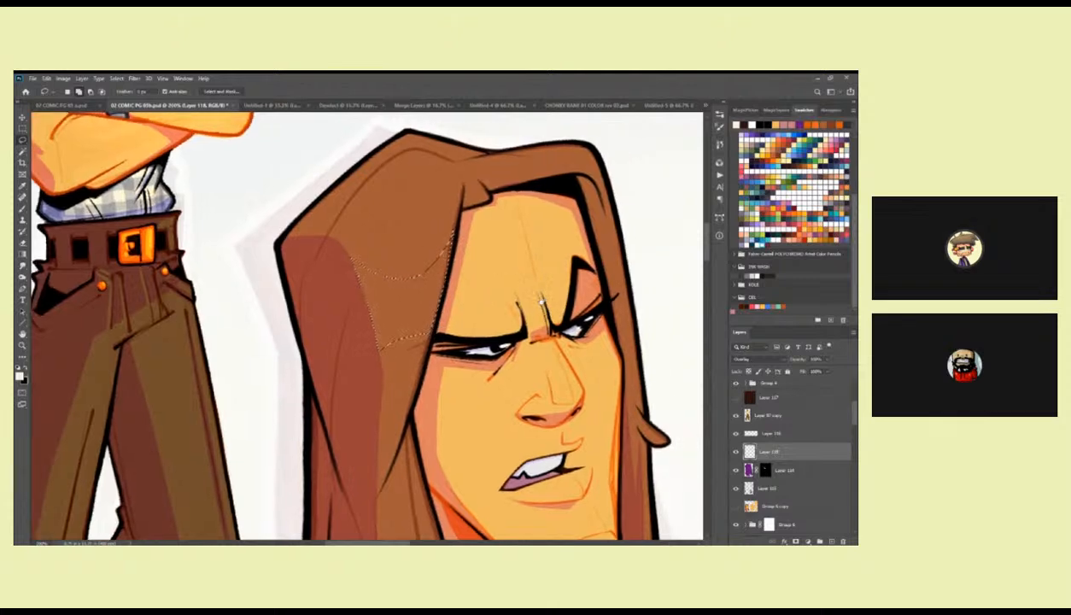
drag(544, 220, 564, 301)
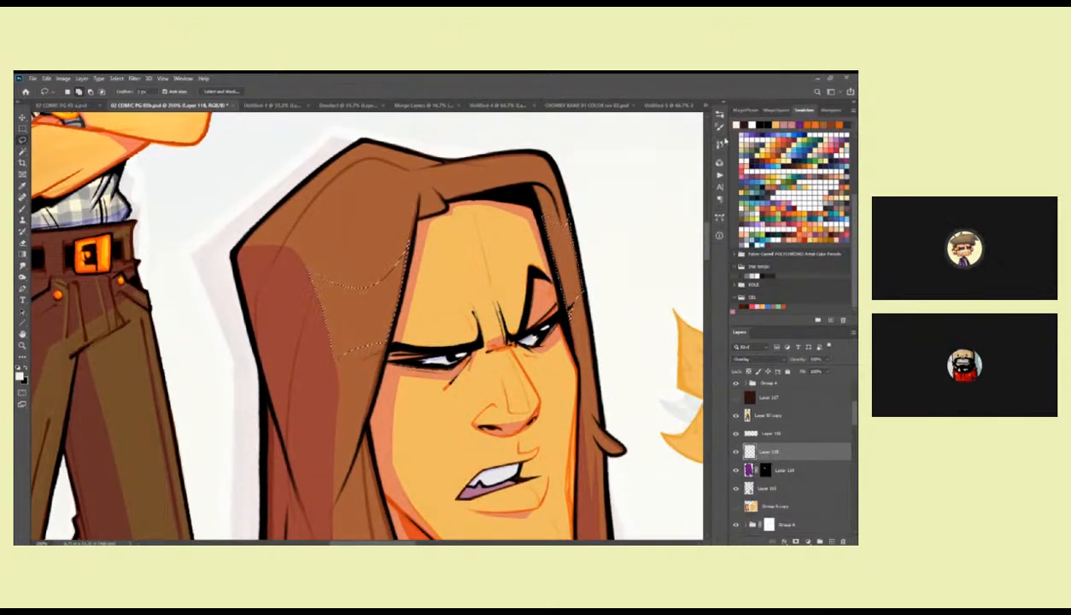
key(Delete)
key(ctrl+d)
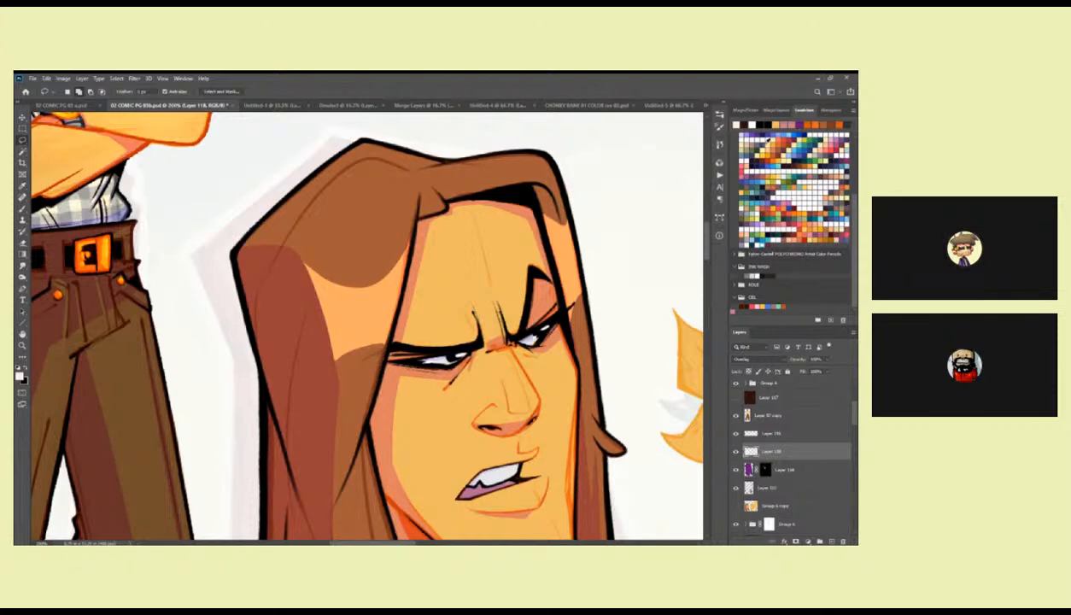
scroll(794, 214, up, 3)
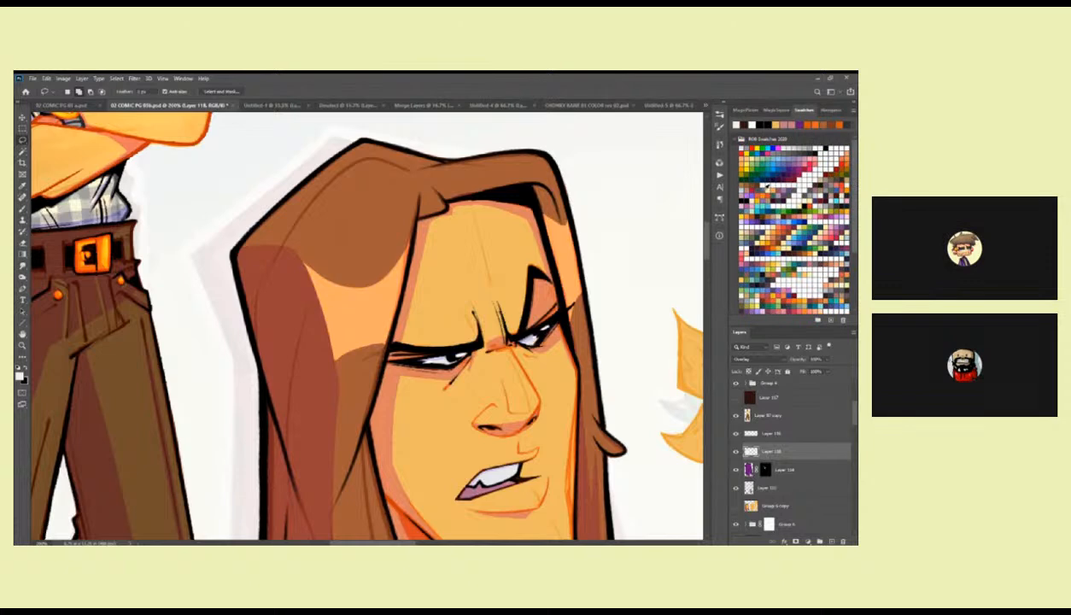
Recolour the first head's hair highlight bands with a pale cream swatch and set their layer to Soft Light.
click(822, 171)
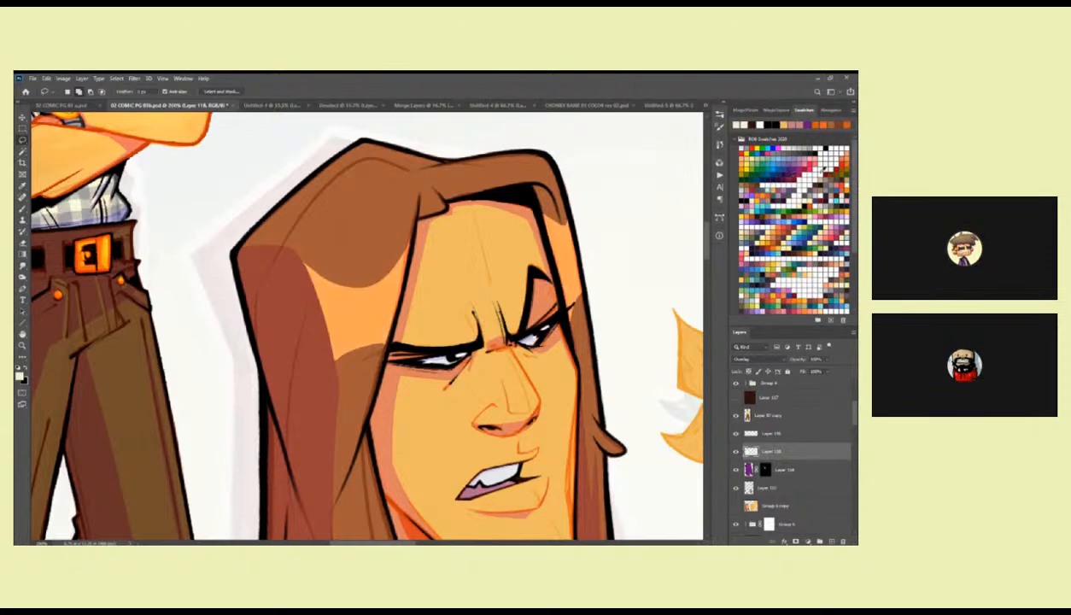
click(757, 360)
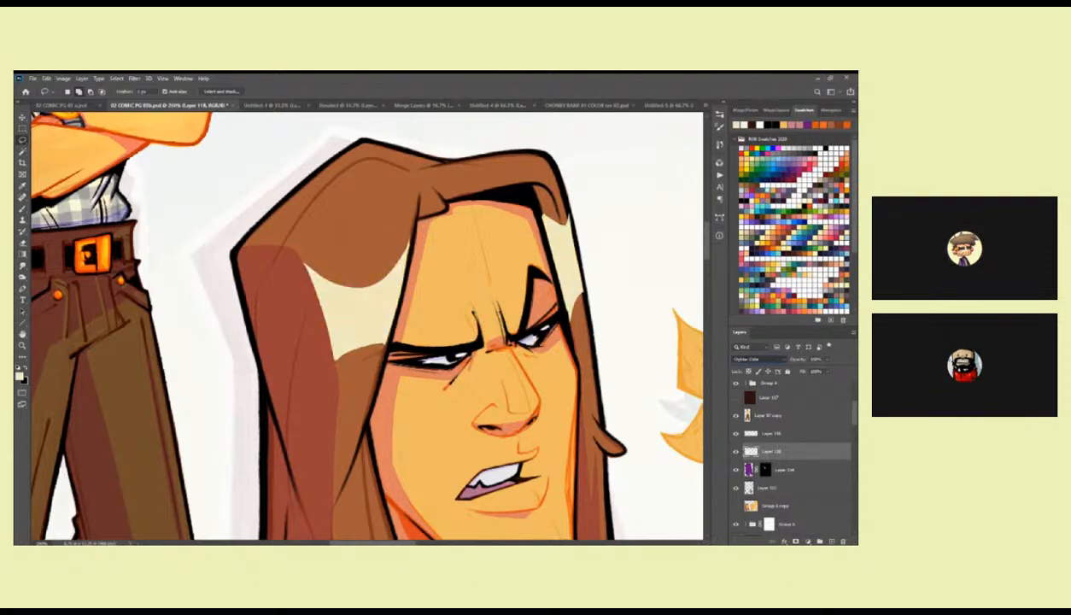
click(746, 440)
key(z)
alt+click(587, 367)
key(b)
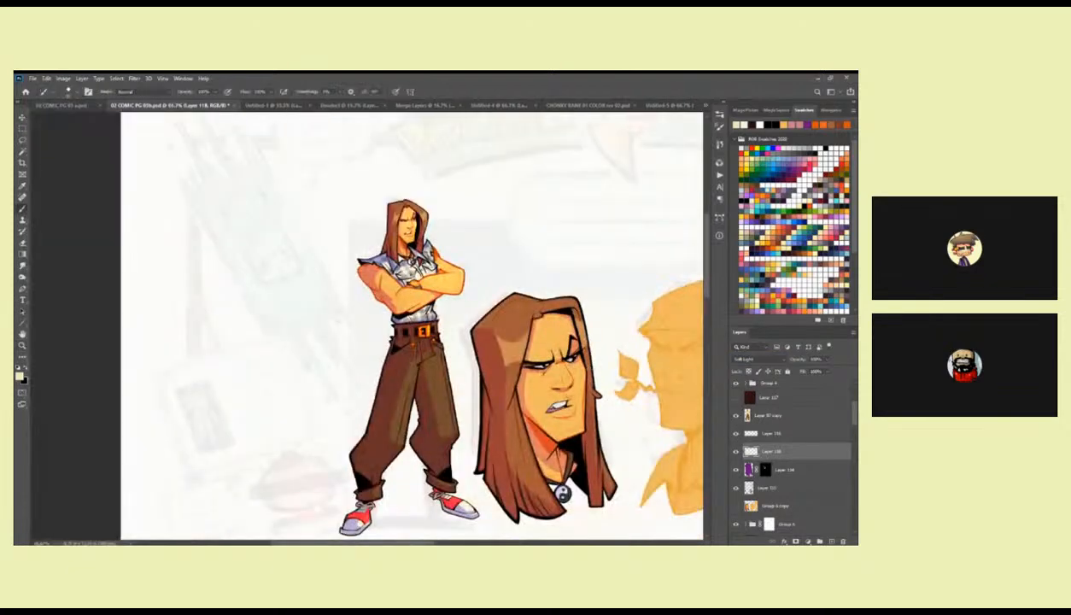
Brush a thin cream highlight along the edge of the shadow in the hair beside the first head's left cheek.
key(z)
triple_click(509, 343)
key(b)
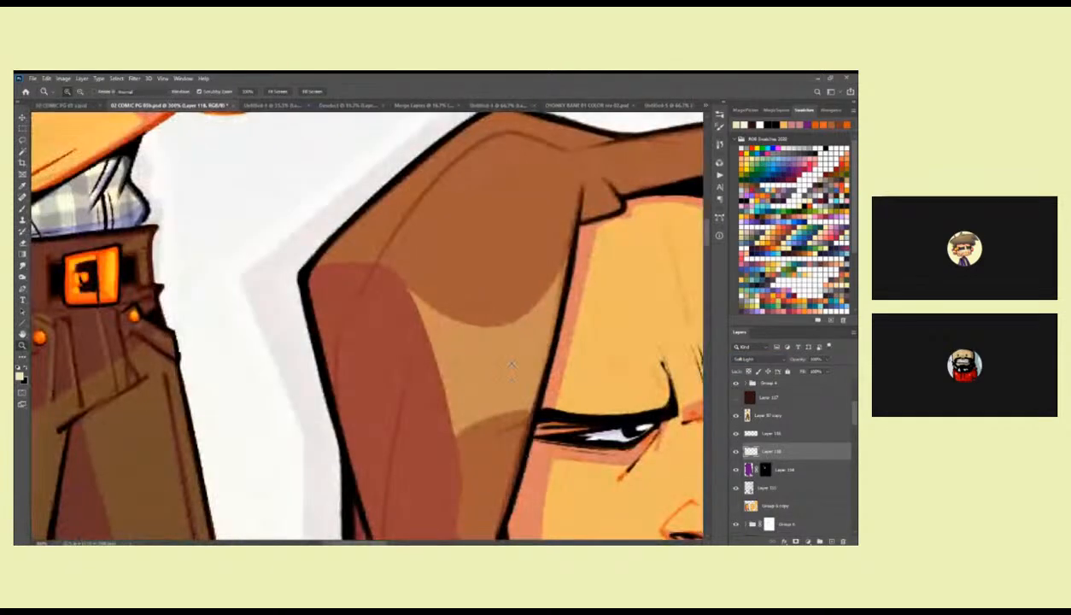
drag(481, 376, 487, 306)
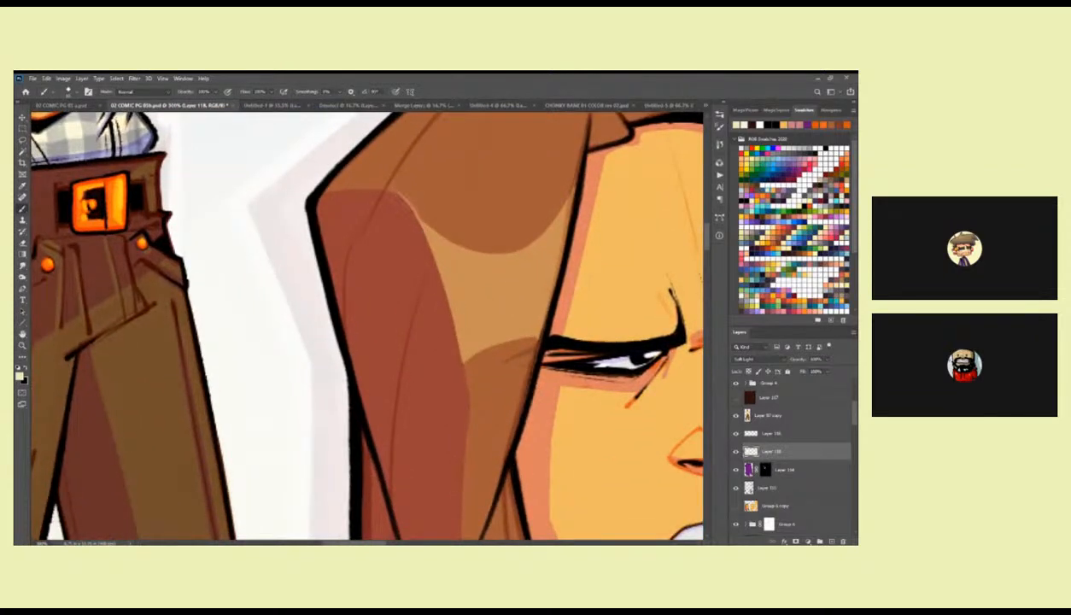
drag(443, 303, 424, 222)
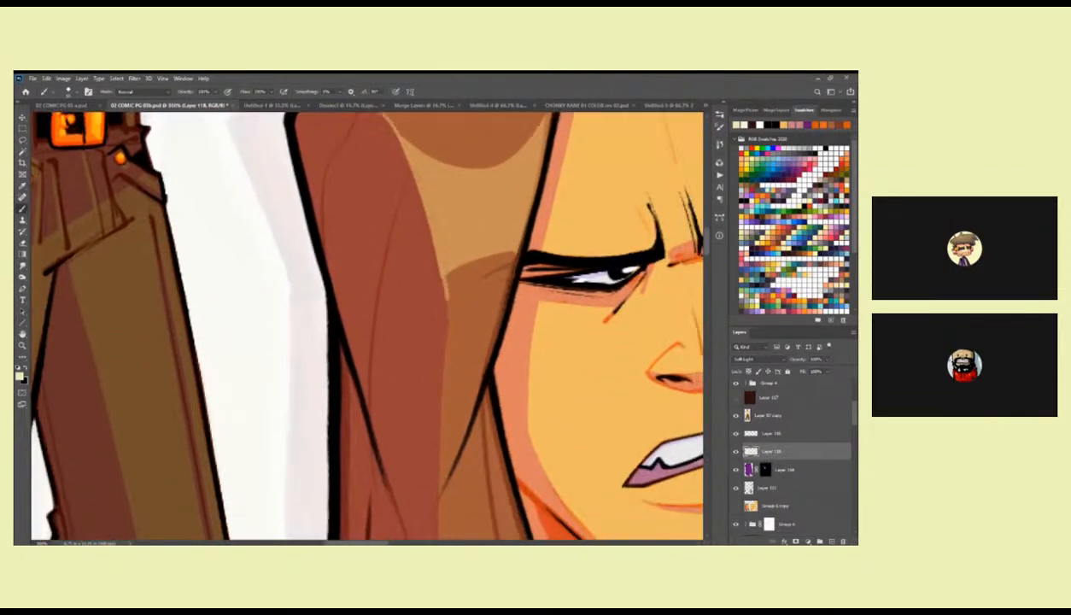
drag(442, 340, 448, 212)
Continue the cream rim highlights down the long hair strands and along the far edge of the first head's face.
drag(435, 166, 430, 444)
drag(583, 324, 424, 508)
drag(581, 271, 478, 344)
drag(506, 156, 509, 237)
mouse_move(441, 175)
mouse_down()
mouse_move(485, 178)
mouse_move(520, 272)
mouse_up()
mouse_move(534, 355)
mouse_down()
mouse_move(516, 225)
mouse_move(497, 186)
mouse_move(533, 439)
mouse_move(508, 301)
mouse_move(547, 332)
mouse_up()
drag(482, 230, 526, 309)
scroll(512, 263, down, 3)
drag(501, 198, 504, 427)
drag(639, 313, 648, 336)
Set the highlight layer's blend mode to Overlay and reduce its opacity.
click(746, 359)
click(748, 403)
click(750, 360)
click(749, 426)
click(827, 360)
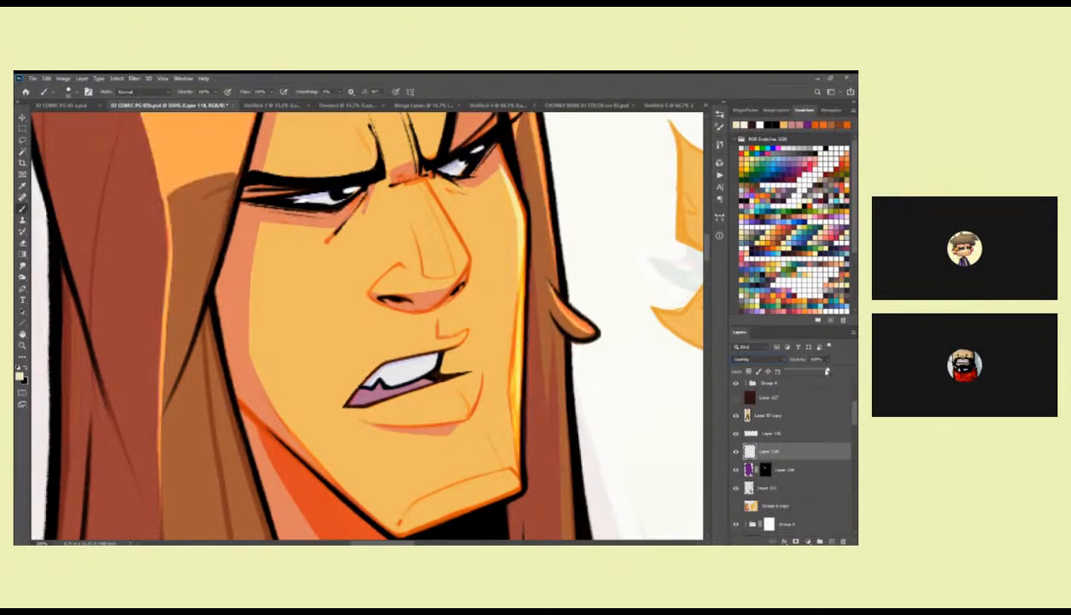
drag(827, 371, 818, 371)
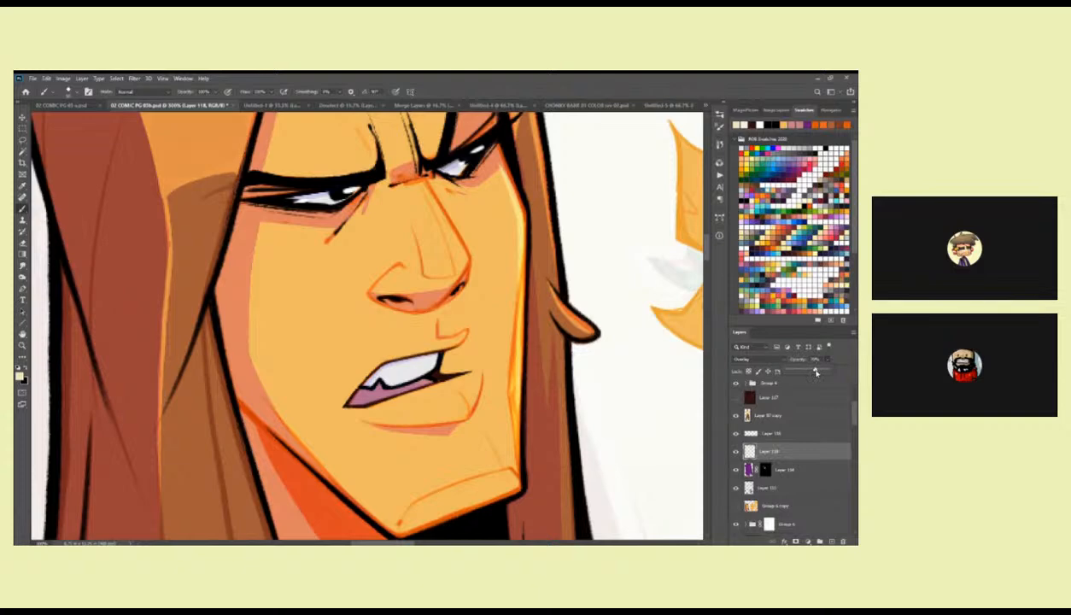
Paint small cream highlights on the first head's cheek, nose and the area beside the mouth.
scroll(493, 283, up, 2)
mouse_move(512, 272)
mouse_down()
mouse_move(519, 263)
mouse_move(521, 291)
mouse_move(513, 271)
mouse_move(524, 273)
mouse_up()
click(293, 335)
key(z)
alt+click(531, 347)
alt+click(530, 346)
alt+click(530, 346)
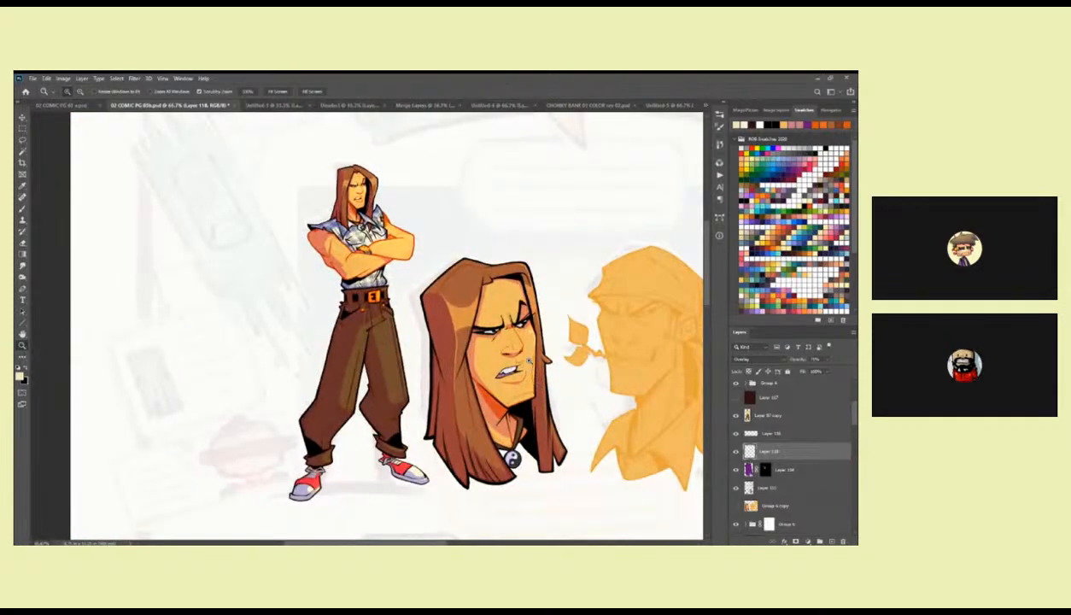
click(522, 337)
click(523, 337)
click(523, 337)
key(b)
mouse_move(483, 299)
mouse_down()
mouse_move(522, 369)
mouse_move(513, 367)
mouse_move(529, 301)
mouse_up()
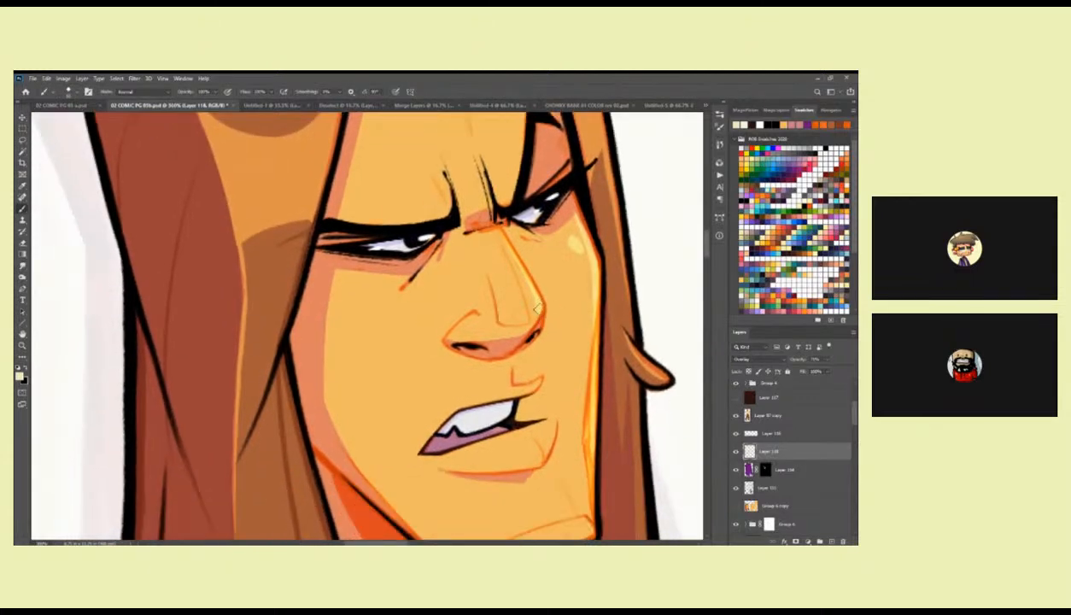
drag(544, 383, 552, 294)
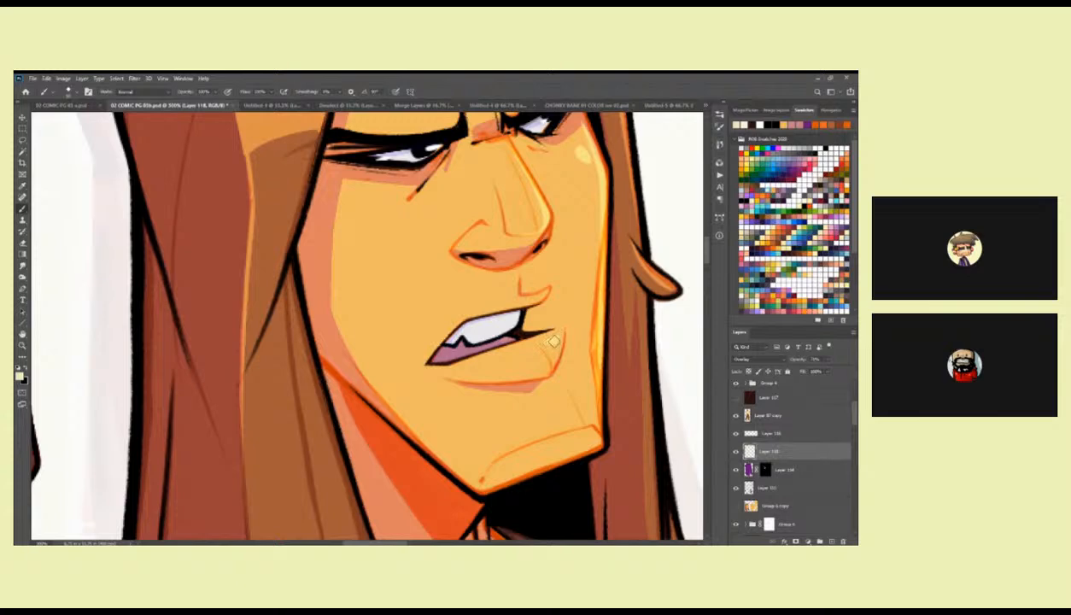
key(z)
key(ctrl+0)
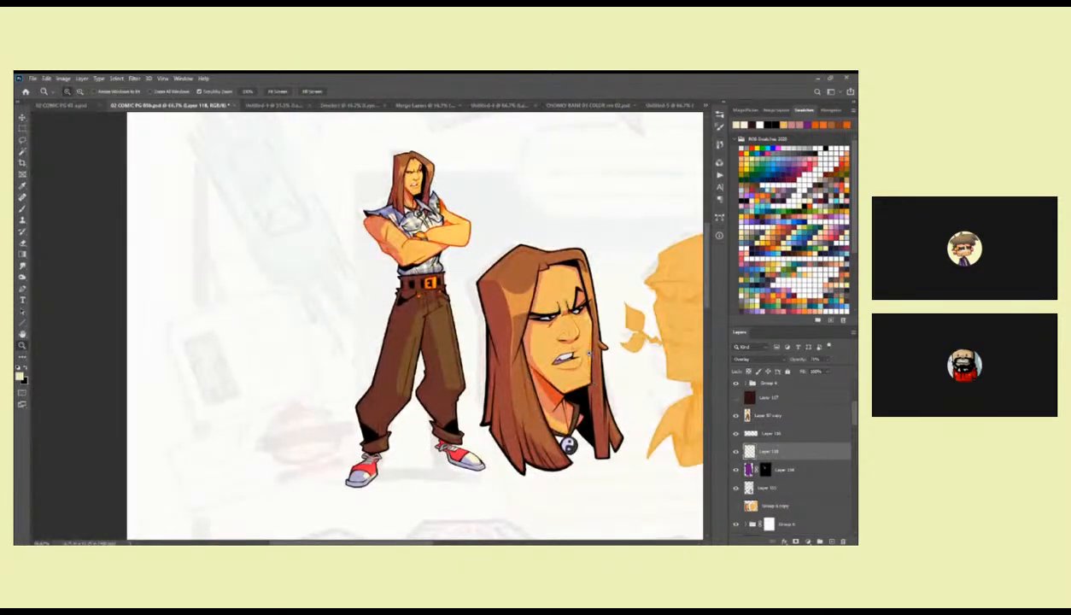
click(588, 352)
drag(577, 302, 583, 373)
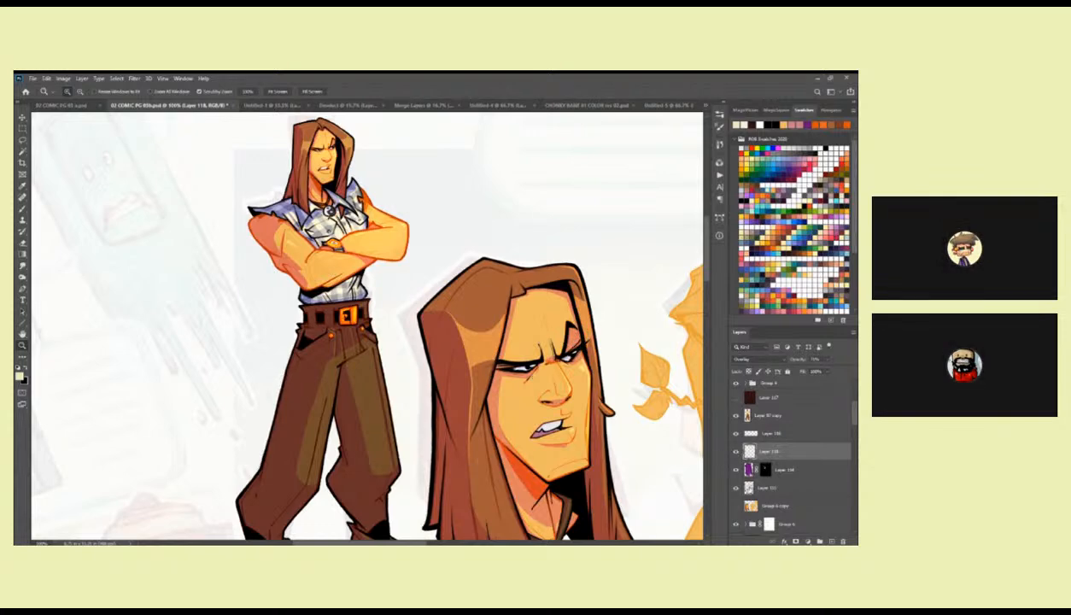
Switch to the line-art layer, Layer 115, with black as the painting colour and choose the Rob Pencil brush.
click(738, 483)
double_click(578, 285)
mouse_move(573, 305)
mouse_down()
mouse_move(521, 270)
mouse_move(494, 216)
mouse_move(515, 289)
mouse_up()
key(ctrl+z)
key(x)
drag(491, 212, 524, 302)
right_click(493, 224)
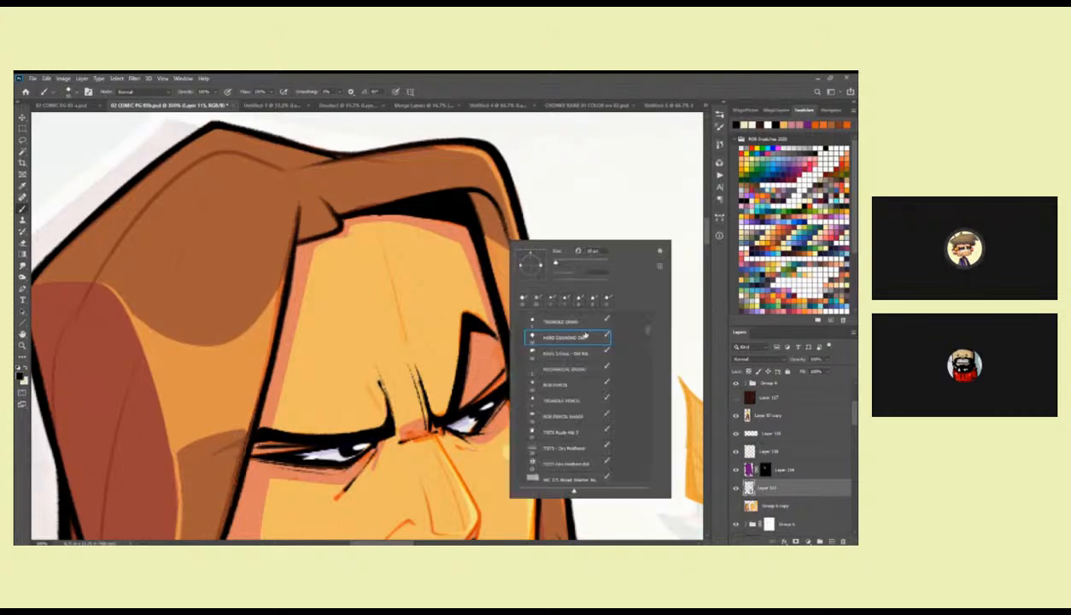
scroll(624, 334, up, 2)
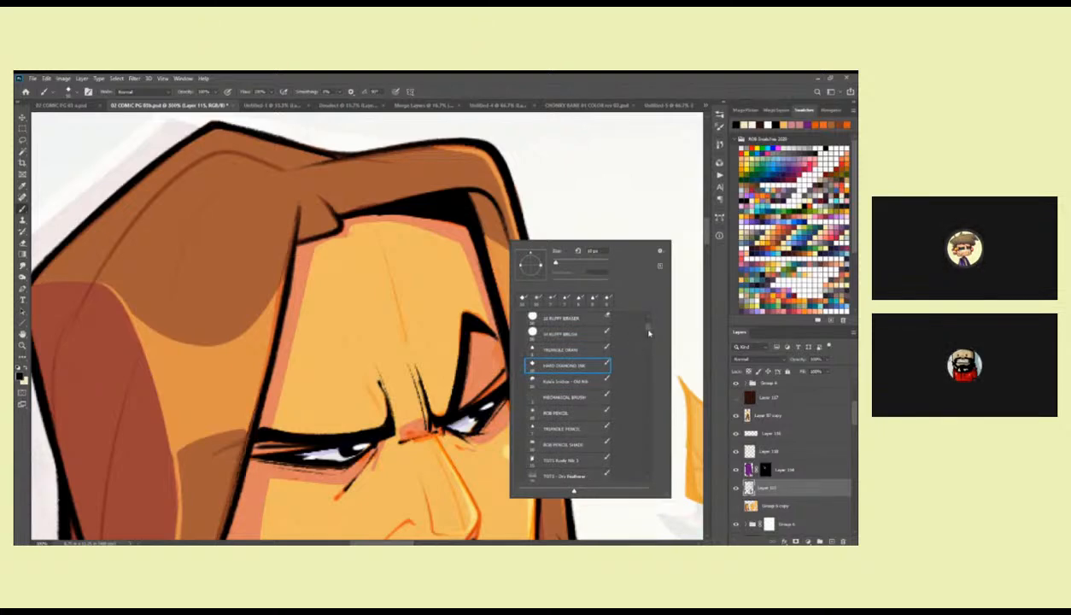
drag(650, 330, 646, 335)
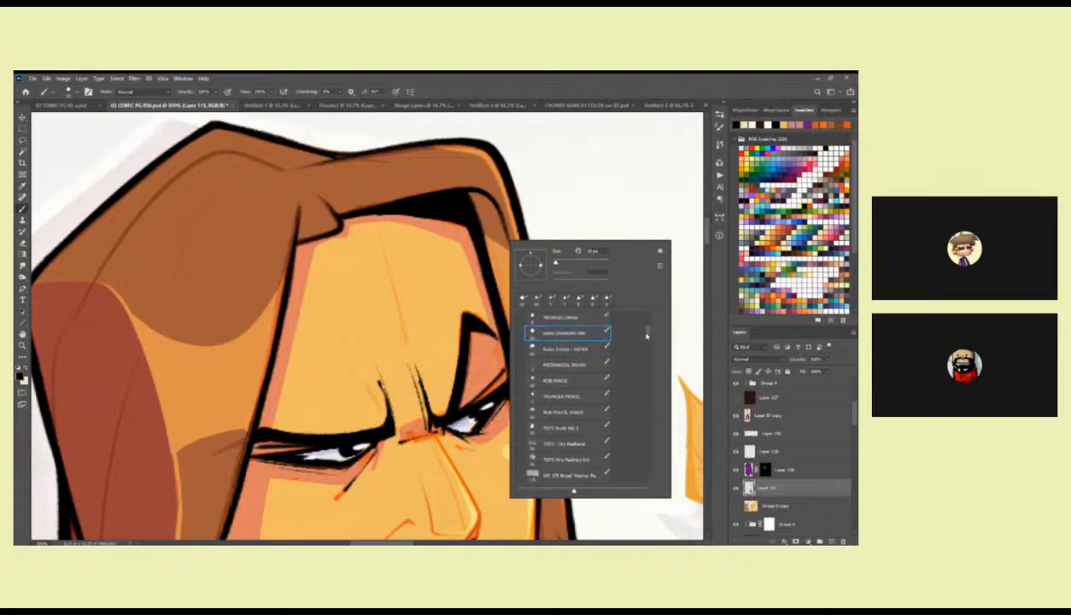
double_click(589, 380)
Hatch black pencil shading into the hair beside the forehead, next to the solid black shadow under the fringe.
drag(504, 213, 538, 298)
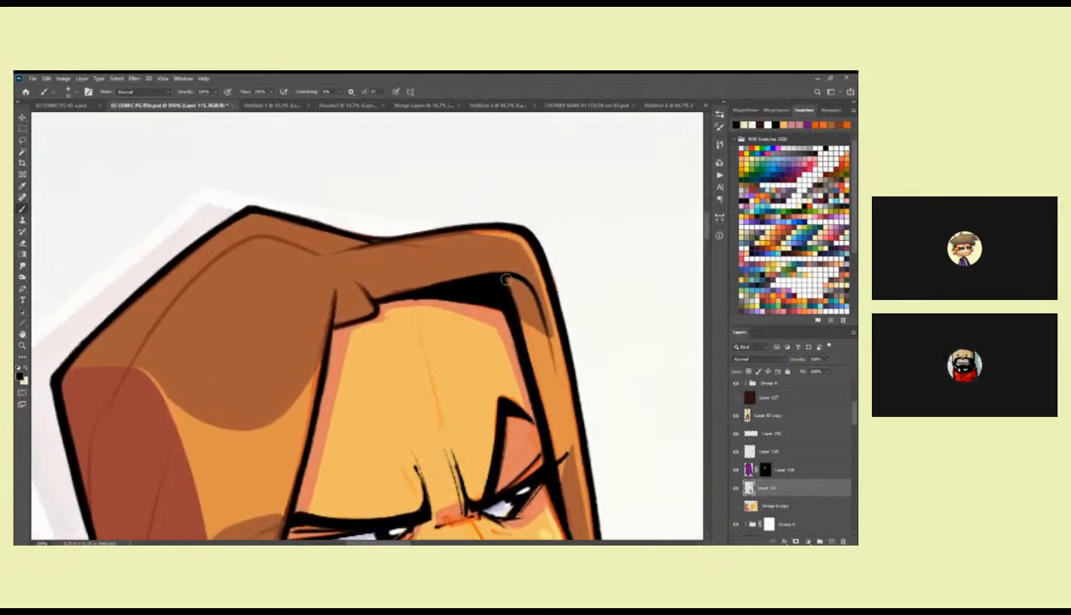
mouse_move(519, 276)
mouse_down()
mouse_move(507, 294)
mouse_move(521, 312)
mouse_up()
drag(536, 293, 513, 321)
drag(537, 301, 522, 321)
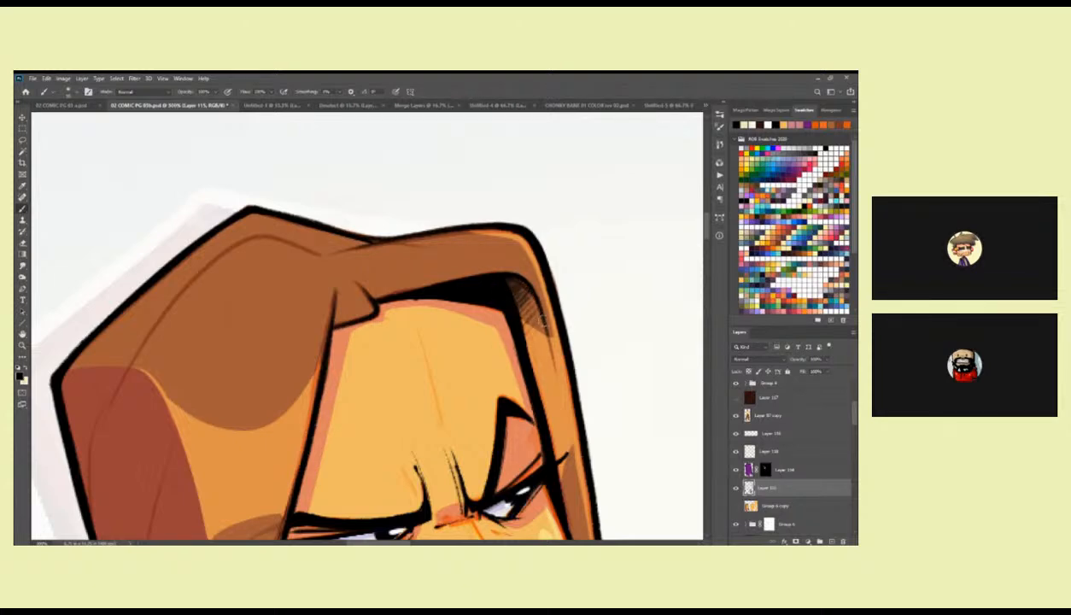
key(z)
drag(540, 341, 465, 343)
mouse_move(548, 372)
mouse_down()
mouse_move(550, 321)
mouse_move(630, 322)
mouse_move(523, 232)
mouse_up()
key(b)
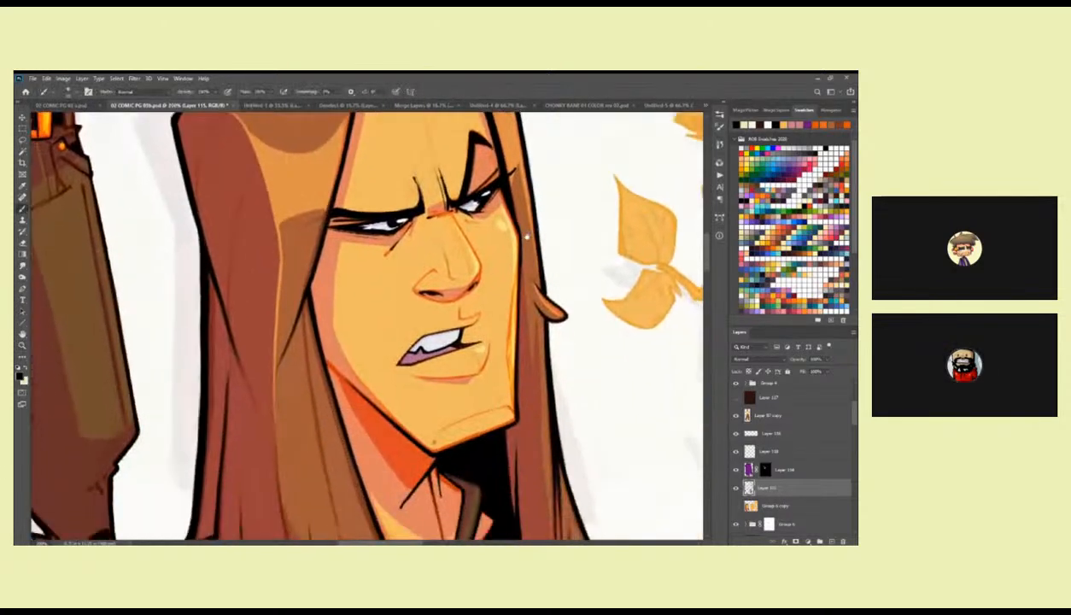
Choose a Kyle's Inkbox pen brush and ink fine strand lines in the hair beside the far cheek and flicked lock.
right_click(523, 232)
drag(657, 334, 657, 350)
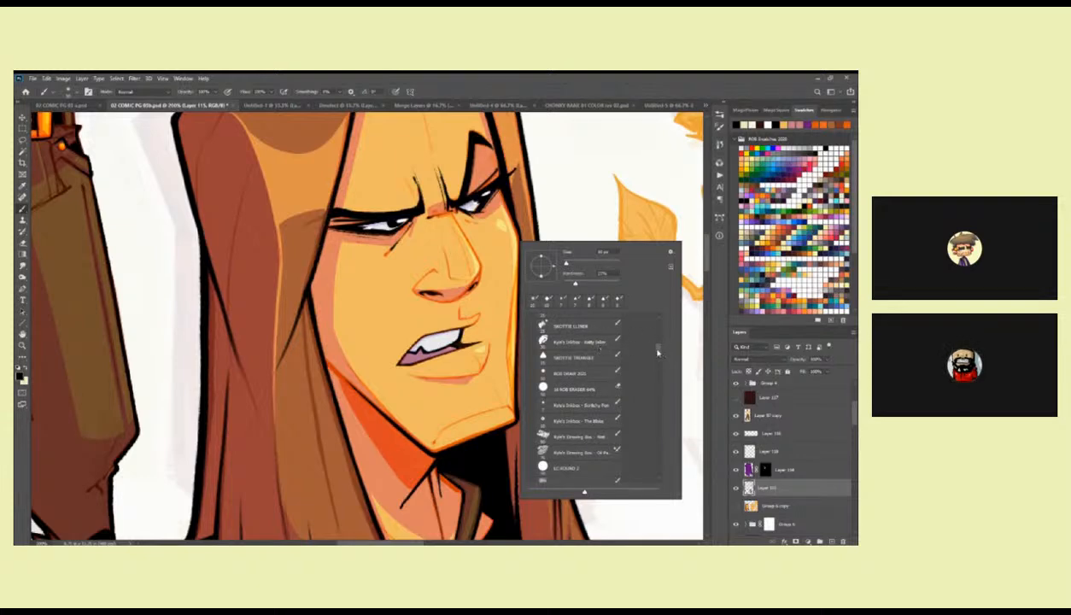
click(586, 404)
drag(502, 337, 487, 393)
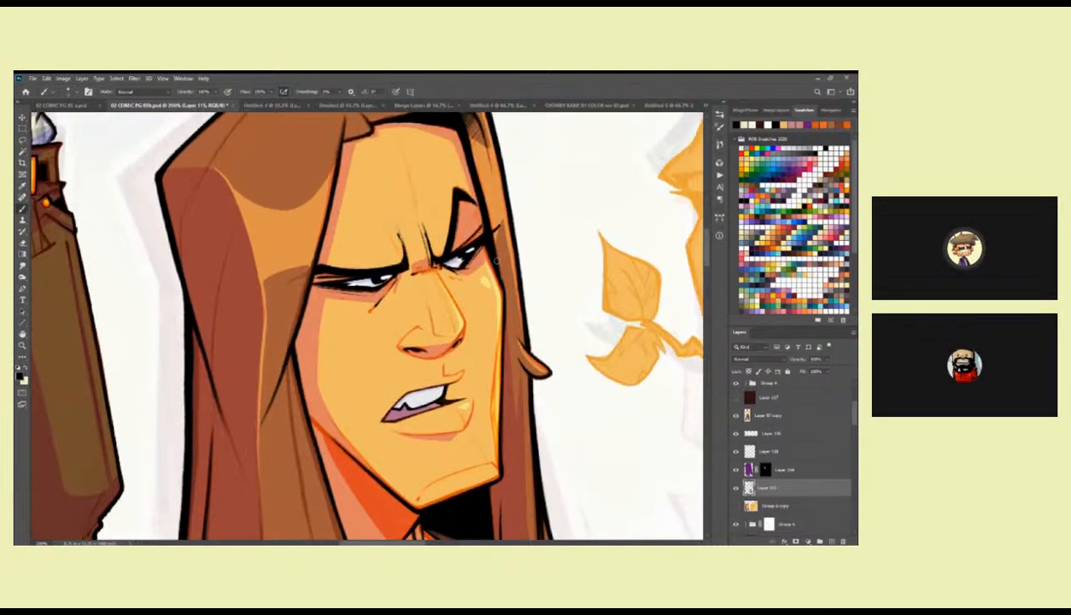
drag(496, 265, 502, 240)
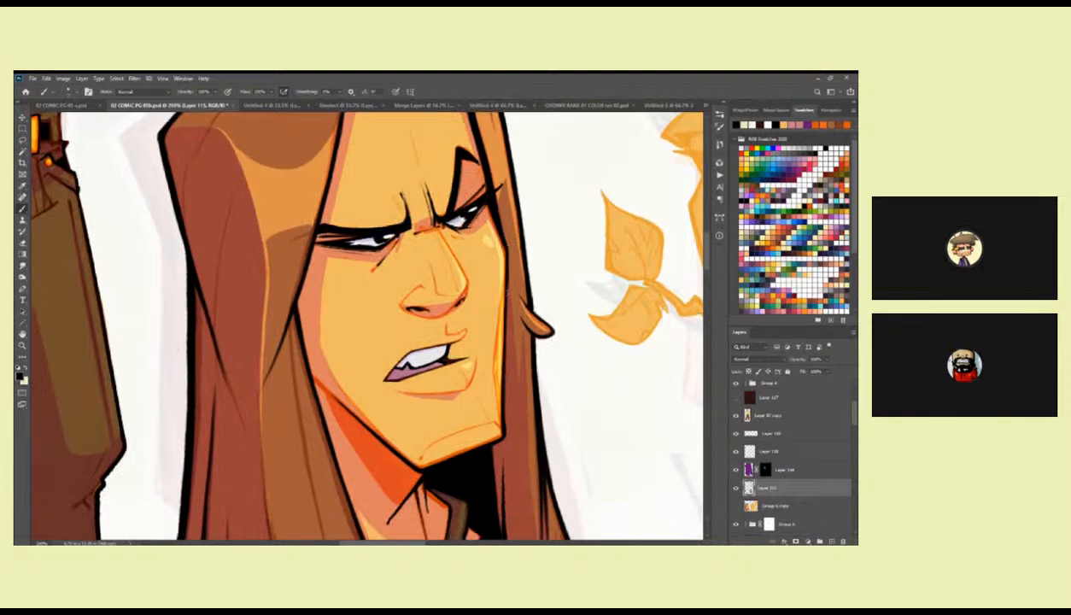
drag(537, 302, 500, 313)
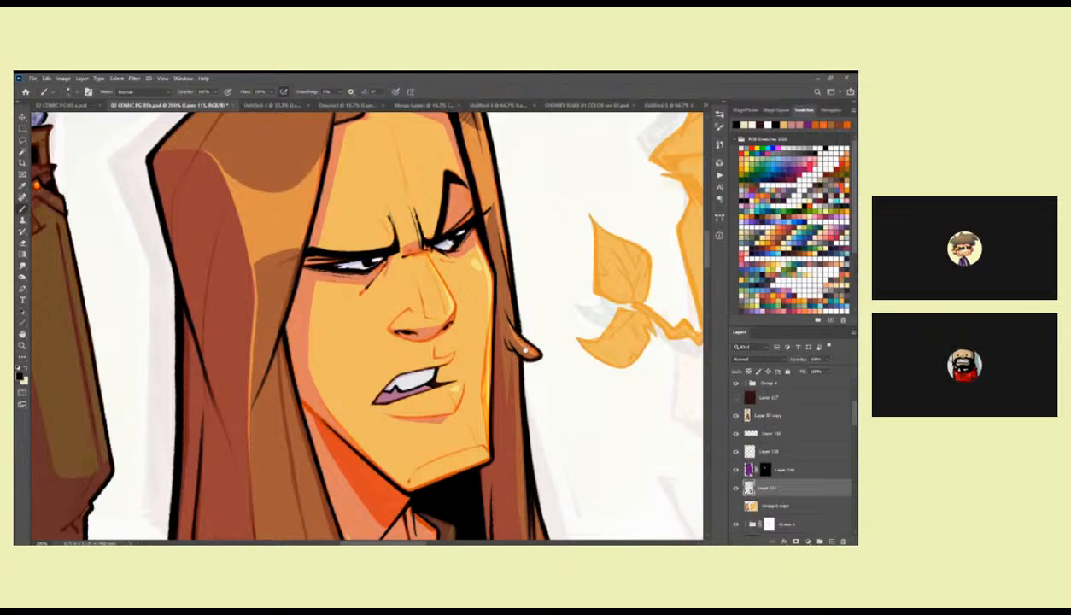
scroll(509, 278, down, 5)
Ink additional fine black strand lines through the lower hair around the neck and up beside the face.
drag(488, 203, 498, 393)
key(ctrl+z)
drag(488, 240, 499, 401)
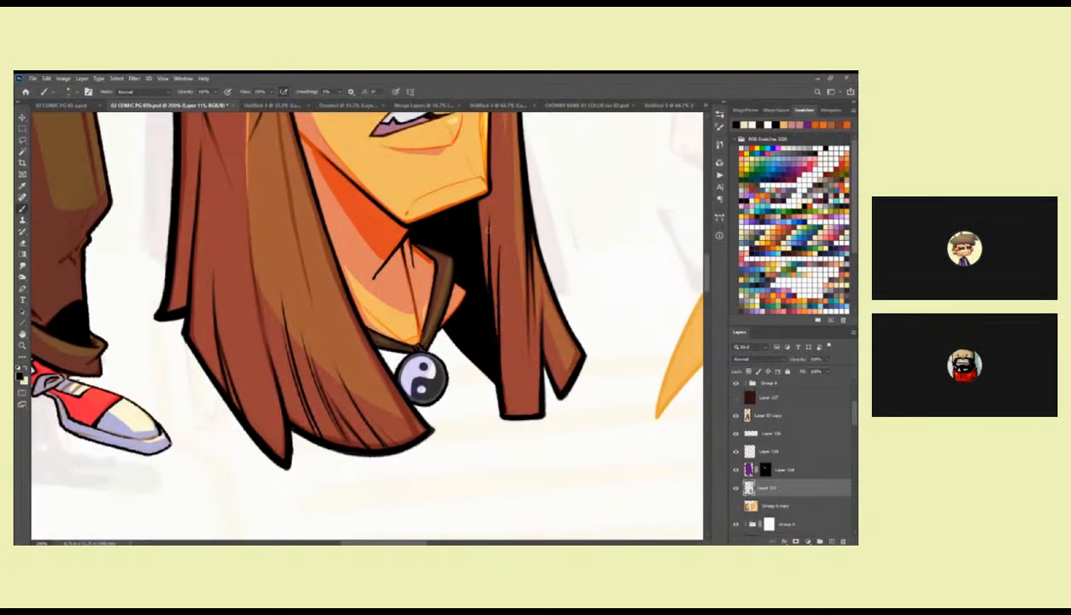
drag(478, 283, 536, 309)
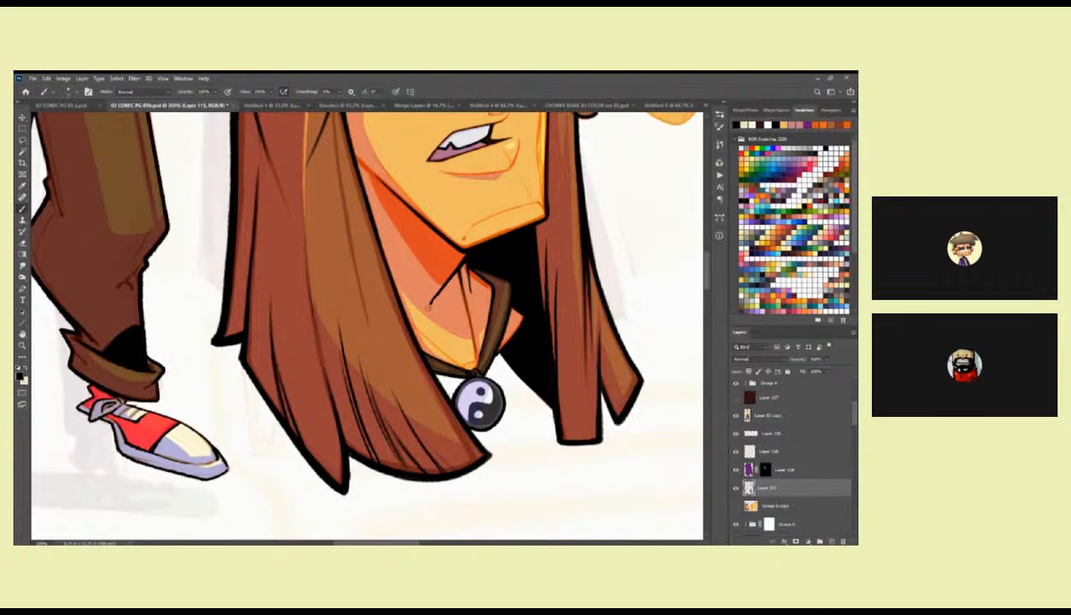
drag(475, 250, 453, 457)
drag(495, 268, 515, 347)
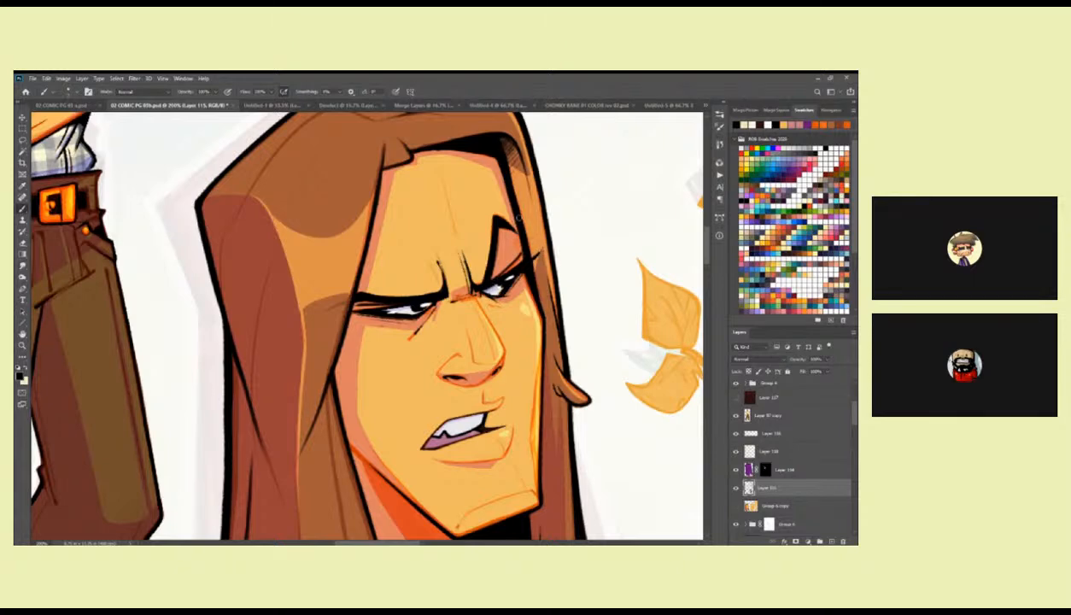
drag(508, 171, 511, 282)
Compare the artwork with and without the highlight layer, Layer 118, and lower that layer's opacity further.
scroll(517, 290, down, 4)
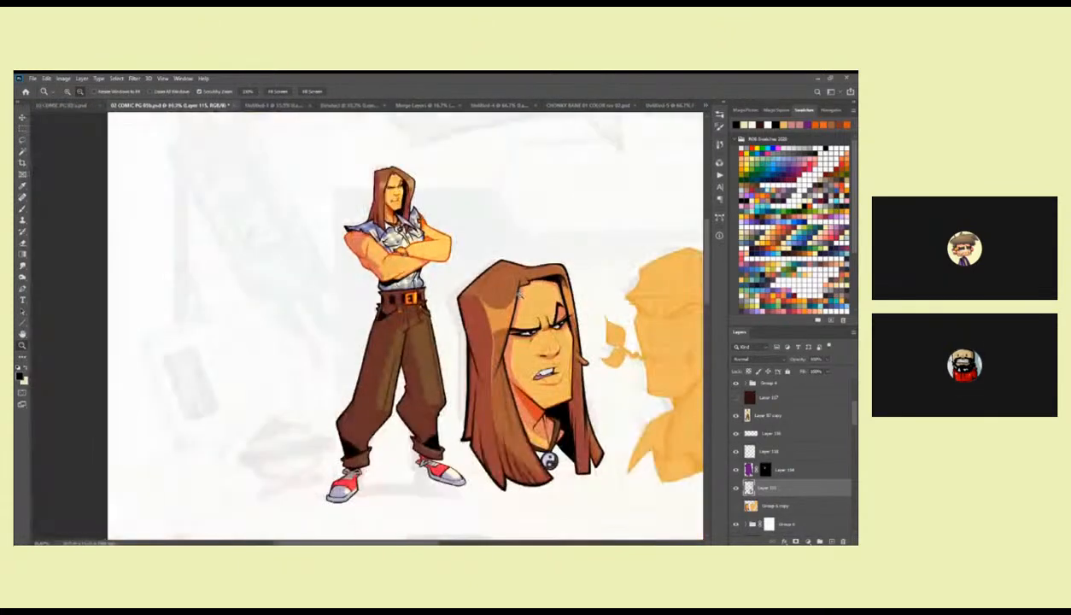
drag(559, 316, 524, 244)
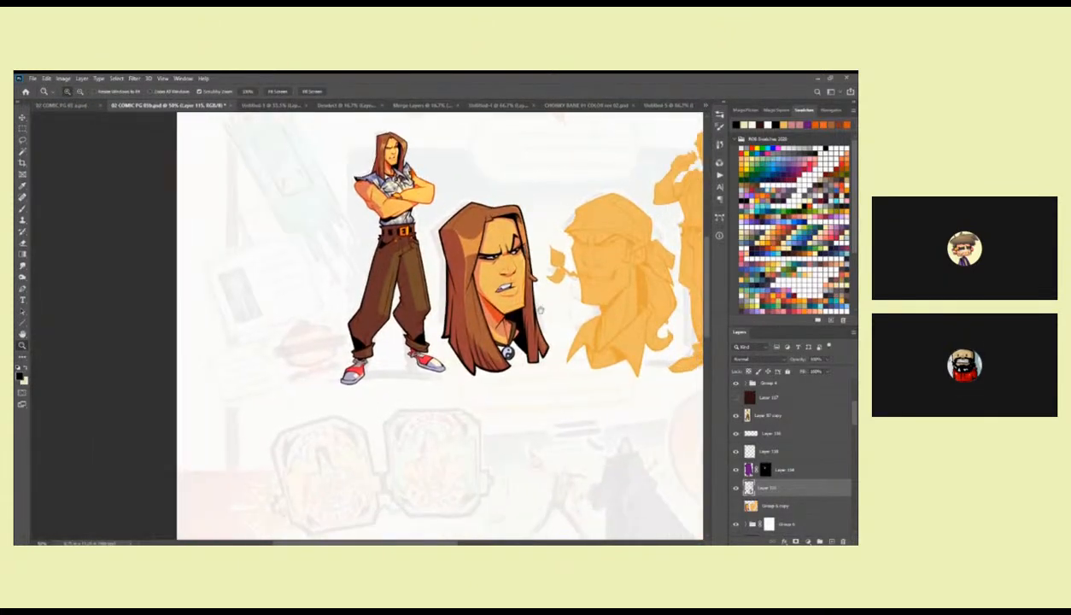
drag(542, 361, 471, 354)
scroll(507, 337, down, 1)
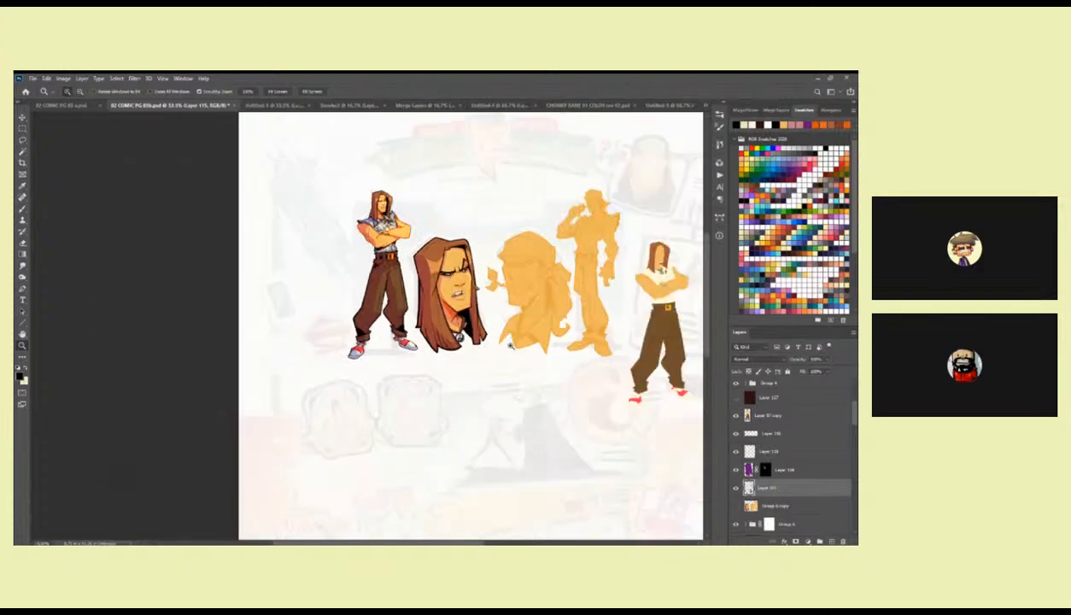
scroll(524, 391, up, 1)
key(b)
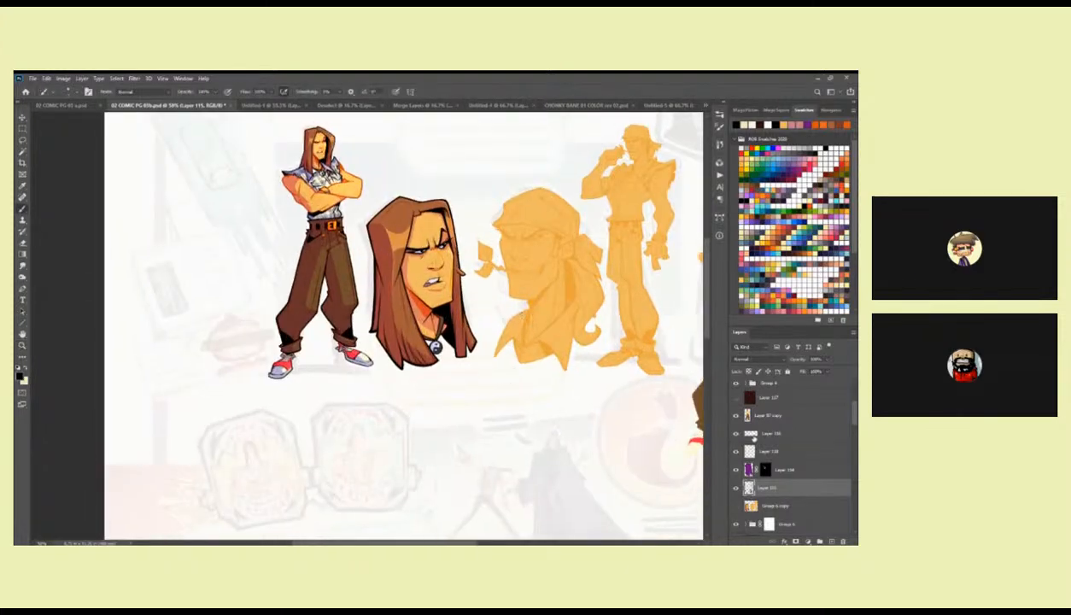
click(736, 452)
click(736, 452)
click(752, 453)
click(827, 360)
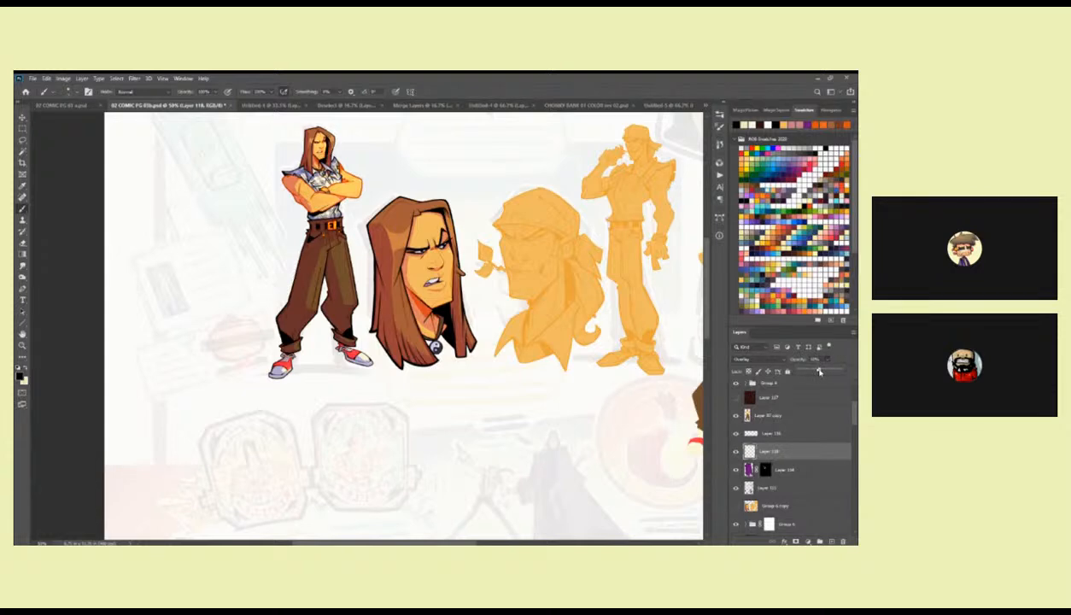
Erase part of the Layer 118 highlight running down the hair's shadow edge beside the first head's face.
click(771, 432)
key(ctrl+space)
ctrl+click(395, 255)
drag(395, 256, 451, 307)
key(e)
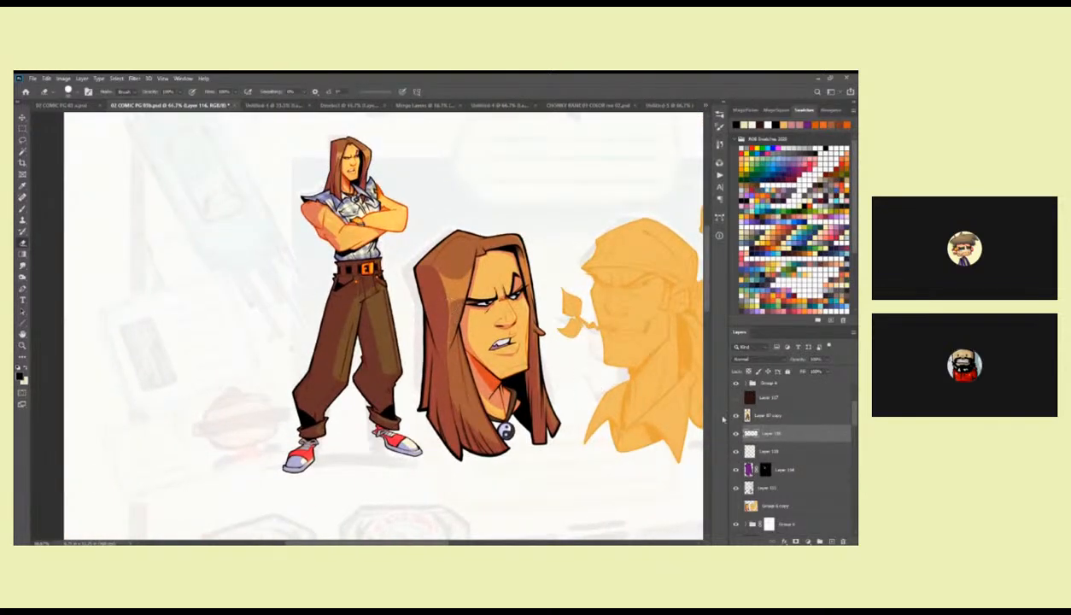
click(764, 451)
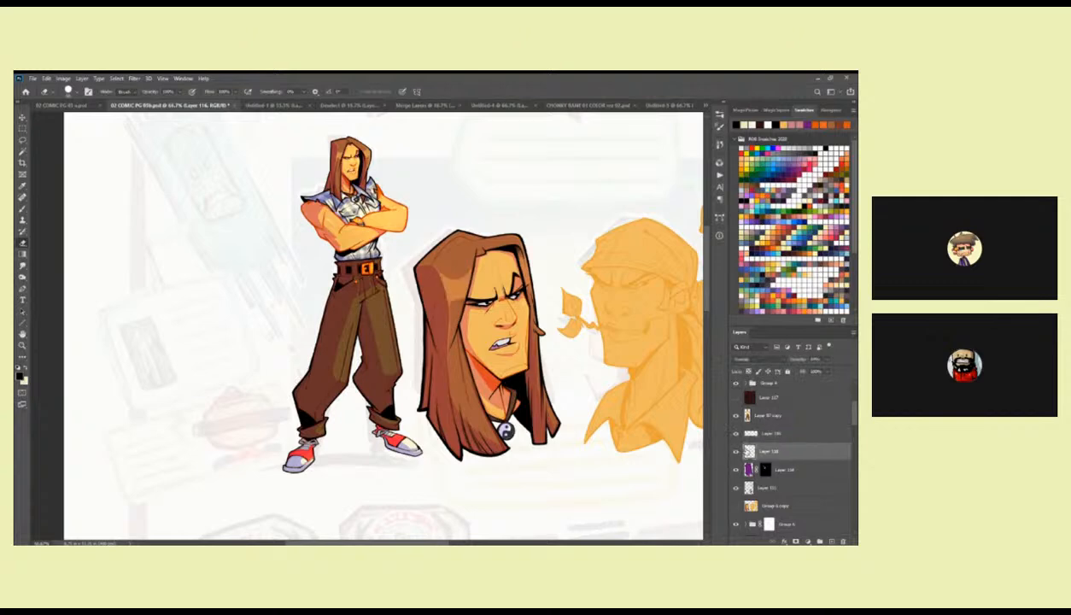
ctrl+click(449, 310)
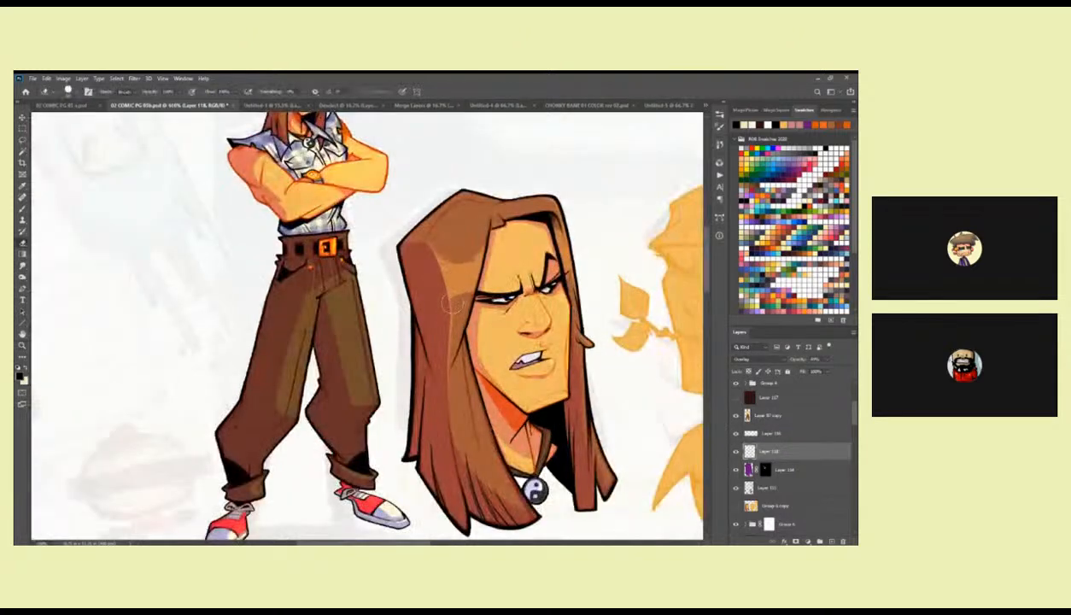
drag(450, 304, 435, 369)
key(b)
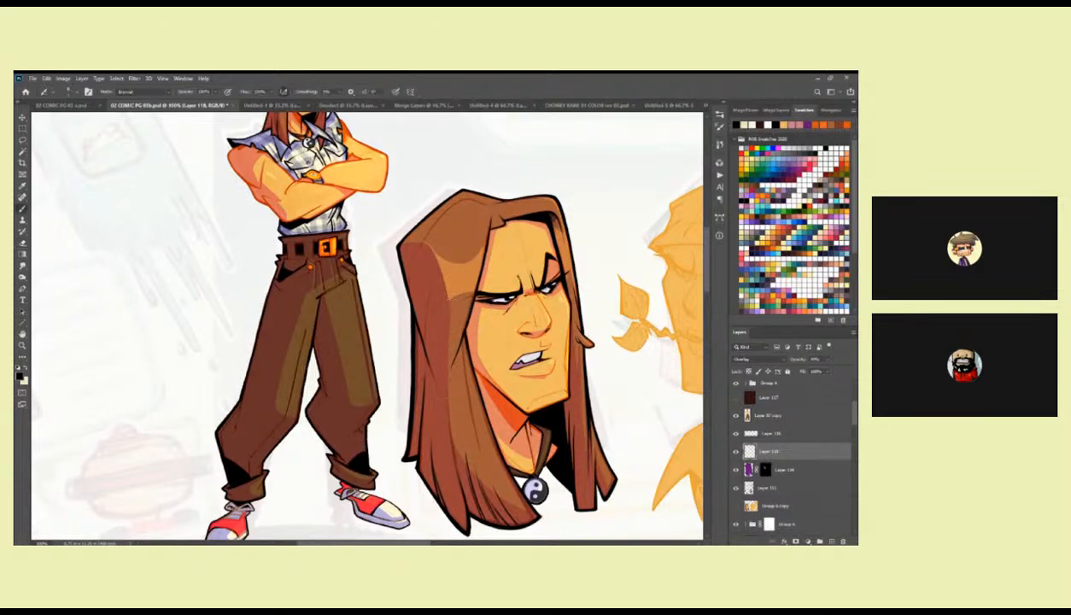
Inspect the first head's crown, face and lower hair close up, and compare the whole head with the finished figure.
drag(574, 287, 565, 339)
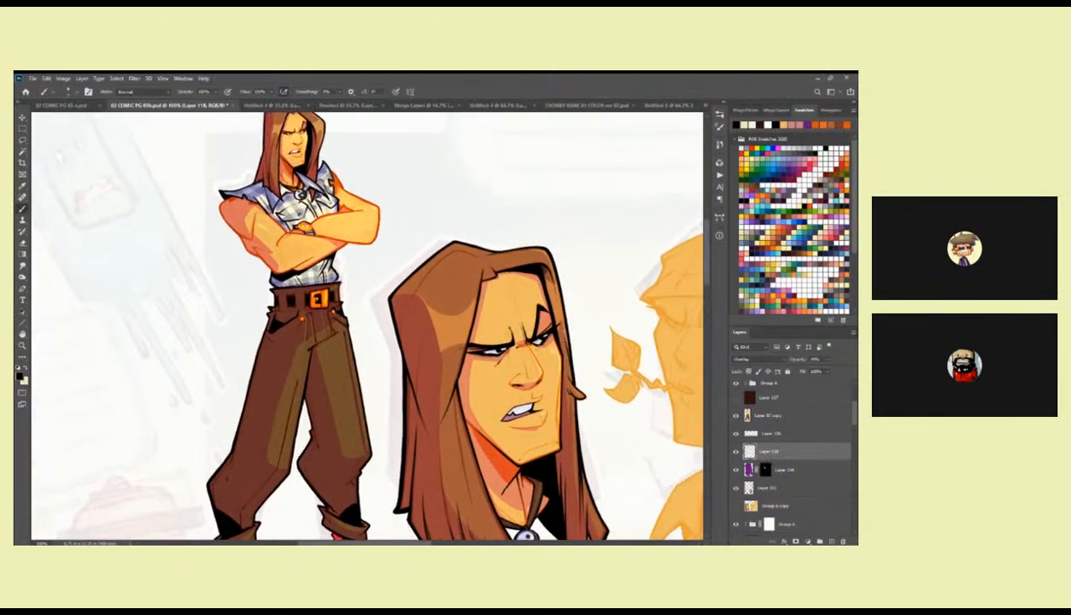
ctrl+click(541, 261)
key(x)
mouse_move(462, 235)
mouse_down()
mouse_move(526, 291)
mouse_move(591, 295)
mouse_up()
drag(501, 308, 421, 320)
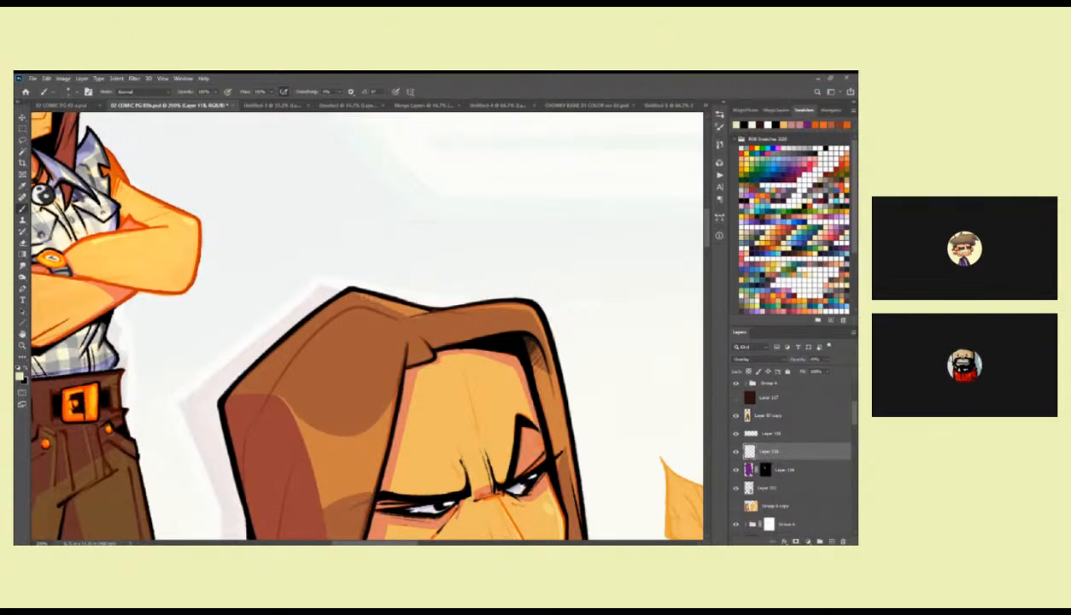
drag(523, 308, 440, 195)
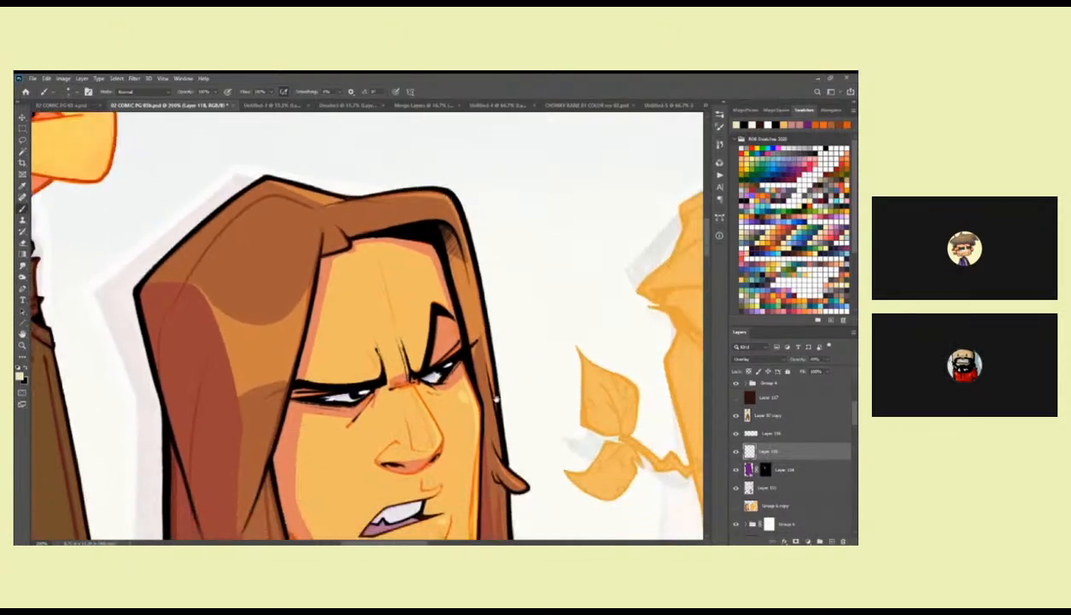
drag(496, 399, 497, 323)
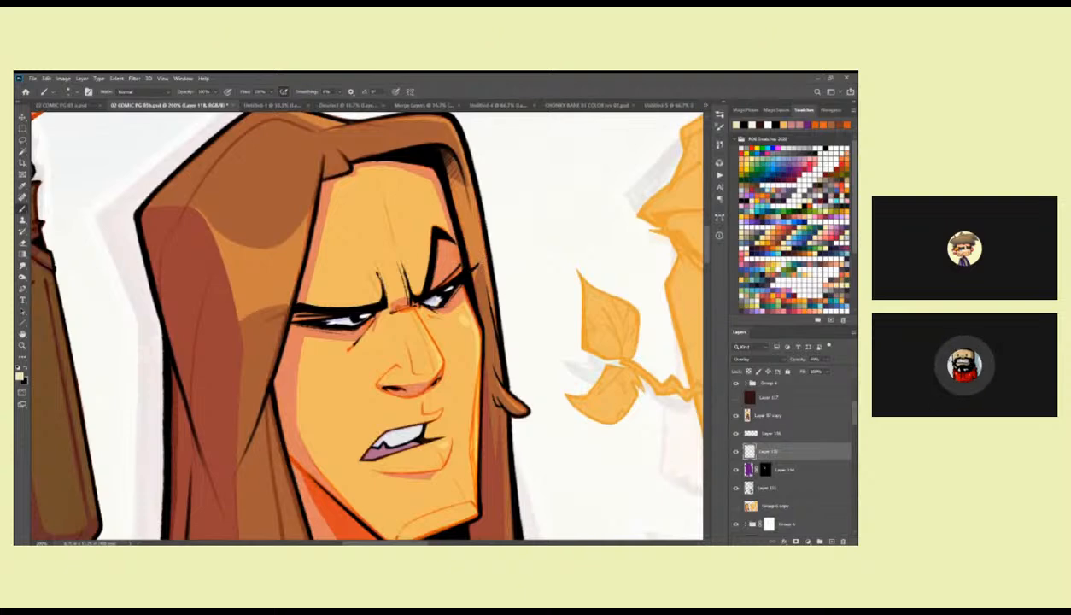
drag(478, 257, 509, 178)
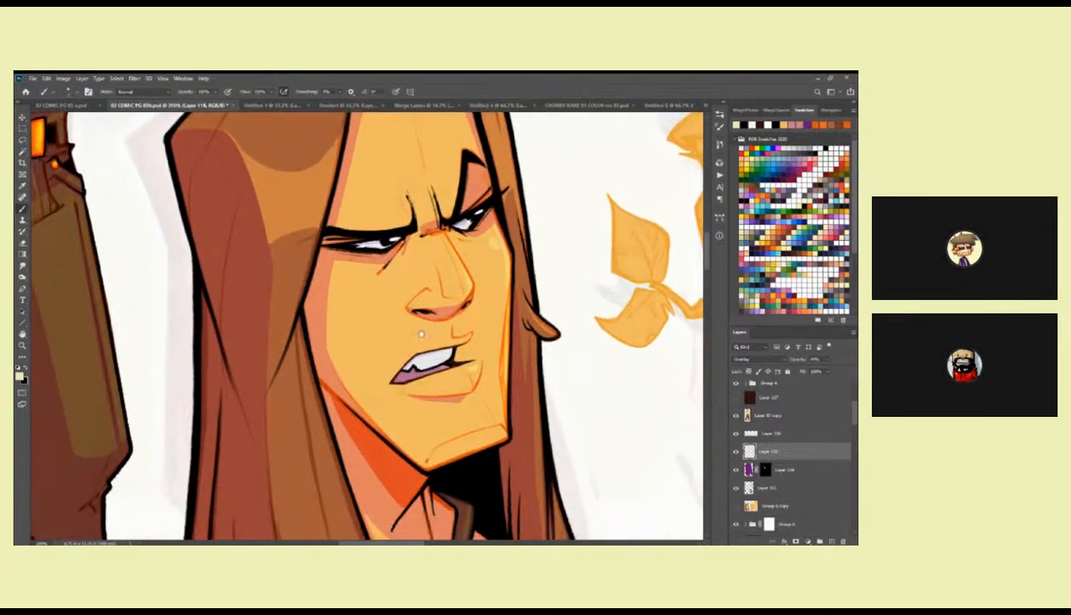
drag(422, 323, 436, 250)
drag(408, 307, 437, 374)
key(z)
alt+click(436, 374)
alt+click(436, 375)
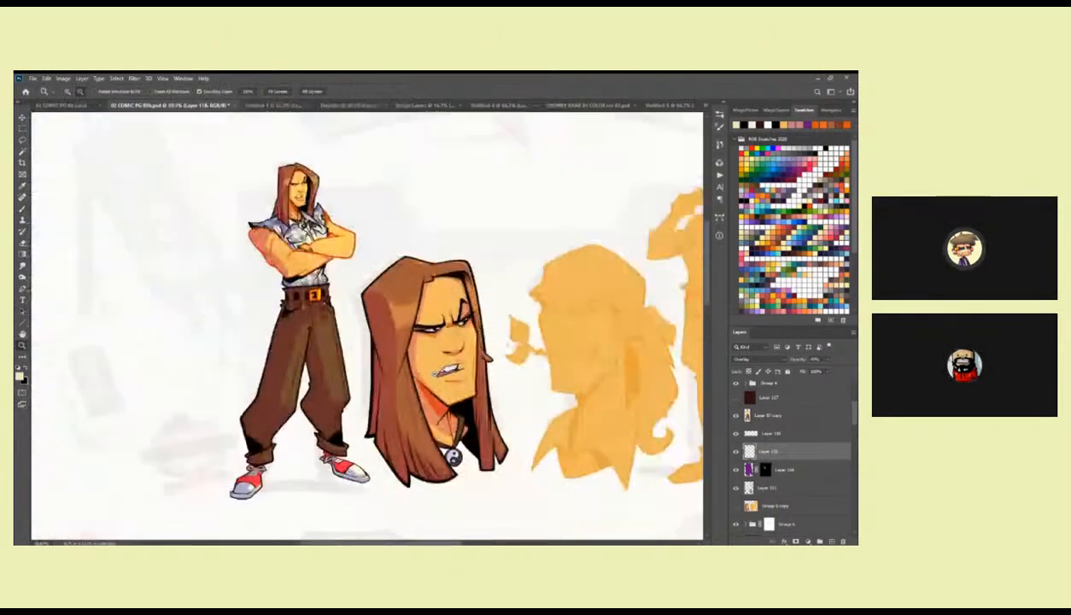
alt+click(436, 375)
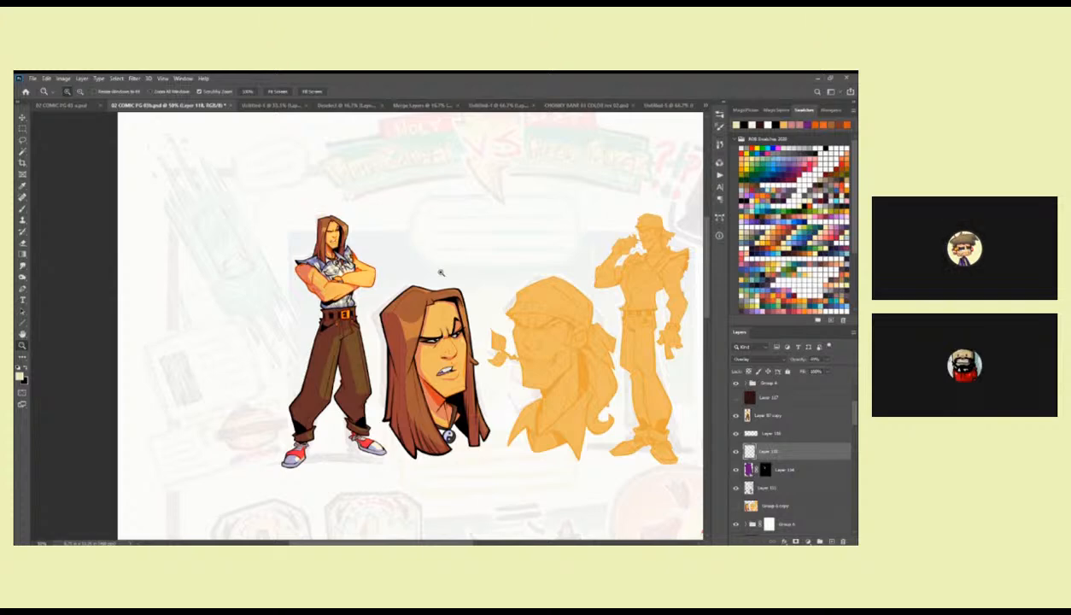
On the line art layer, Layer 115, ink black strand lines along the inner hair edge beside the first head's raised eyebrow.
click(460, 299)
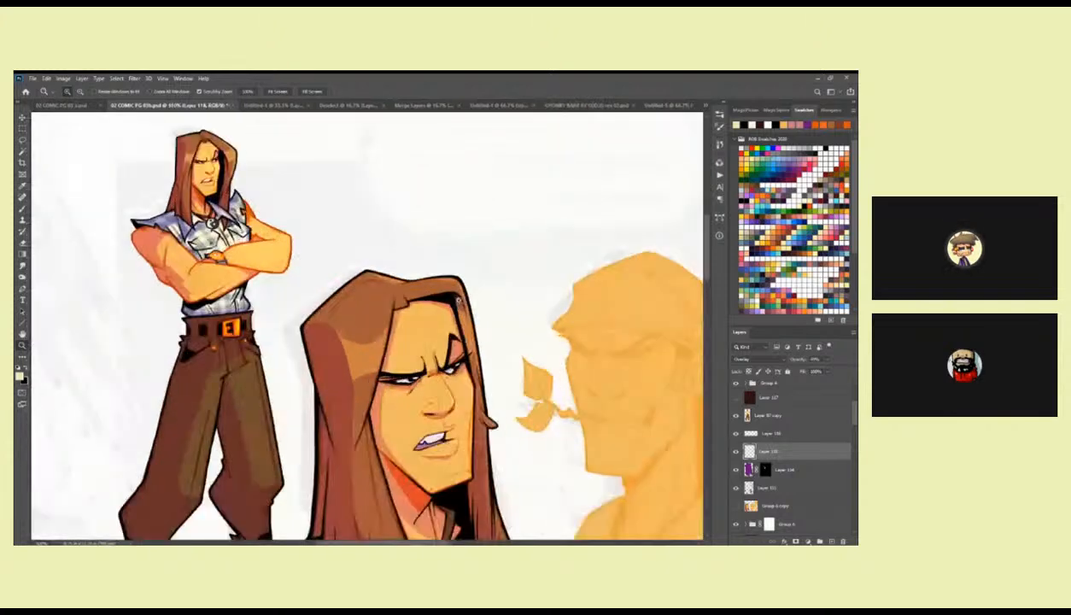
click(462, 303)
key(b)
drag(462, 318, 462, 279)
drag(472, 363, 500, 345)
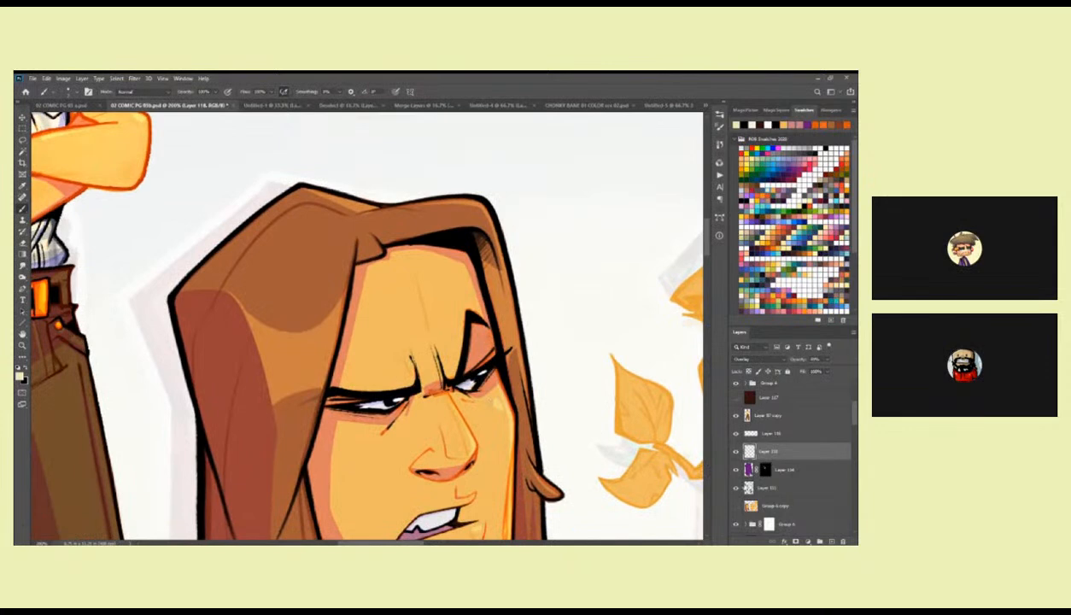
click(745, 487)
key(x)
drag(467, 244, 498, 338)
drag(472, 232, 497, 340)
key(ctrl+z)
drag(469, 237, 512, 397)
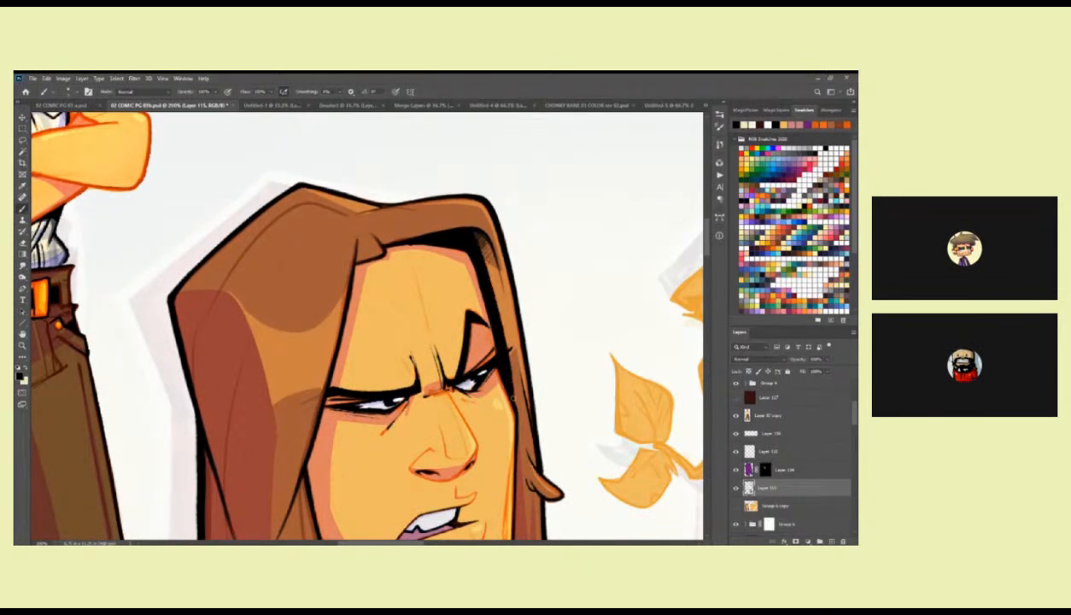
Undo the last strand stroke and redraw the inner hair edge as a heavier black line from the hairline down to the eyebrow.
key(ctrl+z)
drag(462, 227, 502, 380)
drag(463, 226, 505, 373)
key(ctrl+z)
drag(469, 236, 505, 375)
key(ctrl+z)
drag(472, 231, 497, 366)
key(ctrl+z)
drag(470, 230, 497, 337)
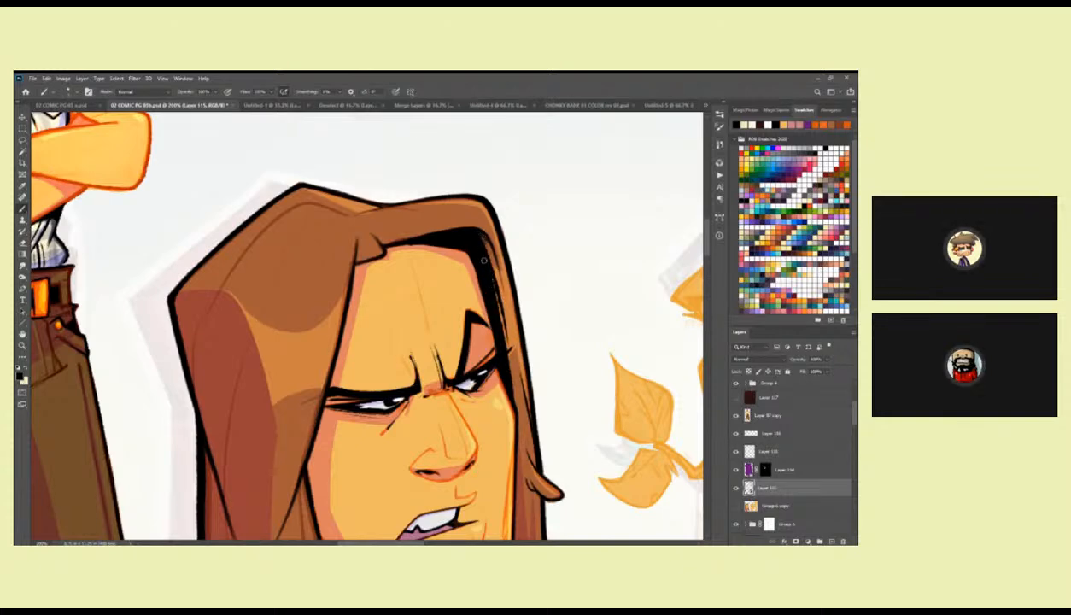
Ink strand lines through the front hair section from the parting down the near side of the first head.
drag(461, 248, 522, 263)
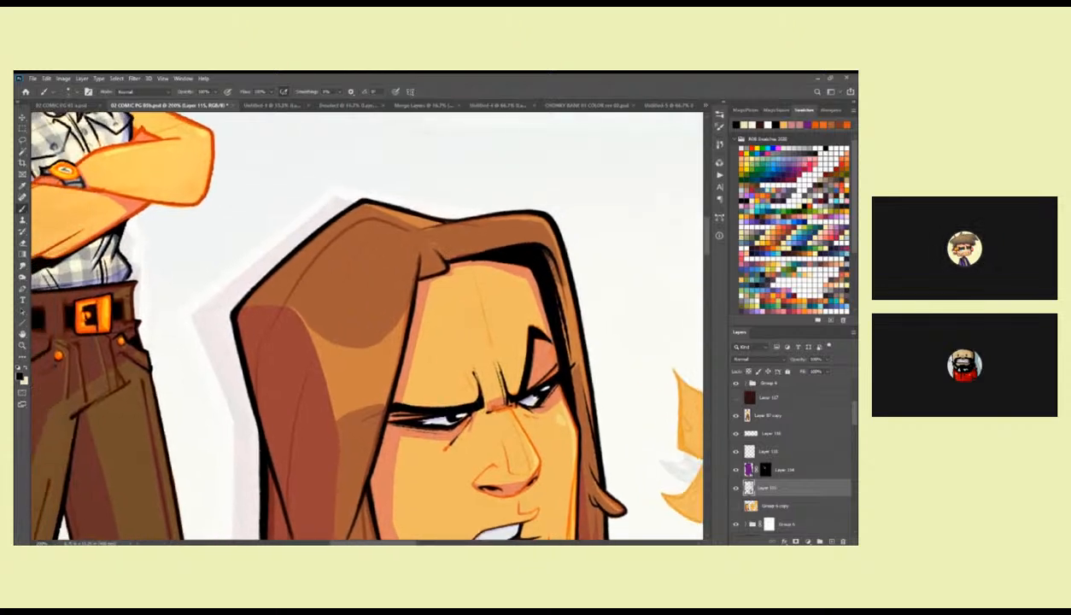
drag(396, 339, 427, 287)
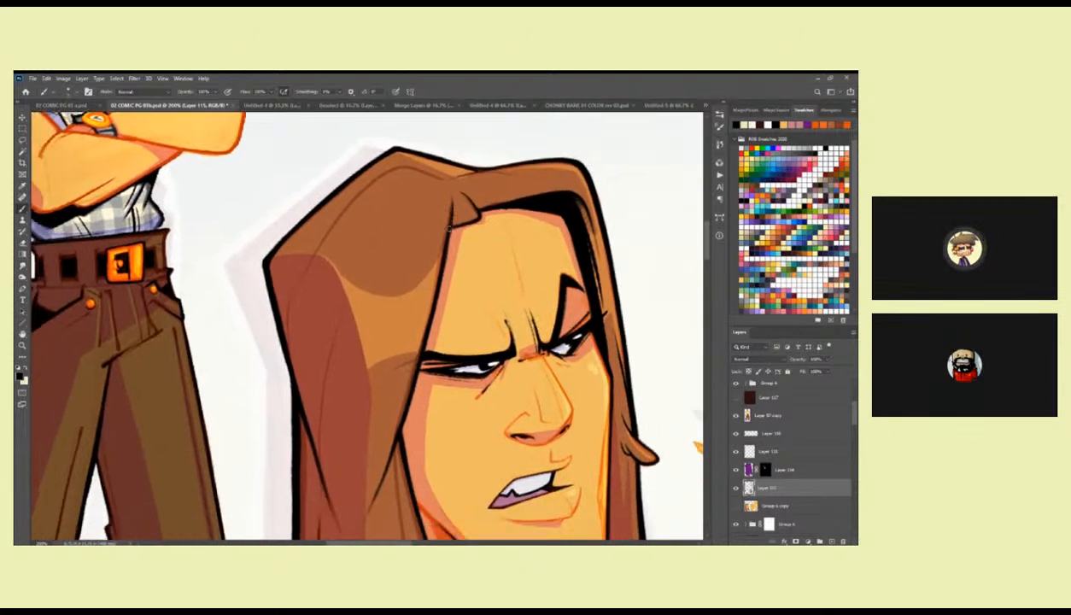
drag(419, 324, 452, 256)
drag(303, 504, 391, 290)
mouse_move(384, 227)
mouse_down()
mouse_move(370, 387)
mouse_move(382, 282)
mouse_up()
key(ctrl+z)
drag(418, 435, 407, 385)
Ink fine black strand lines in the pointed lower hair tips around the first head's neck and pendant.
drag(458, 455, 404, 339)
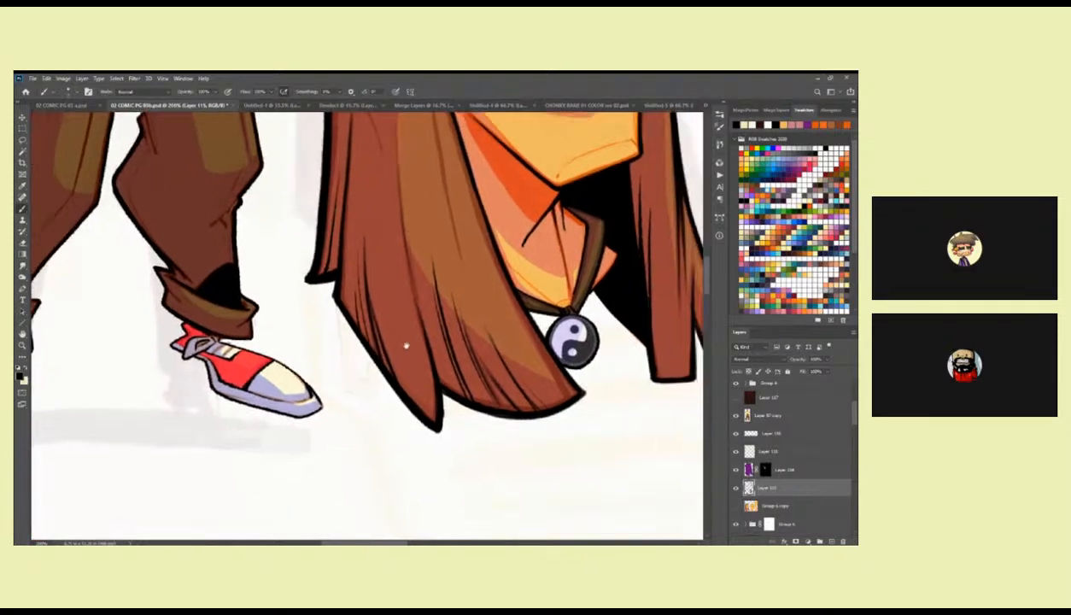
mouse_move(415, 290)
mouse_down()
mouse_move(435, 425)
mouse_move(432, 410)
mouse_up()
drag(427, 366, 437, 426)
drag(617, 372, 469, 383)
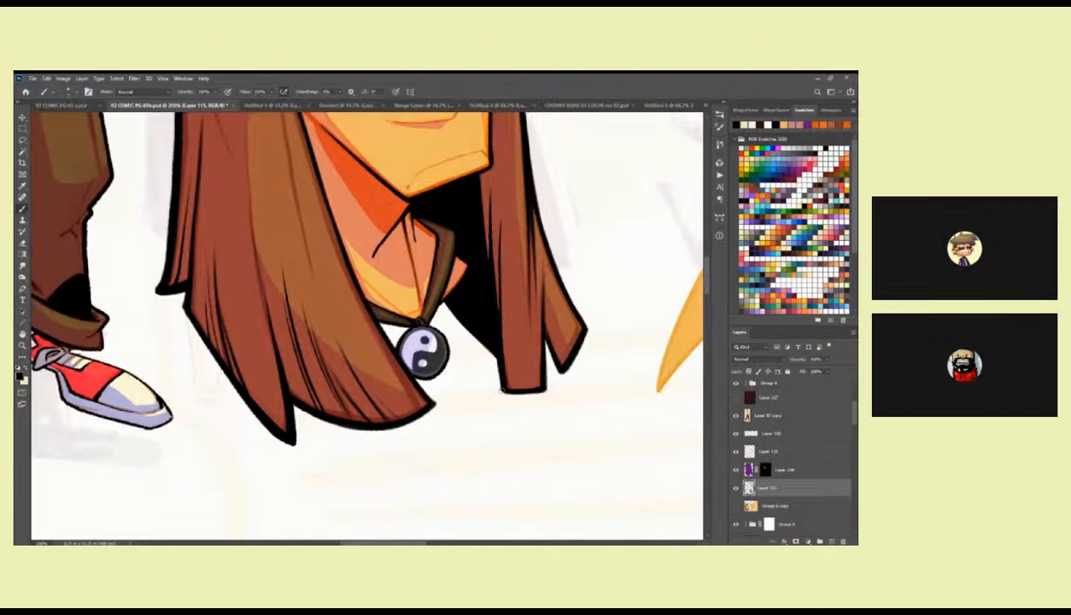
scroll(478, 317, up, 2)
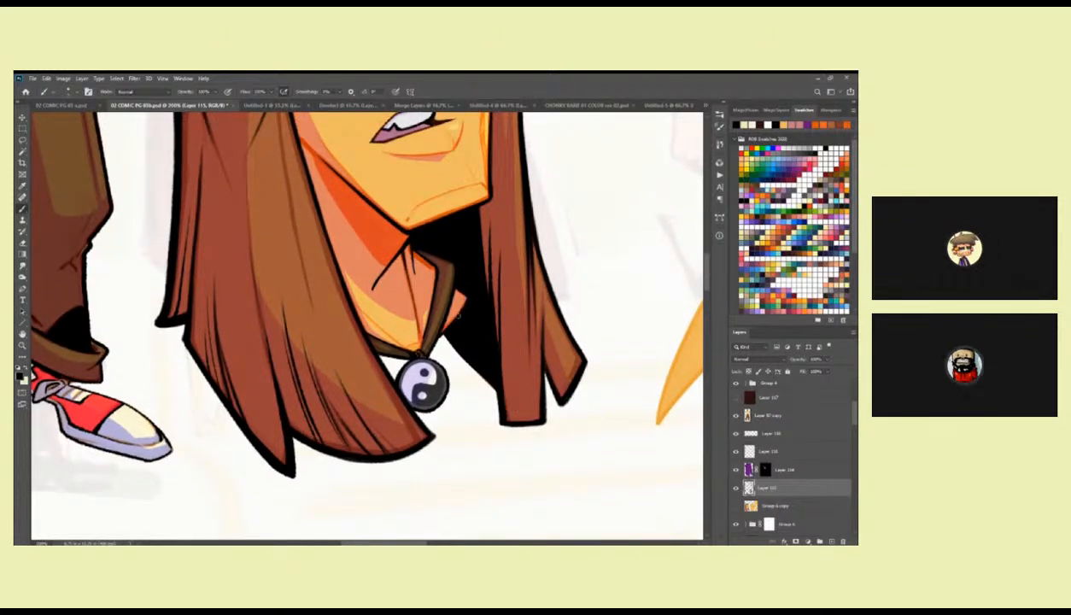
scroll(450, 275, up, 2)
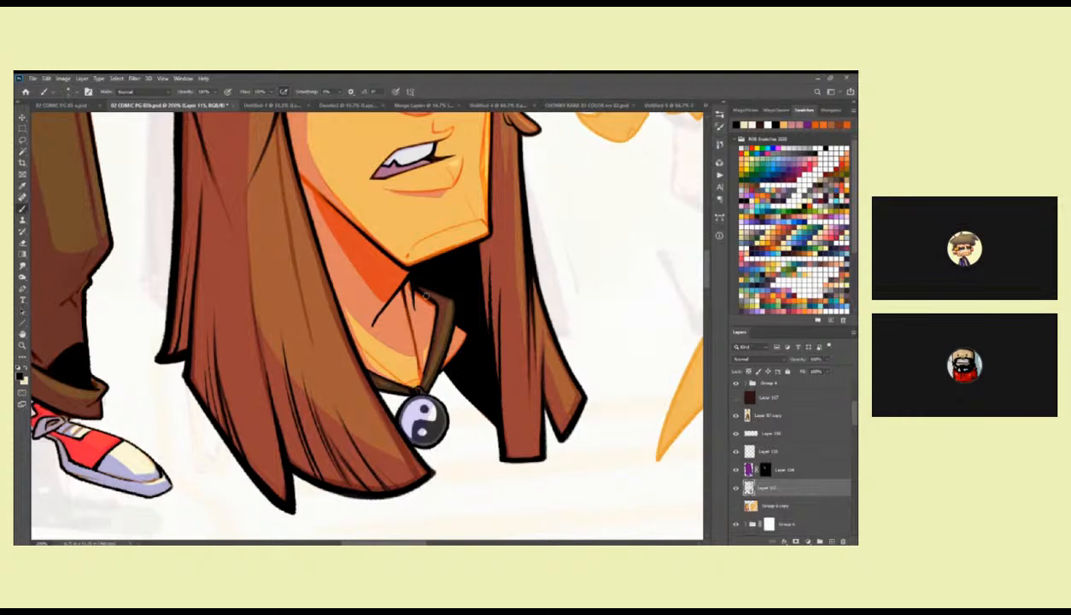
drag(441, 259, 458, 315)
Review the inked first head beside the finished figure and save the document.
scroll(459, 315, up, 2)
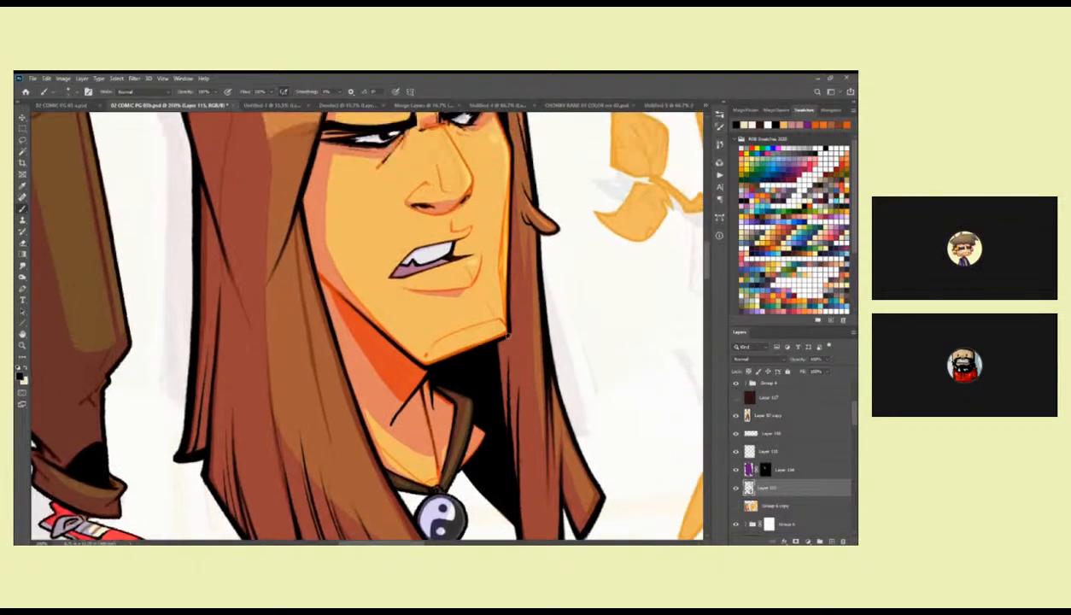
scroll(509, 295, up, 3)
drag(475, 205, 485, 280)
alt+click(486, 264)
alt+click(486, 265)
alt+click(488, 269)
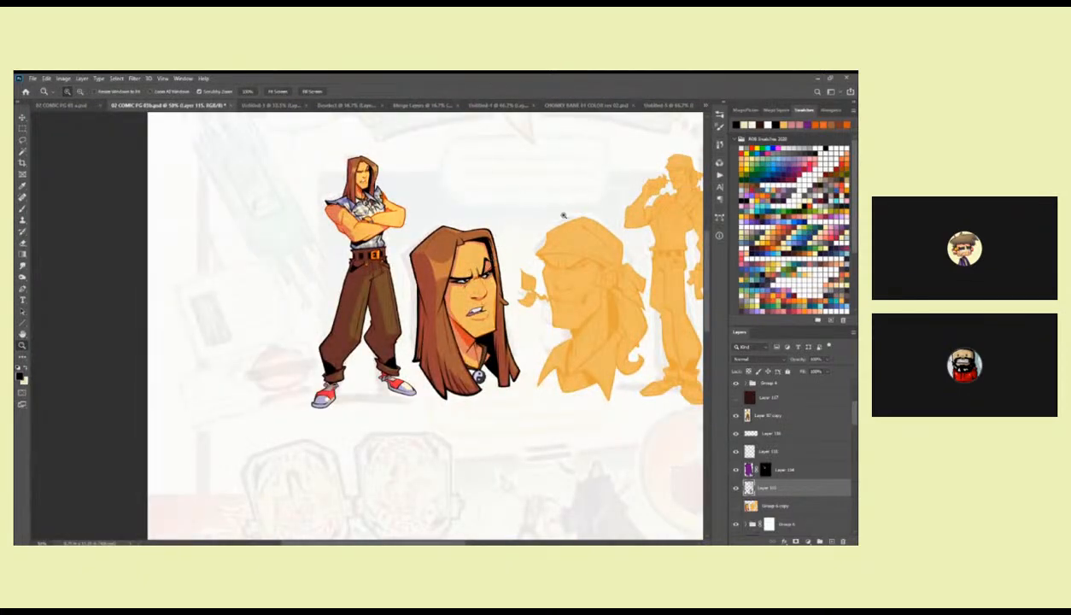
drag(511, 234, 509, 249)
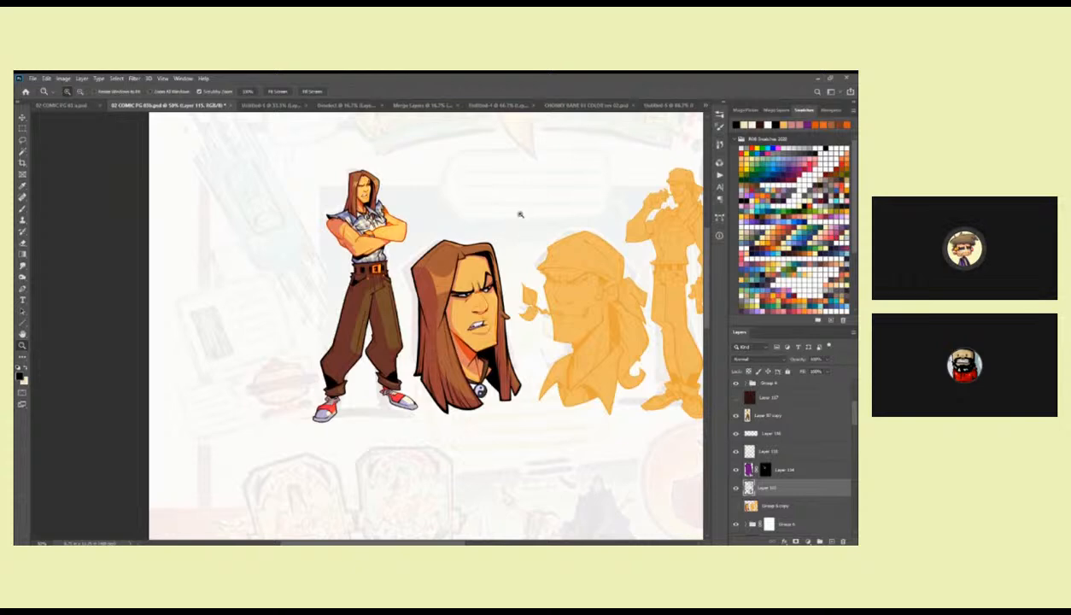
key(ctrl+s)
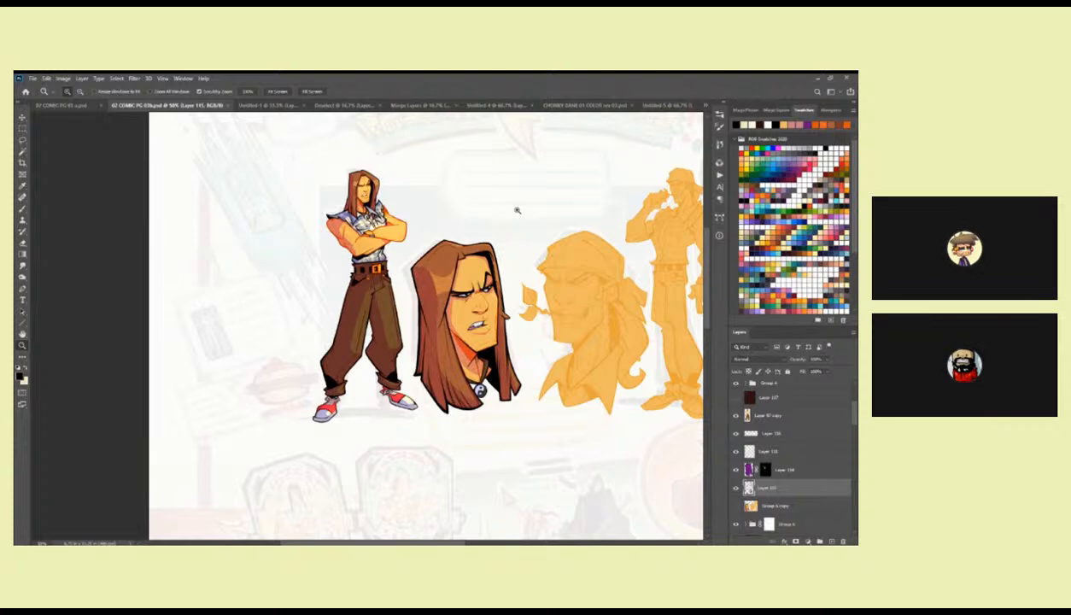
Ink over the black outline along the crown of the first head's hair to thicken it.
click(462, 240)
click(462, 240)
click(463, 241)
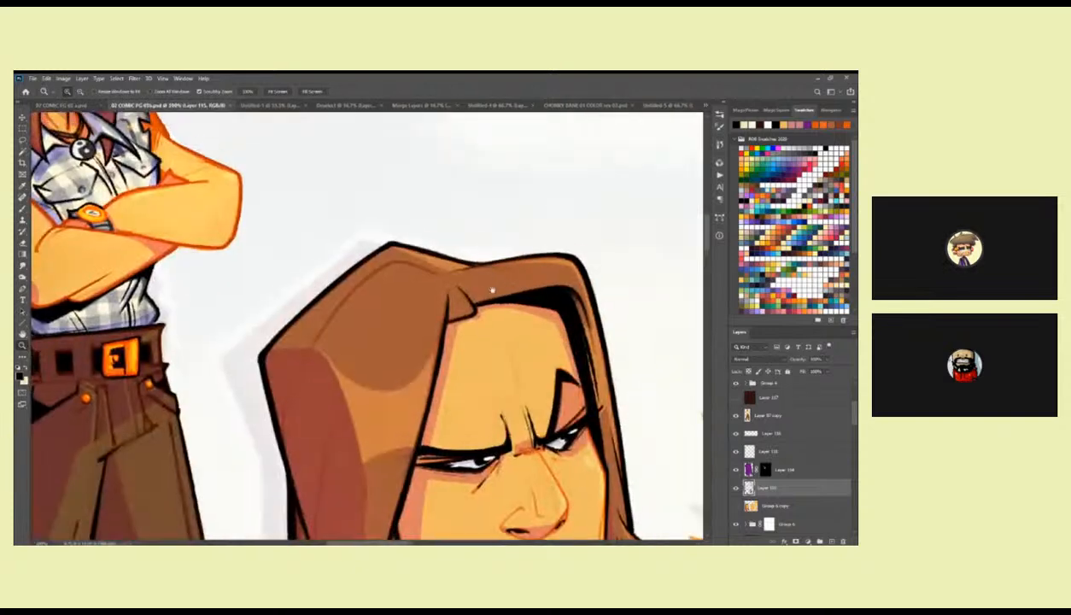
drag(496, 280, 321, 407)
click(218, 359)
key(b)
drag(239, 365, 324, 391)
drag(210, 351, 317, 376)
mouse_move(349, 382)
mouse_down()
mouse_move(552, 280)
mouse_move(469, 268)
mouse_move(438, 287)
mouse_up()
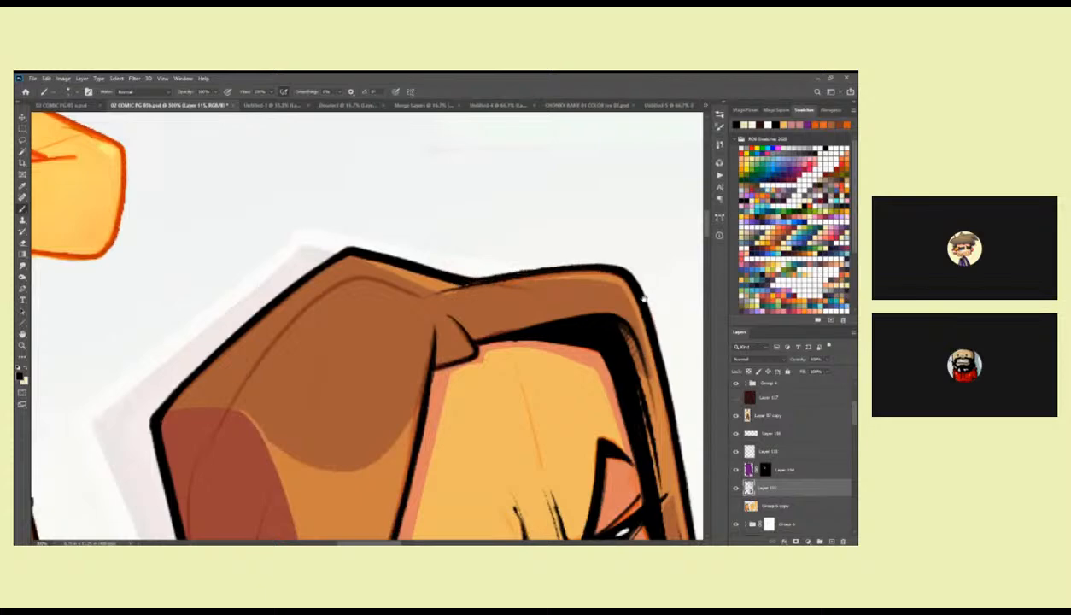
drag(641, 292, 500, 232)
Ink a fine strand line at the end of the narrow hair lock beyond the first head's pendant.
key(z)
alt+click(533, 391)
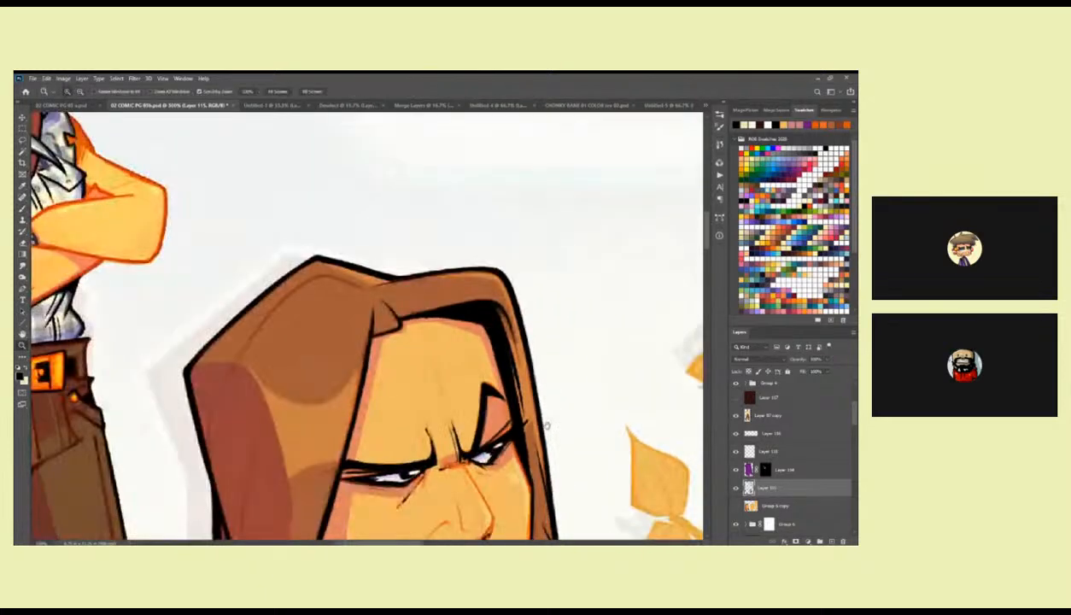
drag(547, 429, 570, 263)
alt+click(555, 316)
alt+click(555, 316)
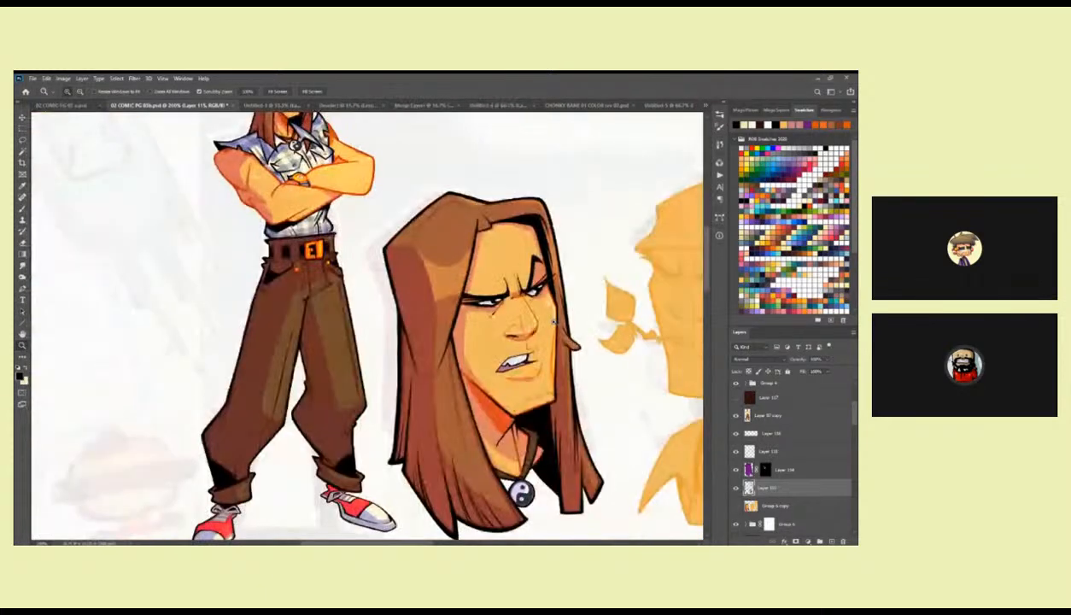
click(553, 386)
drag(551, 363, 540, 189)
drag(552, 294, 544, 318)
click(545, 343)
key(b)
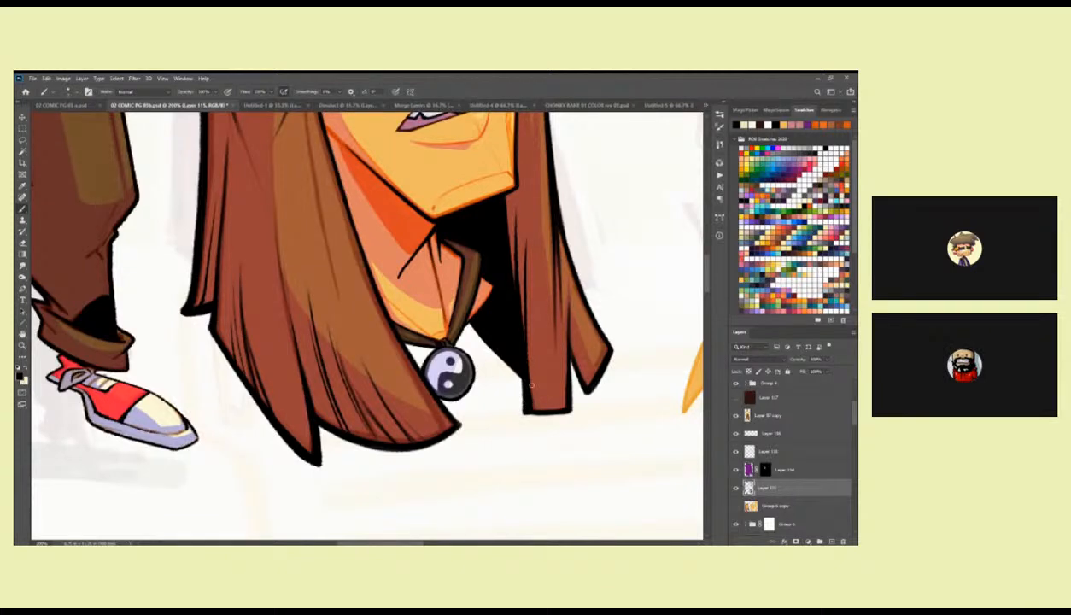
mouse_move(520, 408)
mouse_down()
mouse_move(555, 404)
mouse_move(591, 362)
mouse_move(560, 341)
mouse_up()
key(ctrl+z)
mouse_move(567, 383)
mouse_down()
mouse_move(571, 318)
mouse_move(569, 384)
mouse_up()
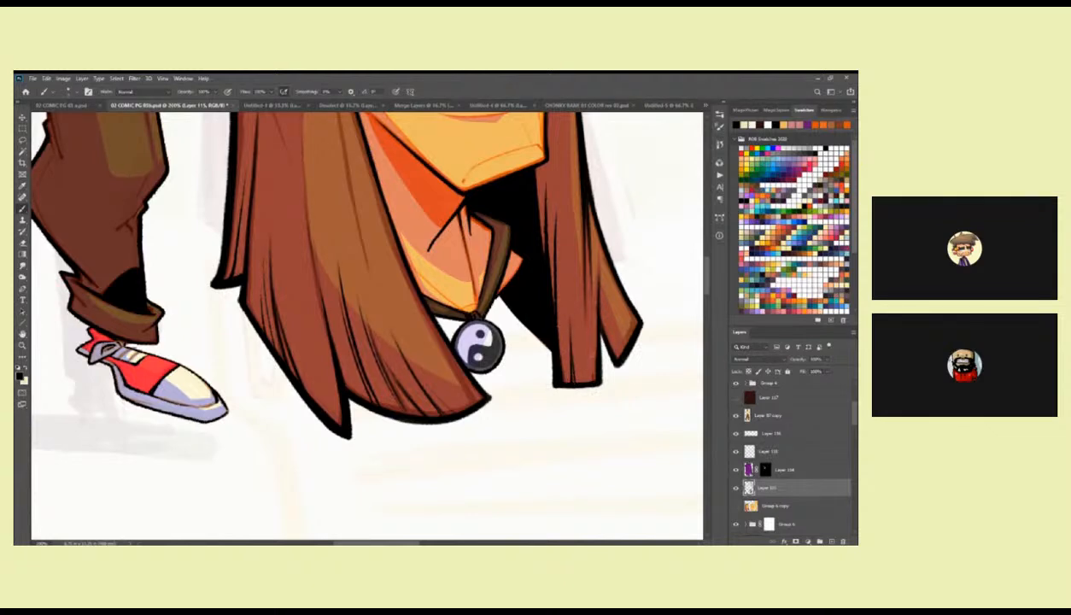
Ink strand lines along the outer edge of the narrow lock, then try and undo a longer line down the far hair.
drag(600, 306, 595, 386)
drag(596, 322, 593, 379)
drag(620, 337, 510, 403)
drag(473, 260, 523, 379)
key(ctrl+z)
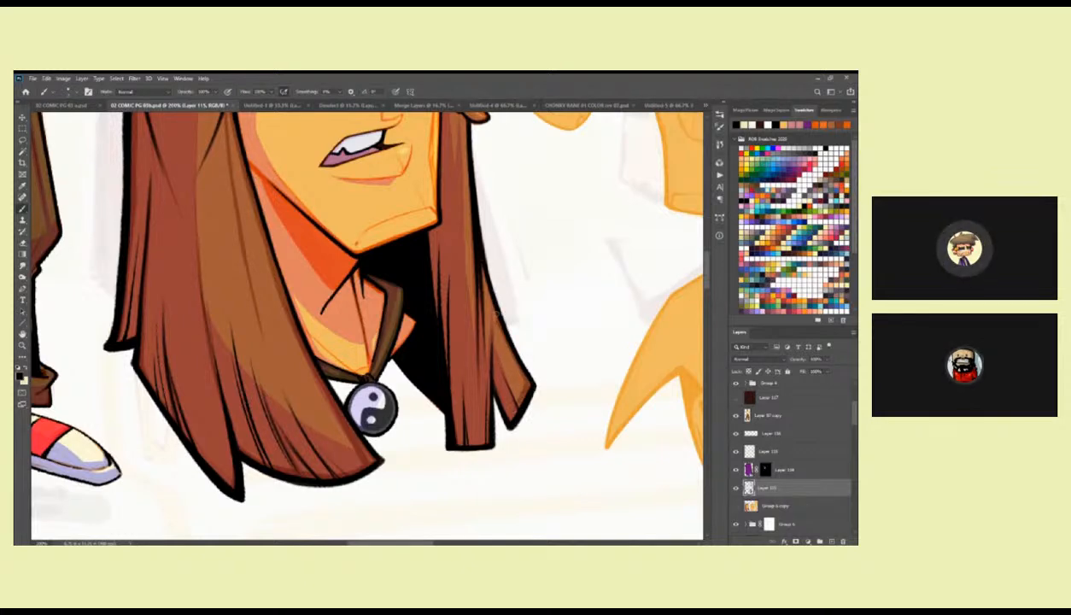
Sample the skin tone beside the first head's raised eyebrow, check the overlay layer's visibility, and activate the detail layer directly above it.
scroll(482, 269, up, 5)
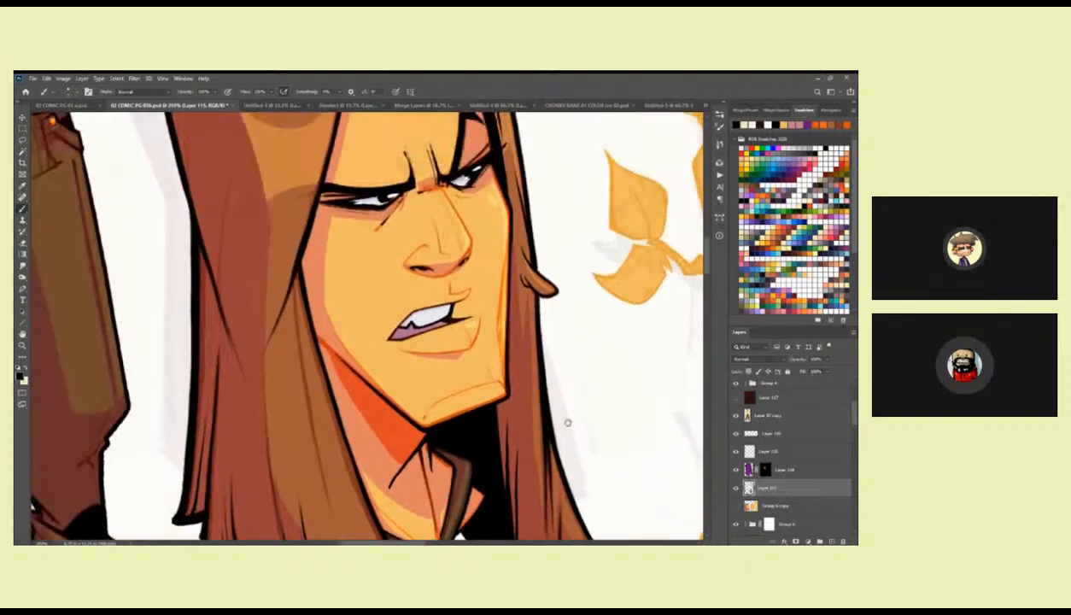
scroll(530, 267, up, 2)
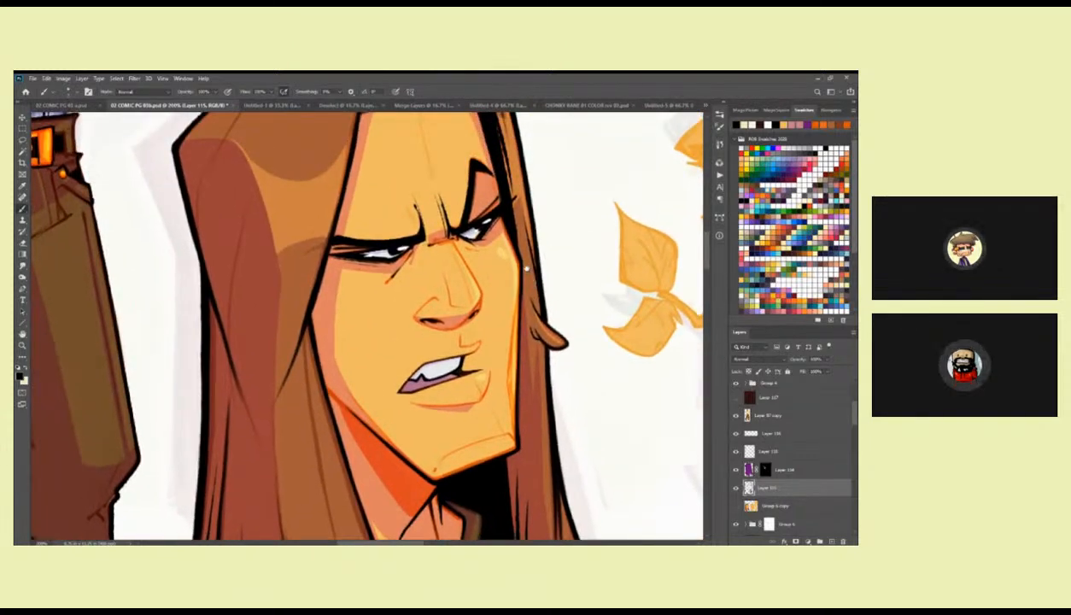
scroll(523, 266, up, 4)
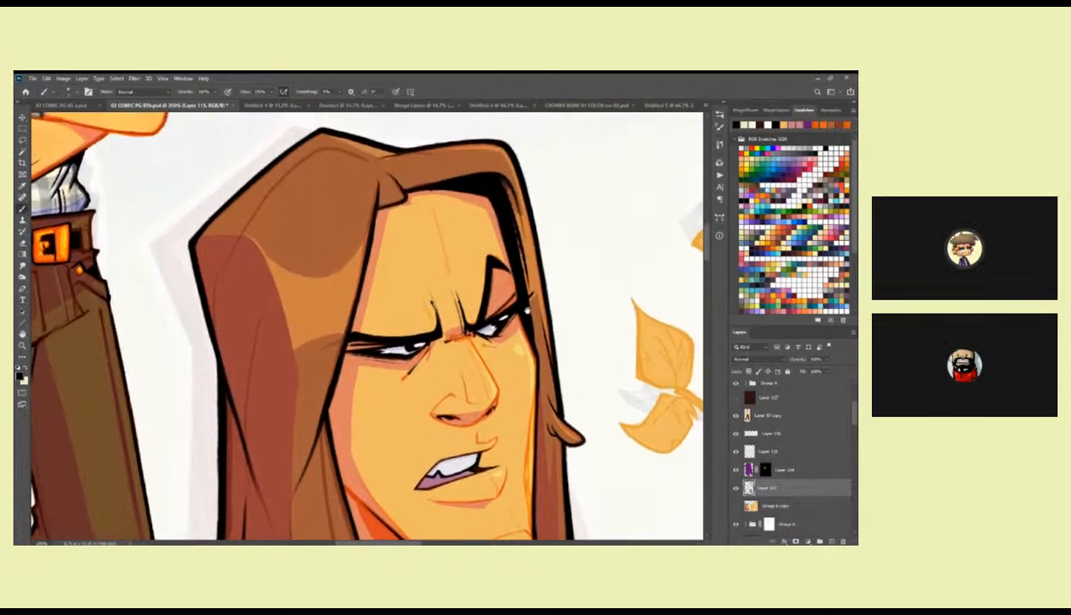
alt+click(500, 265)
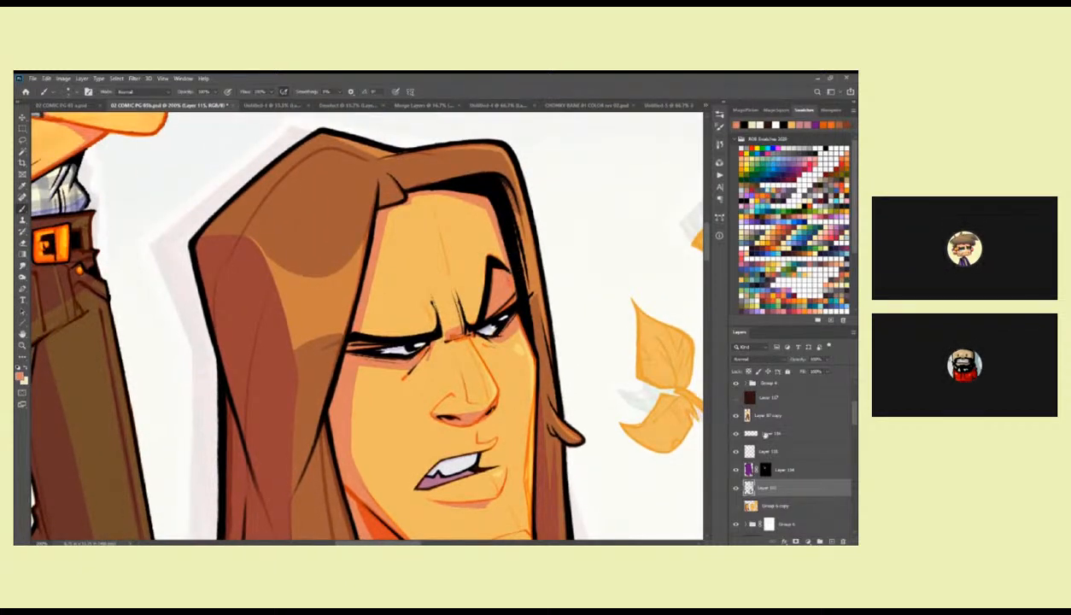
click(763, 432)
click(767, 451)
click(736, 450)
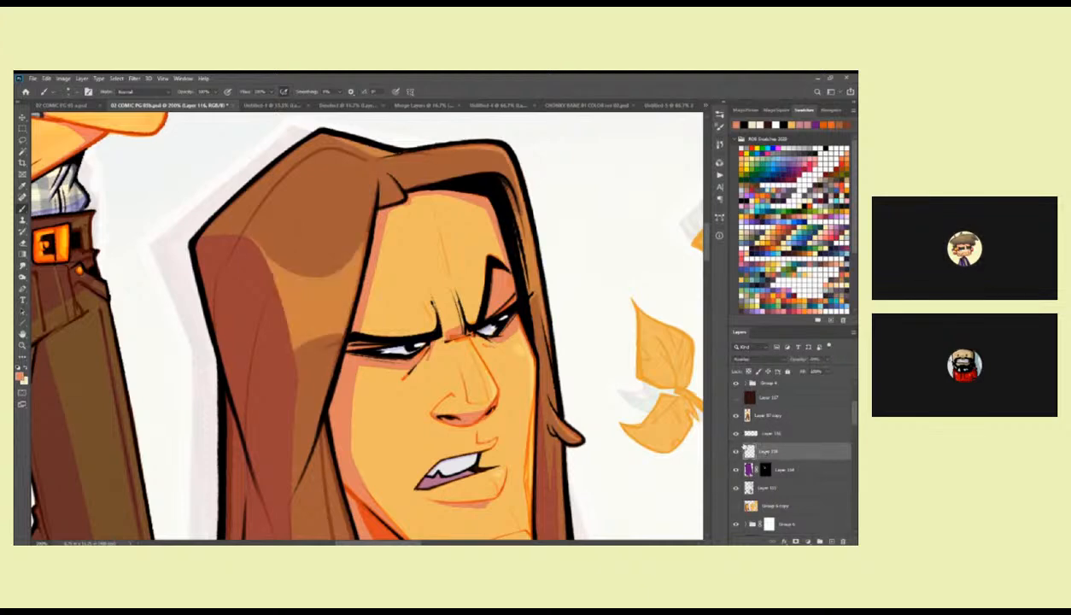
click(736, 450)
click(763, 433)
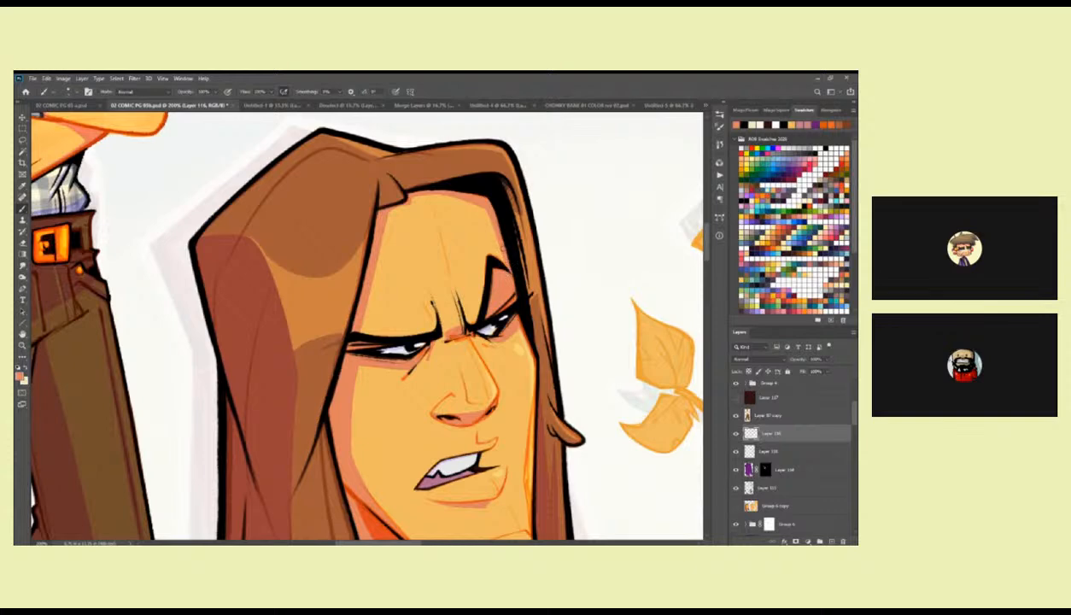
Sample black, touch up the inner hair edge beside the first head's raised eyebrow, and compare it with the finished figure.
alt+click(513, 257)
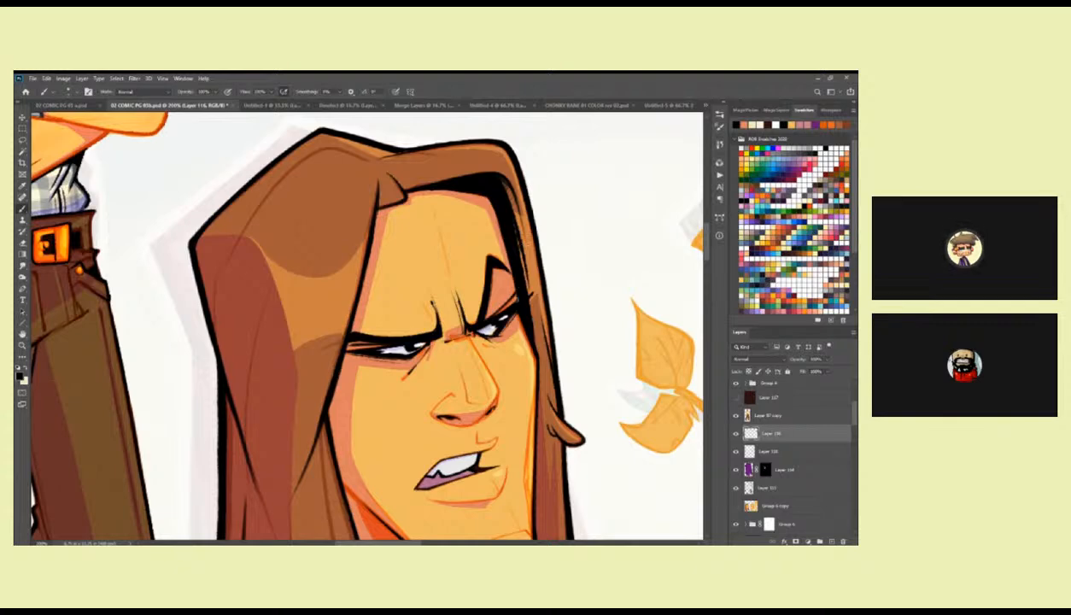
drag(502, 331, 536, 305)
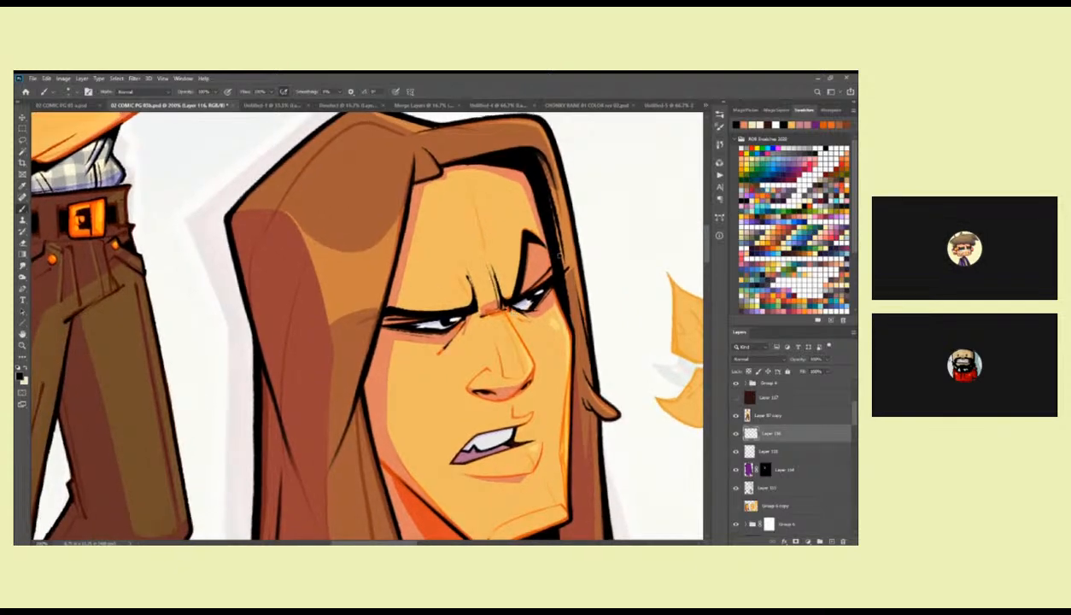
drag(548, 259, 520, 284)
key(alt+space)
alt+click(555, 292)
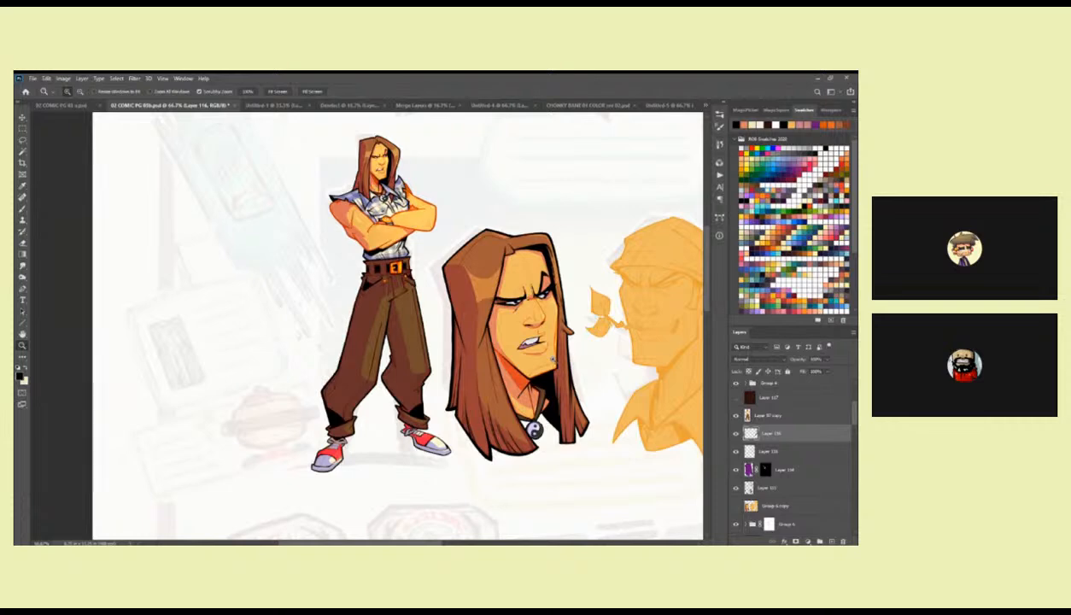
click(549, 272)
click(549, 272)
click(549, 272)
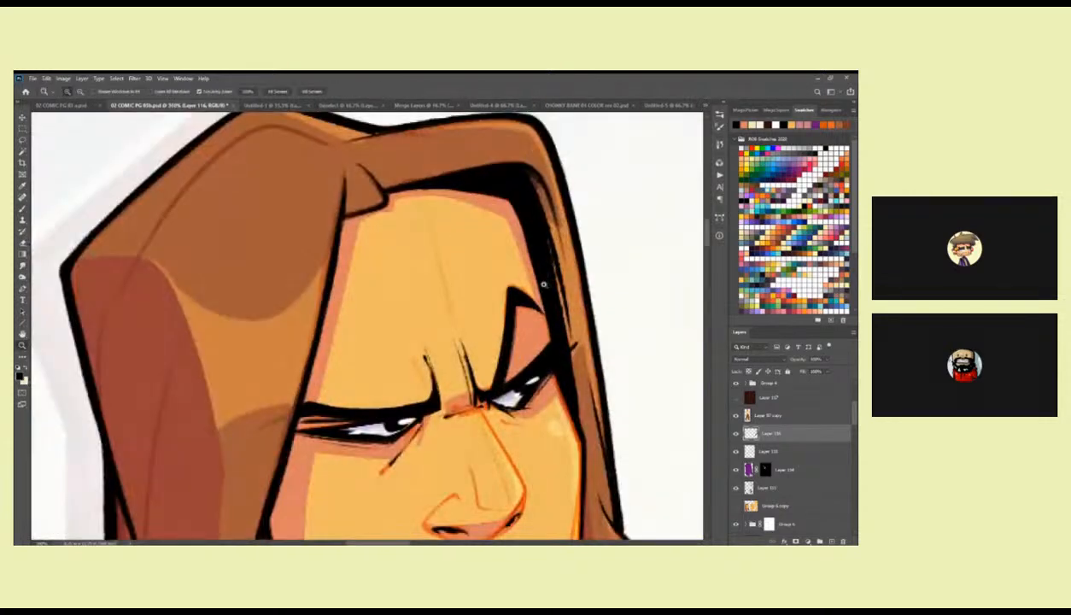
alt+click(544, 284)
alt+click(545, 284)
alt+click(545, 284)
alt+click(545, 285)
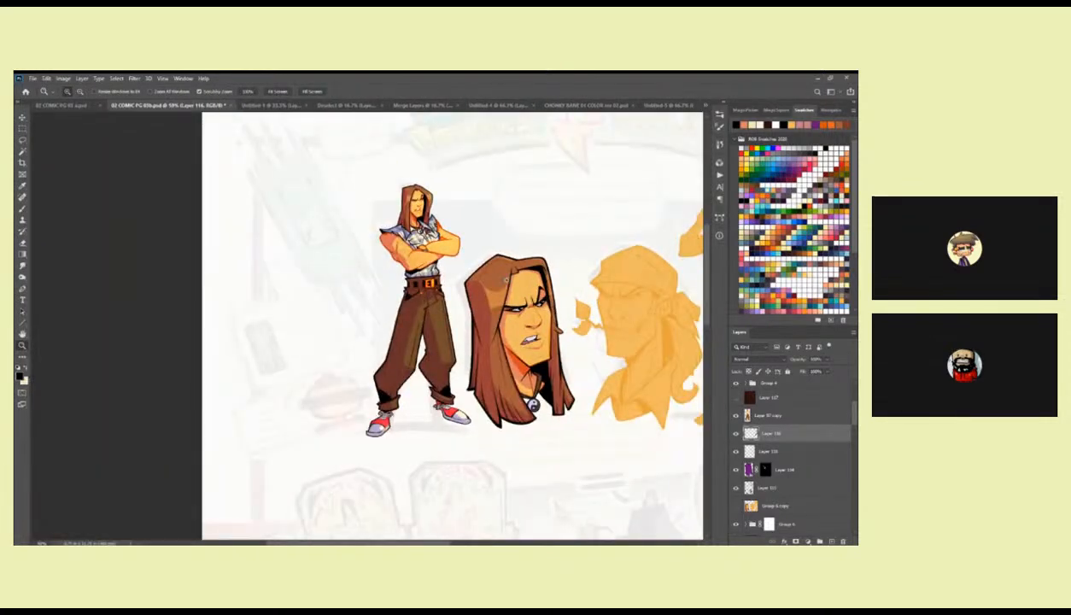
Sample the reddish brown from the first head's hair and activate Layer 113 inside the head's layer group.
click(511, 281)
click(511, 281)
click(511, 281)
key(b)
scroll(461, 193, down, 1)
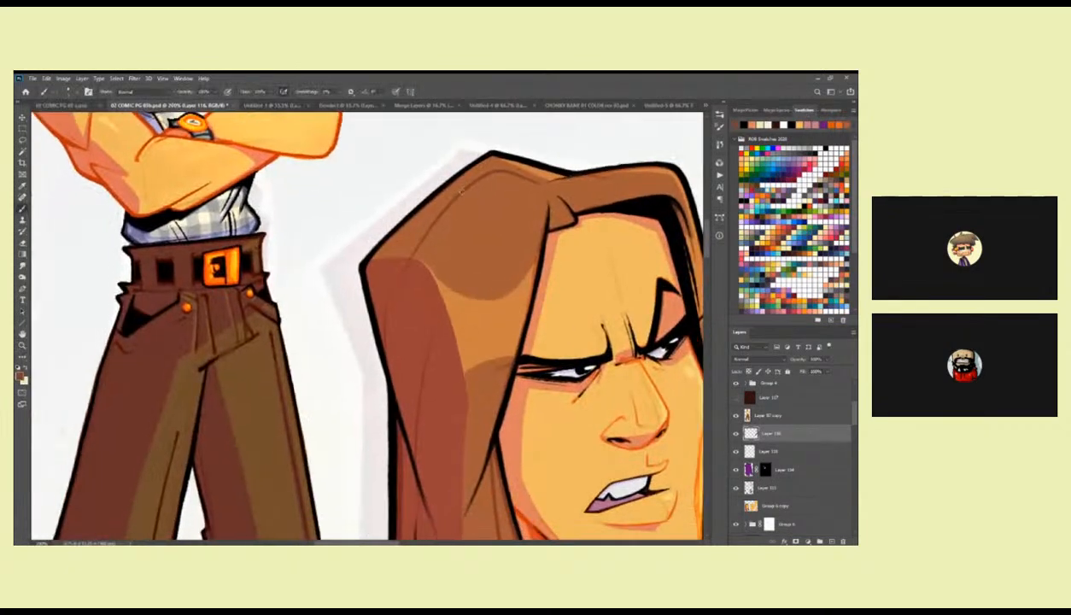
drag(398, 323, 374, 299)
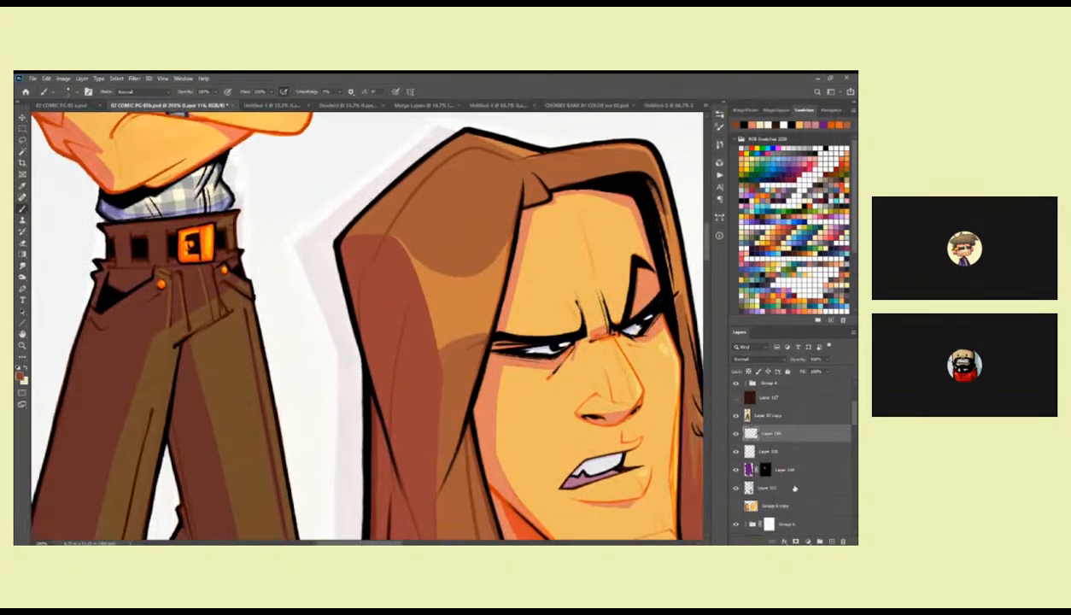
click(779, 487)
scroll(794, 461, down, 1)
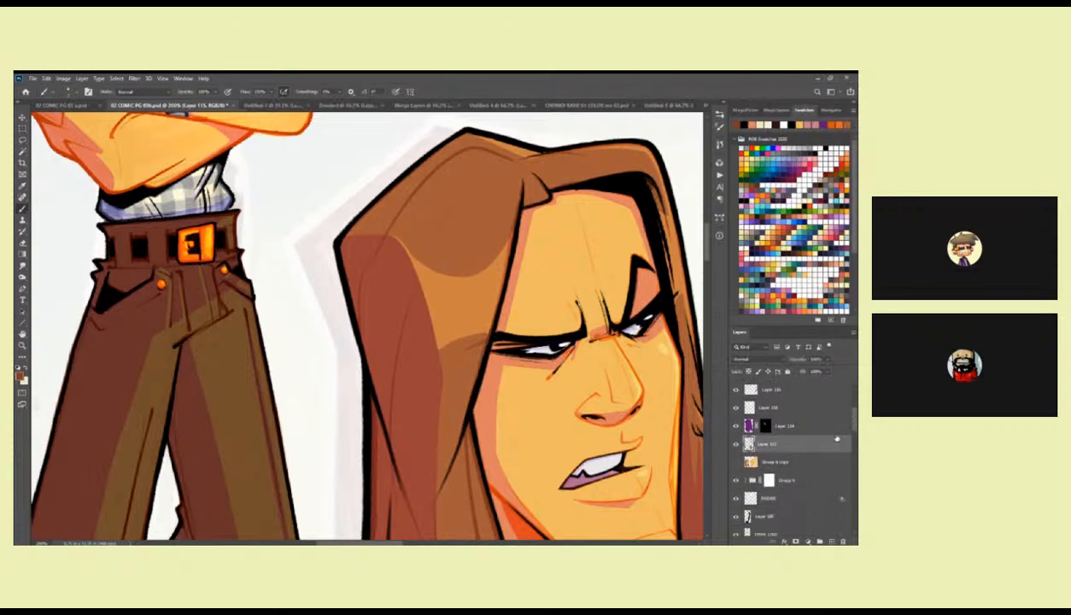
click(747, 481)
click(773, 498)
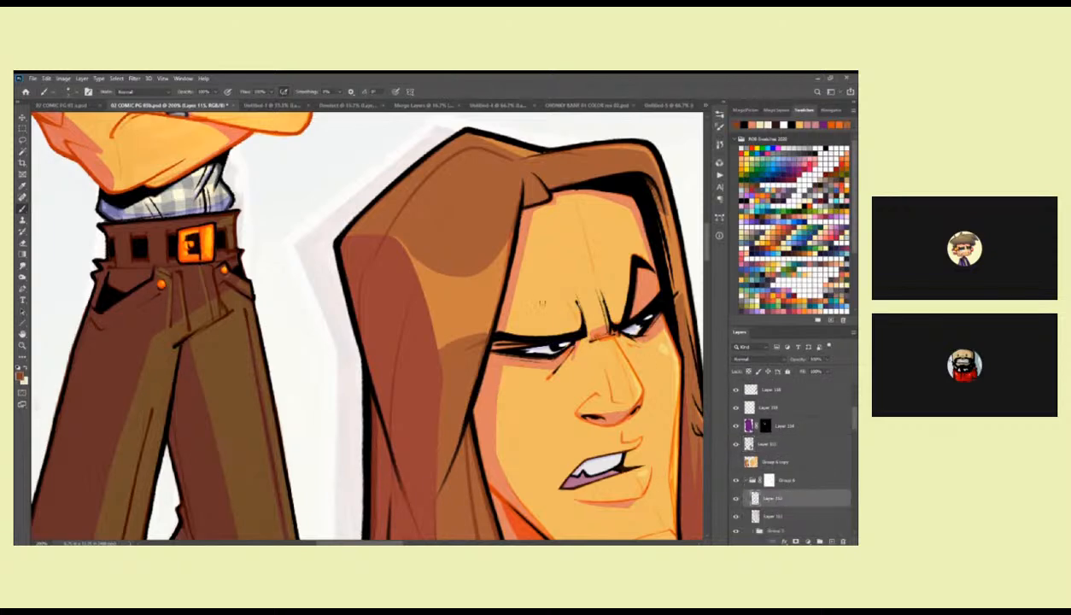
Try a brown strand line curving from the crown down the shaded side of the first head's hair.
drag(466, 297, 461, 316)
drag(412, 213, 357, 348)
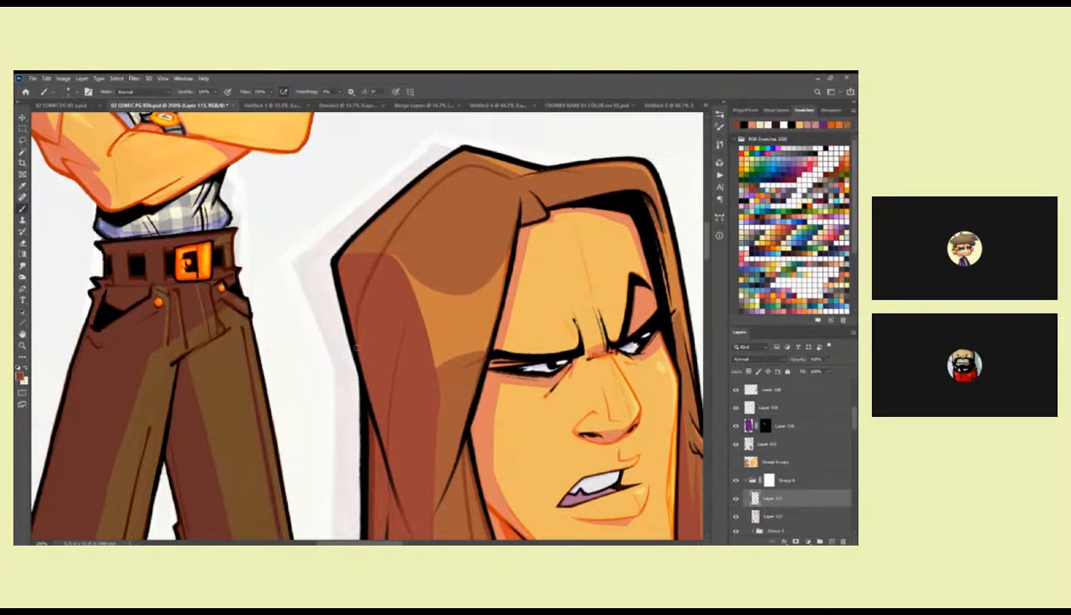
key(ctrl+z)
drag(395, 219, 353, 315)
key(ctrl+z)
Try a triangle brush, then the TRIANGLE PENCIL preset, for the brown hair strand lines.
right_click(468, 199)
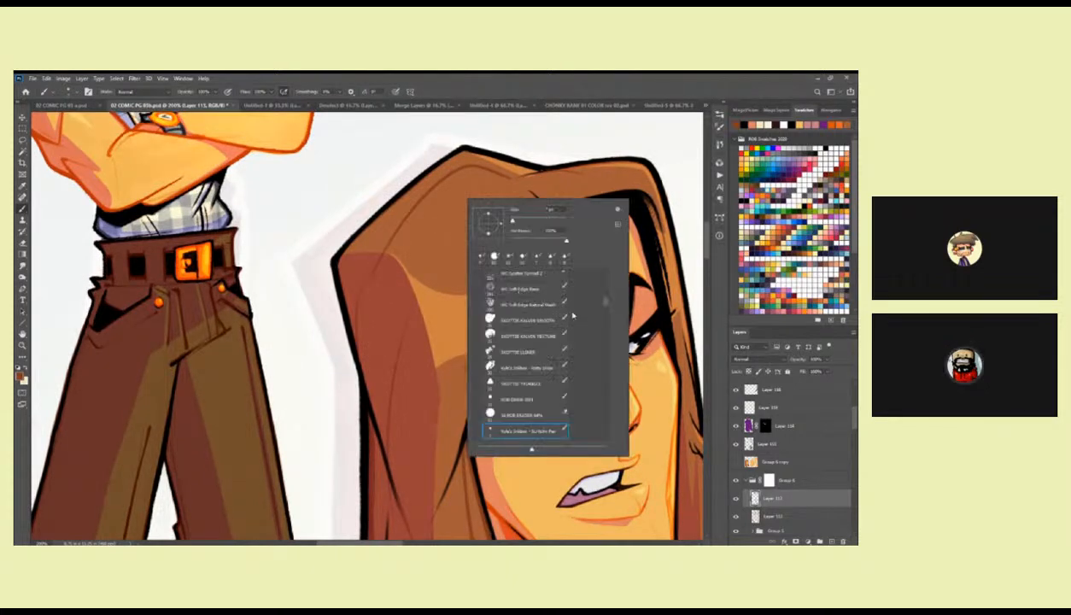
click(541, 381)
click(423, 198)
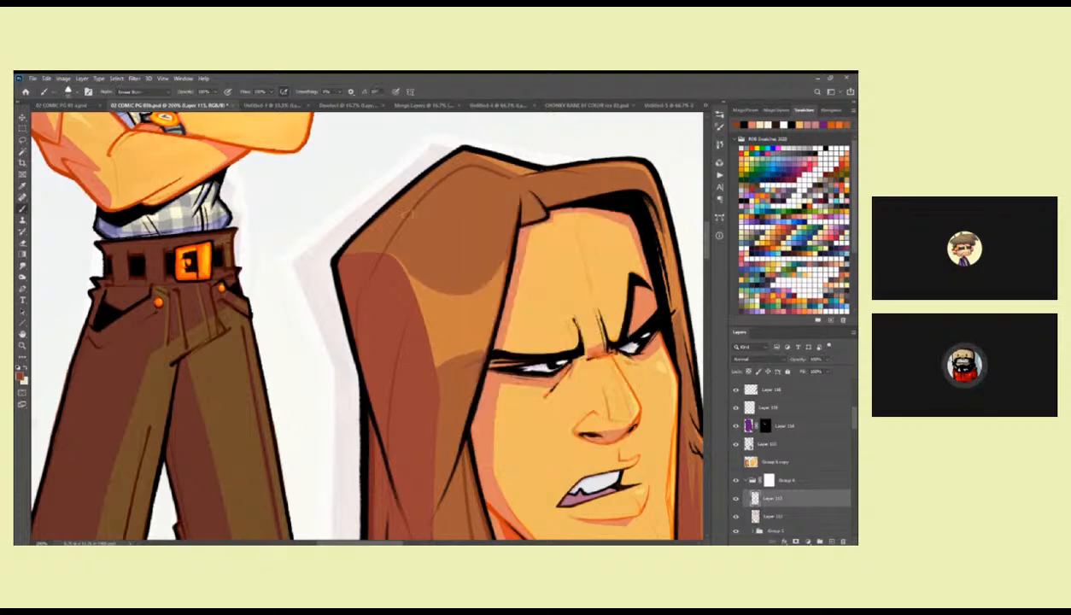
right_click(442, 241)
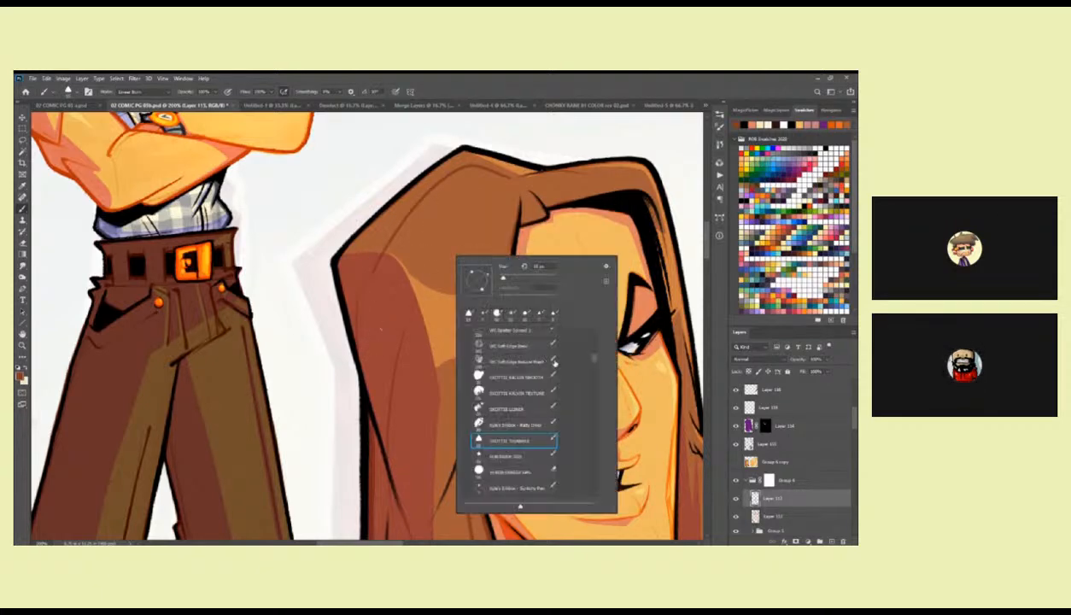
scroll(582, 354, up, 5)
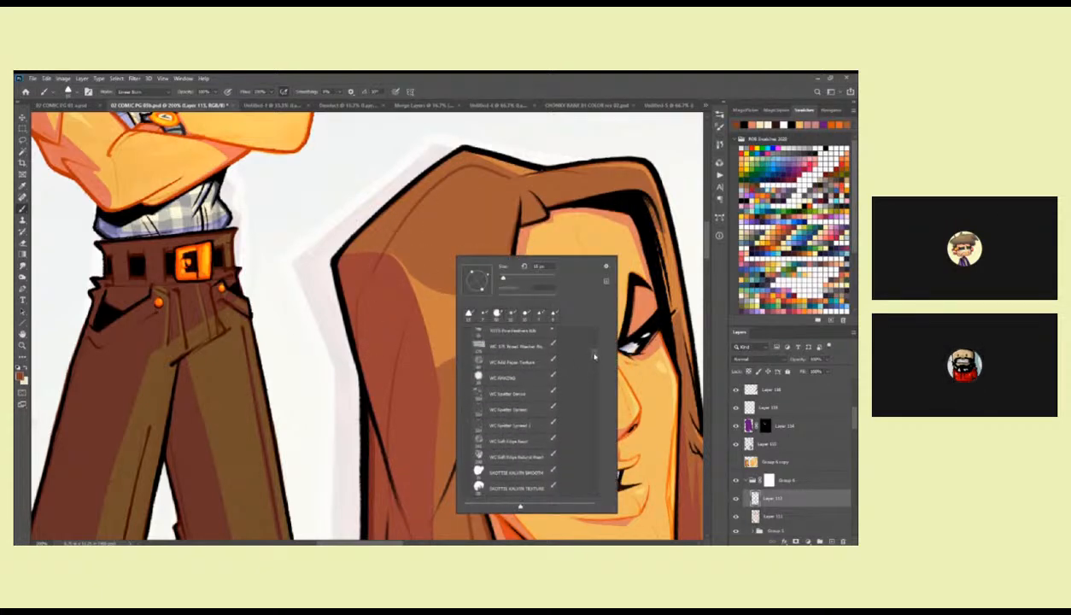
scroll(594, 352, up, 2)
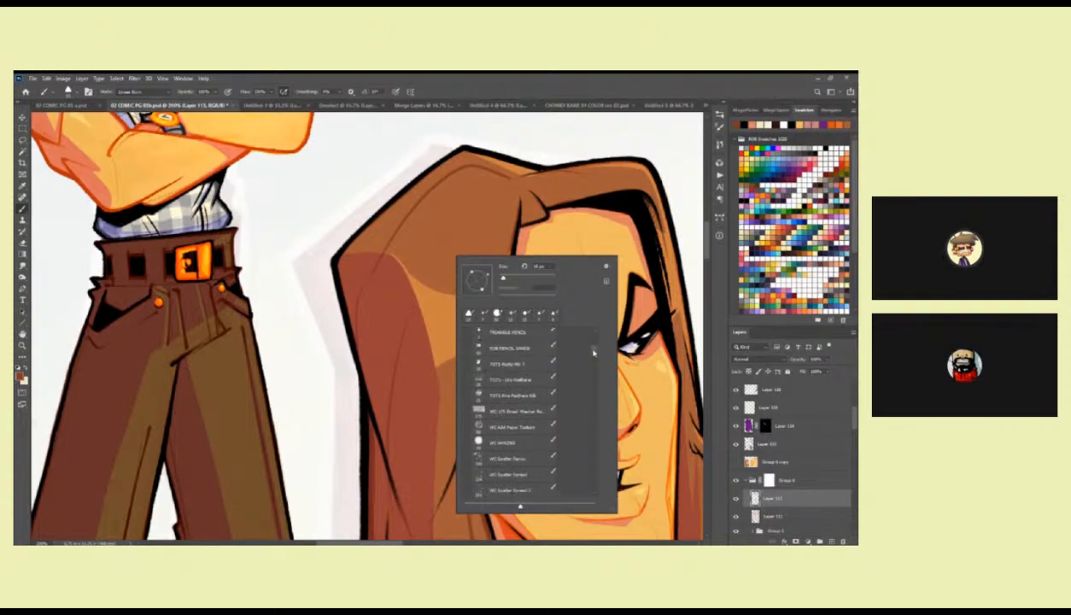
scroll(583, 331, up, 1)
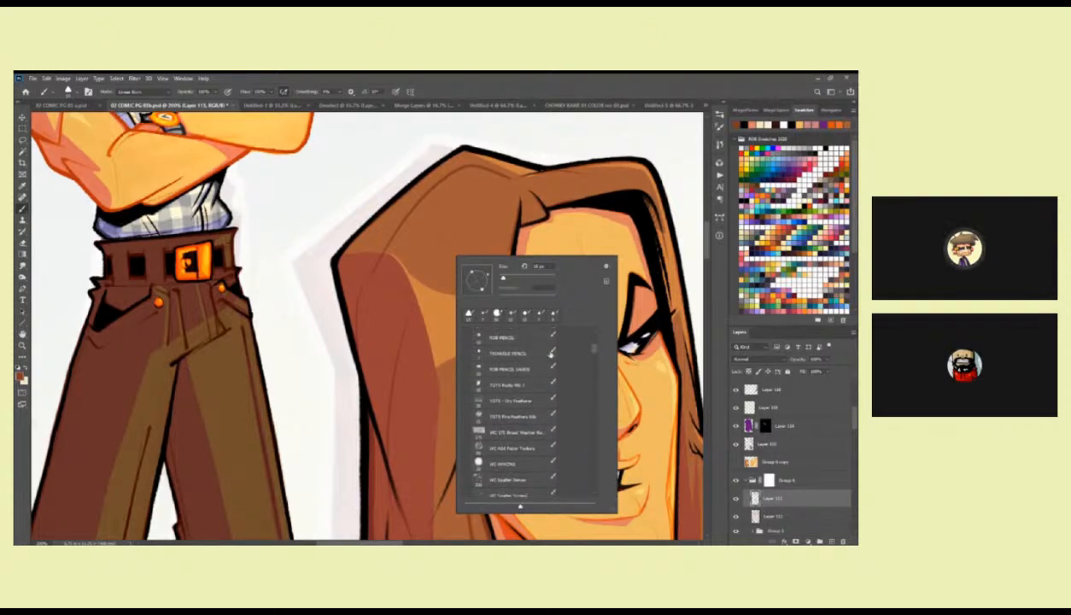
double_click(528, 355)
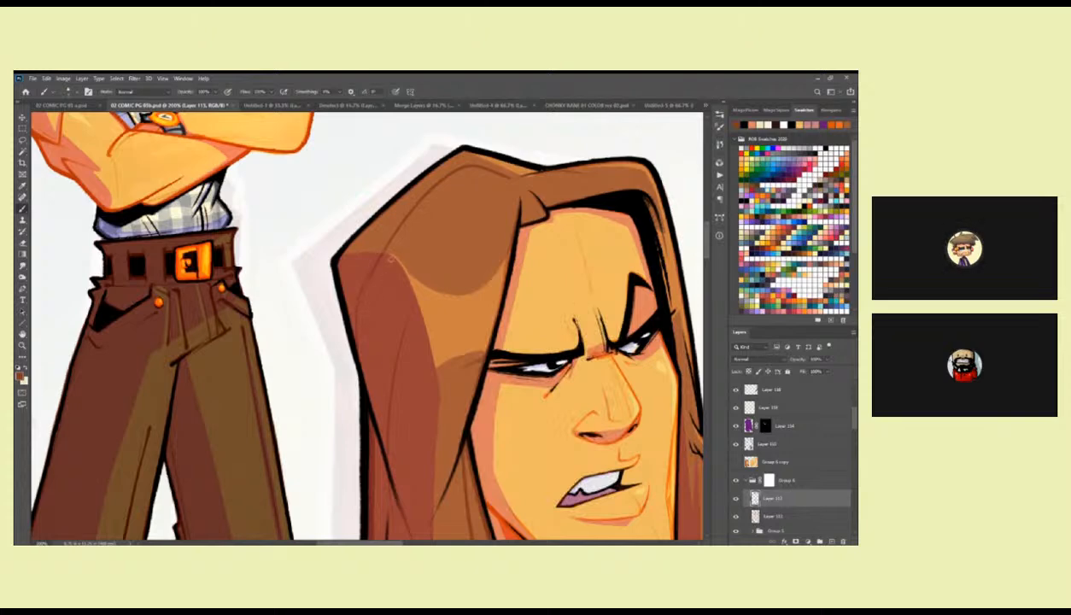
Choose a different brush preset and paint brown strand lines down the shaded side of the first head's hair.
right_click(500, 260)
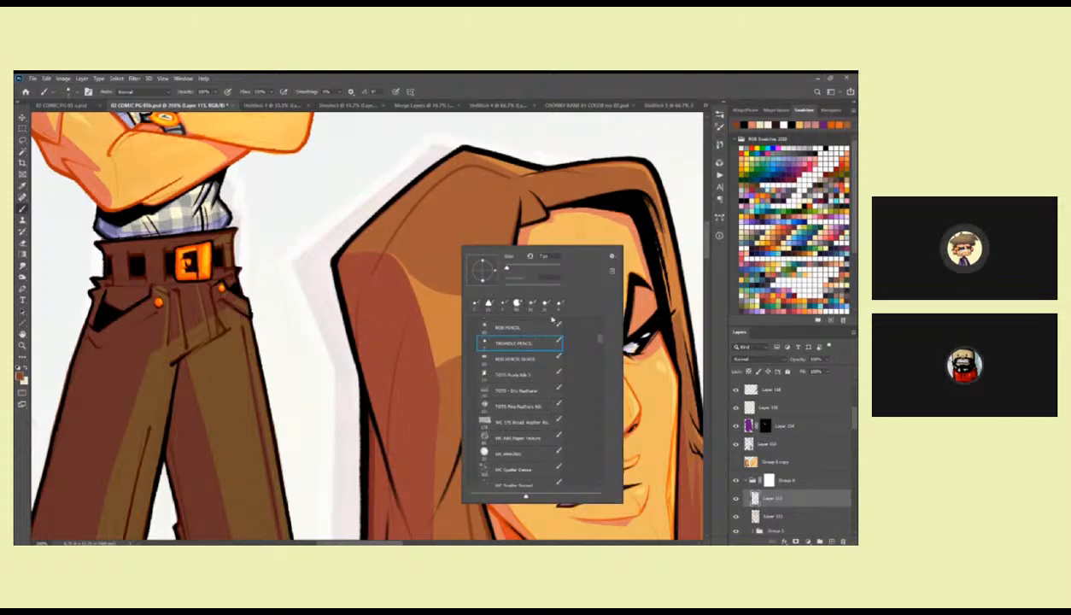
scroll(539, 360, up, 1)
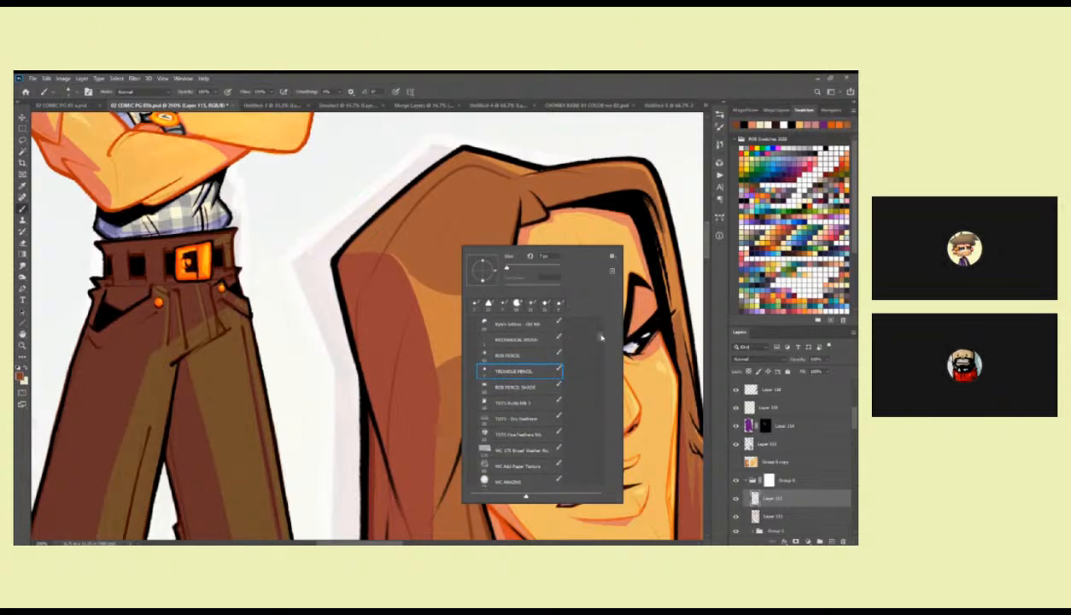
scroll(600, 338, up, 1)
click(540, 332)
drag(416, 211, 359, 302)
key(ctrl+z)
drag(380, 255, 370, 290)
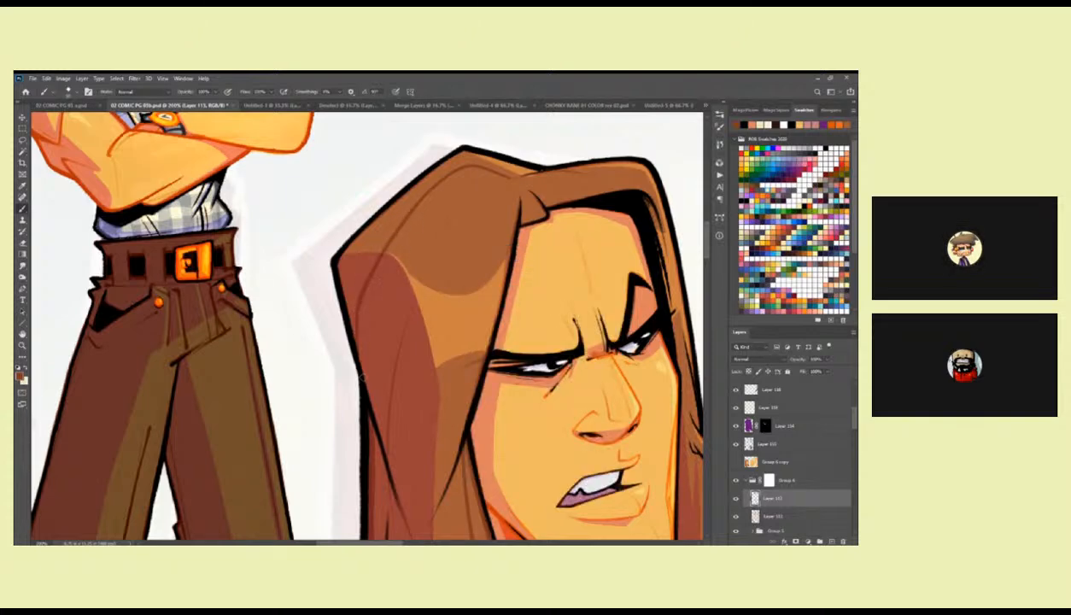
scroll(367, 367, down, 2)
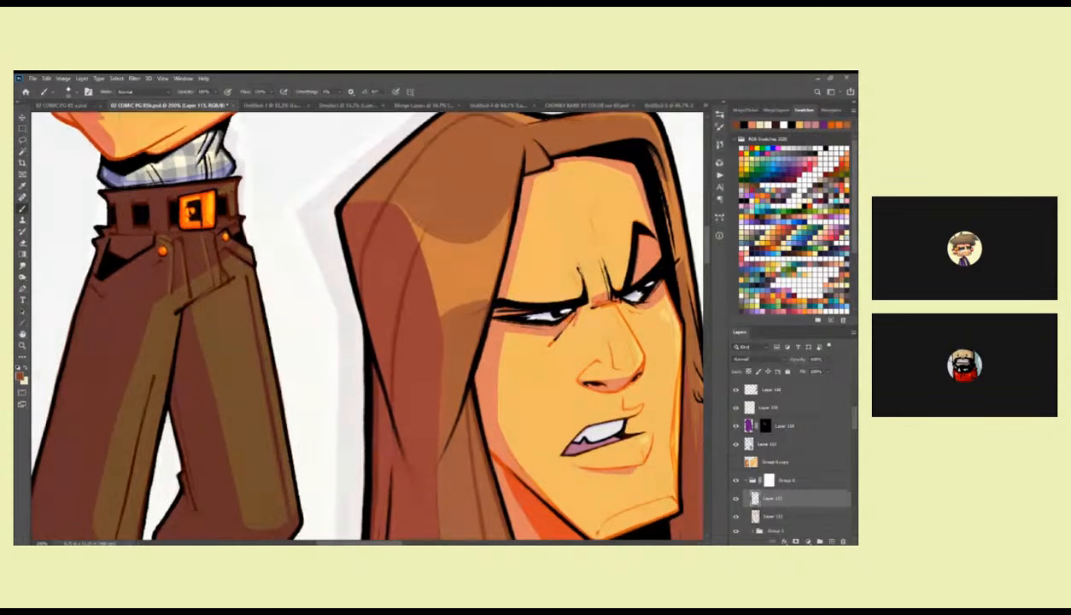
scroll(409, 343, up, 3)
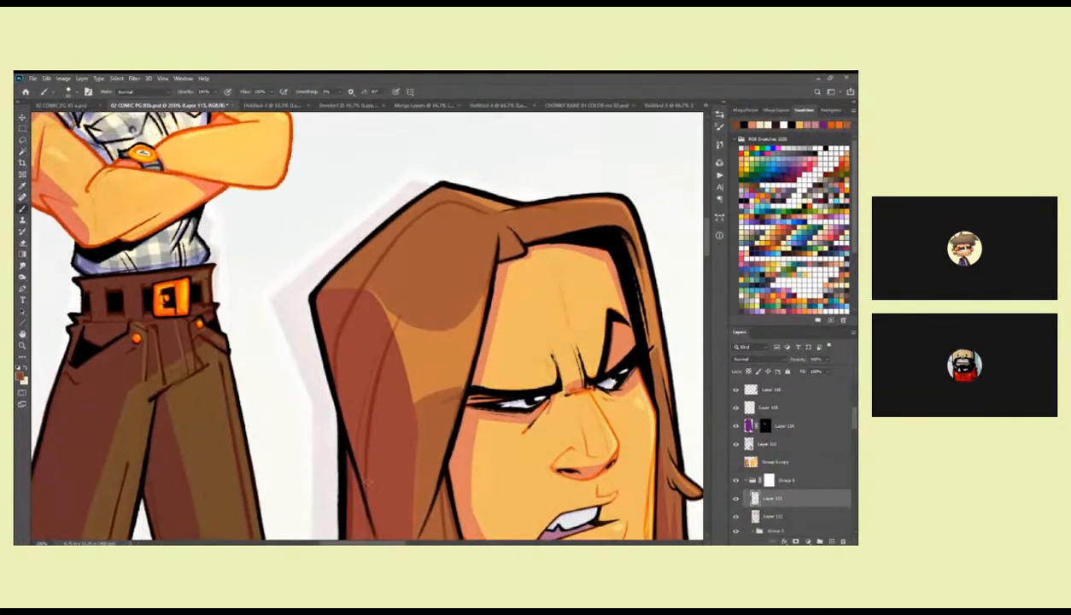
Try short brown strand lines over the lit part of the hair just below the first head's crown.
drag(448, 220, 409, 282)
key(ctrl+z)
drag(455, 220, 410, 264)
key(ctrl+z)
Paint a brown strand line down the long pointed lock of the first head's hair, undoing the extra stroke.
scroll(487, 369, down, 5)
scroll(398, 459, down, 7)
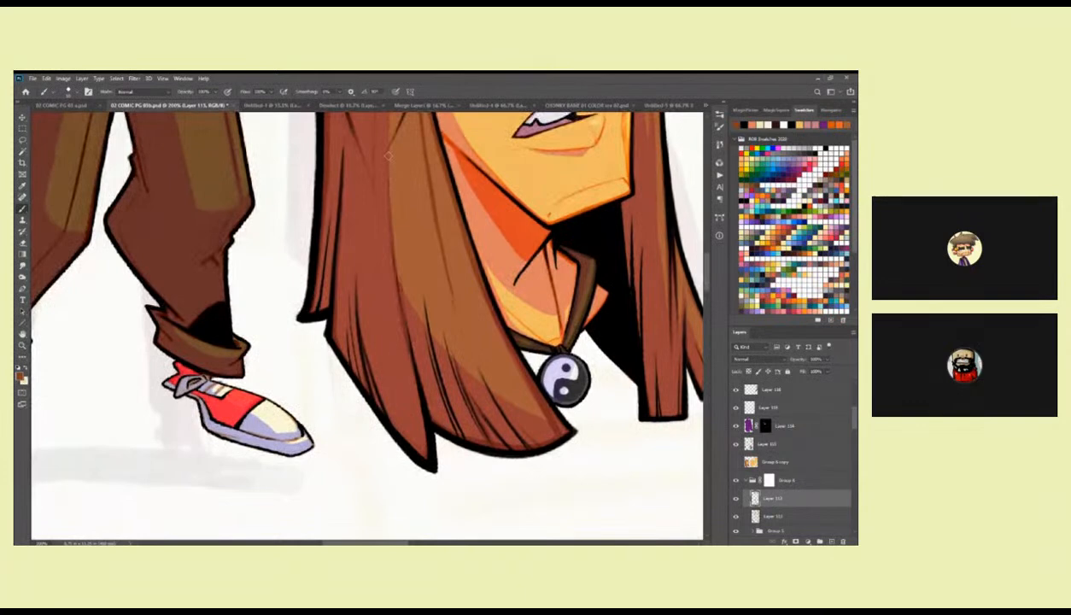
drag(367, 306, 417, 459)
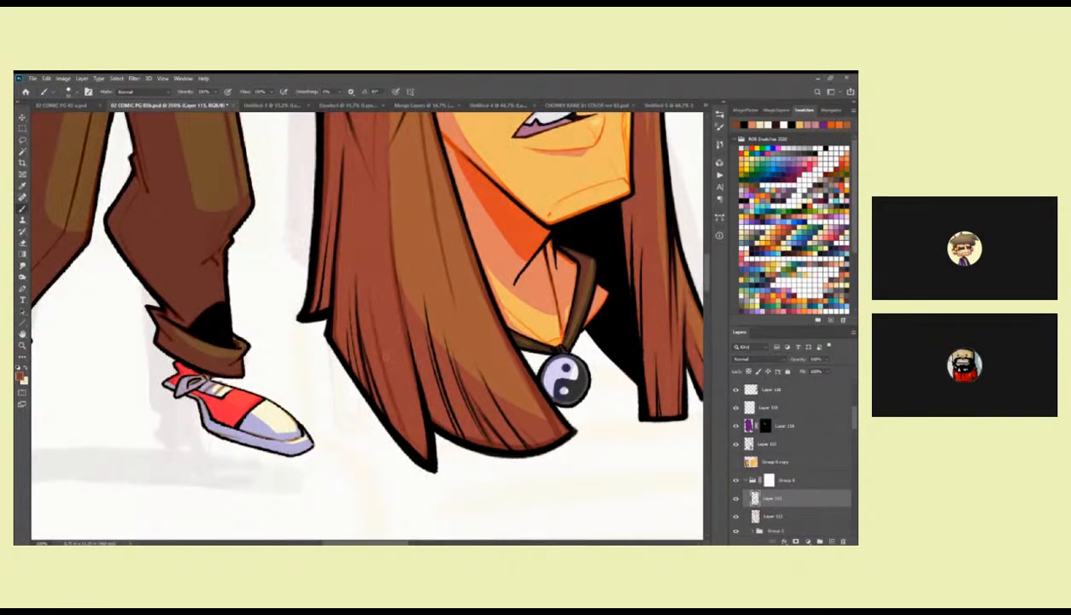
drag(367, 307, 427, 461)
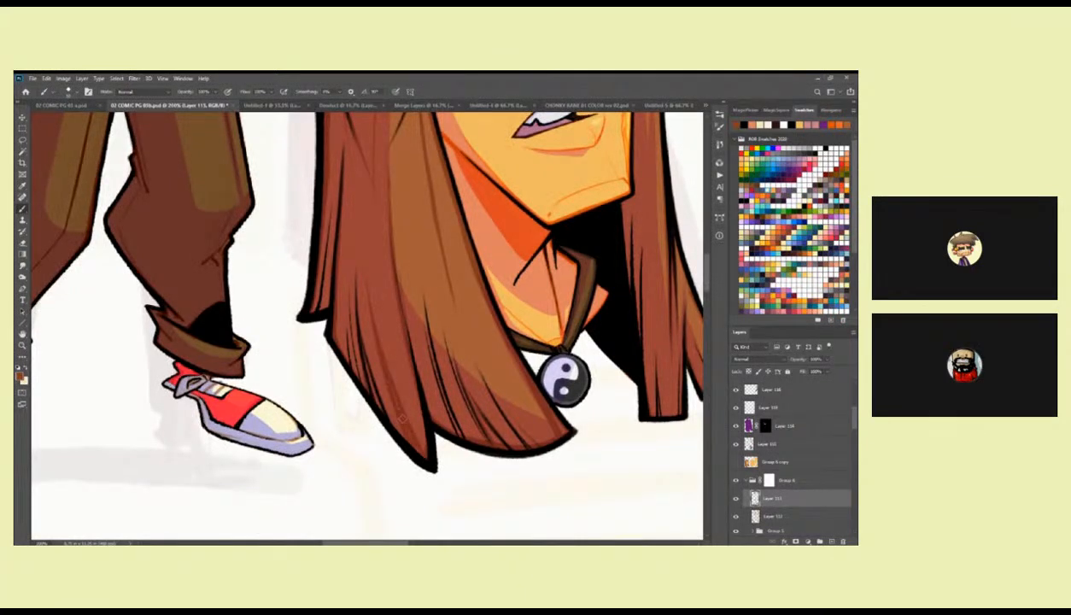
key(ctrl+z)
Add brown strand lines around the first head's crown, sampling a lighter hair brown, and review the head beside the finished figure.
drag(501, 335, 485, 411)
drag(592, 343, 469, 358)
drag(515, 297, 501, 538)
drag(460, 214, 483, 313)
mouse_move(421, 240)
mouse_down()
mouse_move(455, 250)
mouse_move(424, 241)
mouse_up()
alt+click(381, 224)
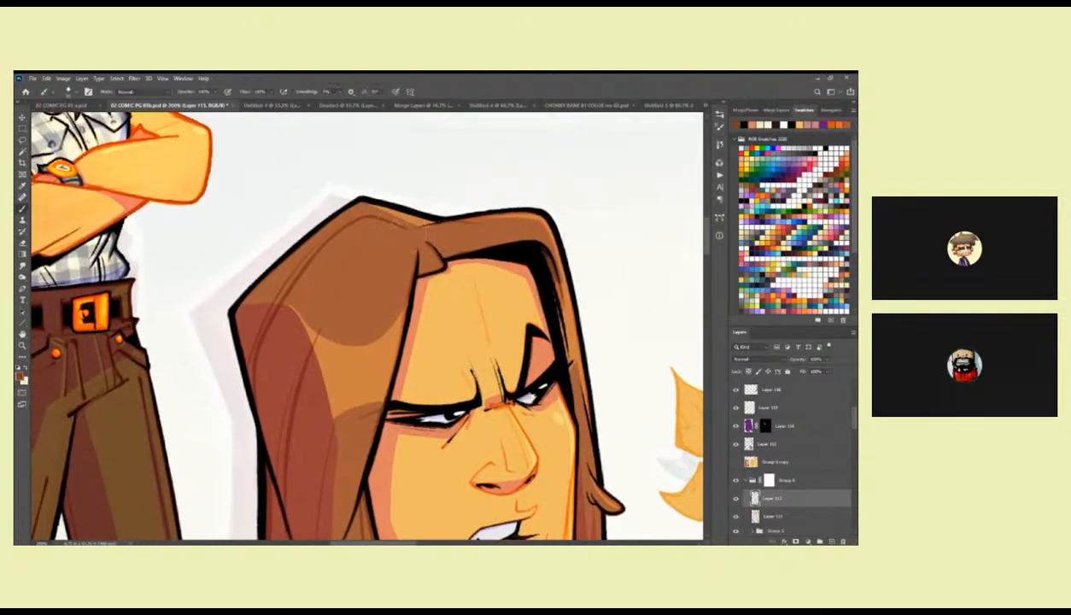
drag(410, 229, 536, 251)
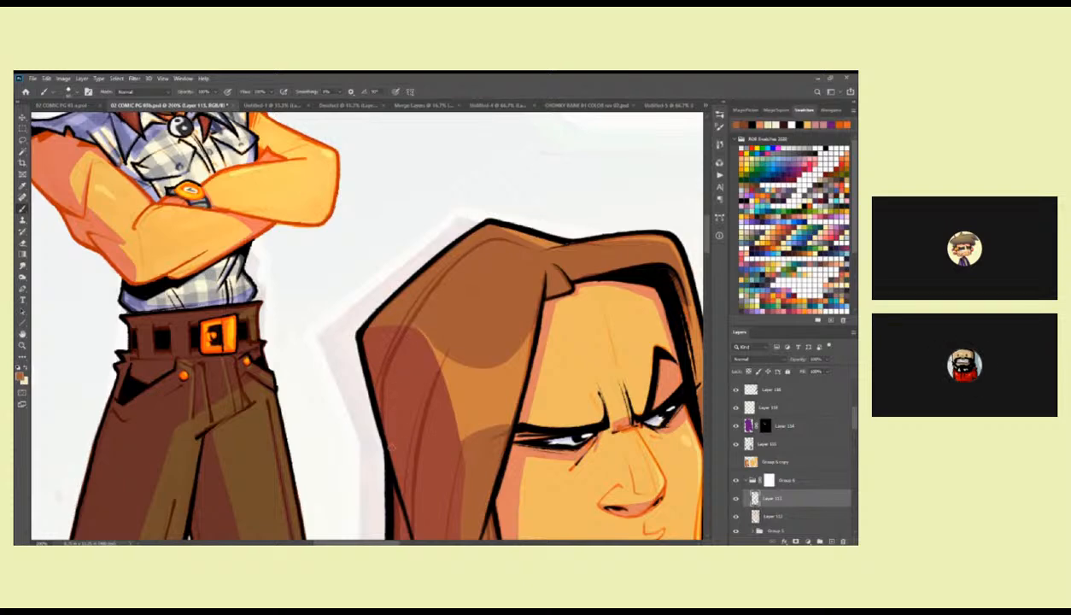
key(z)
alt+click(503, 319)
alt+click(503, 319)
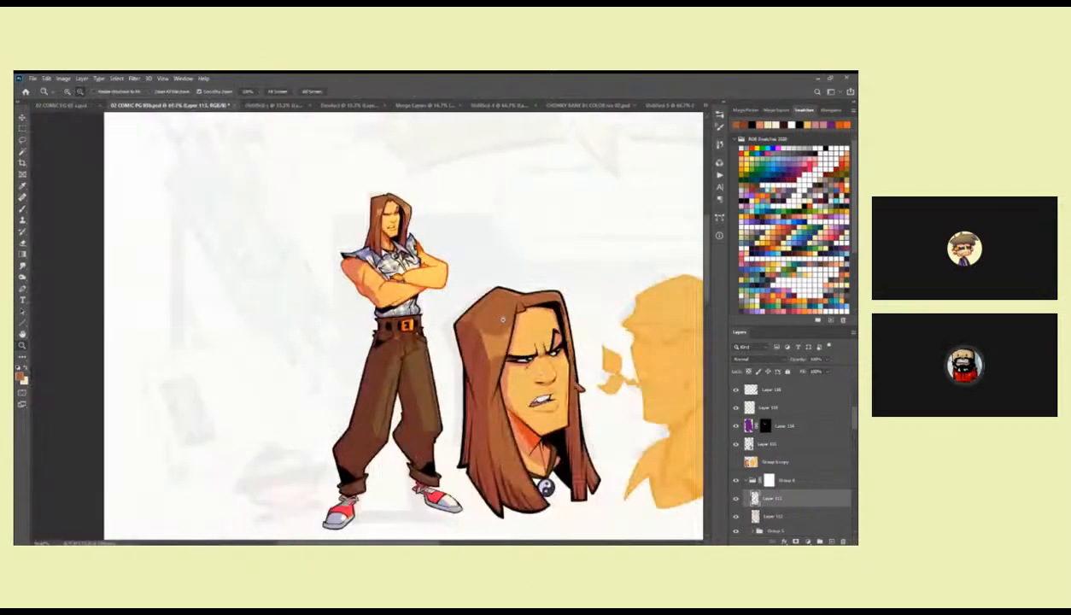
alt+click(502, 319)
drag(541, 379, 530, 347)
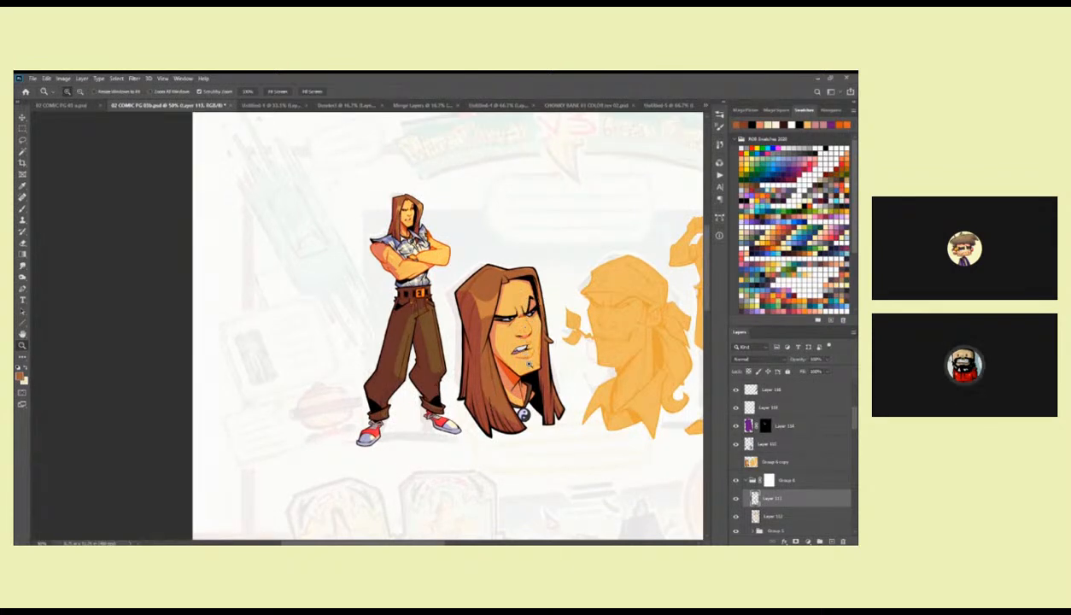
Ink the first head's jawline and chin edge in black on the line layer.
click(526, 362)
click(527, 362)
click(526, 362)
key(b)
ctrl+click(531, 403)
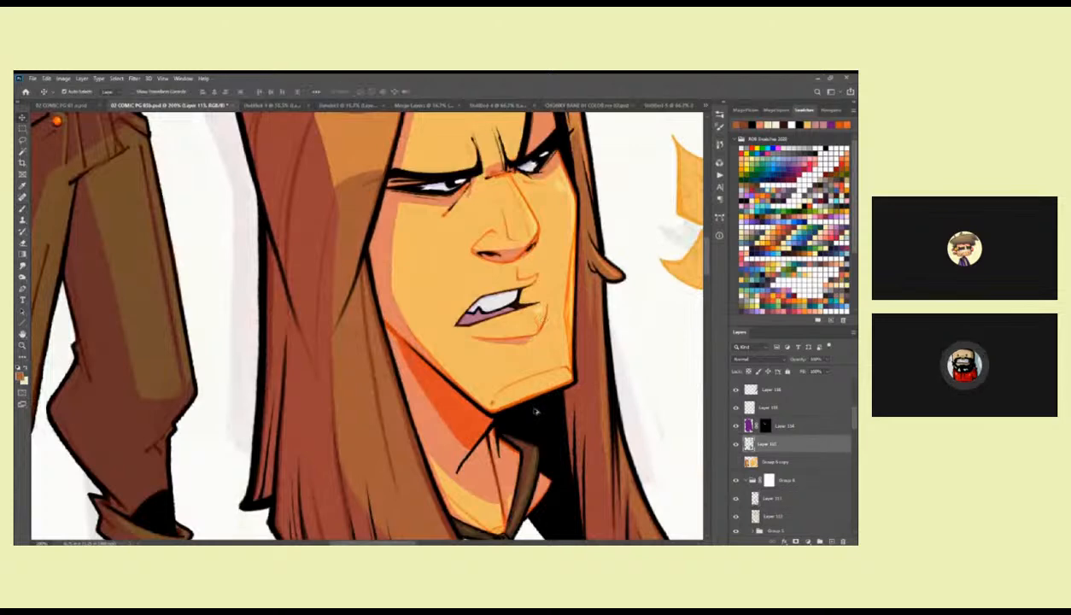
drag(531, 403, 445, 366)
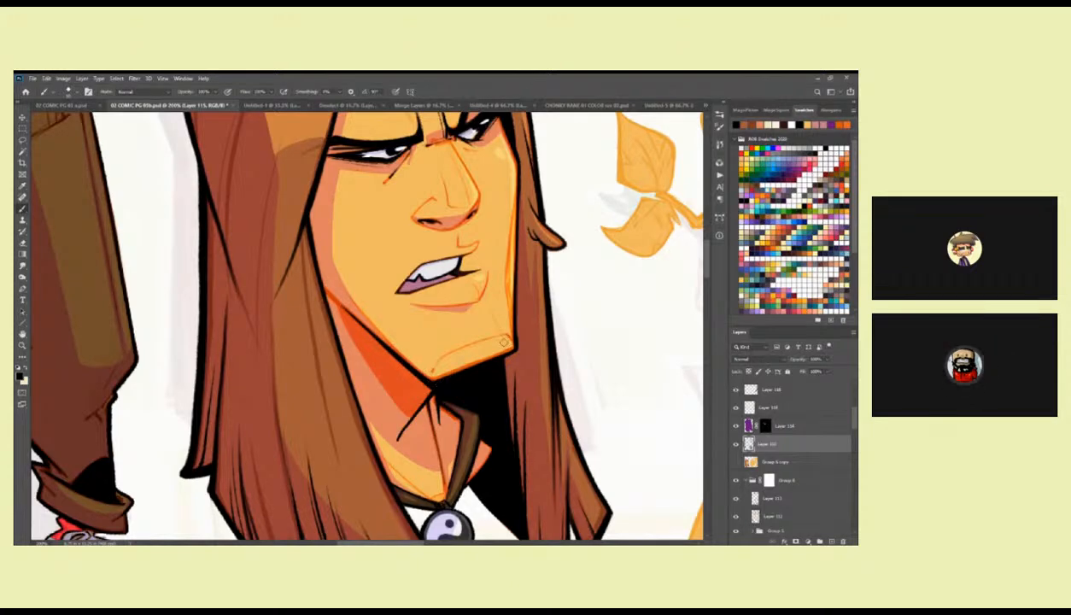
Compare the first head with its black line layer hidden and shown, viewing all the figures together.
scroll(475, 321, up, 2)
key(z)
alt+click(485, 388)
alt+click(485, 388)
alt+click(485, 388)
alt+click(484, 388)
drag(513, 429, 445, 363)
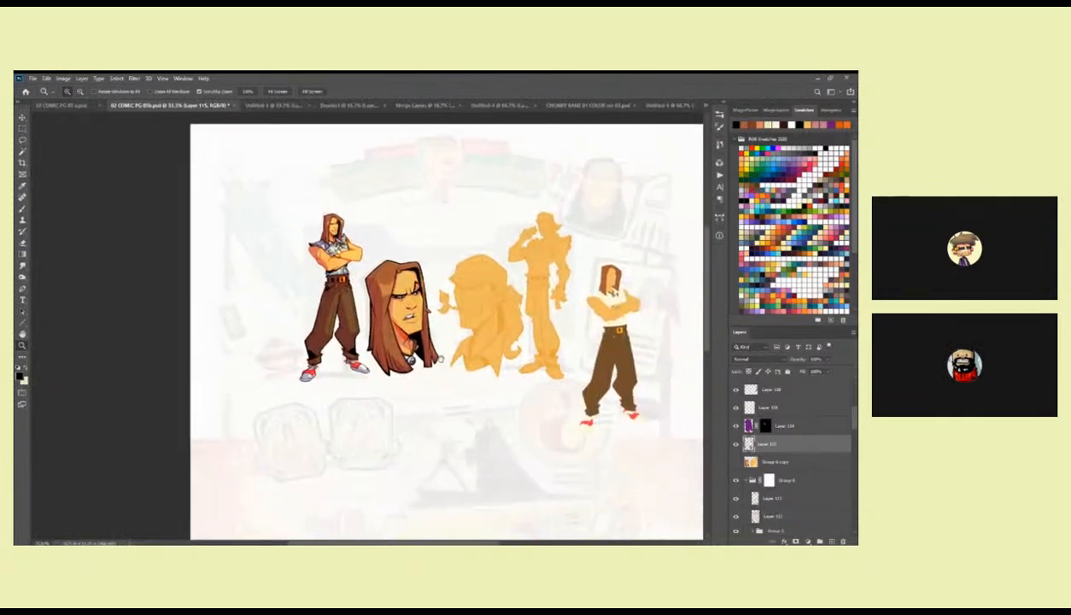
drag(499, 435, 501, 353)
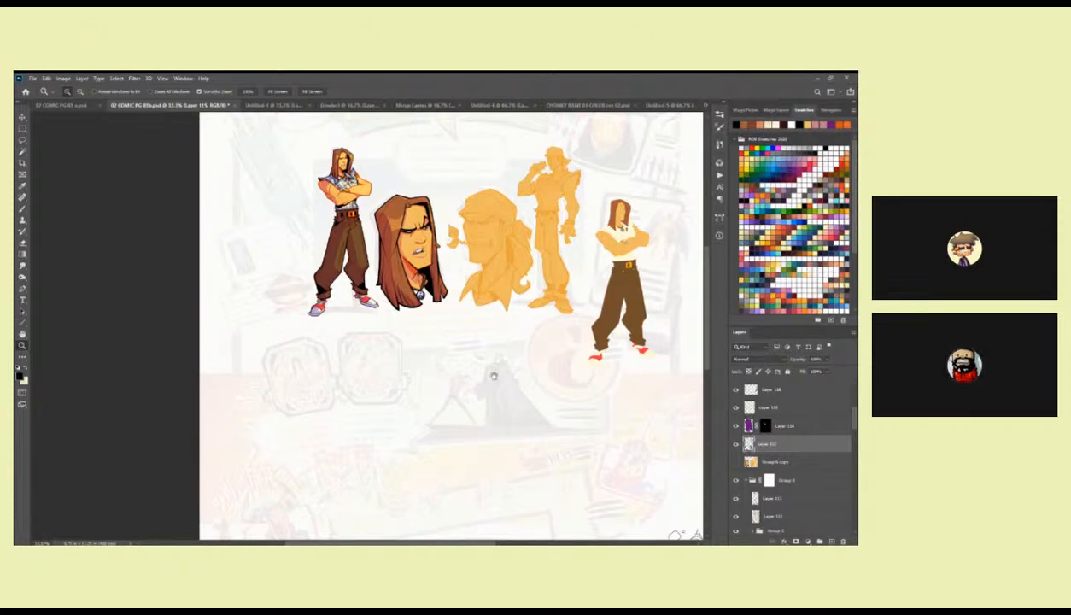
click(735, 444)
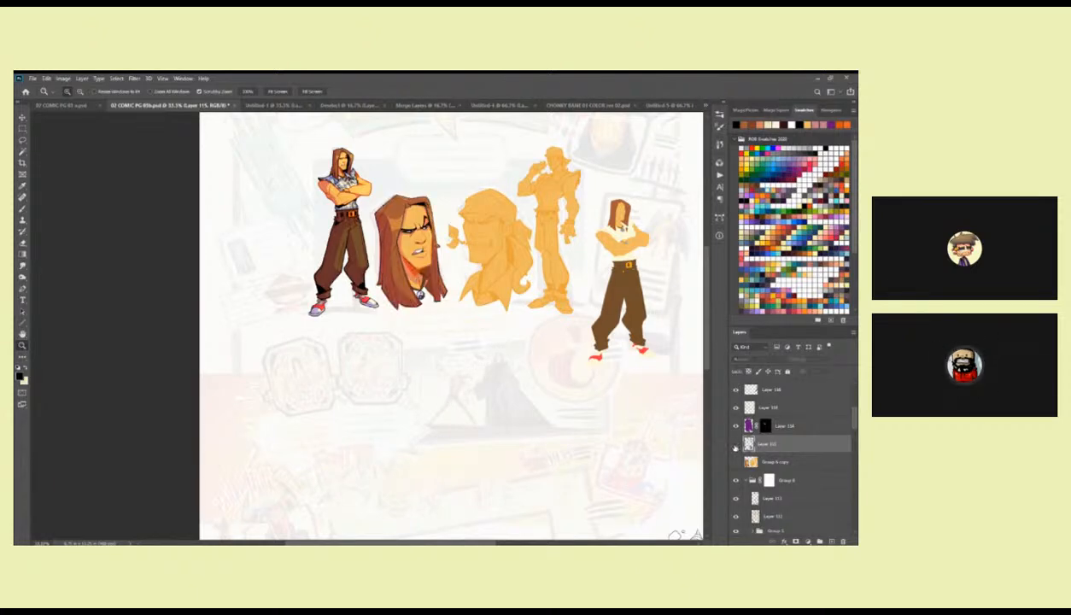
click(735, 444)
click(735, 444)
click(735, 445)
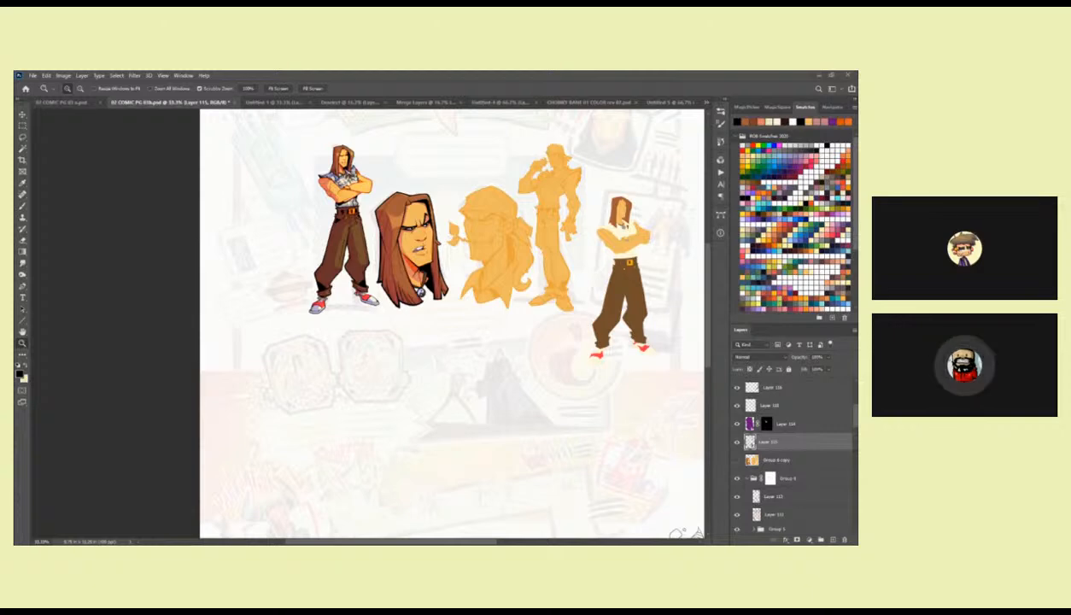
Add a new layer and ink a black line down the first head's nose bridge and around the nose tip.
click(421, 223)
click(422, 223)
click(421, 223)
click(422, 223)
drag(566, 385, 606, 348)
click(831, 541)
drag(460, 257, 448, 259)
click(427, 227)
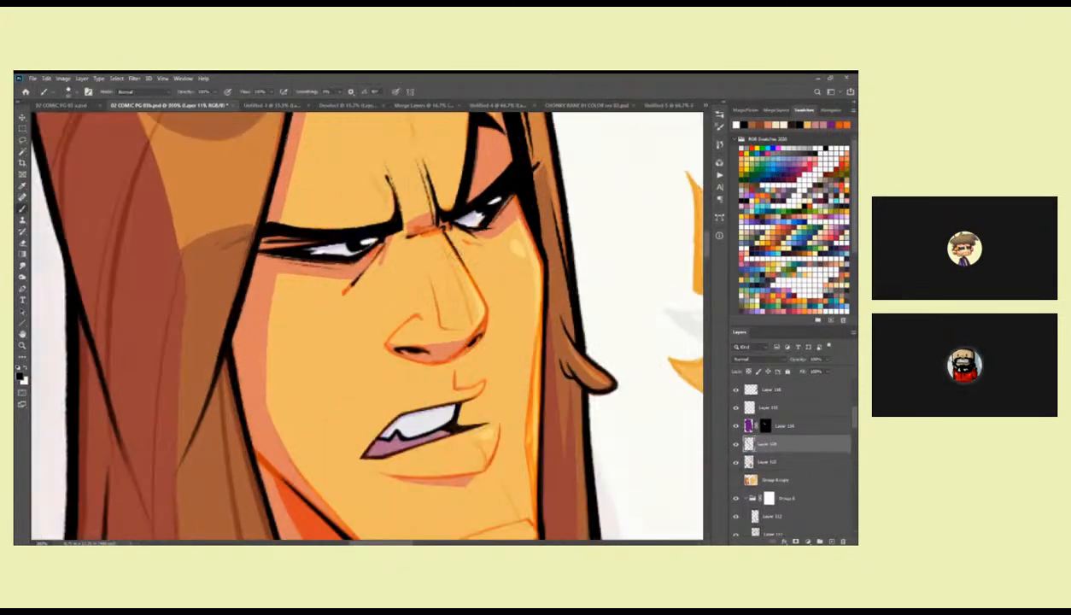
drag(470, 288, 522, 258)
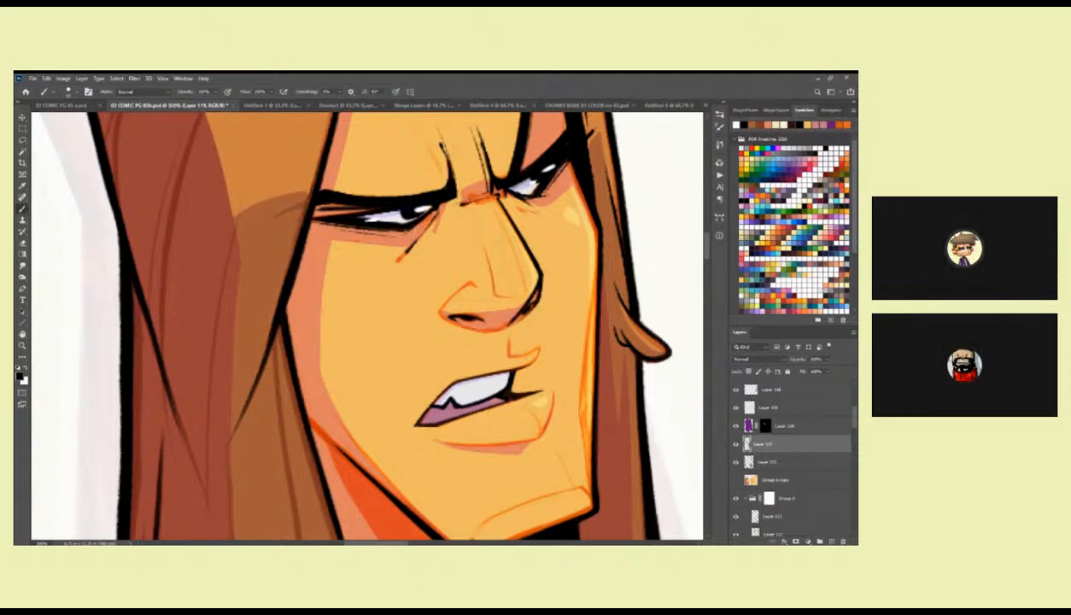
drag(543, 271, 514, 320)
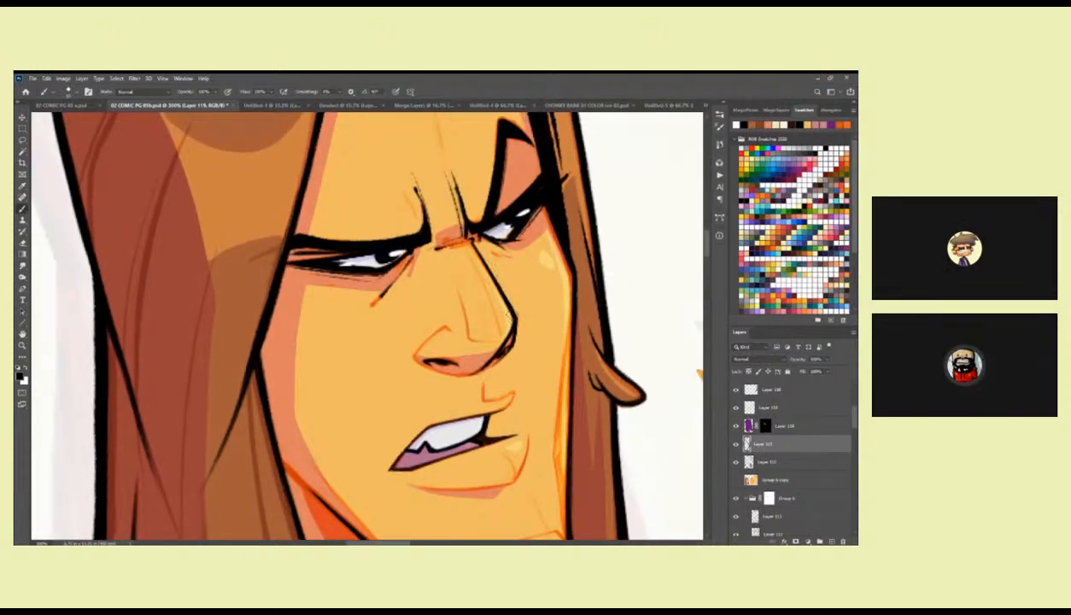
Ink a thin black nose line on the finished figure's face with a smaller brush.
key(z)
alt+click(539, 307)
alt+click(539, 307)
alt+click(538, 307)
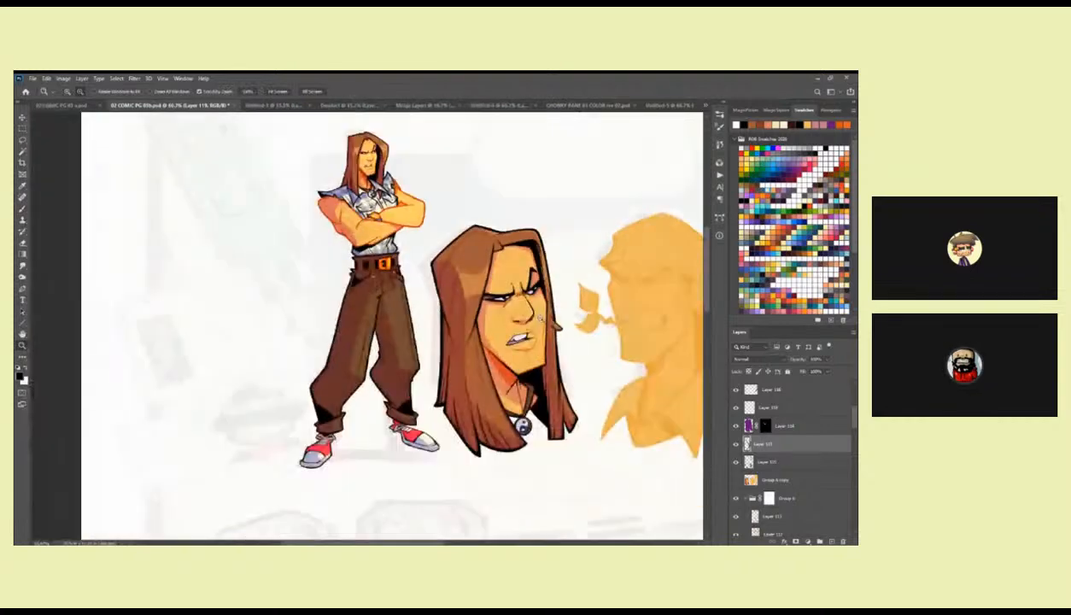
drag(369, 152, 439, 239)
click(440, 238)
click(431, 234)
click(431, 233)
click(432, 234)
key(b)
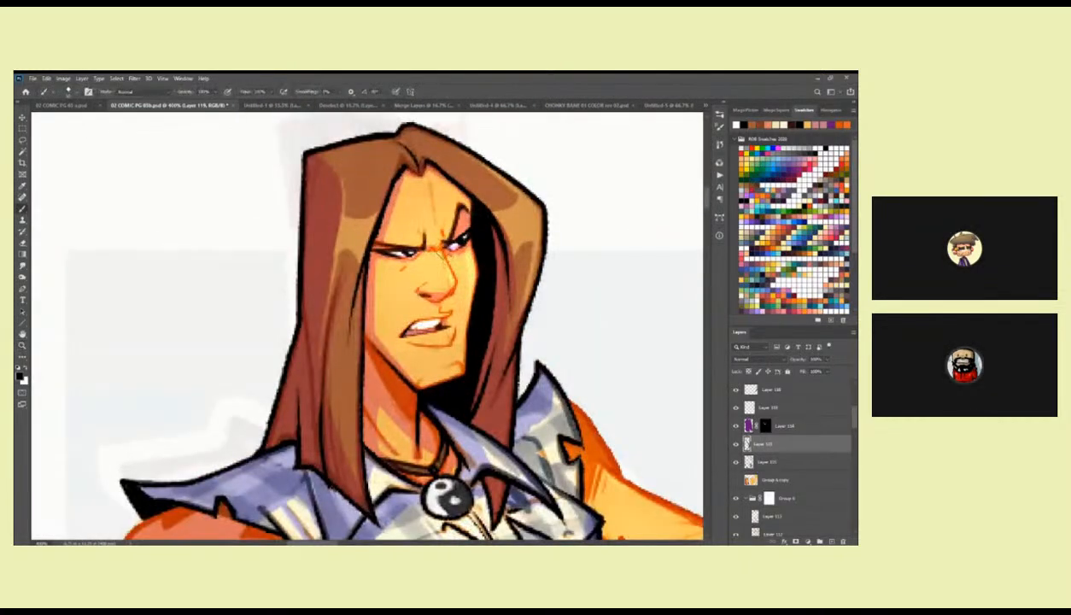
right_click(506, 289)
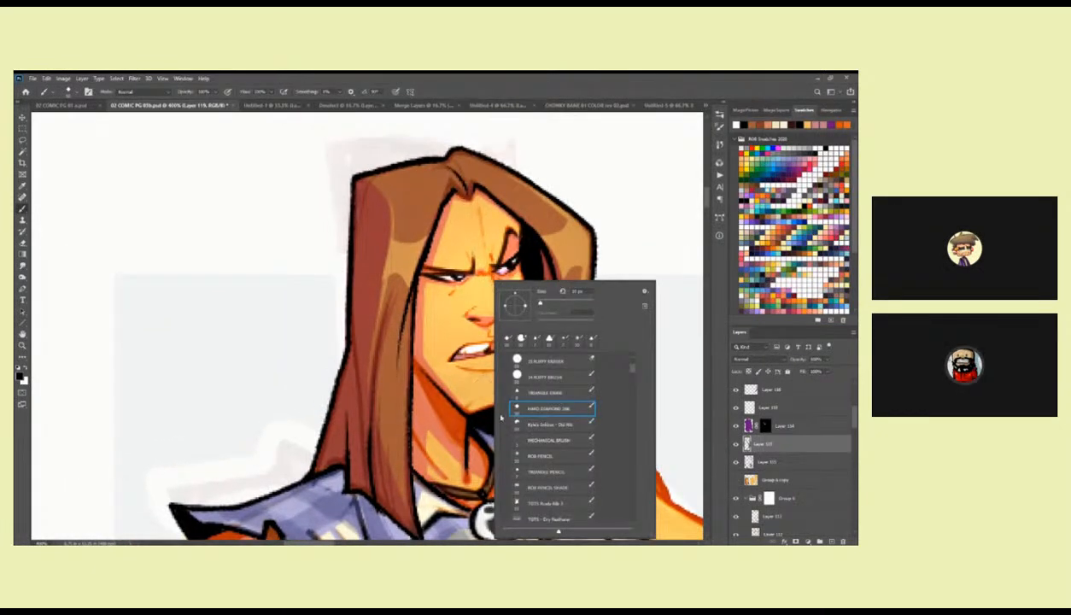
click(483, 304)
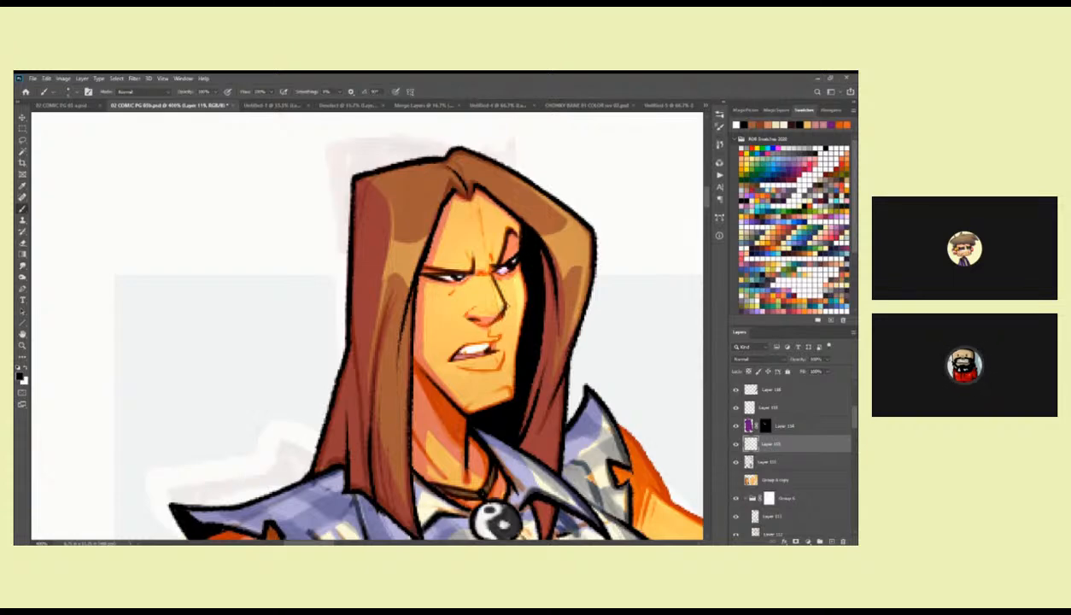
Review the new nose lines on the finished figure and the first head side by side.
key(z)
alt+click(513, 319)
alt+click(514, 319)
alt+click(514, 321)
alt+click(516, 326)
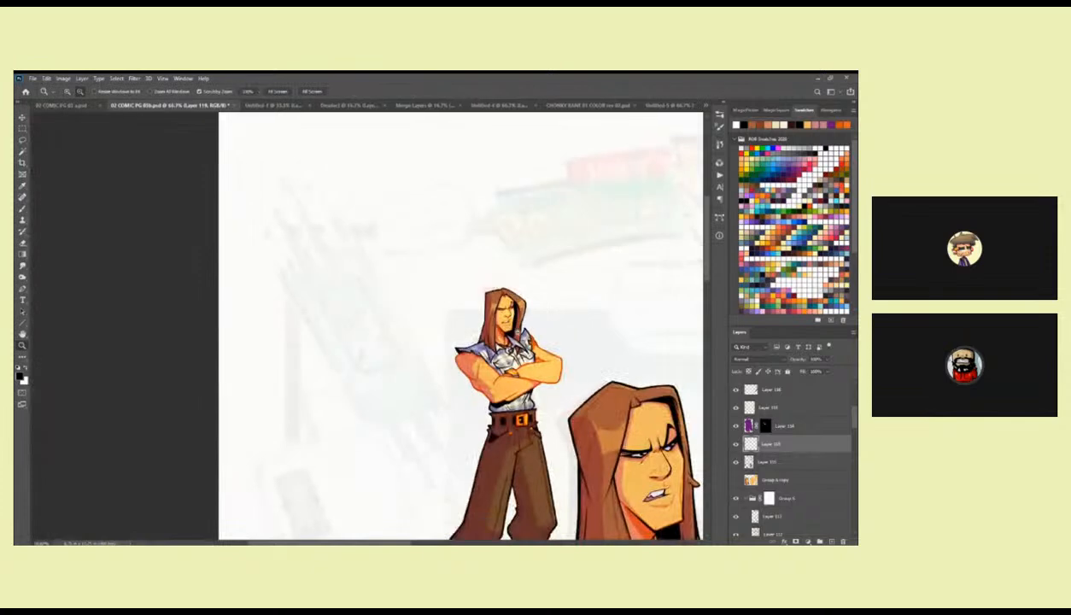
alt+click(509, 326)
key(b)
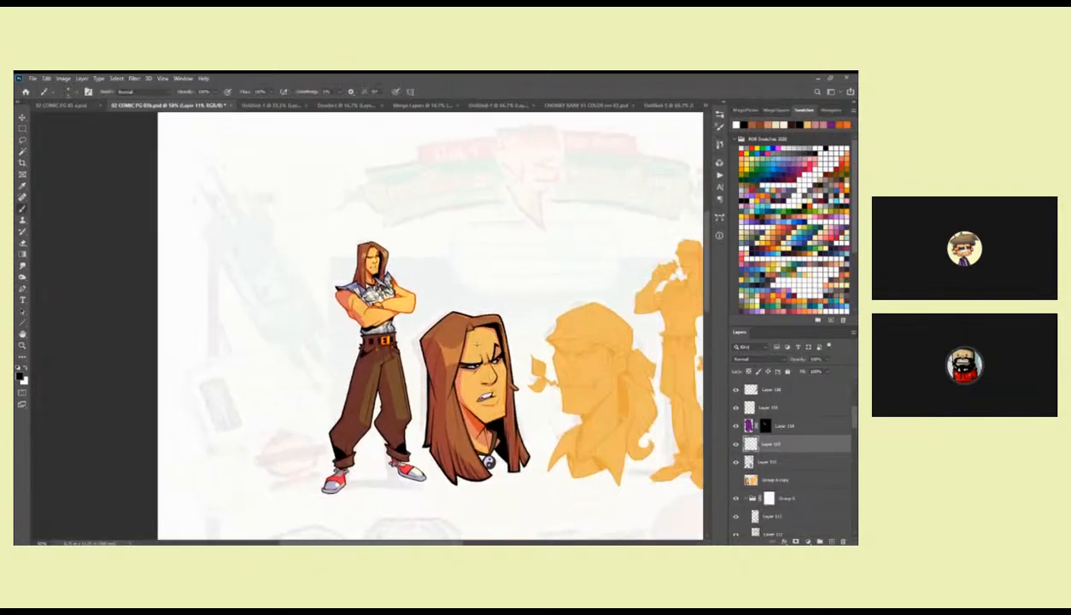
drag(484, 343, 494, 349)
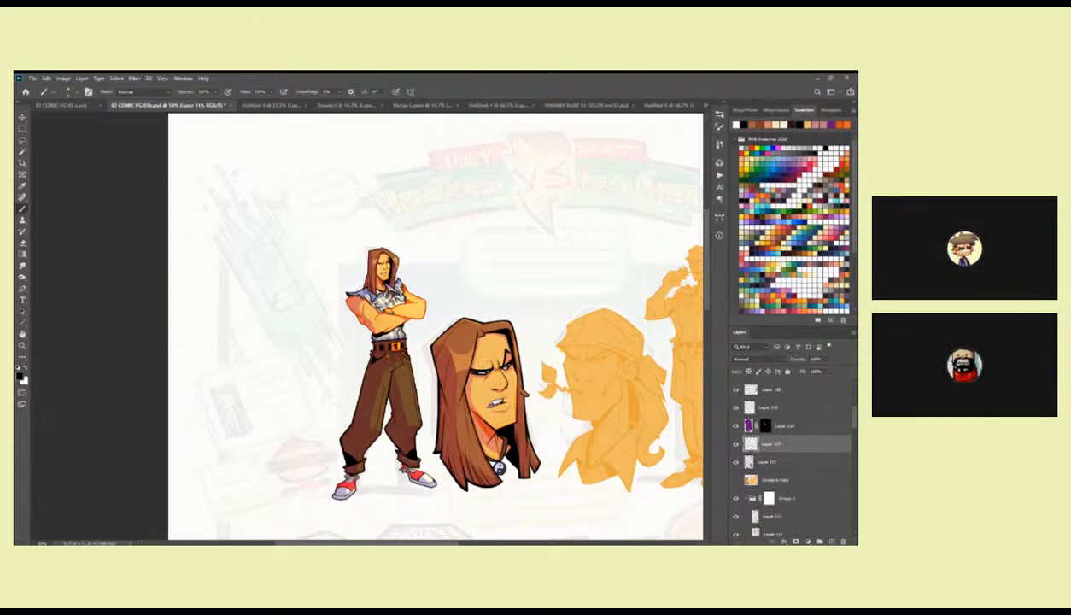
drag(502, 409, 501, 373)
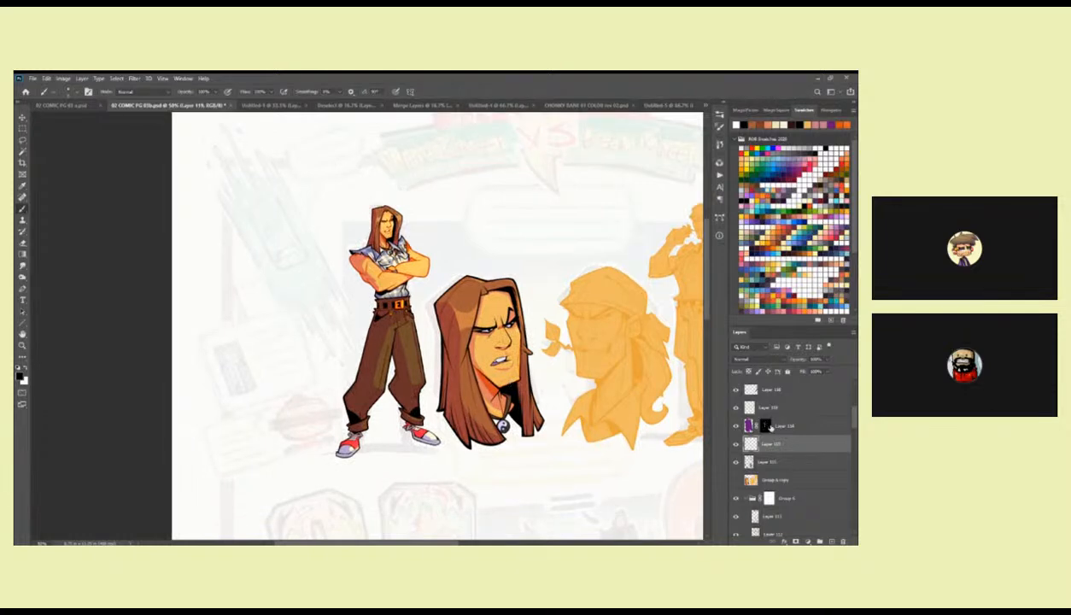
Adjust the opacity of the masked purple Hard Light shading layer.
click(751, 424)
click(828, 359)
drag(830, 373, 827, 373)
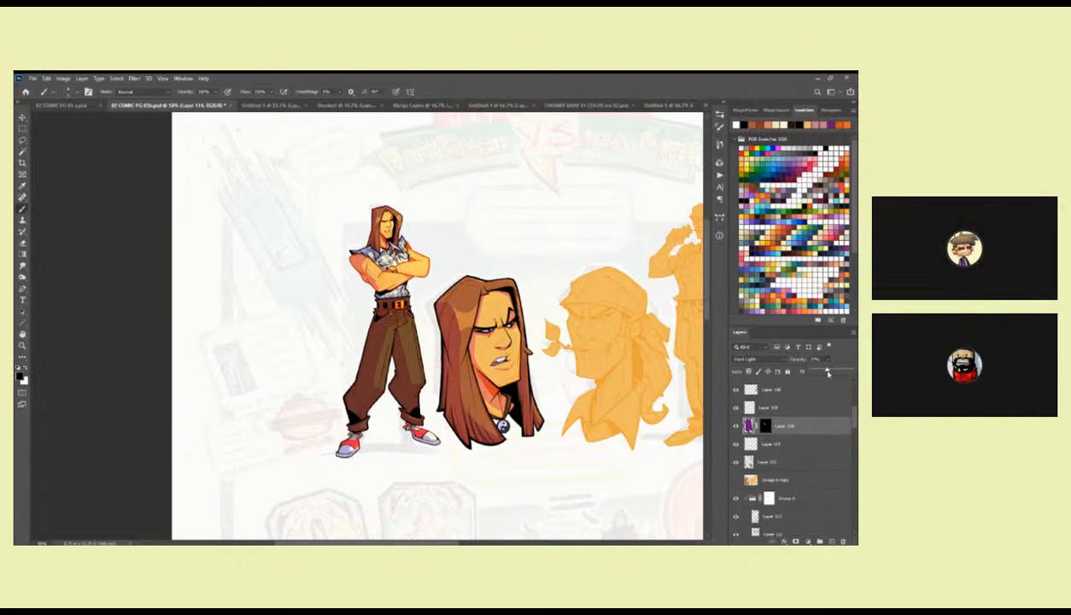
click(806, 369)
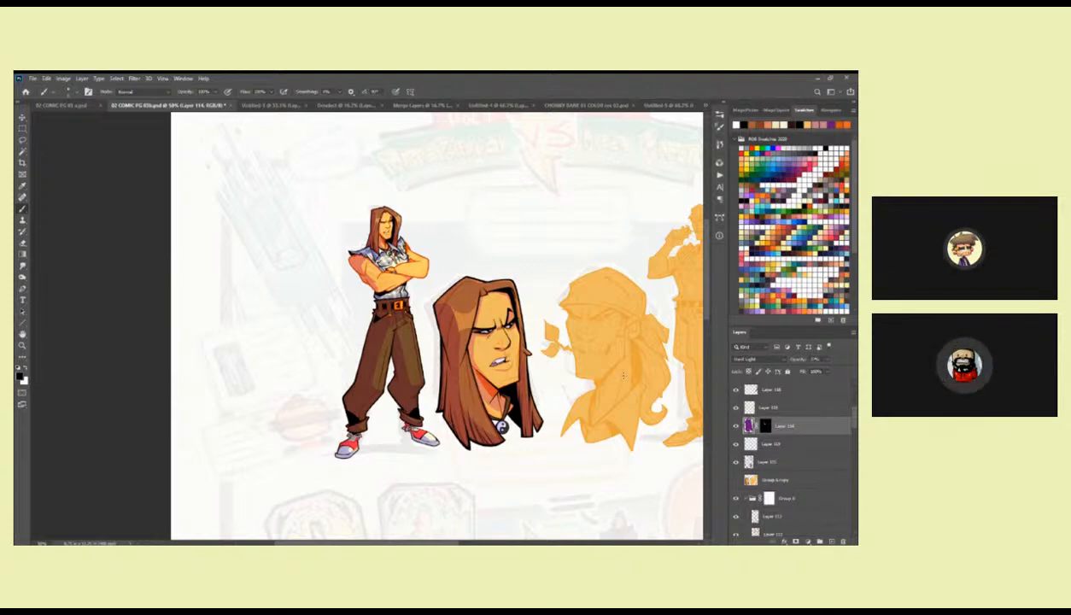
Paint thin black strand lines along the first head's long front hair on the line layer.
key(ctrl+space)
mouse_move(476, 380)
mouse_down()
mouse_move(546, 380)
mouse_move(508, 277)
mouse_up()
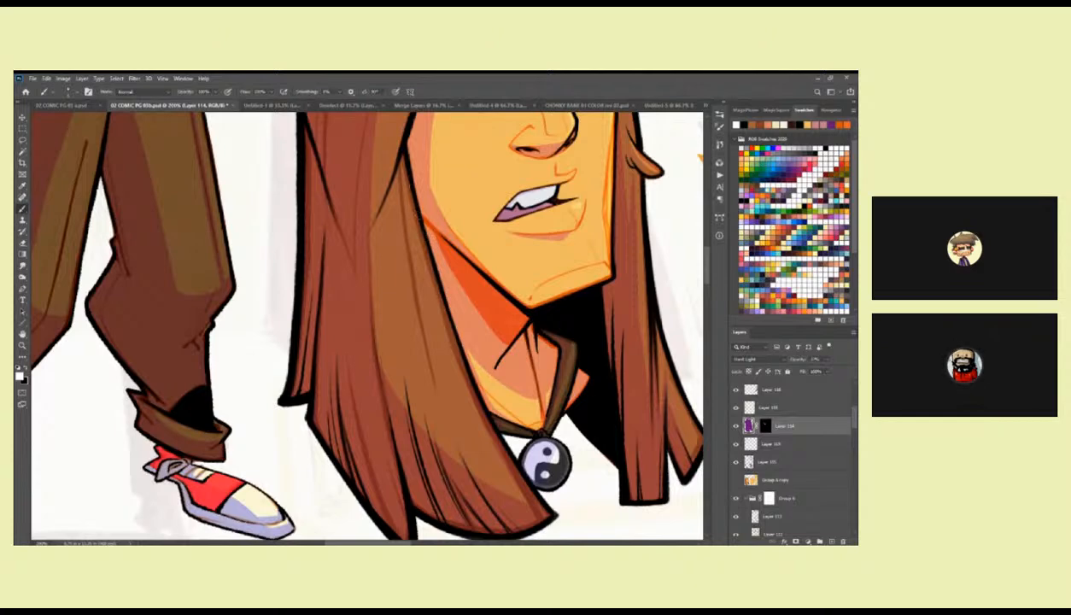
scroll(855, 417, up, 2)
drag(856, 419, 855, 422)
click(777, 473)
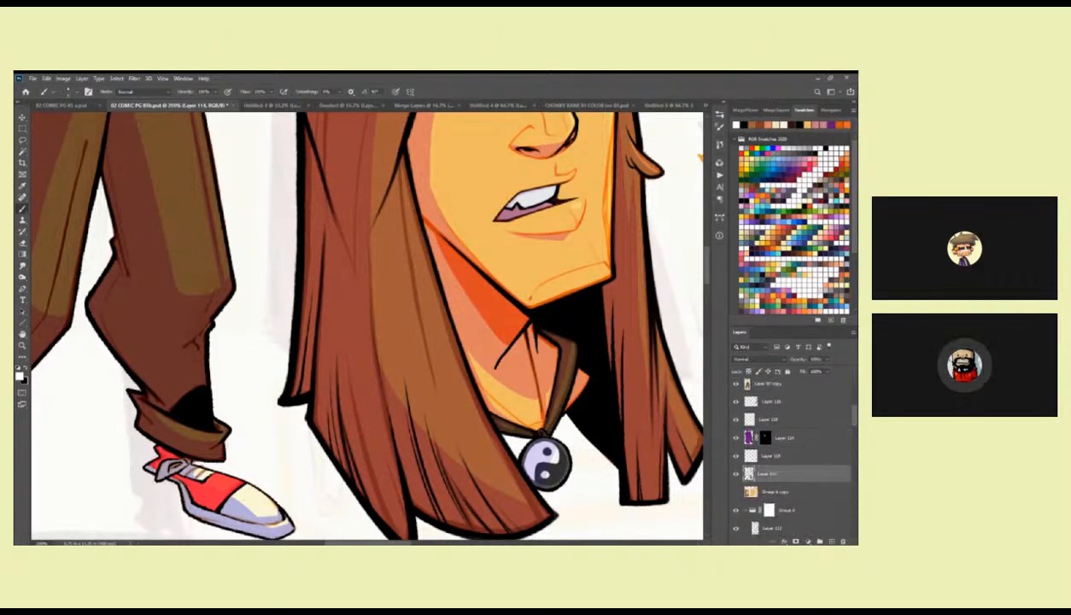
drag(420, 202, 461, 229)
key(x)
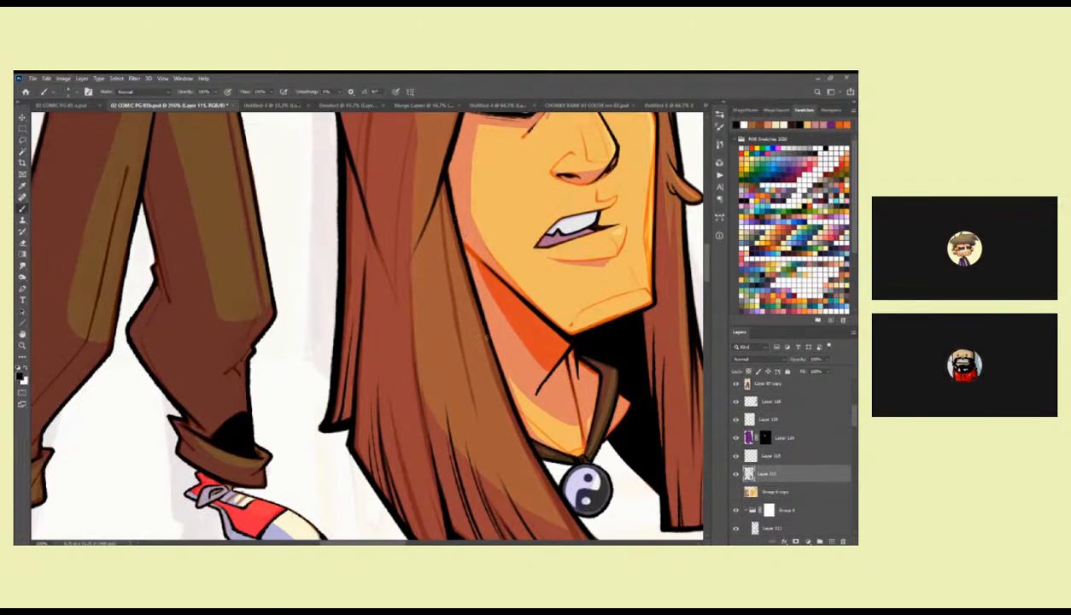
drag(479, 317, 468, 276)
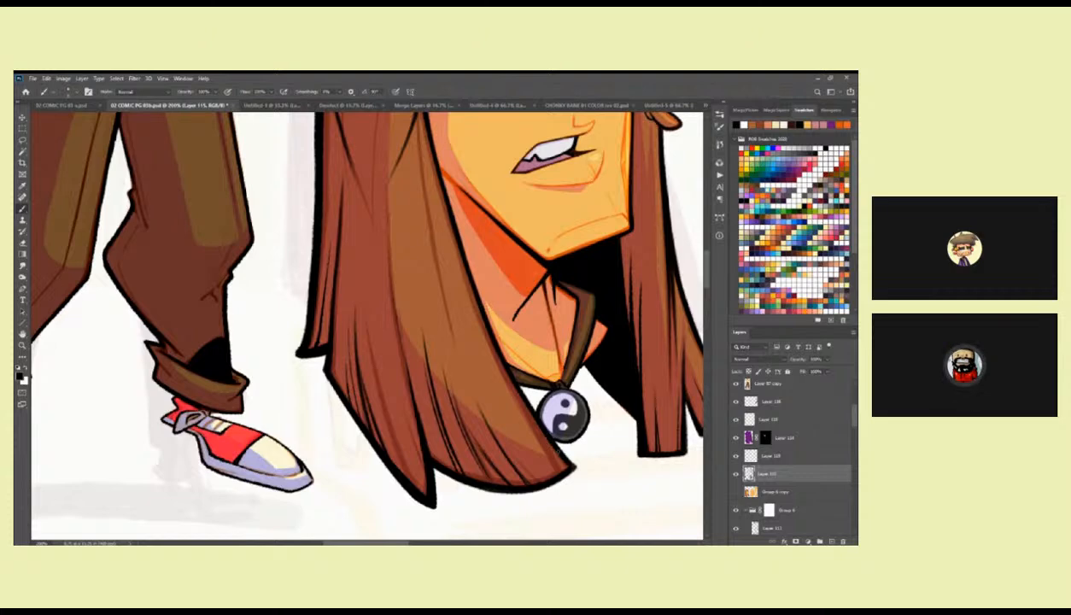
Refine the black lines on the lower hair locks around the first head's neck and pendant.
drag(593, 363, 480, 335)
drag(400, 328, 401, 332)
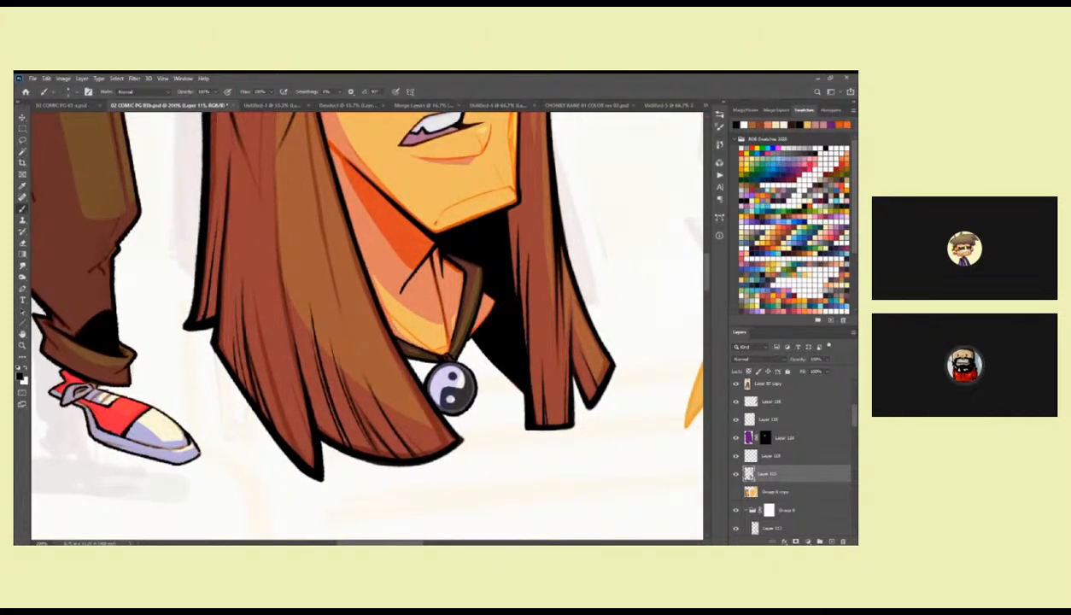
drag(464, 271, 487, 260)
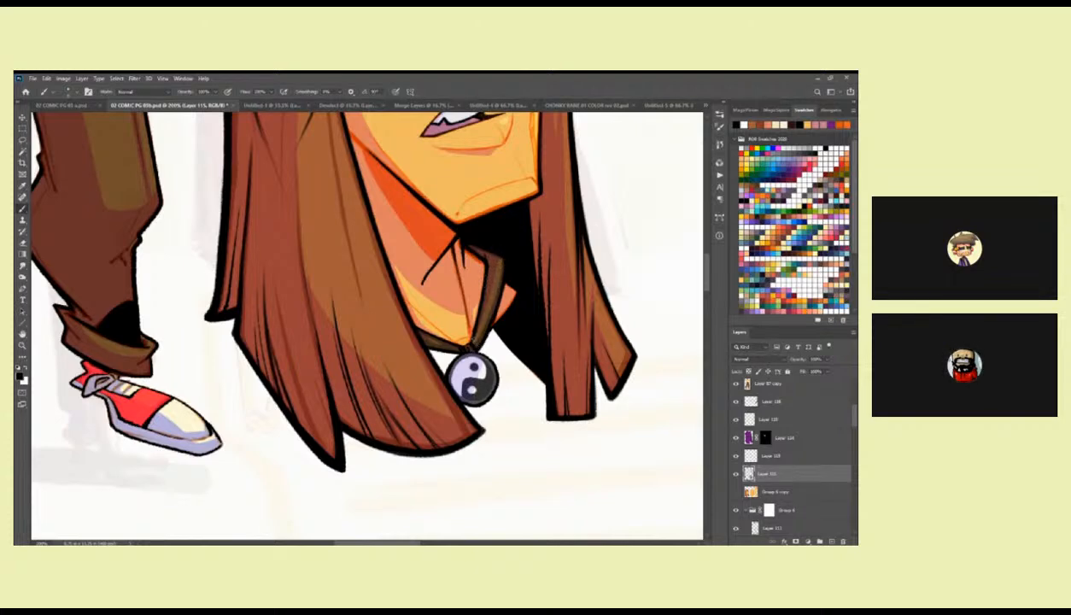
drag(475, 315, 490, 332)
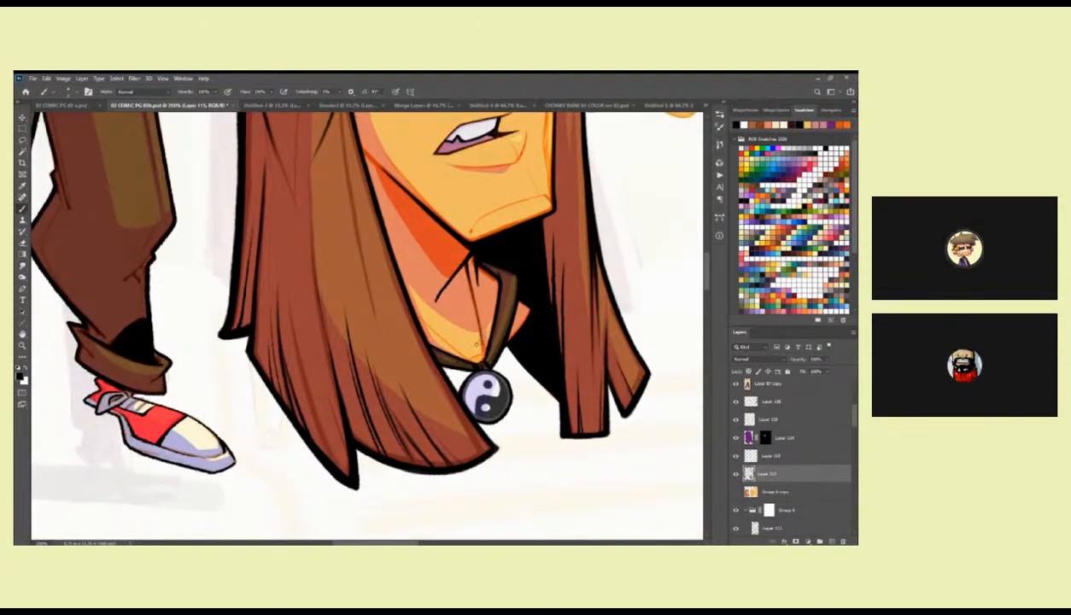
drag(529, 260, 494, 272)
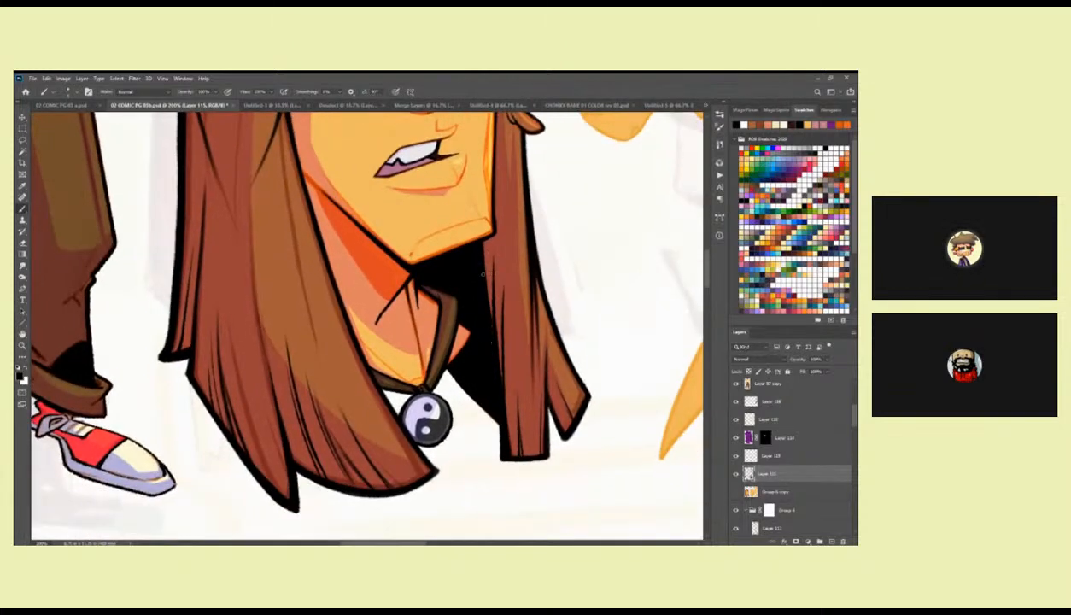
Ink black contour touches along the first head's cheek edge beside the hair, and review the whole head.
drag(480, 244, 505, 394)
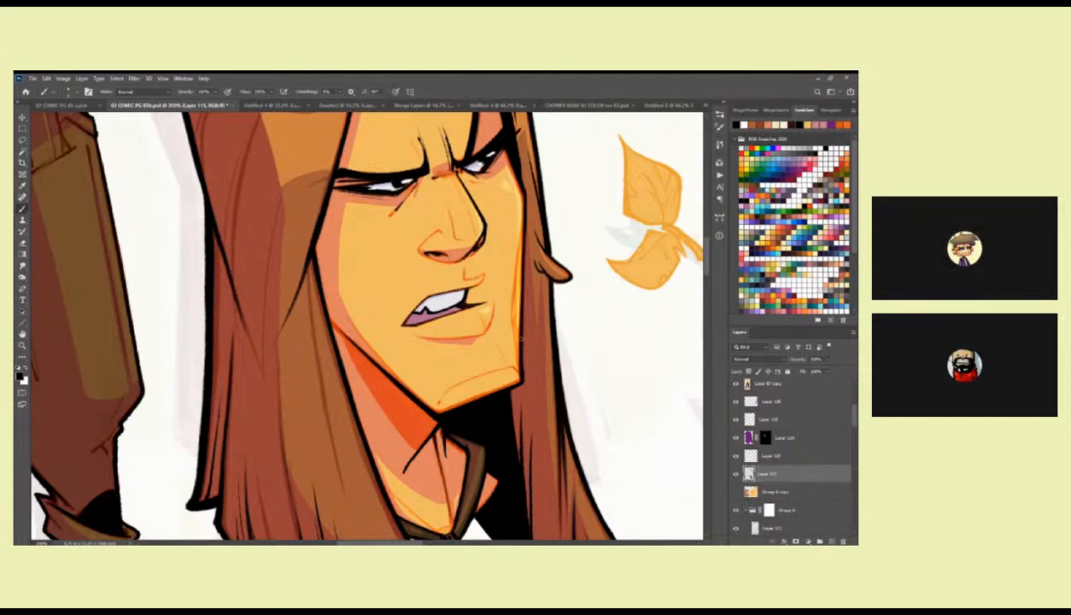
drag(532, 256, 523, 300)
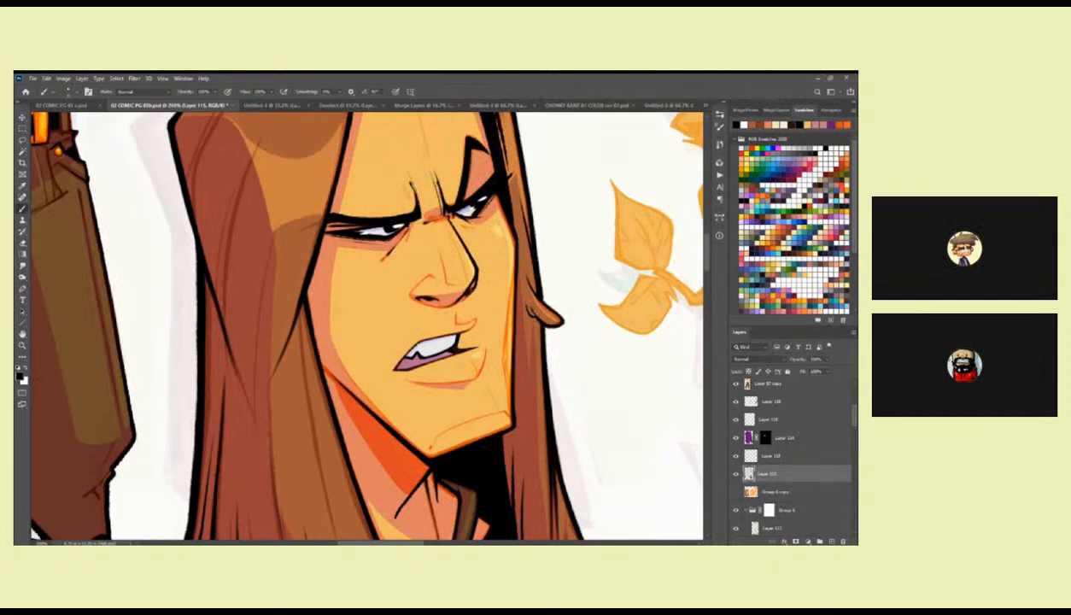
scroll(526, 311, up, 1)
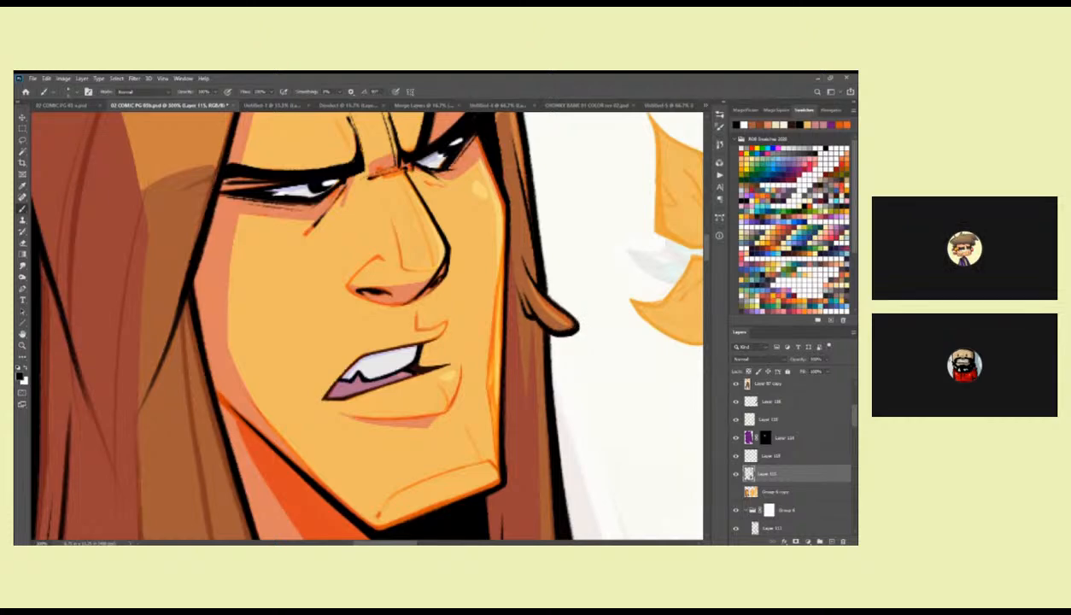
drag(506, 225, 515, 295)
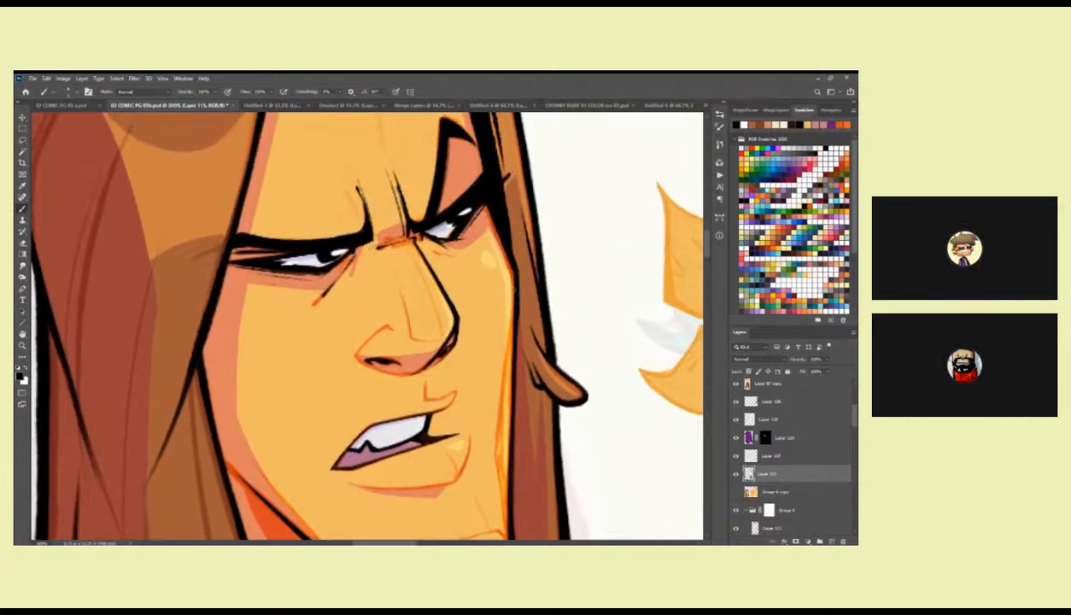
drag(479, 148, 683, 201)
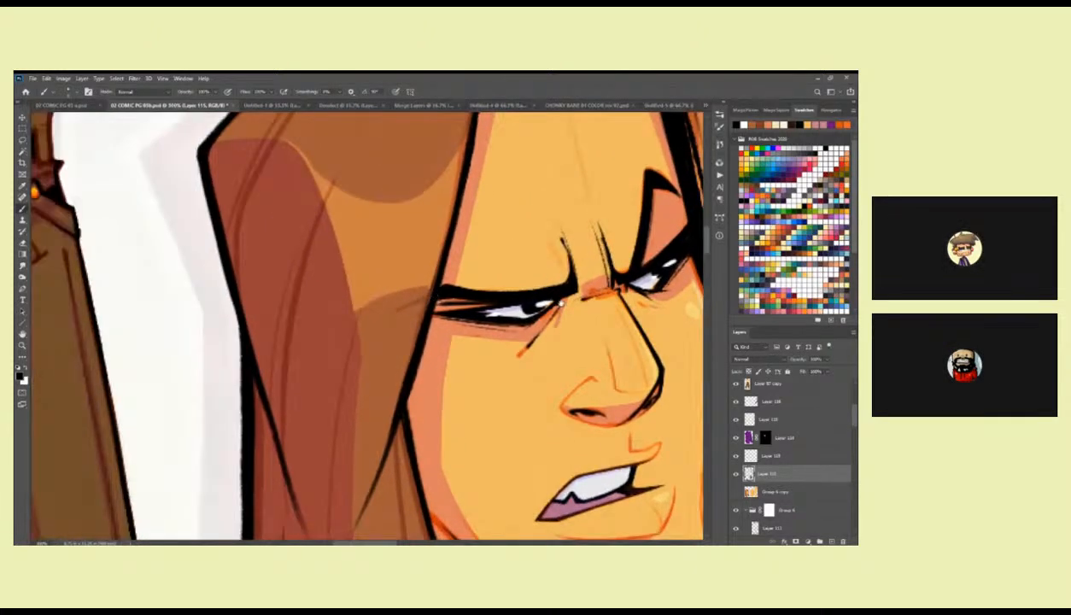
drag(601, 309, 482, 312)
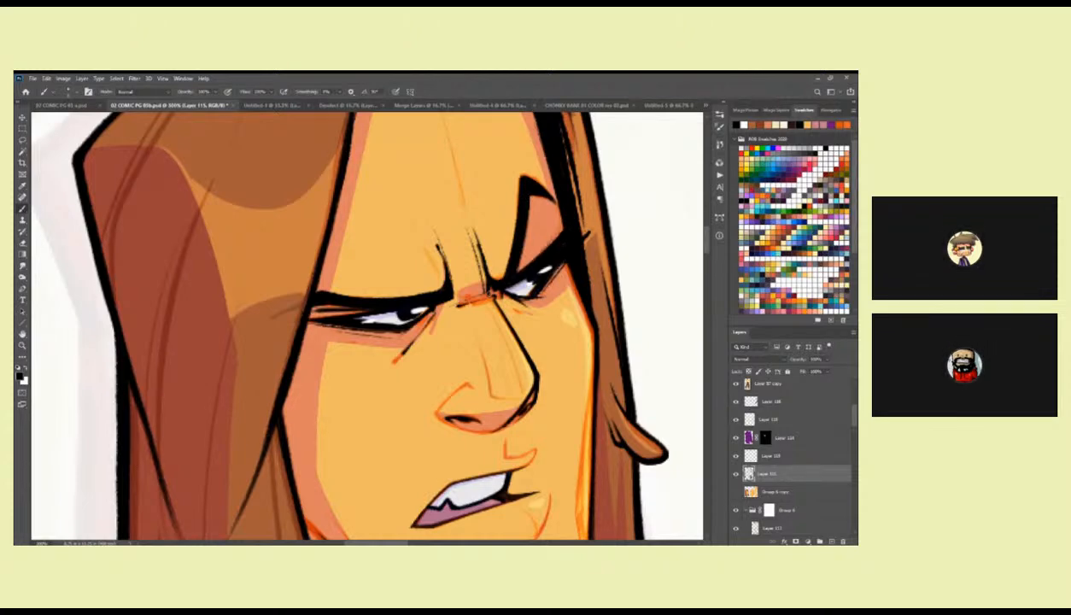
key(z)
alt+click(559, 273)
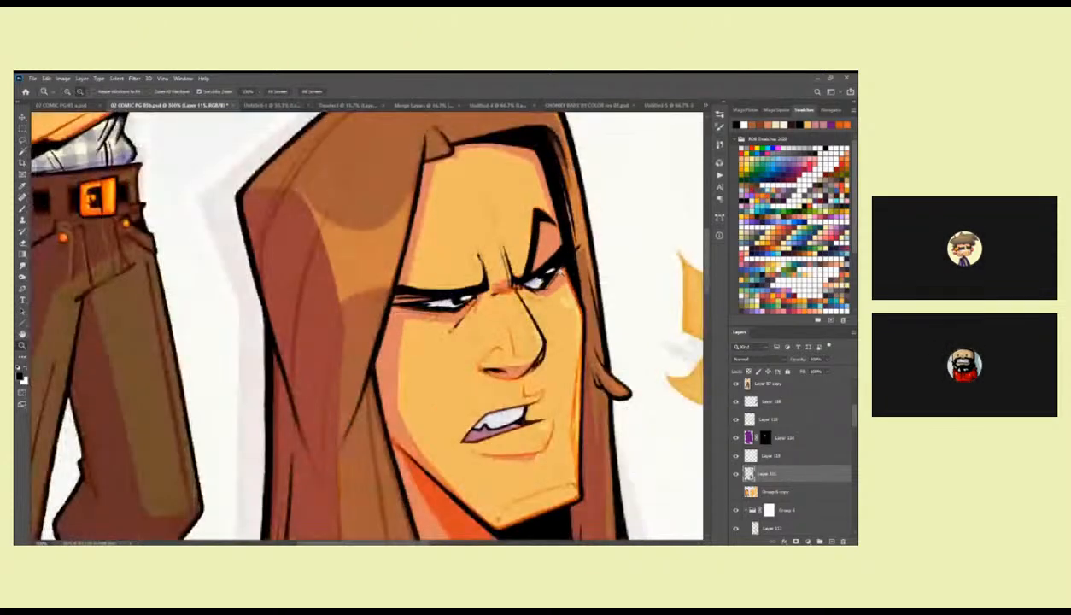
alt+click(558, 273)
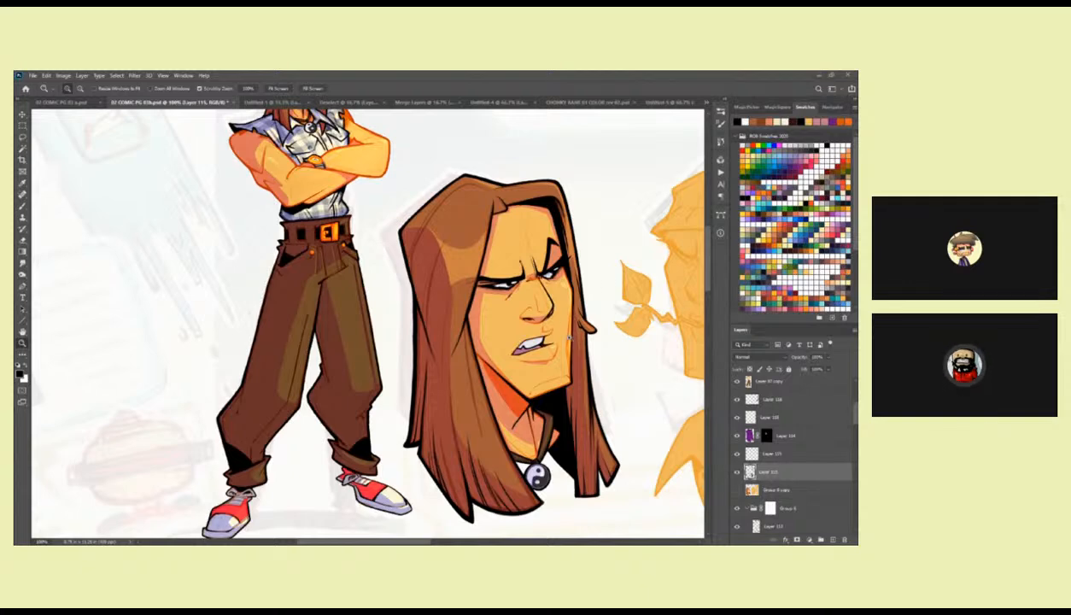
Add a new layer above the first head's upper line layer and choose a pale cream paint colour.
mouse_move(565, 340)
mouse_down()
mouse_move(573, 333)
mouse_move(555, 396)
mouse_move(550, 306)
mouse_up()
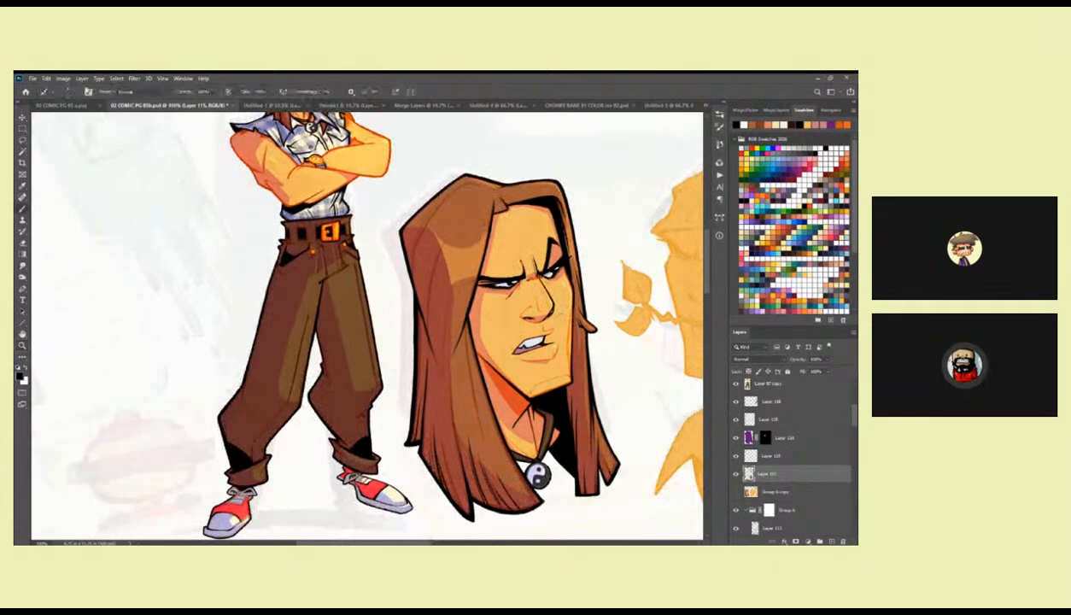
key(z)
alt+click(568, 306)
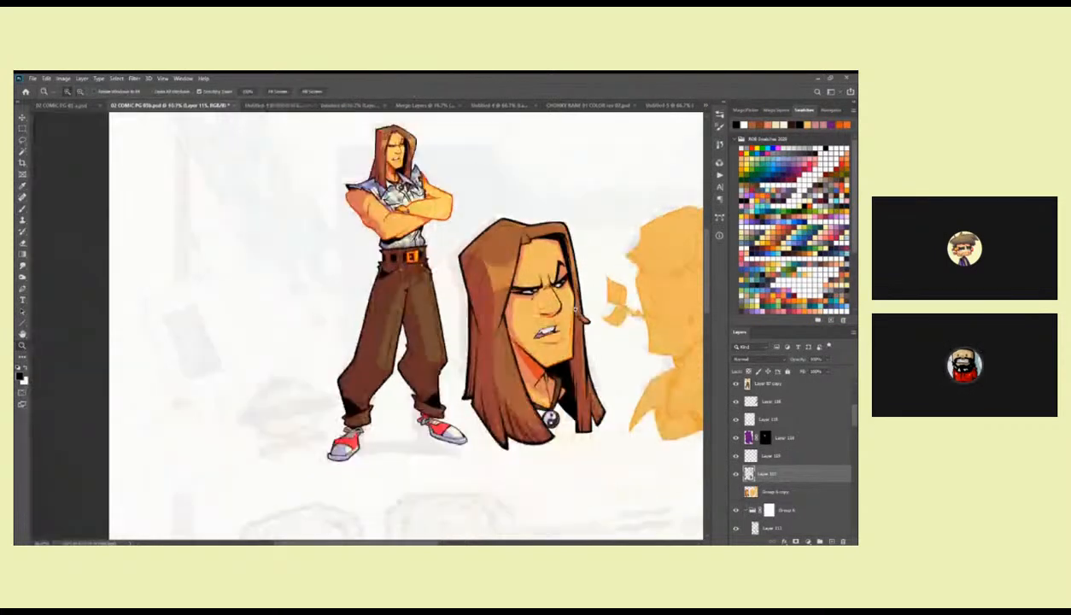
drag(576, 313, 566, 322)
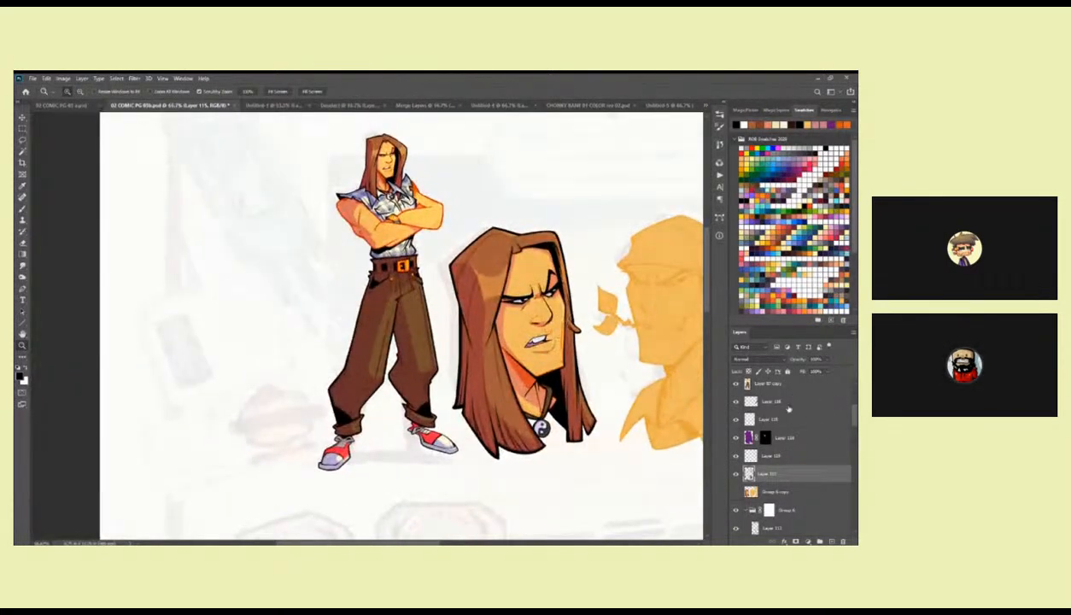
click(789, 402)
click(833, 542)
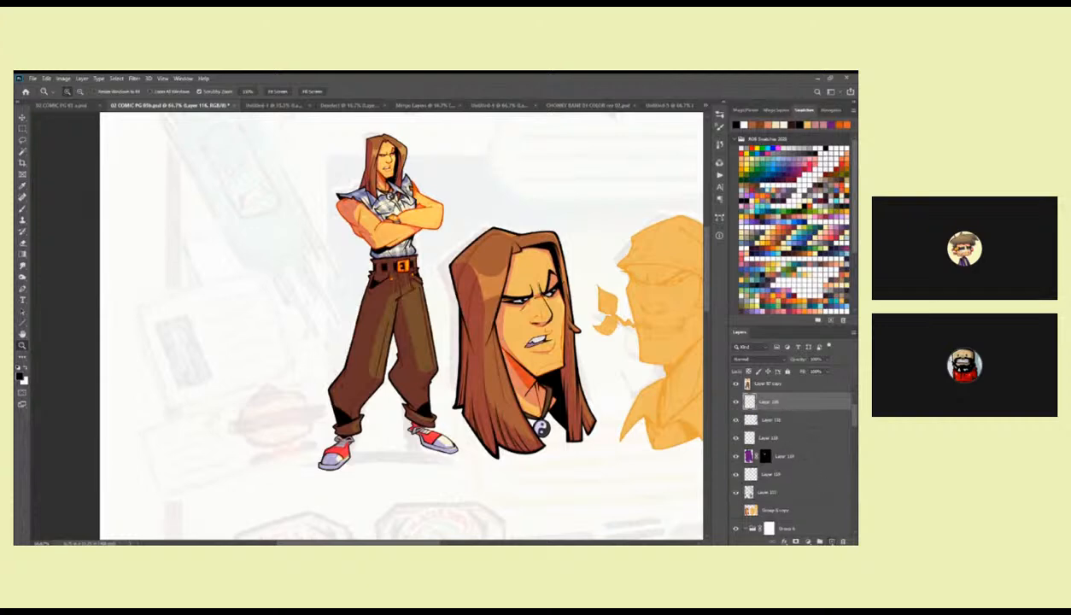
key(b)
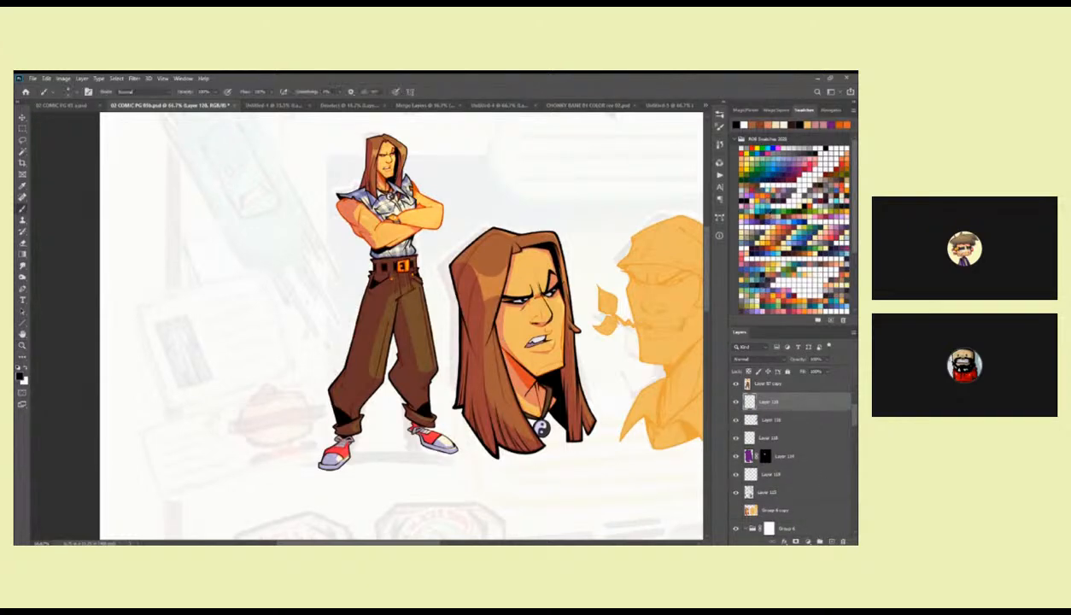
click(762, 195)
Lasso a thin rim-light sliver along the first head's far cheek edge and fill it with pale cream.
ctrl+click(561, 292)
ctrl+click(561, 292)
ctrl+click(561, 292)
mouse_move(555, 297)
mouse_down()
mouse_move(502, 162)
mouse_move(495, 220)
mouse_move(509, 316)
mouse_up()
key(l)
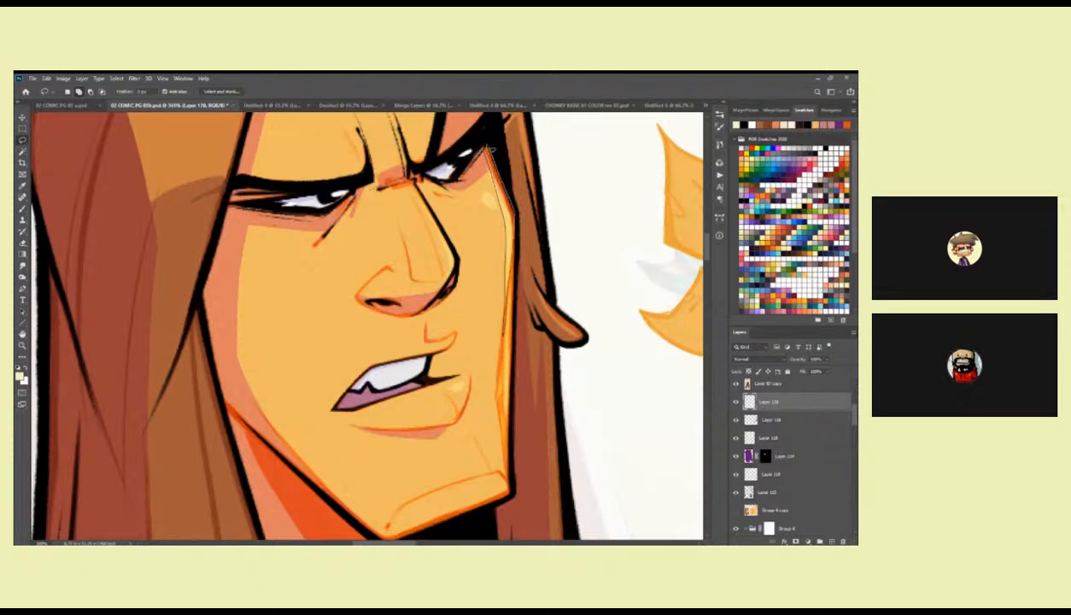
key(alt+BackSpace)
key(ctrl+d)
Brush the pale cream rim light down the first head's cheek edge to the jaw corner.
key(b)
mouse_move(510, 254)
mouse_down()
mouse_move(512, 214)
mouse_move(503, 302)
mouse_up()
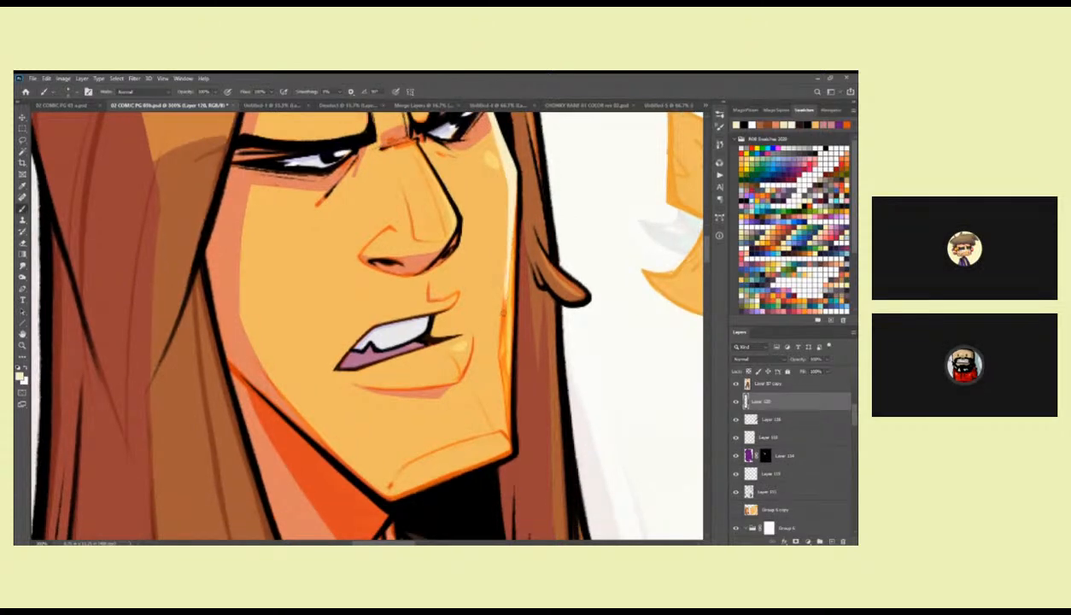
drag(516, 203, 509, 350)
scroll(510, 277, down, 2)
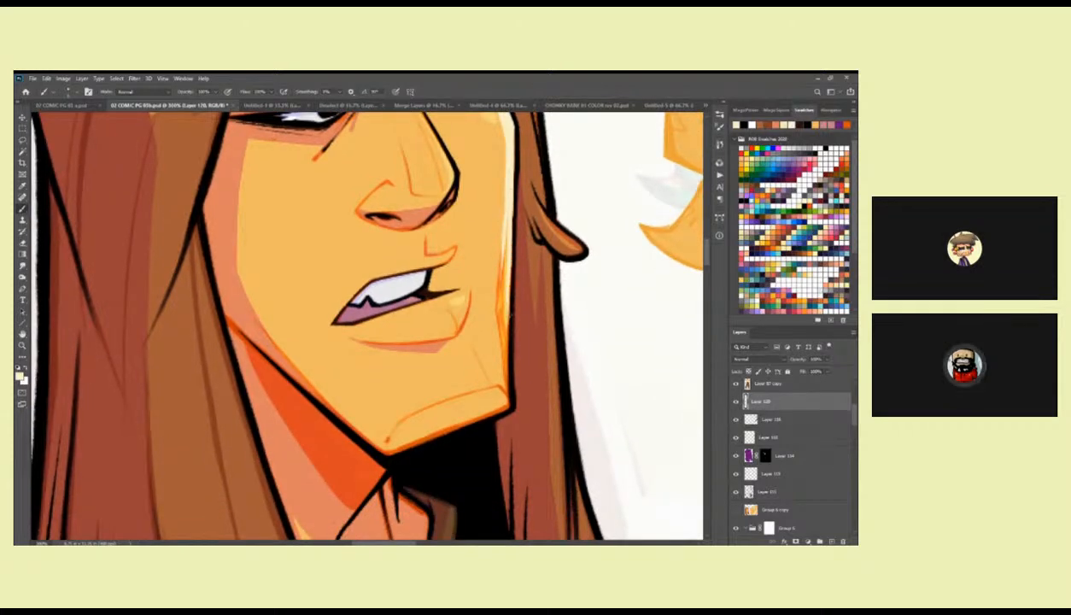
drag(510, 286, 507, 367)
drag(508, 305, 508, 389)
drag(507, 331, 509, 389)
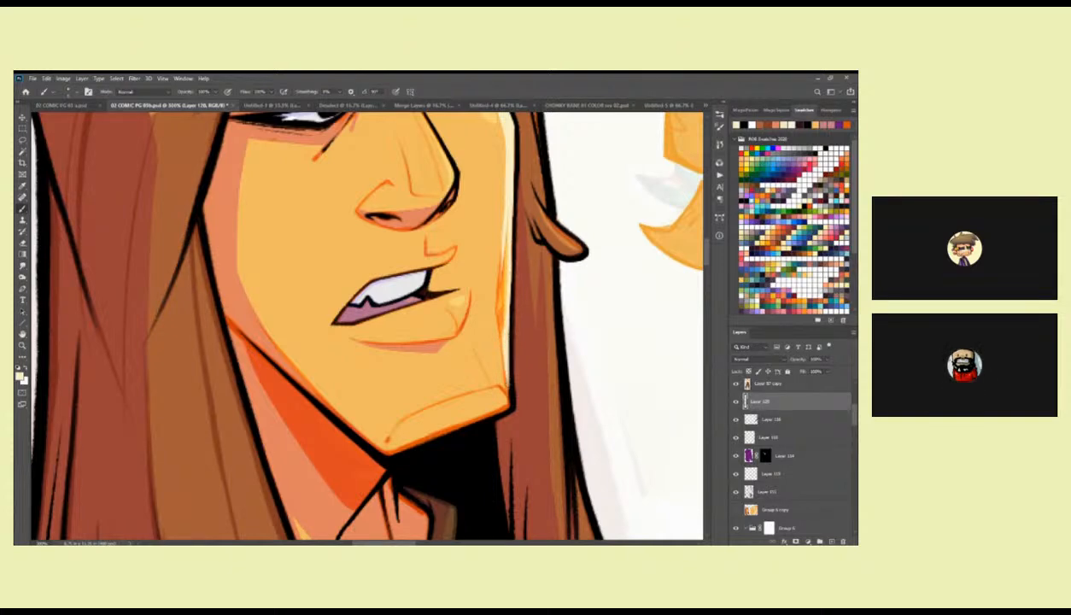
drag(511, 160, 493, 232)
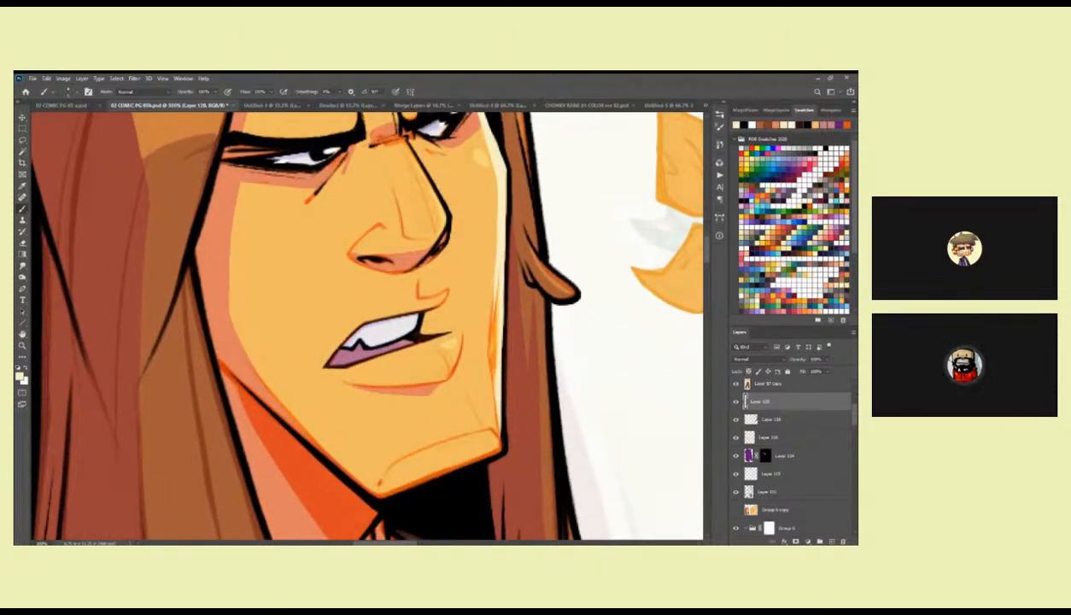
key(z)
alt+click(510, 359)
alt+click(510, 359)
alt+click(510, 360)
mouse_move(510, 369)
mouse_down()
mouse_move(550, 341)
mouse_move(552, 313)
mouse_up()
key(b)
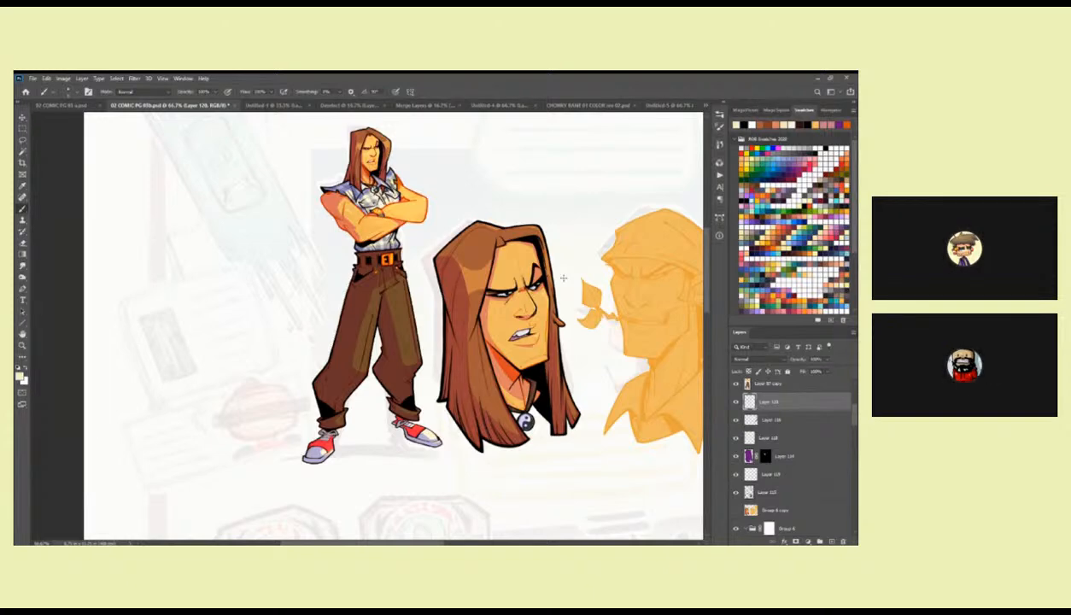
drag(564, 278, 564, 271)
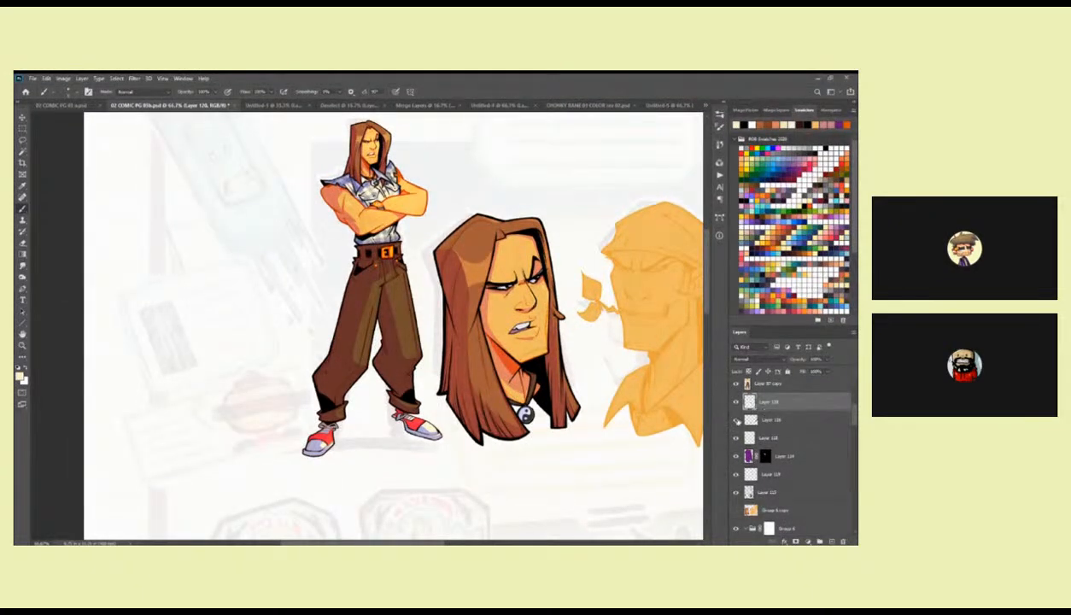
Select the line layer below the new layer and choose the Triangle Pencil brush for the first head's hair.
click(747, 419)
mouse_move(509, 288)
mouse_down()
mouse_move(559, 288)
mouse_move(534, 288)
mouse_move(524, 260)
mouse_move(515, 139)
mouse_up()
key(z)
double_click(523, 294)
key(b)
drag(496, 198, 511, 312)
right_click(558, 411)
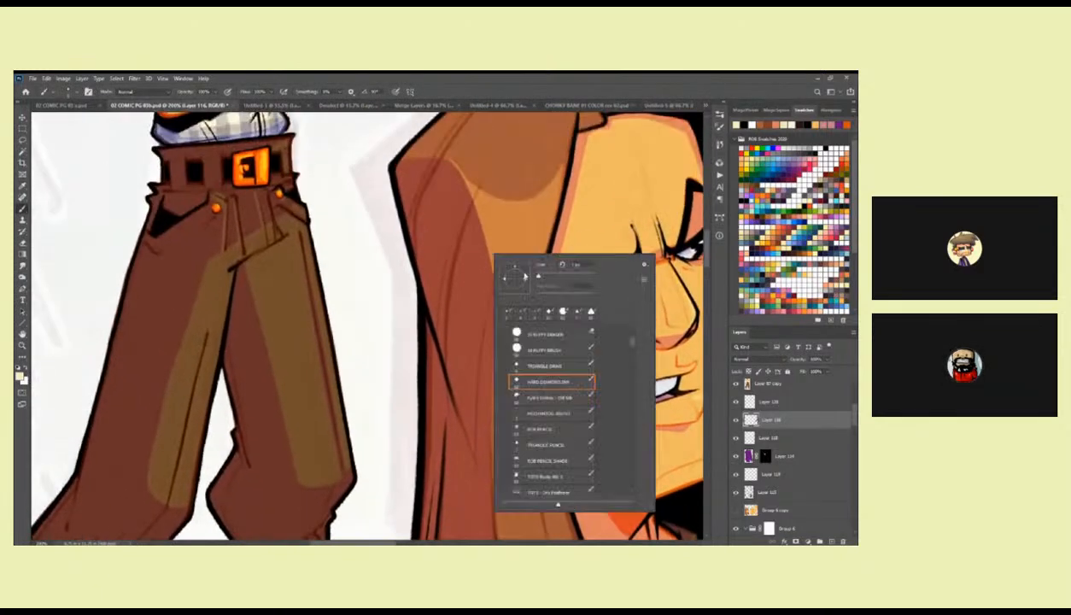
click(551, 414)
click(557, 443)
click(461, 219)
Reset the paint colour to black and draw thin strand lines down the shaded side of the first head's hair.
drag(464, 194, 437, 342)
key(ctrl+z)
key(d)
drag(455, 220, 435, 352)
drag(460, 406, 456, 370)
key(ctrl+z)
drag(453, 187, 431, 309)
mouse_move(450, 357)
mouse_down()
mouse_move(449, 225)
mouse_move(450, 302)
mouse_up()
drag(443, 176, 416, 413)
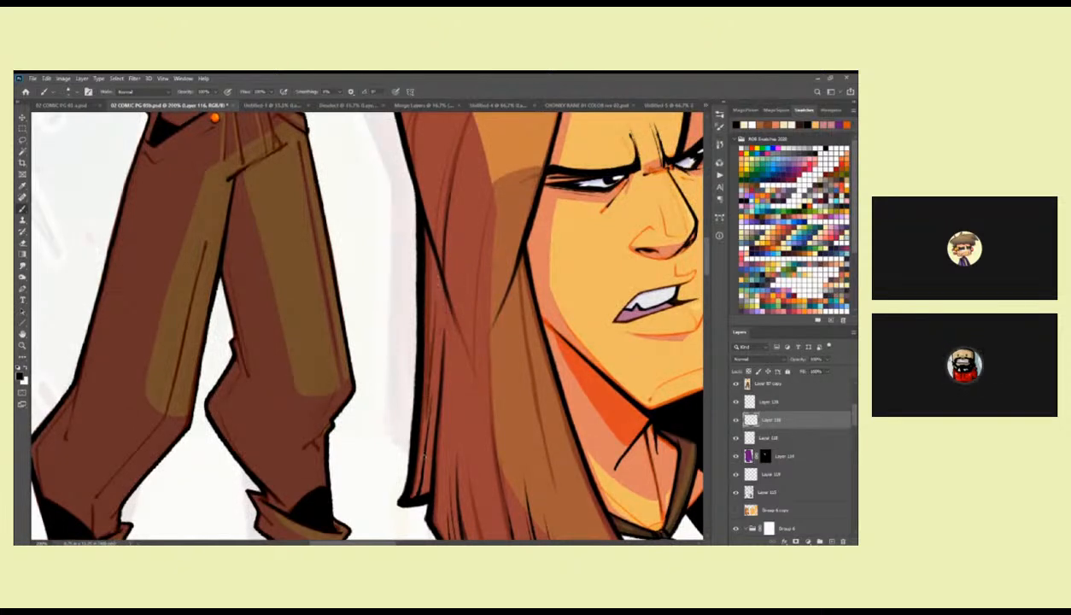
Draw thin black strand lines through the long front hair lock beside the first head's jaw and neck.
mouse_move(484, 364)
mouse_down()
mouse_move(470, 291)
mouse_move(407, 344)
mouse_move(403, 409)
mouse_up()
key(ctrl+z)
mouse_move(475, 401)
mouse_down()
mouse_move(459, 313)
mouse_move(468, 453)
mouse_up()
key(ctrl+z)
drag(450, 295, 449, 294)
drag(460, 238, 473, 348)
key(ctrl+z)
drag(459, 231, 475, 362)
drag(455, 302, 472, 377)
drag(513, 304, 502, 382)
drag(489, 283, 487, 343)
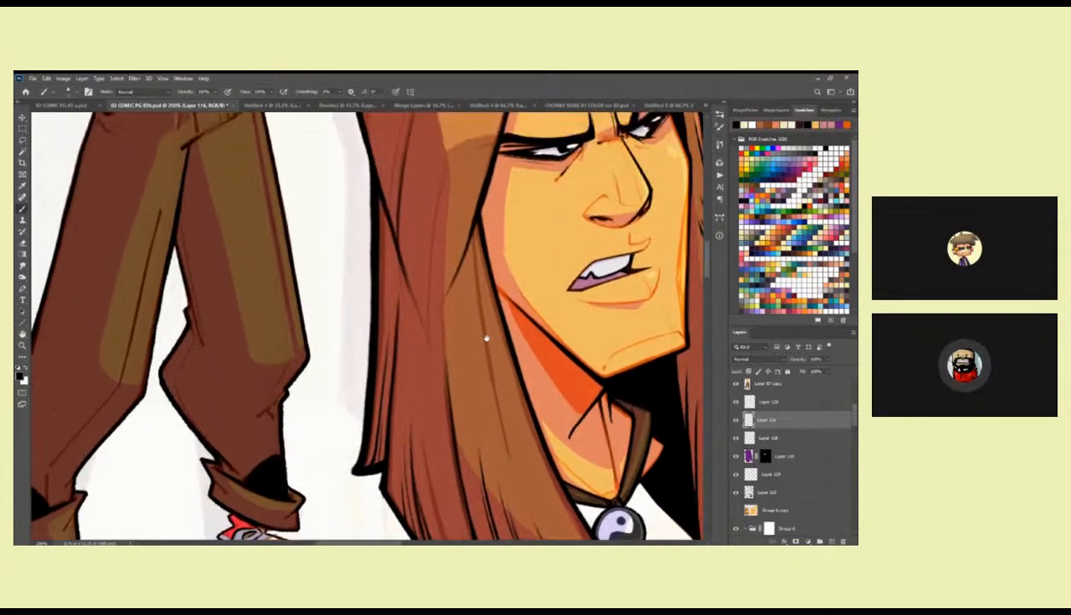
Ink long curved black strands from the crown down the shaded side of the first head's hair.
drag(471, 214, 472, 322)
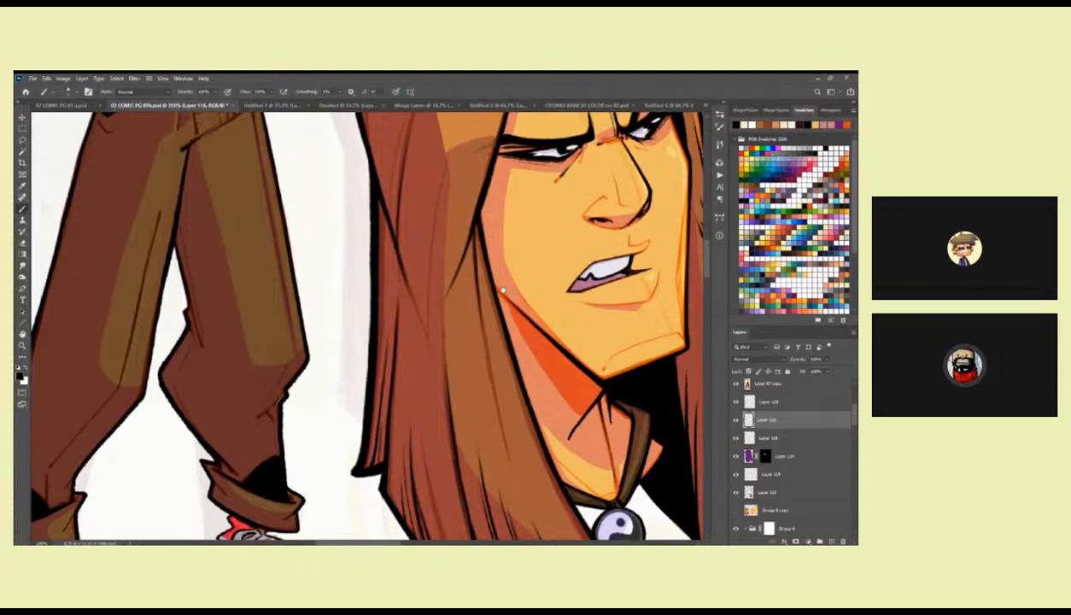
drag(498, 216, 498, 380)
drag(477, 243, 496, 274)
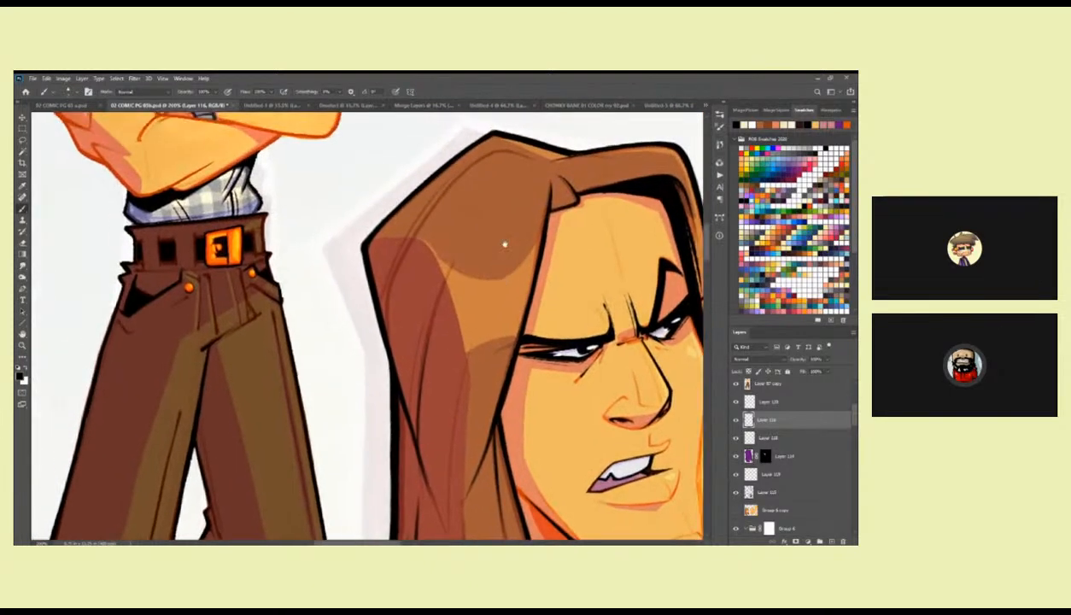
drag(523, 191, 497, 280)
mouse_move(489, 244)
mouse_down()
mouse_move(397, 285)
mouse_move(368, 333)
mouse_up()
drag(548, 338, 540, 227)
drag(416, 223, 377, 373)
key(ctrl+z)
mouse_move(422, 222)
mouse_down()
mouse_move(389, 292)
mouse_move(381, 386)
mouse_up()
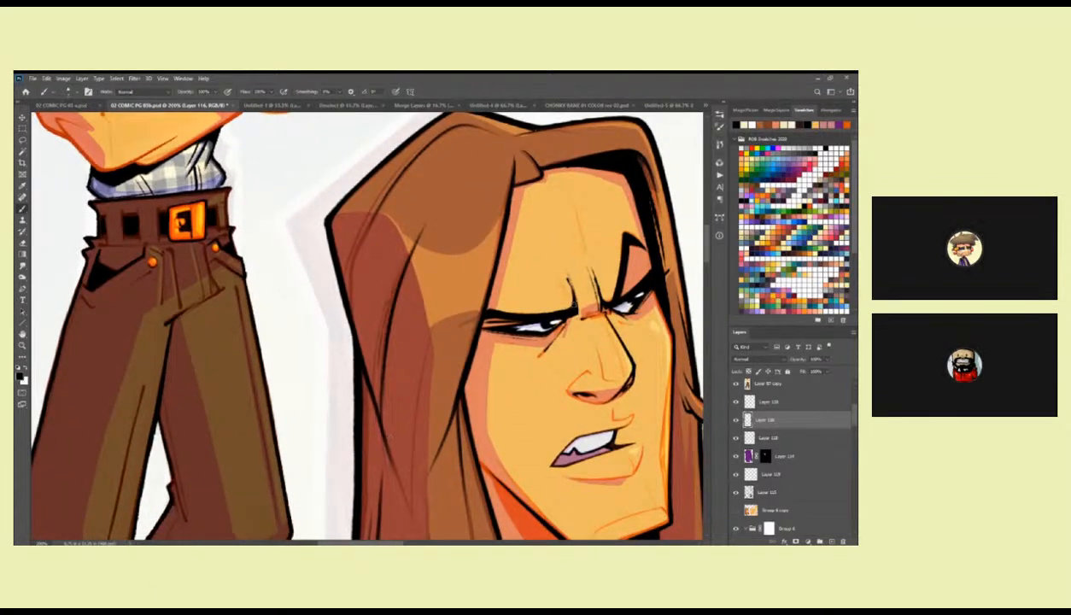
Add thin black strand lines to the narrow hair lock on the far side of the first head's face.
drag(603, 355, 460, 386)
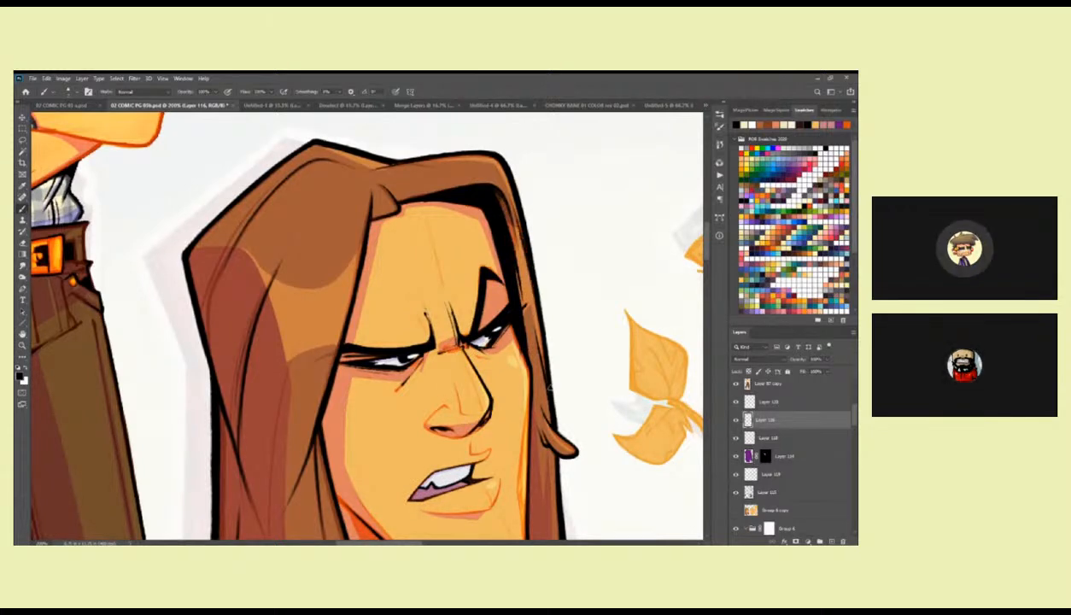
mouse_move(510, 228)
mouse_down()
mouse_move(538, 377)
mouse_move(547, 363)
mouse_move(523, 191)
mouse_up()
drag(552, 395, 557, 295)
drag(504, 272, 514, 345)
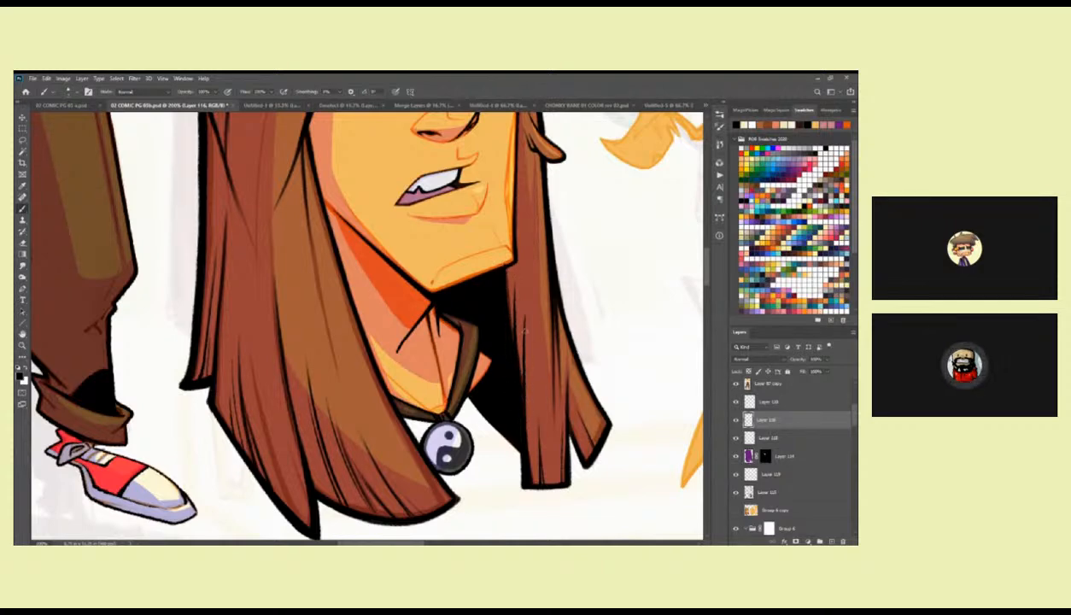
drag(500, 363, 540, 350)
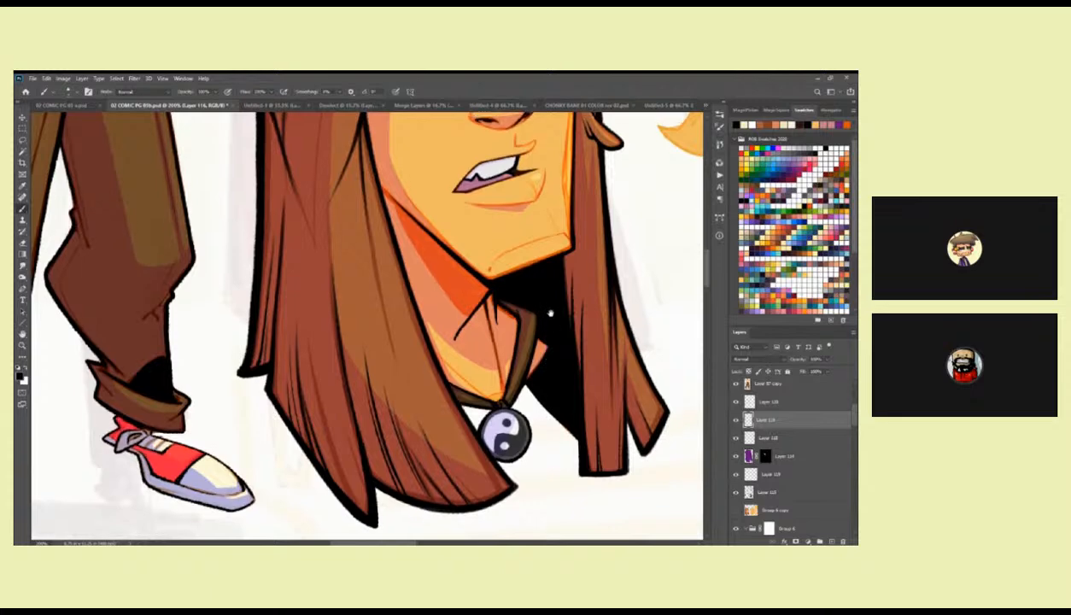
drag(540, 304, 533, 352)
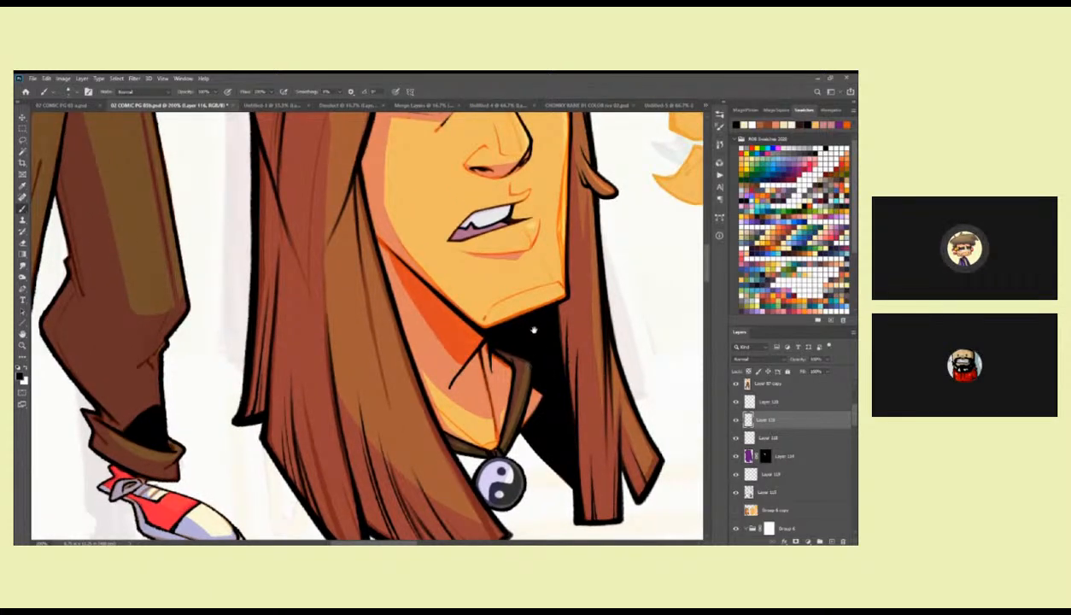
scroll(523, 323, up, 2)
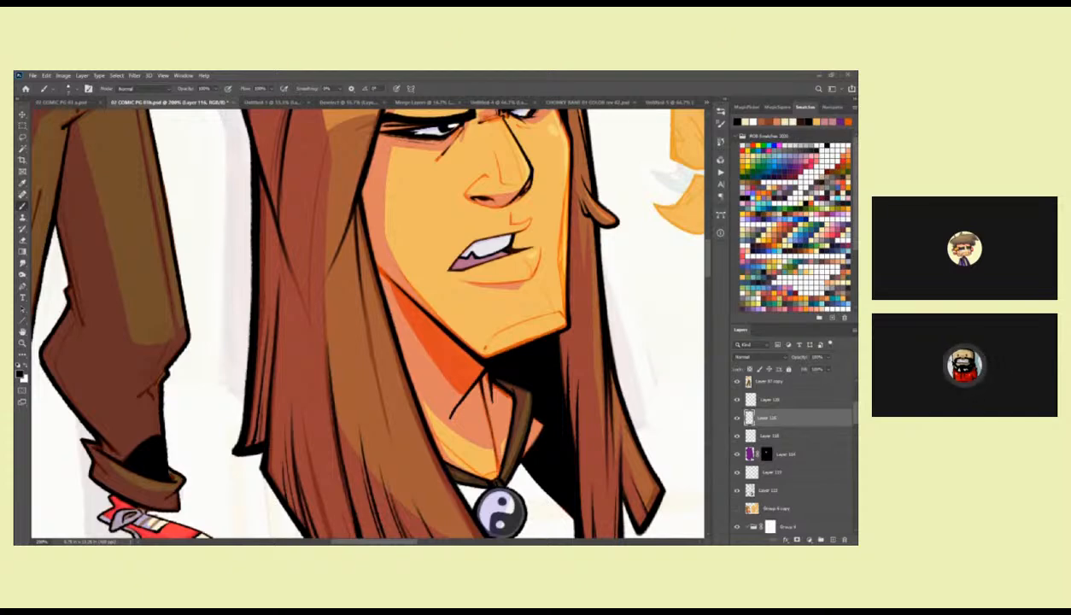
Examine the first head's inked hair and face up close and beside the full figure.
key(z)
alt+click(564, 299)
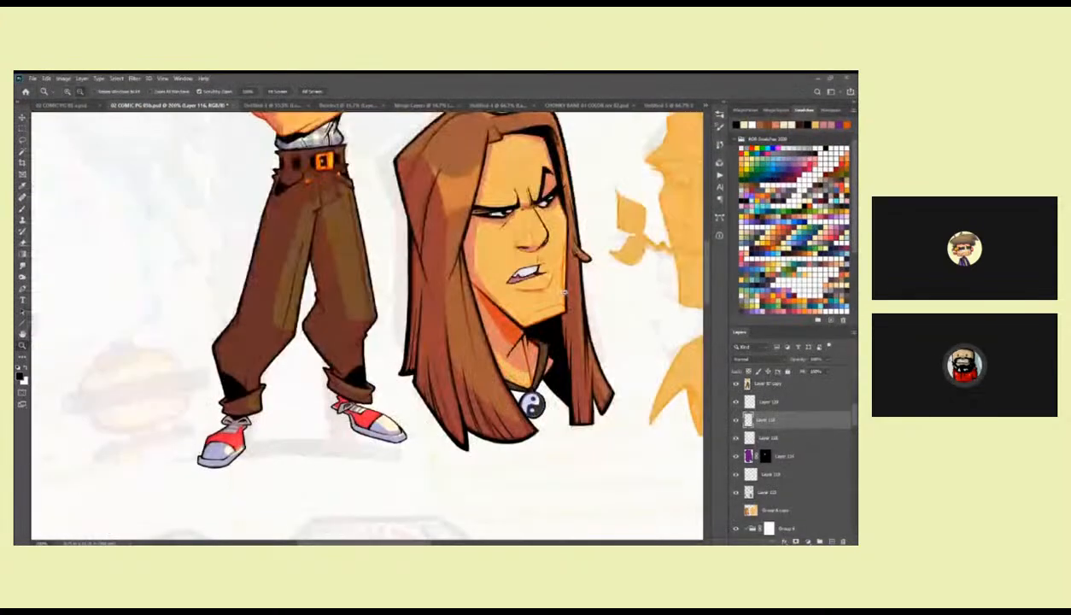
alt+click(564, 298)
alt+click(564, 299)
click(558, 246)
click(558, 247)
click(557, 247)
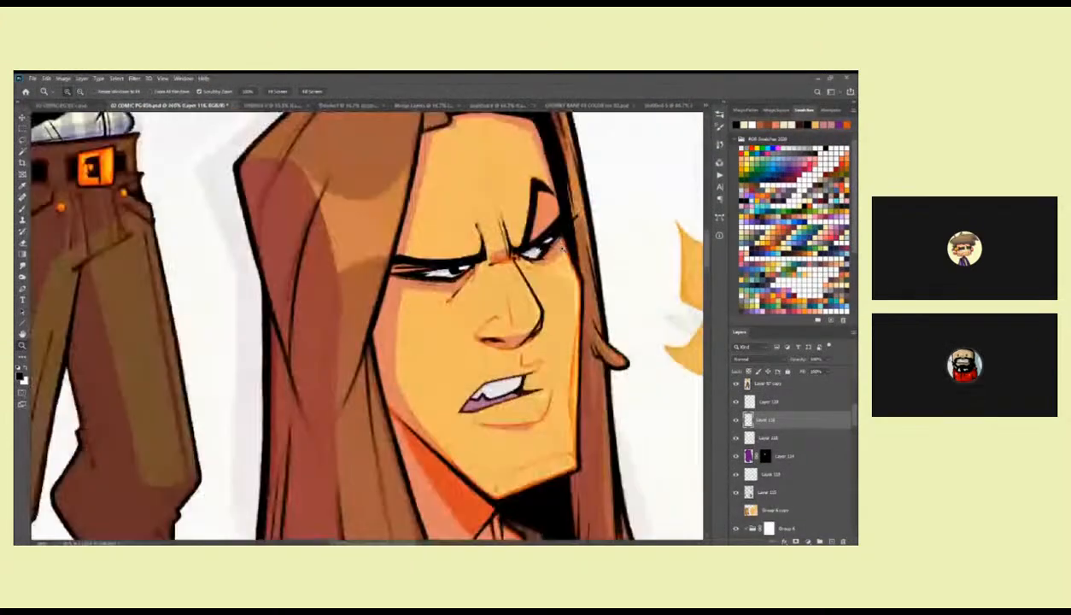
click(558, 247)
key(b)
key(z)
alt+click(533, 264)
alt+click(533, 267)
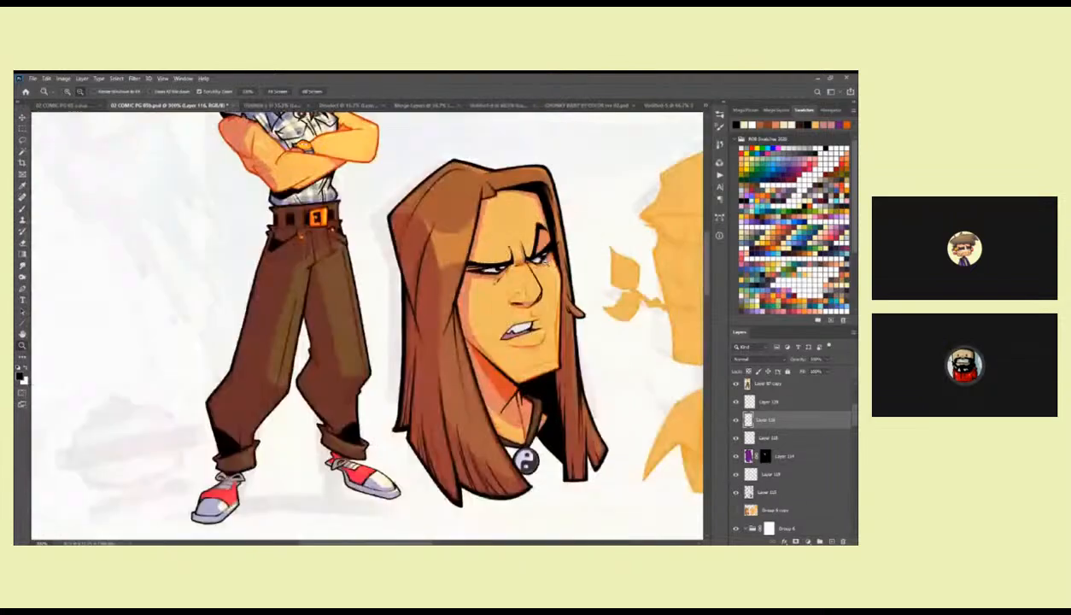
alt+click(532, 269)
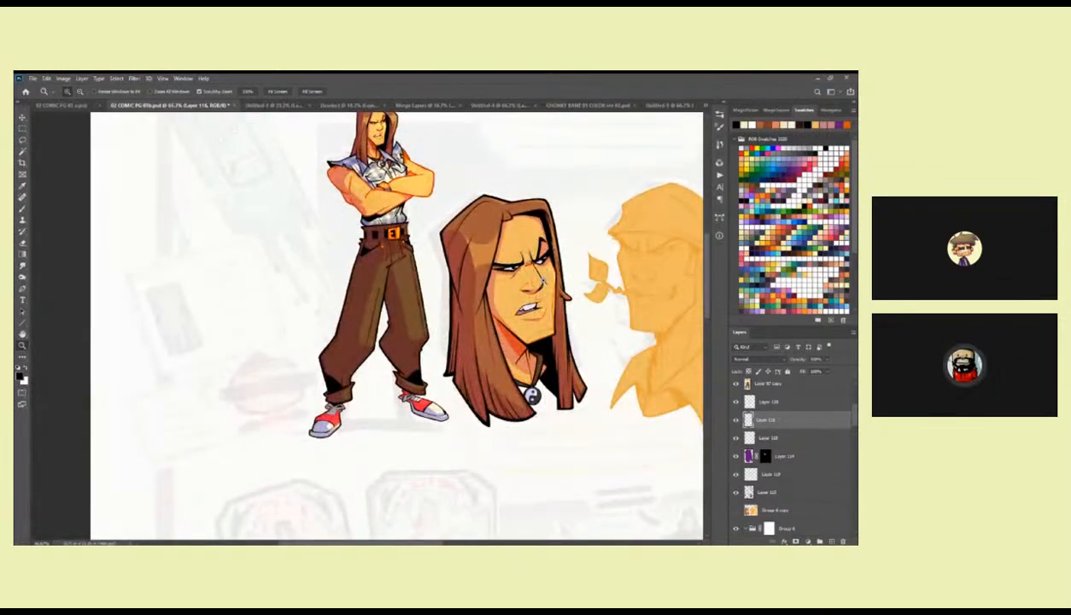
Lasso the first head's nose on the new layer above the lines and switch to a soft brush.
click(534, 275)
click(534, 275)
click(753, 401)
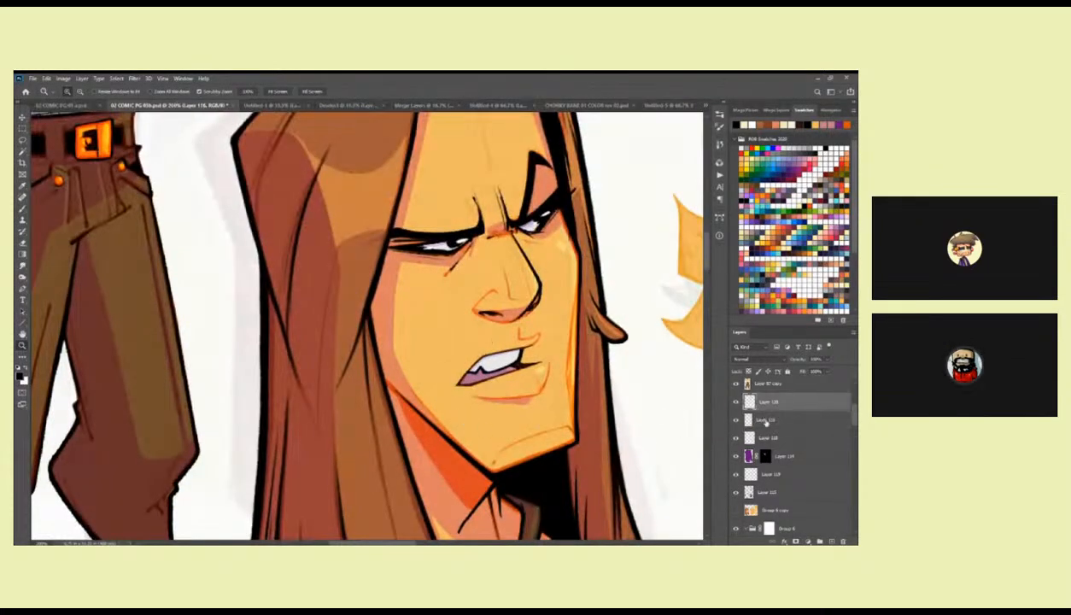
key(l)
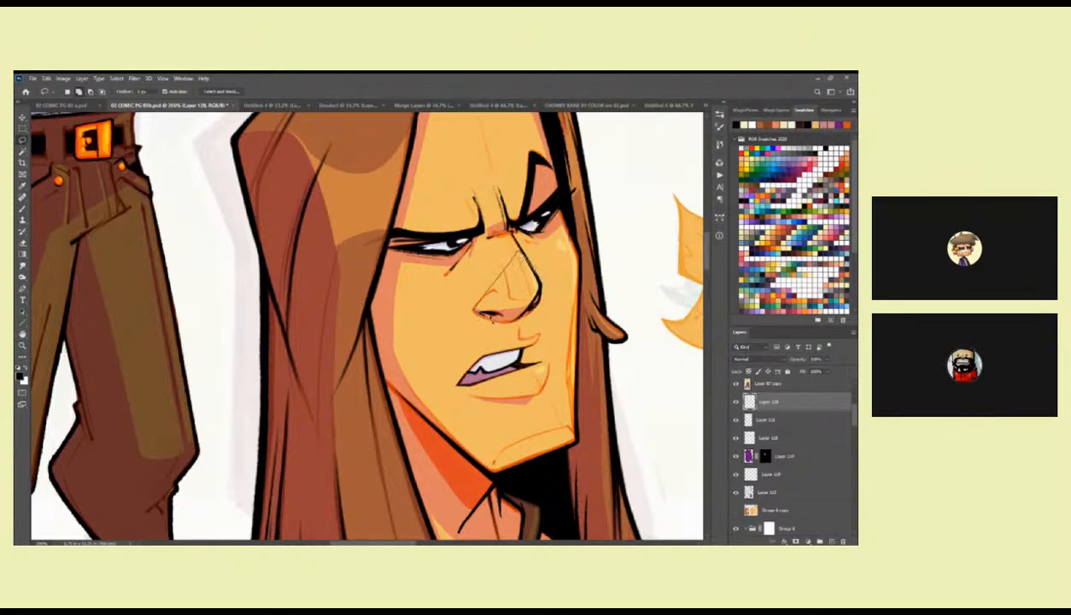
key(b)
right_click(529, 278)
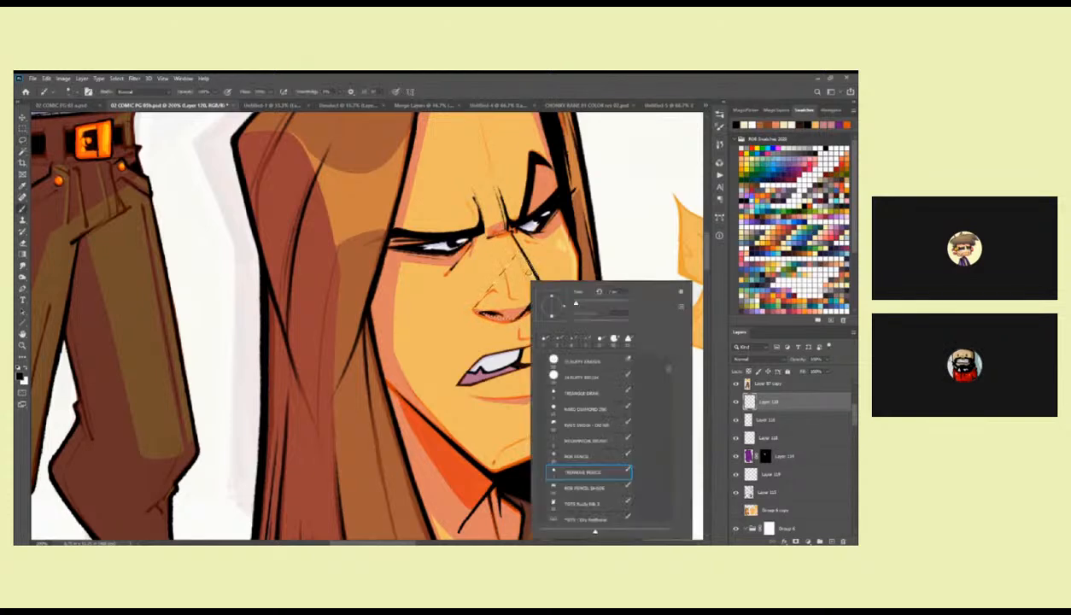
drag(668, 372, 667, 367)
click(600, 404)
key(Return)
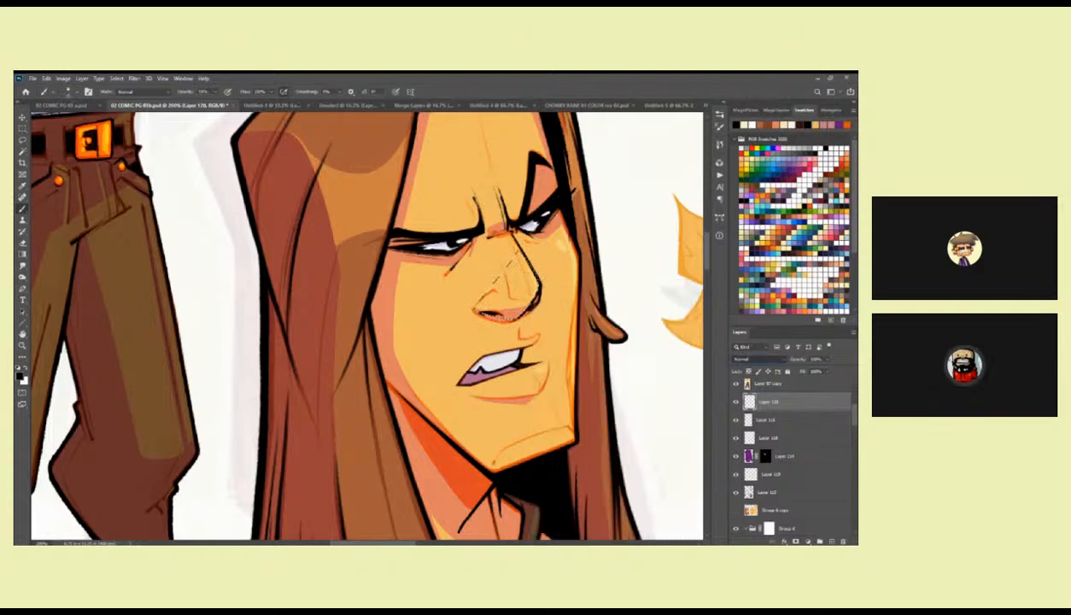
Set the layer's blend mode to Multiply and softly shade the tip of the nose with coral red.
click(751, 389)
click(800, 244)
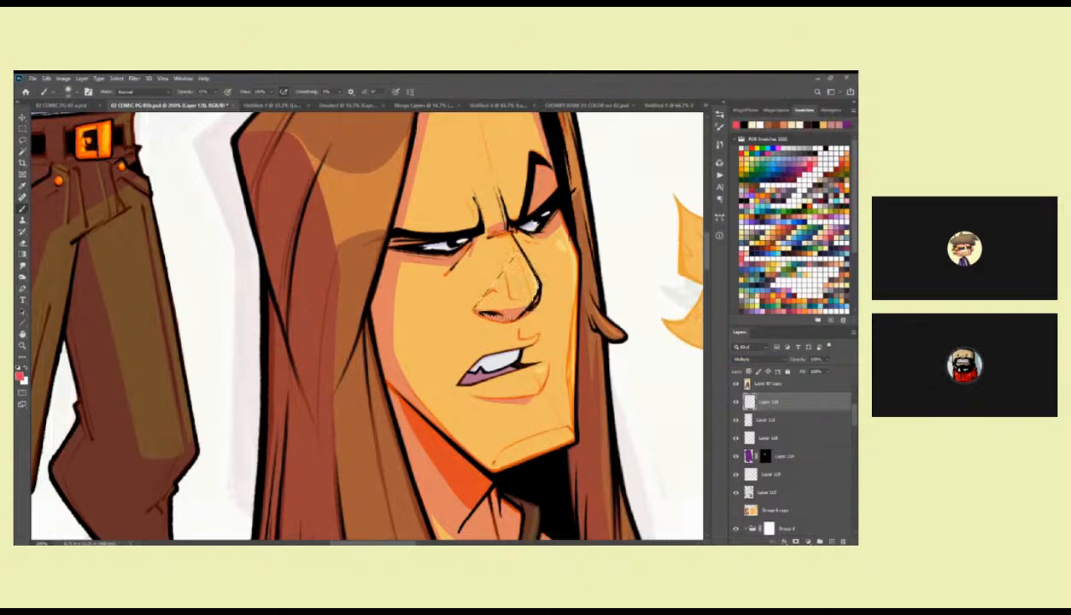
key(ctrl+h)
mouse_move(497, 309)
mouse_down()
mouse_move(504, 282)
mouse_move(540, 258)
mouse_up()
key(ctrl+z)
mouse_move(536, 302)
mouse_down()
mouse_move(505, 317)
mouse_move(543, 252)
mouse_move(543, 287)
mouse_up()
mouse_move(764, 402)
mouse_down()
mouse_move(765, 469)
mouse_move(775, 473)
mouse_move(773, 398)
mouse_up()
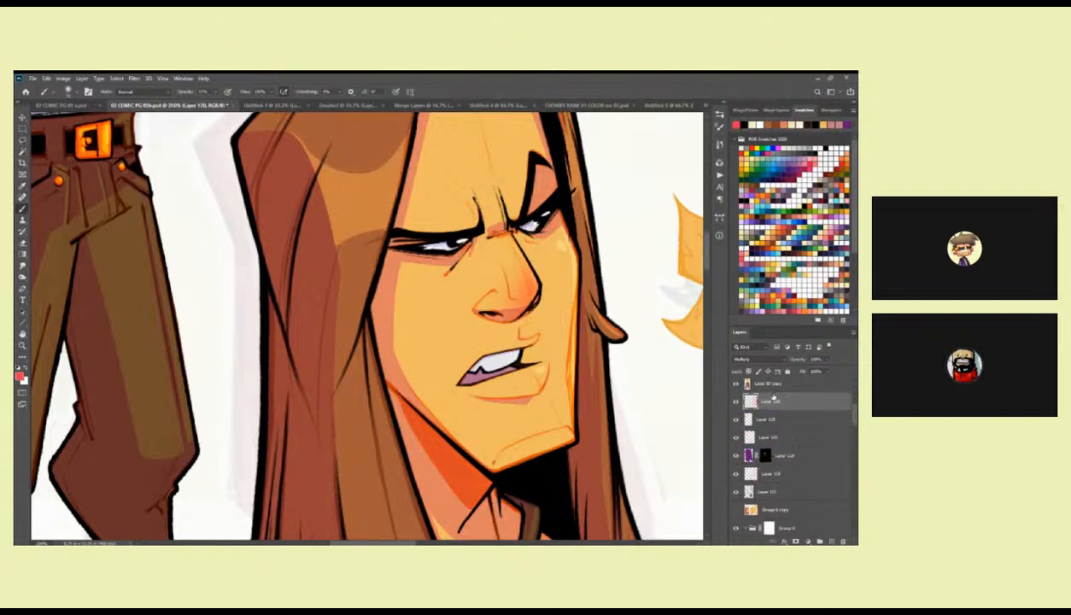
Hide the red nose shading layer and compare the first head with the full figure.
key(z)
alt+click(646, 394)
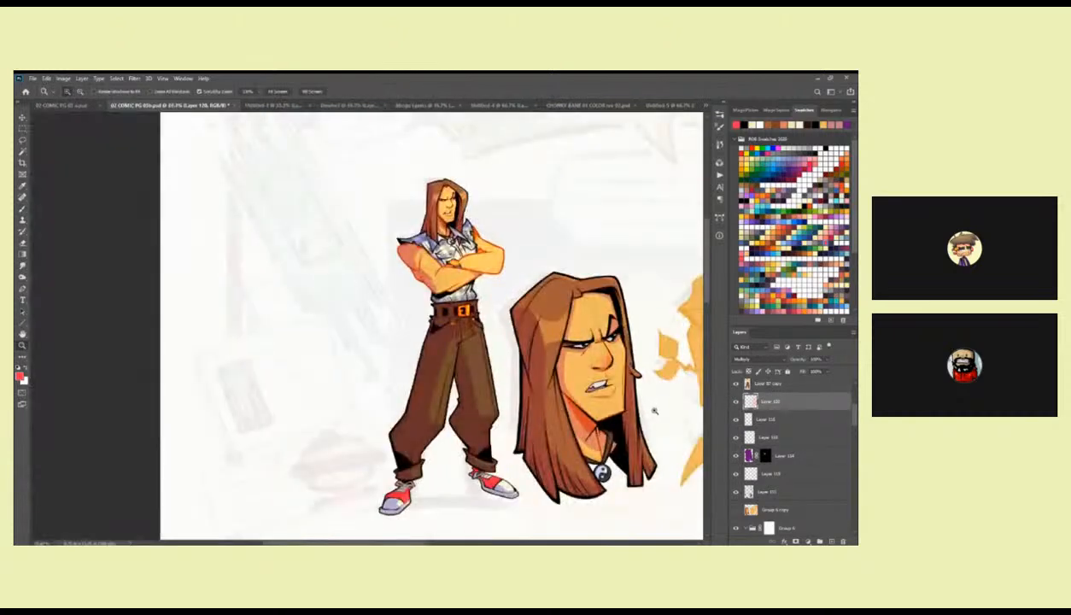
click(737, 401)
drag(670, 428, 606, 441)
key(b)
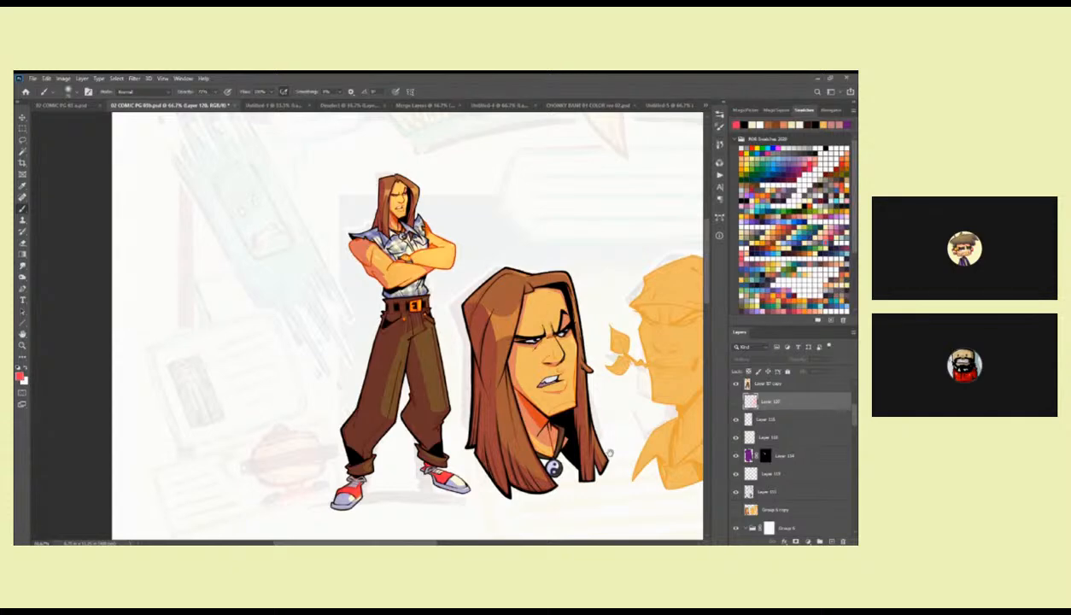
Check the Overlay-mode shading layer's effect on the first head and rename that layer as OVERLAY.
drag(614, 470, 602, 433)
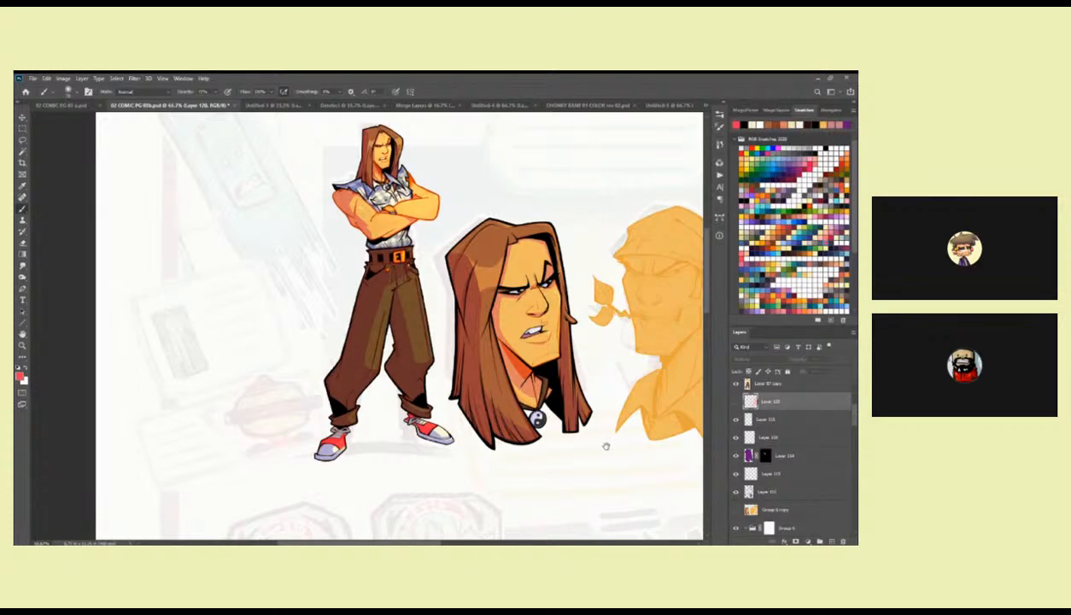
drag(626, 446, 603, 449)
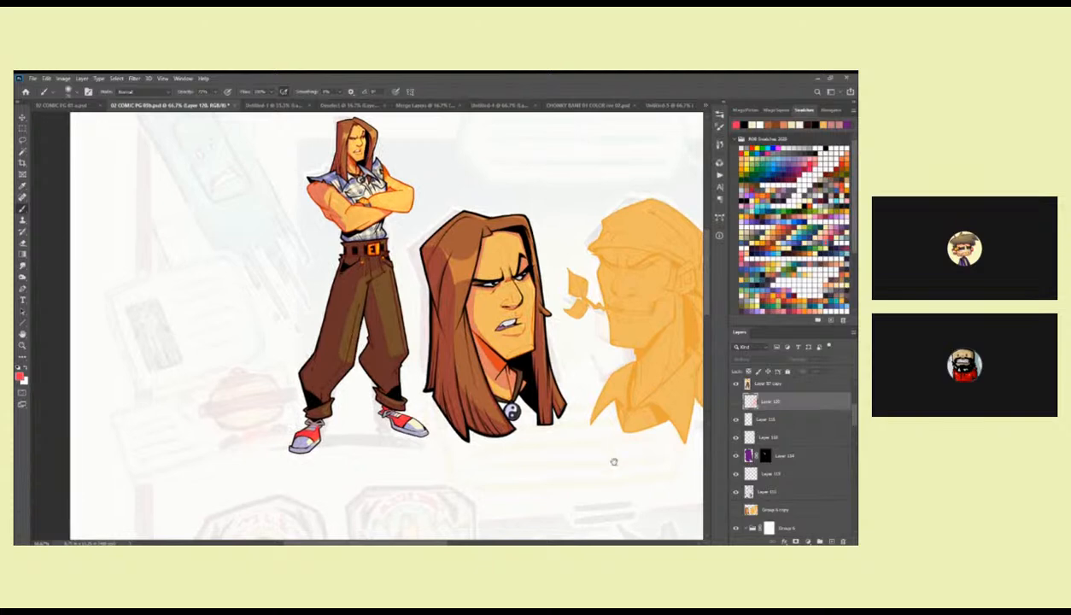
click(736, 437)
click(736, 437)
click(768, 438)
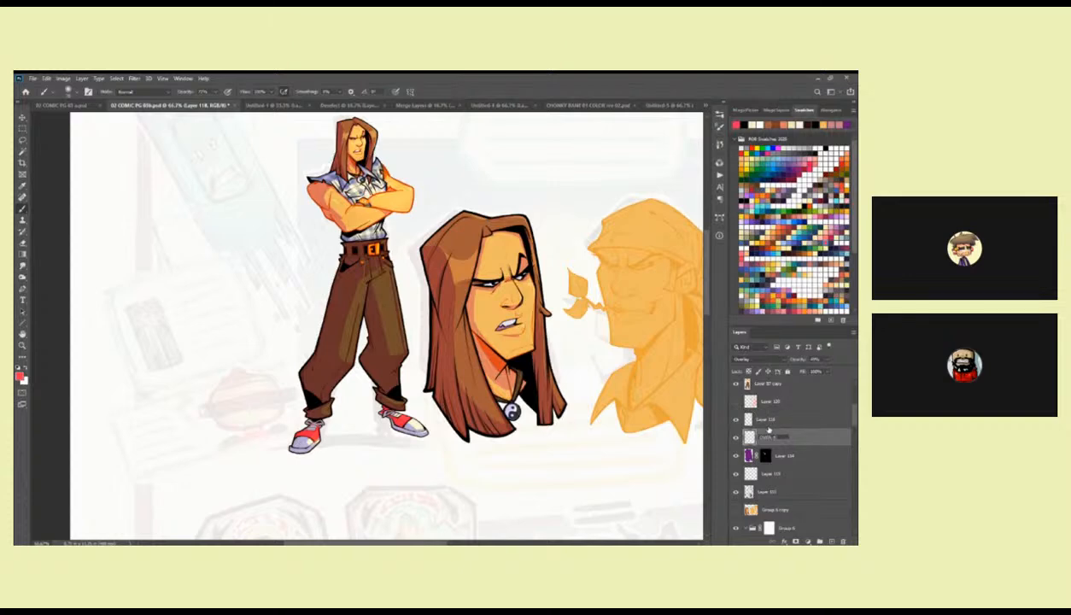
Try moving the layer above OVERLAY further down the layer stack, undo the move and compare the head with that layer hidden.
click(736, 419)
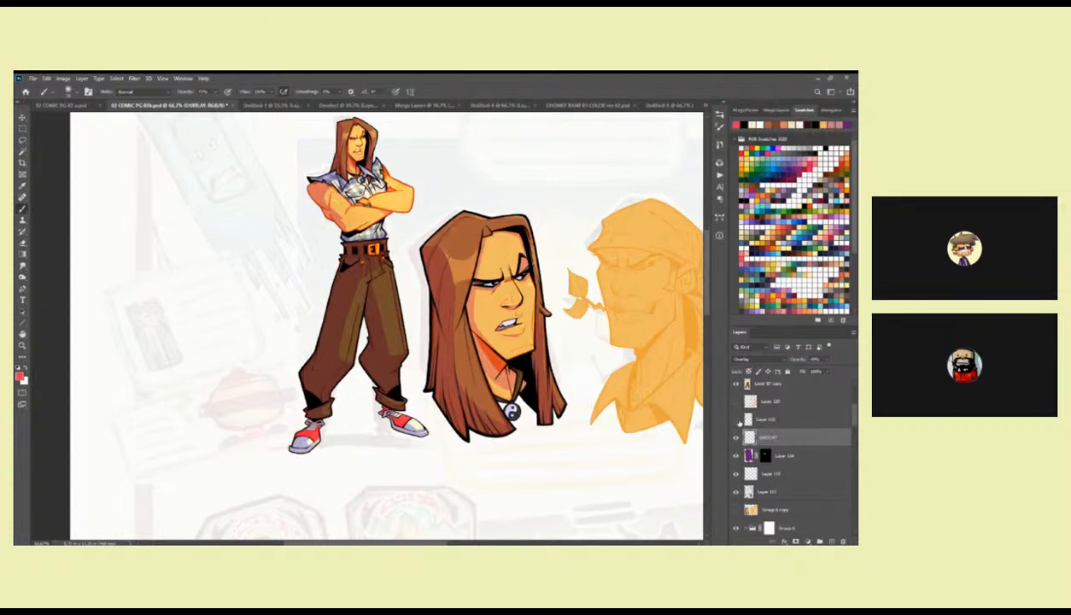
drag(775, 422, 773, 483)
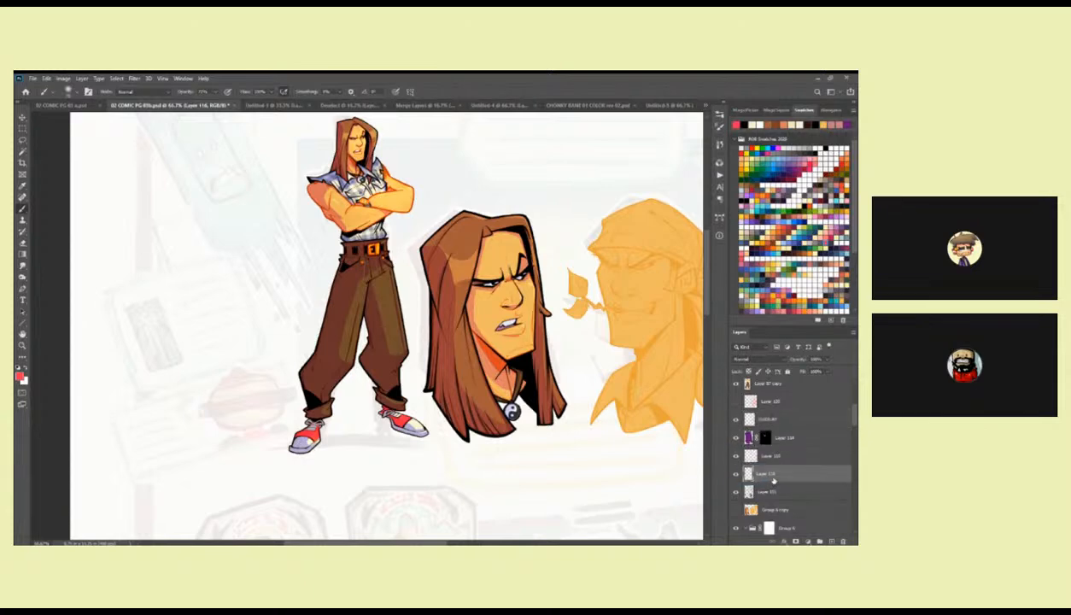
key(ctrl+z)
click(736, 420)
click(735, 420)
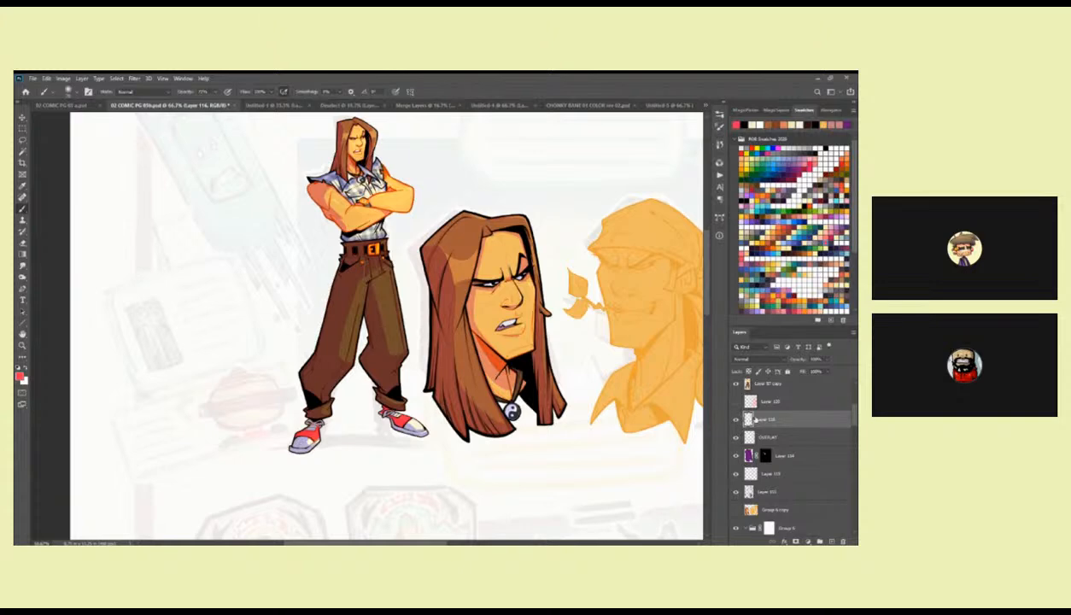
click(776, 438)
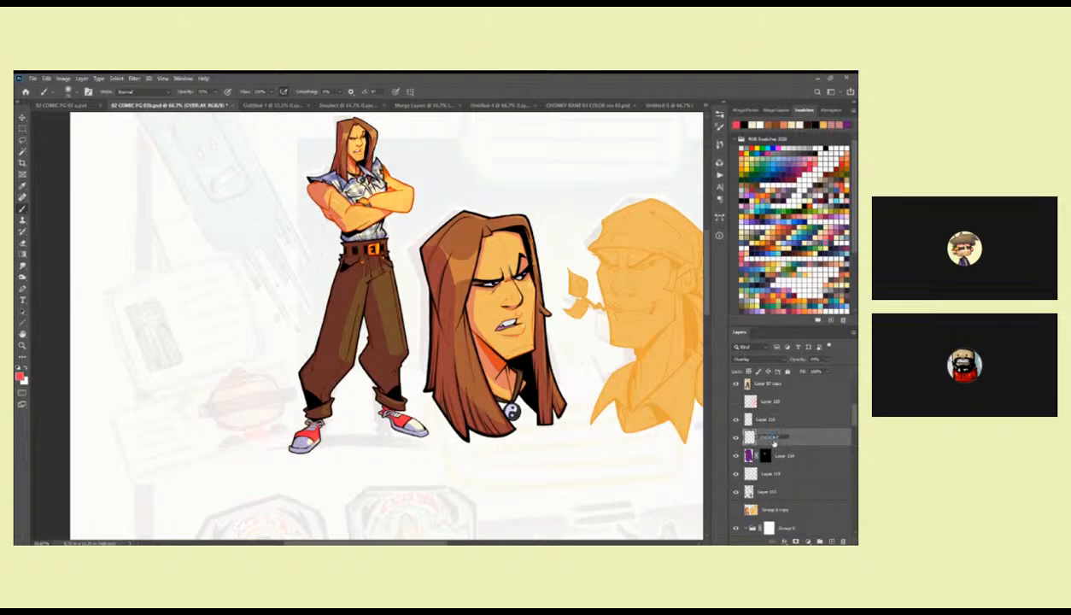
Add a Color Dodge layer named DODGE two layers above OVERLAY and adjust its advanced blending options.
click(786, 421)
click(831, 541)
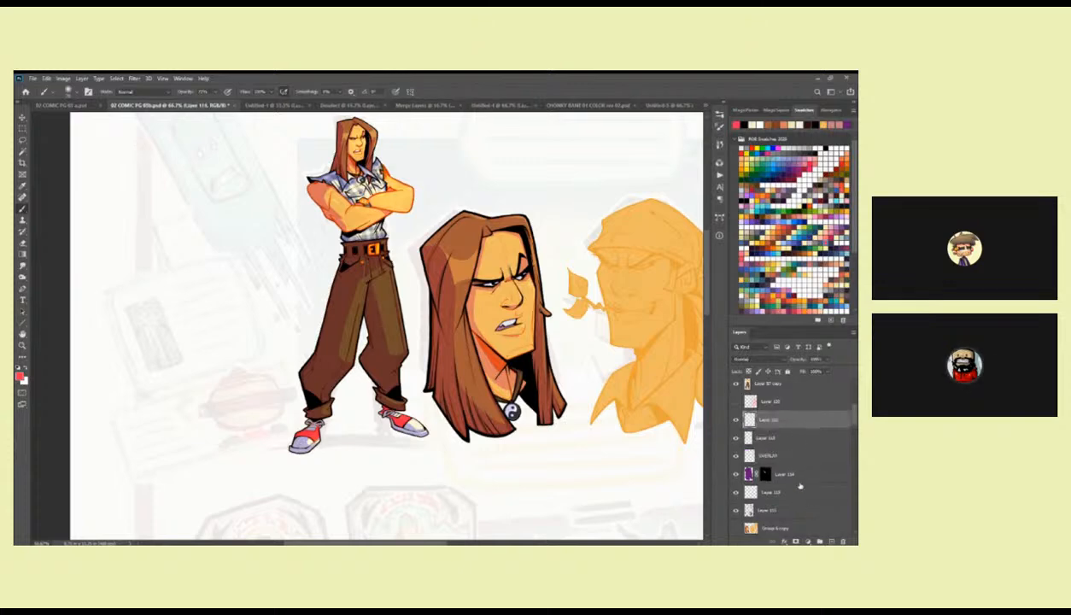
click(759, 362)
double_click(769, 419)
text(C)
text(ODGE)
key(Return)
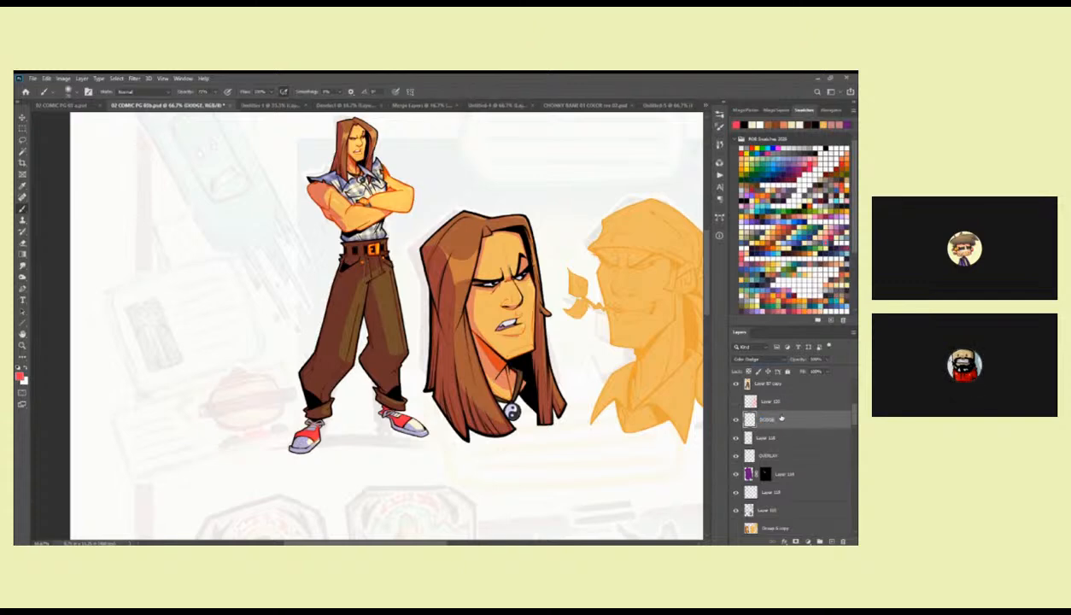
double_click(776, 415)
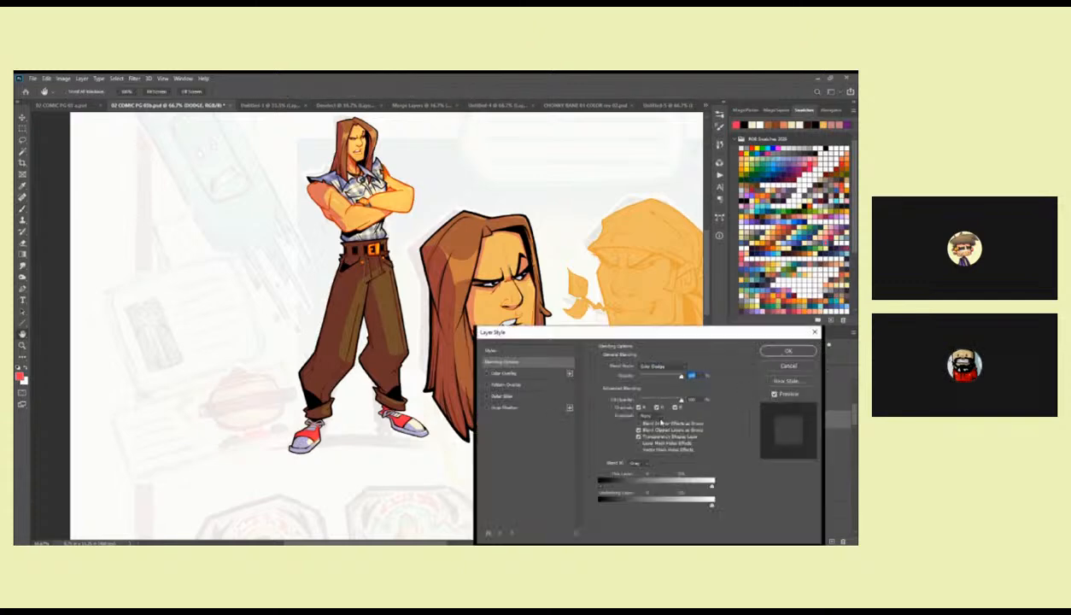
click(787, 351)
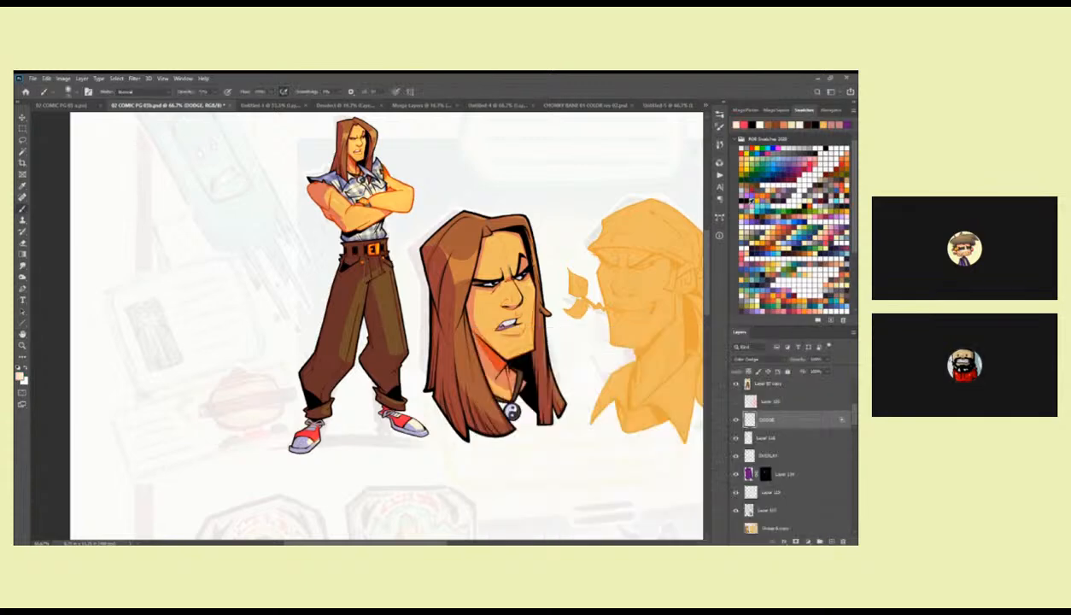
Try a pale glow on the first head's face with an enlarged soft brush and undo the strokes.
click(515, 297)
key(bracketright)
key(bracketright)
key(bracketright)
key(bracketright)
key(bracketright)
mouse_move(483, 291)
mouse_down()
mouse_move(499, 265)
mouse_move(530, 270)
mouse_move(489, 291)
mouse_up()
key(ctrl+z)
key(ctrl+z)
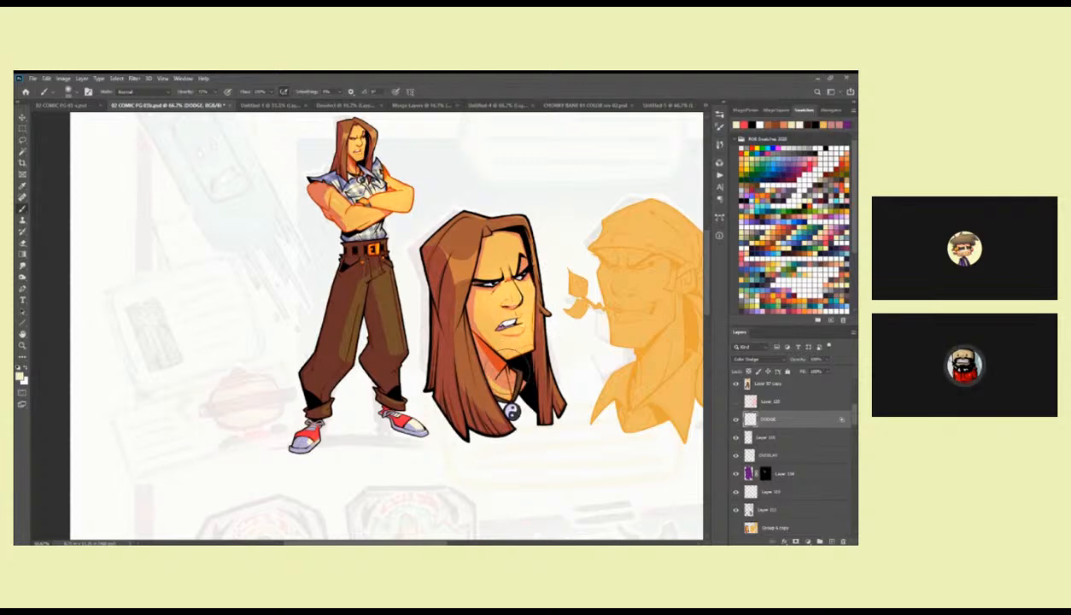
Load the first head's layer mask as a selection and softly darken the hair with black on a new layer.
drag(508, 367, 496, 376)
ctrl+click(750, 475)
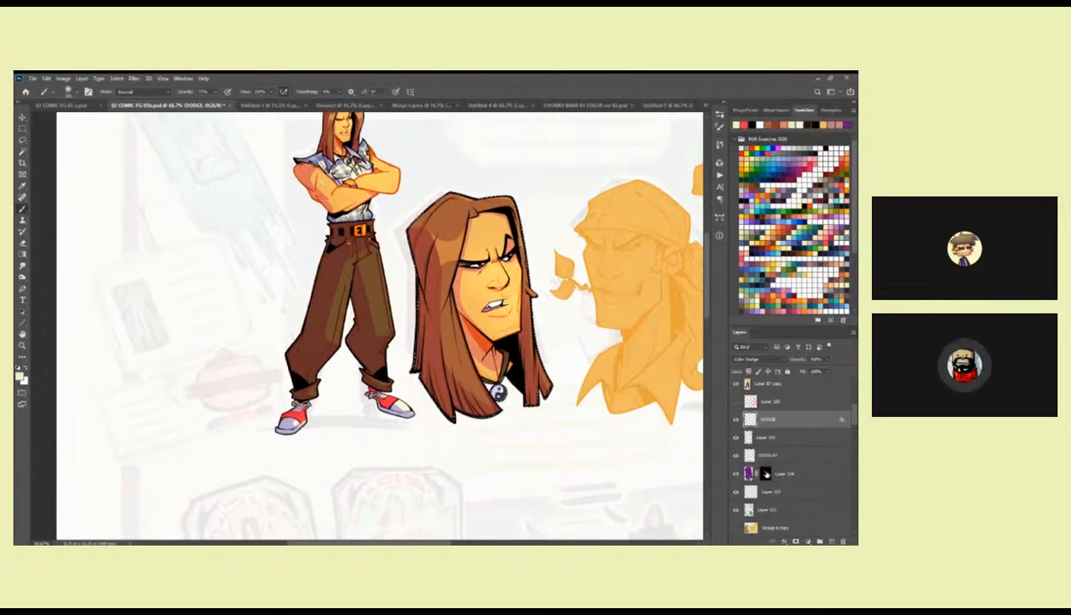
click(831, 541)
key(ctrl+d)
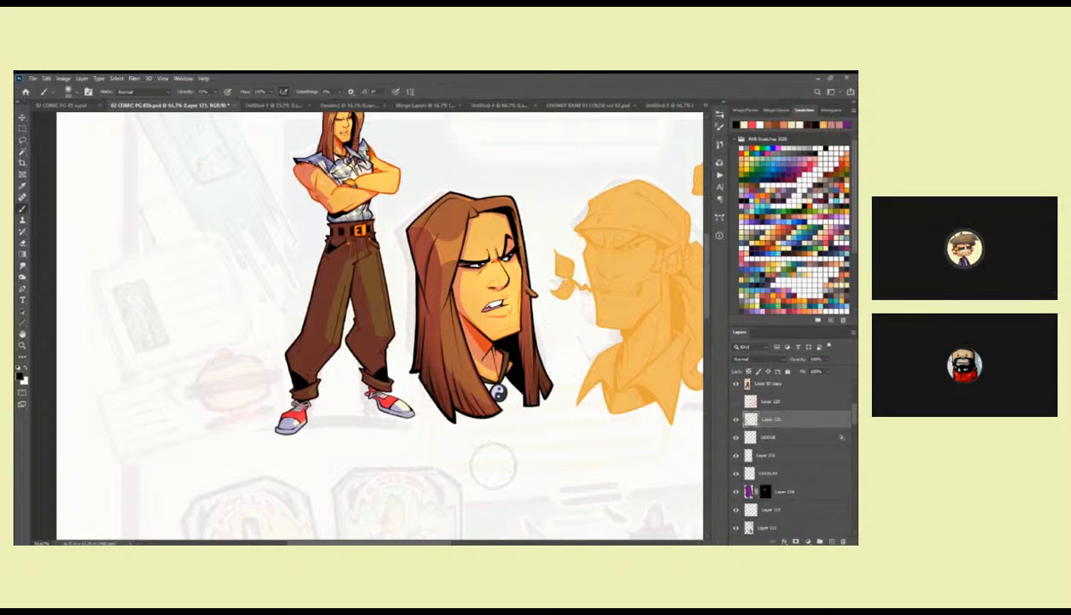
drag(474, 396, 476, 403)
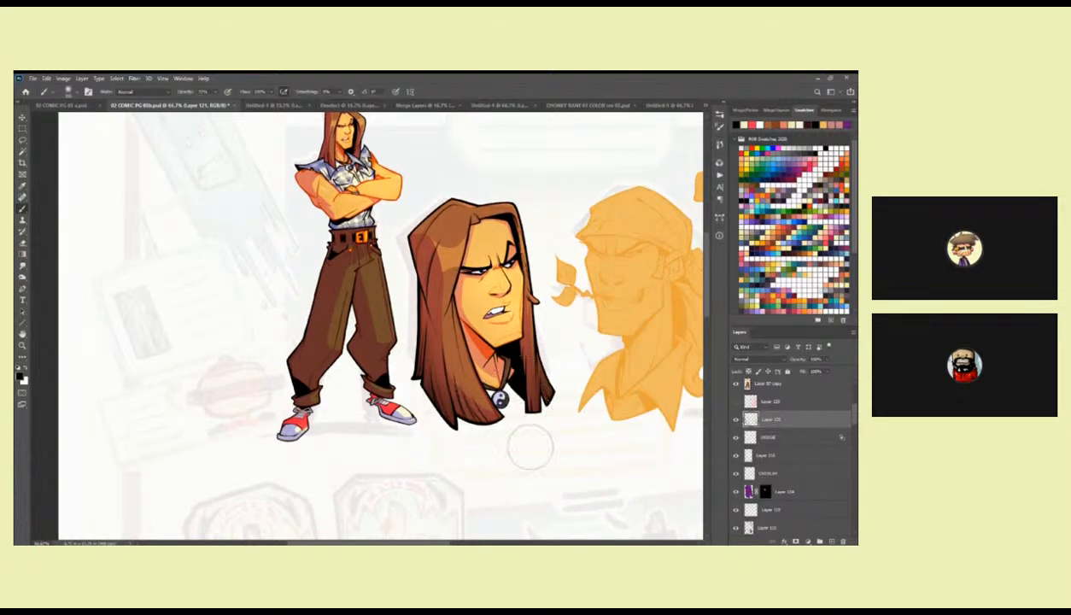
drag(521, 438, 527, 483)
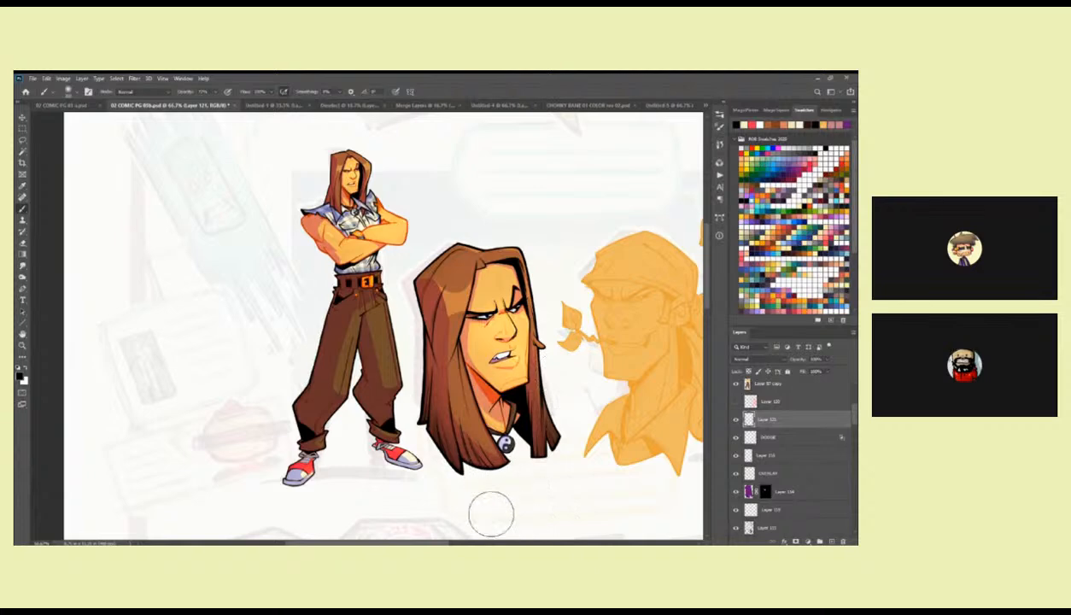
scroll(490, 517, down, 2)
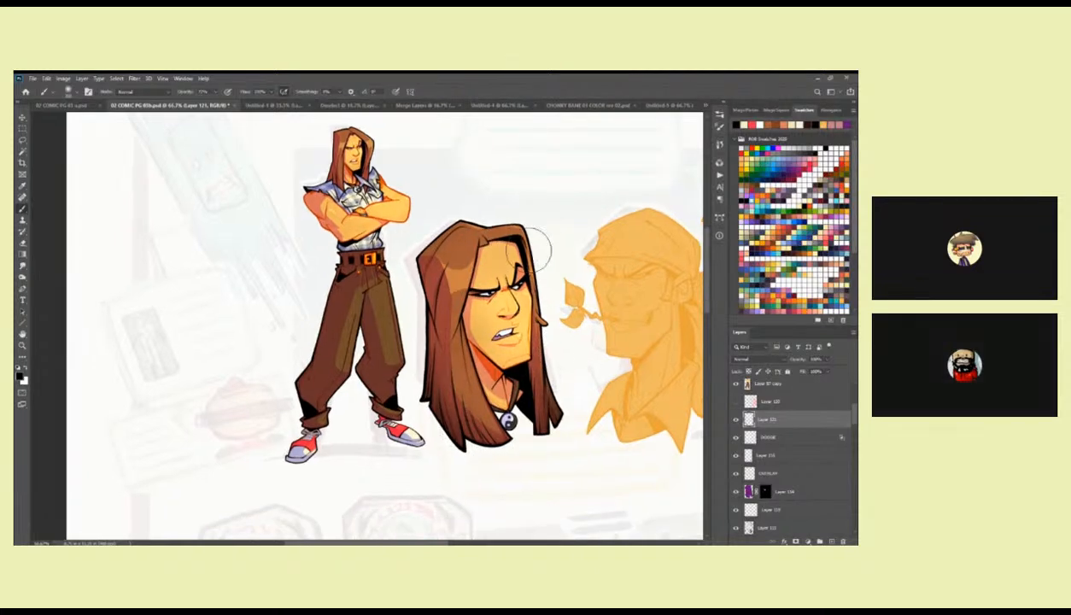
scroll(528, 275, down, 2)
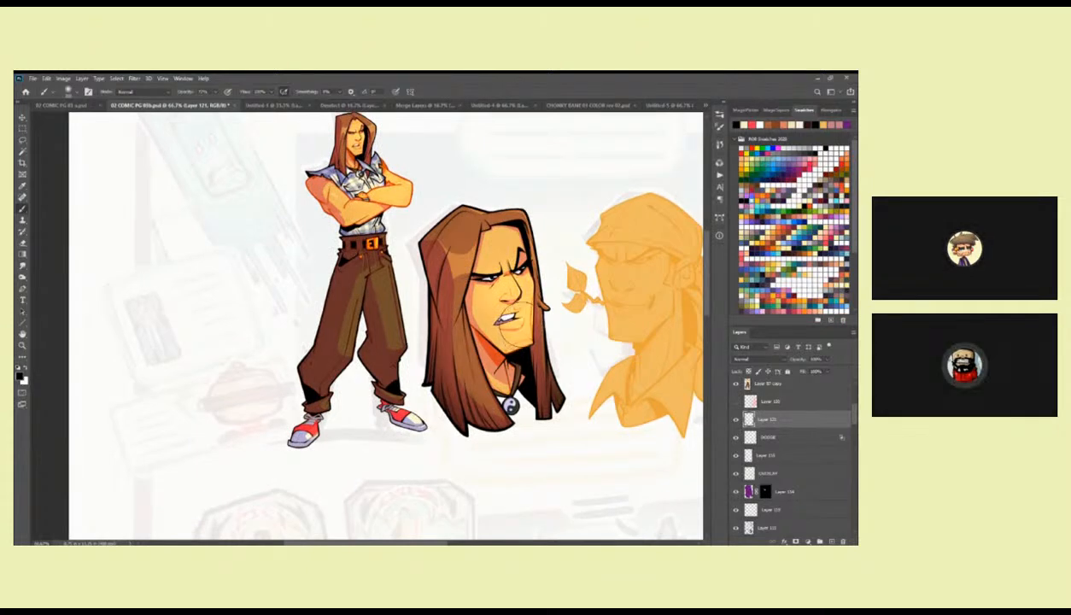
mouse_move(527, 334)
mouse_down()
mouse_move(521, 358)
mouse_move(523, 328)
mouse_up()
Save the document and rename the new dark shading layer as BLACK.
key(ctrl+s)
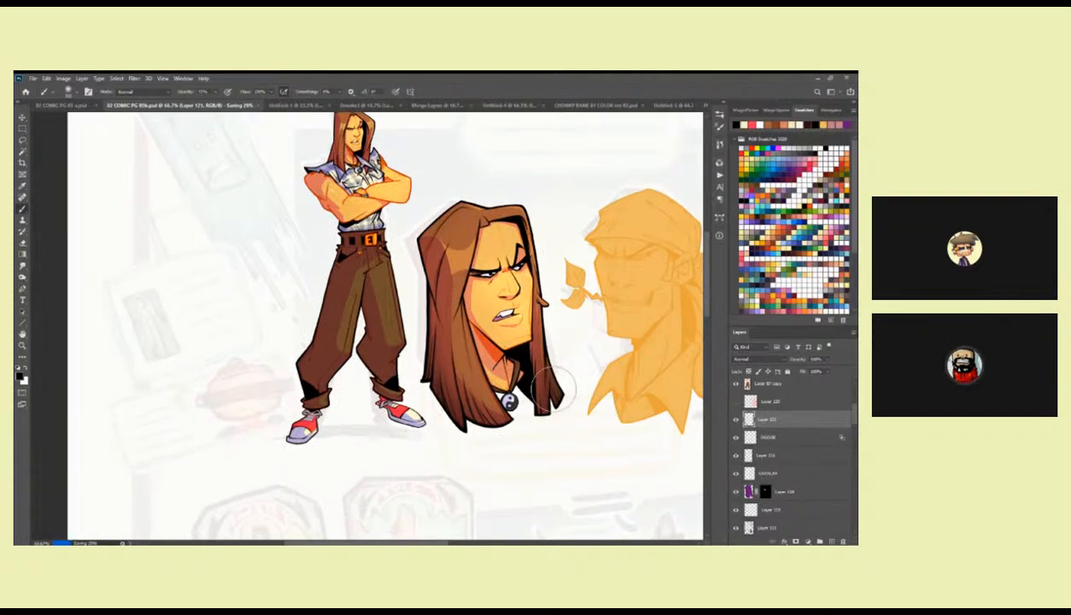
double_click(766, 419)
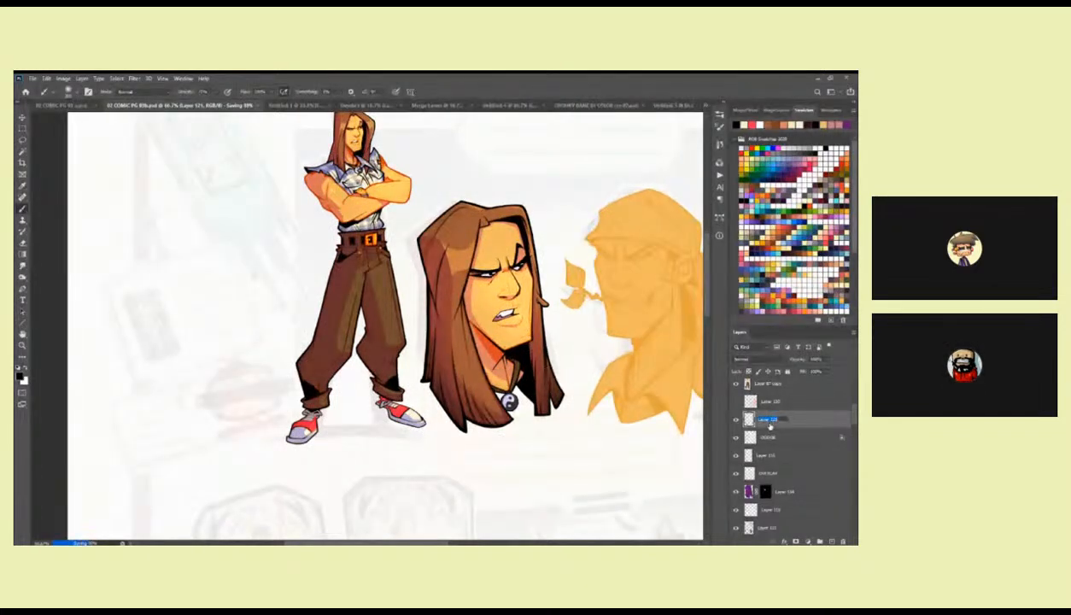
text(BLACK)
key(Return)
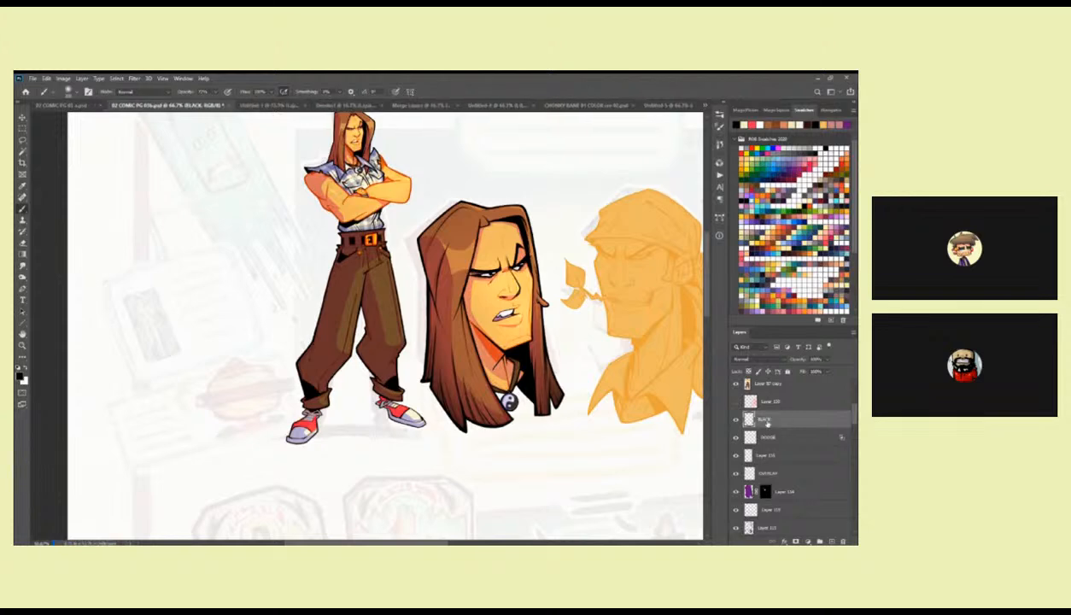
Examine the shaded first head beside the full figure and the other characters on the page.
drag(566, 374, 542, 372)
key(z)
alt+click(544, 373)
alt+click(547, 374)
alt+click(558, 367)
drag(625, 386, 560, 289)
click(560, 288)
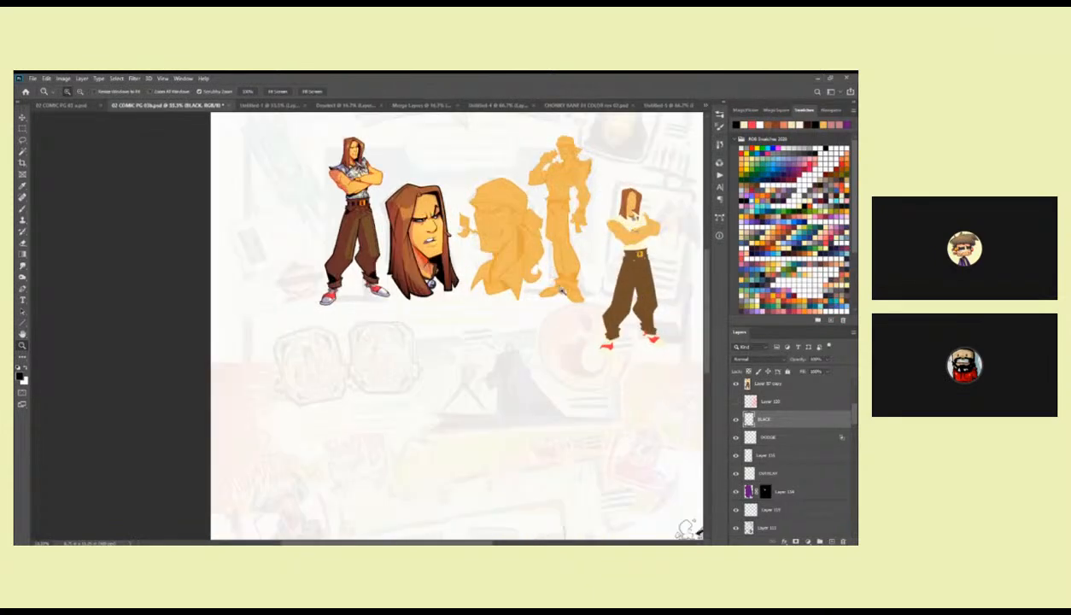
Add a new layer above the line art layer and choose a Kyle's Inkbox brush for inking the face.
drag(436, 240, 572, 324)
click(480, 276)
click(479, 276)
click(480, 275)
click(480, 276)
key(b)
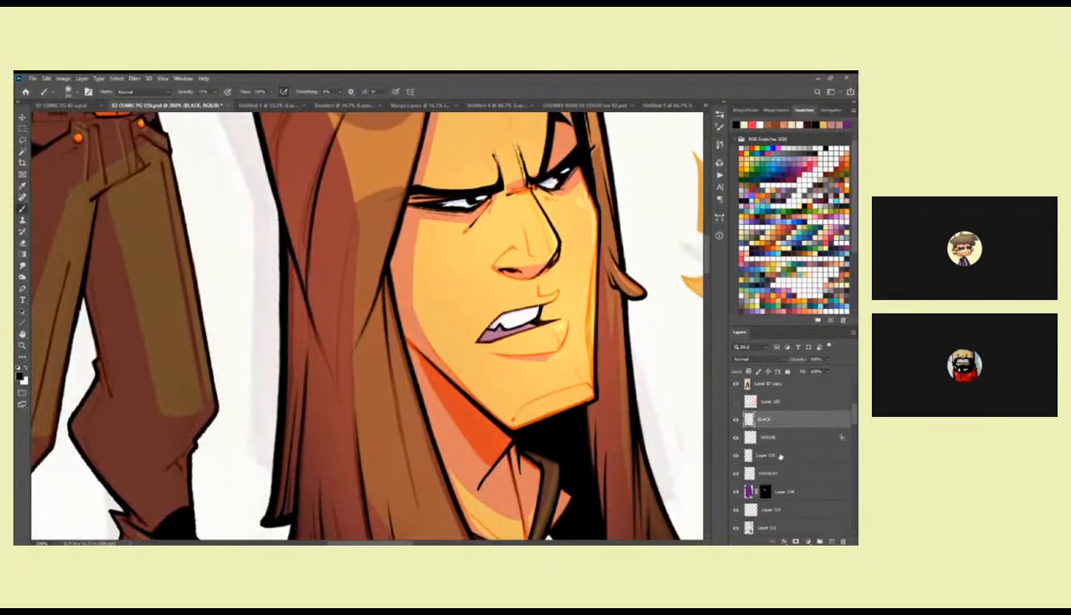
click(781, 519)
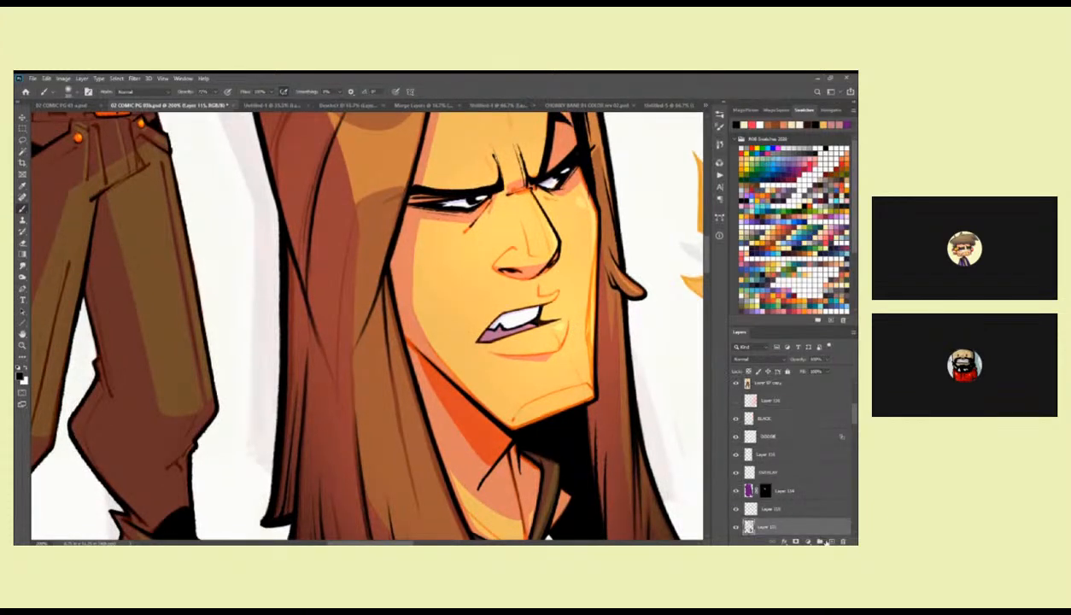
right_click(553, 299)
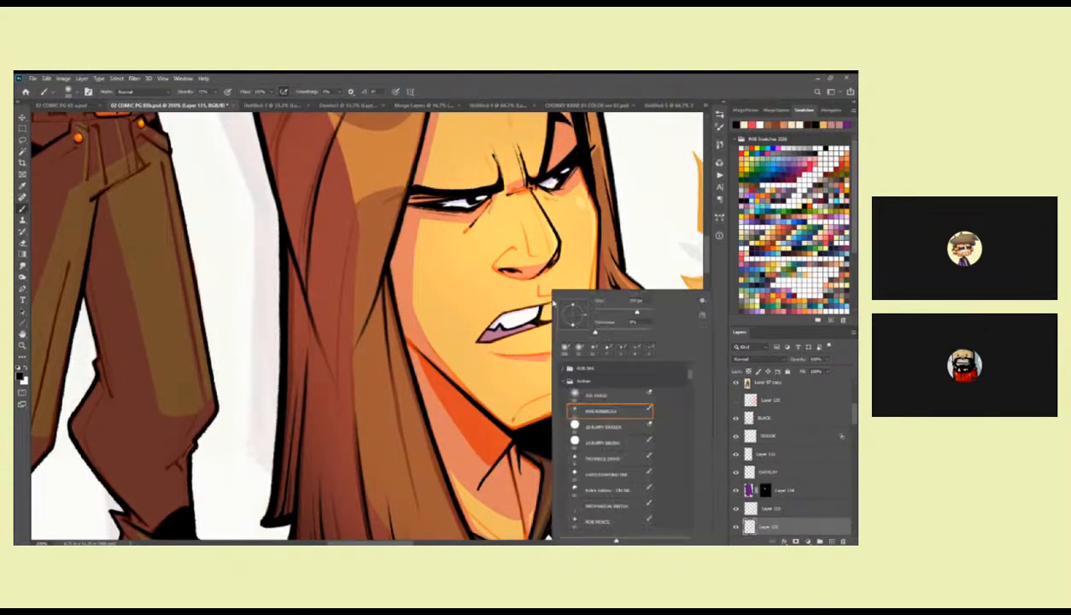
double_click(608, 493)
right_click(634, 382)
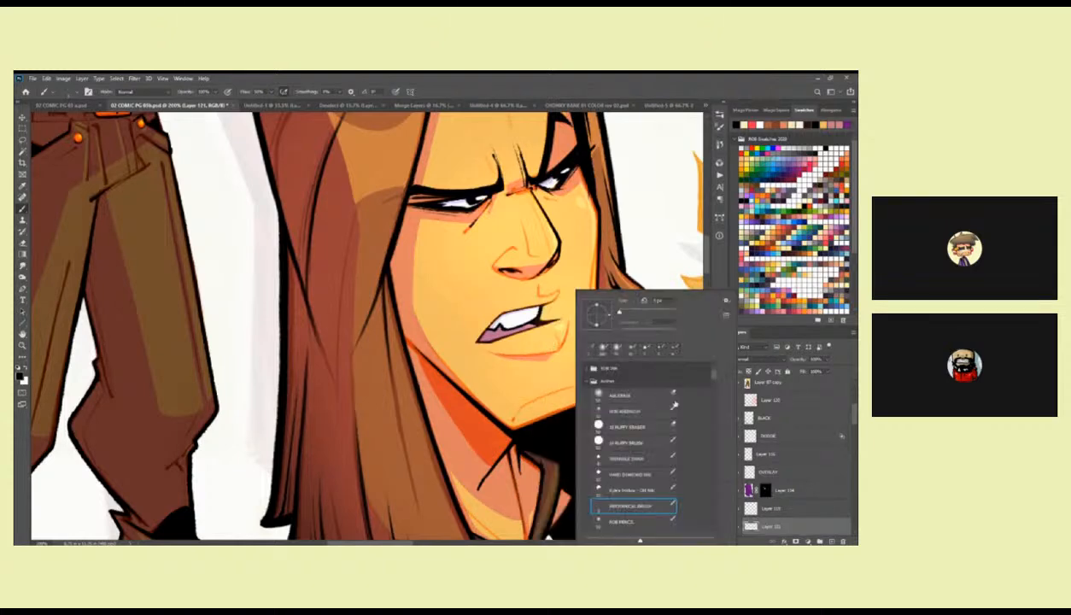
scroll(709, 384, down, 5)
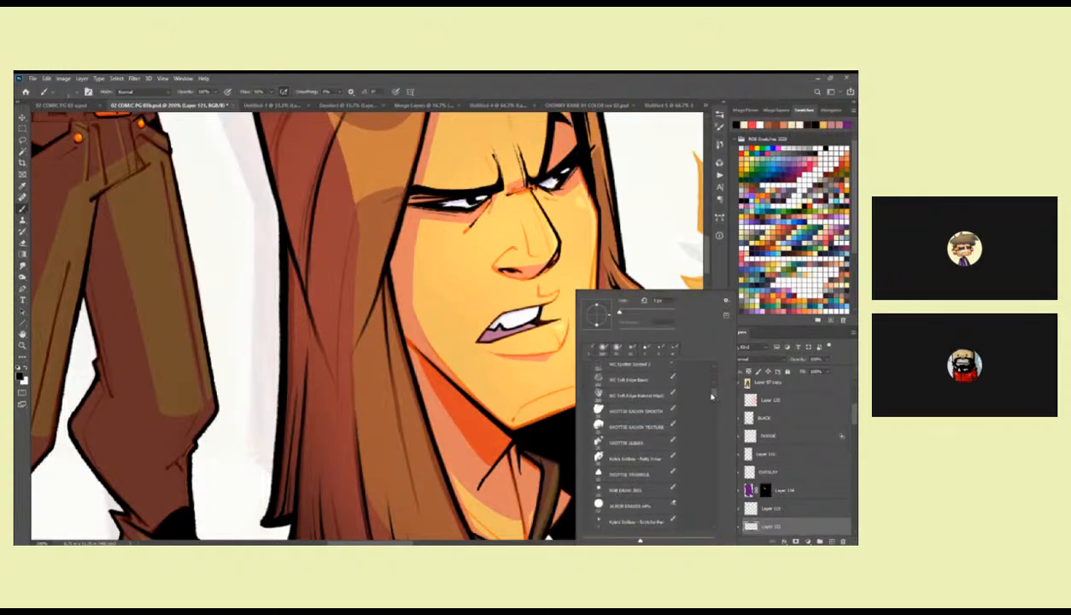
scroll(711, 397, down, 5)
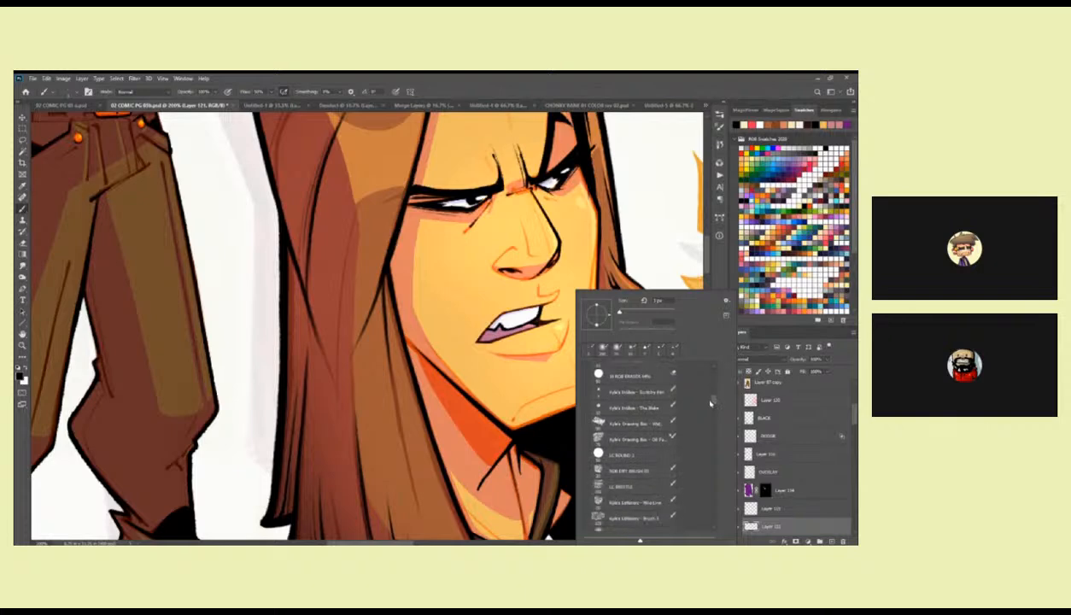
scroll(710, 399, up, 2)
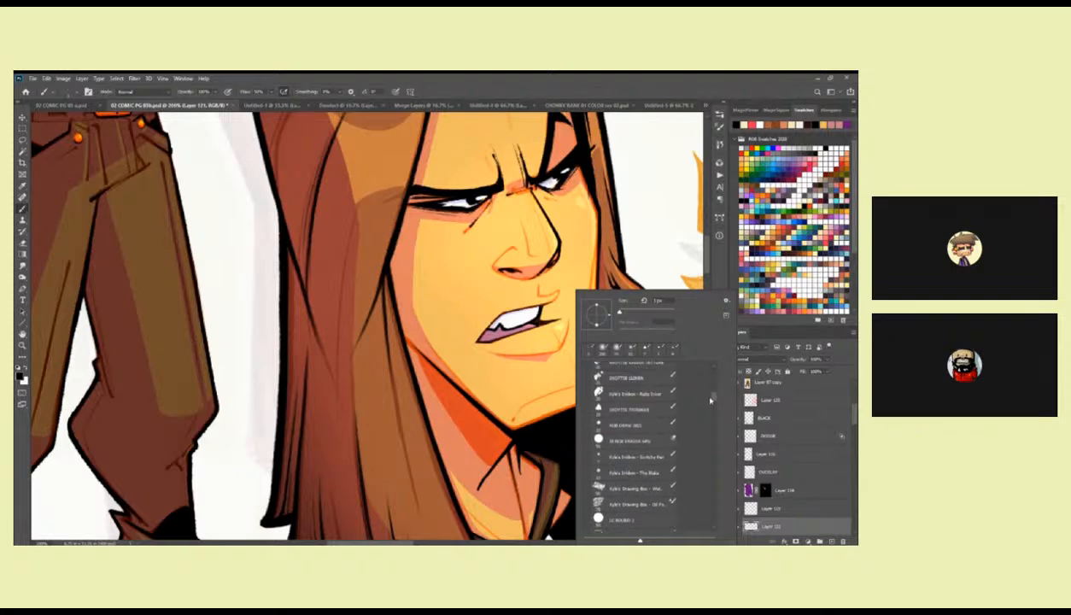
double_click(660, 450)
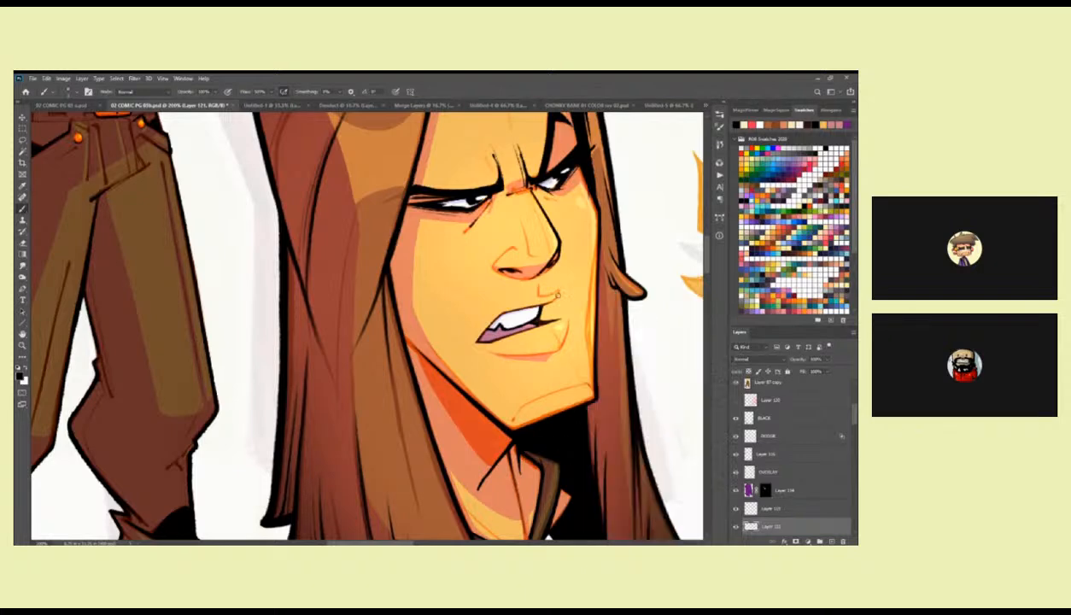
Ink the crease above the first head's mouth and the contour under the lower lip in black.
scroll(556, 293, up, 1)
drag(543, 309, 555, 300)
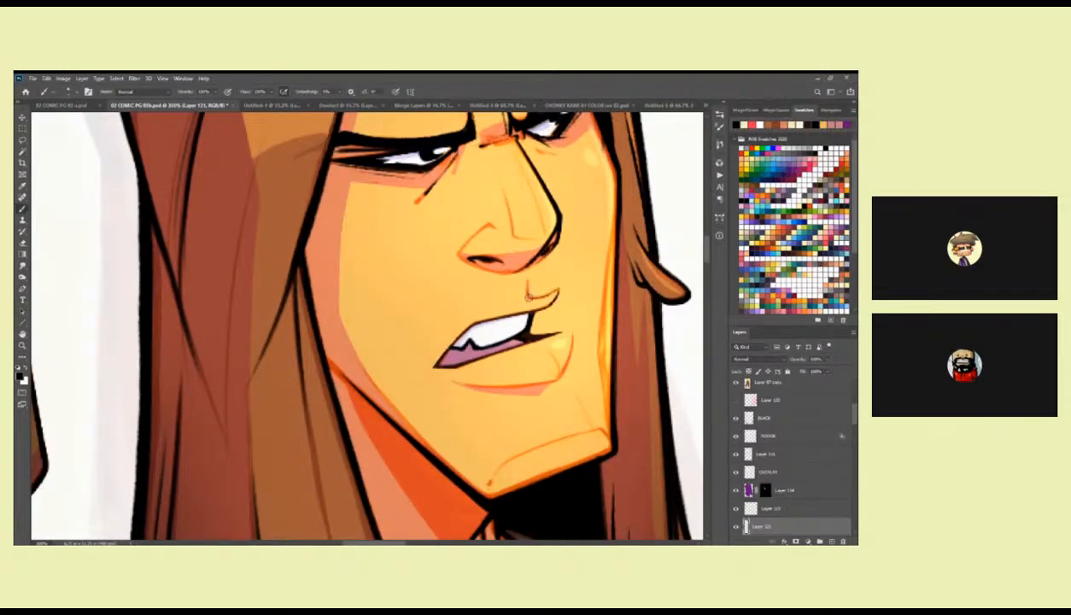
drag(540, 306, 528, 298)
drag(579, 335, 592, 282)
drag(567, 331, 593, 307)
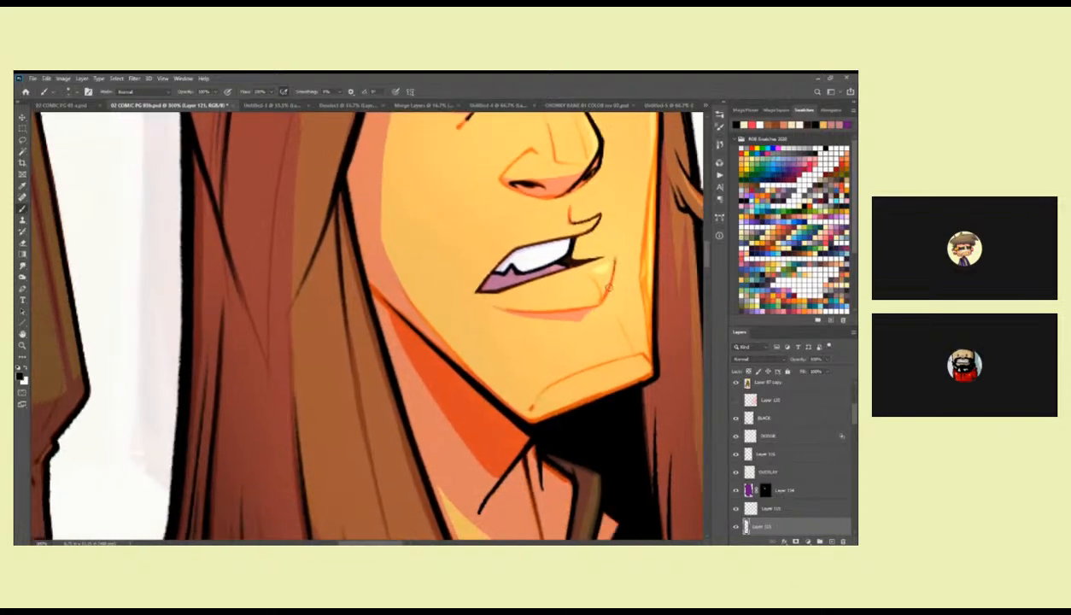
mouse_move(499, 305)
mouse_down()
mouse_move(574, 300)
mouse_move(608, 281)
mouse_move(602, 311)
mouse_move(573, 333)
mouse_up()
drag(560, 383, 590, 312)
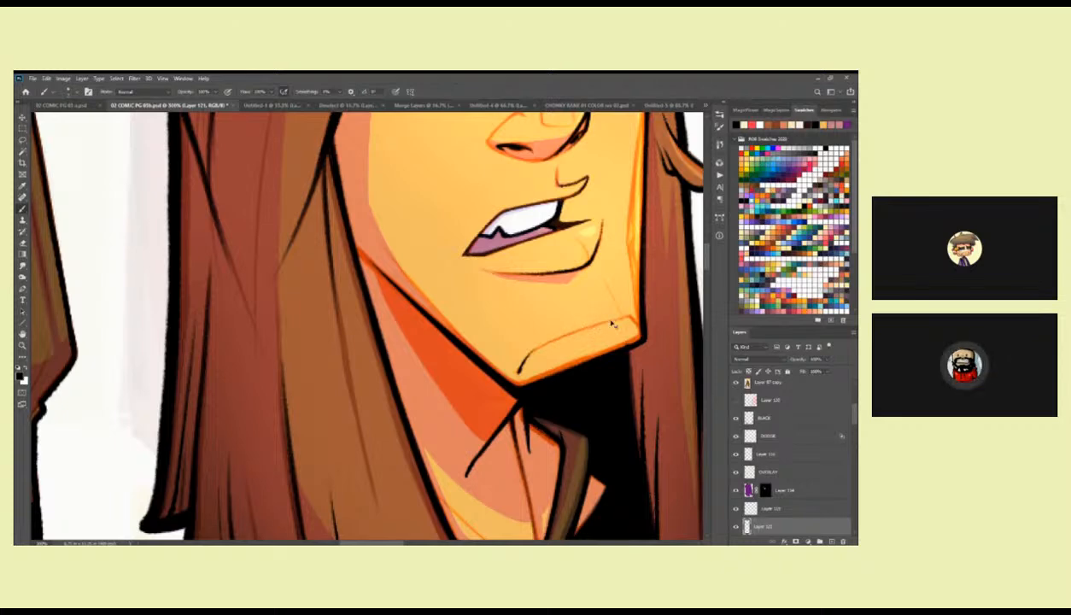
Ink the curved contour line across the first head's chin in black.
drag(519, 372, 634, 318)
drag(601, 246, 578, 335)
drag(520, 357, 584, 327)
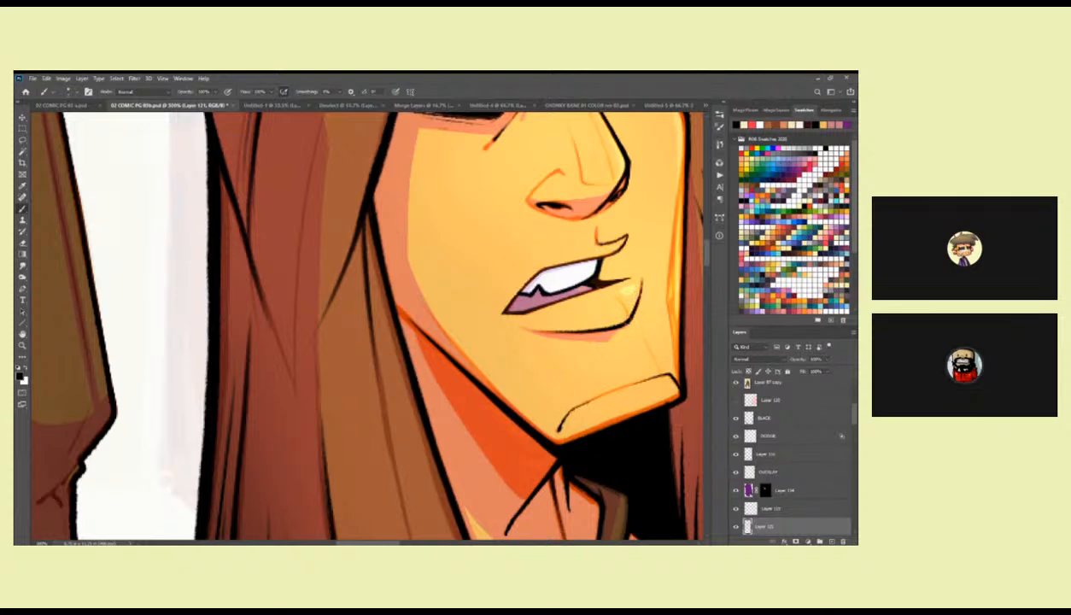
drag(653, 291, 621, 315)
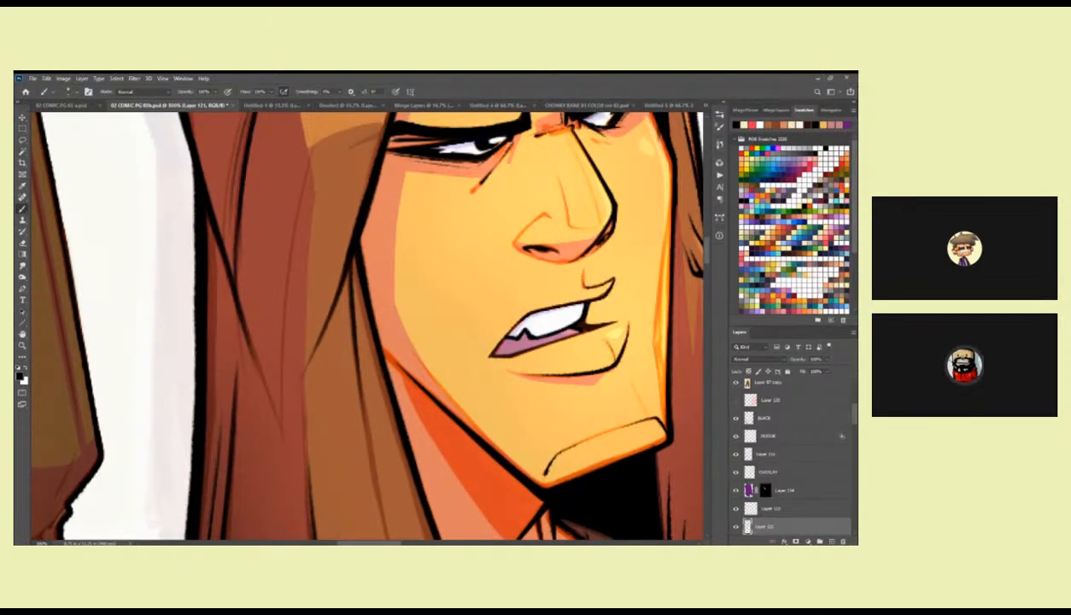
Examine the first head's inked nose, mouth and chin up close and beside the full figure.
drag(541, 298, 491, 374)
drag(473, 266, 486, 308)
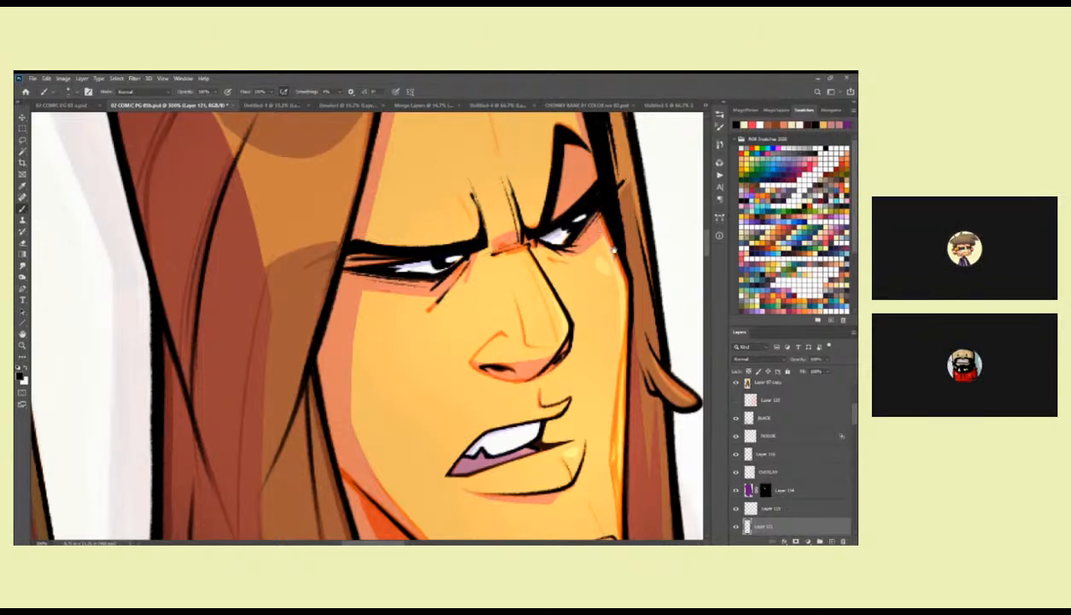
scroll(589, 284, down, 3)
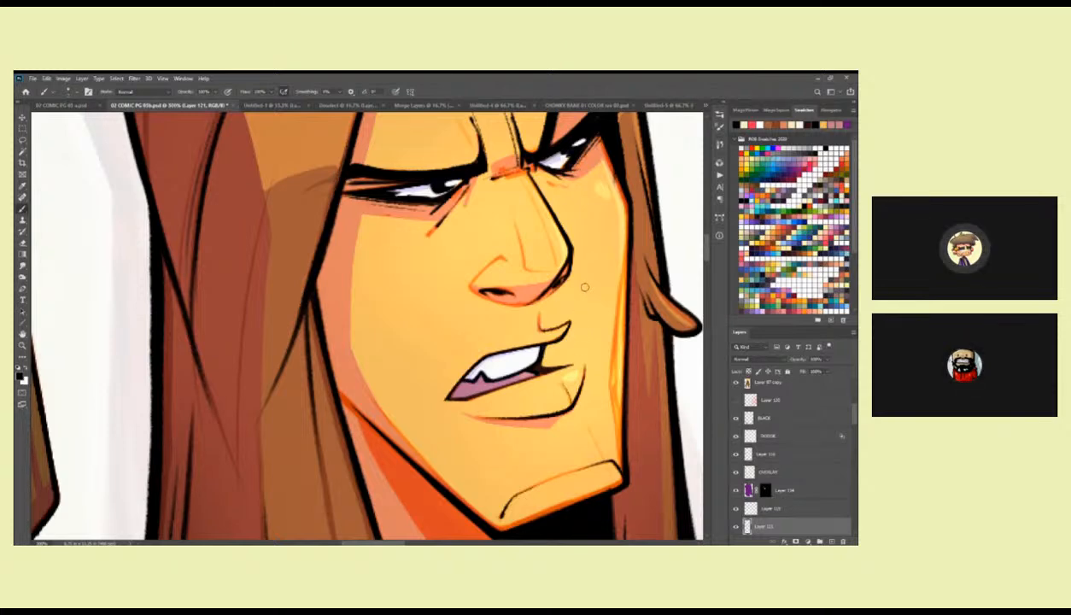
drag(588, 356, 542, 303)
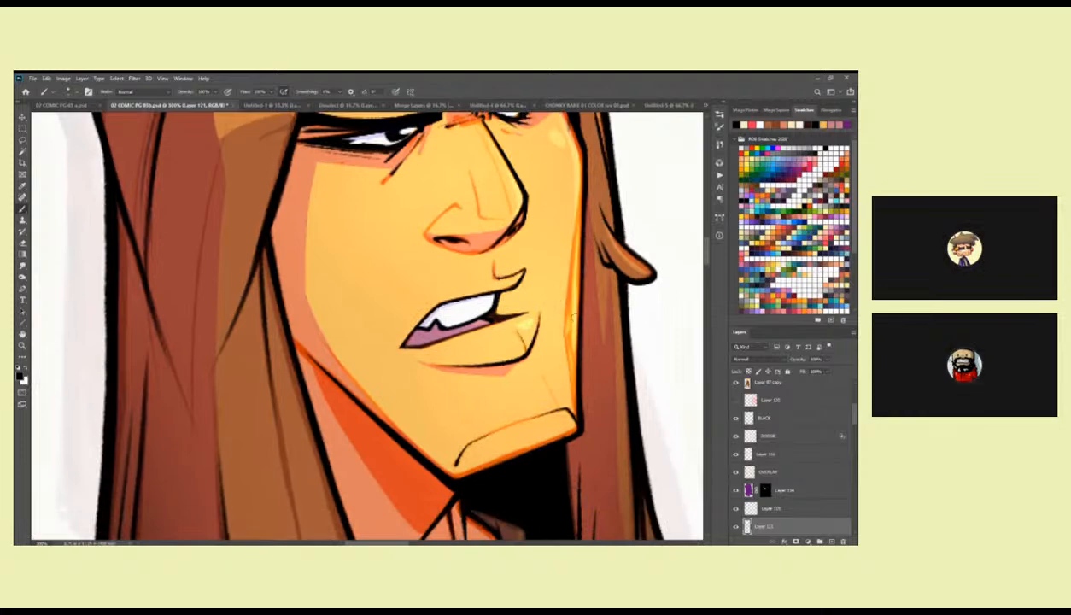
drag(575, 379, 562, 309)
key(z)
alt+click(543, 343)
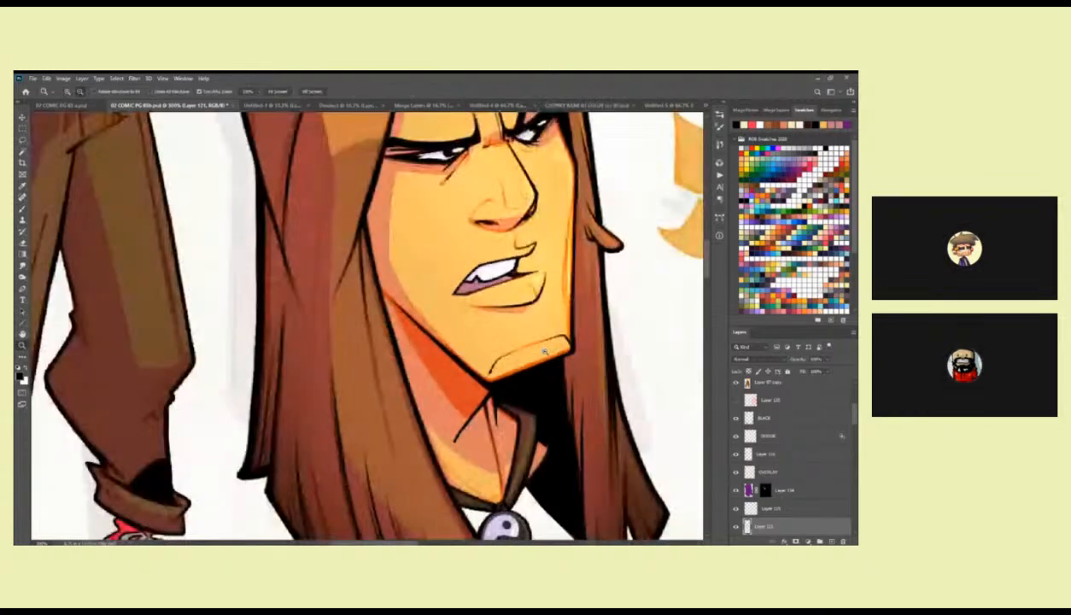
alt+click(543, 345)
alt+click(543, 346)
alt+click(545, 362)
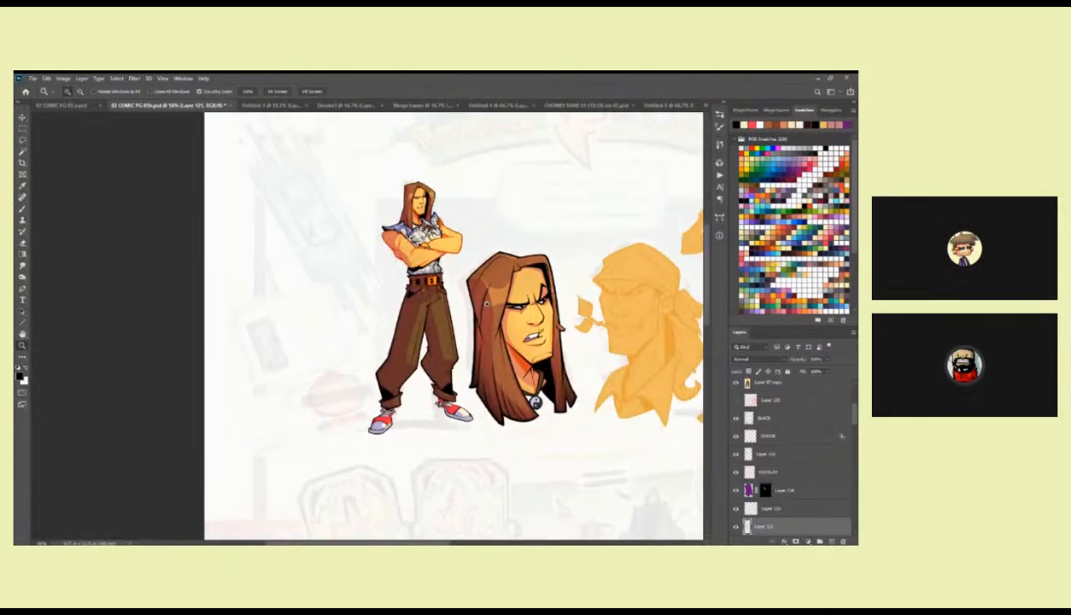
Add a new layer above the FINAL LINE layer and ink the full figure's lower lip contour in black.
click(411, 209)
click(411, 208)
click(412, 208)
click(413, 208)
click(414, 209)
drag(440, 225, 583, 319)
key(b)
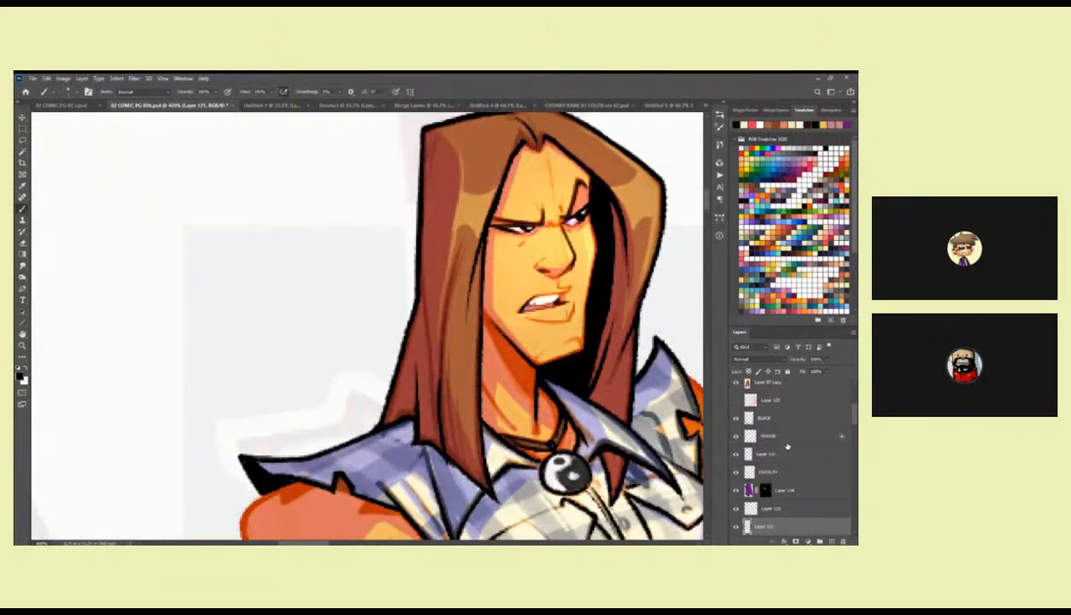
click(791, 417)
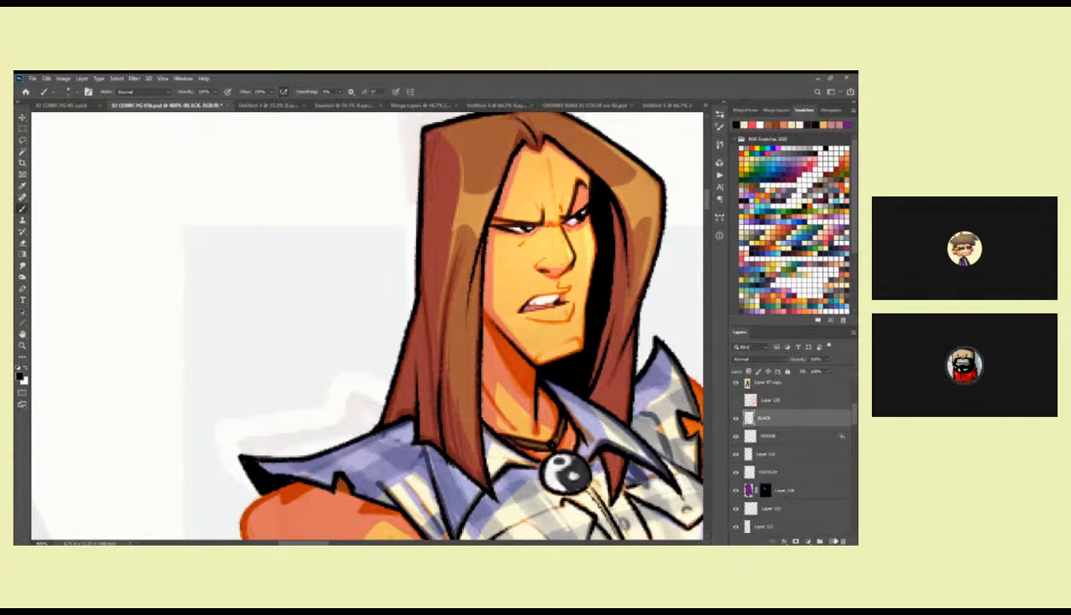
drag(853, 417, 852, 429)
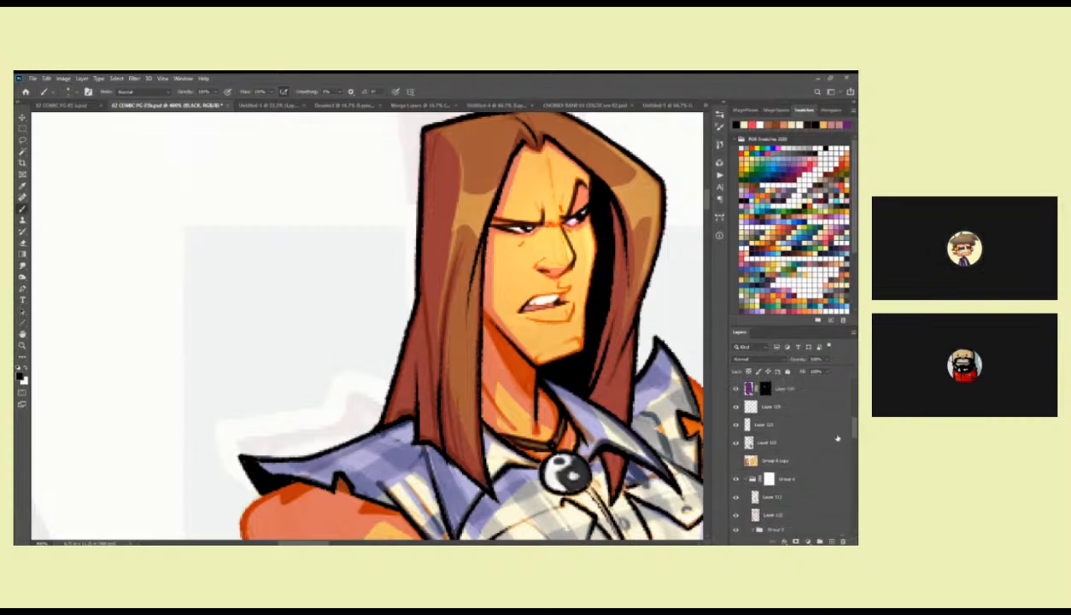
click(749, 479)
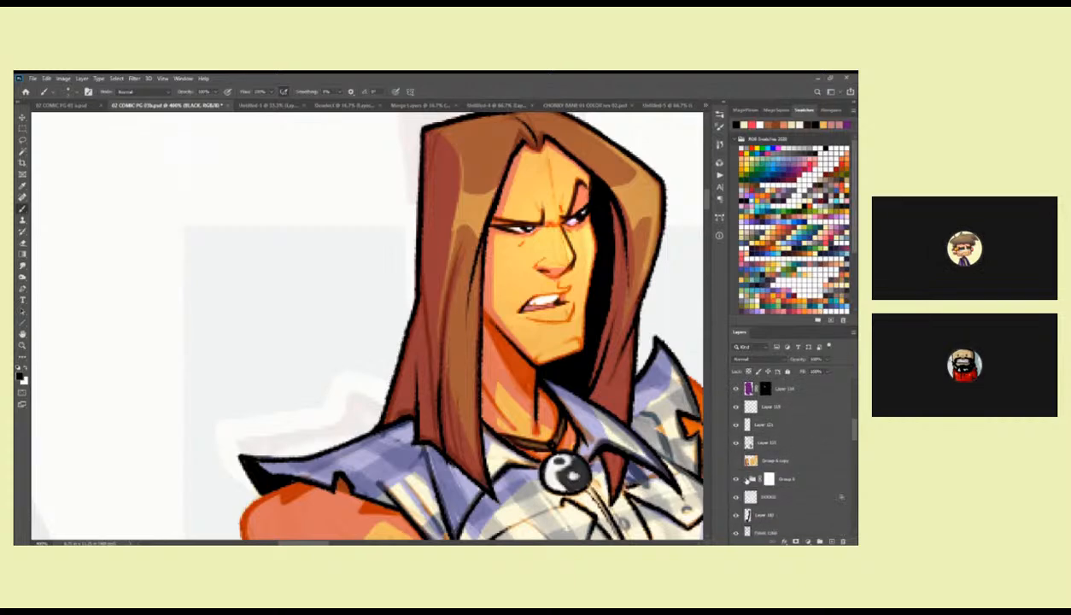
mouse_move(852, 435)
mouse_down()
mouse_move(850, 455)
mouse_move(850, 443)
mouse_up()
click(736, 460)
click(736, 459)
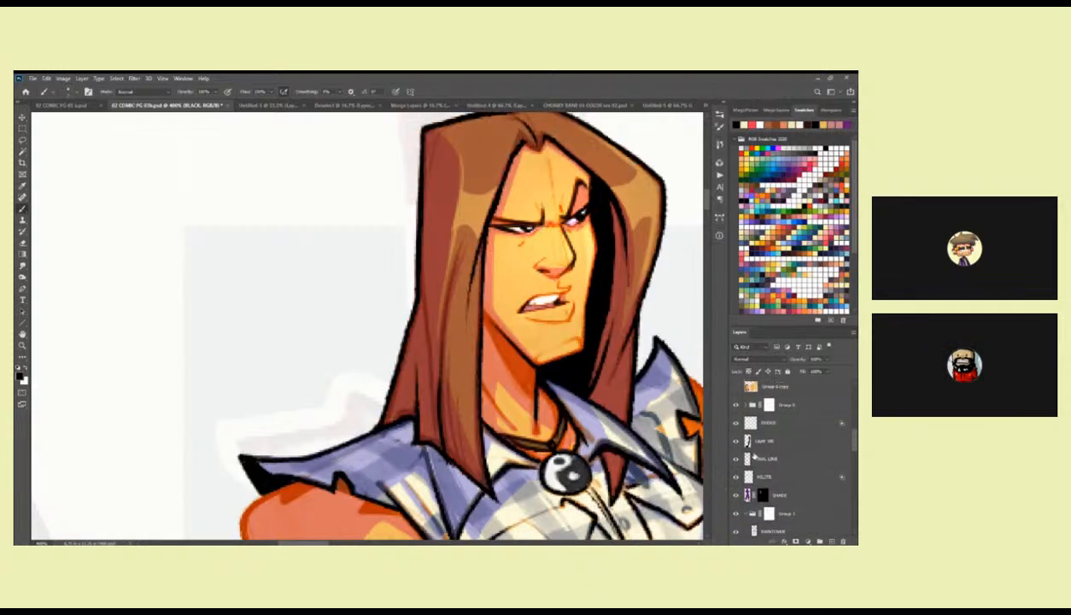
click(753, 460)
click(832, 541)
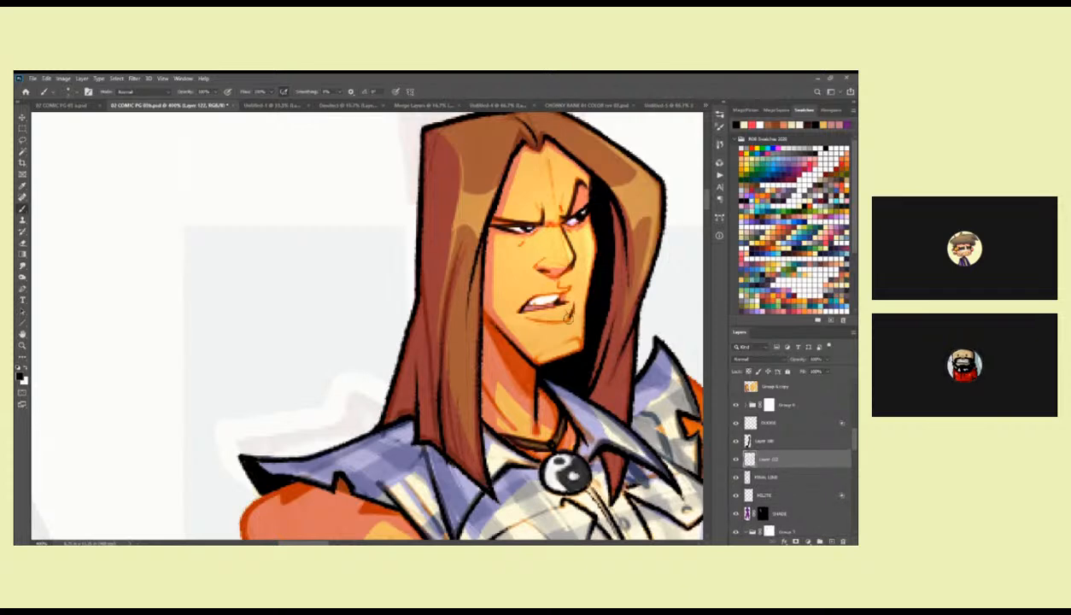
drag(555, 293, 570, 303)
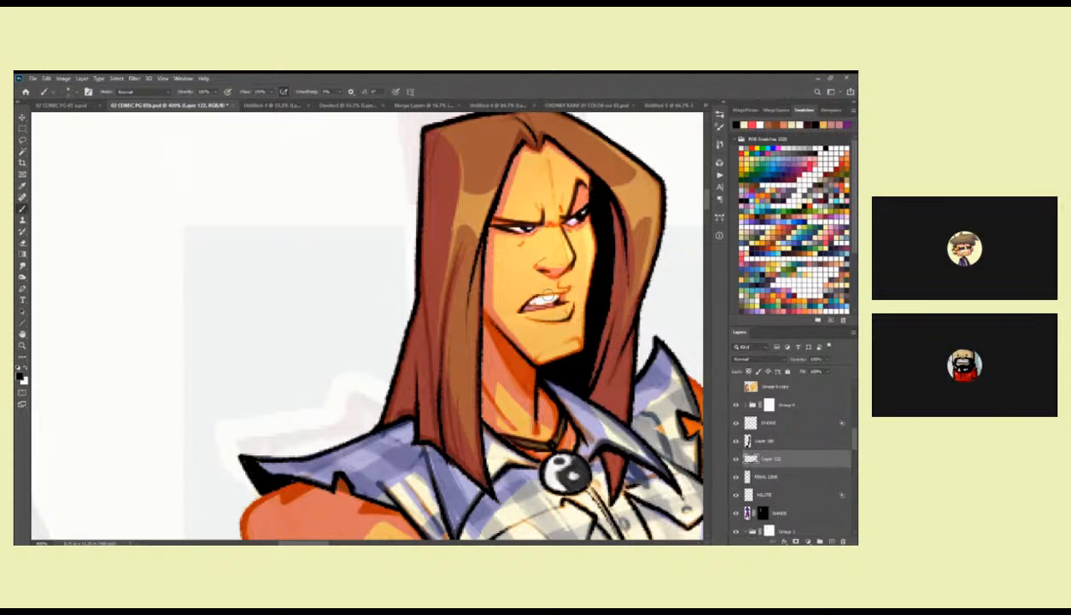
Compare the full figure's inked mouth with the first head's face.
key(z)
alt+click(578, 292)
alt+click(577, 292)
alt+click(577, 292)
alt+click(577, 292)
drag(660, 352, 462, 326)
drag(564, 354, 561, 326)
click(558, 327)
drag(563, 374, 570, 302)
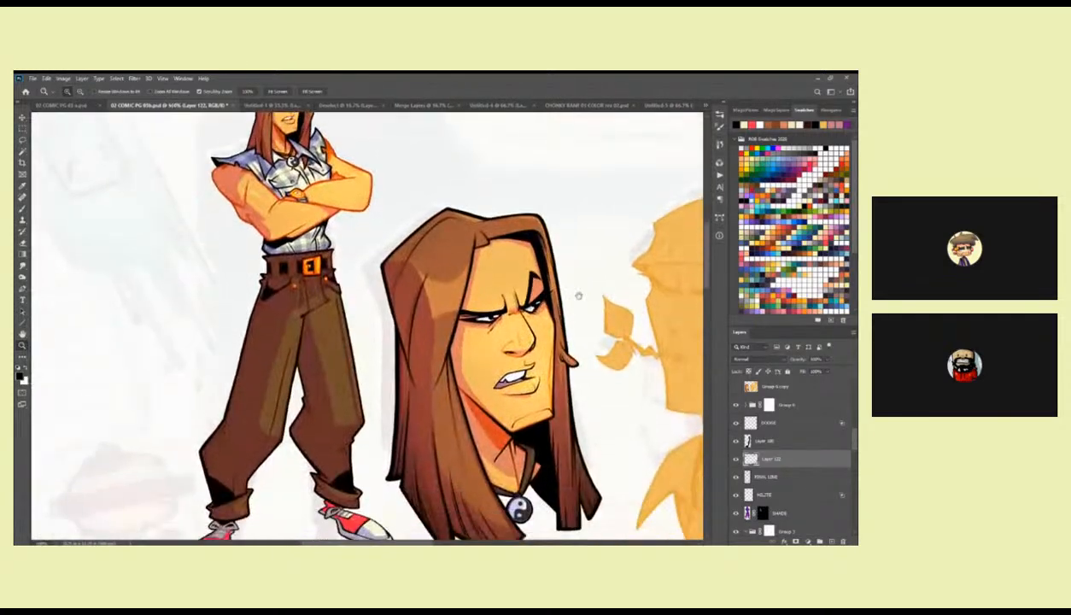
On Layer 116, ink a thin black contour down the far cheek of the first head to the chin corner.
scroll(819, 410, up, 6)
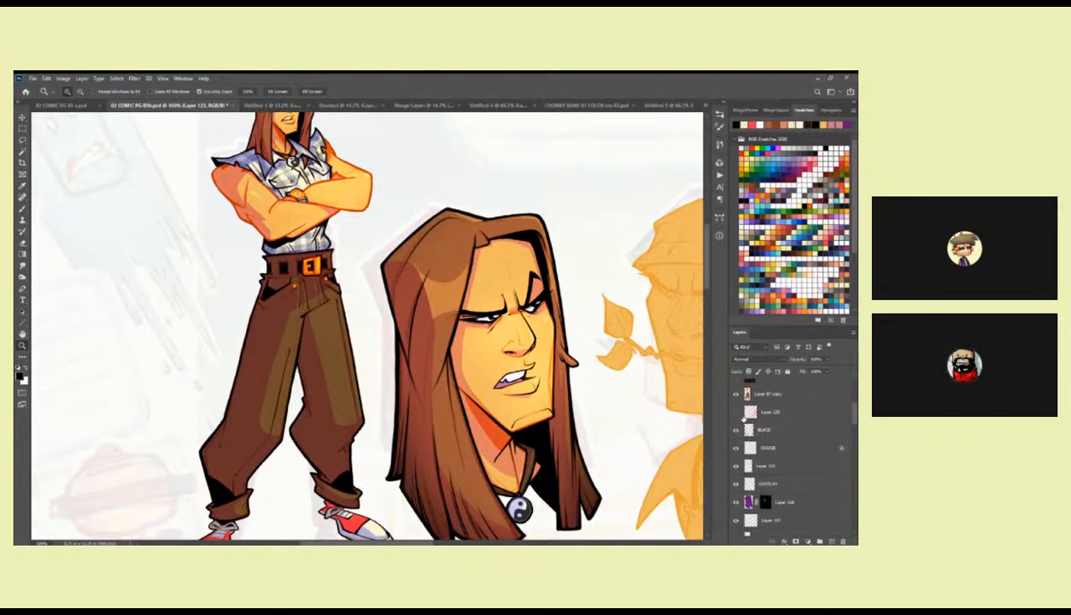
click(749, 465)
drag(559, 404, 567, 359)
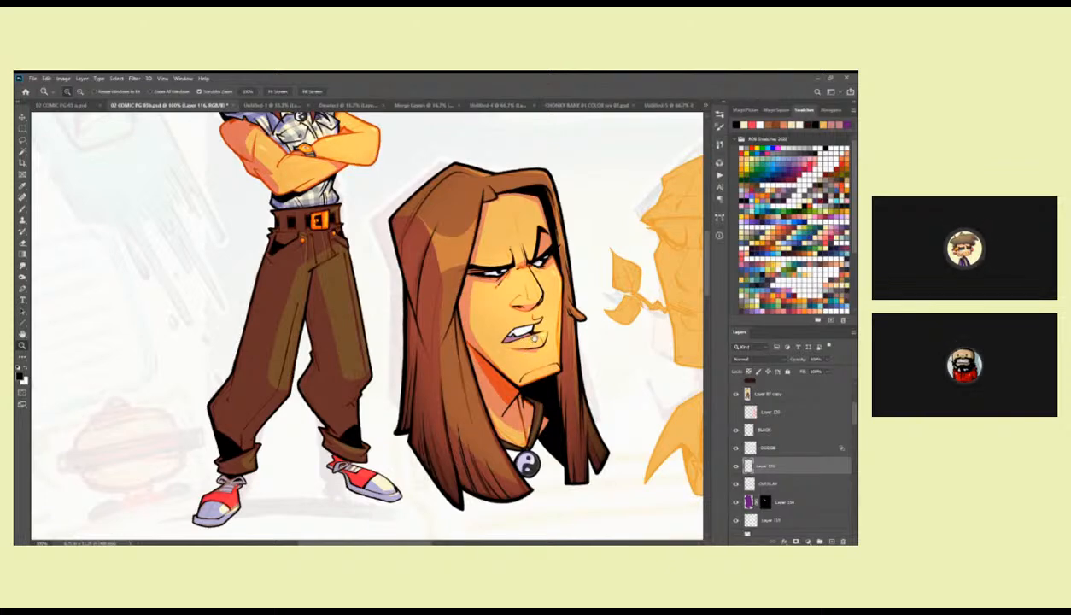
drag(535, 342, 528, 342)
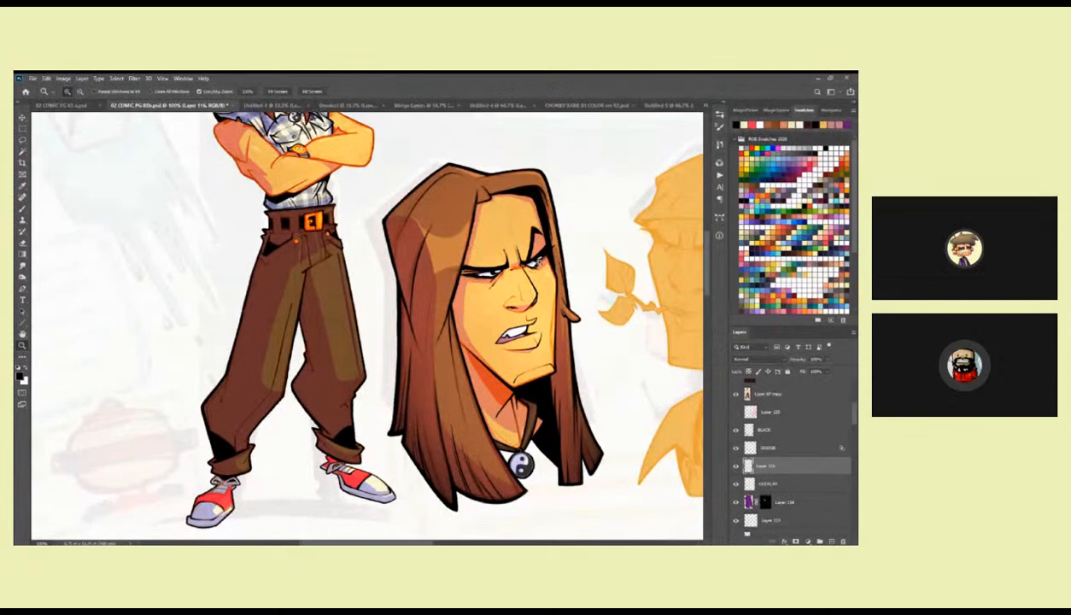
click(527, 243)
key(b)
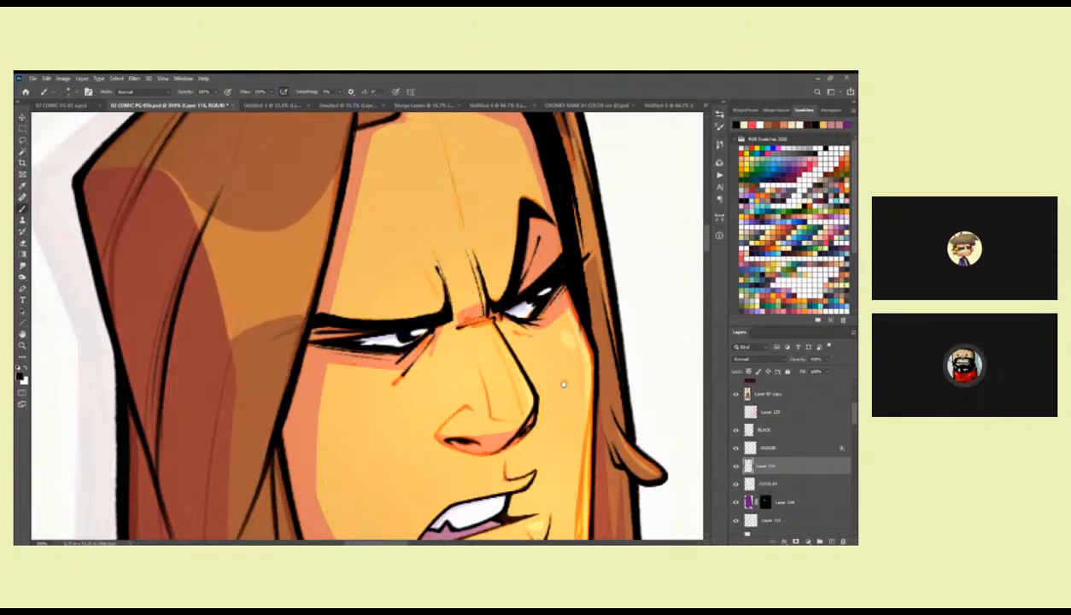
drag(526, 426, 496, 253)
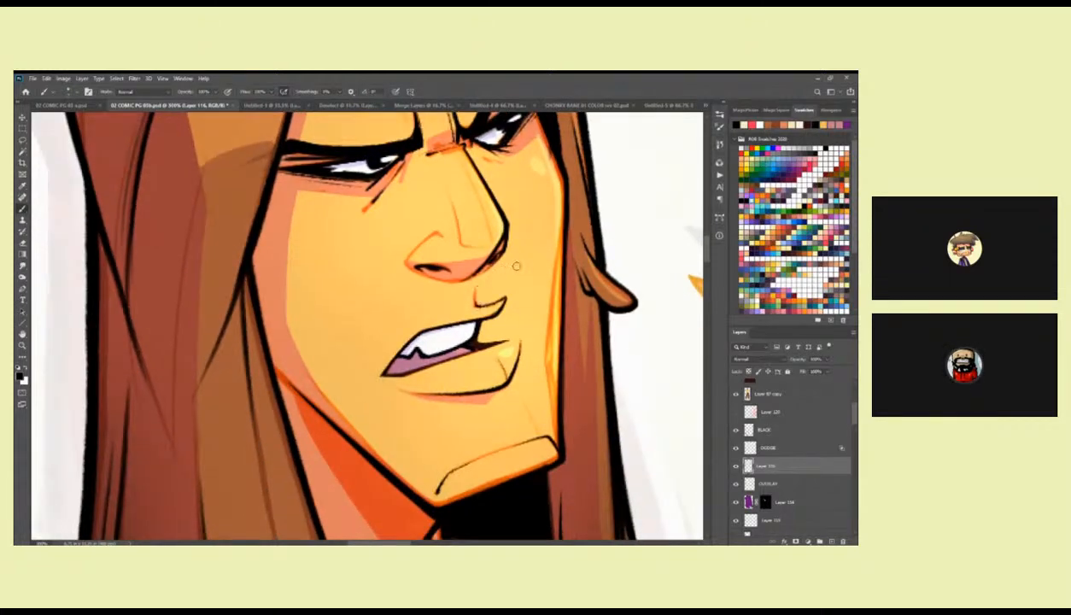
scroll(554, 286, down, 1)
scroll(547, 337, down, 1)
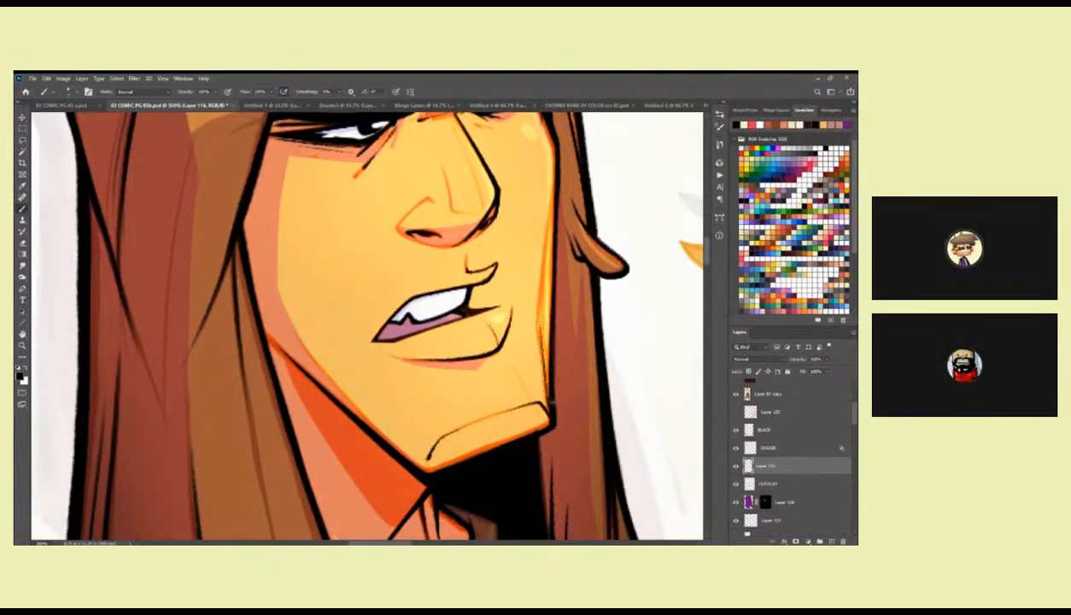
drag(538, 317, 540, 391)
key(ctrl+z)
drag(538, 330, 548, 400)
drag(537, 318, 551, 404)
key(ctrl+z)
drag(538, 324, 549, 403)
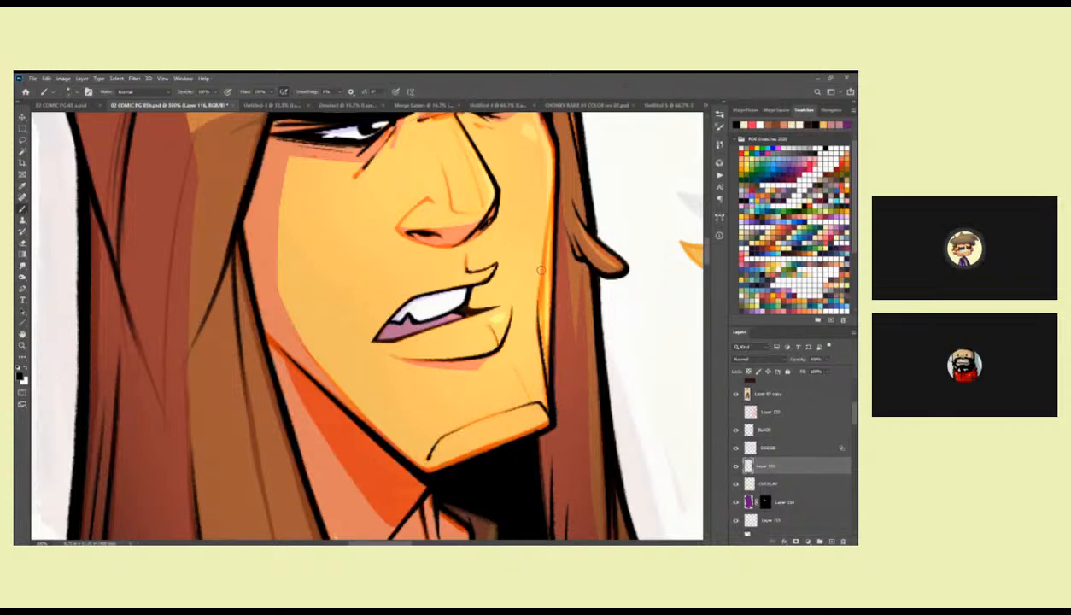
key(e)
key(b)
Ink thin black tendon lines down the first head's neck, from beneath the chin towards the pendant.
drag(571, 278, 532, 382)
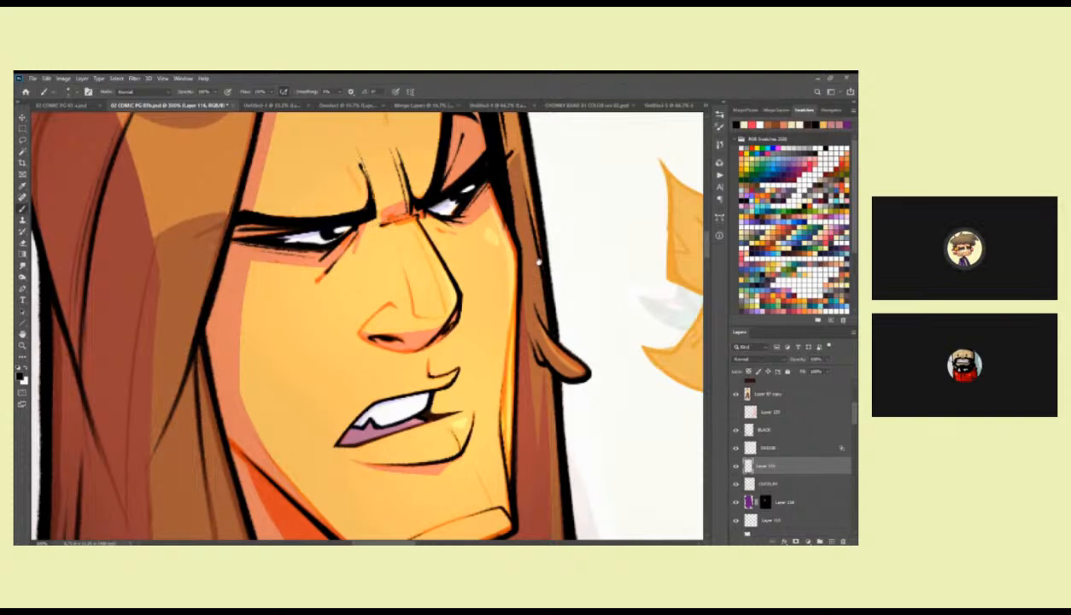
drag(542, 278, 550, 376)
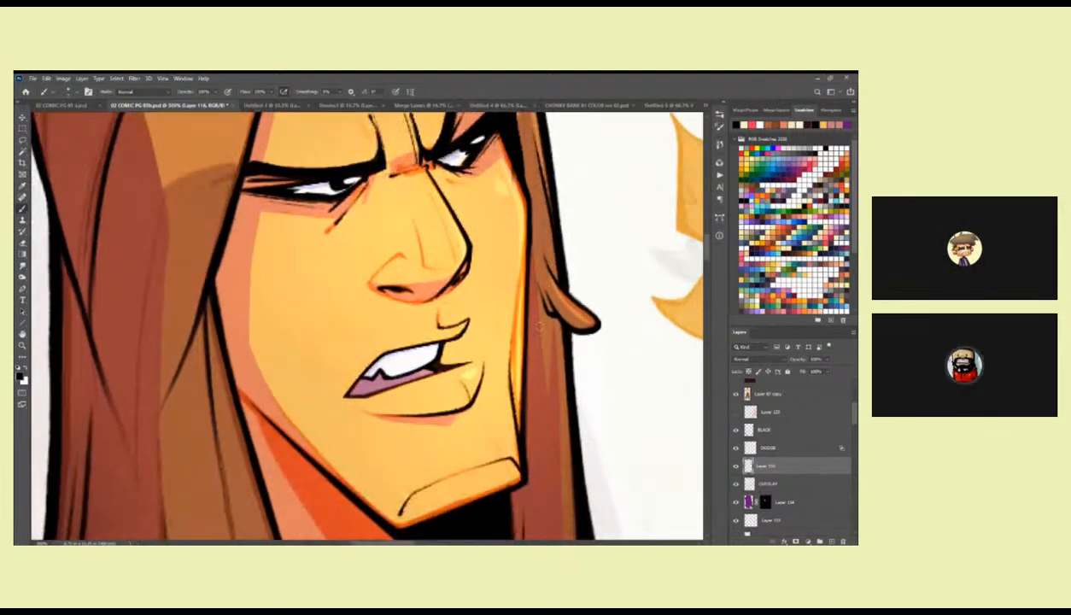
scroll(546, 199, down, 3)
scroll(567, 340, left, 3)
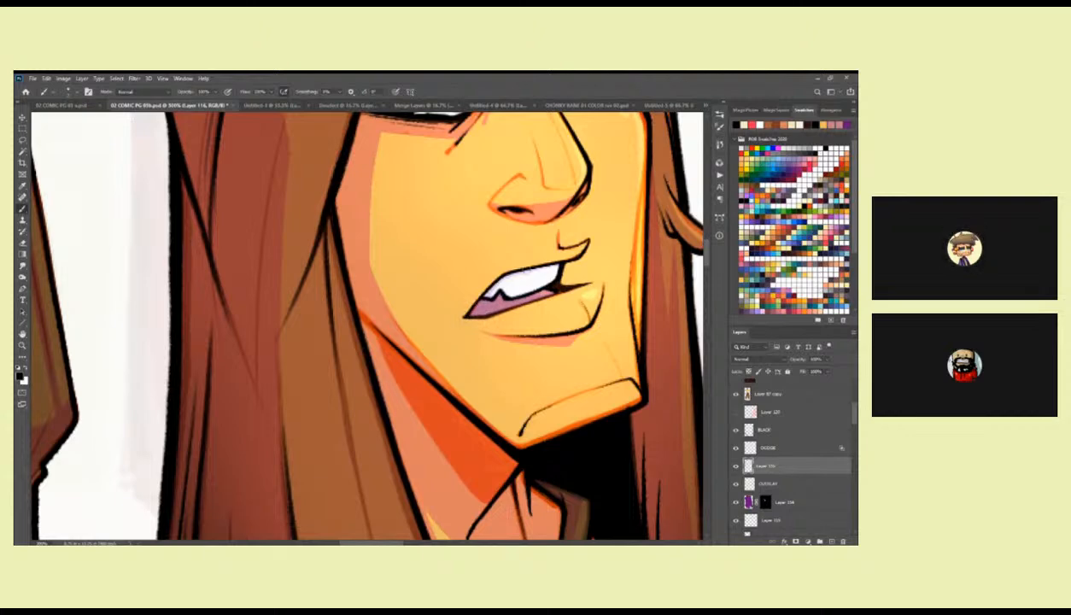
scroll(555, 299, right, 3)
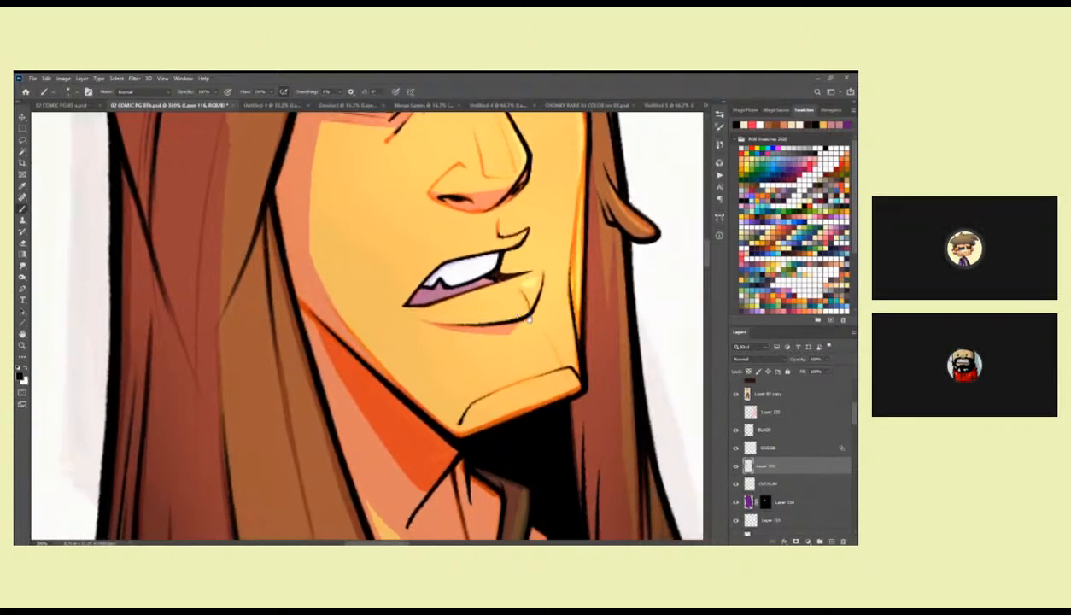
scroll(560, 322, right, 1)
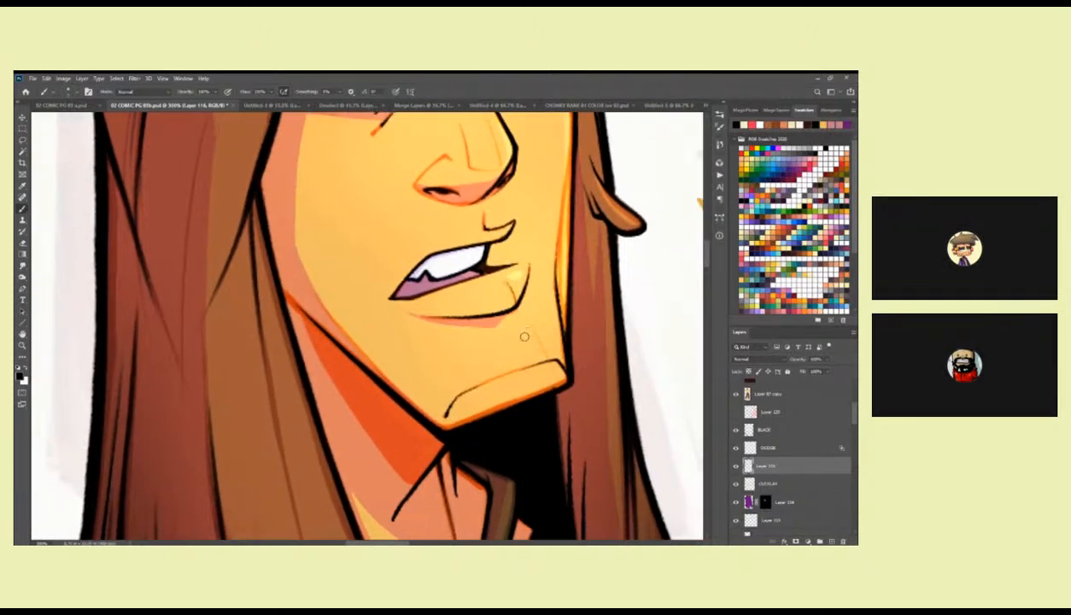
scroll(512, 333, down, 5)
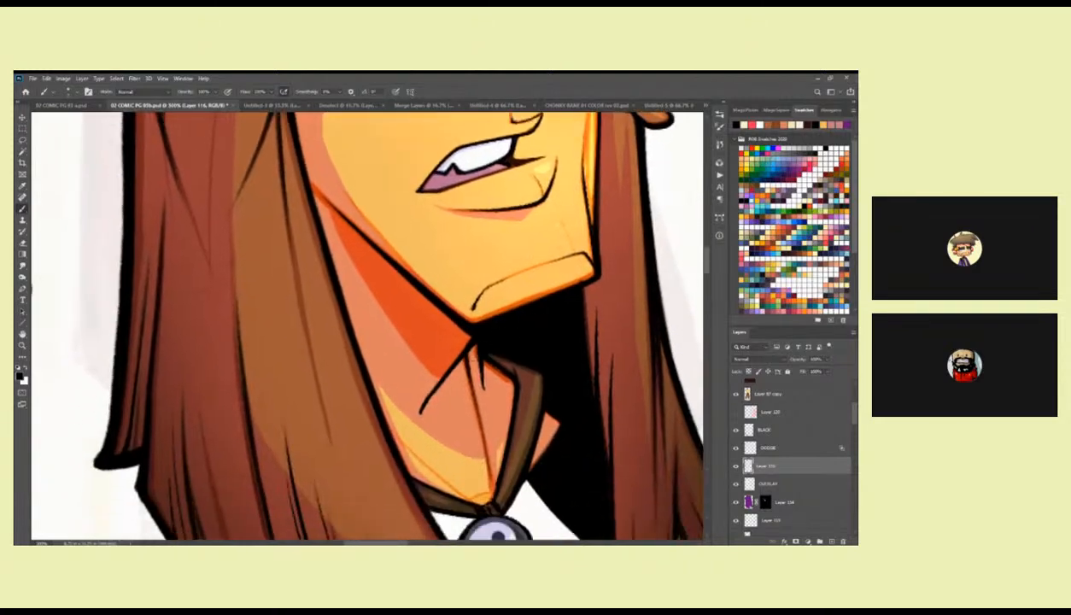
drag(474, 348, 482, 411)
drag(466, 352, 478, 413)
mouse_move(486, 363)
mouse_down()
mouse_move(509, 379)
mouse_move(516, 275)
mouse_move(508, 404)
mouse_up()
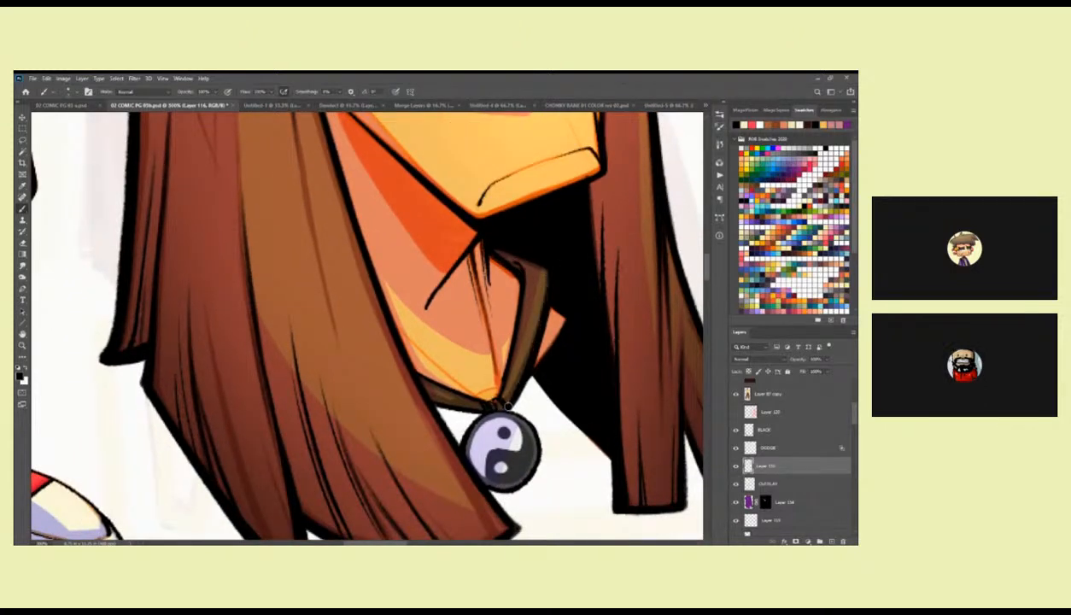
drag(580, 272, 515, 443)
key(z)
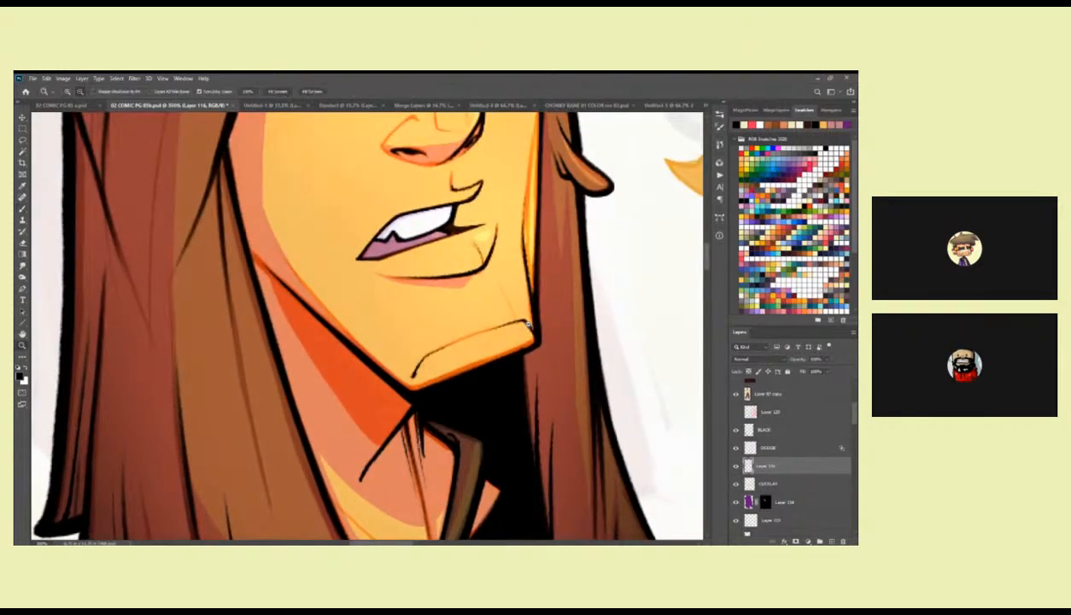
alt+click(522, 318)
alt+click(521, 318)
alt+click(520, 317)
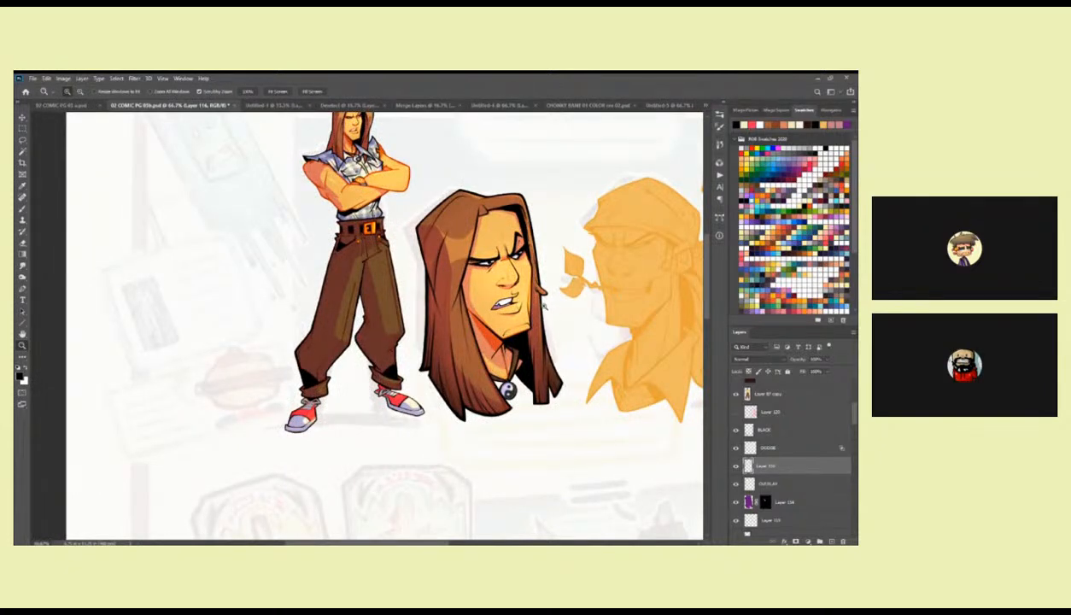
Try a loose brown hair strand along the outer edge of the first head's hair, below the flicked lock.
click(475, 347)
click(476, 348)
key(b)
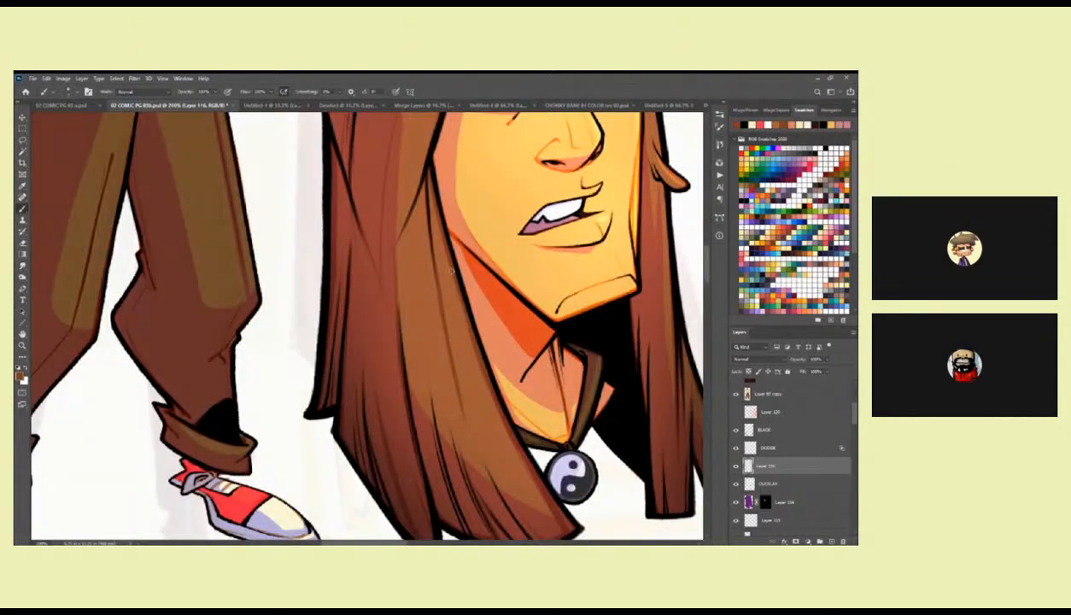
drag(587, 312, 478, 428)
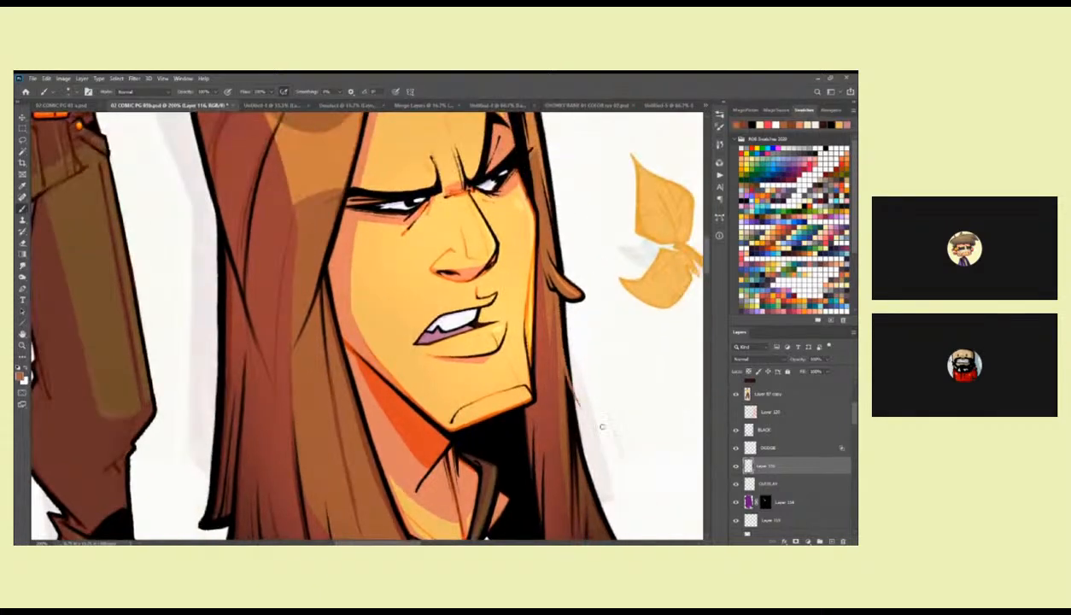
drag(506, 274, 622, 384)
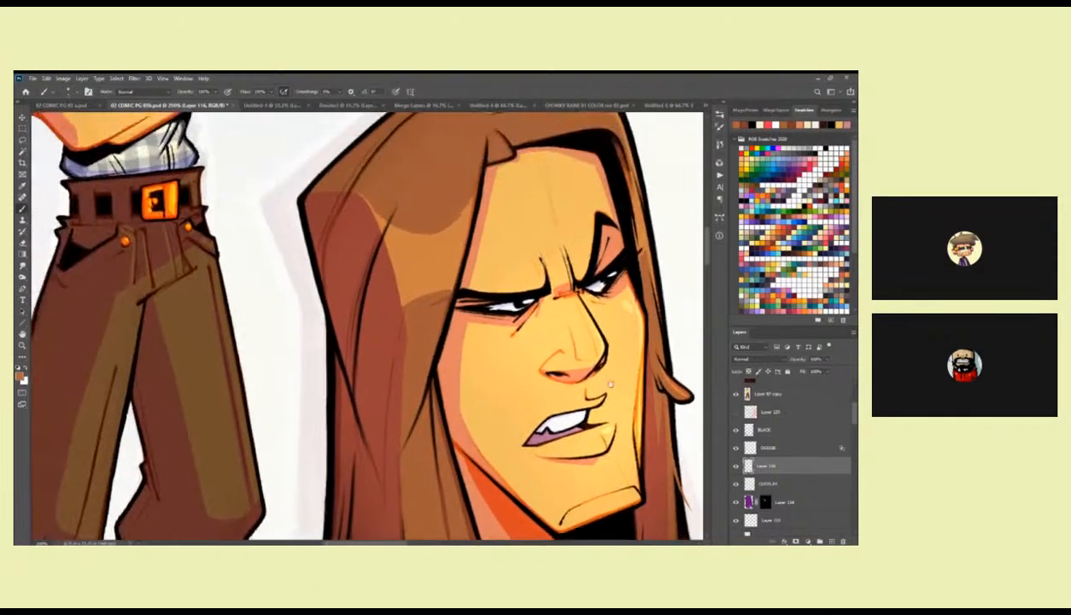
key(z)
alt+click(595, 299)
alt+click(595, 299)
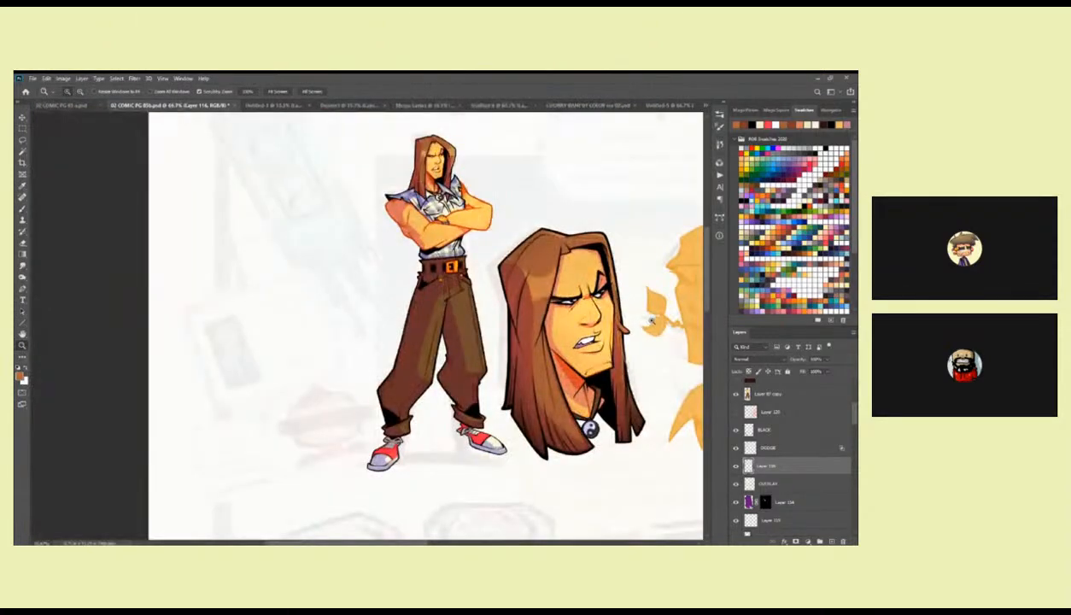
Undo the brown strand, reset the brush colour to black and ink a loose strand at the hair's outer edge.
click(626, 346)
click(625, 347)
key(b)
mouse_move(624, 350)
mouse_down()
mouse_move(565, 323)
mouse_move(580, 319)
mouse_move(576, 304)
mouse_move(590, 348)
mouse_up()
key(d)
key(ctrl+z)
drag(565, 295, 596, 348)
key(ctrl+z)
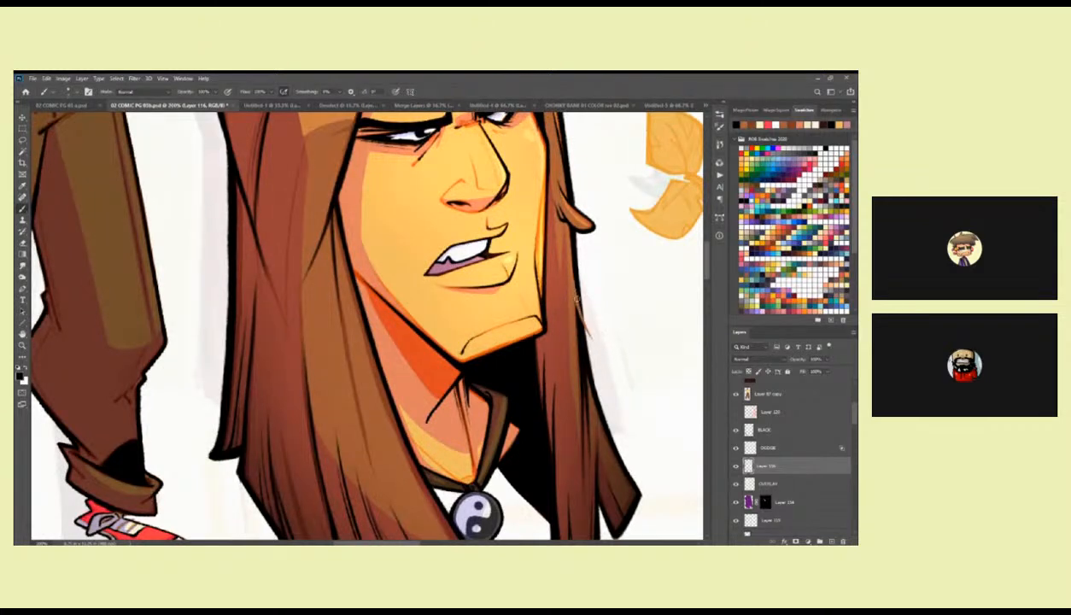
scroll(596, 350, up, 5)
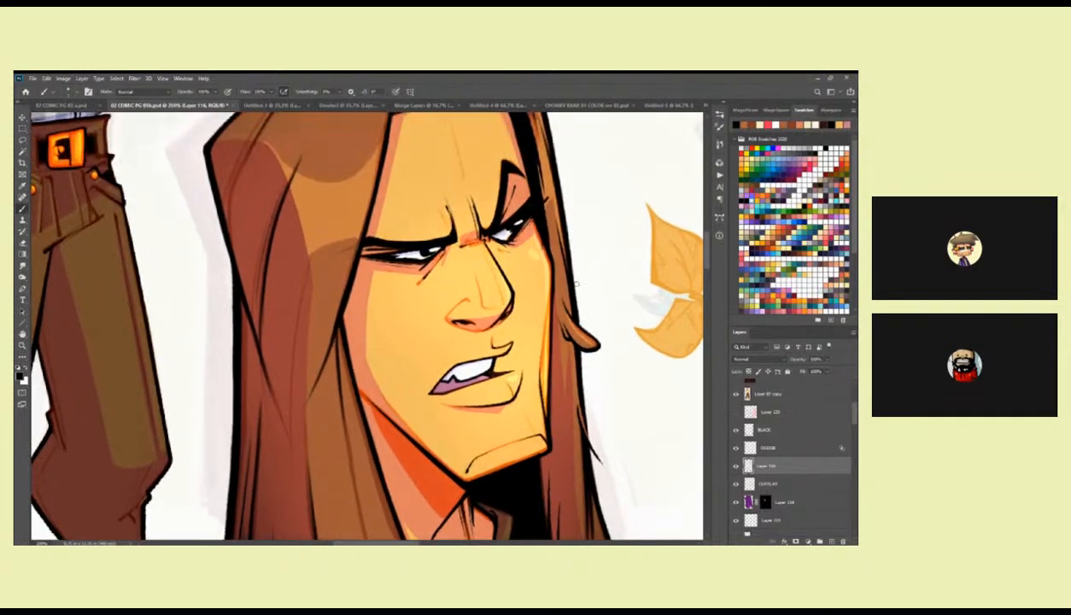
Reinforce the black outer contour of the first head's hair, from the crown's sloping edge down the long side to the lower tips.
scroll(596, 384, up, 5)
scroll(590, 363, left, 2)
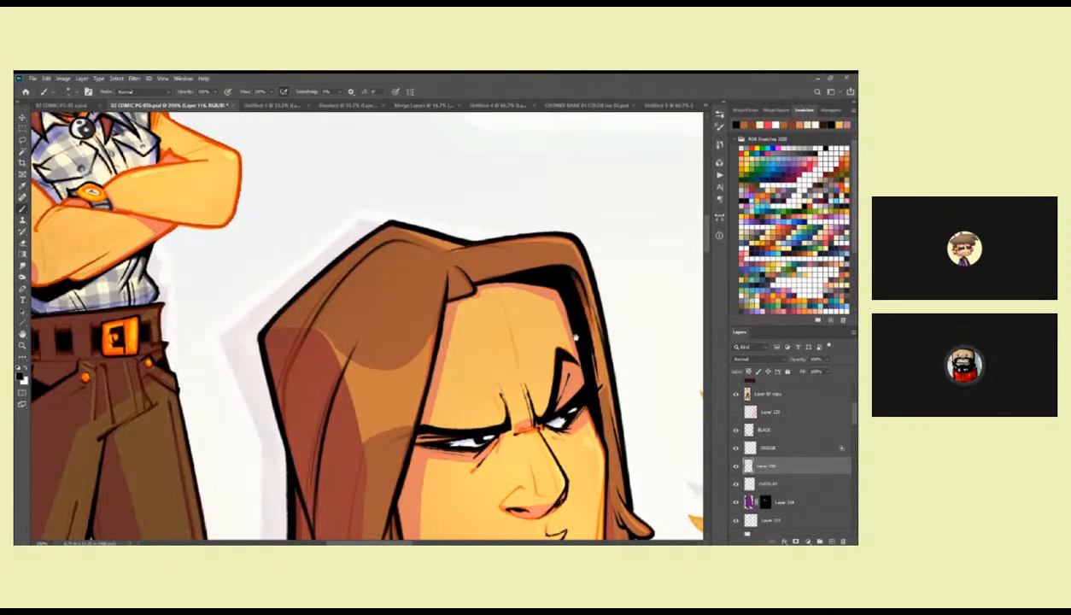
scroll(554, 309, left, 2)
drag(553, 305, 626, 347)
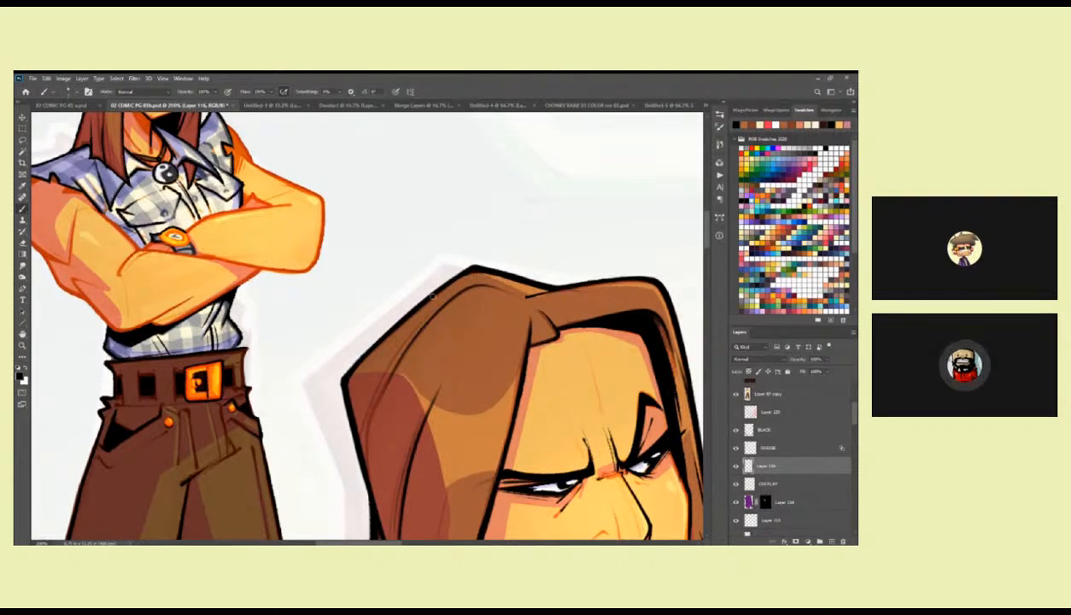
drag(424, 314, 507, 291)
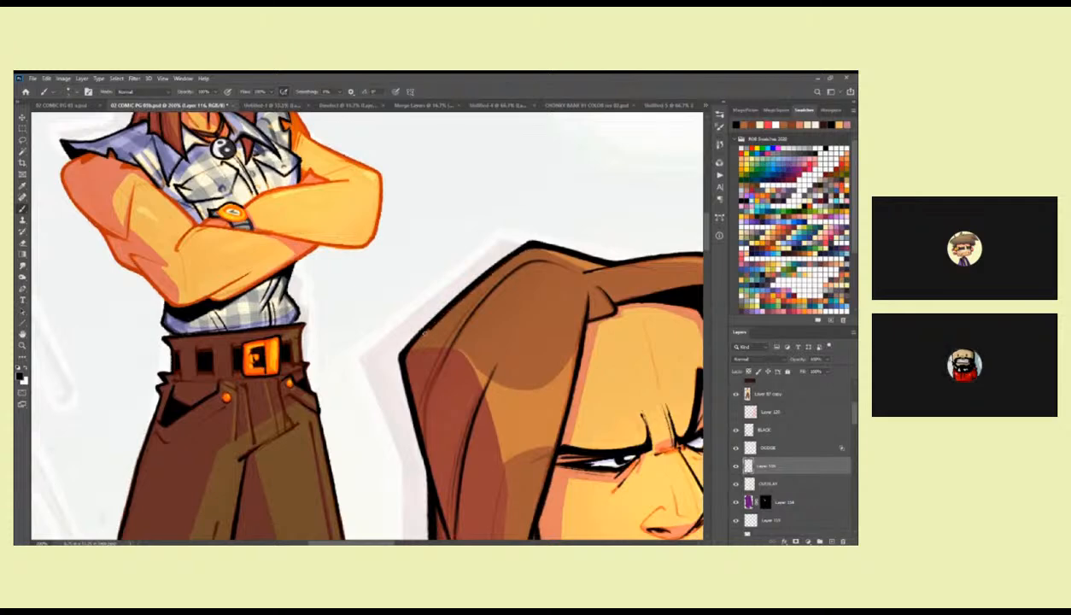
drag(408, 349, 428, 281)
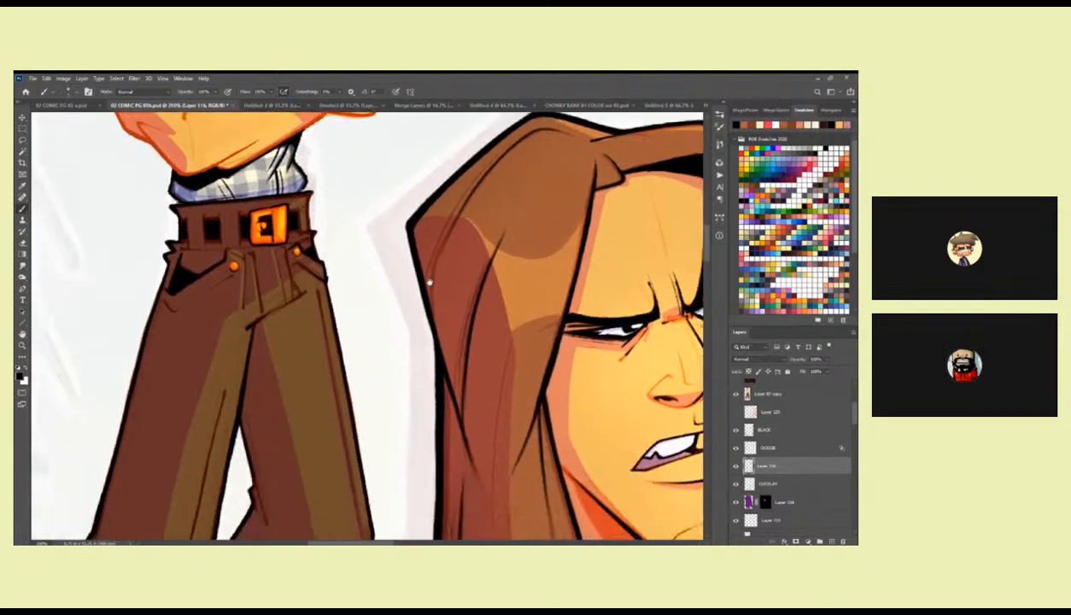
drag(413, 224, 449, 386)
drag(427, 320, 449, 401)
scroll(445, 358, down, 5)
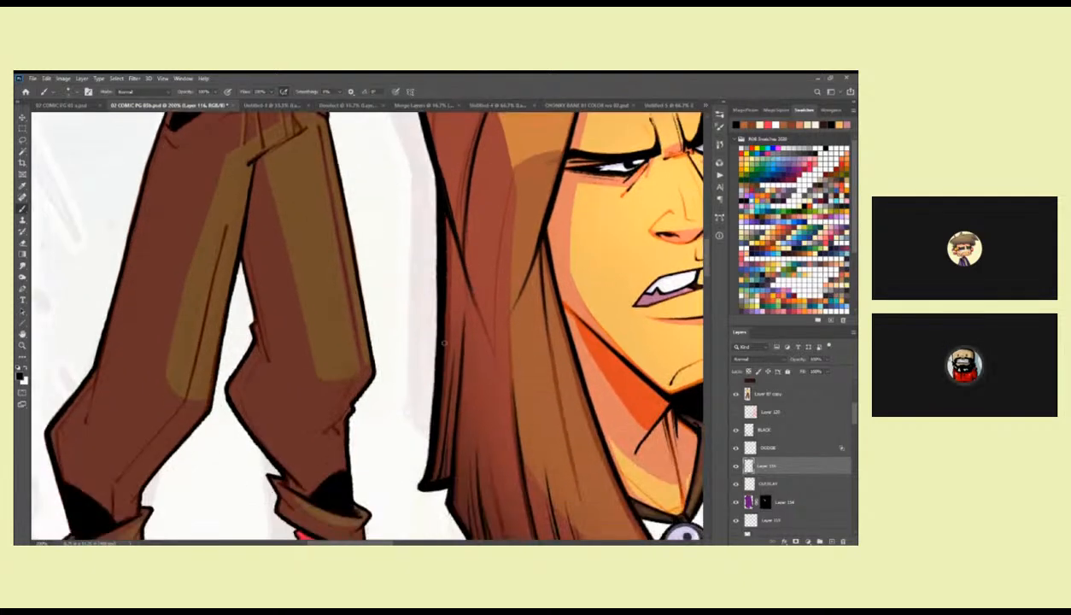
scroll(445, 298, down, 3)
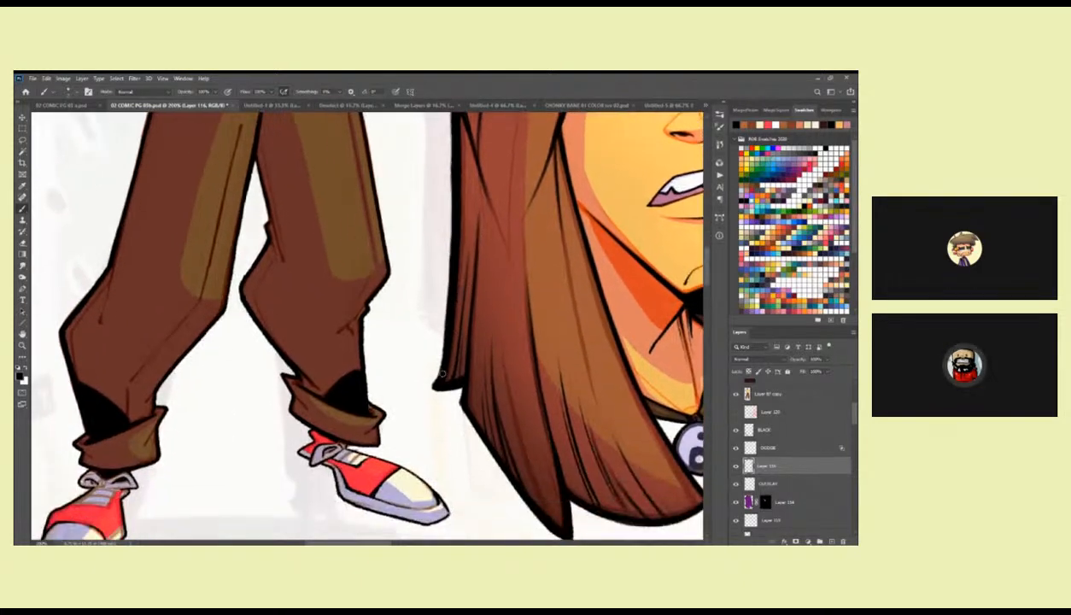
drag(526, 368, 497, 339)
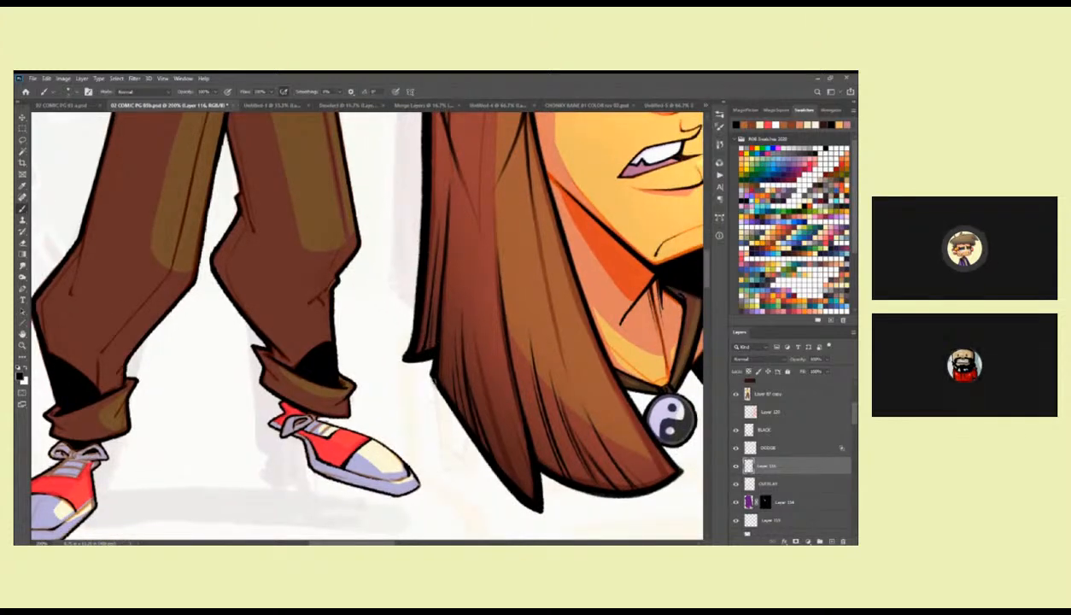
drag(516, 477, 399, 396)
drag(481, 304, 472, 453)
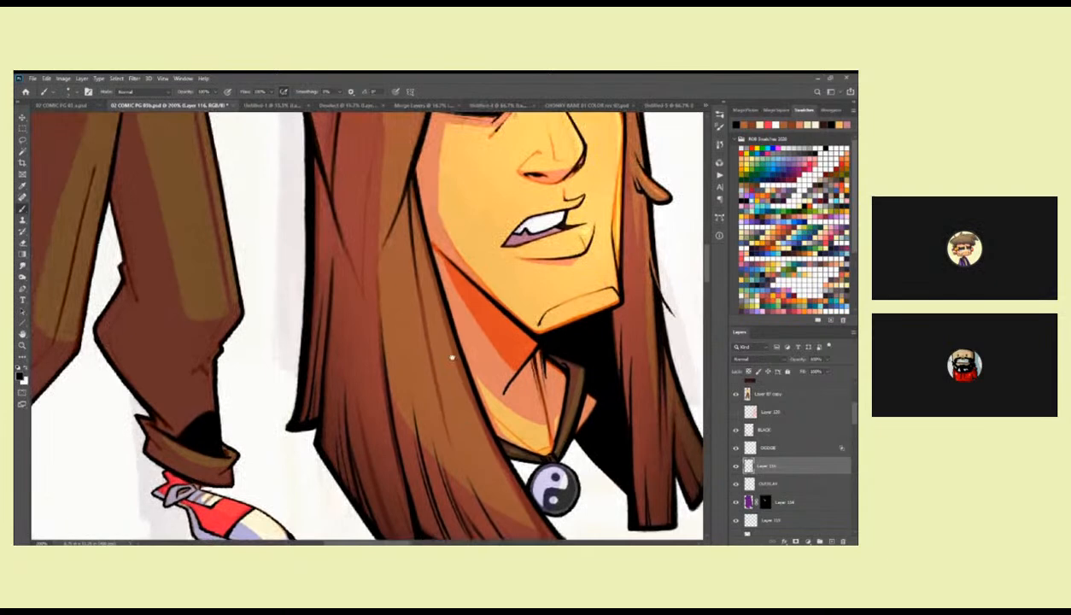
drag(410, 268, 422, 336)
drag(530, 303, 492, 443)
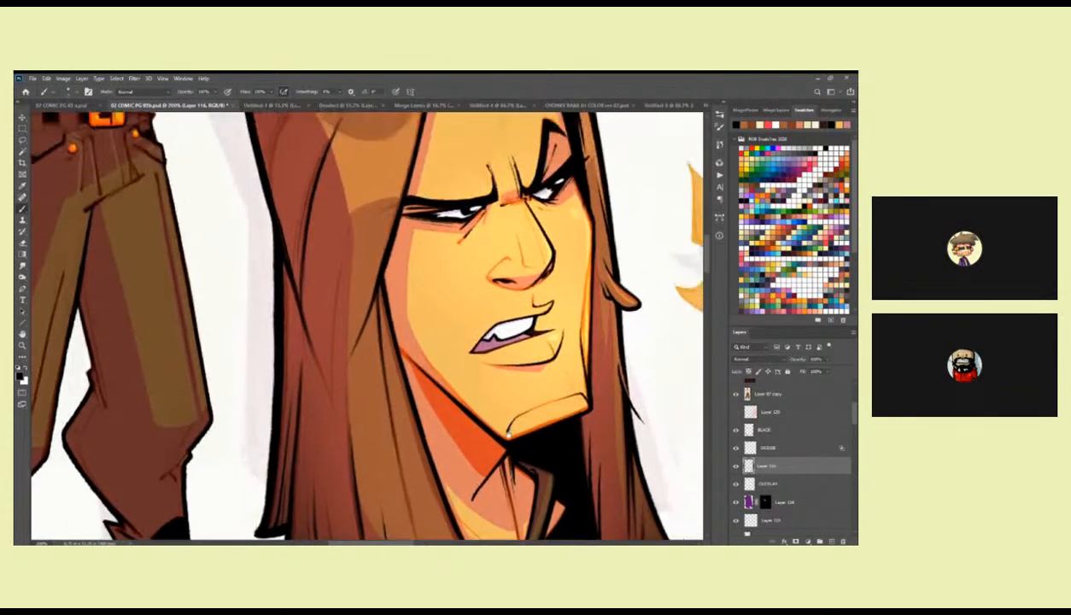
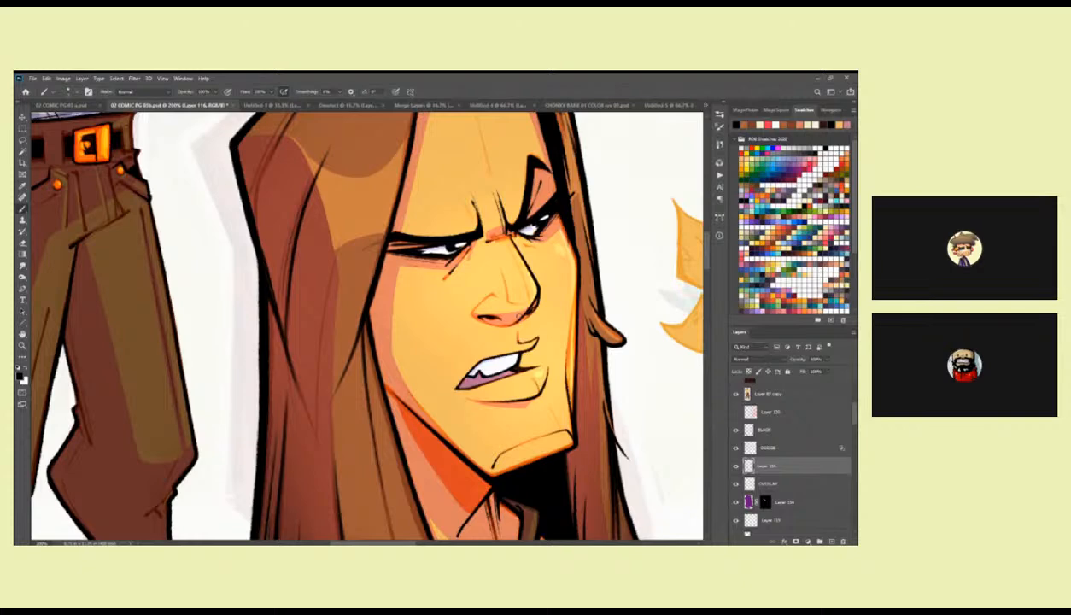
Touch up the black inking and skin edge along the inner hairline beside the forehead and raised eyebrow on Layer 116.
drag(474, 158, 476, 287)
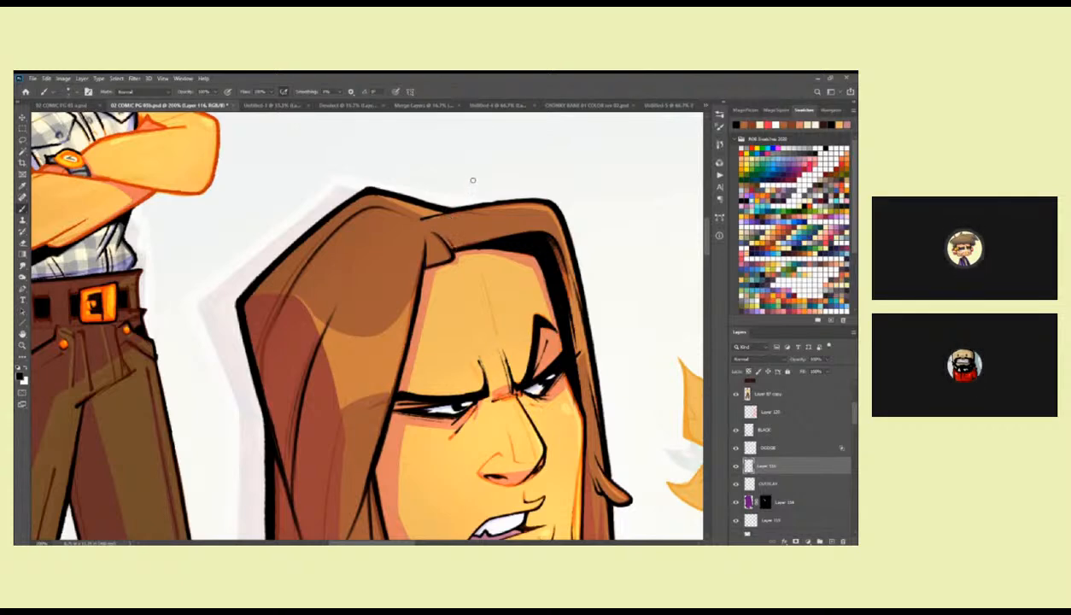
scroll(546, 240, down, 1)
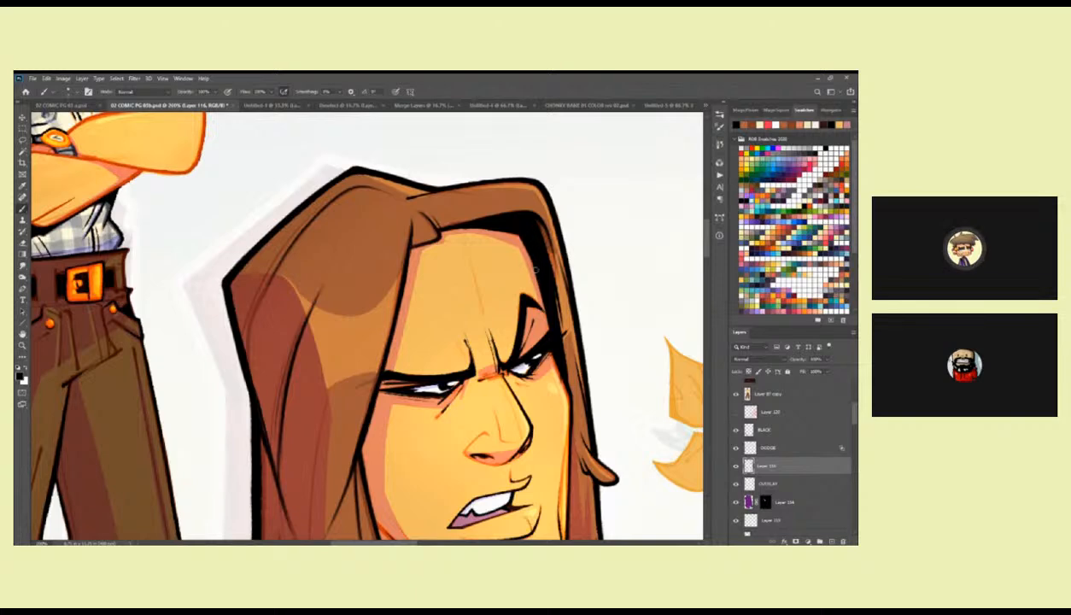
drag(510, 228, 493, 238)
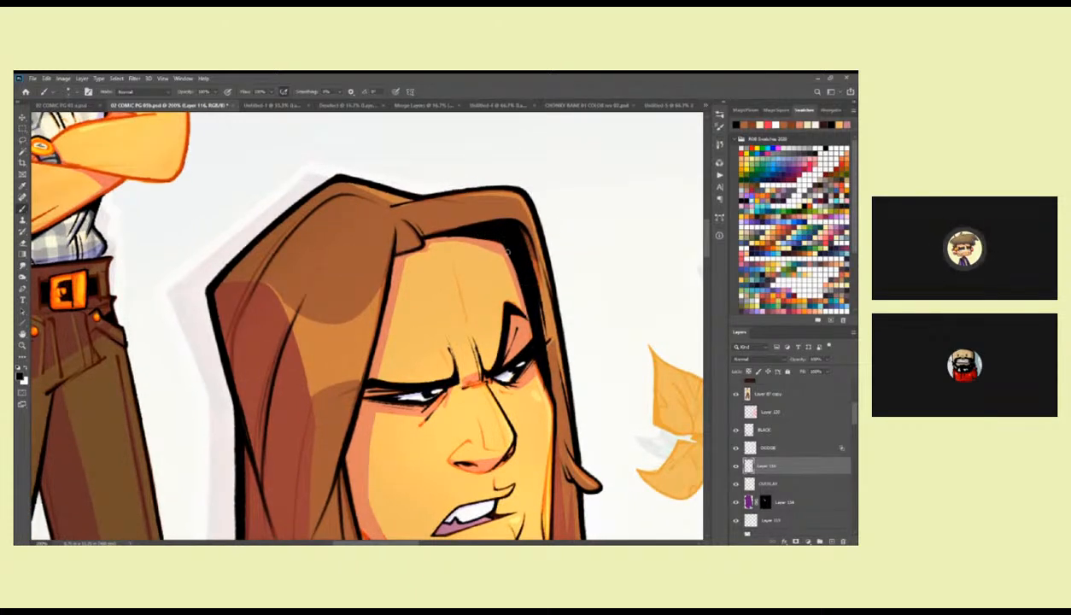
drag(526, 303, 502, 246)
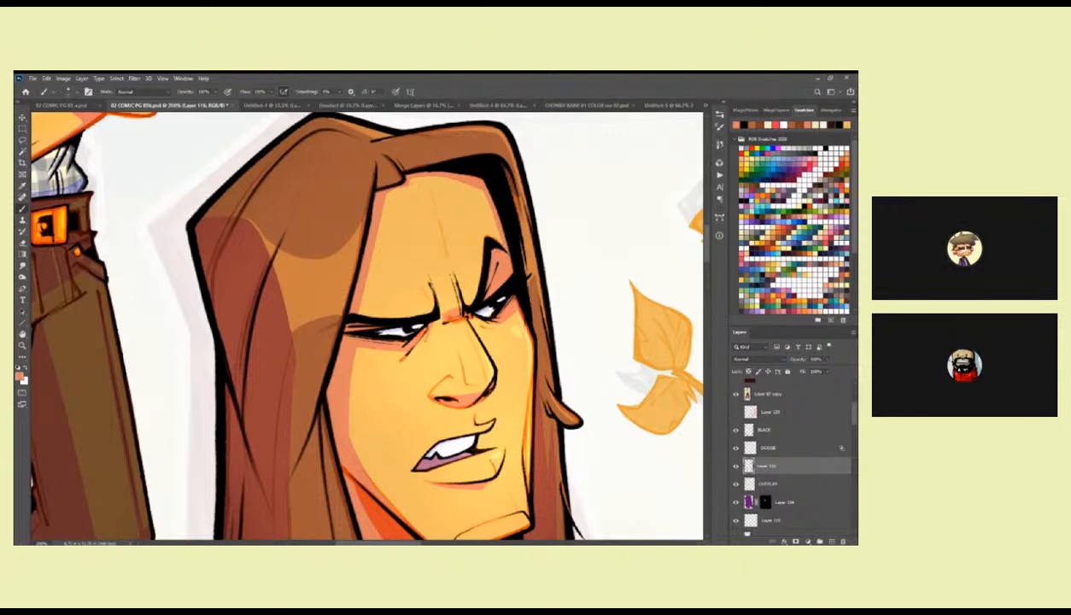
alt+click(510, 228)
scroll(507, 231, down, 3)
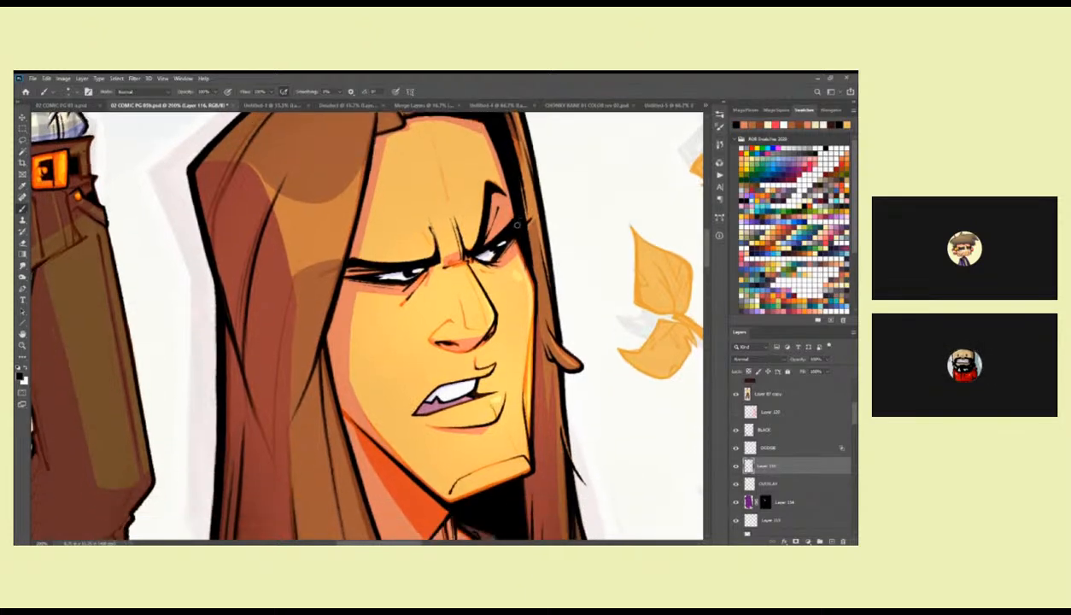
scroll(516, 227, down, 1)
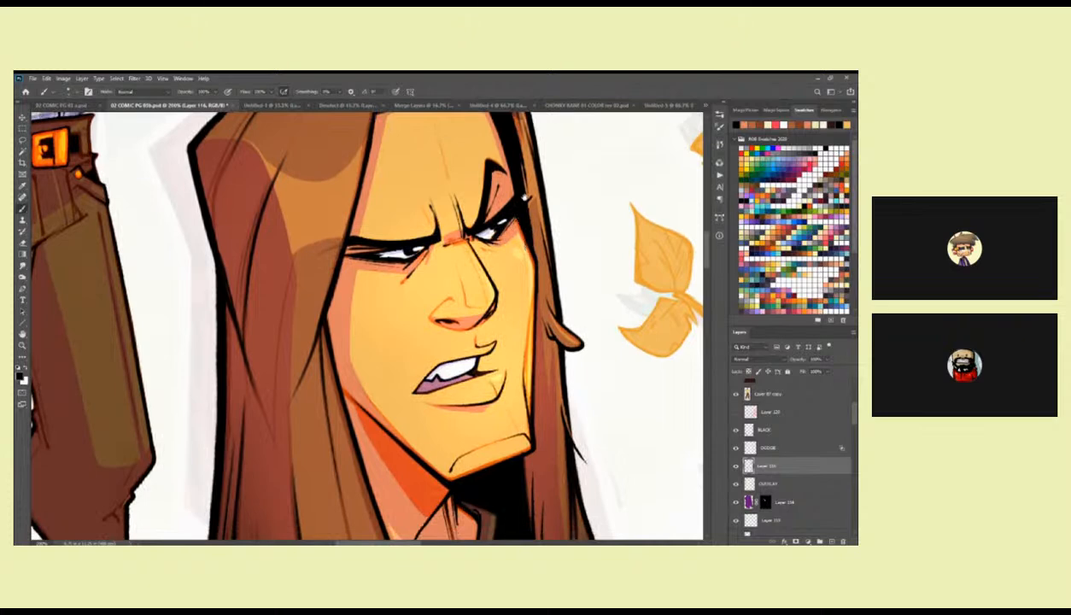
scroll(489, 227, down, 2)
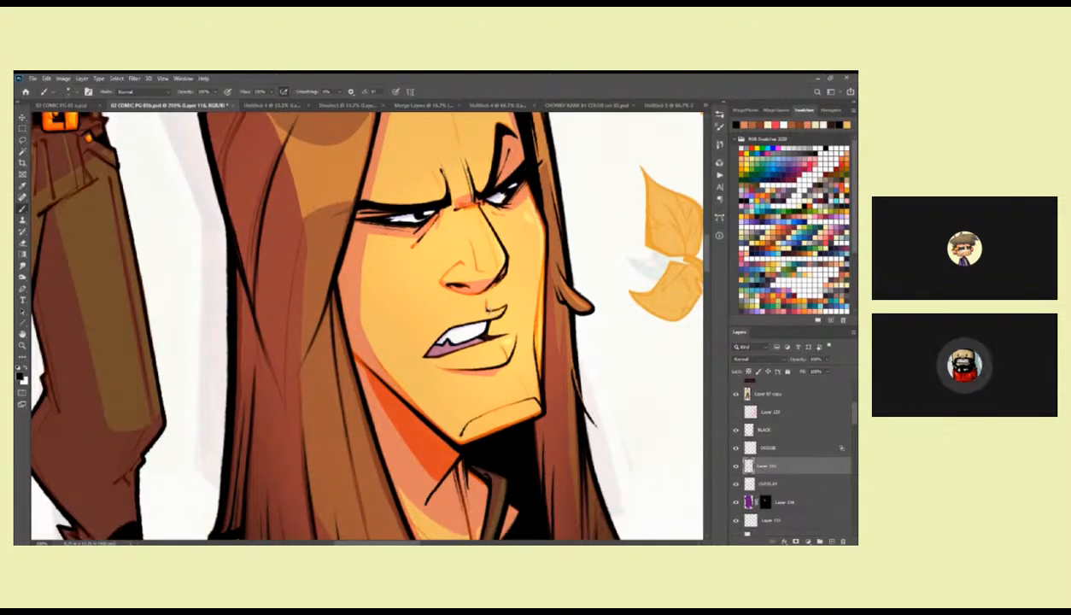
Examine the line work of the large portrait's mouth, chin, neck and yin-yang pendant up close.
drag(449, 320, 505, 265)
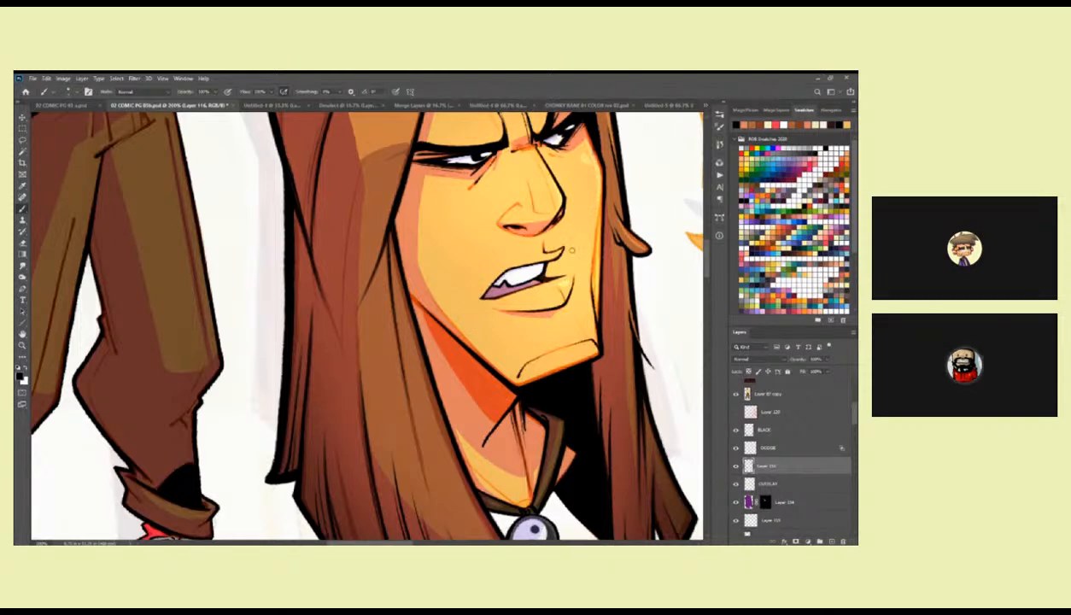
drag(568, 284, 562, 234)
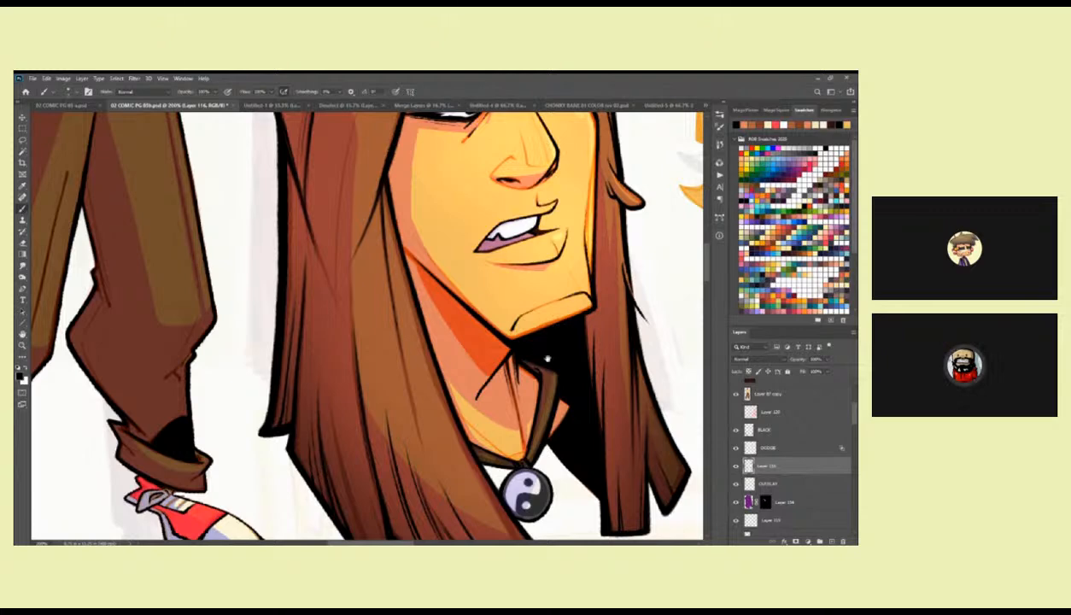
scroll(547, 350, down, 1)
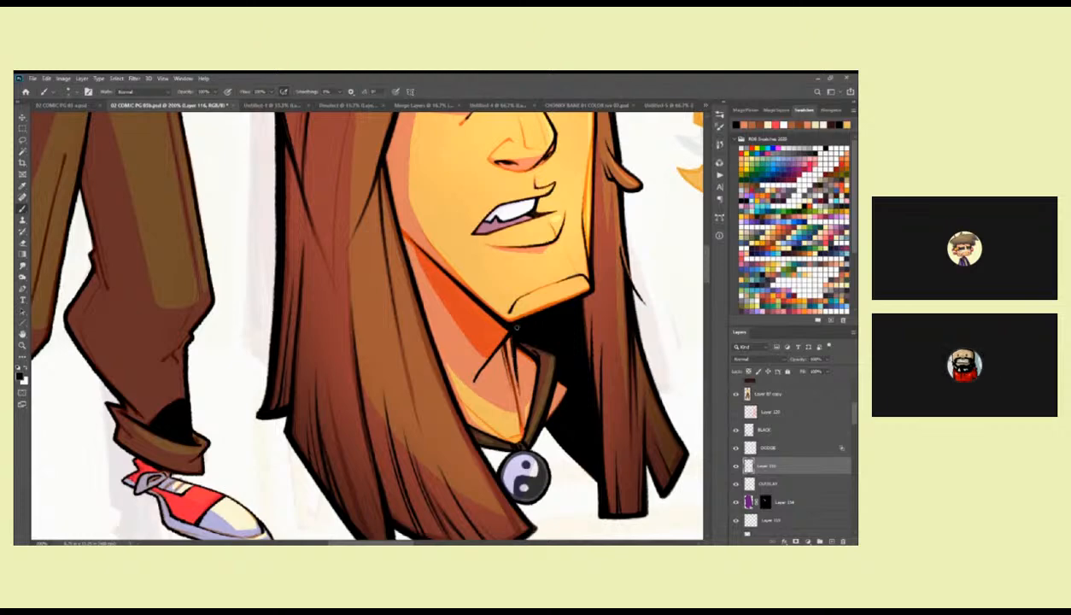
drag(490, 404, 448, 313)
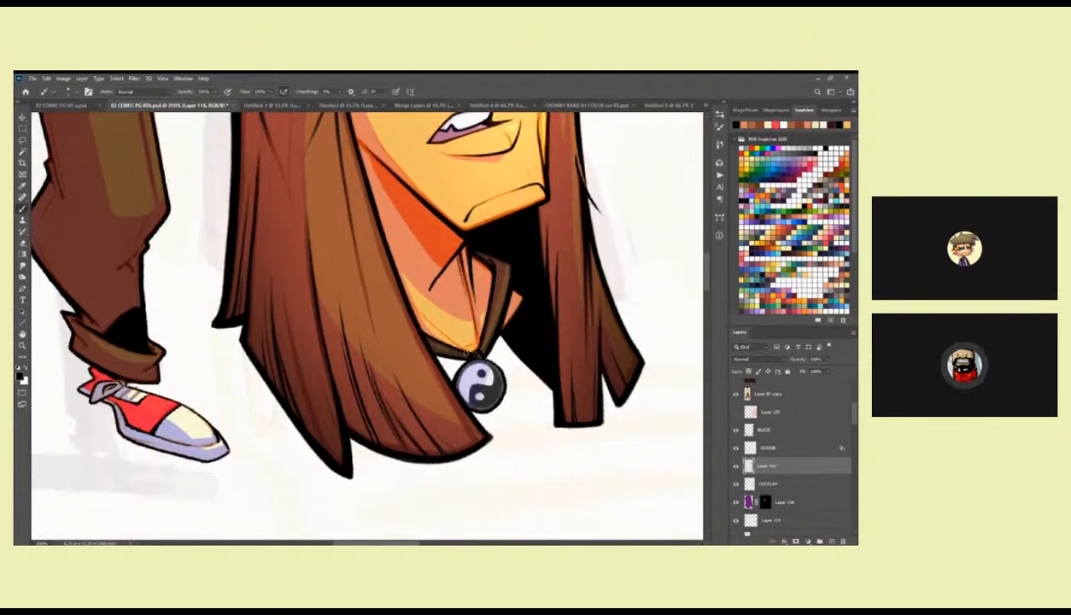
key(z)
drag(491, 352, 554, 321)
key(b)
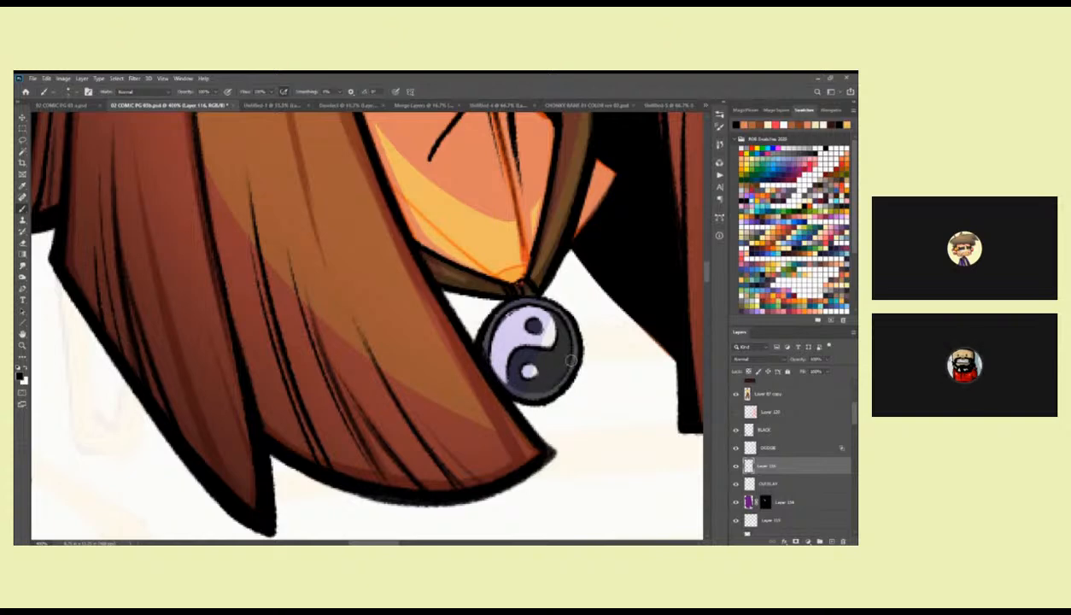
scroll(557, 381, up, 3)
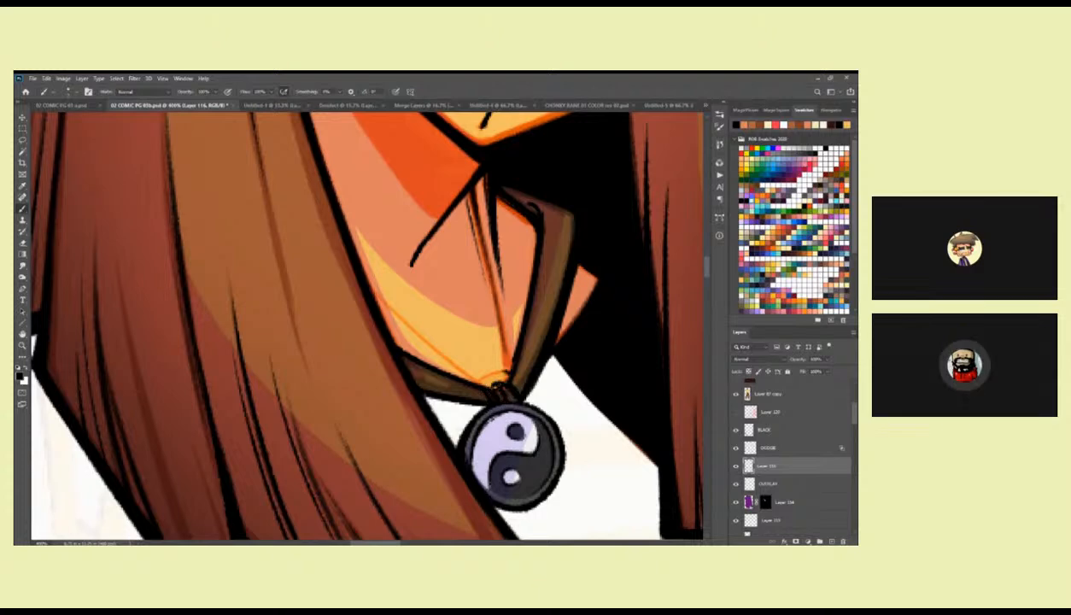
scroll(551, 309, up, 2)
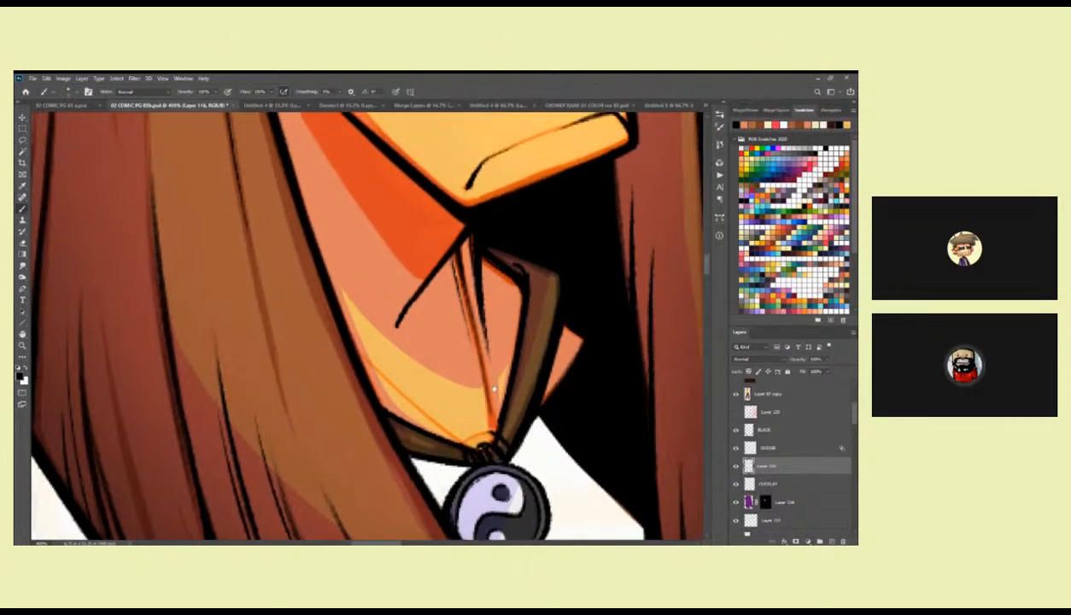
scroll(513, 367, up, 6)
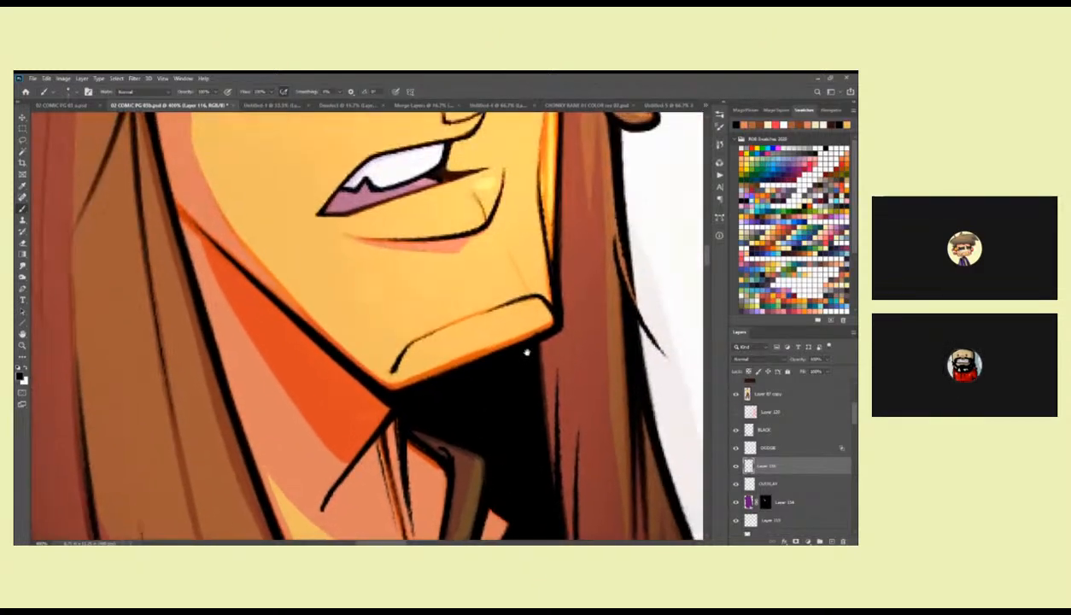
scroll(516, 350, up, 2)
Review the full-body figure and the large portrait together at a reduced zoom level.
key(z)
alt+click(522, 381)
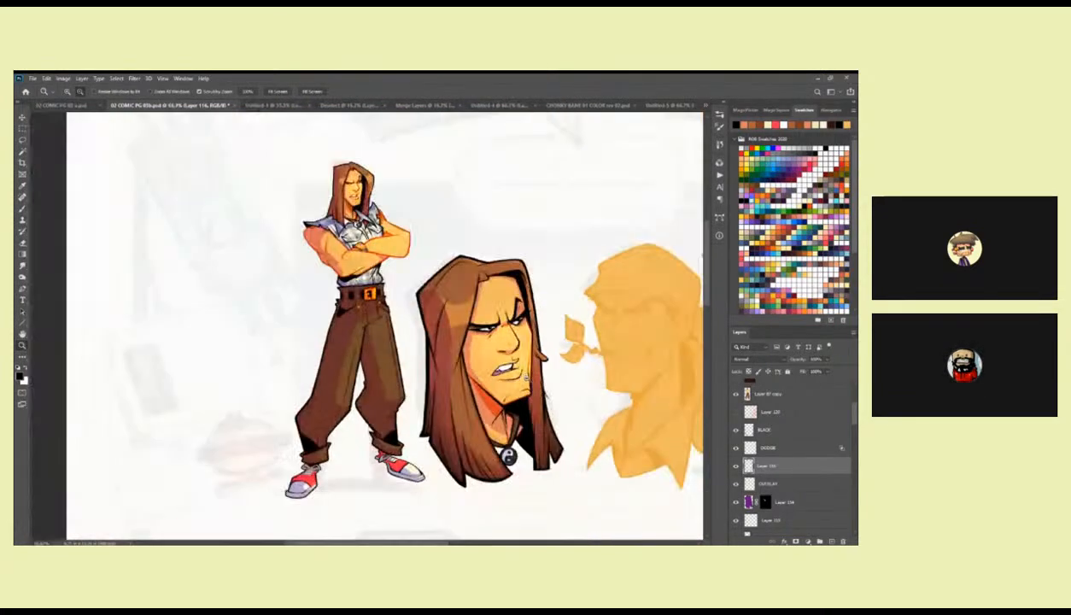
drag(516, 371, 549, 320)
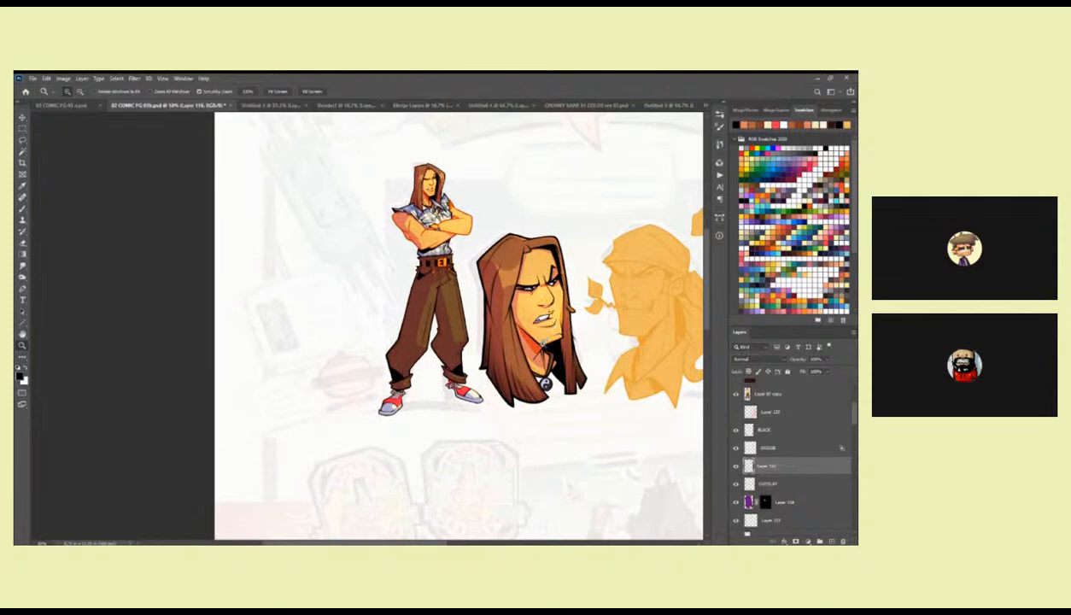
click(558, 414)
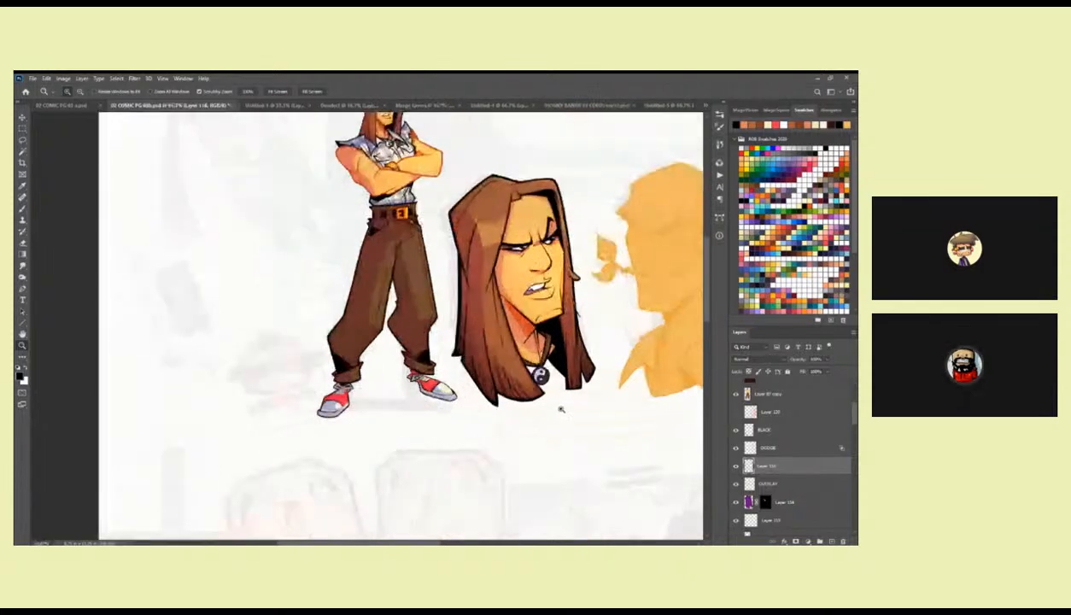
alt+click(555, 401)
alt+click(556, 402)
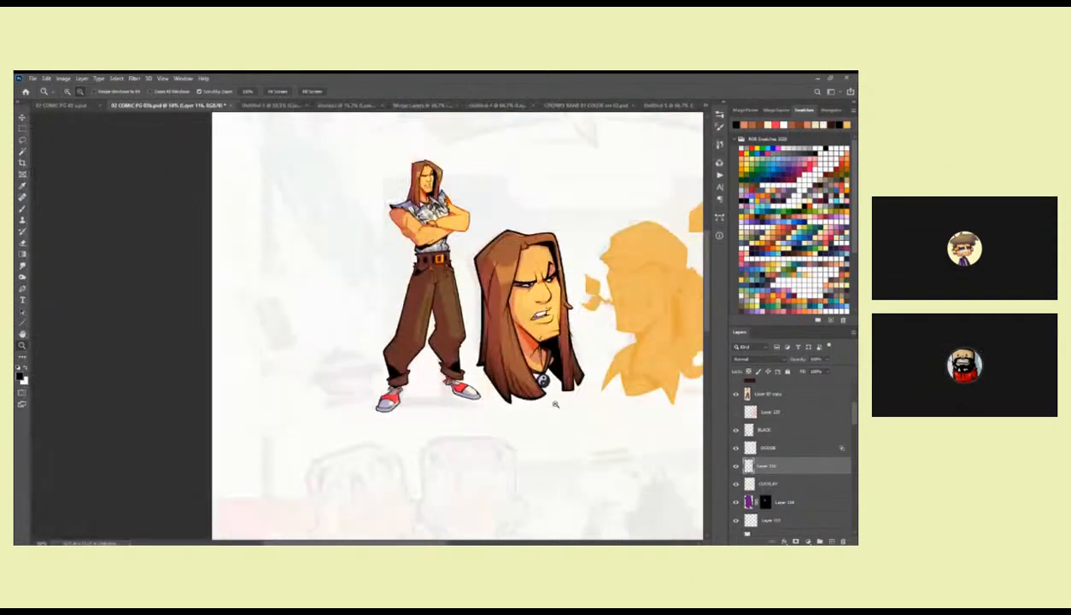
alt+click(556, 404)
drag(562, 416, 526, 313)
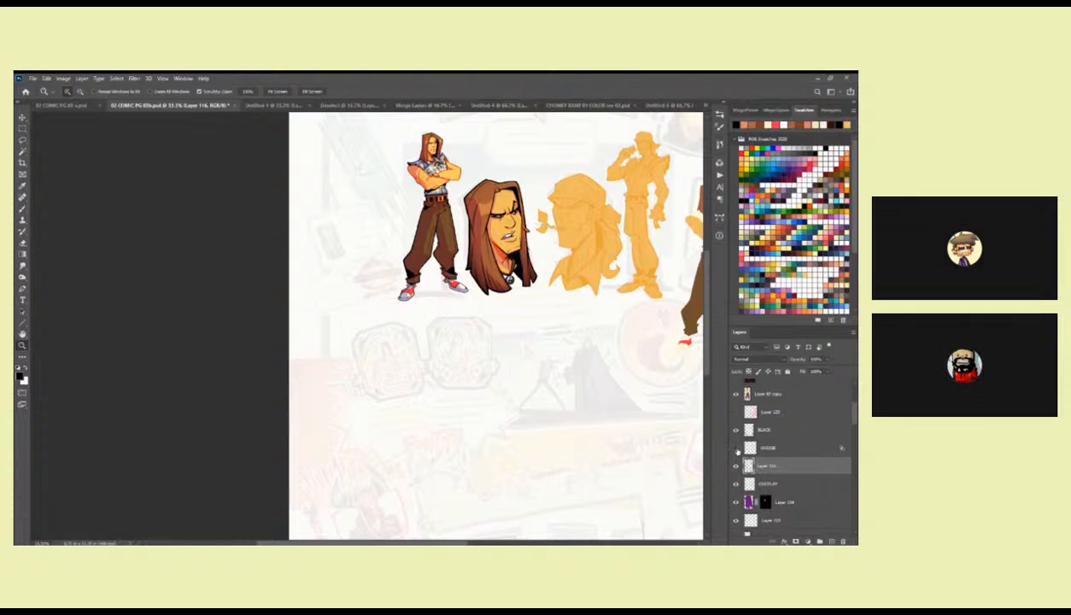
Lower the opacity of the DODGE layer slightly.
click(807, 447)
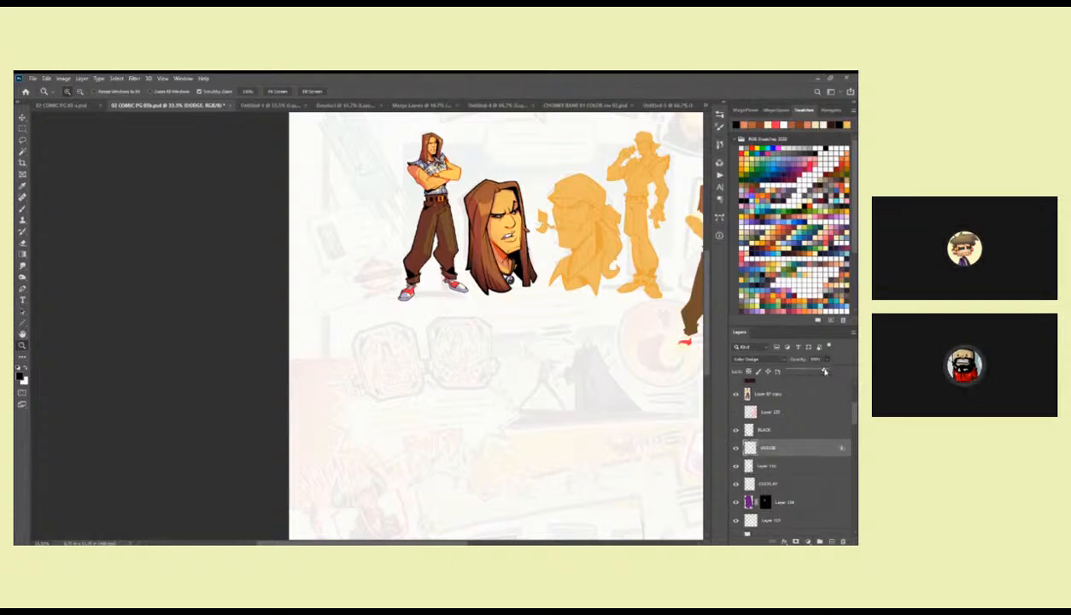
drag(824, 371, 820, 371)
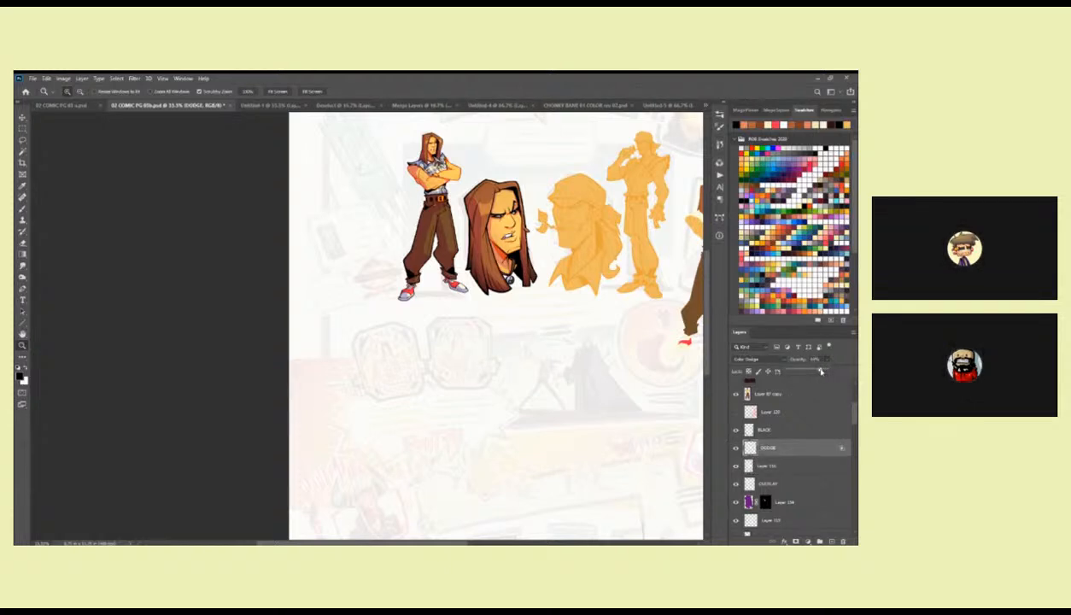
Check the BLACK layer, then make Layer 116 active for inking the large portrait's hair.
click(778, 432)
mouse_move(662, 425)
mouse_down()
mouse_move(567, 433)
mouse_move(573, 411)
mouse_move(636, 402)
mouse_up()
triple_click(469, 174)
key(b)
drag(476, 217, 478, 237)
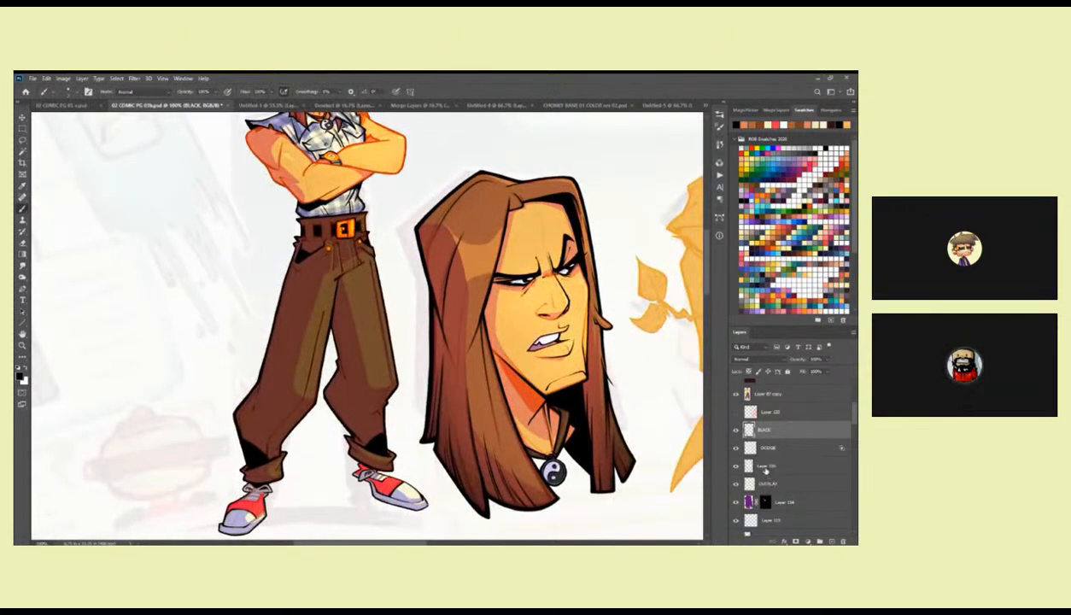
click(766, 466)
key(ctrl+space)
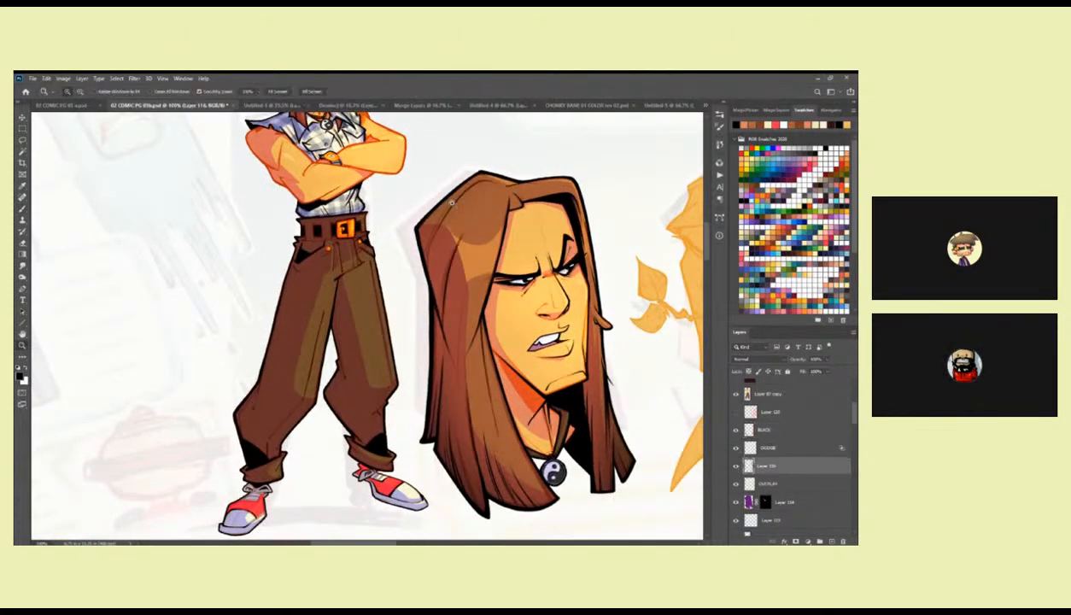
click(454, 201)
drag(475, 208, 477, 267)
Switch the brush preset to ROB PENCIL.
right_click(475, 267)
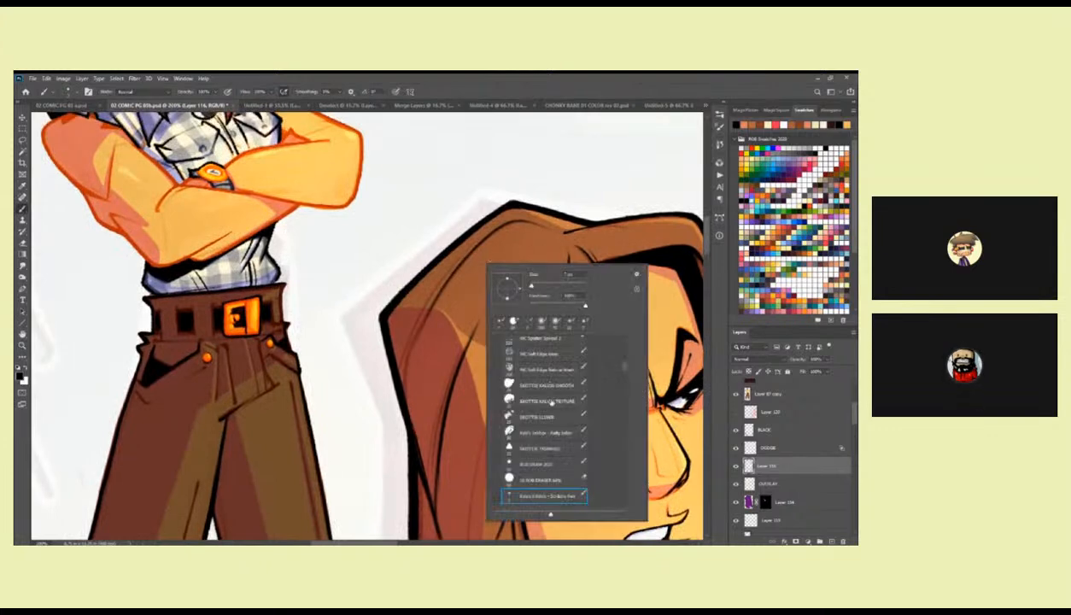
drag(624, 368, 626, 354)
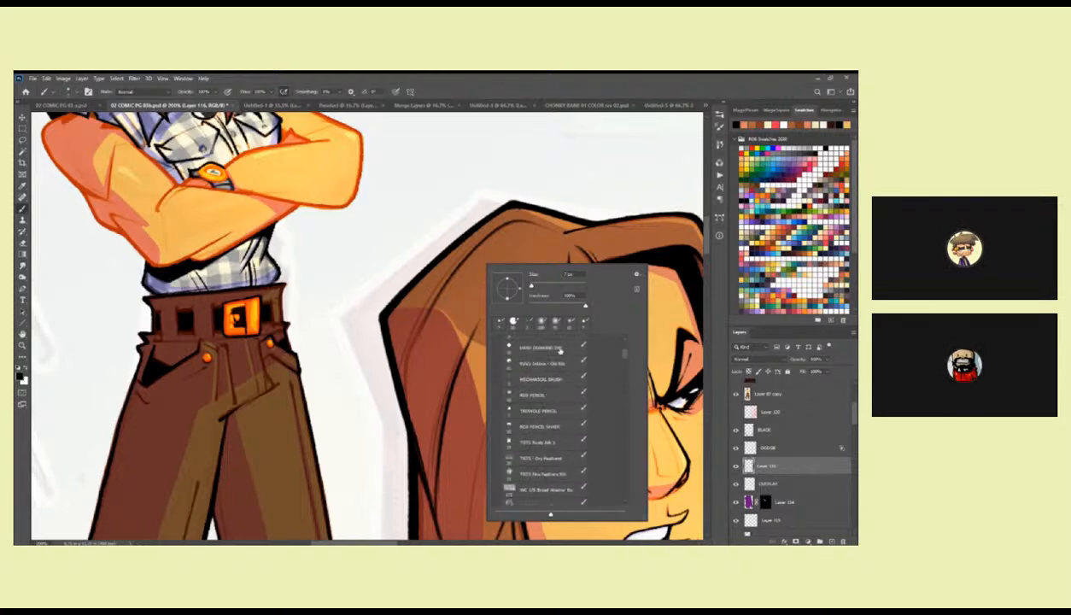
click(543, 386)
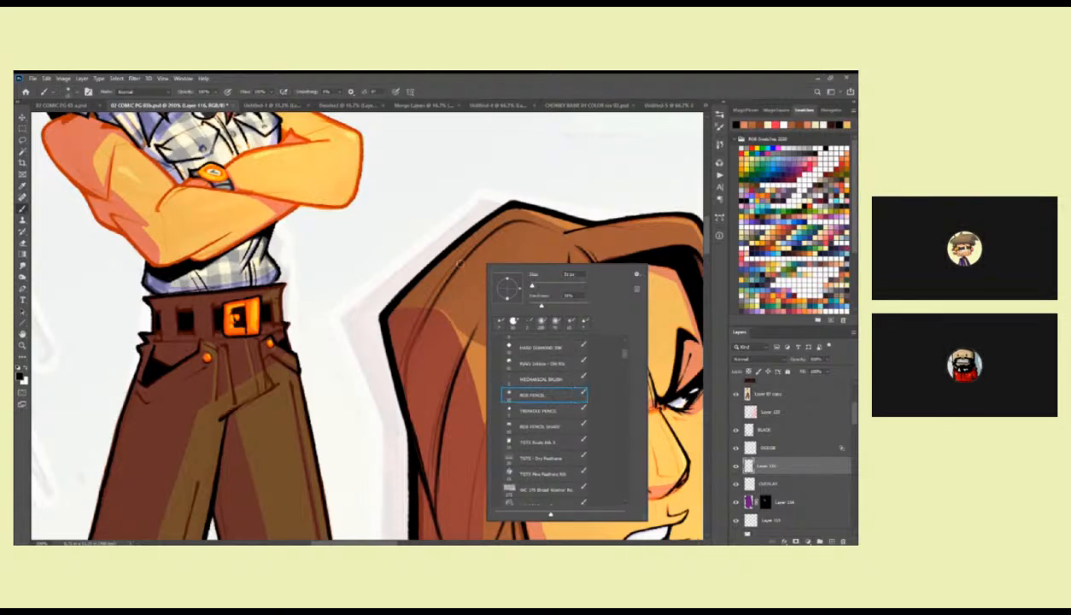
click(452, 249)
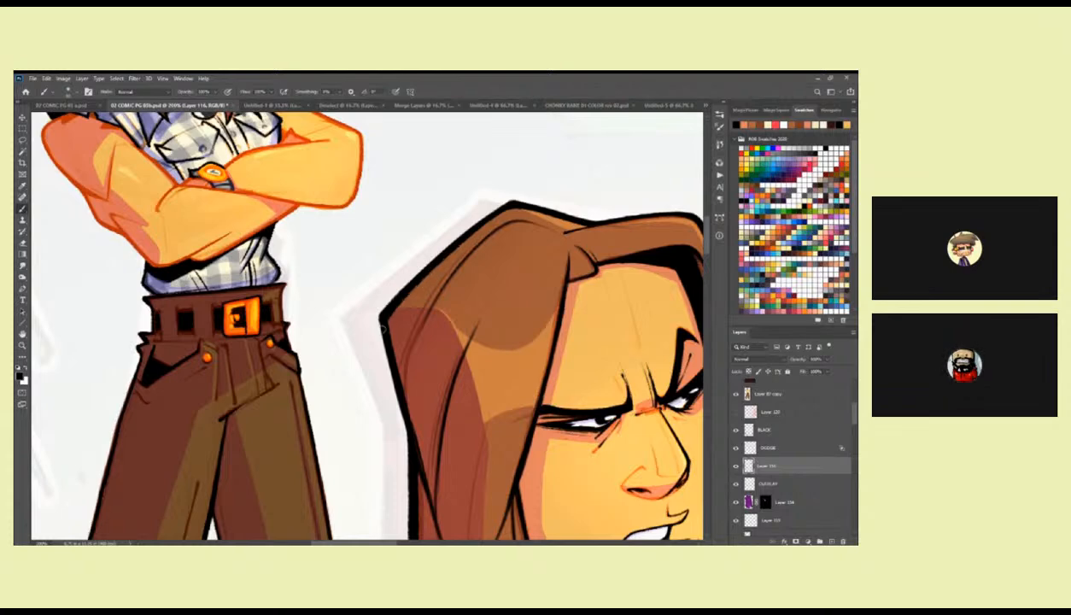
scroll(490, 358, down, 1)
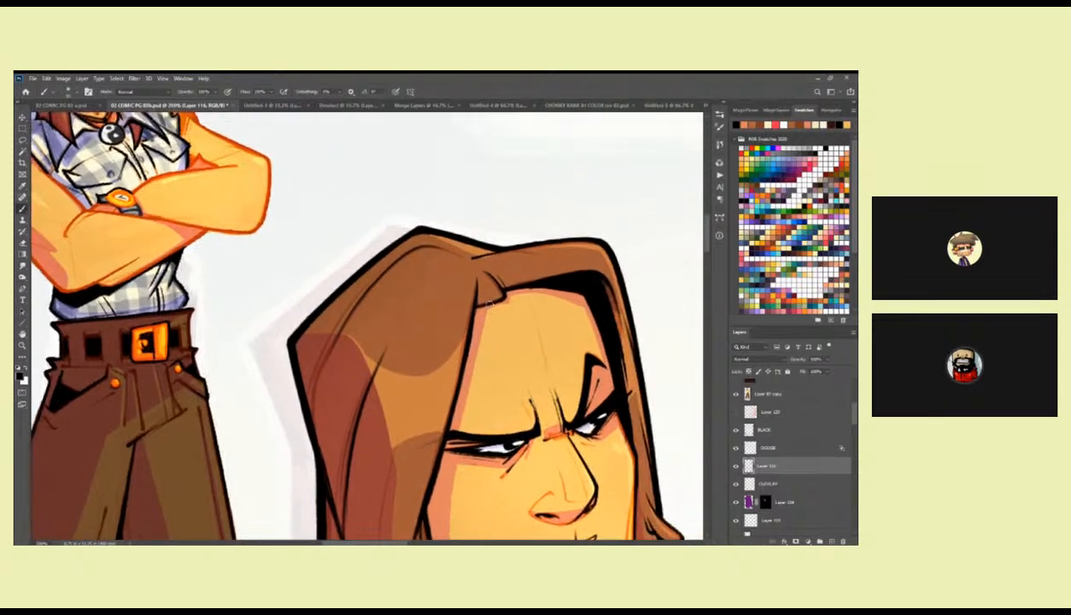
Return to the previous Kyle's Inkbox pen brush and add an ink line along the crown of the large portrait's hair.
right_click(499, 295)
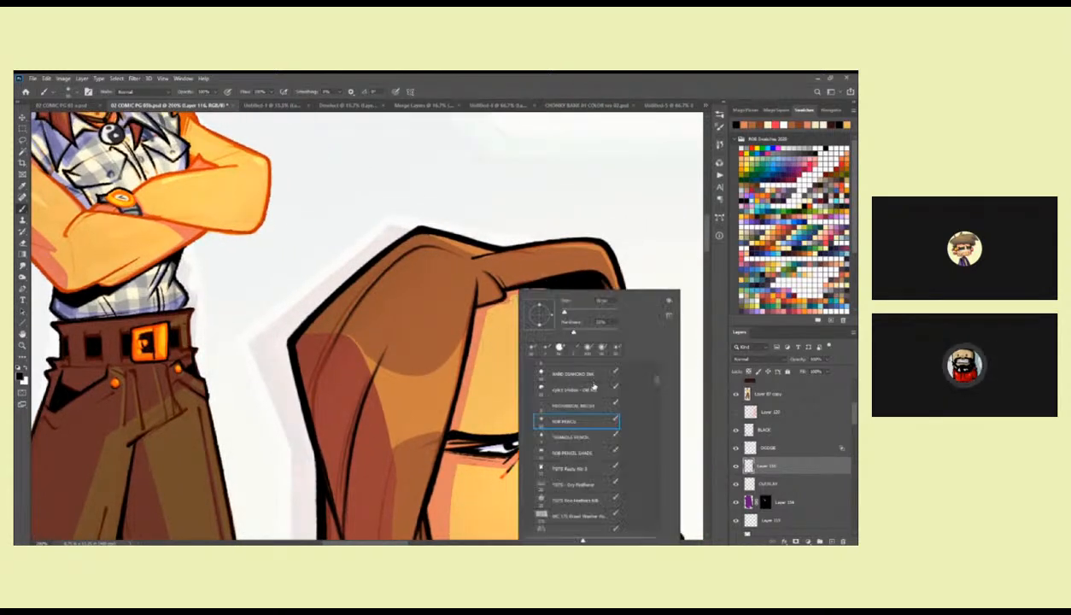
drag(656, 383, 655, 400)
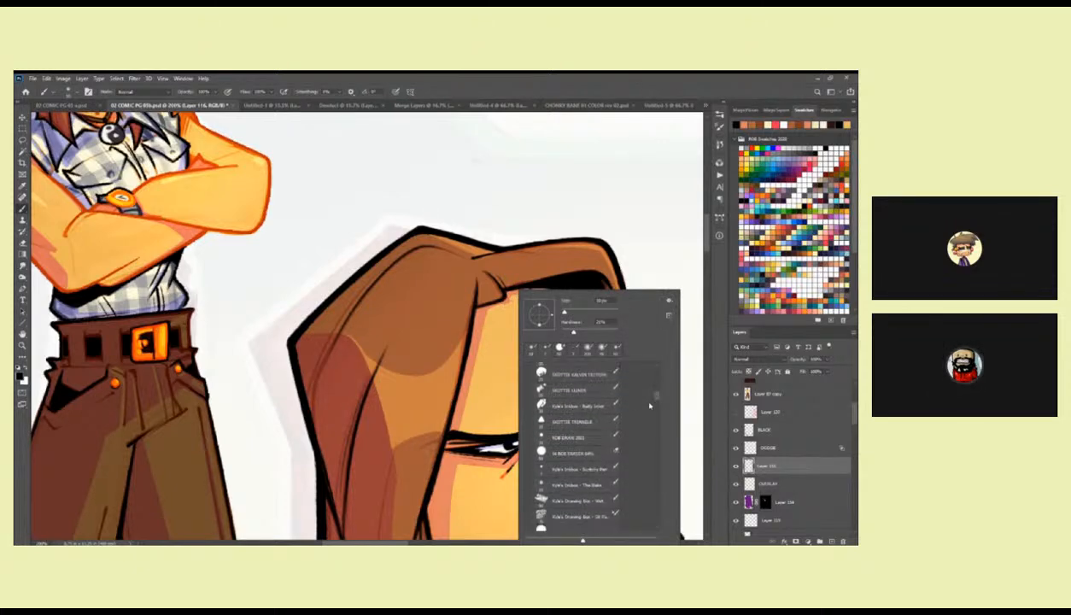
click(579, 468)
drag(487, 265, 503, 283)
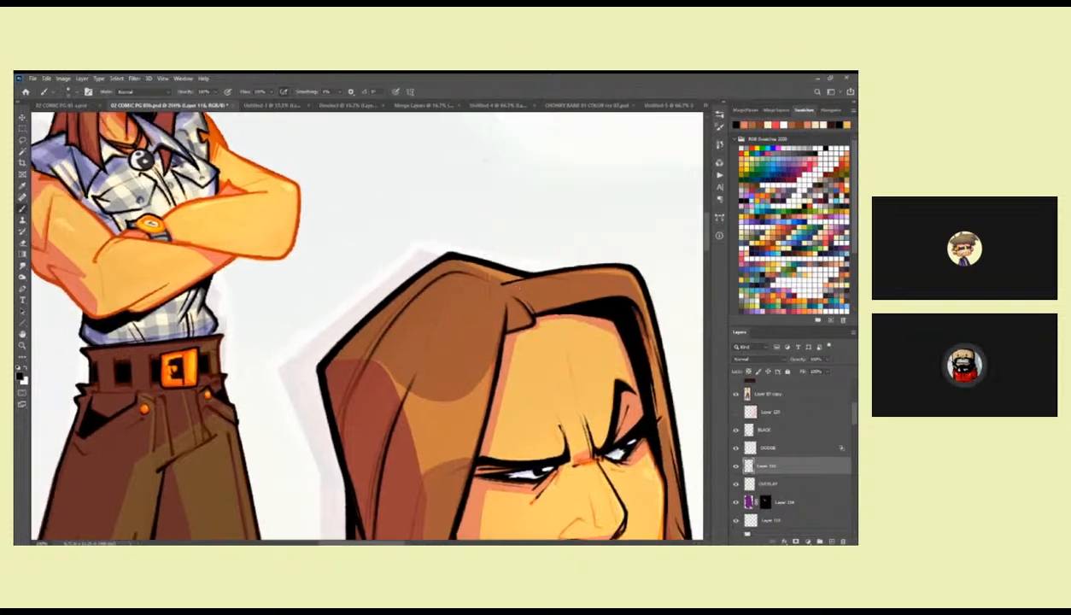
drag(449, 257, 518, 274)
drag(538, 369, 575, 223)
Ink thin strand lines down the shadowed side of the large portrait's hair, undoing and redrawing the first stroke.
drag(461, 195, 420, 333)
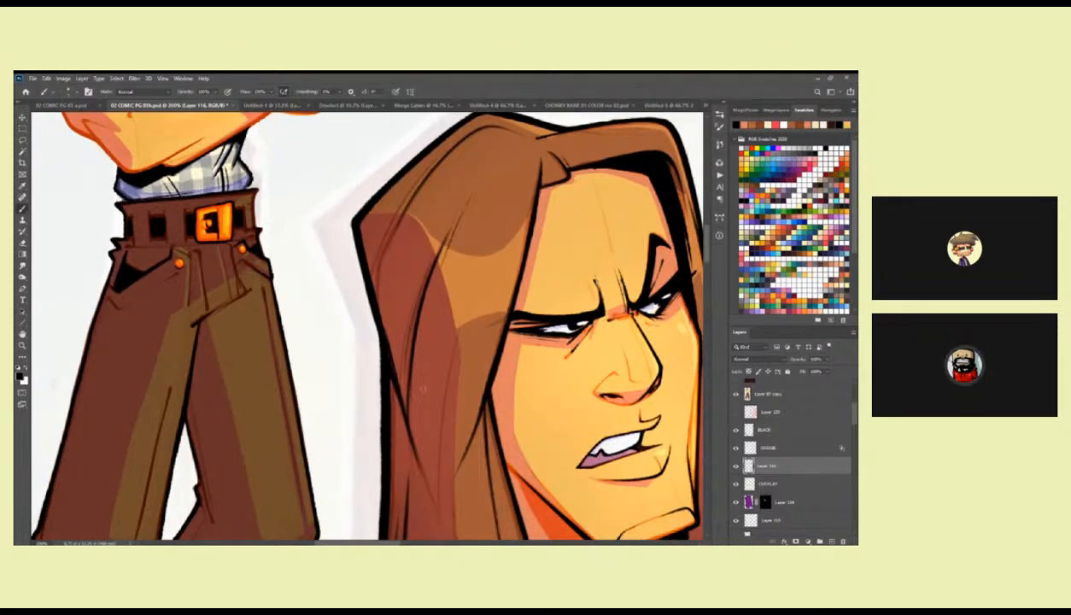
key(ctrl+z)
drag(459, 206, 412, 350)
drag(428, 289, 414, 352)
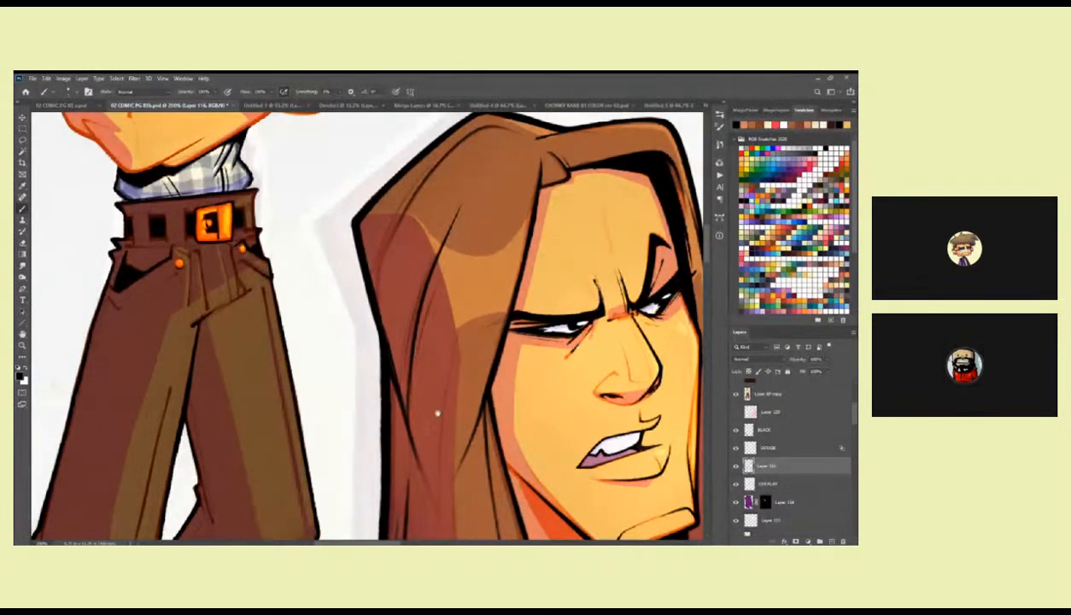
drag(416, 440, 431, 284)
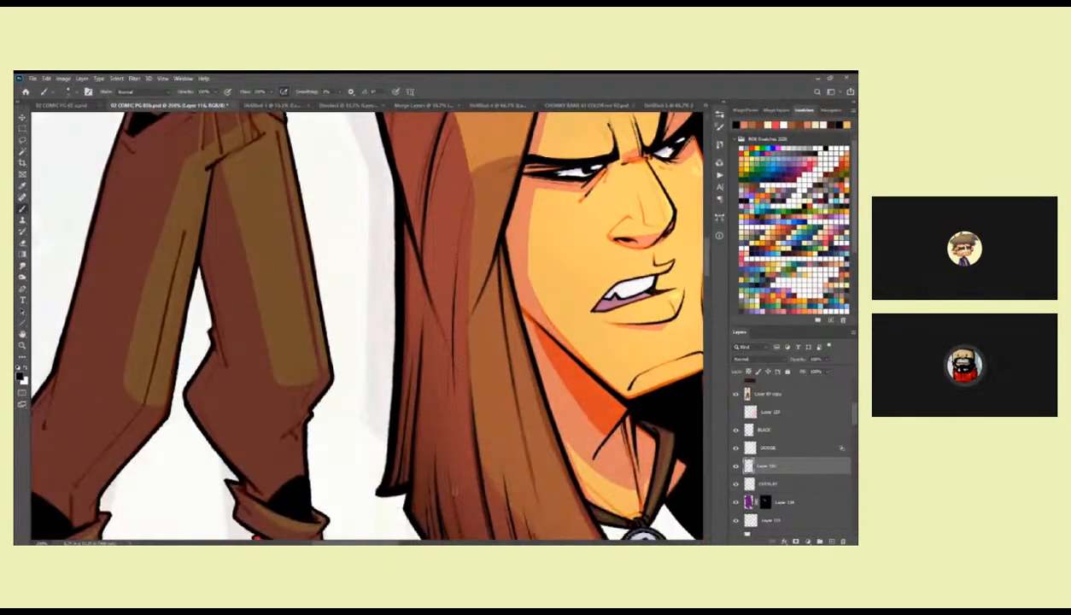
Examine the inked hair and face of the large portrait from the hair tips up to the crown.
drag(448, 420, 431, 279)
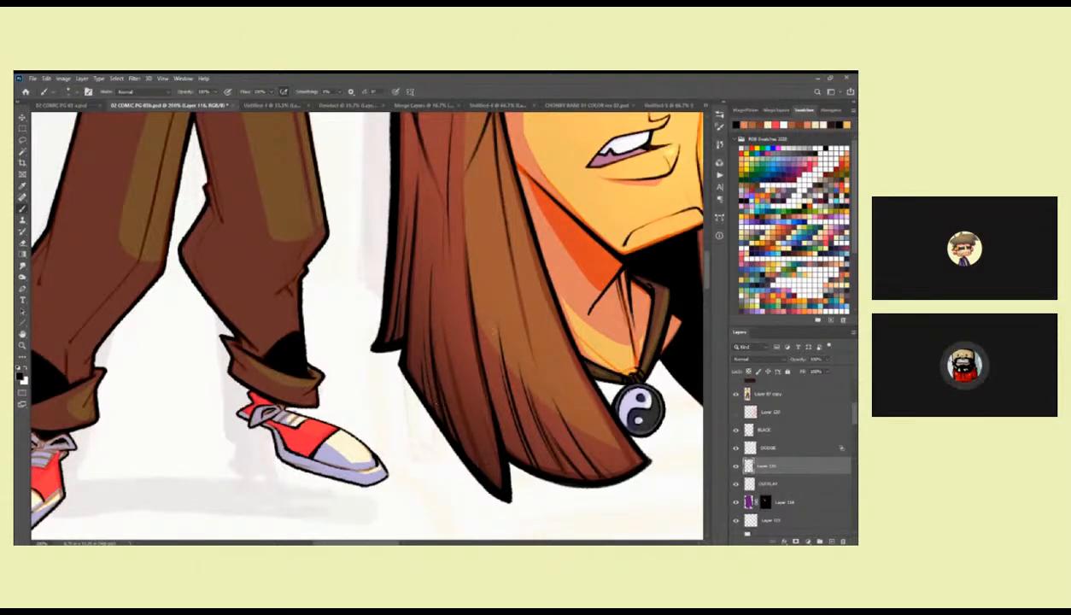
drag(601, 419, 492, 376)
drag(644, 328, 574, 321)
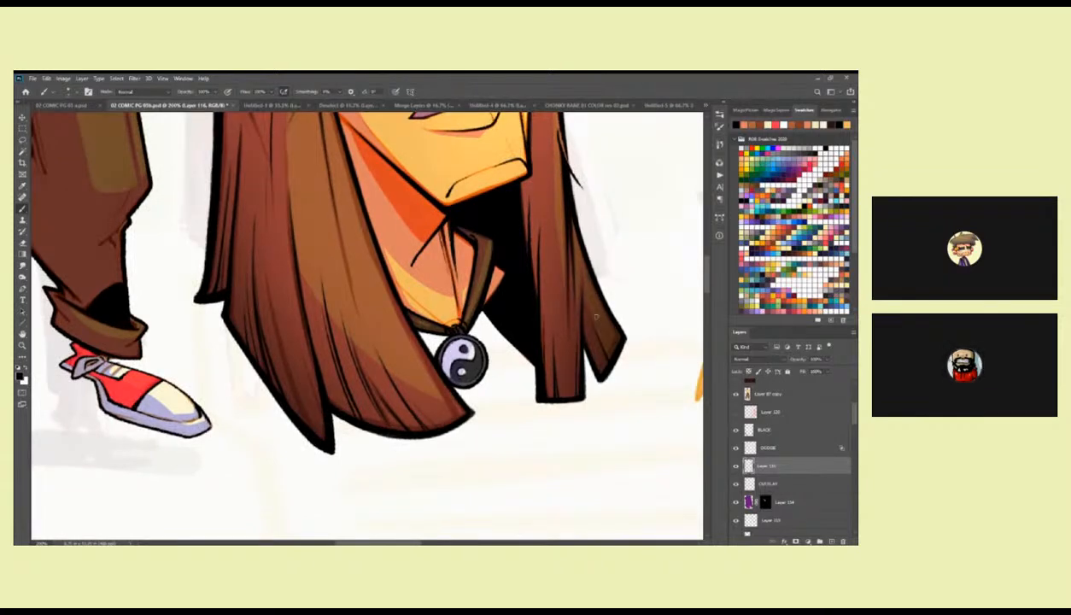
drag(577, 268, 560, 398)
drag(491, 311, 484, 341)
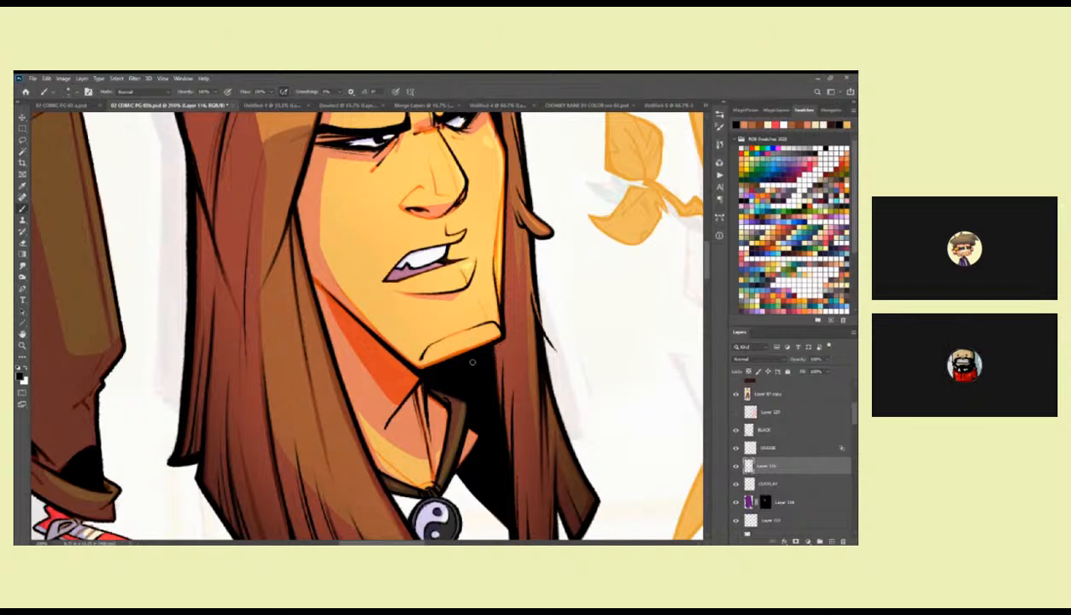
drag(428, 387, 416, 516)
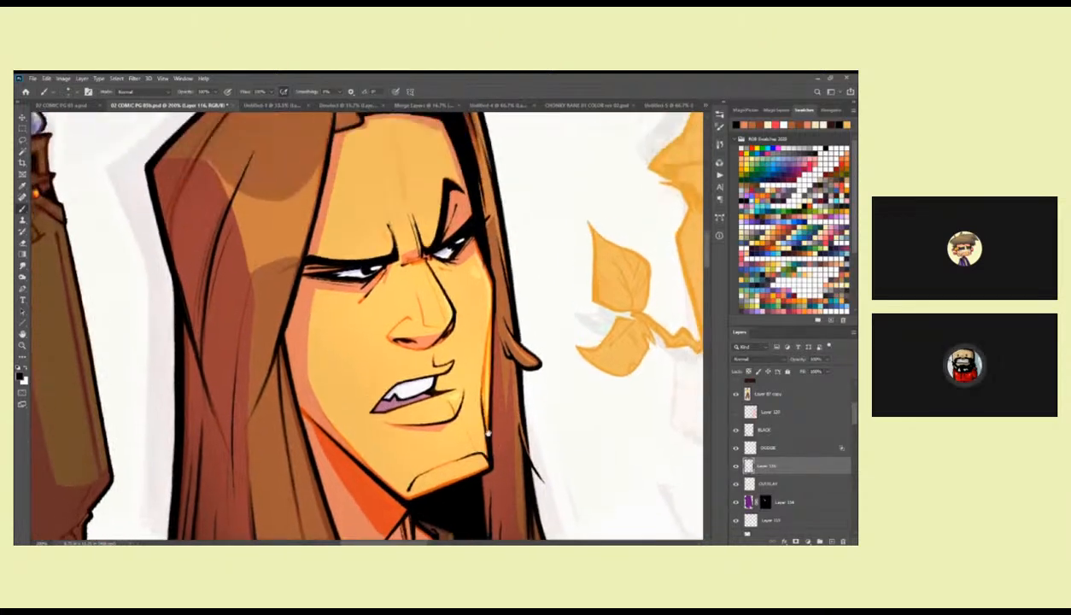
drag(485, 248, 491, 347)
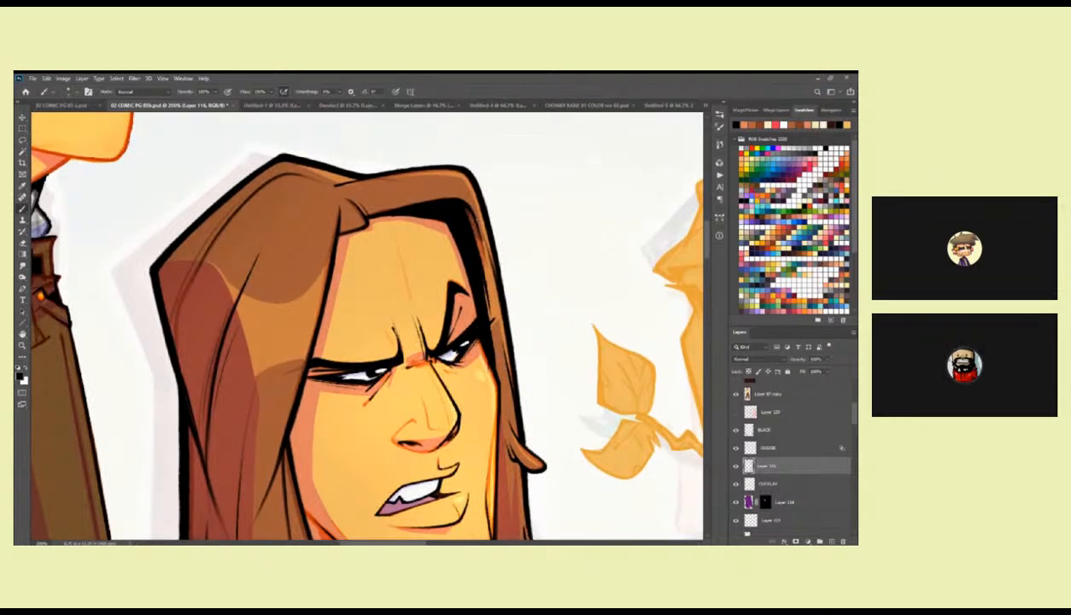
drag(414, 354, 485, 256)
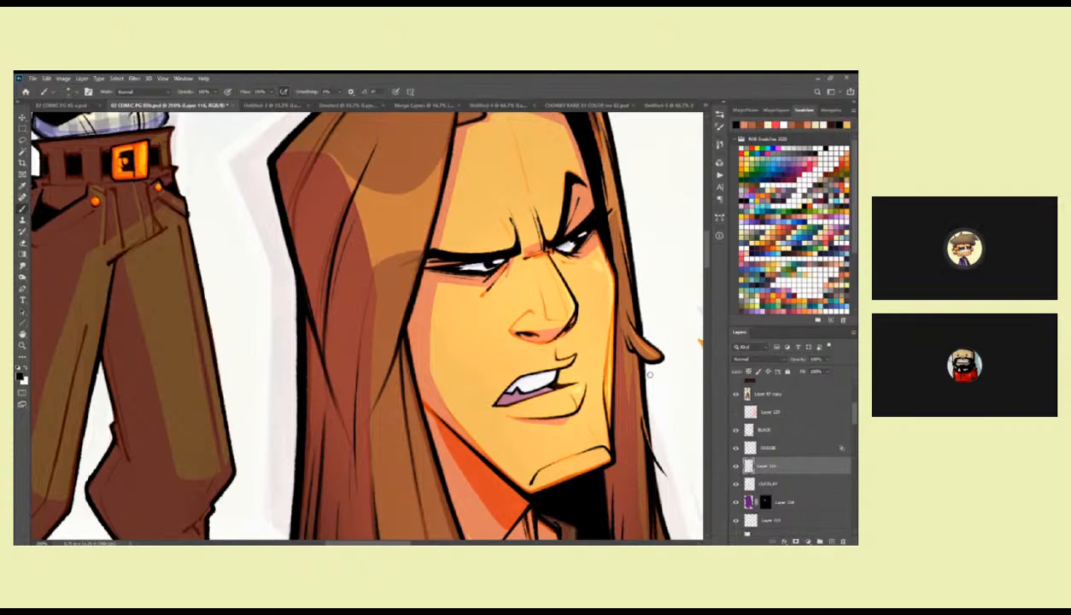
drag(615, 252, 552, 355)
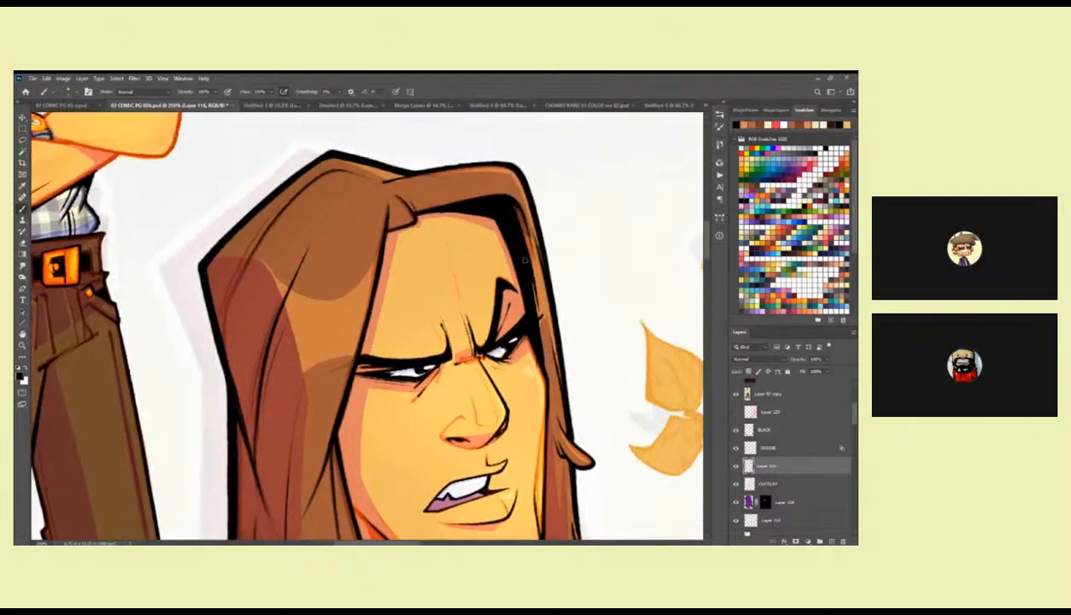
Try a TGTS brush preset along the shadowed inner hair edge beside the large portrait's forehead, then undo the stroke.
right_click(504, 242)
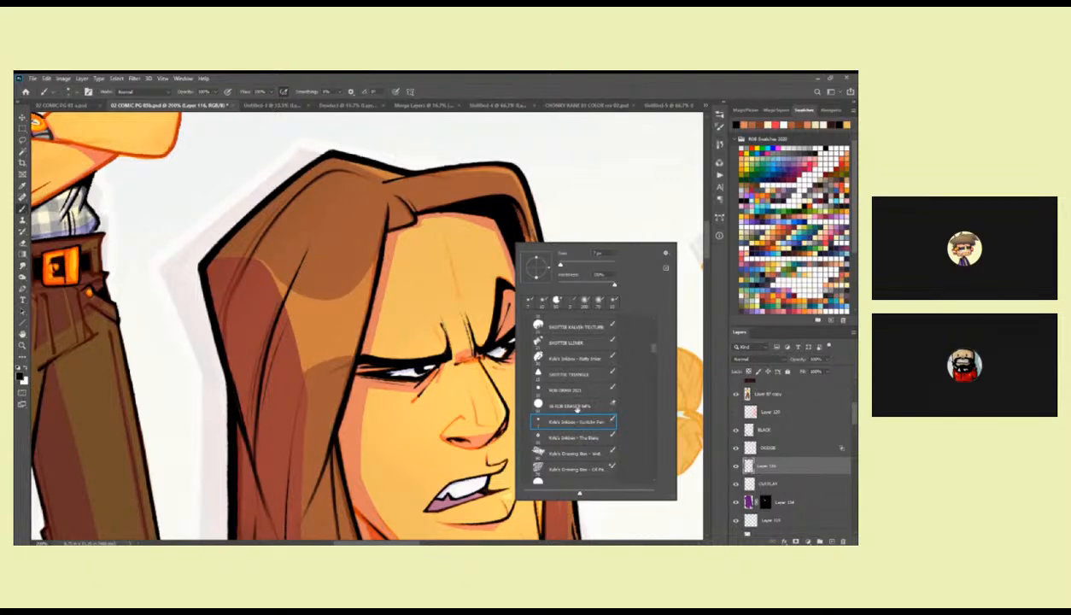
scroll(652, 338, up, 5)
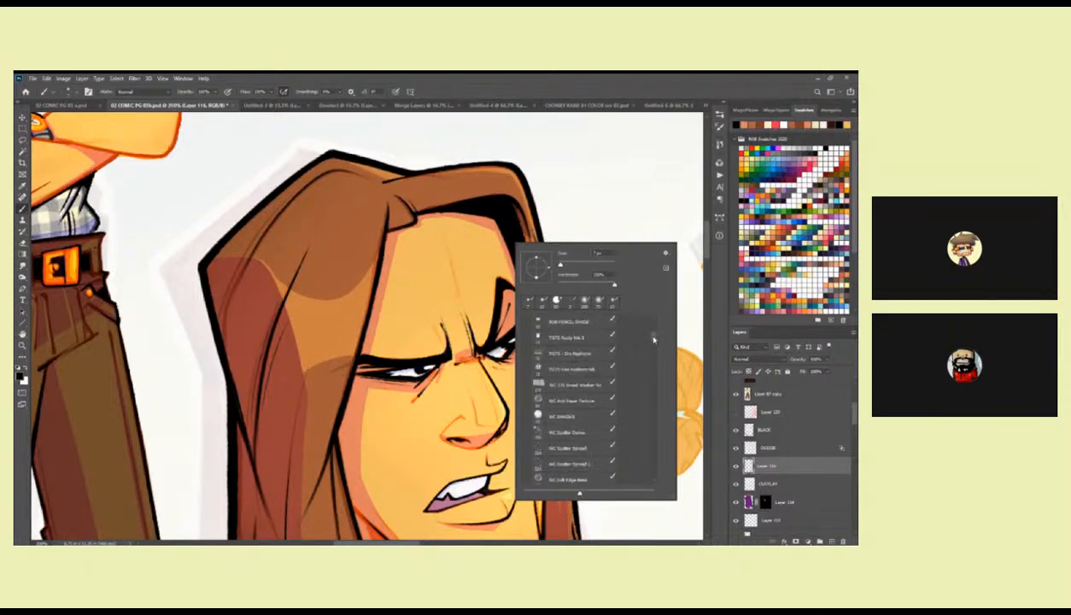
click(583, 368)
drag(493, 214, 529, 325)
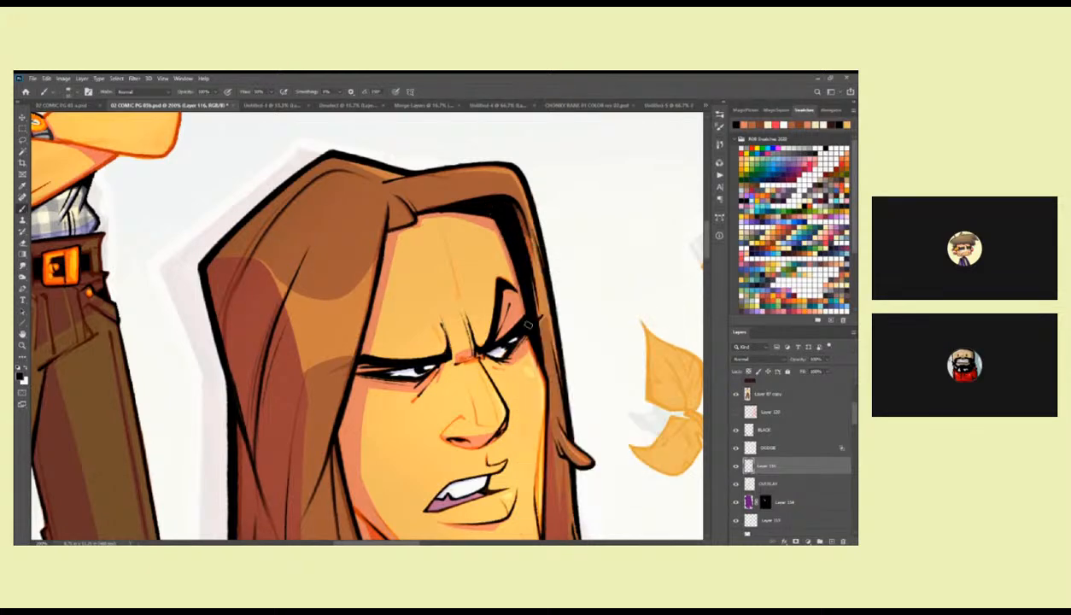
key(ctrl+z)
Check the coloured long-haired character's figure and portrait on the page and save the document.
alt+click(523, 271)
alt+click(522, 271)
alt+click(522, 271)
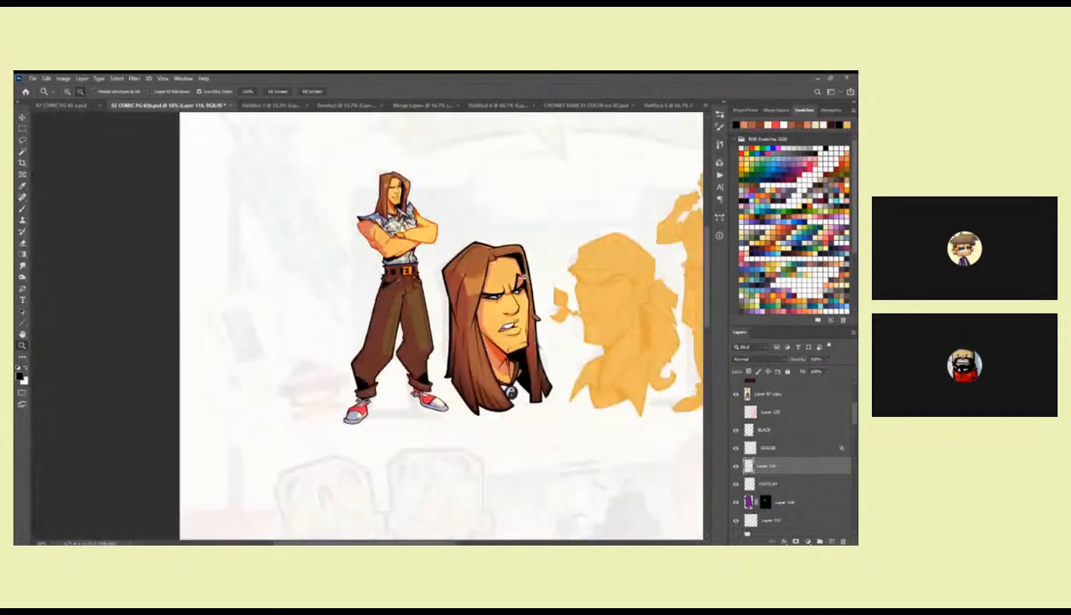
alt+click(522, 272)
click(552, 349)
drag(552, 349, 550, 331)
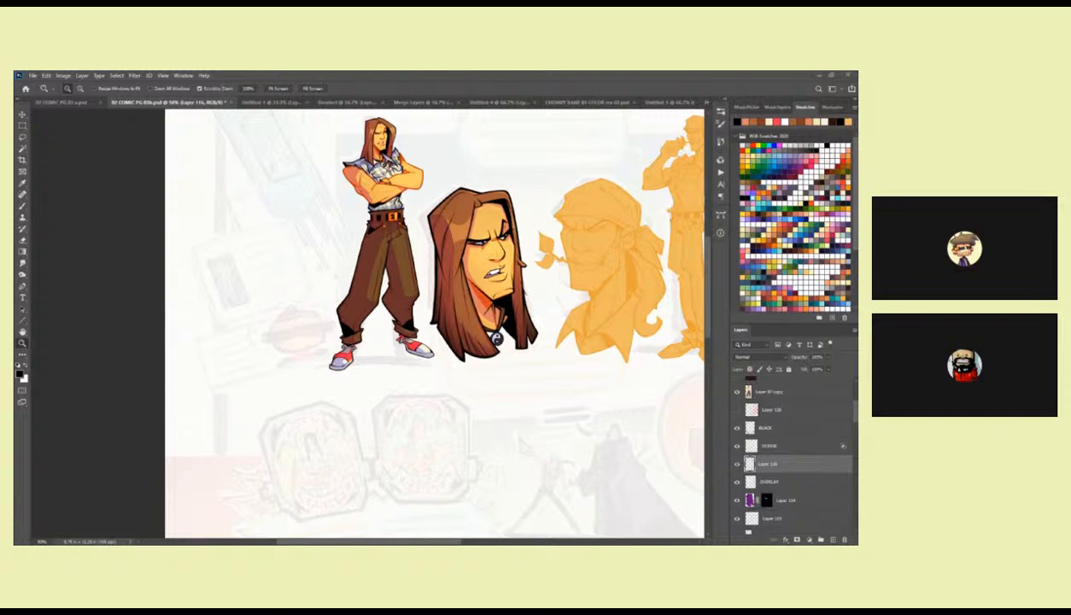
drag(570, 322, 545, 377)
alt+click(567, 394)
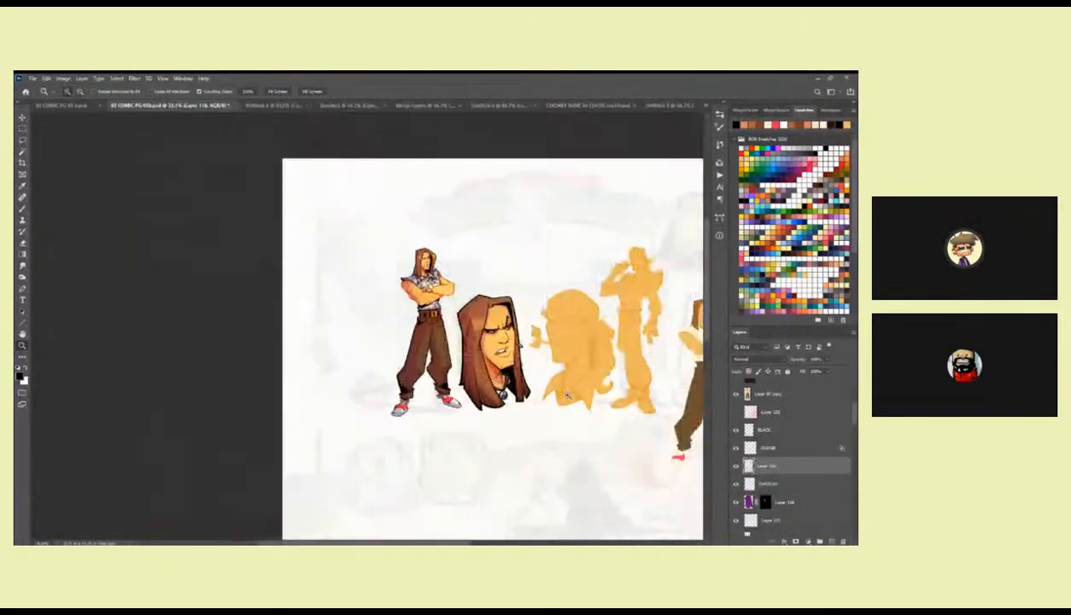
drag(575, 416, 548, 350)
key(ctrl+s)
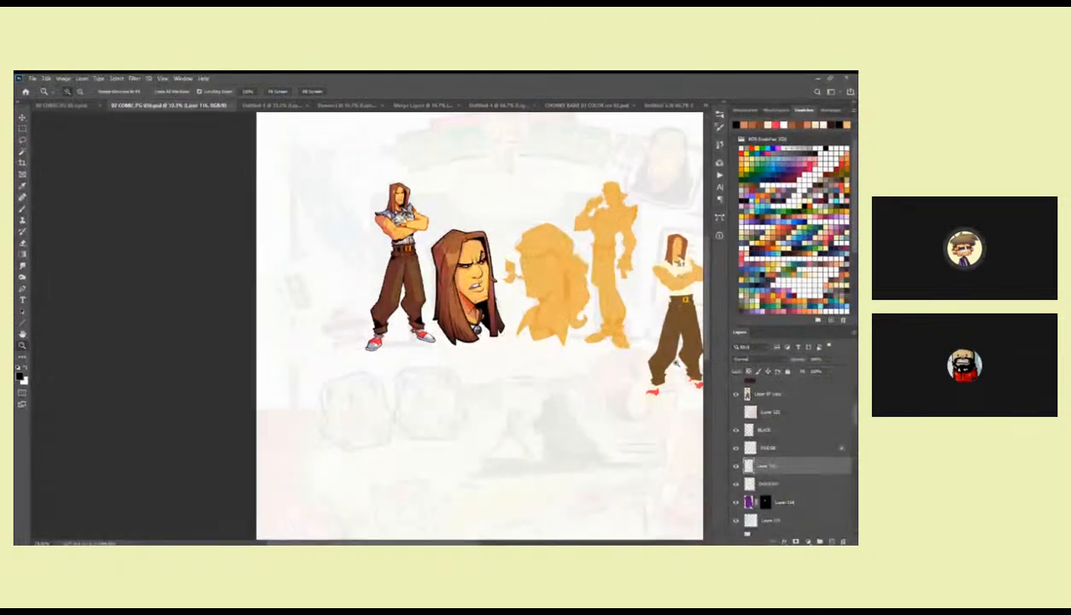
Toggle the visibility of Layer 116 and the masked purple Layer 114 to compare their effect on the artwork.
click(736, 467)
click(736, 467)
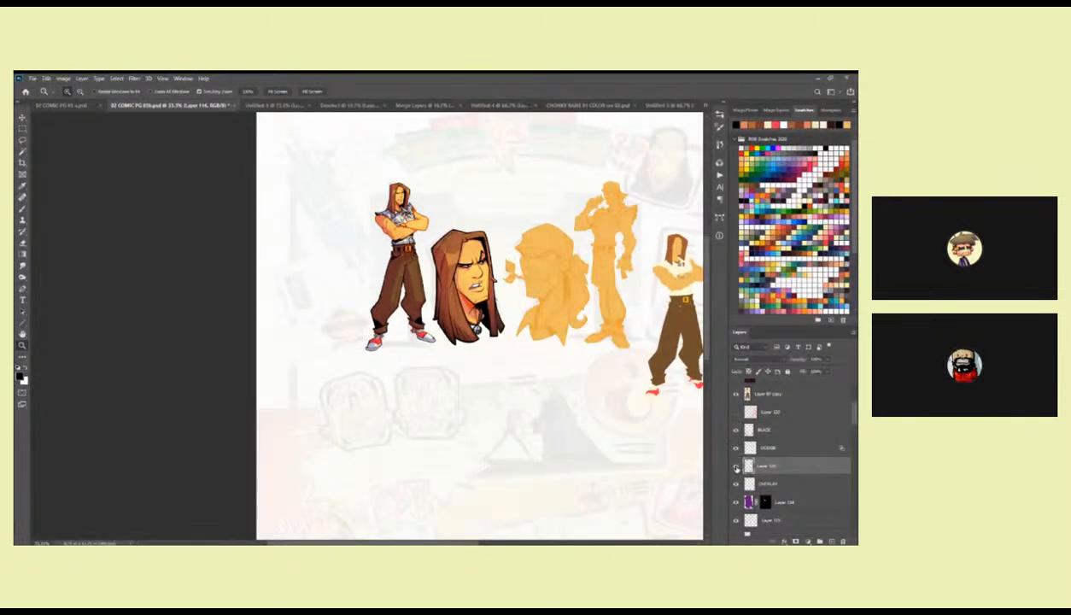
click(737, 502)
click(736, 502)
click(737, 502)
click(737, 502)
Adjust the opacity of the masked purple Layer 114 and set its blend mode to Hard Light.
click(774, 502)
key(alt+shift+m)
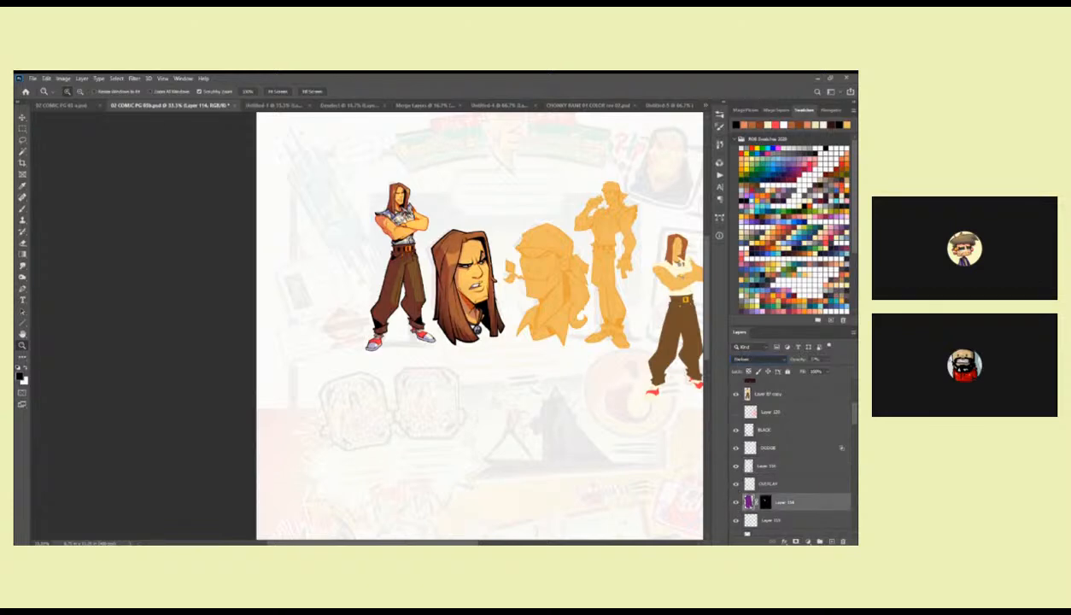
click(826, 359)
mouse_move(827, 371)
mouse_down()
mouse_move(839, 370)
mouse_move(821, 371)
mouse_up()
click(762, 360)
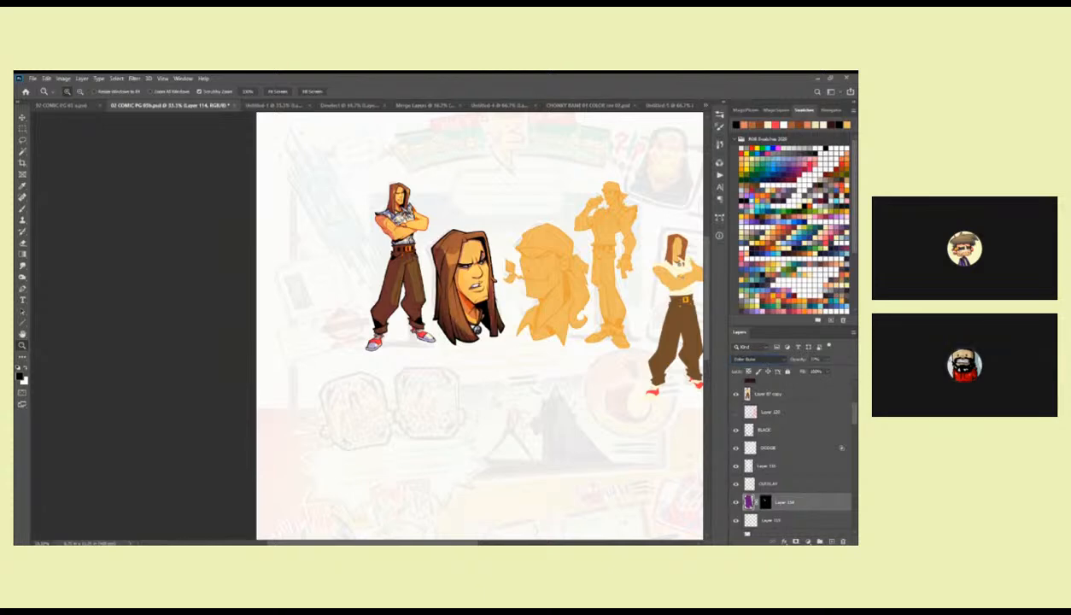
key(Down)
key(Down)
key(Down)
key(Down)
key(Down)
key(Down)
key(Down)
key(Down)
key(Down)
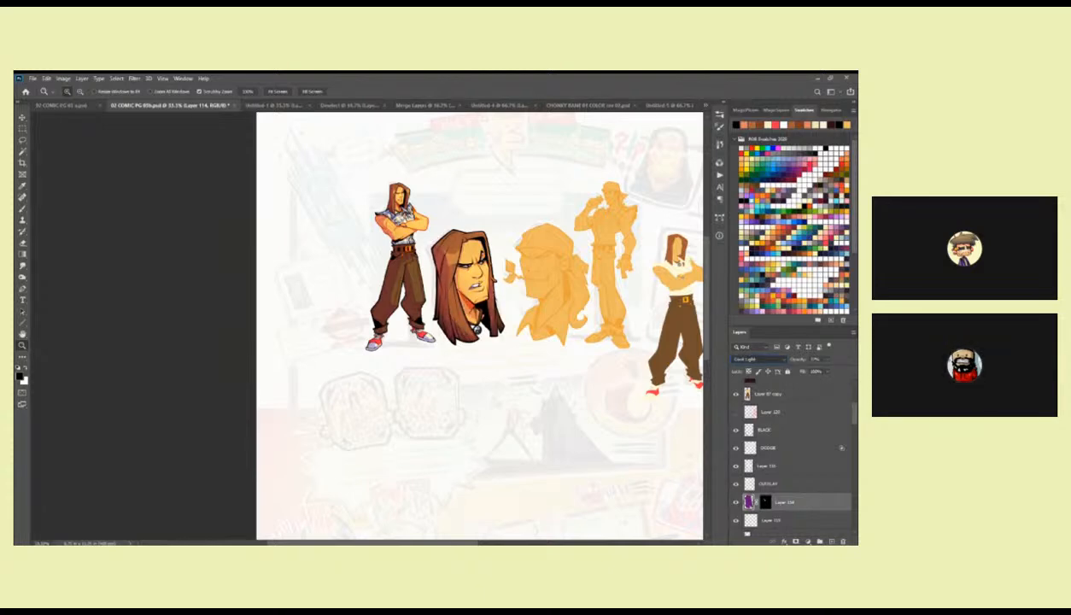
drag(654, 447, 651, 444)
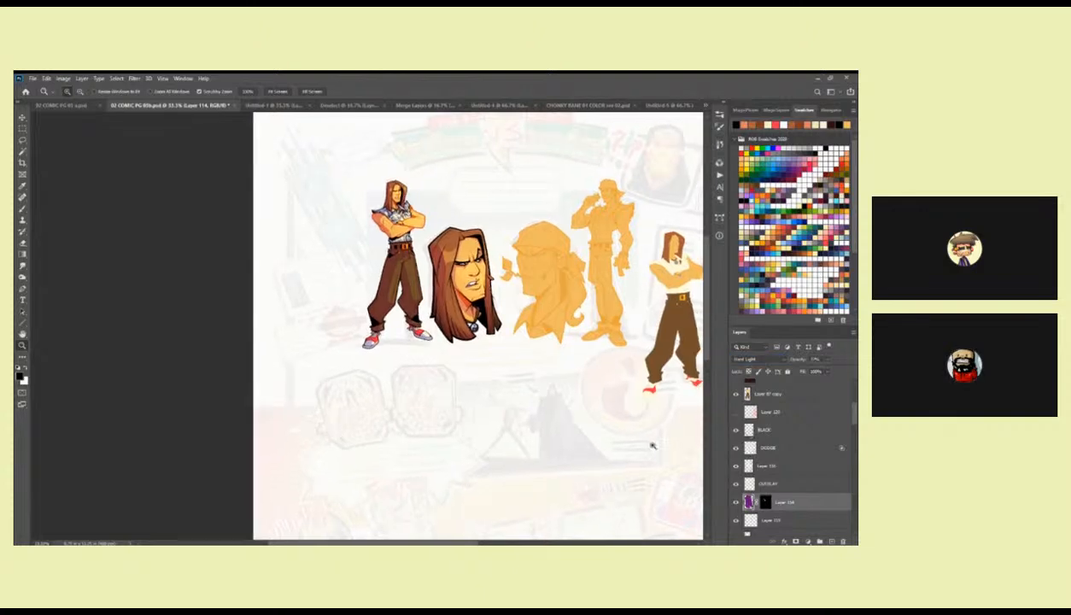
Select the large portrait's hair area with the Magic Wand from its colour layer, then make Layer 114 active.
scroll(766, 448, down, 3)
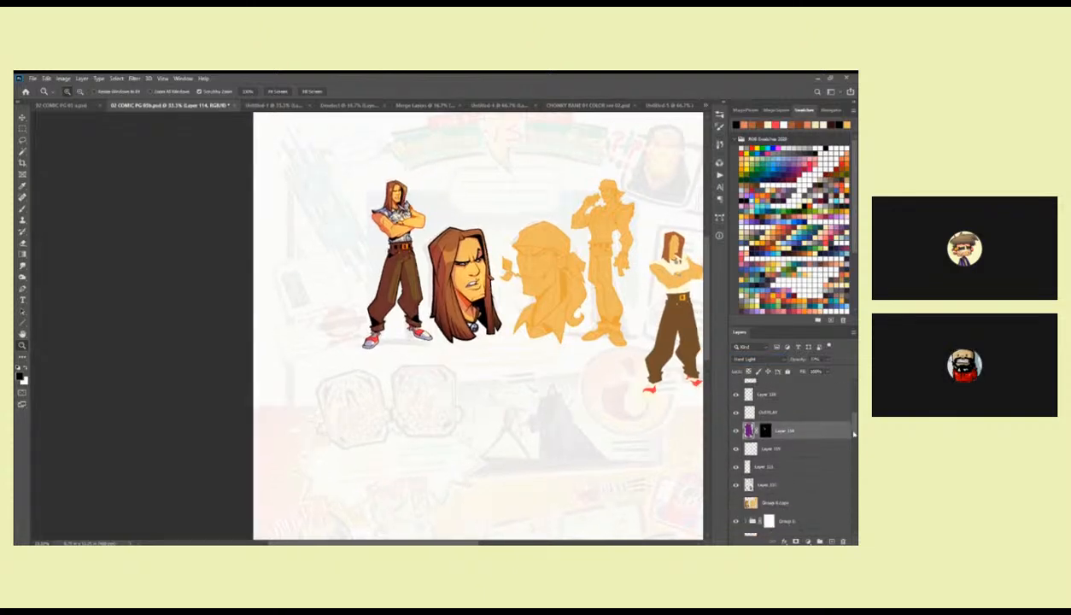
click(774, 484)
key(w)
click(454, 322)
click(784, 411)
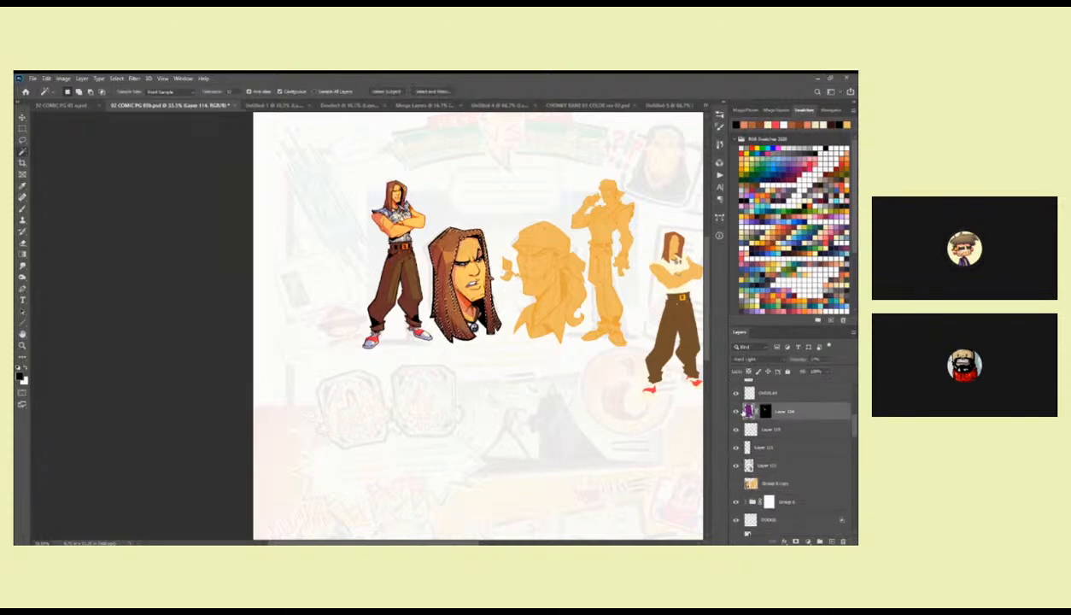
Adjust the hue of Layer 114 with Hue/Saturation and apply it.
click(63, 77)
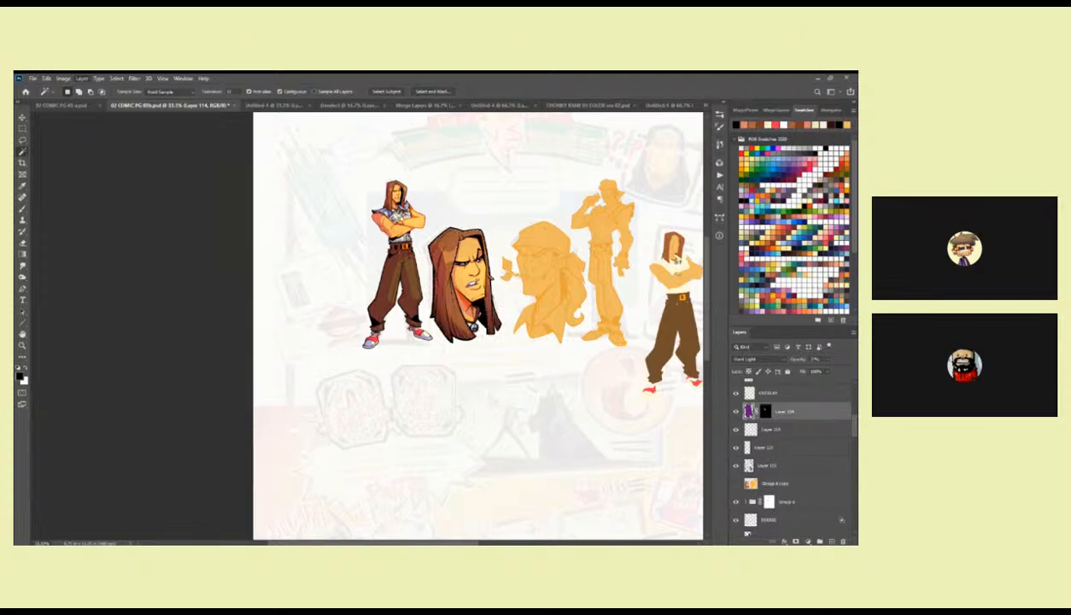
mouse_move(94, 101)
click(171, 147)
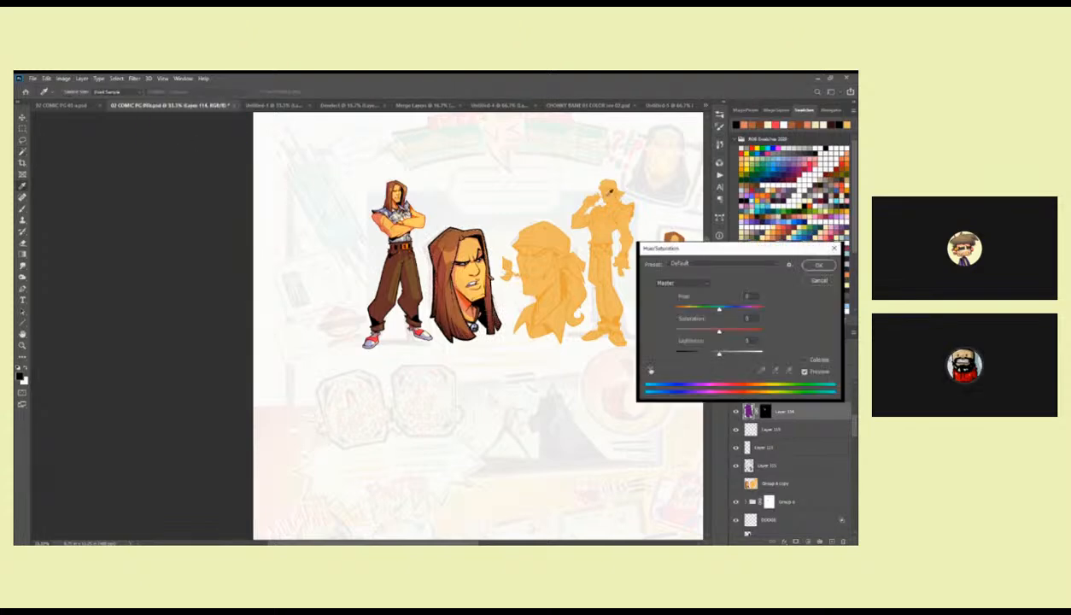
mouse_move(718, 307)
mouse_down()
mouse_move(742, 309)
mouse_move(692, 310)
mouse_move(713, 311)
mouse_up()
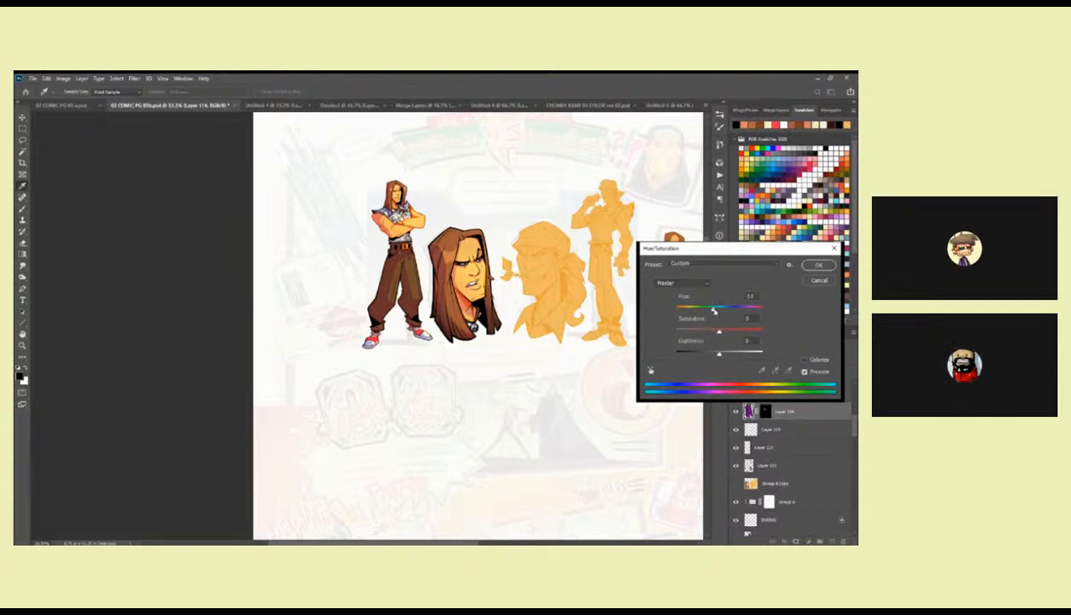
drag(714, 312, 719, 308)
click(817, 265)
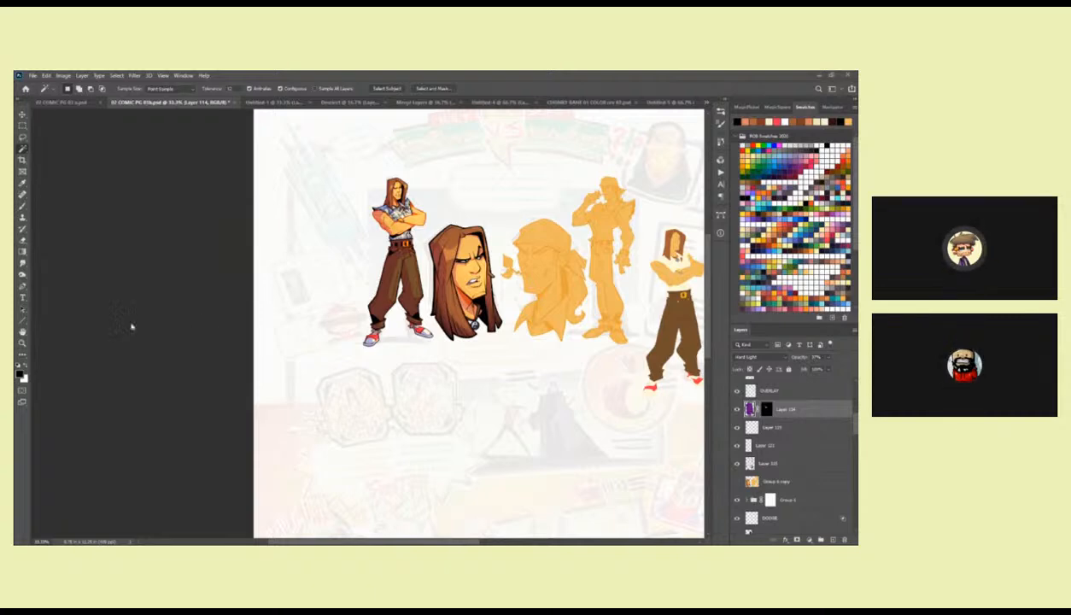
Paste the T-shirt photo into the page and enlarge it to cover the large portrait and the figure beside it.
key(ctrl+v)
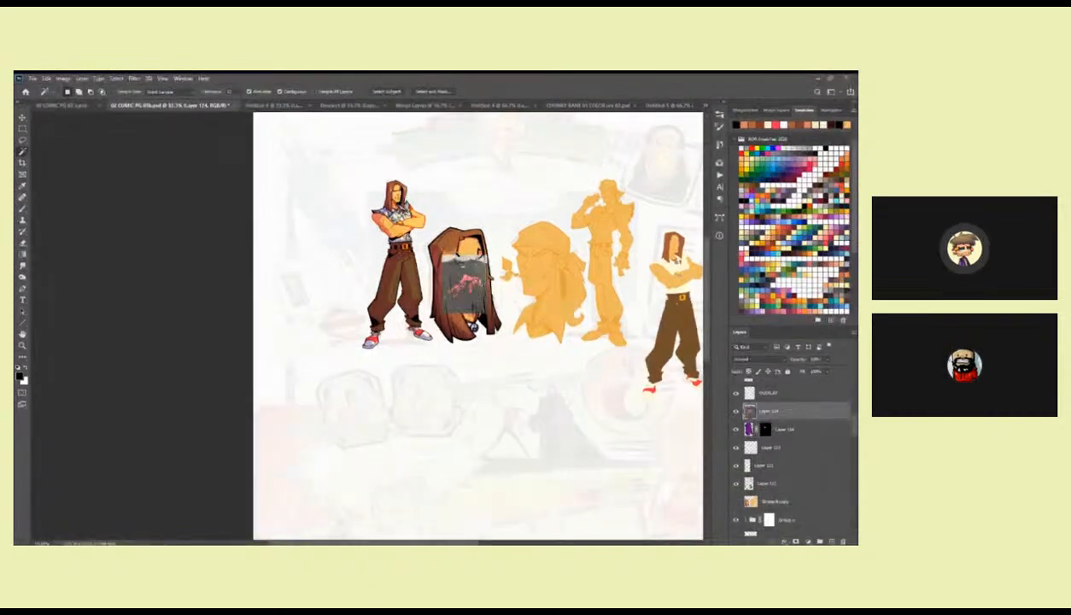
key(ctrl+t)
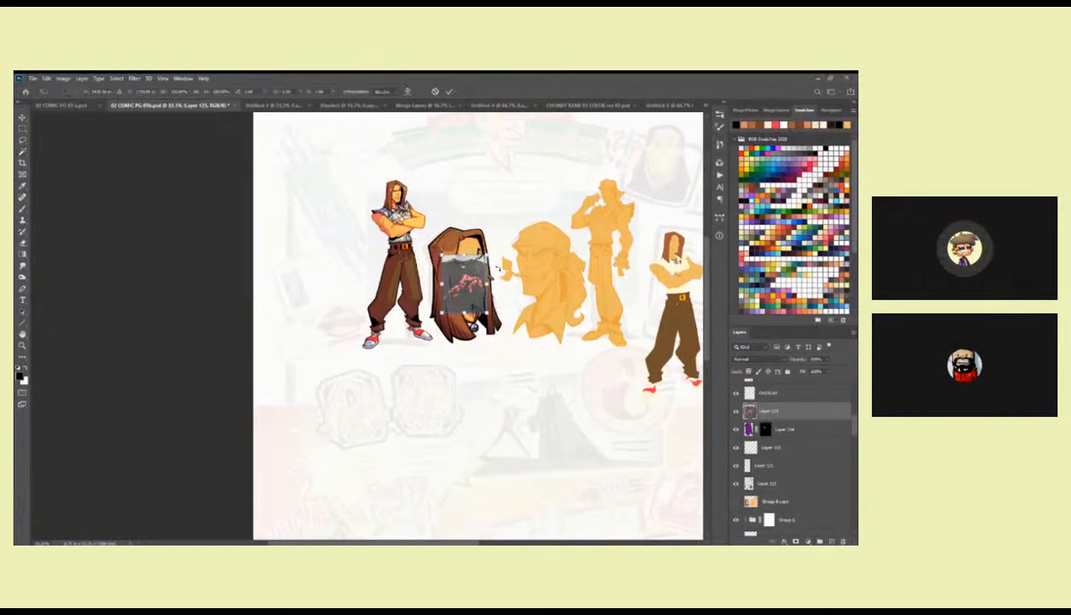
drag(491, 248, 574, 141)
key(Return)
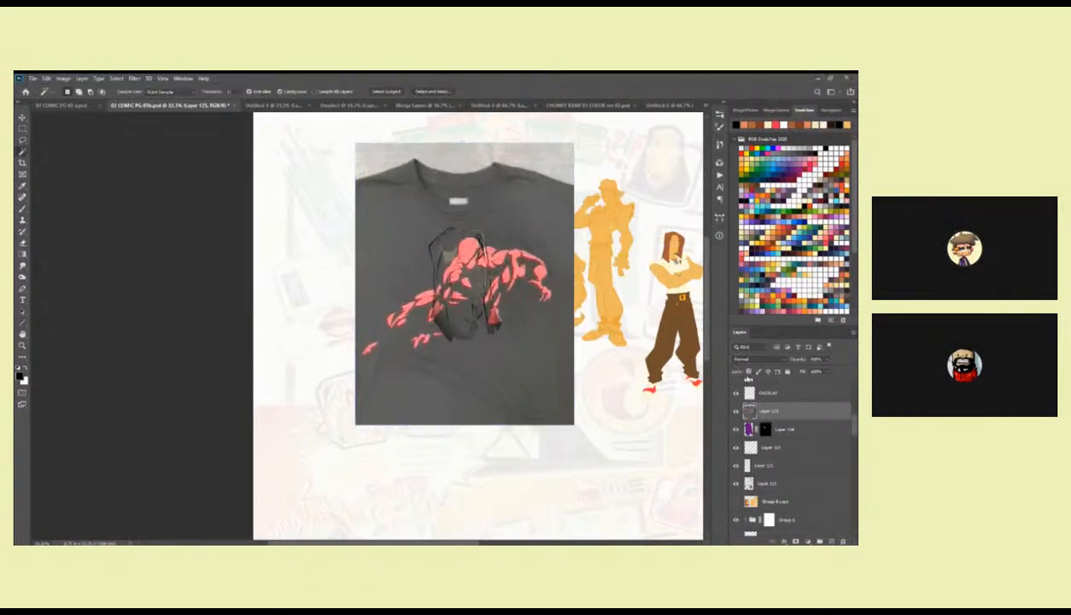
Move the T-shirt photo's layer above the DODGE layer and hide it.
mouse_move(773, 410)
mouse_down()
mouse_move(775, 371)
mouse_move(760, 380)
mouse_up()
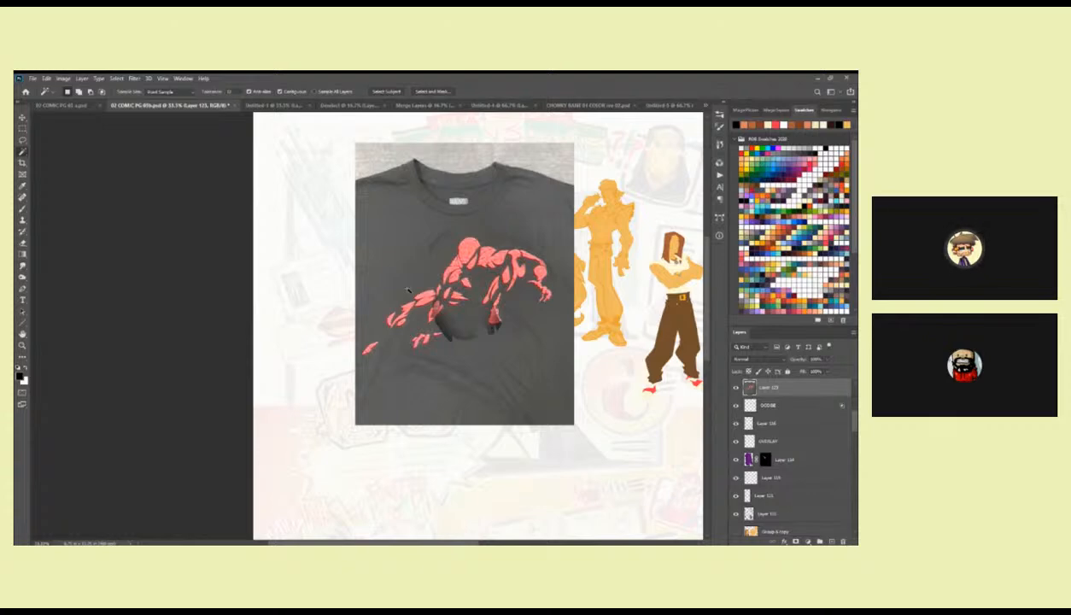
click(735, 387)
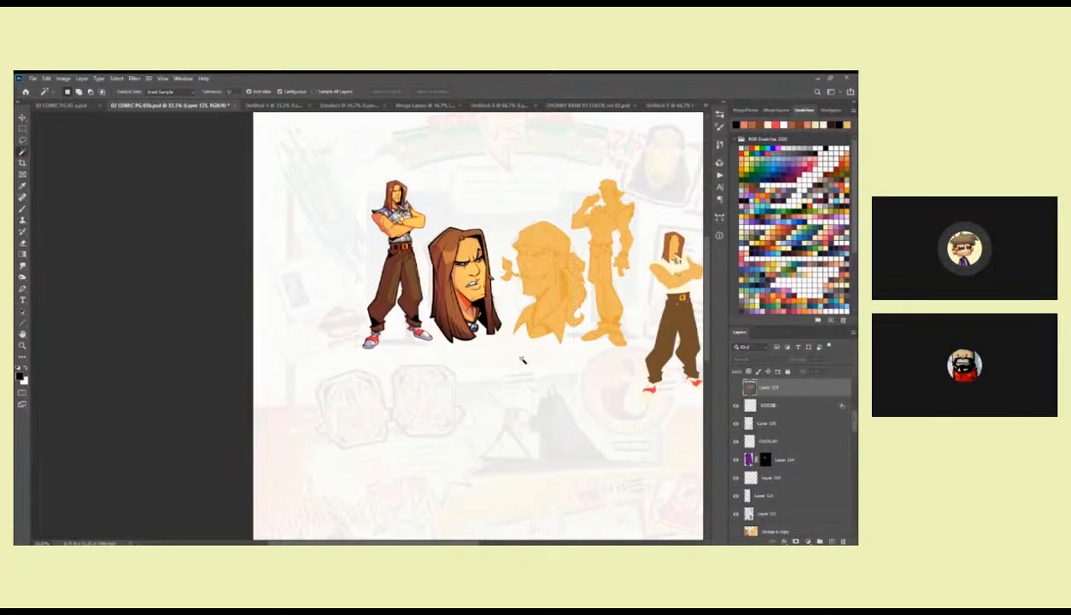
Select the flat-coloured standing figure at the page's right side and hide its layer, Layer 87 copy.
key(z)
click(521, 315)
click(520, 315)
drag(512, 309, 522, 384)
key(b)
key(z)
alt+click(613, 365)
alt+click(613, 366)
drag(613, 365, 526, 315)
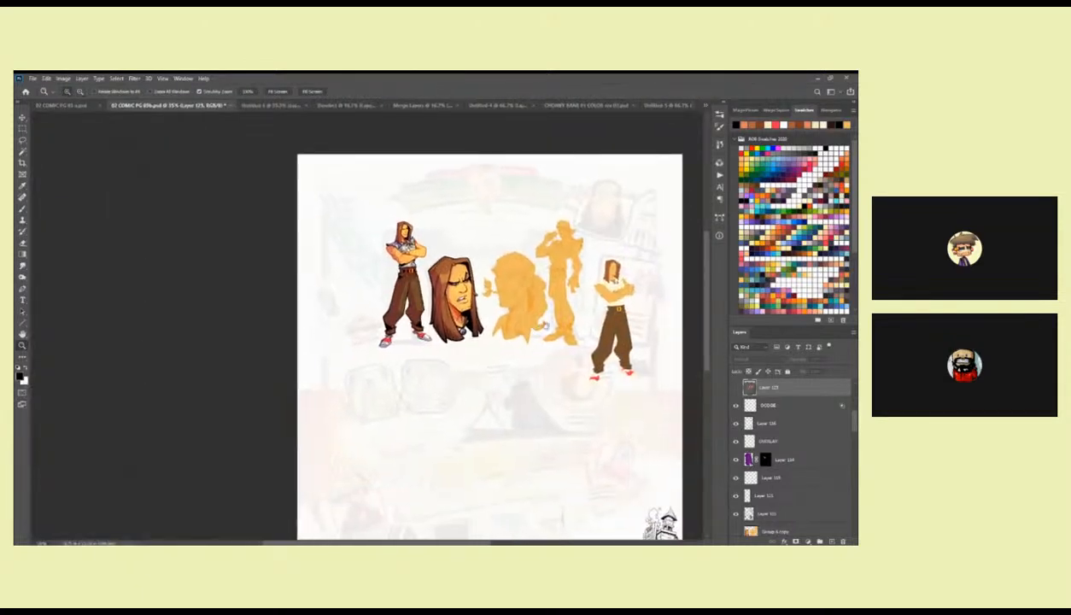
click(570, 324)
key(v)
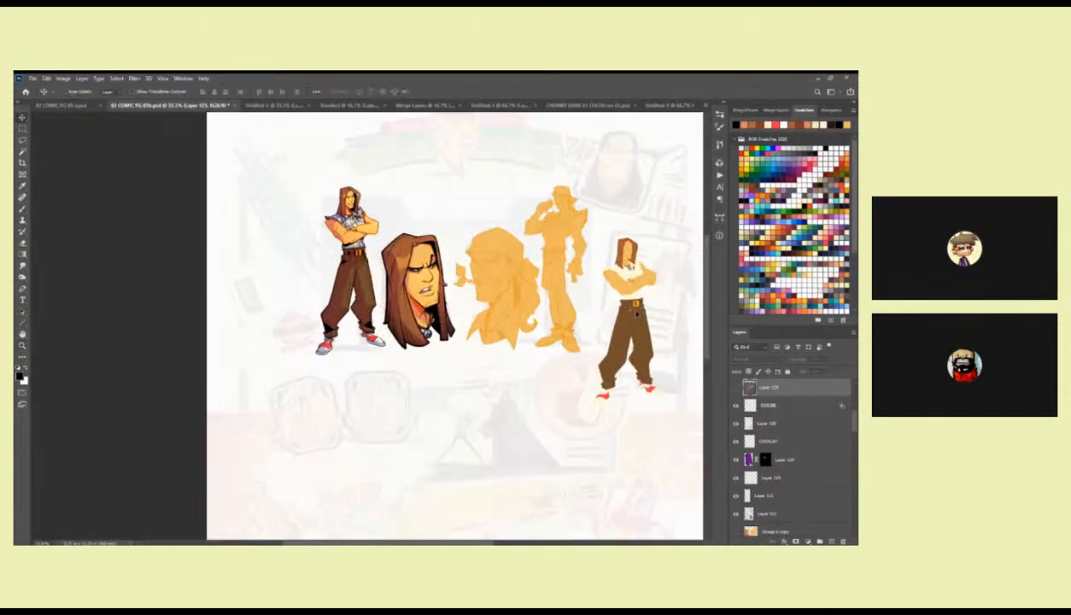
ctrl+click(634, 294)
click(735, 386)
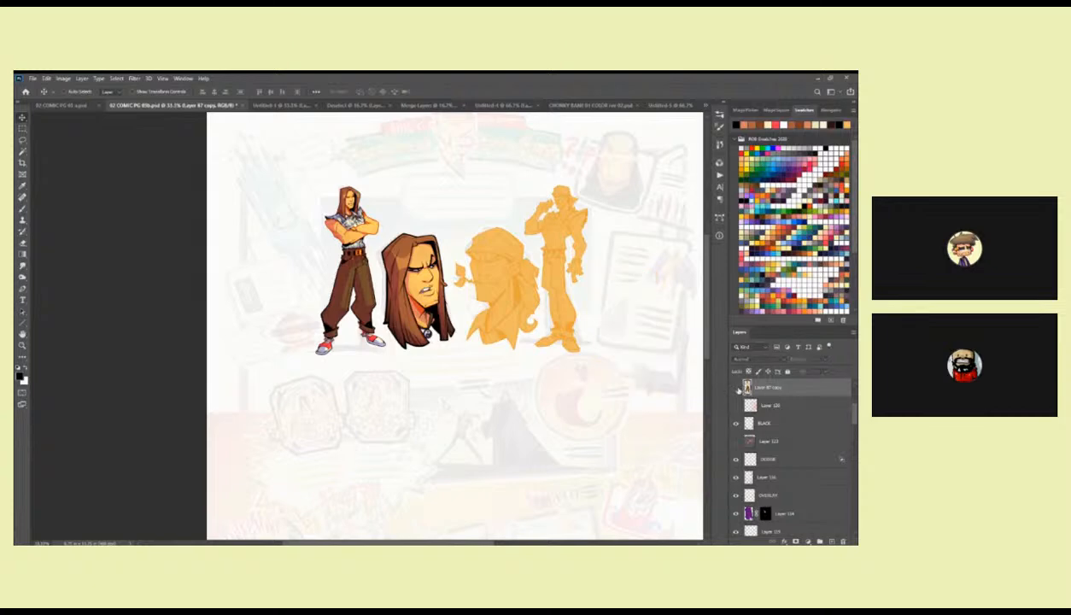
Move the BLACK layer directly beneath the hidden T-shirt photo layer.
key(z)
click(507, 333)
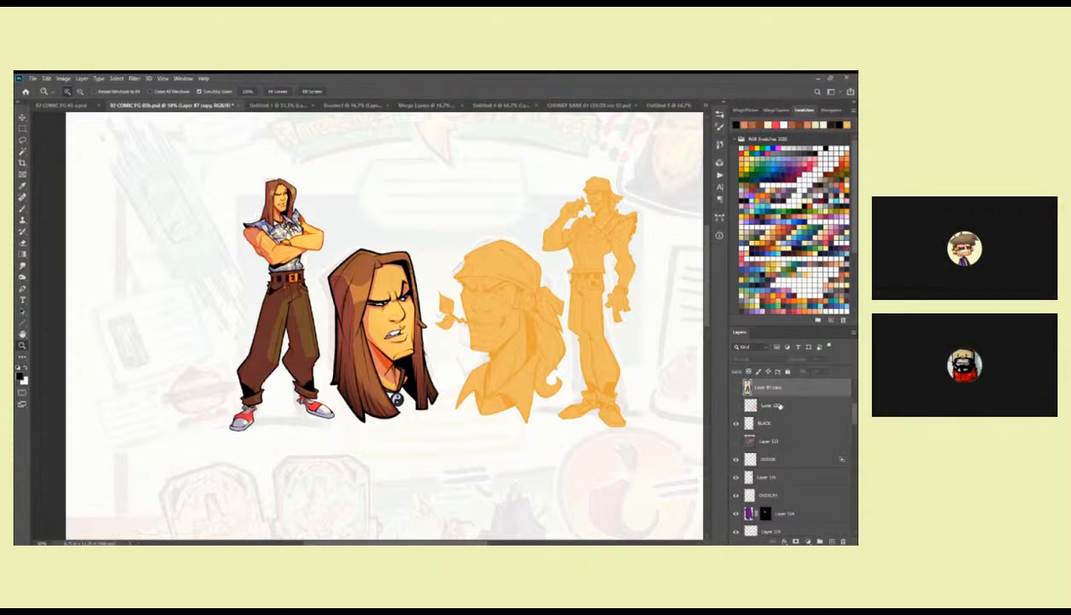
drag(762, 423, 764, 443)
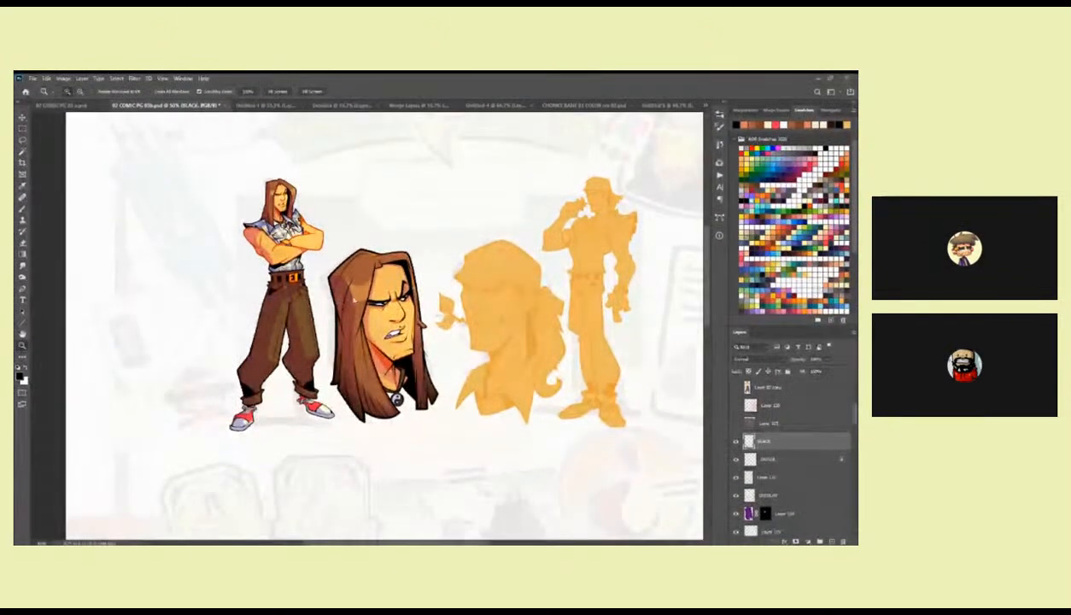
Paste the Marvel T-shirt sheet into the page, shift it around to examine its shirt designs, and hide its layer.
key(ctrl+v)
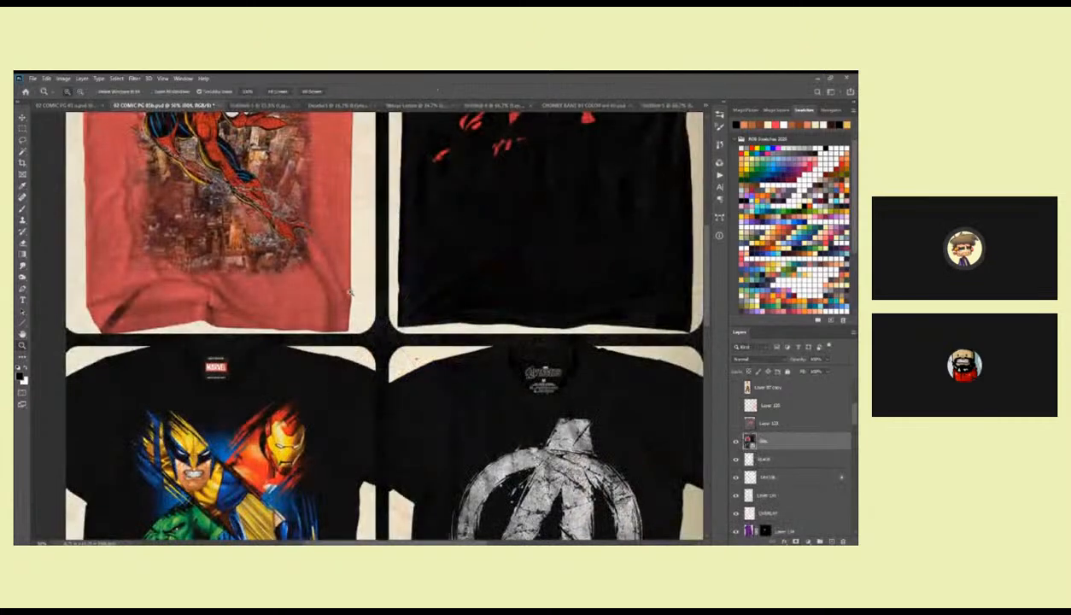
drag(300, 186, 476, 381)
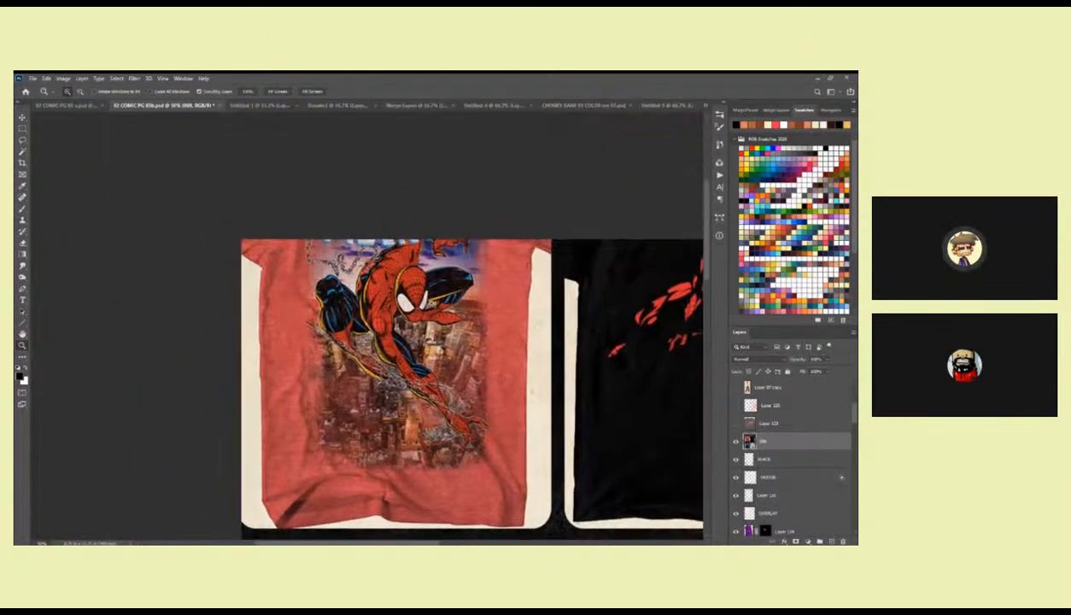
key(v)
drag(429, 285, 502, 331)
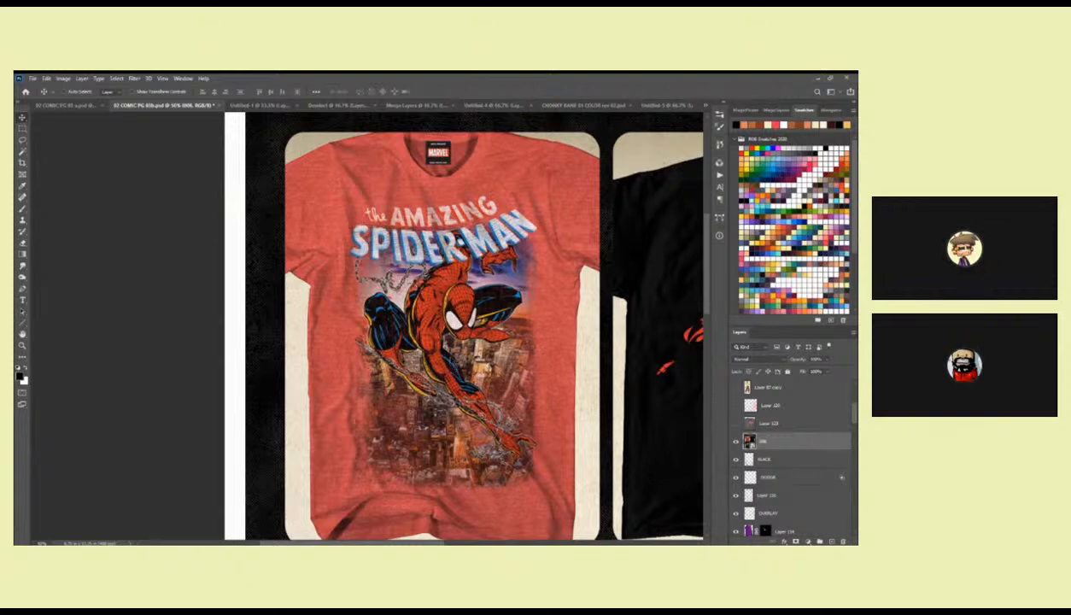
drag(586, 387, 443, 341)
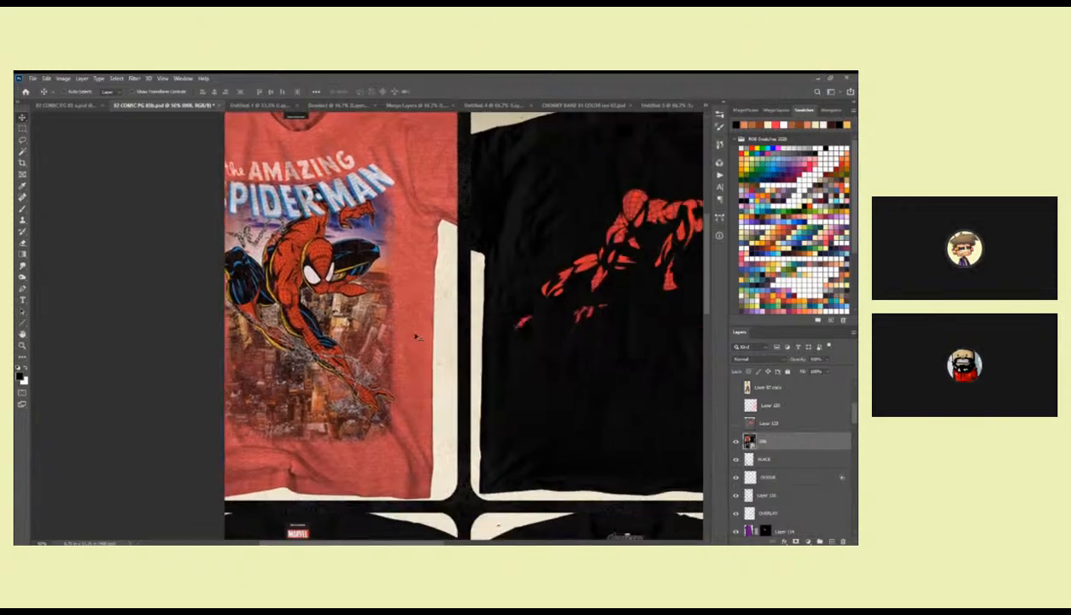
drag(574, 427, 367, 452)
drag(427, 491, 552, 283)
drag(551, 466, 653, 391)
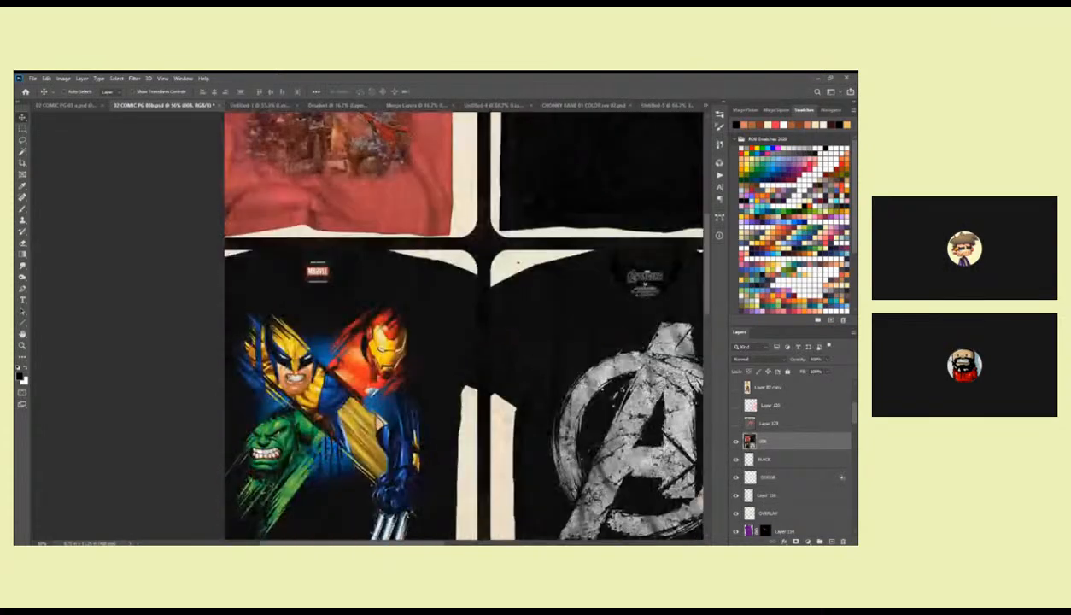
click(735, 440)
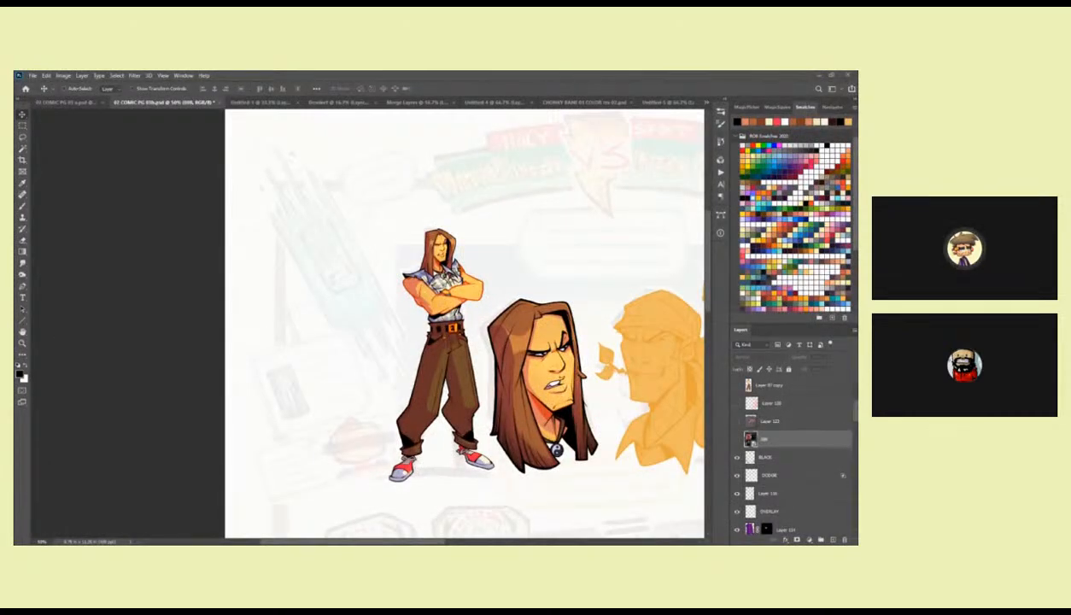
Place the Star Wars T-shirt sheet in the page, shift it around to examine its four designs, and hide its layer.
drag(134, 232, 287, 261)
key(Return)
drag(370, 422, 558, 219)
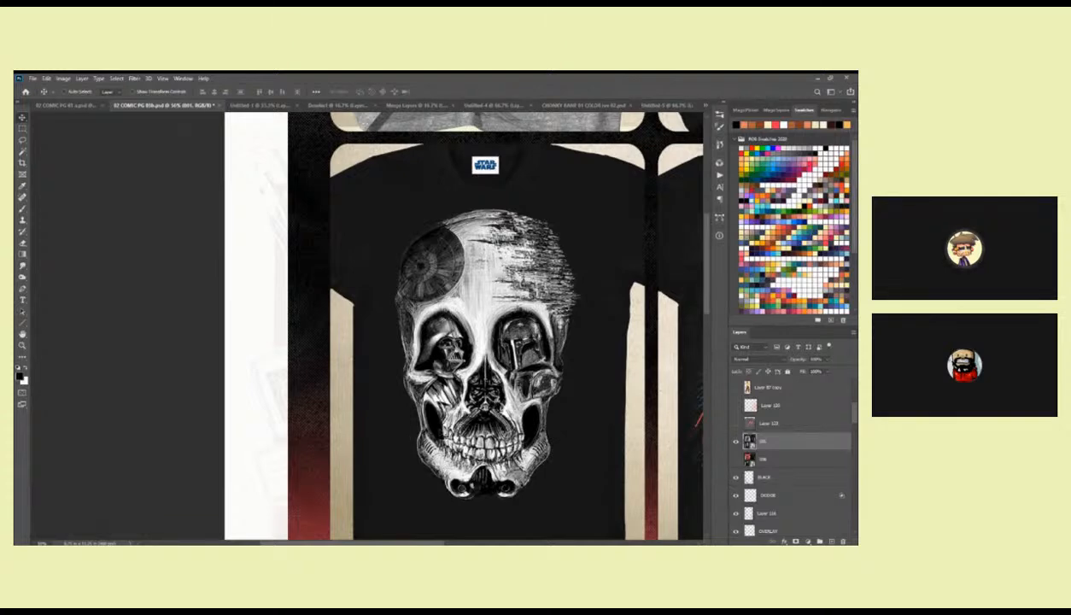
drag(429, 315, 236, 372)
drag(460, 294, 349, 256)
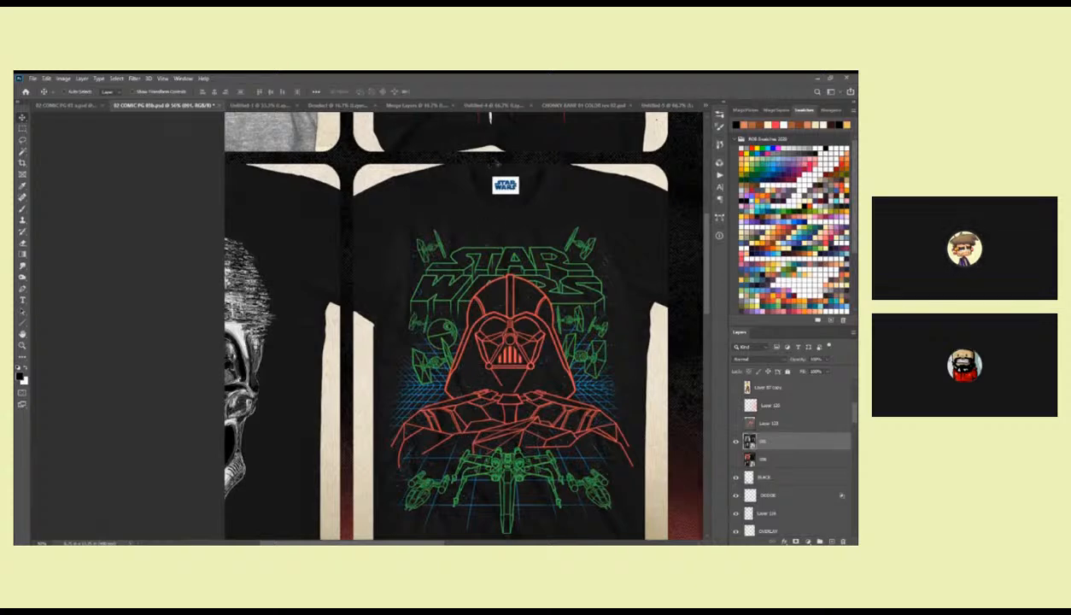
scroll(488, 158, up, 10)
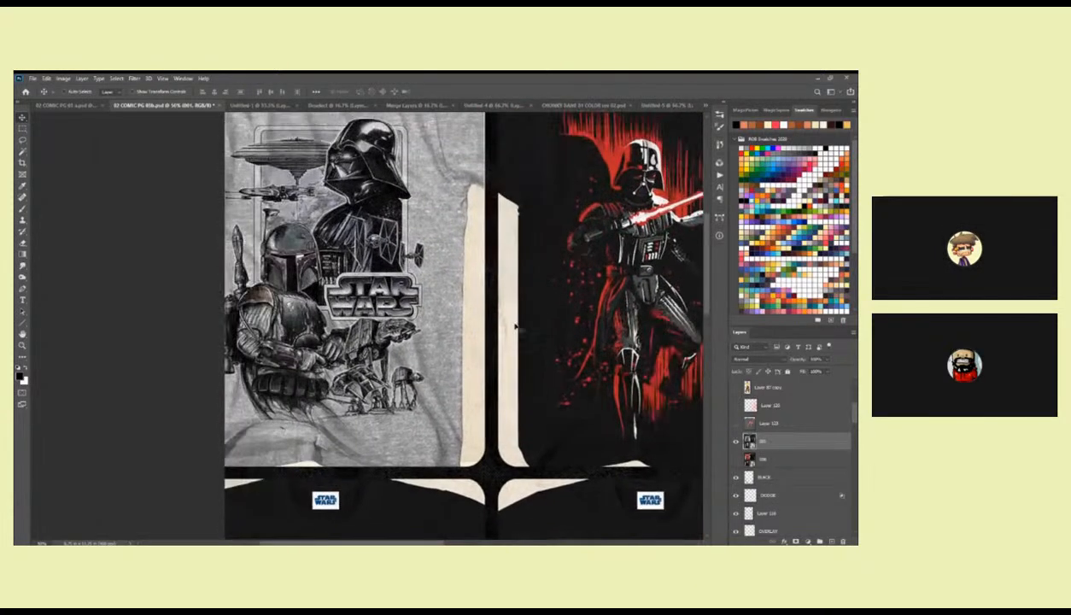
drag(485, 316, 680, 355)
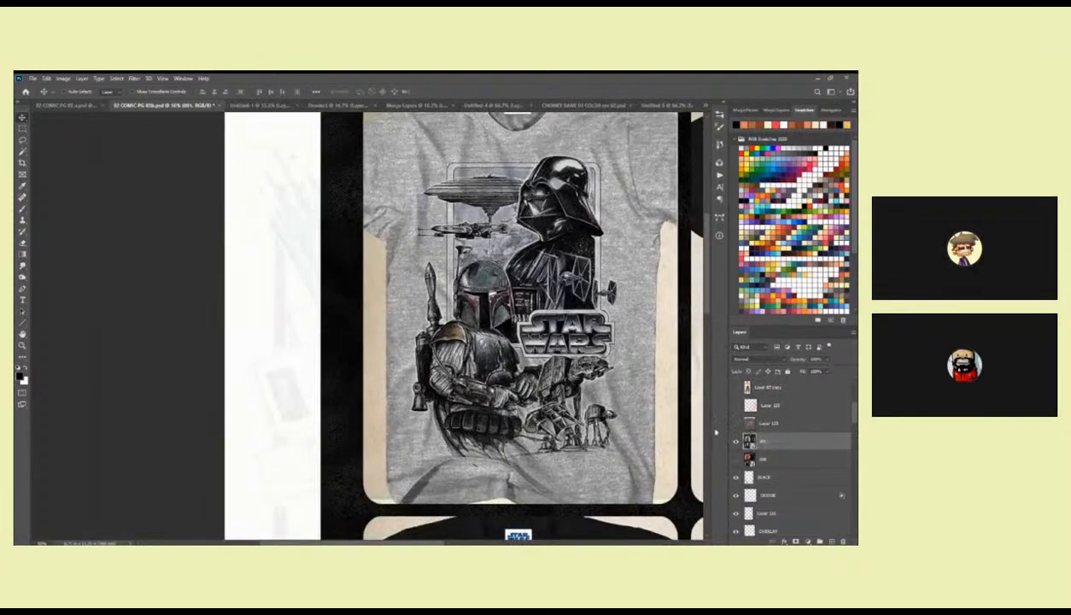
click(736, 441)
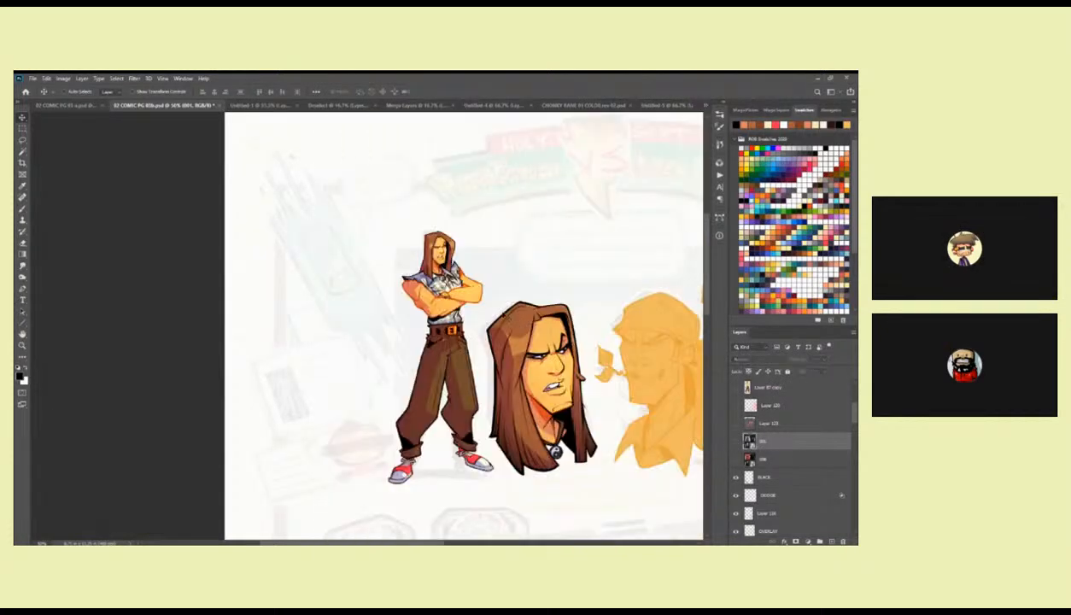
Expand the layer group holding the flat orange silhouettes and select the silhouettes' colour layer inside it.
drag(490, 301, 403, 241)
key(z)
alt+click(453, 290)
alt+click(452, 290)
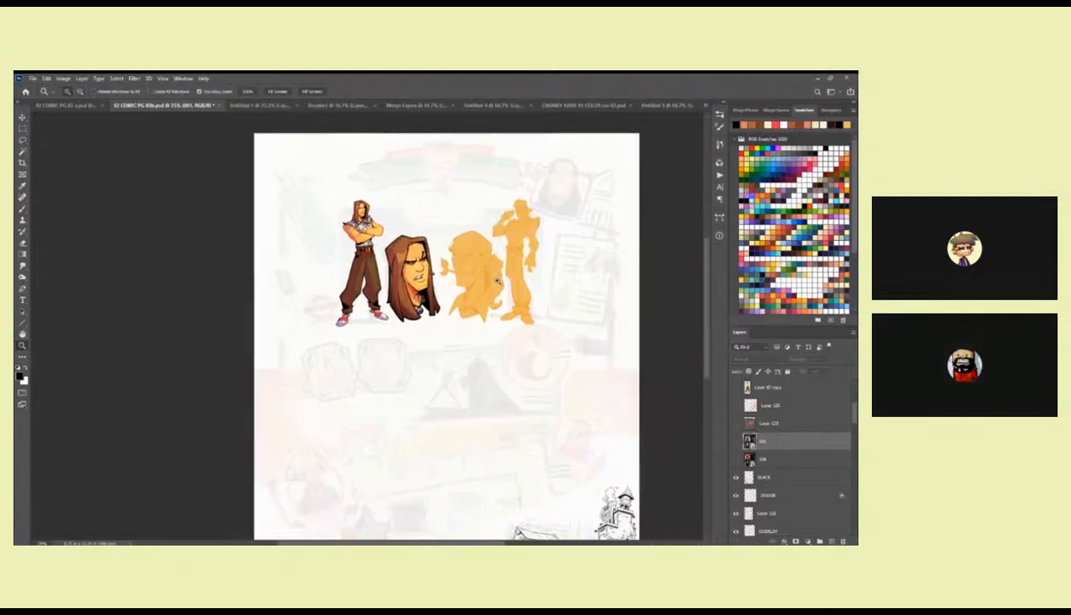
click(497, 276)
drag(480, 242, 500, 290)
click(502, 289)
key(b)
mouse_move(855, 413)
mouse_down()
mouse_move(854, 464)
mouse_move(836, 439)
mouse_up()
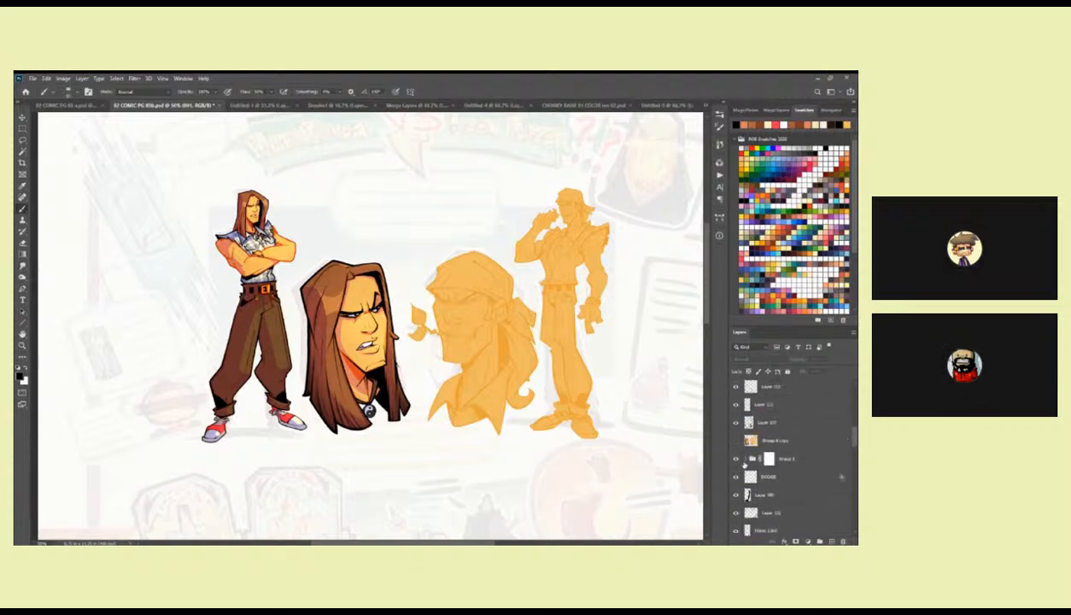
click(735, 459)
click(735, 458)
click(748, 460)
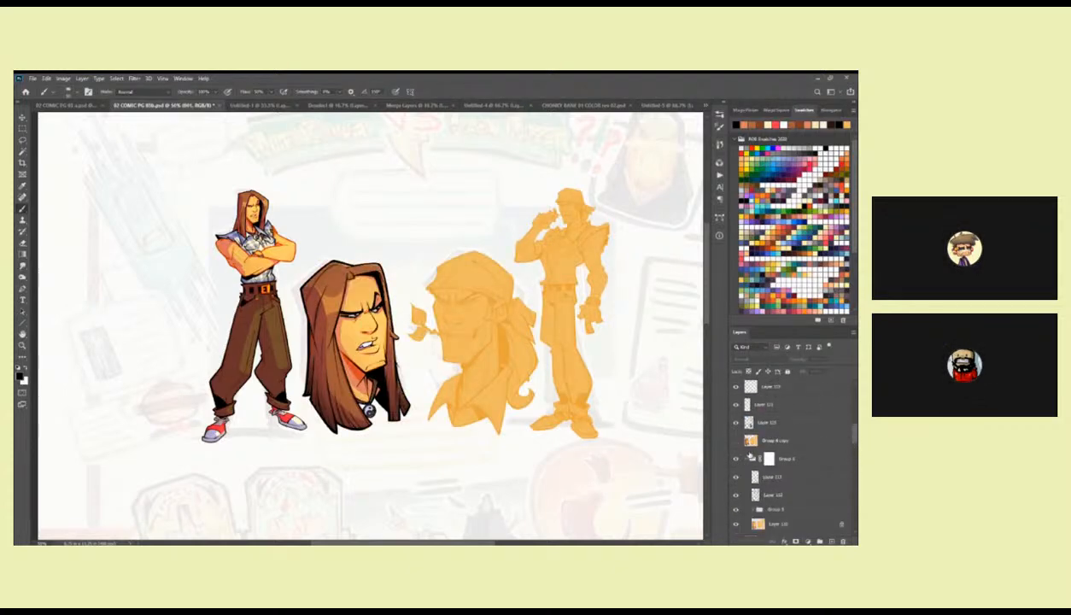
click(771, 525)
key(ctrl+plus)
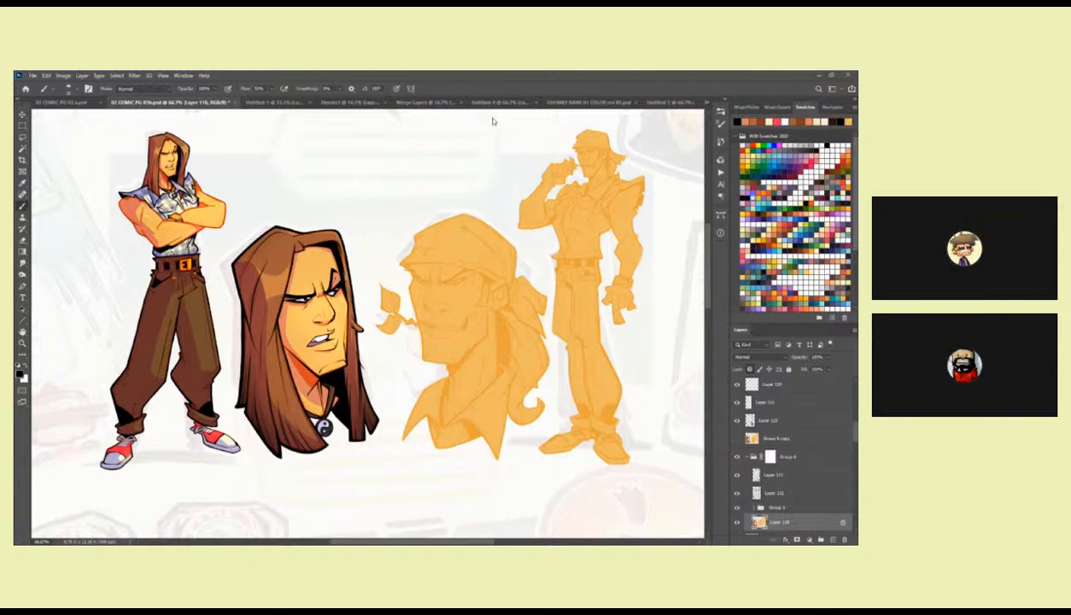
Copy the full-page colour sketch from the Group 1 copy layer of the other comic page file into a new document.
click(68, 102)
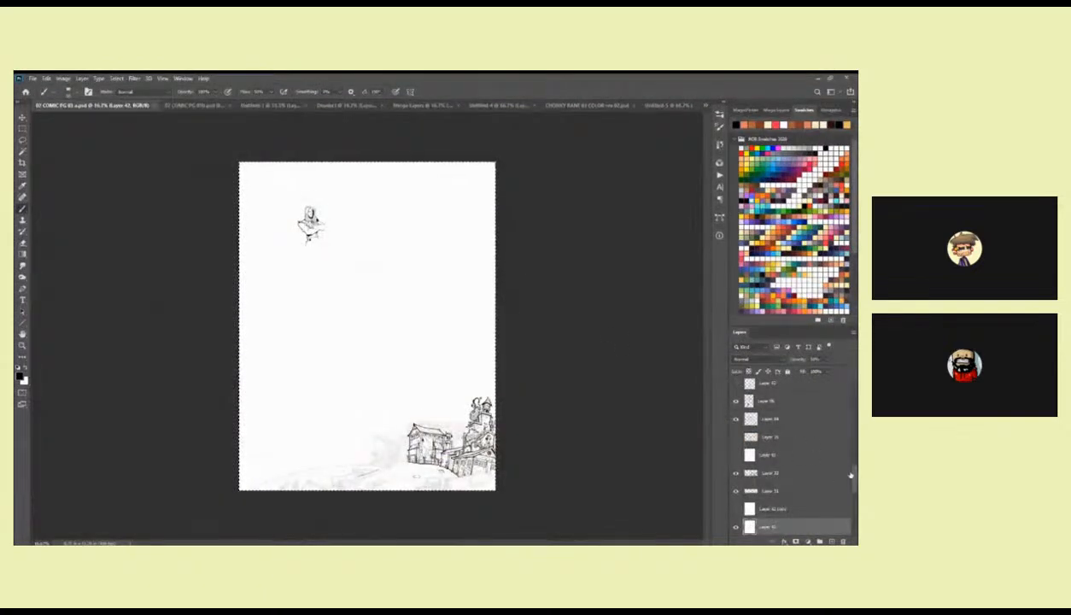
scroll(760, 461, down, 5)
click(749, 497)
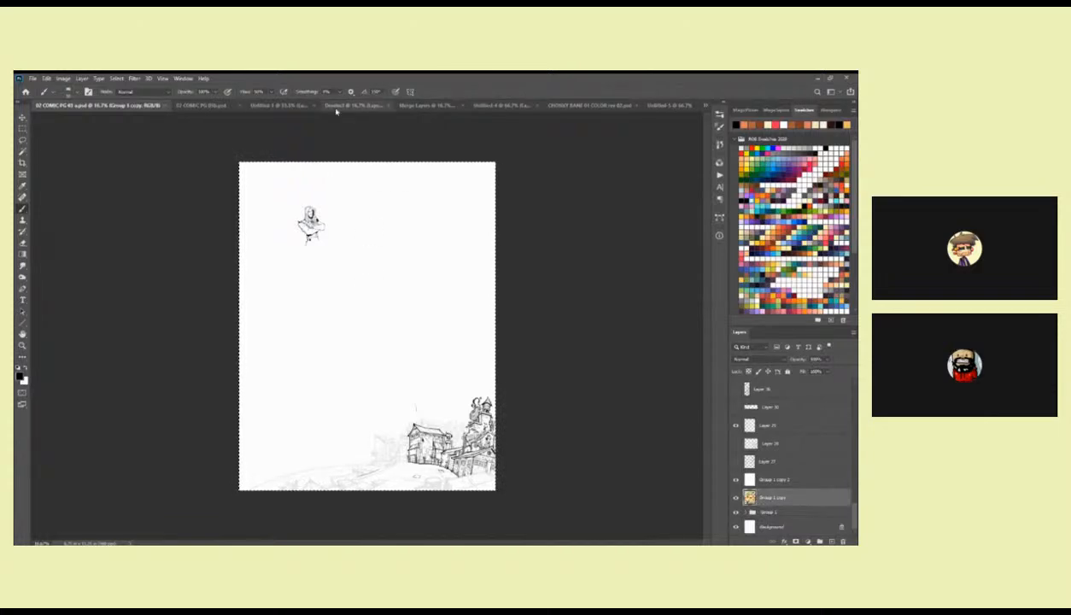
click(202, 104)
key(ctrl+n)
key(Return)
key(ctrl+v)
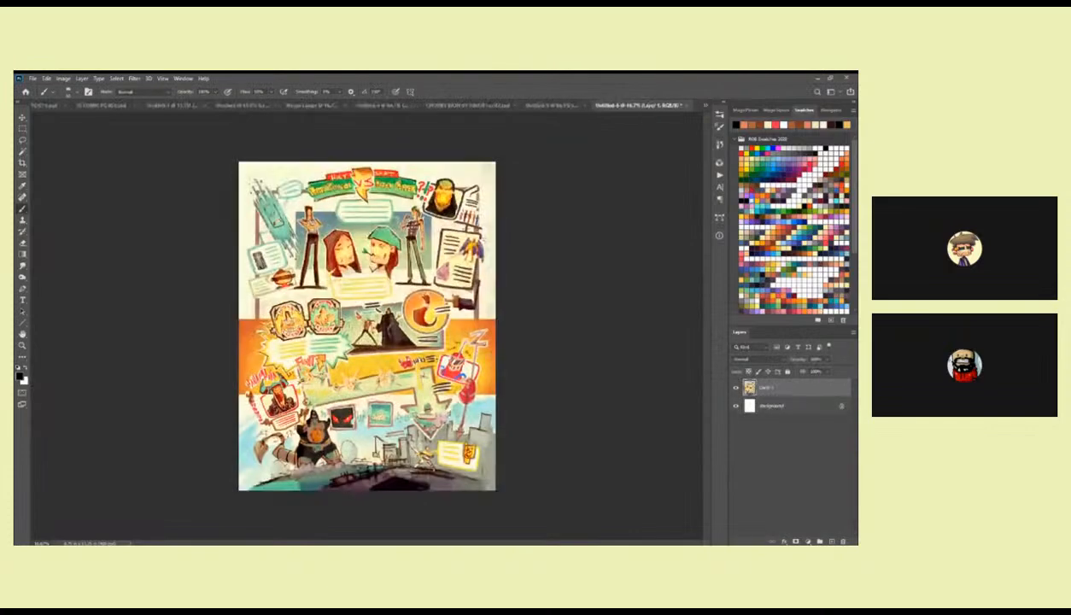
Sample the green of the cap on the sketch's leaf-chewing character and return to the character page.
scroll(265, 281, up, 5)
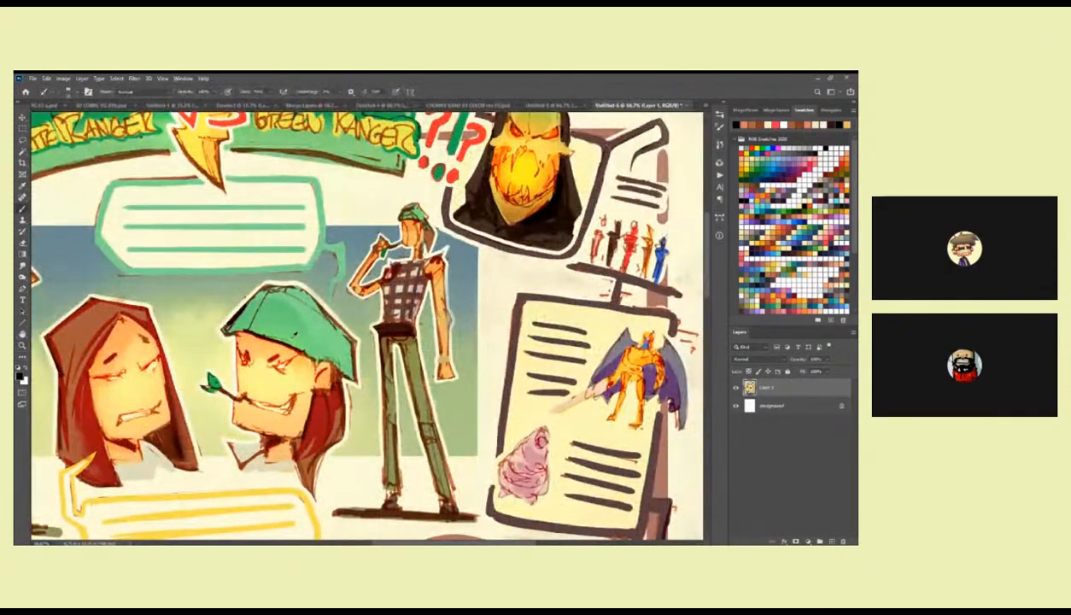
alt+click(323, 315)
drag(309, 356, 428, 318)
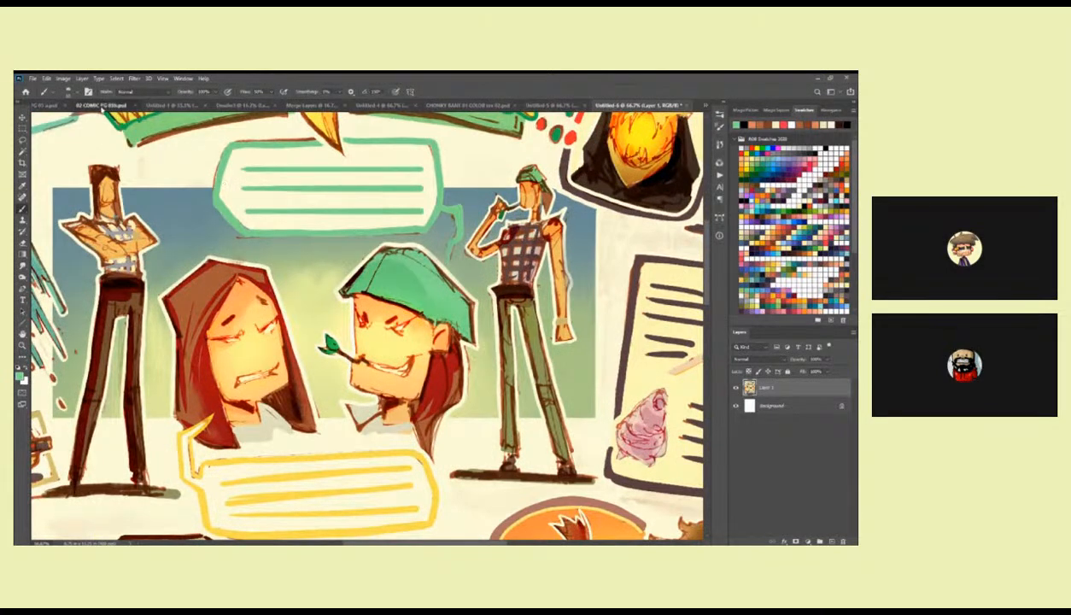
click(102, 105)
key(z)
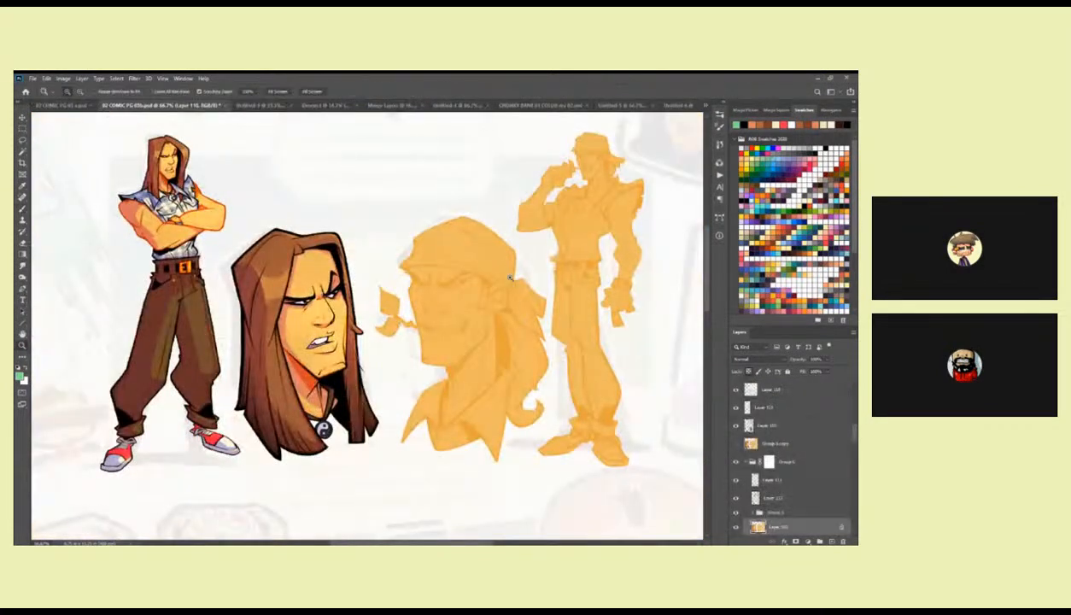
Lasso the second large portrait's bandana, including its knot and tails, and fill it with the sampled green.
click(465, 245)
click(525, 280)
key(l)
mouse_move(549, 340)
mouse_down()
mouse_move(531, 321)
mouse_move(489, 344)
mouse_move(436, 303)
mouse_move(354, 280)
mouse_move(252, 279)
mouse_move(202, 299)
mouse_move(312, 149)
mouse_move(547, 181)
mouse_move(640, 308)
mouse_move(667, 367)
mouse_move(659, 502)
mouse_move(567, 440)
mouse_move(548, 405)
mouse_move(540, 341)
mouse_up()
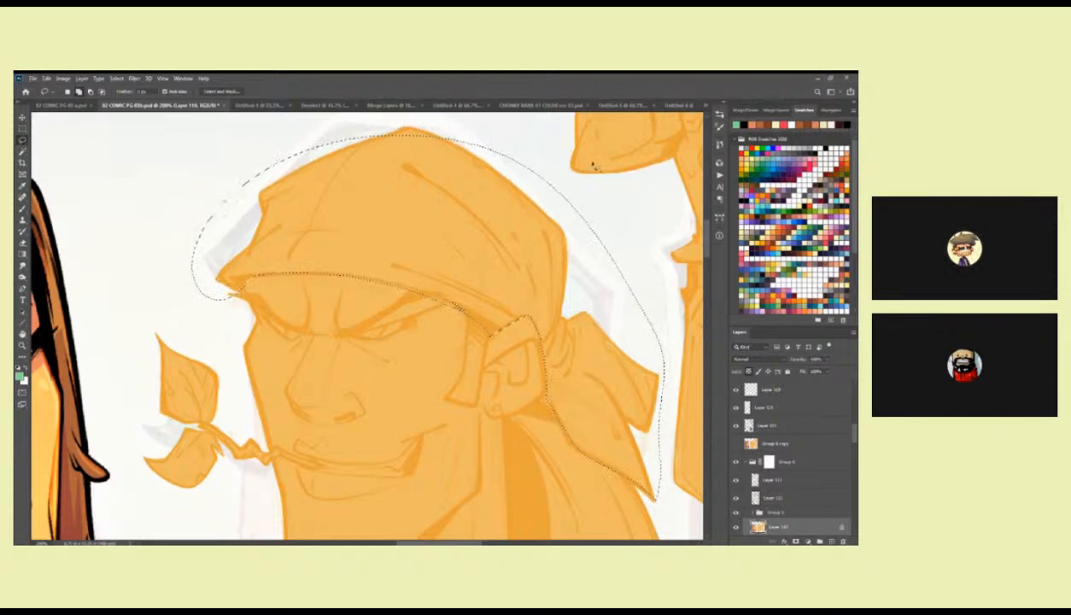
key(alt+BackSpace)
key(ctrl+d)
drag(510, 241, 518, 317)
mouse_move(481, 201)
mouse_down()
mouse_move(458, 237)
mouse_move(467, 195)
mouse_up()
key(alt+BackSpace)
key(ctrl+d)
mouse_move(603, 355)
mouse_down()
mouse_move(520, 311)
mouse_move(472, 301)
mouse_move(497, 293)
mouse_up()
Sample the portrait's flat orange as the painting colour and choose a different brush preset for edge touch-ups.
key(b)
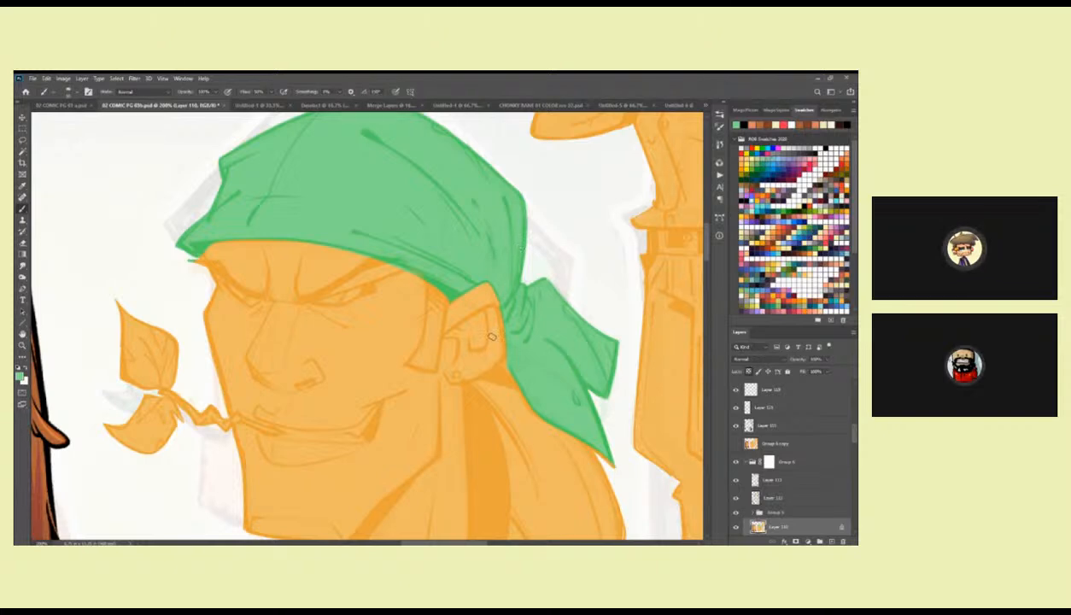
alt+click(457, 292)
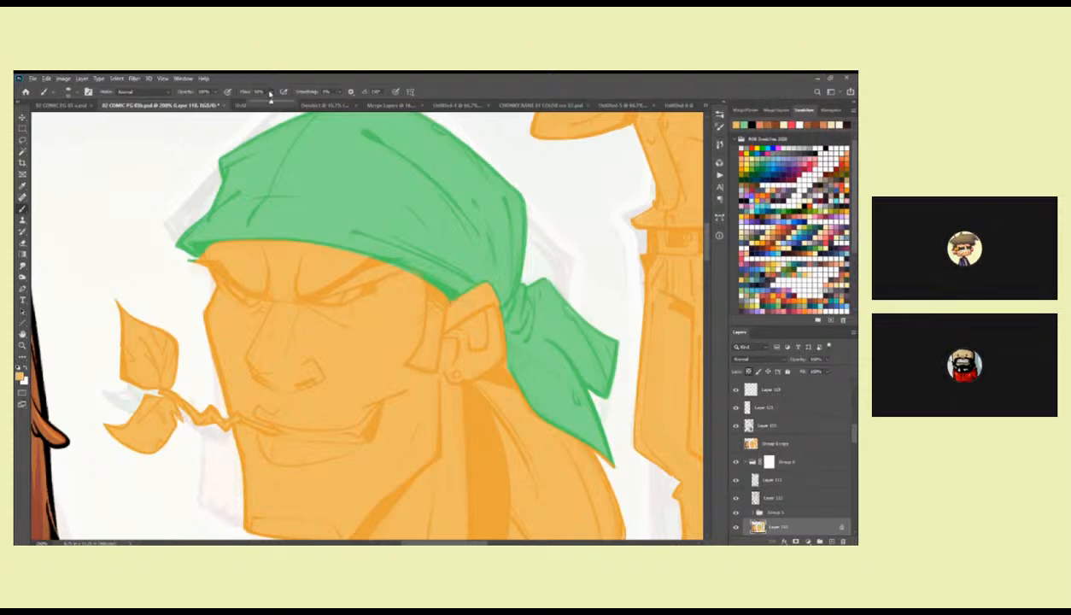
right_click(476, 290)
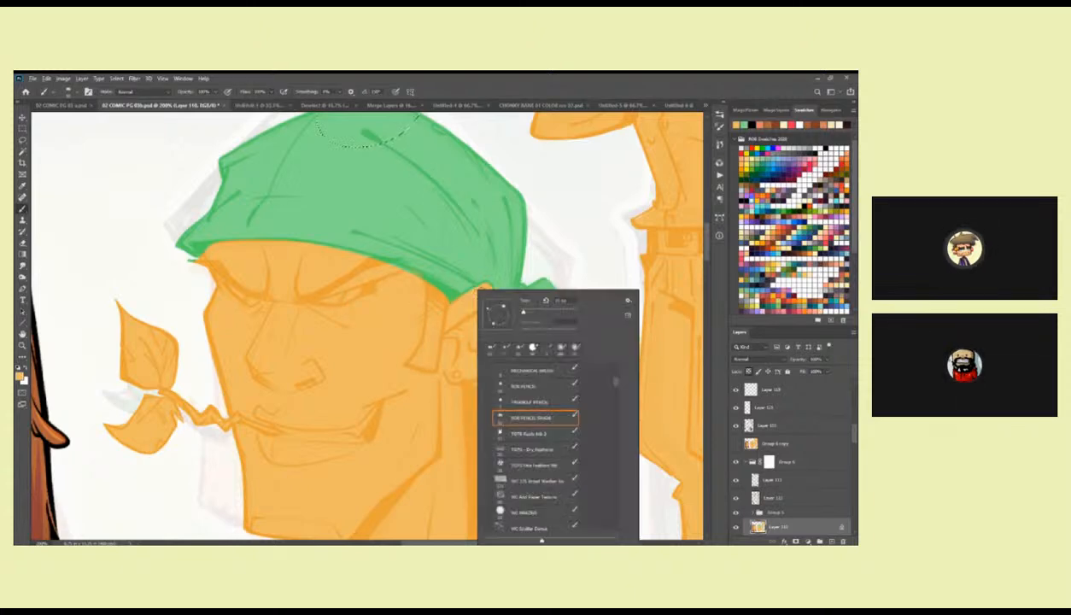
scroll(565, 401, up, 4)
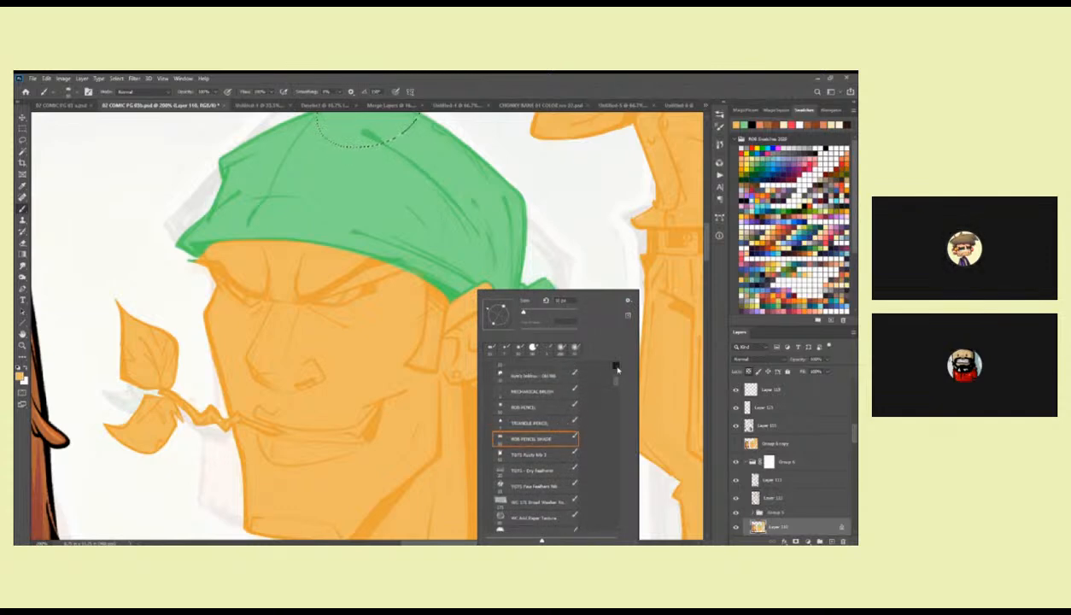
double_click(564, 401)
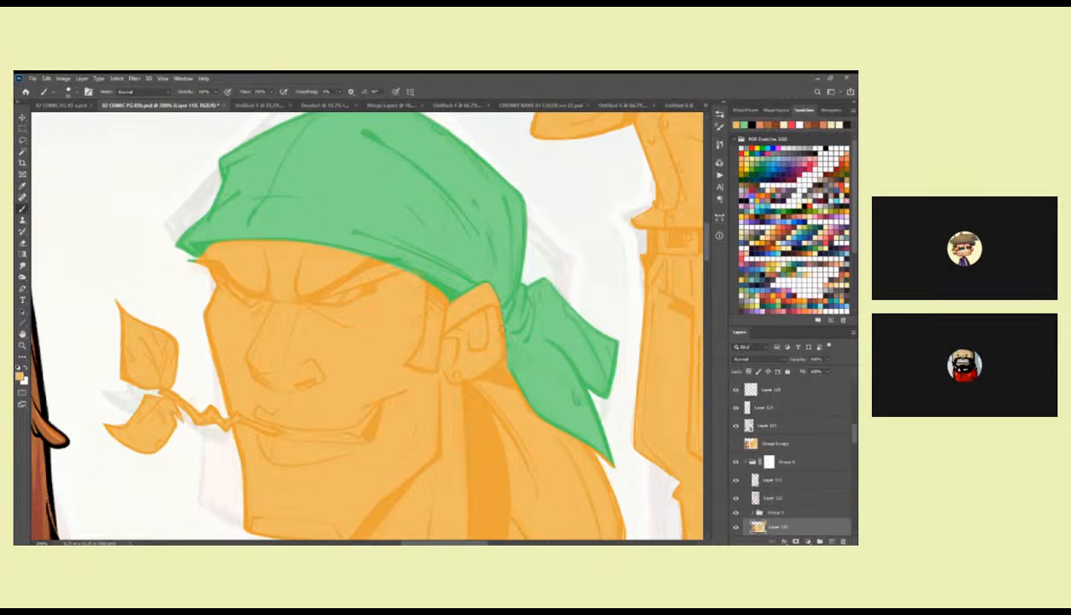
Clean up the bandana's lower edge along the forehead and ear by painting with the sampled orange and green.
mouse_move(489, 286)
mouse_down()
mouse_move(536, 310)
mouse_move(493, 312)
mouse_up()
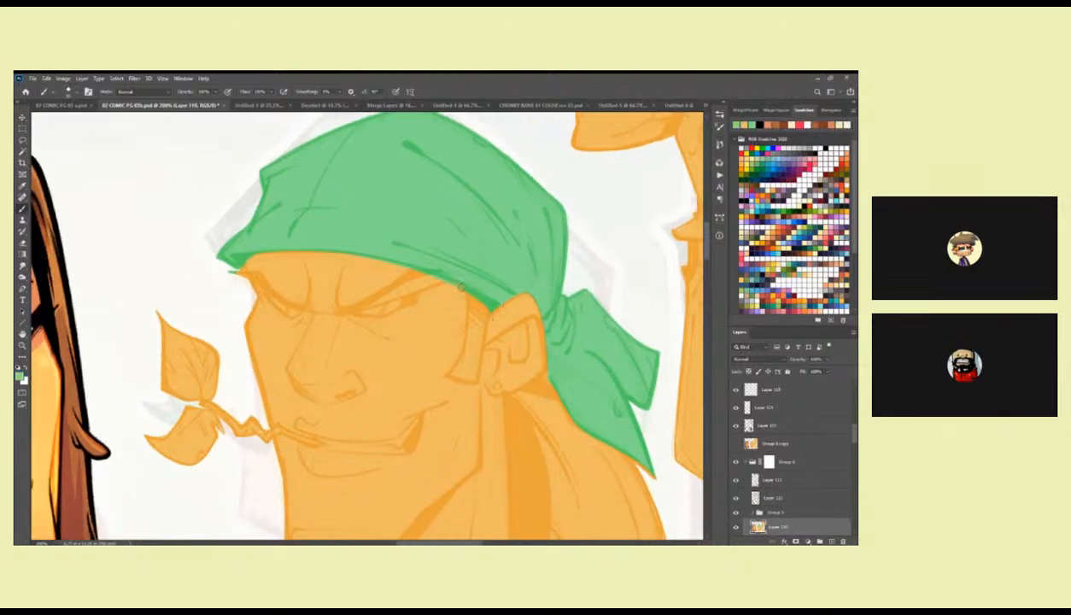
drag(397, 270, 329, 285)
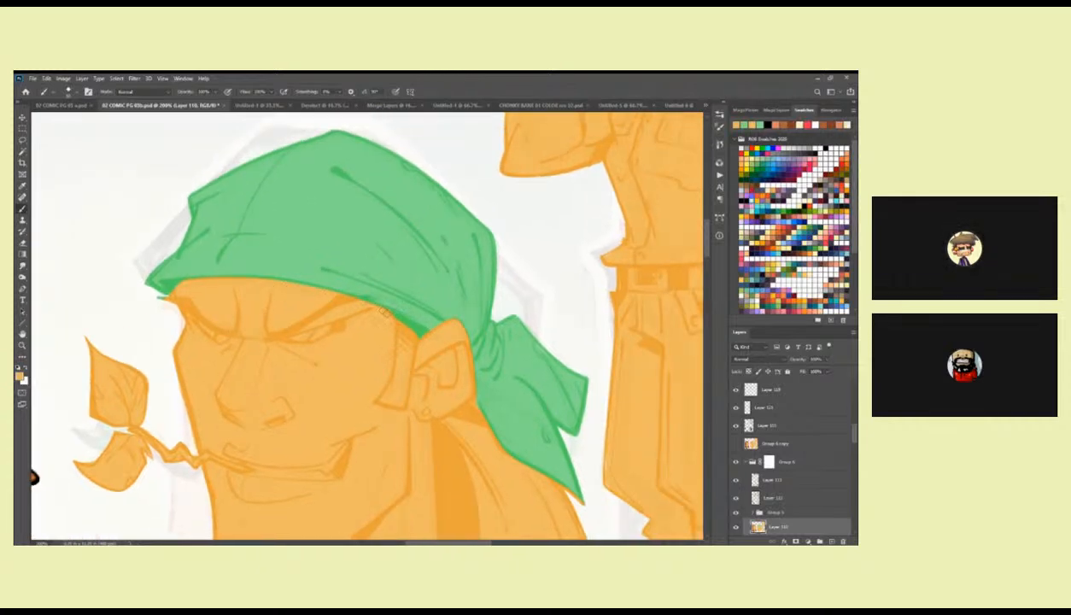
drag(218, 269, 419, 340)
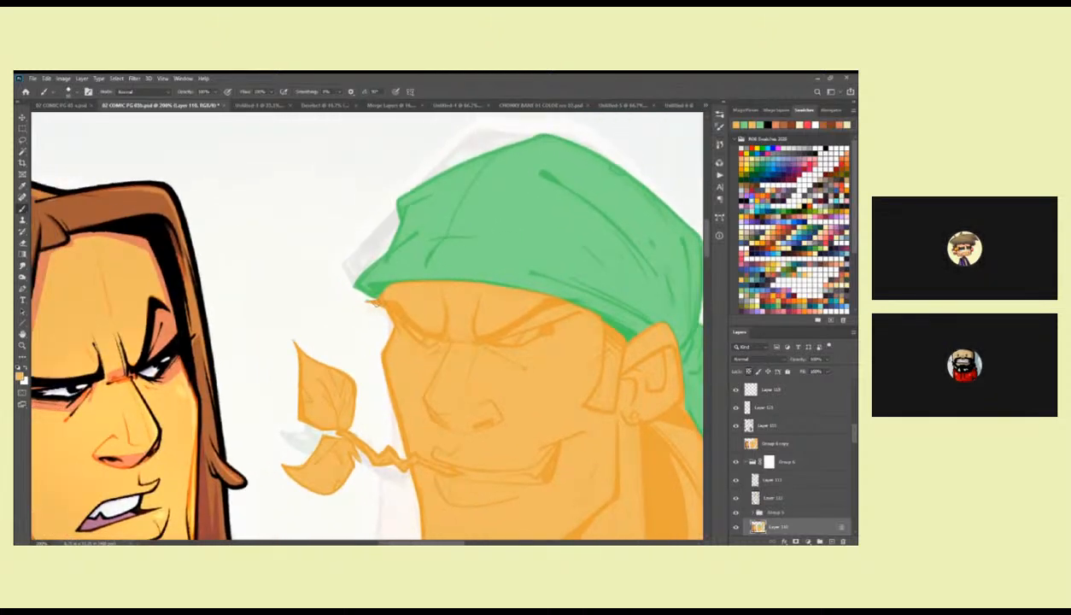
drag(567, 379, 473, 328)
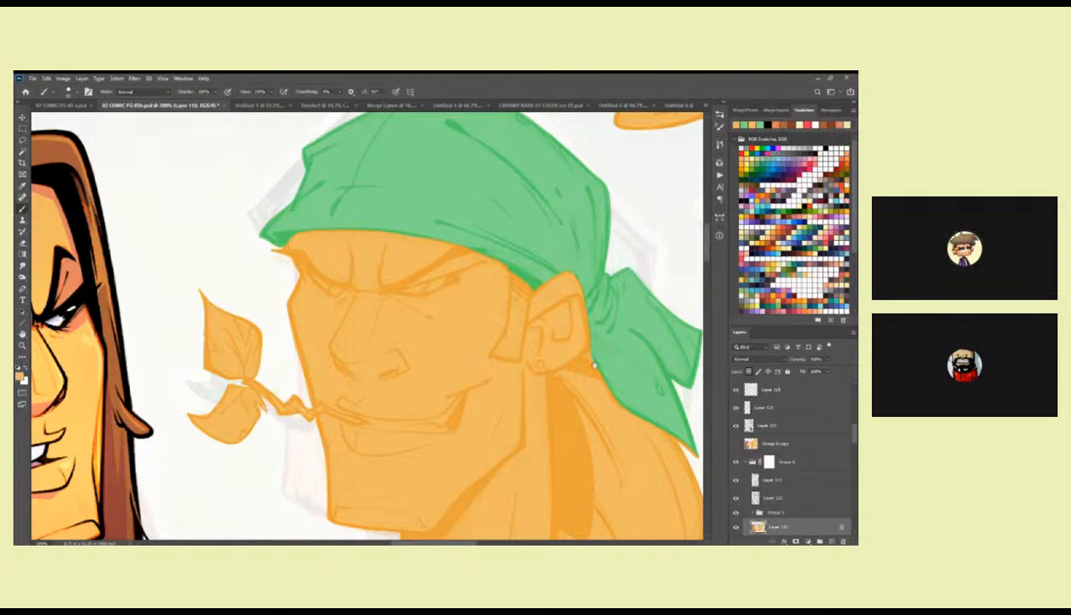
Touch up the colour boundary of the bandana's knot and tails against the ear and hair with green and orange.
scroll(502, 359, right, 3)
scroll(569, 367, down, 3)
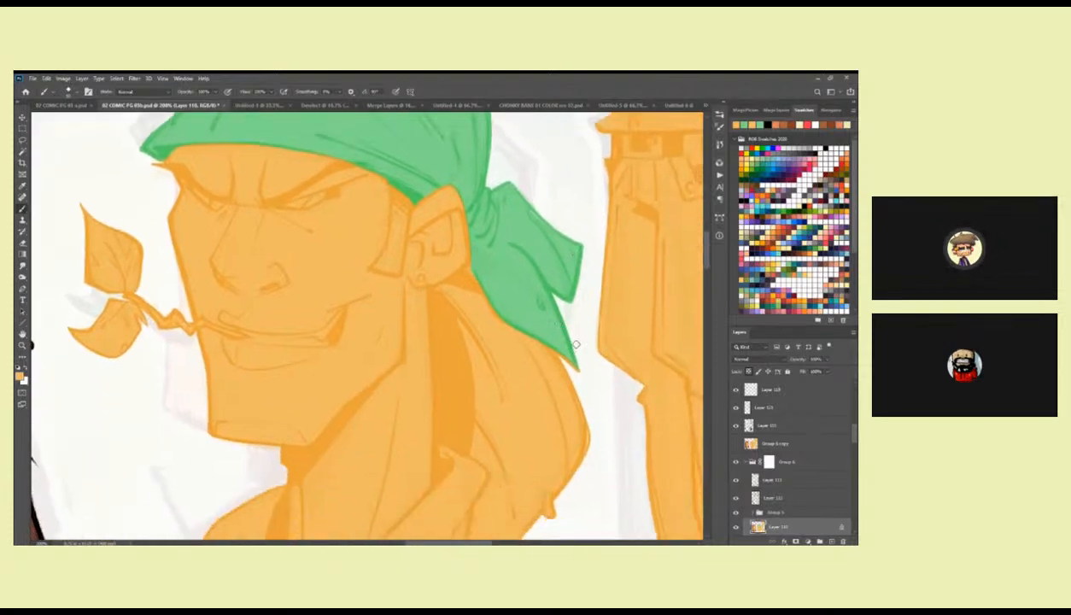
scroll(595, 292, right, 2)
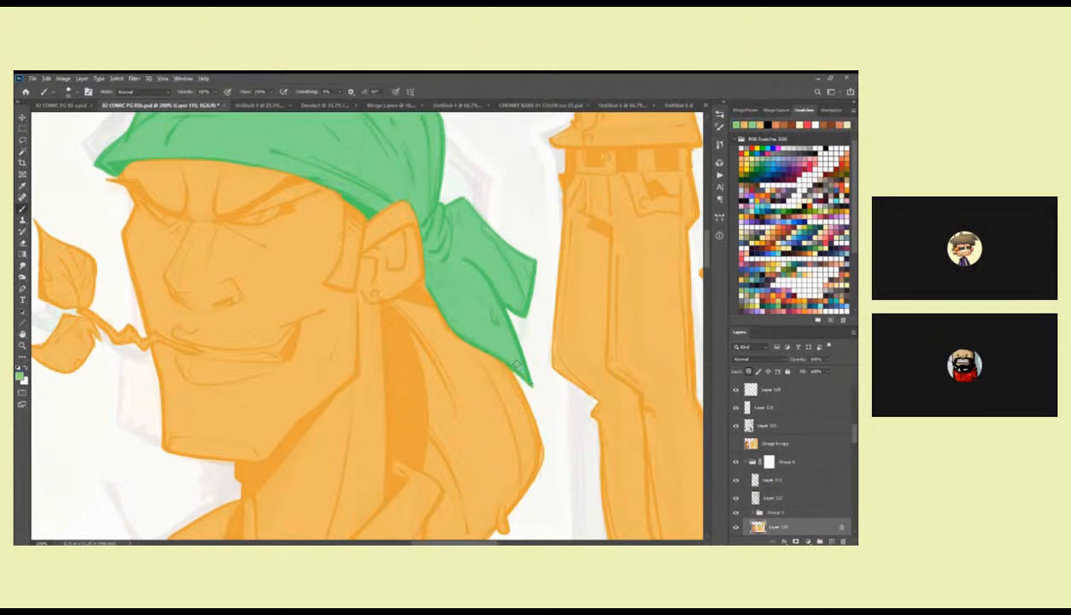
scroll(511, 361, up, 1)
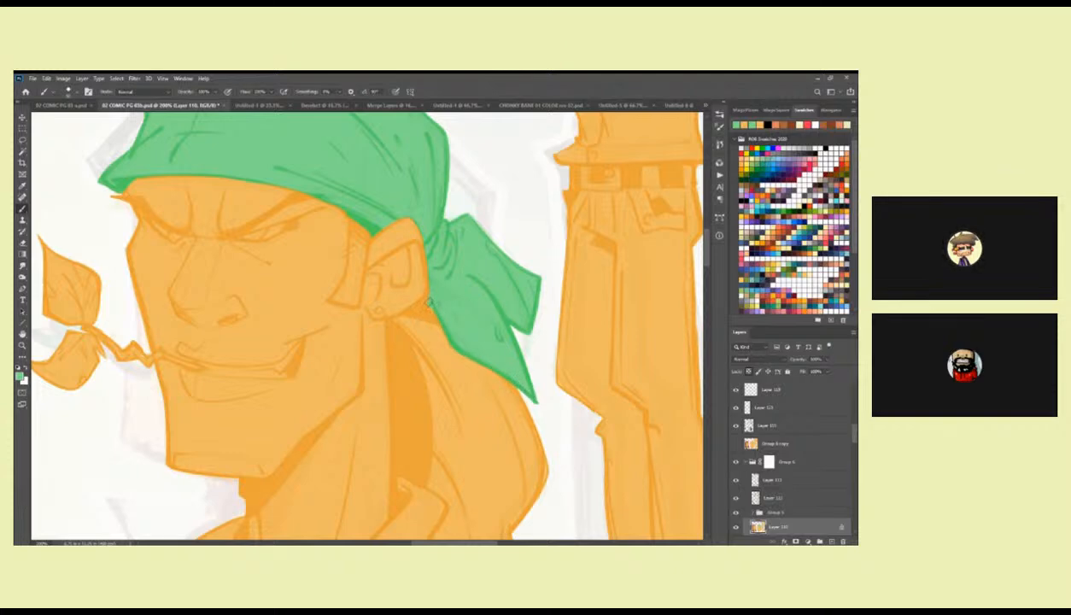
drag(437, 259, 454, 317)
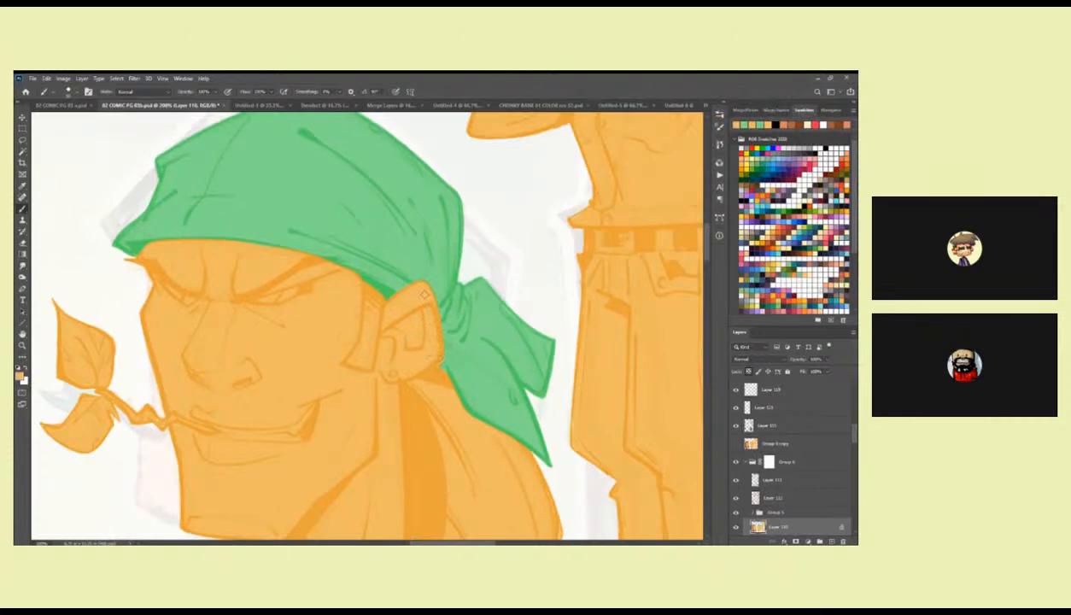
Finish touching up the green bandana's lower edge across the forehead and above the ear on the bandana portrait.
drag(396, 303, 414, 366)
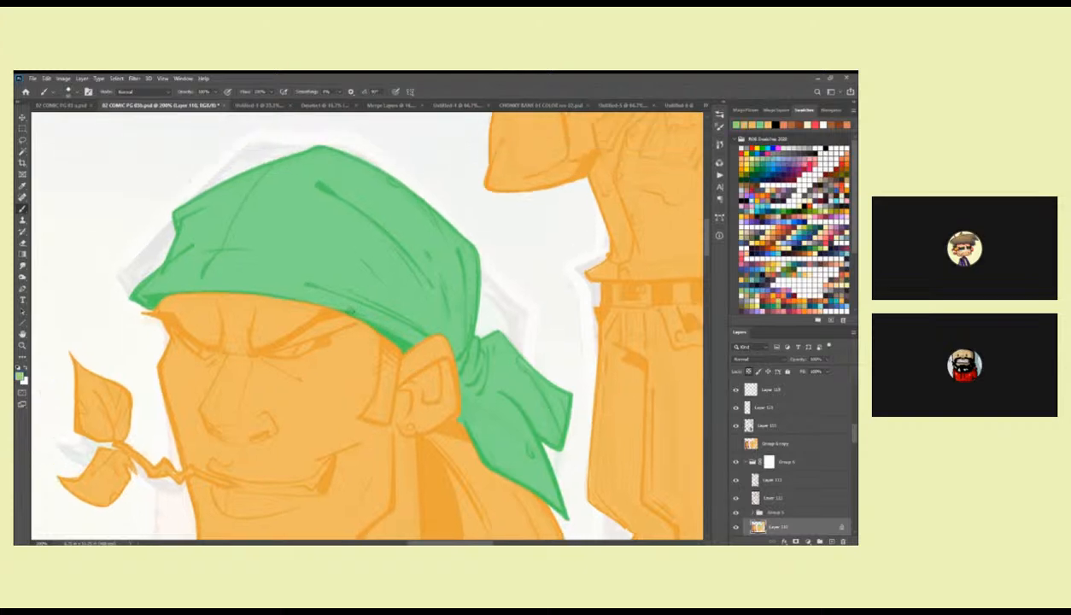
drag(255, 273, 348, 275)
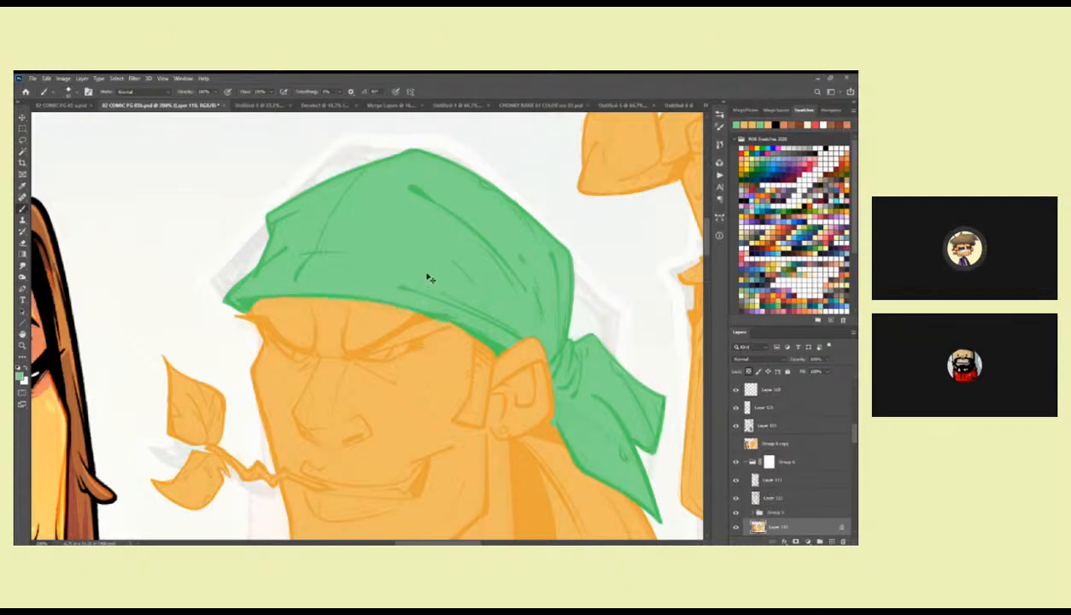
scroll(424, 281, up, 2)
drag(421, 304, 270, 338)
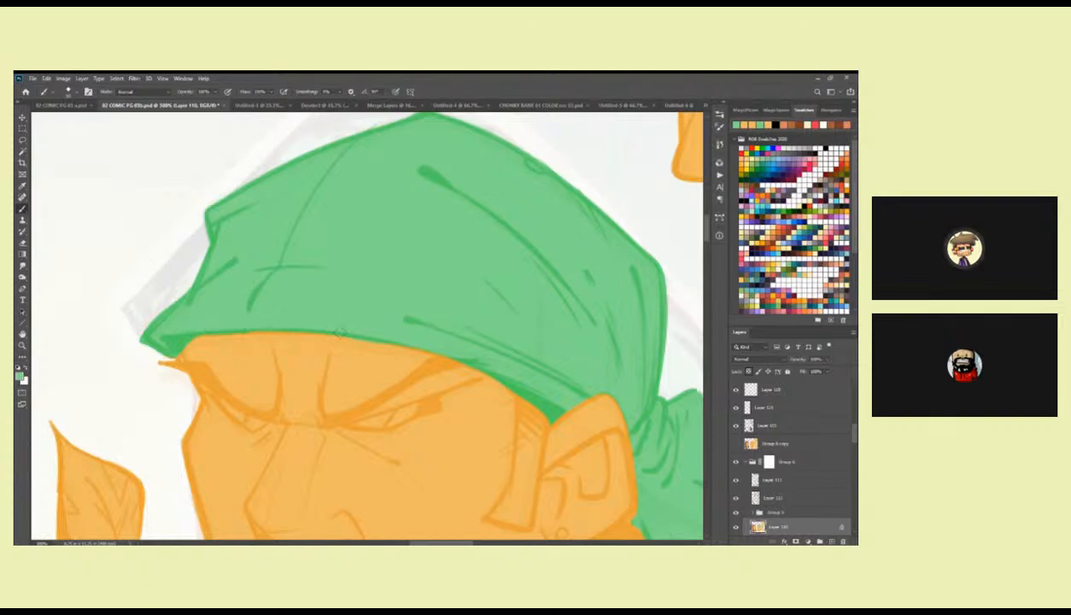
drag(485, 361, 333, 296)
key(z)
alt+click(471, 333)
alt+click(471, 333)
mouse_move(471, 333)
mouse_down()
mouse_move(520, 258)
mouse_move(523, 233)
mouse_up()
key(b)
drag(511, 327, 525, 310)
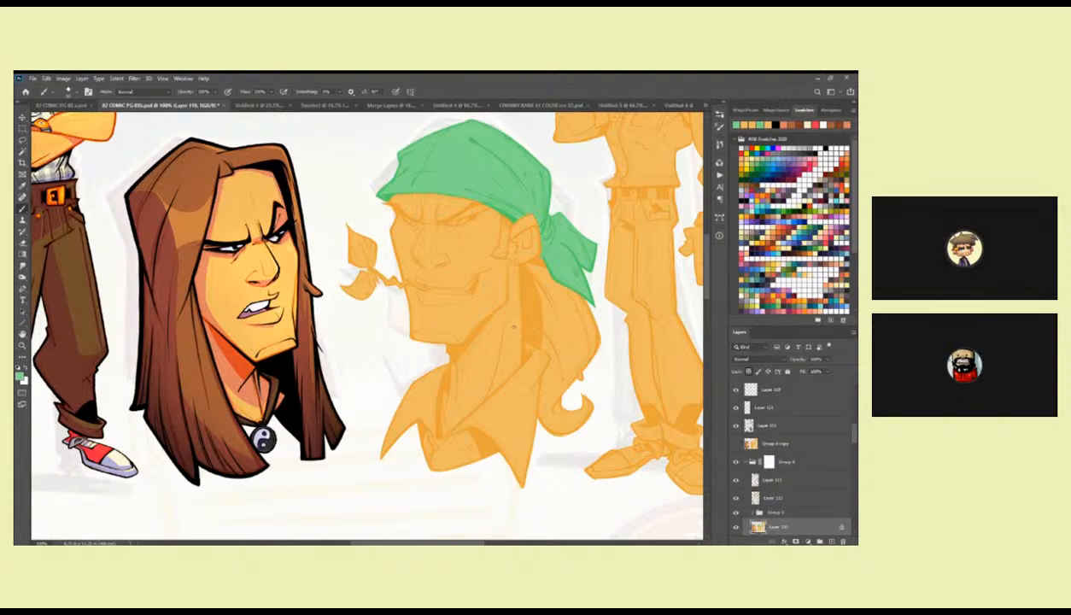
Sample brown from the long-haired portrait's hair, lasso the bandana portrait's ponytail and fill it with that brown.
ctrl+click(514, 318)
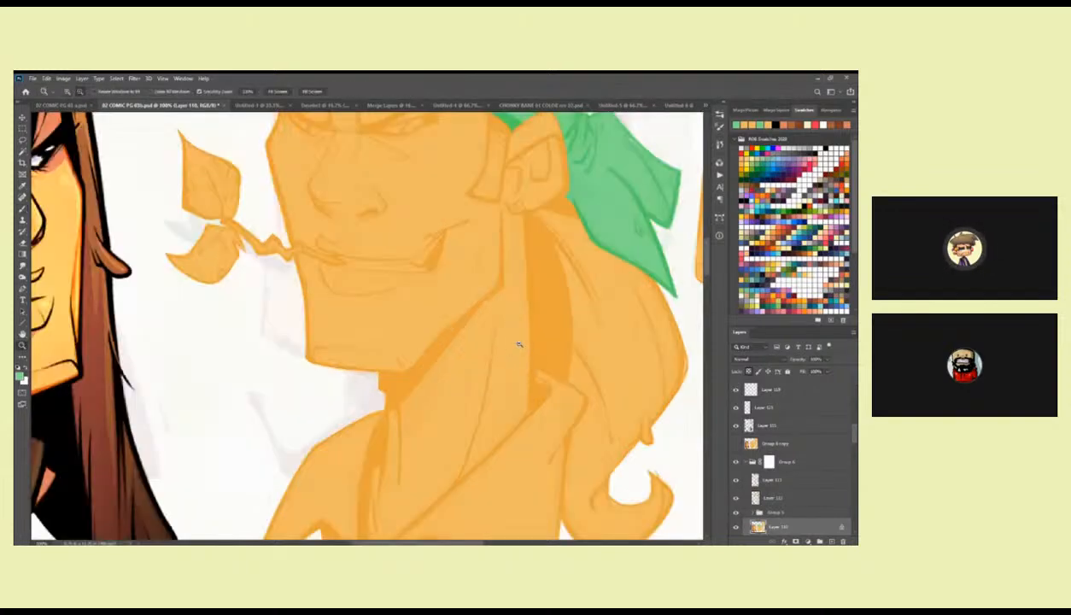
ctrl+alt+click(375, 370)
drag(362, 368, 554, 339)
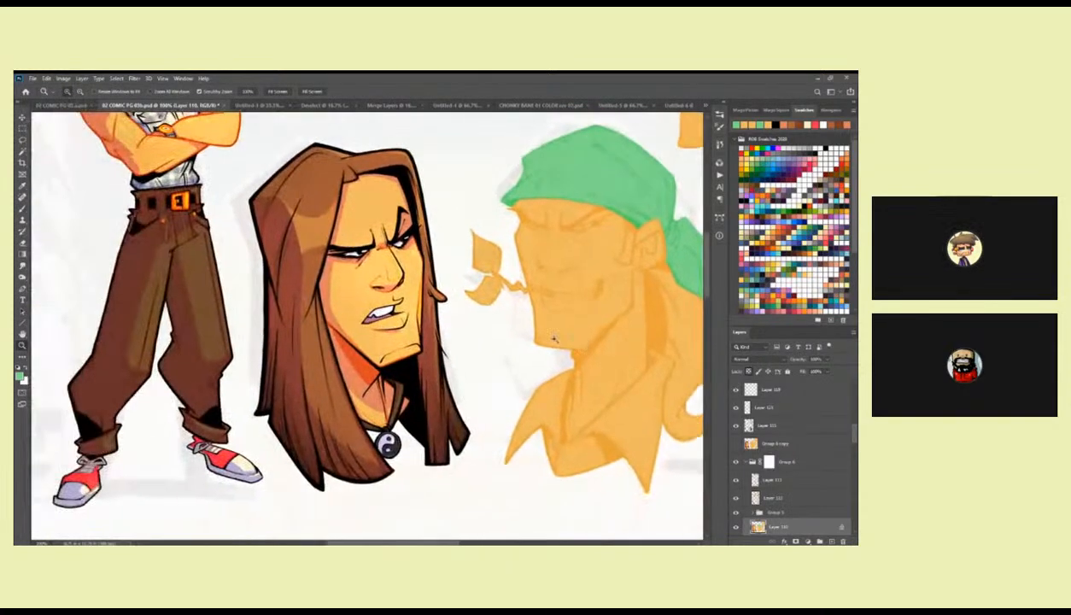
alt+click(313, 264)
drag(633, 379, 440, 385)
ctrl+click(496, 273)
mouse_move(496, 318)
mouse_down()
mouse_move(489, 254)
mouse_move(470, 235)
mouse_up()
key(l)
mouse_move(422, 181)
mouse_down()
mouse_move(384, 199)
mouse_move(395, 355)
mouse_up()
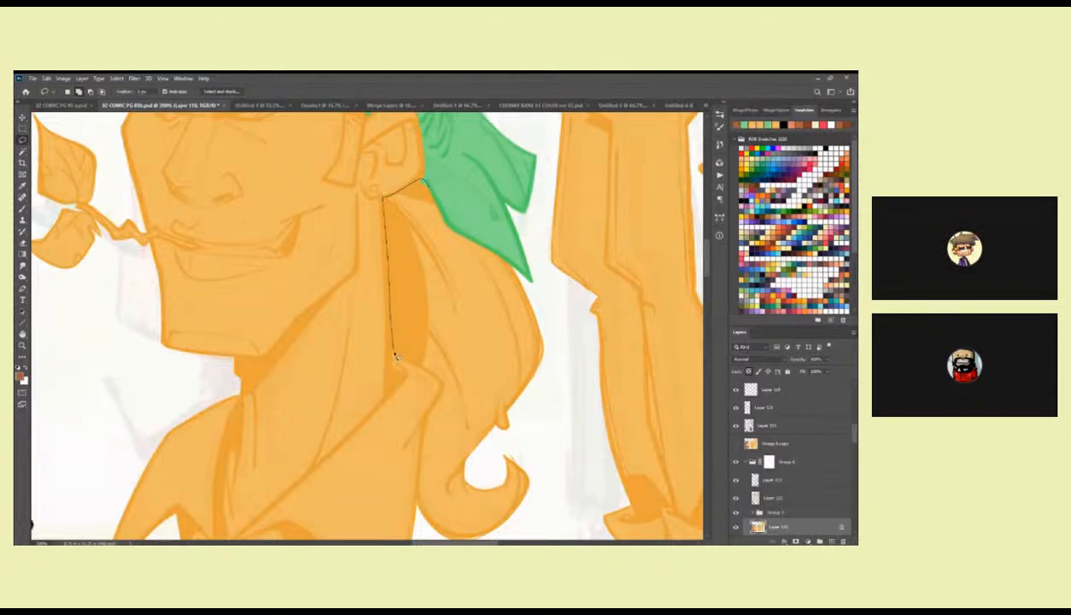
mouse_move(443, 389)
mouse_down()
mouse_move(420, 486)
mouse_move(429, 528)
mouse_move(562, 482)
mouse_move(556, 343)
mouse_move(516, 274)
mouse_move(446, 224)
mouse_move(422, 181)
mouse_up()
scroll(513, 261, down, 1)
key(alt+BackSpace)
key(ctrl+d)
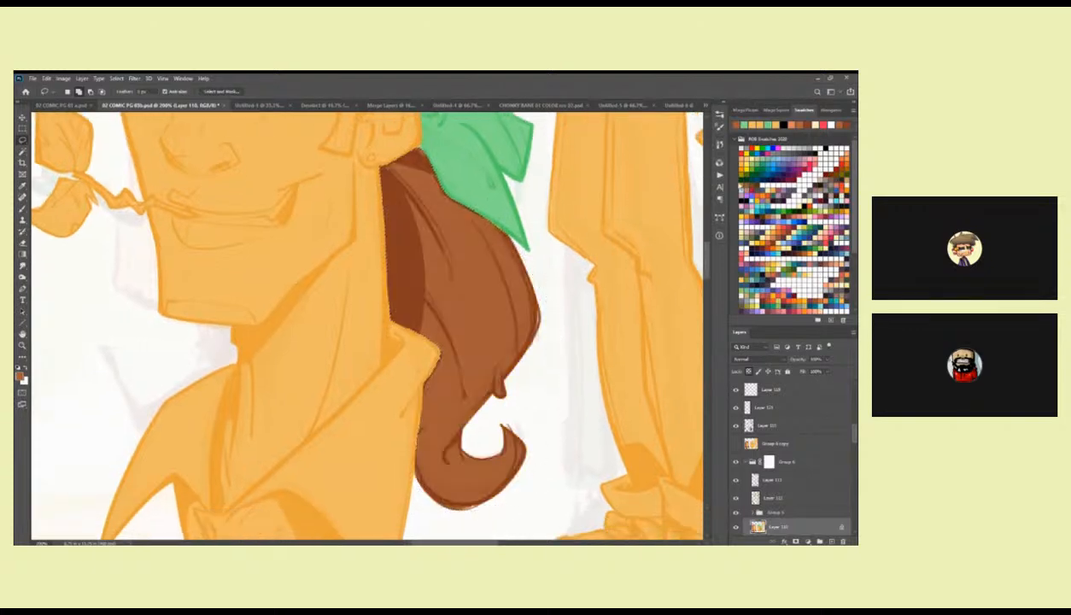
Clean up the ponytail's edge against the earlobe and neck by painting with the sampled flat colours.
drag(518, 251, 480, 310)
ctrl+click(415, 242)
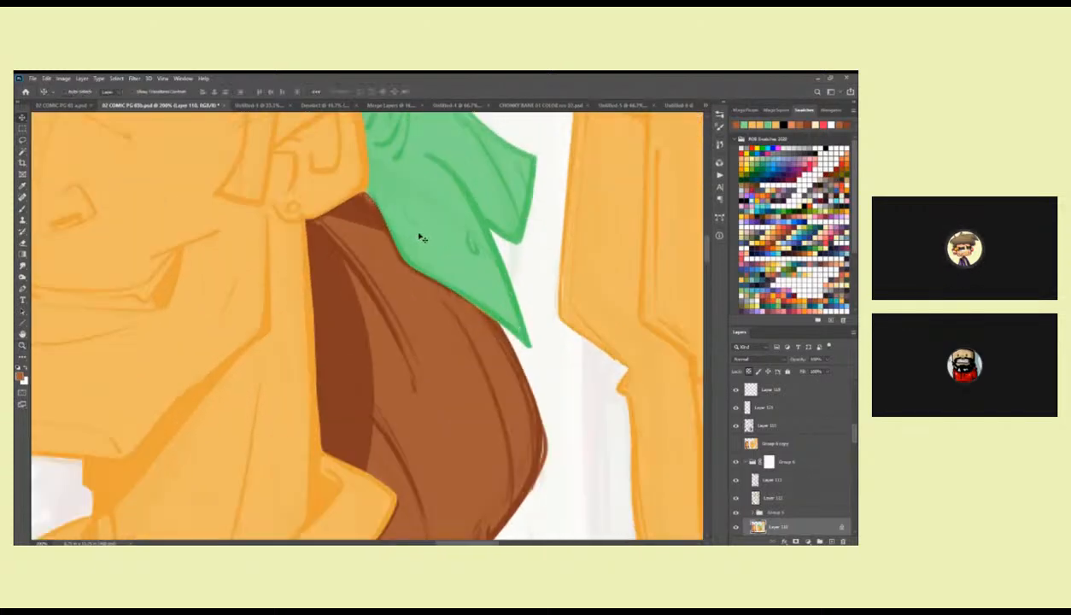
mouse_move(418, 235)
mouse_down()
mouse_move(420, 287)
mouse_move(402, 307)
mouse_up()
alt+click(396, 301)
drag(362, 263, 376, 308)
mouse_move(352, 270)
mouse_down()
mouse_move(389, 336)
mouse_move(508, 417)
mouse_up()
drag(387, 273, 454, 308)
alt+click(450, 311)
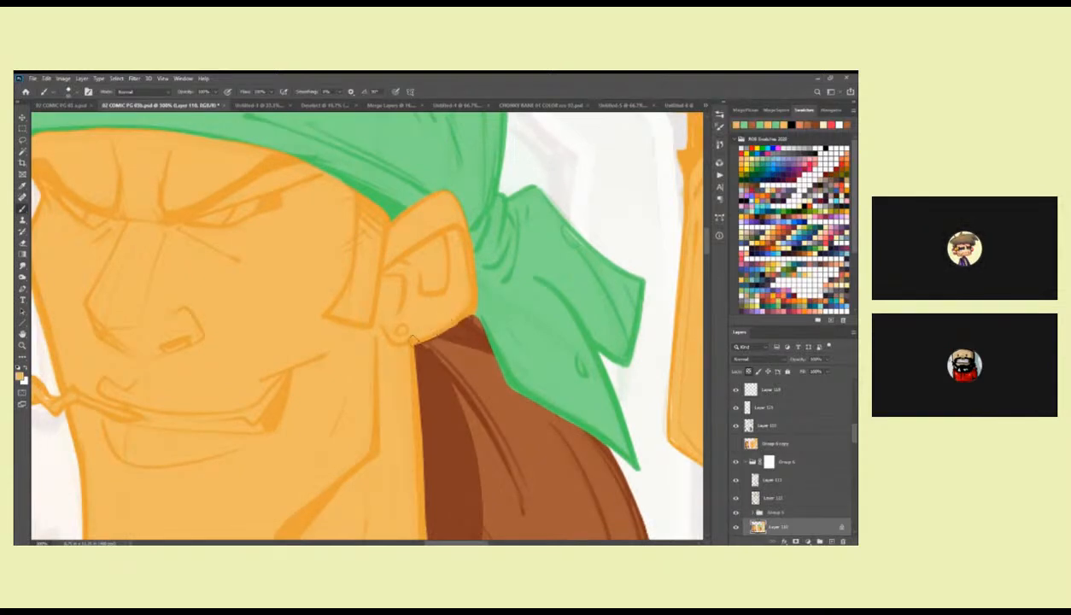
Touch up where the ear, ponytail and bandana meet, painting with sampled brown and orange.
alt+click(496, 309)
alt+click(466, 360)
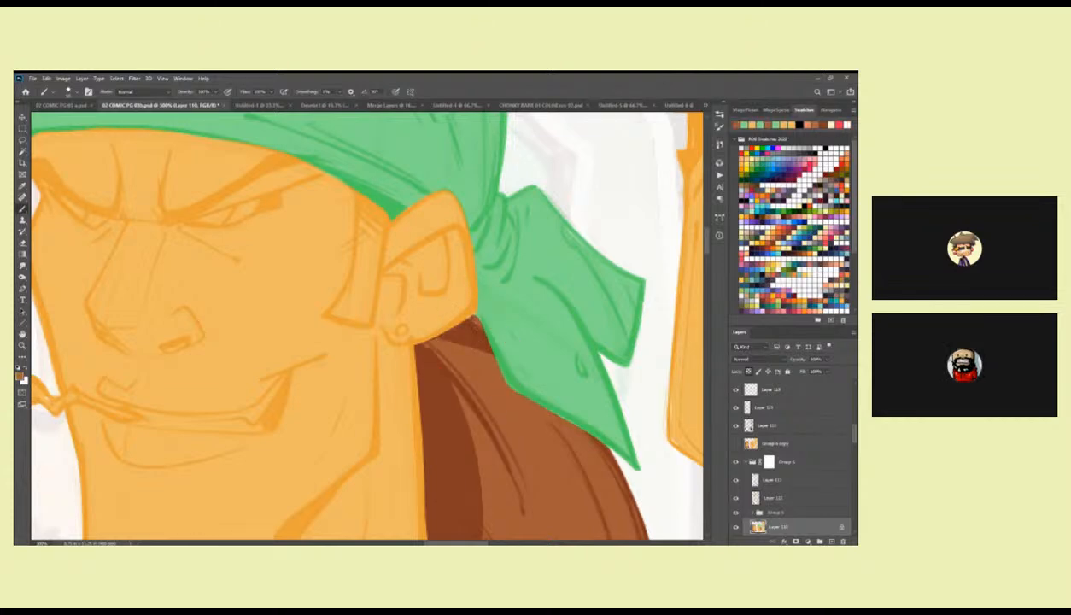
drag(437, 365, 418, 387)
alt+click(480, 344)
drag(471, 300, 496, 365)
alt+click(452, 286)
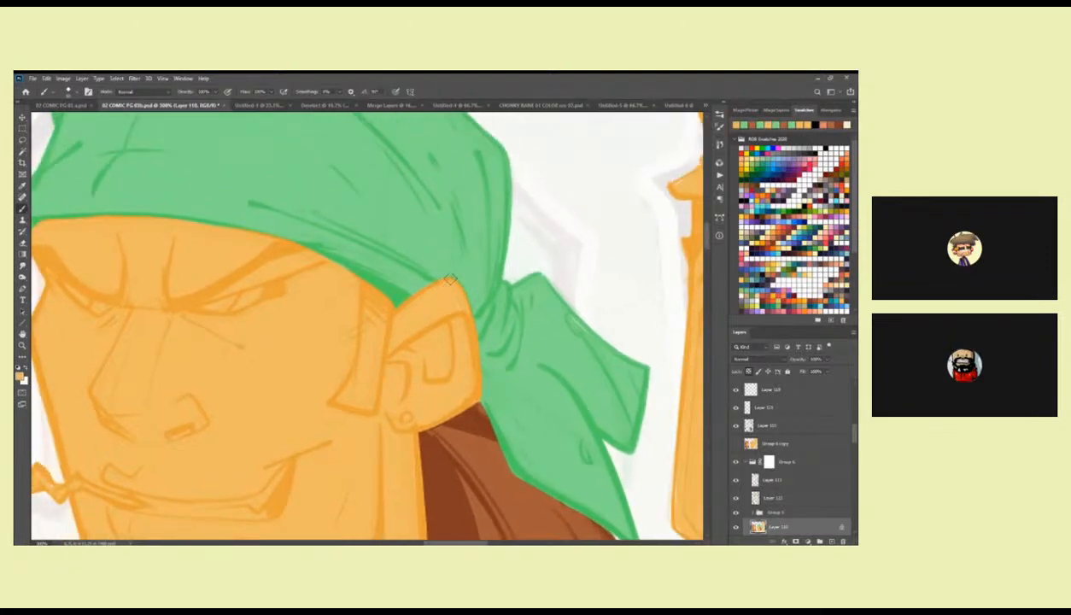
Sample the pale shirt-collar colour from the colour rough document and return to the comic page.
key(z)
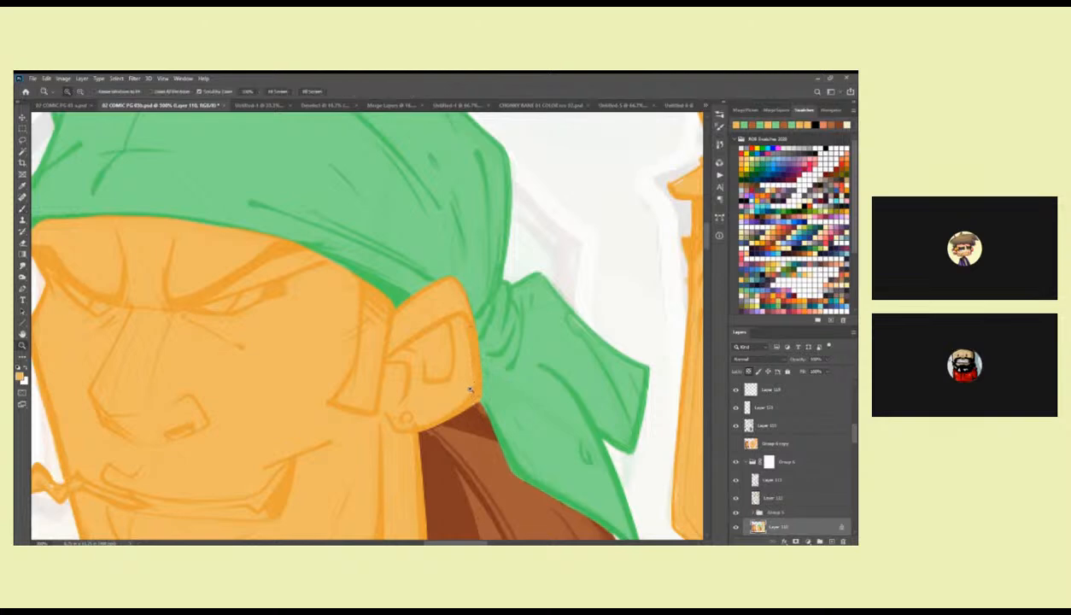
alt+click(473, 391)
alt+click(473, 390)
alt+click(473, 390)
drag(496, 388, 549, 269)
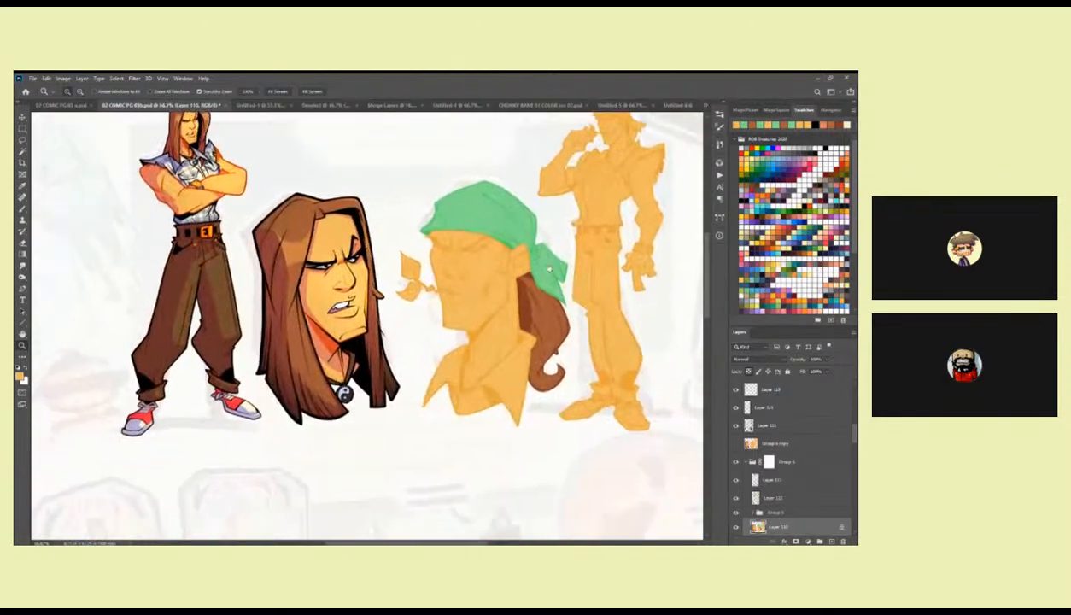
click(531, 310)
key(b)
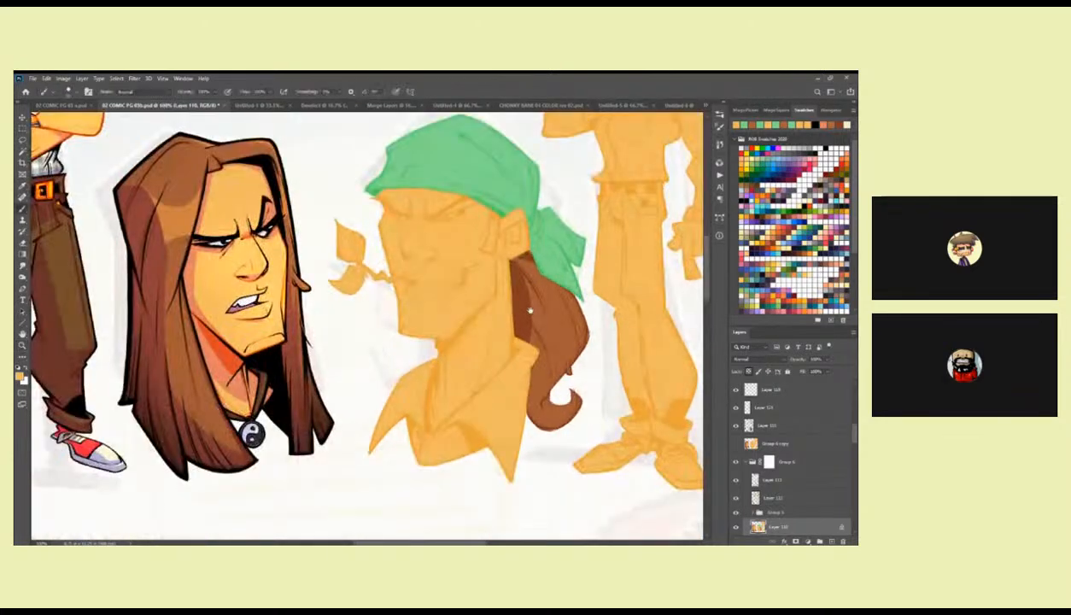
drag(529, 310, 502, 341)
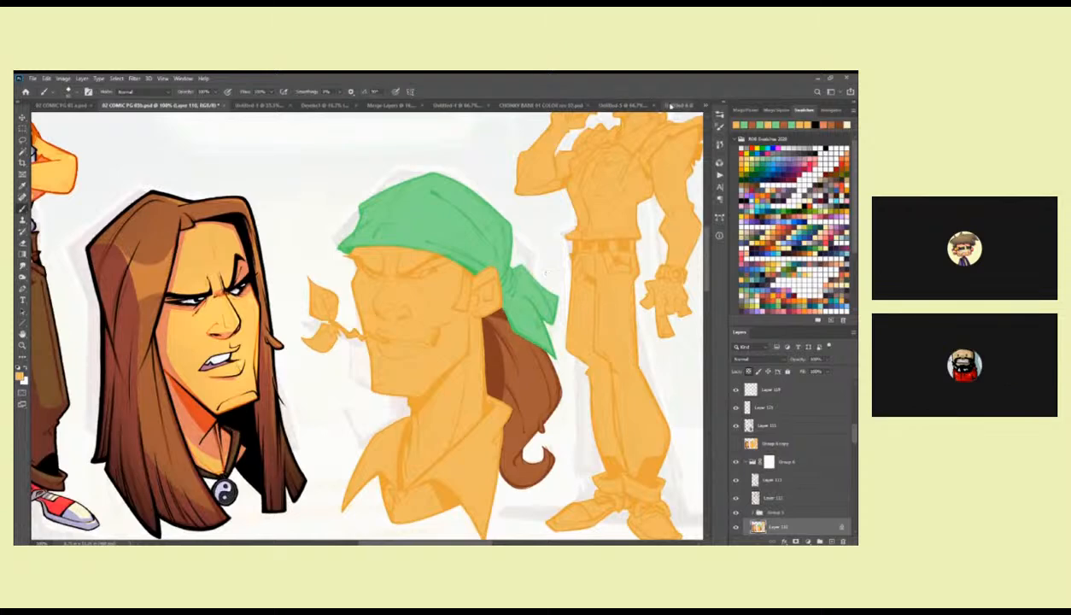
click(659, 106)
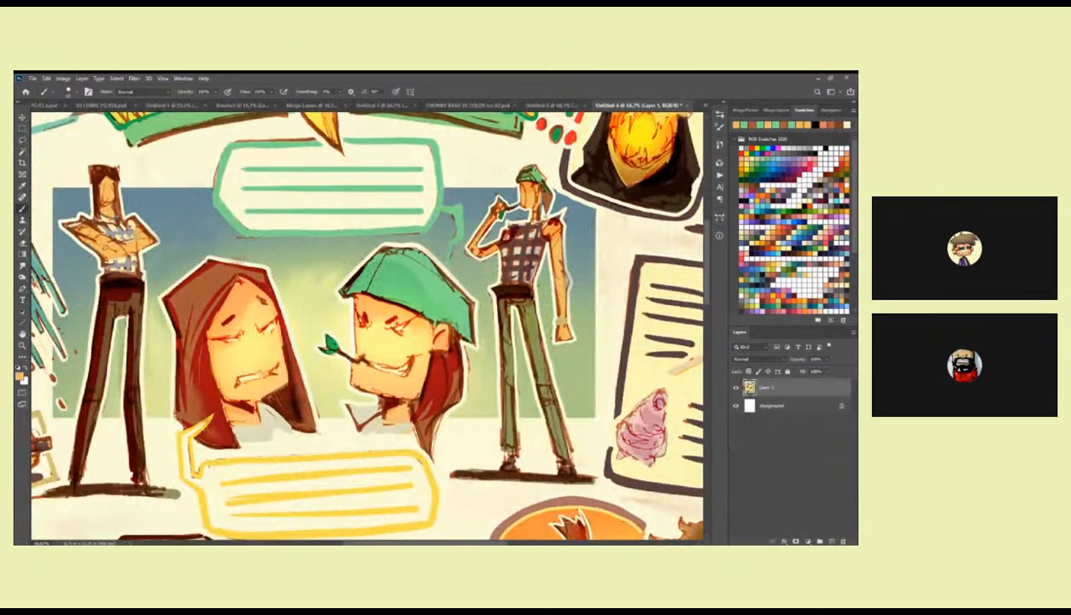
alt+click(353, 400)
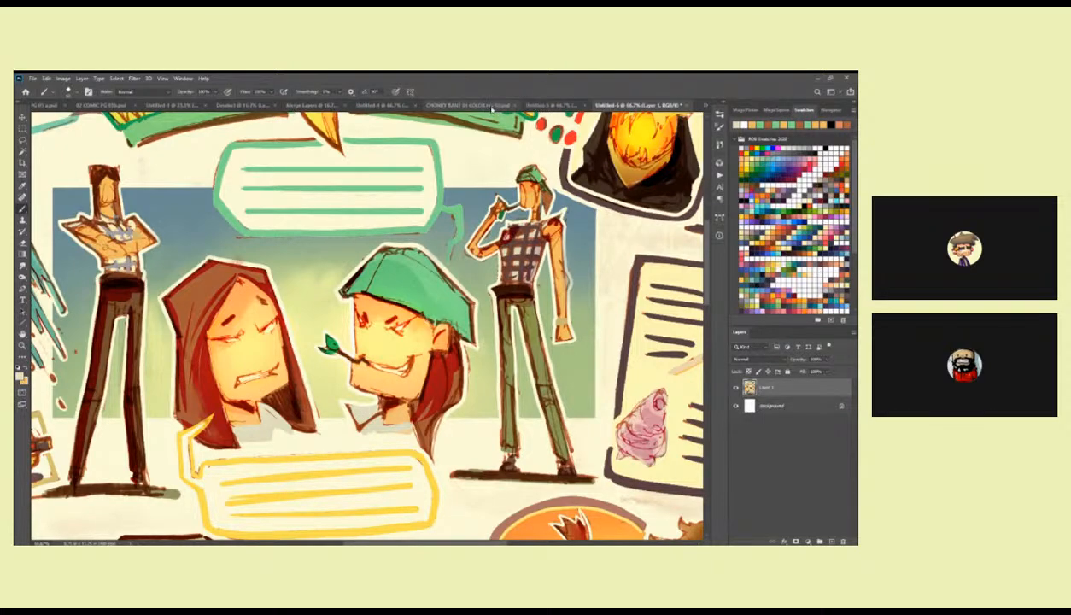
click(101, 106)
Lasso the bandana portrait's shirt and collar below the neck, fill them with the sampled pale beige, and deselect.
drag(430, 326, 469, 174)
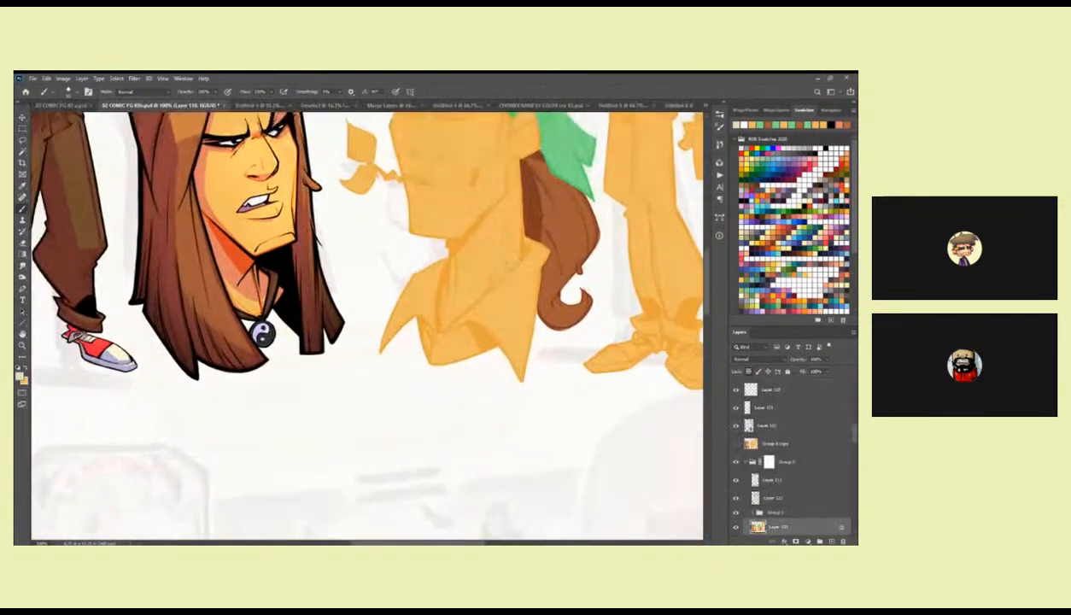
key(z)
click(461, 285)
key(l)
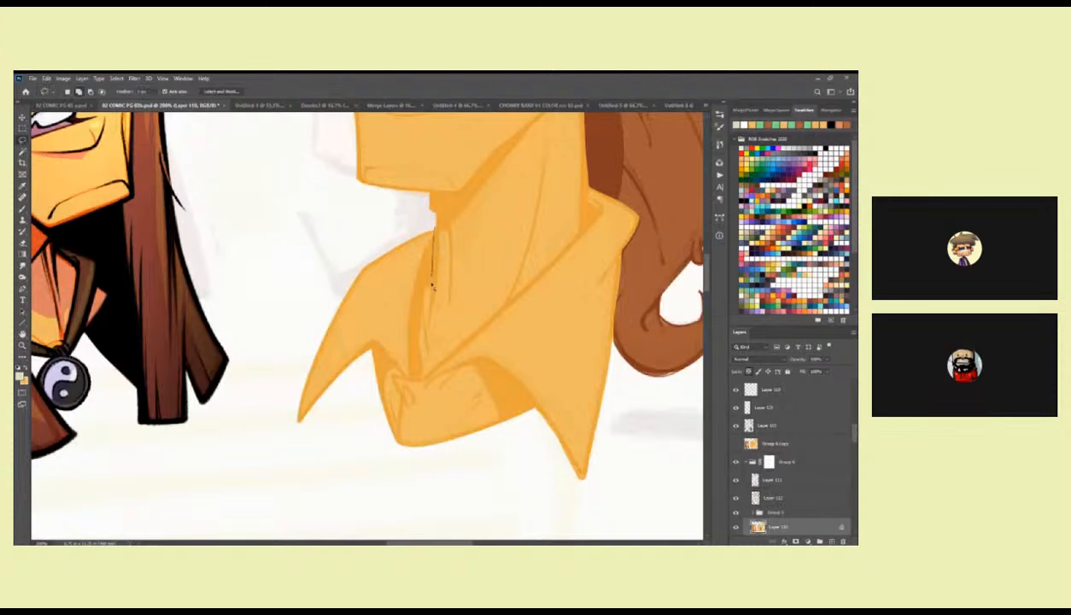
mouse_move(420, 312)
mouse_down()
mouse_move(427, 377)
mouse_move(583, 232)
mouse_move(590, 193)
mouse_move(642, 219)
mouse_move(621, 280)
mouse_move(613, 405)
mouse_move(525, 509)
mouse_move(310, 468)
mouse_move(291, 303)
mouse_move(432, 224)
mouse_up()
scroll(639, 353, right, 3)
key(w)
alt+click(500, 265)
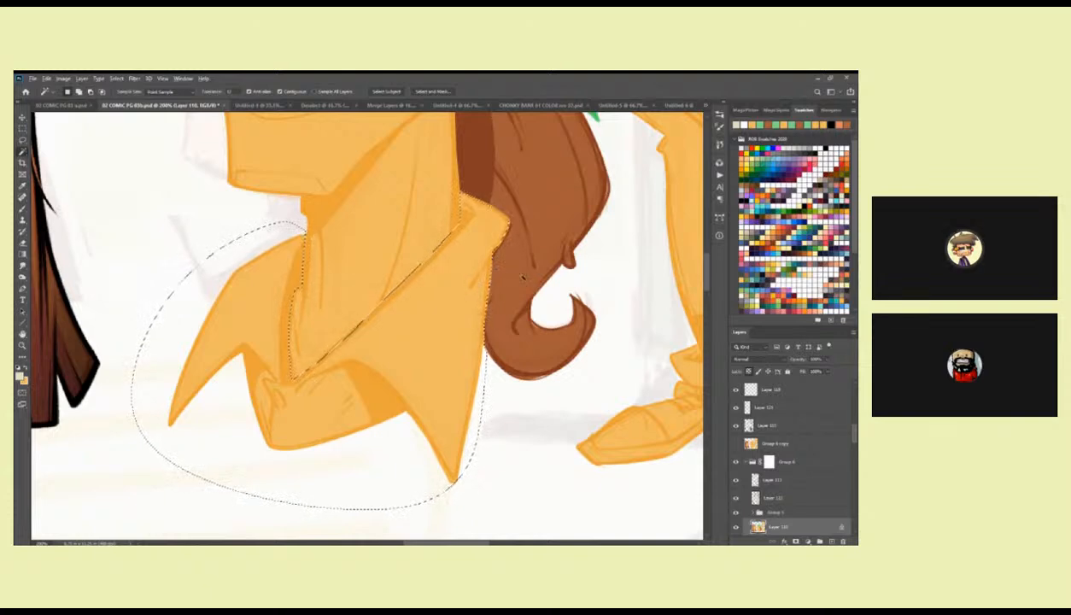
key(alt+BackSpace)
key(b)
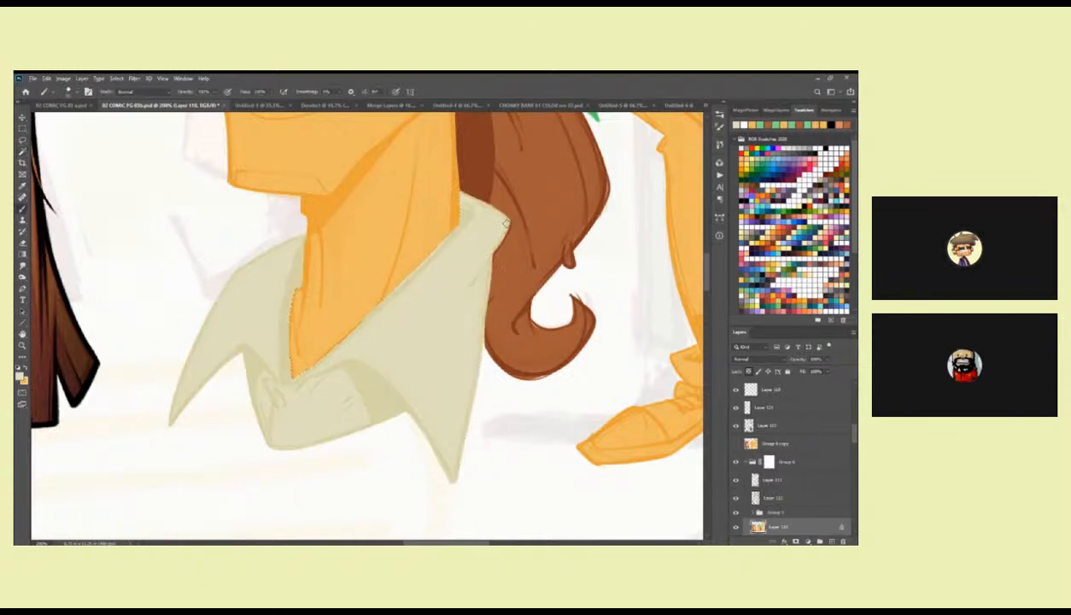
key(ctrl+d)
Clean up the collar's back tip against the ponytail by painting with sampled brown and pale beige.
key(z)
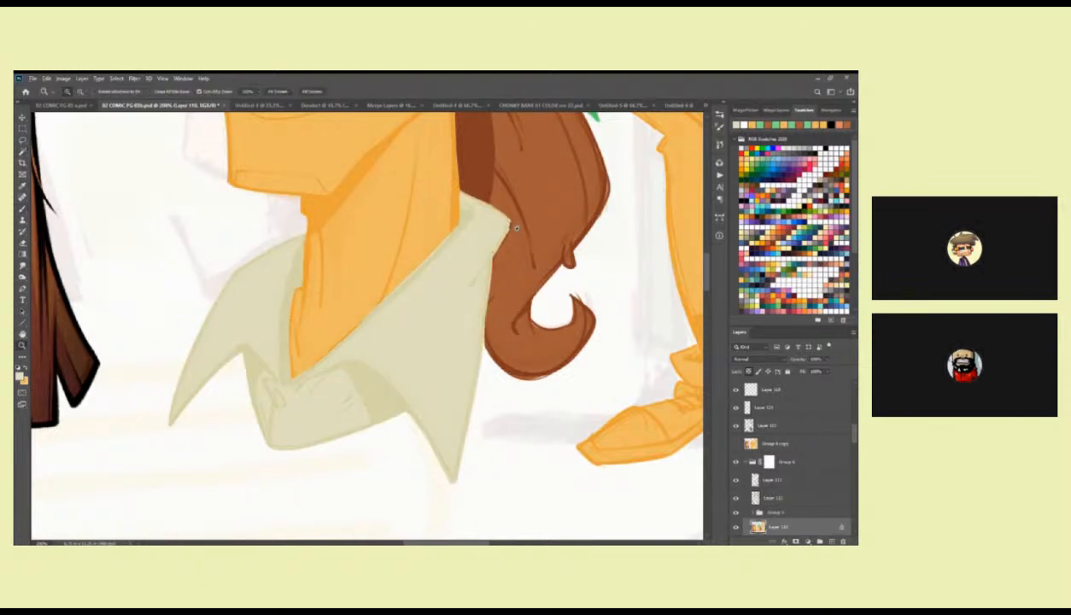
click(515, 226)
key(b)
alt+click(409, 333)
alt+click(390, 331)
mouse_move(404, 322)
mouse_down()
mouse_move(374, 388)
mouse_move(423, 287)
mouse_move(412, 319)
mouse_up()
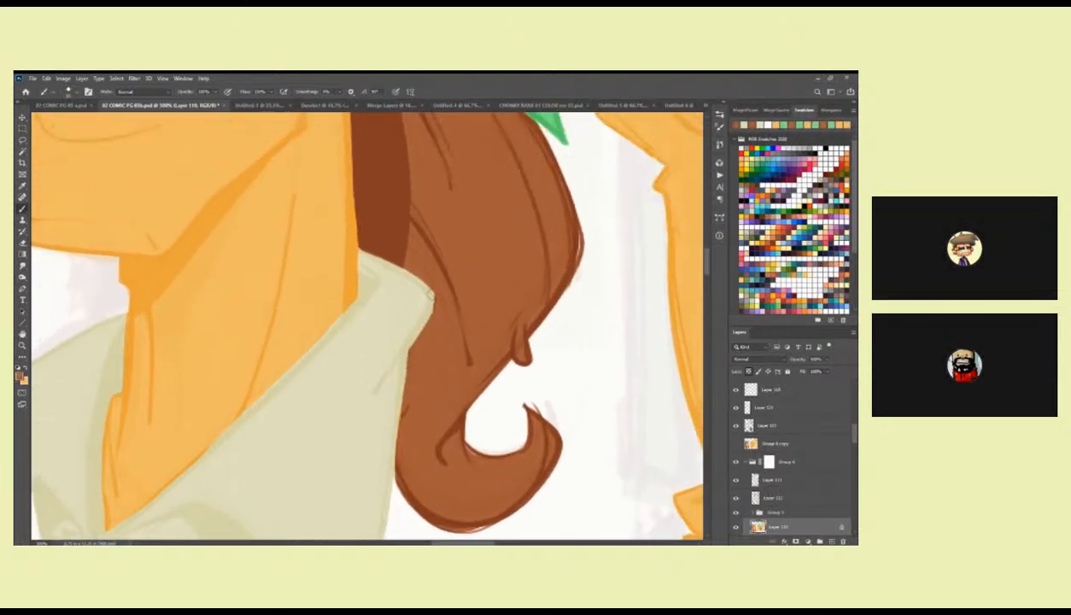
drag(252, 393, 518, 259)
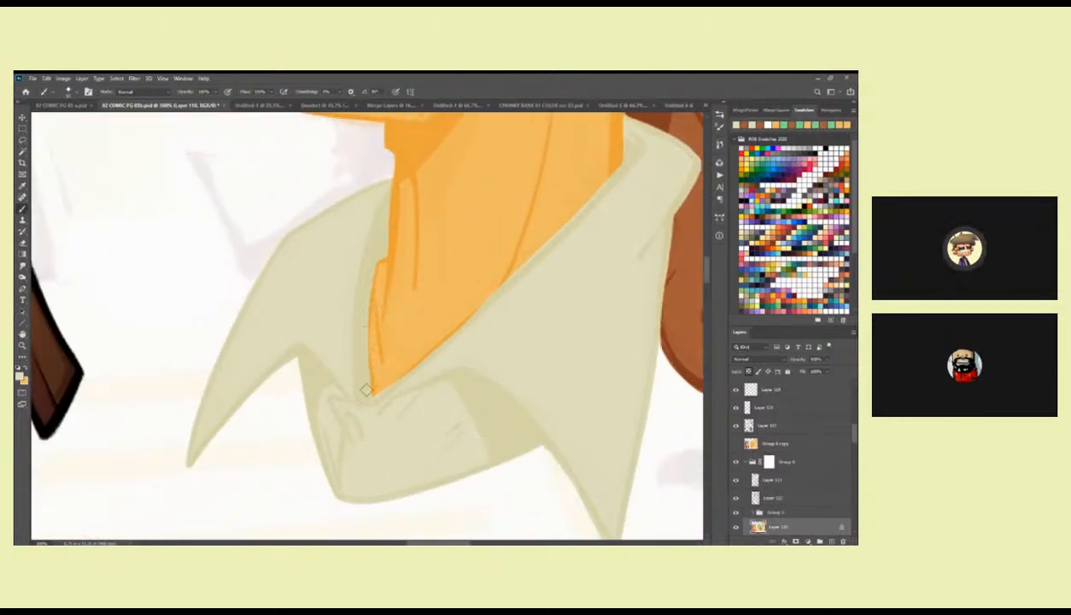
Refine the neck opening's edge along both sides of the collar with the sampled orange and pale beige.
drag(524, 306, 492, 276)
alt+click(393, 241)
alt+click(460, 297)
drag(415, 331, 354, 379)
drag(470, 296, 455, 306)
drag(517, 260, 394, 366)
alt+click(389, 323)
drag(393, 314, 454, 262)
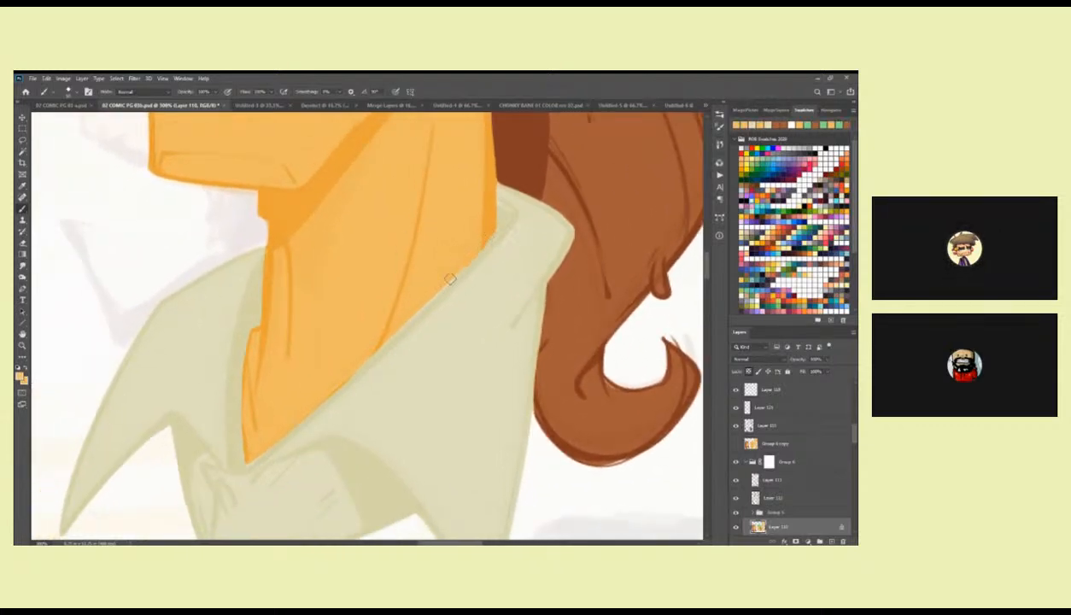
drag(473, 252, 343, 377)
scroll(464, 275, down, 5)
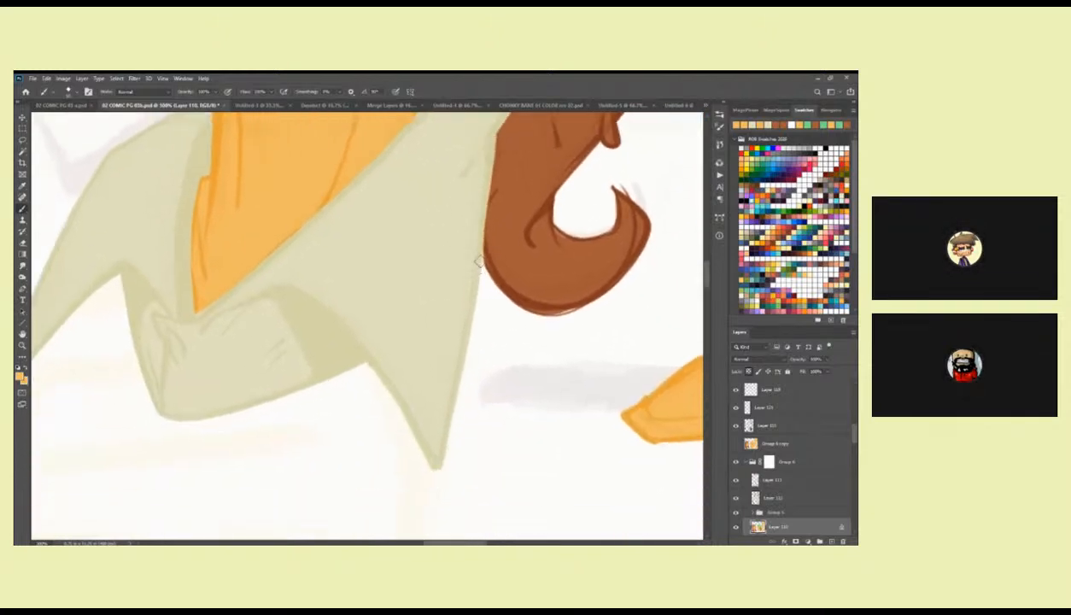
scroll(477, 260, up, 3)
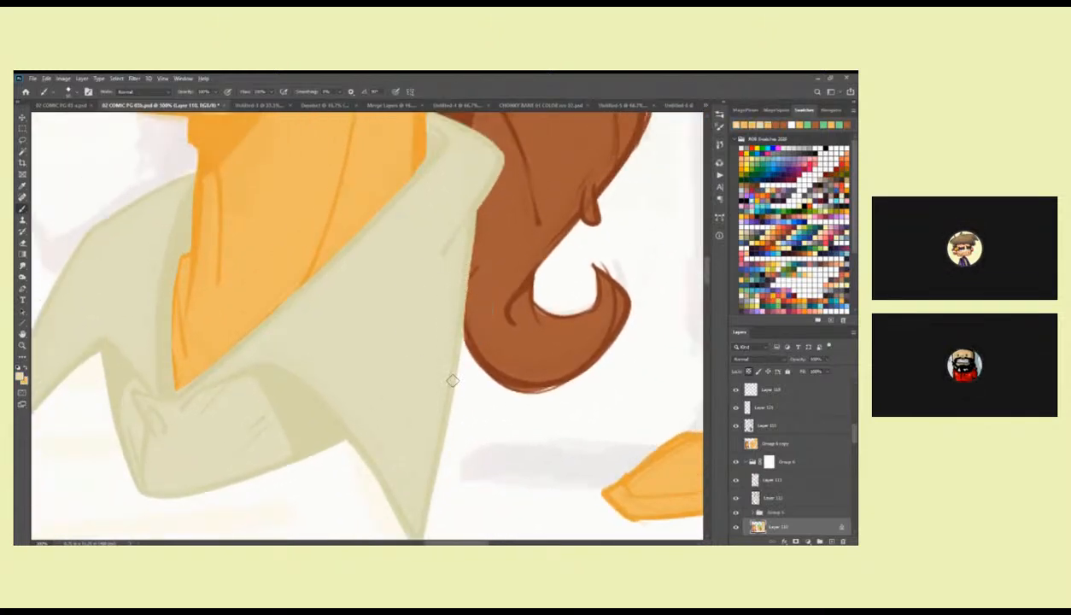
Lasso the twig in the bandana portrait's mouth, fill it with the ponytail's brown, and deselect.
scroll(452, 394, up, 5)
scroll(412, 270, up, 5)
scroll(401, 299, up, 2)
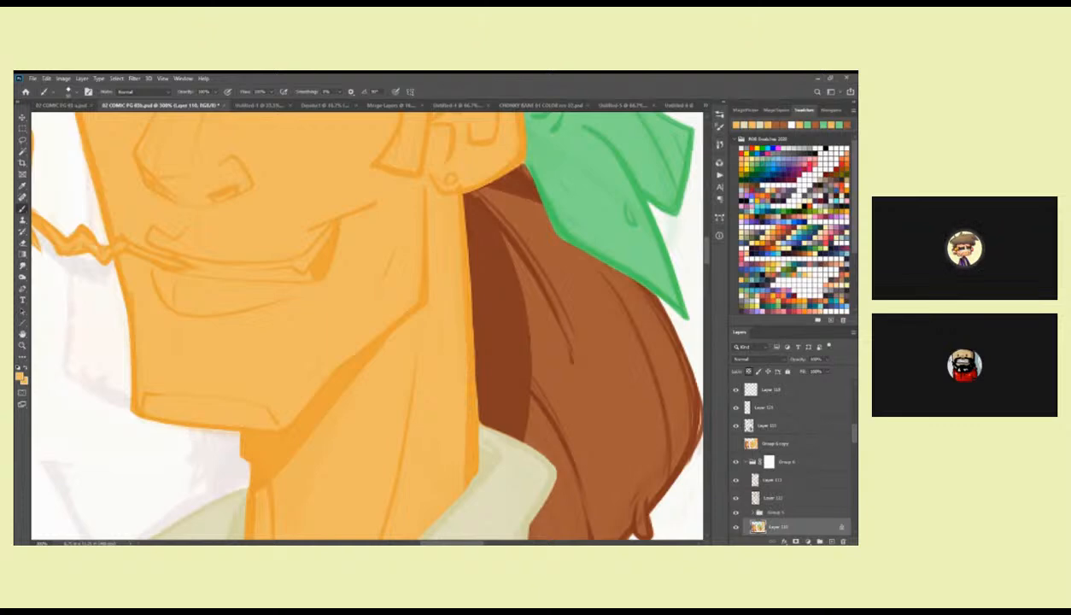
scroll(476, 316, up, 5)
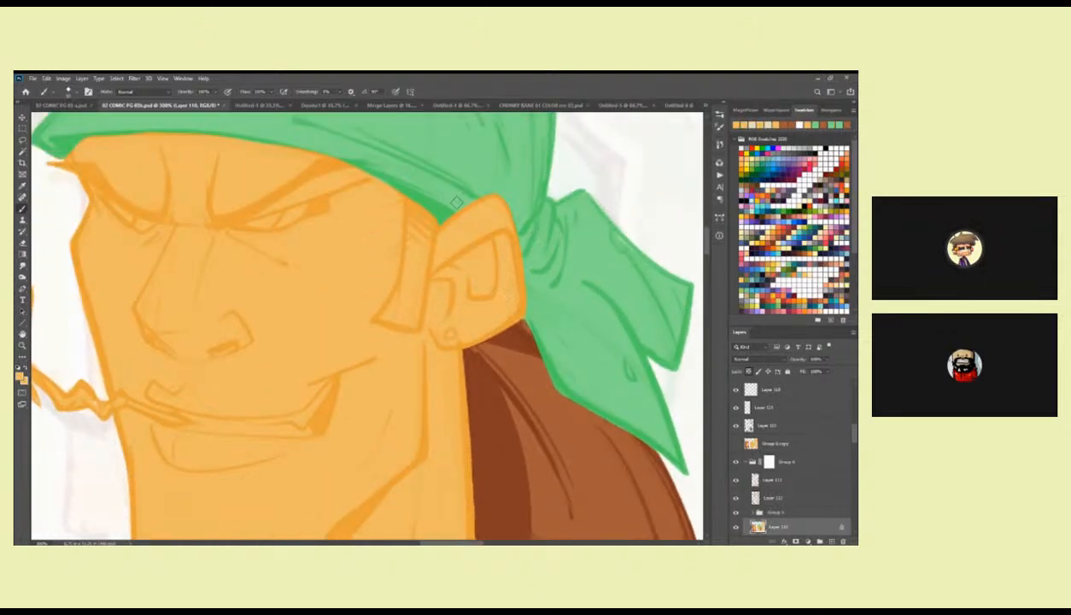
drag(355, 345, 490, 320)
drag(554, 361, 527, 308)
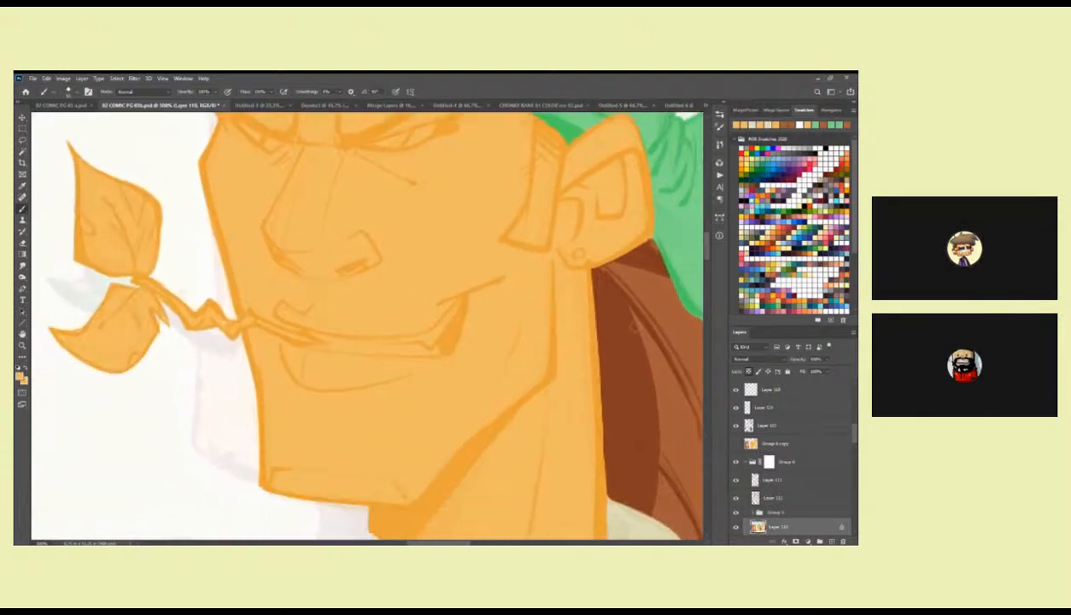
mouse_move(348, 341)
mouse_down()
mouse_move(487, 361)
mouse_move(324, 312)
mouse_move(391, 381)
mouse_move(440, 379)
mouse_up()
key(l)
drag(510, 376, 514, 370)
key(alt+BackSpace)
key(ctrl+d)
Touch up the twig with brown brush strokes, extending its tip along the mouth line.
key(b)
drag(406, 329, 325, 336)
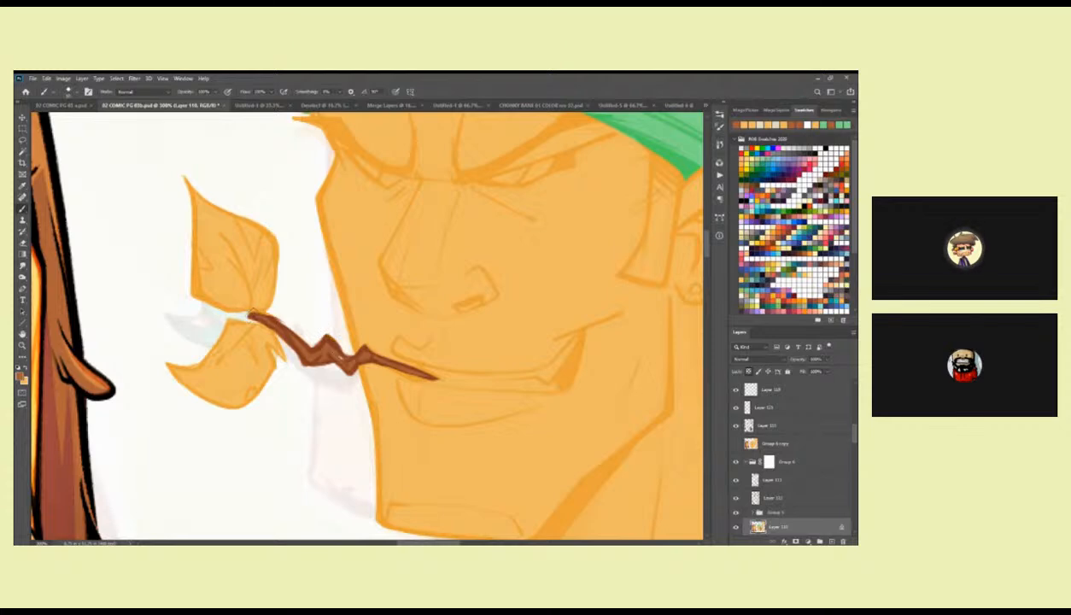
drag(249, 315, 280, 328)
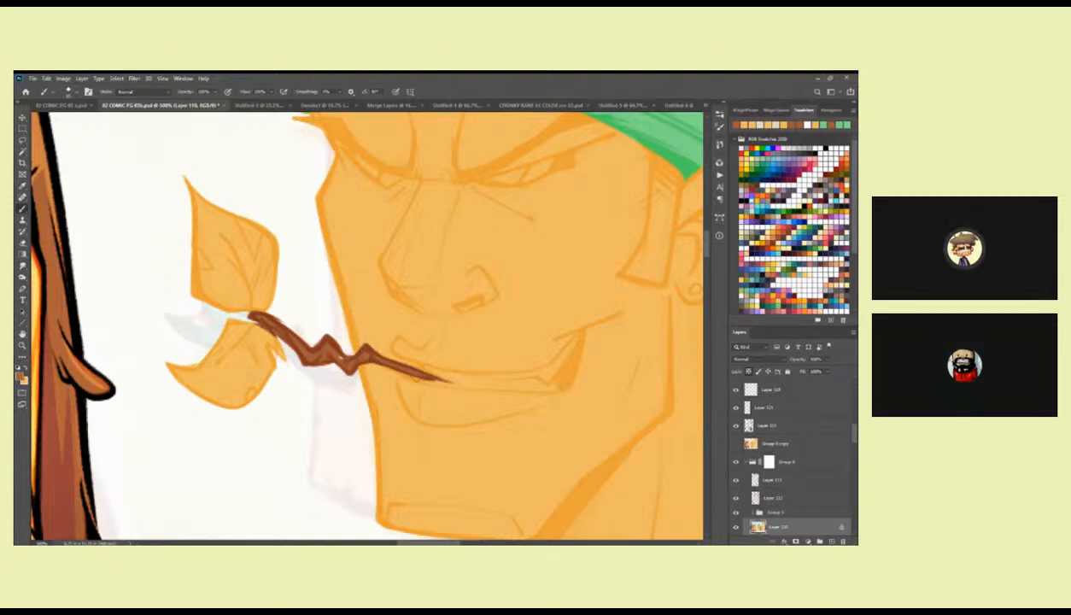
Lasso the upper leaf on the twig, fill it with the bandana's sampled green, and deselect.
drag(275, 308, 418, 330)
alt+click(622, 140)
key(l)
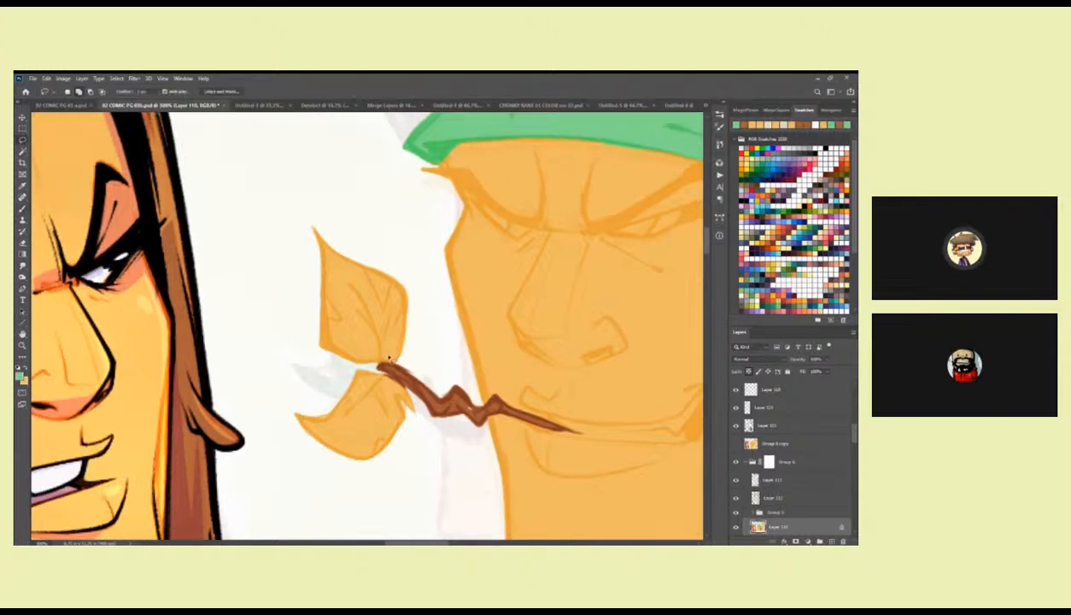
mouse_move(377, 365)
mouse_down()
mouse_move(287, 257)
mouse_move(421, 307)
mouse_move(380, 362)
mouse_up()
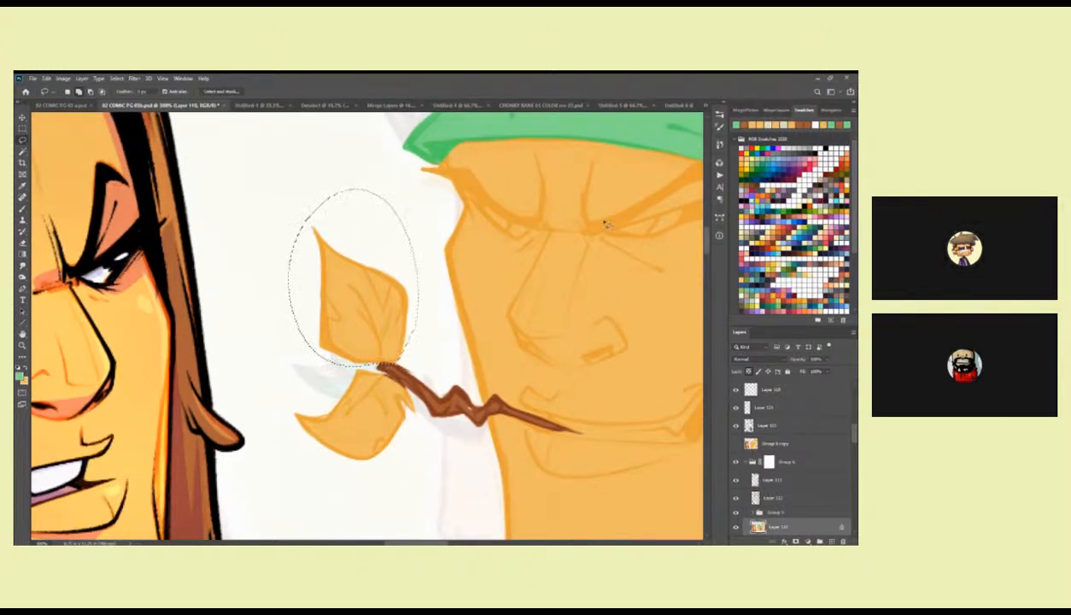
key(alt+BackSpace)
key(ctrl+d)
Lasso the lower leaf, fill it with the same green, deselect, and touch up the twig's leaf end with sampled brown.
drag(471, 342, 484, 310)
mouse_move(418, 358)
mouse_down()
mouse_move(318, 359)
mouse_move(436, 379)
mouse_move(418, 355)
mouse_up()
key(alt+BackSpace)
key(ctrl+d)
key(b)
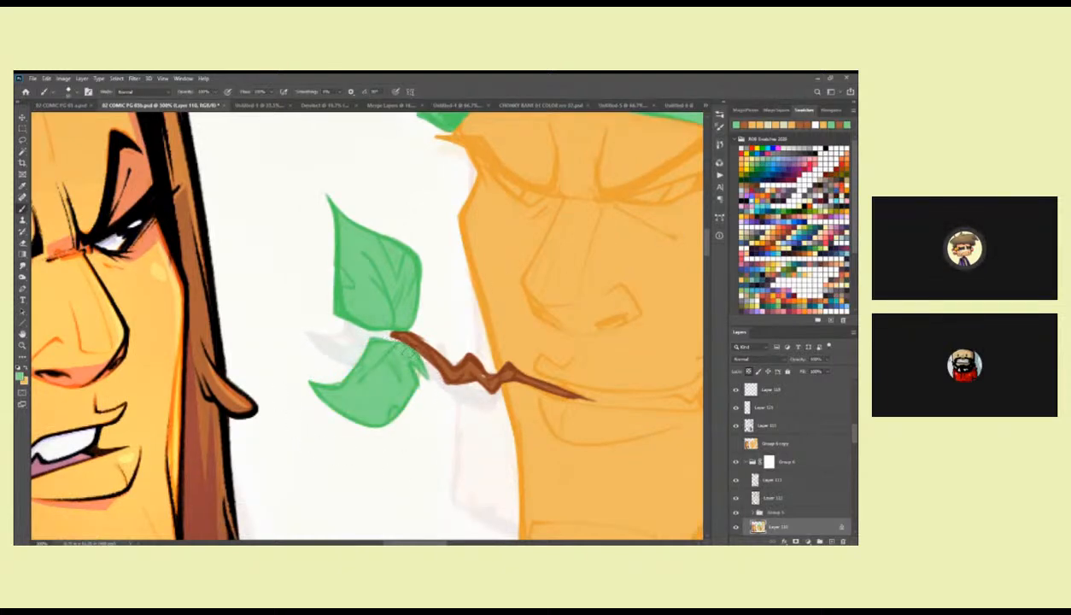
drag(446, 345, 335, 326)
alt+click(340, 351)
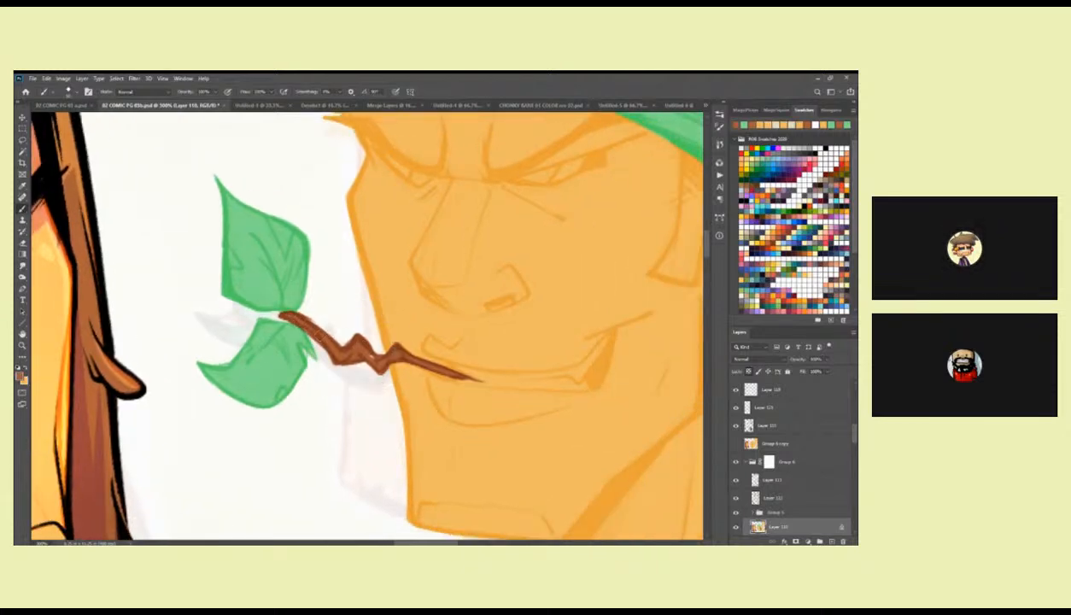
Sample the off-white of the long-haired character's teeth as the paint colour for the bandana portrait's mouth.
drag(585, 411, 436, 363)
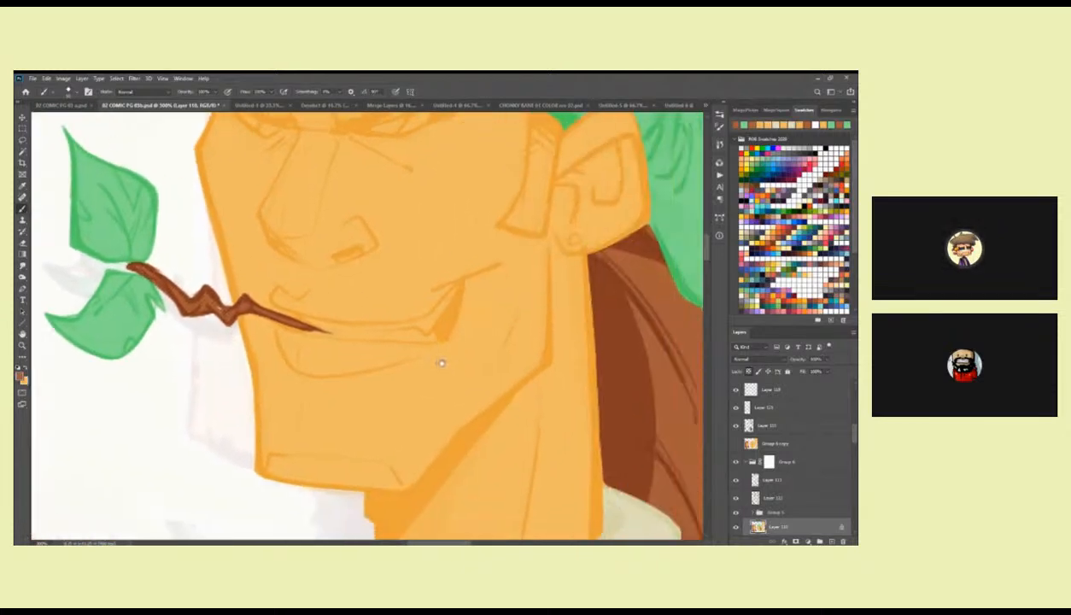
drag(633, 343, 483, 338)
drag(530, 381, 562, 250)
drag(488, 422, 538, 340)
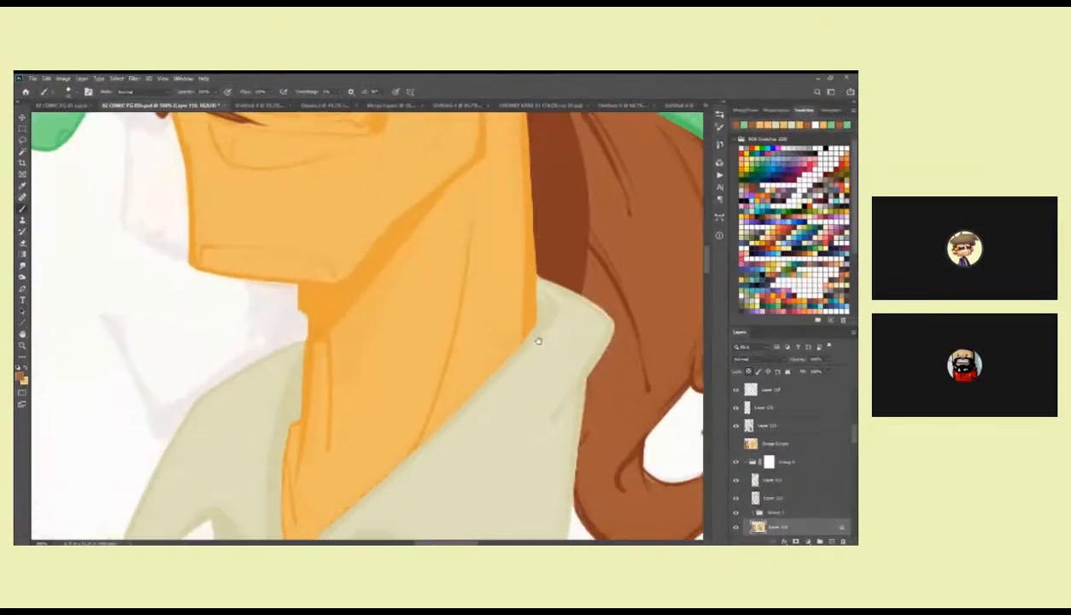
drag(422, 268, 447, 523)
drag(415, 385, 571, 406)
key(l)
drag(426, 430, 726, 389)
key(b)
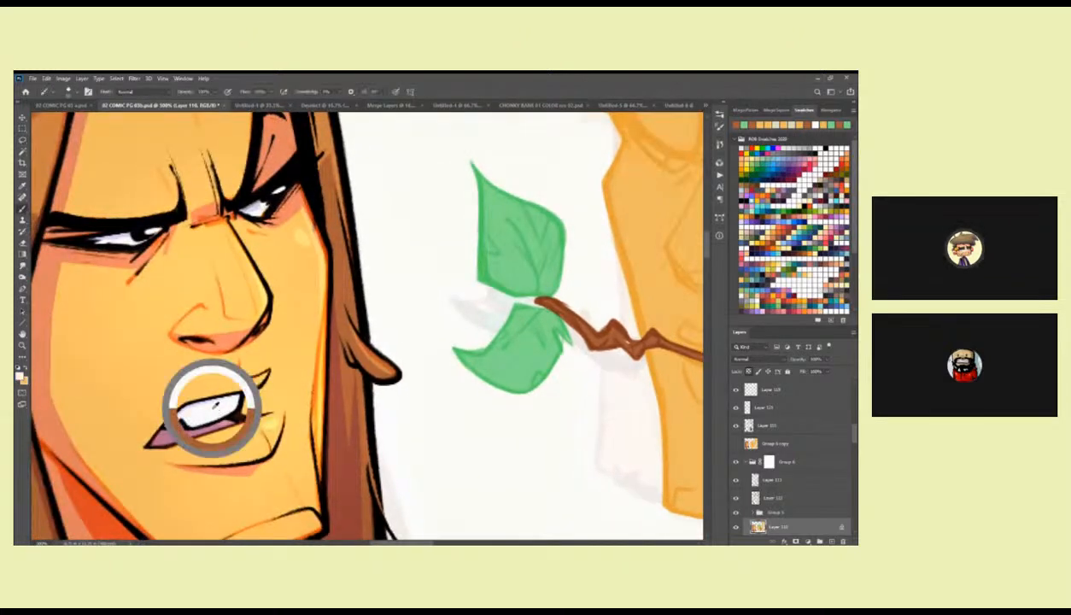
mouse_move(604, 385)
mouse_down()
mouse_move(412, 409)
mouse_move(290, 441)
mouse_up()
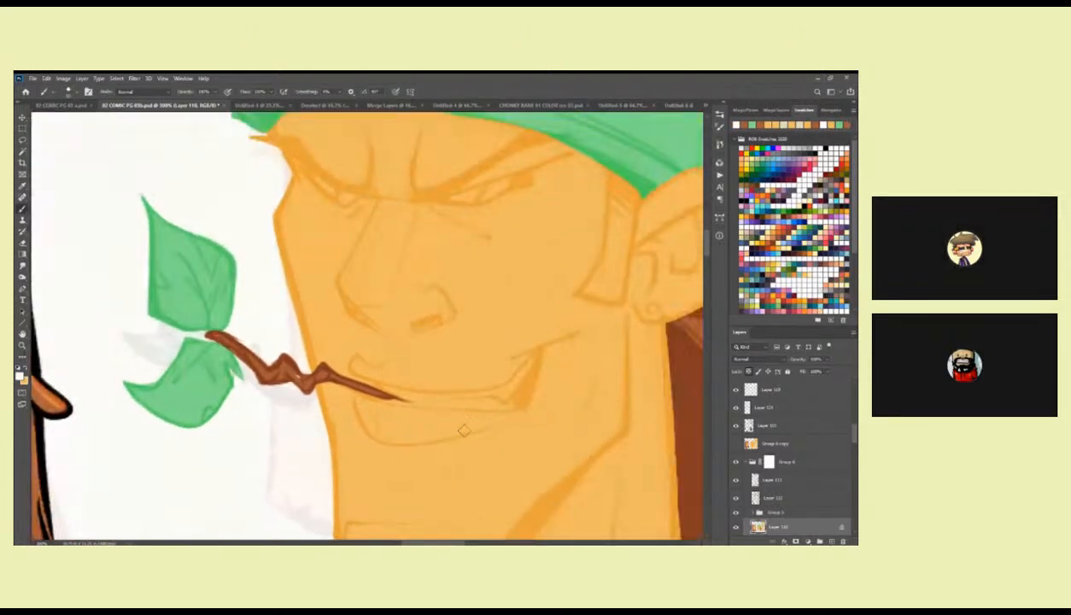
alt+click(503, 406)
alt+click(503, 405)
alt+click(502, 406)
drag(503, 406, 549, 259)
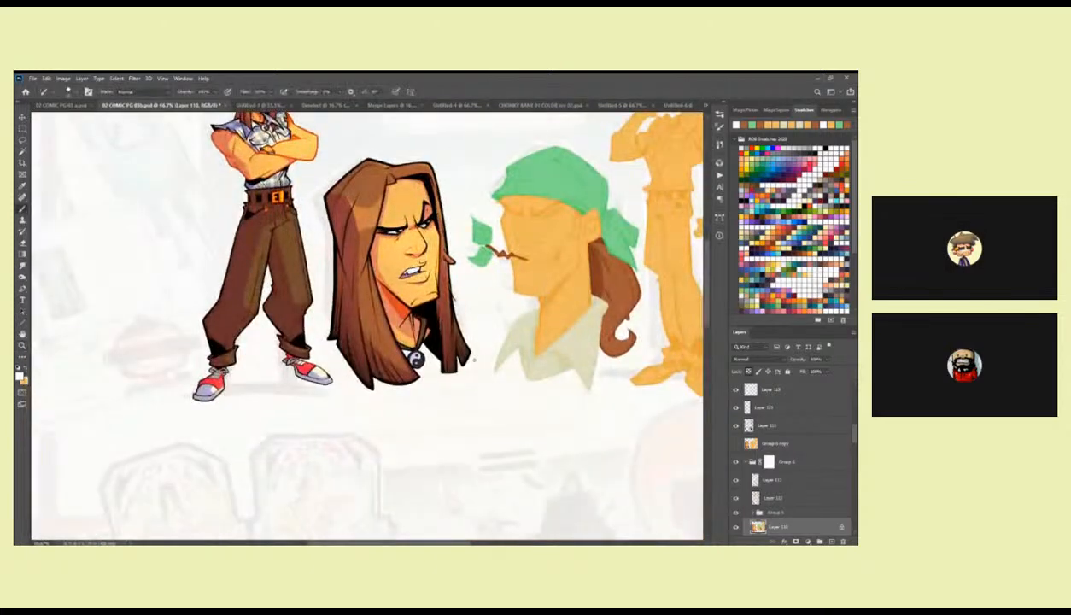
click(789, 147)
key(z)
click(416, 270)
click(415, 270)
click(417, 273)
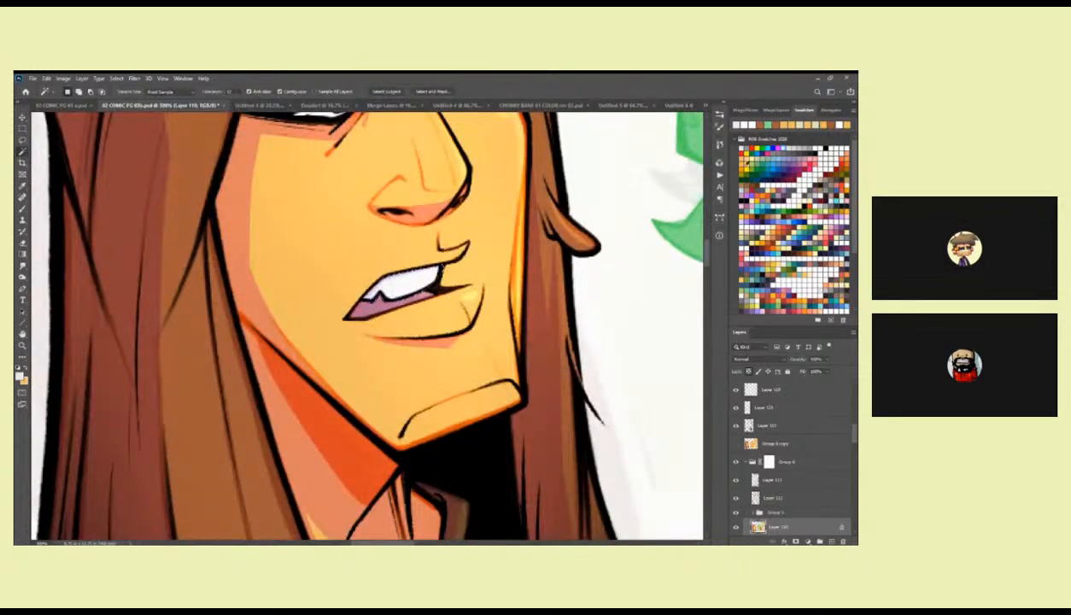
Lasso the bandana portrait's grinning mouth opening from the twig to the mouth corner, fill it with off-white, and deselect.
drag(608, 399, 311, 437)
drag(683, 302, 494, 370)
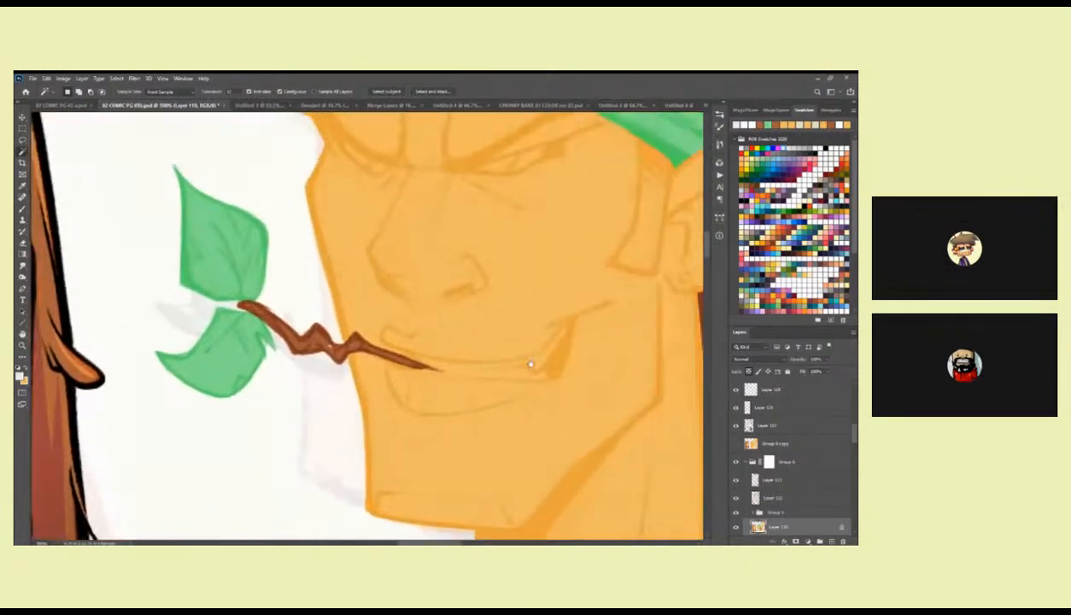
click(559, 342)
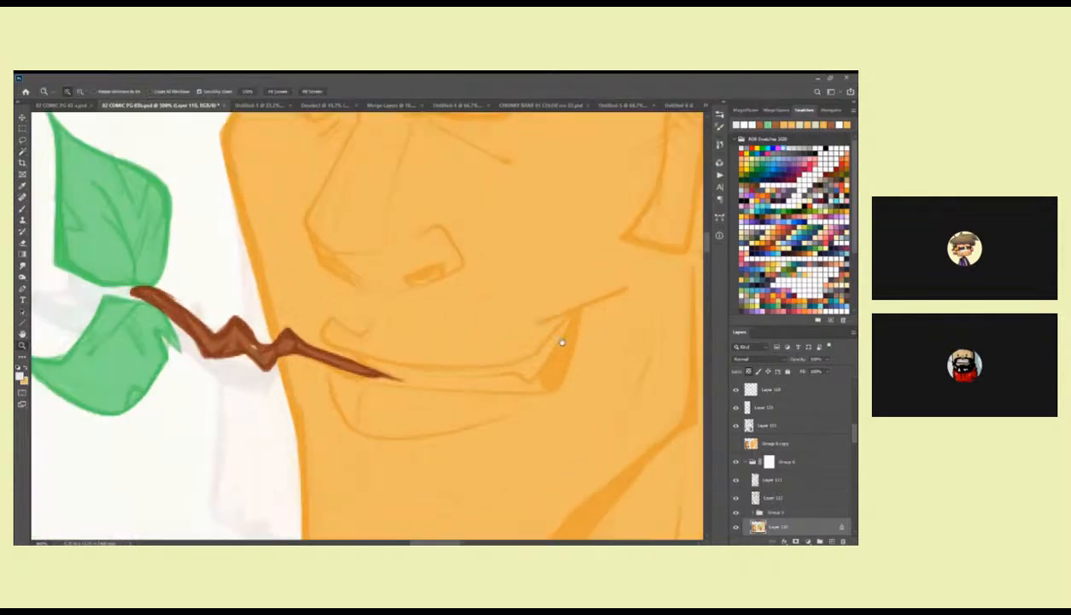
key(l)
mouse_move(537, 353)
mouse_down()
mouse_move(488, 360)
mouse_move(398, 345)
mouse_up()
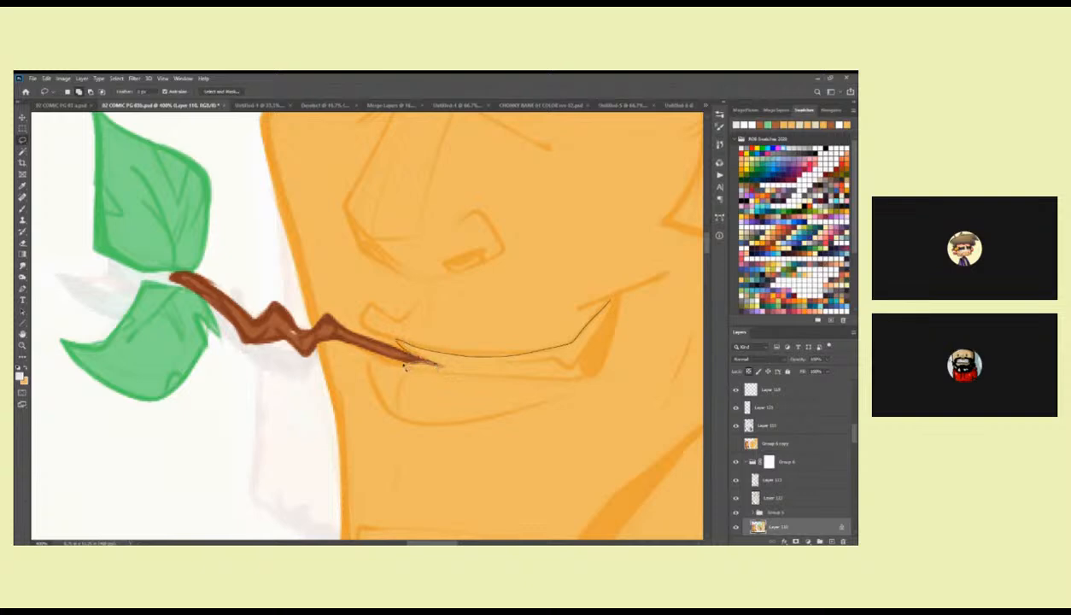
drag(593, 378, 610, 299)
key(alt+BackSpace)
key(ctrl+d)
key(b)
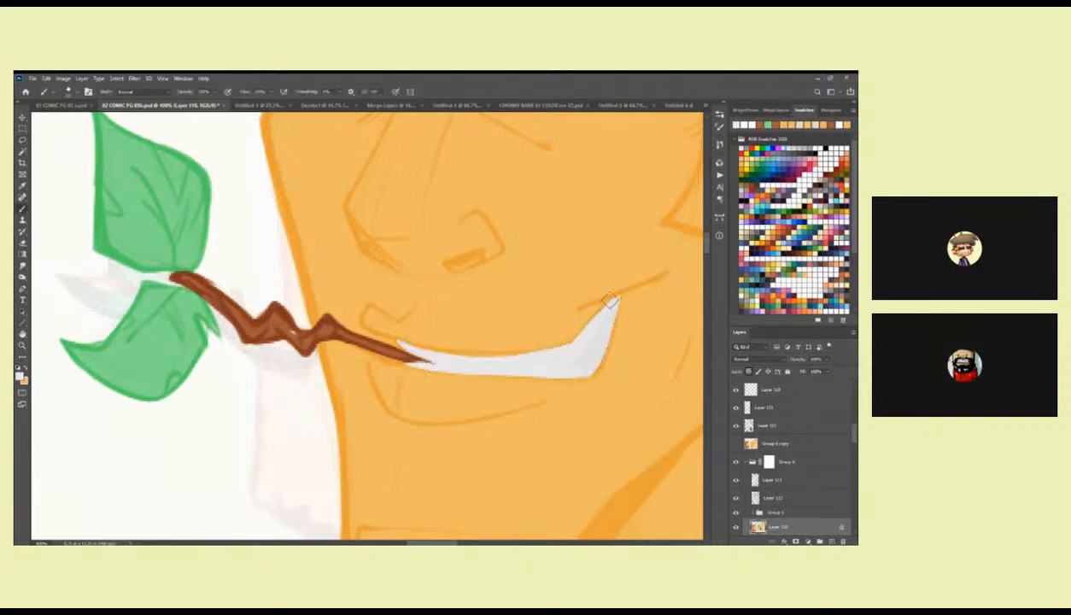
drag(545, 354, 410, 379)
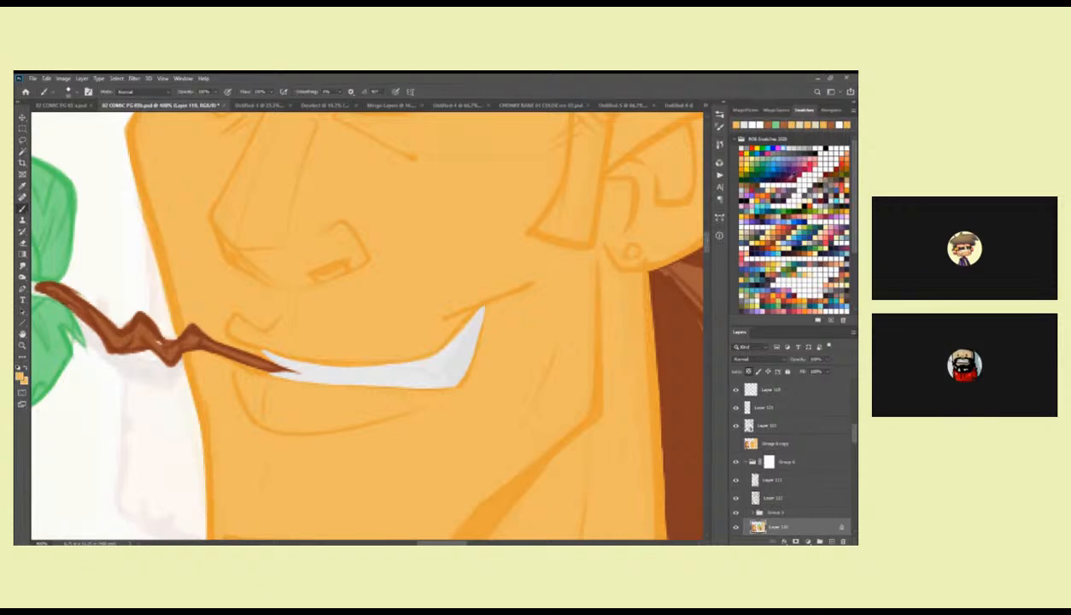
Lasso the dark gap between the teeth and the mouth corner, fill it with a very dark swatch colour, and deselect.
click(793, 176)
mouse_move(479, 312)
mouse_down()
mouse_move(468, 347)
mouse_move(478, 319)
mouse_up()
key(ctrl+z)
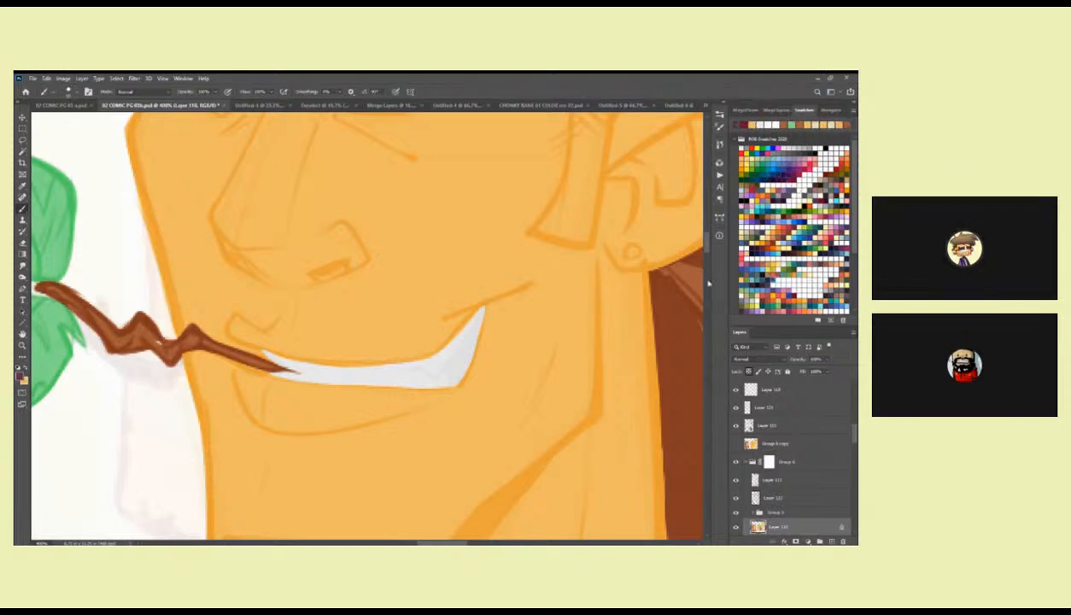
mouse_move(471, 317)
mouse_down()
mouse_move(516, 296)
mouse_move(491, 351)
mouse_up()
key(l)
drag(533, 294, 531, 292)
key(alt+BackSpace)
key(ctrl+d)
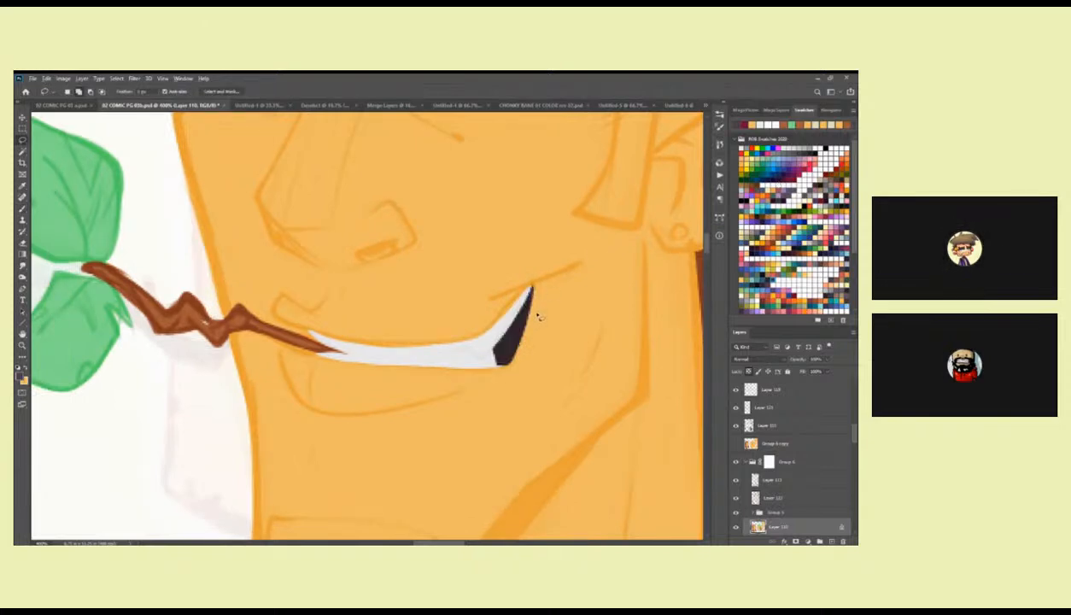
Recolour the dark gap at the mouth corner with a deep maroon swatch.
key(b)
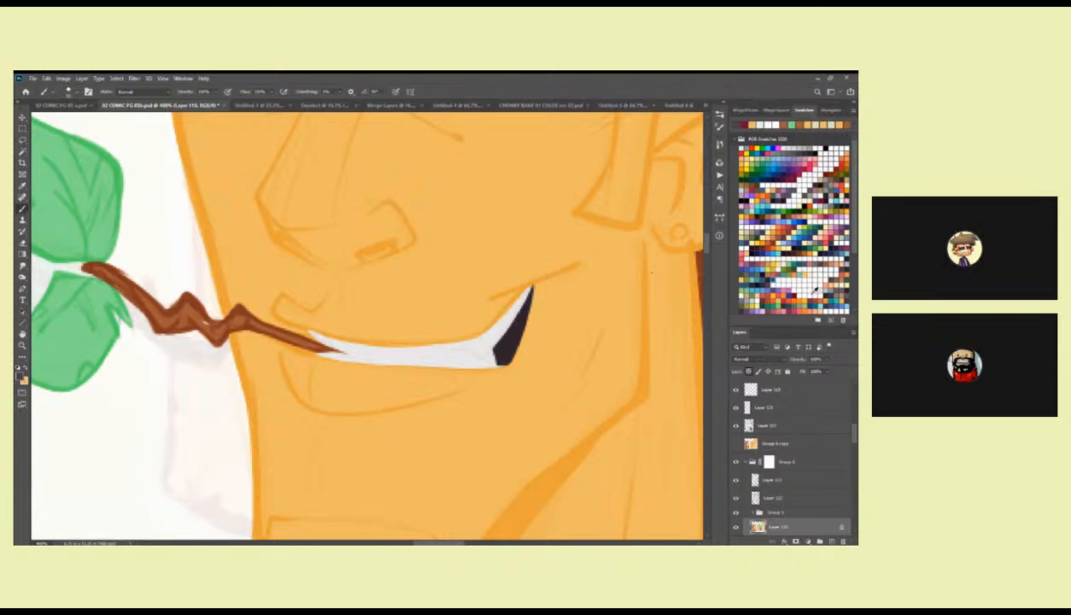
click(794, 253)
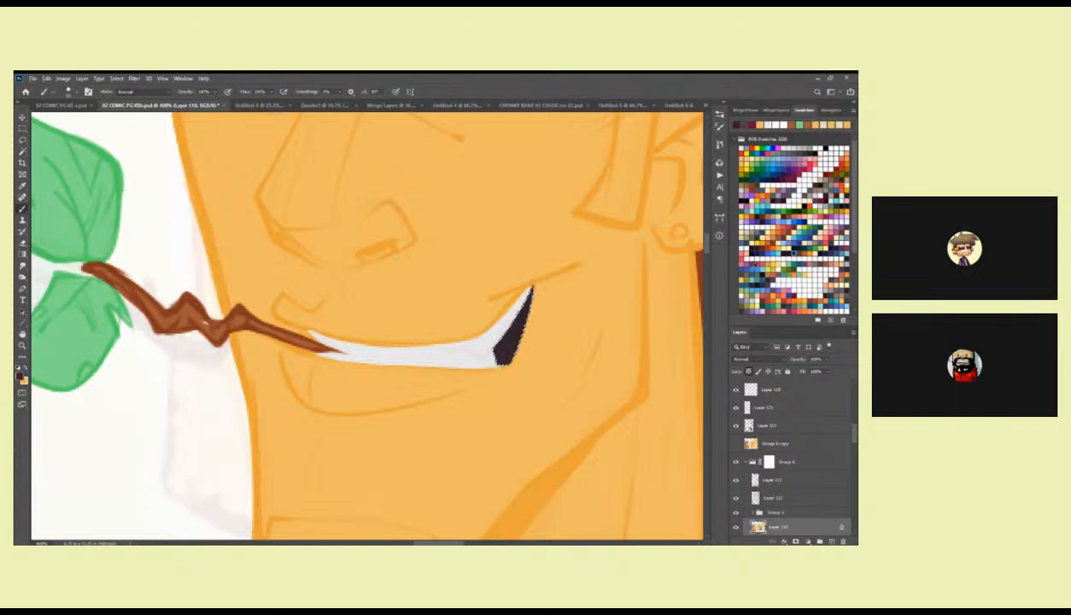
drag(727, 283, 734, 284)
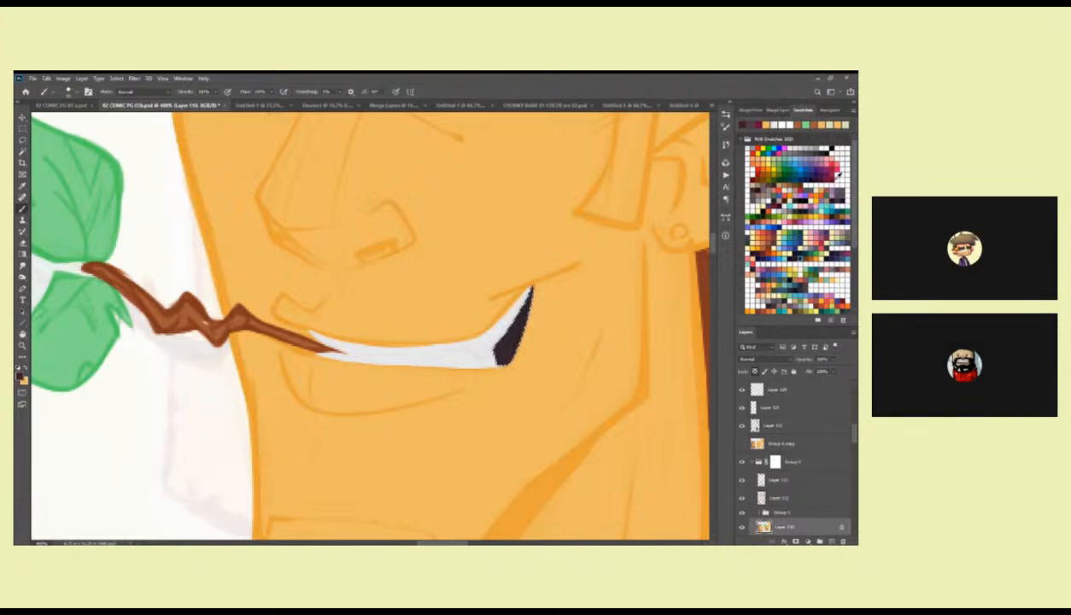
click(838, 173)
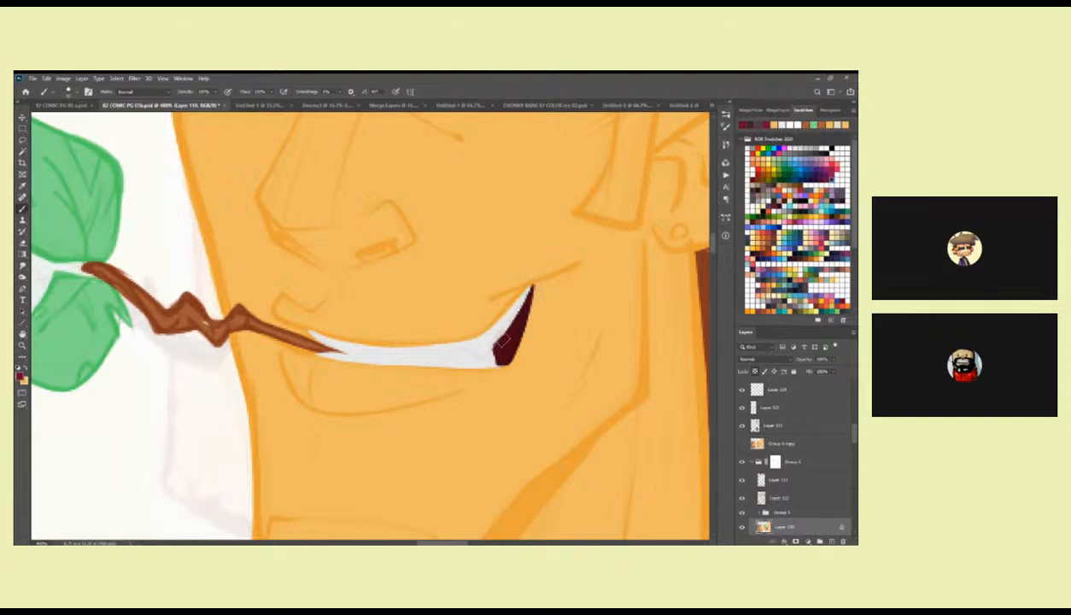
drag(534, 277, 527, 345)
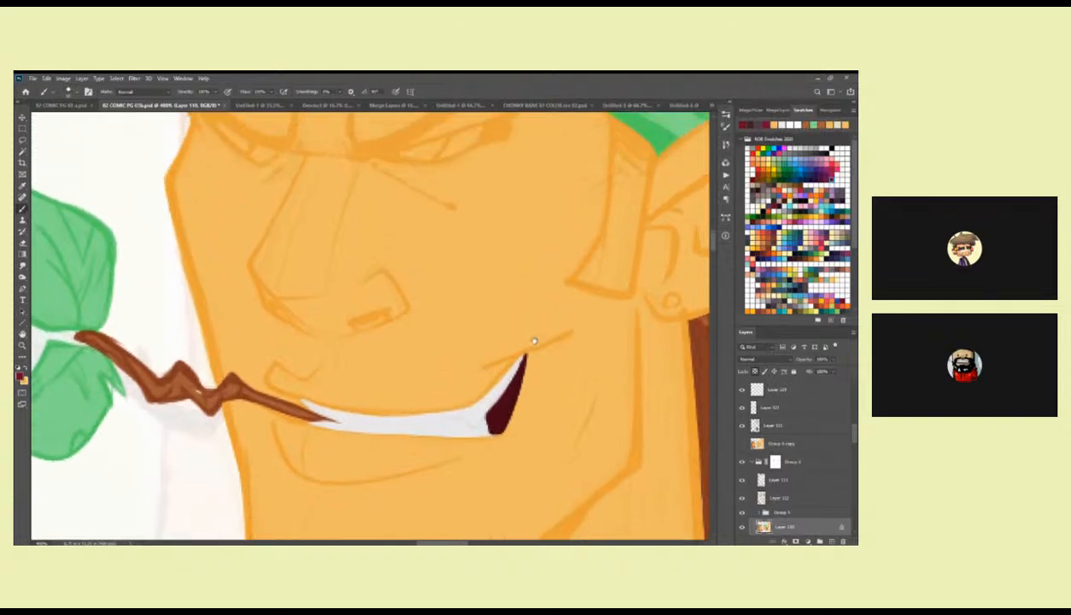
drag(527, 310, 525, 351)
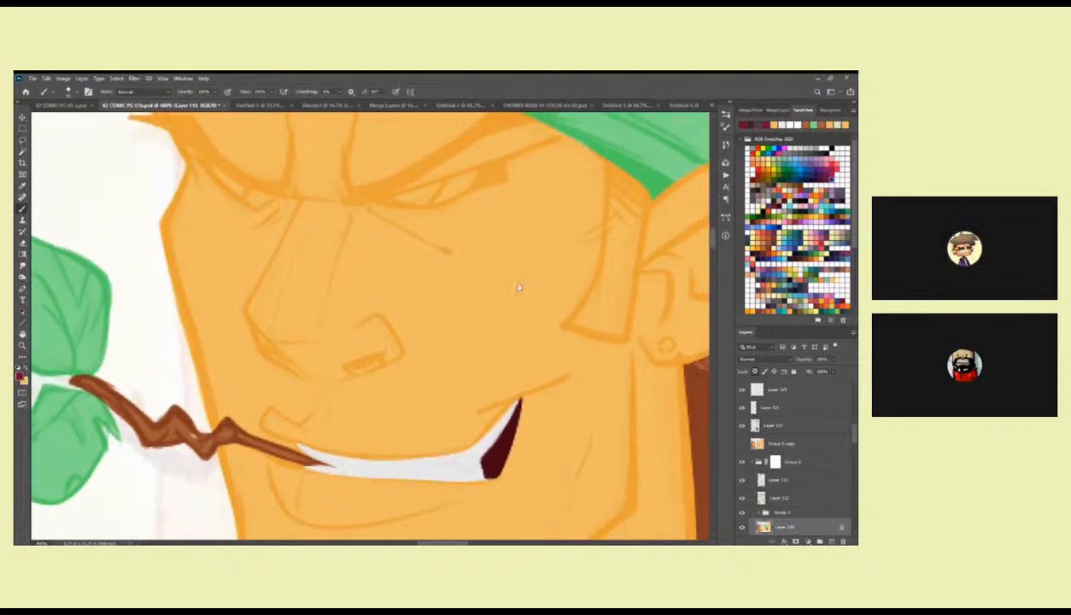
Refine the edges of the teeth and mouth corner by painting with the sampled skin orange.
drag(464, 270, 515, 250)
alt+click(379, 413)
drag(369, 422, 282, 372)
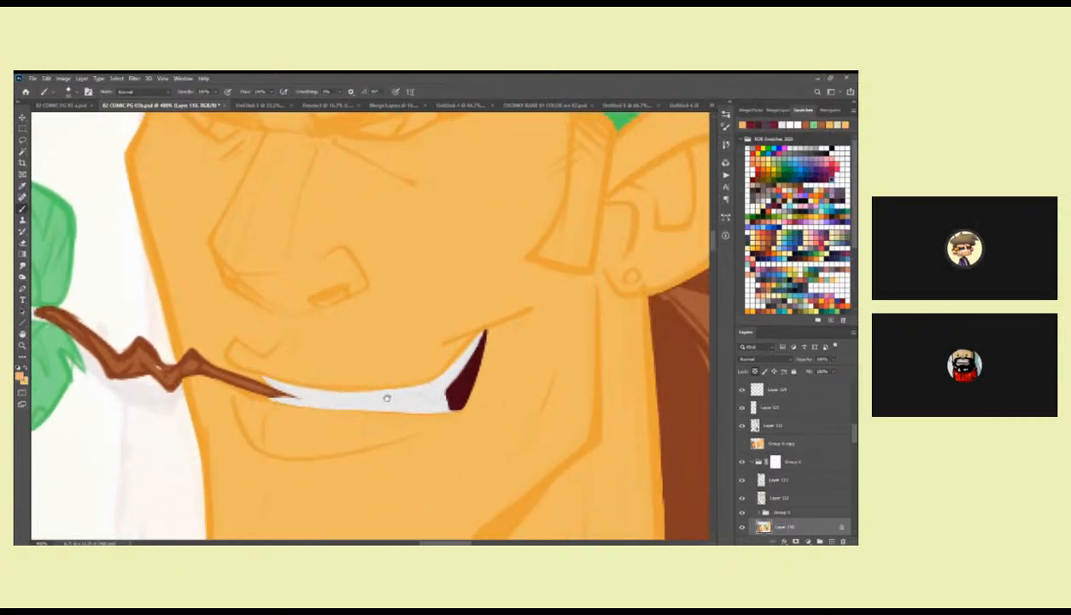
drag(455, 419, 527, 386)
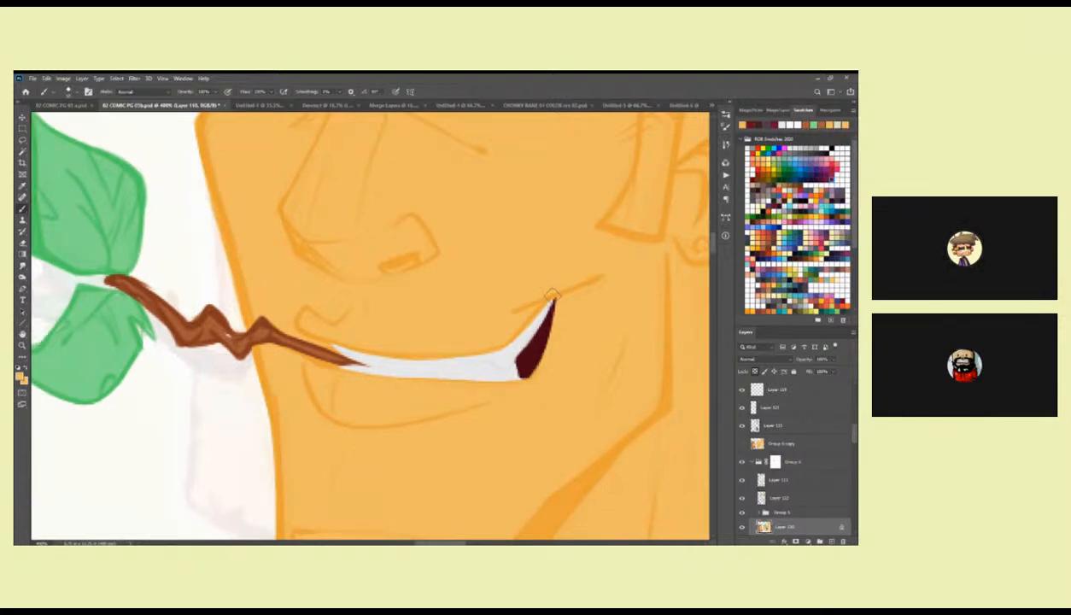
drag(564, 283, 570, 314)
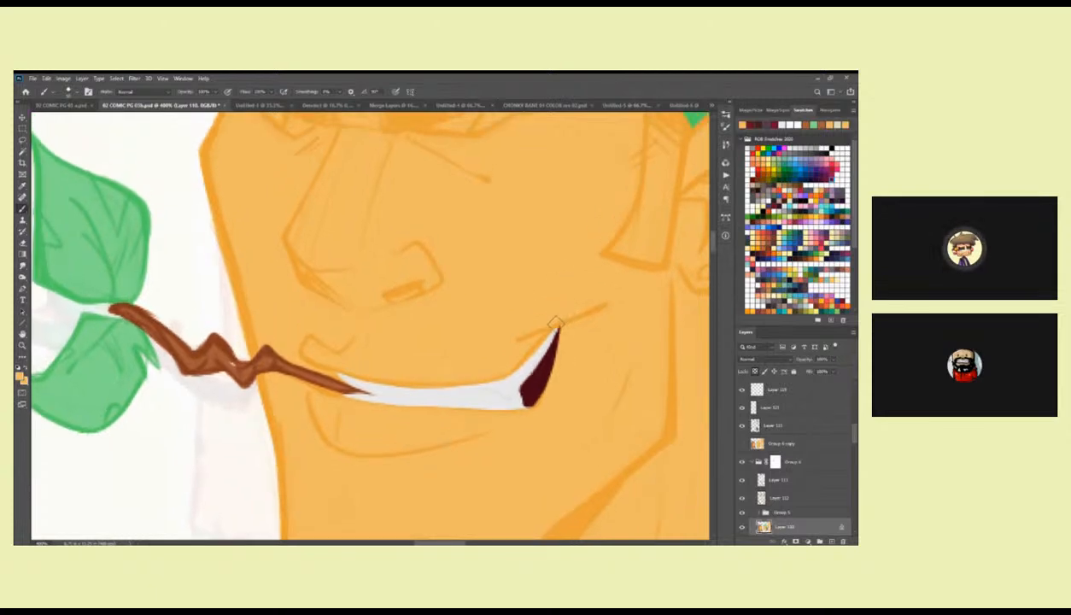
scroll(572, 305, up, 5)
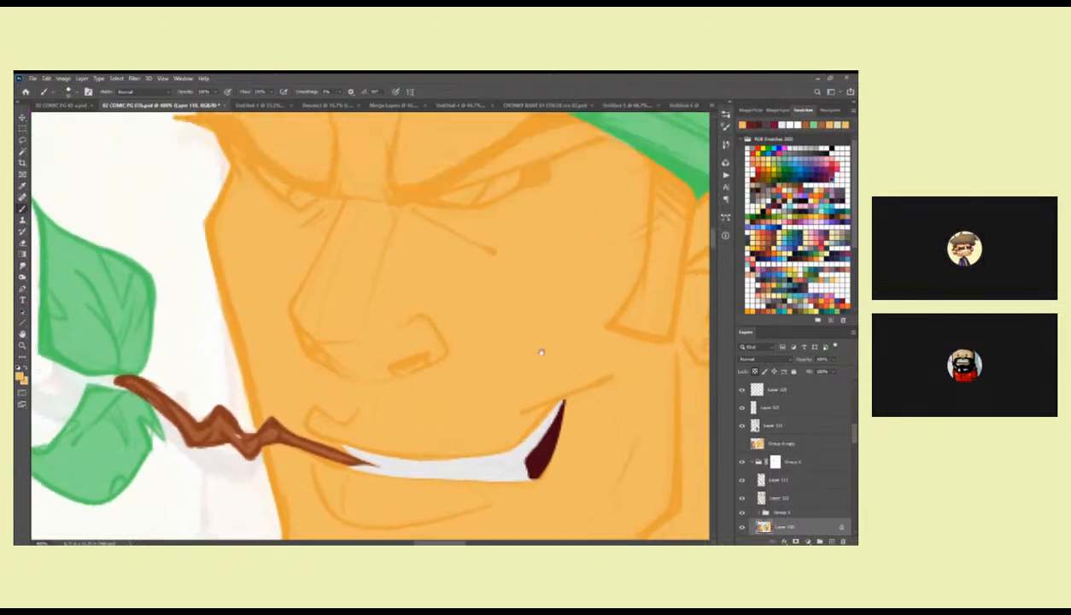
Lasso both eyes of the bandana portrait, fill them with the teeth's off-white, and deselect.
key(l)
drag(464, 328, 554, 293)
key(Return)
mouse_move(463, 330)
mouse_down()
mouse_move(580, 295)
mouse_move(538, 332)
mouse_move(464, 328)
mouse_up()
mouse_move(364, 323)
mouse_down()
mouse_move(298, 293)
mouse_move(339, 333)
mouse_move(366, 324)
mouse_up()
drag(621, 423, 540, 263)
key(b)
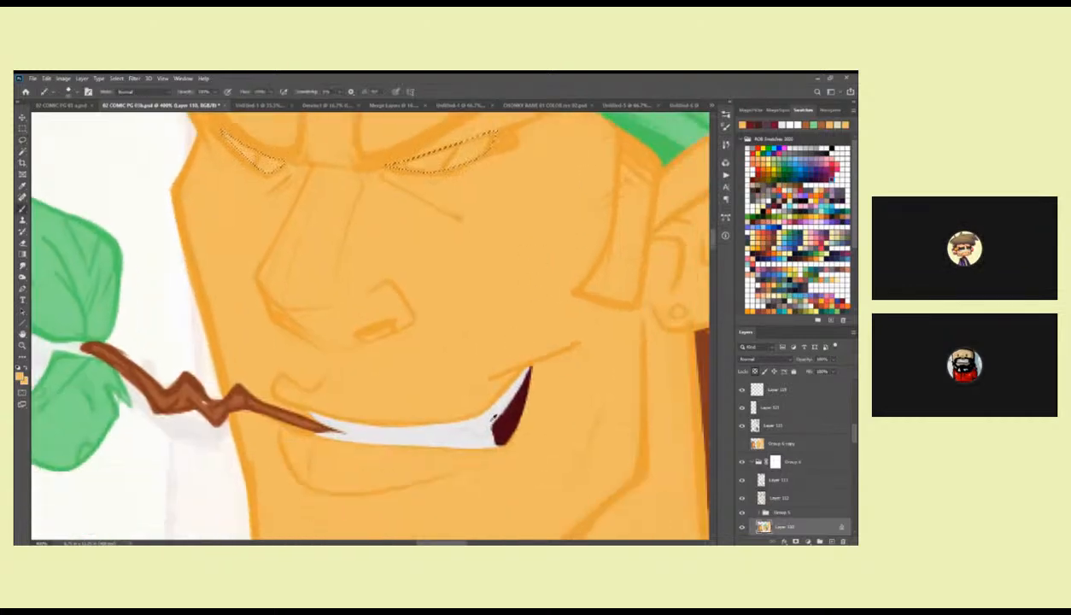
alt+click(489, 423)
key(alt+BackSpace)
key(ctrl+d)
Clean up the outlines of both eyes with brush strokes in the sampled skin orange.
drag(504, 198, 565, 309)
alt+click(553, 272)
mouse_move(474, 308)
mouse_down()
mouse_move(556, 280)
mouse_move(546, 281)
mouse_up()
alt+click(538, 273)
mouse_move(475, 302)
mouse_down()
mouse_move(581, 275)
mouse_move(507, 295)
mouse_move(573, 280)
mouse_up()
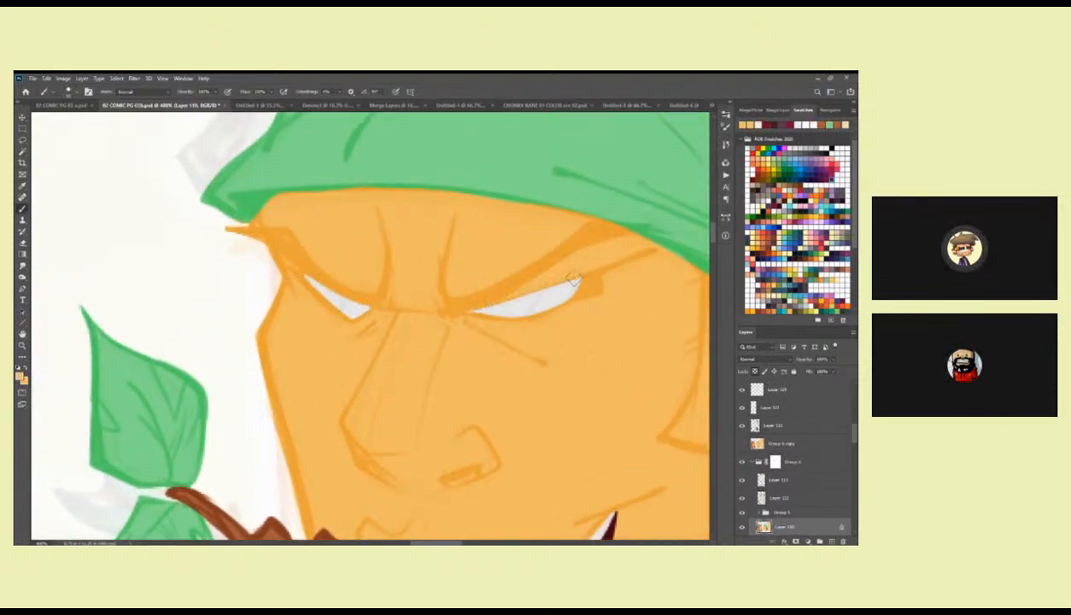
drag(492, 293, 567, 272)
mouse_move(298, 269)
mouse_down()
mouse_move(367, 302)
mouse_move(315, 277)
mouse_move(360, 301)
mouse_move(326, 304)
mouse_up()
drag(570, 350, 563, 302)
drag(599, 374, 590, 304)
Lasso the sideburn in front of the ear, fill it with the ponytail's sampled brown, and deselect.
key(z)
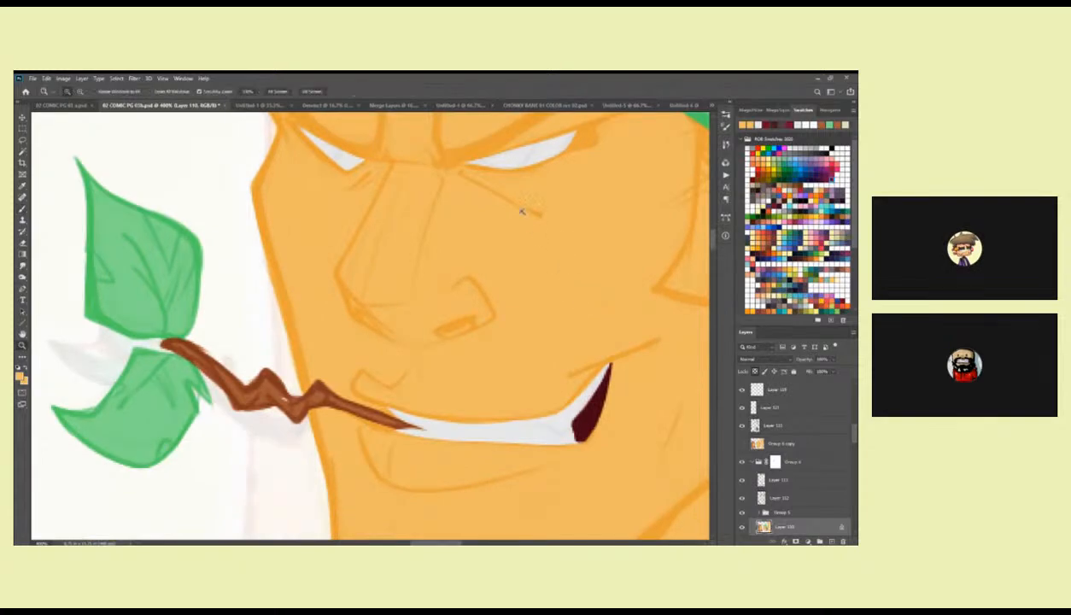
alt+click(520, 210)
alt+click(518, 211)
alt+click(516, 211)
alt+click(515, 212)
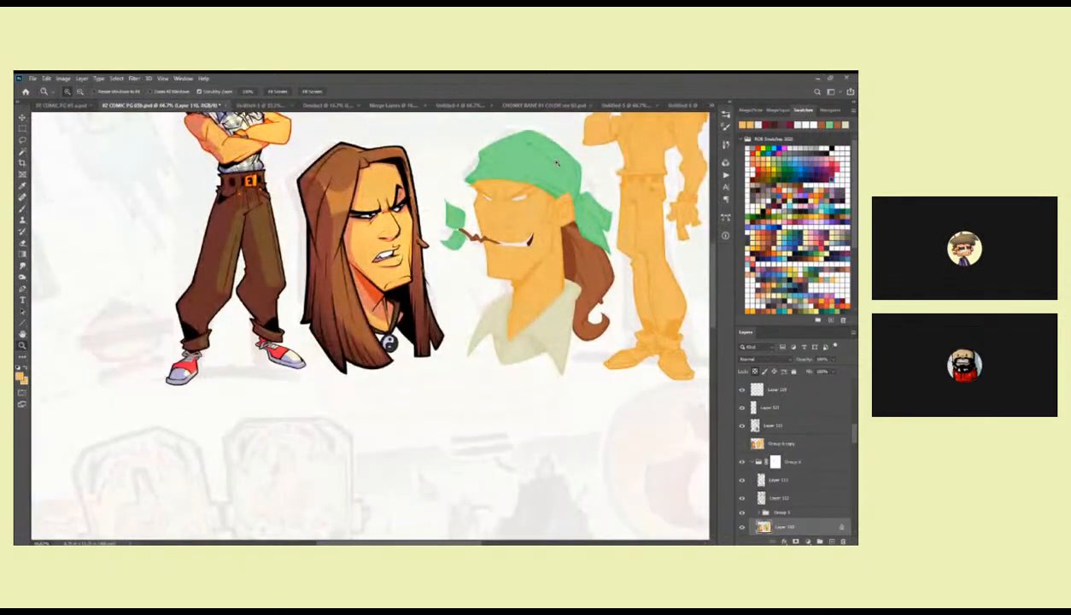
click(582, 245)
click(583, 245)
key(b)
alt+click(586, 242)
drag(522, 200, 533, 362)
key(z)
click(501, 267)
key(l)
drag(483, 247, 491, 270)
mouse_move(489, 336)
mouse_down()
mouse_move(461, 377)
mouse_move(506, 390)
mouse_move(527, 284)
mouse_move(485, 248)
mouse_up()
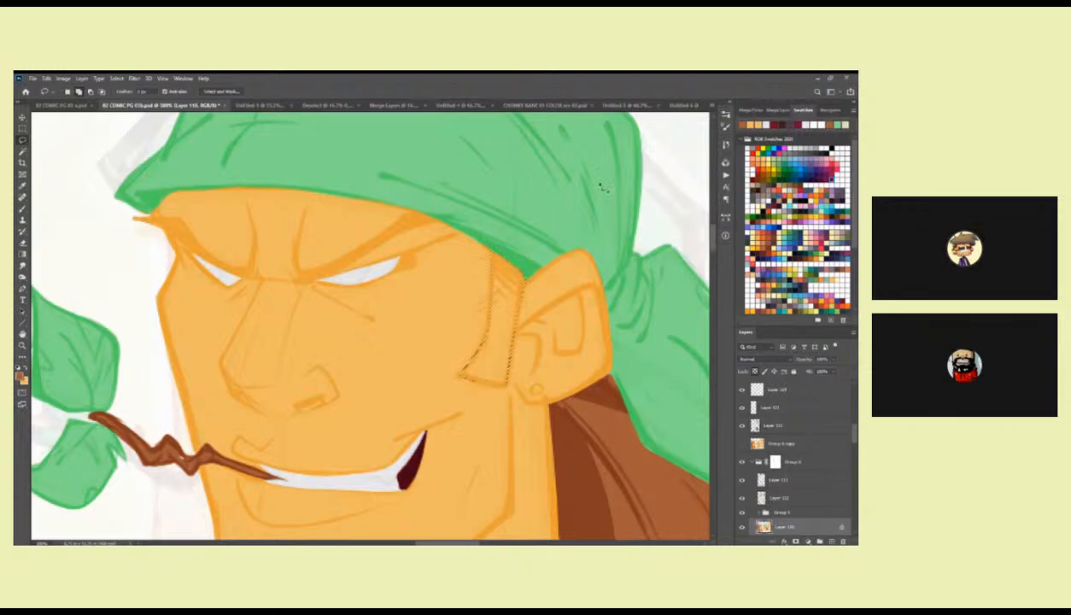
key(alt+BackSpace)
key(ctrl+d)
Touch up the sideburn's upper end against the bandana's edge with brown and sampled green brush strokes.
key(b)
mouse_move(493, 285)
mouse_down()
mouse_move(506, 258)
mouse_move(502, 299)
mouse_up()
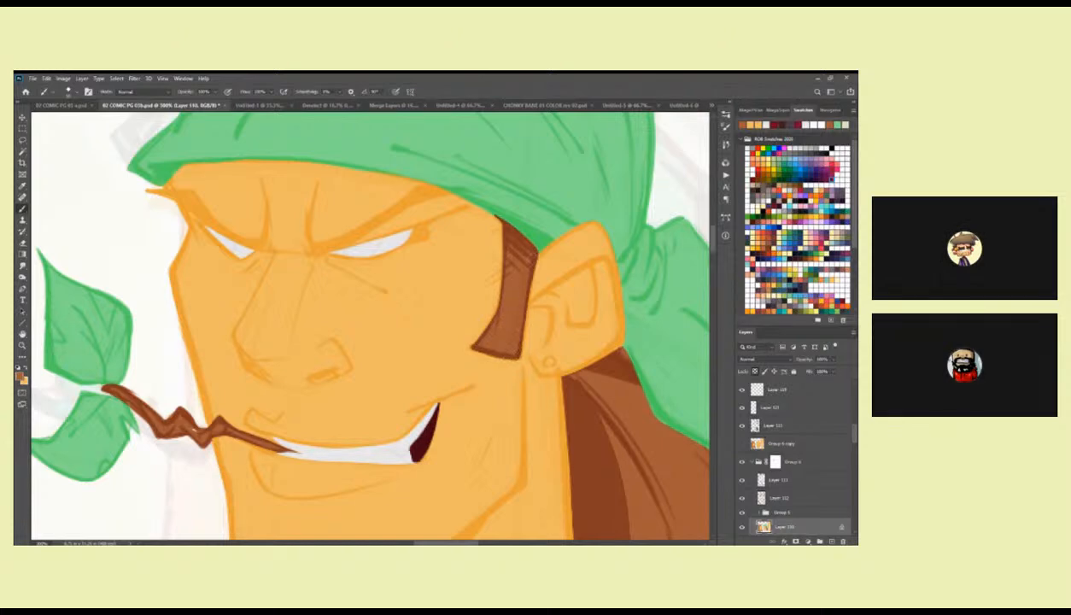
drag(525, 224, 474, 259)
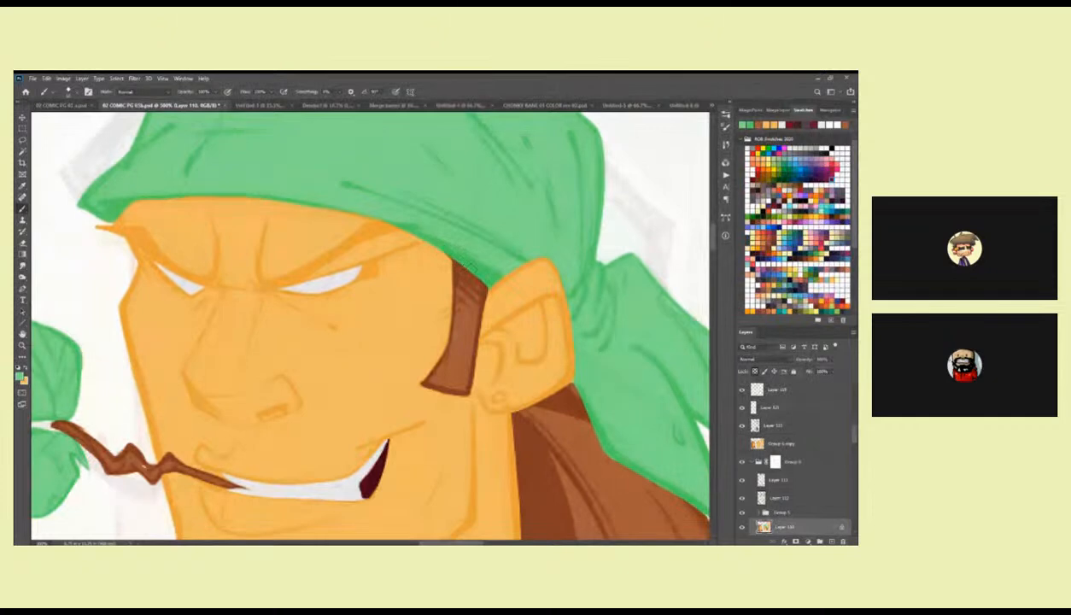
drag(523, 341, 518, 257)
drag(453, 276, 601, 396)
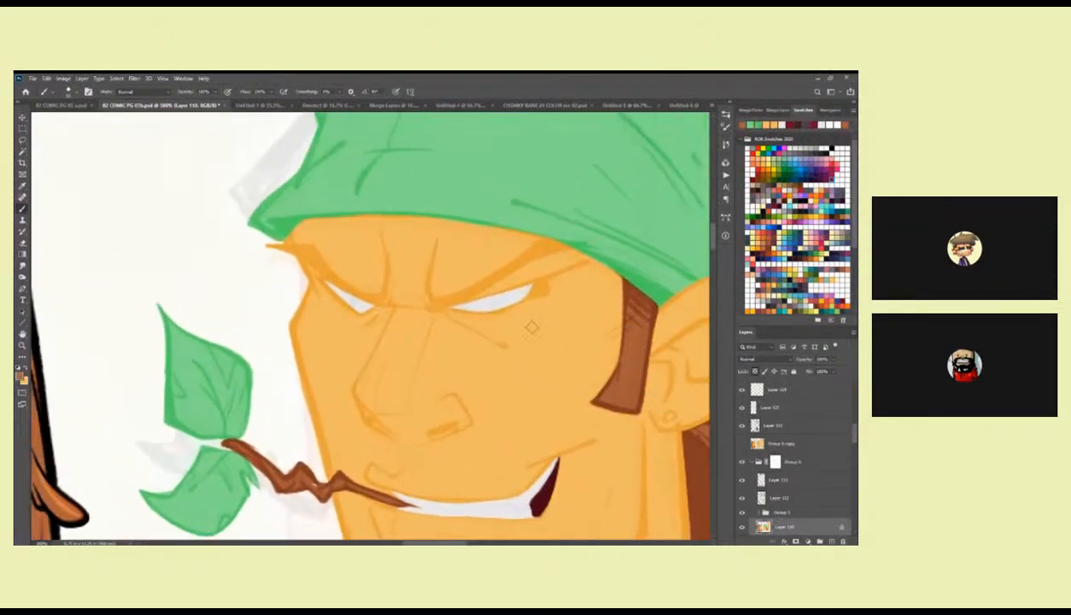
Touch up the twig's tip where it crosses the teeth, using sampled brown and off-white.
key(l)
drag(486, 299, 511, 318)
drag(442, 316, 606, 288)
drag(613, 356, 490, 333)
drag(547, 388, 482, 267)
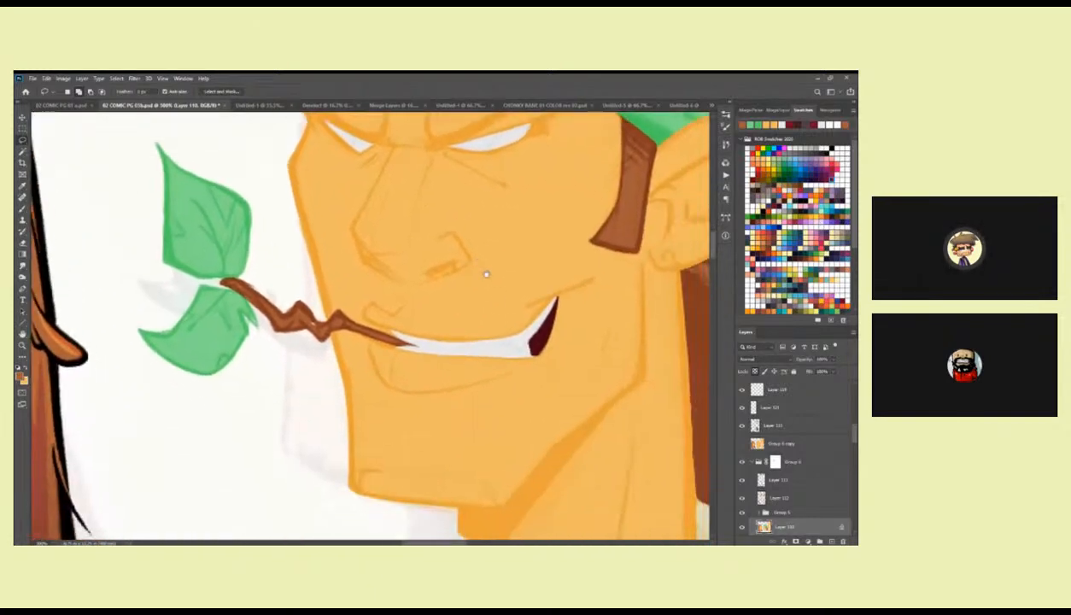
key(b)
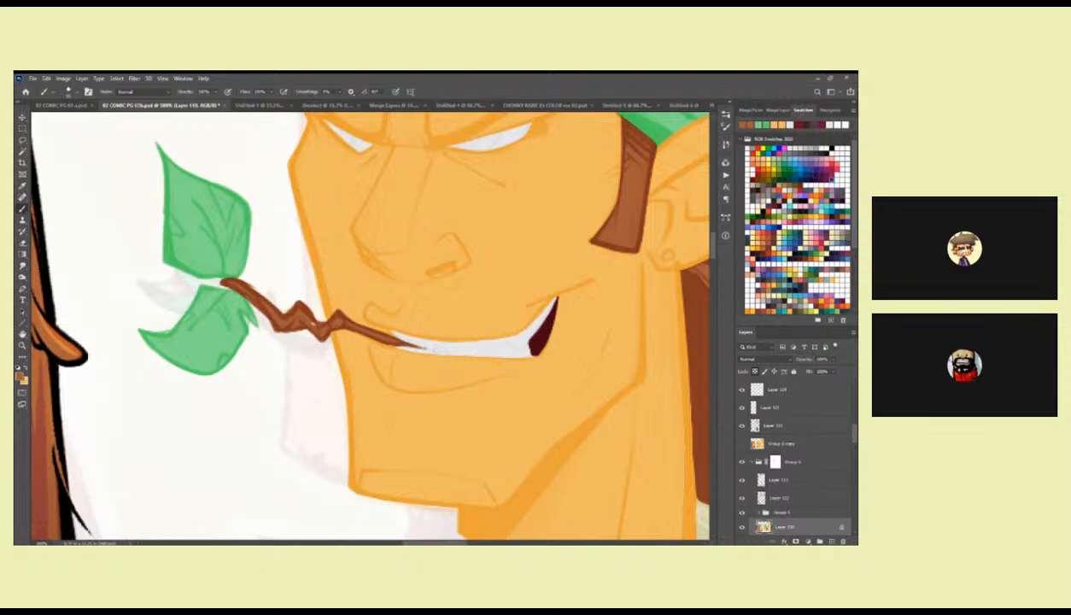
alt+click(443, 349)
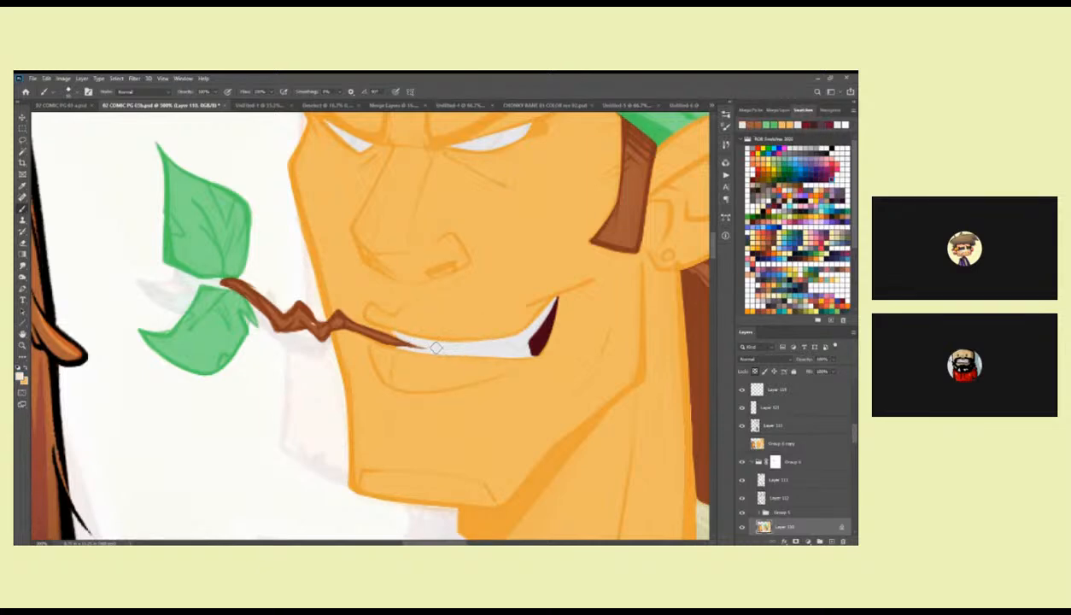
drag(642, 304, 505, 369)
key(z)
alt+click(585, 335)
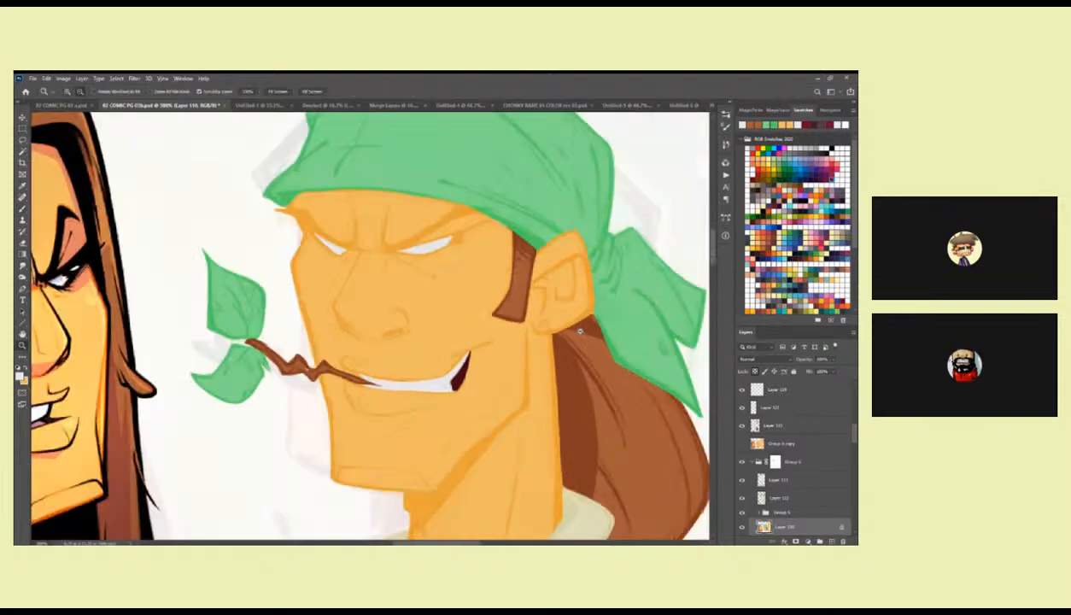
alt+click(585, 336)
alt+click(584, 337)
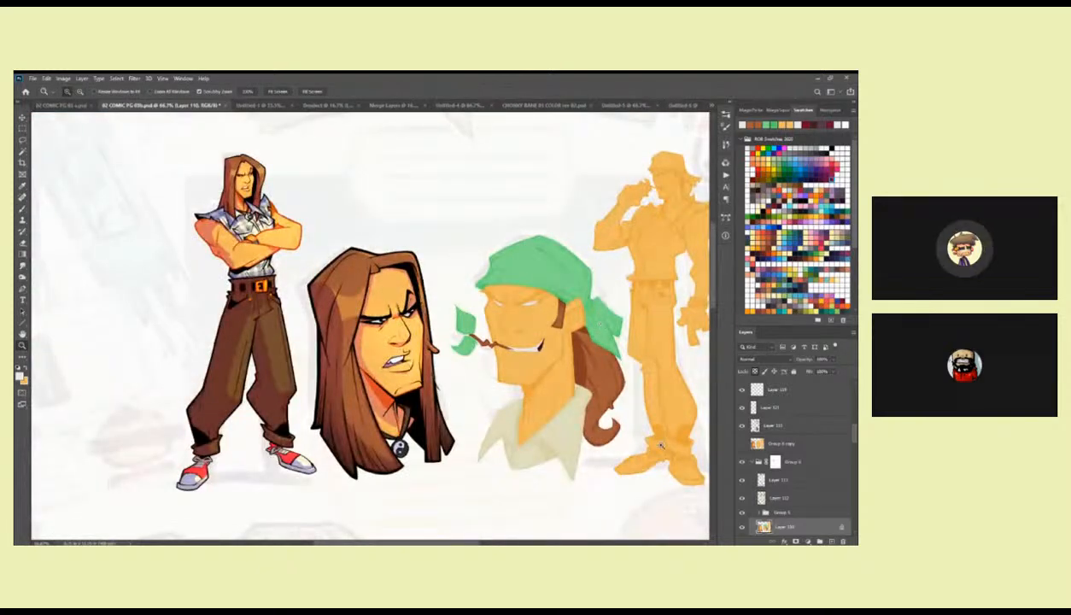
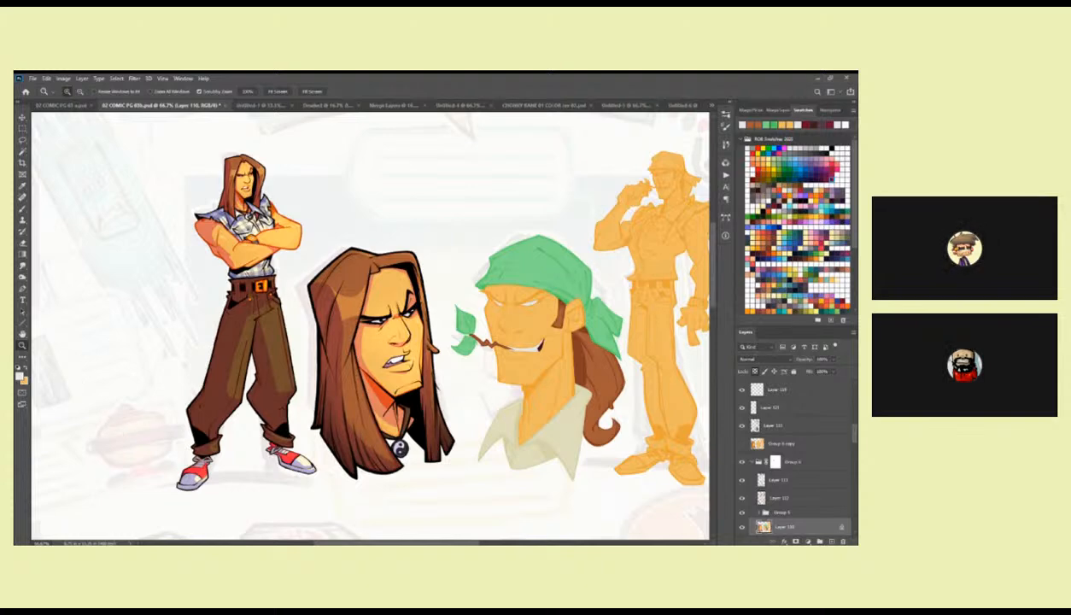
Try painting a solid black pupil in the bandana character's near eye, then undo it.
click(532, 309)
click(531, 306)
click(531, 307)
click(531, 304)
key(b)
key(d)
mouse_move(483, 293)
mouse_down()
mouse_move(511, 309)
mouse_move(492, 314)
mouse_move(524, 300)
mouse_move(506, 316)
mouse_up()
key(ctrl+z)
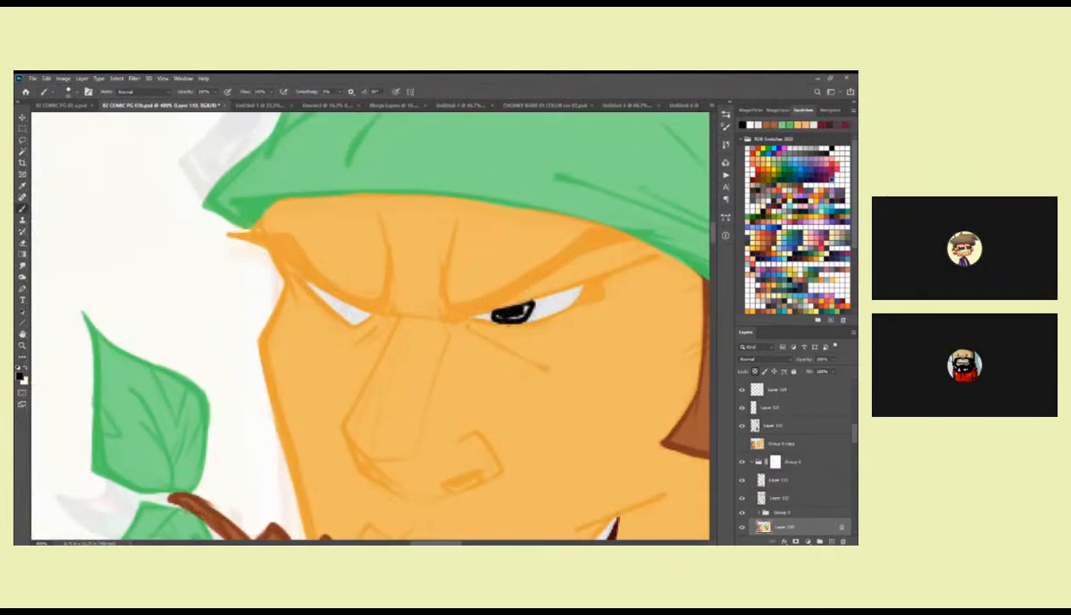
key(ctrl+z)
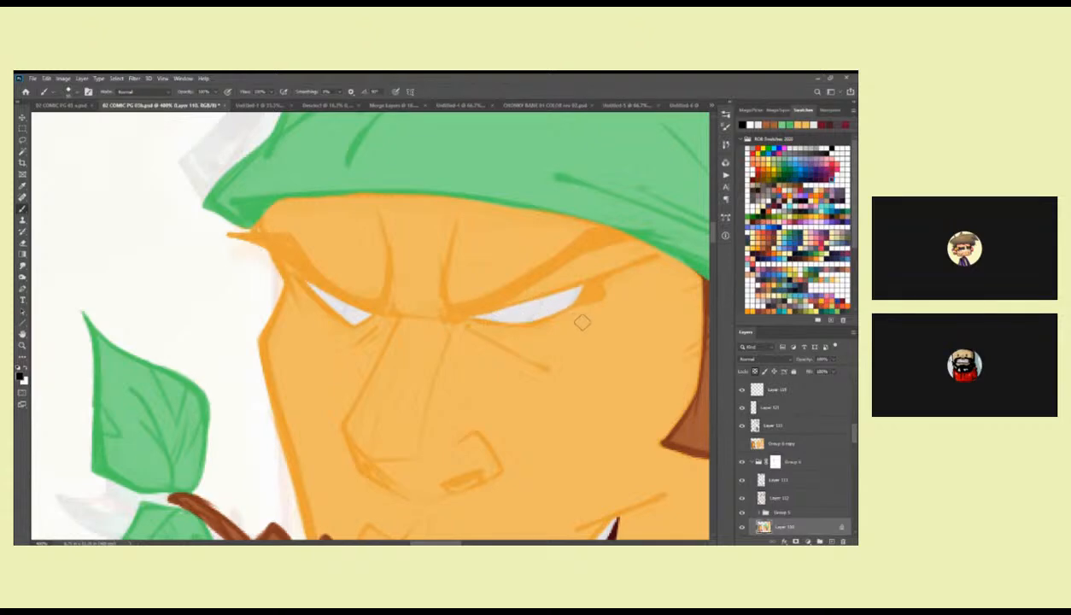
Examine the bandana portrait's flat colours and sketch lines beside the long-haired character, both close up and across the page.
drag(593, 327, 569, 265)
key(z)
alt+click(575, 330)
alt+click(576, 329)
alt+click(575, 330)
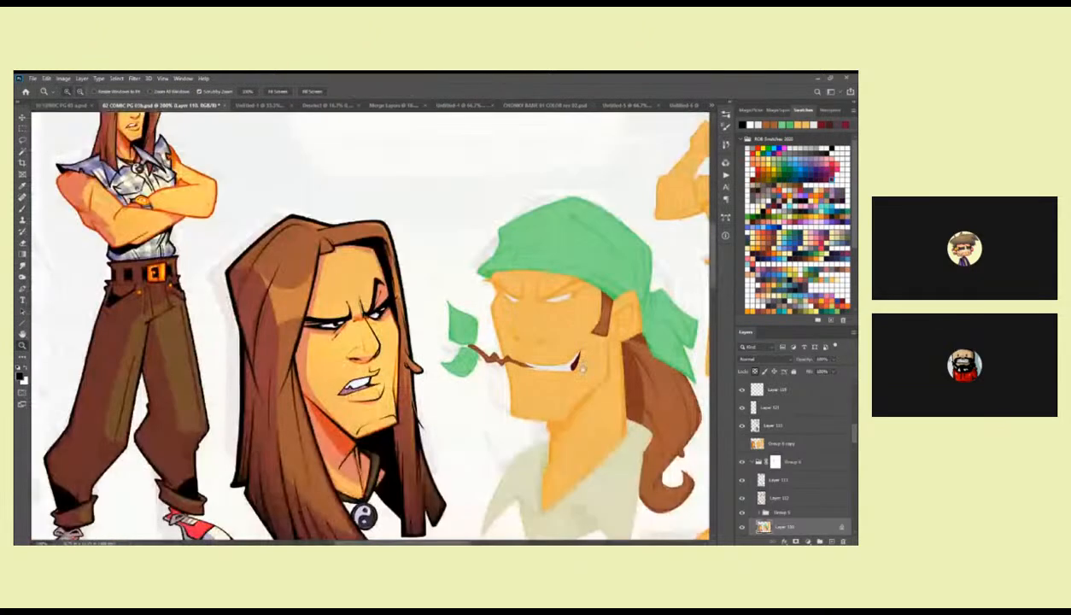
drag(654, 370, 617, 304)
scroll(833, 424, down, 2)
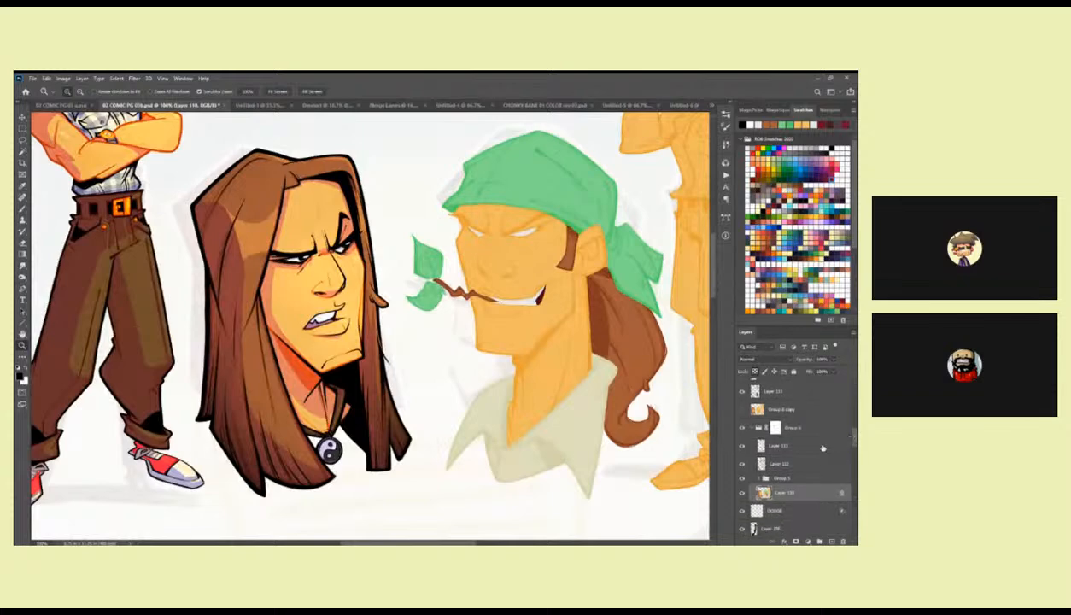
click(742, 464)
click(741, 463)
drag(668, 458, 497, 462)
key(b)
mouse_move(518, 391)
mouse_down()
mouse_move(518, 417)
mouse_move(567, 412)
mouse_up()
key(z)
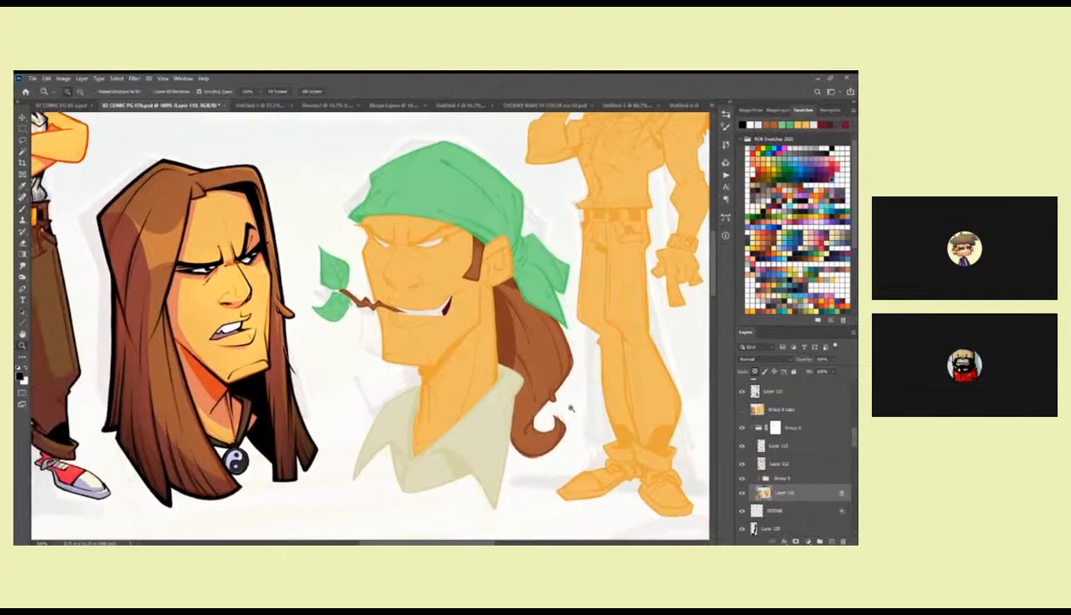
alt+click(567, 413)
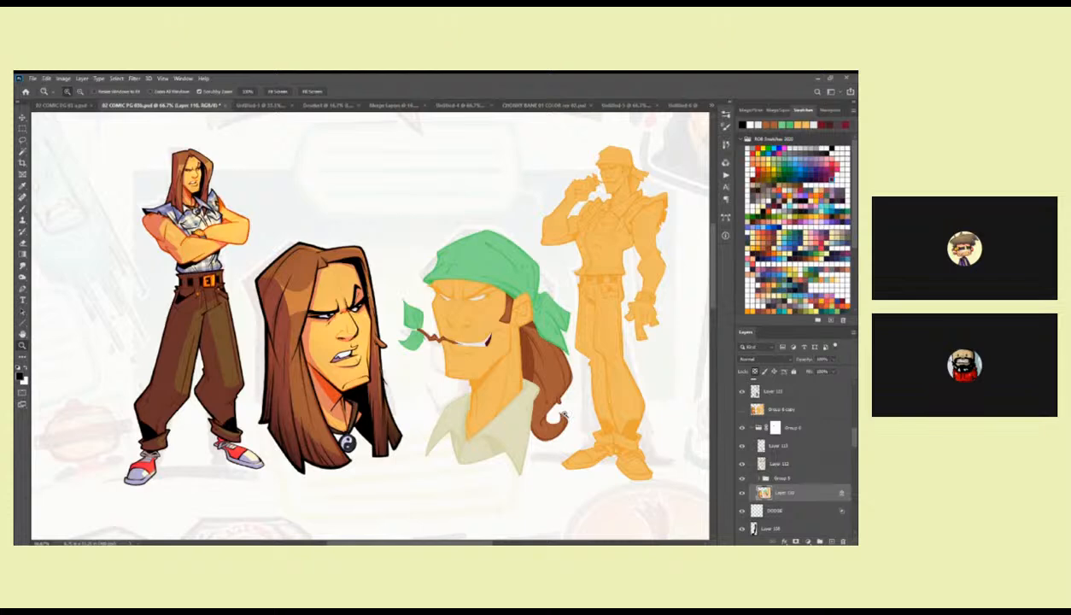
alt+click(563, 415)
alt+click(579, 445)
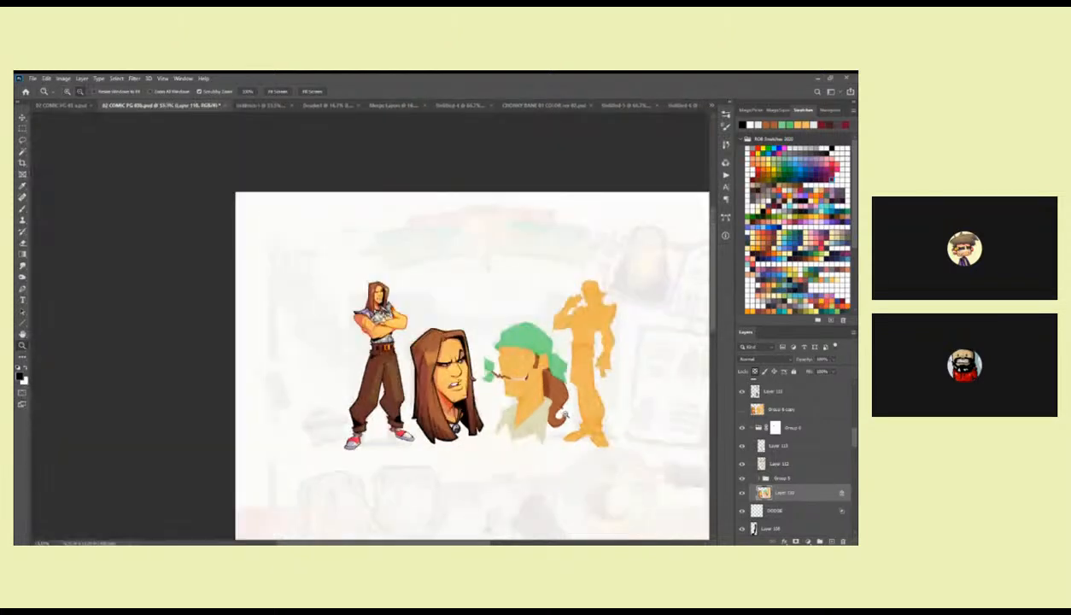
mouse_move(581, 450)
mouse_down()
mouse_move(584, 223)
mouse_move(573, 320)
mouse_move(584, 425)
mouse_up()
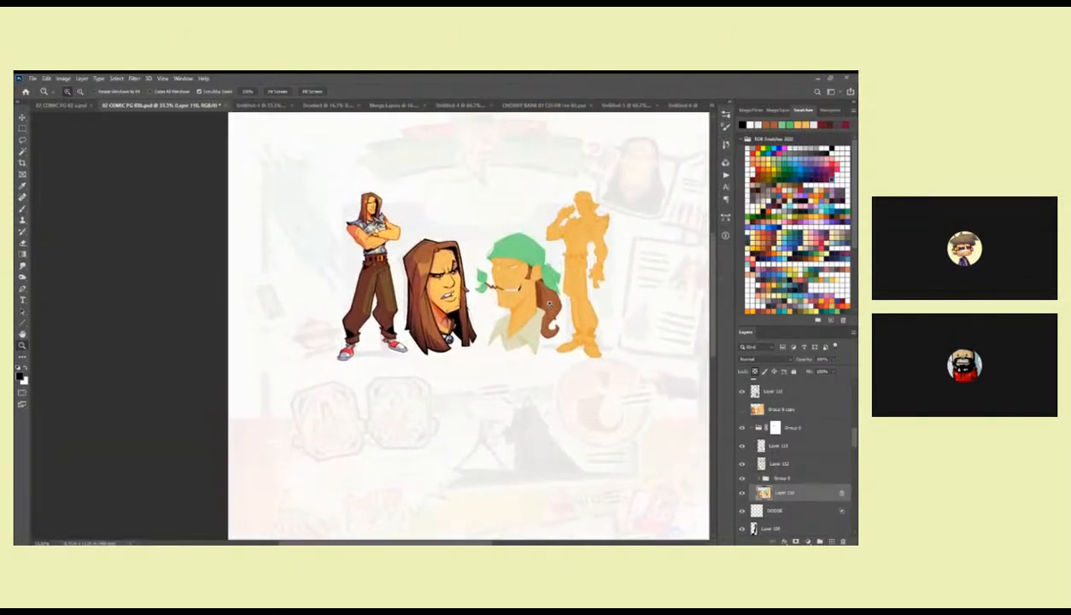
click(546, 294)
click(546, 295)
key(b)
drag(548, 289, 546, 330)
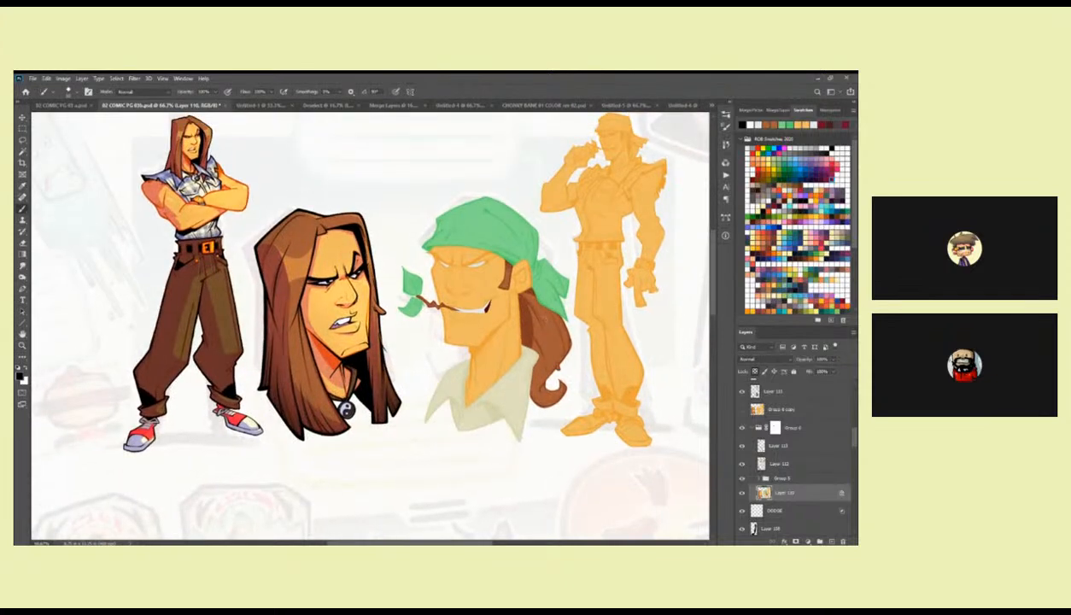
click(546, 312)
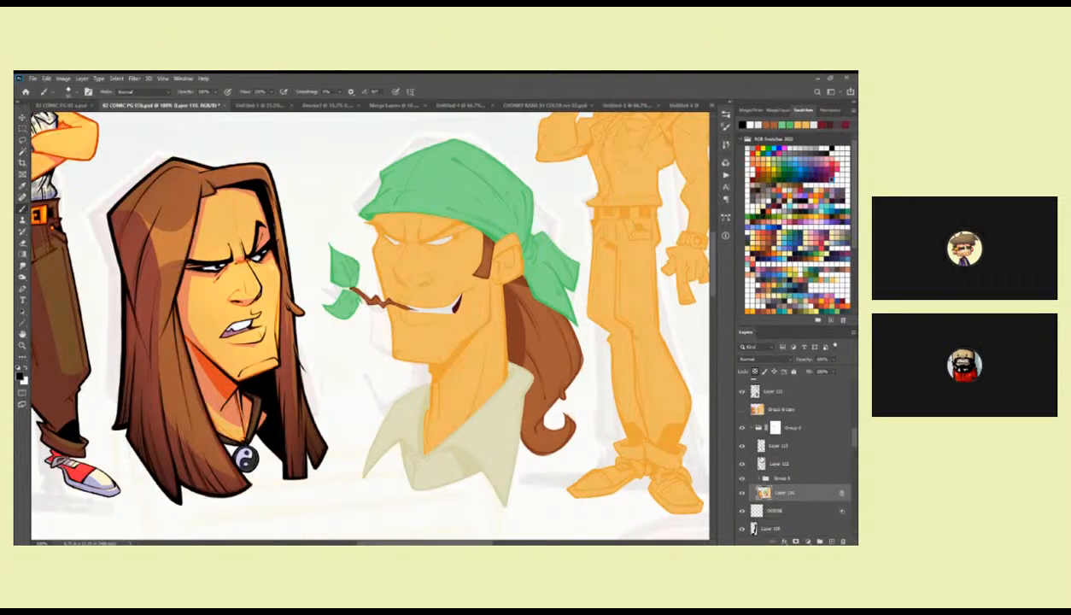
Check the portrait's nested line-work group by toggling its visibility, and expand it to reach its layers.
drag(853, 439, 853, 424)
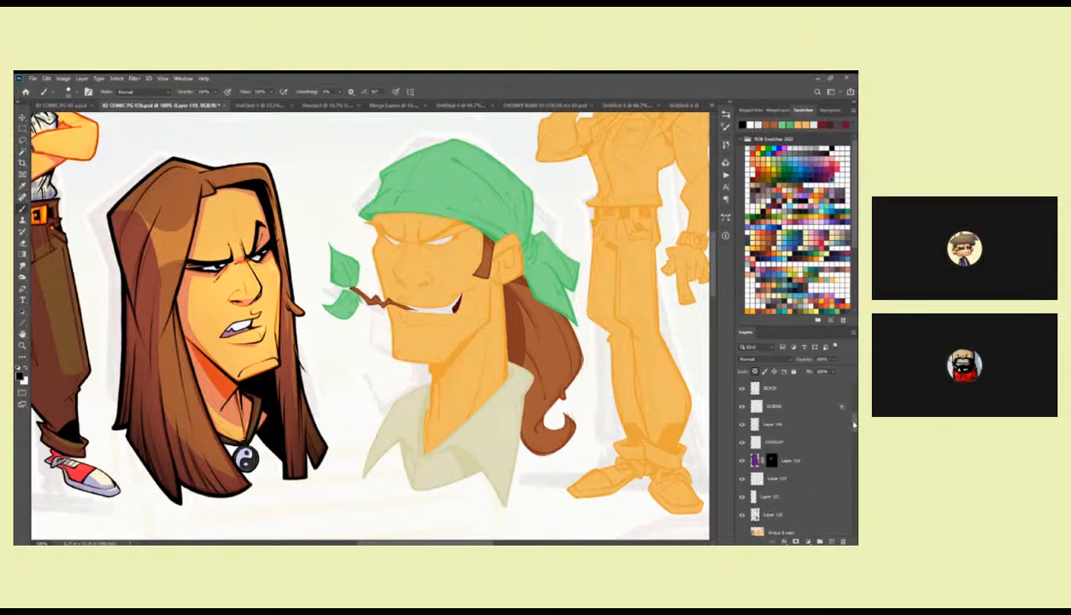
scroll(794, 461, down, 5)
click(741, 483)
click(741, 484)
click(762, 483)
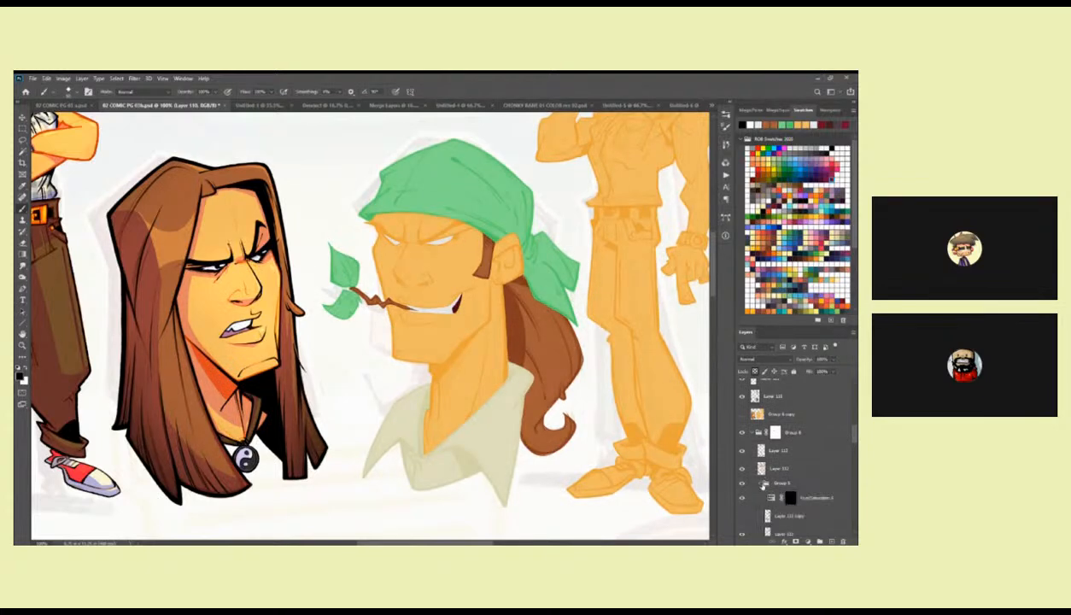
scroll(852, 438, down, 3)
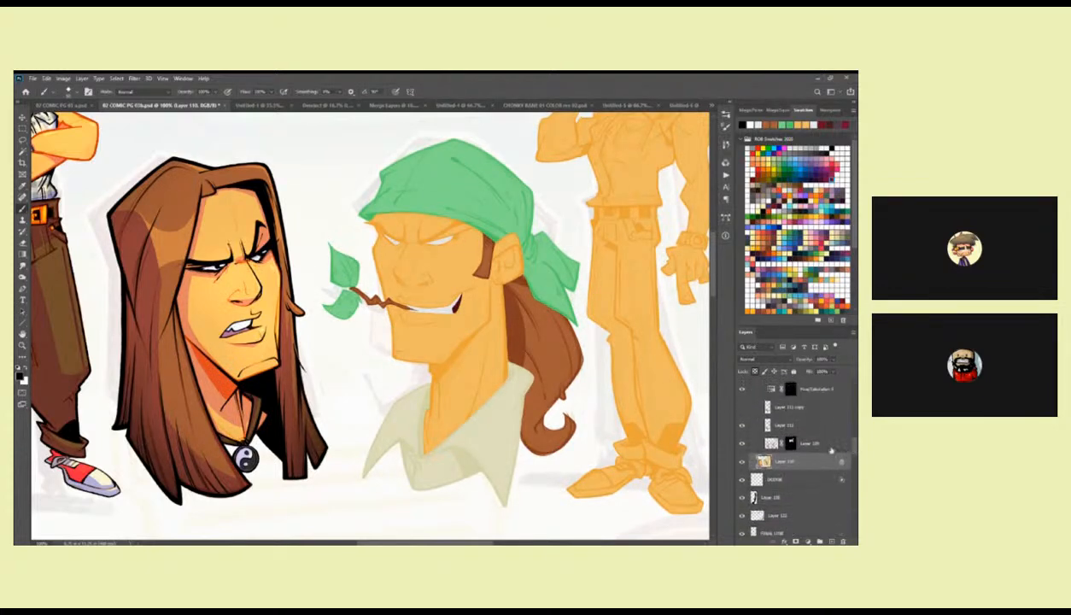
Select the face and neck skin with the Magic Wand and copy that area of the masked line layer to a new layer.
key(w)
click(484, 362)
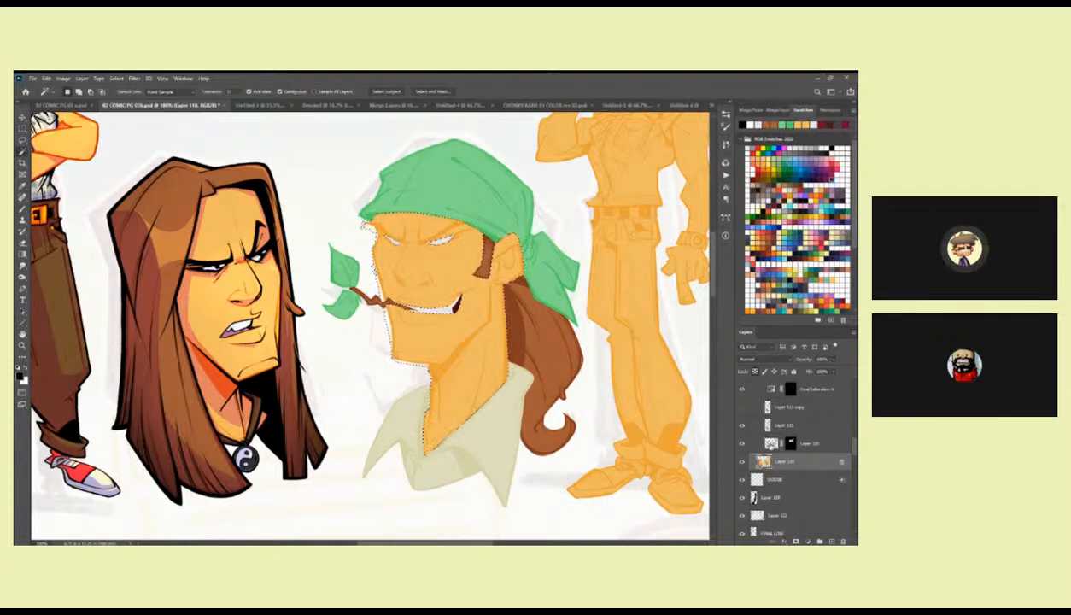
click(772, 443)
key(ctrl+j)
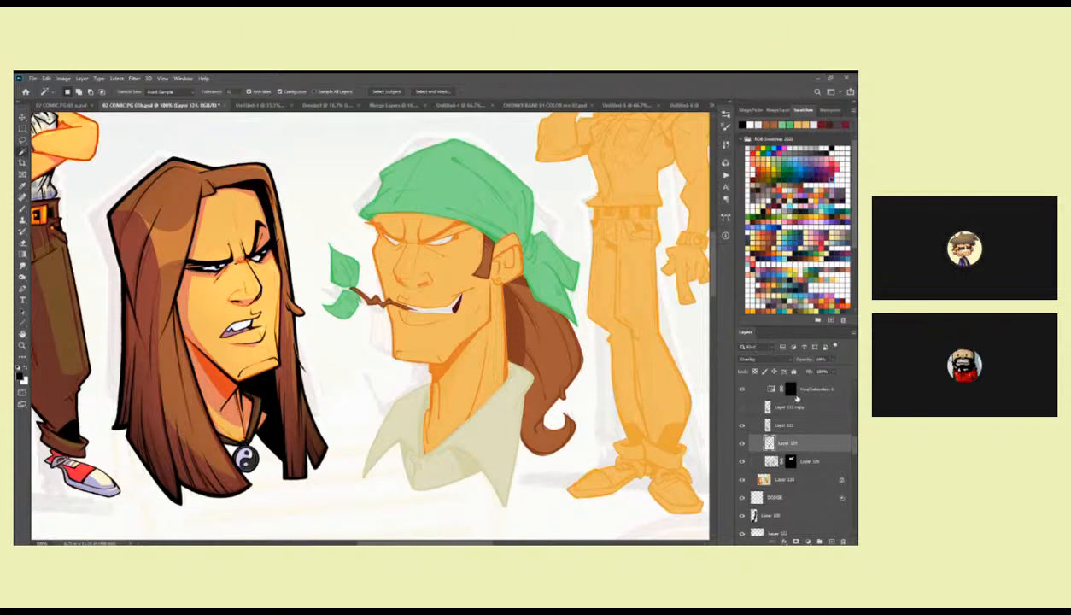
Raise the opacity of the copied Overlay line layer to 77% and check the face at different zoom levels.
click(833, 359)
drag(634, 402, 626, 415)
key(z)
alt+click(621, 404)
alt+click(621, 405)
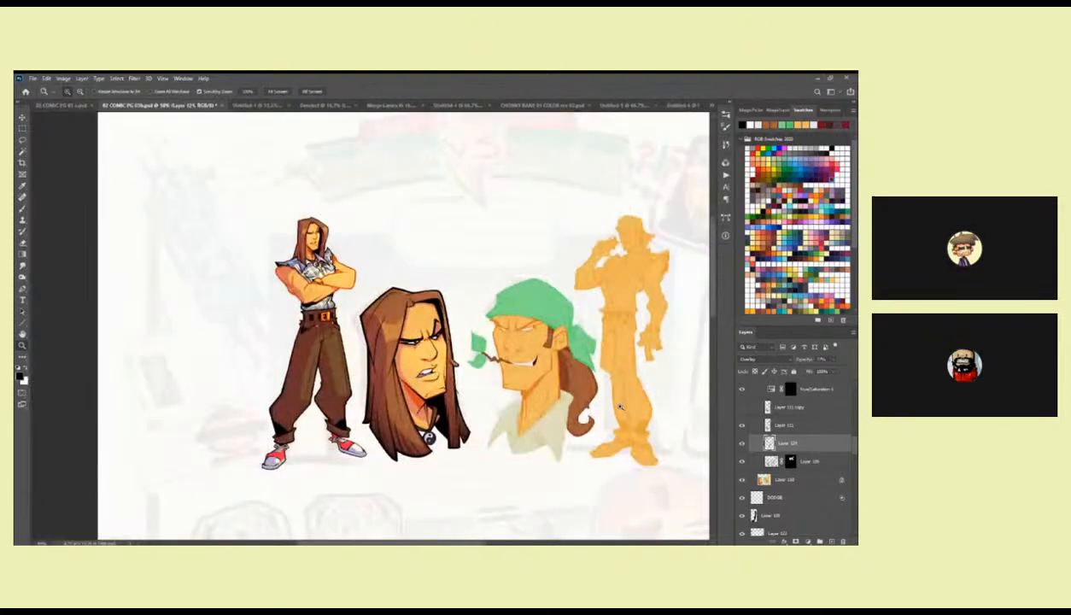
click(607, 399)
click(603, 399)
key(b)
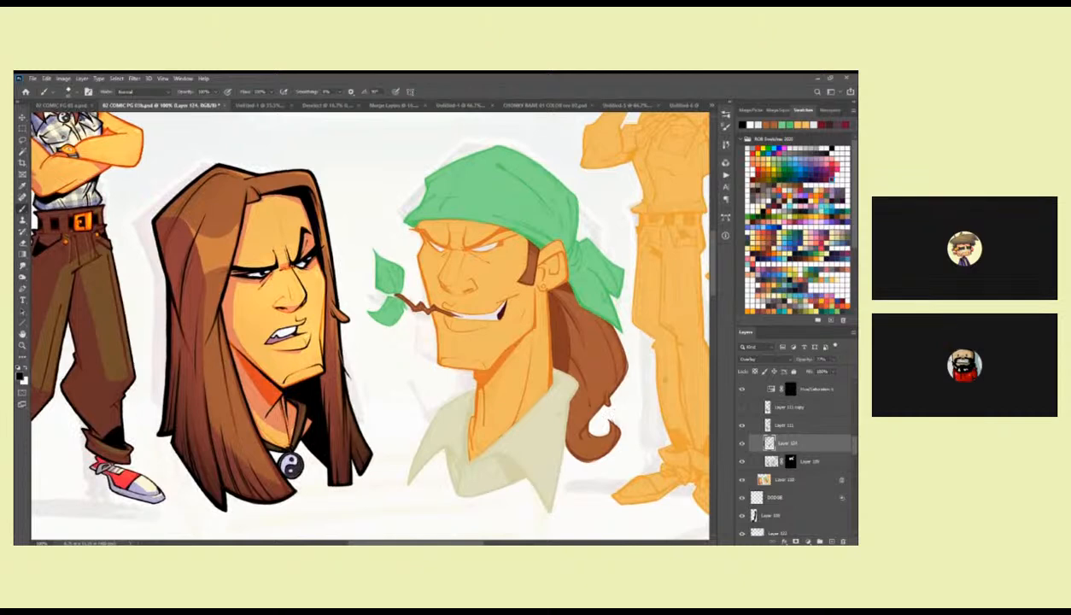
Load the copied skin-line layer as a selection and reveal the Hue/Saturation adjustment inside it by filling its mask with white.
ctrl+click(769, 441)
click(789, 389)
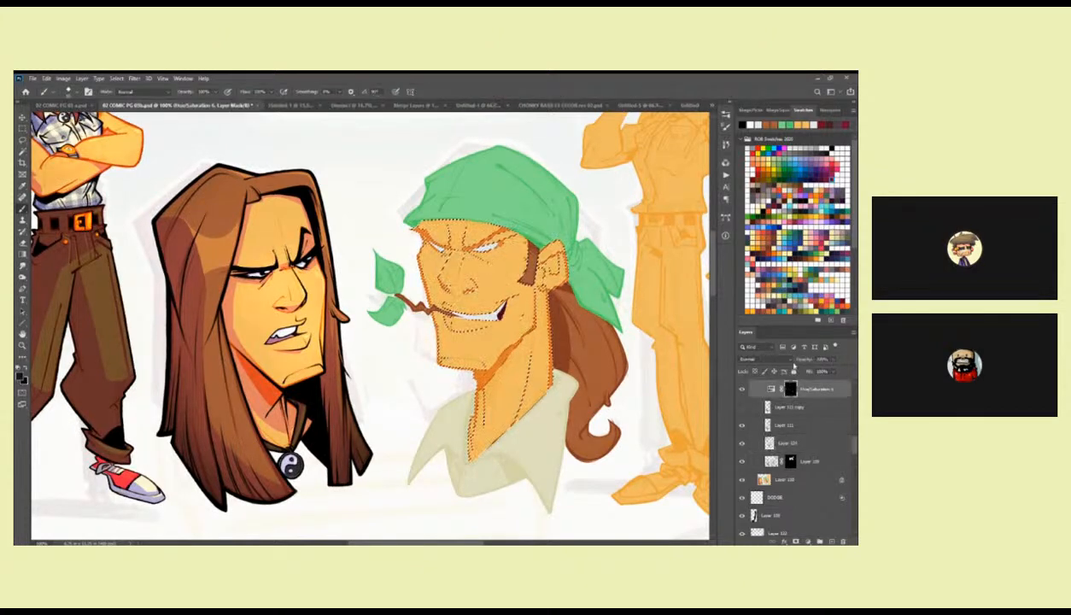
key(ctrl+h)
drag(597, 378, 588, 381)
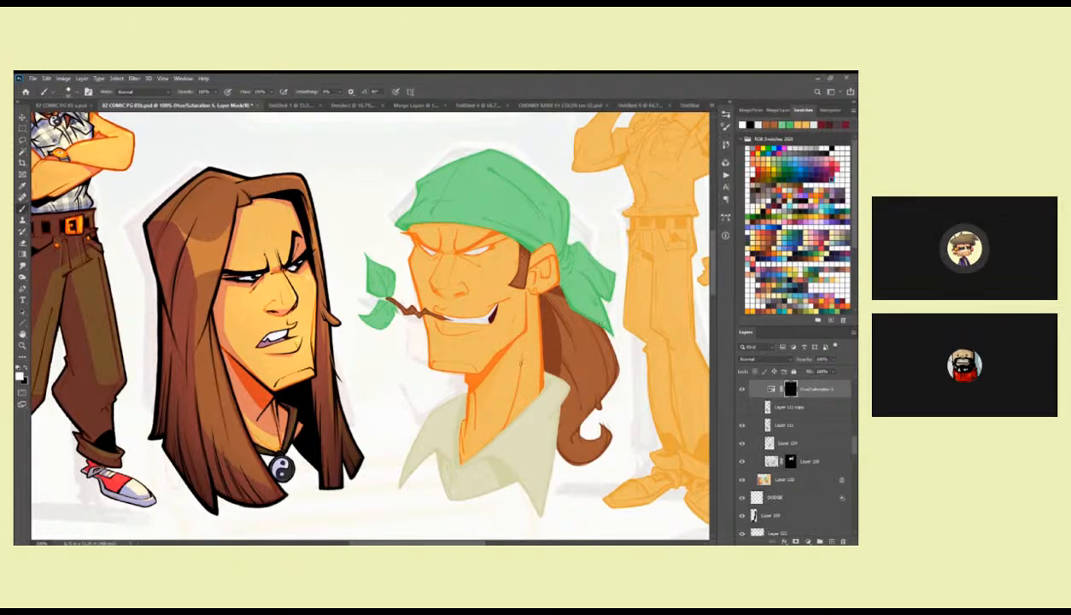
drag(507, 406, 501, 412)
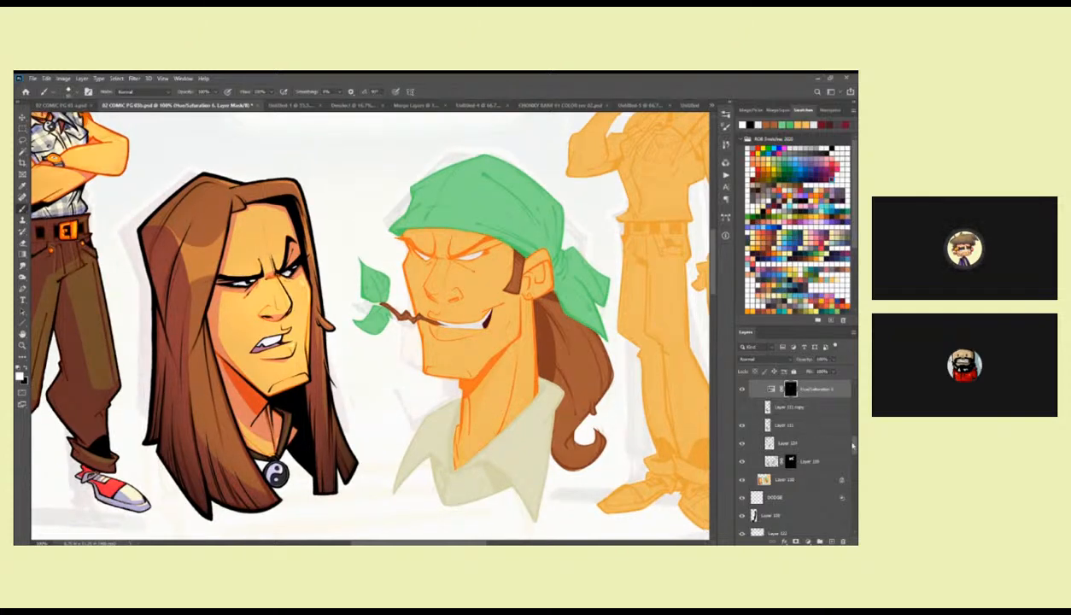
Identify the two sketch layers above the nested group by toggling them, and merge the upper one into the lower.
scroll(791, 436, up, 3)
click(742, 422)
click(742, 422)
click(742, 405)
click(741, 405)
click(774, 406)
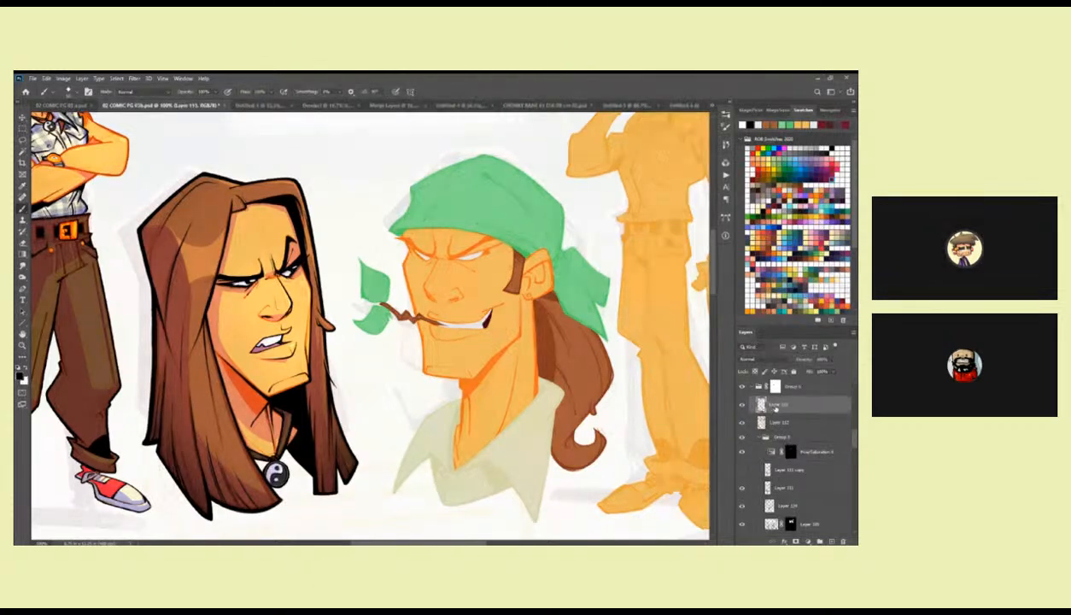
key(ctrl+e)
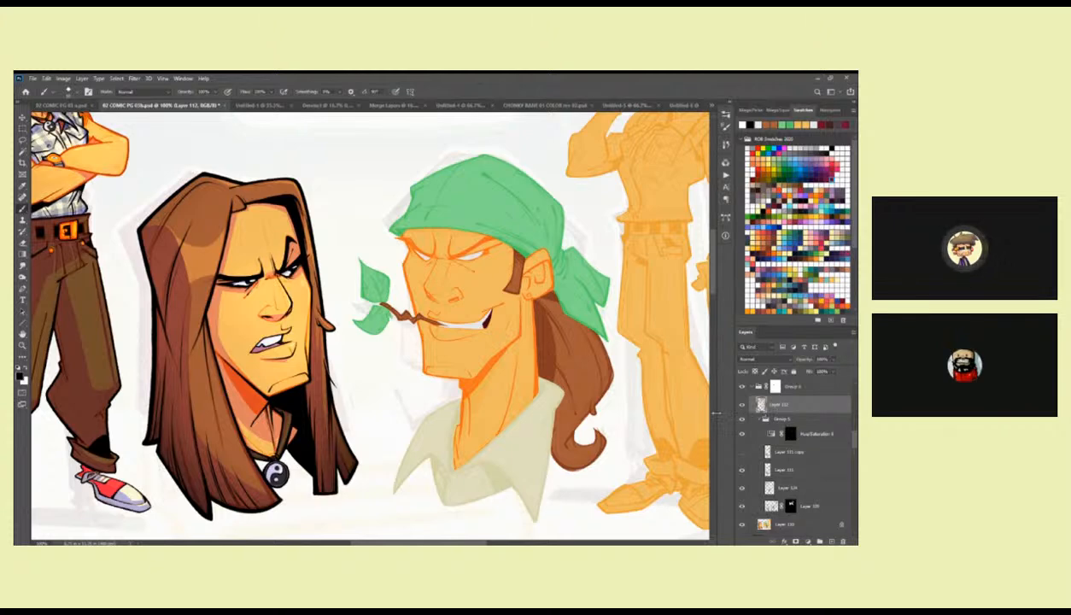
Add a new layer and ink the far eyebrow and its frown line in black brush strokes.
click(832, 541)
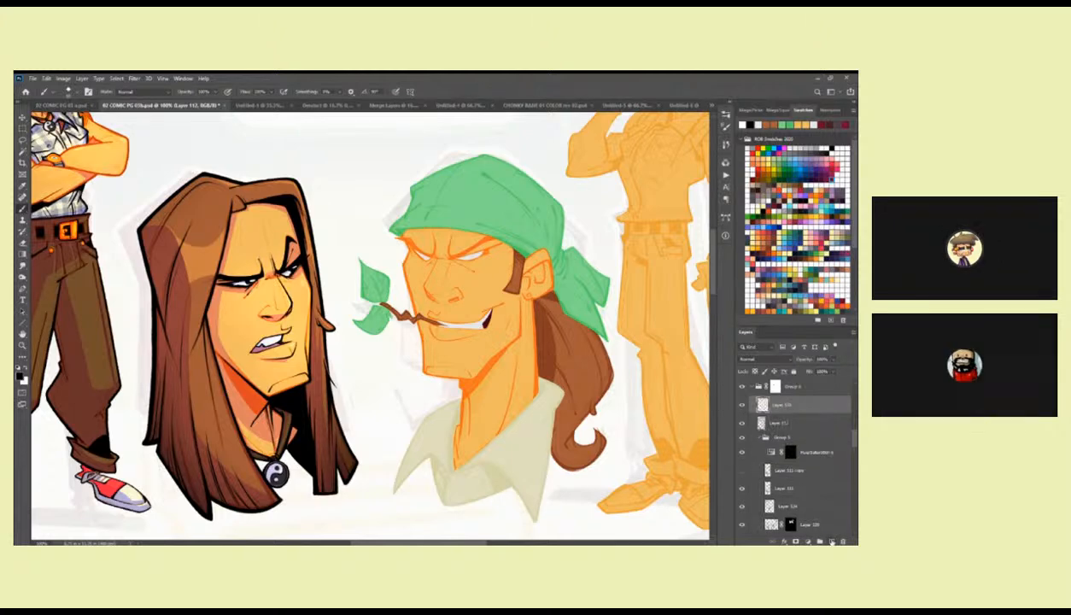
scroll(410, 282, up, 5)
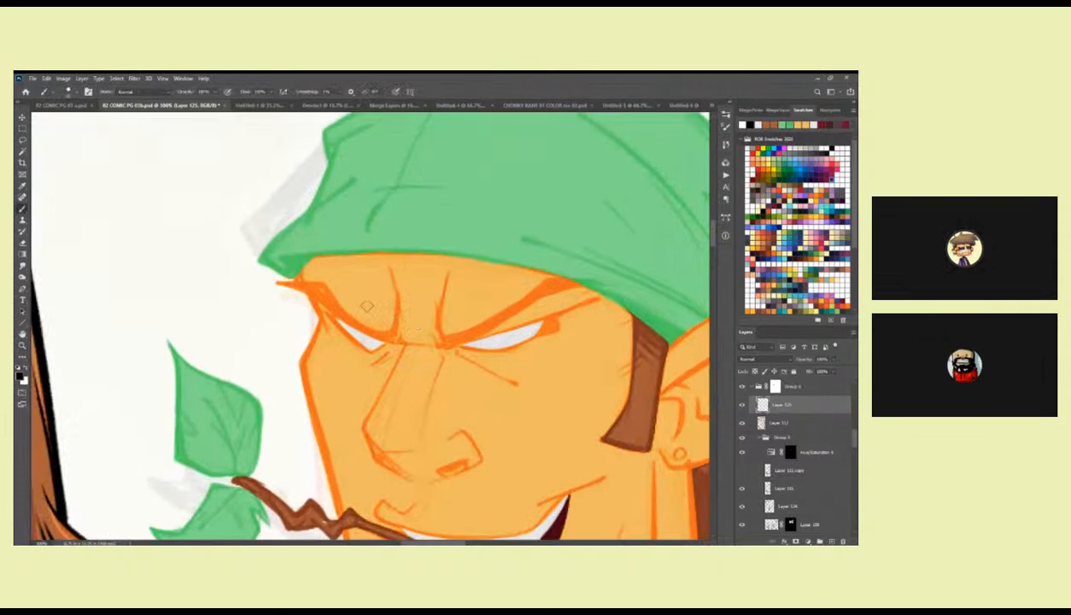
drag(375, 310, 294, 292)
key(ctrl+z)
drag(243, 268, 323, 316)
mouse_move(280, 272)
mouse_down()
mouse_move(307, 305)
mouse_move(346, 322)
mouse_move(413, 316)
mouse_move(427, 312)
mouse_move(427, 272)
mouse_up()
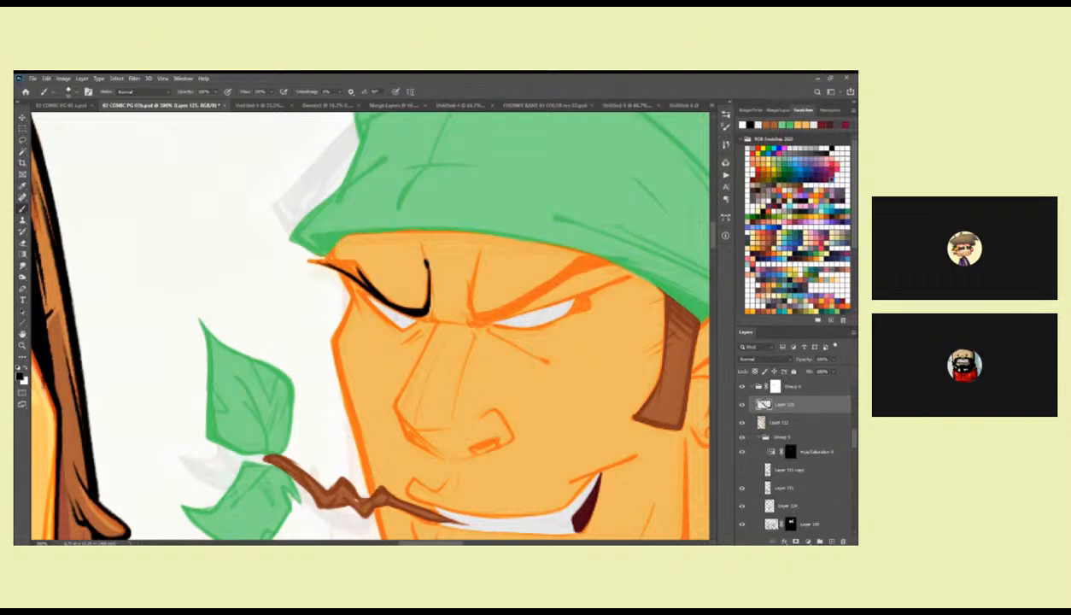
mouse_move(309, 260)
mouse_down()
mouse_move(365, 283)
mouse_move(336, 264)
mouse_move(356, 275)
mouse_move(349, 266)
mouse_move(364, 284)
mouse_move(353, 263)
mouse_move(424, 303)
mouse_up()
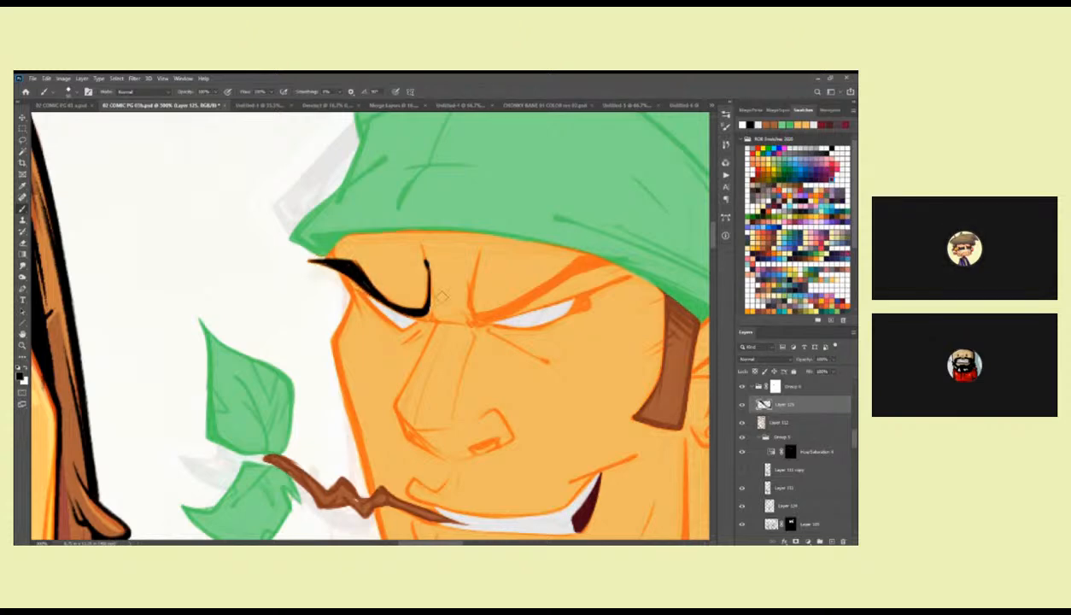
Ink the near eyebrow and its frown line in black, tapering the outer end towards the bandana.
drag(534, 292, 532, 290)
mouse_move(466, 301)
mouse_down()
mouse_move(491, 314)
mouse_move(529, 297)
mouse_move(499, 311)
mouse_move(570, 262)
mouse_move(607, 260)
mouse_up()
mouse_move(522, 288)
mouse_down()
mouse_move(588, 256)
mouse_move(566, 268)
mouse_move(576, 258)
mouse_move(628, 259)
mouse_up()
drag(462, 304, 461, 280)
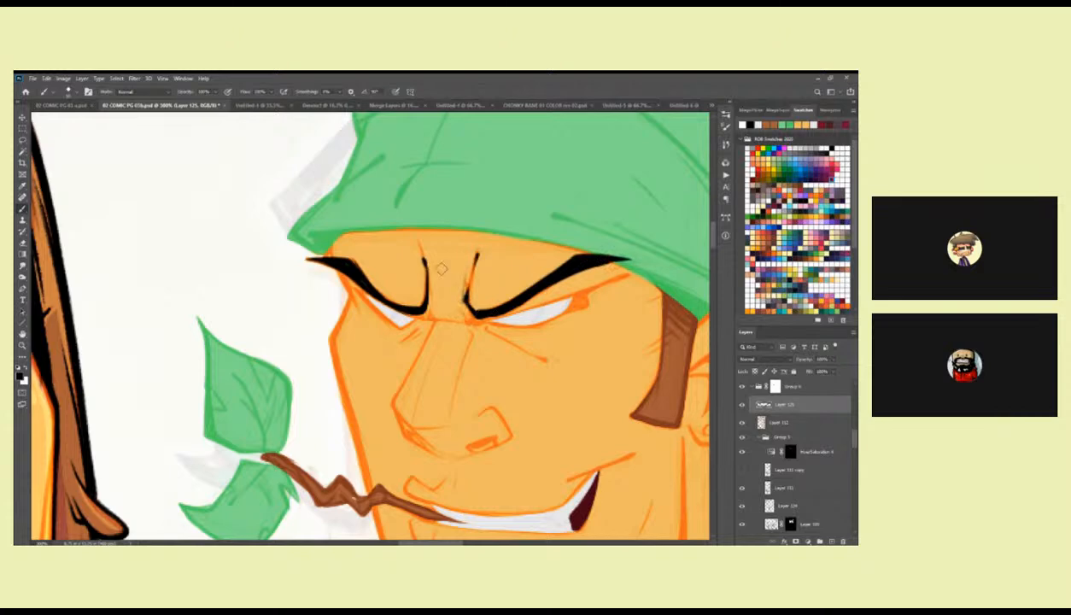
Ink the upper eyelids of both eyes and the crease beneath the near eyebrow in black.
drag(451, 307, 435, 303)
drag(356, 285, 397, 322)
mouse_move(513, 306)
mouse_down()
mouse_move(559, 293)
mouse_move(490, 309)
mouse_move(618, 273)
mouse_up()
mouse_move(543, 295)
mouse_down()
mouse_move(611, 276)
mouse_move(602, 268)
mouse_up()
drag(540, 289, 601, 292)
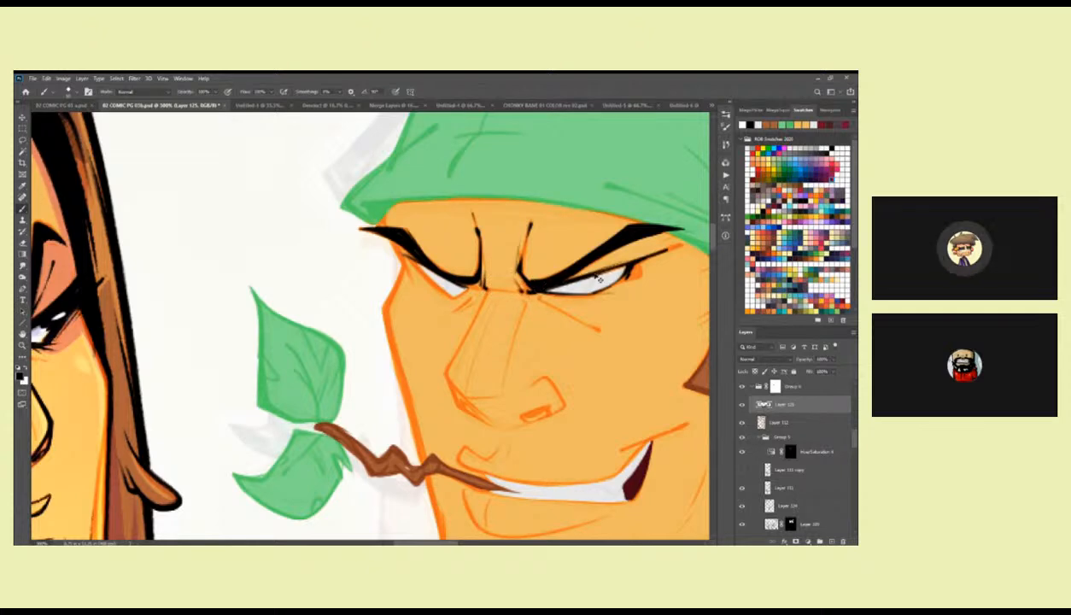
Refine the near eye's upper lid and crease with a redrawn black stroke.
drag(559, 272, 622, 247)
key(ctrl+z)
mouse_move(560, 272)
mouse_down()
mouse_move(649, 247)
mouse_move(560, 274)
mouse_move(622, 257)
mouse_up()
drag(468, 293, 415, 281)
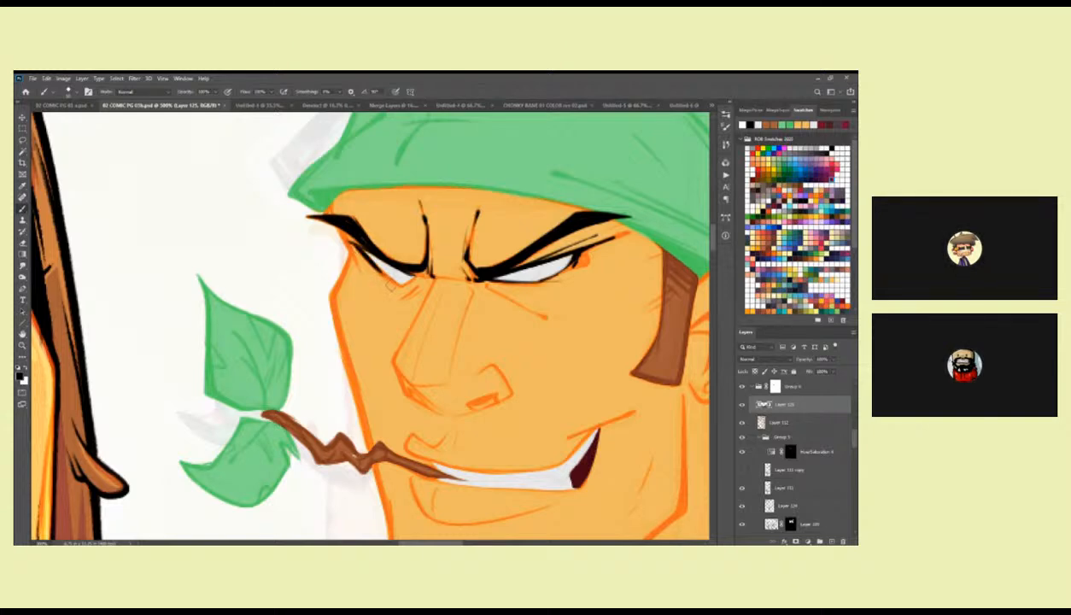
drag(395, 284, 455, 272)
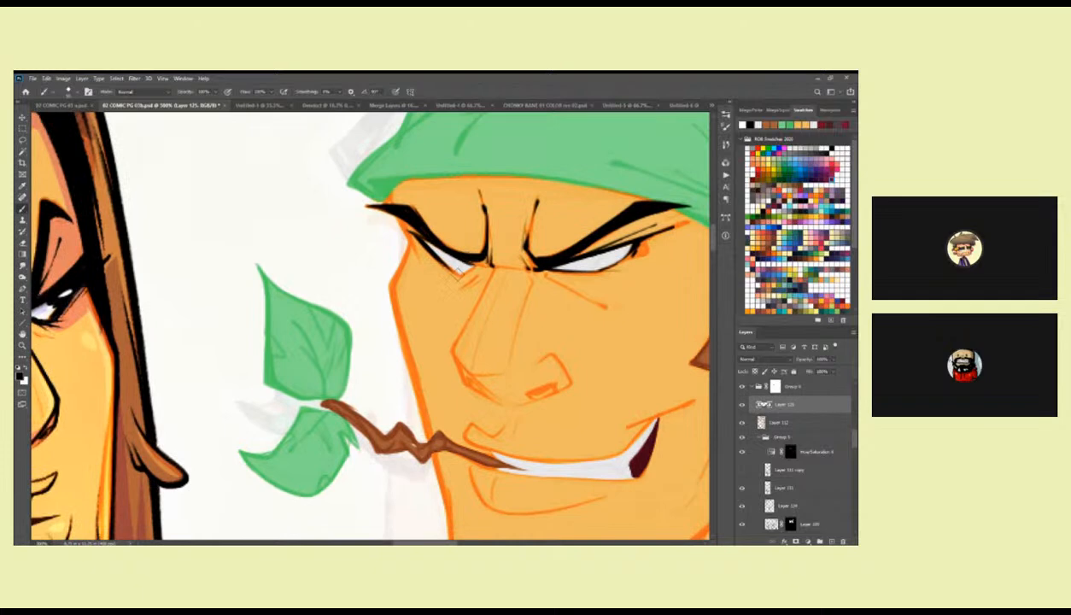
Draw a short black iris line in each eye and check the gaze at a smaller zoom.
drag(608, 275, 578, 282)
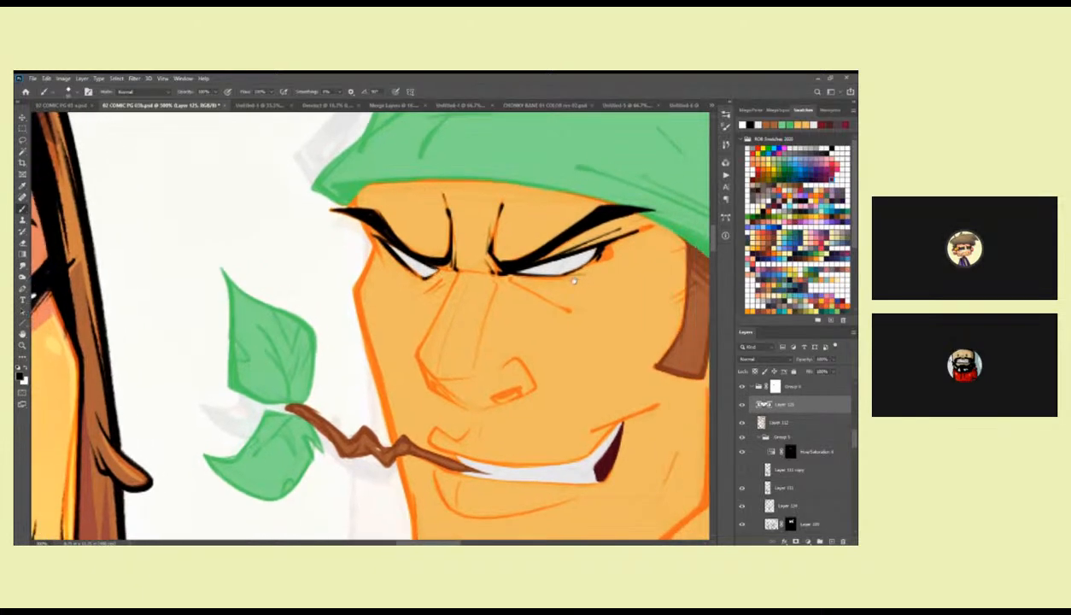
drag(406, 254, 469, 282)
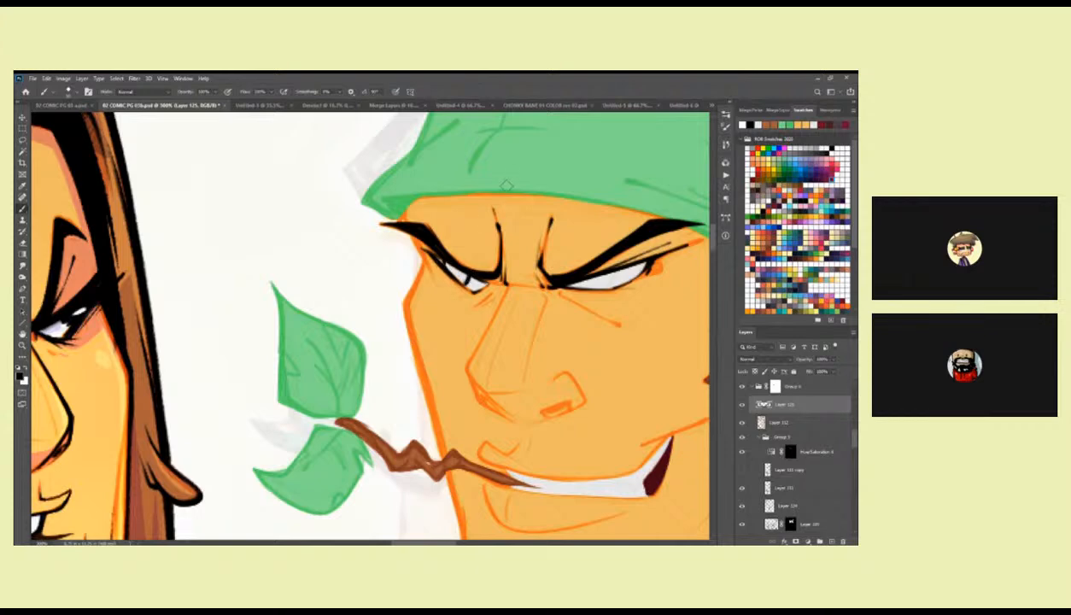
drag(609, 272, 607, 287)
key(z)
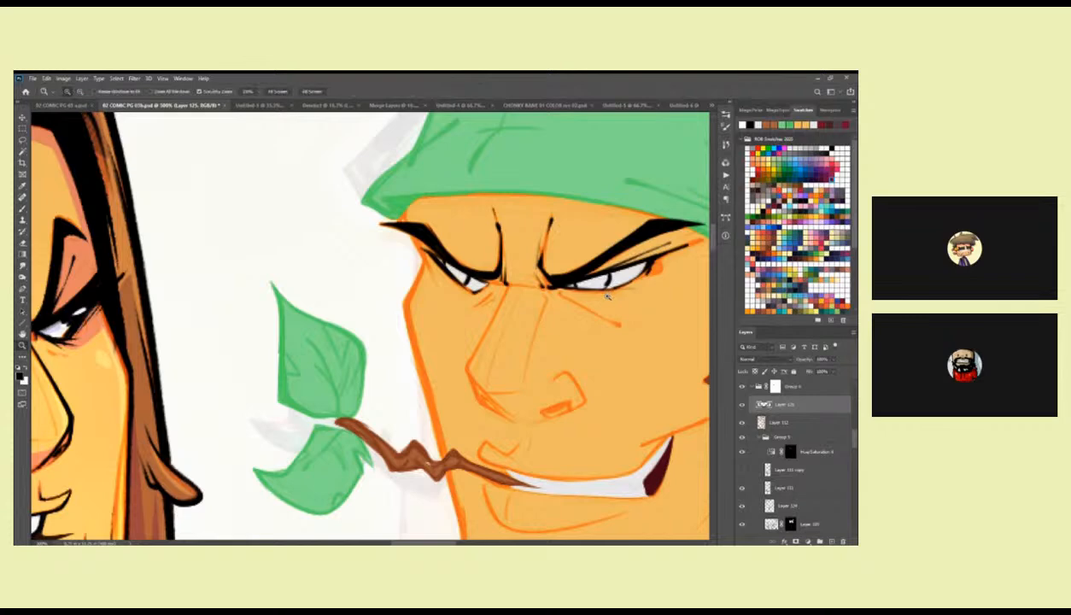
alt+click(610, 302)
alt+click(610, 303)
click(607, 295)
click(608, 295)
key(b)
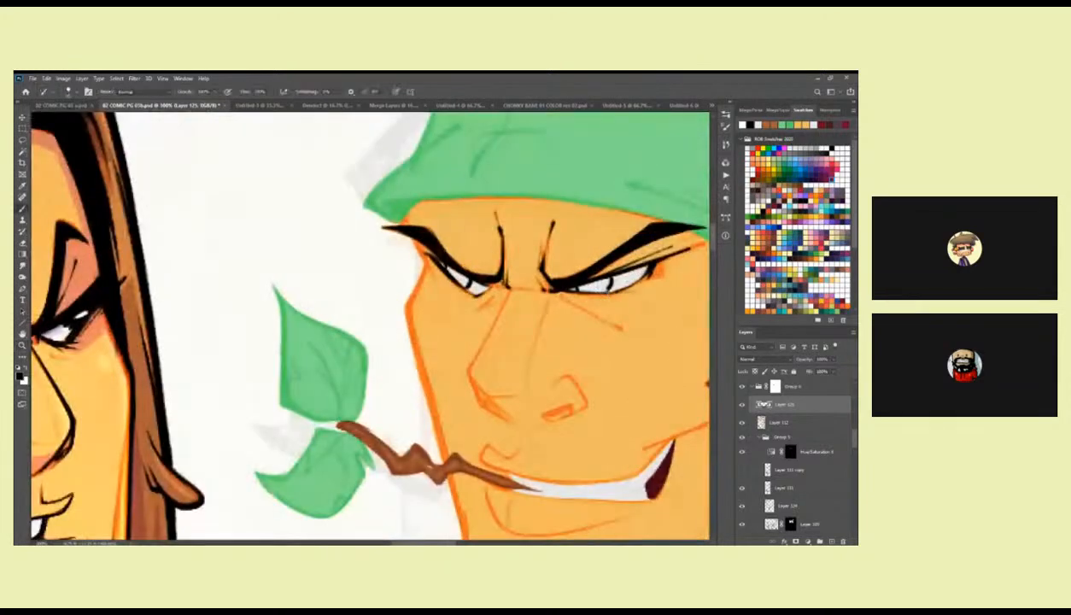
drag(598, 307, 589, 311)
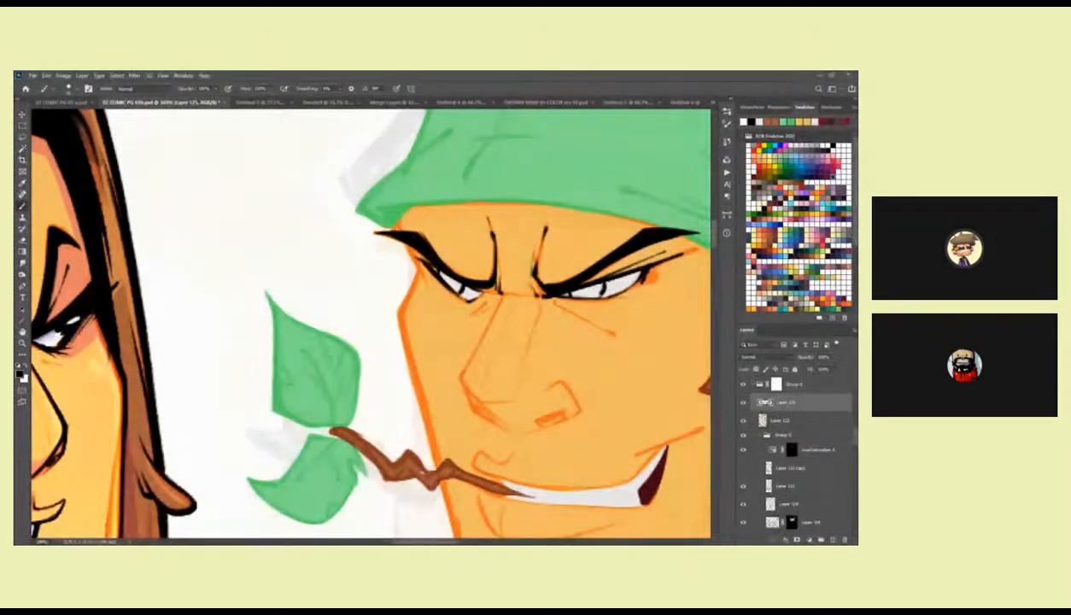
Fill both irises of the bandana character in black and add small white highlights to the pupils.
mouse_move(567, 289)
mouse_down()
mouse_move(589, 287)
mouse_move(577, 293)
mouse_up()
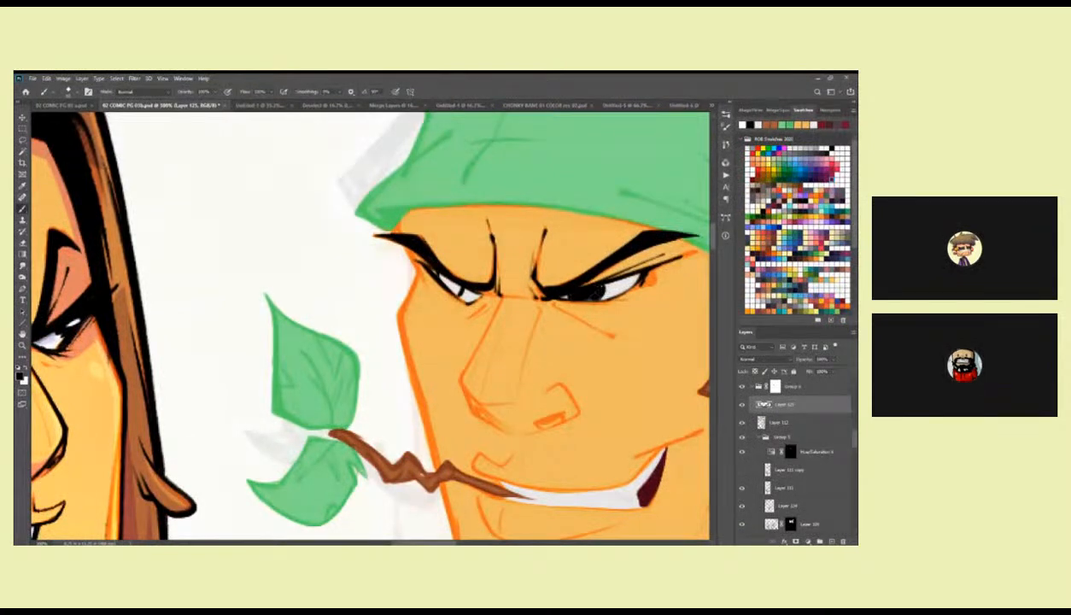
mouse_move(432, 271)
mouse_down()
mouse_move(450, 285)
mouse_move(443, 278)
mouse_up()
key(x)
drag(572, 295, 583, 293)
drag(432, 272, 437, 275)
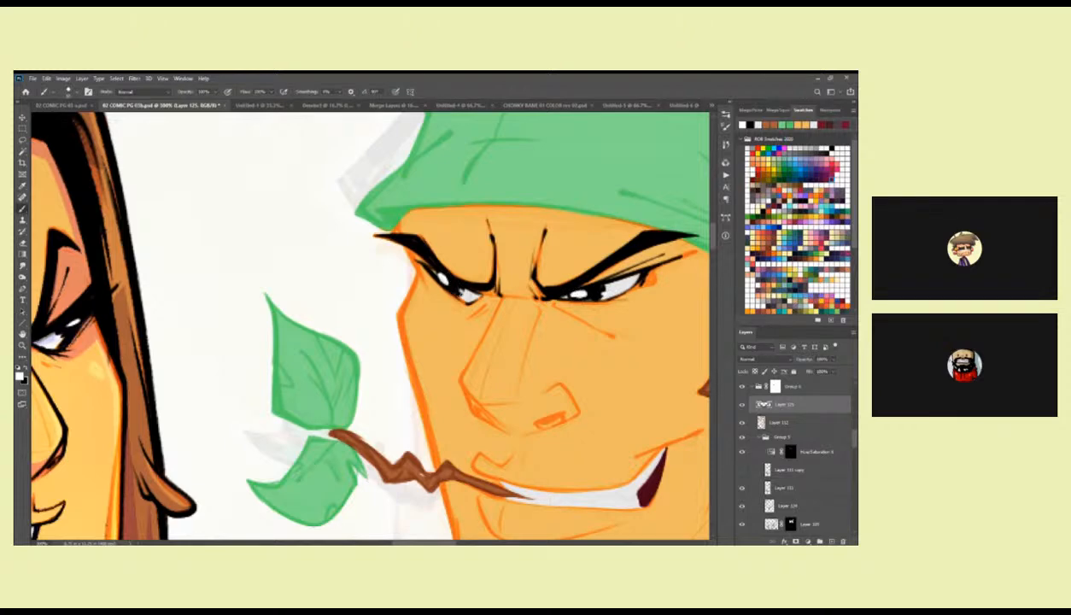
key(z)
alt+click(575, 328)
alt+click(578, 328)
drag(611, 349, 587, 265)
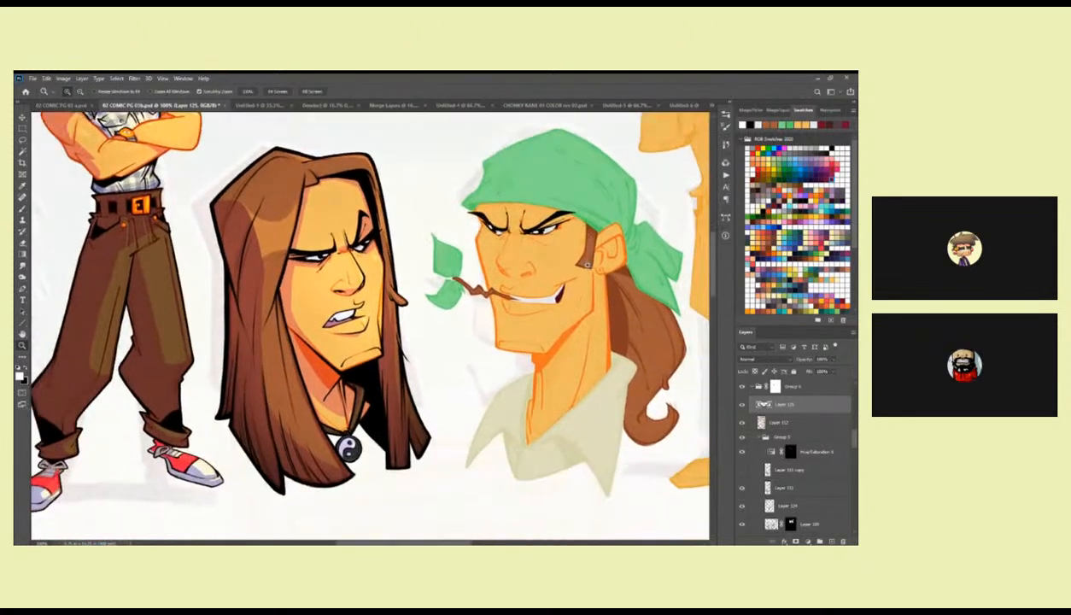
alt+click(576, 265)
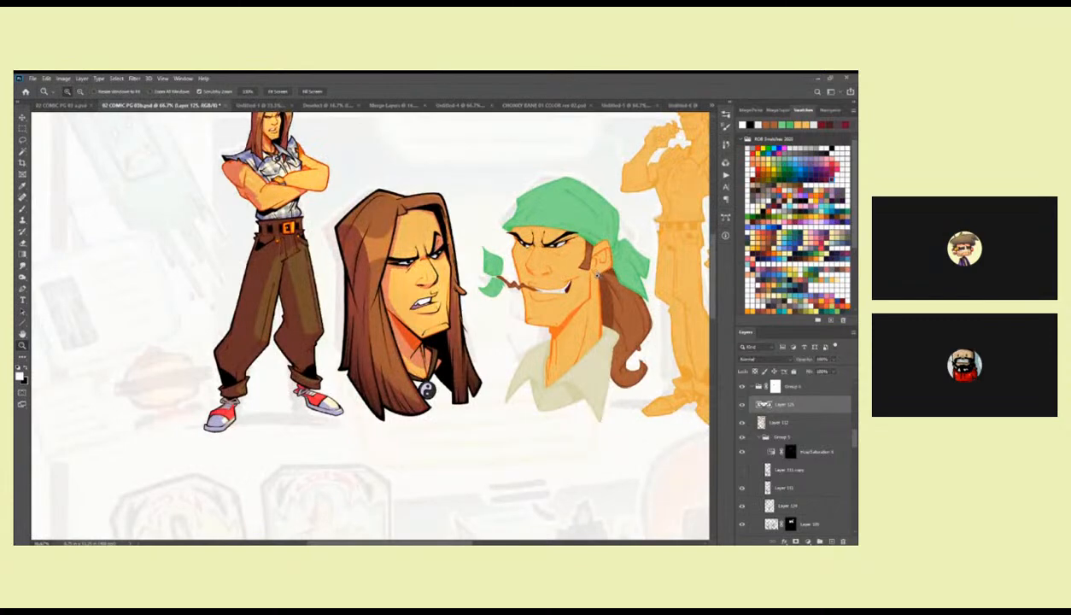
Ink the near nostril and the far nostril mark in black over the orange nose sketch.
click(557, 245)
click(556, 245)
click(557, 245)
key(b)
drag(512, 276, 515, 344)
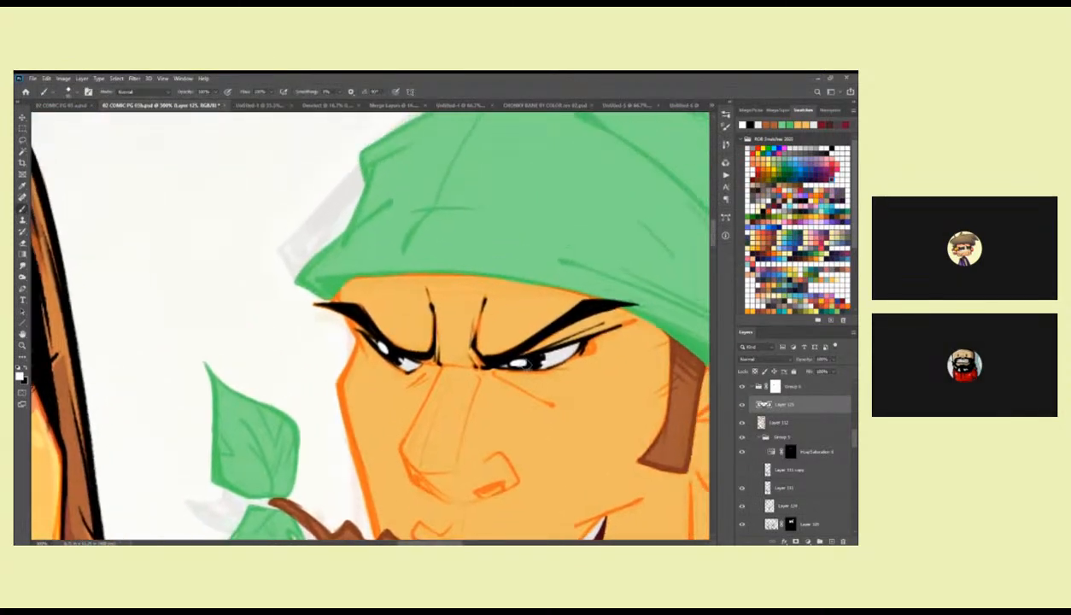
scroll(554, 391, down, 3)
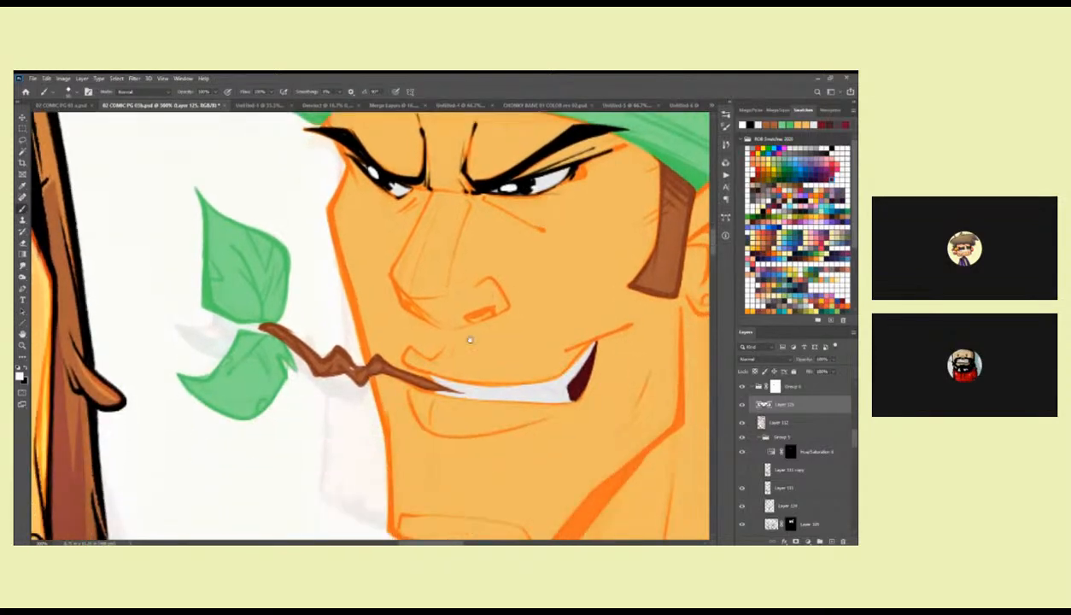
mouse_move(501, 315)
mouse_down()
mouse_move(508, 356)
mouse_move(540, 323)
mouse_up()
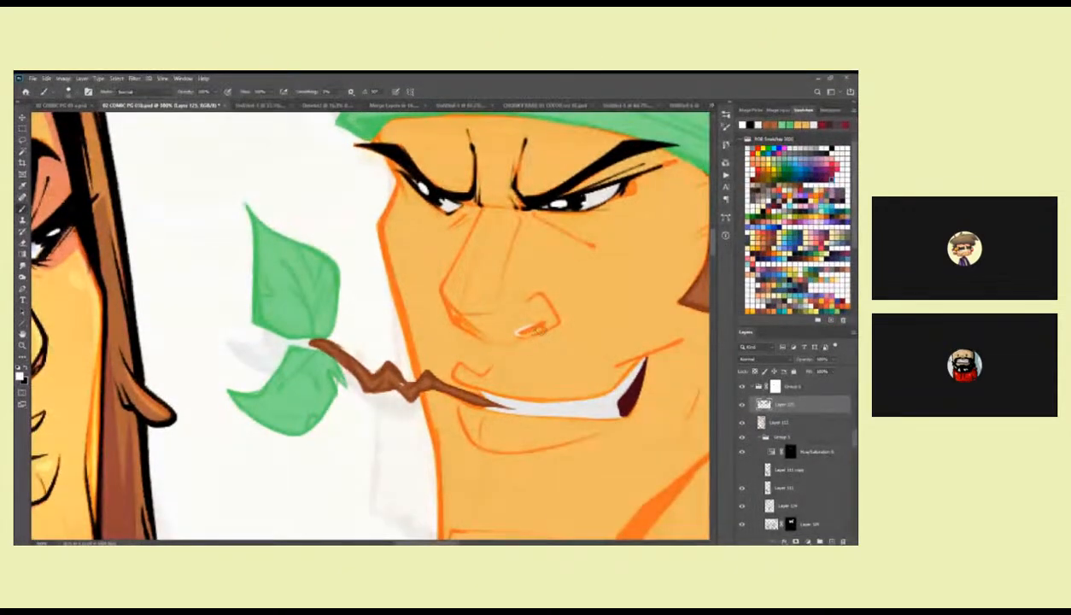
drag(540, 334, 567, 318)
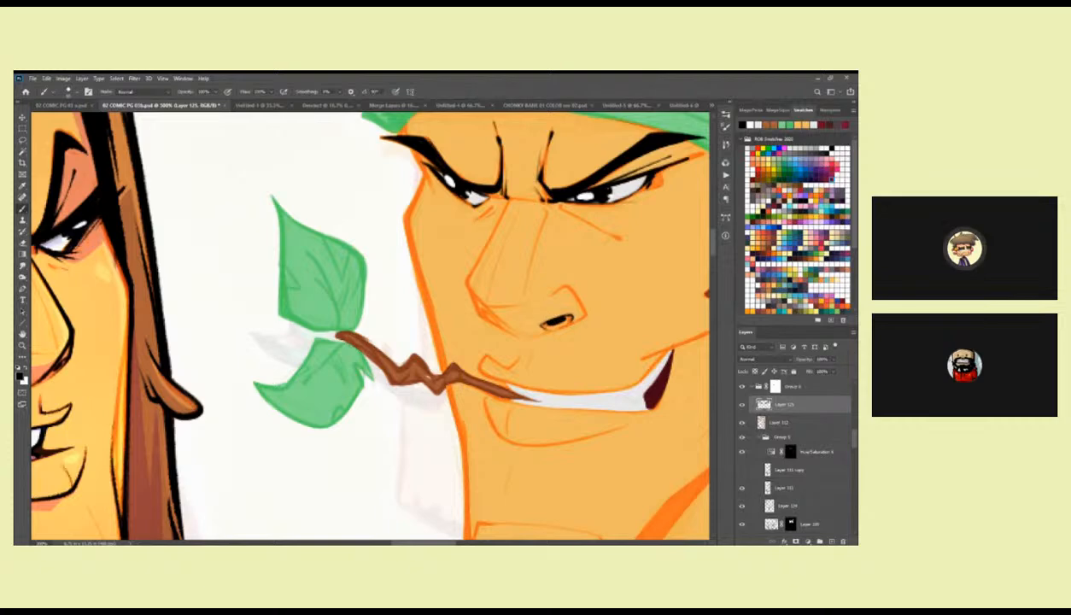
mouse_move(557, 344)
mouse_down()
mouse_move(505, 351)
mouse_move(566, 336)
mouse_move(483, 340)
mouse_up()
drag(403, 303, 413, 316)
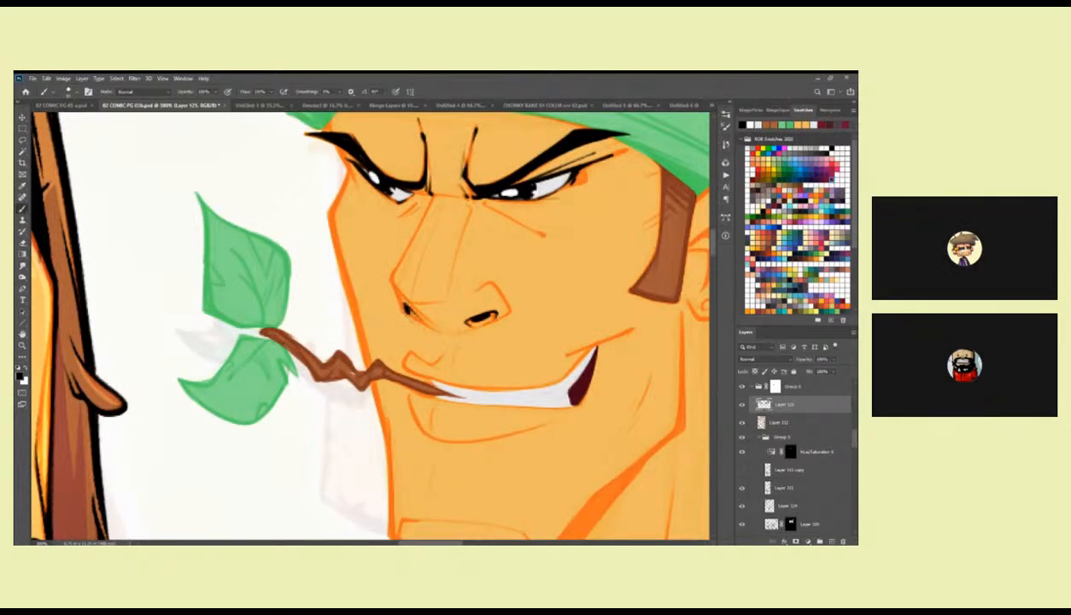
Ink the short contour lines beside the far eye and brow, and darken the near eye's outer corner in black.
drag(491, 218, 500, 322)
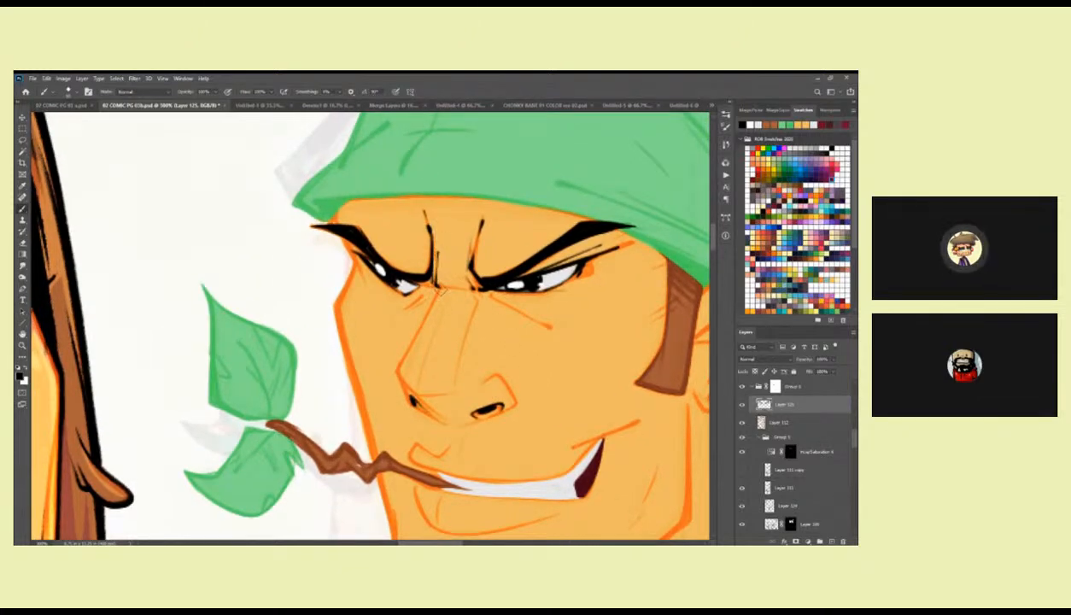
drag(430, 282, 452, 266)
drag(348, 207, 355, 228)
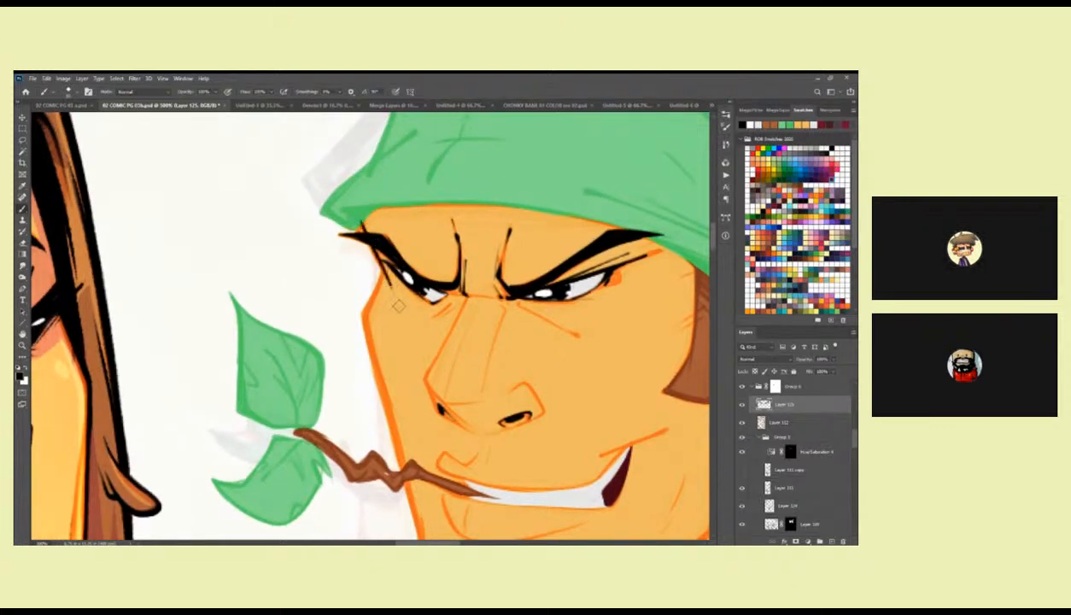
drag(601, 351, 533, 347)
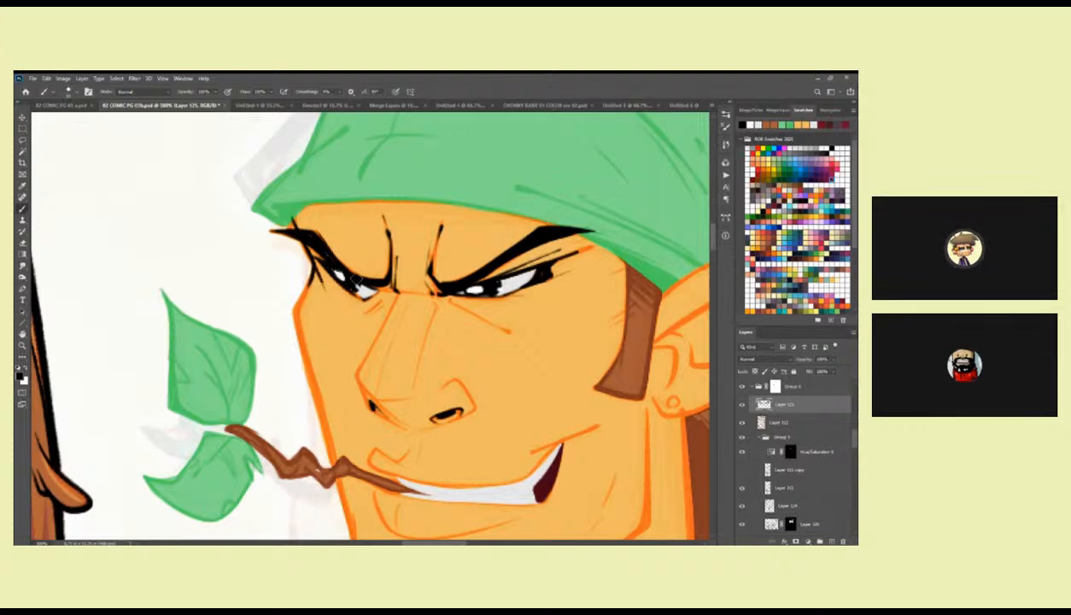
drag(587, 290, 560, 284)
drag(599, 316, 575, 256)
drag(411, 304, 528, 268)
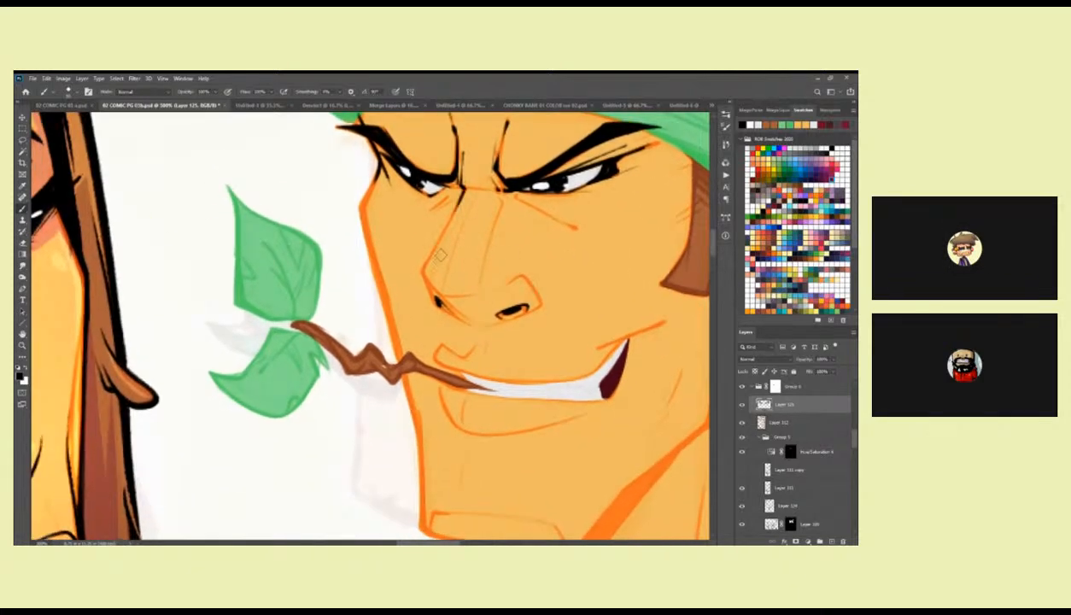
Switch the brush to the Kyle's Inkbox pen preset near the end of the SKOTTIE brushes.
mouse_move(451, 248)
mouse_down()
mouse_move(603, 256)
mouse_move(455, 249)
mouse_up()
right_click(454, 249)
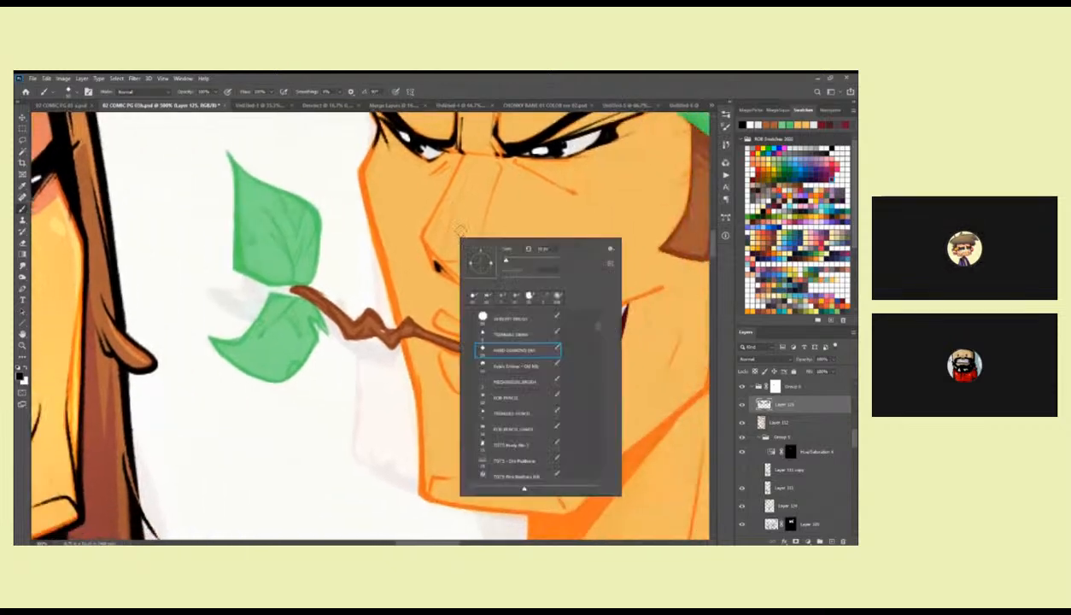
drag(598, 328, 599, 342)
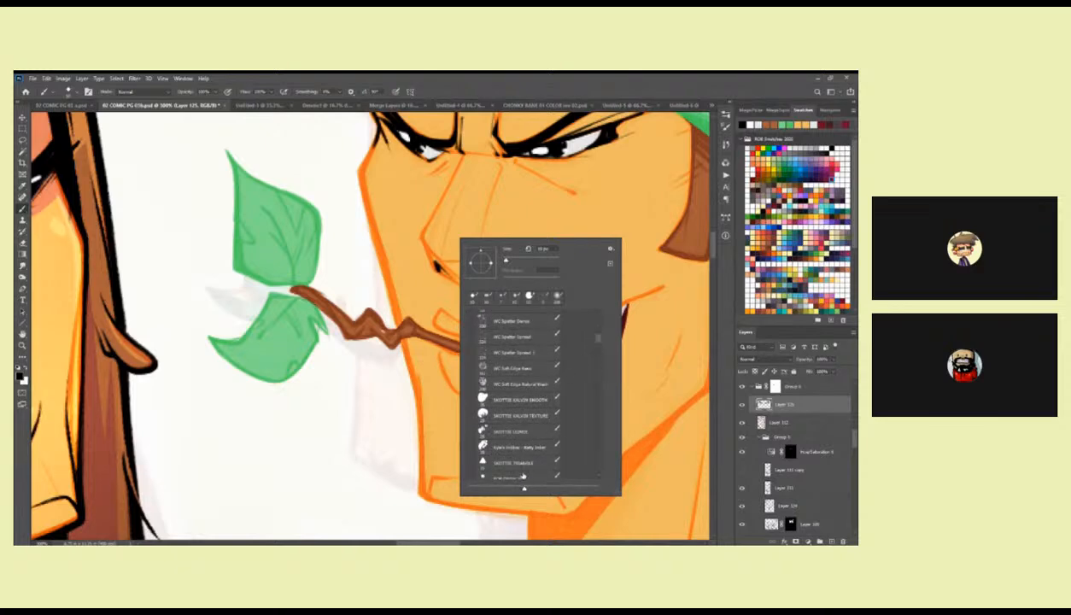
scroll(588, 446, down, 3)
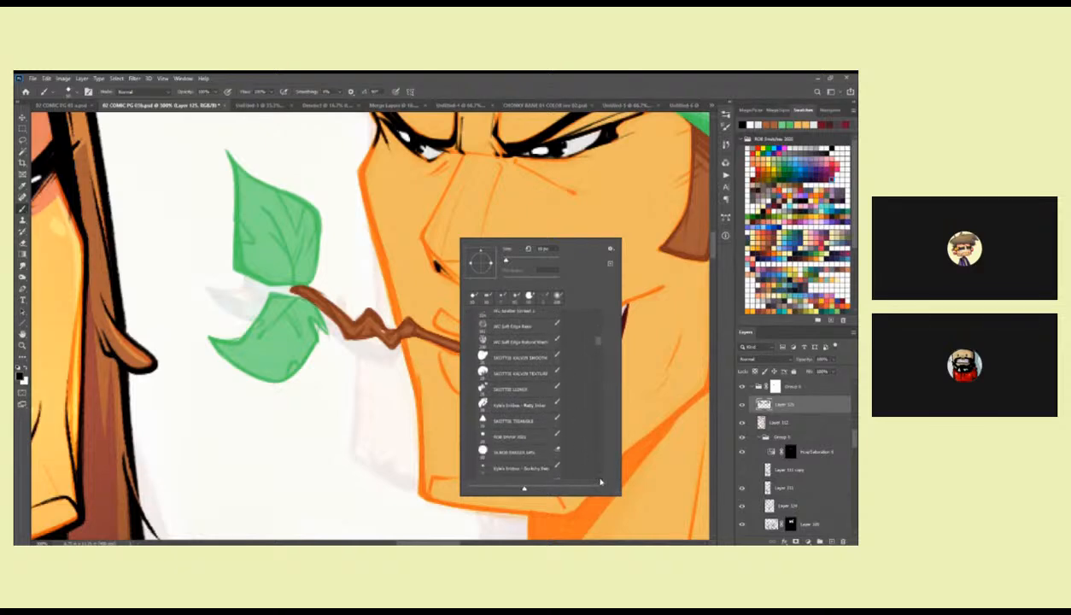
click(553, 472)
click(409, 431)
Ink the nose's profile in black from the inner brow down the bridge and around the tip to the far nostril.
drag(460, 327, 432, 414)
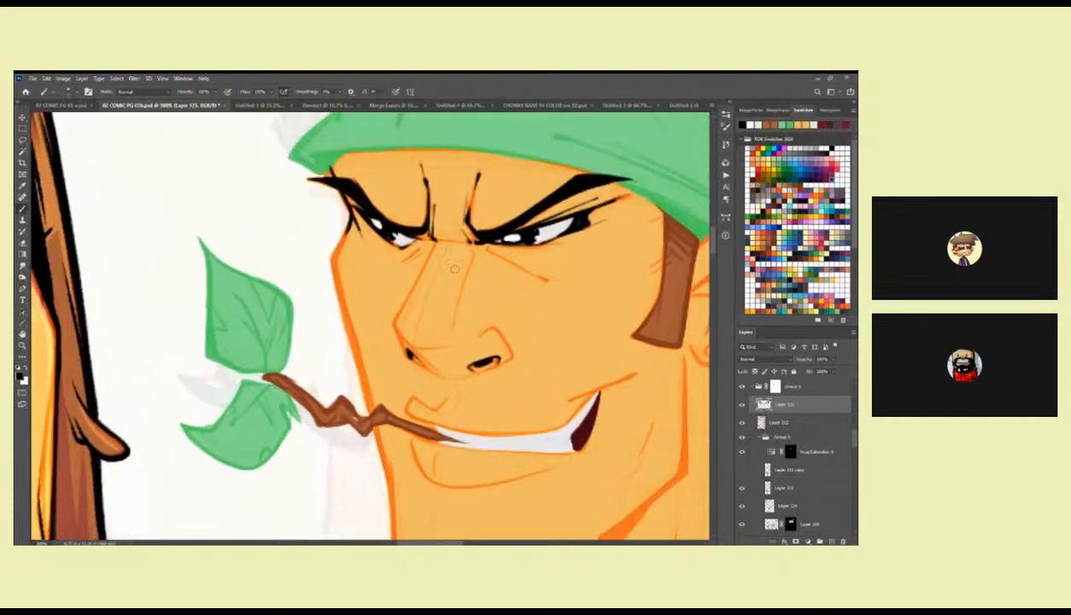
mouse_move(437, 240)
mouse_down()
mouse_move(391, 314)
mouse_move(420, 359)
mouse_up()
drag(395, 323, 411, 358)
drag(401, 288, 572, 254)
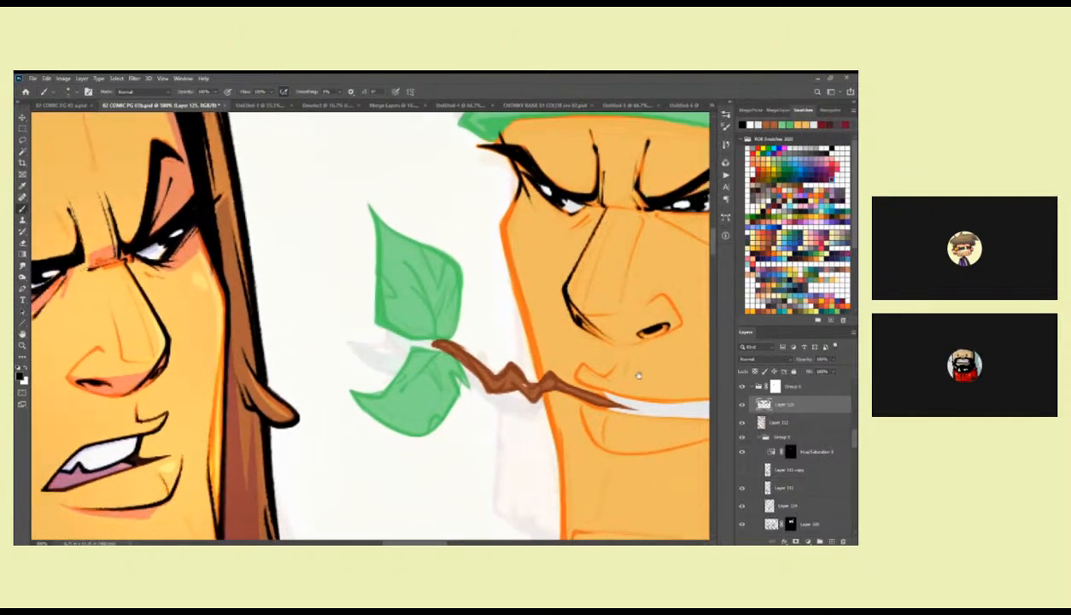
drag(637, 376, 613, 373)
drag(599, 292, 523, 315)
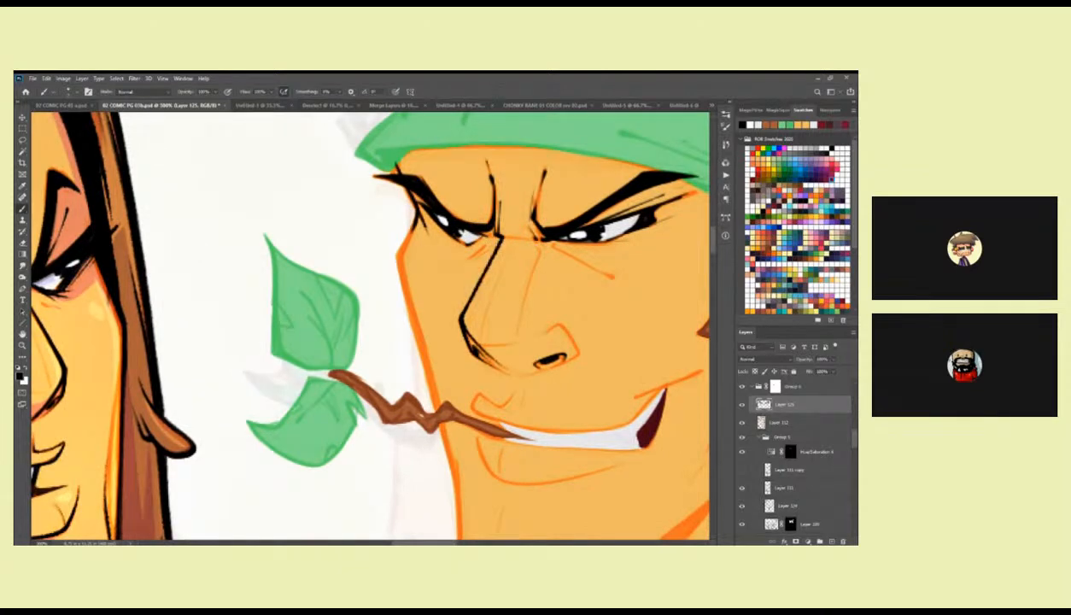
Ink the far side of the face in black from beside the eye down the cheek to the chin.
mouse_move(408, 244)
mouse_down()
mouse_move(430, 195)
mouse_move(414, 212)
mouse_move(434, 338)
mouse_up()
drag(422, 284, 440, 353)
mouse_move(425, 311)
mouse_down()
mouse_move(439, 371)
mouse_move(445, 263)
mouse_move(466, 330)
mouse_up()
drag(447, 266, 466, 349)
drag(463, 299, 459, 275)
mouse_move(450, 274)
mouse_down()
mouse_move(468, 343)
mouse_move(462, 275)
mouse_move(465, 382)
mouse_move(463, 367)
mouse_move(519, 396)
mouse_move(351, 325)
mouse_move(514, 339)
mouse_move(459, 354)
mouse_move(551, 355)
mouse_up()
Ink the underside of the chin and the jawline in black, from the chin's far corner up towards the ear.
drag(565, 356, 394, 355)
key(ctrl+z)
drag(241, 341, 382, 360)
drag(243, 342, 385, 360)
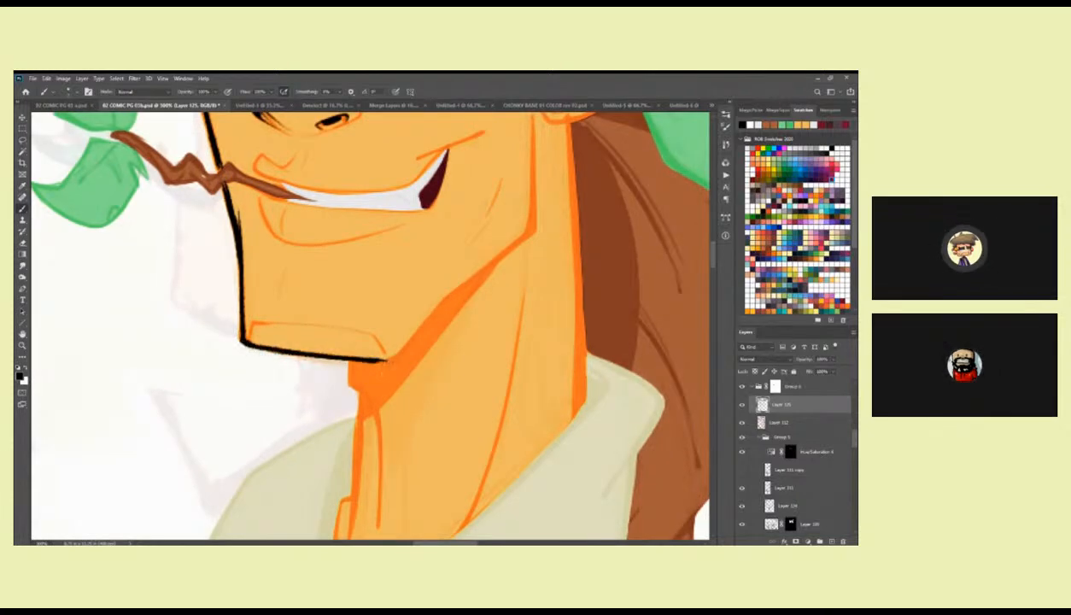
drag(437, 330, 473, 346)
drag(544, 245, 545, 294)
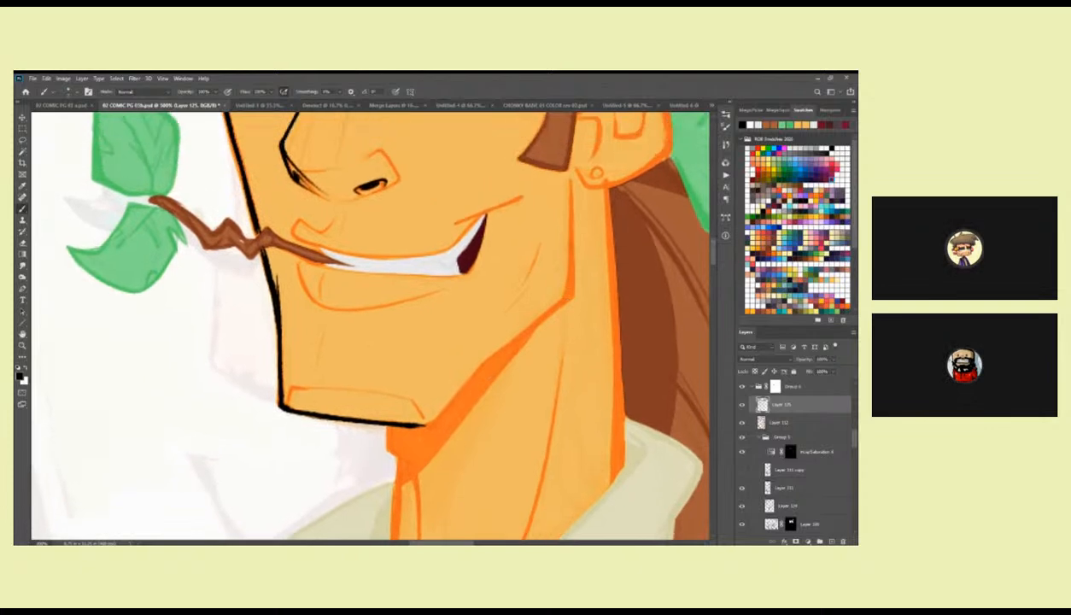
mouse_move(559, 249)
mouse_down()
mouse_move(604, 257)
mouse_move(440, 389)
mouse_move(496, 359)
mouse_move(556, 235)
mouse_up()
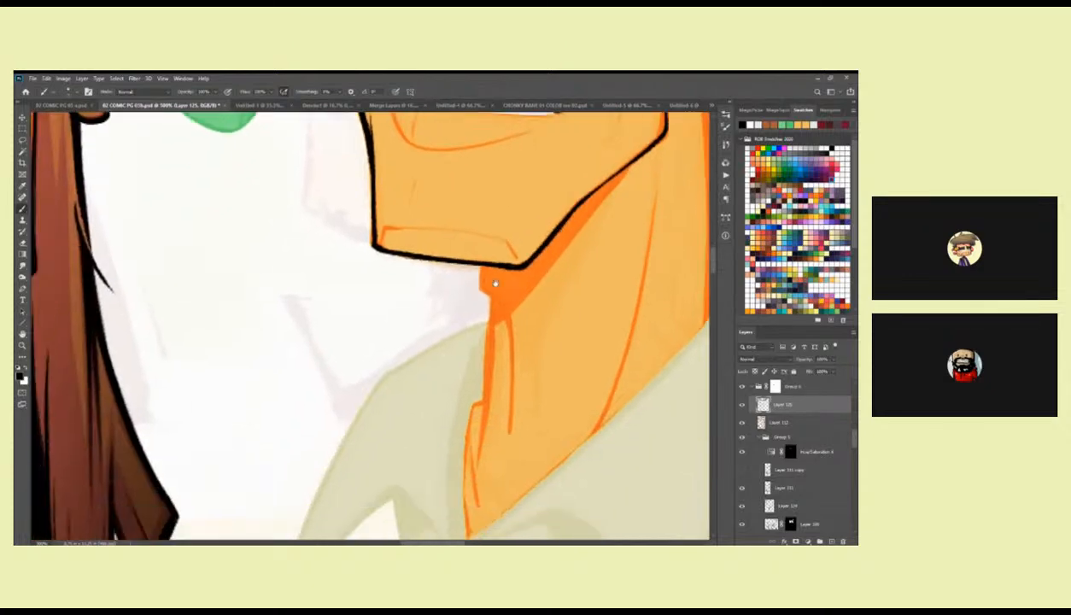
Ink the front of the neck in black, from beneath the chin over the Adam's apple down to the collar's V.
drag(480, 268, 480, 295)
key(ctrl+z)
mouse_move(492, 287)
mouse_down()
mouse_move(578, 233)
mouse_move(642, 215)
mouse_move(615, 257)
mouse_move(514, 278)
mouse_move(497, 224)
mouse_move(529, 278)
mouse_up()
drag(510, 242, 498, 382)
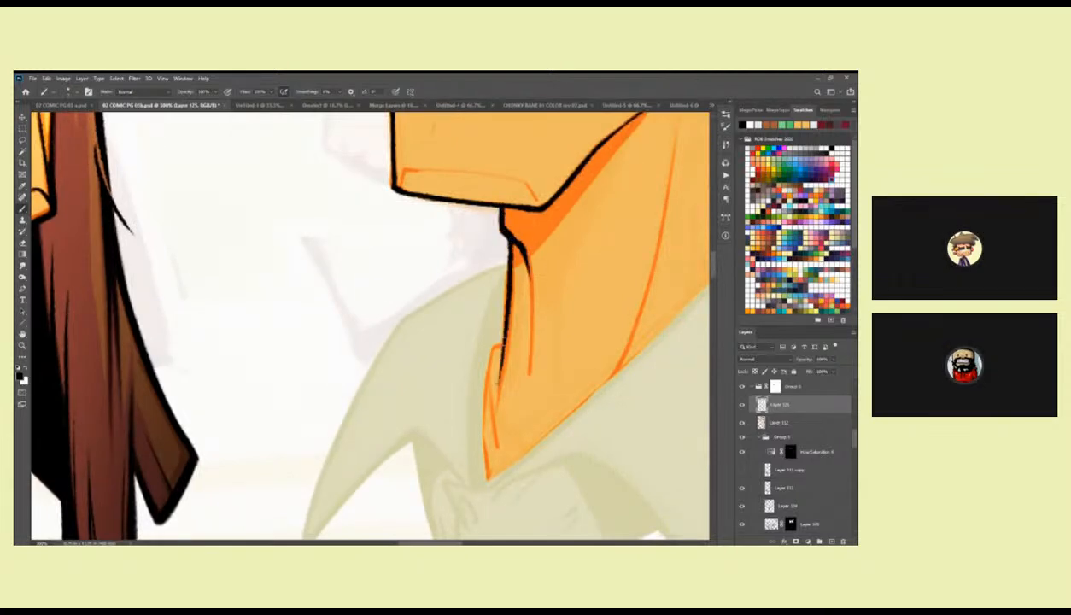
mouse_move(502, 223)
mouse_down()
mouse_move(483, 313)
mouse_move(497, 348)
mouse_up()
drag(488, 420, 504, 306)
mouse_move(508, 242)
mouse_down()
mouse_move(498, 334)
mouse_move(501, 292)
mouse_move(483, 384)
mouse_up()
drag(490, 324, 485, 440)
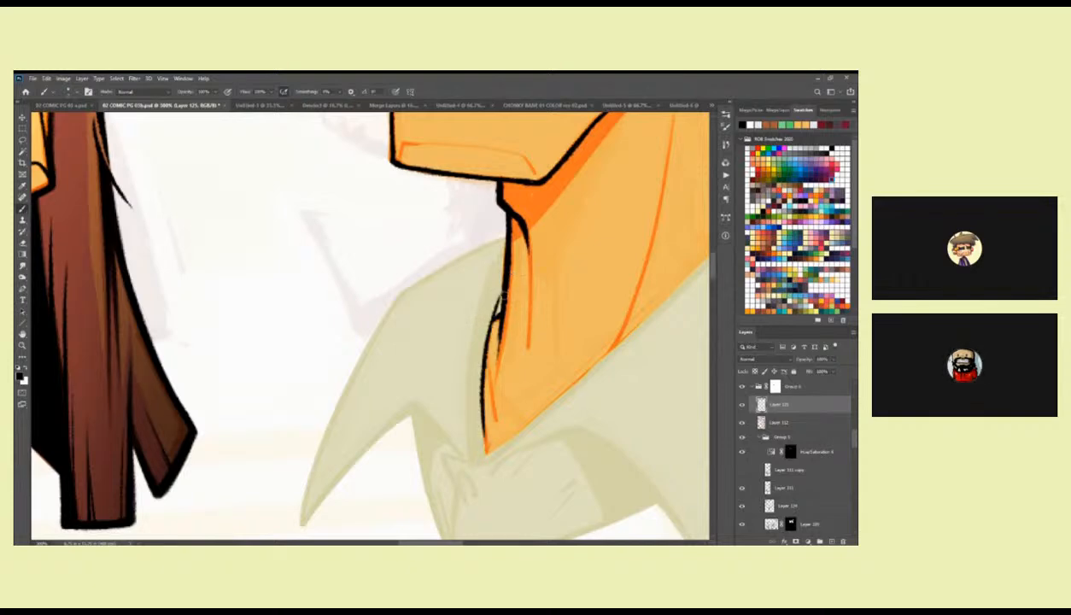
Thicken the black outline along the chin's front edge and underside.
drag(497, 218, 384, 388)
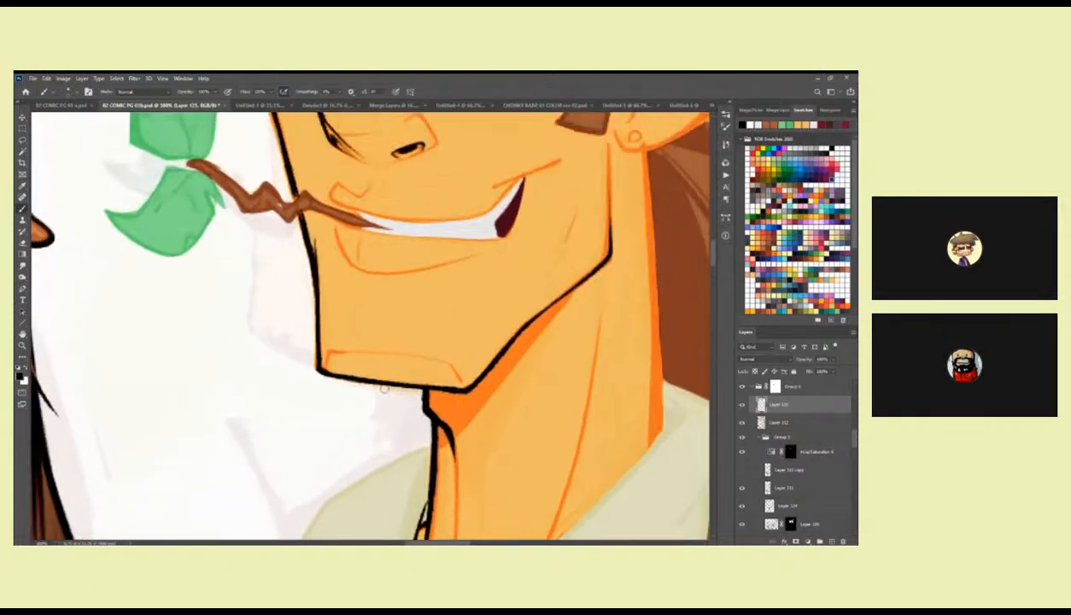
mouse_move(309, 285)
mouse_down()
mouse_move(309, 346)
mouse_move(321, 367)
mouse_move(459, 384)
mouse_up()
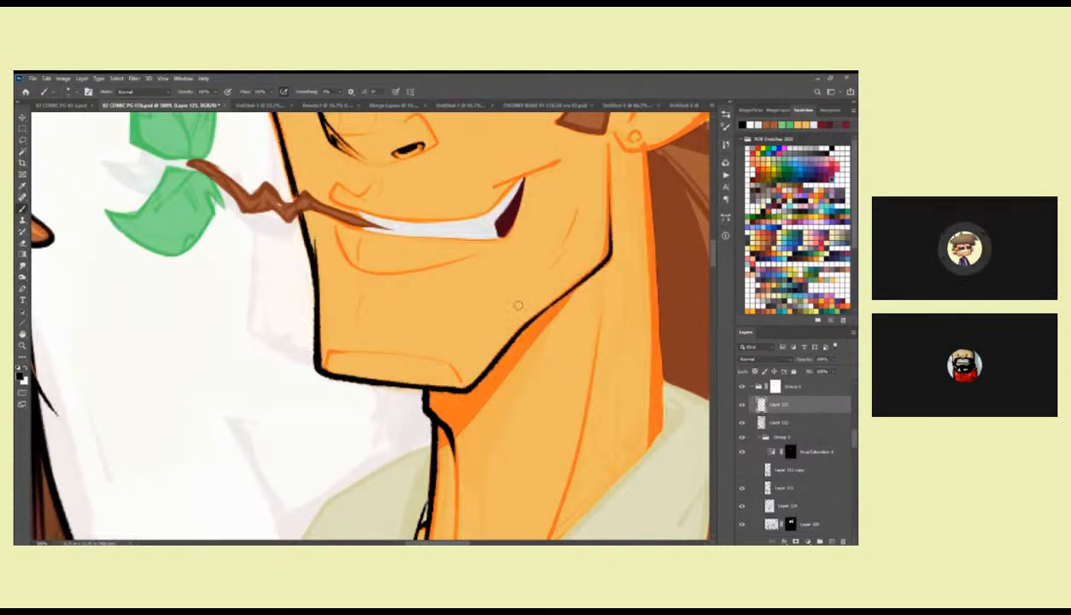
mouse_move(392, 255)
mouse_down()
mouse_move(463, 382)
mouse_move(528, 386)
mouse_up()
Outline the brown twig in black from its outer tip along the zigzag bends towards the mouth.
drag(425, 349, 439, 336)
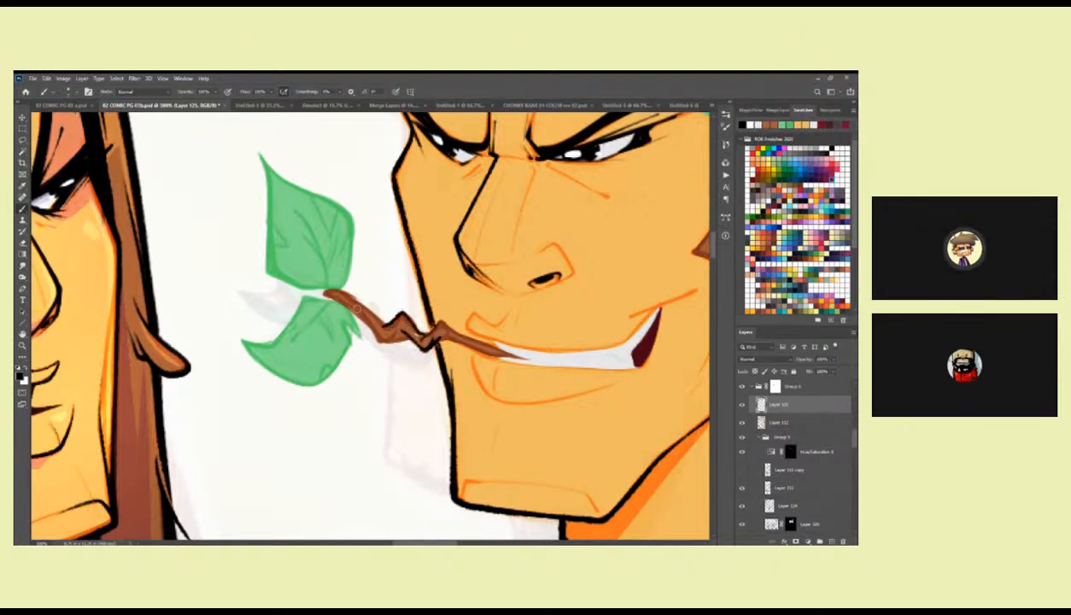
drag(357, 300, 461, 330)
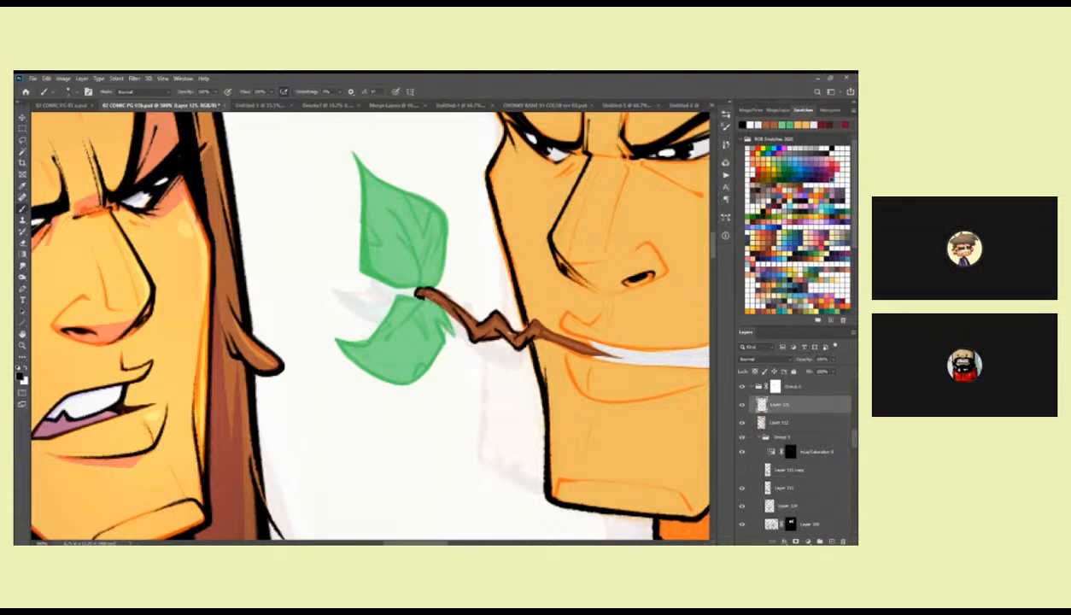
mouse_move(451, 330)
mouse_down()
mouse_move(515, 337)
mouse_move(503, 316)
mouse_move(483, 344)
mouse_up()
key(z)
alt+click(533, 337)
alt+click(533, 337)
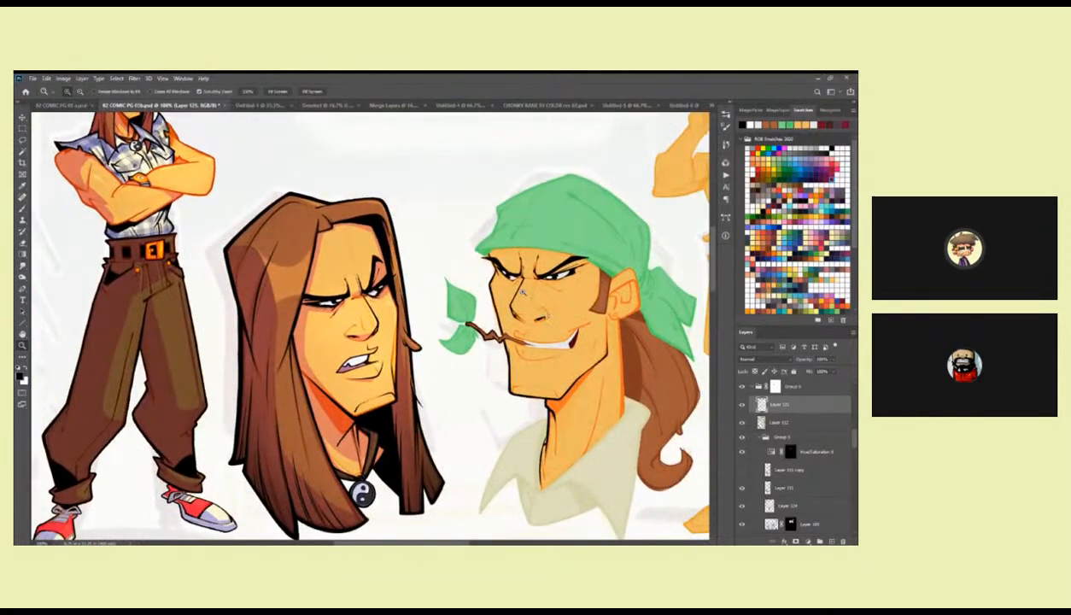
Thicken the far cheek's black contour from the brow past the cheekbone down to the twig.
click(514, 284)
click(514, 285)
key(b)
drag(513, 286, 485, 376)
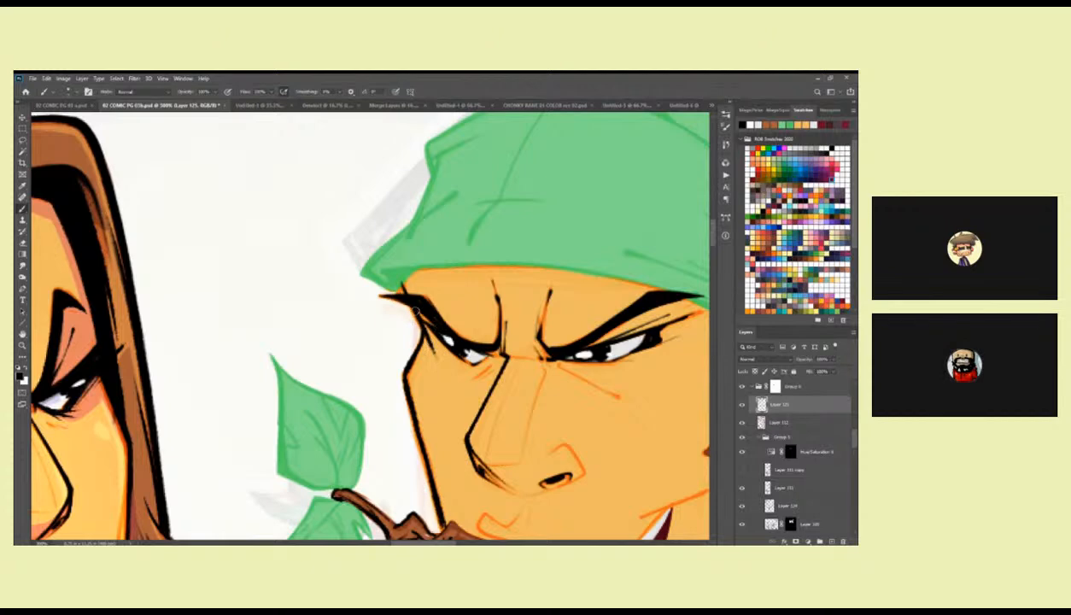
drag(655, 343, 533, 305)
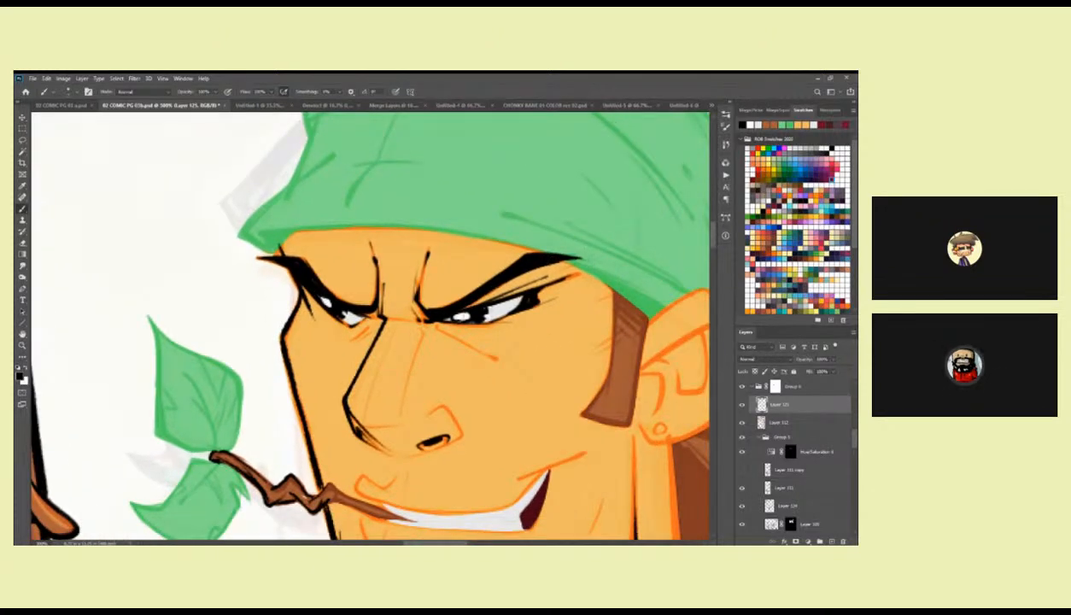
drag(619, 325, 566, 291)
drag(467, 353, 571, 253)
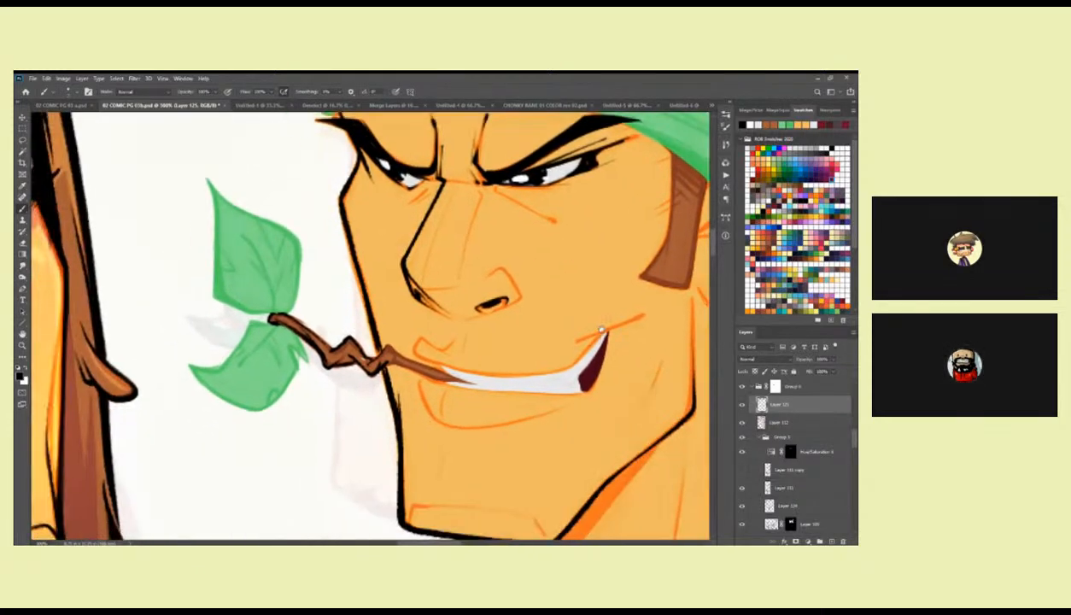
drag(528, 344, 505, 327)
drag(420, 246, 469, 369)
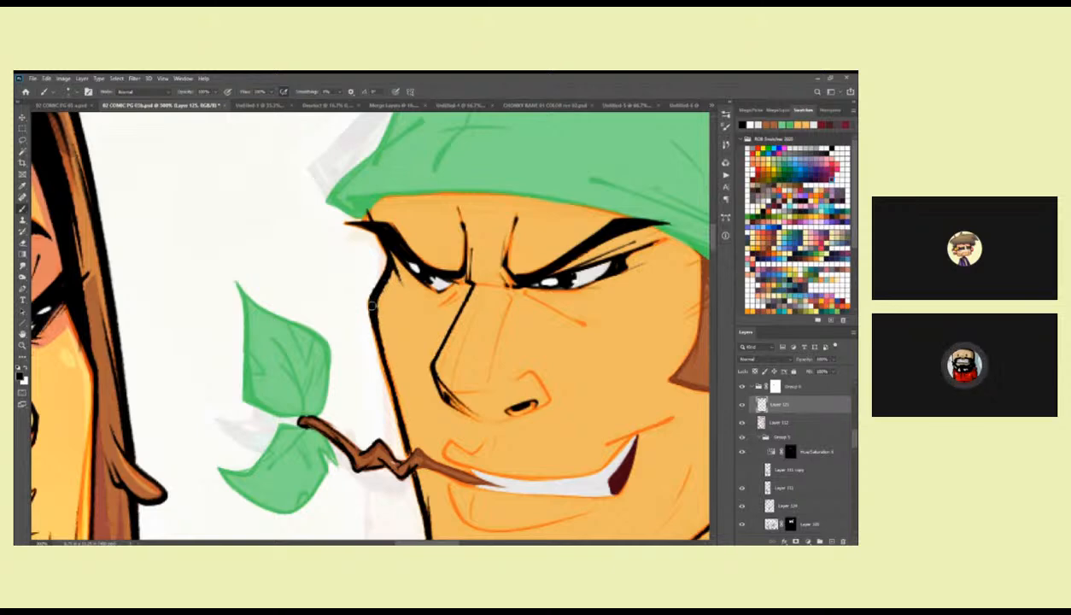
drag(396, 385, 395, 303)
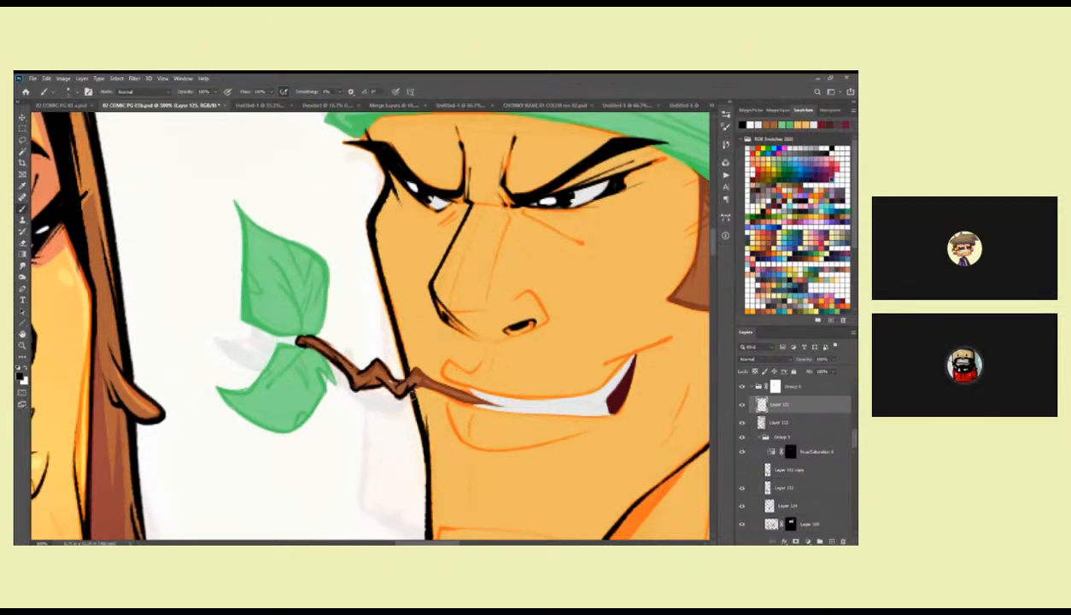
mouse_move(406, 380)
mouse_down()
mouse_move(351, 303)
mouse_move(374, 313)
mouse_up()
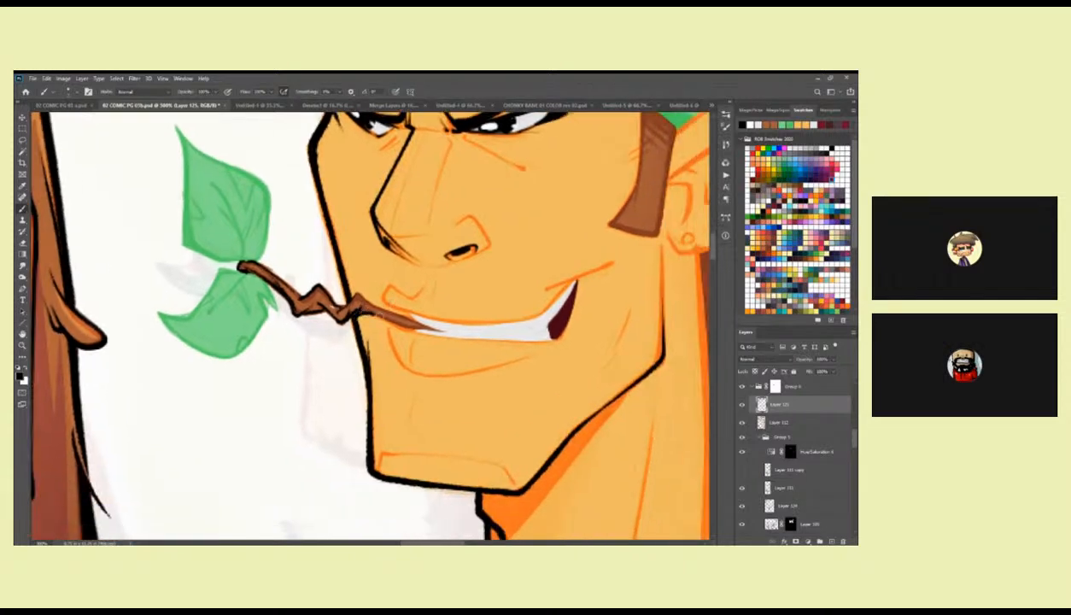
Undo the last stroke and select the pale shirt collar area on the flat color layer with the Magic Wand.
key(ctrl+z)
key(z)
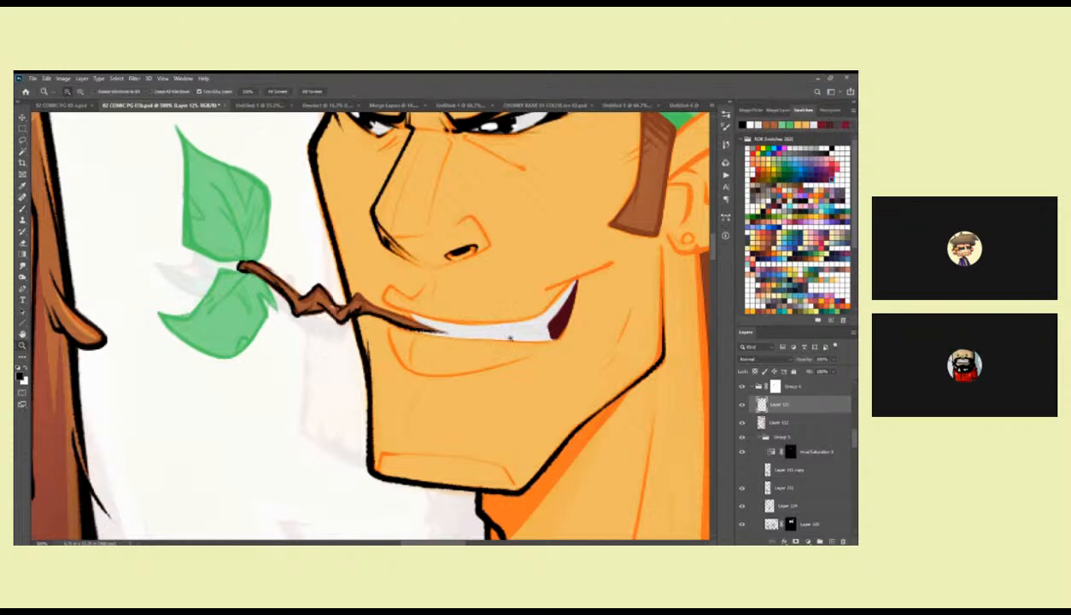
alt+click(510, 333)
alt+click(510, 333)
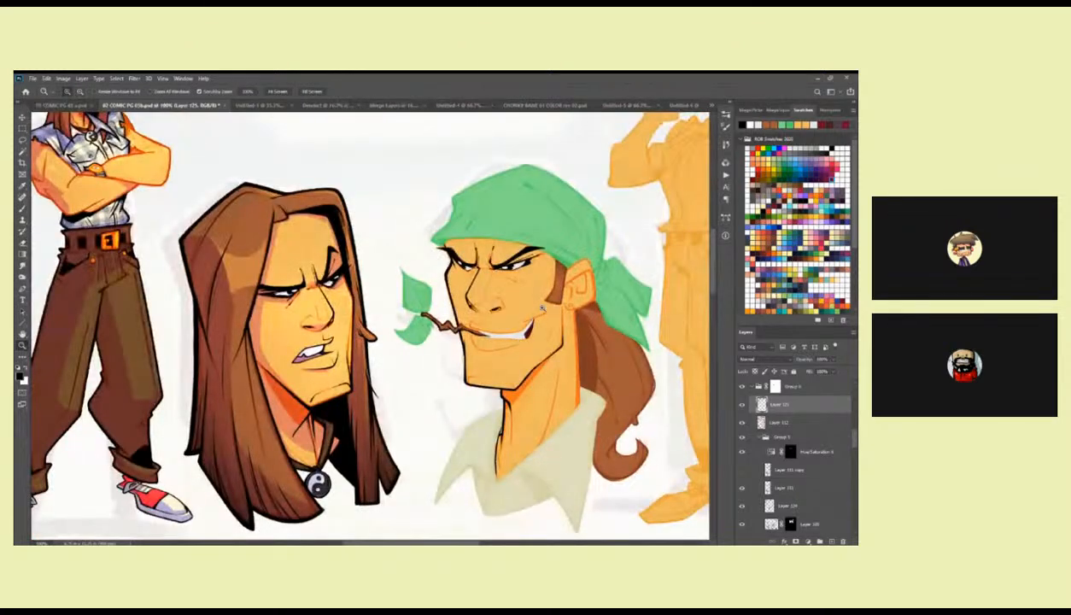
scroll(548, 329, down, 1)
drag(542, 349, 534, 287)
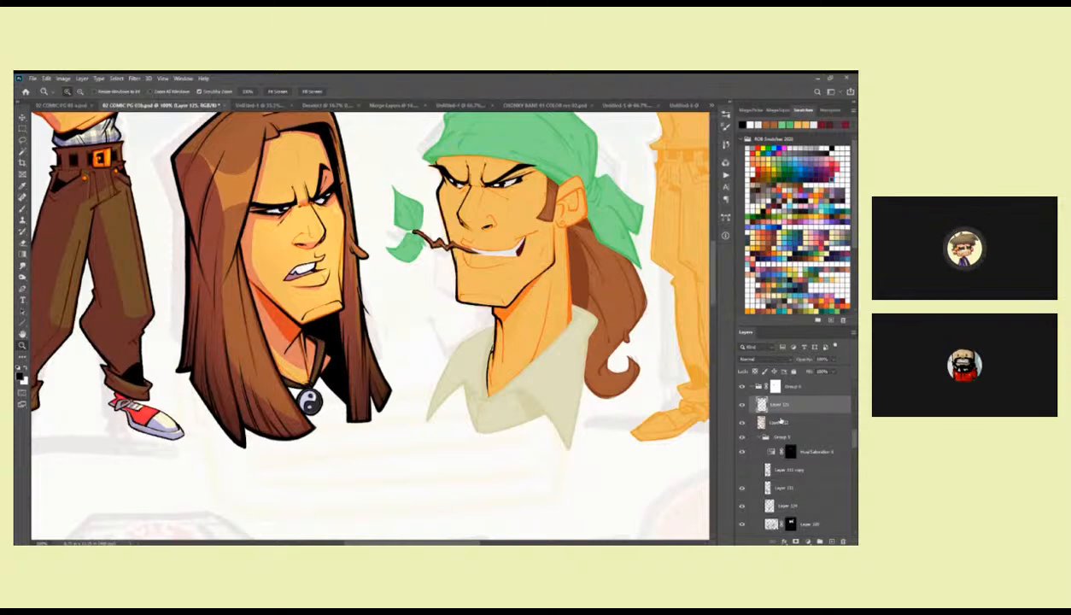
scroll(855, 438, down, 1)
scroll(855, 439, down, 2)
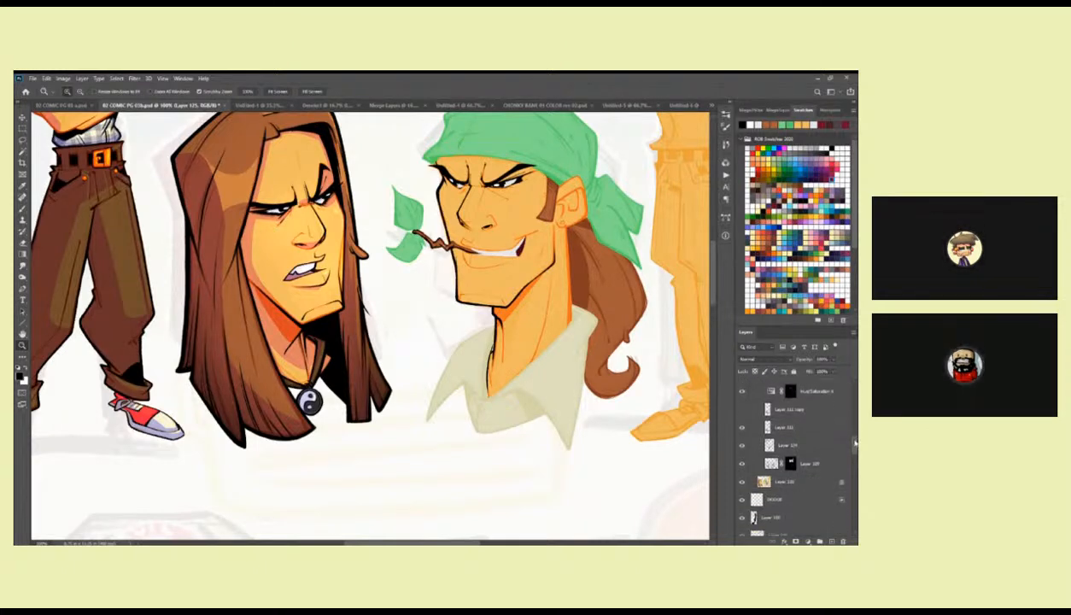
click(803, 474)
key(w)
click(582, 407)
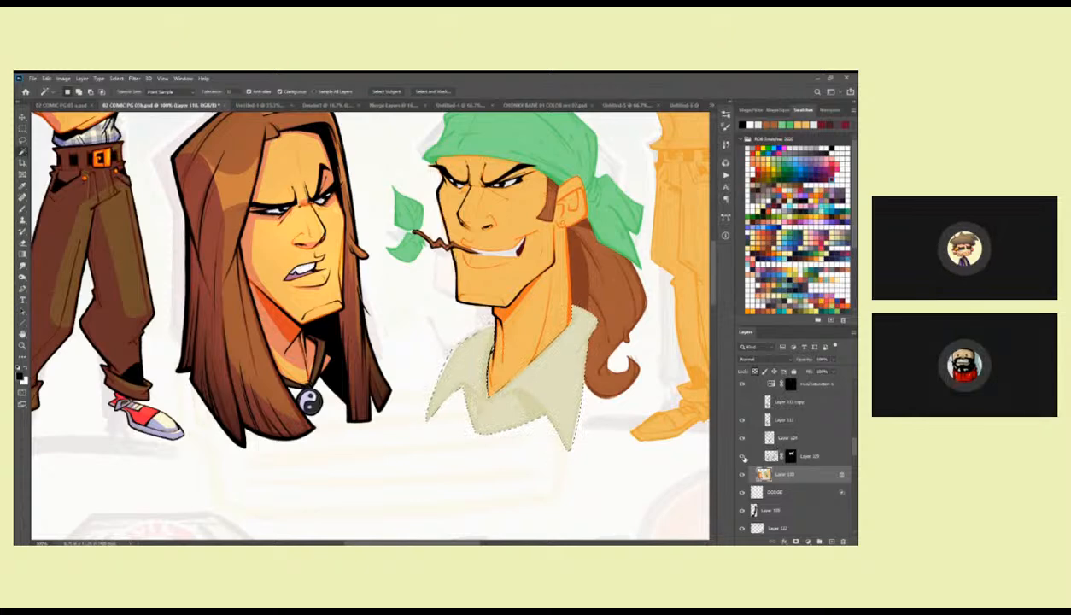
Copy the shirt collar's linework from the masked layer above the flats onto a new layer at 100% opacity.
click(807, 456)
key(ctrl+j)
click(833, 359)
drag(829, 370, 850, 370)
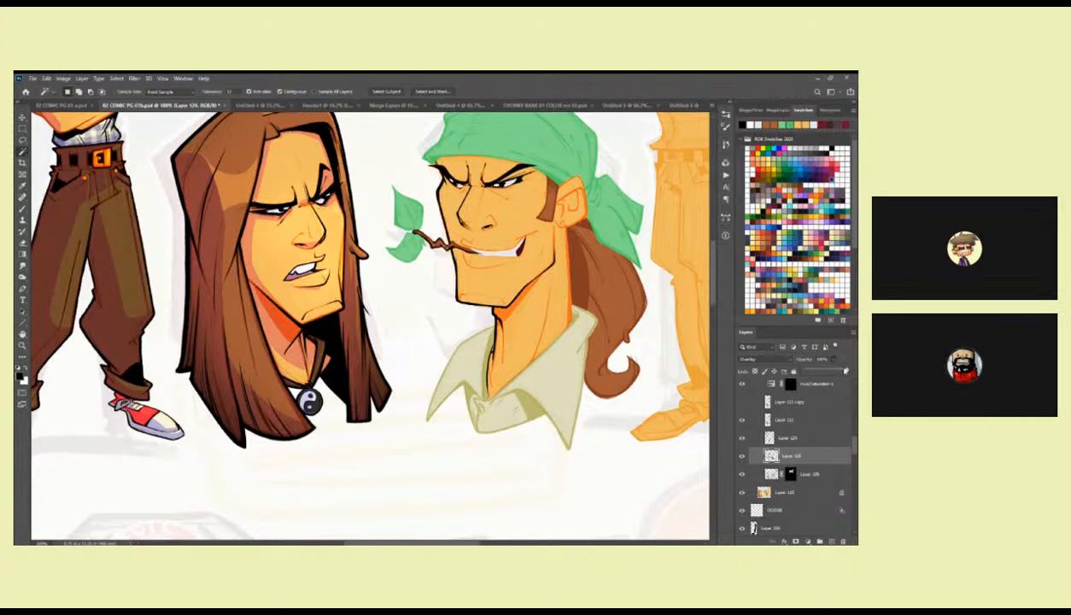
Return to the ink layer and outline the brown sideburn in black with the Brush.
scroll(794, 426, up, 3)
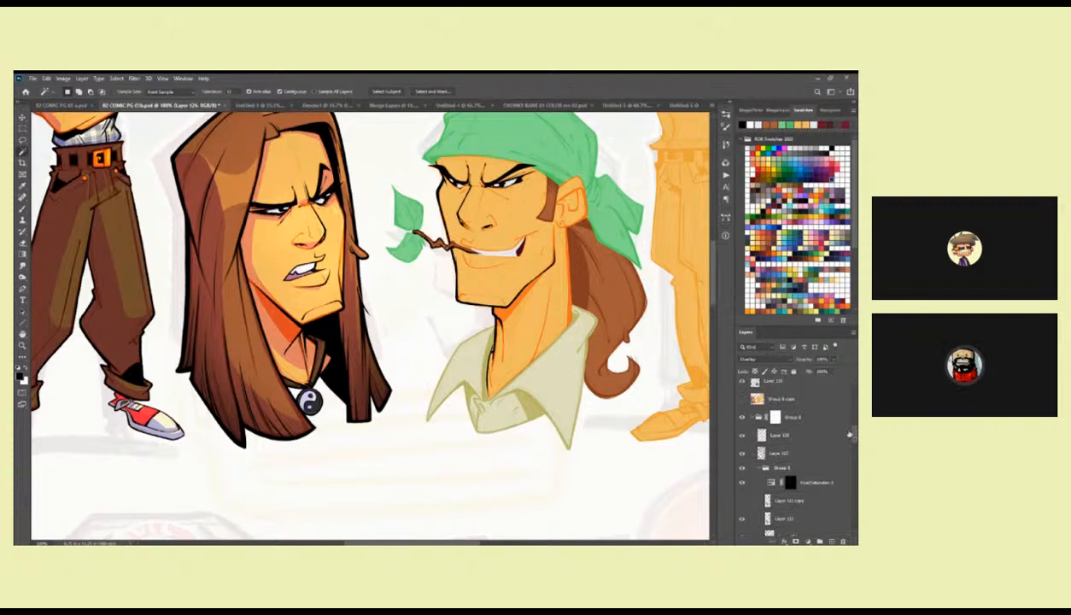
click(779, 436)
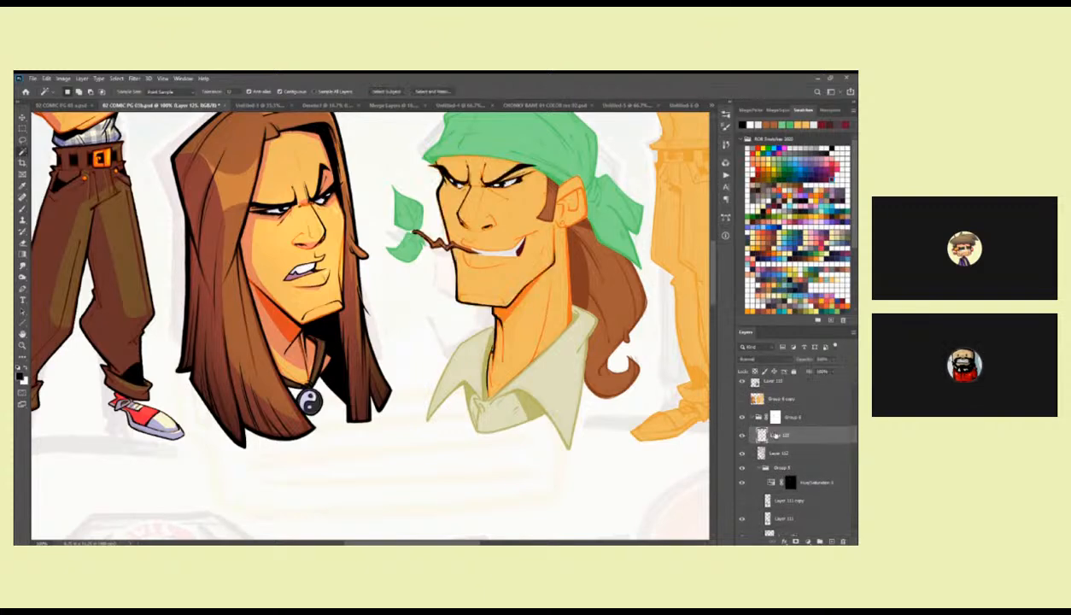
drag(551, 345, 542, 368)
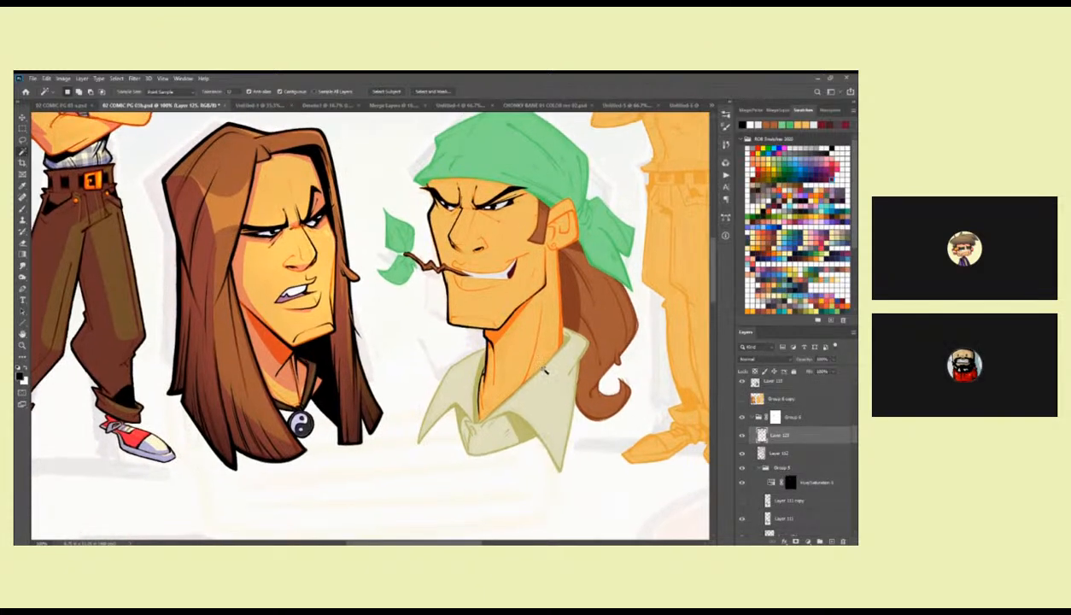
key(z)
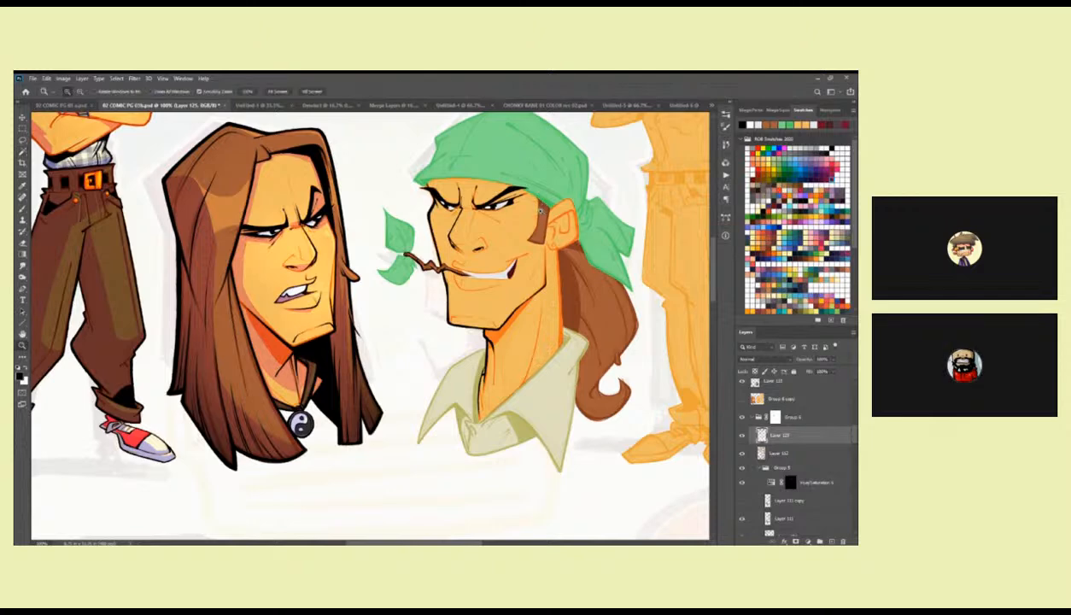
drag(540, 210, 513, 231)
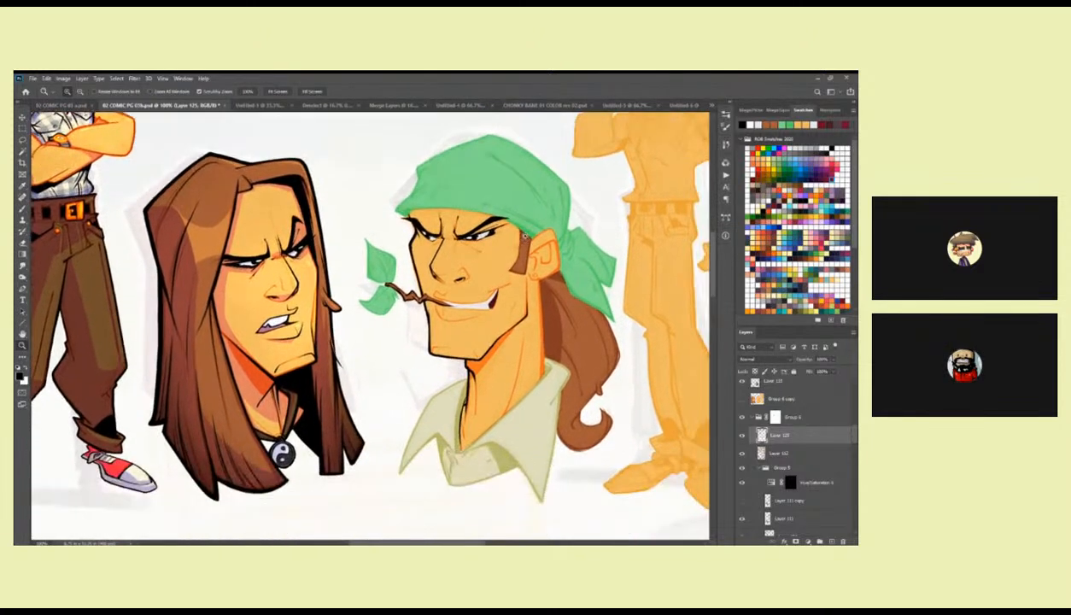
double_click(513, 229)
key(b)
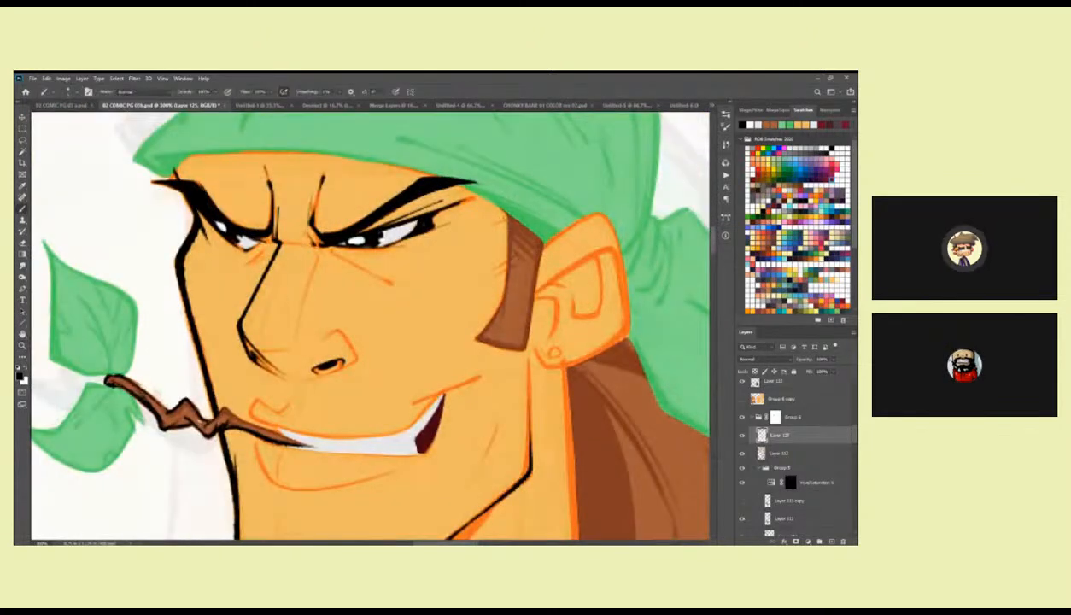
mouse_move(506, 289)
mouse_down()
mouse_move(483, 334)
mouse_move(525, 350)
mouse_up()
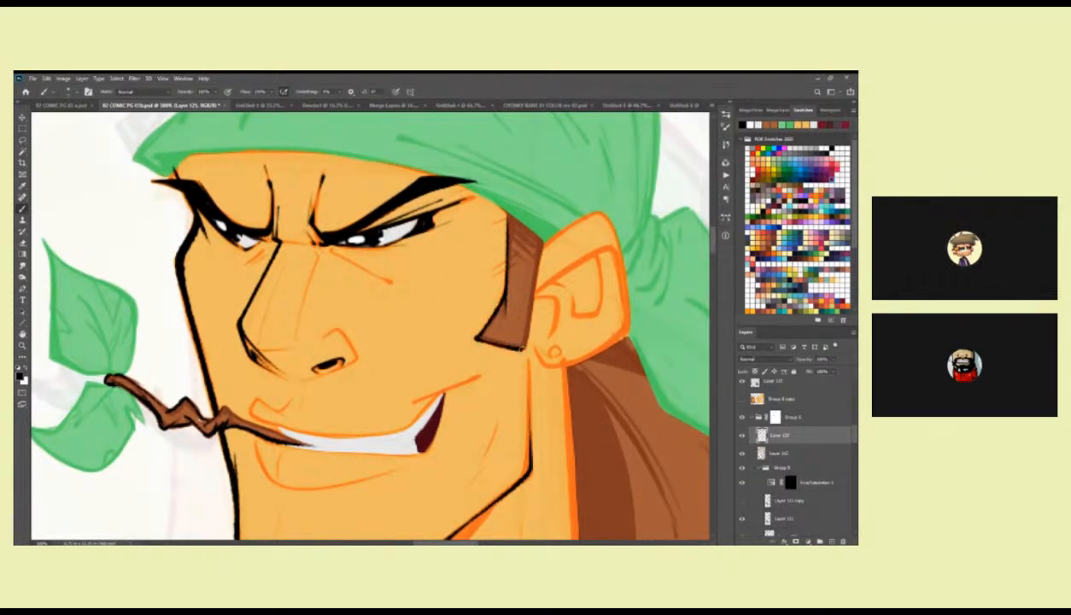
mouse_move(542, 243)
mouse_down()
mouse_move(527, 343)
mouse_move(530, 313)
mouse_move(524, 348)
mouse_move(479, 339)
mouse_up()
Ink the bandana's lower edge in black from mid-forehead down to the sideburn.
scroll(483, 300, up, 5)
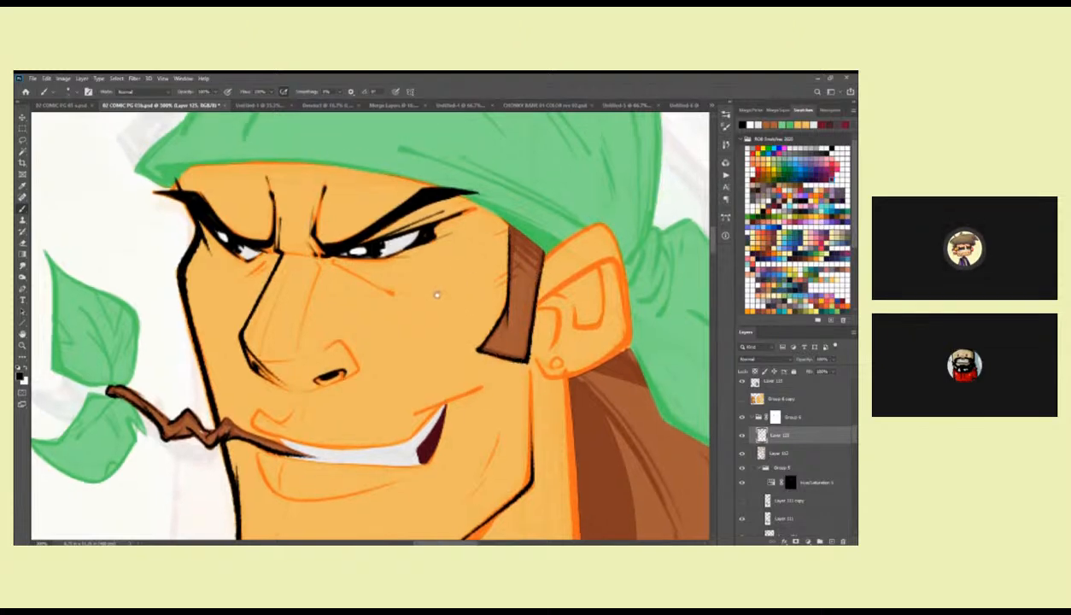
scroll(302, 312, right, 2)
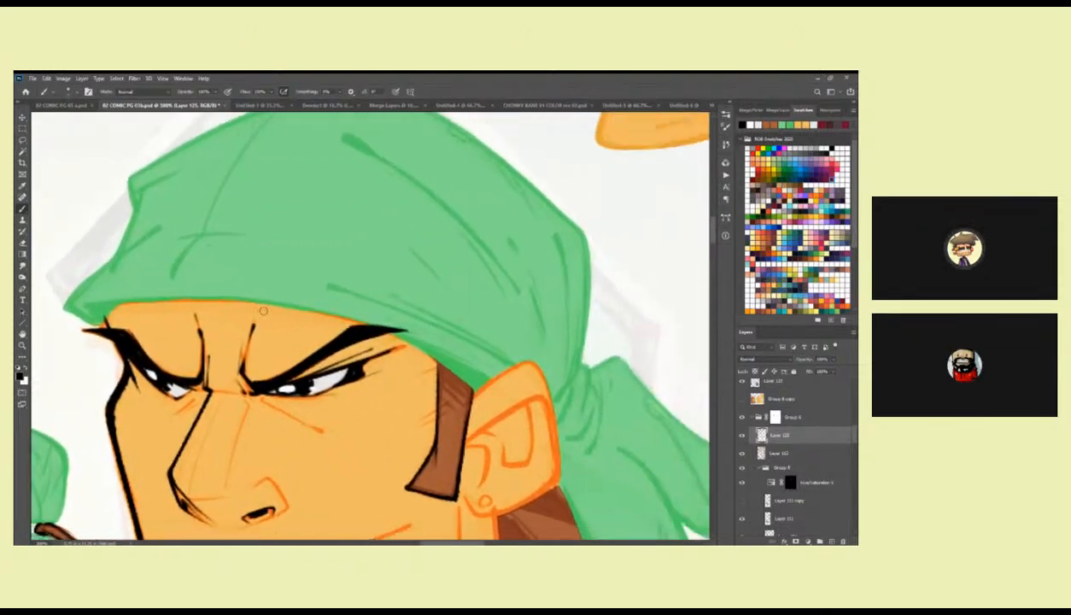
drag(222, 299, 394, 338)
key(ctrl+z)
drag(221, 299, 442, 359)
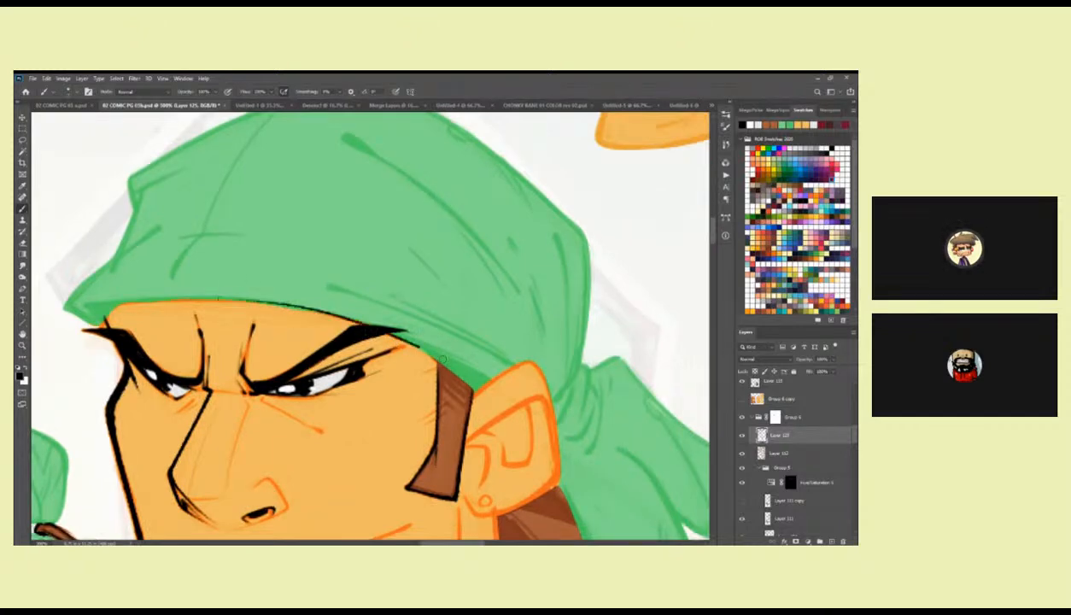
Ink the ear's outer contour in black from the bandana edge around and down to the earlobe.
mouse_move(380, 328)
mouse_down()
mouse_move(325, 288)
mouse_move(402, 340)
mouse_move(441, 292)
mouse_move(490, 292)
mouse_move(491, 271)
mouse_move(505, 263)
mouse_up()
drag(496, 271, 503, 256)
mouse_move(543, 296)
mouse_down()
mouse_move(537, 264)
mouse_move(545, 331)
mouse_up()
mouse_move(545, 323)
mouse_down()
mouse_move(547, 291)
mouse_move(484, 327)
mouse_up()
key(ctrl+z)
drag(544, 290, 484, 330)
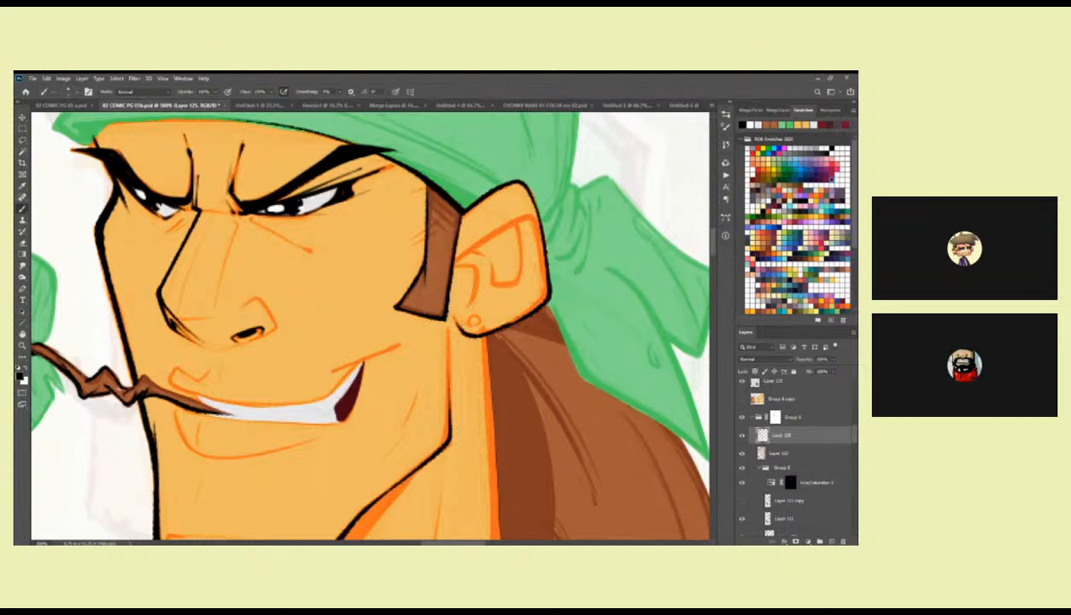
Ink the inner folds of the ear in black and thicken its back edge.
mouse_move(534, 240)
mouse_down()
mouse_move(526, 216)
mouse_move(458, 251)
mouse_move(518, 308)
mouse_move(546, 267)
mouse_up()
drag(488, 305, 522, 279)
mouse_move(487, 313)
mouse_down()
mouse_move(507, 315)
mouse_move(507, 340)
mouse_up()
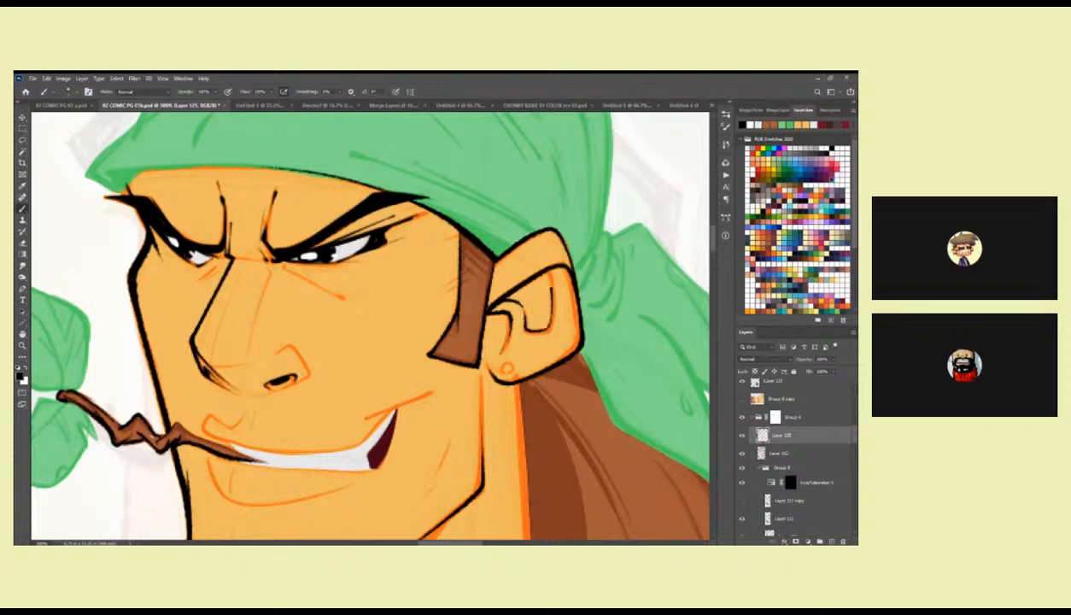
drag(572, 271, 580, 313)
Ink the creases beneath the eyes and the short line across the nose bridge in black.
key(z)
alt+click(555, 359)
alt+click(555, 360)
drag(539, 386, 564, 331)
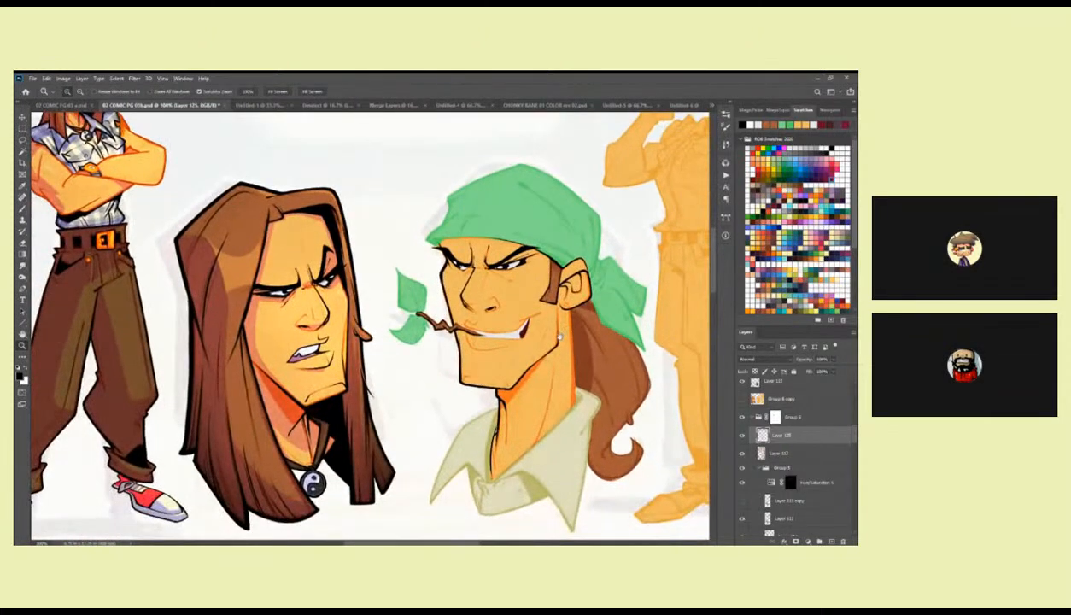
click(520, 260)
click(522, 261)
key(b)
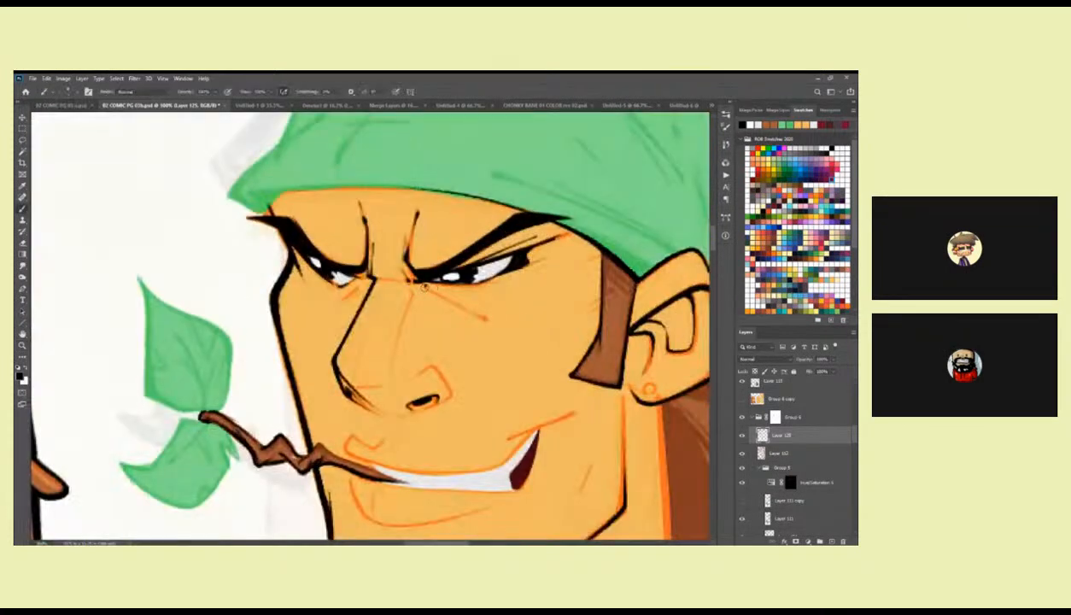
drag(446, 291, 511, 264)
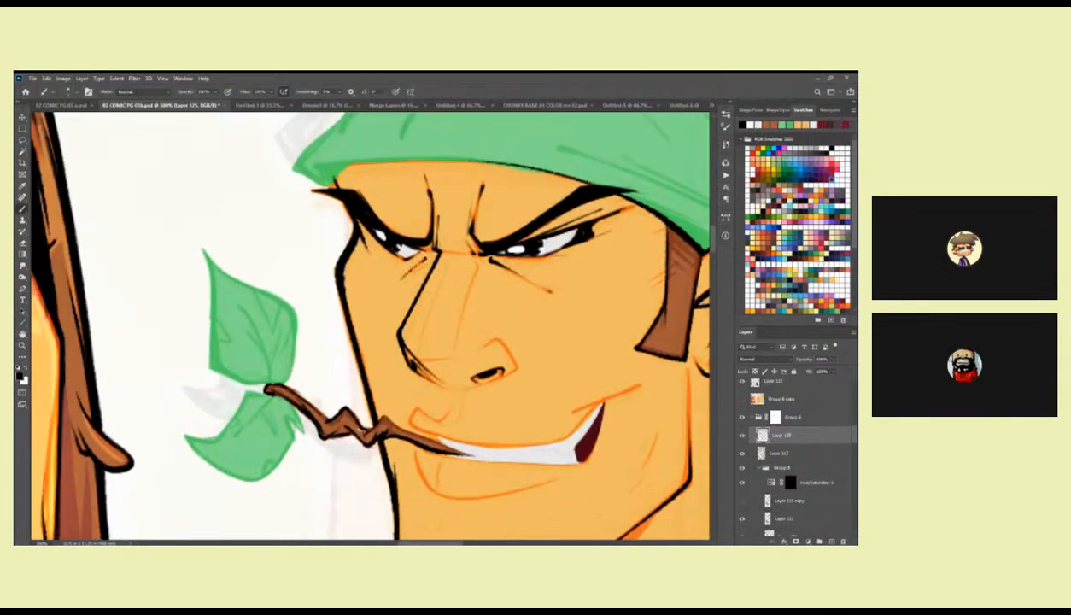
mouse_move(428, 248)
mouse_down()
mouse_move(476, 254)
mouse_move(513, 302)
mouse_move(527, 359)
mouse_move(588, 389)
mouse_up()
Extend the bandana's black brim line to its front tip and thicken it across the forehead.
mouse_move(399, 297)
mouse_down()
mouse_move(432, 285)
mouse_move(626, 288)
mouse_up()
drag(605, 347, 354, 329)
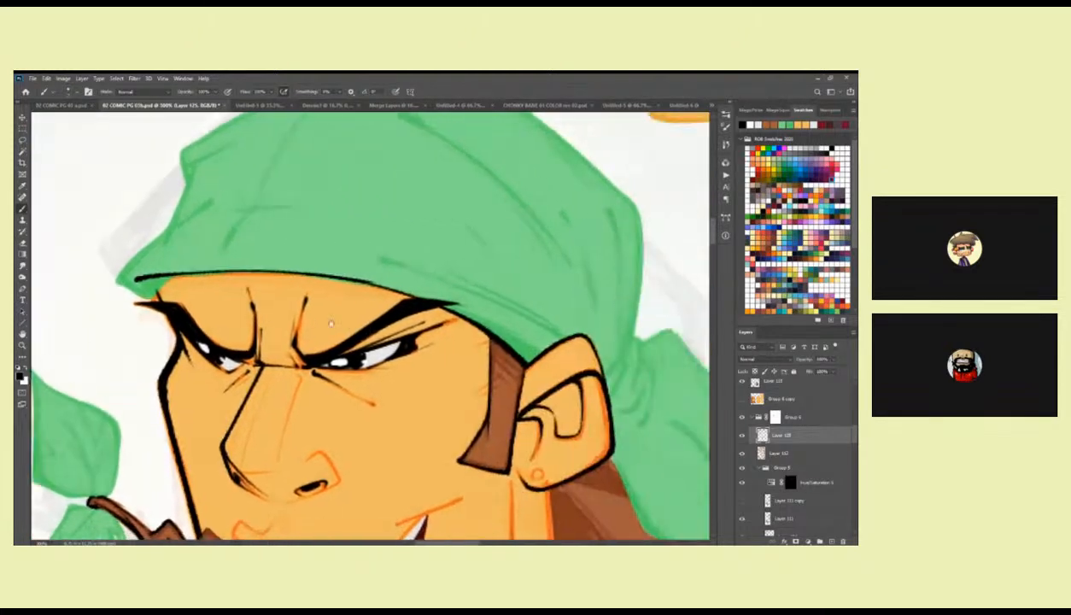
mouse_move(162, 272)
mouse_down()
mouse_move(308, 273)
mouse_move(408, 295)
mouse_move(320, 248)
mouse_move(392, 294)
mouse_move(556, 332)
mouse_up()
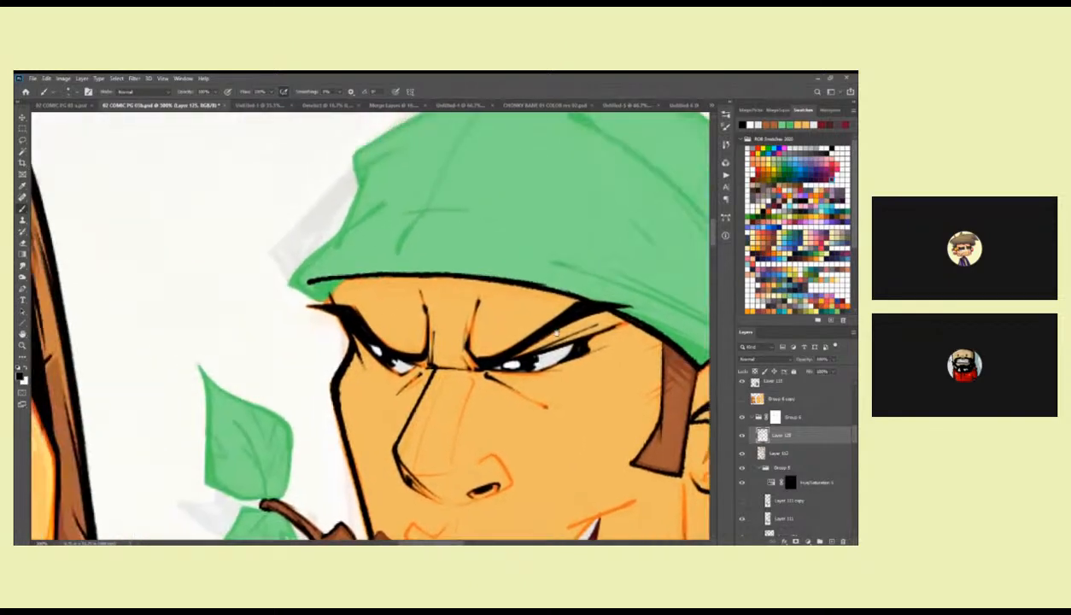
Ink the bandana's front tip, front contour and adjoining fold lines in black.
drag(376, 248, 419, 288)
mouse_move(426, 244)
mouse_down()
mouse_move(334, 319)
mouse_move(361, 339)
mouse_up()
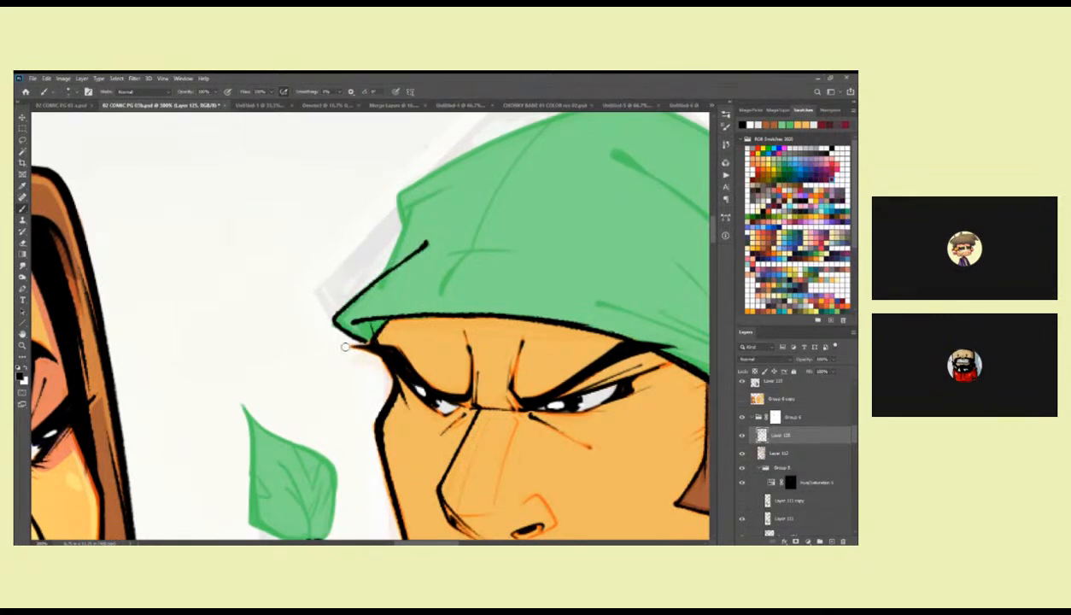
drag(476, 238, 423, 309)
mouse_move(555, 168)
mouse_down()
mouse_move(371, 245)
mouse_move(336, 268)
mouse_move(336, 294)
mouse_move(386, 314)
mouse_move(590, 224)
mouse_move(594, 242)
mouse_move(512, 255)
mouse_up()
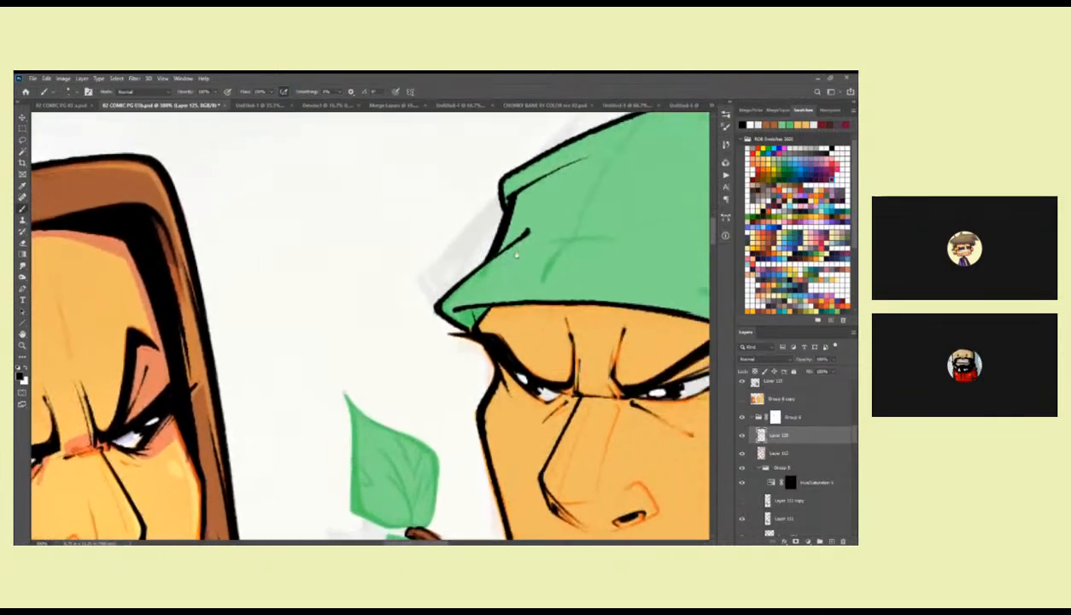
mouse_move(441, 313)
mouse_down()
mouse_move(468, 329)
mouse_move(580, 299)
mouse_up()
drag(631, 370, 382, 428)
drag(514, 318, 370, 347)
Ink the upper mouth line in black from the lip beside the twig to the smile's corner crease.
key(z)
drag(396, 287, 516, 230)
click(440, 280)
click(440, 280)
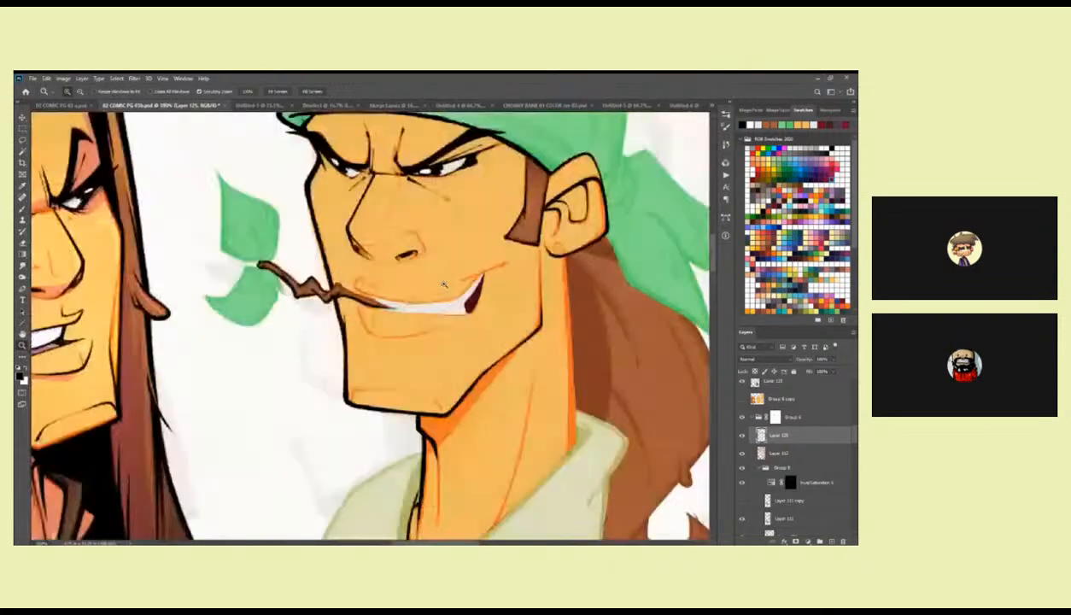
click(440, 280)
key(b)
drag(395, 311, 295, 342)
mouse_move(210, 319)
mouse_down()
mouse_move(316, 343)
mouse_move(516, 316)
mouse_up()
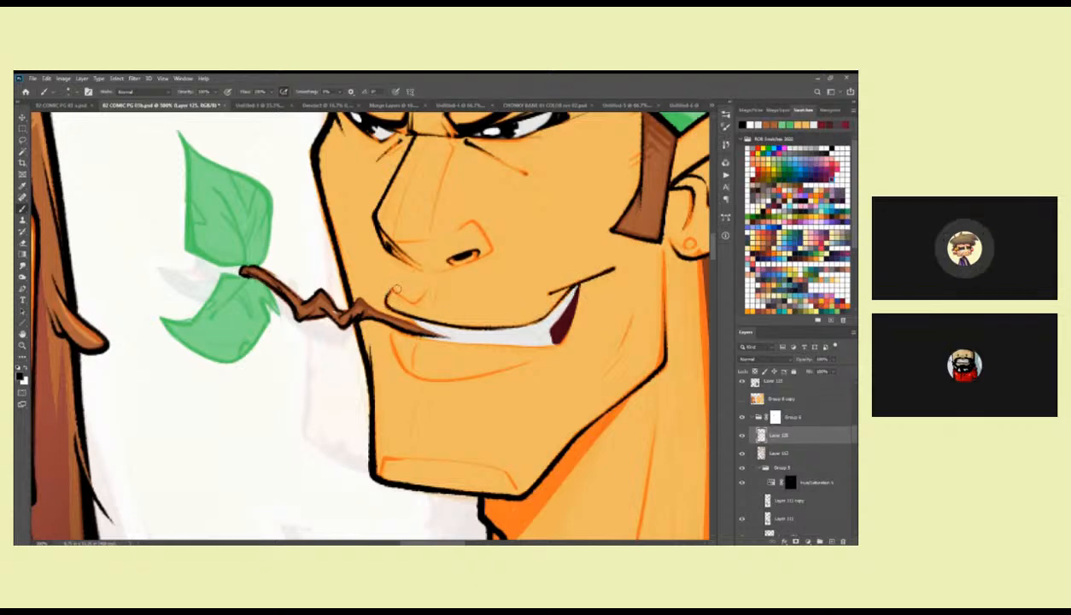
mouse_move(390, 290)
mouse_down()
mouse_move(415, 302)
mouse_move(387, 290)
mouse_up()
Ink the upper lip's small bump and the curved lower lip contour in black.
mouse_move(339, 318)
mouse_down()
mouse_move(358, 357)
mouse_move(525, 324)
mouse_move(488, 321)
mouse_move(539, 329)
mouse_move(609, 308)
mouse_up()
key(ctrl+z)
mouse_move(472, 309)
mouse_down()
mouse_move(491, 326)
mouse_move(530, 330)
mouse_move(629, 315)
mouse_up()
key(ctrl+z)
drag(504, 331, 582, 316)
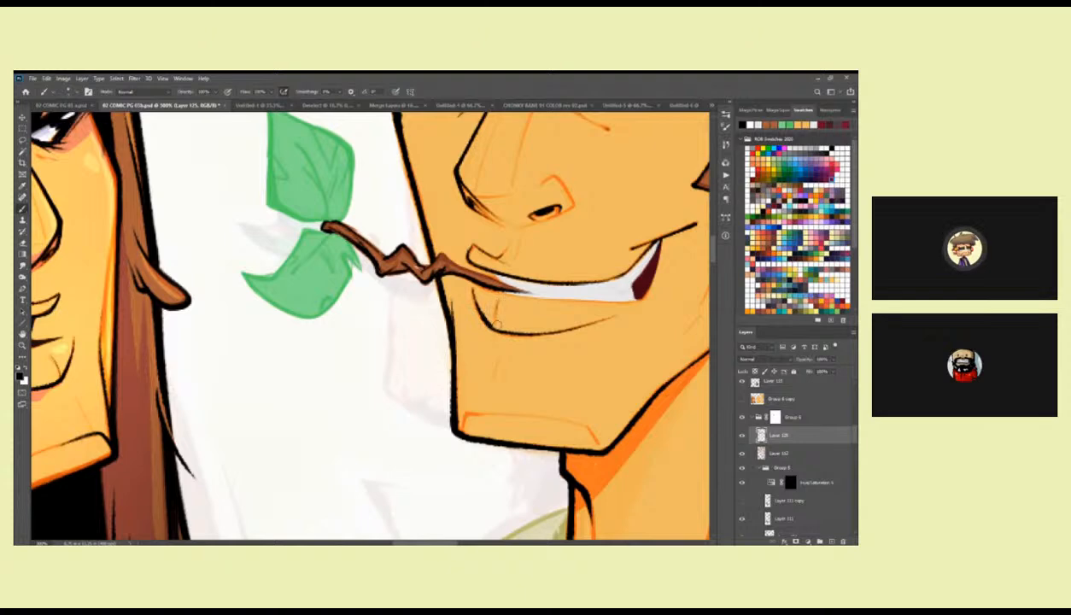
drag(561, 300, 512, 327)
drag(577, 294, 572, 362)
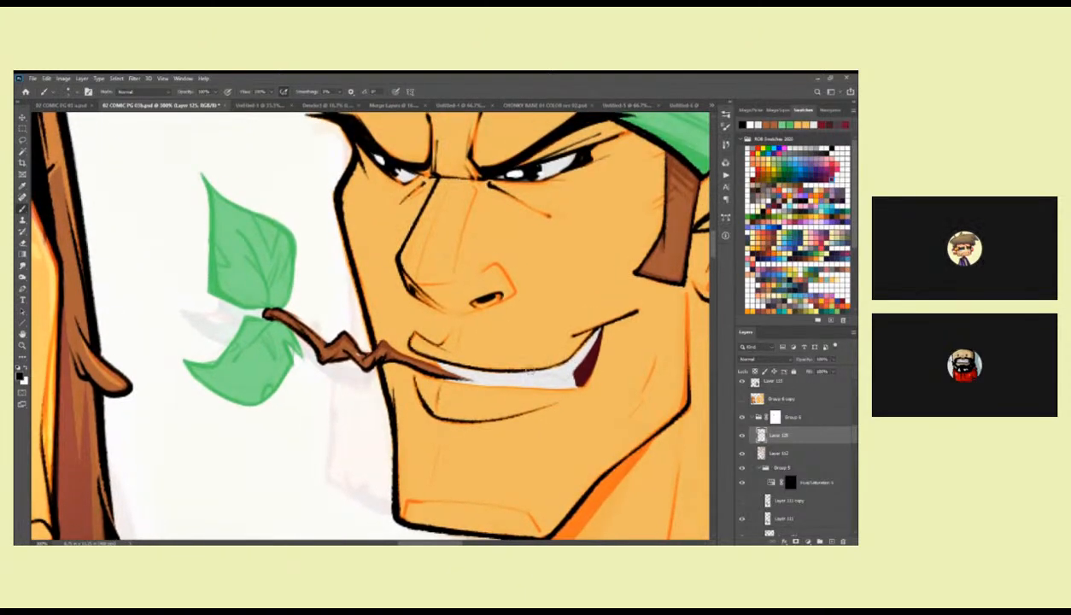
Outline the teeth's lower edge in black and ink the notched tooth line near the mouth corner.
drag(518, 322, 550, 335)
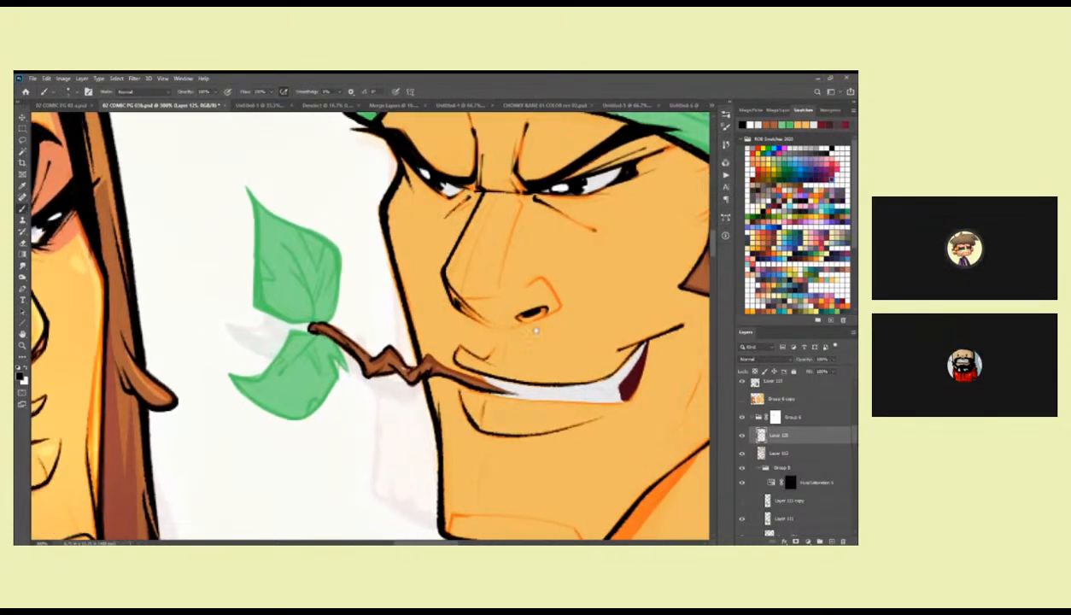
drag(577, 391, 489, 354)
drag(451, 246, 602, 362)
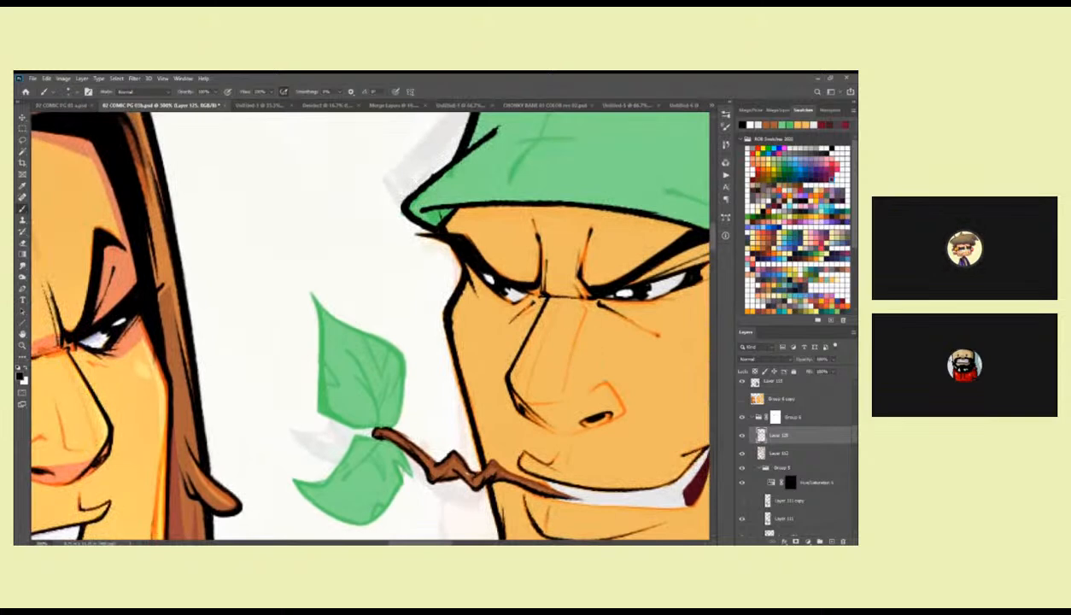
mouse_move(616, 323)
mouse_down()
mouse_move(527, 310)
mouse_move(560, 297)
mouse_up()
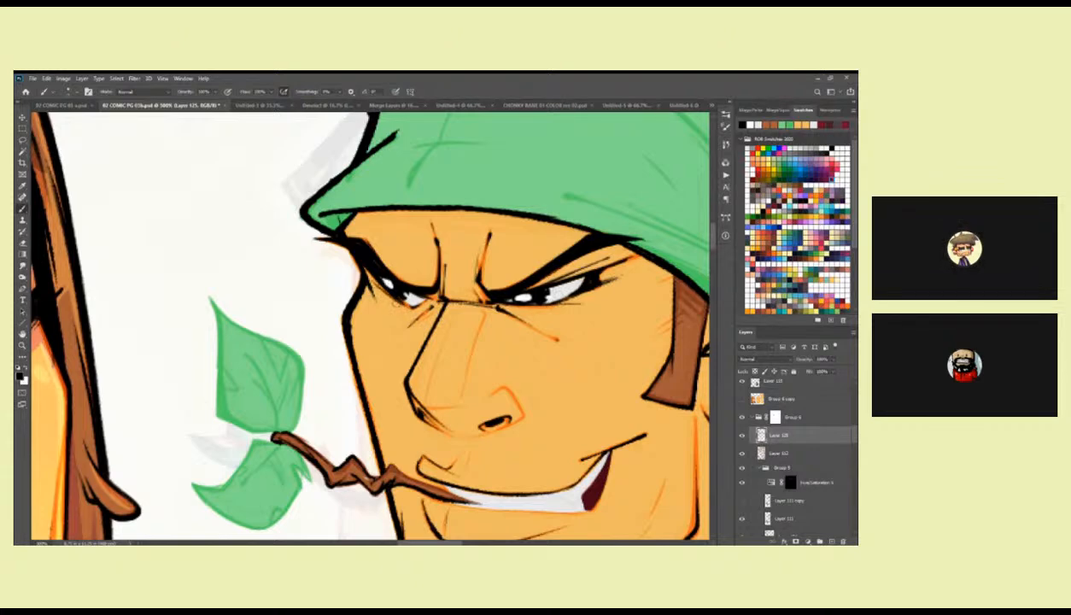
drag(571, 454, 550, 271)
drag(448, 278, 330, 399)
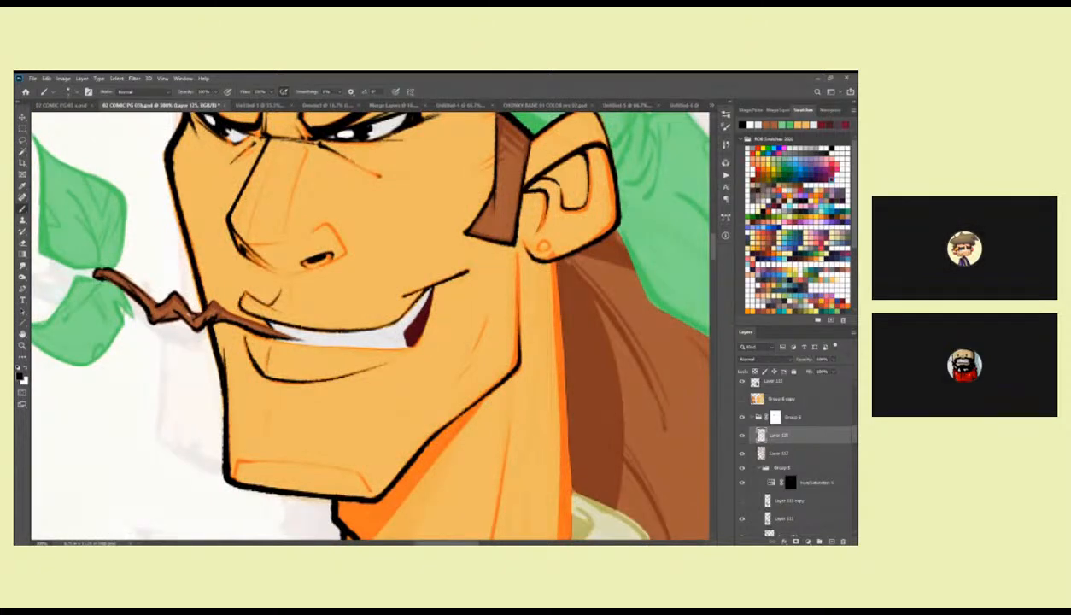
mouse_move(402, 297)
mouse_down()
mouse_move(483, 300)
mouse_move(643, 273)
mouse_move(617, 309)
mouse_move(678, 307)
mouse_move(663, 325)
mouse_move(550, 352)
mouse_move(619, 305)
mouse_move(600, 330)
mouse_move(523, 329)
mouse_up()
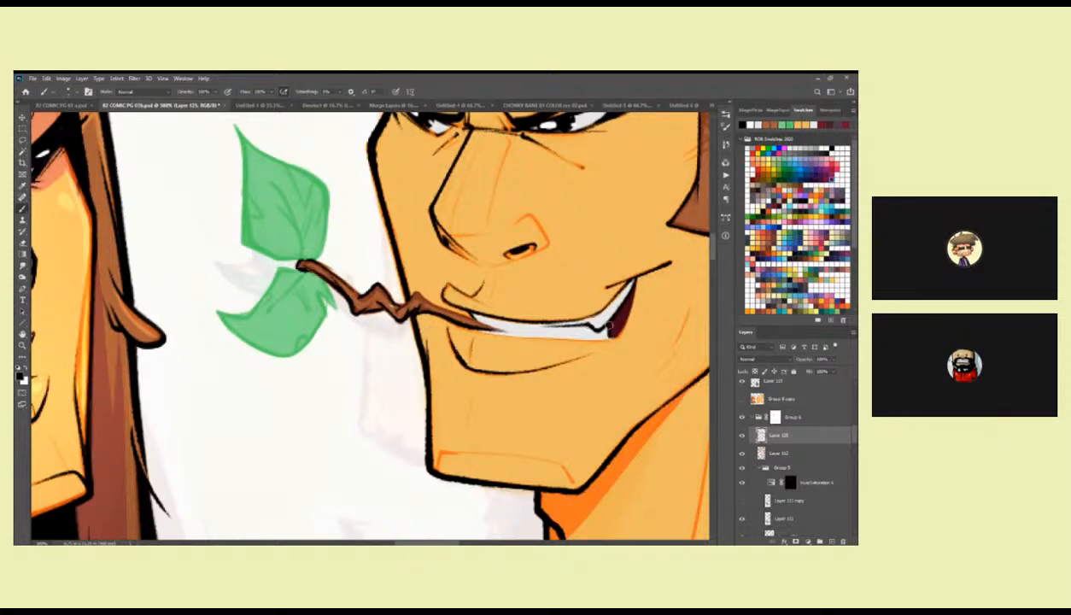
mouse_move(617, 335)
mouse_down()
mouse_move(656, 313)
mouse_move(504, 305)
mouse_move(286, 334)
mouse_move(342, 344)
mouse_move(425, 336)
mouse_move(421, 316)
mouse_move(482, 301)
mouse_up()
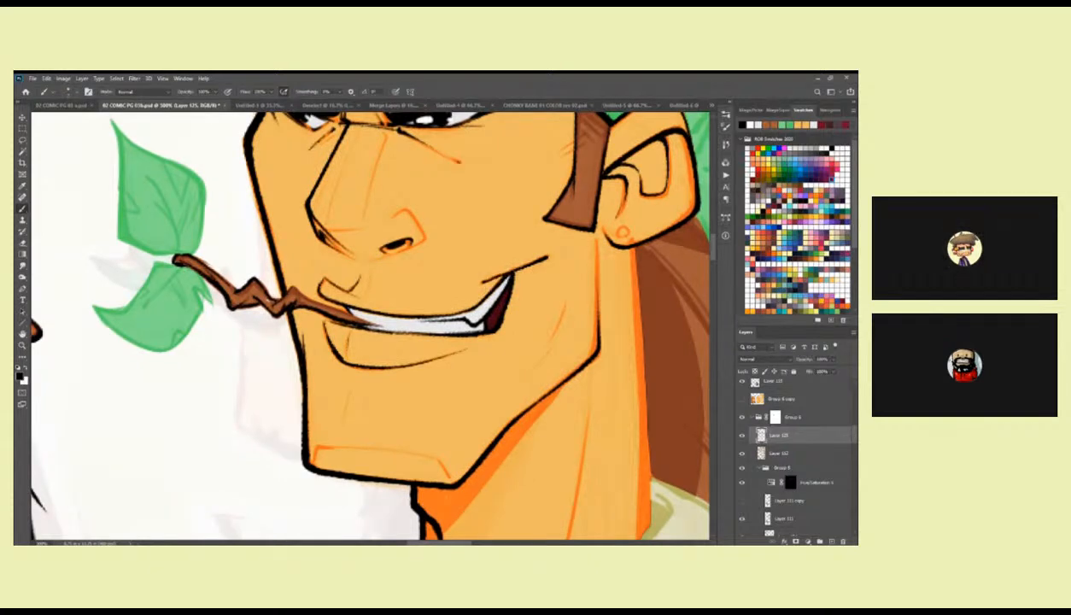
Fill the dark mouth corner behind the teeth with black.
drag(505, 291, 512, 273)
drag(489, 318, 491, 325)
key(z)
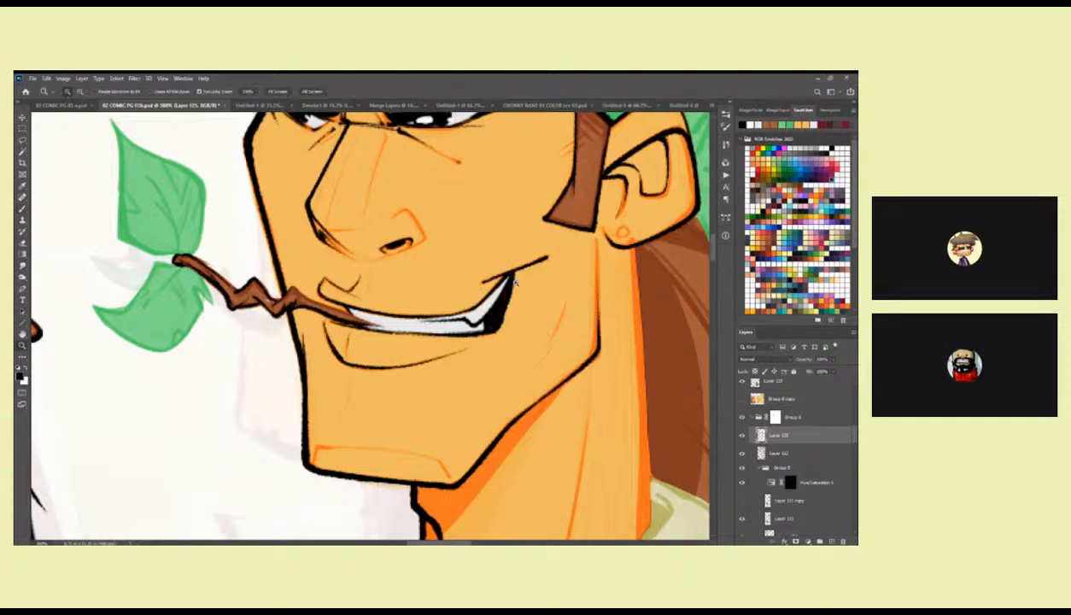
alt+click(510, 287)
alt+click(509, 287)
alt+click(515, 329)
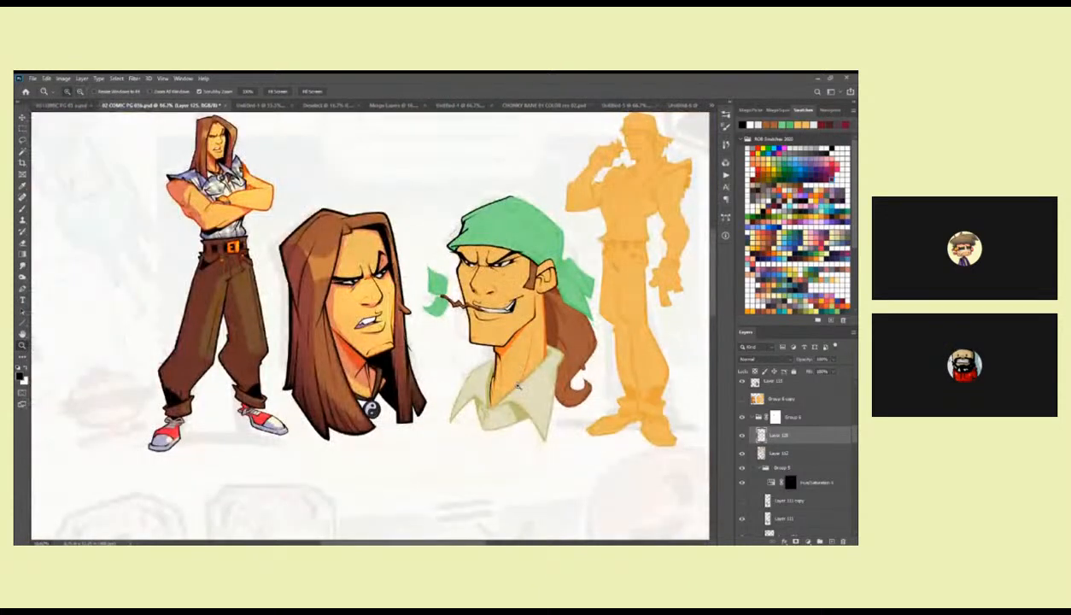
click(512, 303)
click(512, 304)
click(513, 308)
Retouch the smile's teeth with light grey along the inked mouth lines.
key(b)
mouse_move(512, 311)
mouse_down()
mouse_move(292, 318)
mouse_move(303, 323)
mouse_up()
alt+click(395, 328)
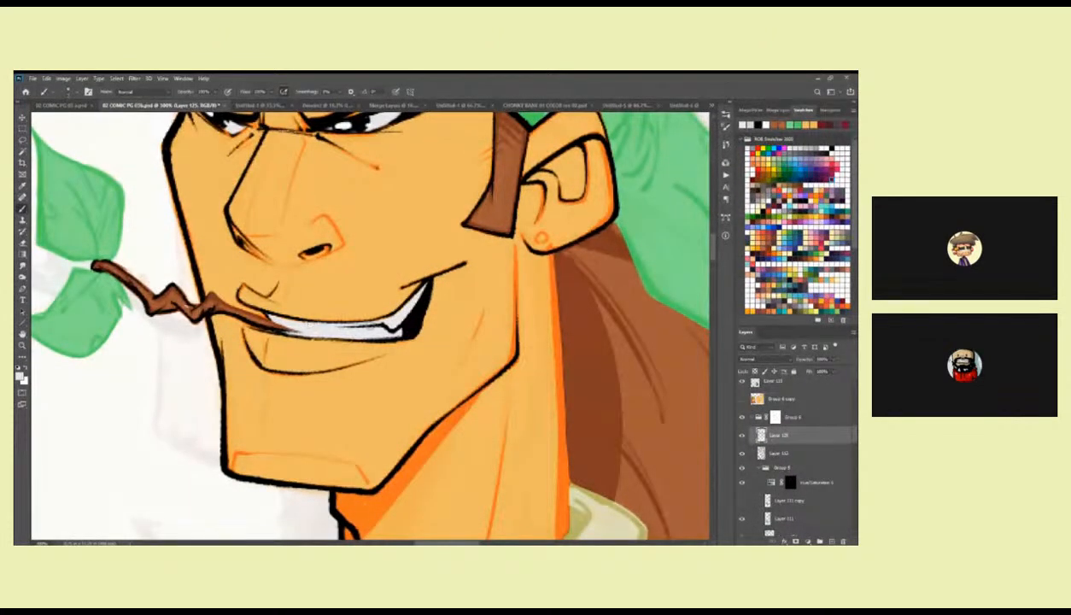
drag(299, 314, 446, 331)
ctrl+drag(434, 306, 359, 306)
ctrl+double_click(425, 295)
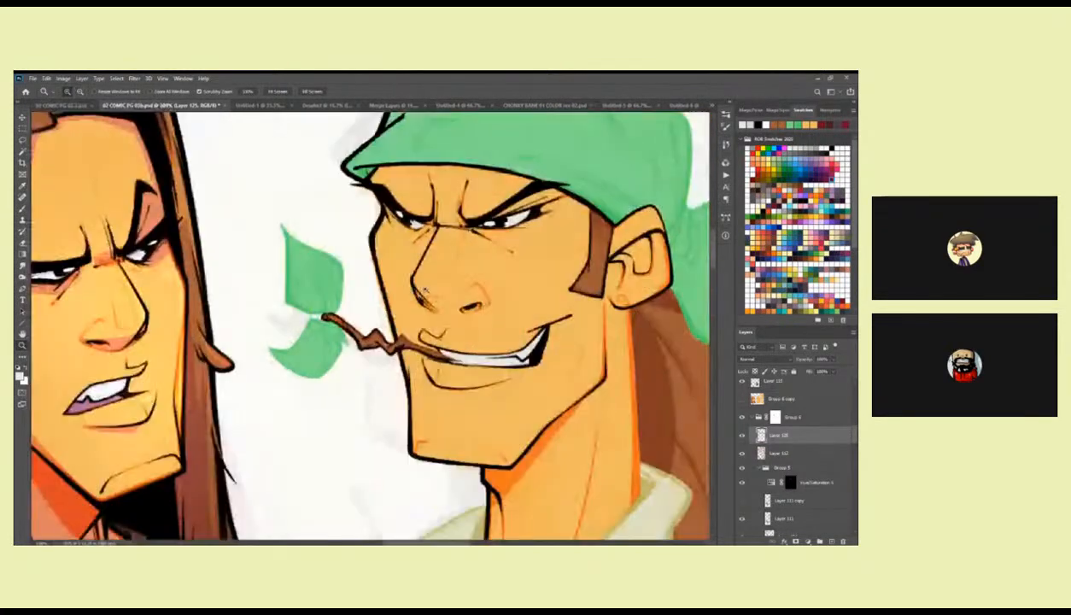
Save the current pen as a new brush preset named SCRATCHY PEN and move it beside the hard diamond brush.
right_click(410, 249)
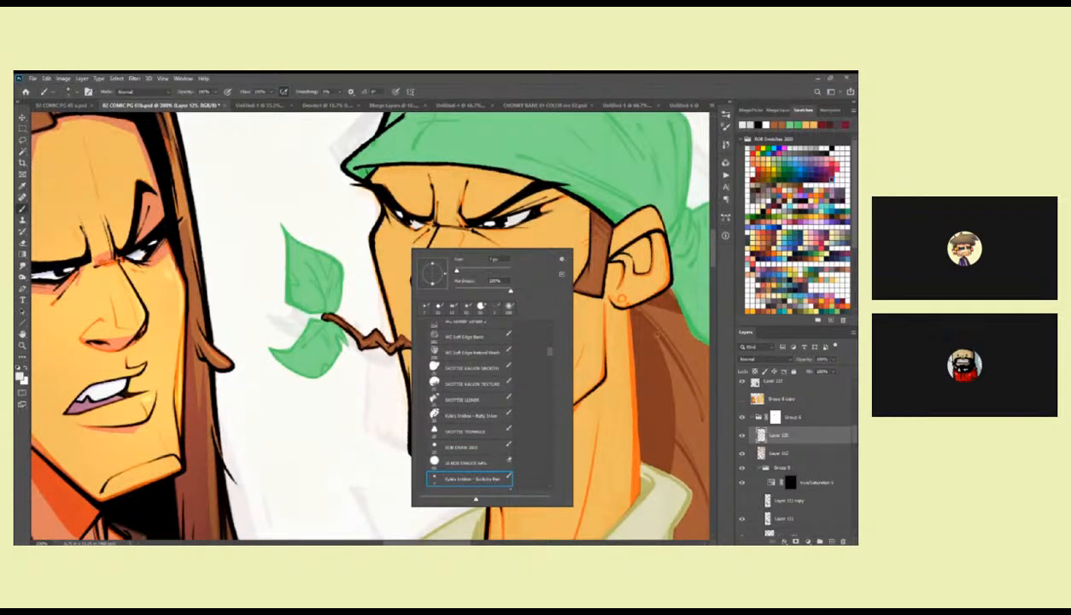
click(722, 199)
click(687, 510)
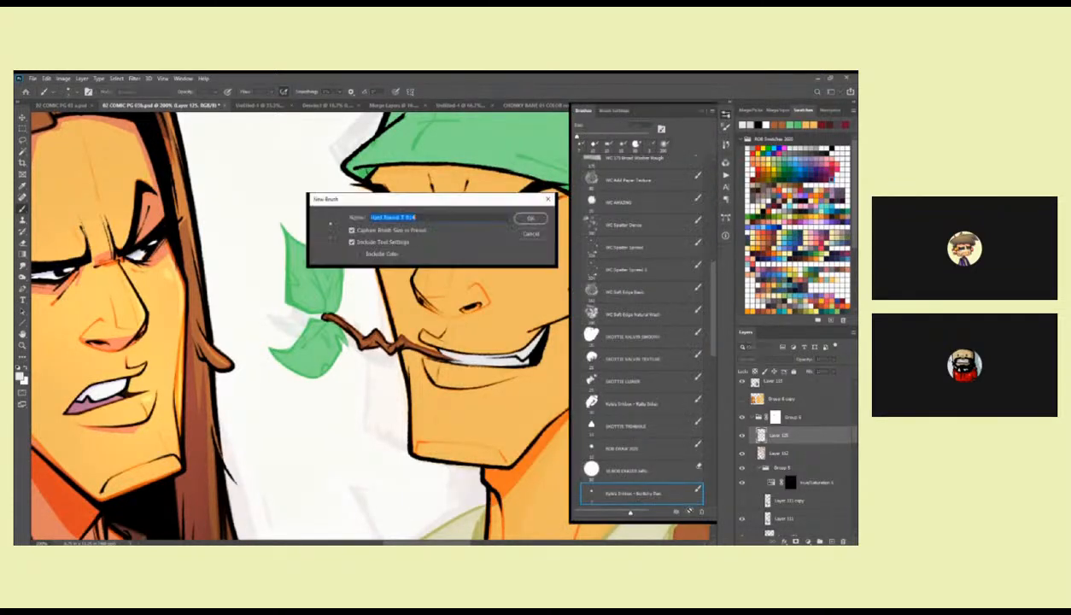
text(SCRATCHY PEN)
key(Return)
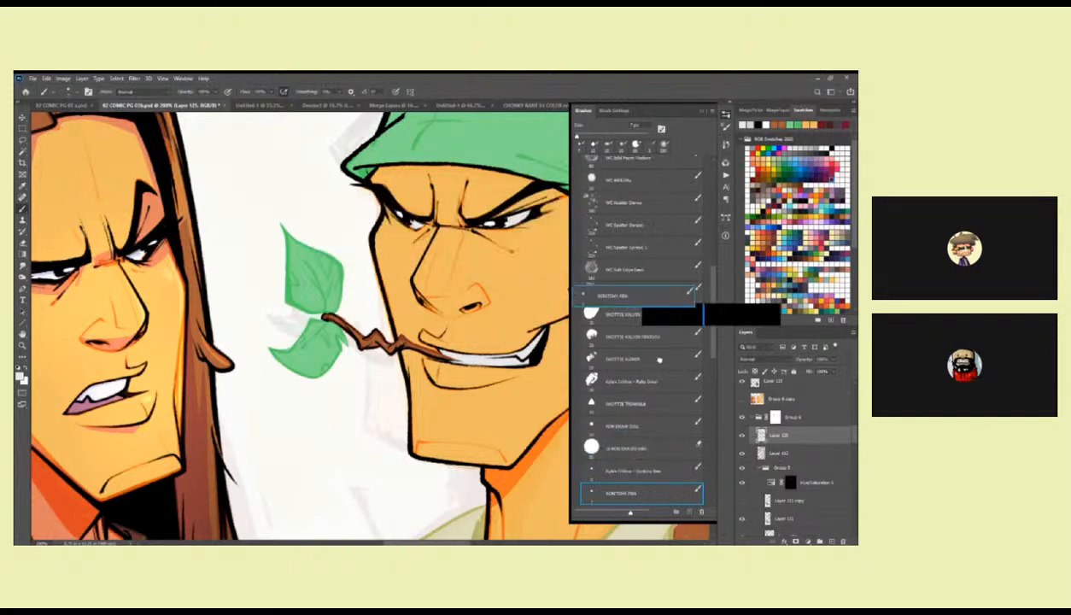
mouse_move(651, 164)
mouse_down()
mouse_move(650, 299)
mouse_move(649, 287)
mouse_up()
Thicken the bandana character's jaw and front neck contours in black with the hard diamond brush.
click(649, 276)
drag(378, 231, 398, 291)
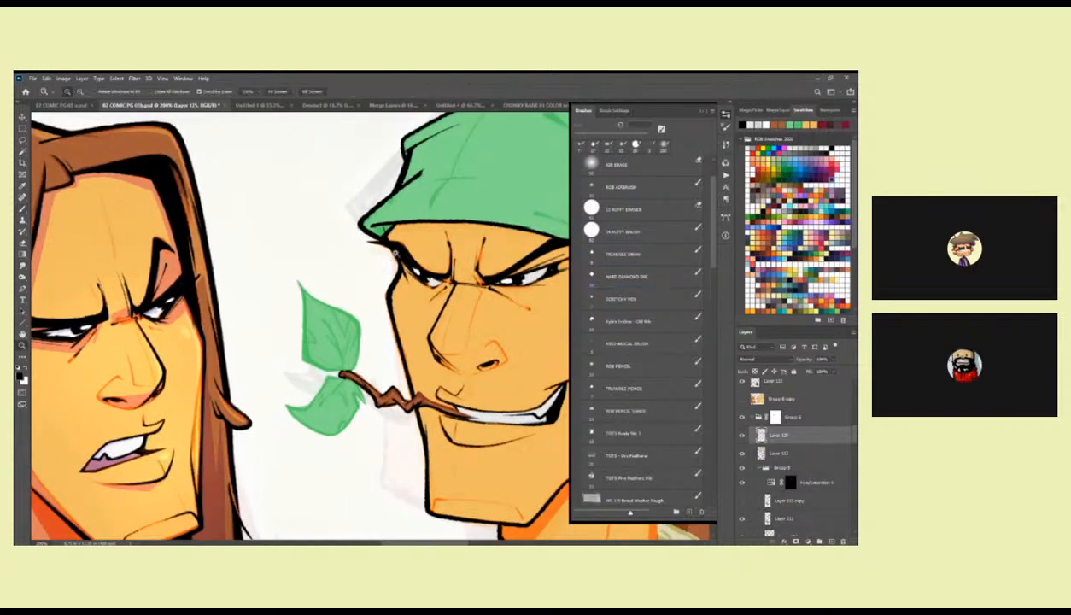
scroll(382, 242, up, 1)
scroll(386, 248, down, 2)
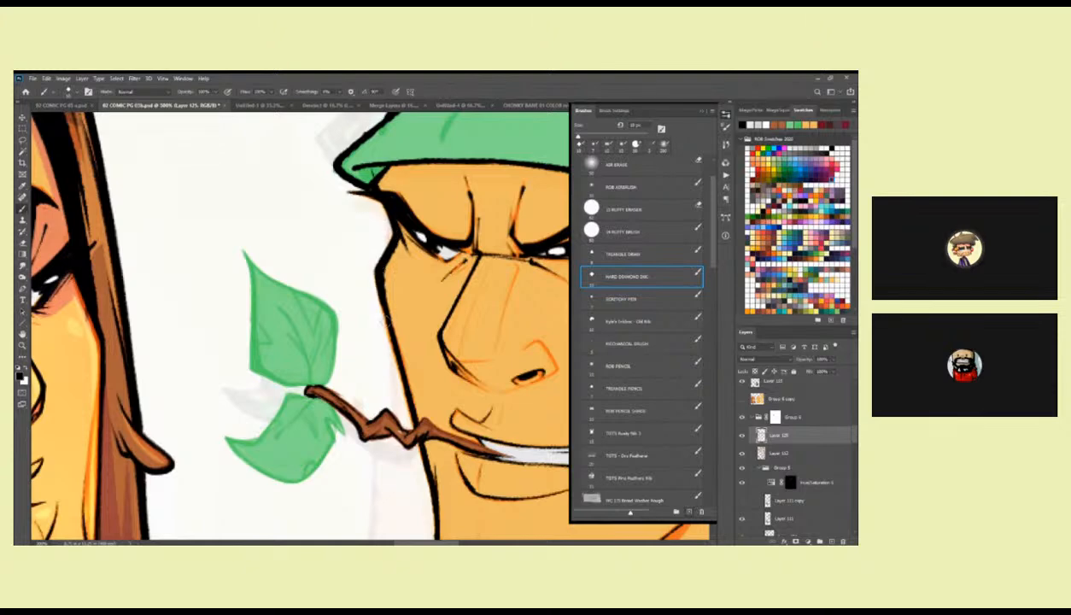
scroll(386, 295, down, 6)
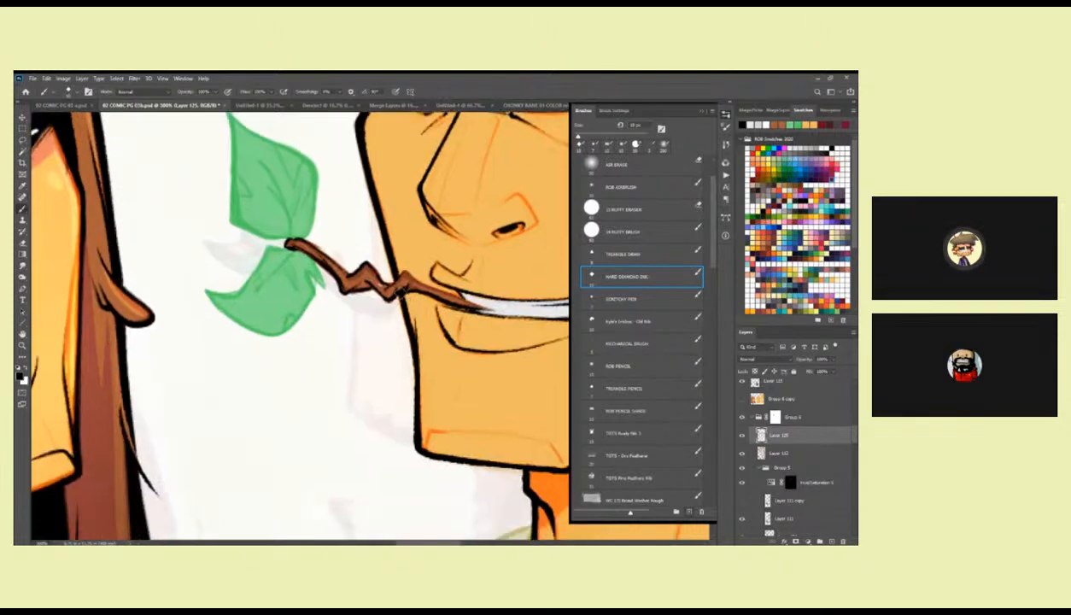
mouse_move(408, 424)
mouse_down()
mouse_move(357, 353)
mouse_move(306, 330)
mouse_move(476, 372)
mouse_move(391, 378)
mouse_up()
mouse_move(480, 374)
mouse_down()
mouse_move(375, 379)
mouse_move(421, 320)
mouse_up()
drag(510, 245, 498, 257)
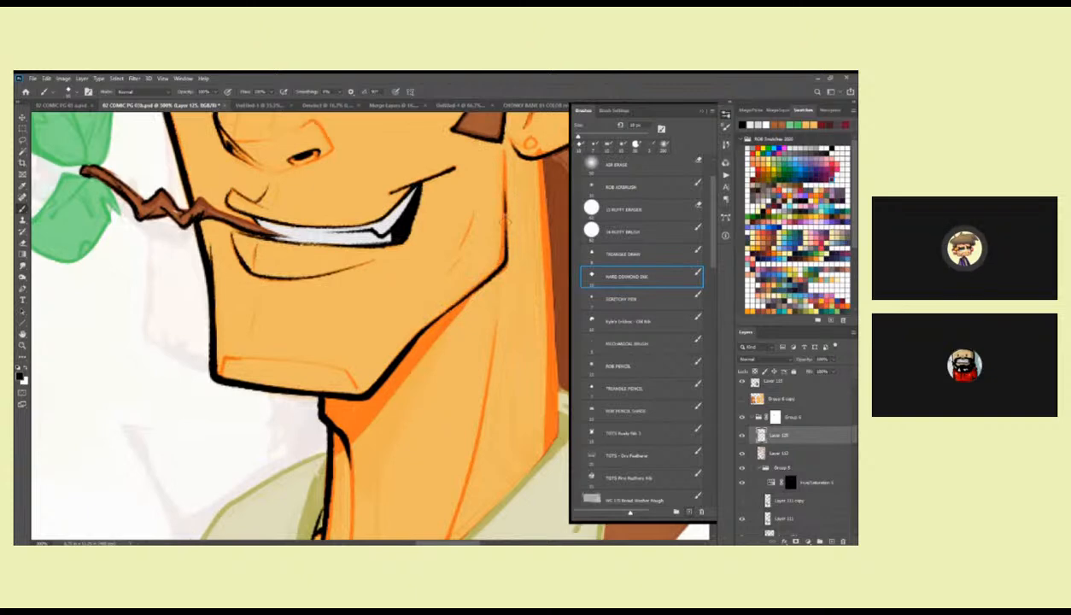
drag(469, 296, 404, 345)
drag(368, 384, 470, 266)
drag(418, 294, 424, 299)
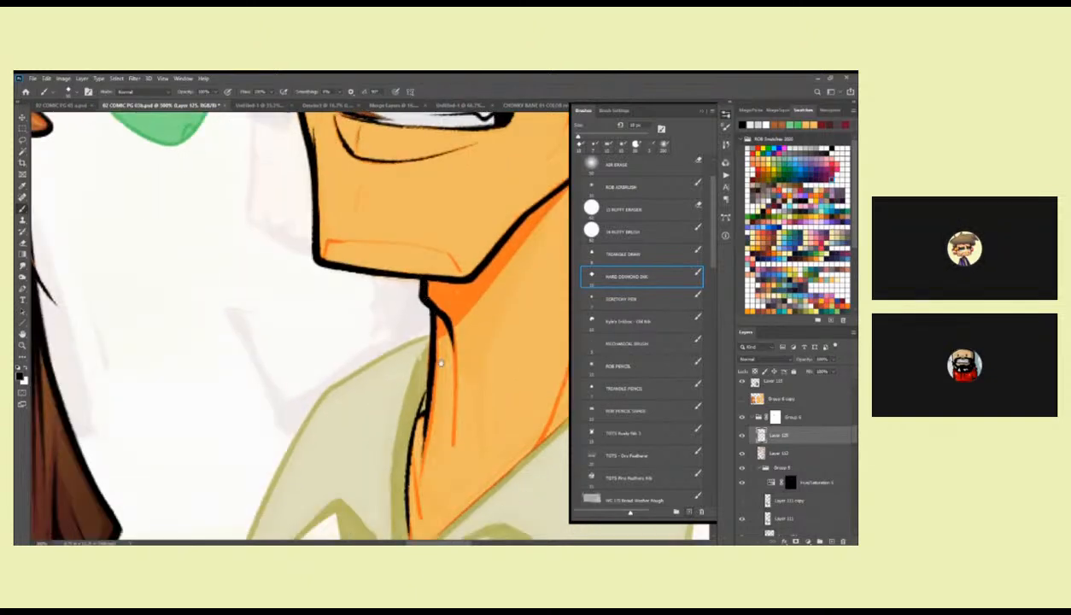
drag(427, 388, 433, 319)
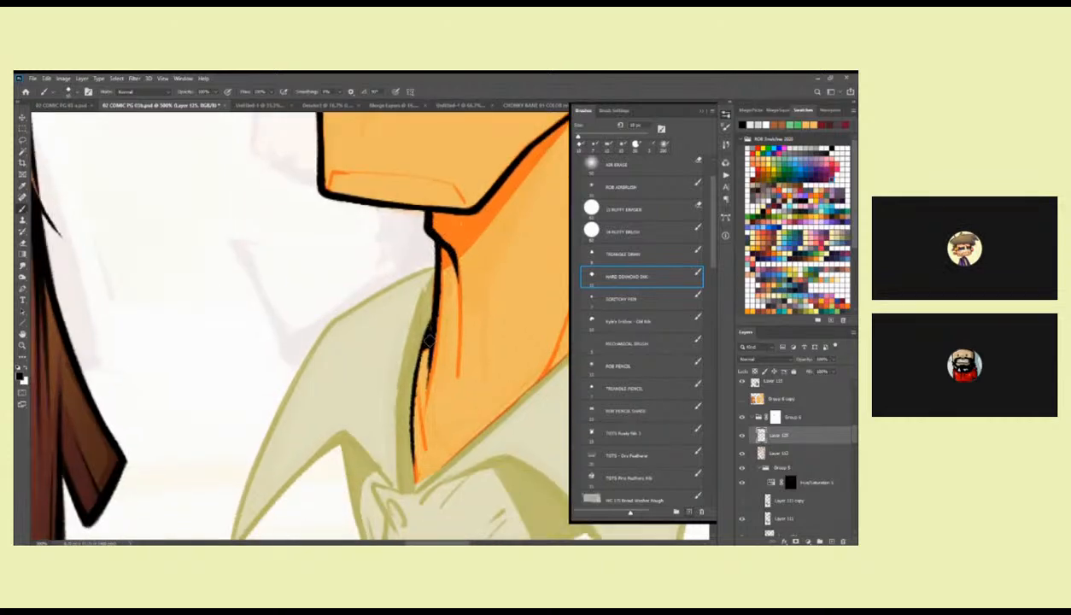
Reinforce the bandana's front upper contour and the adjoining fold in black.
scroll(424, 252, up, 5)
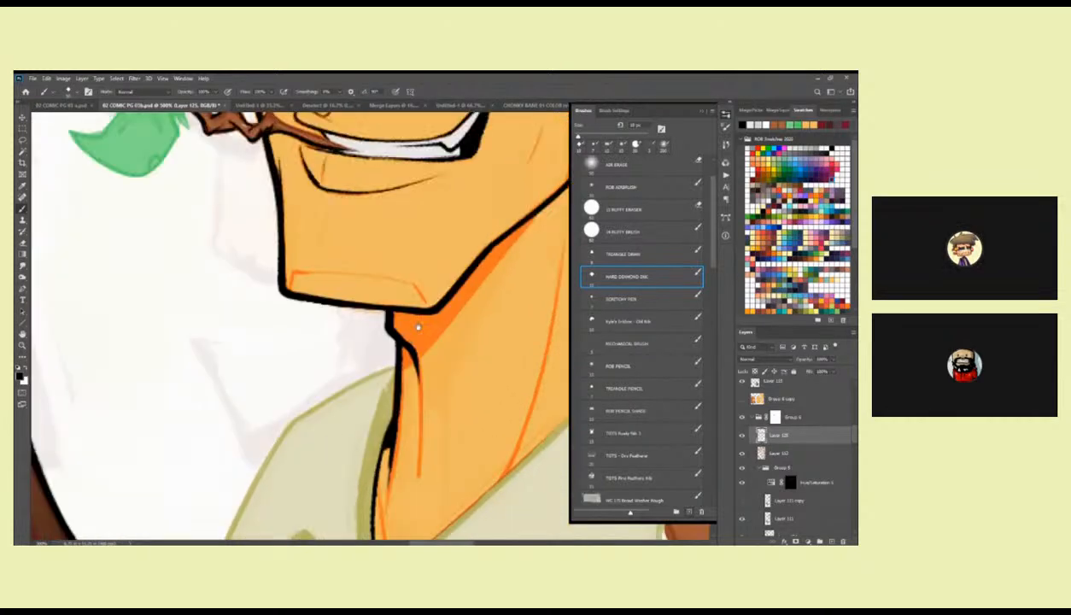
scroll(421, 242, up, 8)
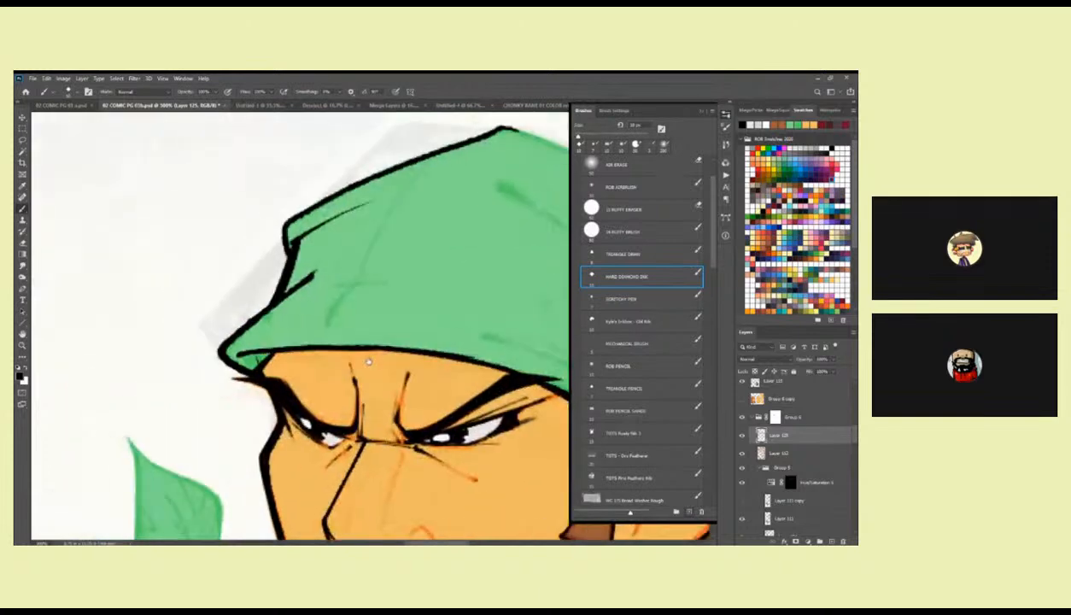
mouse_move(365, 346)
mouse_down()
mouse_move(495, 280)
mouse_move(352, 362)
mouse_up()
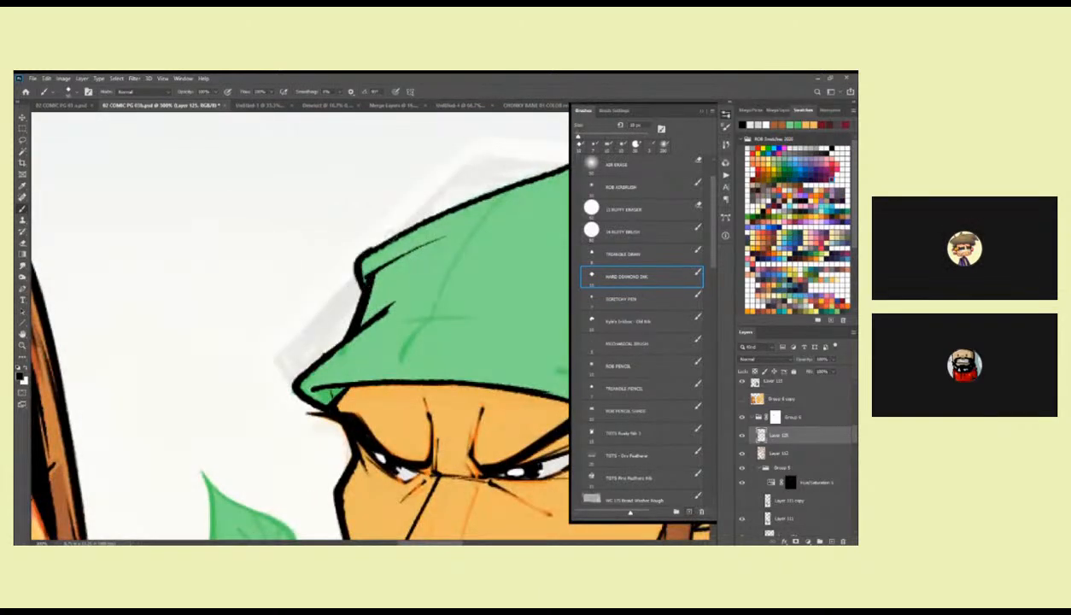
drag(446, 213, 369, 252)
mouse_move(495, 199)
mouse_down()
mouse_move(232, 224)
mouse_move(357, 281)
mouse_up()
drag(408, 324, 328, 273)
Ink the bandana's contour from the crown down the back of the head in black.
drag(217, 194, 347, 288)
key(ctrl+z)
mouse_move(194, 177)
mouse_down()
mouse_move(317, 258)
mouse_move(394, 333)
mouse_up()
drag(407, 355, 370, 295)
drag(231, 162, 360, 282)
drag(371, 299, 340, 222)
Ink the bandana knot behind the ear with its curved fold lines in black.
drag(276, 151, 327, 204)
drag(352, 233, 447, 235)
mouse_move(383, 164)
mouse_down()
mouse_move(418, 199)
mouse_move(423, 265)
mouse_move(402, 333)
mouse_move(438, 252)
mouse_move(436, 301)
mouse_move(431, 266)
mouse_up()
mouse_move(421, 326)
mouse_down()
mouse_move(440, 305)
mouse_move(441, 271)
mouse_move(453, 298)
mouse_up()
drag(435, 345, 451, 320)
mouse_move(440, 247)
mouse_down()
mouse_move(450, 295)
mouse_move(432, 330)
mouse_move(450, 326)
mouse_move(412, 336)
mouse_up()
mouse_move(366, 273)
mouse_down()
mouse_move(375, 215)
mouse_move(402, 258)
mouse_move(444, 289)
mouse_move(418, 346)
mouse_move(437, 293)
mouse_up()
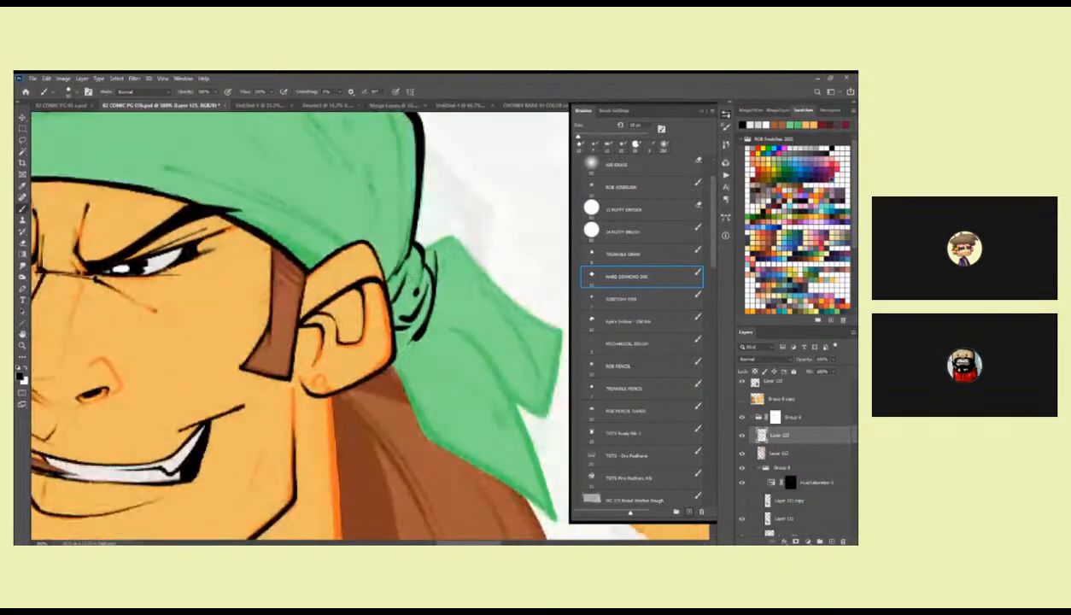
Outline the lower bandana tail in black along both edges down to its pointed tip.
drag(408, 253, 374, 193)
mouse_move(363, 258)
mouse_down()
mouse_move(418, 326)
mouse_move(462, 448)
mouse_up()
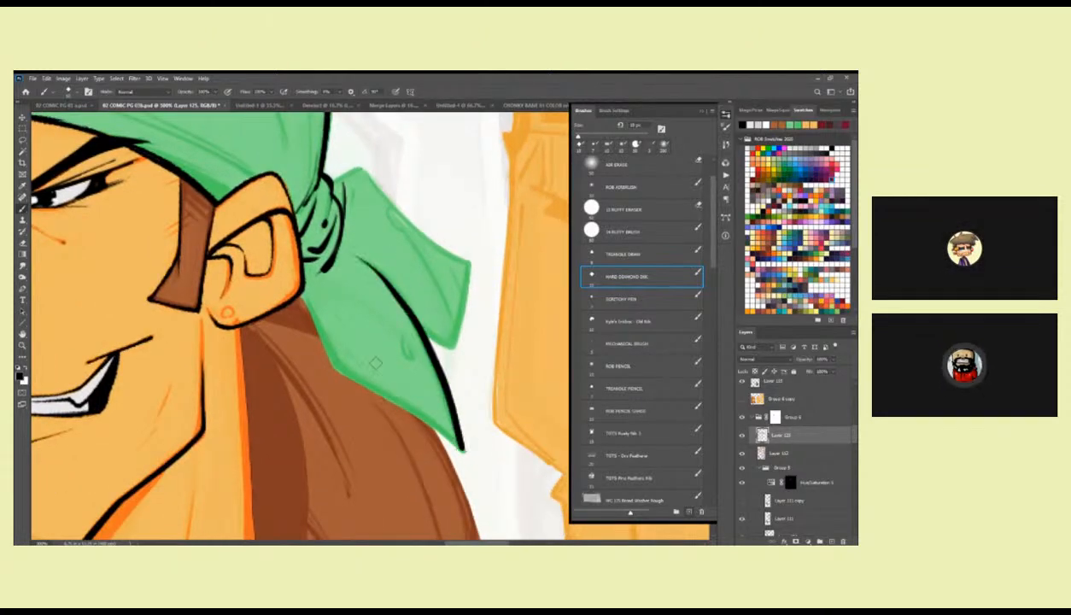
mouse_move(296, 284)
mouse_down()
mouse_move(317, 351)
mouse_move(466, 458)
mouse_up()
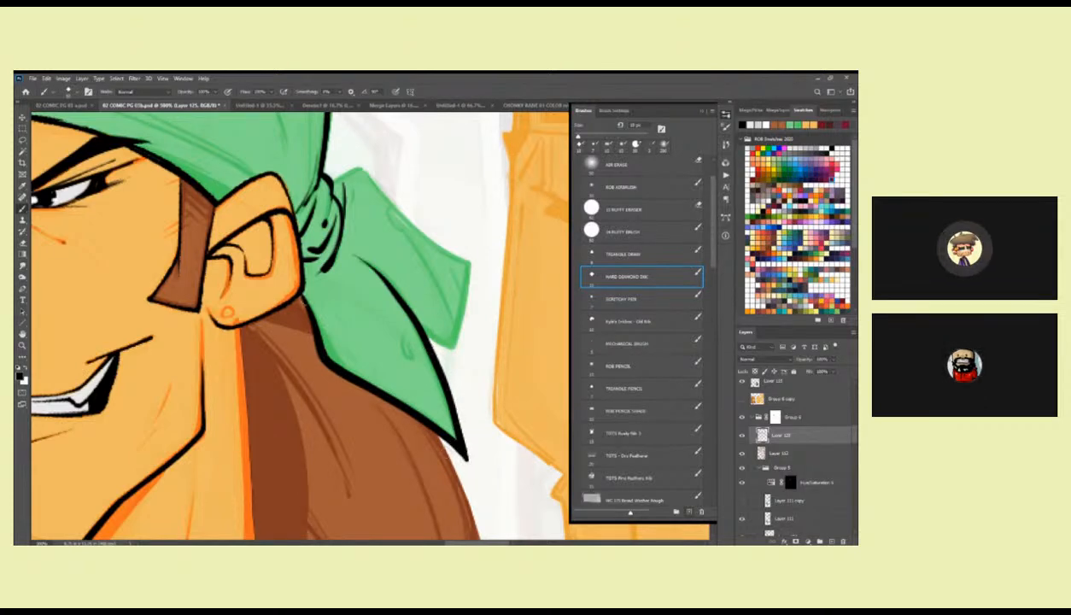
Outline the upper bandana tail in black and ink the small fold marks on both tails.
drag(382, 321, 407, 350)
mouse_move(329, 175)
mouse_down()
mouse_move(359, 166)
mouse_move(461, 260)
mouse_up()
mouse_move(419, 229)
mouse_down()
mouse_move(459, 256)
mouse_move(464, 294)
mouse_move(440, 346)
mouse_move(410, 328)
mouse_up()
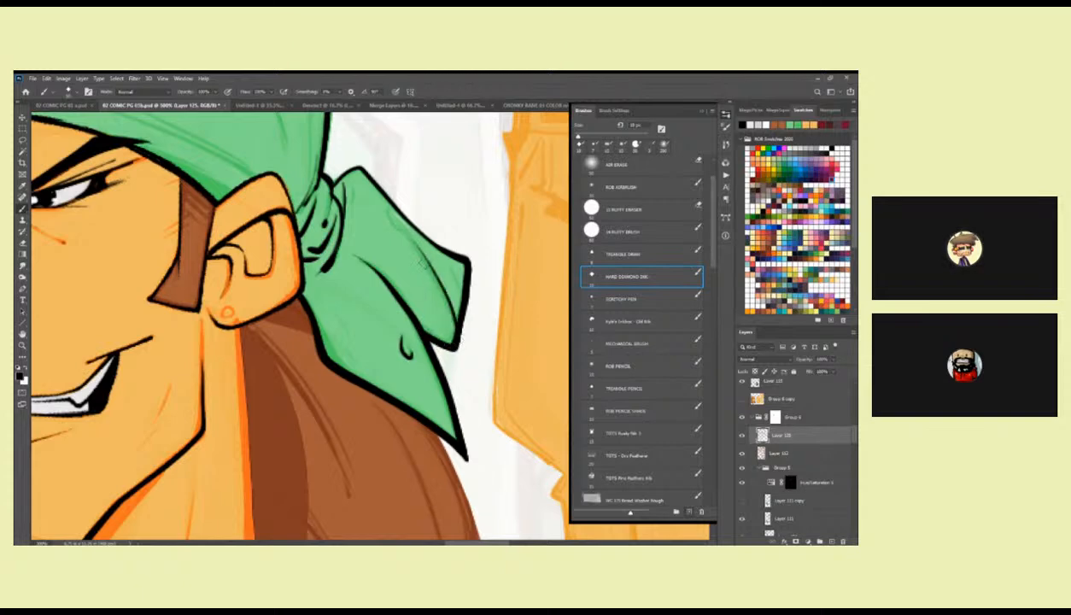
drag(434, 263, 454, 331)
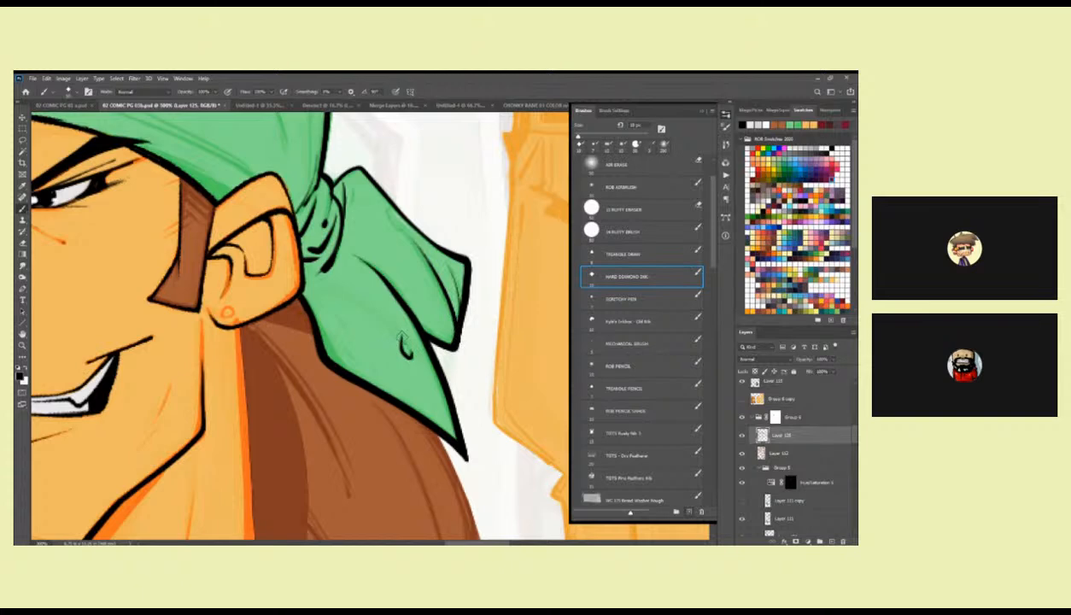
drag(407, 323, 450, 416)
mouse_move(320, 237)
mouse_down()
mouse_move(471, 349)
mouse_move(462, 323)
mouse_move(448, 351)
mouse_up()
drag(476, 289, 489, 327)
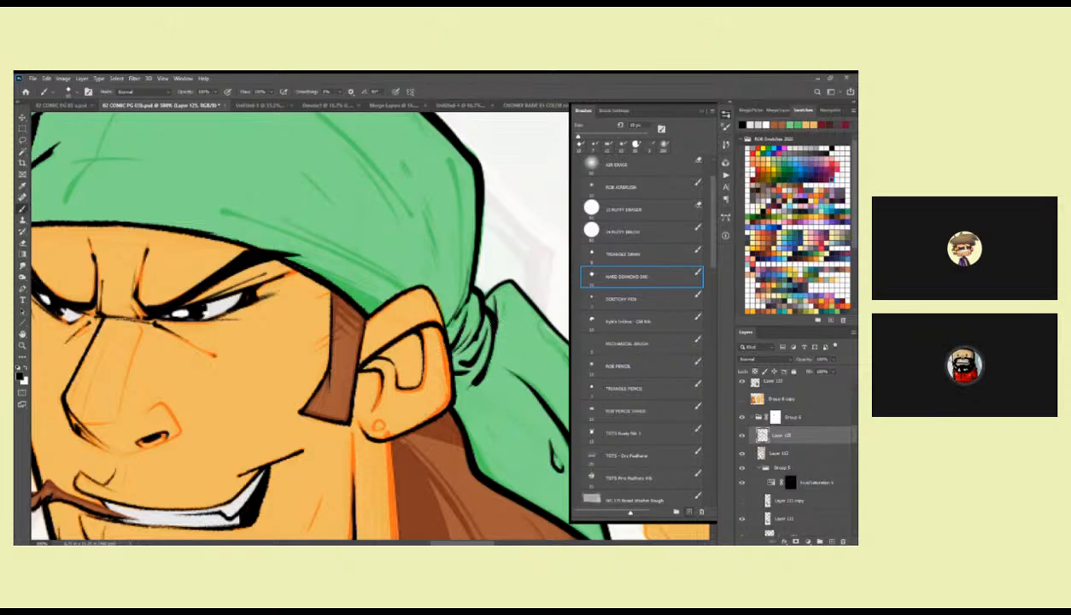
Ink the back of the neck from the earlobe to the collar, and extend the front neck line into the collar.
drag(424, 286, 438, 326)
mouse_move(395, 310)
mouse_down()
mouse_move(447, 251)
mouse_move(474, 351)
mouse_move(497, 303)
mouse_up()
key(ctrl+z)
mouse_move(406, 244)
mouse_down()
mouse_move(457, 224)
mouse_move(486, 307)
mouse_move(474, 352)
mouse_move(432, 183)
mouse_up()
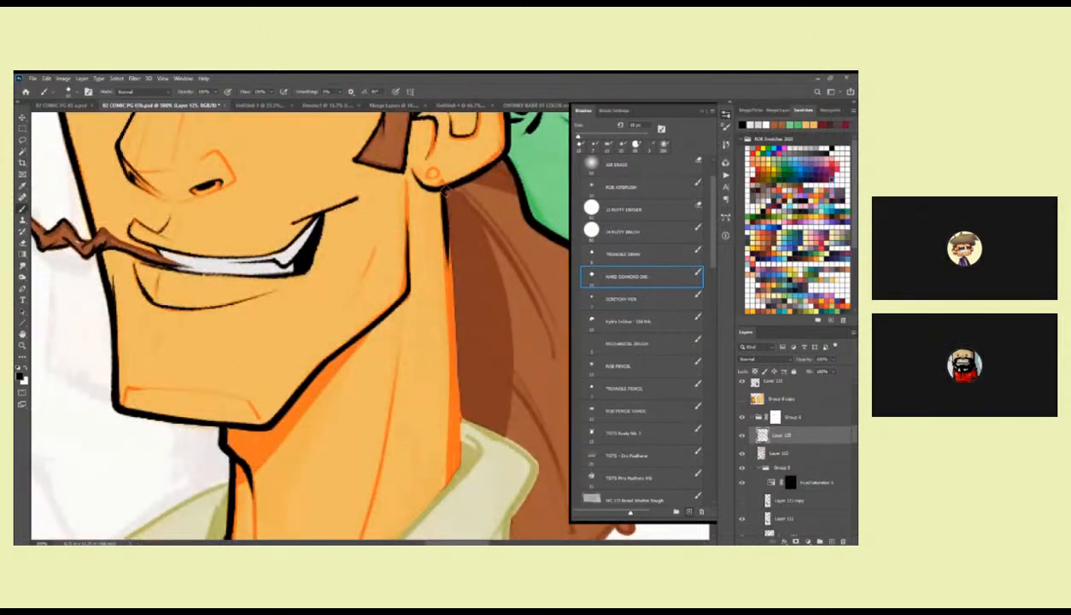
drag(436, 183, 457, 461)
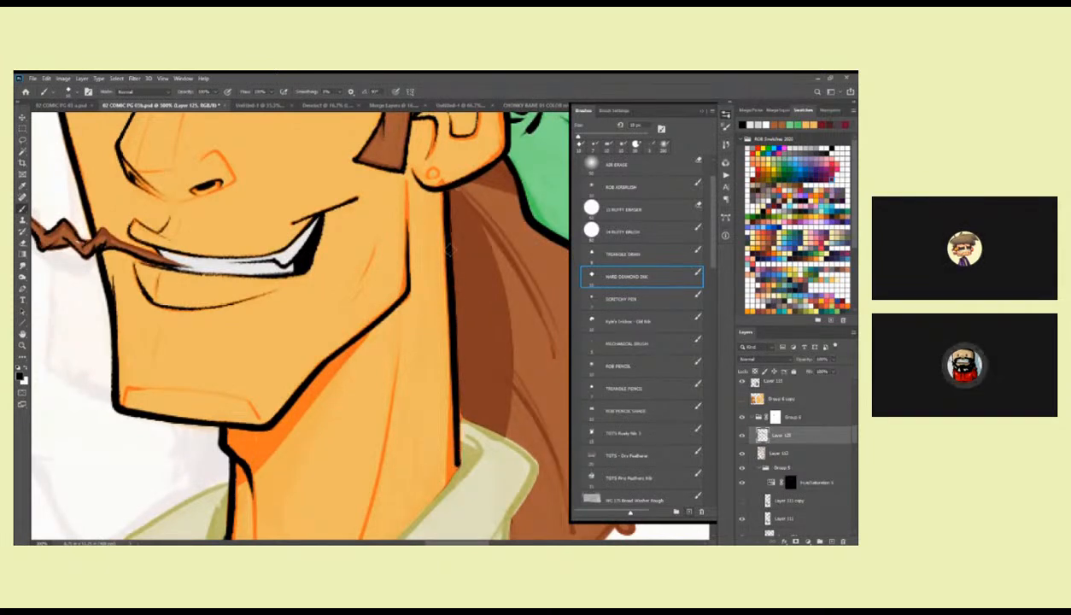
mouse_move(453, 367)
mouse_down()
mouse_move(458, 460)
mouse_move(486, 352)
mouse_move(530, 268)
mouse_up()
drag(378, 387, 409, 316)
drag(330, 292, 321, 423)
mouse_move(488, 339)
mouse_down()
mouse_move(464, 335)
mouse_move(443, 313)
mouse_up()
Ink the collar's diagonal inner edge in black from behind the neck down to the bottom of the V opening.
drag(541, 145, 300, 392)
key(ctrl+z)
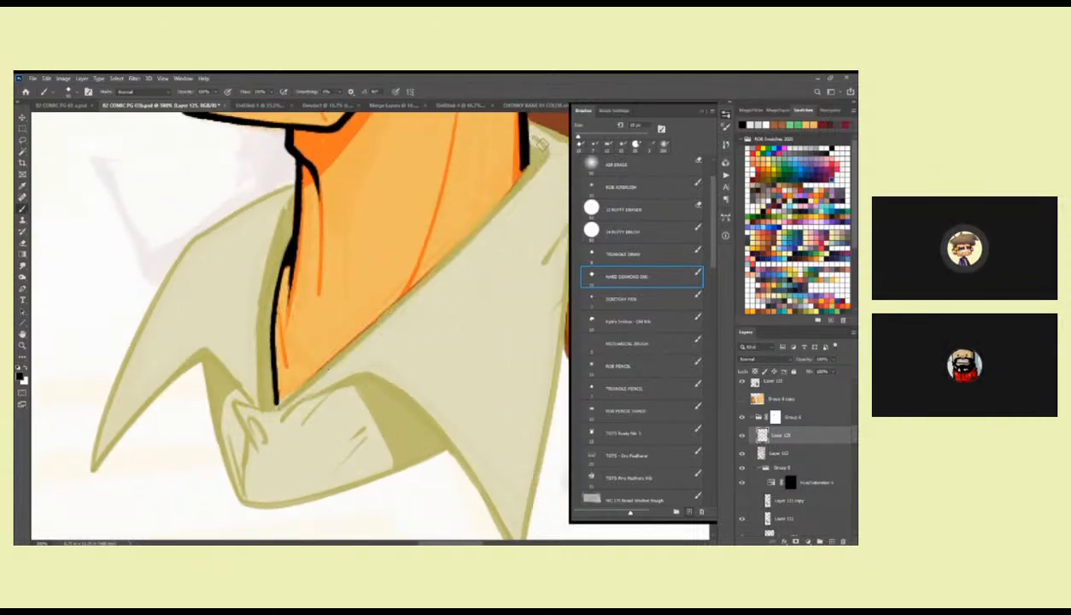
mouse_move(540, 137)
mouse_down()
mouse_move(509, 188)
mouse_move(311, 367)
mouse_move(261, 402)
mouse_move(229, 400)
mouse_move(261, 455)
mouse_up()
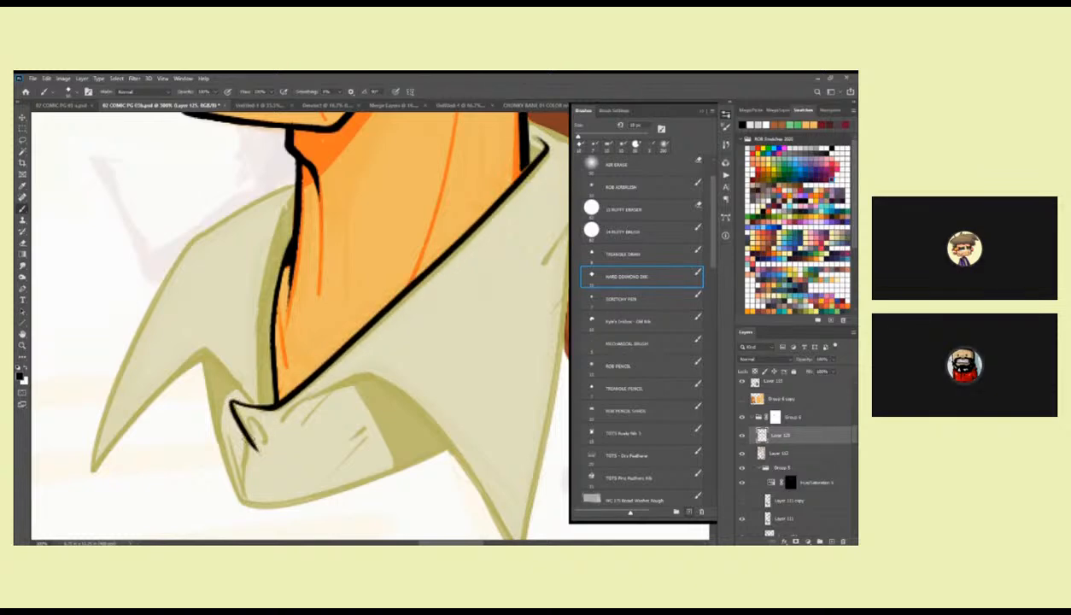
Ink the small wrinkle lines on the shirt front just below the V opening in black.
mouse_move(294, 387)
mouse_down()
mouse_move(365, 367)
mouse_move(335, 403)
mouse_move(350, 427)
mouse_up()
drag(326, 392, 334, 471)
key(ctrl+z)
drag(335, 413, 330, 459)
drag(320, 413, 333, 474)
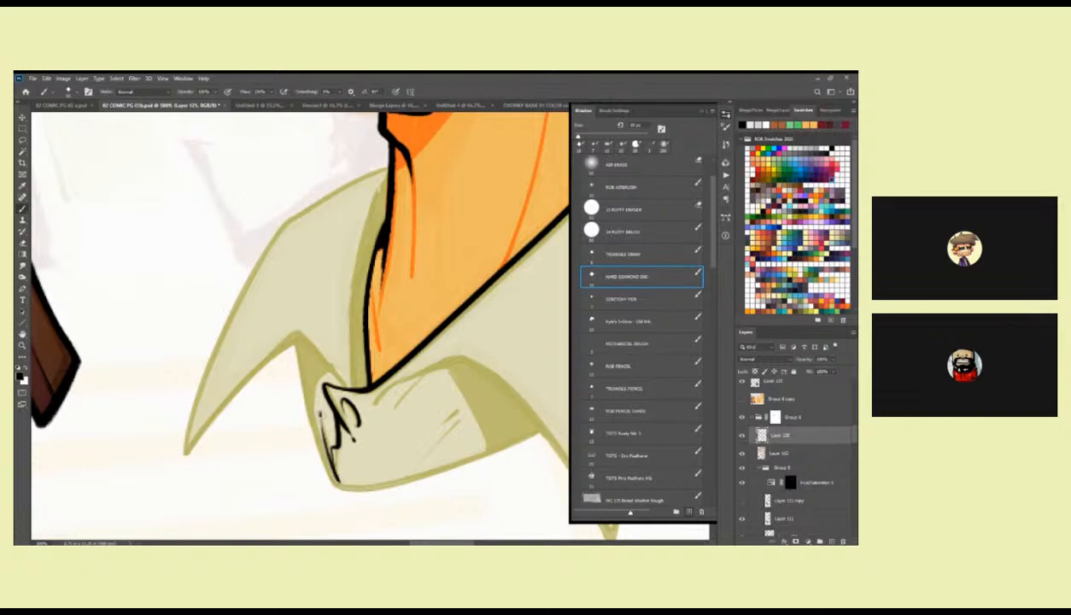
Outline the larger collar flap in black along its curved lower edge, pointed tip and outer side.
mouse_move(390, 380)
mouse_down()
mouse_move(352, 365)
mouse_move(434, 326)
mouse_move(331, 305)
mouse_move(288, 271)
mouse_move(292, 290)
mouse_move(330, 316)
mouse_move(384, 386)
mouse_move(429, 467)
mouse_up()
drag(475, 313, 432, 316)
mouse_move(447, 133)
mouse_down()
mouse_move(418, 353)
mouse_move(380, 469)
mouse_up()
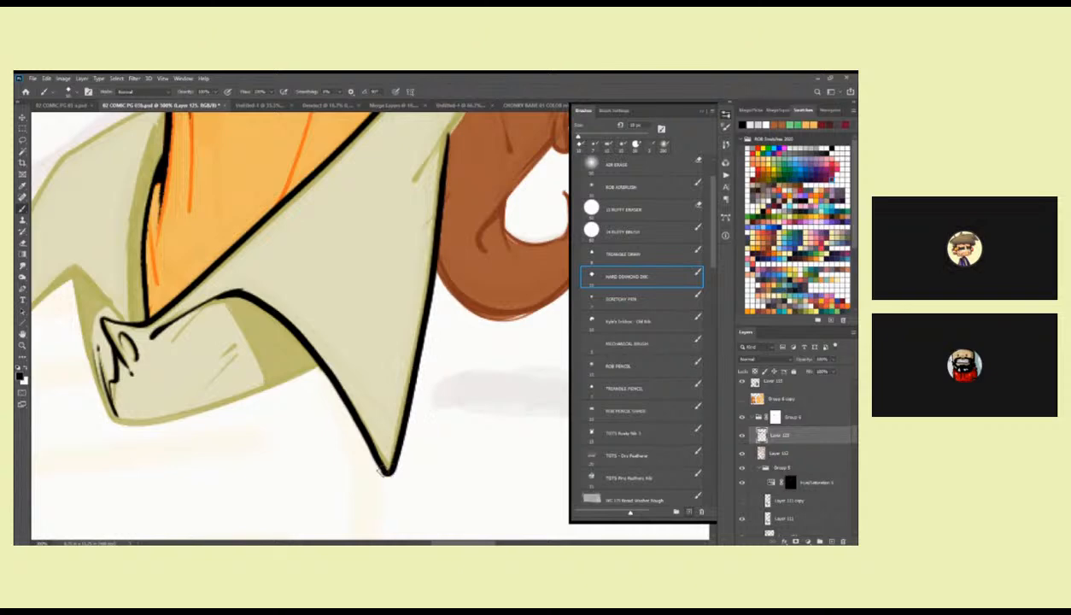
Ink the collar's folded top corner behind the neck and the short crease beneath it in black.
scroll(409, 339, up, 5)
mouse_move(340, 247)
mouse_down()
mouse_move(415, 295)
mouse_move(475, 207)
mouse_move(421, 272)
mouse_move(438, 243)
mouse_up()
drag(364, 399, 517, 268)
drag(327, 323, 378, 273)
drag(465, 321, 522, 327)
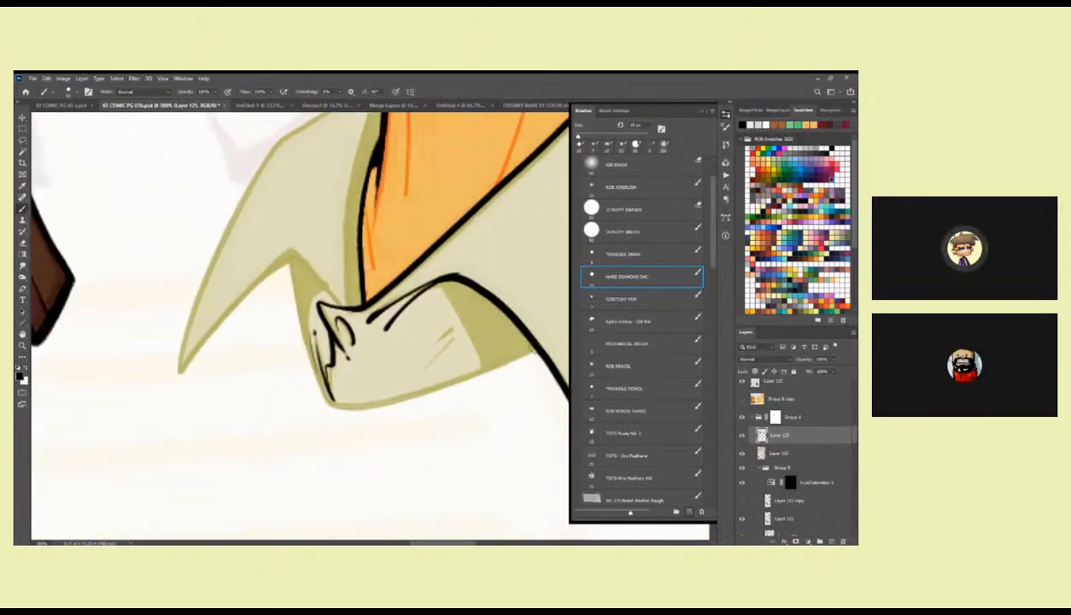
Outline the shirt front's bottom edge and its side edge up to the collar notch in black.
mouse_move(312, 362)
mouse_down()
mouse_move(324, 397)
mouse_move(384, 403)
mouse_move(529, 340)
mouse_up()
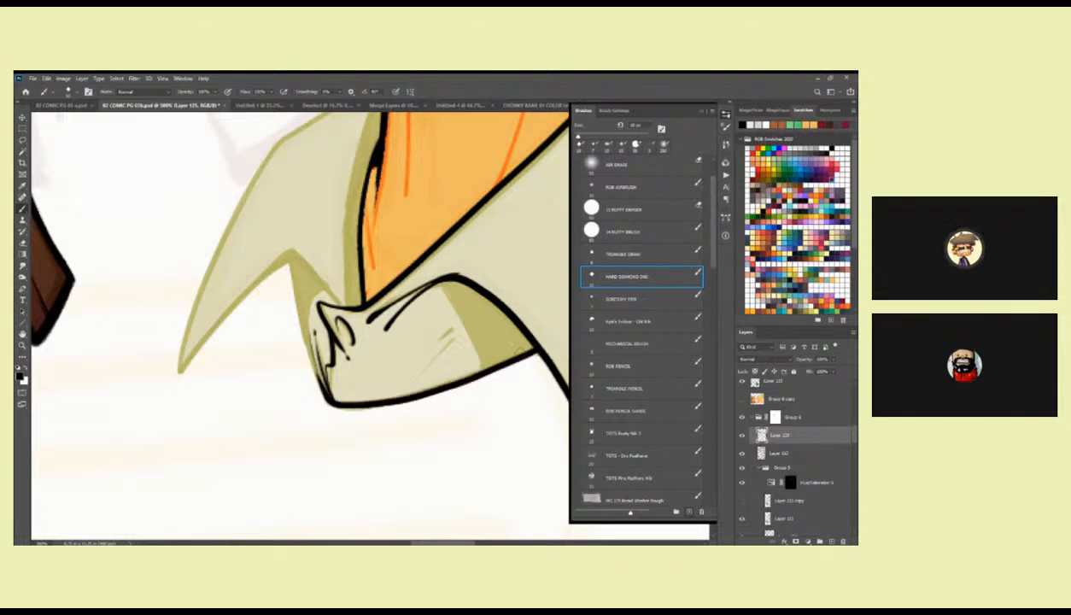
drag(313, 333, 371, 359)
drag(347, 287, 384, 431)
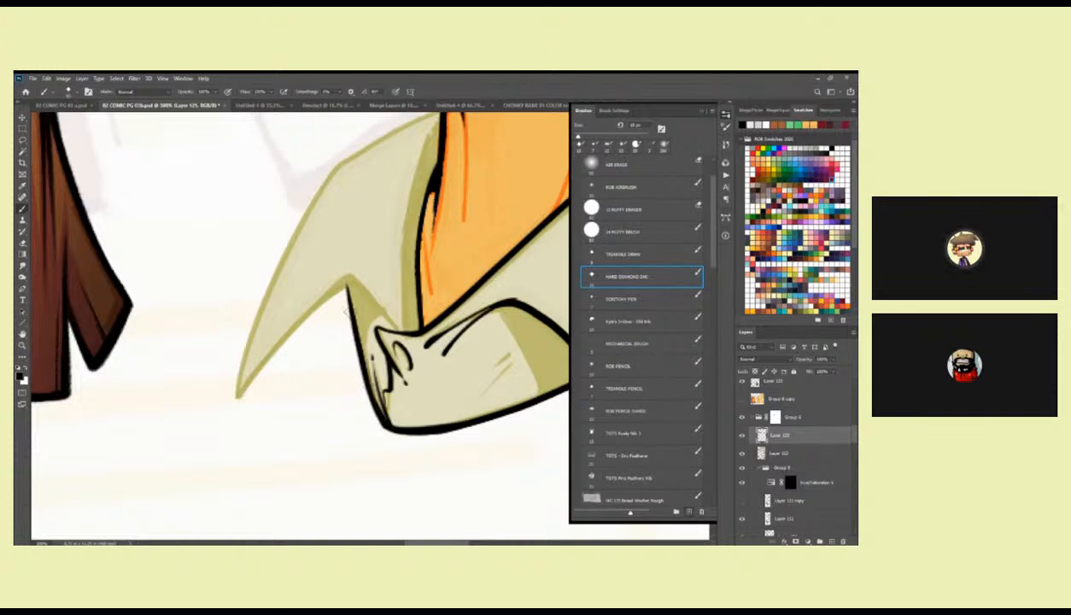
drag(347, 288, 358, 346)
Outline the smaller collar flap in black along its lower and outer edges to the pointed tip.
mouse_move(383, 291)
mouse_down()
mouse_move(465, 316)
mouse_move(433, 308)
mouse_move(315, 421)
mouse_up()
mouse_move(489, 186)
mouse_down()
mouse_move(475, 172)
mouse_move(425, 170)
mouse_move(333, 244)
mouse_move(275, 389)
mouse_move(270, 441)
mouse_move(341, 337)
mouse_move(380, 309)
mouse_move(303, 376)
mouse_move(269, 437)
mouse_up()
mouse_move(285, 392)
mouse_down()
mouse_move(373, 322)
mouse_move(397, 324)
mouse_move(419, 358)
mouse_up()
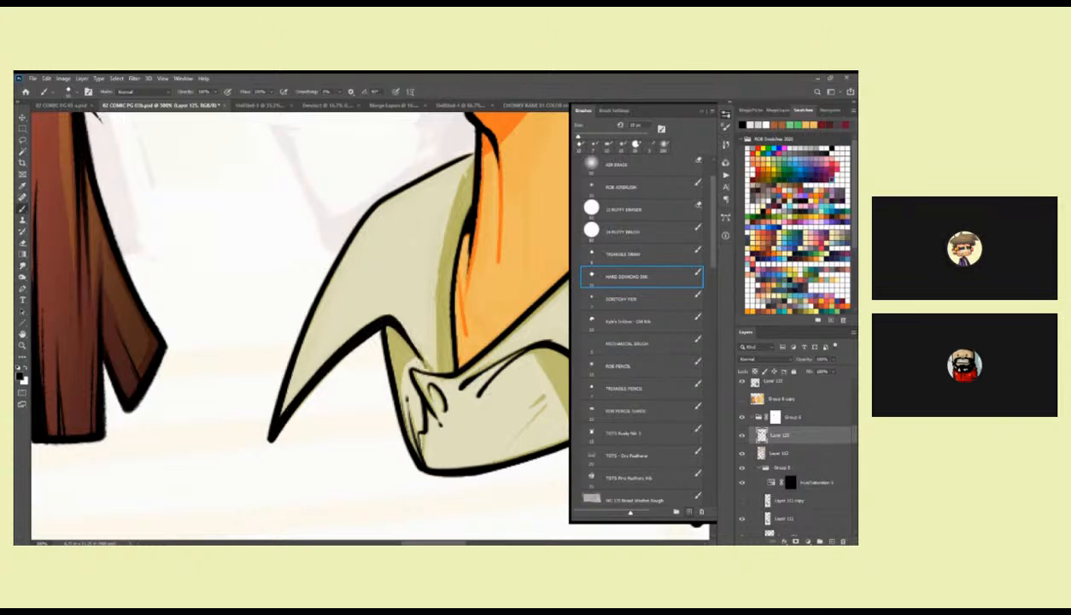
Ink the smaller flap's inner fold and neck-side edge, and add short crease marks to the shirt front.
drag(386, 326, 410, 447)
drag(460, 246, 426, 299)
drag(430, 254, 419, 424)
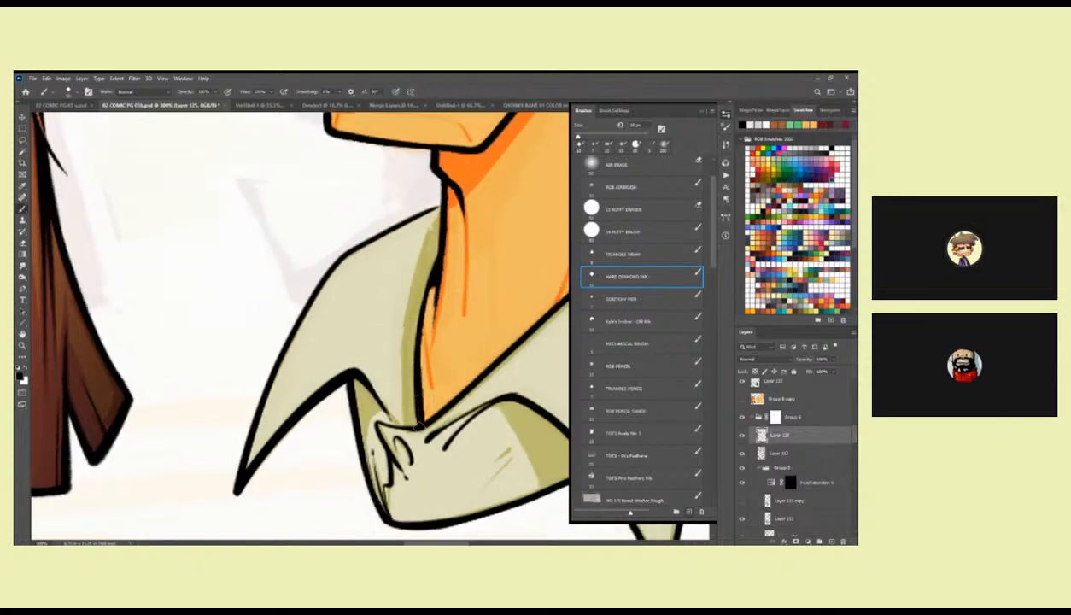
mouse_move(485, 398)
mouse_down()
mouse_move(398, 298)
mouse_move(455, 310)
mouse_up()
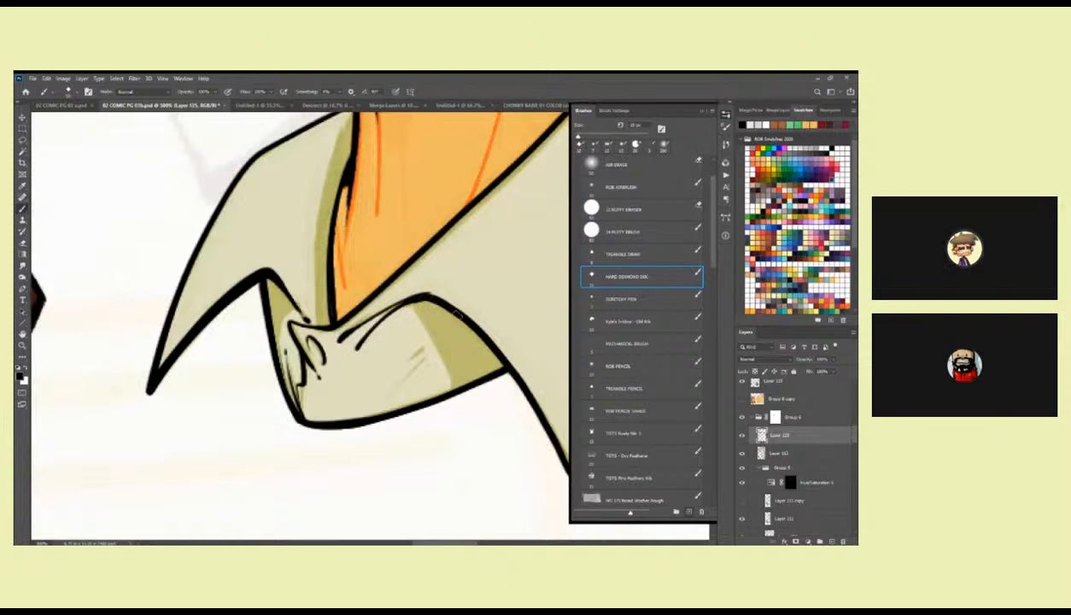
drag(424, 356, 402, 371)
drag(448, 228, 354, 419)
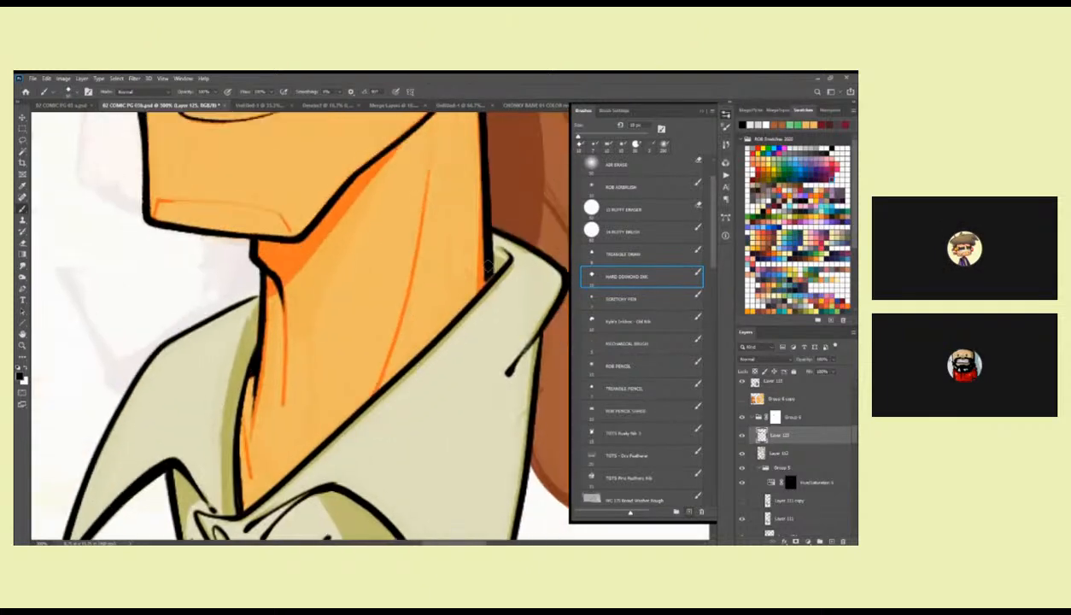
Touch up the black line where the back of the neck meets the shirt collar.
drag(485, 248, 478, 284)
drag(392, 289, 399, 426)
drag(447, 232, 526, 279)
mouse_move(520, 193)
mouse_down()
mouse_move(523, 238)
mouse_move(532, 227)
mouse_up()
mouse_move(530, 277)
mouse_down()
mouse_move(374, 401)
mouse_move(297, 401)
mouse_move(238, 383)
mouse_up()
key(z)
drag(434, 297, 354, 296)
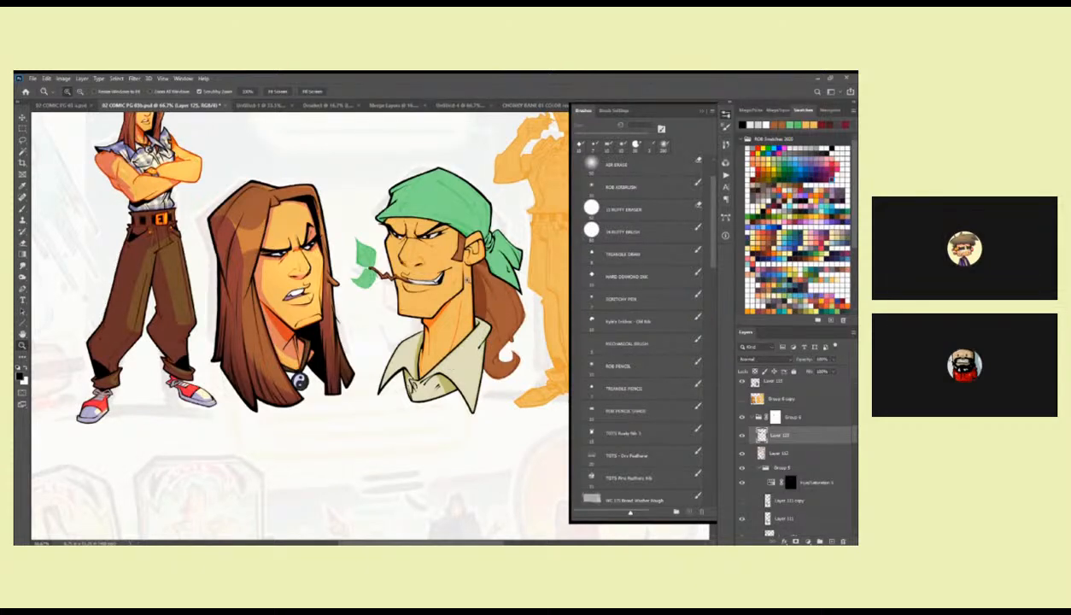
Examine the inked face, ear, mouth and neck of the bandana character for areas that still need line work.
double_click(462, 227)
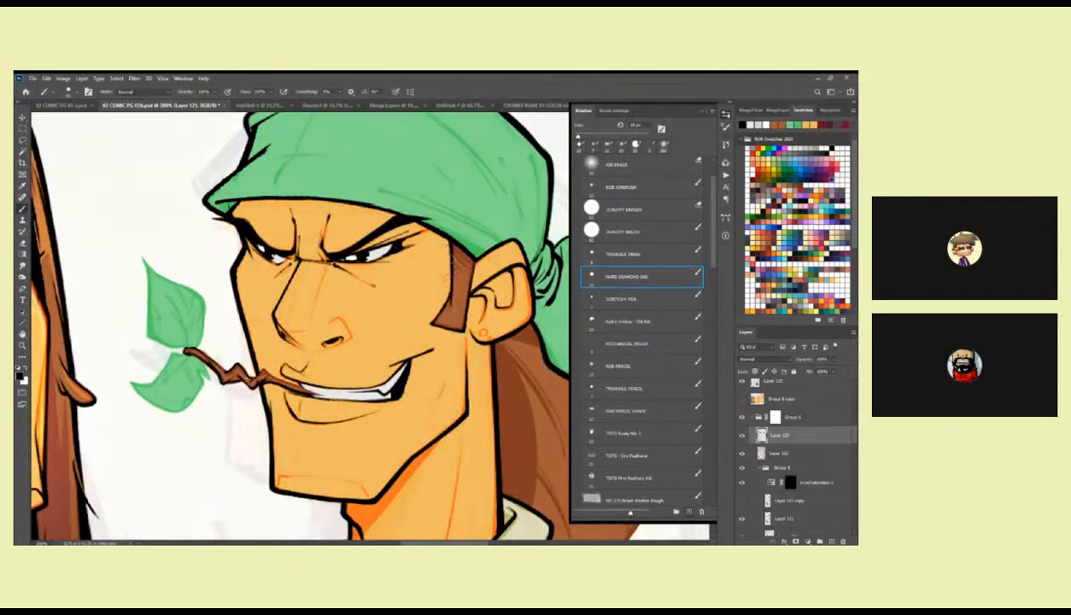
drag(511, 274, 466, 200)
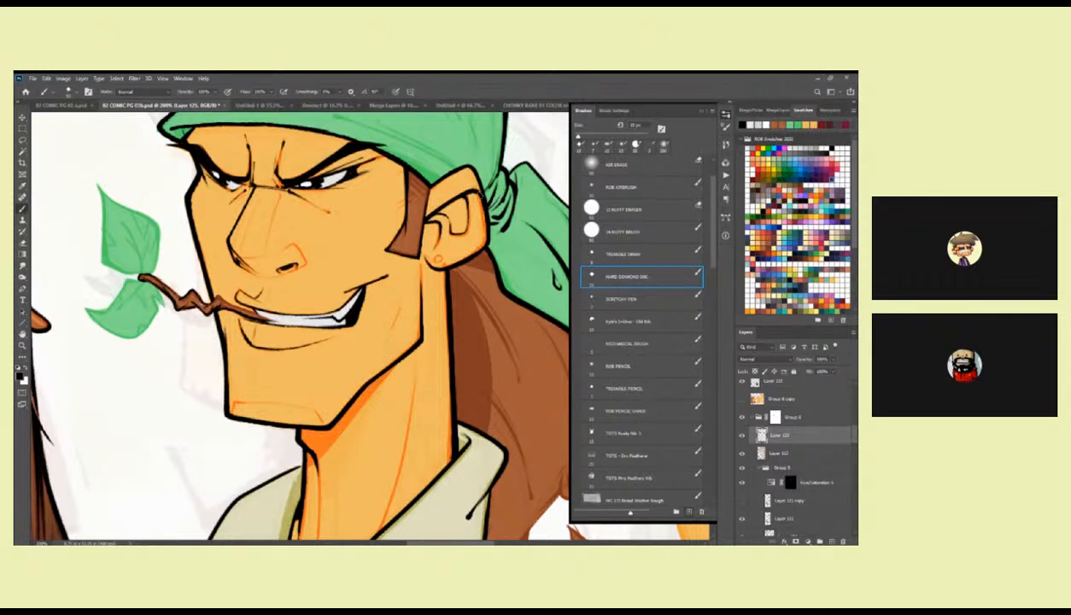
drag(484, 203, 477, 238)
drag(446, 285, 491, 295)
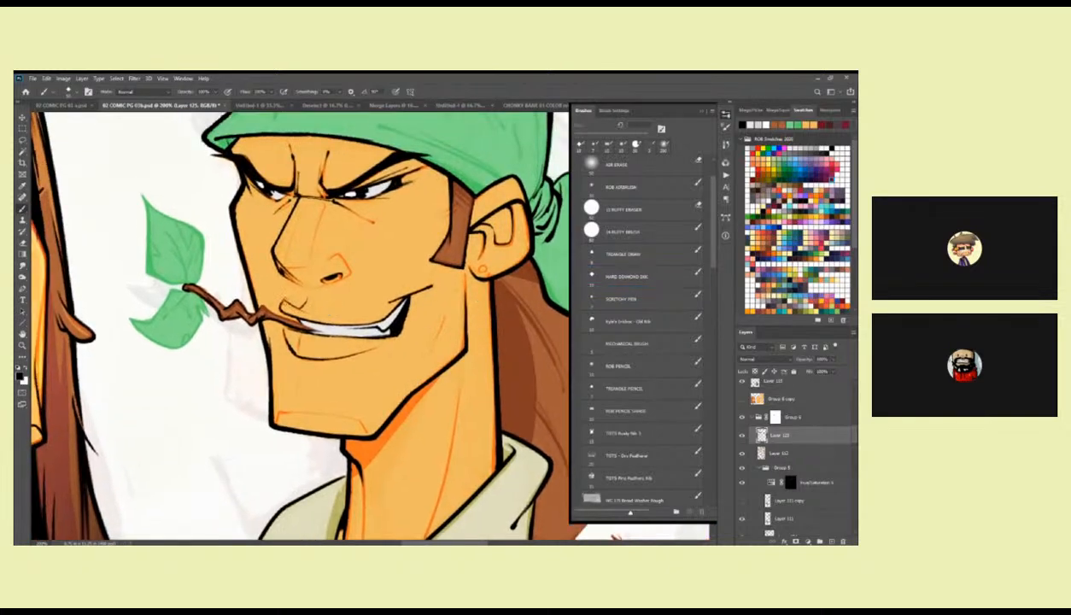
ctrl+click(286, 299)
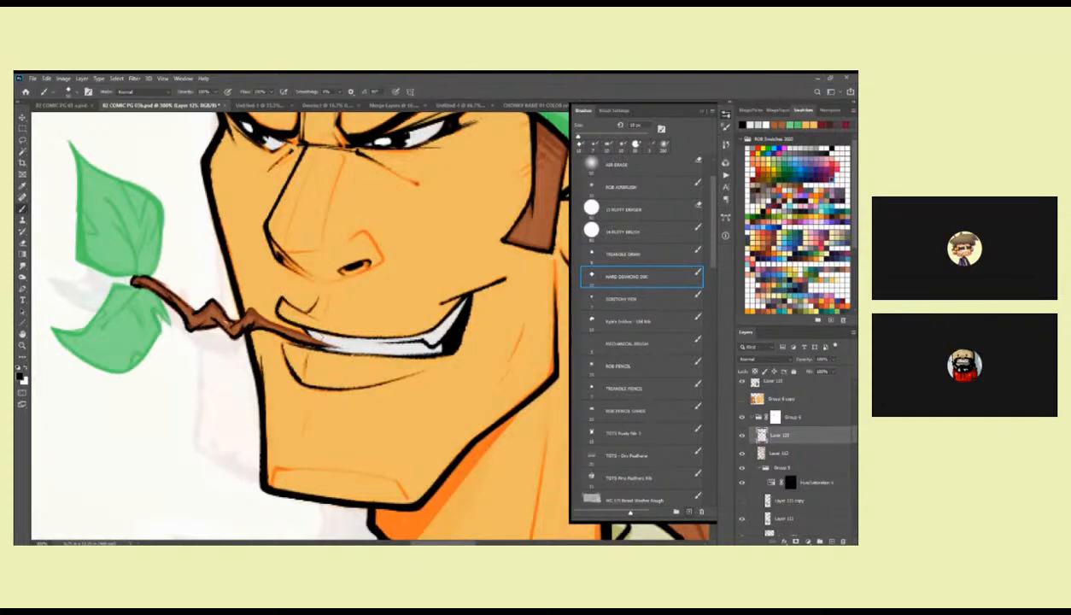
alt+click(372, 349)
alt+click(371, 348)
alt+click(371, 349)
alt+click(367, 350)
drag(447, 333, 458, 256)
ctrl+click(458, 257)
ctrl+click(454, 258)
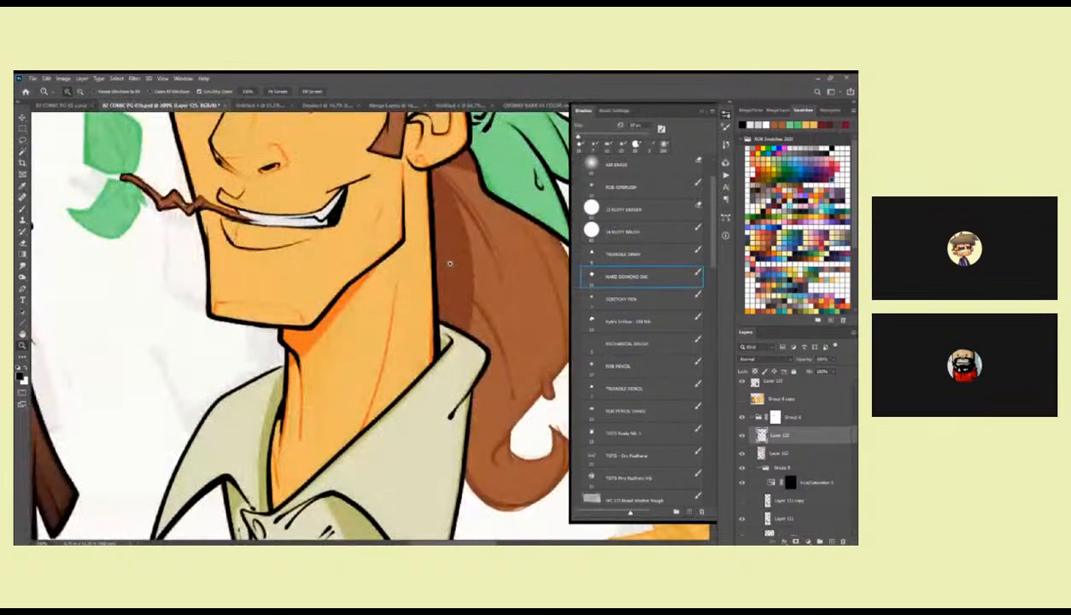
Hatch the shadow beneath the smaller collar flap in black with the Scratchy Pen brush at 7 px.
scroll(376, 321, down, 5)
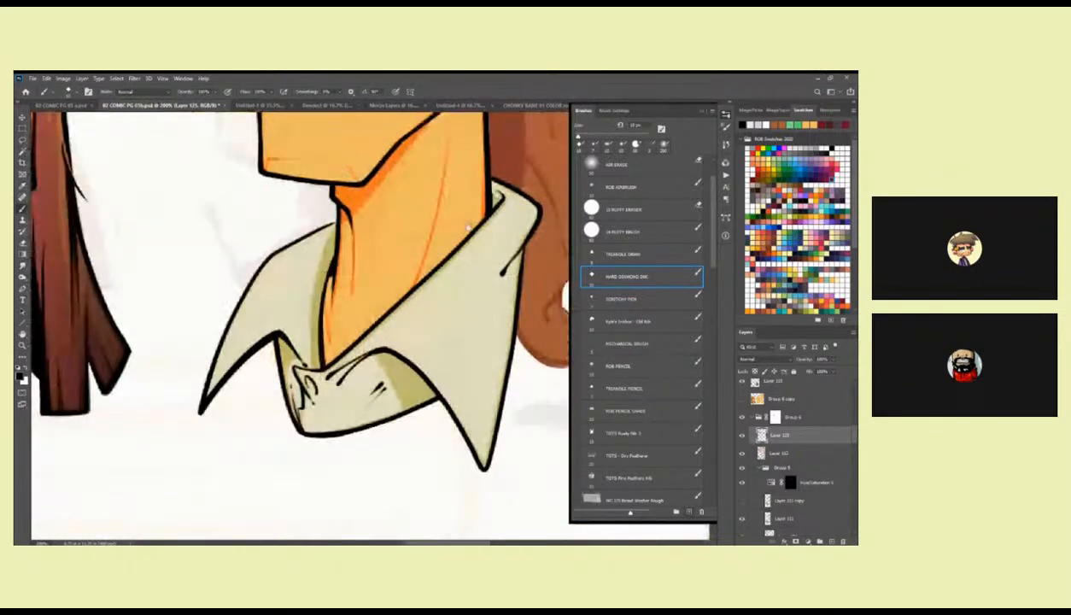
scroll(401, 316, left, 3)
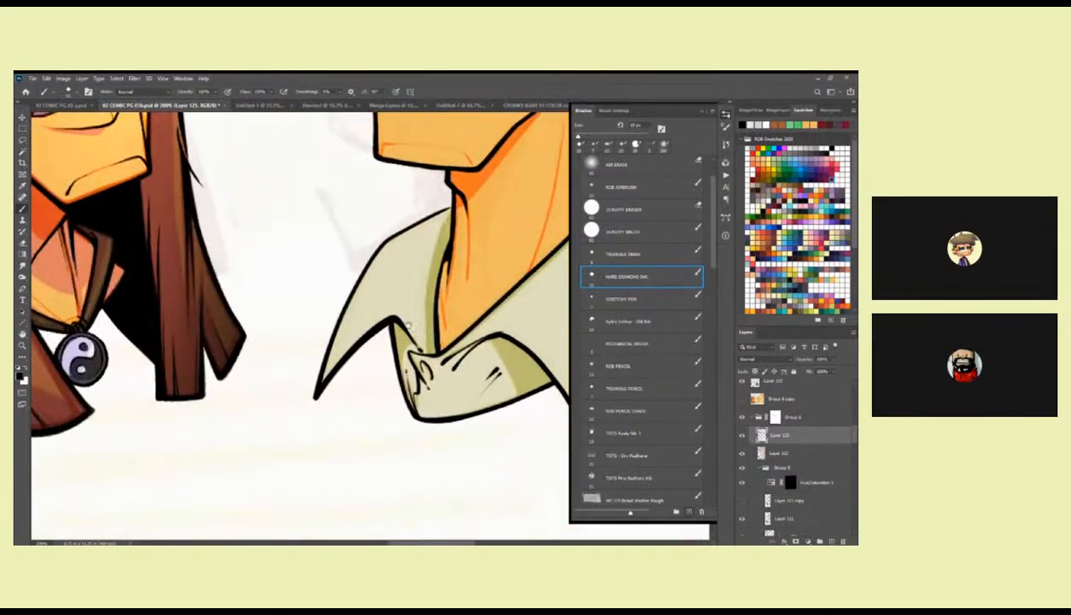
drag(407, 324, 392, 363)
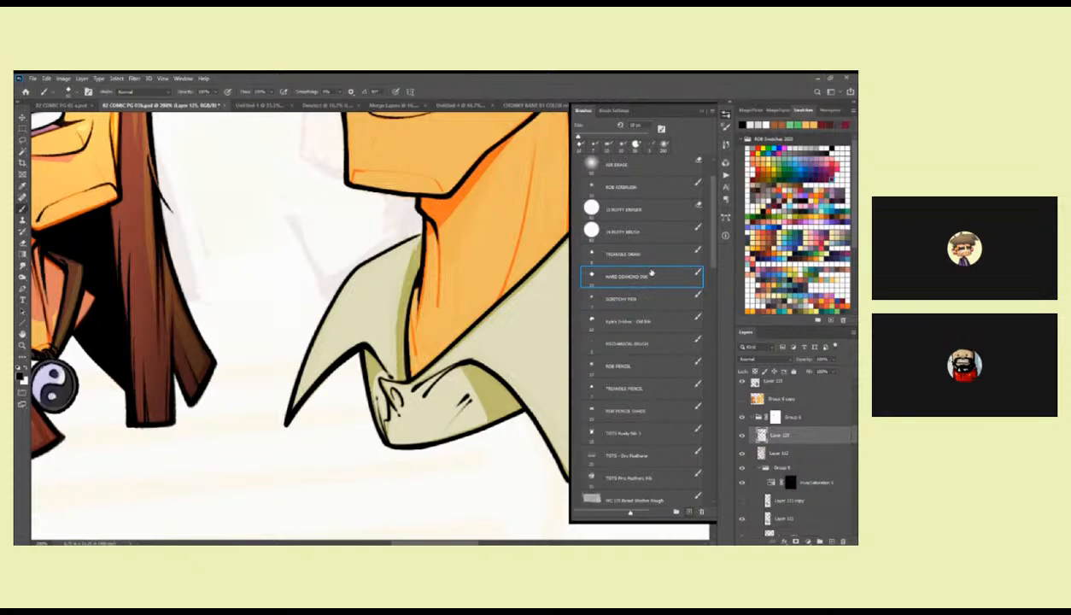
click(632, 298)
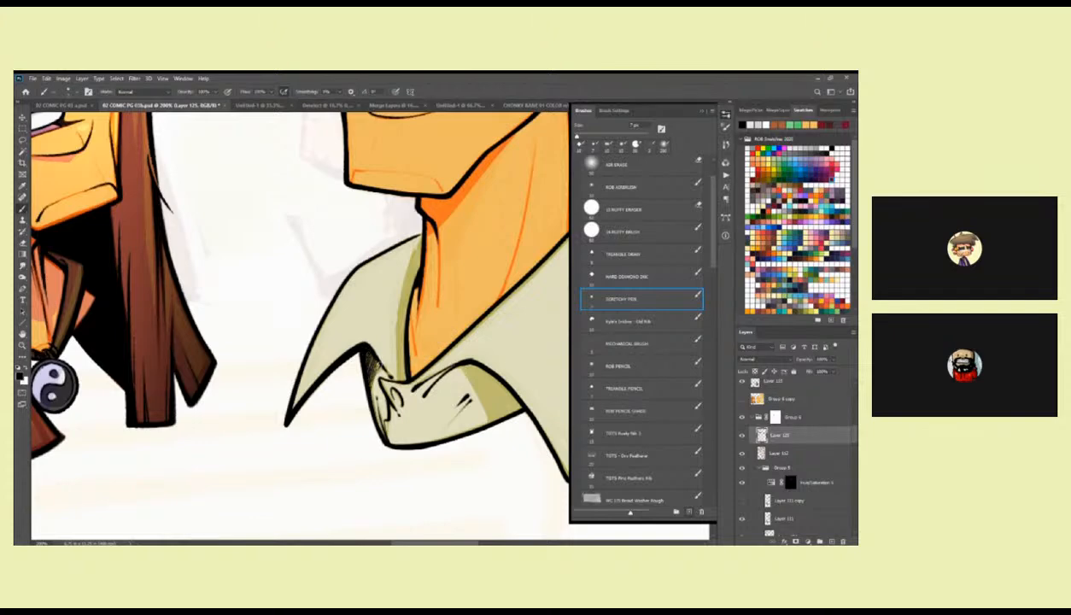
Hatch the shaded part of the shirt front beneath the larger collar flap with dense black strokes.
drag(494, 373, 356, 342)
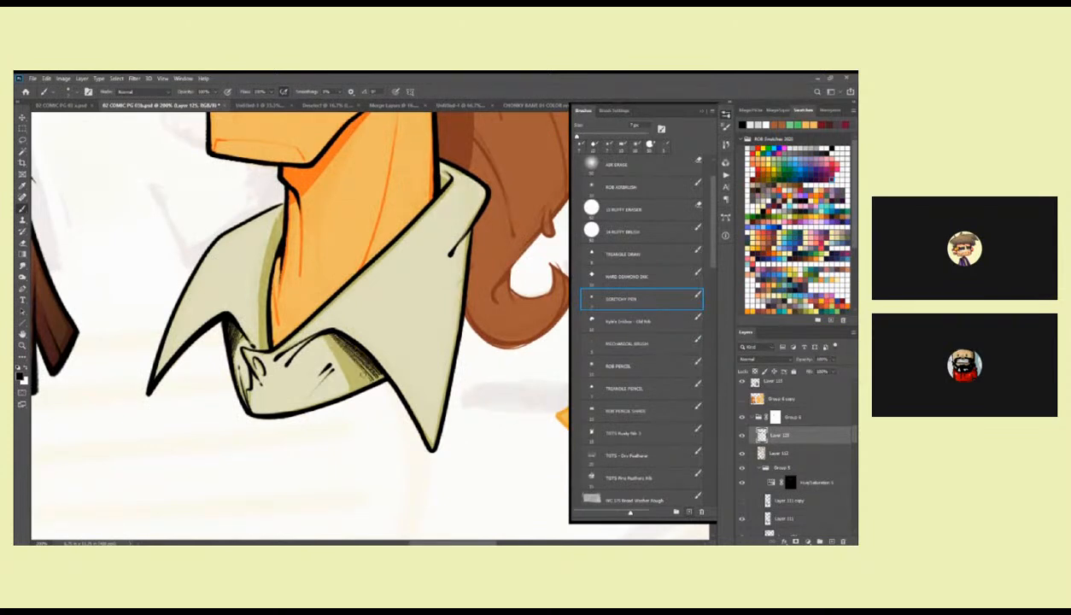
drag(333, 346, 355, 385)
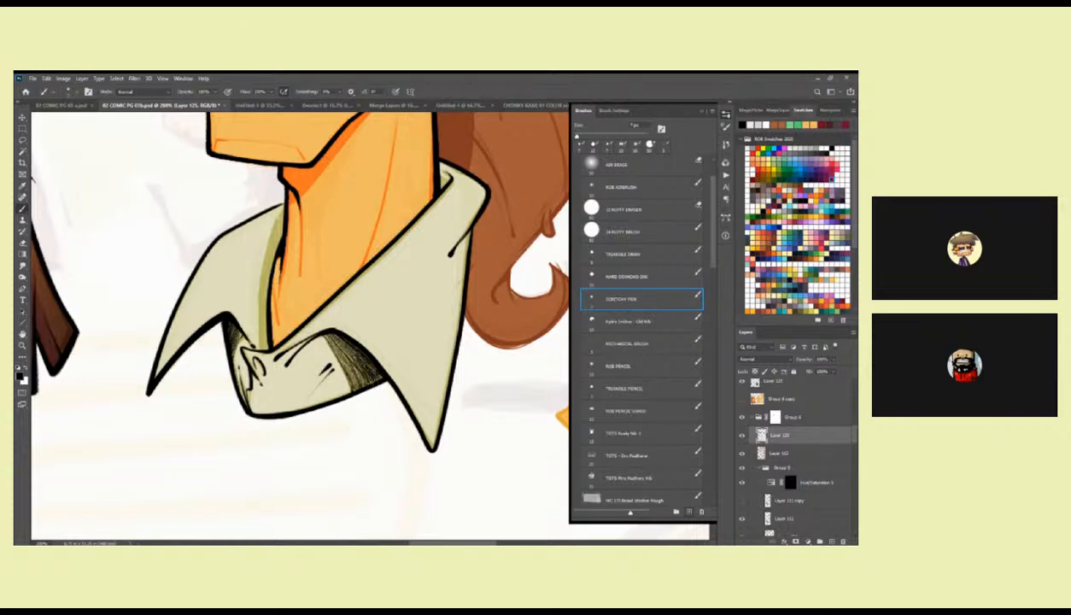
drag(377, 367, 427, 326)
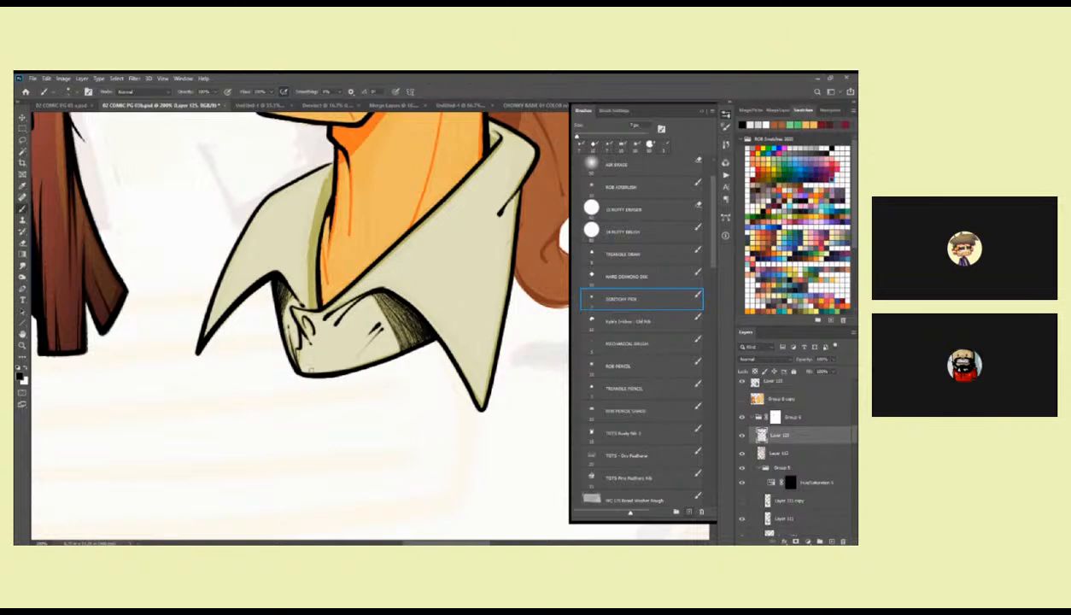
drag(432, 239, 451, 416)
drag(403, 298, 423, 341)
alt+click(438, 329)
alt+click(438, 328)
alt+click(438, 329)
click(442, 330)
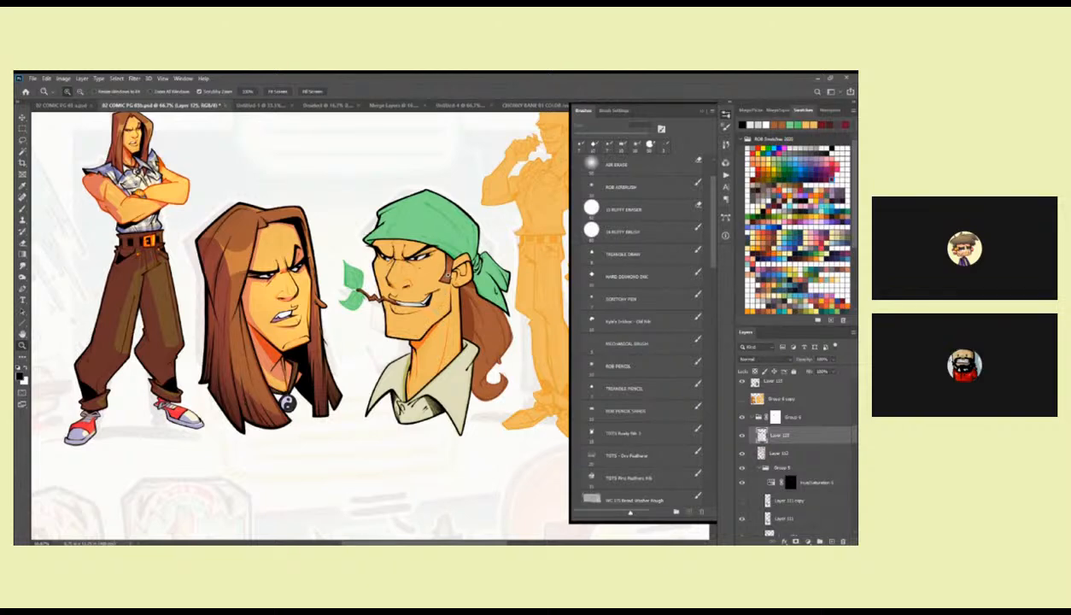
Retouch the bandana's lower edge across the forehead and ink the round earring on the earlobe in black.
click(439, 270)
drag(435, 276, 426, 341)
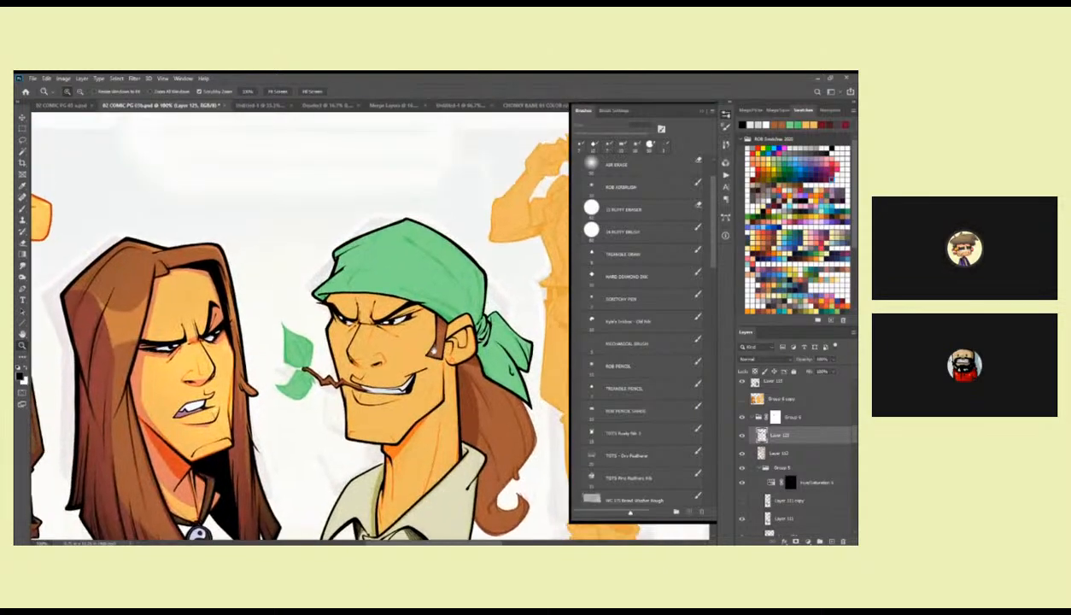
double_click(346, 292)
key(b)
drag(362, 304, 202, 320)
drag(270, 317, 193, 296)
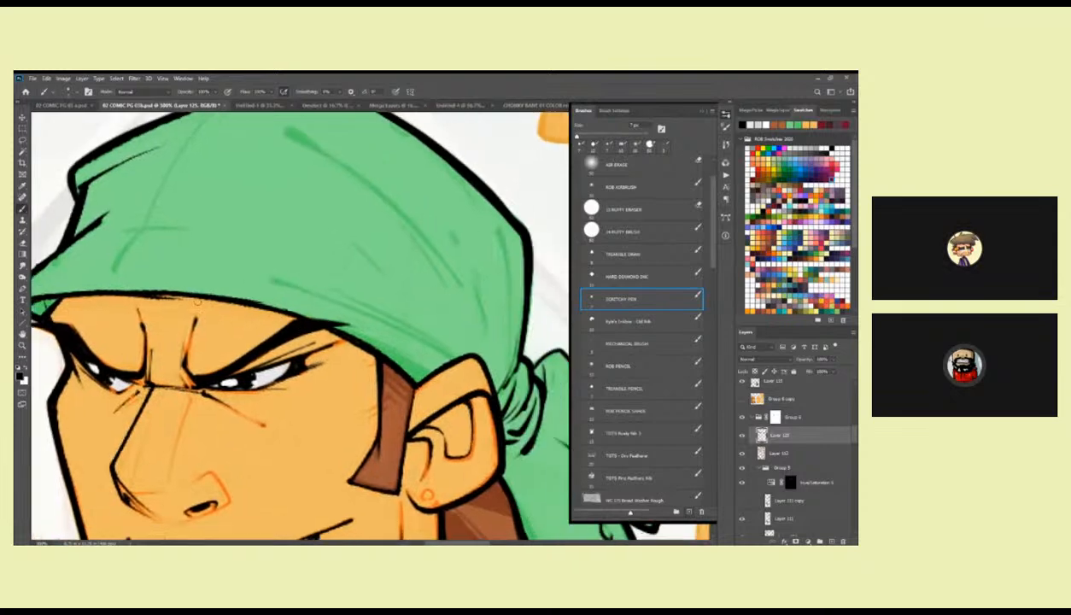
drag(122, 287, 203, 299)
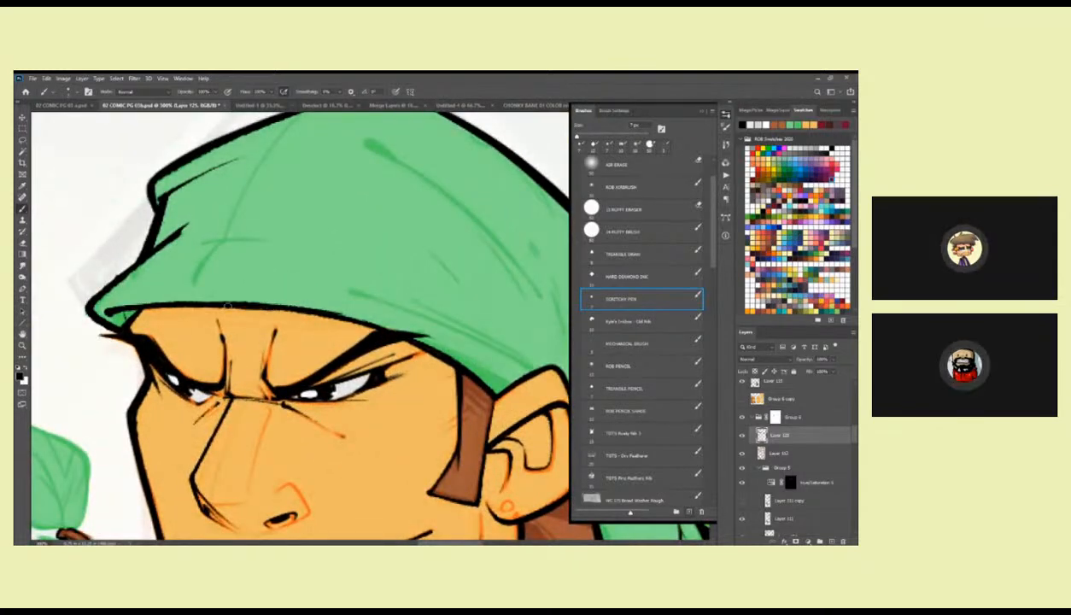
drag(372, 333, 243, 290)
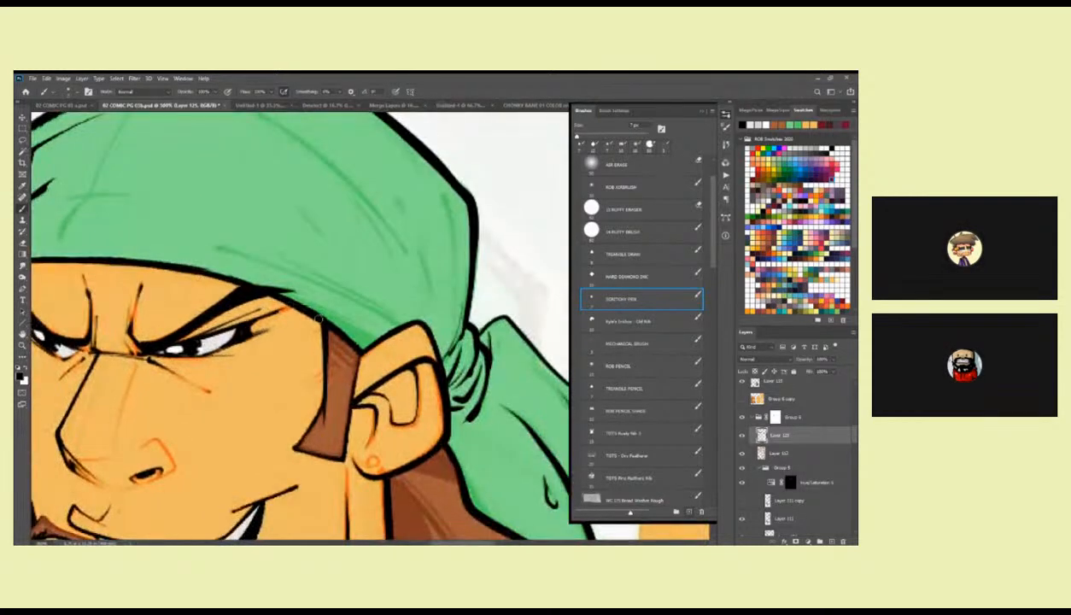
drag(336, 330, 420, 213)
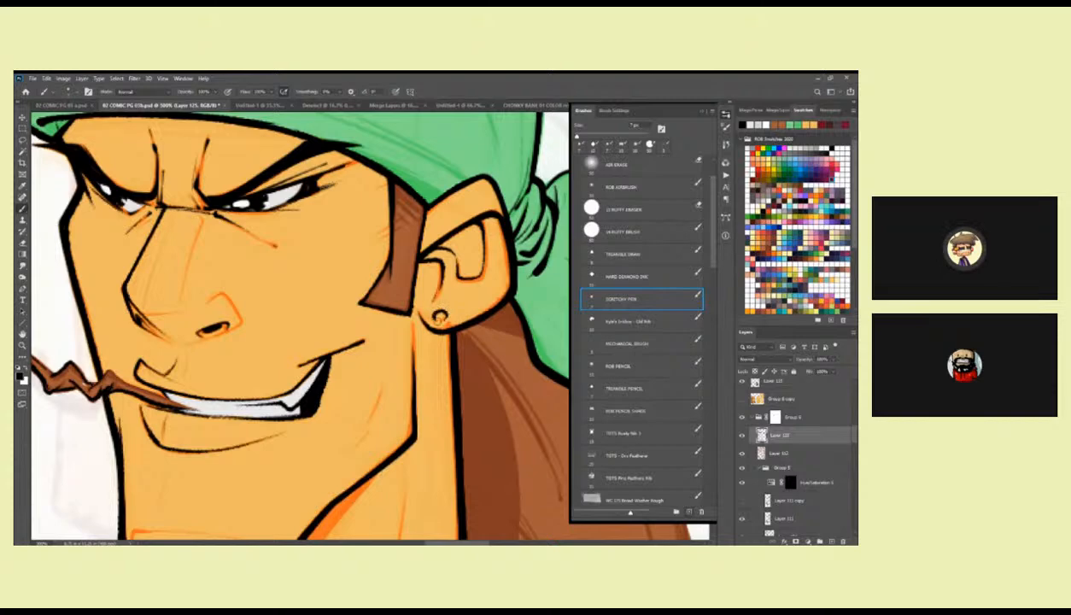
Ink the upper end of the jaw line toward the earlobe in black.
drag(404, 427, 442, 297)
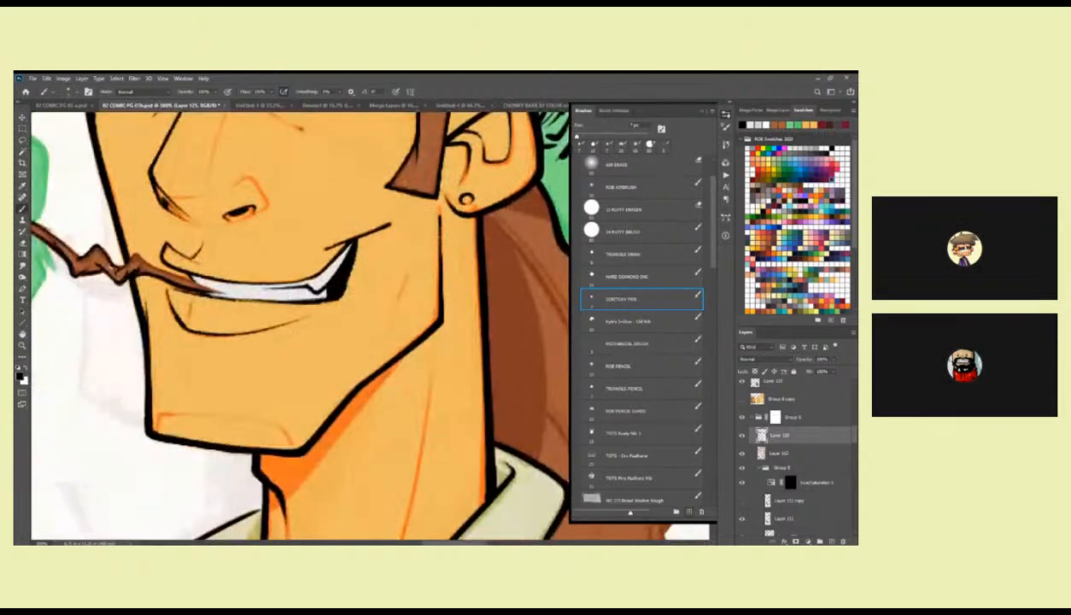
mouse_move(433, 341)
mouse_down()
mouse_move(477, 313)
mouse_move(407, 338)
mouse_up()
key(ctrl+z)
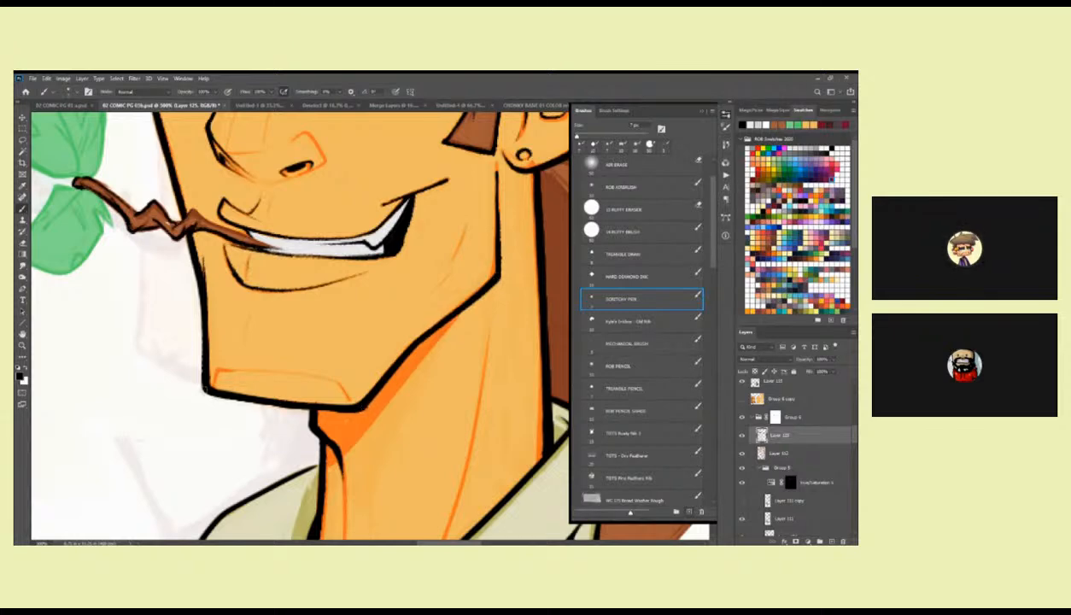
Ink the flat chin contour just above the chin's bottom edge with a thin black line, redoing unsatisfactory strokes.
drag(301, 322, 398, 322)
mouse_move(304, 382)
mouse_down()
mouse_move(415, 372)
mouse_move(348, 385)
mouse_move(315, 372)
mouse_move(431, 373)
mouse_move(359, 386)
mouse_up()
key(ctrl+z)
key(ctrl+z)
mouse_move(242, 387)
mouse_down()
mouse_move(321, 362)
mouse_move(359, 387)
mouse_up()
key(ctrl+z)
drag(228, 367, 224, 372)
drag(404, 282, 481, 369)
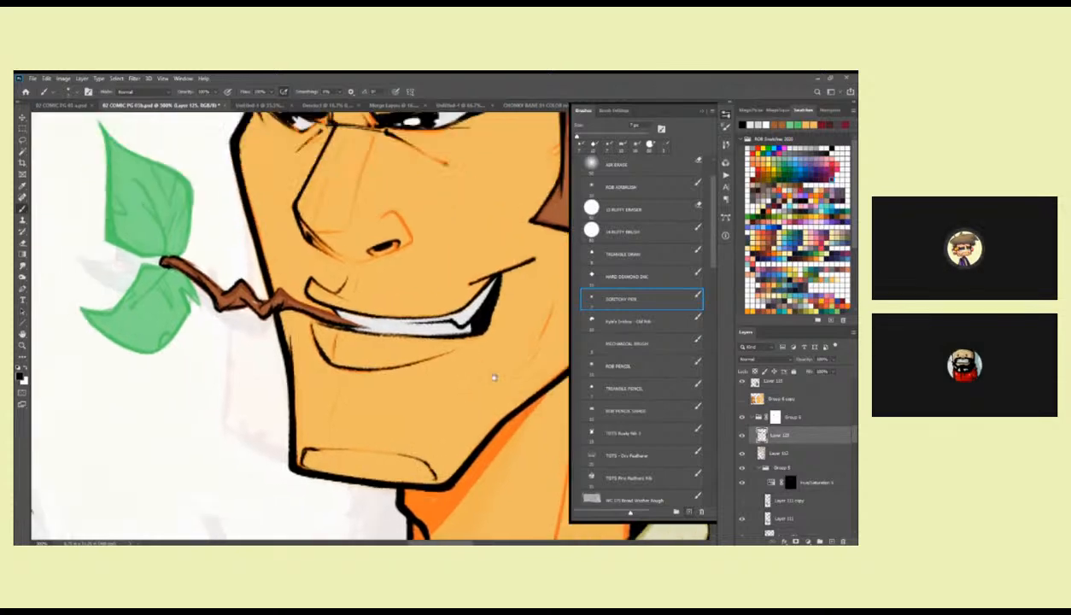
Ink the inner fold of the ear and add fine crease lines to the cheek beside the smile.
drag(407, 257, 463, 340)
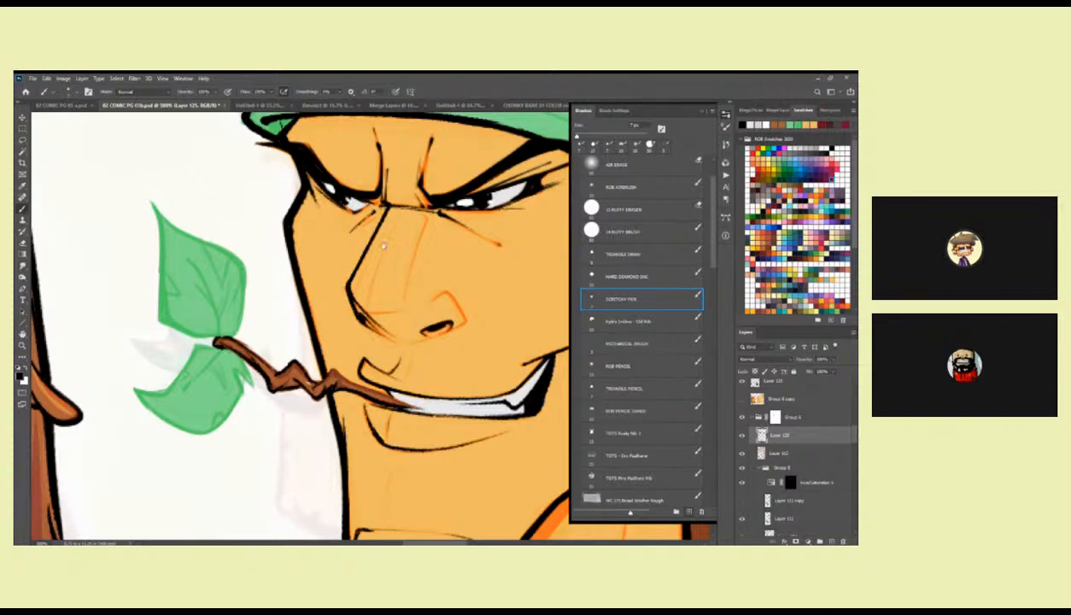
drag(384, 246, 376, 342)
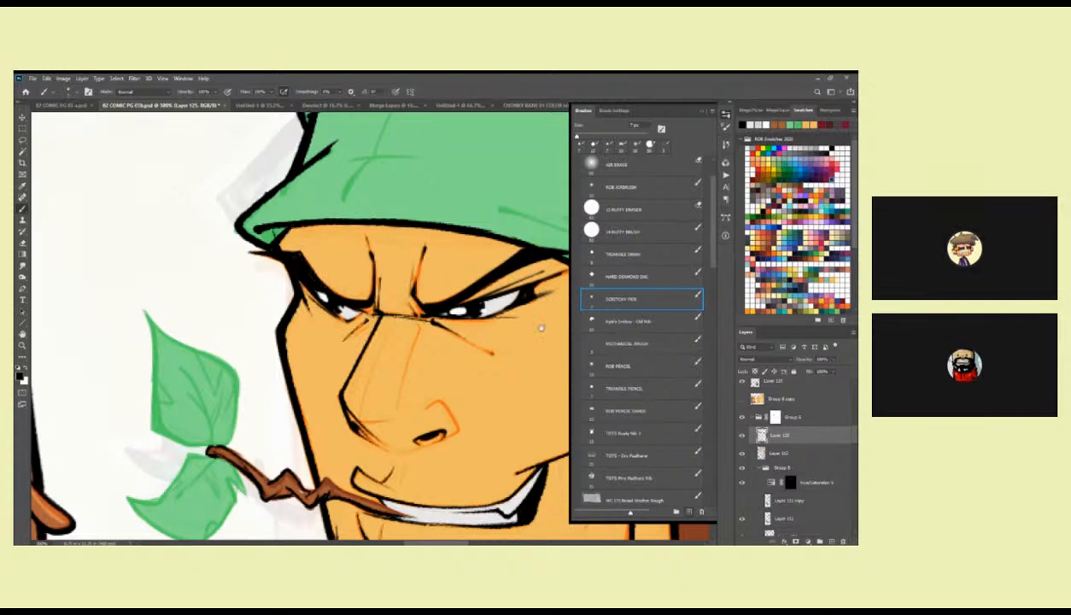
drag(529, 322, 344, 359)
drag(439, 397, 410, 272)
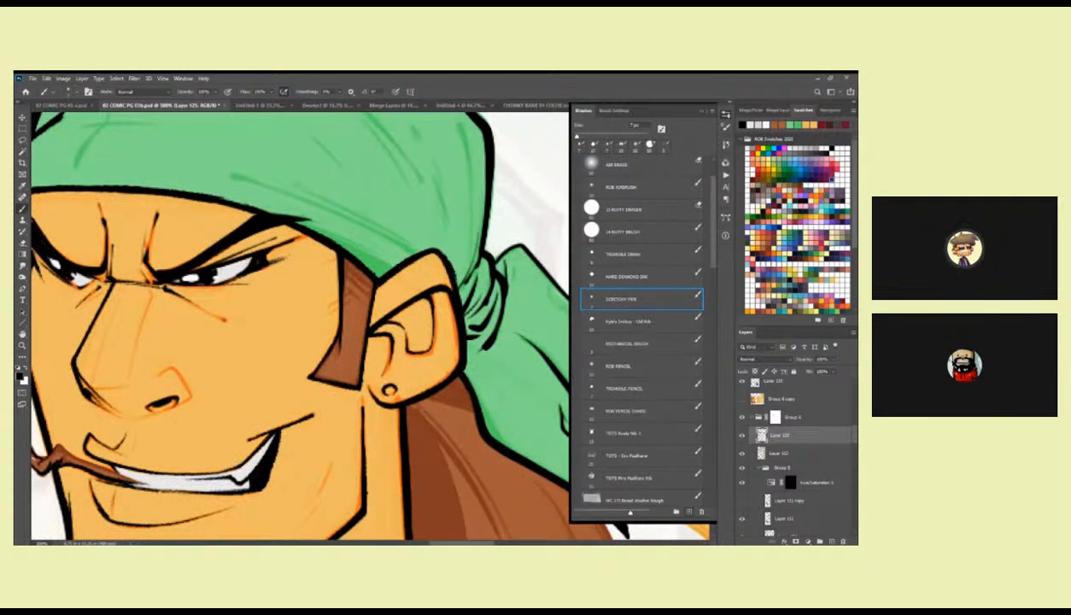
drag(458, 367, 424, 289)
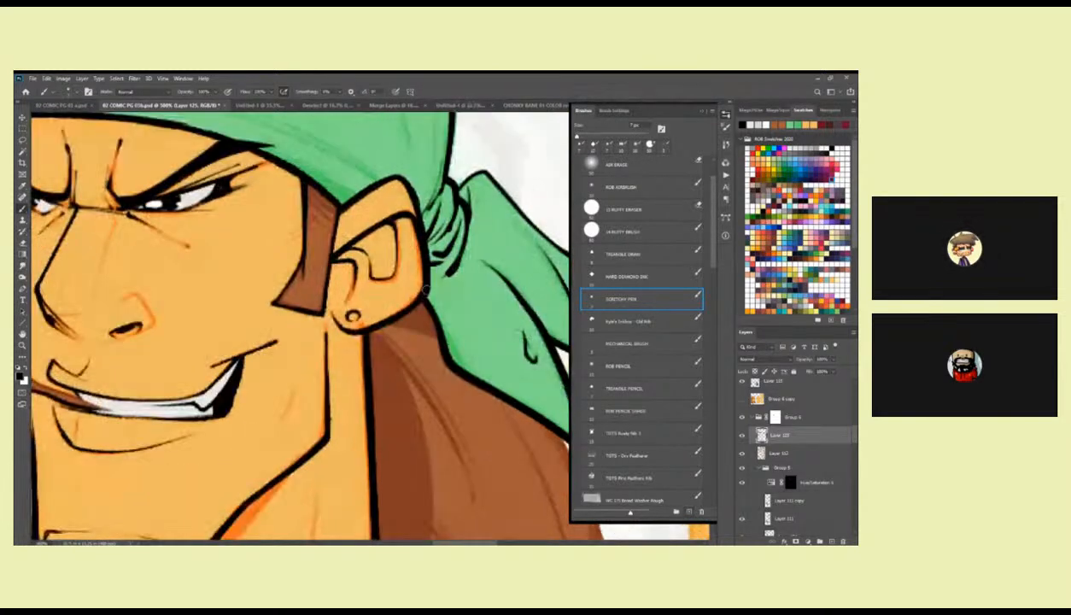
drag(329, 310, 412, 224)
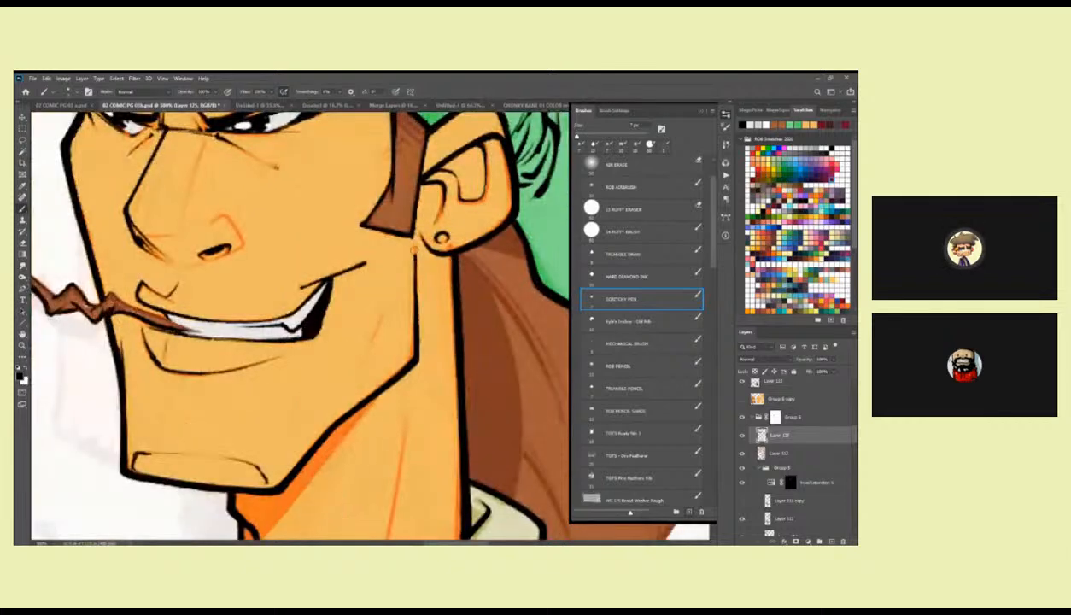
drag(403, 347, 469, 276)
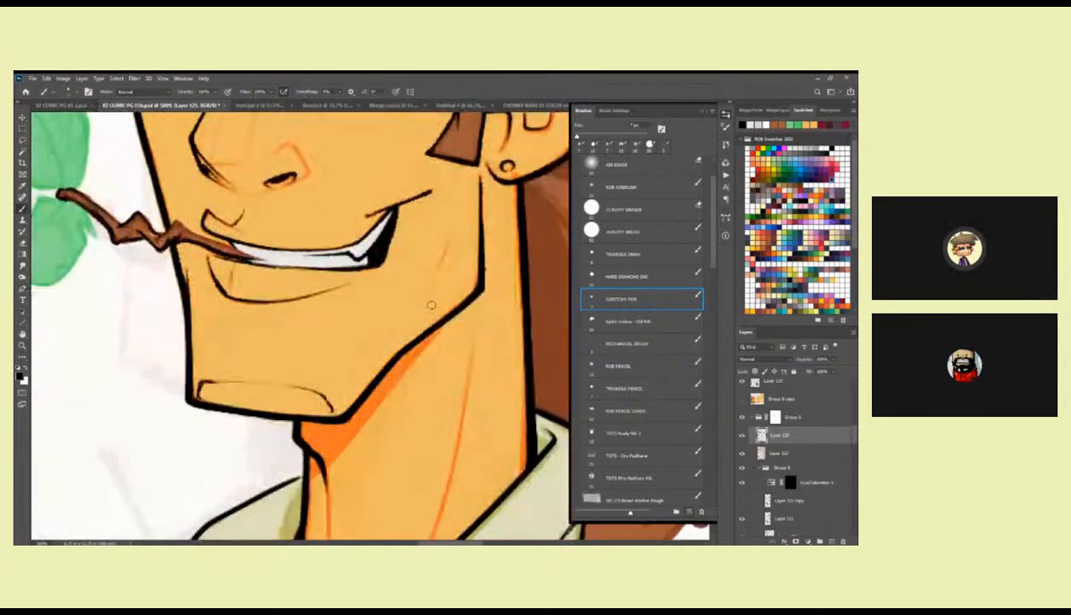
drag(373, 326, 435, 337)
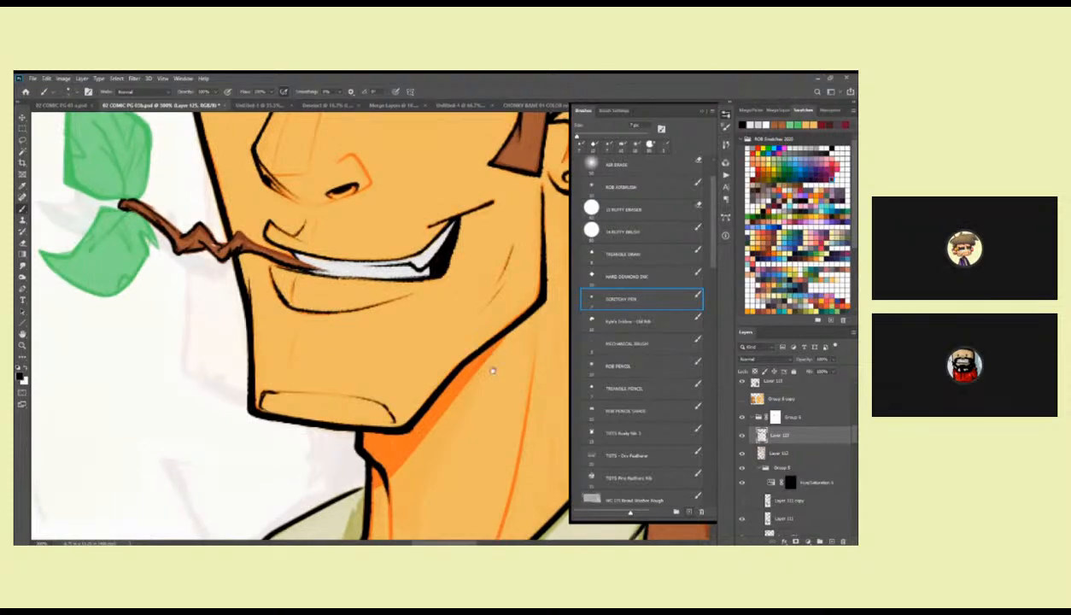
Thicken the black outer edge of the smaller collar flap down to its pointed tip.
drag(493, 370, 463, 254)
key(z)
alt+click(452, 301)
mouse_move(368, 368)
mouse_down()
mouse_move(532, 321)
mouse_move(489, 294)
mouse_move(458, 254)
mouse_move(458, 229)
mouse_up()
click(501, 311)
key(b)
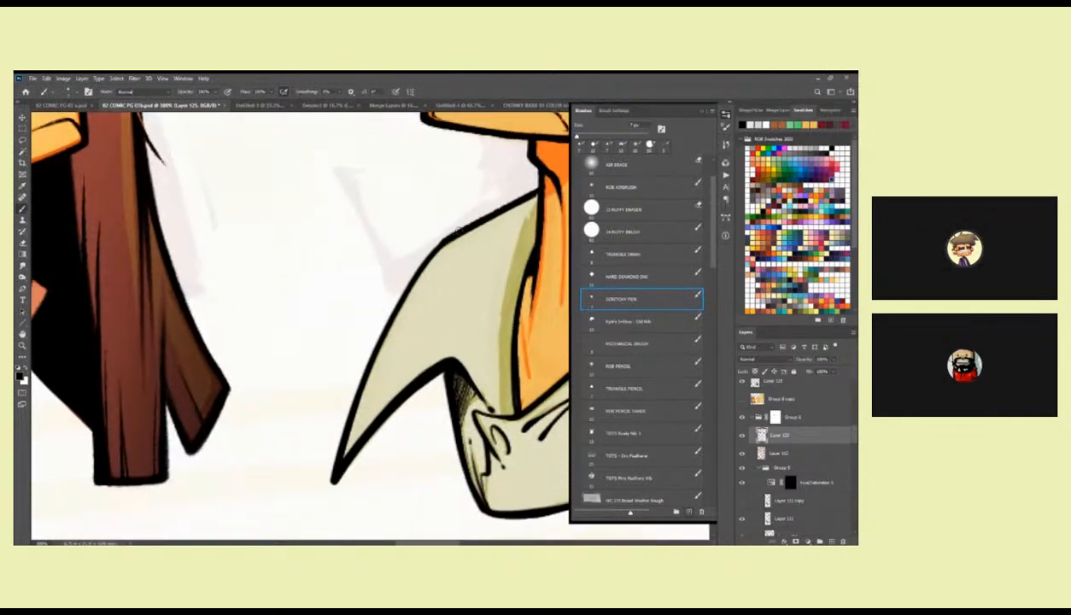
drag(405, 269, 341, 417)
mouse_move(404, 277)
mouse_down()
mouse_move(337, 458)
mouse_move(377, 400)
mouse_move(441, 354)
mouse_up()
drag(517, 443, 407, 443)
Hatch the shaded inner strip of the smaller collar flap along the neck with long black strokes.
drag(415, 229, 384, 401)
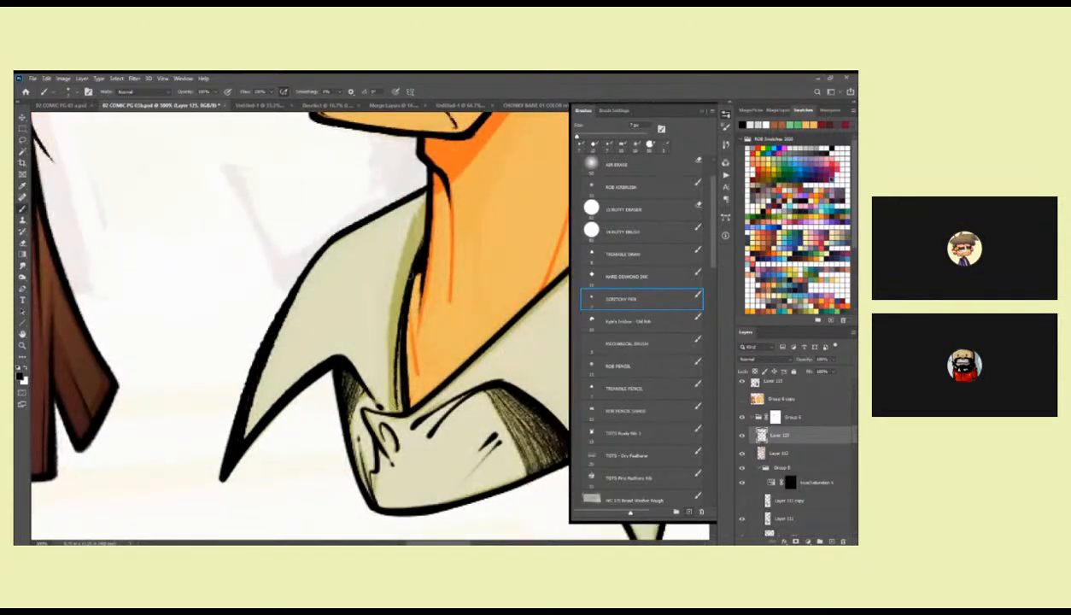
drag(424, 221, 391, 339)
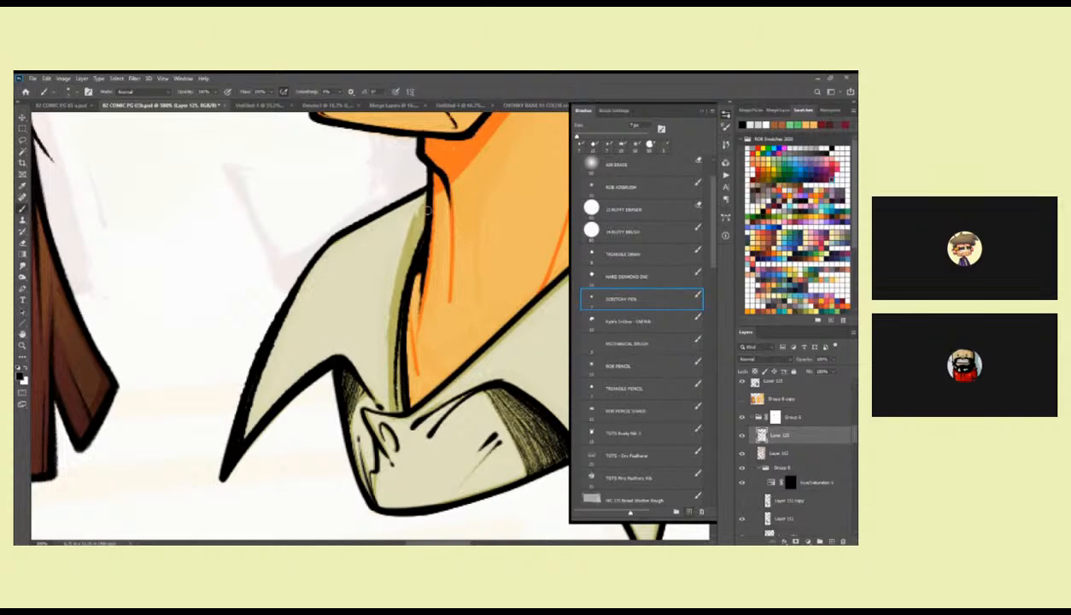
drag(427, 210, 380, 370)
mouse_move(416, 205)
mouse_down()
mouse_move(382, 317)
mouse_move(400, 302)
mouse_up()
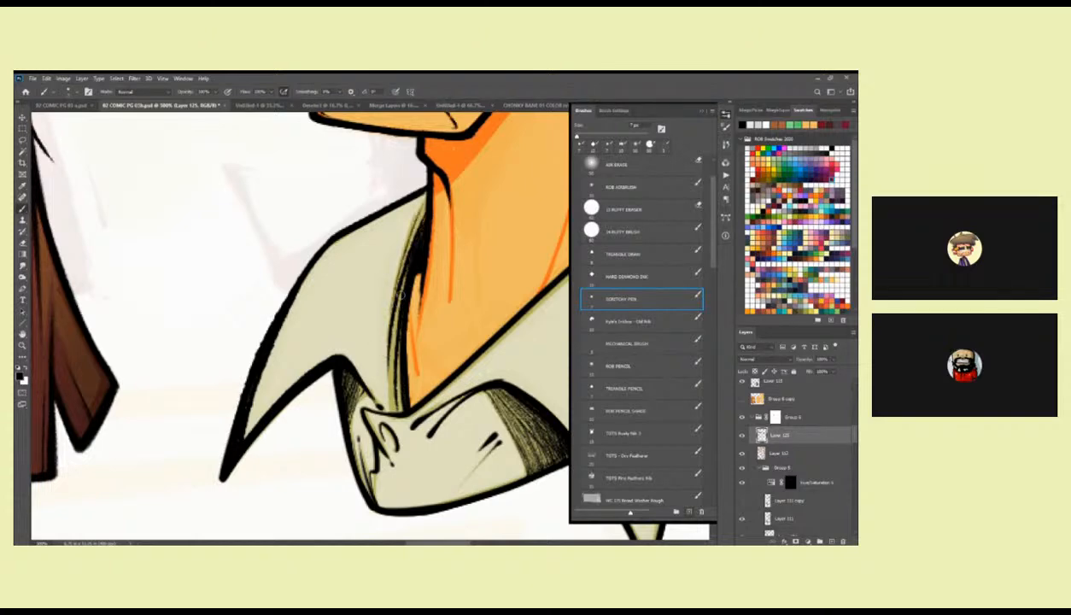
drag(424, 194, 407, 250)
drag(426, 198, 409, 235)
Fill the inner corner of the collar behind the neck with short black shading strokes.
drag(512, 350, 385, 368)
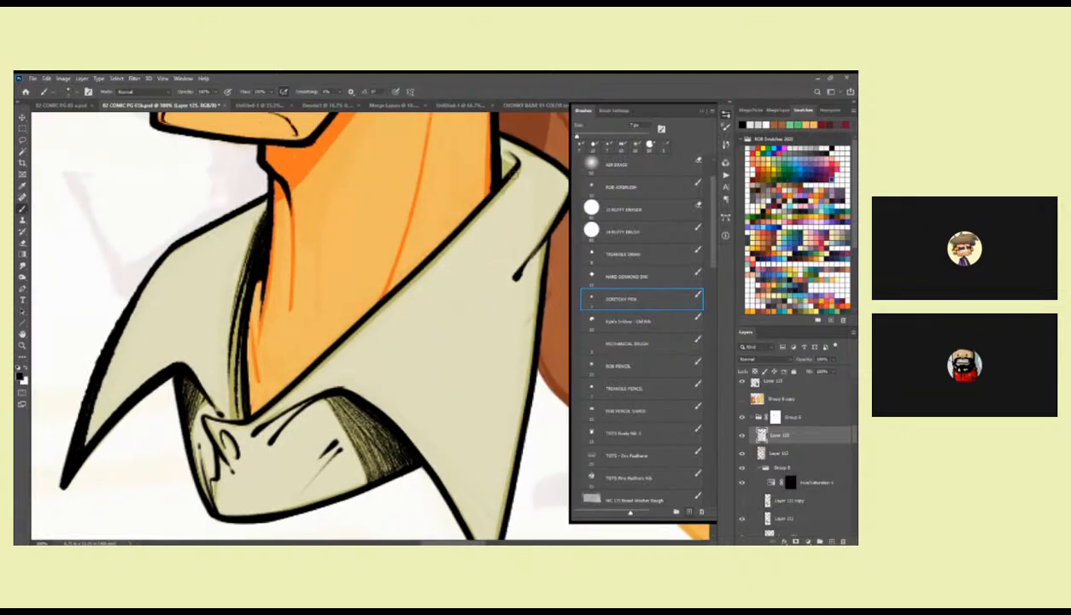
drag(511, 171, 440, 263)
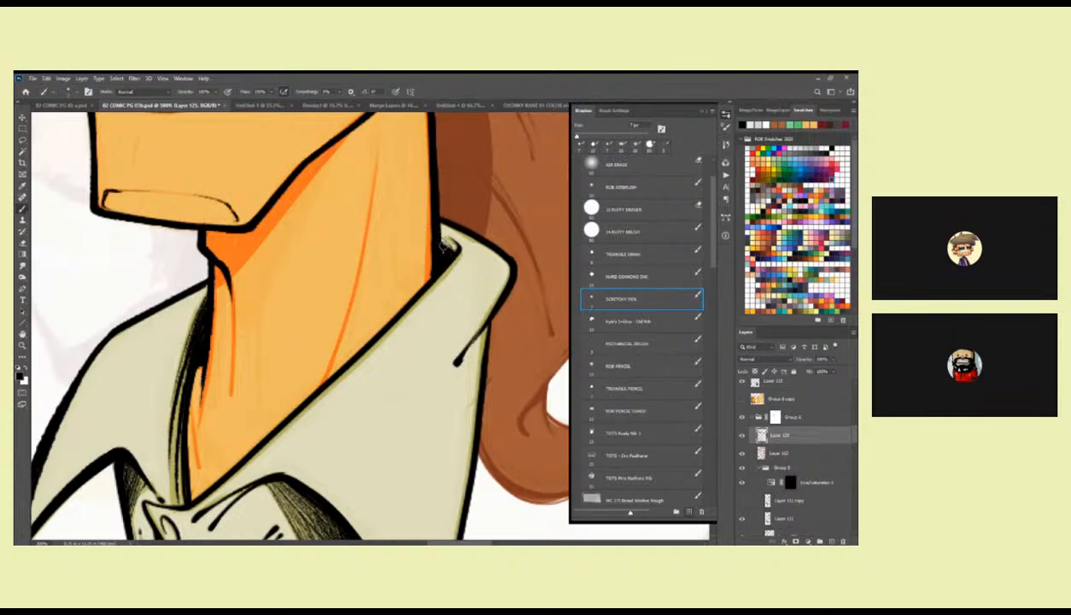
drag(458, 383, 479, 280)
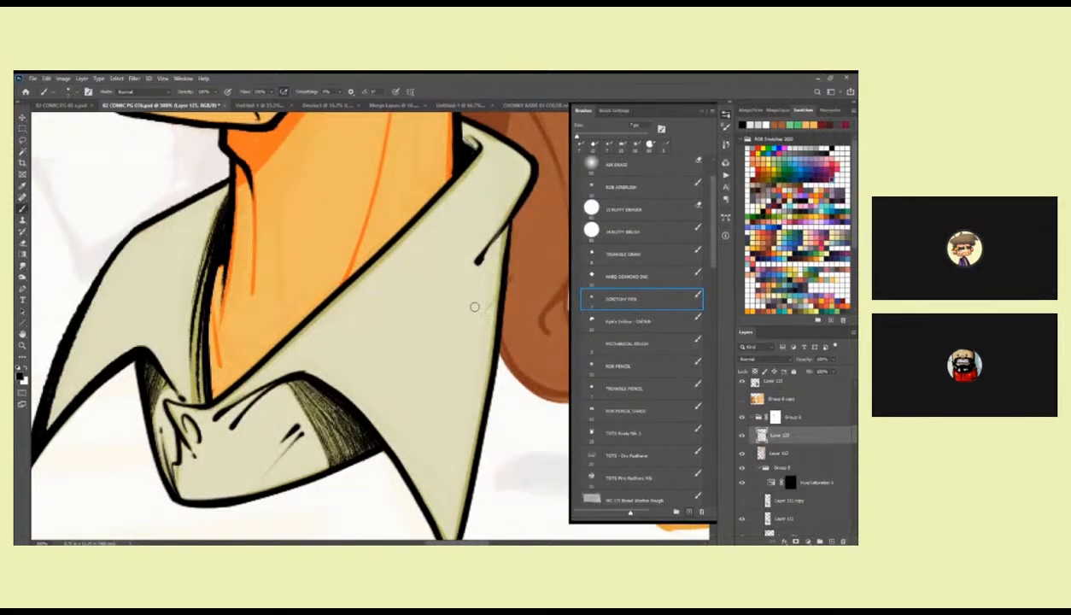
Thicken the black outer edge of the larger collar flap down to its pointed tip.
drag(479, 276, 456, 277)
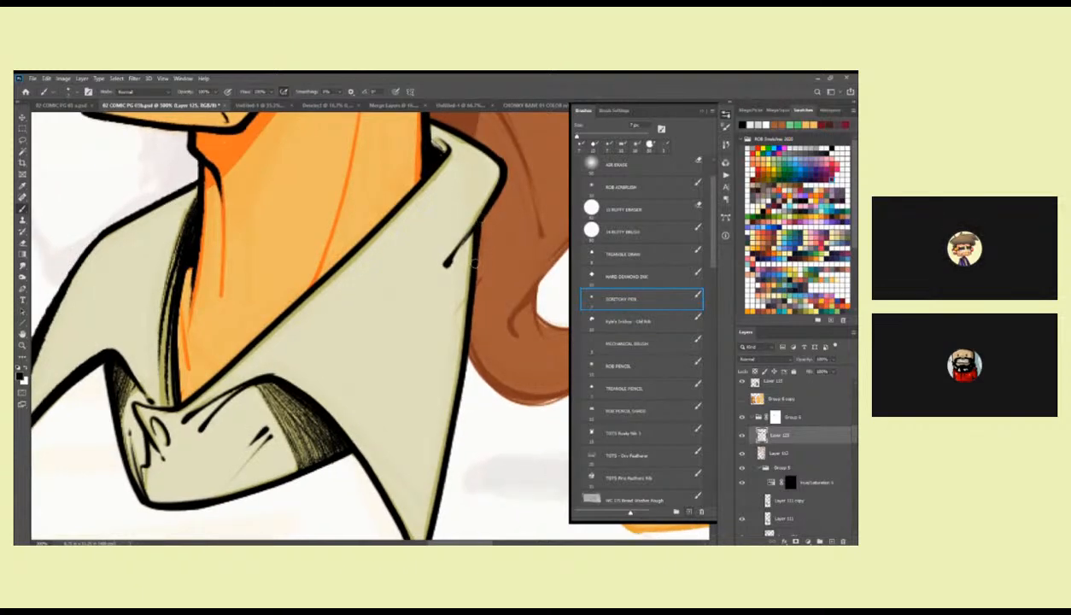
drag(474, 279, 474, 154)
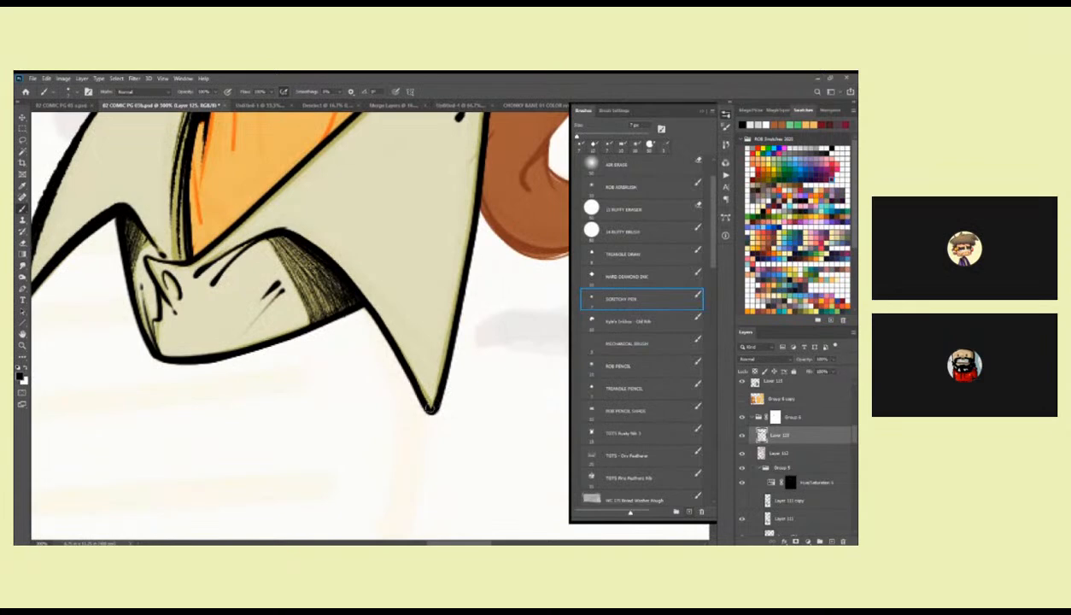
mouse_move(426, 402)
mouse_down()
mouse_move(408, 375)
mouse_move(428, 410)
mouse_up()
drag(454, 326, 415, 426)
mouse_move(449, 198)
mouse_down()
mouse_move(417, 360)
mouse_move(385, 385)
mouse_up()
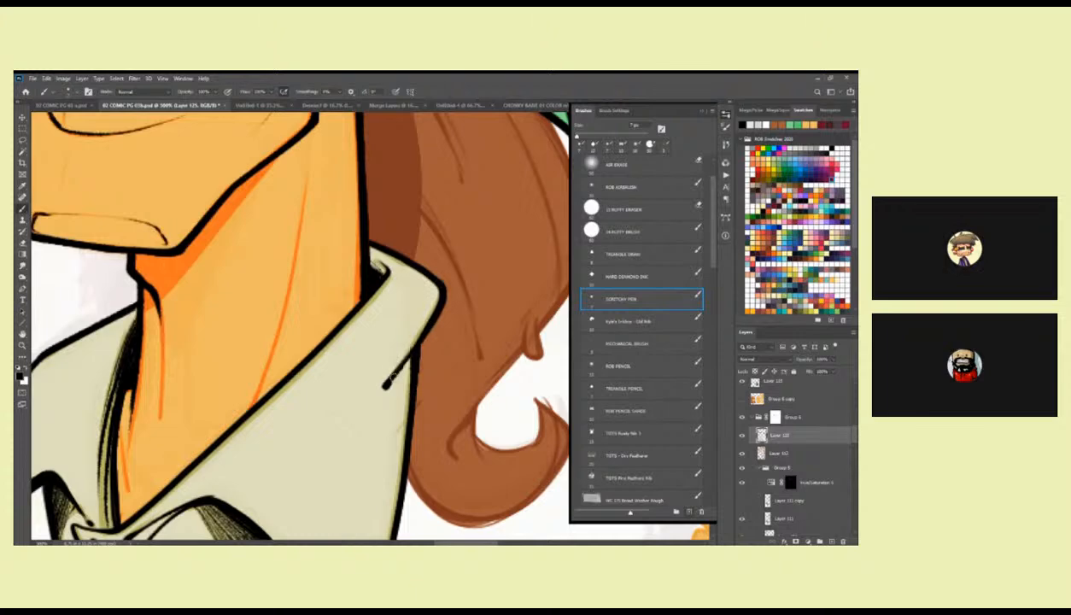
Ink the long slanted neck tendon line down to the collar edge with a thin tapering black stroke.
drag(434, 317, 472, 228)
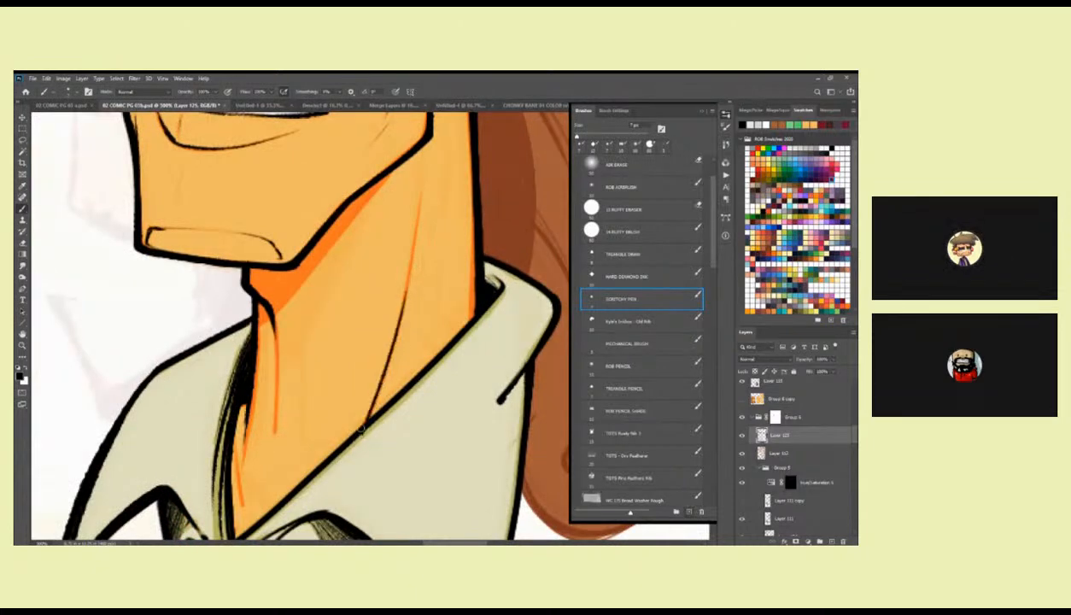
drag(366, 420, 428, 335)
drag(293, 320, 312, 442)
scroll(317, 291, up, 4)
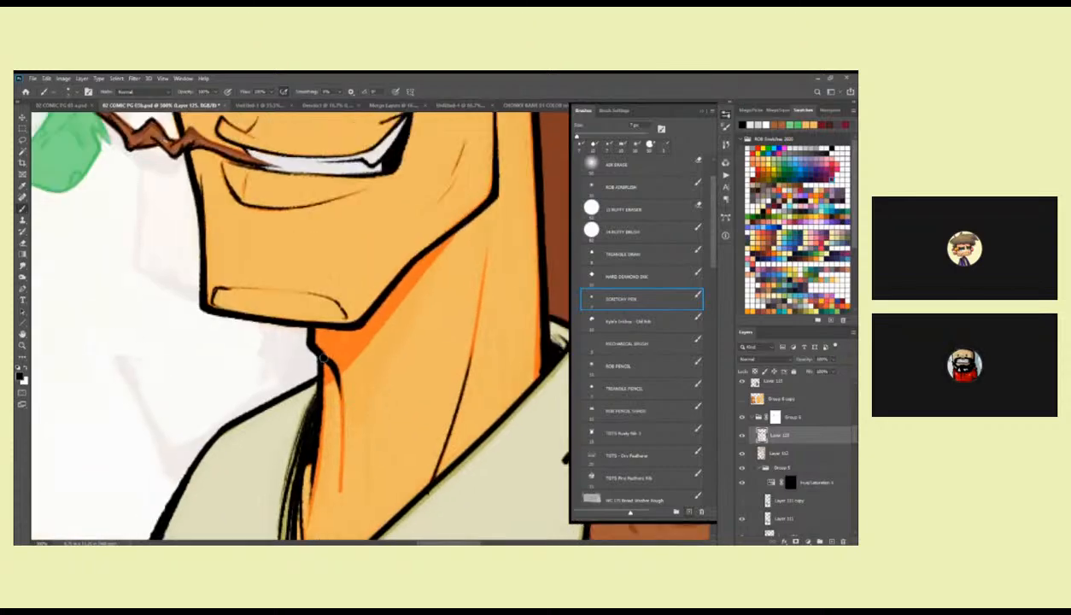
drag(426, 259, 359, 468)
Examine the bandana character's inking beside the long-haired character at page scale.
key(z)
alt+click(445, 322)
alt+click(446, 322)
alt+click(446, 322)
alt+click(446, 322)
drag(457, 474, 483, 400)
drag(465, 329, 452, 384)
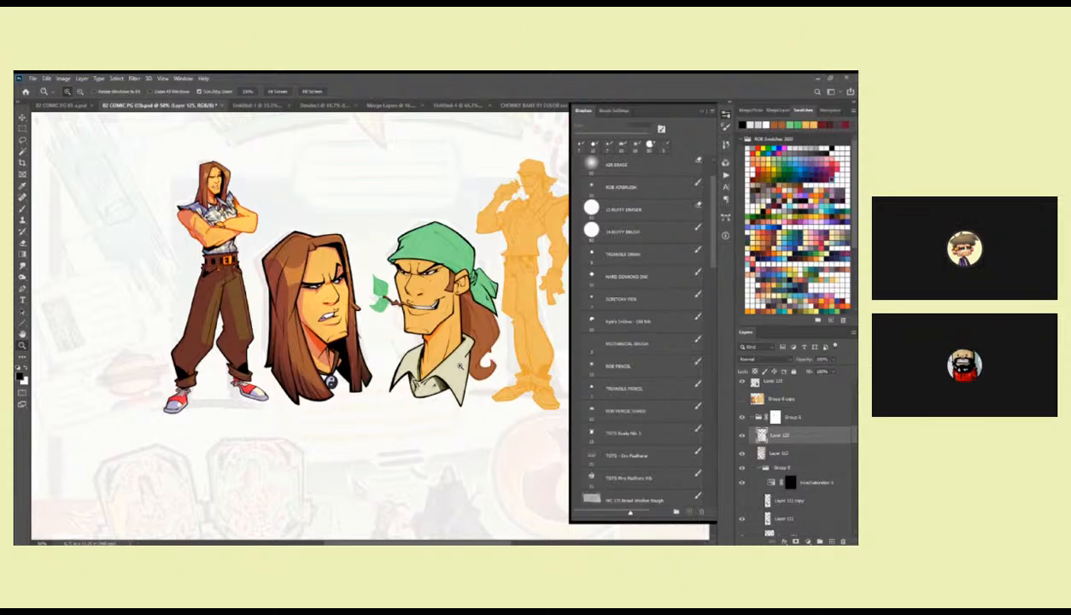
click(469, 269)
click(469, 269)
click(470, 269)
click(469, 269)
key(b)
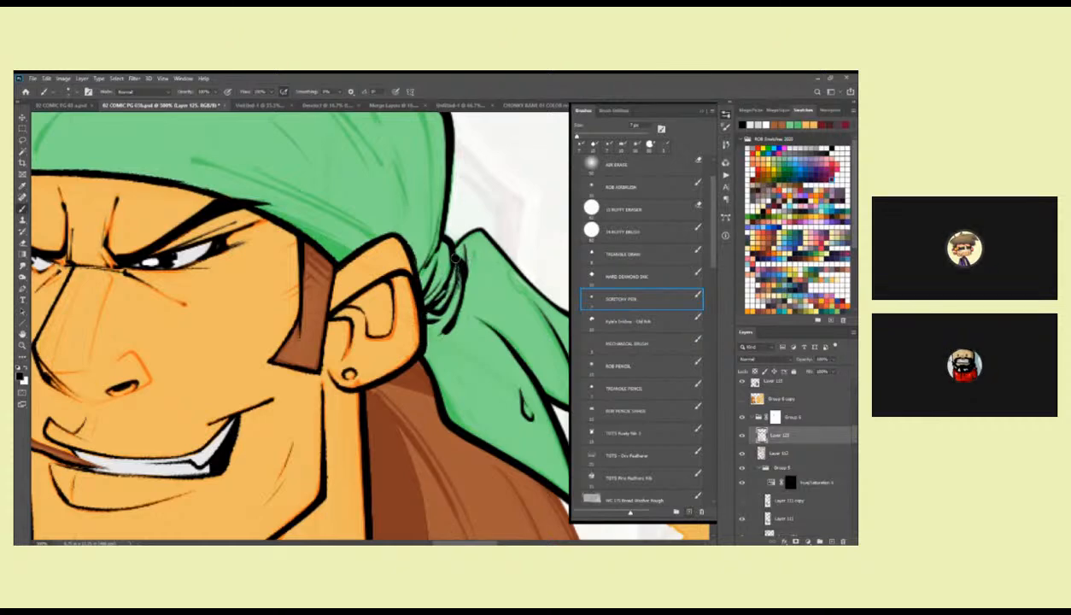
Add a small black fold mark to the upper bandana tail and thicken the lower tail's edge beside the ponytail.
drag(485, 231, 367, 286)
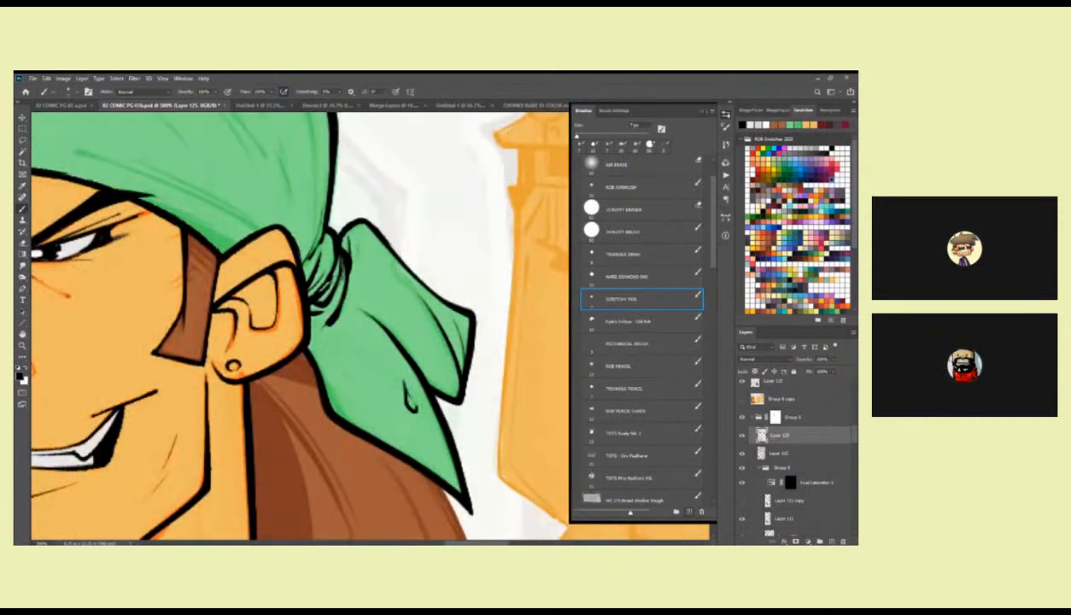
scroll(393, 271, down, 1)
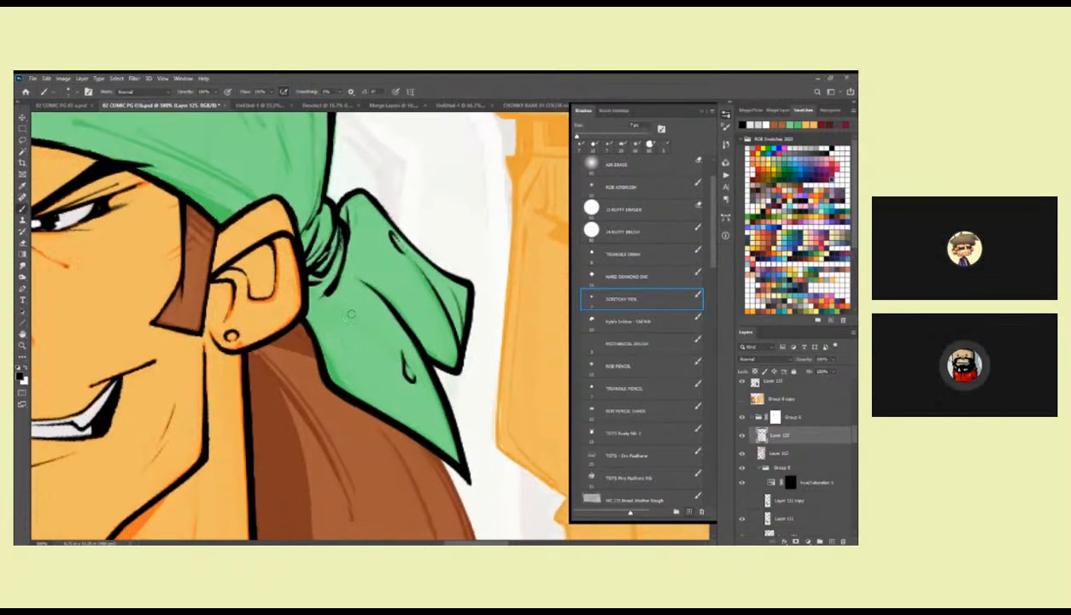
drag(311, 347, 324, 383)
drag(424, 423, 405, 332)
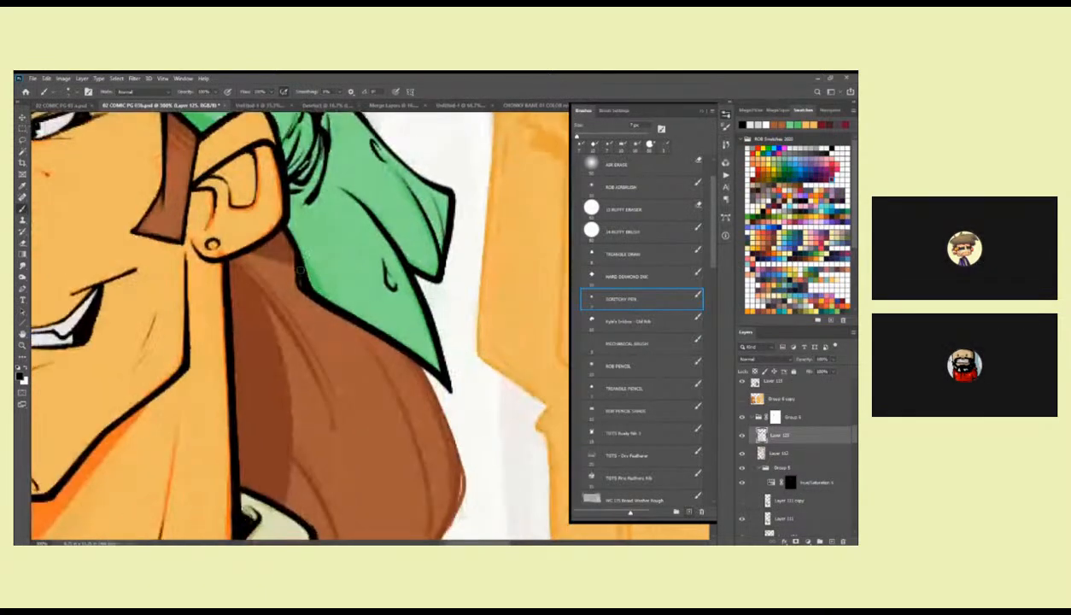
Ink a long curved seam down the front of the bandana with a short crease crossing it, redoing the first seam stroke.
drag(407, 282, 460, 438)
mouse_move(430, 316)
mouse_down()
mouse_move(473, 383)
mouse_move(481, 417)
mouse_up()
drag(367, 254, 445, 384)
drag(413, 265, 423, 365)
mouse_move(347, 323)
mouse_down()
mouse_move(479, 313)
mouse_move(399, 328)
mouse_move(507, 364)
mouse_up()
drag(413, 166, 336, 290)
key(ctrl+z)
mouse_move(415, 172)
mouse_down()
mouse_move(303, 340)
mouse_move(340, 328)
mouse_up()
drag(342, 290, 431, 275)
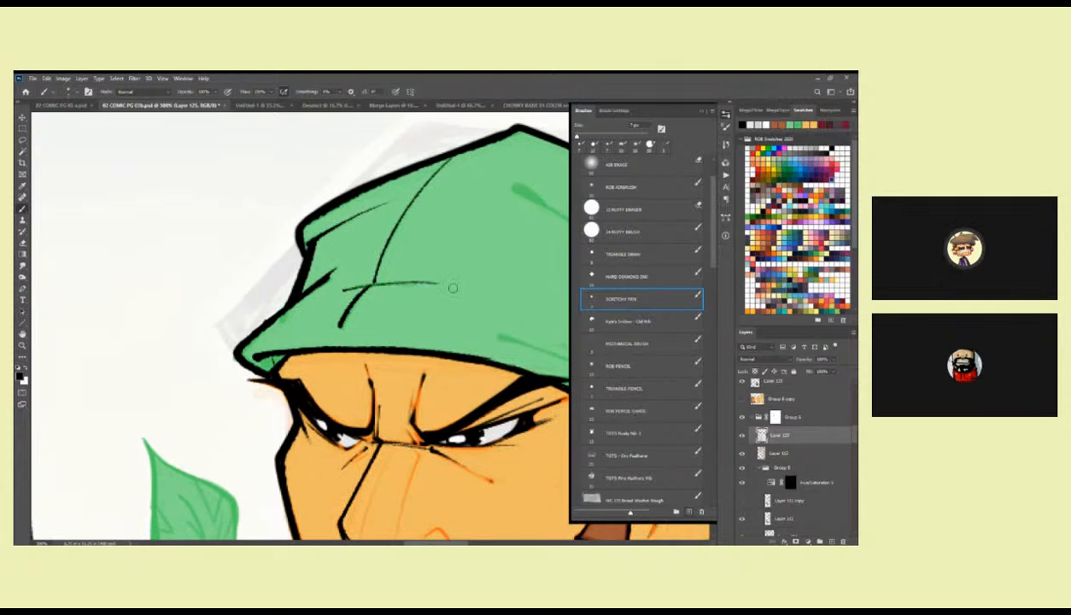
Hatch the folds at the bandana's front edge above the brow with tapering black strokes, redoing the first one.
mouse_move(338, 268)
mouse_down()
mouse_move(299, 298)
mouse_move(353, 252)
mouse_up()
key(ctrl+z)
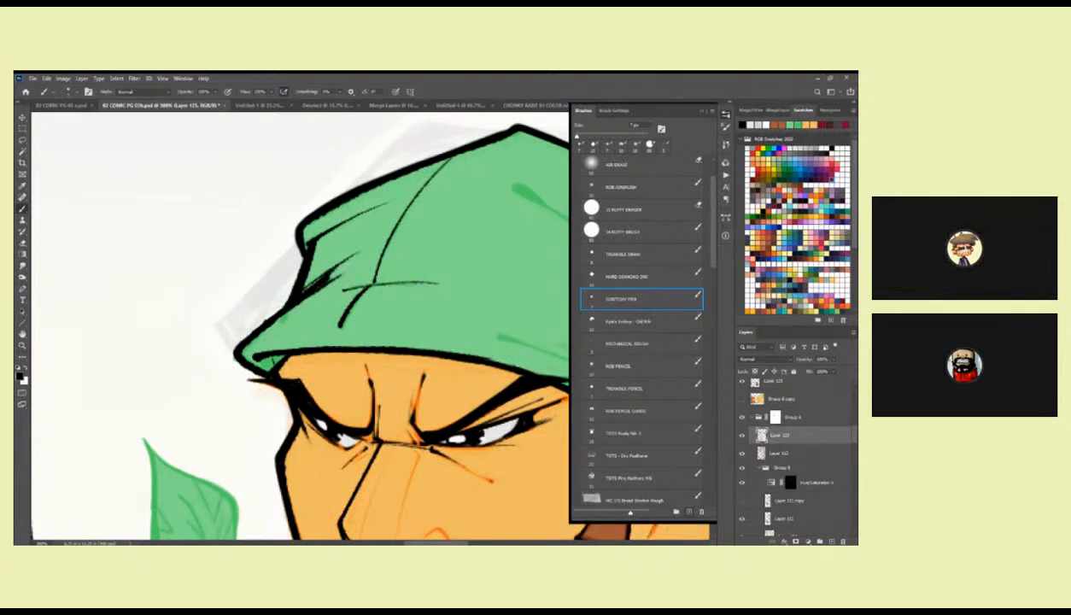
drag(299, 295, 352, 249)
drag(243, 339, 300, 303)
mouse_move(351, 255)
mouse_down()
mouse_move(295, 300)
mouse_move(313, 324)
mouse_move(343, 307)
mouse_up()
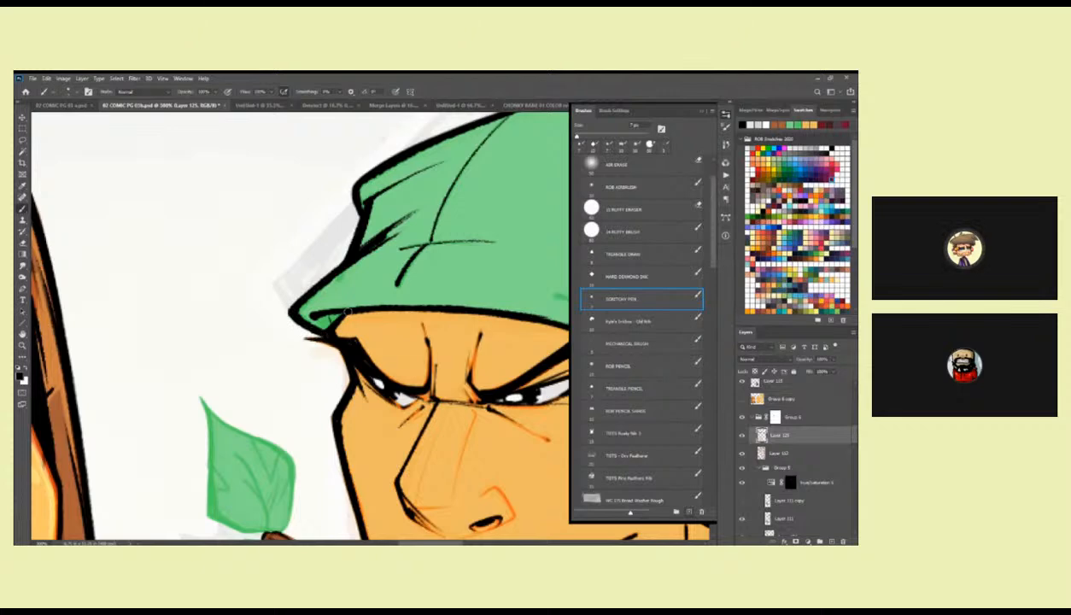
Hatch the top of the sideburn beneath the bandana with short black shading strokes.
drag(513, 329, 282, 399)
drag(349, 344, 261, 271)
mouse_move(372, 386)
mouse_down()
mouse_move(322, 332)
mouse_move(333, 322)
mouse_move(299, 343)
mouse_up()
mouse_move(314, 317)
mouse_down()
mouse_move(332, 333)
mouse_move(360, 317)
mouse_move(353, 251)
mouse_up()
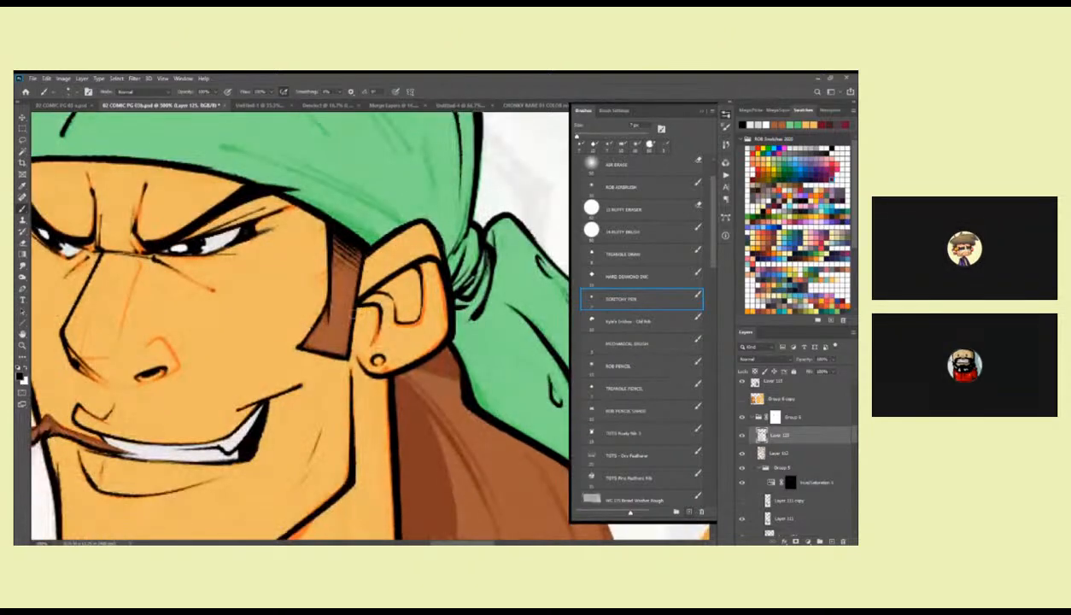
drag(335, 347, 494, 256)
Examine both character heads together and the leafy twig in the bandana character's mouth.
alt+click(484, 270)
alt+click(484, 271)
alt+click(484, 271)
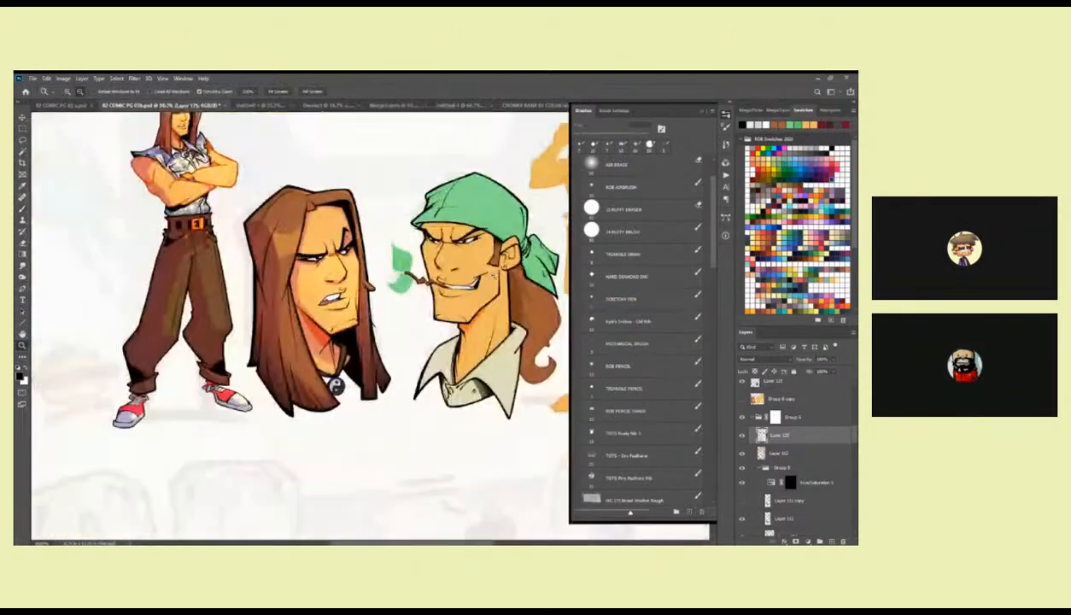
click(452, 272)
click(453, 271)
drag(465, 294, 409, 344)
key(b)
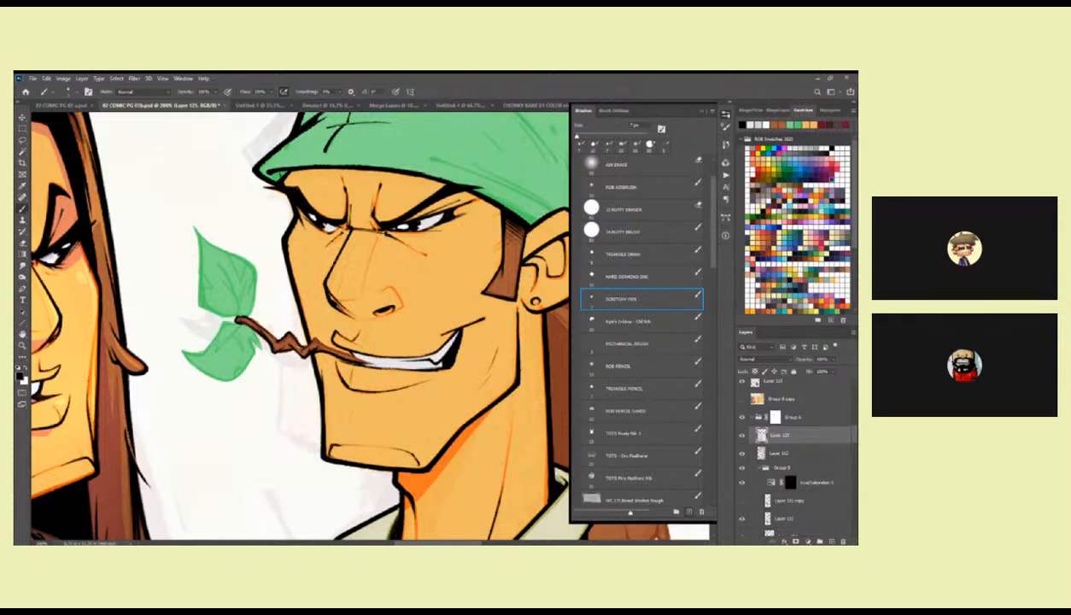
drag(343, 231, 432, 231)
key(z)
alt+click(451, 273)
alt+click(451, 273)
click(451, 281)
click(451, 281)
Outline both sides of the upper leaf in black with the Triangle Pencil brush, redoing the first left-edge stroke.
key(b)
drag(353, 261, 376, 332)
mouse_move(317, 254)
mouse_down()
mouse_move(316, 312)
mouse_move(342, 339)
mouse_up()
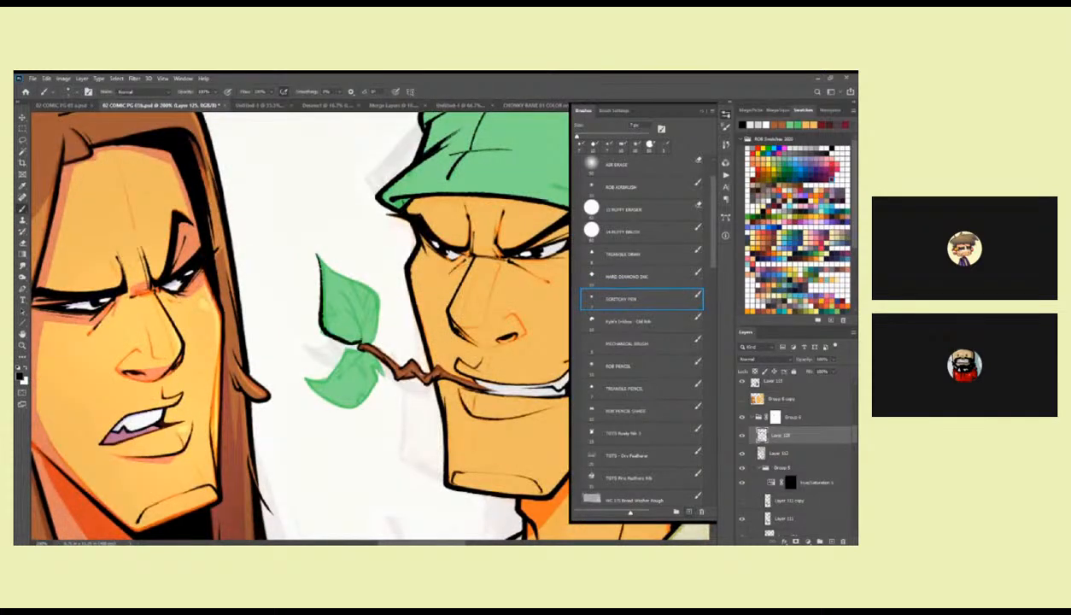
key(ctrl+z)
click(619, 365)
click(622, 389)
mouse_move(317, 272)
mouse_down()
mouse_move(316, 322)
mouse_move(344, 344)
mouse_up()
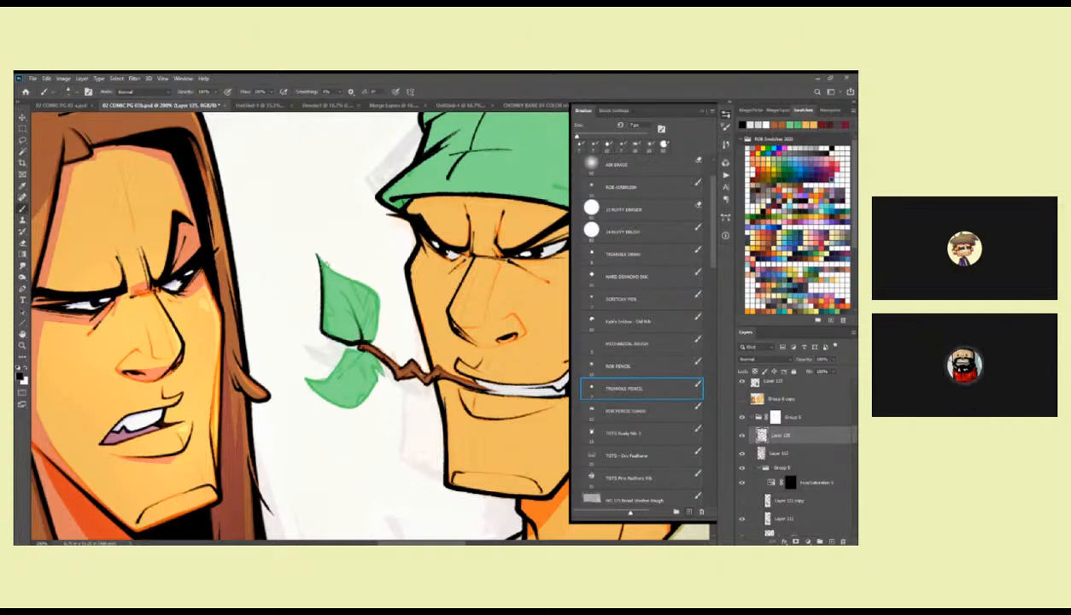
mouse_move(312, 249)
mouse_down()
mouse_move(373, 292)
mouse_move(367, 340)
mouse_up()
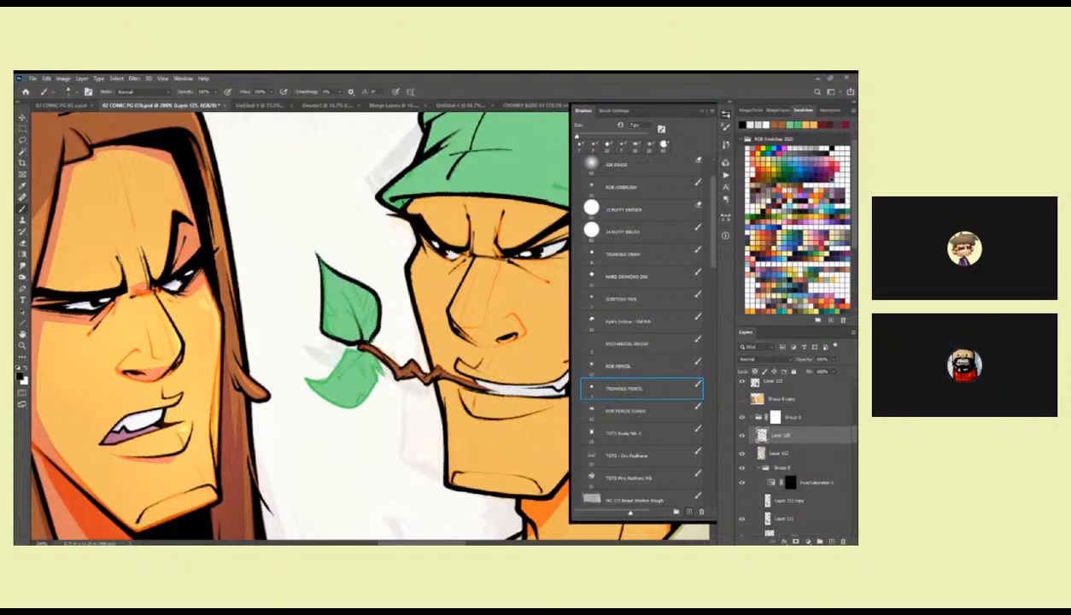
Ink the upper leaf's central vein with the ROB Pencil brush, add side veins and thicken its outline with the pen brush.
click(622, 368)
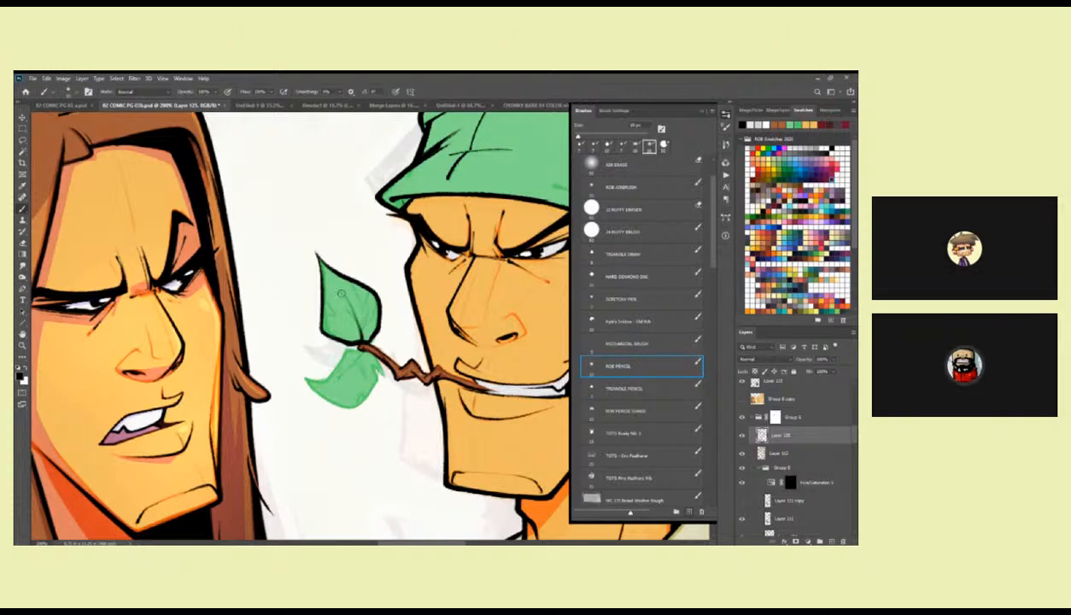
drag(337, 289, 356, 327)
click(621, 298)
drag(357, 282, 351, 297)
mouse_move(318, 256)
mouse_down()
mouse_move(320, 331)
mouse_move(336, 339)
mouse_move(318, 328)
mouse_move(323, 288)
mouse_move(320, 332)
mouse_up()
drag(369, 292, 362, 321)
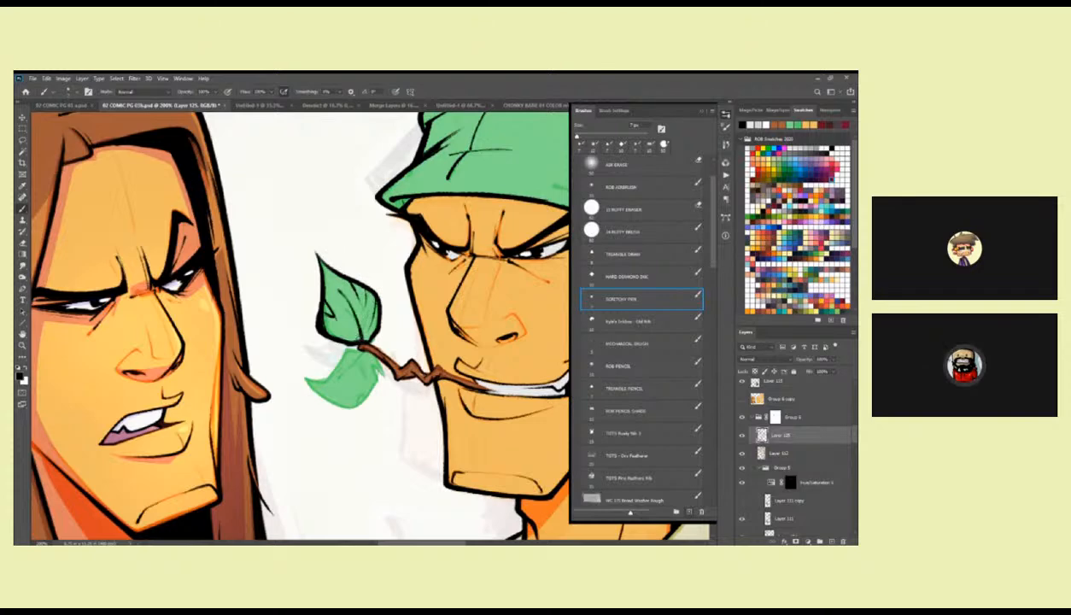
Outline the lower leaf in black and add vein strokes near its stem.
scroll(341, 299, down, 2)
mouse_move(316, 282)
mouse_down()
mouse_move(329, 295)
mouse_move(412, 278)
mouse_move(380, 302)
mouse_up()
mouse_move(393, 303)
mouse_down()
mouse_move(413, 287)
mouse_move(381, 292)
mouse_move(391, 322)
mouse_move(414, 321)
mouse_move(439, 294)
mouse_move(364, 296)
mouse_move(380, 292)
mouse_up()
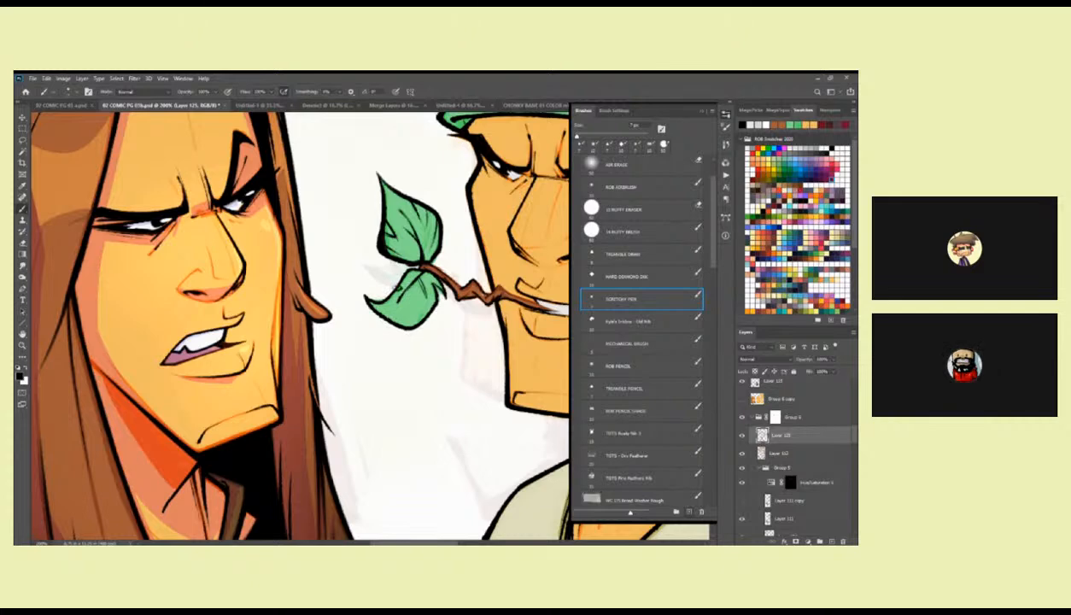
drag(424, 263, 339, 289)
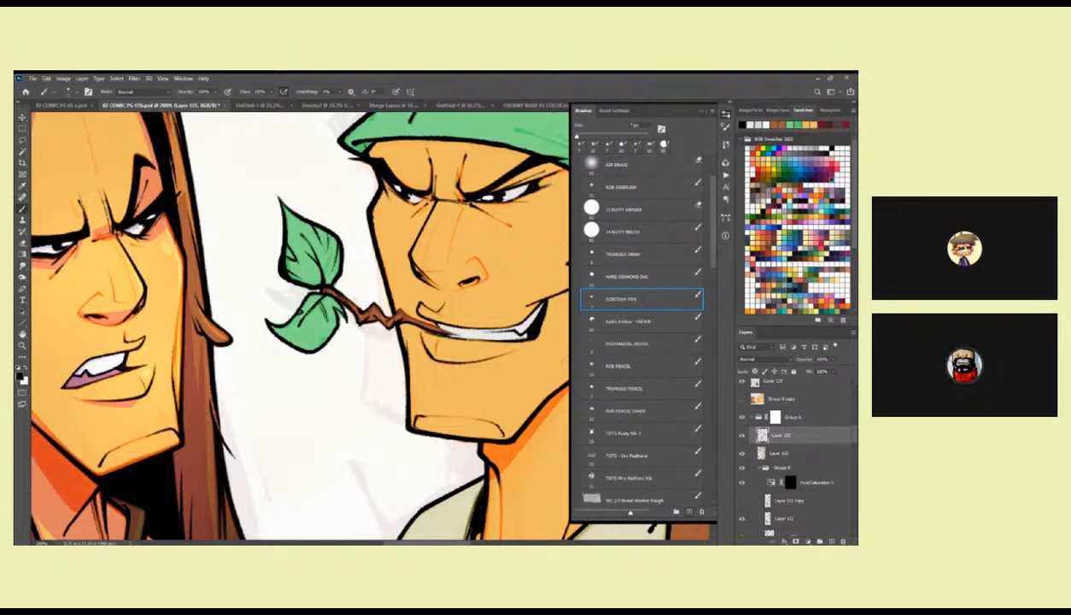
Ink the zigzag twig in black from the leaves to the mouth and refine the leaf edges.
drag(385, 308, 360, 265)
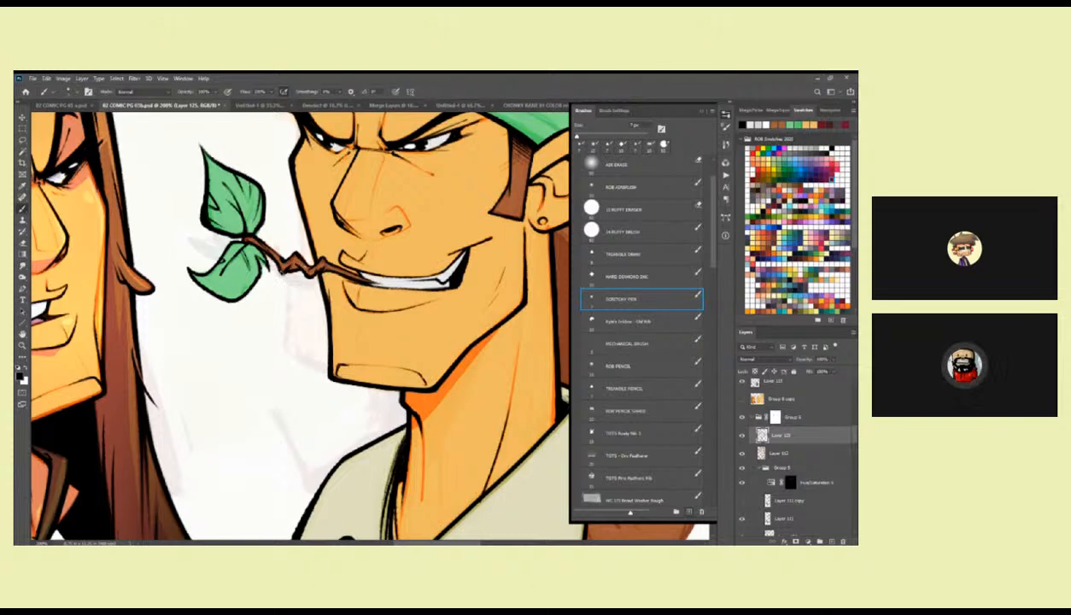
drag(288, 213, 316, 267)
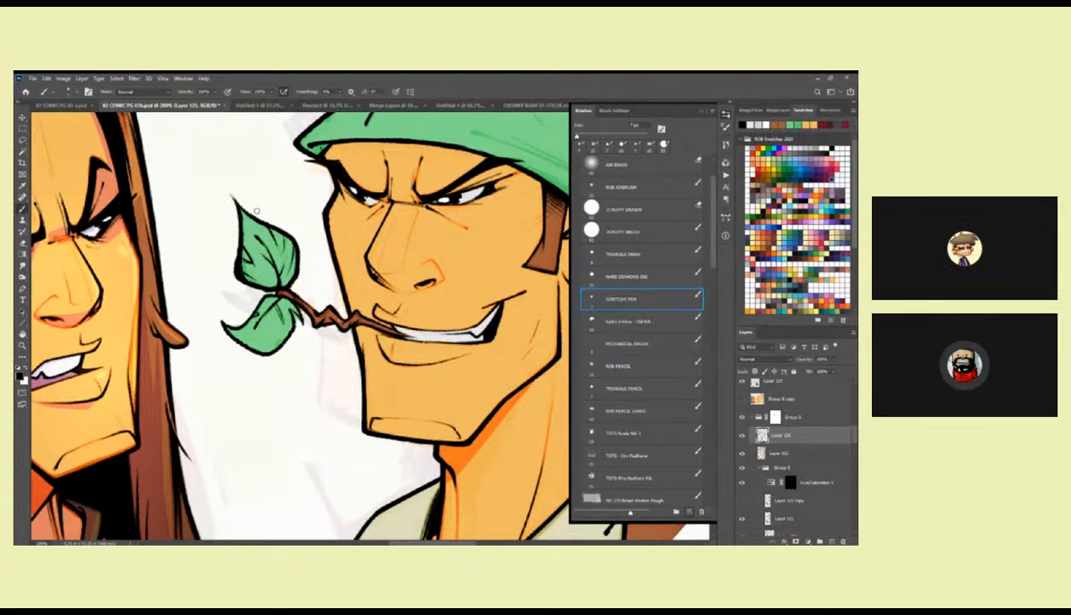
drag(236, 203, 286, 194)
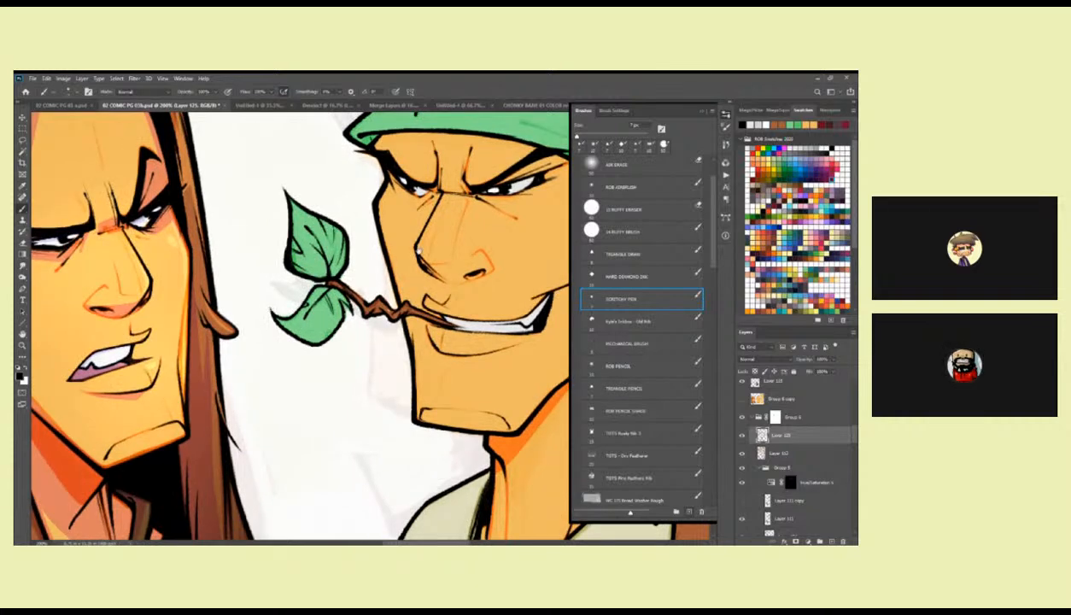
drag(374, 237, 307, 321)
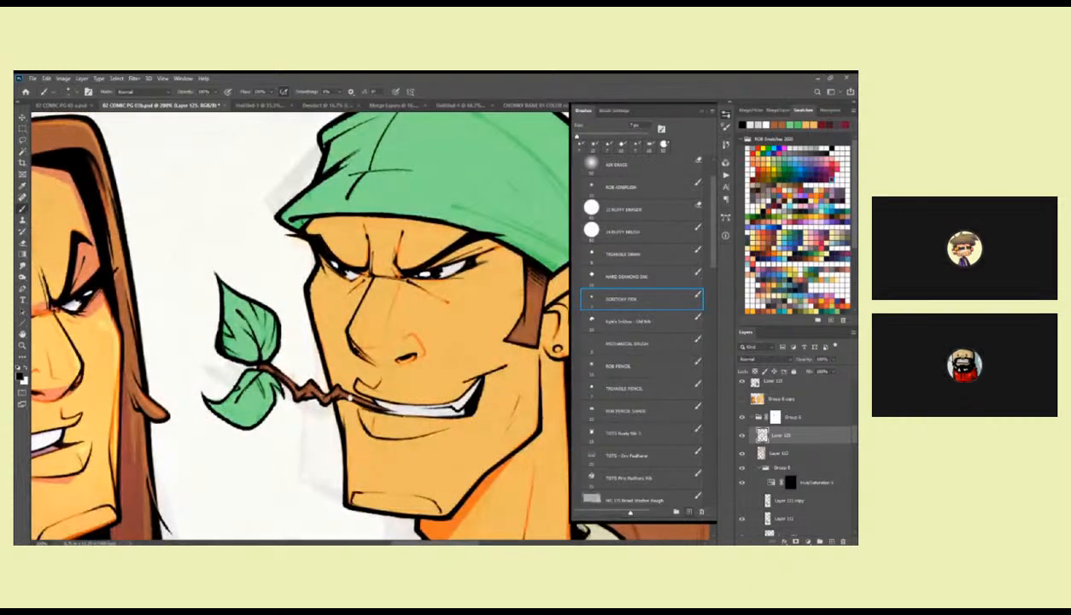
drag(321, 383, 312, 281)
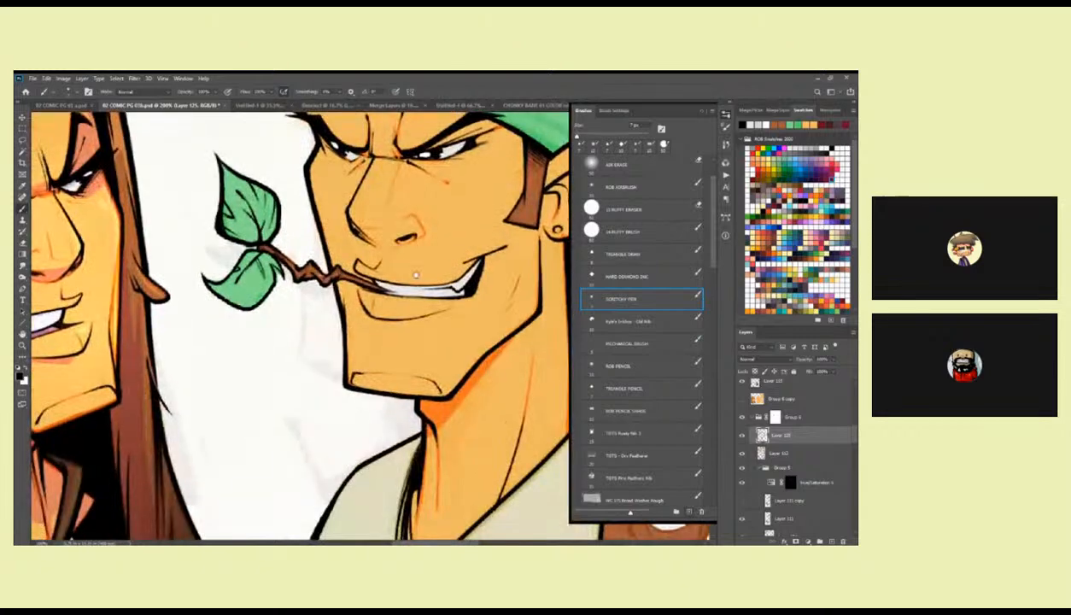
drag(440, 250, 383, 374)
Ink the curled tip and lower edges of the bandana character's ponytail in black with the pen brush.
key(z)
alt+click(392, 297)
alt+click(392, 296)
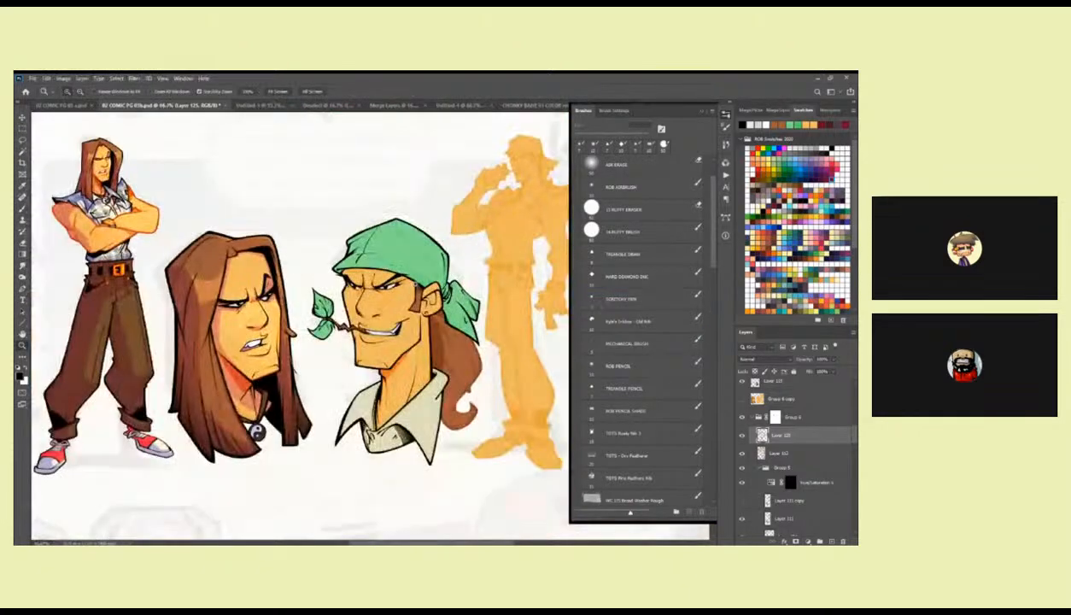
drag(421, 278, 414, 275)
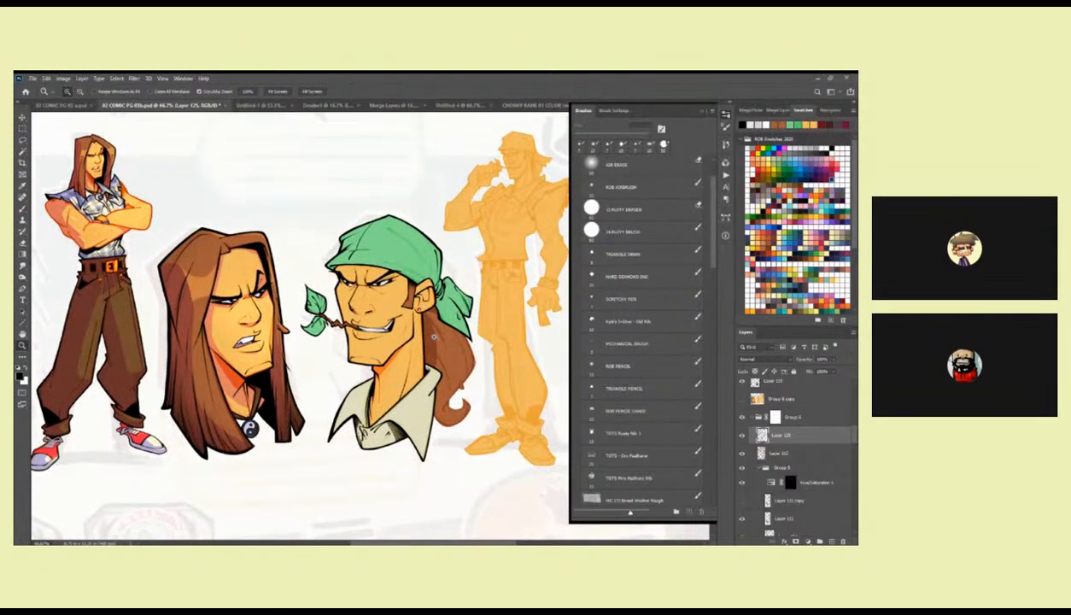
drag(419, 316, 401, 272)
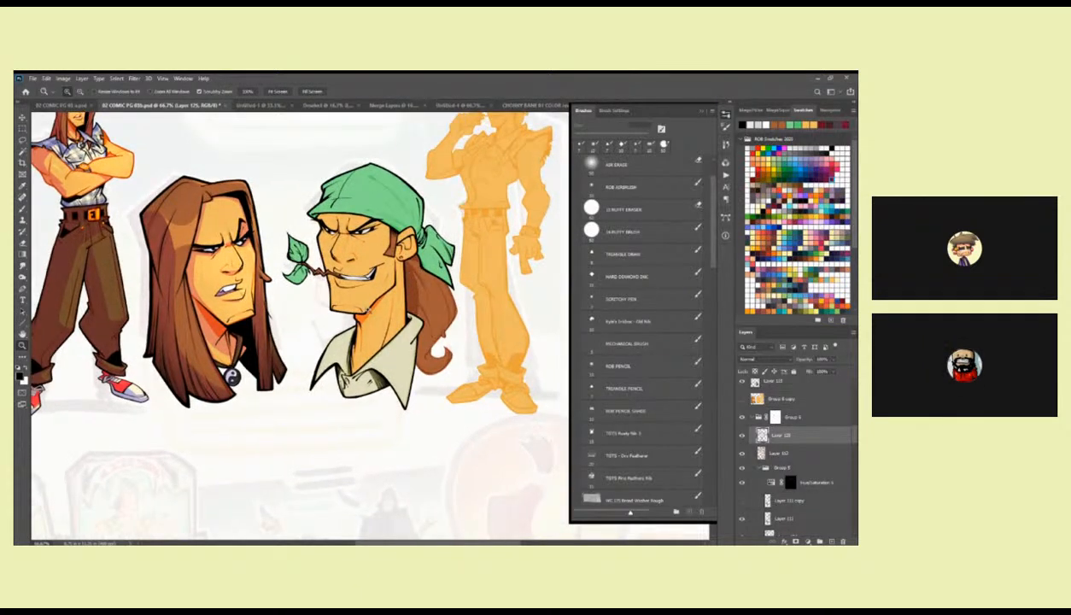
double_click(396, 284)
drag(462, 292, 376, 303)
drag(450, 307, 402, 214)
drag(435, 274, 435, 227)
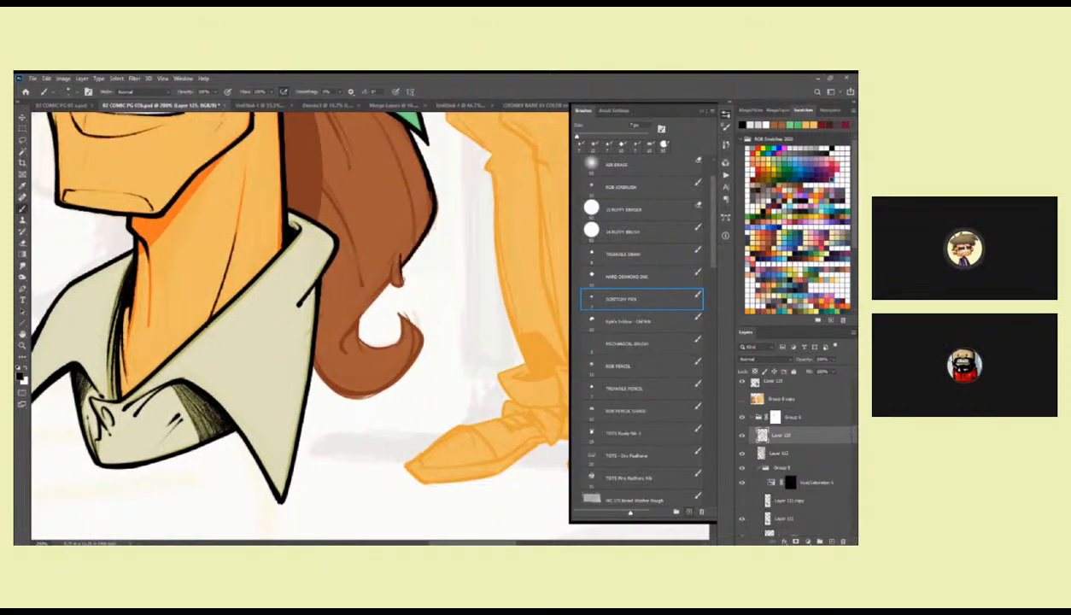
mouse_move(402, 258)
mouse_down()
mouse_move(409, 242)
mouse_move(355, 316)
mouse_move(362, 310)
mouse_move(381, 328)
mouse_move(406, 295)
mouse_move(422, 313)
mouse_up()
drag(412, 309, 430, 304)
mouse_move(425, 293)
mouse_down()
mouse_move(444, 317)
mouse_move(462, 277)
mouse_move(469, 294)
mouse_move(441, 338)
mouse_move(385, 345)
mouse_move(363, 313)
mouse_move(374, 335)
mouse_move(423, 348)
mouse_up()
mouse_move(465, 284)
mouse_down()
mouse_move(471, 296)
mouse_move(443, 301)
mouse_up()
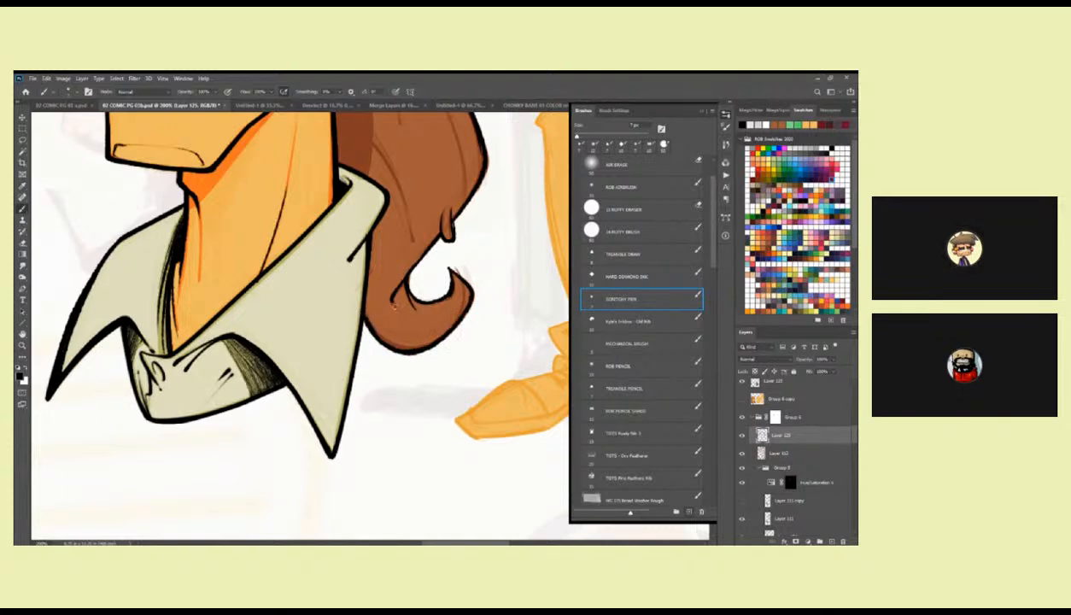
Add tapering black strand lines inside the ponytail from below the ear down to the curl, redoing one stroke.
drag(412, 256, 391, 340)
drag(414, 194, 432, 300)
drag(430, 256, 444, 320)
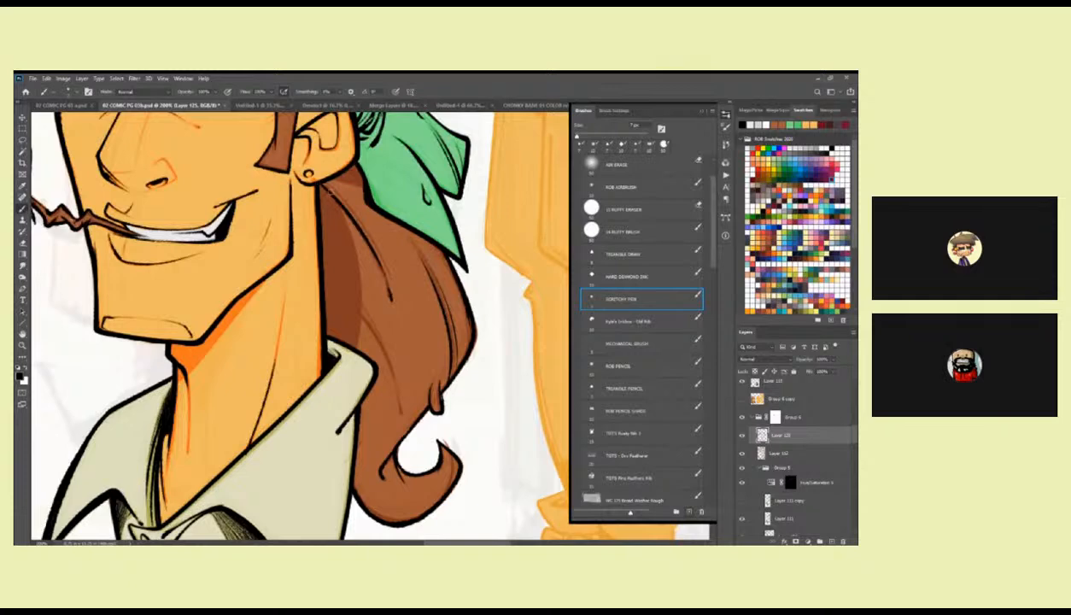
drag(323, 179, 359, 227)
drag(335, 186, 379, 258)
mouse_move(390, 308)
mouse_down()
mouse_move(364, 280)
mouse_move(402, 369)
mouse_up()
key(ctrl+z)
drag(358, 273, 420, 400)
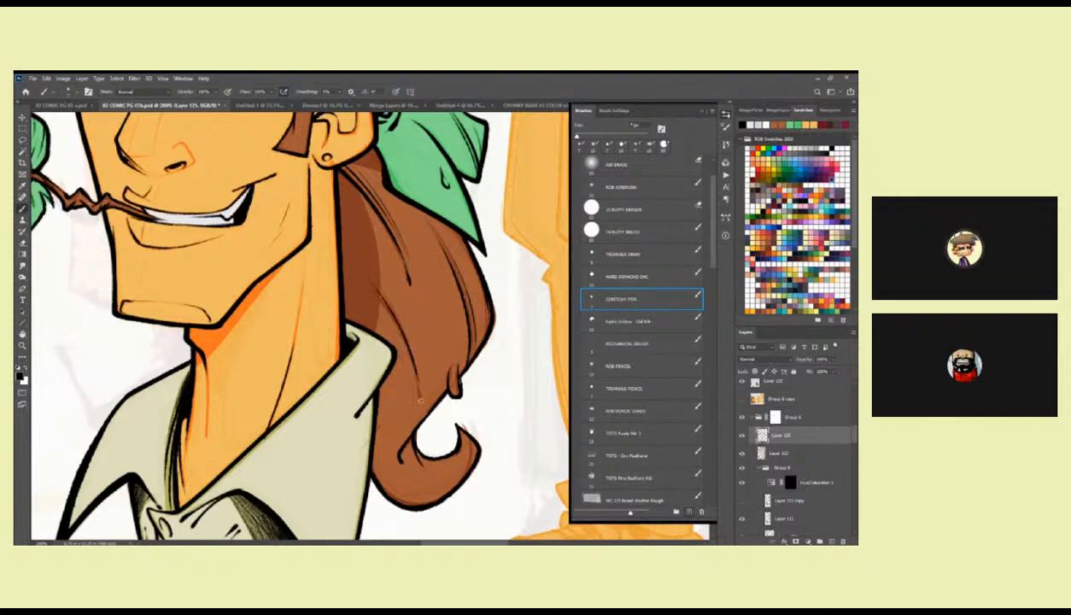
scroll(420, 399, down, 3)
mouse_move(416, 299)
mouse_down()
mouse_move(427, 336)
mouse_move(472, 317)
mouse_up()
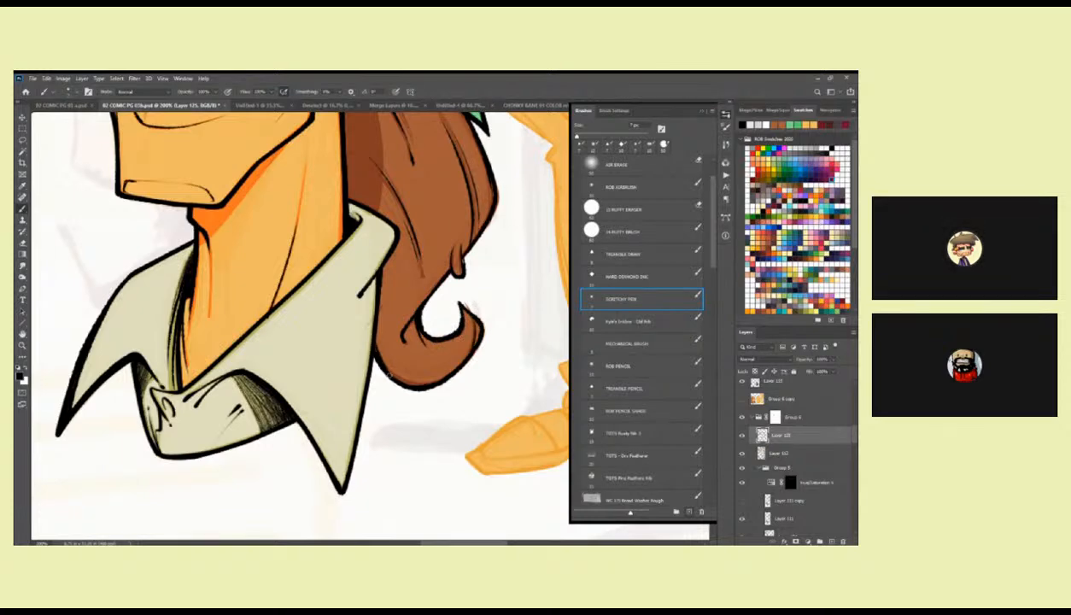
Ink the gap where the ponytail meets the collar and reinforce the shirt collar's black outline.
mouse_move(376, 349)
mouse_down()
mouse_move(435, 374)
mouse_move(379, 350)
mouse_up()
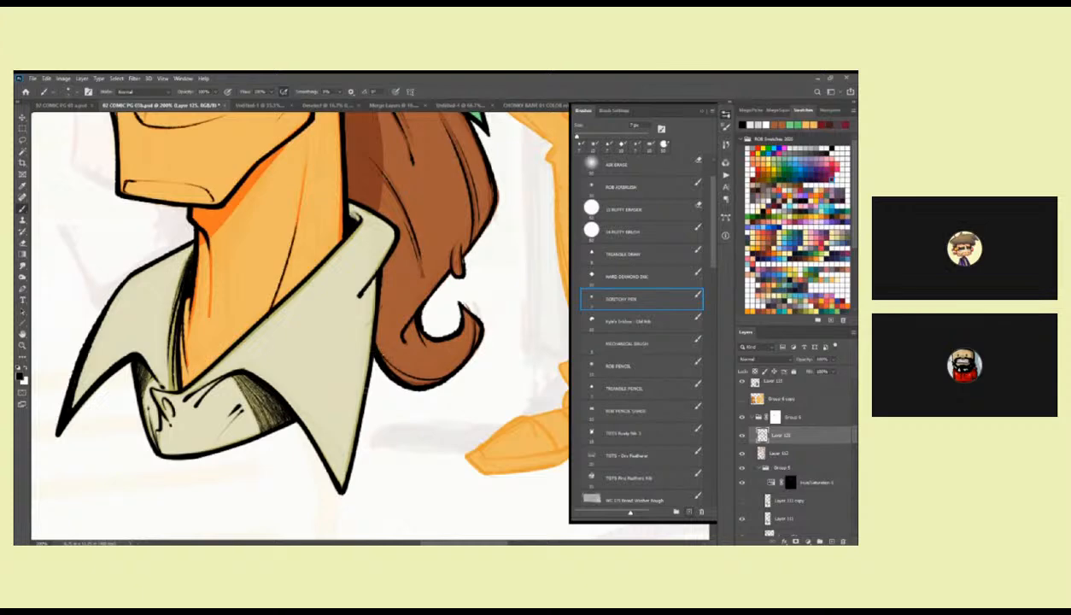
drag(367, 389, 381, 326)
drag(390, 288, 357, 427)
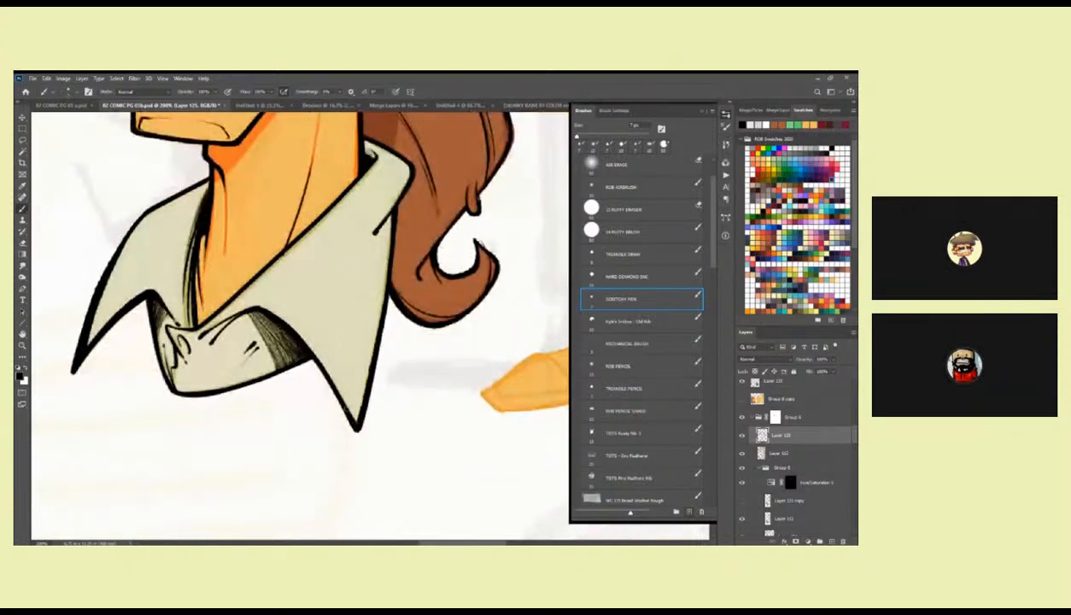
drag(310, 354, 355, 419)
scroll(382, 314, up, 3)
mouse_move(398, 232)
mouse_down()
mouse_move(363, 297)
mouse_move(328, 314)
mouse_move(382, 340)
mouse_up()
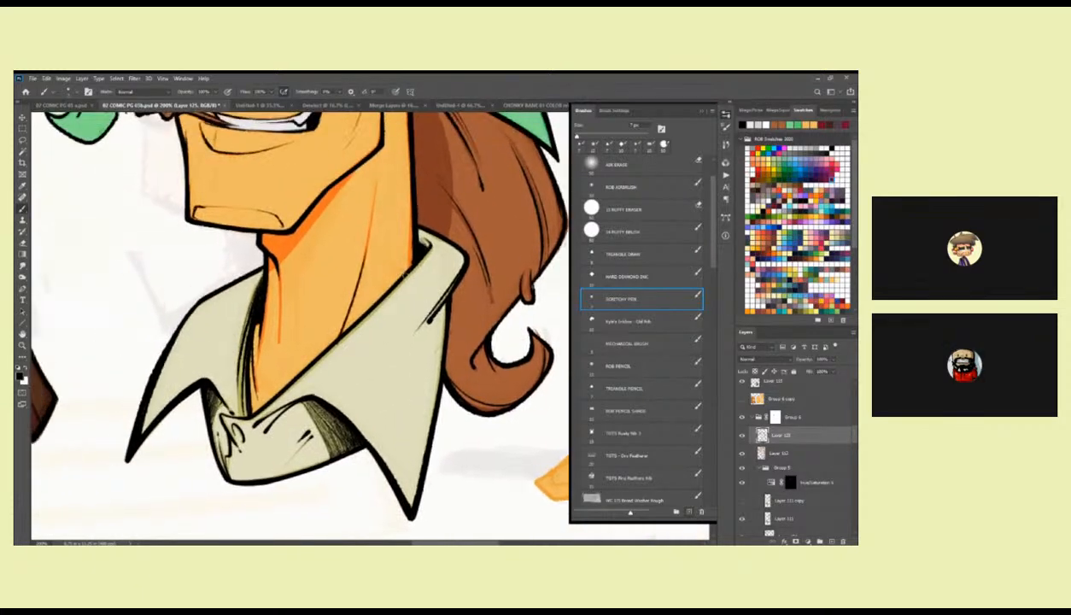
drag(414, 182, 362, 341)
drag(399, 225, 347, 253)
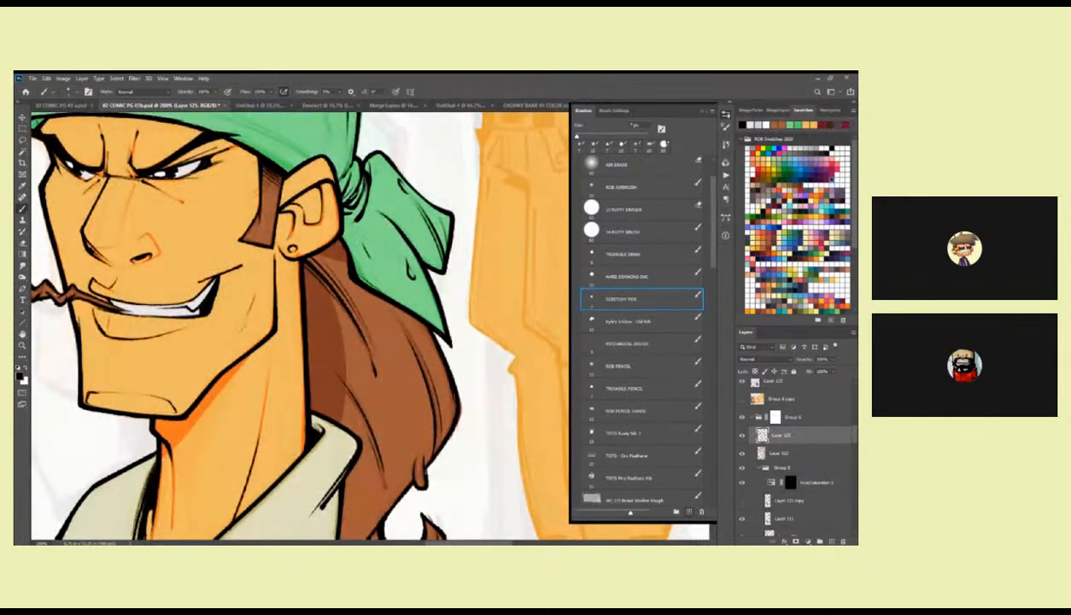
Ink fold lines on the back of the bandana near the knot and along its lower band.
drag(396, 235, 435, 312)
drag(369, 159, 394, 290)
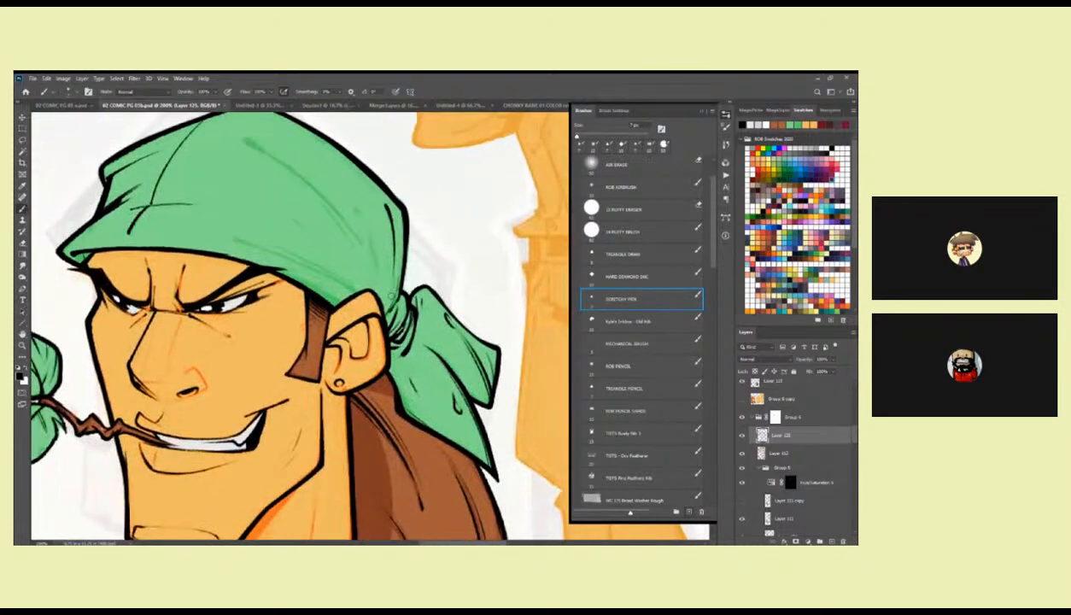
drag(363, 230, 380, 289)
drag(357, 220, 376, 252)
mouse_move(239, 243)
mouse_down()
mouse_move(356, 292)
mouse_move(345, 308)
mouse_up()
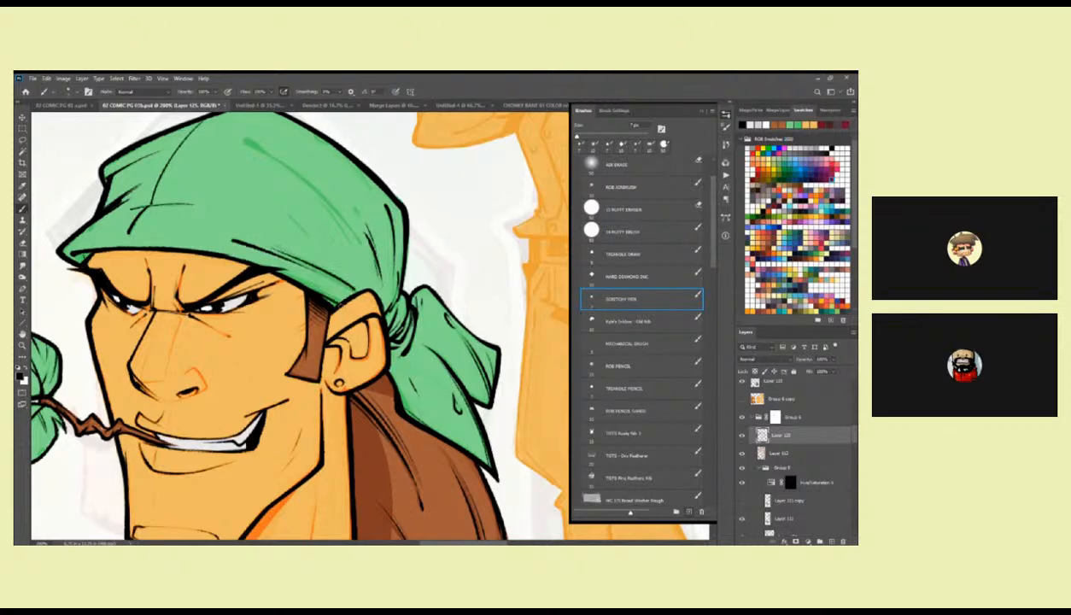
Ink a long fold across the bandana's crown with small creases toward the back, and save the document.
drag(340, 243, 357, 267)
drag(262, 163, 371, 259)
mouse_move(325, 218)
mouse_down()
mouse_move(356, 246)
mouse_move(372, 239)
mouse_up()
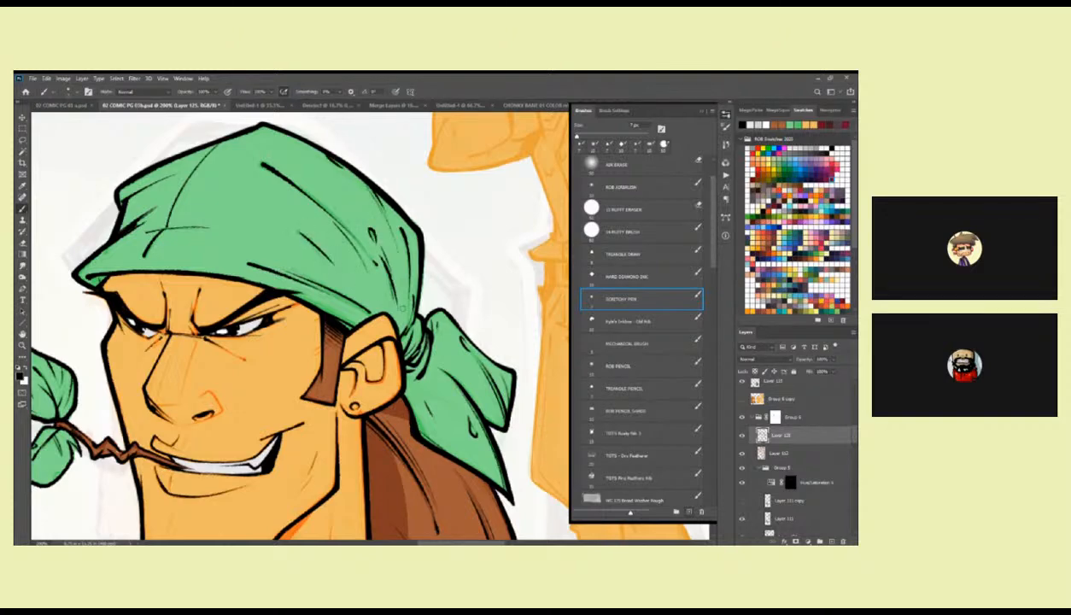
drag(412, 224, 403, 287)
mouse_move(396, 206)
mouse_down()
mouse_move(411, 223)
mouse_move(418, 304)
mouse_up()
key(ctrl+space)
mouse_move(434, 345)
mouse_down()
mouse_move(415, 334)
mouse_move(513, 236)
mouse_move(523, 282)
mouse_move(466, 326)
mouse_up()
drag(445, 290, 466, 324)
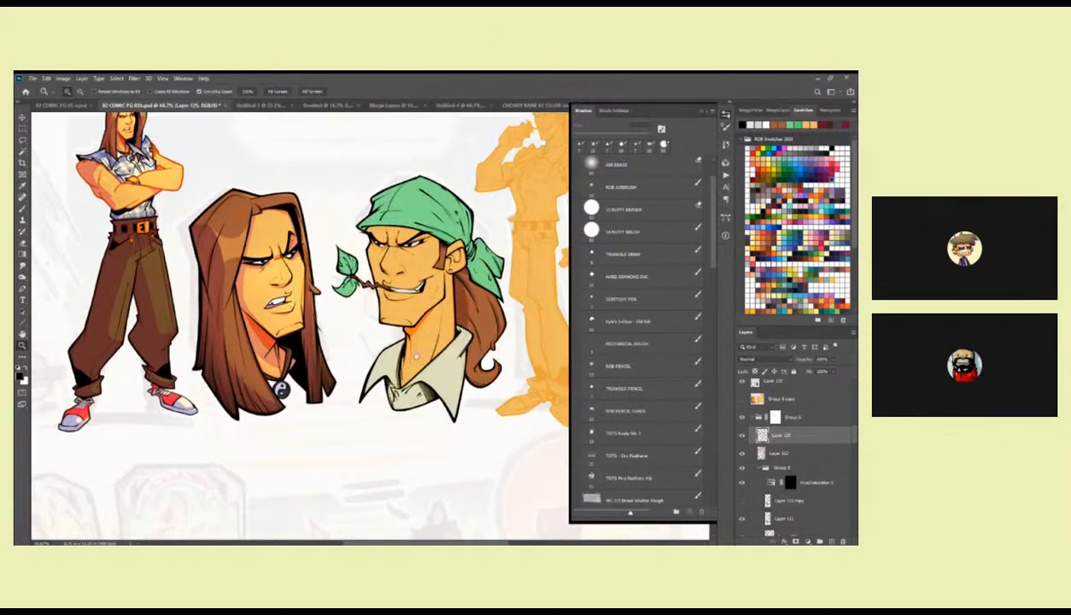
key(ctrl+s)
Collapse the line-art subgroup and select the bandana character's whole head from the flat colour layer, Layer 110.
click(760, 468)
drag(853, 439, 853, 435)
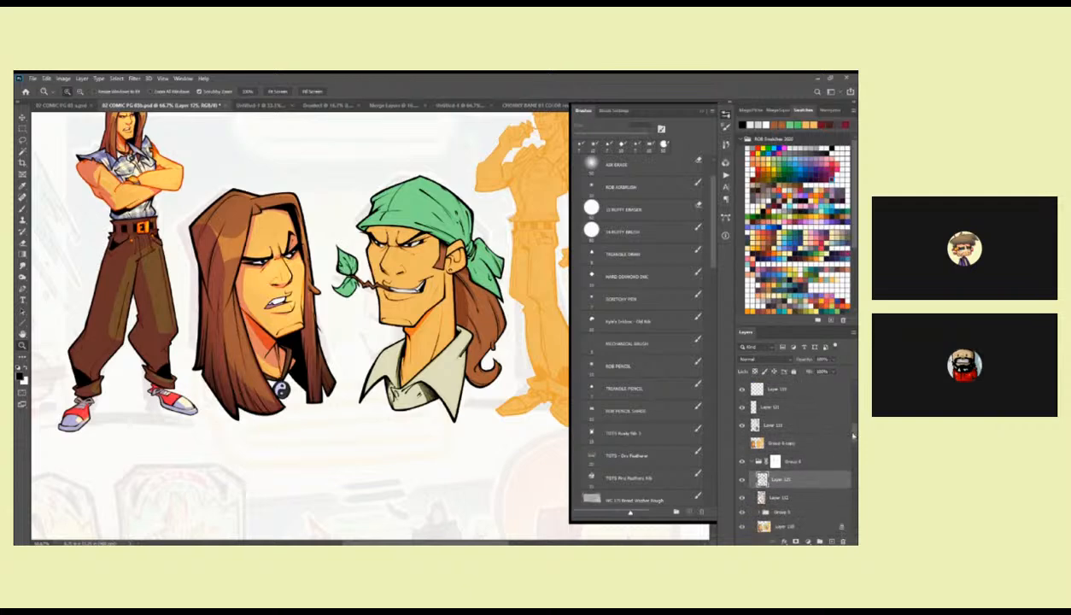
click(781, 526)
key(l)
mouse_move(471, 213)
mouse_down()
mouse_move(336, 211)
mouse_move(328, 314)
mouse_move(418, 447)
mouse_move(495, 425)
mouse_move(518, 346)
mouse_move(489, 205)
mouse_up()
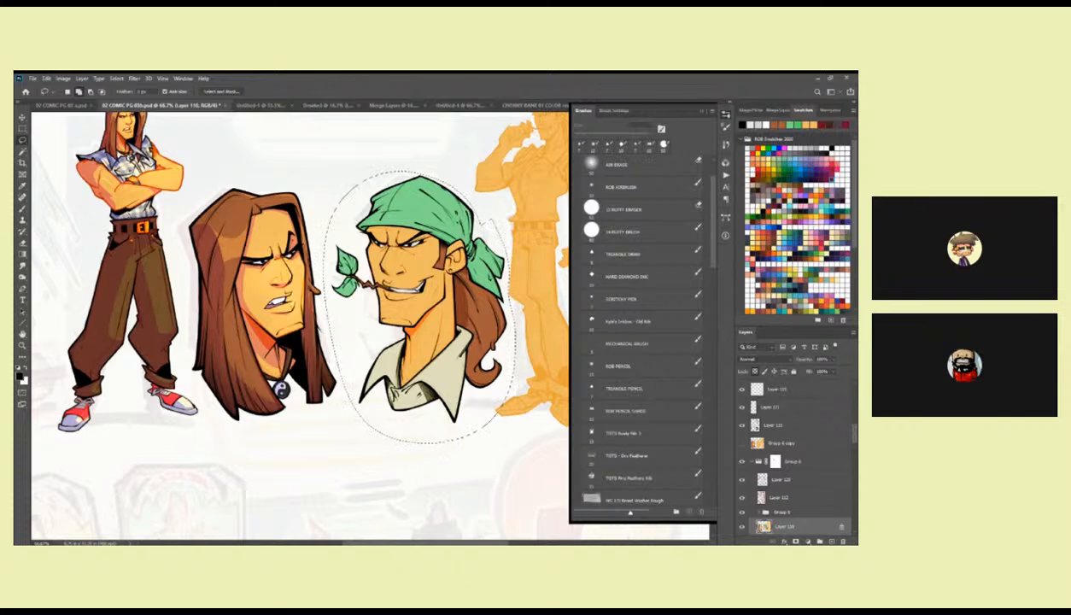
key(ctrl+d)
Sample the purple of the long-haired character's shadow layer and fill the selected bandana head with it on a new layer.
drag(854, 433, 854, 423)
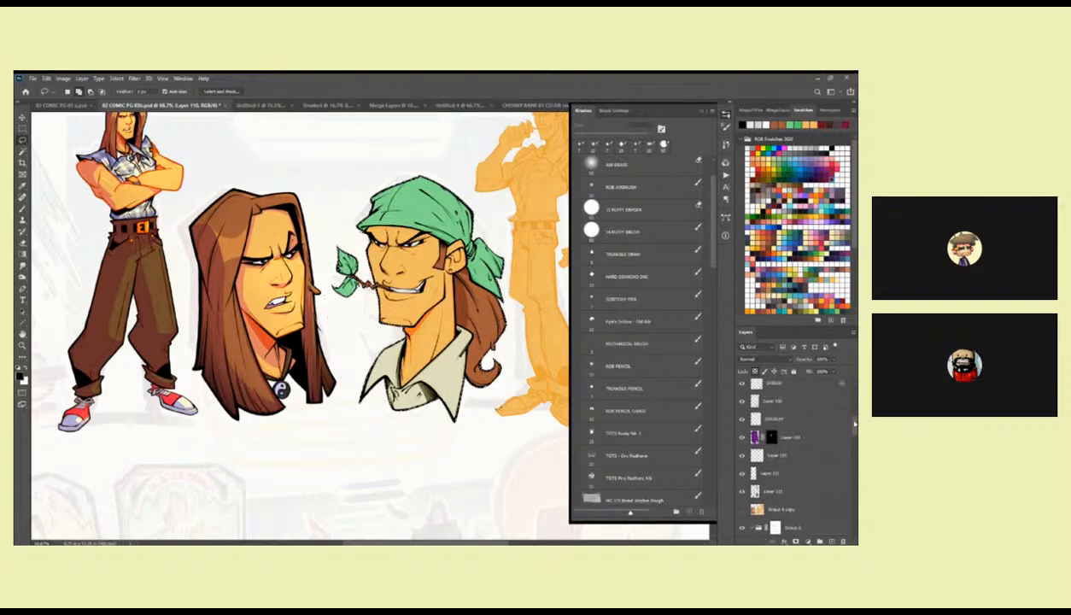
click(790, 437)
click(636, 299)
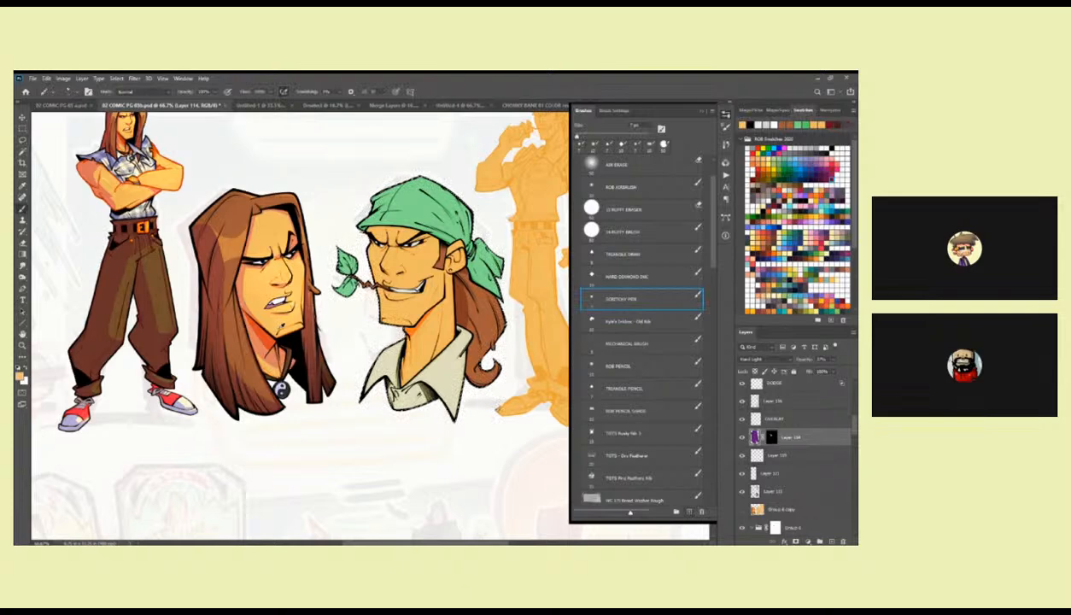
key(i)
click(183, 105)
click(252, 281)
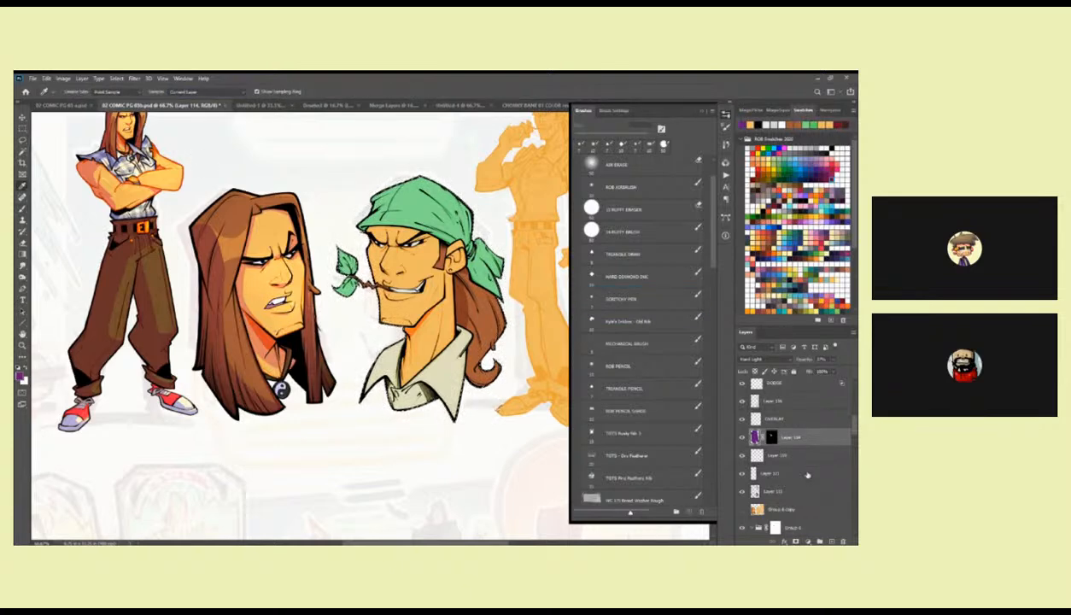
click(831, 542)
key(alt+BackSpace)
key(ctrl+d)
Set the new purple layer to Hard Light blending at 50% opacity.
click(762, 359)
click(761, 432)
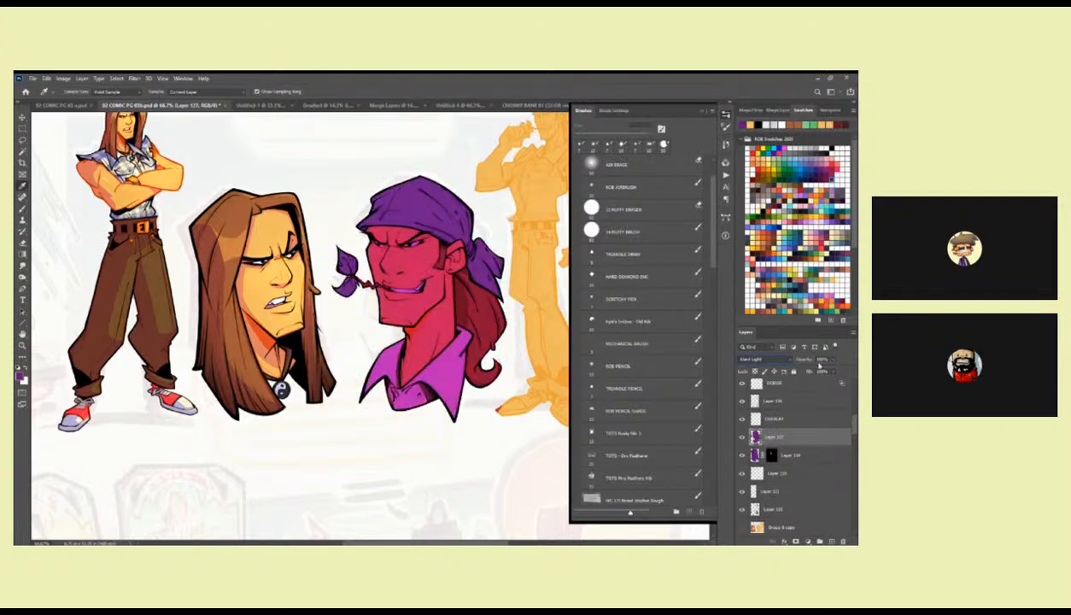
key(5)
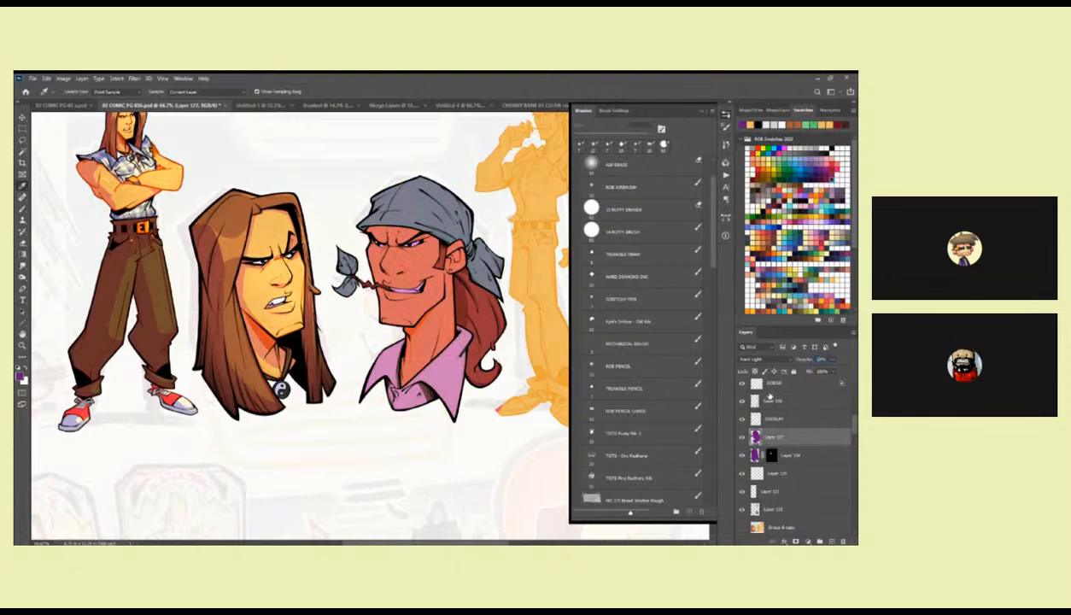
key(5)
drag(485, 439, 496, 428)
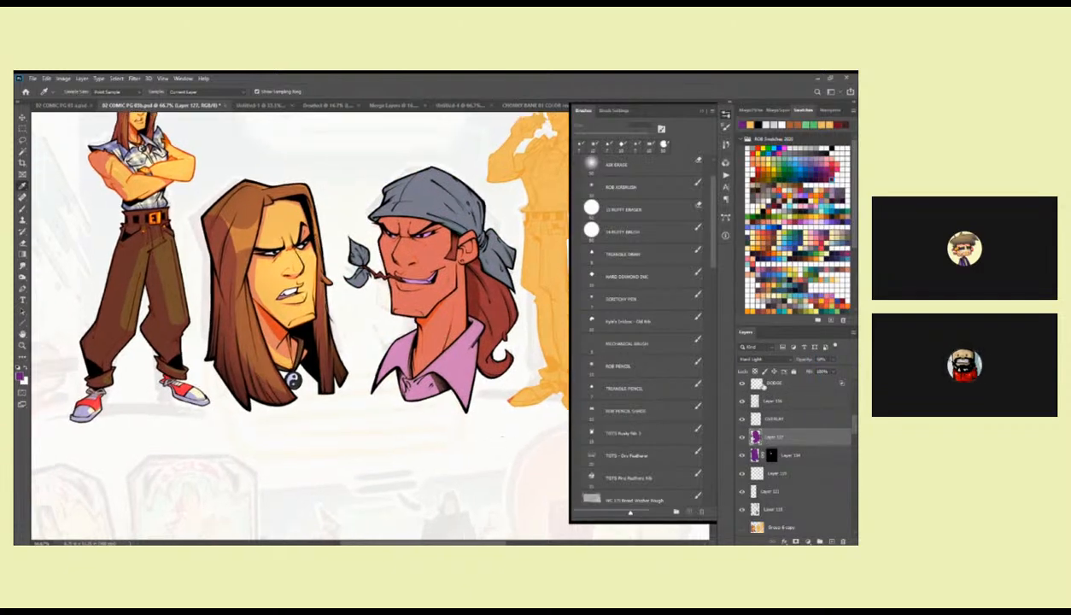
Add an inverted mask to the purple layer and reveal a lassoed shadow strip across the bandana, cheek, neck and collar.
click(796, 541)
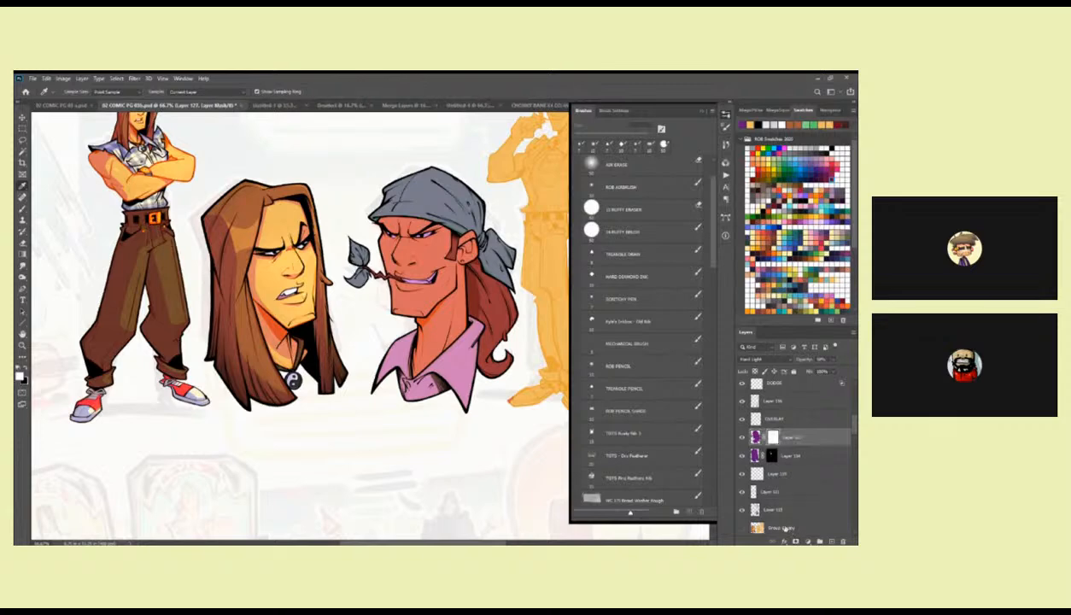
key(ctrl+i)
key(l)
mouse_move(447, 171)
mouse_down()
mouse_move(434, 289)
mouse_move(455, 404)
mouse_move(467, 411)
mouse_move(445, 171)
mouse_up()
key(alt+BackSpace)
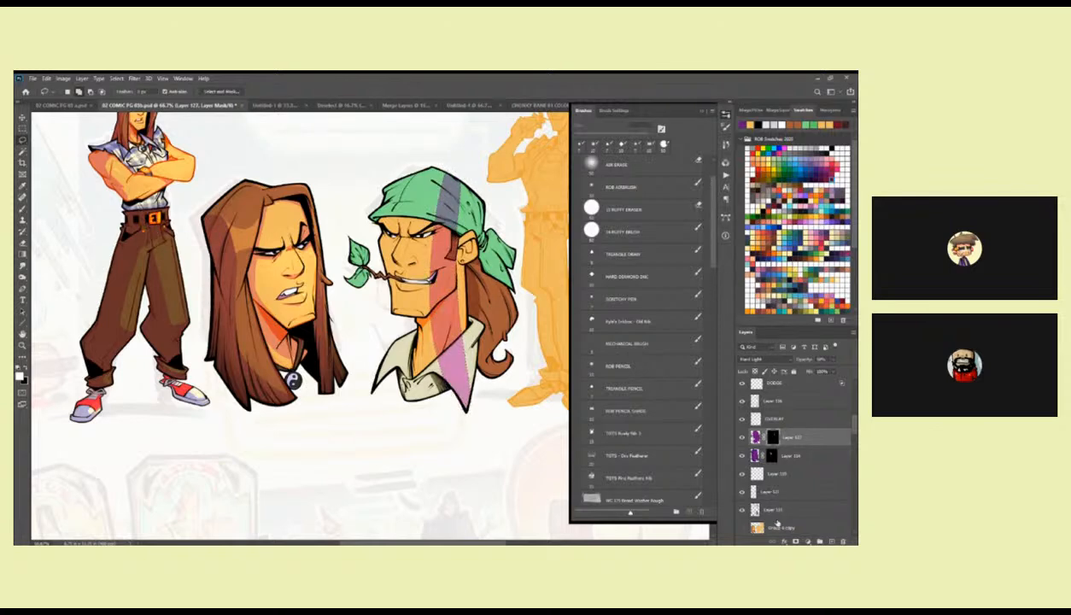
Select the shirt collar from the flat colour layer and refill its area on the shadow layer with dark blue.
scroll(844, 452, down, 2)
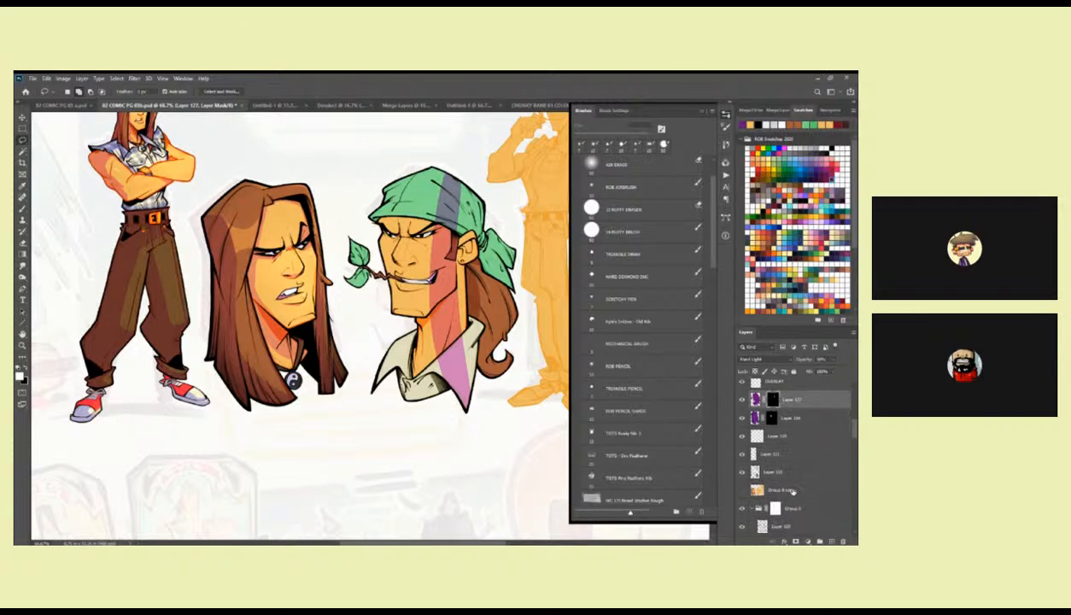
scroll(845, 438, down, 3)
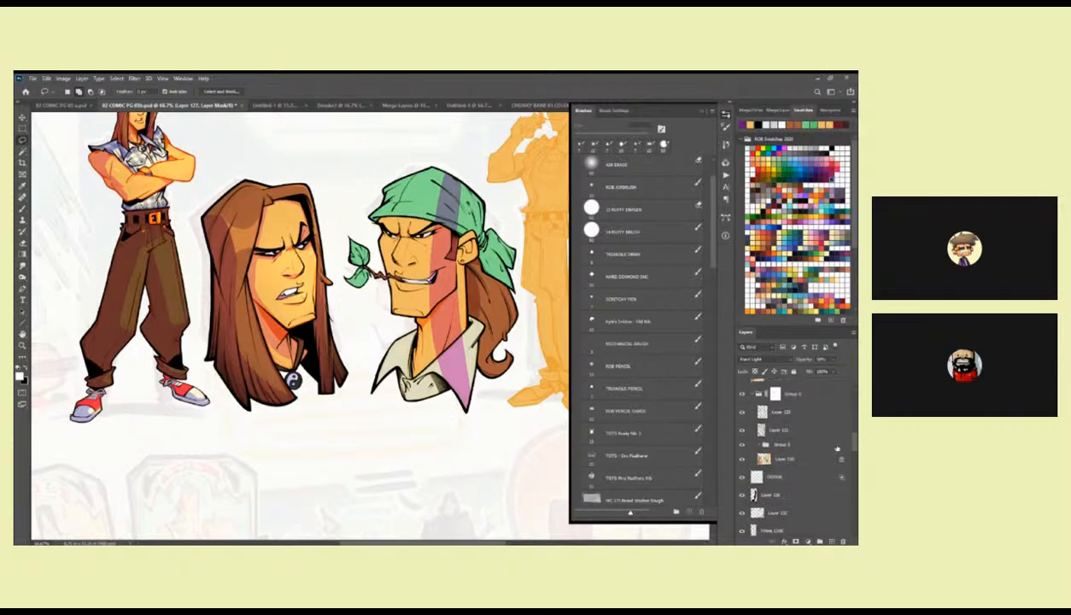
click(815, 459)
key(w)
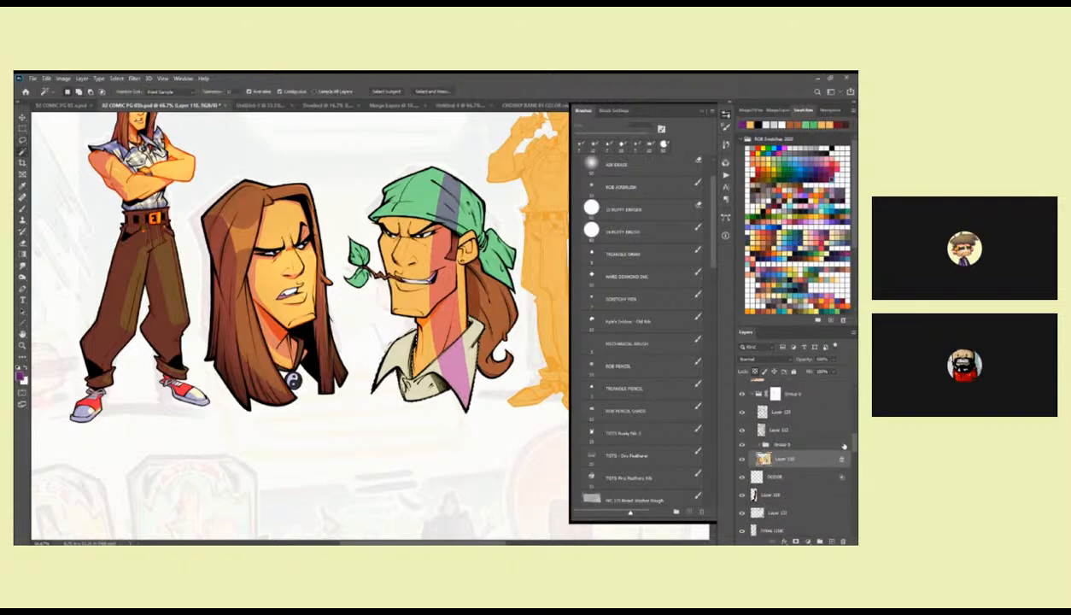
scroll(834, 424, up, 5)
click(807, 391)
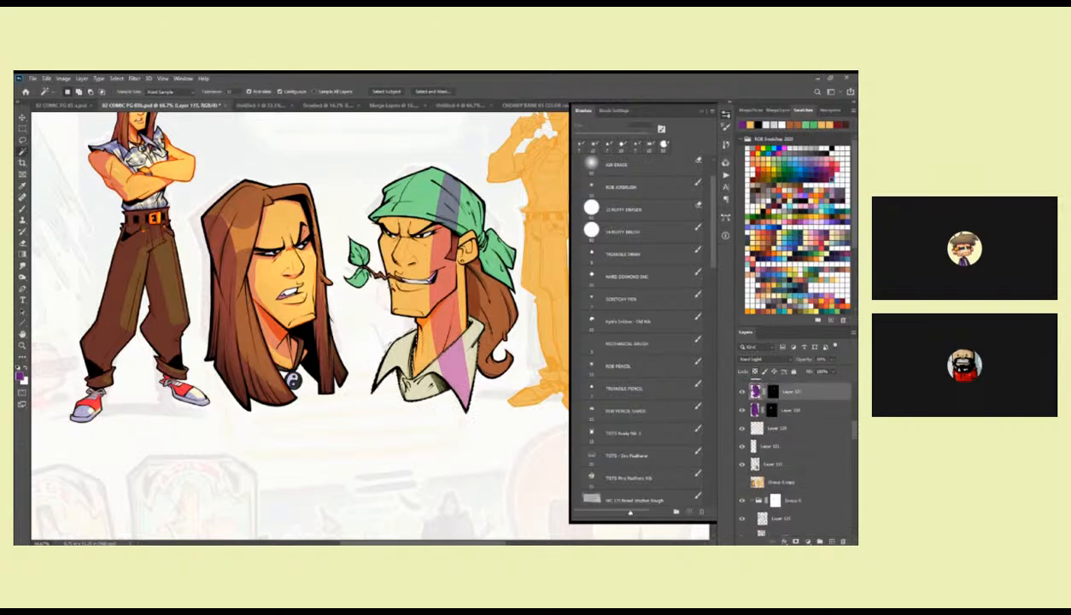
click(804, 171)
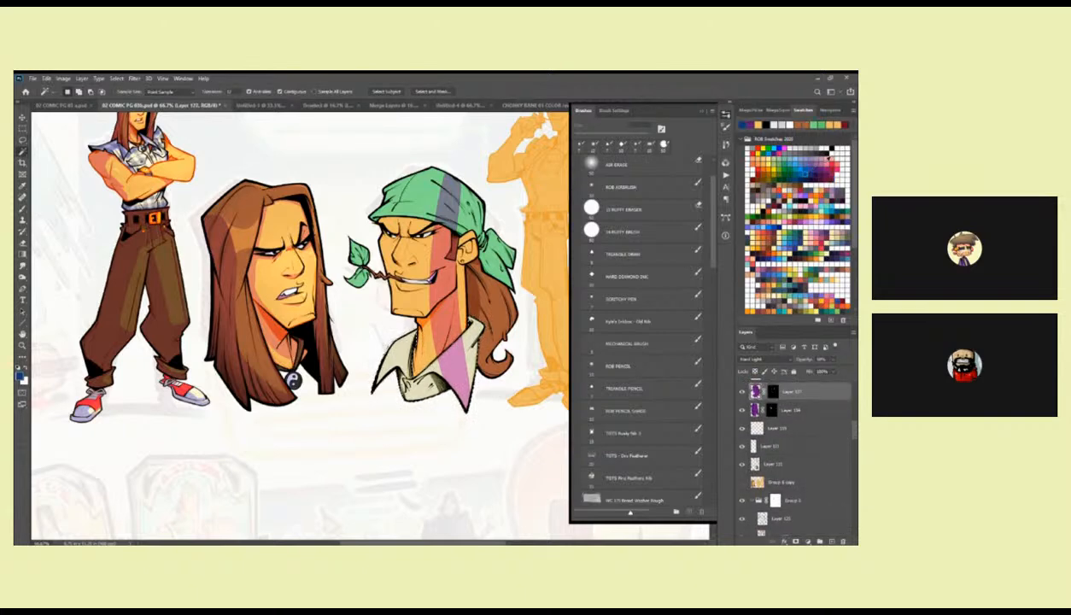
key(alt+BackSpace)
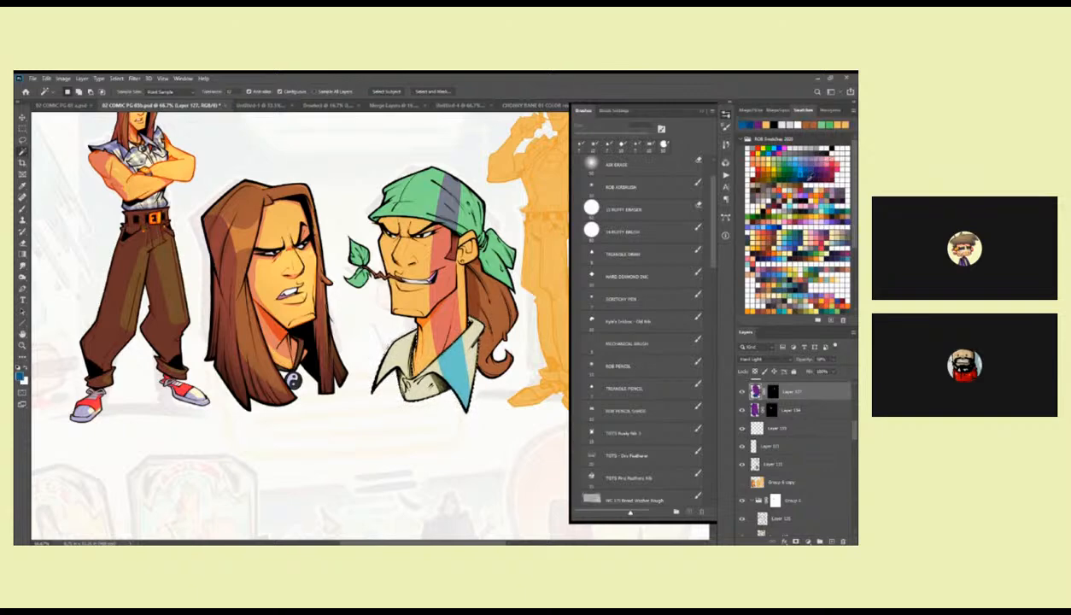
key(alt+BackSpace)
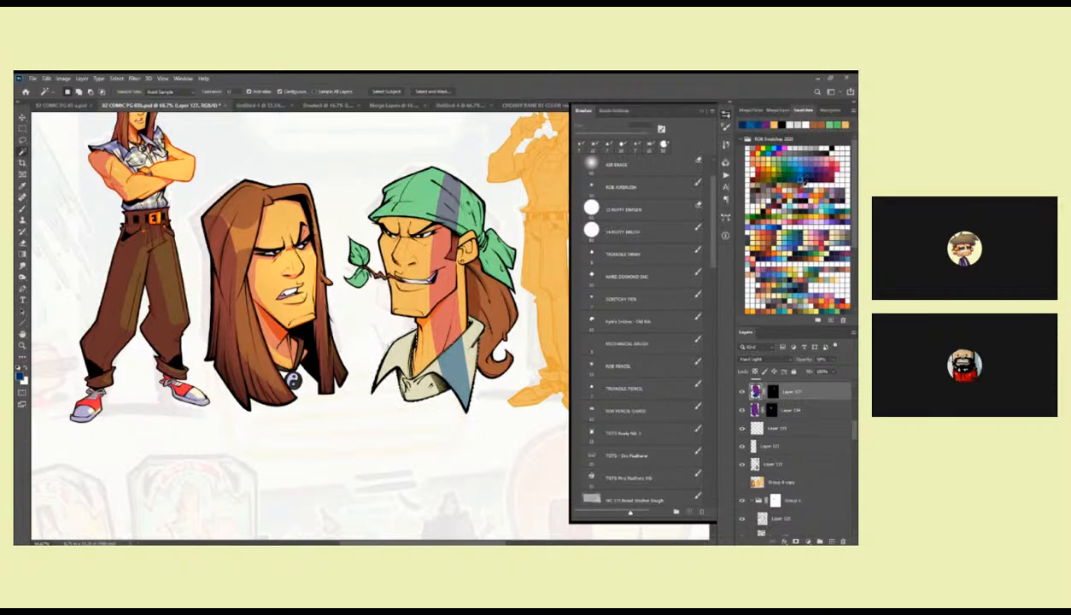
Select the bandana on the flat colour layer and refill its area on the shadow layer with blue.
drag(854, 430, 854, 440)
click(784, 492)
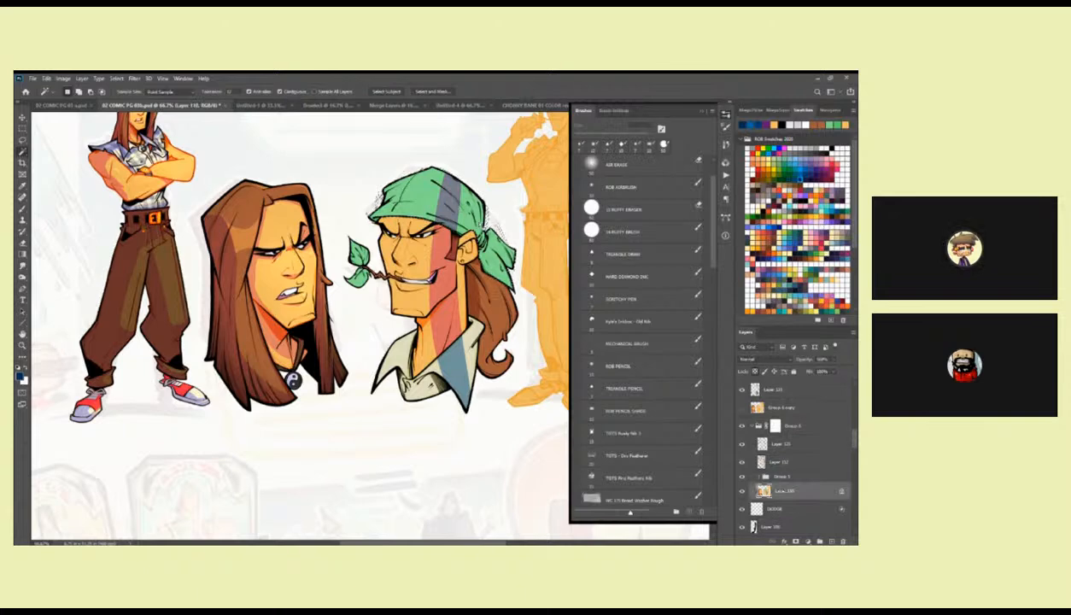
scroll(825, 431, up, 5)
drag(856, 435, 856, 434)
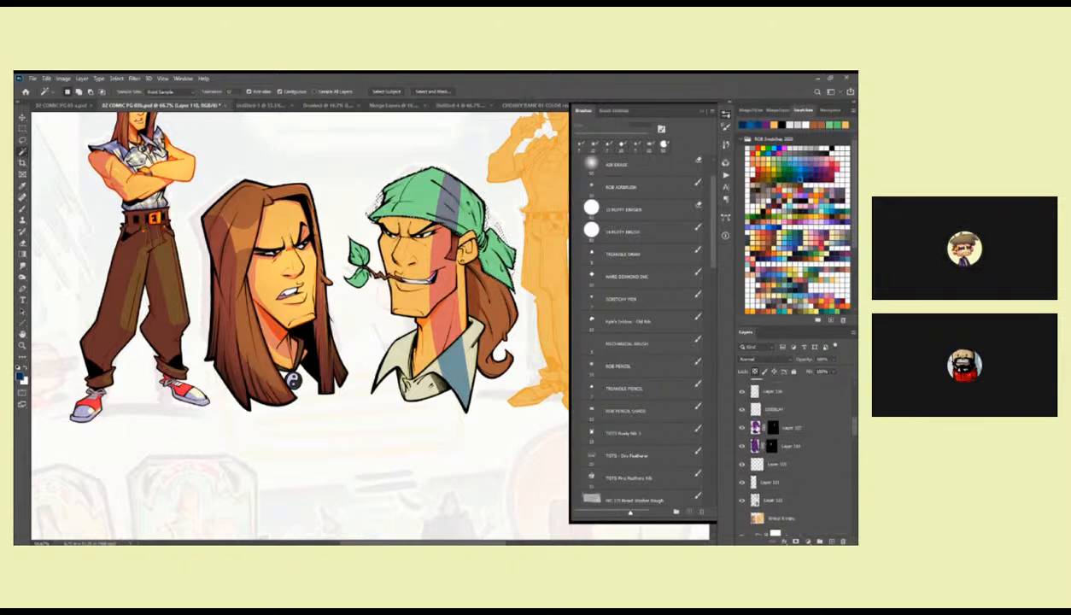
click(755, 426)
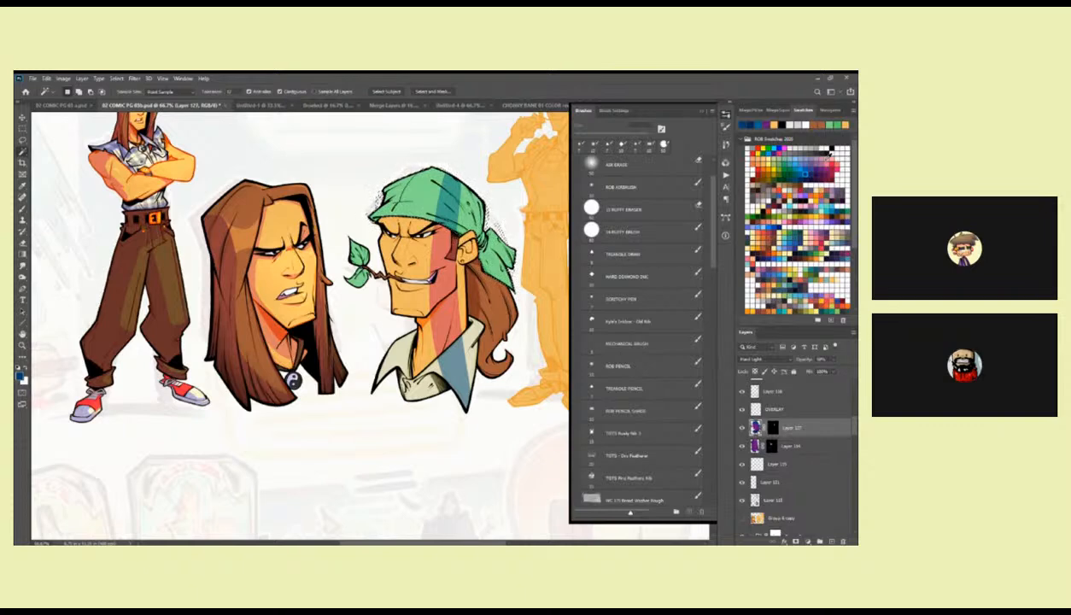
Select the bandana character's teeth on the flat colour layer and refill their area on the shadow layer with blue.
scroll(852, 431, down, 1)
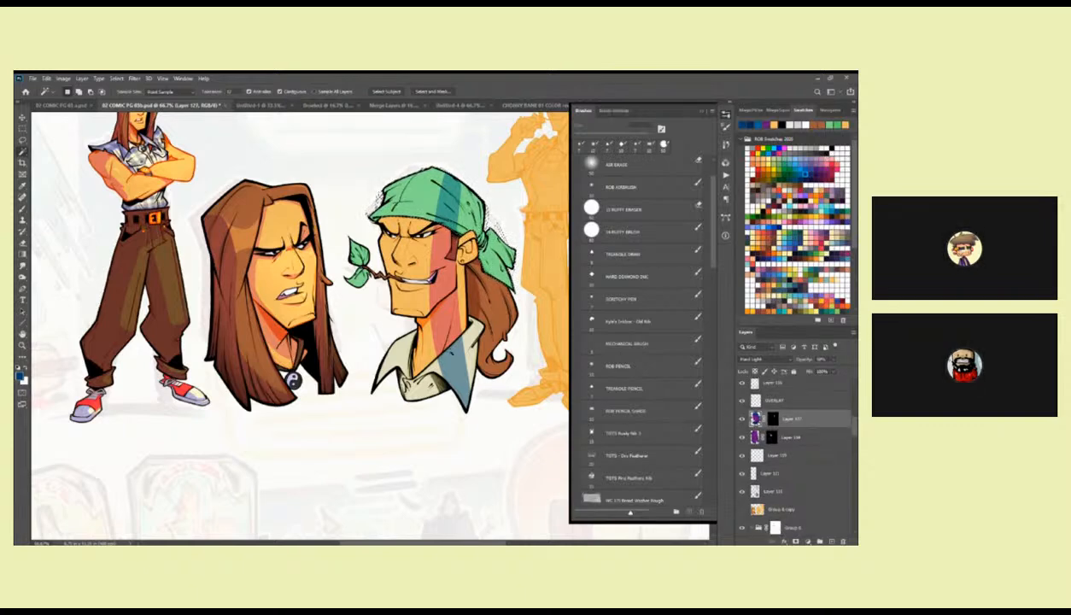
click(640, 298)
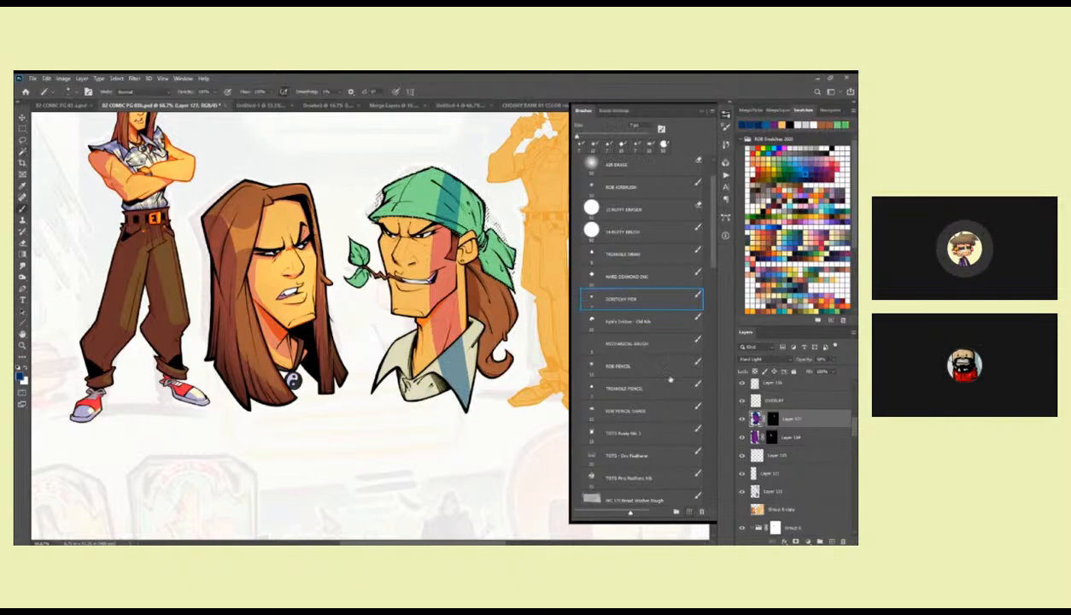
drag(853, 429, 851, 445)
click(813, 487)
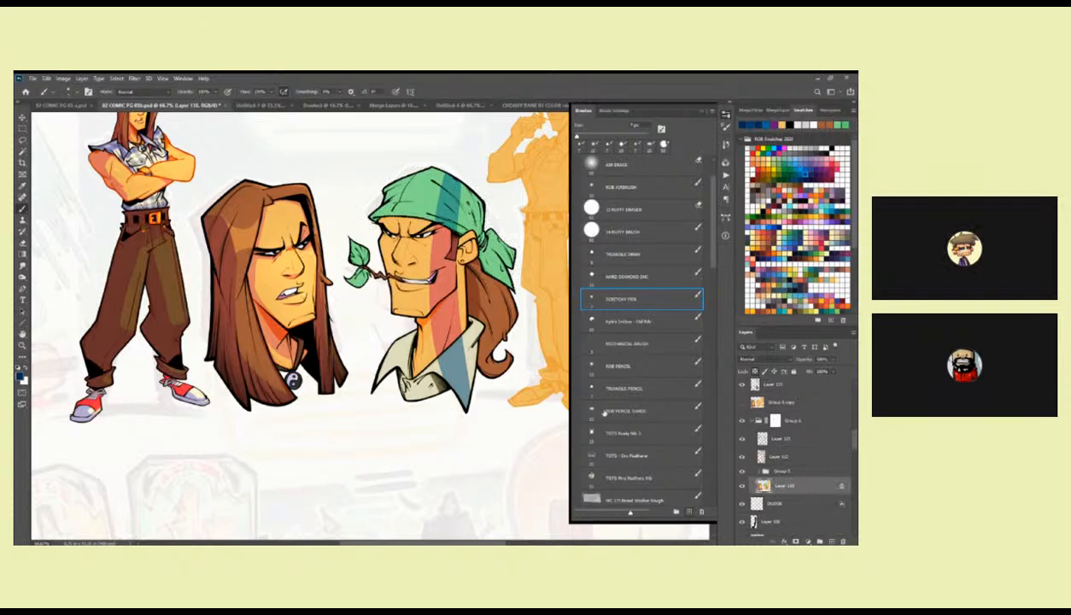
key(w)
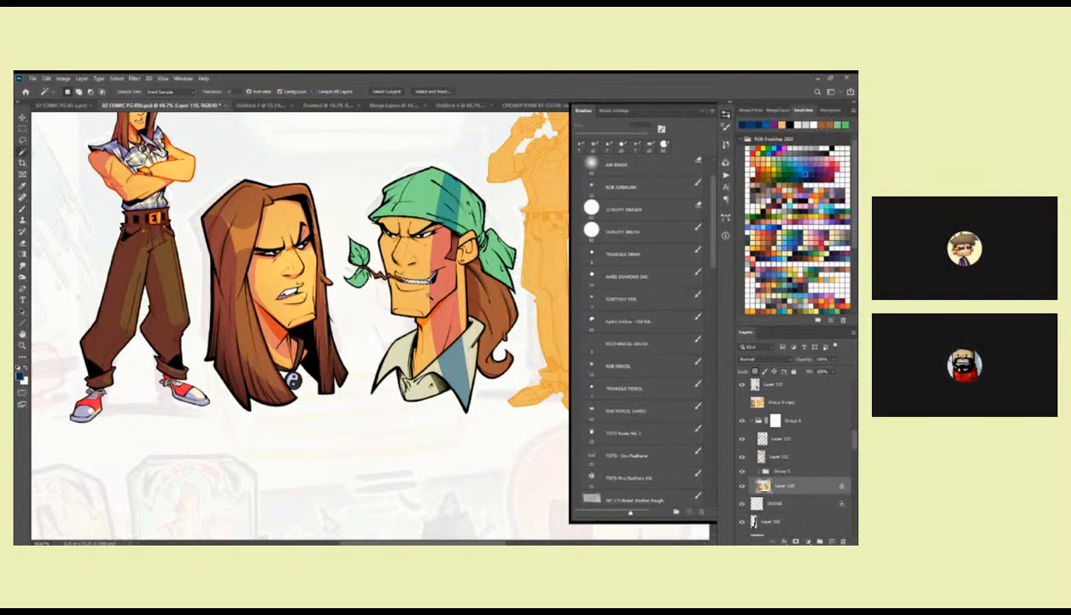
drag(855, 439, 854, 427)
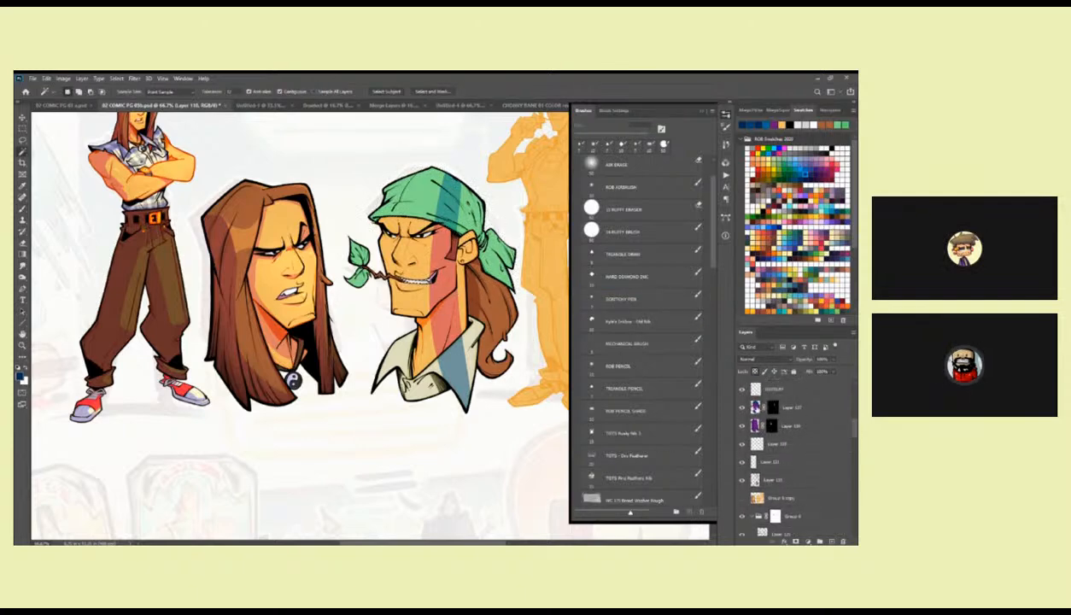
click(818, 408)
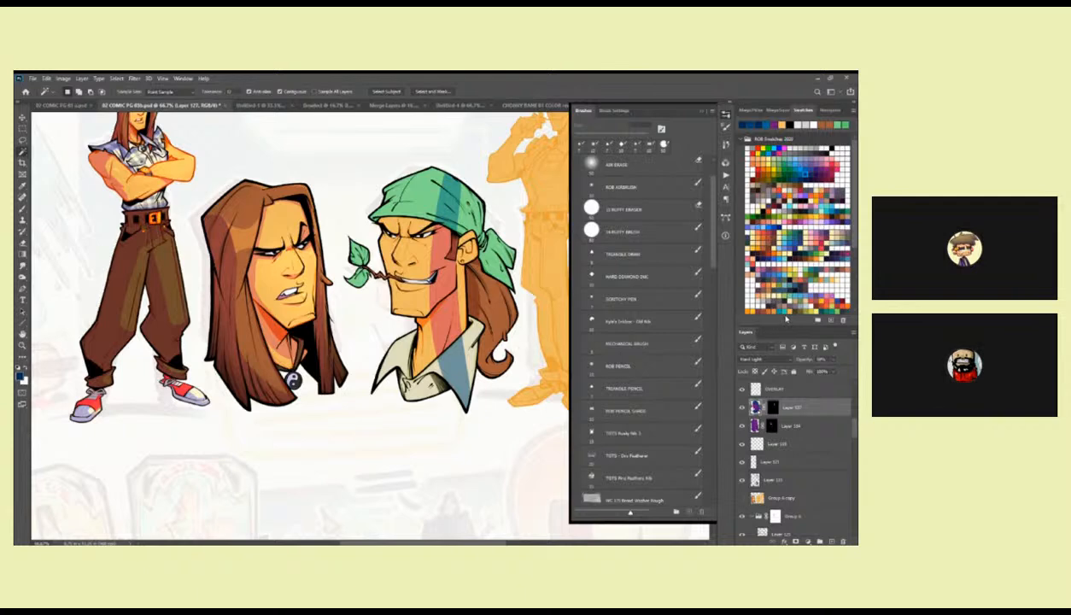
Reveal a lassoed shadow across the ponytail on the shadow layer's mask.
click(771, 407)
key(l)
mouse_move(516, 301)
mouse_down()
mouse_move(498, 293)
mouse_move(511, 317)
mouse_up()
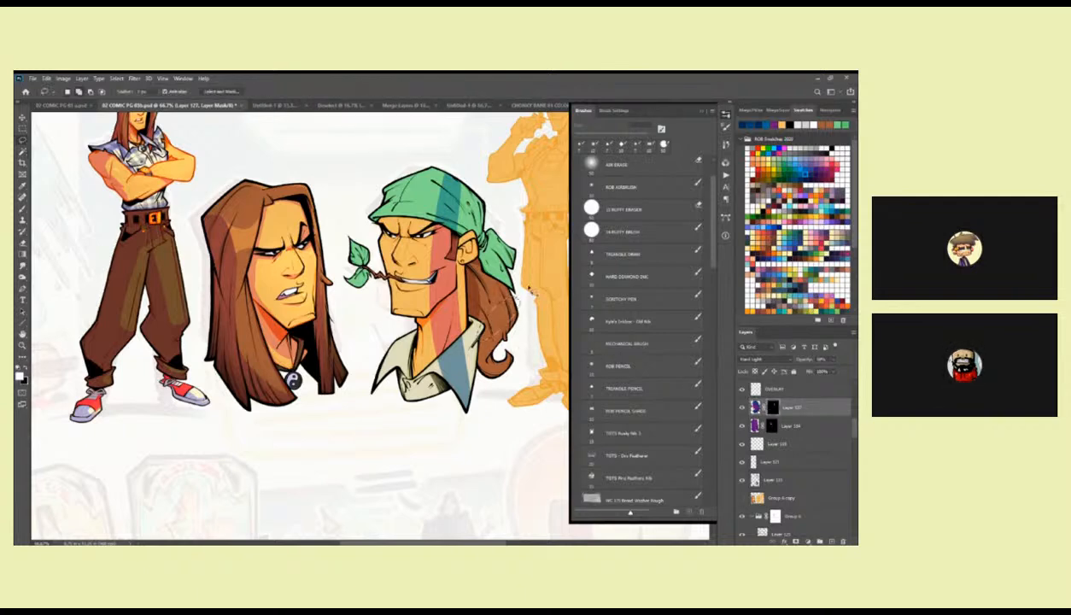
key(alt+BackSpace)
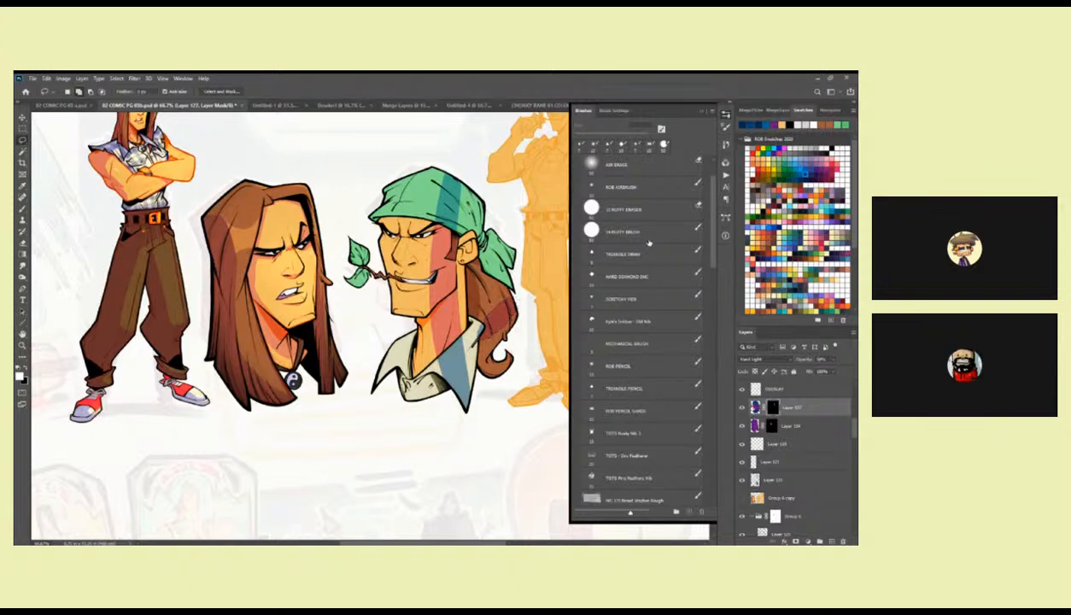
Hide all revealed shadows on the bandana head by filling the shadow layer's mask with black.
key(alt+BackSpace)
key(ctrl+BackSpace)
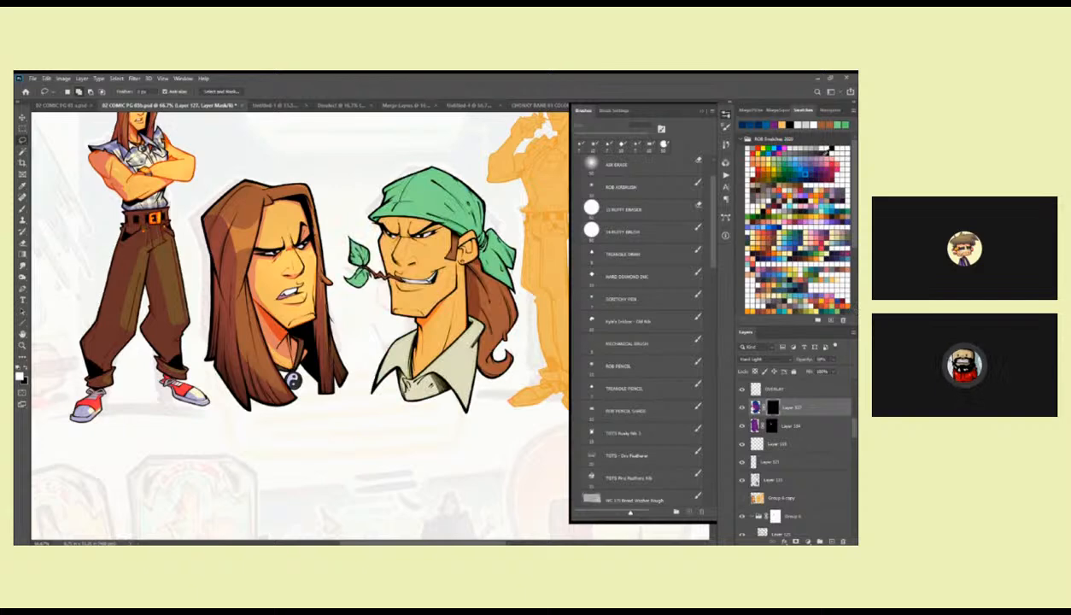
key(z)
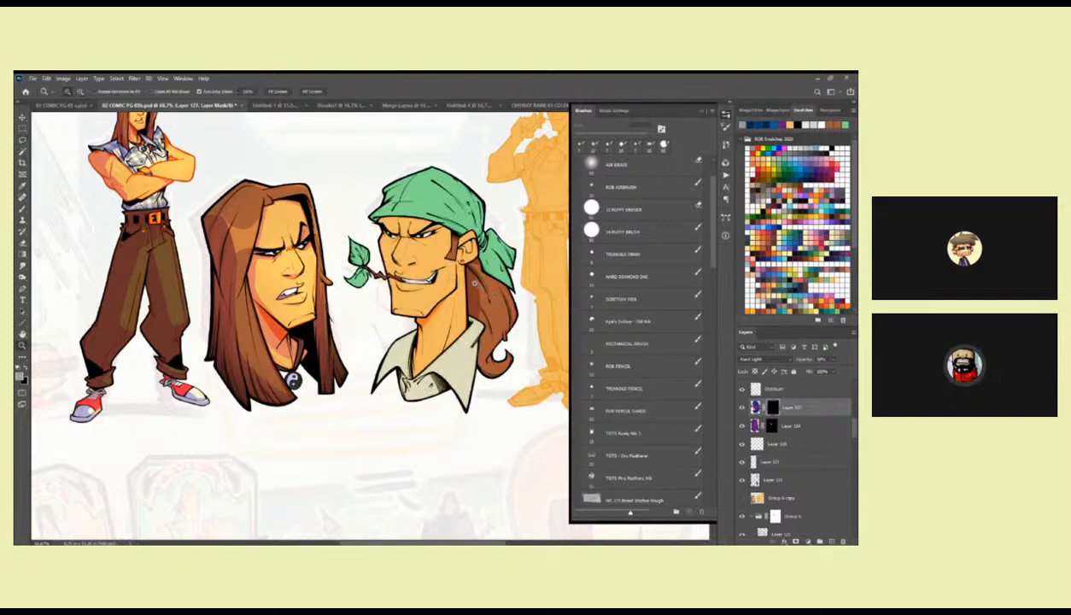
click(445, 275)
key(l)
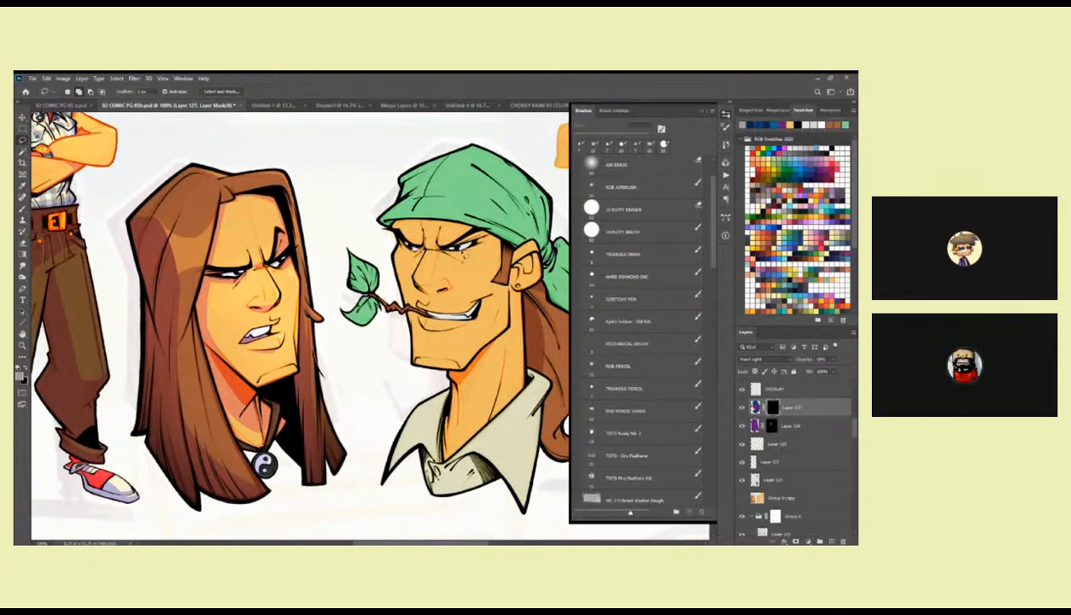
drag(450, 257, 468, 254)
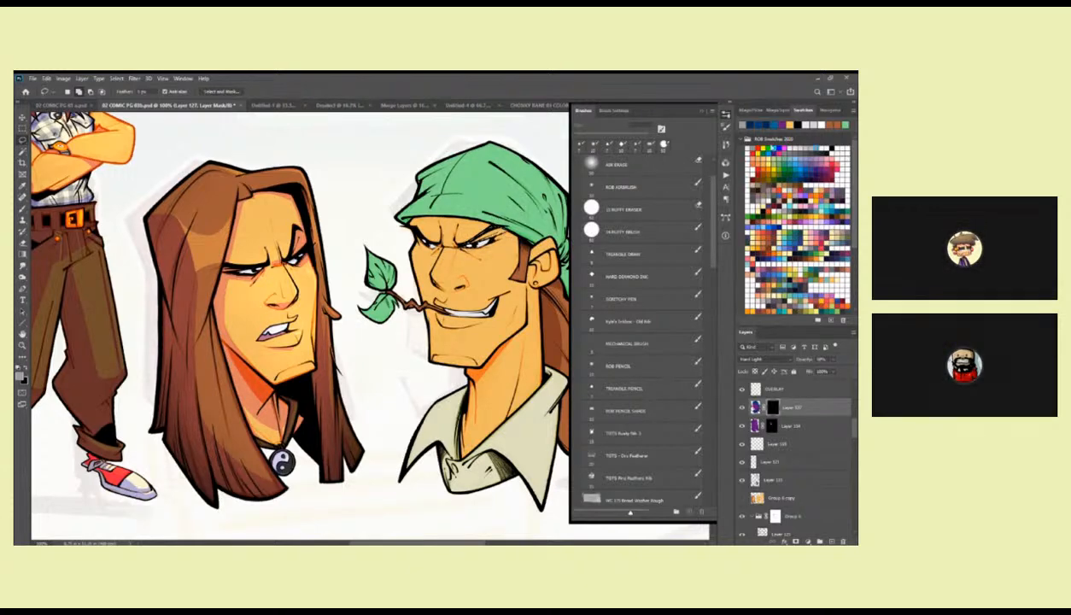
Choose the Hard Diamond Ink brush and raise the opacity of the bandana head's shadow layer.
click(622, 299)
right_click(491, 236)
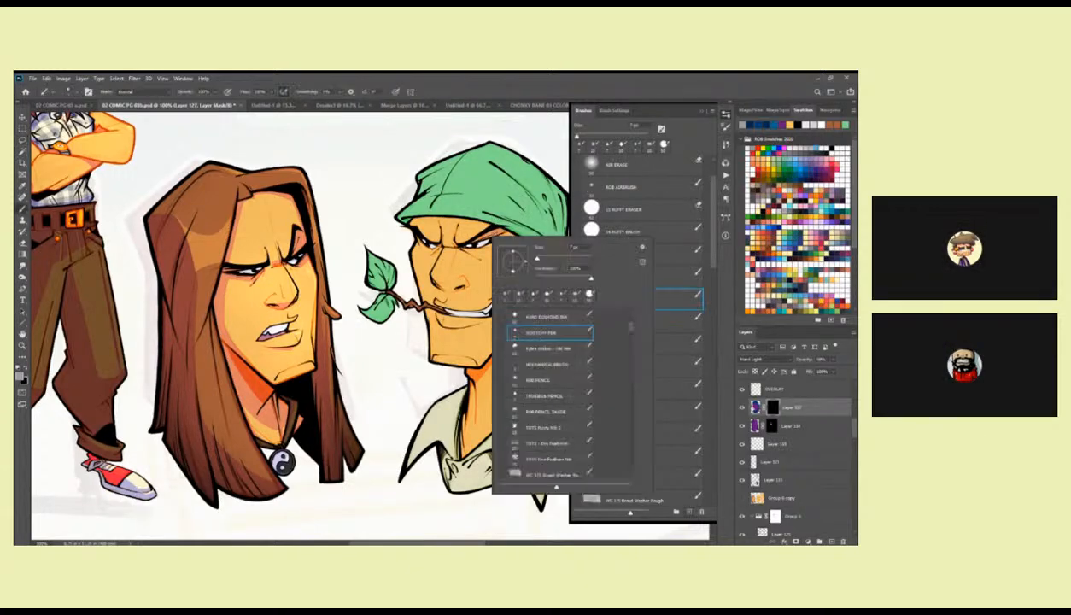
double_click(547, 318)
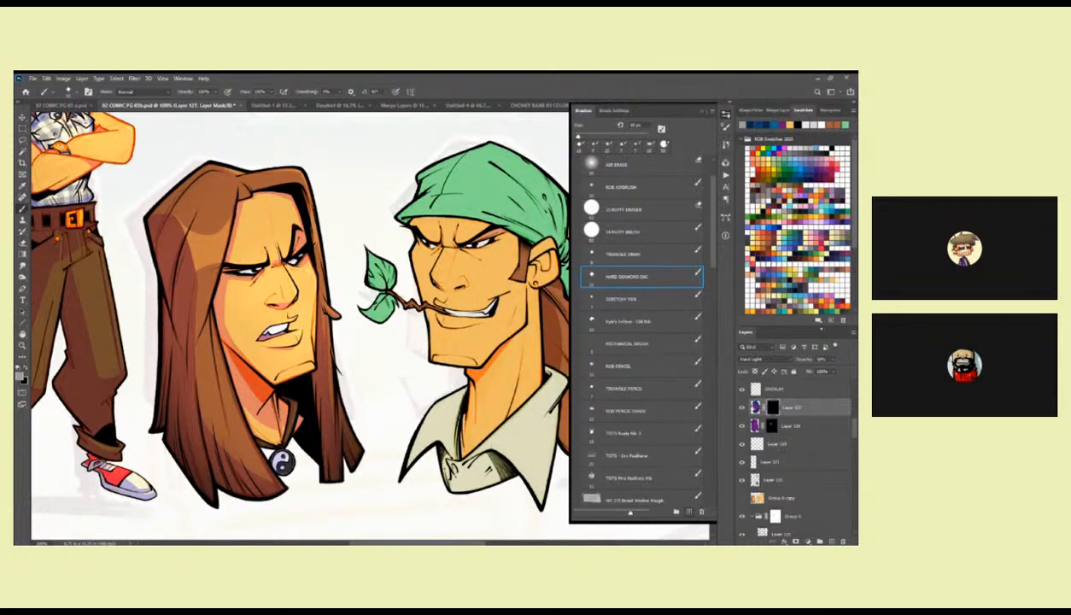
click(833, 362)
Reveal a lassoed shadow on the mask along the forehead beneath the bandana's brim and above the brow.
mouse_move(479, 245)
mouse_down()
mouse_move(252, 252)
mouse_move(226, 242)
mouse_move(312, 264)
mouse_move(202, 242)
mouse_up()
key(l)
mouse_move(201, 242)
mouse_down()
mouse_move(309, 258)
mouse_move(262, 238)
mouse_move(199, 243)
mouse_up()
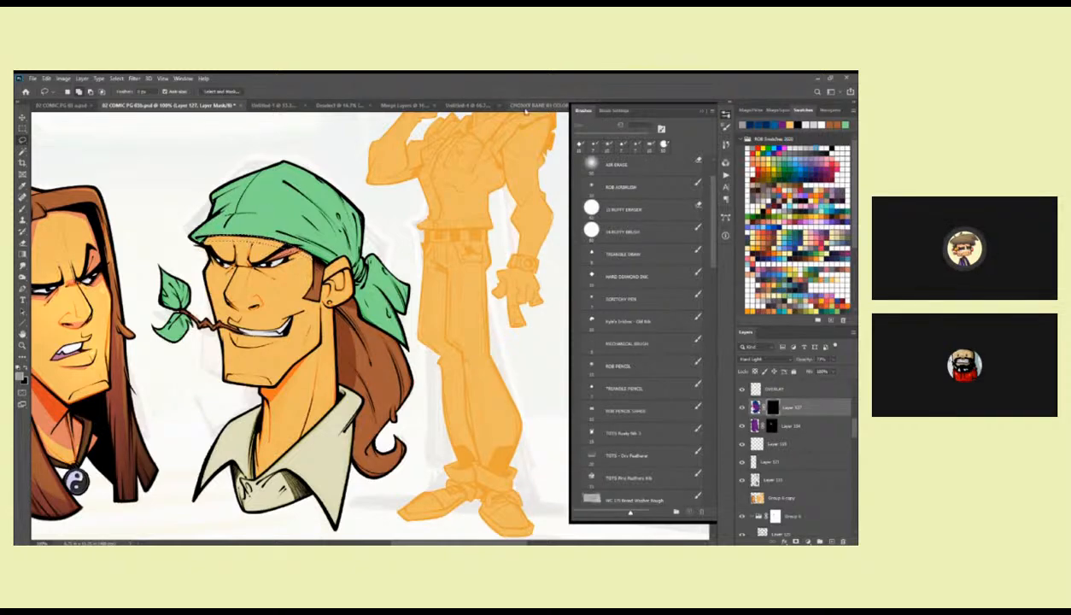
key(ctrl+d)
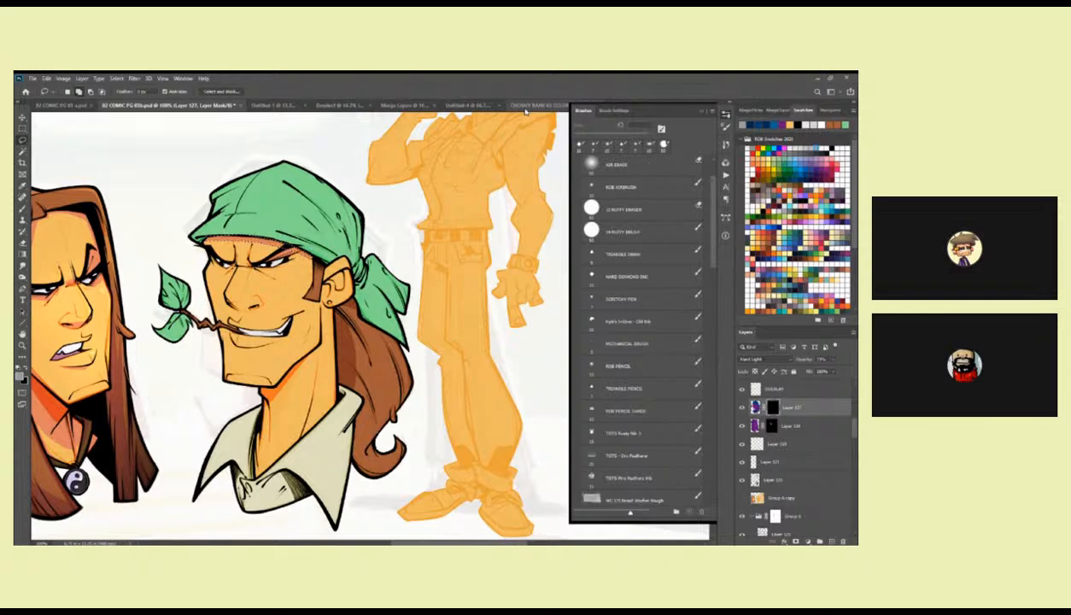
Reveal a lassoed shadow on the mask inside the bandana character's ear.
drag(352, 278, 486, 278)
key(z)
click(442, 234)
key(l)
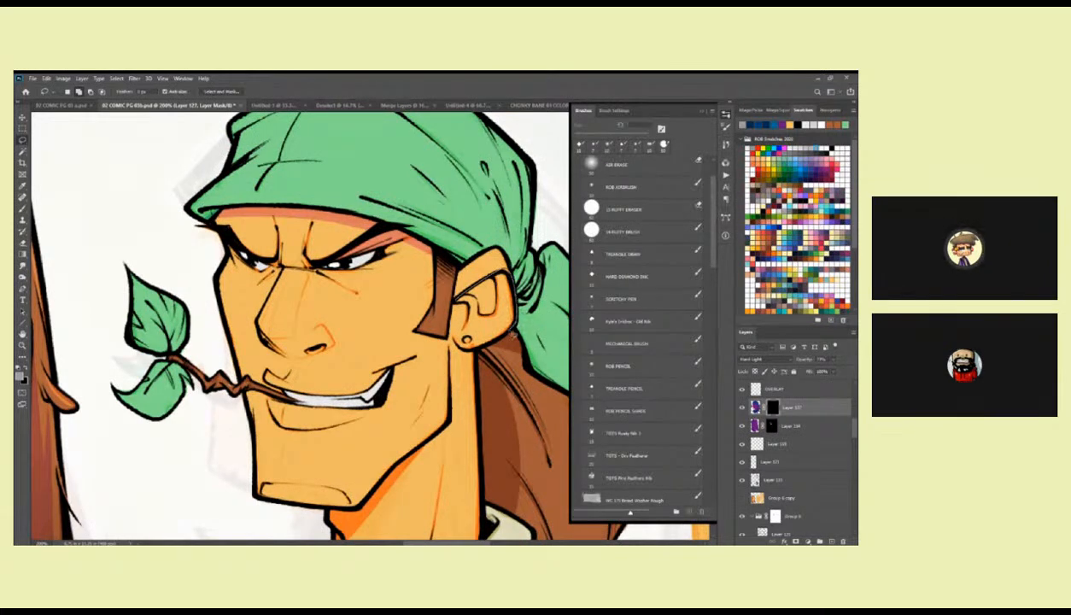
drag(491, 320, 454, 292)
key(alt+BackSpace)
key(ctrl+d)
click(640, 276)
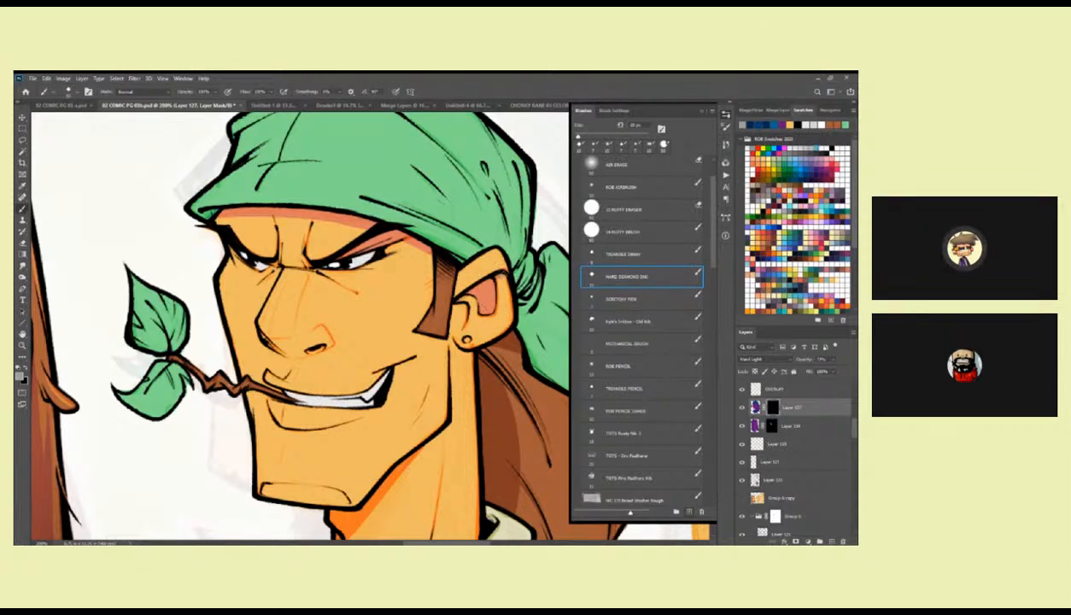
Try to add a second lassoed shadow around the outer and lower part of the ear.
key(l)
mouse_move(474, 316)
mouse_down()
mouse_move(508, 321)
mouse_move(470, 278)
mouse_move(458, 287)
mouse_up()
key(alt+BackSpace)
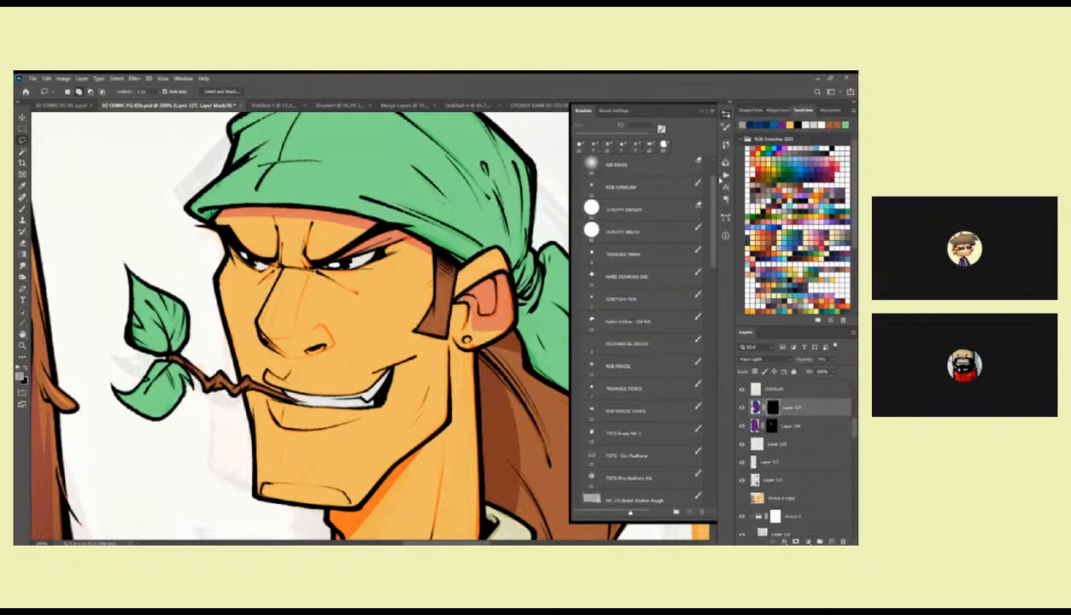
key(ctrl+z)
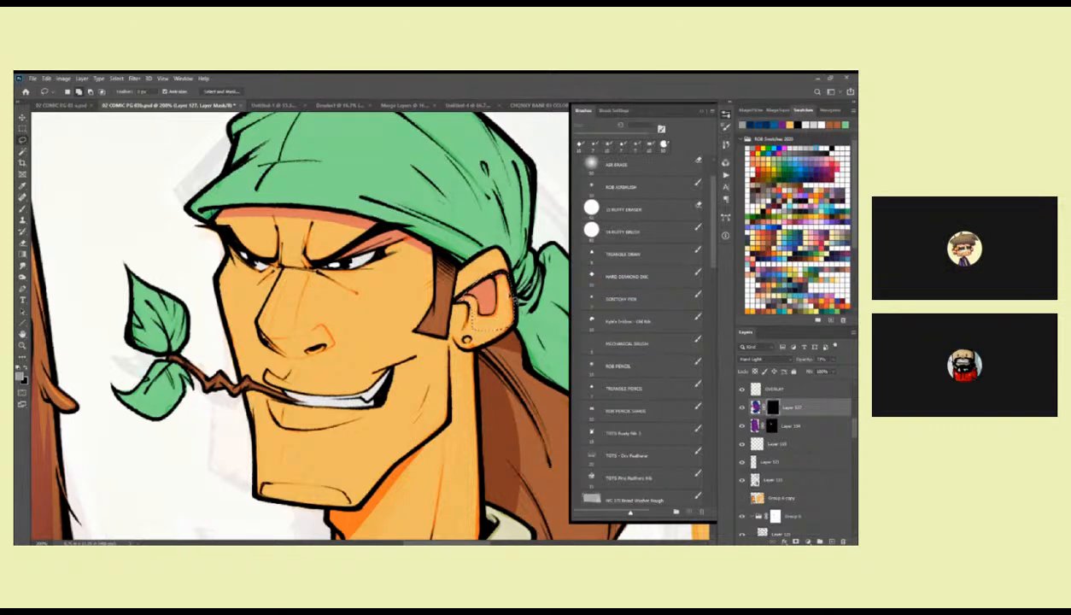
Reveal a small lassoed shadow on the mask at the bridge of the nose between the brows.
key(z)
alt+click(501, 303)
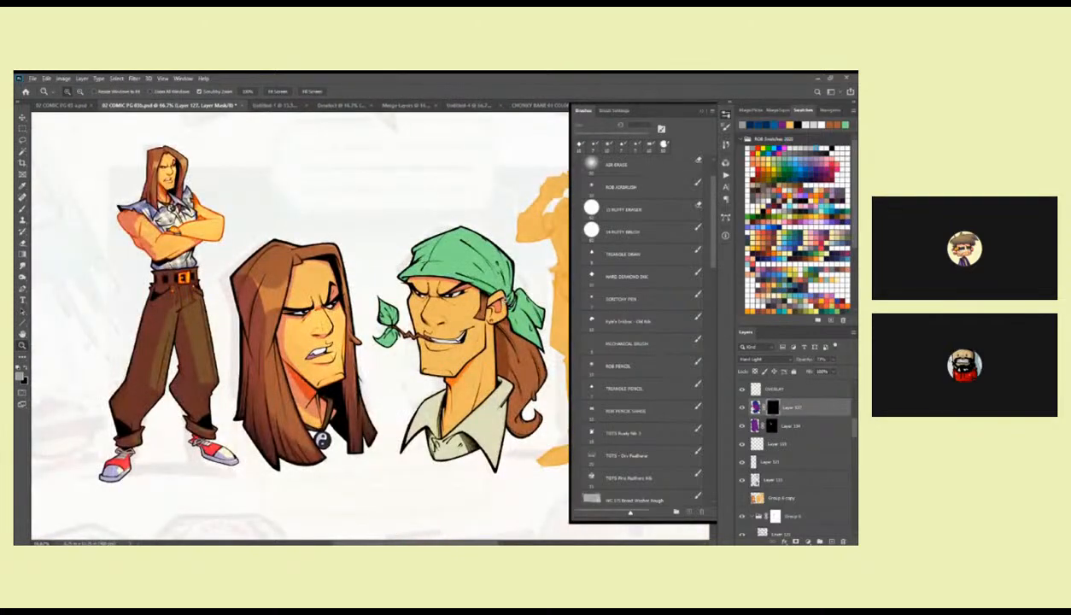
click(467, 305)
click(465, 304)
mouse_move(445, 303)
mouse_down()
mouse_move(490, 293)
mouse_move(408, 291)
mouse_move(435, 302)
mouse_up()
key(l)
key(alt+BackSpace)
key(ctrl+d)
Reveal a lassoed shadow on the mask along the underside of the bandana character's nose.
drag(532, 313, 544, 244)
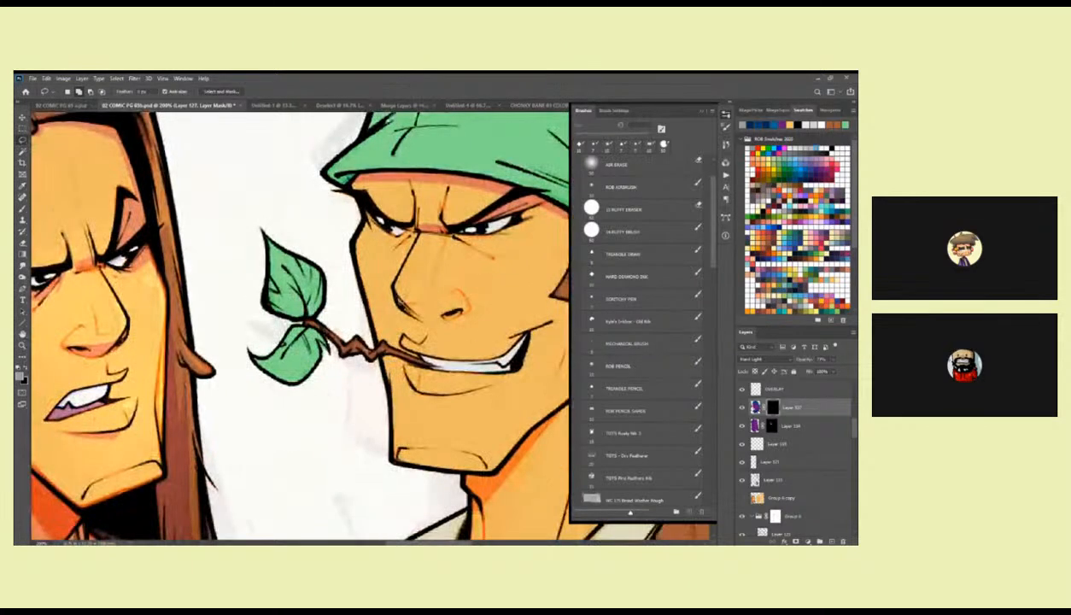
mouse_move(394, 295)
mouse_down()
mouse_move(468, 310)
mouse_move(423, 324)
mouse_move(386, 285)
mouse_up()
key(alt+BackSpace)
key(ctrl+d)
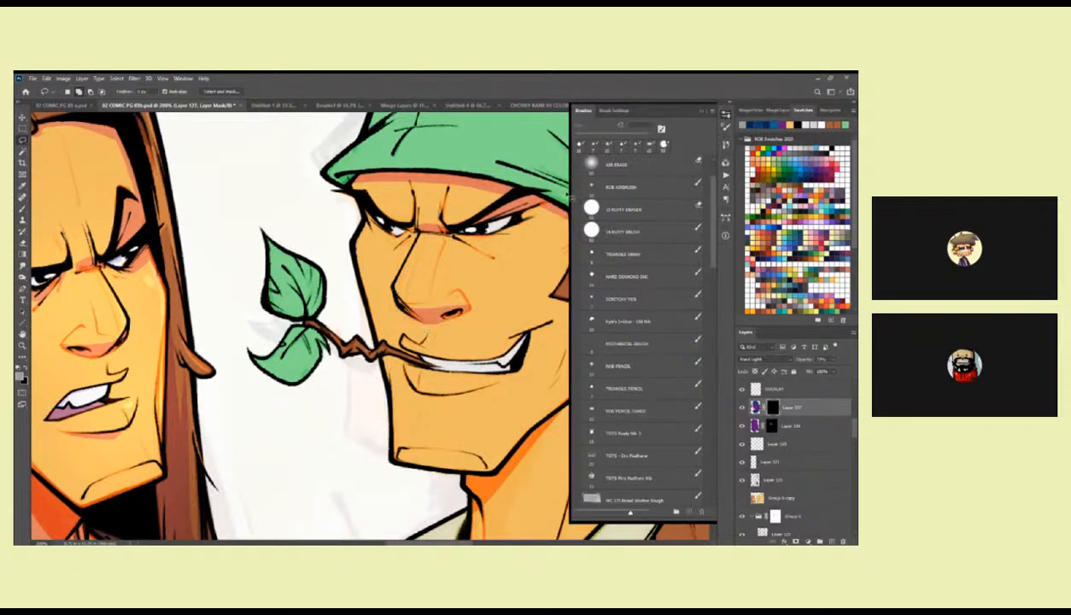
Paint shadow onto the bandana character's teeth and the eye area in the mask with the Hard Diamond Ink brush.
click(631, 275)
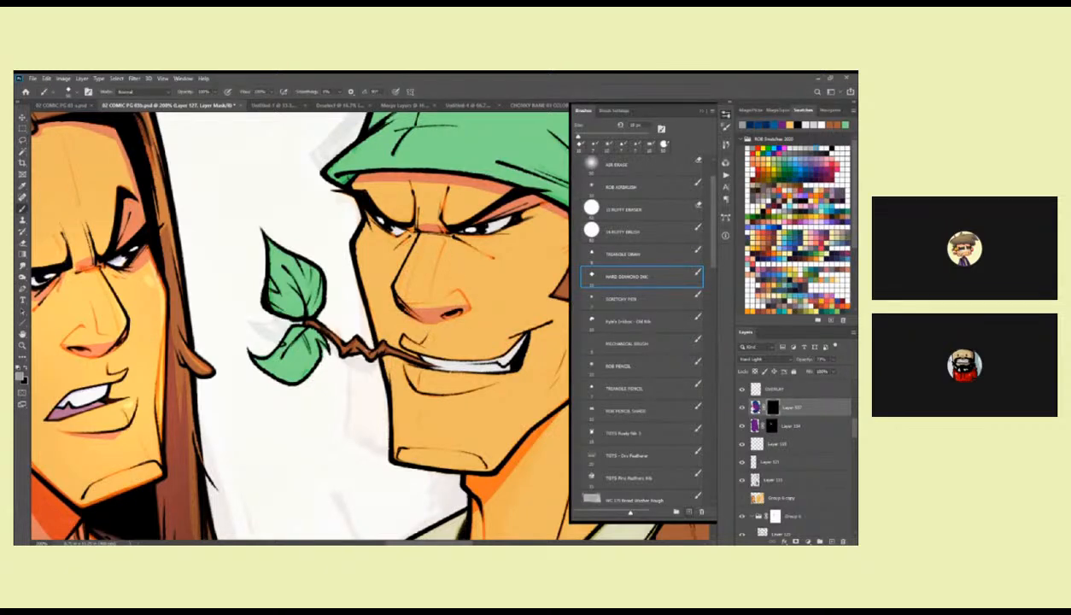
mouse_move(491, 346)
mouse_down()
mouse_move(488, 324)
mouse_move(478, 334)
mouse_move(490, 338)
mouse_up()
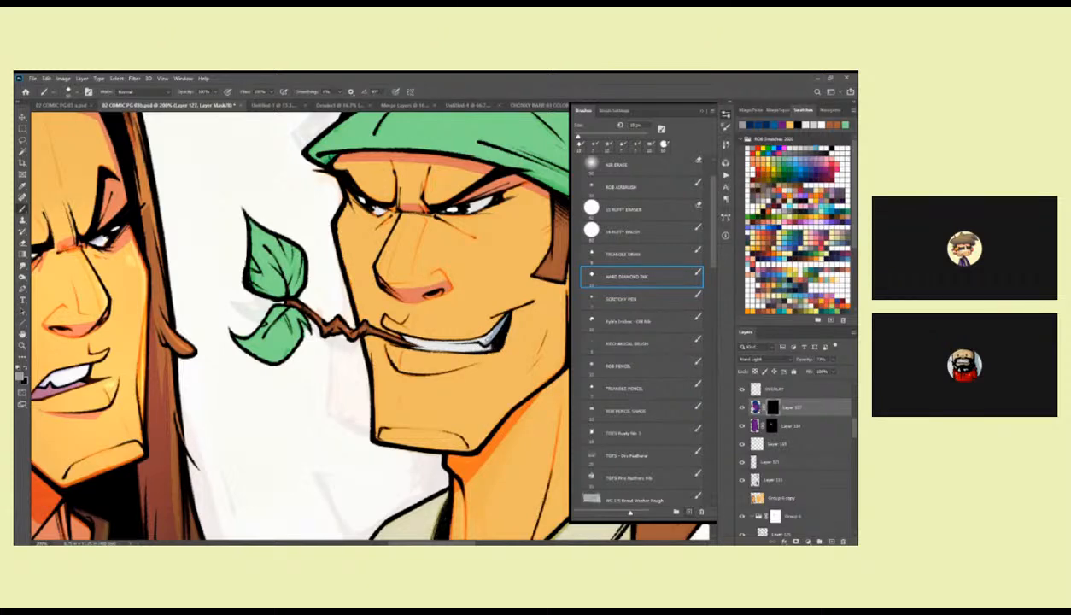
drag(486, 272, 472, 332)
drag(432, 272, 468, 267)
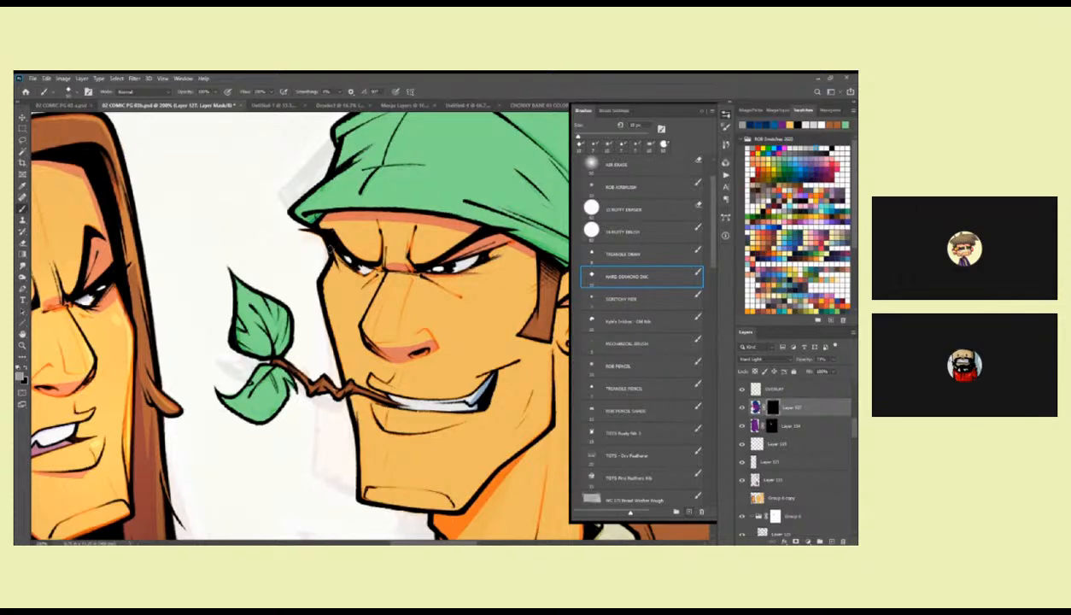
drag(341, 262, 371, 267)
Reveal lassoed shadows on the mask beneath the inner corners of the eyes beside the nose bridge.
key(l)
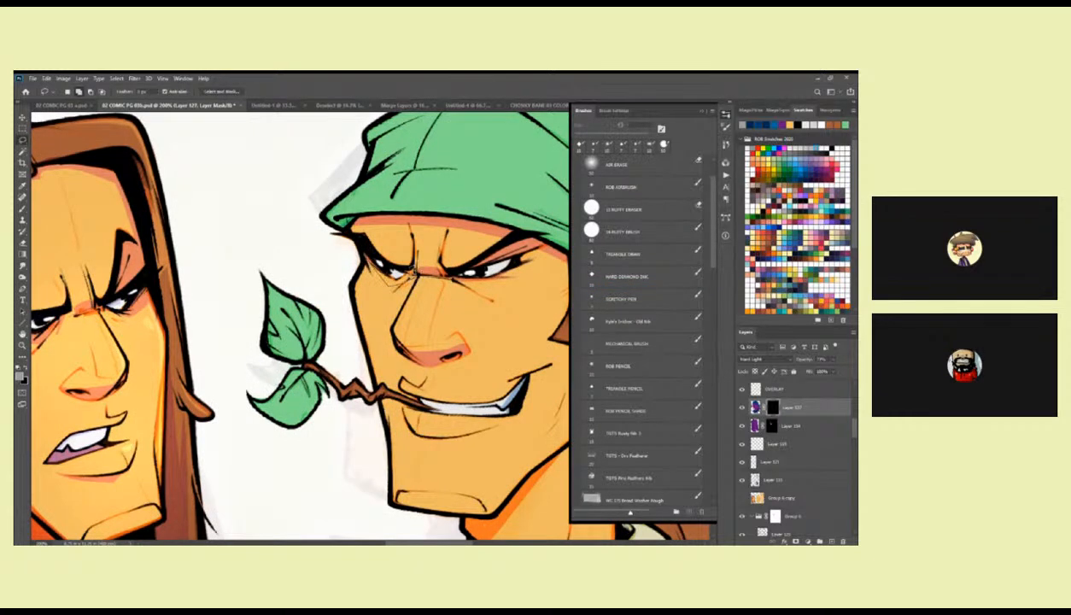
mouse_move(397, 278)
mouse_down()
mouse_move(356, 246)
mouse_move(403, 265)
mouse_up()
key(ctrl+d)
drag(489, 335, 463, 332)
mouse_move(423, 275)
mouse_down()
mouse_move(500, 278)
mouse_move(533, 254)
mouse_move(522, 246)
mouse_move(493, 277)
mouse_move(422, 274)
mouse_up()
key(alt+BackSpace)
key(ctrl+d)
key(b)
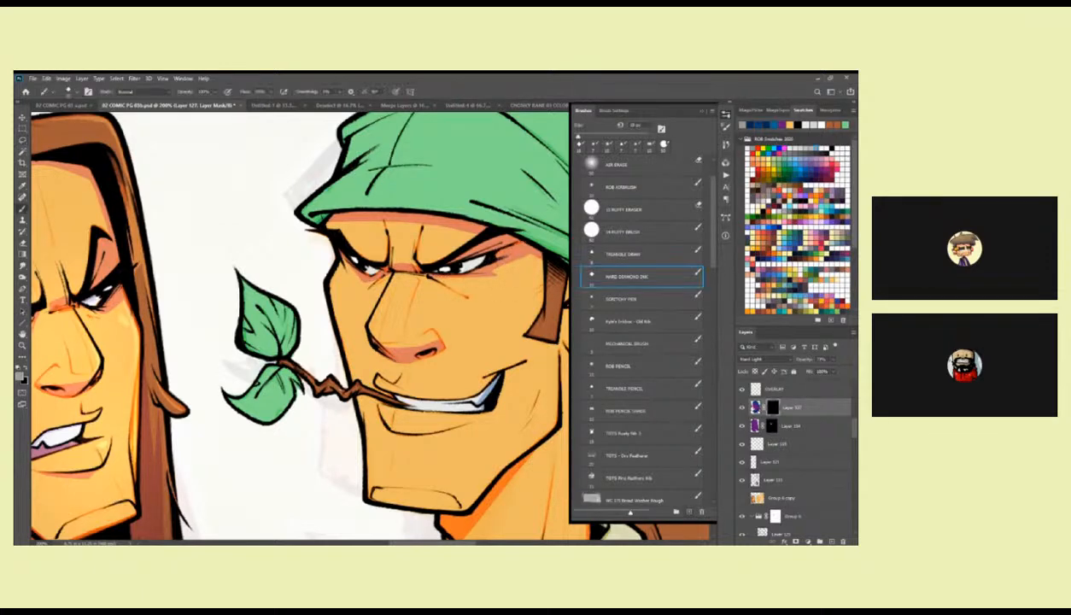
Touch up the masked shadow beneath the outer corner of the bandana character's far-side eye with the Hard Diamond Ink brush.
key(z)
alt+click(470, 305)
alt+click(470, 305)
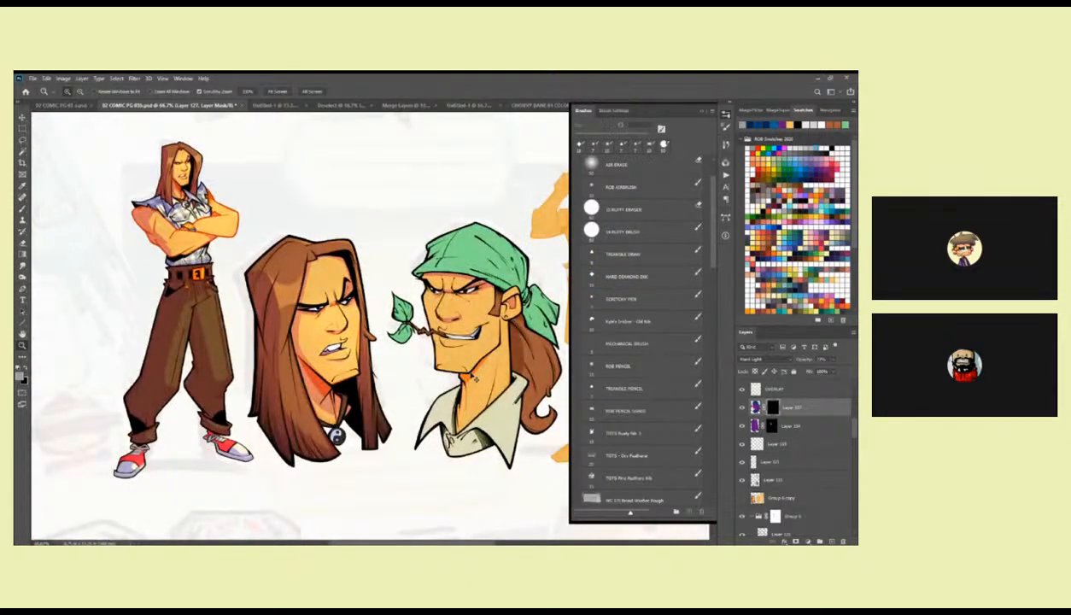
click(476, 295)
key(b)
drag(501, 293, 388, 314)
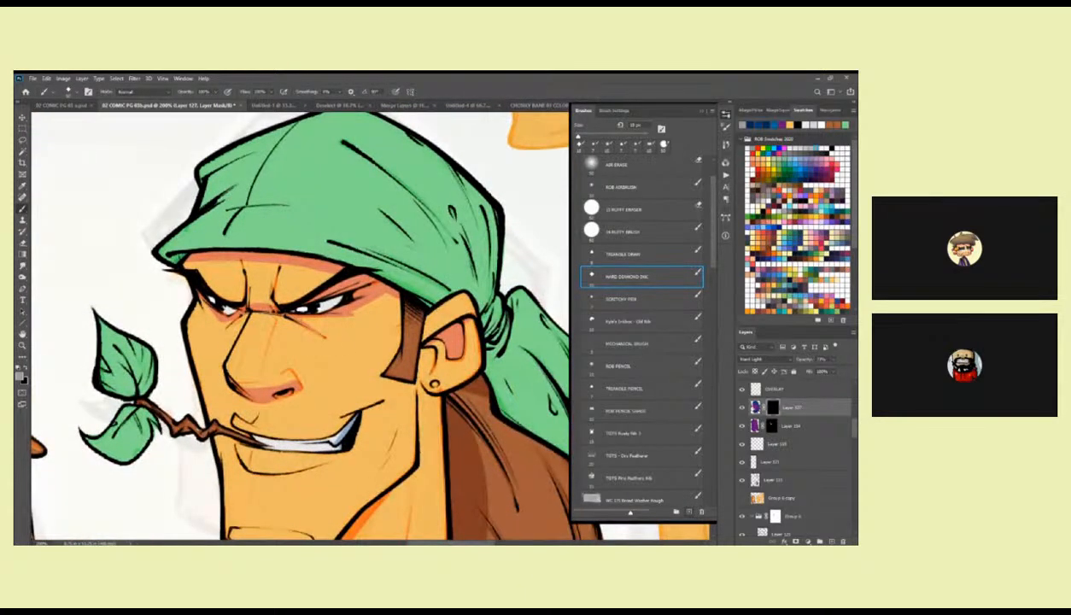
drag(372, 314, 473, 280)
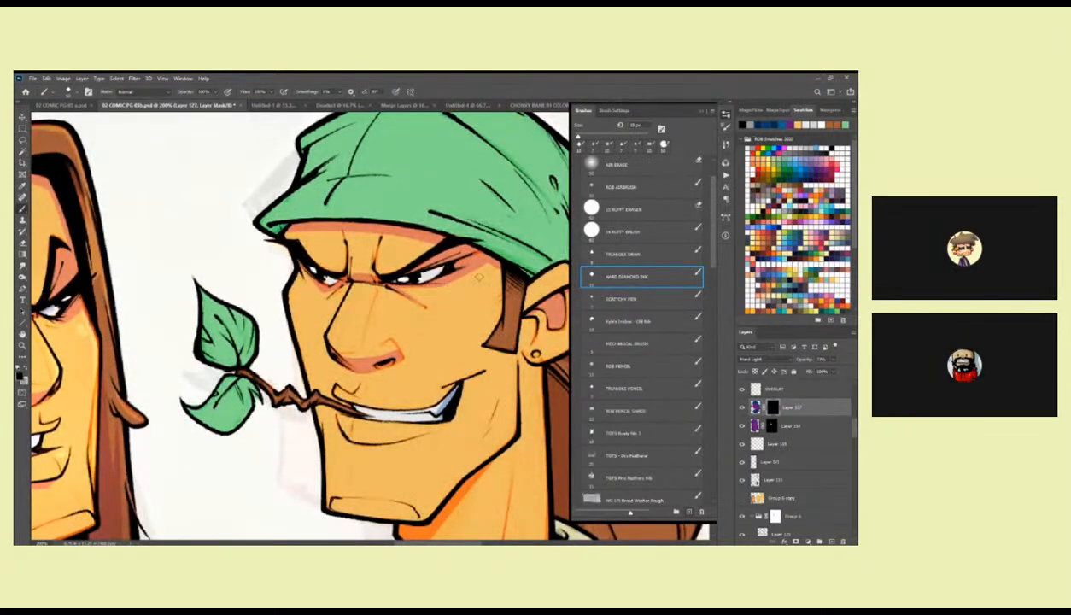
key(x)
drag(420, 285, 468, 288)
drag(448, 336, 320, 341)
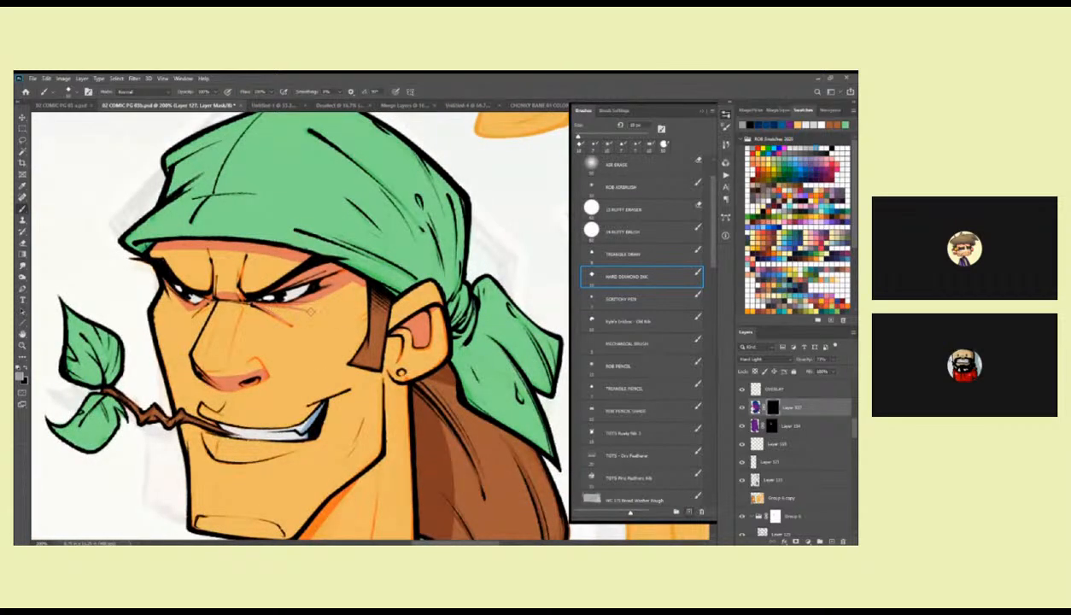
drag(334, 319, 415, 315)
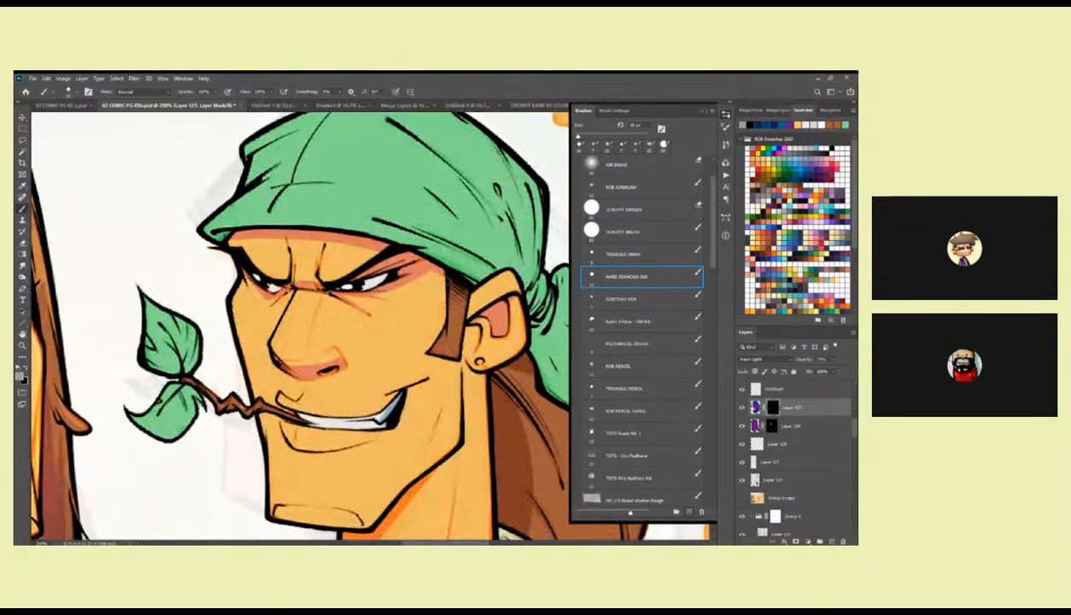
drag(456, 283, 462, 256)
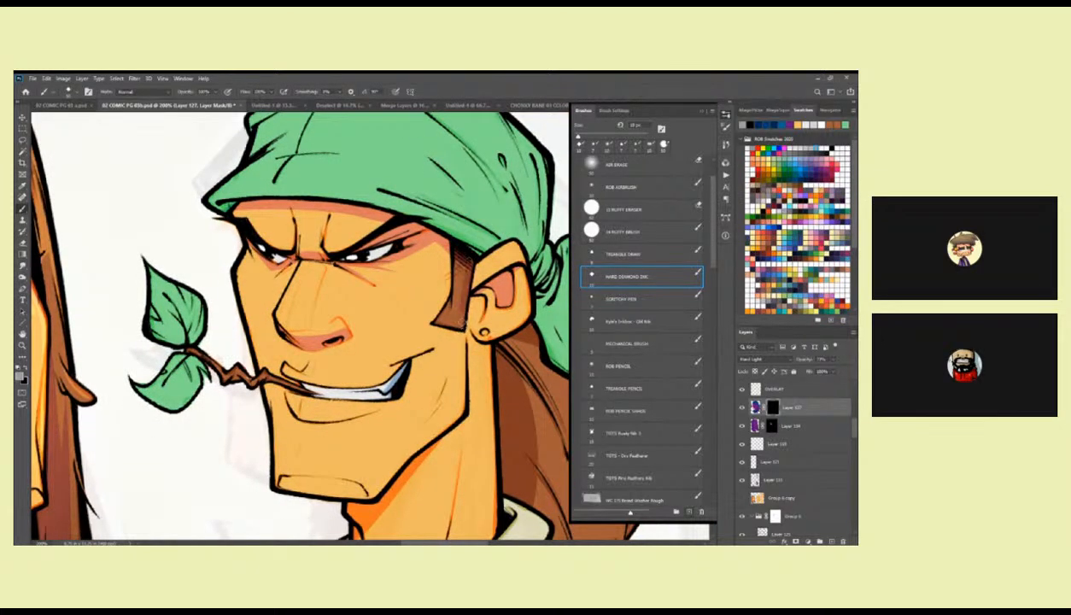
Review the bandana character's face shading alongside the long-haired character and save the comic page file.
key(z)
alt+click(469, 344)
alt+click(469, 346)
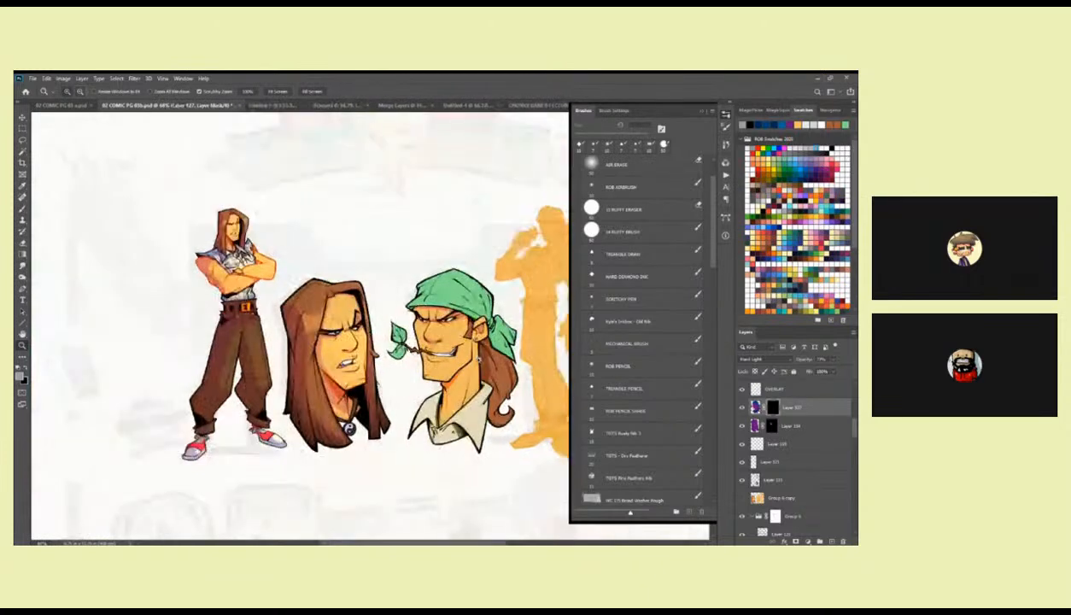
drag(475, 364, 476, 302)
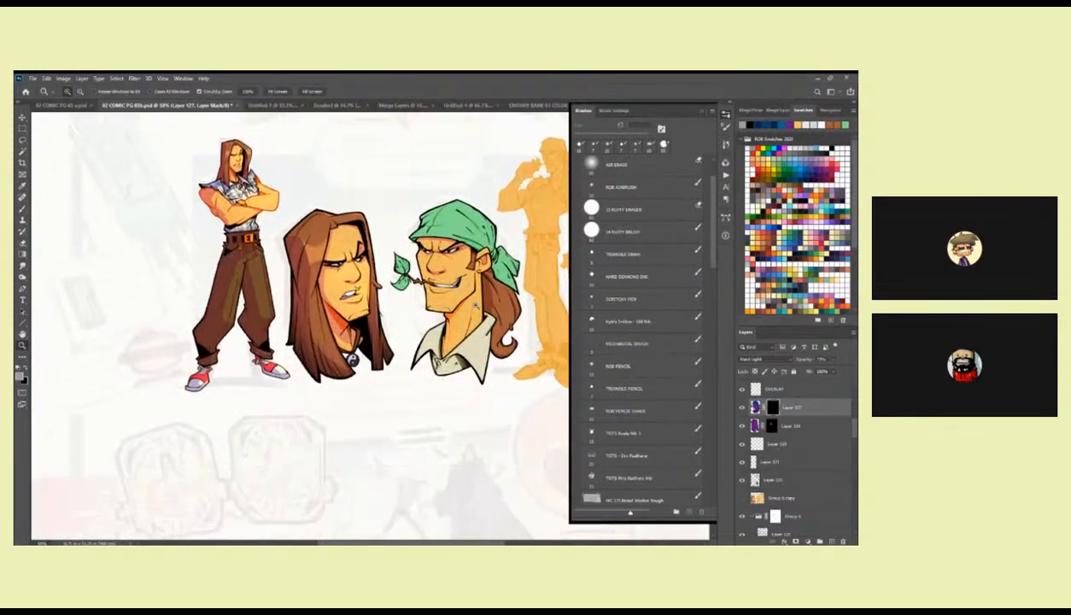
click(460, 242)
key(b)
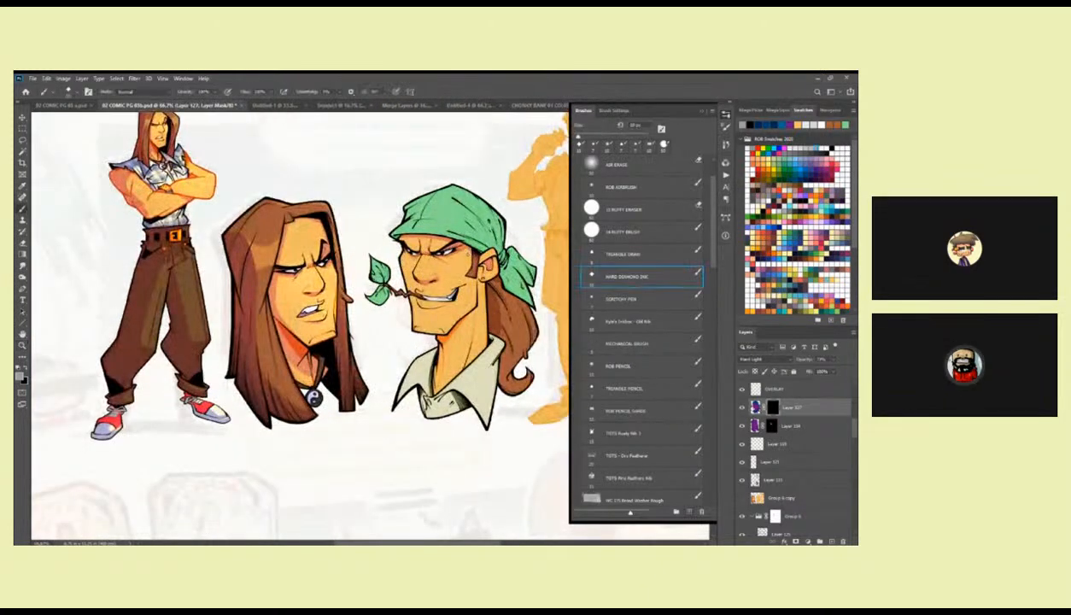
drag(465, 268, 463, 270)
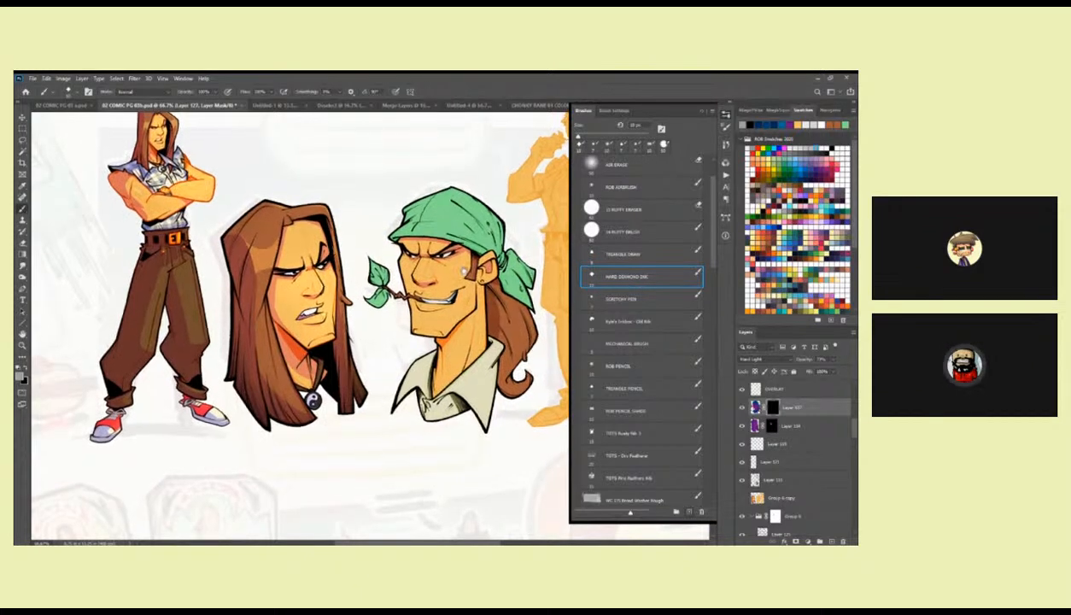
key(ctrl+s)
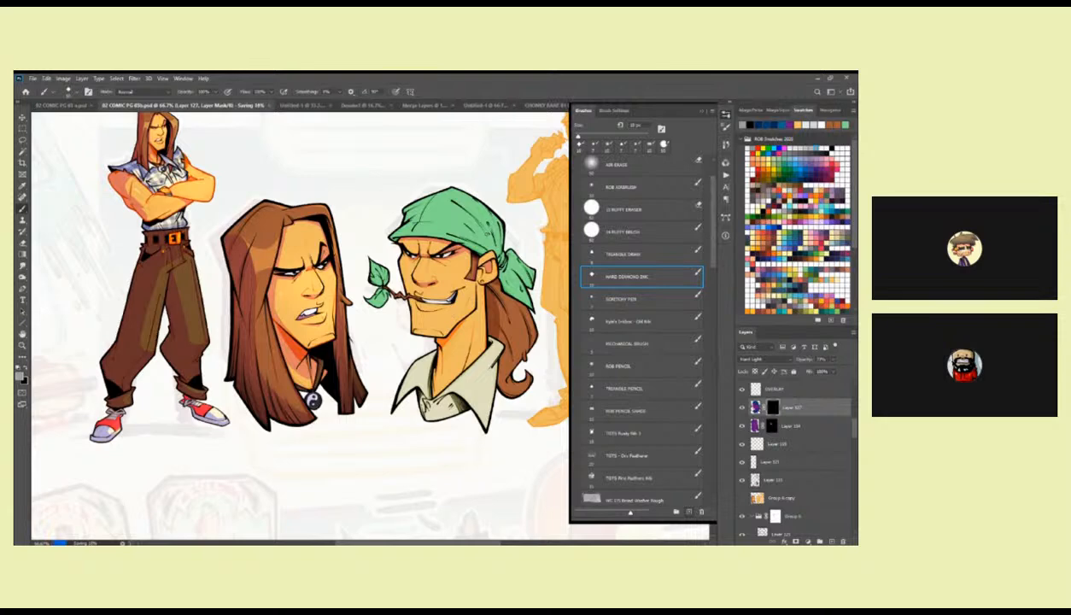
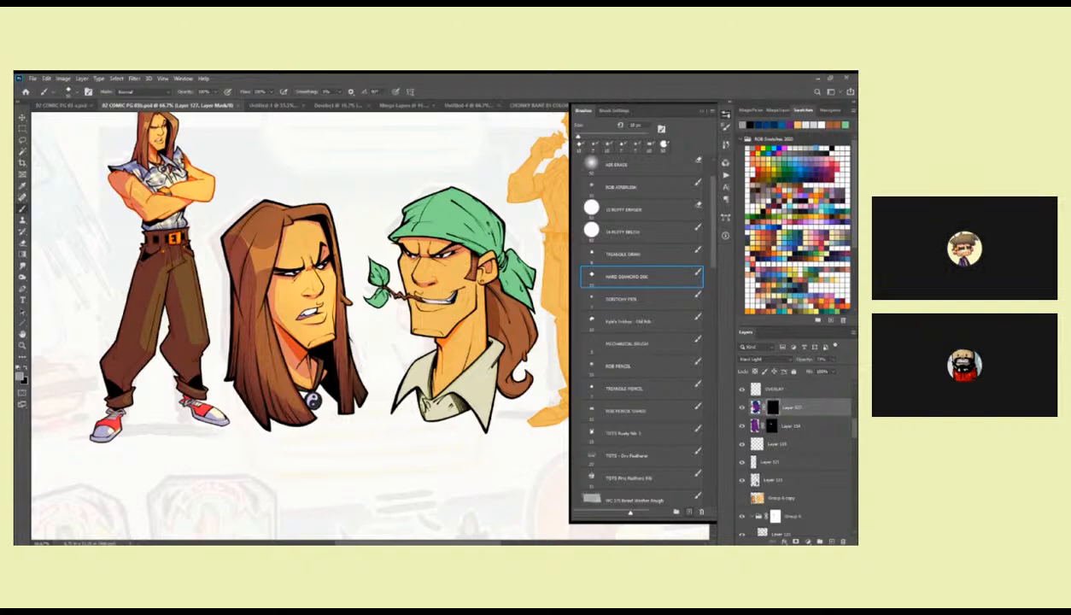
Reveal a lassoed shadow on the mask around the bandana character's mouth and lower cheek.
key(z)
drag(433, 320, 454, 316)
key(l)
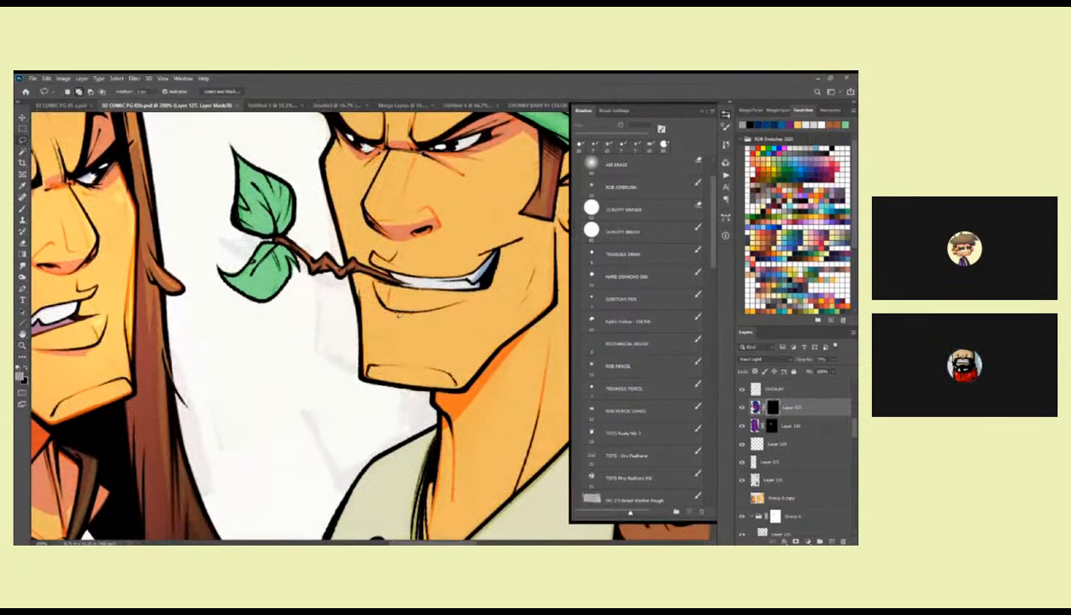
mouse_move(471, 304)
mouse_down()
mouse_move(413, 319)
mouse_move(391, 308)
mouse_move(454, 301)
mouse_up()
key(alt+BackSpace)
key(b)
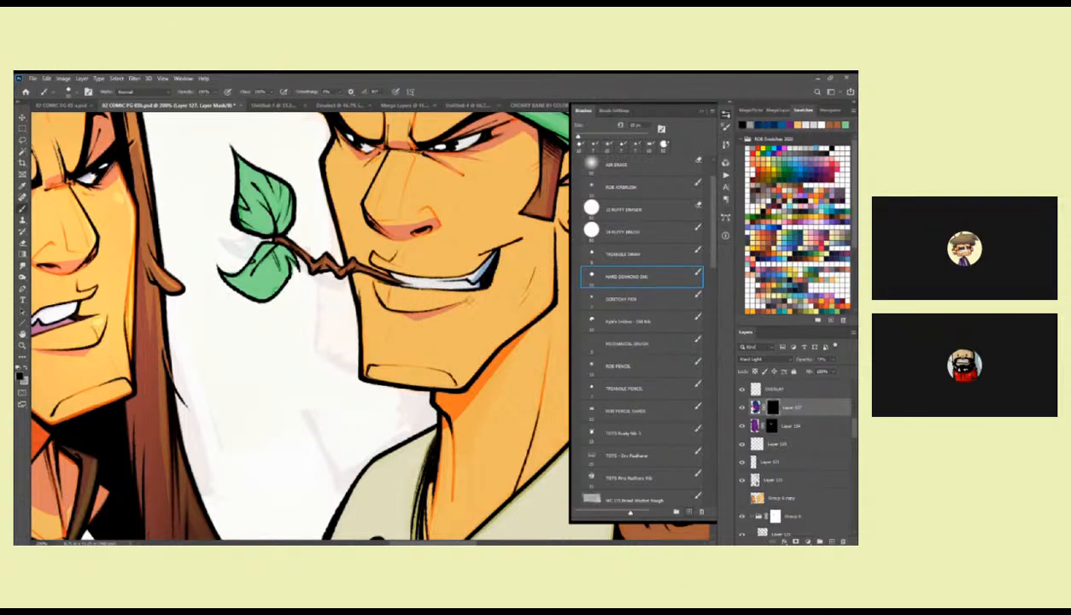
Reveal a lassoed shadow on the mask along the underside of the twig's lower leaf.
drag(276, 246, 346, 281)
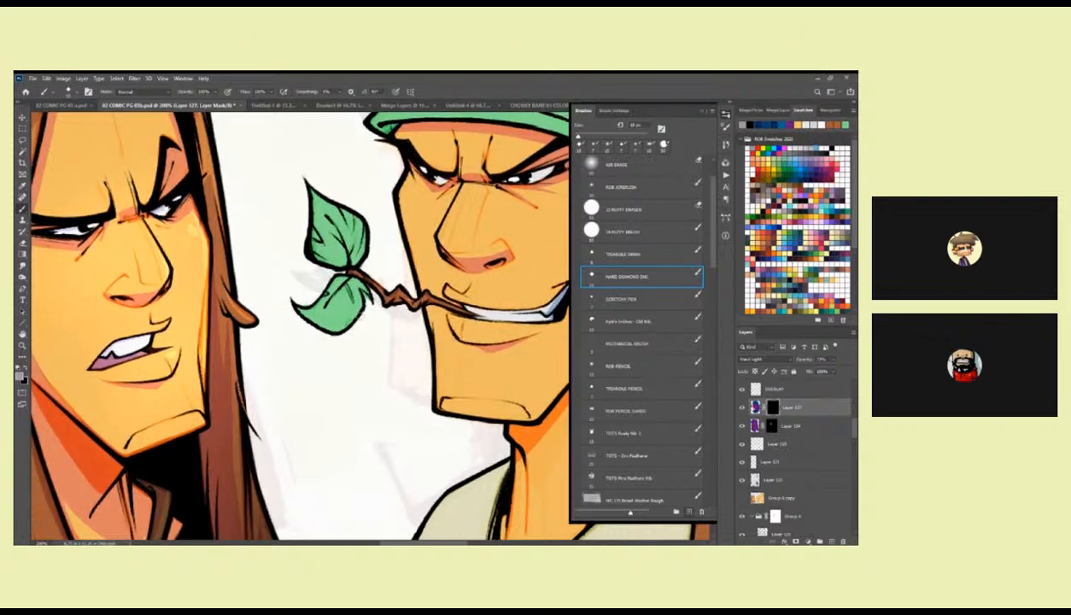
key(l)
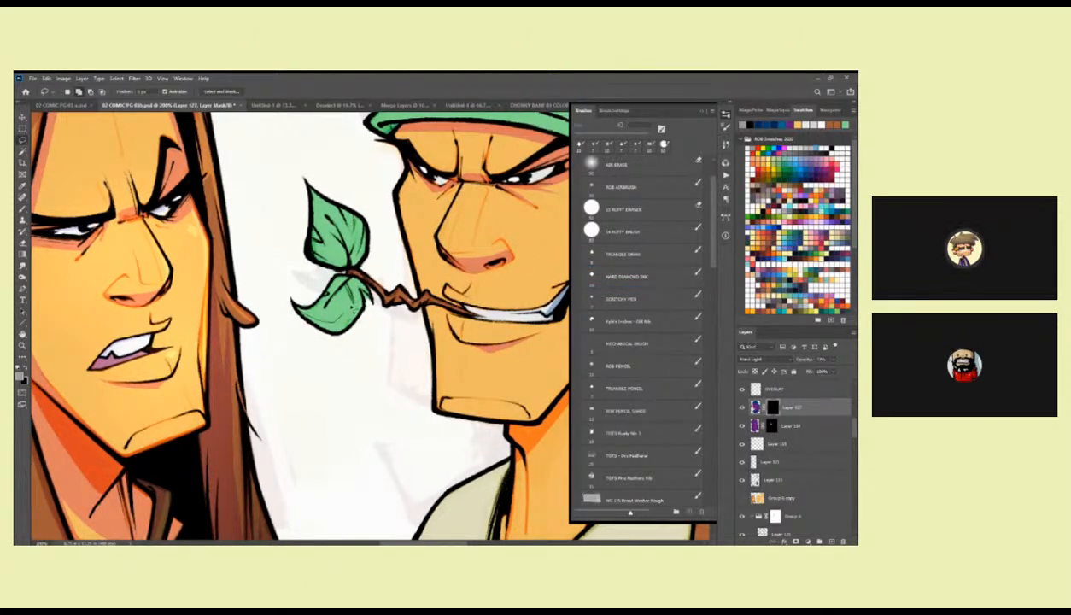
mouse_move(355, 278)
mouse_down()
mouse_move(367, 302)
mouse_move(328, 323)
mouse_move(365, 312)
mouse_up()
key(alt+BackSpace)
key(ctrl+d)
key(b)
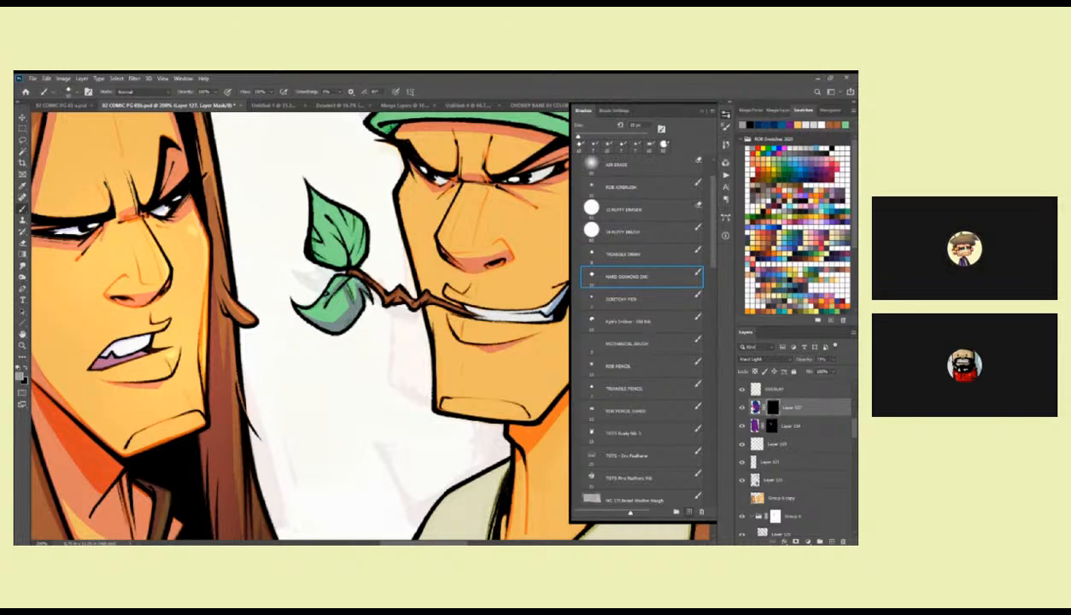
Select the leaves with the Magic Wand on the flat colour layer and tint their shadow on Layer 127 with dark blue.
click(757, 413)
drag(501, 368, 447, 443)
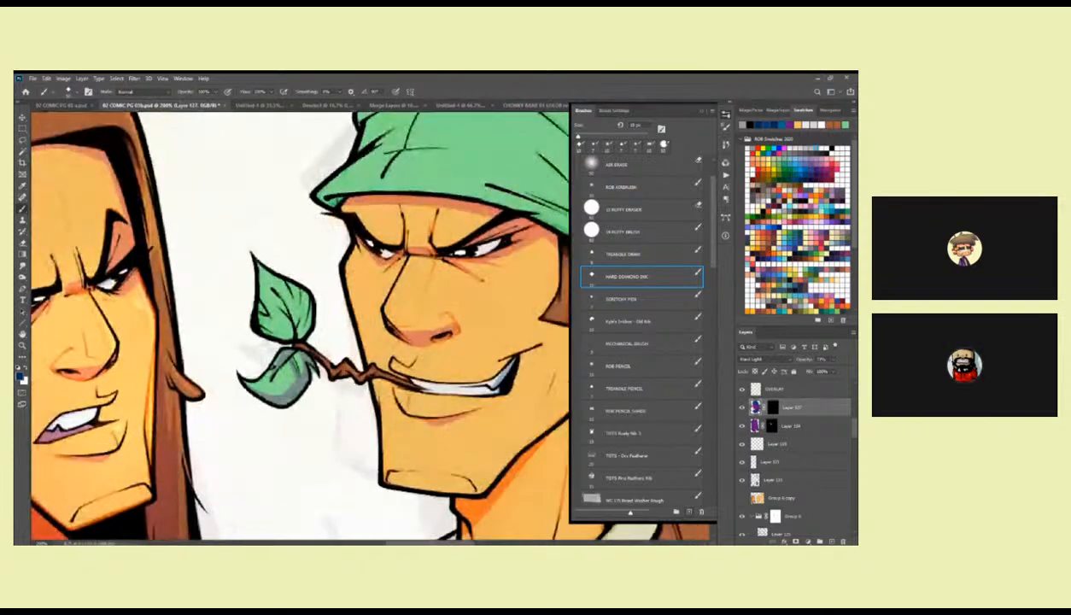
alt+click(526, 173)
drag(396, 324, 451, 281)
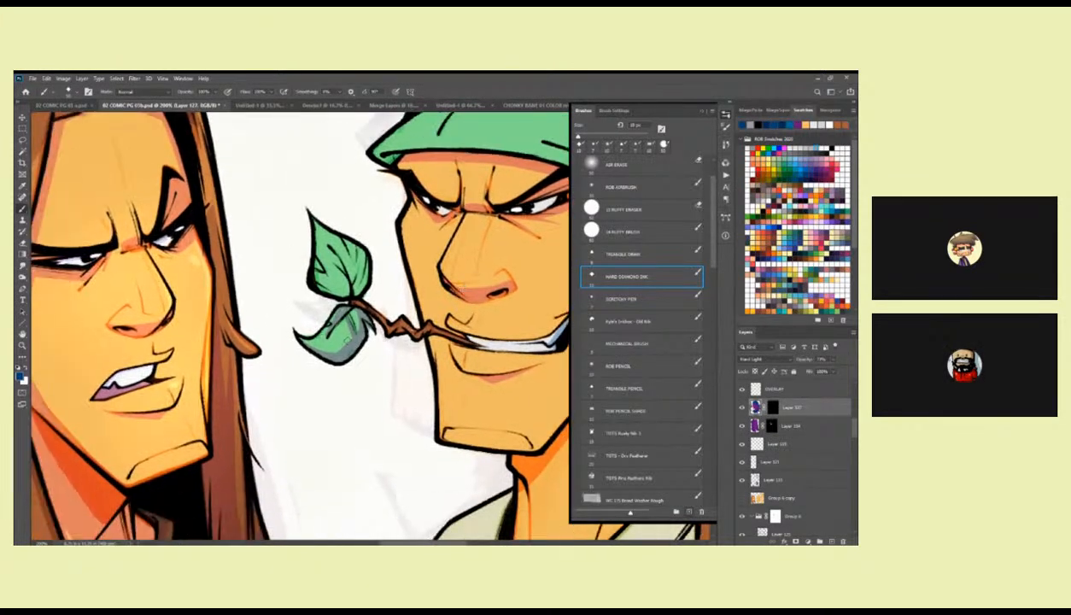
drag(852, 433, 851, 448)
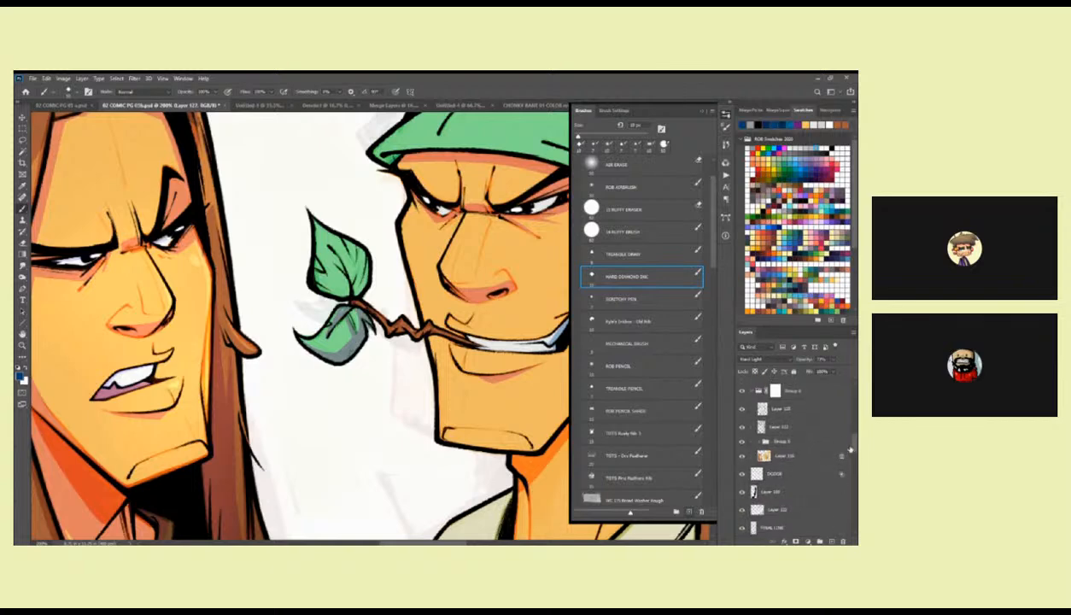
click(790, 455)
key(w)
click(344, 314)
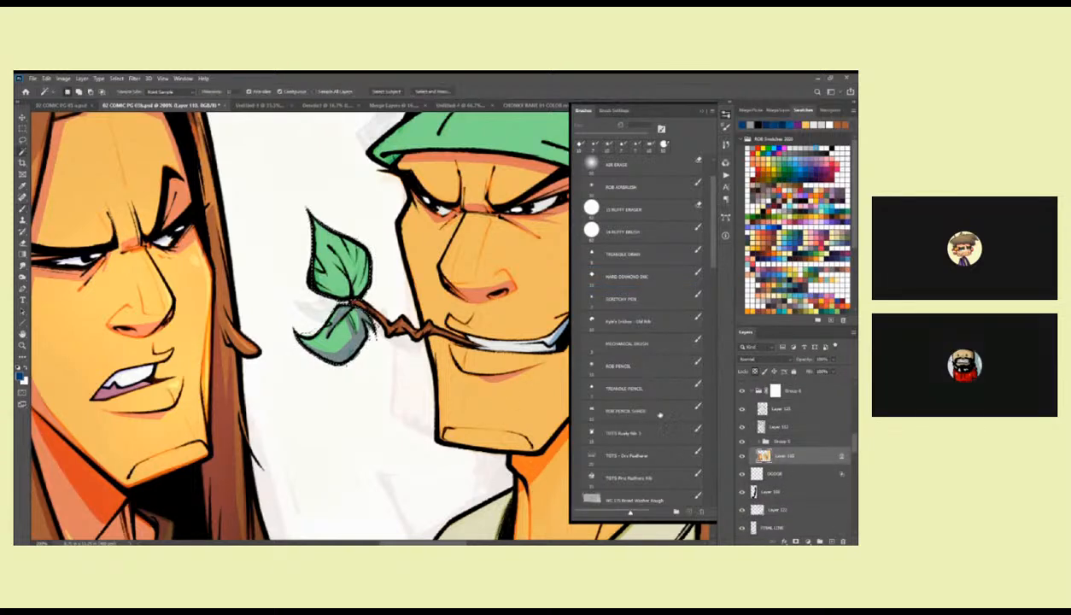
scroll(843, 434, up, 3)
scroll(843, 433, up, 5)
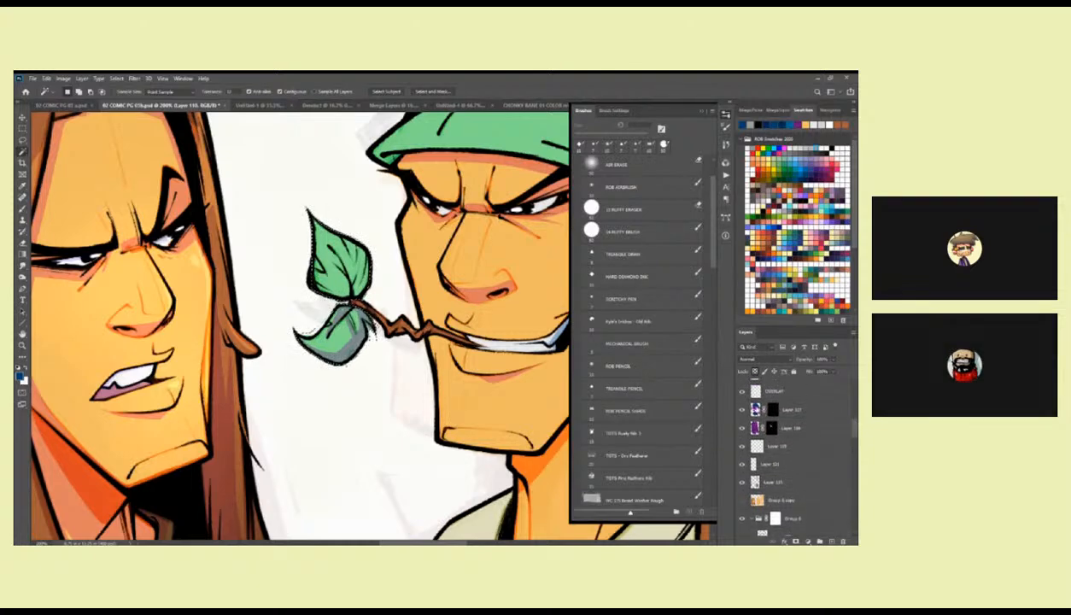
click(813, 411)
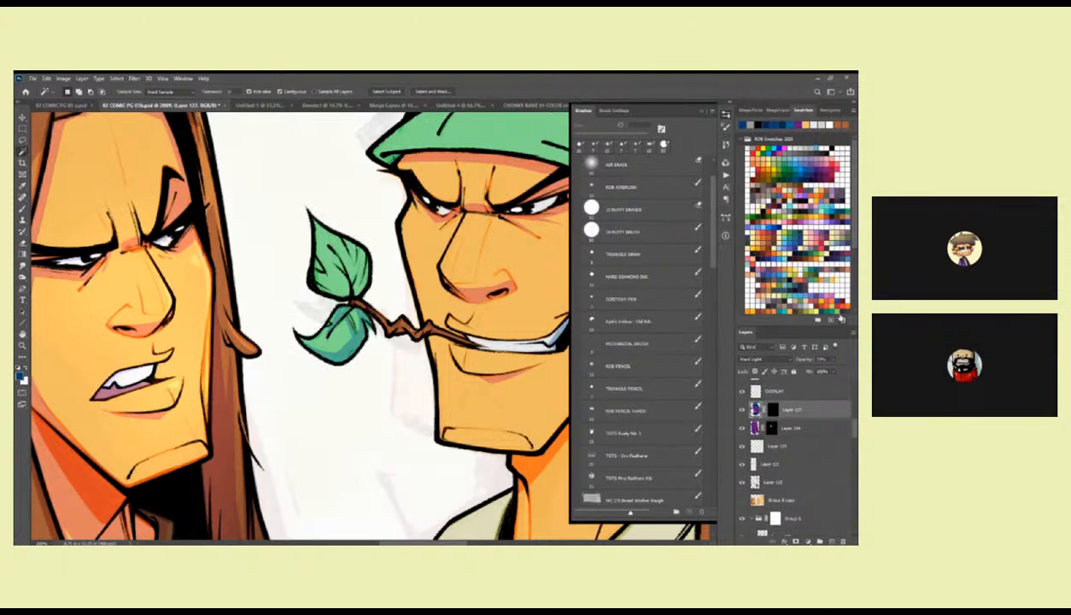
Paint shadows onto both leaves in the Layer 127 mask with the Hard Diamond Ink brush.
click(627, 276)
drag(396, 303, 432, 320)
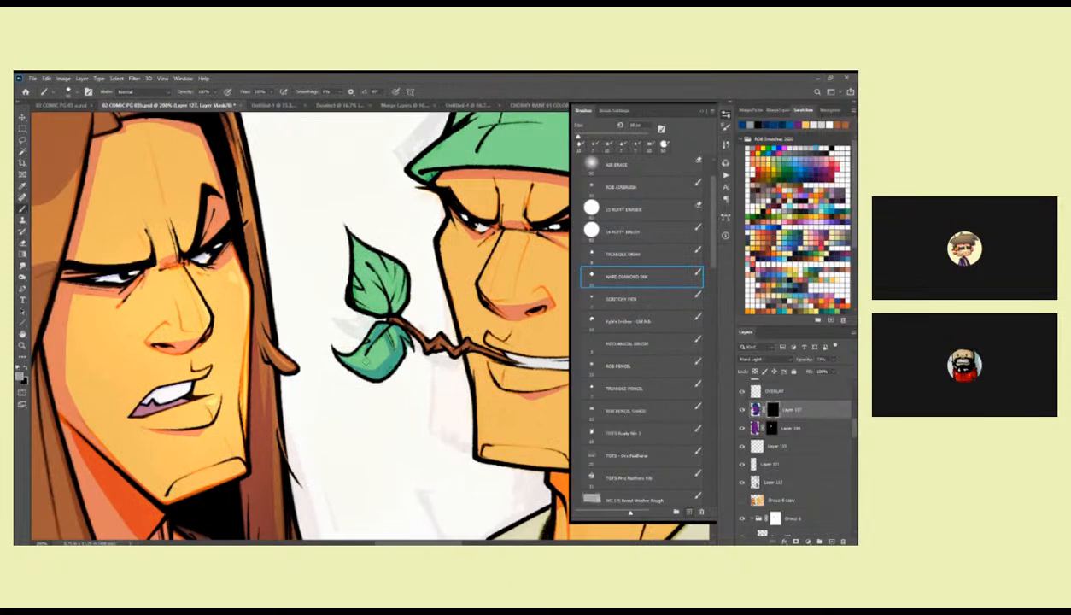
drag(363, 367, 390, 351)
mouse_move(349, 233)
mouse_down()
mouse_move(393, 263)
mouse_move(386, 306)
mouse_up()
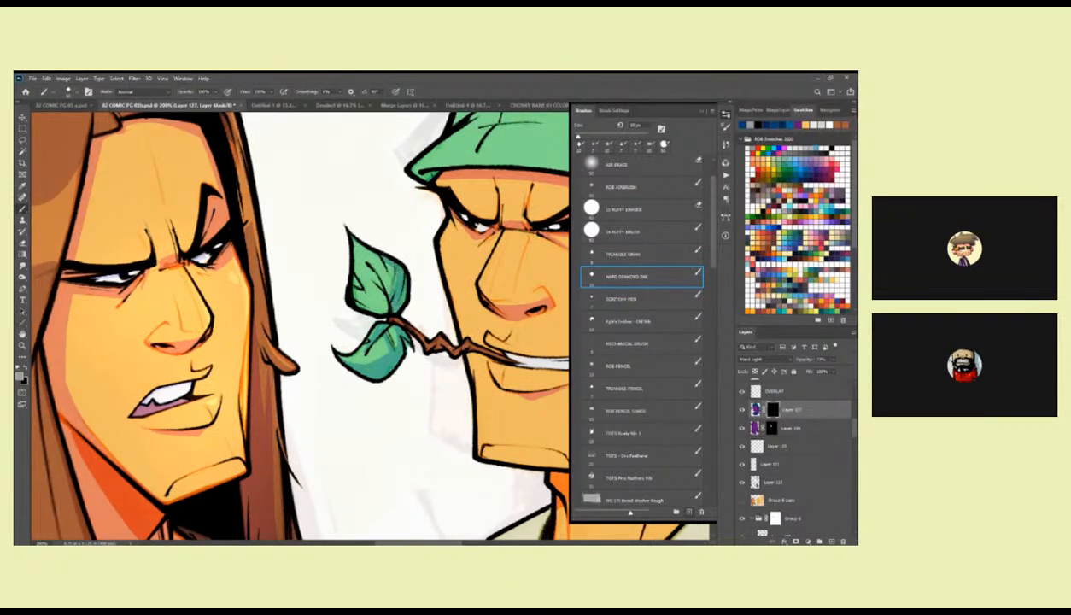
mouse_move(365, 260)
mouse_down()
mouse_move(366, 304)
mouse_move(374, 297)
mouse_up()
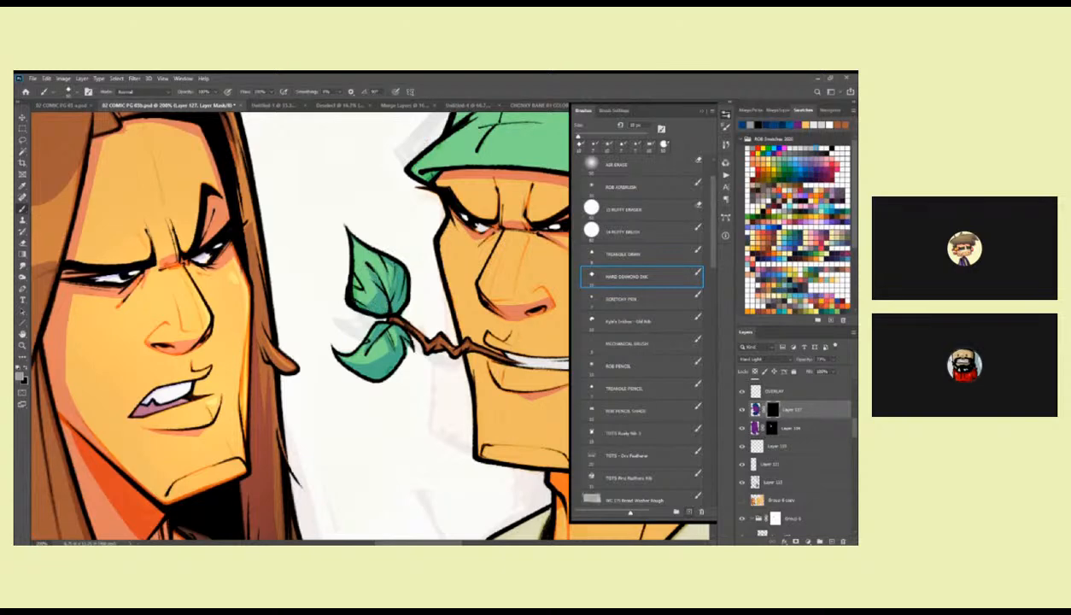
mouse_move(373, 253)
mouse_down()
mouse_move(380, 287)
mouse_move(375, 265)
mouse_up()
Reveal a lassoed shadow on the mask down the bandana character's neck beneath the jaw.
drag(528, 348, 353, 367)
key(z)
alt+click(464, 328)
alt+click(464, 328)
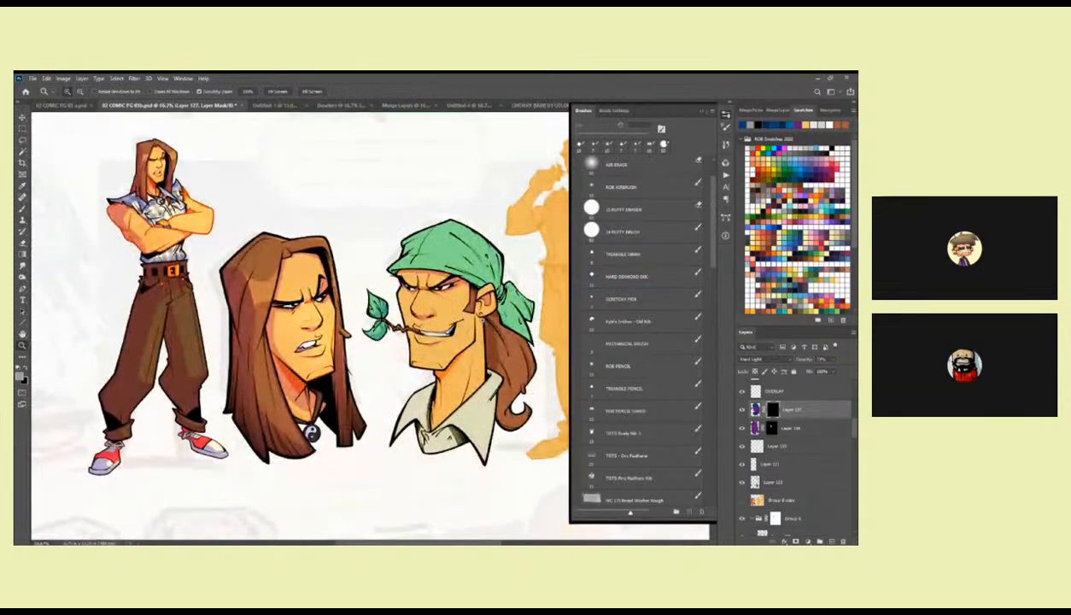
click(483, 345)
drag(482, 345, 477, 284)
key(l)
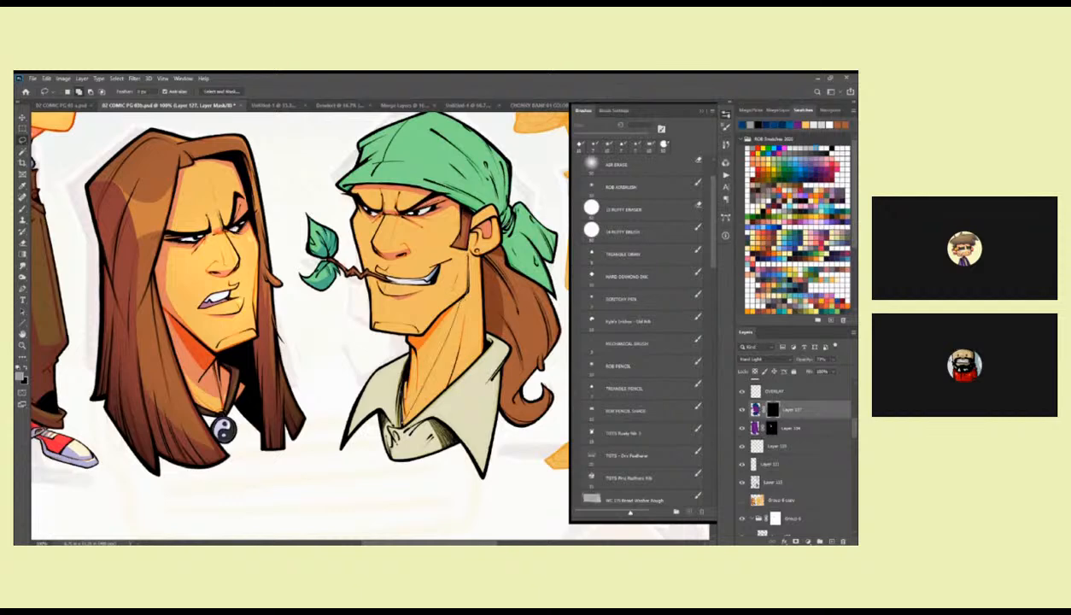
mouse_move(428, 339)
mouse_down()
mouse_move(436, 309)
mouse_move(466, 288)
mouse_move(468, 252)
mouse_up()
key(alt+BackSpace)
key(ctrl+d)
key(b)
mouse_move(427, 341)
mouse_down()
mouse_move(434, 316)
mouse_move(425, 376)
mouse_up()
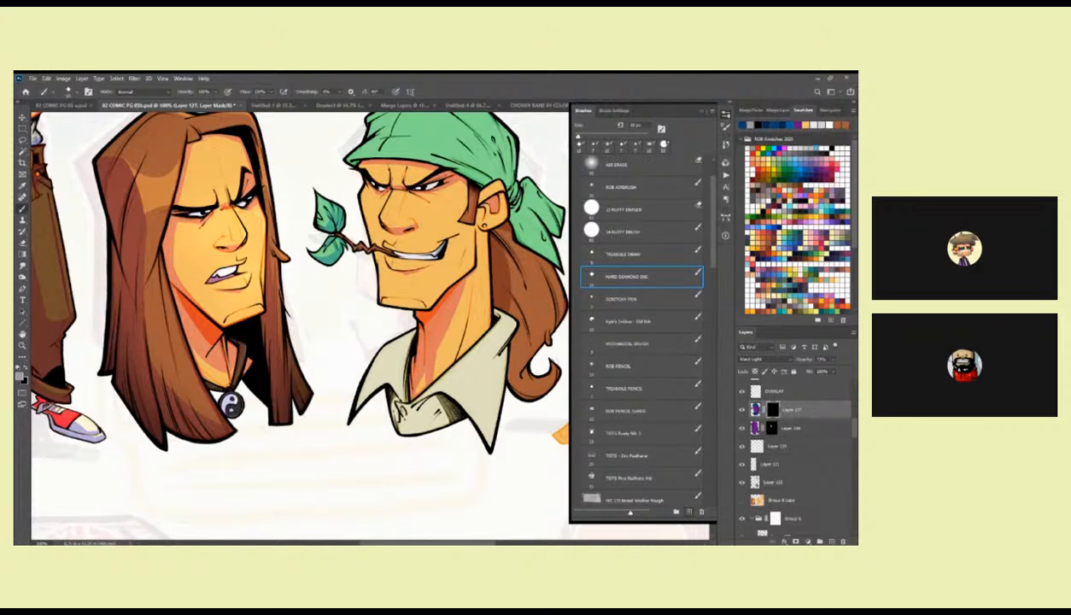
Refine the masked shadow on the bandana character's lower neck near the collar opening.
drag(445, 325, 446, 324)
key(l)
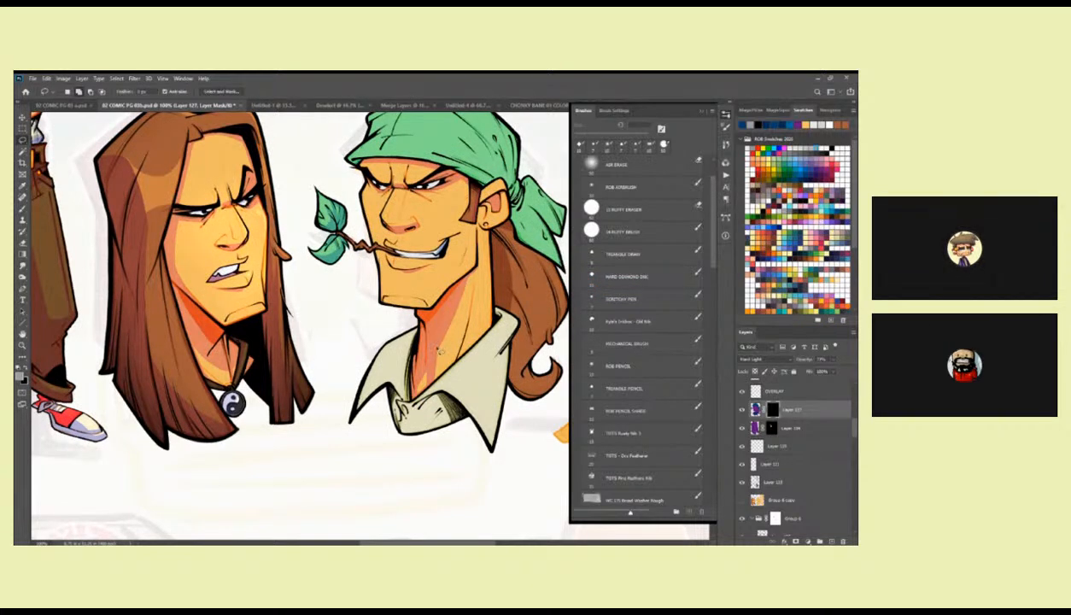
drag(425, 363, 427, 354)
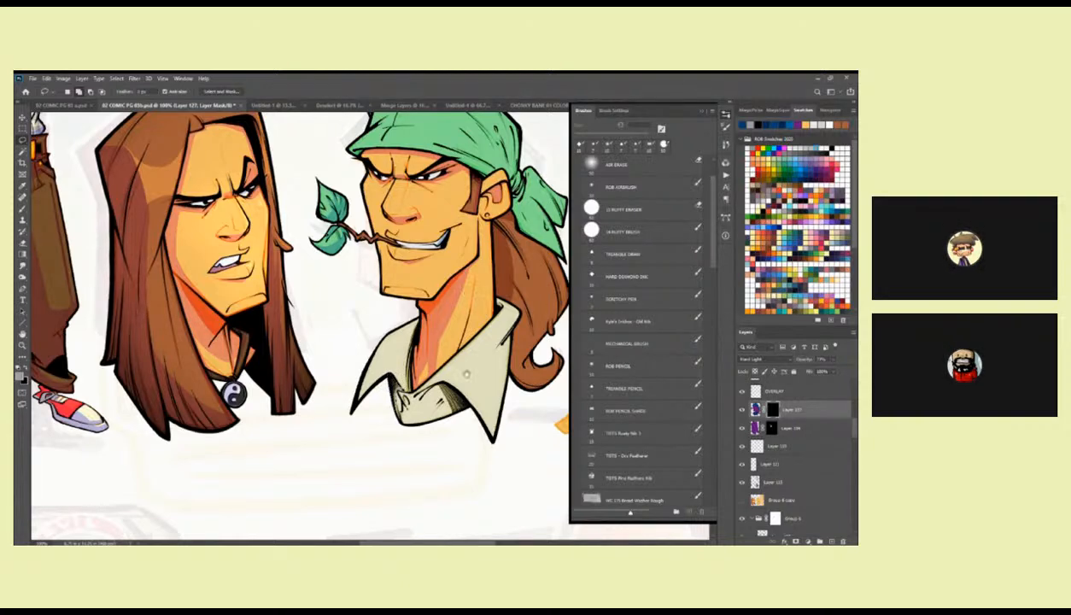
drag(466, 373, 462, 366)
key(b)
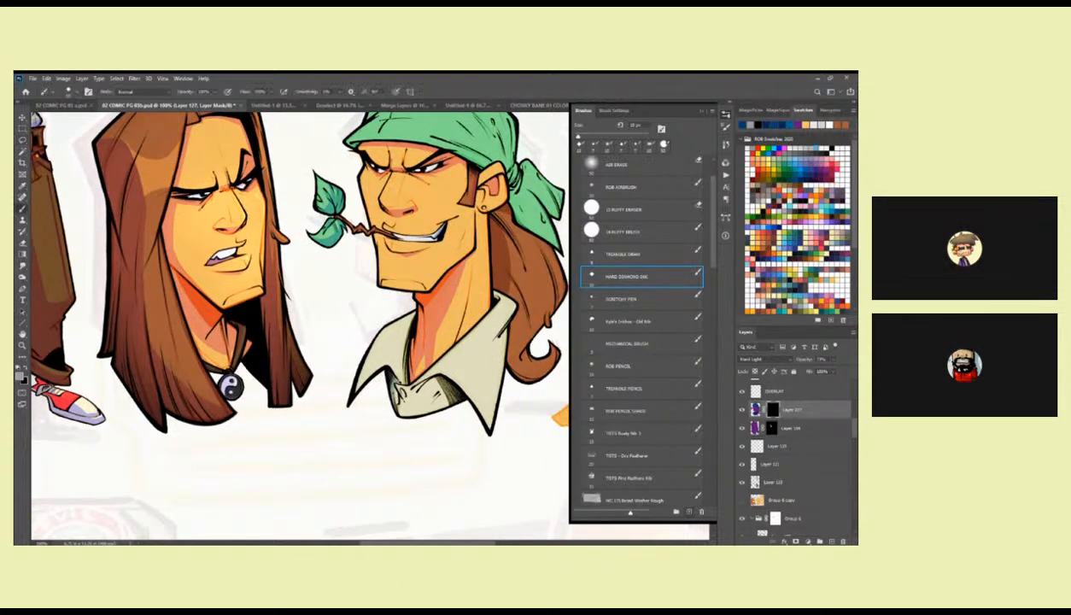
Reveal a lassoed shadow on the mask over the shirt front between the collar points.
mouse_move(474, 372)
mouse_down()
mouse_move(464, 400)
mouse_move(428, 418)
mouse_move(408, 413)
mouse_move(420, 361)
mouse_up()
key(l)
key(alt+BackSpace)
key(ctrl+d)
key(b)
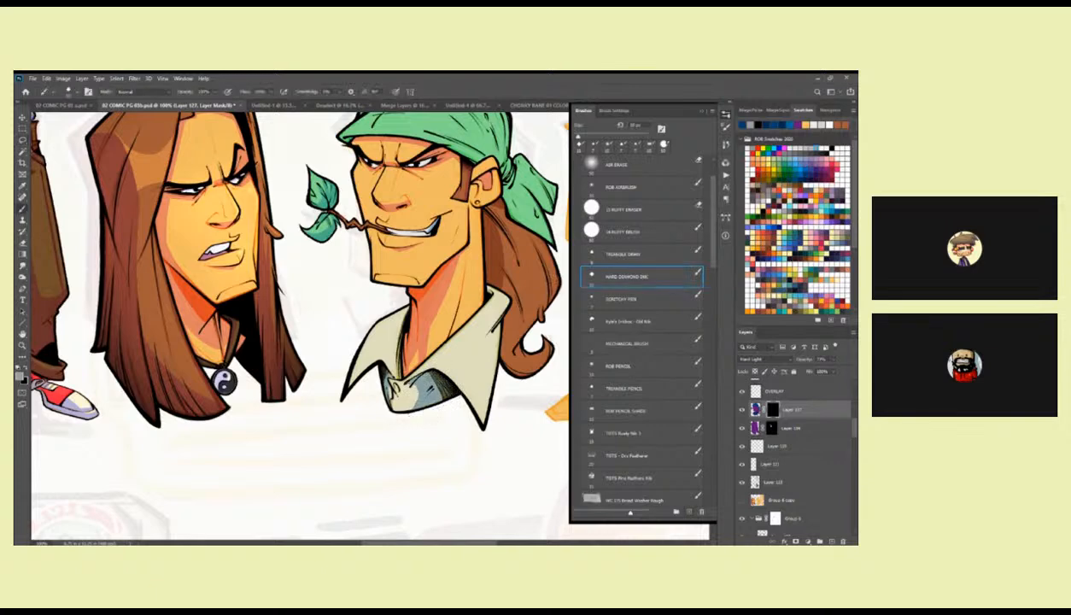
Shape the shirt front's shadow in the mask with an enlarged Hard Diamond Ink brush.
key(])
key(])
key(])
key(])
drag(427, 375, 442, 349)
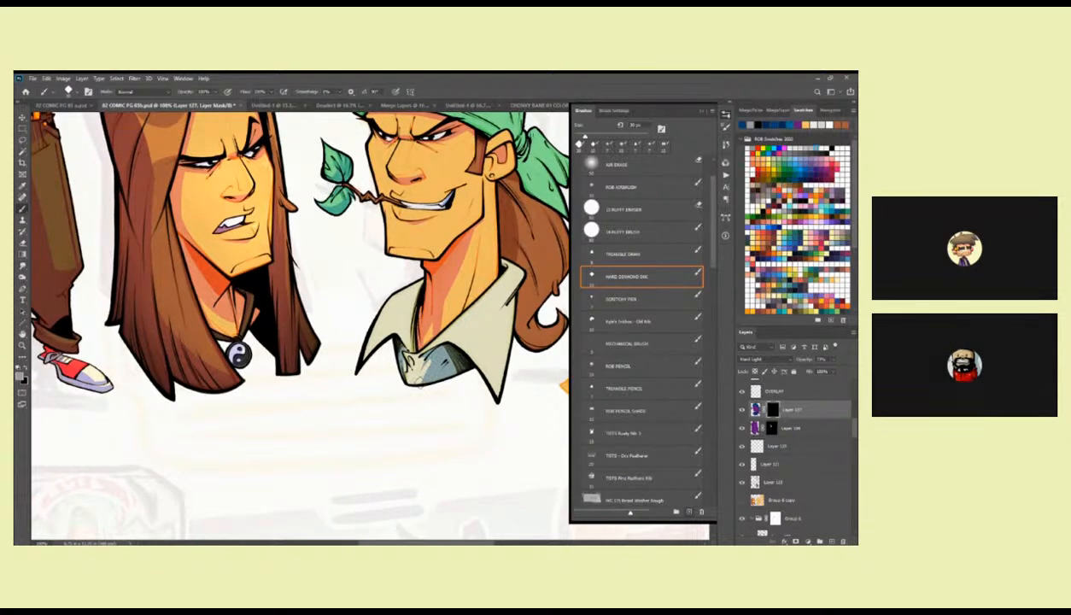
mouse_move(480, 360)
mouse_down()
mouse_move(458, 384)
mouse_move(471, 377)
mouse_up()
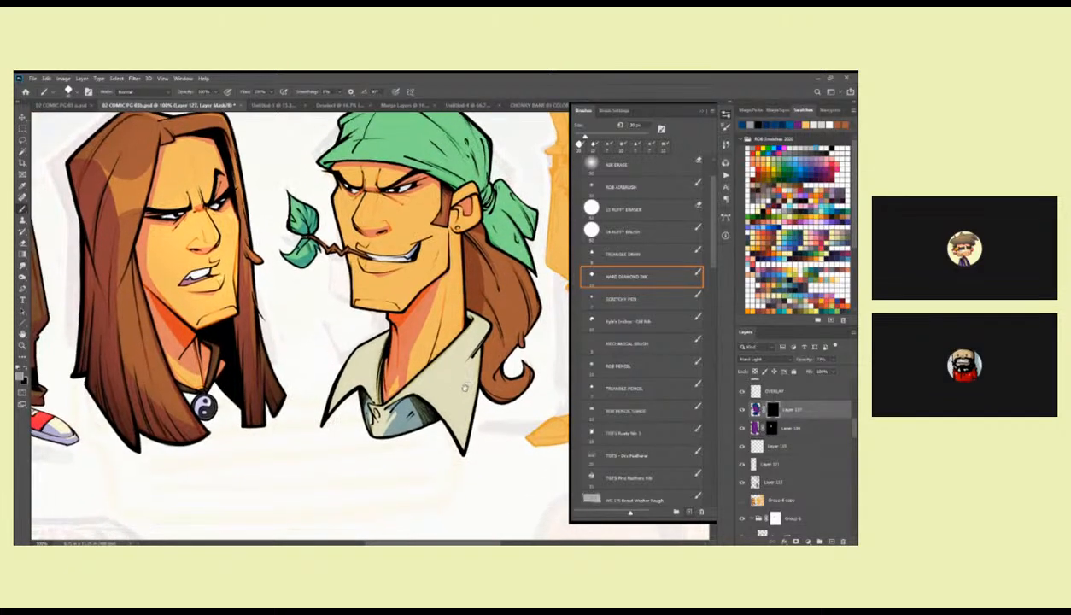
Touch up the masked shading on the bandana character's face and neck with the Hard Diamond Ink brush and review the whole page.
scroll(461, 387, up, 1)
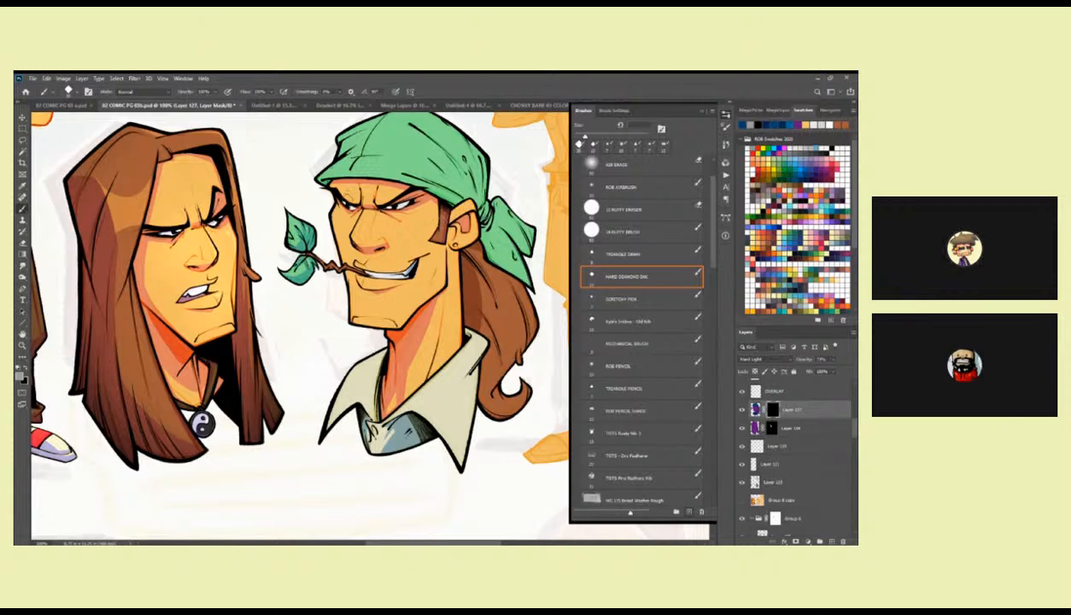
ctrl+click(345, 195)
drag(278, 316, 298, 357)
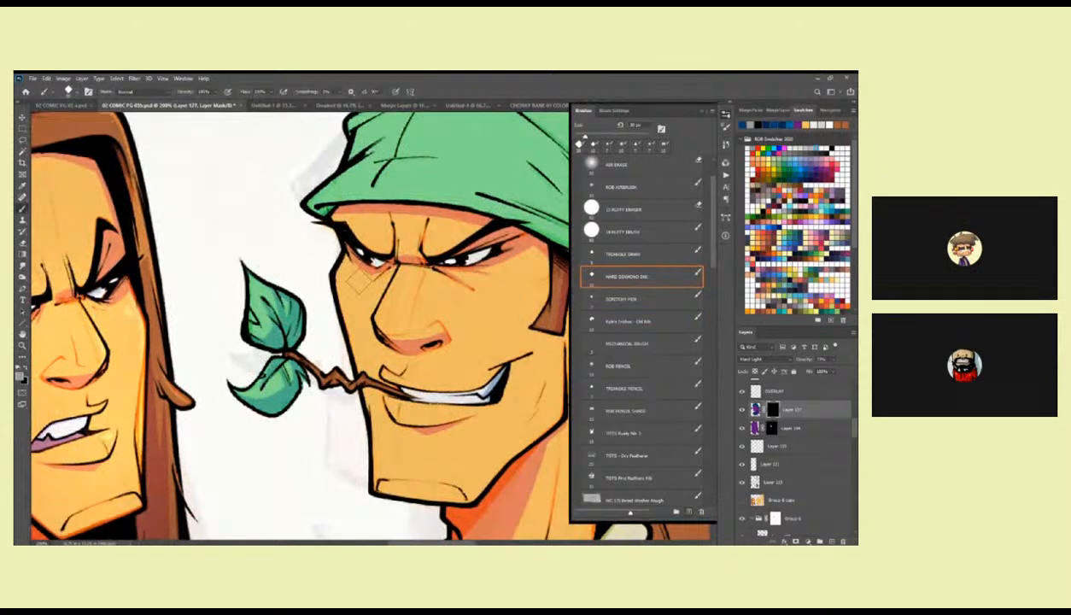
drag(350, 251, 359, 206)
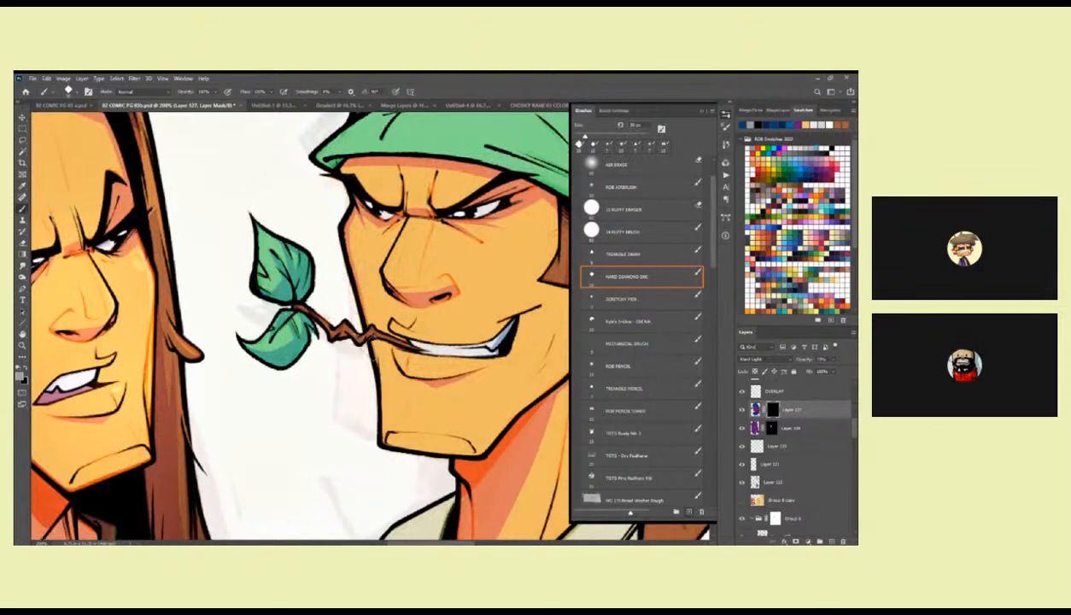
drag(451, 392, 428, 338)
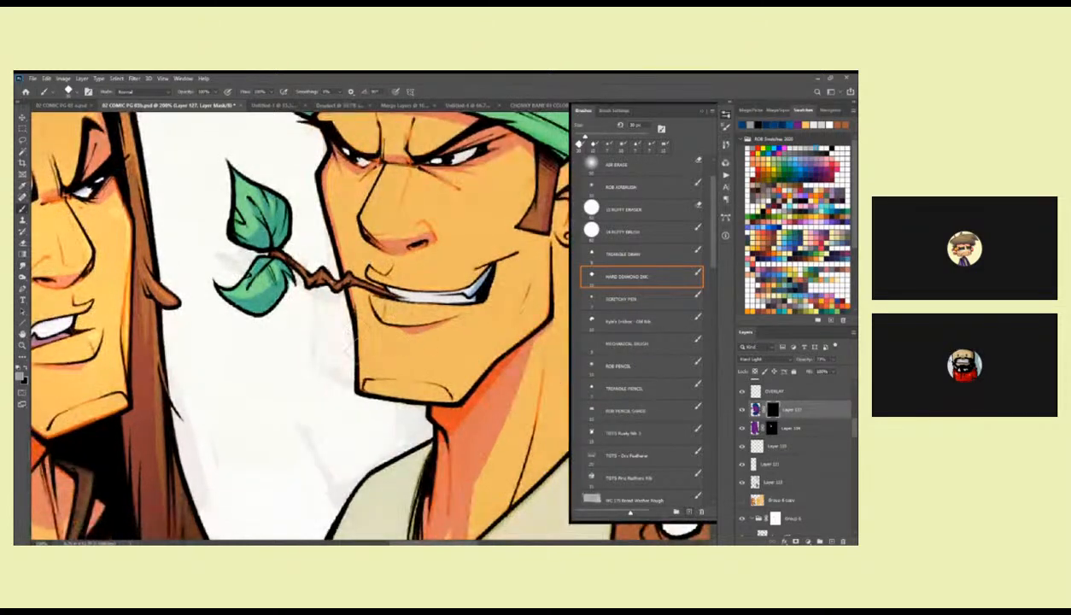
drag(508, 364, 423, 378)
drag(485, 304, 424, 192)
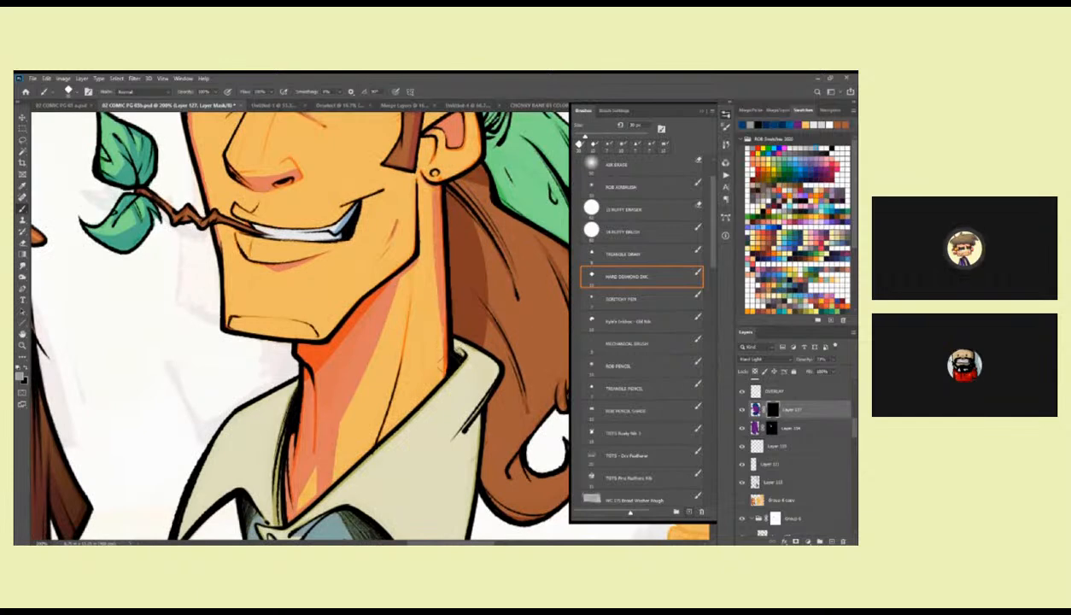
drag(438, 374, 442, 232)
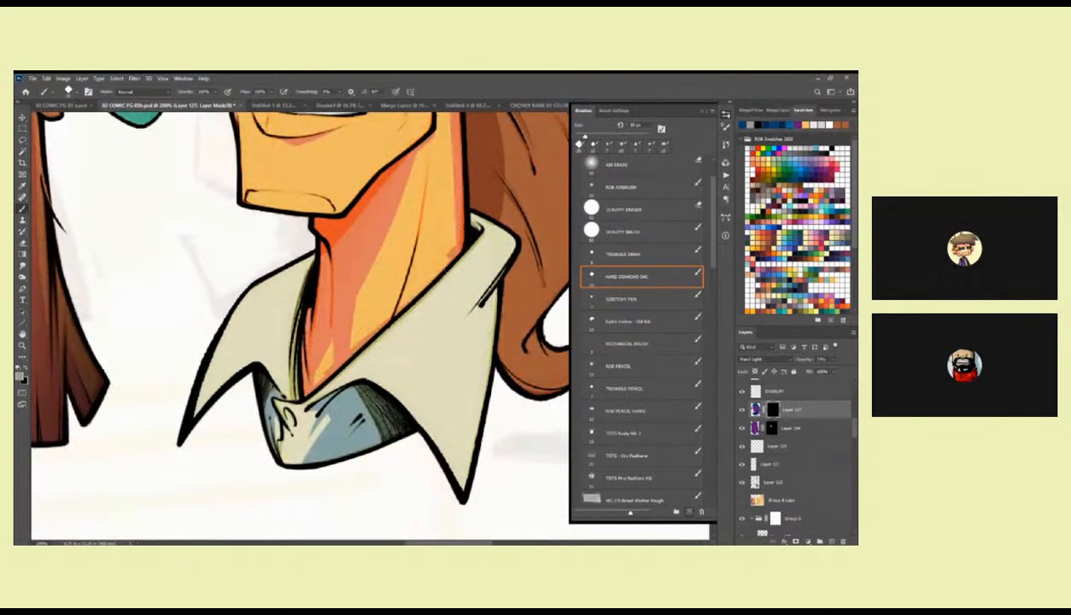
drag(420, 225, 397, 301)
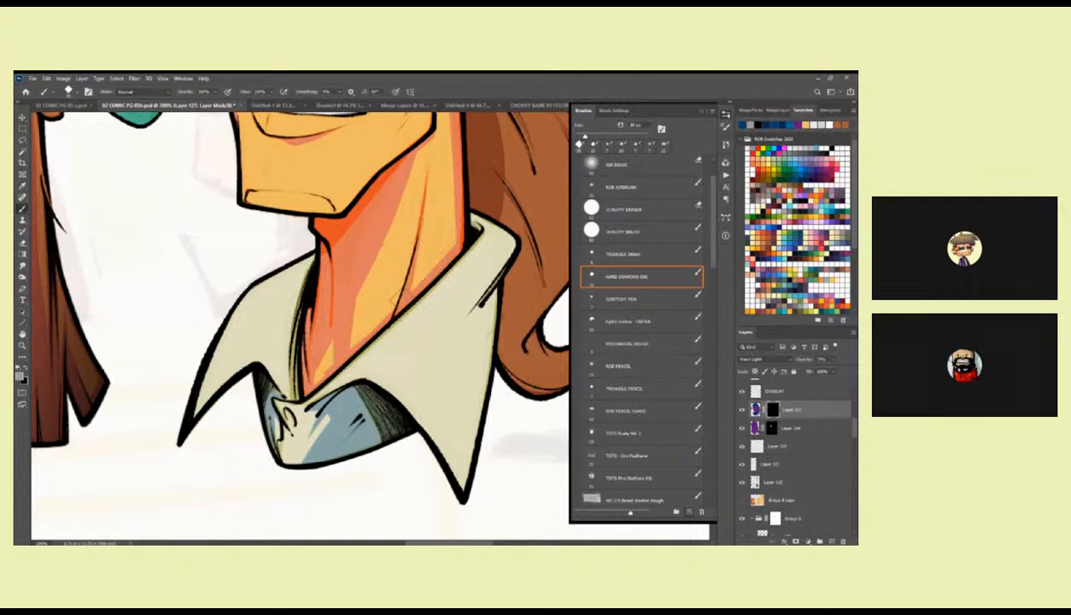
key(z)
alt+click(415, 308)
alt+click(415, 307)
alt+click(414, 335)
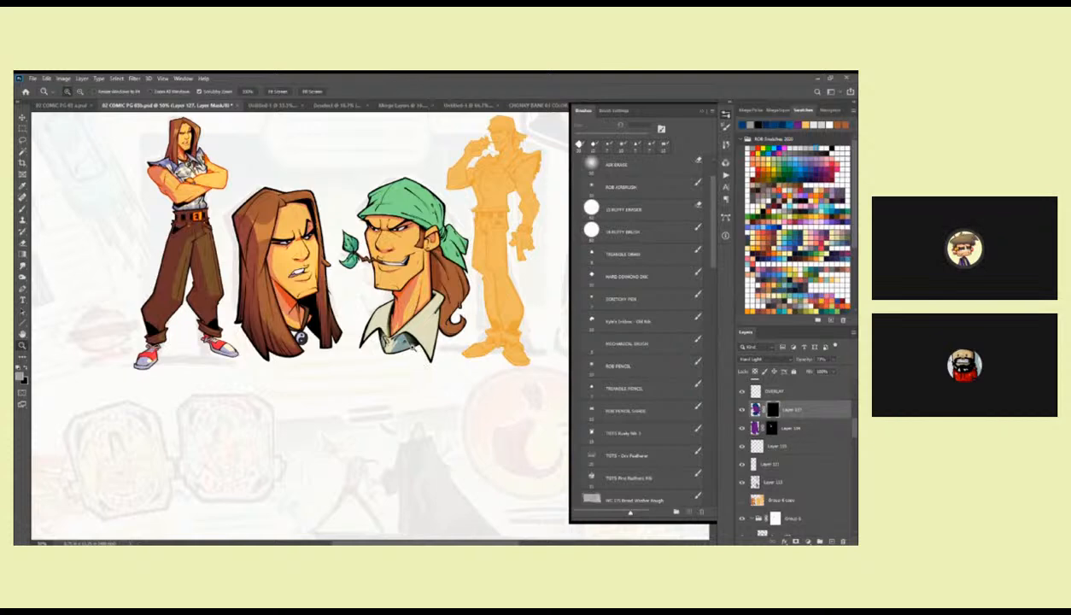
Reveal lassoed shadows on the mask over the far-side collar flap and its inner edge beside the neck.
click(384, 290)
click(385, 290)
key(l)
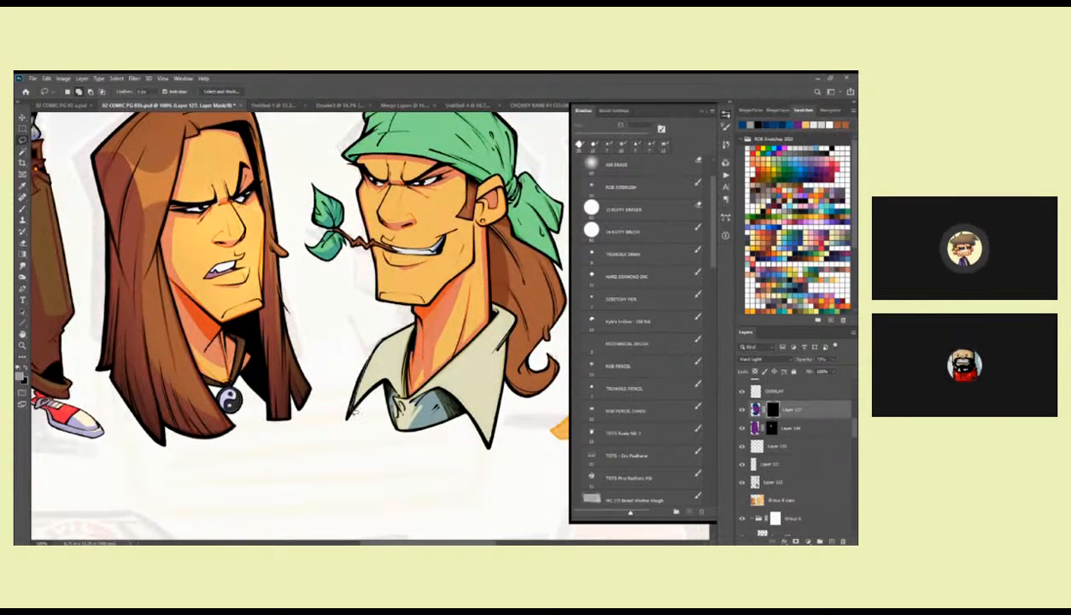
drag(407, 326, 382, 328)
key(alt+BackSpace)
key(ctrl+d)
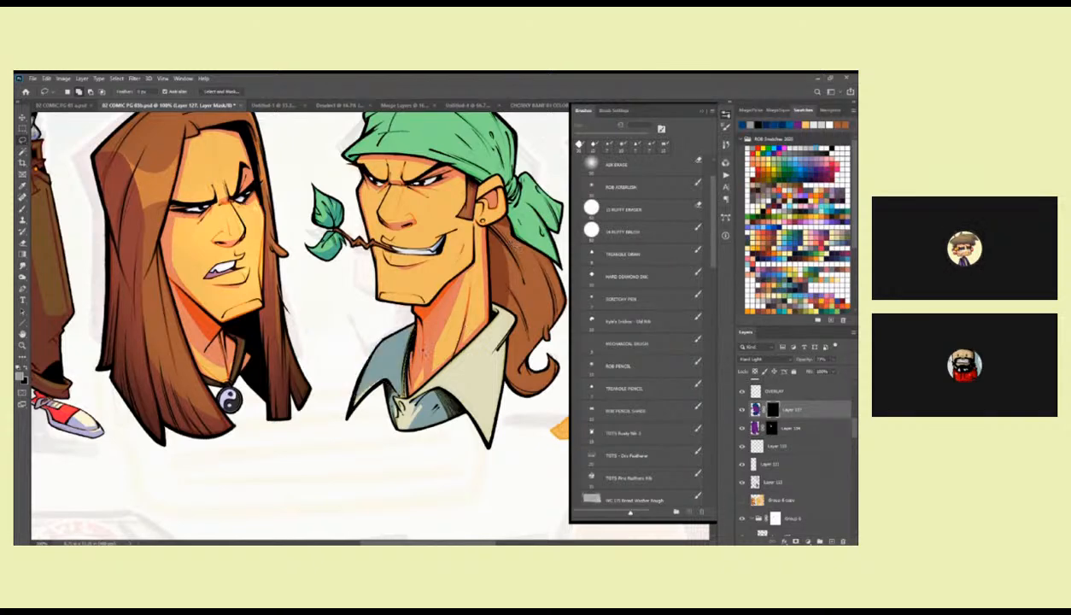
mouse_move(394, 393)
mouse_down()
mouse_move(383, 370)
mouse_move(351, 409)
mouse_move(381, 376)
mouse_move(393, 393)
mouse_up()
key(alt+BackSpace)
key(ctrl+d)
Carve a lit area along the outer edge of the far-side collar flap's shadow with the Hard Diamond Ink brush.
click(649, 276)
drag(376, 343, 352, 403)
key(x)
drag(376, 335, 352, 386)
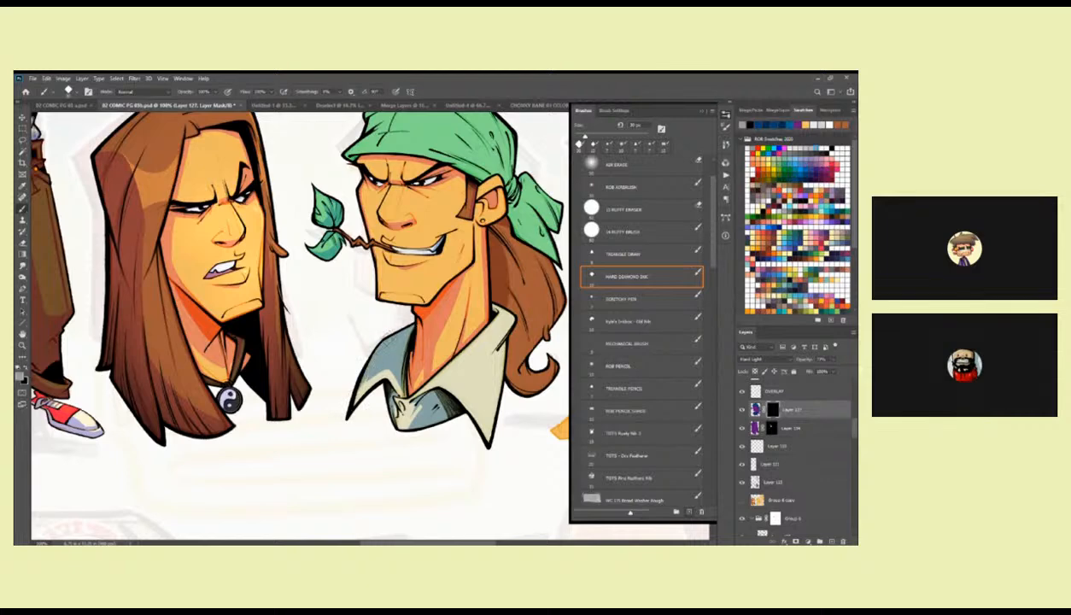
scroll(454, 322, down, 2)
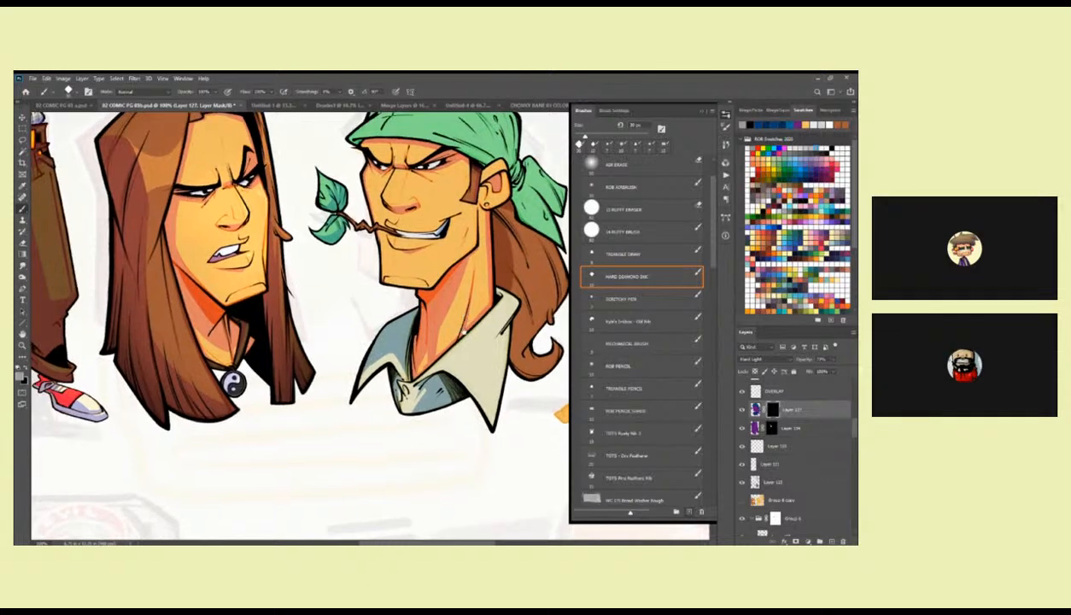
Carve more lit area into the far-side collar flap's shadow on the mask with the Hard Diamond Ink brush.
key(x)
mouse_move(348, 377)
mouse_down()
mouse_move(389, 318)
mouse_move(376, 375)
mouse_move(389, 331)
mouse_move(370, 353)
mouse_move(385, 319)
mouse_up()
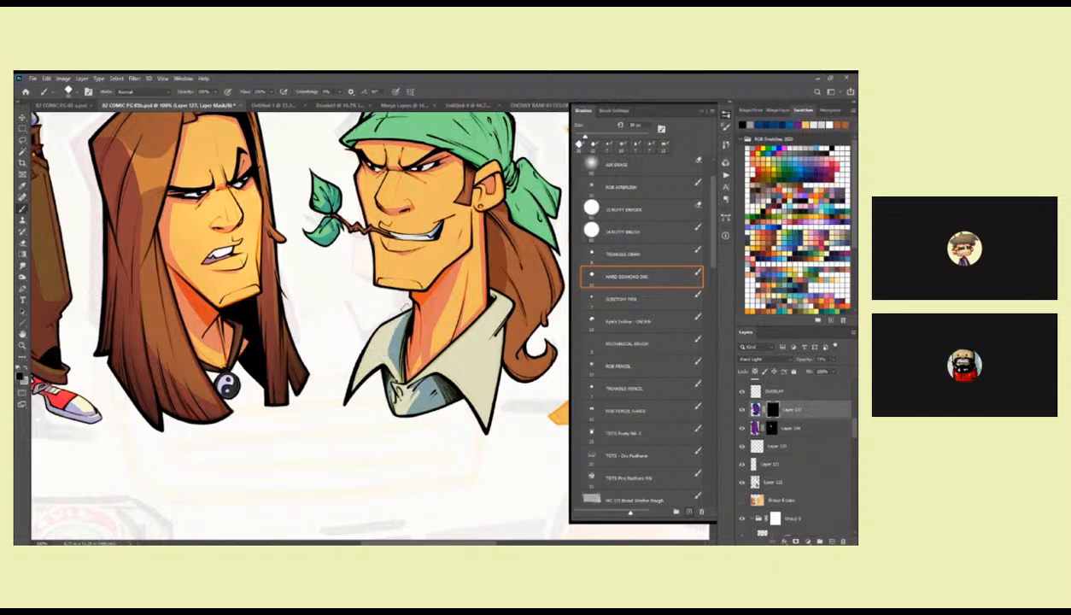
drag(515, 331, 441, 358)
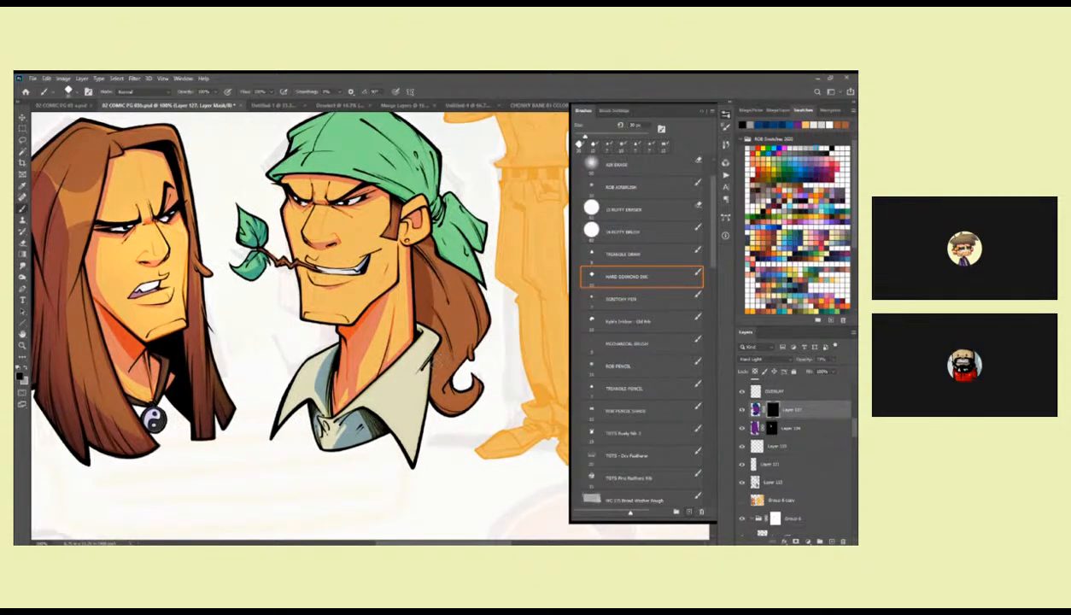
drag(436, 365, 461, 367)
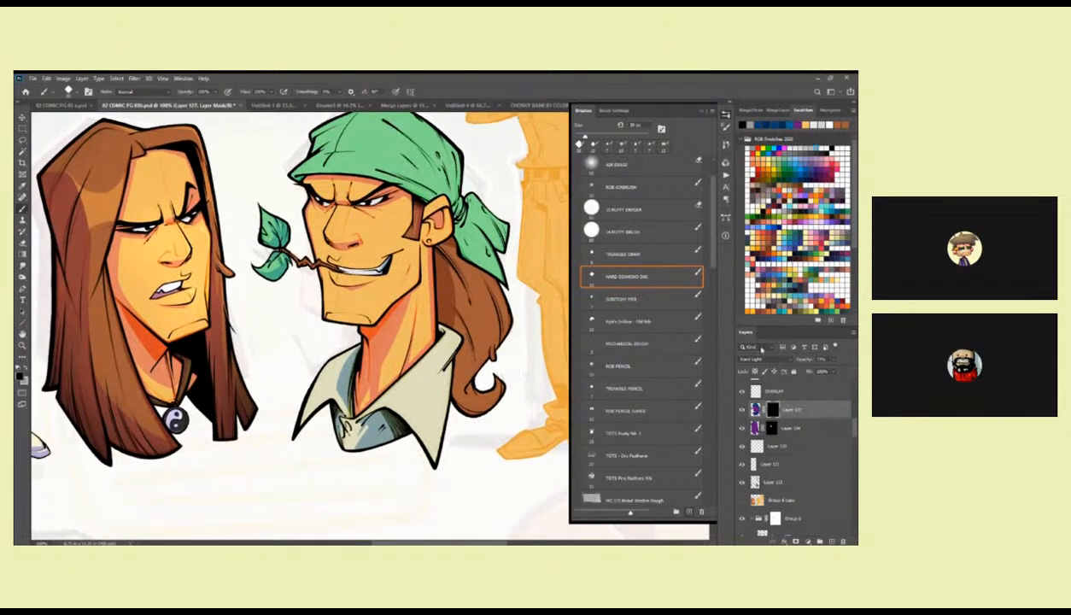
Lower the opacity of the bandana character's Hard Light shadow layer and target its mask again.
click(832, 359)
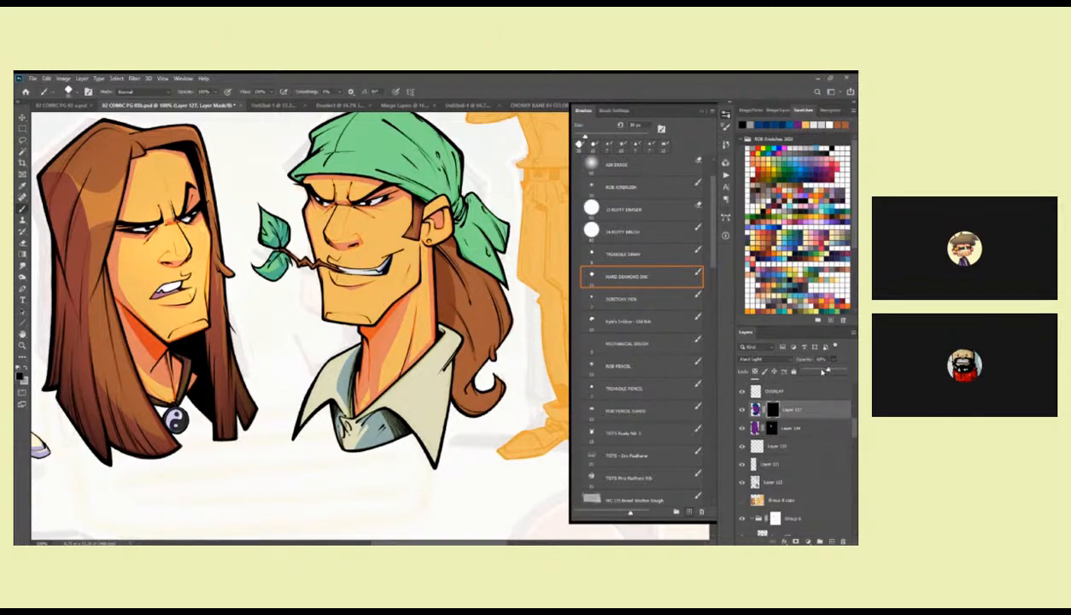
click(768, 413)
drag(433, 321, 476, 306)
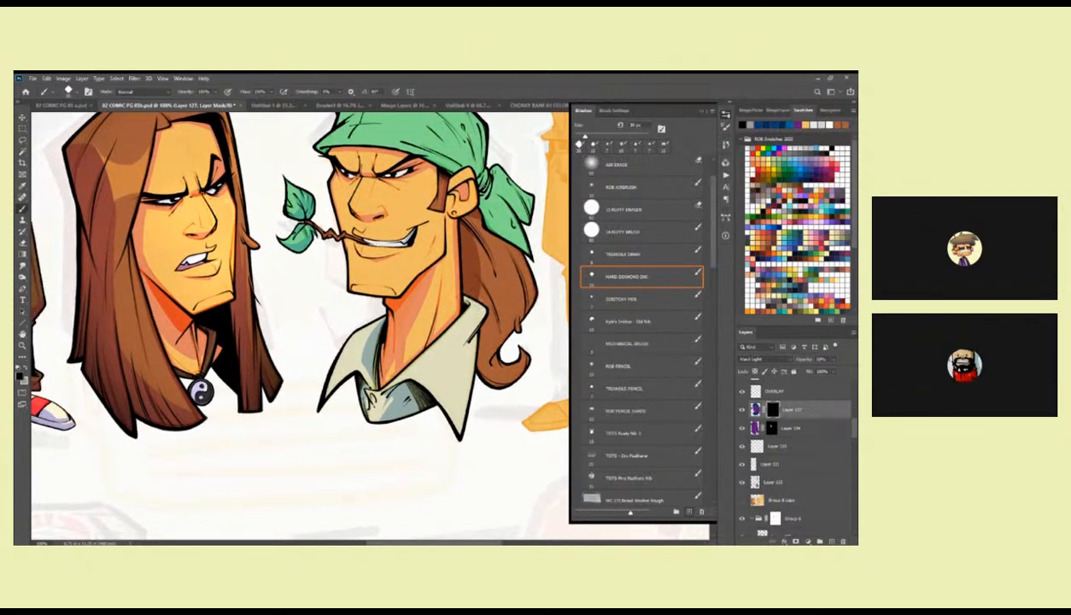
Reveal shadow on the mask over the near-side collar flap with the Hard Diamond Ink brush and the lasso.
key(x)
mouse_move(459, 292)
mouse_down()
mouse_move(458, 309)
mouse_move(380, 379)
mouse_move(419, 375)
mouse_move(451, 422)
mouse_move(473, 300)
mouse_move(427, 343)
mouse_up()
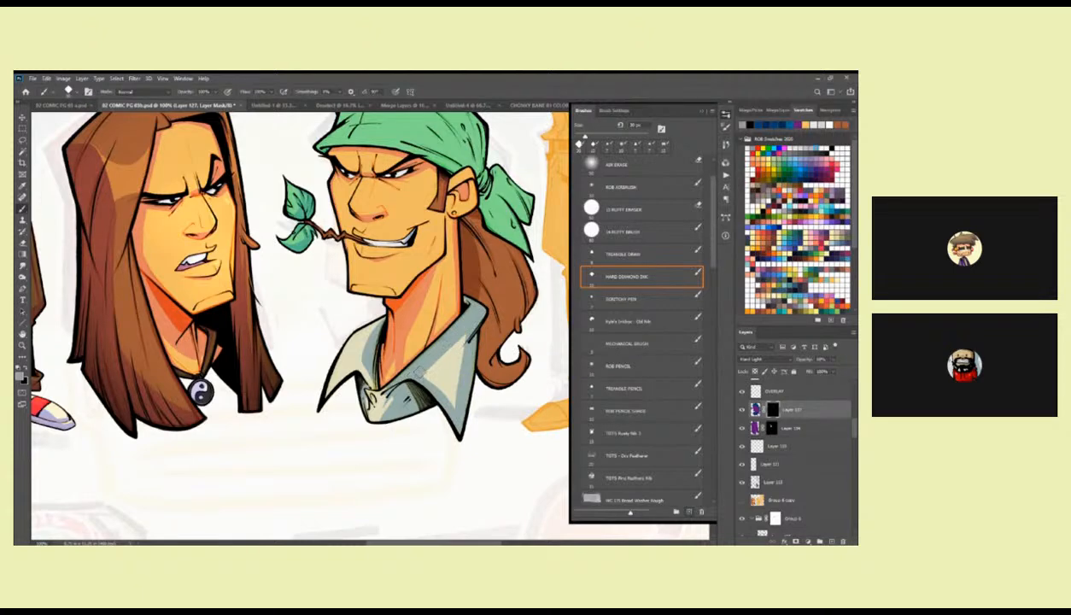
mouse_move(444, 392)
mouse_down()
mouse_move(466, 333)
mouse_move(425, 367)
mouse_move(461, 340)
mouse_move(459, 398)
mouse_up()
drag(431, 350, 446, 392)
key(l)
drag(457, 339, 478, 335)
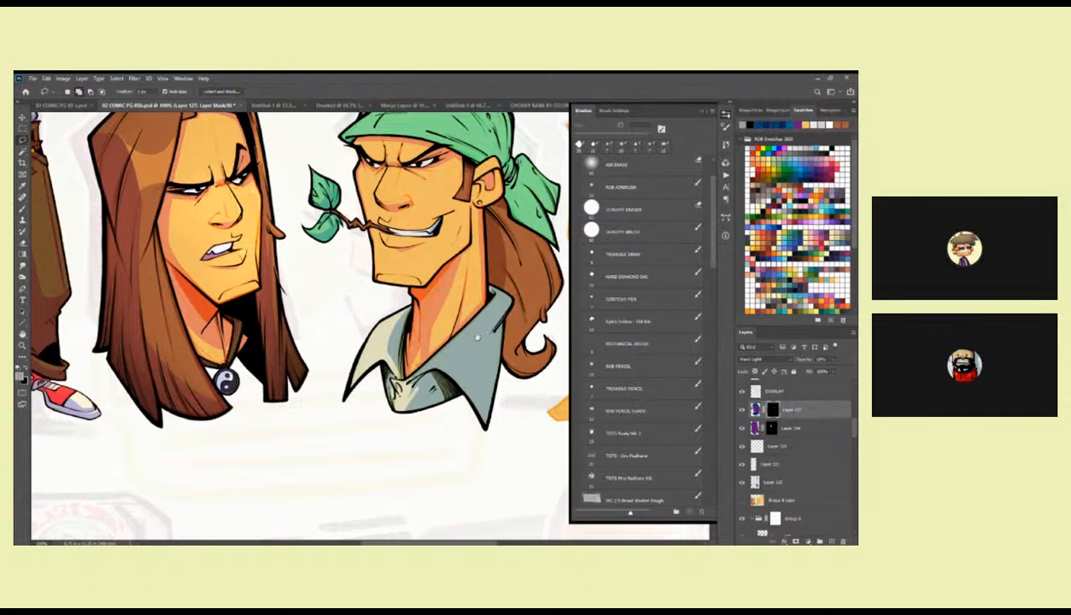
drag(474, 344, 469, 343)
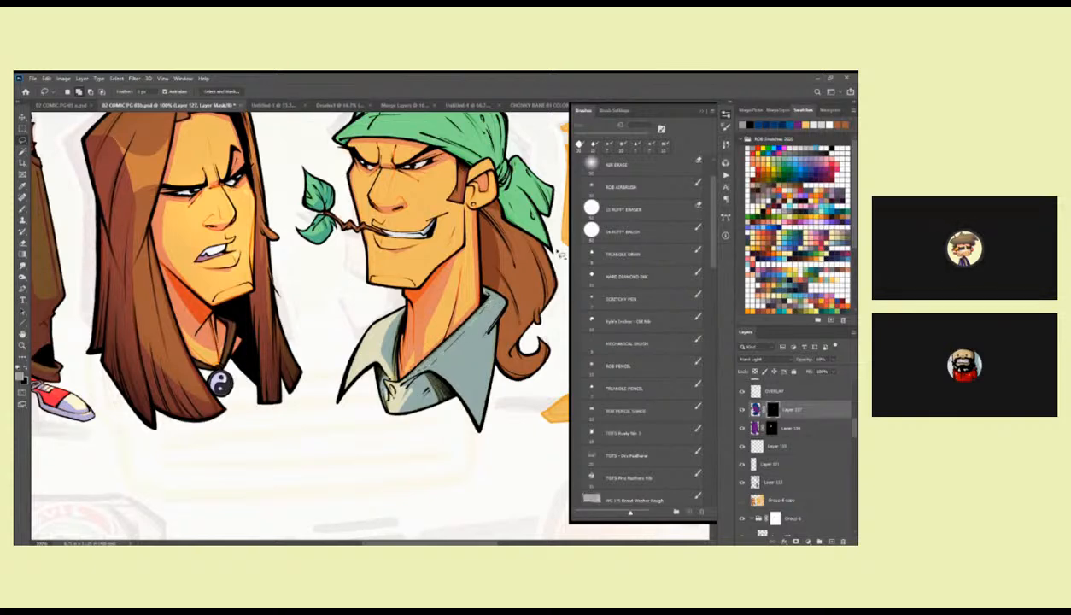
key(b)
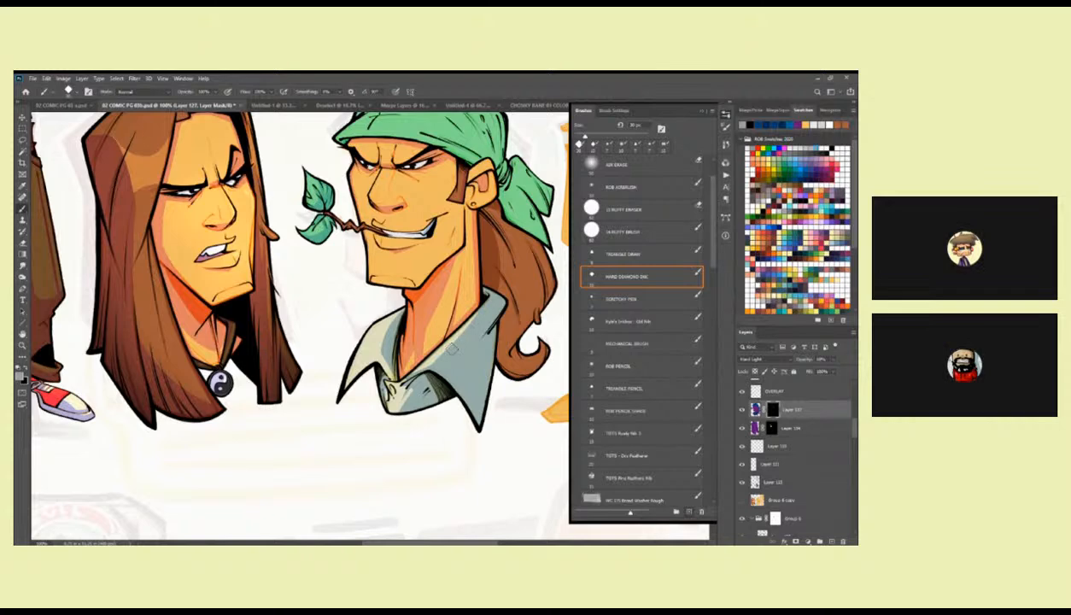
drag(402, 373, 437, 338)
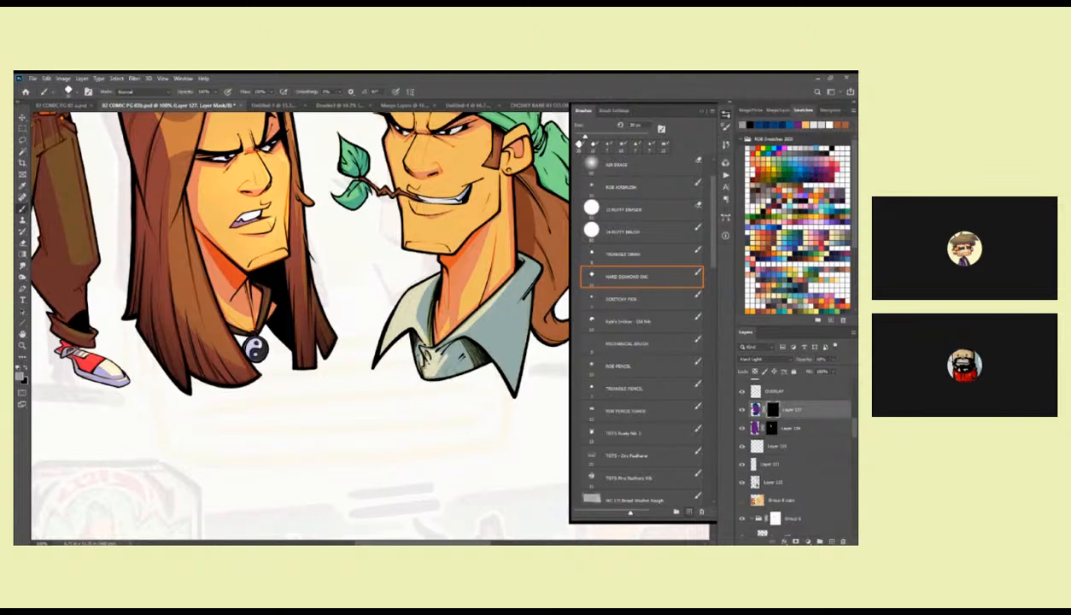
key(ctrl+minus)
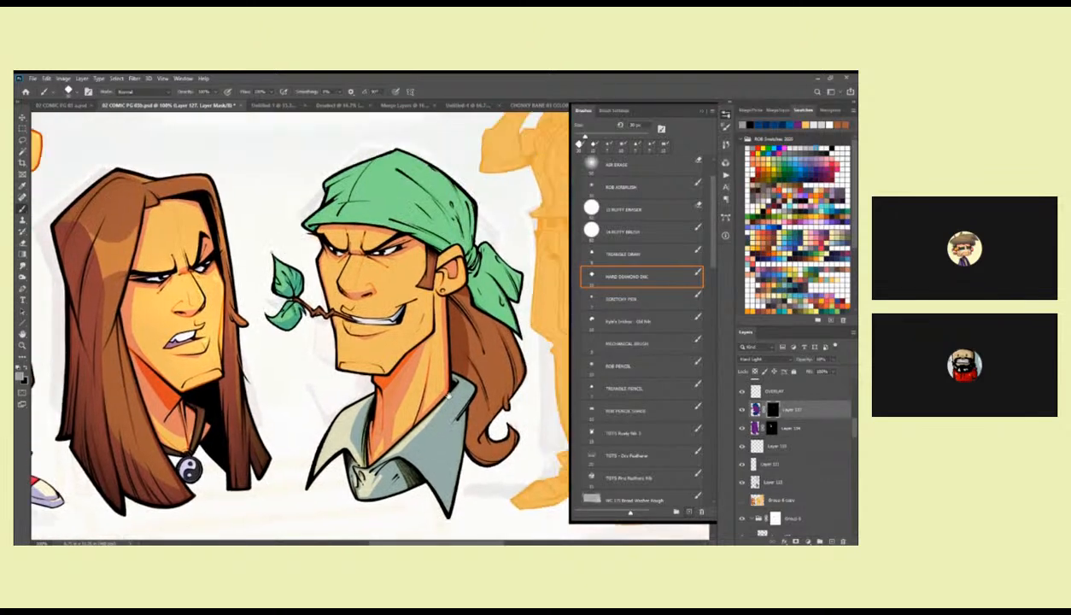
key(ctrl+minus)
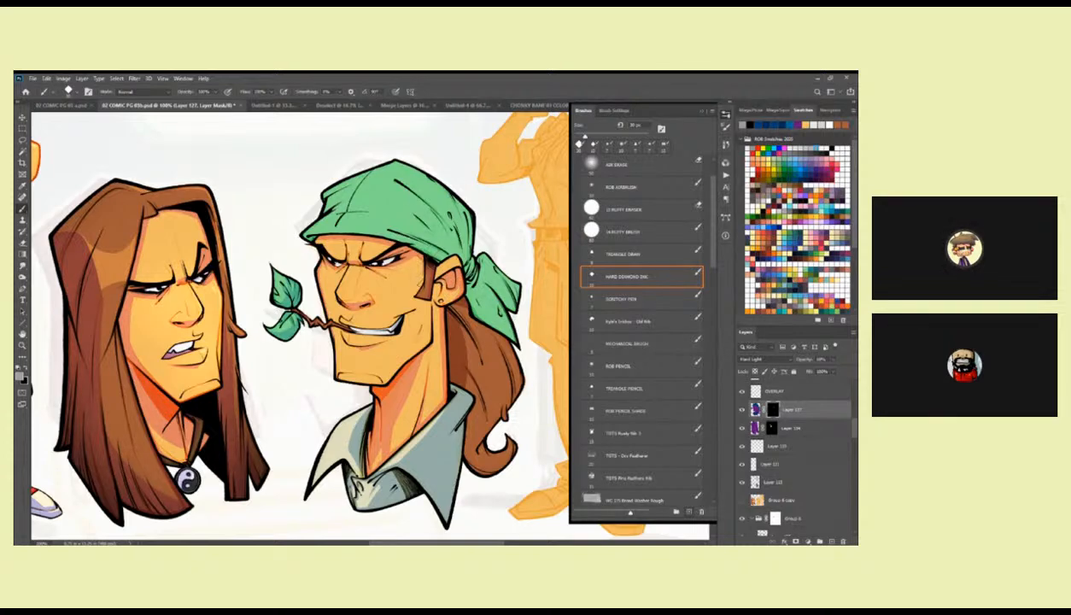
Paint shadow on the mask over the bandana character's ponytail, from below the bandana down to its curled end.
mouse_move(416, 228)
mouse_down()
mouse_move(466, 212)
mouse_move(461, 190)
mouse_up()
drag(500, 281, 490, 267)
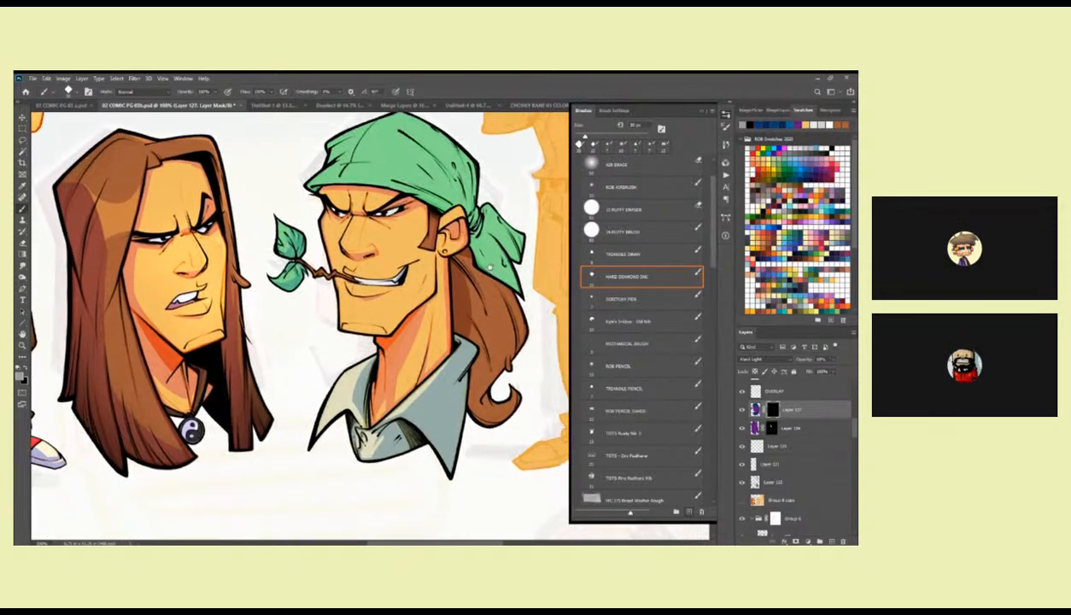
drag(494, 370, 489, 326)
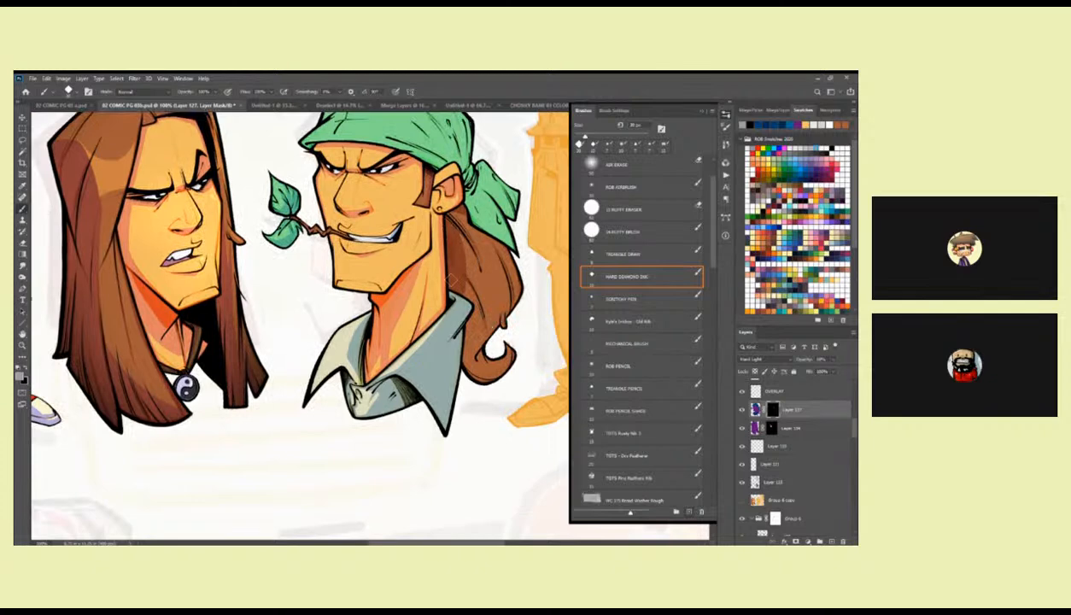
mouse_move(470, 225)
mouse_down()
mouse_move(481, 273)
mouse_move(459, 335)
mouse_move(462, 237)
mouse_move(449, 208)
mouse_move(459, 279)
mouse_move(472, 258)
mouse_up()
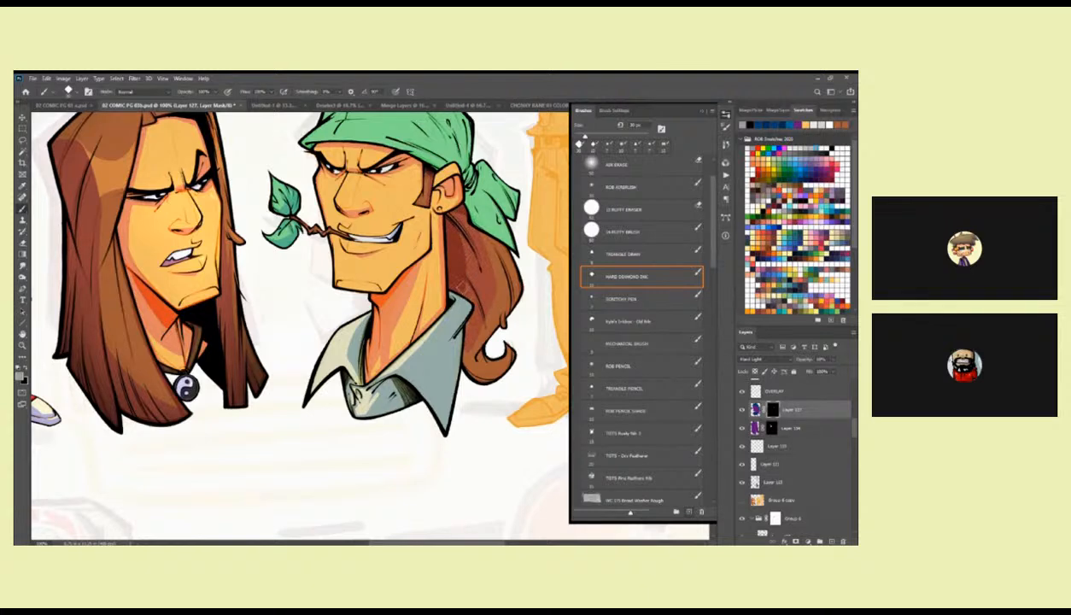
mouse_move(467, 336)
mouse_down()
mouse_move(458, 362)
mouse_move(479, 307)
mouse_move(474, 367)
mouse_move(492, 357)
mouse_up()
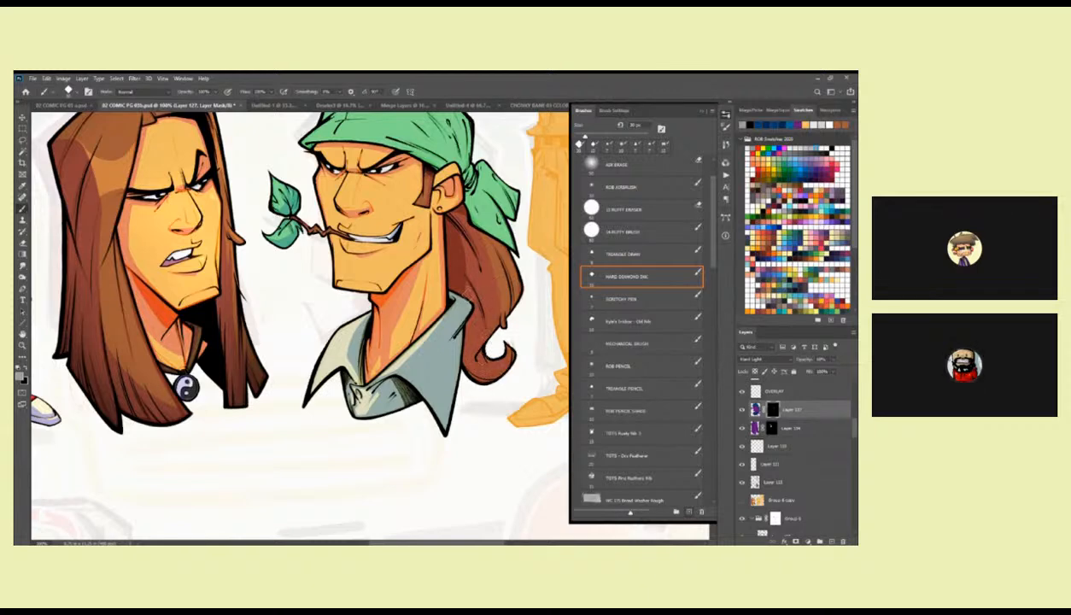
drag(473, 228, 460, 245)
key(x)
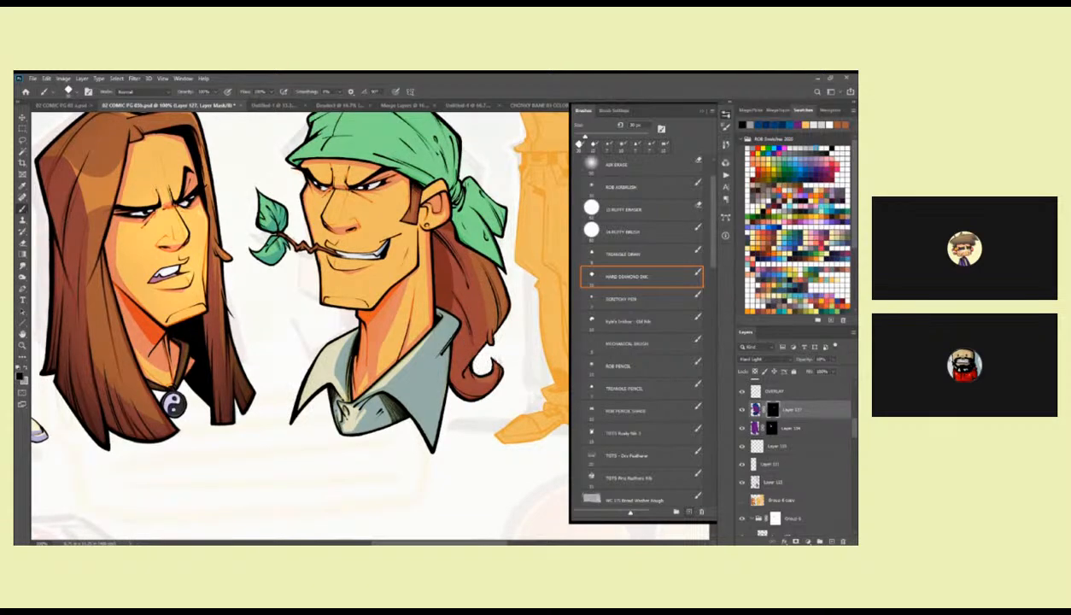
key(x)
mouse_move(471, 329)
mouse_down()
mouse_move(477, 273)
mouse_move(495, 302)
mouse_up()
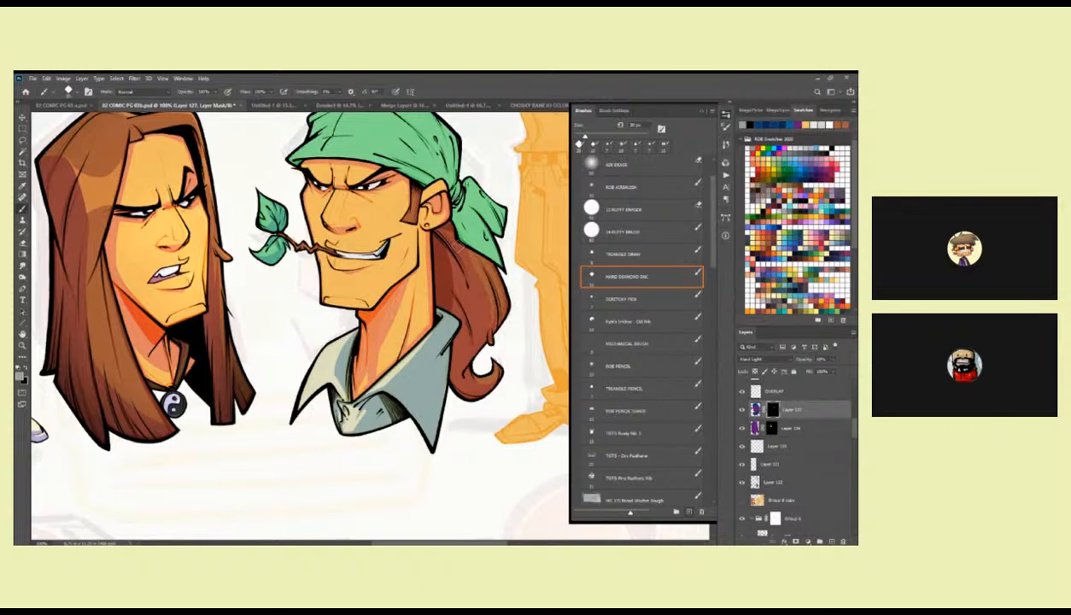
mouse_move(448, 237)
mouse_down()
mouse_move(427, 284)
mouse_move(477, 310)
mouse_up()
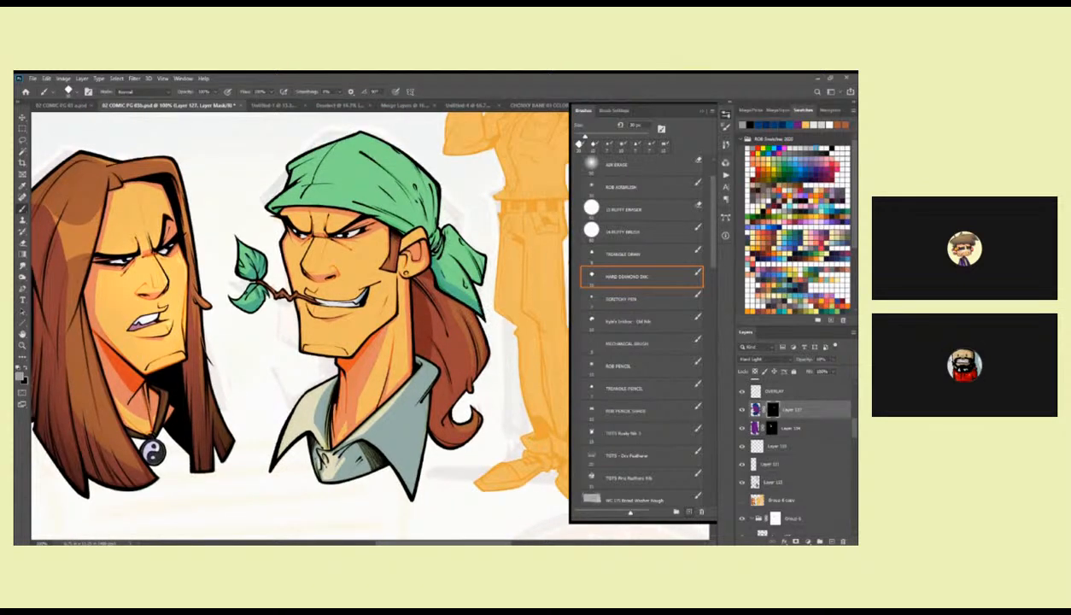
Paint shadow on the mask over the bandana's knot, hanging tails and cap with the Hard Diamond Ink brush.
drag(443, 276, 474, 304)
mouse_move(444, 250)
mouse_down()
mouse_move(469, 278)
mouse_move(472, 263)
mouse_move(475, 281)
mouse_move(461, 253)
mouse_up()
drag(378, 217, 348, 249)
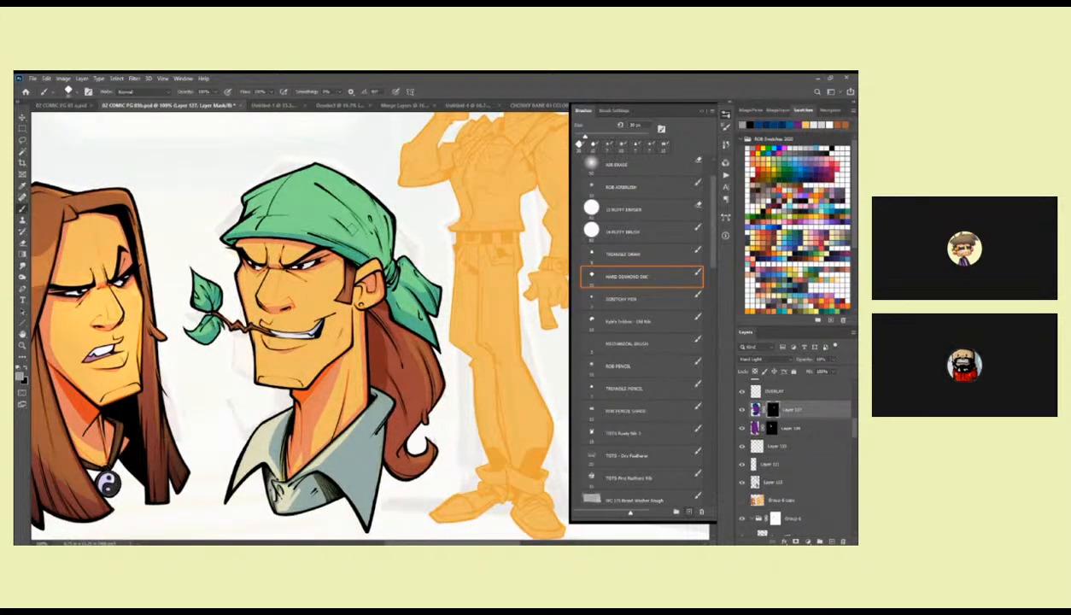
drag(358, 230, 380, 260)
mouse_move(376, 206)
mouse_down()
mouse_move(387, 244)
mouse_move(302, 163)
mouse_move(493, 219)
mouse_move(463, 201)
mouse_up()
drag(408, 176, 328, 213)
drag(472, 210, 398, 204)
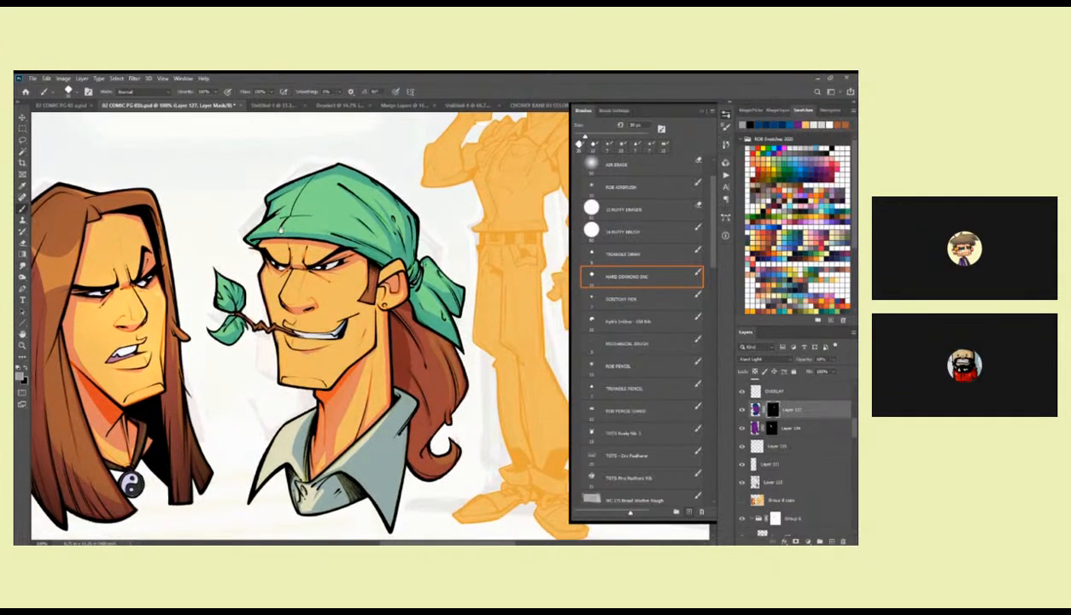
drag(394, 219, 378, 195)
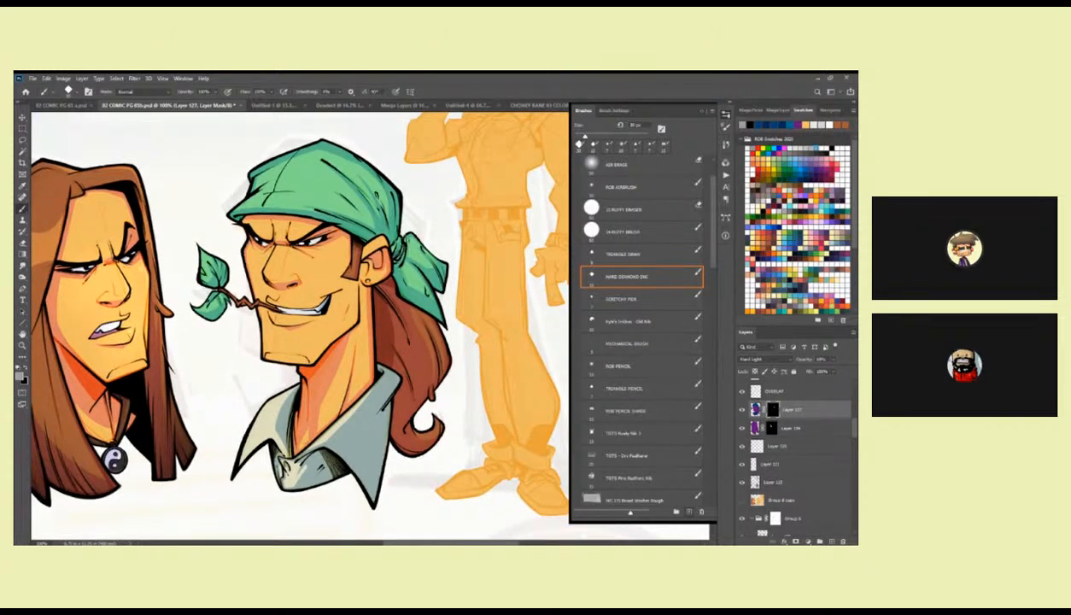
drag(387, 250, 388, 256)
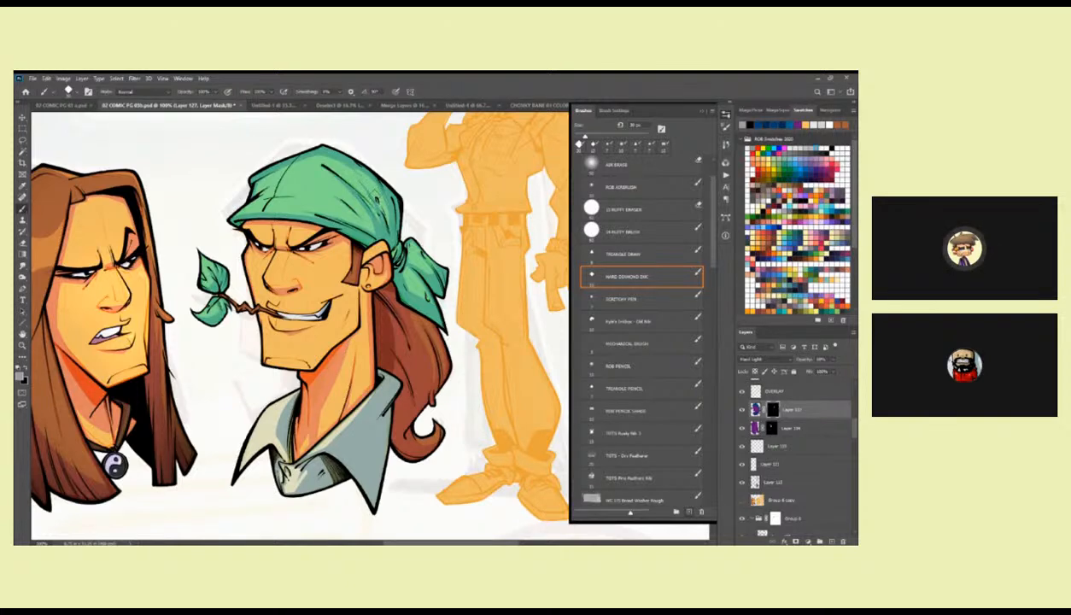
drag(326, 167, 426, 169)
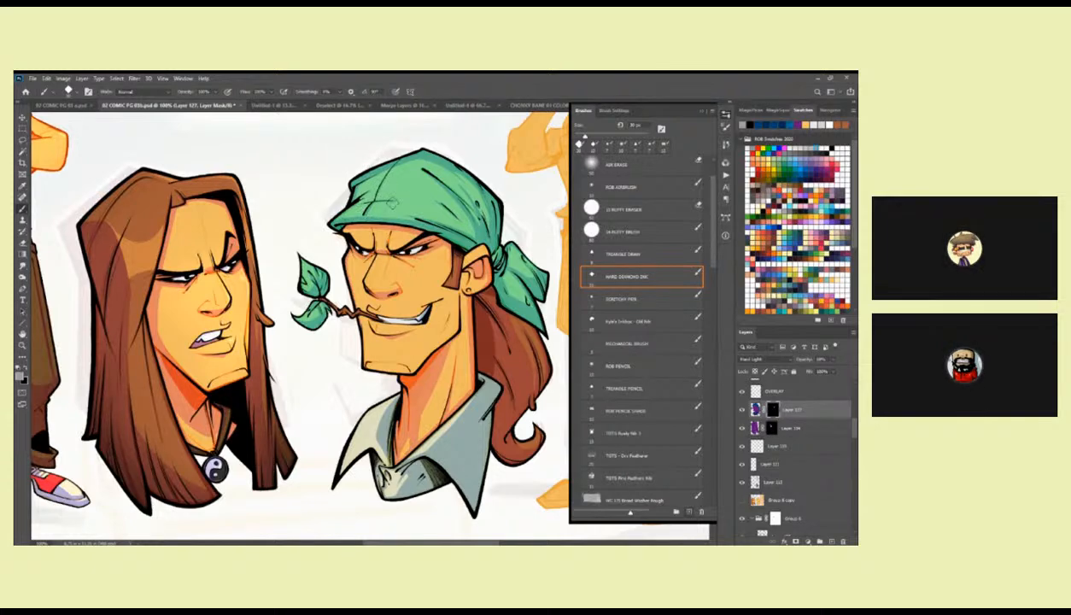
drag(384, 199, 378, 137)
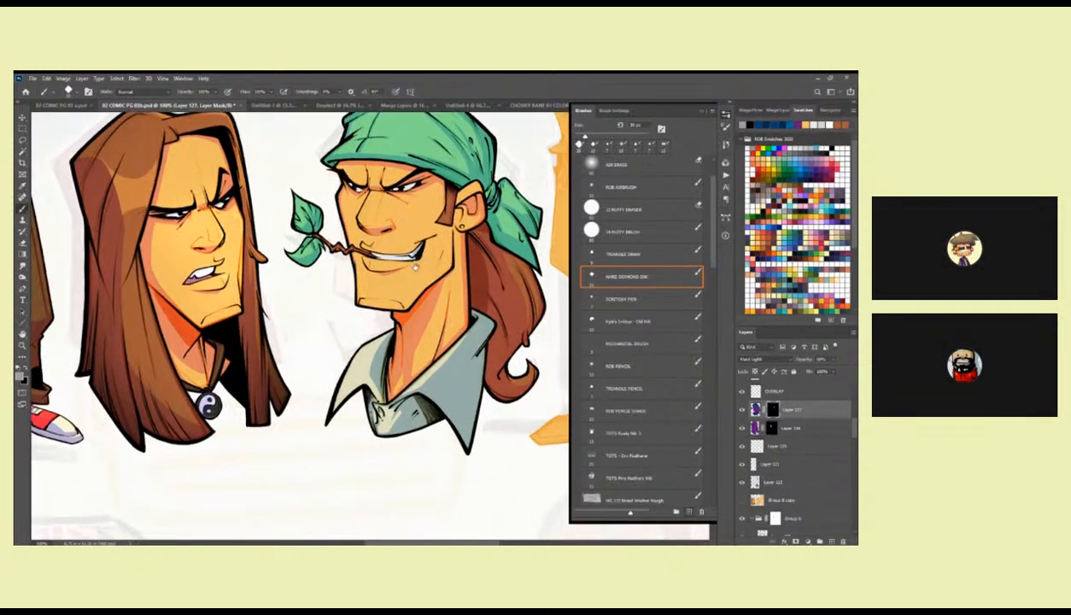
Pick a darker grey swatch for painting on the shadow layer's mask.
drag(449, 257, 441, 289)
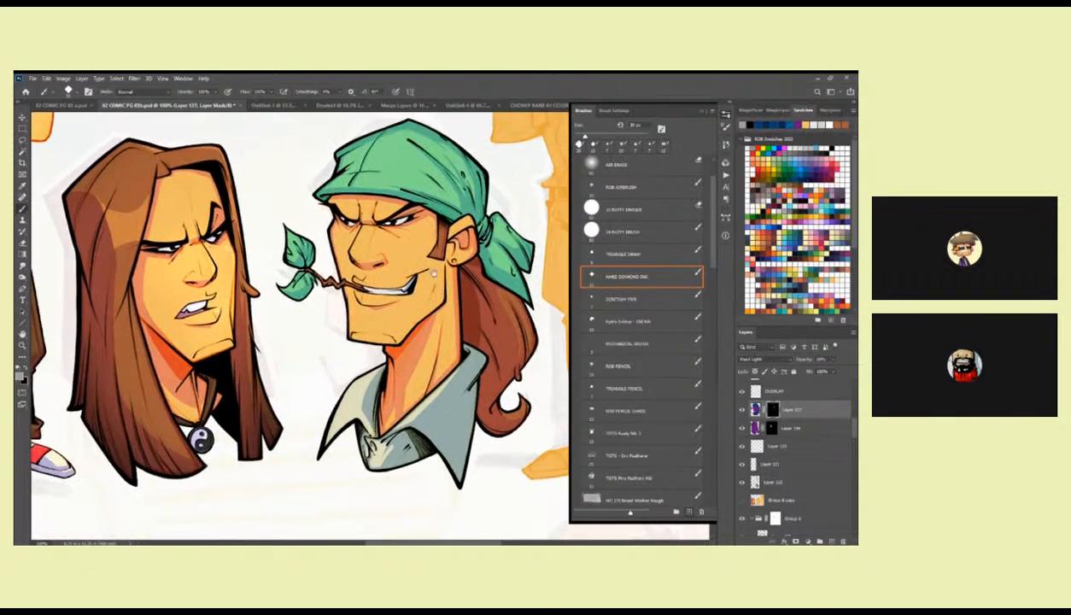
drag(414, 244, 461, 250)
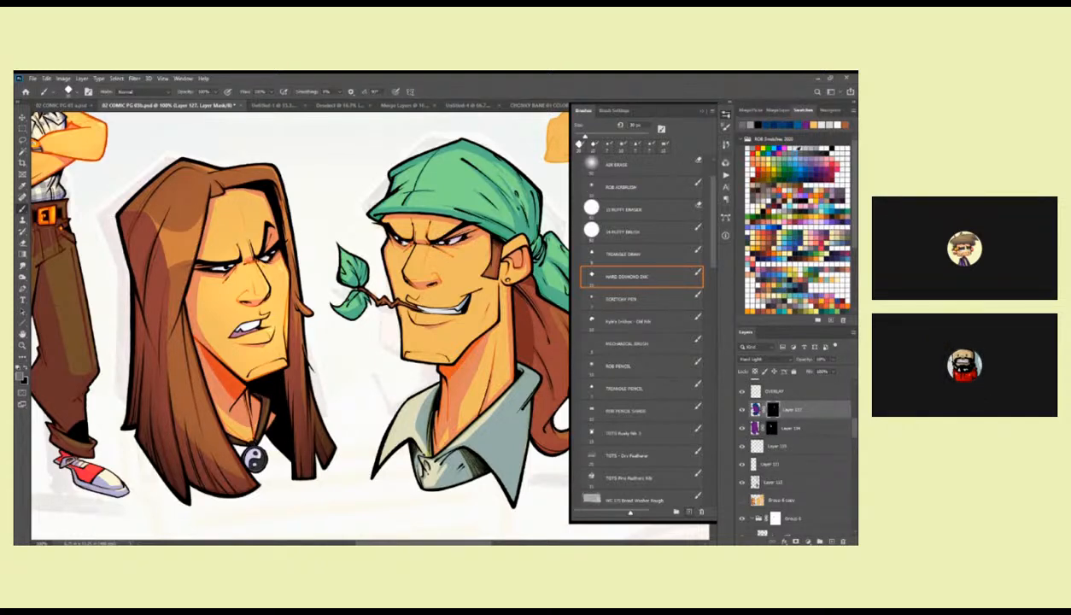
click(786, 147)
key(x)
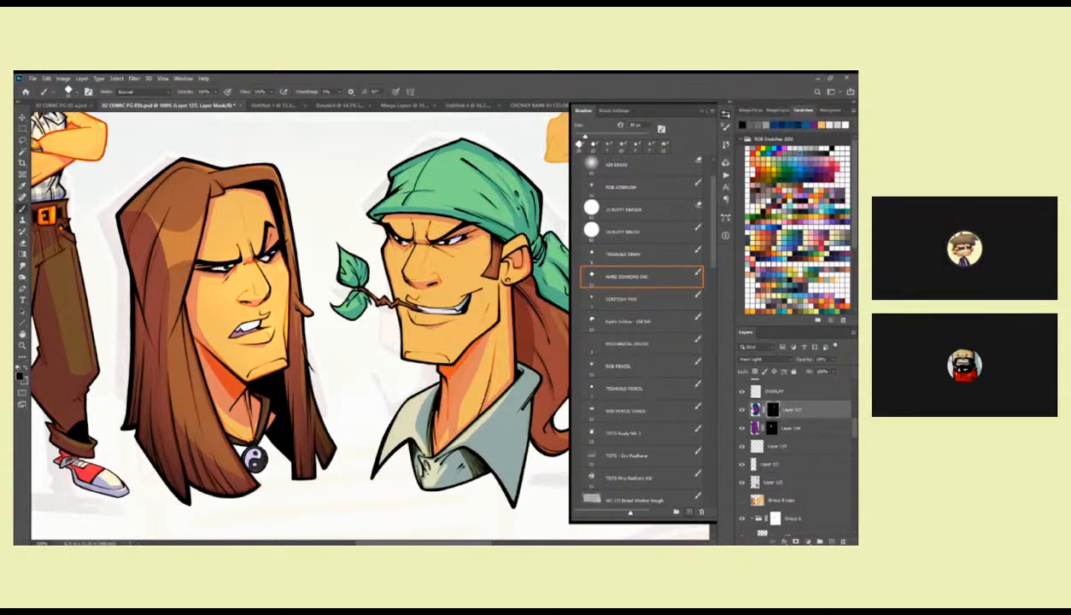
key(x)
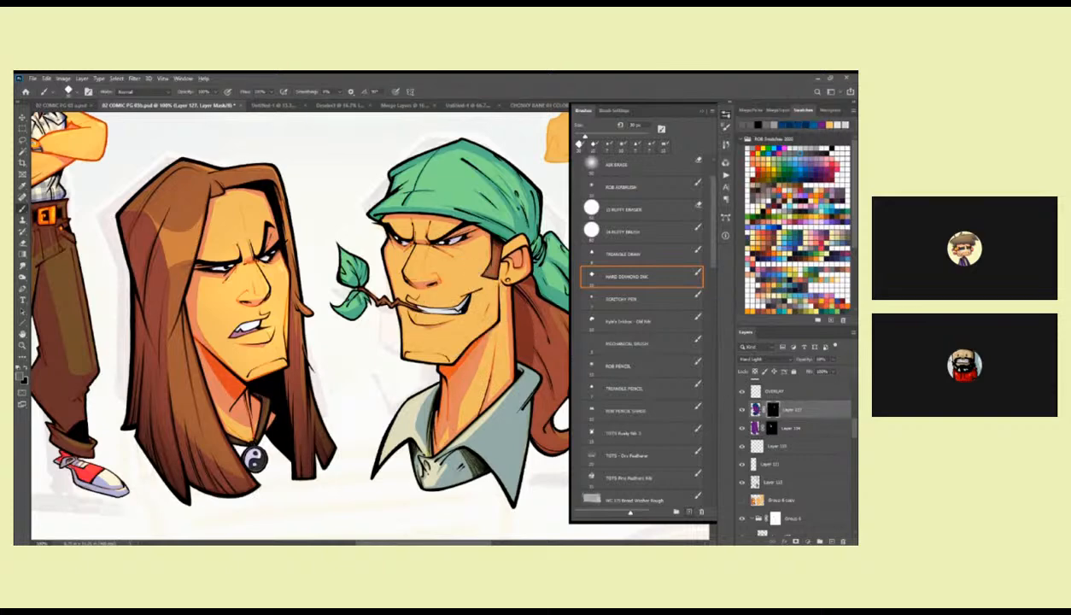
Switch from the mask to the shadow layer's own colour and brush dark blue beside the bandana character's mouth.
click(756, 410)
alt+click(449, 300)
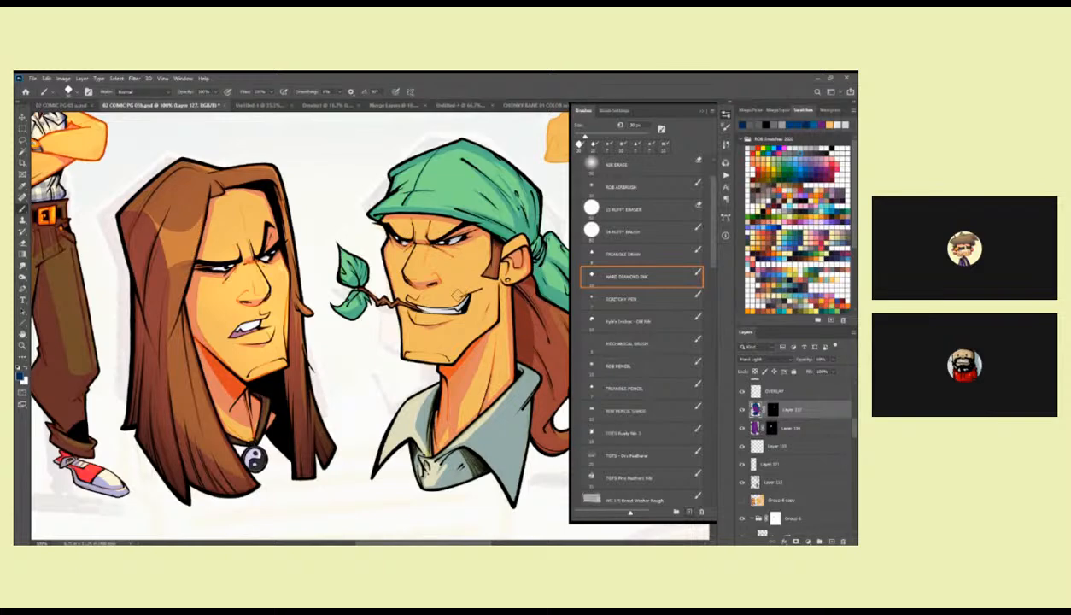
drag(445, 299, 435, 303)
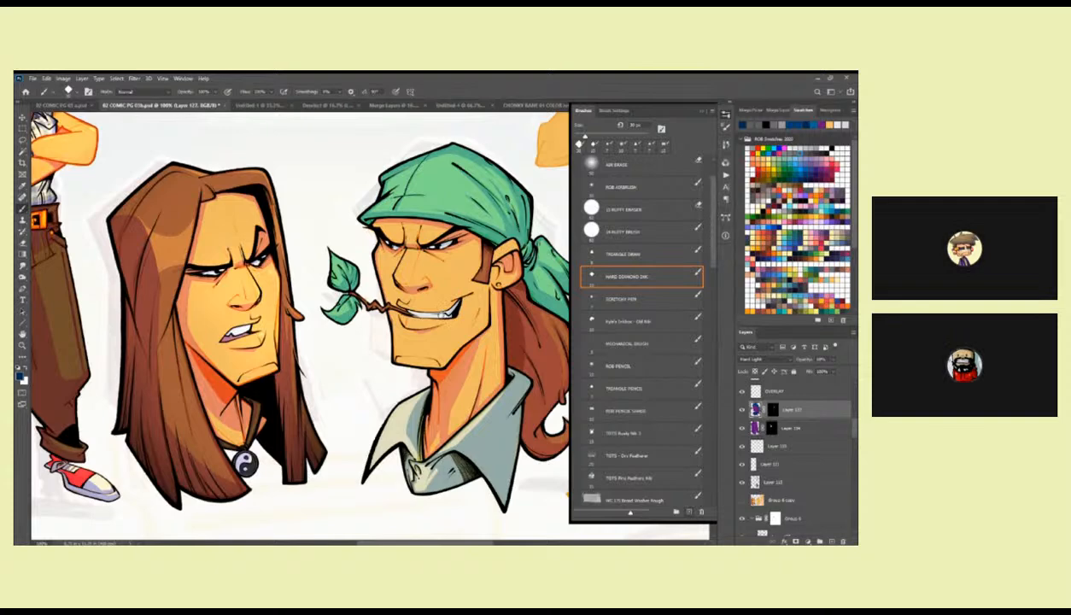
drag(447, 278, 467, 293)
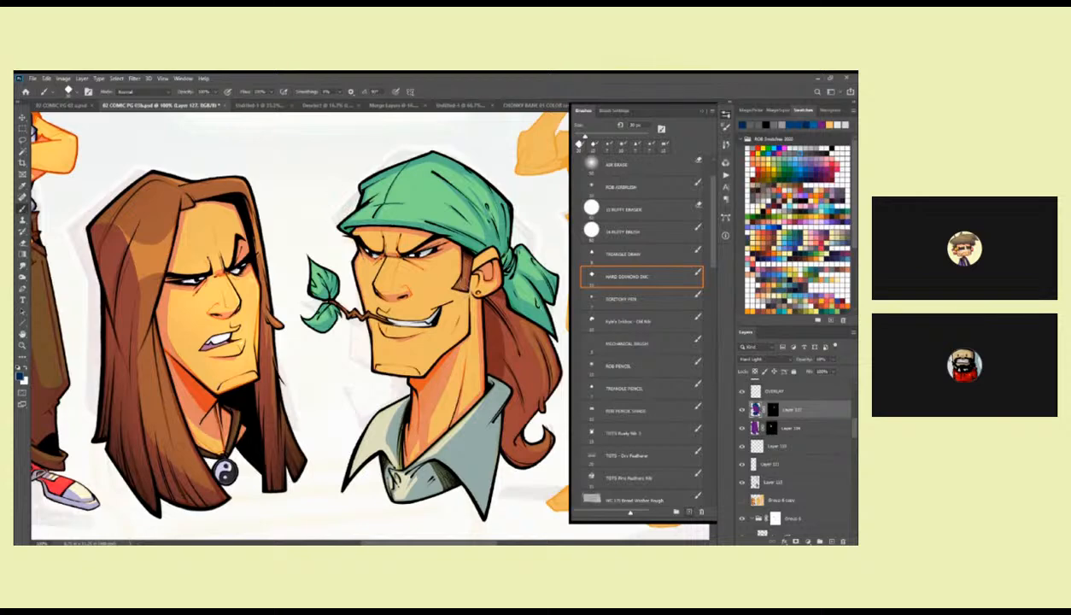
Paint shadow on Layer 127's mask around the bandana character's mouth, smile line and chin.
click(771, 408)
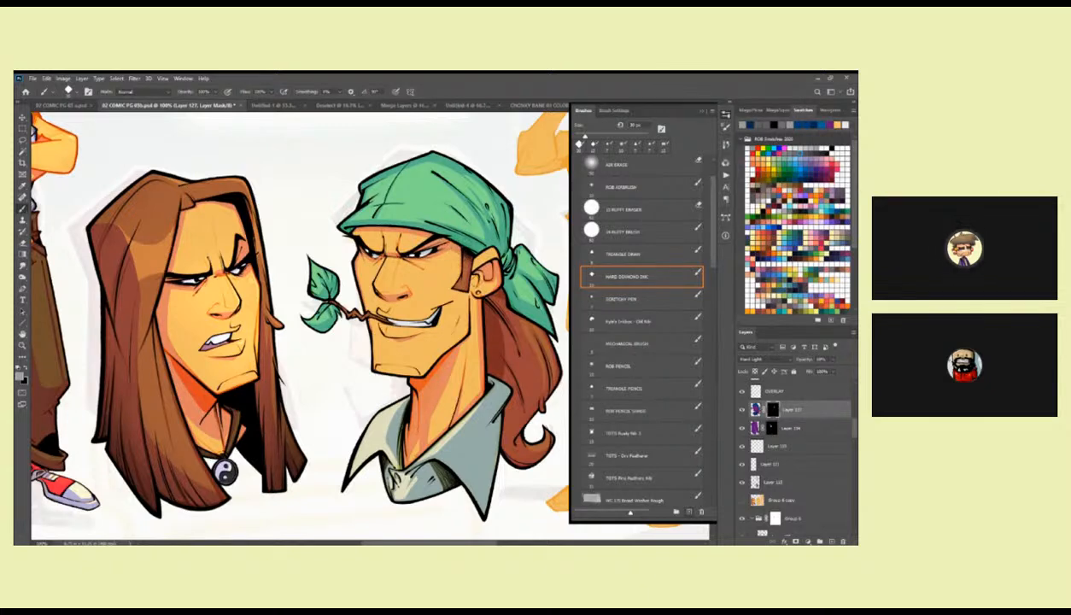
drag(463, 273, 465, 268)
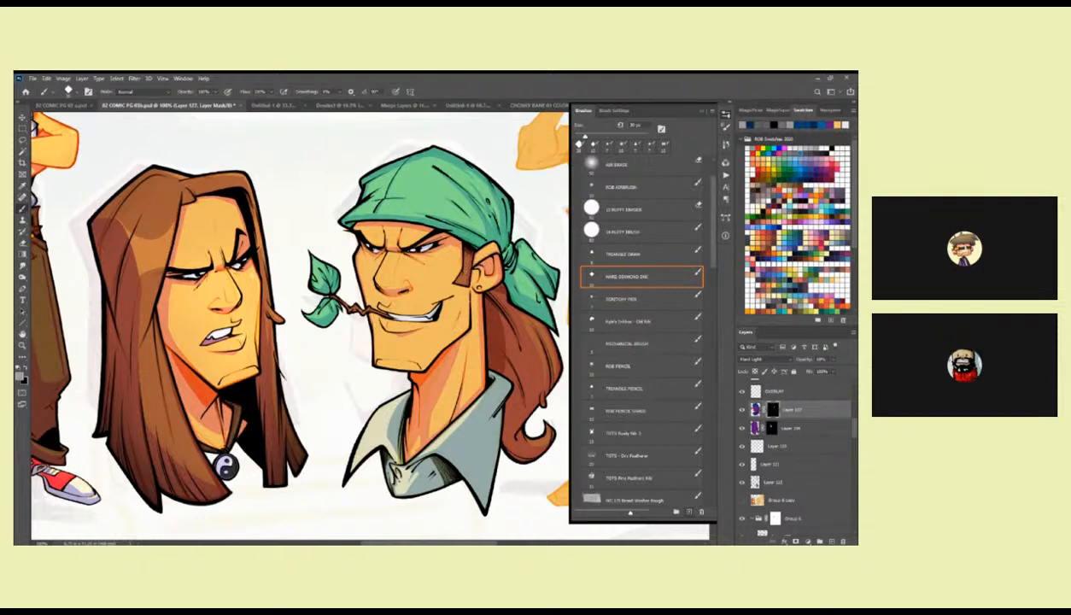
drag(470, 320, 493, 295)
ctrl+click(536, 263)
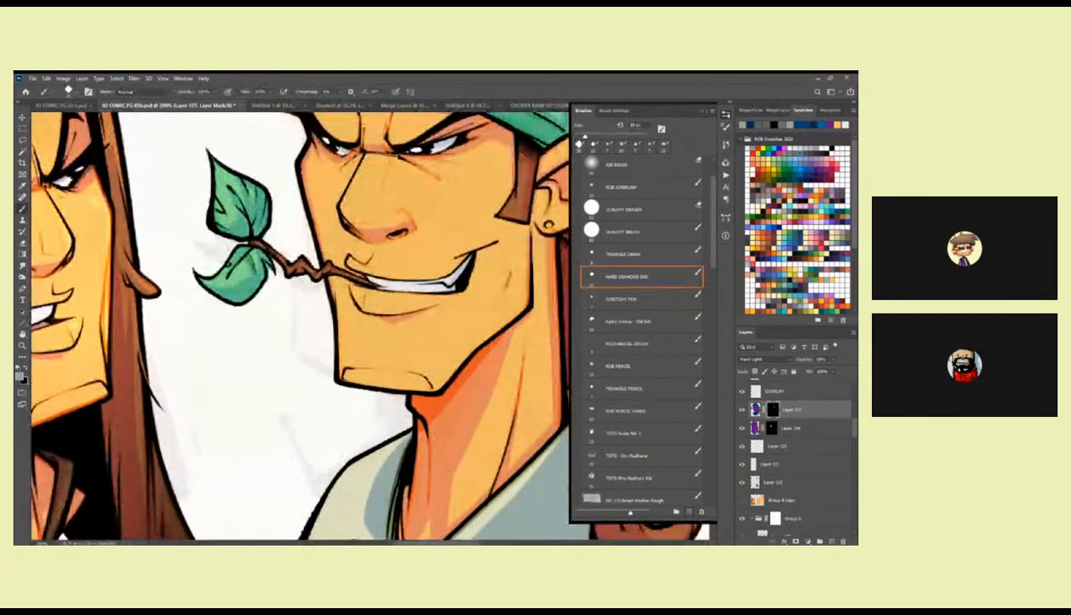
mouse_move(521, 254)
mouse_down()
mouse_move(495, 312)
mouse_move(437, 367)
mouse_move(322, 376)
mouse_up()
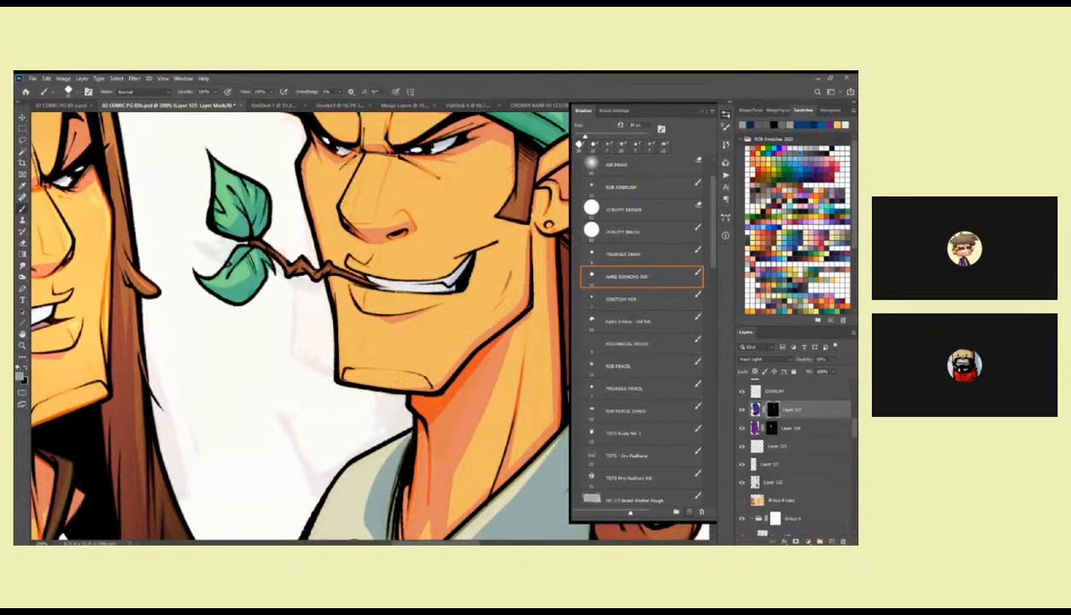
drag(391, 312, 424, 345)
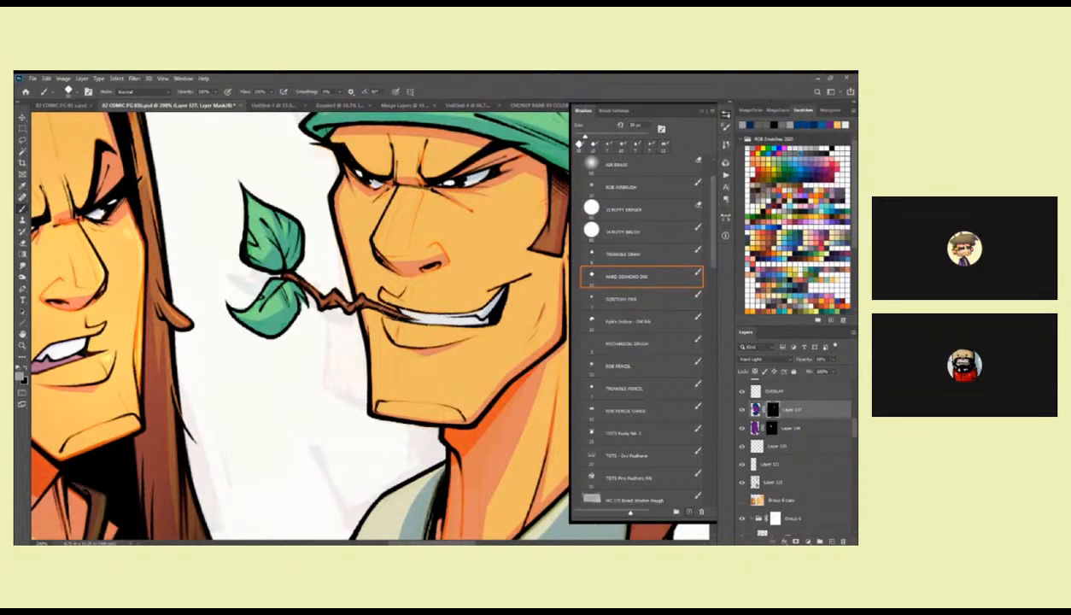
drag(401, 281, 414, 296)
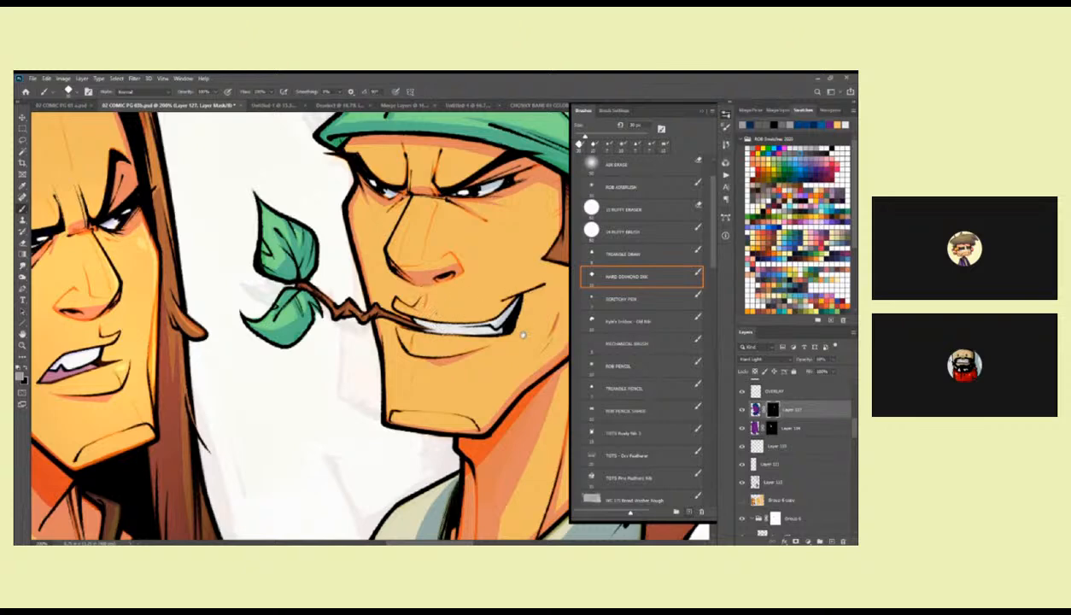
drag(506, 323, 494, 309)
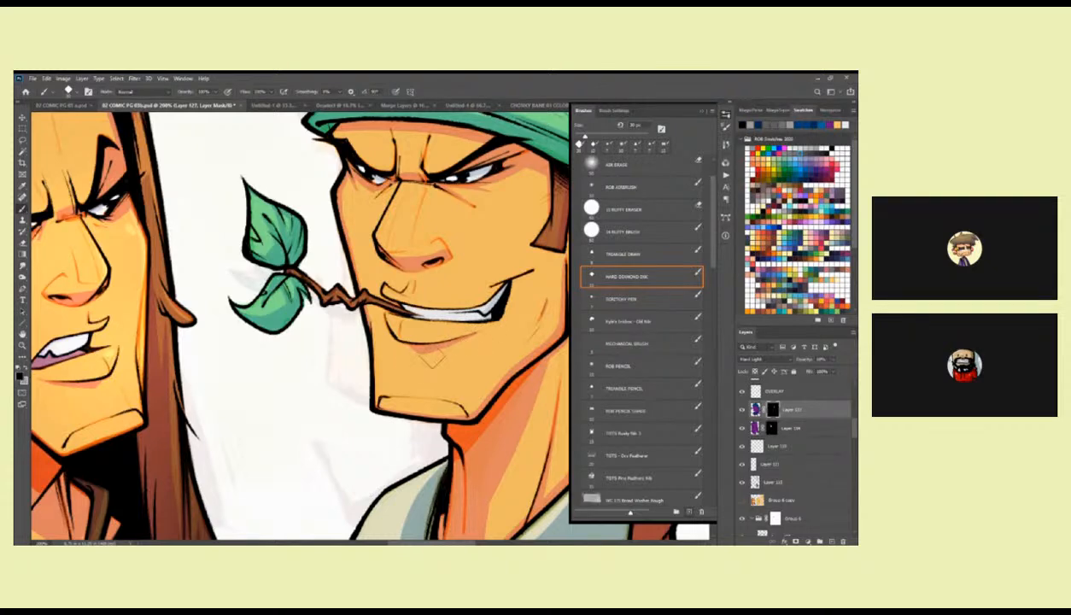
Refine the masked shadow around the bandana character's brows, eyes, temple and jawline with grey and black.
mouse_move(499, 296)
mouse_down()
mouse_move(493, 356)
mouse_move(475, 323)
mouse_move(510, 346)
mouse_up()
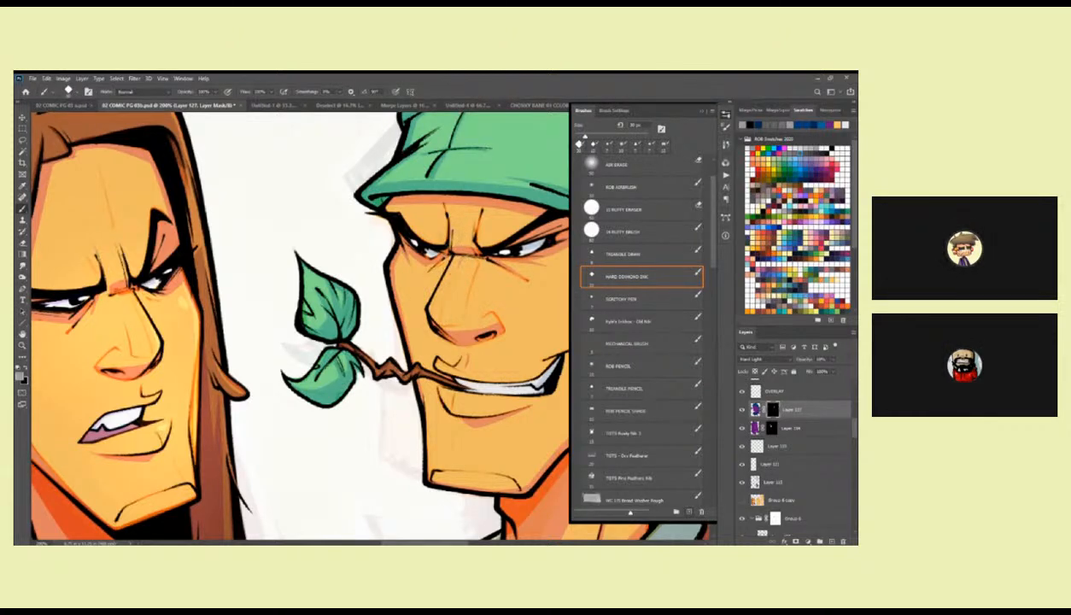
scroll(418, 227, up, 1)
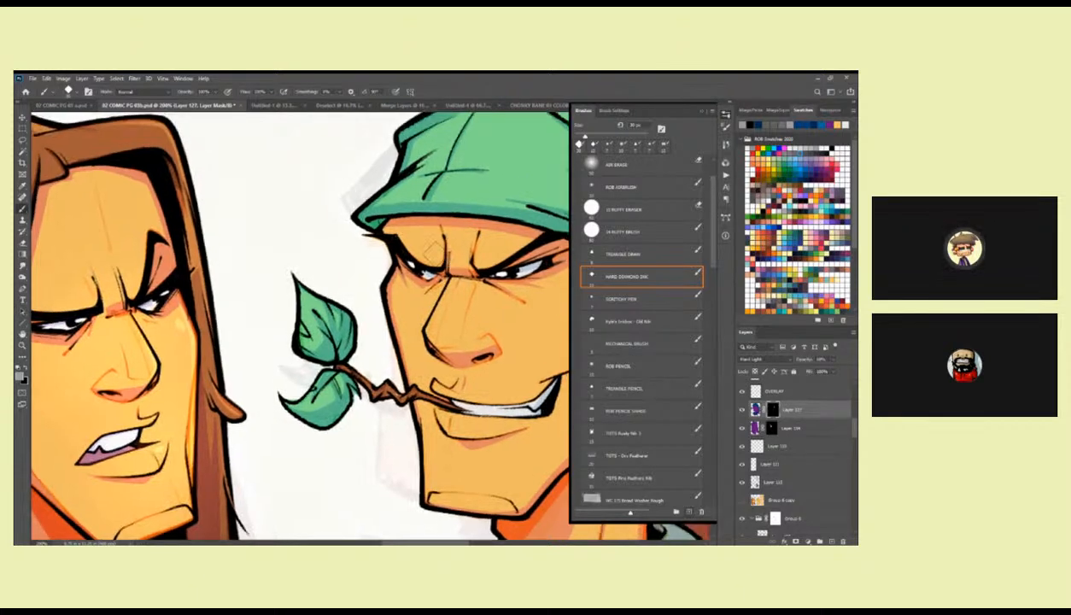
drag(391, 237, 410, 221)
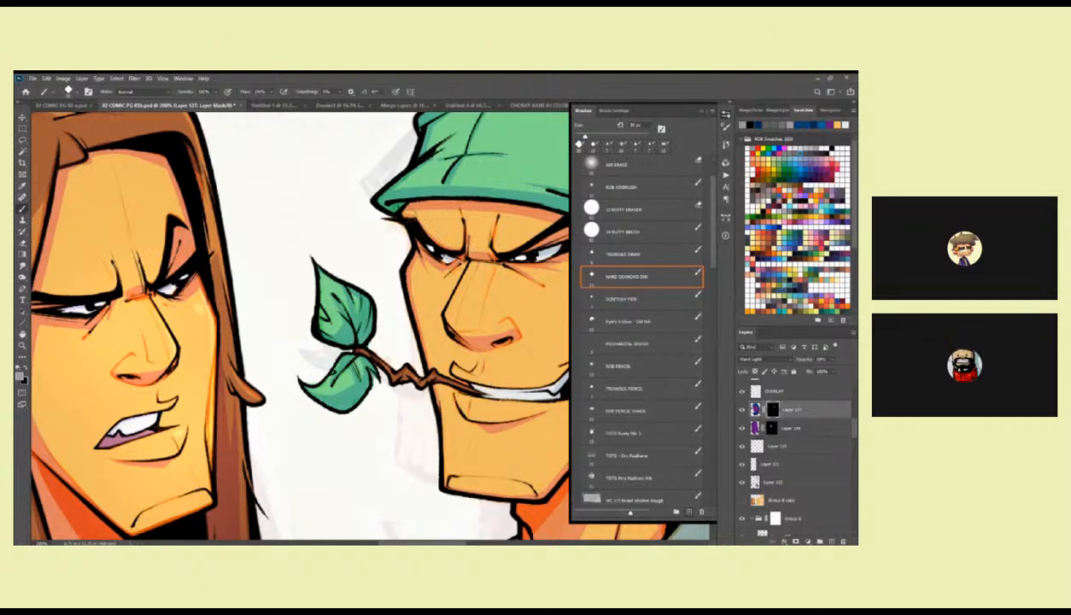
drag(500, 243, 397, 252)
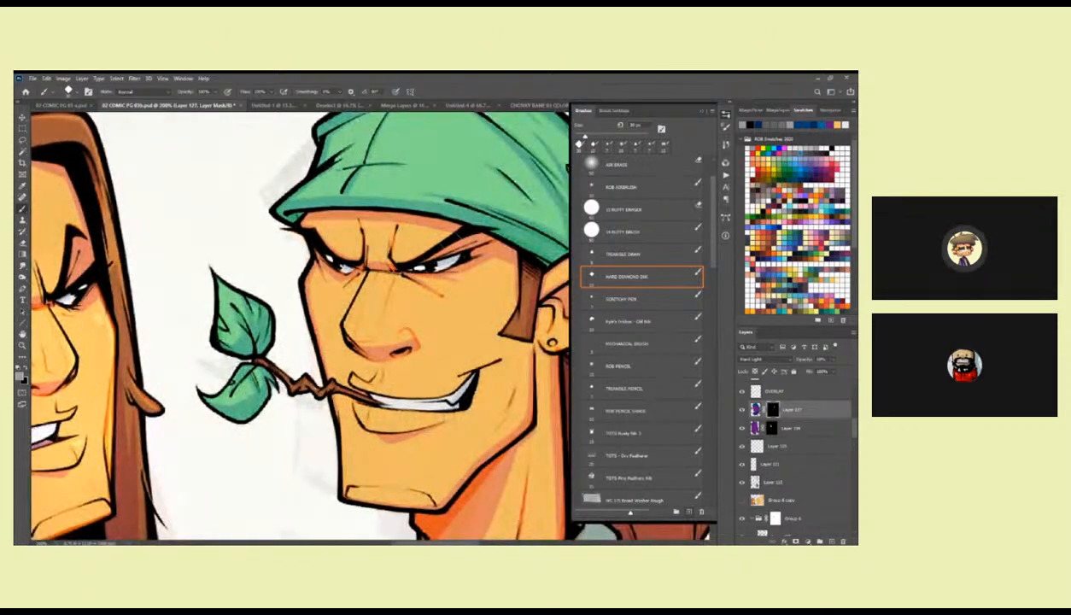
drag(486, 312, 486, 309)
scroll(503, 256, down, 2)
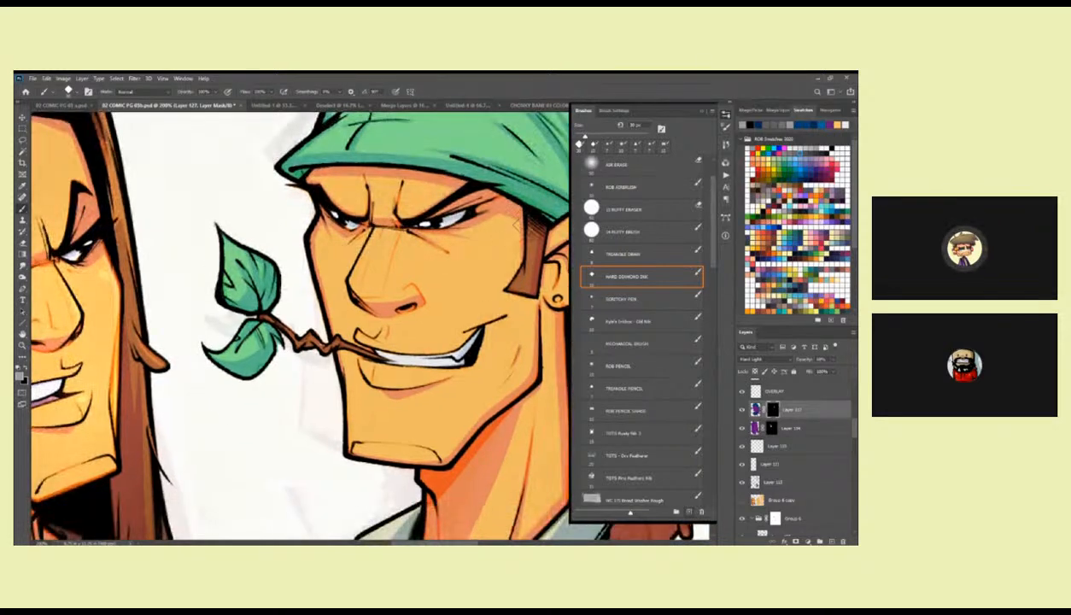
scroll(517, 242, down, 2)
scroll(516, 241, down, 4)
scroll(516, 241, right, 4)
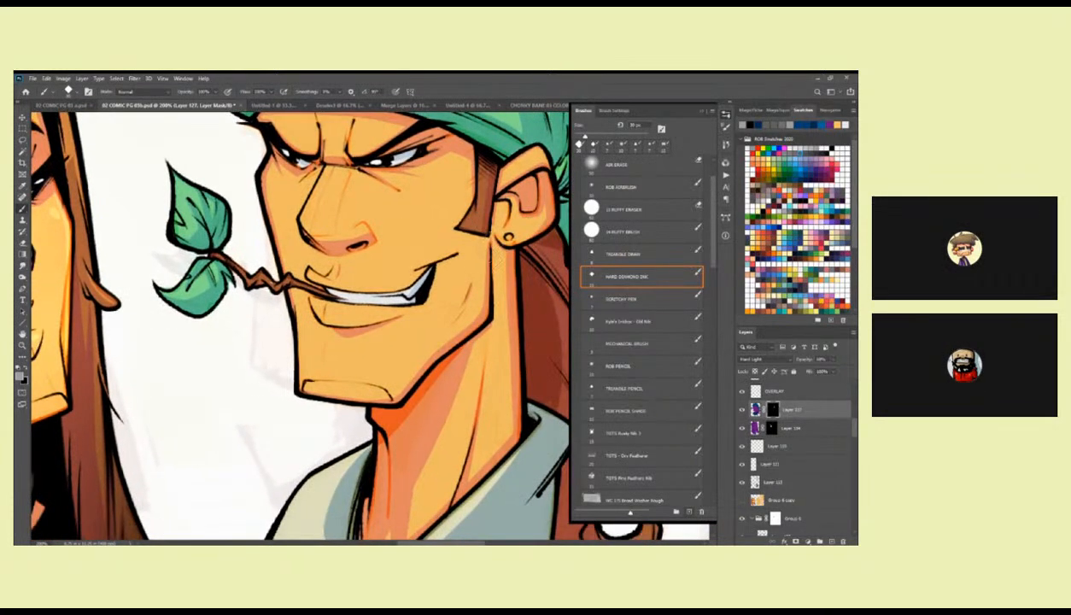
scroll(485, 305, down, 2)
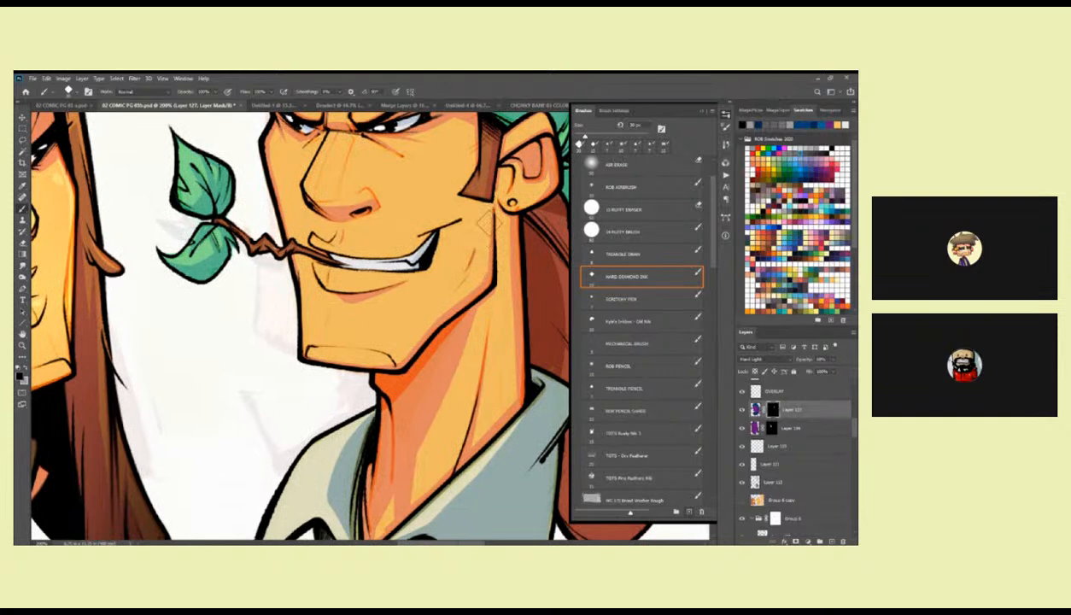
scroll(513, 269, left, 1)
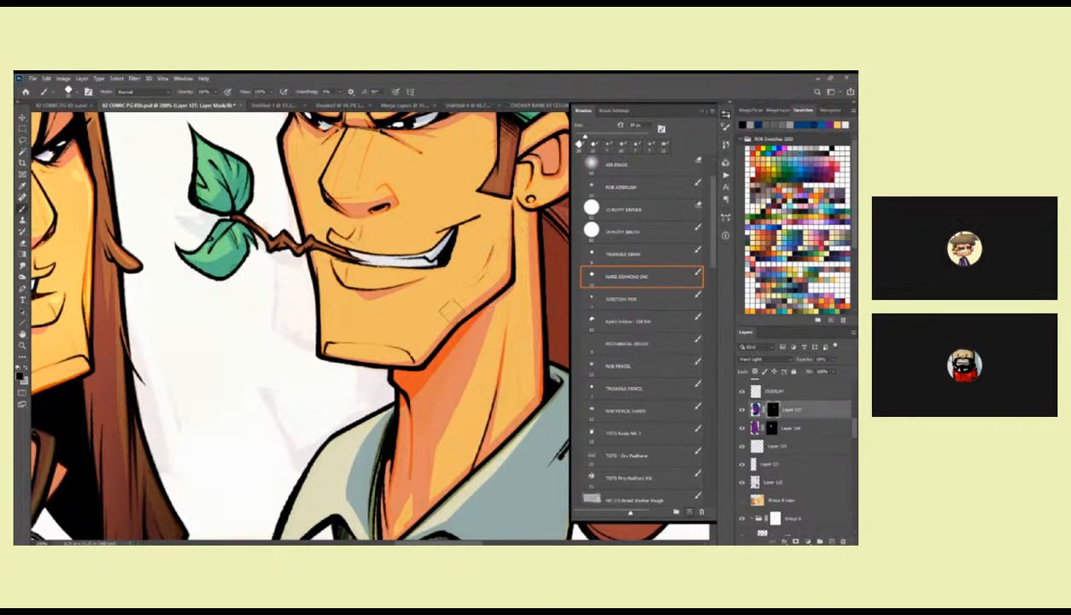
Examine the bandana character's shading against the whole page and close up at the neck and shirt collar.
key(z)
alt+click(477, 292)
alt+click(471, 287)
scroll(461, 273, down, 5)
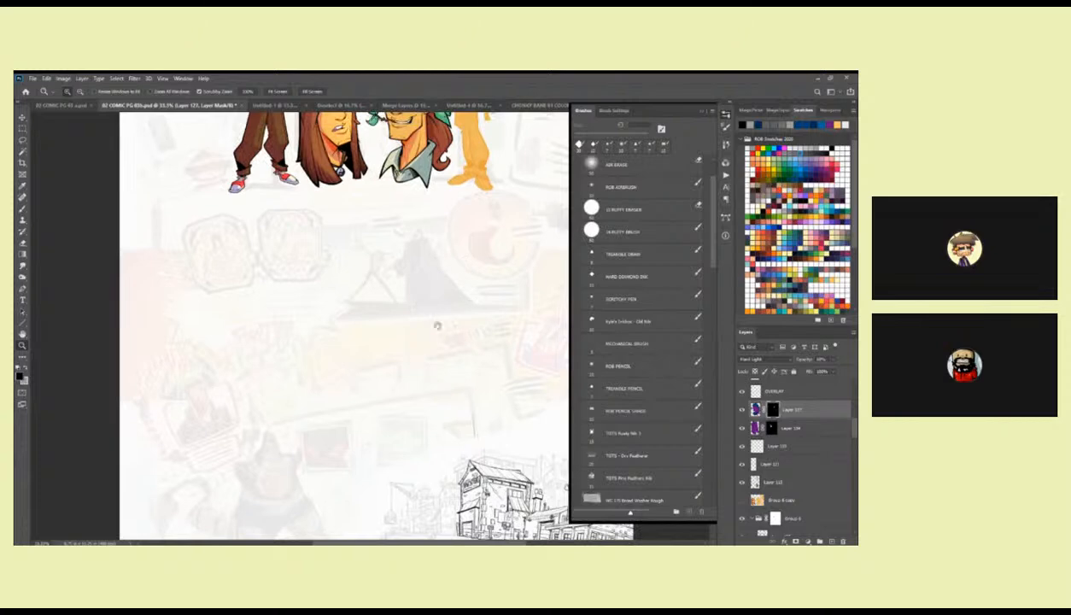
scroll(454, 403, up, 4)
click(459, 288)
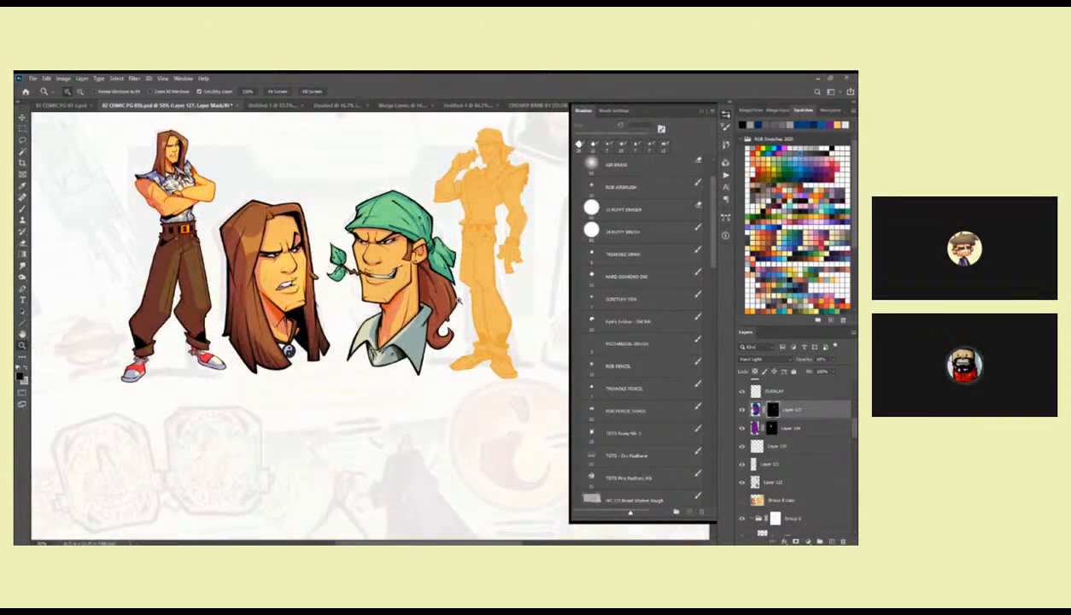
click(465, 306)
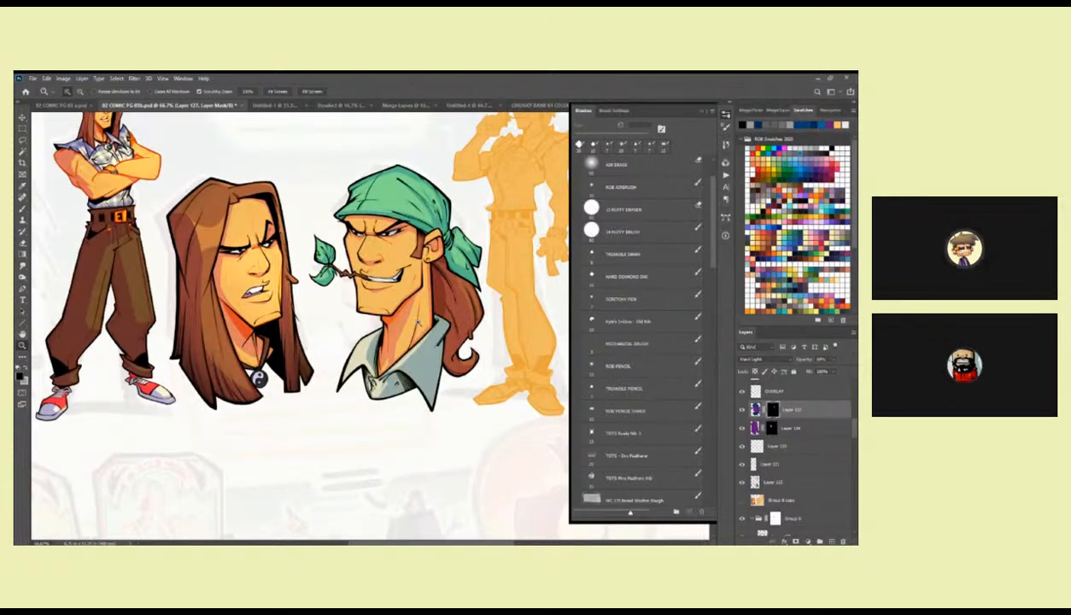
click(387, 330)
drag(387, 328, 468, 293)
click(453, 296)
key(b)
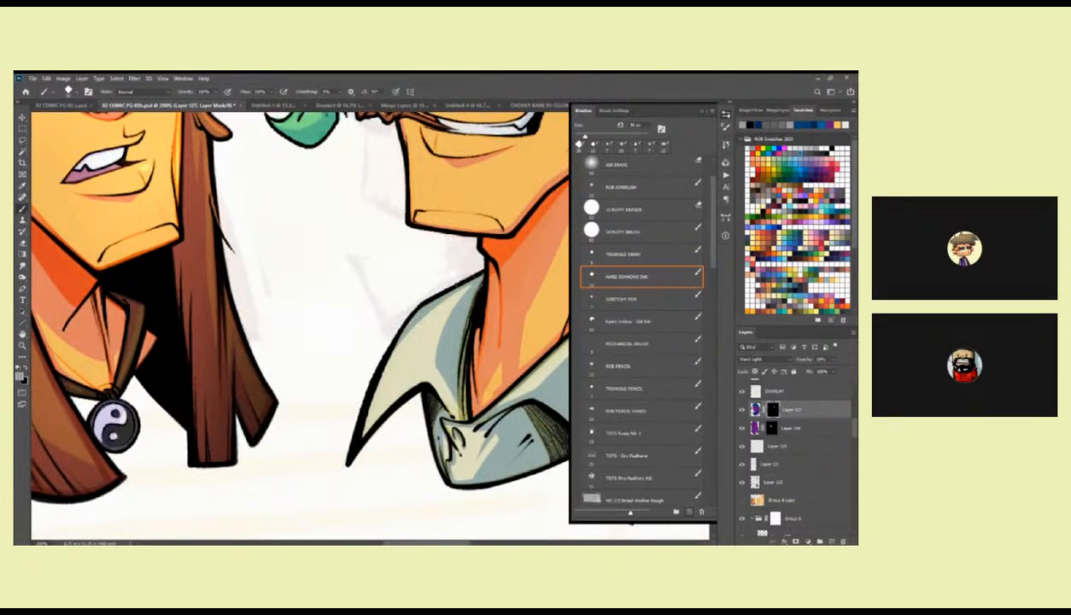
key(z)
drag(443, 310, 285, 341)
drag(503, 279, 422, 291)
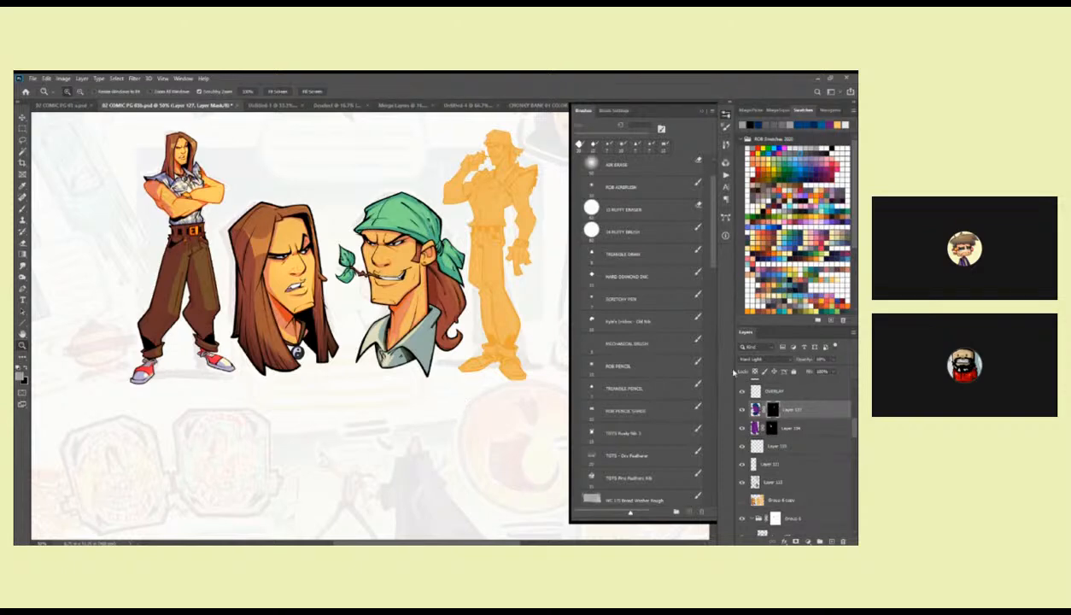
On the OVERLAY layer, lasso a highlight strip along the ponytail's outer edge and fill it with pale yellow.
click(758, 394)
key(b)
click(845, 124)
key(z)
click(425, 220)
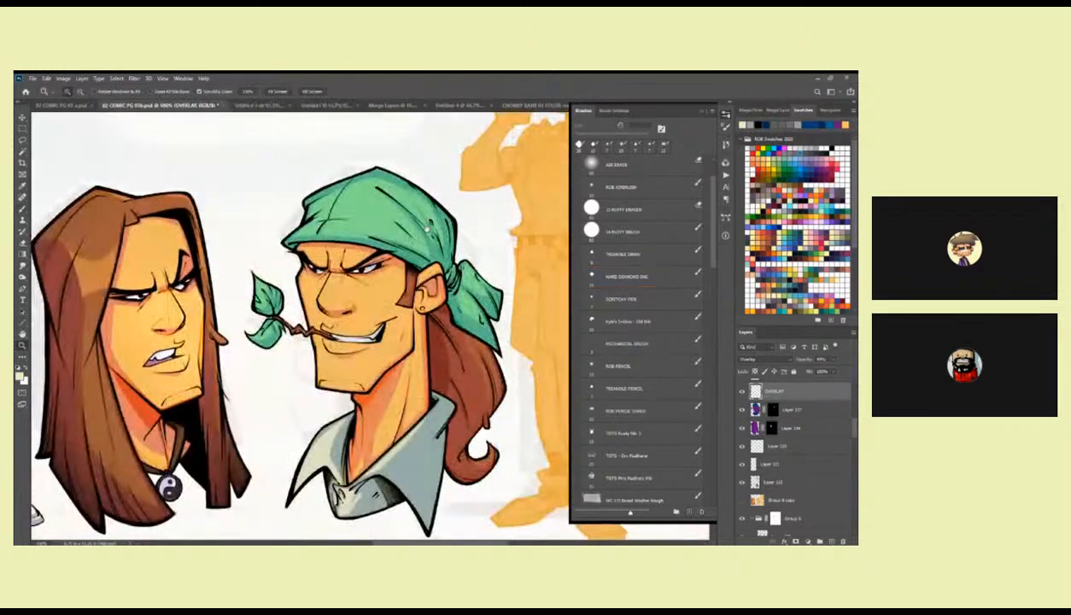
mouse_move(487, 382)
mouse_down()
mouse_move(470, 309)
mouse_move(450, 297)
mouse_move(471, 368)
mouse_move(470, 337)
mouse_move(478, 349)
mouse_move(454, 309)
mouse_move(441, 337)
mouse_move(455, 383)
mouse_move(450, 322)
mouse_up()
click(463, 302)
key(l)
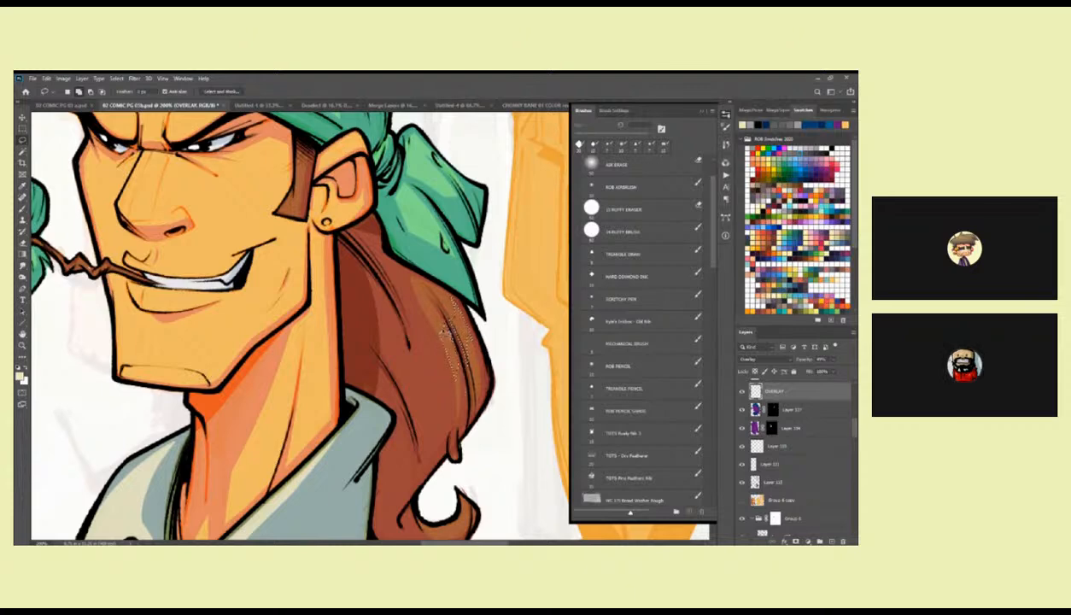
key(alt+BackSpace)
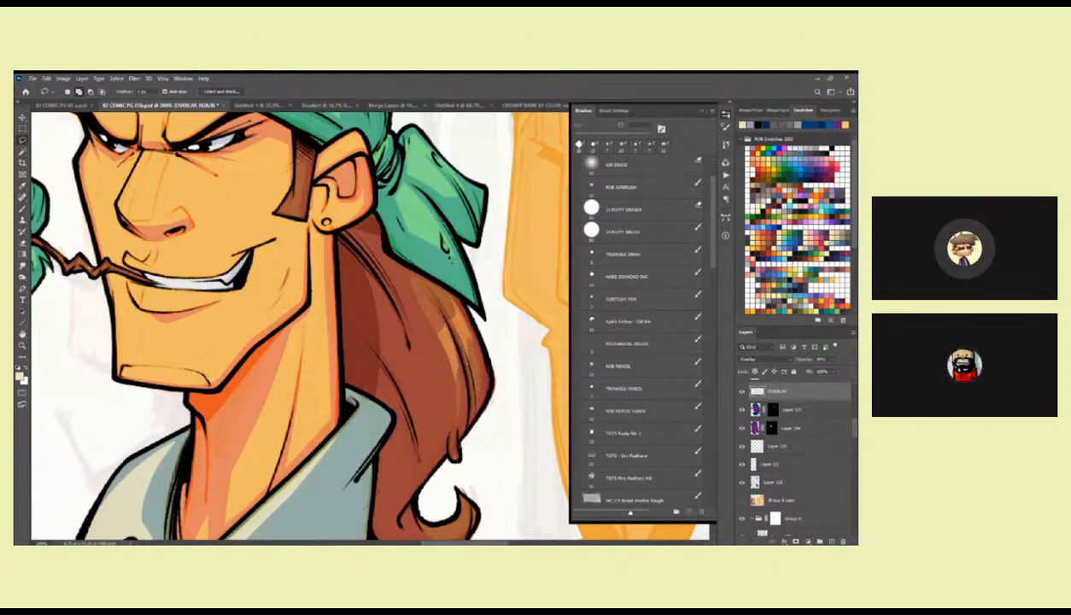
Brush pale yellow highlights on the bandana character's cheek, lower lip, forehead and nose with the Hard Diamond Ink brush.
mouse_move(305, 166)
mouse_down()
mouse_move(342, 287)
mouse_move(532, 290)
mouse_up()
click(631, 276)
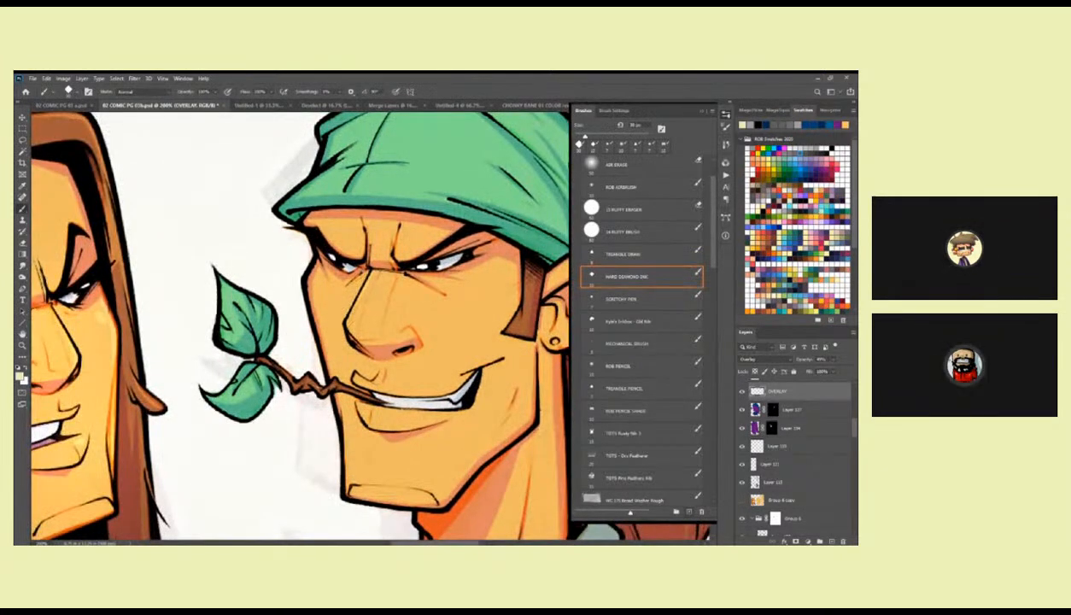
drag(319, 277, 342, 274)
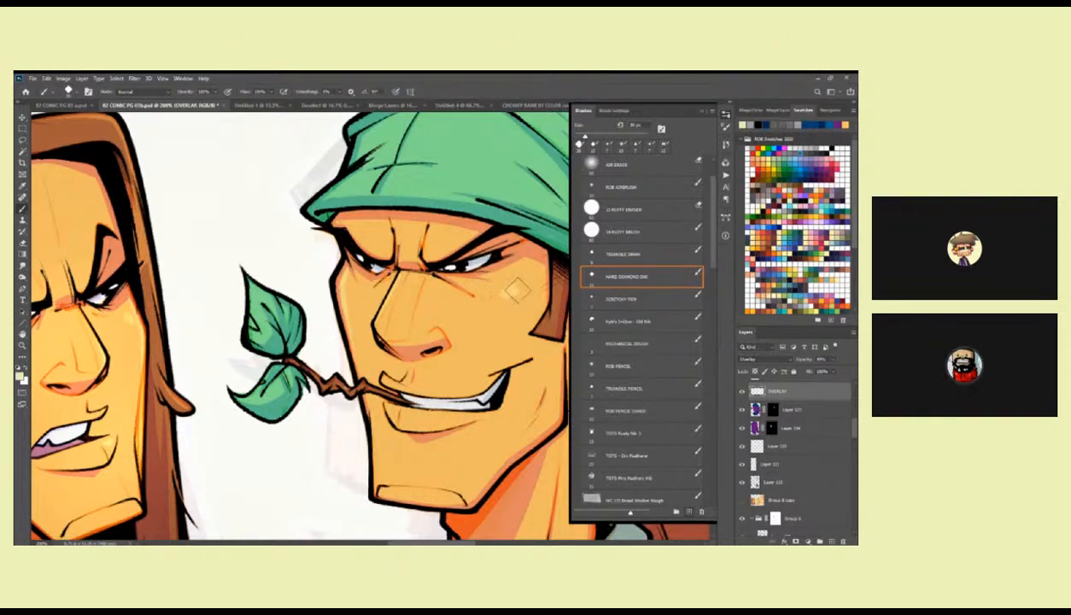
scroll(500, 286, down, 2)
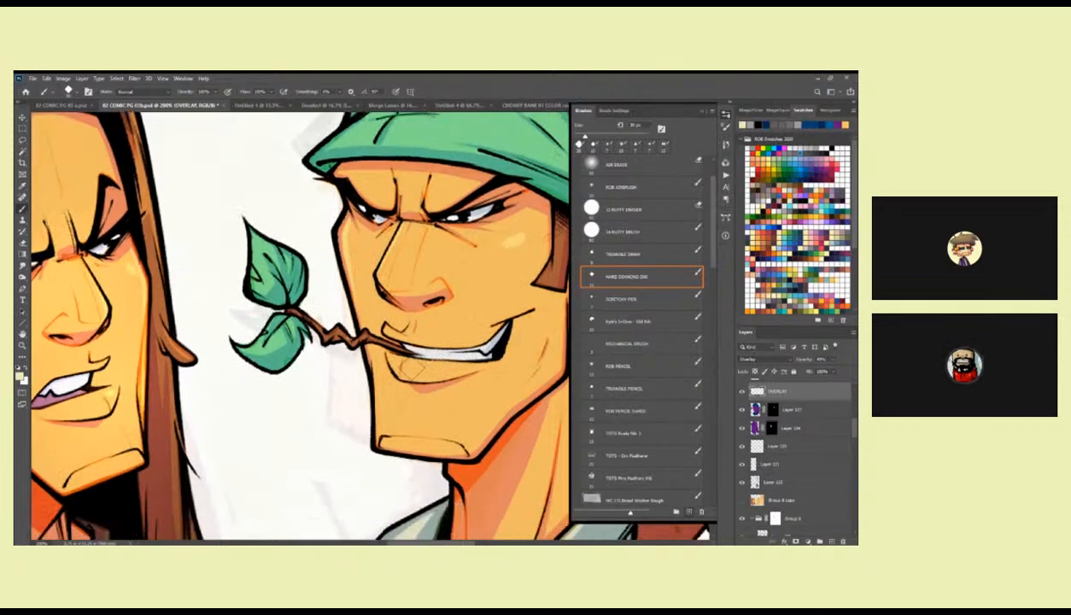
drag(452, 256, 473, 347)
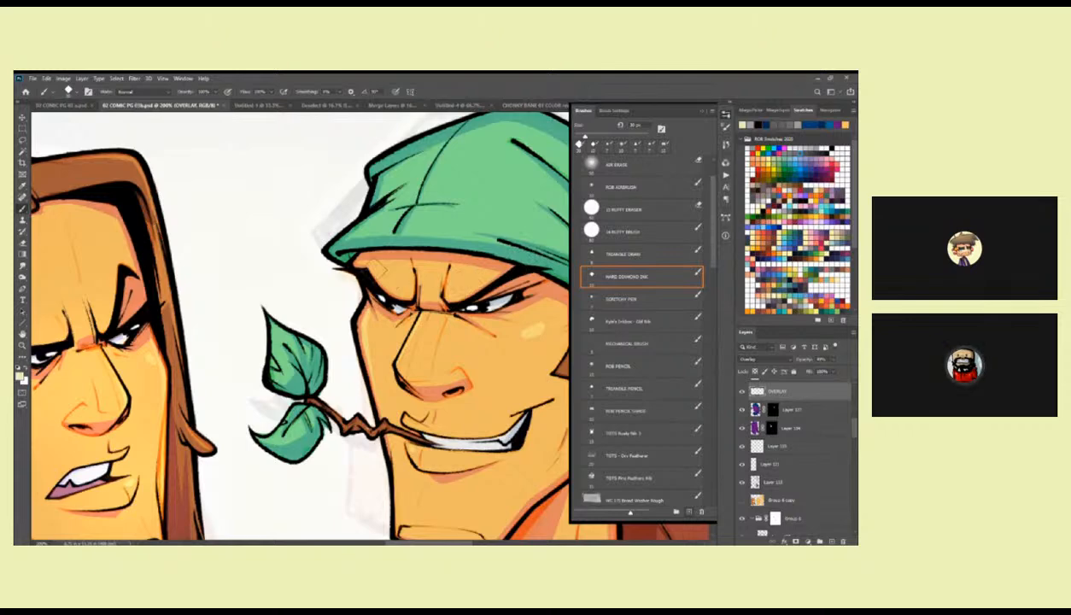
drag(488, 390, 428, 273)
drag(351, 367, 437, 386)
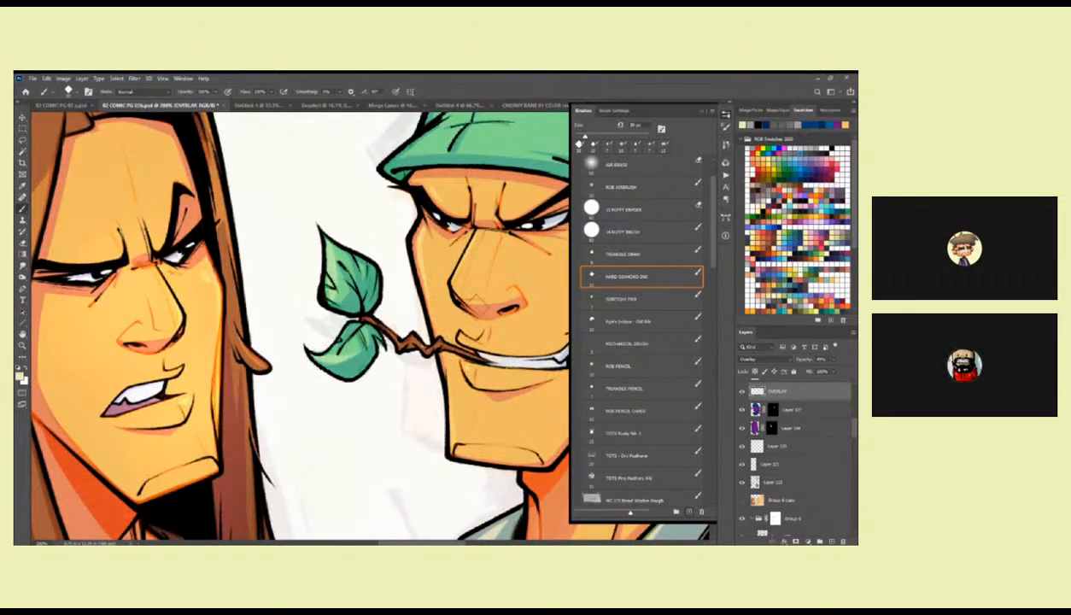
Lasso a highlight shape on the bandana's front fold, fill it with pale yellow and clear the selection.
drag(420, 144, 407, 322)
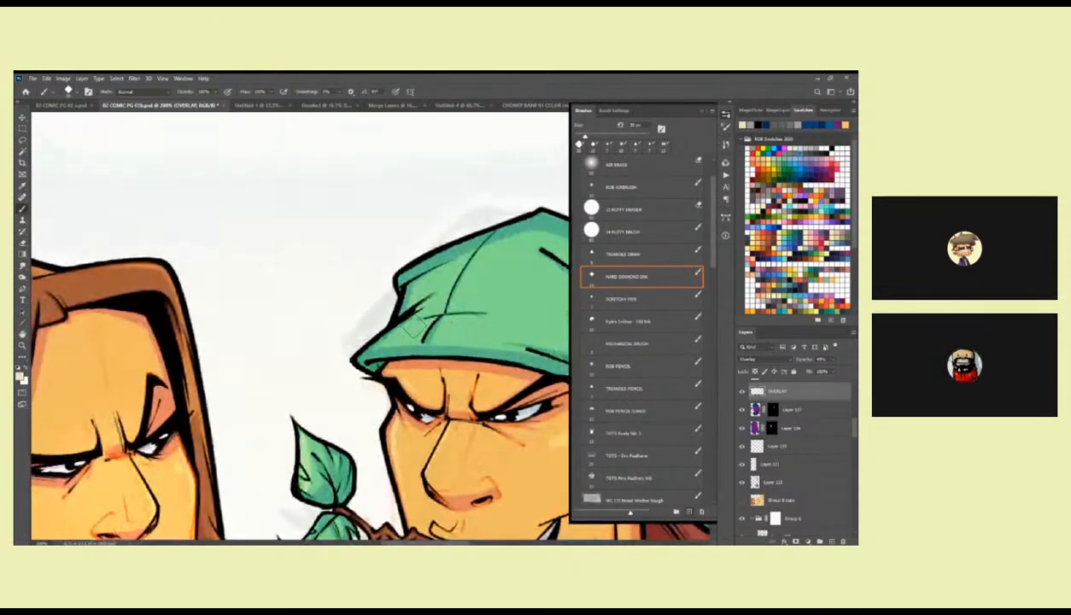
key(l)
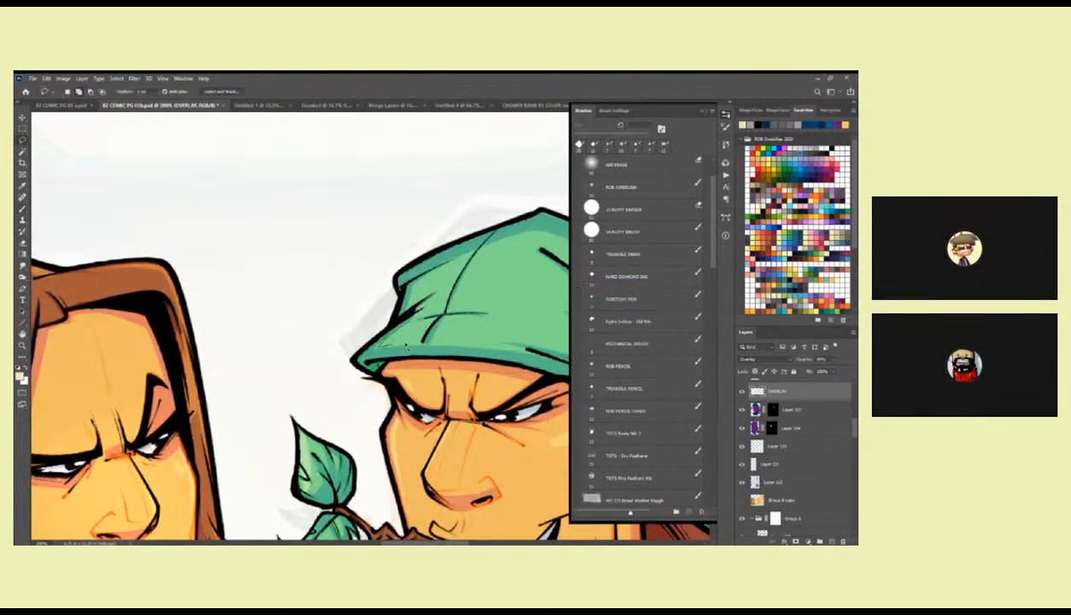
mouse_move(433, 292)
mouse_down()
mouse_move(417, 282)
mouse_move(413, 297)
mouse_up()
key(alt+BackSpace)
key(ctrl+d)
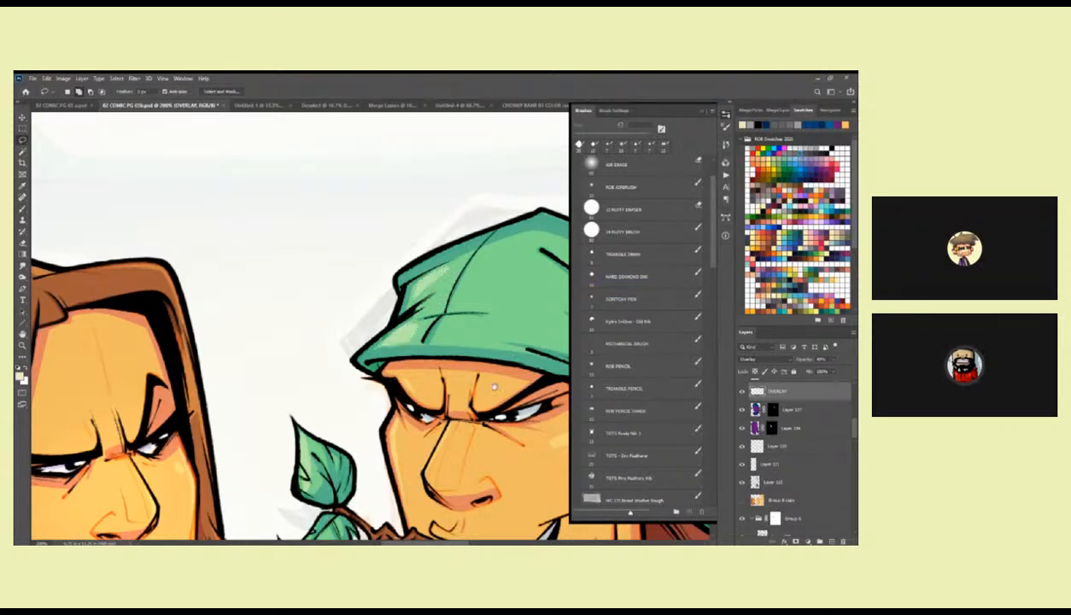
Brush pale yellow highlights on the bandana character's shirt collar with the Hard Diamond Ink brush.
drag(494, 387, 319, 348)
alt+click(433, 327)
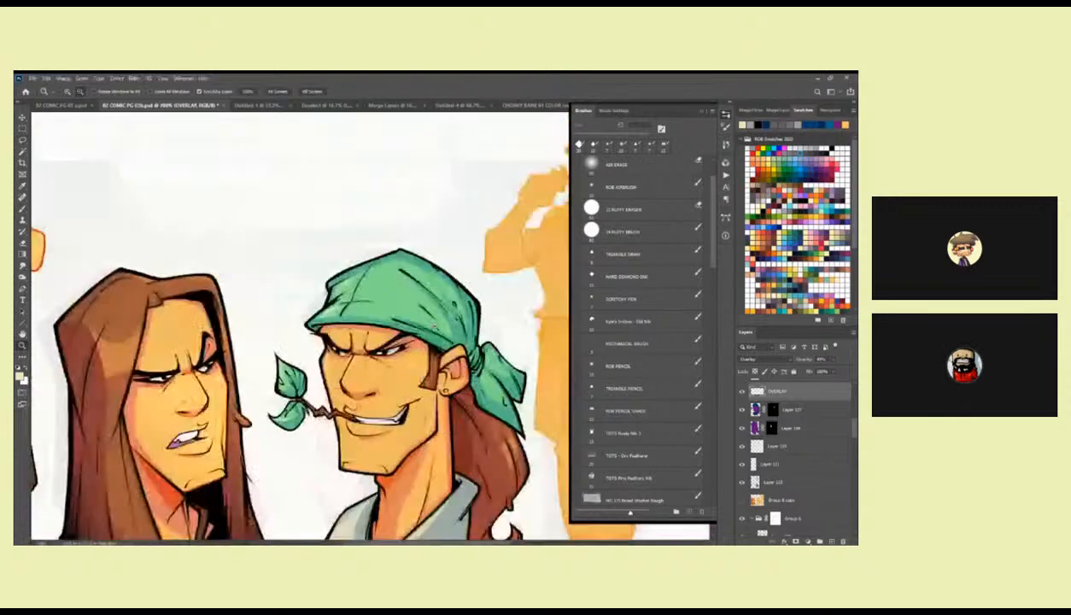
alt+click(433, 327)
alt+click(434, 327)
alt+click(434, 327)
click(464, 379)
click(463, 380)
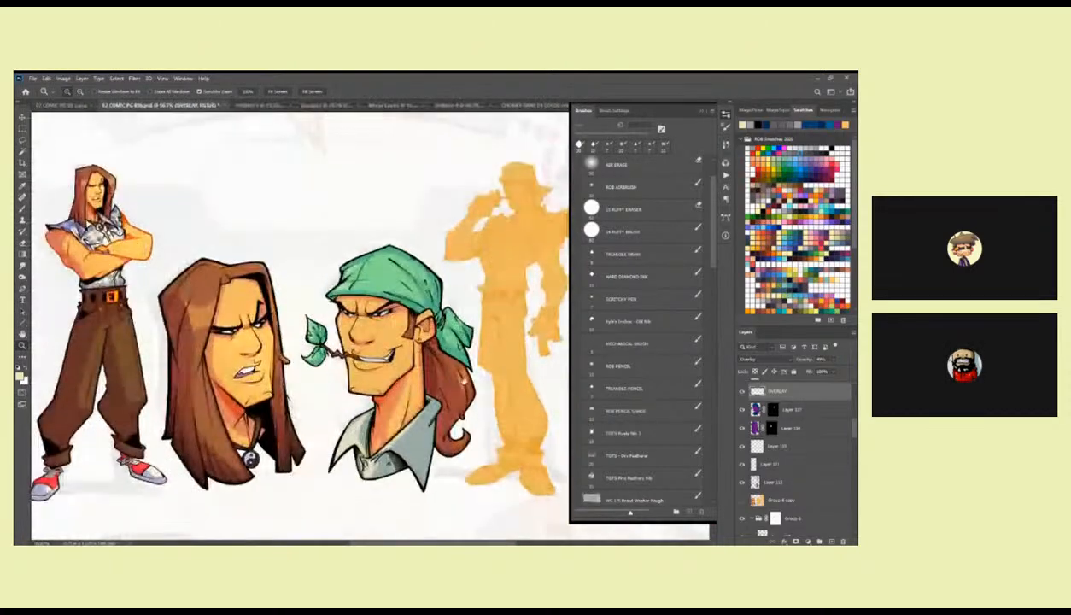
drag(420, 433, 443, 330)
click(438, 331)
click(439, 330)
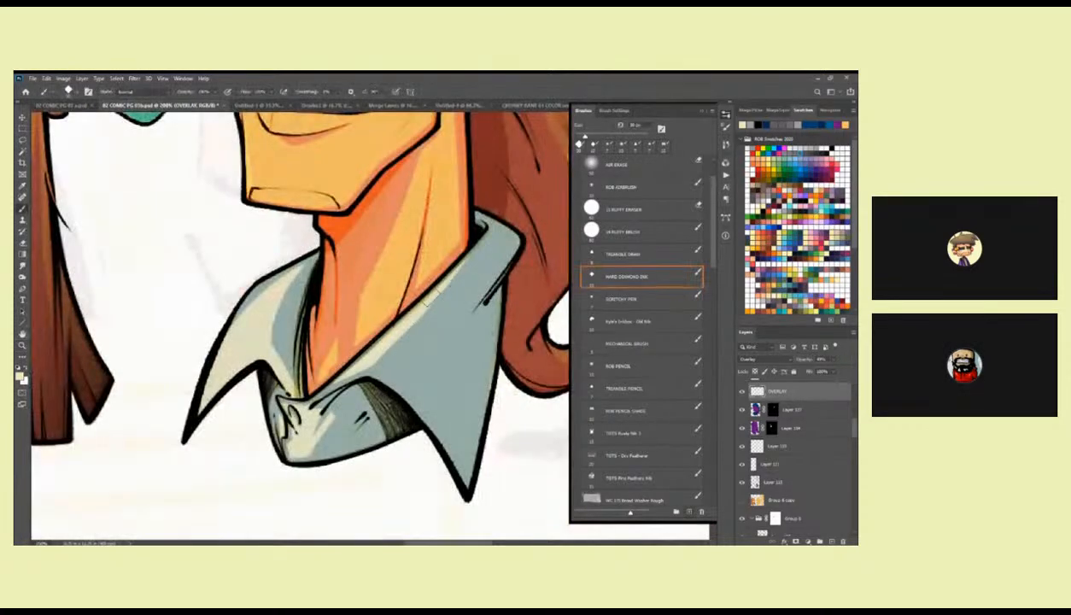
drag(342, 342, 411, 332)
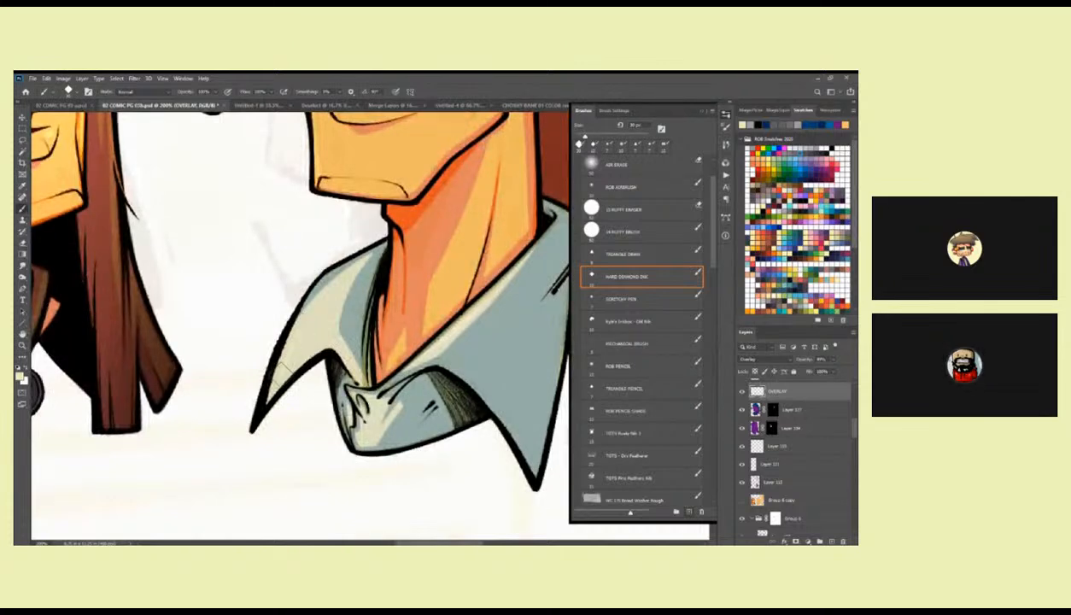
mouse_move(370, 408)
mouse_down()
mouse_move(354, 427)
mouse_move(358, 437)
mouse_move(361, 418)
mouse_up()
scroll(394, 334, up, 4)
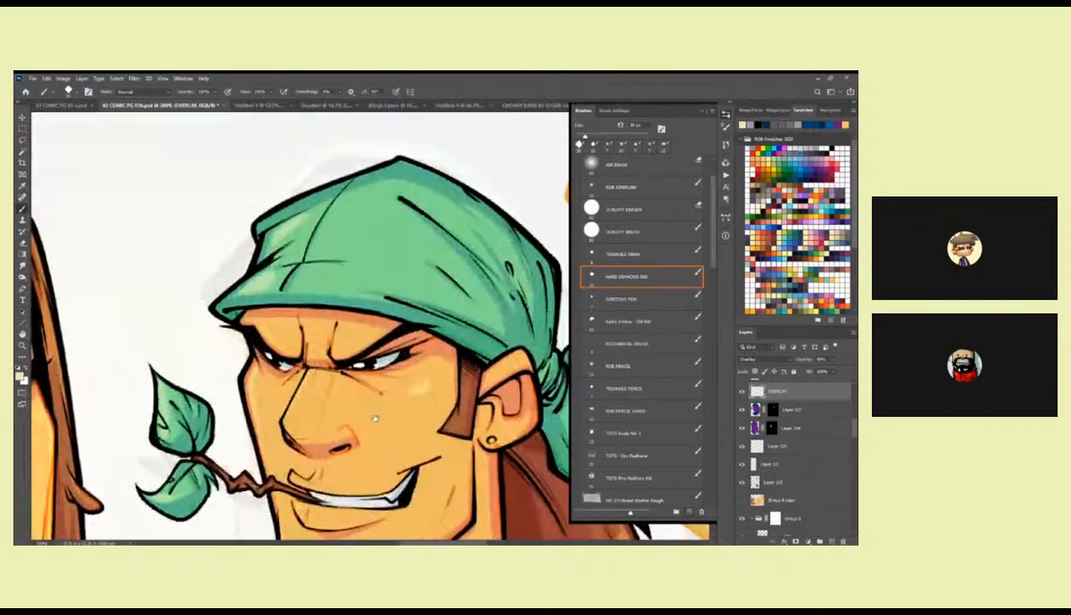
Refine the pale yellow highlight on the bandana character's cheek with the eraser and the Hard Diamond Ink brush.
key(z)
alt+click(368, 451)
alt+click(368, 450)
alt+click(368, 451)
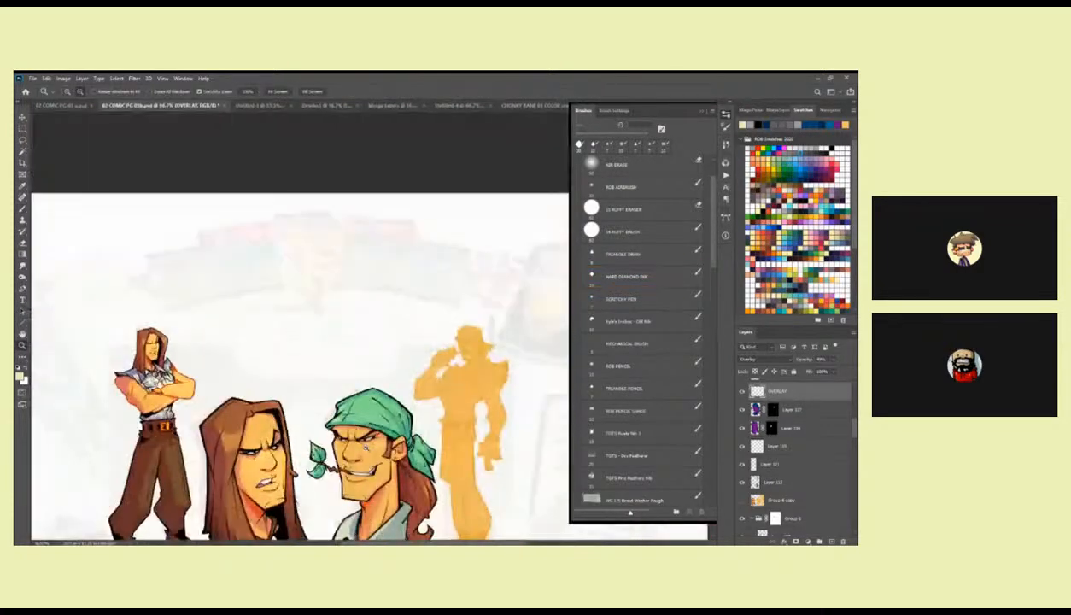
alt+click(368, 451)
drag(368, 451, 467, 380)
click(391, 334)
click(390, 352)
click(472, 293)
click(471, 292)
key(b)
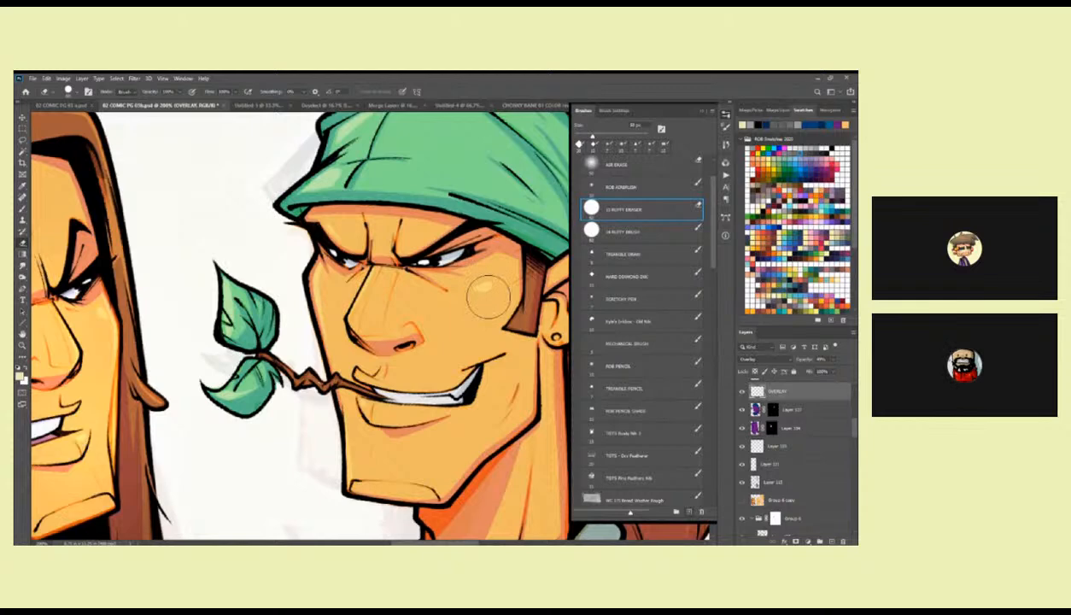
key(period)
key(period)
key(period)
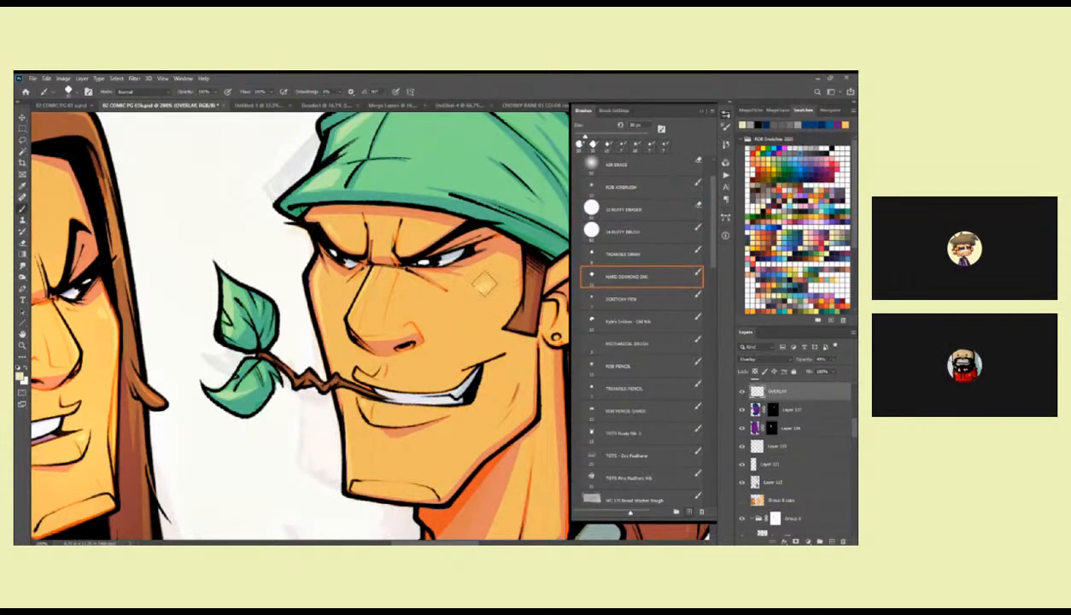
drag(458, 308, 460, 329)
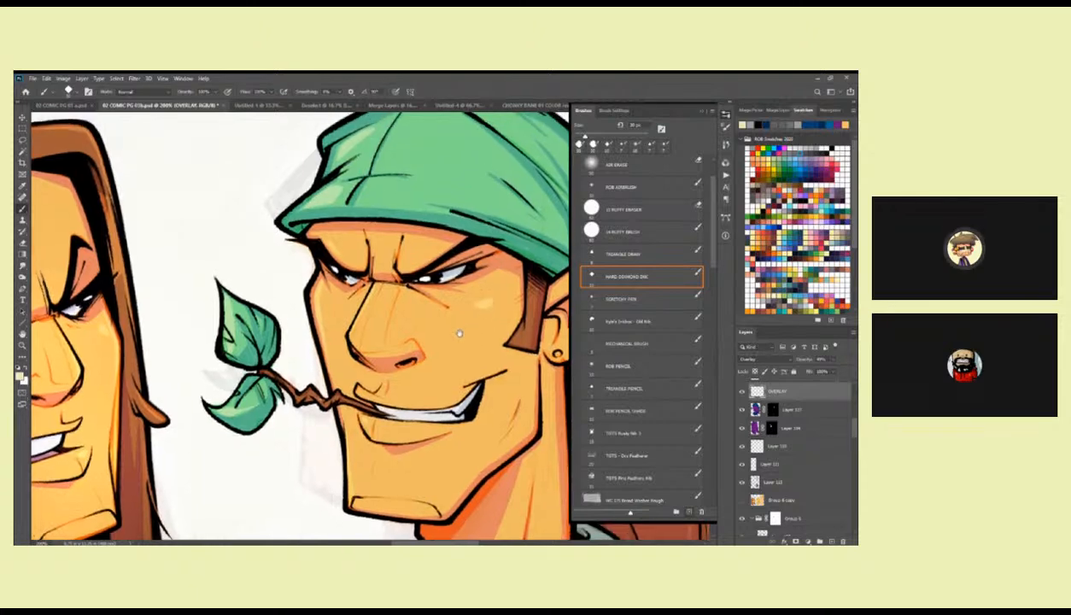
Touch up the overlay highlights around the bandana character's near eye and brow, alternating between Hard Diamond Ink brush and eraser.
drag(350, 344, 367, 343)
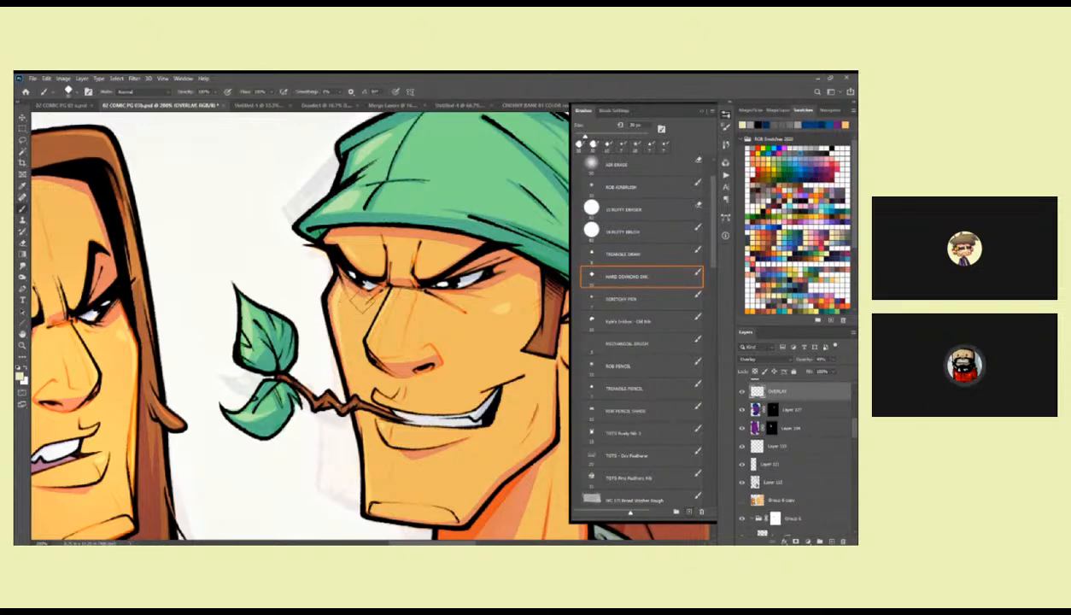
drag(359, 299, 356, 320)
key(e)
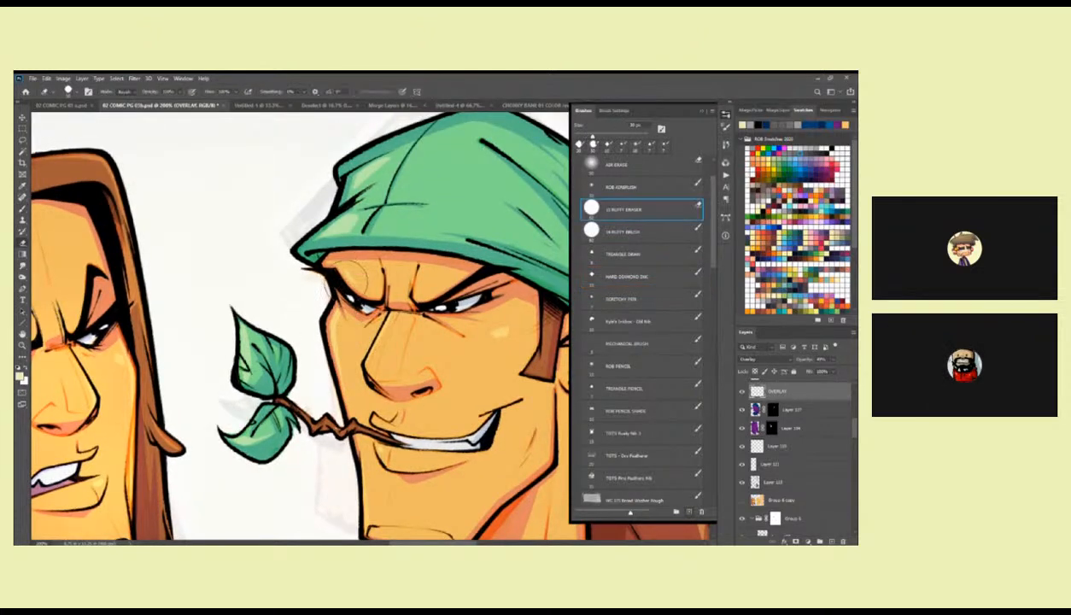
key(b)
drag(383, 293, 417, 212)
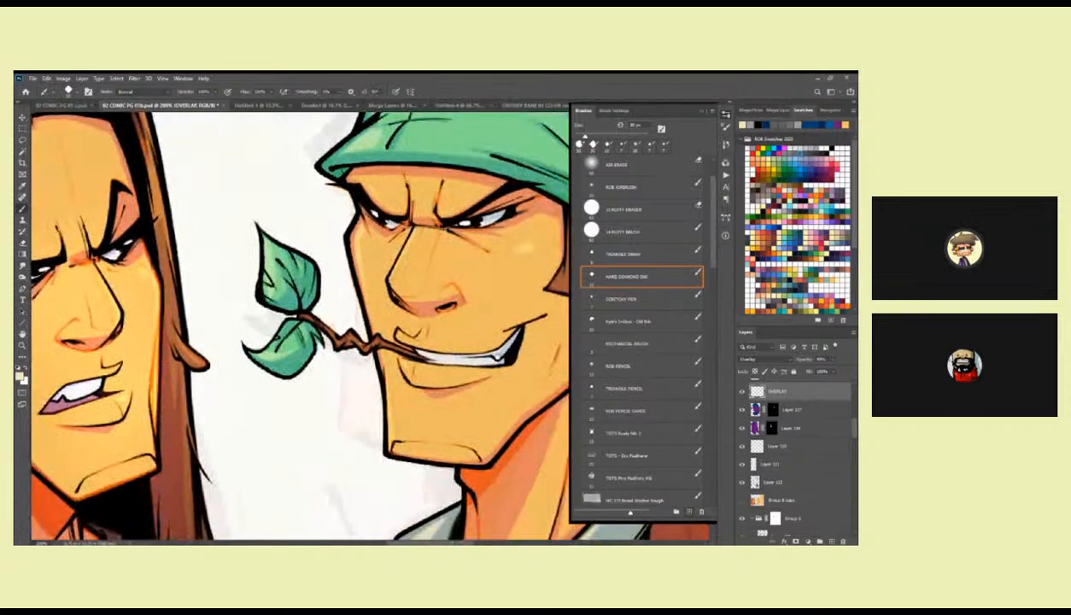
mouse_move(418, 411)
mouse_down()
mouse_move(437, 340)
mouse_move(419, 414)
mouse_up()
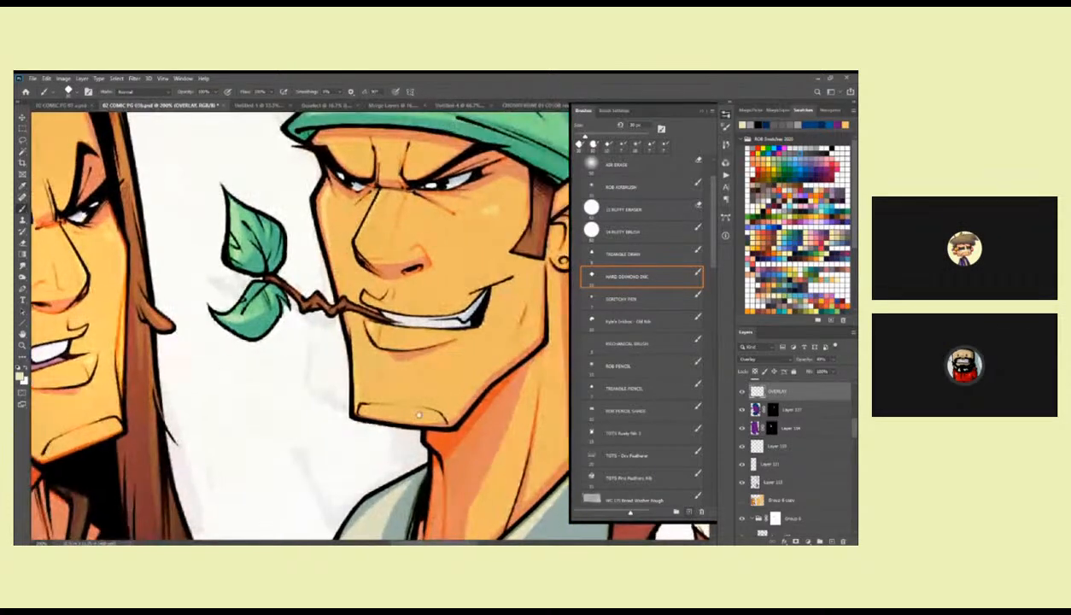
Touch up the highlights at the bandana character's earlobe and on the bandana's knotted tails with brush and eraser.
drag(505, 339, 407, 403)
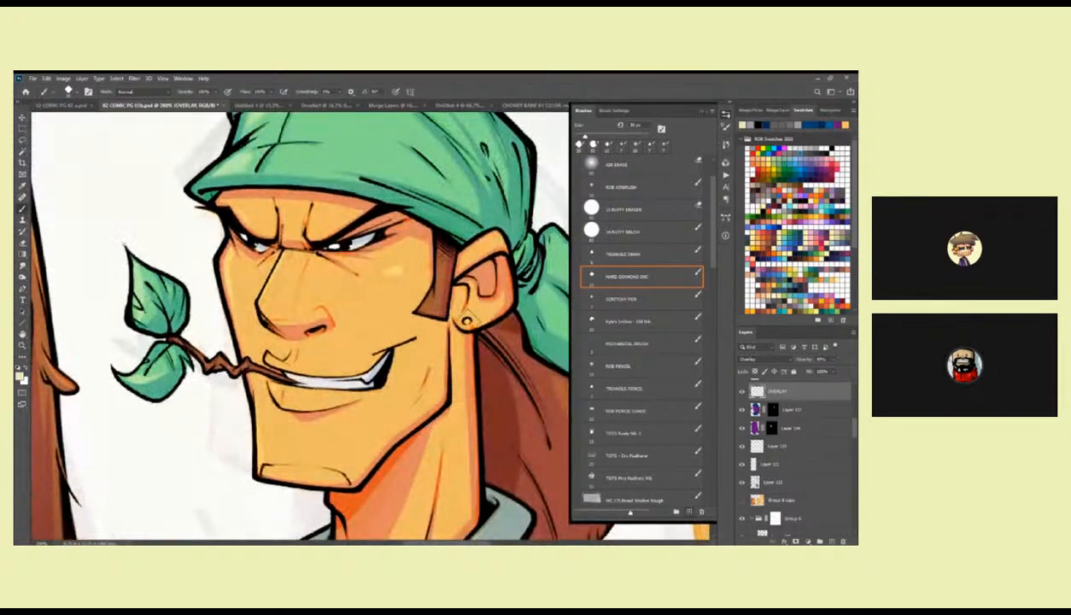
drag(474, 370, 342, 410)
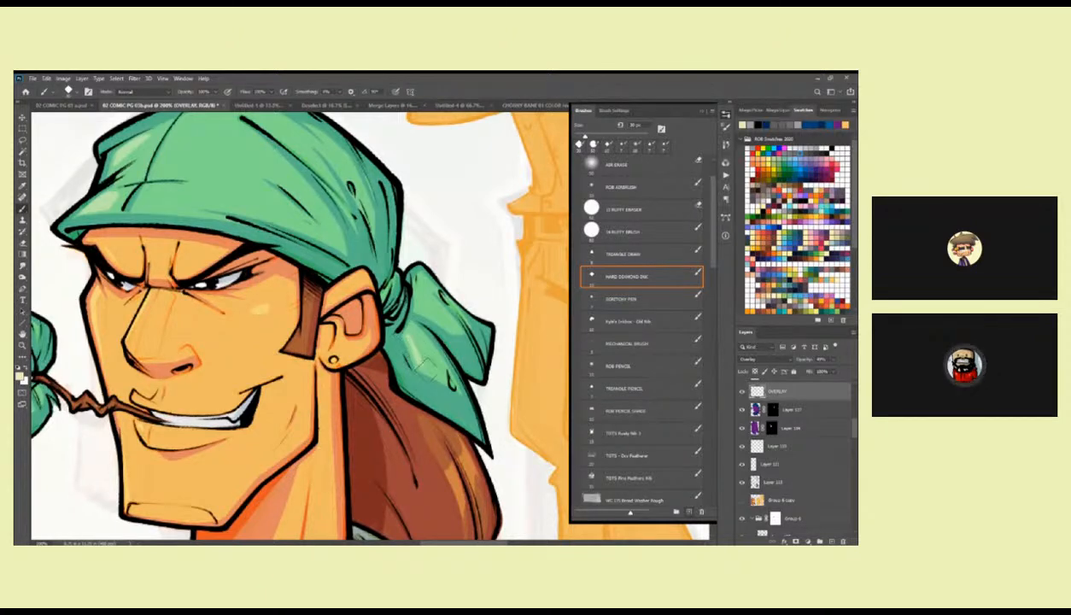
key(e)
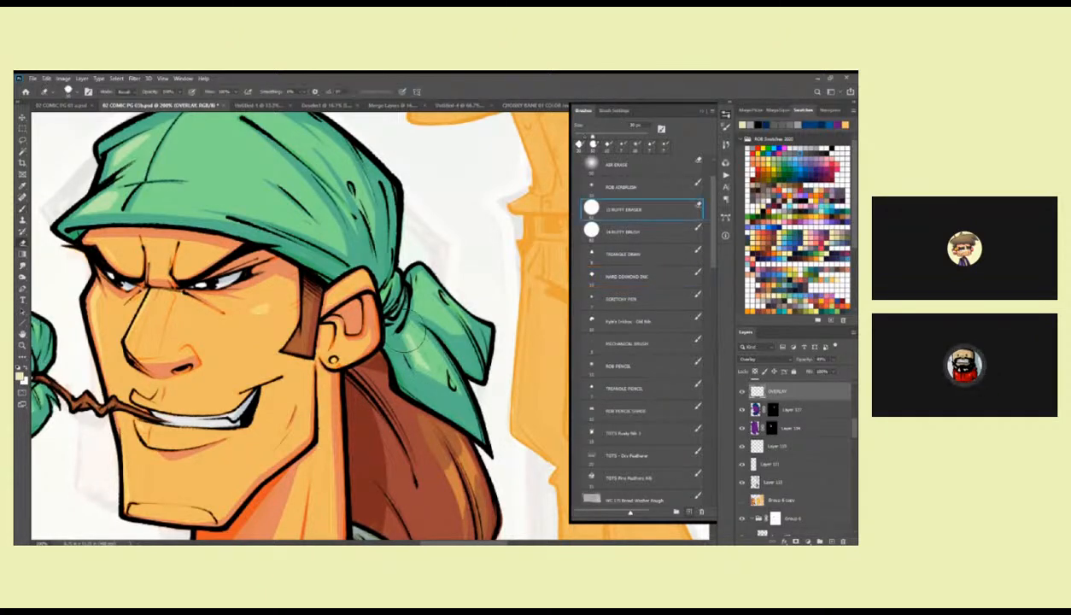
Lasso a highlight shape across the bandana's crown, fill it with pale yellow and clear the selection.
key(z)
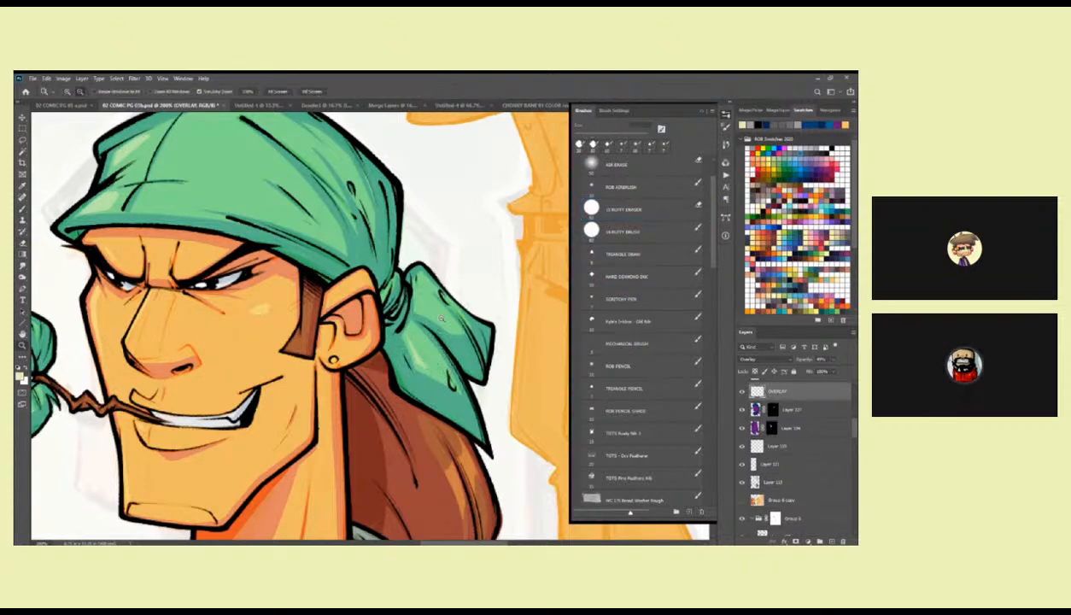
alt+click(442, 316)
alt+click(442, 317)
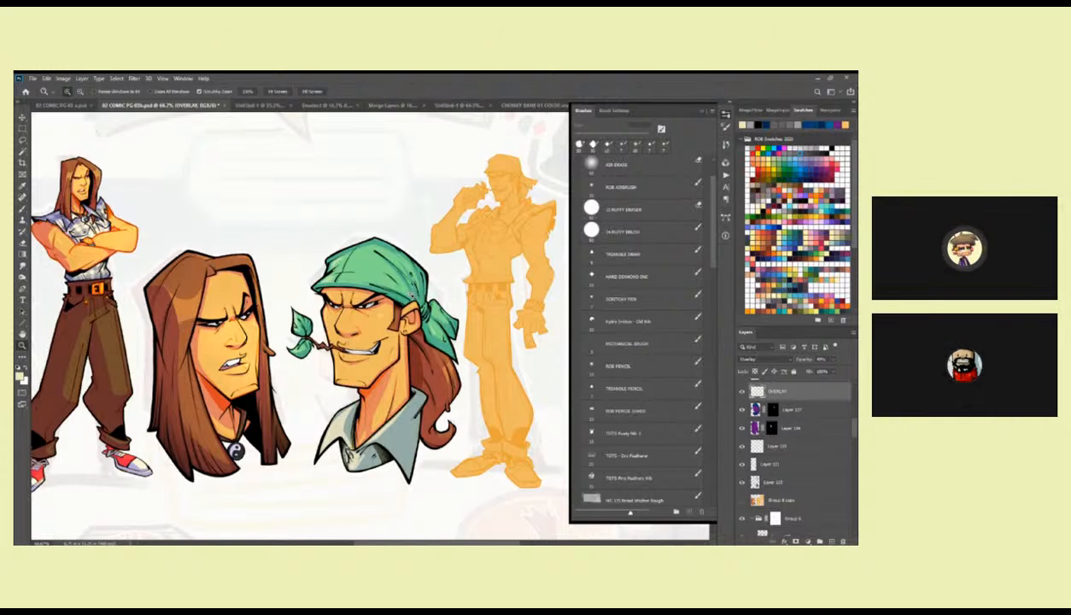
click(389, 256)
click(389, 257)
click(388, 257)
key(l)
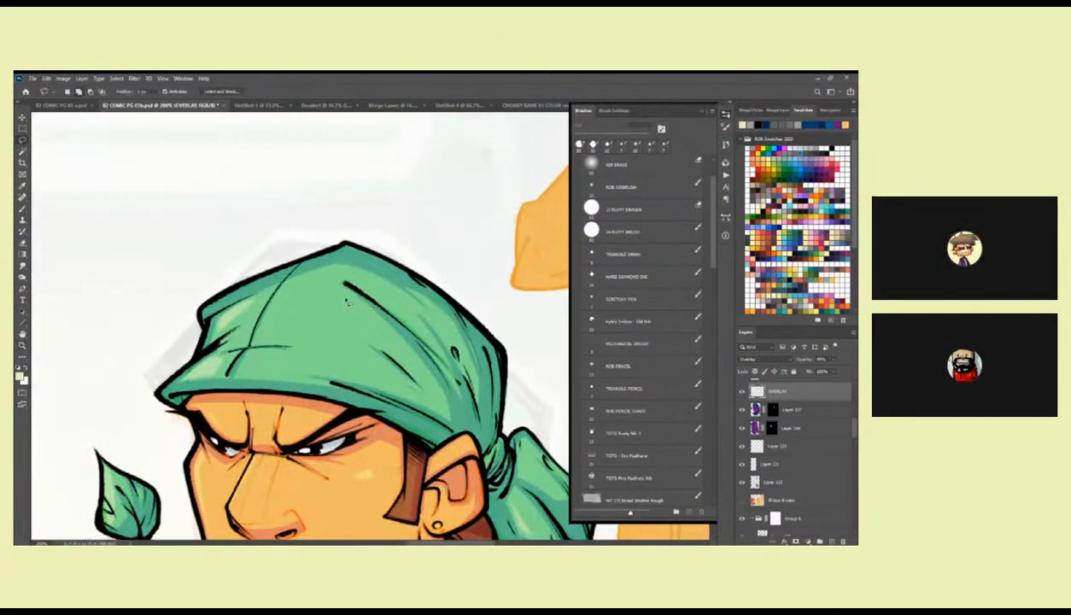
drag(344, 298, 346, 292)
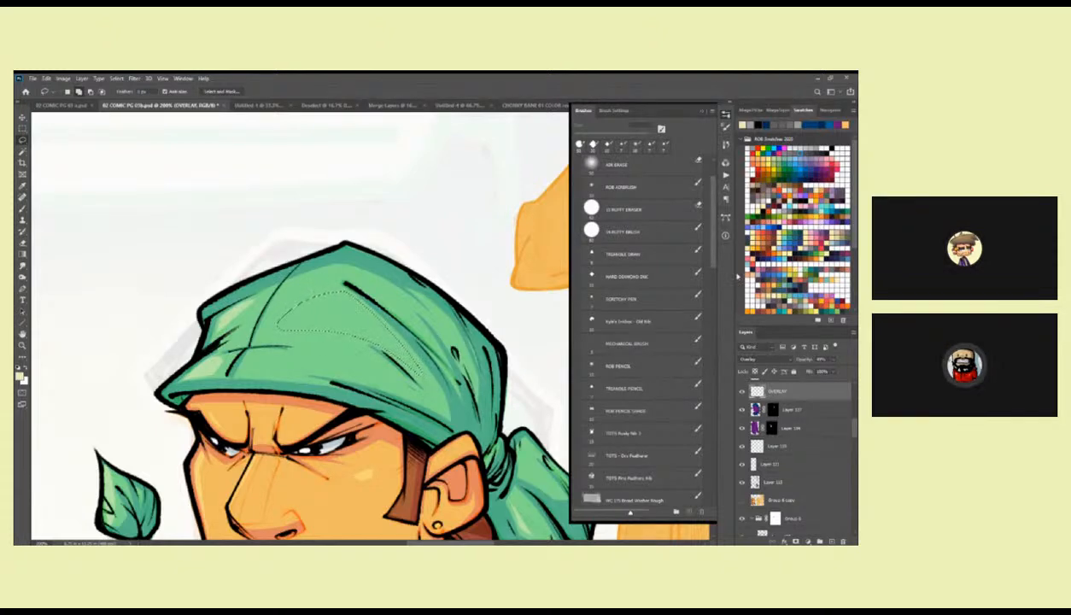
key(alt+BackSpace)
key(ctrl+d)
Trim the highlight on the bandana's front fold with the eraser and touch it up with the Hard Diamond Ink brush.
key(z)
alt+click(453, 350)
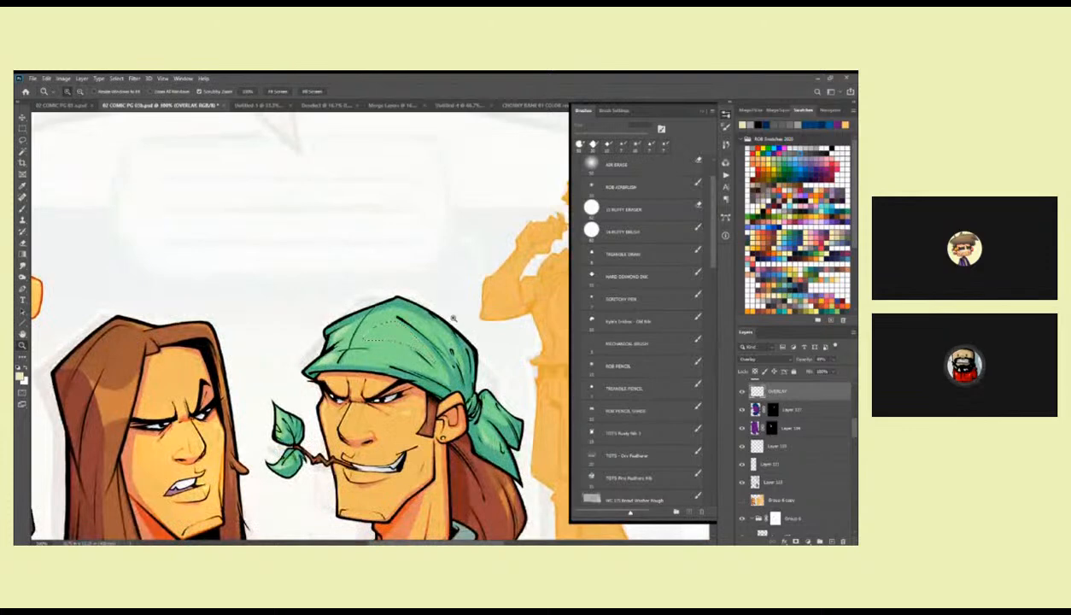
drag(375, 363, 467, 354)
click(420, 341)
key(e)
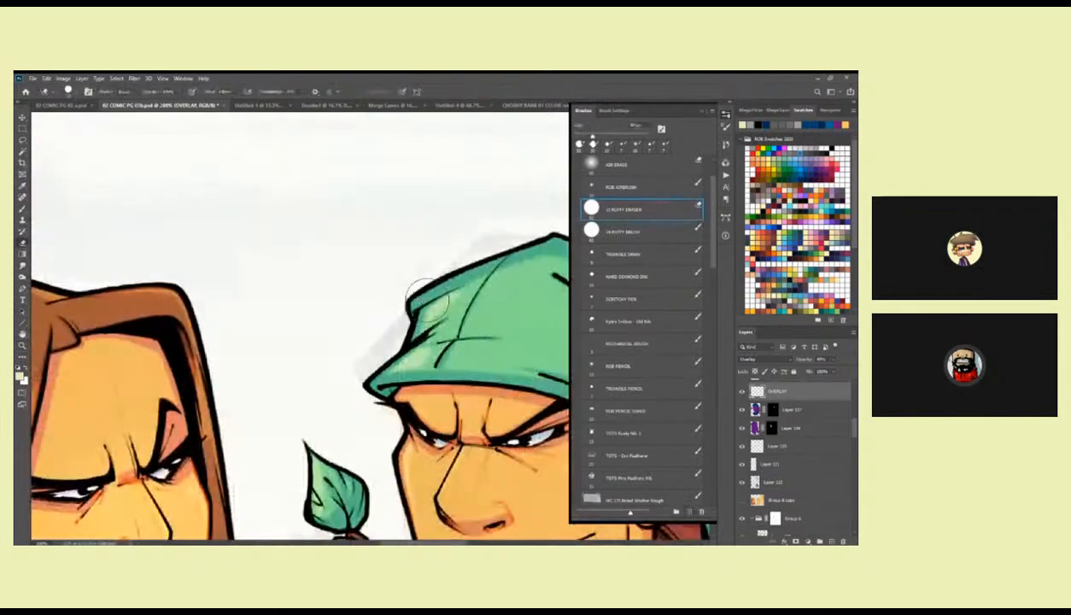
drag(439, 300, 467, 287)
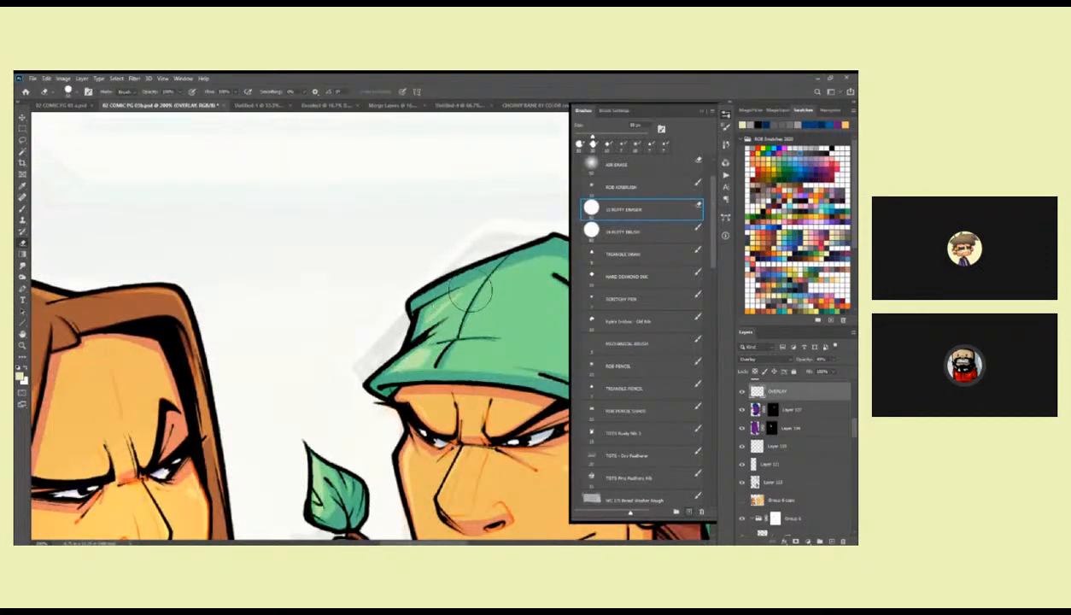
key(b)
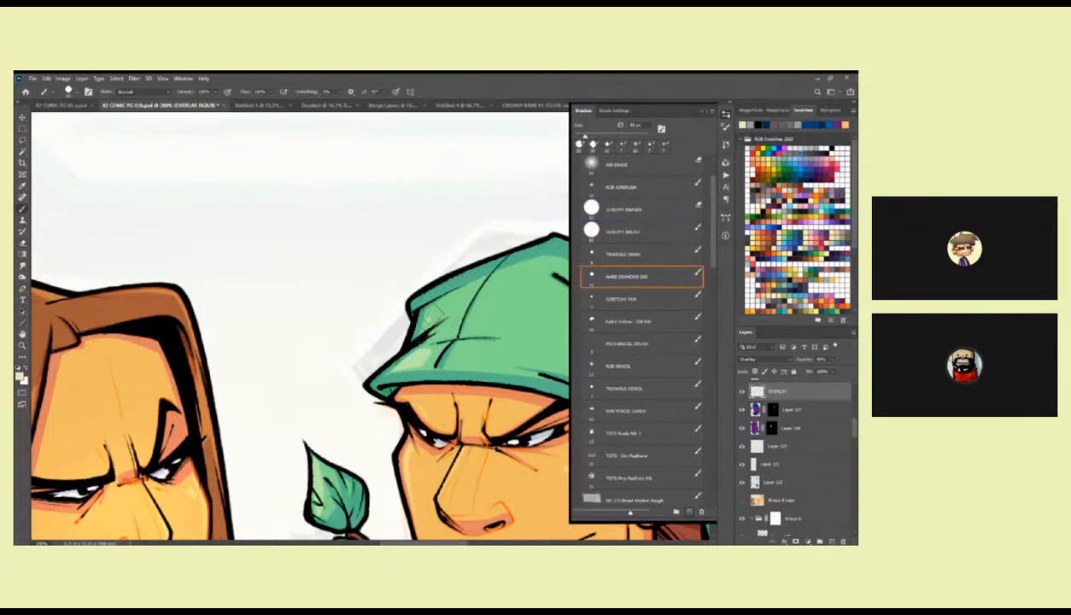
key(e)
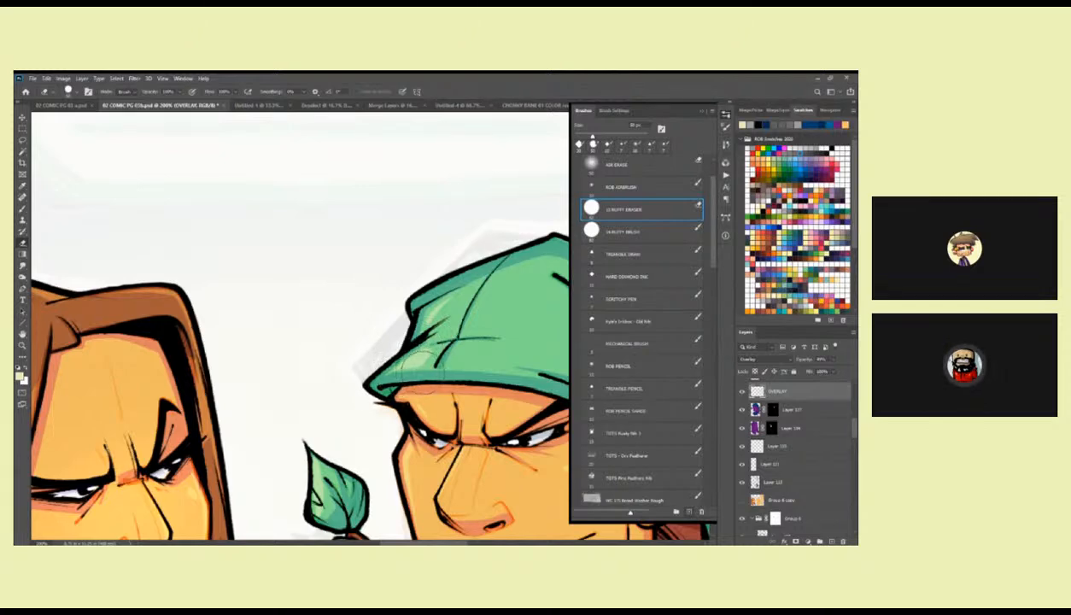
drag(486, 385, 454, 344)
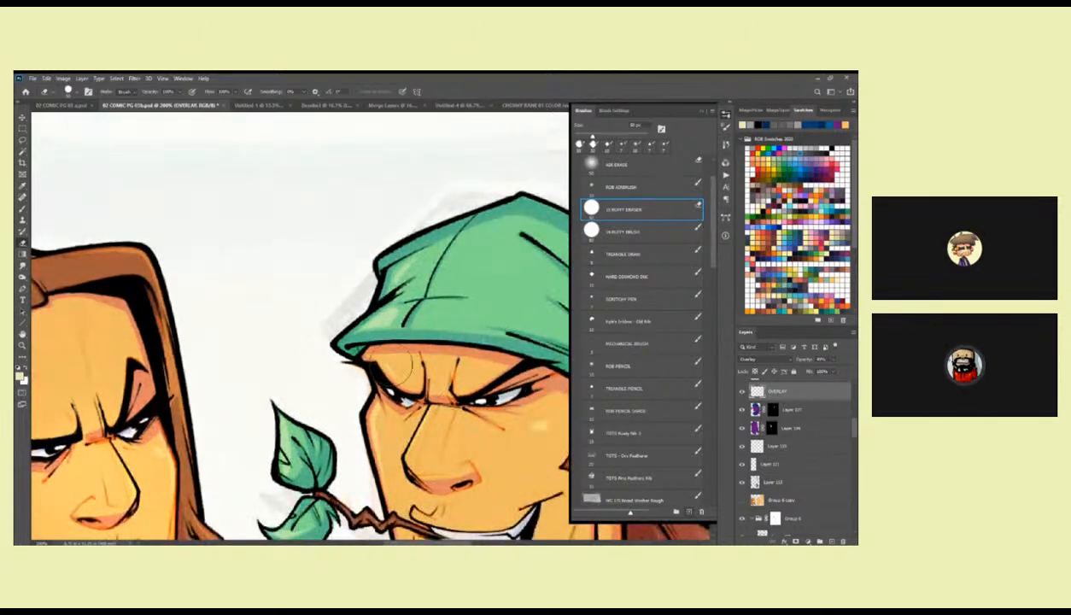
Examine the bandana character's highlights against the whole page and close up on the face.
key(z)
alt+click(422, 379)
alt+click(422, 378)
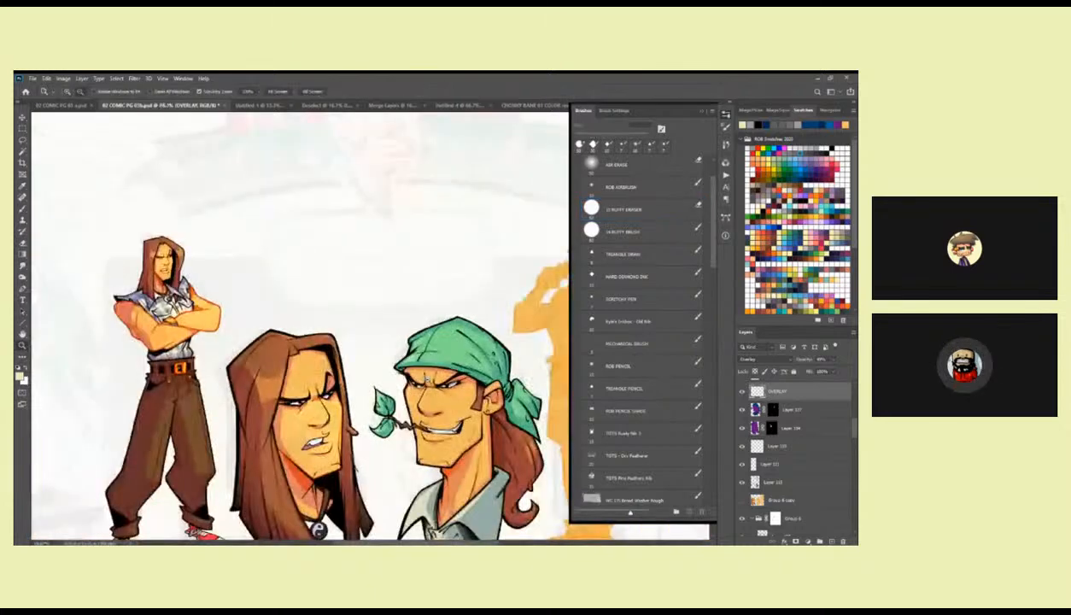
alt+click(424, 373)
drag(424, 373, 418, 313)
click(453, 315)
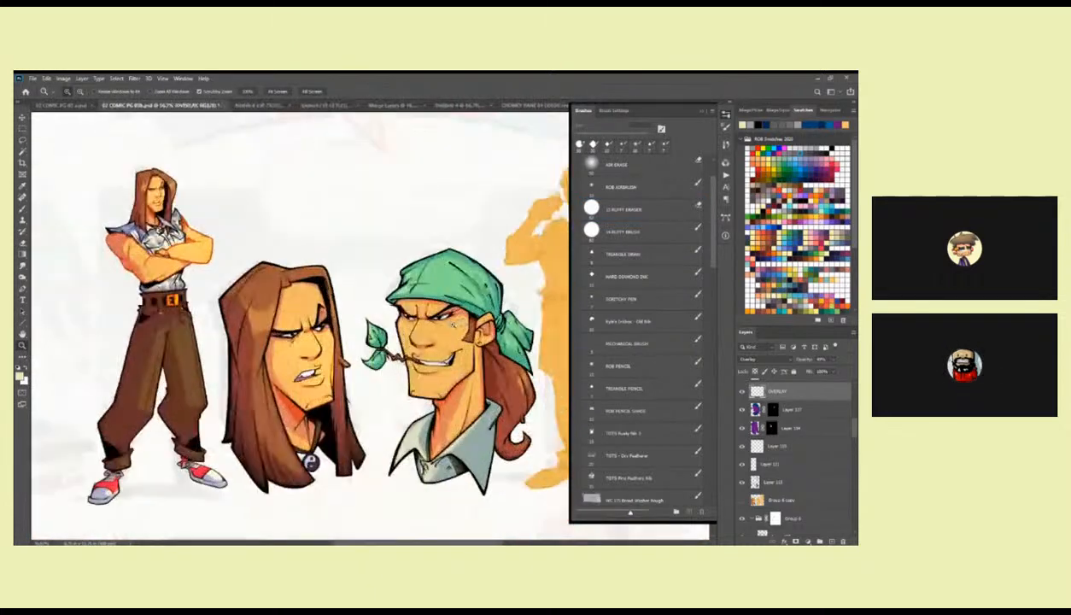
click(431, 338)
click(432, 340)
key(b)
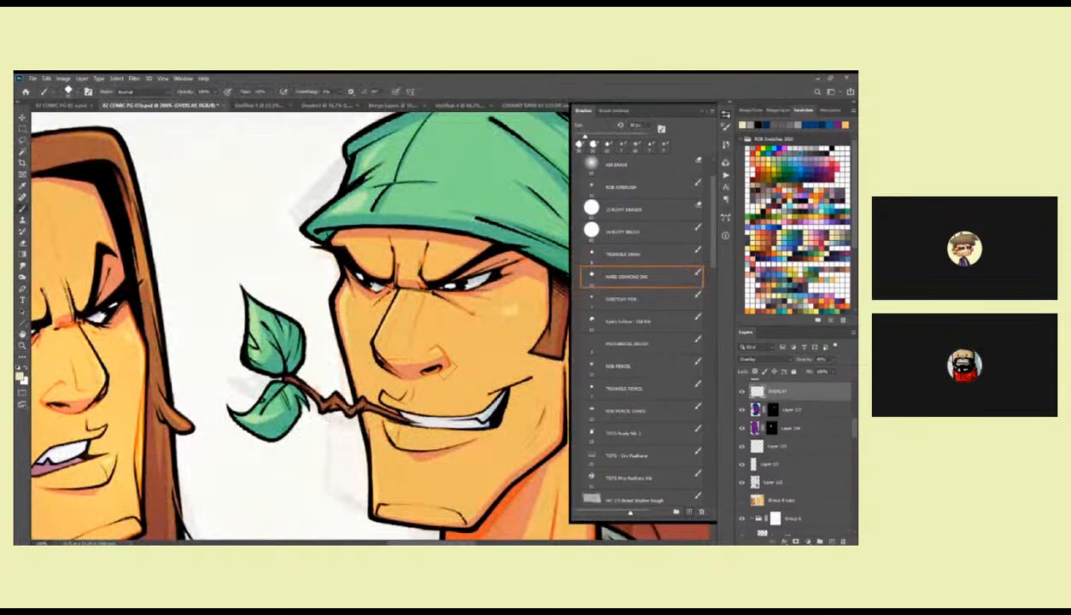
key(z)
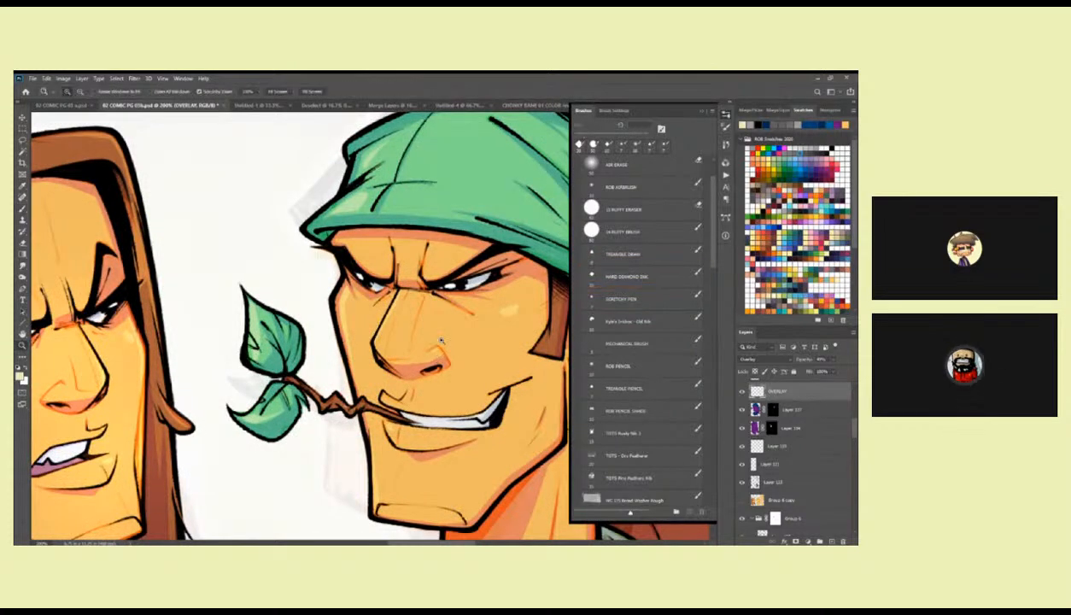
alt+click(434, 345)
alt+click(440, 343)
alt+click(446, 354)
drag(495, 370, 453, 325)
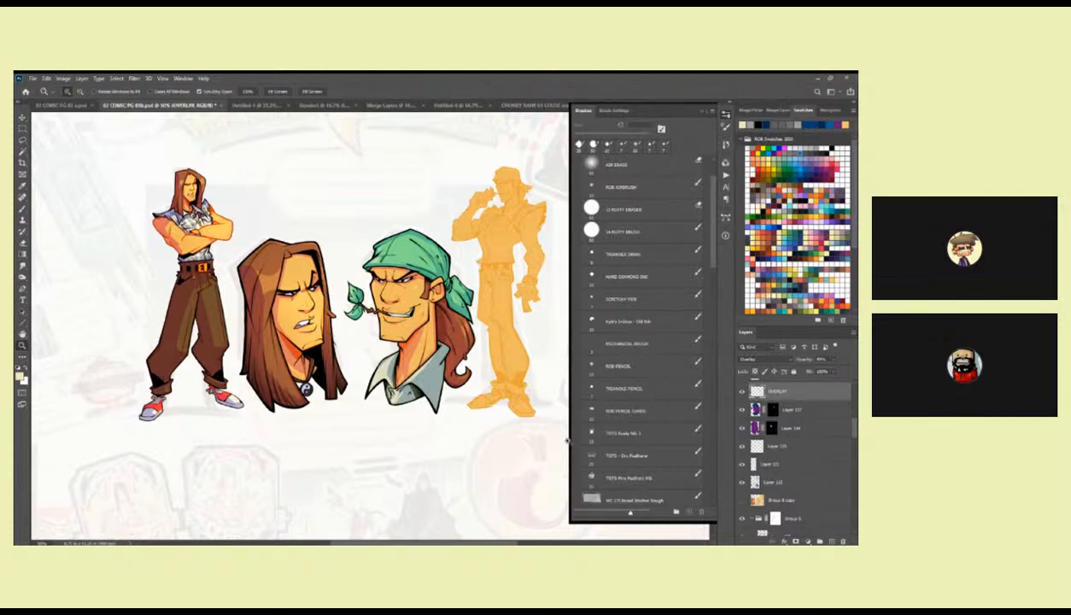
Lasso the bandana character's ponytail, restrict the selection to its painted shape and make the BLACK layer active.
scroll(835, 425, up, 3)
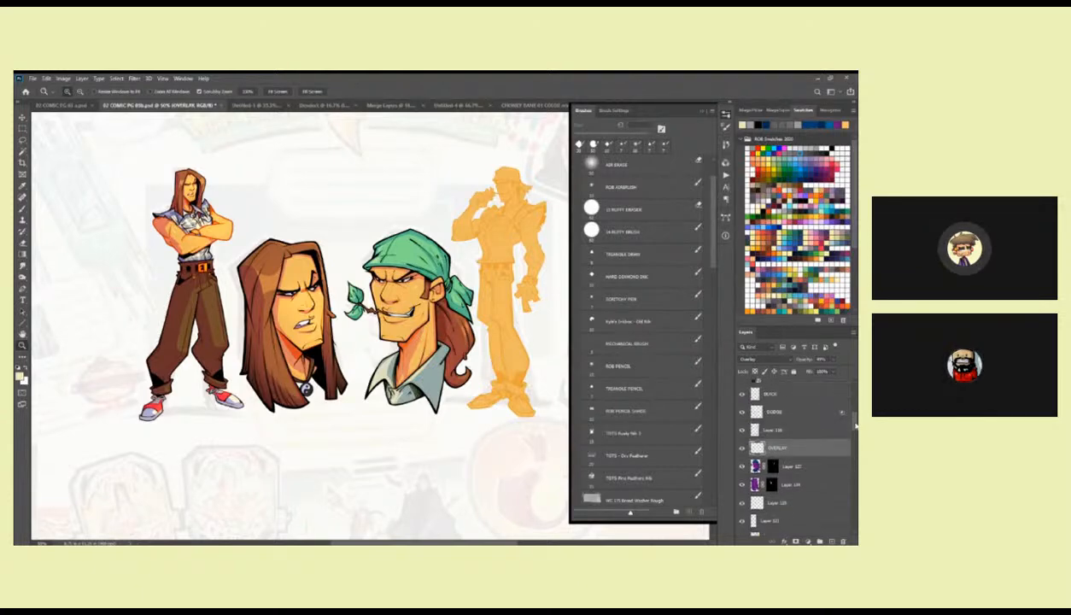
click(786, 409)
click(466, 326)
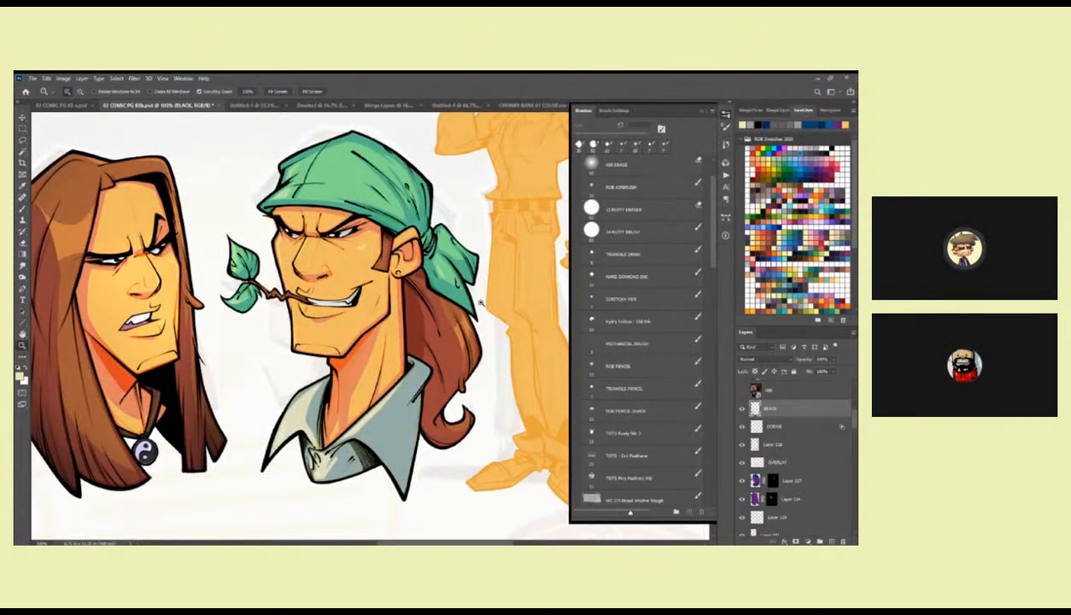
key(l)
drag(409, 290, 378, 276)
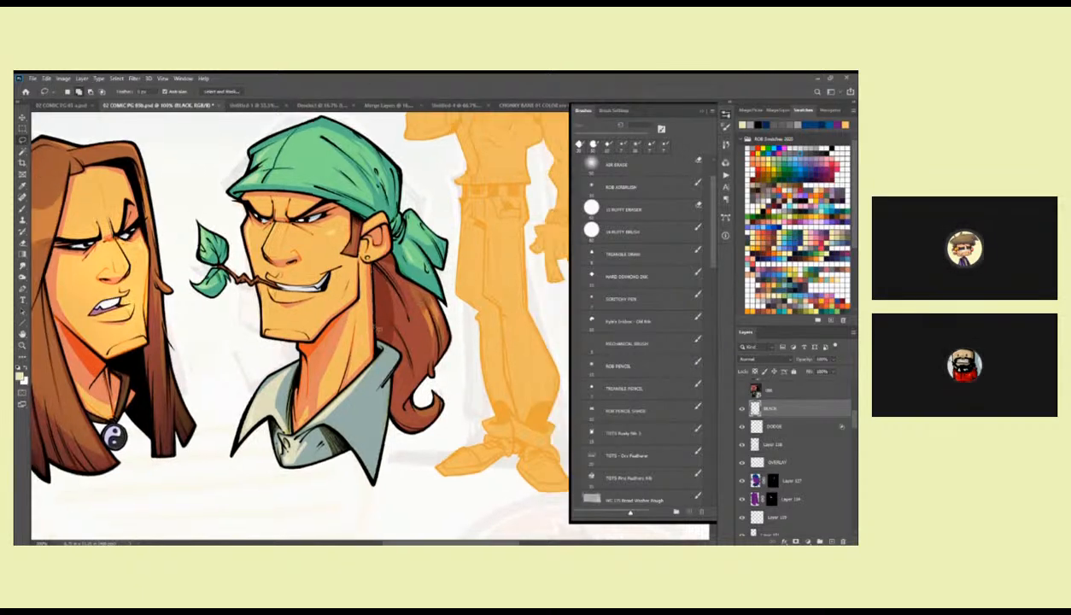
mouse_move(387, 378)
mouse_down()
mouse_move(386, 416)
mouse_move(459, 378)
mouse_move(433, 295)
mouse_move(375, 265)
mouse_up()
click(783, 481)
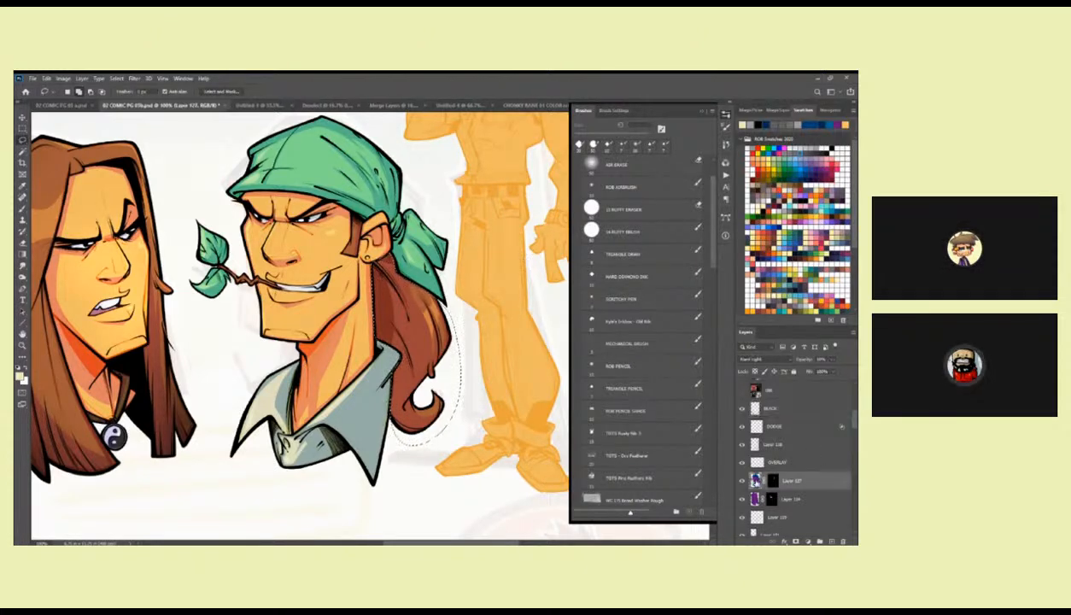
click(774, 407)
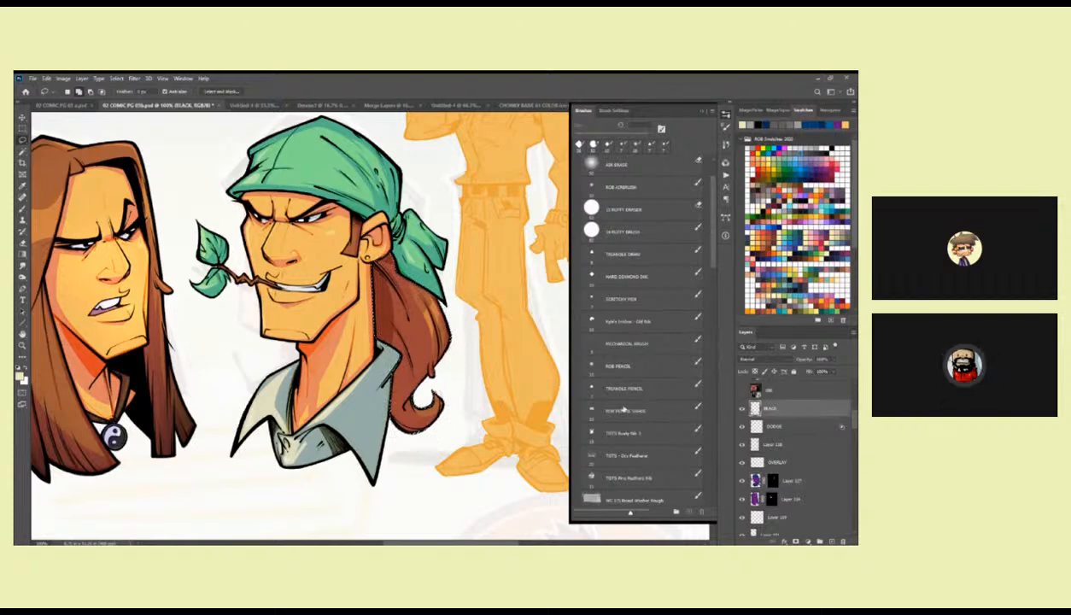
Airbrush soft black shading along the outer edge and curl of the selected ponytail with a large airbrush.
click(632, 276)
right_click(437, 352)
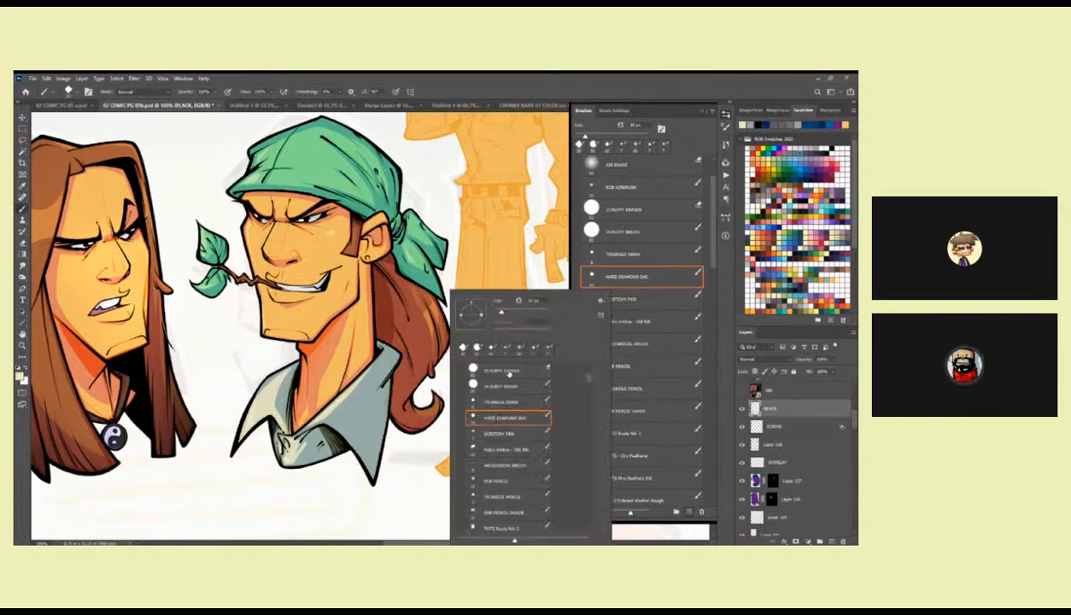
click(588, 368)
double_click(500, 389)
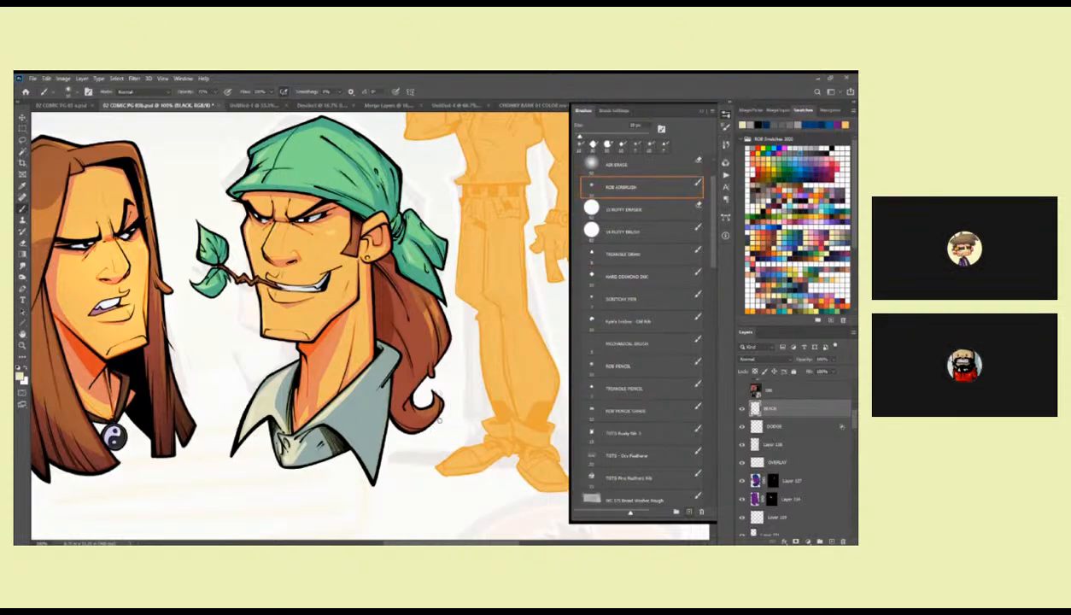
key(bracketright)
key(bracketright)
key(bracketright)
key(bracketright)
key(bracketright)
key(bracketright)
key(bracketright)
key(bracketright)
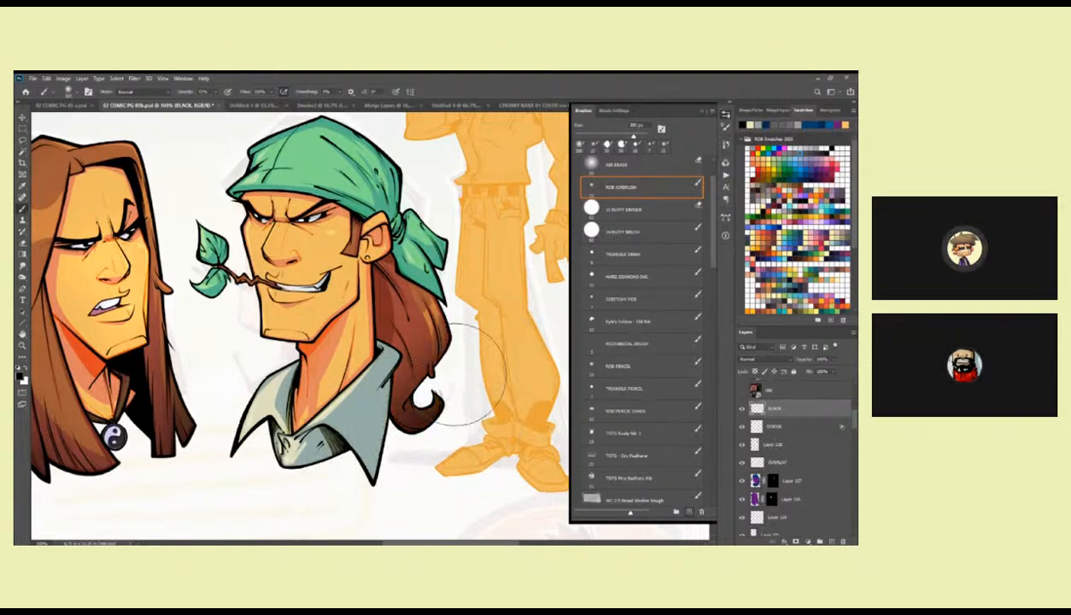
drag(486, 384, 509, 440)
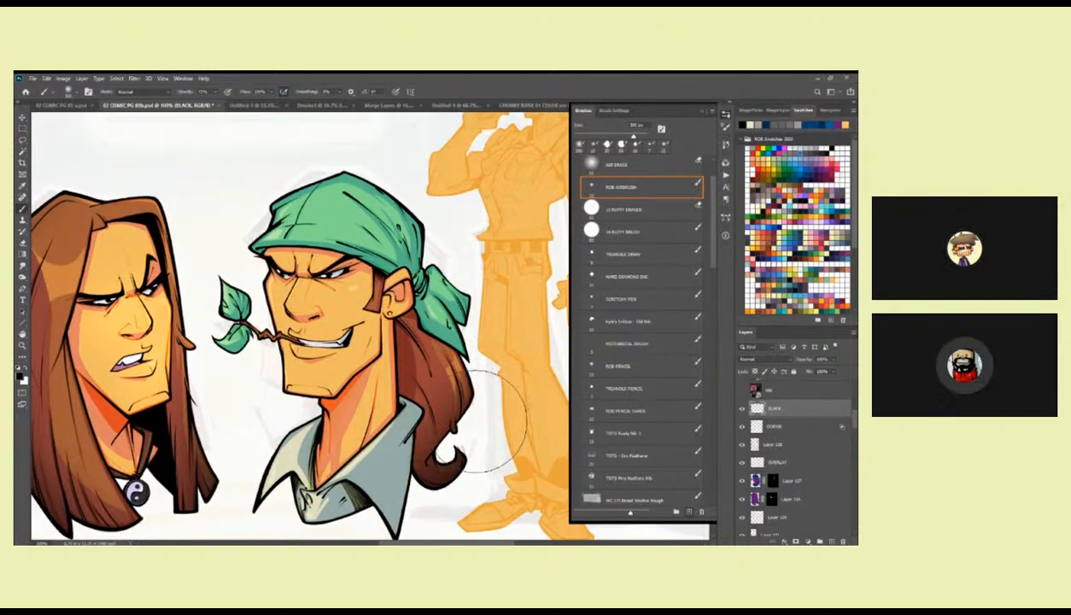
drag(404, 489, 472, 427)
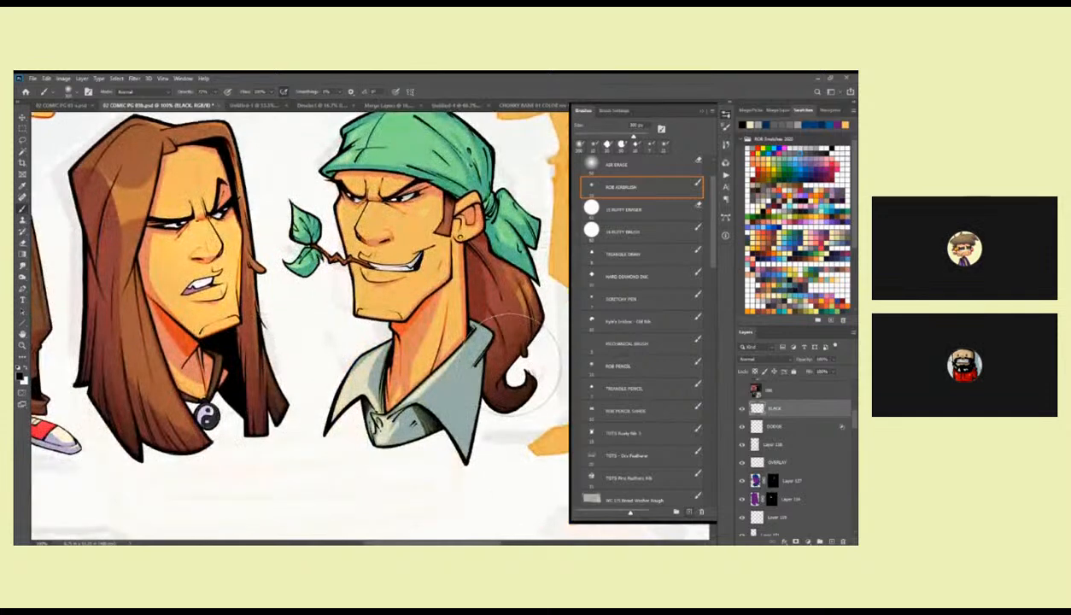
Lasso the shirt area inside the bandana character's collar and airbrush soft black shading into it with a smaller brush.
key(l)
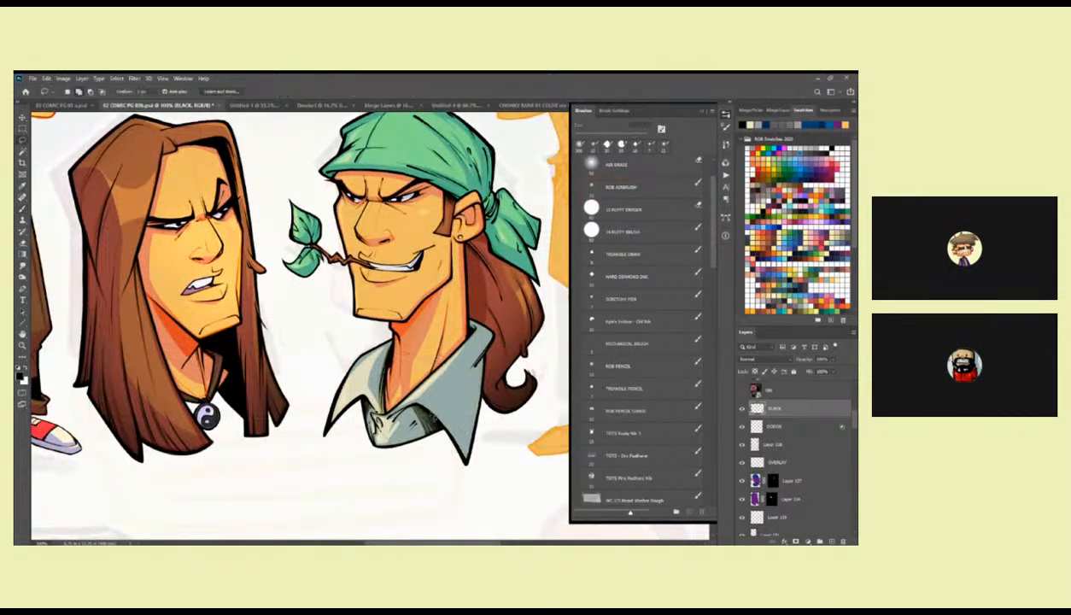
key(b)
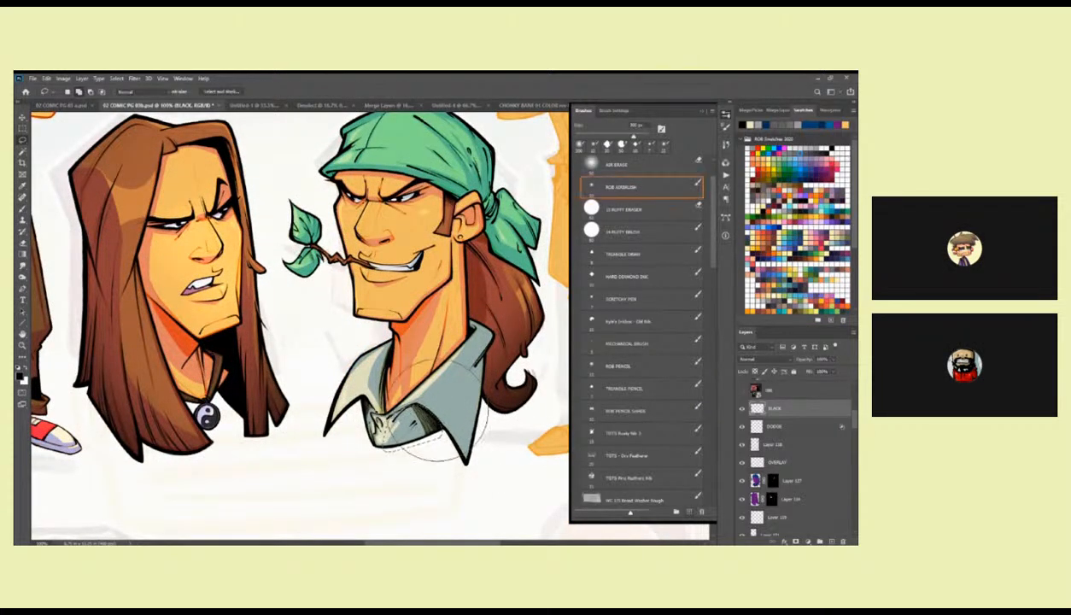
key([)
key([)
key([)
key([)
drag(410, 416, 429, 430)
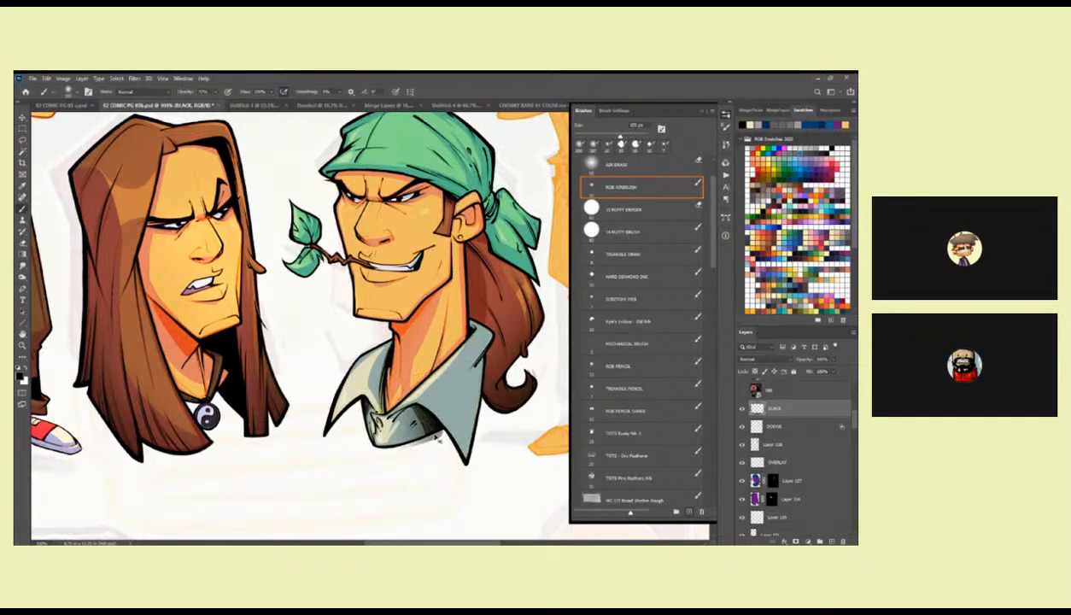
key(ctrl+z)
click(756, 480)
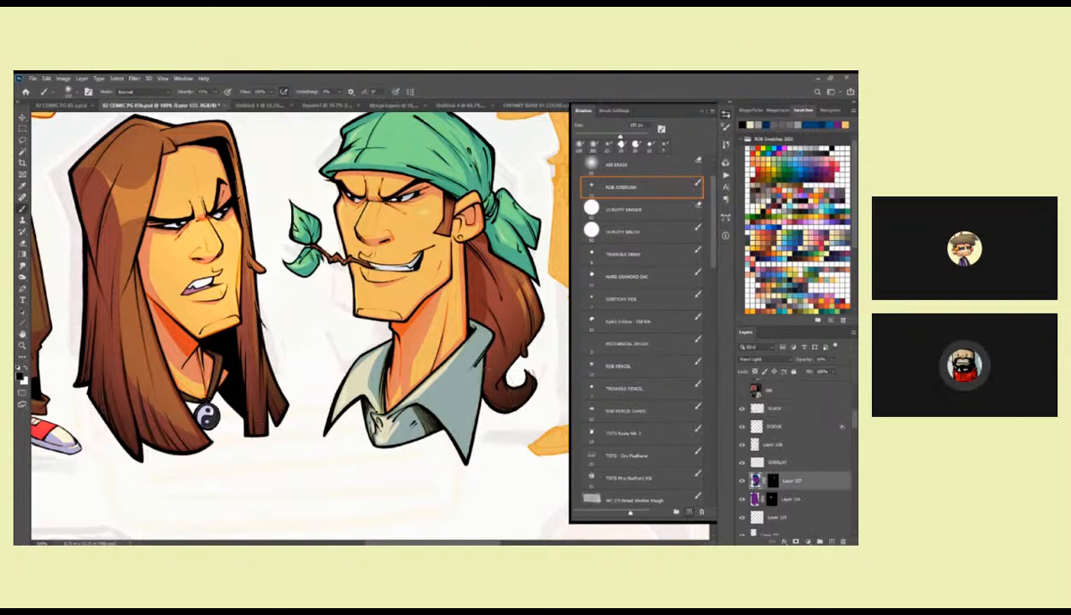
click(757, 409)
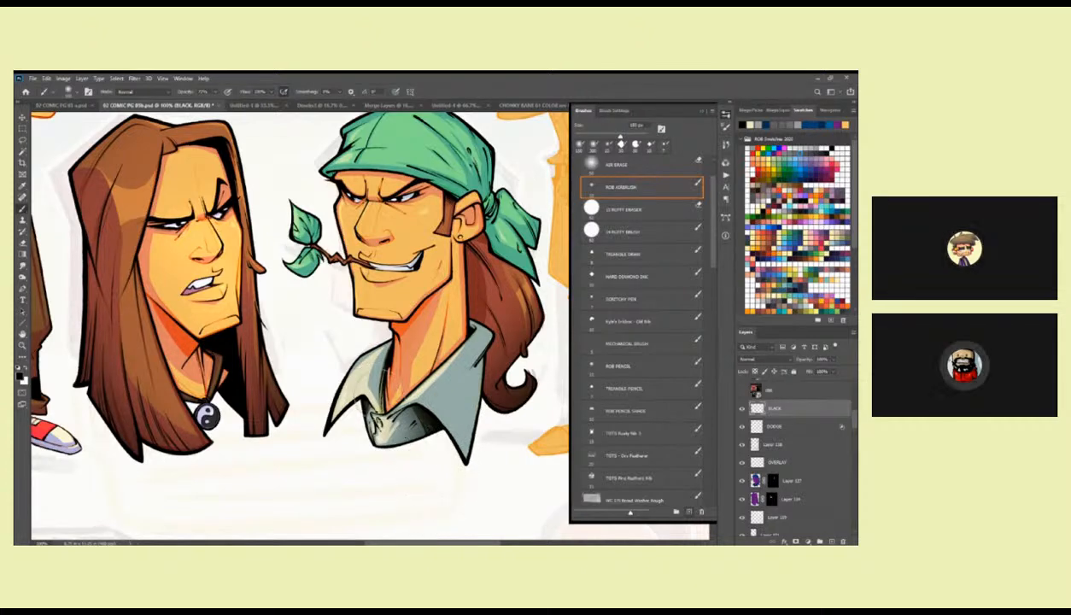
Lasso the collar's left flap and airbrush soft black shading onto it on the BLACK layer.
key(l)
mouse_move(363, 408)
mouse_down()
mouse_move(452, 435)
mouse_move(368, 422)
mouse_move(363, 394)
mouse_up()
key(b)
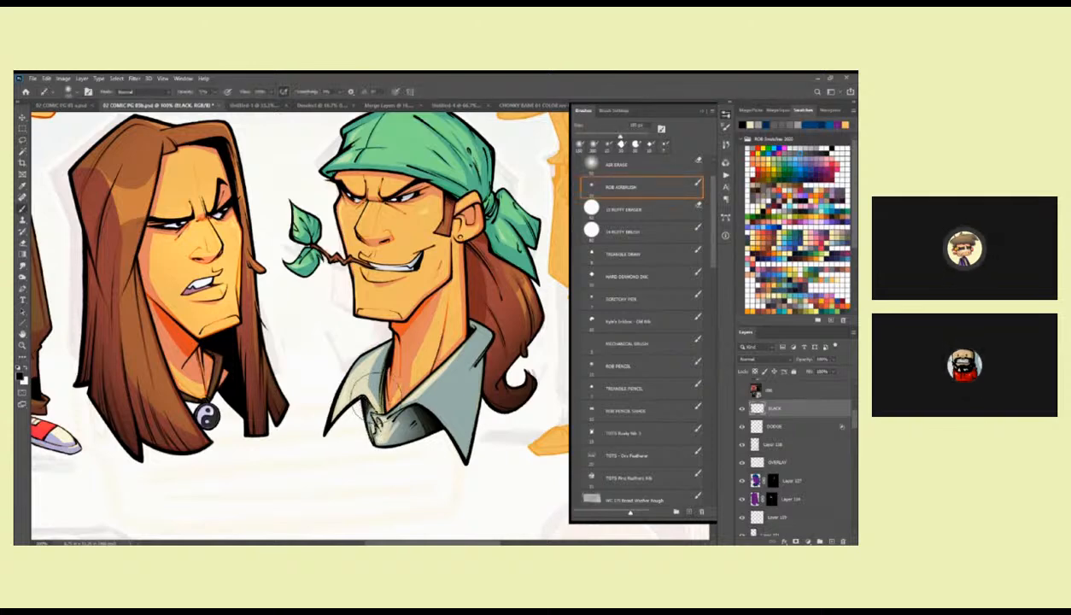
click(756, 480)
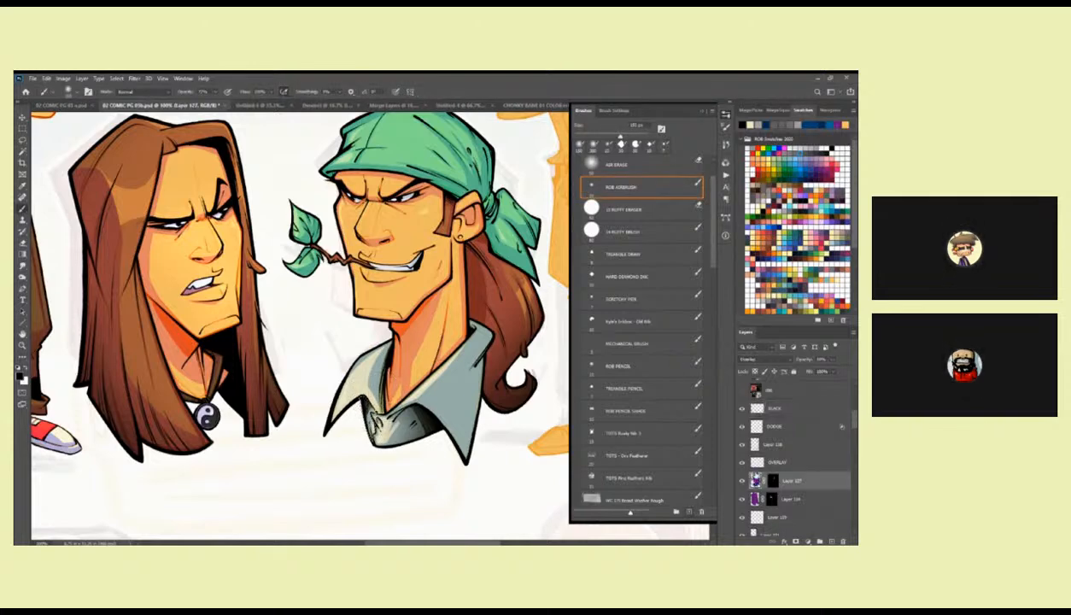
click(775, 462)
click(758, 408)
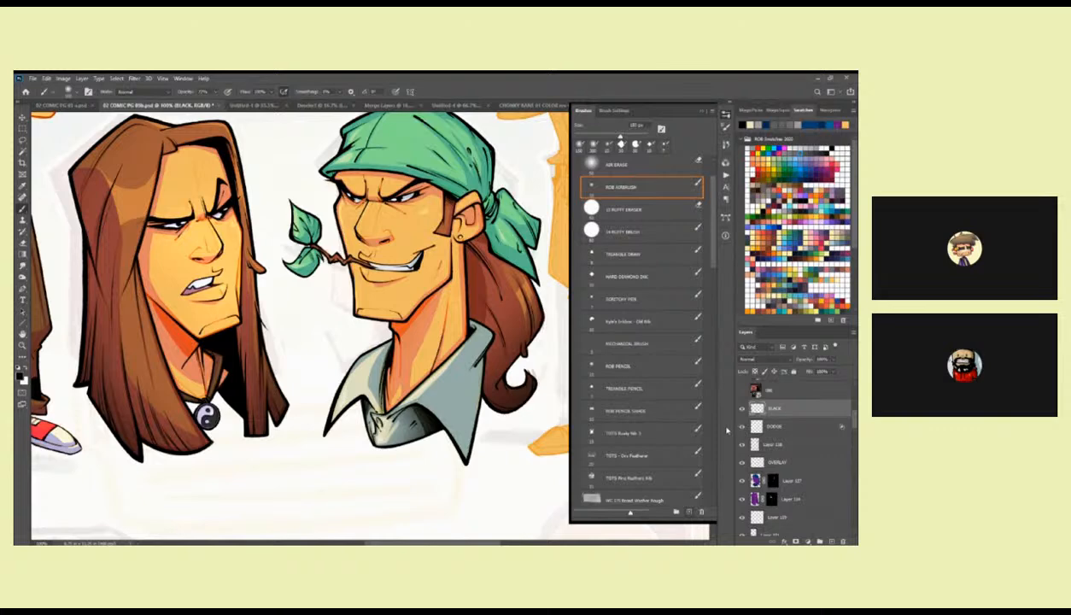
Select the collar's right flap beside the neck and airbrush soft black shading onto it on the BLACK layer.
key(l)
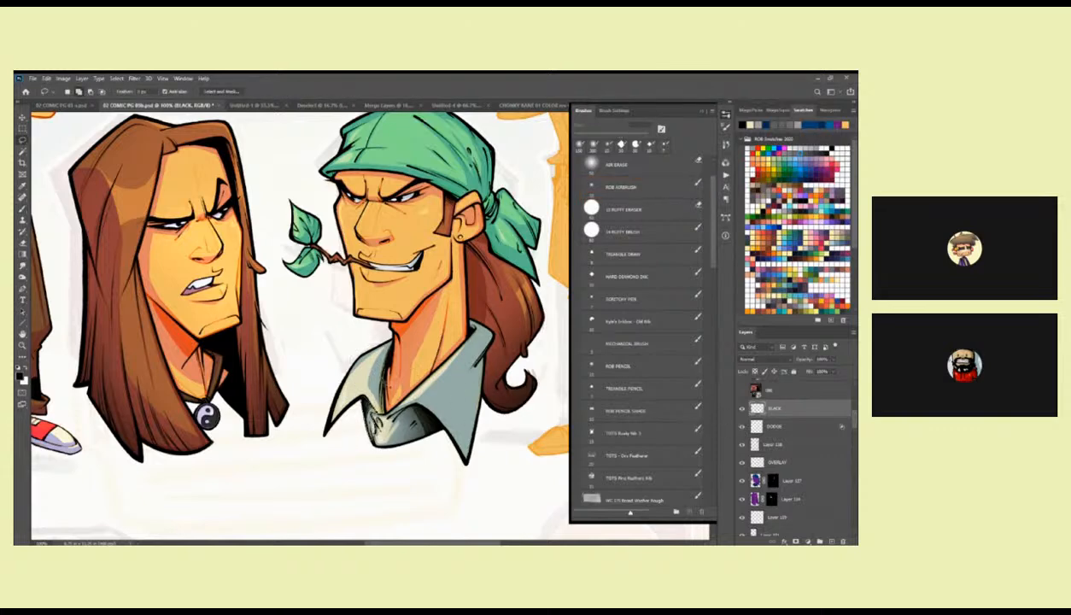
click(756, 481)
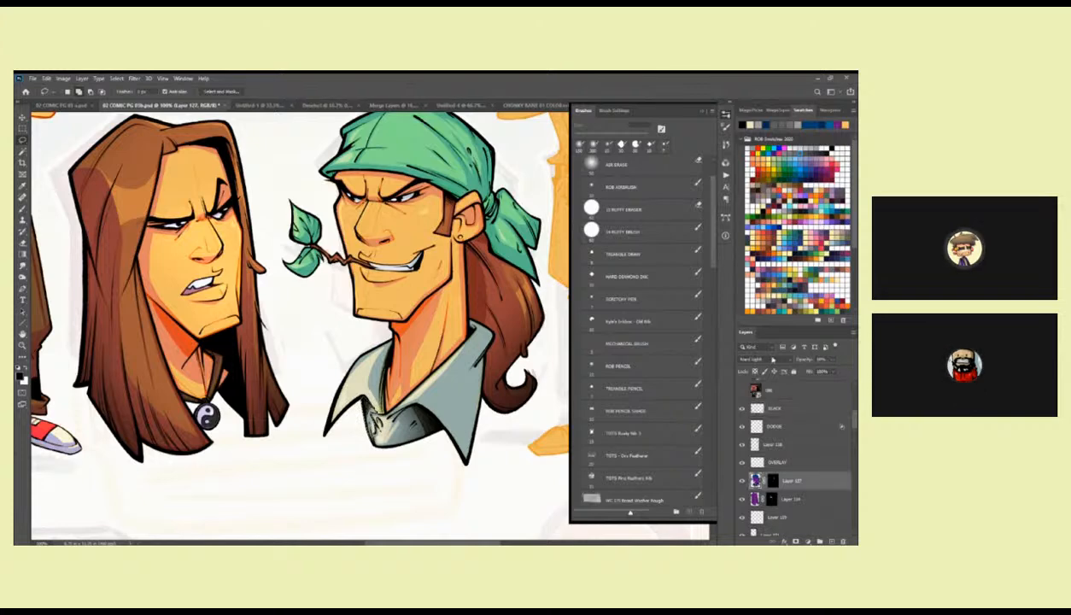
click(751, 405)
key(b)
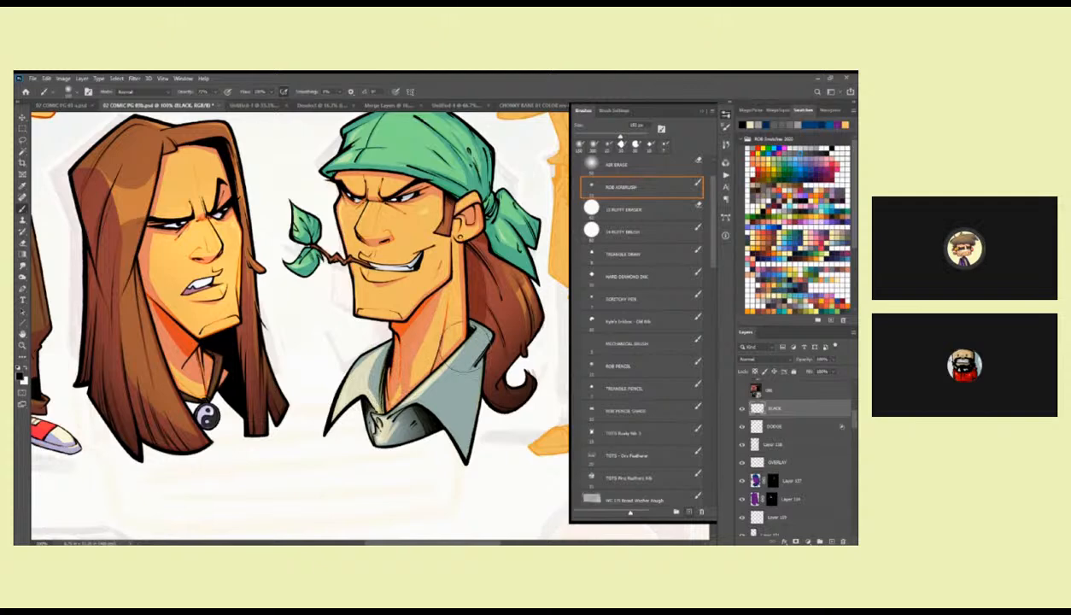
drag(430, 353, 428, 403)
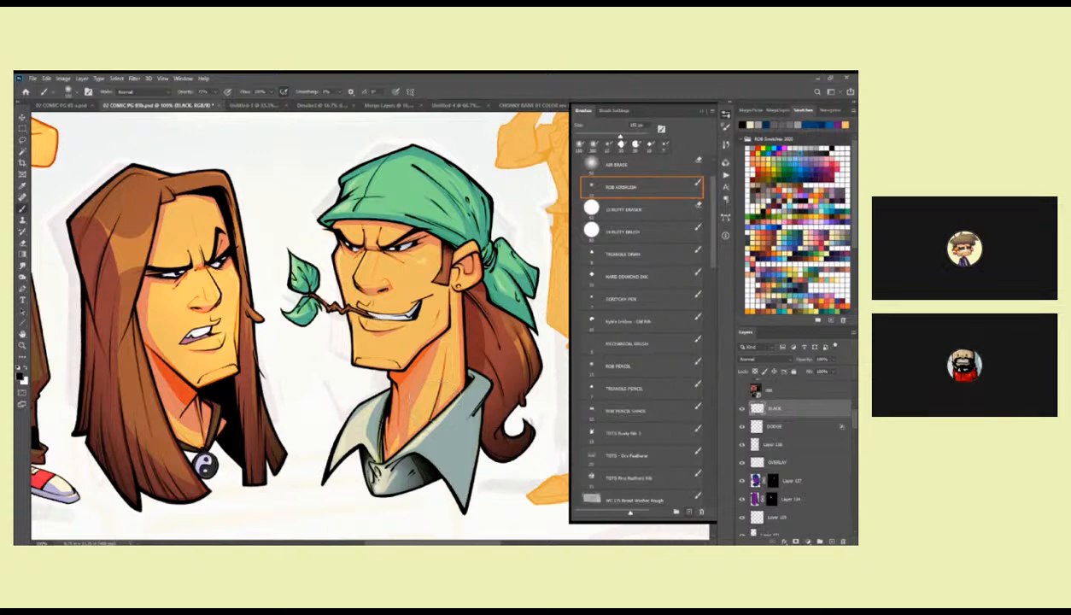
Lasso a shadow shape inside the bandana character's ear, fill it with white on Layer 127's mask and clear the selection.
click(773, 481)
key(z)
click(470, 262)
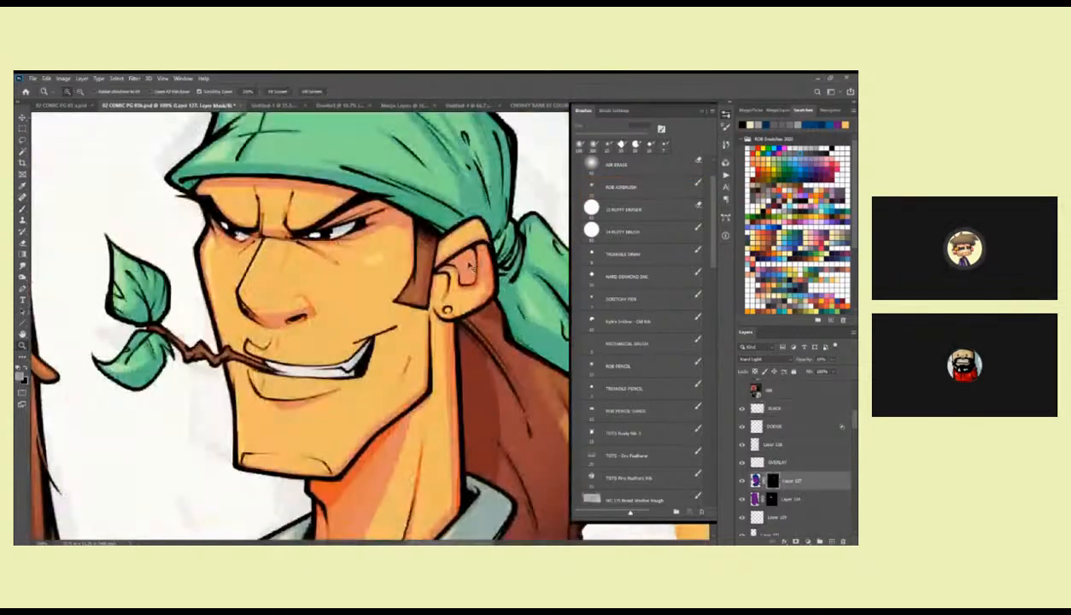
key(l)
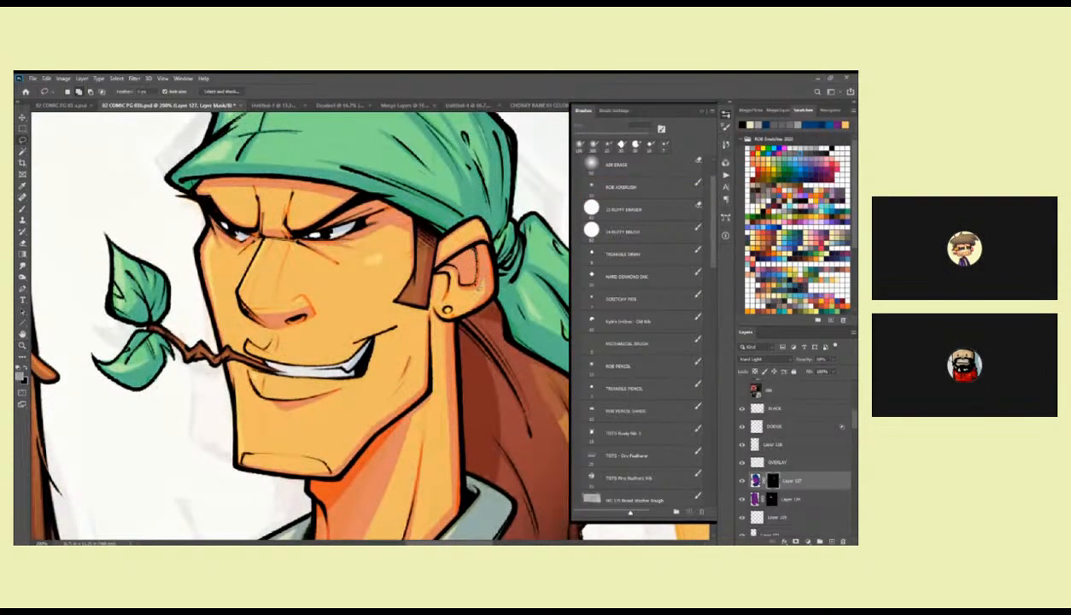
key(d)
key(alt+BackSpace)
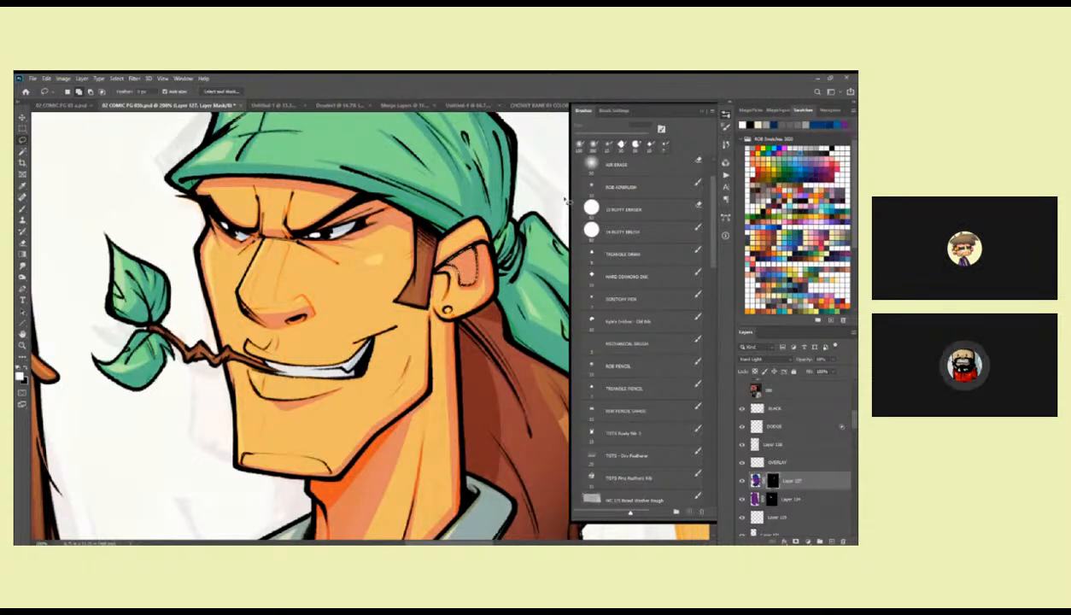
key(ctrl+d)
Lasso the stray black smudge beside the ponytail's curled tip on the BLACK layer and clear it.
key(z)
alt+click(484, 313)
alt+click(482, 330)
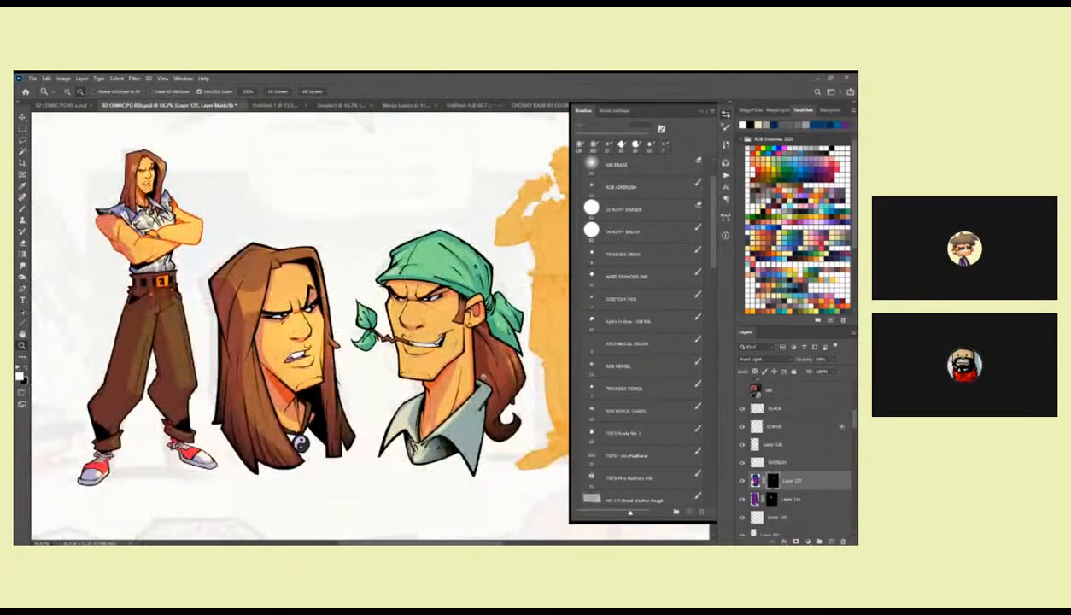
drag(468, 386, 488, 365)
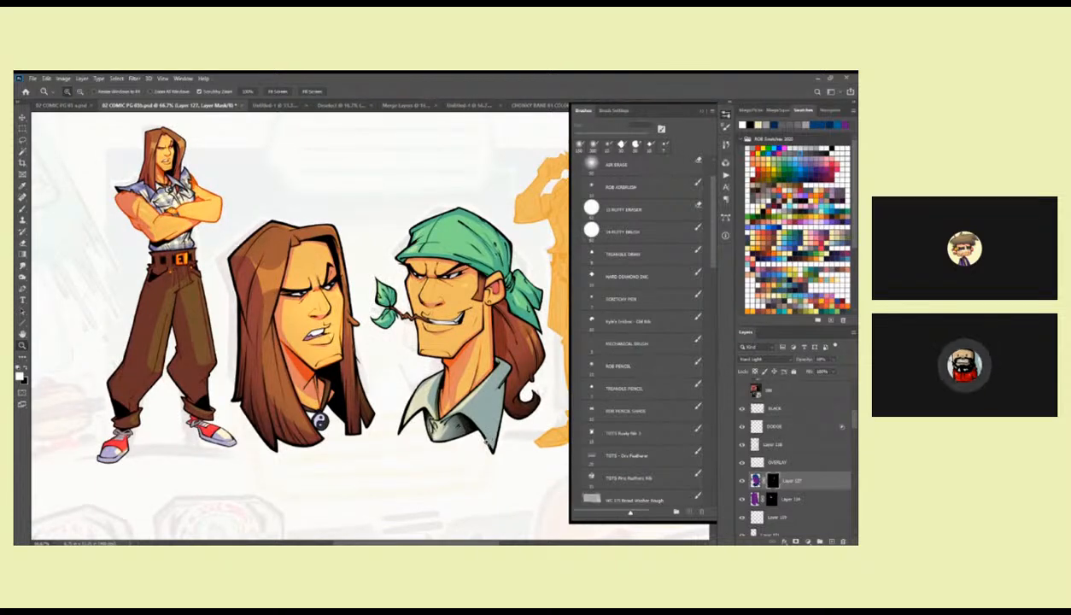
drag(485, 425, 421, 430)
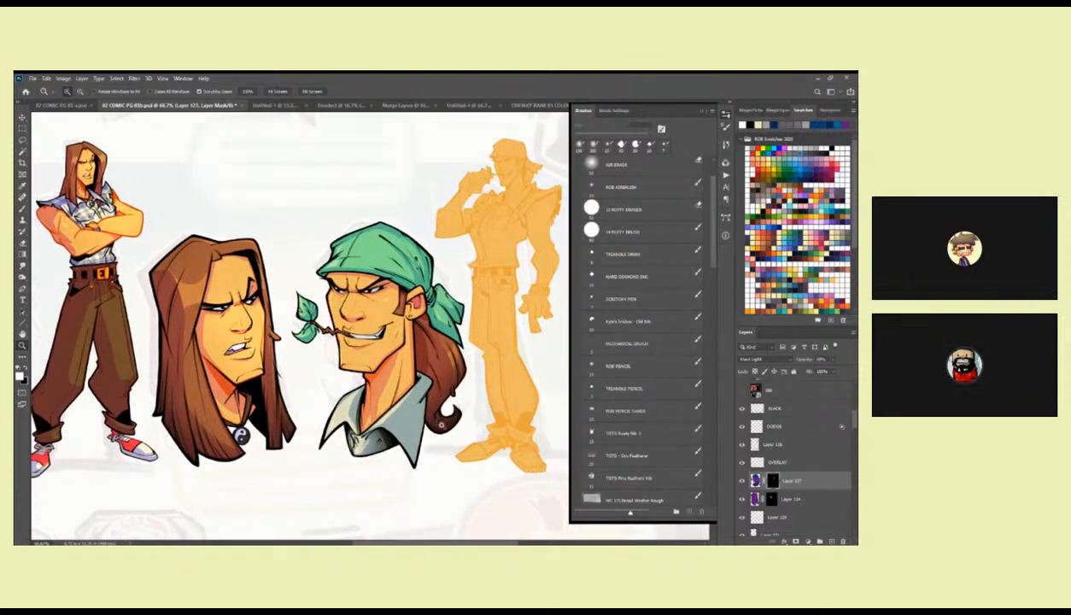
click(461, 410)
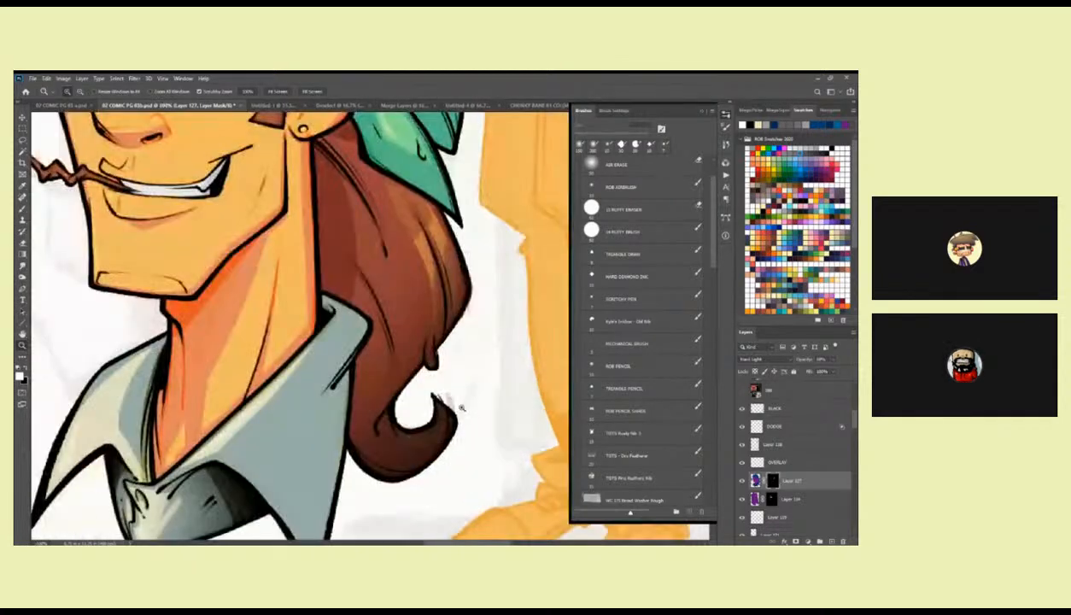
click(743, 483)
click(742, 409)
click(742, 409)
click(753, 408)
key(l)
mouse_move(432, 397)
mouse_down()
mouse_move(491, 390)
mouse_move(479, 451)
mouse_move(475, 403)
mouse_up()
Examine the bandana character's black shading both close up and beside the other figures.
key(z)
alt+click(471, 399)
alt+click(470, 399)
alt+click(469, 406)
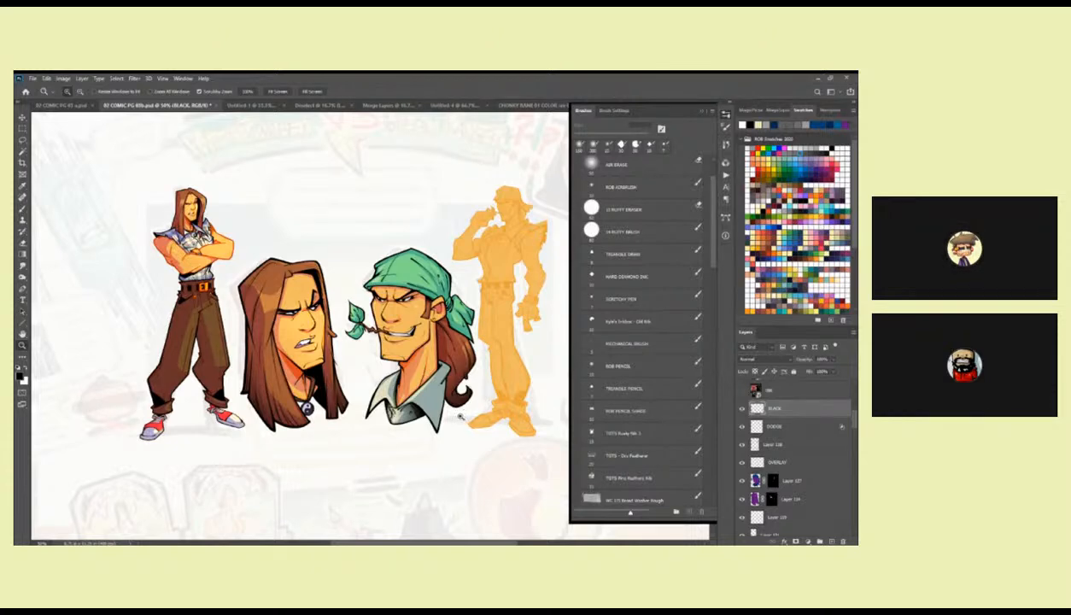
click(461, 417)
click(461, 418)
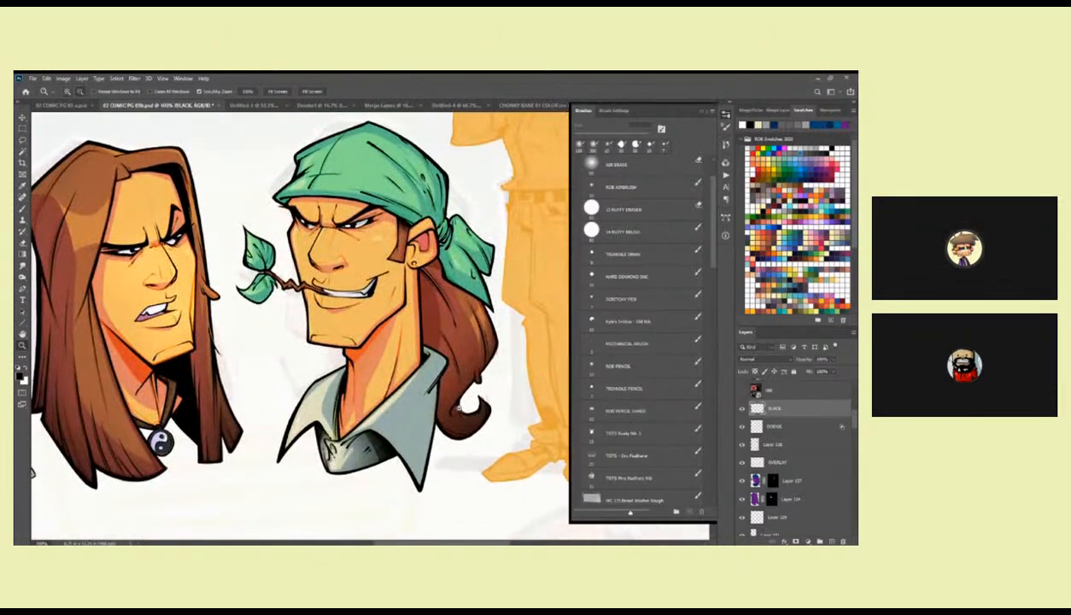
alt+click(461, 410)
alt+click(461, 410)
click(474, 410)
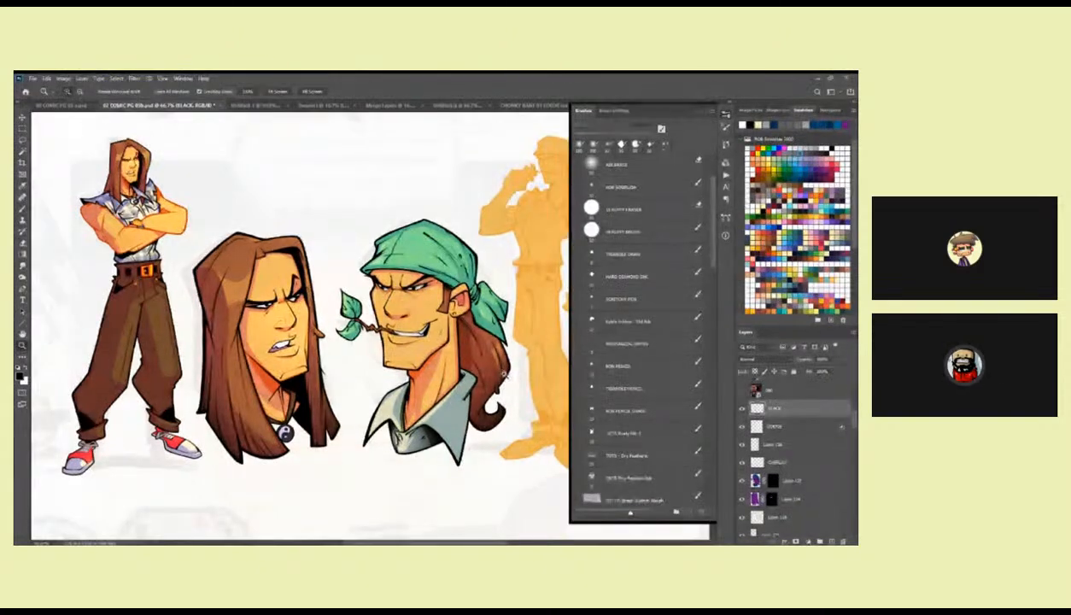
View the whole comic page and switch to the painted colour rough document for comparison.
alt+click(496, 369)
alt+click(495, 368)
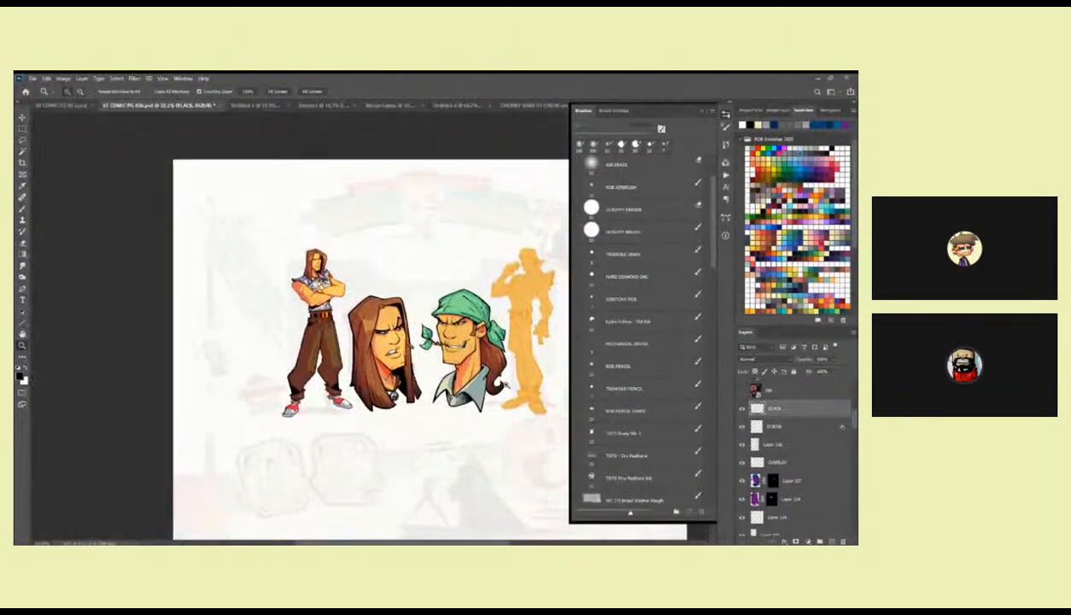
alt+click(486, 370)
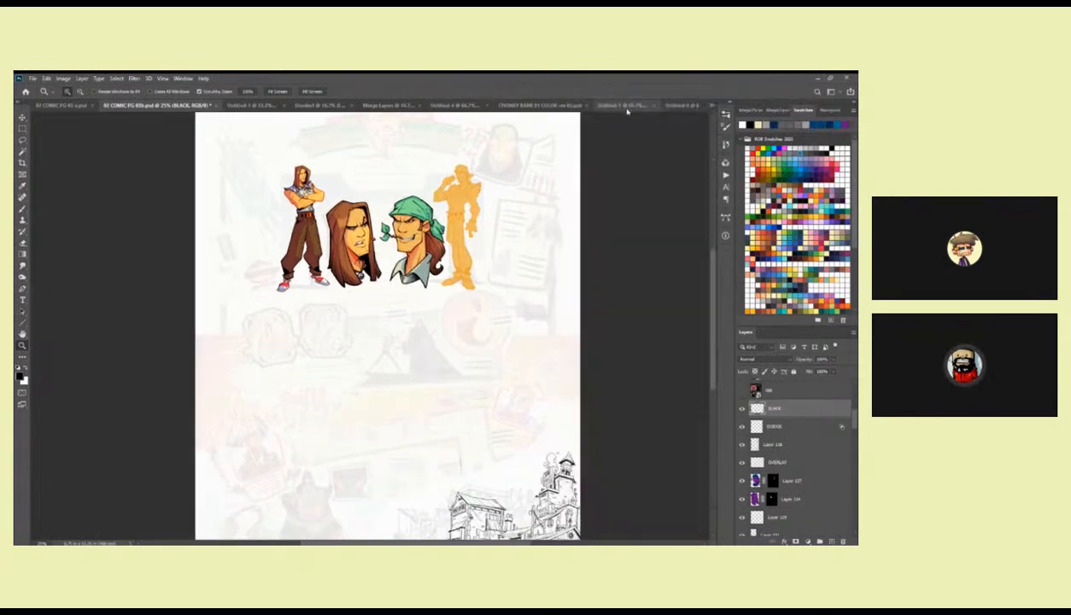
click(681, 105)
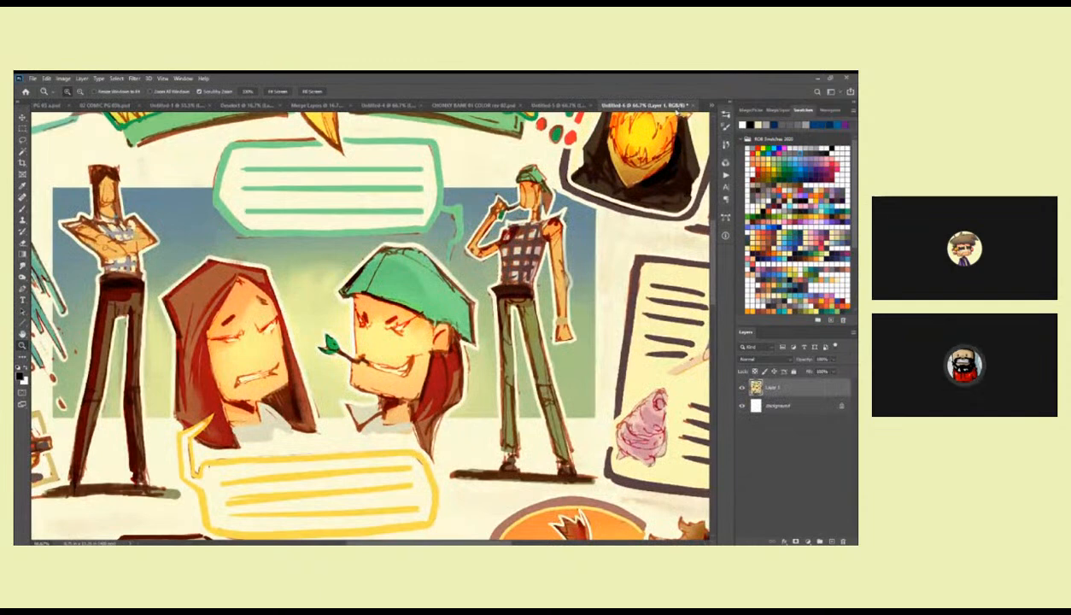
Return to the comic page document, check the four figures at full-page view and save the file.
key(b)
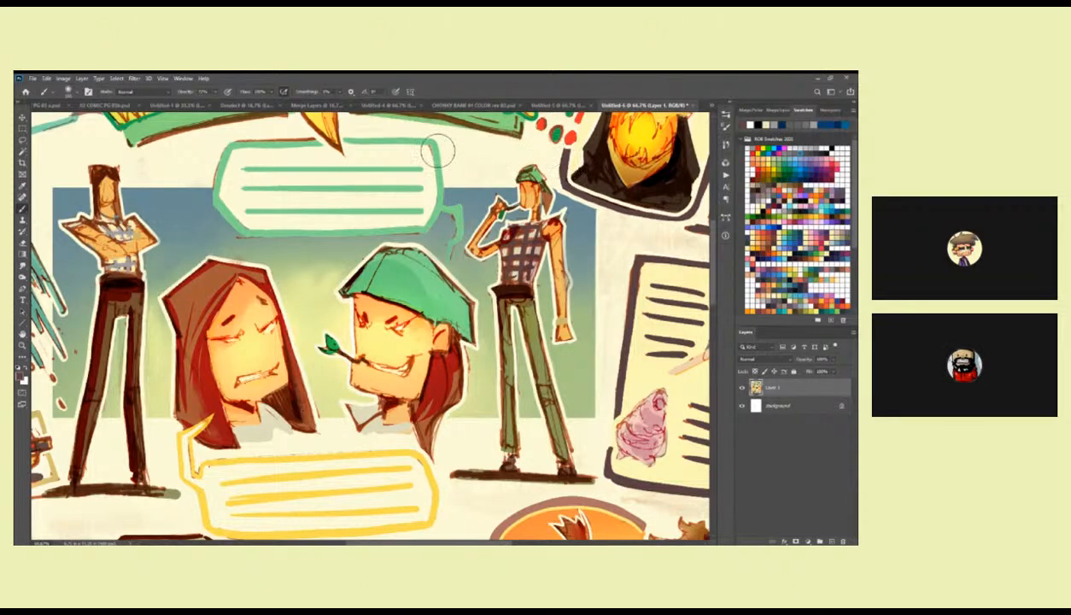
click(107, 104)
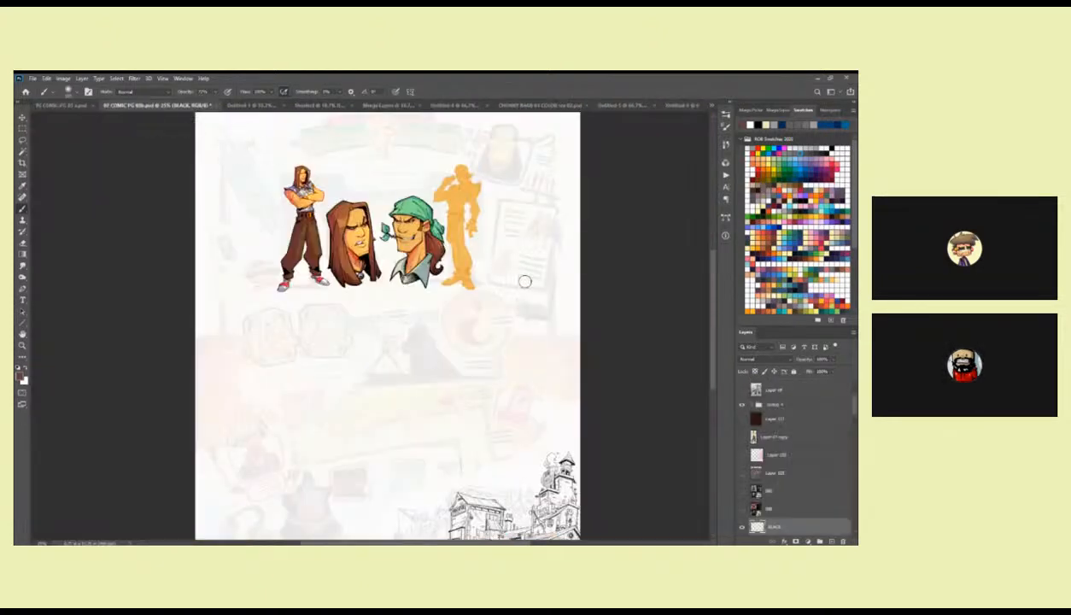
key(z)
click(475, 289)
click(462, 280)
drag(460, 279, 502, 366)
alt+click(506, 363)
alt+click(508, 365)
drag(524, 437, 500, 367)
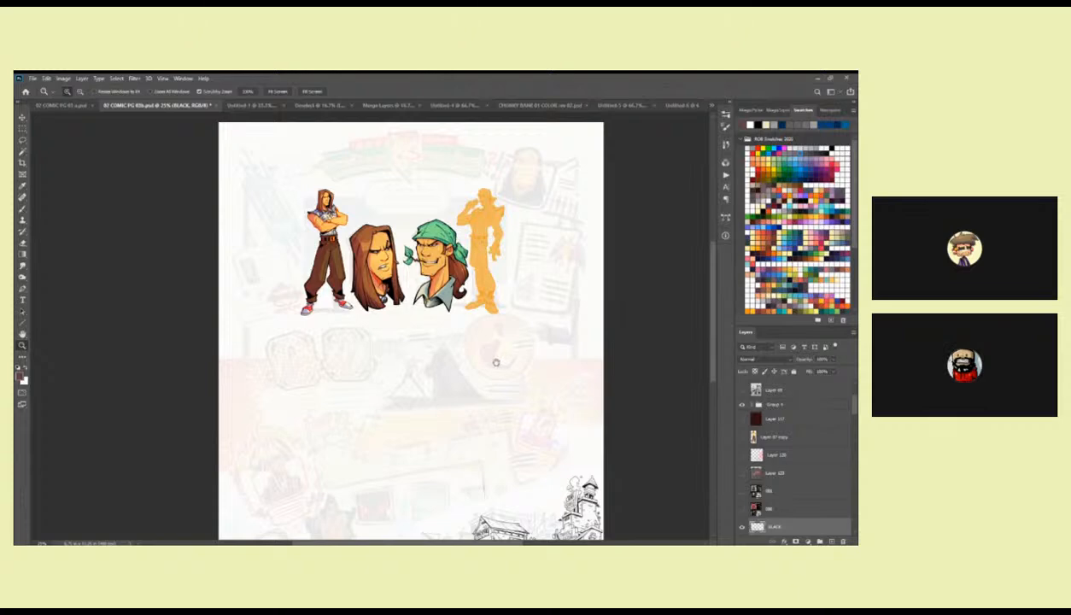
key(ctrl+s)
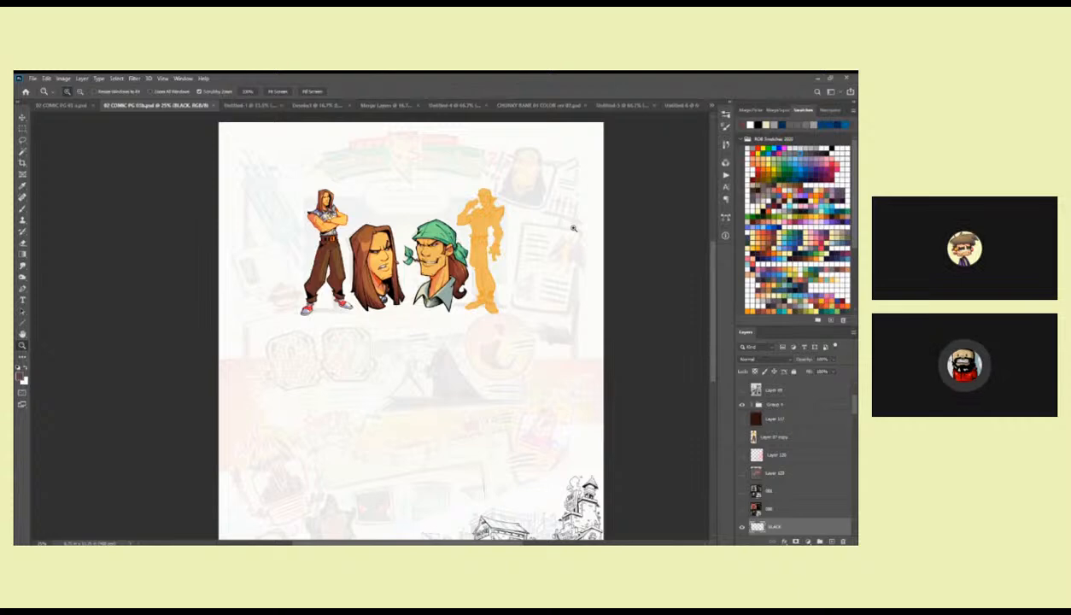
Try to move the layer directly above OVERLAY down beneath Layer 121, then undo the move.
click(421, 267)
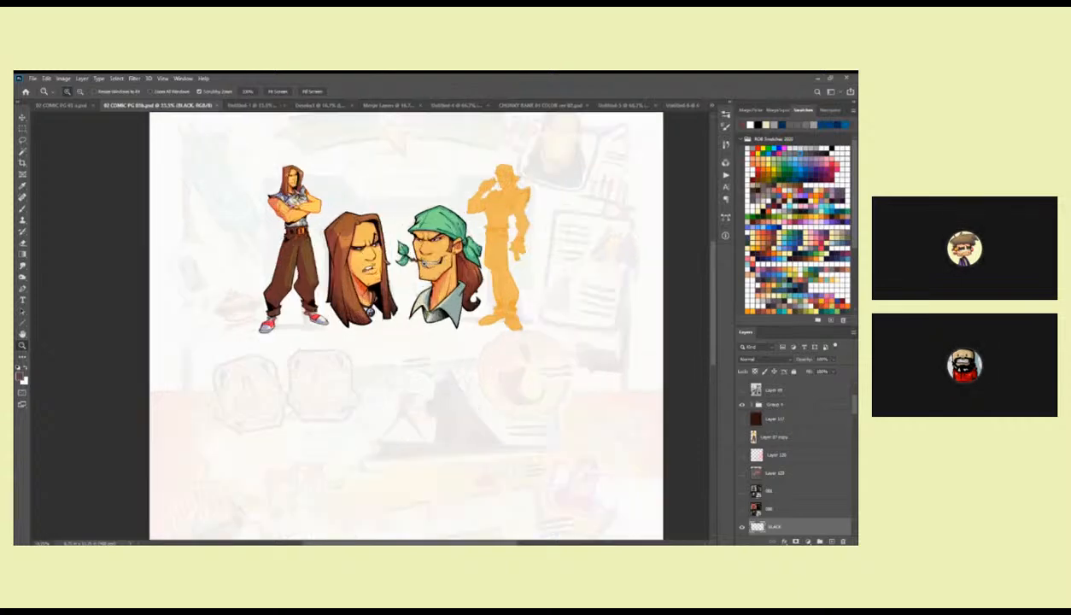
drag(404, 258, 421, 302)
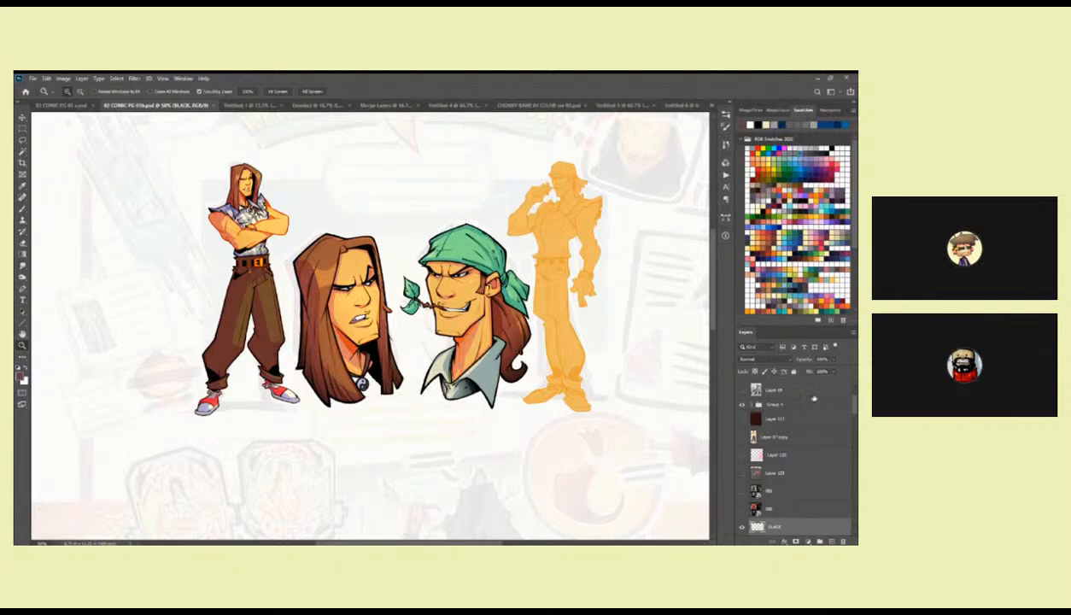
scroll(832, 423, down, 3)
click(742, 468)
click(742, 468)
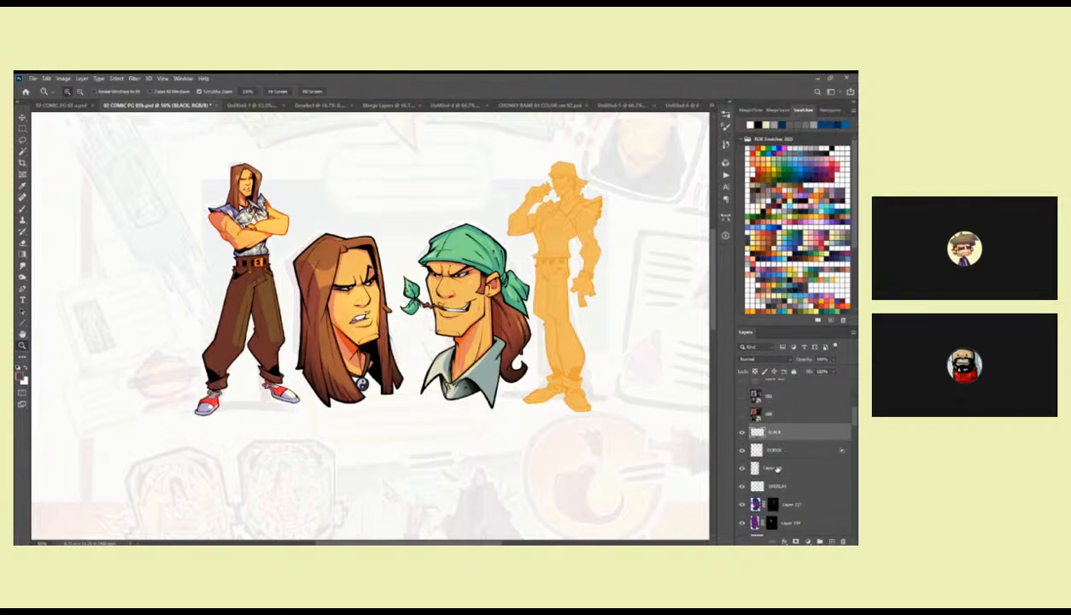
click(777, 468)
drag(855, 421, 854, 436)
click(782, 481)
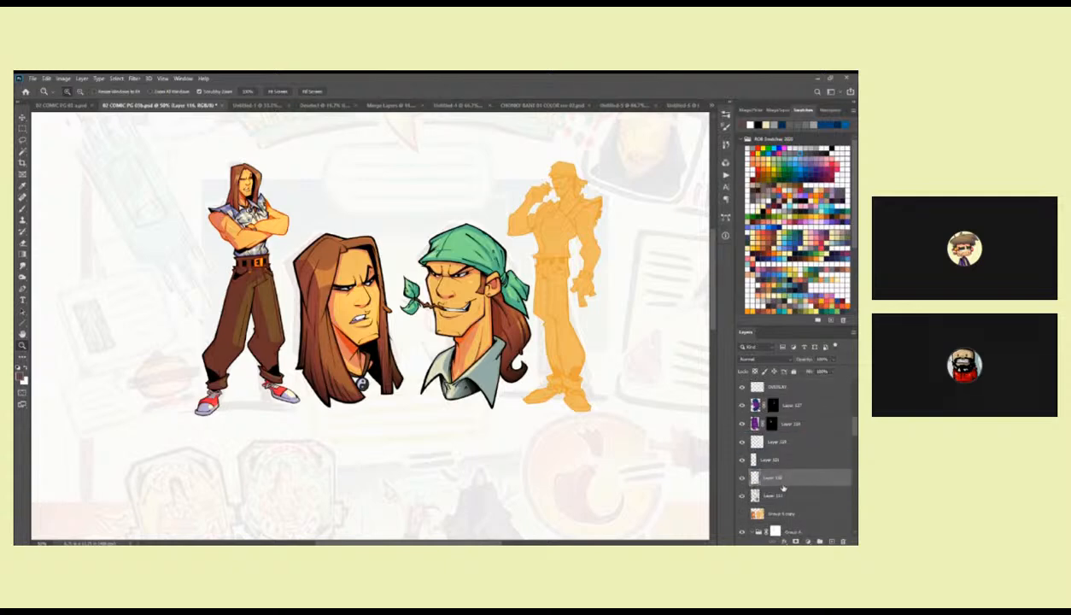
key(ctrl+z)
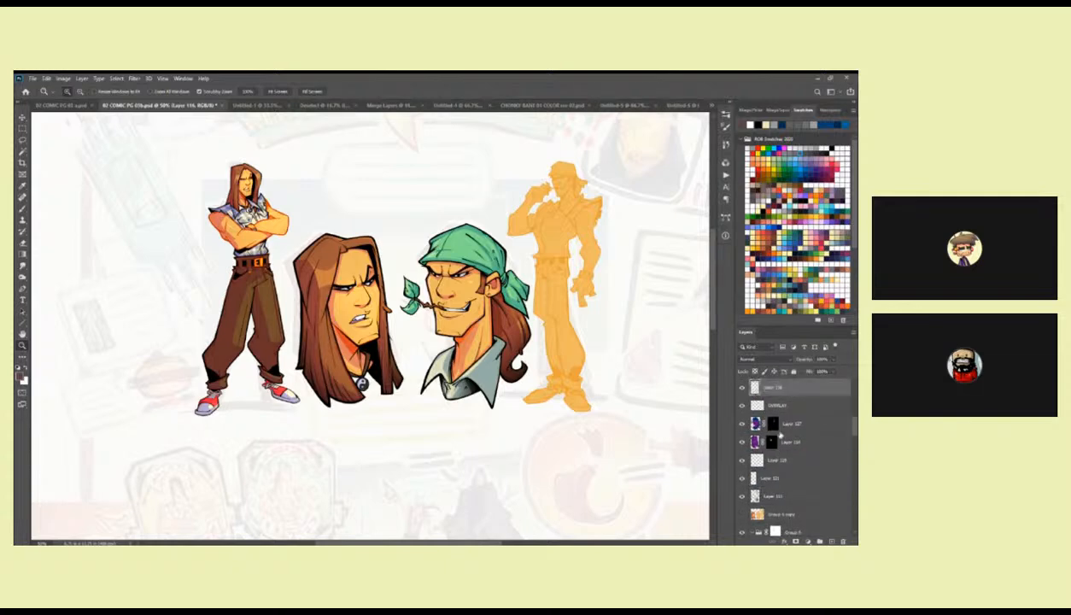
Put part of the layer above OVERLAY on its own layer and merge the remaining layer down into Layer 115.
key(l)
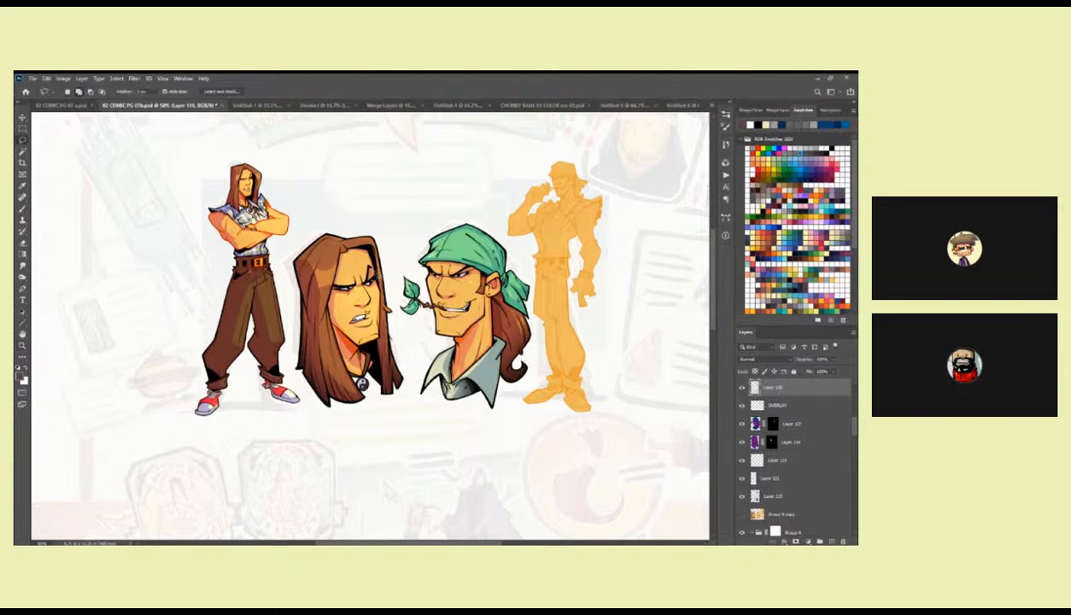
key(ctrl+j)
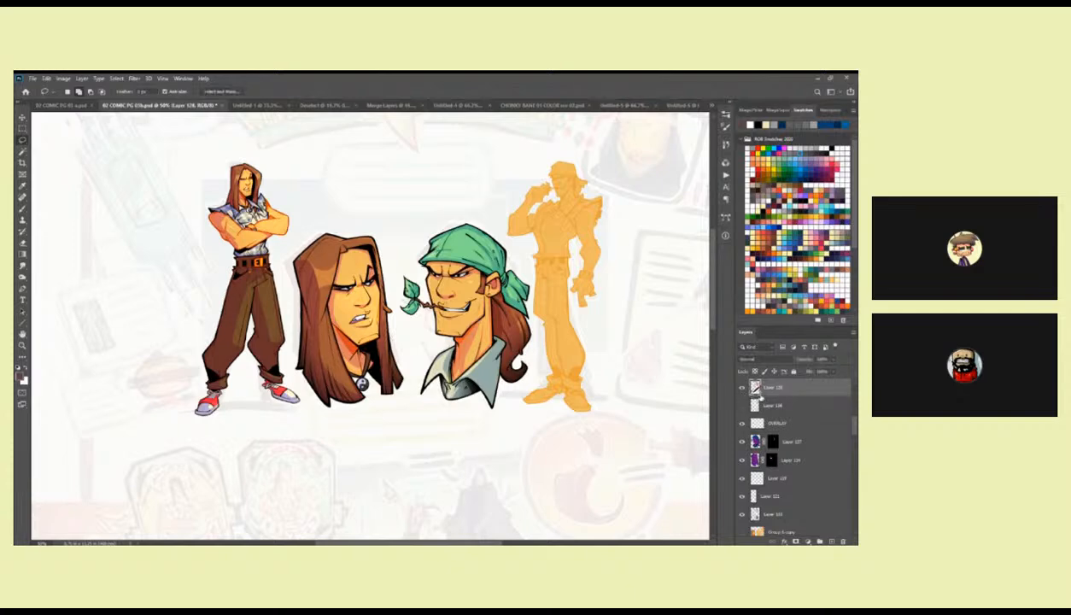
drag(749, 407, 770, 505)
click(743, 515)
click(743, 515)
key(ctrl+e)
click(742, 496)
click(742, 496)
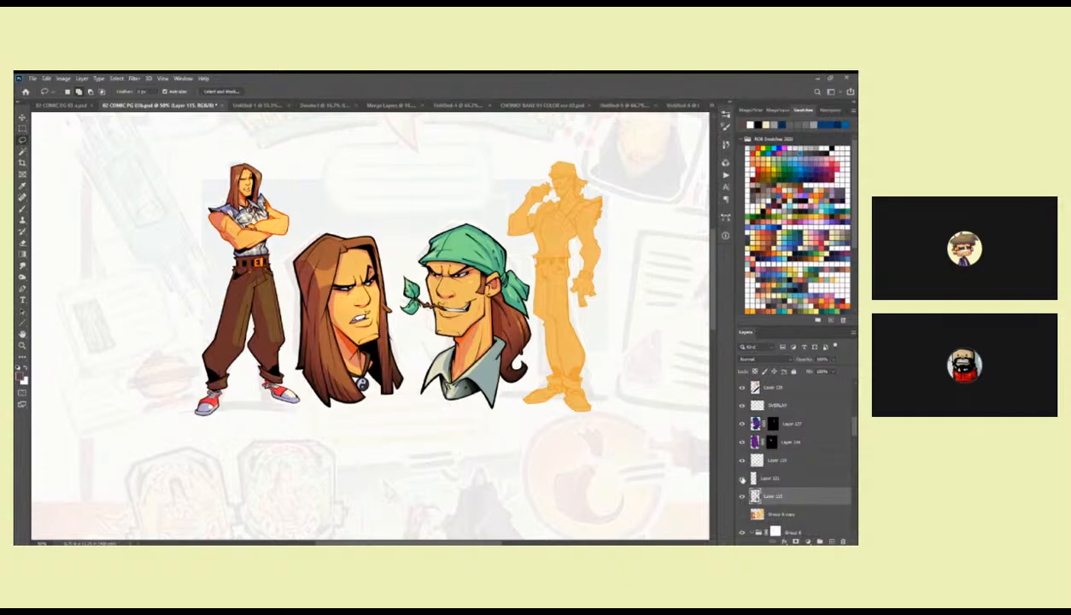
Merge the two plain layers above Layer 115 down into it and check the merged layer's visibility.
click(741, 480)
click(759, 462)
key(ctrl+e)
key(ctrl+e)
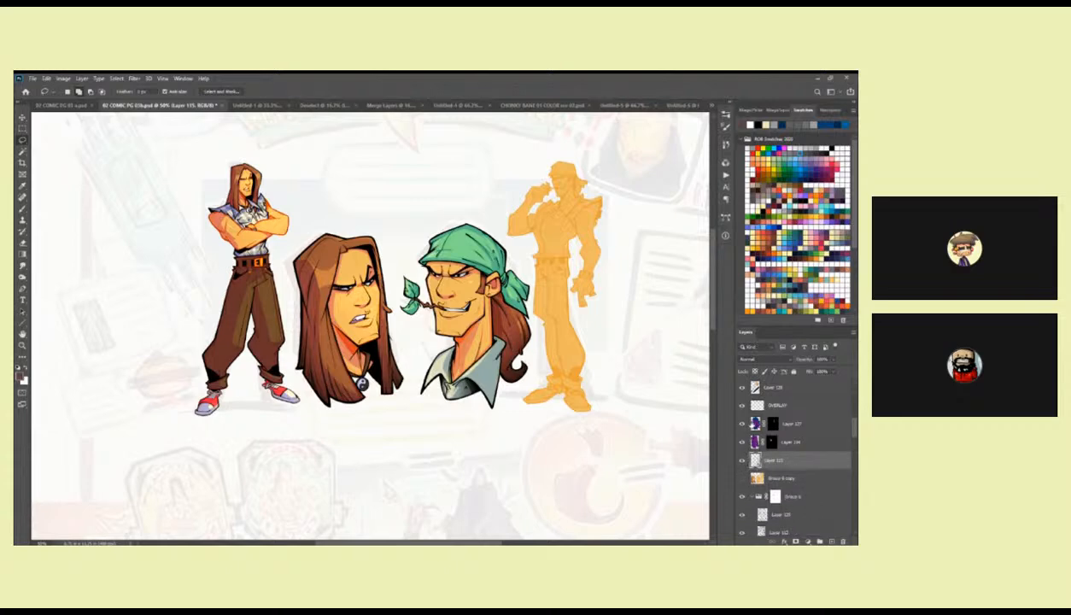
click(742, 462)
click(742, 462)
Find the standing long-haired figure's line art and select its FINAL LINE layer.
key(z)
click(245, 215)
click(245, 216)
key(b)
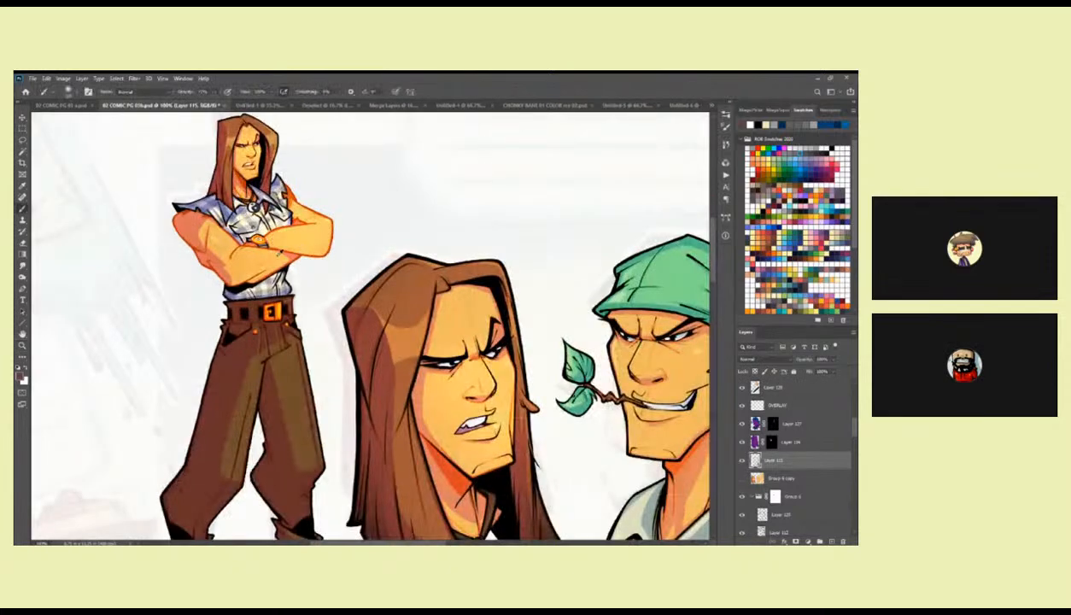
alt+click(210, 266)
alt+click(212, 269)
drag(286, 284, 432, 338)
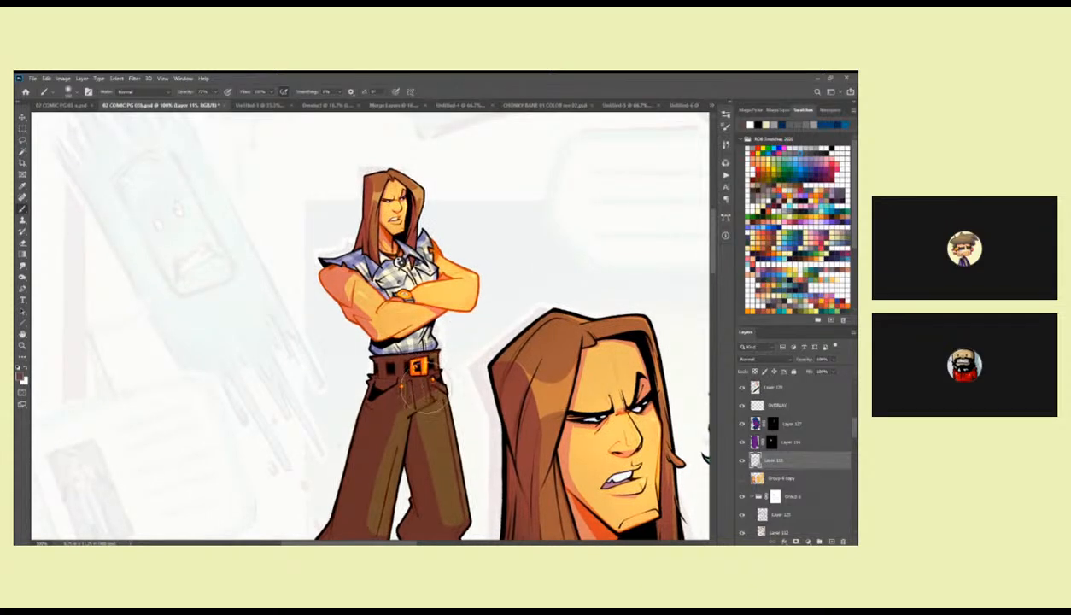
key(v)
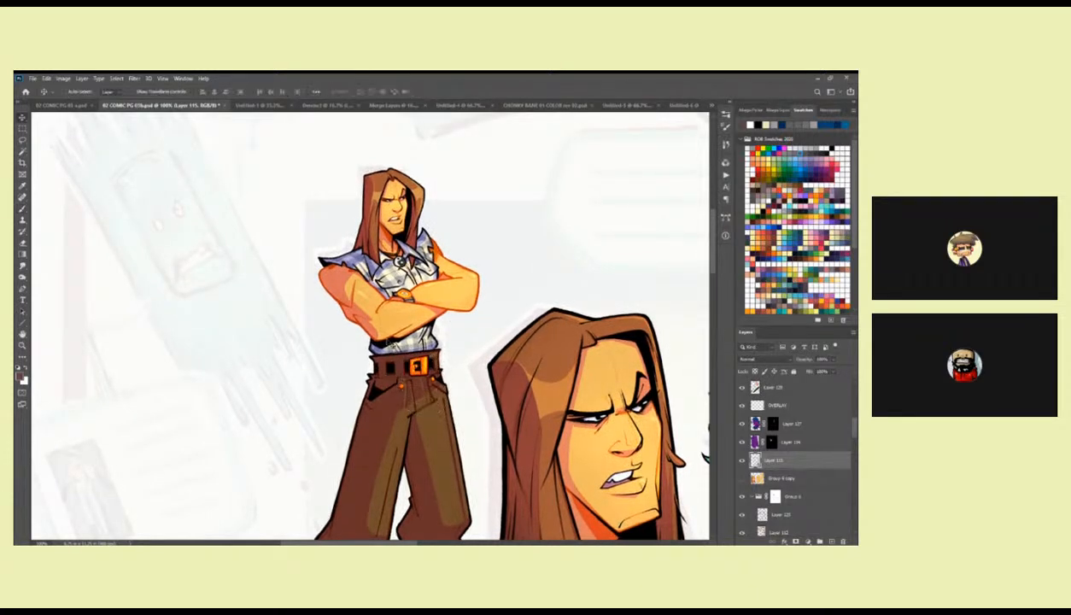
click(372, 335)
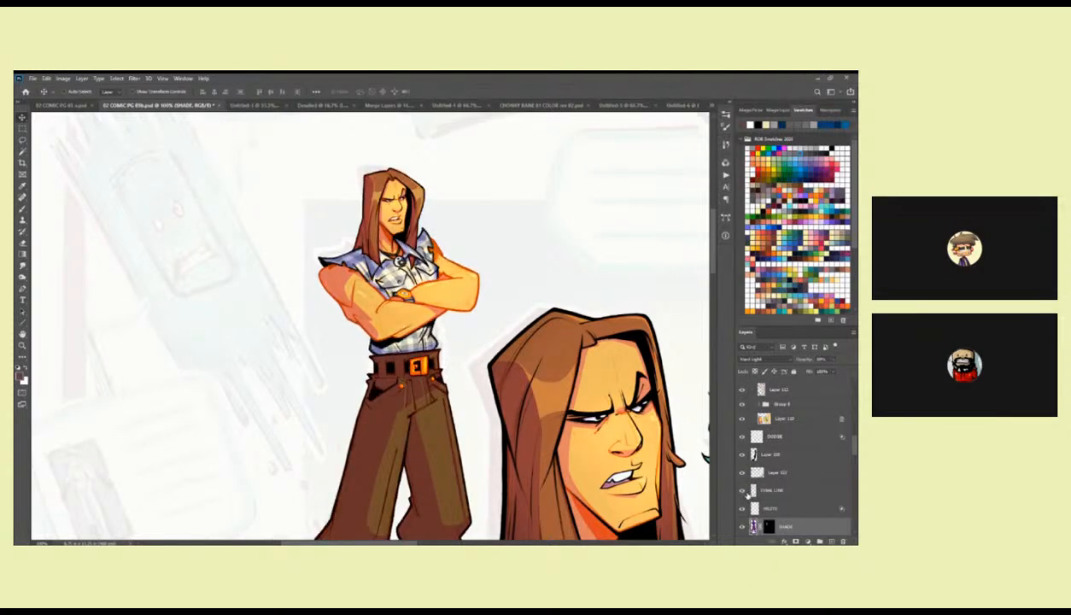
click(751, 490)
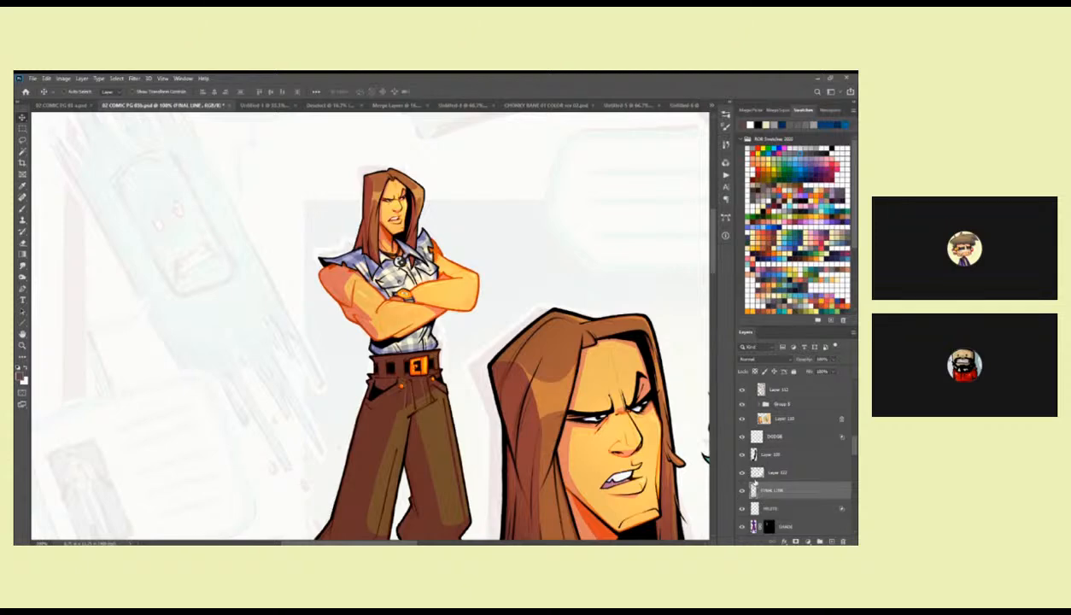
Add a new layer above FINAL LINE and set up an ink brush preset with black as the colour.
click(830, 542)
key(b)
scroll(353, 271, up, 5)
right_click(352, 287)
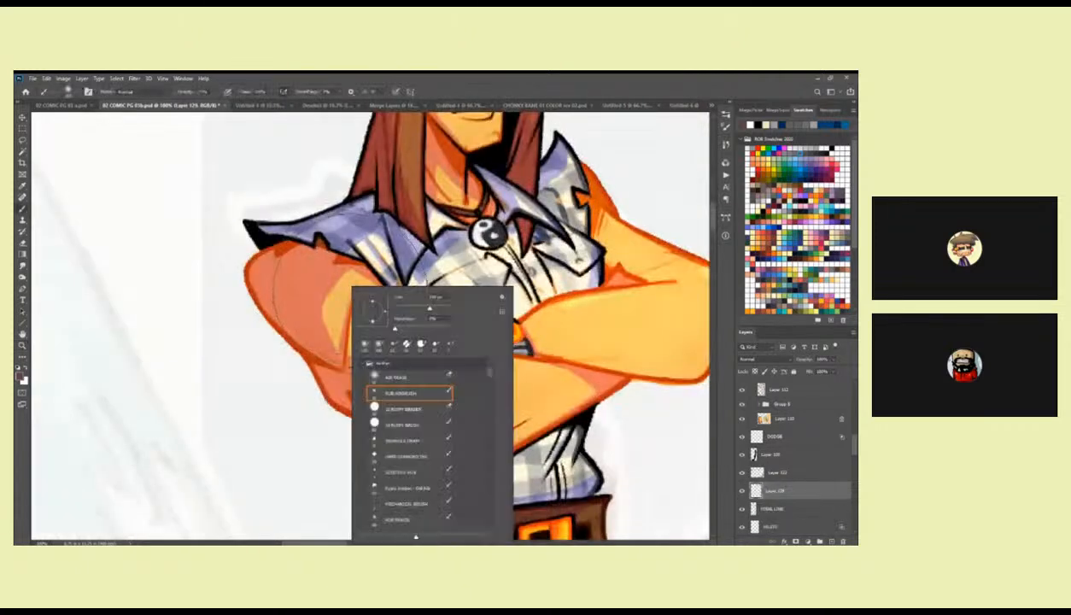
click(417, 473)
click(328, 456)
key(d)
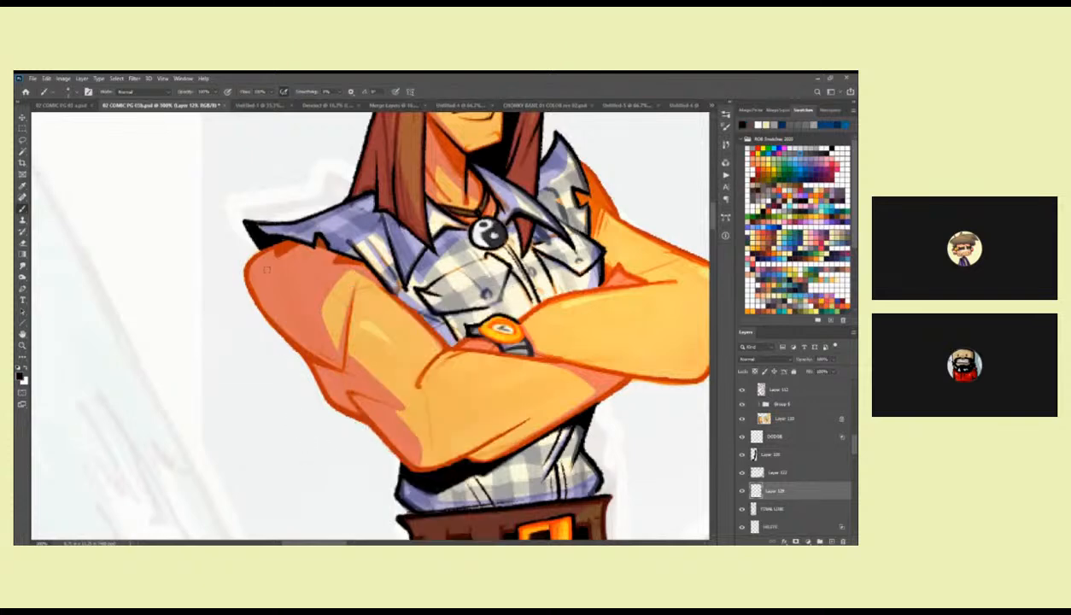
Ink a black contour along the outer edges of the standing figure's crossed arms on the new layer.
mouse_move(245, 263)
mouse_down()
mouse_move(275, 240)
mouse_move(241, 268)
mouse_move(247, 305)
mouse_move(311, 357)
mouse_move(275, 344)
mouse_move(299, 379)
mouse_move(398, 459)
mouse_up()
drag(566, 398, 392, 406)
mouse_move(387, 203)
mouse_down()
mouse_move(417, 252)
mouse_move(343, 266)
mouse_move(445, 321)
mouse_move(555, 271)
mouse_move(523, 369)
mouse_move(482, 373)
mouse_move(378, 345)
mouse_up()
drag(435, 322, 528, 290)
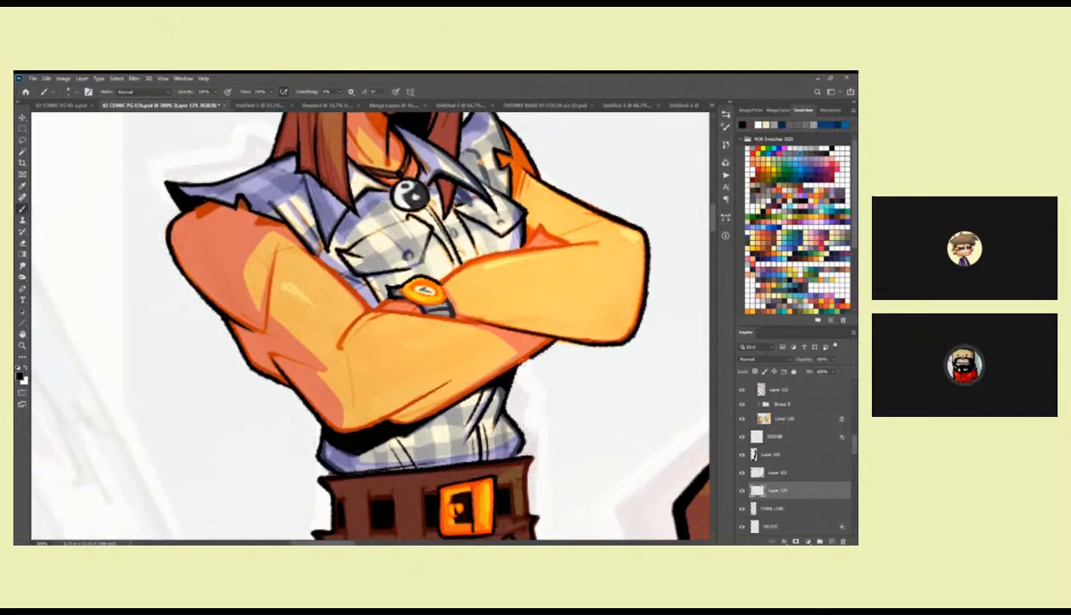
drag(492, 348, 485, 415)
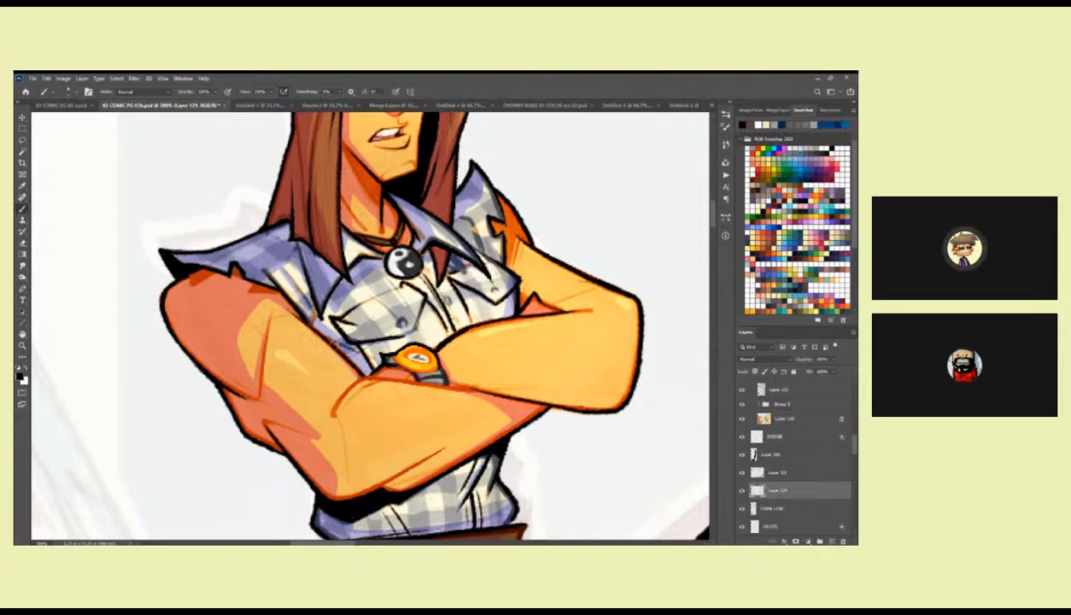
drag(470, 349, 516, 336)
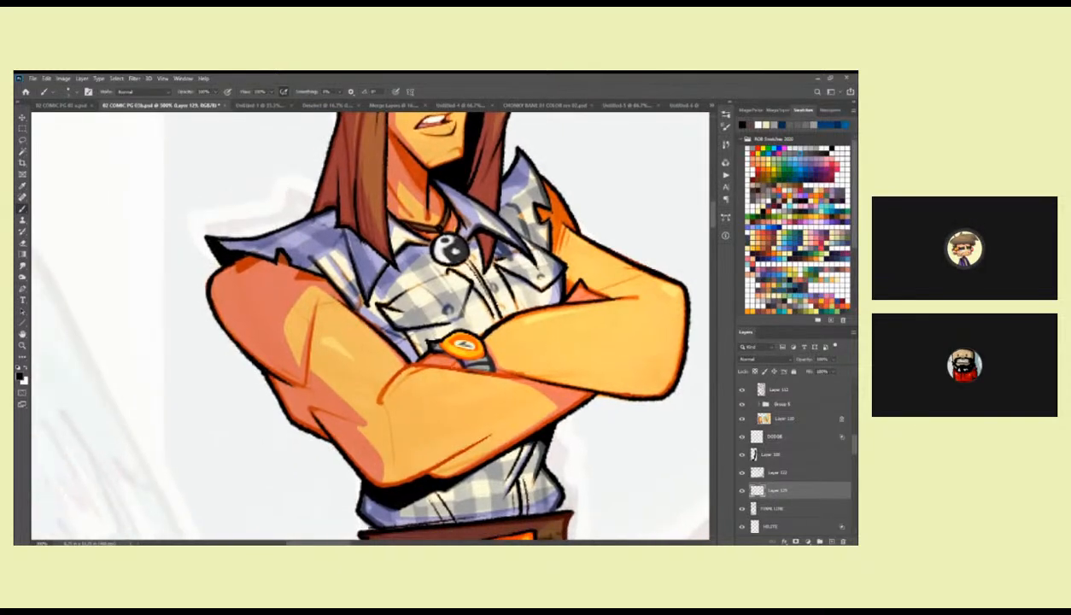
mouse_move(378, 381)
mouse_down()
mouse_move(422, 357)
mouse_move(497, 371)
mouse_up()
Merge the two layers above the arm outline layer down into it and toggle the result to check it.
alt+click(581, 379)
alt+click(582, 378)
alt+click(582, 379)
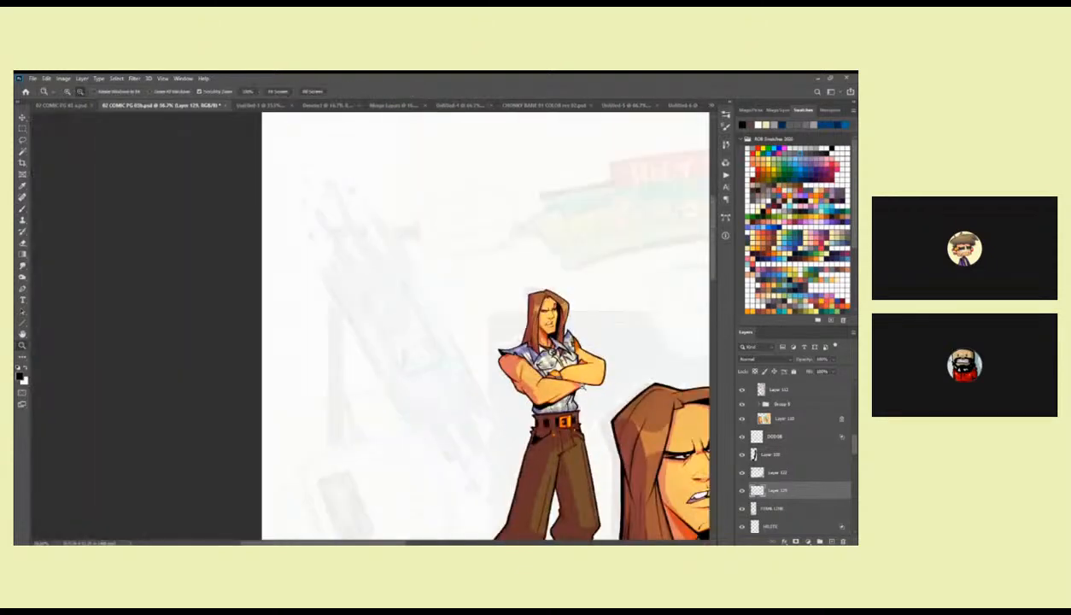
drag(614, 454, 360, 347)
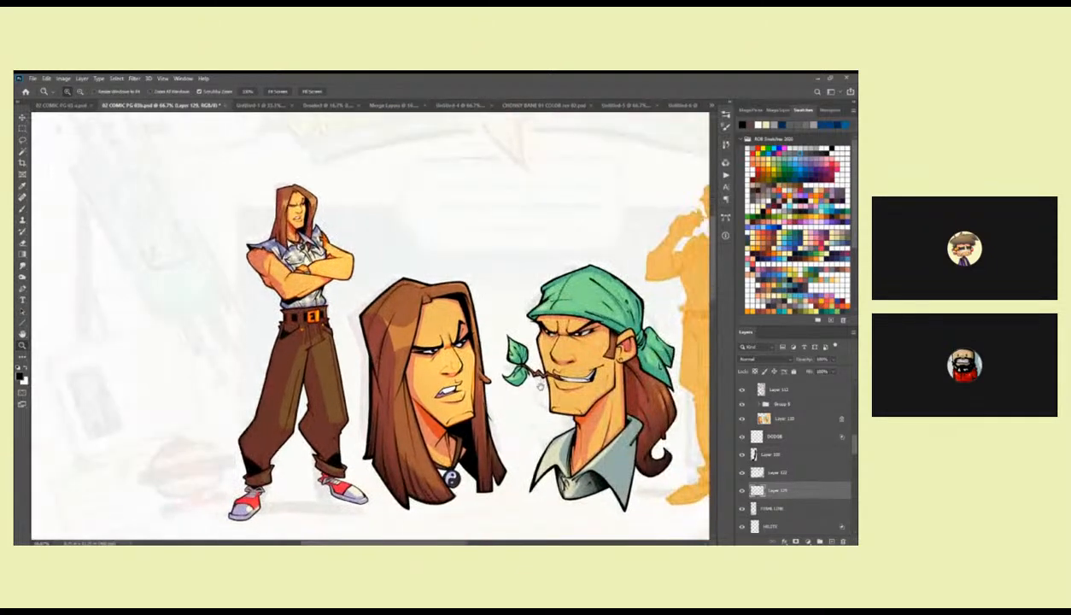
drag(531, 376, 416, 367)
drag(466, 415, 461, 417)
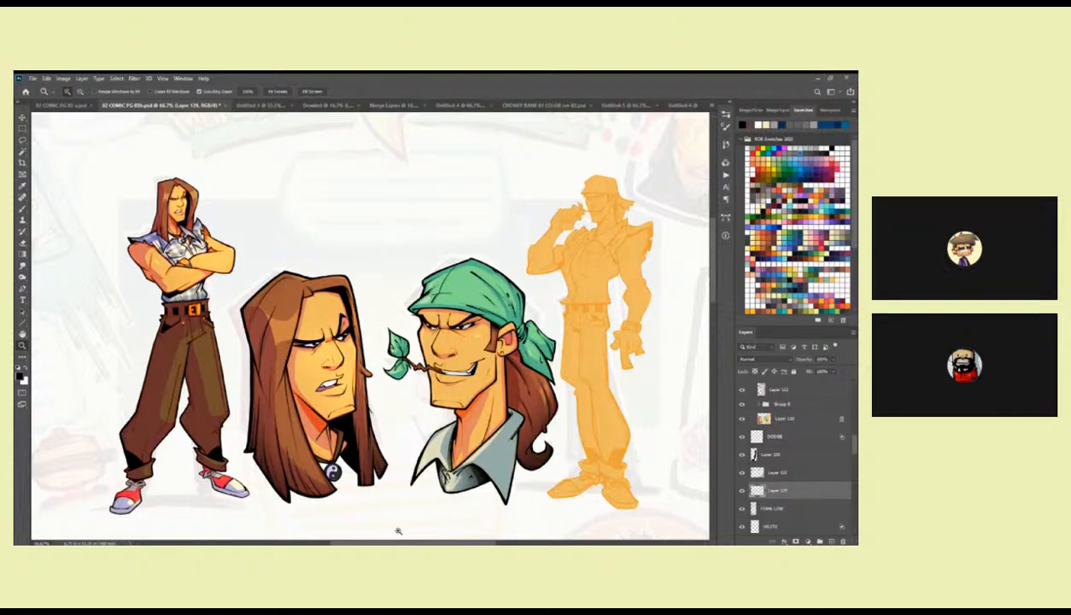
click(753, 454)
key(ctrl+d)
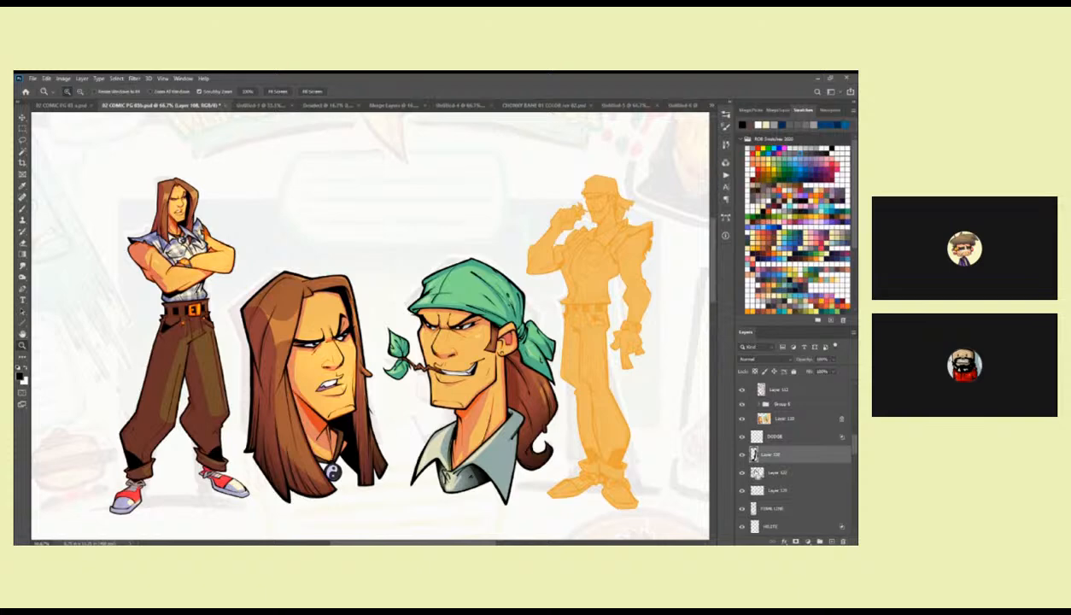
key(ctrl+e)
key(ctrl+e)
click(741, 454)
click(741, 454)
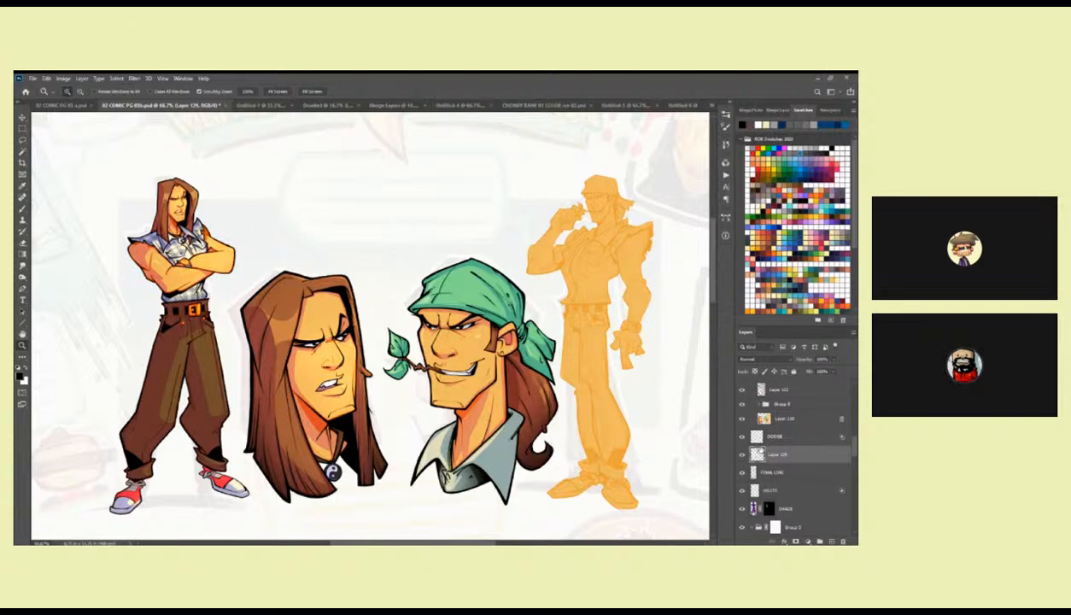
Examine the coloured figures and the orange silhouette together at several magnifications.
alt+click(586, 410)
alt+click(586, 411)
alt+click(586, 411)
drag(601, 446, 522, 382)
click(520, 301)
click(499, 333)
mouse_move(500, 321)
mouse_down()
mouse_move(520, 333)
mouse_move(545, 257)
mouse_move(549, 378)
mouse_up()
alt+click(529, 338)
alt+click(529, 339)
click(541, 354)
click(538, 295)
drag(538, 290, 554, 387)
key(b)
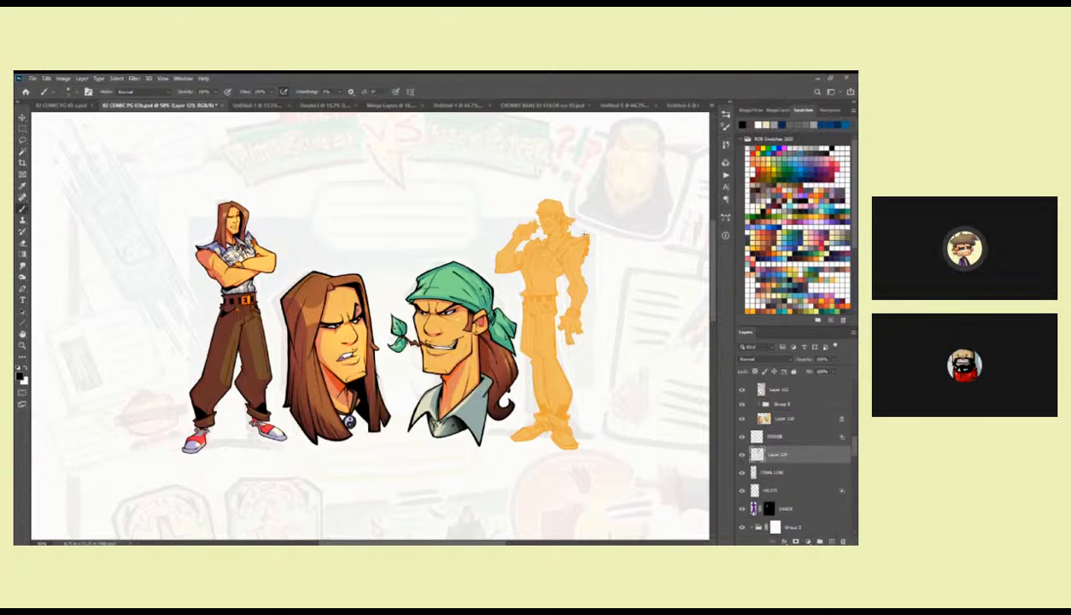
Find the head group in the layer stack, check its visibility, and select the line layer directly inside it.
scroll(855, 437, up, 2)
scroll(854, 437, up, 5)
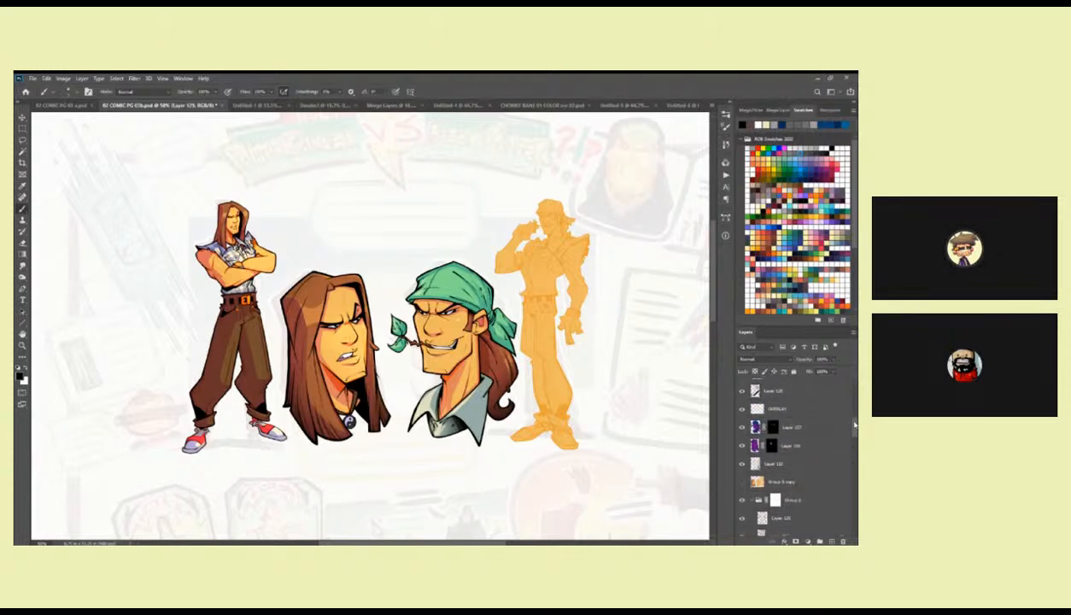
scroll(855, 421, down, 3)
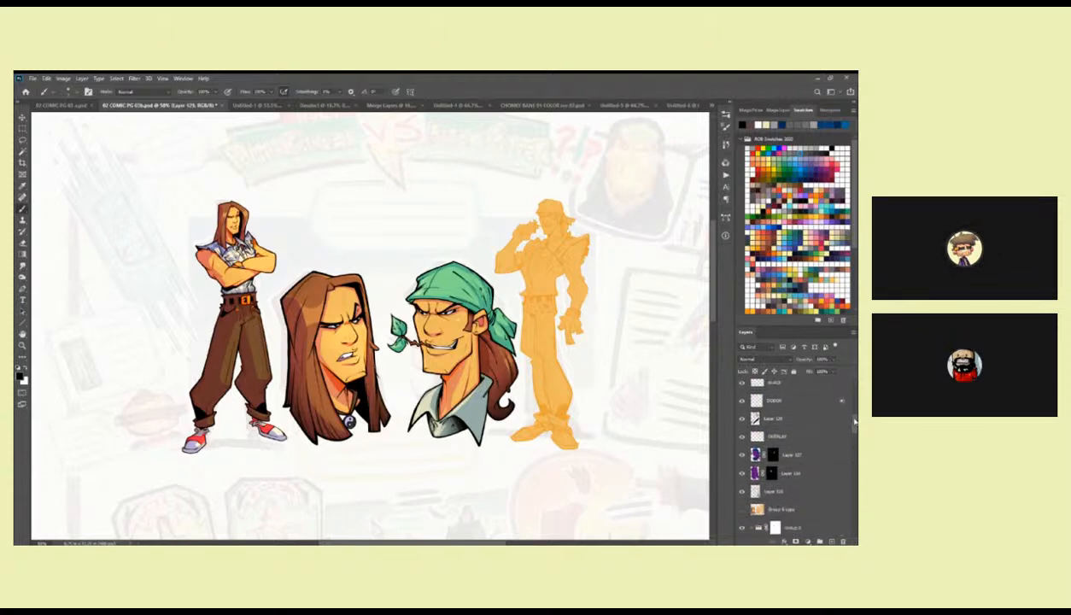
click(748, 444)
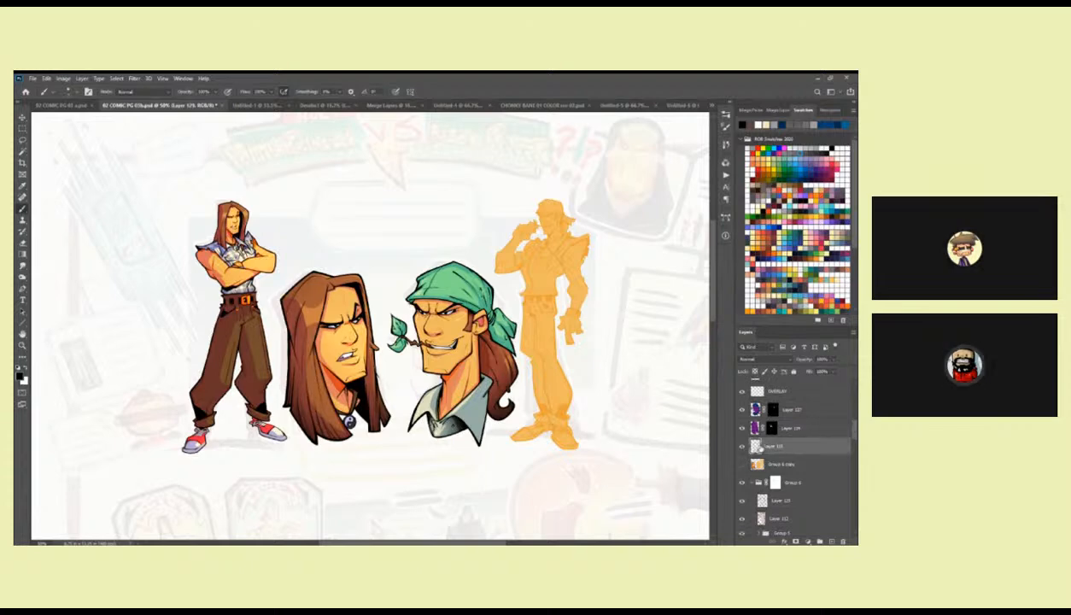
click(751, 483)
click(742, 483)
click(742, 484)
click(752, 483)
click(742, 501)
click(742, 501)
click(772, 502)
Strengthen the black lines of the bandana head around the bandana's edge, the ear and the knot.
key(ctrl+space)
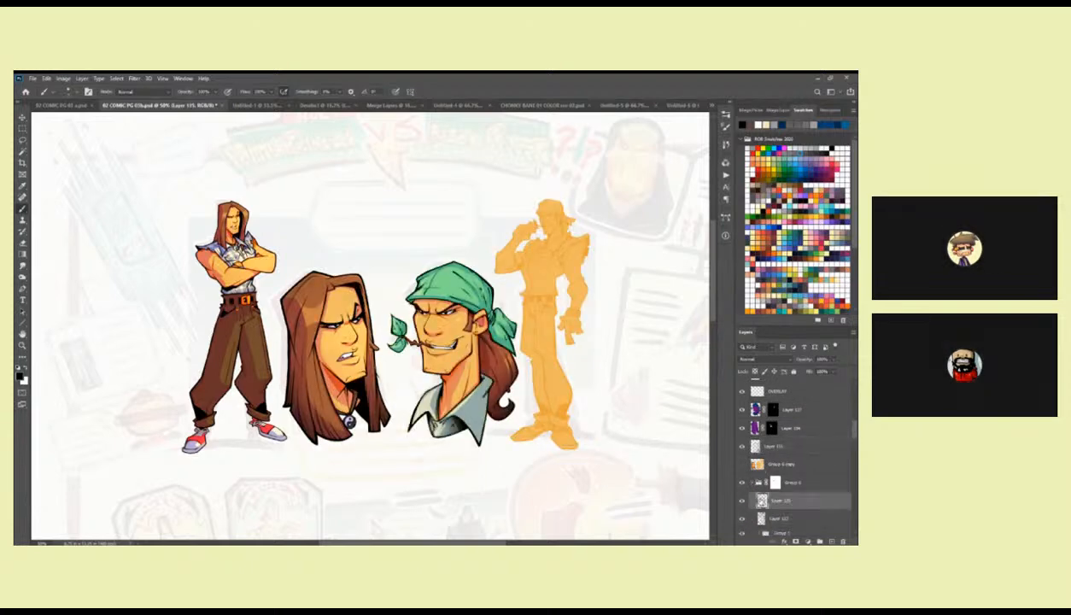
ctrl+click(443, 259)
ctrl+click(443, 259)
ctrl+click(443, 260)
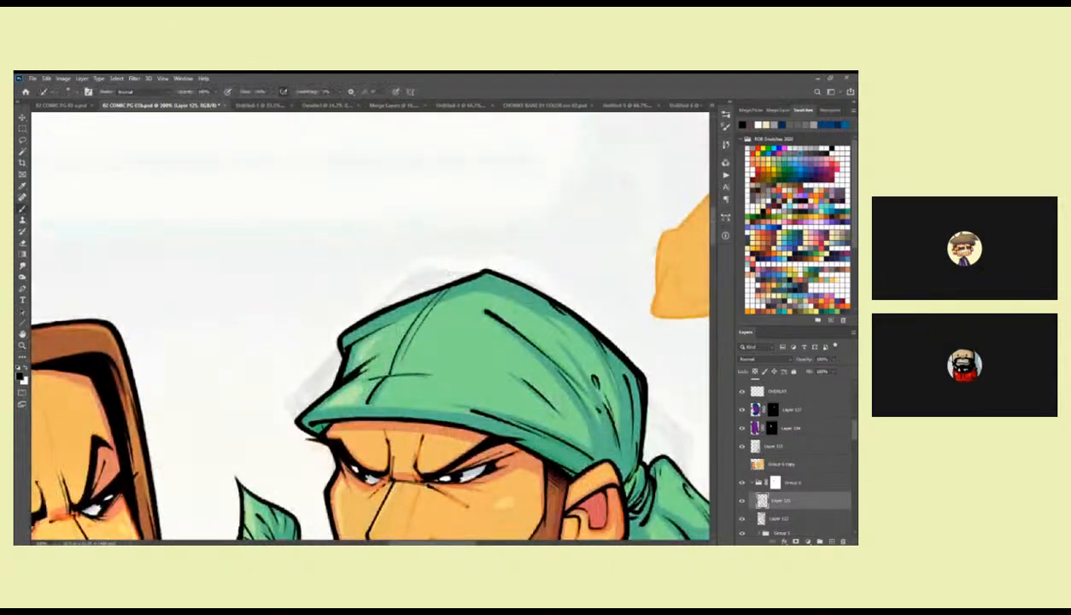
mouse_move(433, 289)
mouse_down()
mouse_move(389, 359)
mouse_move(457, 296)
mouse_move(425, 352)
mouse_up()
drag(568, 222, 427, 234)
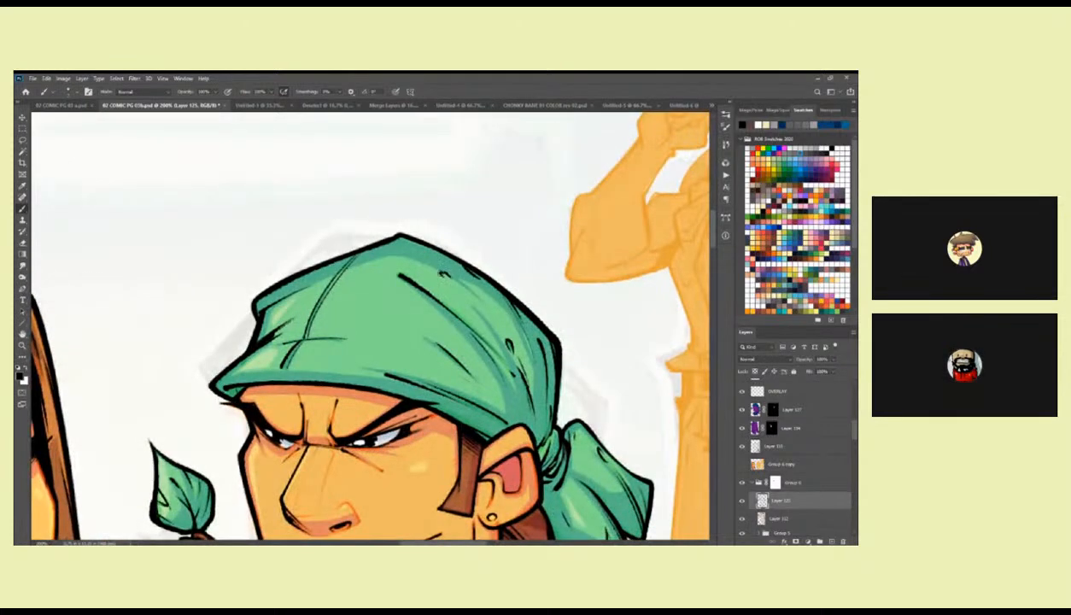
drag(467, 349, 416, 282)
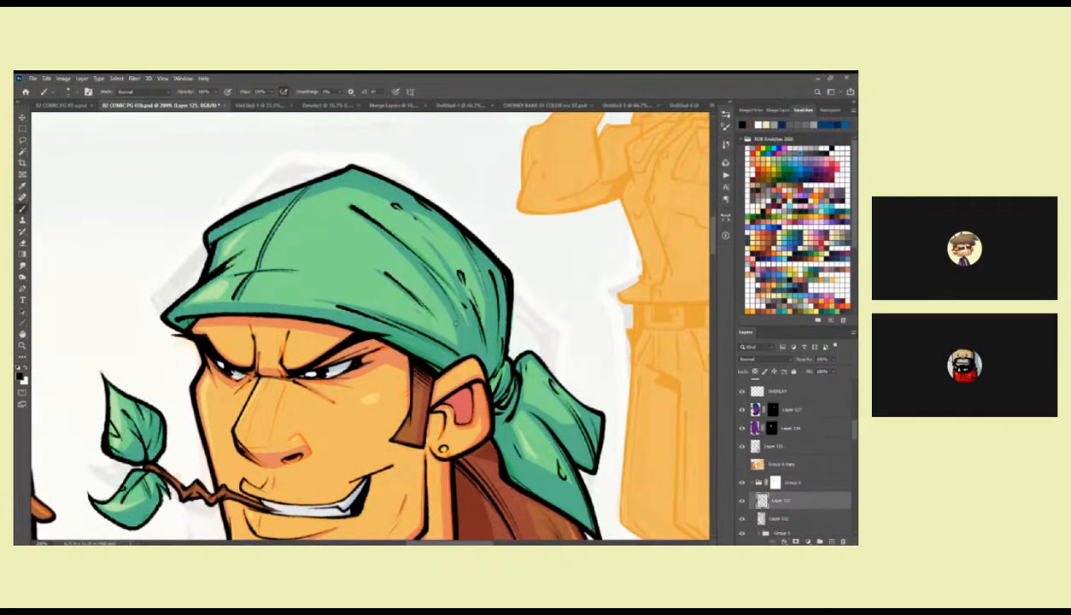
drag(523, 368, 496, 306)
mouse_move(467, 248)
mouse_down()
mouse_move(469, 309)
mouse_move(466, 265)
mouse_up()
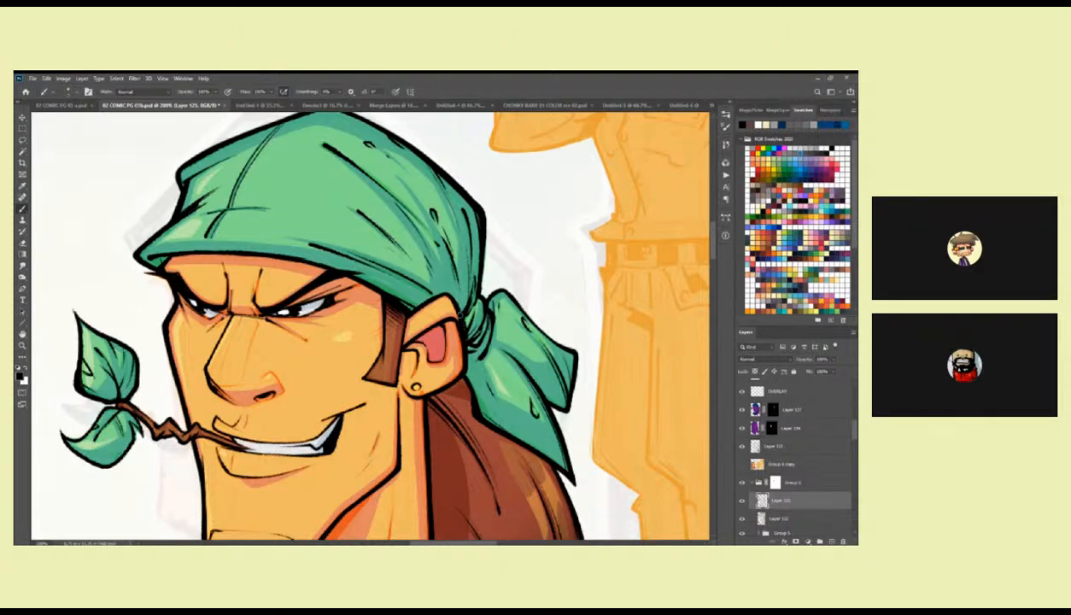
drag(461, 305, 465, 326)
drag(492, 386, 444, 325)
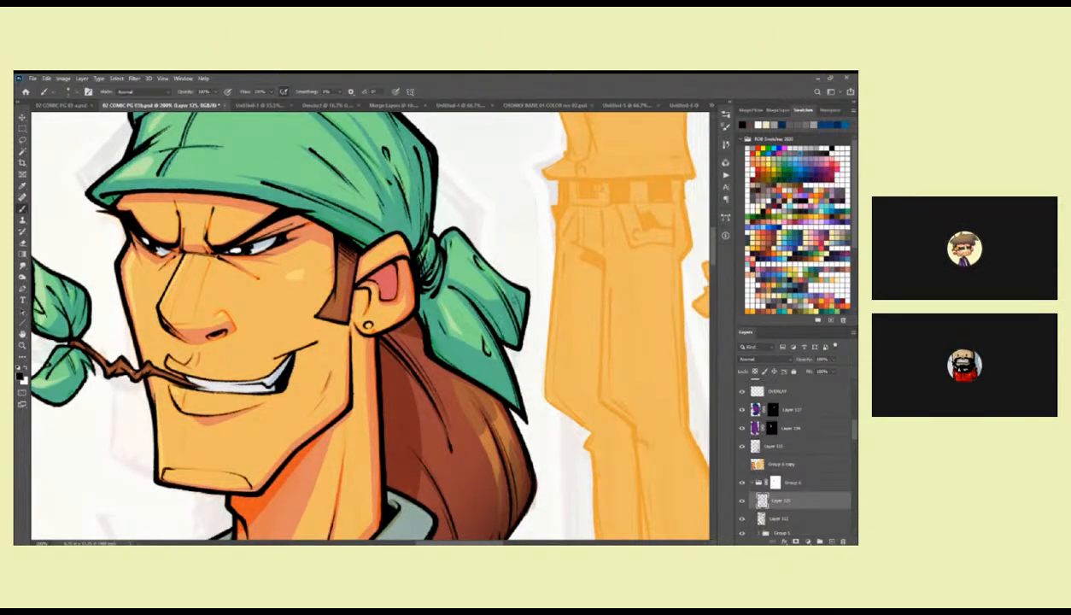
drag(451, 241, 489, 383)
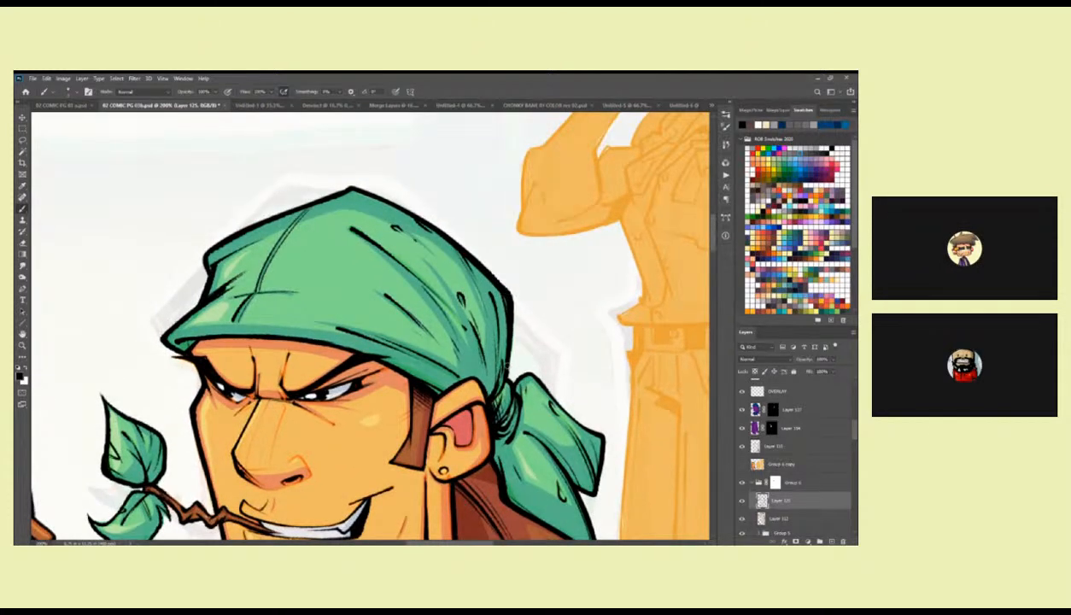
Ink a black crease line down the neck of the bandana head, between jaw and collar.
scroll(494, 366, down, 3)
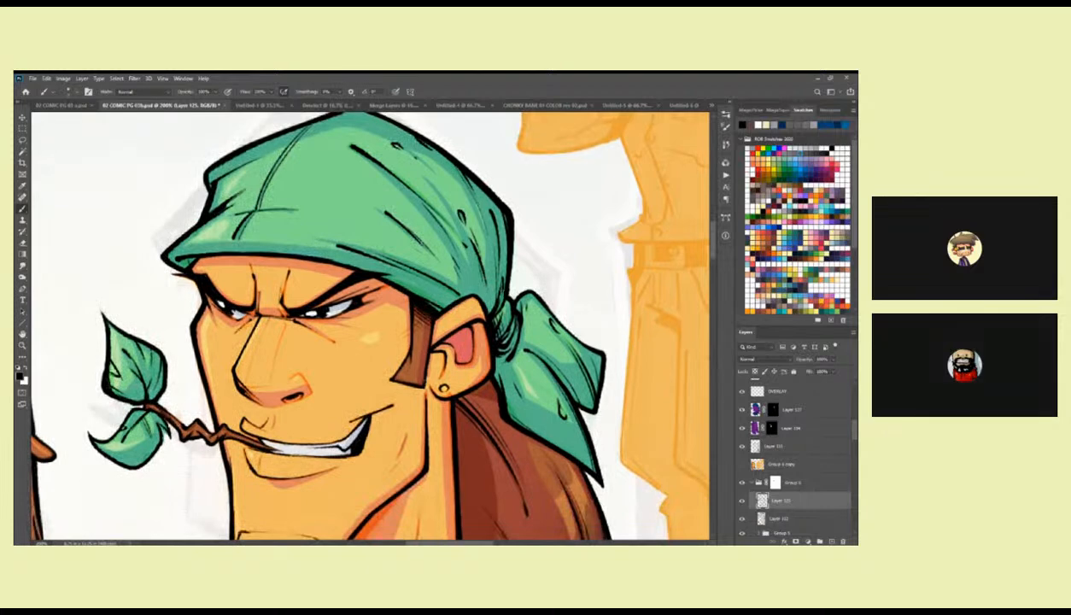
drag(413, 376, 456, 348)
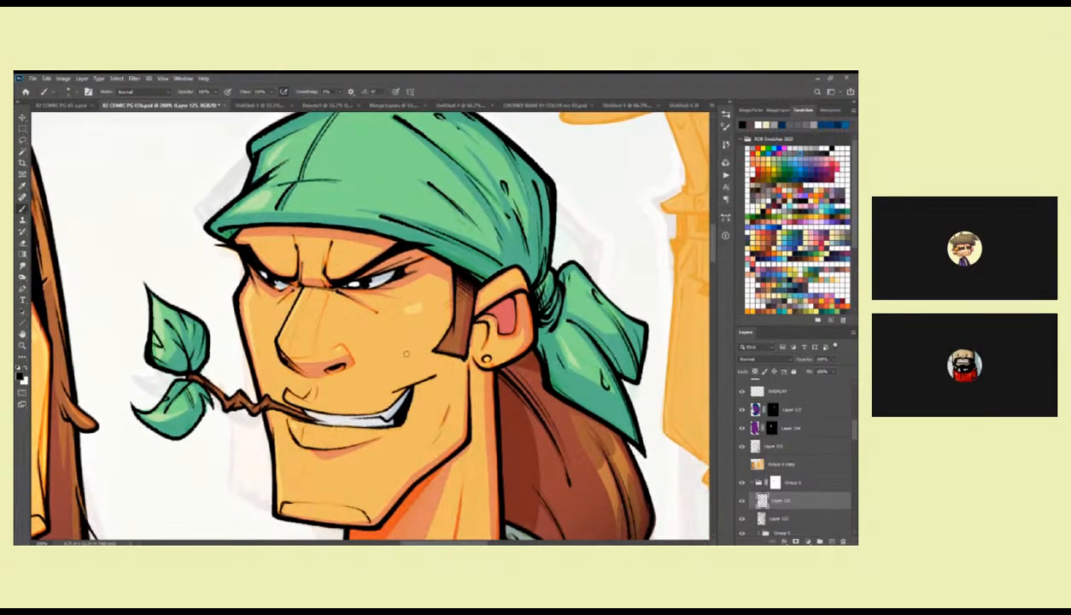
scroll(465, 335, down, 3)
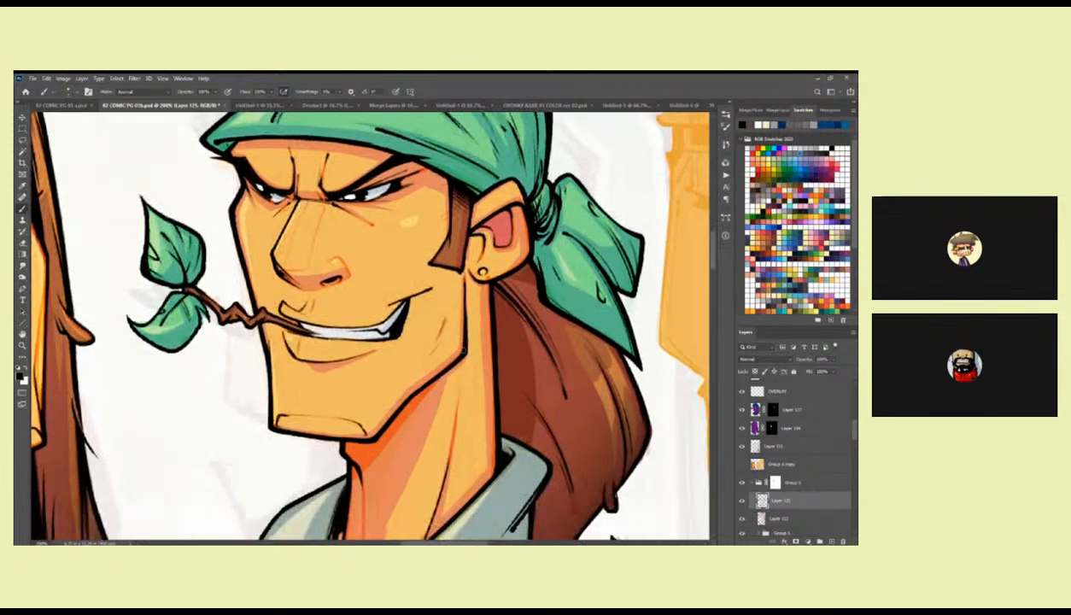
scroll(461, 381, down, 3)
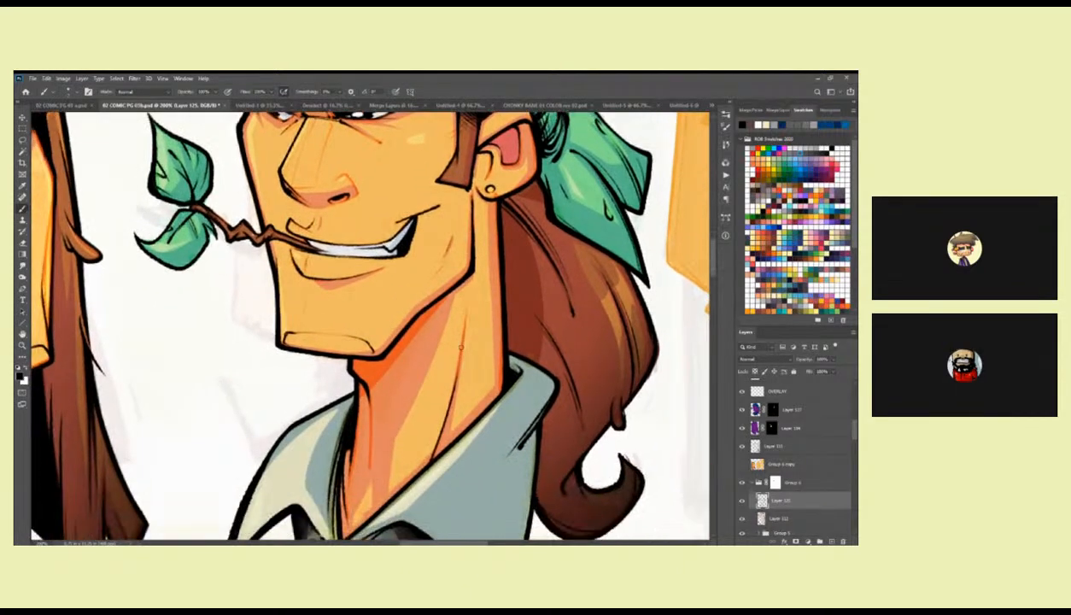
drag(453, 357, 440, 418)
Check the inked heads against the whole page and save the document.
key(z)
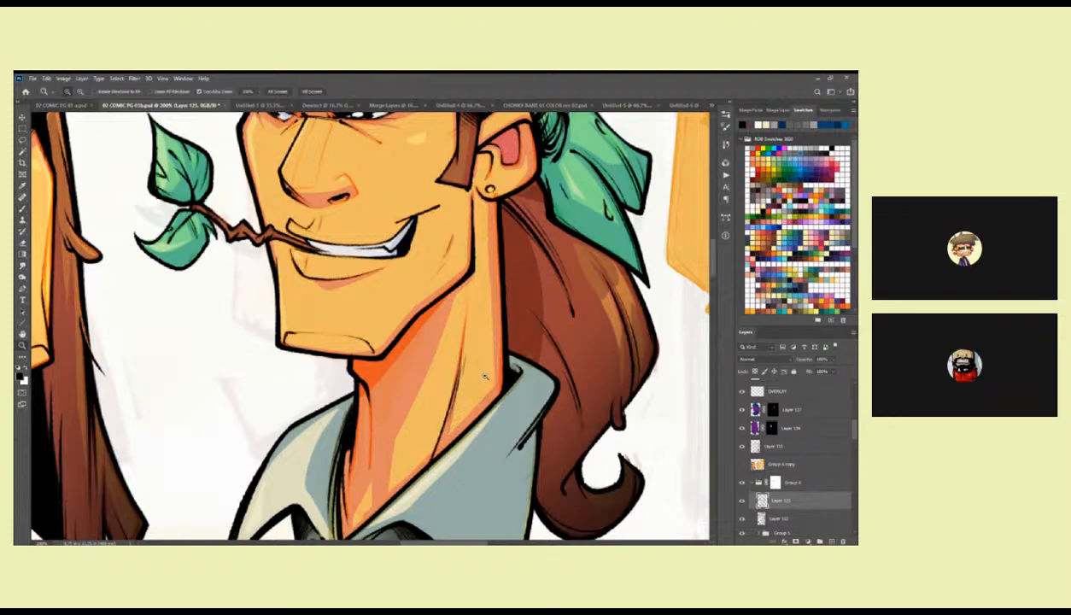
drag(487, 377, 427, 379)
alt+click(488, 378)
alt+click(509, 383)
drag(560, 447, 521, 305)
key(ctrl+s)
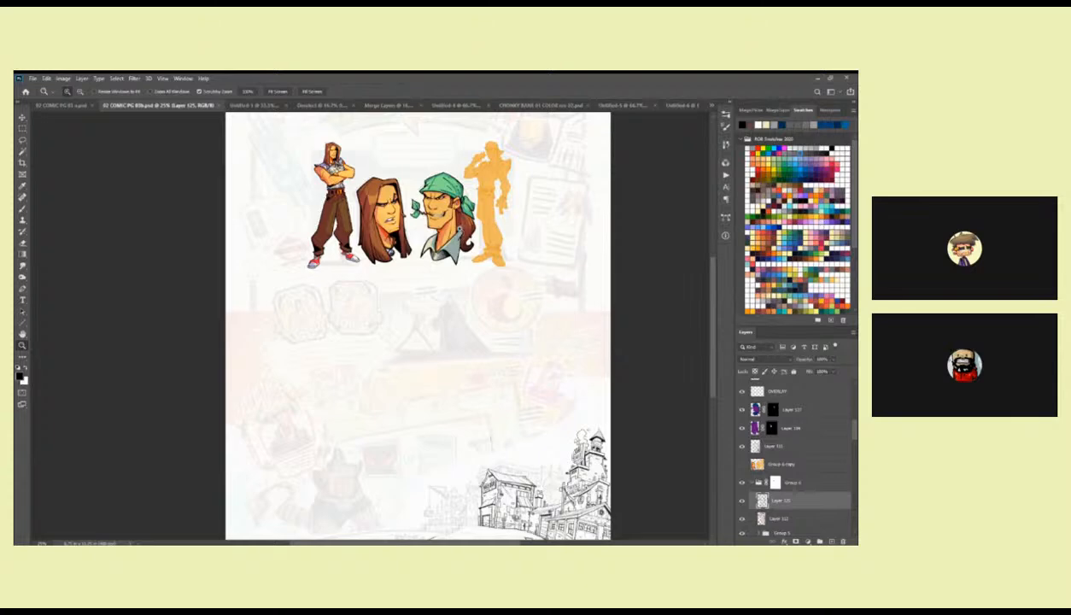
Collapse the head group and add a new layer directly above the BLACK layer.
drag(437, 220, 429, 223)
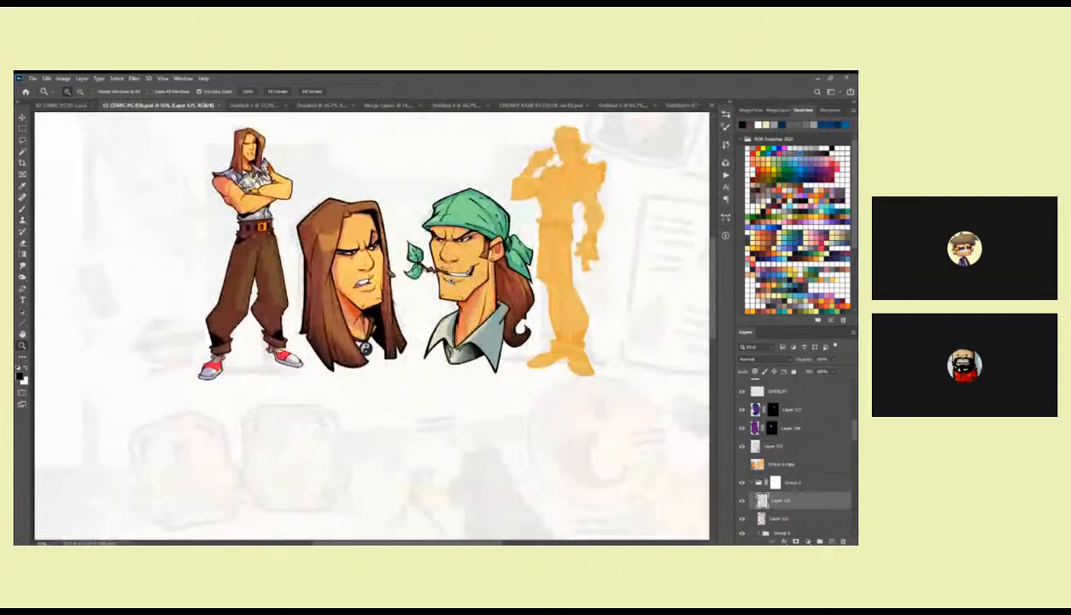
click(451, 280)
click(451, 280)
drag(451, 280, 469, 274)
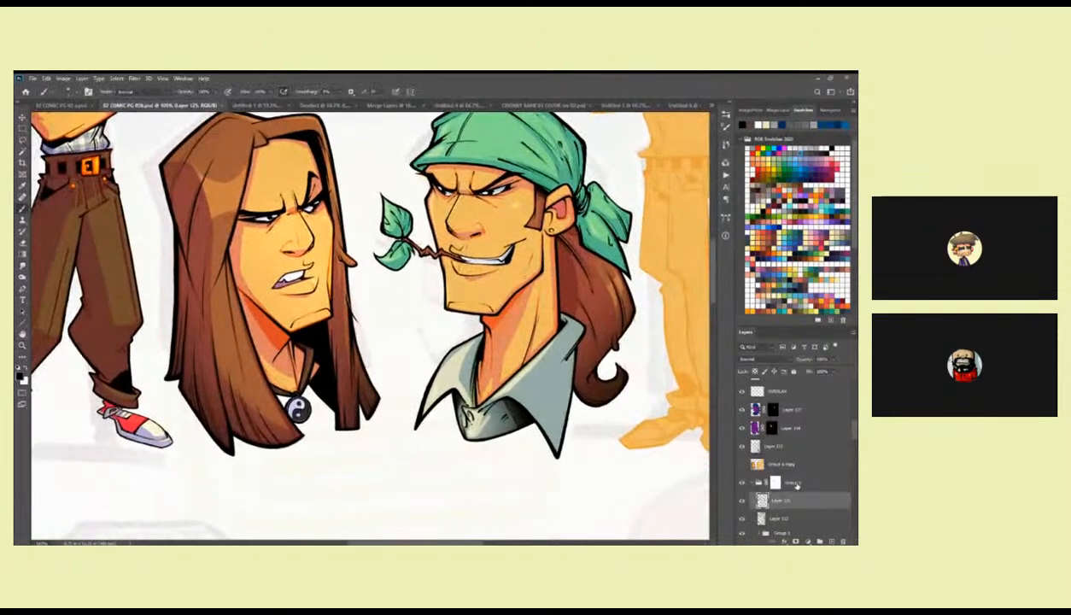
click(752, 482)
drag(854, 430, 853, 425)
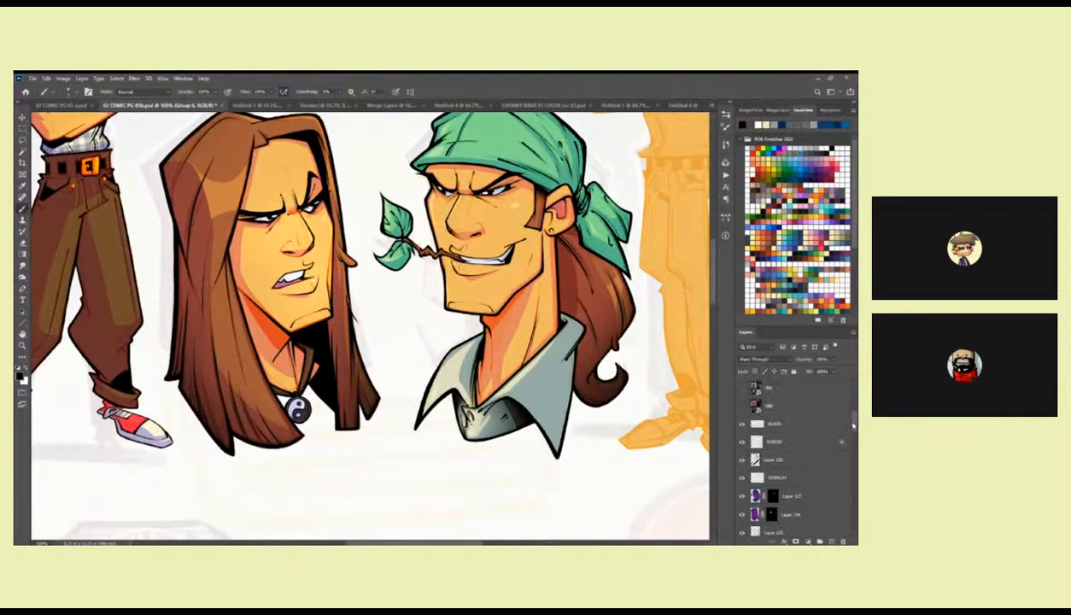
click(801, 422)
key(ctrl+shift+alt+n)
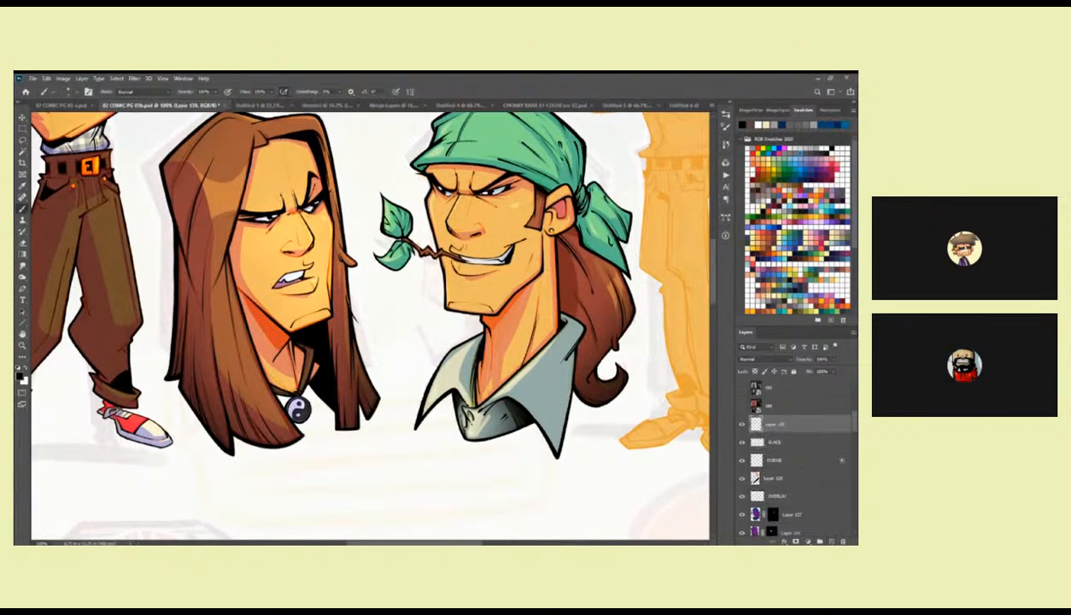
Choose the pencil brush preset and hatch black shading under the long-haired head's jaw on the new layer.
ctrl+click(297, 316)
right_click(297, 315)
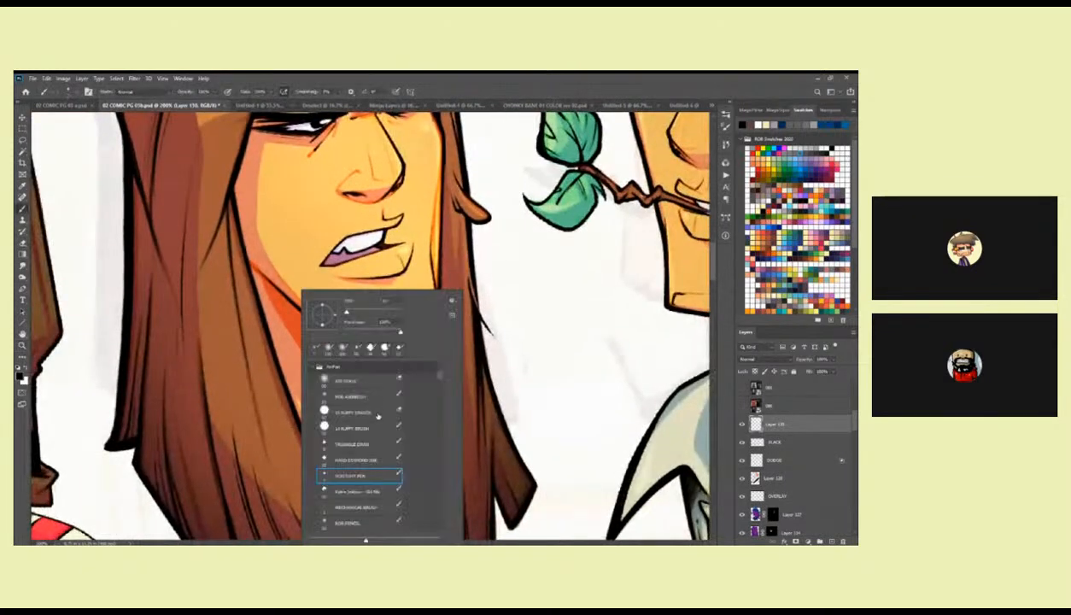
click(372, 520)
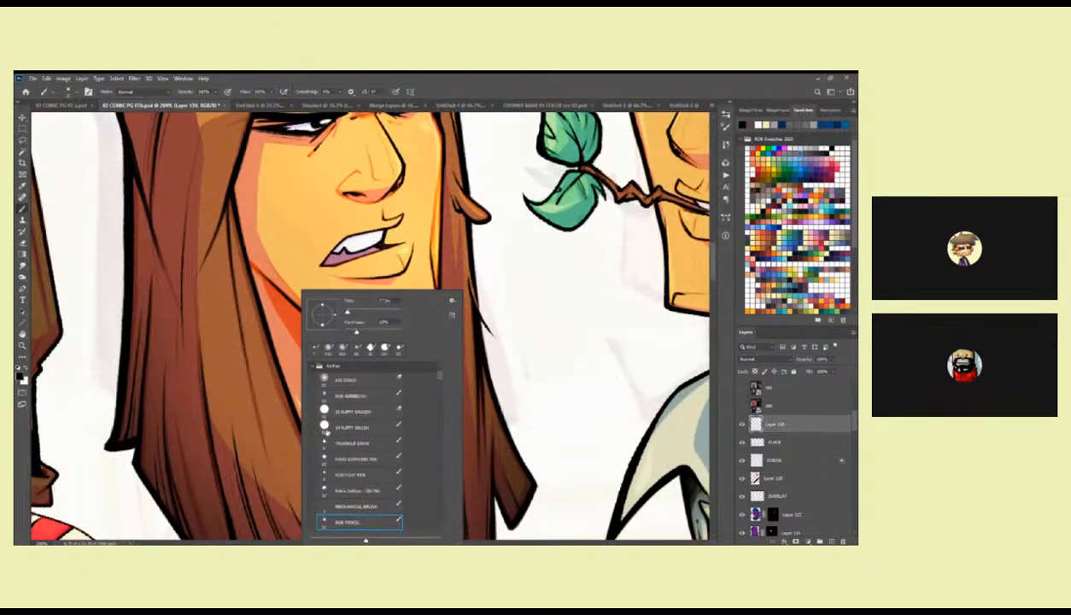
click(297, 310)
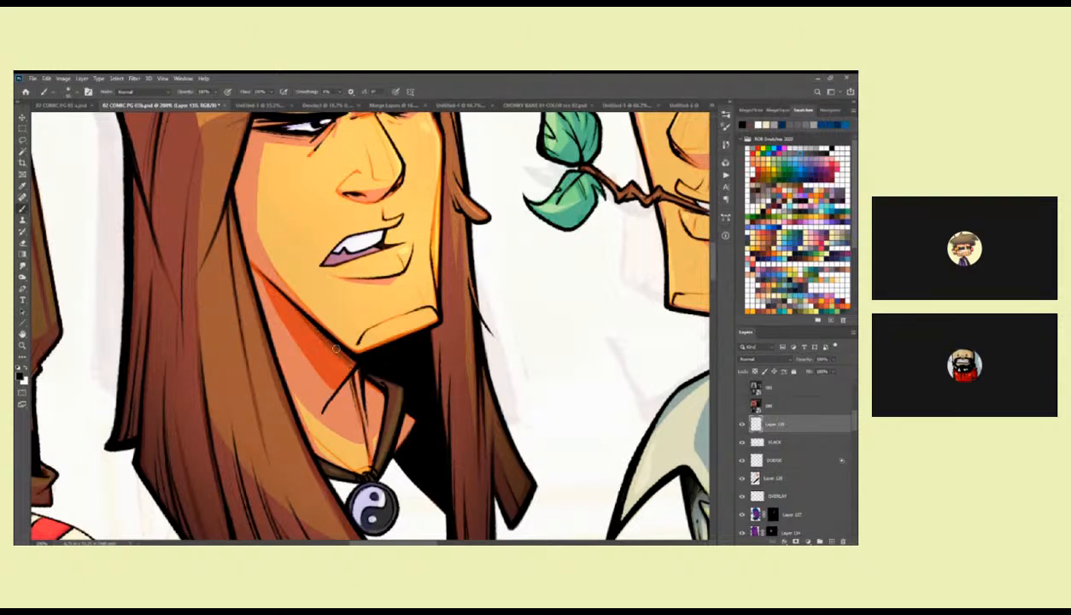
drag(295, 308, 345, 366)
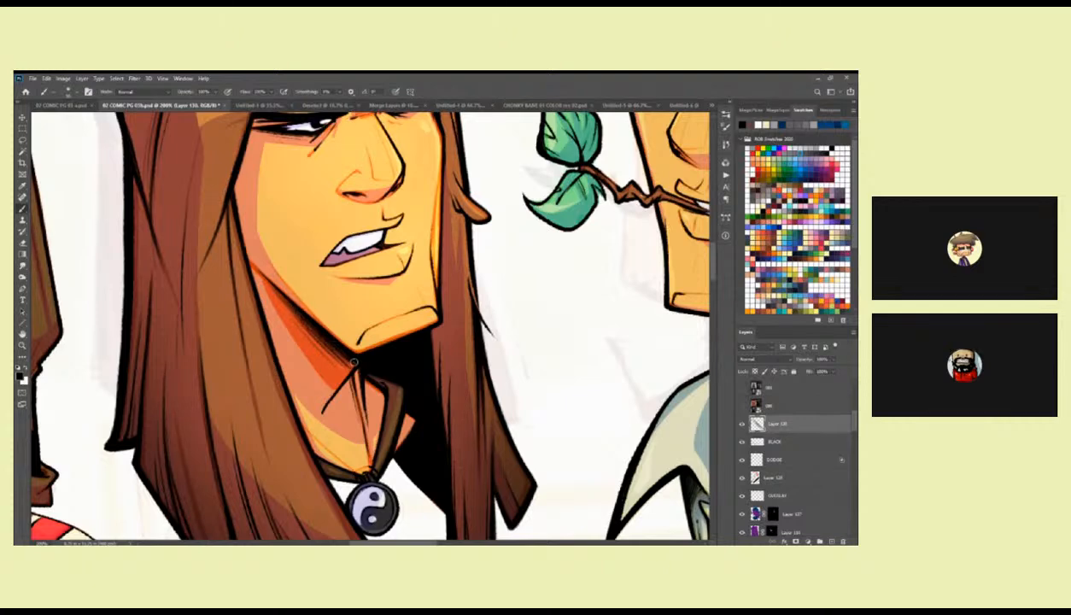
Hatch black pencil shading along the underside of the bandana head's jaw, down to the front of the neck.
key(z)
alt+click(422, 346)
alt+click(422, 346)
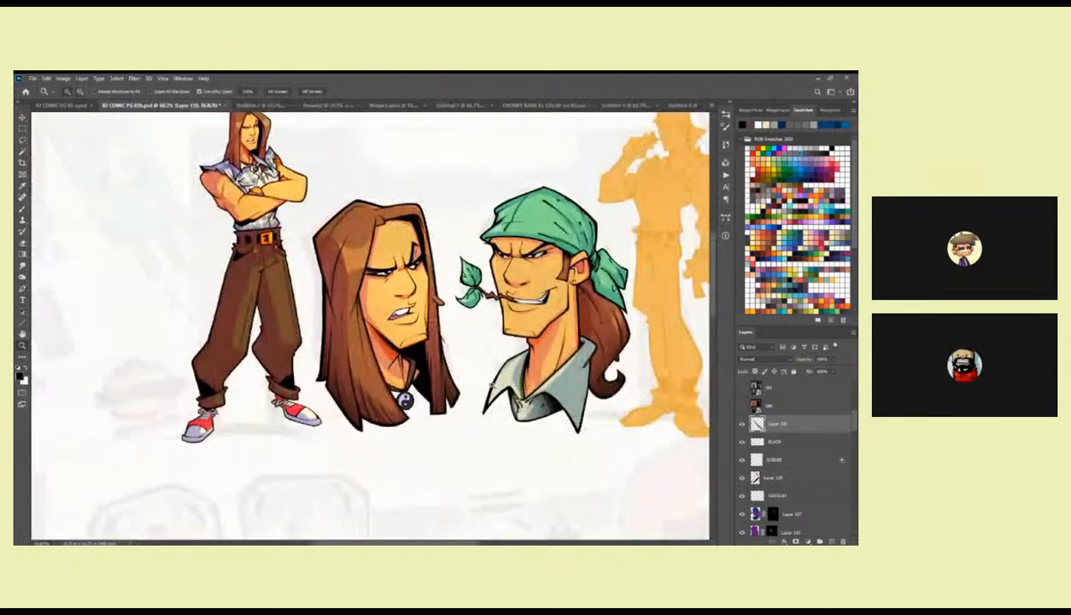
double_click(542, 327)
key(b)
drag(566, 309, 492, 312)
key(z)
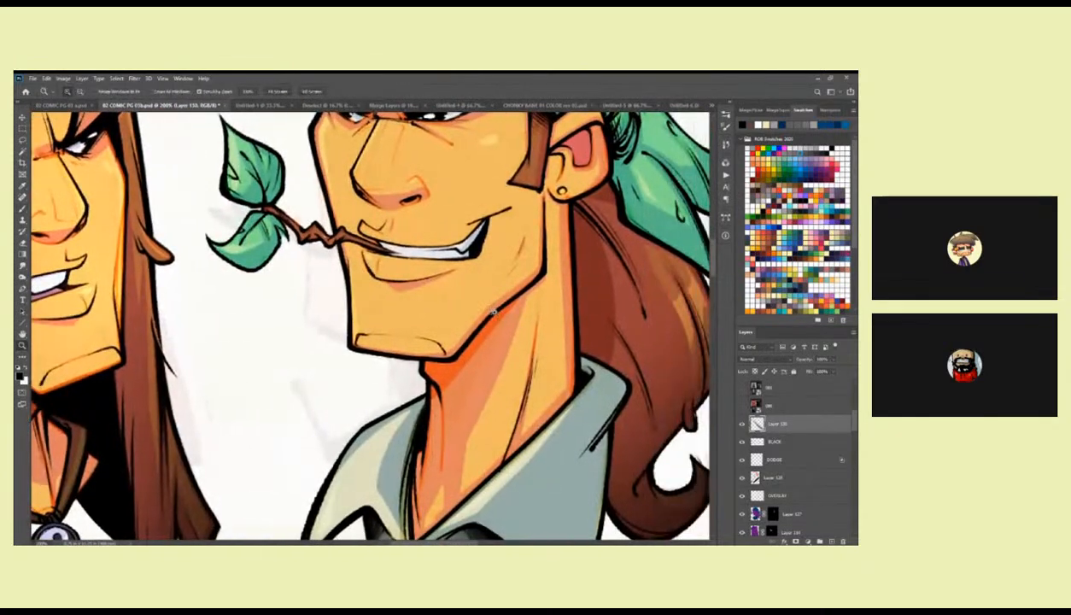
alt+click(495, 316)
click(497, 316)
click(499, 316)
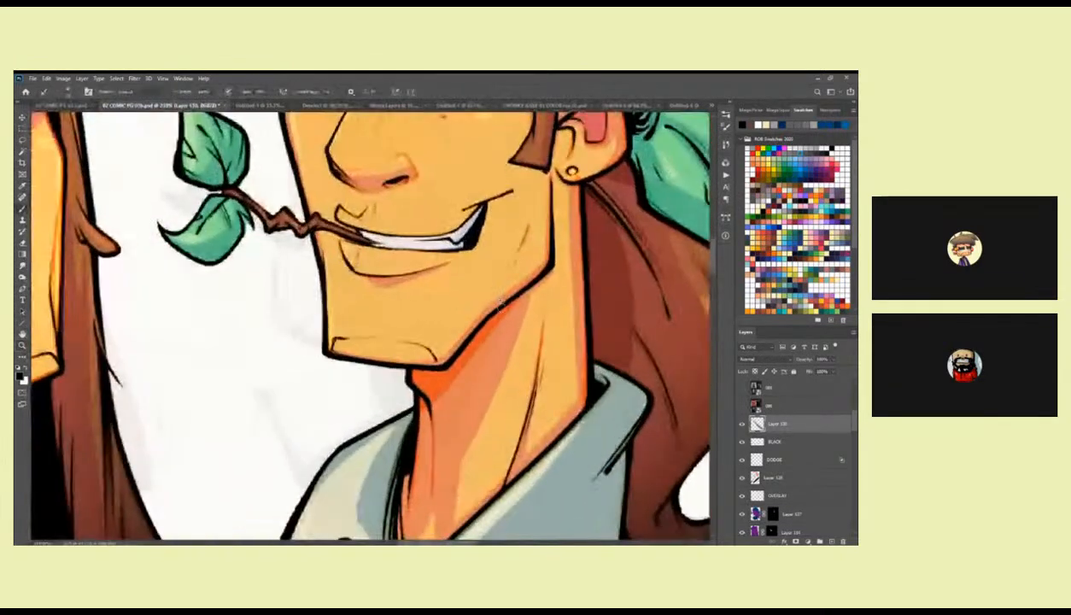
key(b)
mouse_move(501, 315)
mouse_down()
mouse_move(508, 291)
mouse_move(446, 332)
mouse_up()
mouse_move(478, 295)
mouse_down()
mouse_move(429, 358)
mouse_move(388, 364)
mouse_move(440, 352)
mouse_move(407, 389)
mouse_up()
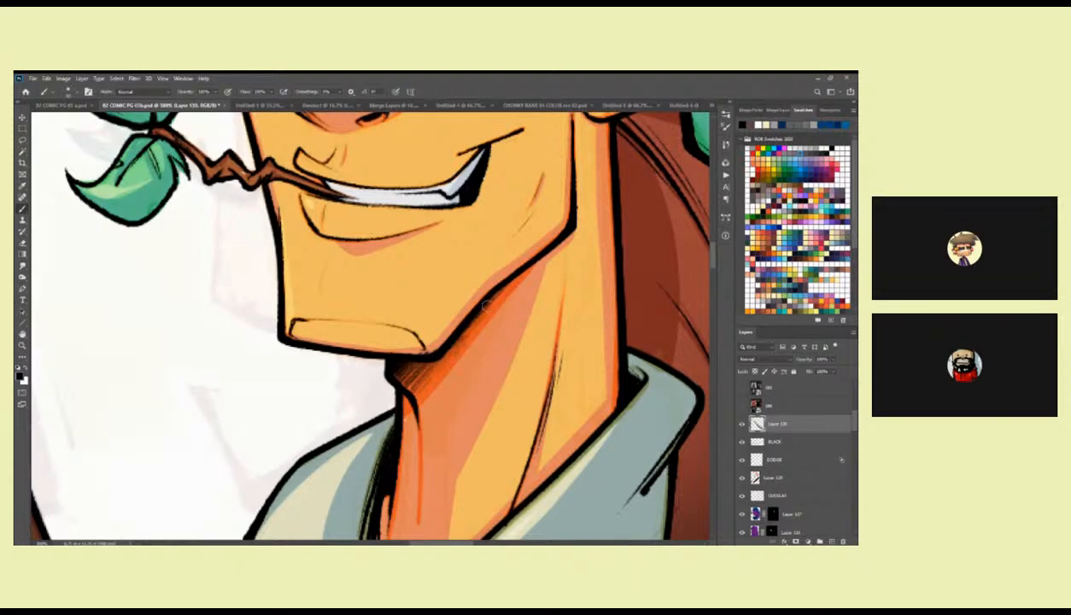
Refine the hatching below the bandana head's chin with eraser and brush, and compare it with the long-haired head.
key(e)
key(b)
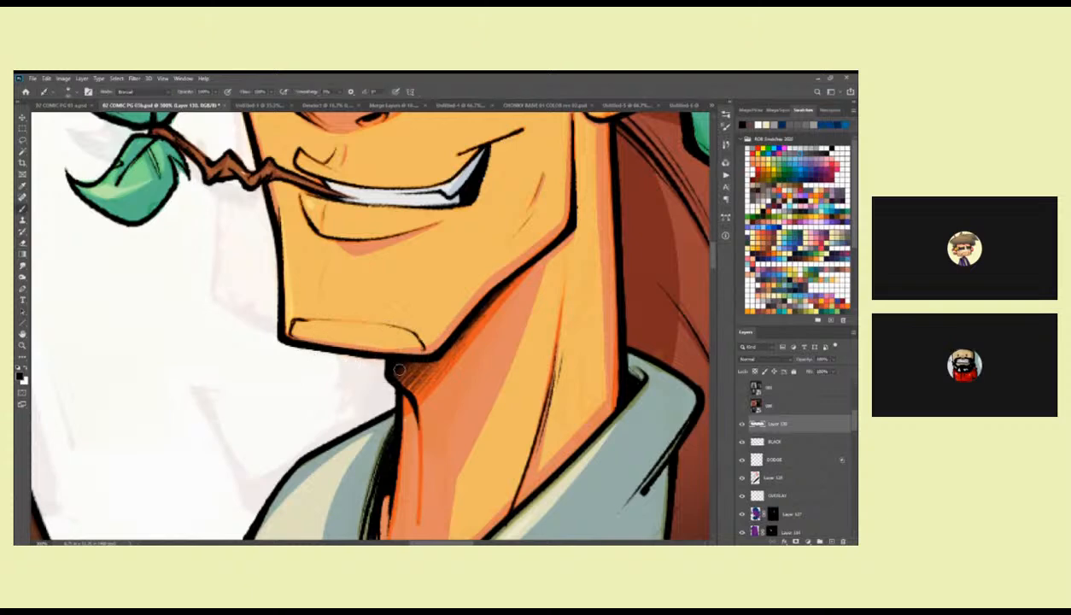
drag(422, 357, 398, 384)
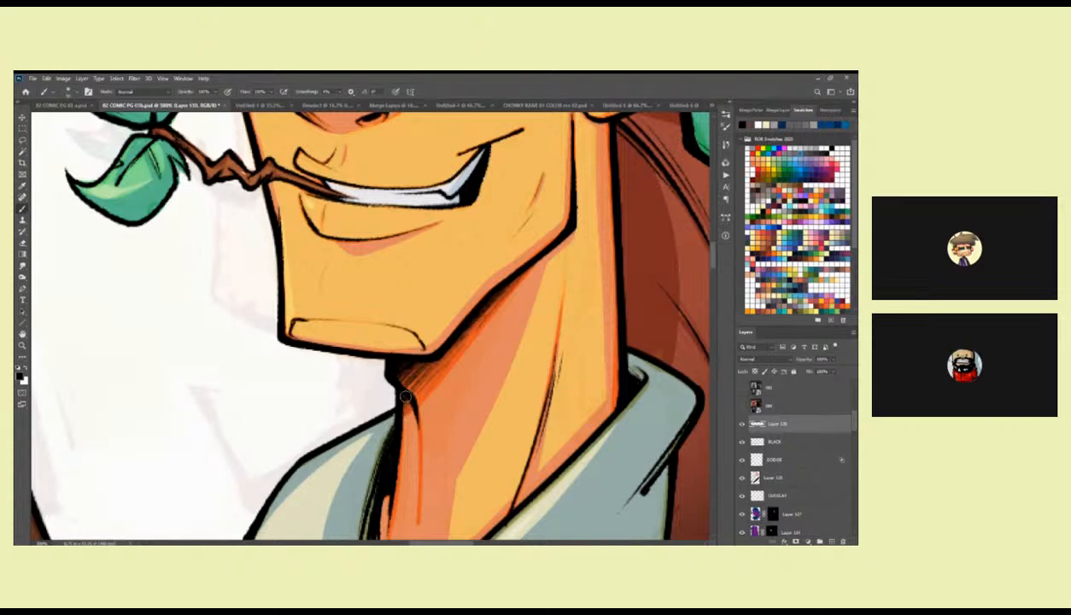
key(z)
alt+click(555, 297)
alt+click(554, 298)
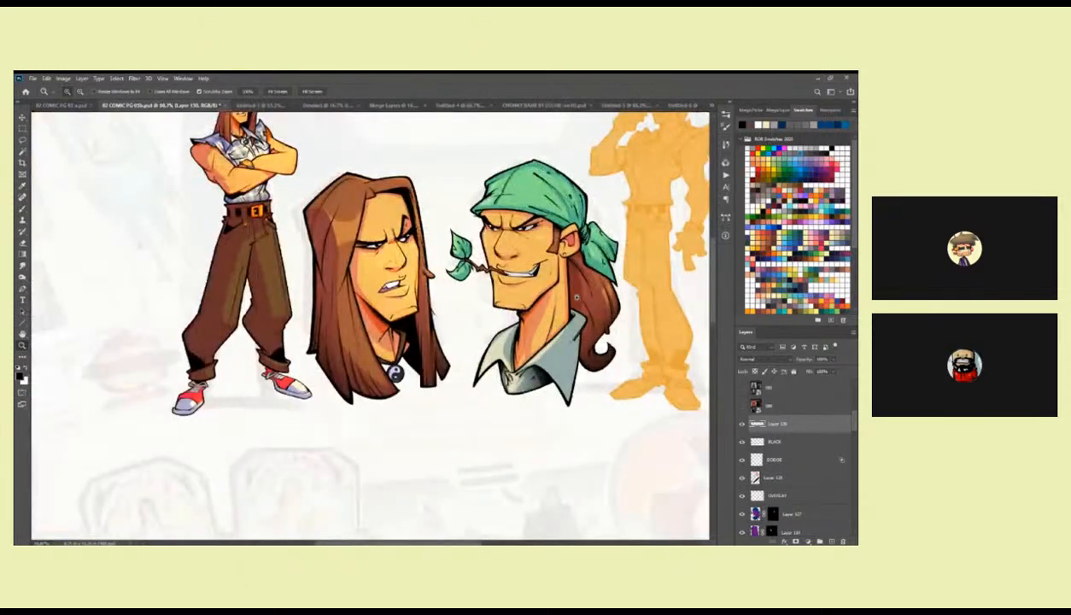
Try black strokes in the bandana head's ponytail, directly behind the neck, with a different brush preset from the pencil.
mouse_move(577, 270)
mouse_down()
mouse_move(446, 267)
mouse_move(467, 391)
mouse_up()
click(555, 275)
click(558, 289)
key(b)
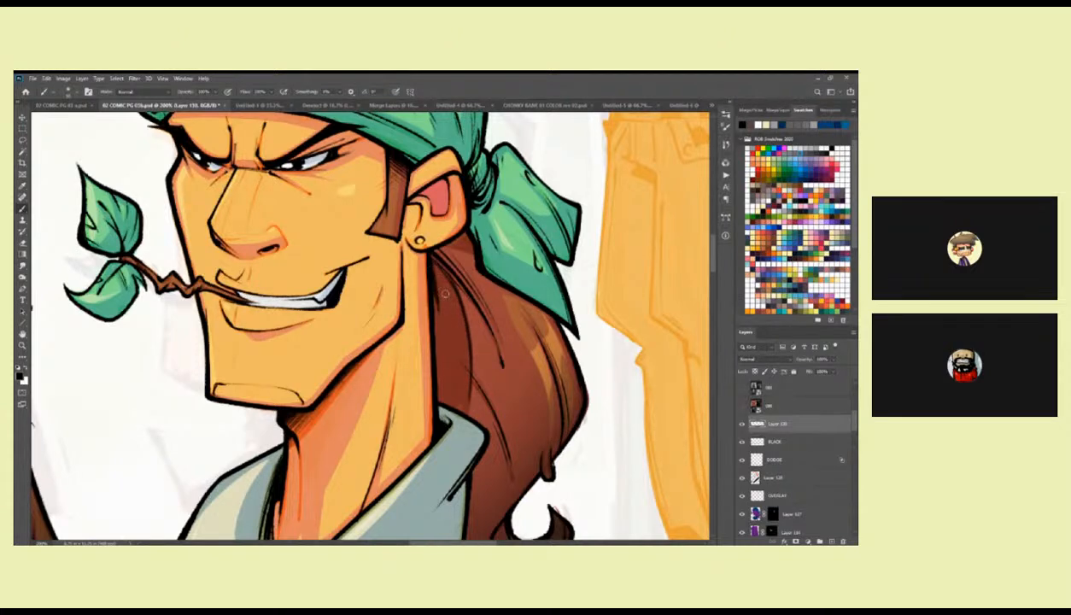
right_click(456, 288)
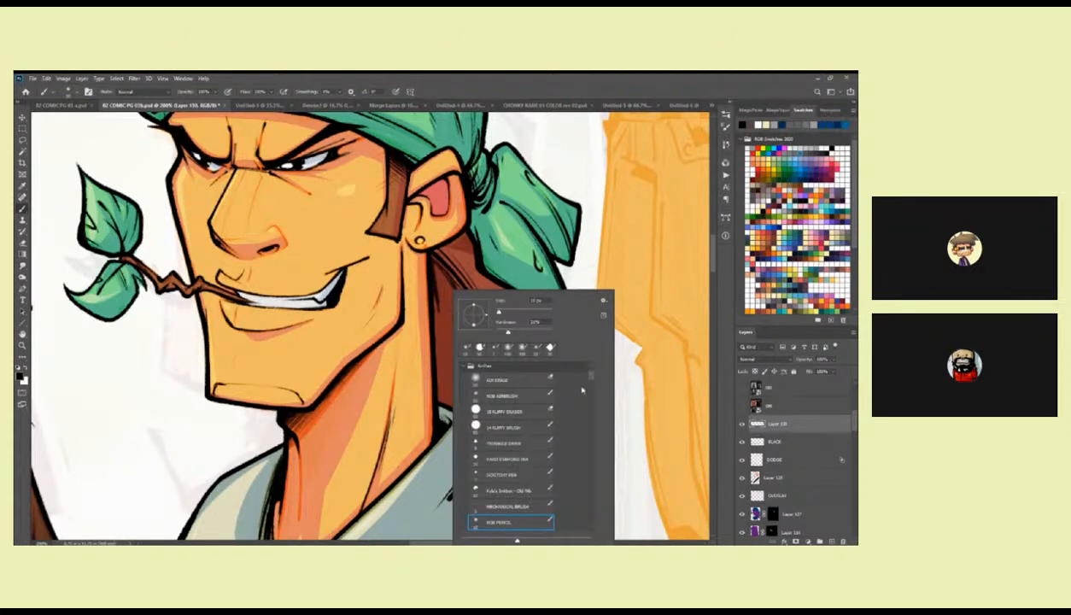
scroll(589, 380, down, 5)
drag(589, 385, 589, 387)
double_click(520, 440)
drag(433, 273, 439, 327)
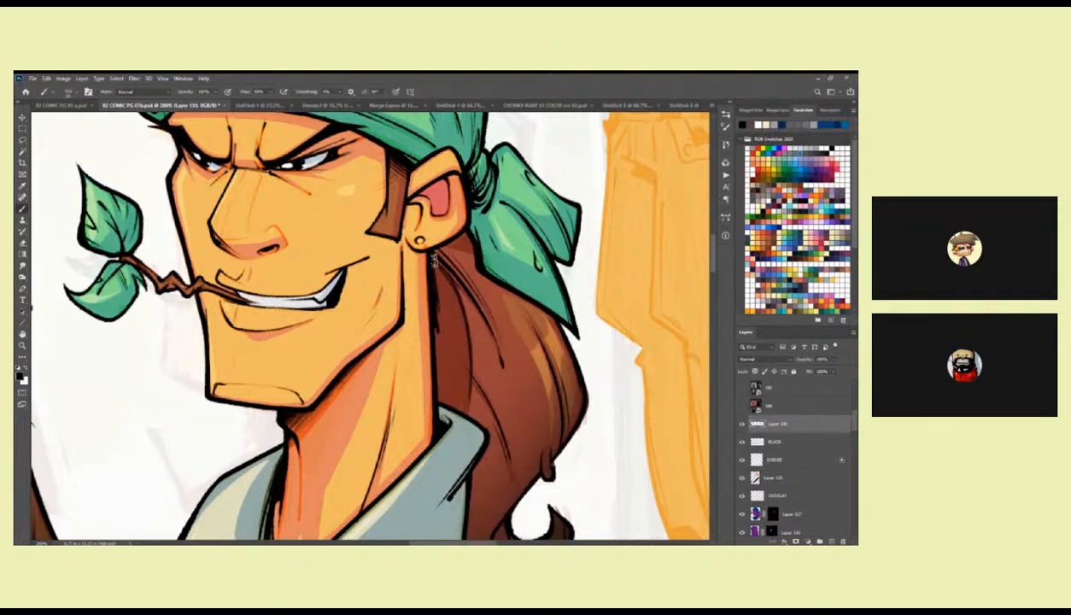
Try the TOTS Fine Feathers Ink brush for black hatching in the ponytail beside the neck, and undo it.
right_click(448, 291)
double_click(503, 455)
mouse_move(434, 263)
mouse_down()
mouse_move(447, 320)
mouse_move(440, 266)
mouse_move(460, 321)
mouse_up()
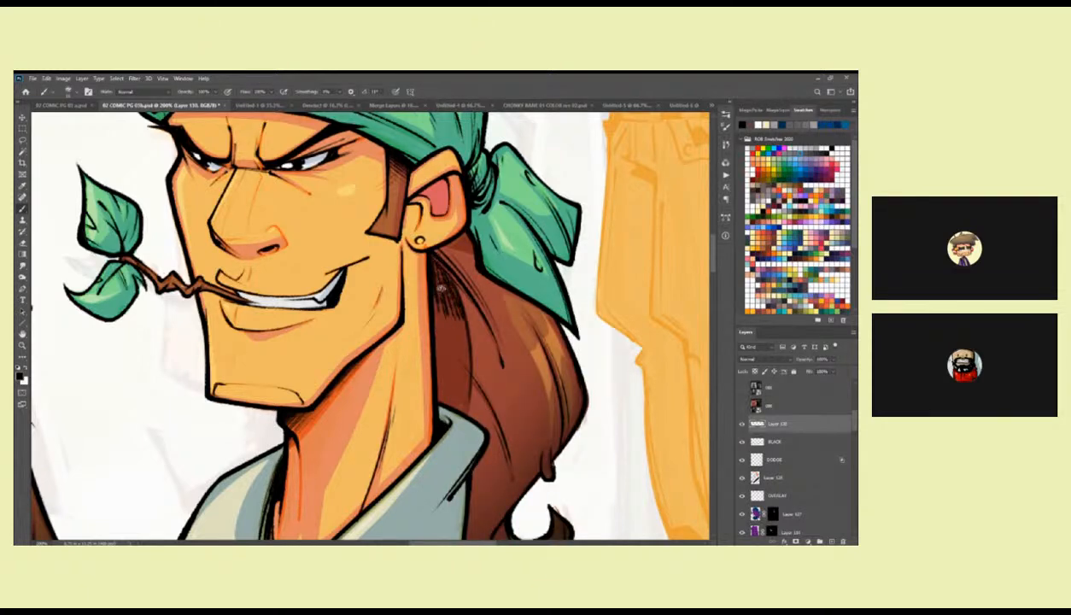
key(ctrl+z)
Switch back to the RGB PENCIL brush and try black shading on the ponytail behind the bandana head's neck.
right_click(454, 324)
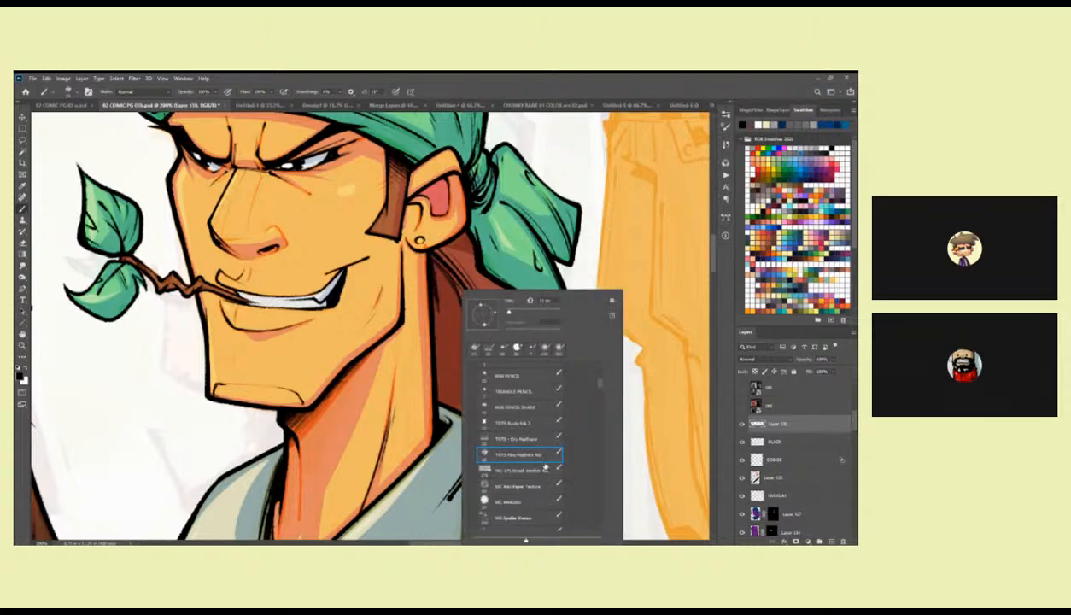
scroll(597, 387, up, 1)
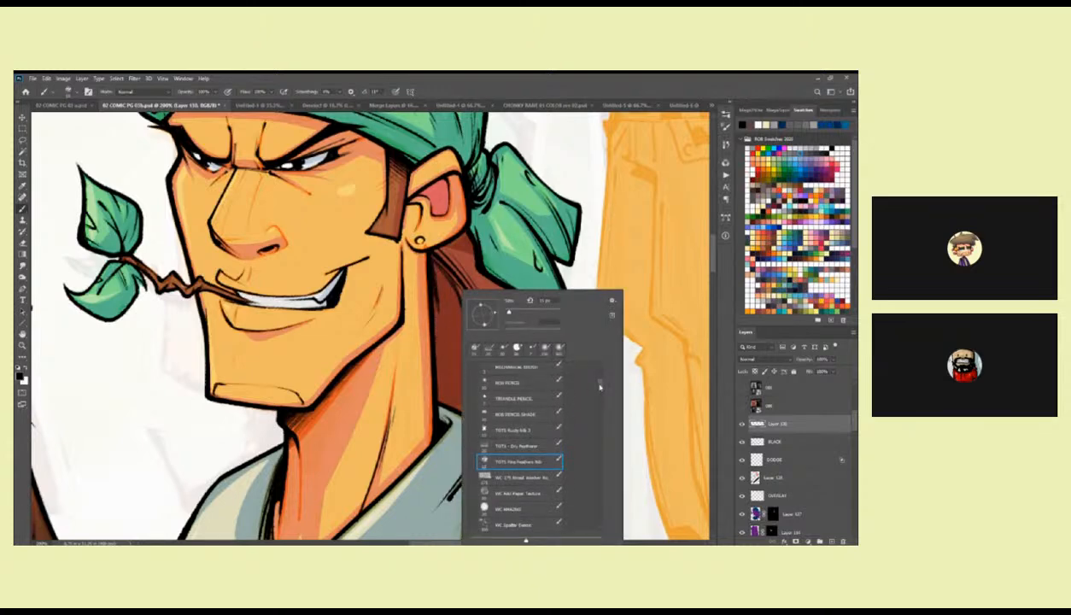
double_click(533, 385)
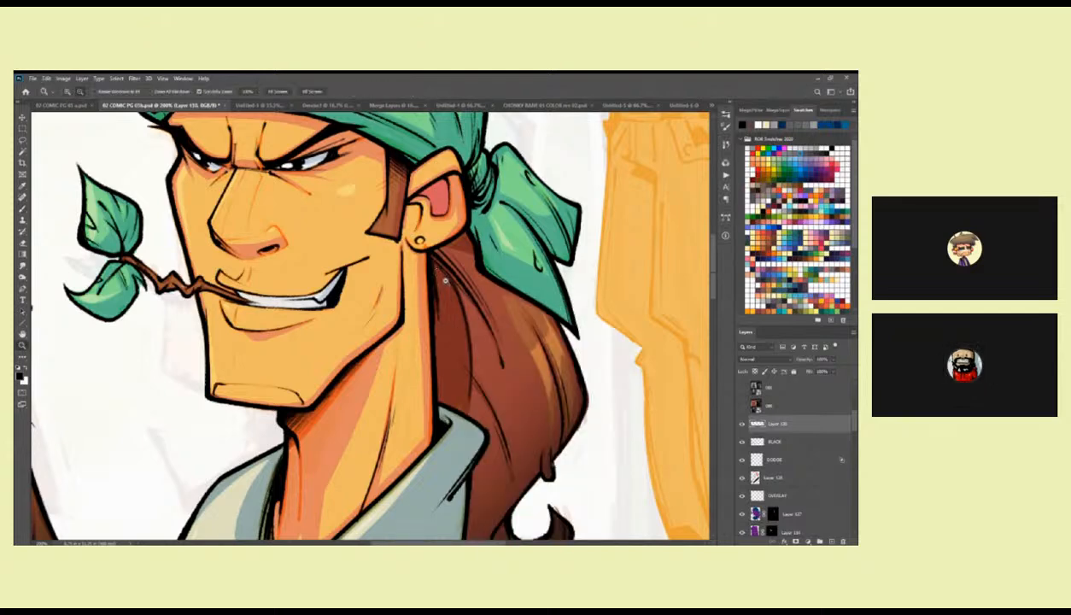
scroll(435, 269, down, 3)
mouse_move(433, 265)
mouse_down()
mouse_move(446, 328)
mouse_move(432, 339)
mouse_up()
drag(427, 290, 438, 333)
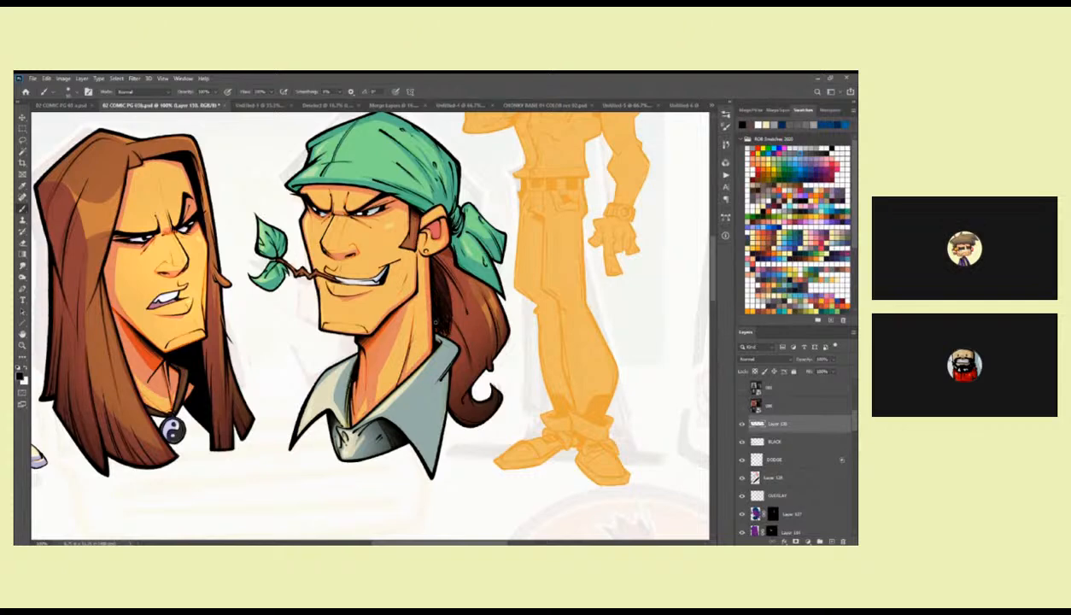
Outline the inner ponytail area beside the neck with the Lasso, fill it black, and hatch its hair-side edge with the pencil brush.
key(z)
click(453, 256)
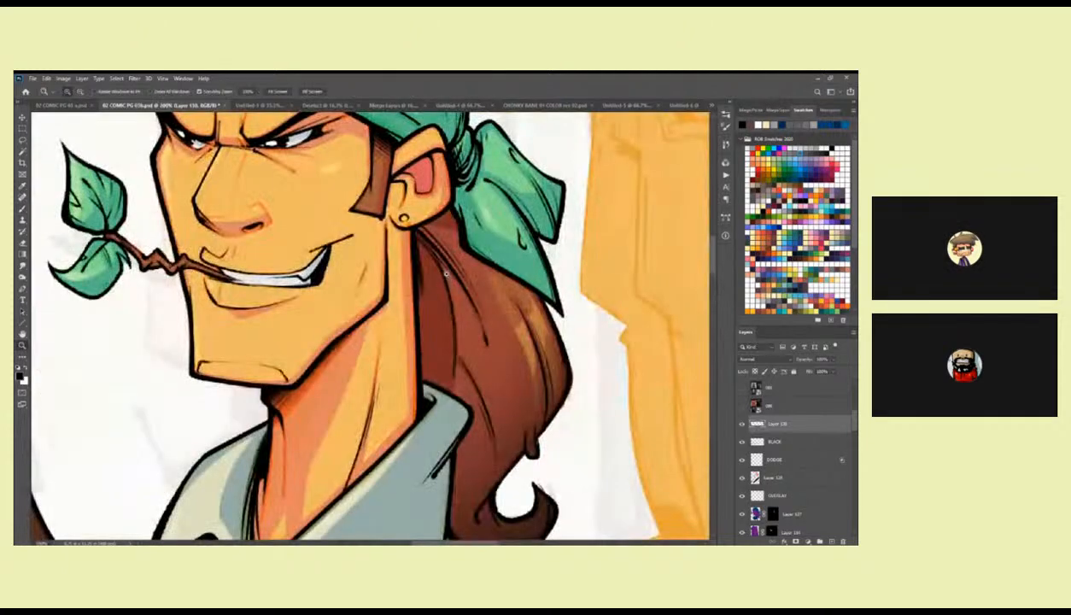
key(b)
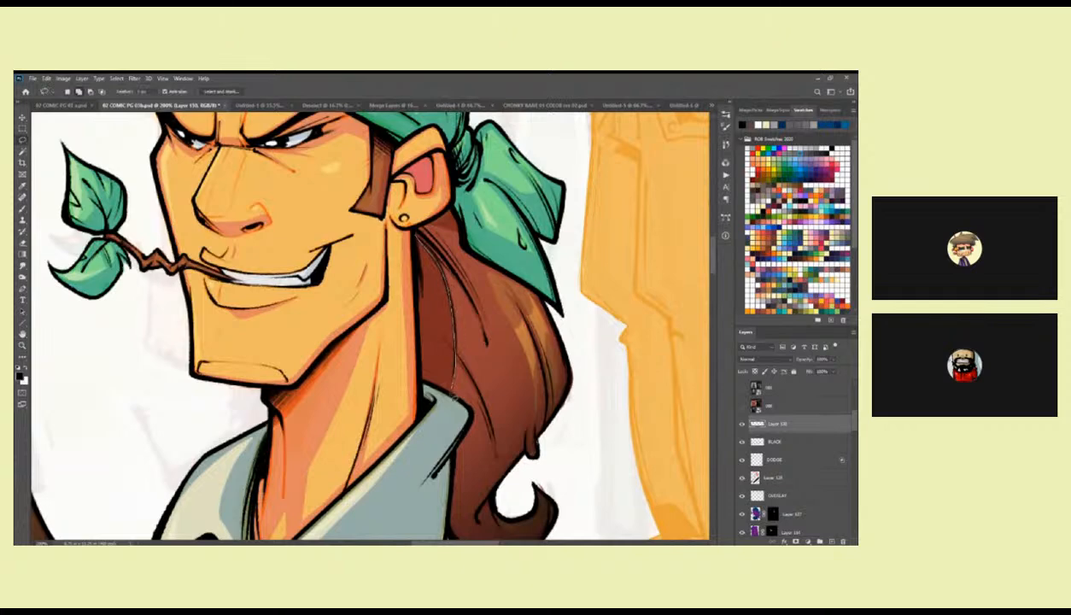
mouse_move(420, 358)
mouse_down()
mouse_move(416, 237)
mouse_move(441, 277)
mouse_move(454, 345)
mouse_up()
key(alt+BackSpace)
key(ctrl+d)
key(b)
drag(448, 296, 453, 382)
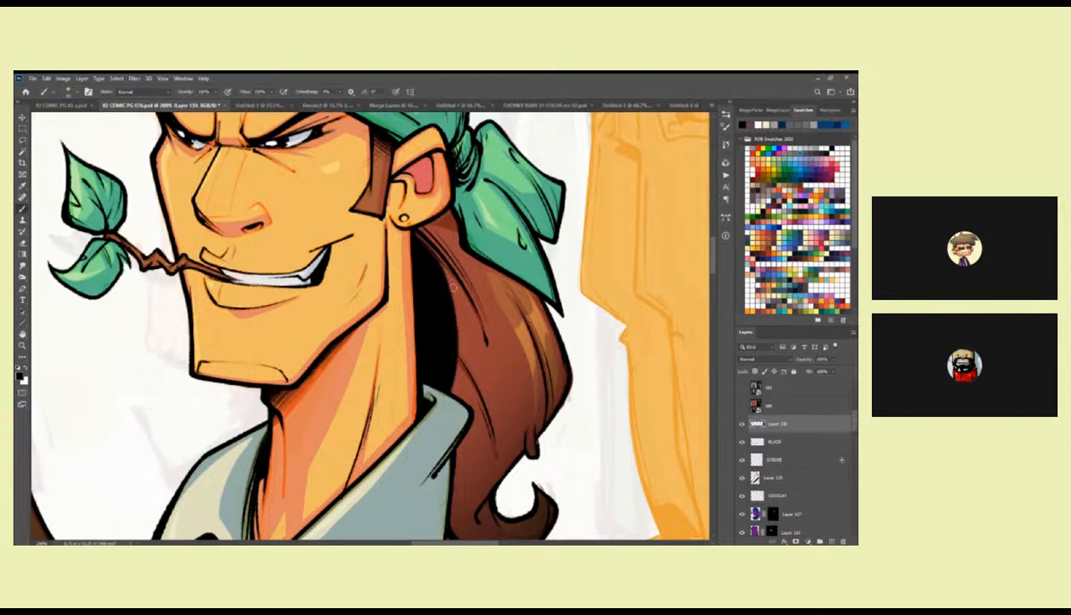
mouse_move(449, 288)
mouse_down()
mouse_move(459, 368)
mouse_move(468, 311)
mouse_move(462, 386)
mouse_move(455, 314)
mouse_move(453, 388)
mouse_up()
Choose another brush preset and start adding black shading inside the bandana head's ear.
scroll(413, 254, up, 3)
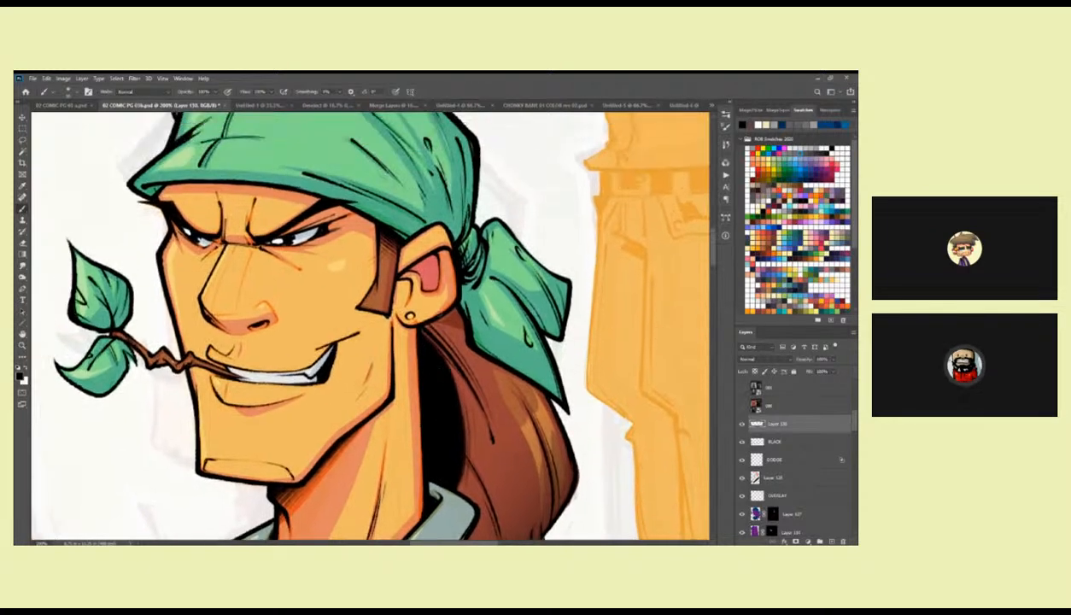
scroll(400, 263, left, 3)
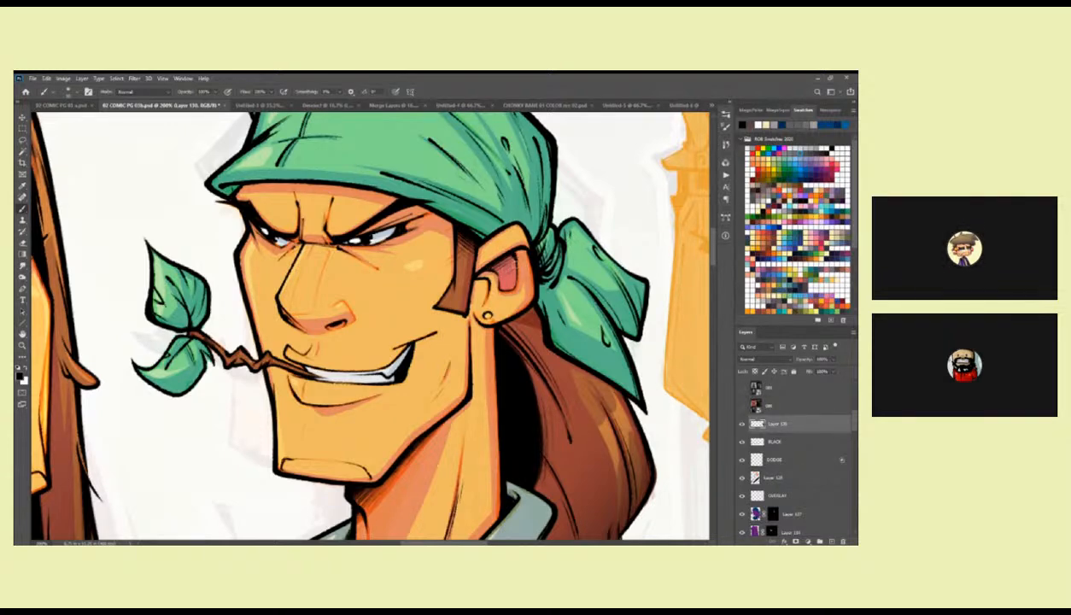
right_click(510, 272)
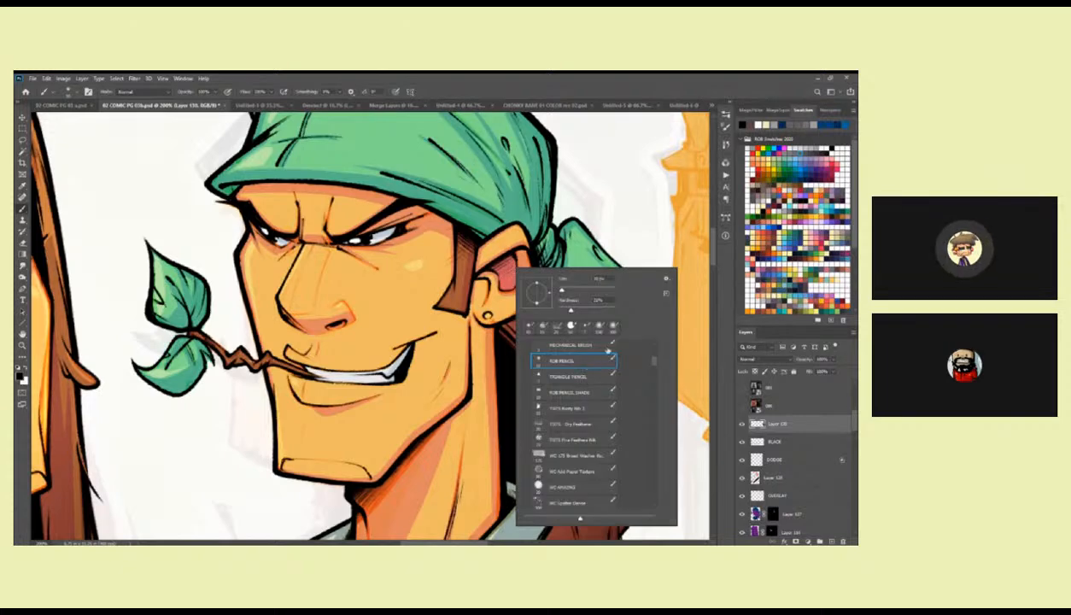
scroll(650, 362, up, 3)
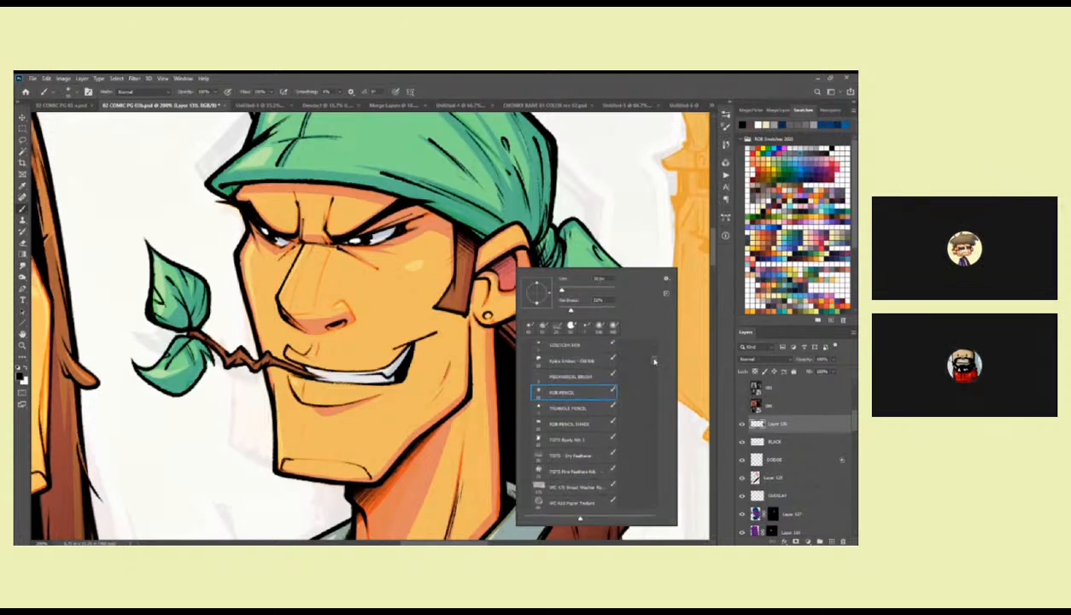
click(582, 351)
click(493, 255)
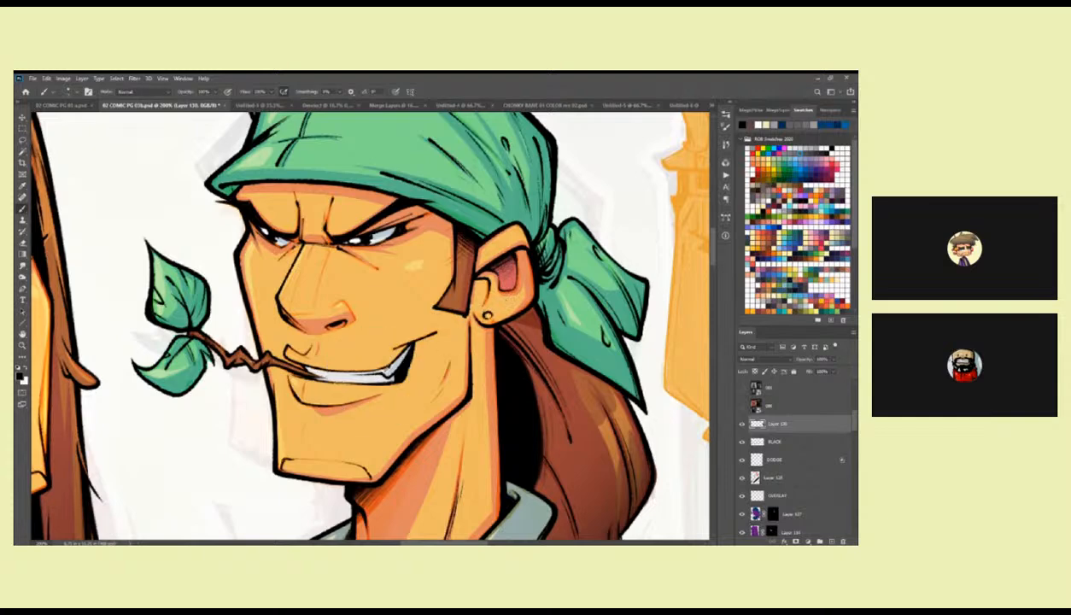
Paint a light cream highlight on the bandana head's round earring and reset the painting colour to black.
click(762, 286)
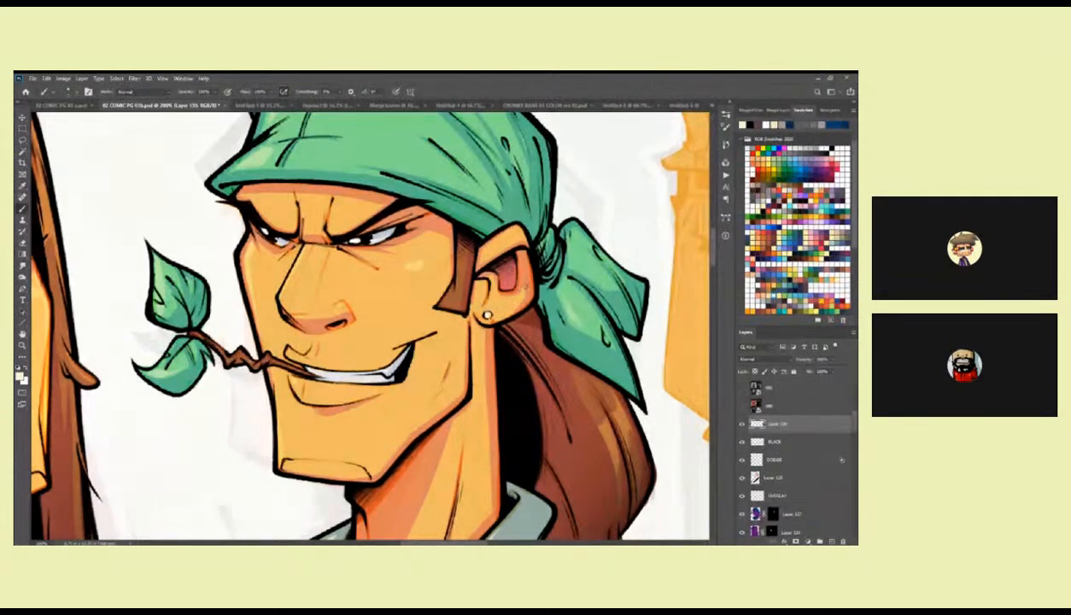
key(d)
drag(444, 324, 391, 326)
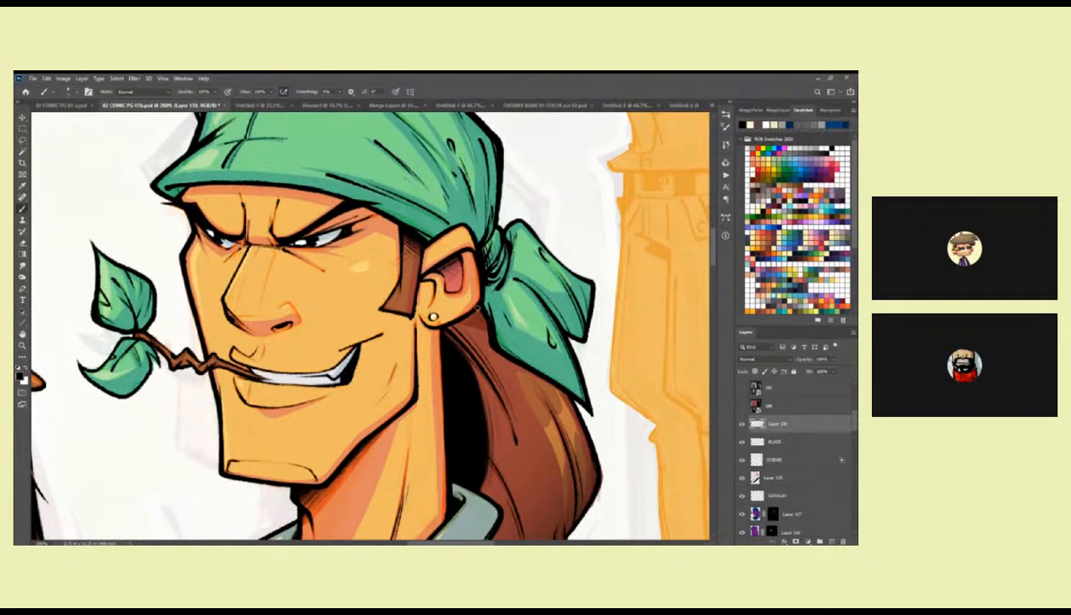
mouse_move(468, 305)
mouse_down()
mouse_move(339, 272)
mouse_move(350, 270)
mouse_up()
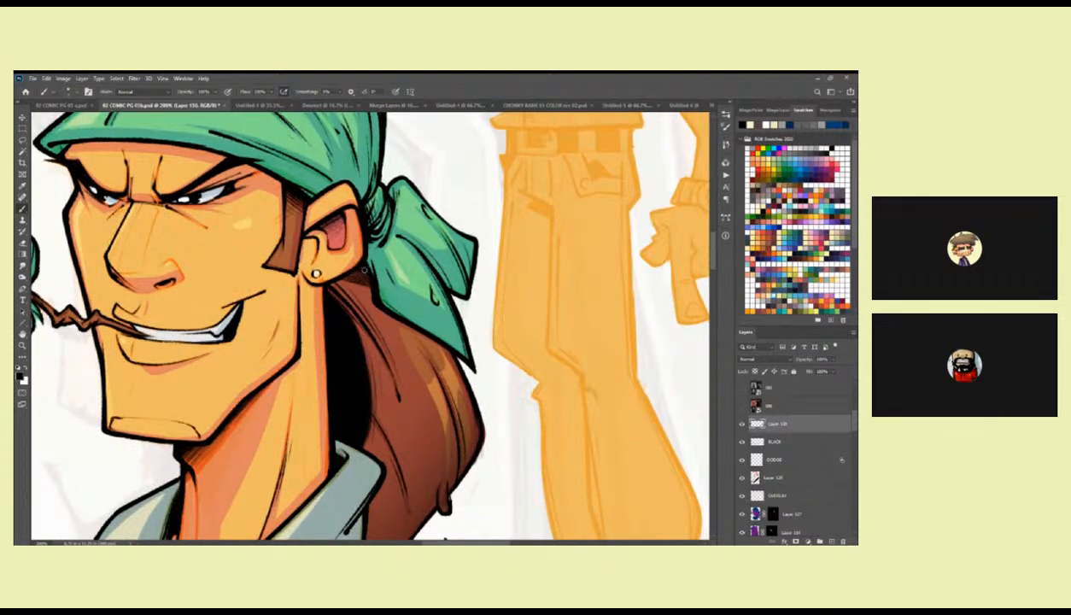
Compare the long-haired and bandana heads at several magnifications to judge how well their black shading matches.
key(z)
alt+click(415, 297)
alt+click(415, 297)
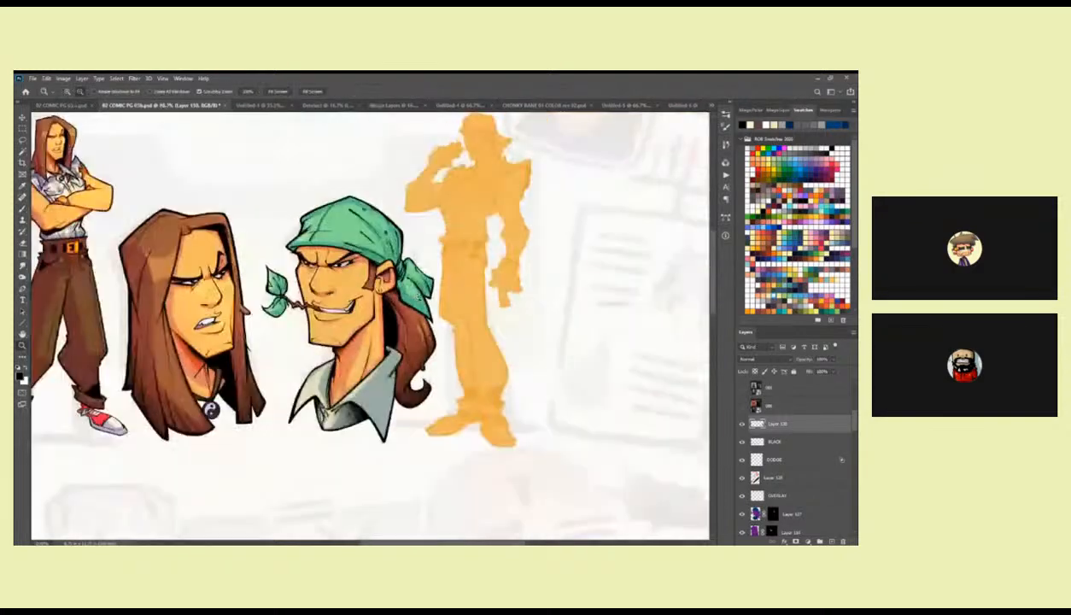
alt+click(415, 297)
drag(415, 297, 576, 256)
click(577, 256)
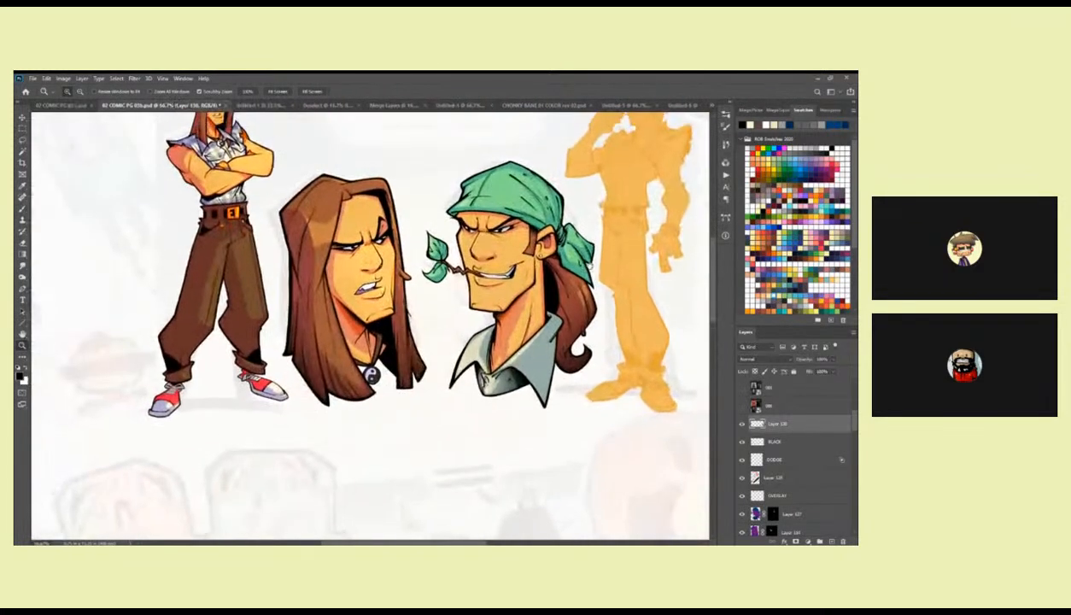
key(alt)
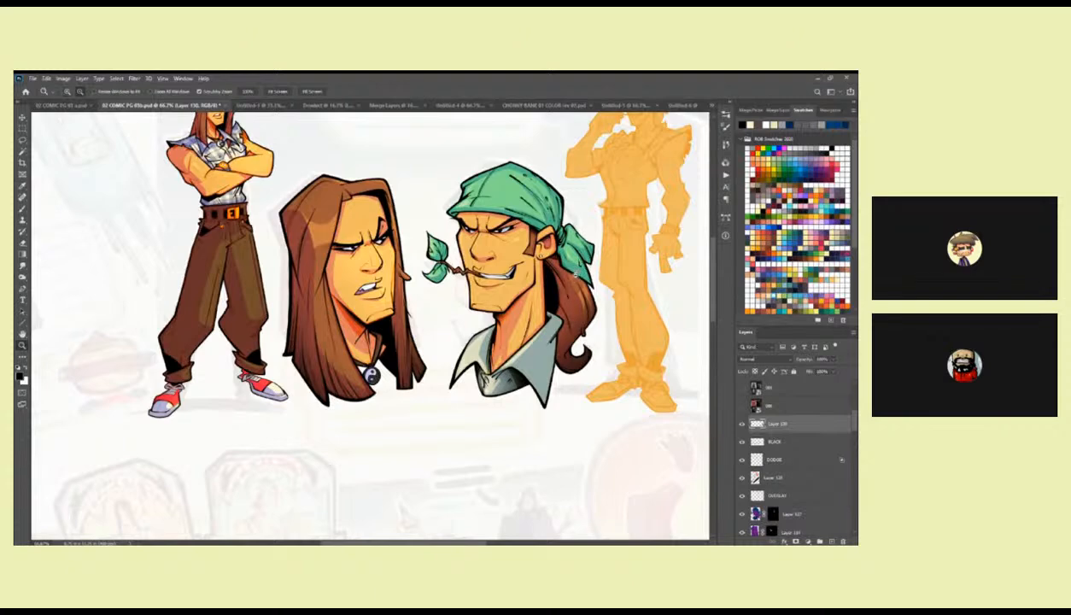
alt+click(576, 272)
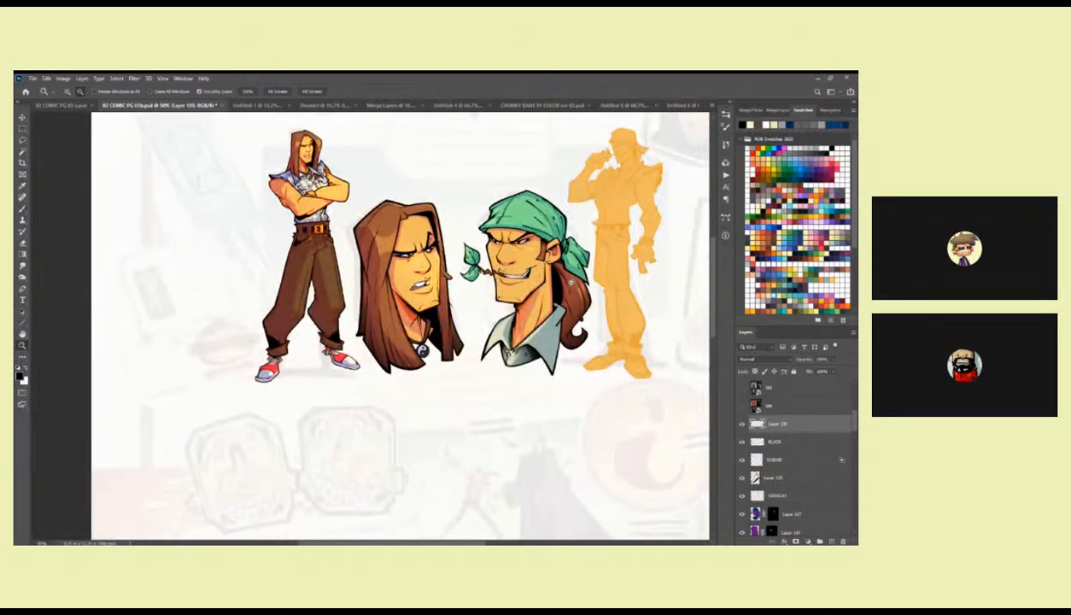
click(570, 282)
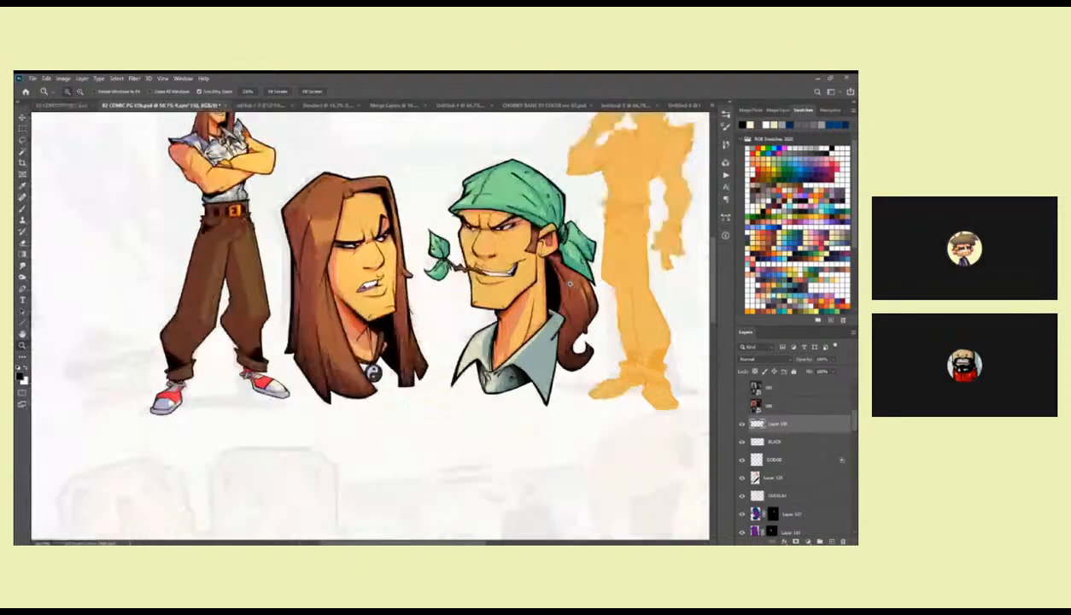
click(570, 282)
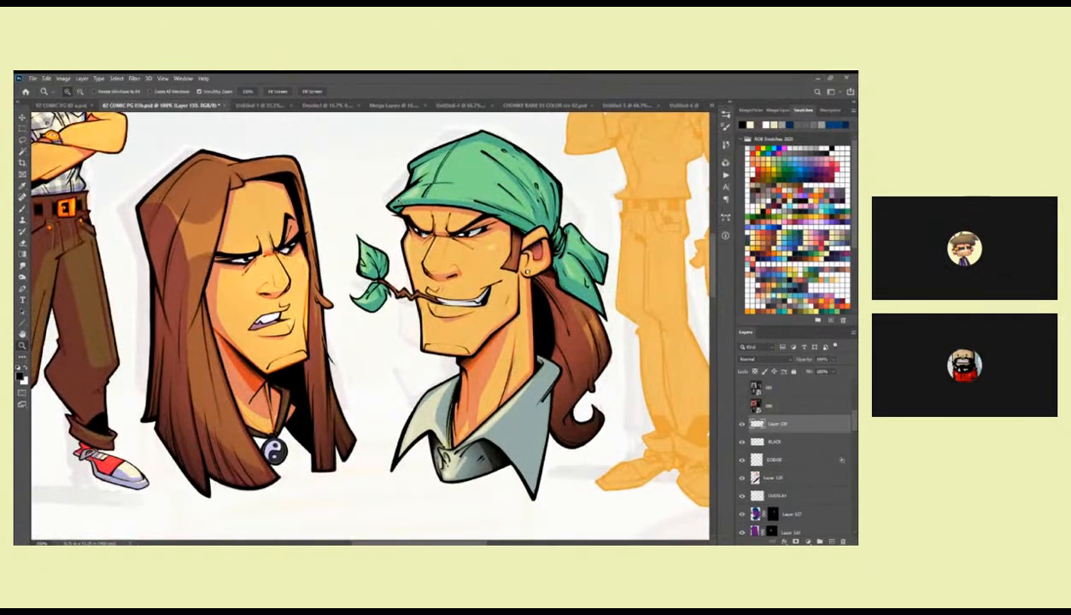
click(657, 345)
Touch up the black ink lines on the bandana head's face and the leaf sprig in his mouth.
key(b)
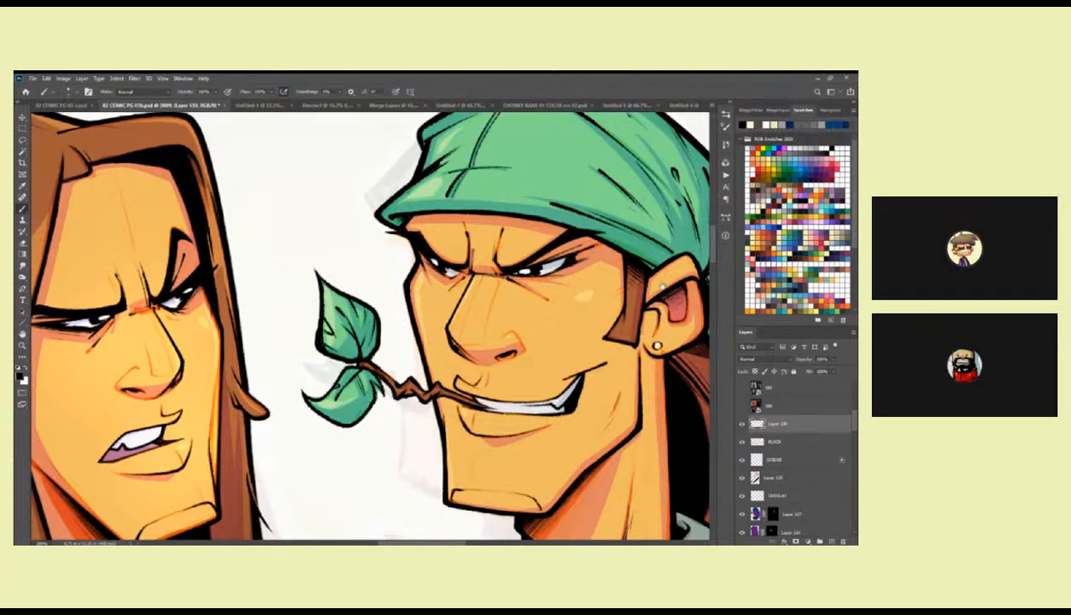
drag(636, 276, 449, 274)
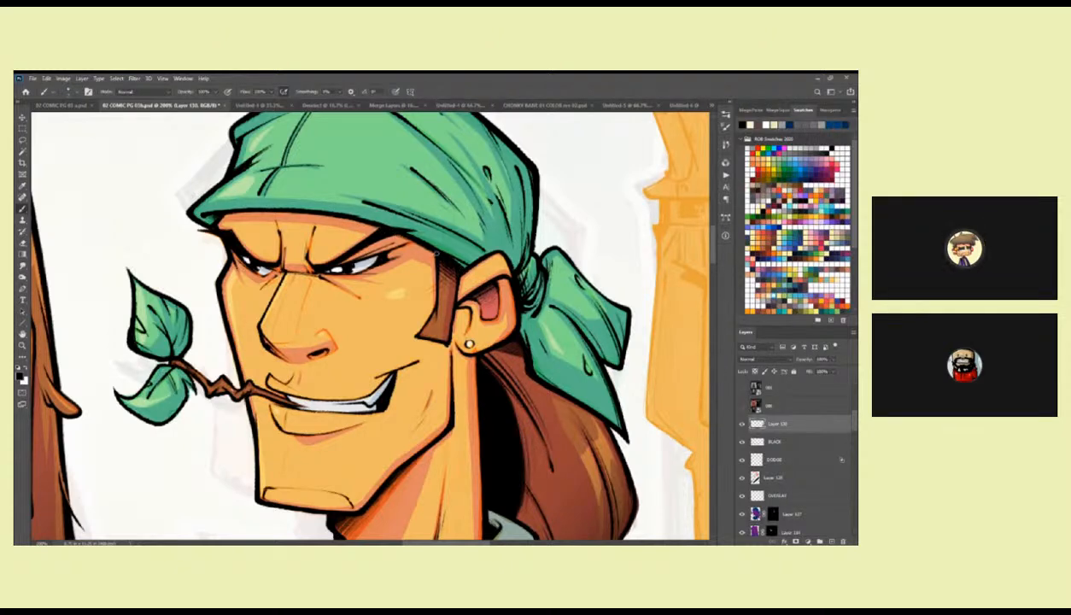
drag(320, 284, 489, 269)
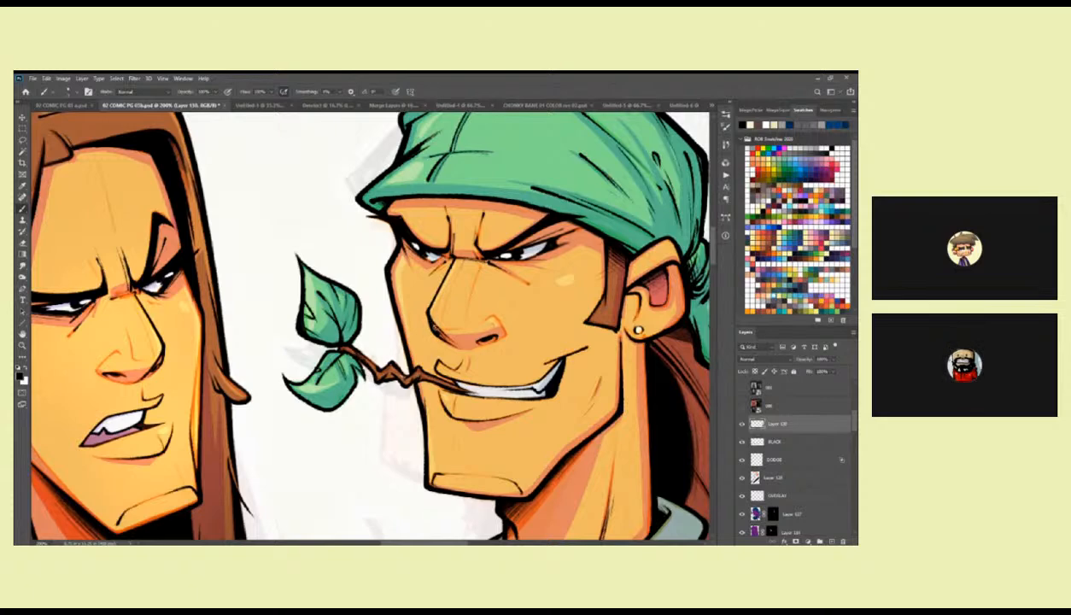
drag(440, 326, 395, 262)
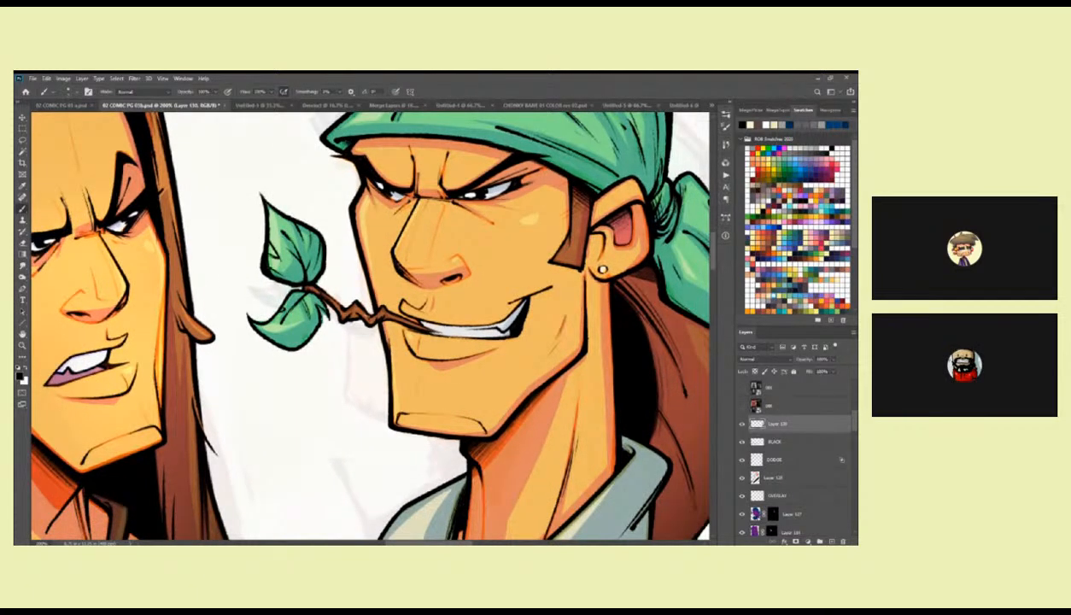
drag(426, 341, 428, 325)
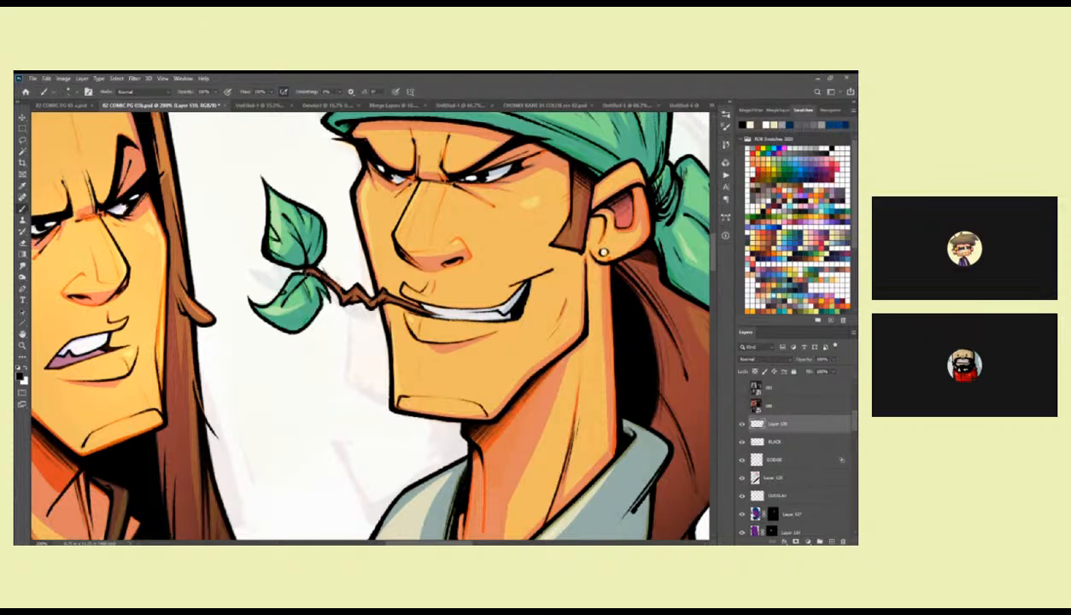
drag(309, 260, 410, 237)
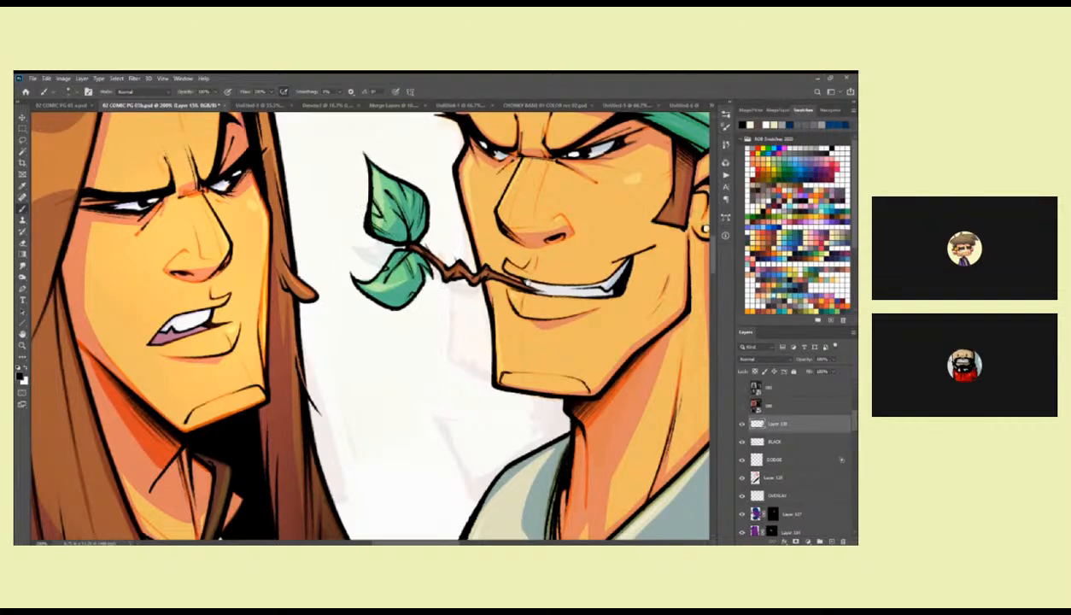
drag(530, 282, 425, 287)
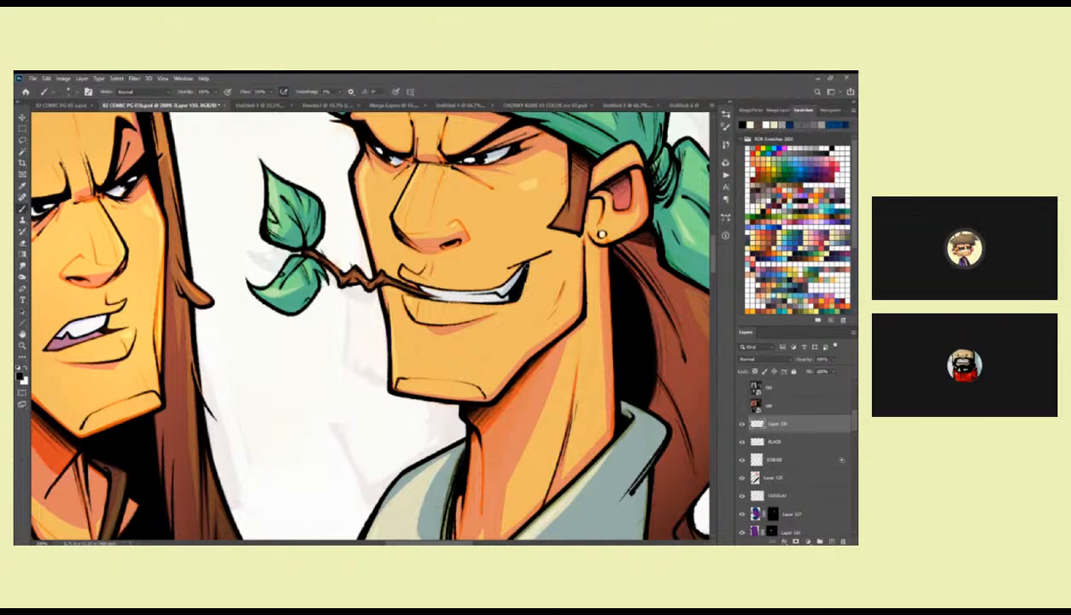
Refine the black linework on the bandana's knot and tails, the ponytail and its curl, and the shirt collar.
drag(571, 254, 473, 330)
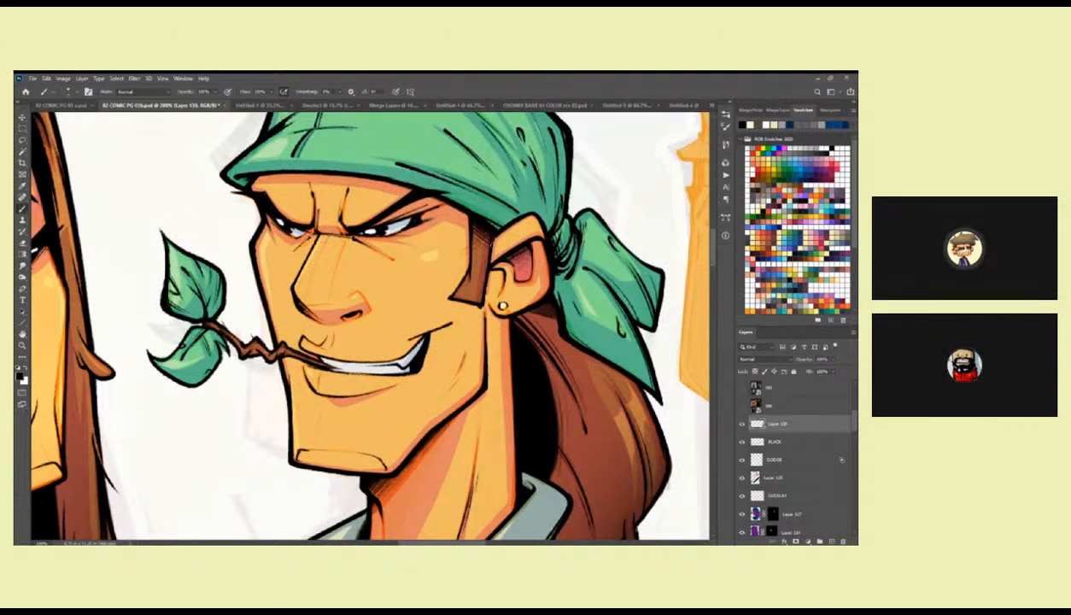
drag(535, 293, 459, 241)
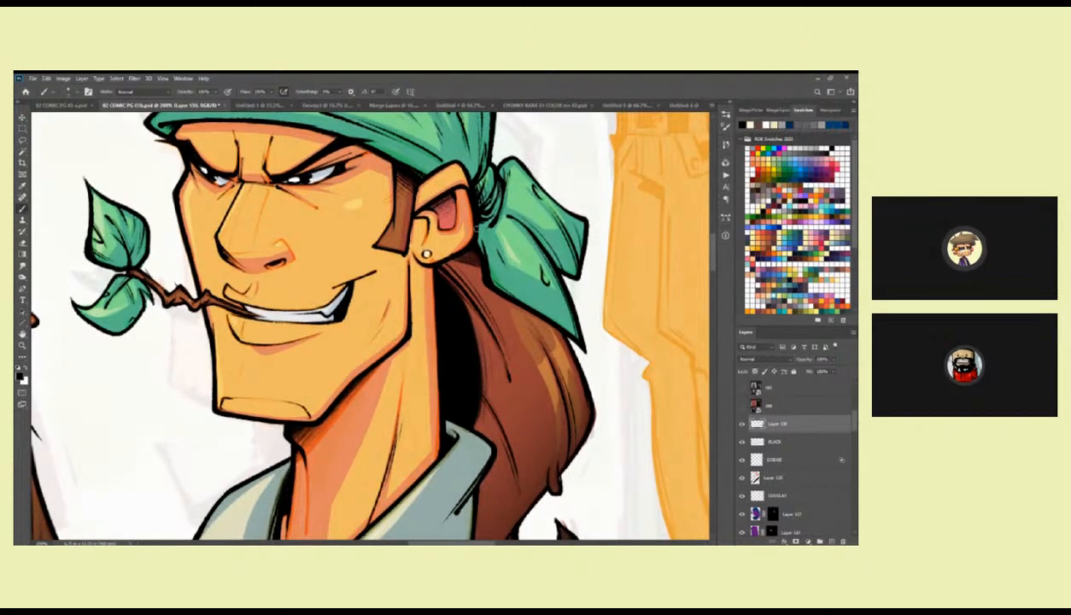
drag(514, 206, 480, 187)
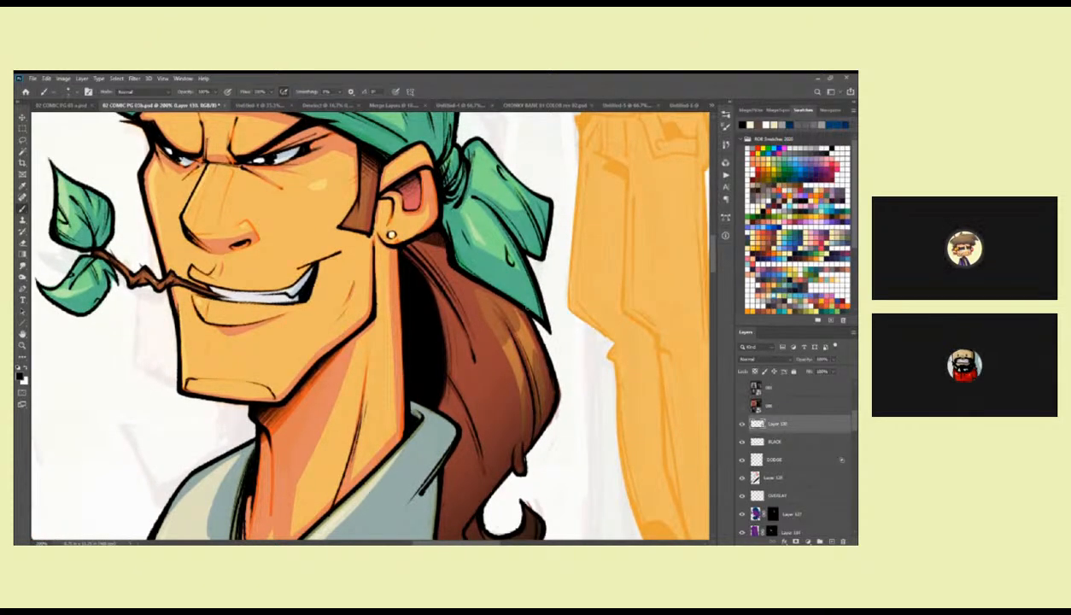
drag(528, 246, 542, 341)
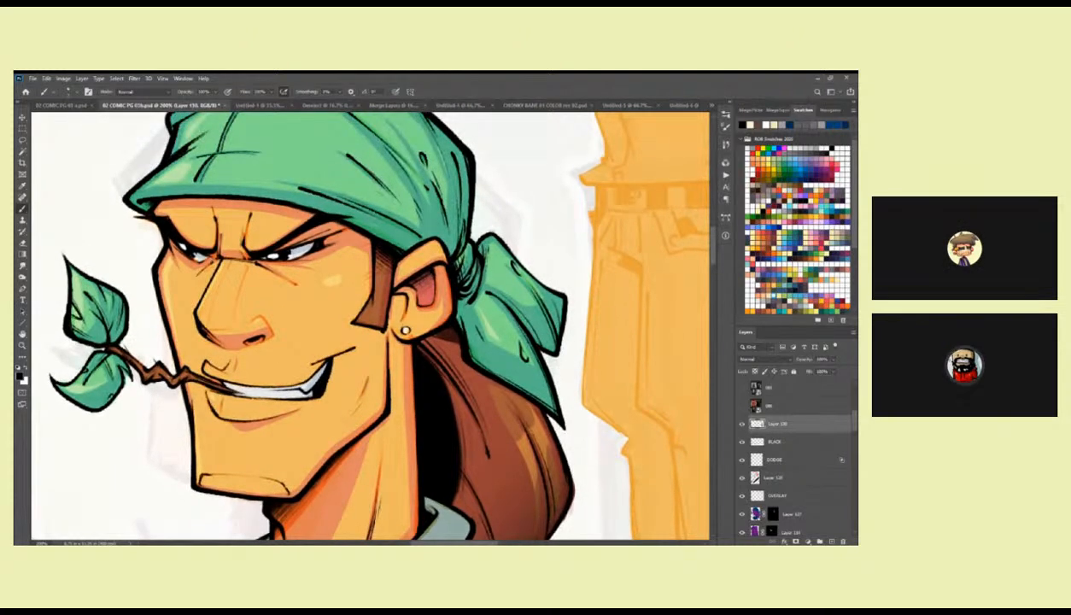
drag(475, 242, 494, 235)
drag(524, 335, 489, 223)
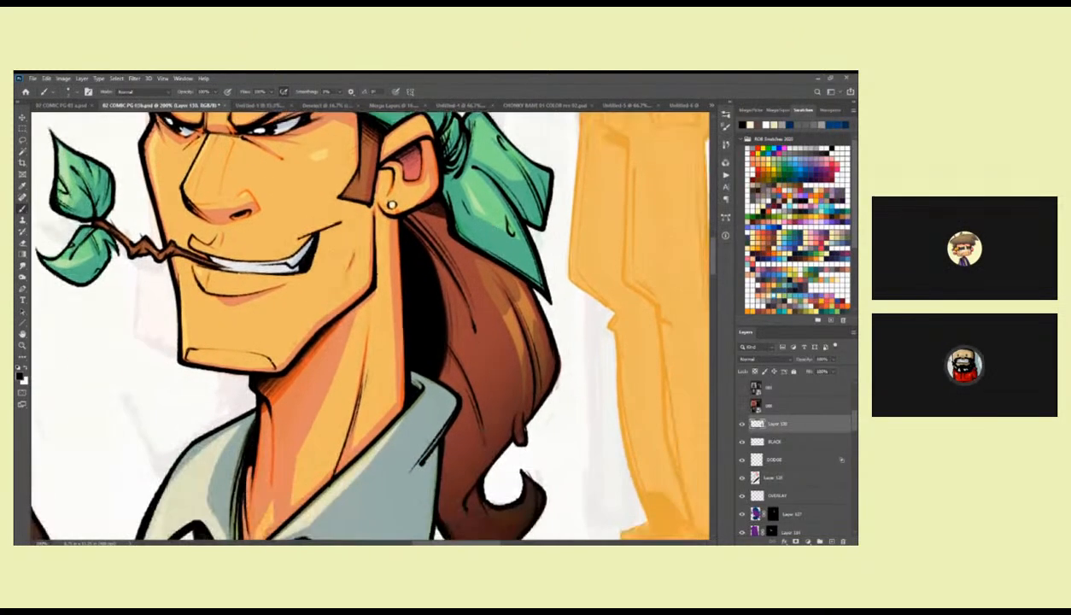
drag(522, 403, 541, 301)
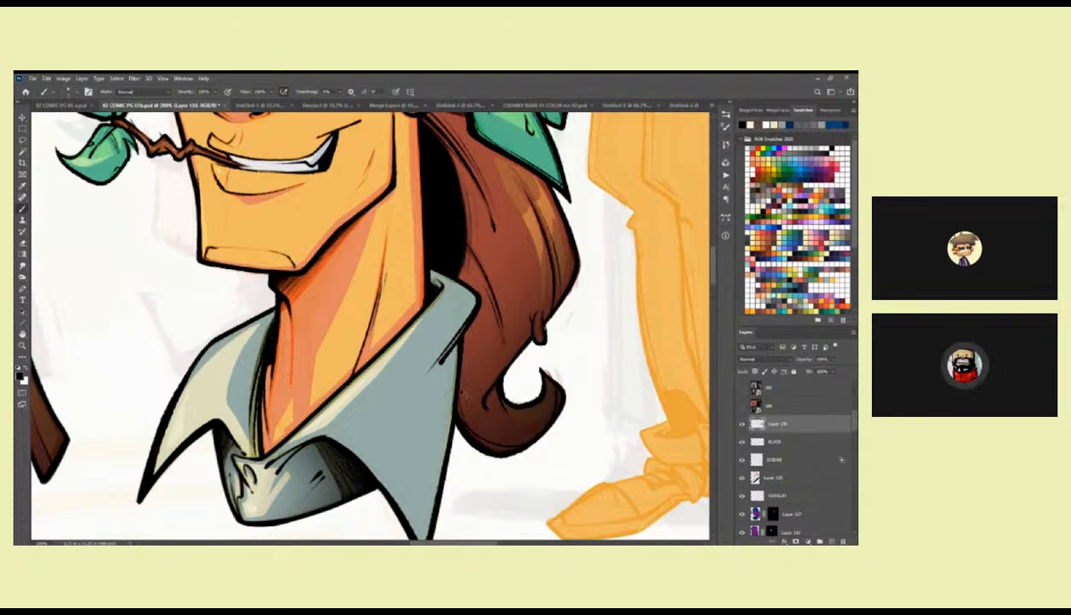
drag(446, 391, 484, 267)
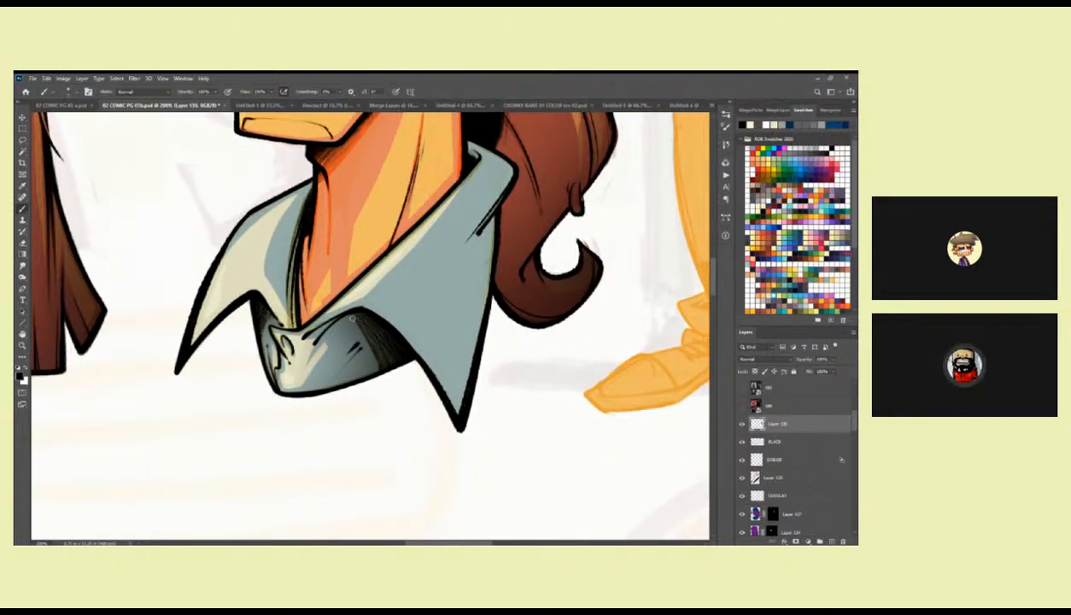
Hatch the shirt beneath the collar in black with the RGB PENCIL brush, and return to the previous pen brush.
drag(344, 309, 412, 309)
right_click(412, 308)
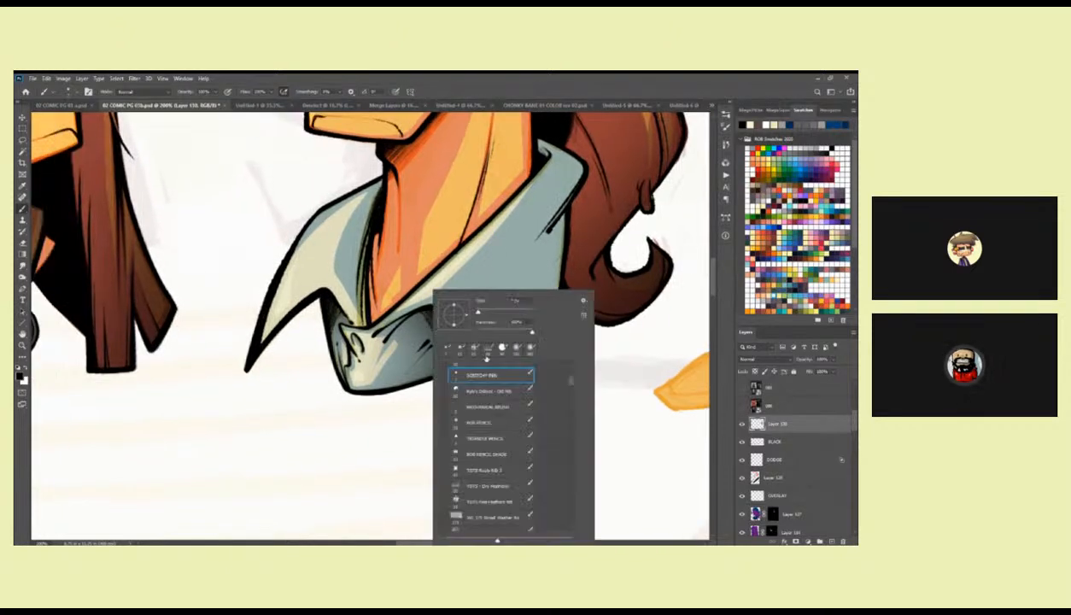
double_click(510, 423)
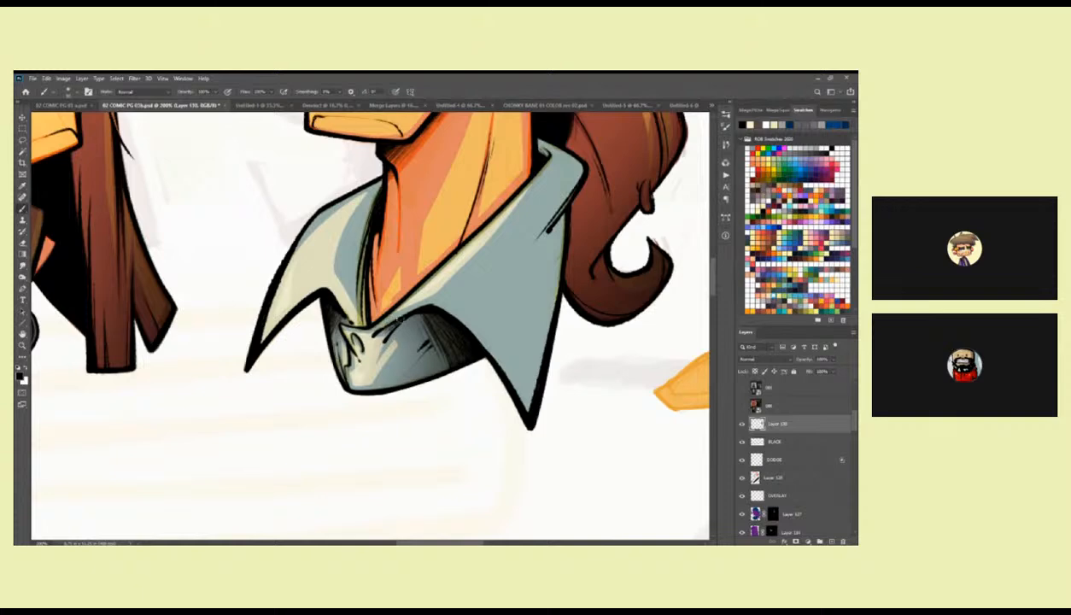
right_click(413, 300)
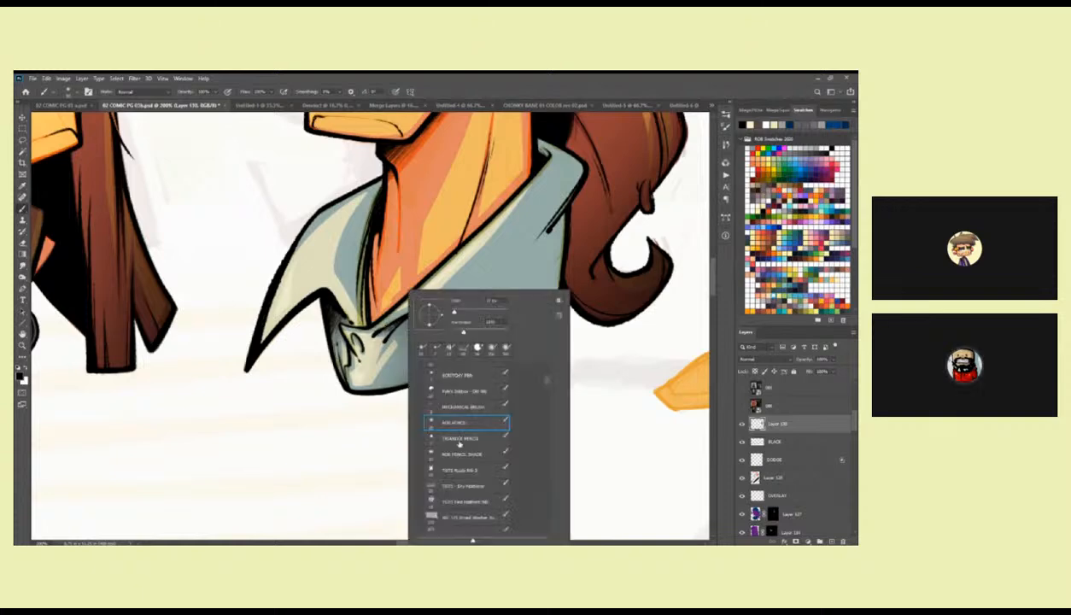
double_click(453, 377)
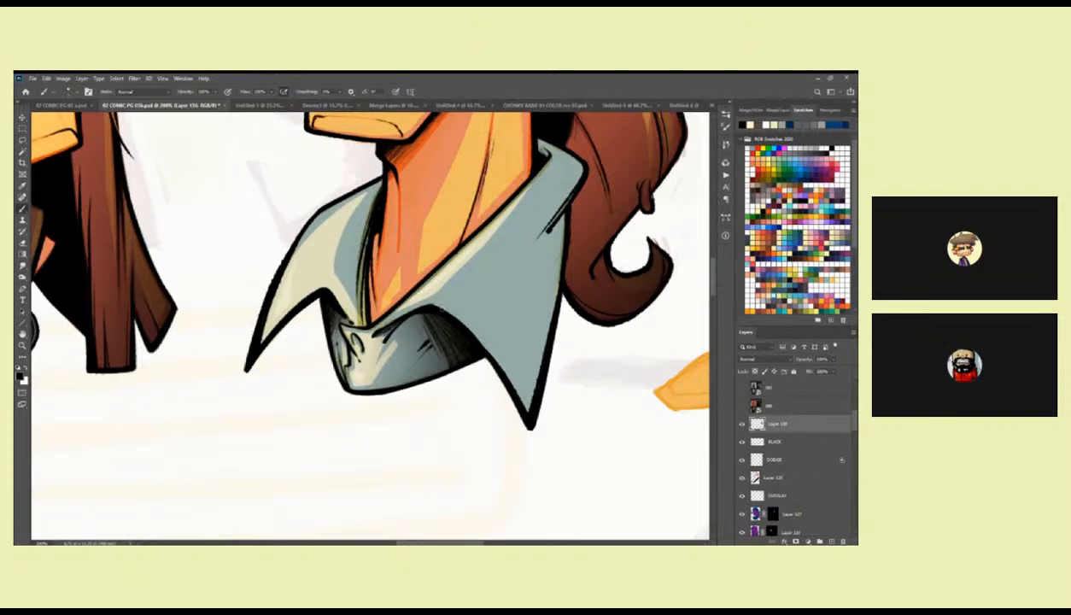
scroll(427, 295, up, 2)
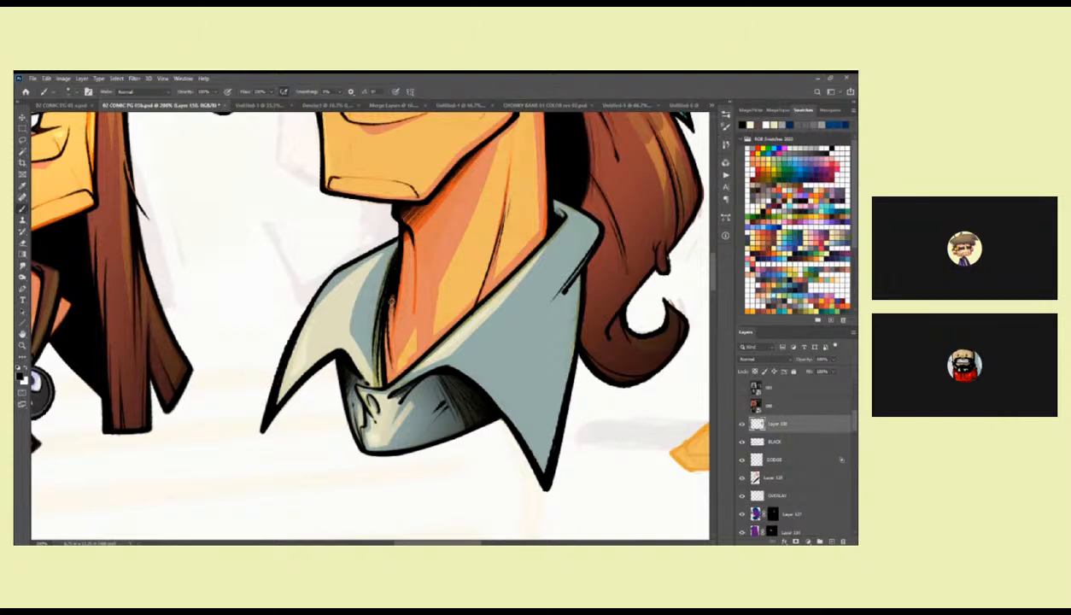
Check the inked heads together with the full-body figures at whole-page scale.
key(z)
alt+click(399, 260)
alt+click(415, 270)
alt+click(417, 272)
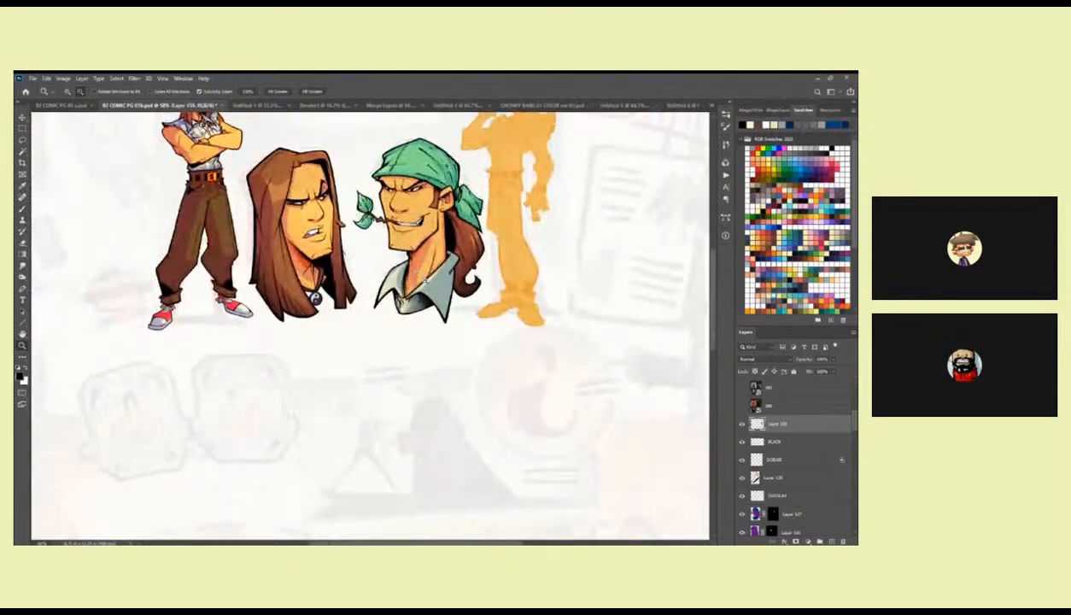
alt+click(490, 307)
click(491, 307)
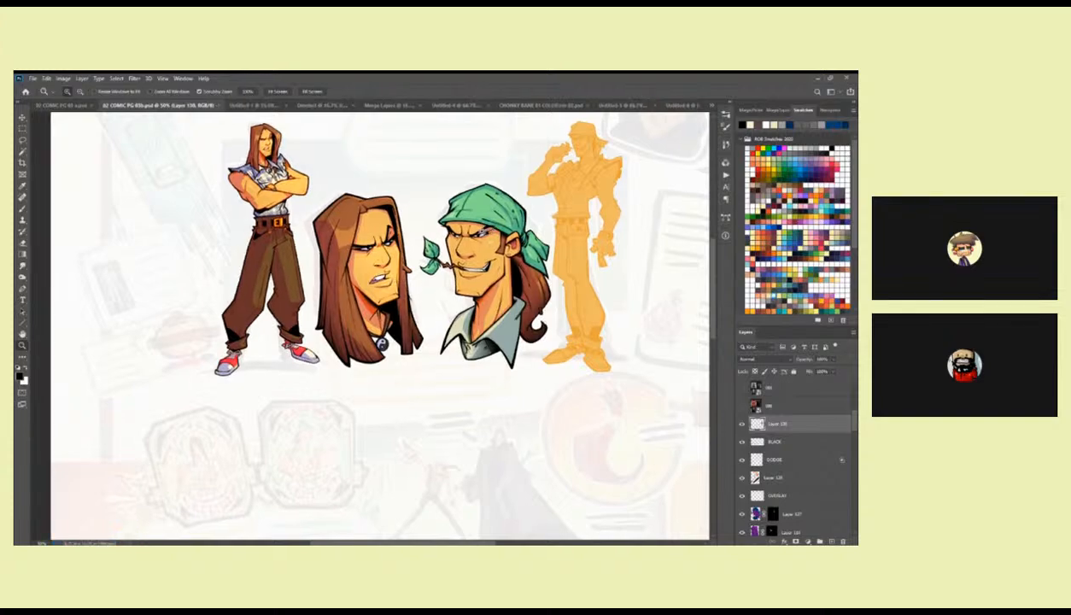
Touch up the black linework on the bandana head's face and check it against the long-haired head.
click(470, 233)
click(471, 232)
click(470, 233)
click(471, 232)
key(b)
mouse_move(468, 256)
mouse_down()
mouse_move(471, 229)
mouse_move(445, 256)
mouse_move(413, 330)
mouse_up()
key(z)
alt+click(462, 308)
alt+click(461, 309)
alt+click(462, 308)
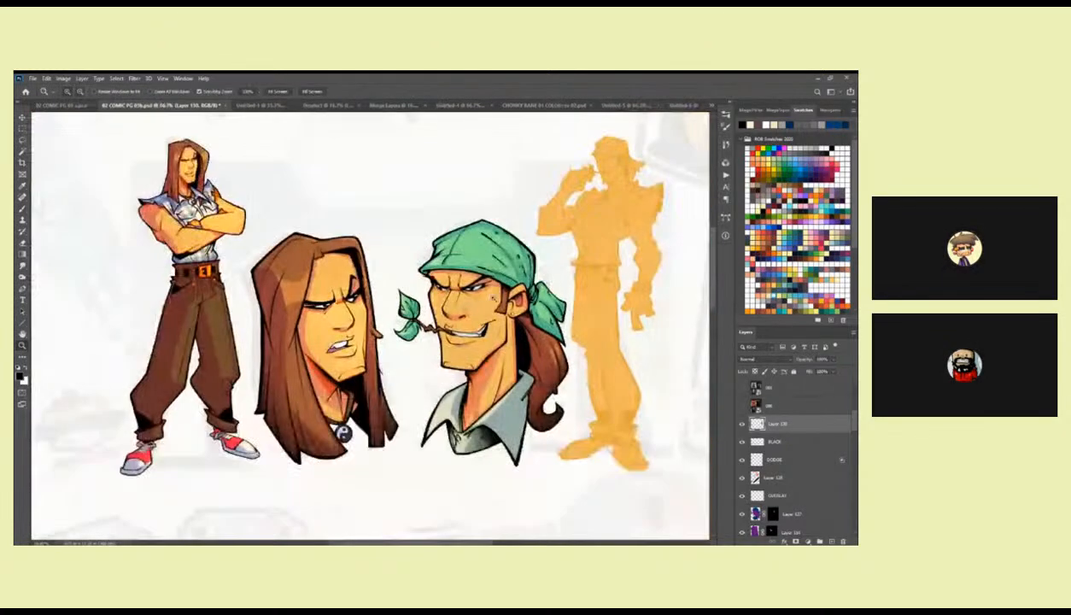
drag(471, 297, 506, 266)
Try a black brush stroke beside the long-haired head's nostril and undo it.
click(383, 280)
click(383, 280)
click(383, 280)
key(b)
mouse_move(354, 288)
mouse_down()
mouse_move(364, 342)
mouse_move(427, 278)
mouse_up()
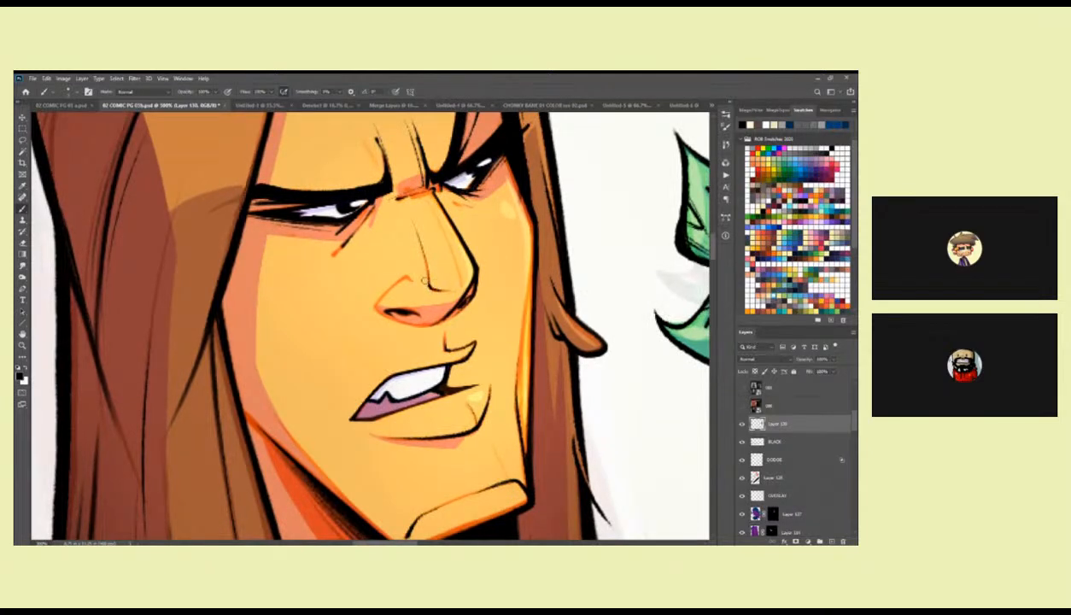
drag(406, 271, 376, 288)
key(ctrl+z)
Add fine black contour lines to the bandana head's nose with the brush.
key(z)
alt+click(415, 352)
alt+click(416, 352)
drag(555, 417, 444, 383)
click(491, 278)
click(490, 278)
key(b)
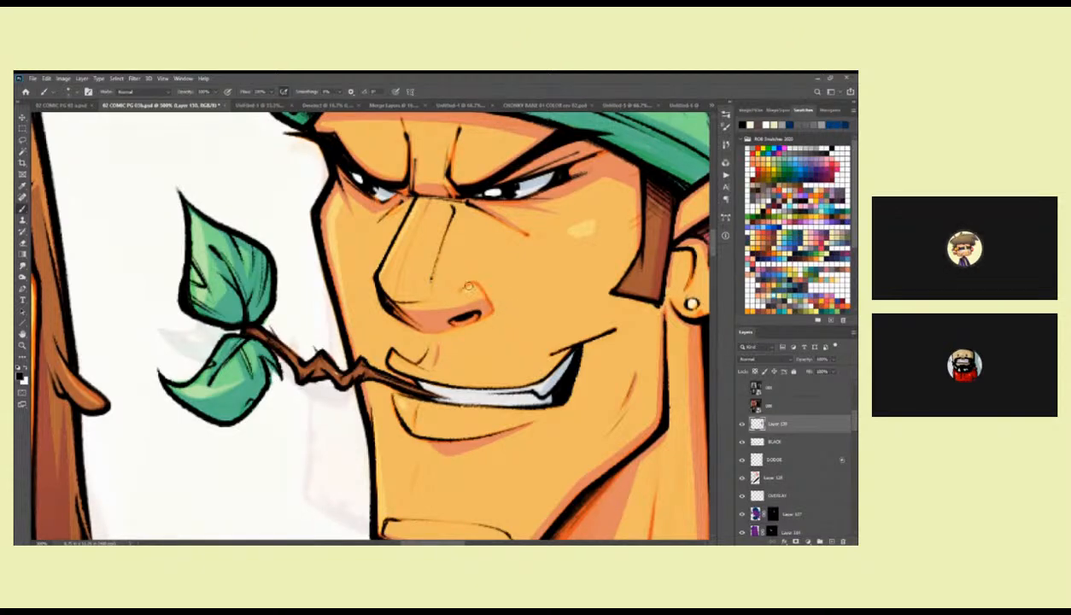
Save the comic page document and check both finished heads at whole-page scale.
key(z)
alt+click(499, 311)
alt+click(498, 311)
alt+click(499, 311)
alt+click(498, 311)
key(ctrl+s)
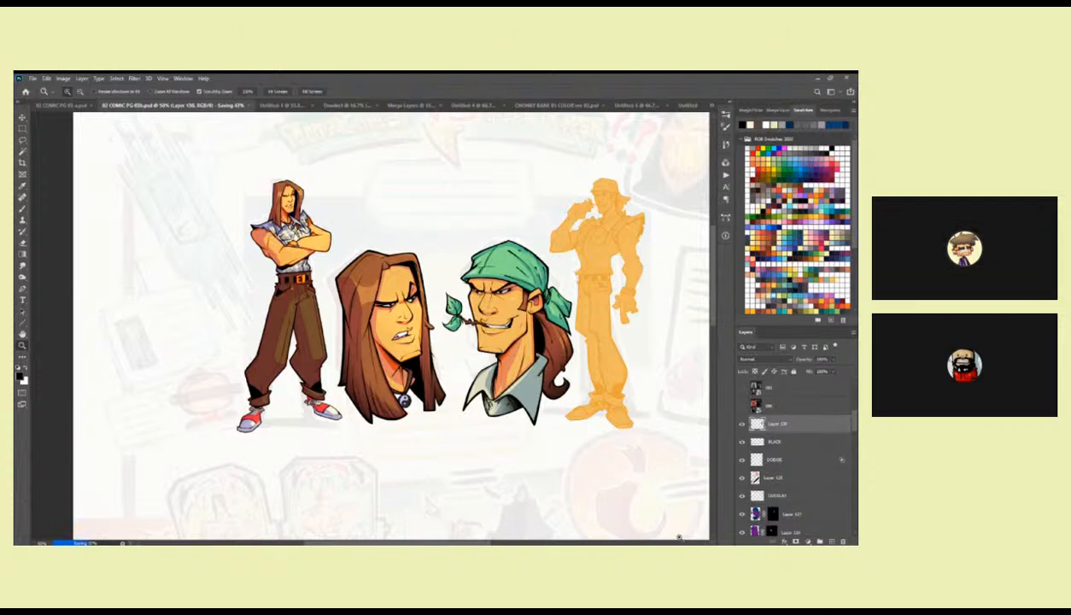
alt+click(449, 302)
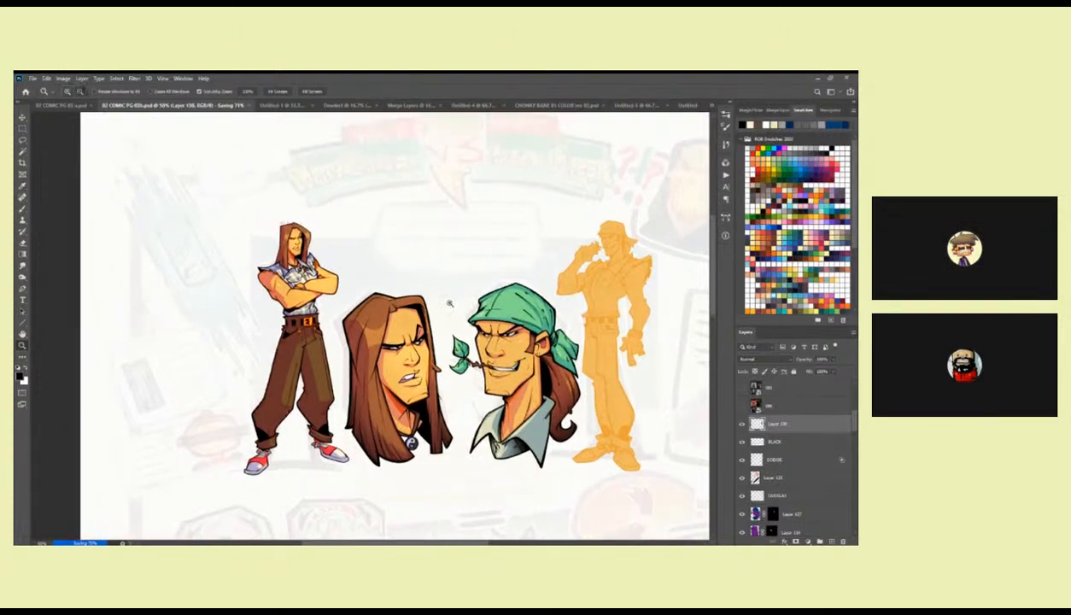
Check the characters at whole-page scale and select Layer 127, the masked purple shading layer.
alt+click(449, 302)
alt+click(448, 303)
drag(478, 449, 454, 381)
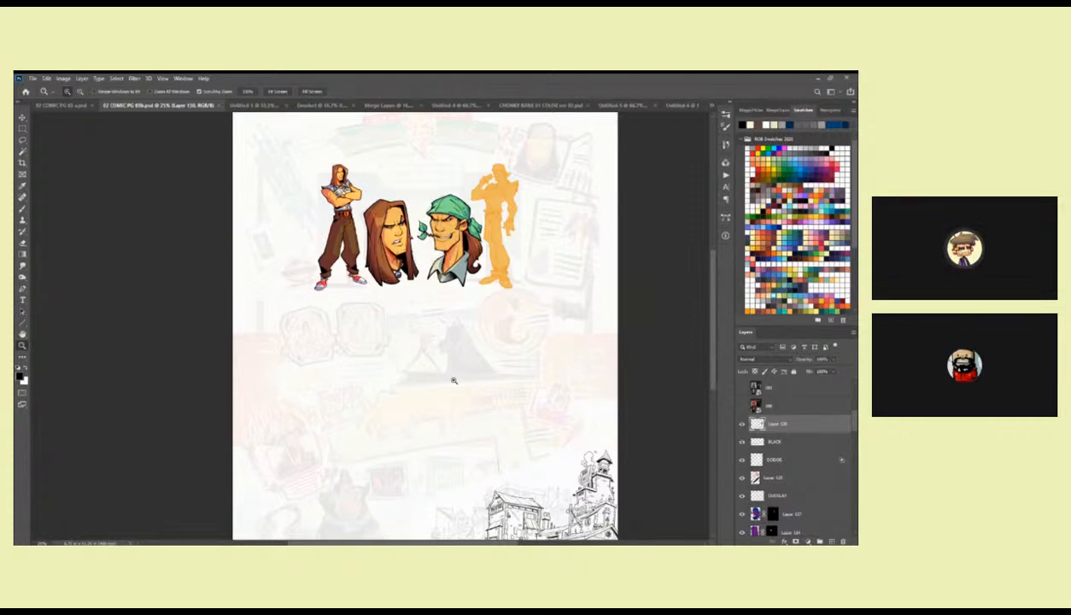
click(757, 514)
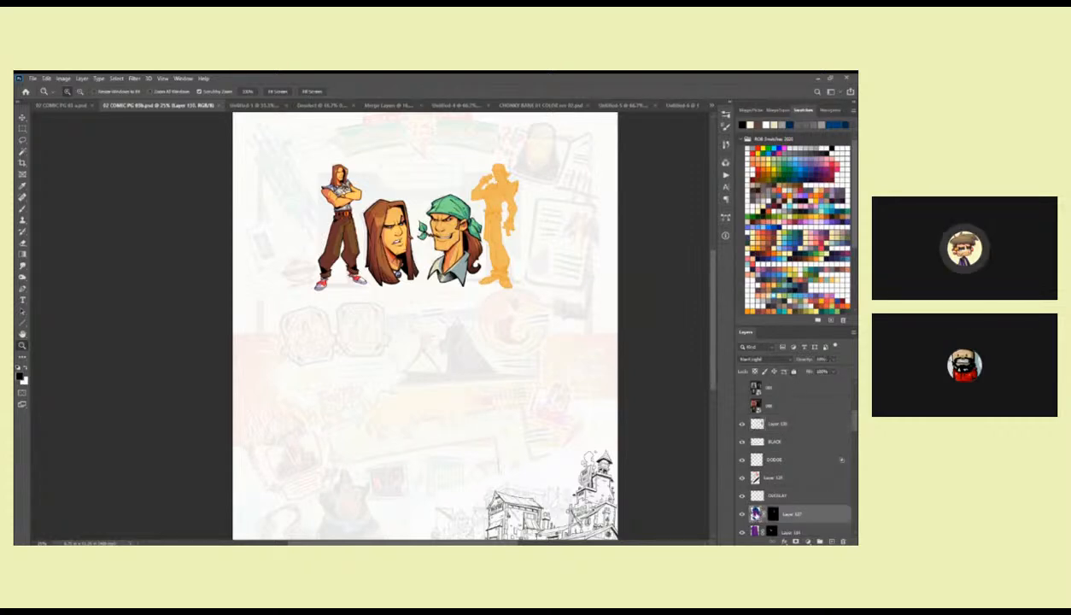
key(w)
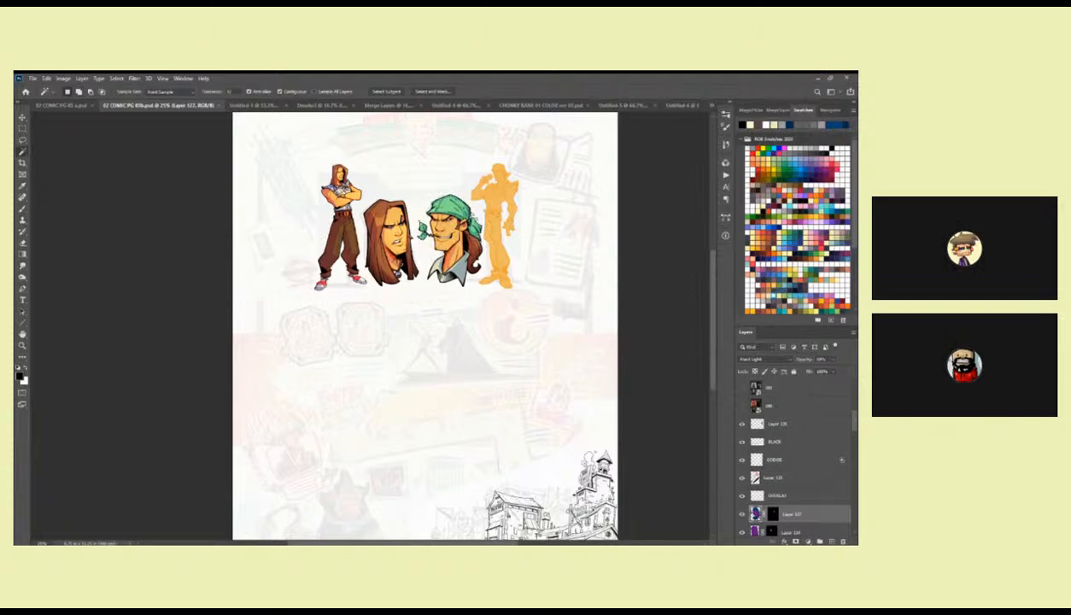
key(z)
click(468, 211)
click(468, 212)
drag(457, 212, 444, 275)
Try a Hue/Saturation change directly on Layer 127, shifting its saturation and lightness, and cancel it.
click(64, 78)
mouse_move(102, 96)
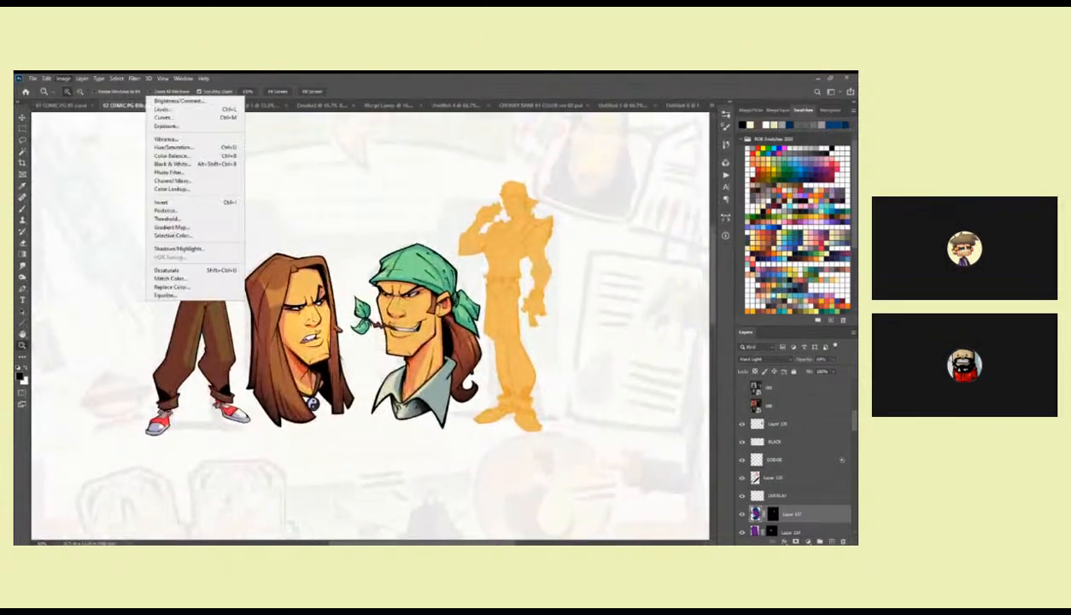
click(202, 137)
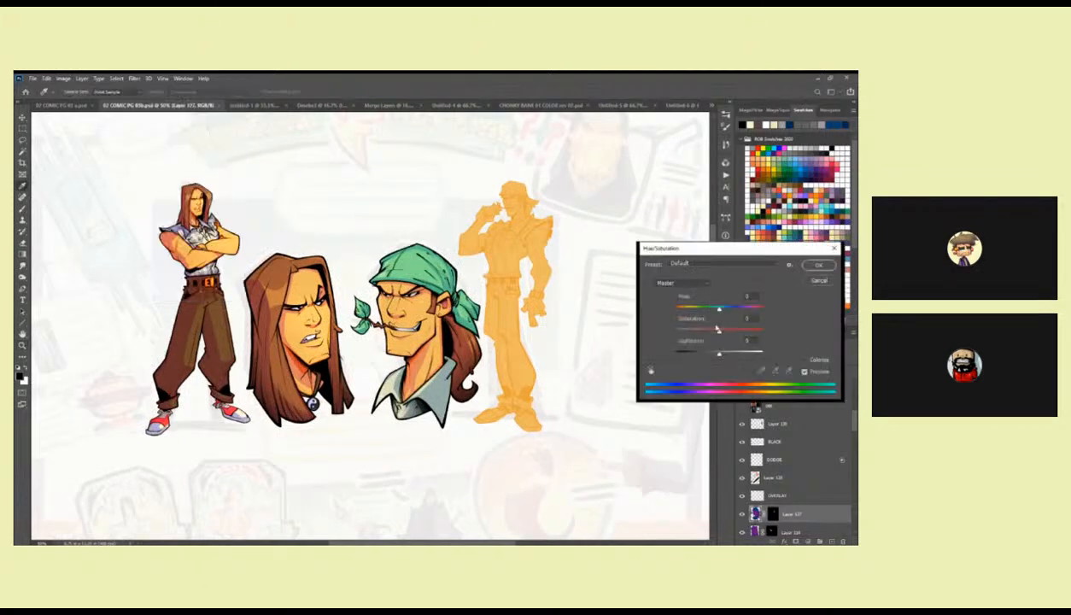
mouse_move(721, 333)
mouse_down()
mouse_move(733, 332)
mouse_move(723, 314)
mouse_up()
mouse_move(720, 353)
mouse_down()
mouse_move(733, 354)
mouse_move(710, 355)
mouse_up()
click(817, 281)
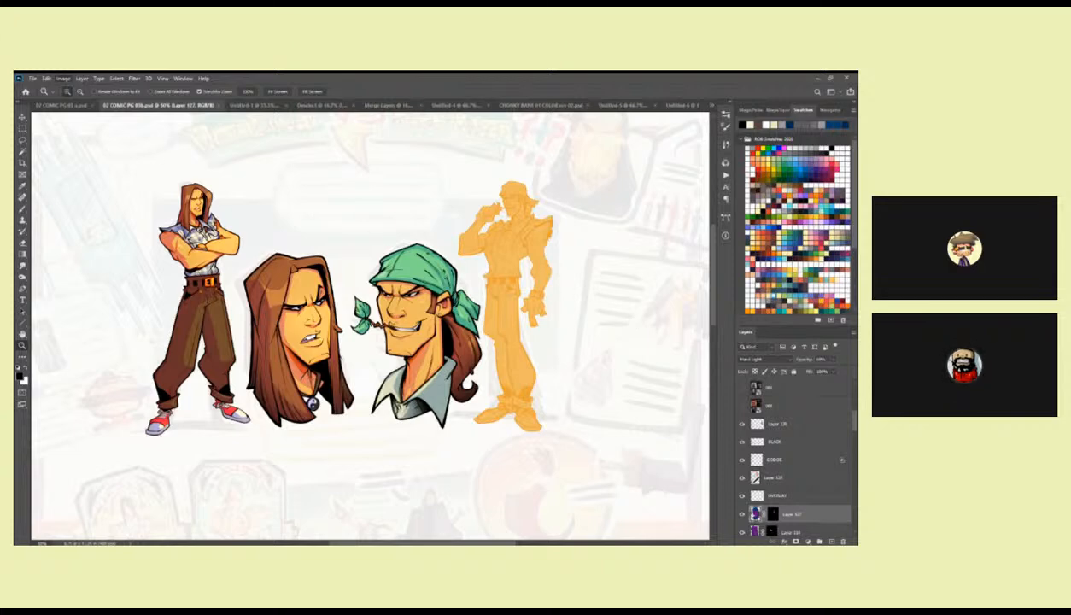
Try shifting Layer 127's midtones toward red with Color Balance and discard the change.
click(63, 78)
click(181, 158)
drag(449, 193, 560, 239)
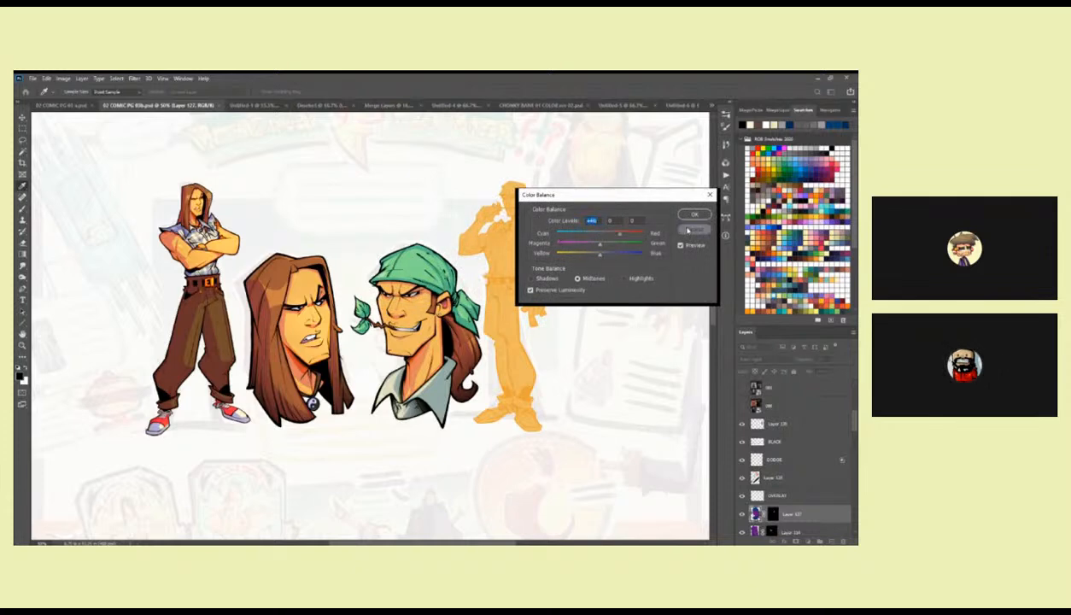
click(694, 214)
key(z)
Try raising Layer 127's saturation with small hue and lightness shifts in Hue/Saturation.
click(66, 81)
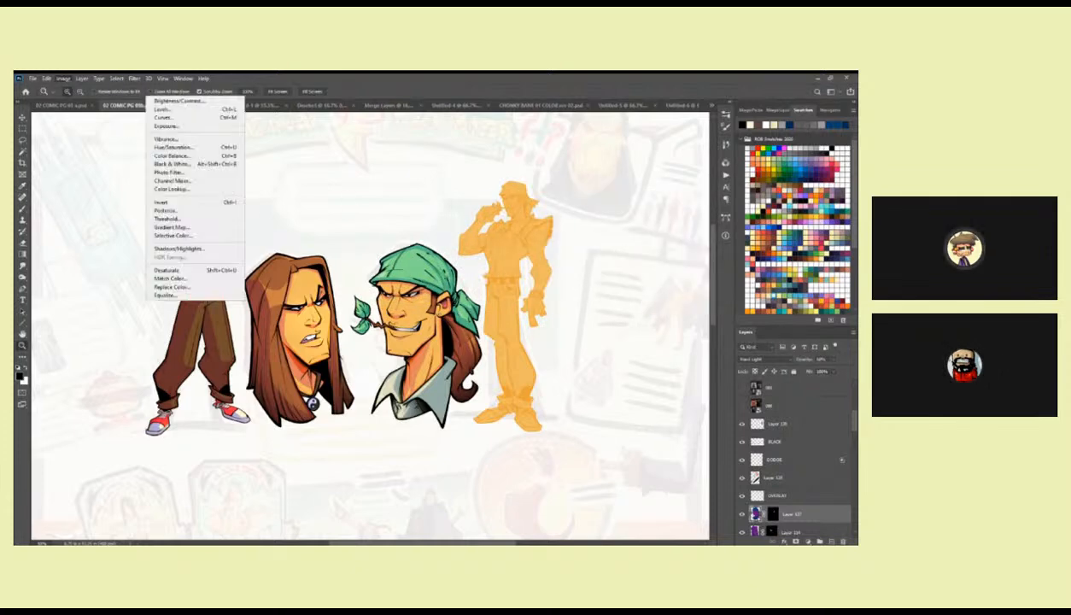
click(193, 150)
drag(701, 245, 581, 224)
drag(593, 281, 595, 326)
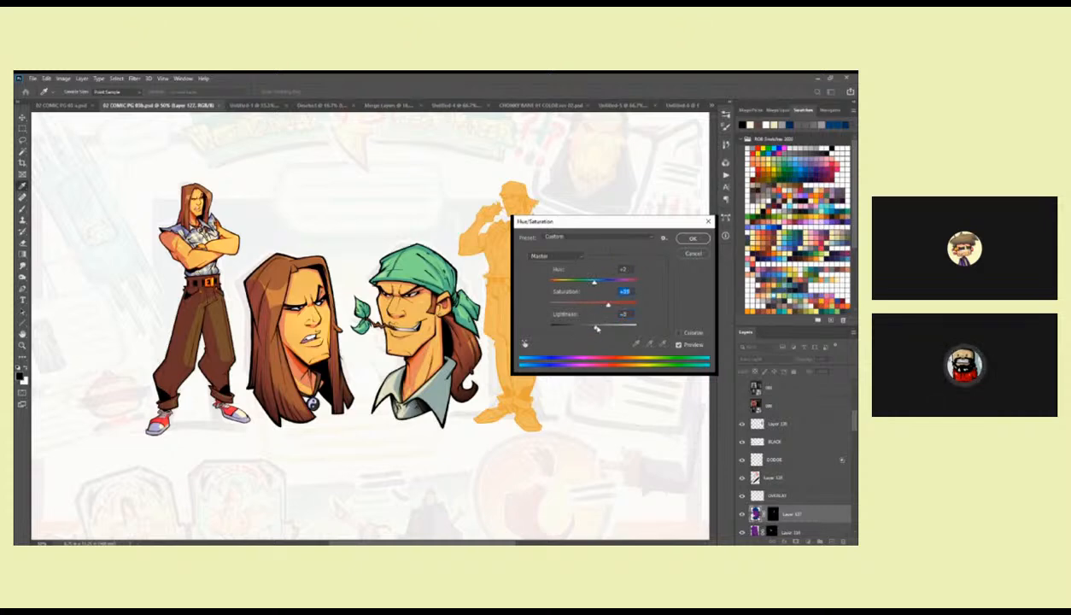
drag(596, 285, 613, 306)
click(688, 237)
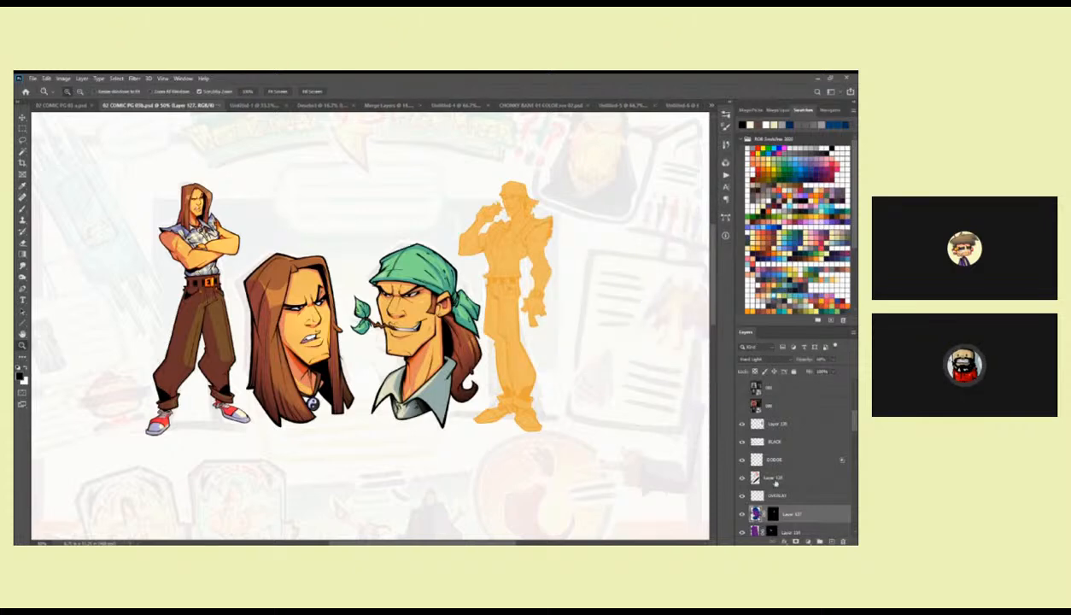
Add a Hue/Saturation adjustment layer above Layer 127 and redo its mask from the bandana head selection.
click(758, 251)
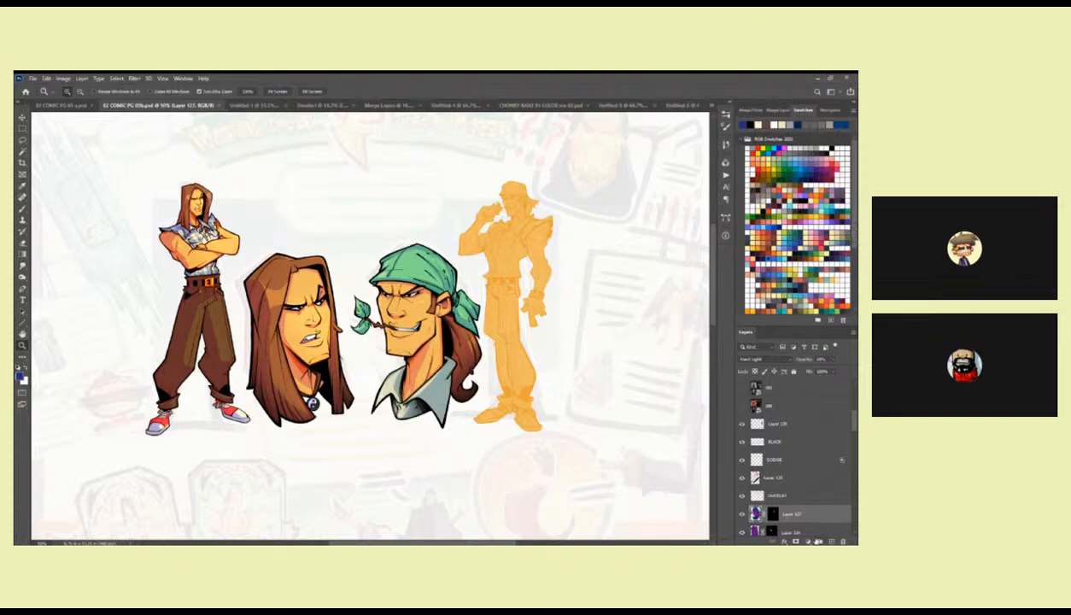
click(807, 541)
click(810, 459)
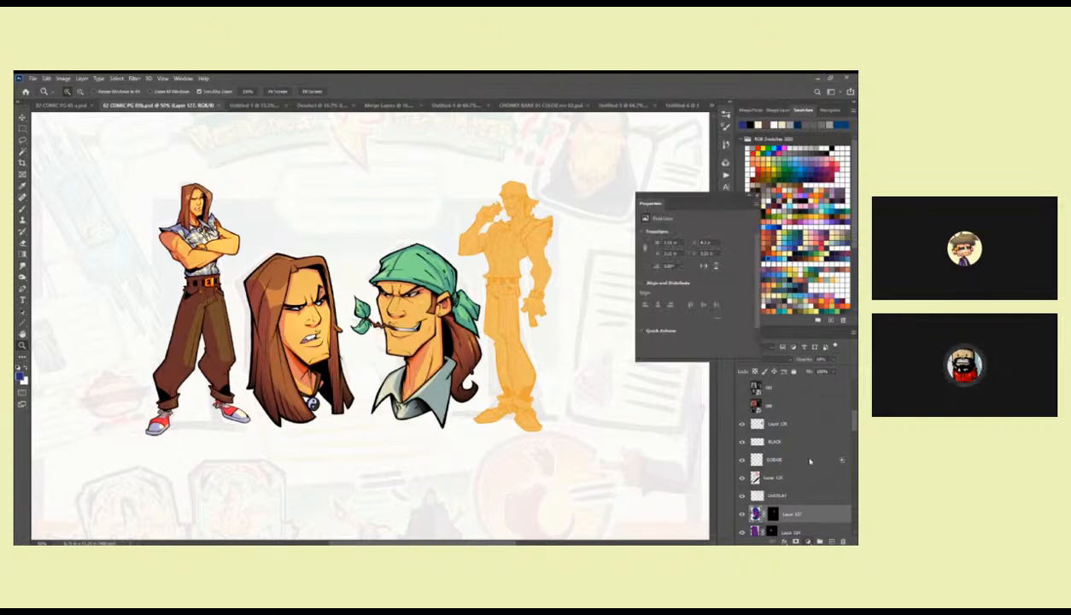
mouse_move(694, 266)
mouse_down()
mouse_move(711, 267)
mouse_move(689, 267)
mouse_move(698, 270)
mouse_up()
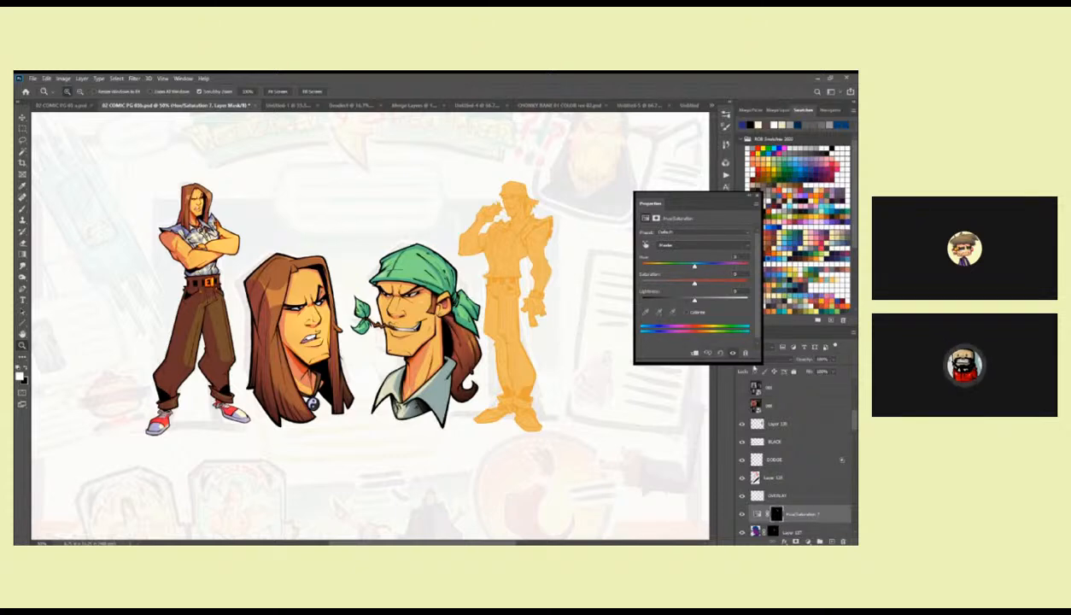
click(773, 513)
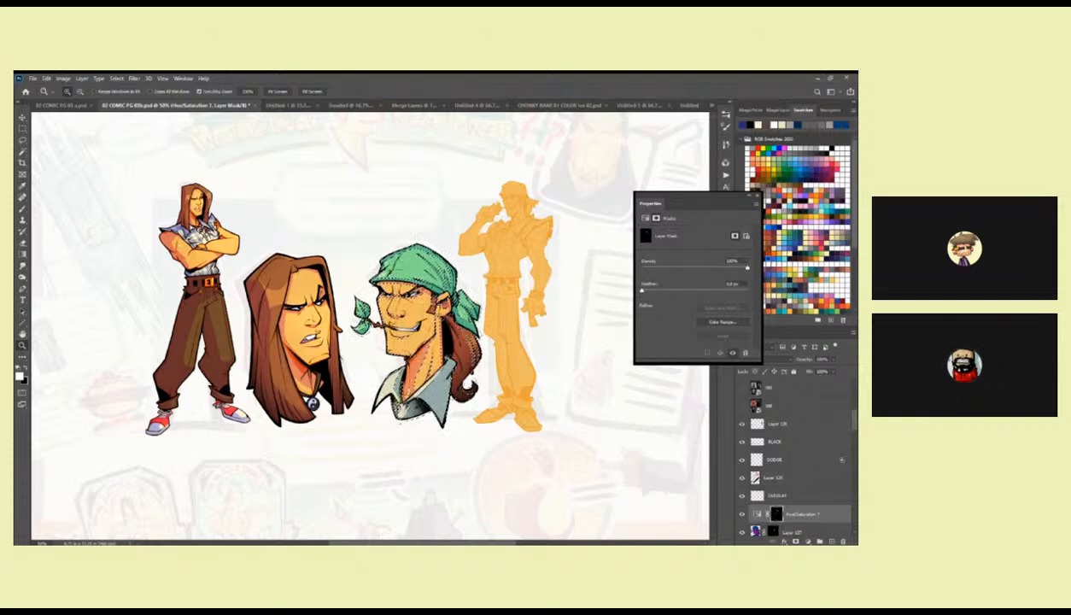
right_click(776, 516)
click(783, 476)
click(794, 541)
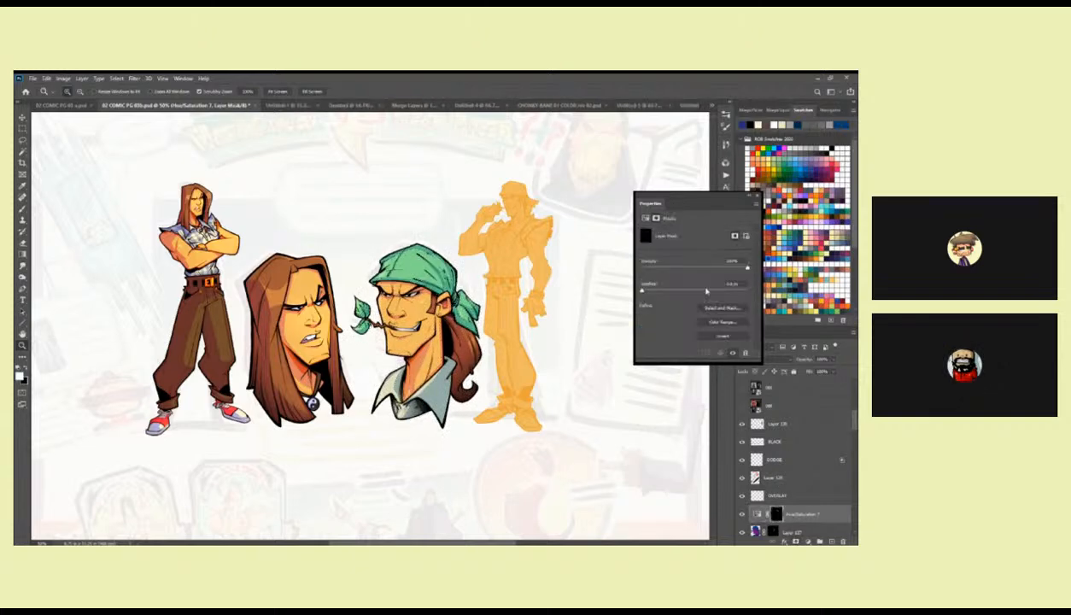
Tune the Hue/Saturation layer for the bandana head by shifting the hue, raising saturation to about +50 and lowering lightness.
click(755, 514)
drag(698, 267, 683, 300)
mouse_move(716, 268)
mouse_down()
mouse_move(692, 269)
mouse_move(703, 271)
mouse_up()
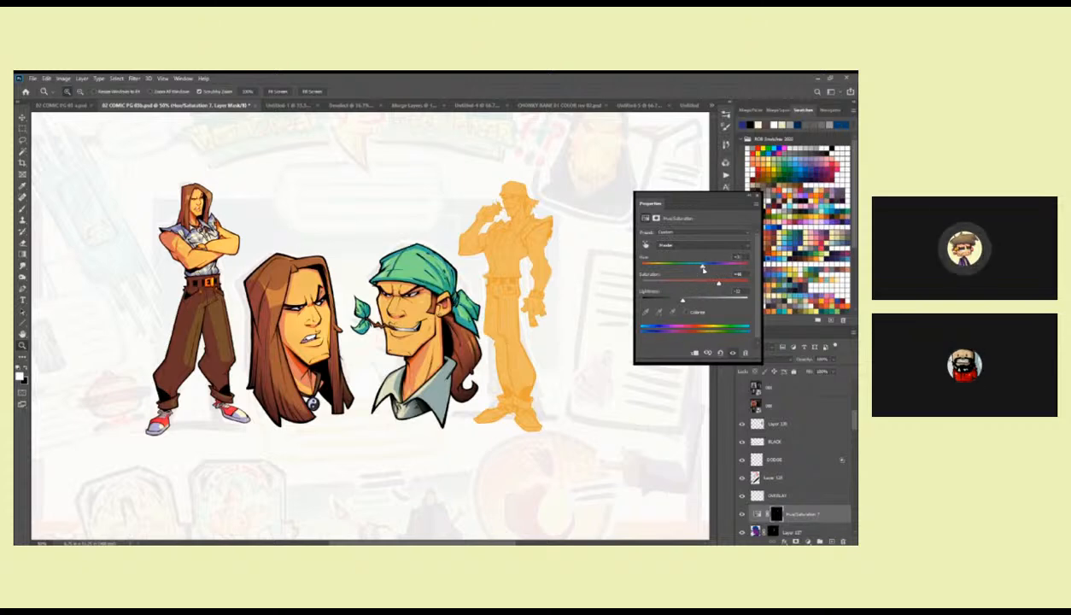
drag(718, 284, 719, 285)
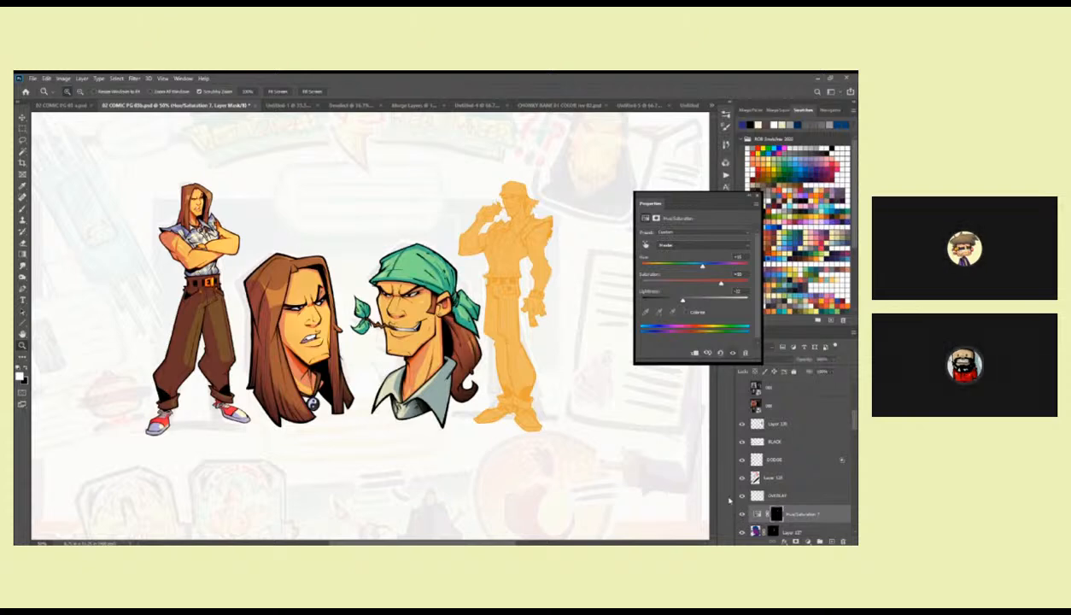
scroll(598, 401, right, 2)
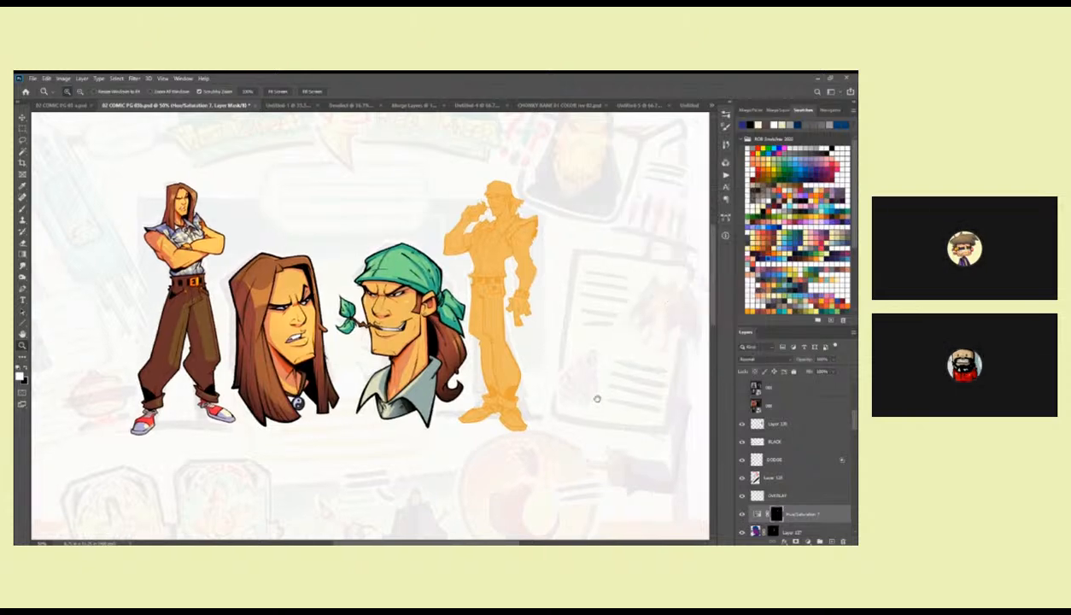
scroll(589, 400, down, 2)
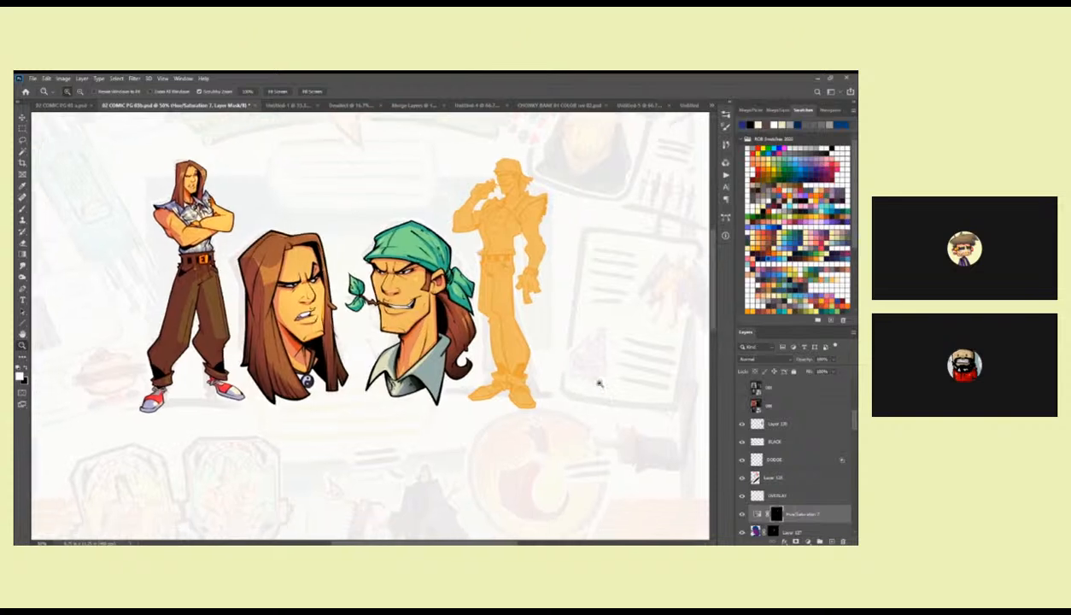
alt+click(593, 381)
scroll(589, 398, down, 2)
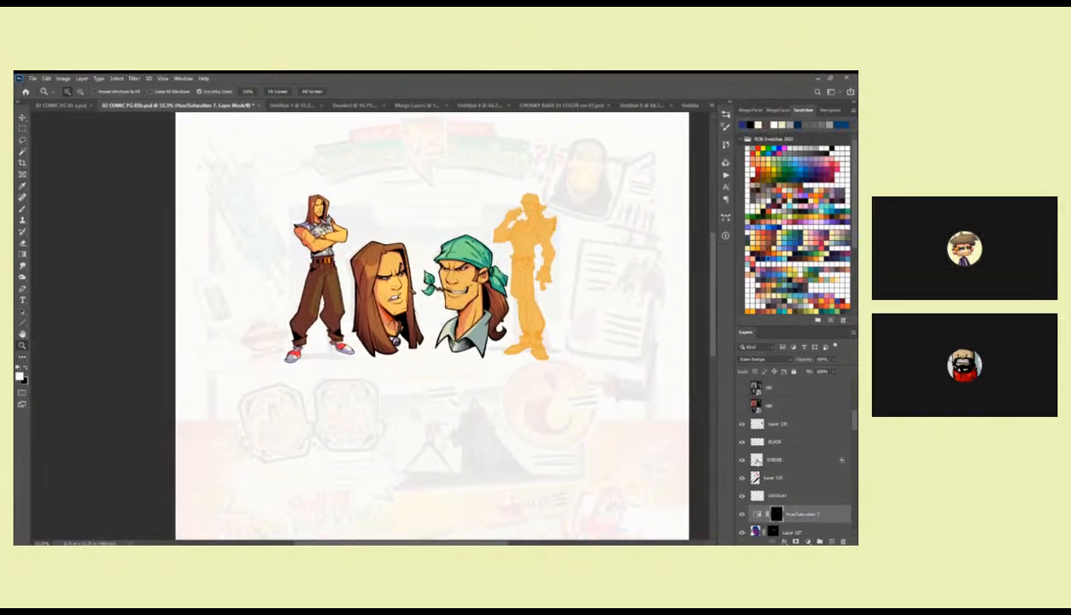
Try a white brush stroke along the bandana's upper front edge on the DODGE layer and undo it.
click(759, 459)
triple_click(457, 236)
click(458, 236)
key(b)
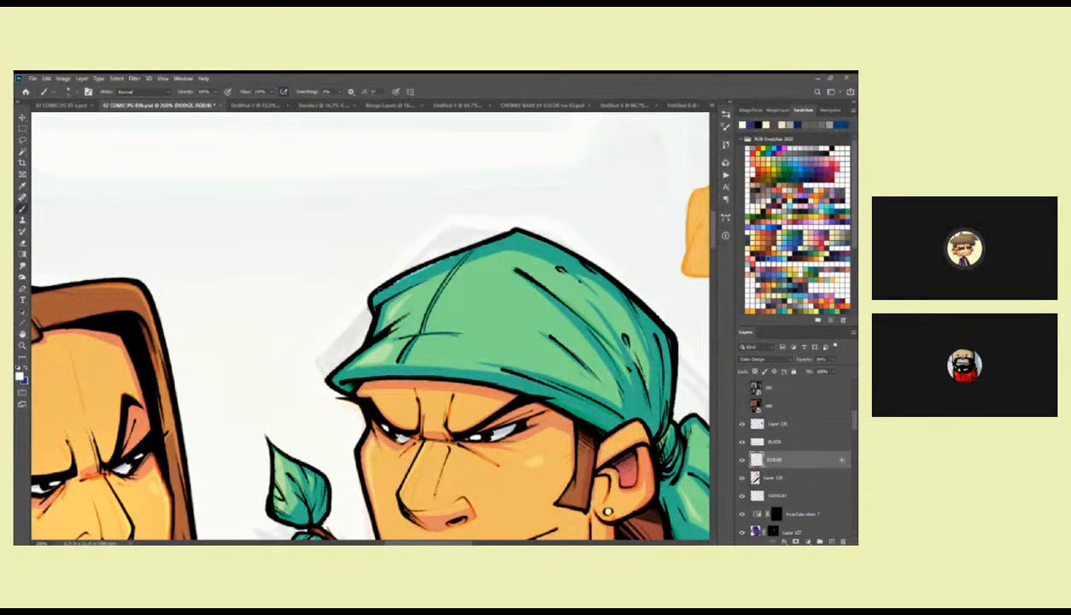
drag(502, 234, 373, 289)
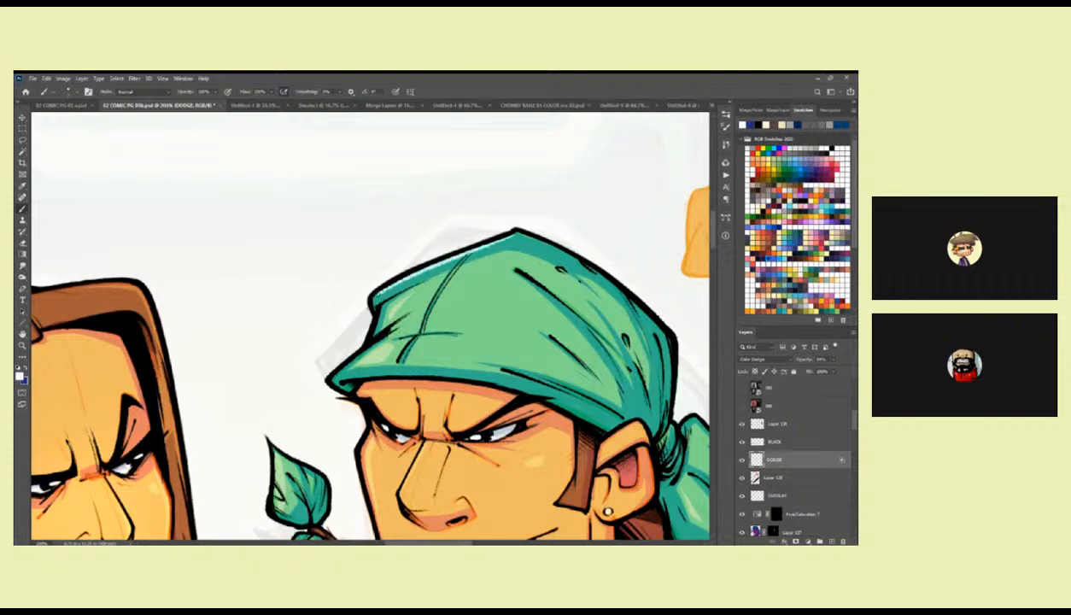
key(ctrl+z)
Compare the bandana head with Layer 127 hidden and shown, leaving that layer visible and selected.
key(z)
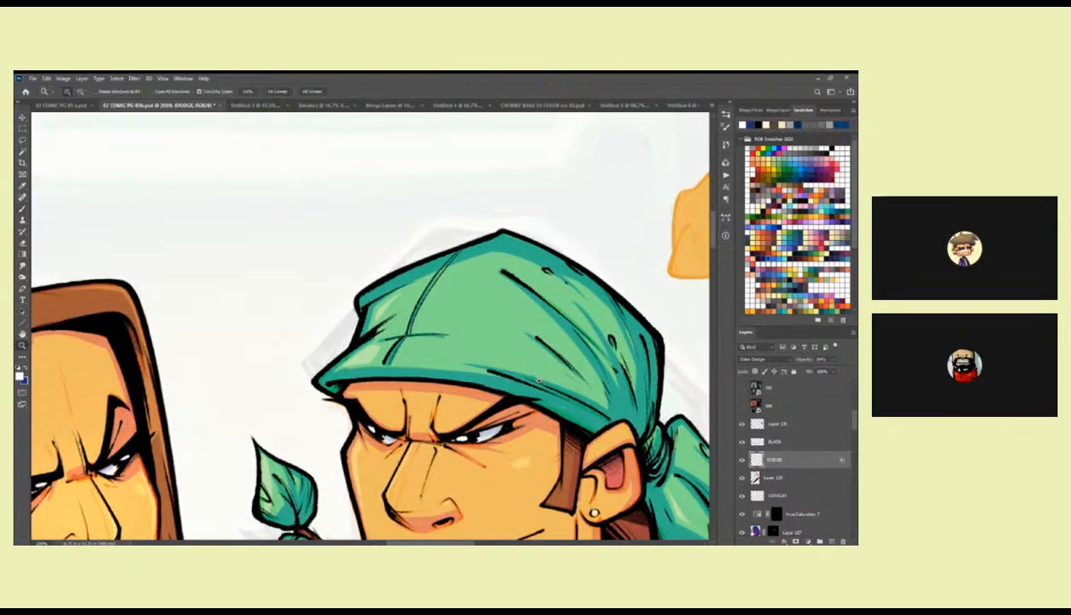
alt+click(542, 385)
alt+click(541, 384)
alt+click(542, 384)
alt+click(538, 385)
click(479, 339)
click(480, 340)
key(b)
scroll(824, 435, down, 2)
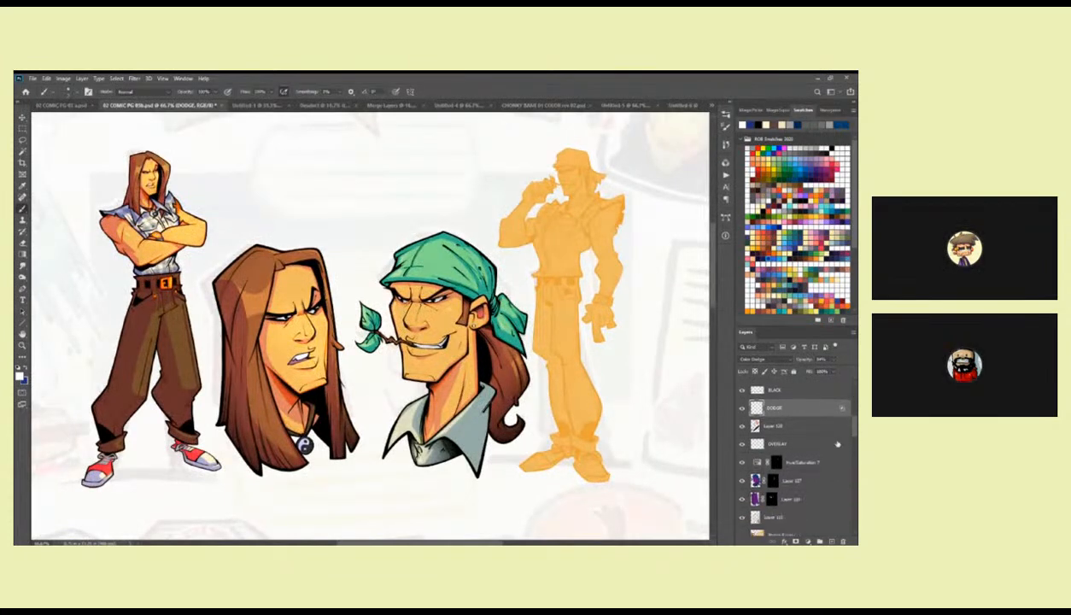
click(741, 479)
click(741, 480)
click(755, 480)
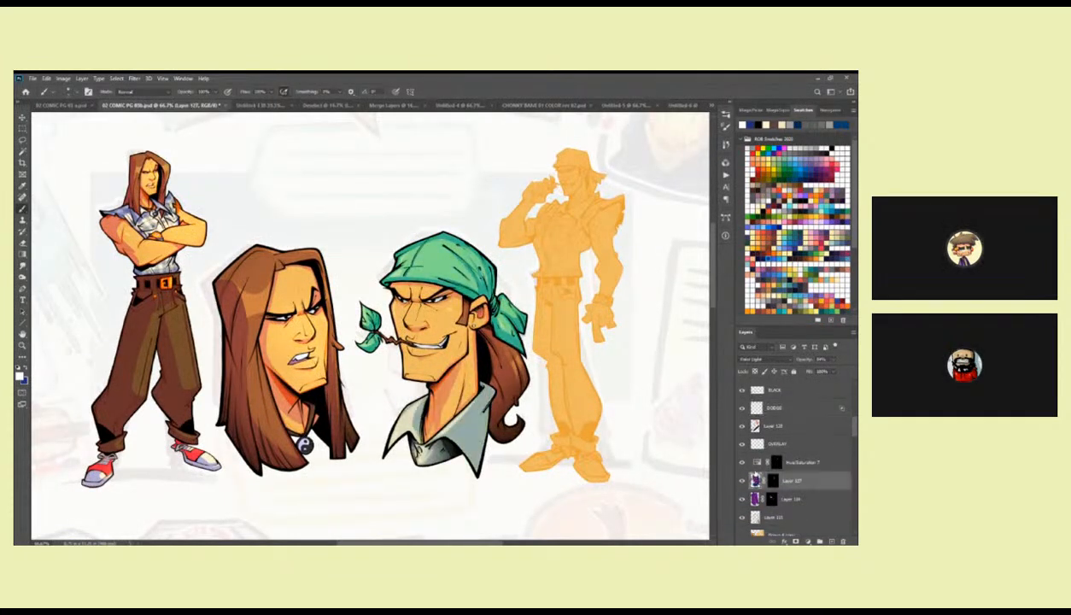
Copy Layer 127's shading to a new layer and mask it to a lassoed area on the bandana head's face.
key(l)
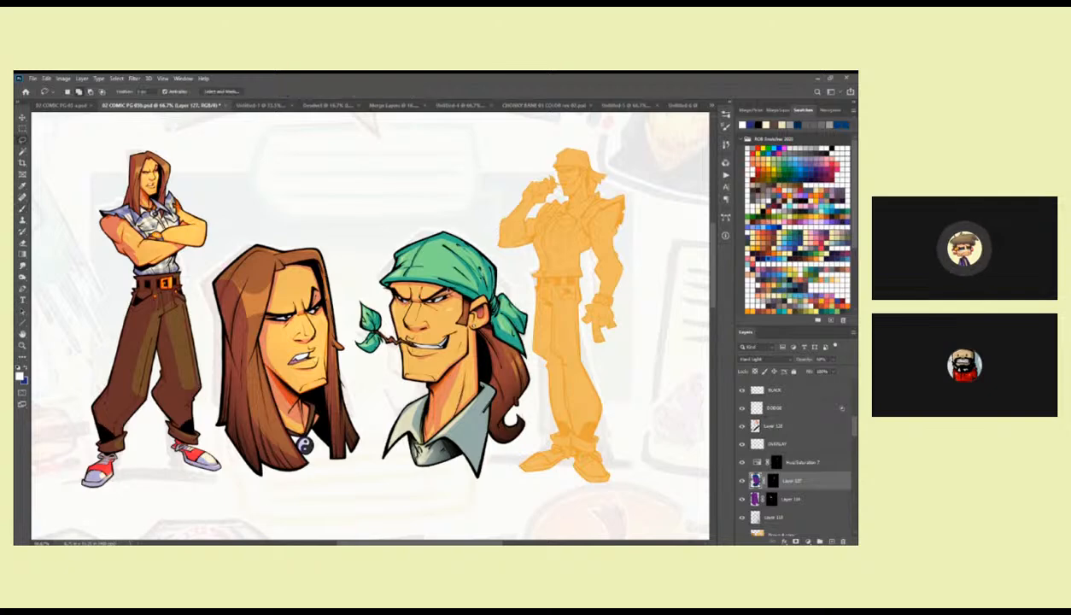
mouse_move(376, 284)
mouse_down()
mouse_move(417, 412)
mouse_move(449, 407)
mouse_move(483, 307)
mouse_move(451, 290)
mouse_up()
key(ctrl+j)
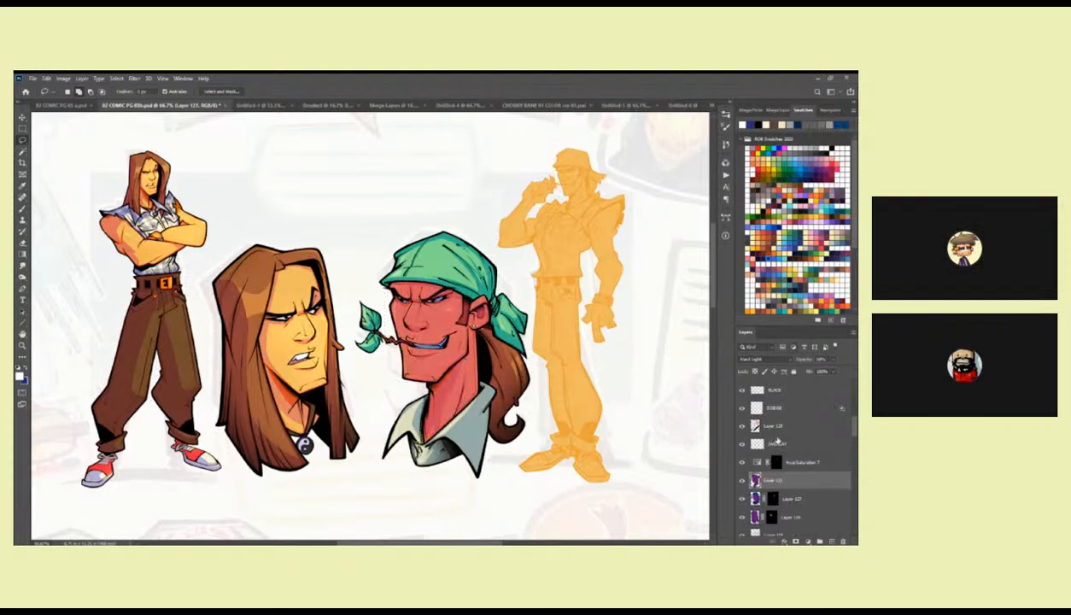
alt+click(794, 541)
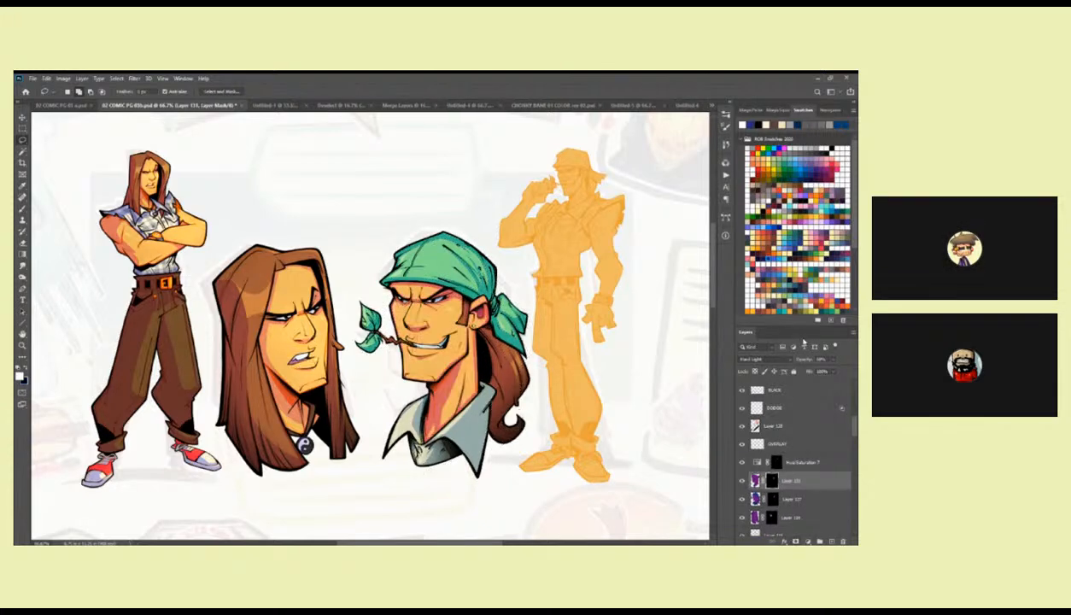
Lower the opacity of the copied face shading layer almost to zero.
click(834, 359)
drag(834, 370, 815, 370)
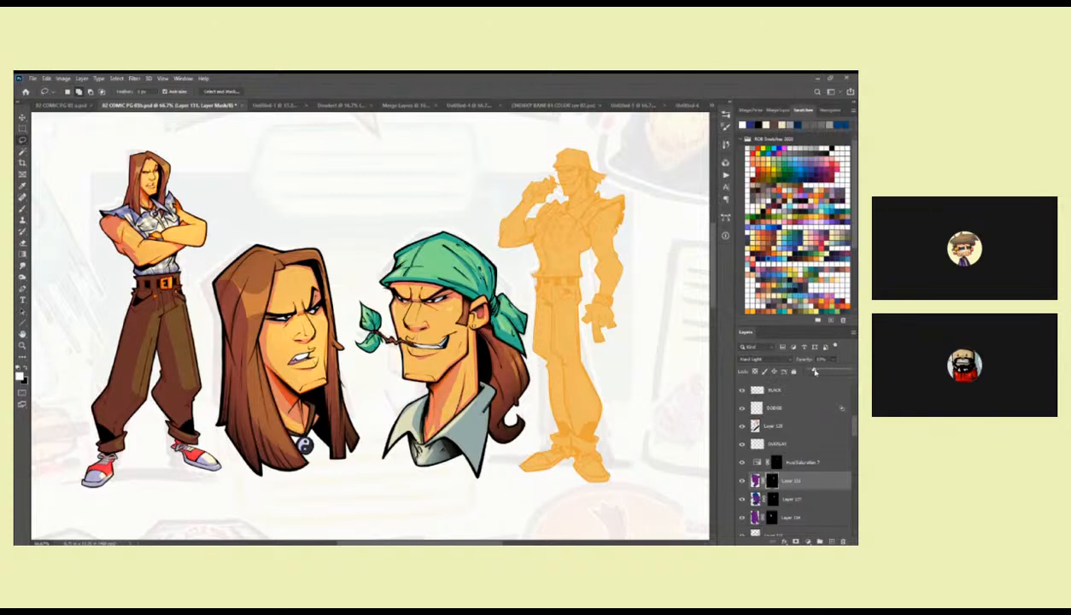
drag(815, 371, 813, 372)
Check both heads at whole-page scale and save the comic page document.
key(z)
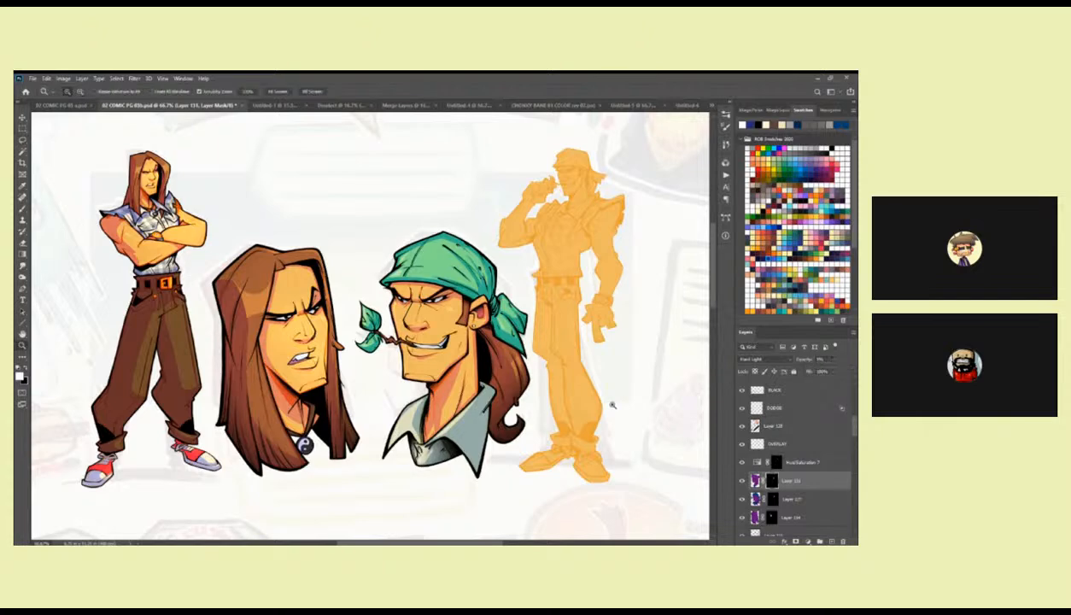
alt+click(613, 414)
alt+click(614, 414)
drag(614, 416, 556, 338)
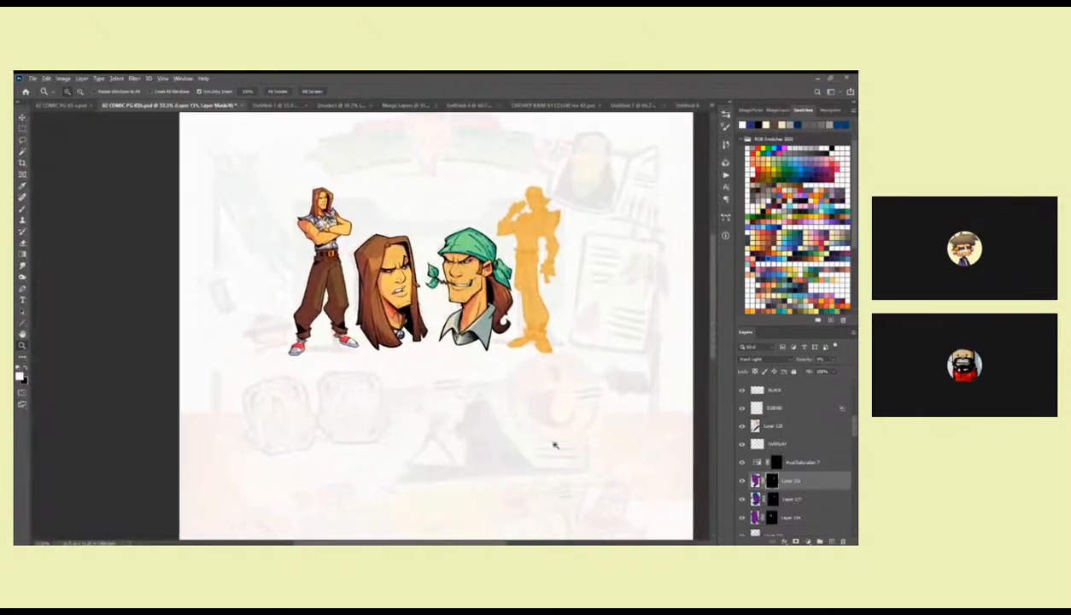
drag(502, 359, 504, 367)
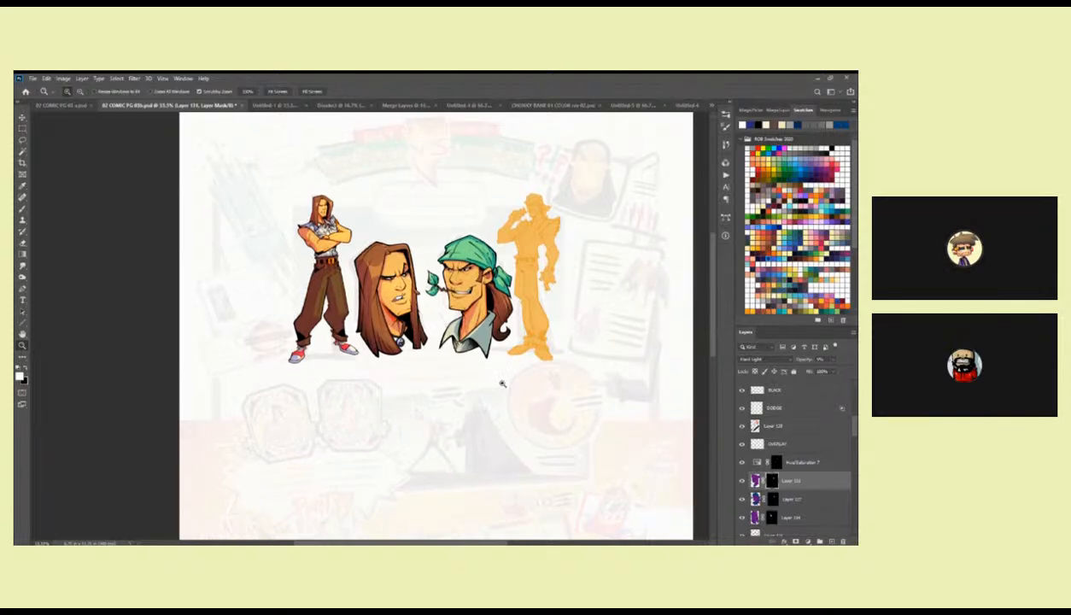
key(ctrl+s)
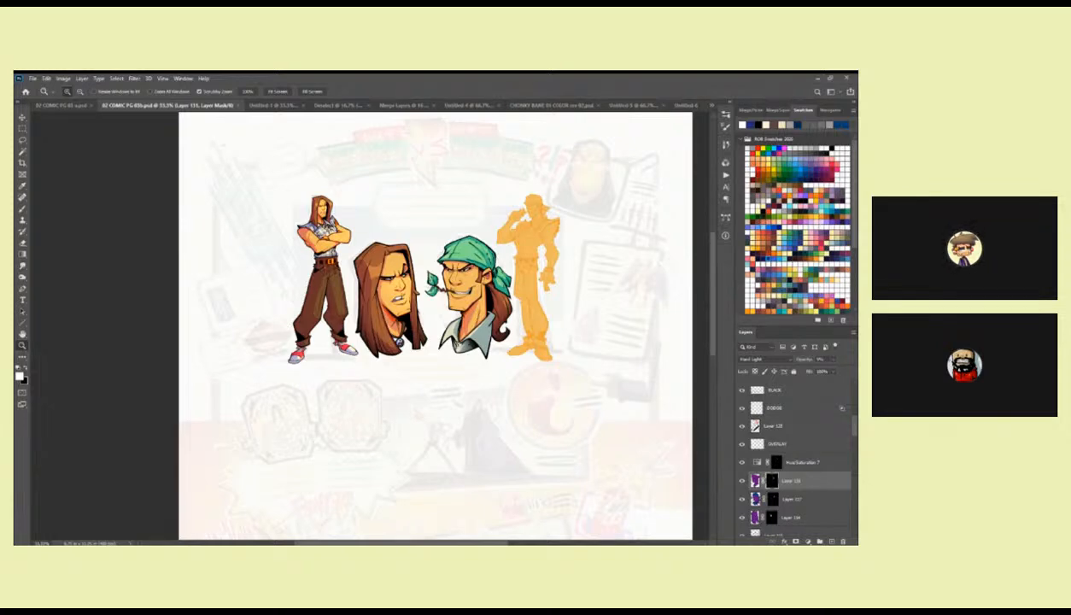
Hide and delete the copied shading layer above Layer 127.
click(741, 481)
key(Delete)
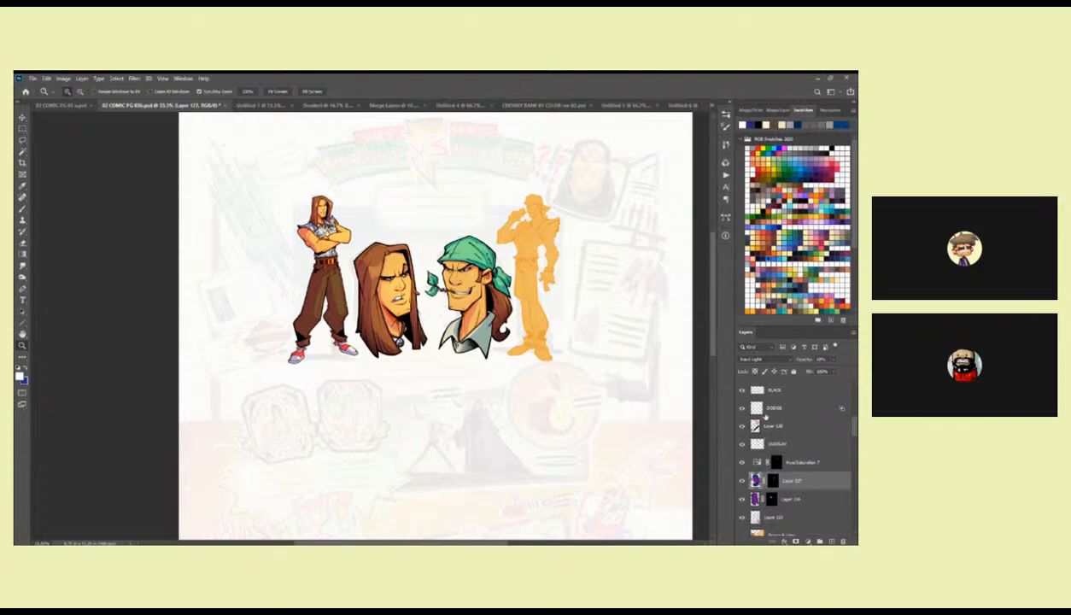
Select the DODGE layer above Layer 128 and set up a soft airbrush with a pale yellow colour.
click(752, 407)
scroll(456, 267, up, 1)
key(b)
right_click(466, 275)
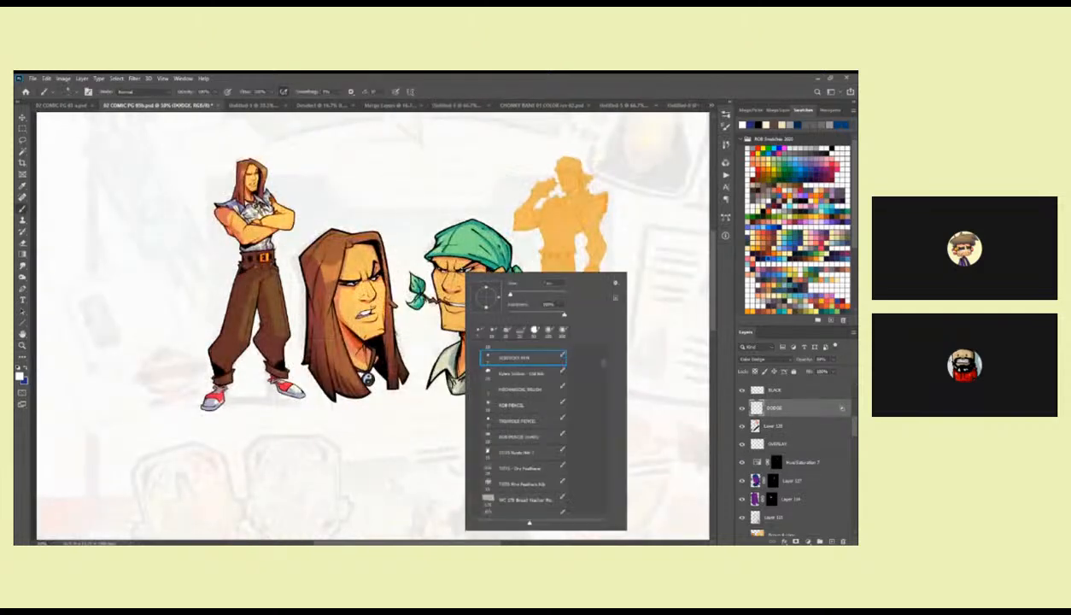
scroll(599, 364, up, 4)
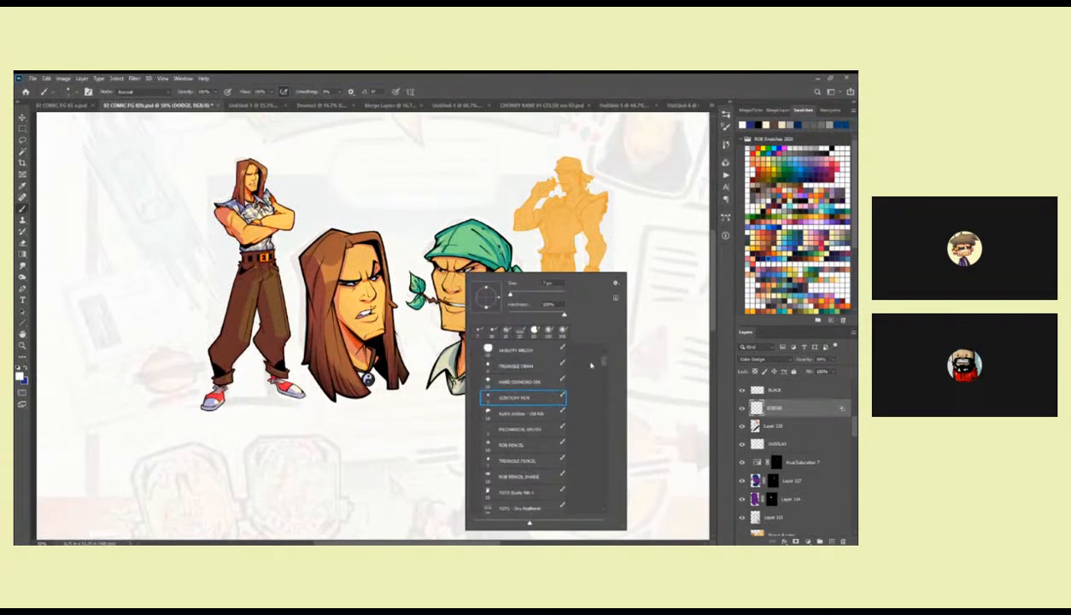
drag(605, 351, 604, 345)
click(548, 354)
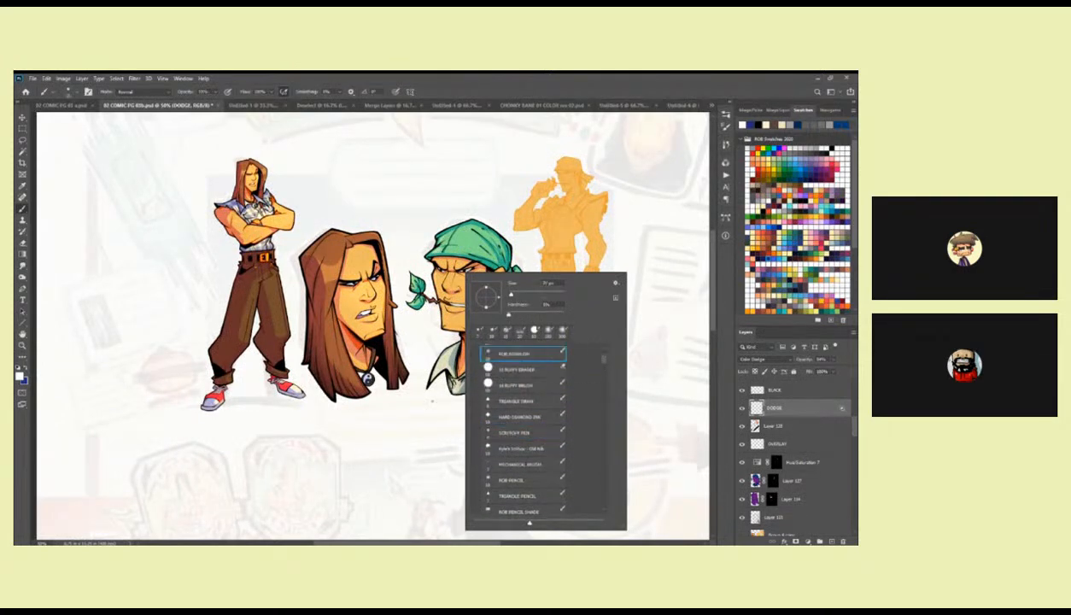
click(463, 389)
click(769, 246)
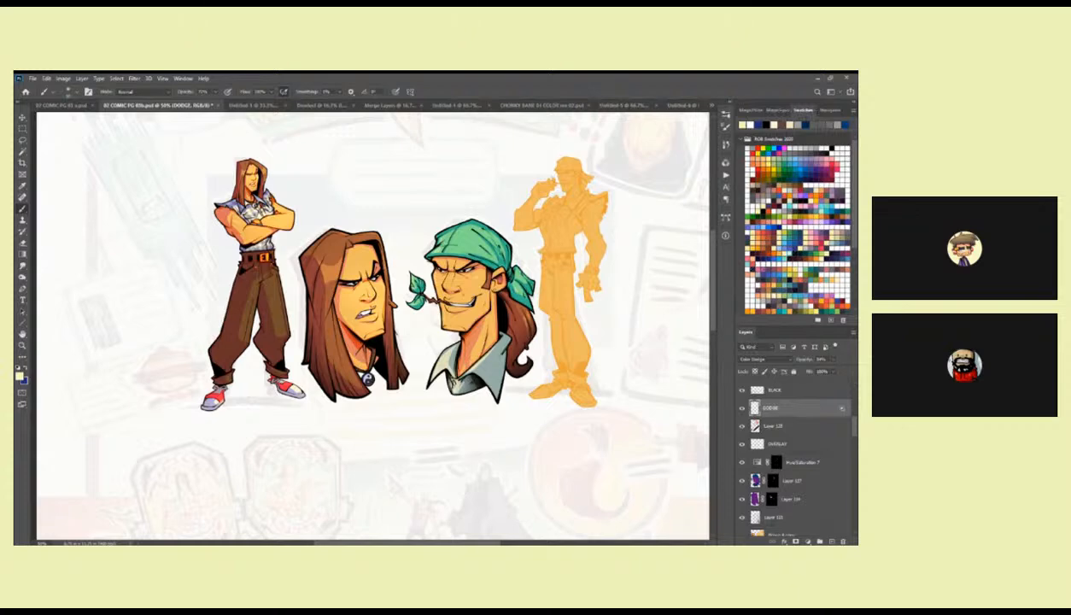
Enlarge the airbrush and paint a soft highlight on the lower face of the bandana head.
key(])
key(])
key(])
key(])
key(])
key(])
key(])
click(464, 276)
key(ctrl+z)
drag(437, 271, 463, 276)
key(ctrl+z)
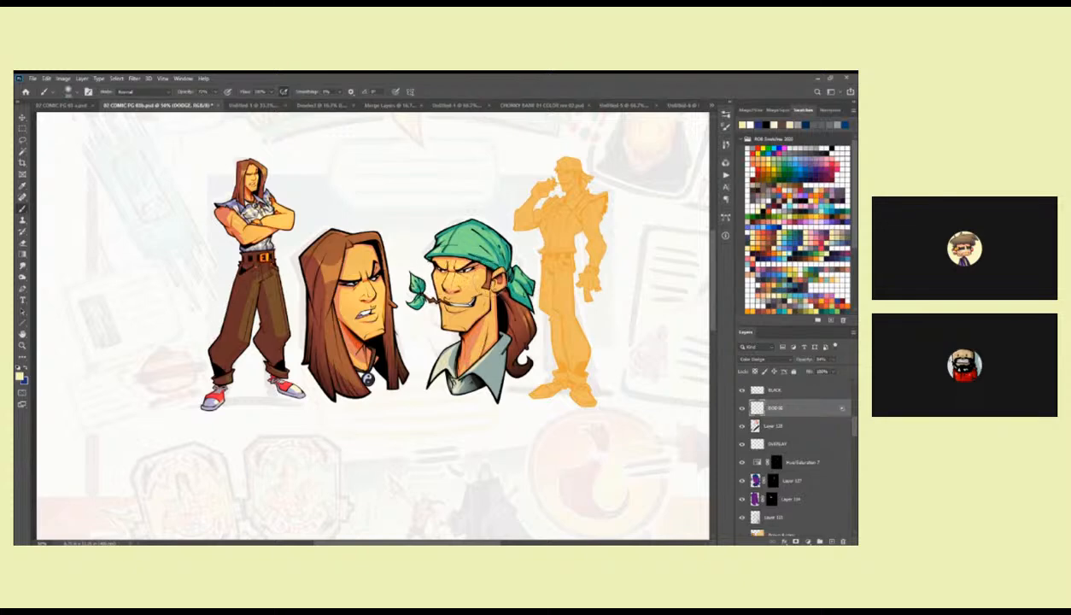
drag(447, 316, 465, 316)
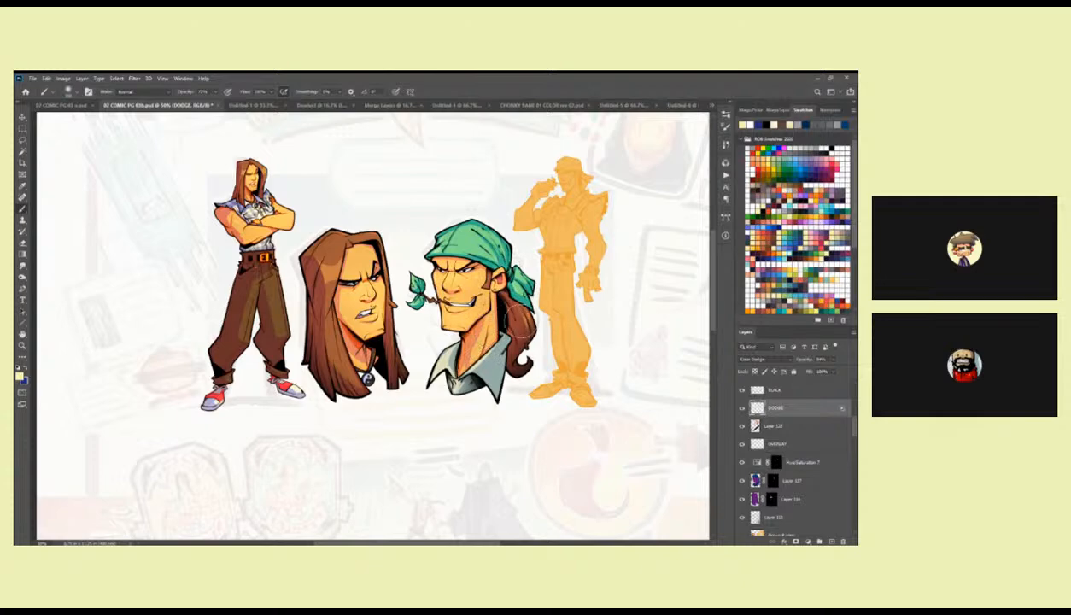
mouse_move(462, 343)
mouse_down()
mouse_move(474, 355)
mouse_move(468, 347)
mouse_move(443, 375)
mouse_up()
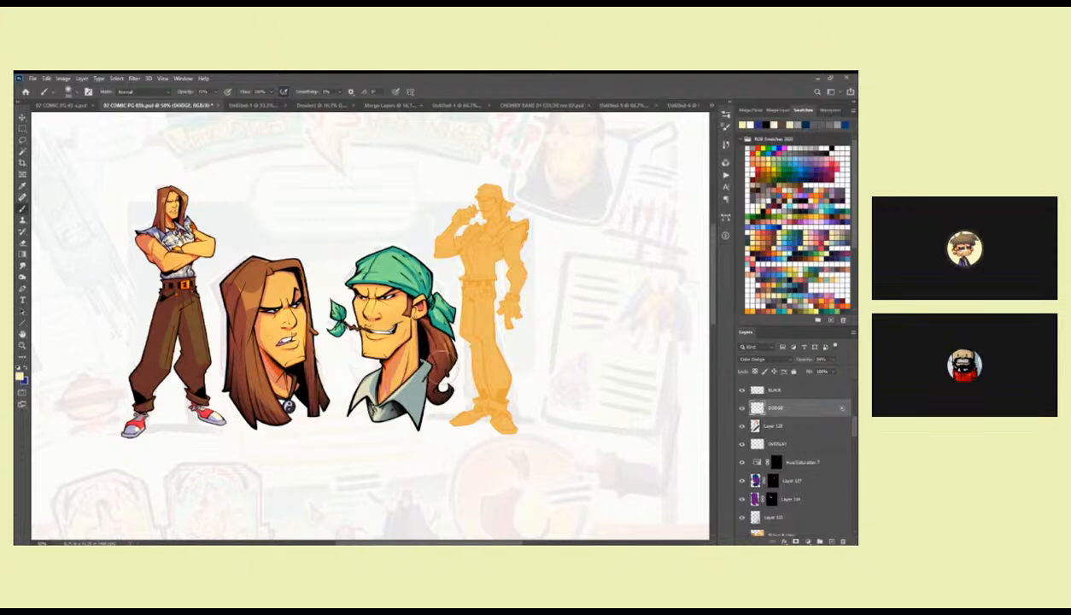
Select Layer 130 above BLACK and save the comic page document.
scroll(854, 421, up, 1)
scroll(854, 420, up, 2)
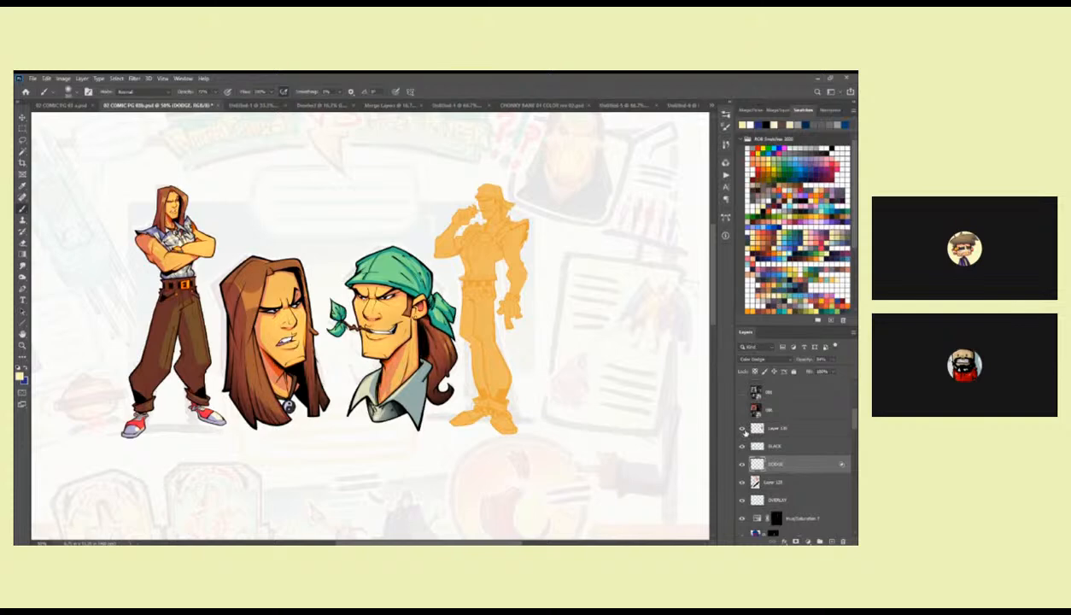
click(748, 430)
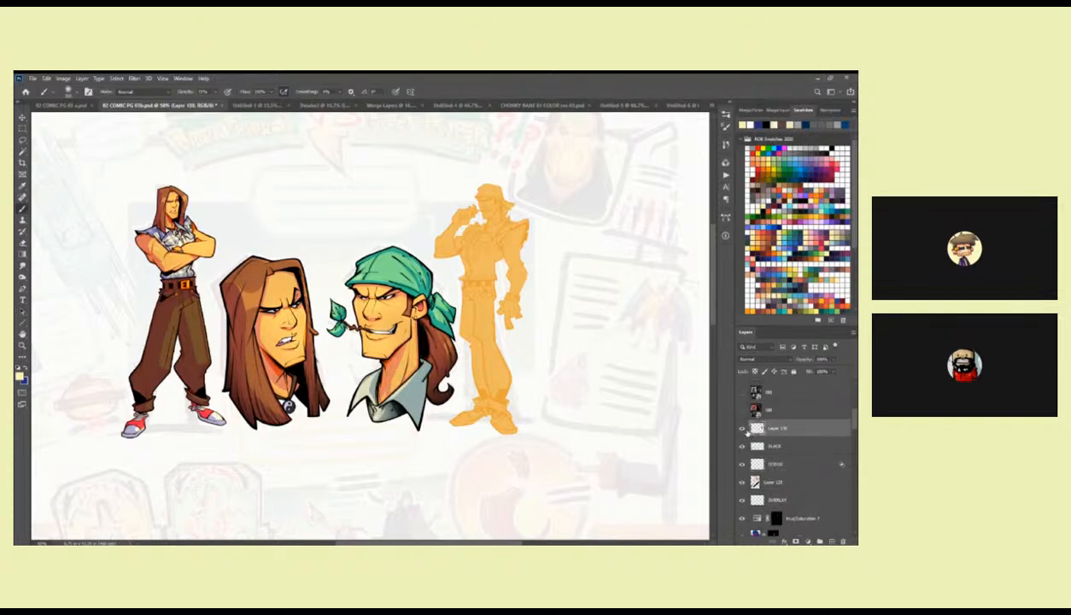
drag(629, 440, 618, 420)
key(z)
alt+click(592, 423)
alt+click(593, 424)
drag(607, 467, 537, 282)
key(ctrl+s)
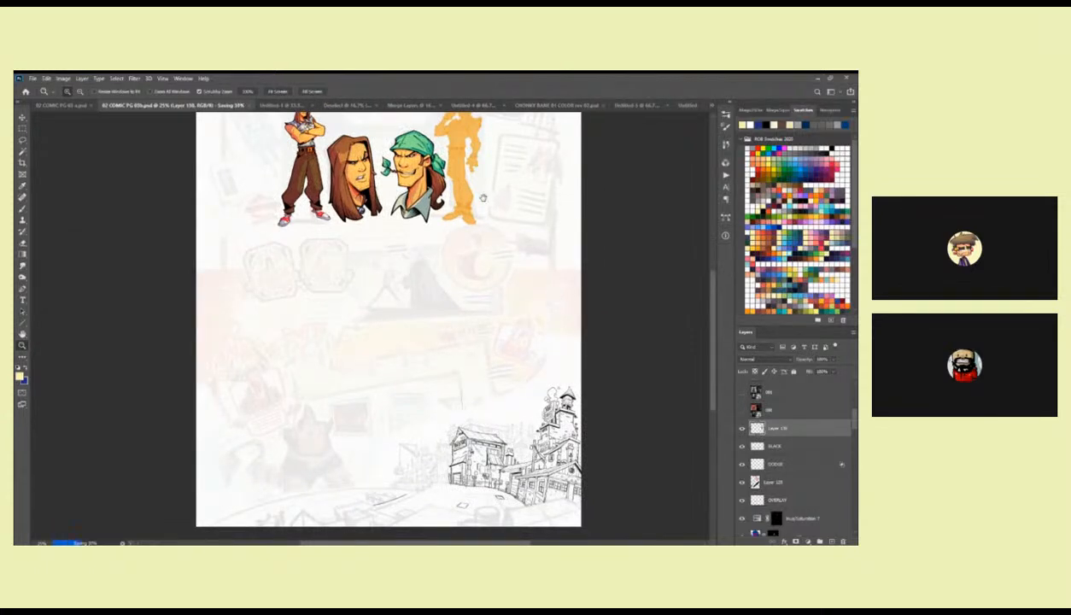
Compare the two heads with the full-body figures at several zoom levels.
drag(474, 193, 489, 256)
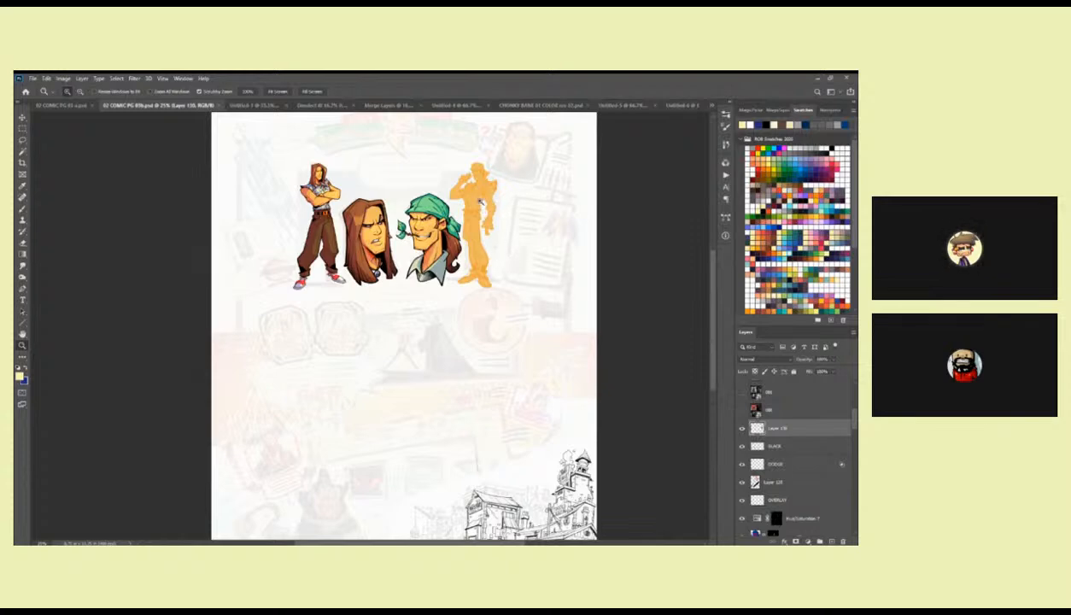
click(463, 199)
key(w)
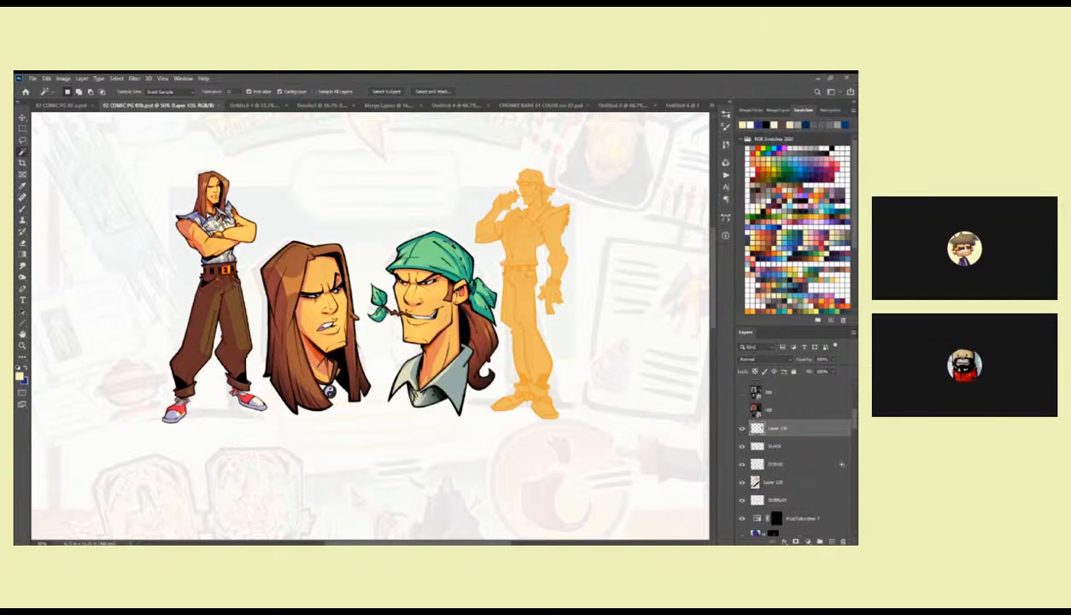
key(z)
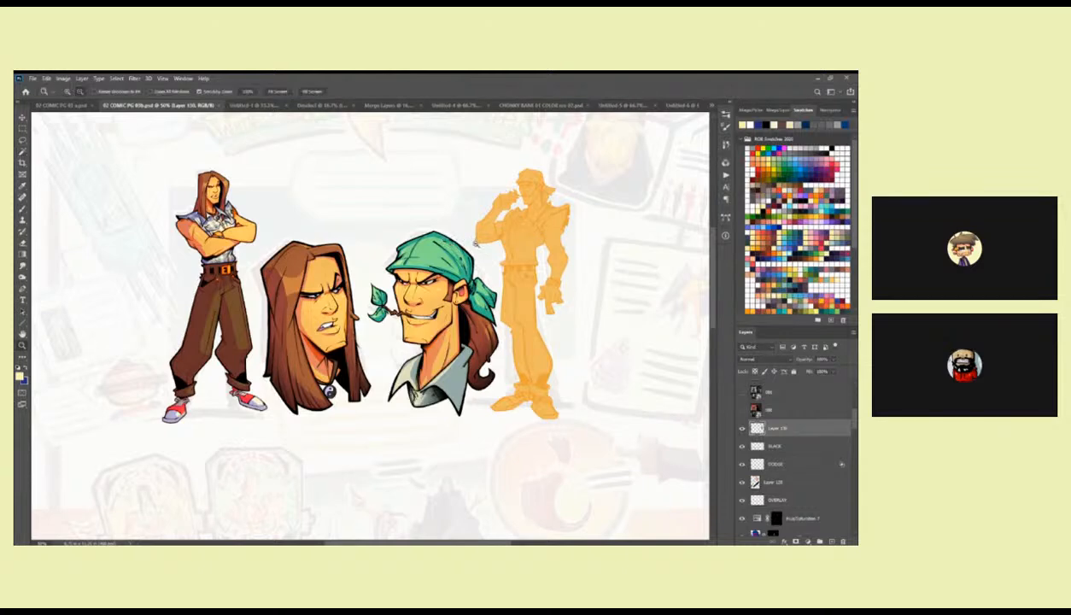
alt+click(452, 242)
click(474, 193)
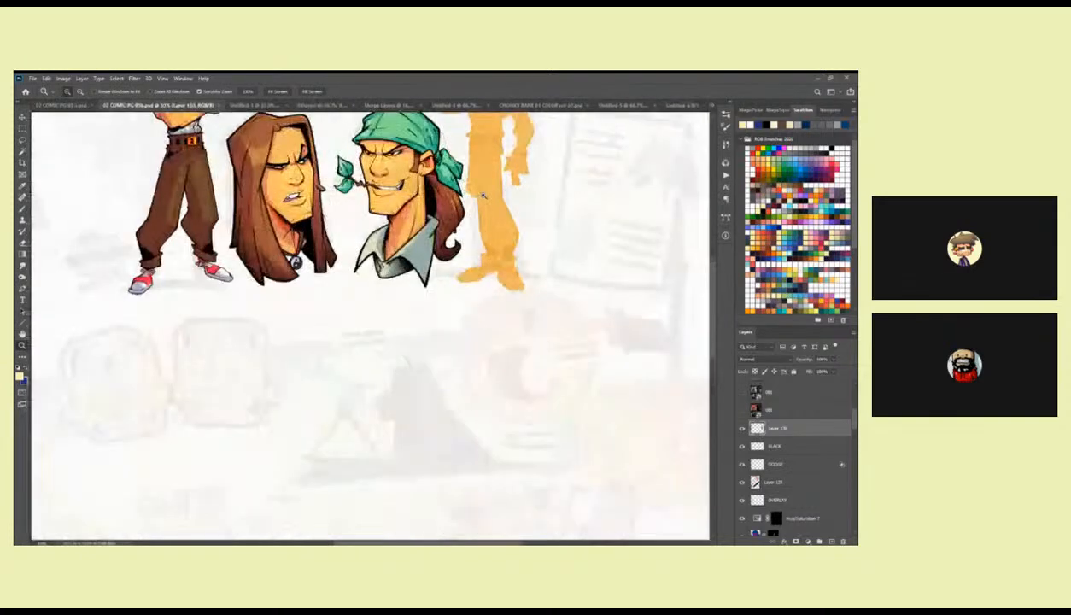
alt+click(489, 253)
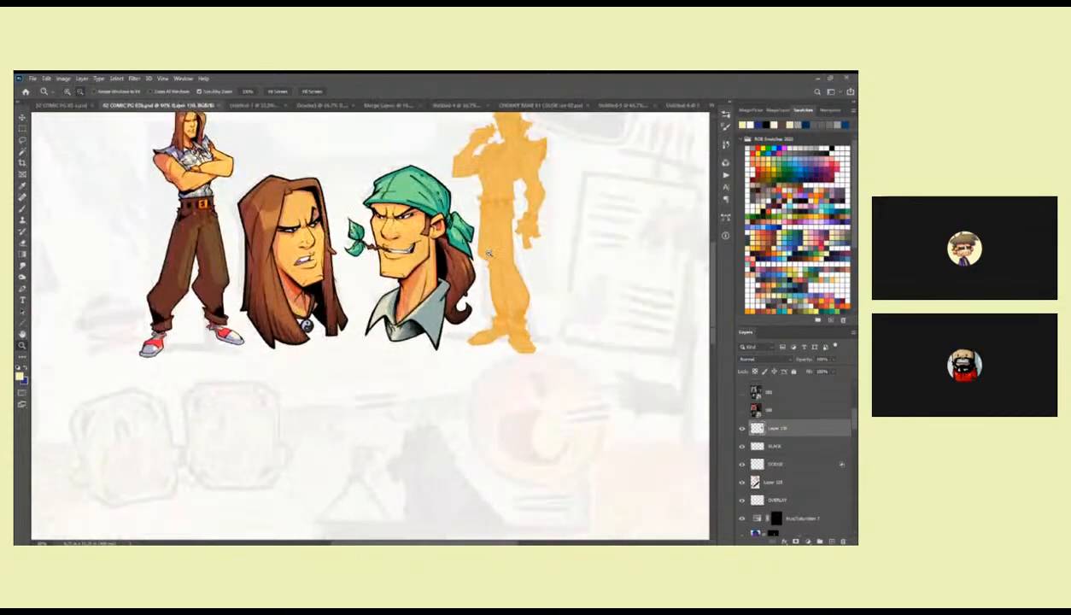
alt+click(488, 253)
drag(495, 236, 515, 209)
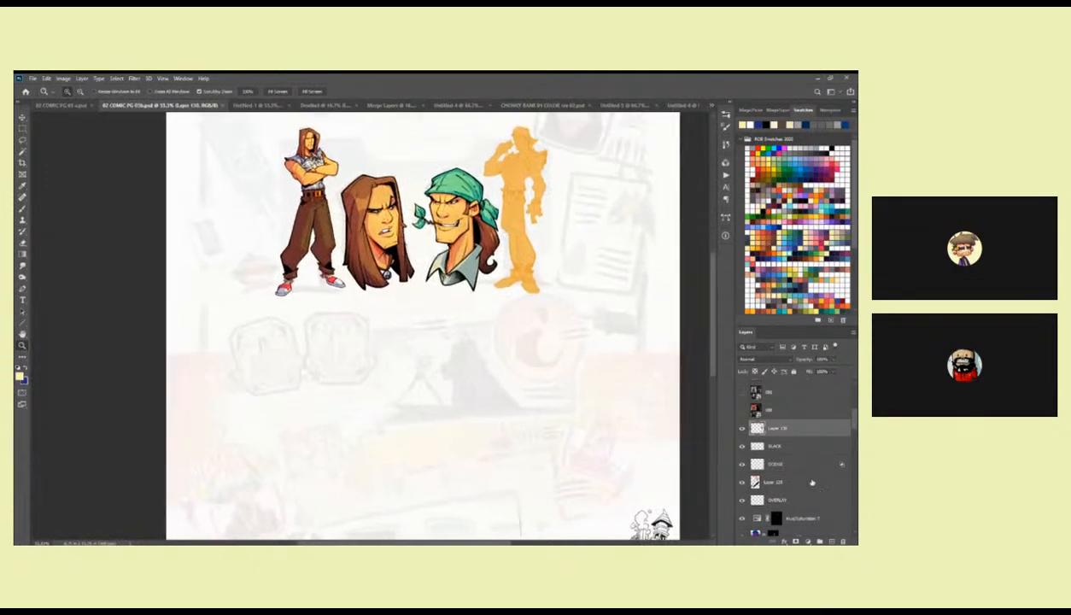
Toggle the visibility of the heads' line-art layer beneath the purple shading layers to examine its contents.
scroll(854, 416, up, 3)
scroll(855, 417, up, 1)
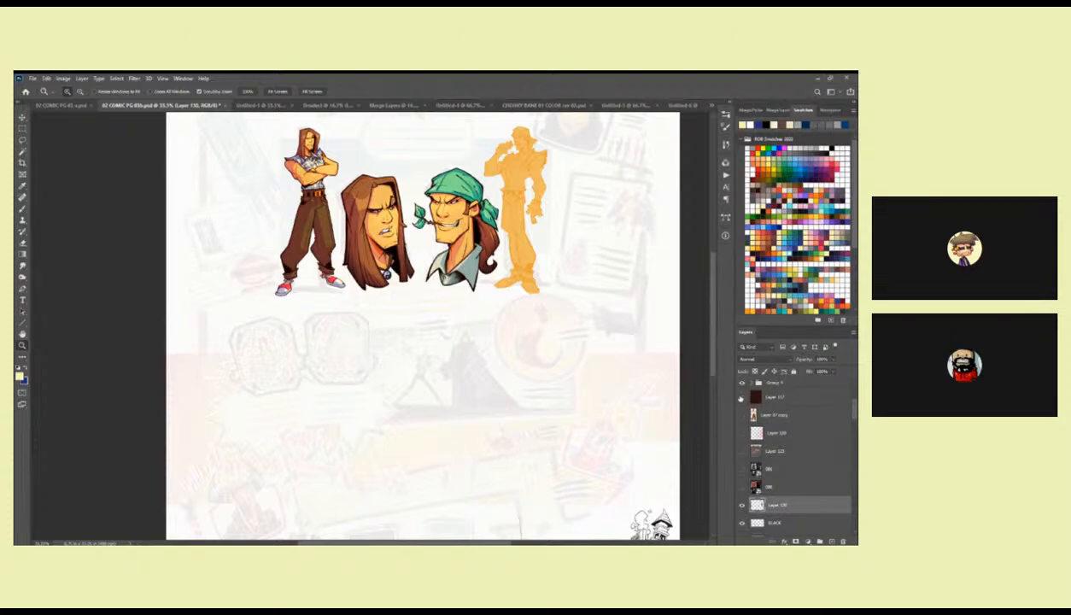
drag(640, 394, 633, 404)
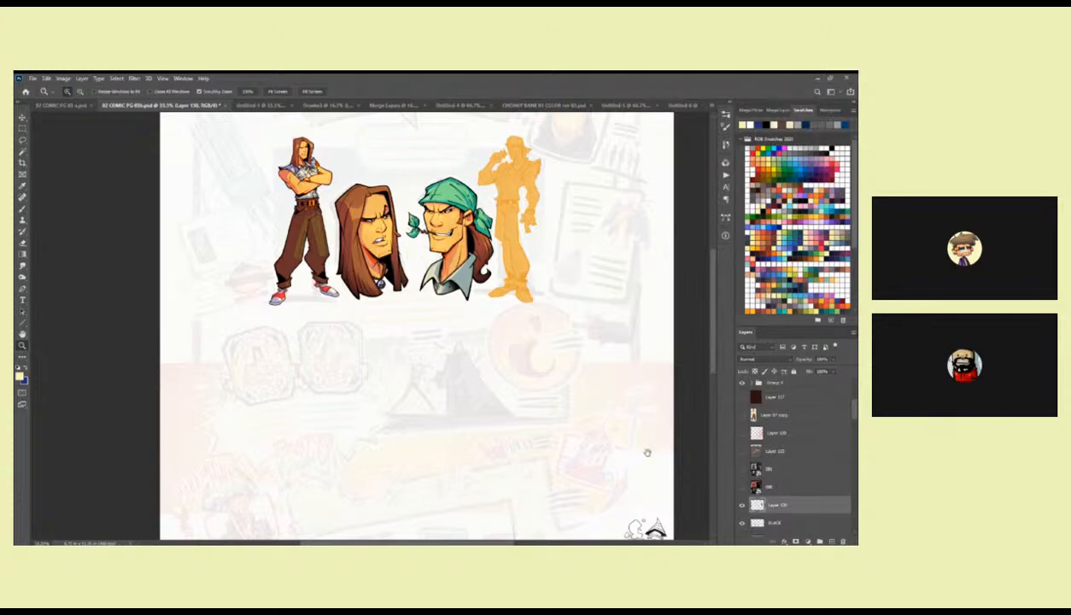
scroll(648, 436, down, 1)
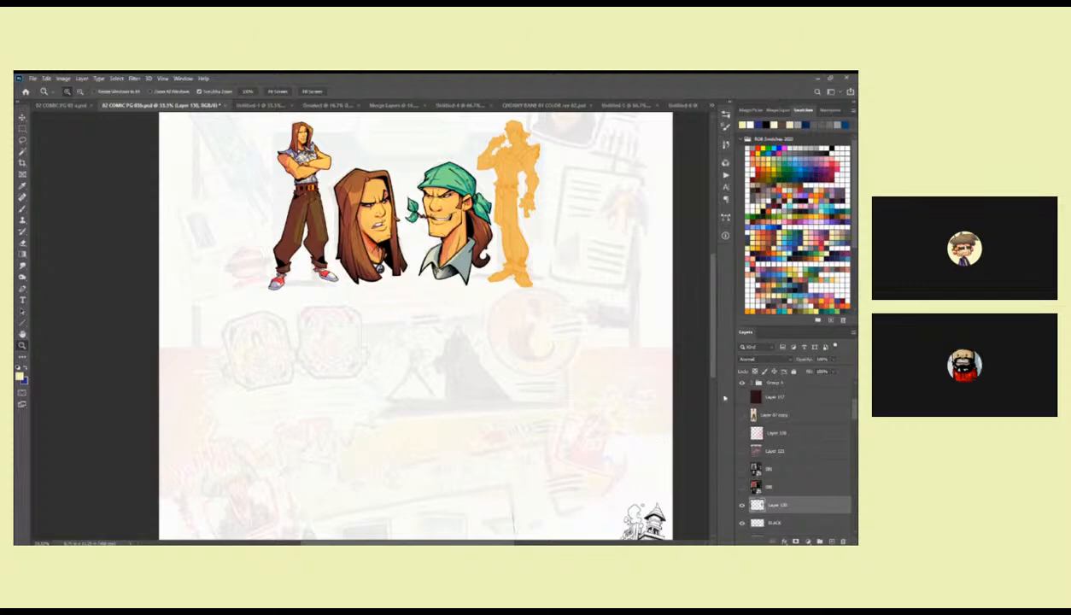
scroll(846, 418, down, 5)
scroll(852, 424, down, 5)
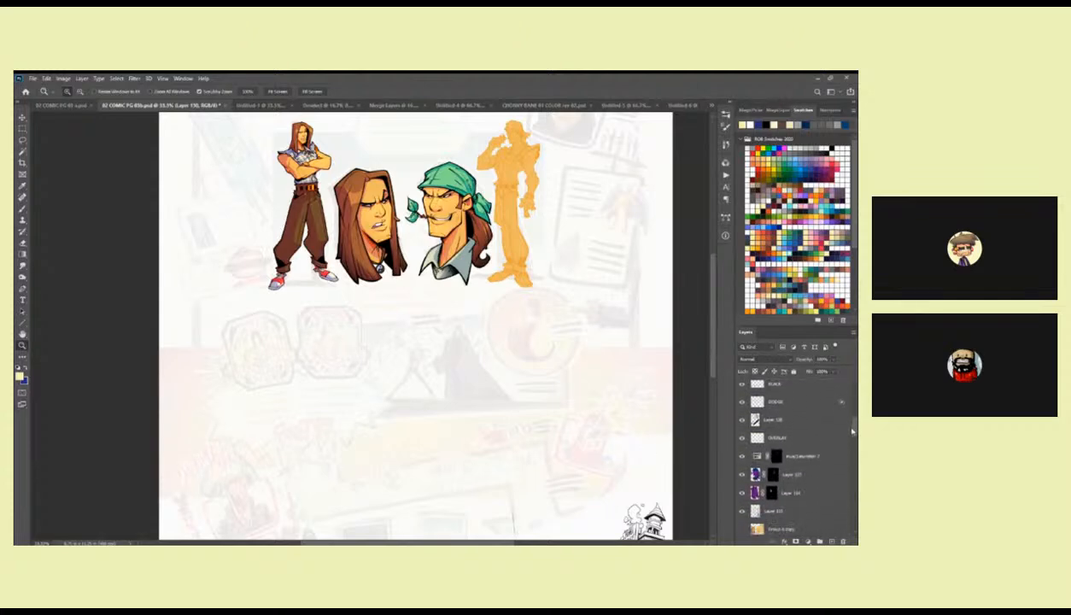
click(742, 471)
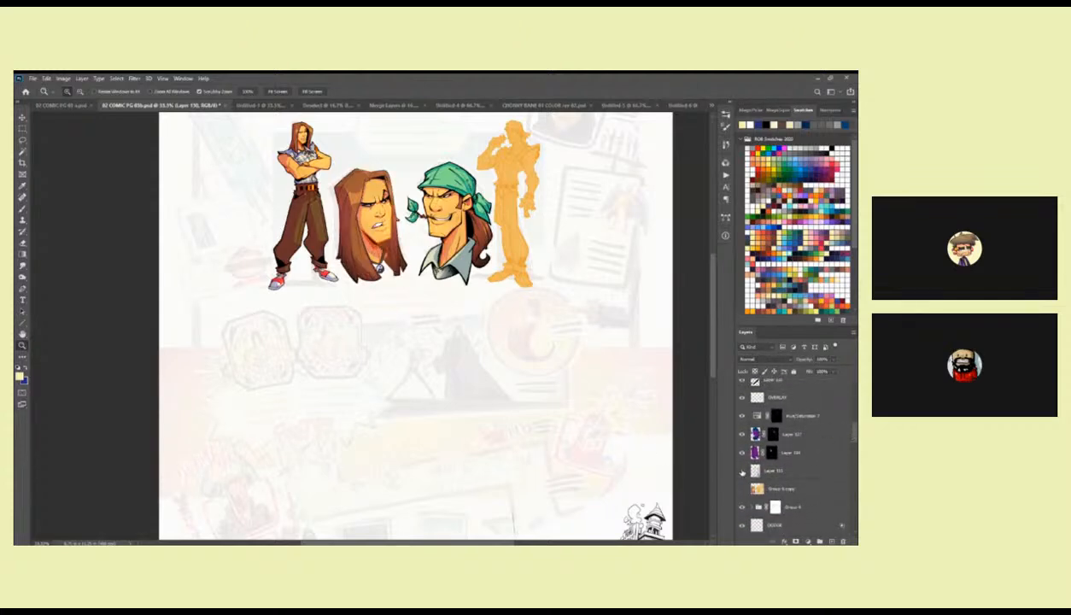
click(742, 471)
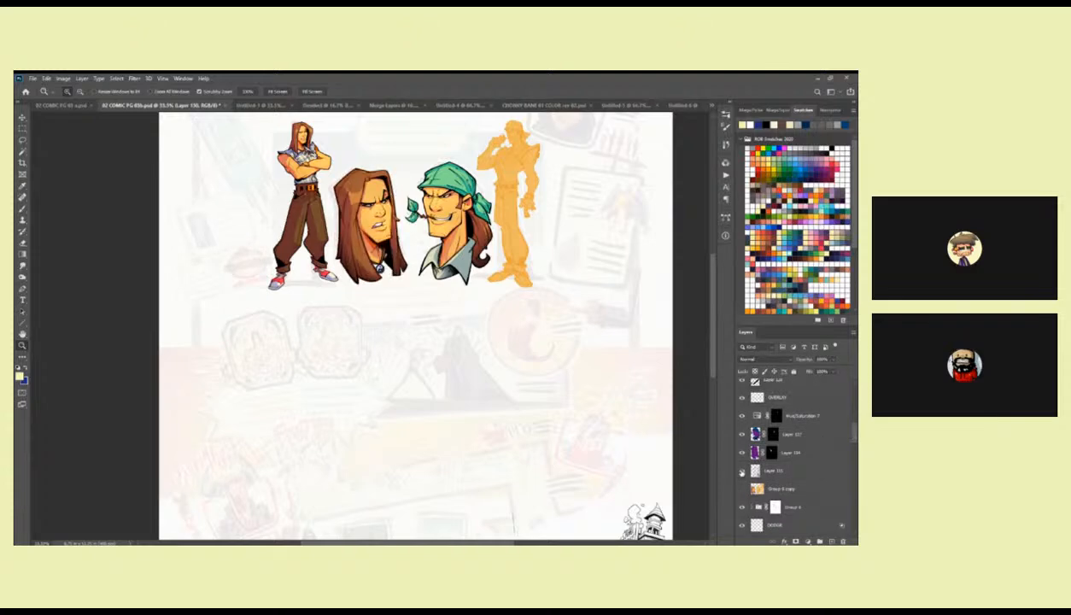
click(742, 472)
click(742, 471)
scroll(794, 452, down, 5)
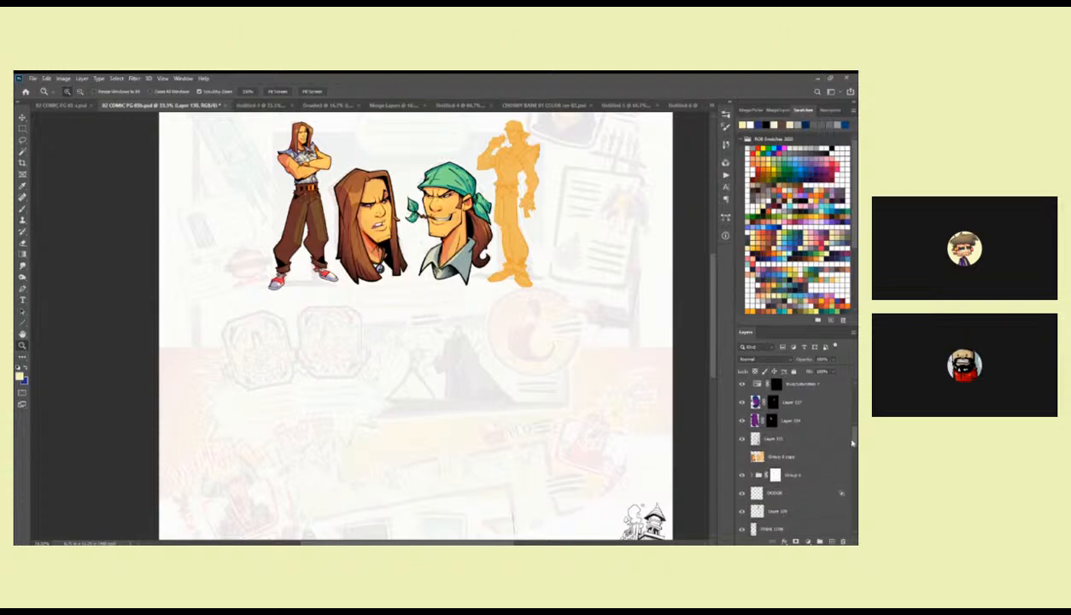
Check the contents of FINAL LINE and Layer 129, and merge Layer 129 down into FINAL LINE.
click(742, 471)
click(742, 471)
click(741, 471)
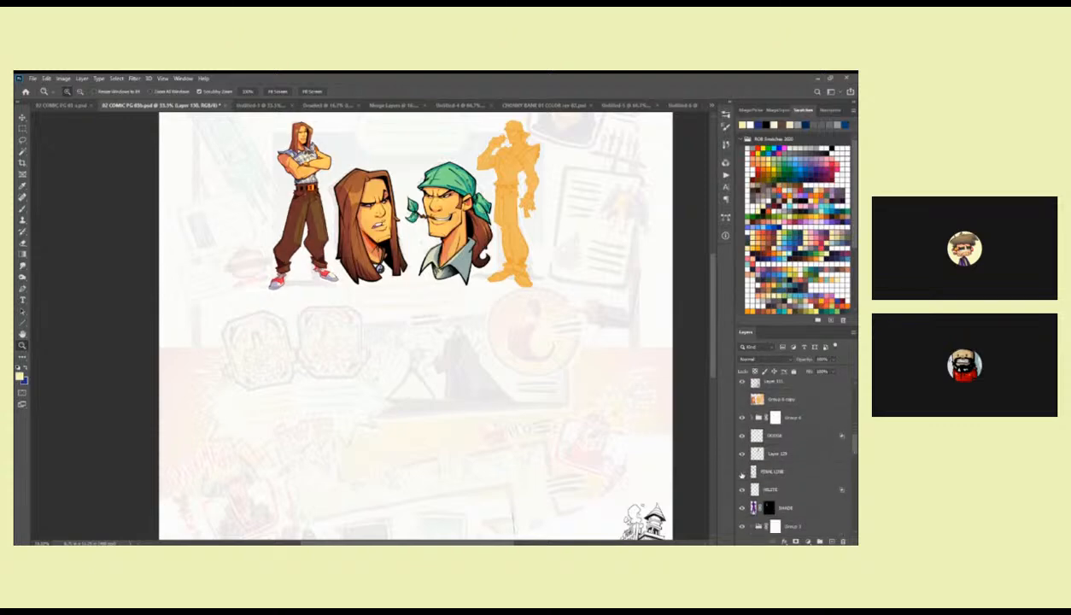
click(742, 472)
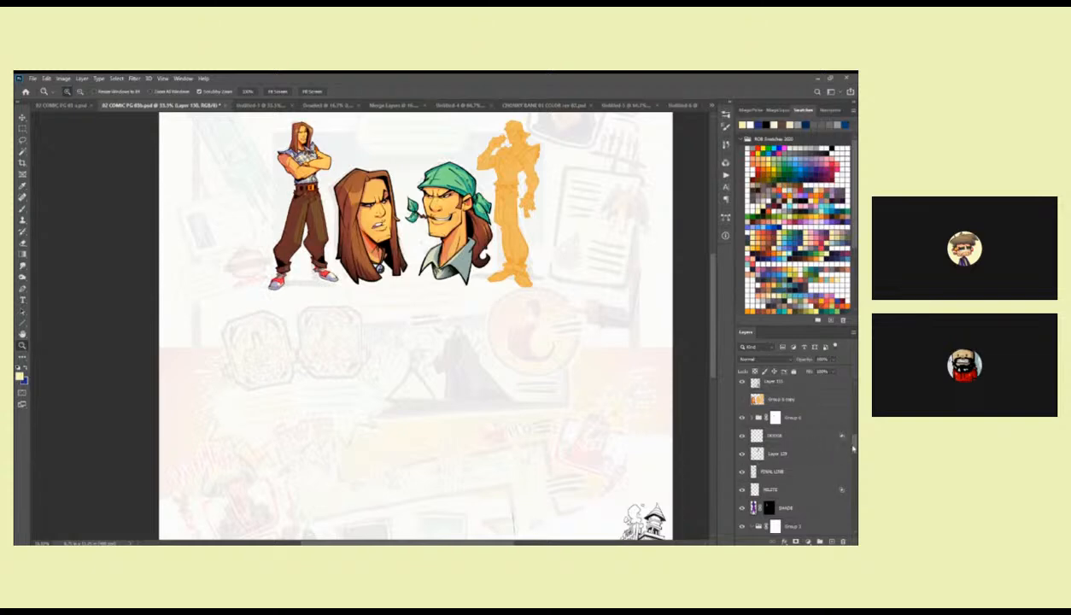
click(741, 455)
click(741, 454)
click(754, 449)
key(ctrl+e)
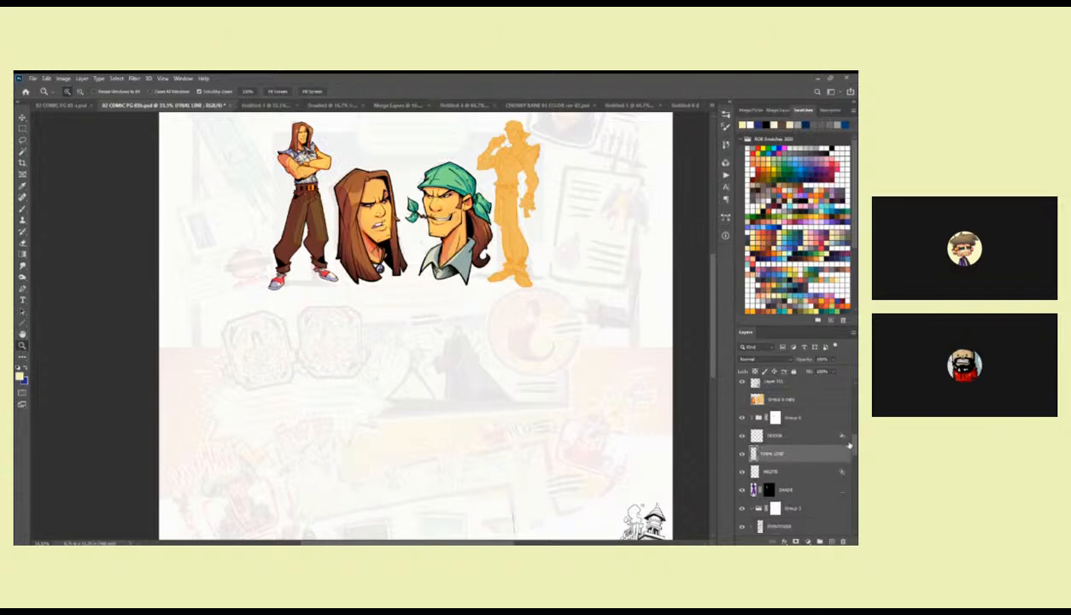
Check what Layer 130 contains and merge it down into the BLACK layer.
scroll(837, 436, up, 10)
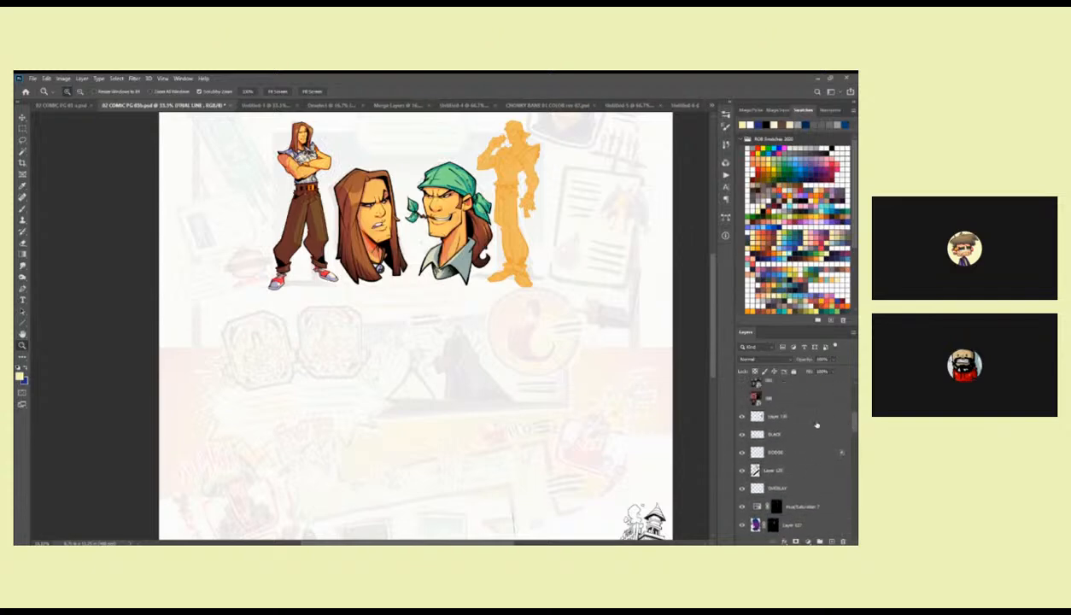
click(743, 418)
click(743, 418)
click(743, 419)
click(743, 419)
click(781, 416)
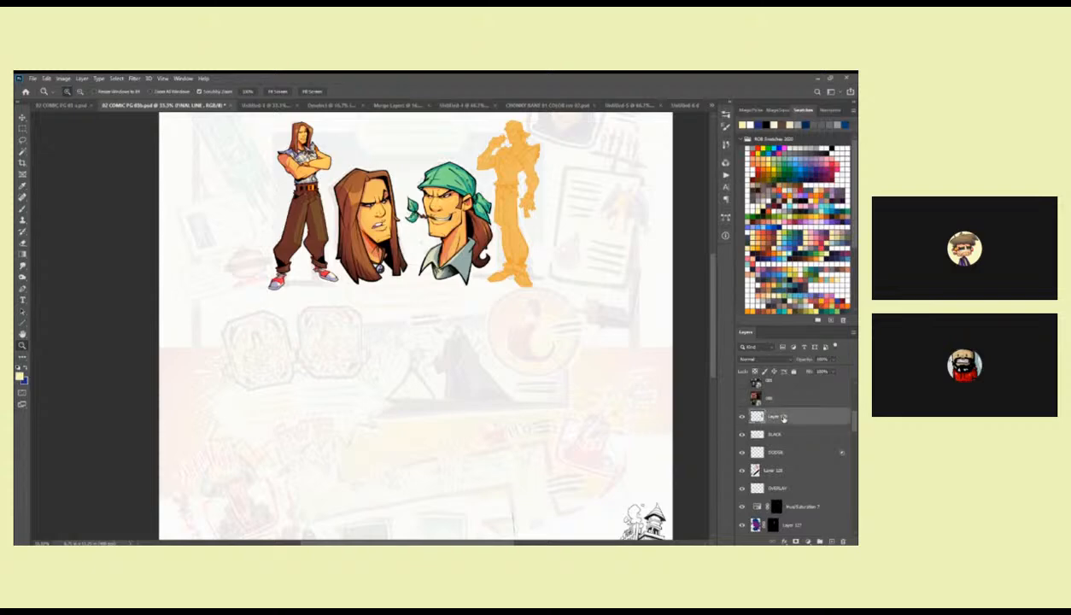
key(ctrl+e)
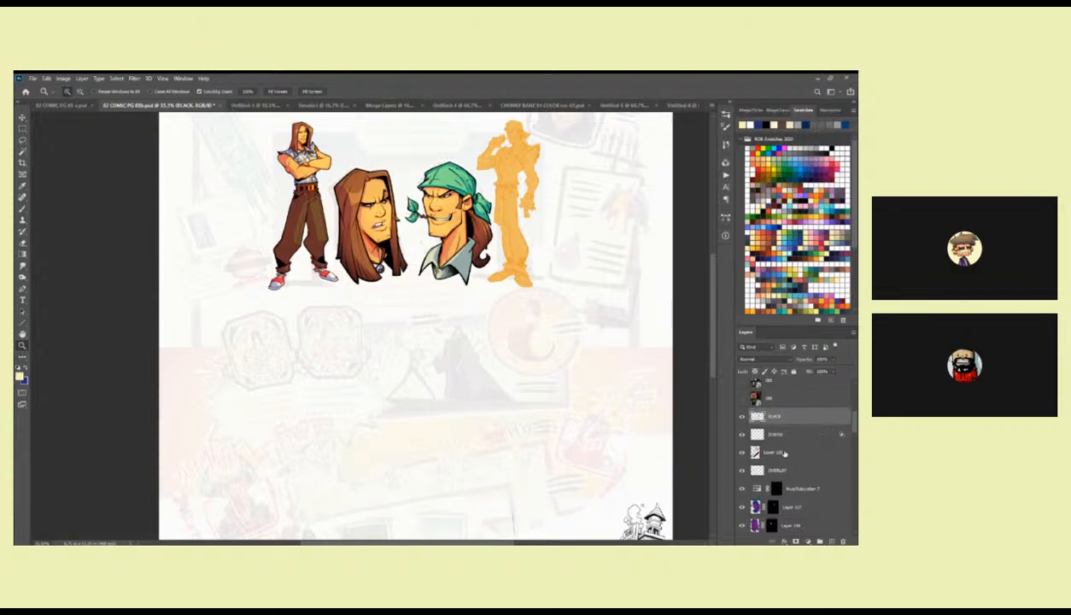
Examine the contents of Group 6 and its uppermost layer by toggling their visibility.
scroll(769, 444, down, 5)
click(743, 481)
click(742, 481)
click(751, 481)
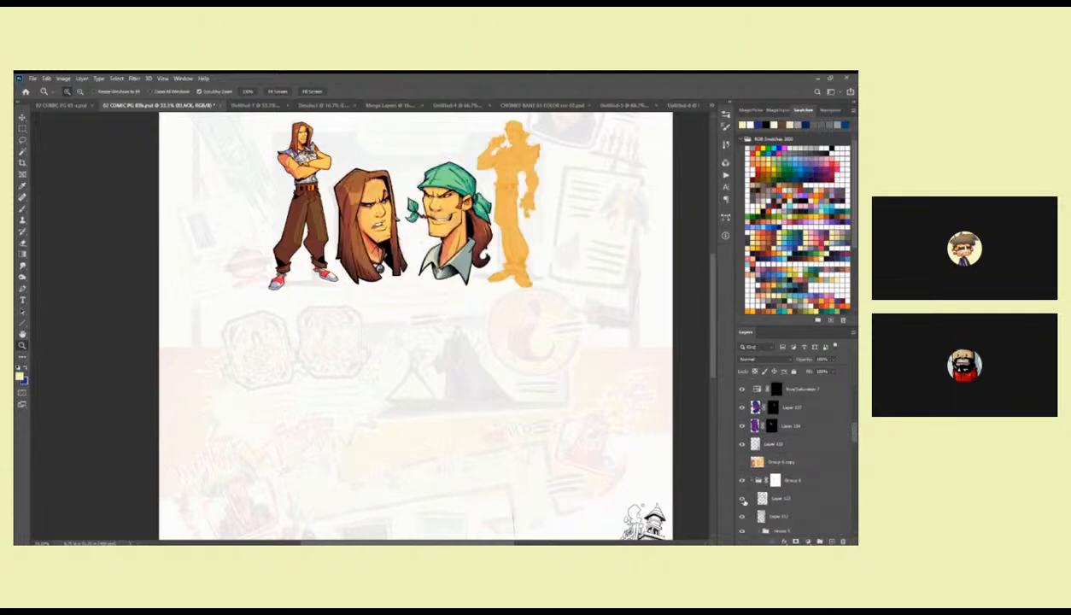
click(742, 498)
click(742, 499)
click(742, 499)
click(741, 500)
drag(688, 482, 683, 487)
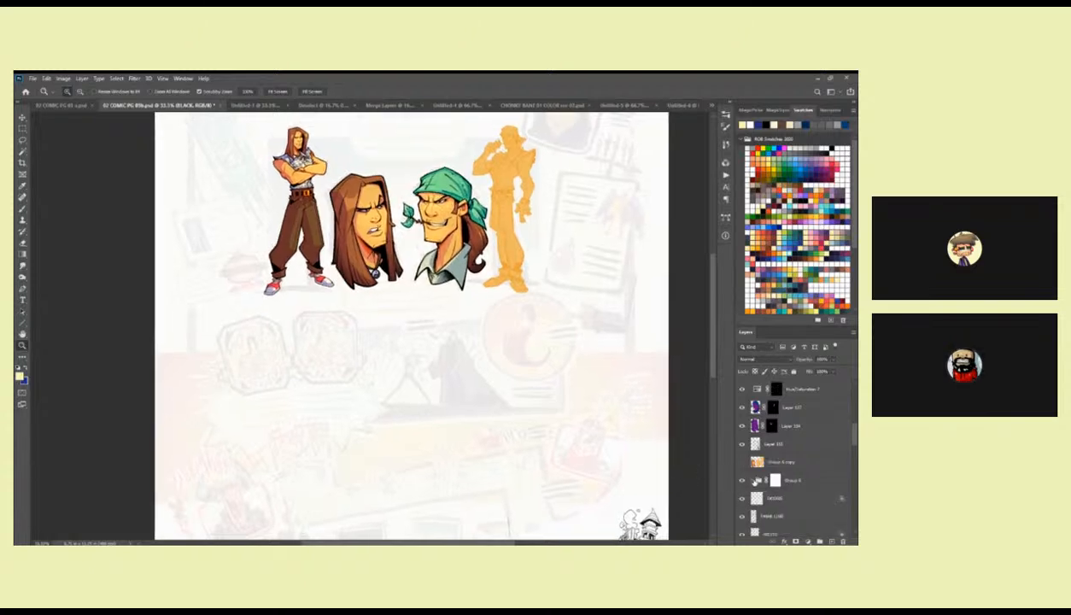
Delete the hidden Group 6 copy and all the hidden layers between Layer 117 and BLACK.
click(821, 465)
drag(821, 464, 843, 541)
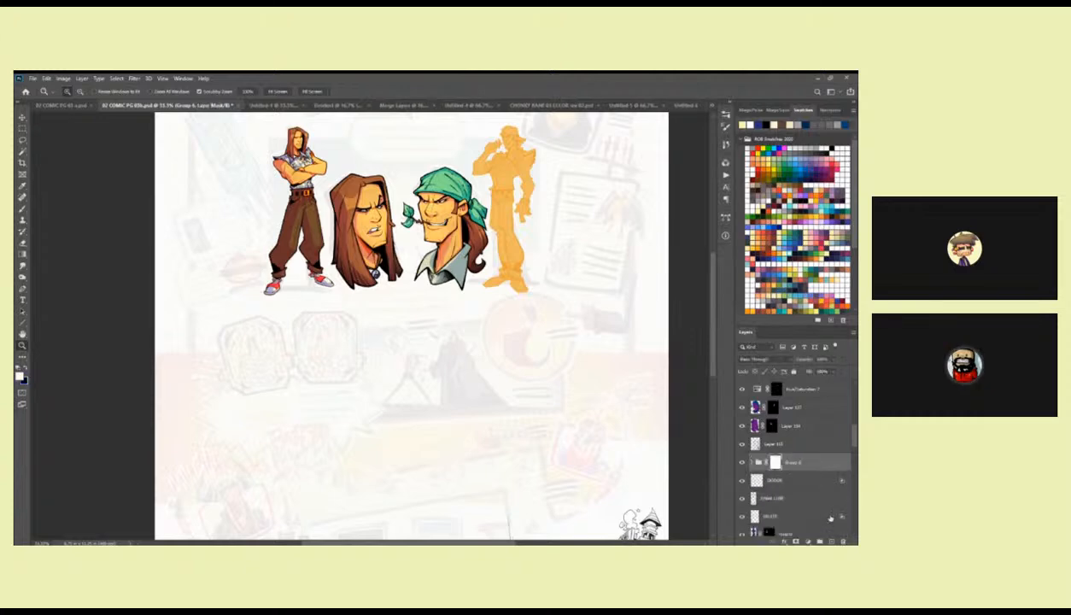
drag(852, 438, 855, 410)
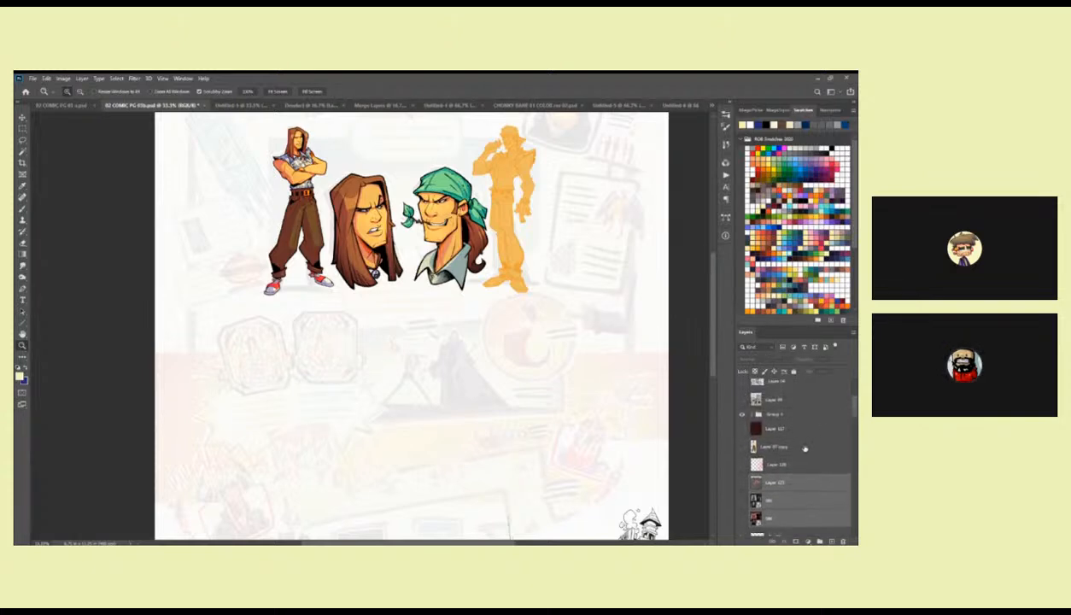
shift+click(805, 450)
drag(817, 483, 843, 541)
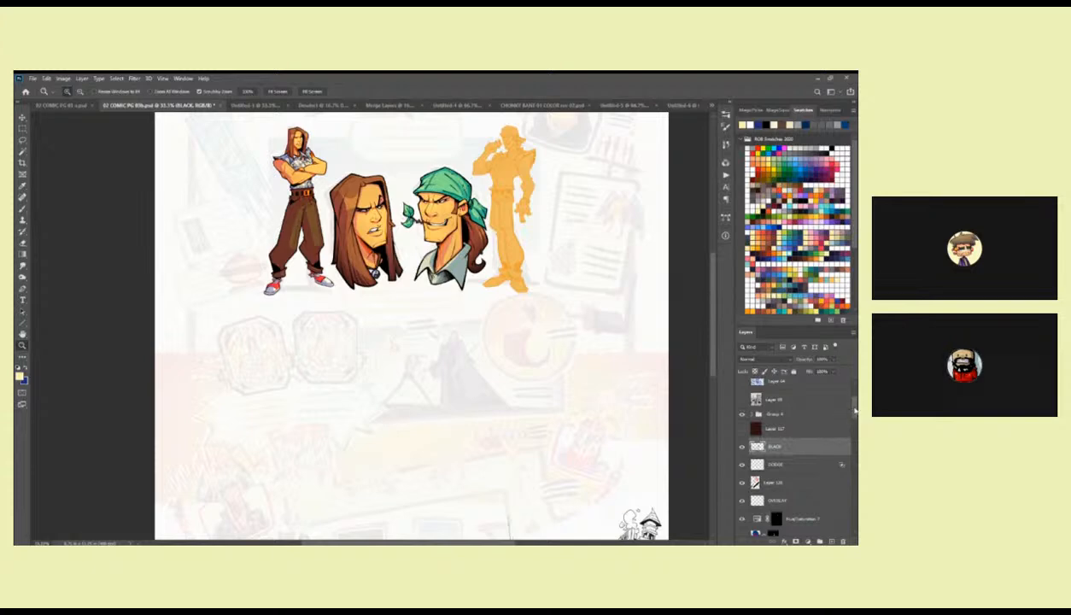
Delete the two hidden layers directly above Group 4.
scroll(853, 410, up, 1)
click(819, 427)
shift+click(819, 412)
drag(819, 417, 843, 541)
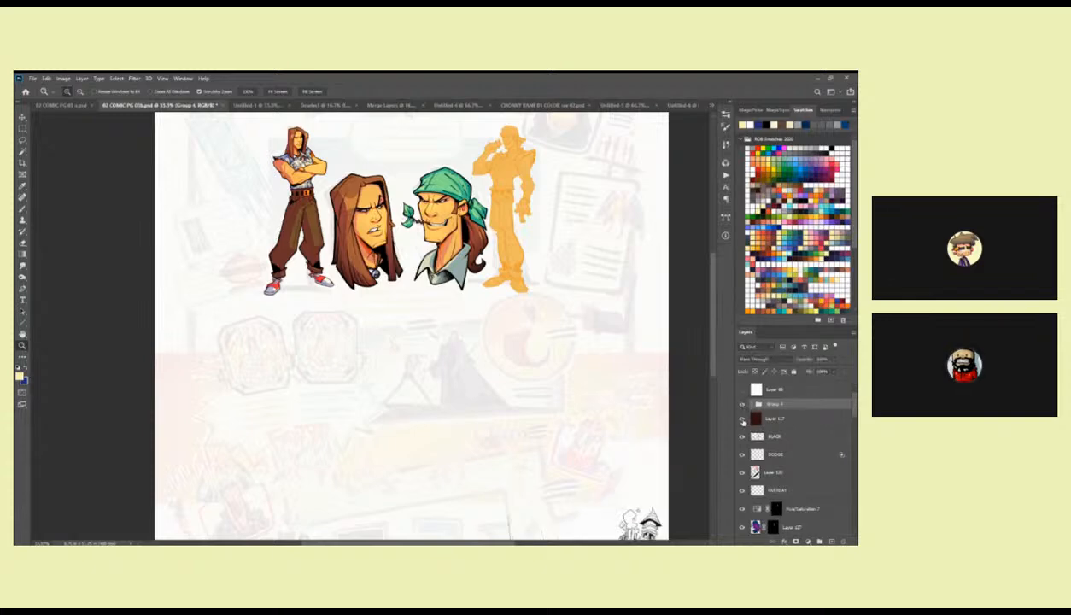
Compare the page with and without Layer 117 and leave that layer hidden.
click(742, 420)
click(741, 419)
click(742, 419)
click(742, 420)
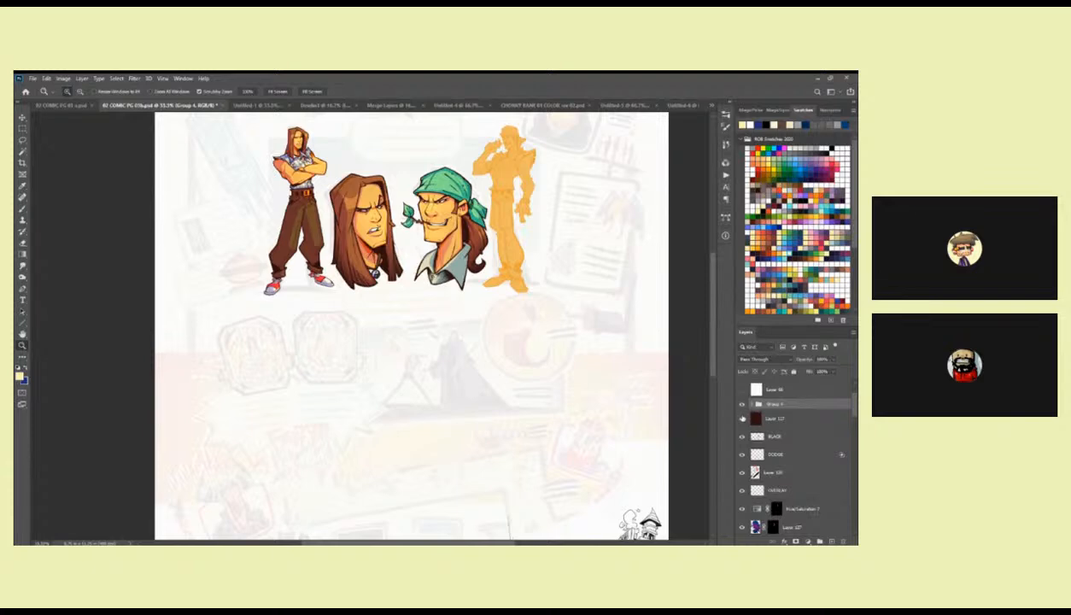
drag(615, 453, 645, 436)
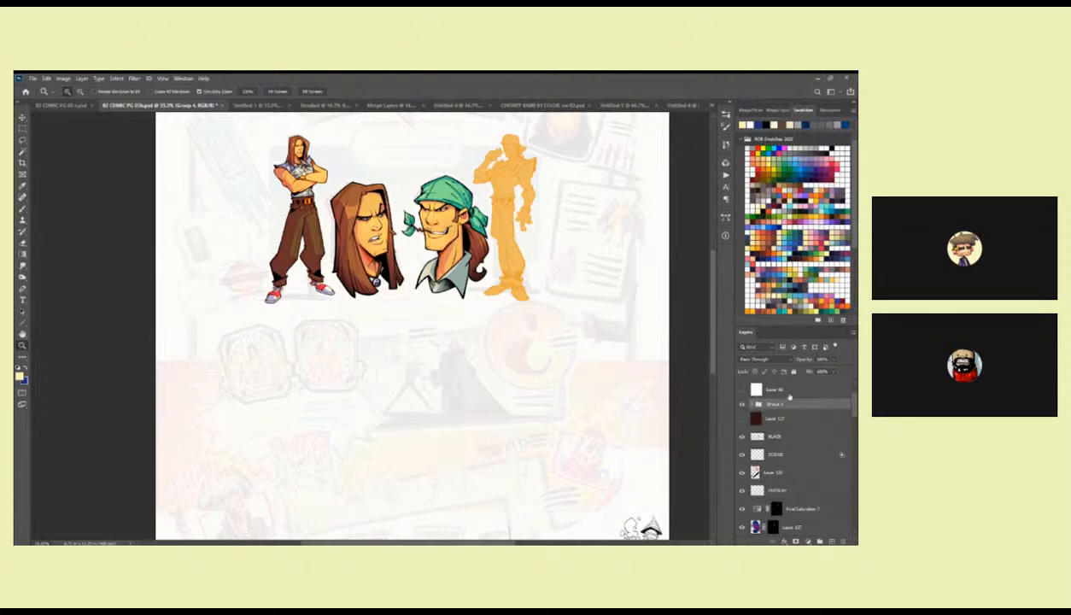
Expand Group 6 and try to wand-select the standing figure's arm on the group's bottom layer.
scroll(840, 414, down, 4)
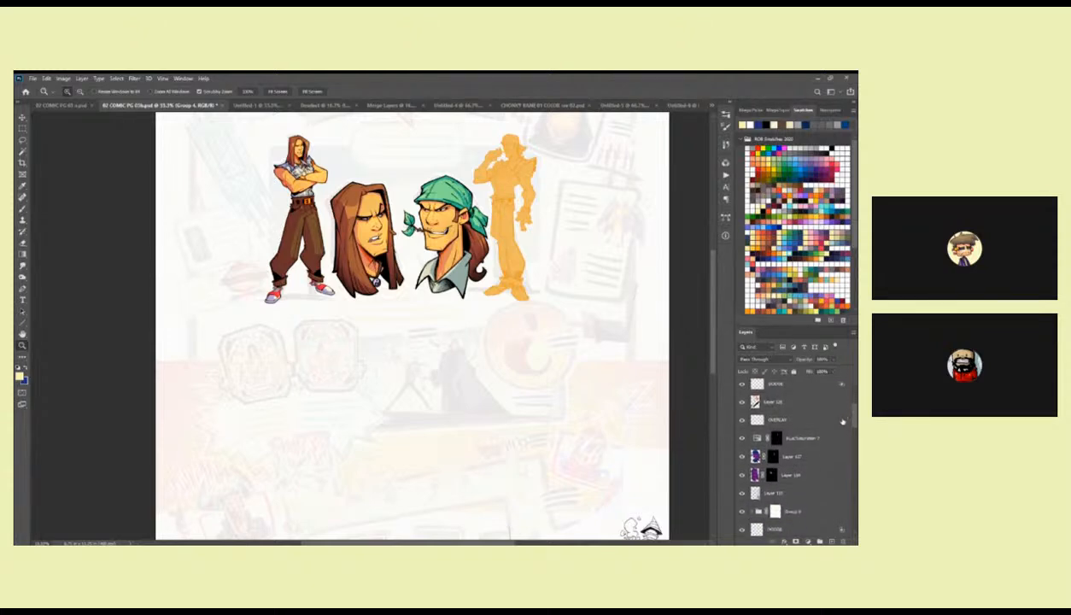
scroll(799, 418, down, 2)
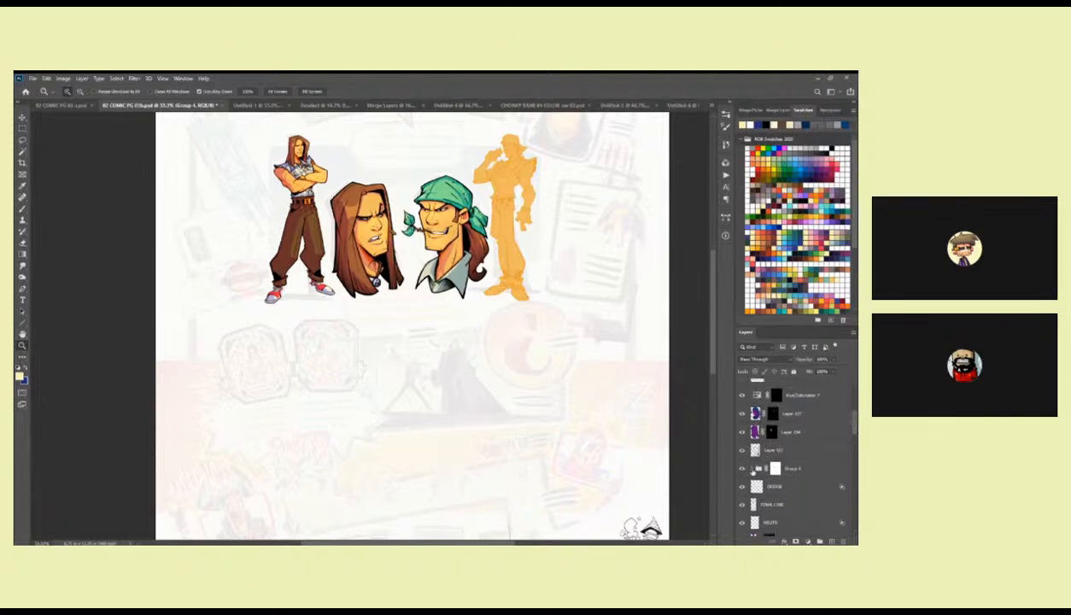
click(751, 468)
click(787, 532)
drag(656, 441, 627, 497)
click(497, 303)
drag(501, 281, 502, 341)
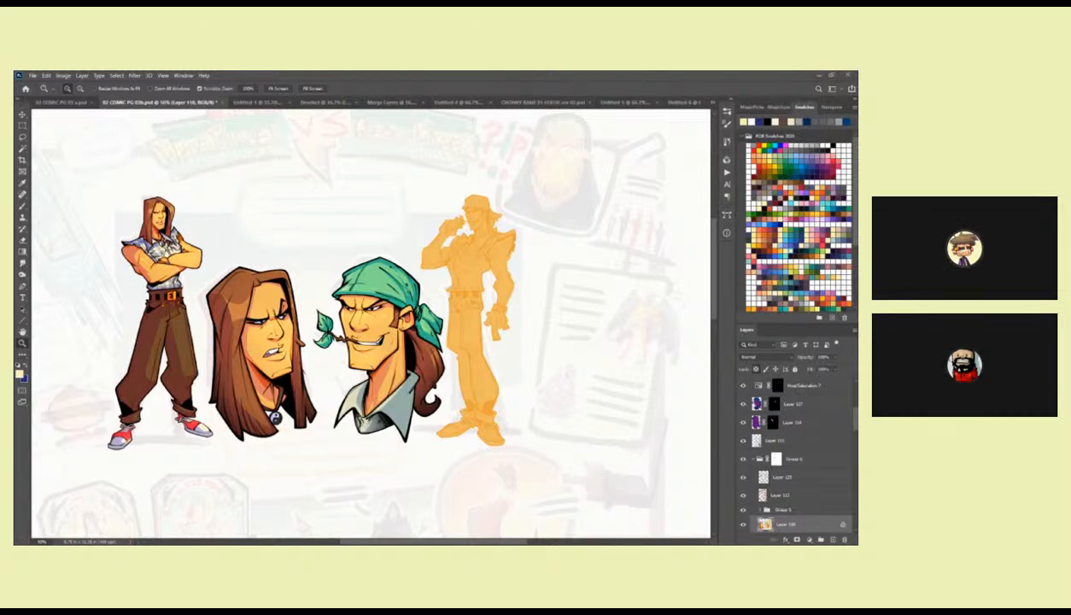
key(w)
click(198, 264)
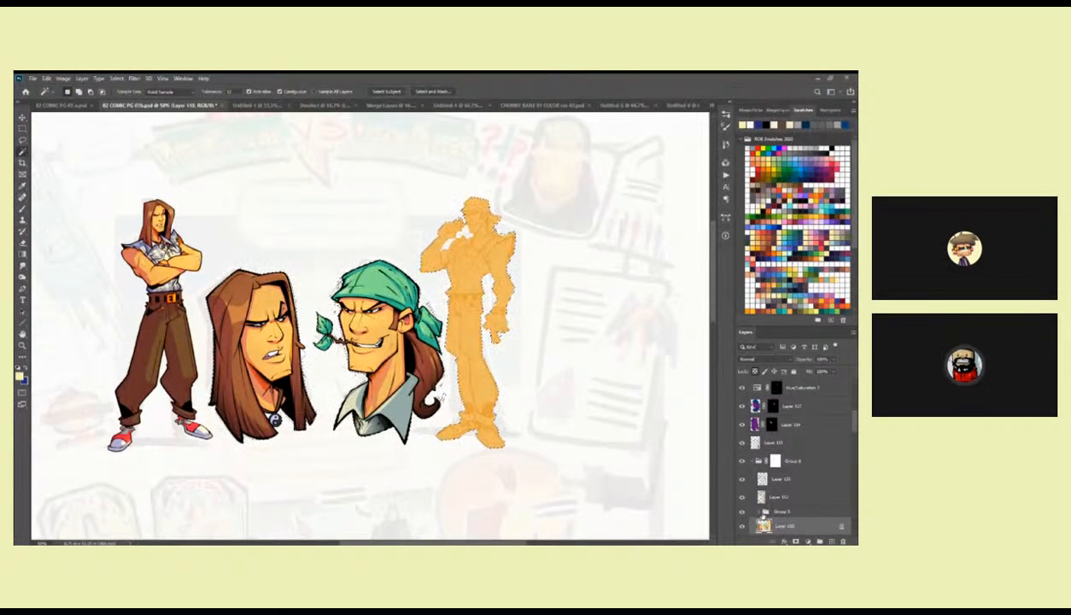
Use the standing figure's flats on Layer 87 for a skin selection and add a new layer above the Hue/Saturation layers.
drag(852, 427, 847, 479)
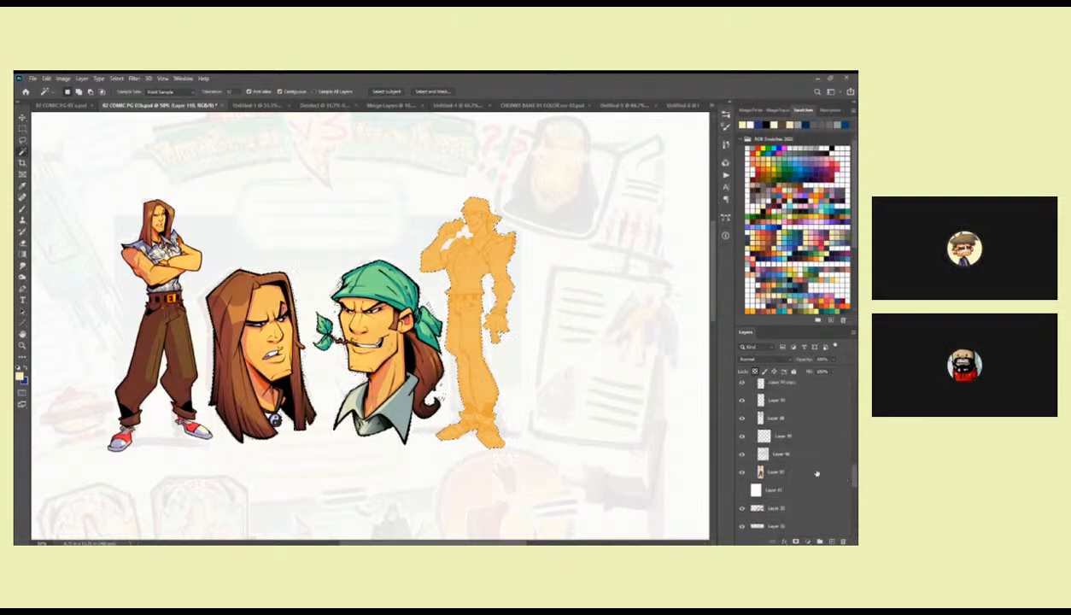
click(816, 473)
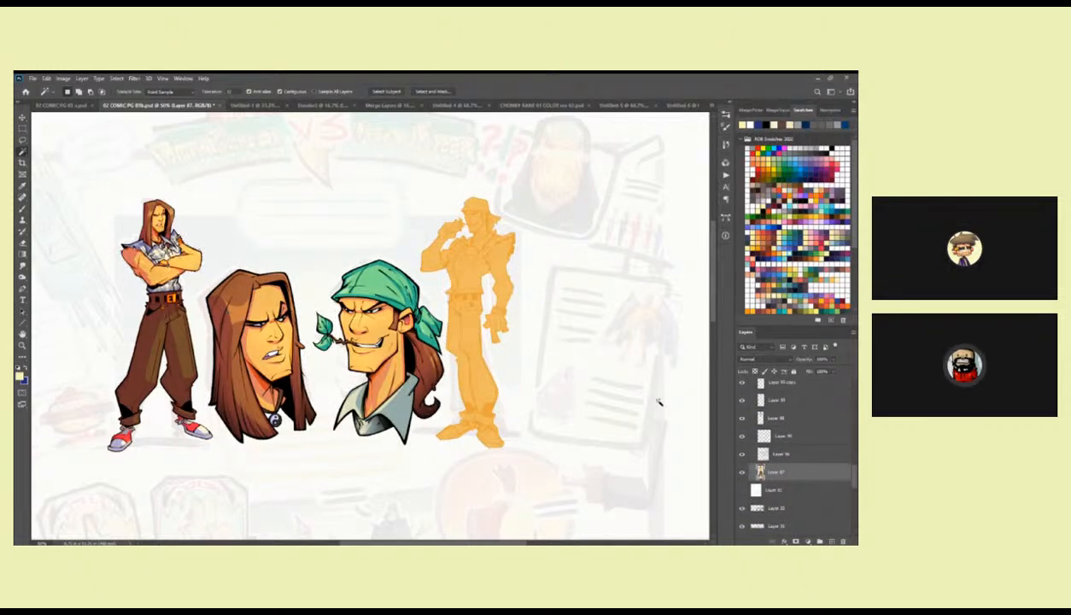
drag(847, 470, 854, 451)
click(814, 448)
key(ctrl+alt+shift+n)
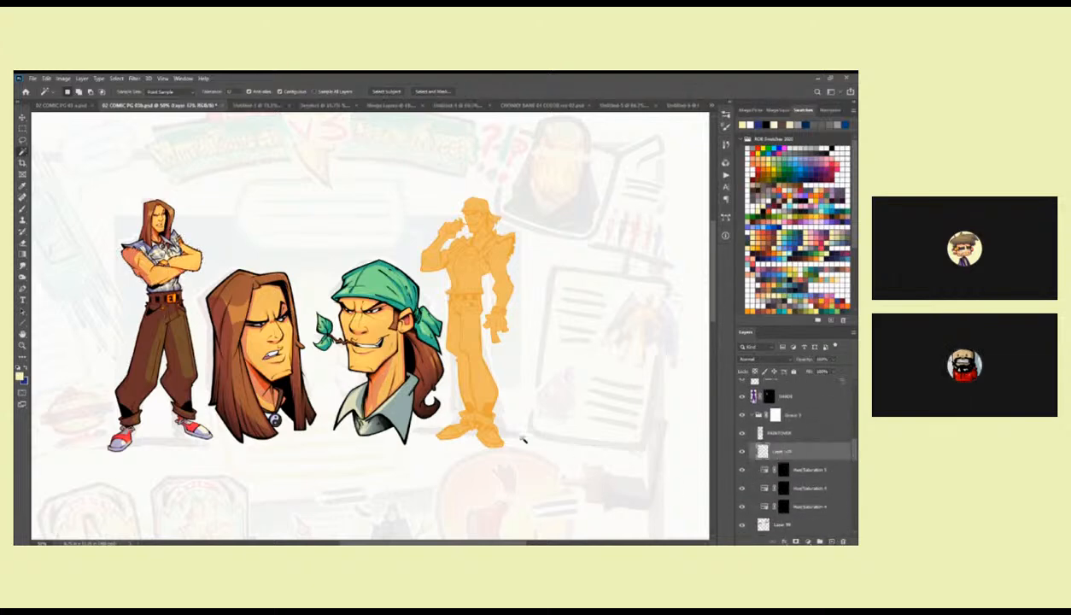
Hide the selection edges and brush red onto the standing figure's elbow.
ctrl+click(219, 288)
ctrl+click(219, 288)
drag(210, 280, 399, 341)
key(b)
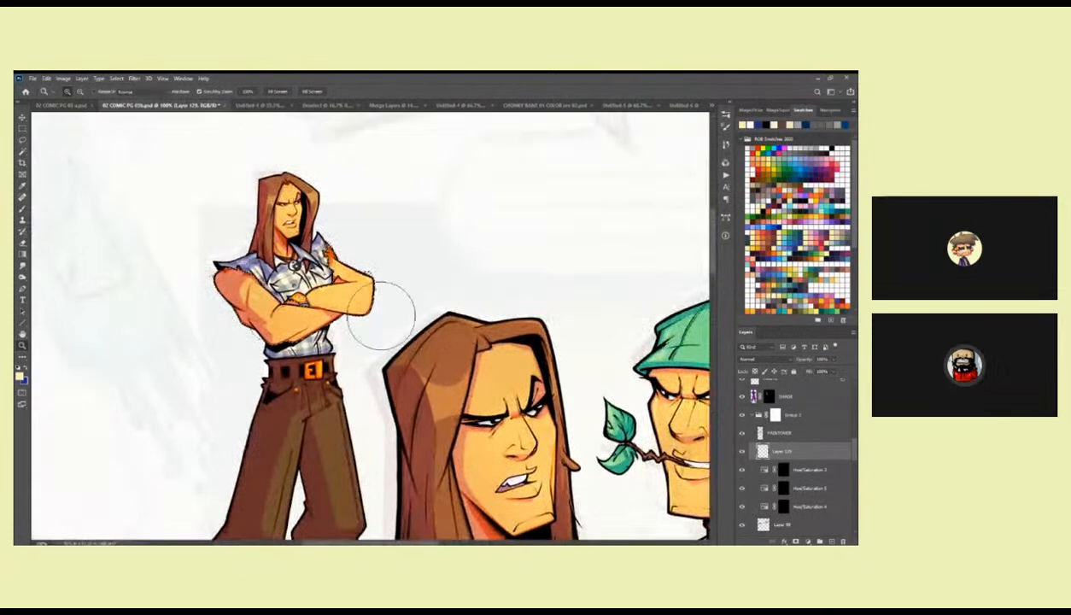
click(821, 247)
key(ctrl+h)
drag(363, 299, 378, 282)
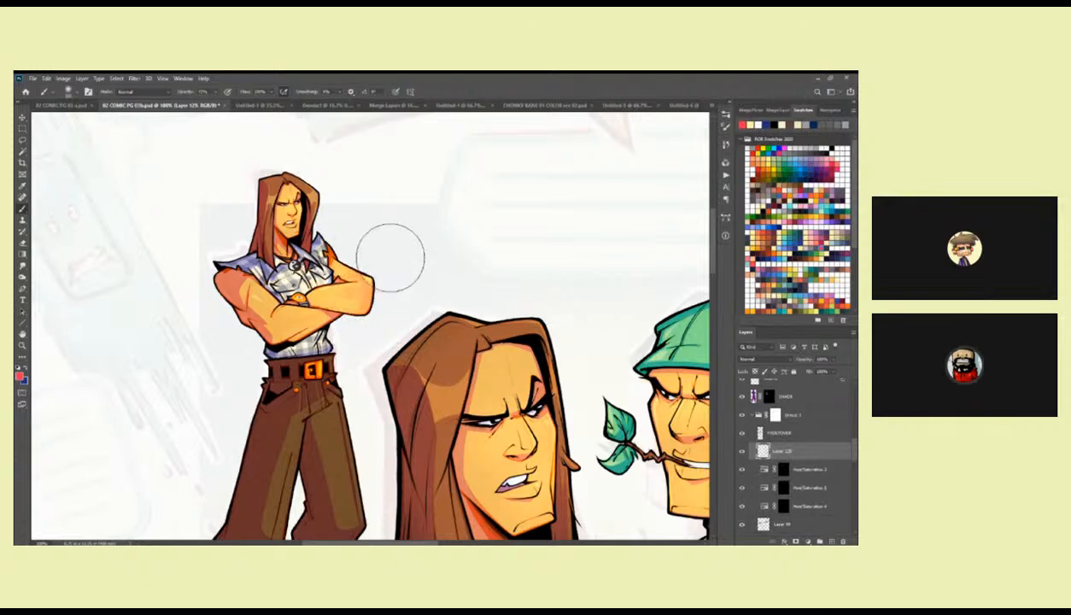
Add a new layer directly above the DODGE layer below Group 6 and toggle DODGE to check its effect.
drag(853, 447, 854, 435)
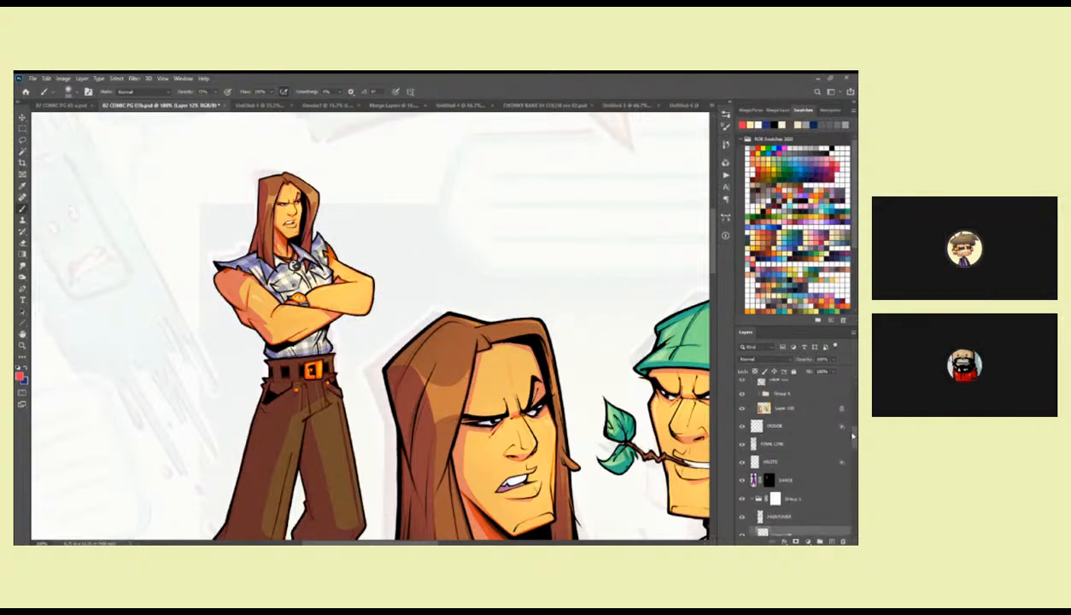
click(809, 427)
click(831, 541)
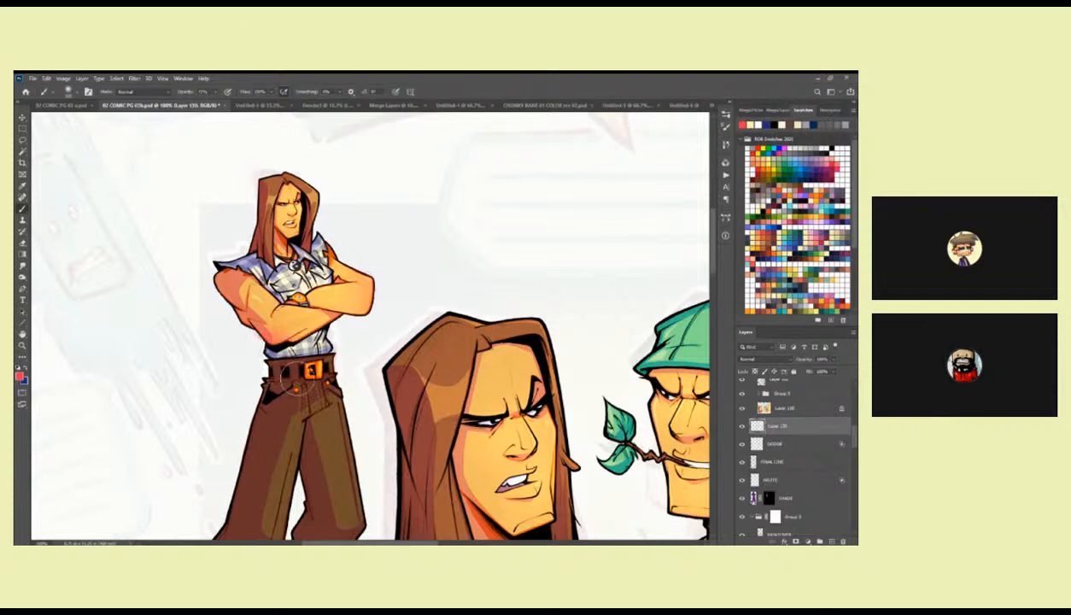
key(l)
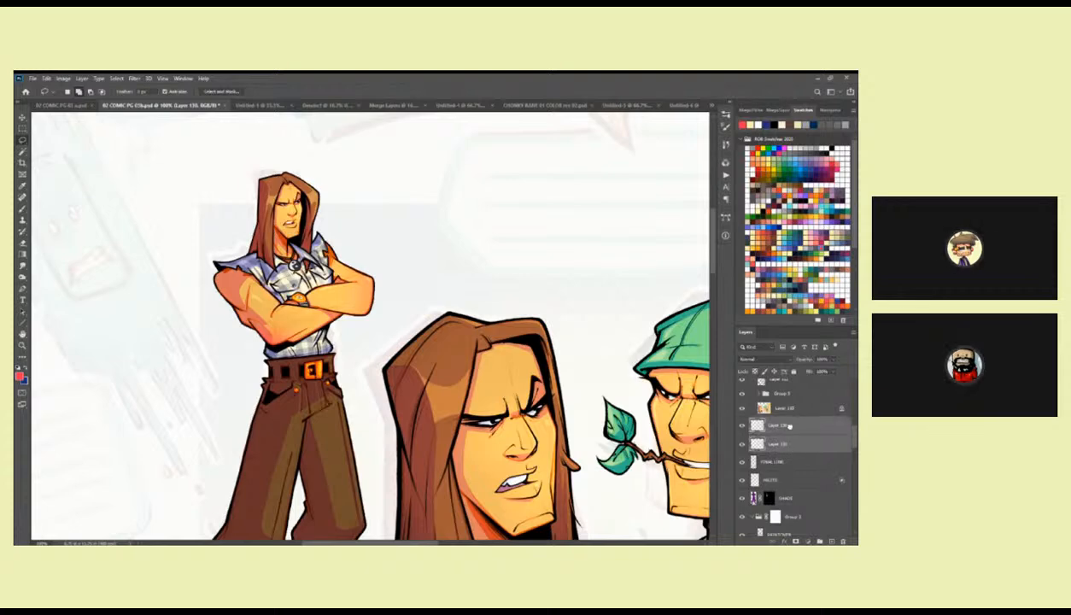
click(741, 444)
click(742, 444)
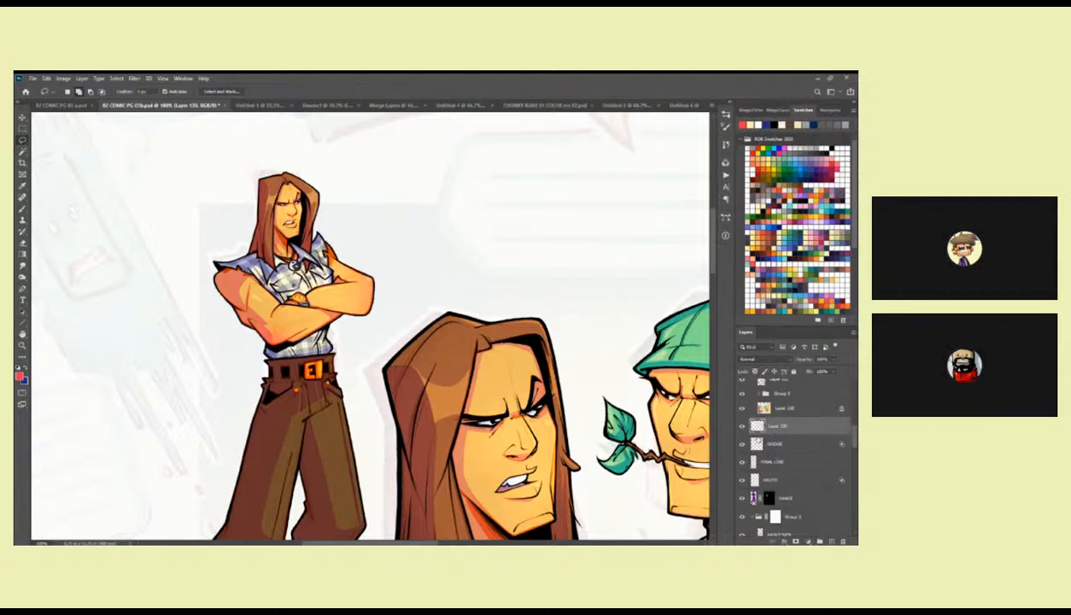
Move the new layer directly above the SHADE layer and check it by toggling its visibility.
click(742, 480)
click(742, 480)
drag(772, 425, 771, 489)
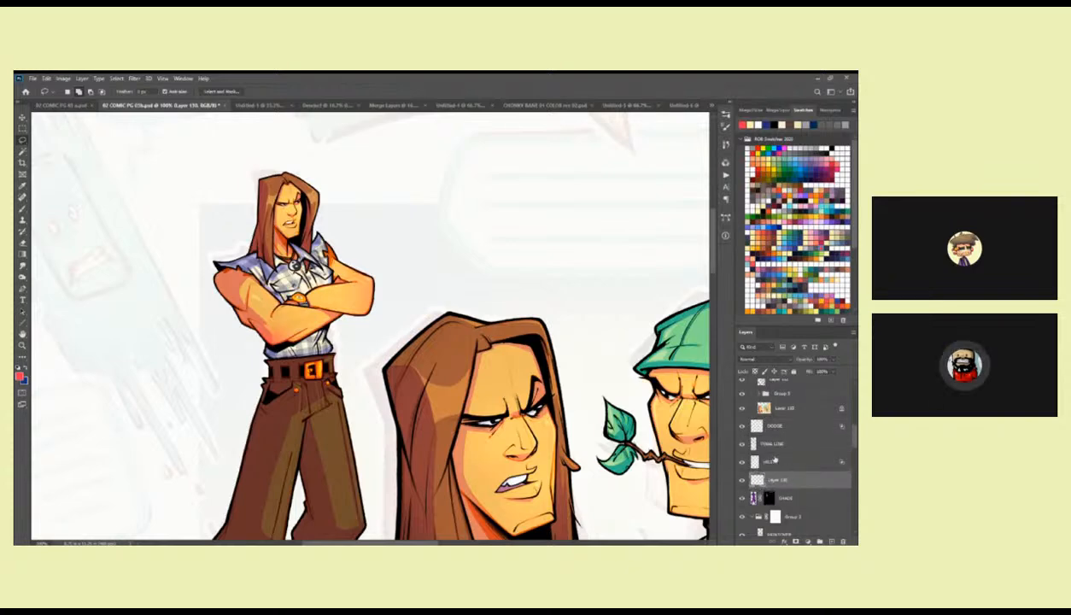
click(742, 481)
click(742, 481)
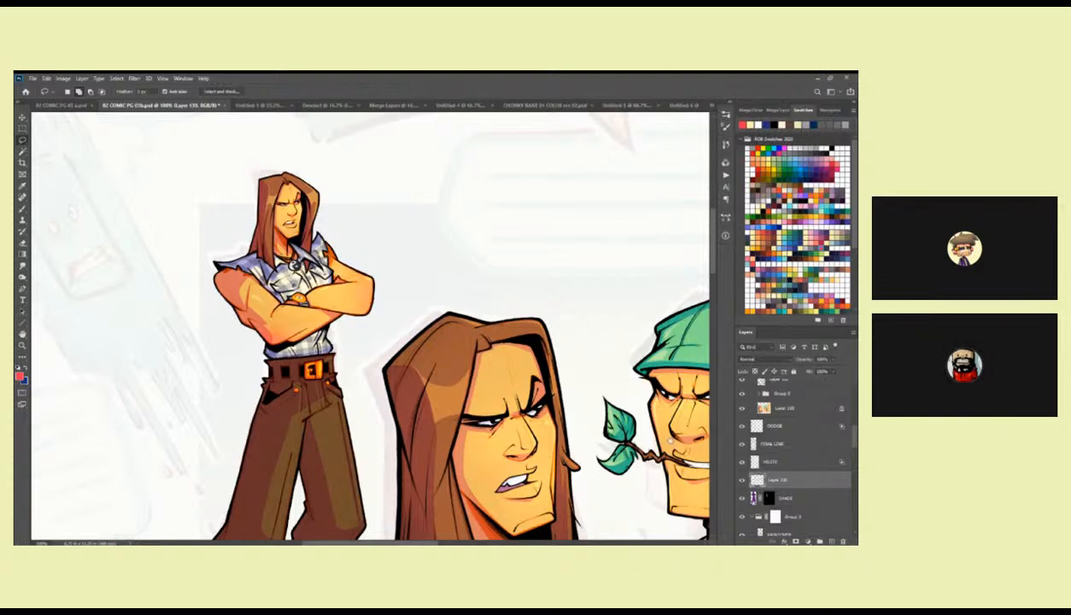
Try the Darken and Overlay blend modes on the new layer and return it to Normal.
drag(631, 434, 625, 418)
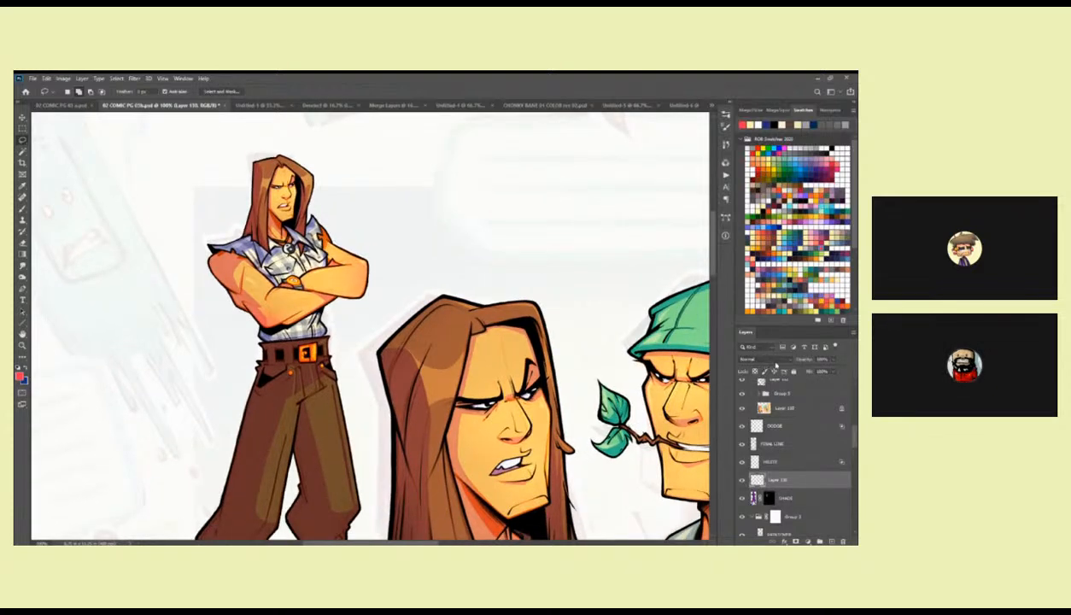
click(775, 360)
click(766, 392)
key(Up)
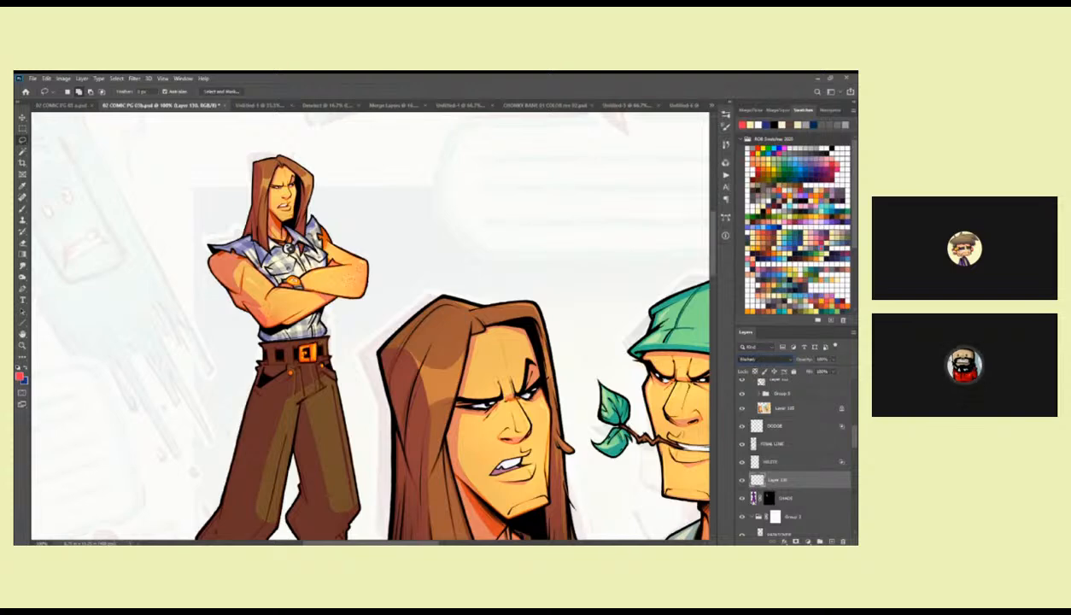
key(Up)
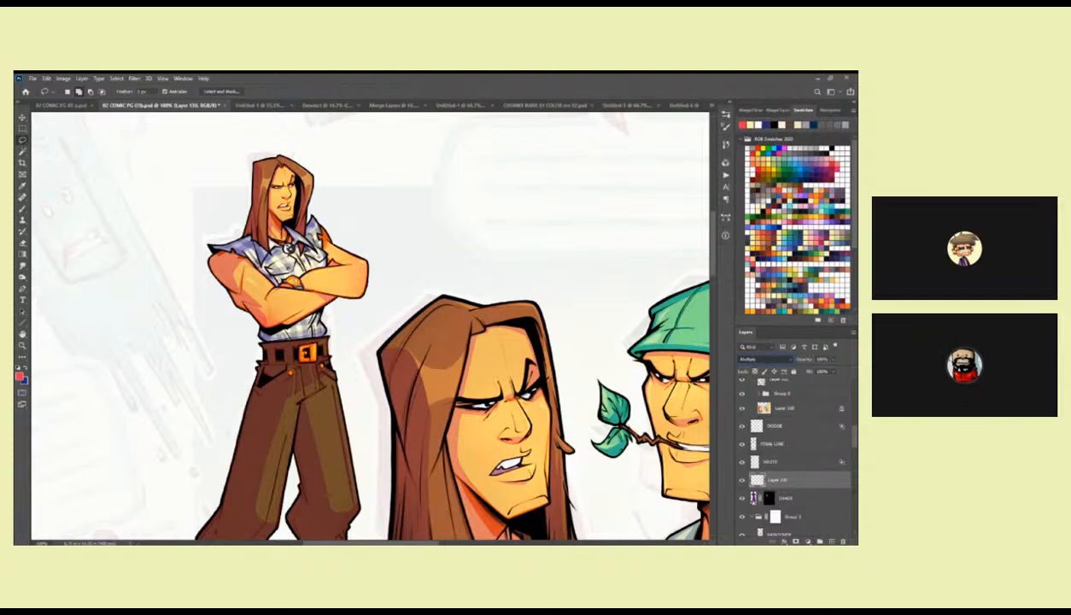
key(Down)
key(o)
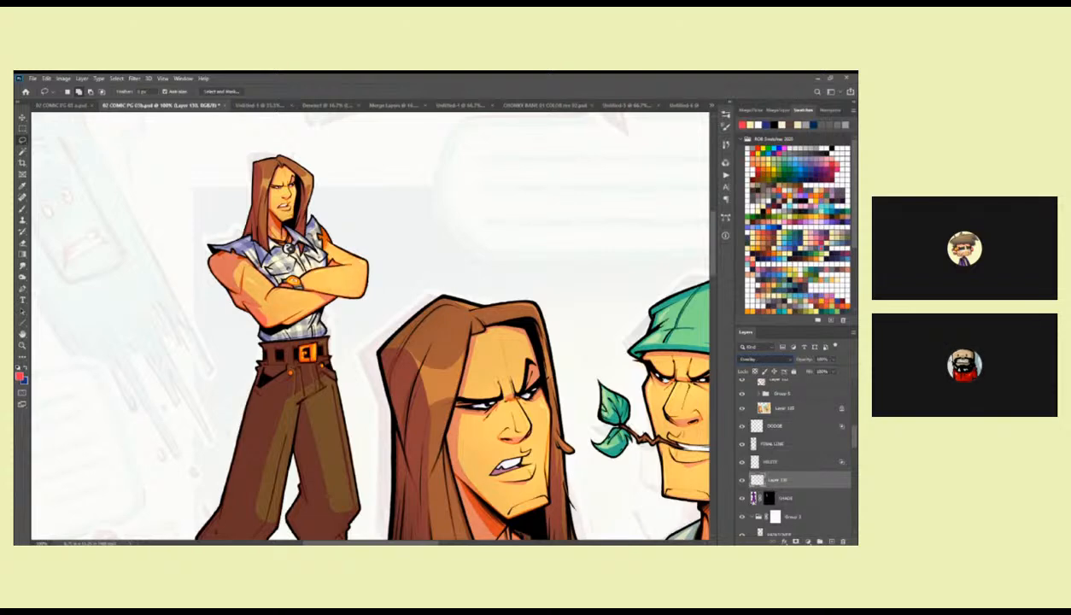
key(d)
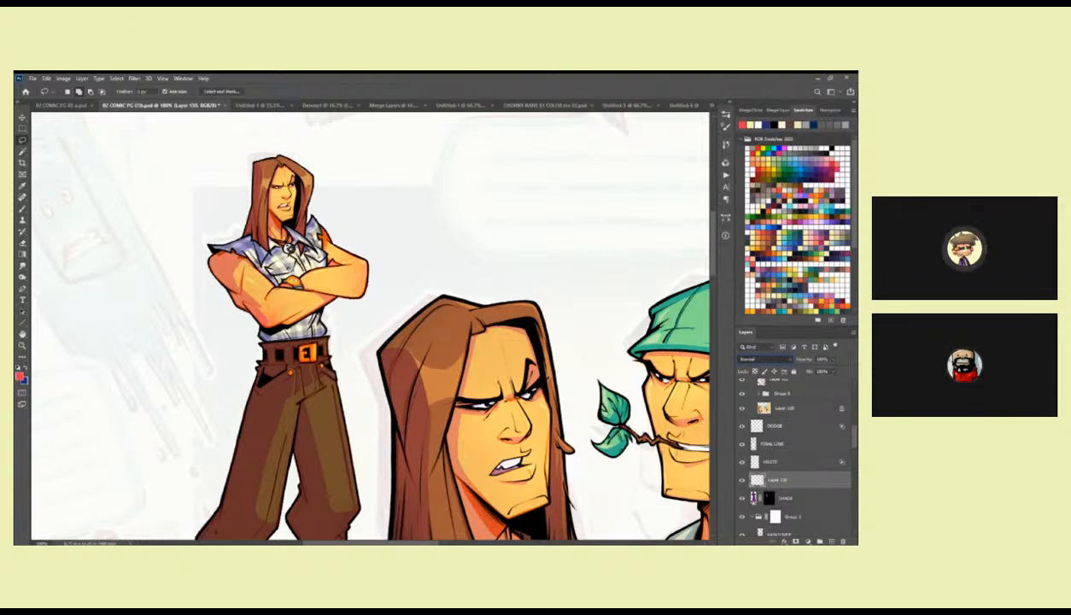
click(742, 479)
click(742, 480)
click(770, 360)
click(760, 361)
click(759, 360)
click(757, 337)
Lasso the standing figure's nose and brush a red tint inside it with a smaller brush.
drag(657, 420, 611, 354)
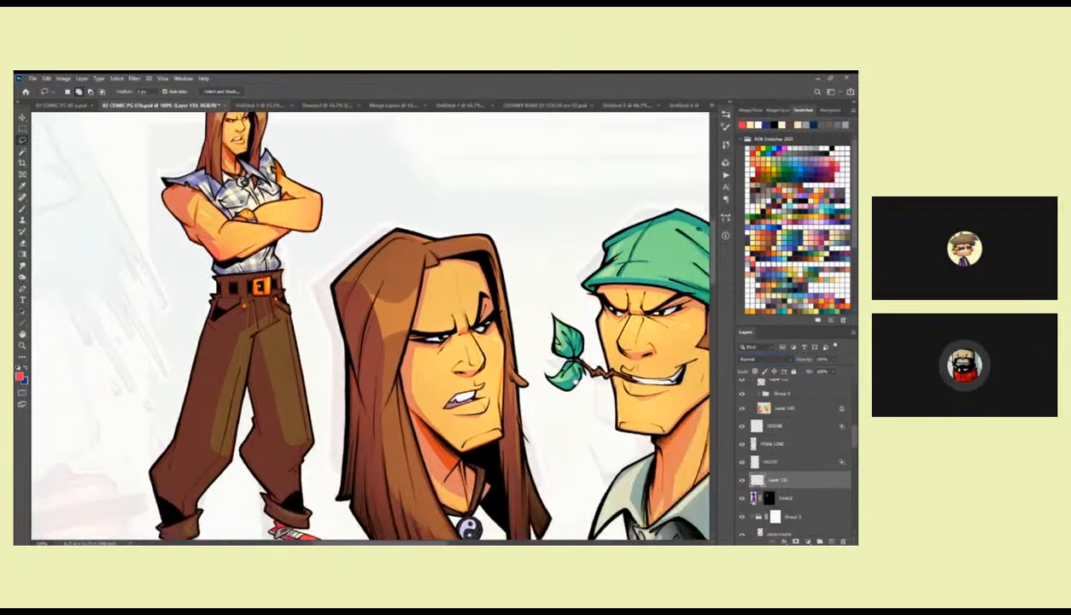
key(z)
drag(473, 360, 502, 354)
drag(398, 333, 507, 468)
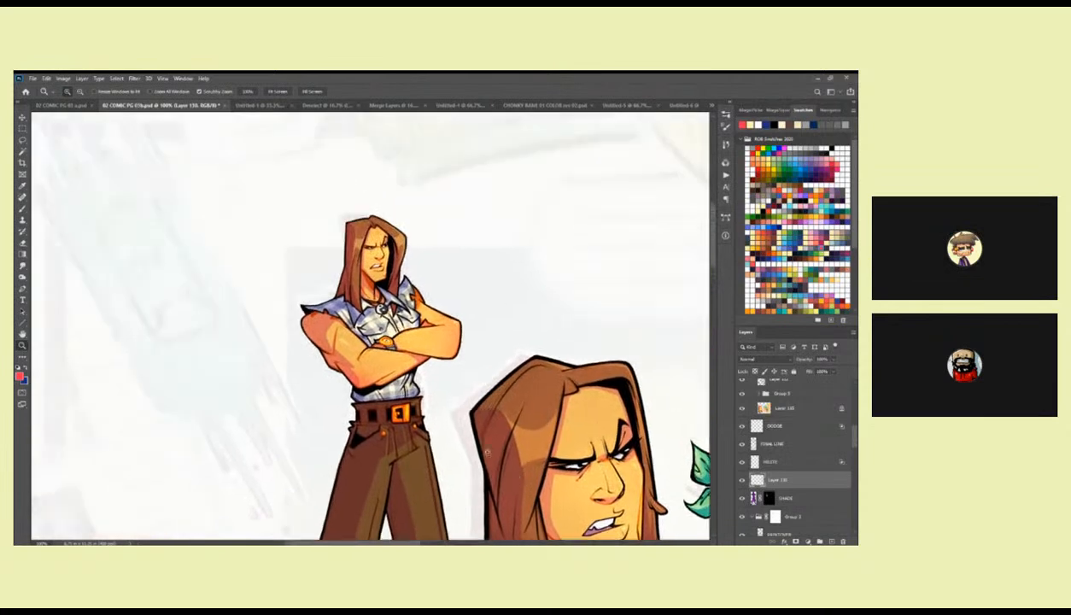
double_click(369, 246)
key(l)
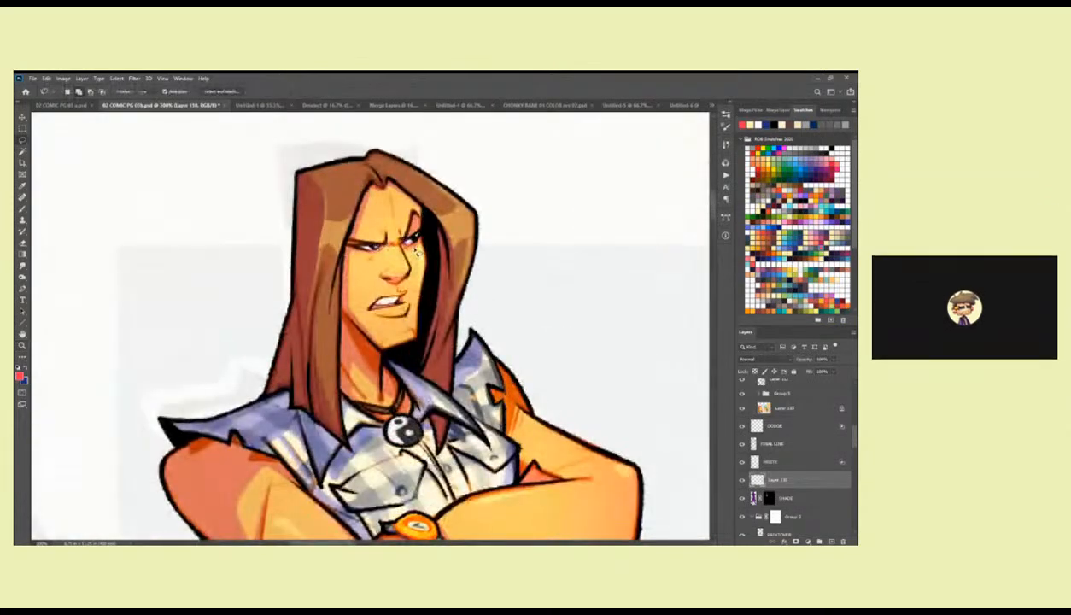
mouse_move(377, 272)
mouse_down()
mouse_move(375, 260)
mouse_move(404, 267)
mouse_move(378, 275)
mouse_up()
key(b)
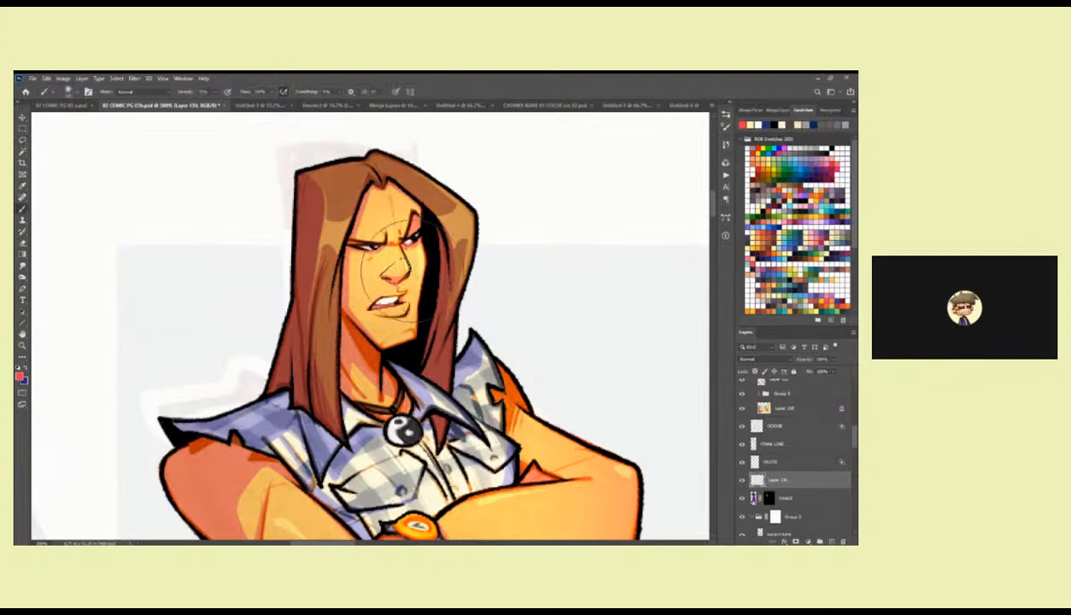
key(bracketleft)
key(bracketleft)
key(bracketleft)
key(bracketleft)
mouse_move(404, 268)
mouse_down()
mouse_move(394, 306)
mouse_move(408, 297)
mouse_move(400, 269)
mouse_move(423, 276)
mouse_move(430, 292)
mouse_move(428, 266)
mouse_move(401, 318)
mouse_move(415, 275)
mouse_up()
Switch the eraser to the soft AIR ERASER preset and soften the red tint on the standing figure's face.
key(e)
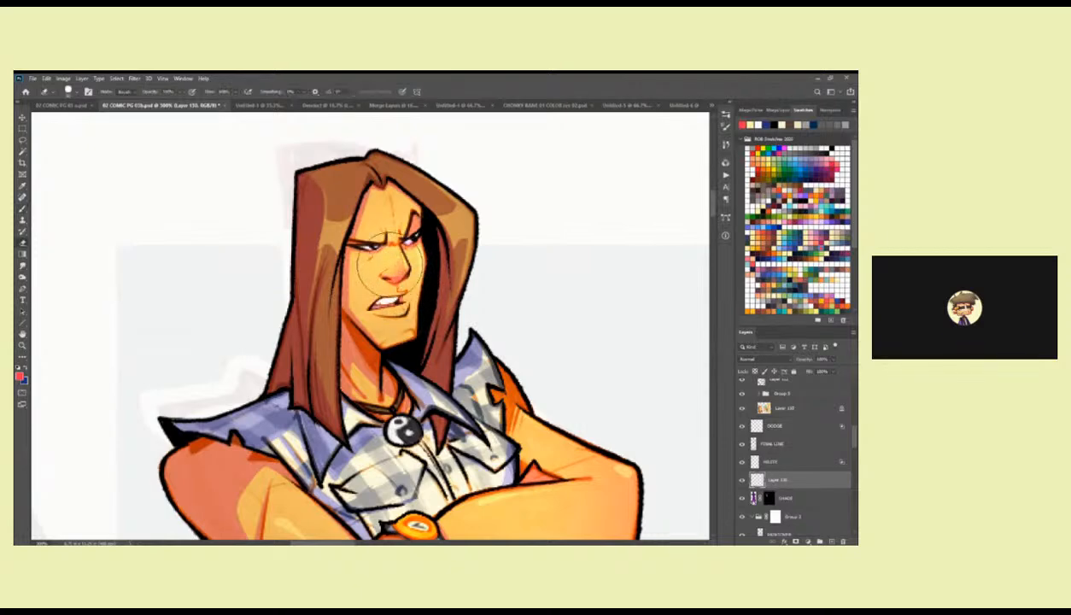
right_click(417, 270)
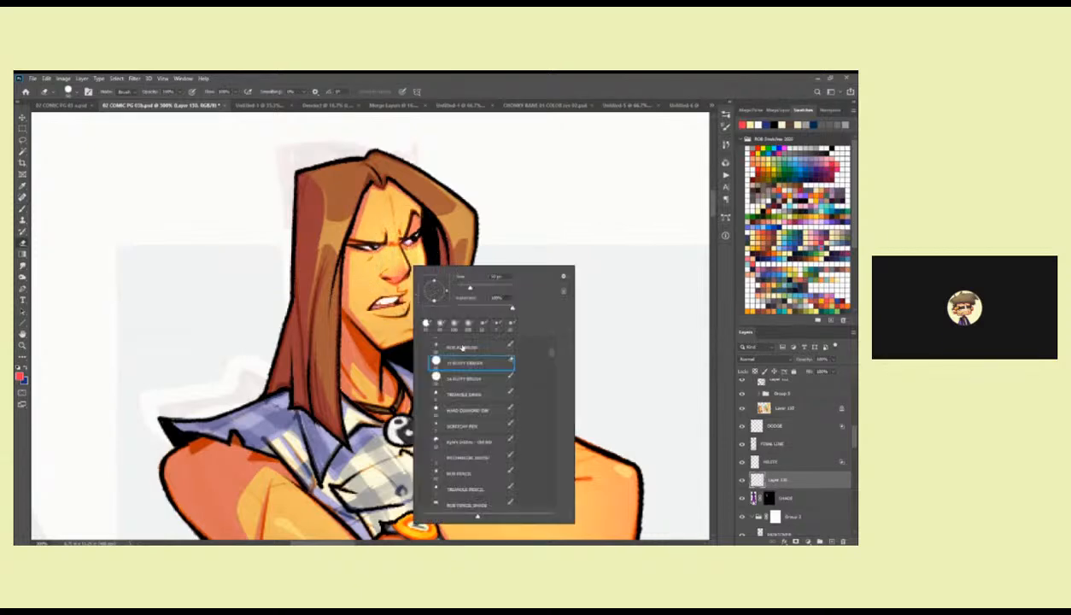
drag(552, 346, 550, 342)
click(475, 359)
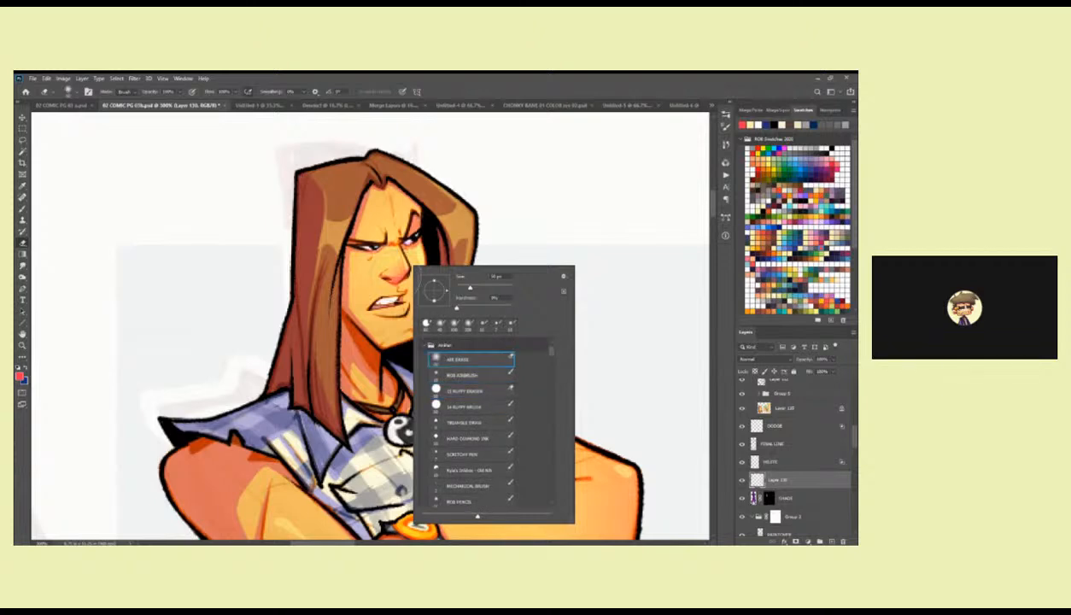
click(387, 254)
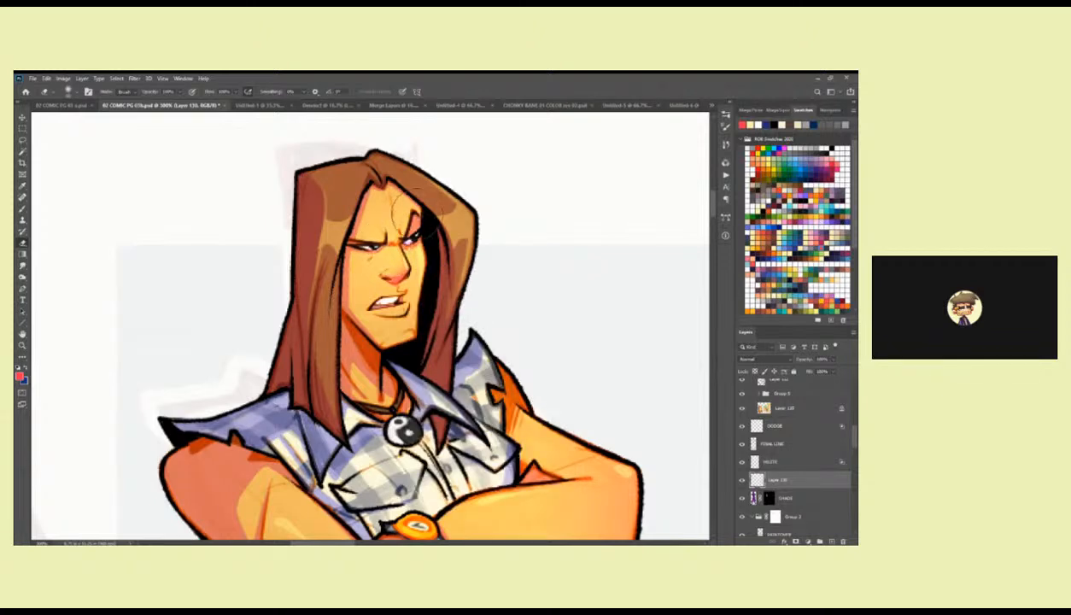
key(z)
alt+click(460, 292)
alt+click(460, 293)
alt+click(460, 293)
alt+click(472, 301)
key(e)
Lasso the nose of the large long-haired head and check the flats layer in Group 6 by toggling its visibility.
key(z)
click(543, 380)
click(543, 379)
key(l)
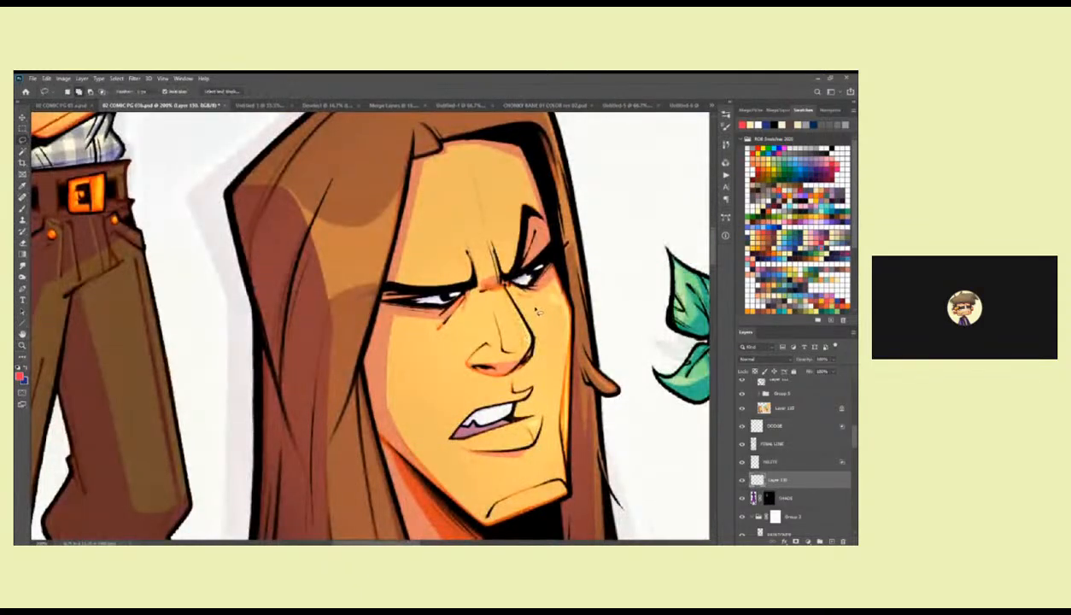
drag(493, 380, 470, 368)
key(b)
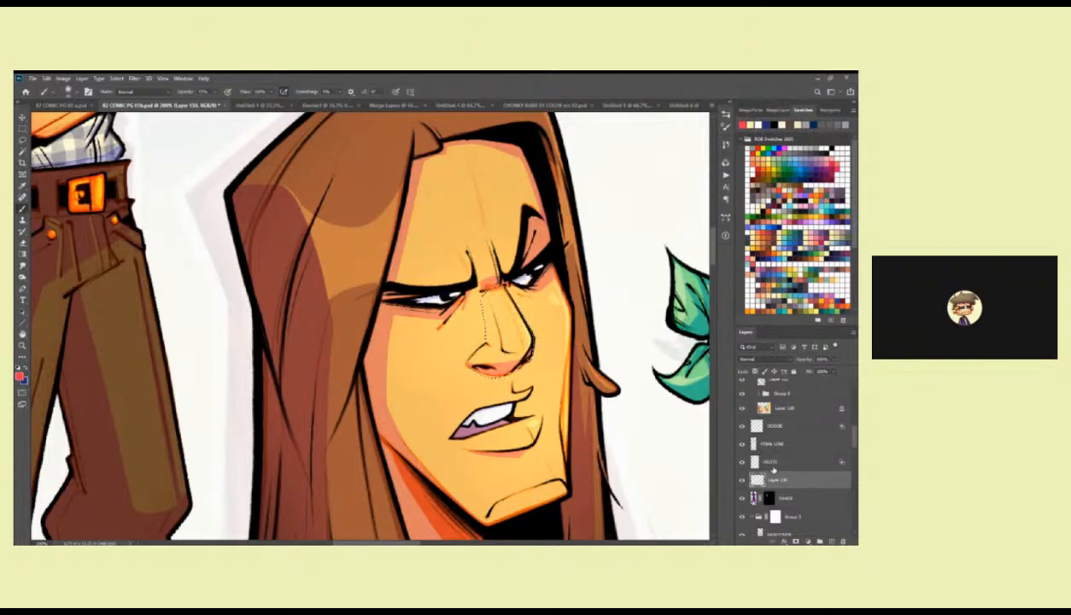
click(741, 408)
click(741, 408)
Select Layer 128 above OVERLAY and brush red onto the large head's nose inside the selection.
drag(851, 438, 819, 416)
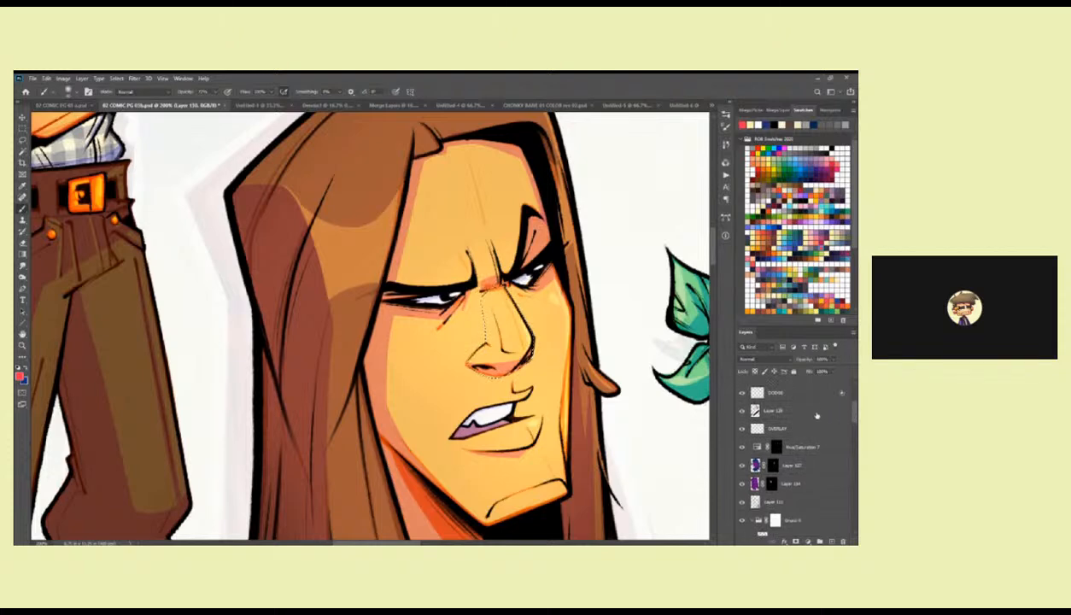
click(818, 413)
mouse_move(518, 347)
mouse_down()
mouse_move(488, 349)
mouse_move(504, 343)
mouse_up()
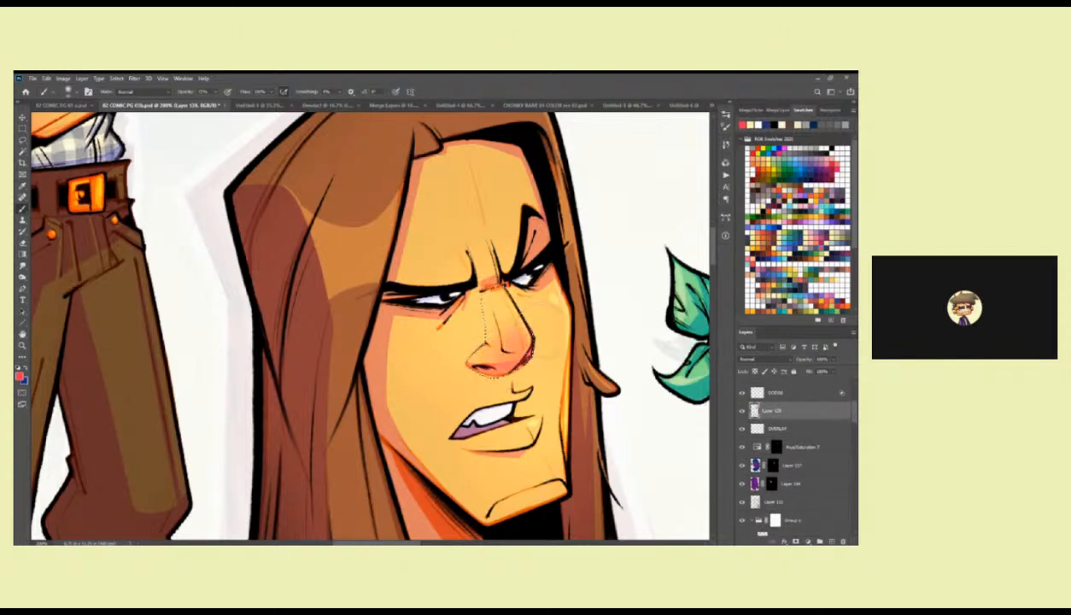
key(z)
alt+click(525, 396)
alt+click(525, 396)
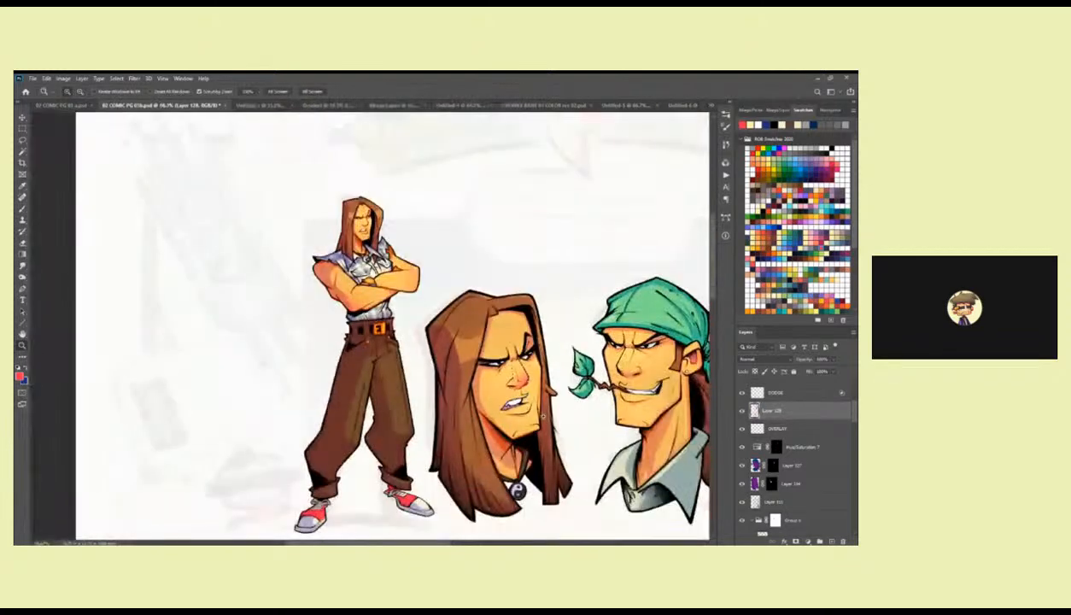
drag(581, 405, 531, 387)
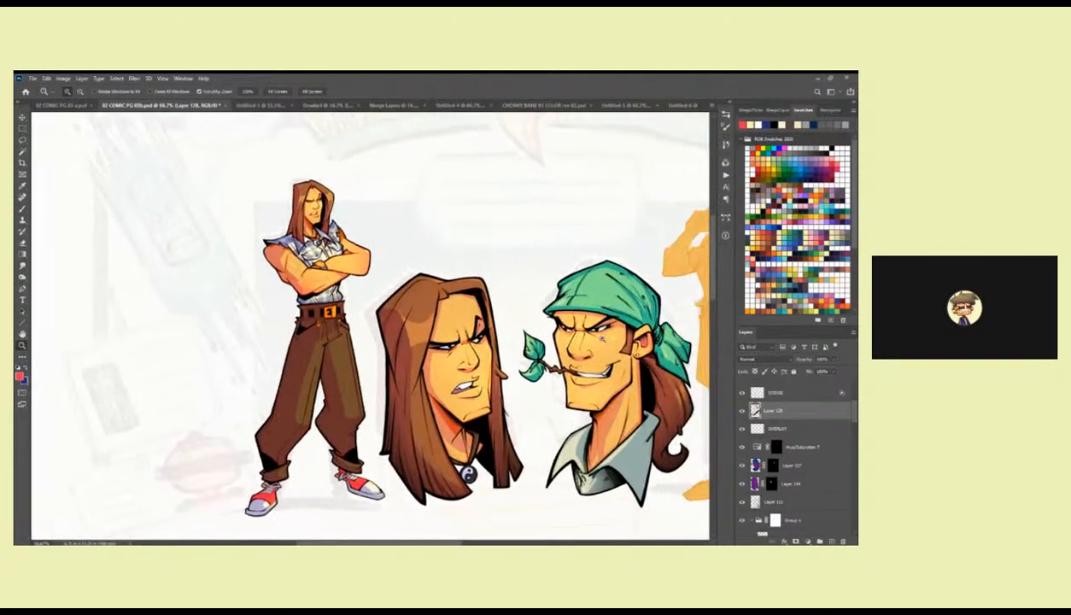
Find the layer directly above SHADE in the layer stack, toggle its visibility and delete it.
drag(637, 435, 573, 423)
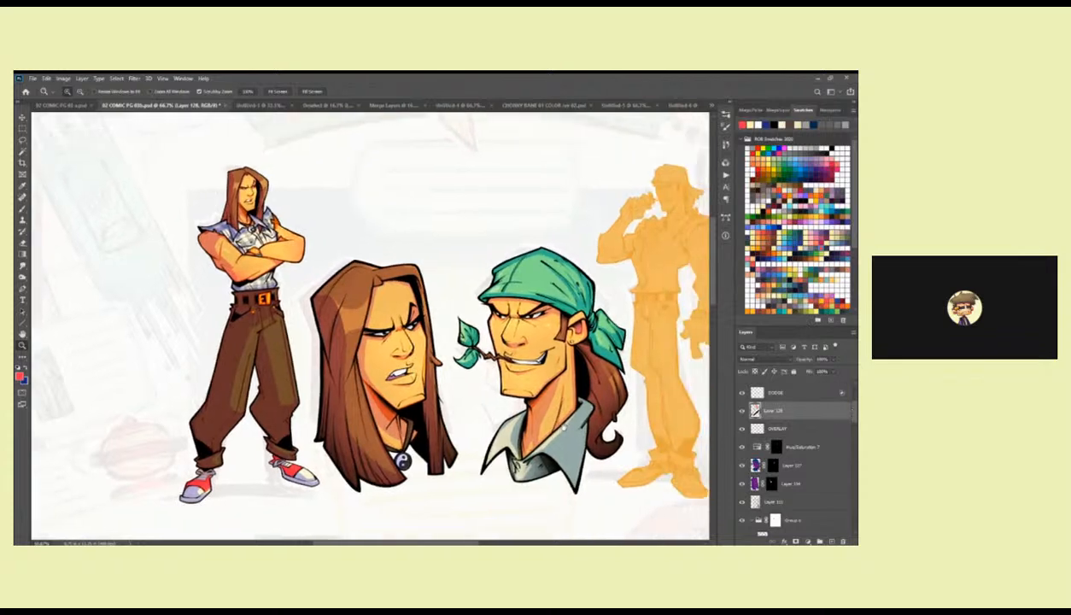
drag(855, 413, 855, 435)
scroll(780, 440, down, 3)
click(742, 494)
drag(798, 494, 842, 540)
drag(615, 409, 539, 412)
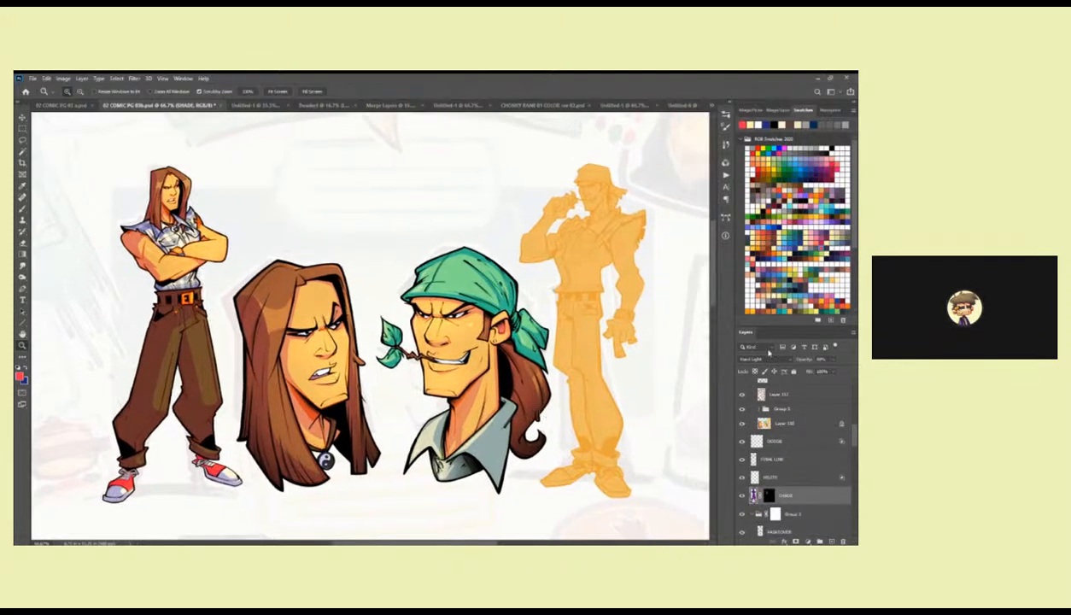
Check Layer 110 in Group 6 by toggling its visibility, and select it.
scroll(852, 434, up, 2)
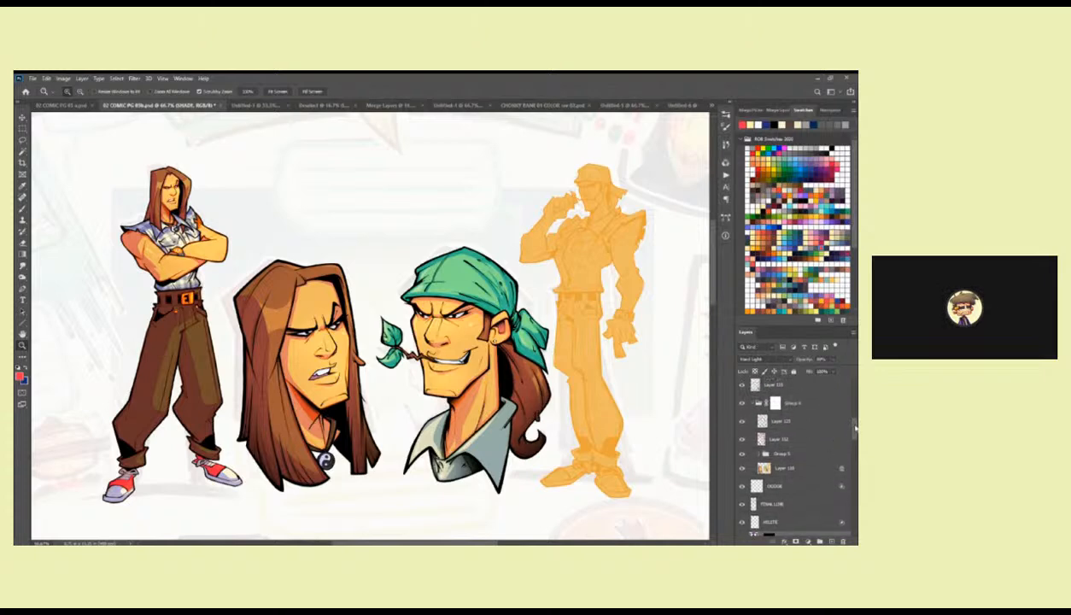
mouse_move(855, 433)
mouse_down()
mouse_move(851, 483)
mouse_move(848, 429)
mouse_up()
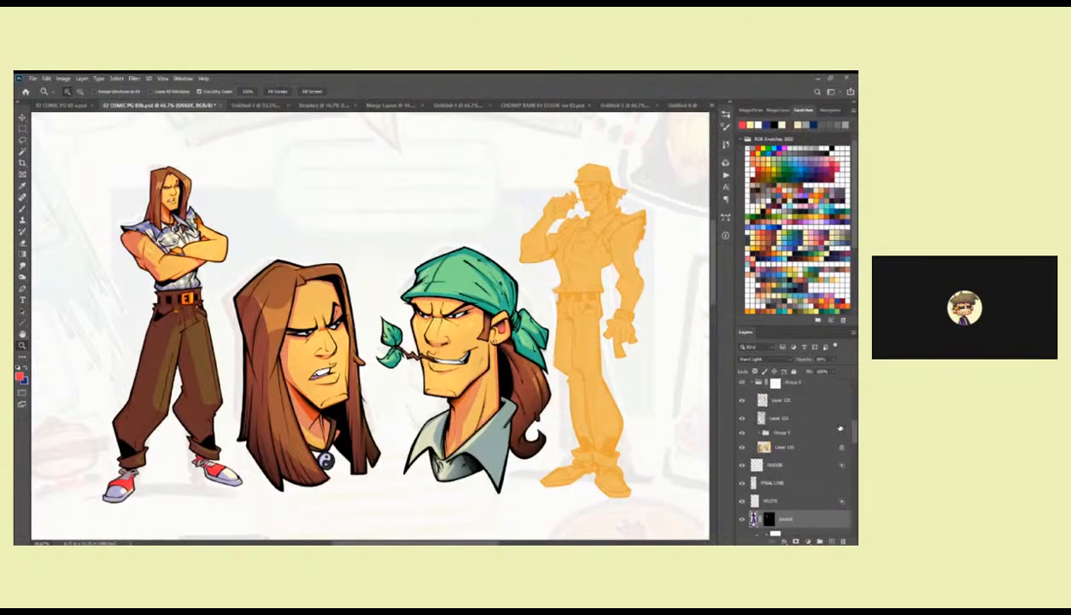
click(742, 446)
click(742, 446)
click(764, 449)
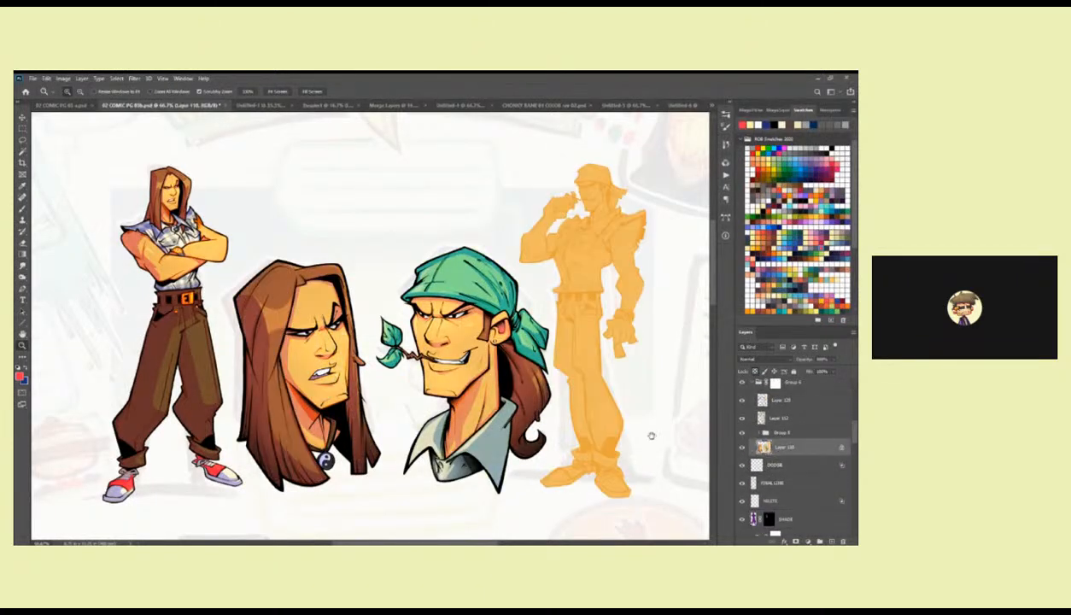
Examine the coloured characters at several zoom levels, comparing close views with the whole page layout.
scroll(517, 435, down, 3)
scroll(530, 376, down, 5)
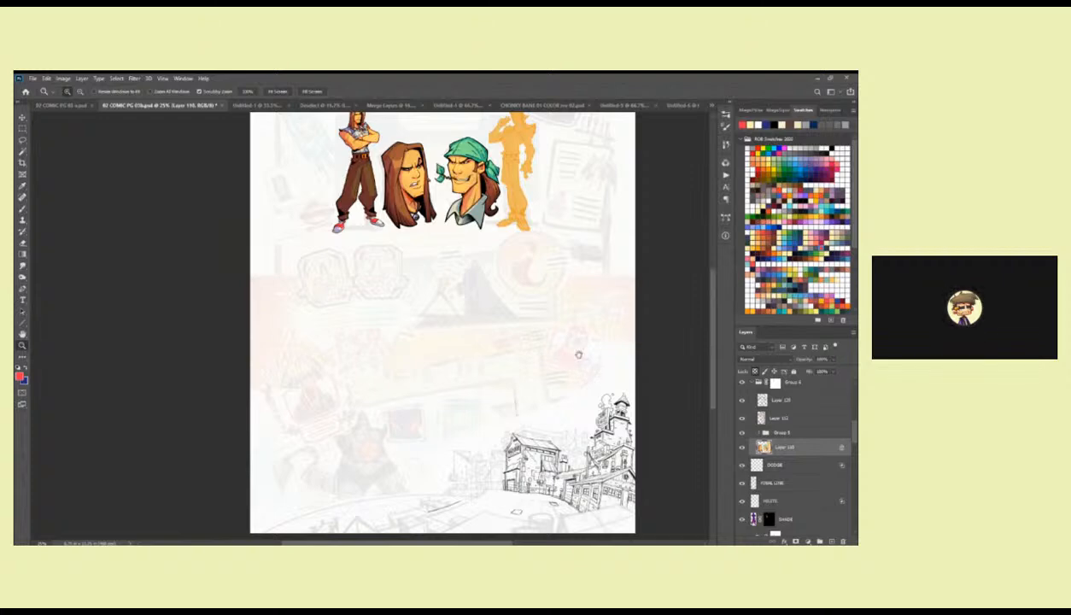
scroll(527, 304, up, 2)
drag(526, 304, 516, 376)
alt+click(482, 320)
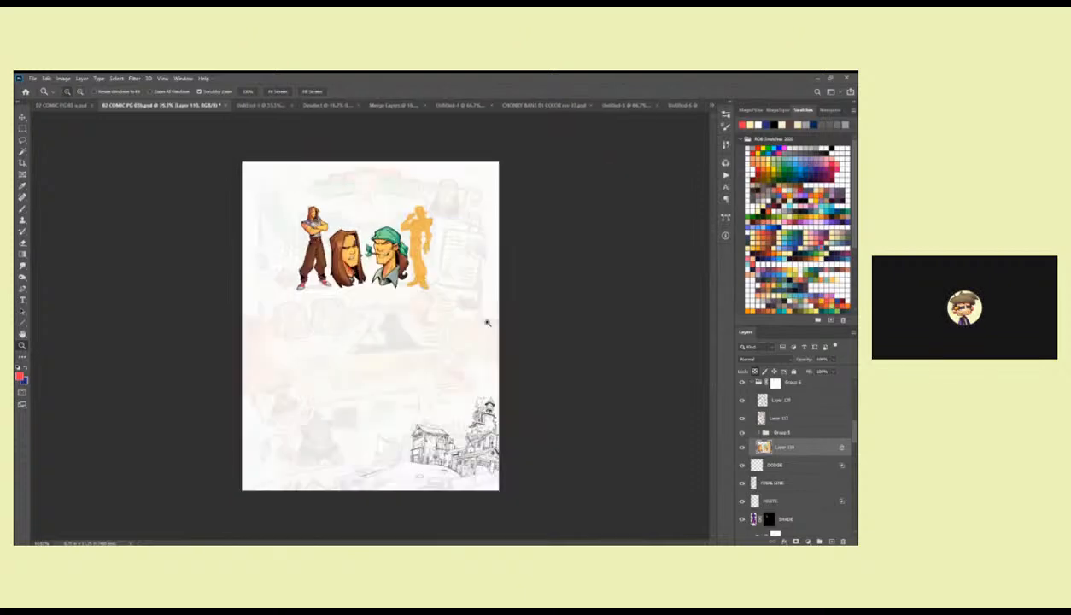
click(415, 279)
click(415, 280)
drag(410, 273, 499, 346)
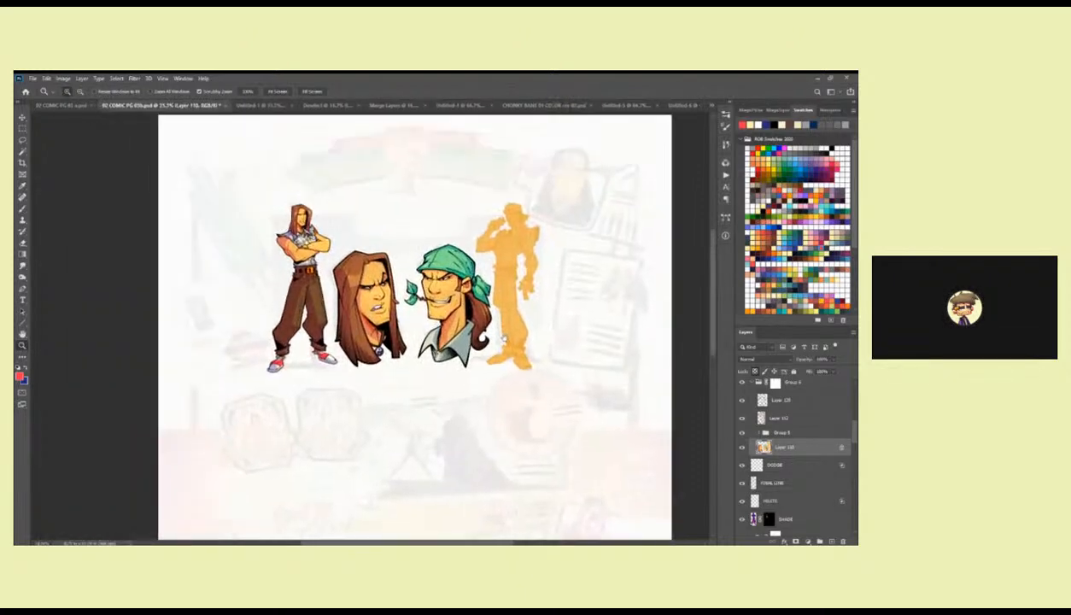
click(460, 297)
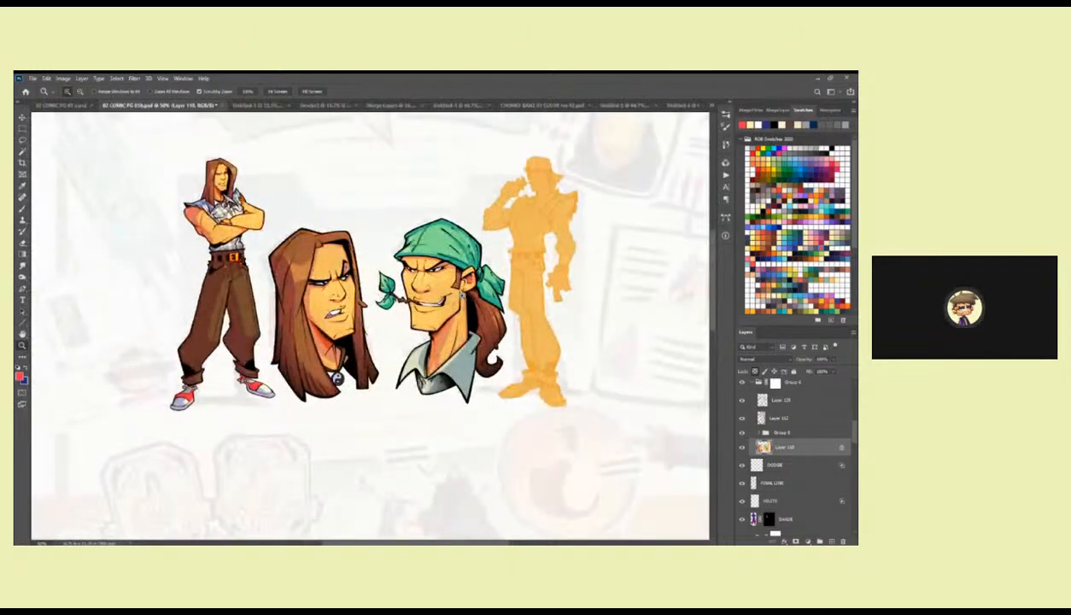
alt+click(461, 295)
alt+click(455, 290)
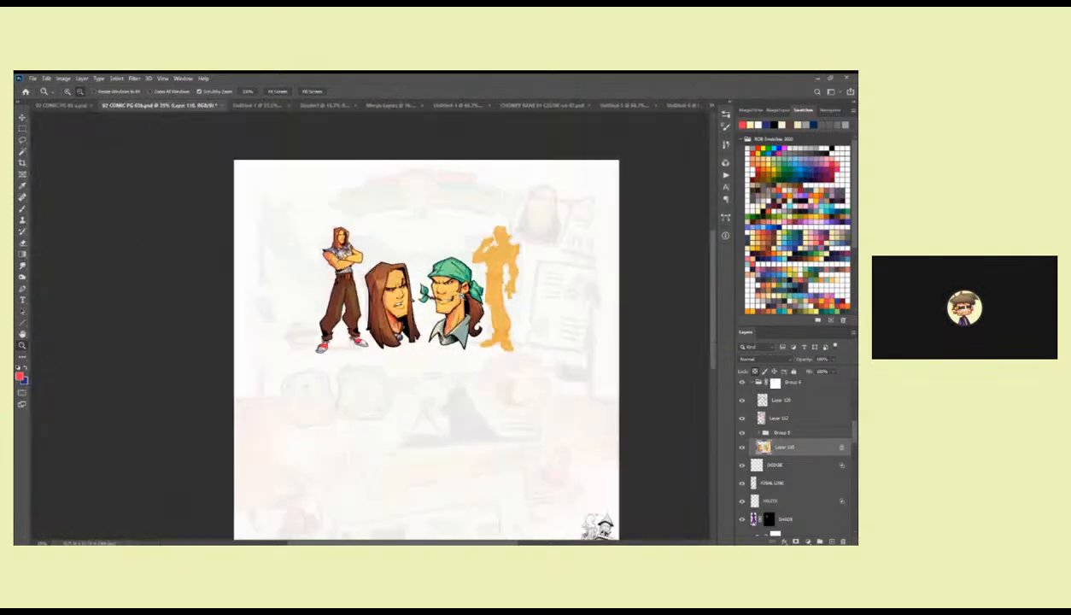
scroll(465, 312, down, 2)
click(478, 226)
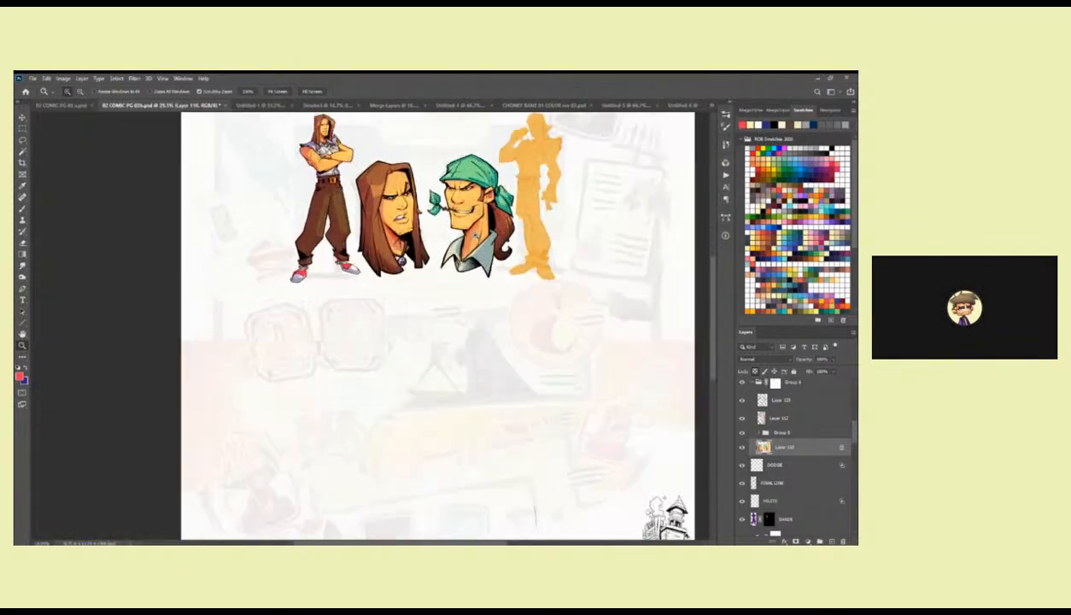
click(476, 235)
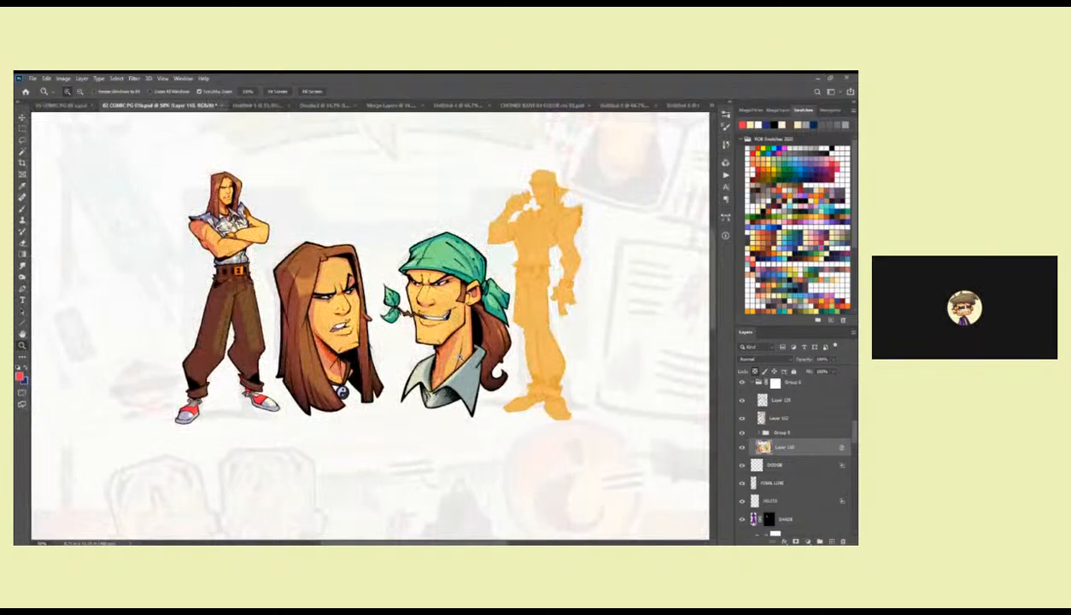
alt+click(457, 349)
alt+click(457, 347)
alt+click(452, 349)
click(429, 321)
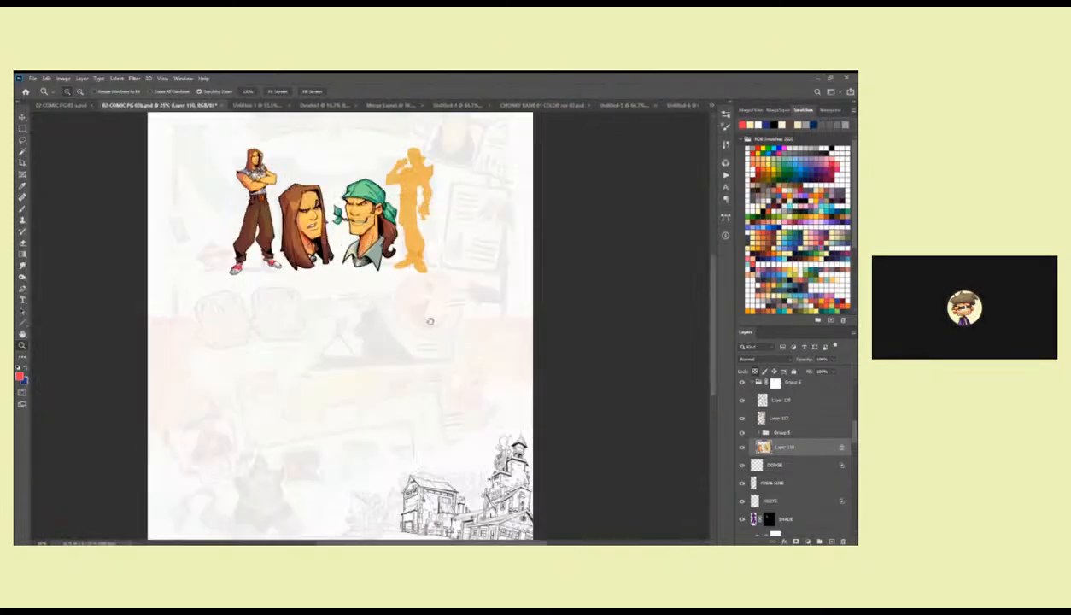
click(430, 321)
click(482, 307)
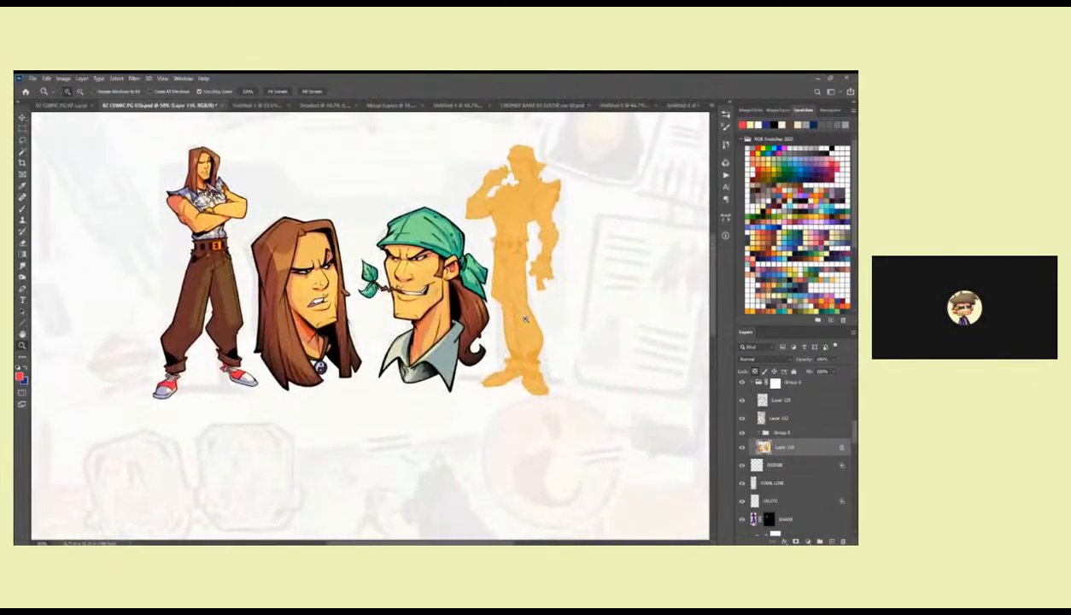
drag(545, 339, 537, 339)
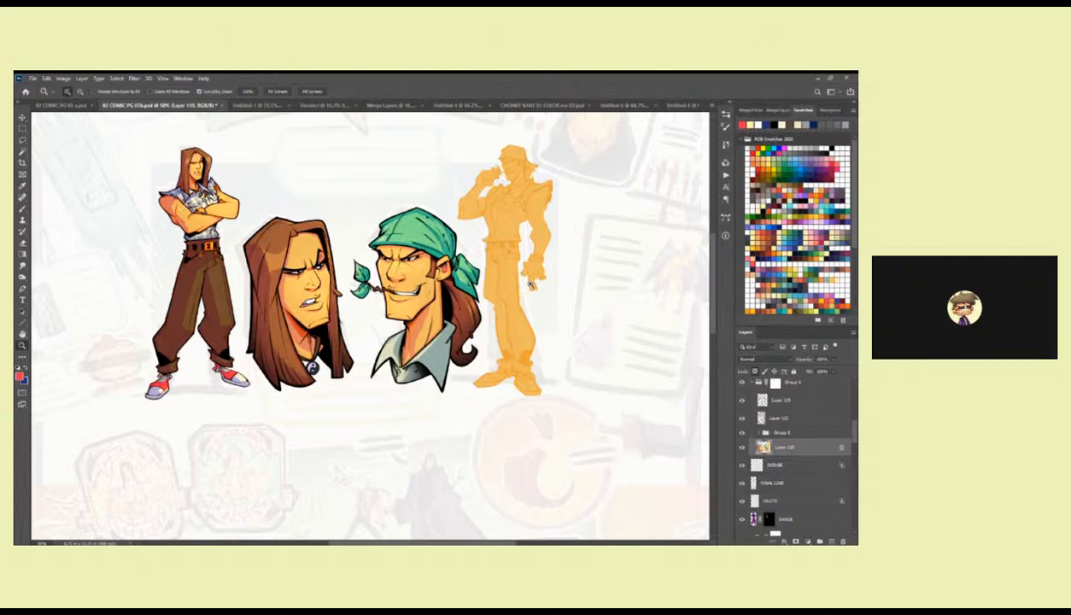
Save the comic page document.
key(ctrl+s)
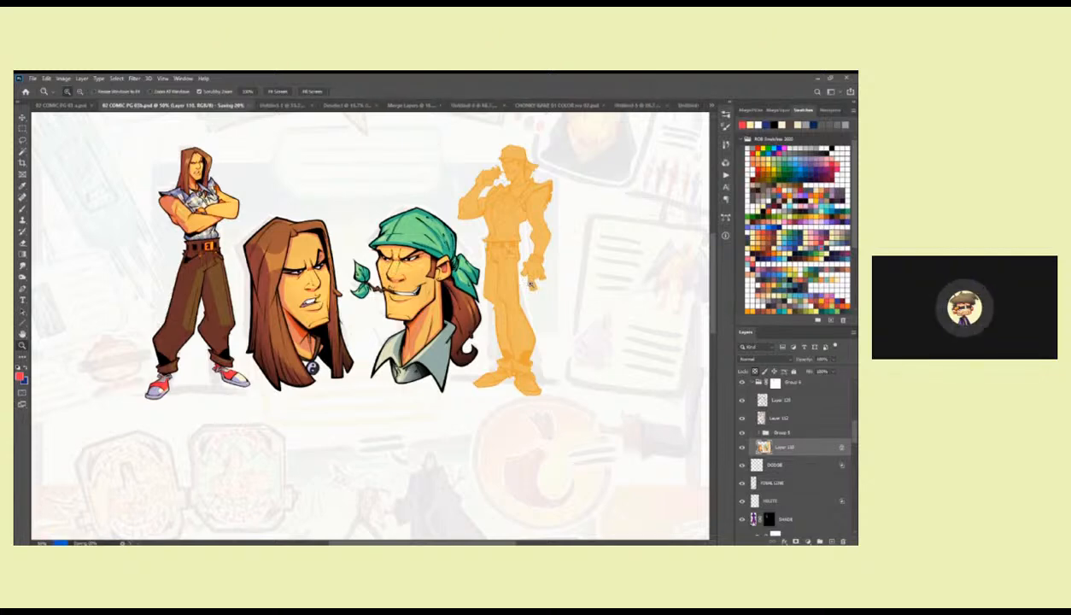
drag(500, 254, 548, 307)
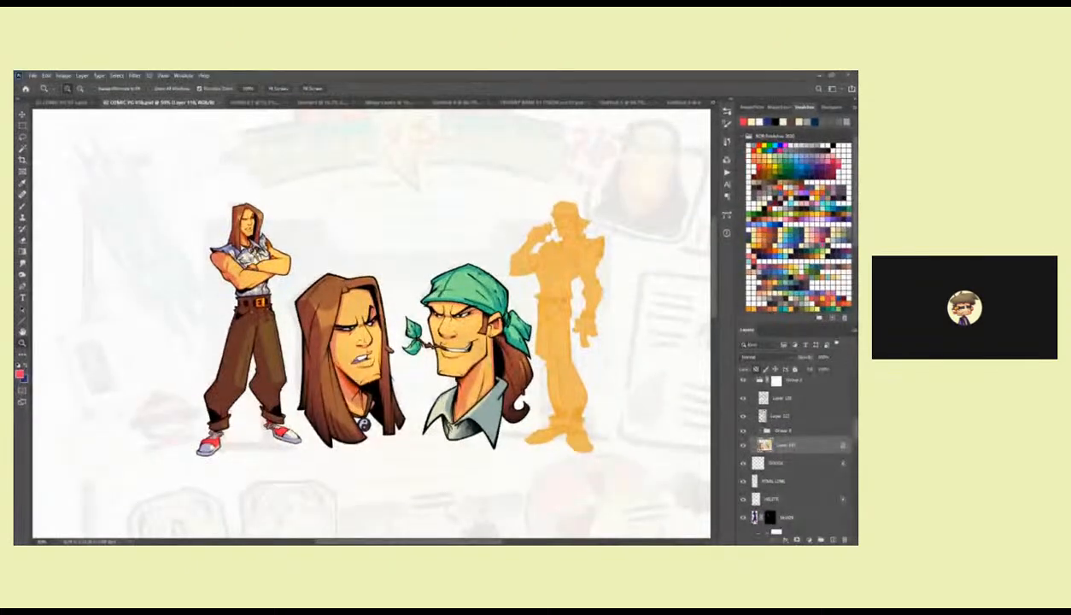
Open another Photoshop page from the 04 POWER RANGERS MEGA TRIBUTE folder as a source for the texture.
click(538, 105)
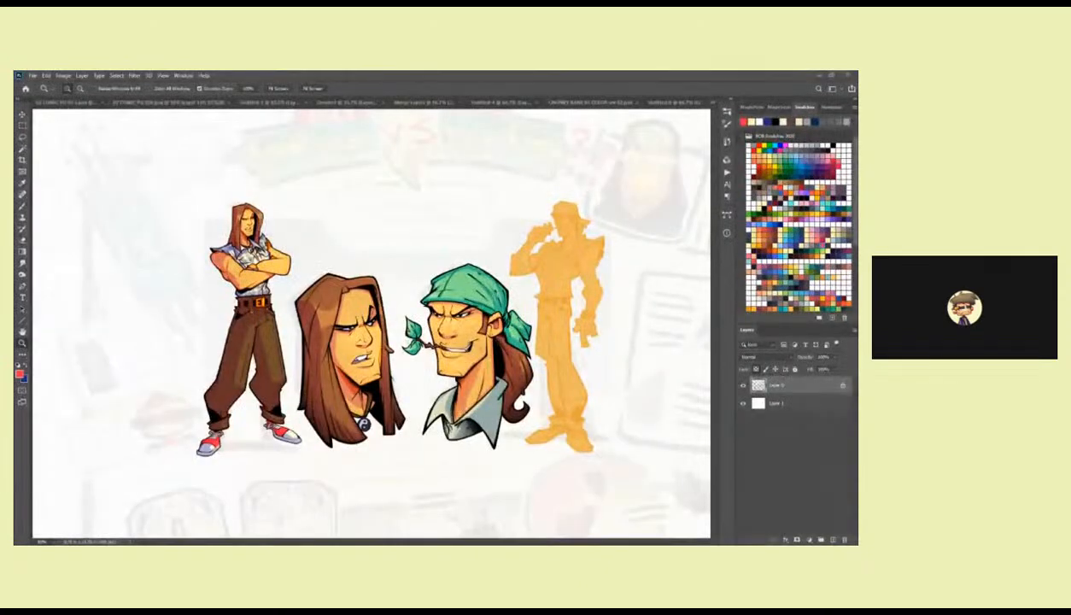
click(35, 76)
click(43, 93)
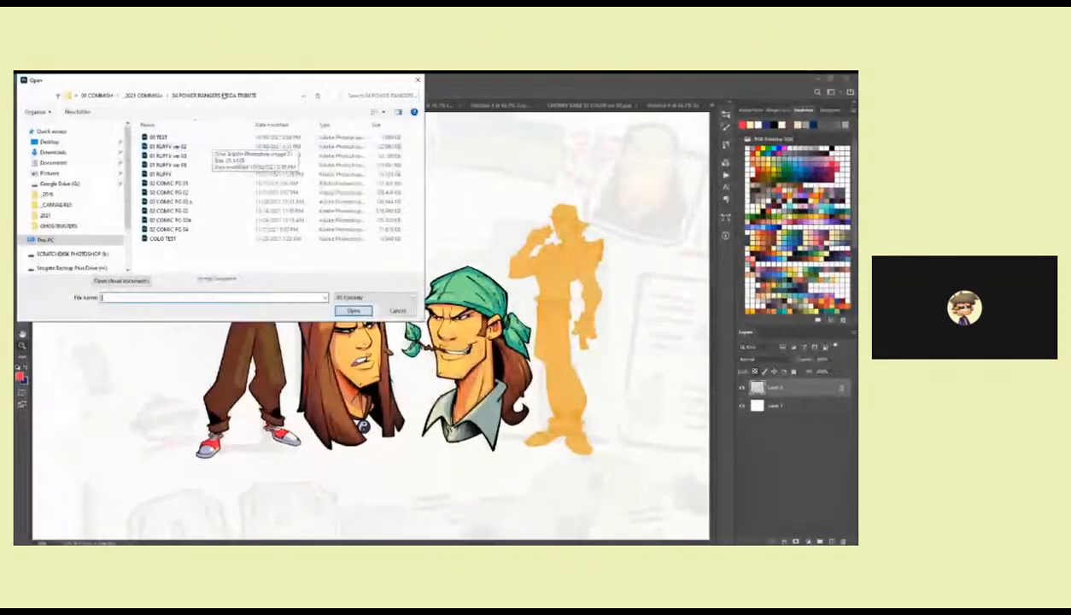
double_click(212, 142)
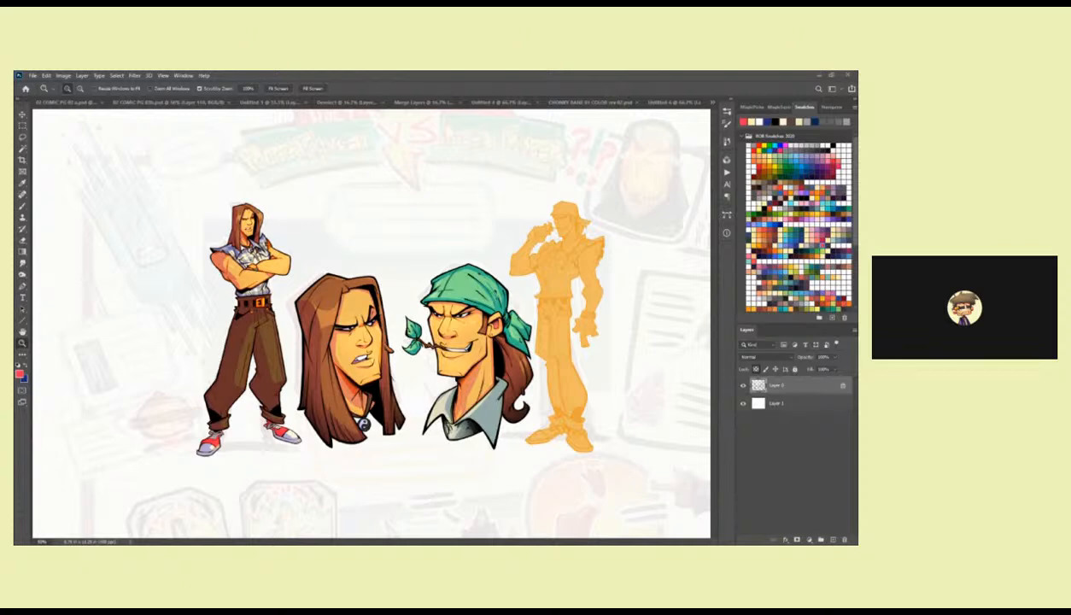
Show and unlock the TEXTURE group in the source page and copy it into Group 6 of the comic page.
key(ctrl+Tab)
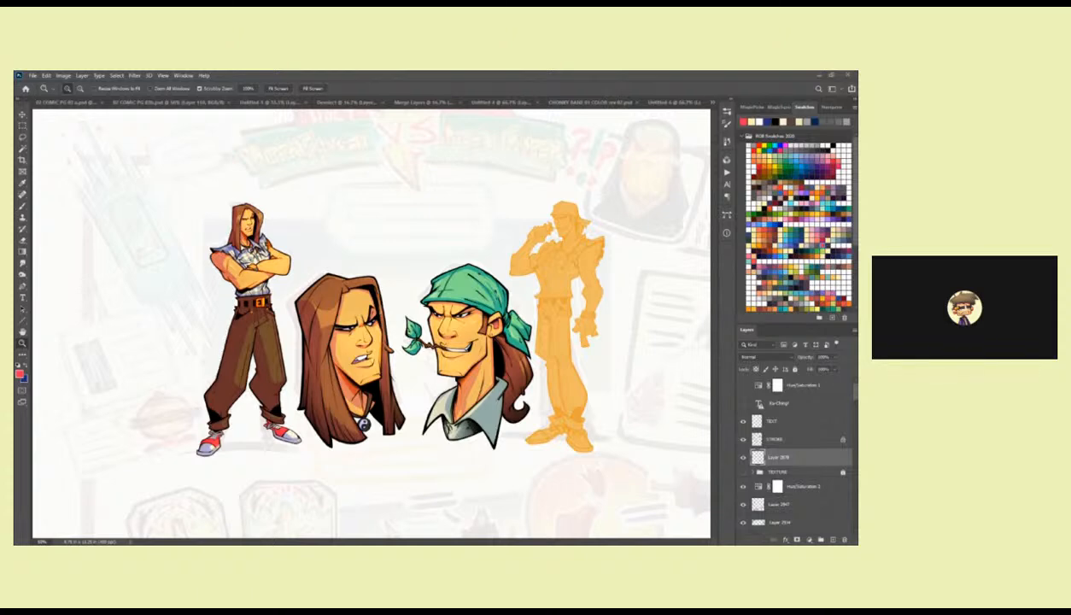
key(alt)
key(b)
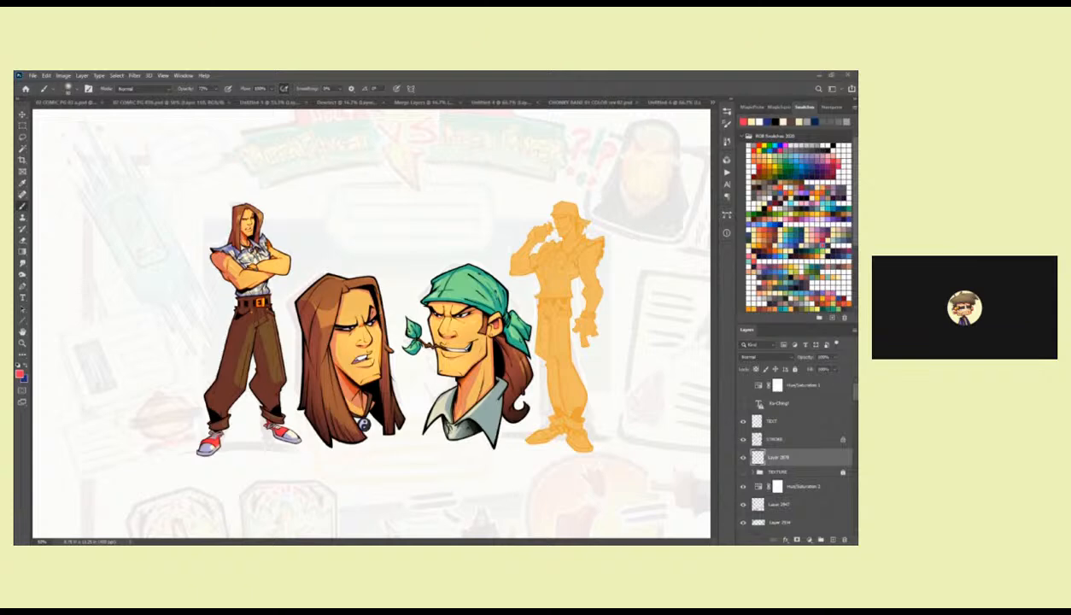
click(763, 471)
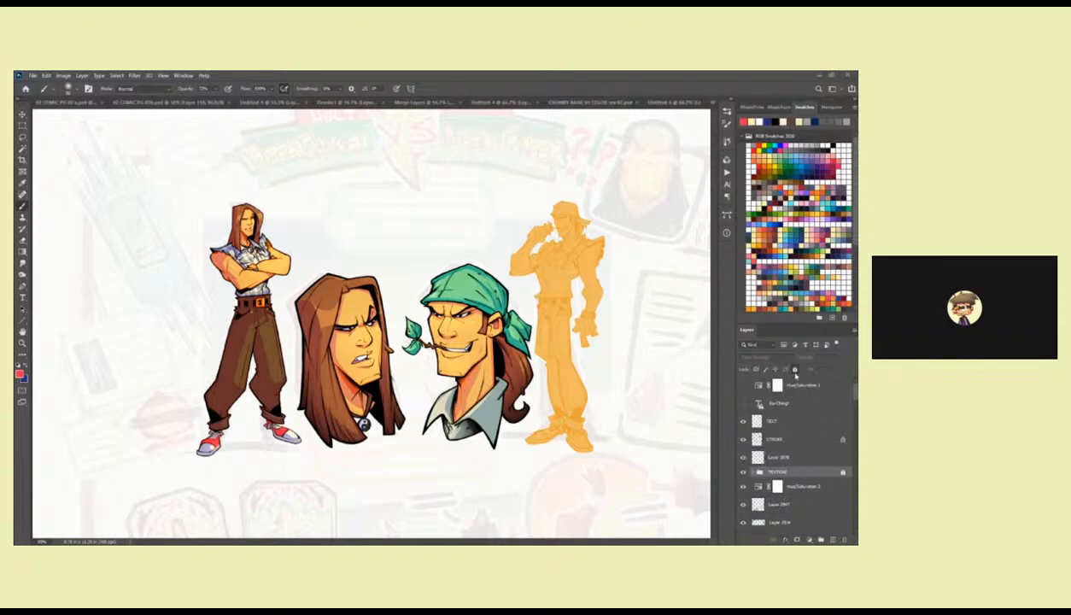
click(795, 370)
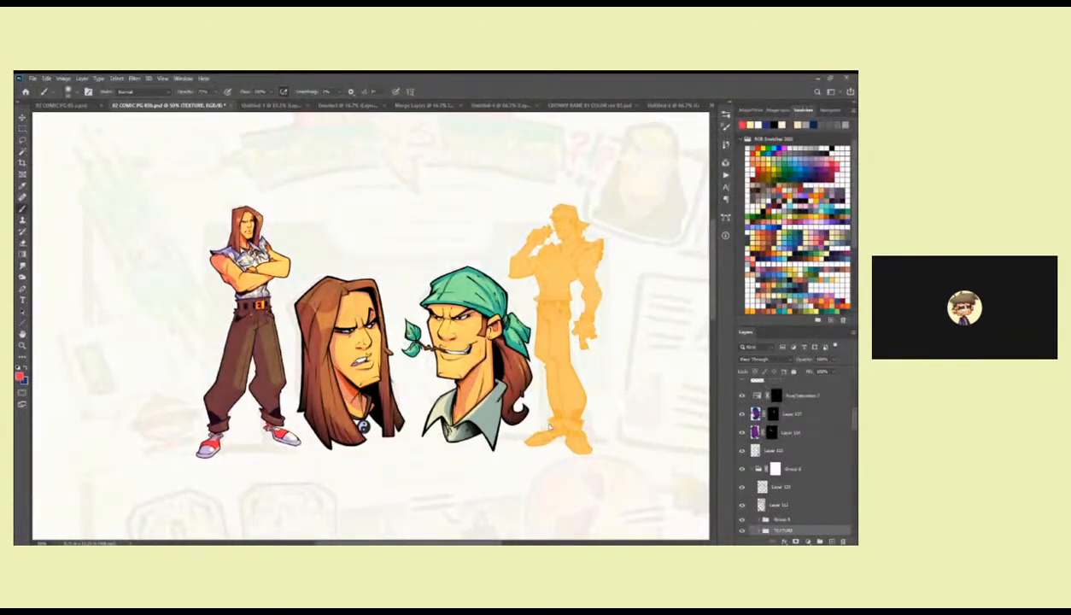
Check the copied TEXTURE group's extent with Free Transform, cancel the transform and delete the group from the comic page.
key(z)
alt+click(577, 412)
alt+click(578, 412)
alt+click(578, 413)
key(ctrl+t)
key(Escape)
drag(793, 531, 842, 541)
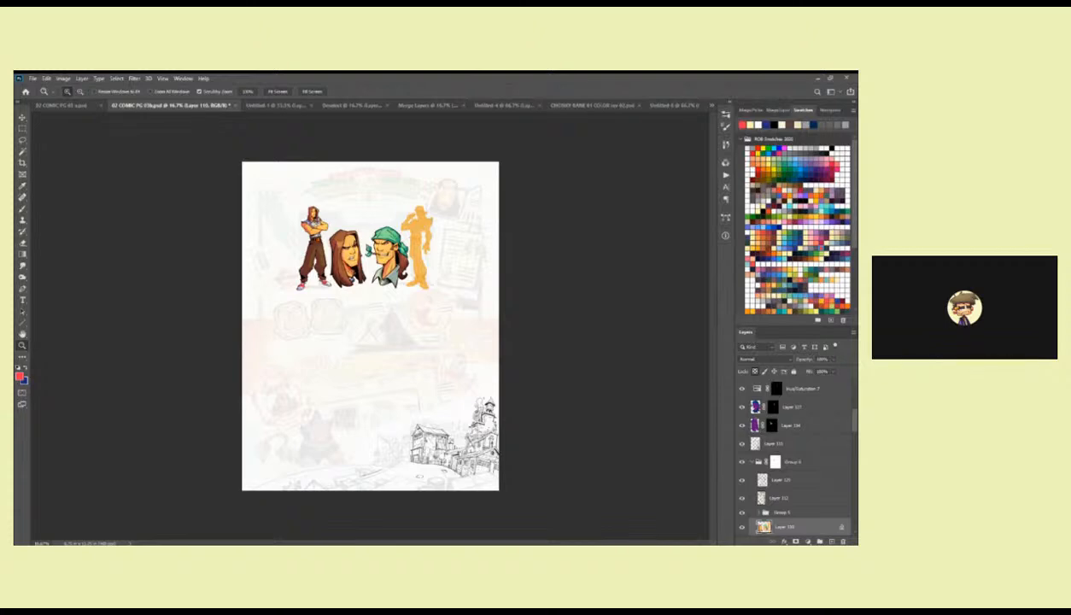
Float the coloured rough page in its own window and copy its TEXTURE group into Group 6 of the comic page.
key(ctrl+Tab)
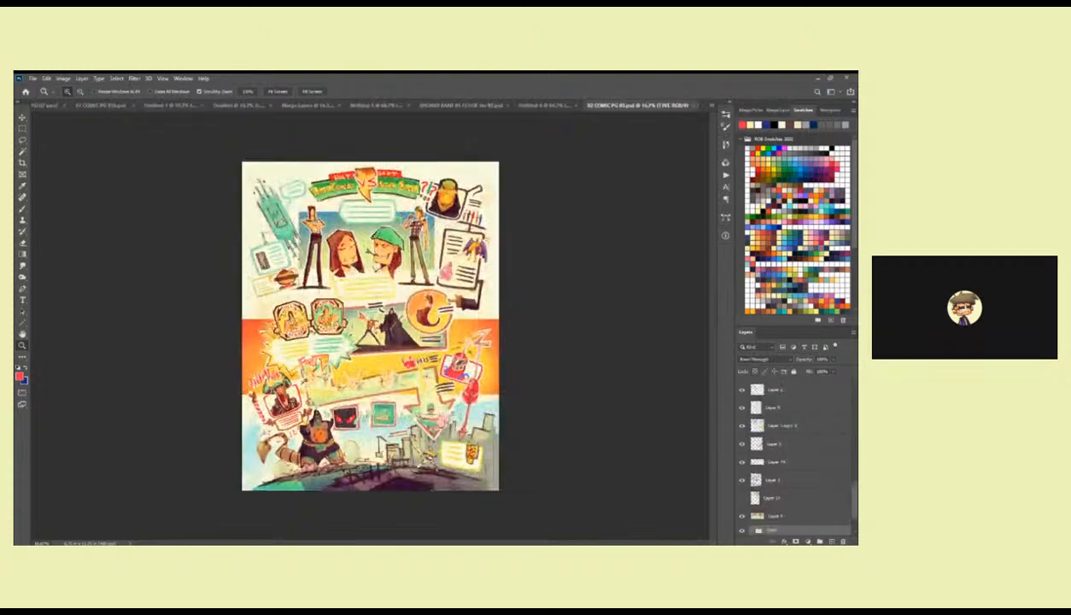
drag(596, 106, 0, 231)
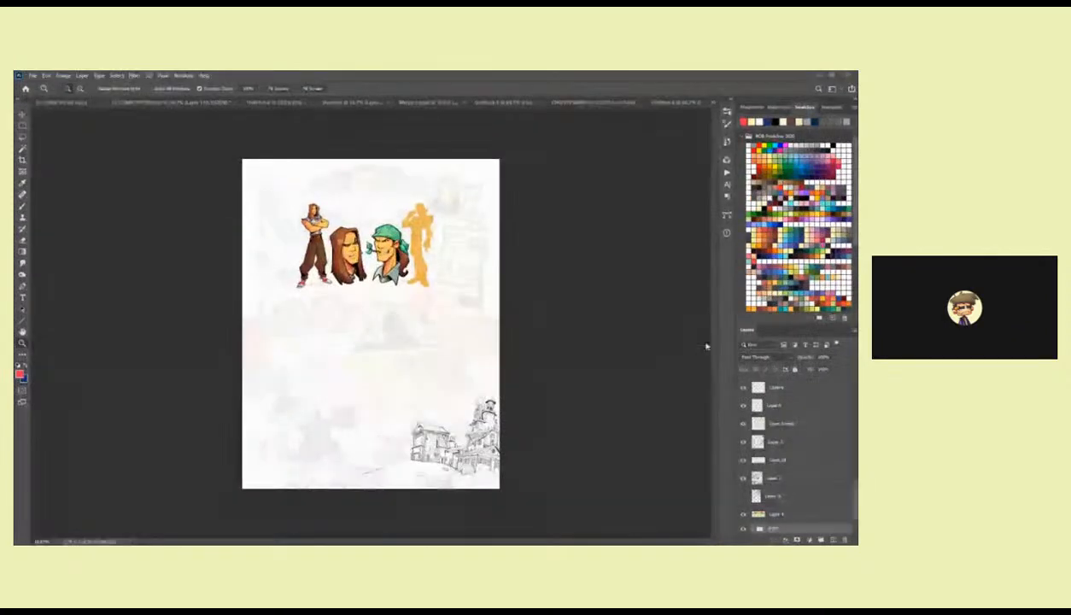
drag(855, 491, 857, 506)
scroll(794, 465, up, 5)
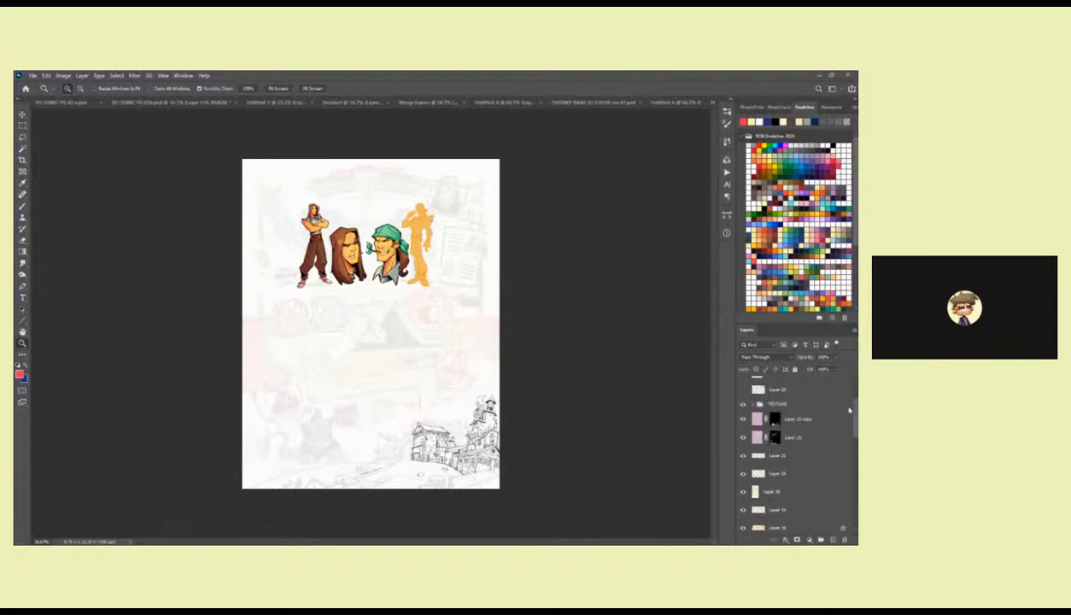
click(794, 467)
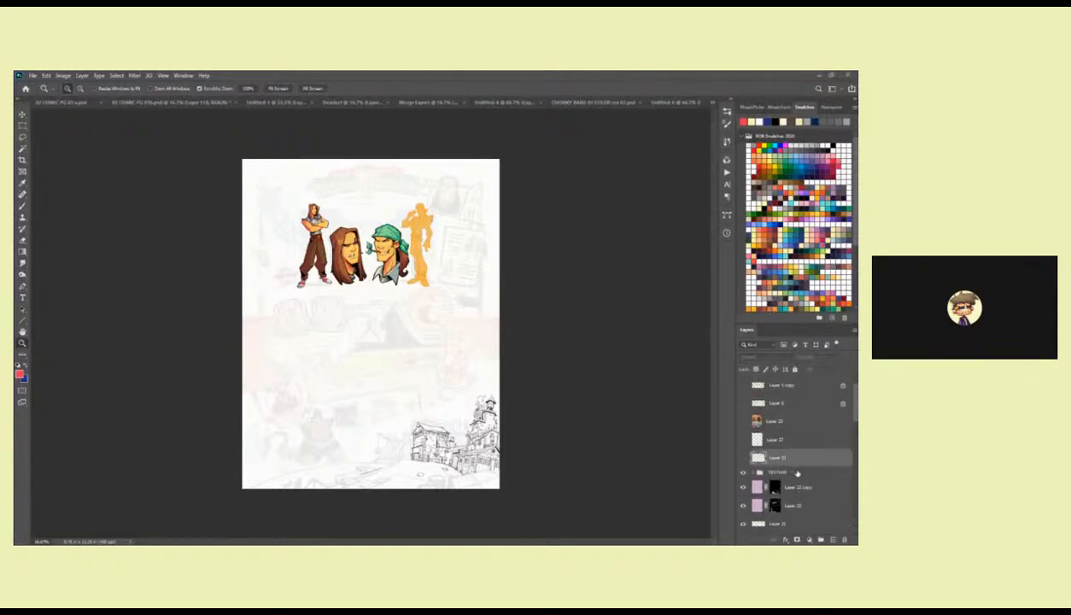
click(806, 472)
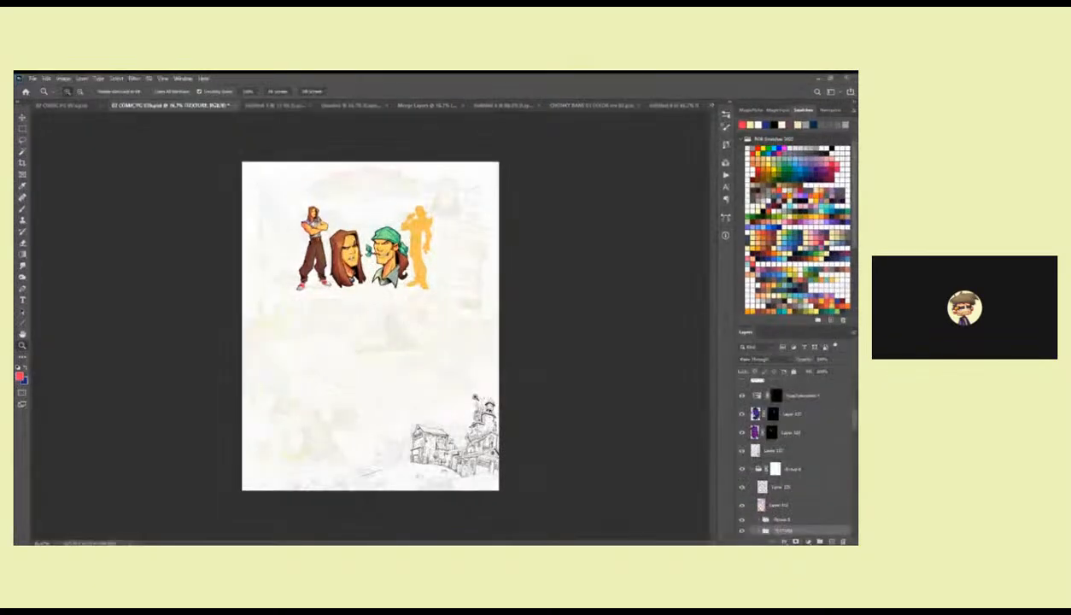
Inspect the texture over the characters and check the TEXTURE group's bounds against the page with Free Transform.
click(367, 253)
click(366, 253)
click(366, 253)
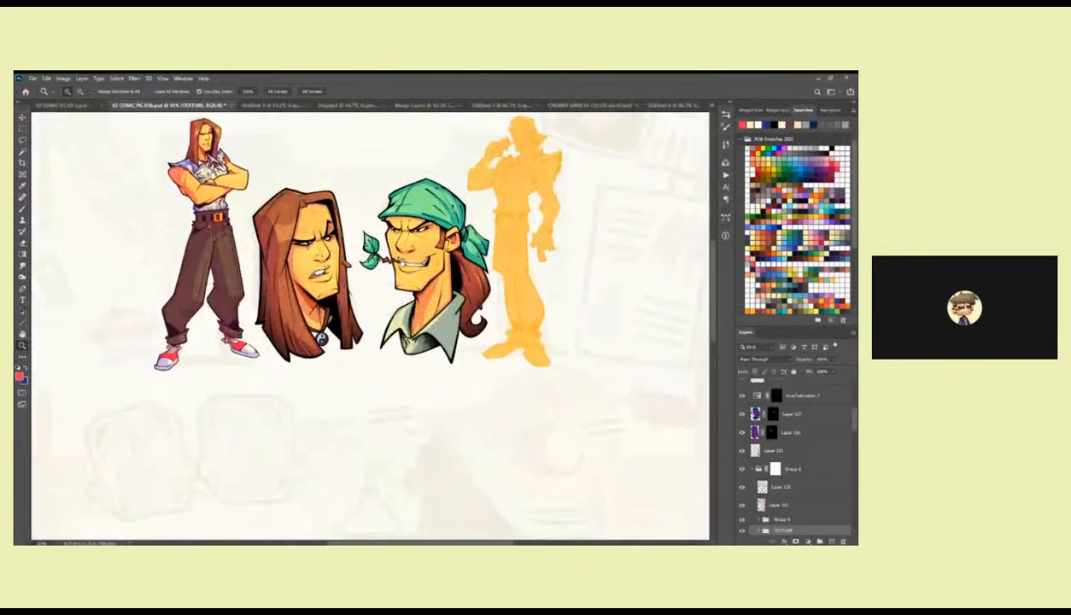
drag(391, 251, 410, 311)
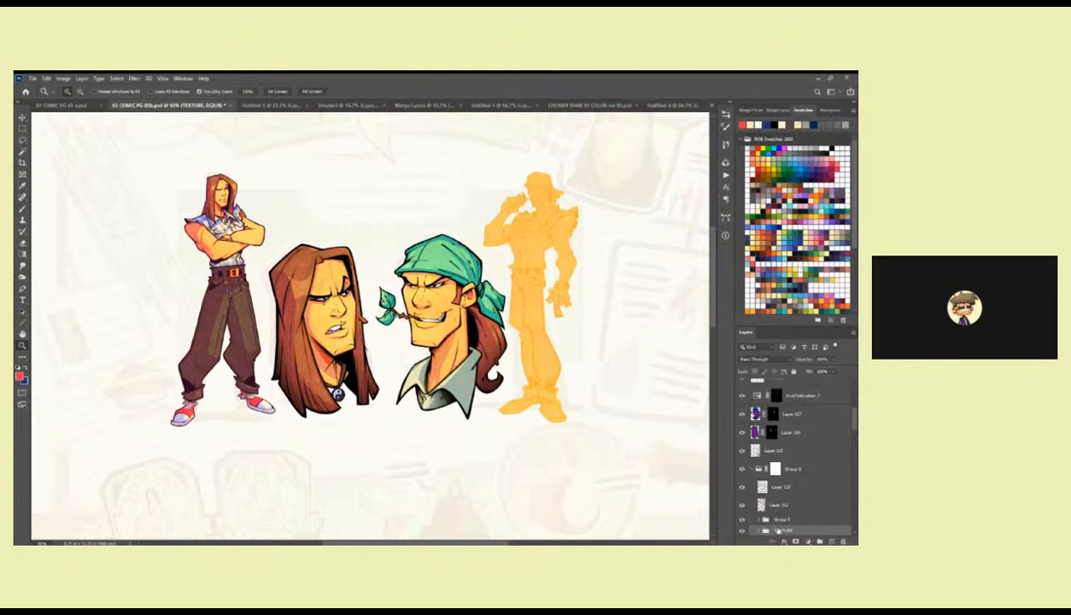
alt+click(607, 415)
alt+click(606, 415)
alt+click(606, 415)
key(ctrl+t)
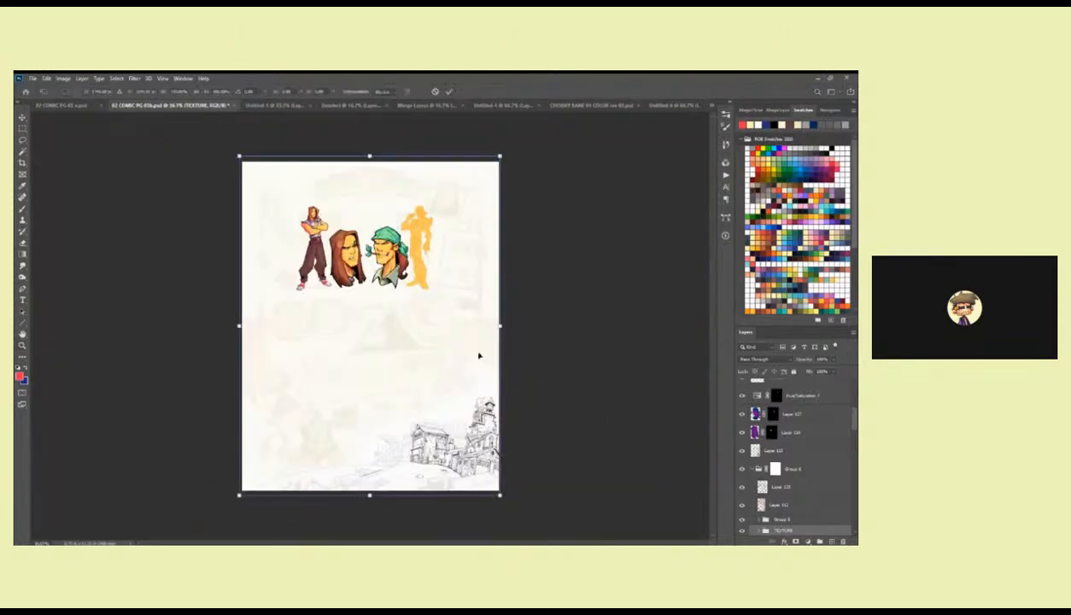
key(Escape)
Move the TEXTURE group out of Group 6 and up the layer stack to directly above Group 4.
click(349, 249)
click(349, 249)
click(349, 249)
click(349, 249)
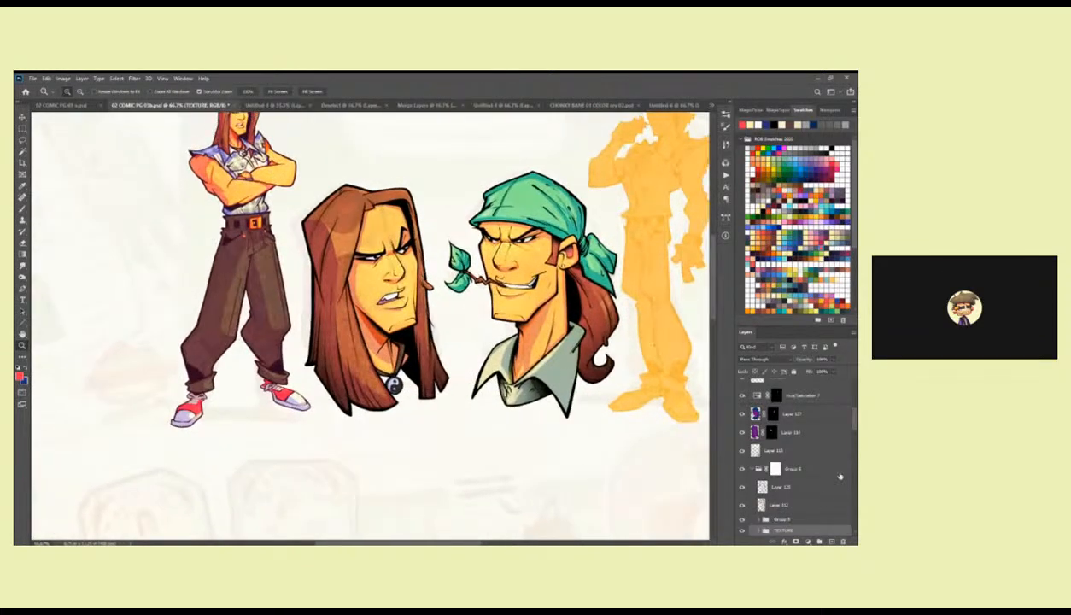
drag(800, 530, 779, 442)
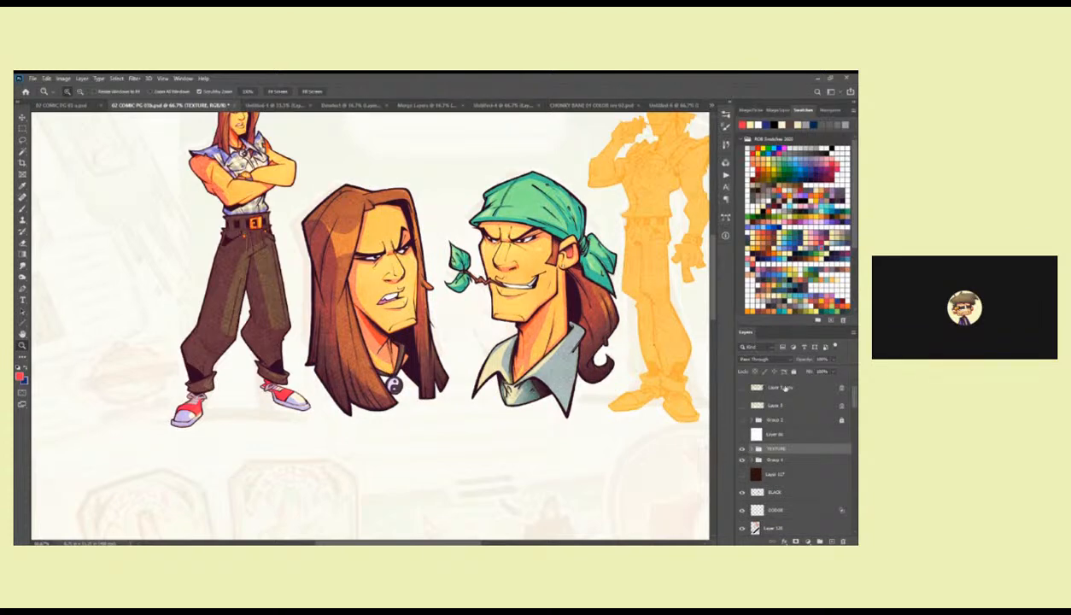
Copy the TEXTURE group from the coloured rough page into the comic page again and hide the earlier TEXTURE copy.
click(740, 449)
click(741, 449)
key(ctrl+Tab)
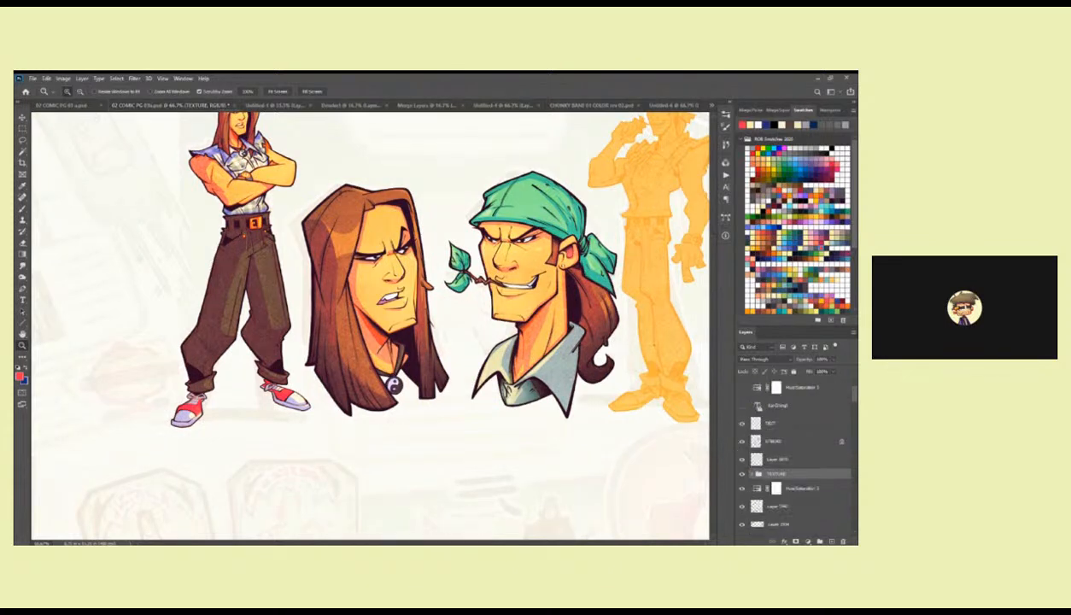
key(ctrl+Tab)
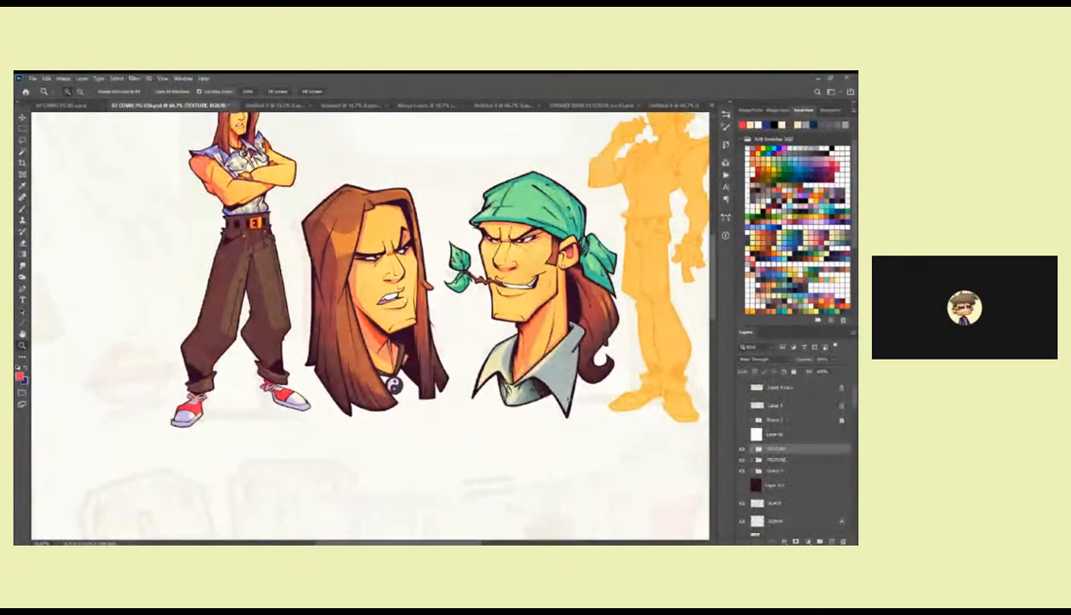
click(741, 459)
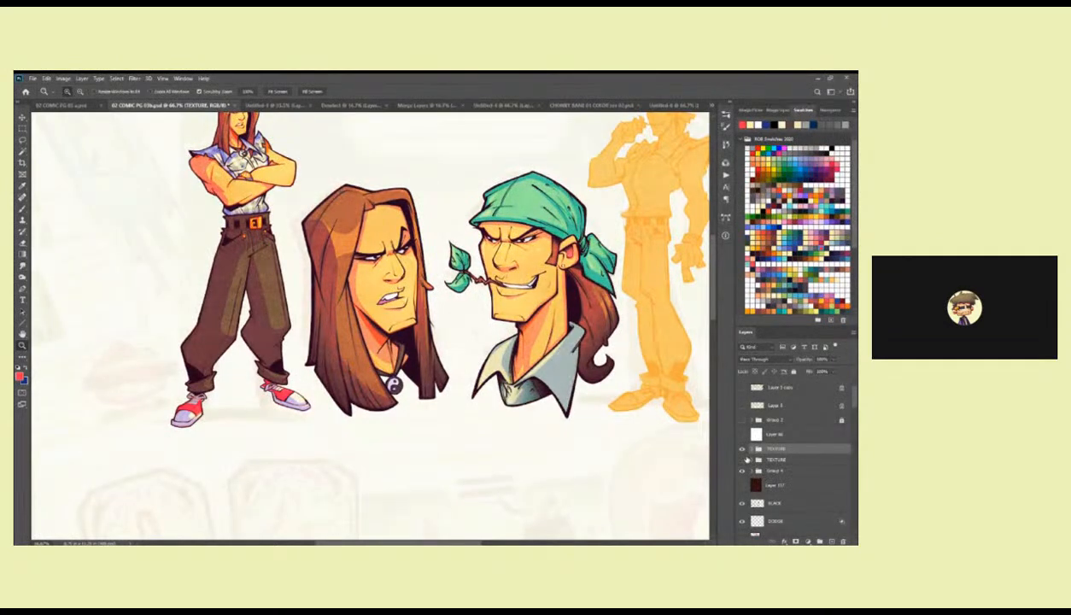
Enlarge the new TEXTURE group with Free Transform until it covers the whole comic page, and apply the transform.
alt+click(466, 366)
alt+click(466, 366)
alt+click(466, 366)
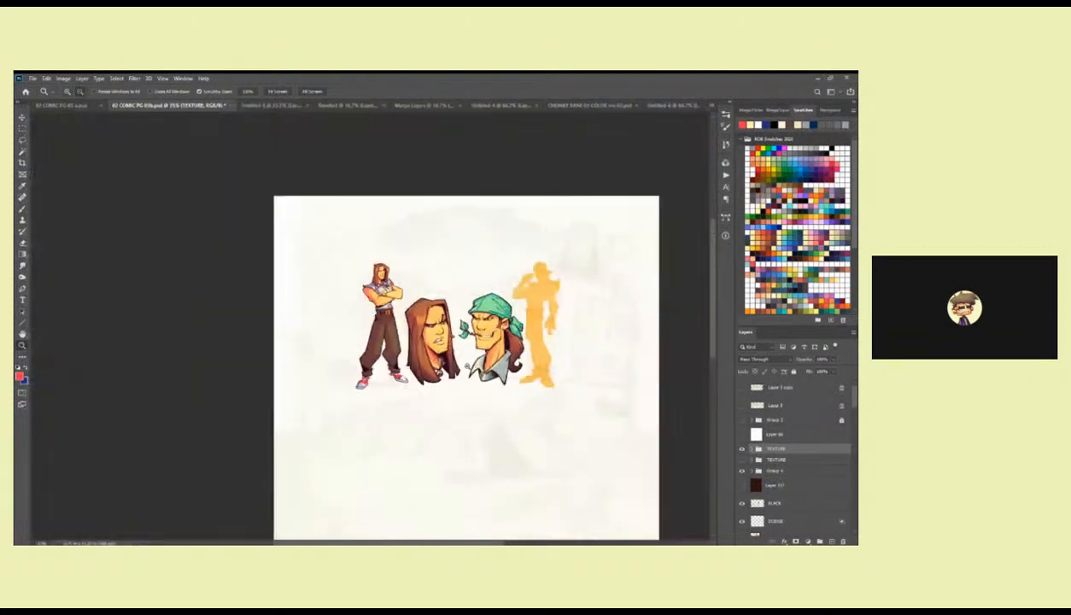
alt+click(466, 365)
alt+click(466, 366)
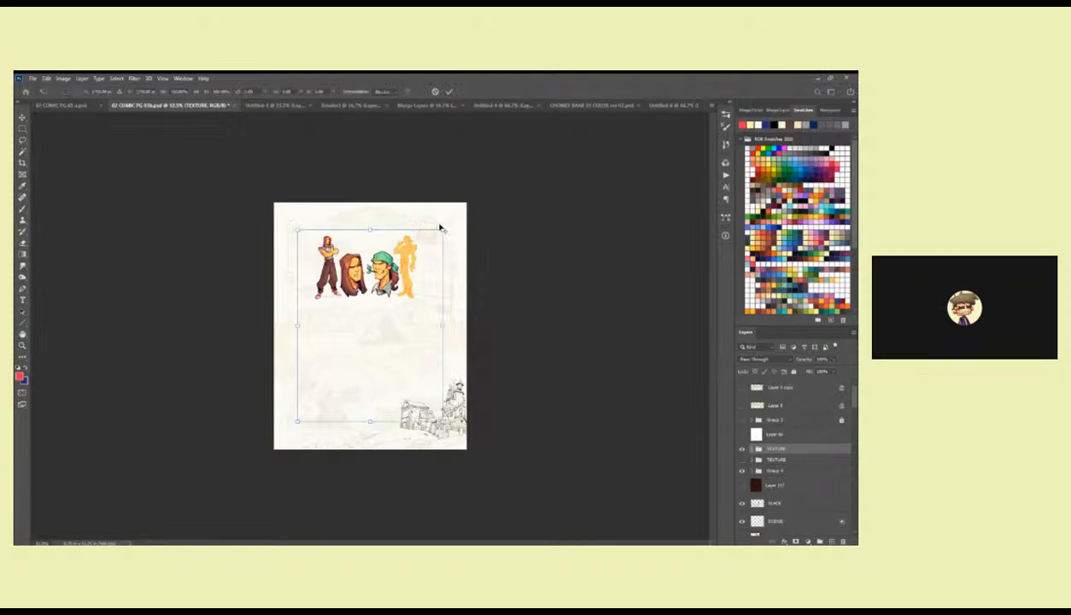
key(ctrl+t)
drag(469, 195, 480, 199)
key(Return)
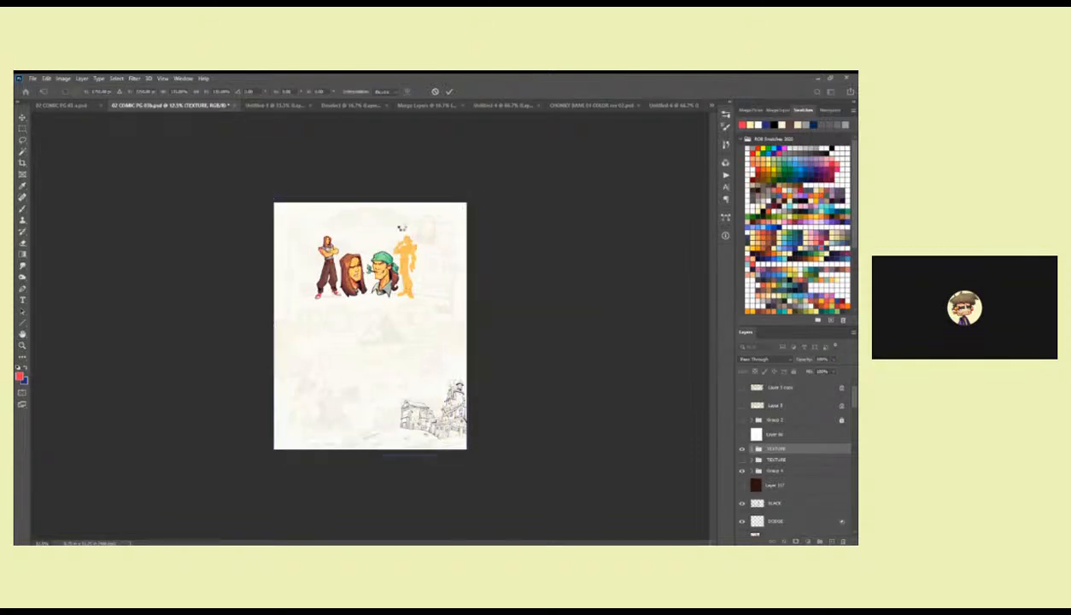
Examine the enlarged texture over the characters, comparing the artwork with the TEXTURE group hidden and shown.
key(z)
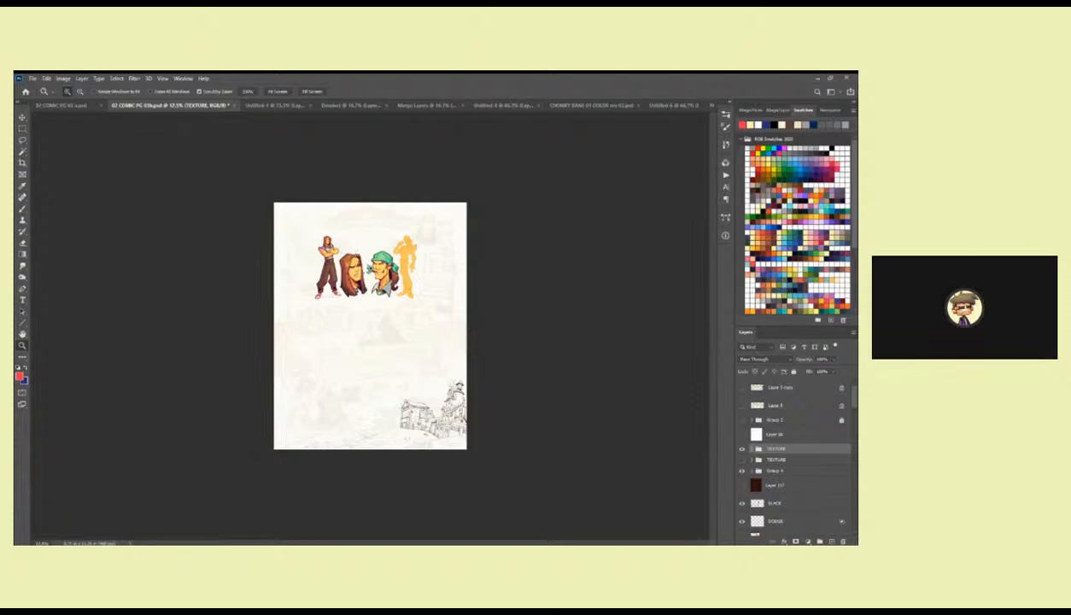
click(368, 265)
click(374, 231)
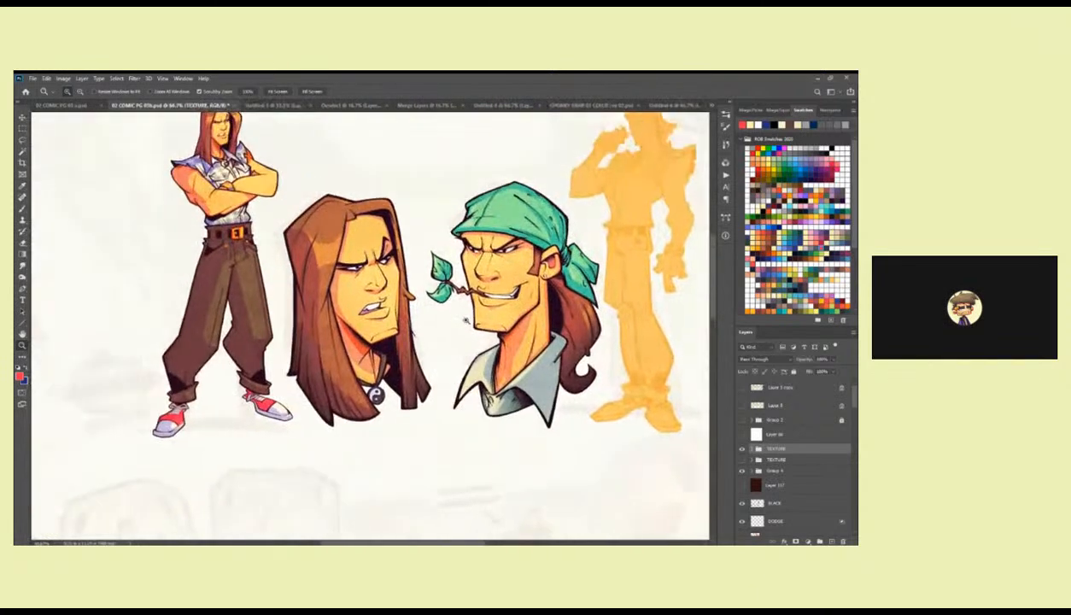
scroll(478, 307, right, 5)
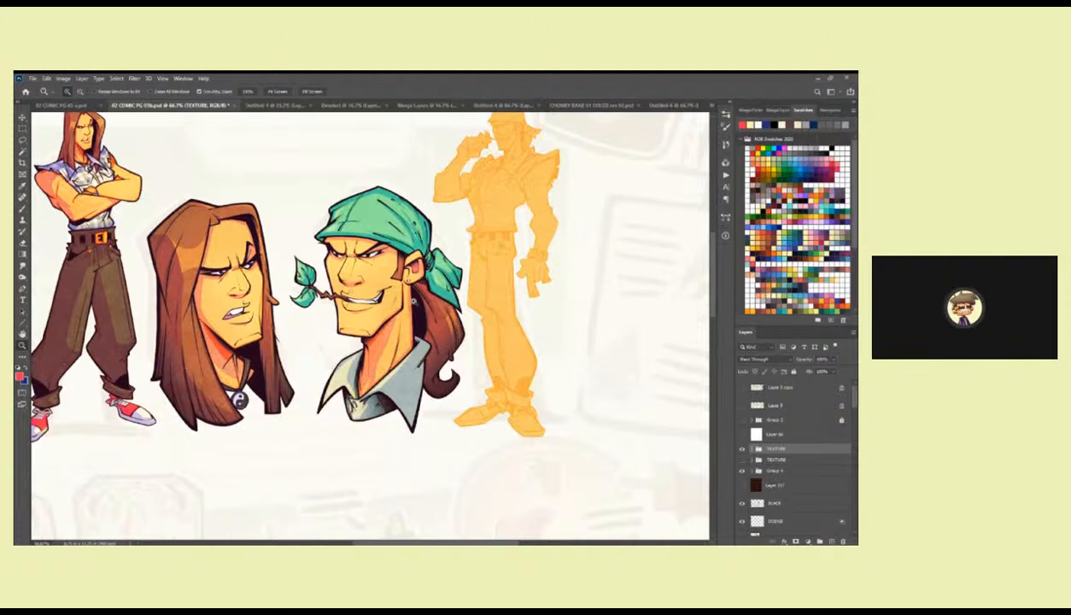
drag(397, 339, 492, 328)
click(468, 317)
alt+click(471, 320)
alt+click(472, 320)
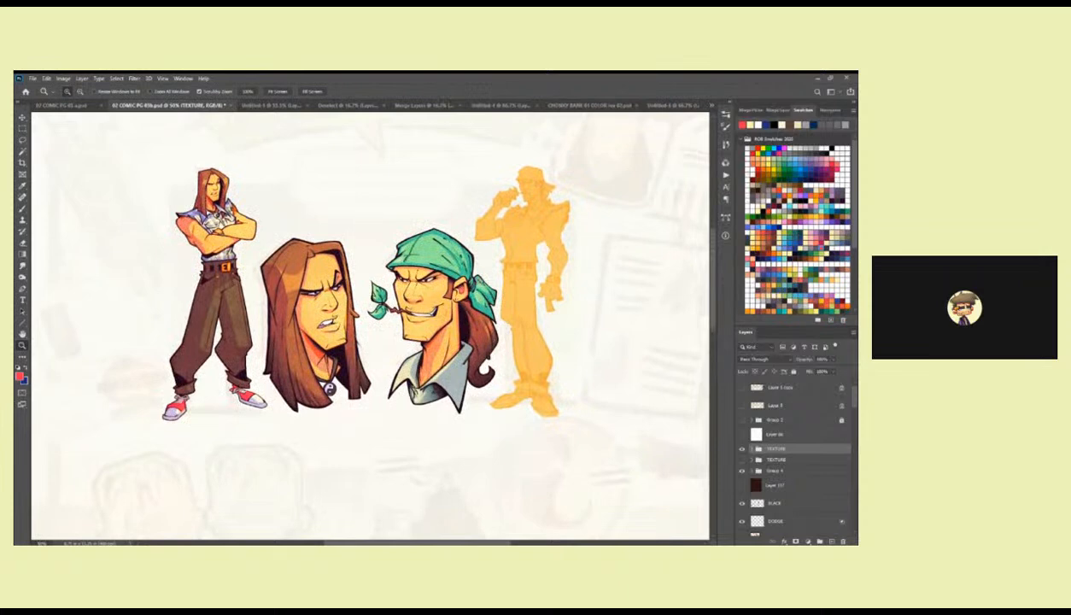
click(474, 278)
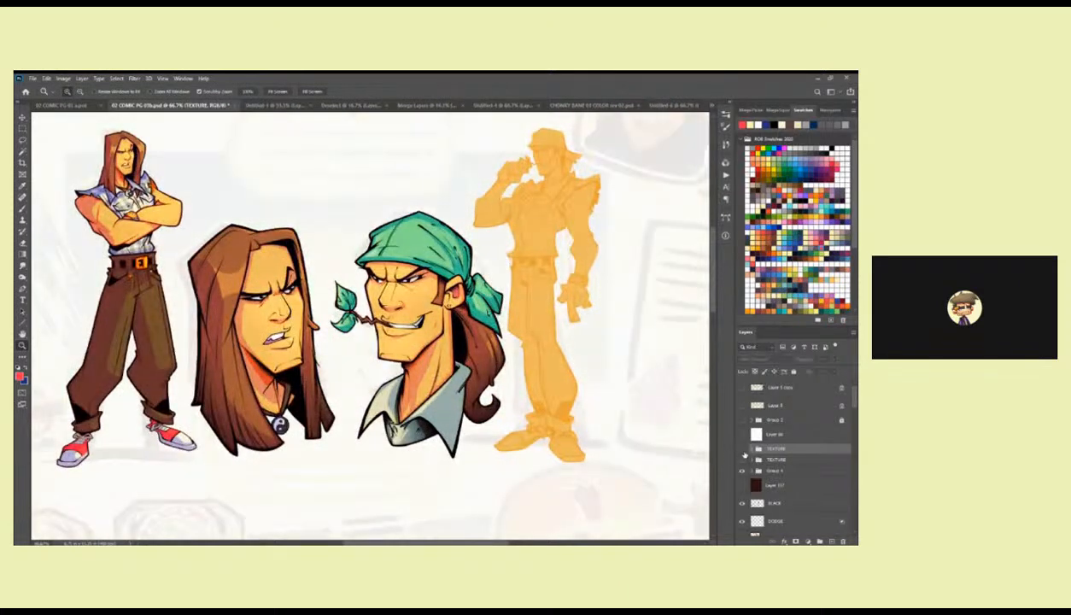
click(742, 450)
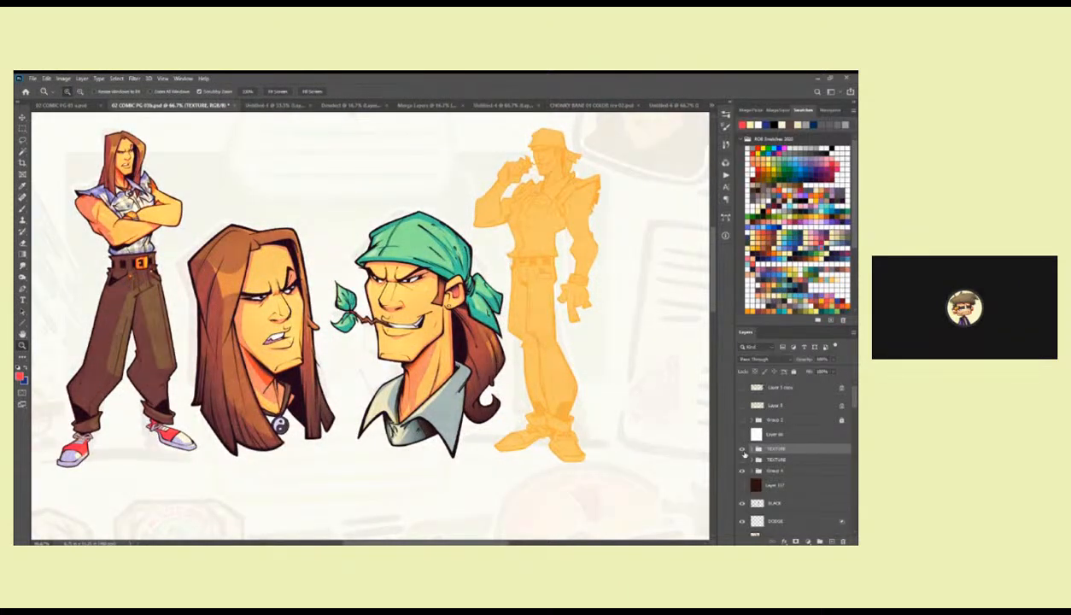
click(741, 451)
click(742, 450)
Delete the hidden older TEXTURE group directly above Group 4.
click(773, 460)
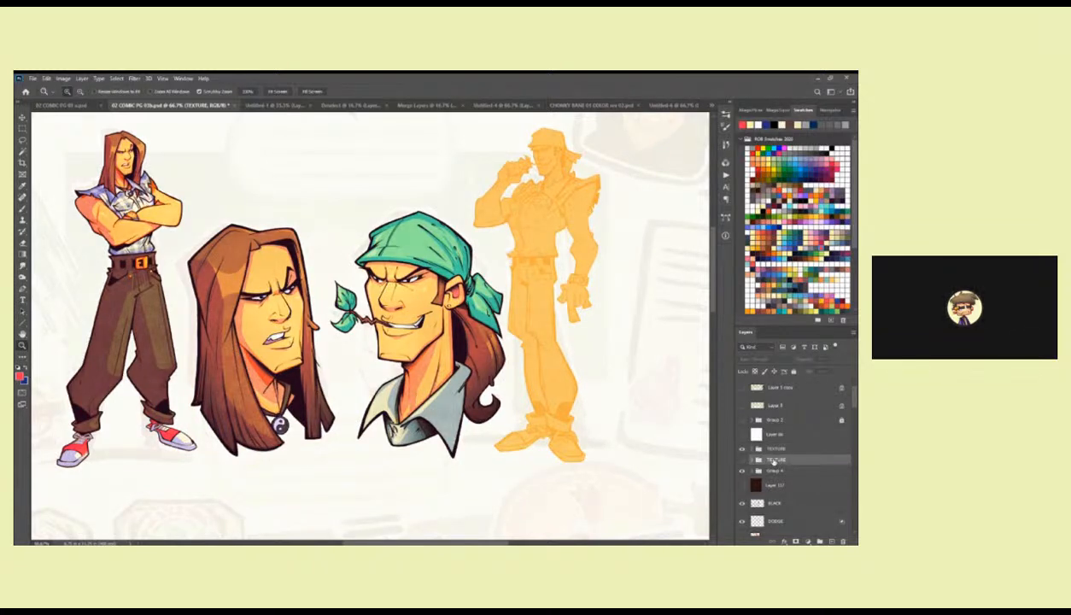
drag(778, 461, 844, 541)
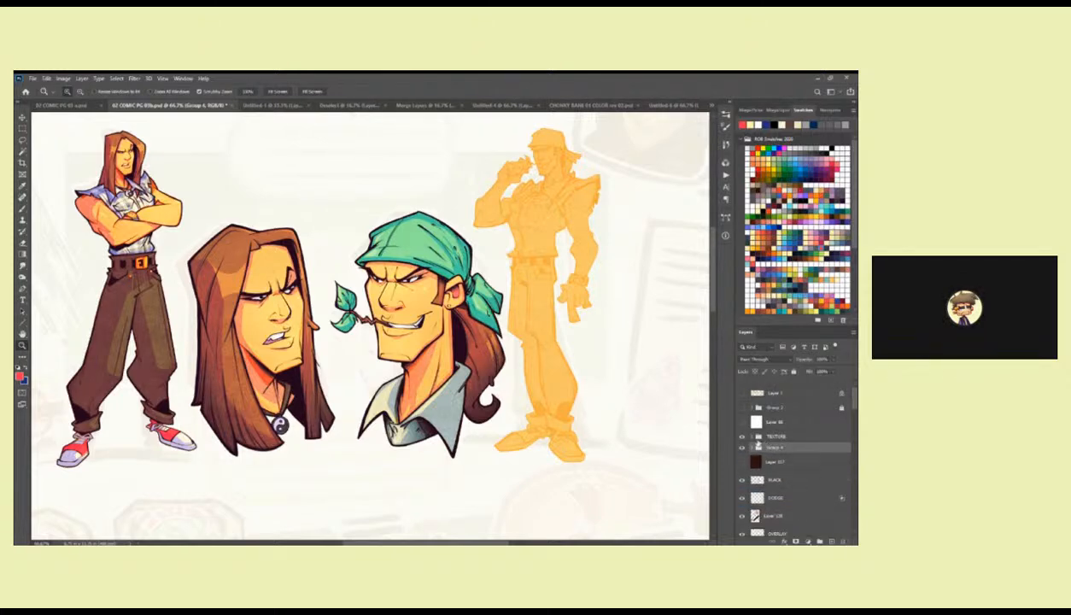
drag(468, 327, 542, 366)
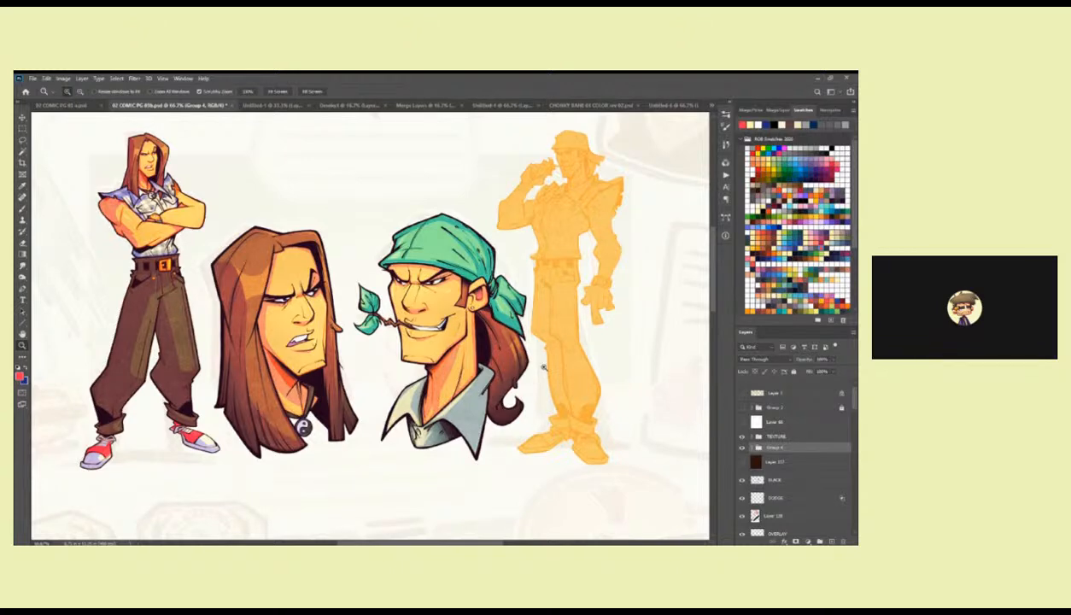
Select the green bandana's area with the Magic Wand on the characters' locked flat colour layer.
drag(851, 399, 850, 427)
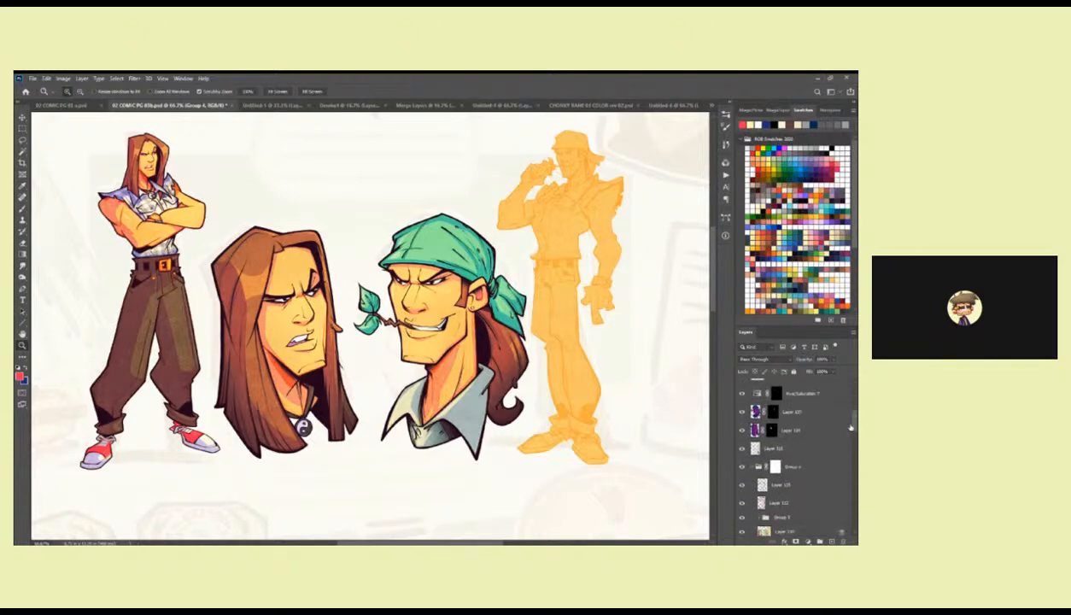
click(762, 530)
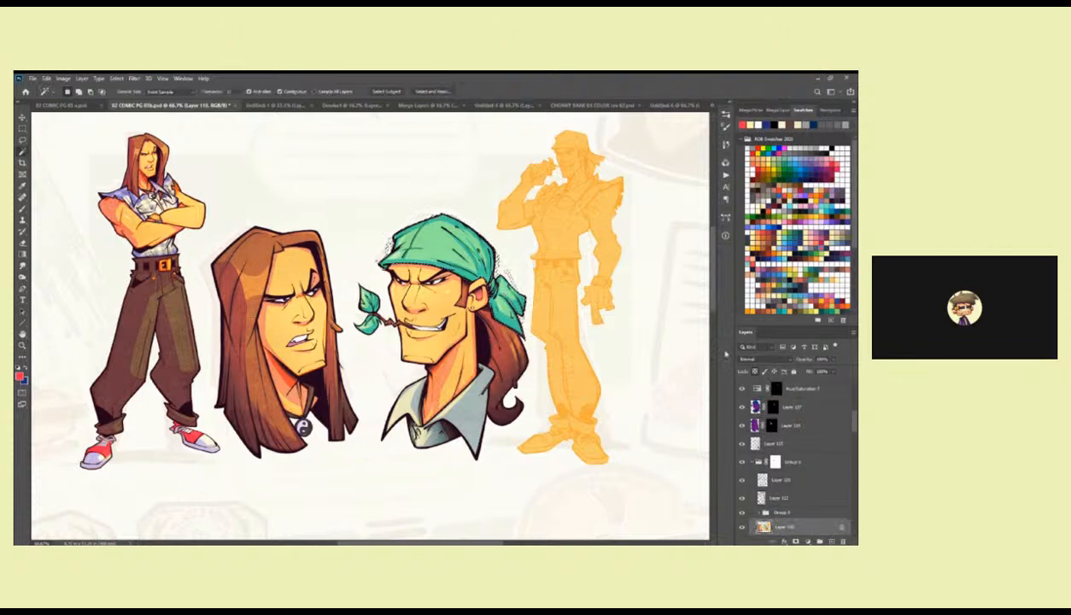
click(754, 426)
click(756, 408)
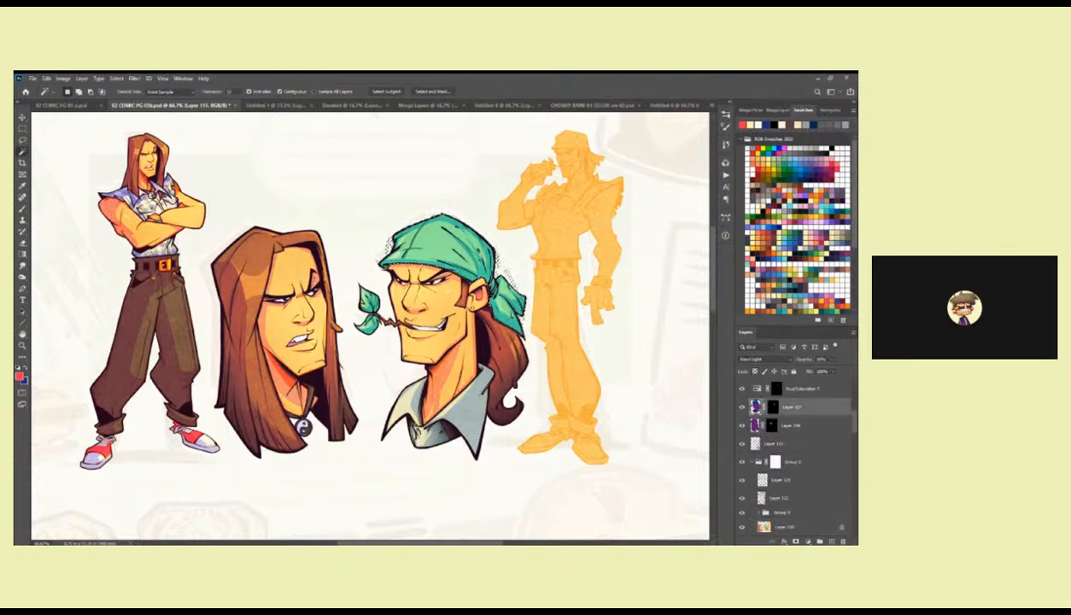
Add a new layer above the BLACK layer and shade the selected bandana with the Brush in dark teal.
scroll(851, 456, up, 3)
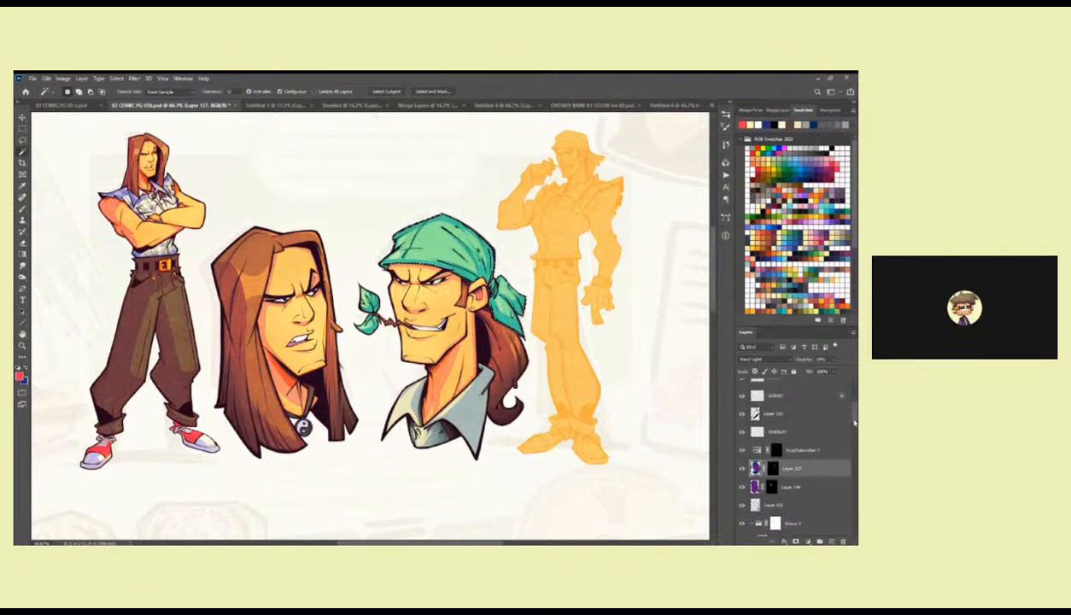
click(802, 414)
click(830, 541)
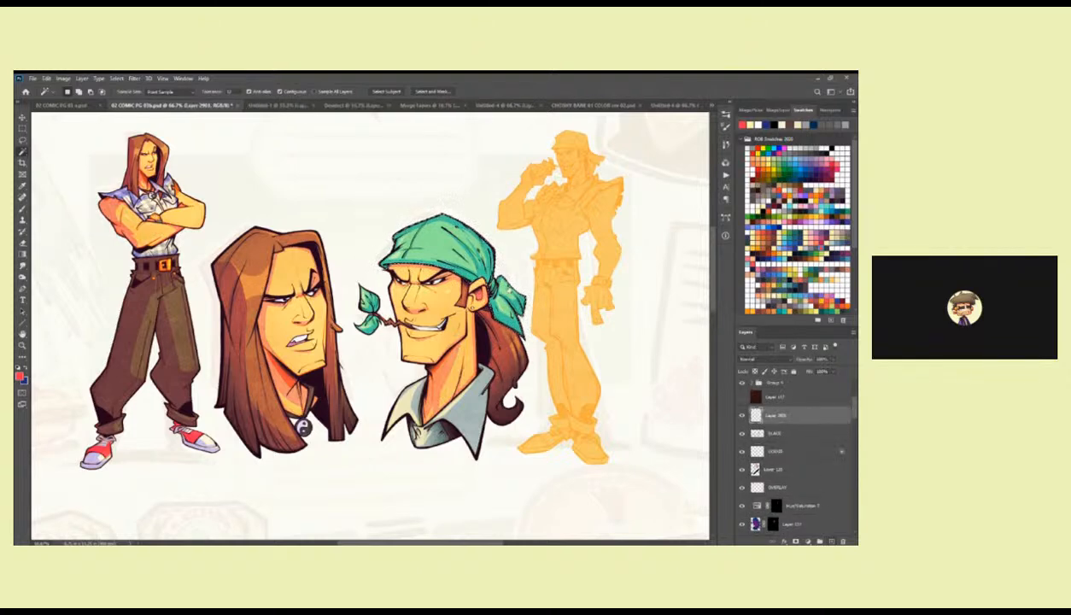
key(b)
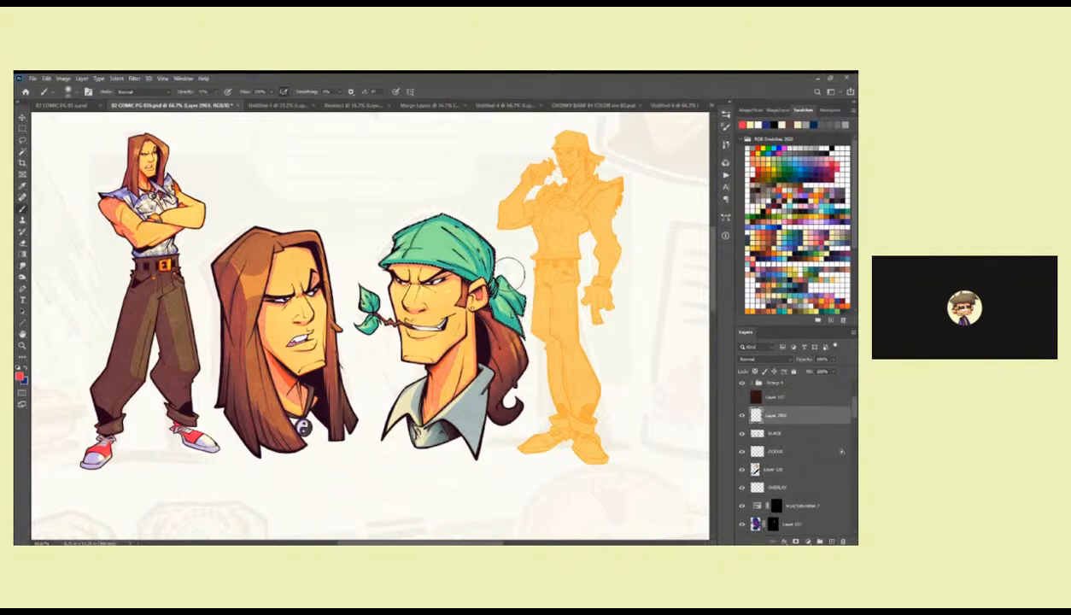
key(d)
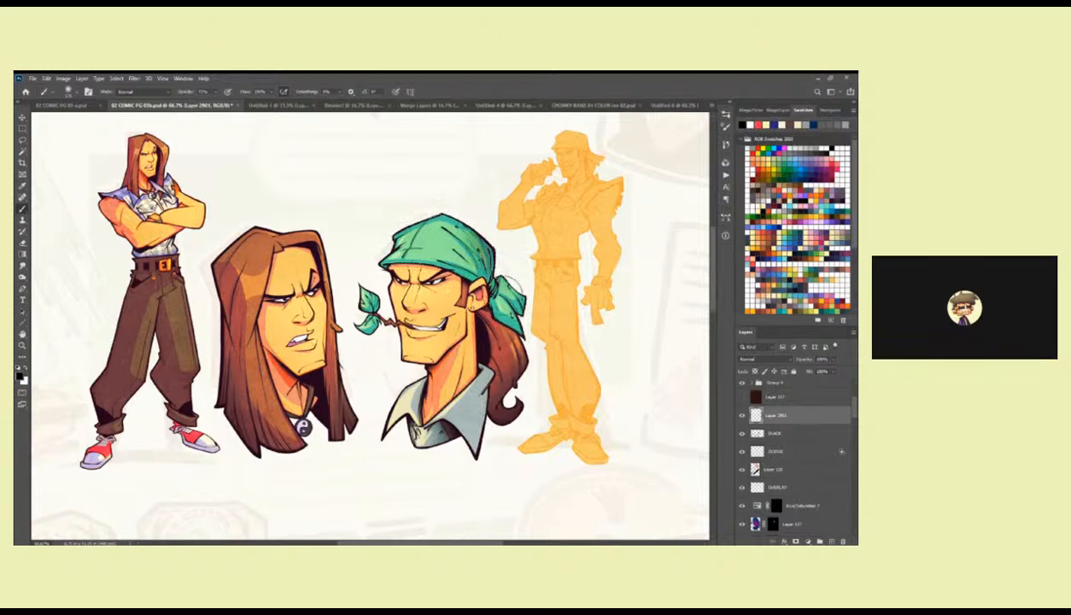
click(783, 166)
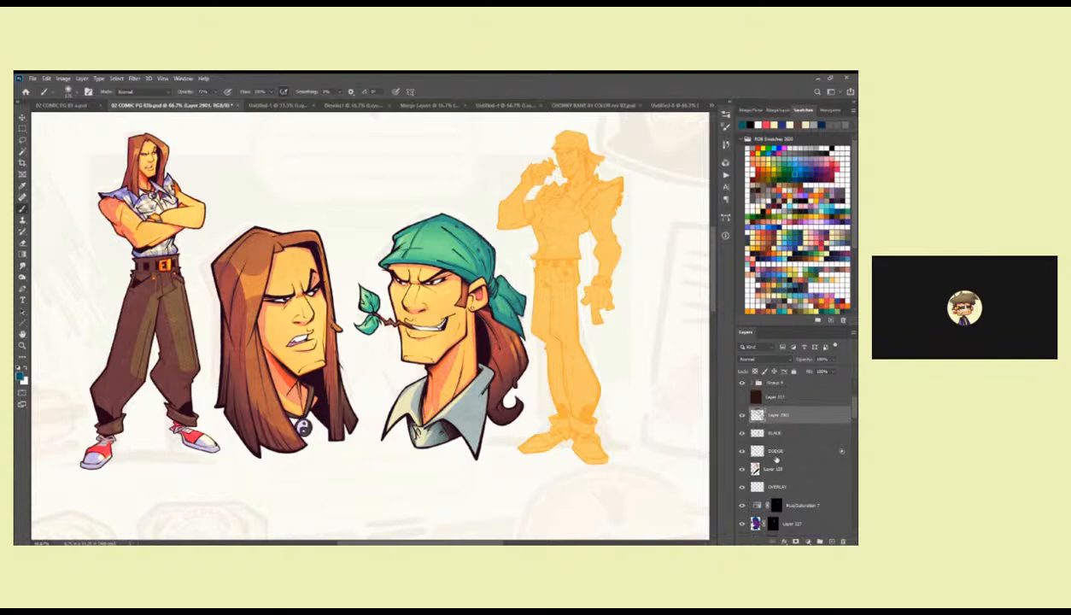
Continue shading on the new layer above BLACK and clear the bandana selection.
scroll(794, 444, down, 5)
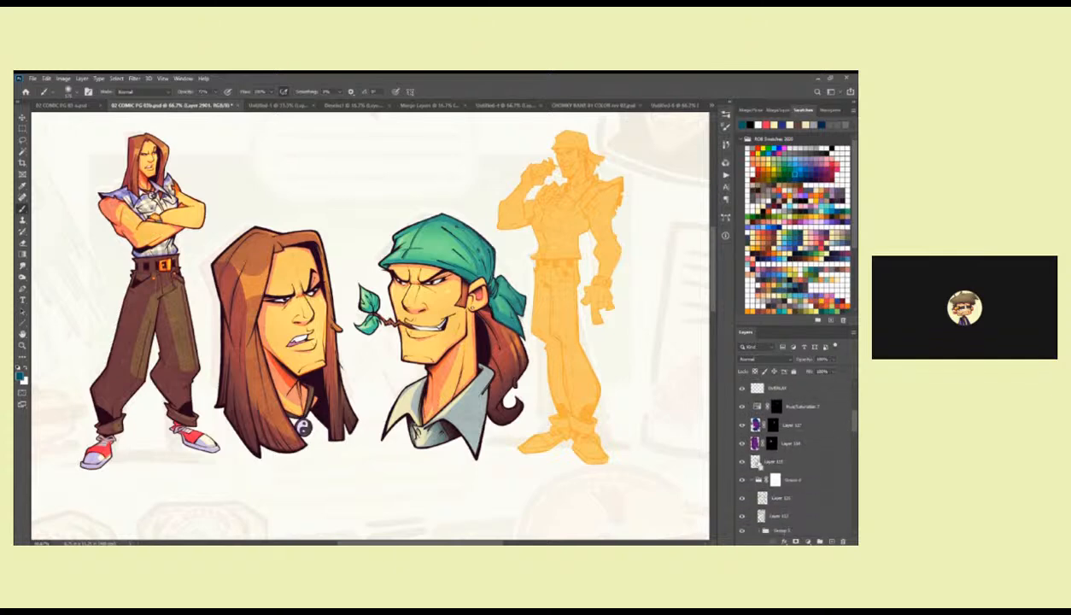
ctrl+click(755, 461)
drag(854, 422, 853, 415)
key(ctrl+d)
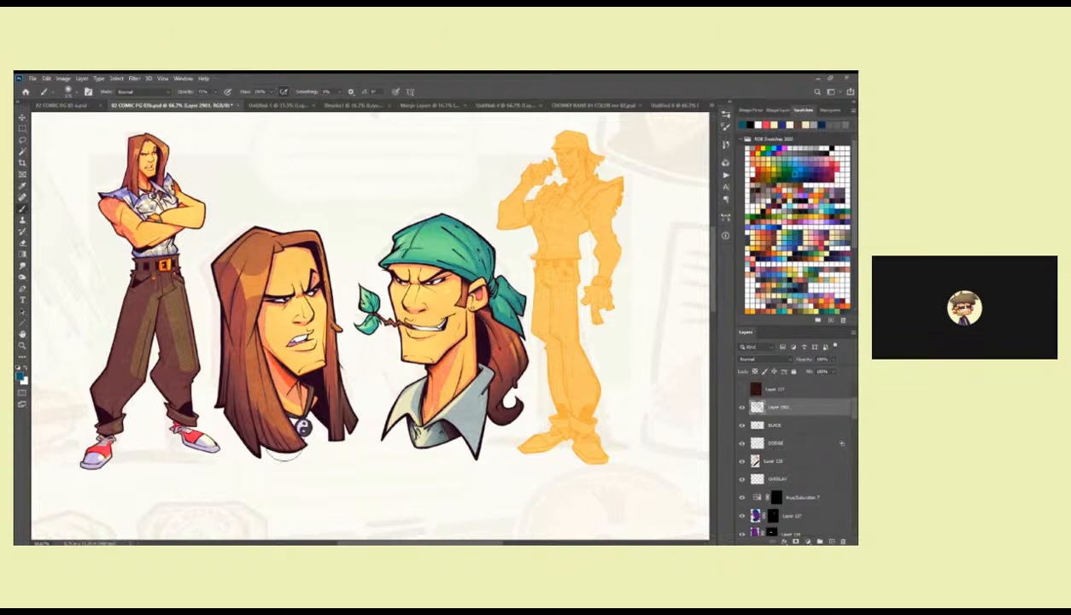
Set the Eyedropper to sample All Layers and pick dark brown, yellow and cream colours from the coloured rough page.
key(ctrl+Tab)
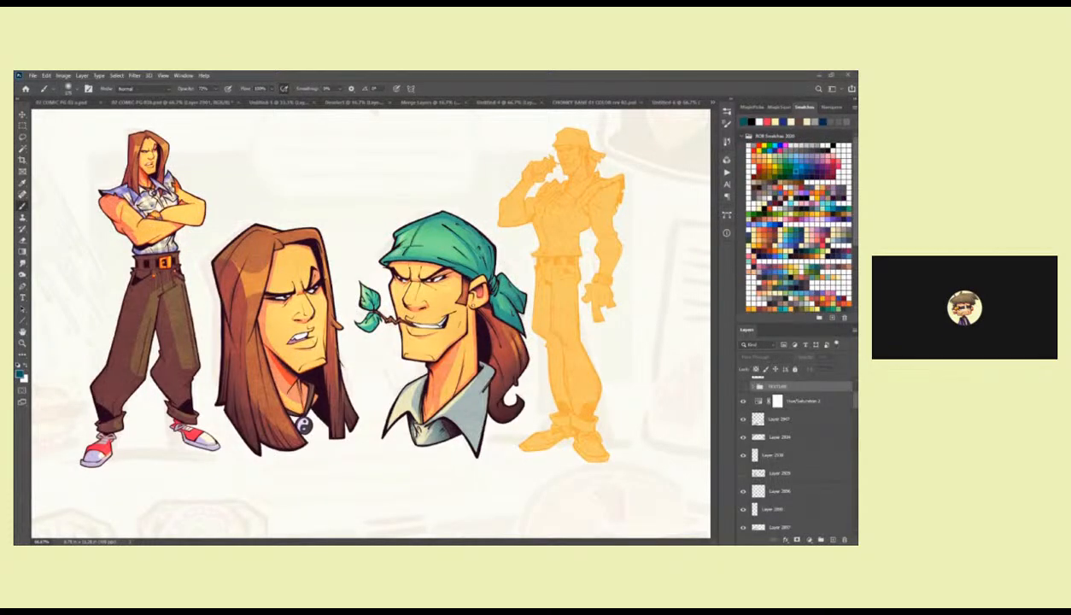
key(i)
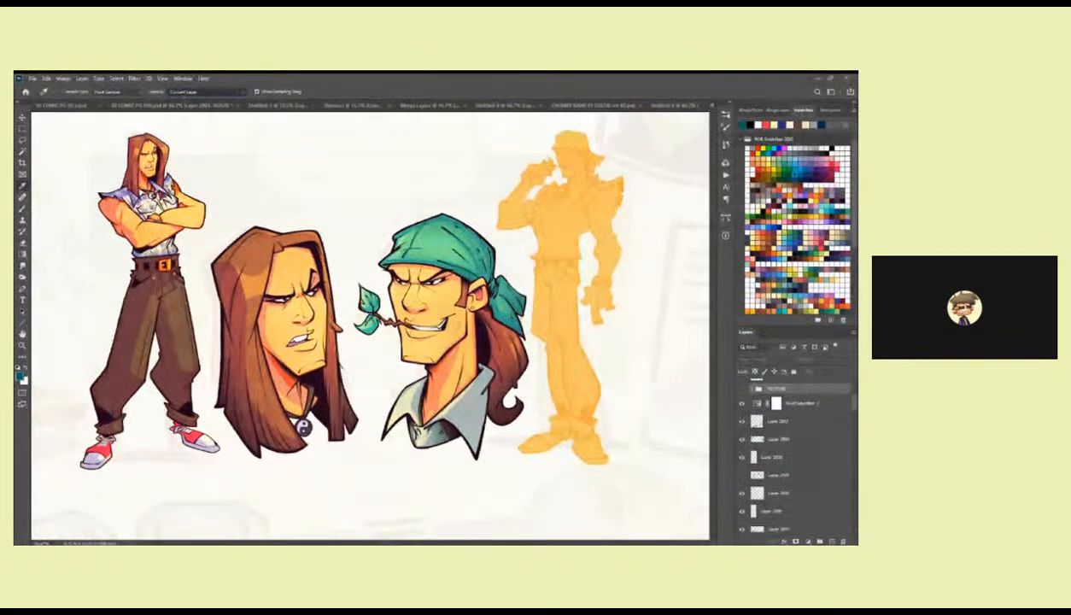
click(182, 114)
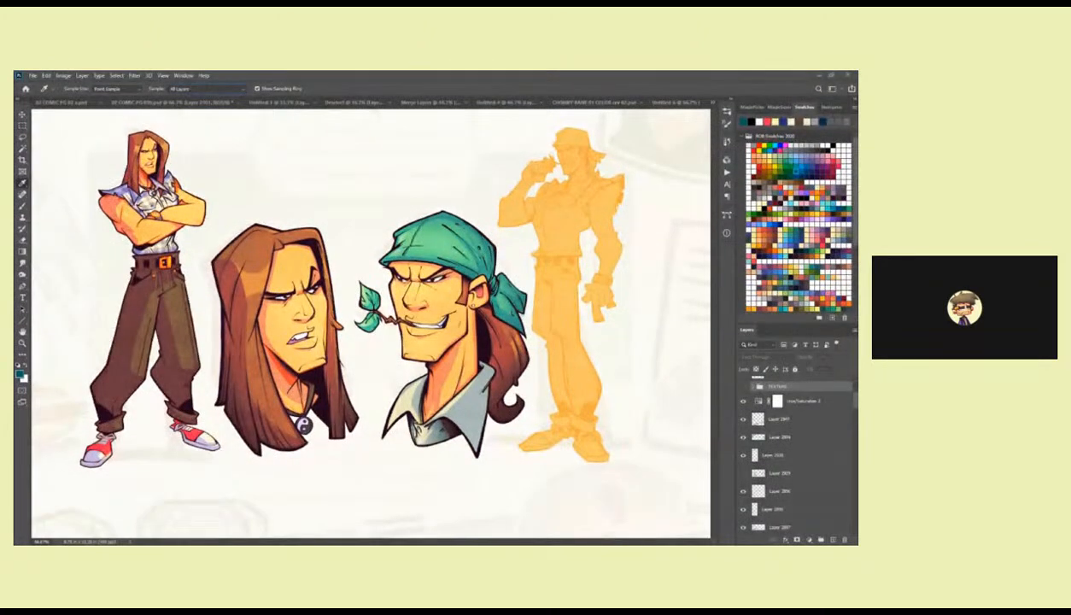
click(493, 270)
click(486, 341)
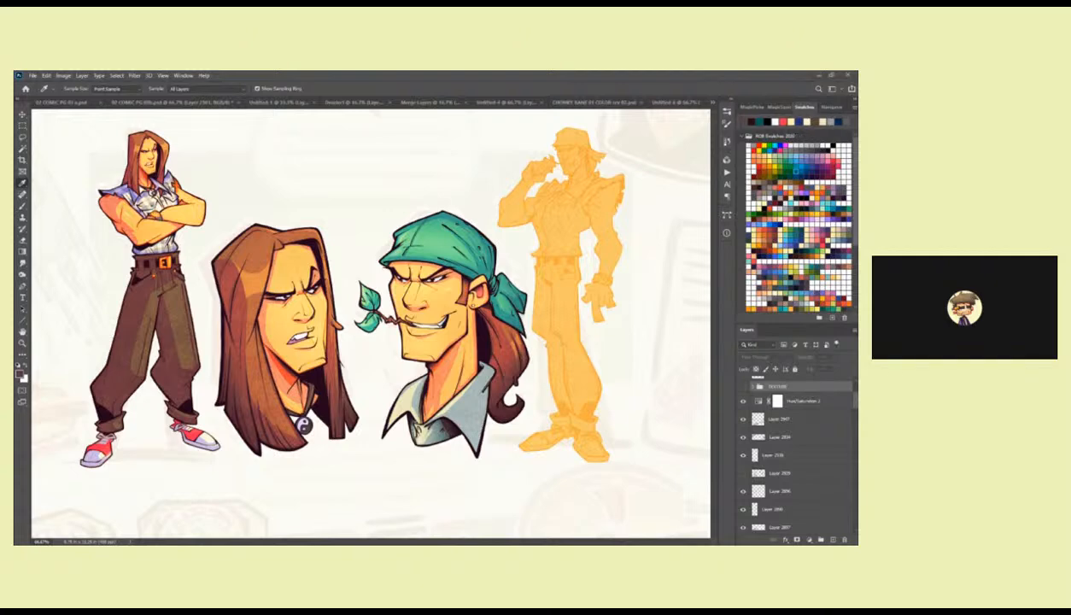
click(488, 346)
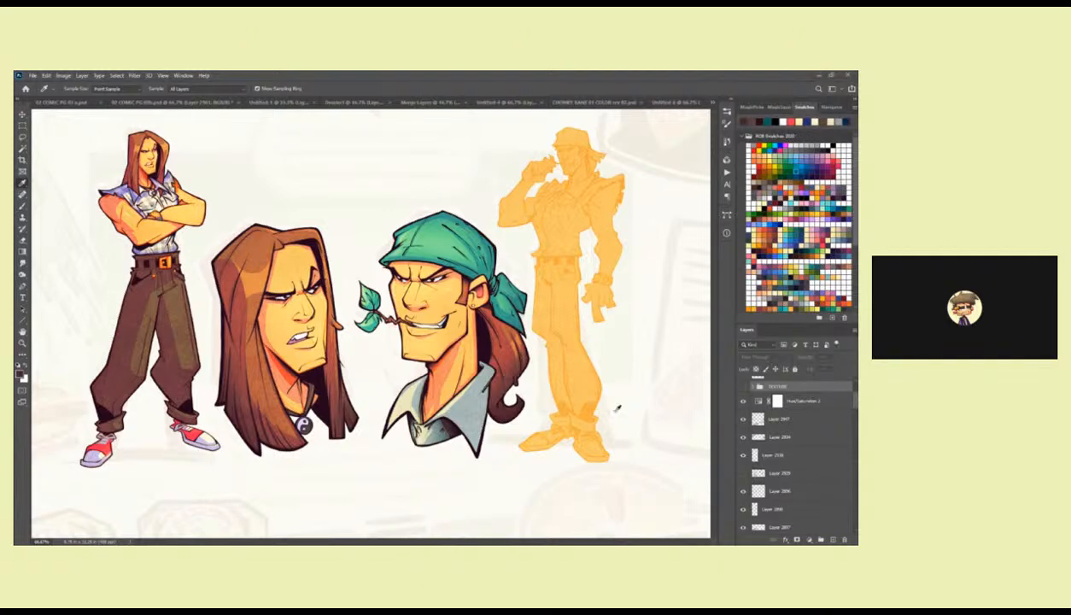
click(649, 391)
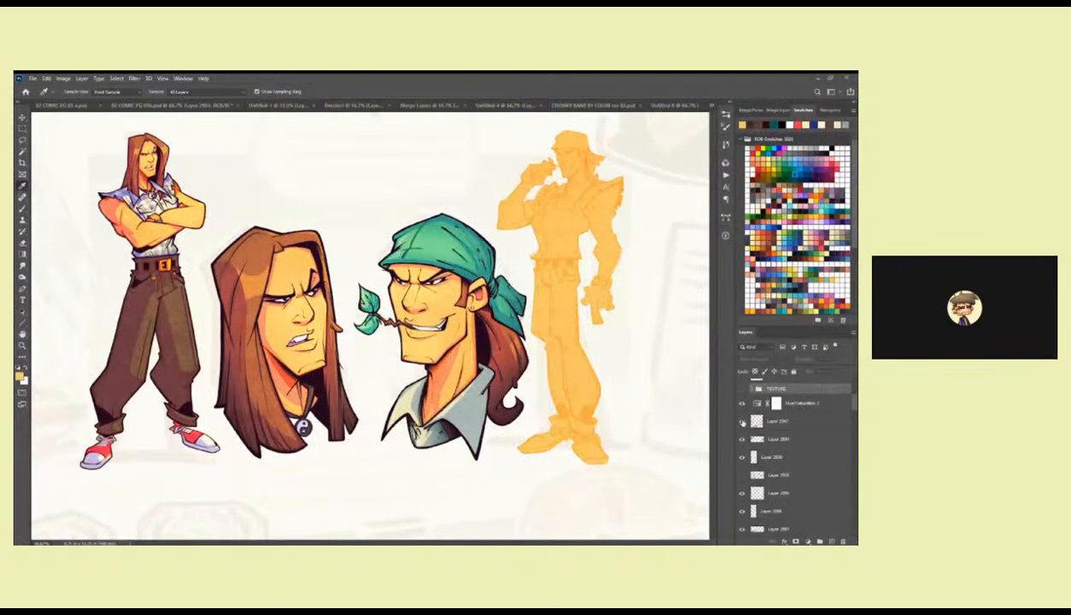
click(698, 435)
Take a near-black foreground colour from the coloured rough page and return to the comic page with the Move tool.
key(b)
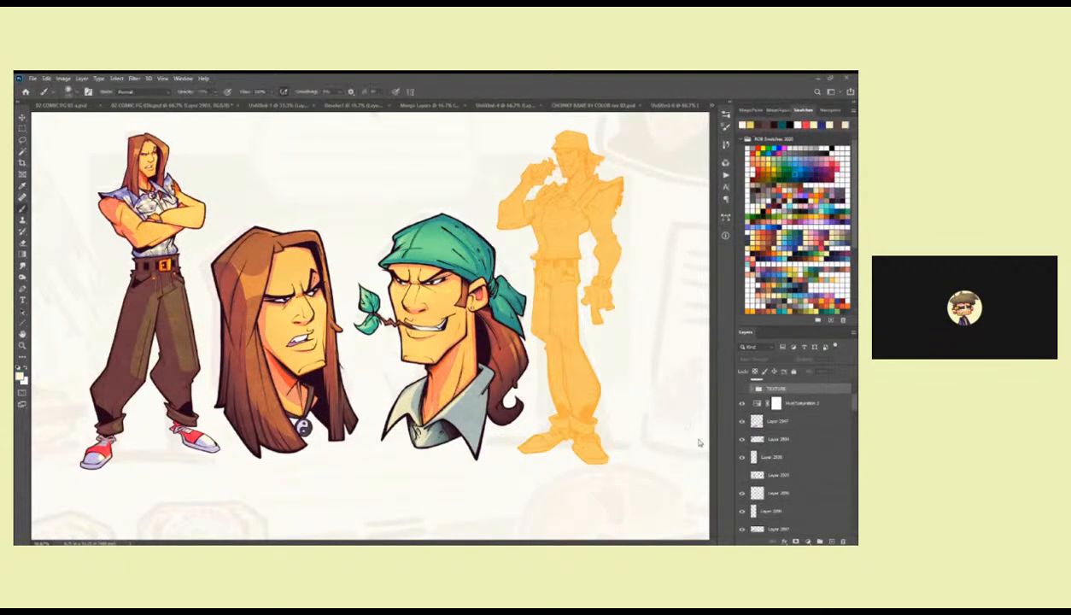
click(699, 441)
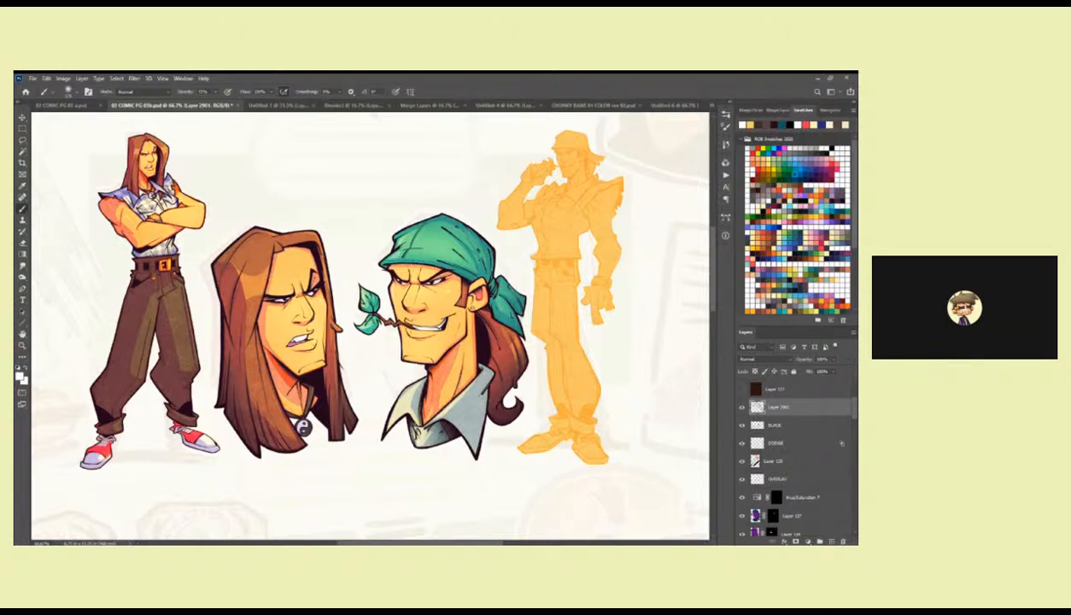
key(ctrl+Tab)
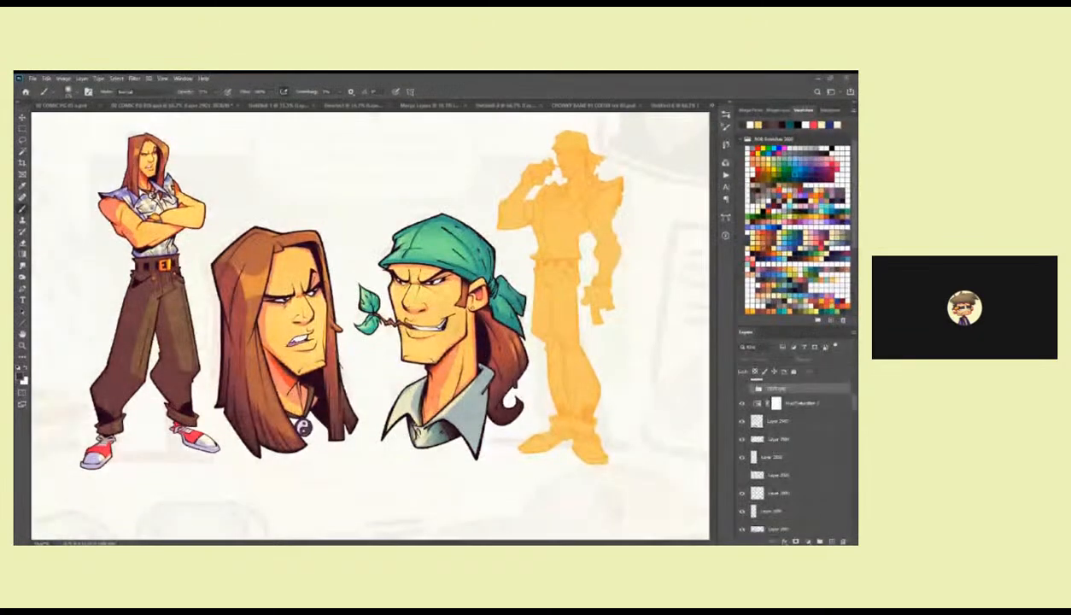
key(v)
click(581, 428)
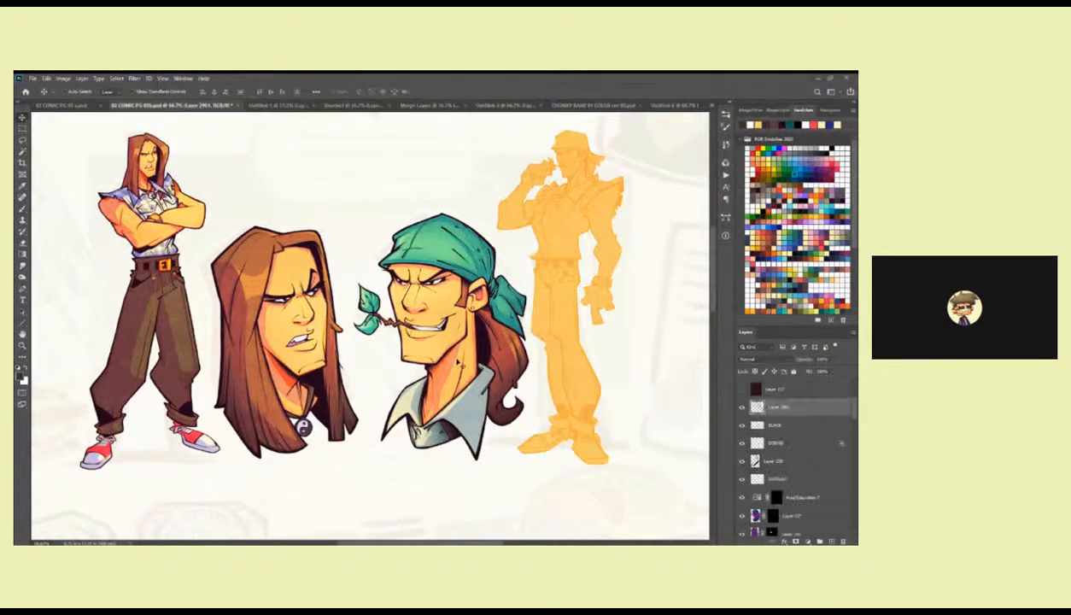
Lasso the shadow areas across the bandana man's face and jaw and shade them with the Brush on the current shading layer.
key(z)
click(438, 270)
drag(438, 271, 503, 288)
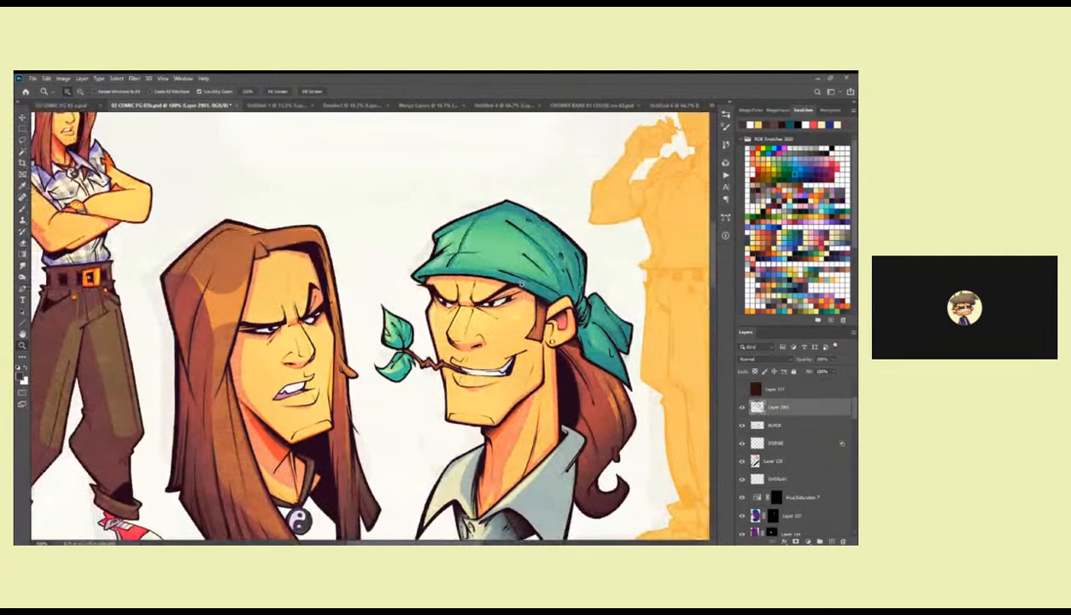
key(l)
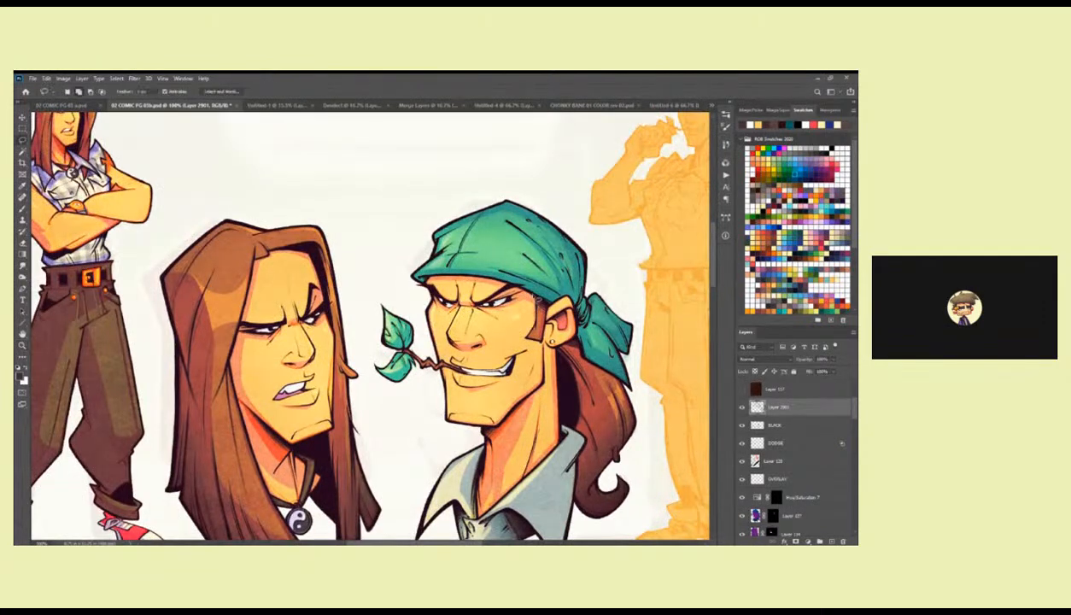
mouse_move(460, 273)
mouse_down()
mouse_move(419, 282)
mouse_move(435, 364)
mouse_move(512, 380)
mouse_move(535, 352)
mouse_up()
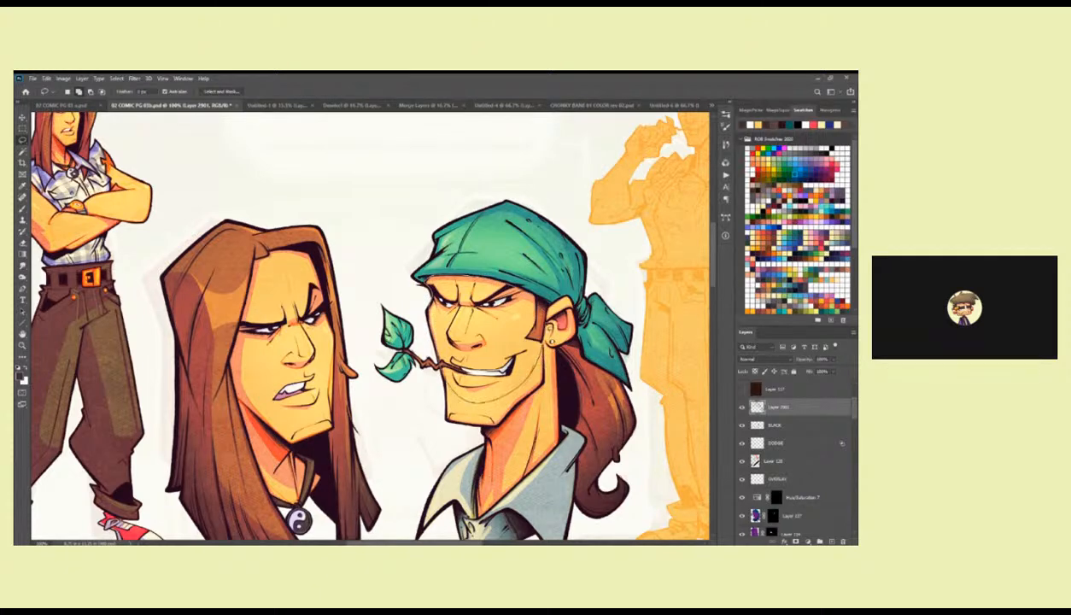
drag(545, 306, 488, 279)
scroll(849, 414, down, 5)
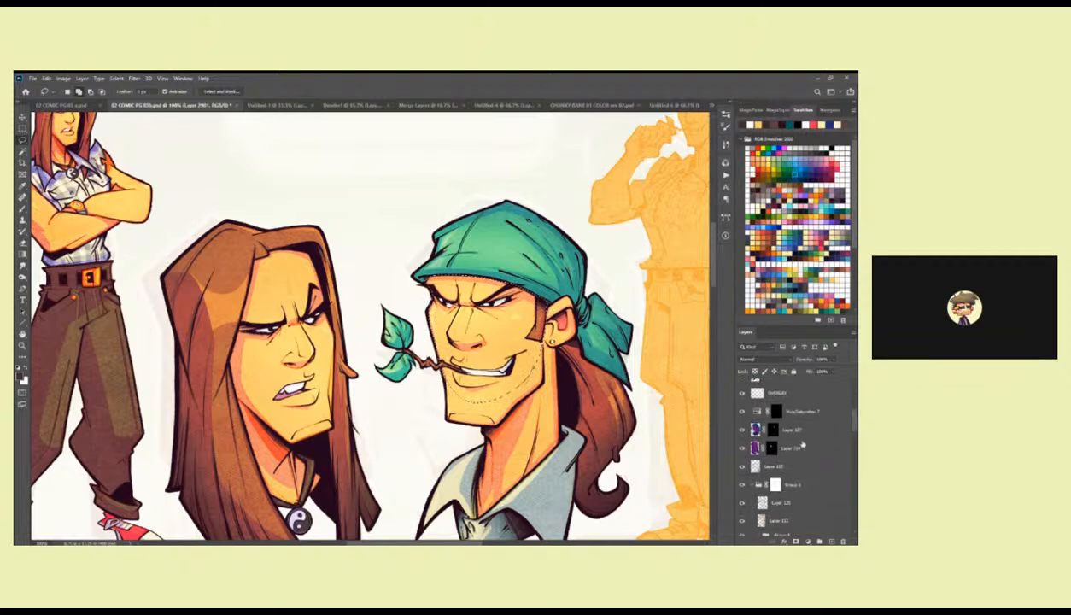
scroll(776, 444, up, 5)
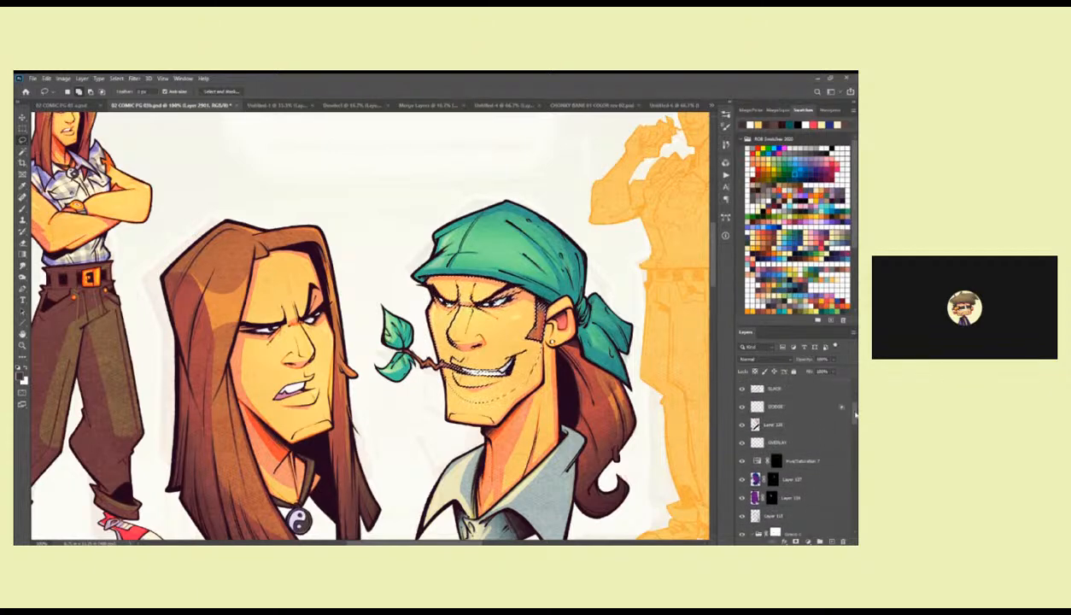
key(b)
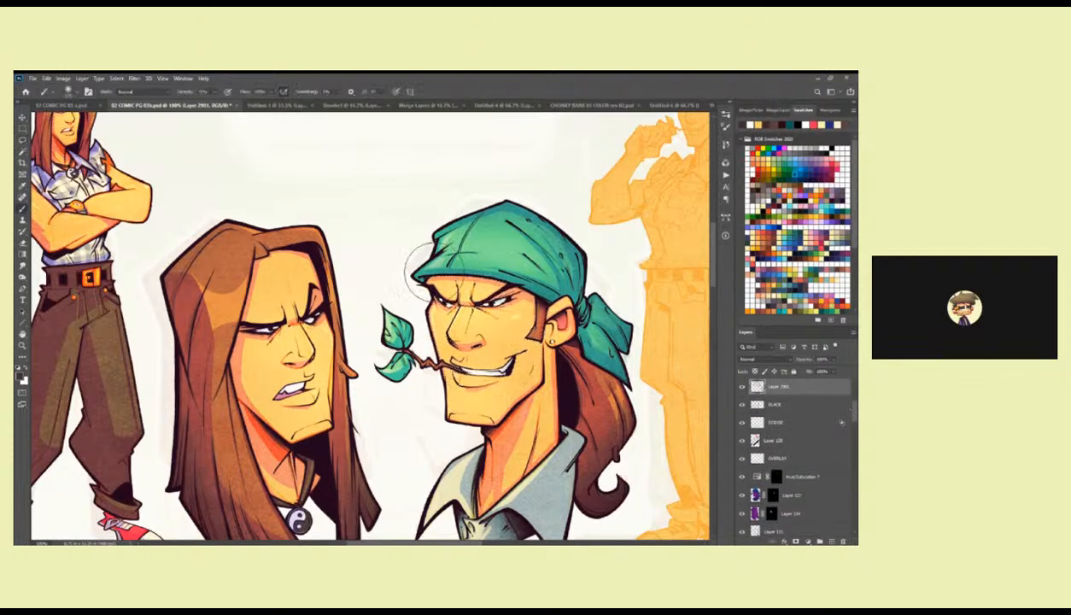
mouse_move(466, 231)
mouse_down()
mouse_move(525, 281)
mouse_move(598, 299)
mouse_up()
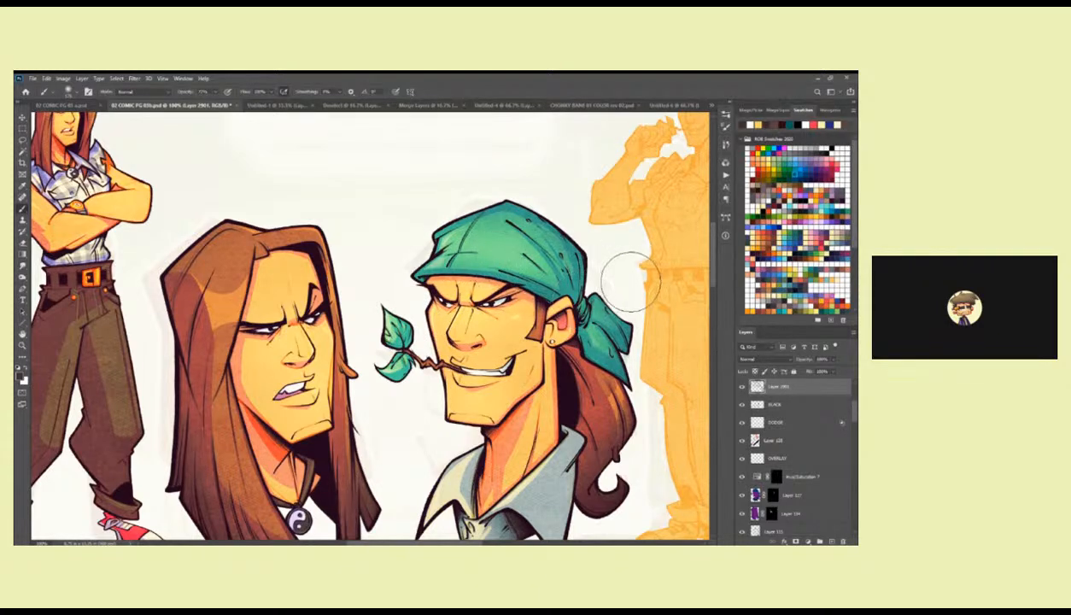
Lasso the shadow area on the bandana man's neck, shade it with the Brush, and clear the selection.
drag(595, 336, 568, 263)
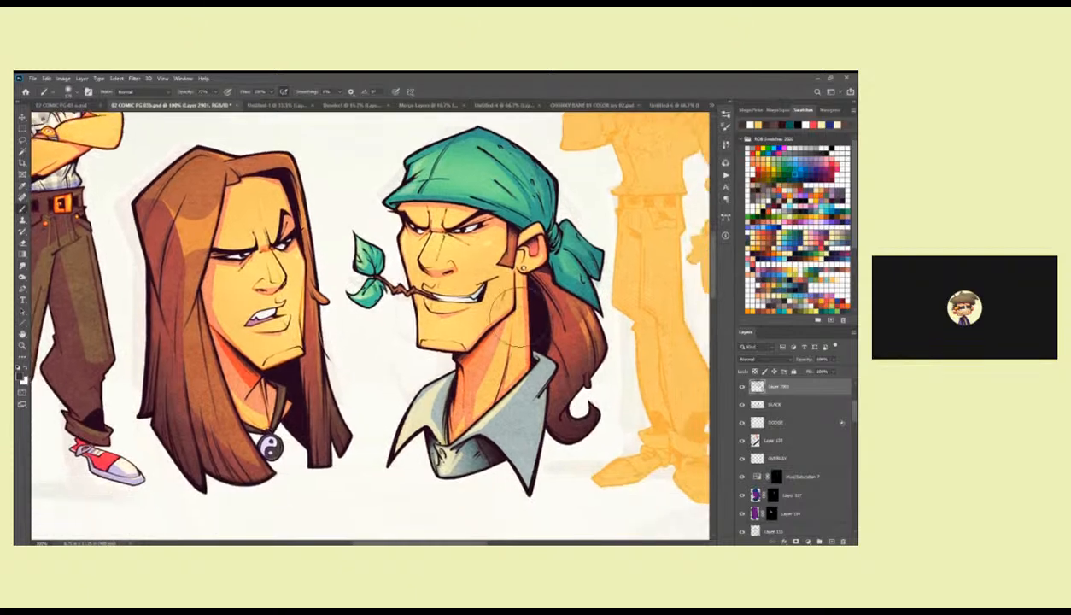
key(l)
drag(483, 342, 457, 358)
mouse_move(445, 401)
mouse_down()
mouse_move(461, 421)
mouse_move(497, 322)
mouse_move(432, 415)
mouse_up()
key(b)
key(ctrl+d)
scroll(845, 414, down, 3)
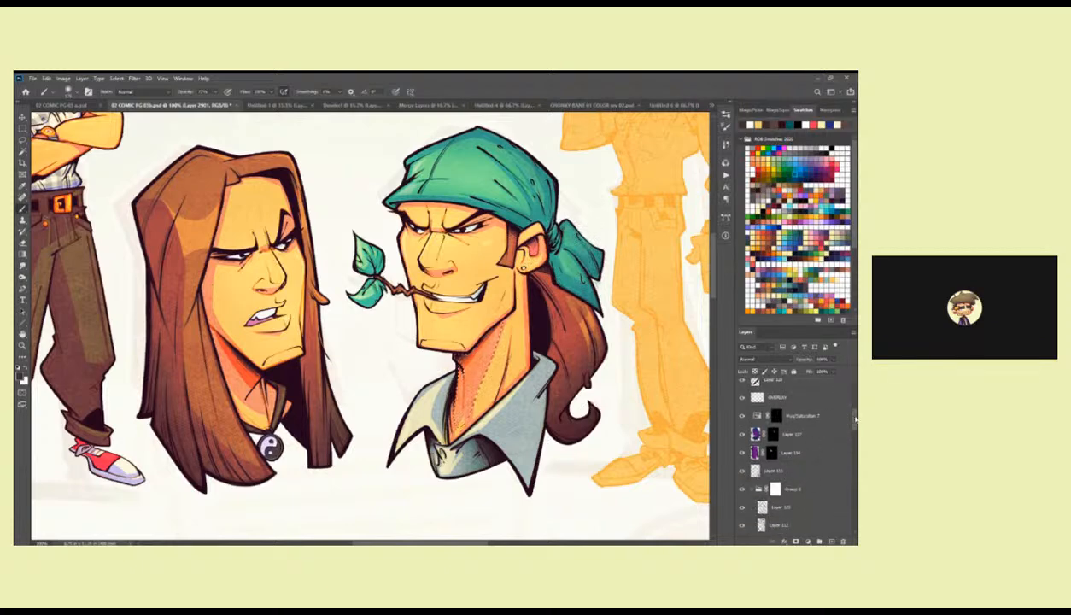
scroll(849, 414, up, 1)
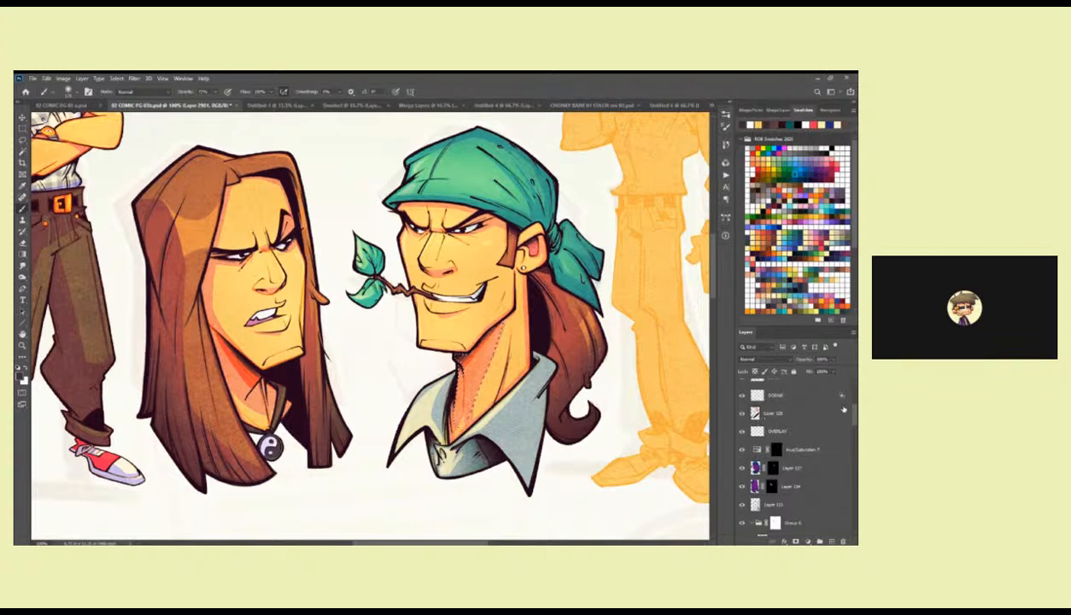
scroll(768, 383, up, 3)
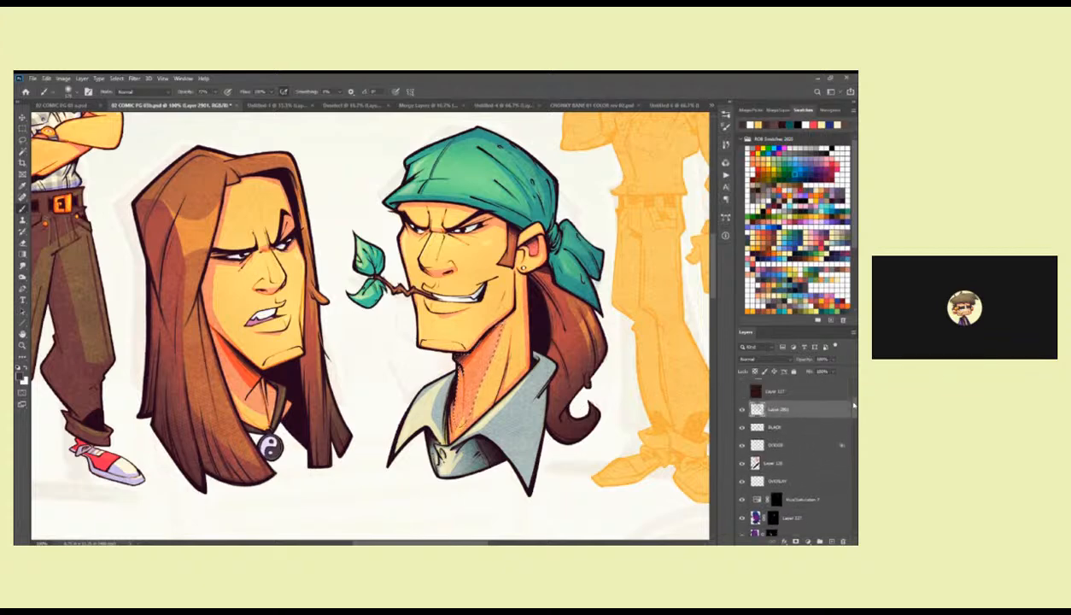
mouse_move(475, 316)
mouse_down()
mouse_move(420, 362)
mouse_move(421, 391)
mouse_up()
key(ctrl+d)
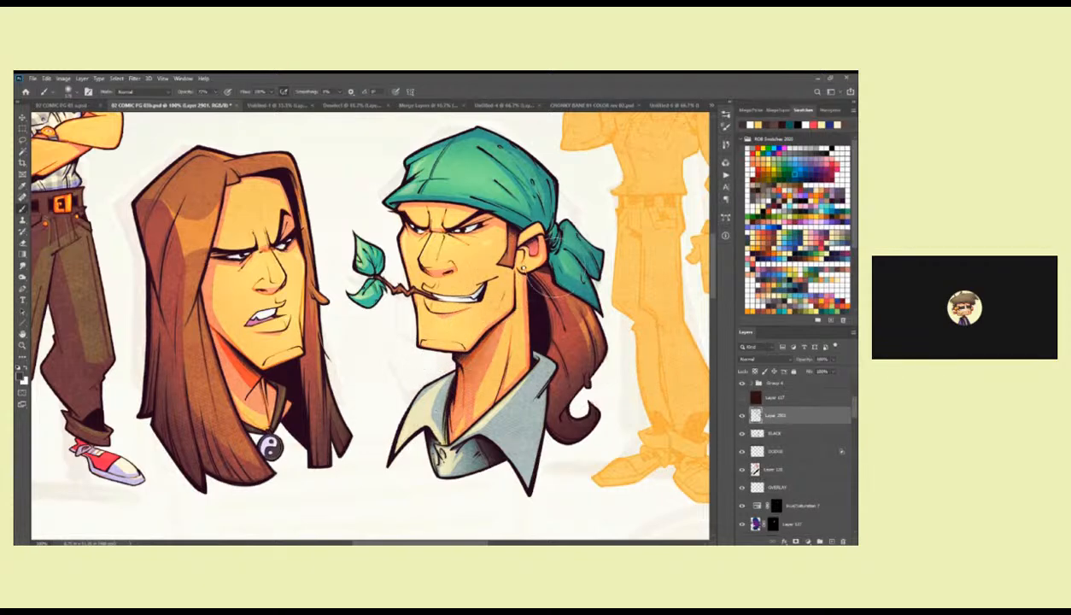
Lasso the long-haired man's neck below the chin and brush a dark shadow over it, redoing the first stroke.
drag(358, 353, 432, 363)
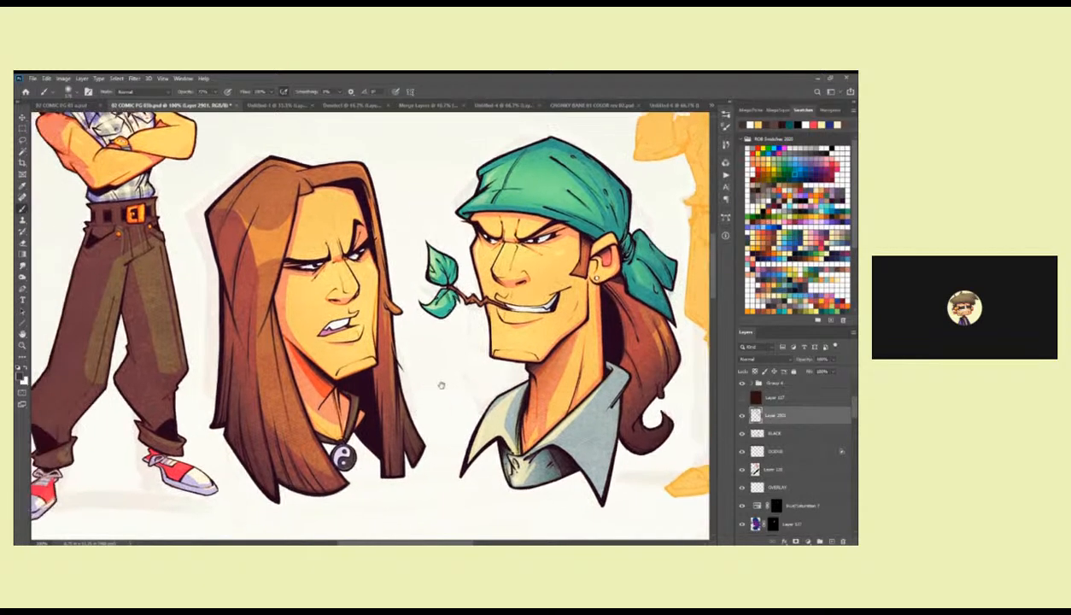
key(l)
drag(316, 368, 283, 338)
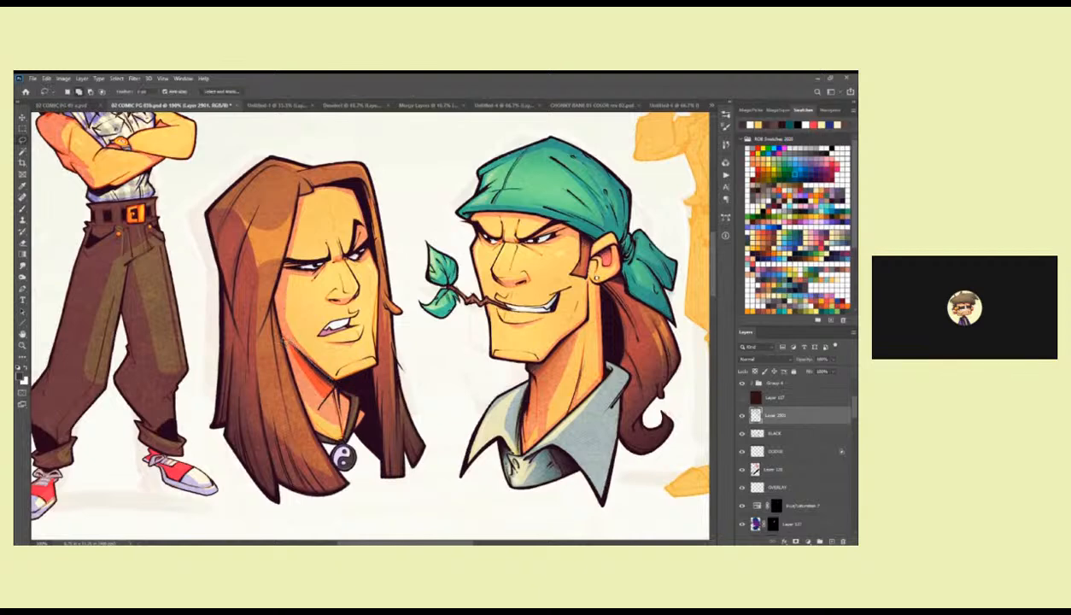
key(b)
mouse_move(321, 409)
mouse_down()
mouse_move(332, 381)
mouse_move(329, 390)
mouse_move(314, 352)
mouse_move(351, 392)
mouse_up()
key(ctrl+z)
drag(321, 355, 342, 376)
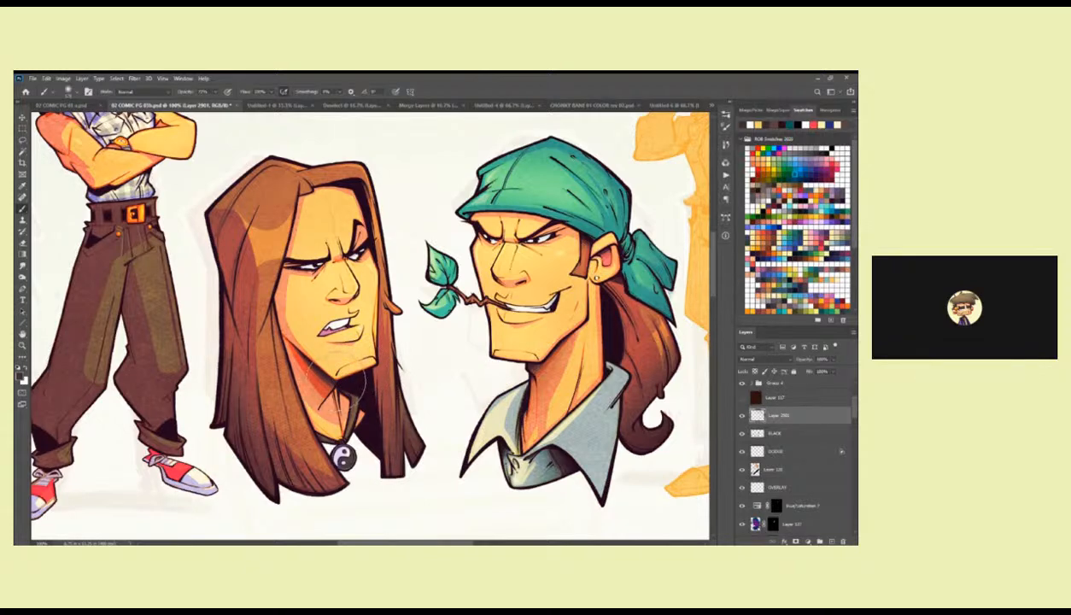
key(l)
mouse_move(331, 384)
mouse_down()
mouse_move(295, 347)
mouse_move(335, 367)
mouse_up()
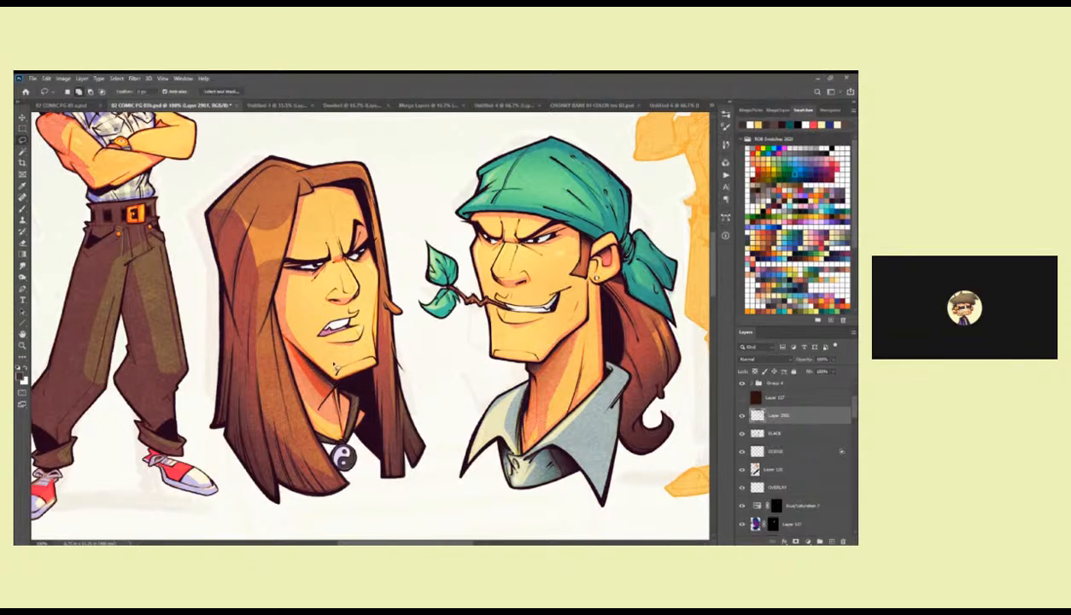
Lasso the bandana man's hair behind the ear, shade it with near-black using the Brush, and sample a dark maroon.
drag(562, 402, 449, 444)
drag(526, 420, 490, 379)
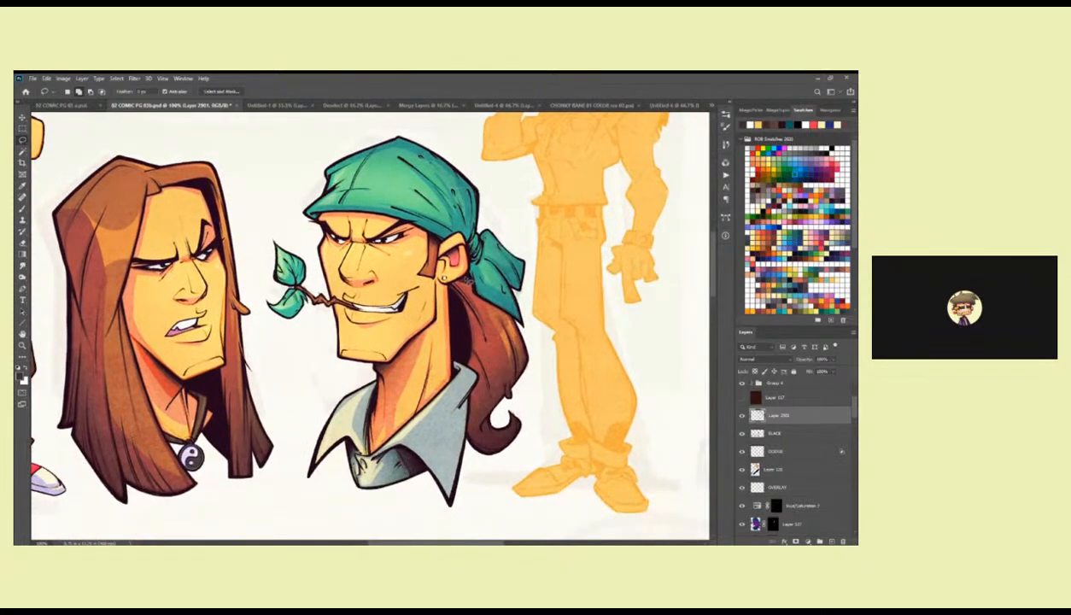
mouse_move(446, 273)
mouse_down()
mouse_move(443, 324)
mouse_move(467, 366)
mouse_move(471, 419)
mouse_move(513, 329)
mouse_move(452, 271)
mouse_up()
key(b)
alt+click(456, 309)
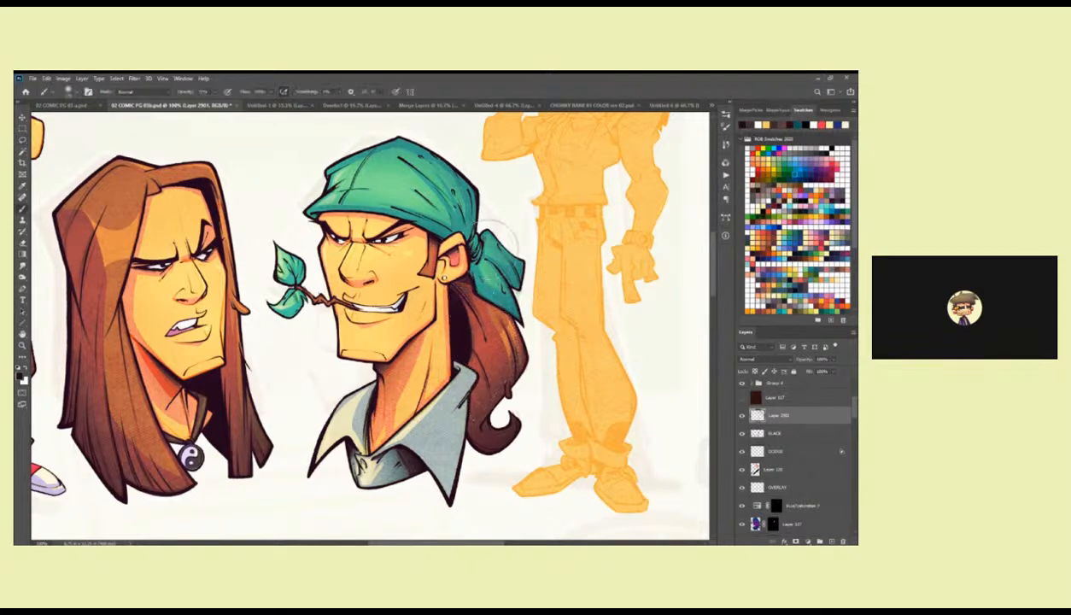
drag(450, 321, 502, 286)
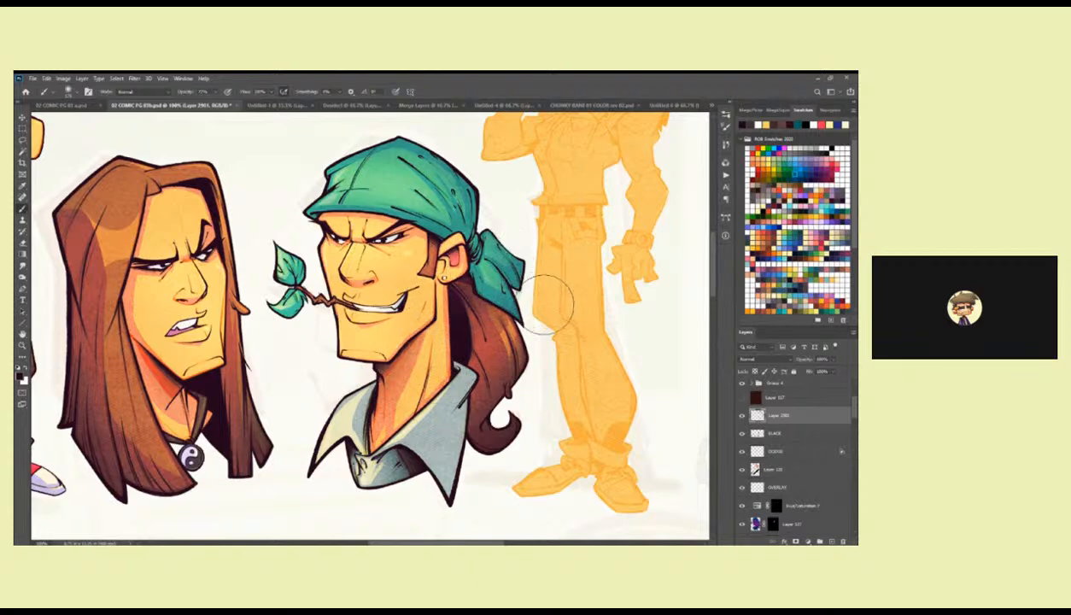
key(l)
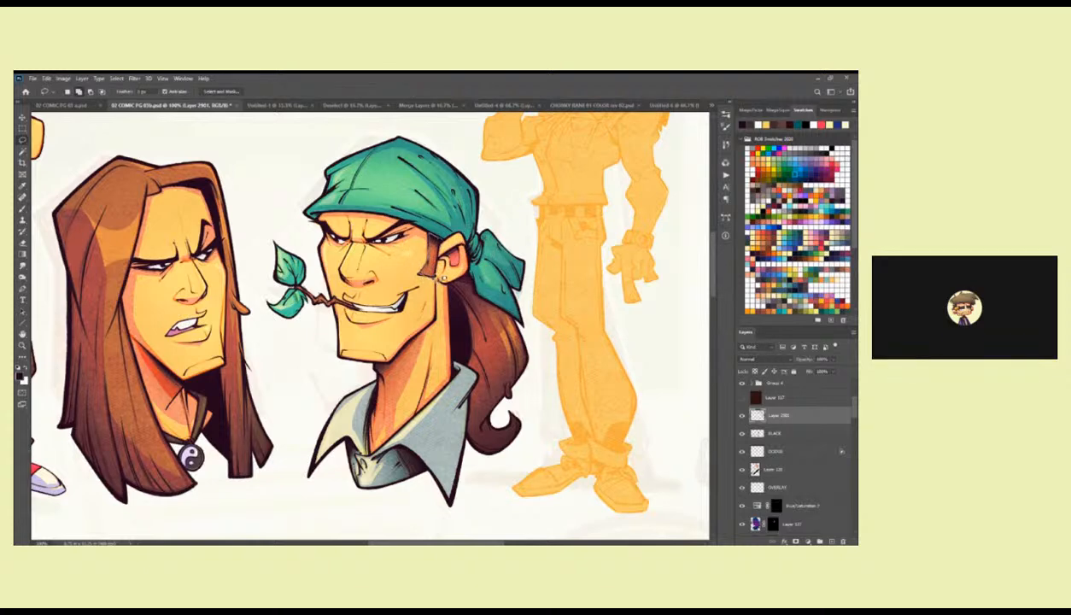
key(b)
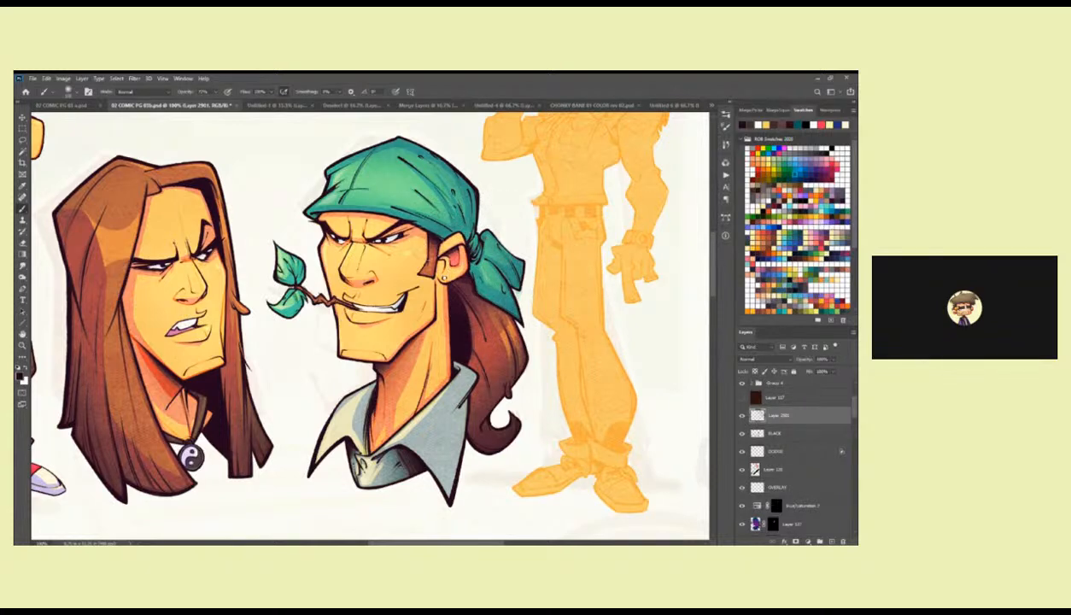
alt+click(456, 281)
Lasso the long-haired man's hair and shade its lower part in dark maroon on a new layer set to Darken.
drag(379, 368, 505, 336)
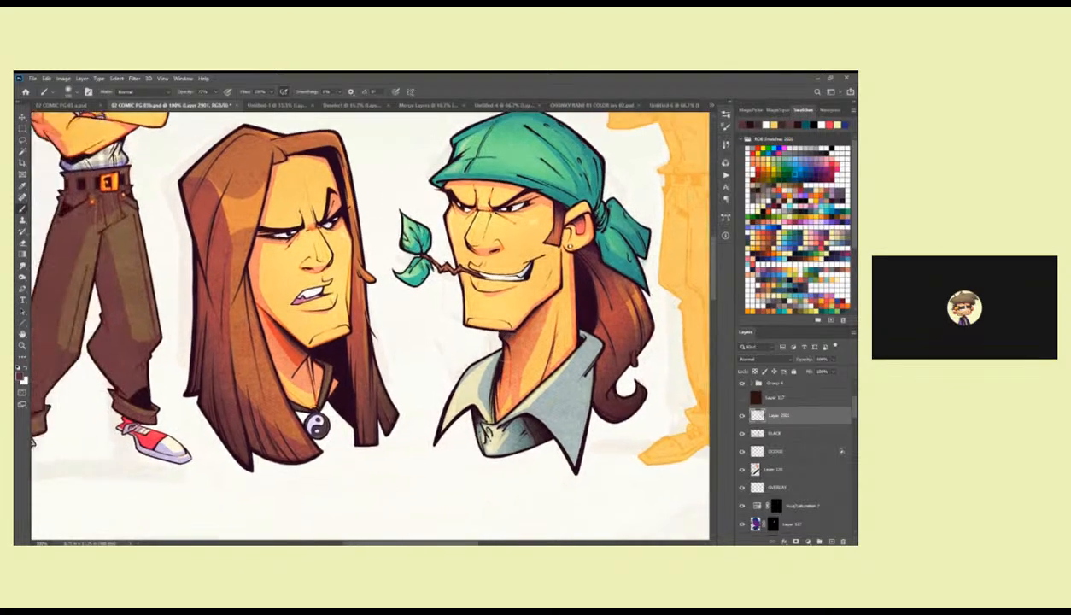
key(l)
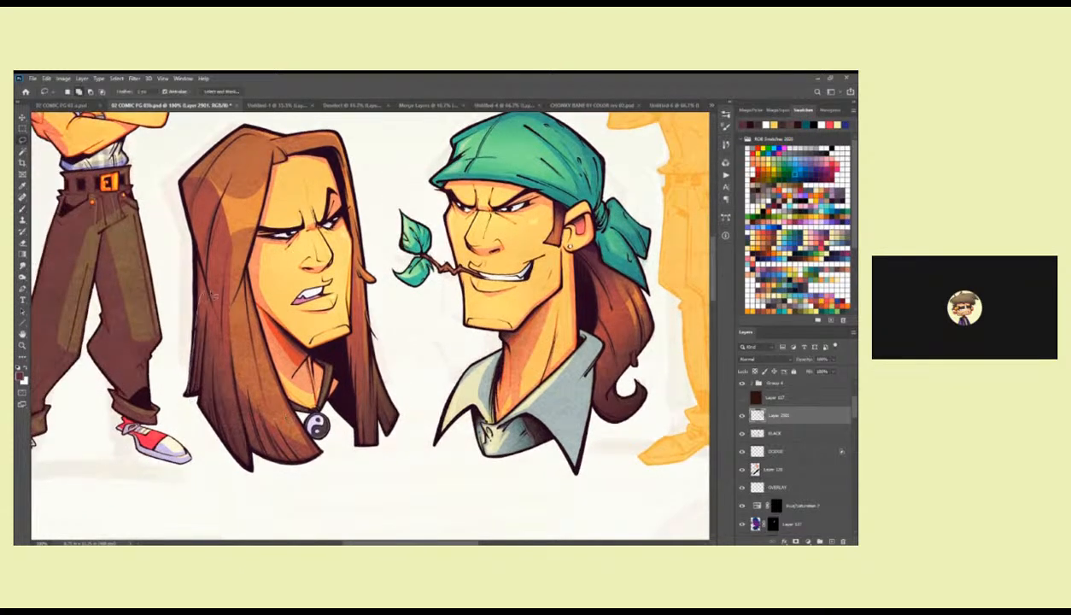
mouse_move(271, 381)
mouse_down()
mouse_move(253, 349)
mouse_move(318, 460)
mouse_move(253, 468)
mouse_move(205, 421)
mouse_move(189, 381)
mouse_up()
click(829, 541)
click(754, 361)
click(755, 384)
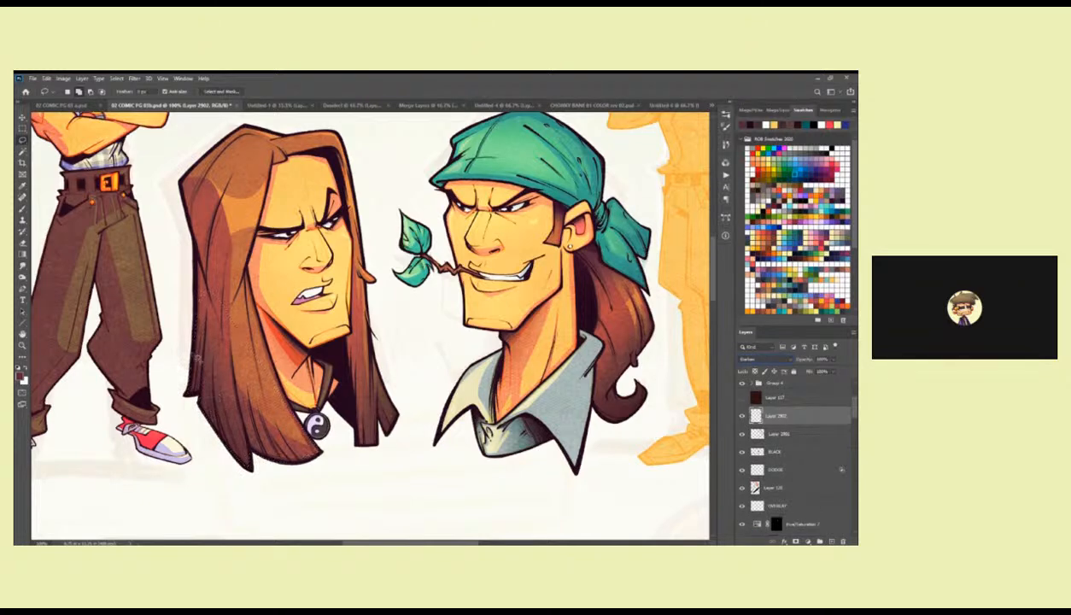
key(b)
drag(189, 337, 259, 474)
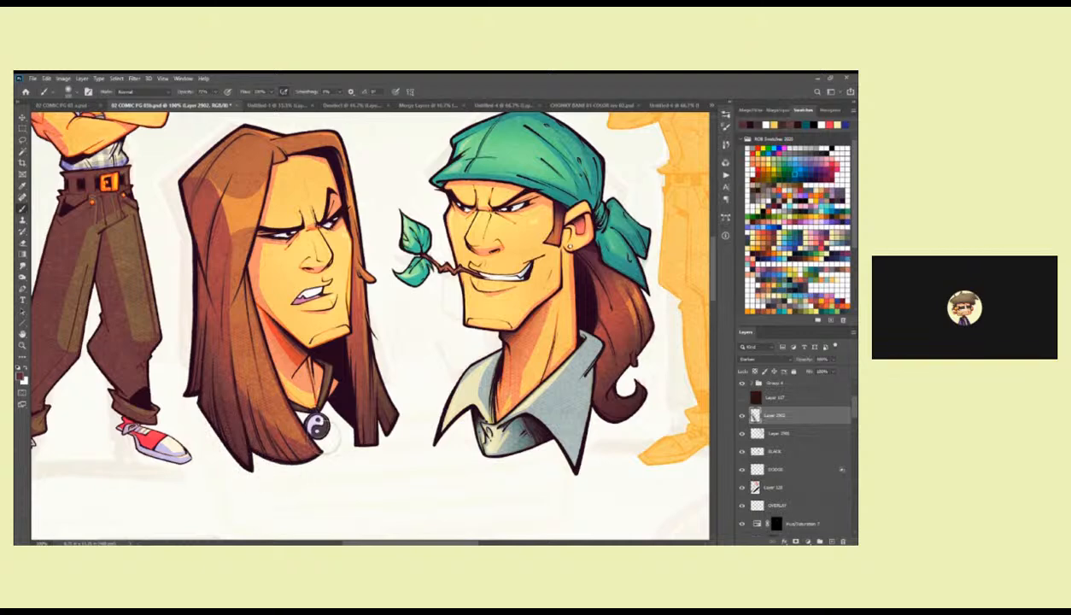
Change the hair shading layer's blend mode to Multiply, hide that layer, and select the shading layer below it.
scroll(746, 354, down, 1)
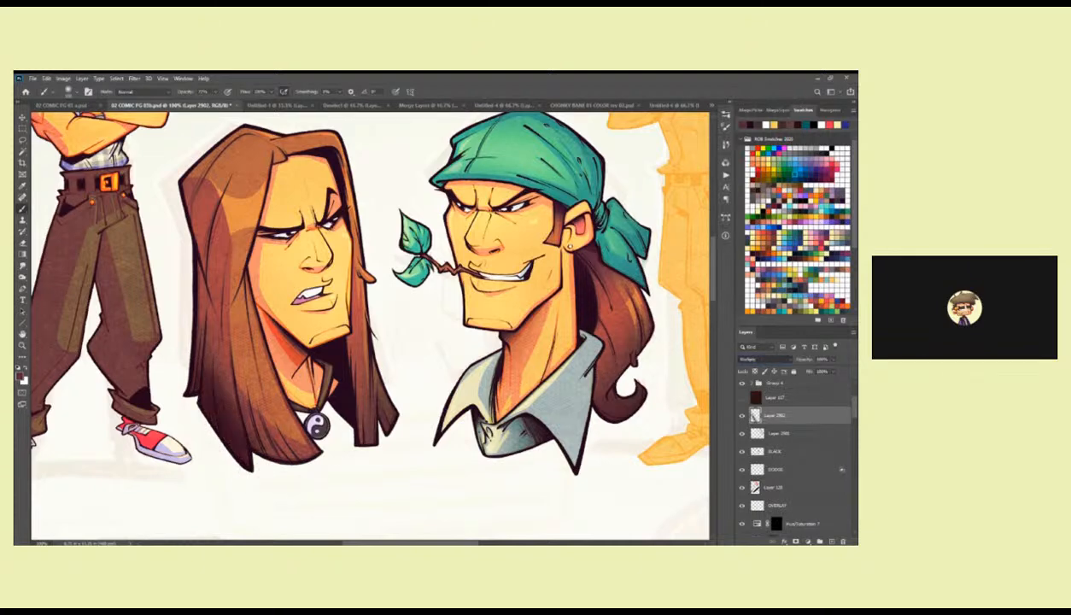
scroll(748, 358, up, 2)
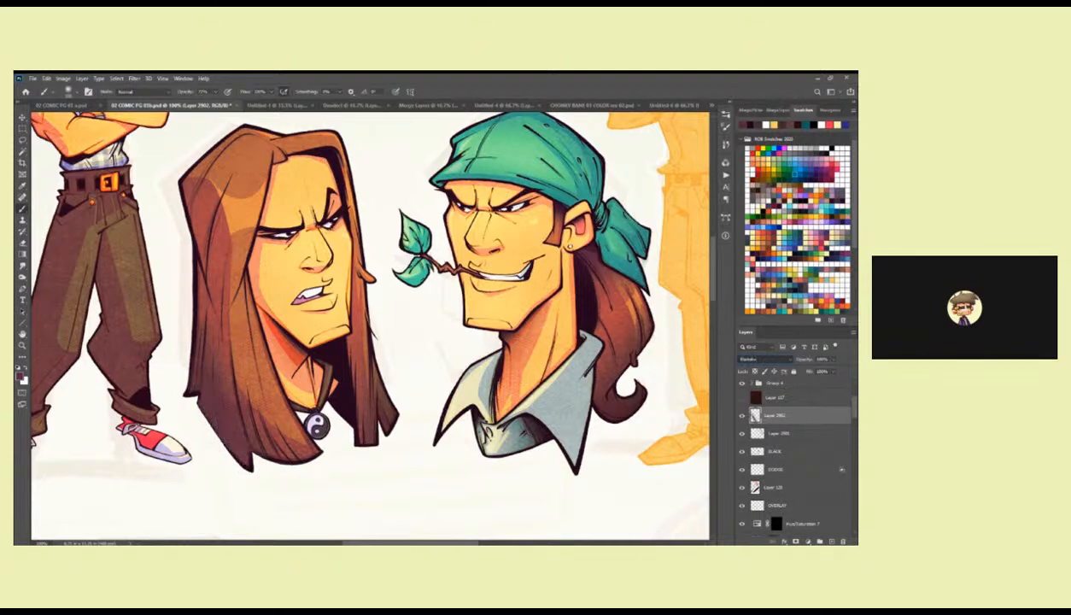
scroll(752, 359, down, 2)
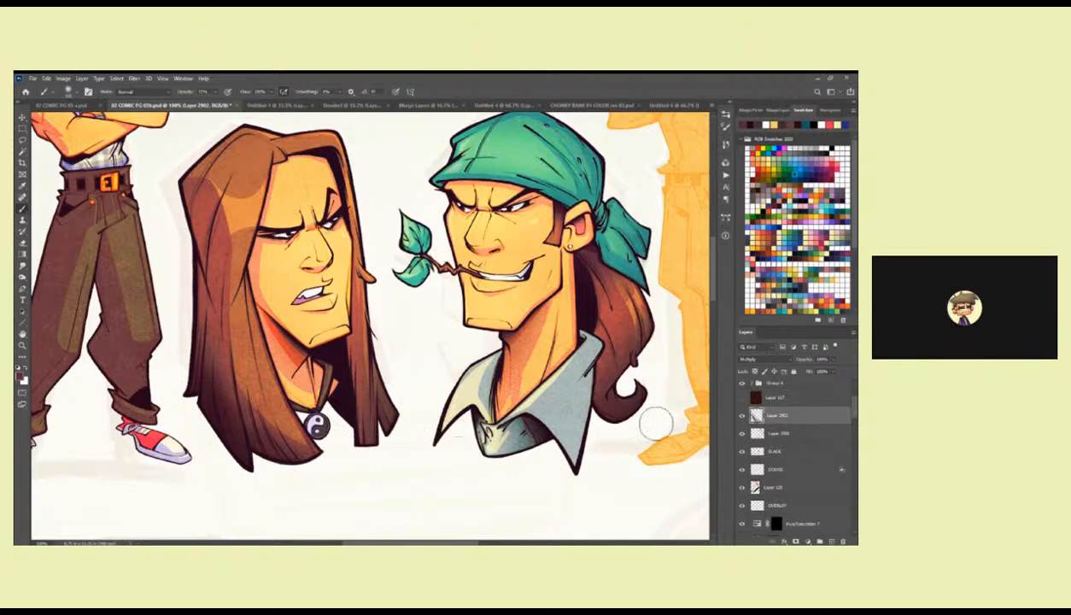
click(741, 415)
click(782, 433)
Lasso the bandana man's shirt collar and shade it in dark grey with the Brush.
drag(576, 395, 527, 441)
drag(526, 439, 520, 415)
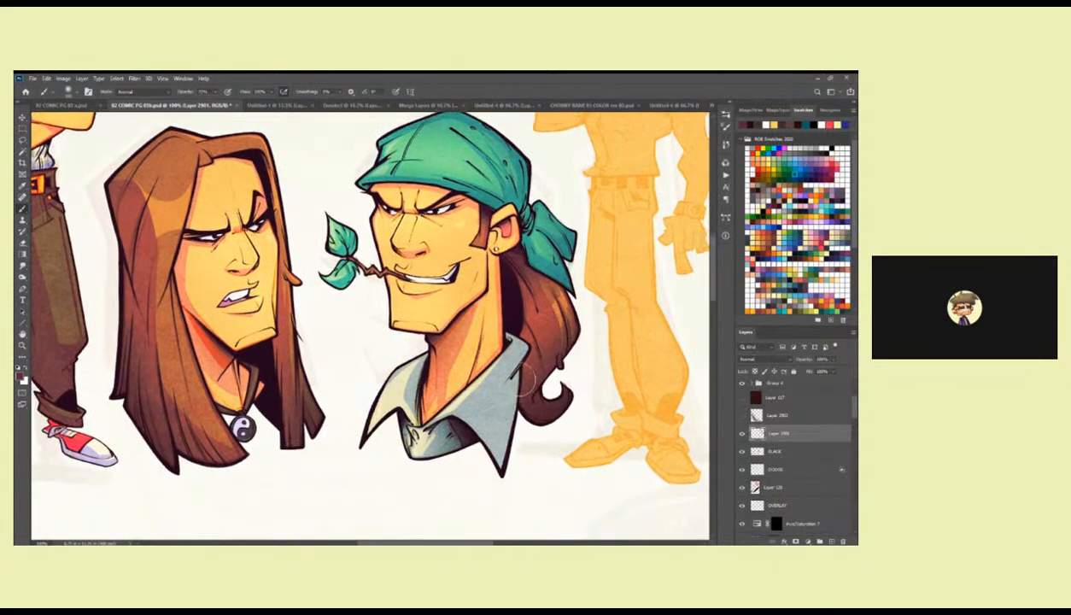
key(l)
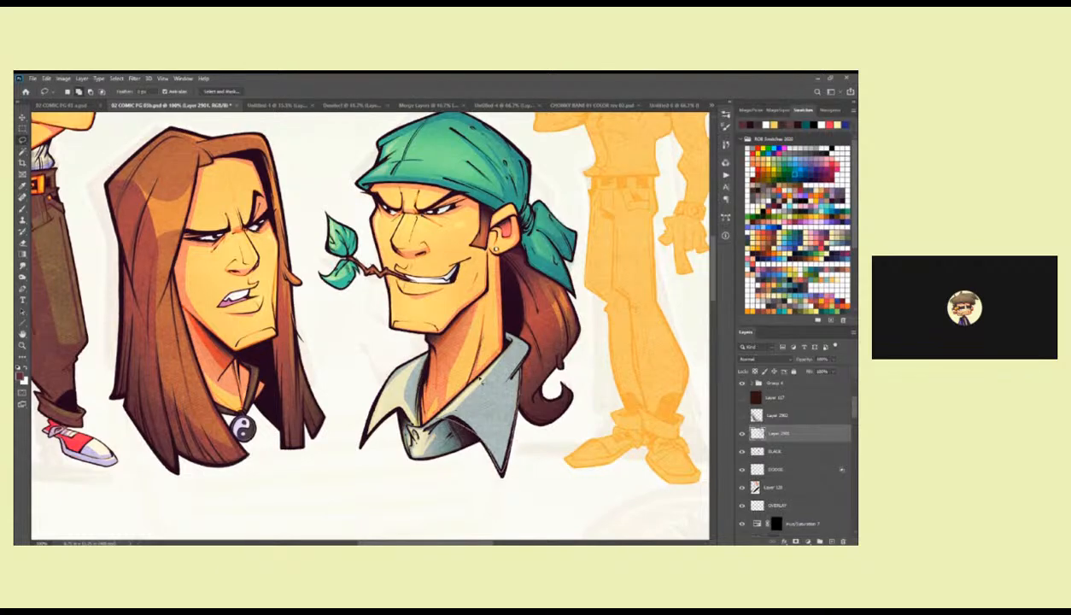
key(b)
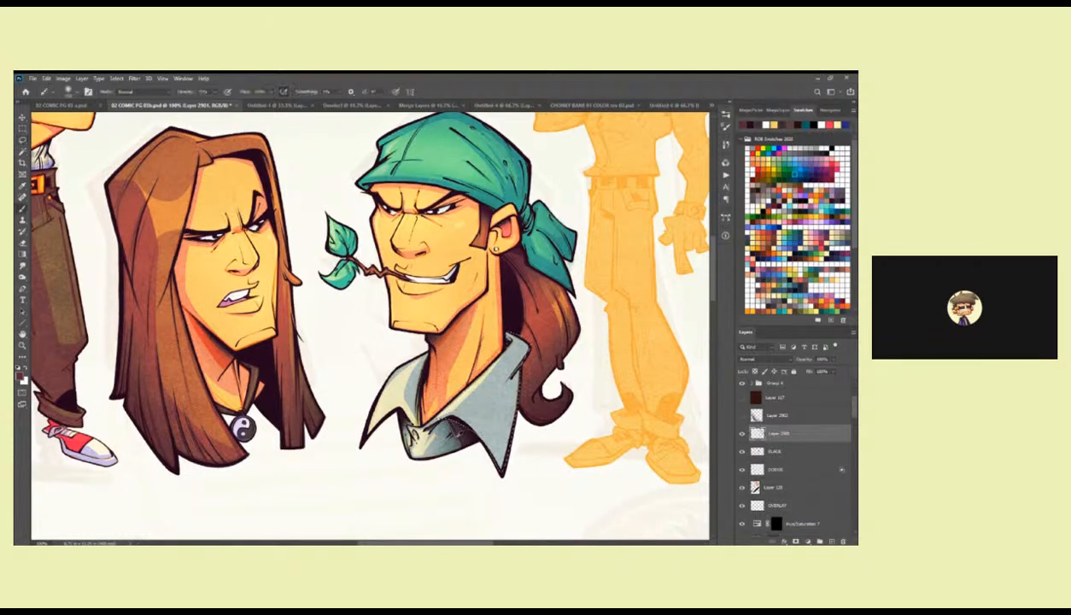
drag(450, 434, 466, 422)
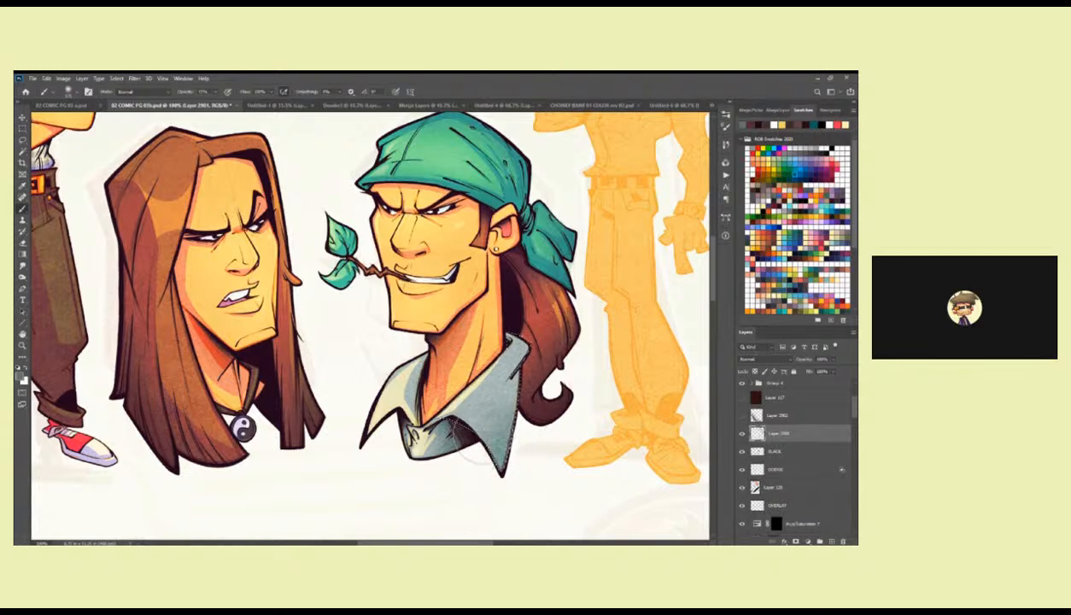
drag(429, 449, 459, 433)
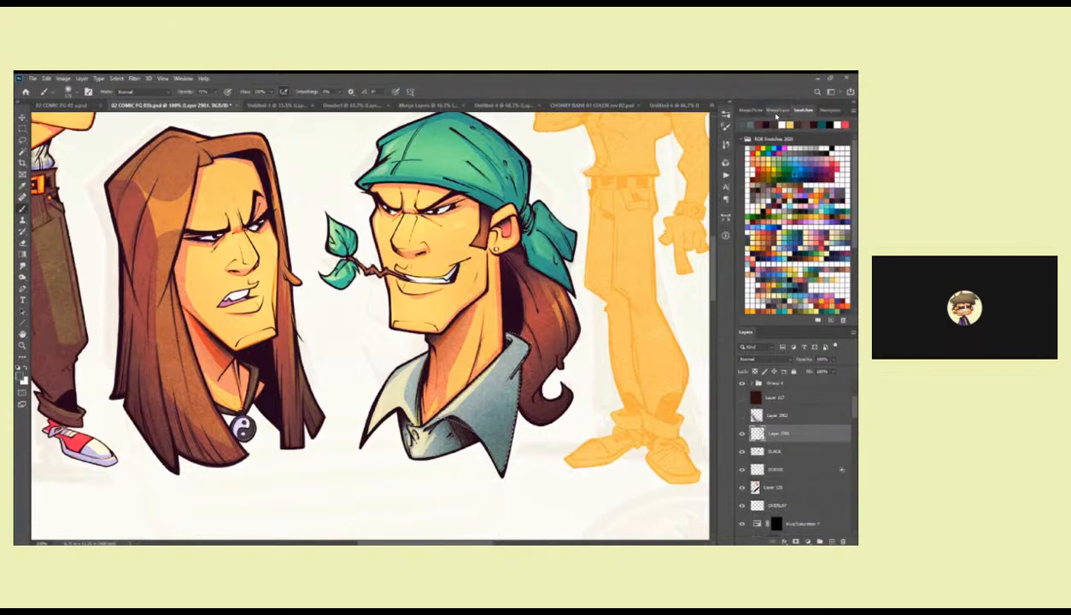
Mix a muted dark blue foreground colour for the collar shading in the colour picker panel.
click(773, 111)
click(748, 110)
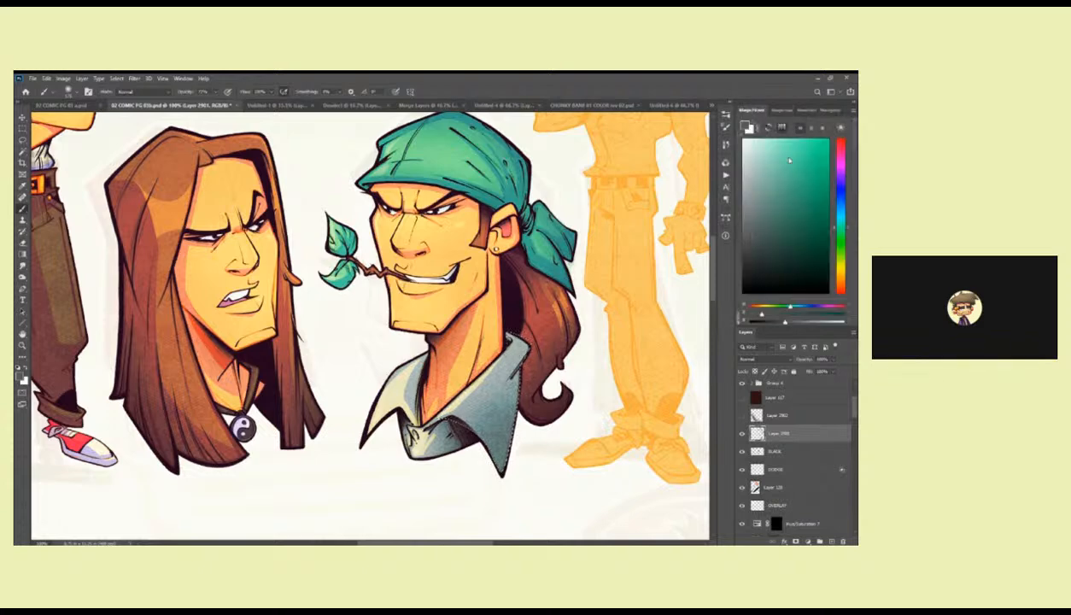
click(758, 224)
click(757, 234)
click(769, 237)
drag(843, 205, 842, 171)
click(775, 229)
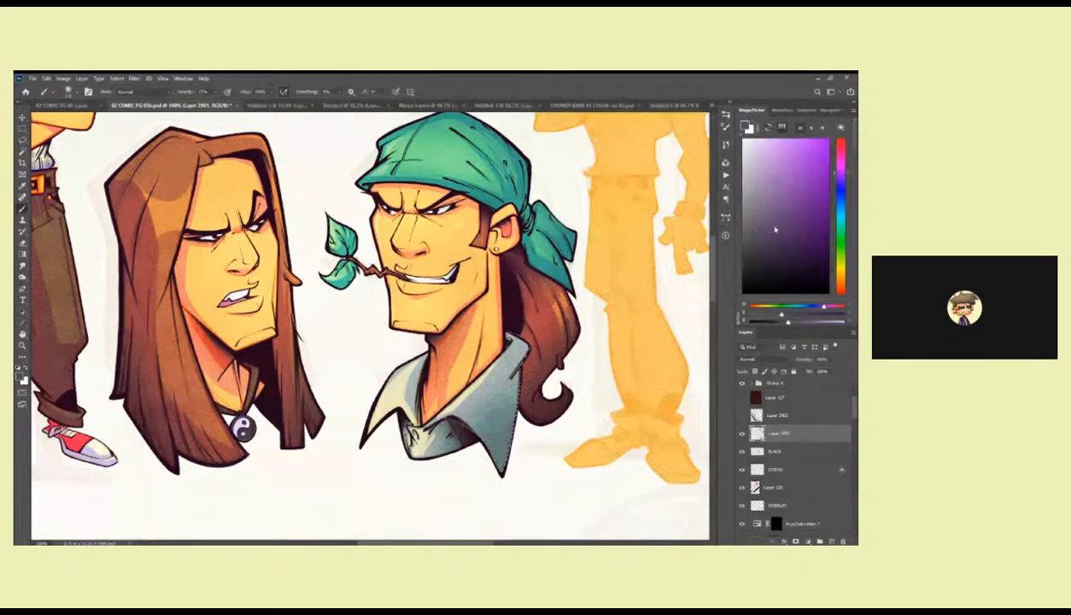
click(840, 208)
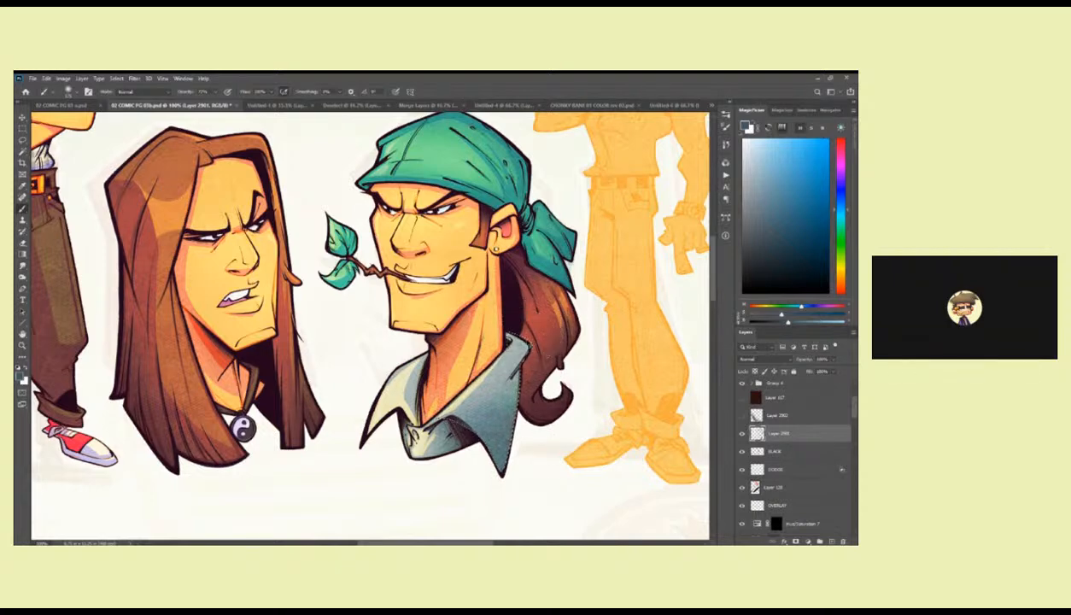
Shade the selected flap of the bandana man's shirt collar in muted dark blue with the Brush and clear the selection.
mouse_move(547, 347)
mouse_down()
mouse_move(546, 360)
mouse_move(535, 342)
mouse_up()
key(l)
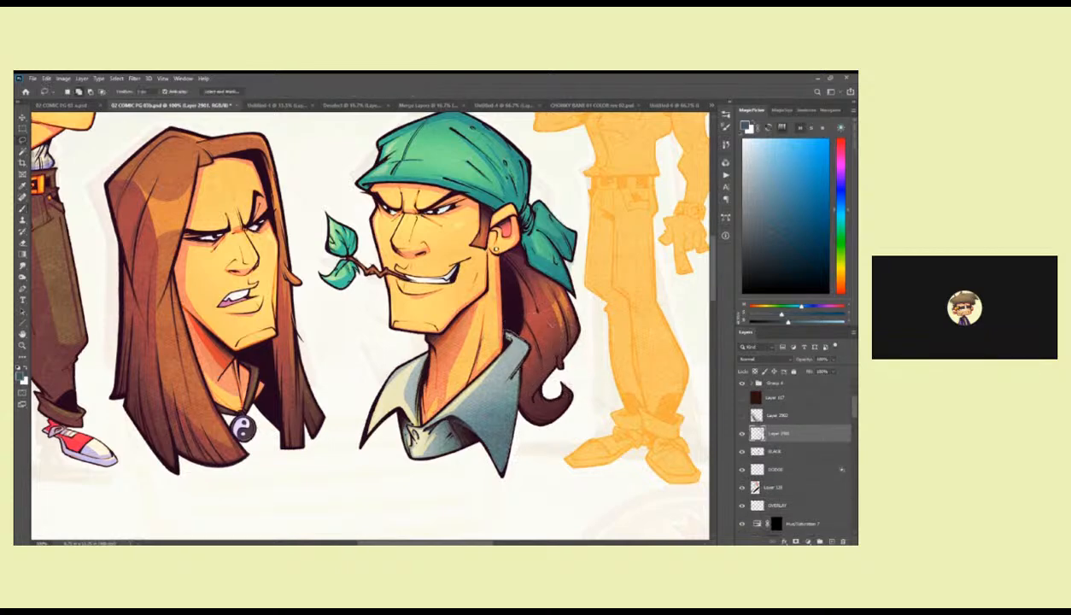
key(b)
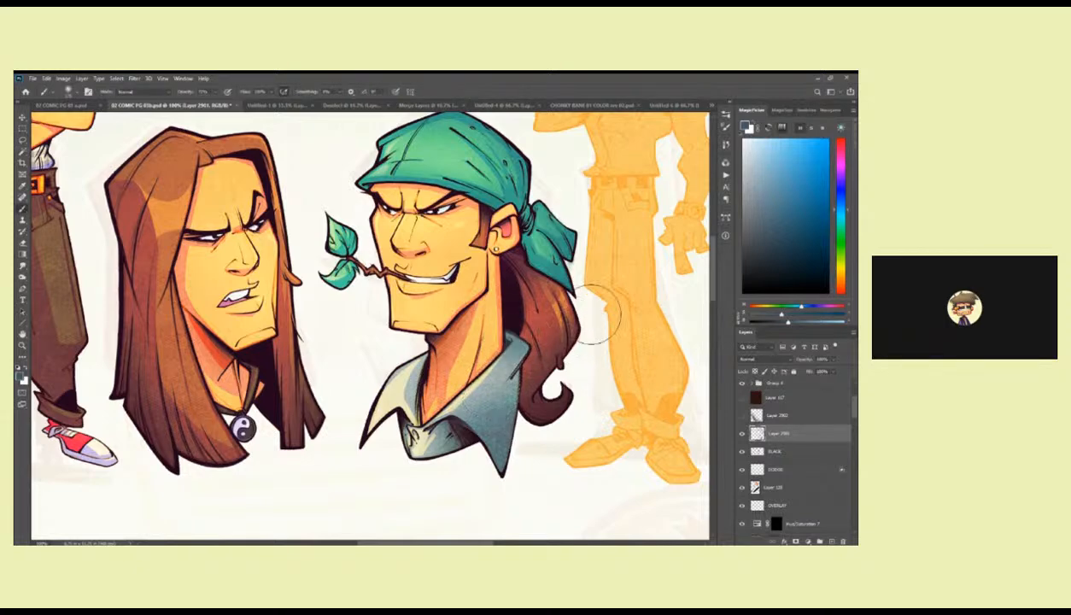
Load a selection around the bandana man's head, add it as a mask on the collar shading layer and invert the mask.
mouse_move(856, 415)
mouse_down()
mouse_move(854, 426)
mouse_move(854, 415)
mouse_up()
ctrl+click(757, 480)
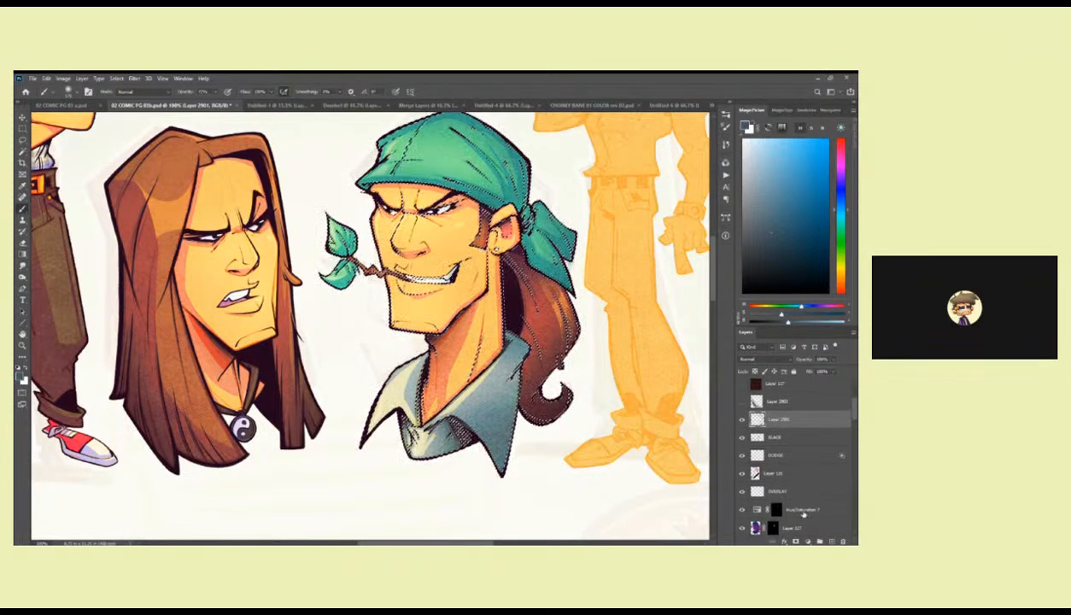
click(793, 541)
key(ctrl+i)
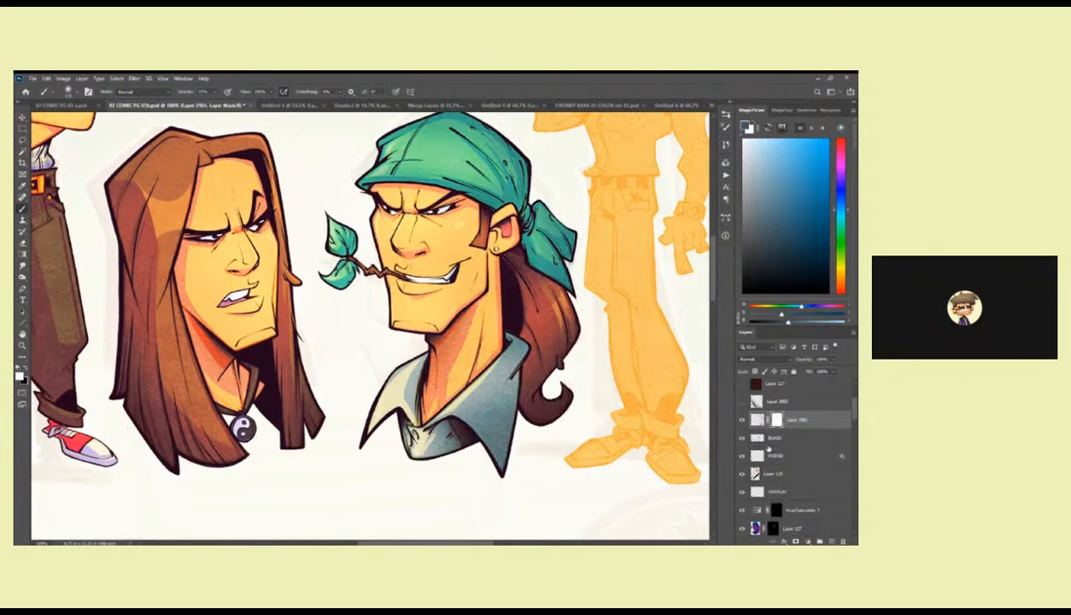
click(756, 418)
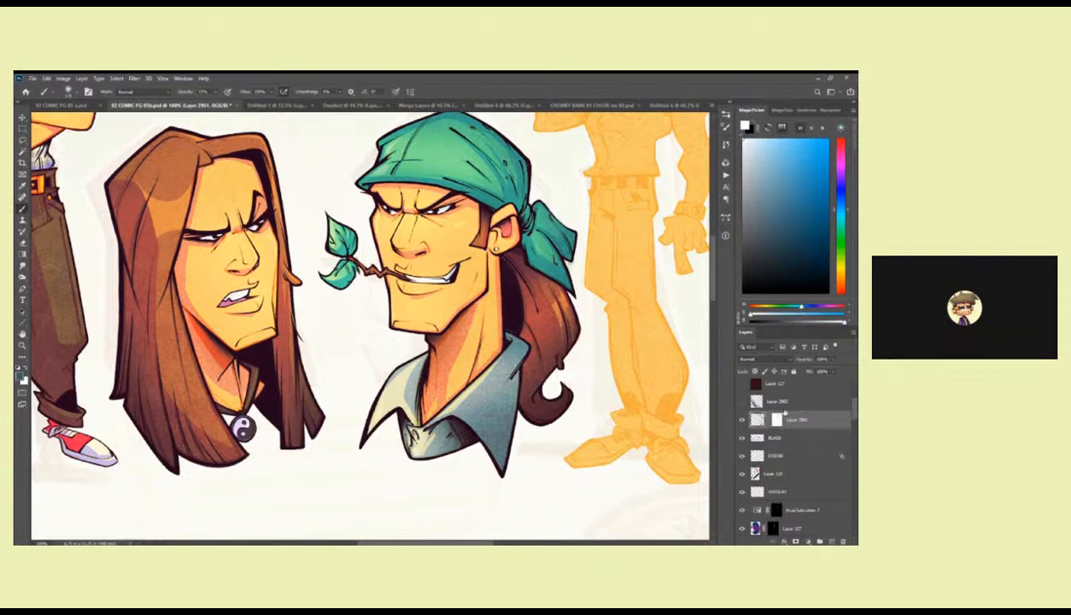
key(x)
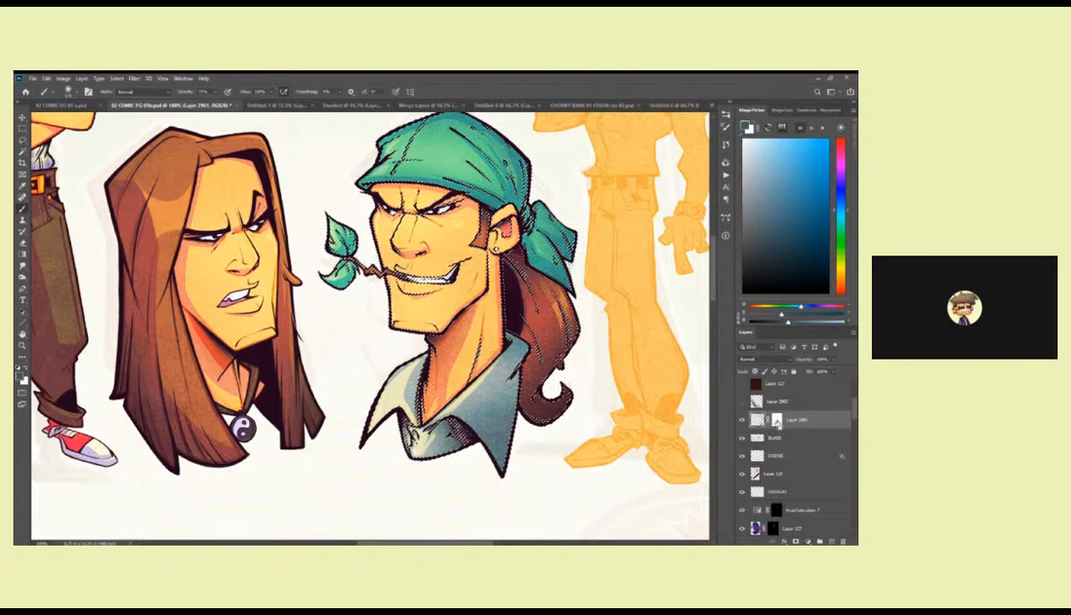
click(776, 419)
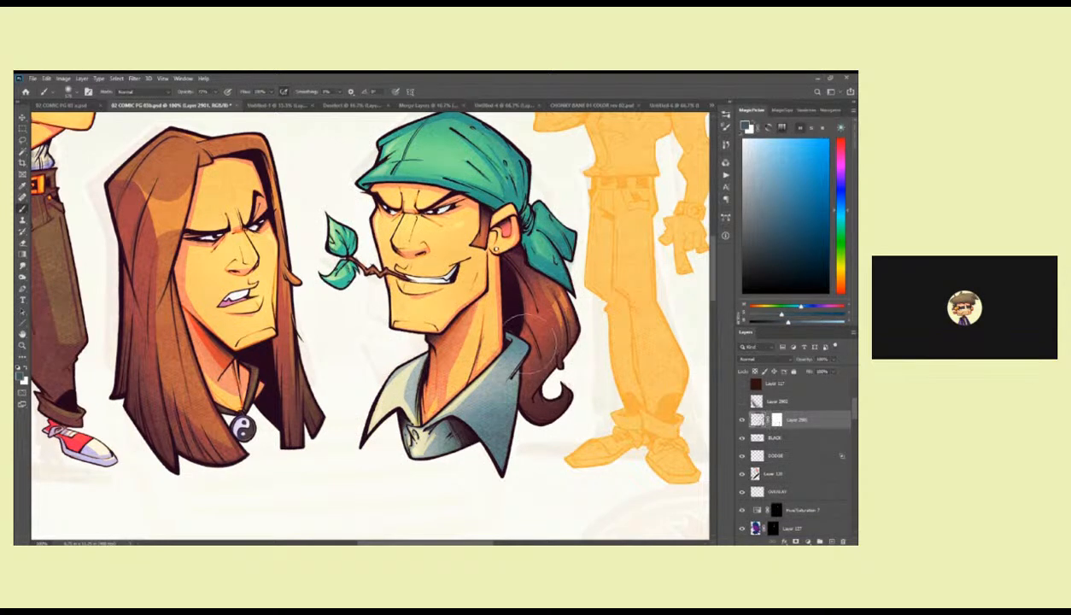
Lasso the bandana man's other collar flap along the neck and shade it in muted dark blue with the Brush.
key(l)
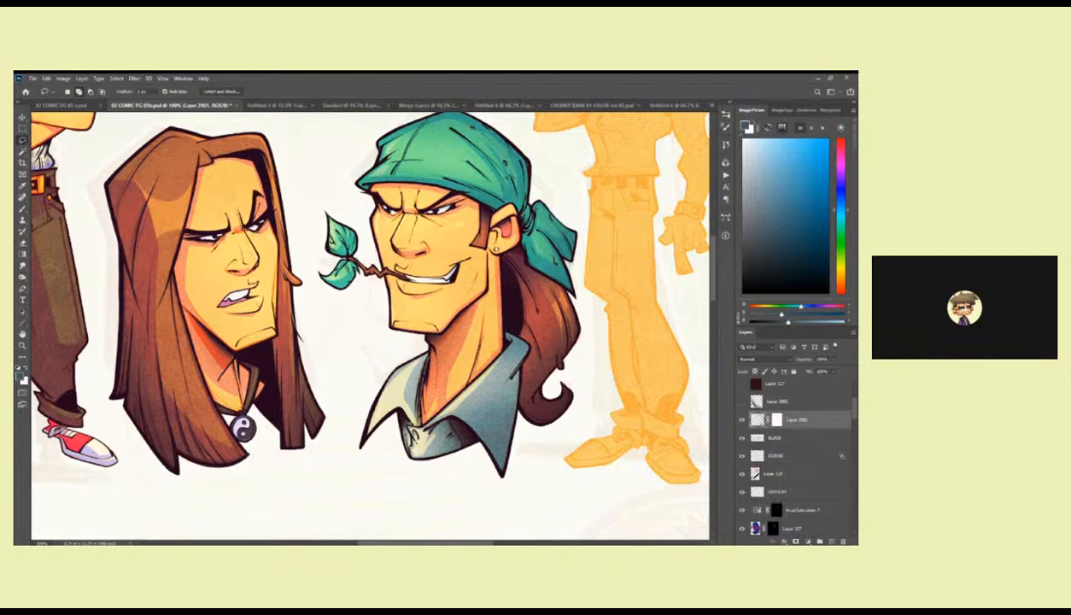
mouse_move(382, 405)
mouse_down()
mouse_move(390, 369)
mouse_move(414, 351)
mouse_move(385, 374)
mouse_move(380, 403)
mouse_up()
key(b)
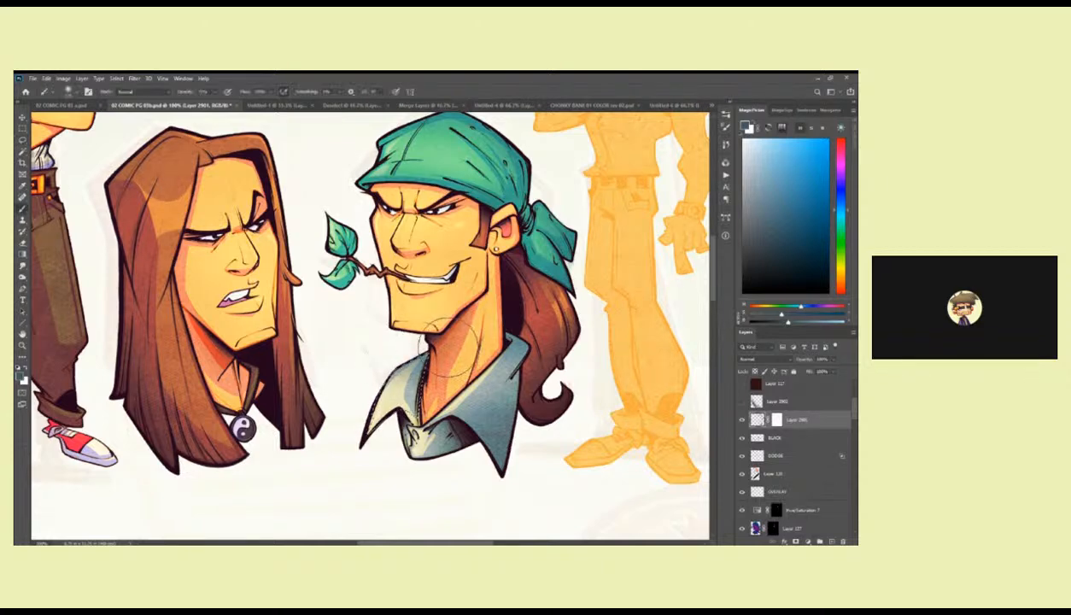
scroll(570, 336, up, 2)
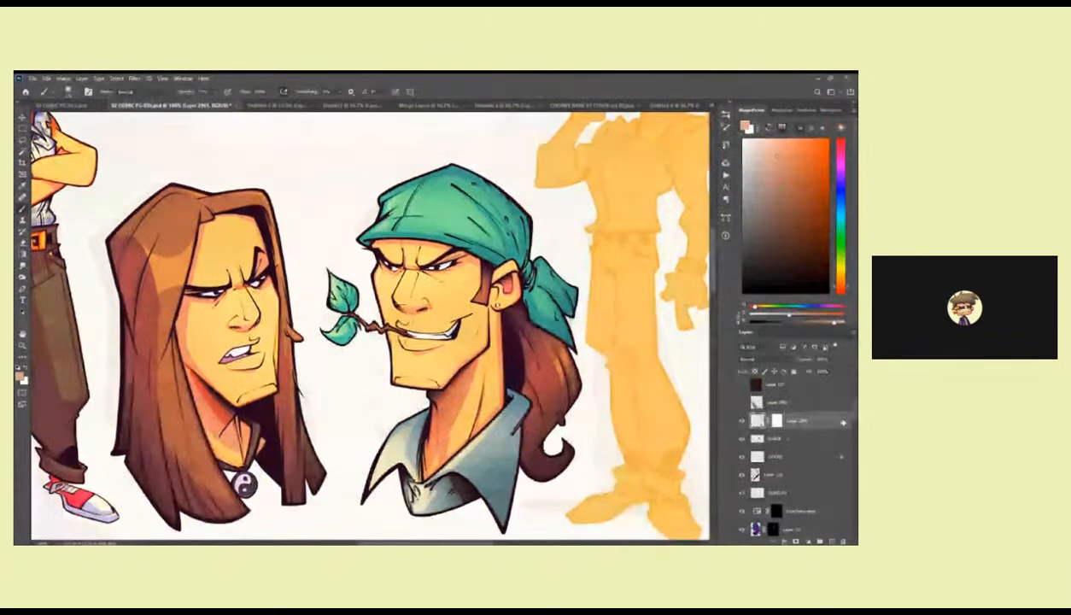
Try to recolour the bandana man's face in a peach skin tone on Layer 110 using a Magic Wand selection.
scroll(849, 444, down, 3)
drag(850, 444, 850, 442)
click(790, 439)
key(w)
click(477, 390)
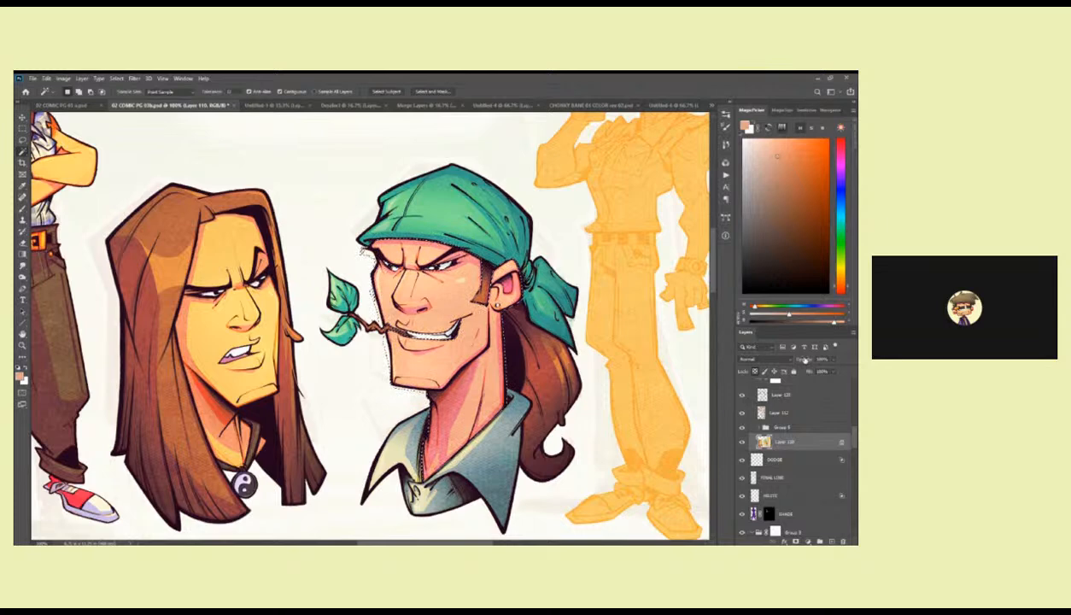
key(b)
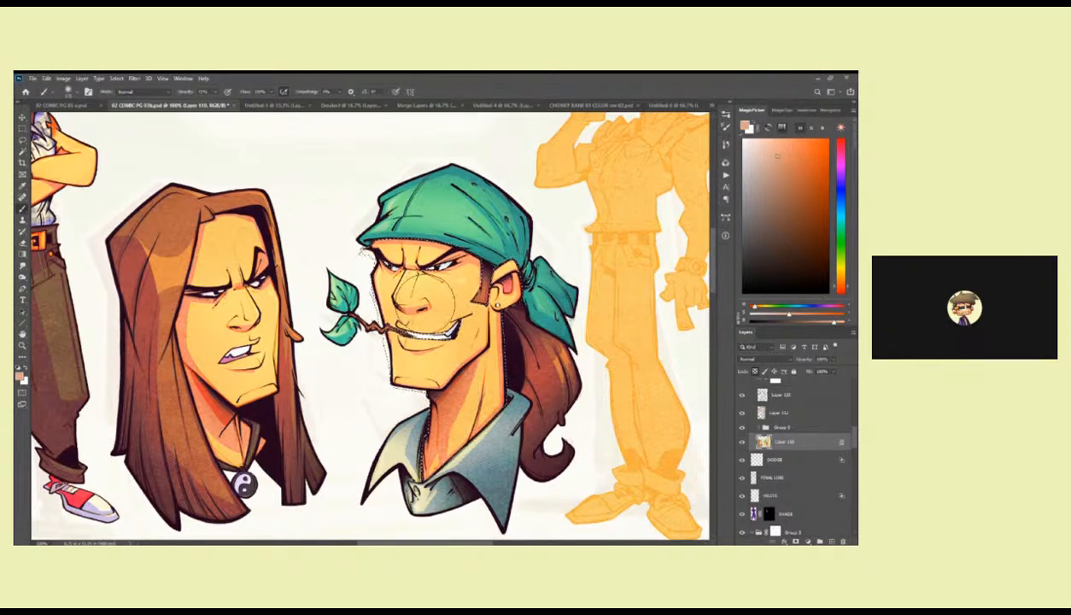
key(ctrl+d)
drag(253, 309, 245, 314)
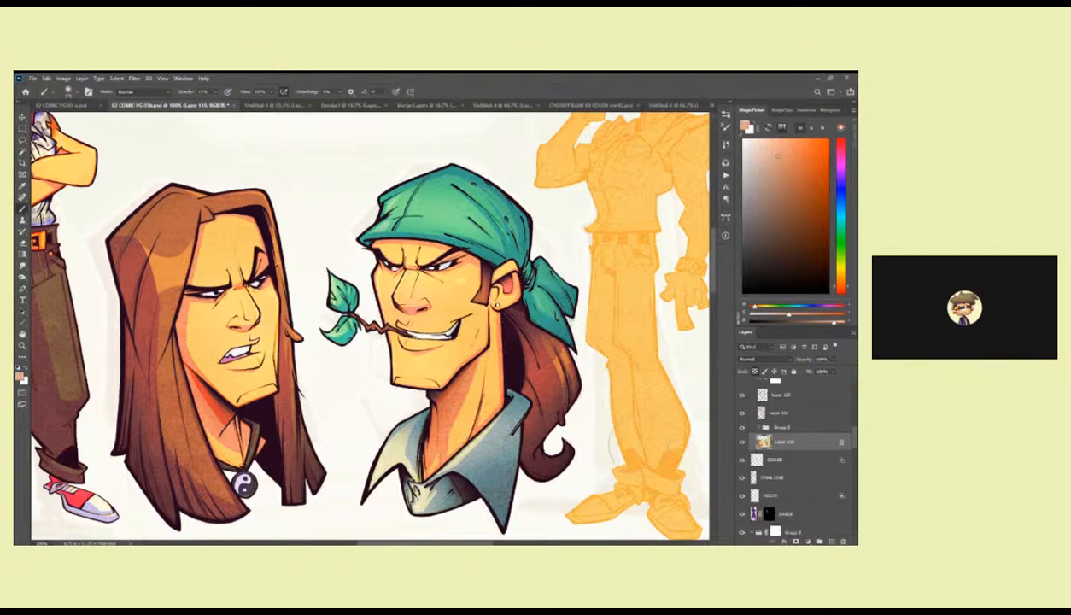
Zoom out to check all the characters together on the page and bring up the TEXTURE group in the layer stack.
key(z)
alt+click(644, 435)
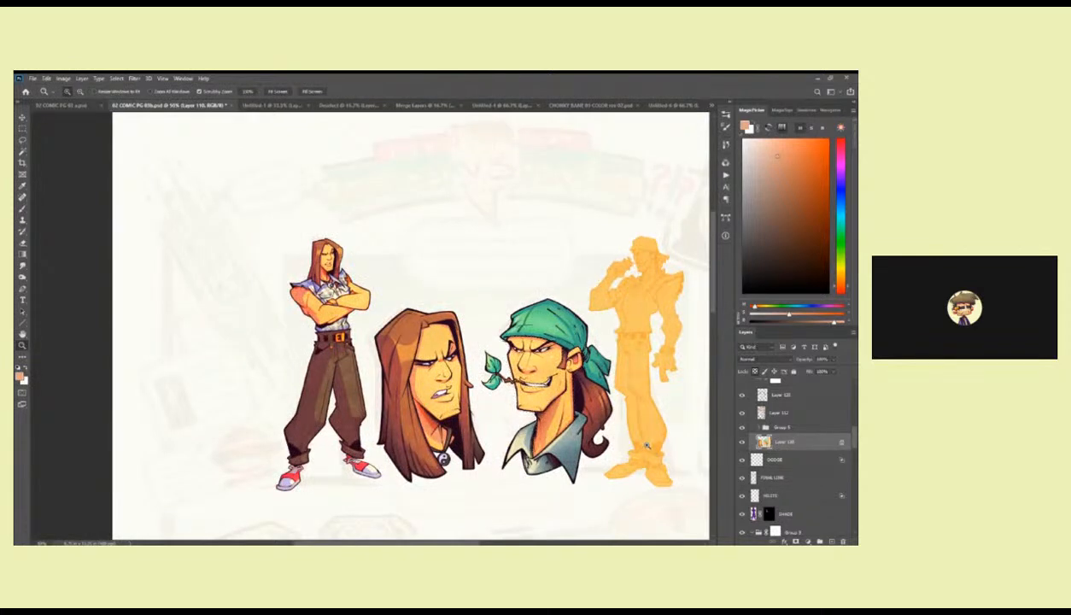
drag(644, 438, 640, 431)
key(b)
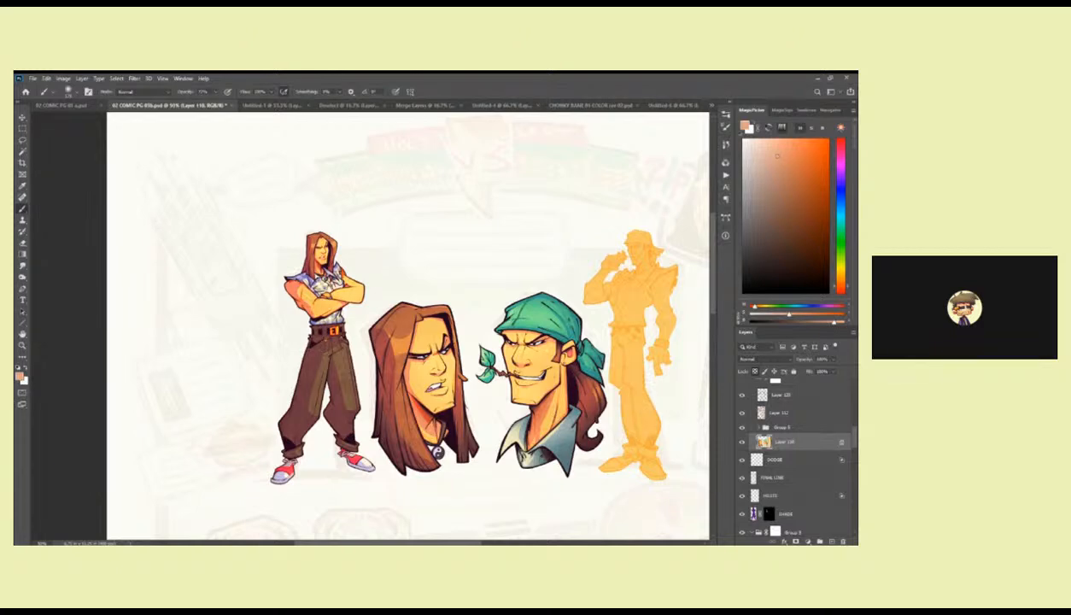
key(ctrl+shift+Tab)
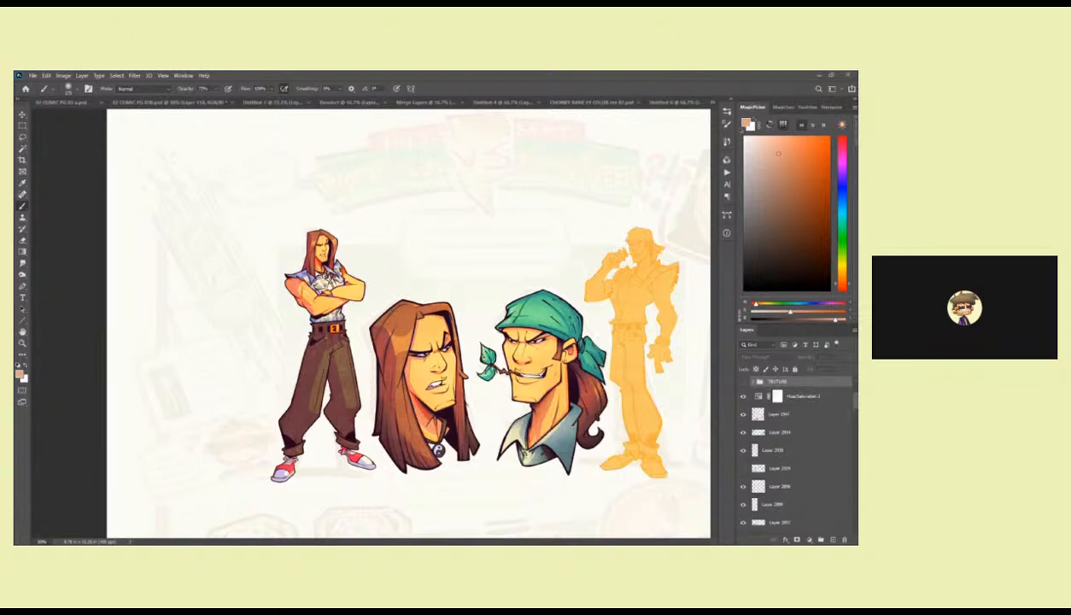
Copy a lassoed area around the green bandana from Layer 2901 onto a new layer and add a layer mask.
click(754, 431)
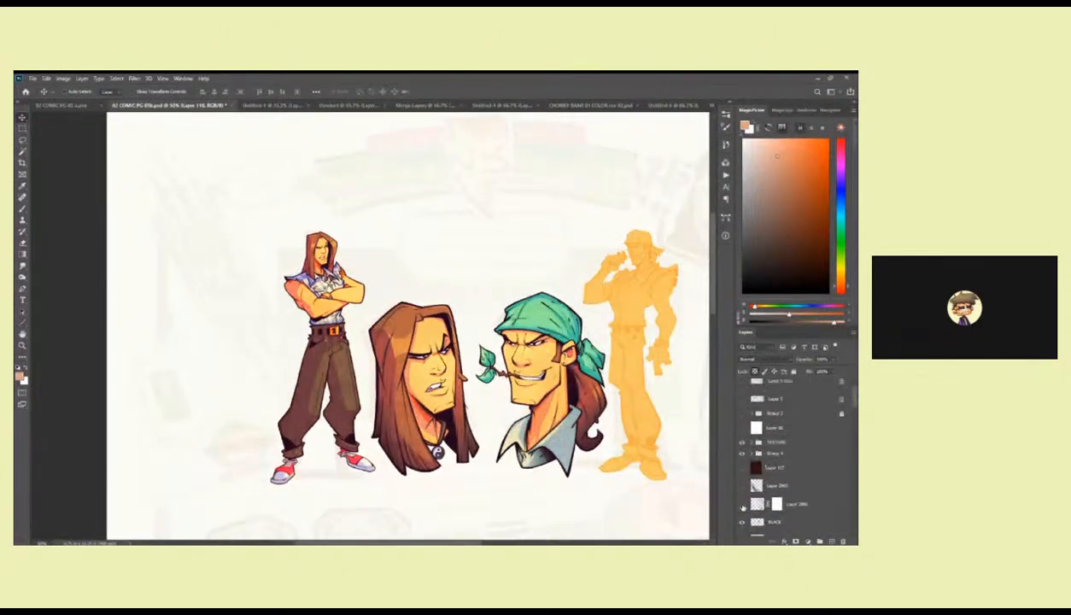
click(752, 507)
key(z)
double_click(611, 348)
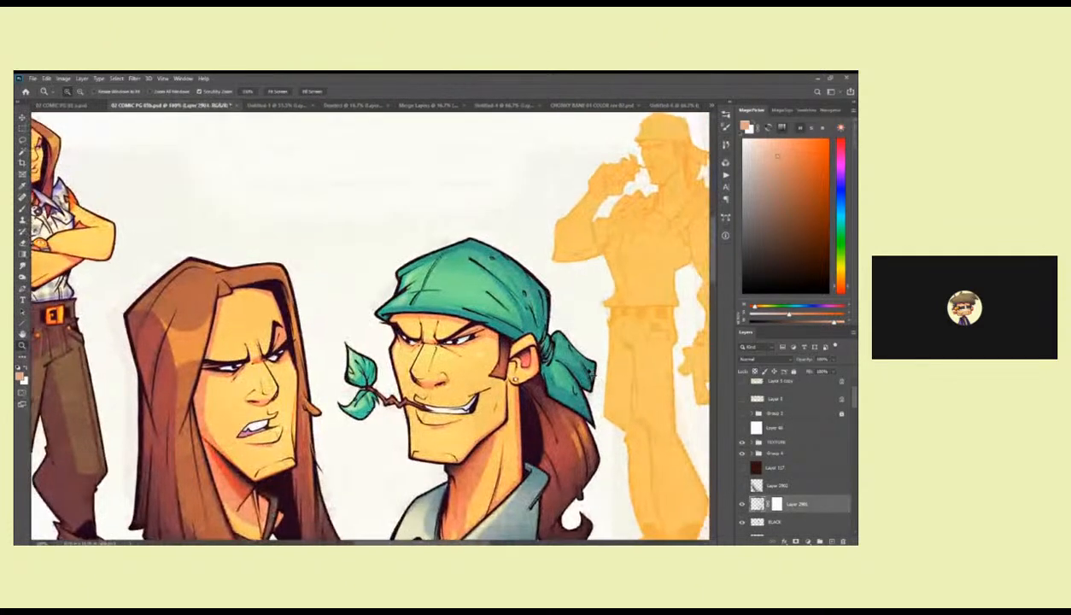
key(l)
mouse_move(590, 352)
mouse_down()
mouse_move(598, 427)
mouse_move(533, 367)
mouse_move(517, 328)
mouse_move(386, 316)
mouse_move(584, 315)
mouse_move(589, 349)
mouse_up()
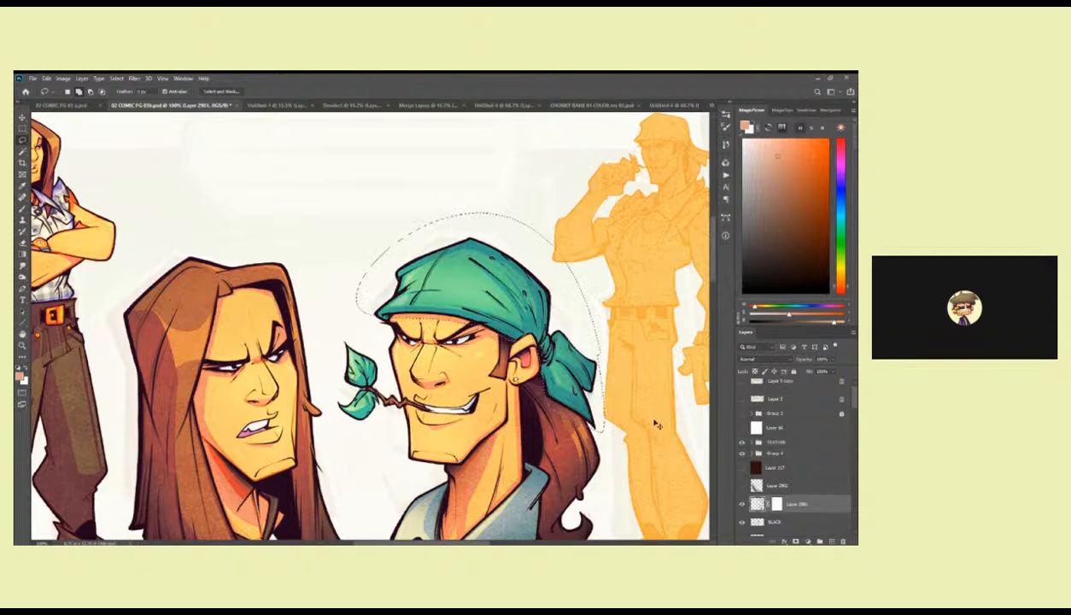
key(ctrl+j)
click(795, 540)
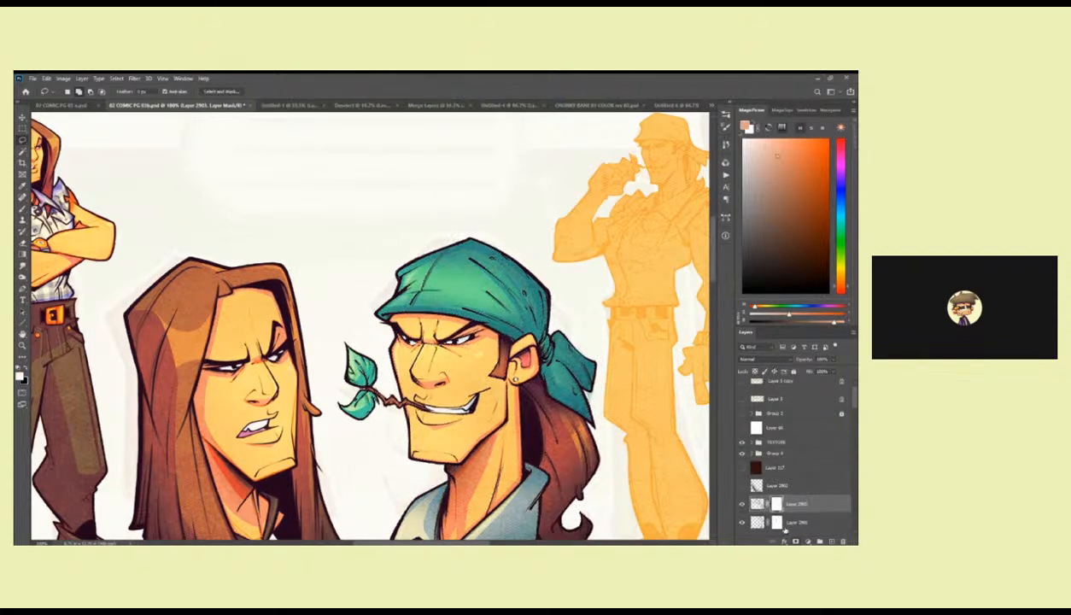
Try other blend modes on the bandana copy, including Darker Color and Overlay.
click(757, 491)
click(758, 504)
click(761, 360)
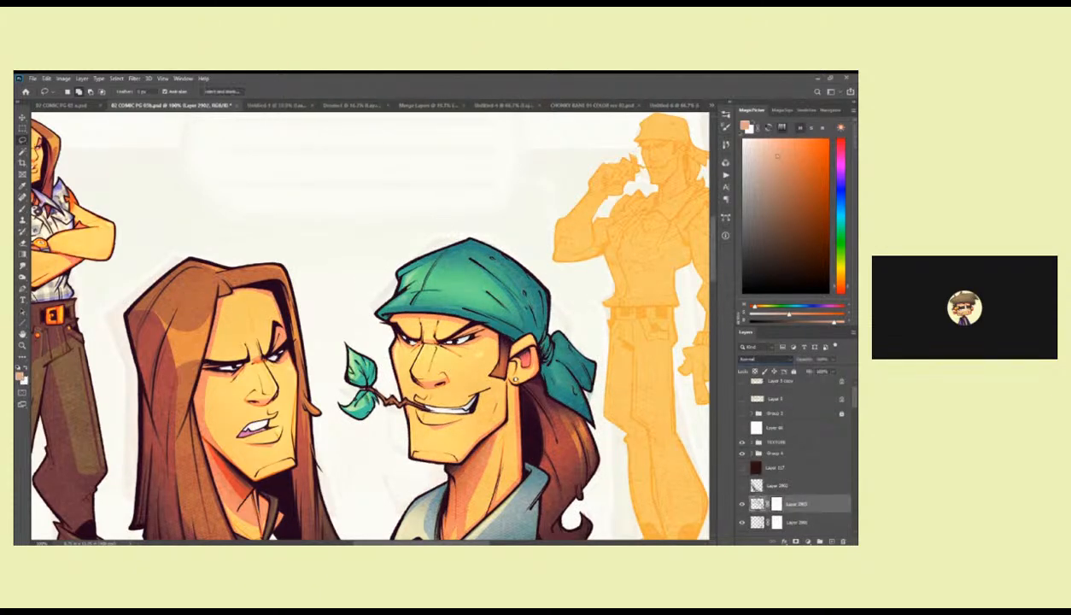
click(761, 362)
scroll(761, 360, down, 9)
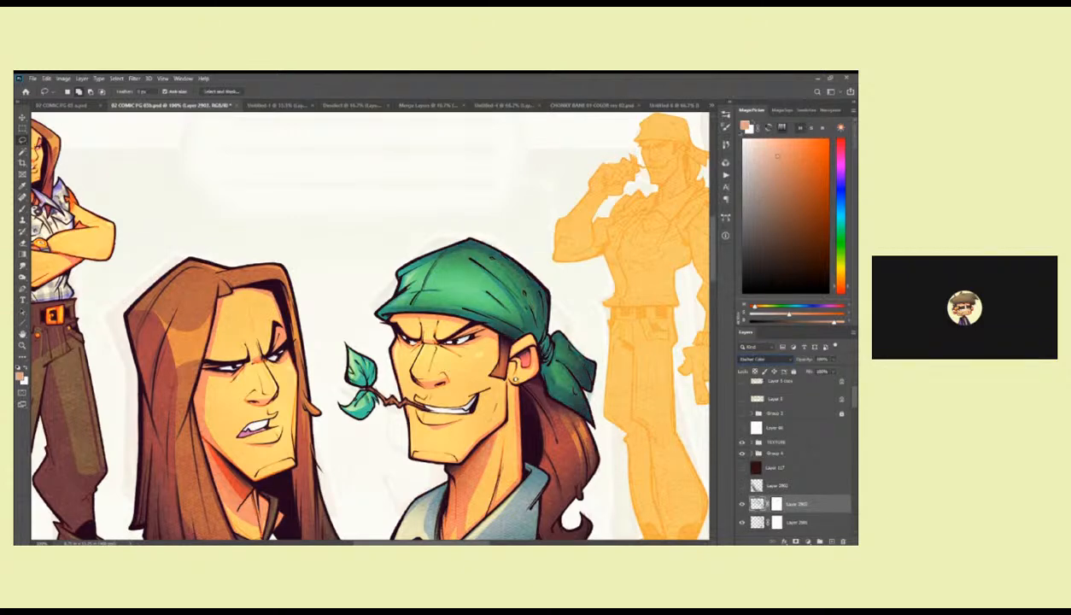
Toggle the bandana copy's visibility to compare the bandana with and without it.
click(742, 505)
click(741, 506)
click(740, 506)
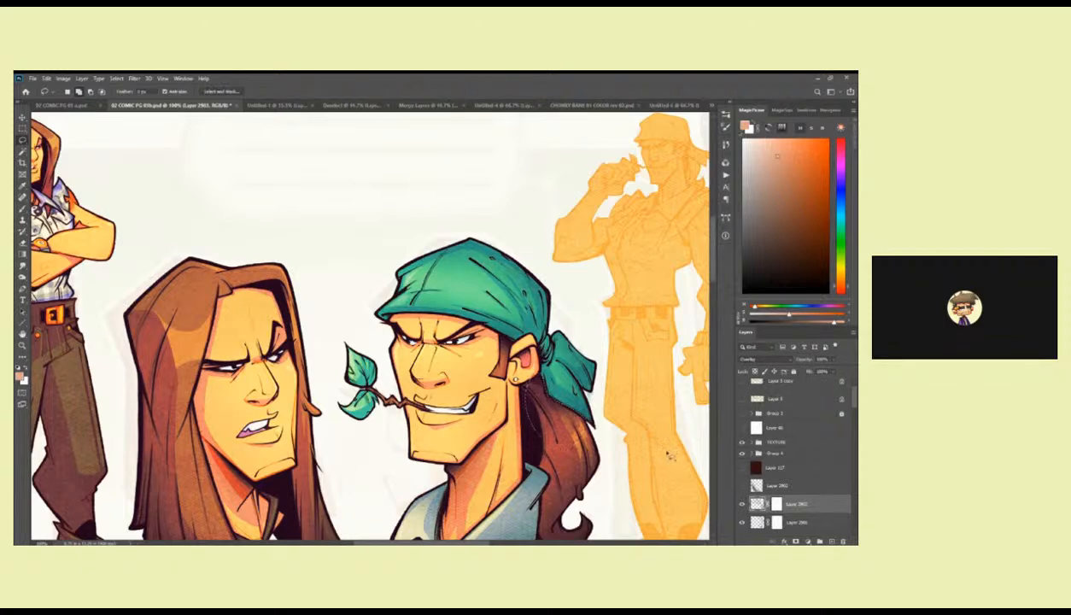
click(742, 506)
click(742, 506)
click(742, 505)
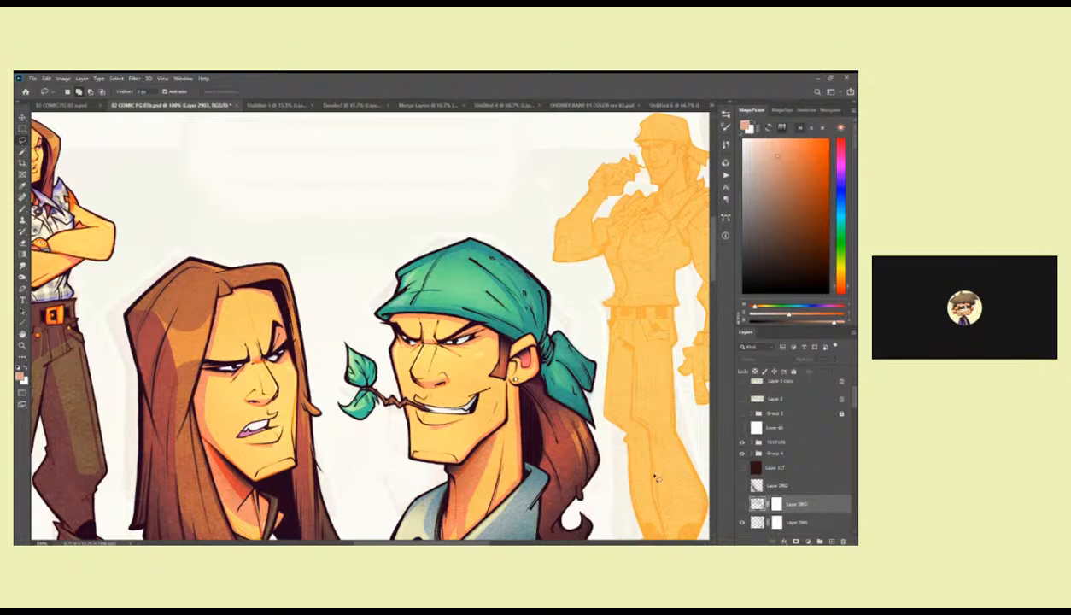
Delete the bandana copy, its duplicate and the hidden Layer 2902 from the layer stack.
drag(800, 502, 831, 540)
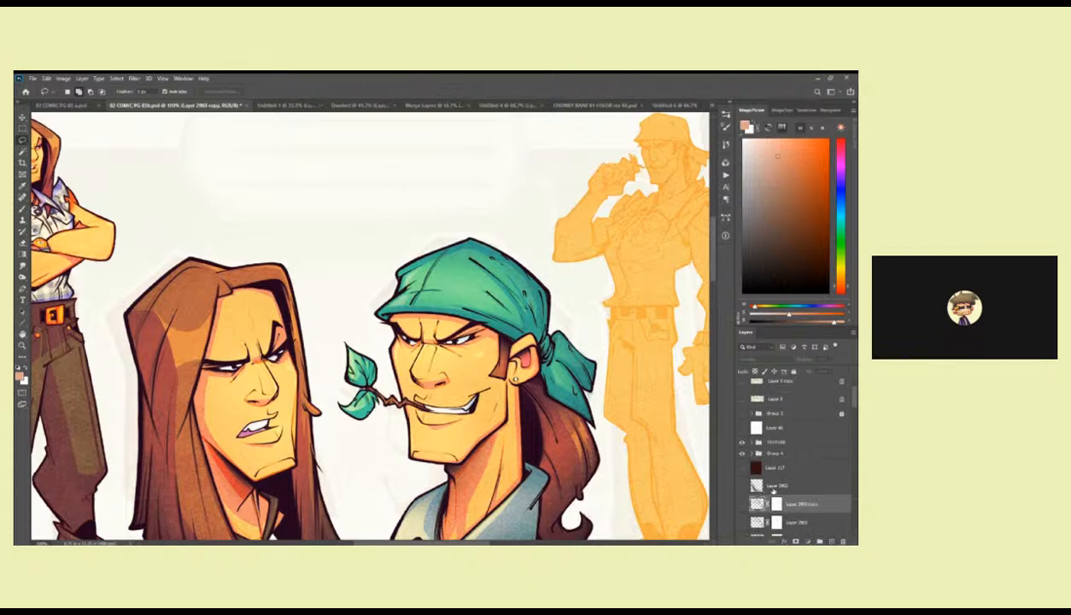
click(760, 484)
drag(852, 403, 852, 413)
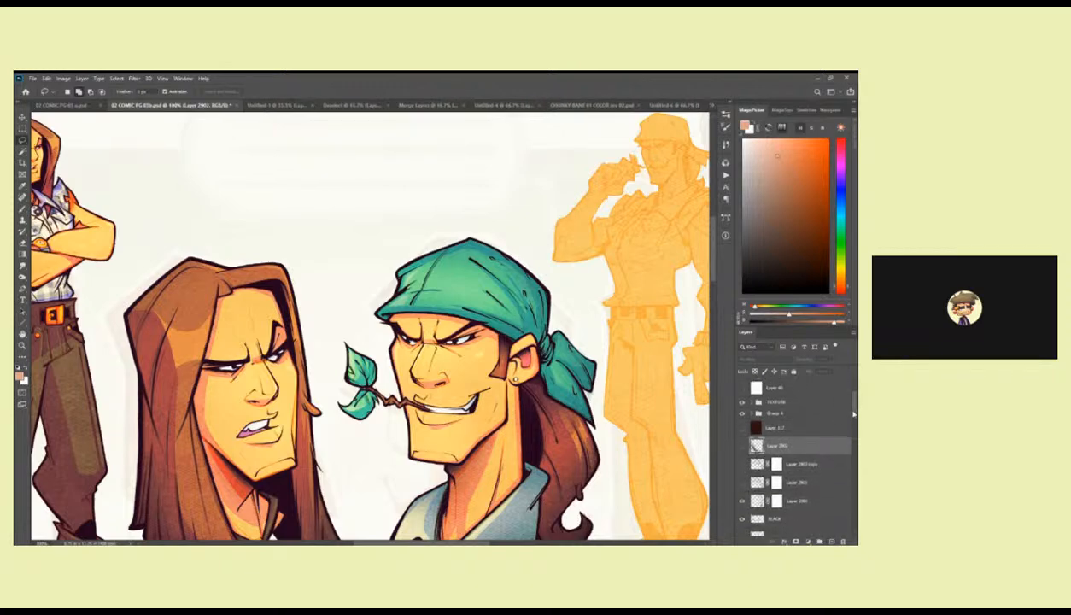
click(793, 466)
shift+click(795, 483)
click(842, 540)
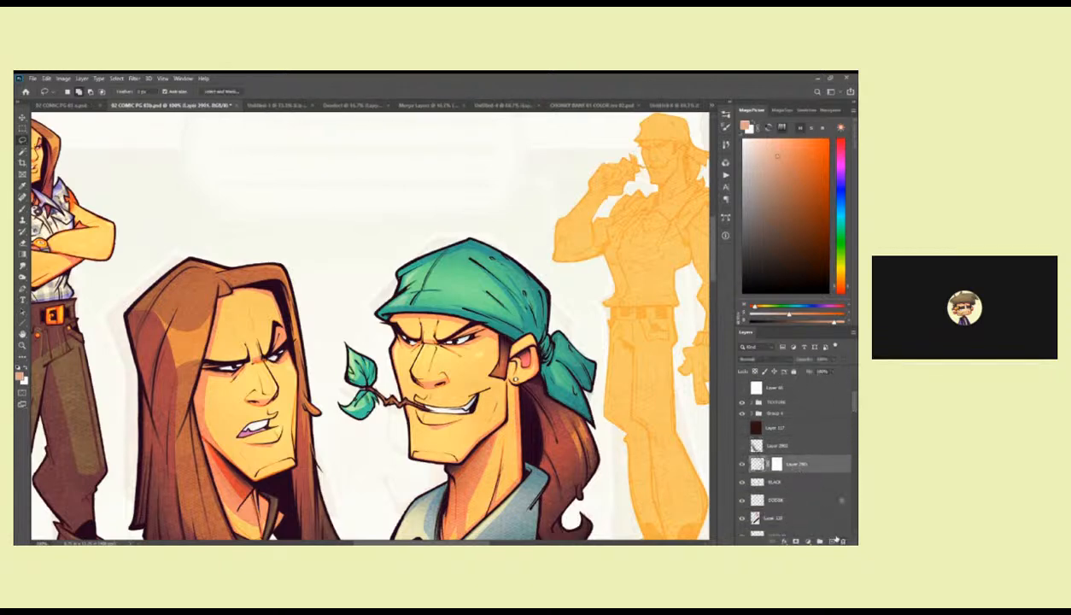
click(779, 446)
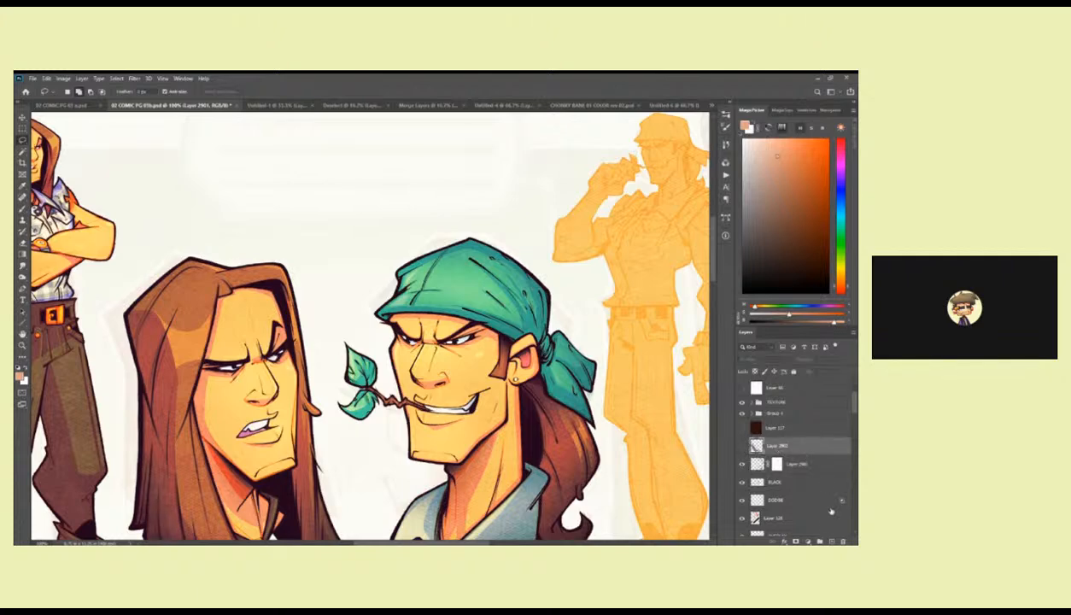
click(841, 540)
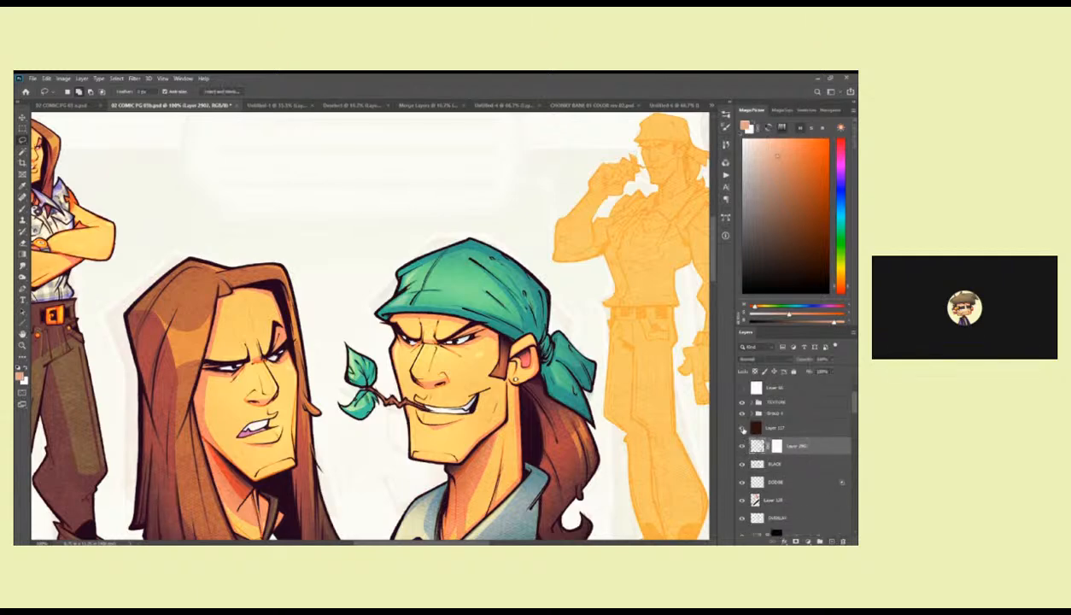
Show and hide the dark brown layer above Layer 2901 to compare its effect on the whole character sheet.
click(742, 428)
key(z)
alt+click(613, 448)
alt+click(613, 448)
drag(611, 449, 566, 377)
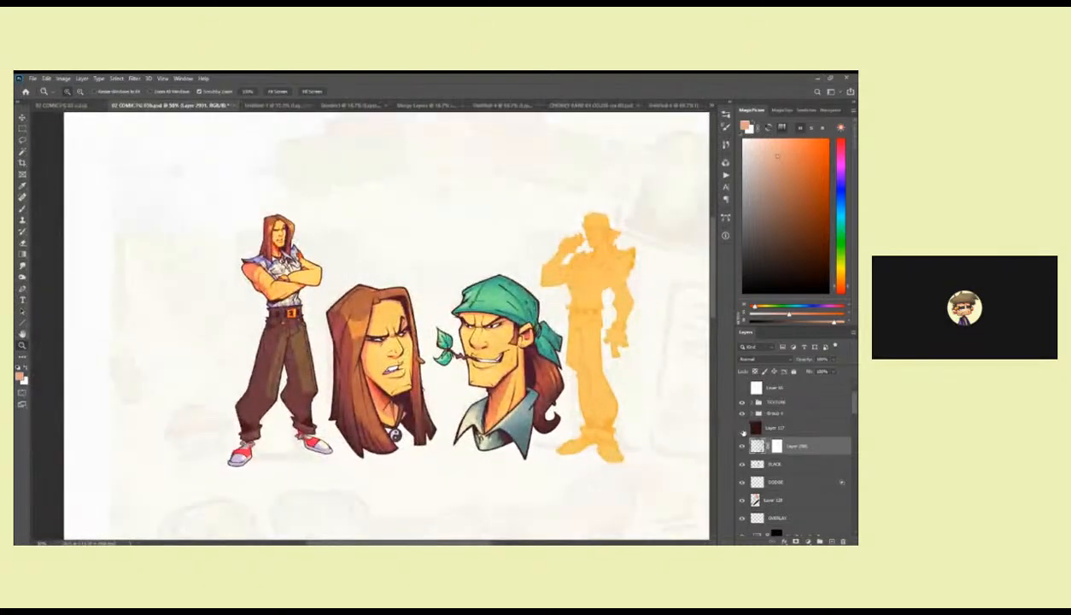
click(742, 427)
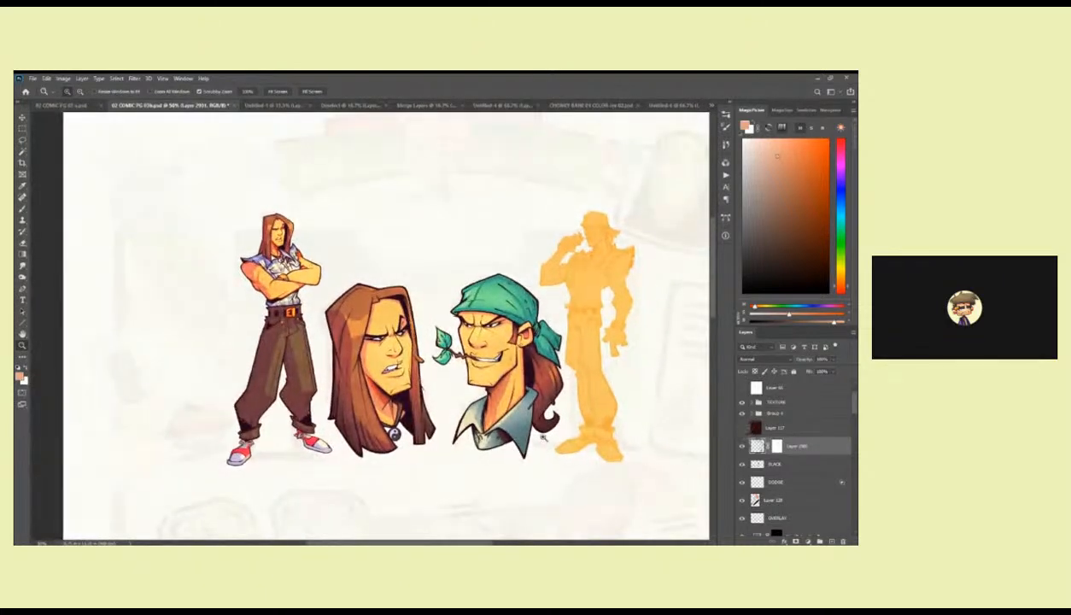
click(534, 427)
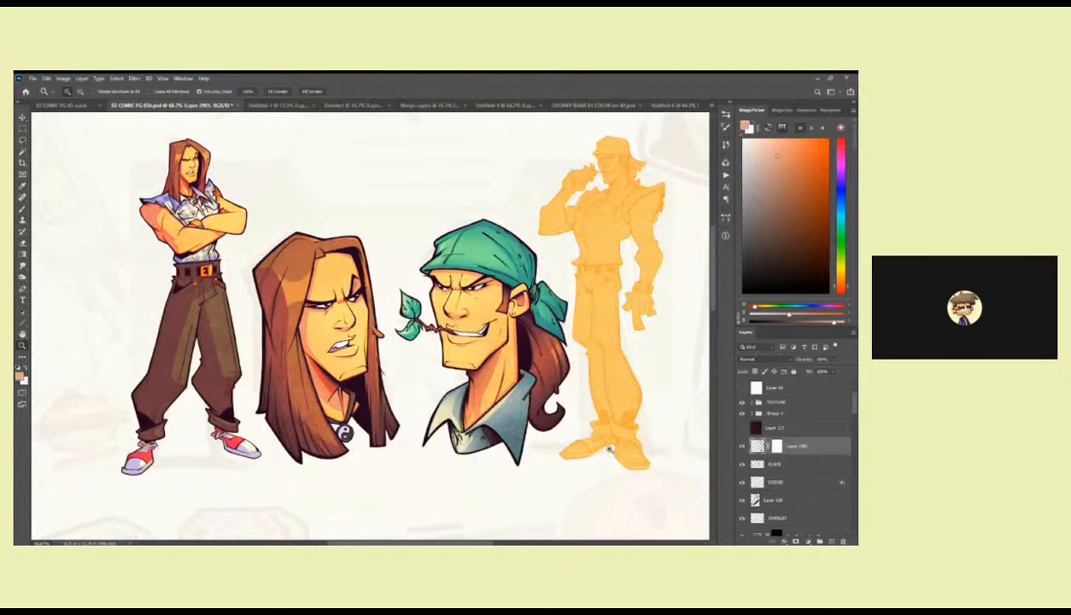
Expand the TEXTURE group, hide its three grey texture layers and select them together.
click(742, 401)
click(751, 401)
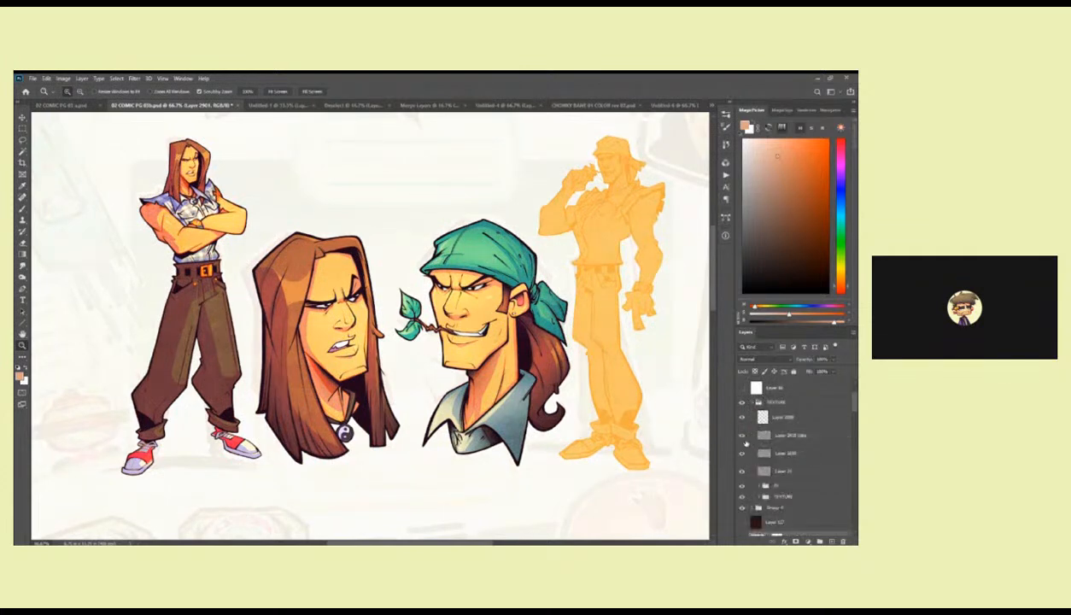
click(742, 437)
click(742, 454)
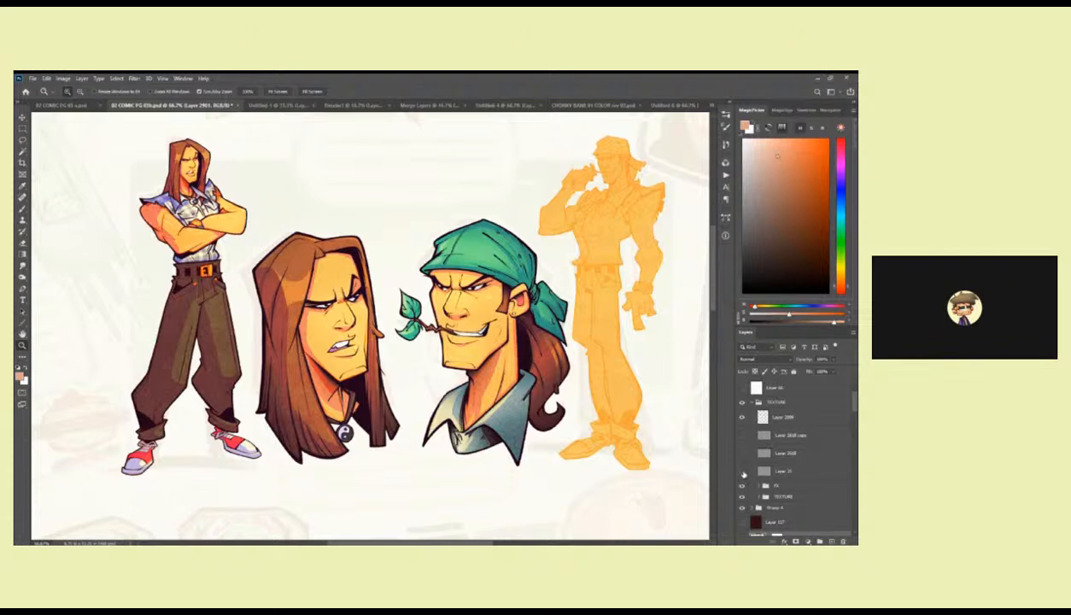
click(785, 434)
shift+click(778, 472)
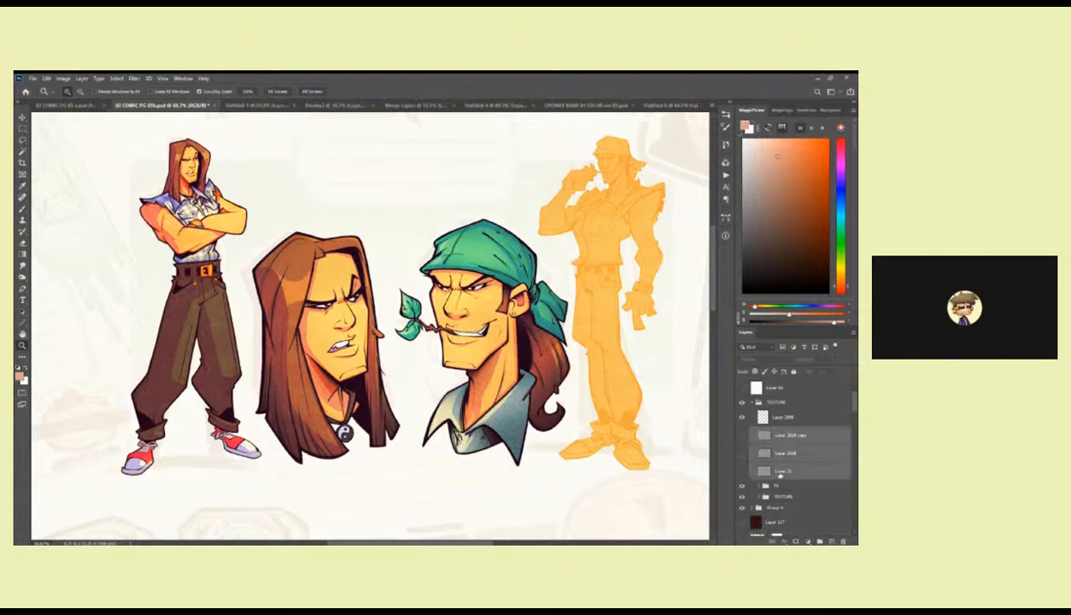
Toggle the uppermost grey texture layer repeatedly to compare the artwork with and without it.
click(742, 437)
click(741, 437)
click(740, 436)
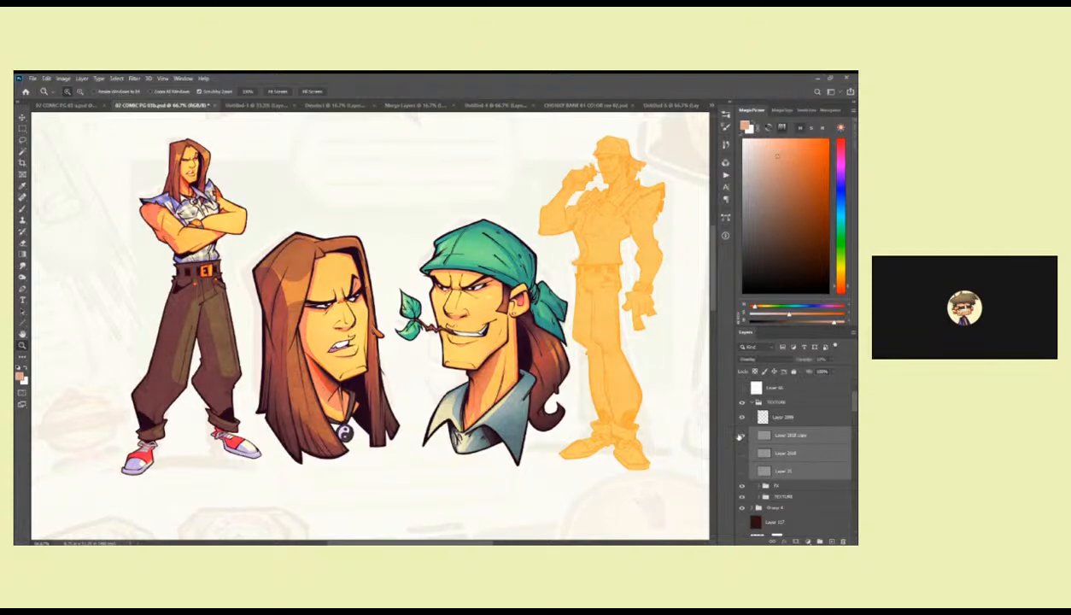
click(741, 436)
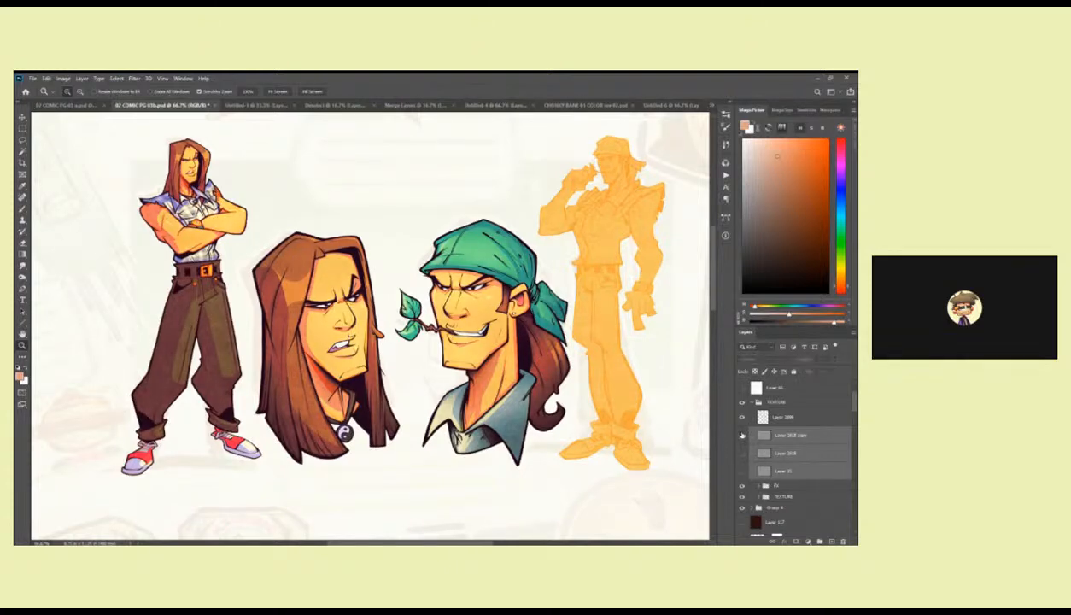
click(741, 436)
click(740, 436)
click(740, 437)
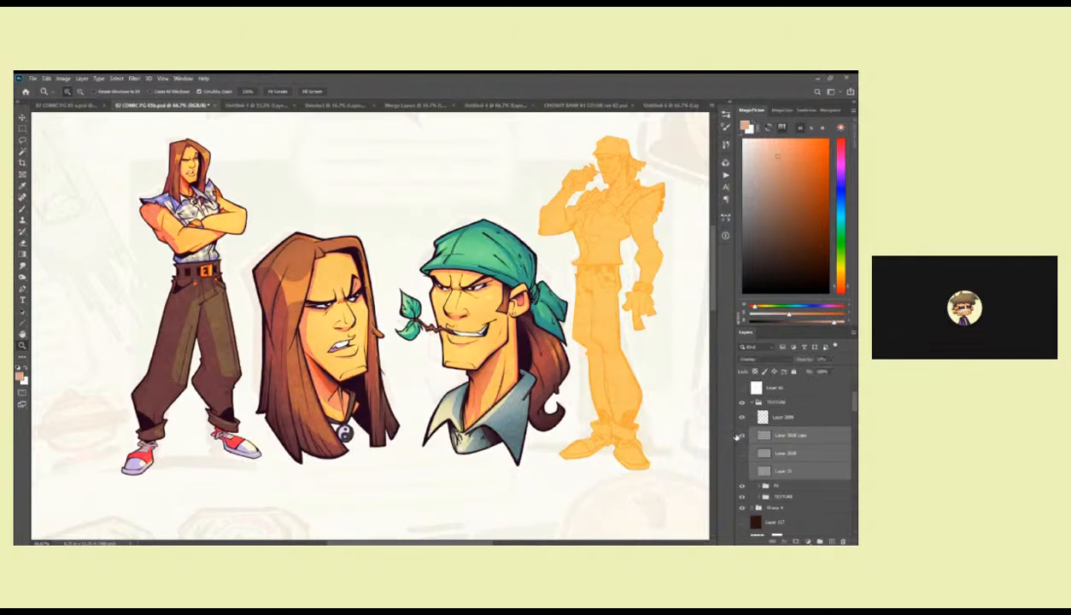
click(741, 436)
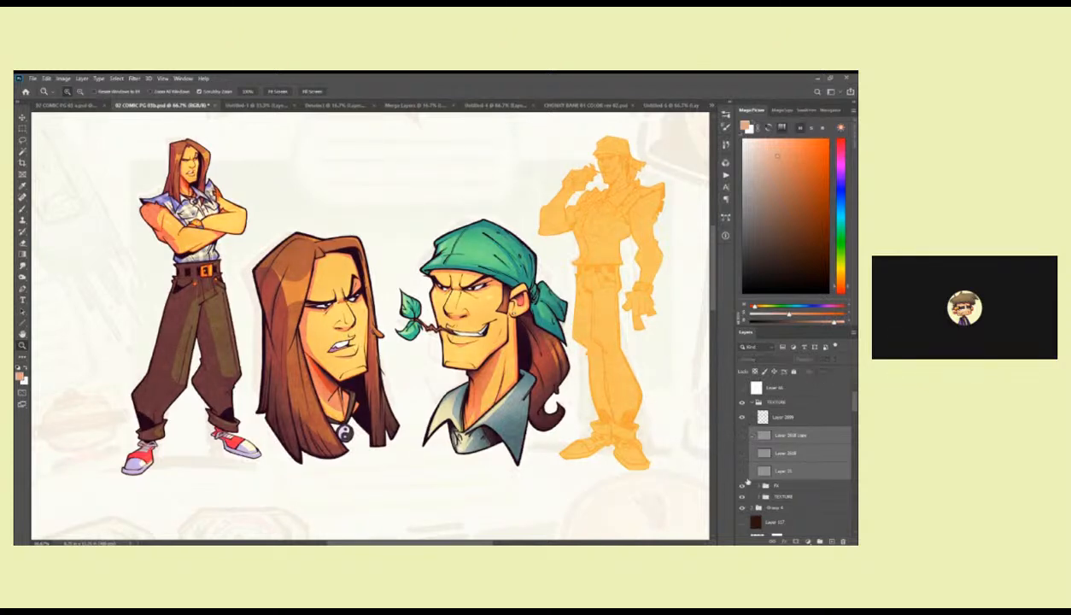
Inspect the subgroups inside the TEXTURE group, including PAGE TEXTURE copy, and collapse the groups again.
click(741, 486)
click(741, 498)
click(759, 496)
click(741, 519)
click(788, 518)
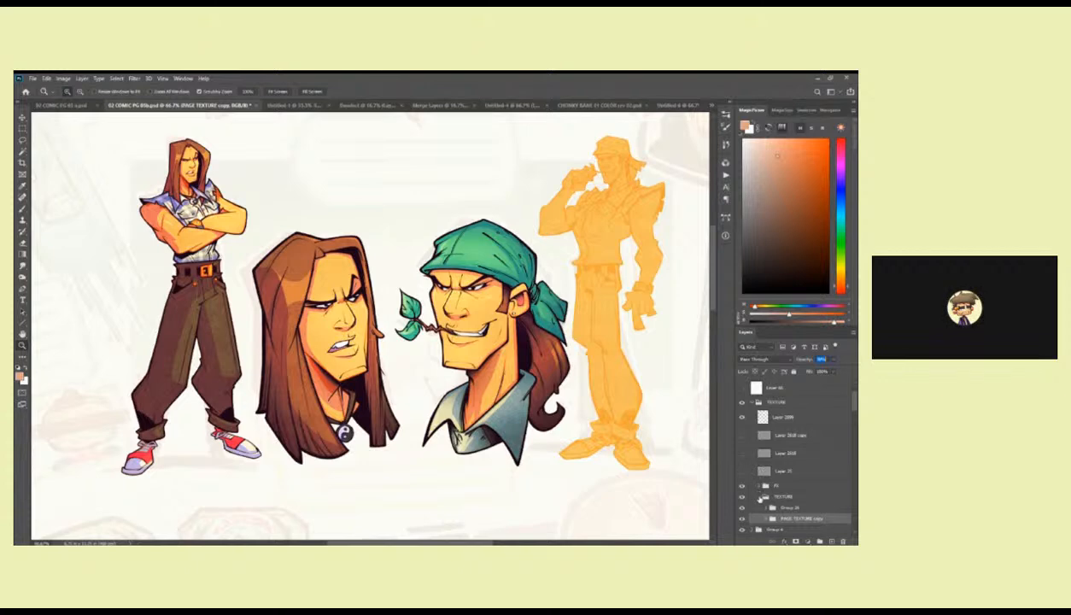
click(758, 496)
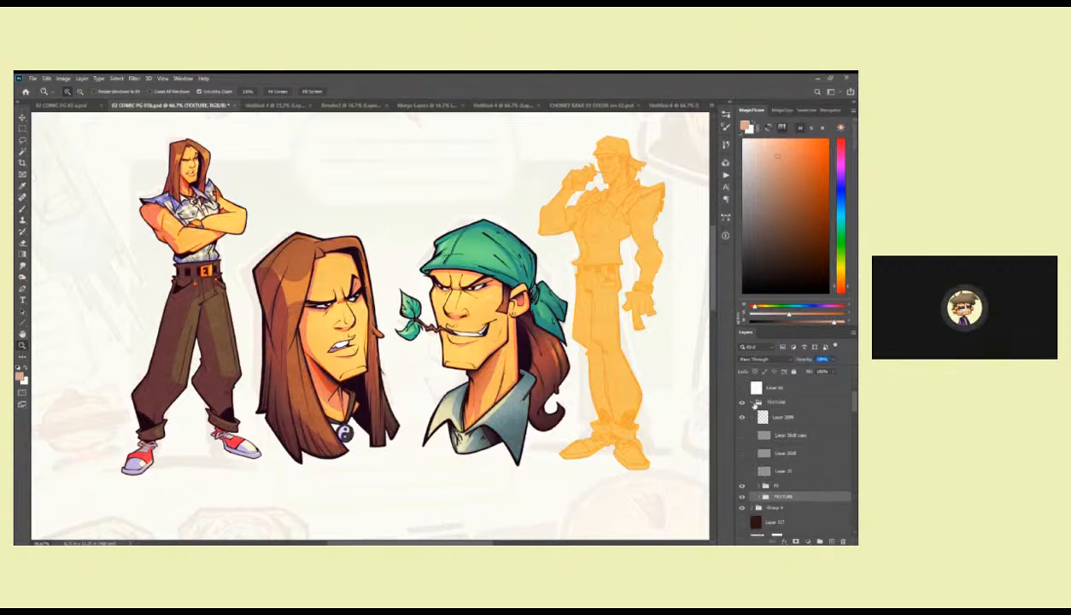
click(755, 401)
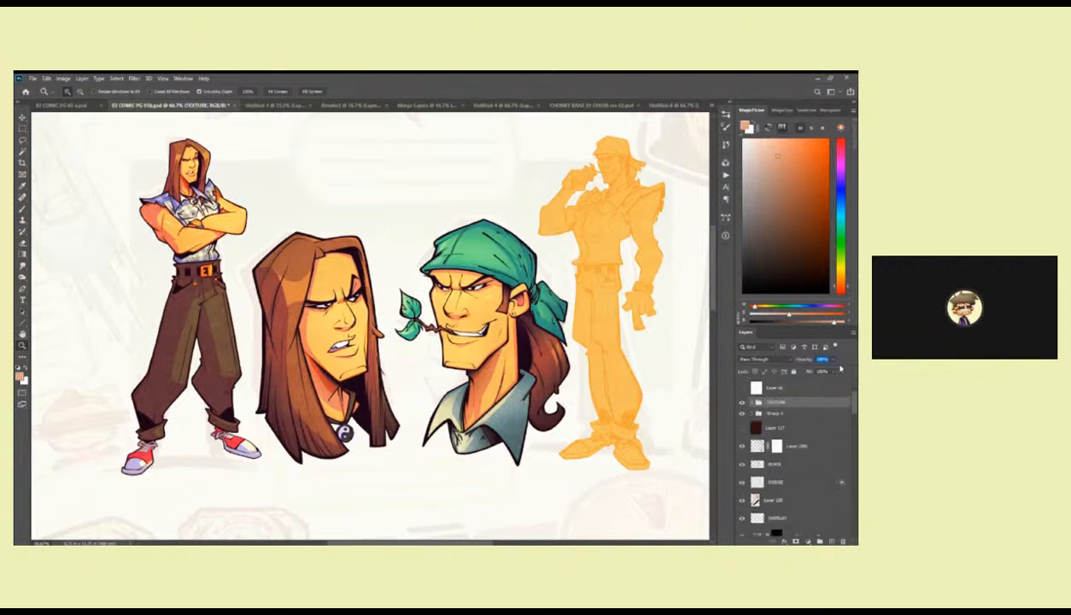
Show the locked lettering group above the artwork to check its text, and hide it again.
scroll(810, 411, up, 2)
click(742, 420)
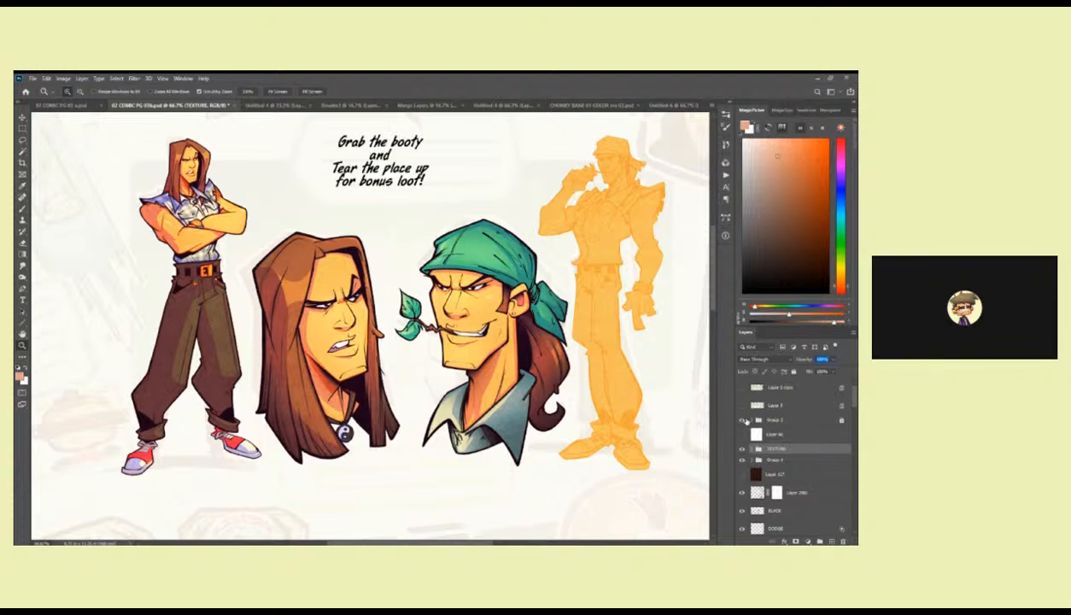
click(743, 420)
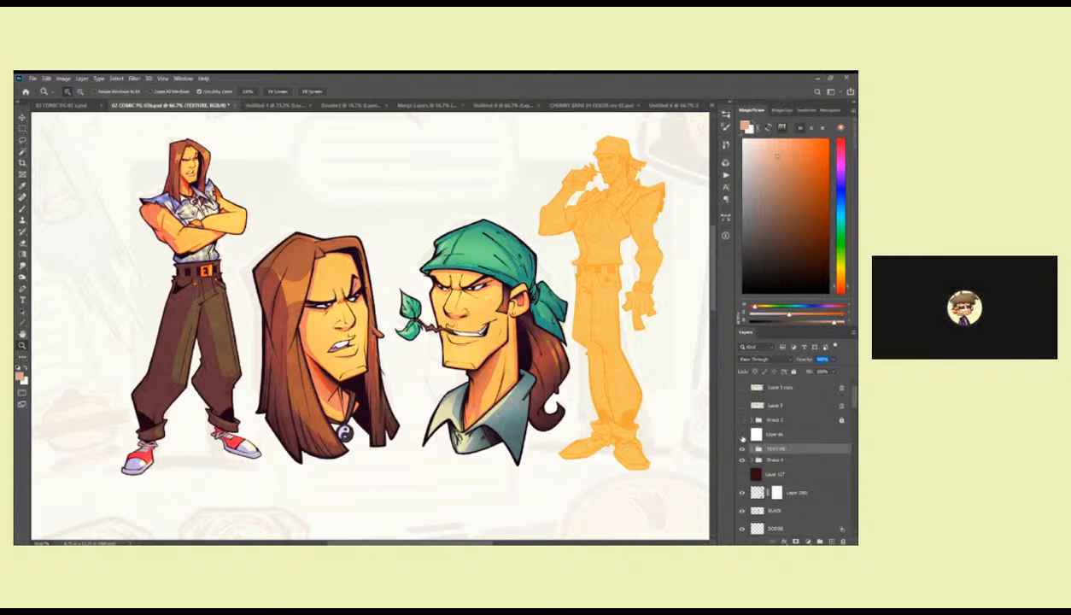
Toggle the TEXTURE group, Group 4 and the dark brown layer to examine what each adds to the artwork.
click(742, 450)
click(742, 450)
click(742, 451)
click(742, 451)
click(742, 462)
click(741, 478)
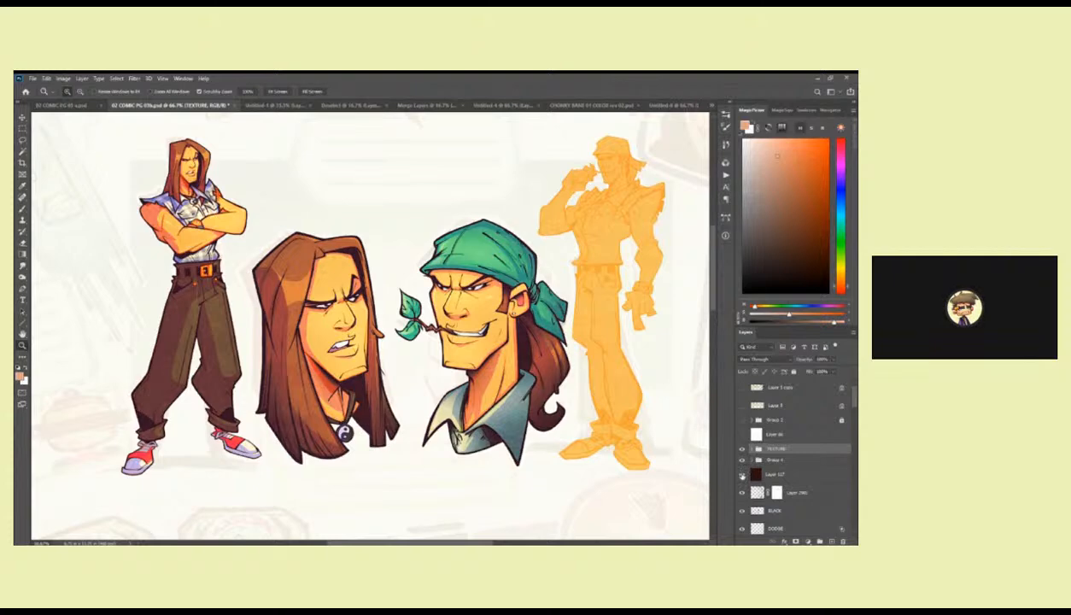
click(742, 477)
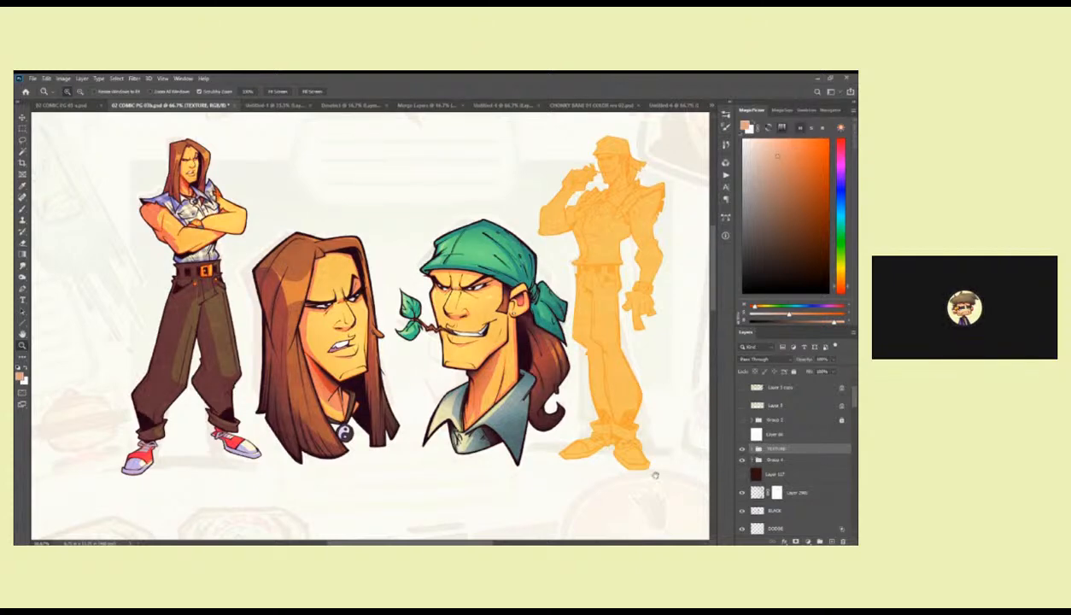
Toggle Layer 2901 to compare its effect on the characters, and hide the BLACK layer.
drag(651, 476, 644, 468)
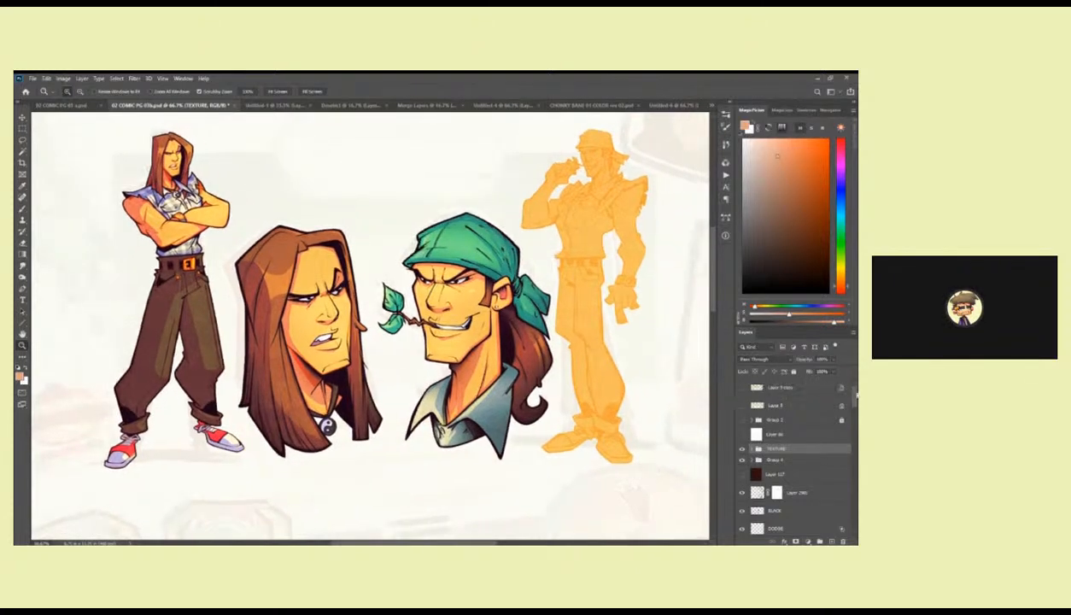
scroll(808, 429, down, 3)
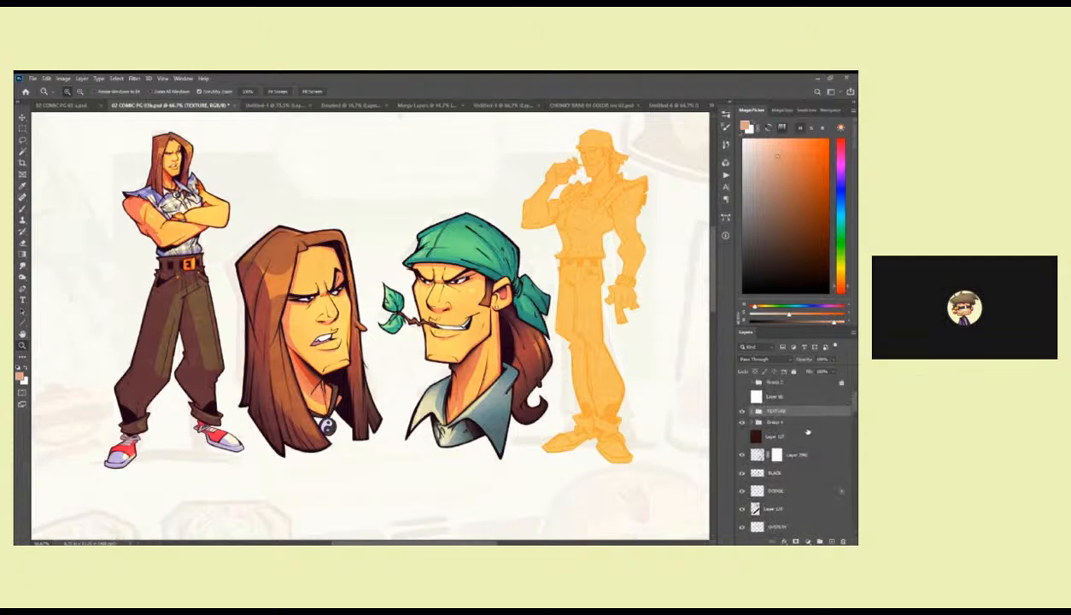
scroll(798, 433, down, 1)
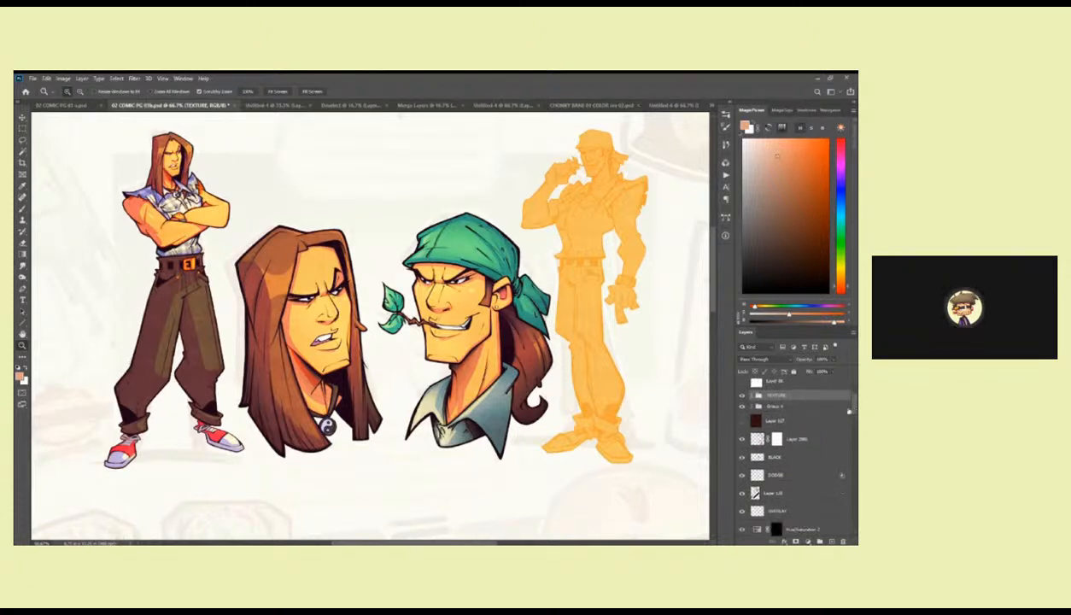
click(742, 442)
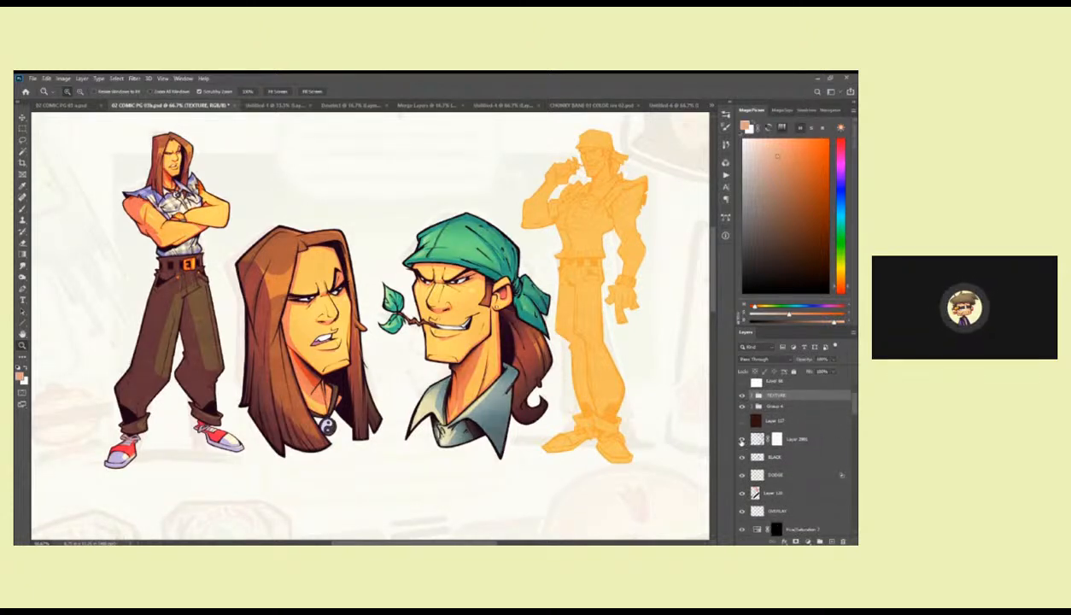
click(742, 441)
click(742, 441)
click(741, 458)
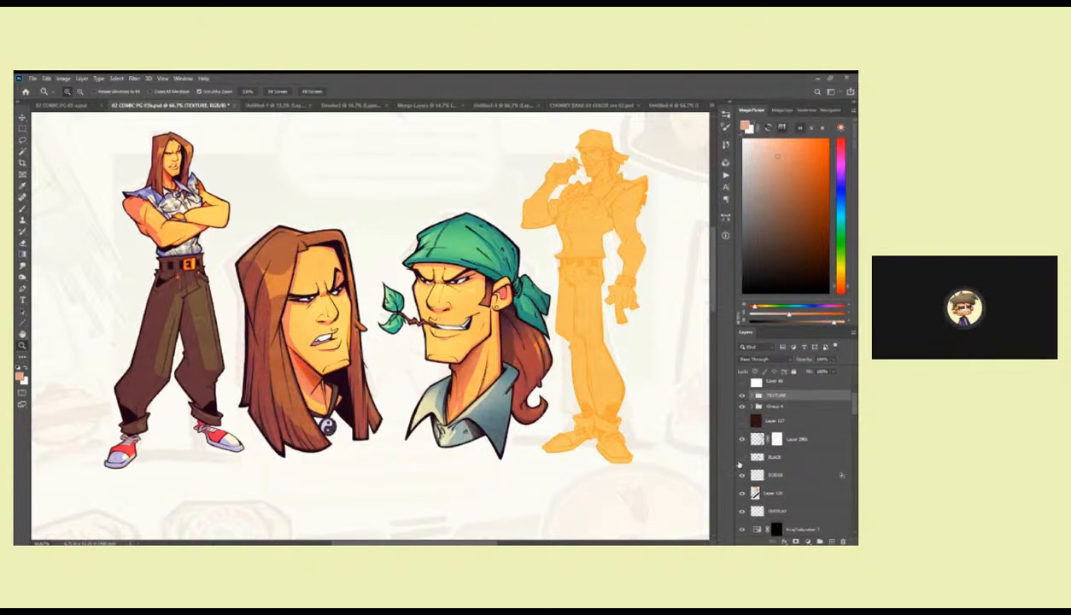
Show the BLACK layer again and make it active, and toggle the DODGE layer to compare its glow effect.
click(742, 458)
click(747, 457)
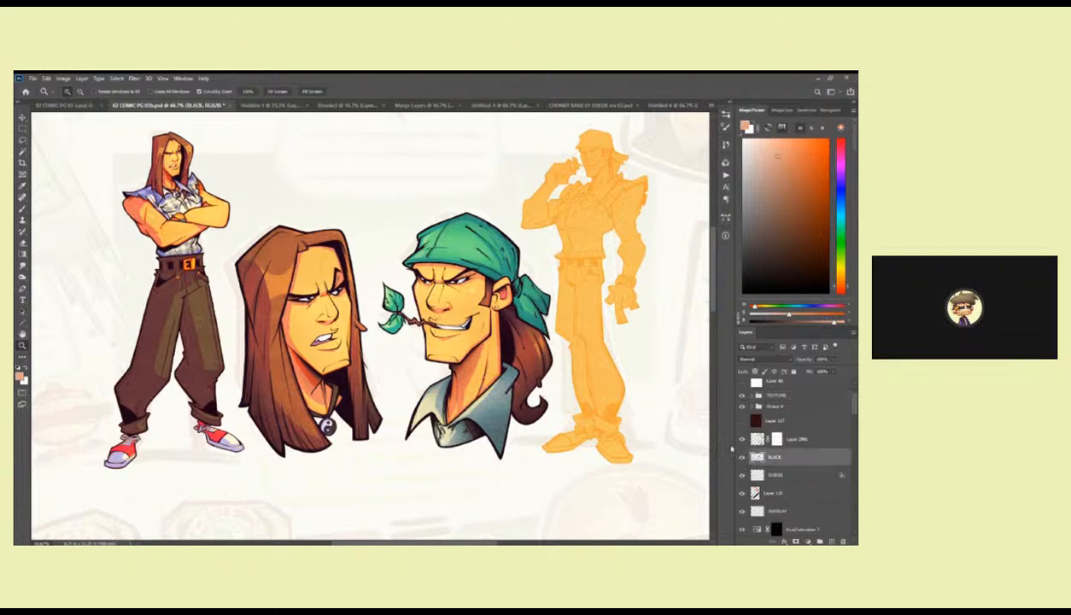
key(b)
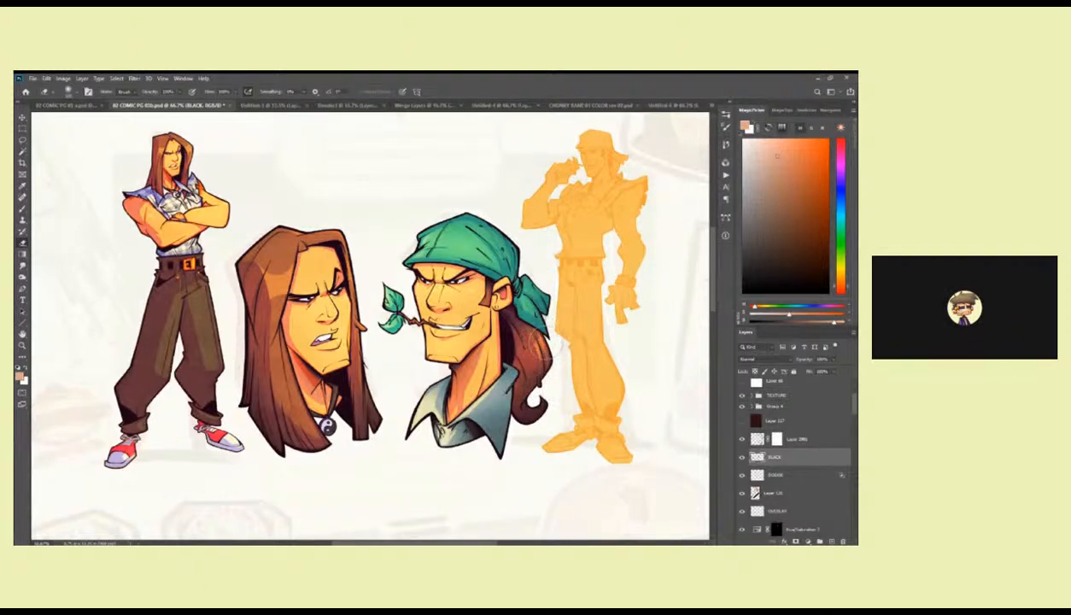
click(741, 475)
click(742, 476)
click(742, 475)
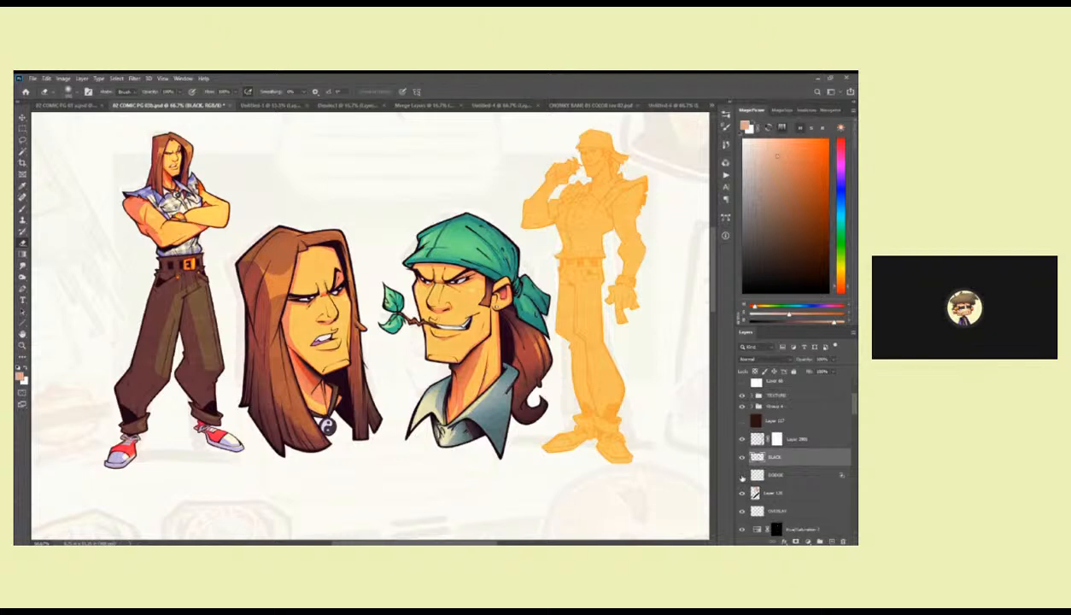
click(742, 476)
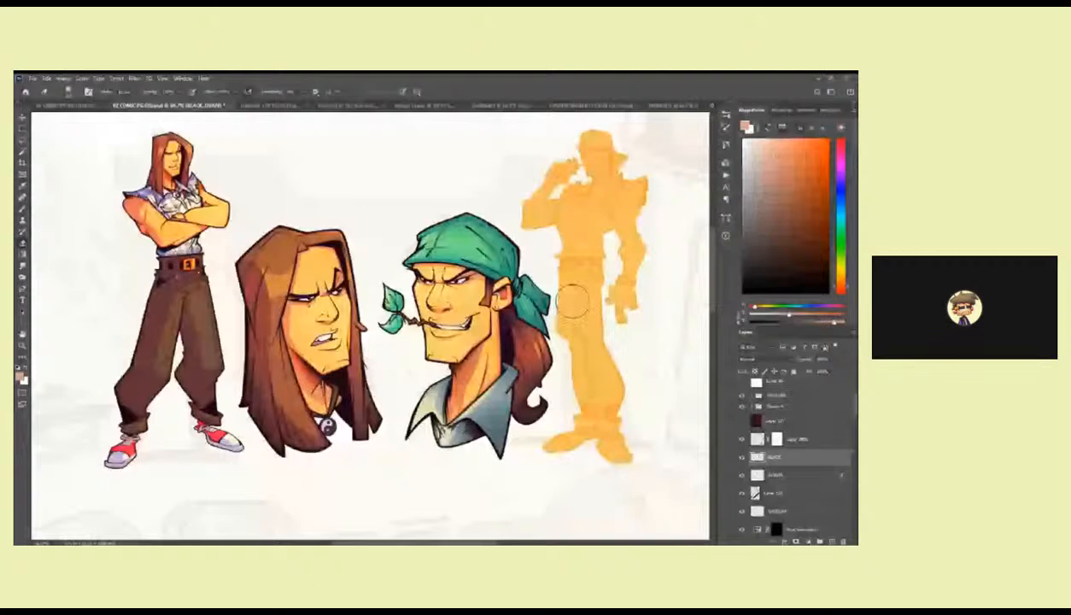
Check Layer 2901 and the dark brown layer against the whole page, and delete the dark brown layer.
drag(557, 338, 534, 319)
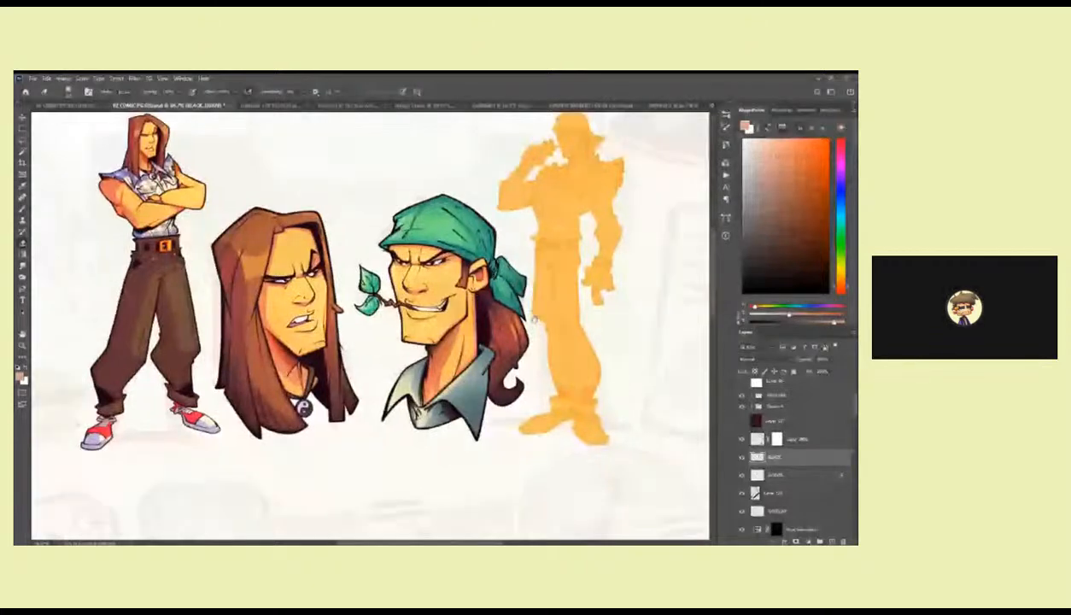
scroll(543, 331, down, 2)
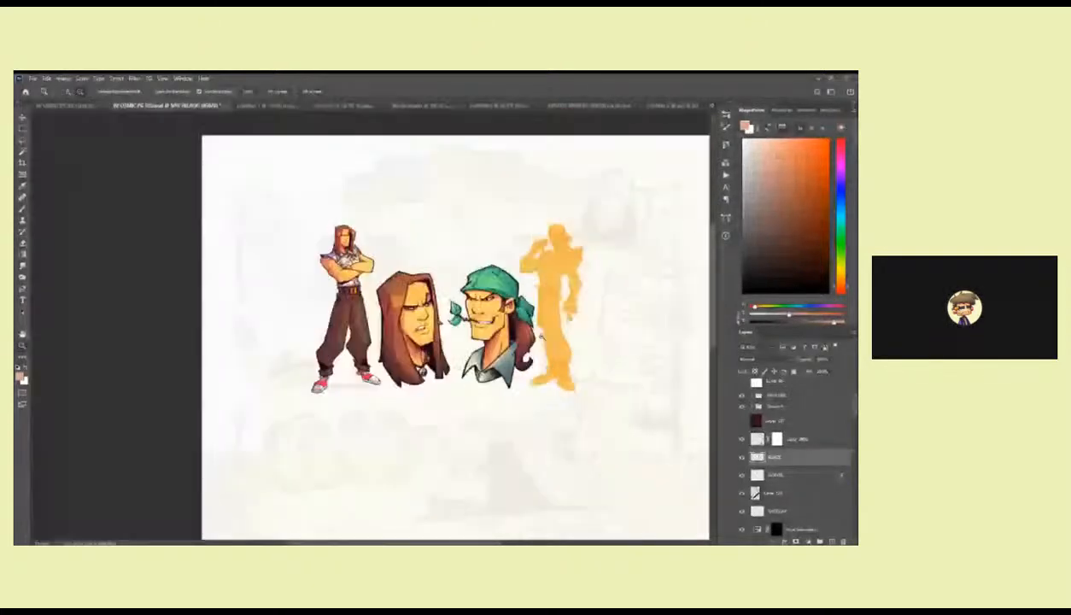
scroll(538, 333, down, 2)
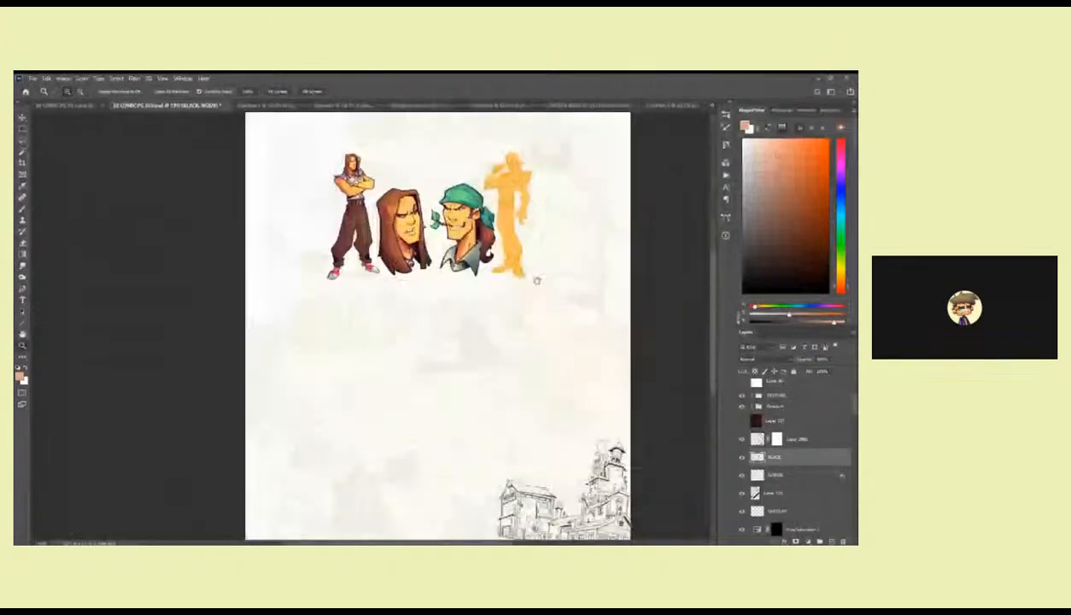
click(741, 441)
click(741, 441)
click(741, 420)
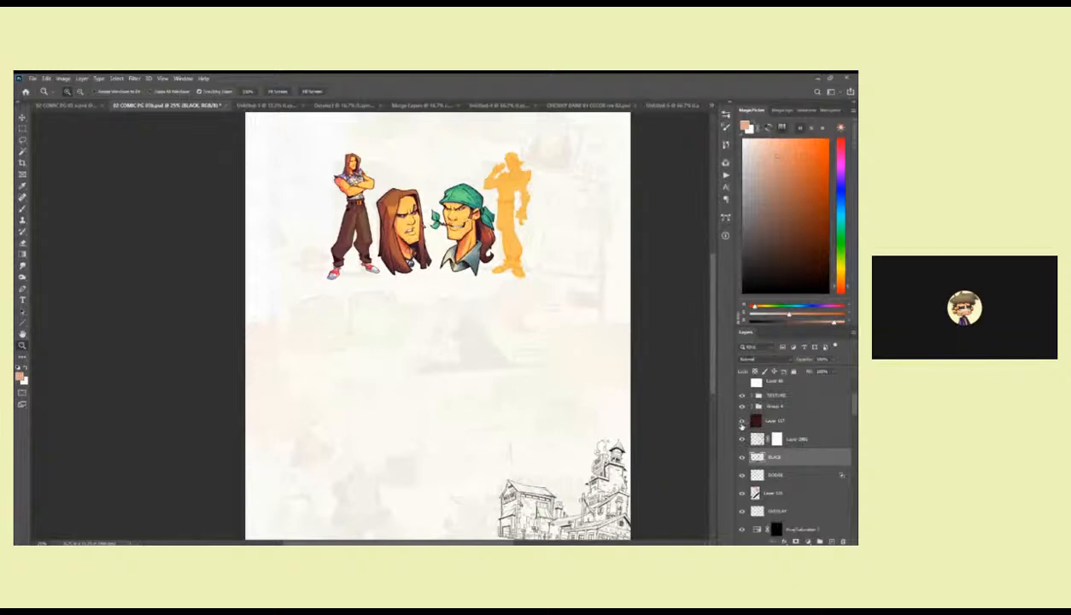
click(822, 422)
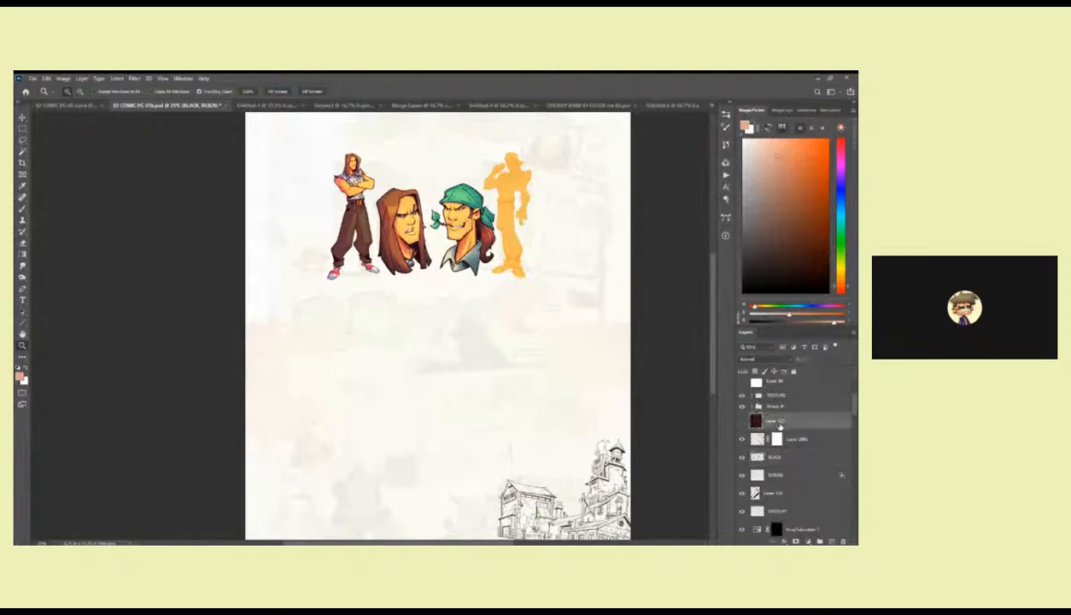
key(Delete)
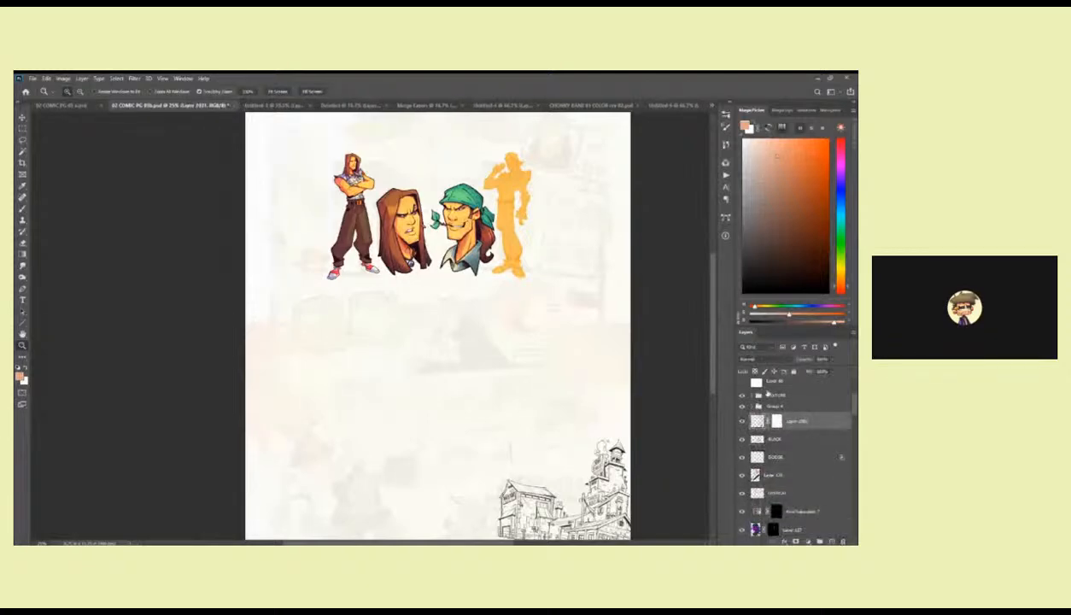
Toggle Group 4 to check its effect, and adjust the opacity of the DODGE layer.
click(741, 407)
click(741, 408)
click(763, 457)
click(834, 360)
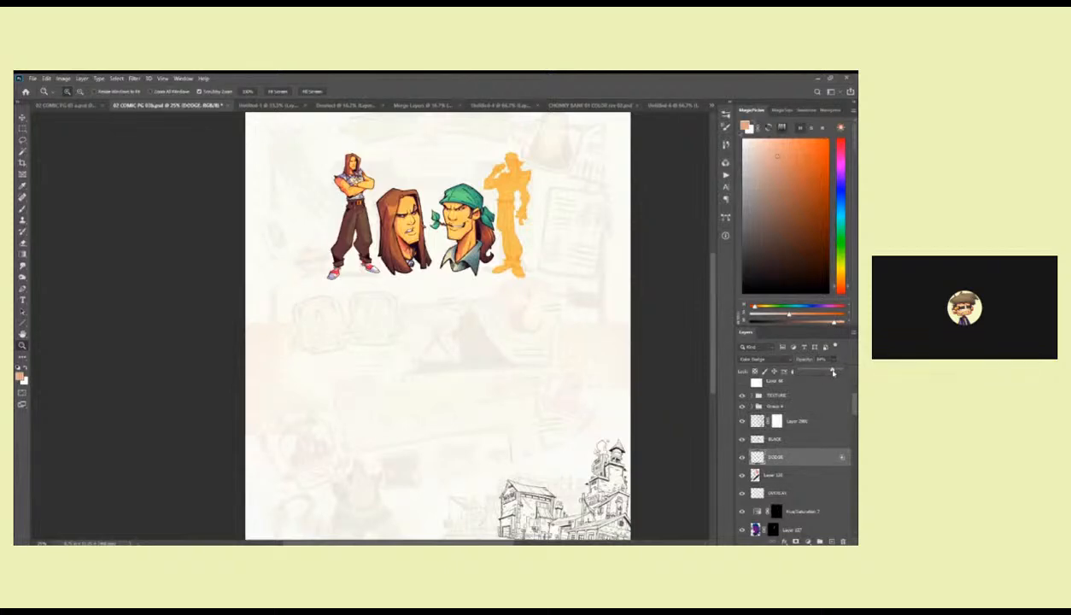
click(726, 422)
On the OVERLAY layer, lasso an area on the front of the green bandana, brush light into it and deselect.
triple_click(503, 219)
drag(510, 222, 531, 338)
click(530, 335)
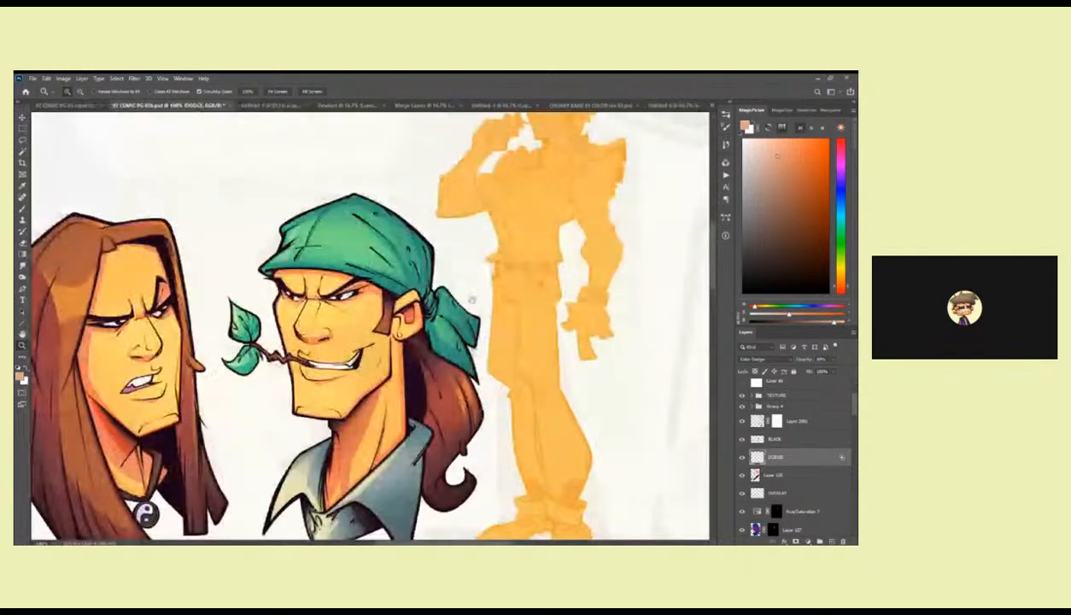
drag(475, 296, 609, 350)
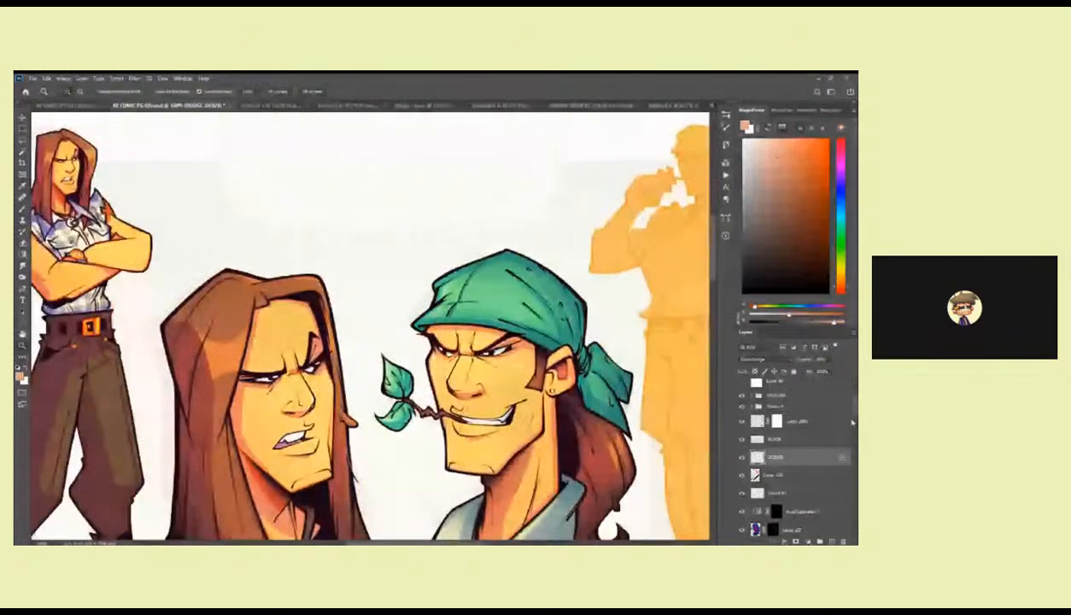
scroll(824, 448, down, 3)
click(806, 416)
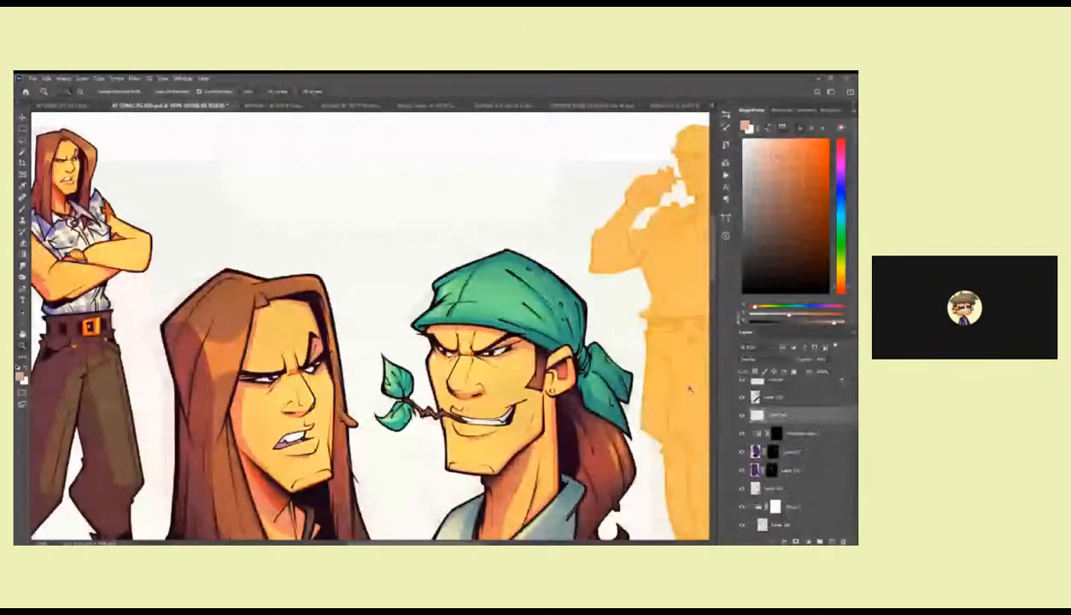
key(l)
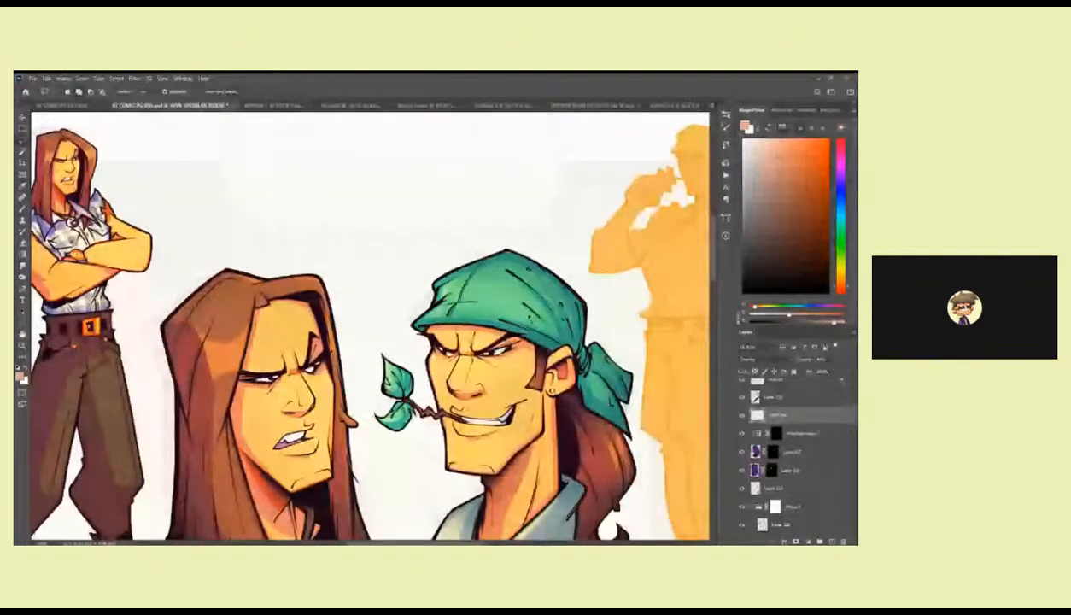
mouse_move(534, 314)
mouse_down()
mouse_move(548, 321)
mouse_move(503, 294)
mouse_up()
key(b)
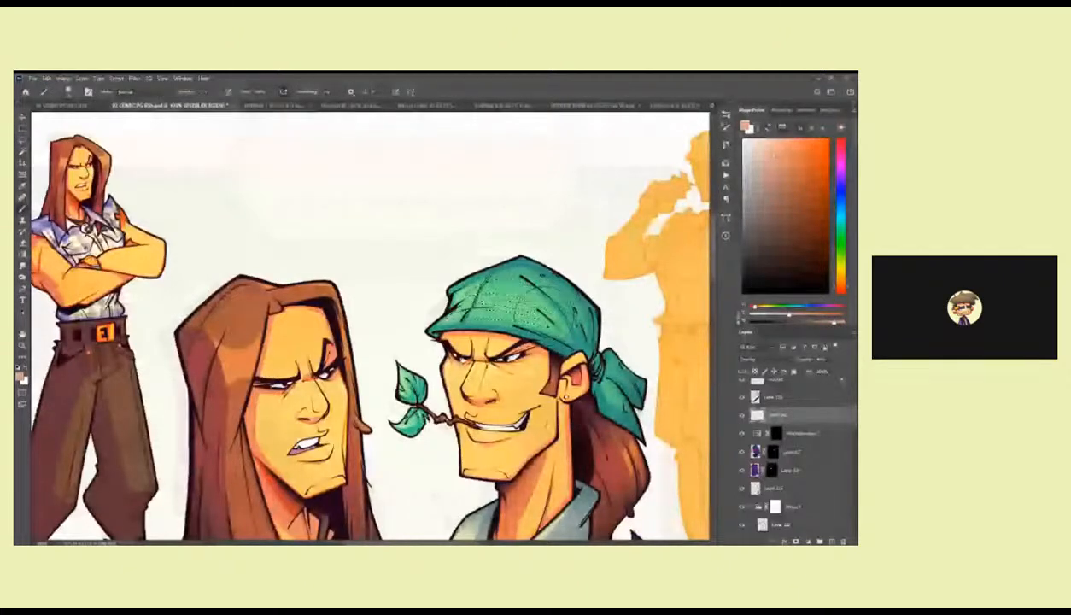
key(ctrl+d)
Pick a pale highlight colour from the swatches and brush it softly over the green bandana.
click(804, 110)
click(771, 162)
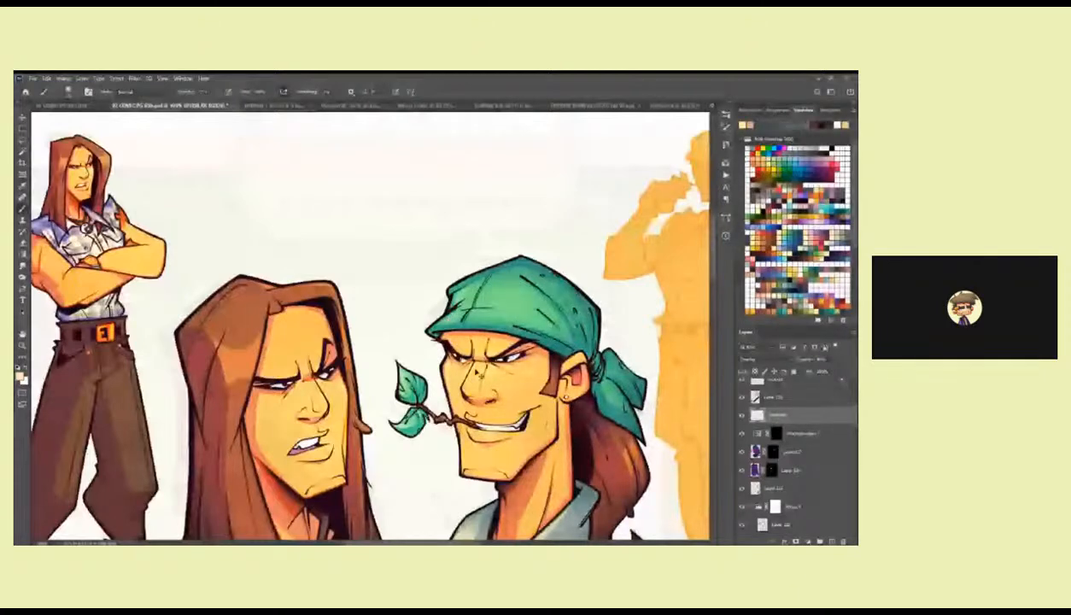
drag(522, 284, 469, 300)
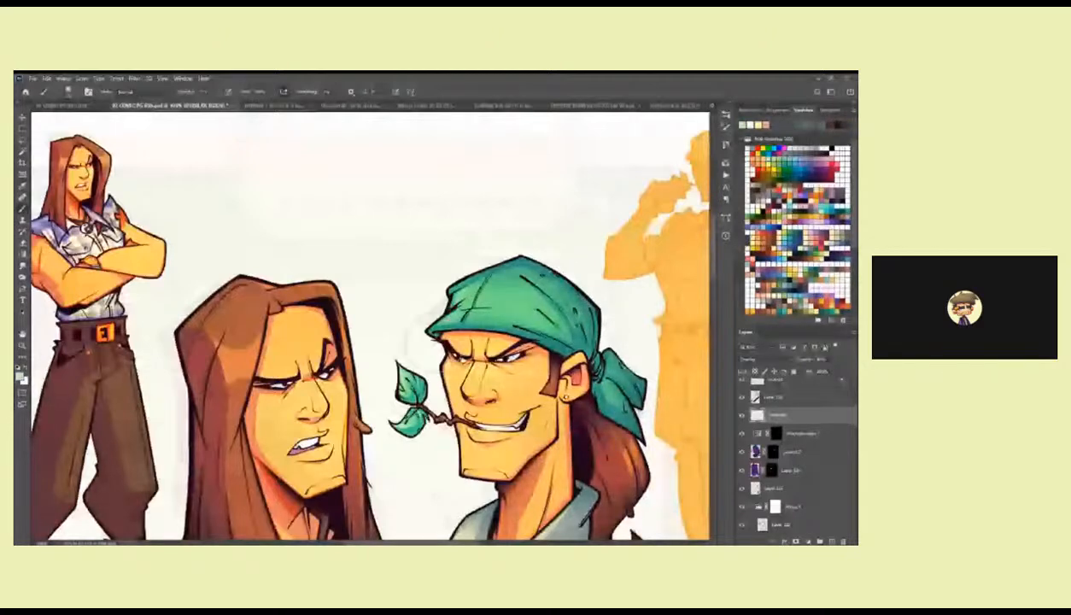
key(i)
key(b)
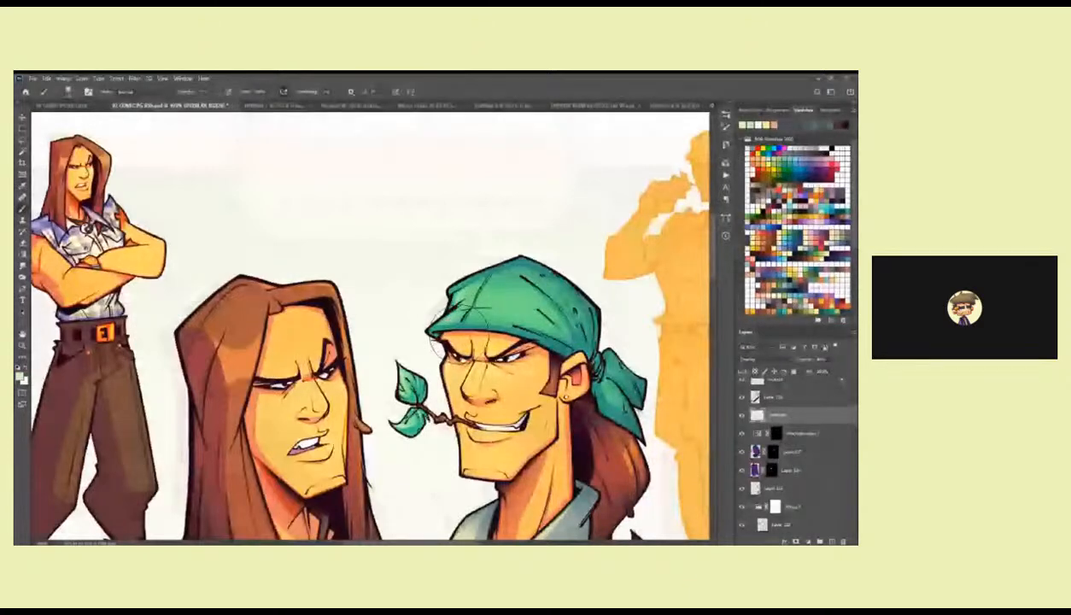
drag(543, 260, 584, 282)
Lasso the folds of the green bandana and brush a pale highlight inside the selection, undoing the unwanted stroke.
key(l)
drag(535, 322, 499, 322)
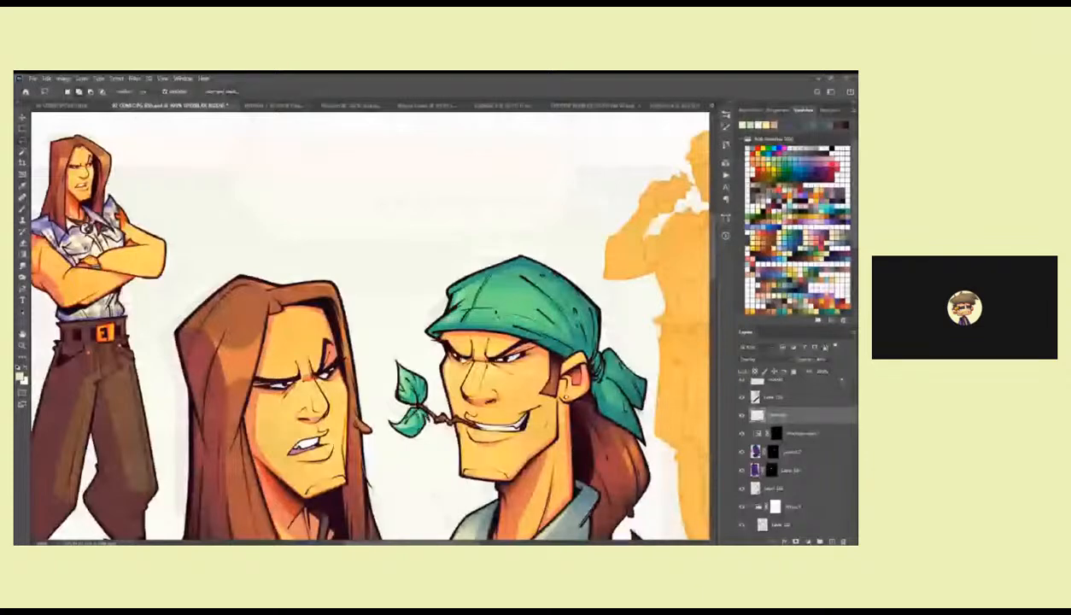
drag(475, 300, 537, 306)
scroll(364, 325, up, 2)
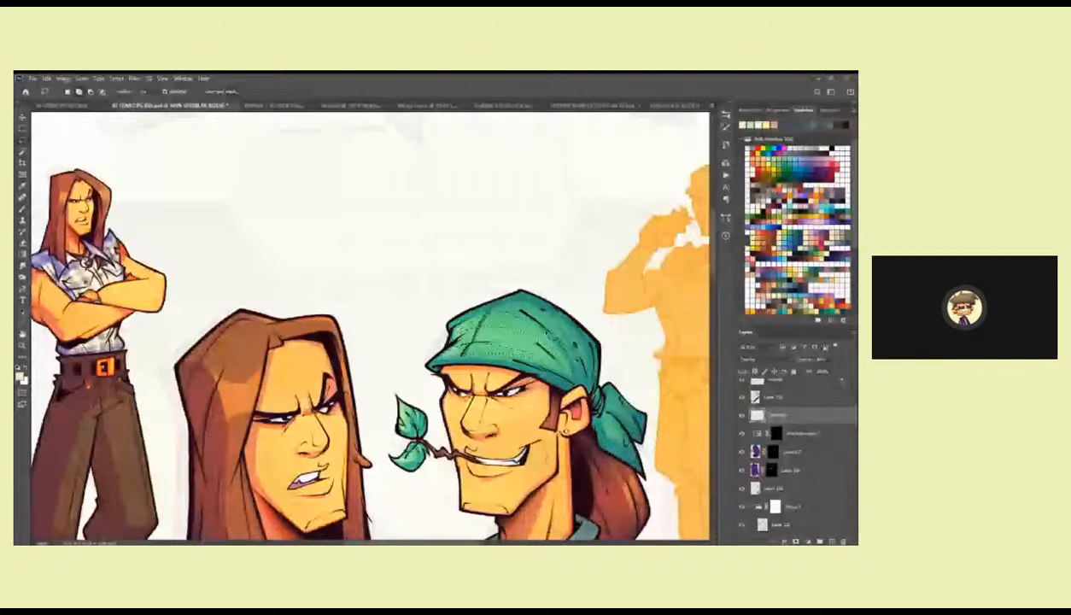
key(b)
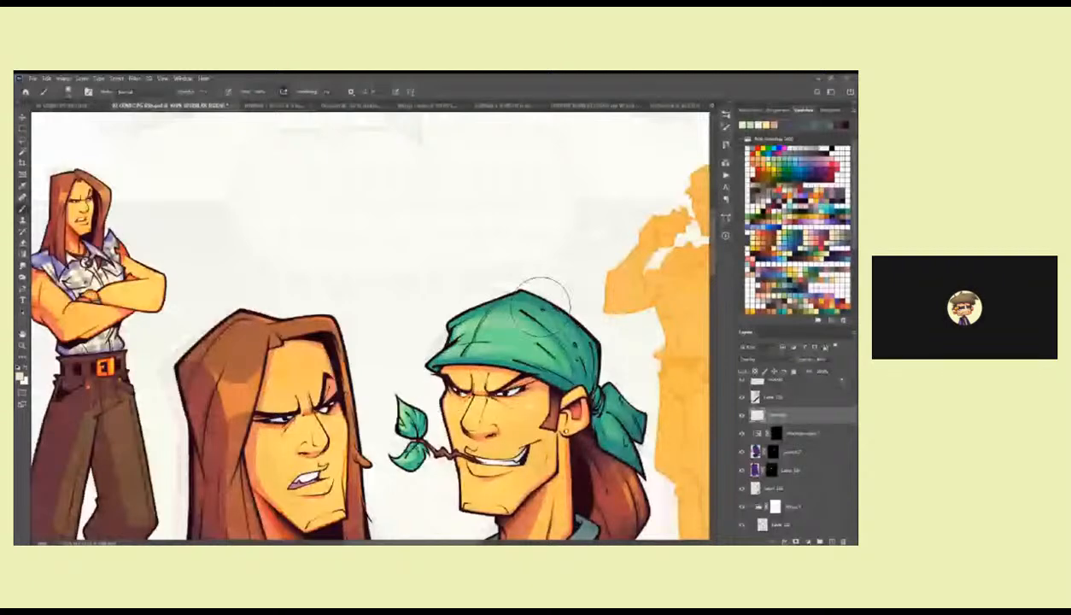
key(ctrl+z)
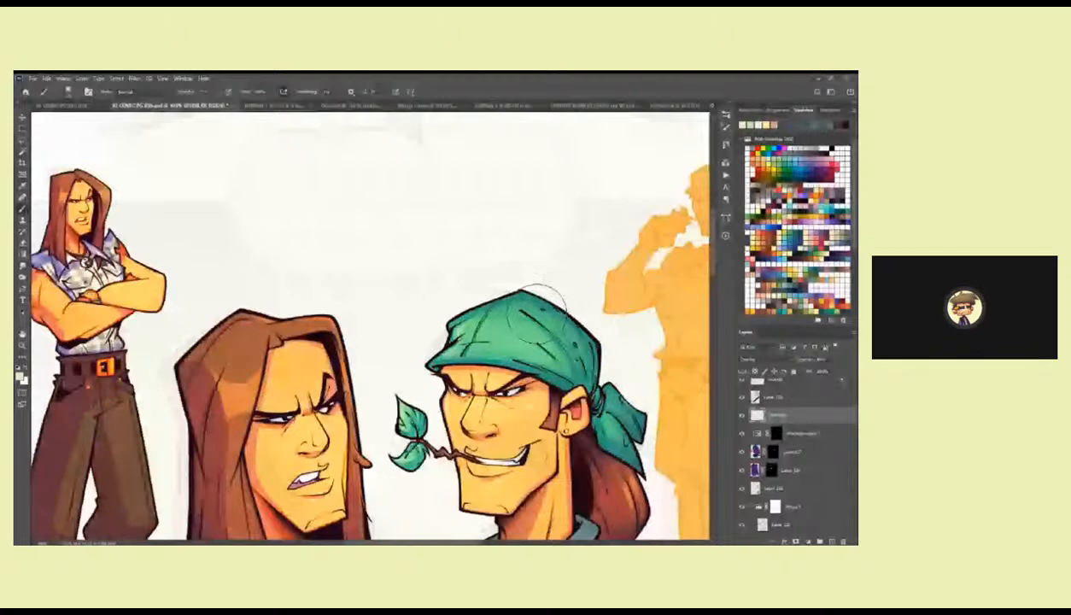
alt+click(512, 294)
alt+click(512, 294)
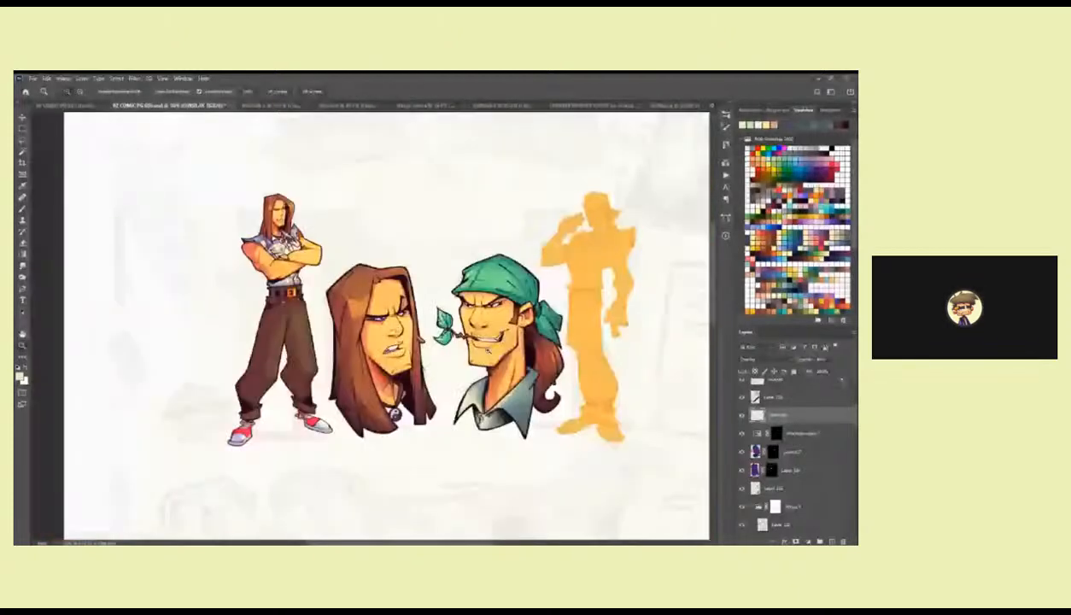
Toggle Layer 2901 to compare its effect on the bandana man's face close up.
alt+click(475, 367)
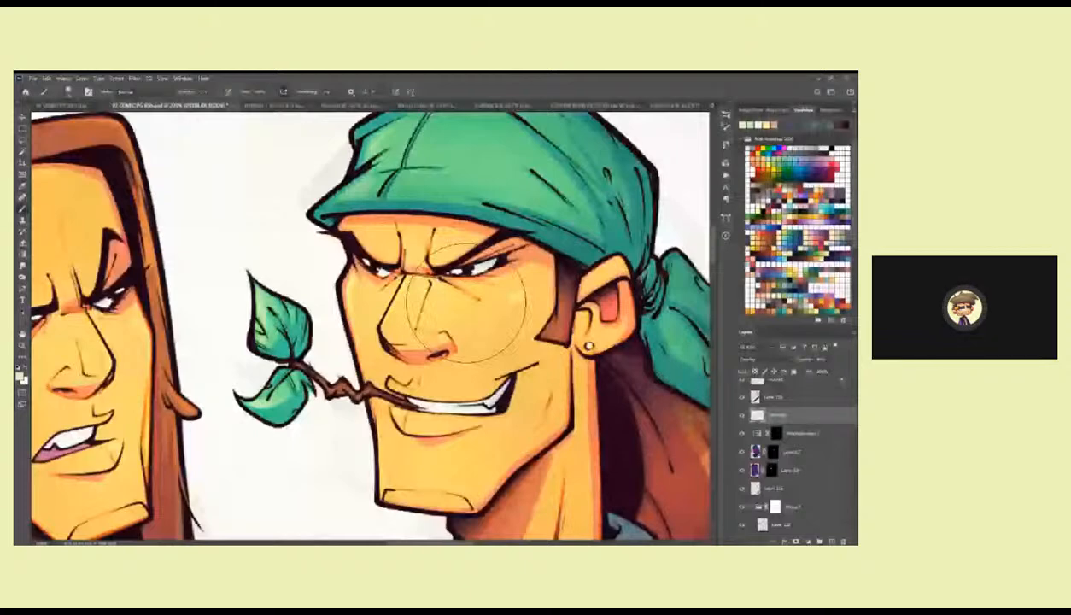
right_click(468, 297)
drag(853, 415, 854, 403)
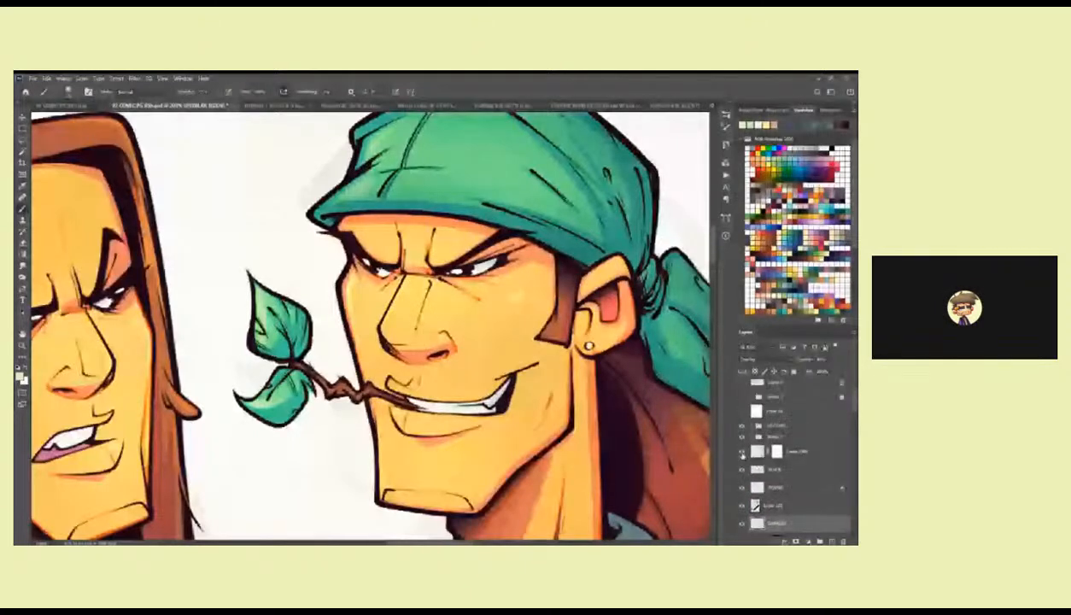
click(743, 453)
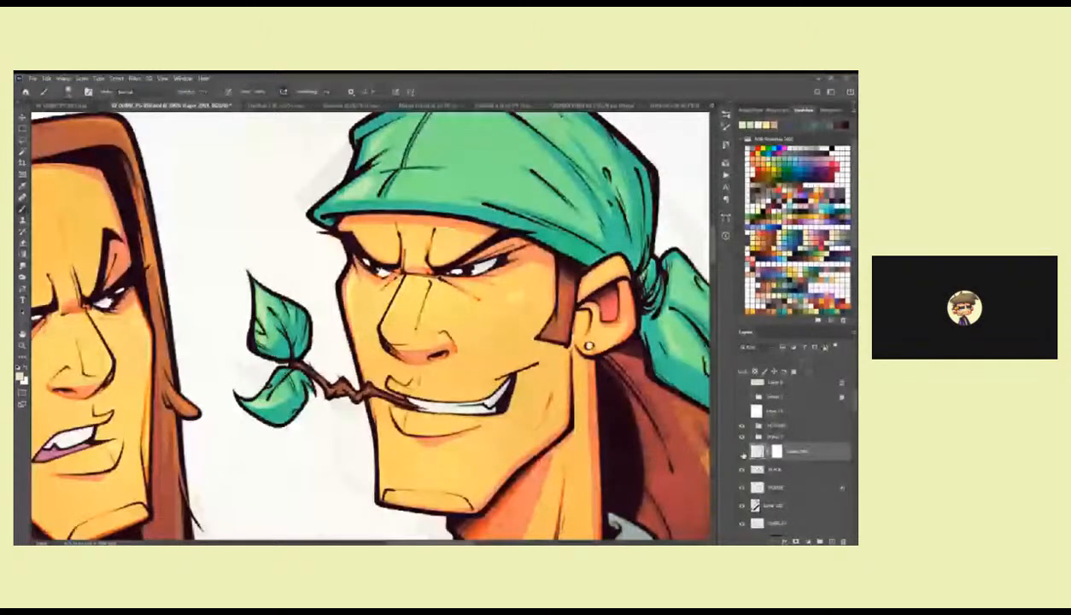
click(742, 454)
Create a new layer above Layer 2901 and set up a small black brush for inking the bandana man's face.
click(831, 541)
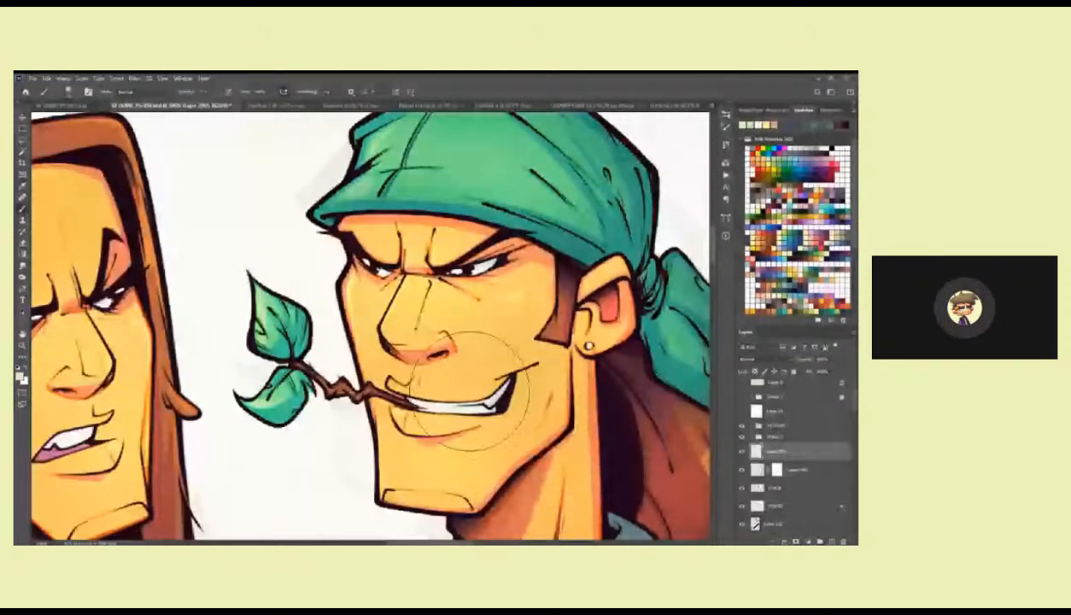
right_click(430, 445)
drag(409, 314, 468, 358)
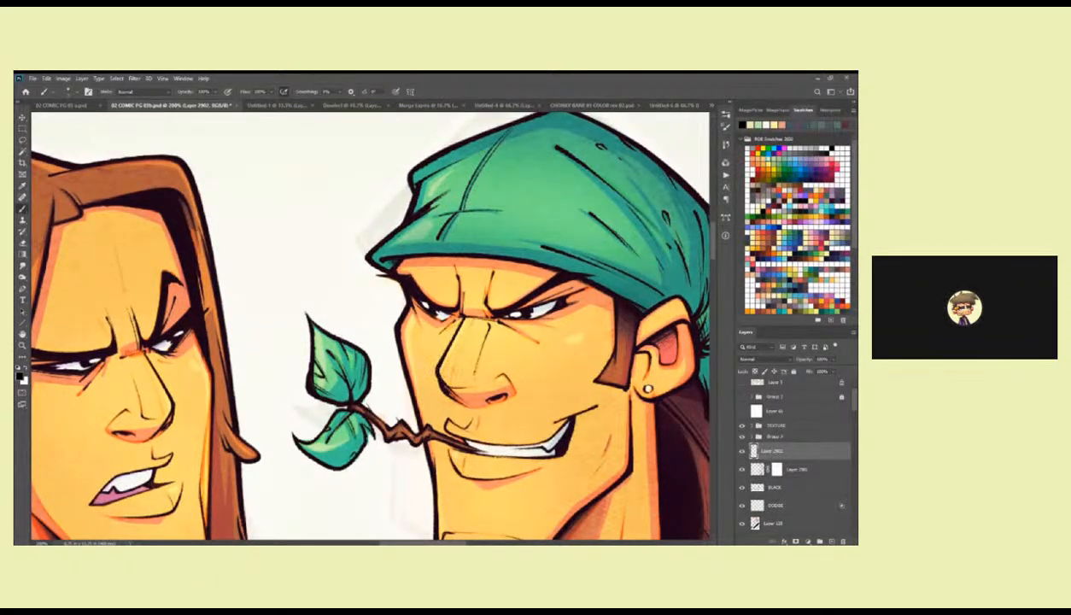
Ink fine black accent lines on the faces of the long-haired man and the bandana man.
mouse_move(143, 350)
mouse_down()
mouse_move(375, 285)
mouse_move(385, 313)
mouse_move(432, 312)
mouse_up()
ctrl+click(375, 286)
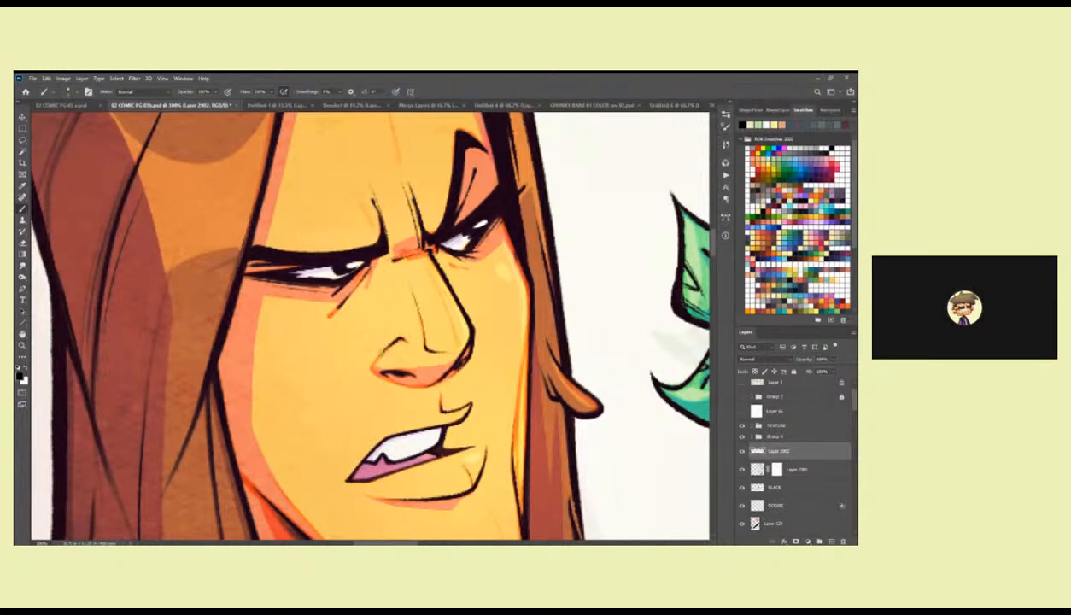
drag(530, 410, 487, 269)
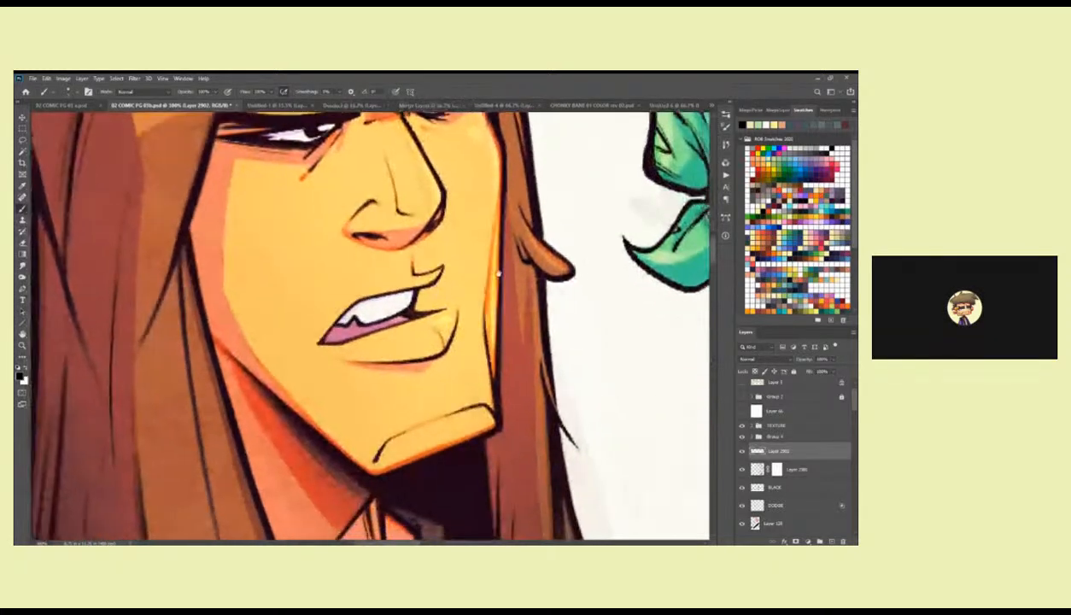
drag(529, 306, 414, 347)
drag(635, 405, 486, 411)
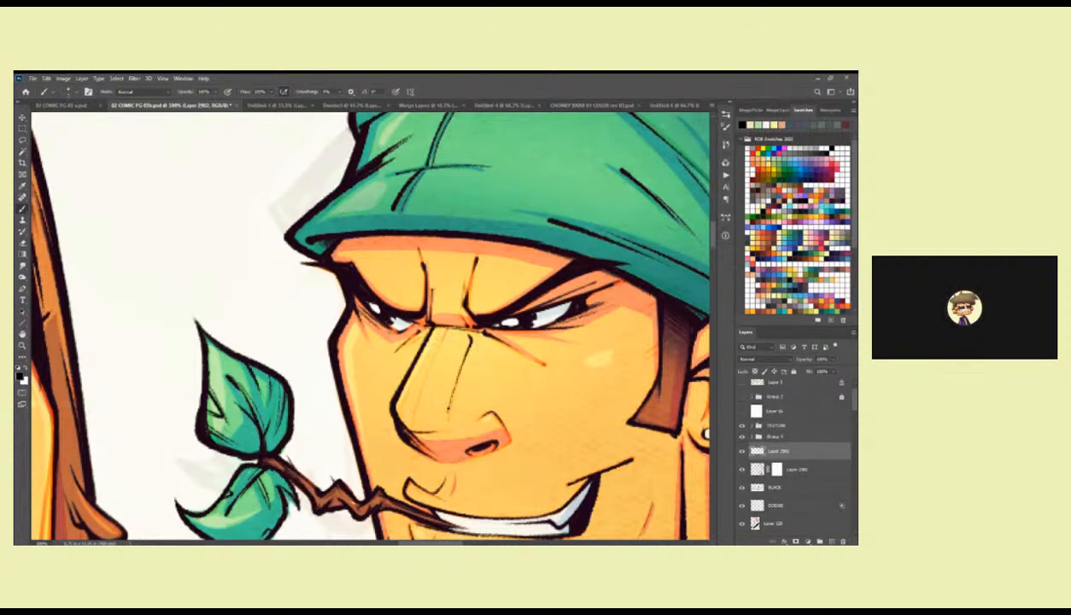
Ink extra black lines along the bandana man's sideburn and around his ear.
key(z)
drag(557, 369, 444, 297)
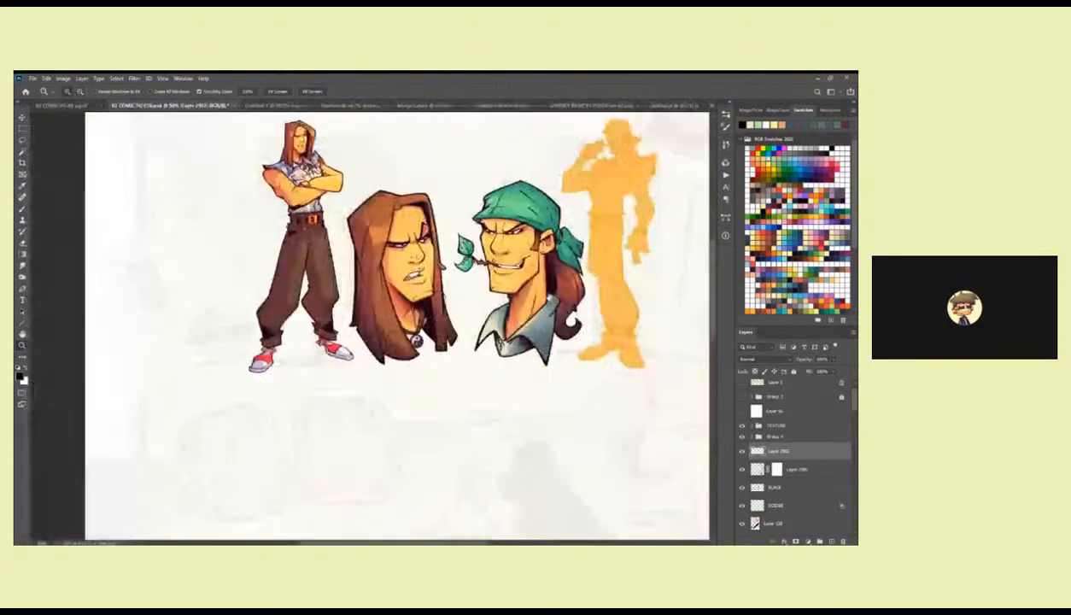
double_click(549, 291)
drag(547, 291, 548, 413)
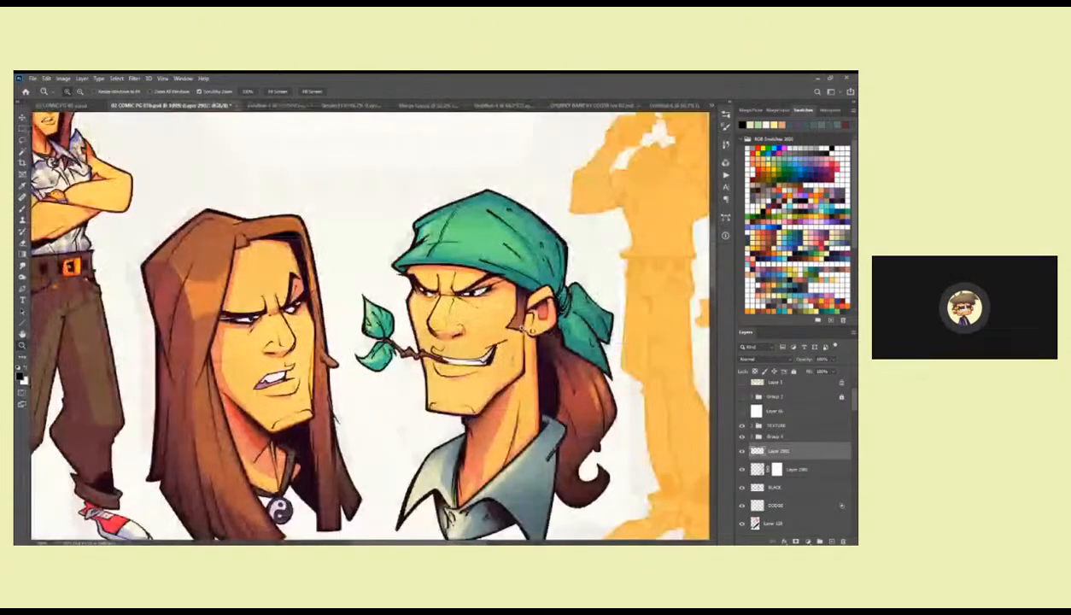
double_click(523, 325)
key(b)
drag(508, 238, 502, 291)
mouse_move(501, 219)
mouse_down()
mouse_move(490, 341)
mouse_move(475, 340)
mouse_up()
mouse_move(530, 248)
mouse_down()
mouse_move(519, 354)
mouse_move(530, 284)
mouse_move(512, 344)
mouse_up()
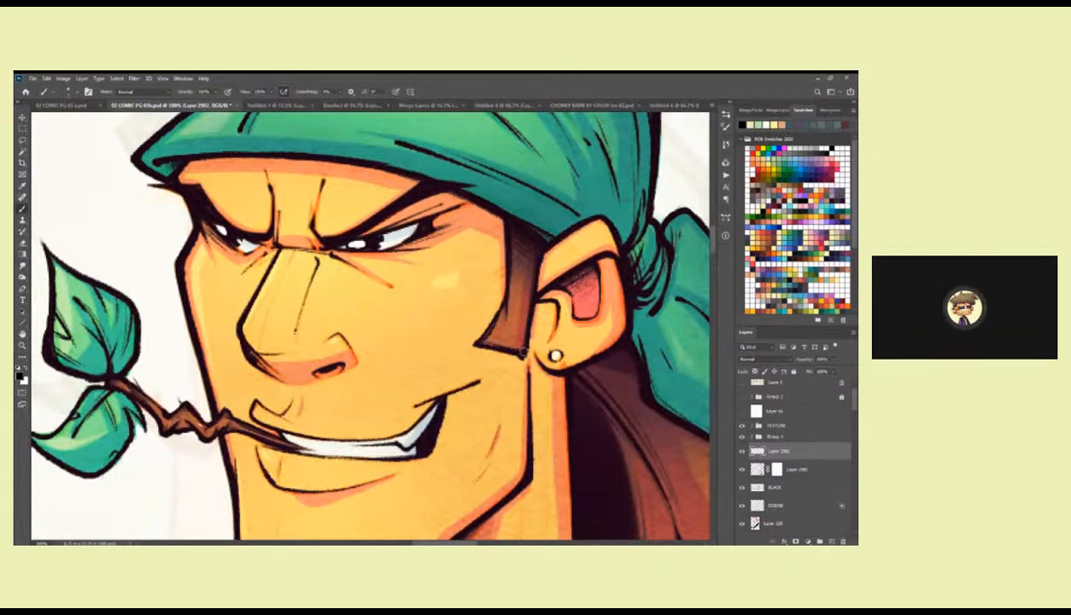
drag(523, 246, 505, 293)
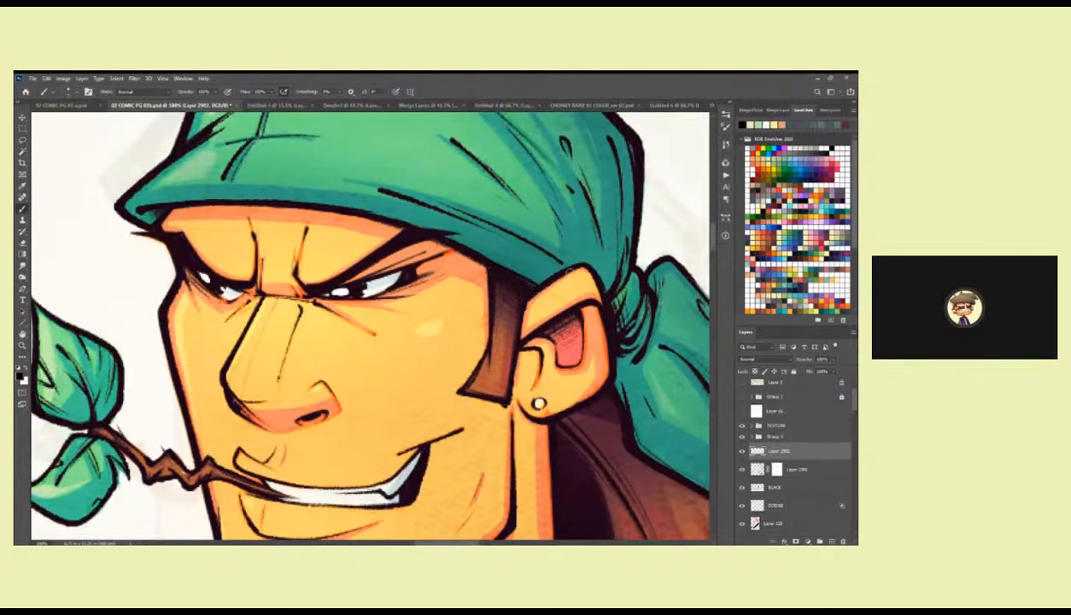
drag(547, 308, 522, 270)
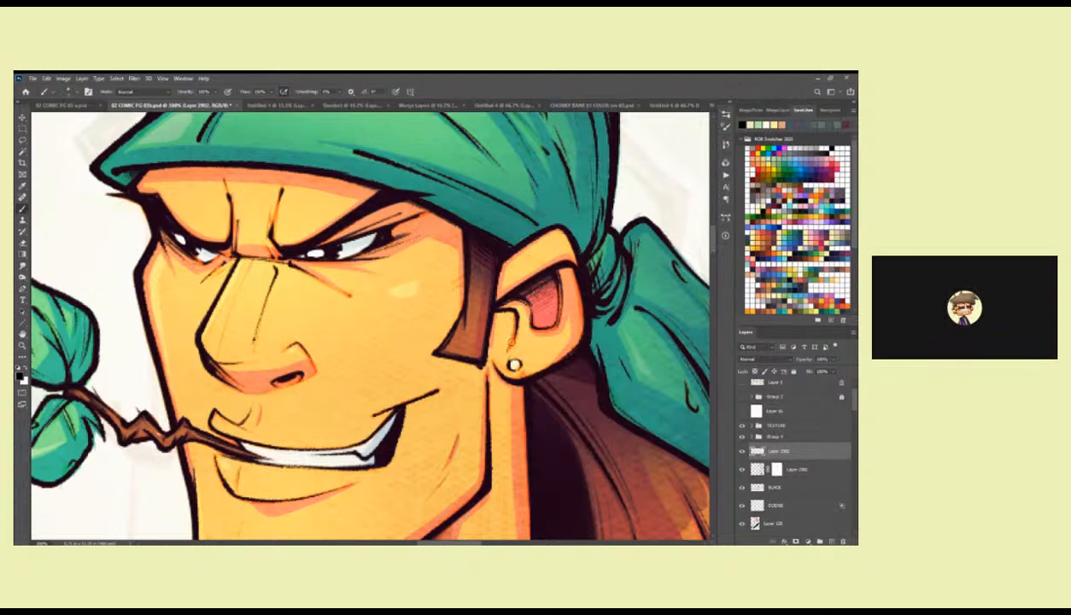
Undo the stray neck stroke and ink a black contour down the back of the bandana man's neck to the collar.
scroll(509, 380, down, 4)
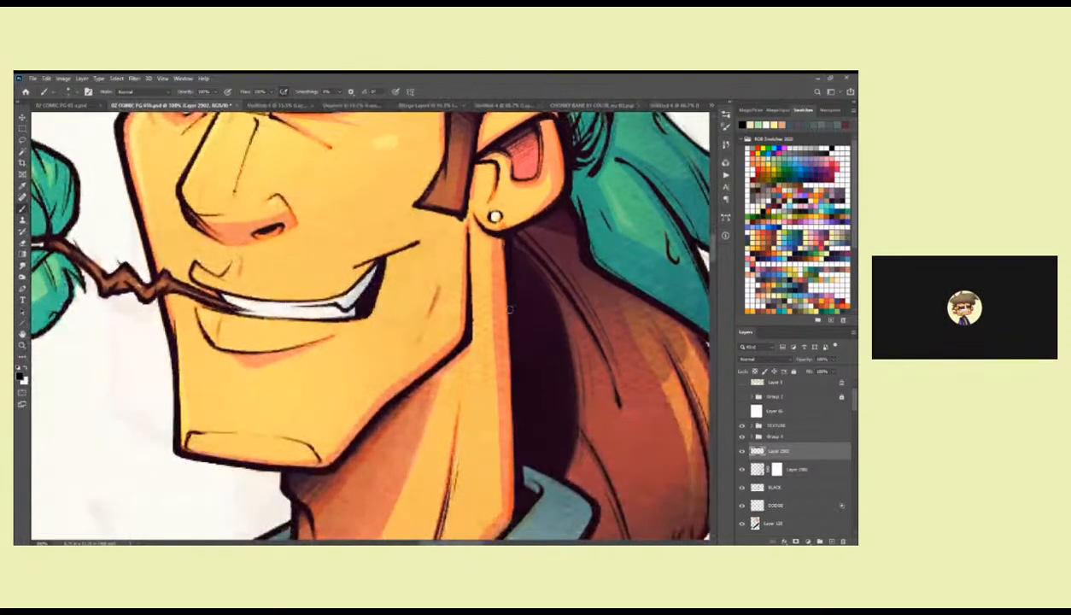
scroll(512, 395, down, 1)
scroll(512, 395, down, 2)
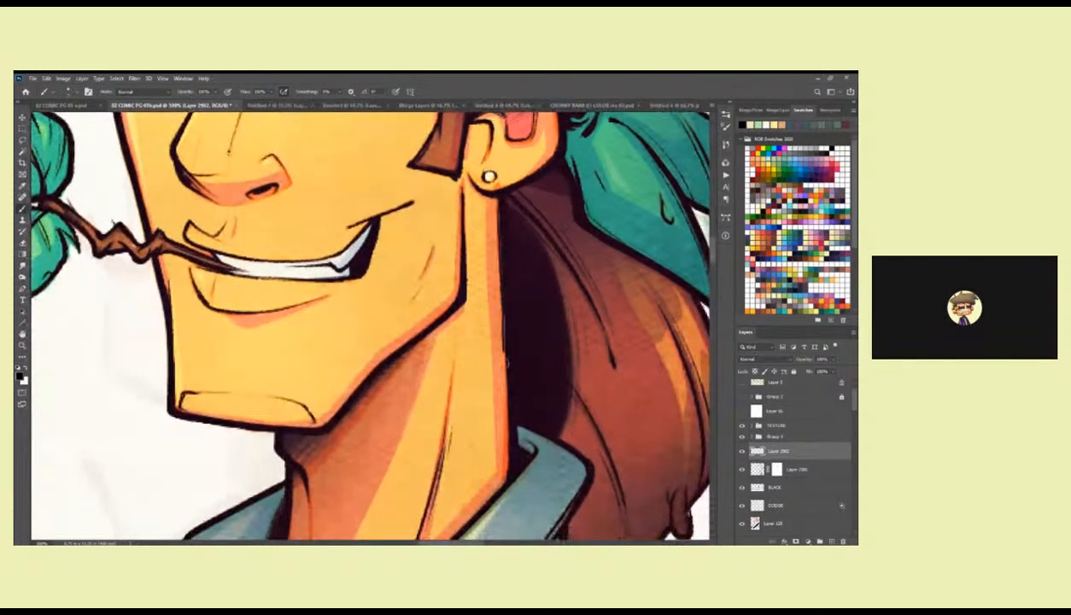
key(ctrl+z)
drag(498, 199, 500, 465)
scroll(500, 465, down, 6)
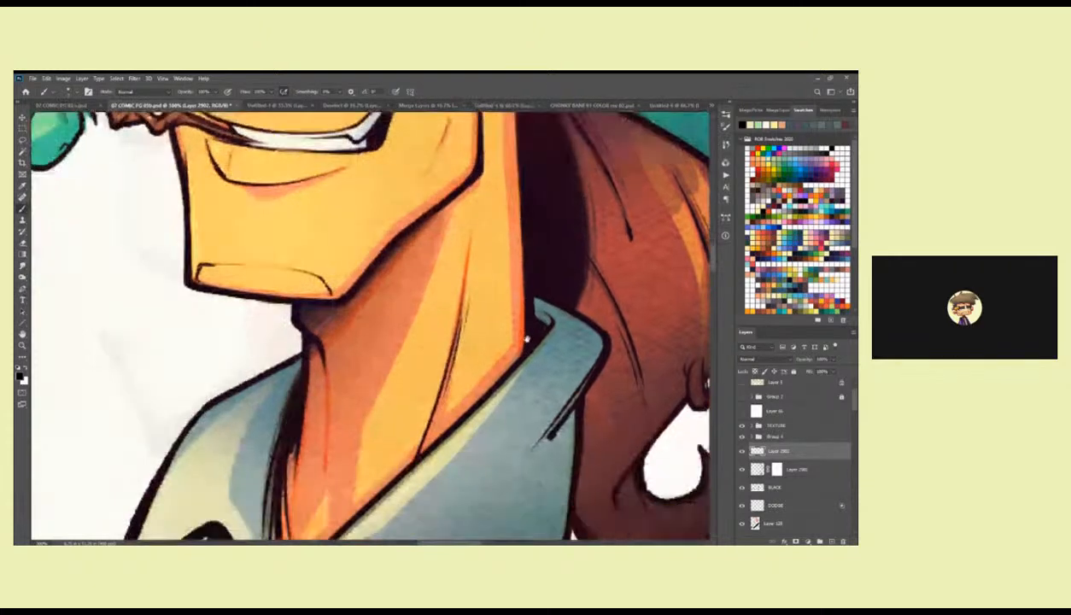
mouse_move(511, 265)
mouse_down()
mouse_move(514, 328)
mouse_move(531, 280)
mouse_up()
Move the new ink layer directly above the BLACK layer and merge it down into BLACK.
key(z)
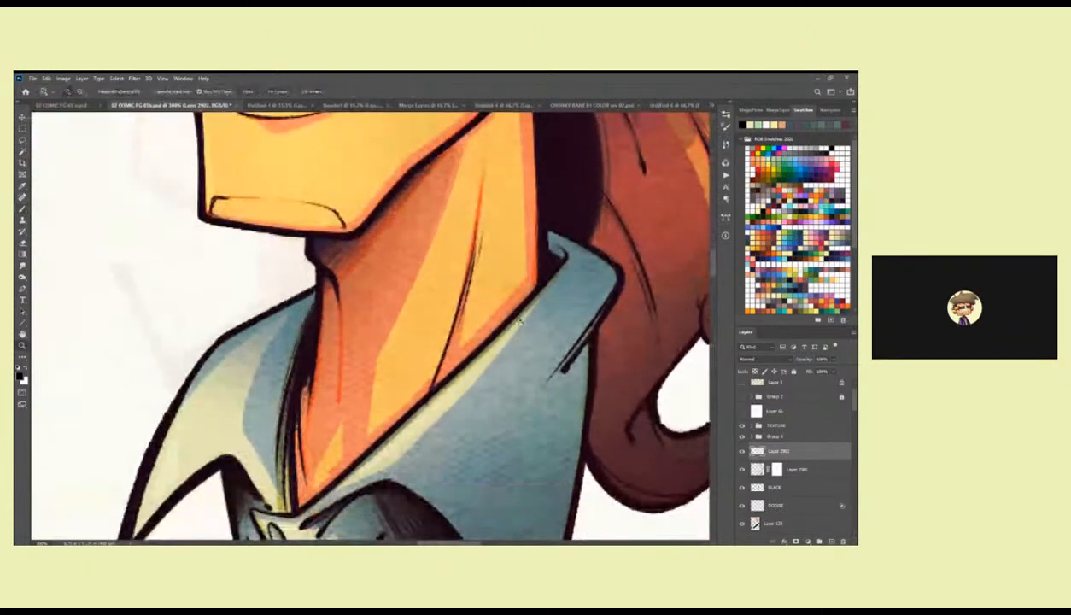
alt+click(523, 319)
alt+click(522, 318)
alt+click(523, 318)
alt+click(522, 319)
alt+click(522, 319)
drag(547, 422, 466, 430)
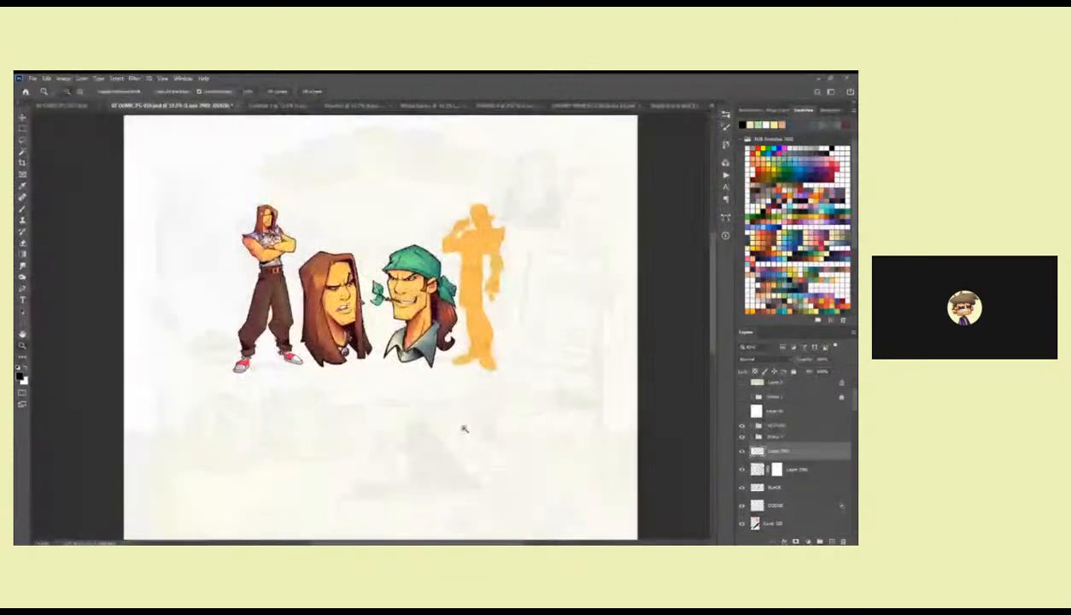
click(466, 430)
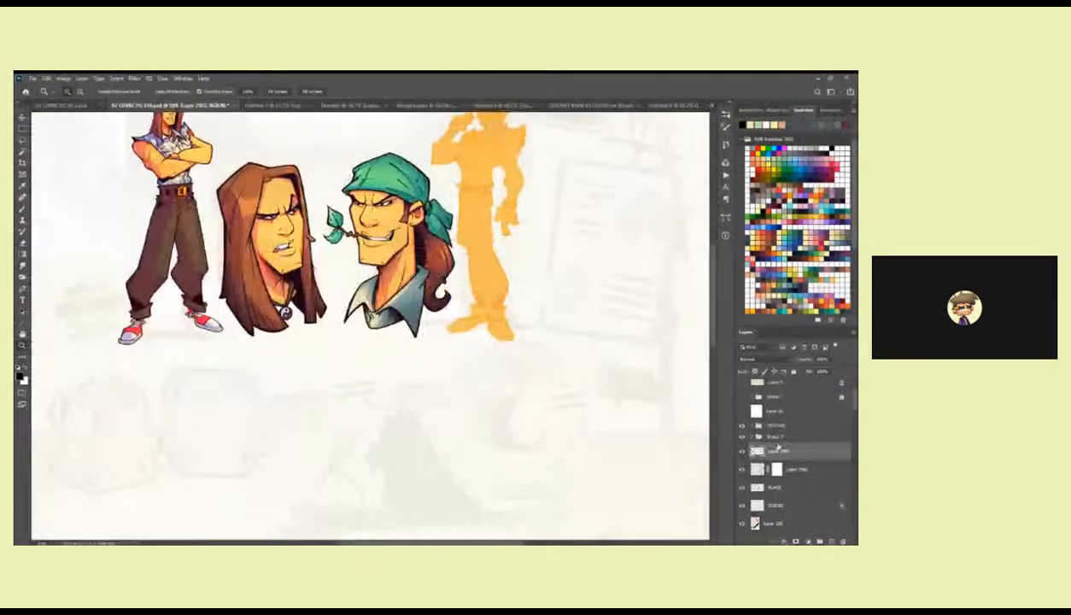
drag(768, 448, 783, 483)
key(ctrl+e)
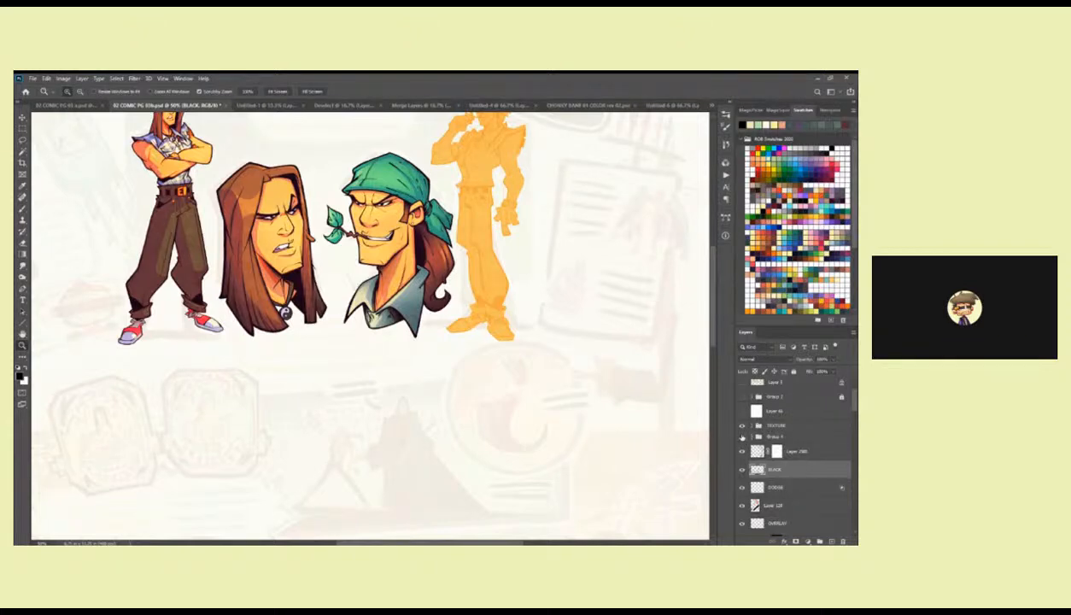
alt+click(527, 399)
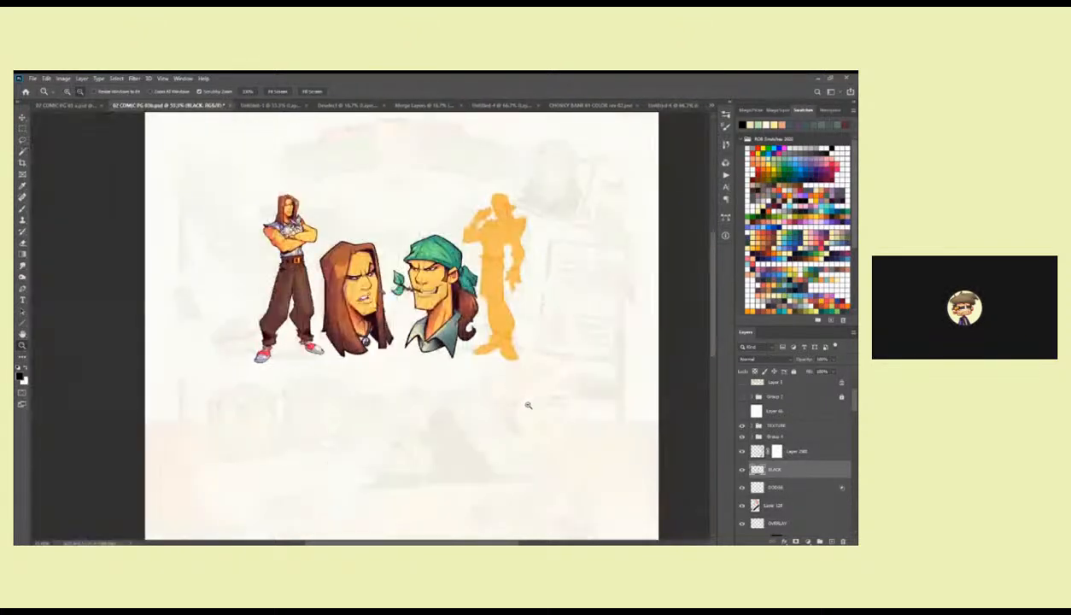
drag(532, 429, 529, 378)
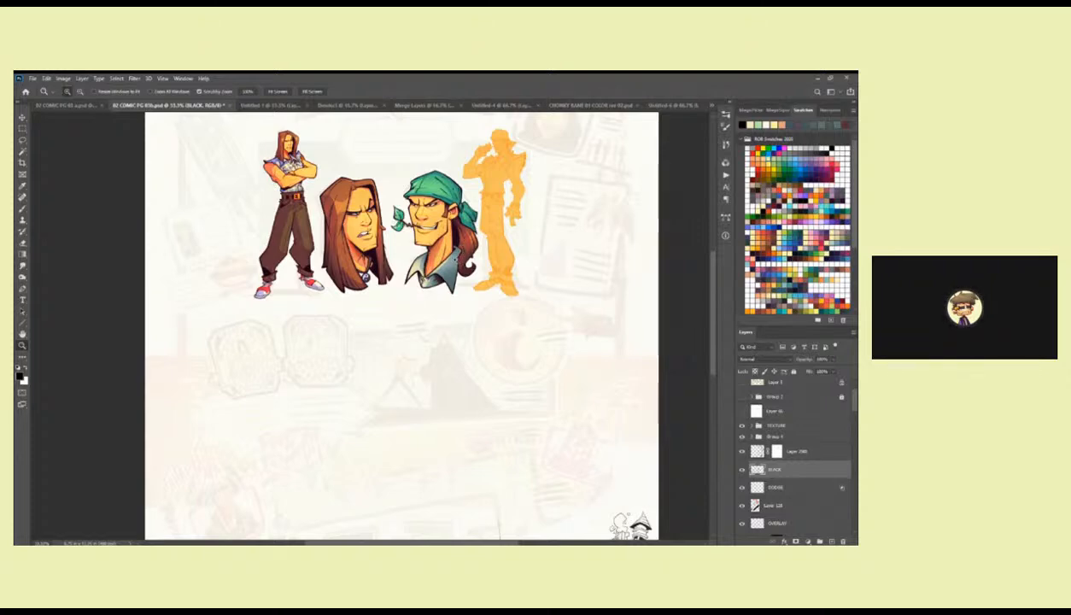
Create a new layer above the masked Layer 2901 for more inking on the bandana man.
click(473, 212)
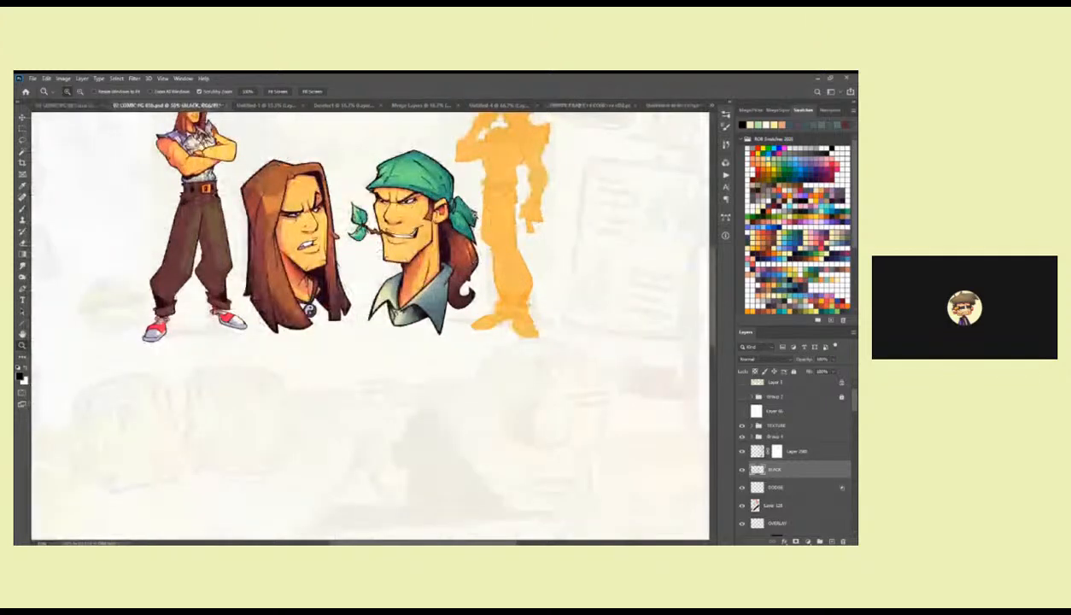
click(473, 213)
click(473, 213)
click(473, 214)
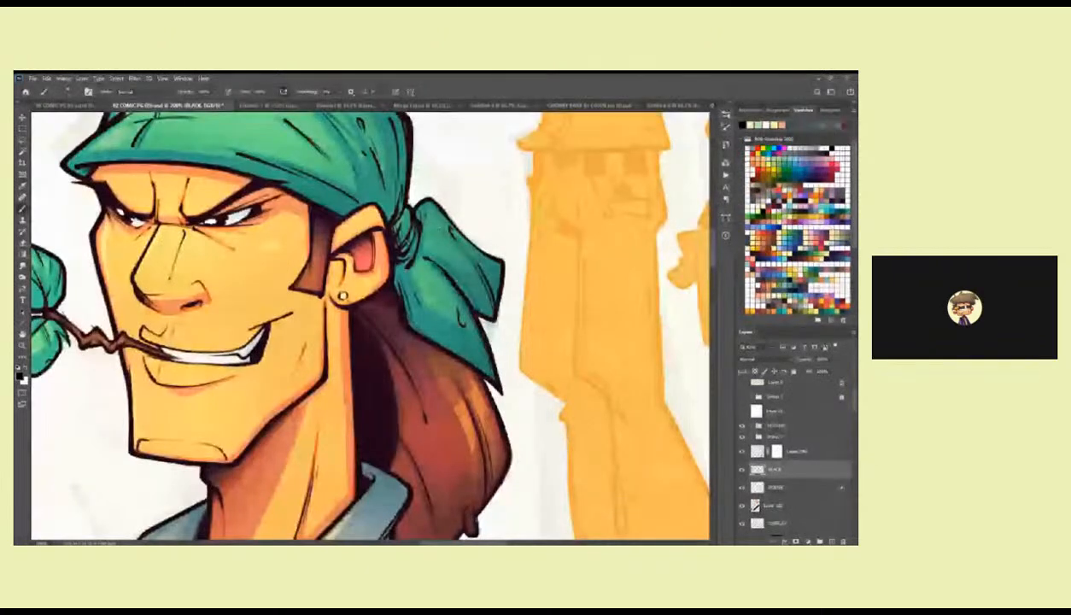
mouse_move(485, 317)
mouse_down()
mouse_move(441, 263)
mouse_move(481, 314)
mouse_up()
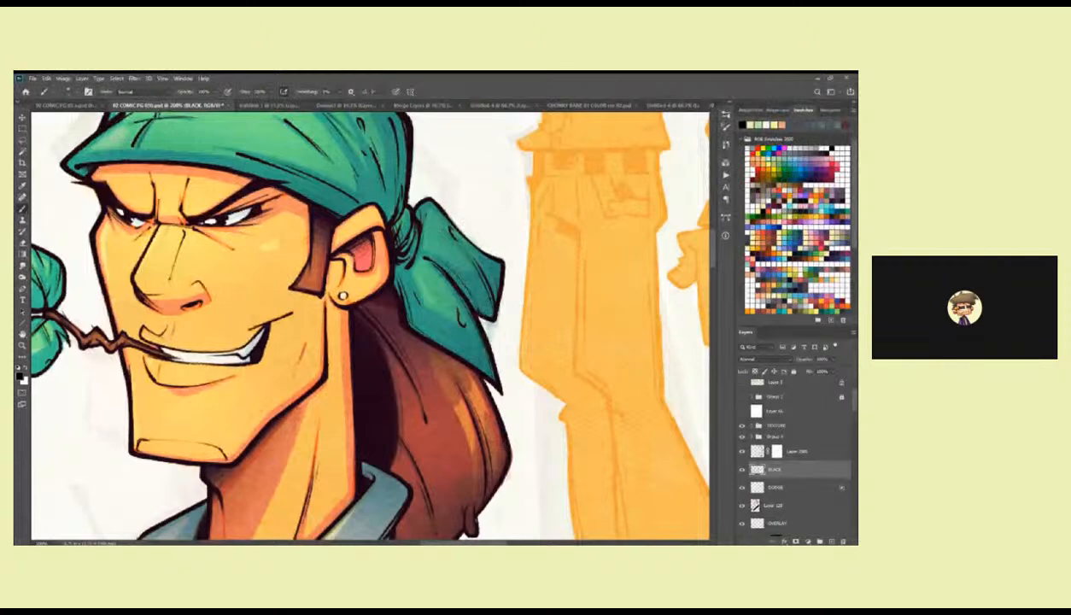
click(787, 450)
key(ctrl+shift+alt+n)
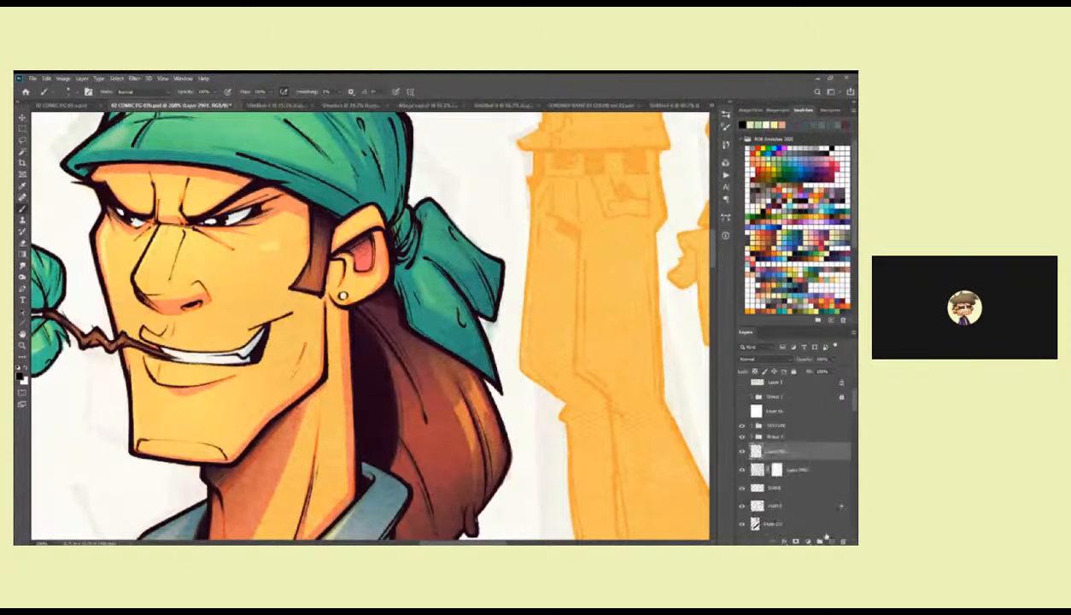
Ink fine black accent lines on the bandana's tails and lower folds, undoing the unwanted strokes.
drag(445, 268, 473, 306)
key(ctrl+z)
mouse_move(447, 268)
mouse_down()
mouse_move(473, 305)
mouse_move(483, 304)
mouse_up()
key(ctrl+z)
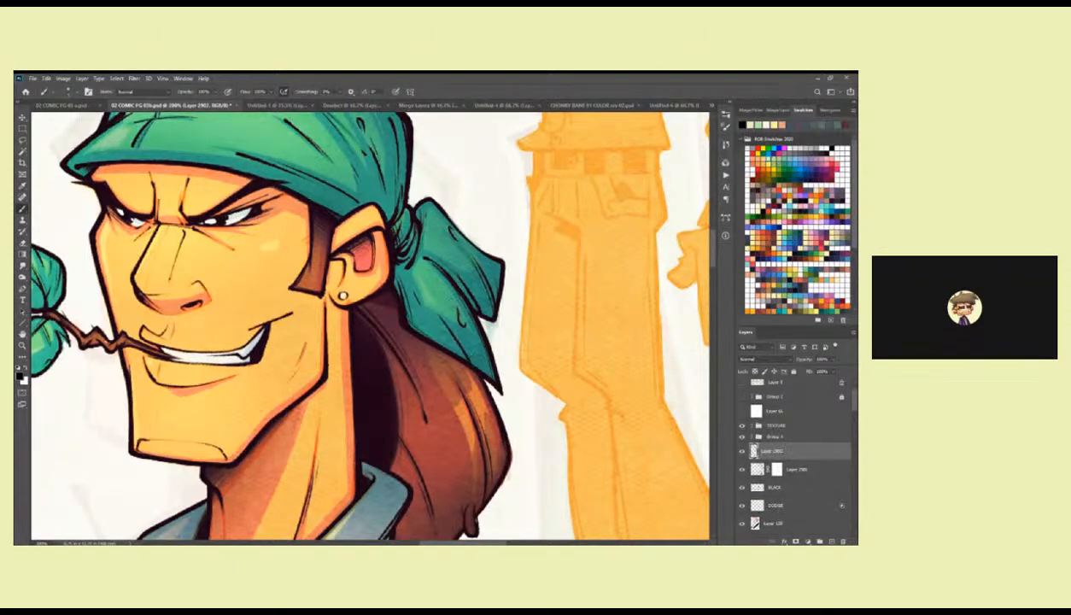
drag(488, 251, 555, 374)
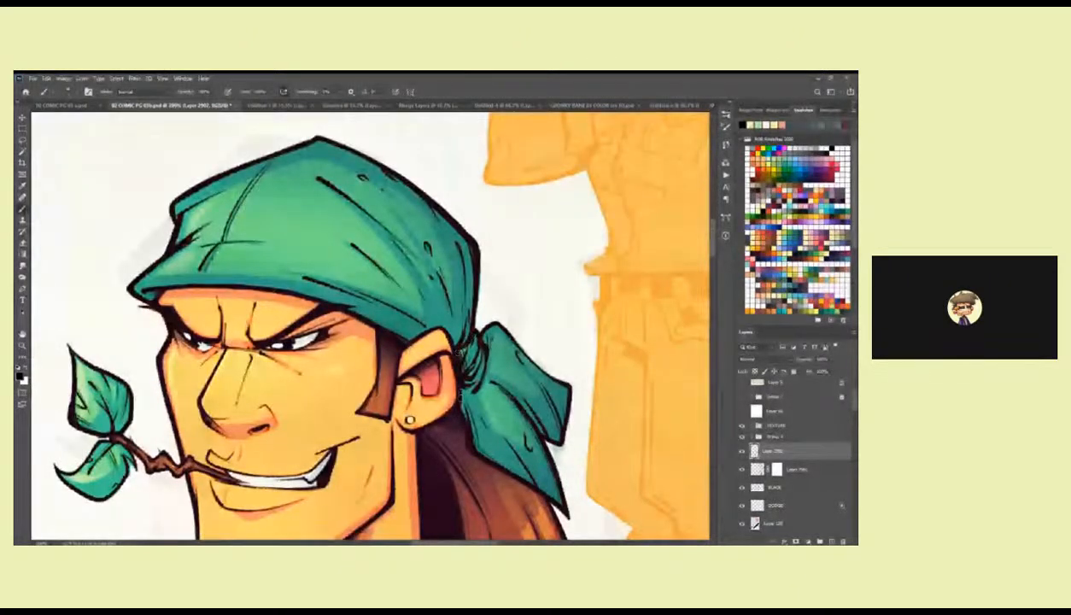
drag(391, 333, 435, 354)
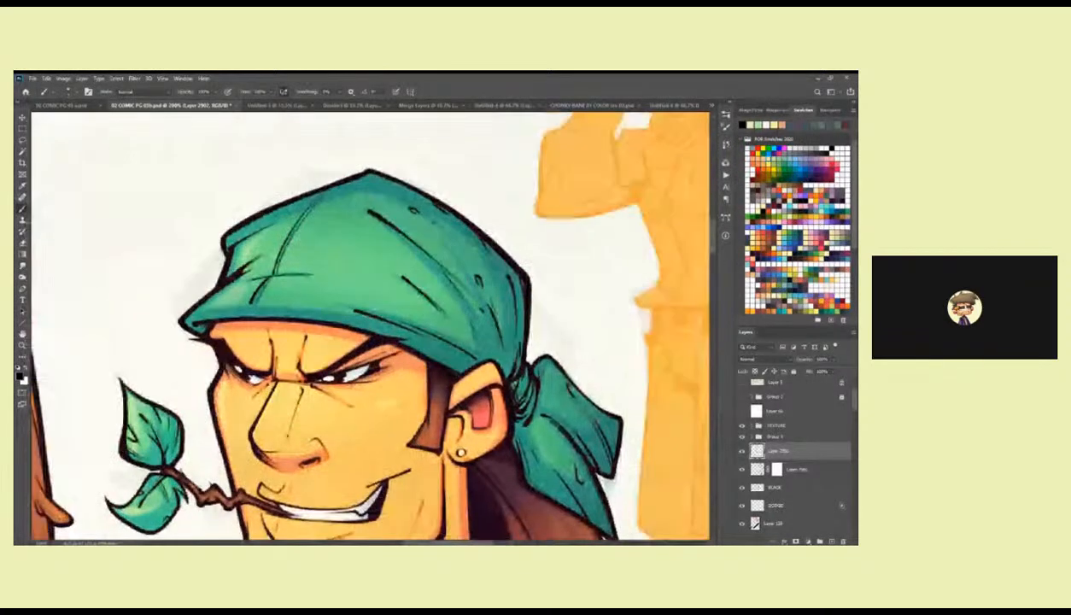
drag(205, 321, 285, 321)
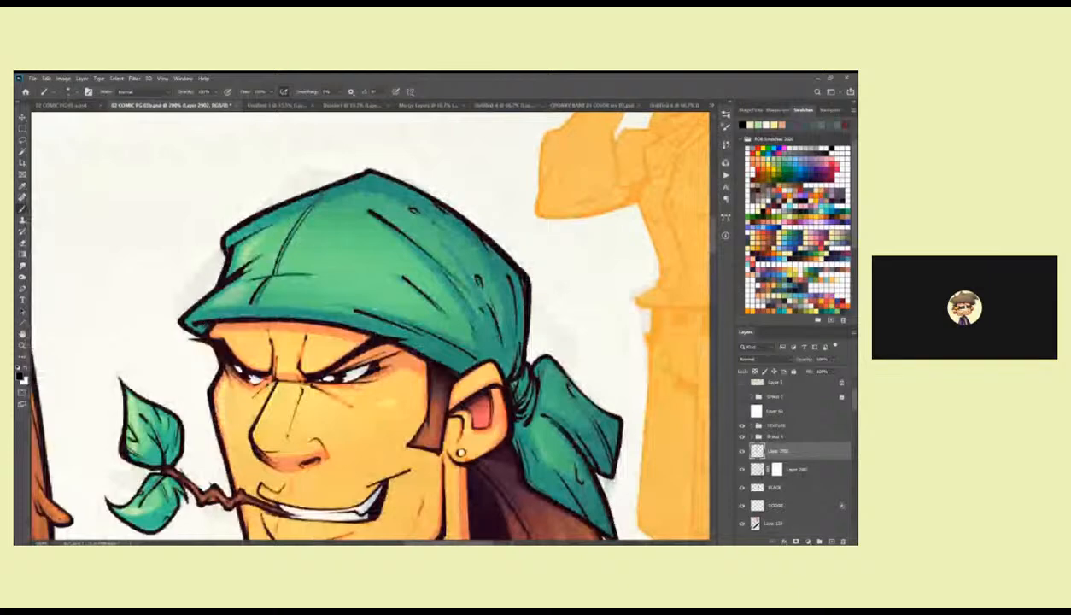
mouse_move(216, 321)
mouse_down()
mouse_move(338, 325)
mouse_move(416, 351)
mouse_up()
Return to the overall view of the characters and save the document.
alt+click(471, 333)
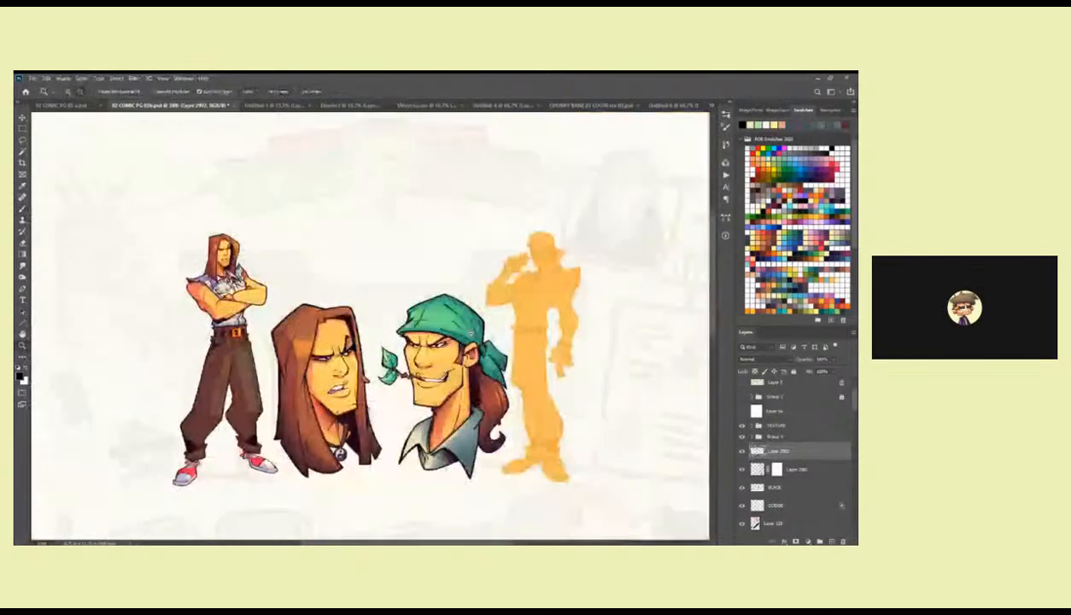
alt+click(470, 333)
key(ctrl+s)
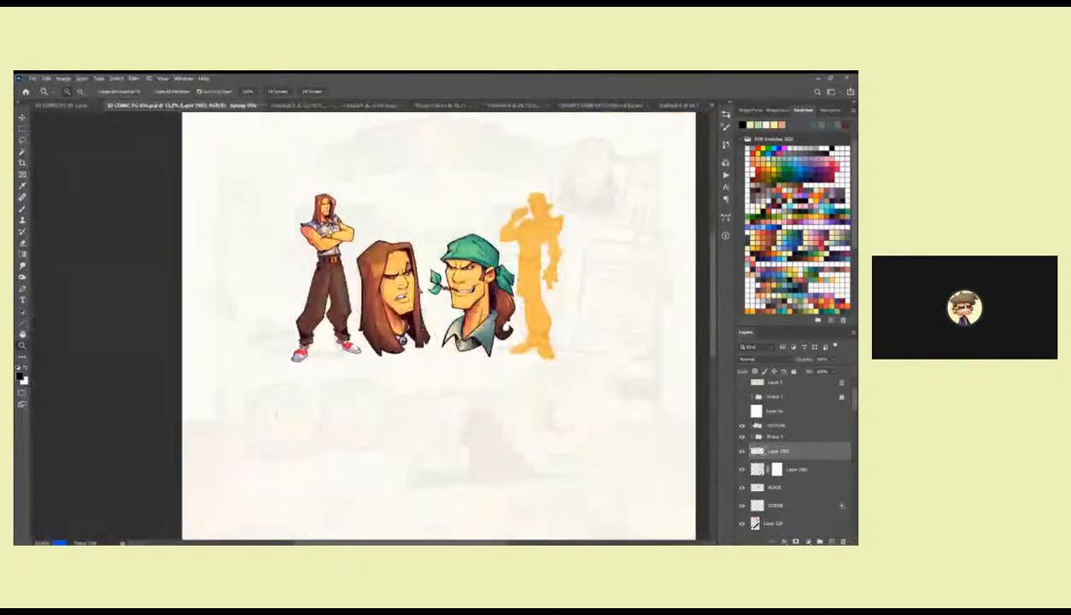
Collapse the expanded masked group below the OVERLAY layer and toggle the two purple masked layers above it to compare their effect.
drag(855, 398, 854, 419)
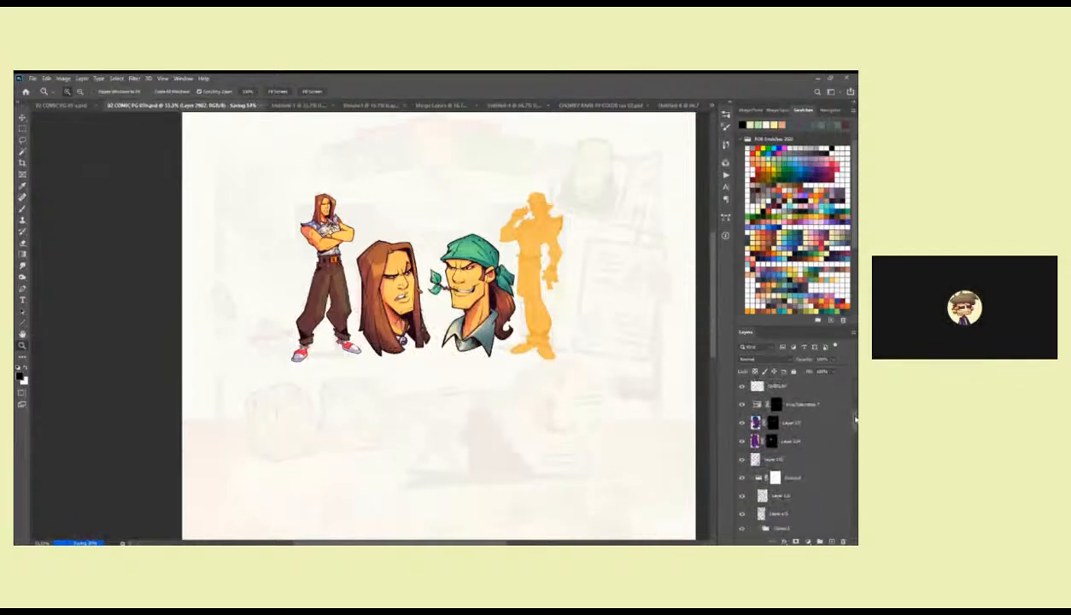
click(749, 478)
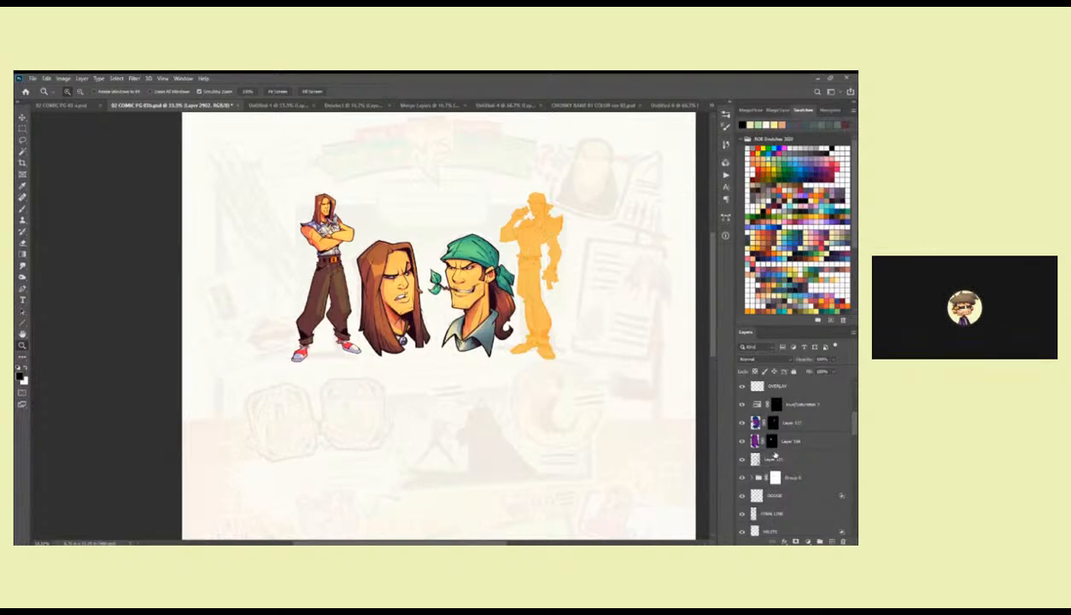
click(742, 424)
click(742, 424)
click(741, 442)
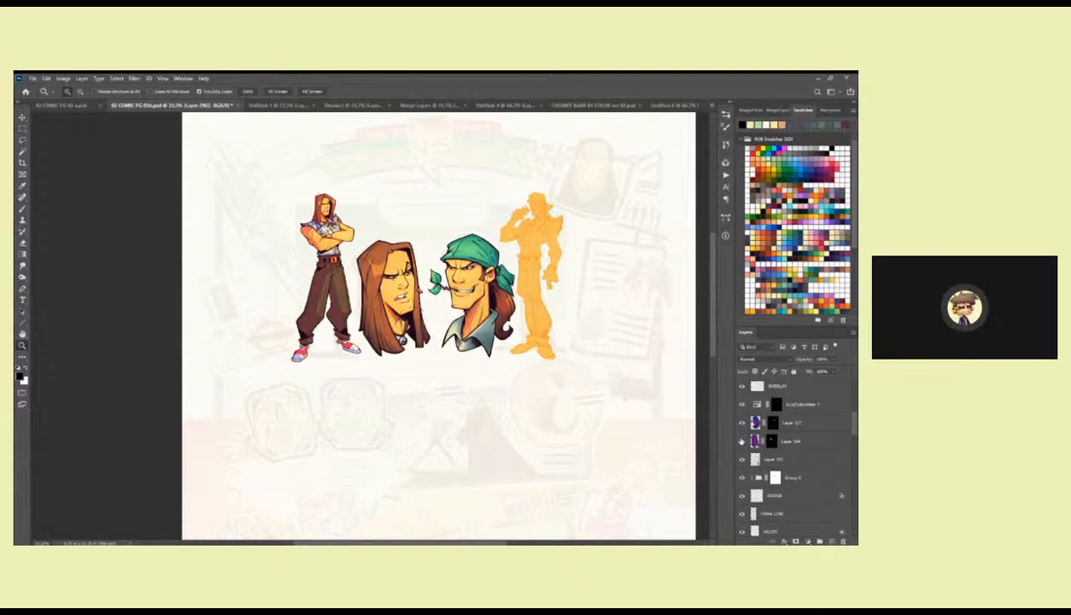
click(741, 442)
click(741, 441)
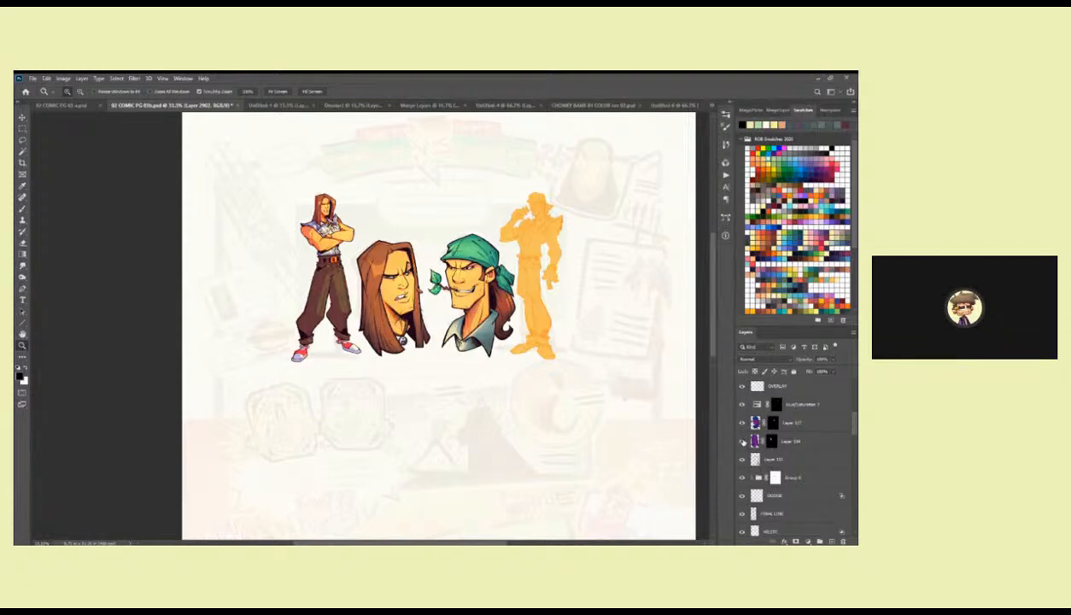
click(741, 441)
Target the mask of Layer 114 with the Brush tool and toggle the layer beneath it to compare.
click(755, 438)
click(398, 336)
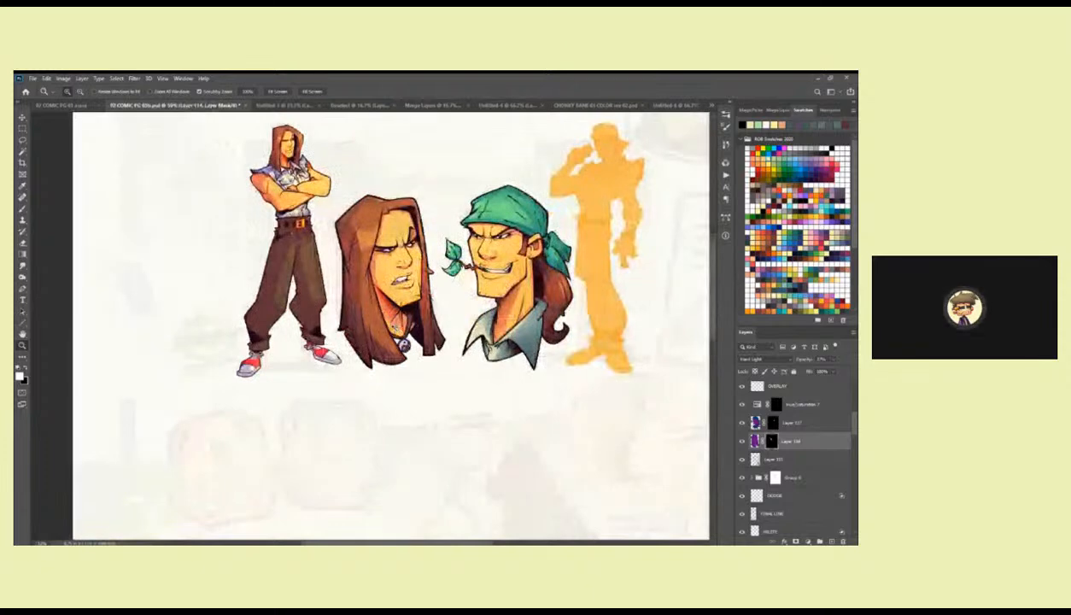
key(b)
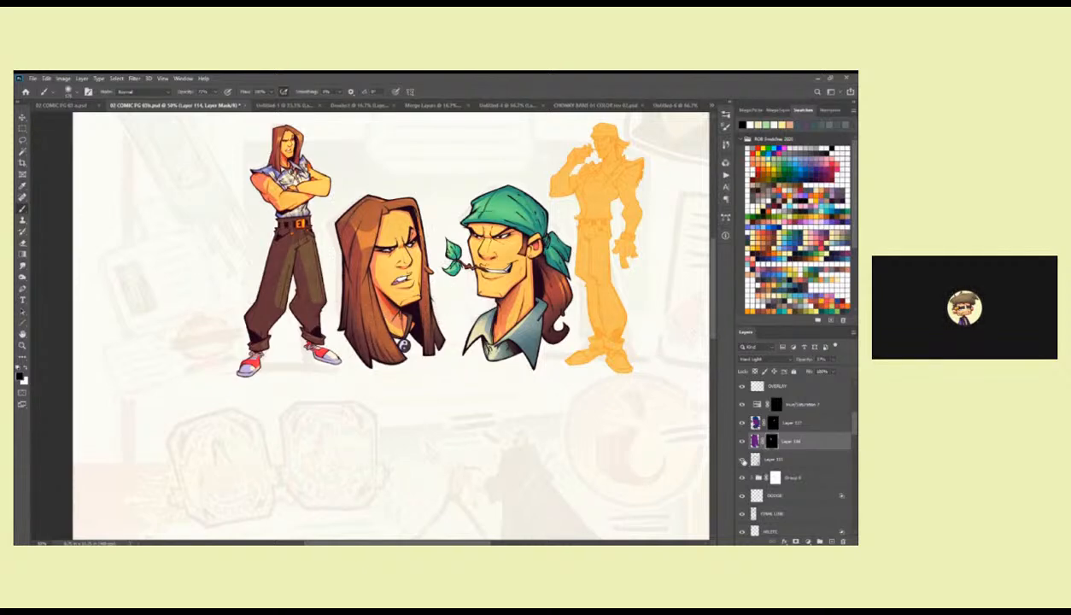
click(742, 459)
click(742, 459)
Collapse the masked group below the SHADE layer, toggle its visibility to check its contents, and save the document.
mouse_move(852, 434)
mouse_down()
mouse_move(853, 423)
mouse_move(849, 451)
mouse_up()
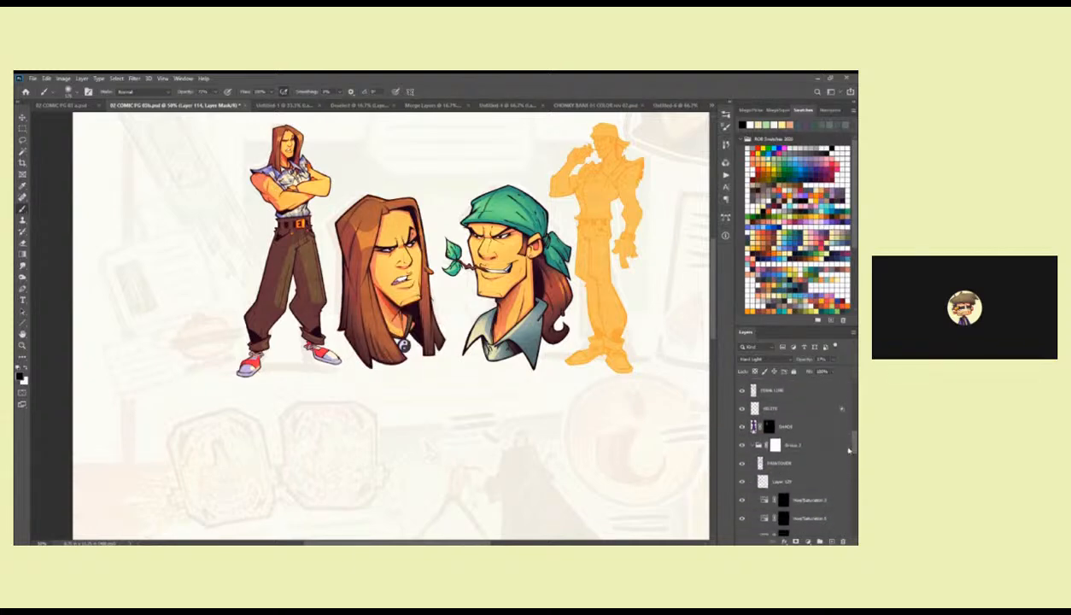
click(759, 444)
click(741, 446)
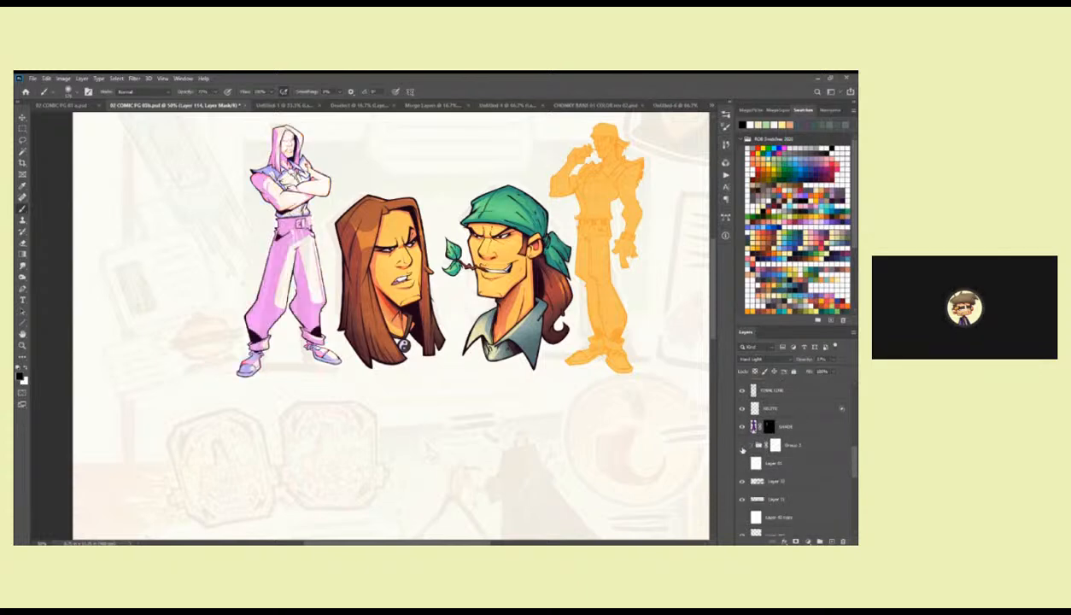
click(742, 446)
drag(644, 457, 628, 493)
key(ctrl+s)
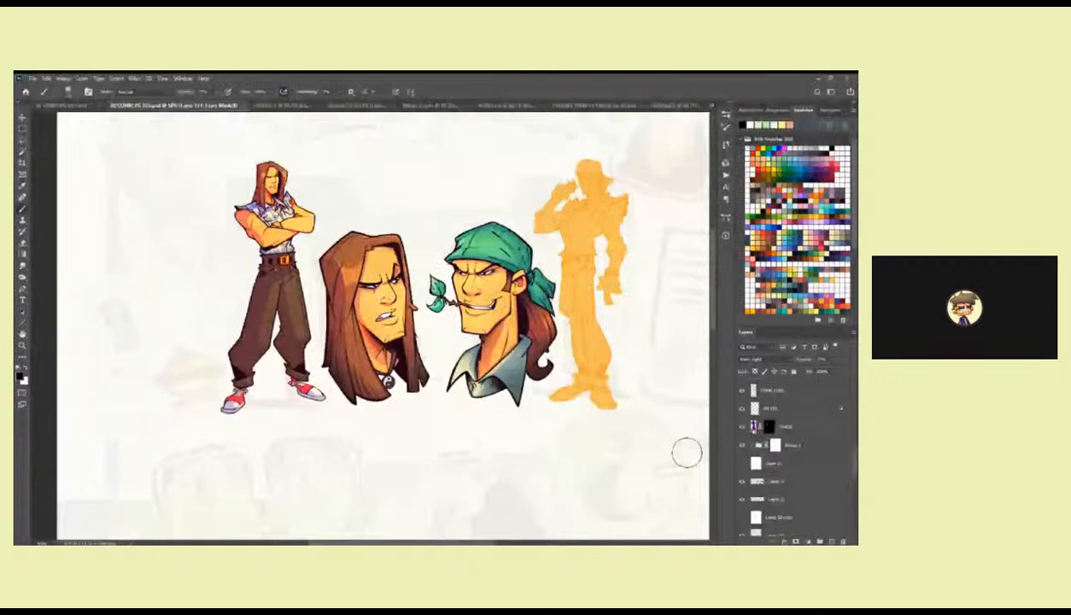
Target Layer 2902 near the upper part of the stack and choose a fine brush preset for inking the bandana man's face.
key(z)
click(487, 314)
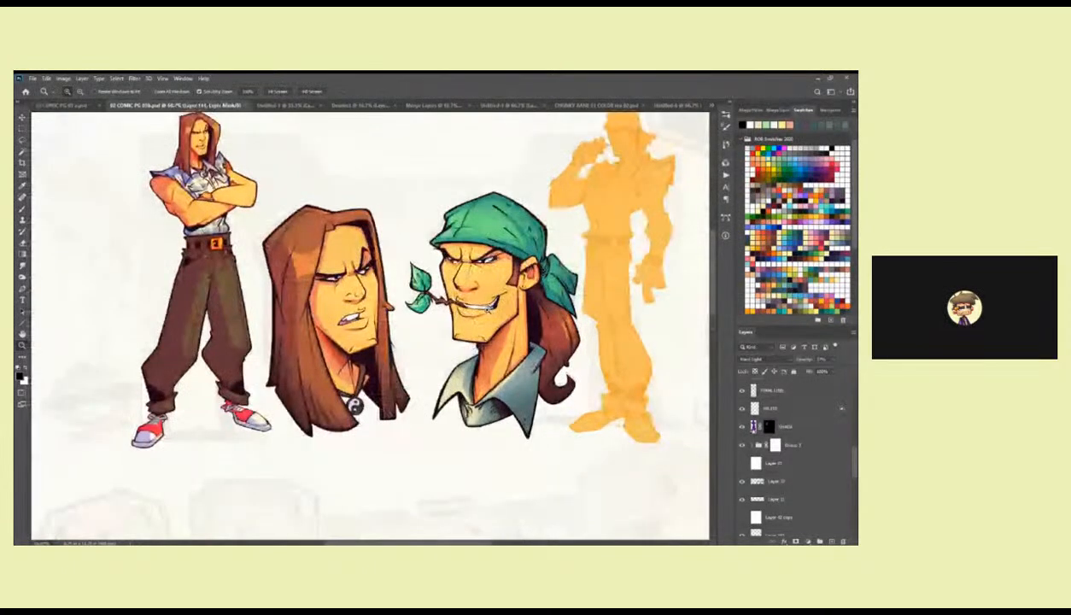
click(470, 262)
click(470, 262)
click(469, 262)
key(b)
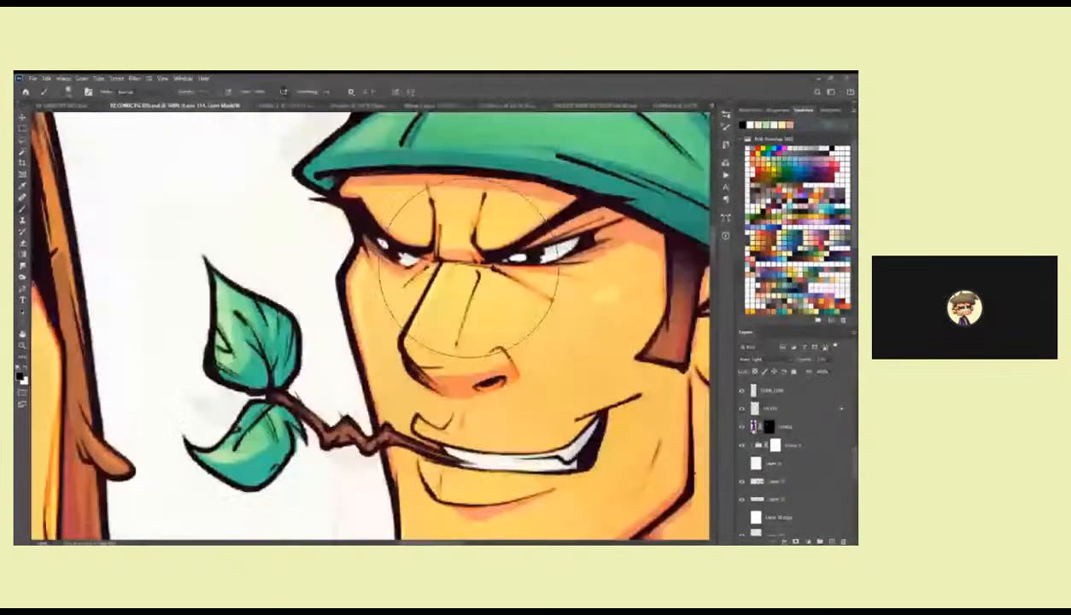
drag(853, 455, 848, 408)
click(790, 402)
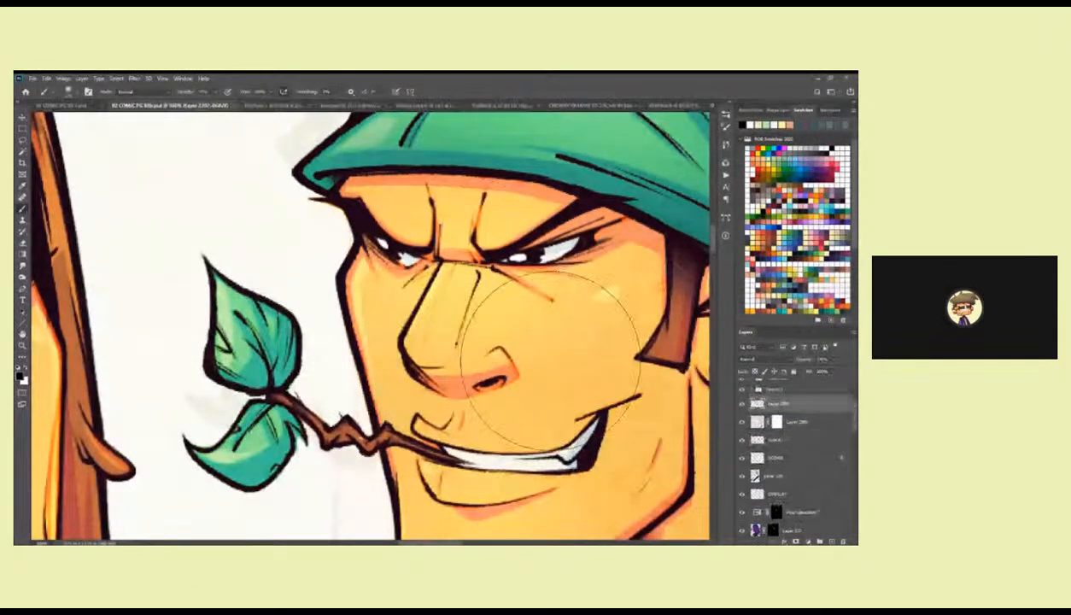
right_click(472, 275)
double_click(527, 462)
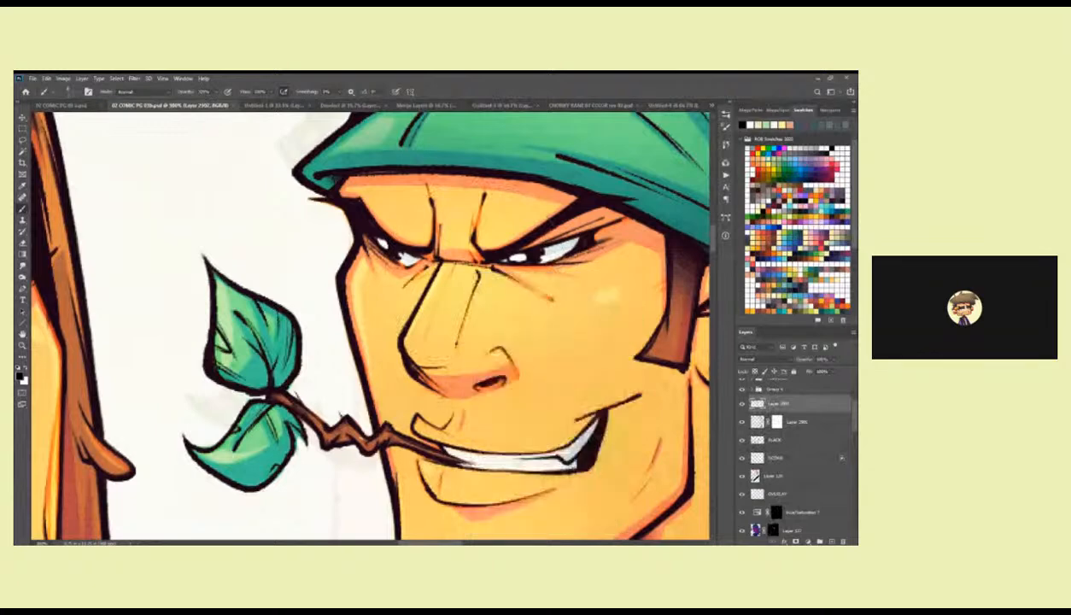
Ink a thin black contour line along the bridge of the bandana man's nose, redoing the stroke several times.
drag(448, 264, 415, 346)
key(ctrl+z)
drag(444, 259, 417, 338)
key(ctrl+z)
drag(445, 261, 414, 338)
key(ctrl+z)
drag(448, 260, 422, 324)
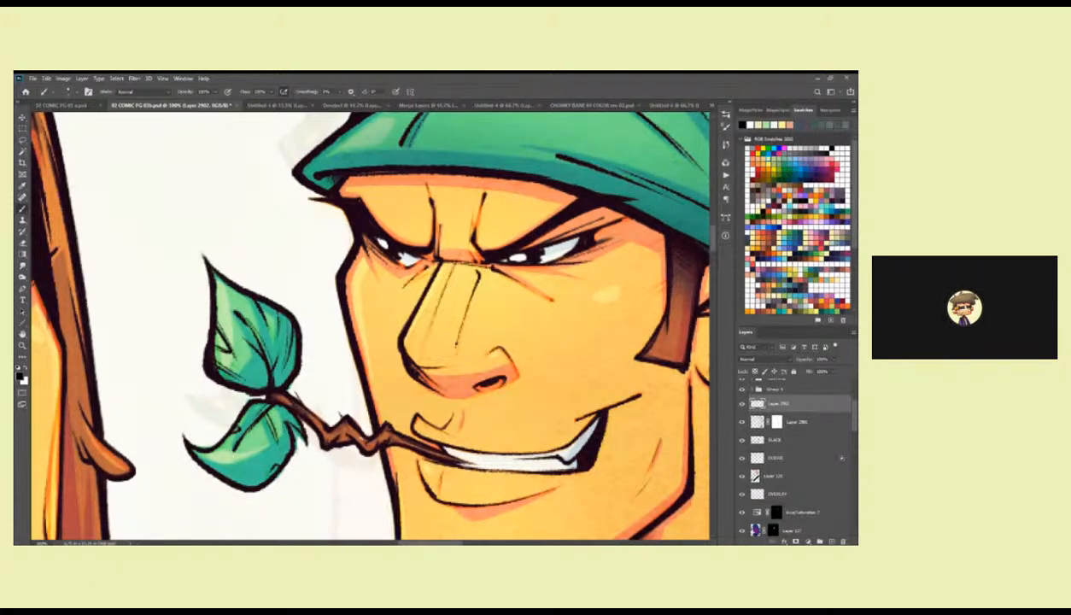
key(ctrl+z)
drag(448, 259, 429, 295)
Add fine black vein and edge strokes to the leaves and twig in the bandana man's mouth.
drag(285, 345, 412, 365)
drag(294, 409, 392, 399)
key(z)
mouse_move(611, 416)
mouse_down()
mouse_move(437, 345)
mouse_move(490, 372)
mouse_move(448, 372)
mouse_move(432, 395)
mouse_up()
key(b)
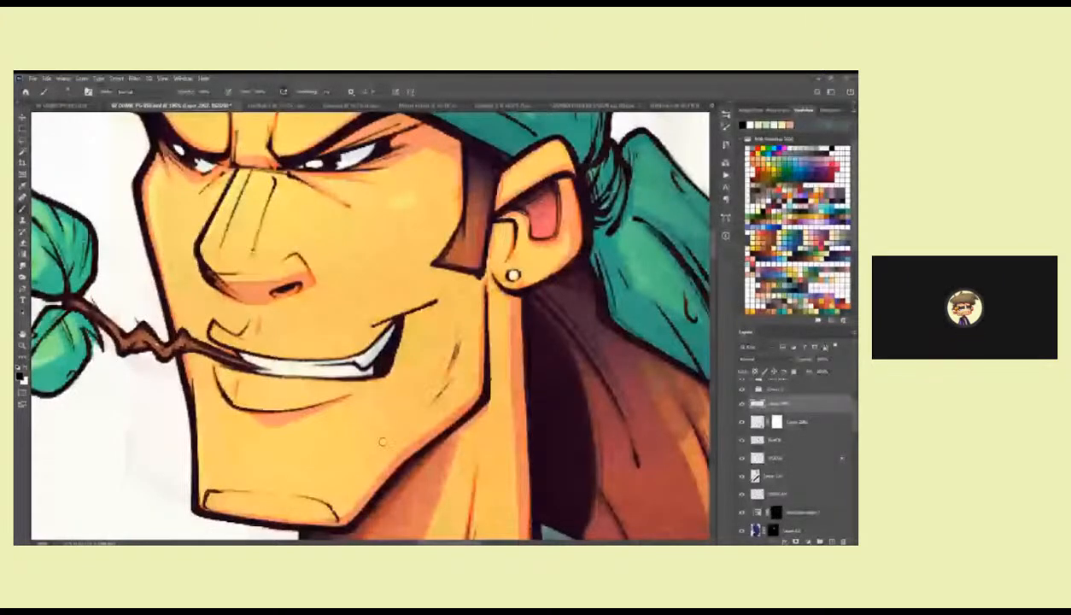
Add fine black strokes beneath the bandana man's jaw and a long crease line down his neck.
drag(381, 441, 455, 373)
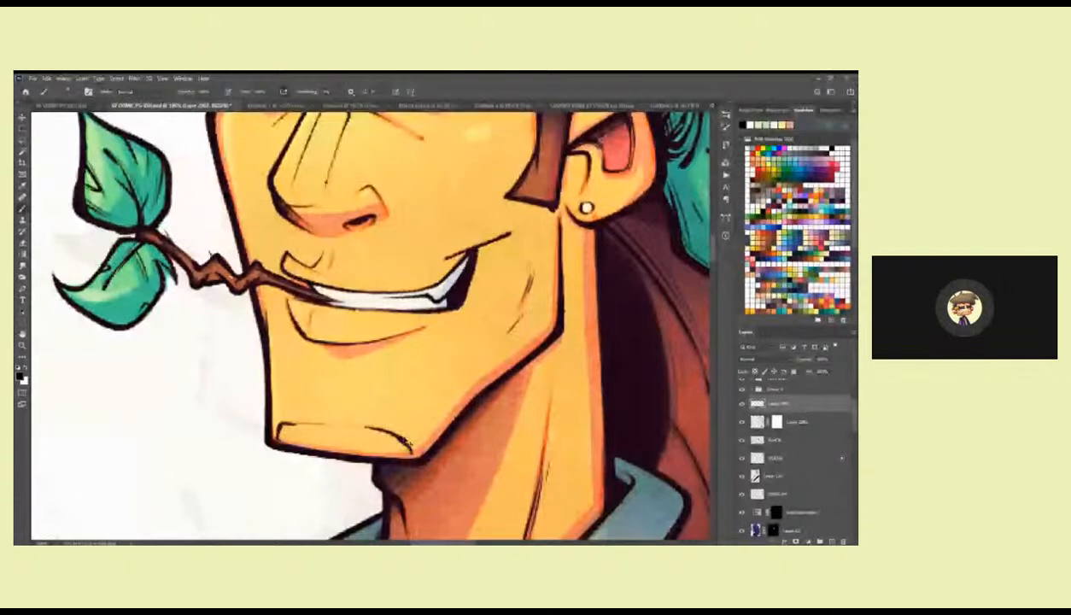
drag(389, 429, 308, 493)
drag(478, 296, 479, 326)
drag(481, 382, 499, 349)
drag(533, 307, 534, 373)
mouse_move(539, 439)
mouse_down()
mouse_move(540, 299)
mouse_move(479, 333)
mouse_move(479, 315)
mouse_up()
drag(384, 478, 430, 361)
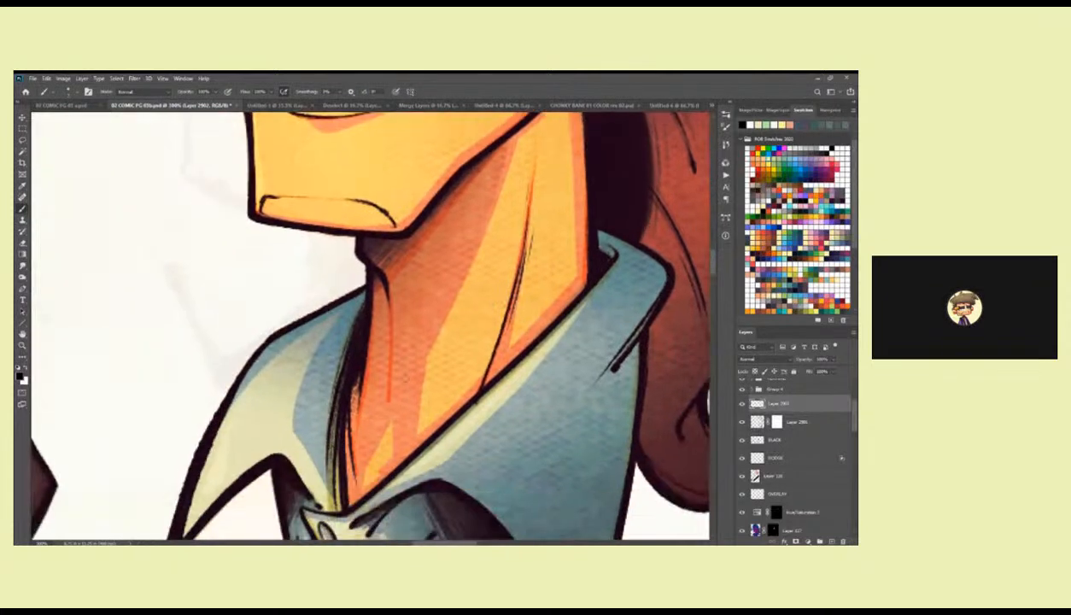
drag(387, 401, 386, 288)
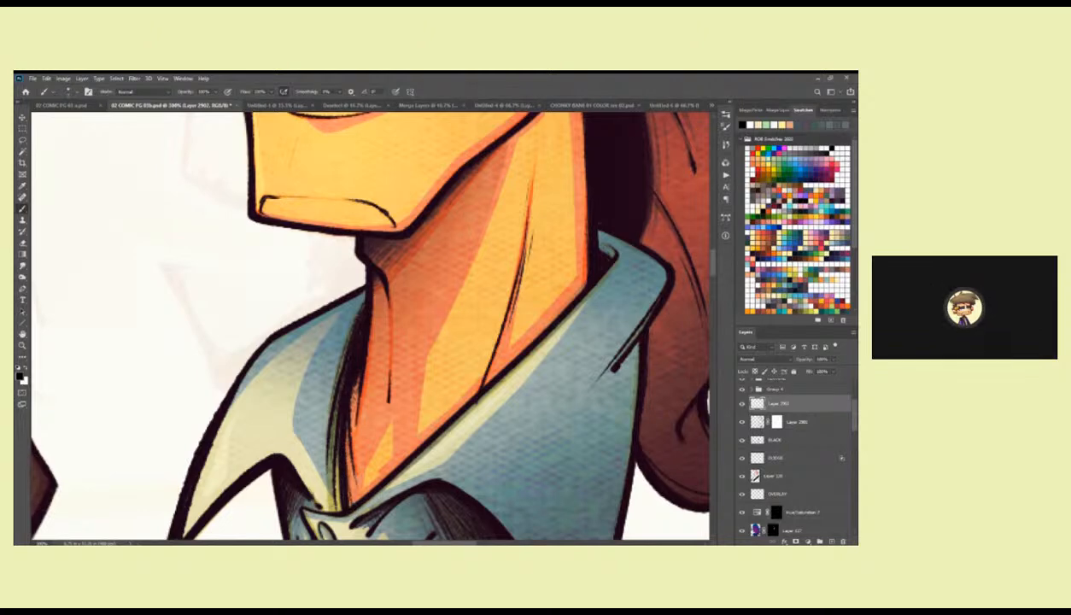
drag(576, 386, 480, 428)
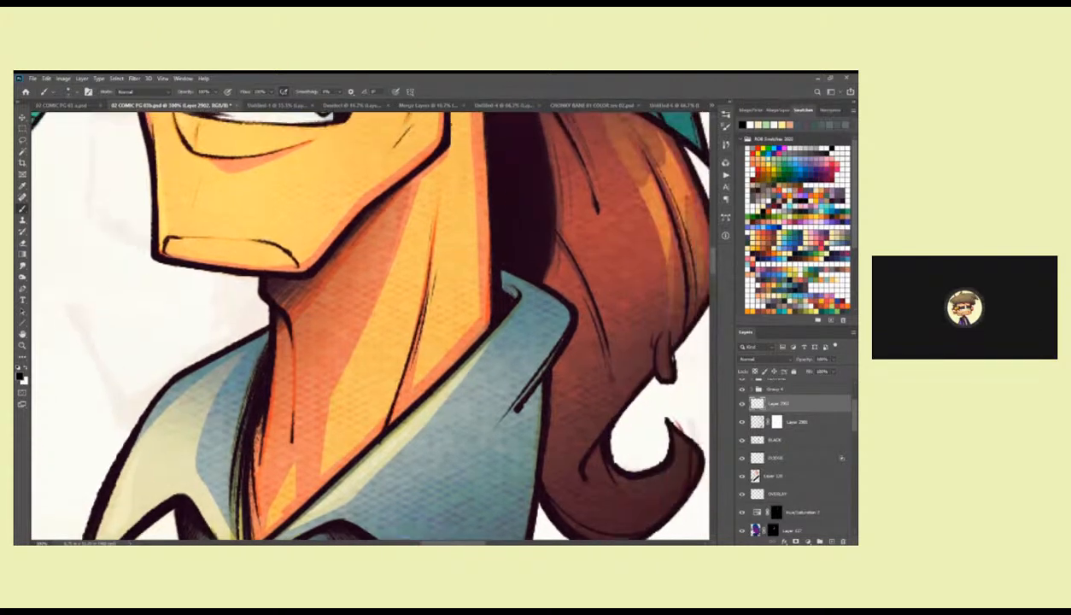
Extend the crease on the blue shirt collar with a thin black stroke.
drag(555, 375, 486, 293)
drag(435, 333, 511, 218)
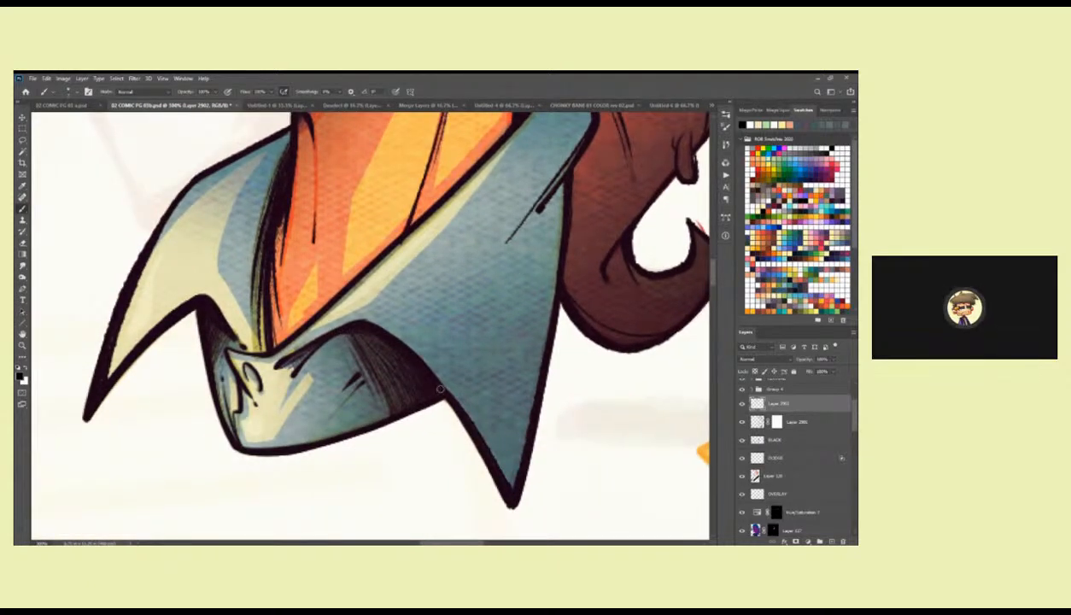
Add thin black strand lines to the bandana man's brown ponytail, from the curled tip up to the bandana.
drag(564, 350, 420, 438)
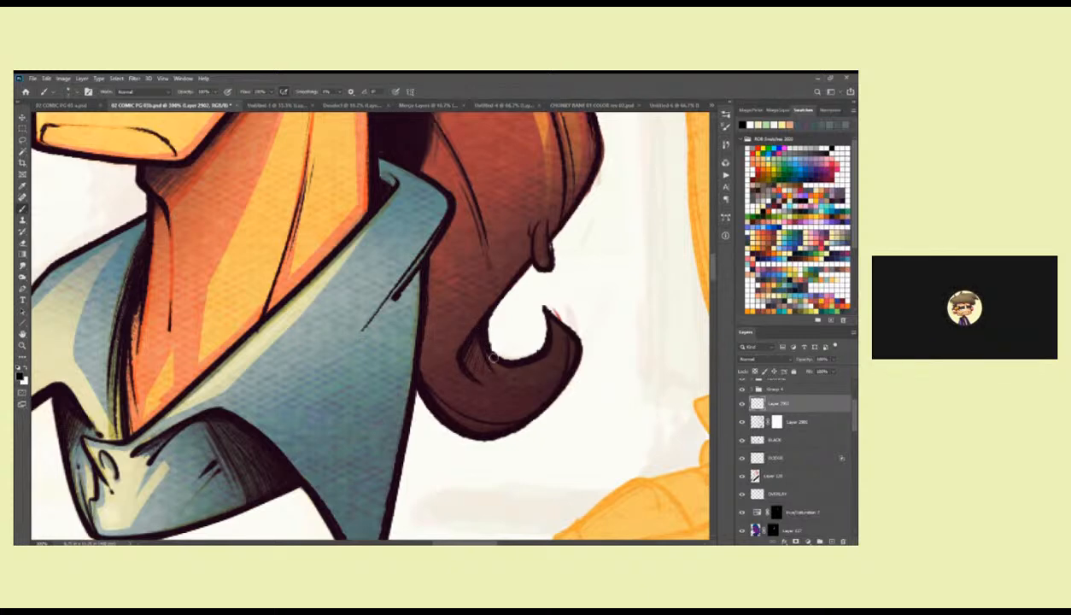
scroll(523, 293, up, 2)
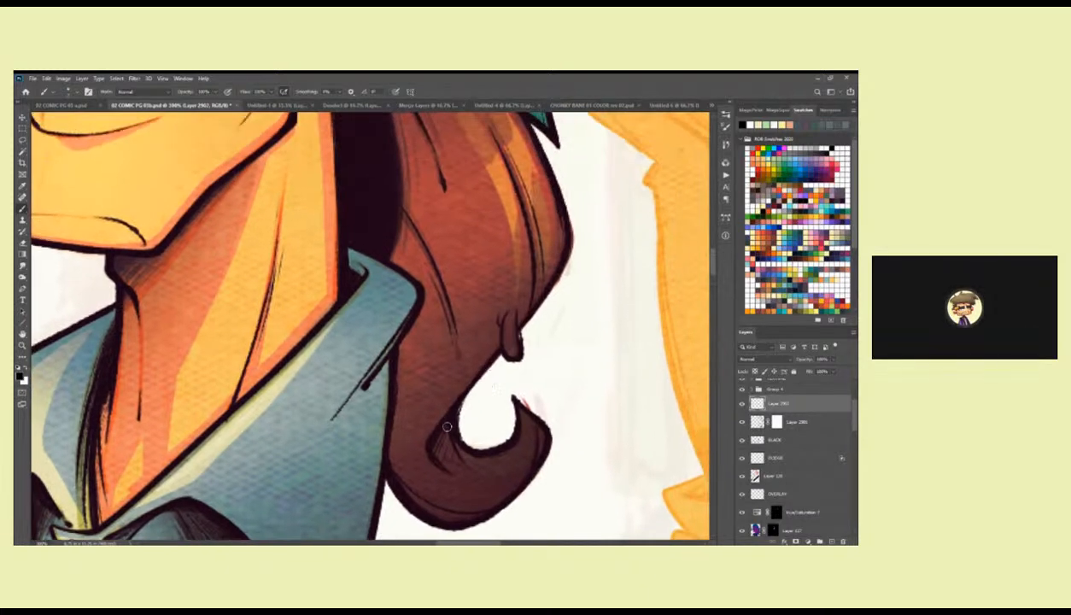
scroll(427, 328, up, 2)
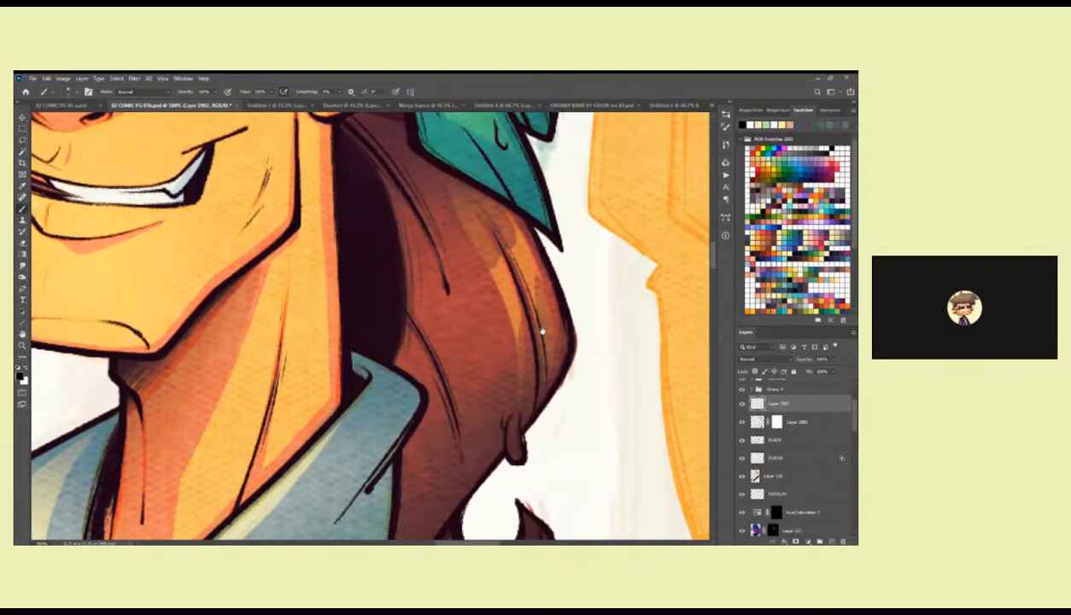
drag(541, 331, 531, 399)
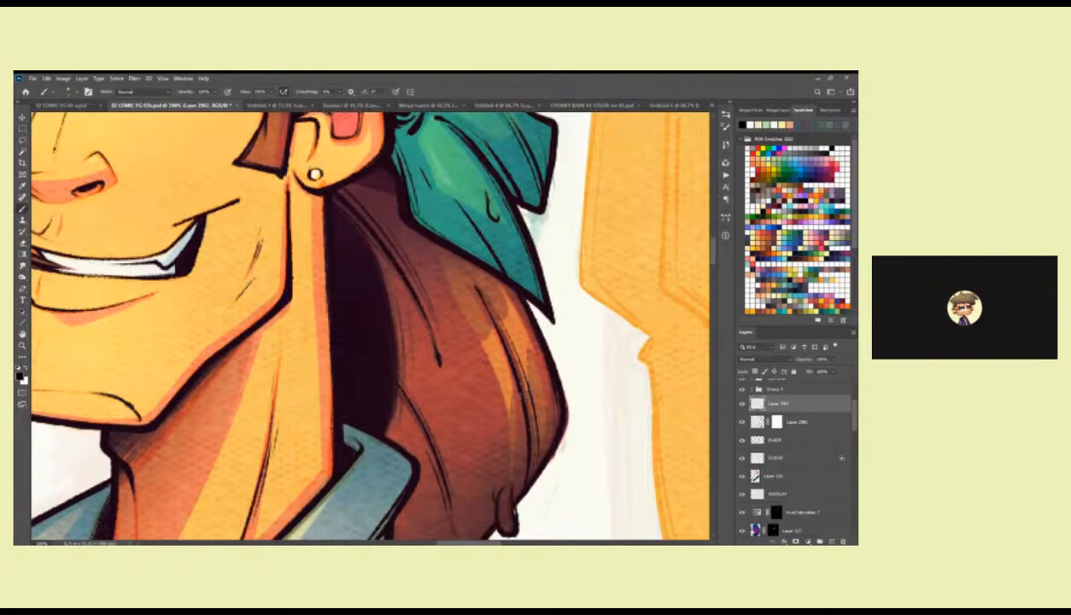
drag(485, 306, 508, 387)
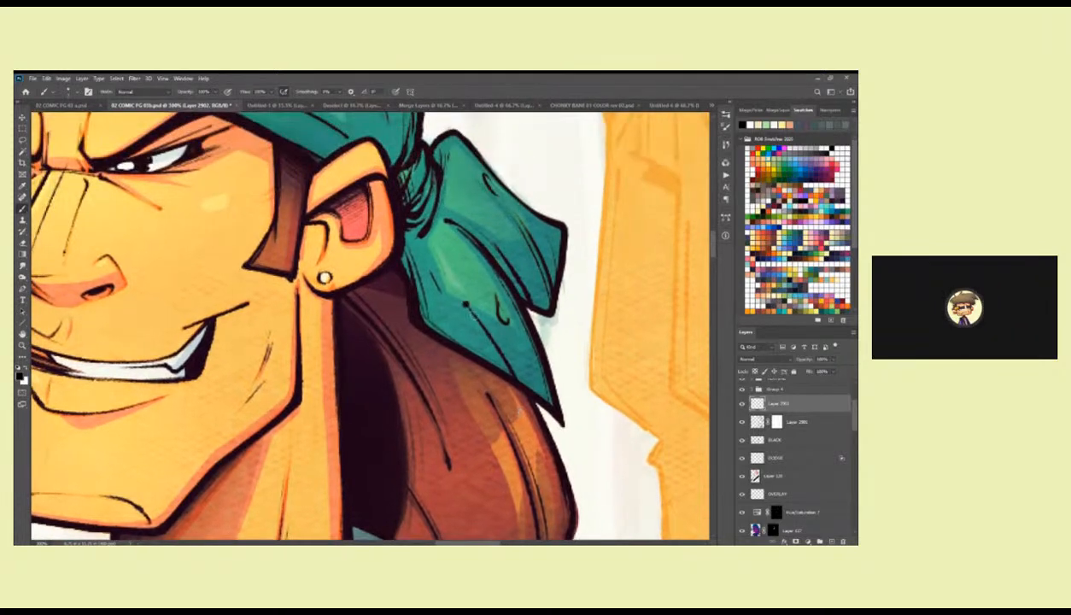
Add black fold strokes to the green bandana's knotted tails and its front above the brow.
drag(489, 241, 472, 314)
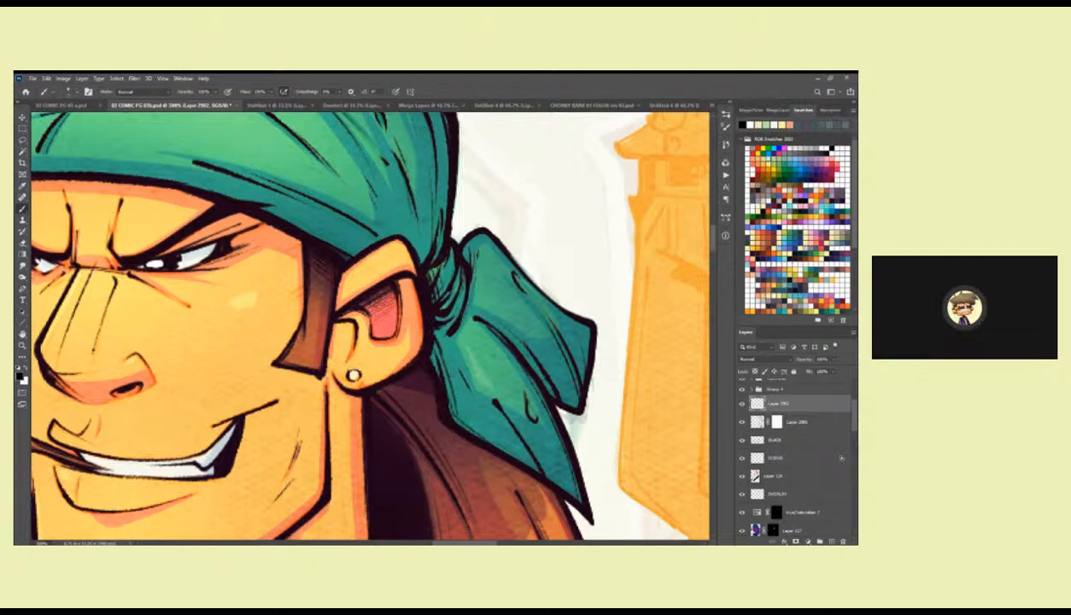
drag(343, 350, 432, 347)
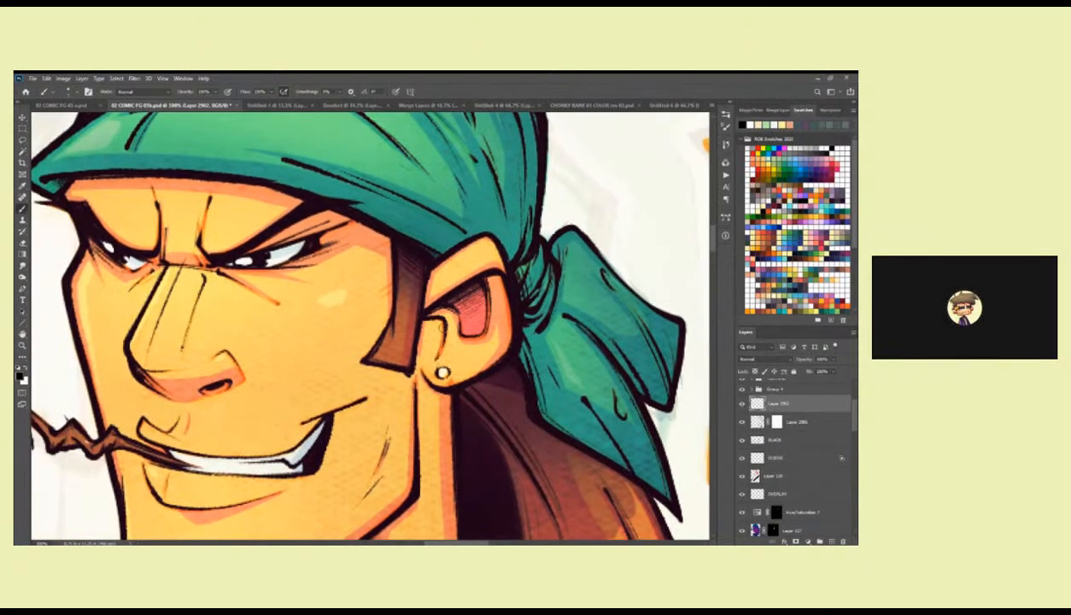
drag(334, 370, 531, 331)
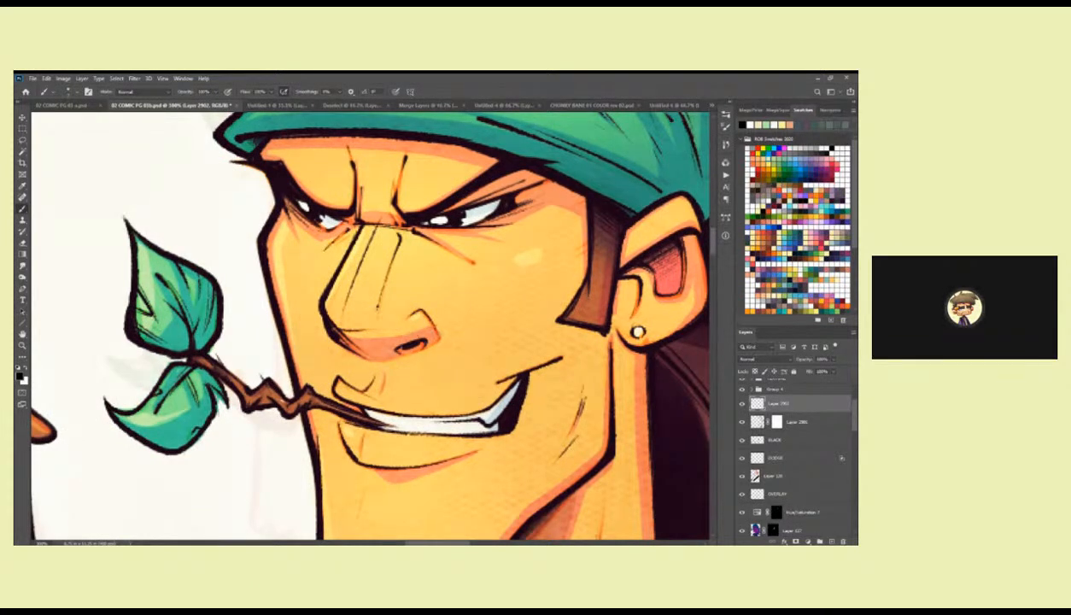
drag(318, 321, 385, 356)
drag(347, 239, 362, 295)
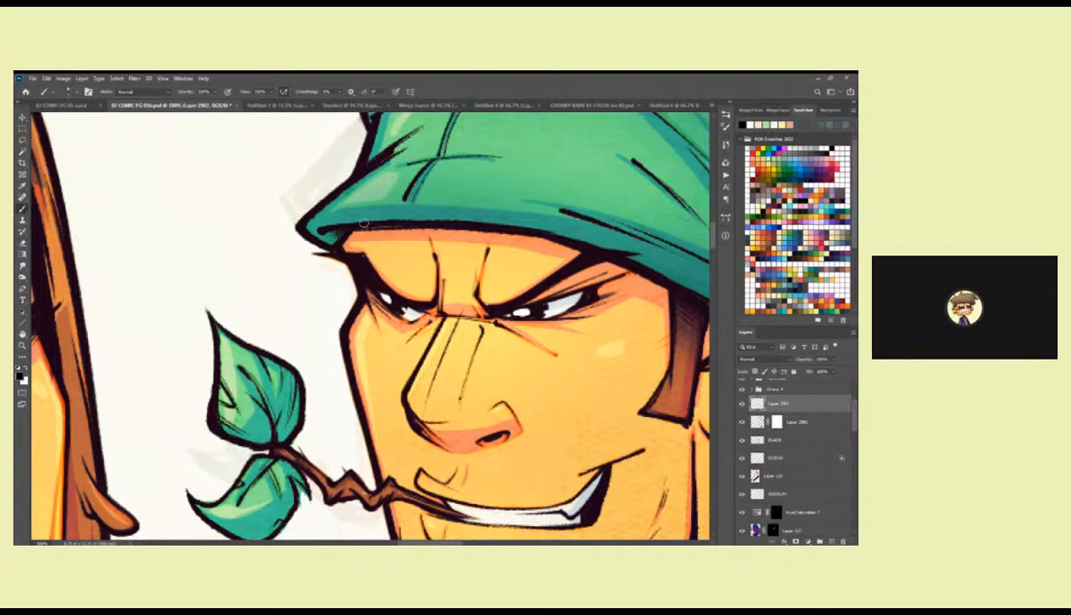
Touch up the leaf line work and add fine black crease details across the bandana's crown.
drag(299, 445, 387, 340)
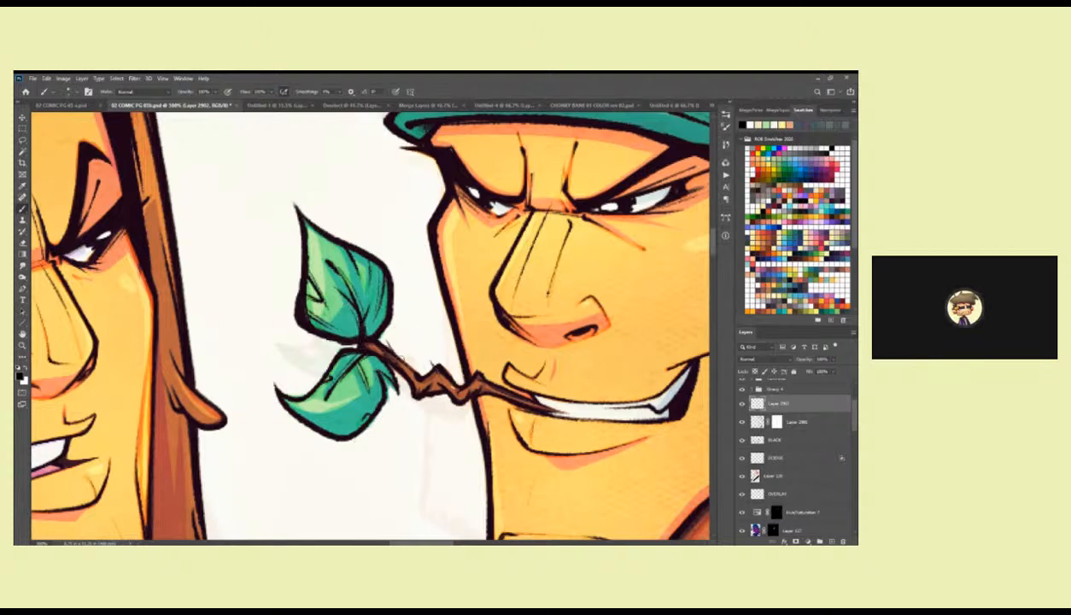
drag(629, 297, 409, 361)
drag(582, 343, 468, 386)
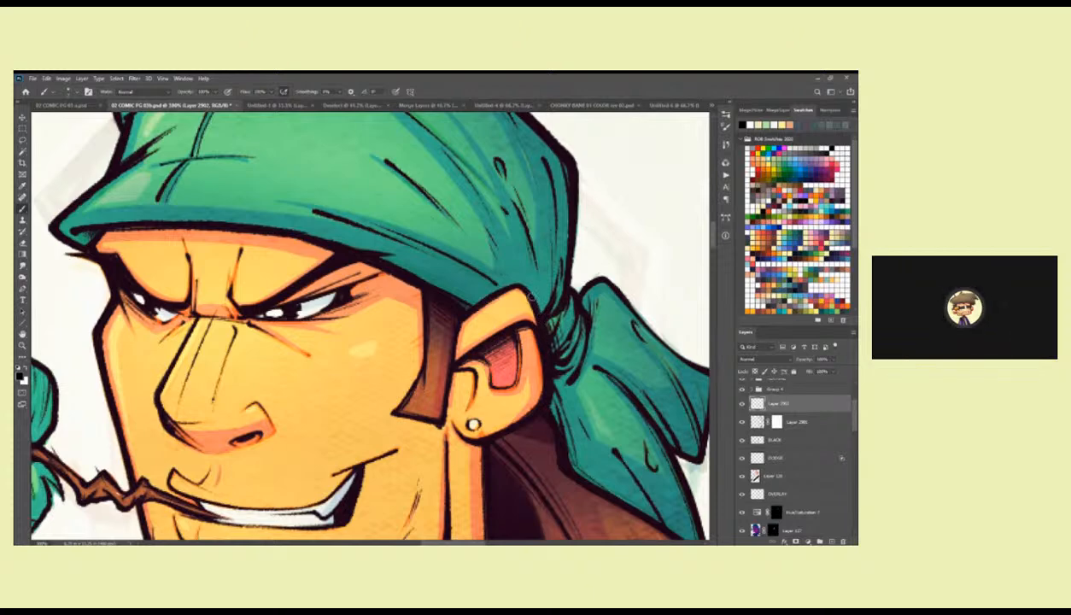
drag(541, 254, 521, 310)
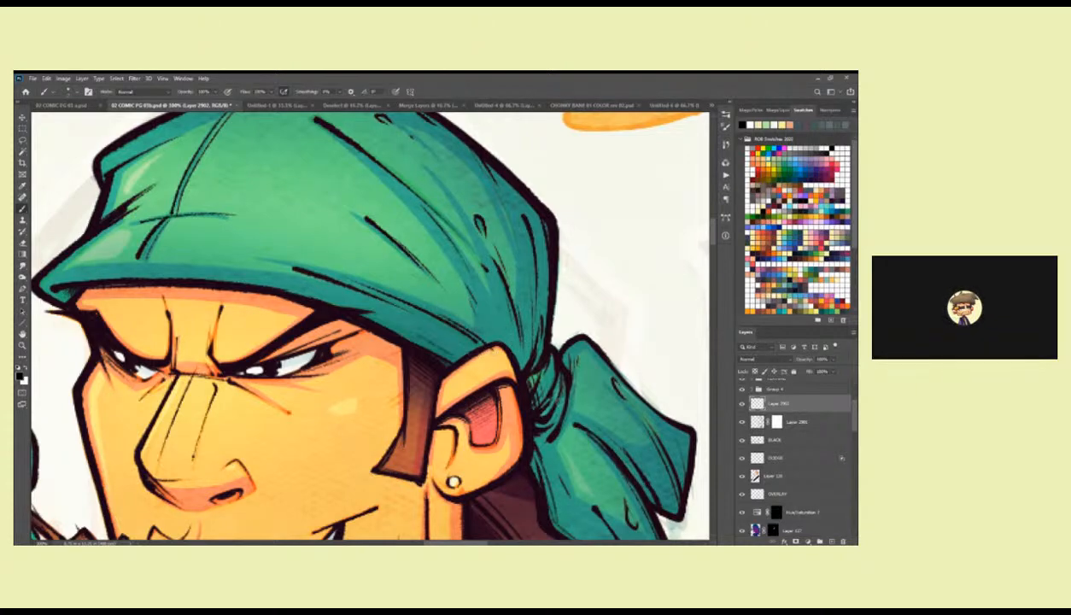
Return to the overall view of the characters and save the document.
key(z)
alt+click(549, 353)
alt+click(551, 353)
alt+click(550, 354)
alt+click(557, 367)
drag(574, 429, 572, 317)
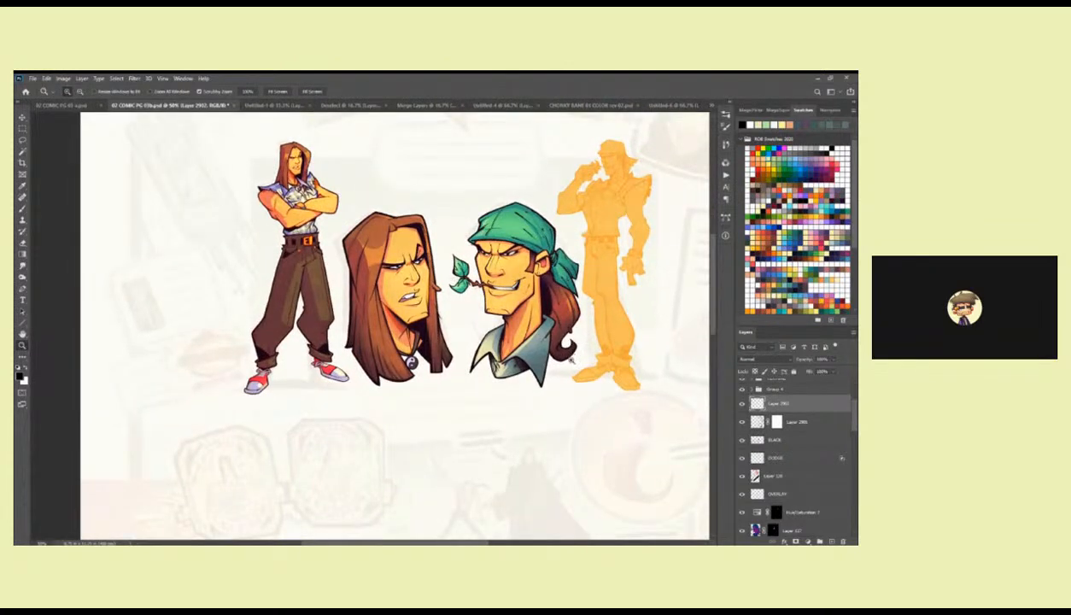
alt+click(559, 352)
click(541, 340)
key(ctrl+s)
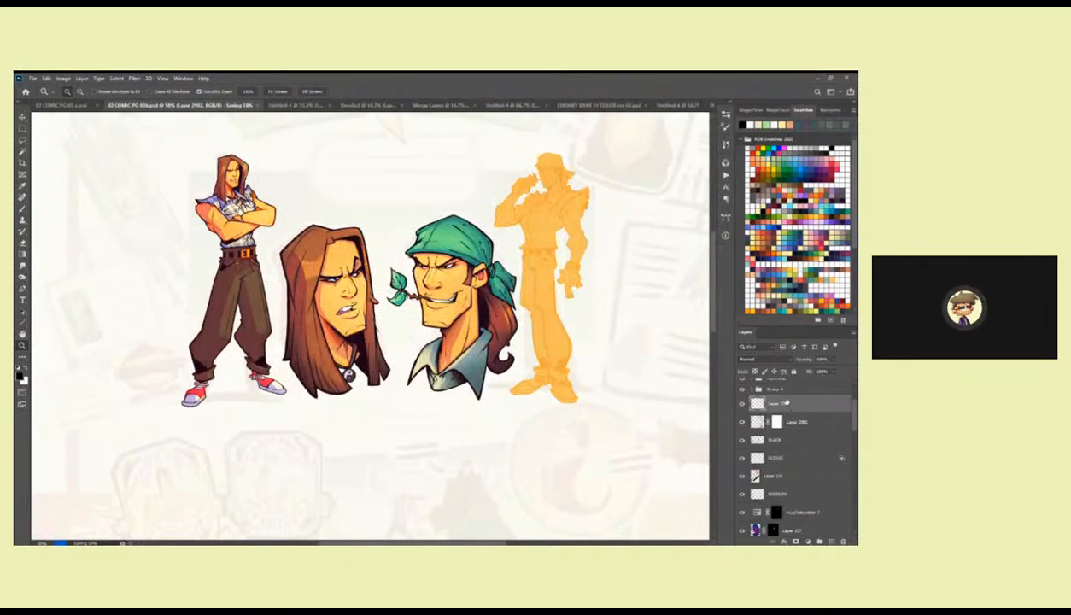
Move Layer 2902 beneath the masked layer below it and merge it down into the BLACK layer.
drag(785, 403, 783, 433)
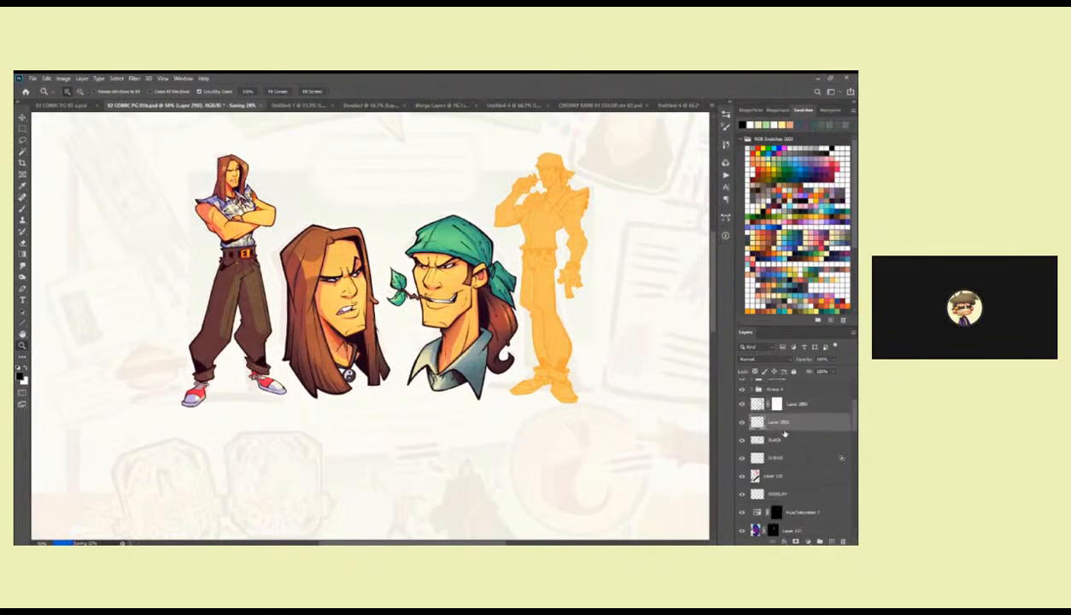
key(ctrl+e)
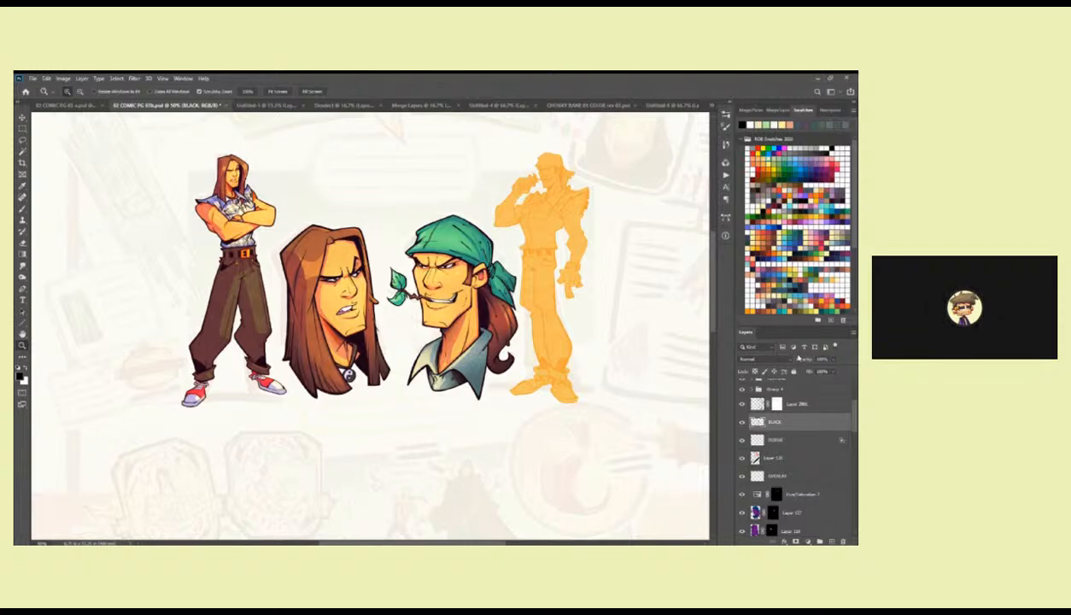
Expand the masked group below the purple masked layers and target Layer 110 inside it.
drag(854, 416, 850, 439)
click(752, 452)
click(780, 437)
click(757, 447)
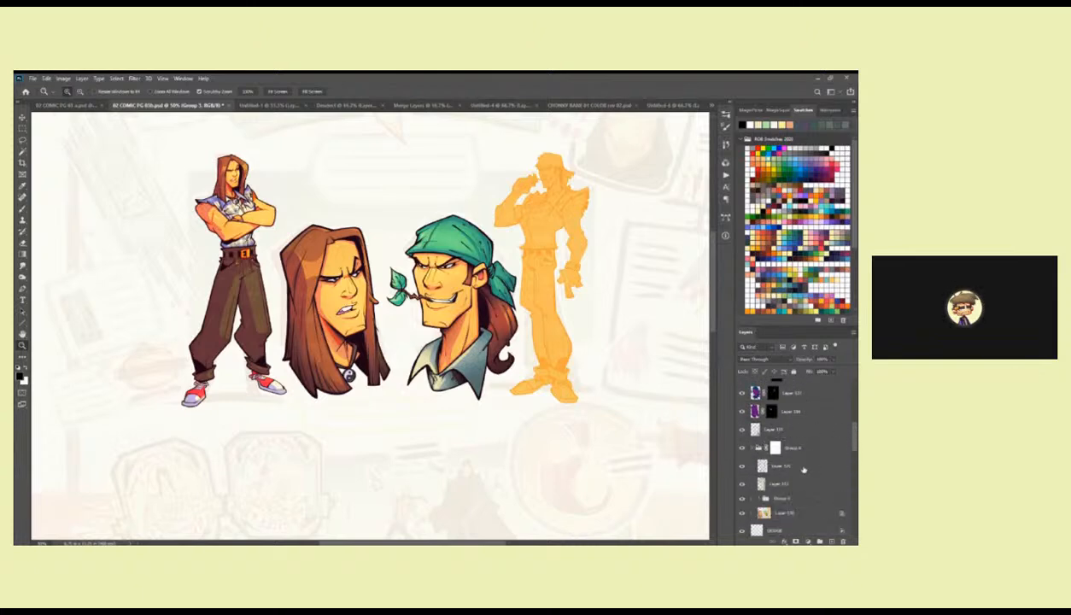
click(787, 513)
Lasso the belt and upper trousers area of the flat orange standing figure.
scroll(623, 453, up, 1)
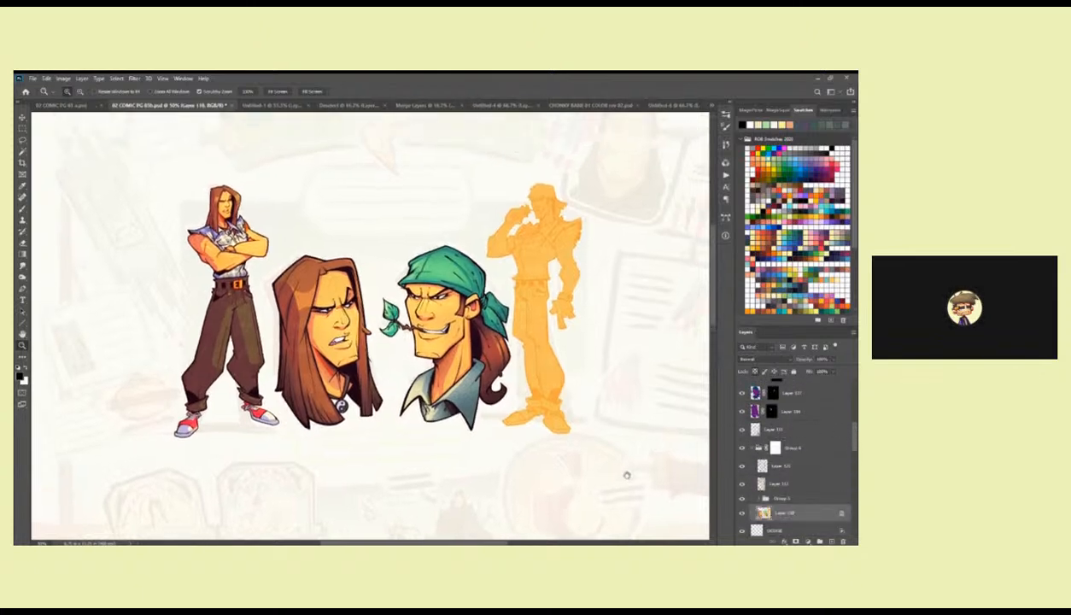
scroll(550, 276, up, 3)
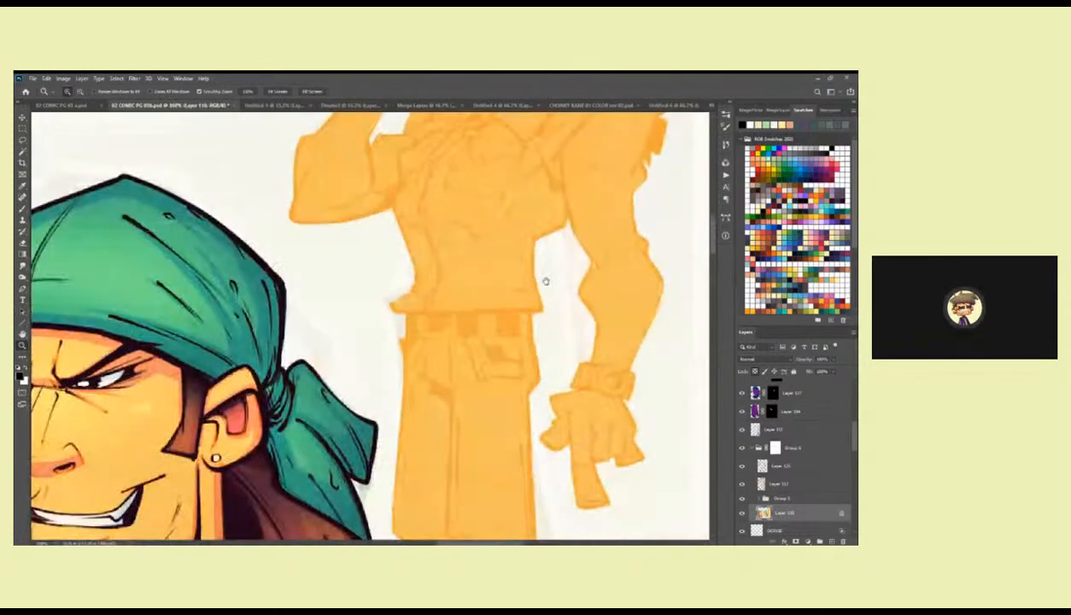
key(l)
mouse_move(533, 309)
mouse_down()
mouse_move(399, 316)
mouse_move(390, 418)
mouse_move(408, 444)
mouse_move(476, 462)
mouse_move(517, 454)
mouse_move(542, 421)
mouse_move(538, 313)
mouse_up()
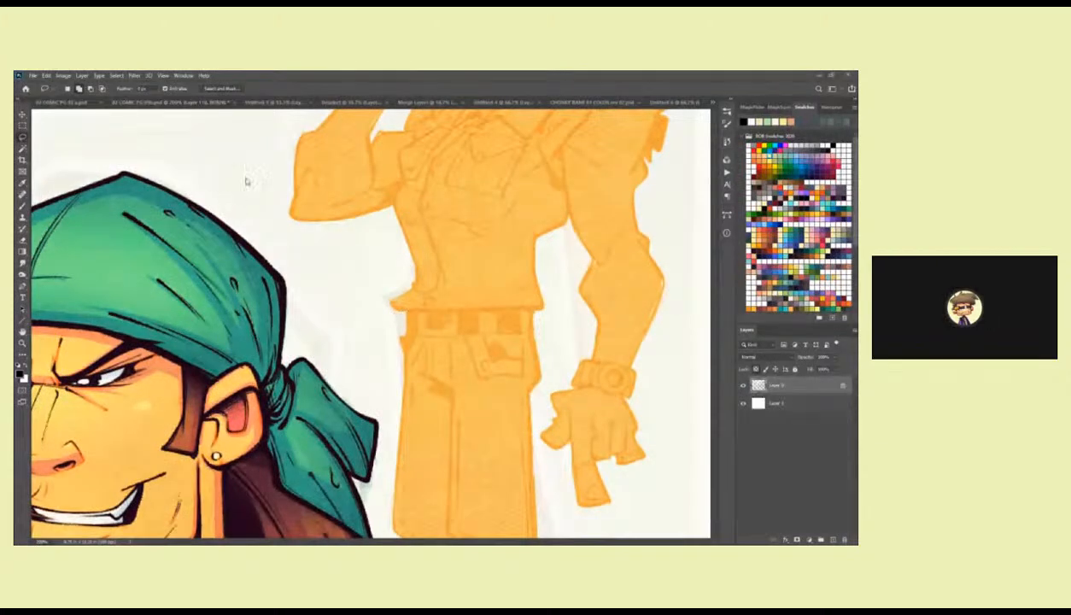
Switch to the rough colour sketch document, sample an olive green for the brush, and return to the comic page.
click(659, 102)
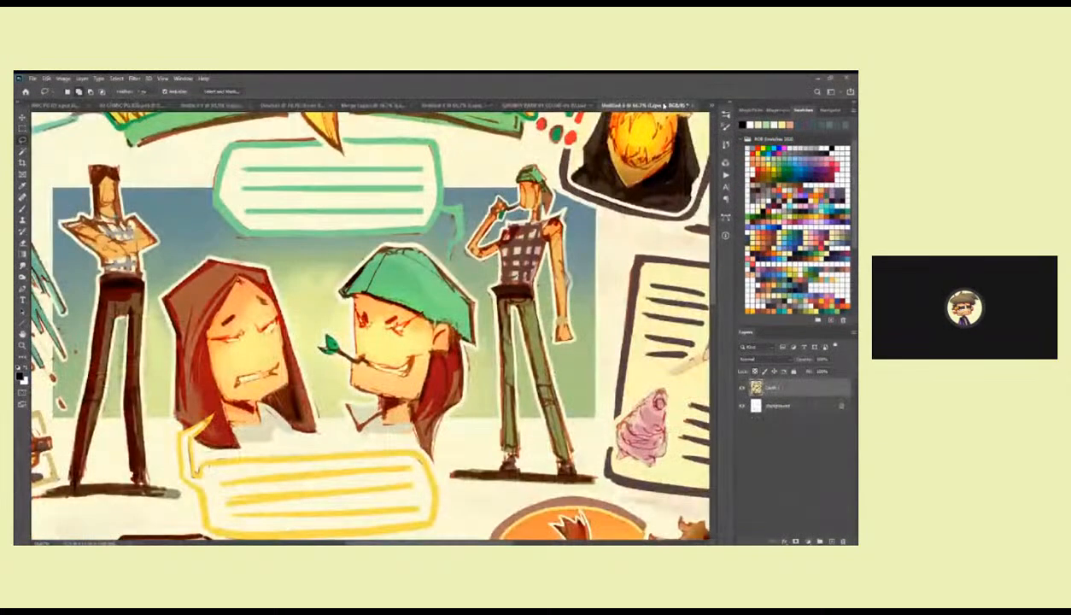
drag(664, 105, 438, 180)
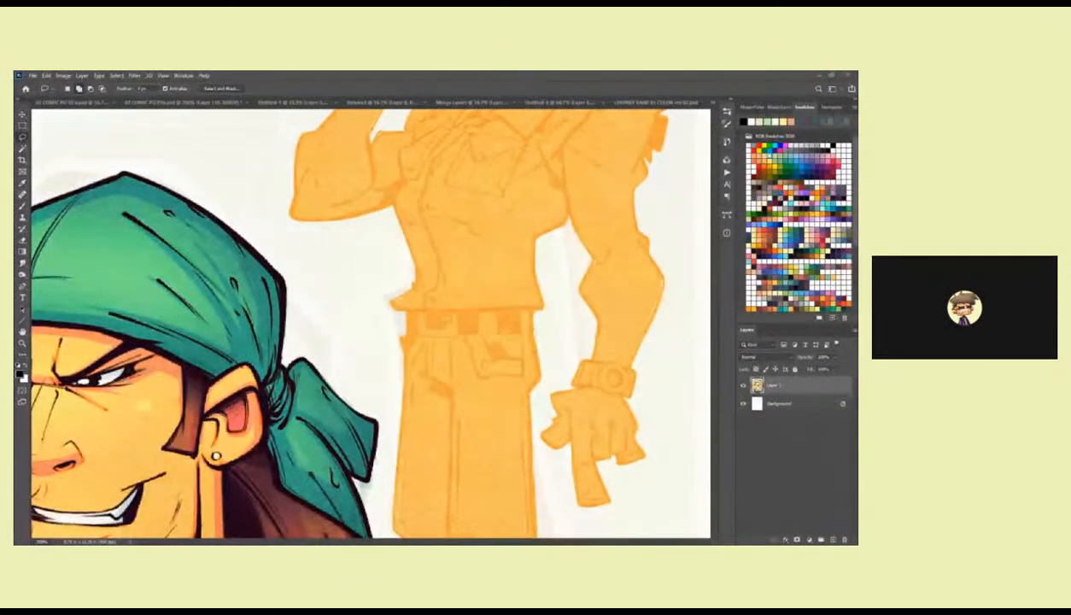
key(b)
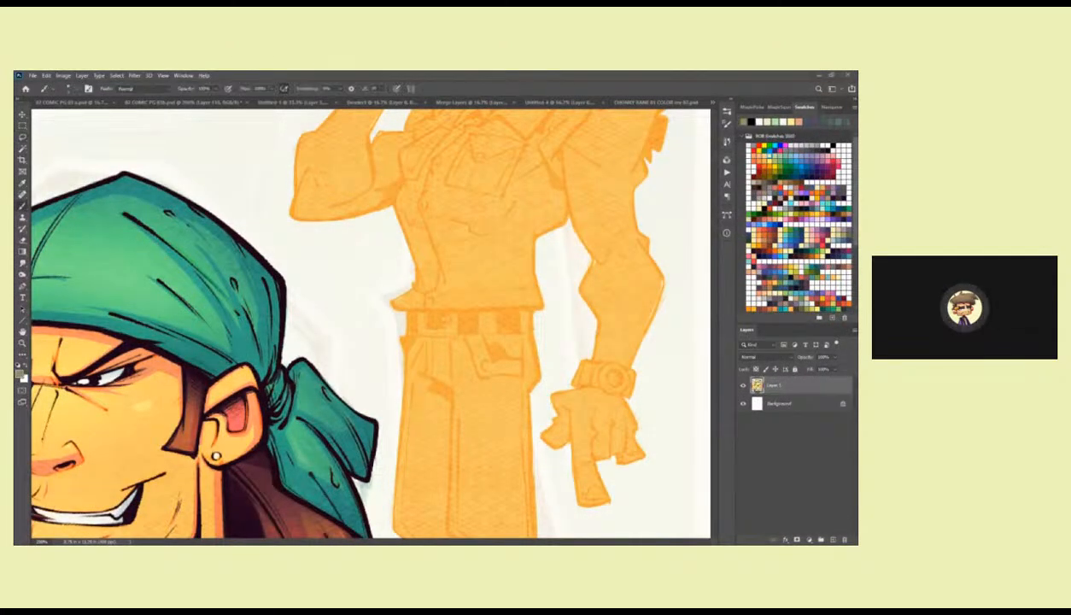
click(382, 102)
click(256, 104)
click(169, 106)
scroll(333, 256, down, 2)
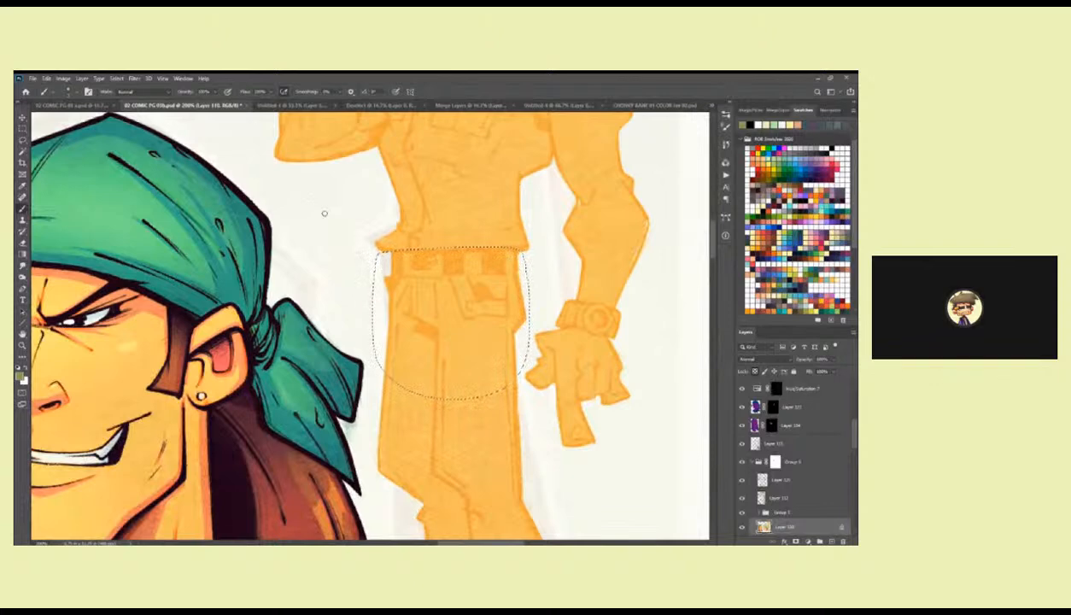
Fill the selected belt area with olive green, and lasso and fill the remaining trousers and shoes with the same colour.
key(alt+BackSpace)
scroll(526, 426, down, 3)
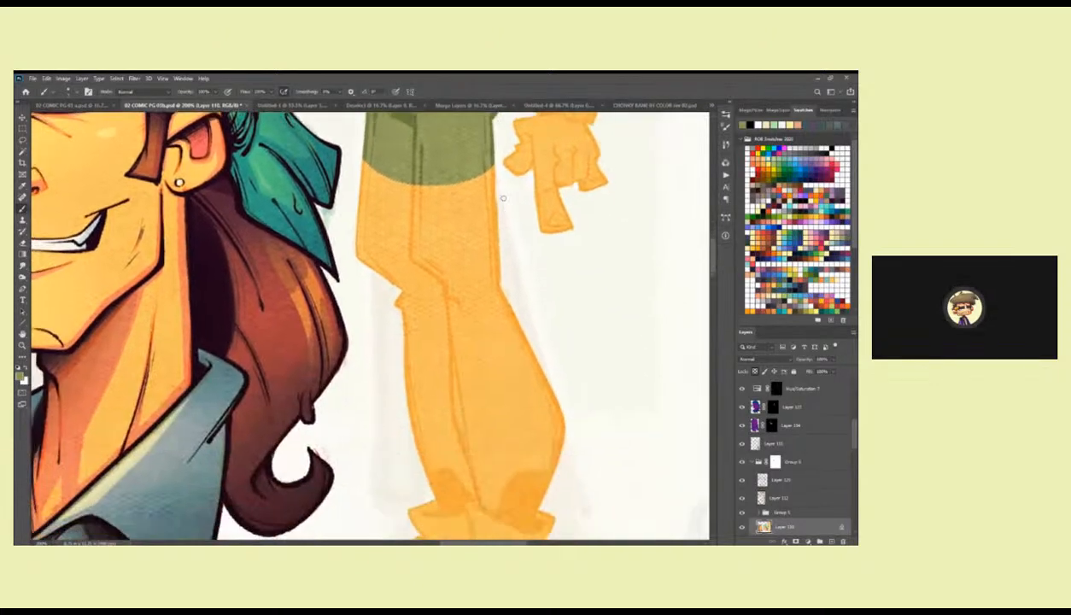
key(l)
mouse_move(493, 162)
mouse_down()
mouse_move(480, 320)
mouse_move(378, 317)
mouse_move(348, 214)
mouse_move(419, 126)
mouse_move(495, 175)
mouse_up()
drag(548, 335, 508, 222)
mouse_move(448, 137)
mouse_down()
mouse_move(548, 369)
mouse_move(343, 238)
mouse_move(350, 218)
mouse_up()
scroll(484, 367, down, 1)
mouse_move(378, 296)
mouse_down()
mouse_move(525, 522)
mouse_move(618, 394)
mouse_move(480, 245)
mouse_up()
key(alt+BackSpace)
key(ctrl+d)
drag(502, 185, 517, 509)
key(b)
drag(465, 244, 521, 432)
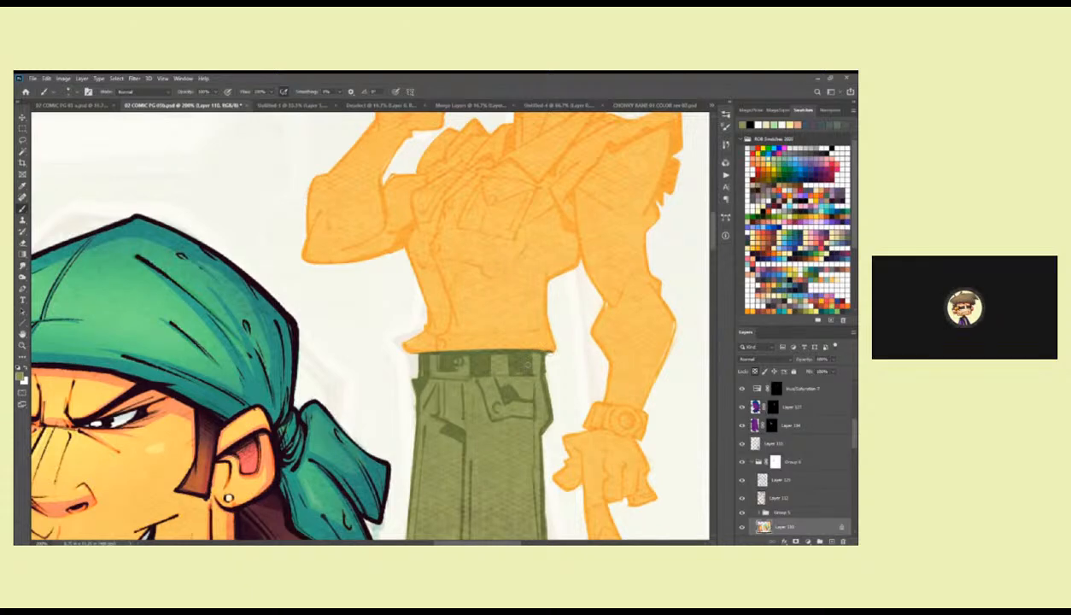
Switch to the rough colour sketch document, sample a pale beige for the shirt, and return to the comic page.
click(653, 104)
click(154, 104)
drag(376, 352, 390, 232)
drag(268, 494, 321, 324)
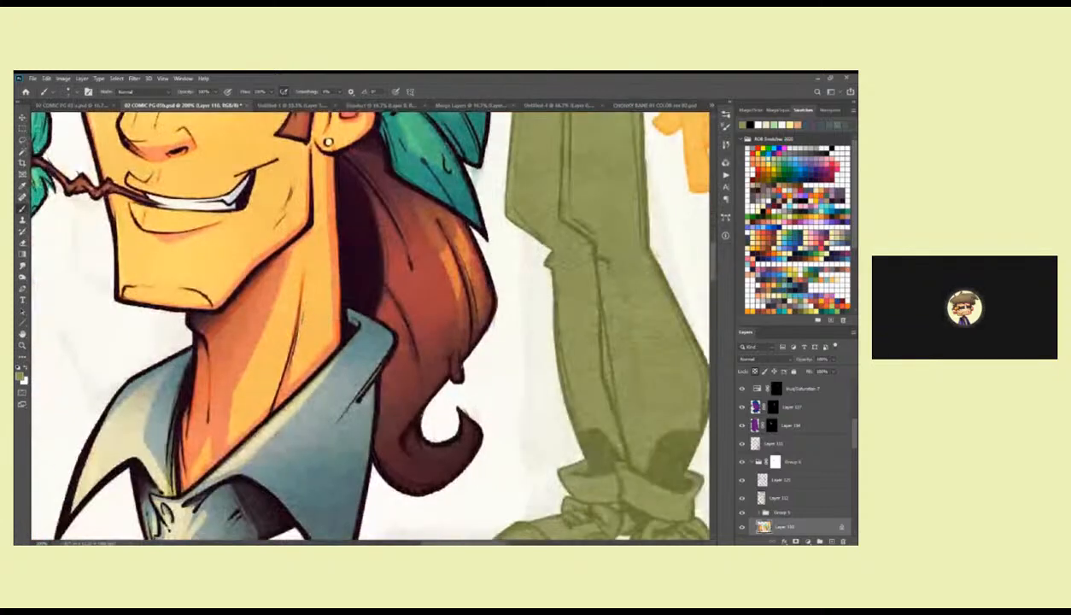
drag(395, 276, 287, 476)
Lasso the standing figure's sleeveless shirt, including collar and torn shoulder edges, and fill it with the pale beige.
key(l)
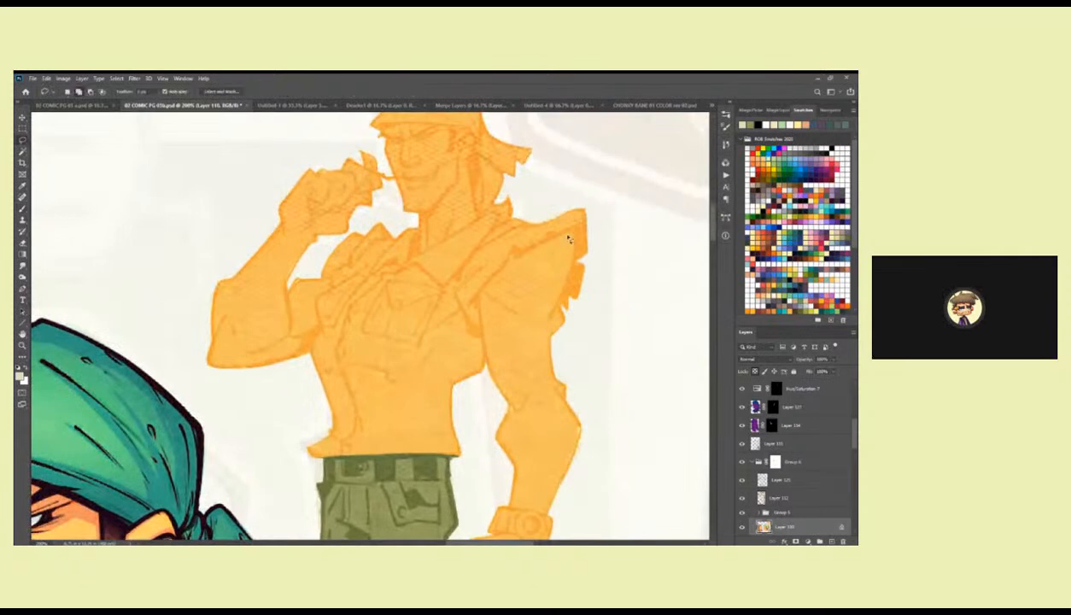
mouse_move(571, 227)
mouse_down()
mouse_move(514, 254)
mouse_move(481, 294)
mouse_move(484, 348)
mouse_move(459, 460)
mouse_move(305, 458)
mouse_move(305, 363)
mouse_move(316, 308)
mouse_move(345, 269)
mouse_up()
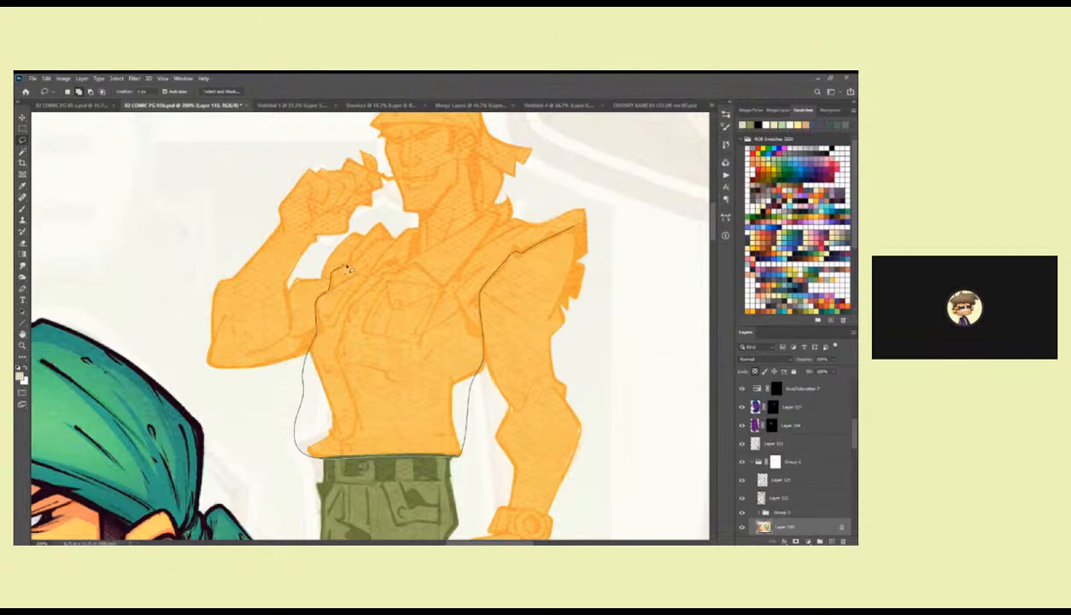
mouse_move(371, 231)
mouse_down()
mouse_move(412, 224)
mouse_move(417, 254)
mouse_move(488, 209)
mouse_move(501, 216)
mouse_move(494, 231)
mouse_move(588, 199)
mouse_move(596, 259)
mouse_move(579, 263)
mouse_move(576, 229)
mouse_move(567, 323)
mouse_move(580, 256)
mouse_up()
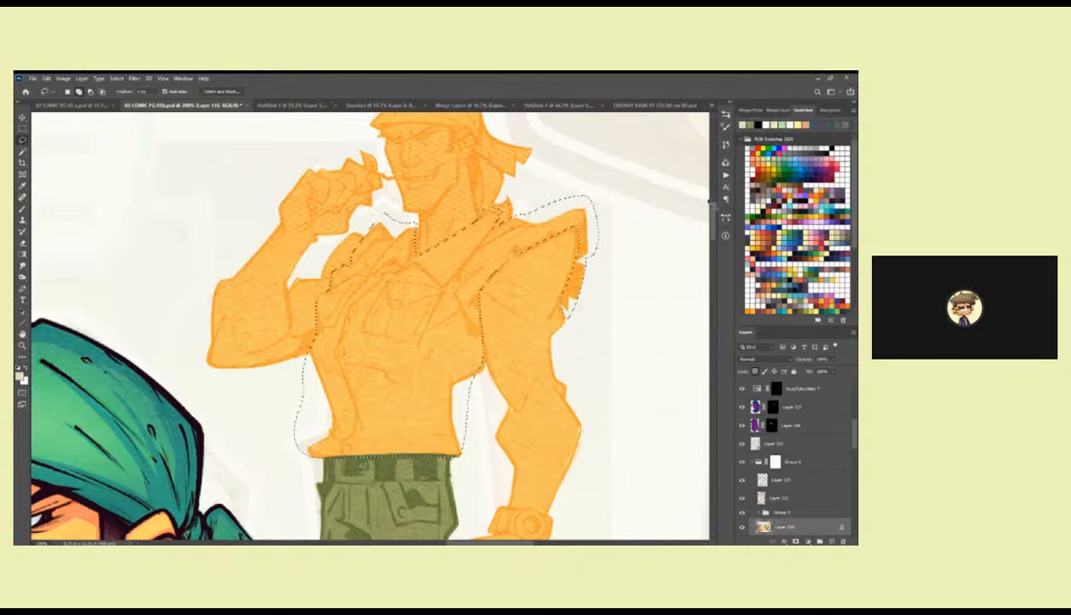
key(alt+BackSpace)
key(ctrl+d)
Examine the edges of the beige shirt fill around the collar, armholes, torso and hem.
key(b)
drag(327, 287, 342, 308)
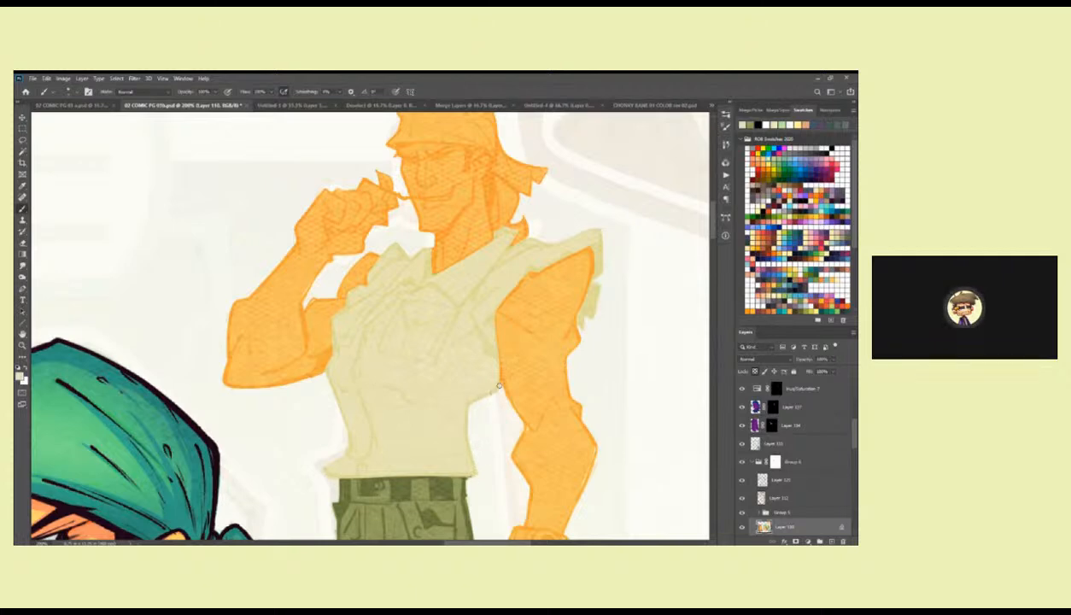
scroll(489, 363, up, 1)
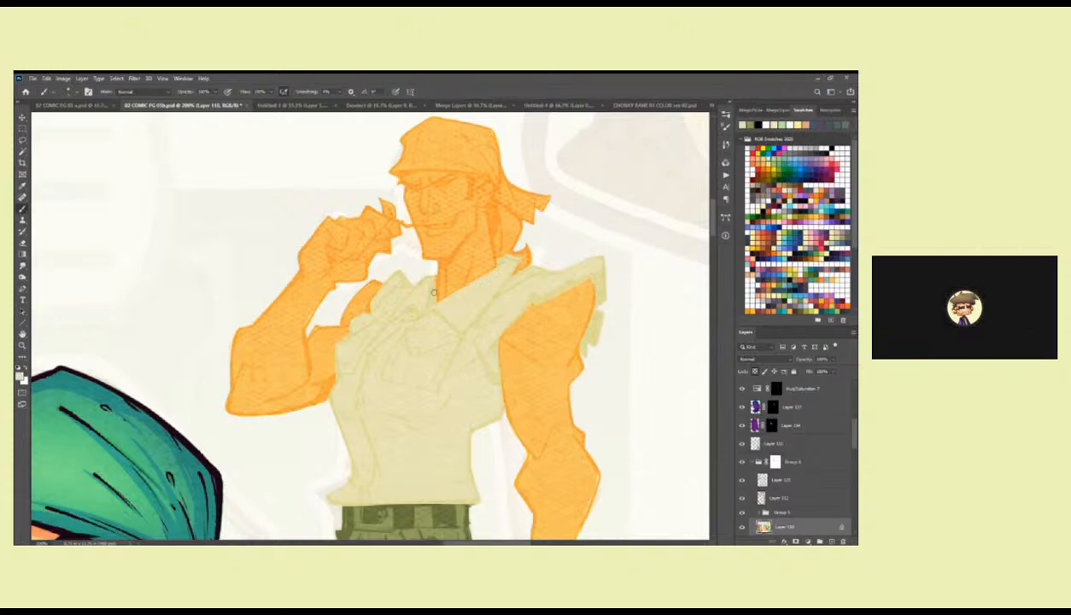
drag(370, 293, 441, 277)
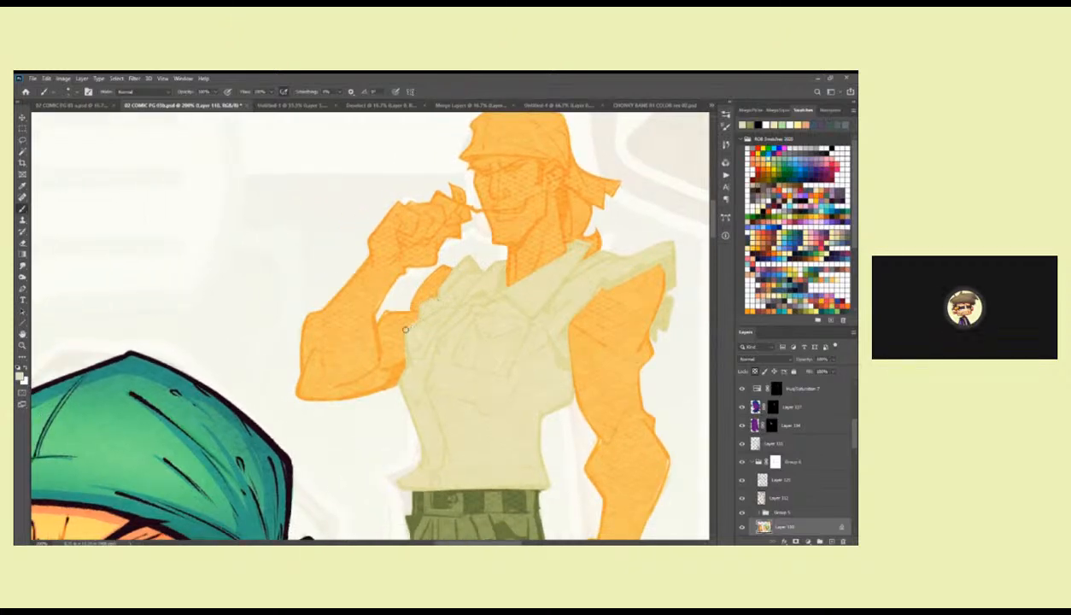
mouse_move(585, 324)
mouse_down()
mouse_move(545, 296)
mouse_move(515, 305)
mouse_up()
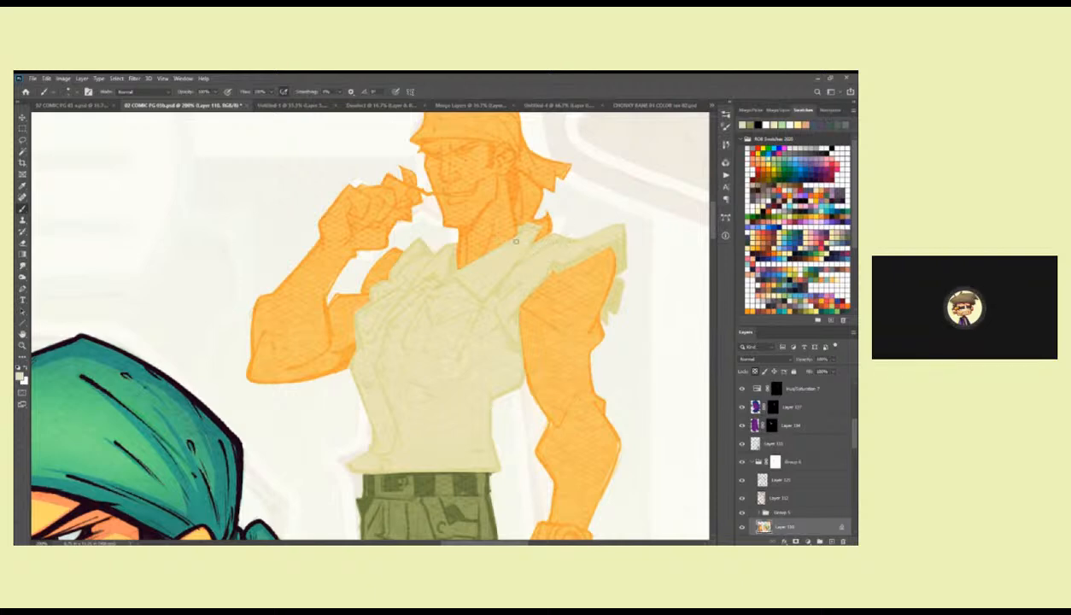
scroll(499, 248, down, 5)
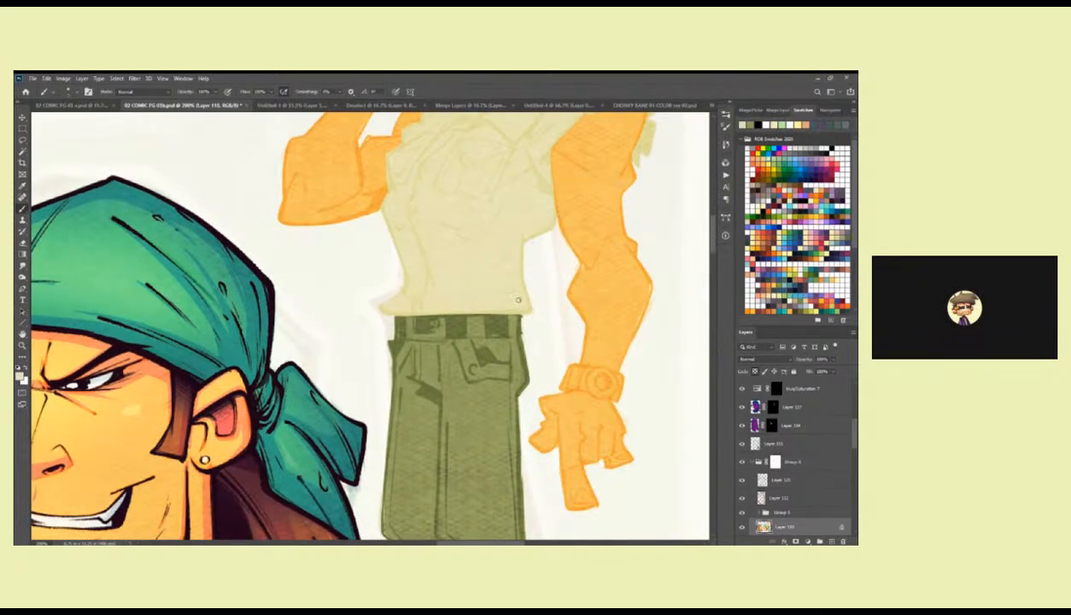
drag(511, 280, 513, 381)
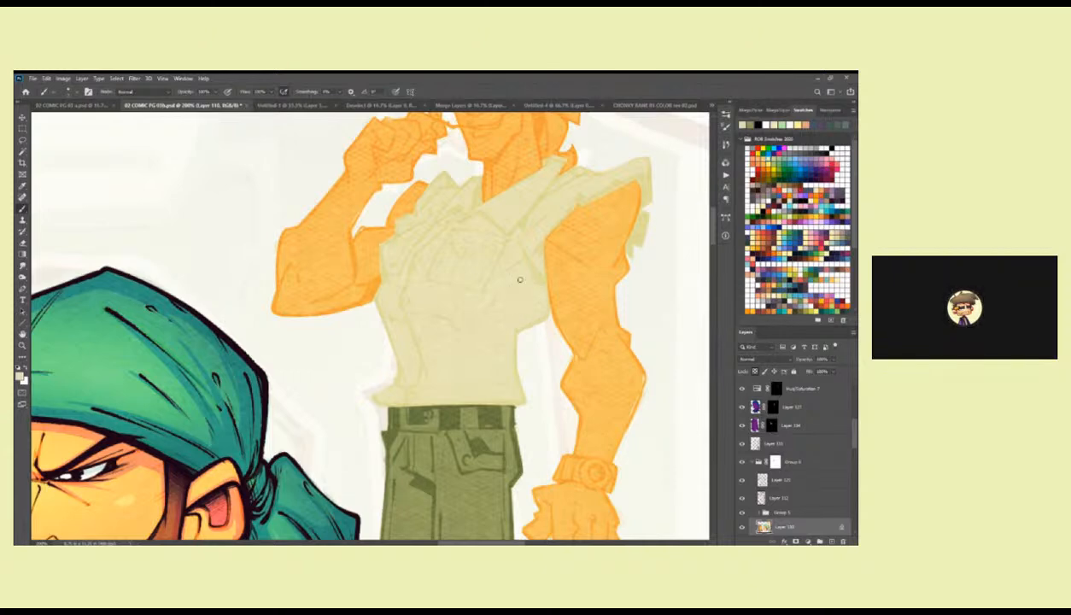
scroll(518, 290, up, 3)
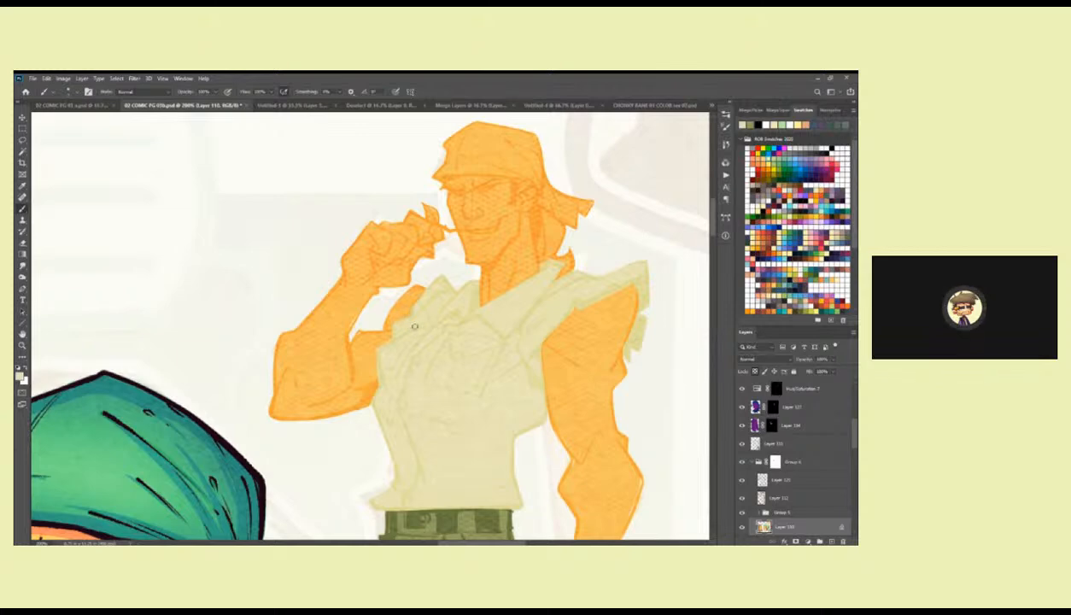
scroll(427, 325, down, 2)
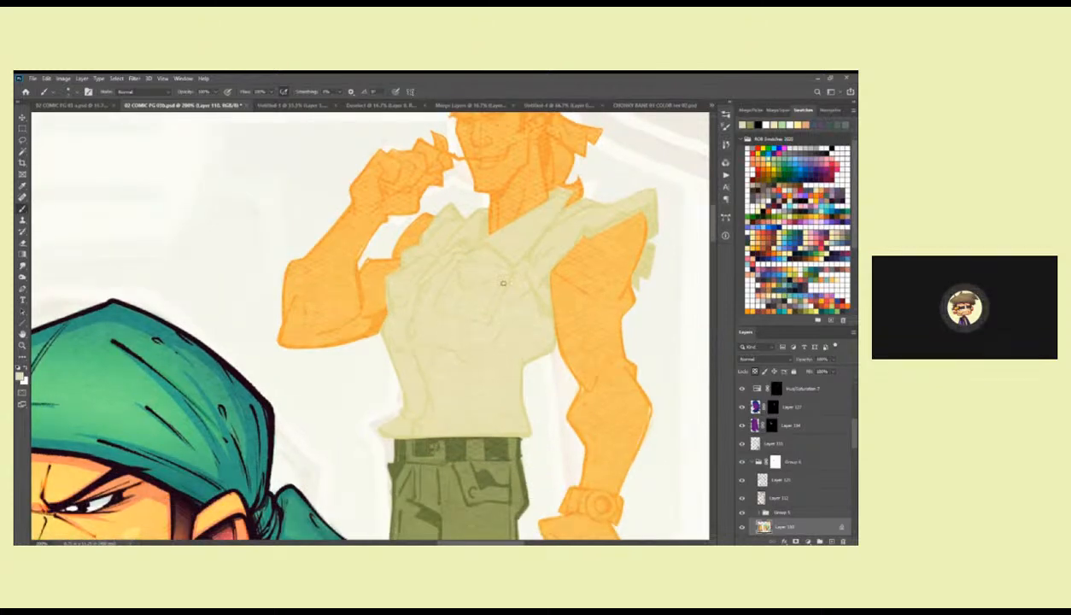
scroll(512, 325, up, 3)
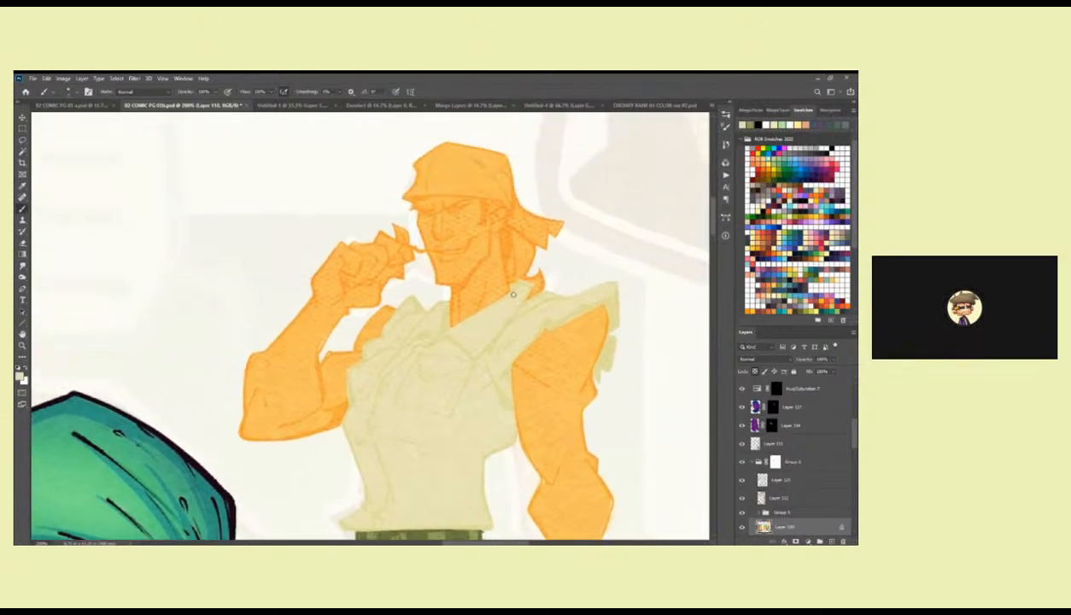
scroll(389, 384, down, 3)
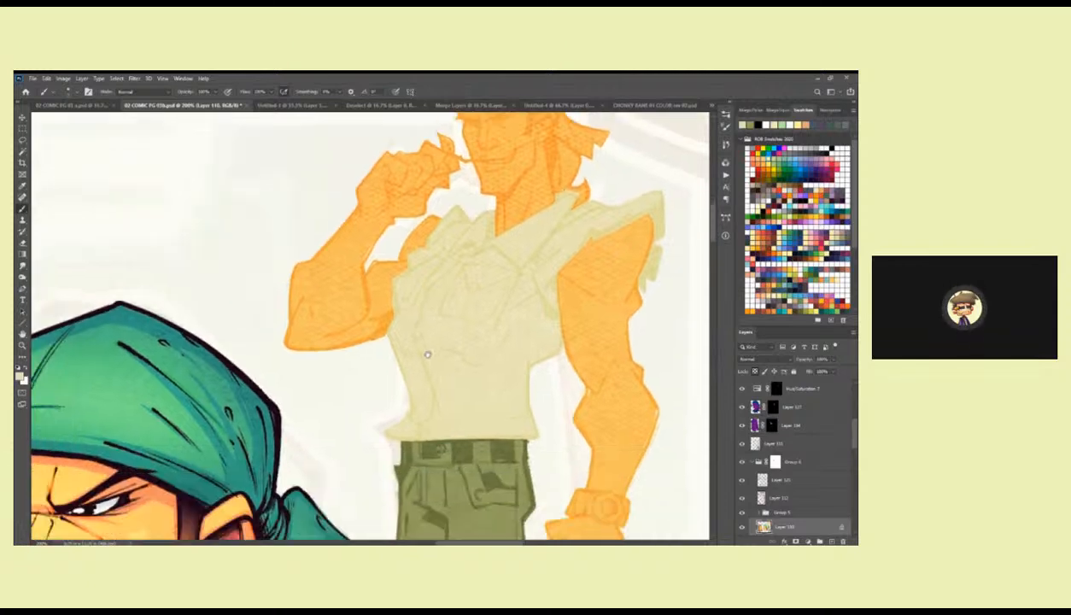
scroll(504, 325, down, 7)
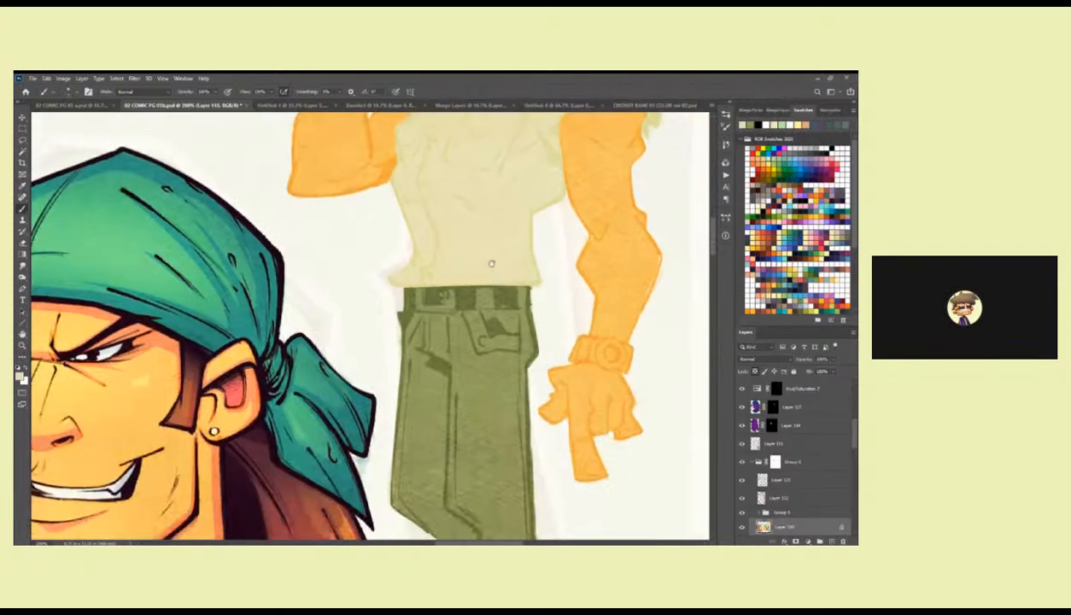
Compare the partly coloured standing figure with the finished characters at a smaller view scale.
key(z)
alt+click(500, 296)
alt+click(500, 296)
alt+click(499, 296)
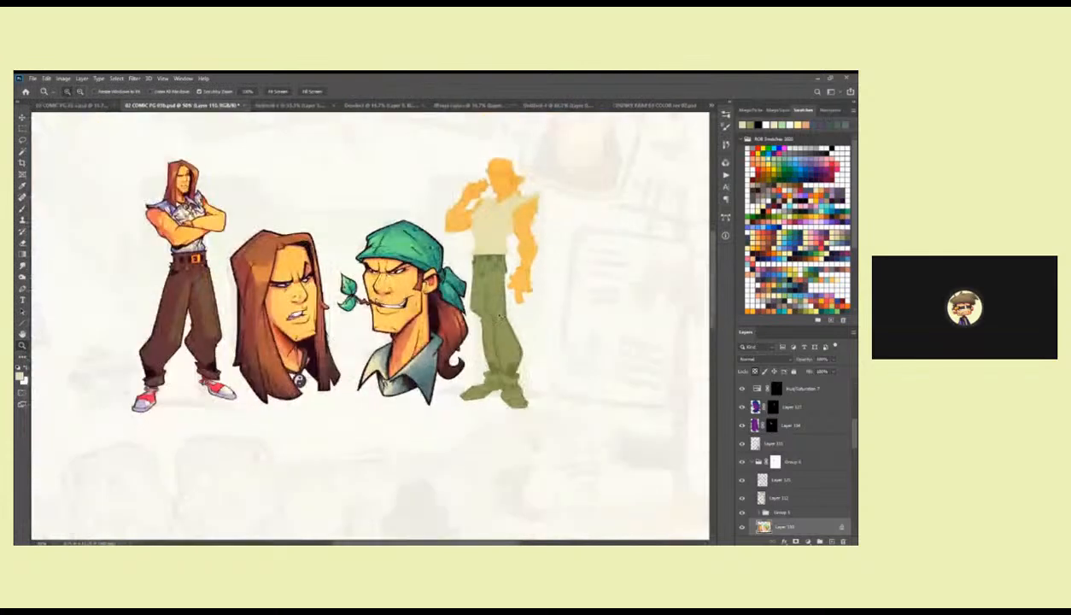
click(499, 336)
click(500, 336)
key(b)
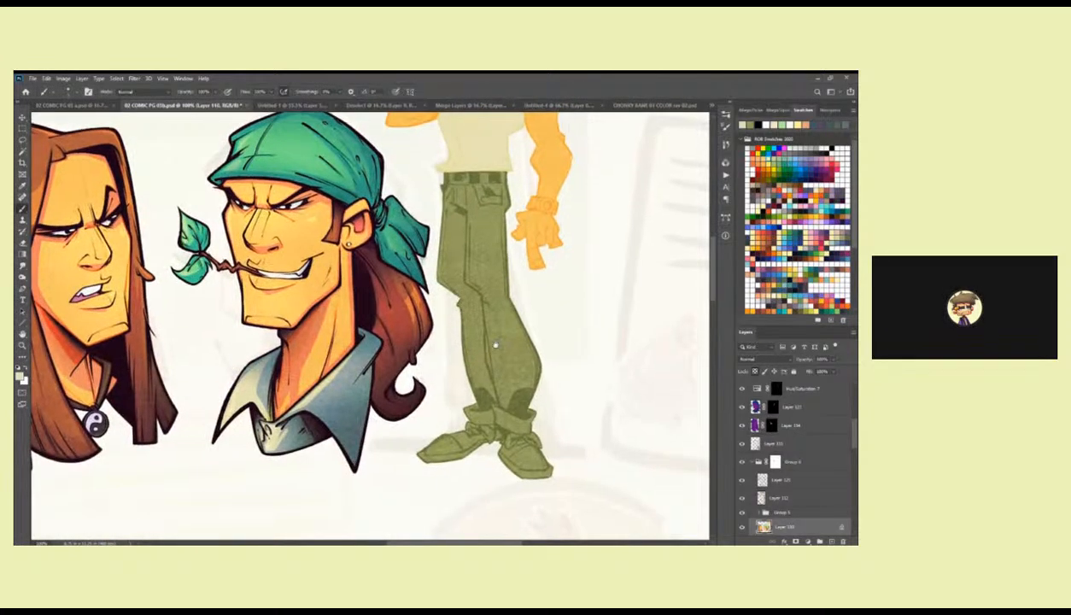
key(z)
alt+click(495, 344)
key(b)
drag(503, 357, 434, 409)
drag(511, 349, 528, 332)
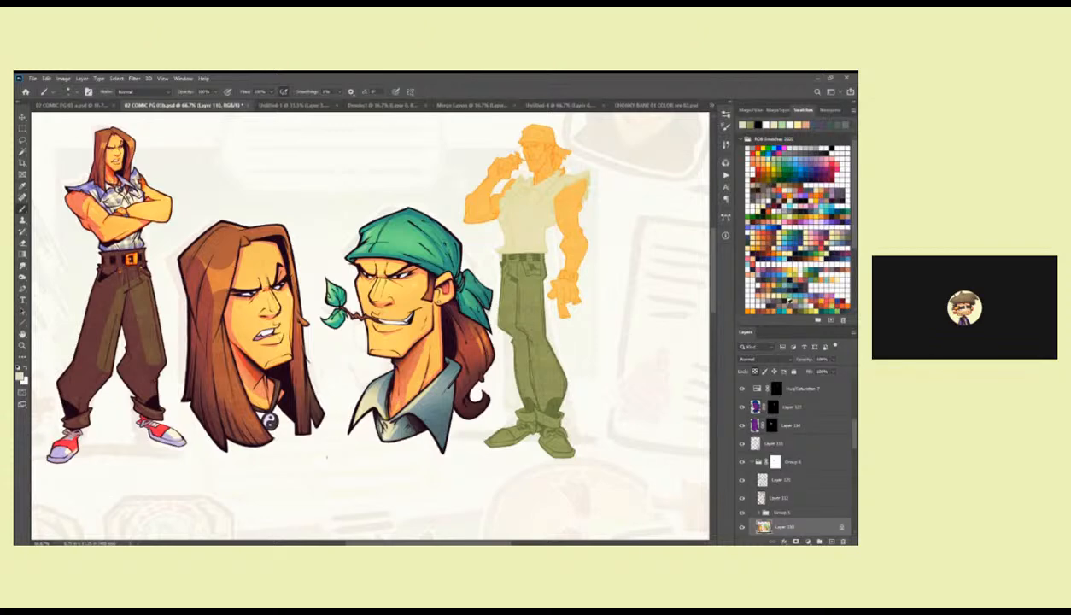
Sample the orange skin tone from the figure's arm and fill the lassoed wristband with it, keeping the wristband selected.
alt+click(574, 213)
key(z)
double_click(573, 268)
mouse_move(584, 278)
mouse_down()
mouse_move(585, 331)
mouse_move(529, 319)
mouse_move(523, 341)
mouse_move(585, 360)
mouse_move(582, 322)
mouse_up()
key(l)
key(alt+BackSpace)
key(ctrl+d)
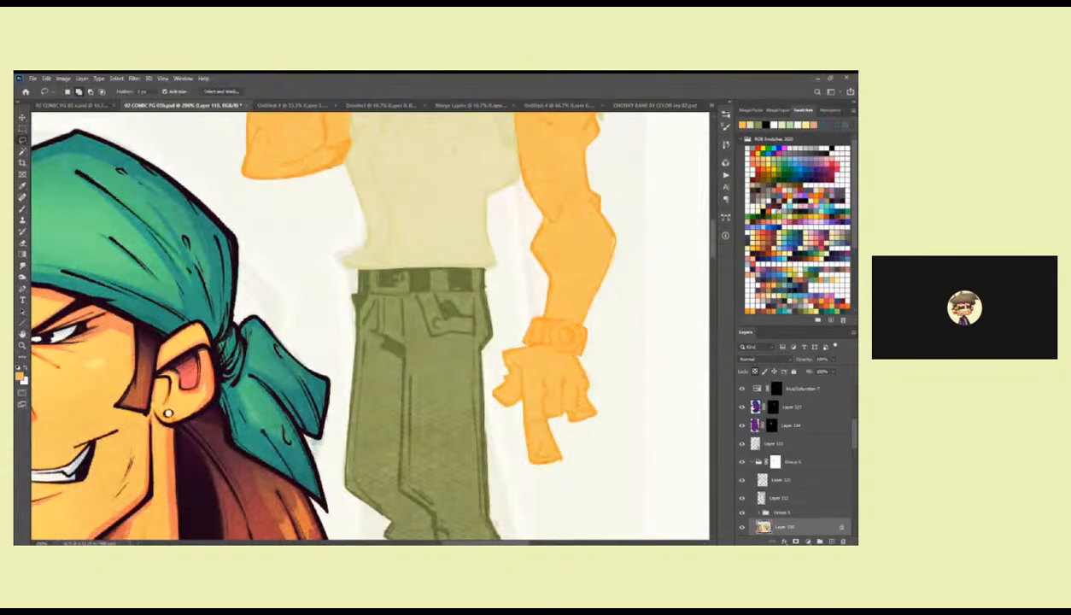
key(ctrl+z)
Review the wristband area and the figure's flat colours beside the finished characters.
drag(629, 333, 593, 348)
key(b)
key(z)
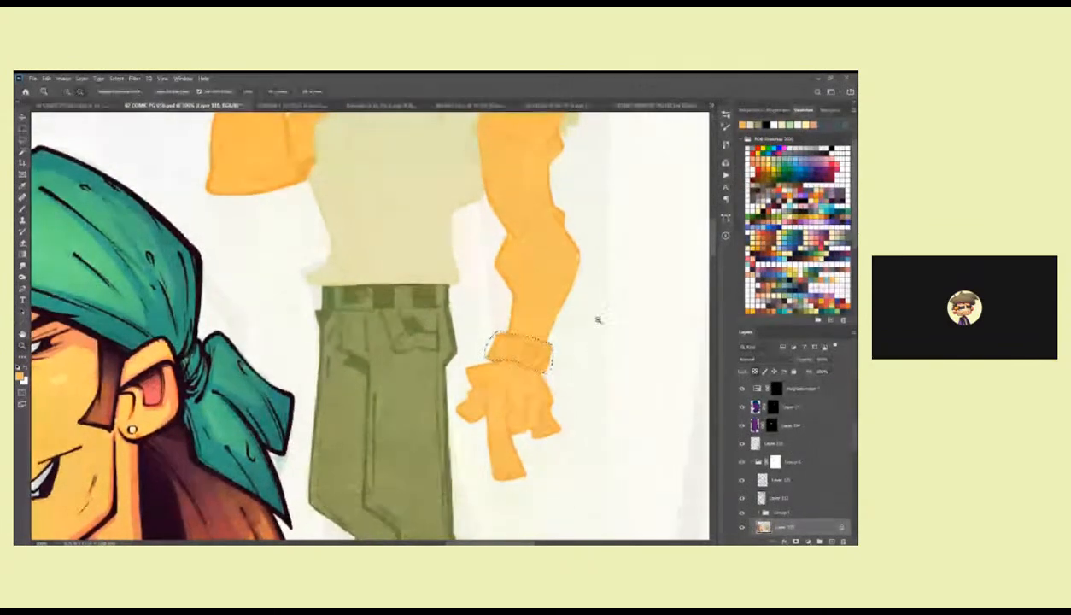
alt+click(597, 321)
alt+click(598, 321)
alt+click(598, 321)
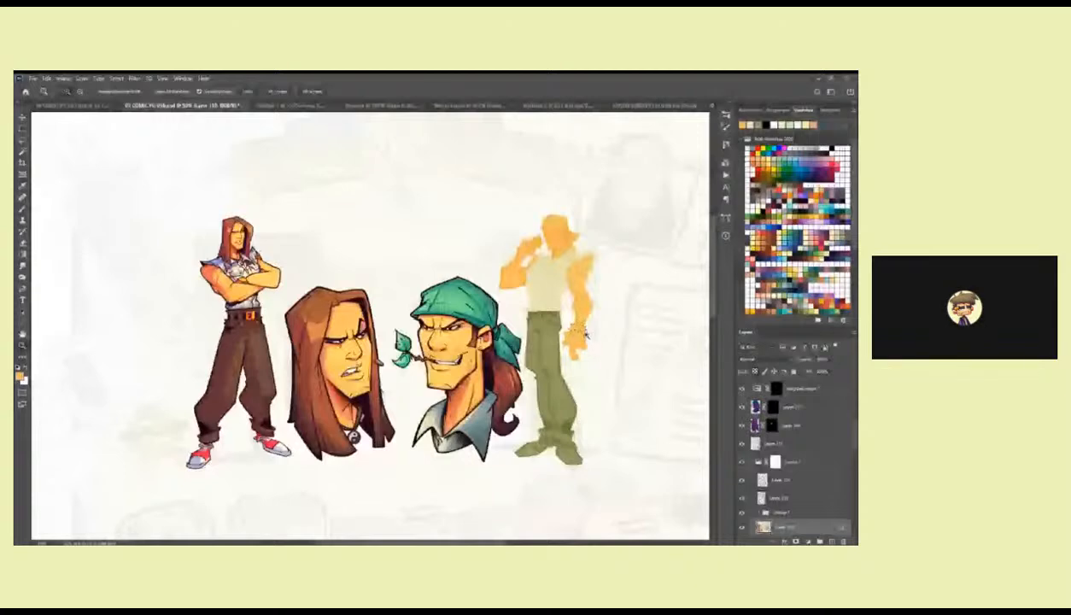
click(586, 333)
key(b)
drag(583, 332, 581, 403)
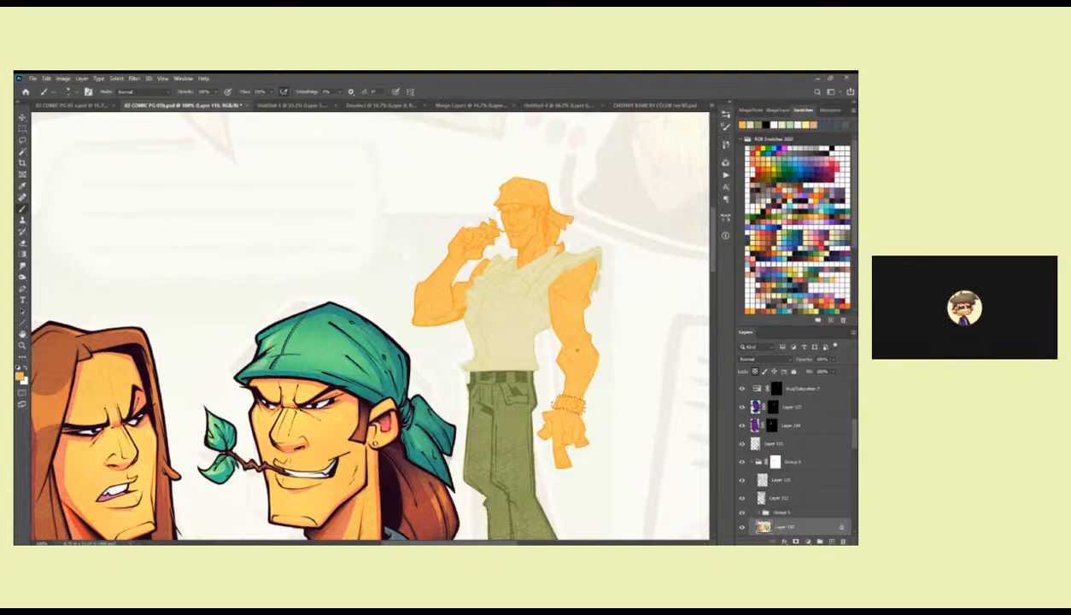
drag(378, 475, 491, 365)
alt+click(491, 364)
alt+click(490, 365)
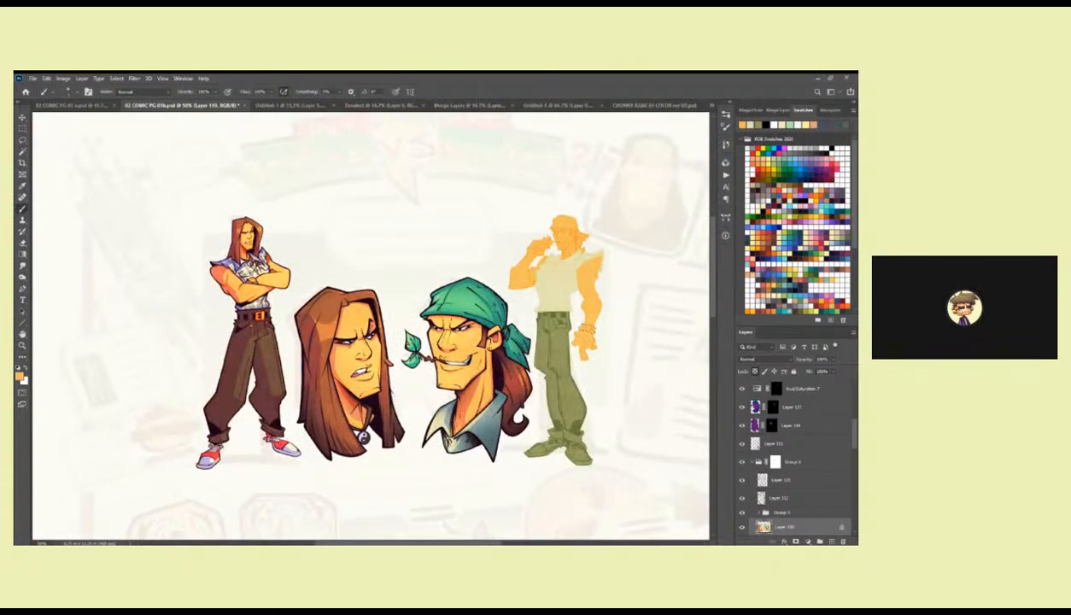
Pick a blue-grey swatch, lasso both of the standing figure's shoes below the laces, and fill them with it.
key(i)
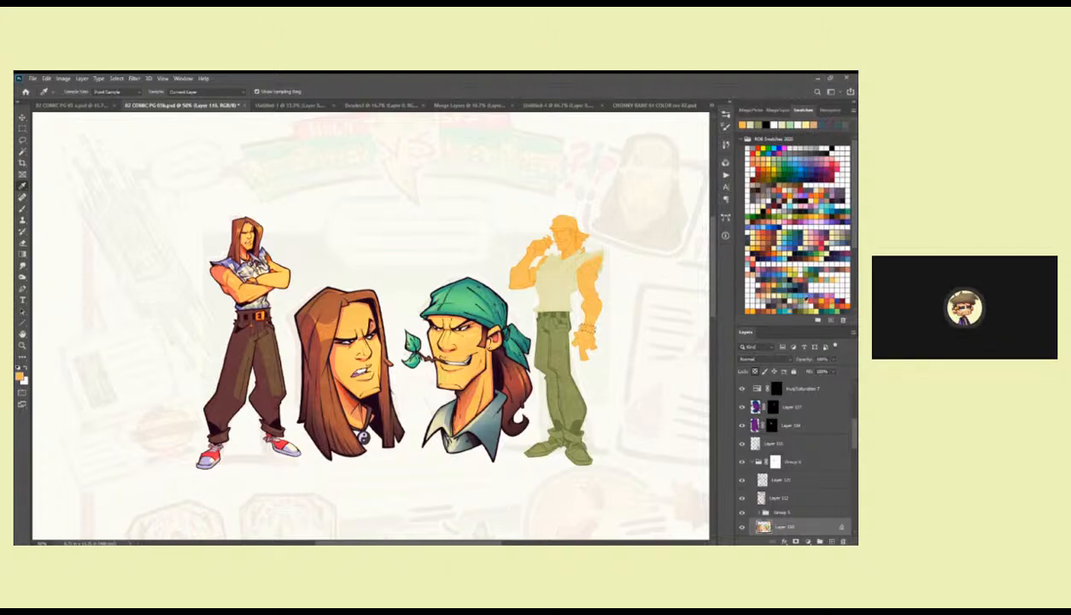
click(786, 292)
key(z)
drag(577, 444, 568, 367)
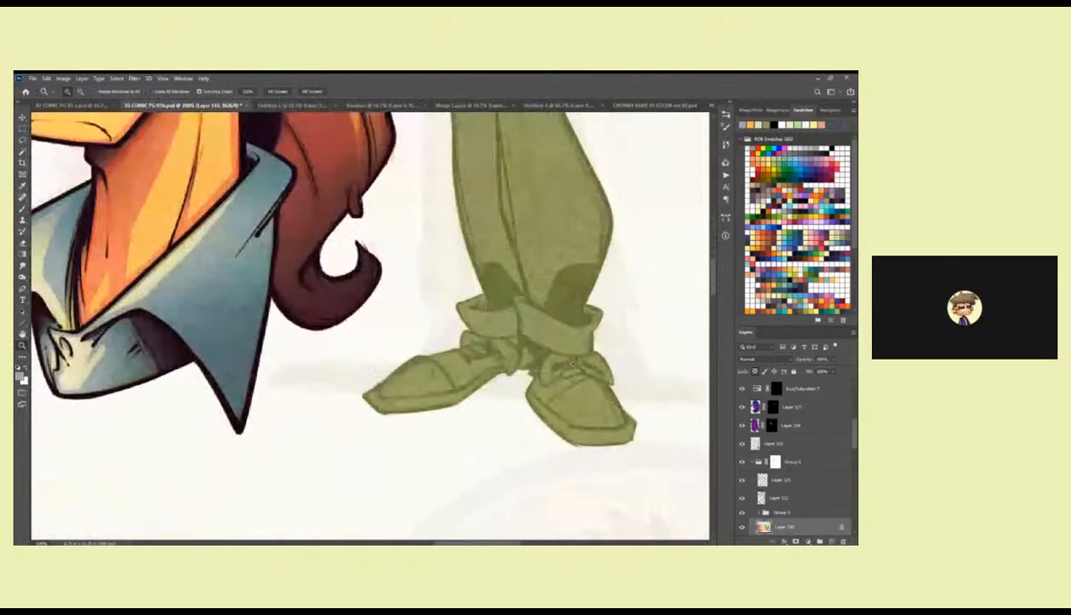
key(l)
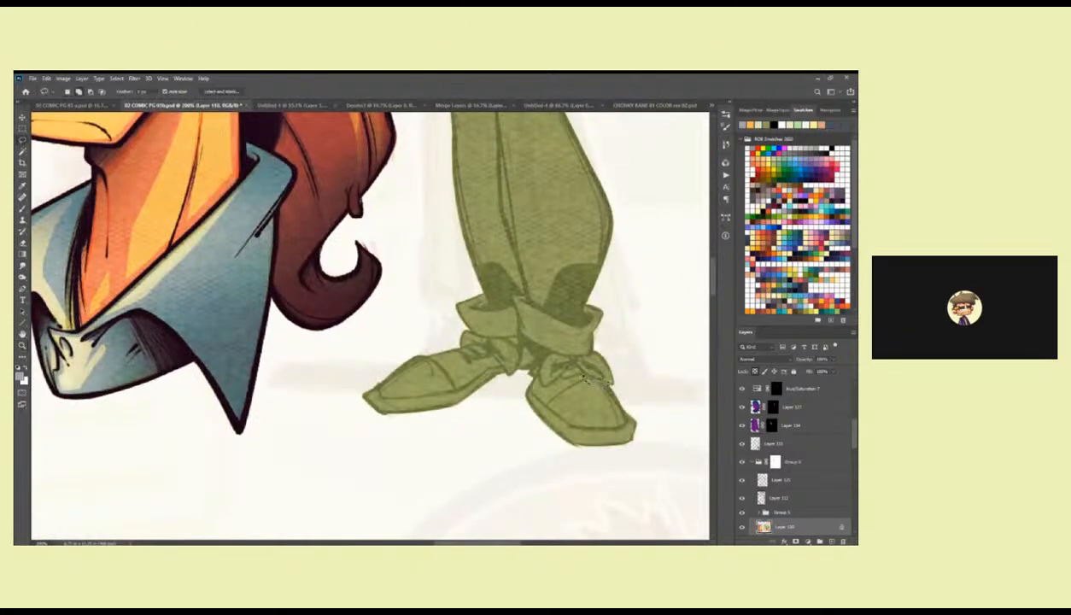
mouse_move(550, 374)
mouse_down()
mouse_move(516, 401)
mouse_move(614, 468)
mouse_move(641, 398)
mouse_move(376, 367)
mouse_move(504, 375)
mouse_up()
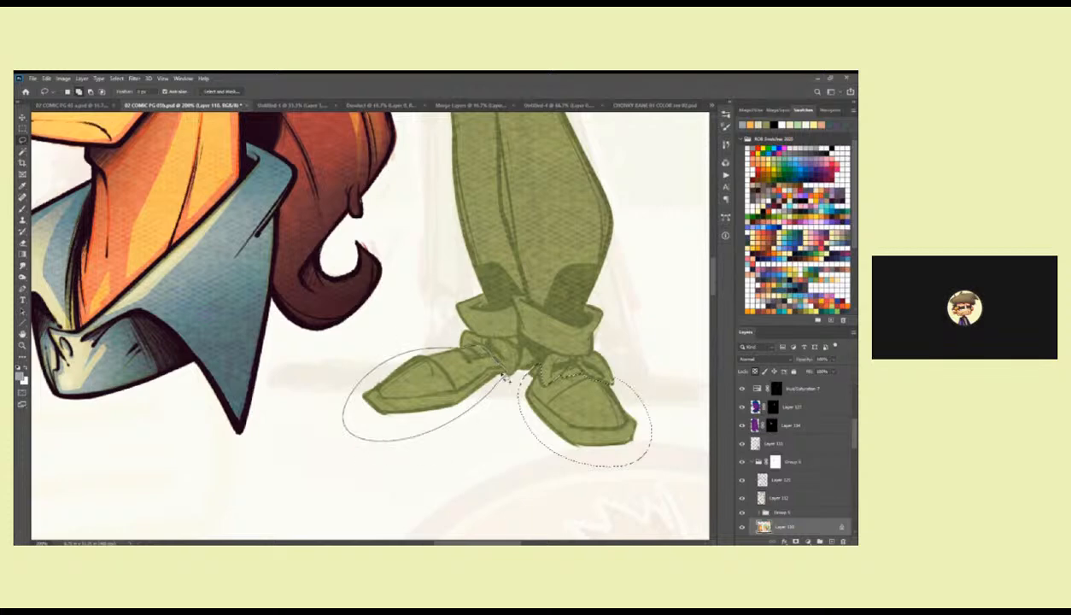
key(alt+BackSpace)
key(ctrl+d)
Set the Eyedropper to sample All Layers, pick the white from the finished figure's red sneaker, and return to the blue-grey shoes.
key(z)
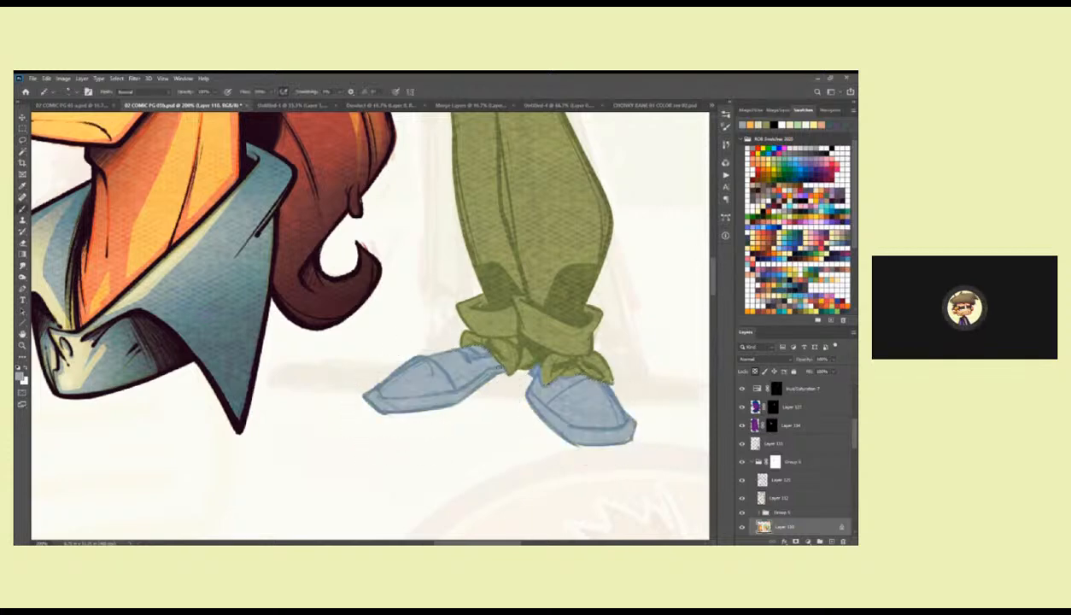
alt+click(412, 389)
drag(413, 390, 673, 413)
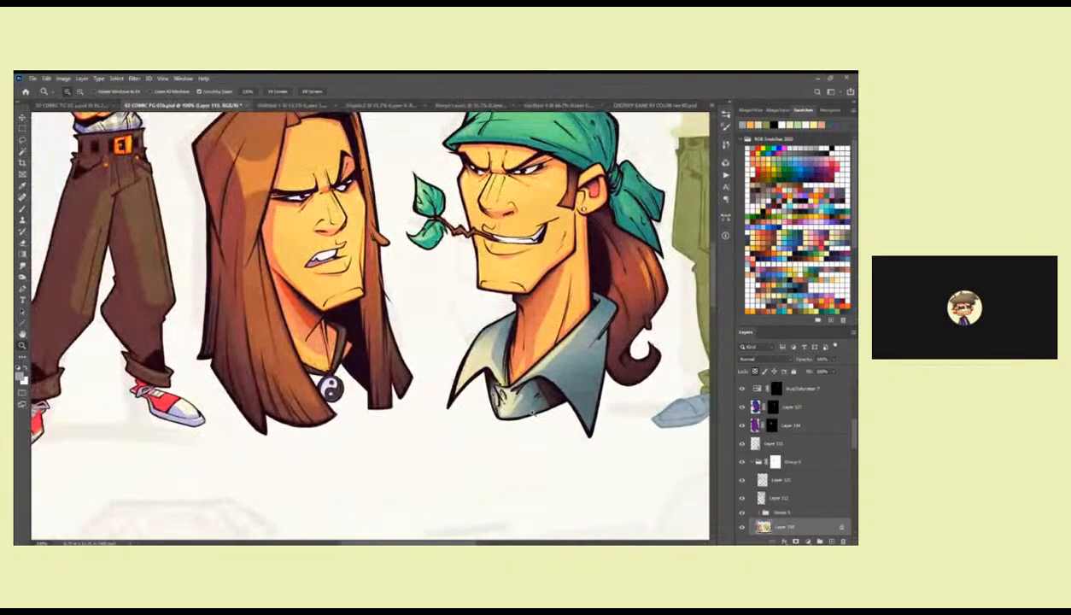
key(i)
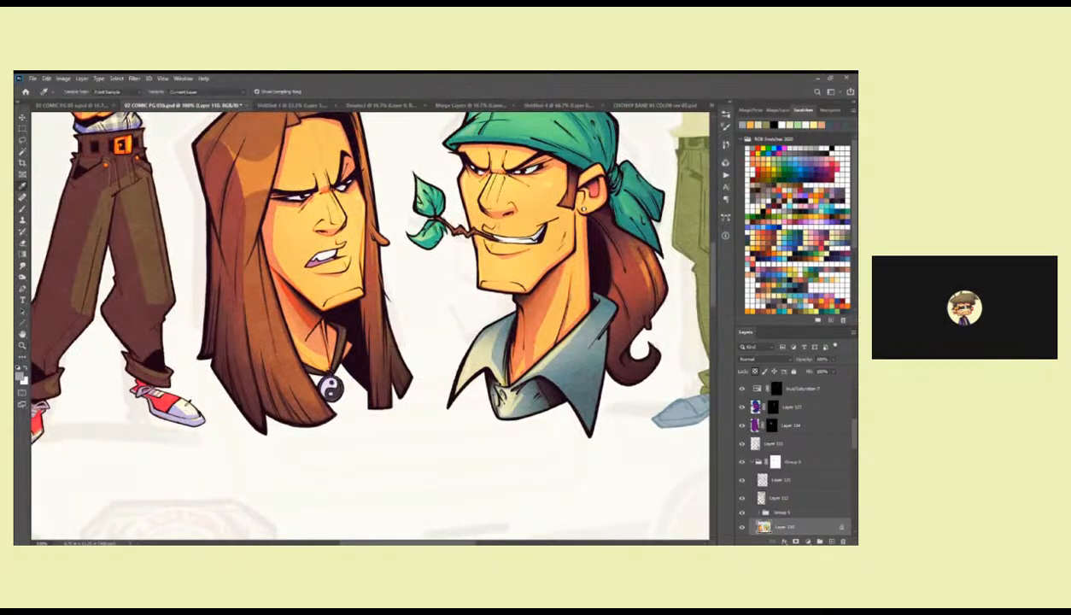
click(179, 391)
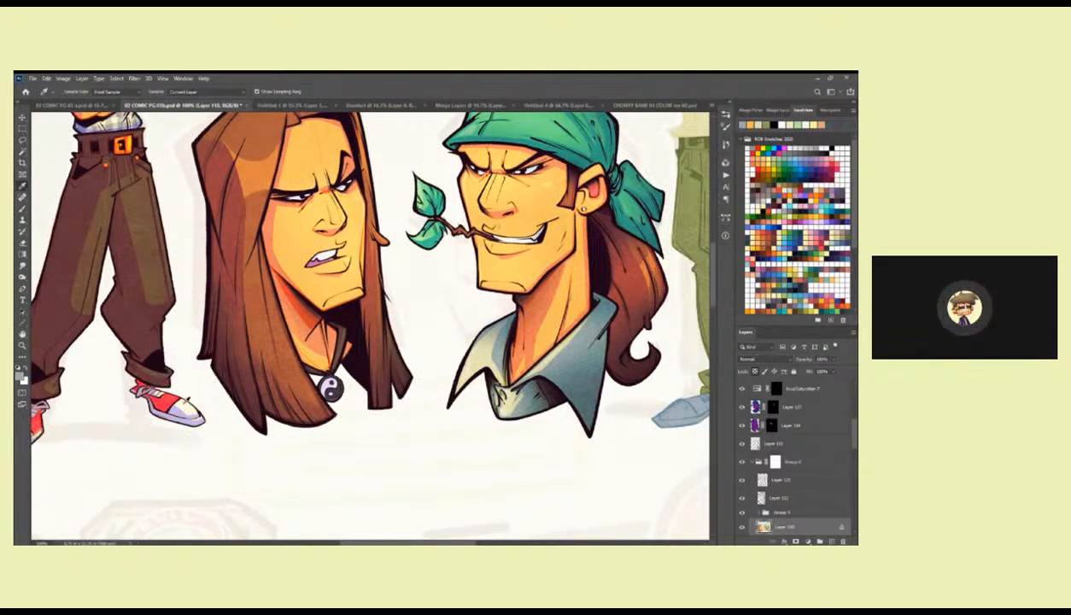
click(193, 121)
click(183, 401)
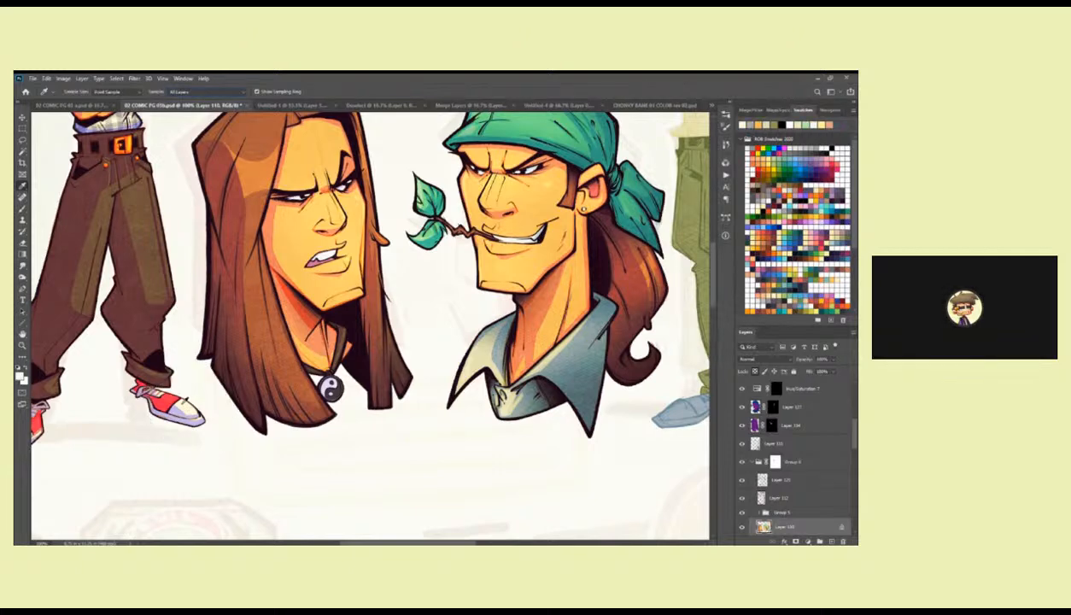
drag(637, 438, 386, 398)
key(z)
click(523, 353)
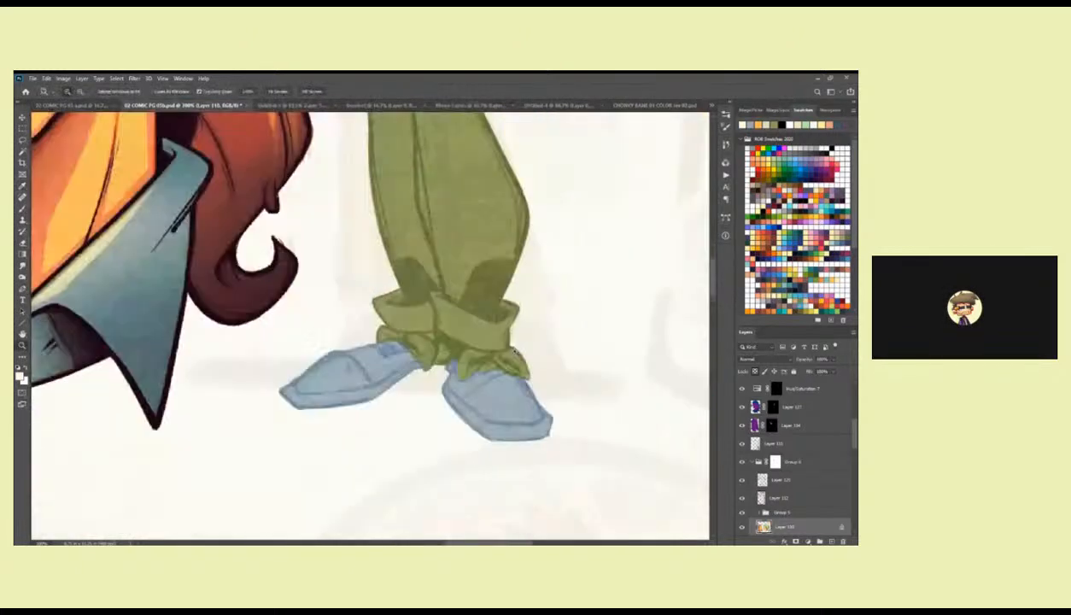
Lasso the front parts of both of the standing figure's shoes, fill them with the off-white colour, and deselect.
click(514, 374)
mouse_move(515, 376)
mouse_down()
mouse_move(552, 338)
mouse_move(485, 354)
mouse_move(555, 466)
mouse_move(580, 341)
mouse_move(506, 333)
mouse_up()
key(l)
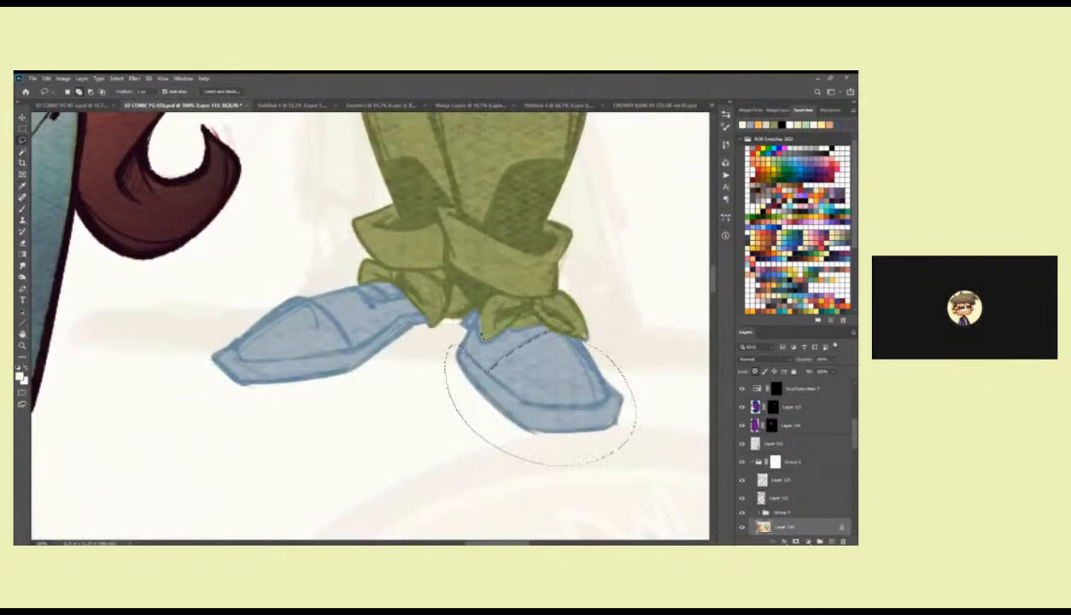
mouse_move(311, 294)
mouse_down()
mouse_move(282, 299)
mouse_move(334, 401)
mouse_move(320, 295)
mouse_up()
key(Delete)
key(ctrl+d)
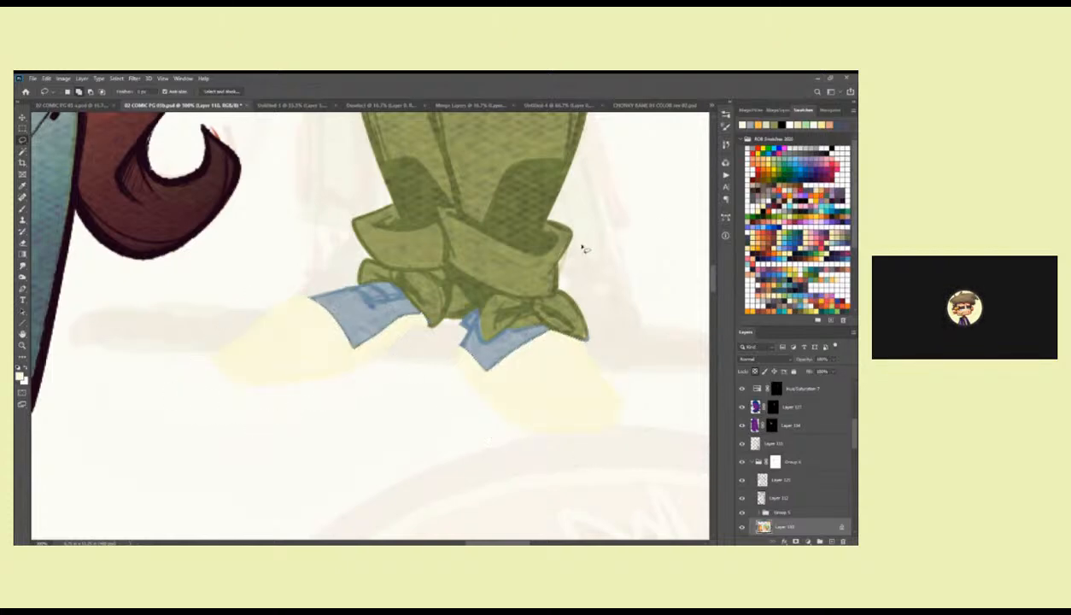
Lasso the small lace areas under the trouser cuffs on both shoes and fill them with off-white.
mouse_move(399, 302)
mouse_down()
mouse_move(424, 328)
mouse_move(415, 309)
mouse_up()
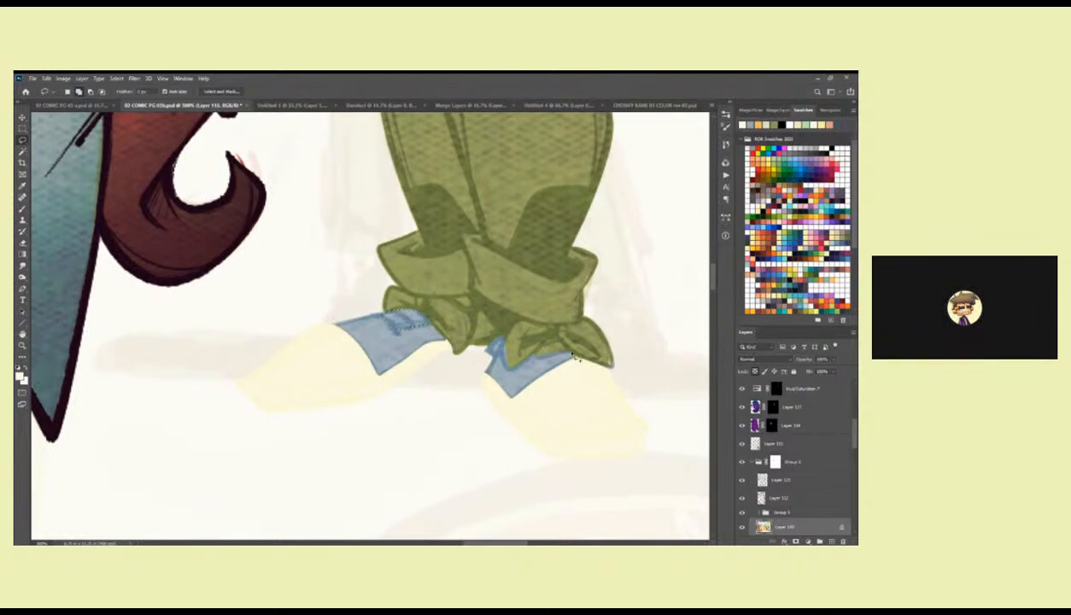
drag(554, 343, 539, 355)
key(alt+BackSpace)
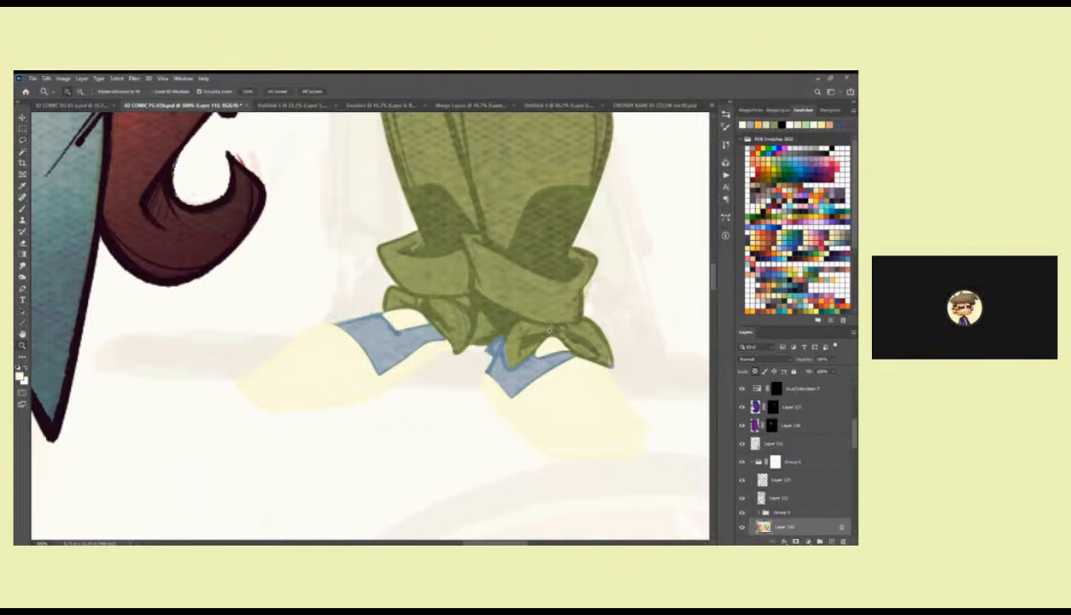
scroll(547, 329, down, 5)
key(b)
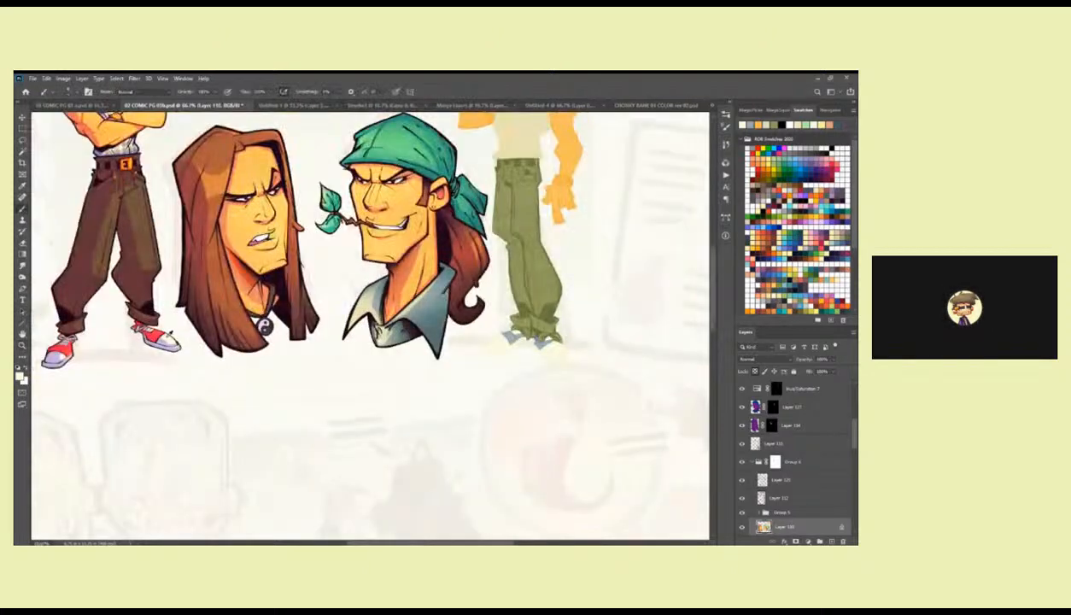
Lasso the green bunched shapes below both trouser cuffs, fill them with off-white, and brush over the leftover outlines.
key(z)
drag(542, 339, 573, 293)
key(l)
mouse_move(461, 319)
mouse_down()
mouse_move(442, 347)
mouse_move(370, 293)
mouse_up()
drag(462, 312, 463, 319)
mouse_move(603, 357)
mouse_down()
mouse_move(581, 362)
mouse_move(553, 344)
mouse_move(514, 365)
mouse_up()
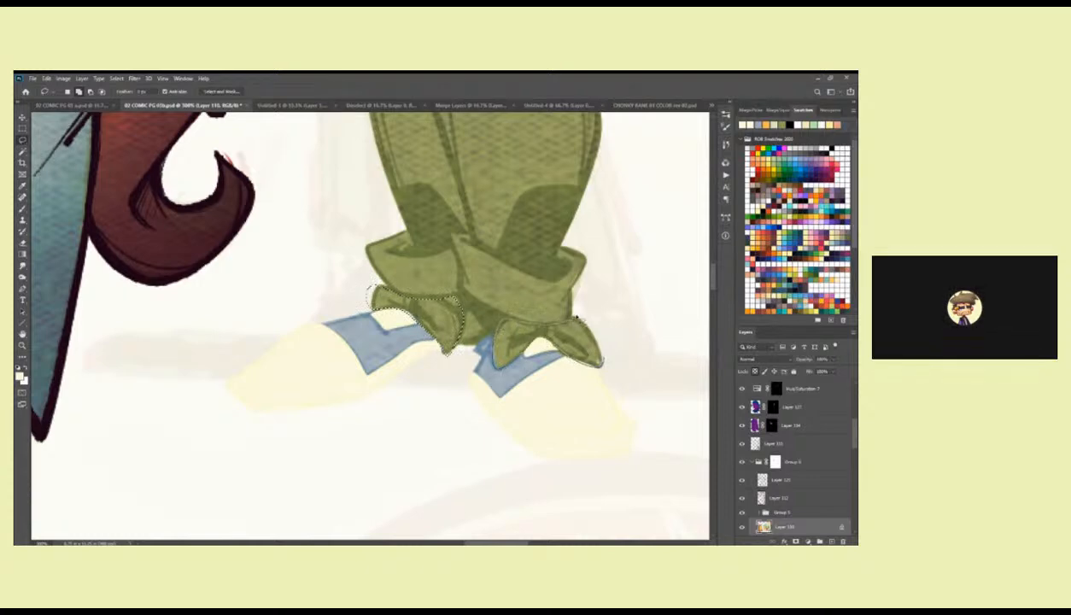
key(Delete)
key(b)
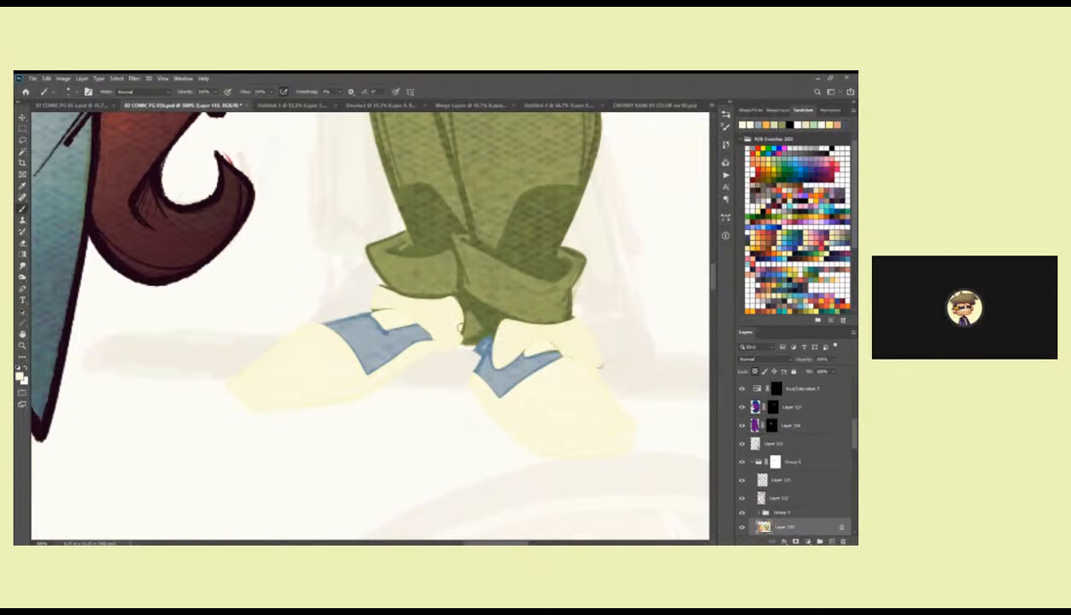
drag(373, 308, 385, 300)
Sample the shoe's blue-grey, lasso the small green gap between the two ankles, and fill it.
alt+click(402, 327)
key(j)
key(k)
drag(472, 312, 486, 327)
key(ctrl+z)
key(l)
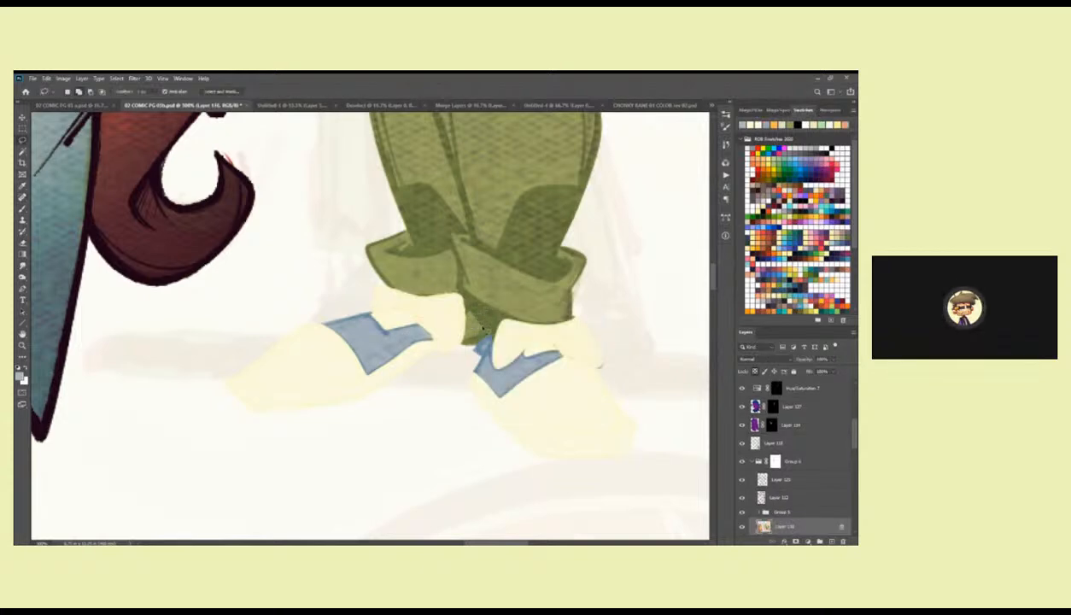
drag(463, 347, 468, 313)
key(alt+BackSpace)
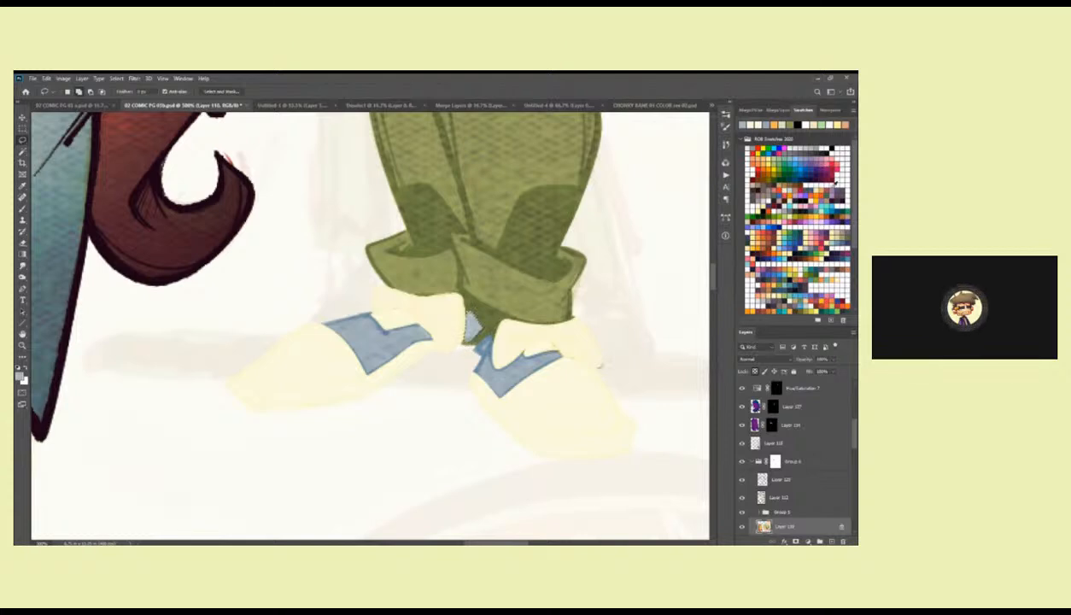
Touch up the edges of the shoes and trouser cuffs with the brush, using sampled off-white and olive green.
key(b)
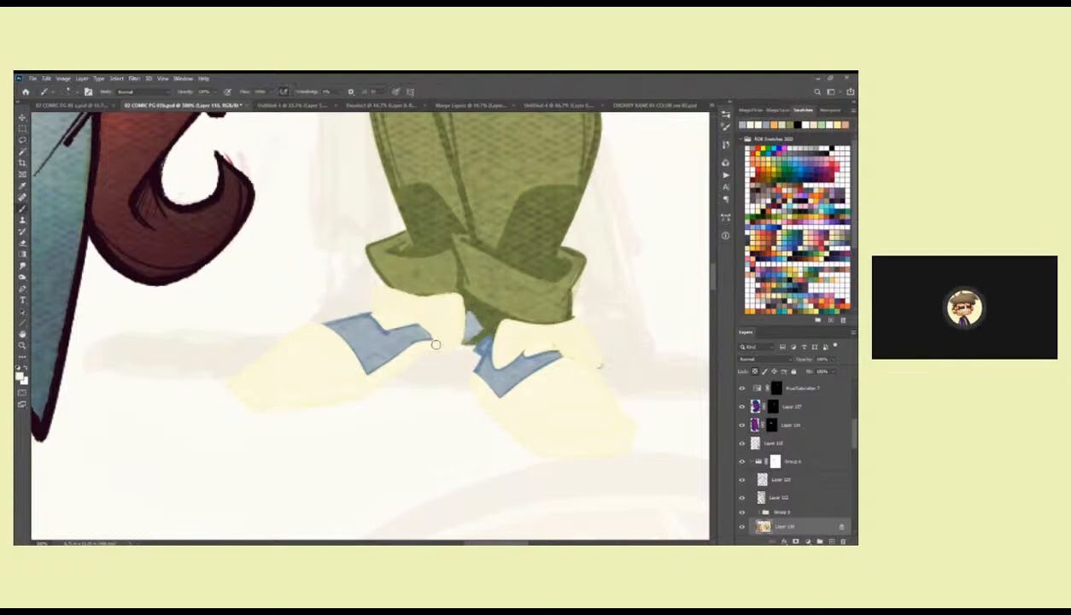
drag(467, 340, 467, 338)
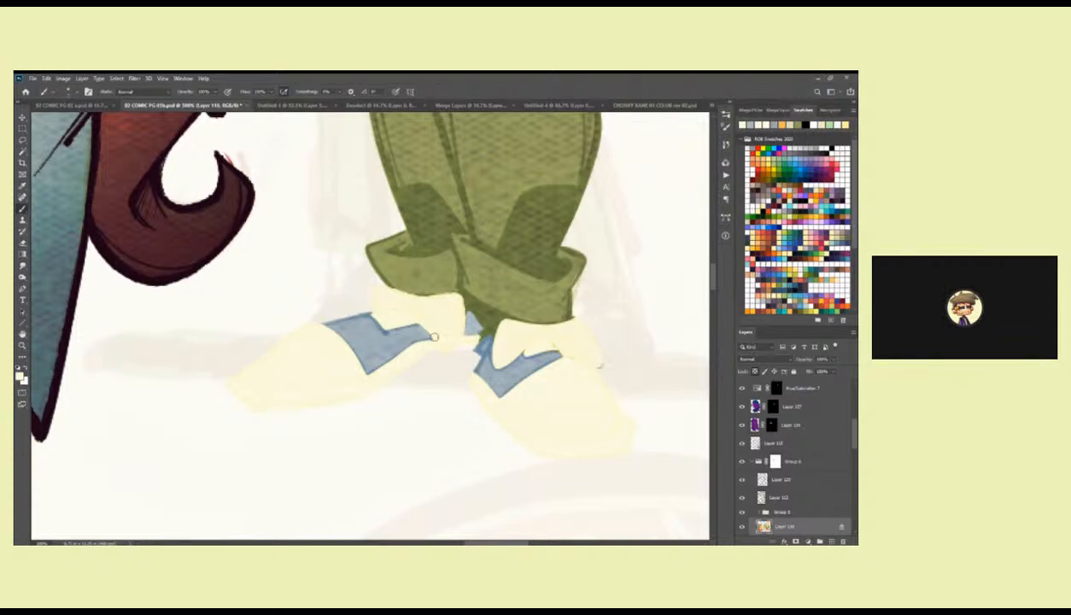
drag(440, 306, 434, 310)
alt+click(384, 280)
drag(377, 282, 439, 289)
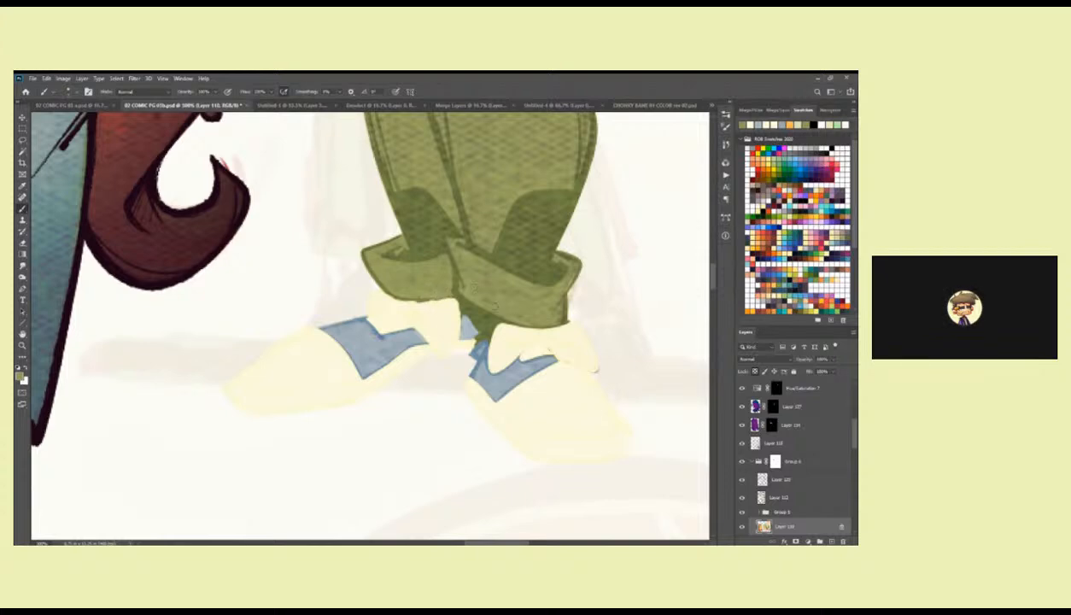
drag(506, 316, 569, 325)
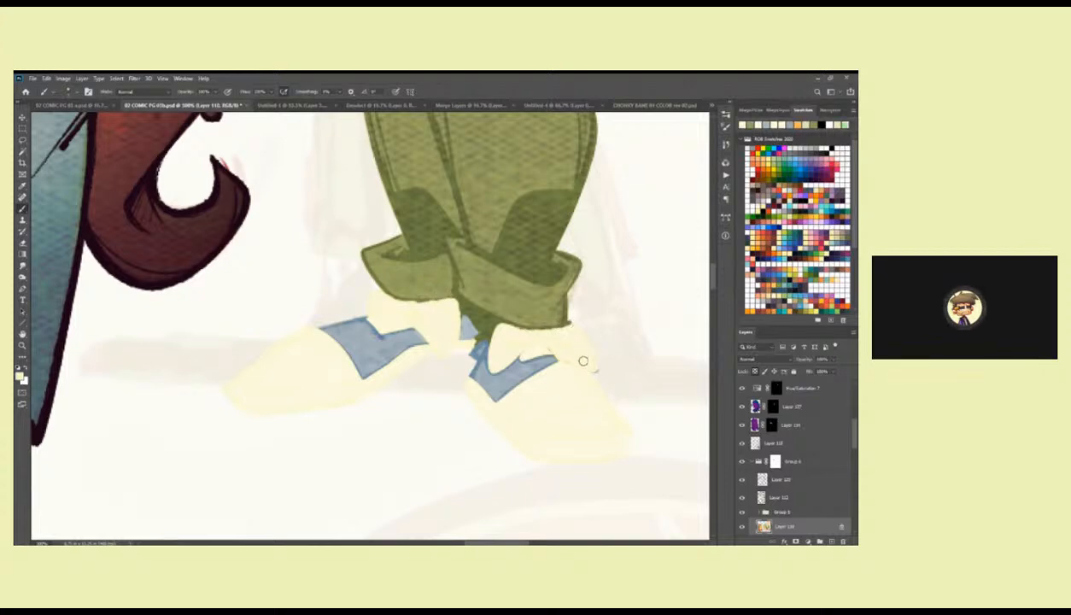
drag(524, 220, 452, 440)
Review the standing figure's flat colours from head to shoes beside the finished characters.
key(z)
alt+click(441, 369)
alt+click(441, 369)
alt+click(440, 369)
alt+click(441, 369)
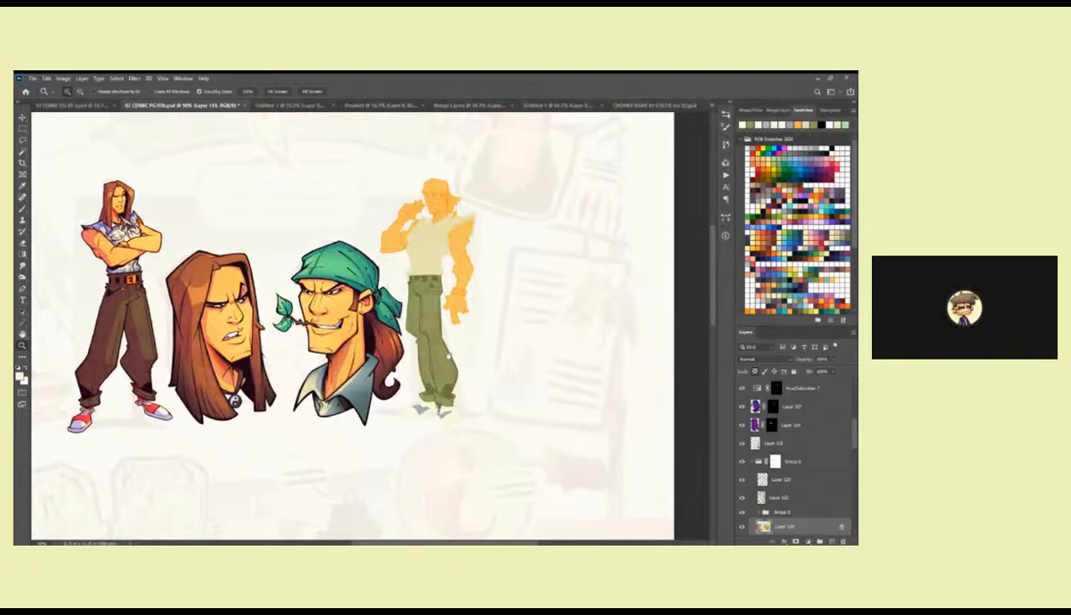
drag(437, 329, 448, 357)
click(444, 341)
click(444, 335)
key(b)
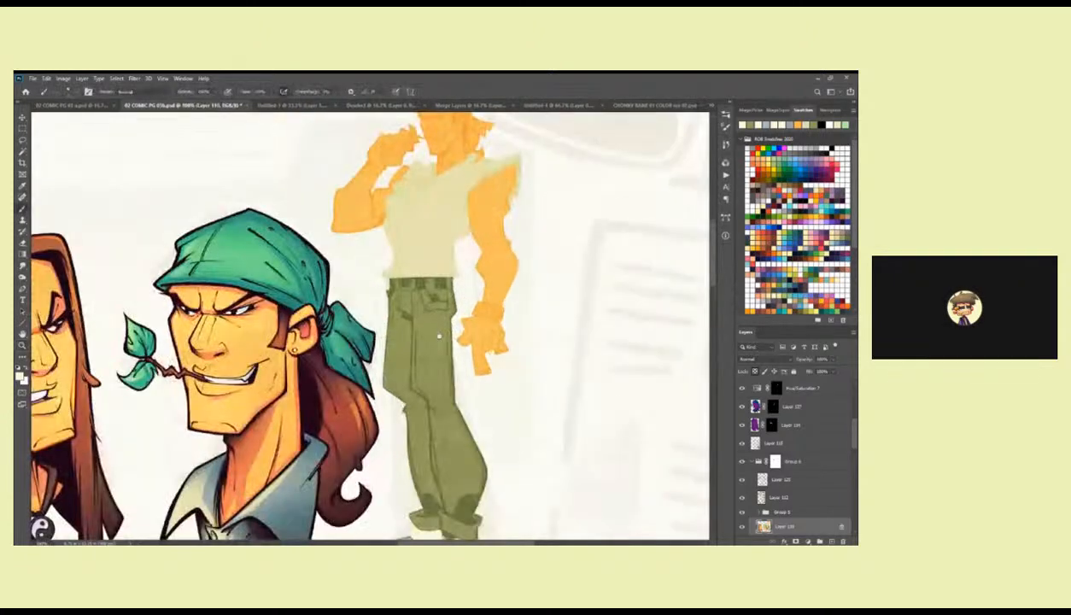
drag(426, 298, 465, 435)
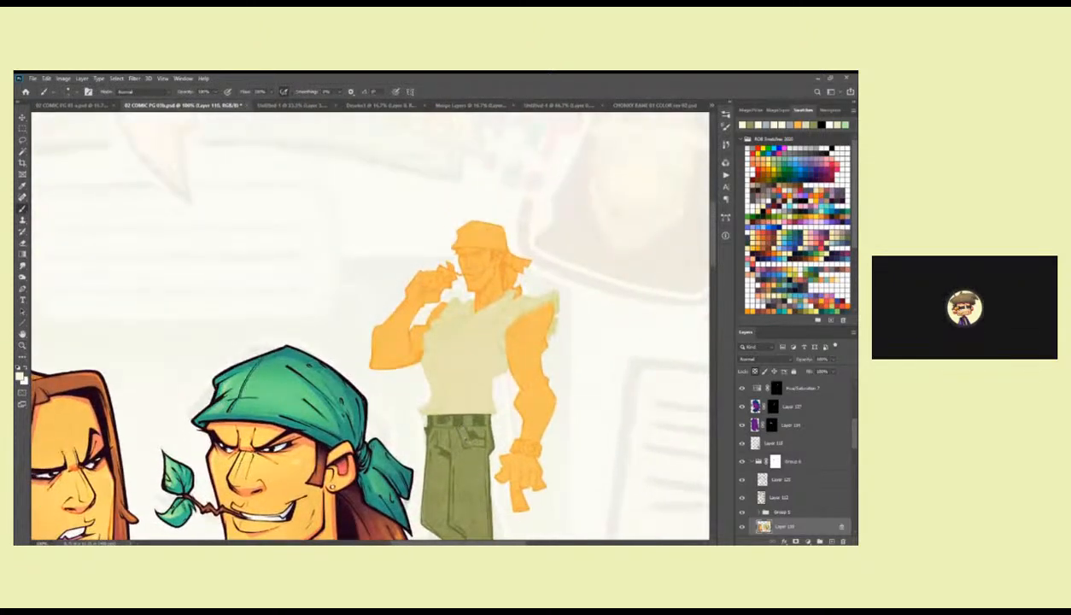
key(z)
alt+click(456, 359)
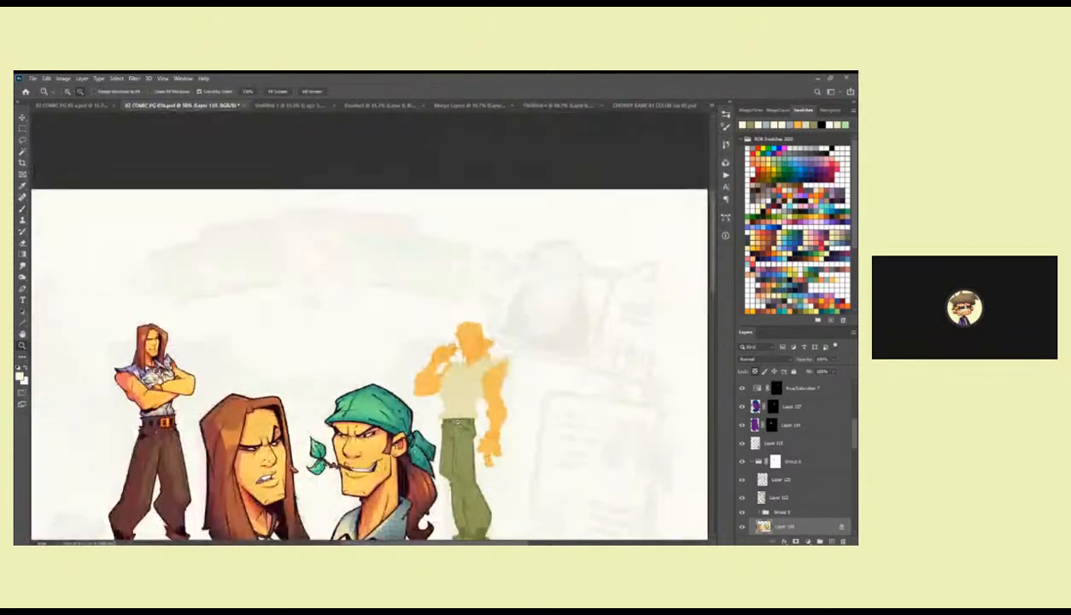
alt+click(456, 359)
click(456, 342)
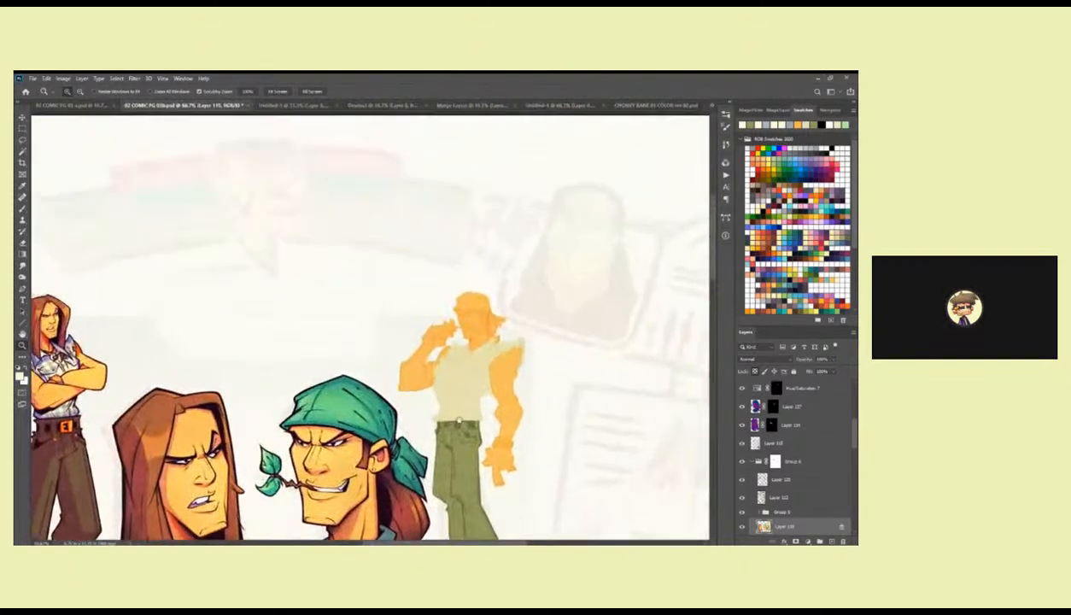
click(456, 342)
key(b)
drag(462, 394, 475, 360)
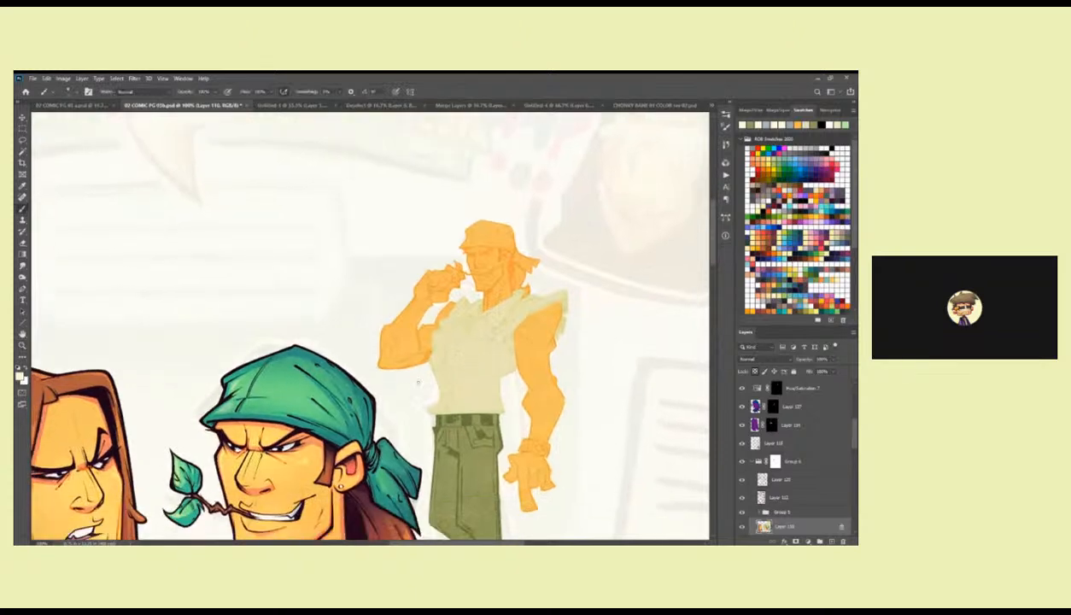
Sample green from the large head's bandana, lasso the standing figure's bandana, fill it with that green, and deselect.
alt+click(321, 411)
drag(853, 441, 852, 460)
key(i)
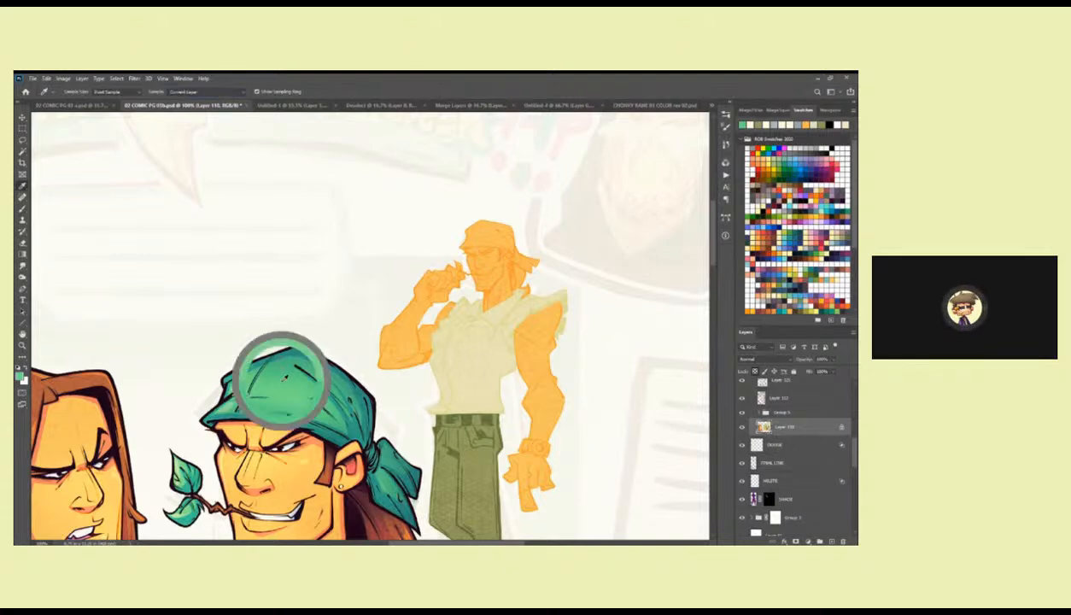
key(z)
mouse_move(456, 270)
mouse_down()
mouse_move(517, 246)
mouse_move(521, 328)
mouse_up()
key(l)
mouse_move(503, 365)
mouse_down()
mouse_move(591, 357)
mouse_move(464, 231)
mouse_move(354, 245)
mouse_move(327, 318)
mouse_move(478, 317)
mouse_up()
key(alt+BackSpace)
key(ctrl+d)
key(b)
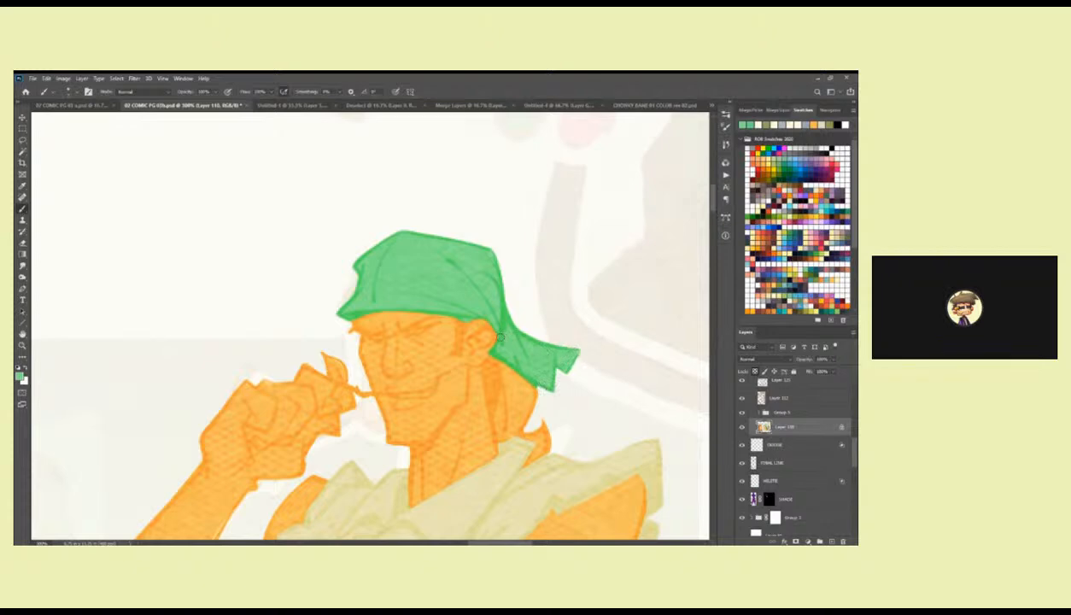
Pick a reddish brown, lasso the standing figure's ponytail below the bandana, fill it, and deselect.
alt+click(502, 382)
alt+click(502, 382)
mouse_move(502, 382)
mouse_down()
mouse_move(536, 215)
mouse_move(514, 376)
mouse_move(475, 325)
mouse_up()
alt+click(404, 493)
ctrl+click(536, 221)
ctrl+click(536, 221)
key(l)
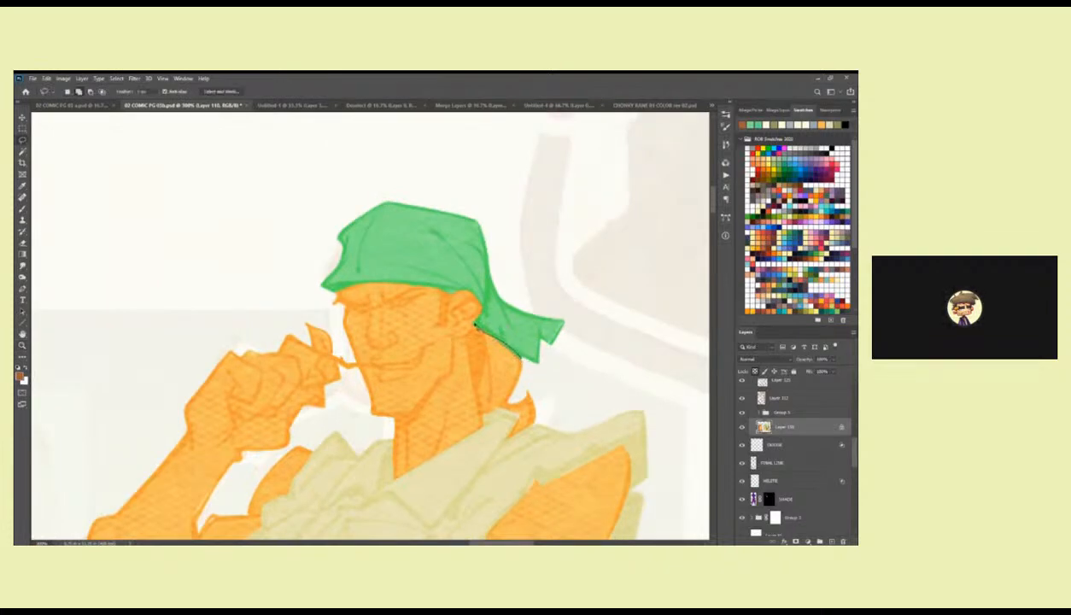
mouse_move(473, 375)
mouse_down()
mouse_move(484, 417)
mouse_move(521, 417)
mouse_move(508, 440)
mouse_move(536, 428)
mouse_move(541, 387)
mouse_move(505, 345)
mouse_up()
key(alt+BackSpace)
key(ctrl+d)
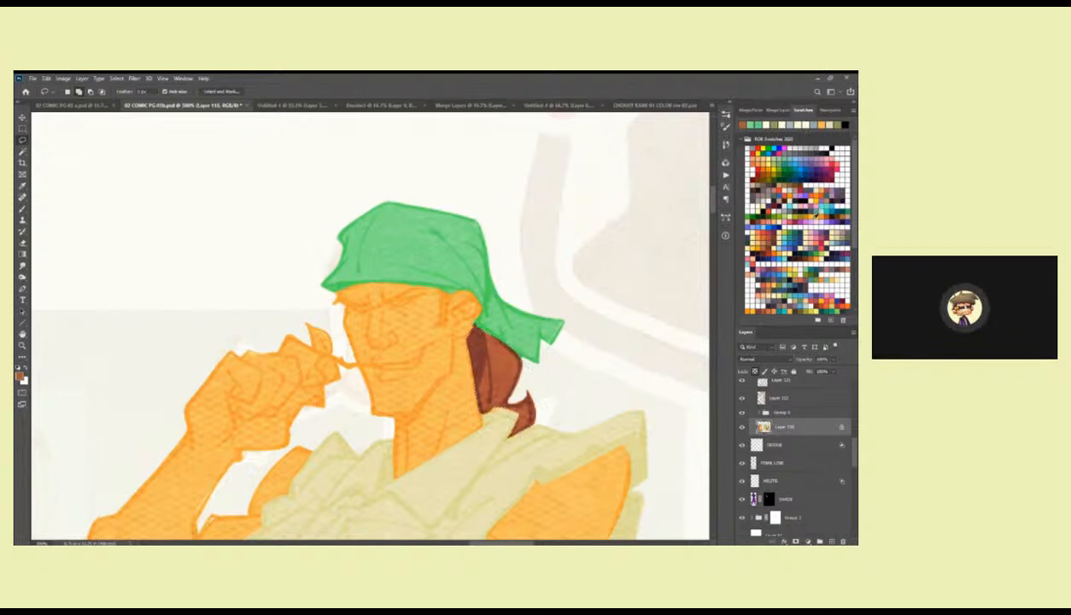
key(b)
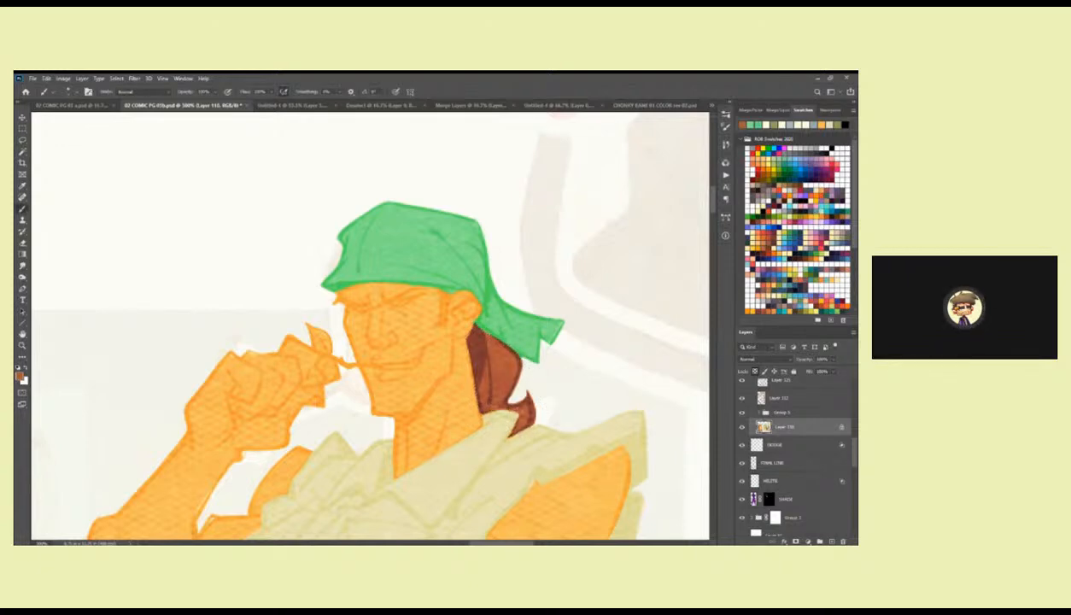
Brush the twig in the figure's mouth reddish brown and paint its leaves with green sampled from the bandana.
scroll(519, 402, down, 1)
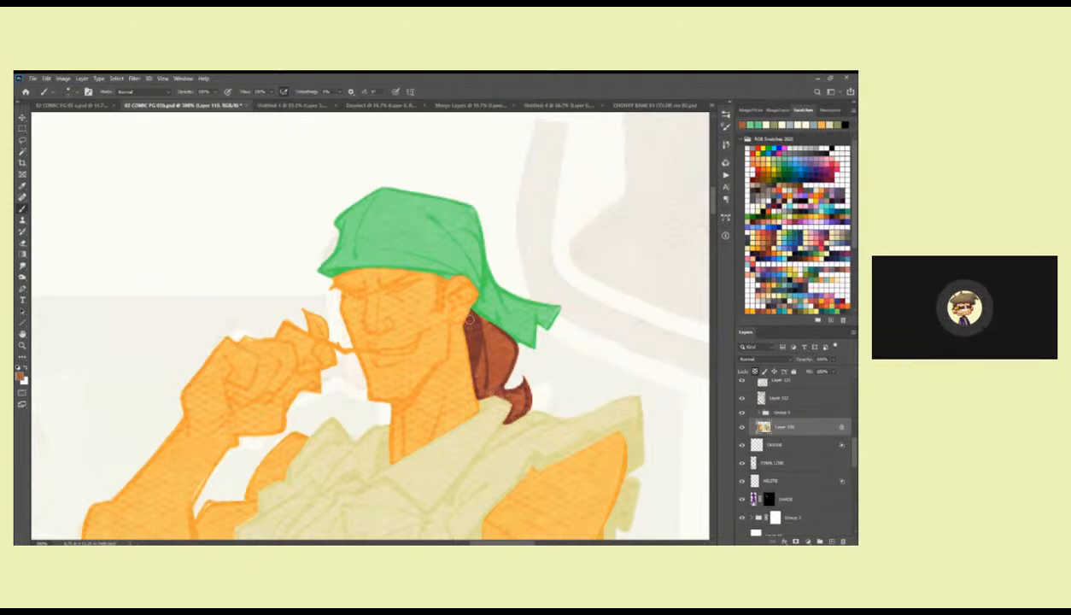
drag(442, 340, 504, 362)
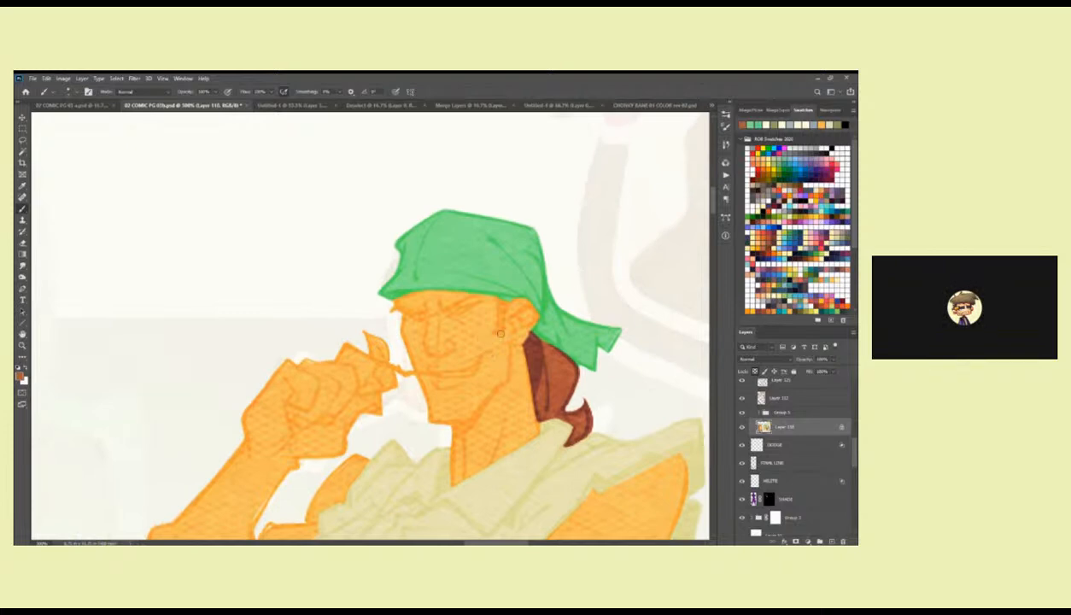
drag(450, 463, 468, 391)
scroll(493, 339, up, 3)
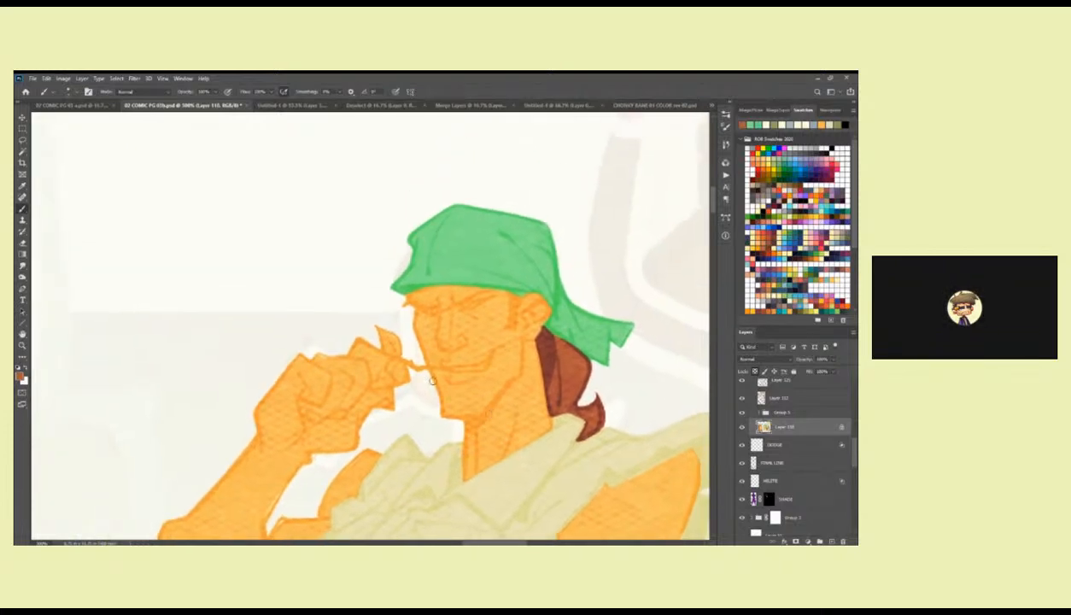
mouse_move(442, 369)
mouse_down()
mouse_move(389, 350)
mouse_move(415, 369)
mouse_up()
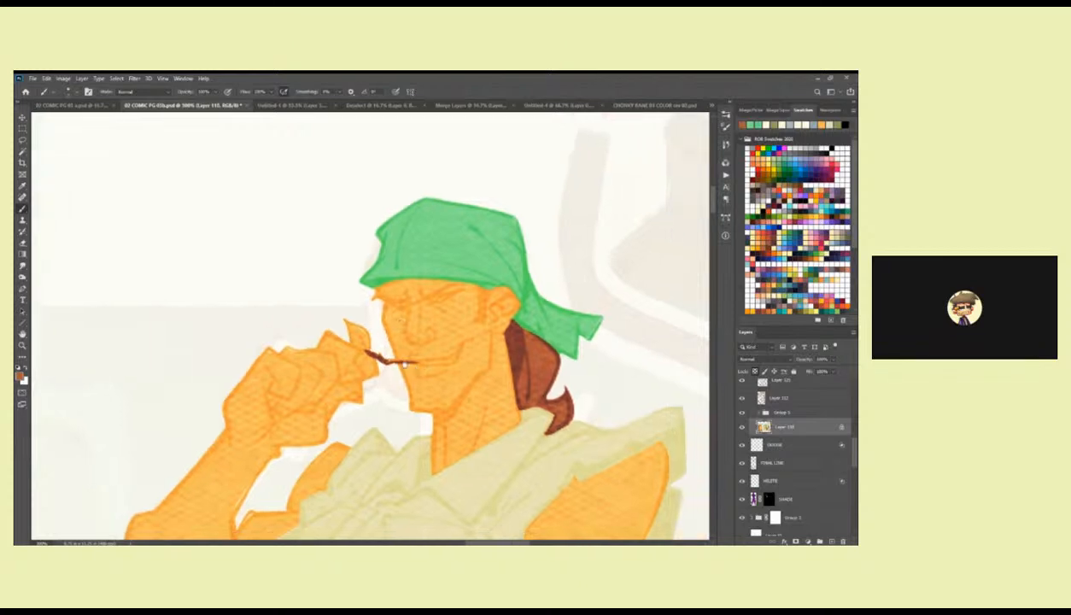
alt+click(424, 255)
mouse_move(340, 314)
mouse_down()
mouse_move(360, 342)
mouse_move(352, 321)
mouse_move(363, 329)
mouse_move(369, 346)
mouse_move(345, 322)
mouse_move(366, 355)
mouse_move(356, 360)
mouse_move(373, 372)
mouse_move(353, 359)
mouse_move(379, 375)
mouse_up()
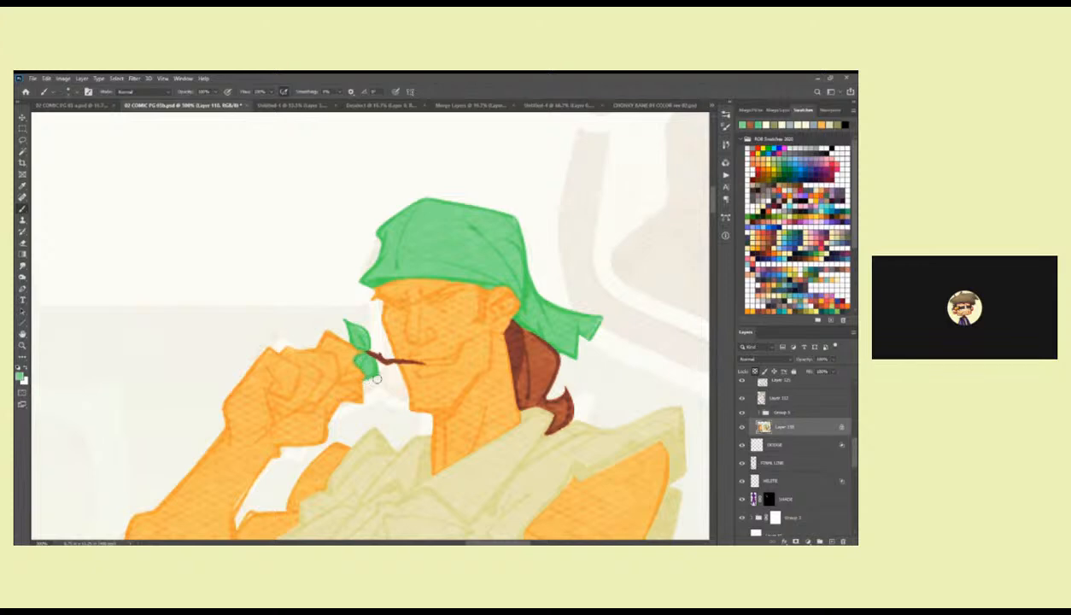
Sample the ponytail's brown and paint the figure's sideburn in front of the ear.
drag(499, 362, 479, 374)
alt+click(485, 344)
mouse_move(458, 302)
mouse_down()
mouse_move(453, 331)
mouse_move(456, 292)
mouse_move(455, 332)
mouse_up()
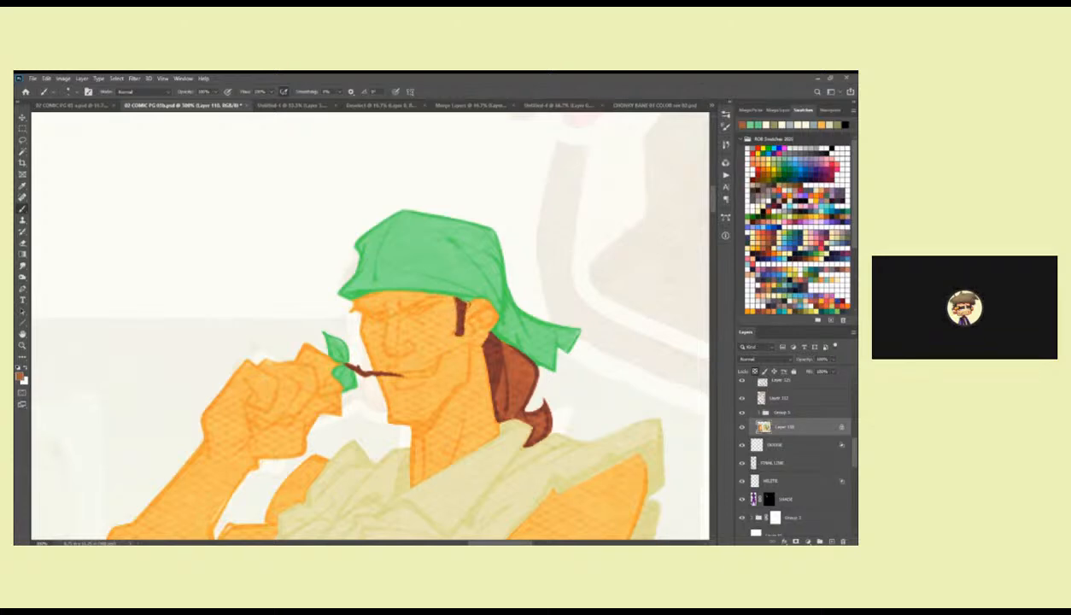
drag(460, 323, 506, 327)
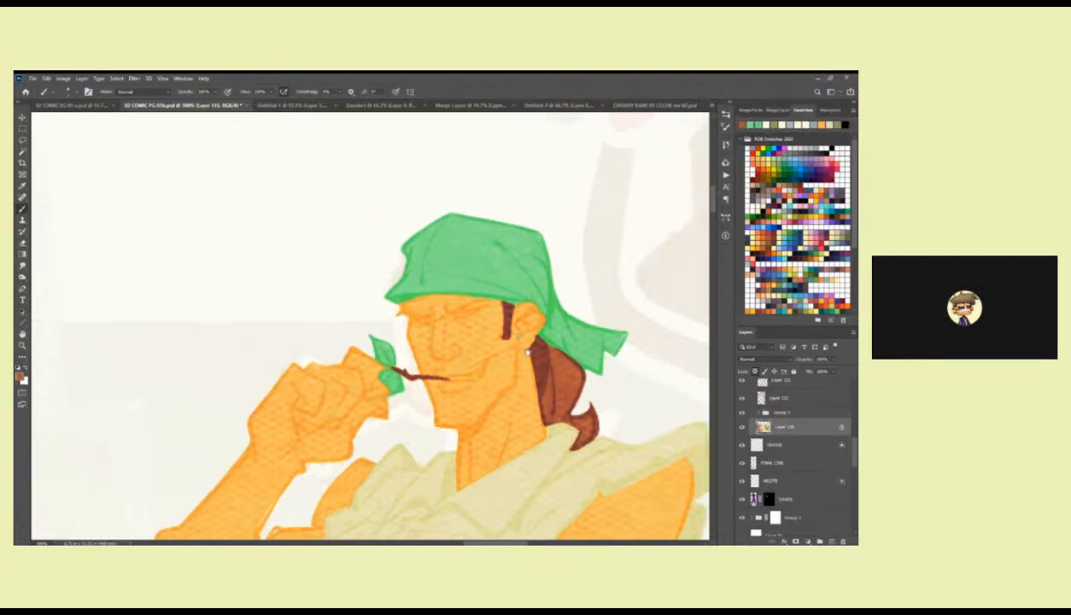
Sample a pale cream from the shirt and paint the figure's teeth and eyes.
alt+click(489, 473)
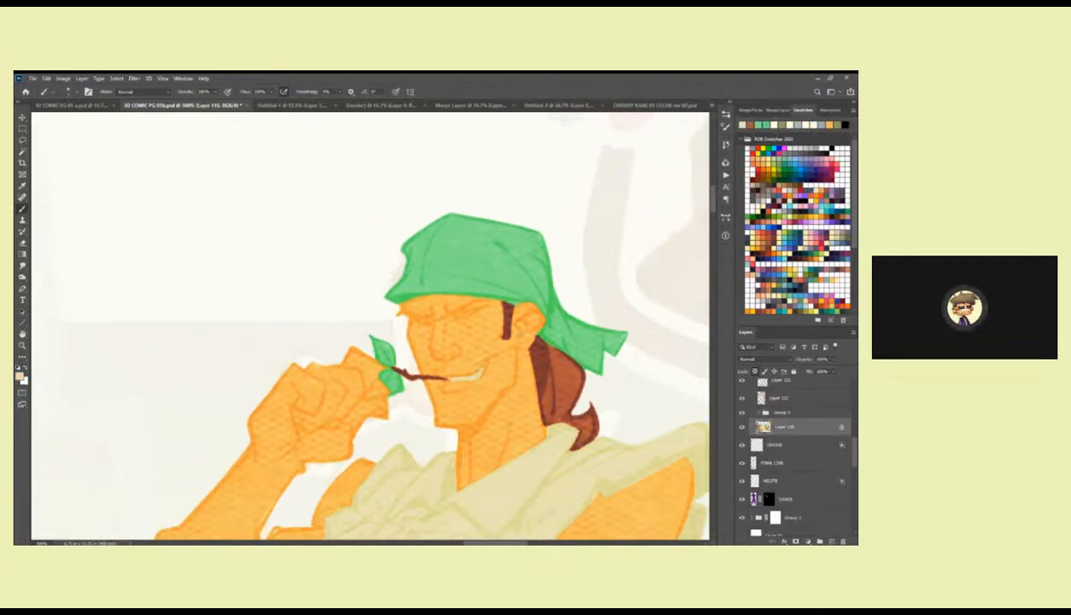
drag(491, 350, 550, 378)
mouse_move(515, 342)
mouse_down()
mouse_move(541, 335)
mouse_move(517, 344)
mouse_up()
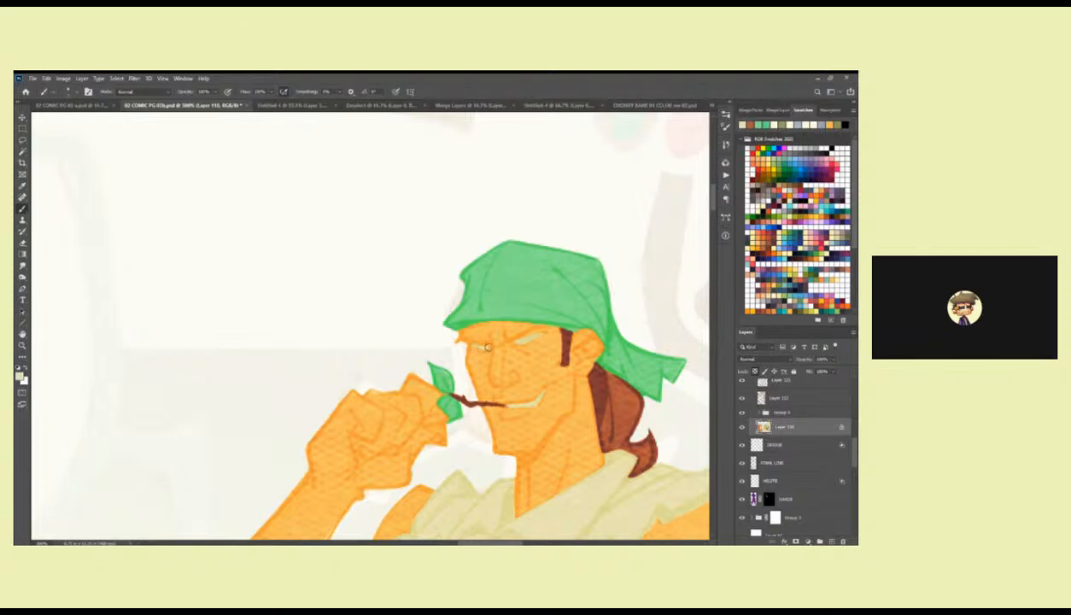
Pick a light orange for the standing figure's belt buckle, using the finished long-haired figure's buckle as reference.
alt+click(604, 385)
drag(608, 383, 531, 201)
key(z)
alt+click(516, 329)
alt+click(516, 329)
alt+click(515, 329)
drag(526, 363, 519, 265)
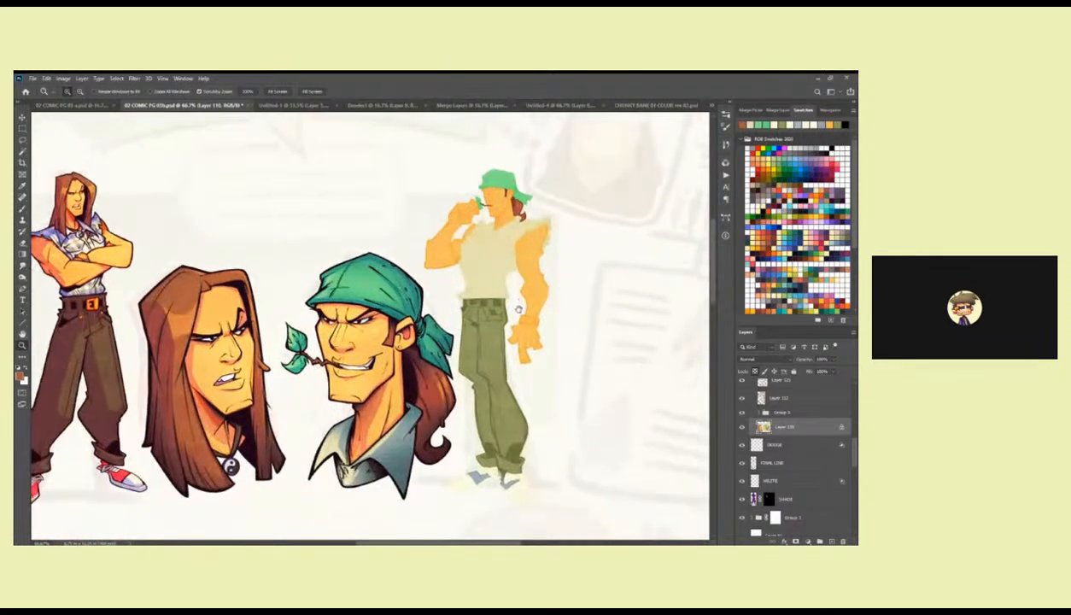
key(b)
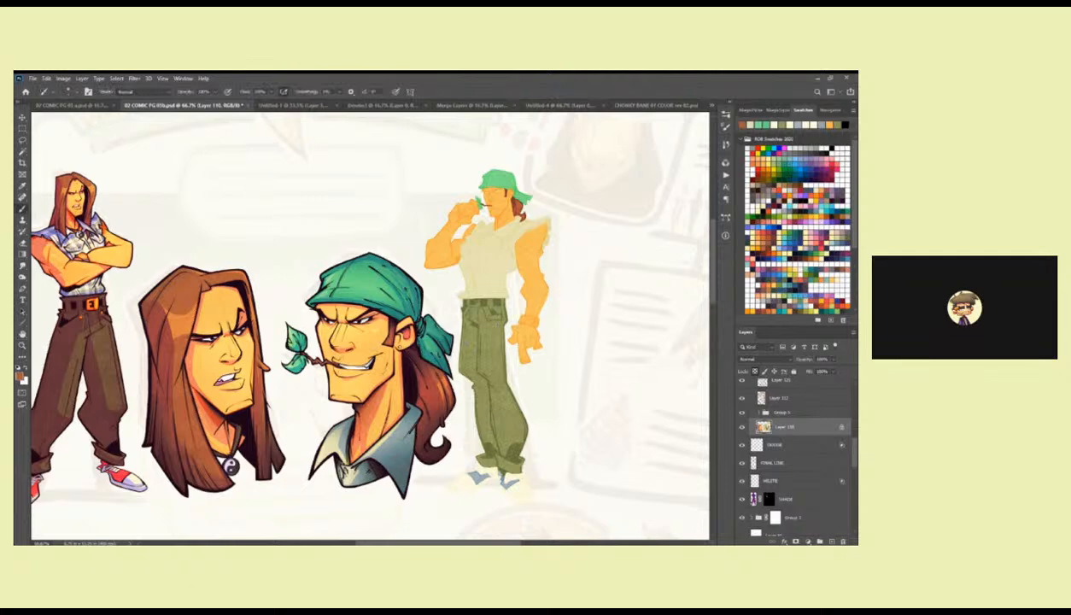
alt+click(95, 298)
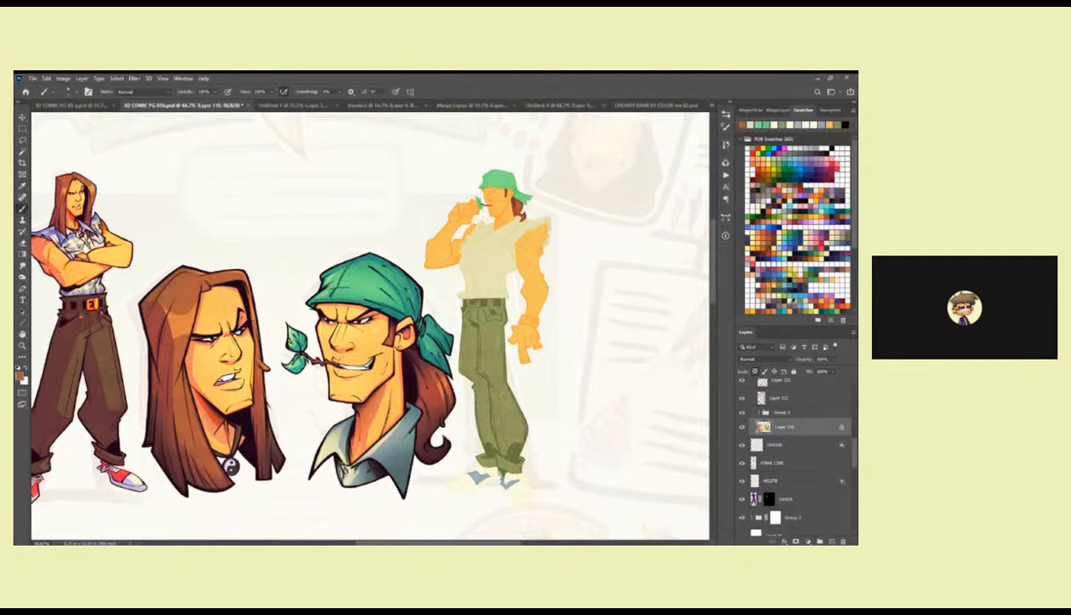
click(773, 304)
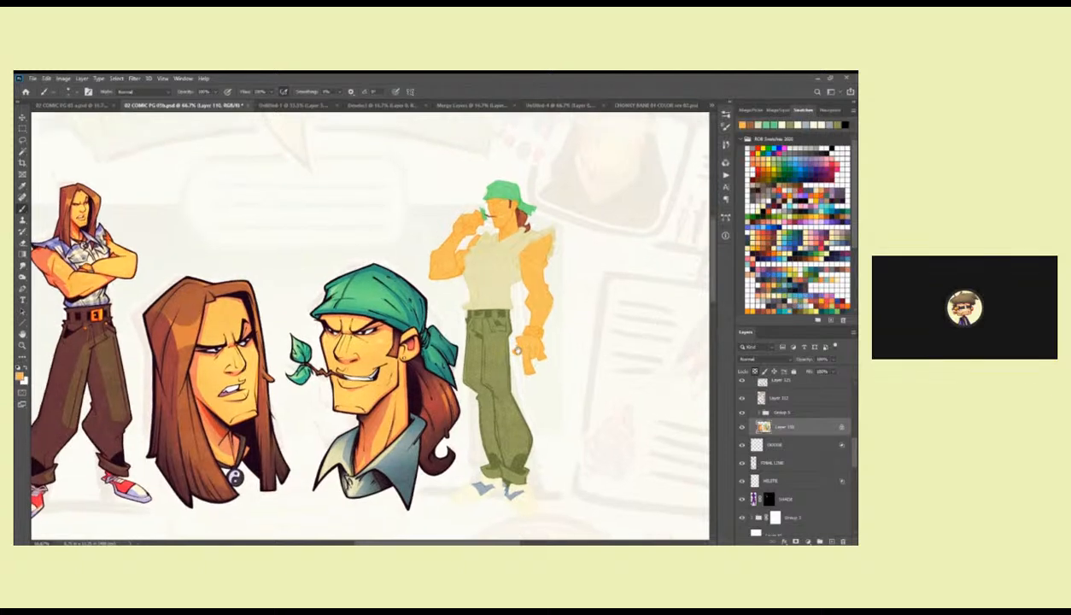
Lasso the standing figure's belt buckle, fill it with the light orange, and deselect.
key(z)
click(475, 282)
click(485, 310)
click(485, 311)
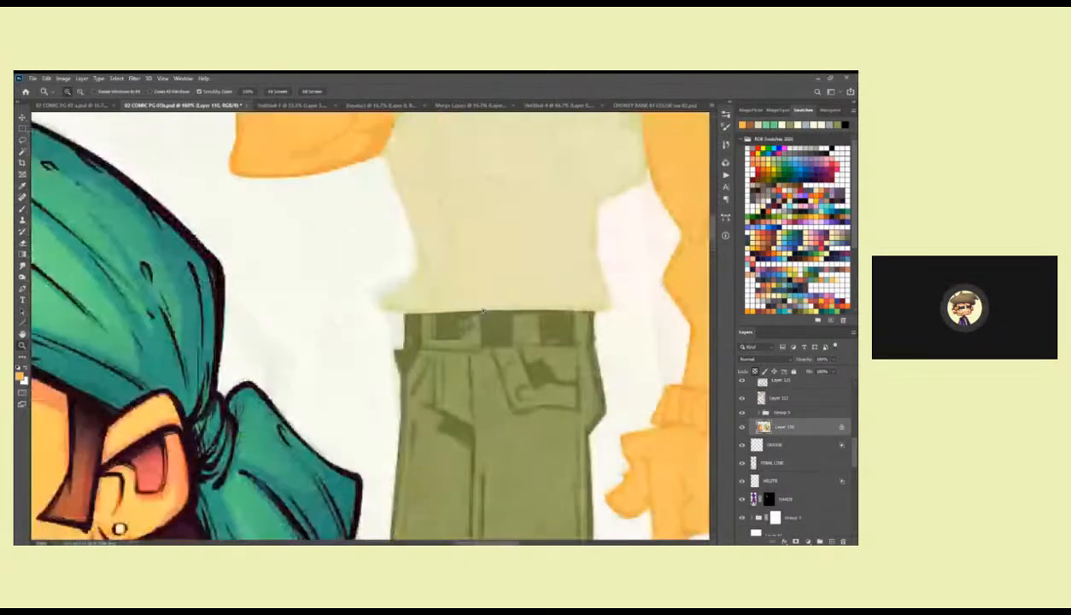
click(485, 311)
key(b)
drag(454, 325, 498, 386)
key(ctrl+z)
key(k)
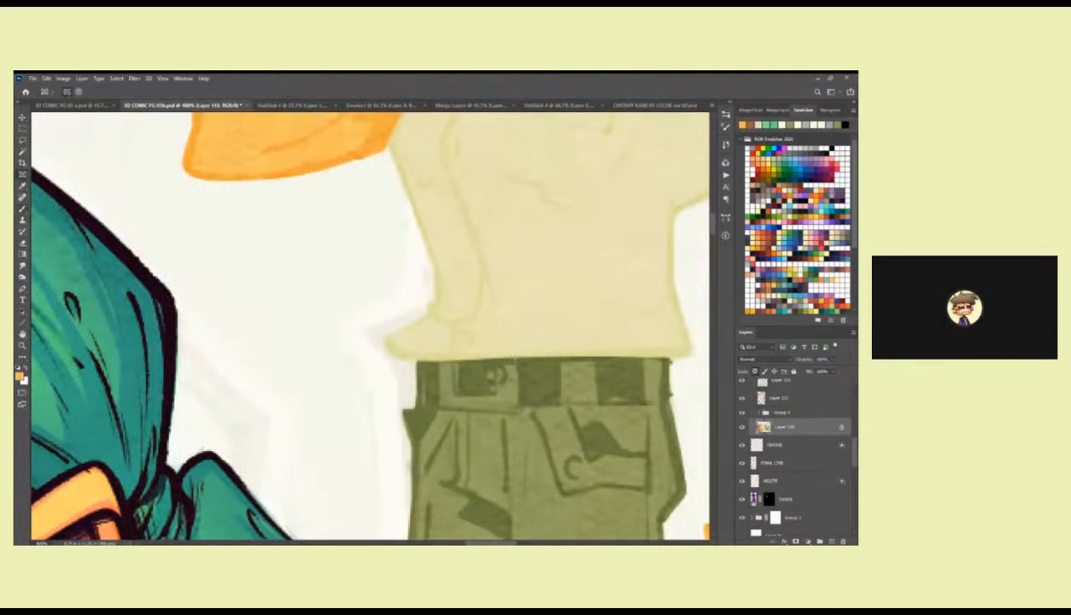
key(l)
drag(445, 408, 439, 366)
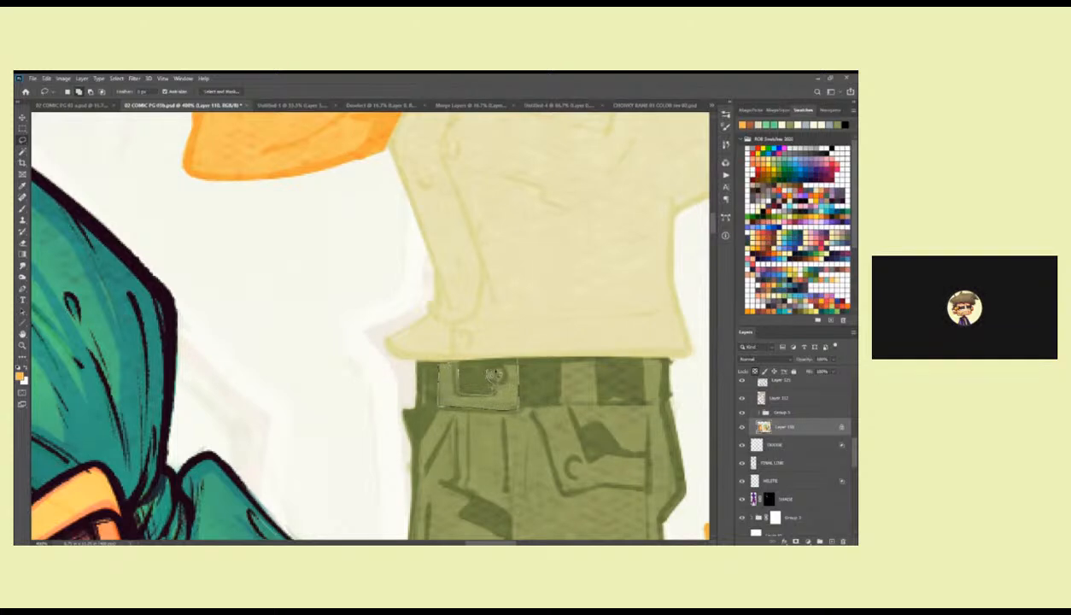
key(alt+BackSpace)
key(ctrl+d)
key(b)
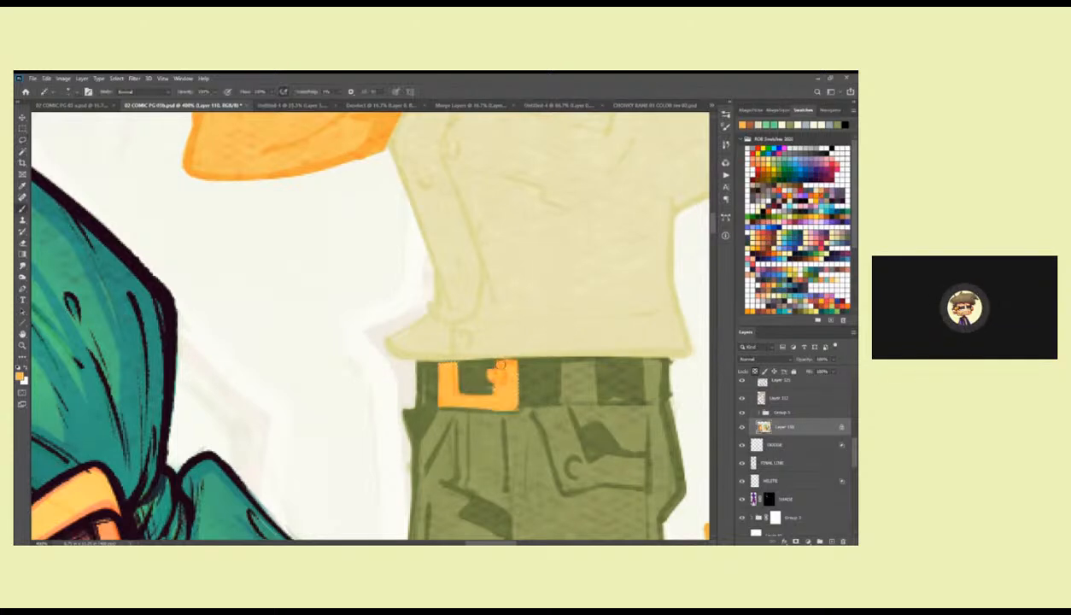
Switch to a diamond-tipped brush, refine the buckle, and paint the two trouser buttons orange.
mouse_move(495, 370)
mouse_down()
mouse_move(489, 396)
mouse_move(459, 396)
mouse_move(455, 365)
mouse_move(439, 363)
mouse_move(445, 404)
mouse_move(507, 404)
mouse_move(504, 361)
mouse_move(495, 391)
mouse_up()
key(ctrl+z)
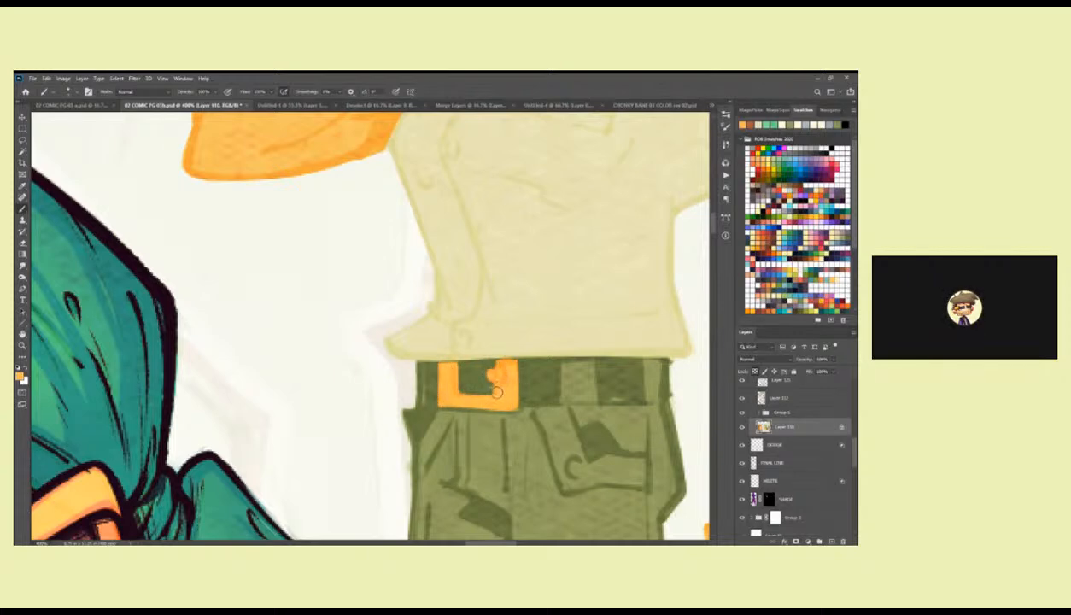
right_click(486, 381)
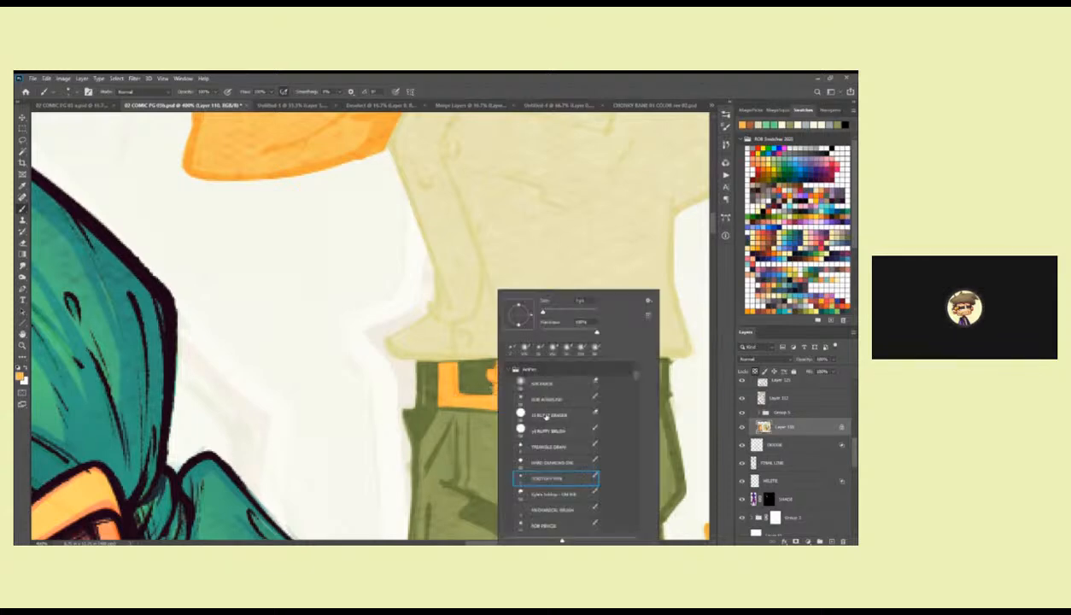
double_click(531, 444)
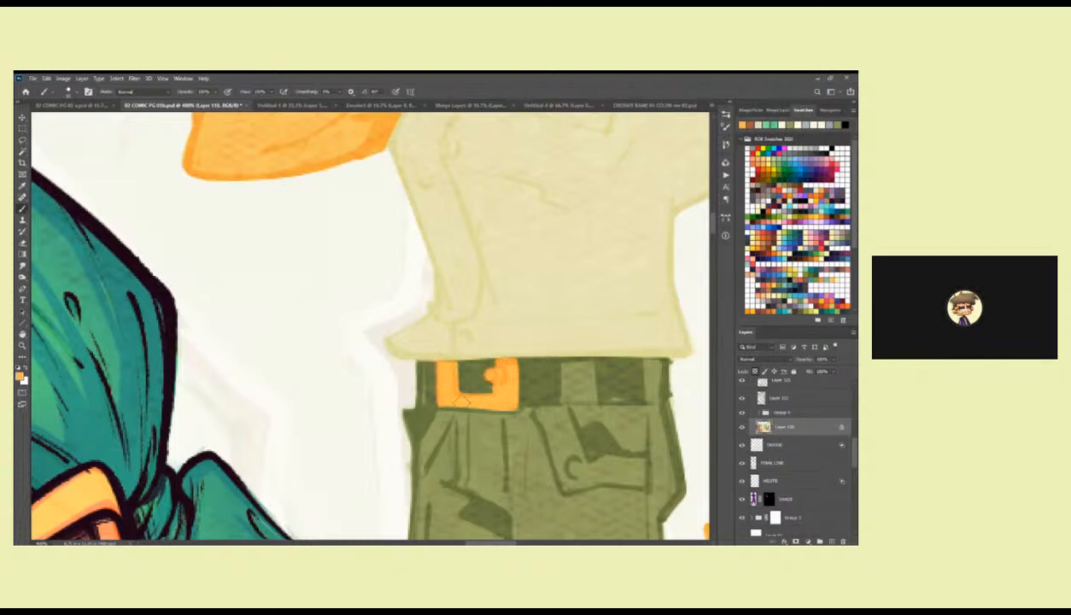
drag(624, 390, 535, 309)
click(485, 387)
drag(485, 388, 482, 383)
click(328, 381)
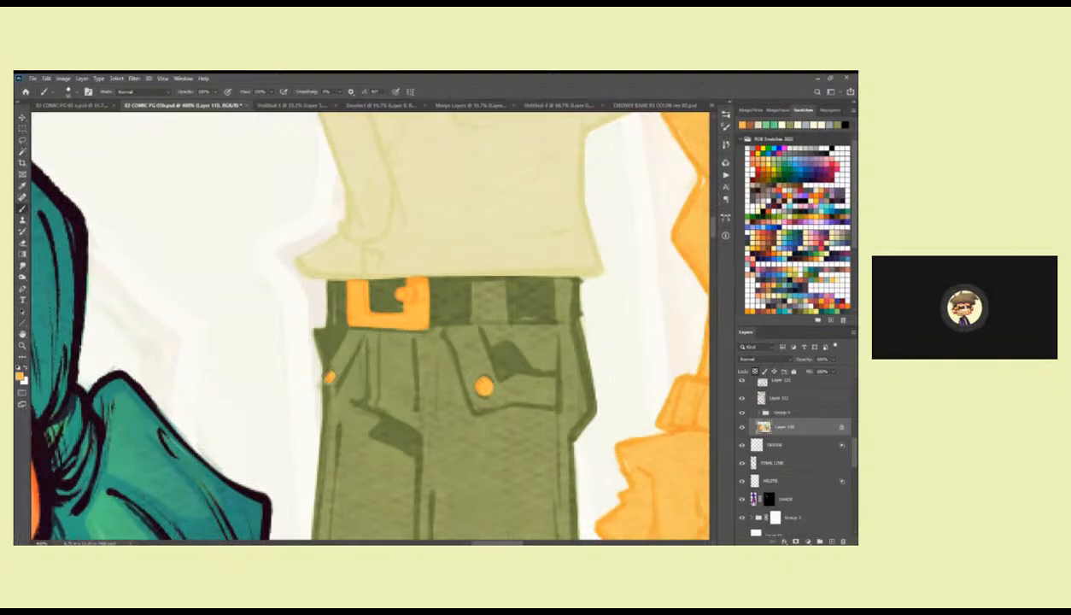
Touch up the figure's head with the bandana green and the skin orange near the ear, toggling the layer's transparency lock.
drag(535, 306, 459, 443)
drag(500, 322, 488, 467)
alt+click(382, 234)
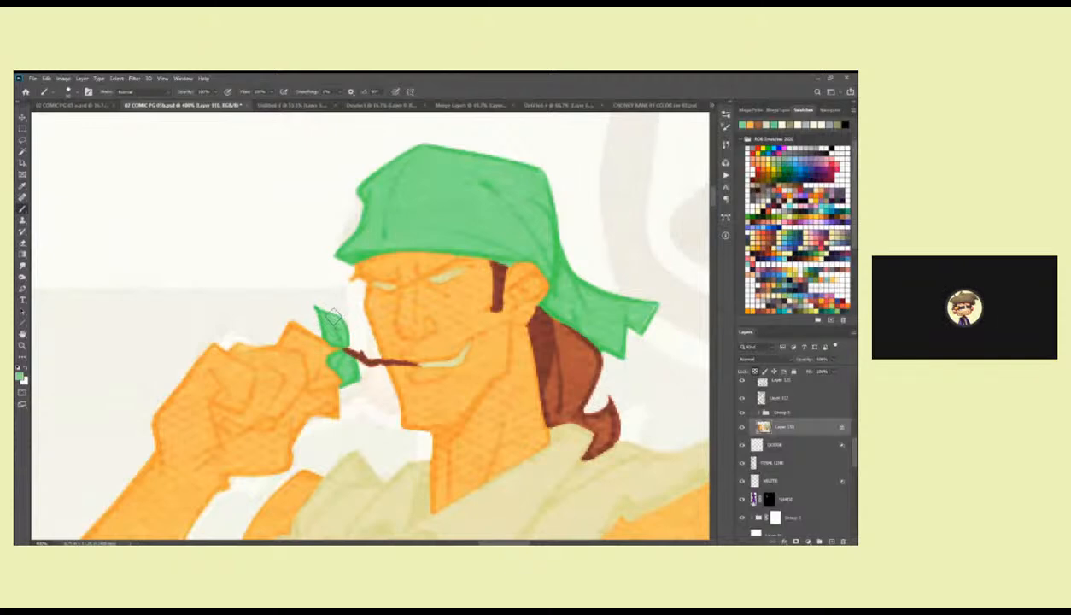
key(l)
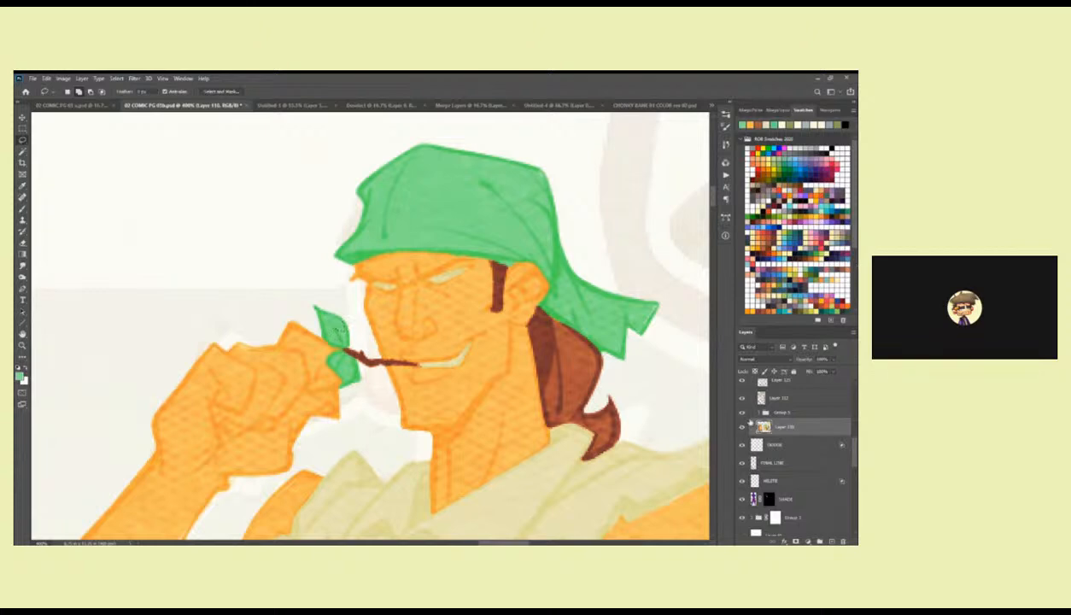
click(755, 371)
key(b)
drag(540, 295, 509, 306)
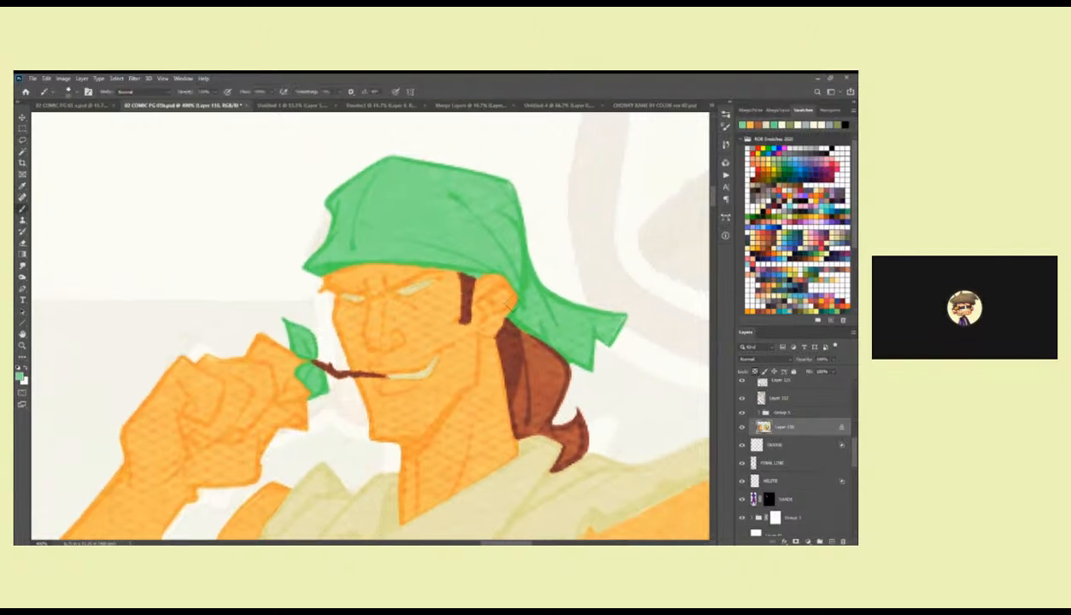
alt+click(500, 314)
drag(473, 302, 466, 328)
Examine the whole character lineup and the finished heads as colour reference for the standing figure's remaining details.
key(z)
alt+click(466, 377)
alt+click(465, 378)
alt+click(465, 378)
alt+click(466, 377)
mouse_move(474, 409)
mouse_down()
mouse_move(504, 283)
mouse_move(530, 277)
mouse_up()
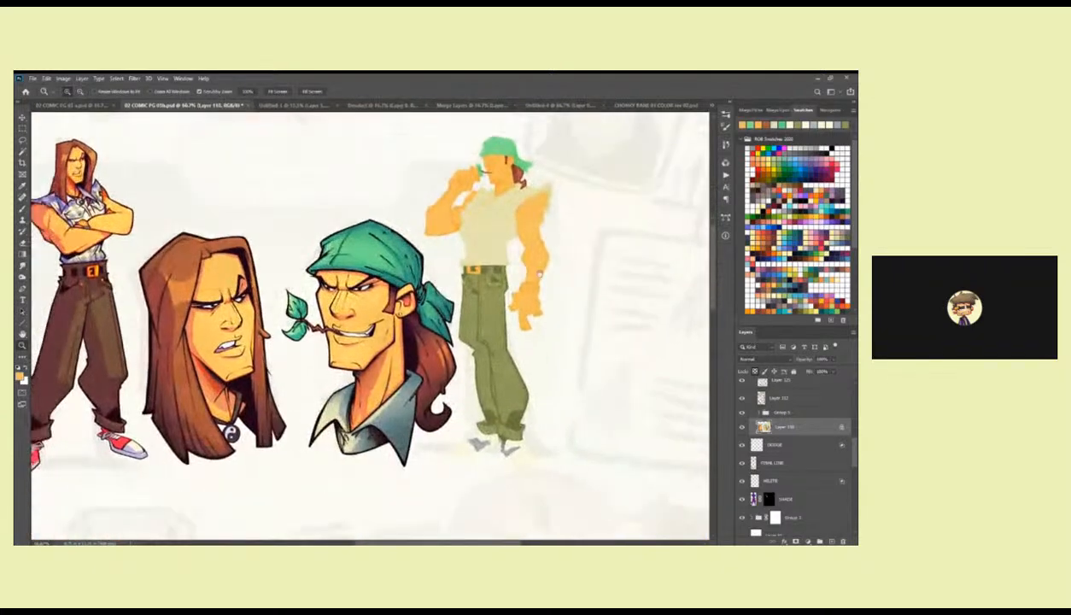
alt+click(516, 294)
click(555, 303)
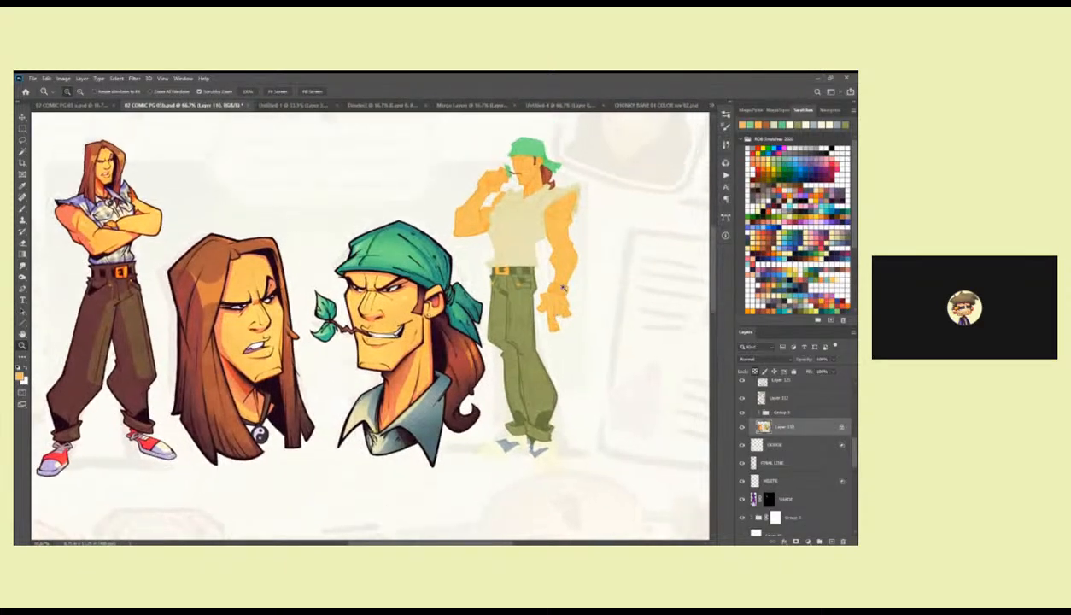
click(561, 287)
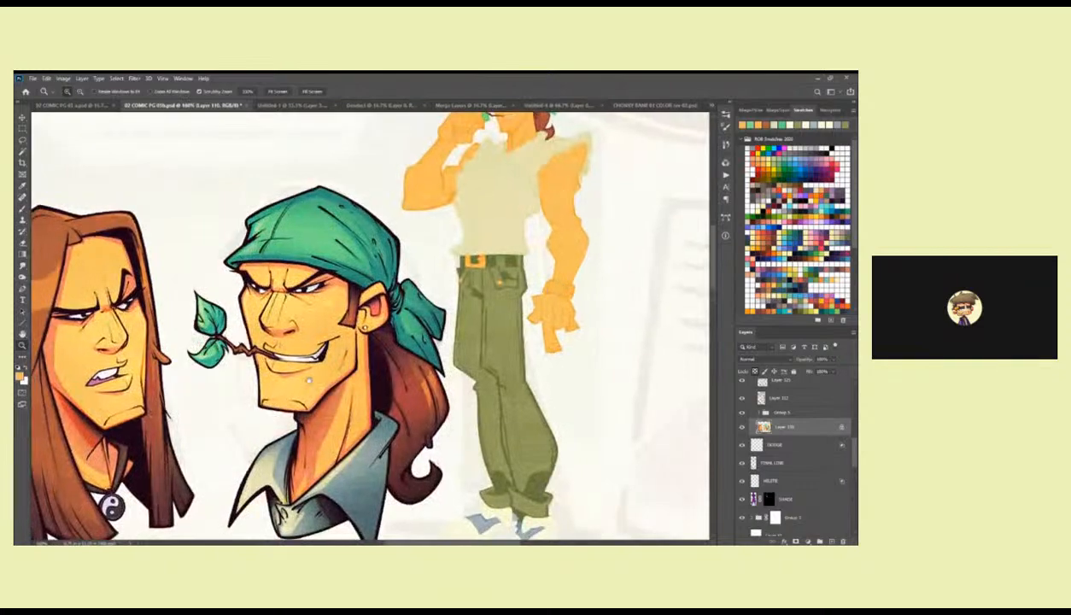
drag(248, 365, 658, 441)
double_click(304, 300)
key(b)
drag(553, 379, 218, 395)
key(z)
alt+click(596, 427)
drag(594, 432, 386, 413)
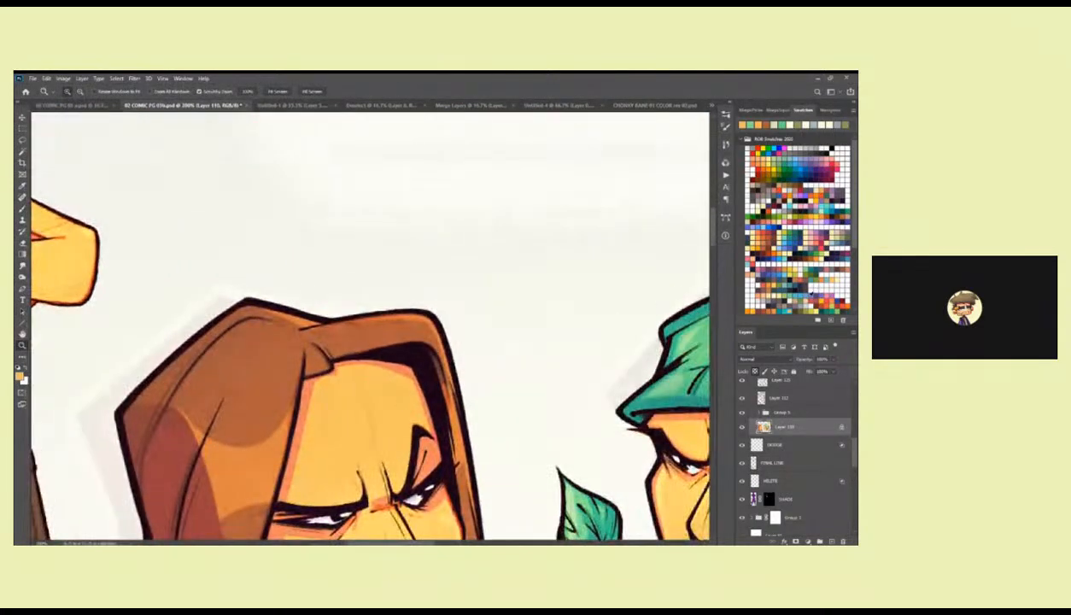
Pick a blue-grey, lasso the strap on the standing figure's wrist around the round watch face, fill it, and deselect.
click(805, 300)
drag(642, 424, 331, 282)
drag(560, 459, 446, 137)
drag(482, 322, 306, 375)
drag(654, 128, 478, 337)
click(495, 314)
key(b)
key(l)
mouse_move(524, 288)
mouse_down()
mouse_move(530, 335)
mouse_move(522, 288)
mouse_move(499, 286)
mouse_move(486, 304)
mouse_move(491, 321)
mouse_move(468, 320)
mouse_move(444, 286)
mouse_move(480, 275)
mouse_up()
key(alt+BackSpace)
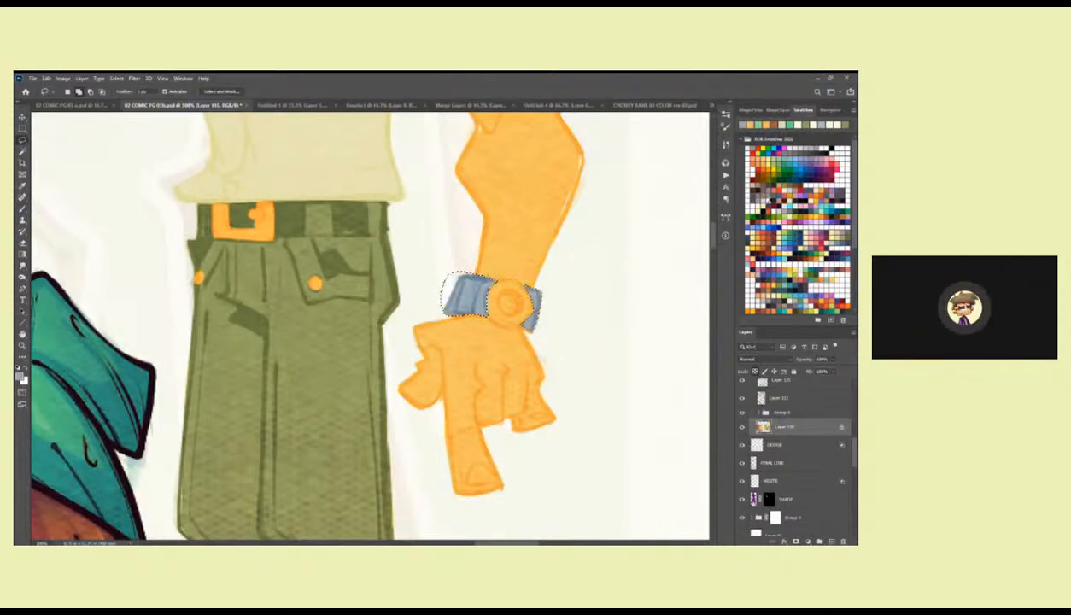
key(ctrl+d)
Return to a light orange and touch up the prong of the standing figure's belt buckle.
key(b)
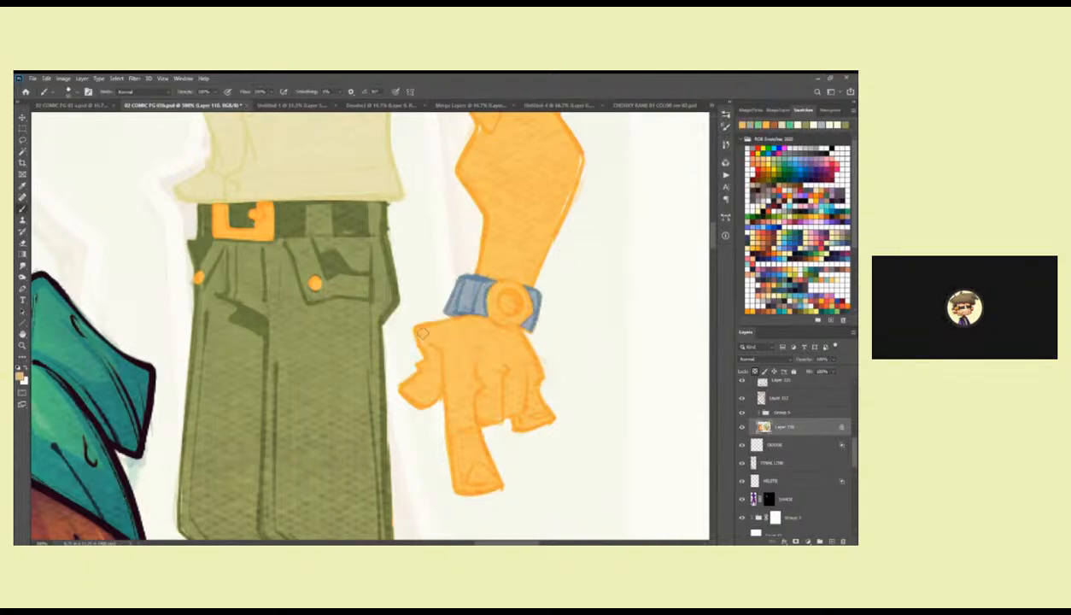
scroll(557, 327, up, 2)
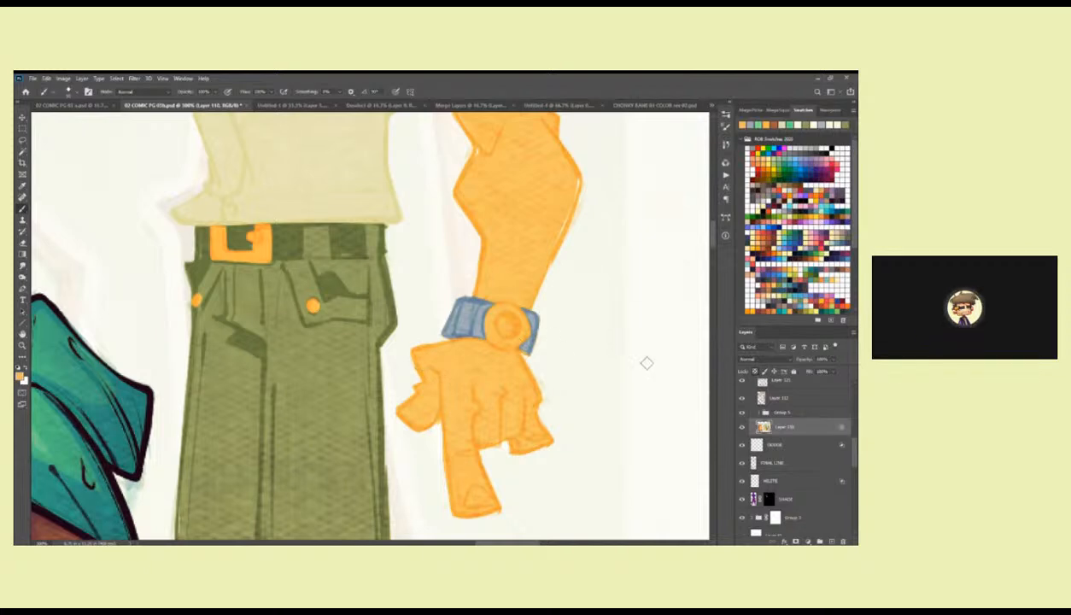
drag(260, 242, 262, 249)
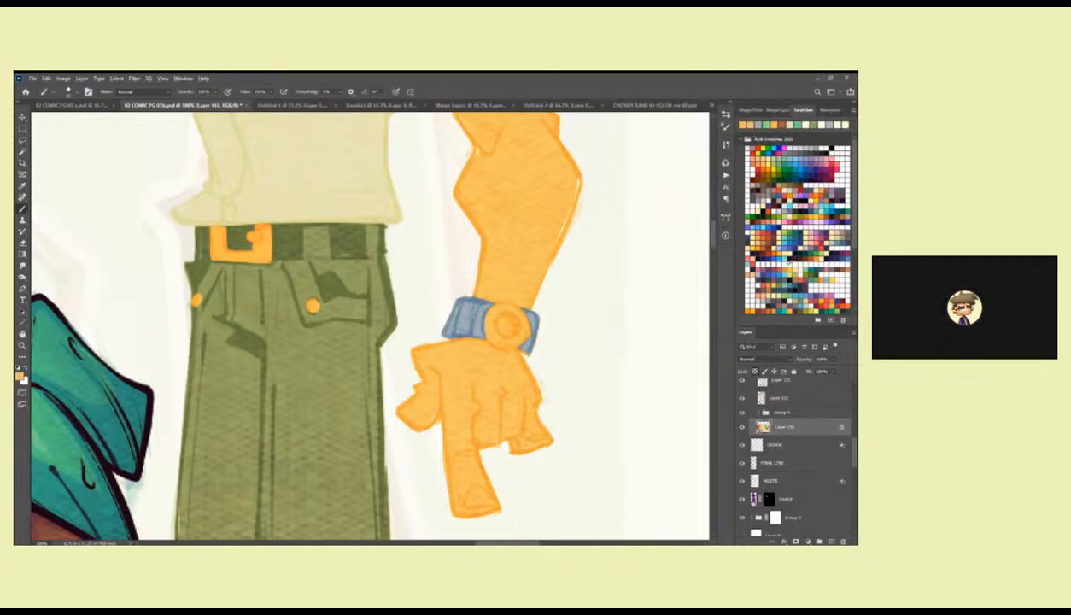
Select the finished long-haired figure's colour layer and sample the orange of its belt buckle.
key(z)
alt+click(476, 341)
alt+click(476, 341)
alt+click(477, 342)
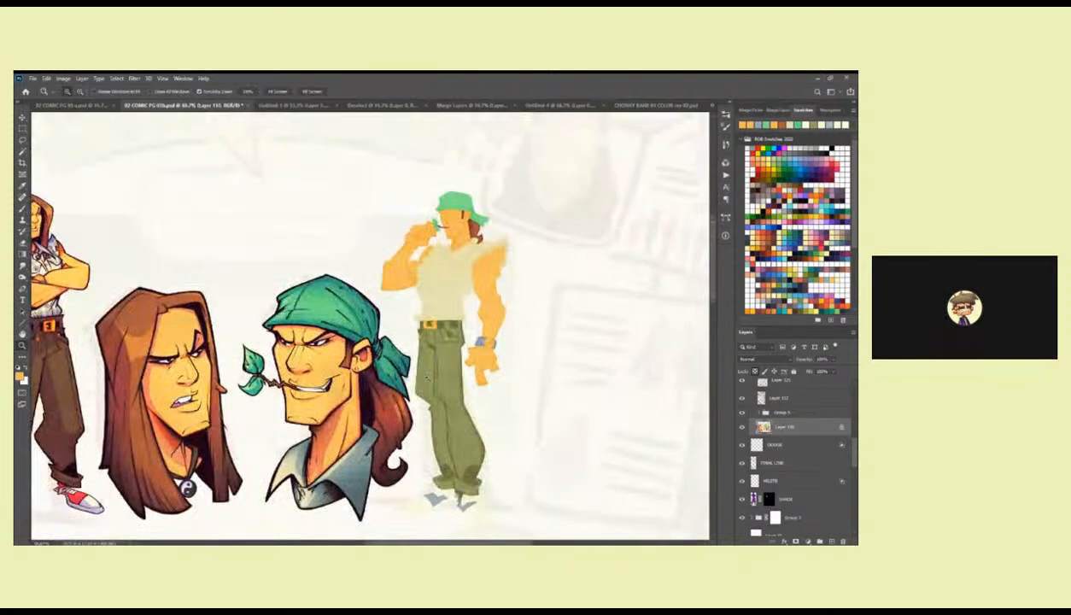
drag(382, 411, 601, 391)
key(b)
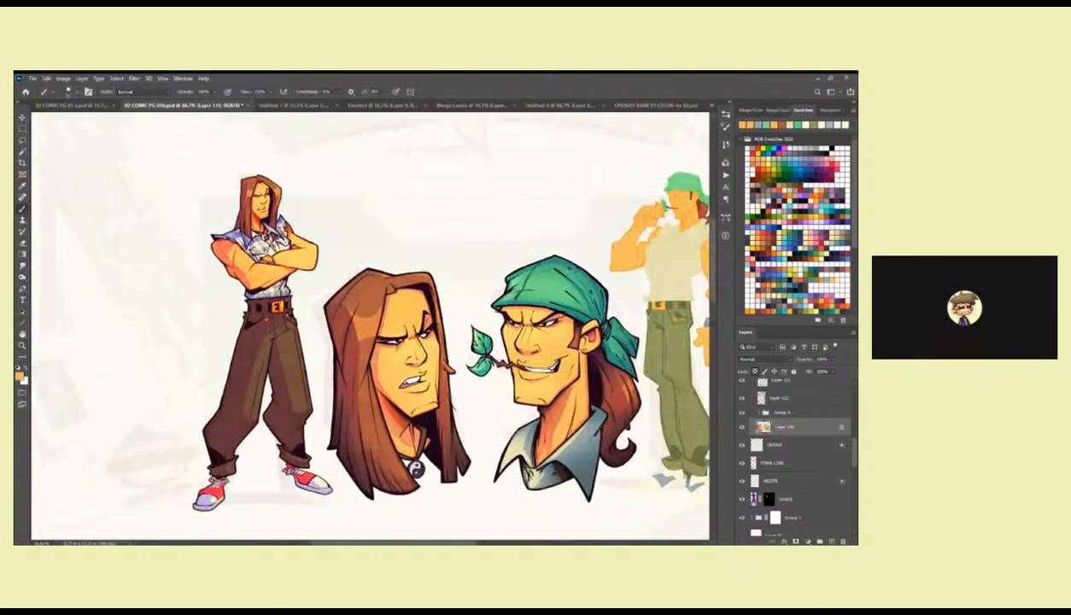
scroll(820, 451, down, 3)
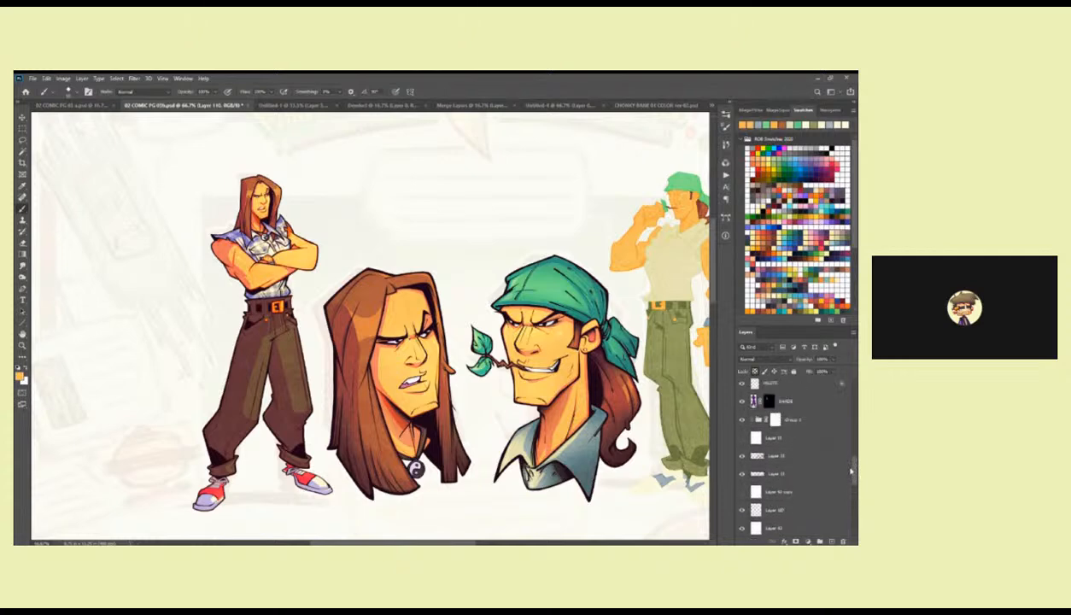
click(751, 439)
drag(854, 458, 854, 478)
click(794, 477)
key(z)
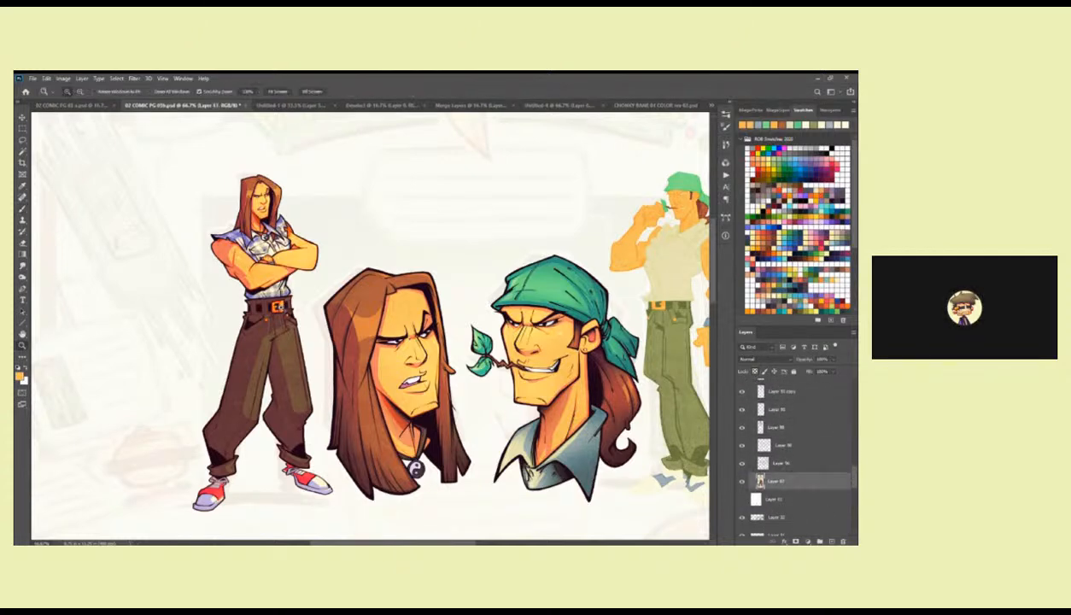
key(i)
click(276, 299)
Reselect the standing figure's colour layer and repaint its belt buckle, trouser buttons and watch face in the sampled brighter orange.
drag(517, 384, 329, 394)
scroll(786, 431, up, 10)
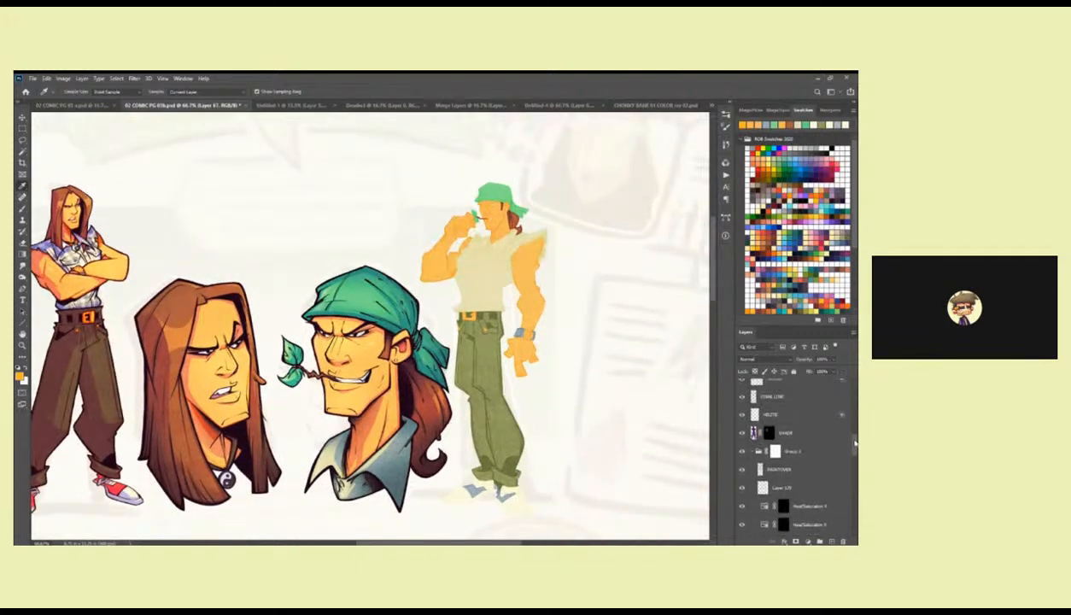
scroll(847, 422, up, 2)
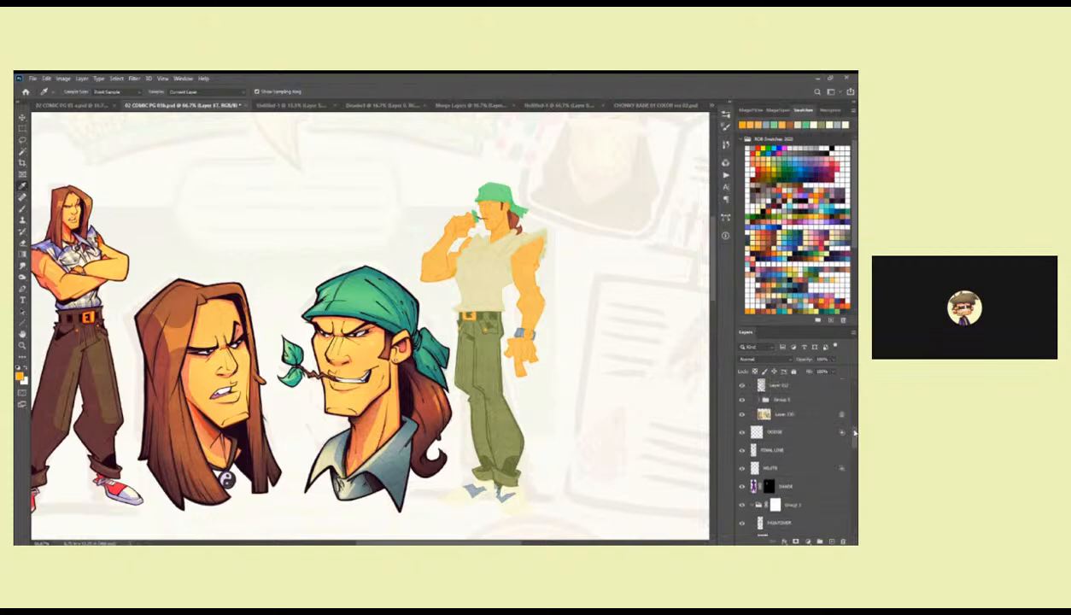
click(795, 422)
key(z)
double_click(483, 311)
click(482, 311)
key(b)
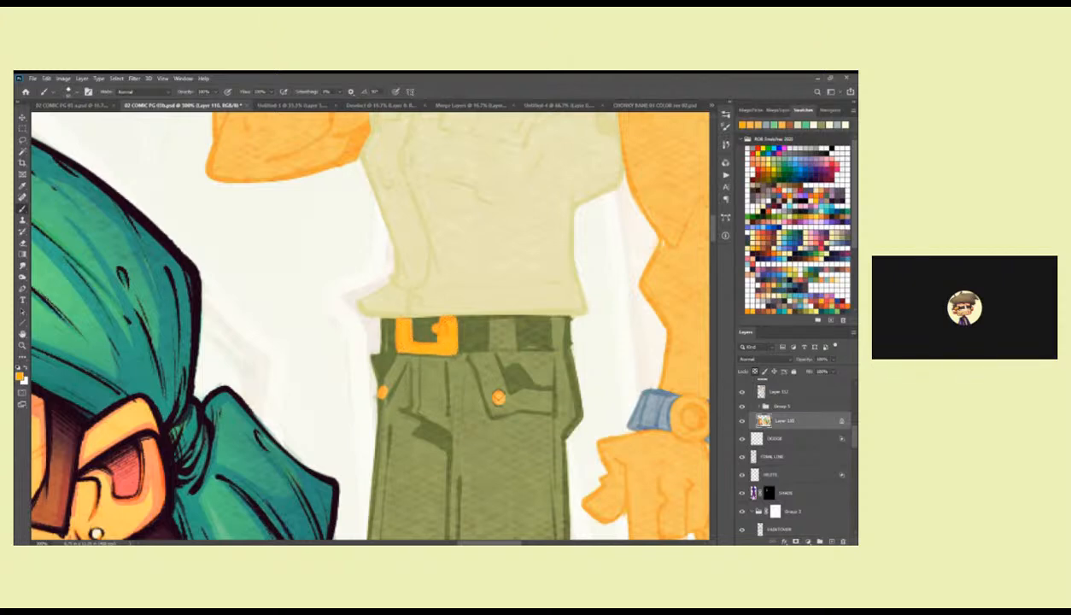
mouse_move(653, 388)
mouse_down()
mouse_move(463, 298)
mouse_move(473, 329)
mouse_move(495, 307)
mouse_move(496, 337)
mouse_move(507, 315)
mouse_move(494, 340)
mouse_move(485, 335)
mouse_up()
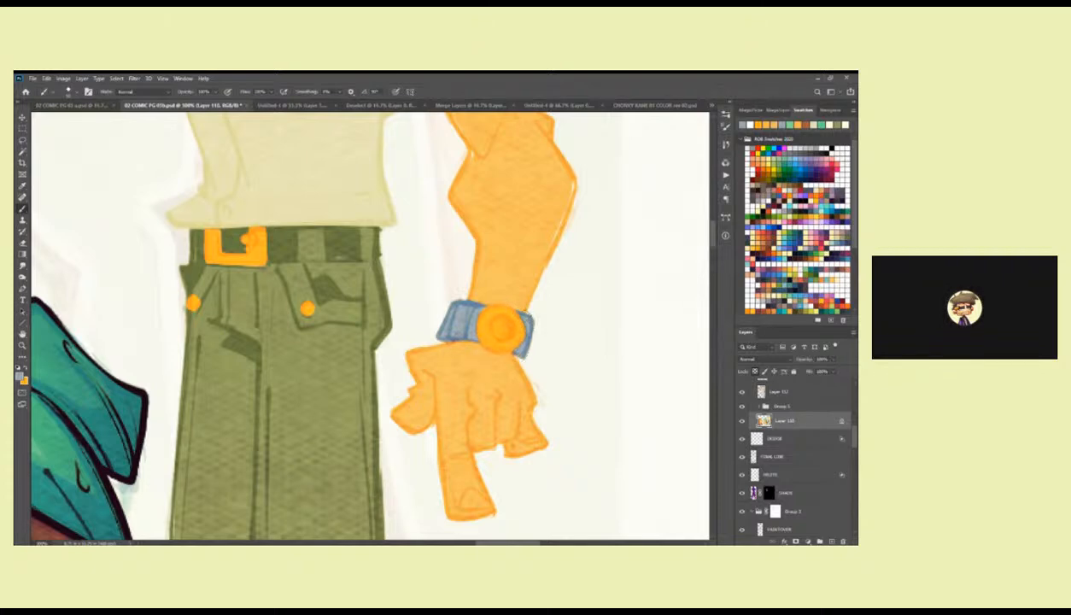
Brush skin orange along the outer edges of the standing figure's lowered arm, from the wrist up to the shoulder.
scroll(523, 317, up, 2)
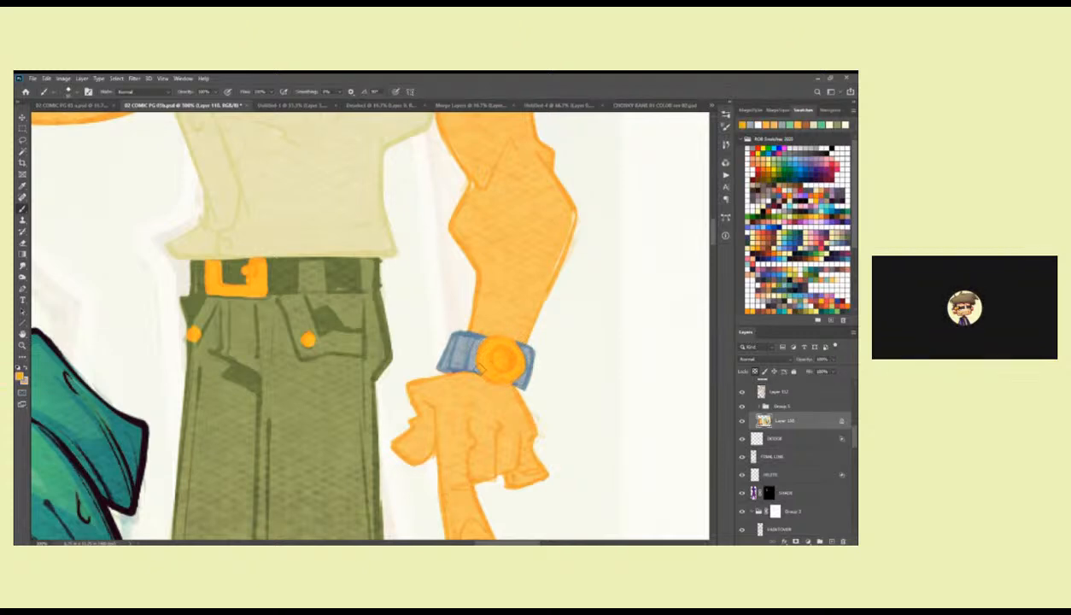
scroll(491, 376, up, 4)
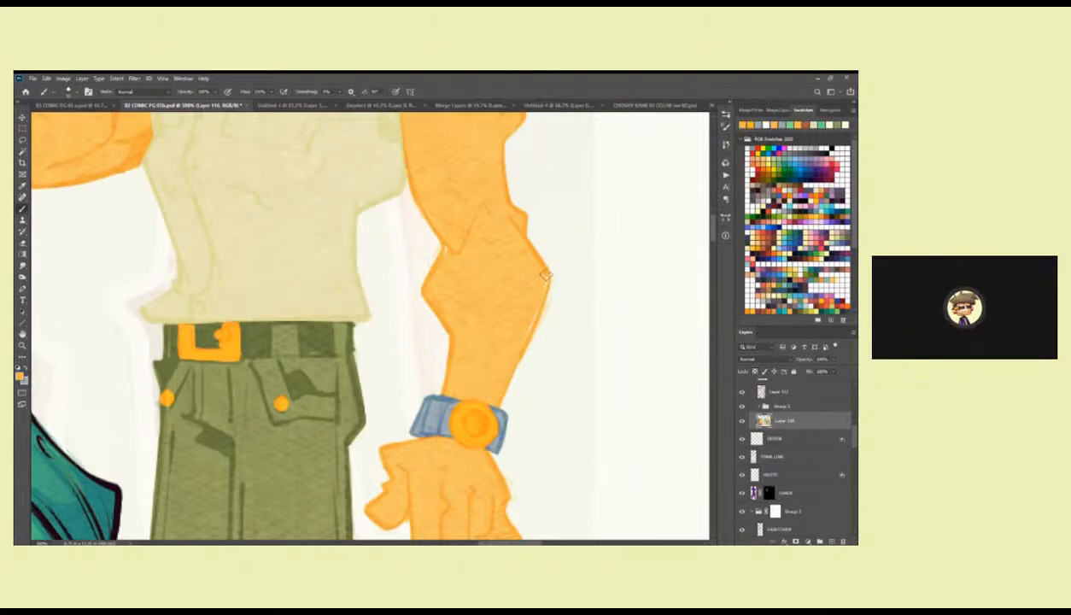
scroll(450, 362, up, 8)
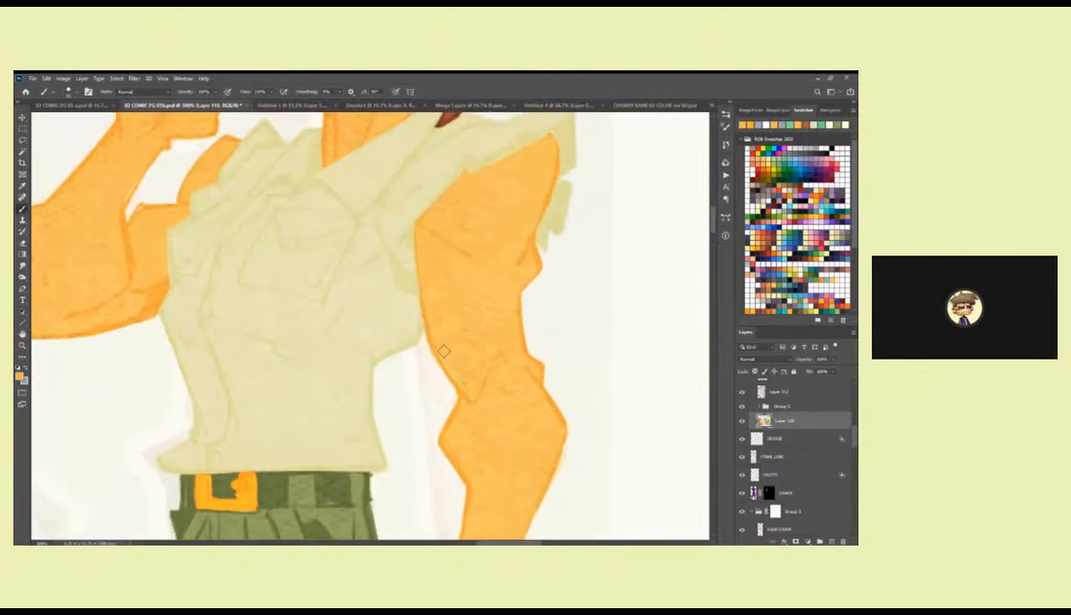
scroll(450, 362, up, 9)
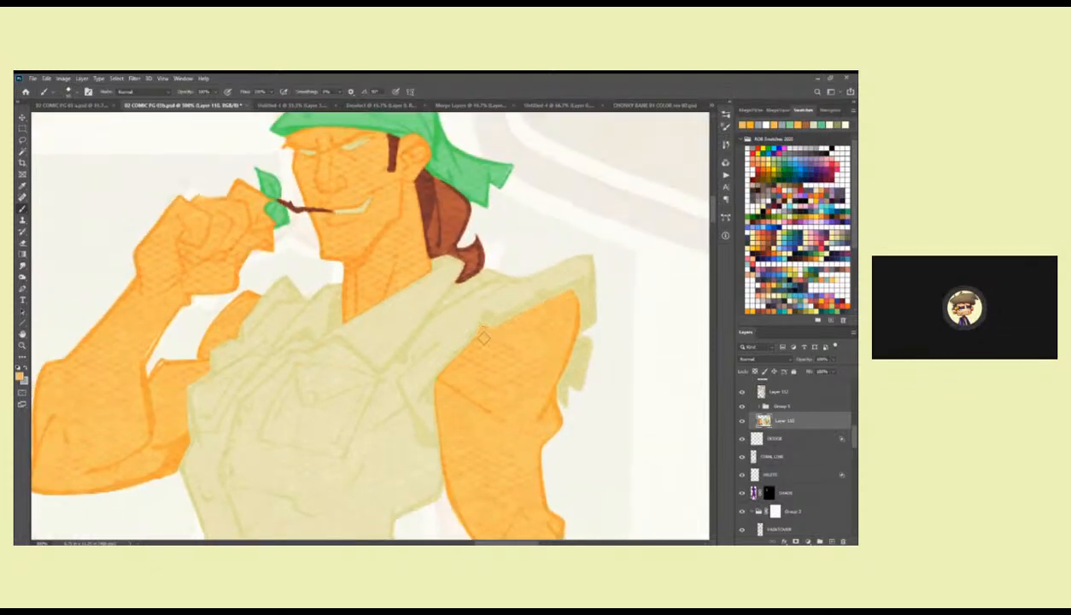
Compare the flat-coloured standing figure with the finished characters across the comic page.
drag(500, 352, 523, 392)
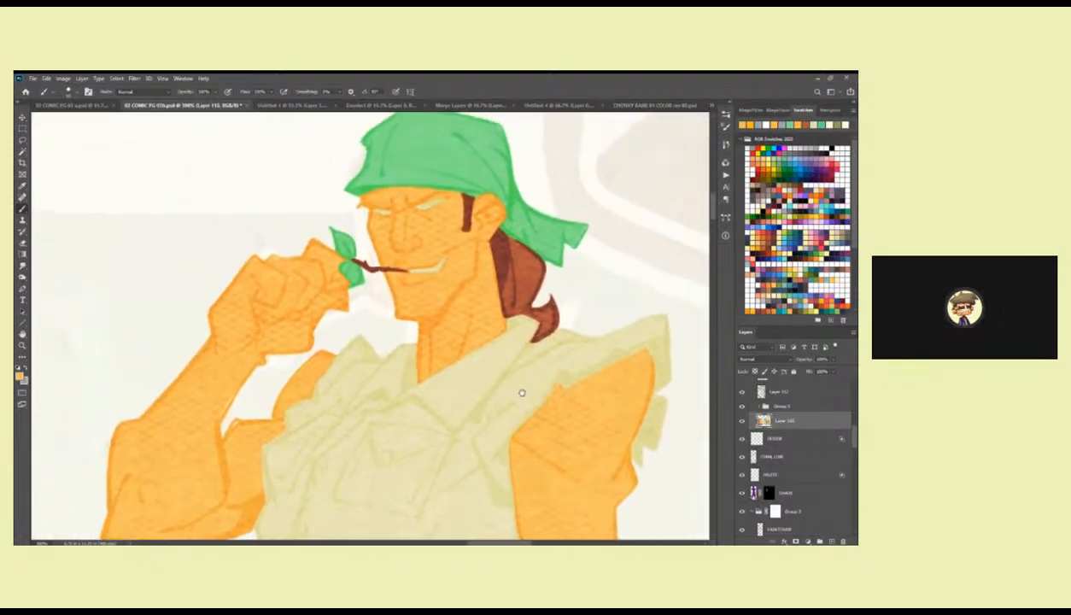
key(z)
alt+click(510, 377)
alt+click(510, 376)
alt+click(510, 377)
alt+click(510, 377)
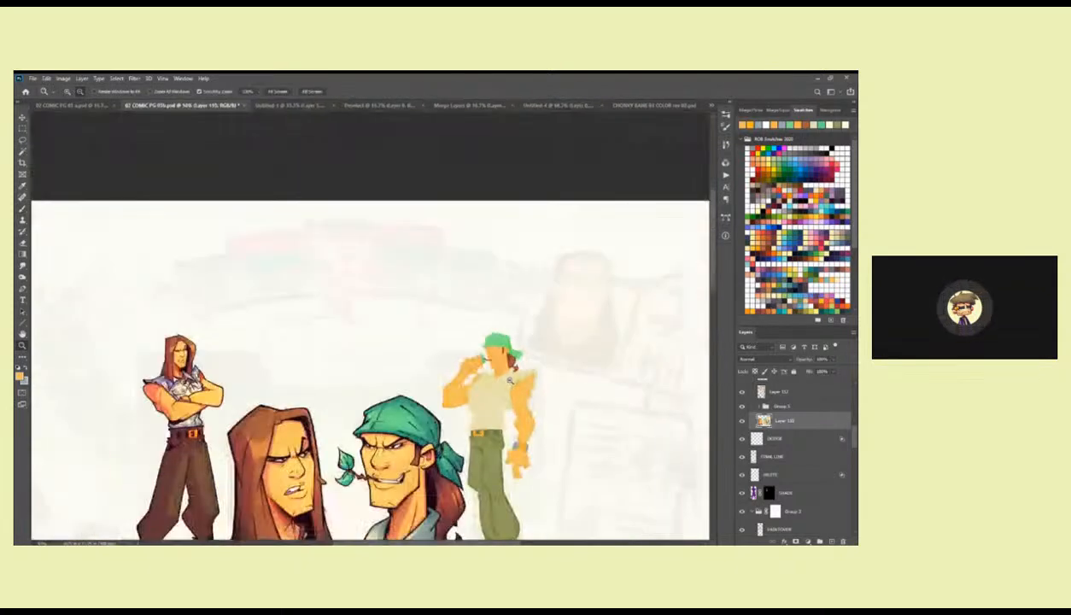
alt+click(510, 377)
alt+click(509, 376)
drag(510, 376, 513, 254)
alt+click(513, 410)
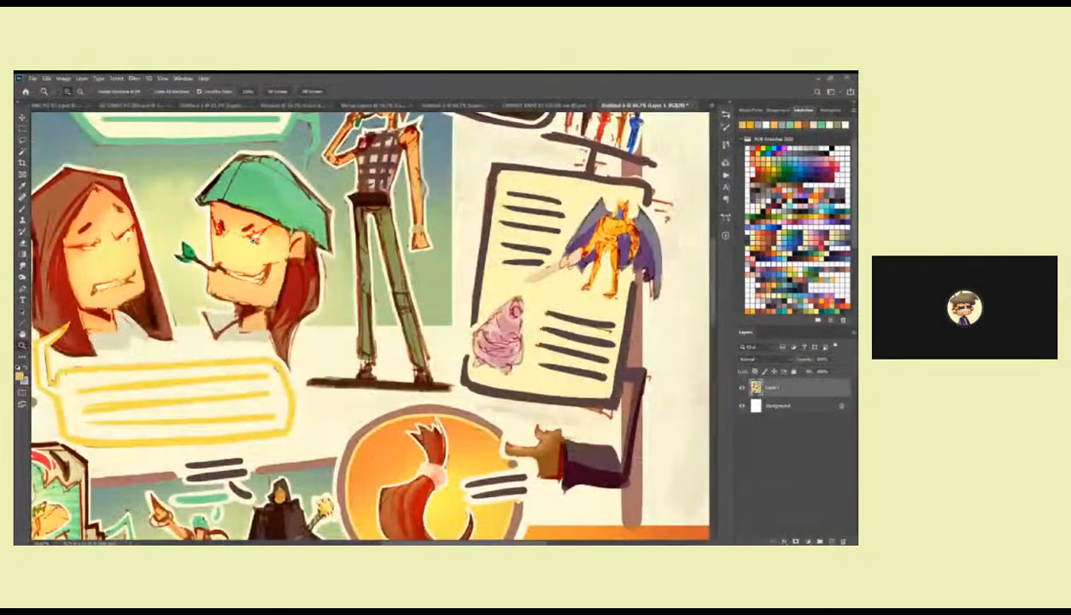
Examine the colour rough in Untitled-6, from the full page layout down to the monster and city panels.
alt+click(255, 240)
alt+click(254, 240)
alt+click(254, 239)
drag(255, 240, 374, 203)
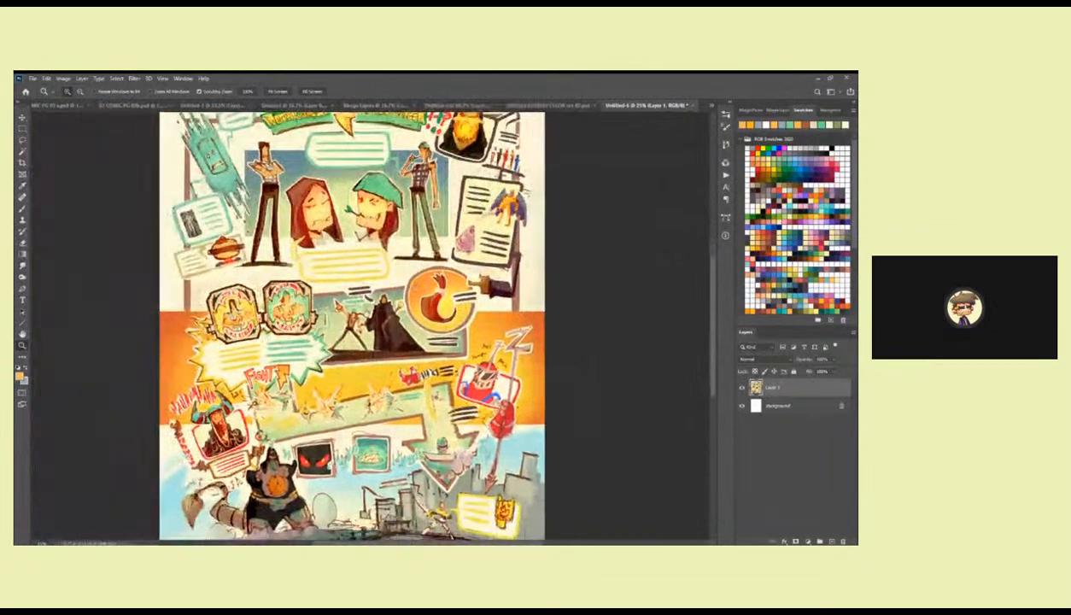
alt+click(354, 261)
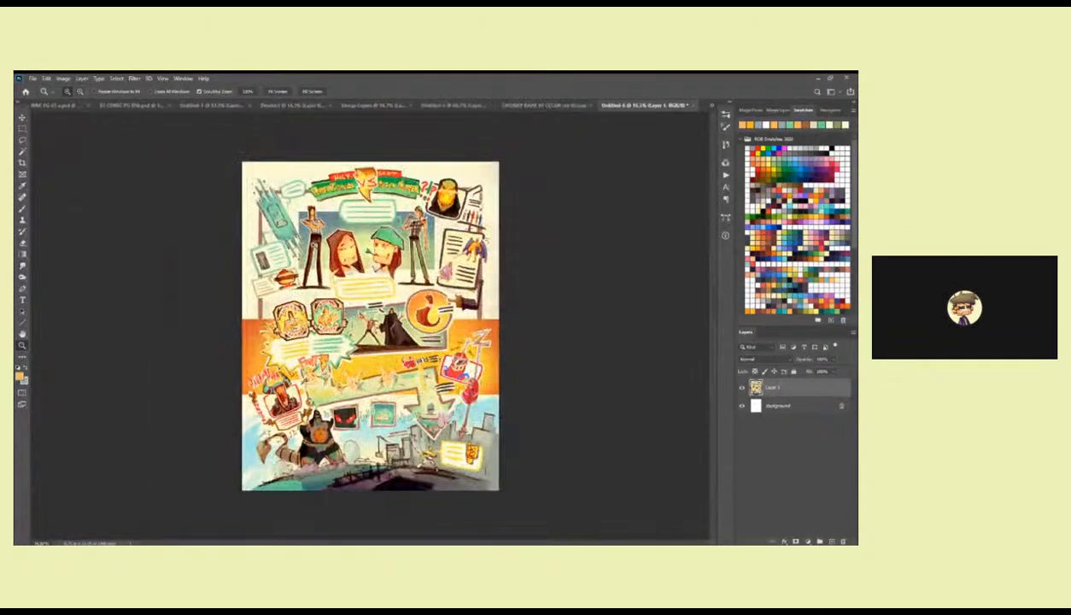
click(306, 237)
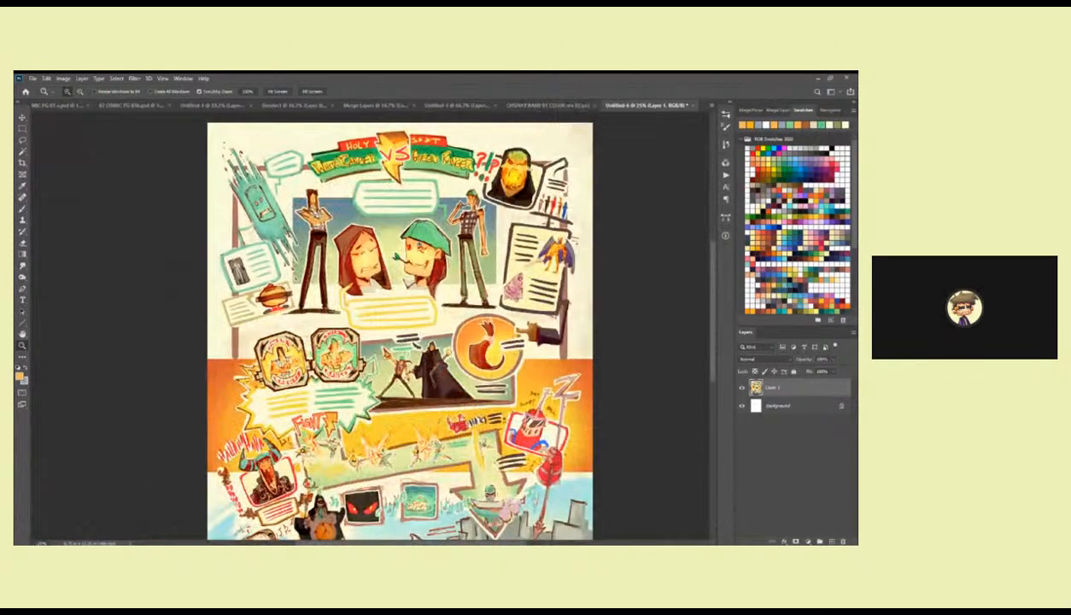
drag(337, 333, 356, 246)
alt+click(359, 274)
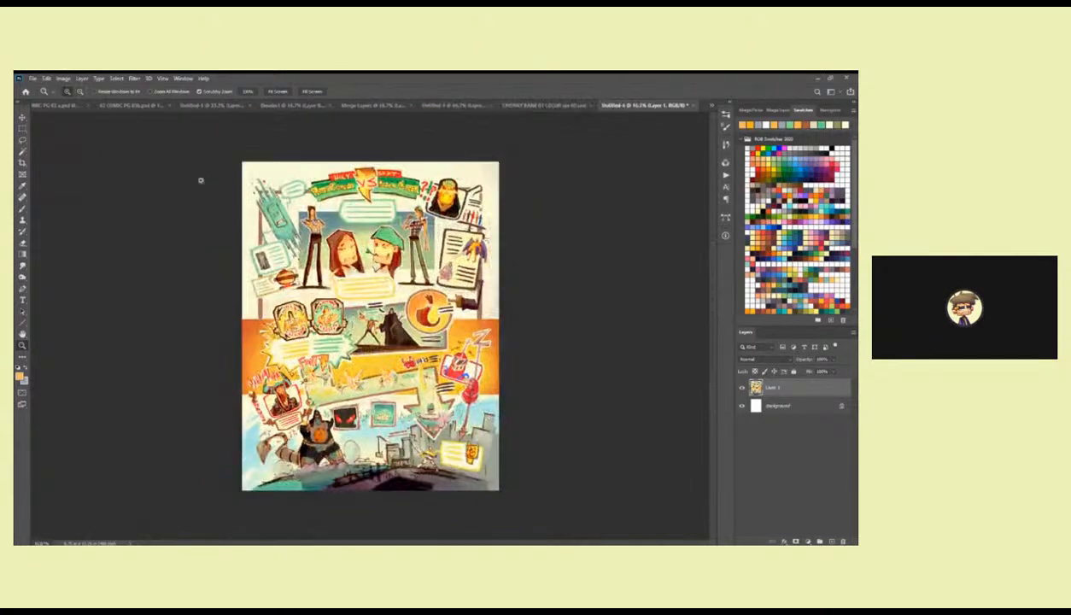
click(205, 242)
click(205, 244)
drag(436, 412, 318, 257)
drag(304, 338, 295, 260)
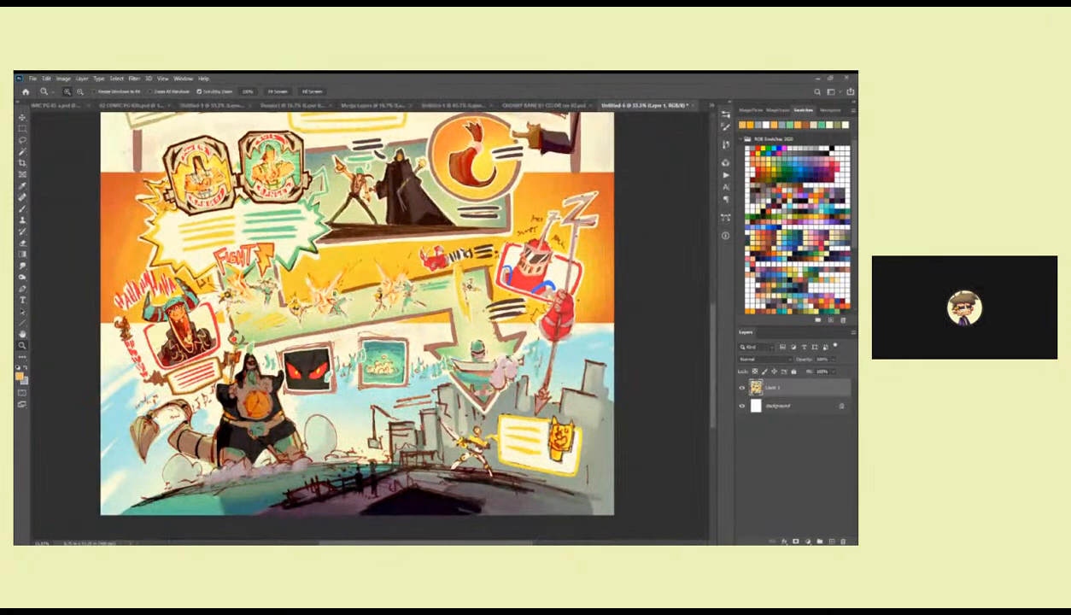
alt+click(389, 384)
alt+click(389, 384)
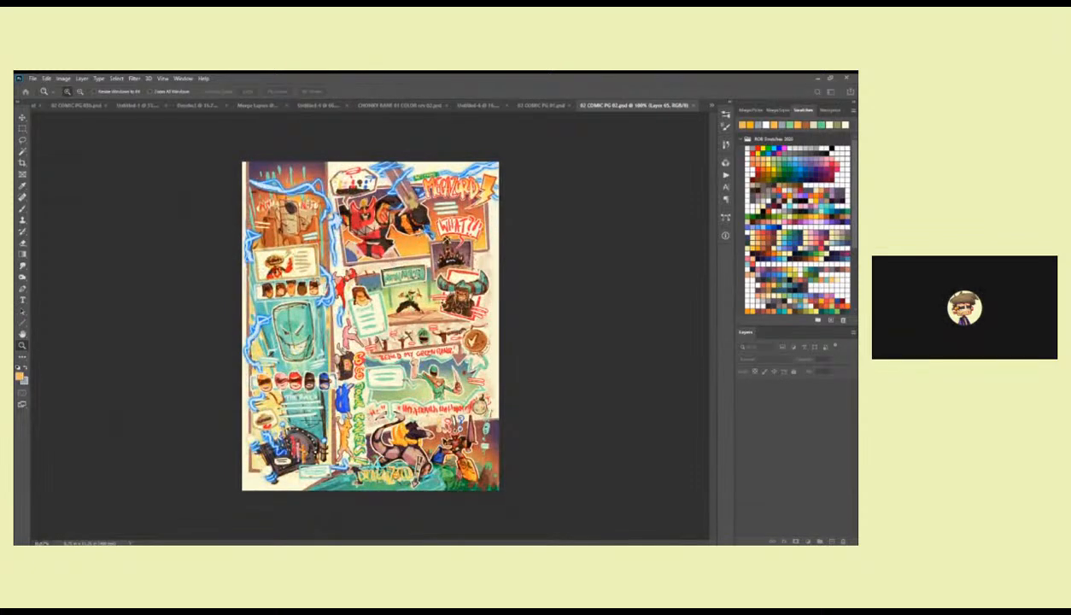
View the full-page colour roughs of 02 COMIC PG 01 and 02 COMIC PG 02.
click(535, 106)
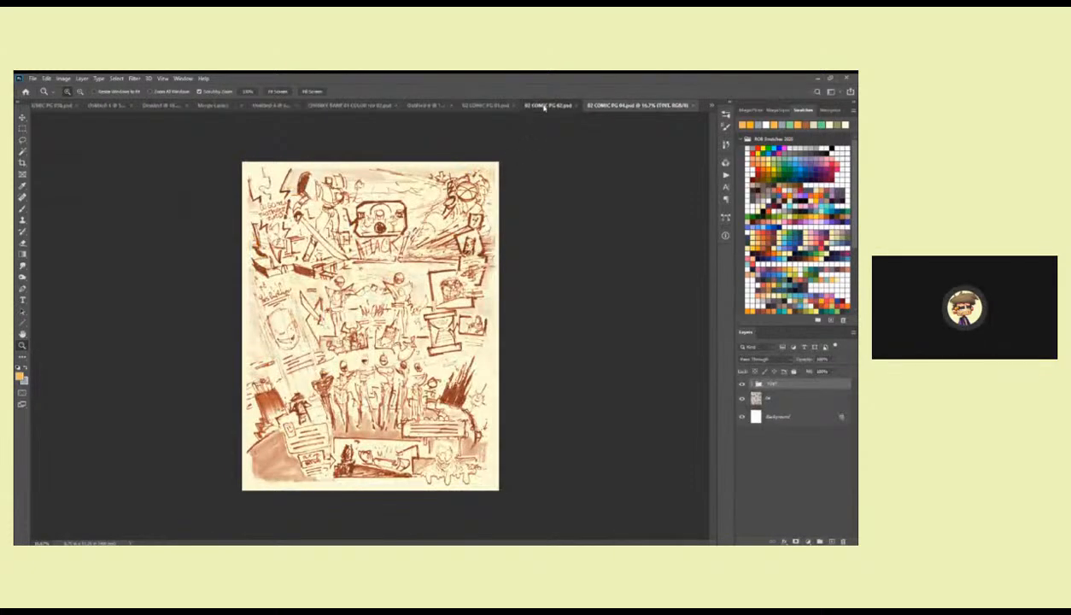
click(485, 106)
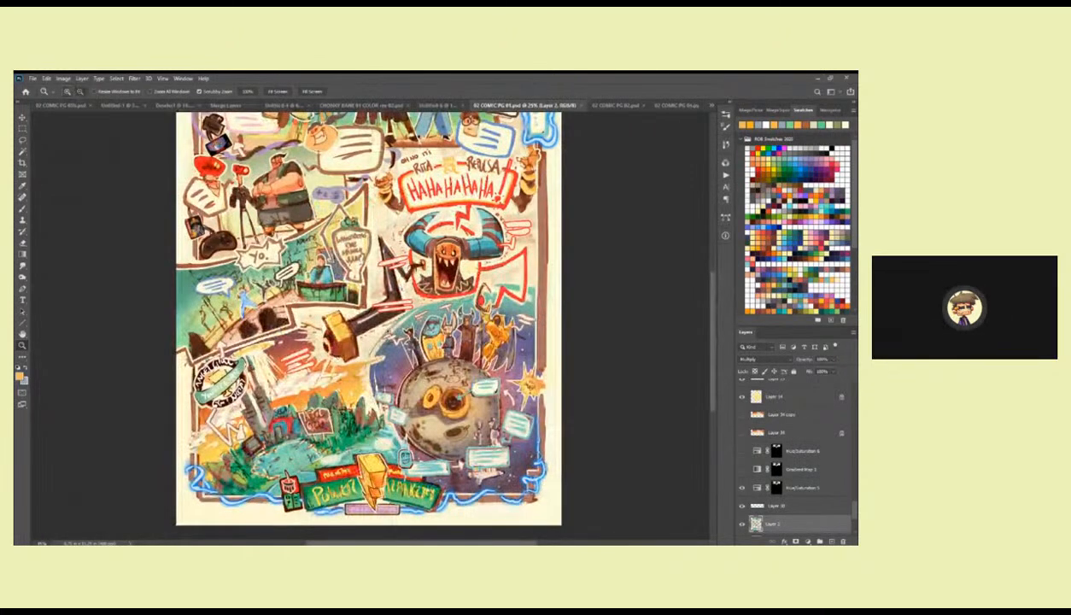
key(ctrl+minus)
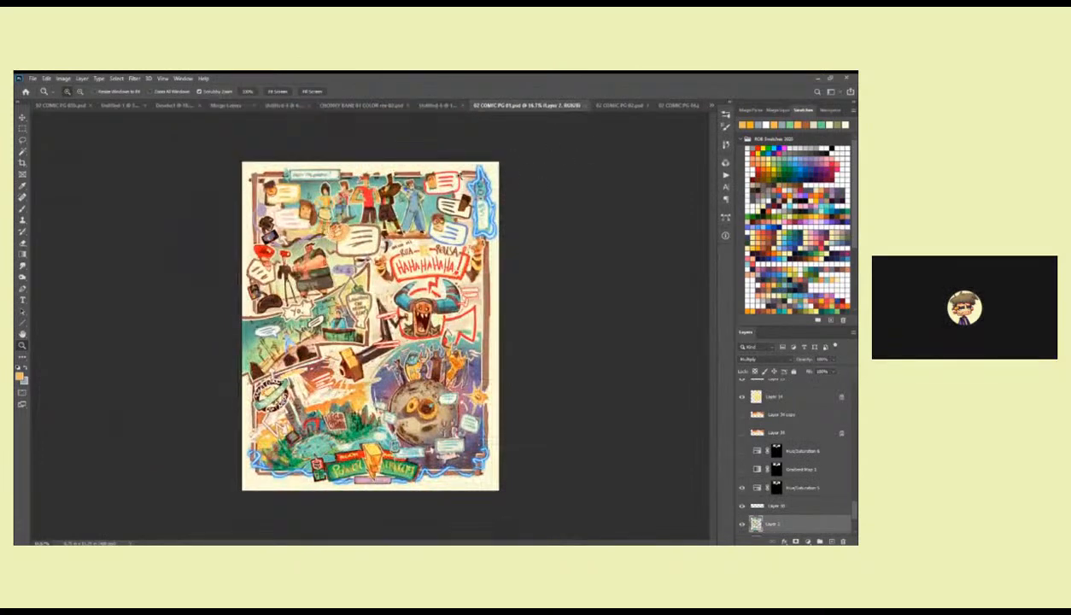
click(589, 105)
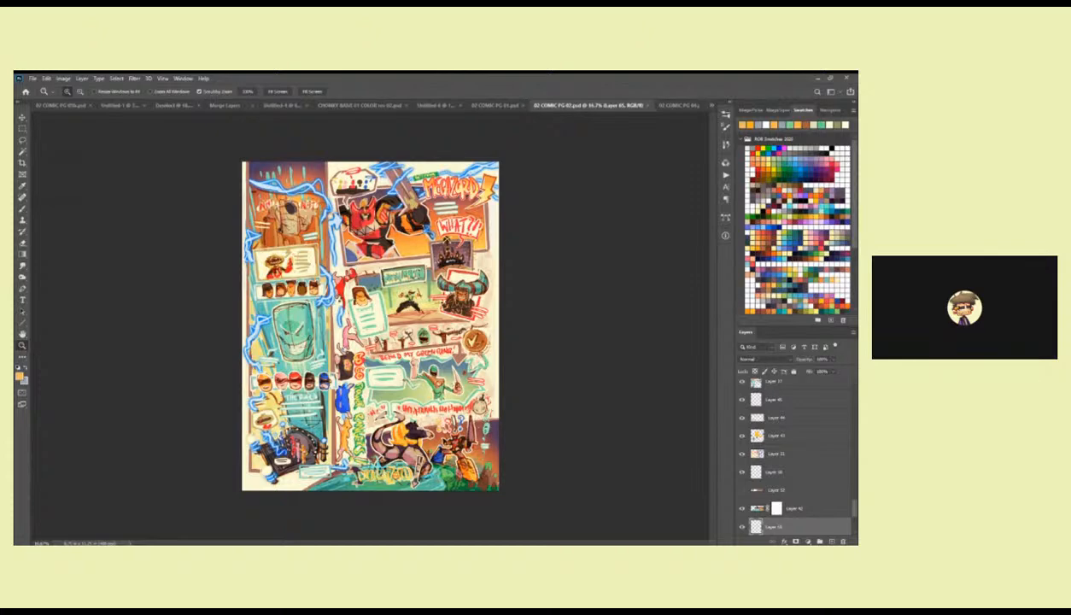
key(ctrl+Tab)
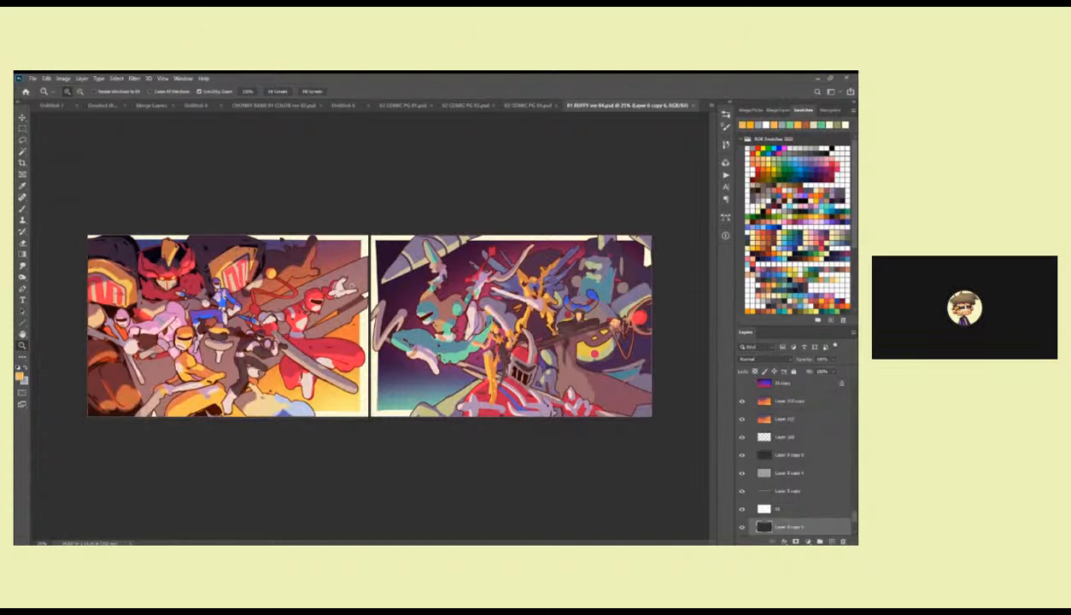
Examine both halves of the wide two-panel colour illustration with the armoured heroes and villains.
click(214, 304)
drag(213, 301, 309, 301)
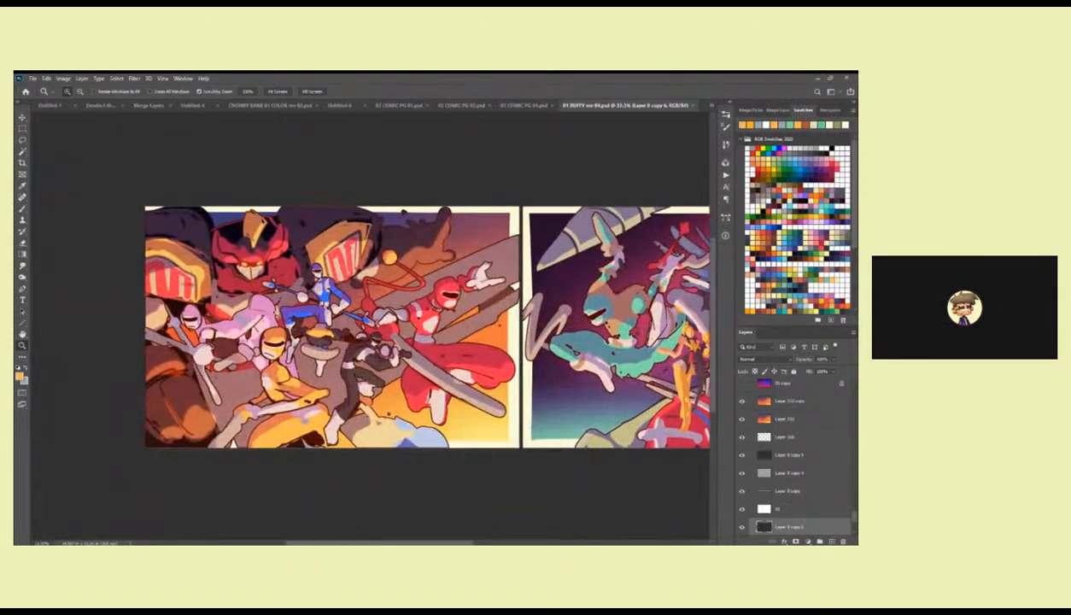
click(303, 301)
alt+click(362, 311)
drag(485, 338, 143, 325)
drag(293, 300, 520, 306)
drag(414, 314, 268, 321)
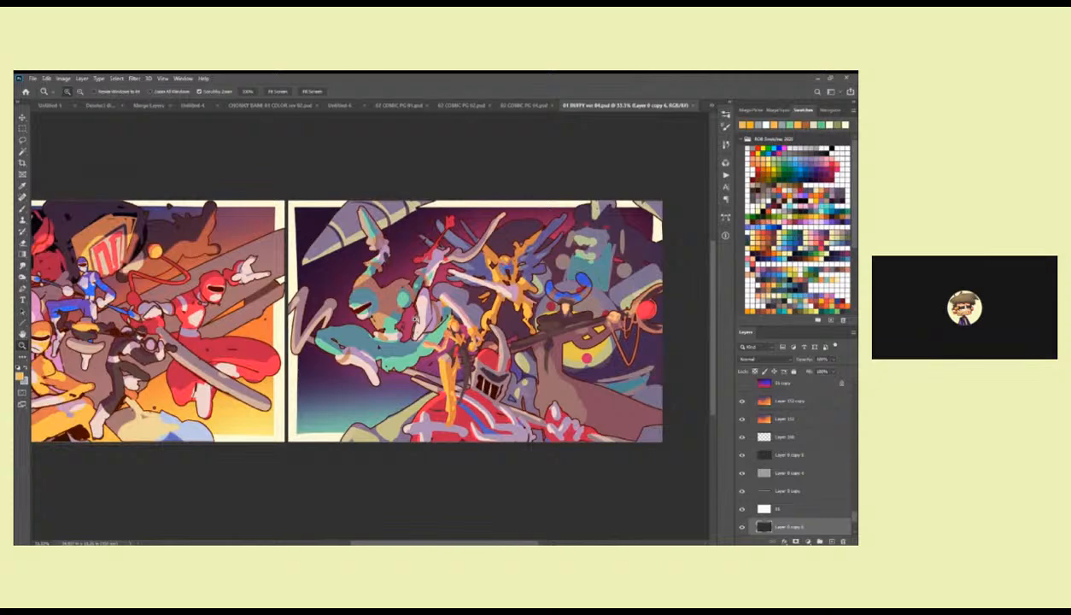
drag(324, 291, 479, 300)
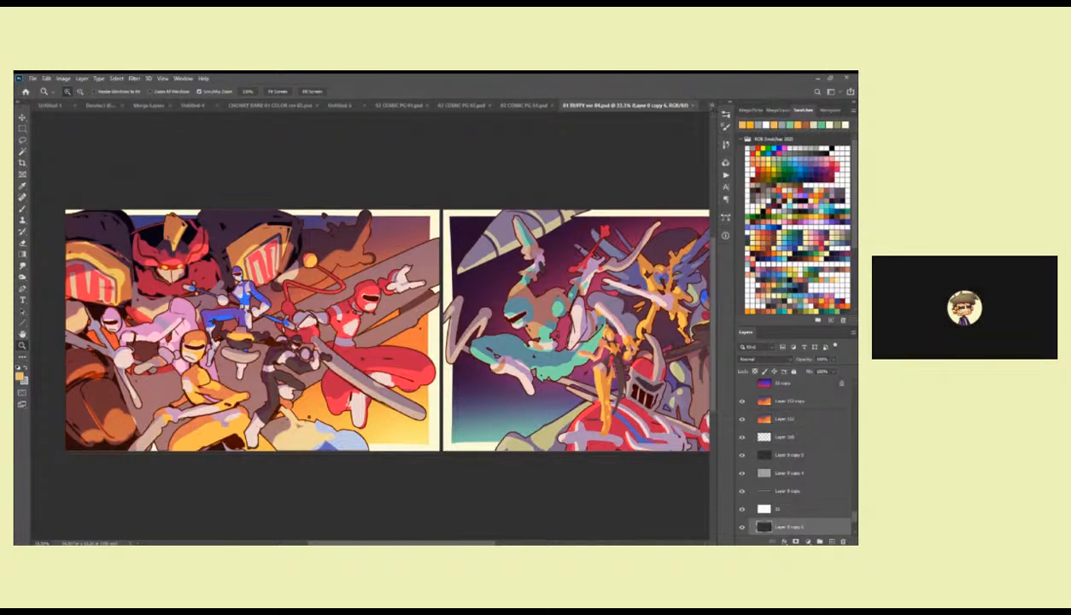
Revisit the comic page 03 documents and bring up the Untitled-6 colour rough again.
click(712, 109)
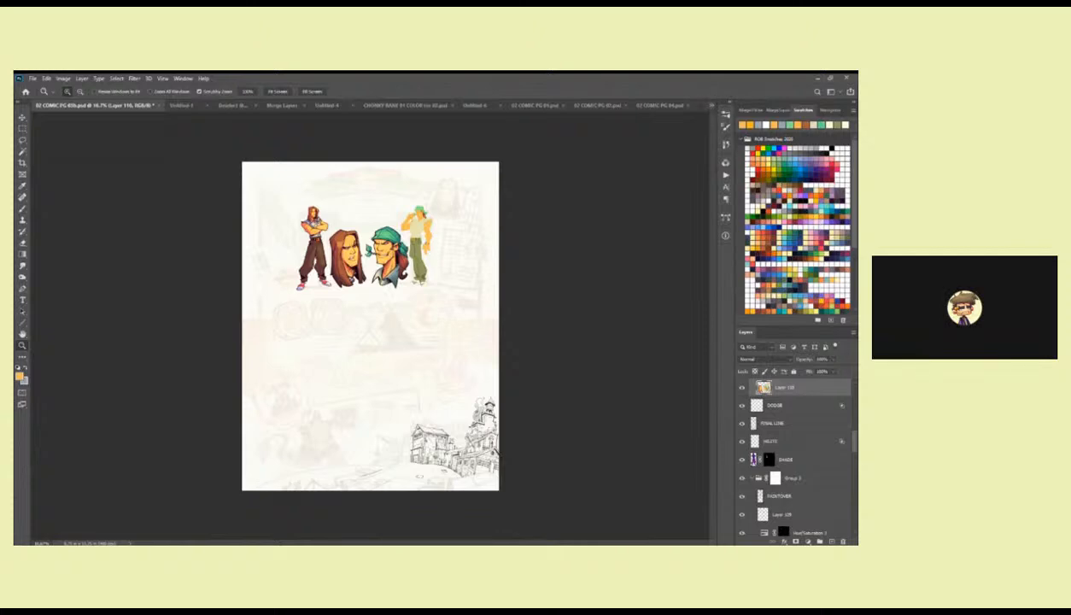
click(669, 137)
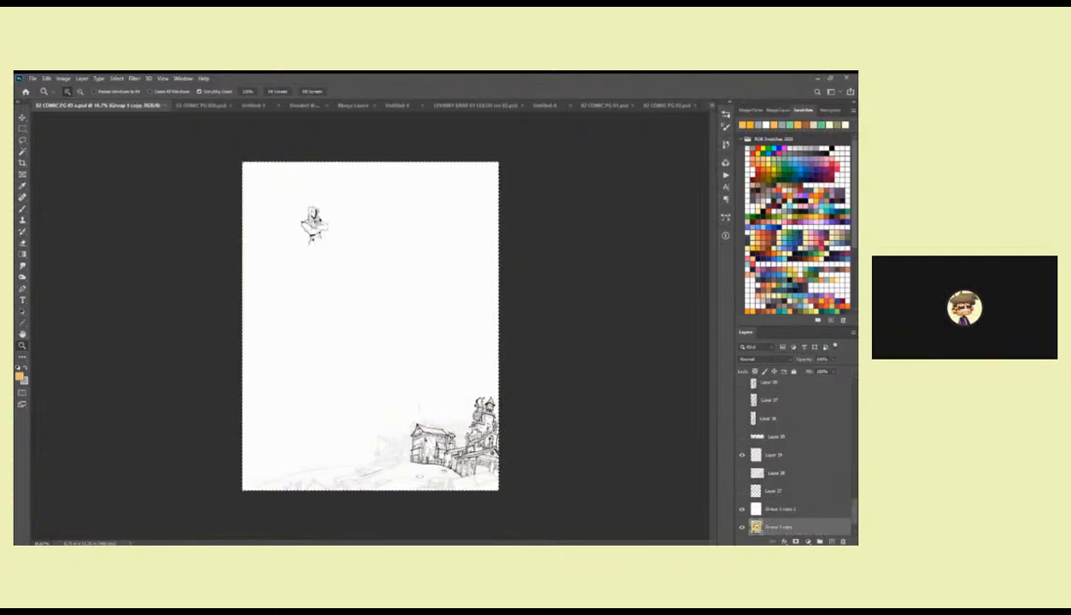
click(545, 106)
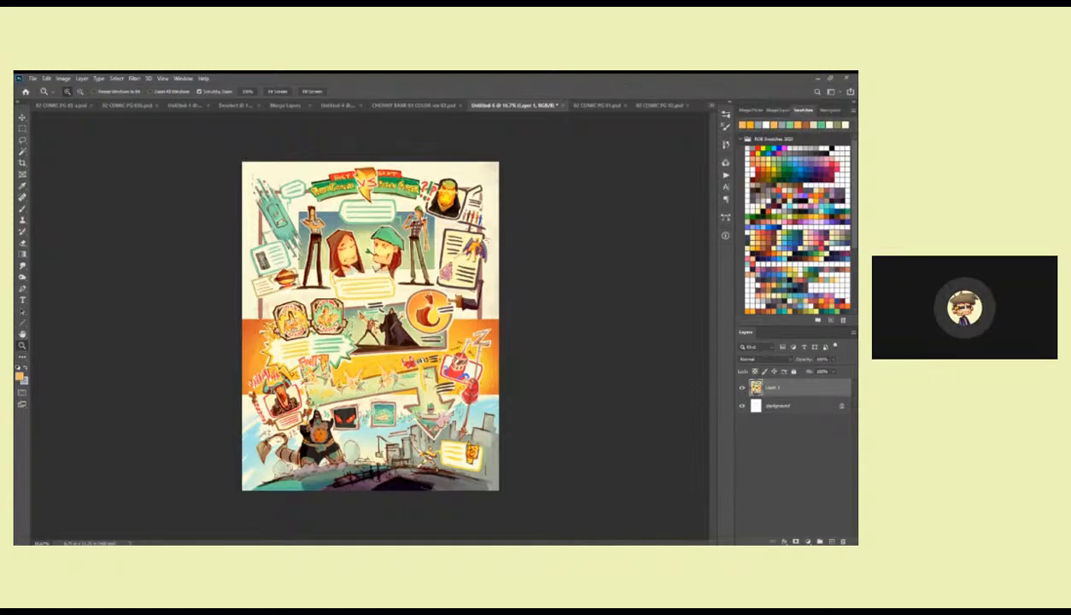
Switch to 02 COMIC PG 04 and examine its red-brown sketch from the upper panels to the page's lower edge.
click(605, 219)
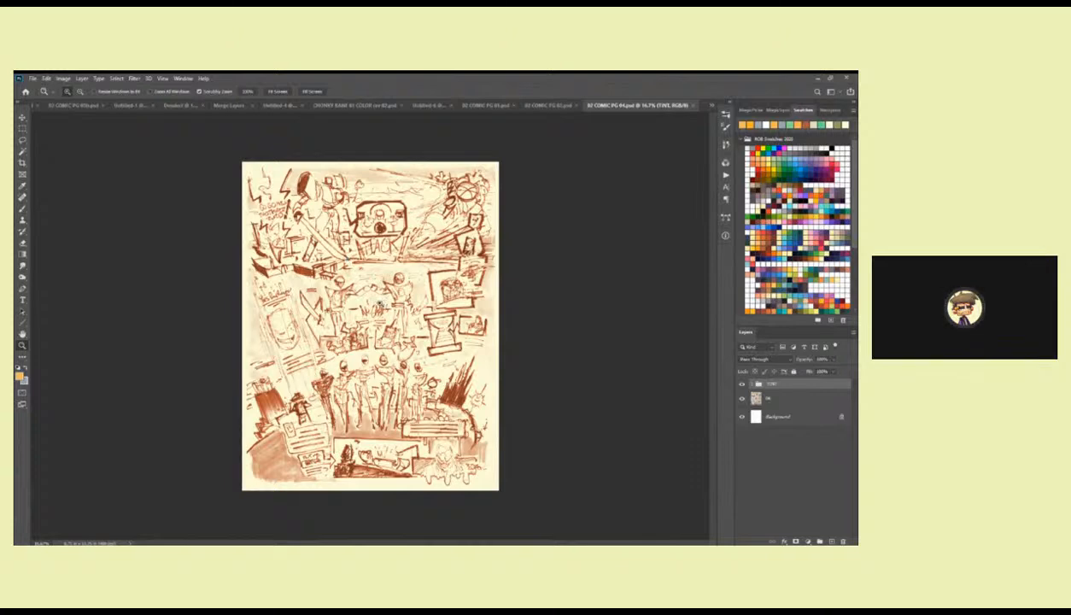
click(374, 266)
drag(253, 351, 294, 385)
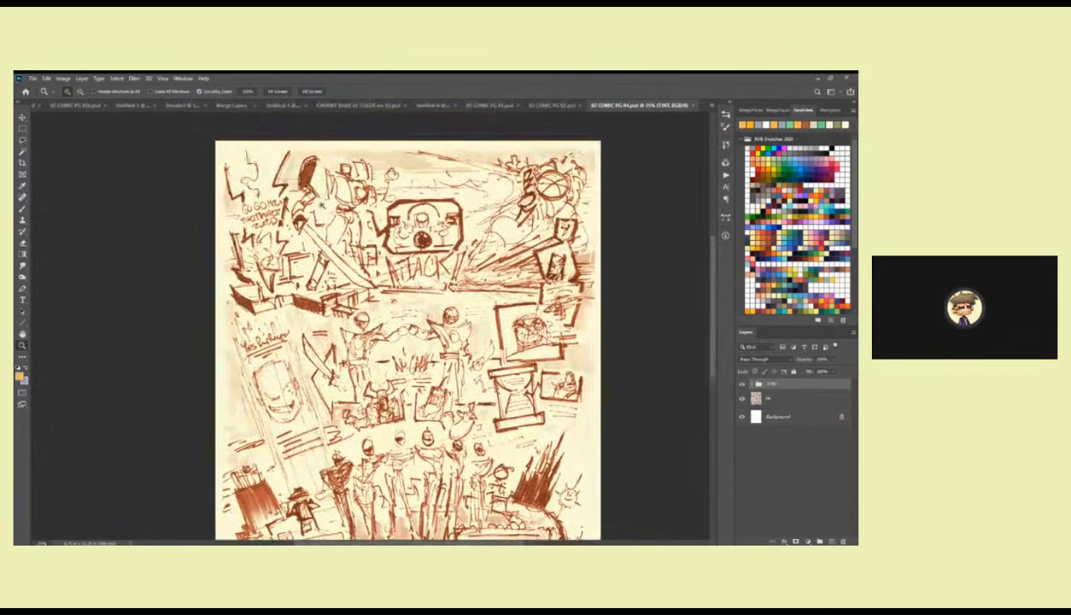
drag(529, 294, 533, 195)
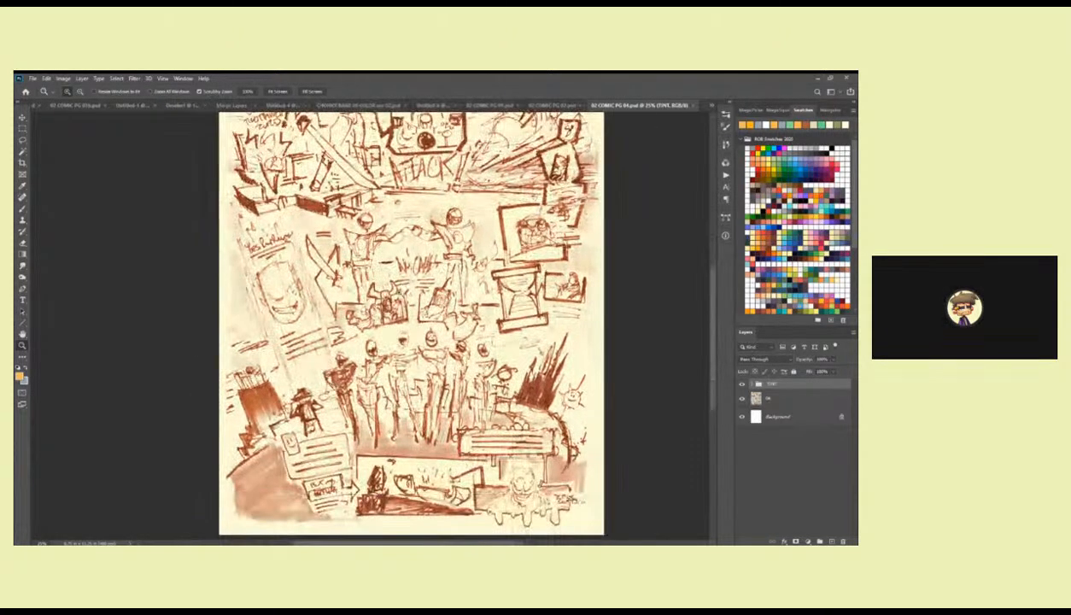
drag(380, 283, 380, 219)
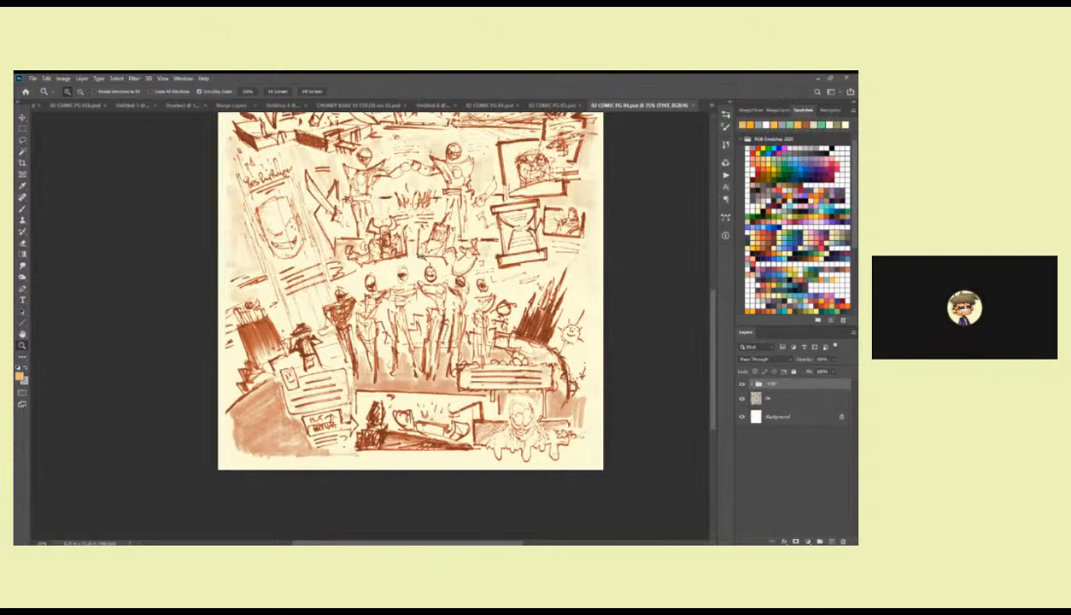
alt+click(425, 304)
click(420, 255)
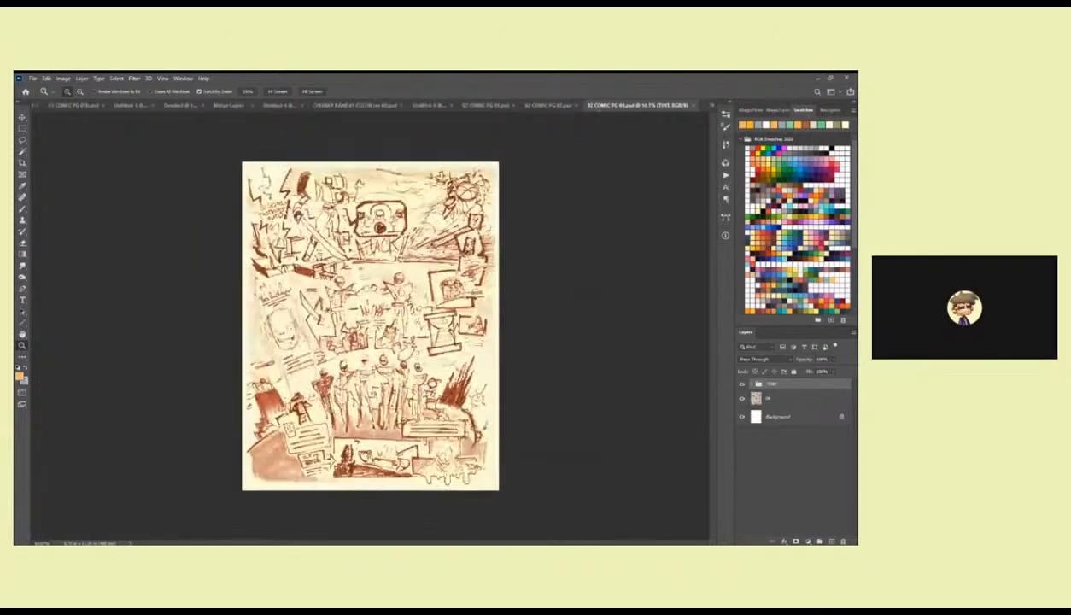
Look through the other open roughs, character art and line-art documents, then return to 02 COMIC PG 03b.
click(559, 106)
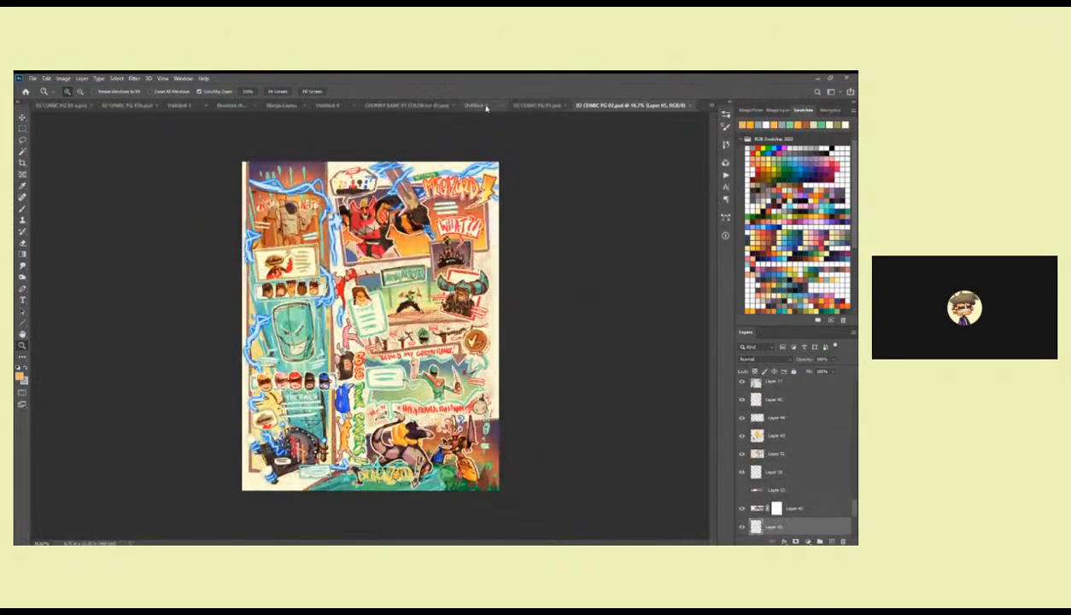
click(484, 106)
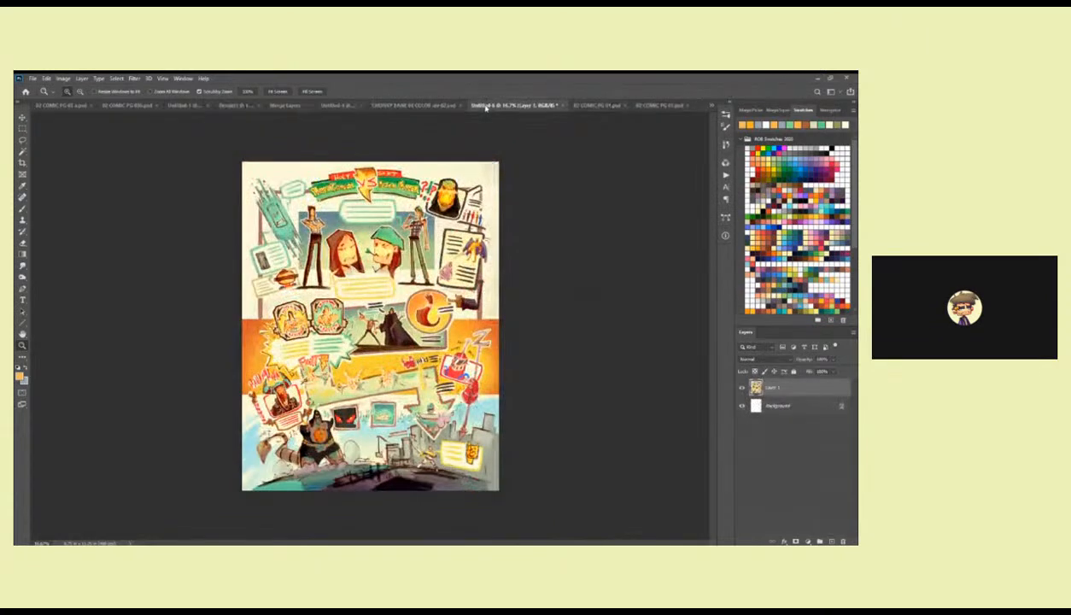
click(429, 107)
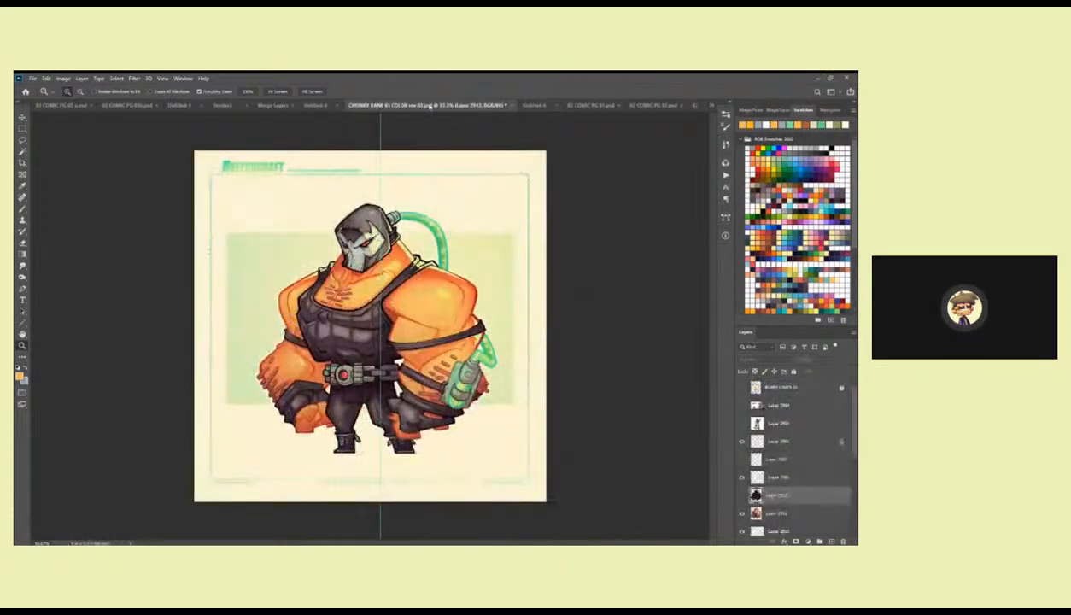
click(303, 106)
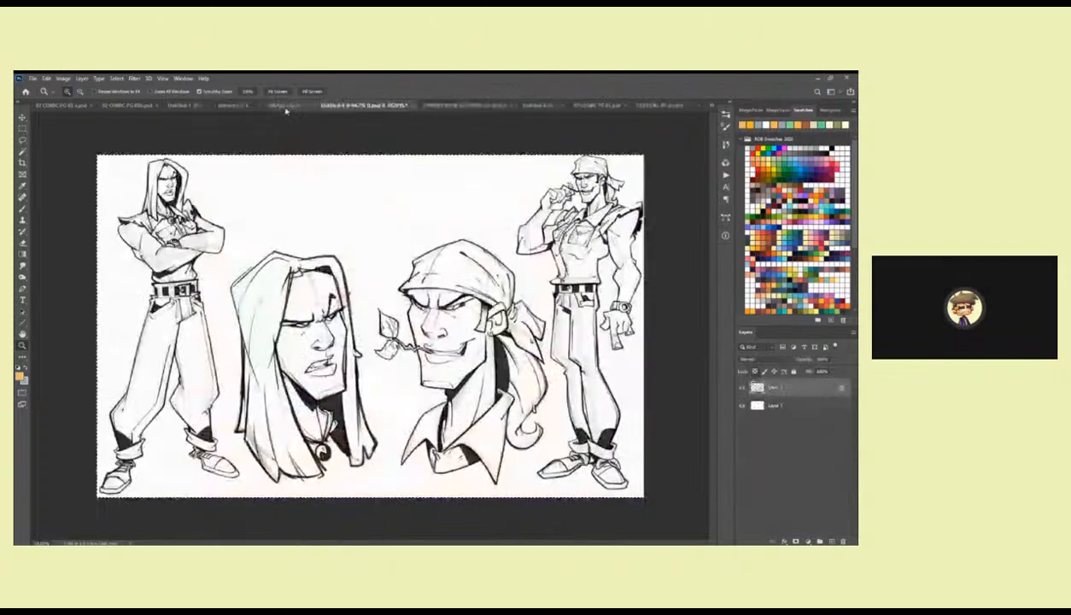
click(268, 106)
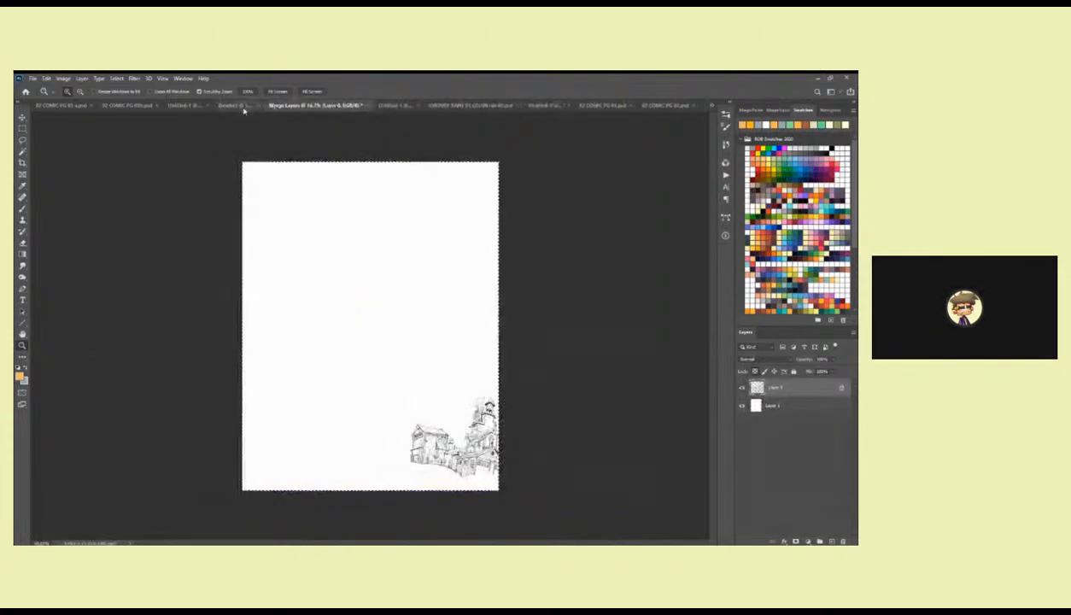
click(234, 106)
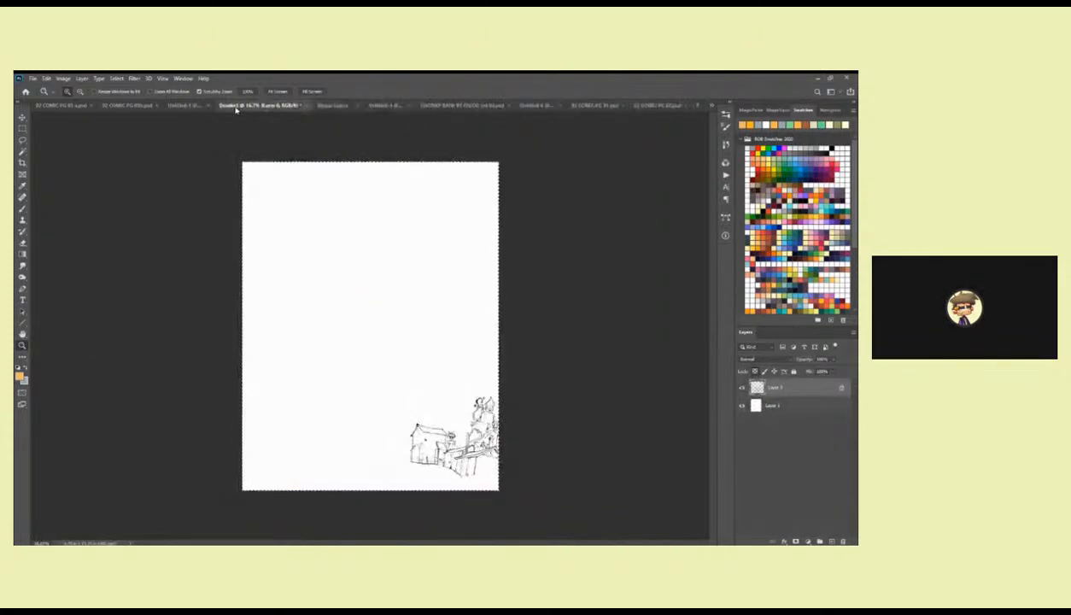
click(191, 106)
click(115, 105)
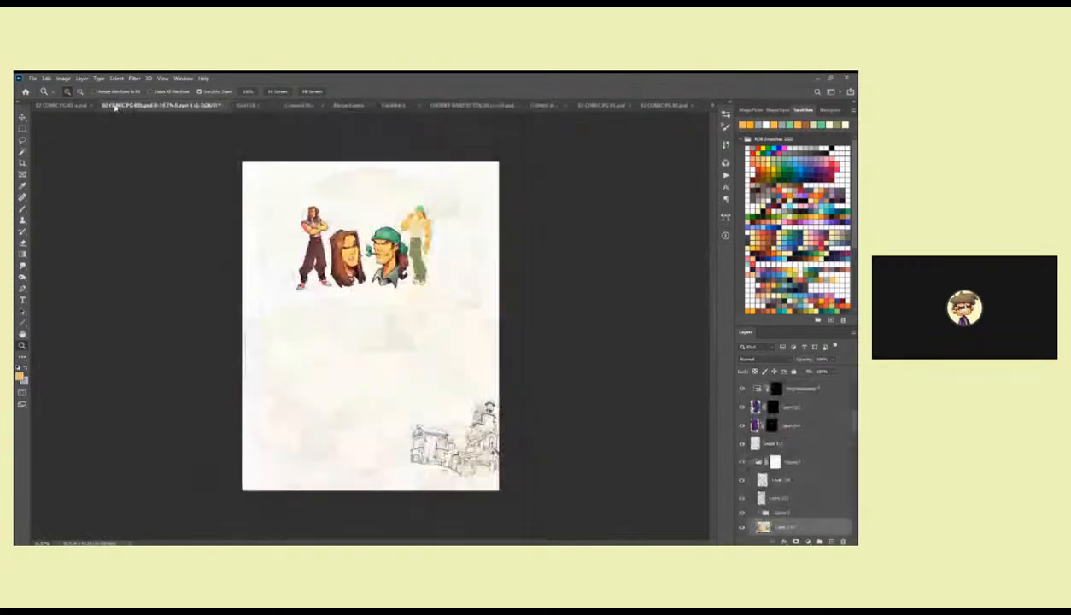
Examine the four characters and the building line art on comic page 03b.
click(342, 222)
click(343, 223)
click(344, 223)
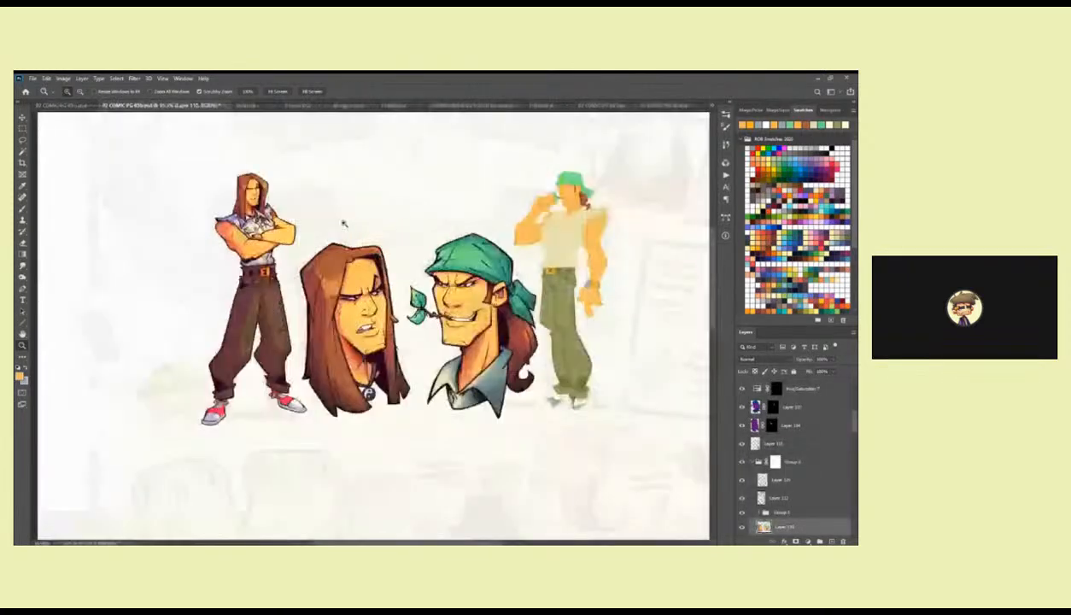
drag(571, 239, 446, 241)
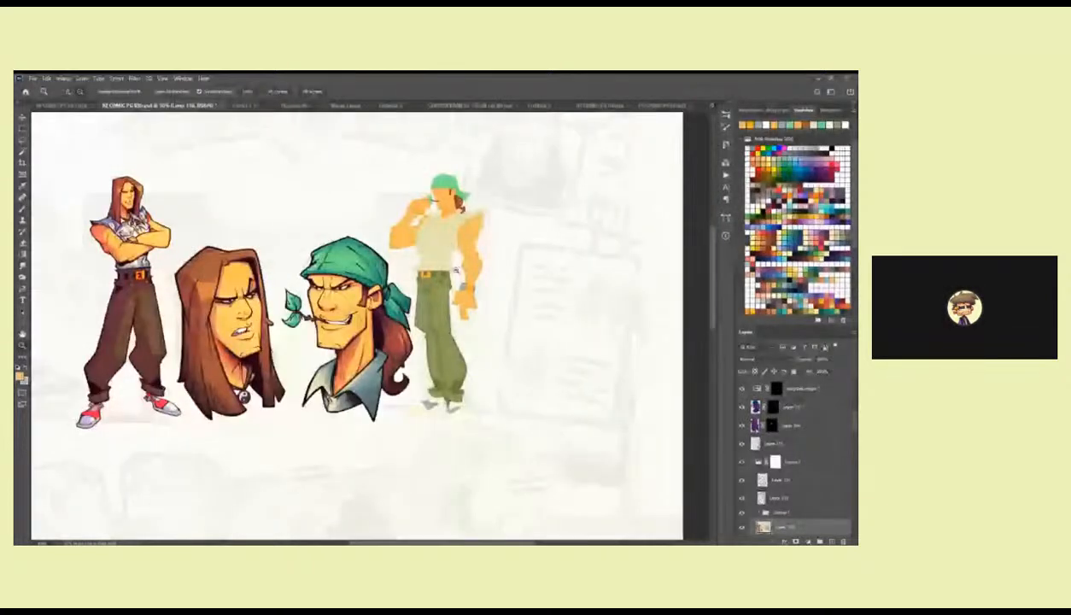
alt+click(458, 271)
alt+click(457, 273)
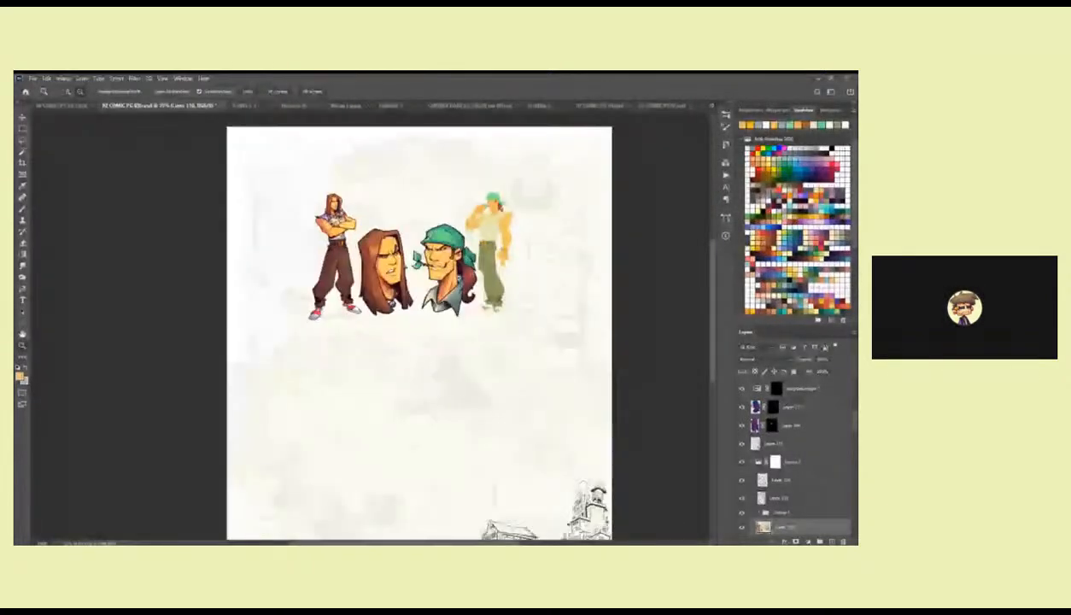
drag(442, 335, 425, 214)
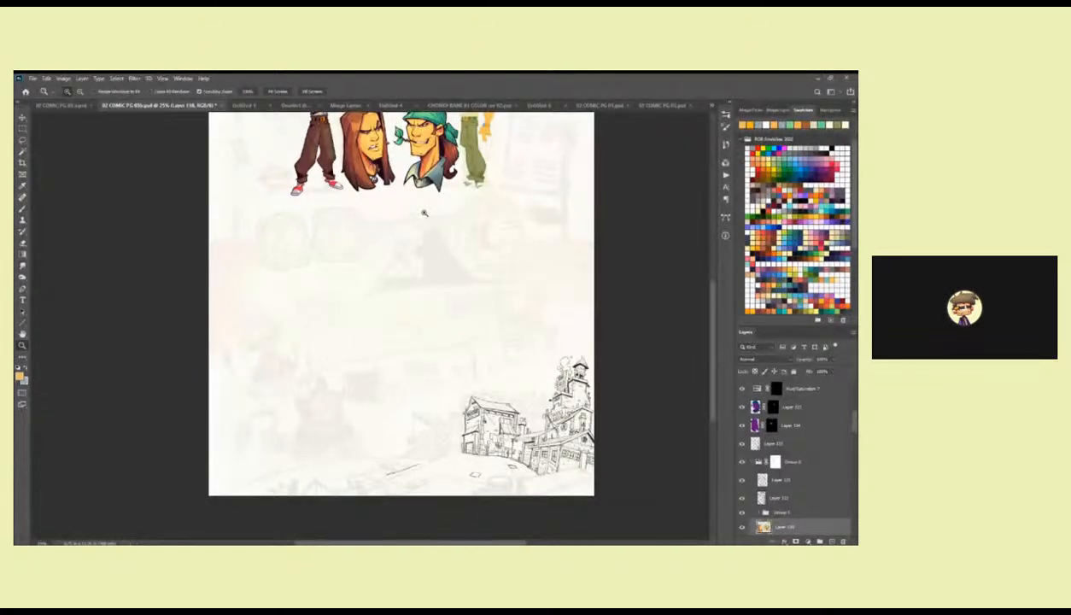
scroll(423, 211, up, 3)
click(370, 248)
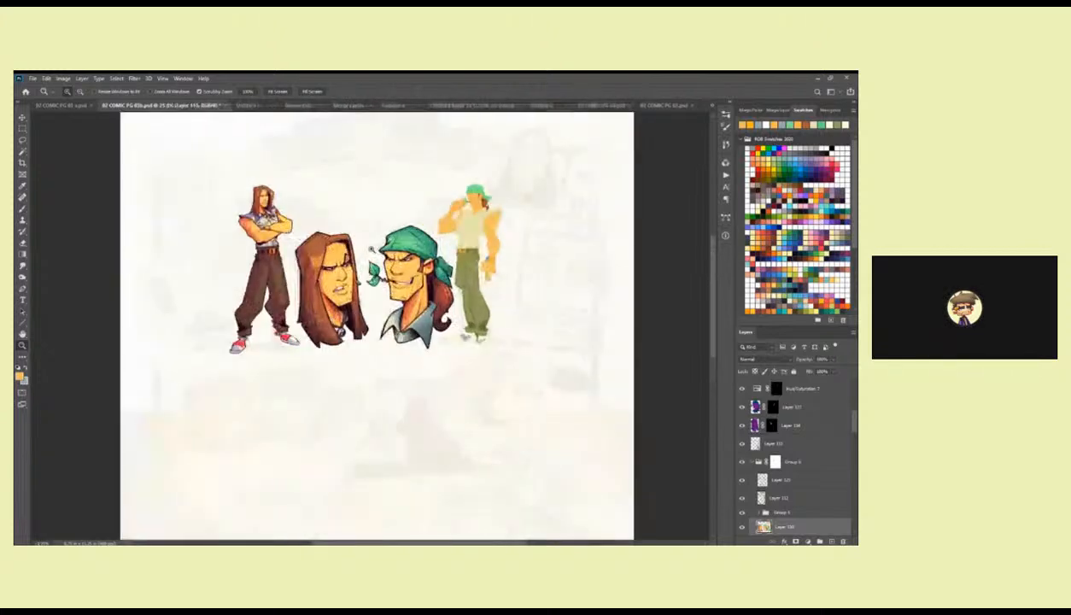
click(371, 250)
drag(407, 241, 453, 275)
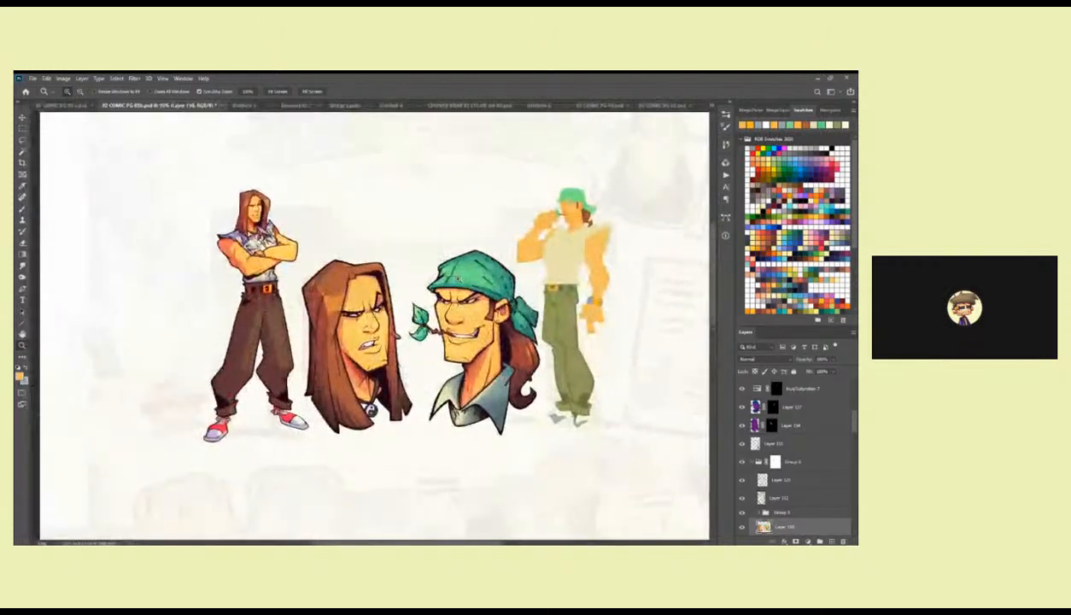